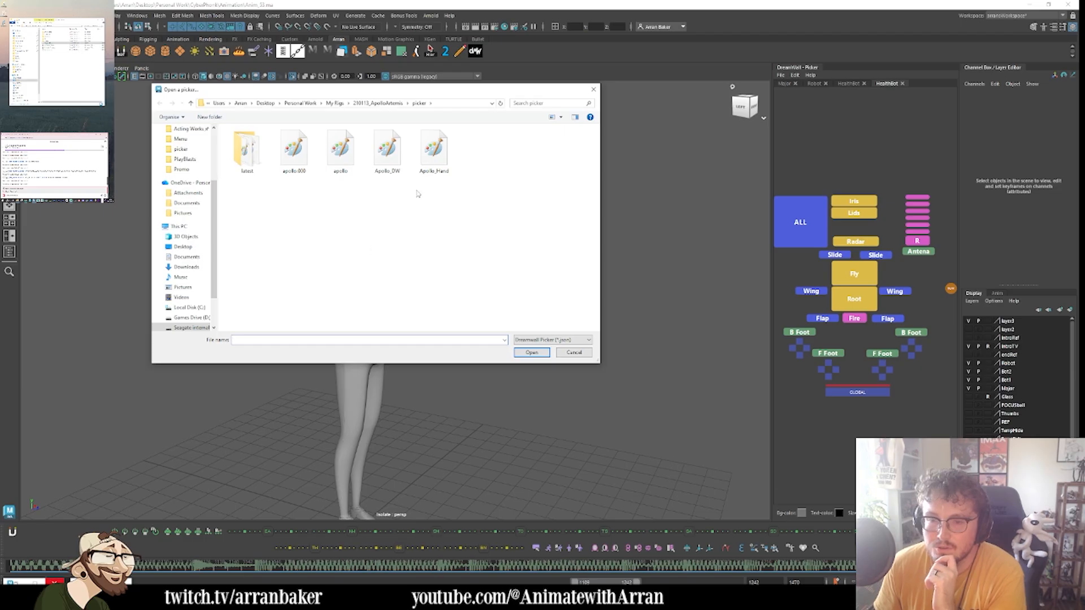
# - Load the existing Major character picker and open it in the picker editor beside the character
pyautogui.doubleClick(394, 159)
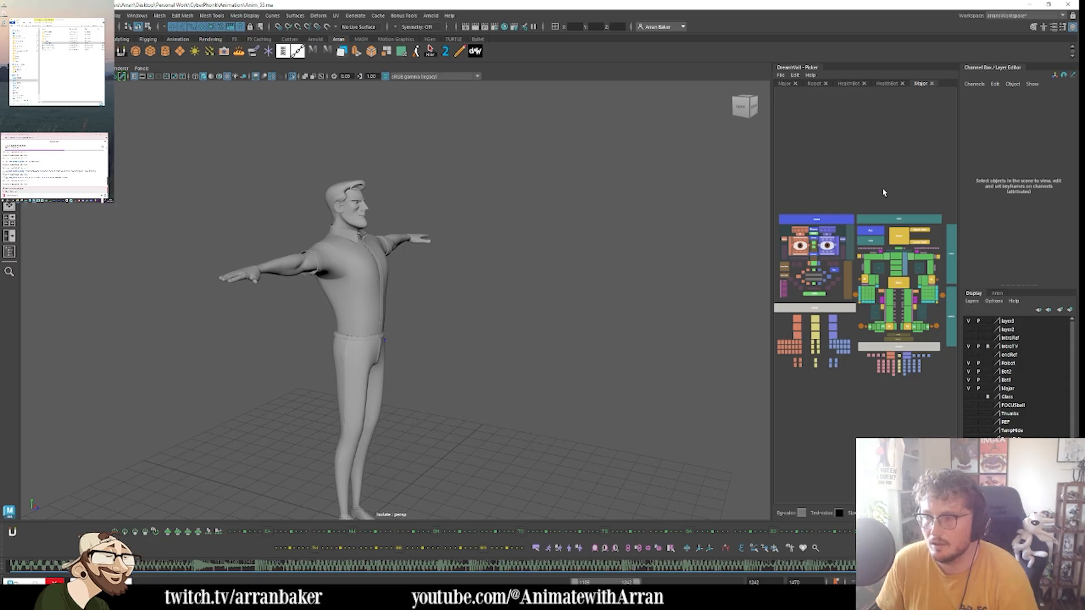
pyautogui.hotkey('ctrl', 'e')
pyautogui.moveTo(640, 291); pyautogui.dragTo(602, 197)
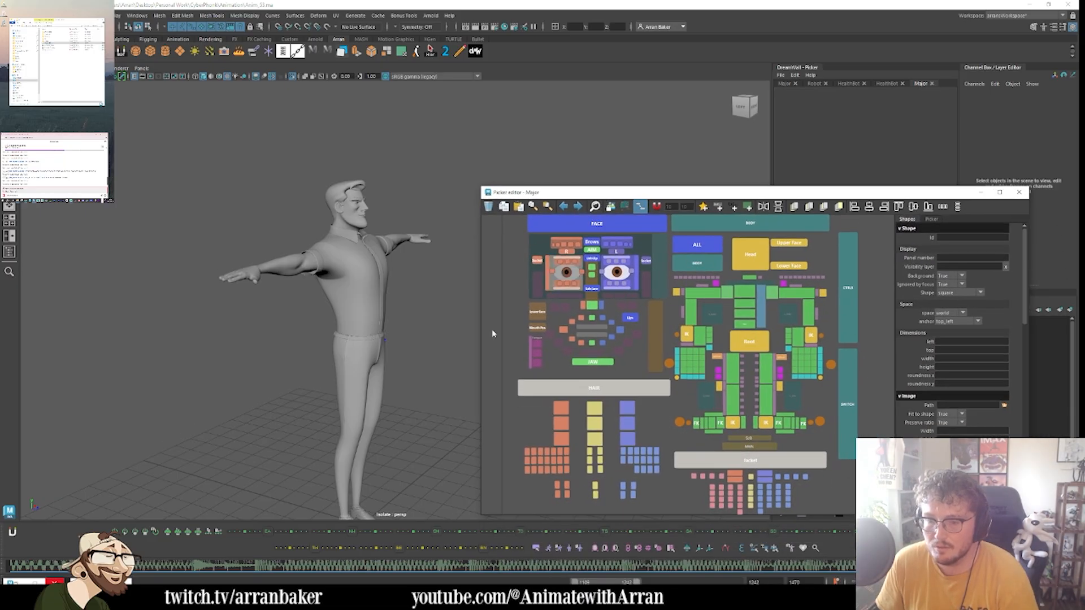
# - Show the rig's control curves and rebind the picker's base and right lower-leg buttons to the suited character's matching controls
pyautogui.keyDown('alt'); pyautogui.moveTo(357, 296); pyautogui.dragTo(337, 238, button='middle'); pyautogui.keyUp('alt')
pyautogui.hotkey('alt', '1')
pyautogui.scroll(2, 388, 408)
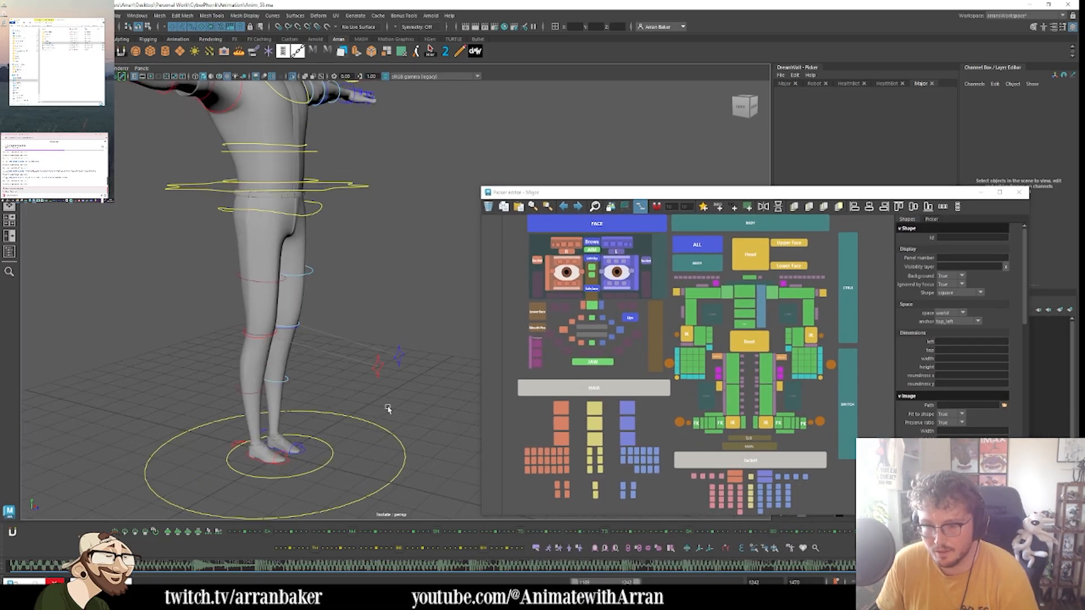
pyautogui.click(405, 443)
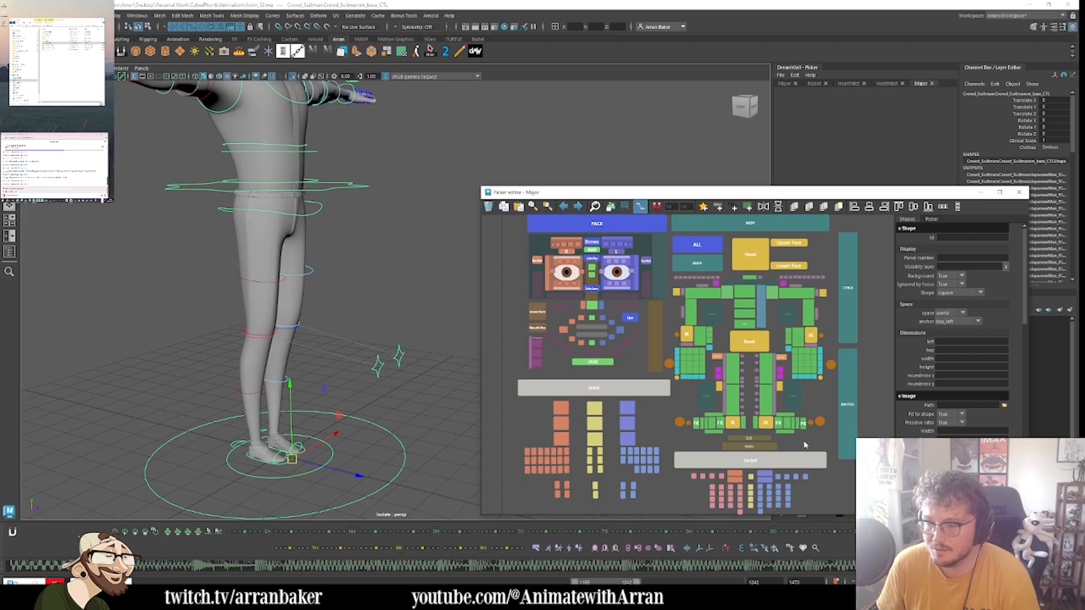
pyautogui.moveTo(829, 457); pyautogui.dragTo(683, 511)
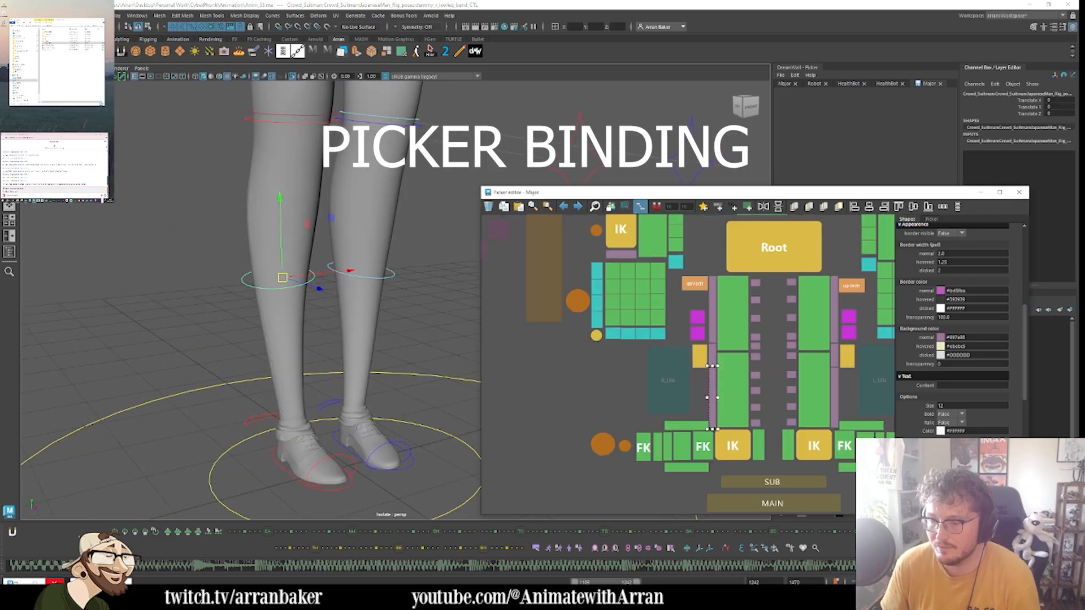
pyautogui.click(263, 402)
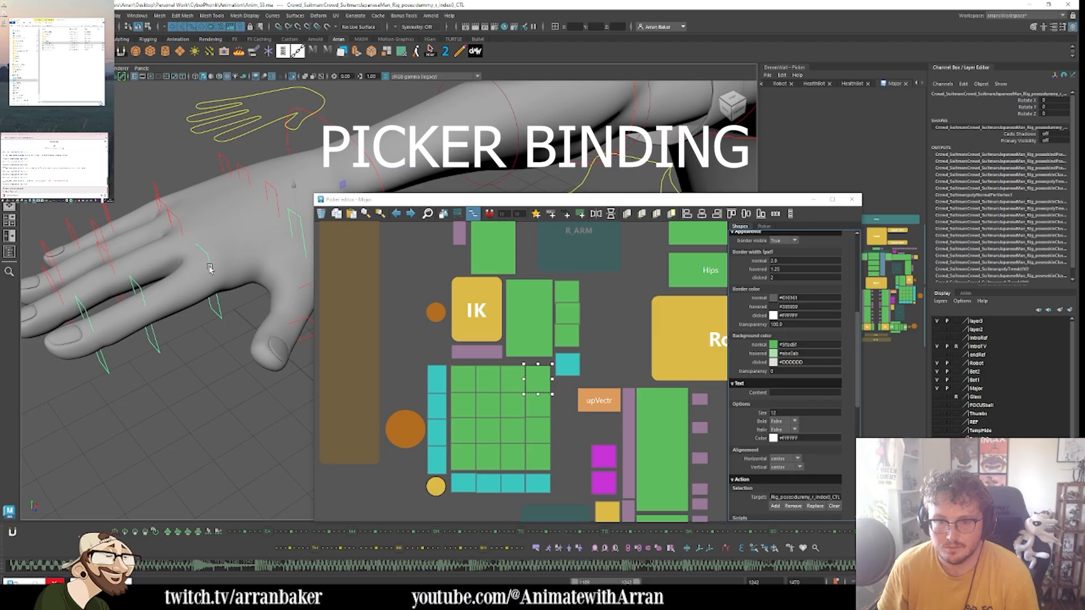
# - Rebind the right hand's finger buttons and the orange right arm settings button to the rig's matching controls
pyautogui.click(210, 269)
pyautogui.click(537, 456)
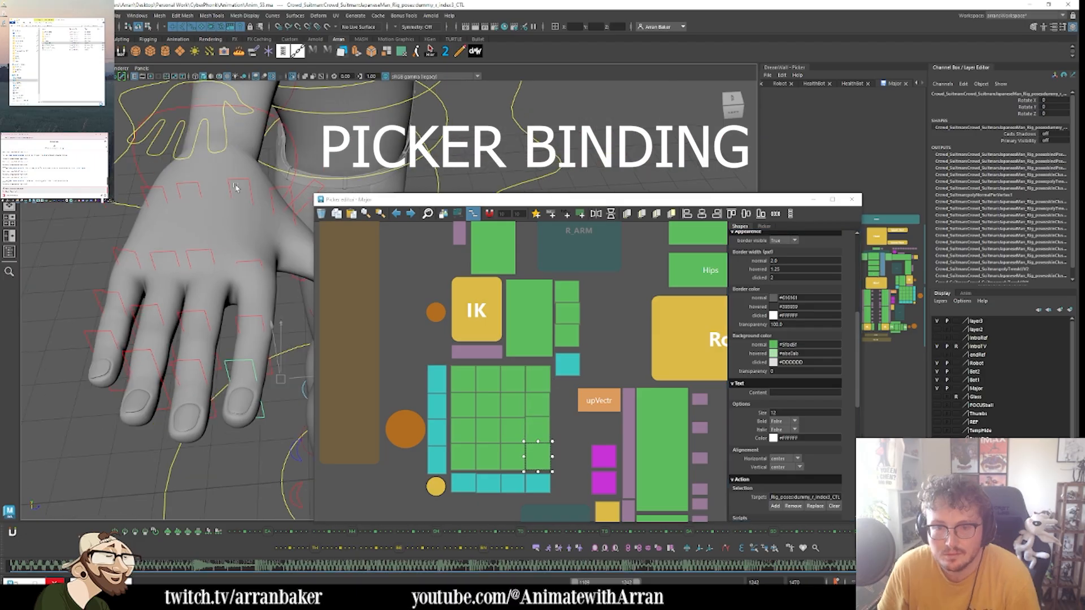
pyautogui.click(513, 430)
pyautogui.click(487, 380)
pyautogui.click(488, 430)
pyautogui.click(179, 294)
pyautogui.click(463, 431)
pyautogui.click(815, 506)
pyautogui.click(406, 429)
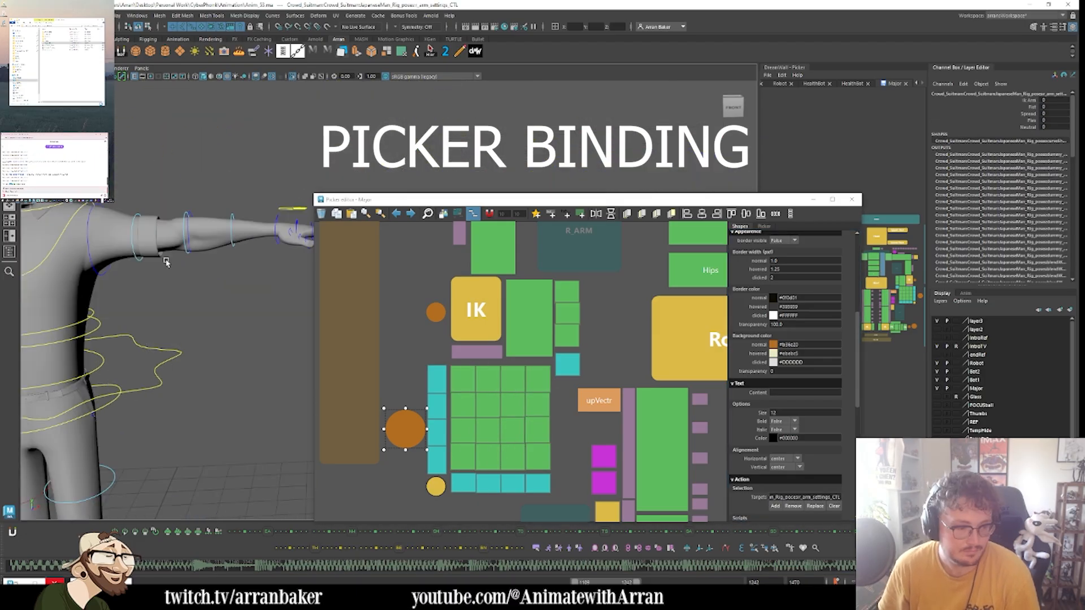
# - Rebind the left hand's finger buttons and the orange left arm settings button to the rig's matching controls
pyautogui.moveTo(701, 368); pyautogui.dragTo(323, 344, button='middle')
pyautogui.click(509, 317)
pyautogui.click(536, 432)
pyautogui.click(815, 506)
pyautogui.click(252, 338)
pyautogui.click(562, 433)
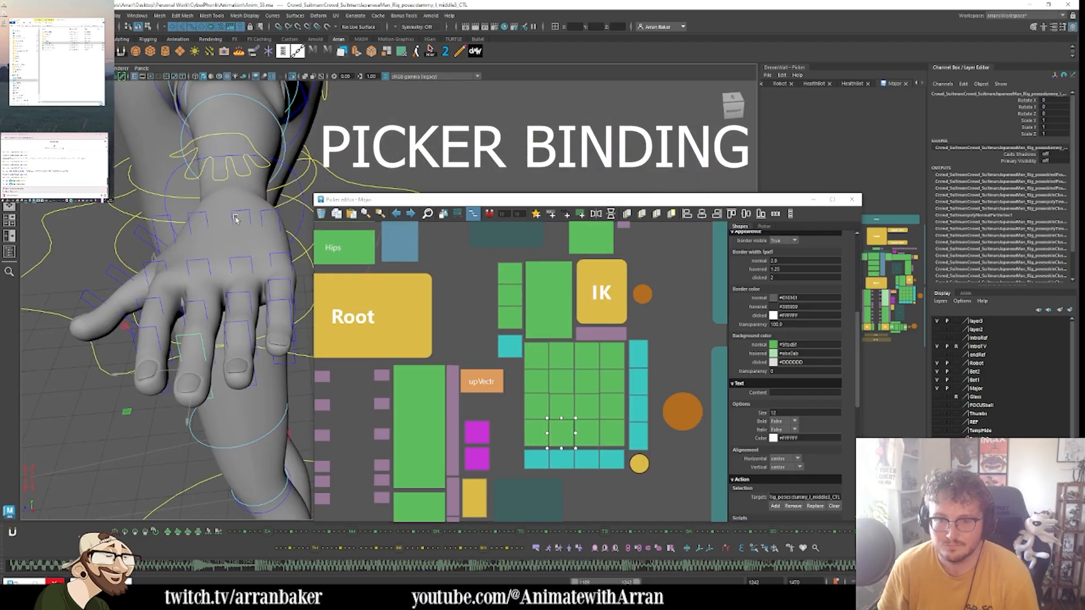
pyautogui.click(587, 433)
pyautogui.click(815, 506)
pyautogui.click(611, 433)
pyautogui.click(683, 411)
# - Replace the right arm settings button's target with the rig's arm settings control and set IK Arm to 1
pyautogui.moveTo(565, 199); pyautogui.dragTo(574, 137)
pyautogui.click(83, 223)
pyautogui.scroll(-7, 380, 290)
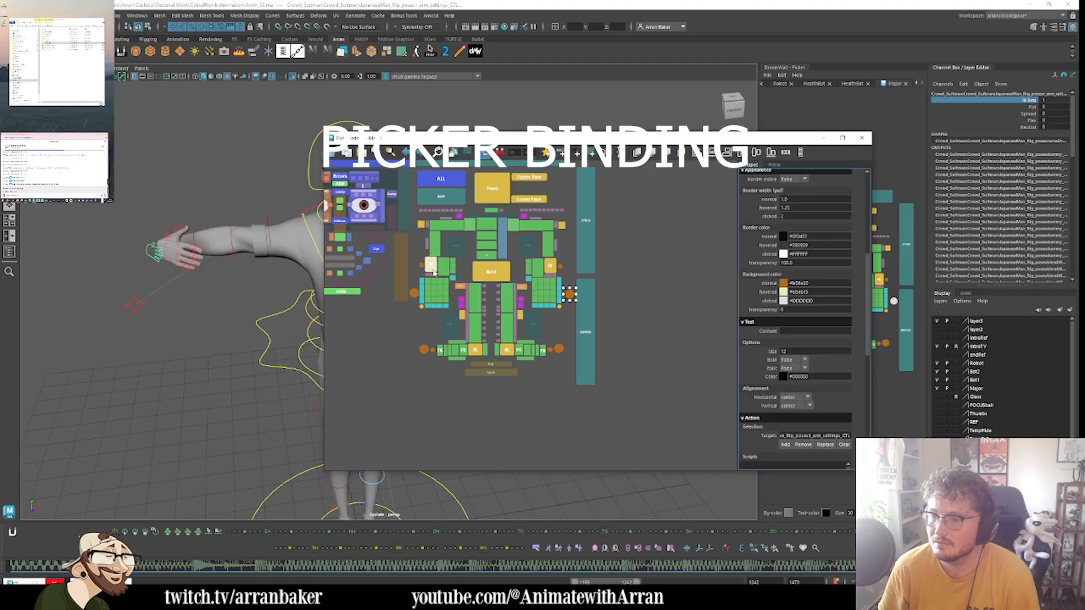
pyautogui.click(413, 293)
pyautogui.click(825, 444)
pyautogui.click(1028, 100)
pyautogui.keyDown('alt'); pyautogui.moveTo(237, 317); pyautogui.dragTo(273, 329, button='right'); pyautogui.keyUp('alt')
pyautogui.keyDown('alt'); pyautogui.moveTo(273, 330); pyautogui.dragTo(203, 356); pyautogui.keyUp('alt')
pyautogui.click(301, 294)
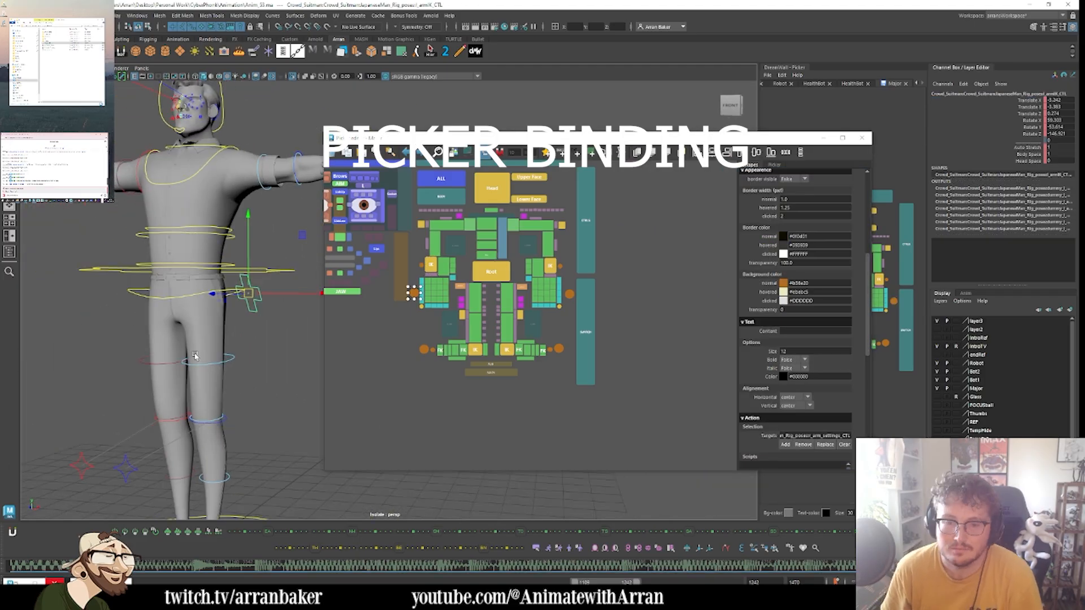
# - Delete the surplus foot buttons beside the FK buttons on both feet of the picker layout
pyautogui.scroll(7, 470, 409)
pyautogui.moveTo(405, 283); pyautogui.dragTo(461, 336)
pyautogui.keyDown('shift'); pyautogui.moveTo(617, 278); pyautogui.dragTo(563, 314); pyautogui.keyUp('shift')
pyautogui.press('Delete')
# - Delete the up-vector and magenta buttons next to the left leg in the picker layout
pyautogui.moveTo(565, 138); pyautogui.dragTo(481, 135)
pyautogui.click(885, 343)
pyautogui.moveTo(430, 237); pyautogui.dragTo(421, 294, button='middle')
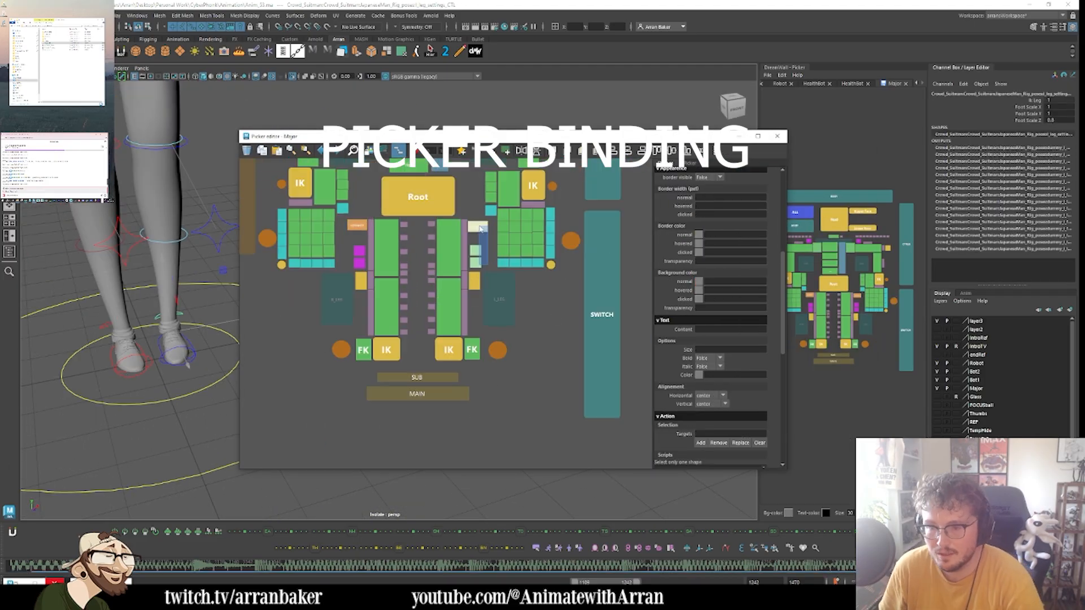
pyautogui.press('Delete')
pyautogui.click(477, 278)
# - Delete the Upper Face and Lower Face buttons beside the Head button
pyautogui.keyDown('alt'); pyautogui.moveTo(170, 226); pyautogui.dragTo(153, 362, button='middle'); pyautogui.keyUp('alt')
pyautogui.scroll(-3, 317, 206)
pyautogui.moveTo(395, 237); pyautogui.dragTo(481, 260, button='middle')
pyautogui.moveTo(512, 167); pyautogui.dragTo(483, 216)
pyautogui.press('Delete')
# - Close the picker editor and save the picker as Suitman in the Crowd_Suitman folder
pyautogui.click(776, 136)
pyautogui.click(768, 74)
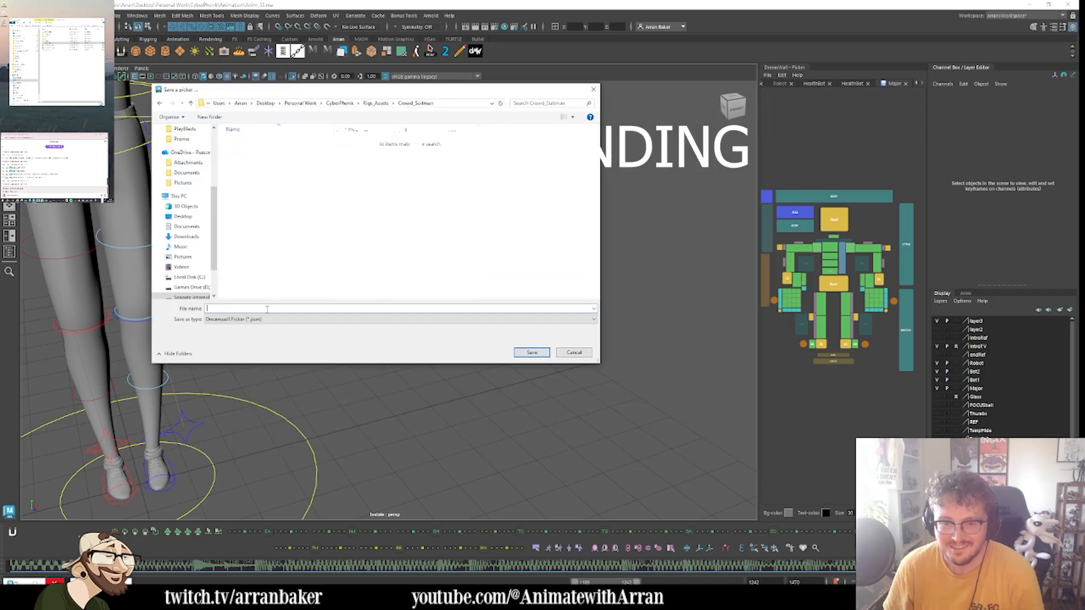
pyautogui.write('Suitman')
pyautogui.press('Return')
# - Reopen the Suitman picker for editing and rebind the left hand's cyan group buttons and the L_ARM button
pyautogui.keyDown('alt'); pyautogui.moveTo(327, 243); pyautogui.dragTo(327, 274, button='middle'); pyautogui.keyUp('alt')
pyautogui.scroll(6, 855, 388)
pyautogui.hotkey('ctrl', 'e')
pyautogui.click(573, 314)
pyautogui.moveTo(887, 239); pyautogui.dragTo(888, 273)
pyautogui.click(629, 276)
pyautogui.click(534, 231)
pyautogui.click(629, 318)
pyautogui.moveTo(904, 316); pyautogui.dragTo(902, 360, button='middle')
pyautogui.click(900, 348)
pyautogui.scroll(-2, 424, 254)
pyautogui.click(520, 265)
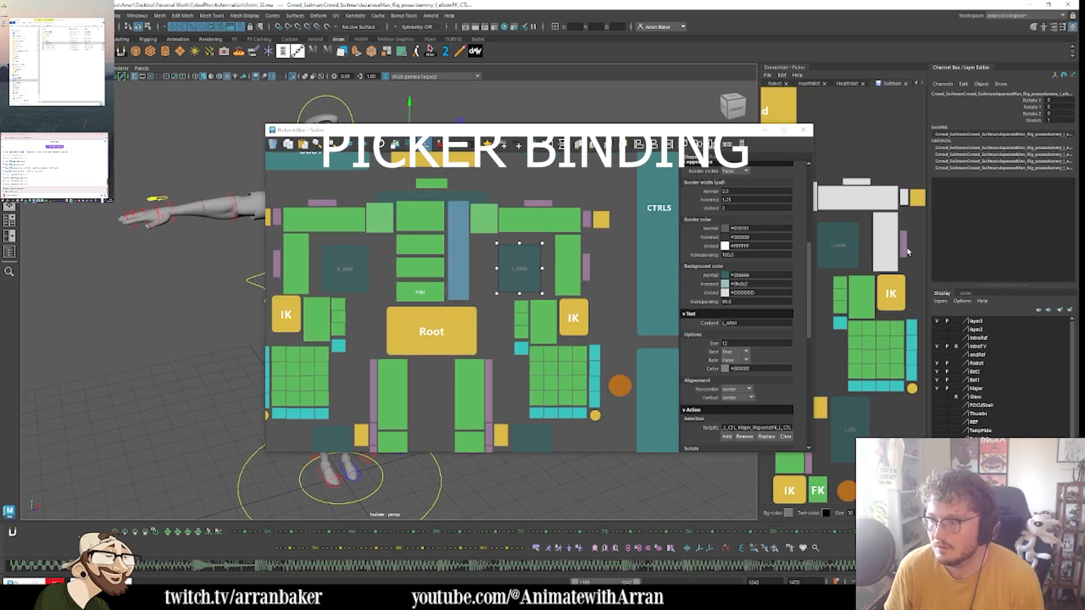
# - Rebind the right hand's cyan finger group buttons, its yellow hand button and the R_ARM group button
pyautogui.moveTo(396, 129); pyautogui.dragTo(288, 129)
pyautogui.moveTo(814, 260); pyautogui.dragTo(927, 259, button='middle')
pyautogui.click(271, 215)
pyautogui.moveTo(339, 237); pyautogui.dragTo(413, 189, button='middle')
pyautogui.click(249, 358)
pyautogui.moveTo(802, 327); pyautogui.dragTo(825, 382)
pyautogui.moveTo(802, 376); pyautogui.dragTo(852, 375)
pyautogui.click(234, 344)
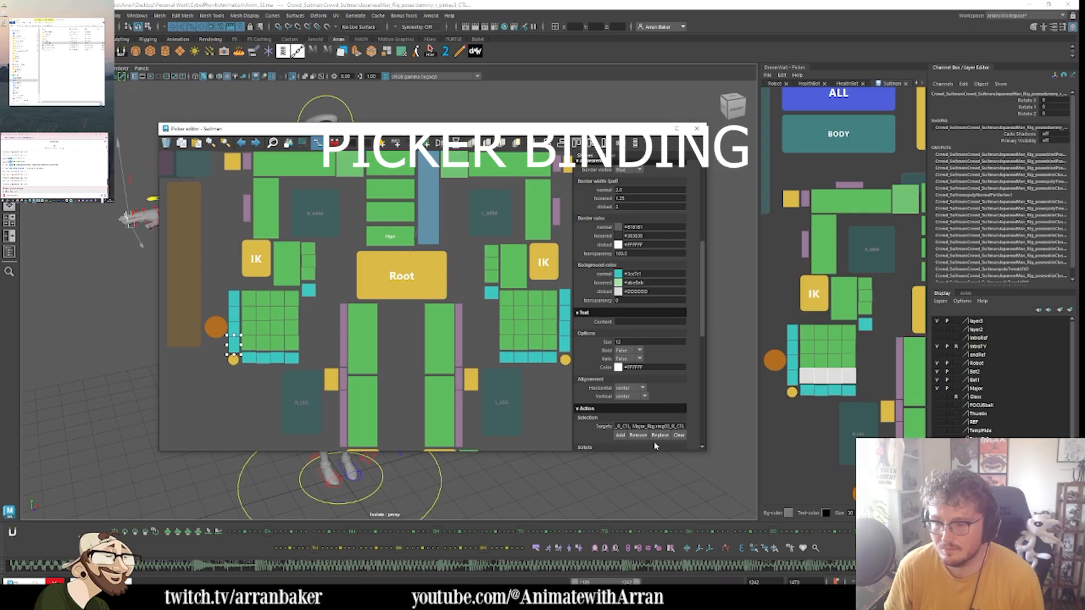
pyautogui.click(774, 361)
pyautogui.moveTo(803, 346); pyautogui.dragTo(791, 391)
pyautogui.click(233, 360)
pyautogui.click(314, 213)
# - Rebind the L_LEG group button to the left leg controls and select the BODY button
pyautogui.scroll(-3, 901, 201)
pyautogui.click(501, 403)
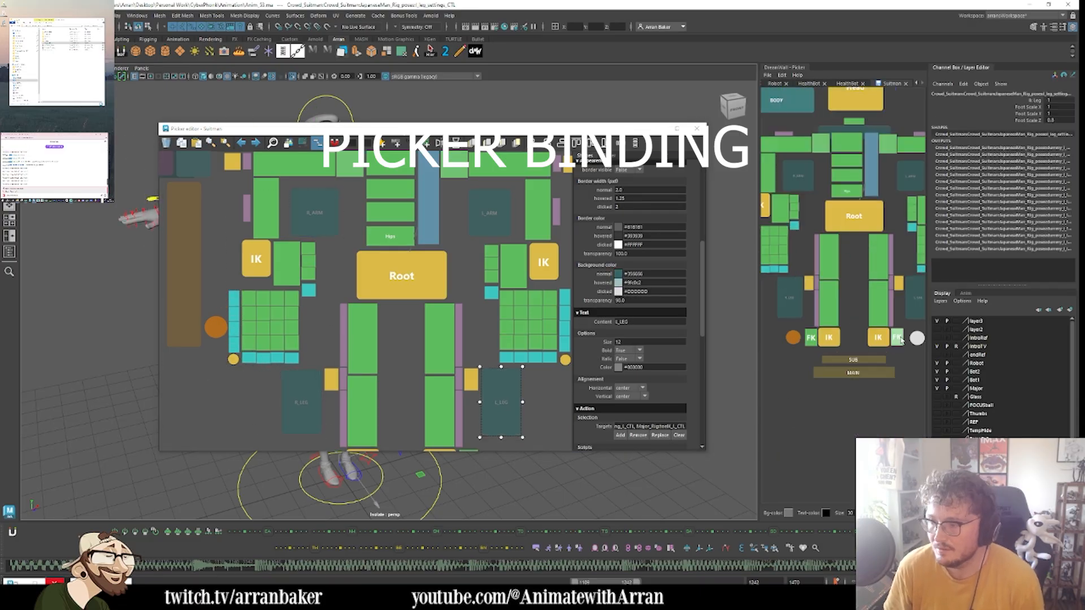
pyautogui.scroll(-3, 837, 254)
pyautogui.click(794, 242)
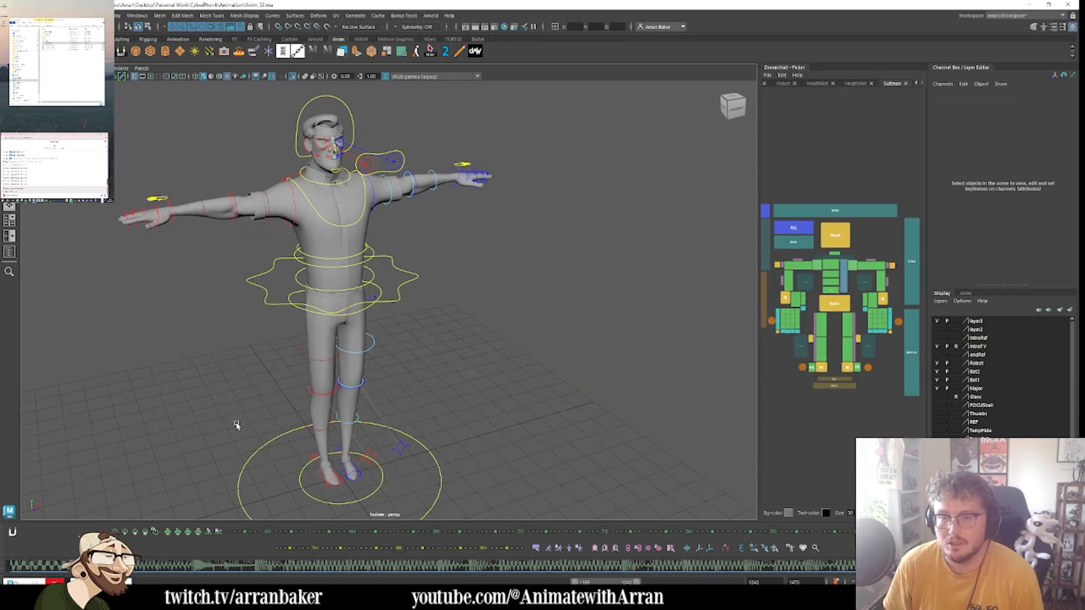
# - Exit isolation to show the whole scene and enlarge the suited character with the base control's Global Scale
pyautogui.hotkey('ctrl', '1')
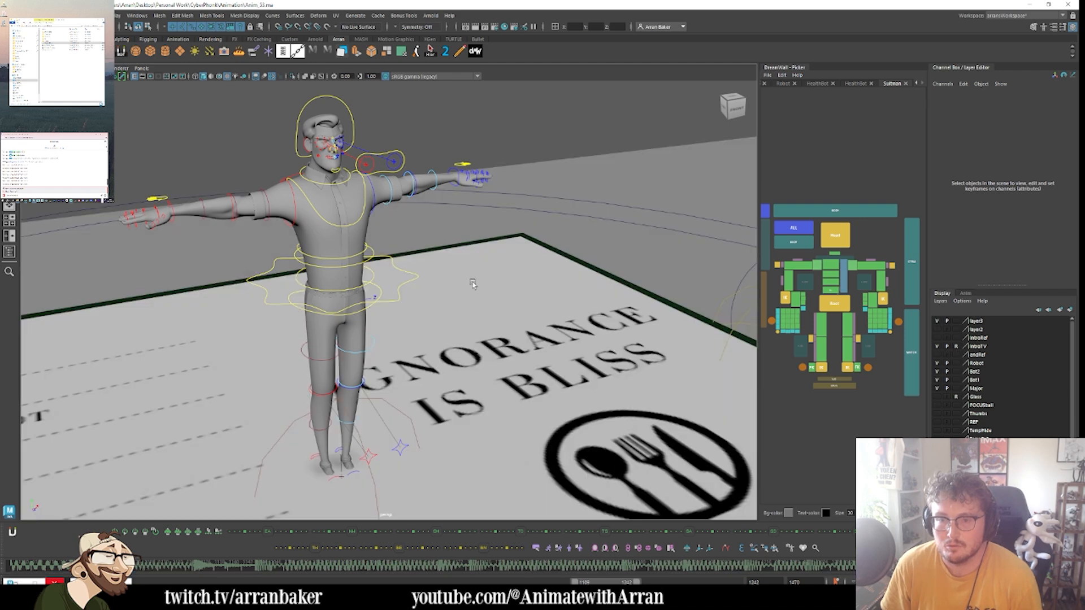
pyautogui.scroll(-5, 506, 273)
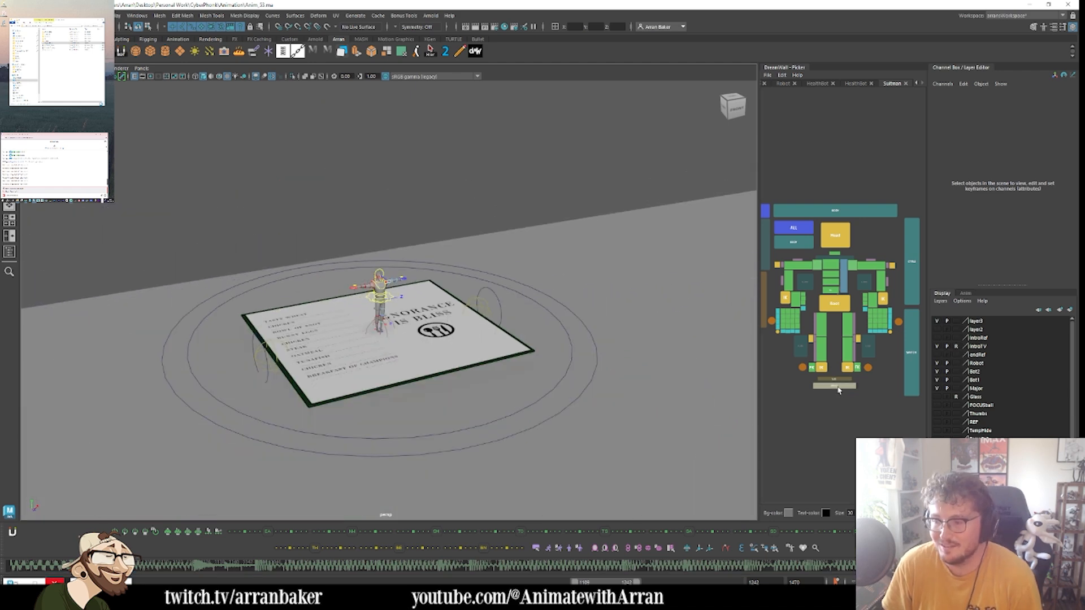
pyautogui.click(838, 389)
pyautogui.moveTo(249, 328); pyautogui.dragTo(269, 329, button='middle')
pyautogui.scroll(-5, 403, 354)
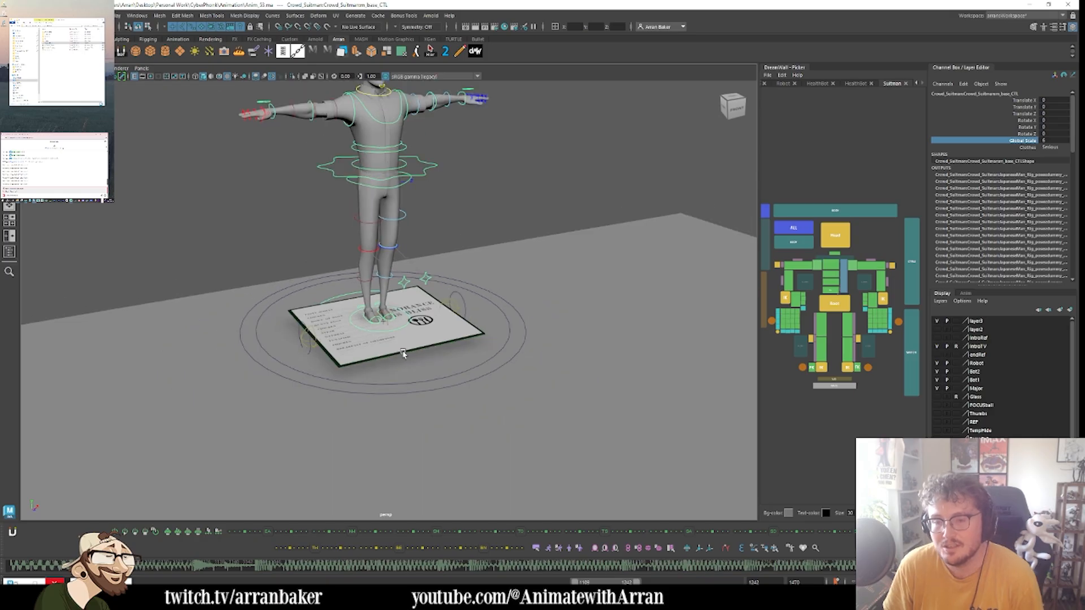
# - Scrub the timeline to the character's upside-down pose above the building and move the suited character's base control there
pyautogui.keyDown('alt'); pyautogui.moveTo(378, 347); pyautogui.dragTo(295, 367); pyautogui.keyUp('alt')
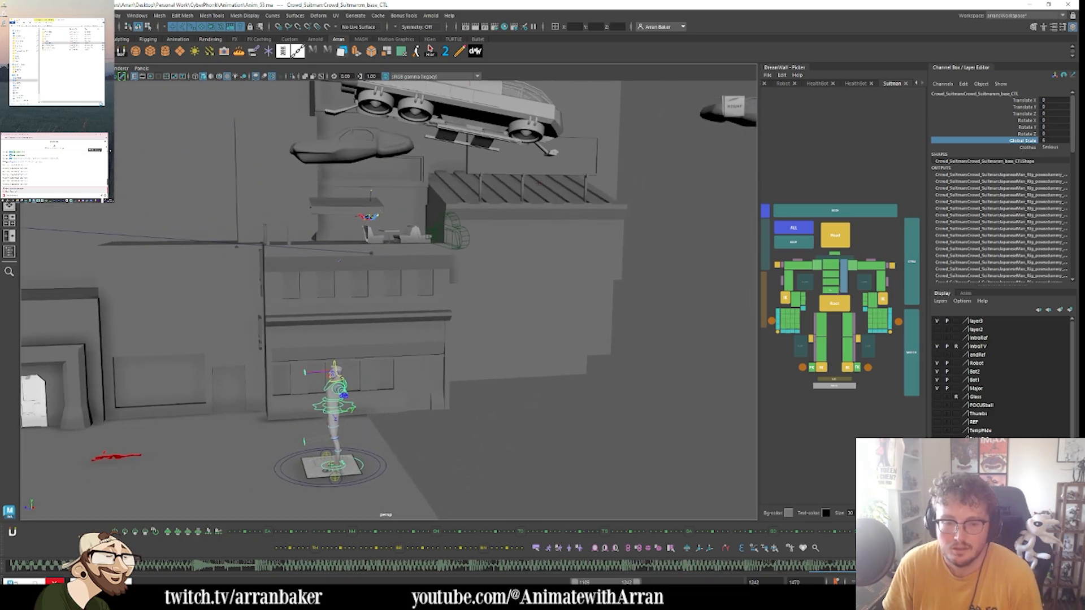
pyautogui.click(12, 568)
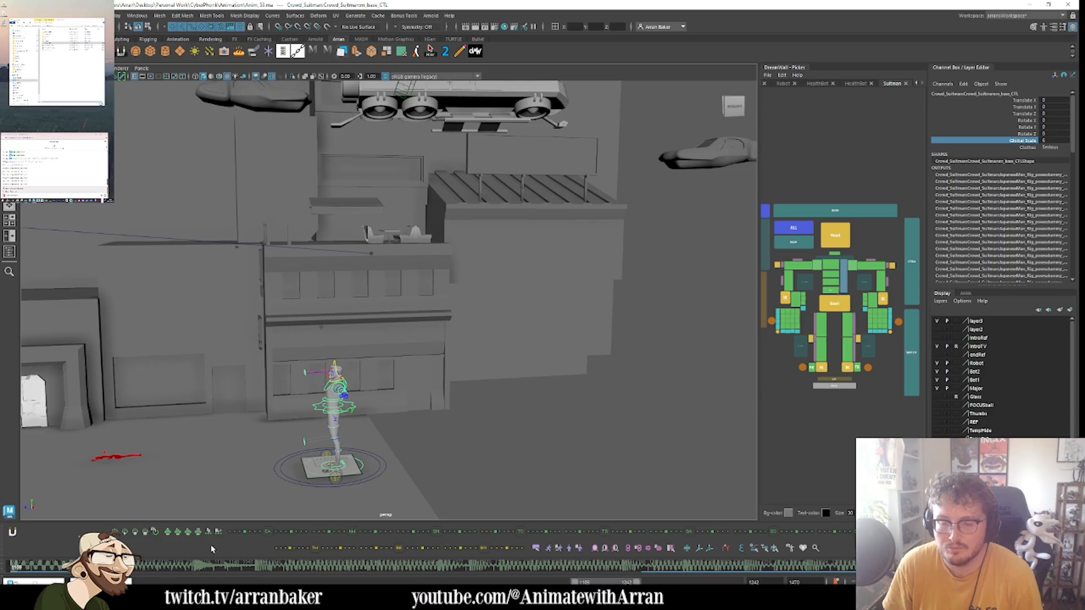
pyautogui.click(432, 563)
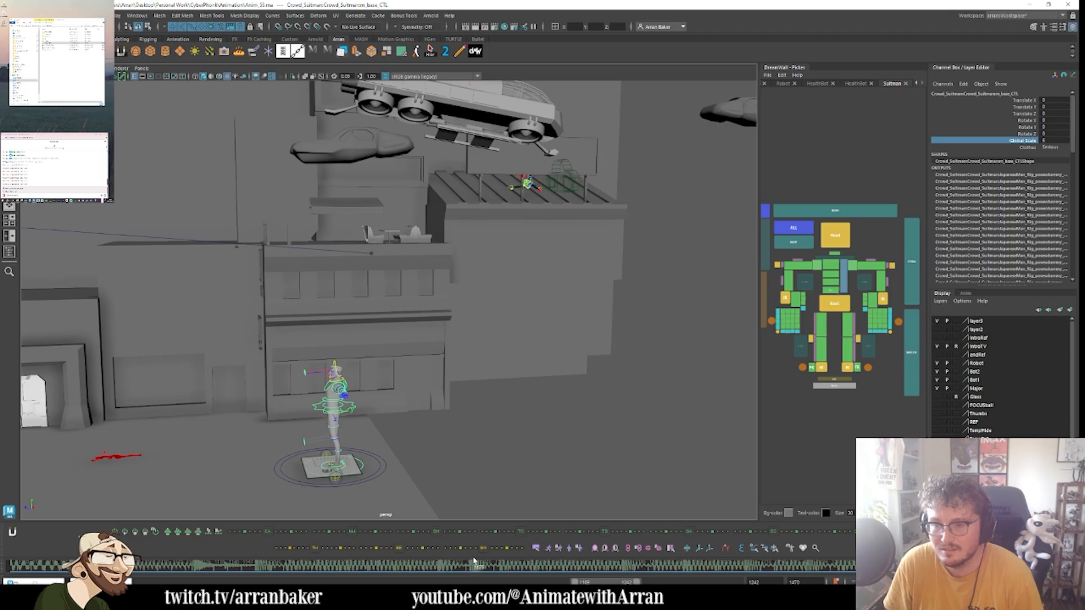
pyautogui.moveTo(473, 561); pyautogui.dragTo(628, 563)
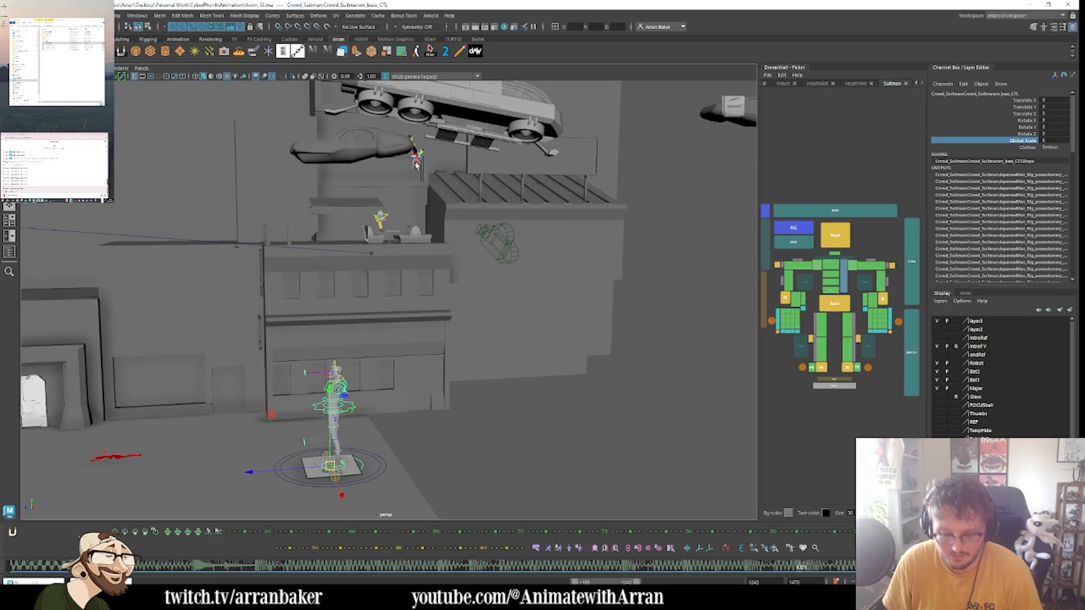
pyautogui.click(417, 162)
pyautogui.press('f')
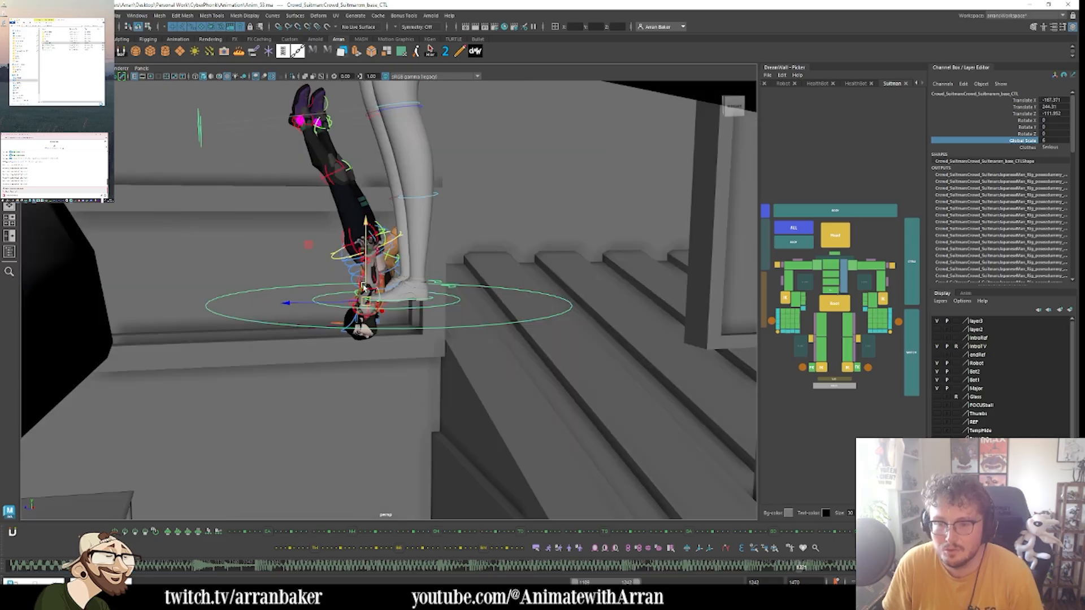
pyautogui.moveTo(364, 288); pyautogui.dragTo(369, 319)
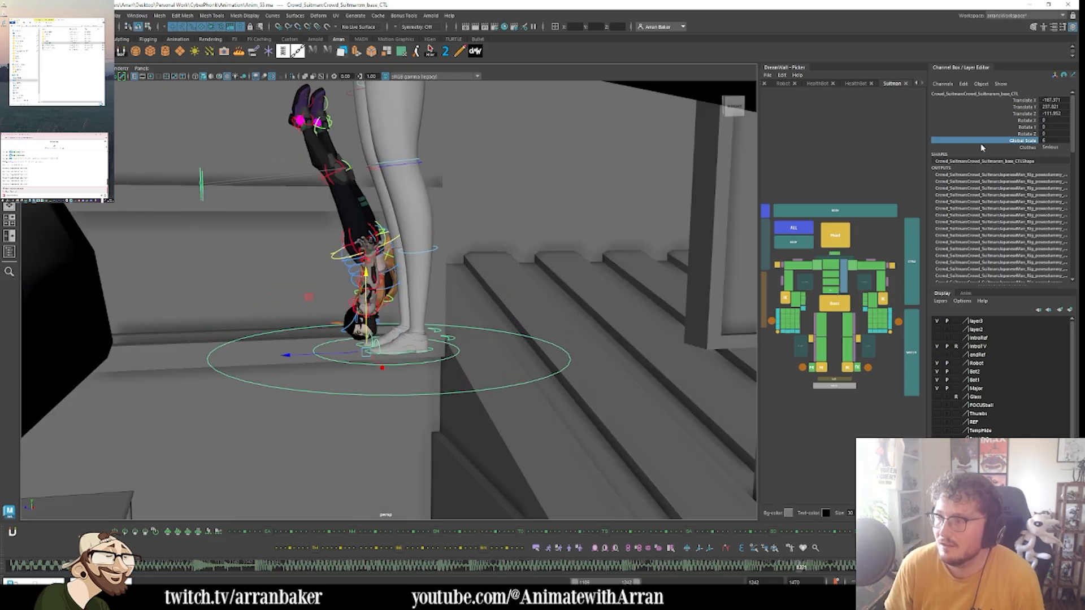
# - Reduce the base control's Global Scale to suit the other character, and key all of the suited character's controls
pyautogui.moveTo(534, 288); pyautogui.dragTo(551, 288, button='middle')
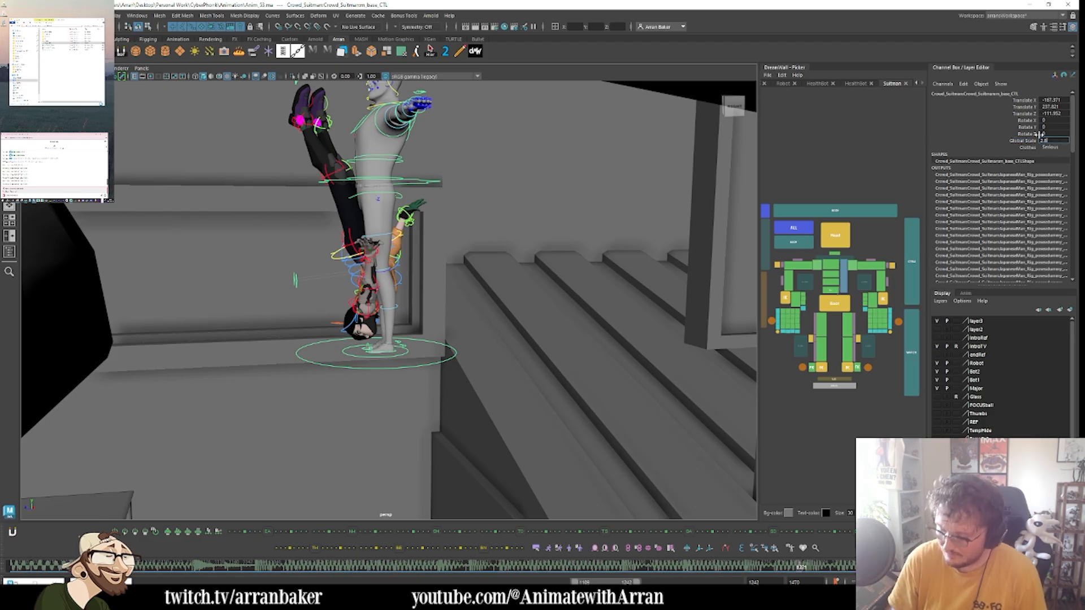
pyautogui.press('Return')
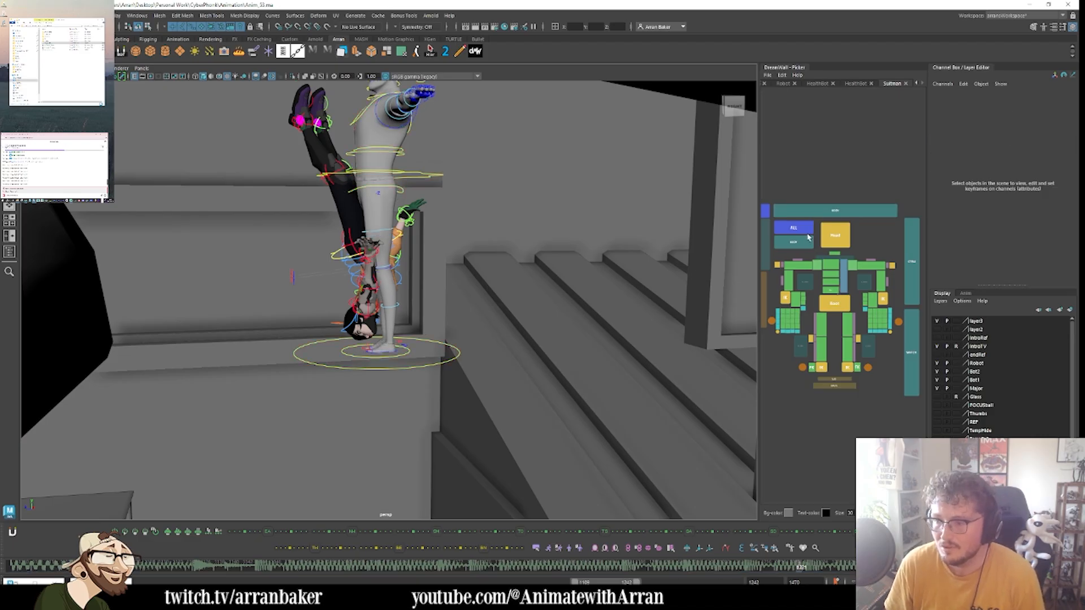
pyautogui.click(807, 231)
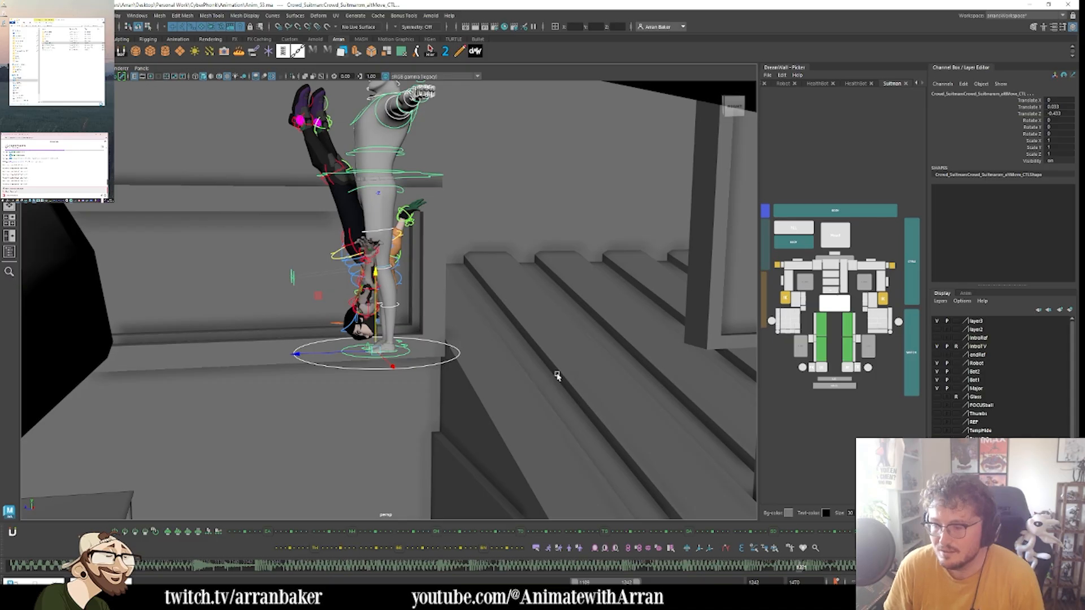
pyautogui.keyDown('alt'); pyautogui.moveTo(295, 412); pyautogui.dragTo(506, 186, button='middle'); pyautogui.keyUp('alt')
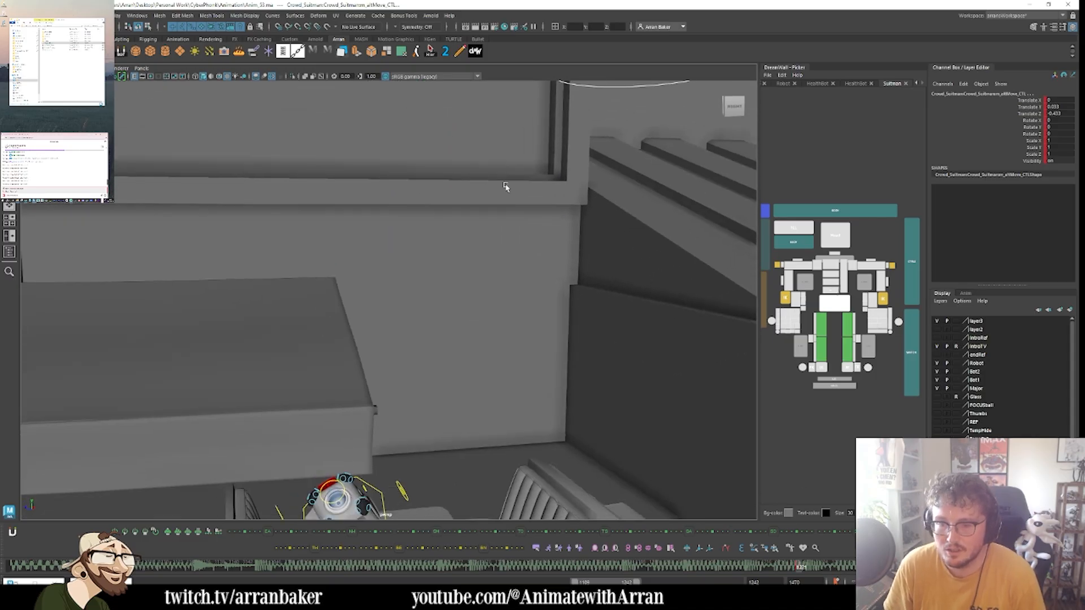
# - Move the suited character's base control down into the diner, onto the floor beside the booth and table
pyautogui.keyDown('alt'); pyautogui.moveTo(507, 187); pyautogui.dragTo(349, 266, button='right'); pyautogui.keyUp('alt')
pyautogui.keyDown('alt'); pyautogui.moveTo(348, 266); pyautogui.dragTo(294, 237); pyautogui.keyUp('alt')
pyautogui.click(840, 406)
pyautogui.click(835, 388)
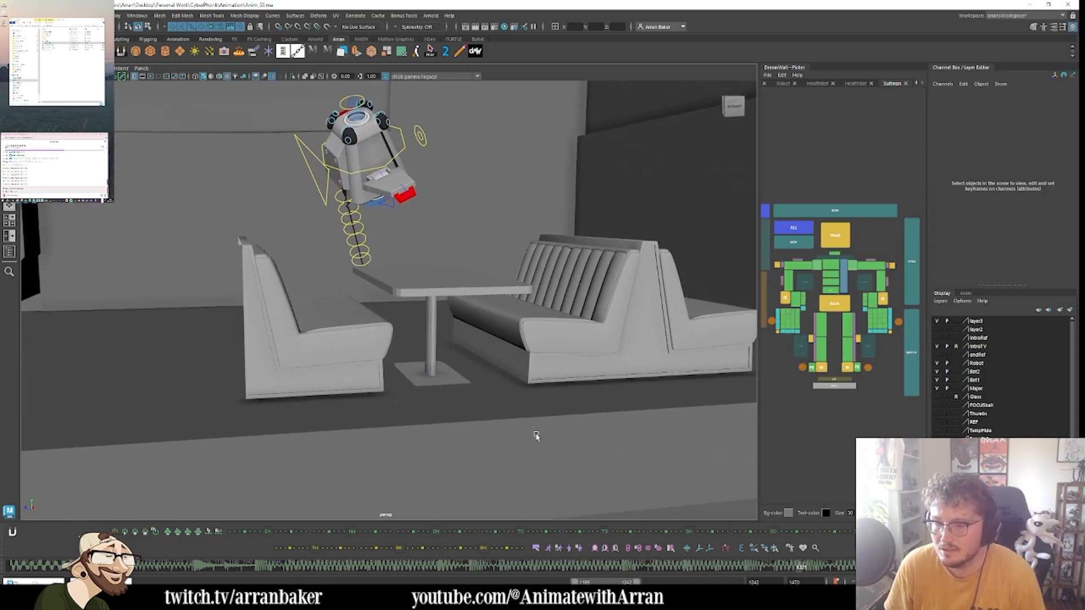
pyautogui.press('v')
pyautogui.moveTo(307, 327); pyautogui.dragTo(316, 337, button='middle')
pyautogui.keyDown('alt'); pyautogui.moveTo(367, 418); pyautogui.dragTo(314, 323); pyautogui.keyUp('alt')
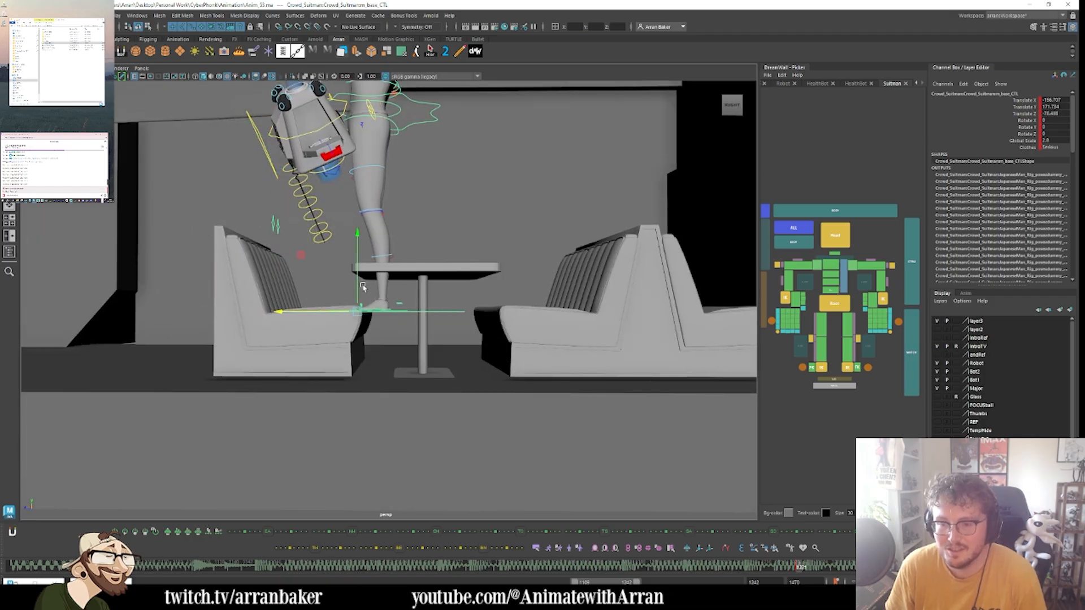
pyautogui.moveTo(356, 290); pyautogui.dragTo(448, 381)
# - Rotate the base control to about 171.5 degrees in Y and shift it slightly along Z toward the table
pyautogui.press('e')
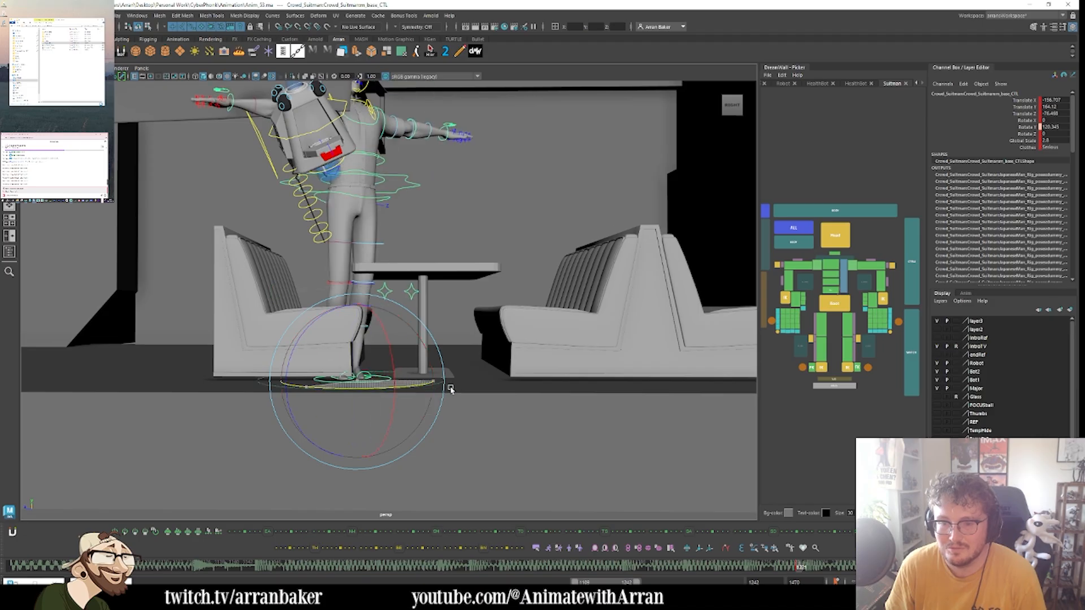
pyautogui.moveTo(322, 392); pyautogui.dragTo(364, 406)
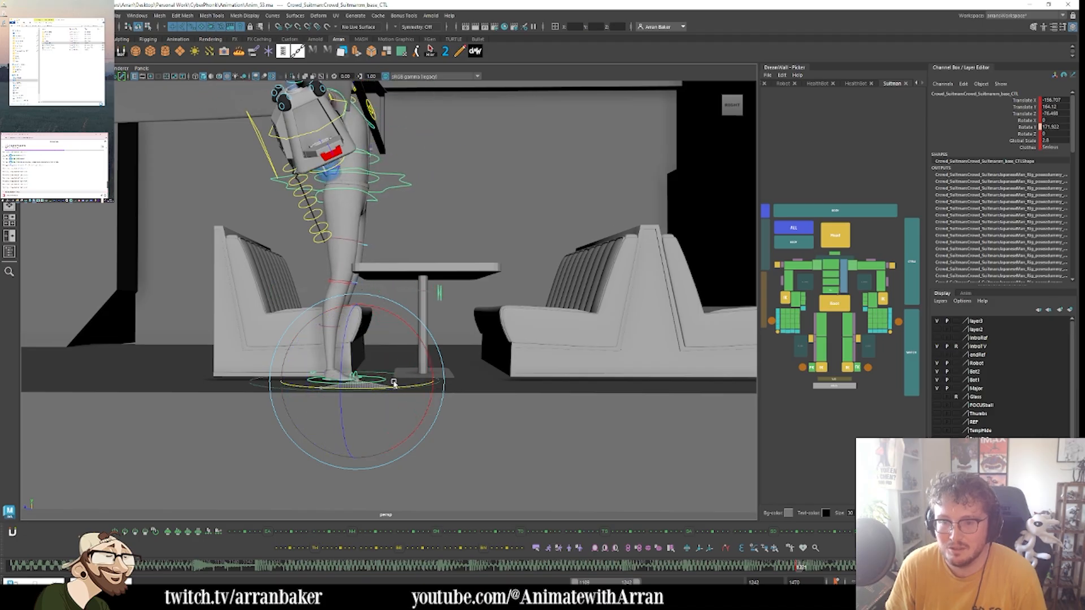
pyautogui.press('w')
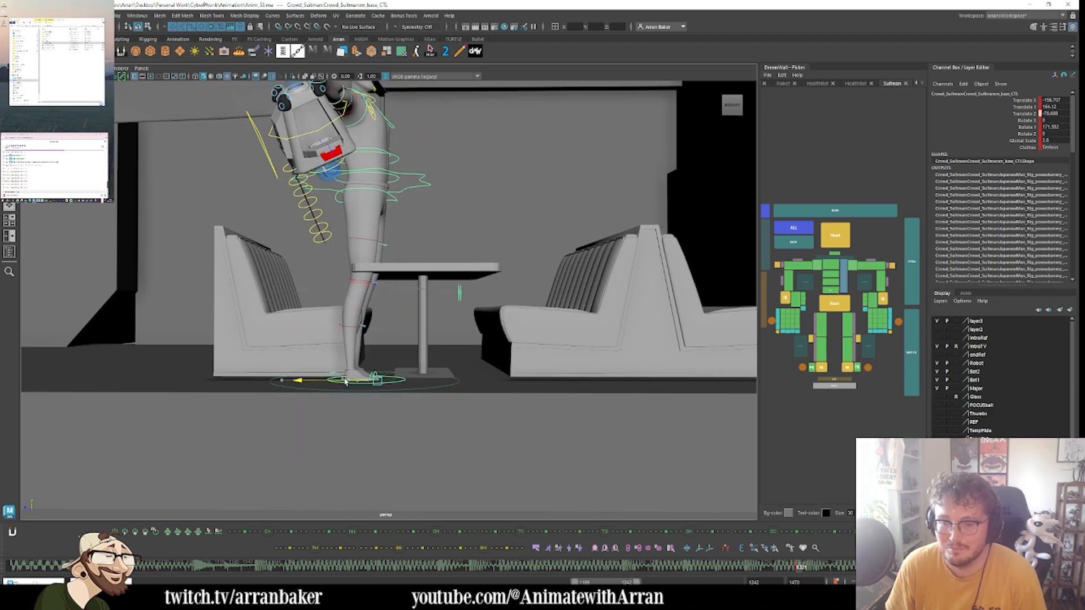
# - Set the base control's Rotate Y to 180 and shift it so the feet stand under the table's edge
pyautogui.keyDown('alt'); pyautogui.moveTo(395, 388); pyautogui.dragTo(350, 394); pyautogui.keyUp('alt')
pyautogui.moveTo(337, 330); pyautogui.dragTo(378, 321)
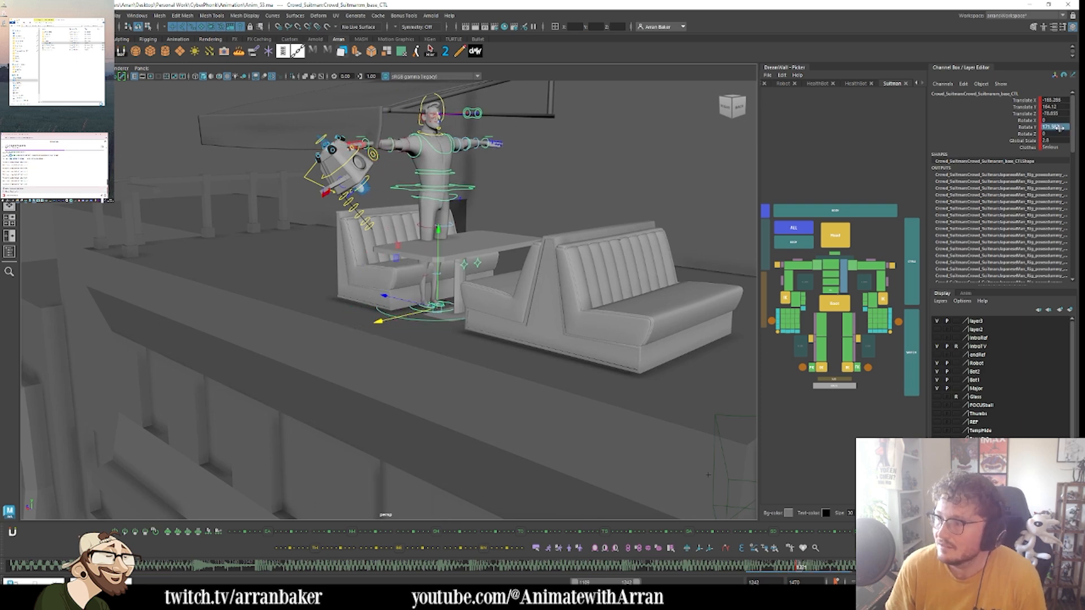
pyautogui.press('Return')
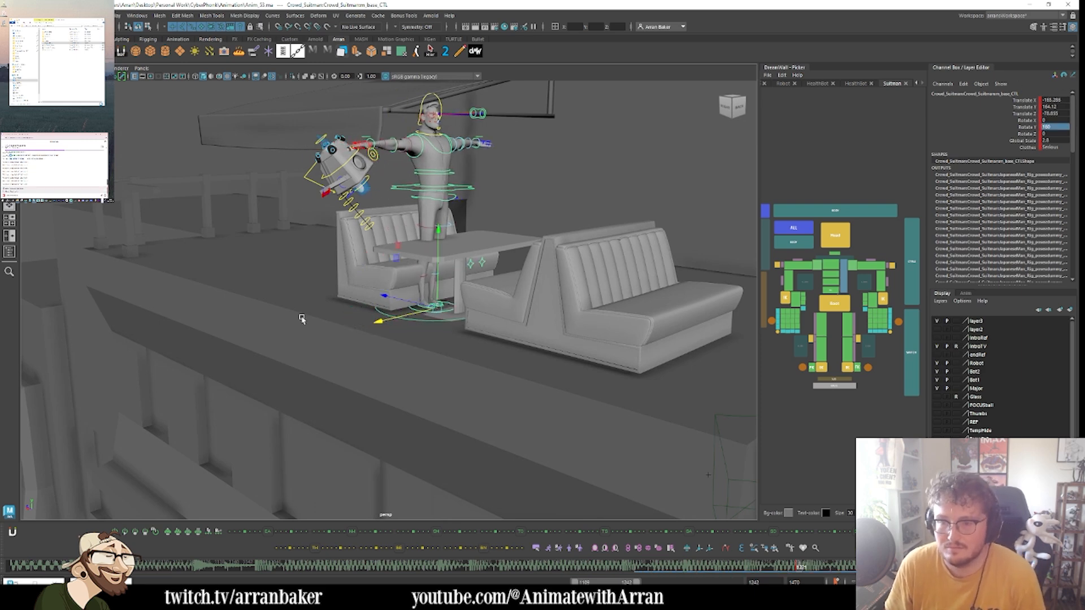
pyautogui.keyDown('alt'); pyautogui.moveTo(382, 312); pyautogui.dragTo(429, 305); pyautogui.keyUp('alt')
pyautogui.keyDown('alt'); pyautogui.moveTo(395, 379); pyautogui.dragTo(410, 325, button='middle'); pyautogui.keyUp('alt')
pyautogui.scroll(5, 411, 325)
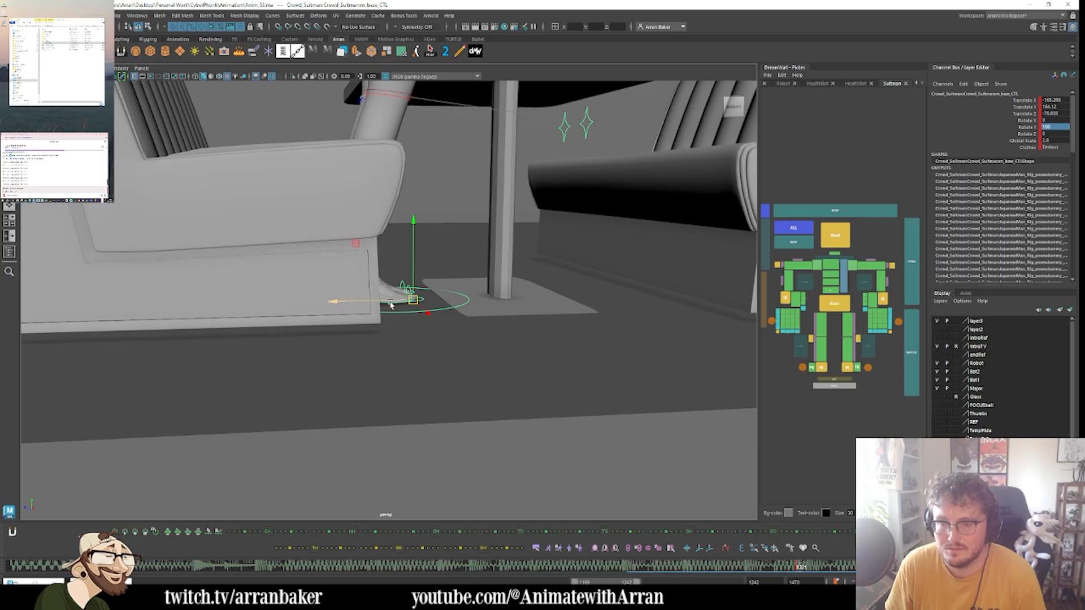
pyautogui.moveTo(391, 305); pyautogui.dragTo(443, 263)
# - Lower the root control and move it back so the character sits on the booth seat with bent knees
pyautogui.click(831, 305)
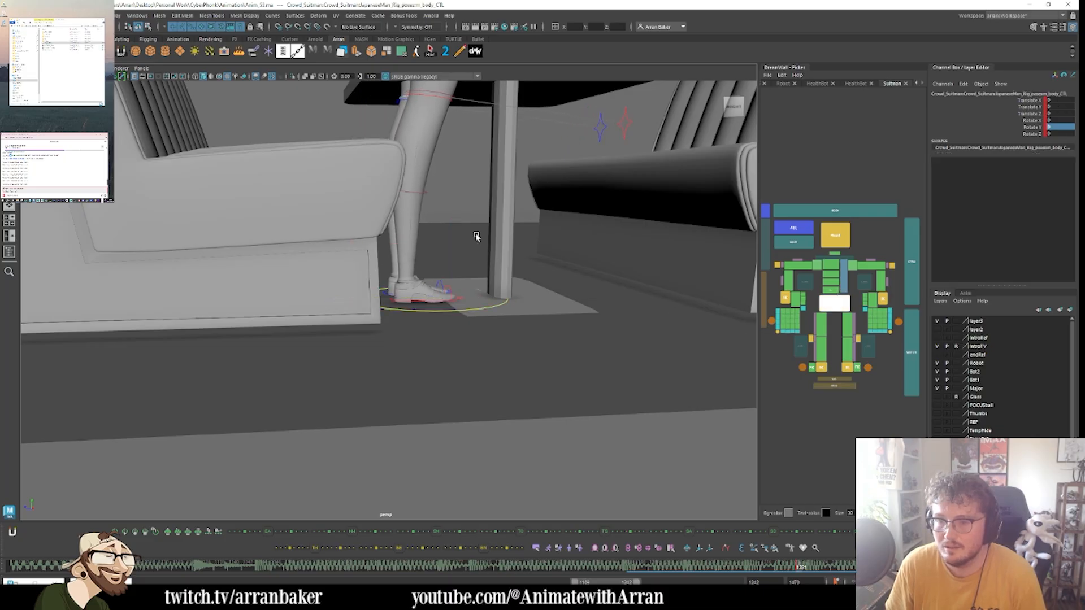
pyautogui.scroll(-5, 475, 235)
pyautogui.keyDown('alt'); pyautogui.moveTo(460, 237); pyautogui.dragTo(444, 275, button='middle'); pyautogui.keyUp('alt')
pyautogui.keyDown('alt'); pyautogui.moveTo(444, 274); pyautogui.dragTo(428, 281); pyautogui.keyUp('alt')
pyautogui.moveTo(408, 102); pyautogui.dragTo(254, 270)
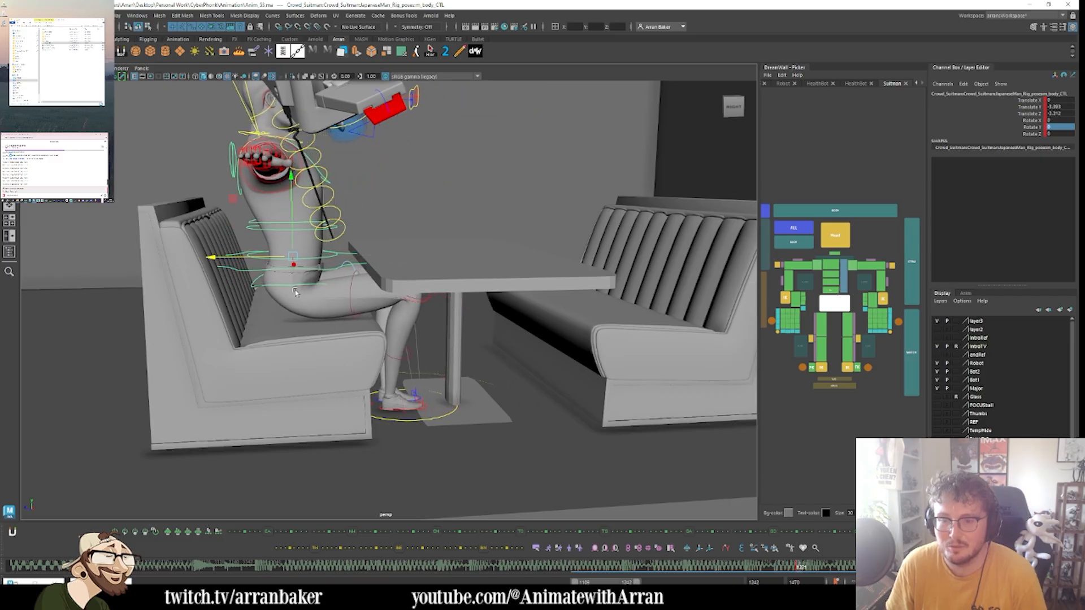
pyautogui.keyDown('alt'); pyautogui.moveTo(396, 350); pyautogui.dragTo(368, 345); pyautogui.keyUp('alt')
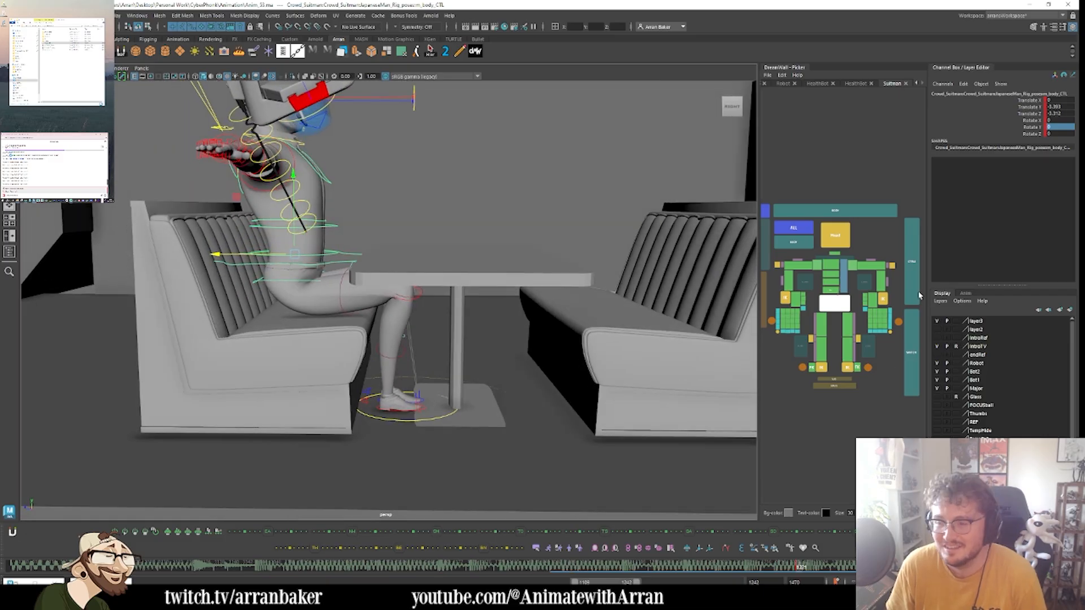
# - Rotate the spine controls forward so the torso leans toward the table
pyautogui.scroll(2, 844, 295)
pyautogui.click(829, 269)
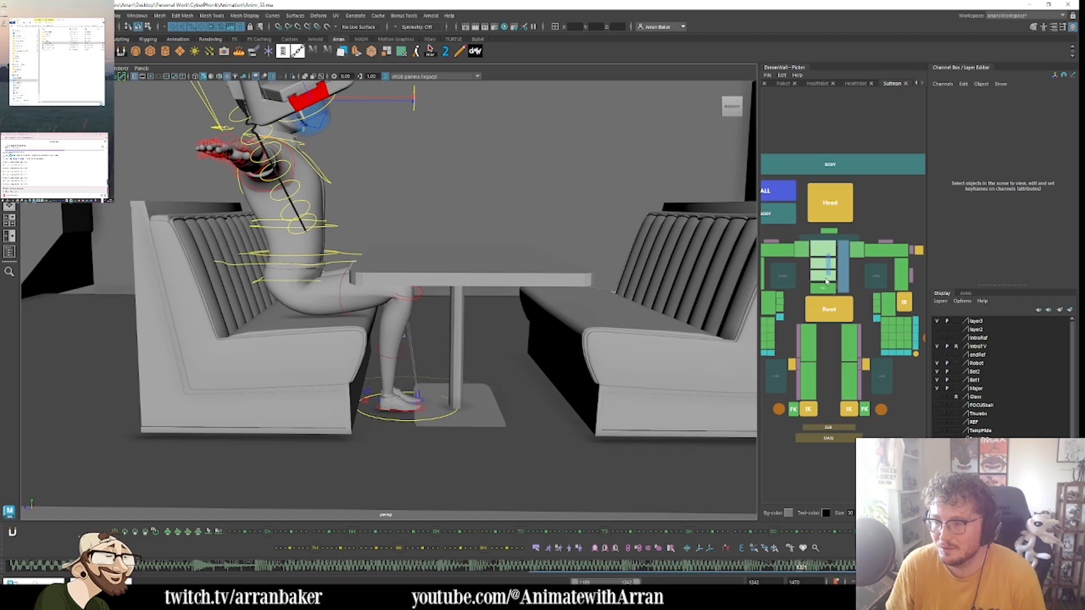
pyautogui.click(826, 281)
pyautogui.press('e')
pyautogui.moveTo(358, 170); pyautogui.dragTo(360, 196)
# - Change the head control's Neck Space and rotate the head in X to face forward across the table
pyautogui.click(837, 200)
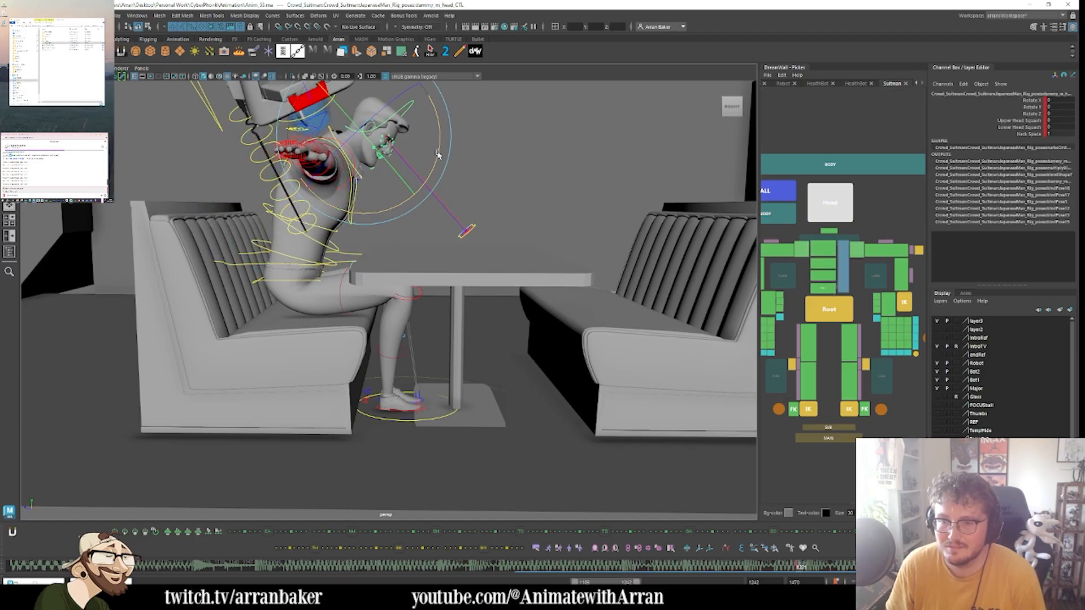
pyautogui.moveTo(438, 153); pyautogui.dragTo(430, 129)
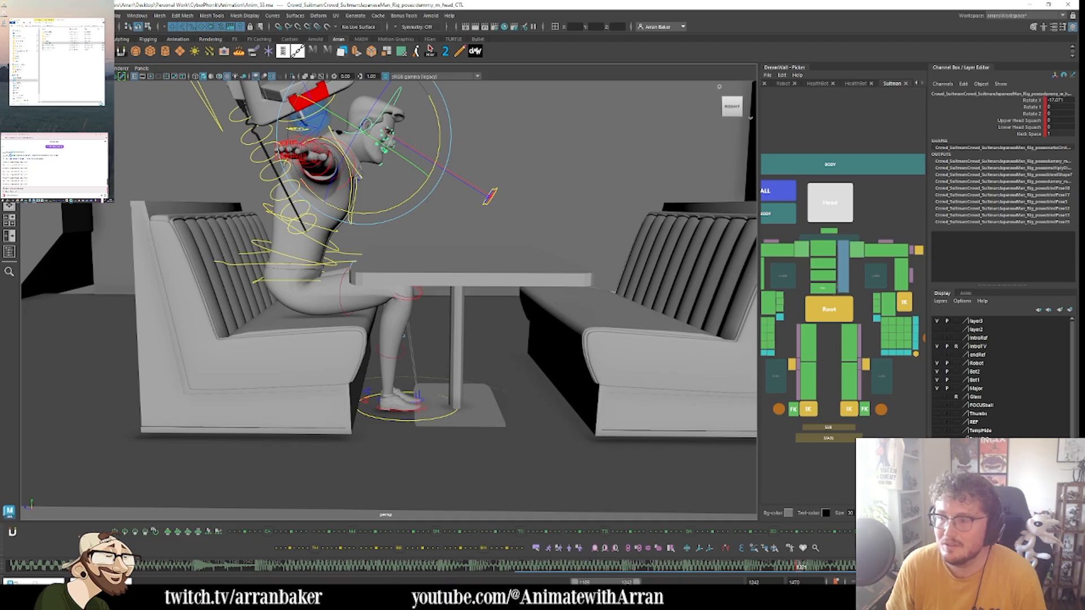
pyautogui.click(1021, 134)
pyautogui.moveTo(720, 293); pyautogui.dragTo(383, 296, button='middle')
pyautogui.press('e')
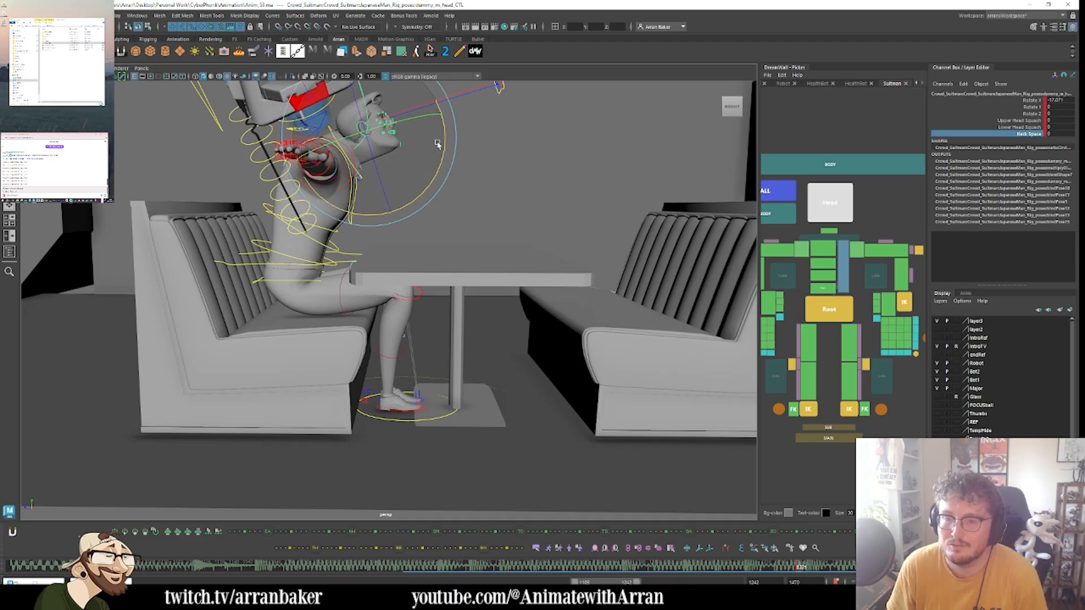
pyautogui.moveTo(444, 151); pyautogui.dragTo(430, 181, button='middle')
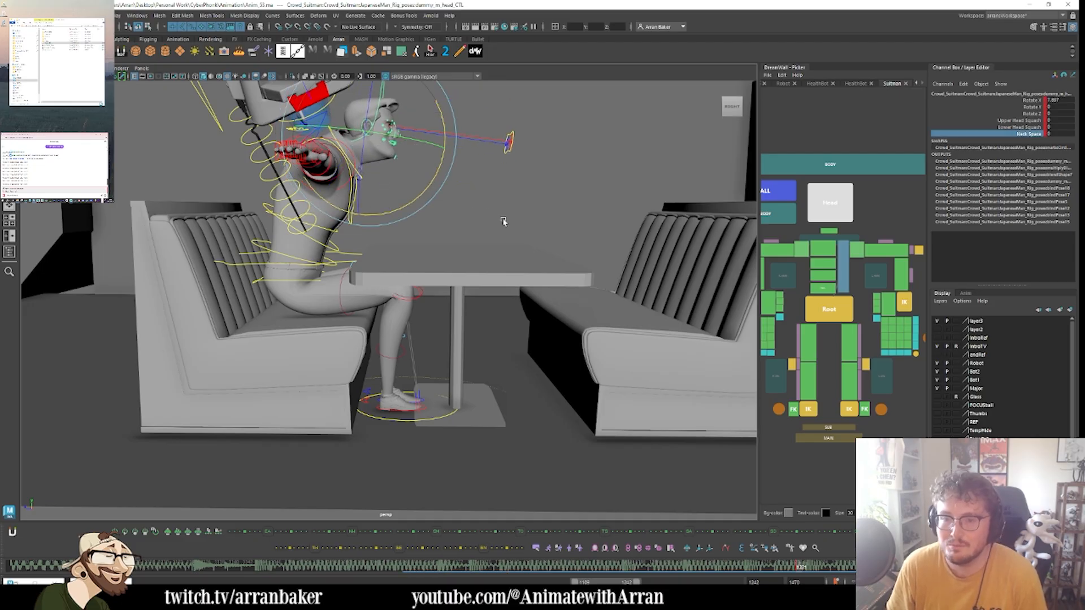
# - Rotate the right upper arm FK control down so the arm hangs beside the torso
pyautogui.click(794, 254)
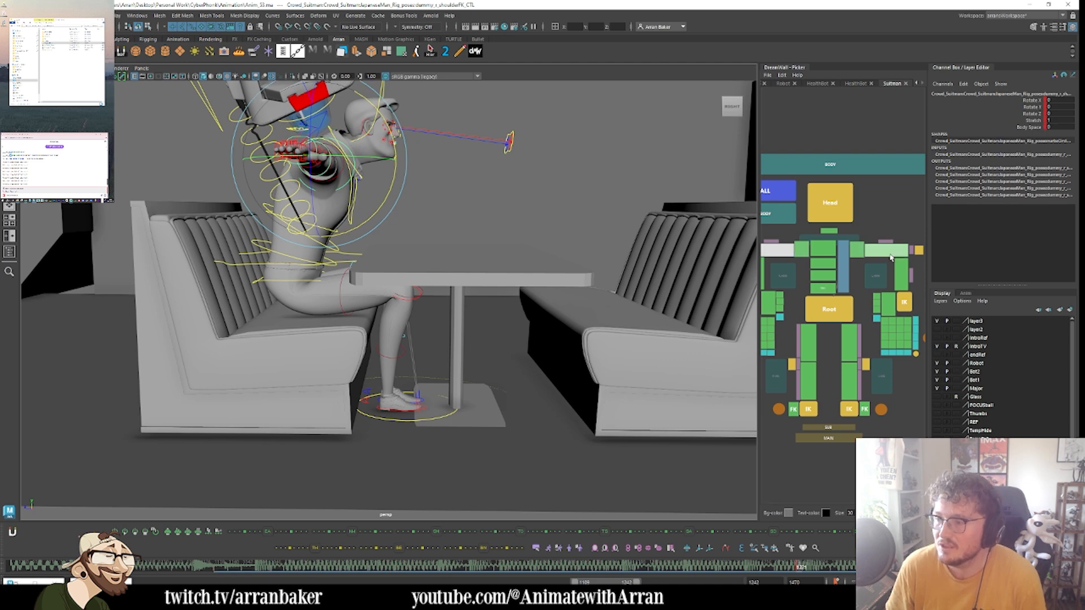
pyautogui.moveTo(405, 236); pyautogui.dragTo(320, 160, button='middle')
pyautogui.moveTo(320, 160); pyautogui.dragTo(388, 169)
pyautogui.moveTo(322, 206); pyautogui.dragTo(302, 214)
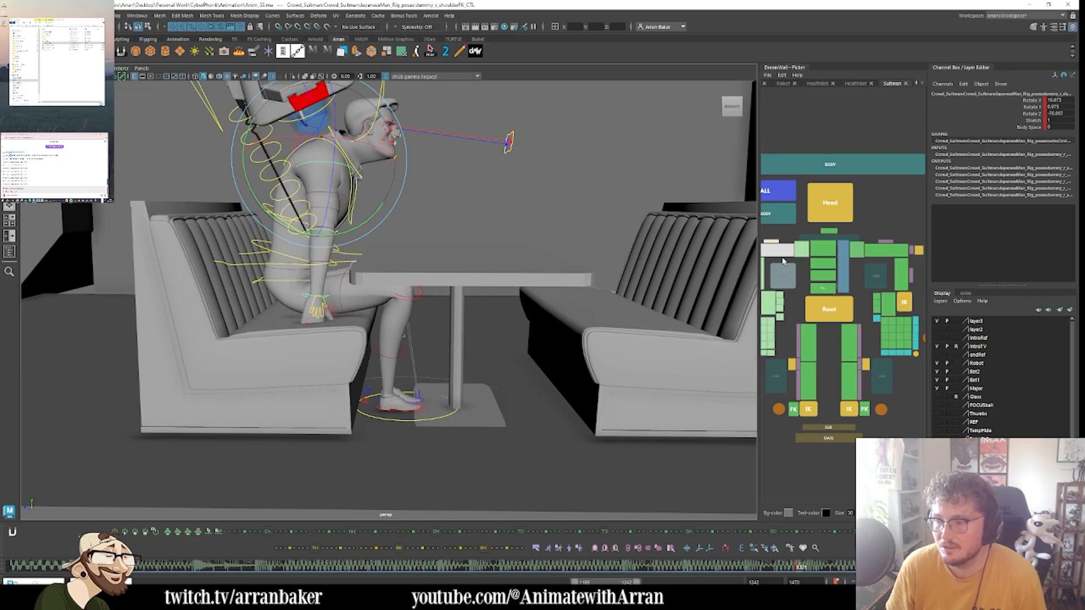
# - Bend the right elbow FK control about -92 degrees in Y so the forearm points forward over the table
pyautogui.moveTo(784, 259); pyautogui.dragTo(826, 258, button='middle')
pyautogui.click(800, 272)
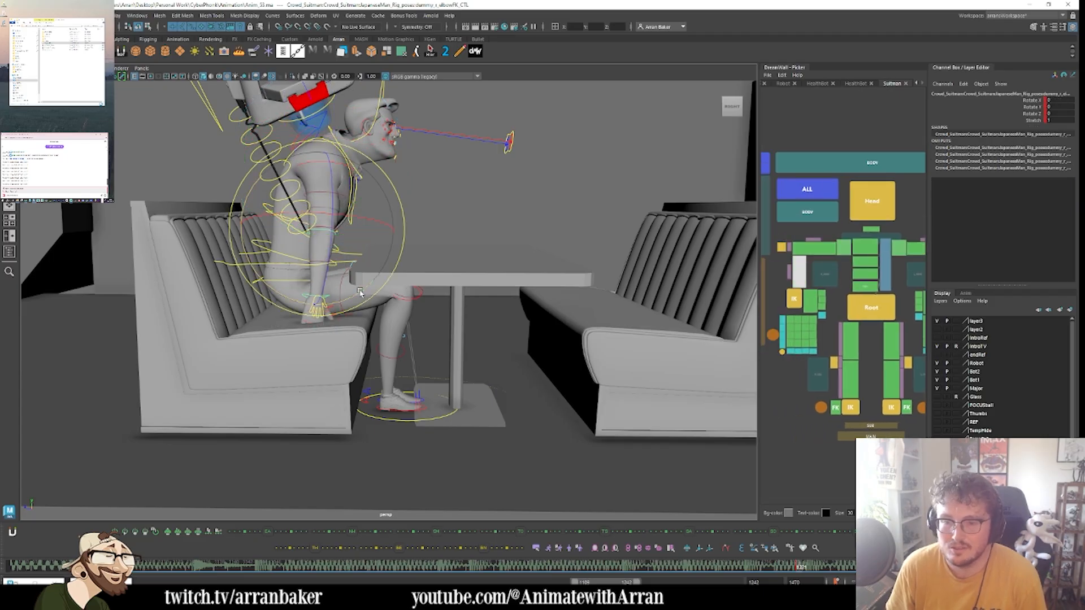
pyautogui.moveTo(360, 291); pyautogui.dragTo(370, 192, button='middle')
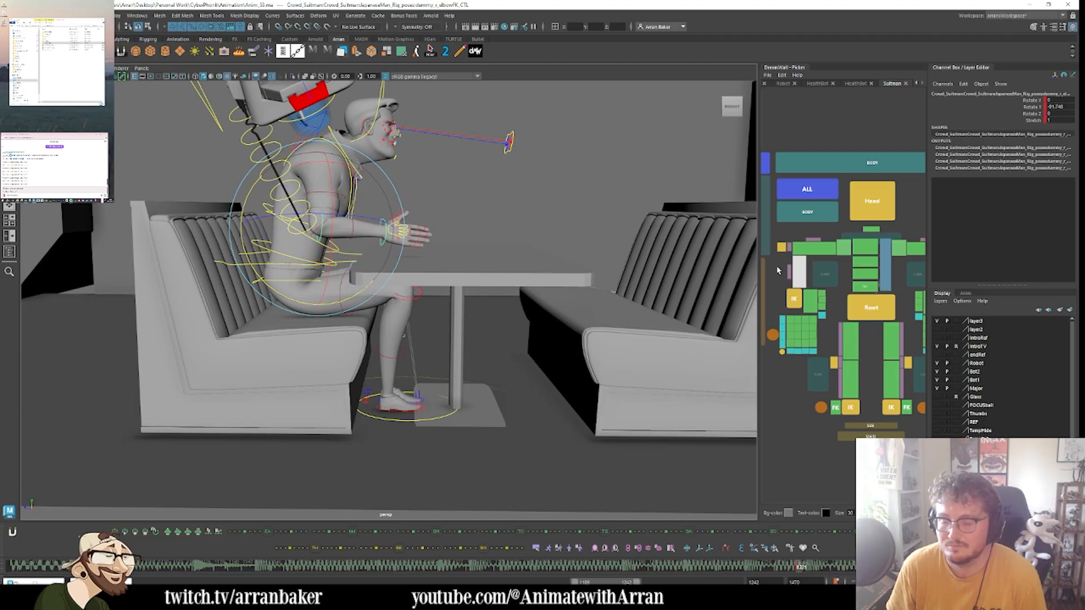
pyautogui.moveTo(411, 279)
pyautogui.keyDown('alt'); pyautogui.mouseDown()
pyautogui.moveTo(317, 272)
pyautogui.moveTo(402, 280)
pyautogui.mouseUp(); pyautogui.keyUp('alt')
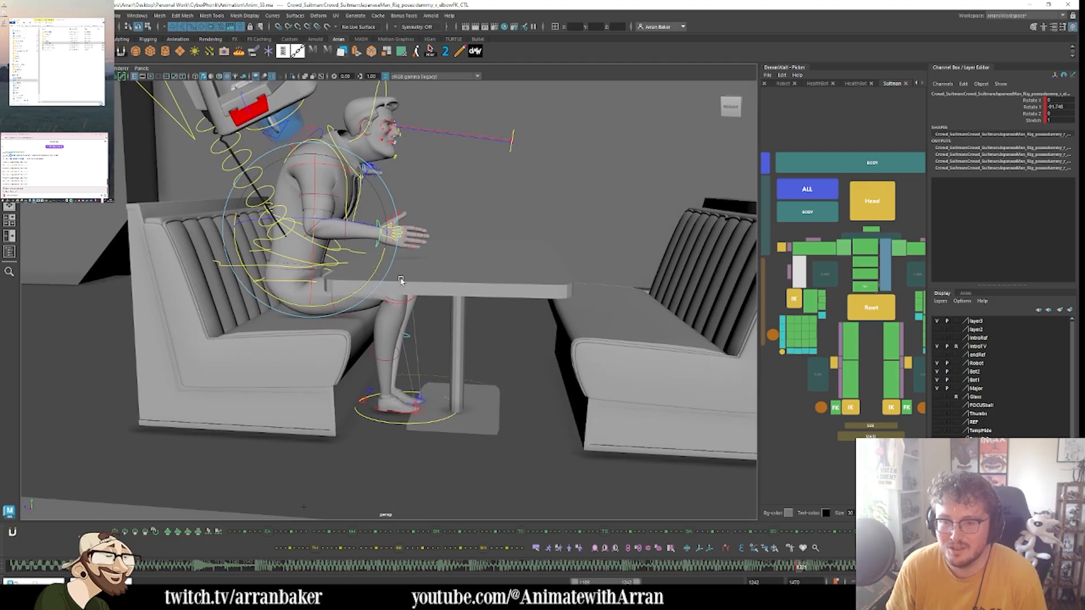
# - Increase the right upper arm control's Stretch to 1.3 to lengthen the arm
pyautogui.click(802, 251)
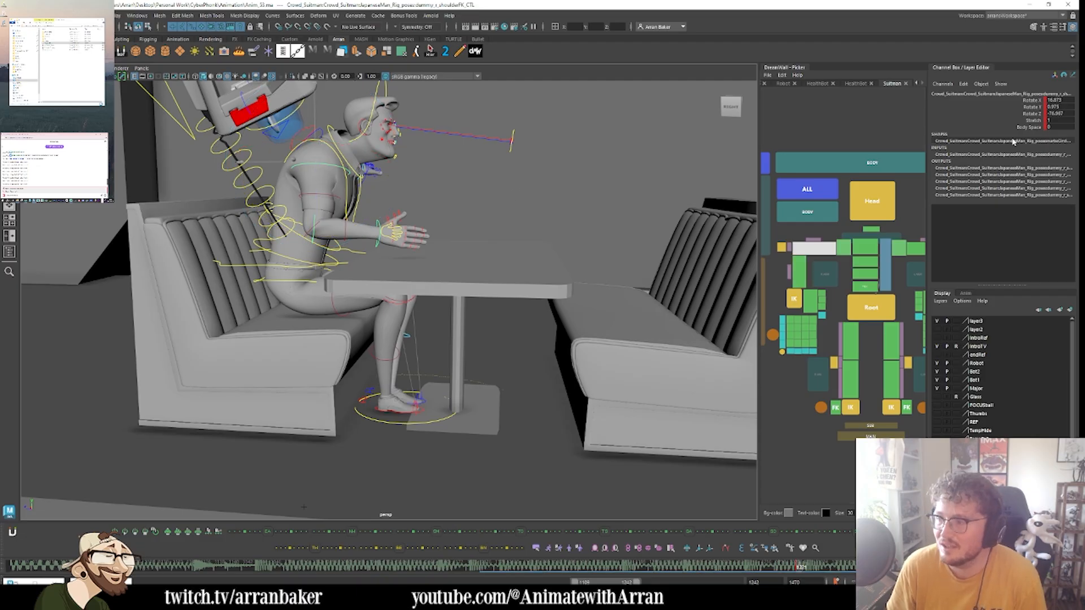
pyautogui.moveTo(472, 196); pyautogui.dragTo(494, 196, button='middle')
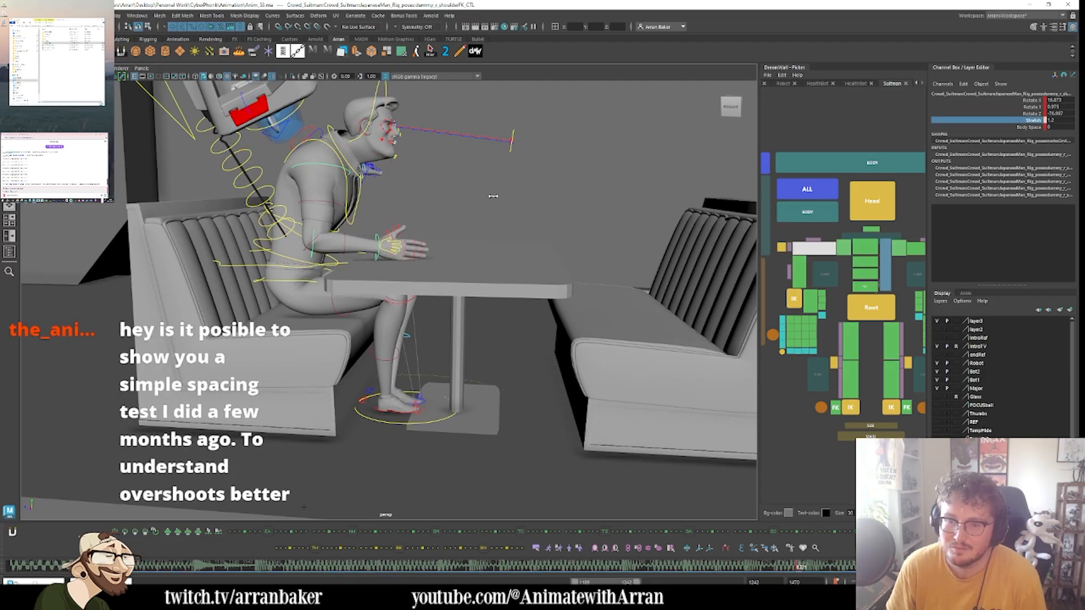
pyautogui.keyDown('alt'); pyautogui.moveTo(483, 232); pyautogui.dragTo(425, 275); pyautogui.keyUp('alt')
# - Rotate the right shoulder control and move it slightly forward toward the table
pyautogui.click(843, 248)
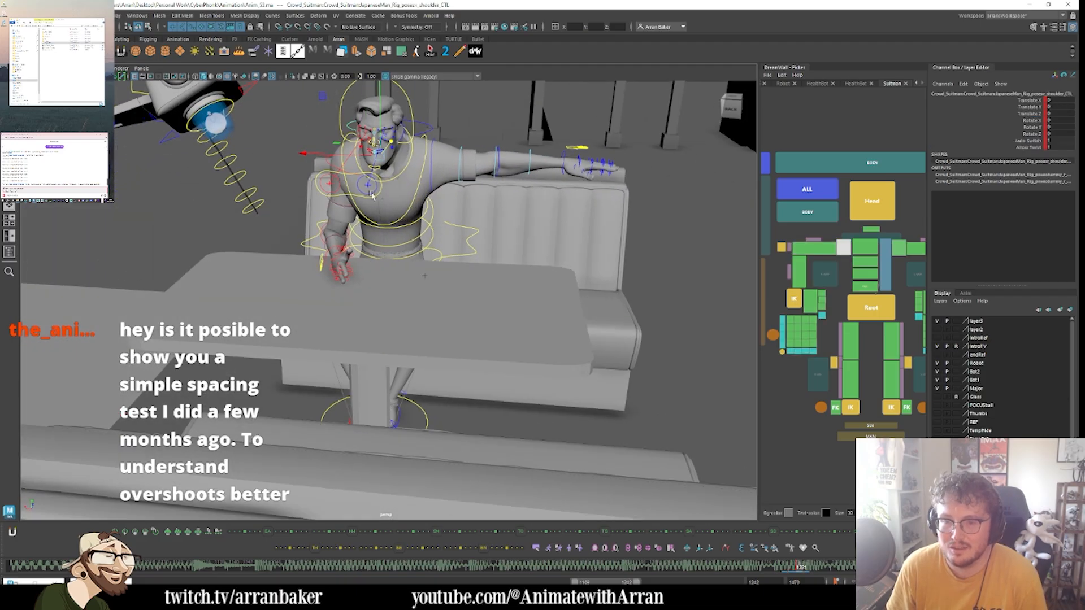
pyautogui.press('e')
pyautogui.moveTo(408, 148); pyautogui.dragTo(434, 201)
pyautogui.press('w')
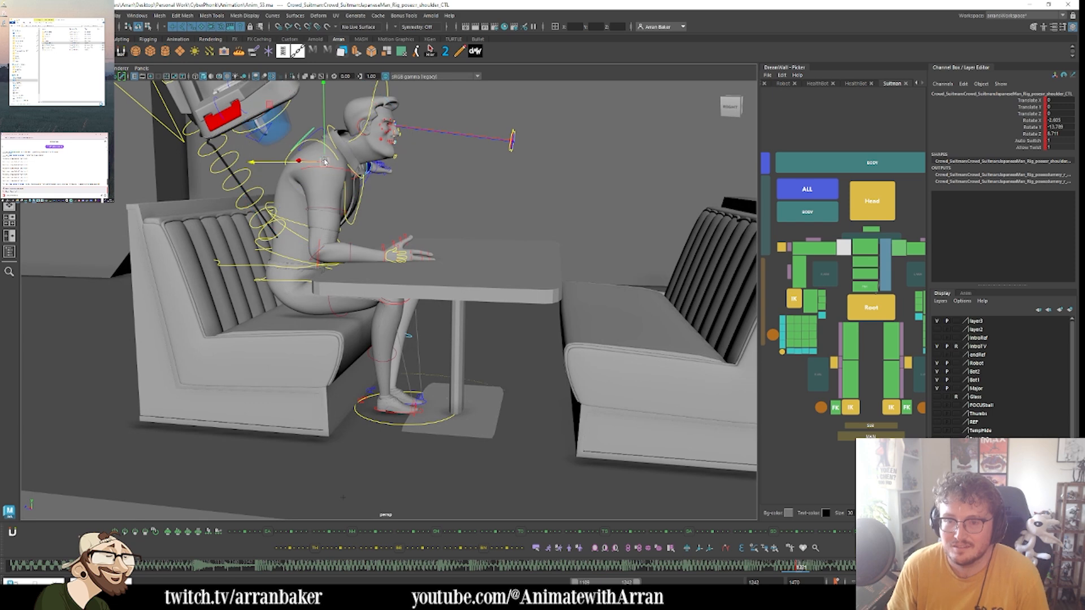
pyautogui.moveTo(325, 166); pyautogui.dragTo(329, 163)
# - Rotate the right upper arm forward to raise the hand above the table, and tilt the head down
pyautogui.click(814, 248)
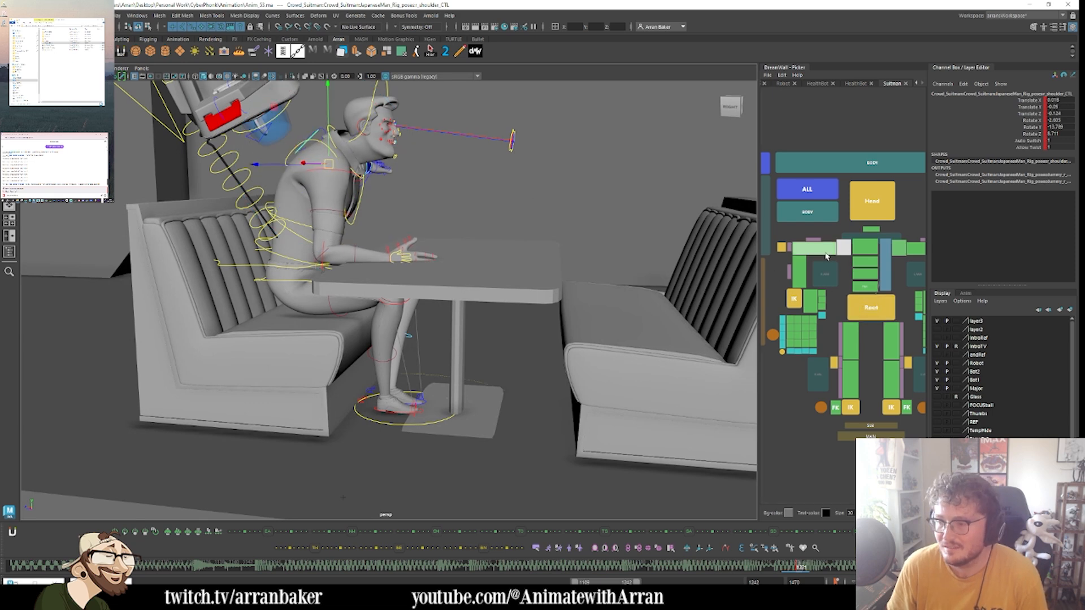
pyautogui.press('e')
pyautogui.moveTo(390, 199); pyautogui.dragTo(421, 191)
pyautogui.click(863, 218)
# - Rotate the root control back about 10 degrees in X to straighten the seated torso
pyautogui.click(864, 310)
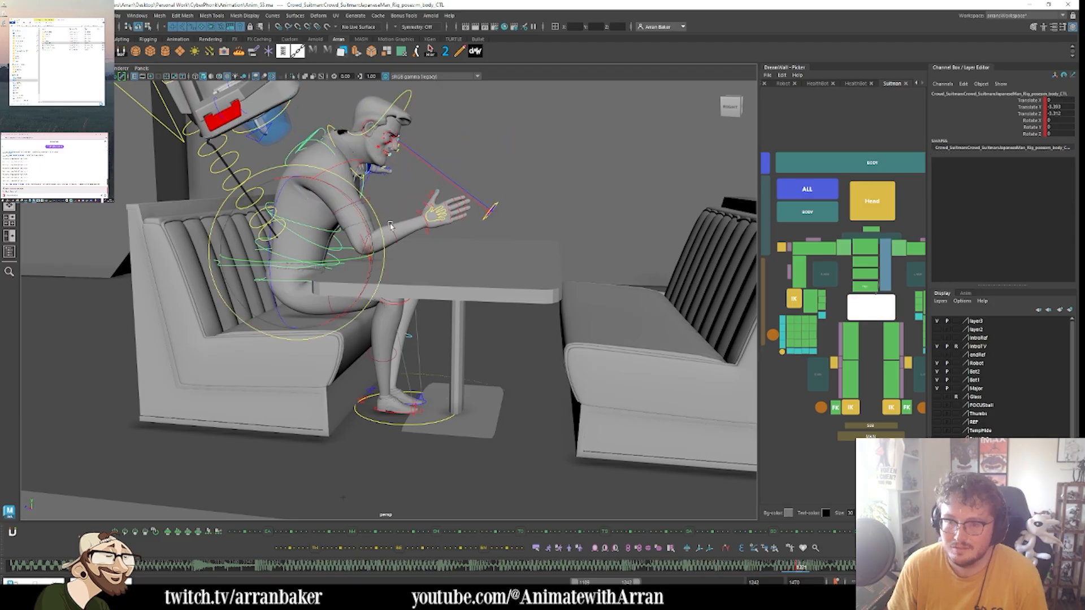
pyautogui.moveTo(366, 219); pyautogui.dragTo(355, 201)
pyautogui.press('w')
pyautogui.keyDown('alt'); pyautogui.moveTo(326, 248); pyautogui.dragTo(294, 251); pyautogui.keyUp('alt')
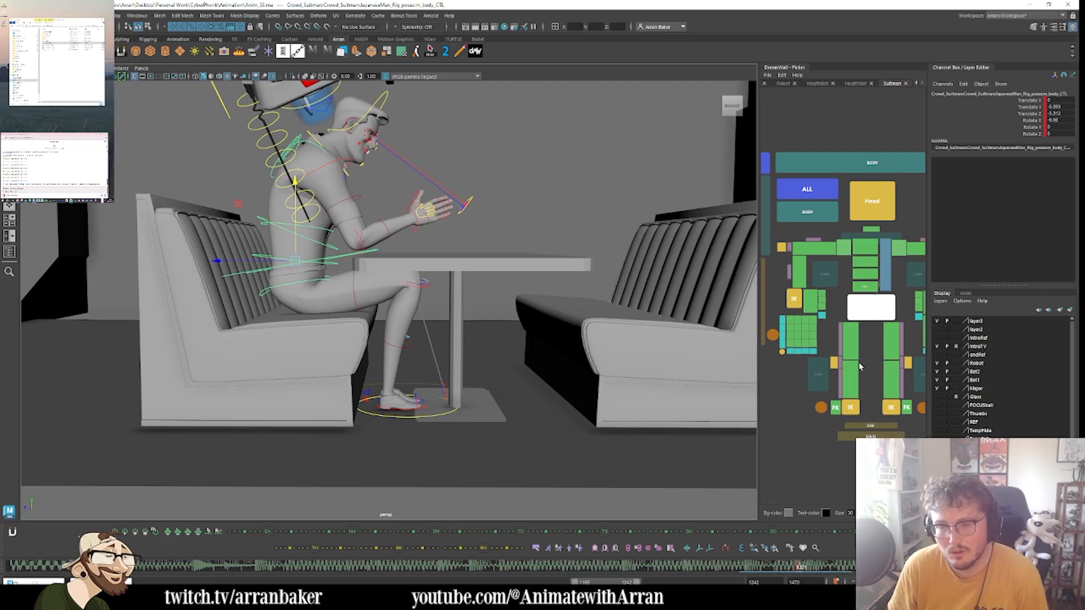
# - Adjust the right and left knee IK controls to reposition the knees under the table
pyautogui.scroll(2, 859, 367)
pyautogui.click(829, 362)
pyautogui.moveTo(890, 363); pyautogui.dragTo(877, 365, button='middle')
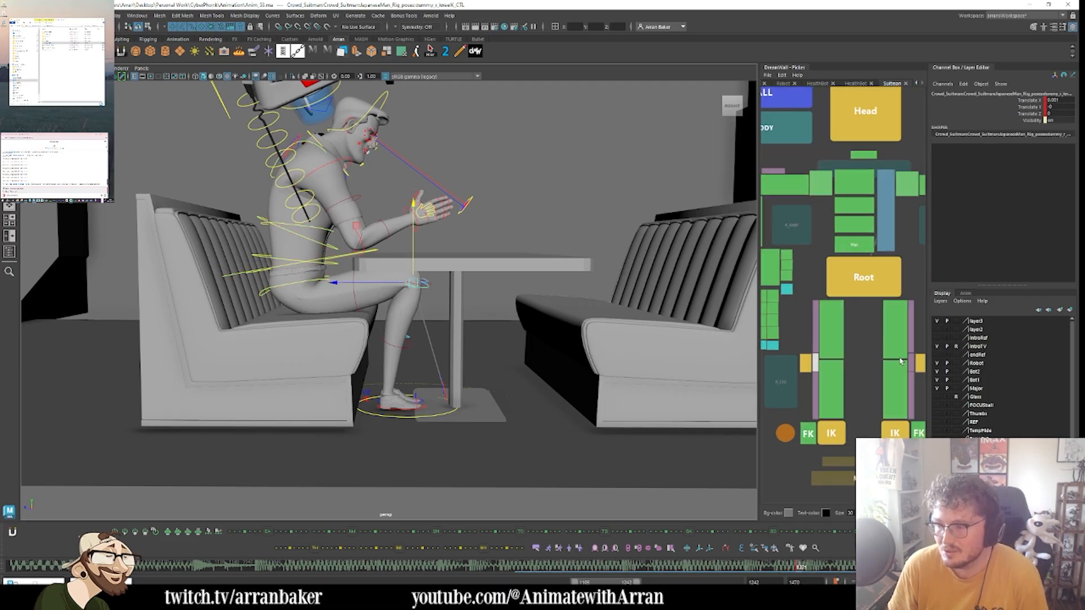
pyautogui.click(913, 365)
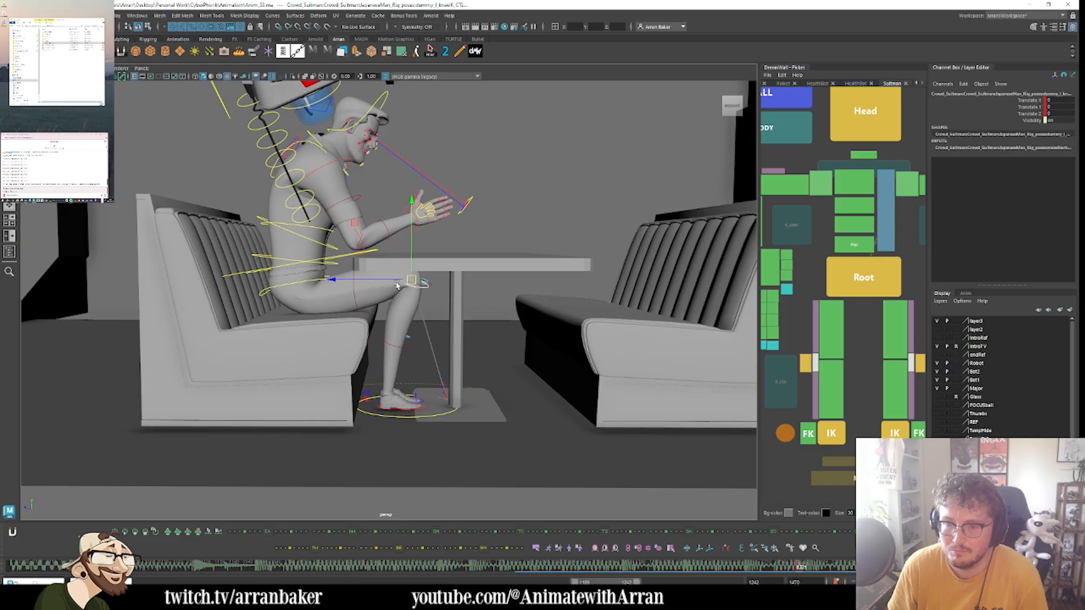
pyautogui.moveTo(397, 286); pyautogui.dragTo(371, 243)
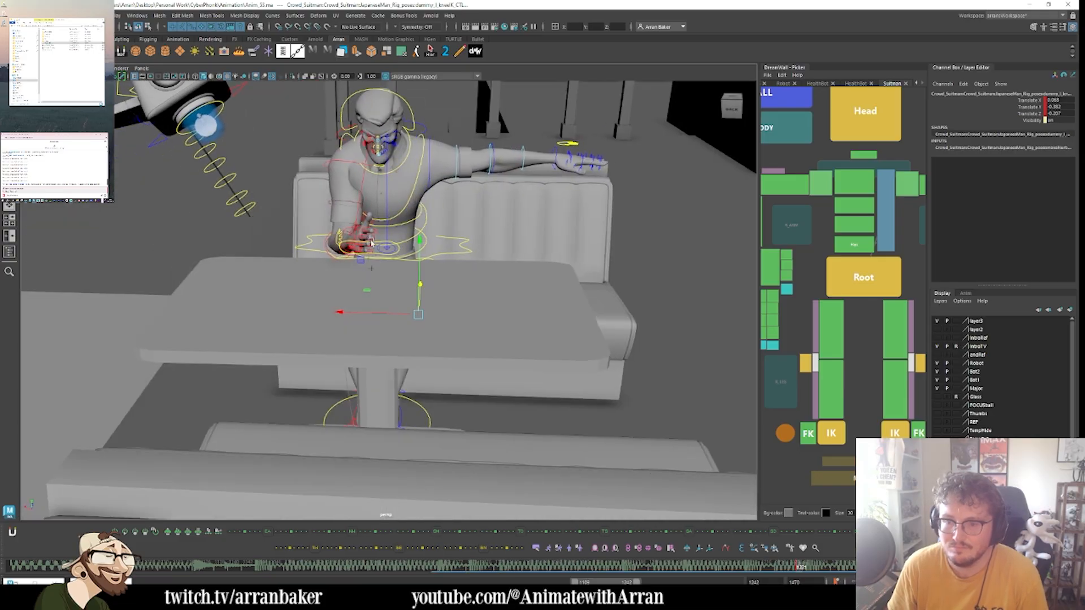
# - Rotate the left upper arm FK control down from the seat back to beside the torso
pyautogui.moveTo(826, 225); pyautogui.dragTo(764, 239, button='middle')
pyautogui.click(844, 196)
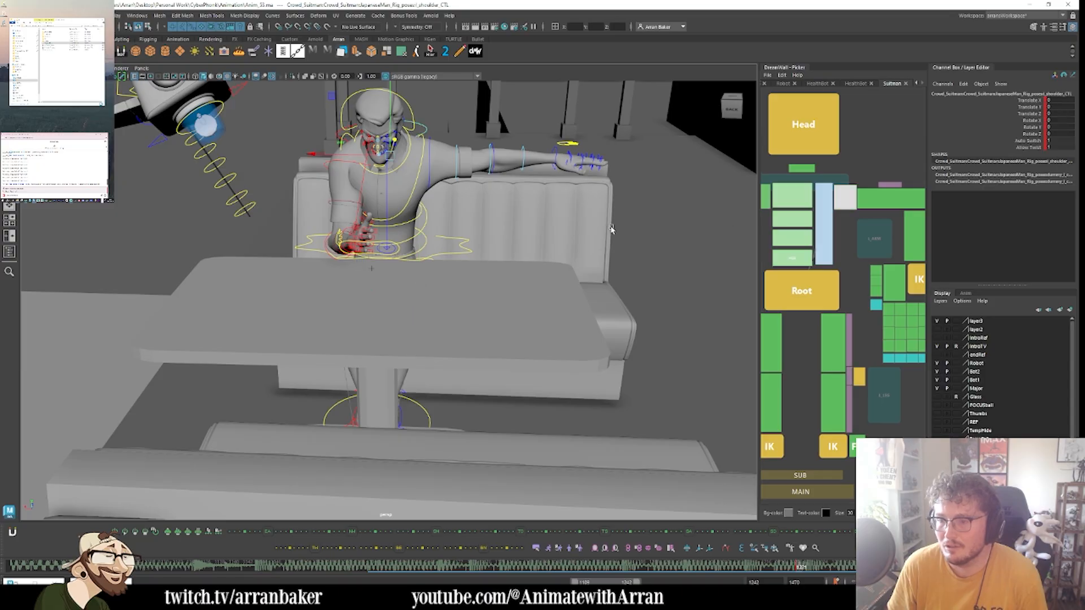
pyautogui.click(886, 201)
pyautogui.moveTo(411, 213); pyautogui.dragTo(398, 181)
pyautogui.moveTo(472, 156); pyautogui.dragTo(398, 121)
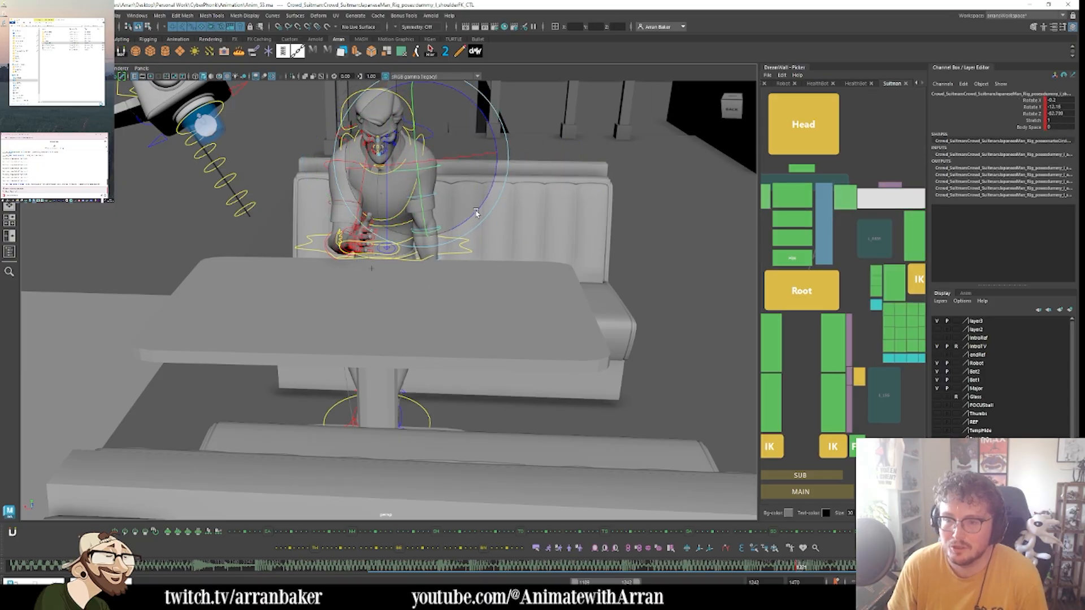
# - Bend the left arm so its forearm reaches forward toward the table, and refine the upper arm's rotation
pyautogui.click(384, 219)
pyautogui.moveTo(383, 220); pyautogui.dragTo(427, 227)
pyautogui.click(891, 207)
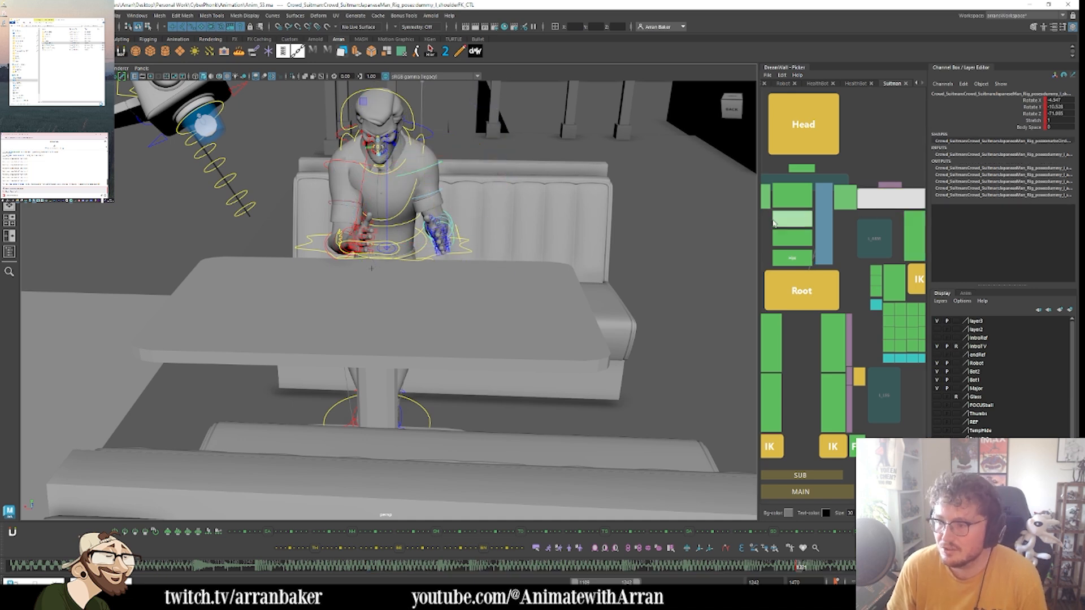
# - Match the left upper arm to the right one by setting its Stretch to 1.3
pyautogui.scroll(-2, 822, 207)
pyautogui.scroll(-2, 822, 208)
pyautogui.click(822, 213)
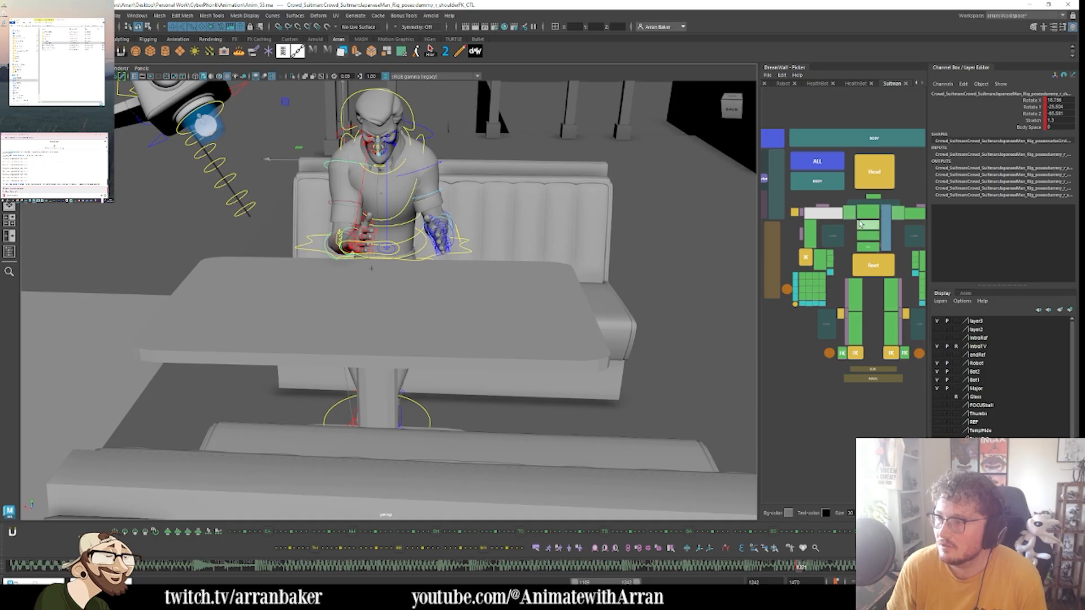
pyautogui.click(898, 216)
pyautogui.click(1058, 120)
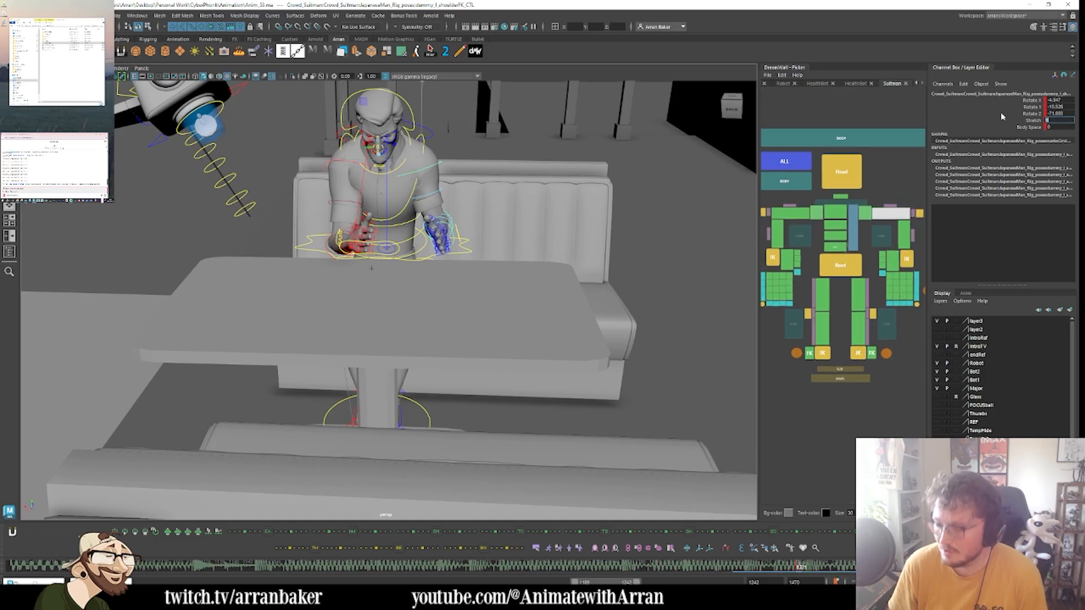
pyautogui.write('1')
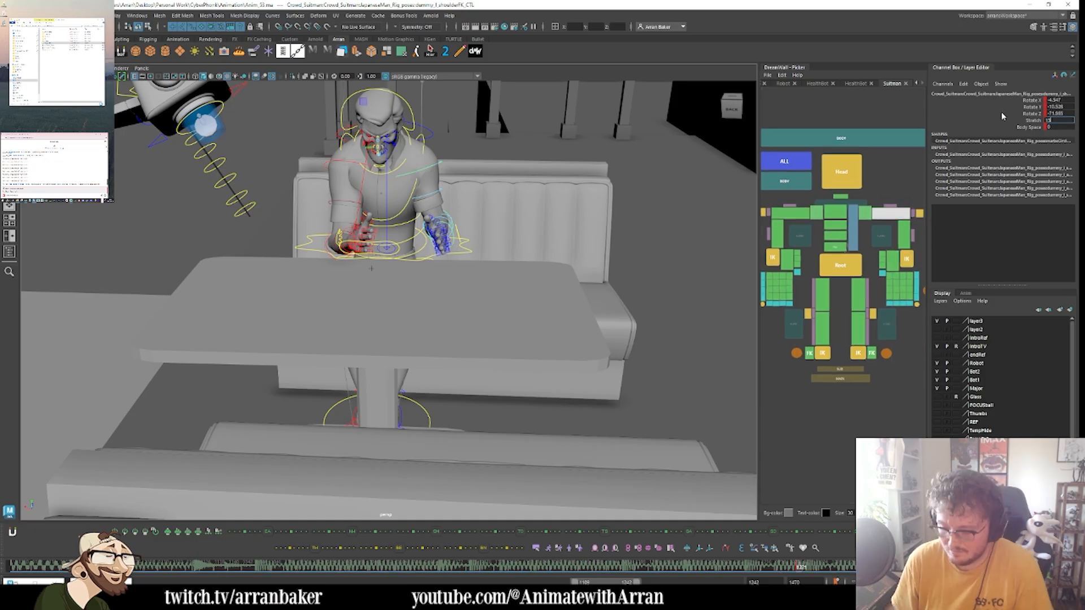
pyautogui.write('3')
pyautogui.press('Return')
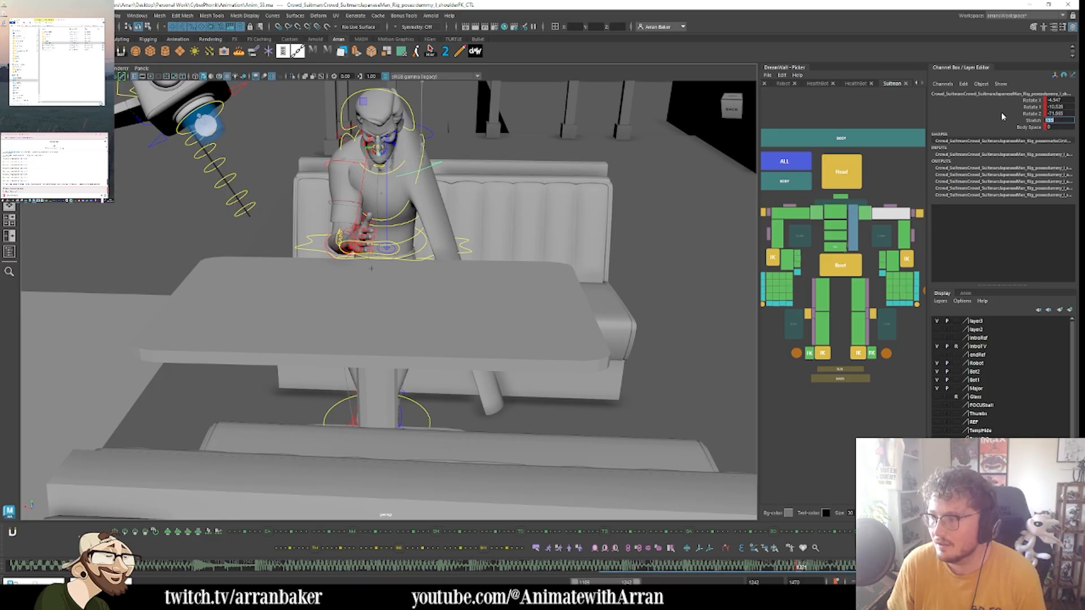
pyautogui.write('1.3')
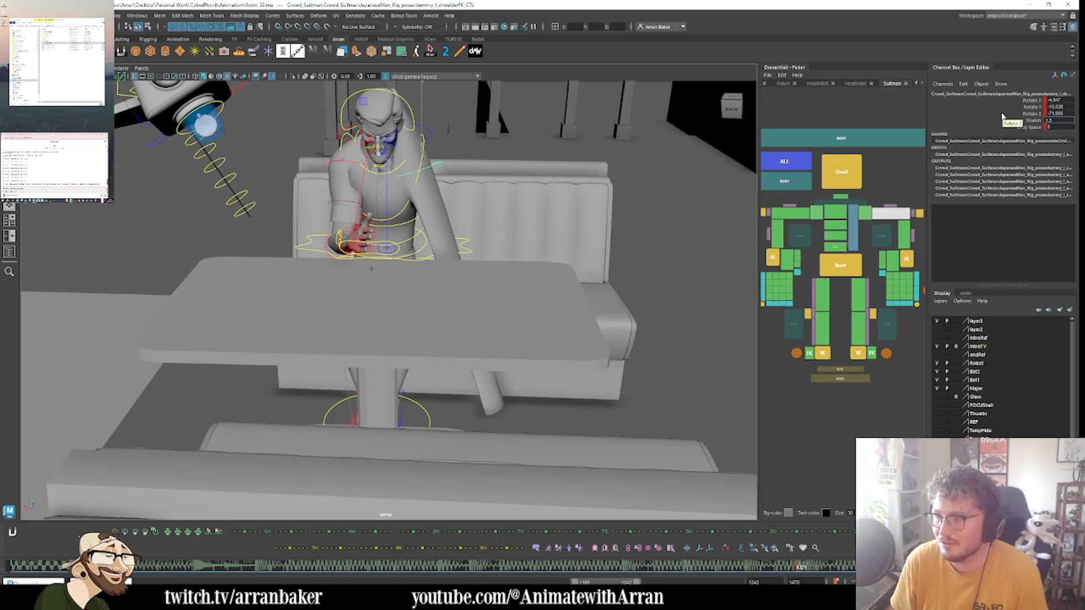
pyautogui.press('Return')
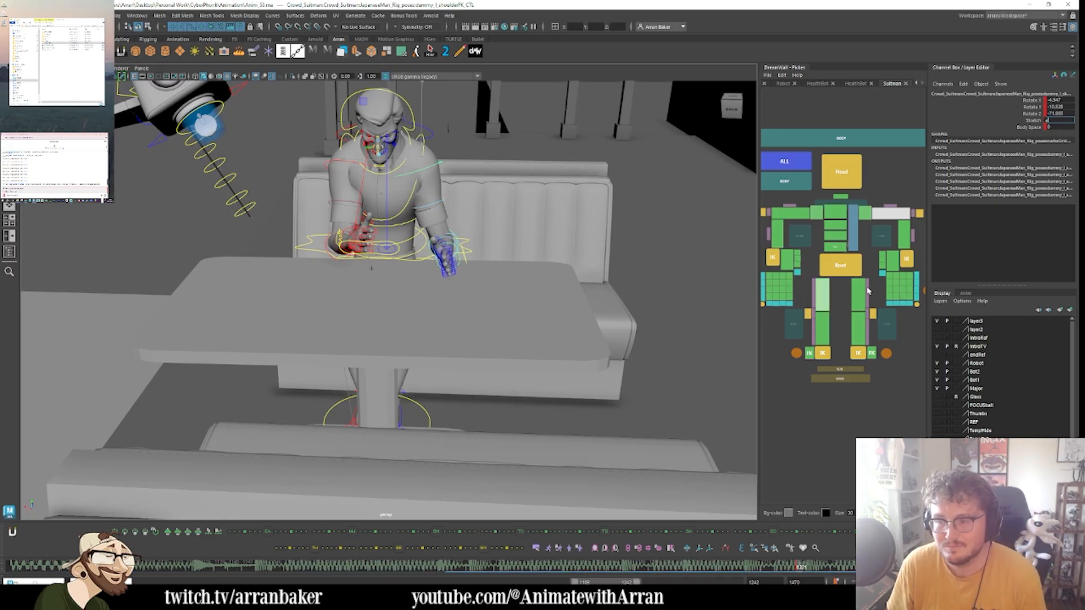
# - Rotate the left upper arm so its hand lifts beside the torso, and swing the right upper arm outward above the table
pyautogui.click(898, 209)
pyautogui.click(898, 209)
pyautogui.moveTo(436, 203); pyautogui.dragTo(446, 157)
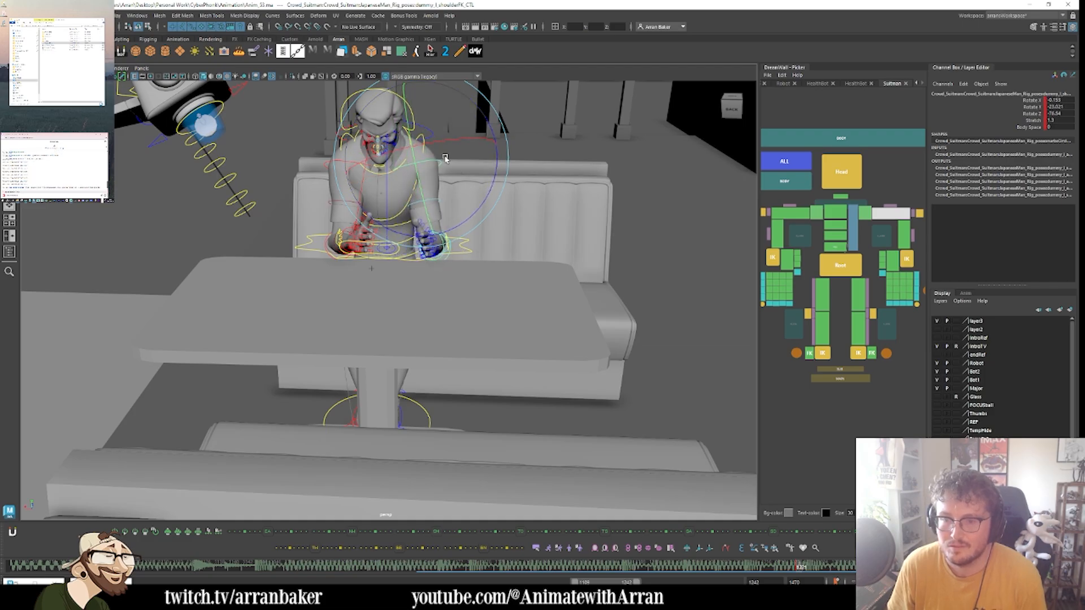
pyautogui.click(790, 213)
pyautogui.moveTo(412, 206); pyautogui.dragTo(377, 240)
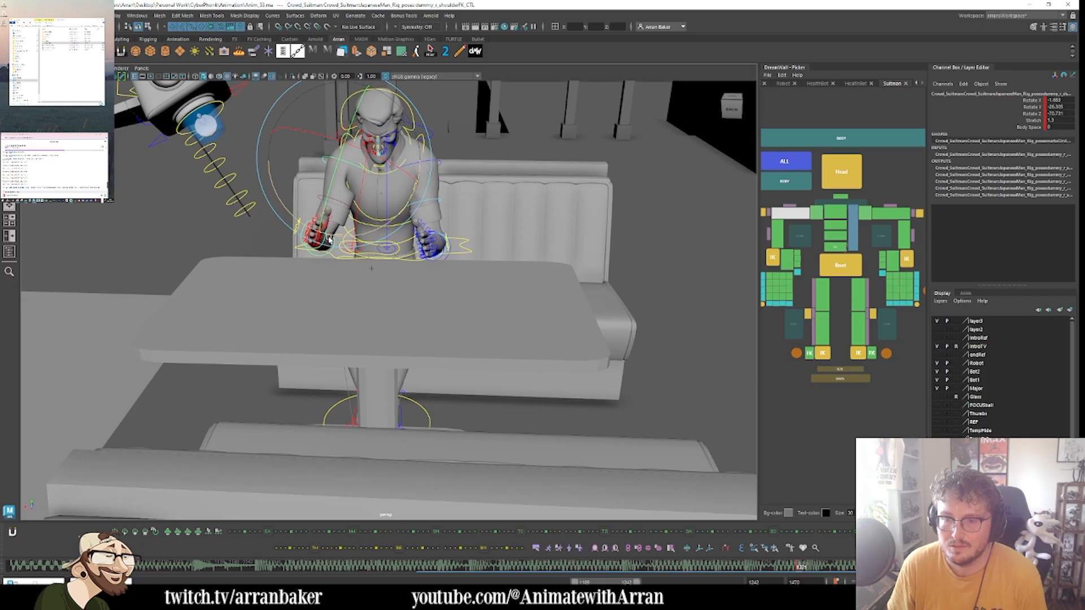
# - Turn the right foot IK control about -19° around Y and shift it about -0.56 along X under the table
pyautogui.keyDown('alt'); pyautogui.moveTo(277, 240); pyautogui.dragTo(441, 229); pyautogui.keyUp('alt')
pyautogui.click(821, 354)
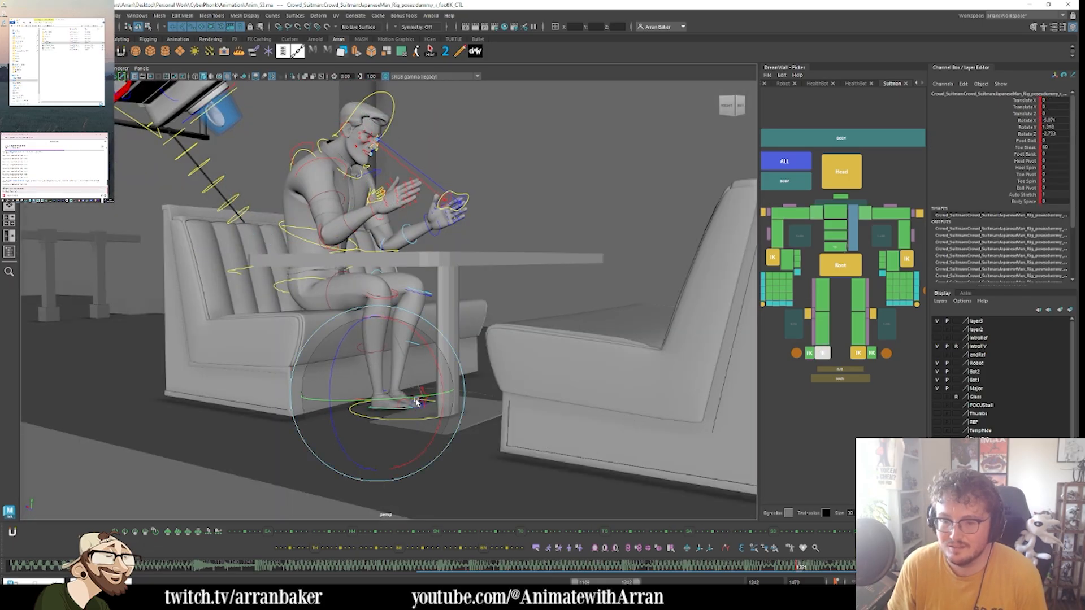
pyautogui.keyDown('alt'); pyautogui.moveTo(390, 411); pyautogui.dragTo(394, 416); pyautogui.keyUp('alt')
pyautogui.moveTo(394, 416); pyautogui.dragTo(410, 417)
pyautogui.press('w')
pyautogui.keyDown('alt'); pyautogui.moveTo(400, 354); pyautogui.dragTo(400, 326); pyautogui.keyUp('alt')
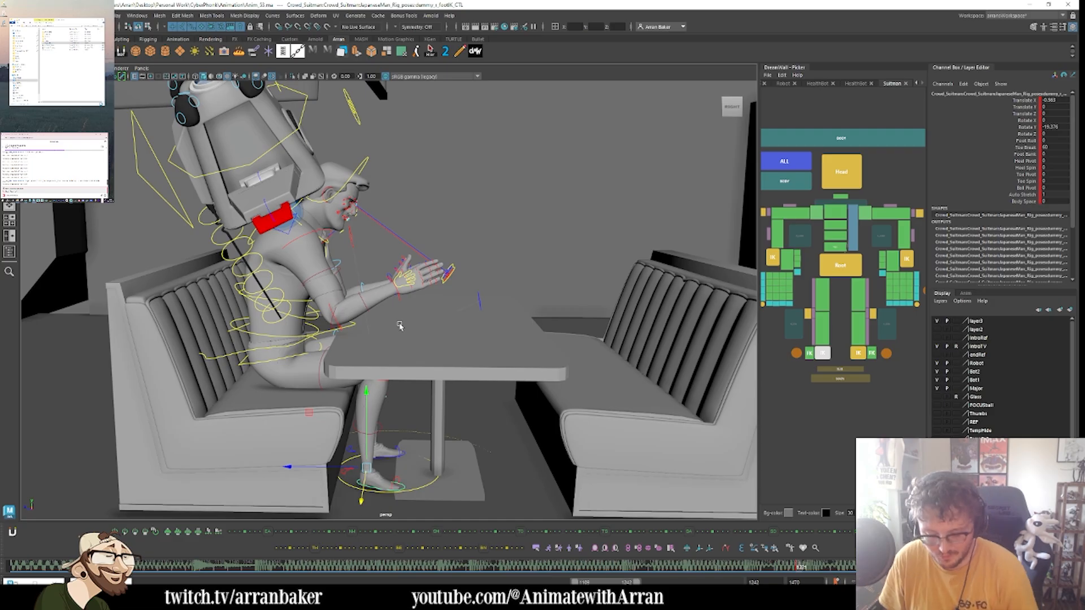
# - With the rig curves hidden, raise both upper-arm bend controls about 0.34 in Y, and select all the rig's controls
pyautogui.hotkey('alt', '1')
pyautogui.keyDown('alt'); pyautogui.moveTo(391, 367); pyautogui.dragTo(266, 396); pyautogui.keyUp('alt')
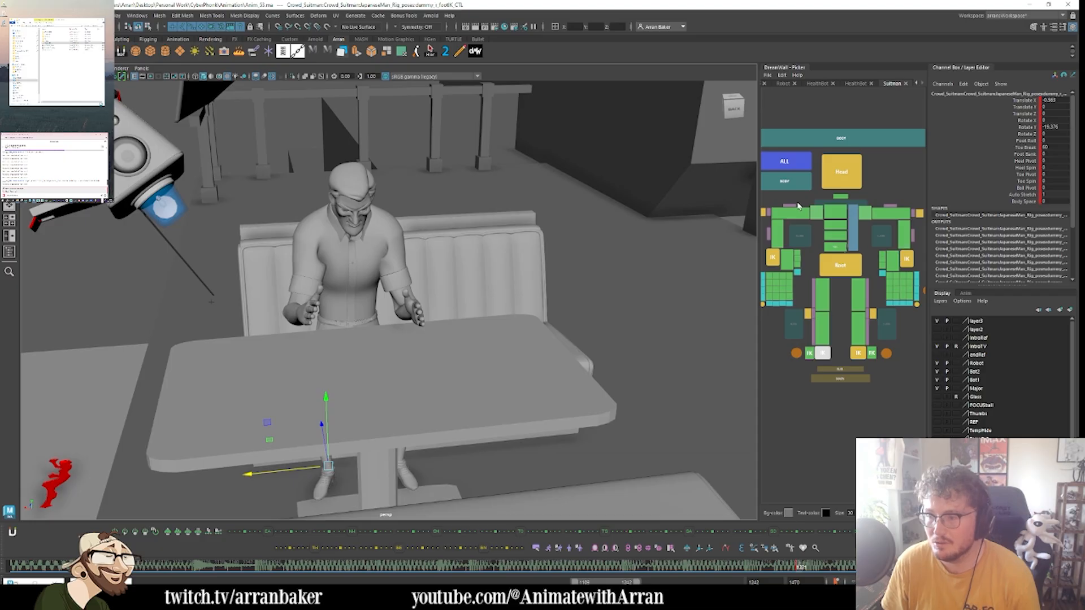
pyautogui.click(902, 216)
pyautogui.keyDown('shift'); pyautogui.click(894, 206); pyautogui.keyUp('shift')
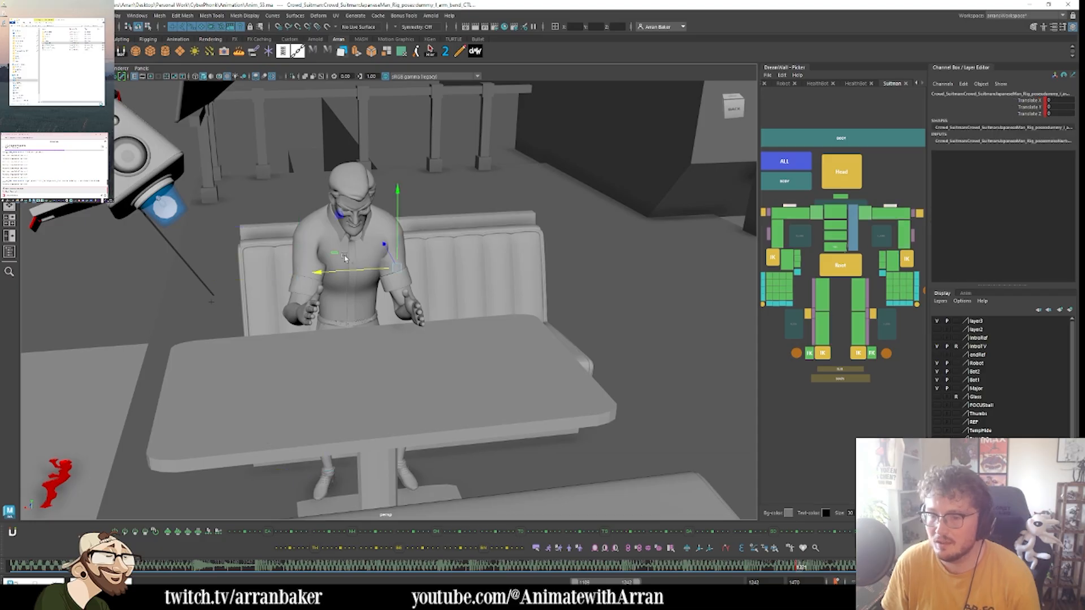
pyautogui.press('w')
pyautogui.moveTo(365, 233); pyautogui.dragTo(330, 226)
pyautogui.moveTo(457, 251); pyautogui.dragTo(478, 245)
pyautogui.keyDown('alt'); pyautogui.moveTo(465, 295); pyautogui.dragTo(512, 288); pyautogui.keyUp('alt')
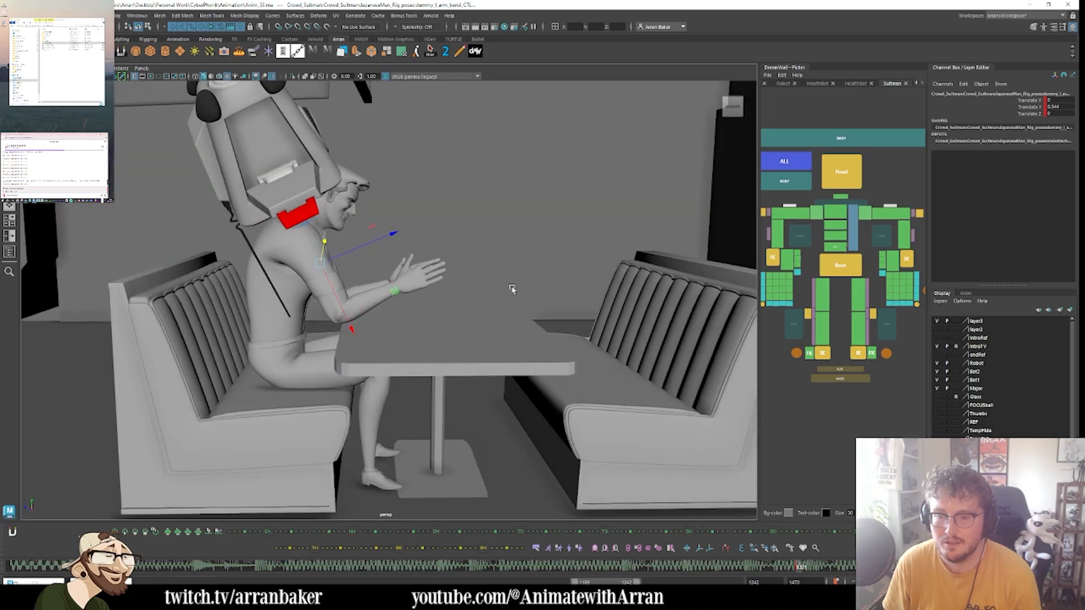
pyautogui.click(795, 164)
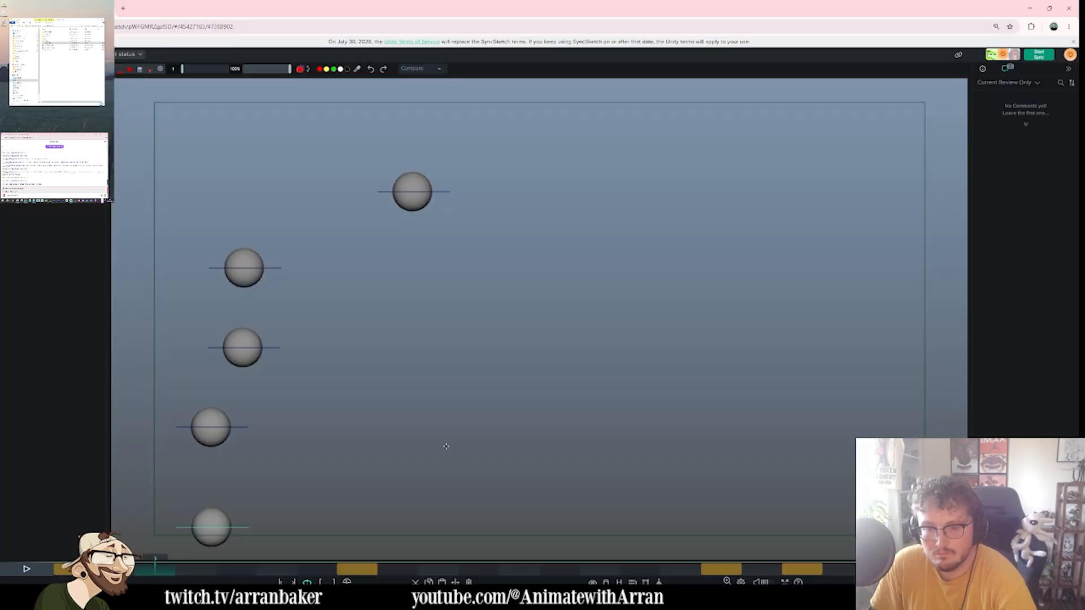
# - In the SyncSketch review, step back and forth through the frames to compare how the five balls move
pyautogui.press('Left')
pyautogui.press('Left')
pyautogui.press('Left')
pyautogui.press('Right')
pyautogui.press('Right')
pyautogui.press('Right')
pyautogui.press('Right')
pyautogui.press('Right')
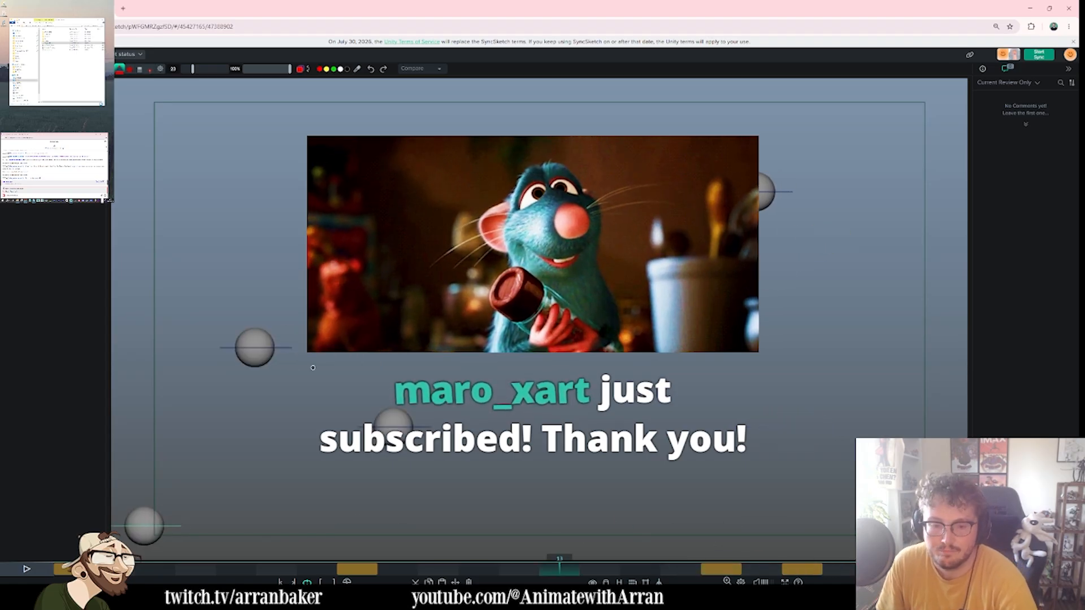
# - Return to frame 1 and write "E0 or" beside the boxed second ball
pyautogui.click(72, 573)
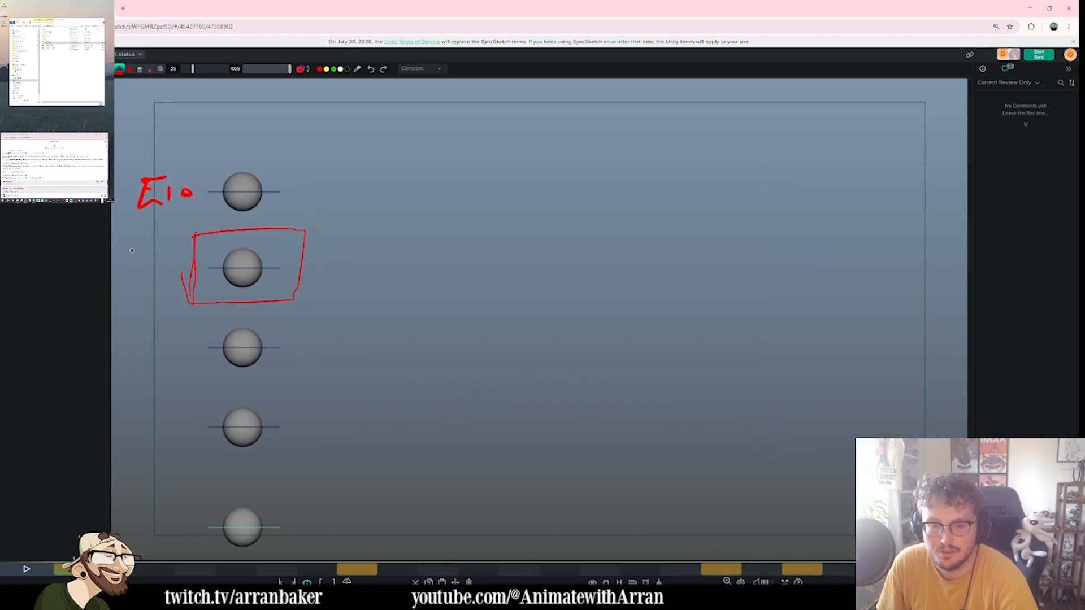
pyautogui.moveTo(129, 244)
pyautogui.mouseDown()
pyautogui.moveTo(132, 274)
pyautogui.moveTo(146, 275)
pyautogui.mouseUp()
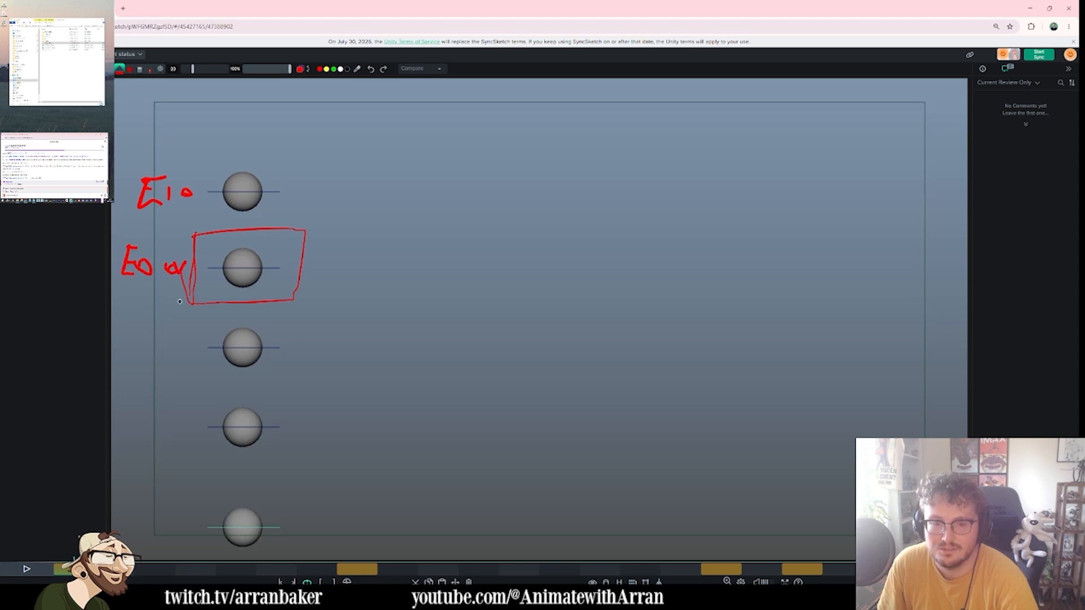
# - Step forward through the whole ball animation to examine each ball's spacing and easing from frame 1 past frame 17
pyautogui.press('Right')
pyautogui.press('Right')
pyautogui.press('Right')
pyautogui.press('Right')
pyautogui.press('Right')
pyautogui.press('Right')
pyautogui.press('Right')
pyautogui.press('Right')
pyautogui.press('Right')
pyautogui.press('Right')
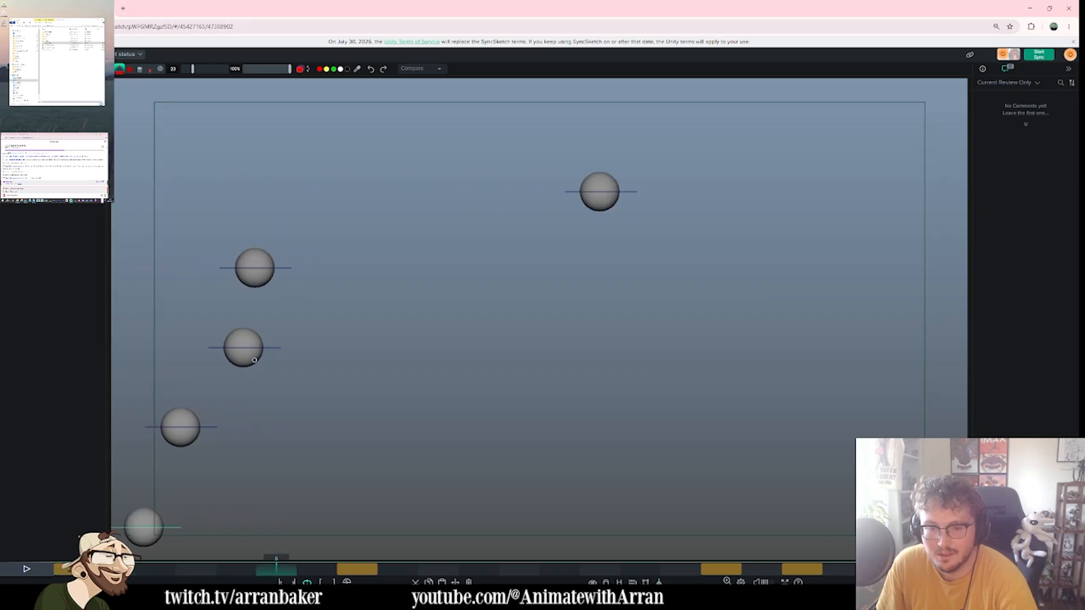
pyautogui.press('Right')
pyautogui.press('Right')
pyautogui.press('Right')
pyautogui.press('Right')
pyautogui.press('Right')
pyautogui.press('Right')
pyautogui.press('Right')
pyautogui.press('Right')
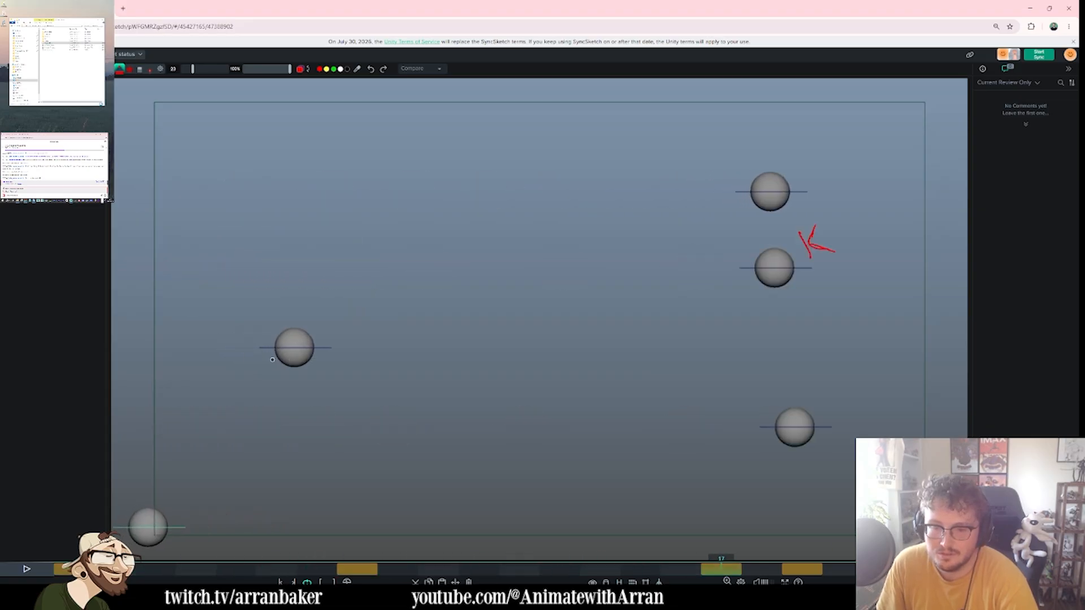
pyautogui.press('Right')
pyautogui.press('Right')
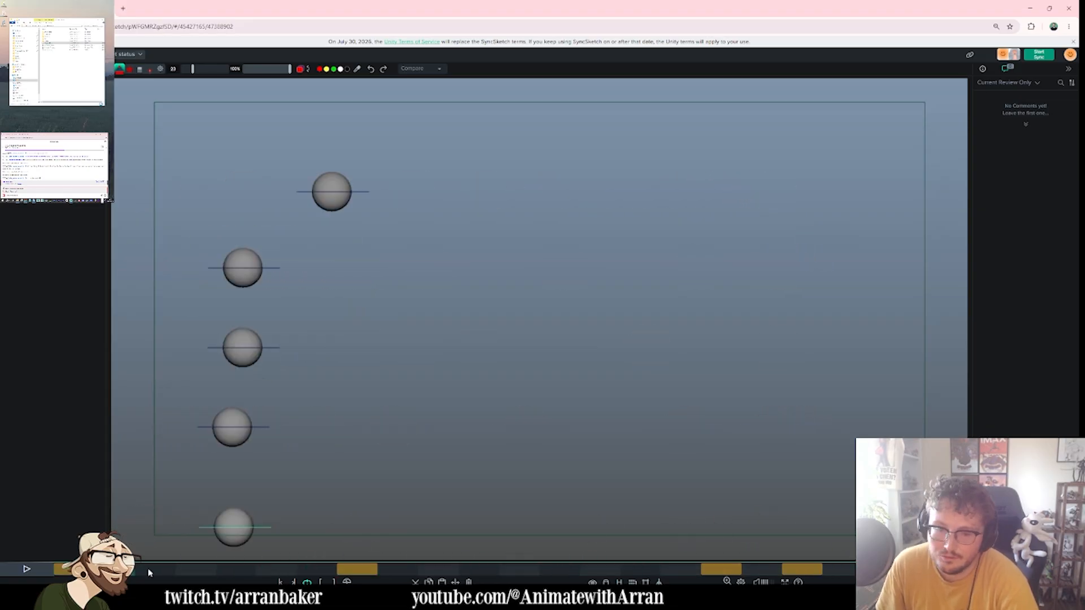
# - On frame 1, write "E0" beside the third ball, and erase and rewrite the top ball's label as "E0 1"
pyautogui.press('Left')
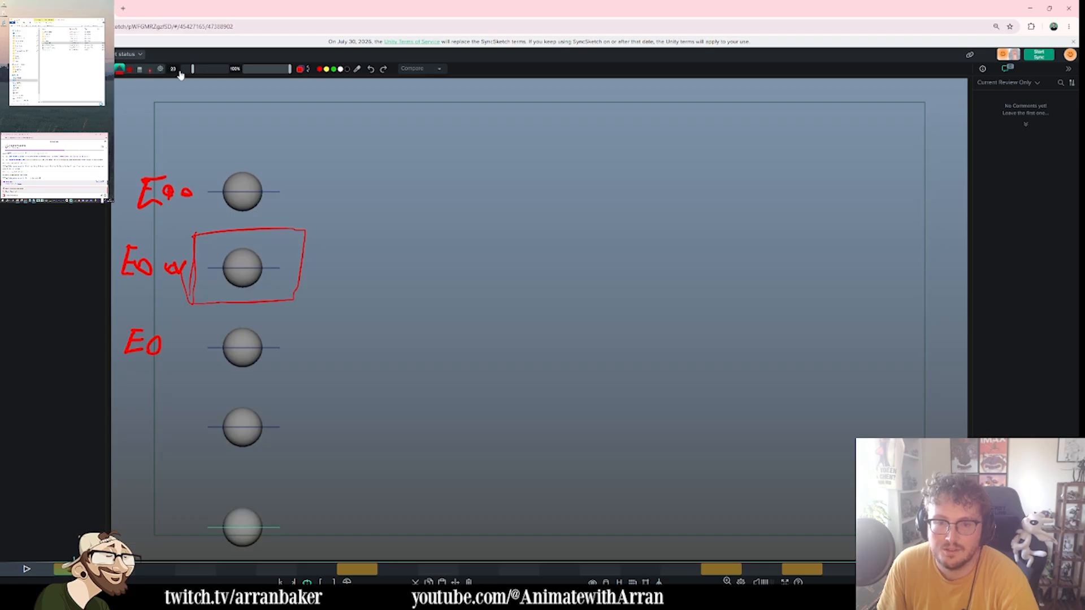
pyautogui.click(139, 69)
pyautogui.moveTo(174, 189); pyautogui.dragTo(190, 193)
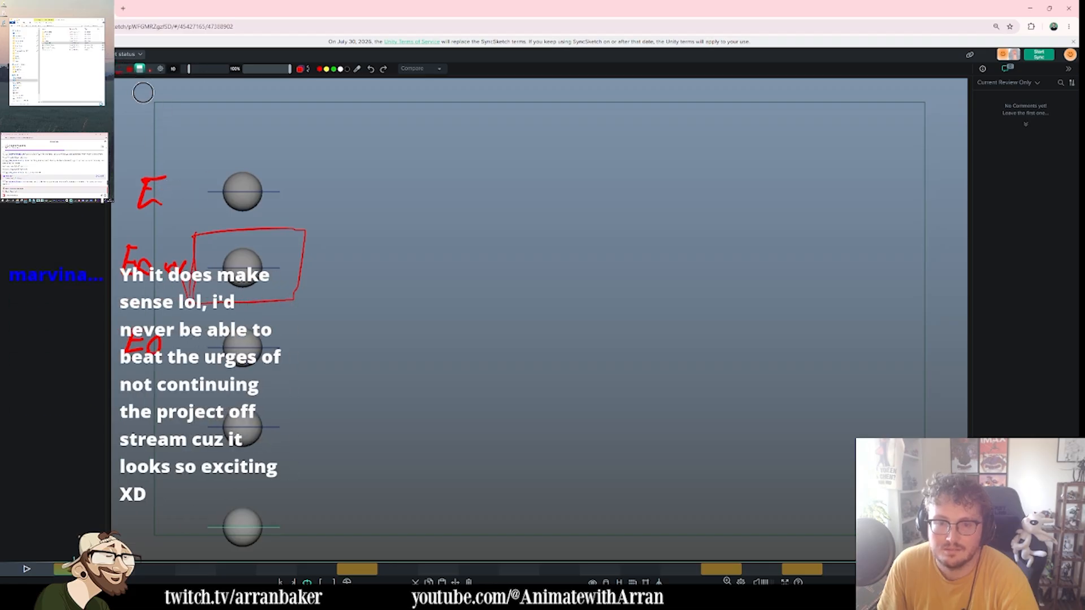
pyautogui.click(119, 68)
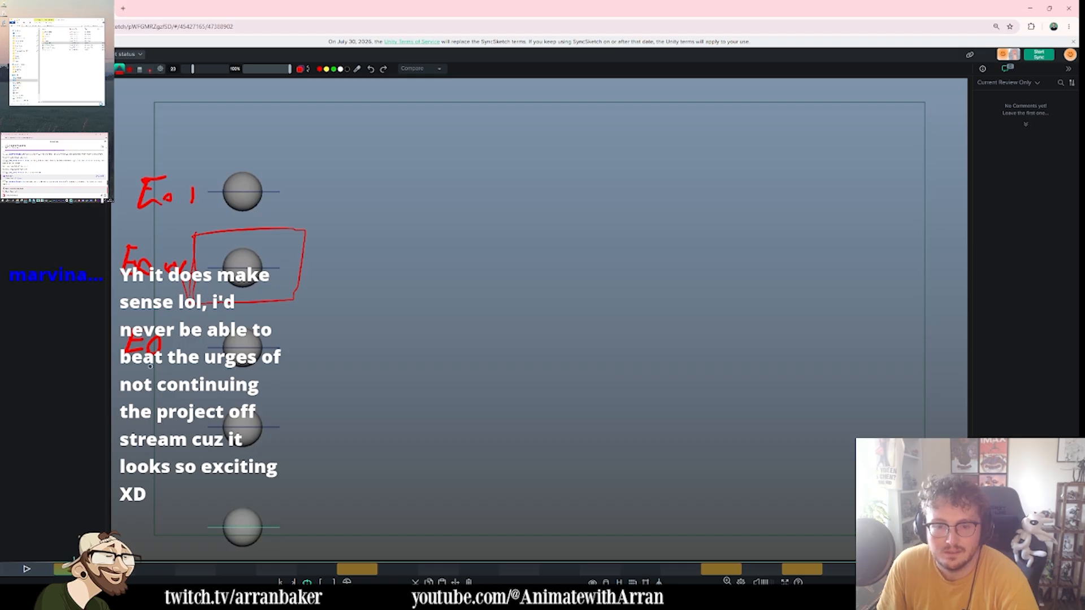
# - Review the playback, and on frame 1 label the fourth ball "A E0 1 or 5" and the lowest ball "A E0"
pyautogui.press('space')
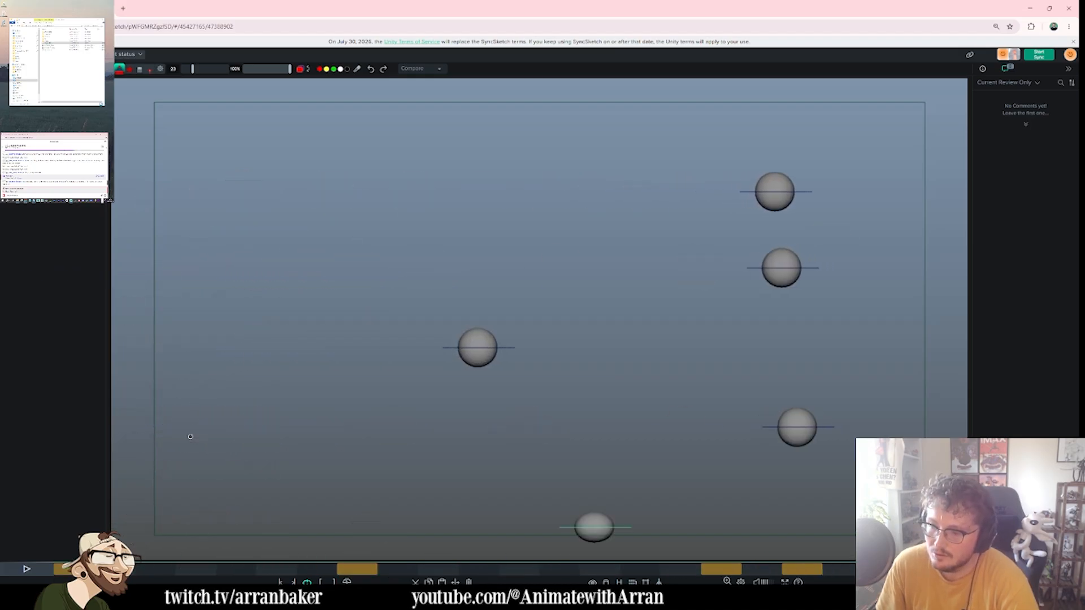
pyautogui.press('Right')
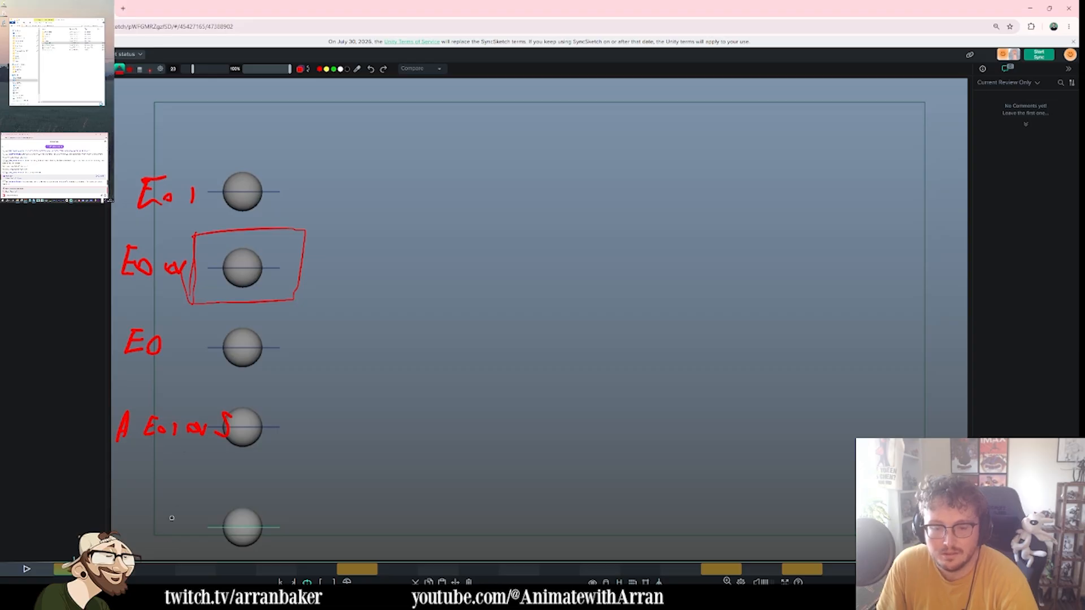
pyautogui.press('space')
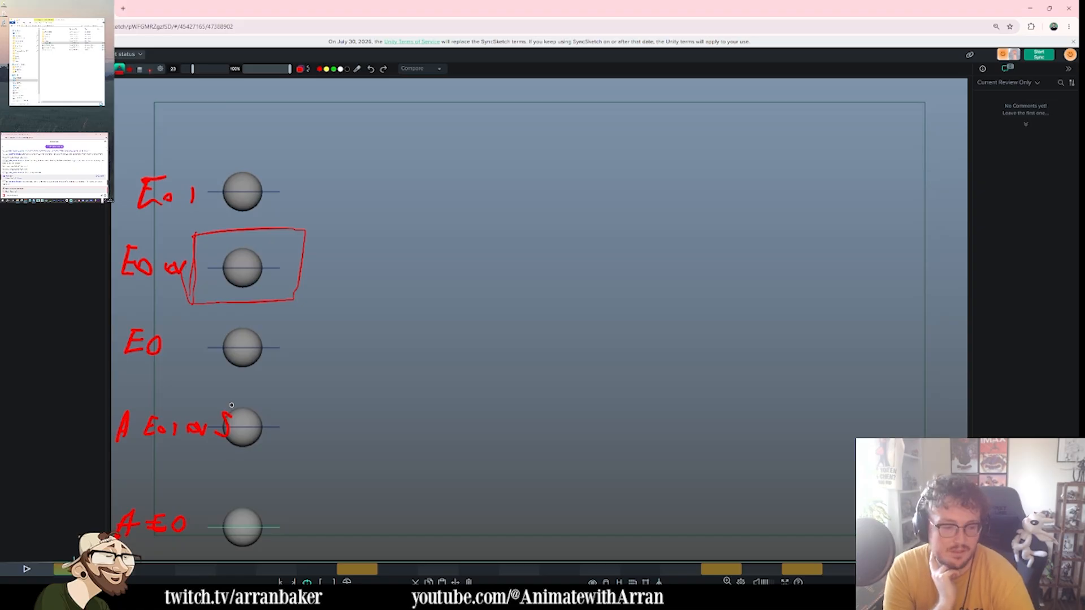
pyautogui.press('space')
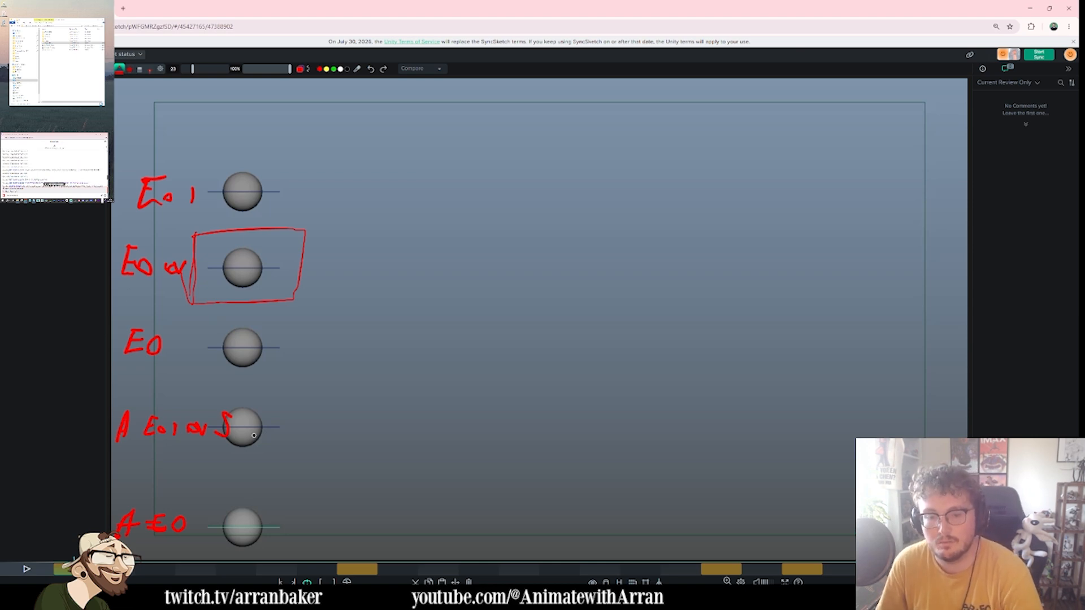
pyautogui.moveTo(394, 419)
pyautogui.mouseDown()
pyautogui.moveTo(418, 435)
pyautogui.moveTo(354, 418)
pyautogui.mouseUp()
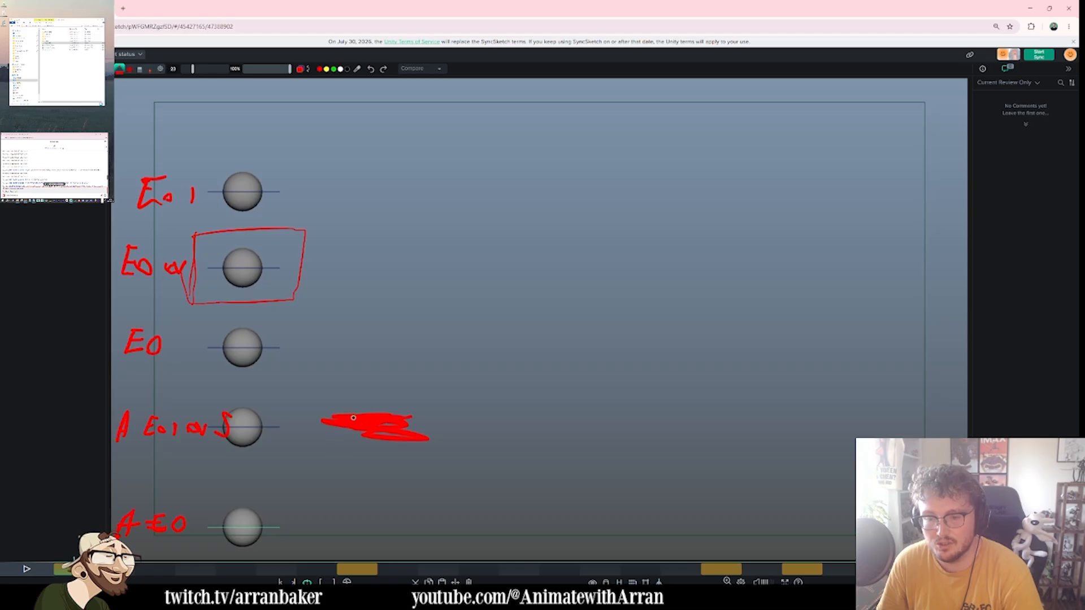
pyautogui.click(370, 69)
pyautogui.press('space')
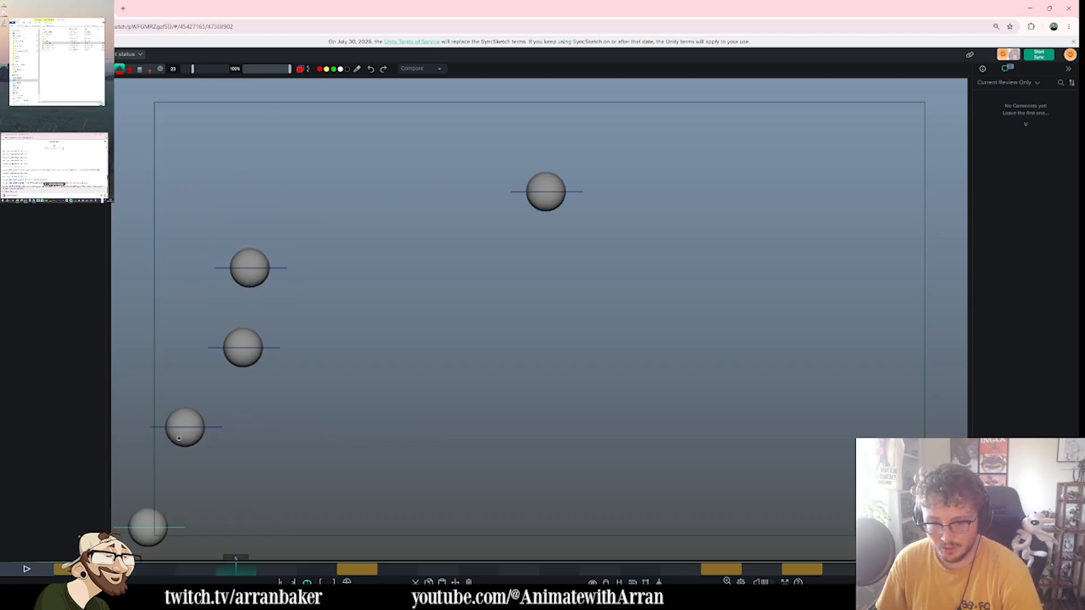
# - Write a short easing label beside the fourth ball on frame 6, and return to frame 1
pyautogui.moveTo(150, 411); pyautogui.dragTo(145, 430)
pyautogui.moveTo(146, 417)
pyautogui.mouseDown()
pyautogui.moveTo(156, 443)
pyautogui.moveTo(150, 431)
pyautogui.mouseUp()
pyautogui.press('Left')
pyautogui.press('Left')
pyautogui.press('Left')
pyautogui.press('Left')
pyautogui.press('Left')
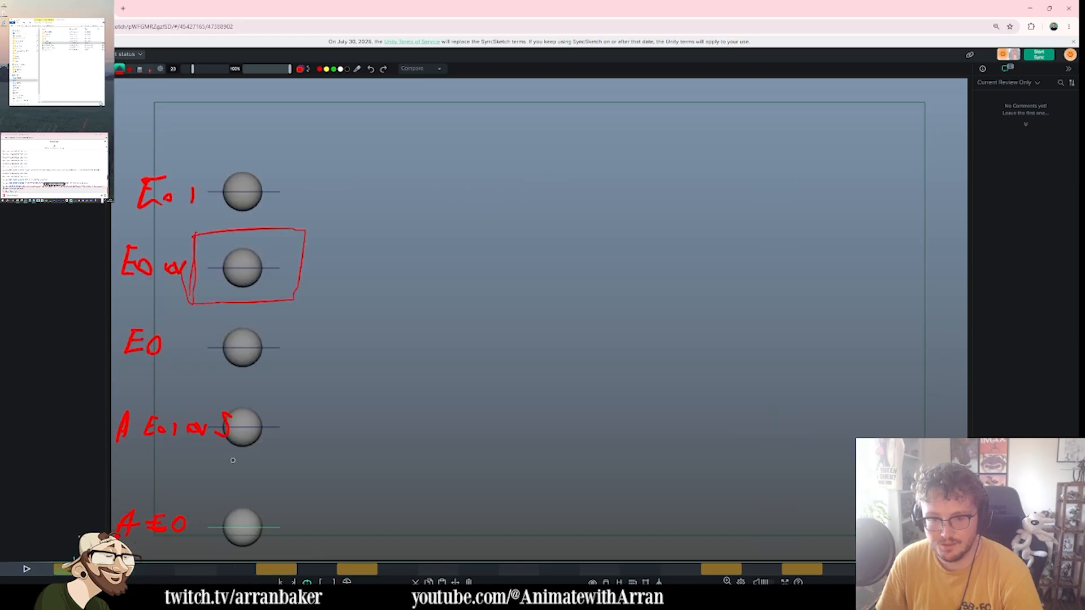
# - Write an "E" label beside the fourth ball on frame 2, and add a short vertical mark beside it on frame 1
pyautogui.press('Right')
pyautogui.press('Right')
pyautogui.press('Left')
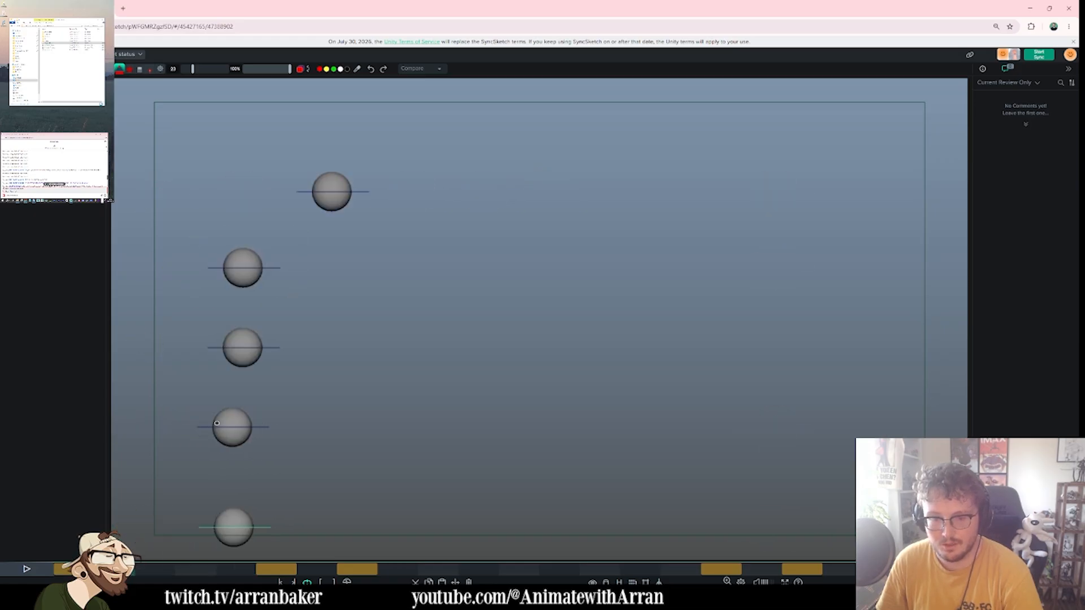
pyautogui.moveTo(190, 402); pyautogui.dragTo(190, 418)
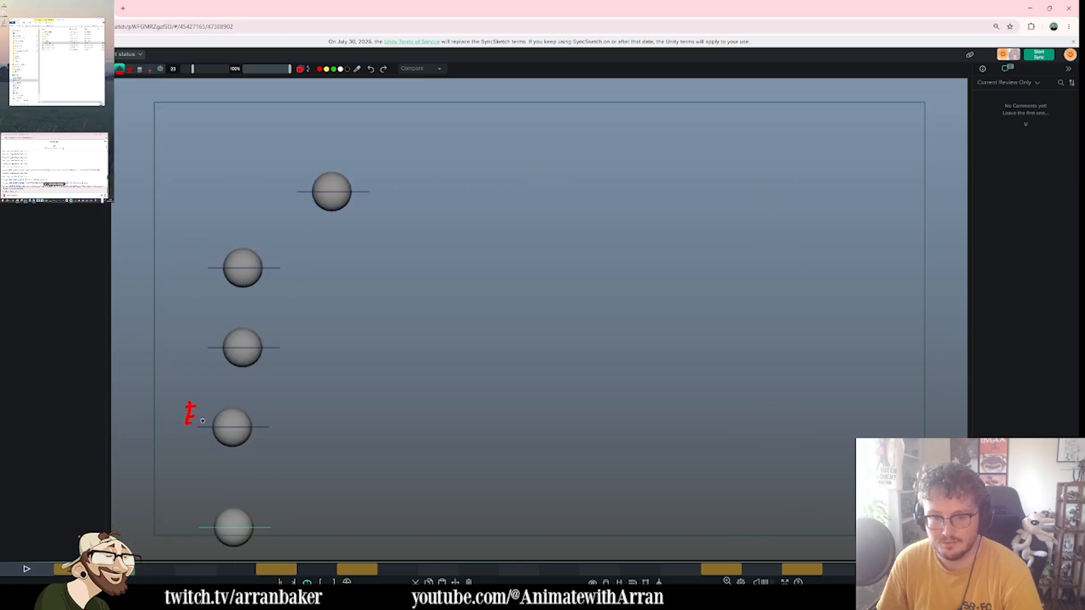
pyautogui.press('Left')
pyautogui.moveTo(277, 404); pyautogui.dragTo(277, 419)
pyautogui.click(278, 423)
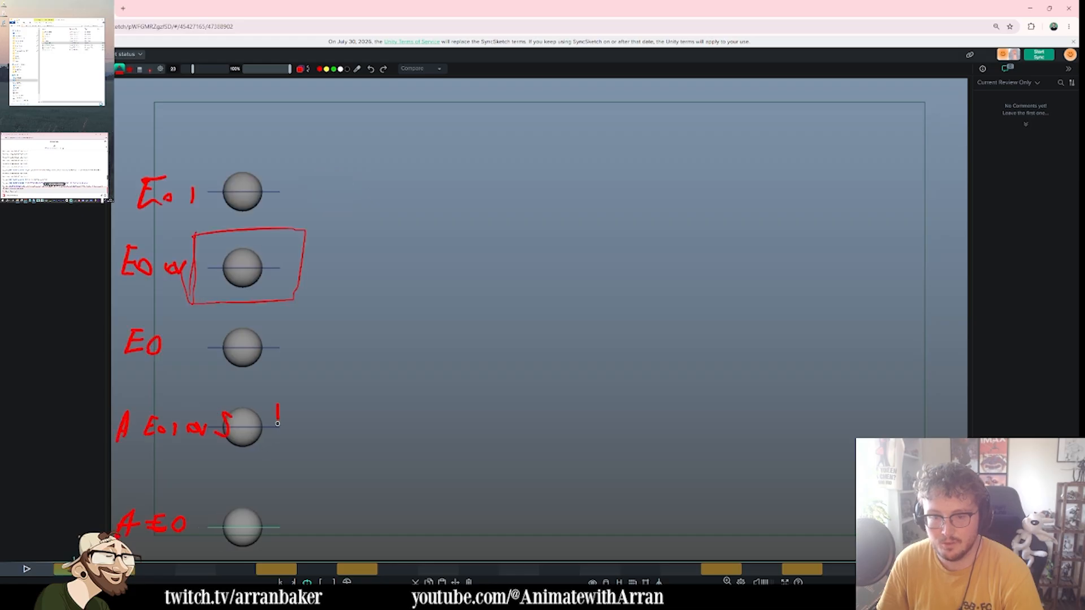
# - Write a short label beside the fourth ball on frame 4
pyautogui.press('Right')
pyautogui.press('Right')
pyautogui.press('Right')
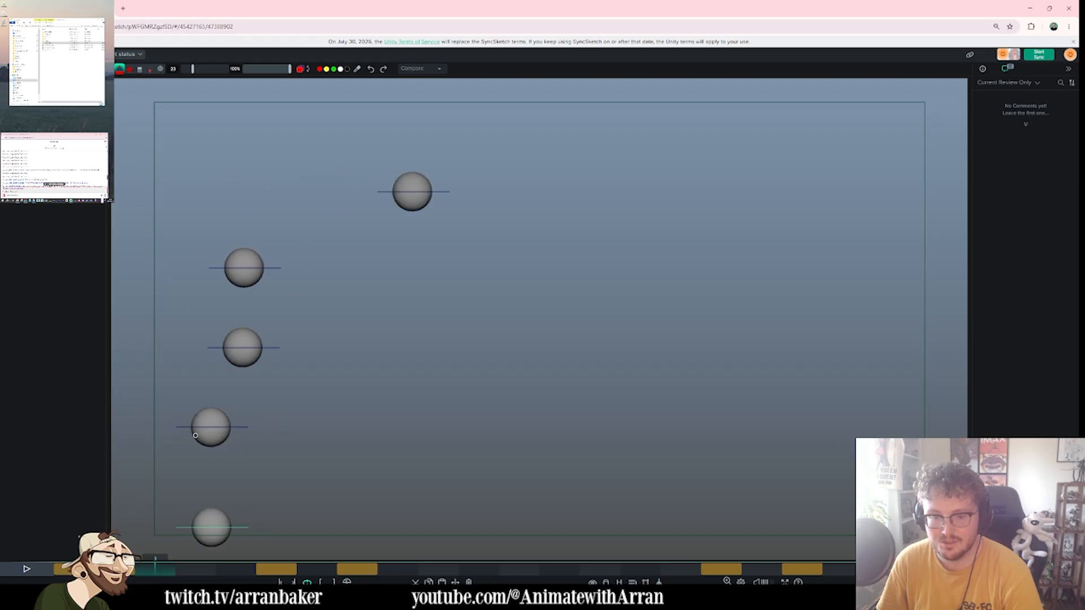
pyautogui.moveTo(177, 411); pyautogui.dragTo(190, 405)
# - Check the fourth ball's movement frame by frame up to frame 10, and write "E0" over it there
pyautogui.press('Right')
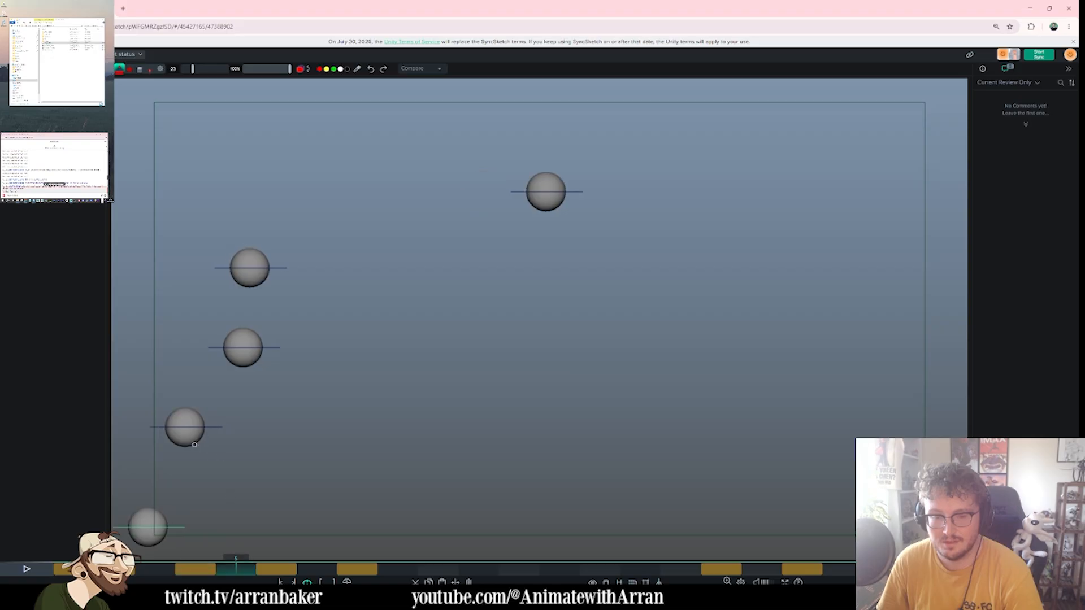
pyautogui.press('Right')
pyautogui.press('Right')
pyautogui.press('Left')
pyautogui.press('Right')
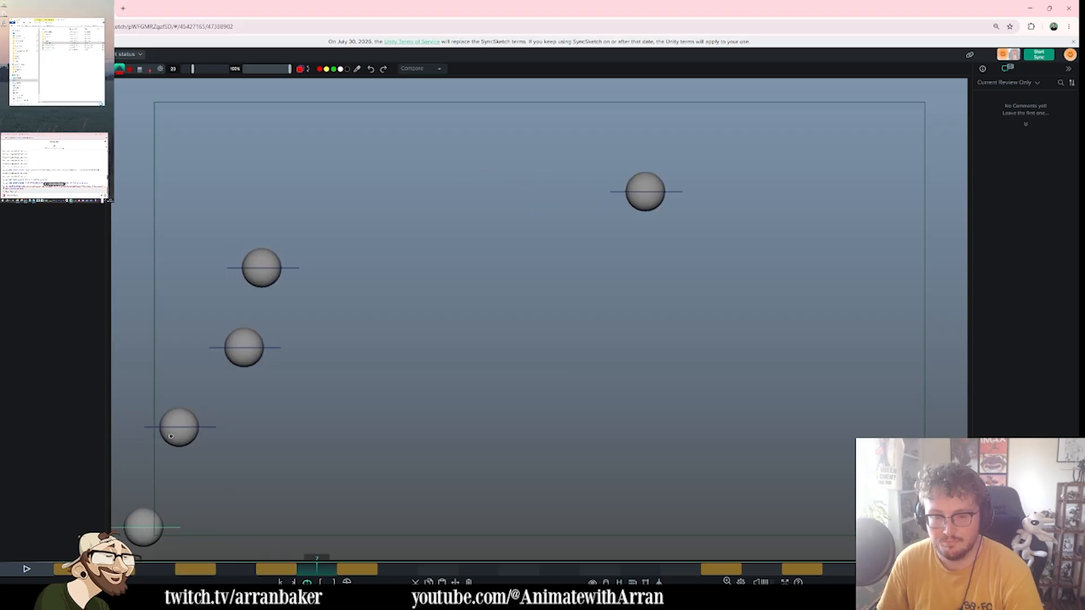
pyautogui.press('Right')
pyautogui.press('Right')
pyautogui.press('Right')
pyautogui.moveTo(205, 416); pyautogui.dragTo(210, 421)
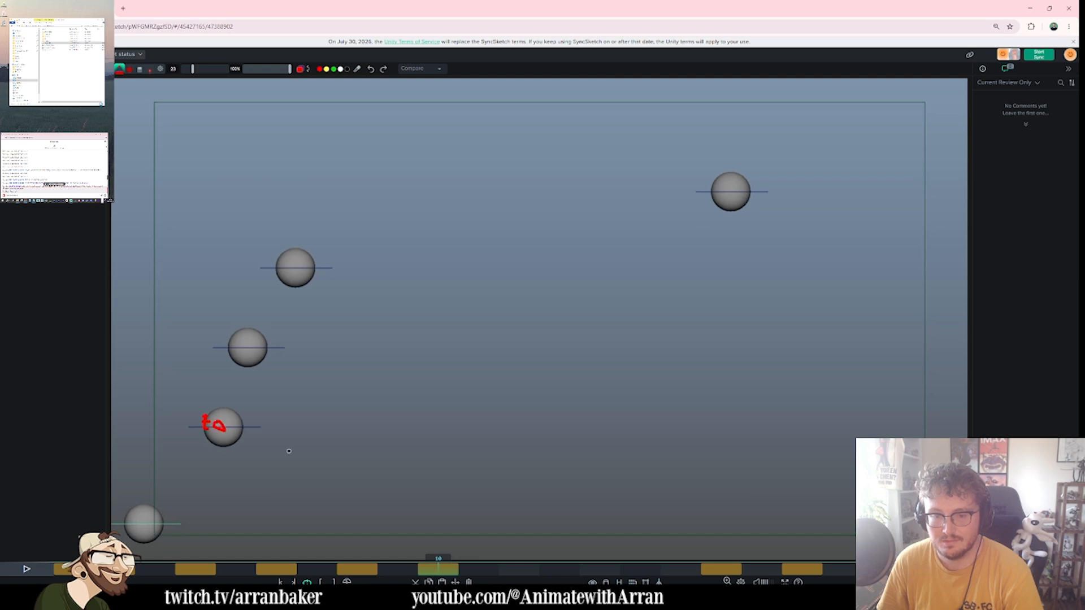
# - Write a short label over the fourth ball on frame 14, midway through its fast move
pyautogui.press('Right')
pyautogui.press('Right')
pyautogui.press('Right')
pyautogui.press('Right')
pyautogui.press('Right')
pyautogui.press('Left')
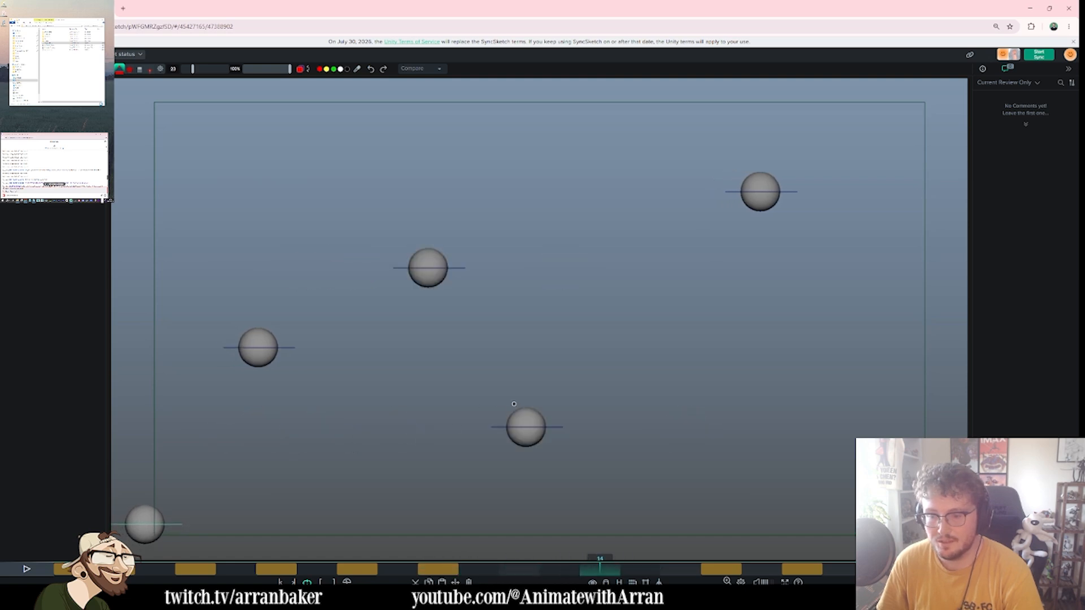
pyautogui.moveTo(513, 403)
pyautogui.mouseDown()
pyautogui.moveTo(513, 418)
pyautogui.moveTo(521, 414)
pyautogui.mouseUp()
# - Write an "E" label above the fourth ball on frame 16
pyautogui.press('Right')
pyautogui.press('Right')
pyautogui.press('Right')
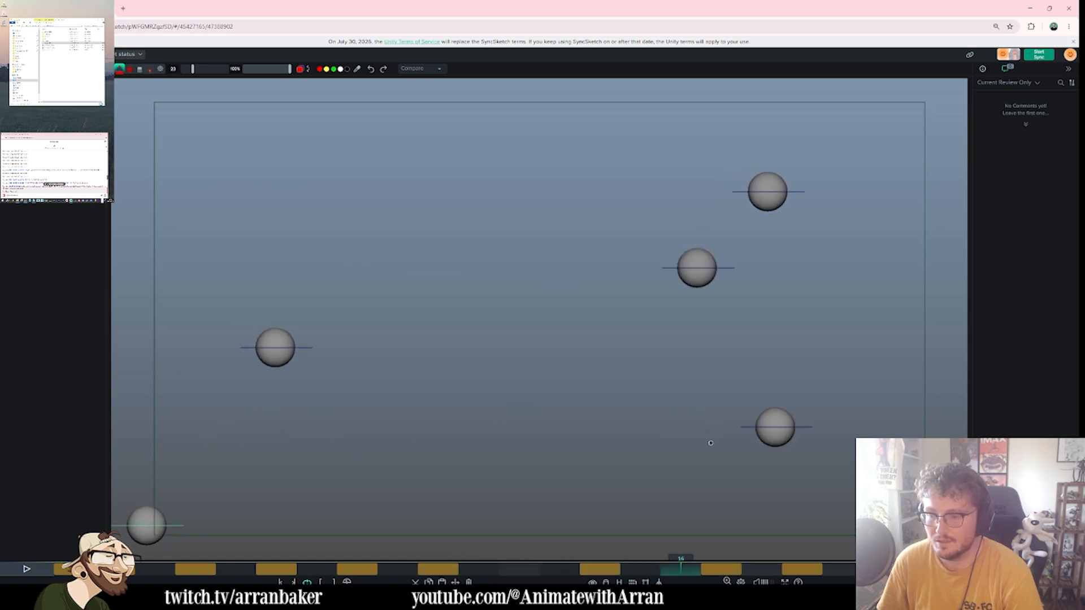
pyautogui.press('Left')
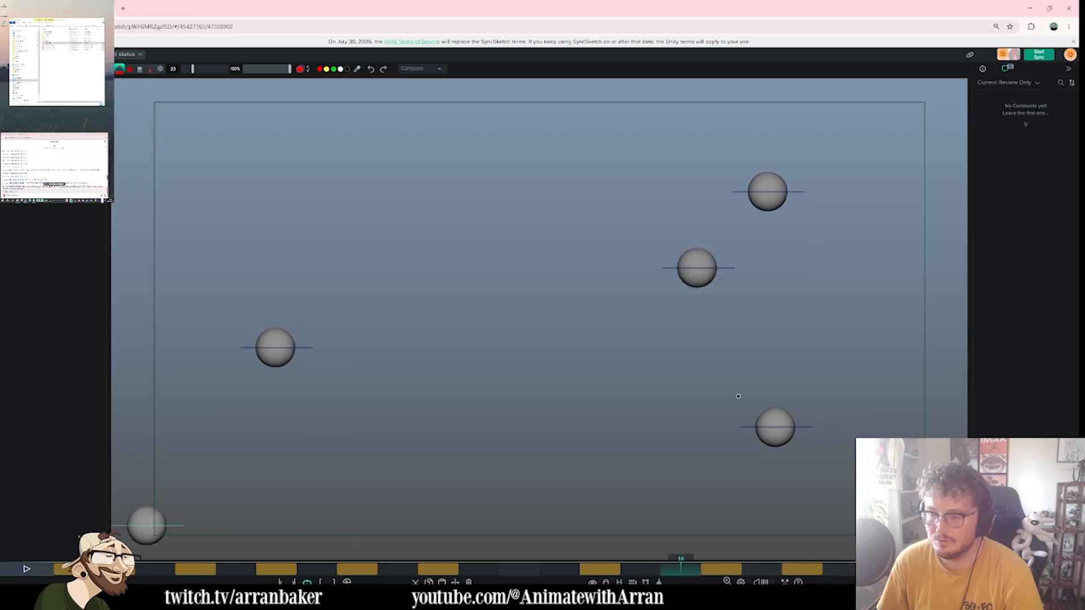
pyautogui.moveTo(741, 395)
pyautogui.mouseDown()
pyautogui.moveTo(738, 408)
pyautogui.moveTo(748, 399)
pyautogui.mouseUp()
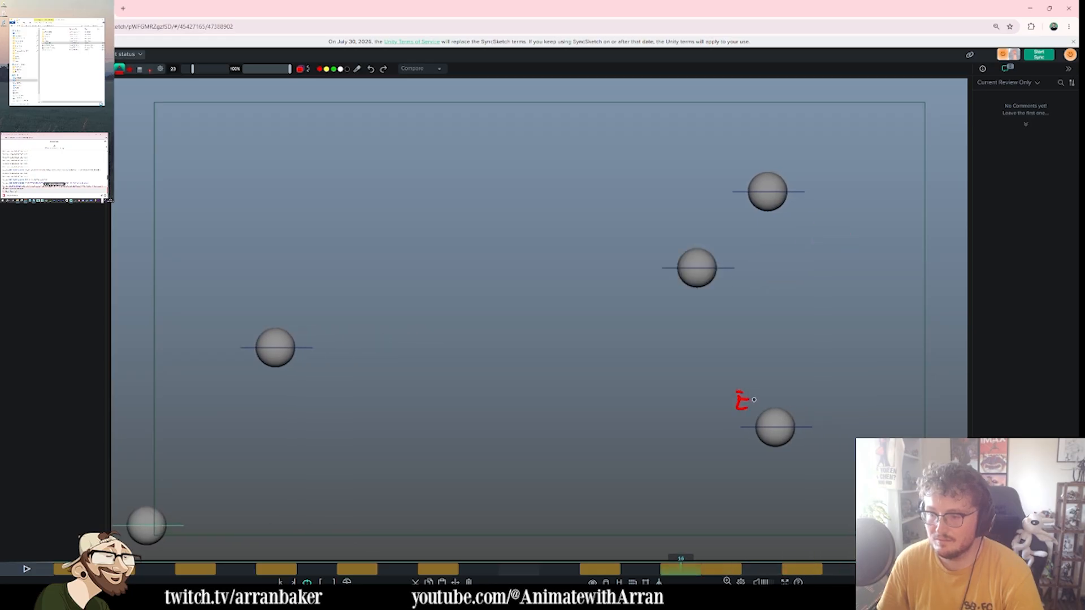
# - Write an "E" label above the fourth ball as it starts easing back from its farthest position
pyautogui.press('Right')
pyautogui.press('Right')
pyautogui.press('Right')
pyautogui.moveTo(791, 387); pyautogui.dragTo(808, 410)
pyautogui.press('Right')
pyautogui.press('Right')
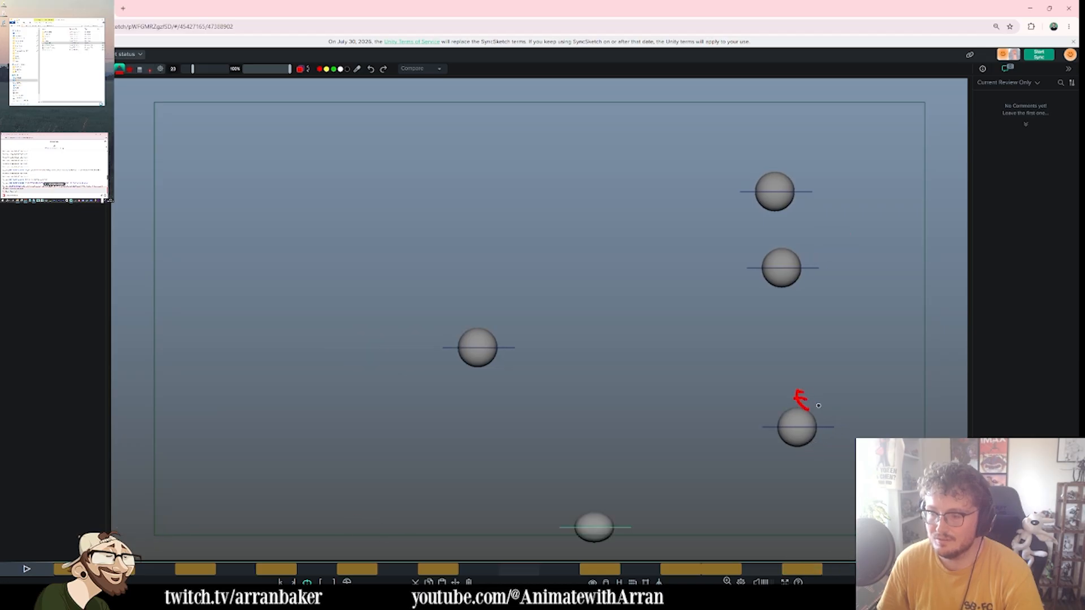
# - Write a short label above the fourth ball two frames before its final resting pose
pyautogui.press('Right')
pyautogui.press('Right')
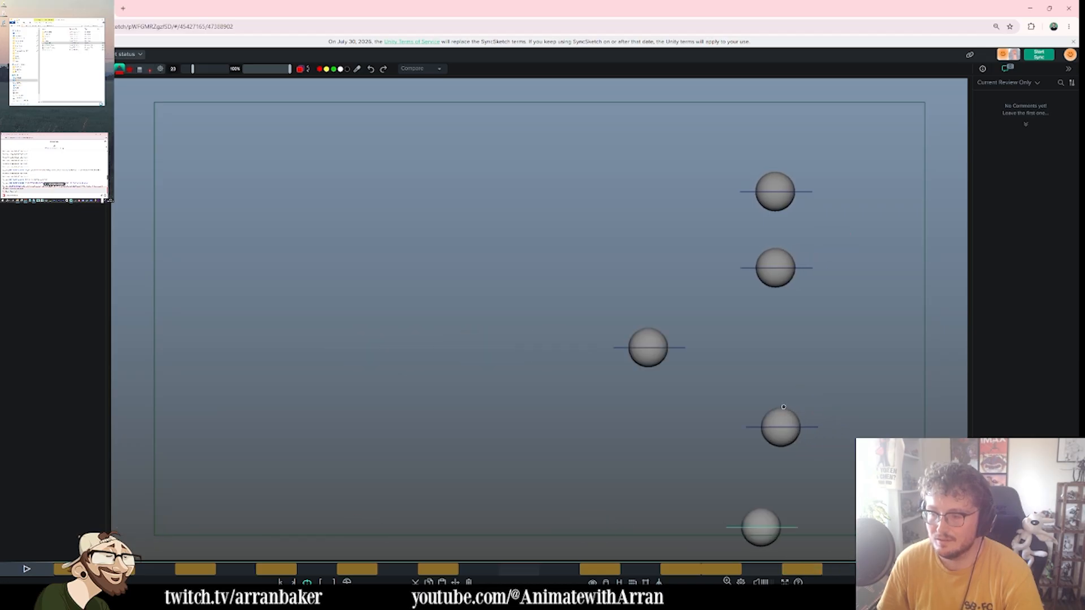
pyautogui.press('Left')
pyautogui.moveTo(787, 391); pyautogui.dragTo(790, 393)
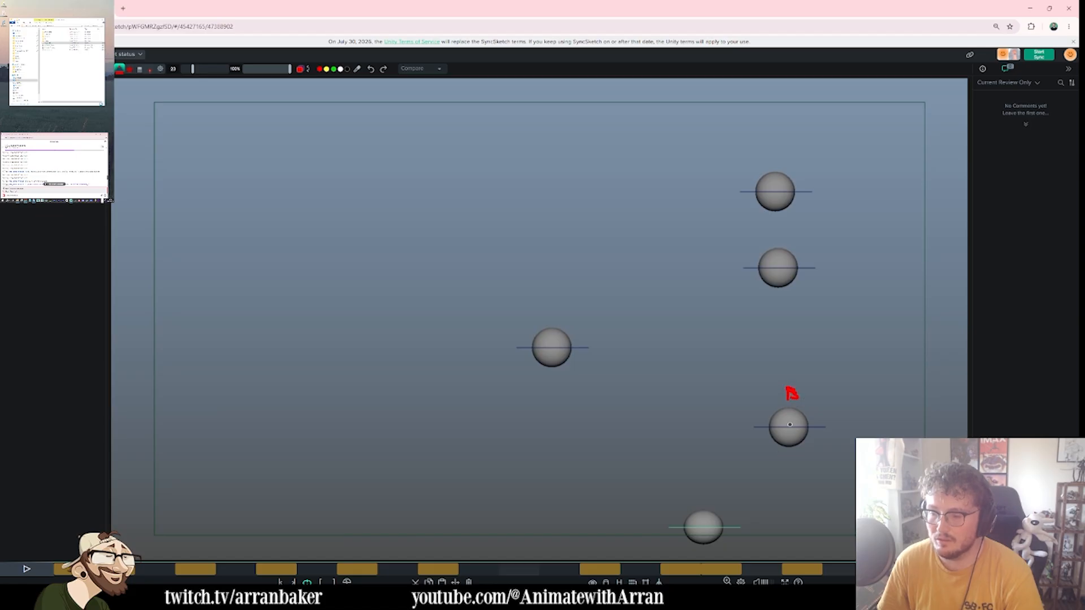
# - Write an easing label starting with "E" above the fourth ball one frame before the end, and a "k" on the last frame
pyautogui.press('Right')
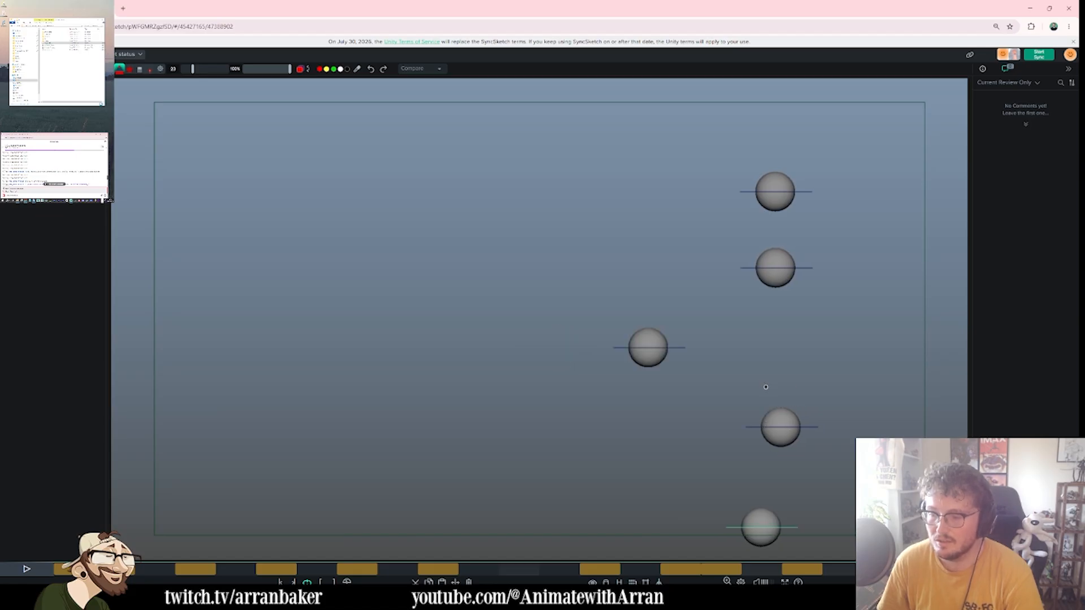
pyautogui.moveTo(766, 388); pyautogui.dragTo(767, 401)
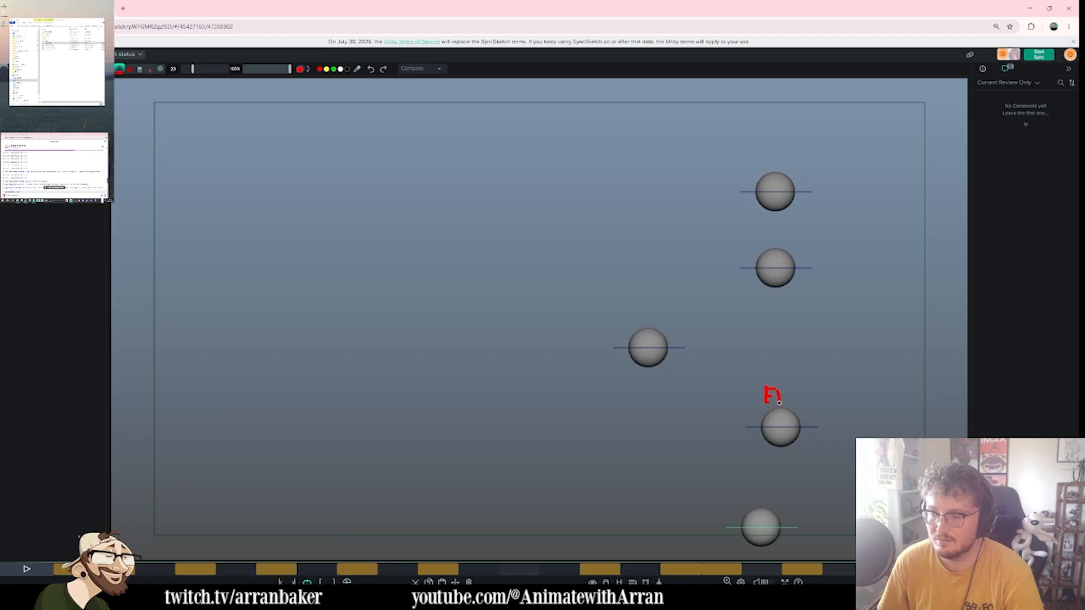
pyautogui.press('Right')
pyautogui.moveTo(765, 389); pyautogui.dragTo(770, 401)
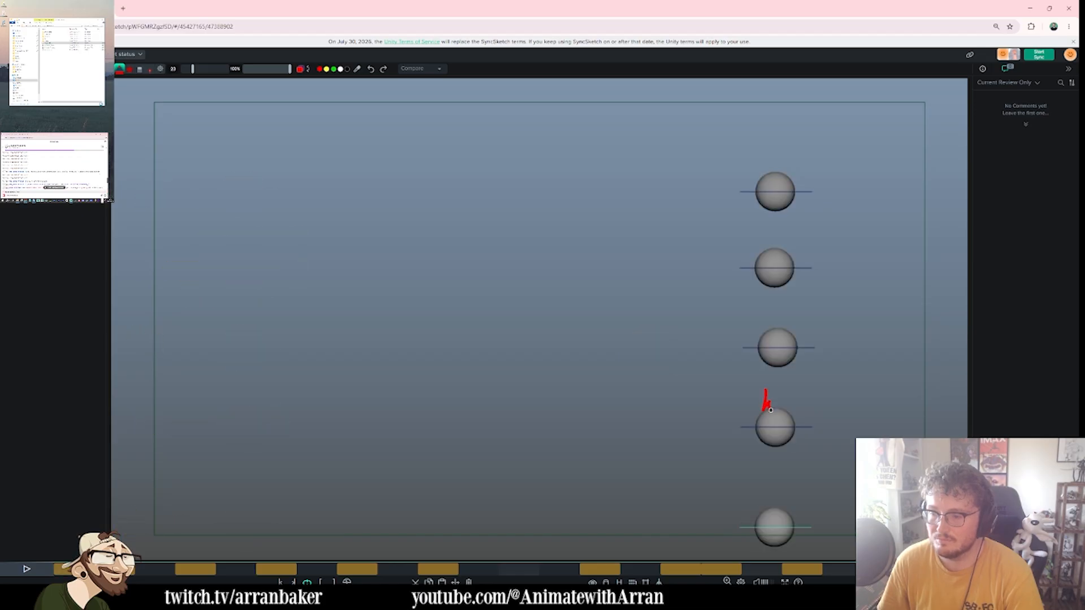
# - Step through the whole five-ball animation frame by frame to review the fourth ball's spacing and its labels
pyautogui.press('Right')
pyautogui.press('Right')
pyautogui.press('Right')
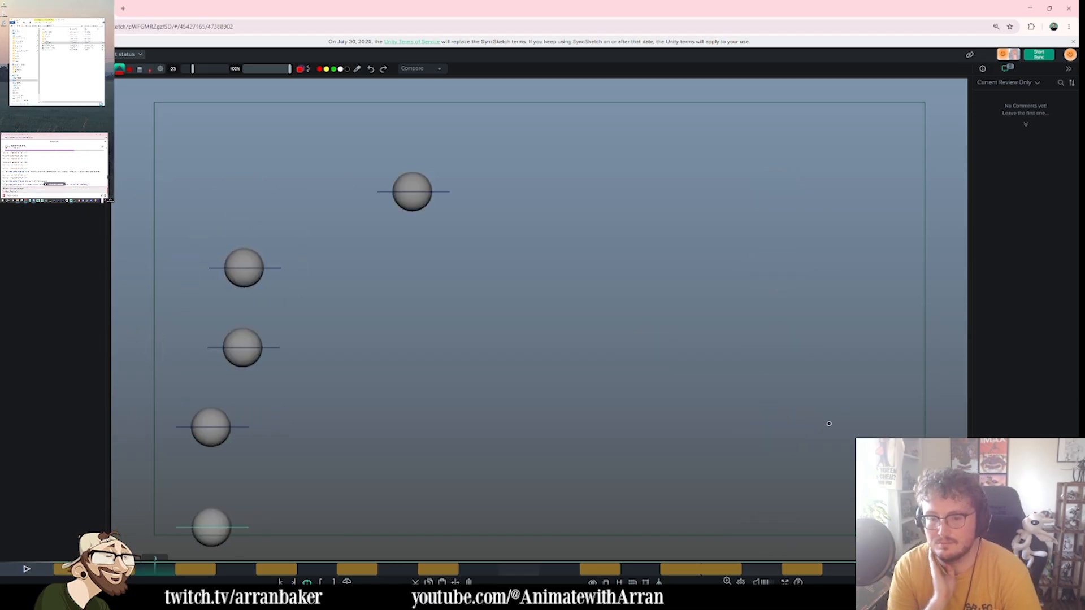
pyautogui.press('Right')
pyautogui.press('Right')
pyautogui.press('Right')
pyautogui.press('Right')
pyautogui.press('Right')
pyautogui.press('Right')
pyautogui.press('Right')
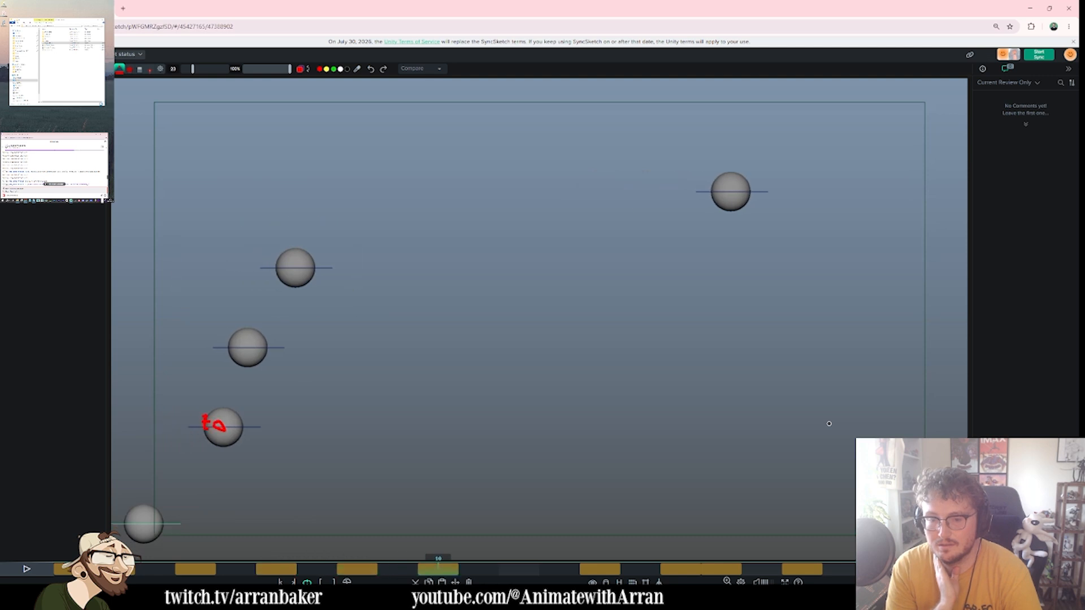
pyautogui.press('Right')
pyautogui.press('Right')
pyautogui.press('Right')
pyautogui.press('Right')
pyautogui.press('Right')
pyautogui.press('Right')
pyautogui.press('Right')
pyautogui.press('Right')
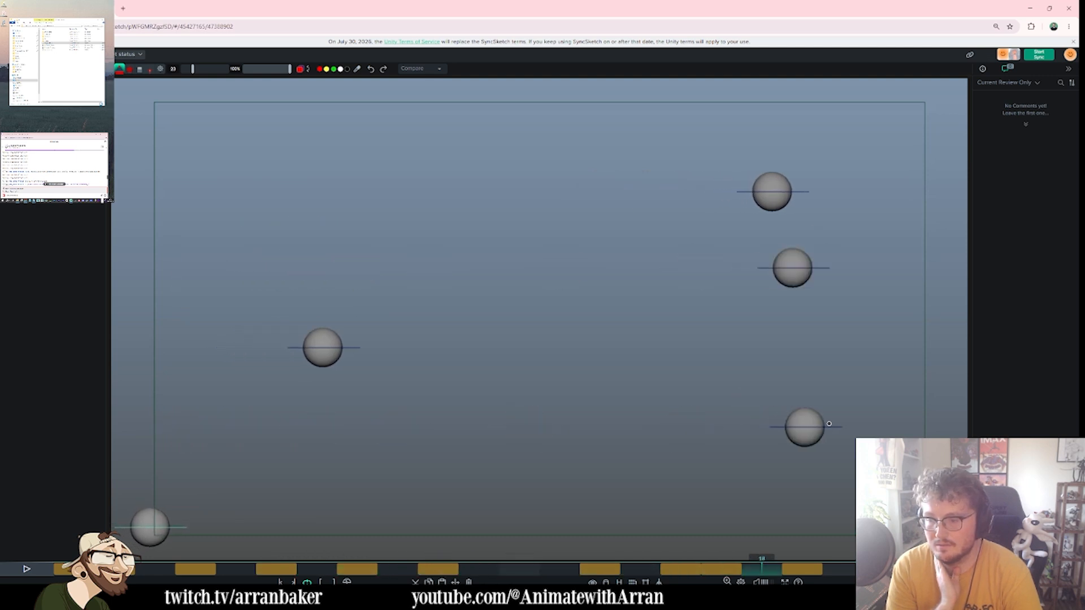
pyautogui.press('Right')
pyautogui.press('Right')
pyautogui.press('Right')
pyautogui.press('Right')
pyautogui.press('Right')
pyautogui.press('Right')
pyautogui.press('Right')
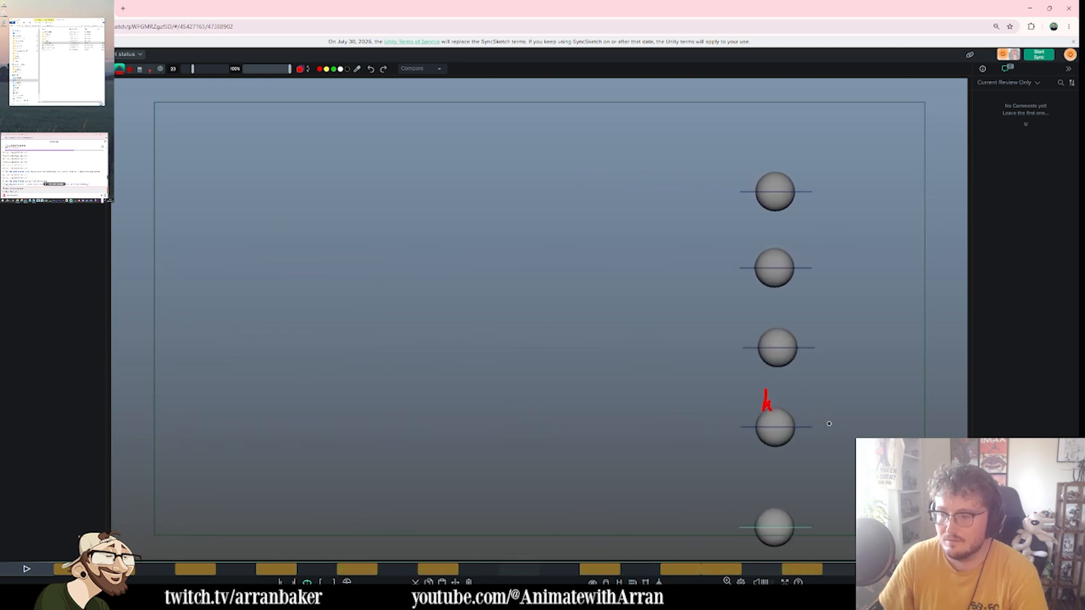
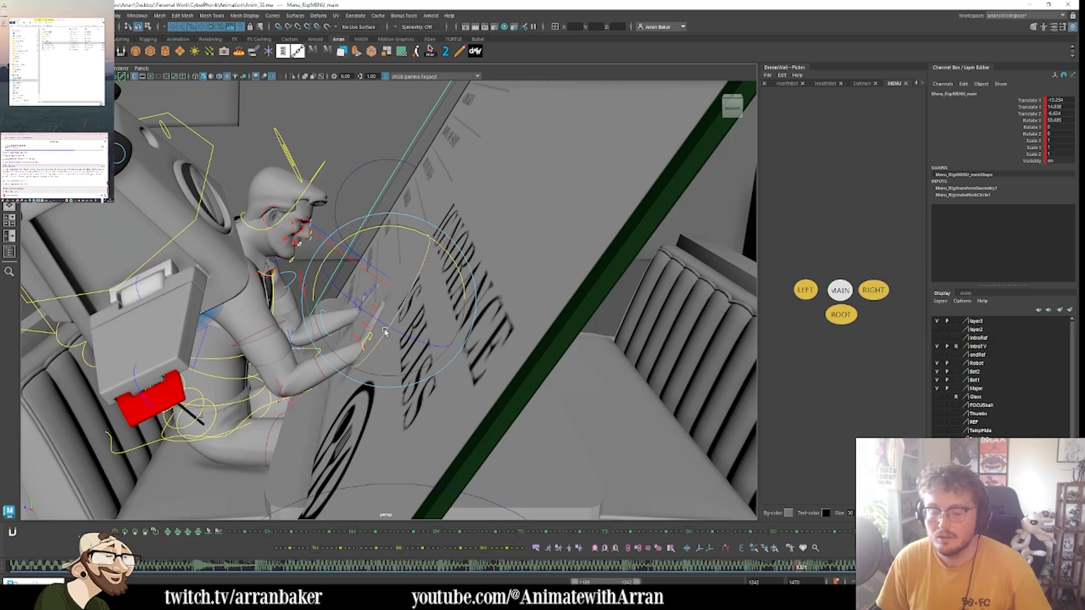
# - Switch to Maya and scale the menu rig's MENU_Setup group down uniformly to 6.055
pyautogui.press('r')
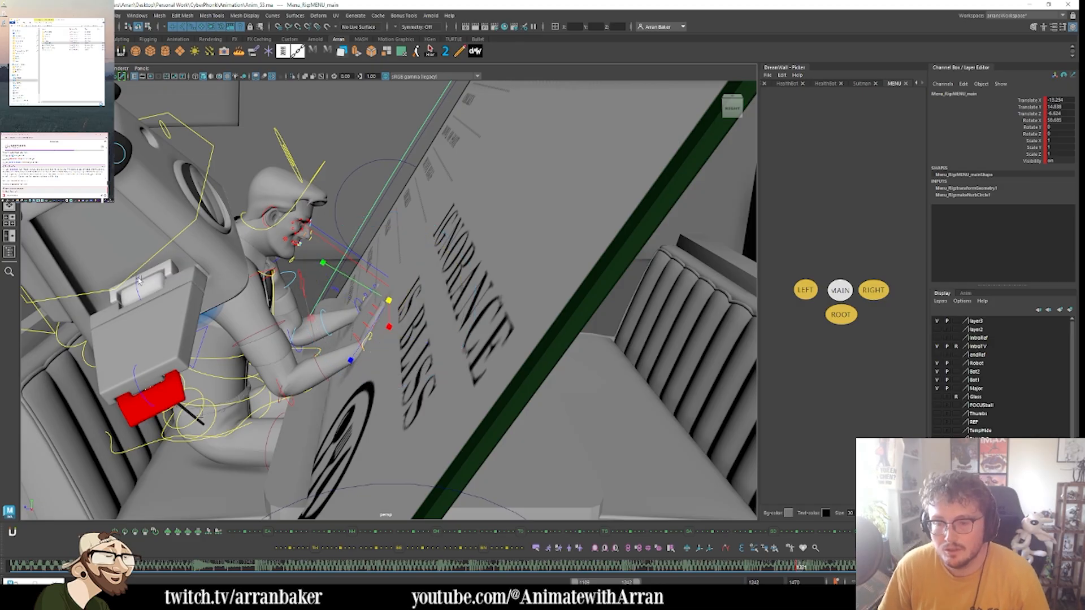
pyautogui.click(10, 252)
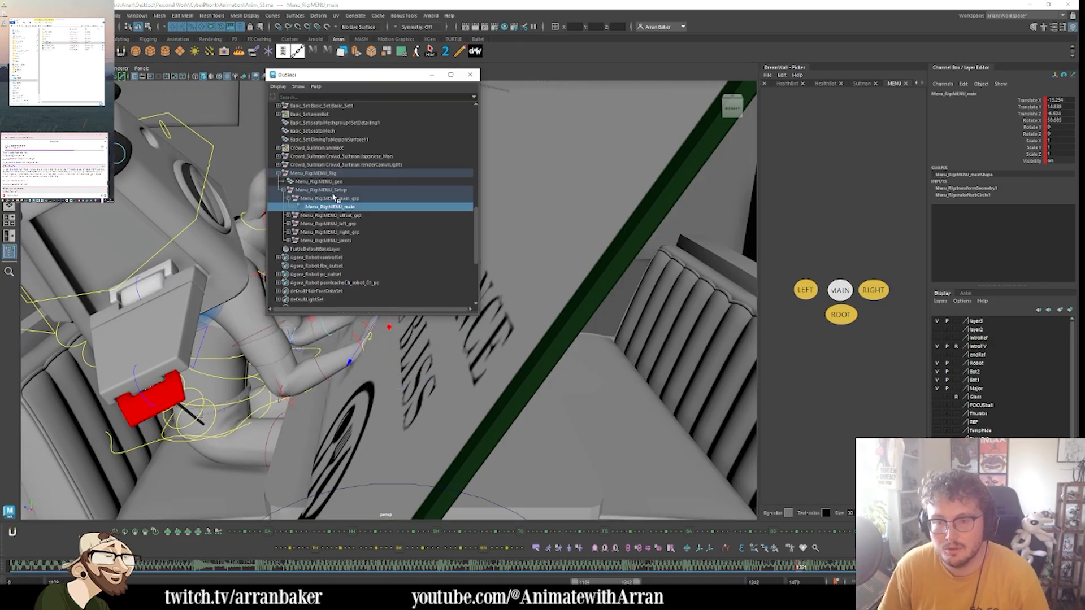
pyautogui.click(336, 191)
pyautogui.click(439, 75)
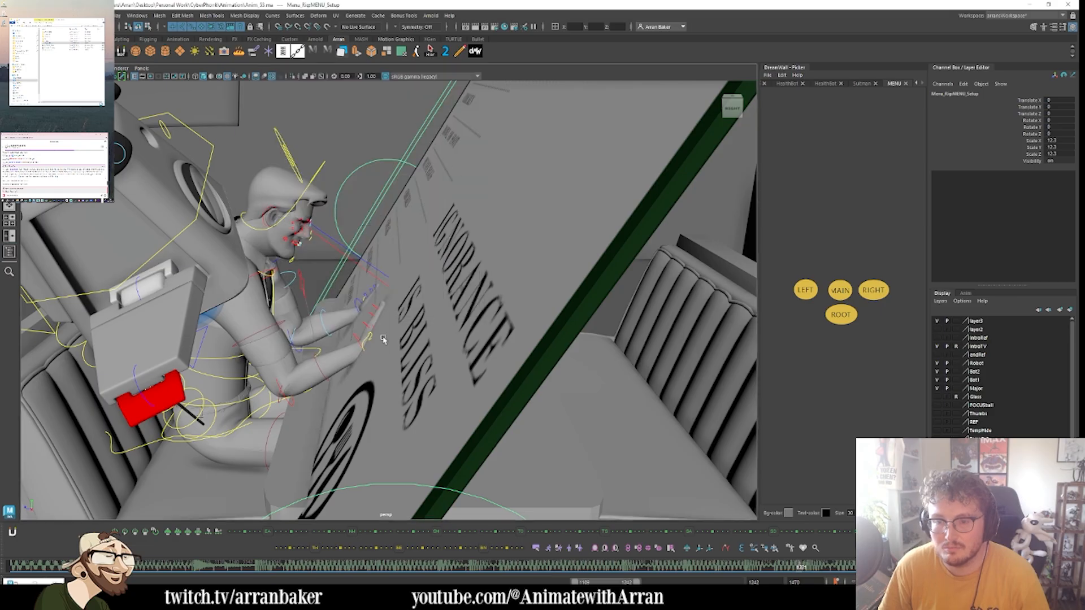
pyautogui.press('f')
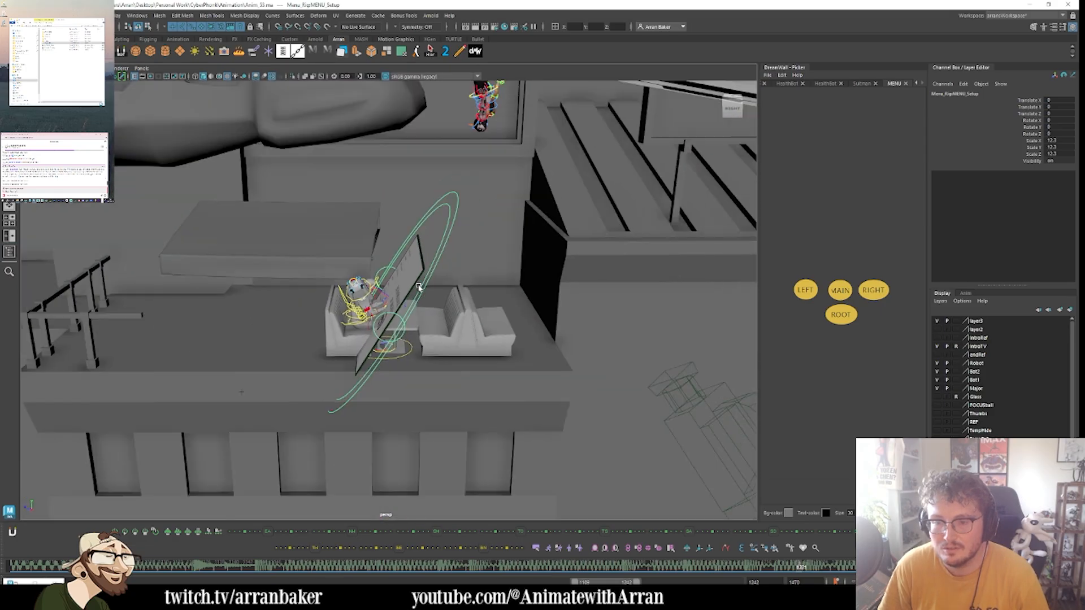
pyautogui.scroll(-10, 419, 287)
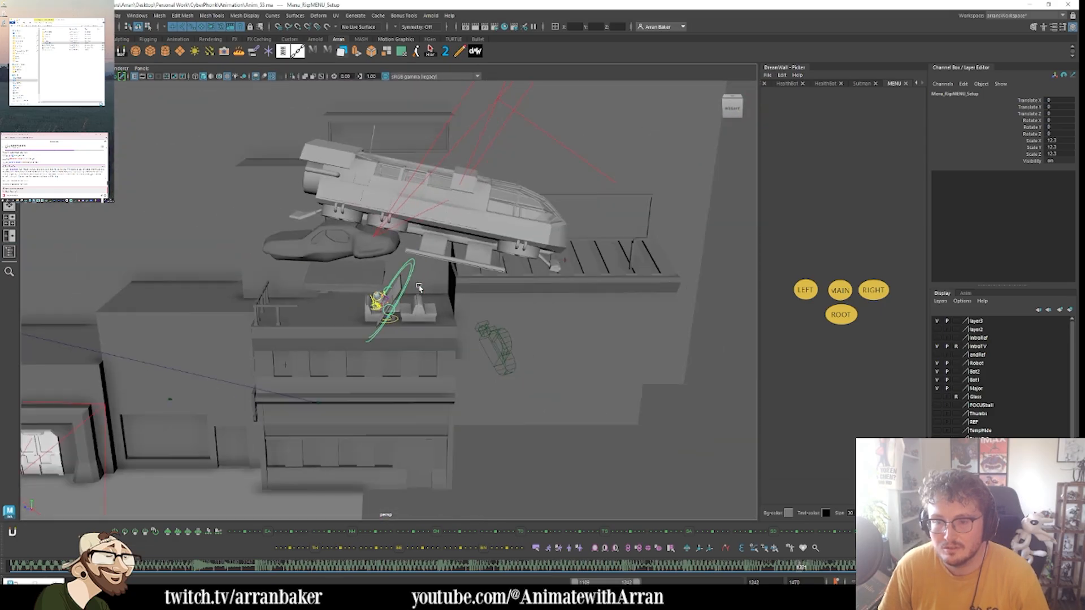
pyautogui.moveTo(340, 437); pyautogui.dragTo(296, 428)
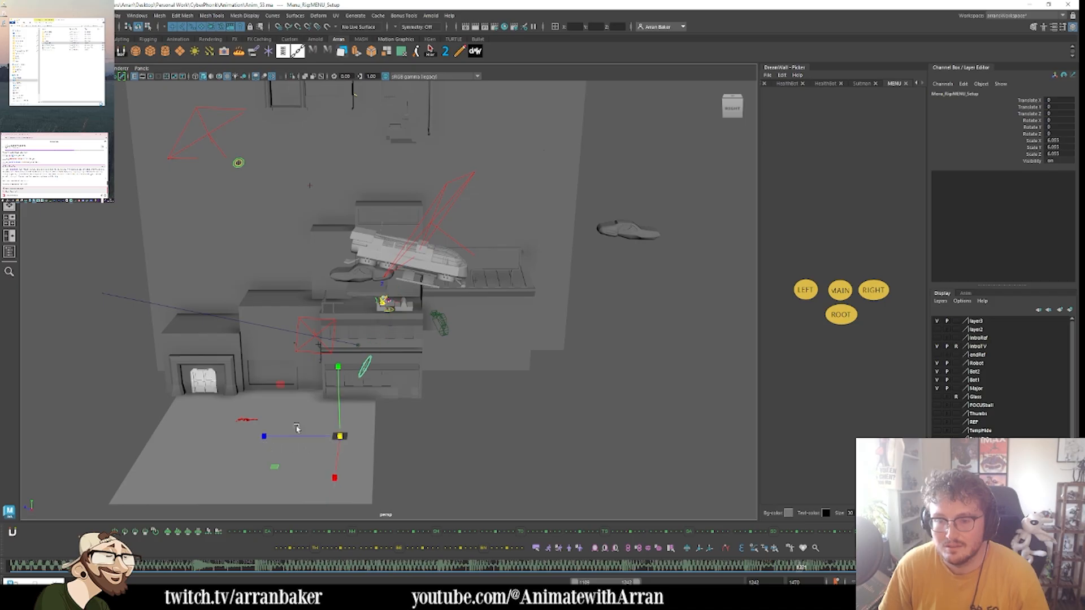
# - Examine the menu's size and position relative to the character seated at the booth table
pyautogui.click(373, 357)
pyautogui.click(842, 290)
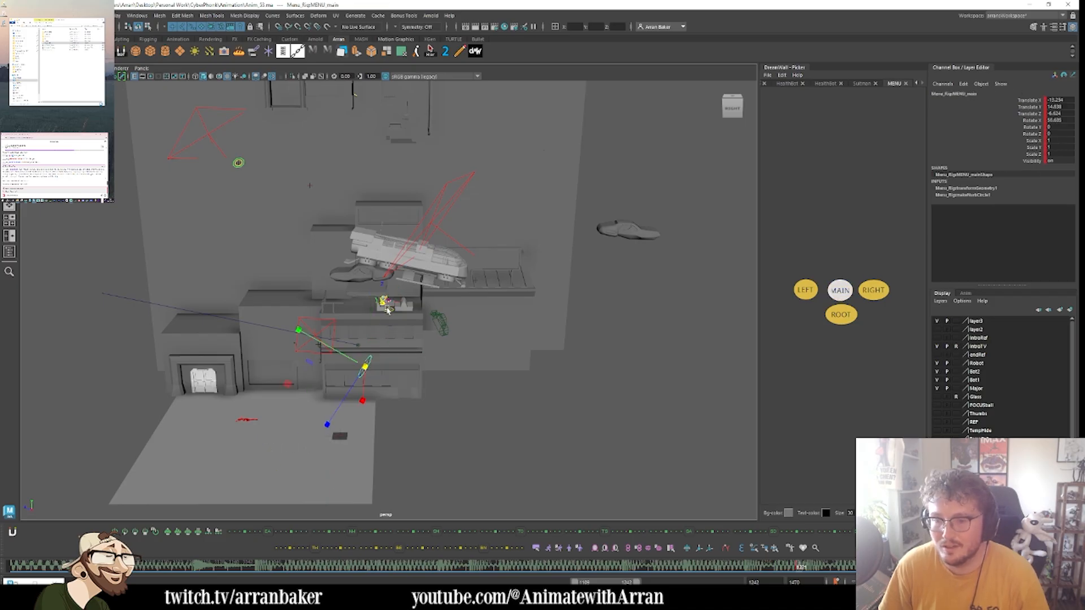
pyautogui.press('f')
pyautogui.keyDown('alt'); pyautogui.moveTo(449, 326); pyautogui.dragTo(378, 318); pyautogui.keyUp('alt')
pyautogui.click(843, 367)
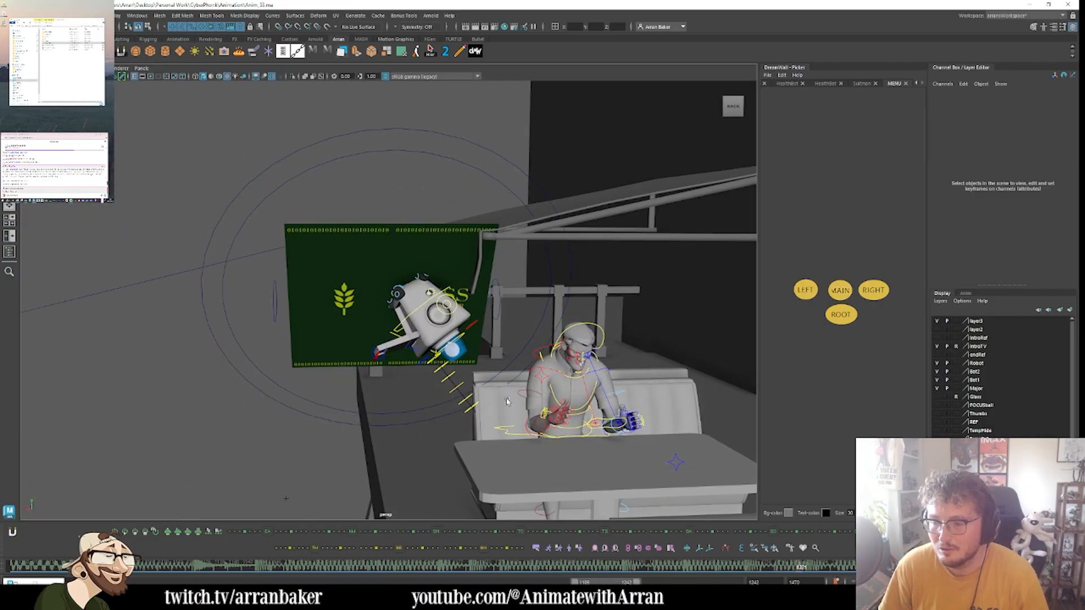
pyautogui.keyDown('alt'); pyautogui.moveTo(475, 411); pyautogui.dragTo(373, 406, button='right'); pyautogui.keyUp('alt')
pyautogui.keyDown('alt'); pyautogui.moveTo(229, 480); pyautogui.dragTo(261, 384, button='middle'); pyautogui.keyUp('alt')
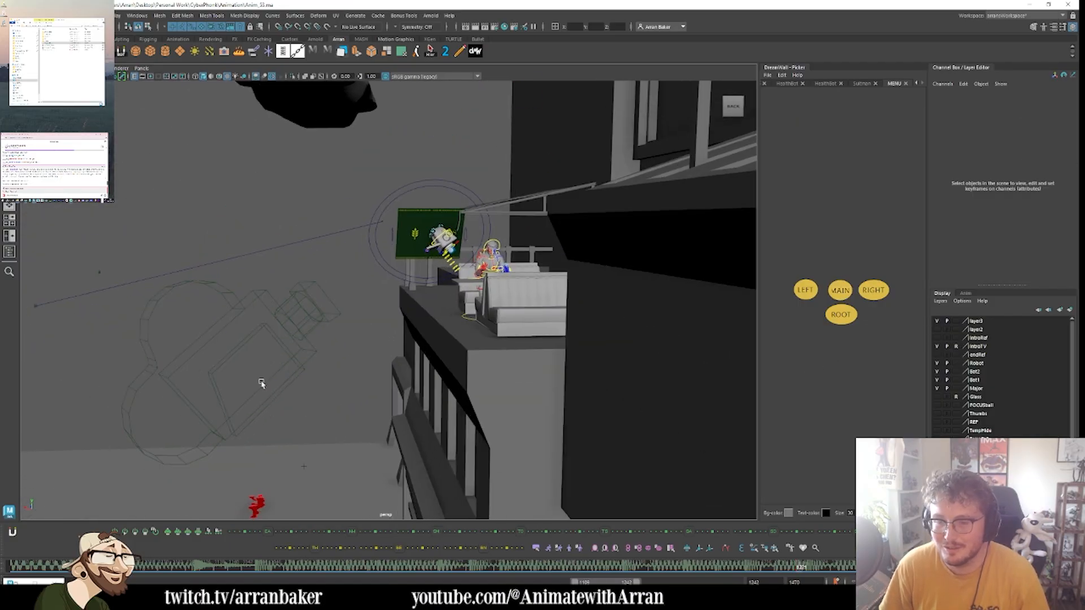
# - Reduce the X, Y and Z scale of the MENU_Setup group to about 2.755
pyautogui.click(9, 252)
pyautogui.click(323, 199)
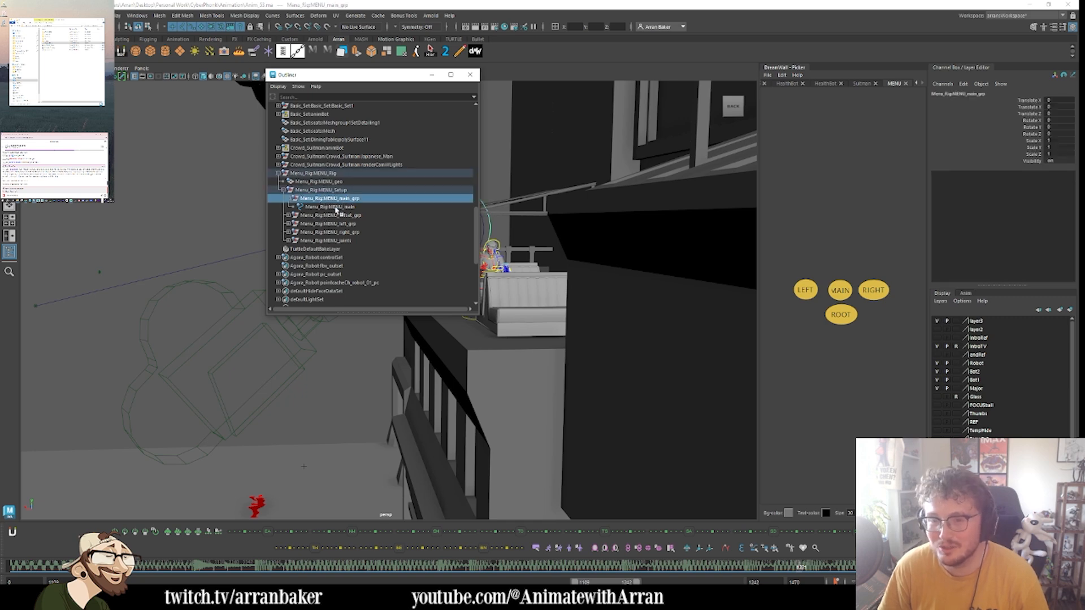
pyautogui.click(338, 190)
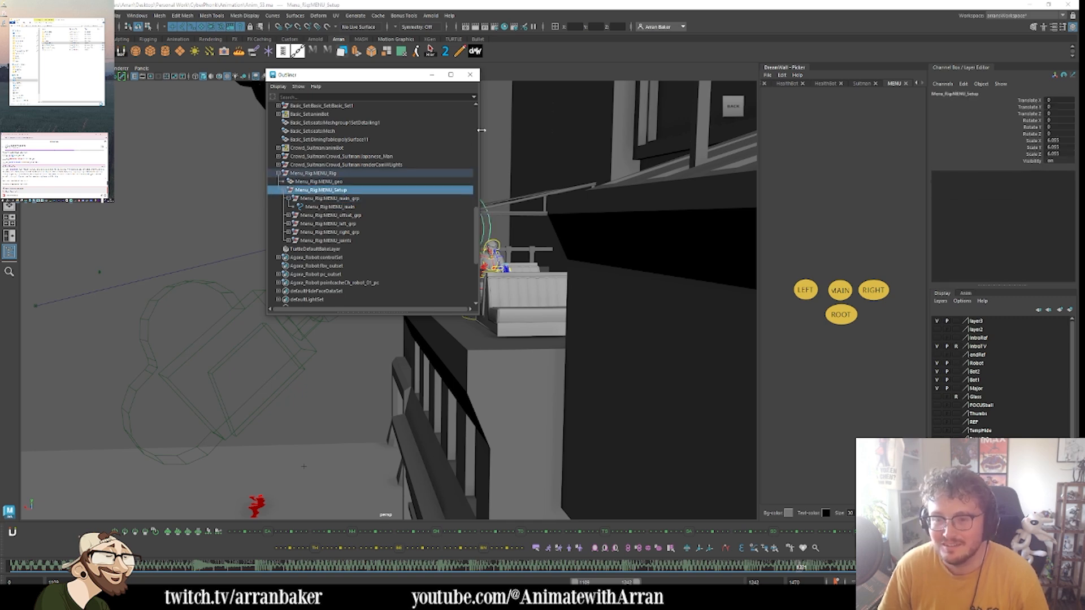
pyautogui.moveTo(412, 80); pyautogui.dragTo(287, 159)
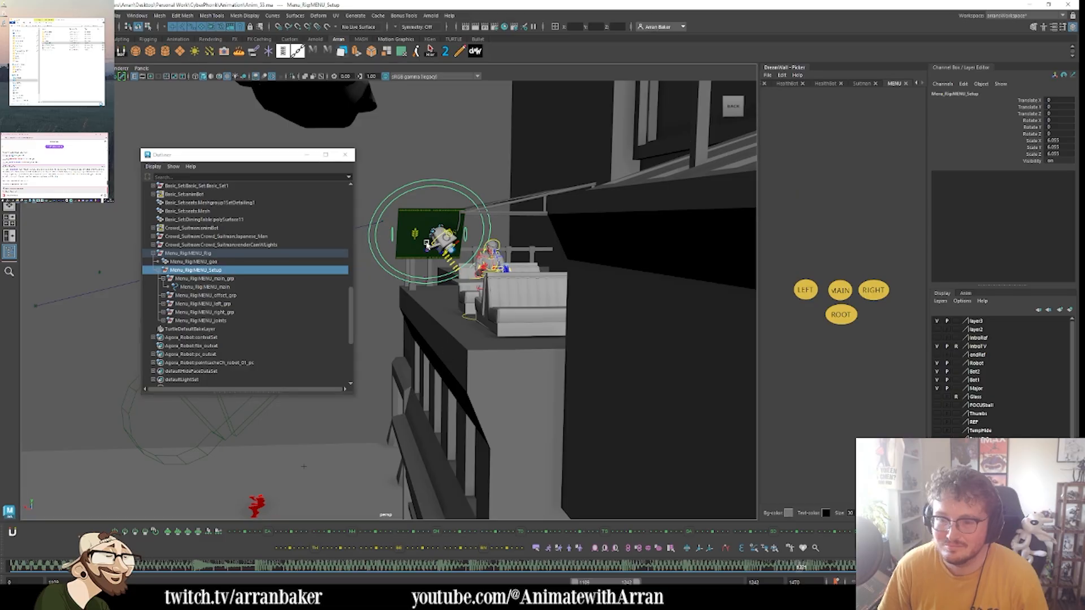
pyautogui.moveTo(1031, 140); pyautogui.dragTo(1032, 154)
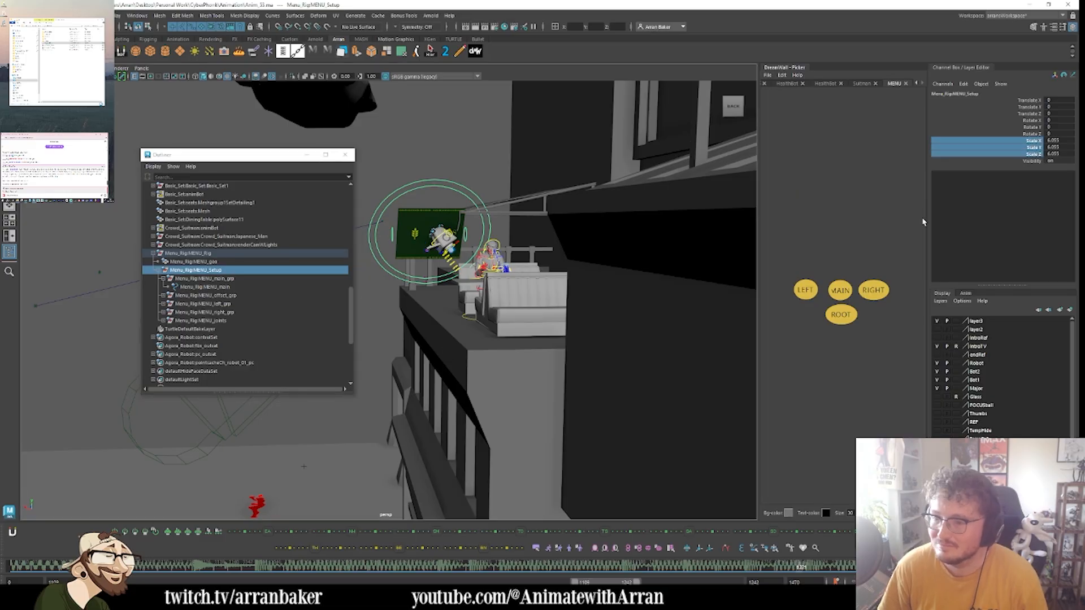
pyautogui.moveTo(603, 226); pyautogui.dragTo(602, 219, button='middle')
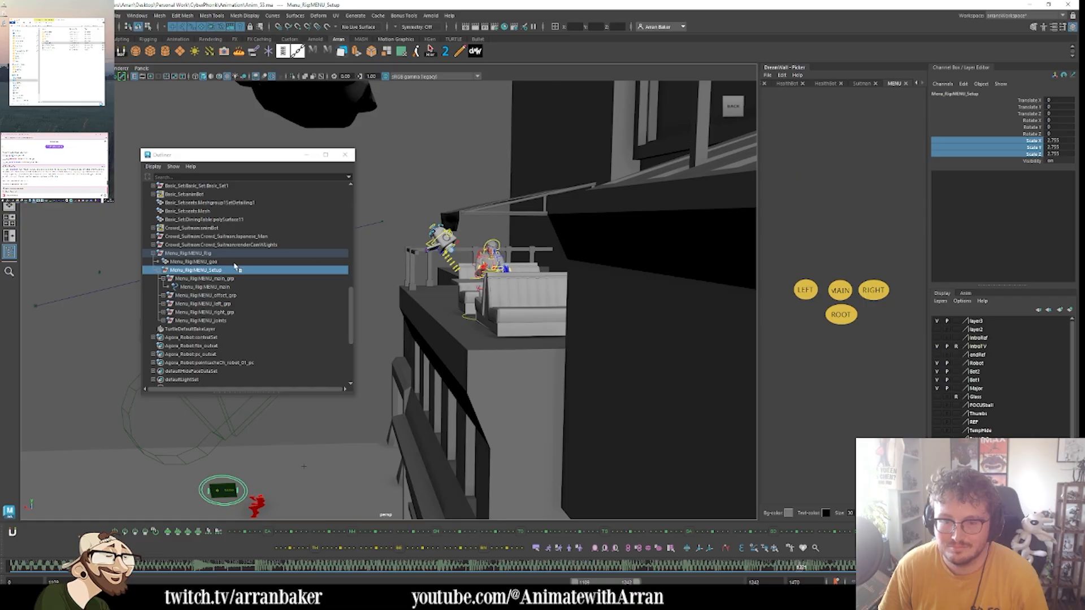
# - Move the MENU_main control up to the booth table, placing the menu in front of the seated character's hands
pyautogui.moveTo(232, 263); pyautogui.dragTo(230, 275)
pyautogui.click(225, 287)
pyautogui.press('w')
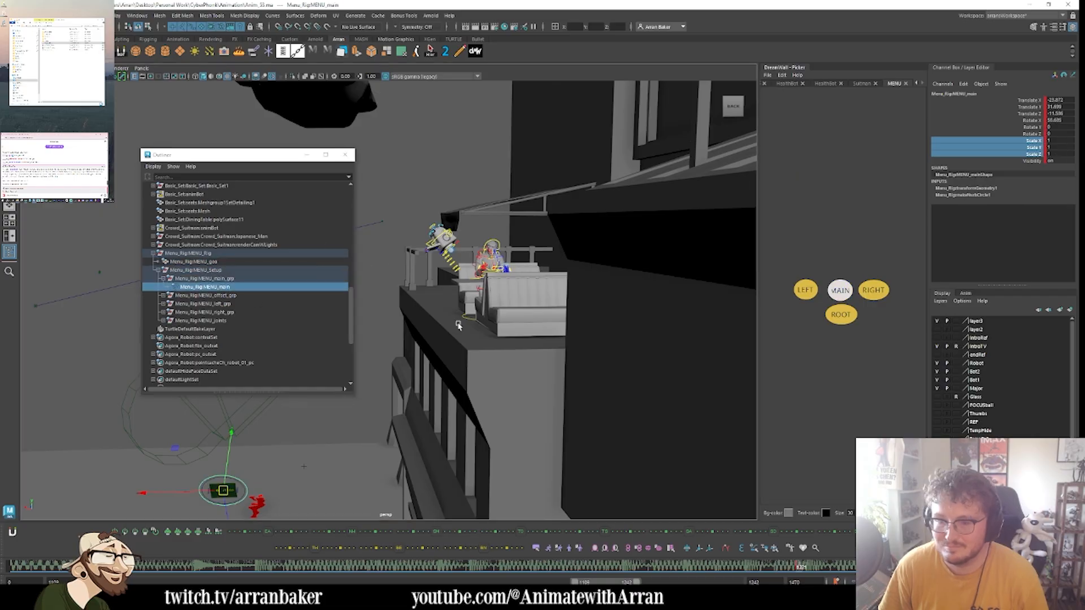
pyautogui.middleClick(485, 270)
pyautogui.press('f')
pyautogui.scroll(-1, 501, 300)
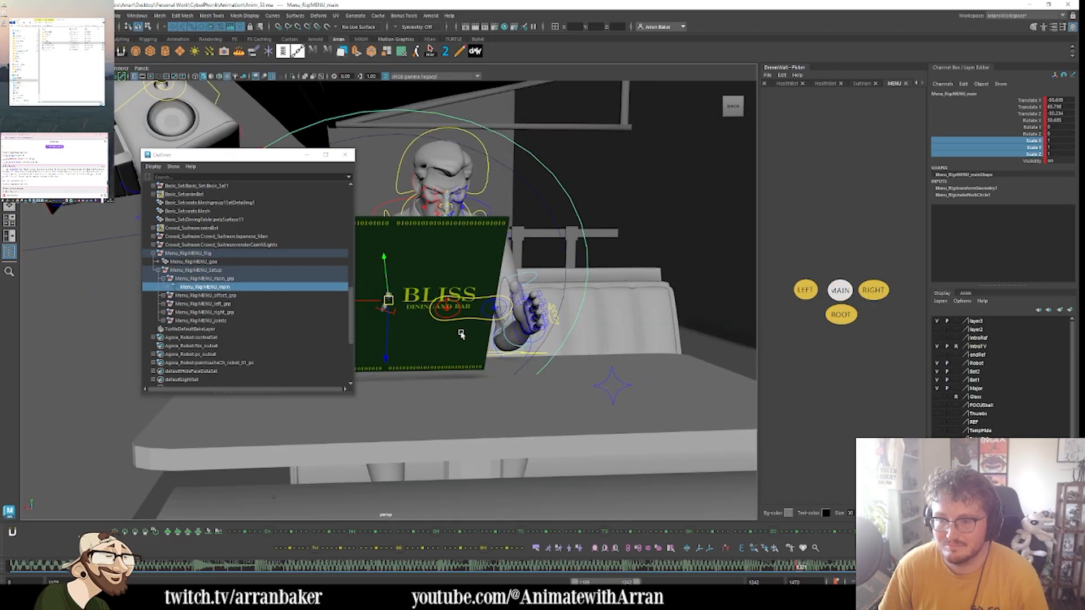
pyautogui.keyDown('alt'); pyautogui.moveTo(460, 334); pyautogui.dragTo(503, 304, button='middle'); pyautogui.keyUp('alt')
pyautogui.moveTo(441, 287); pyautogui.dragTo(494, 297)
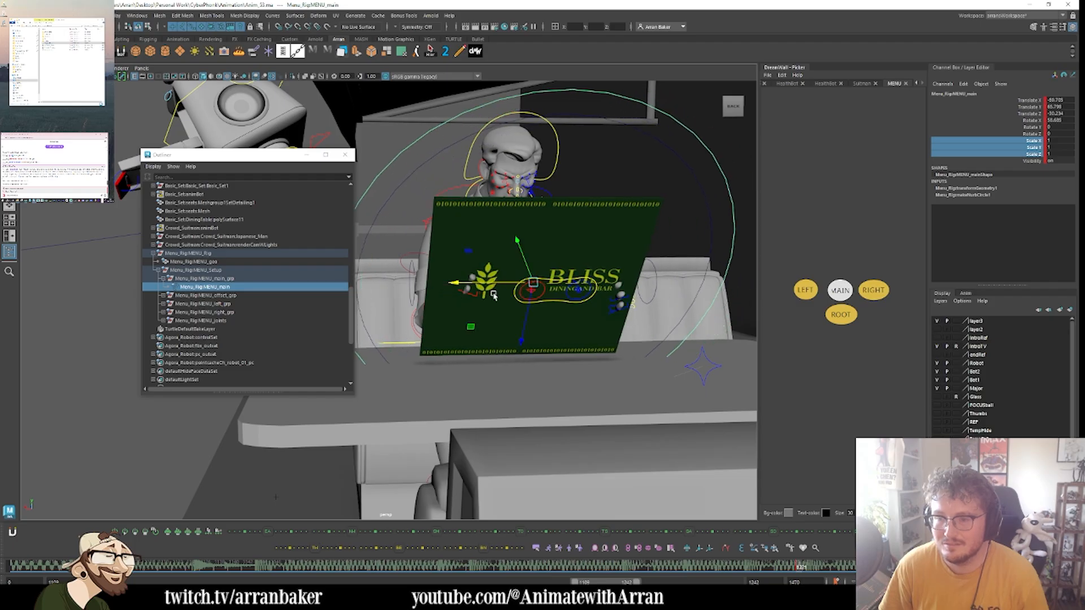
# - Set the X, Y and Z scale of the MENU_Setup group to 2
pyautogui.click(218, 270)
pyautogui.moveTo(1051, 140); pyautogui.dragTo(1052, 153)
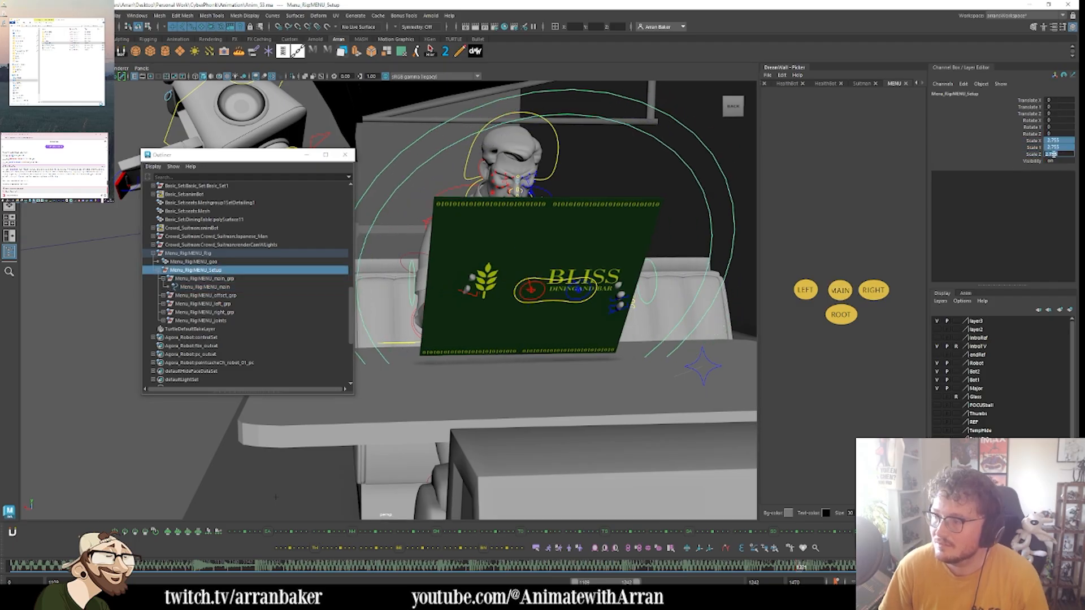
pyautogui.write('0')
pyautogui.press('Return')
# - Reposition the rescaled menu in front of the seated character using the MENU_main control
pyautogui.click(203, 279)
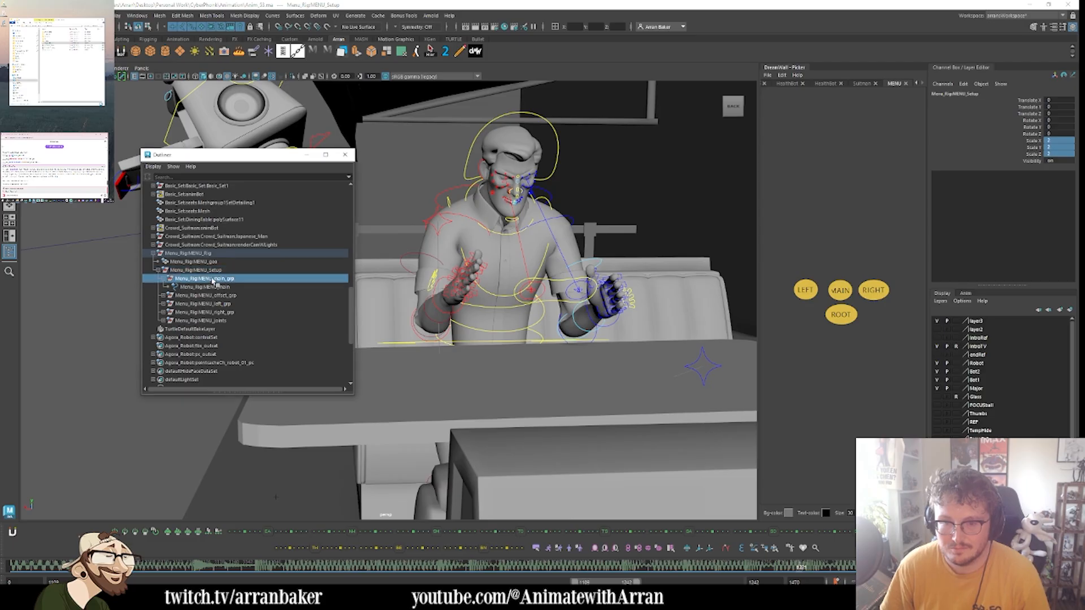
pyautogui.moveTo(518, 289); pyautogui.dragTo(503, 288, button='middle')
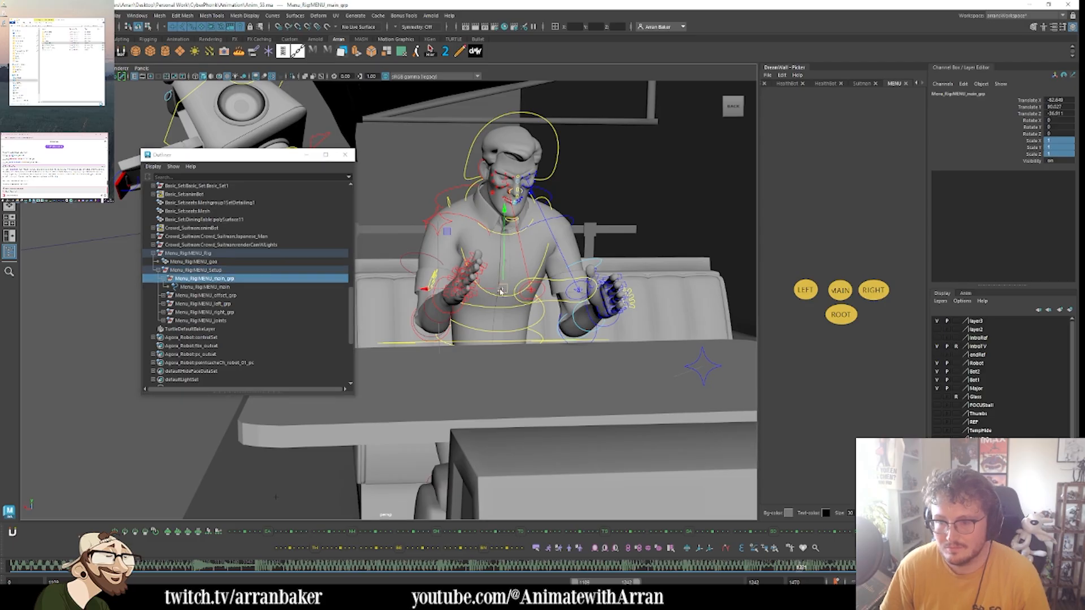
pyautogui.click(219, 287)
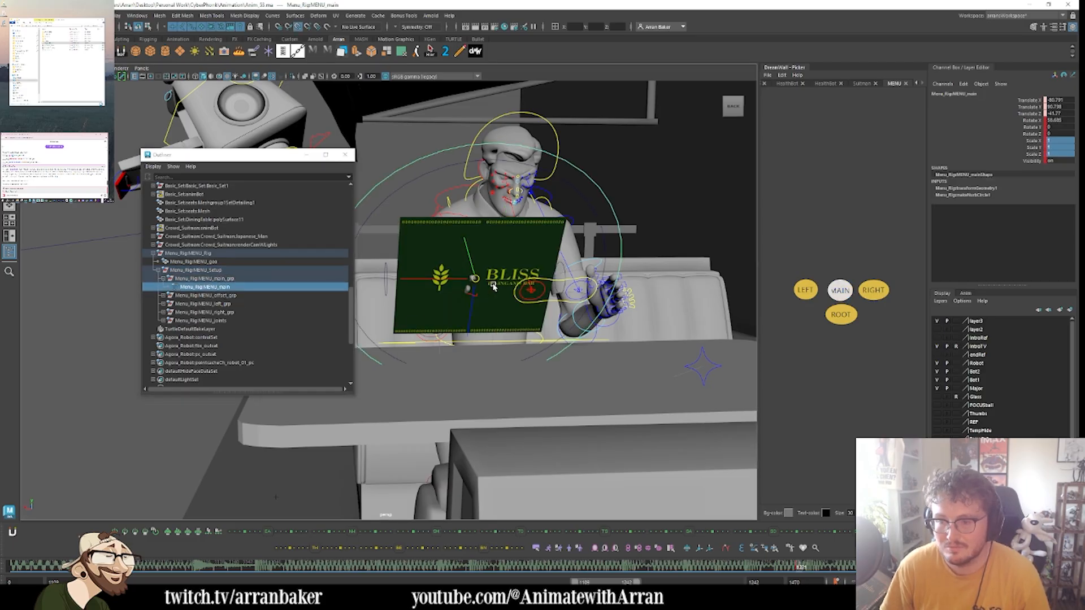
# - Minimize the Outliner and fine-tune the MENU_main control's position so the menu sits at the seated character's hands
pyautogui.moveTo(470, 286); pyautogui.dragTo(588, 329)
pyautogui.click(307, 154)
pyautogui.keyDown('alt'); pyautogui.moveTo(429, 248); pyautogui.dragTo(613, 295); pyautogui.keyUp('alt')
pyautogui.hotkey('ctrl', 'z')
pyautogui.moveTo(443, 220); pyautogui.dragTo(464, 236)
# - Fold the menu partly open, rotating its LEFT cover to about -61.7 and its RIGHT cover to about 44.4 on Z
pyautogui.click(806, 290)
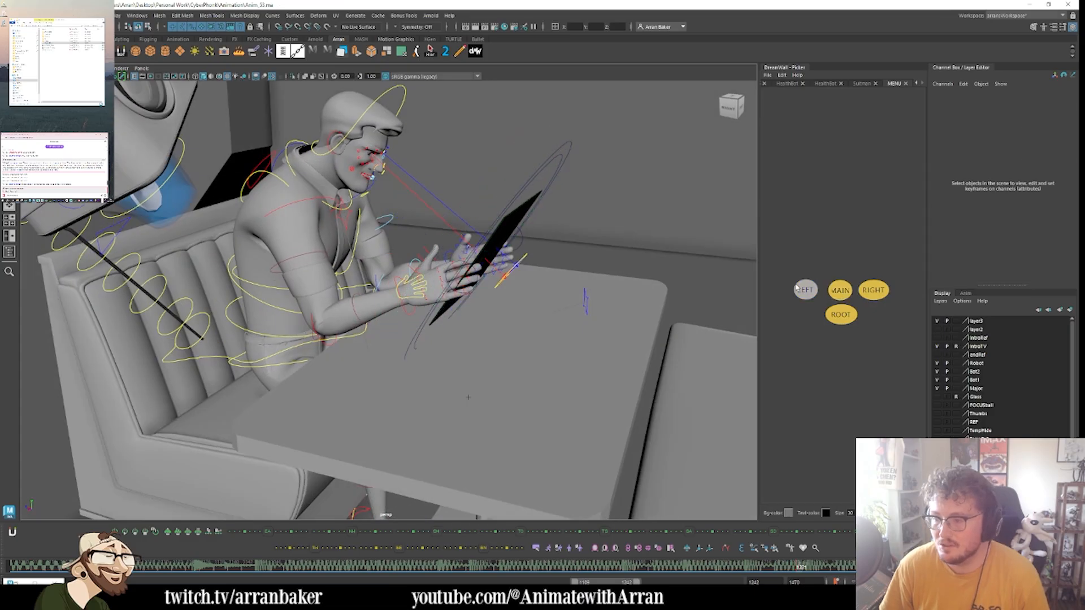
pyautogui.keyDown('shift'); pyautogui.click(873, 290); pyautogui.keyUp('shift')
pyautogui.press('e')
pyautogui.moveTo(493, 294); pyautogui.dragTo(813, 325)
pyautogui.click(805, 290)
pyautogui.moveTo(491, 298); pyautogui.dragTo(549, 316)
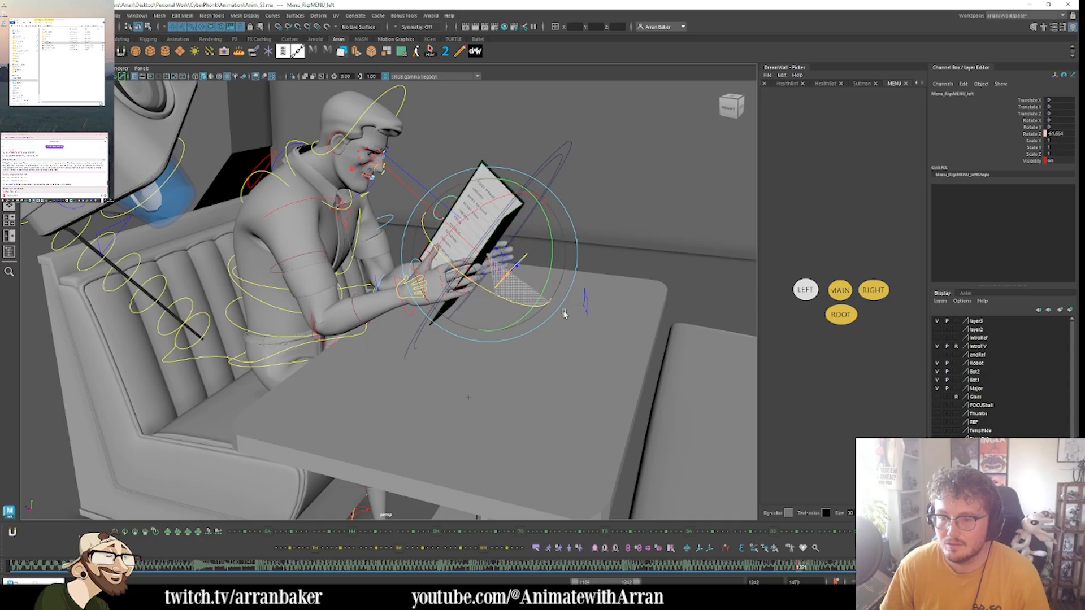
pyautogui.click(873, 290)
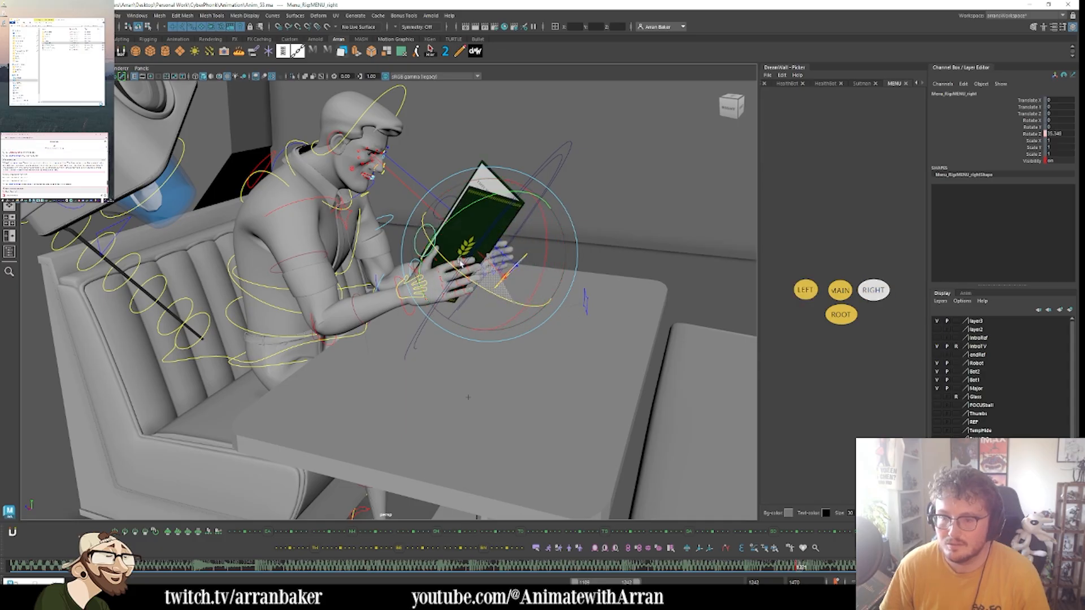
pyautogui.moveTo(460, 264)
pyautogui.mouseDown()
pyautogui.moveTo(445, 252)
pyautogui.moveTo(582, 325)
pyautogui.moveTo(518, 287)
pyautogui.moveTo(459, 280)
pyautogui.moveTo(453, 251)
pyautogui.mouseUp()
# - Adjust the rotation of the menu's LEFT cover from a front view, and select all four menu controls for moving
pyautogui.click(840, 290)
pyautogui.keyDown('alt'); pyautogui.moveTo(521, 289); pyautogui.dragTo(420, 300); pyautogui.keyUp('alt')
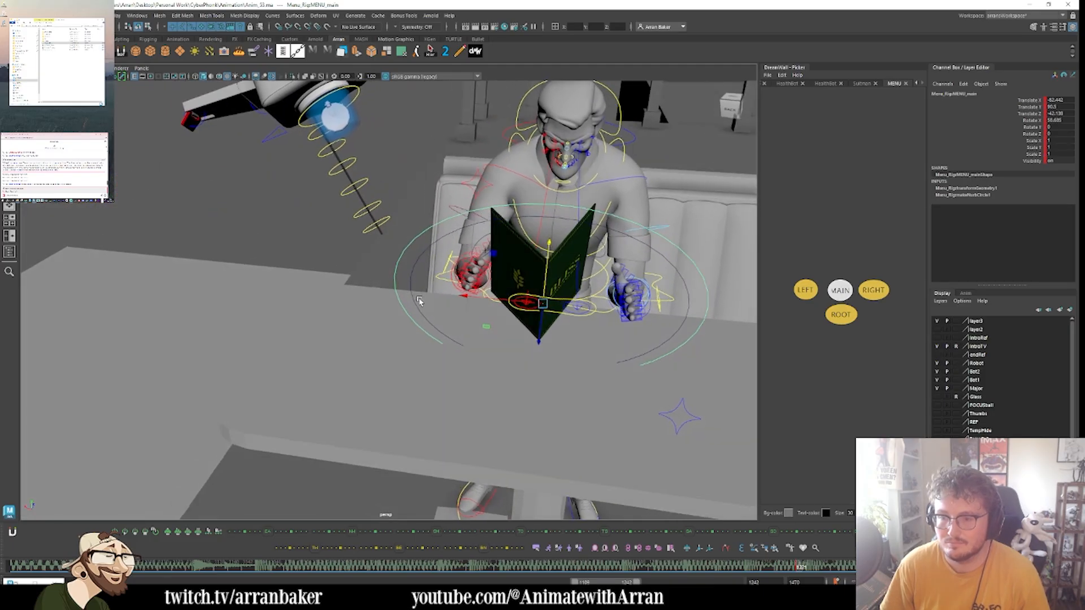
pyautogui.press('e')
pyautogui.click(873, 290)
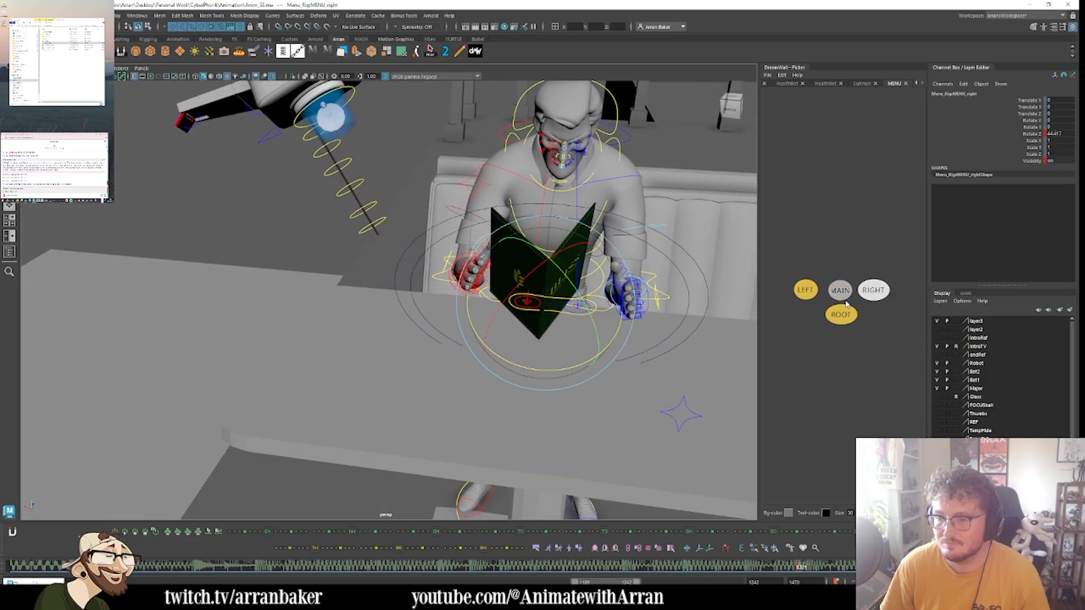
pyautogui.click(805, 290)
pyautogui.moveTo(562, 370); pyautogui.dragTo(533, 368)
pyautogui.moveTo(791, 251); pyautogui.dragTo(909, 345)
pyautogui.press('w')
pyautogui.press('[')
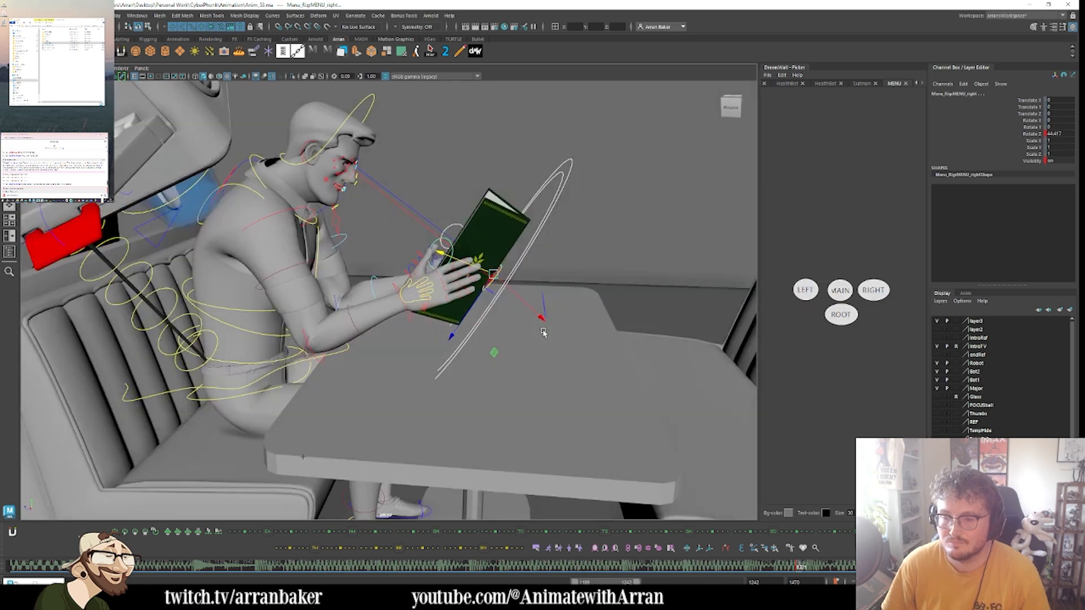
pyautogui.keyDown('alt'); pyautogui.moveTo(543, 332); pyautogui.dragTo(557, 332); pyautogui.keyUp('alt')
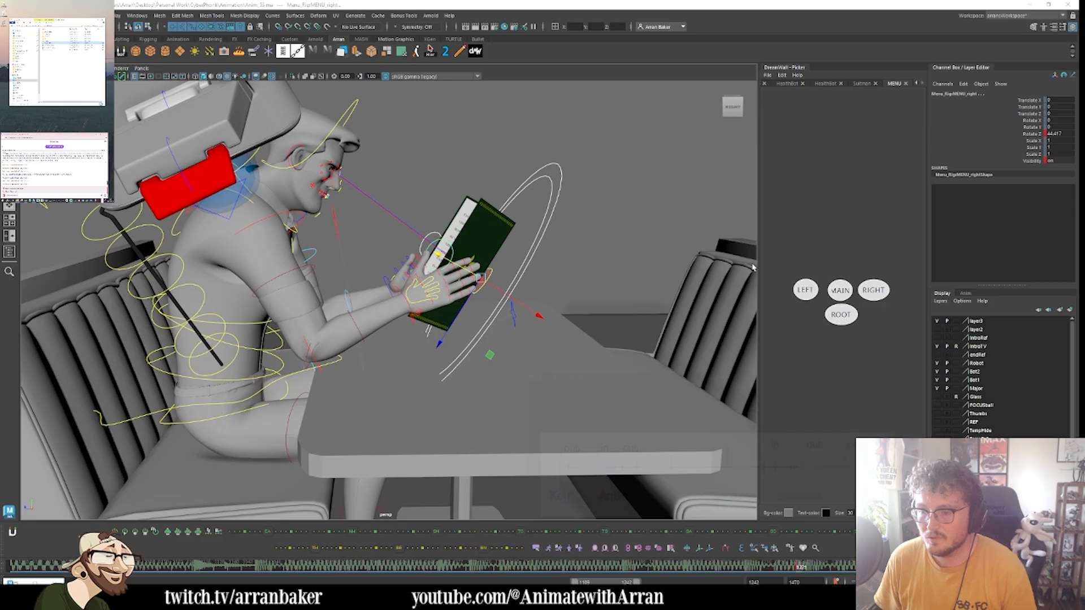
pyautogui.click(886, 141)
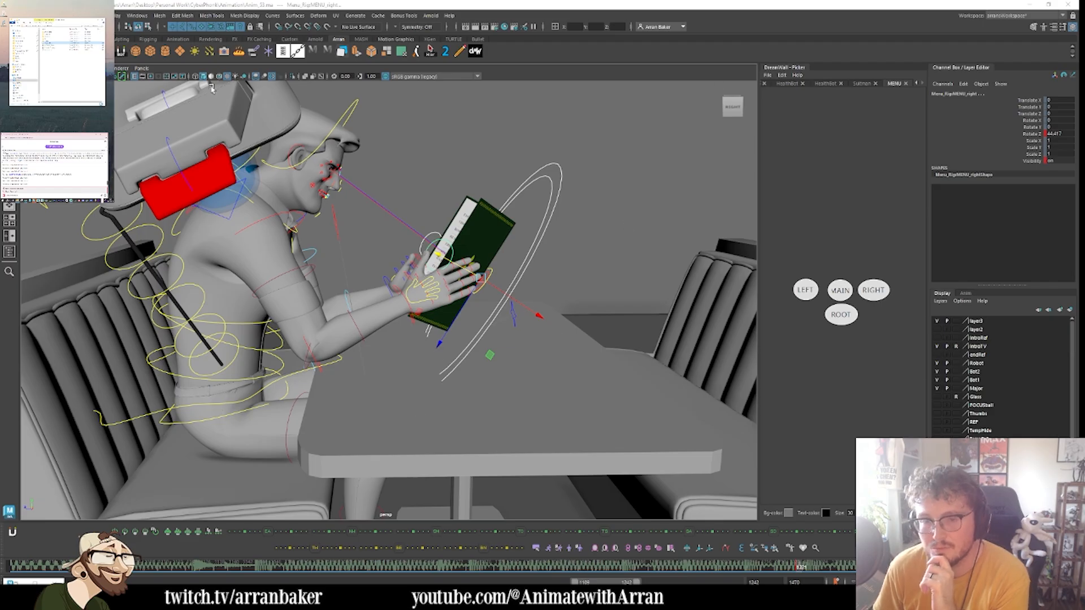
# - Look through the MainCam camera in the viewport
pyautogui.click(141, 69)
pyautogui.moveTo(169, 76)
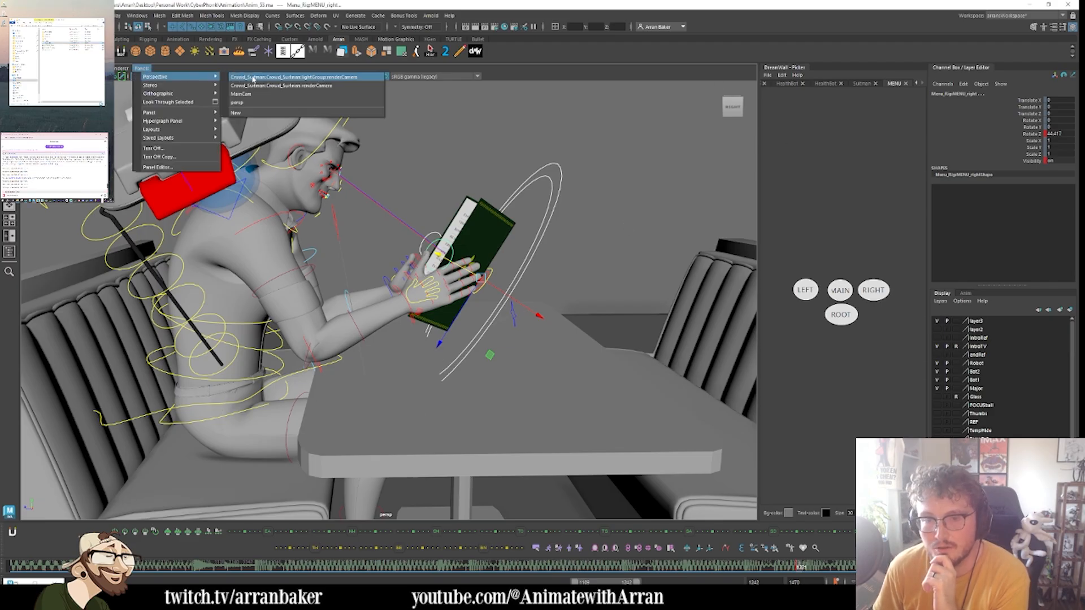
pyautogui.click(257, 94)
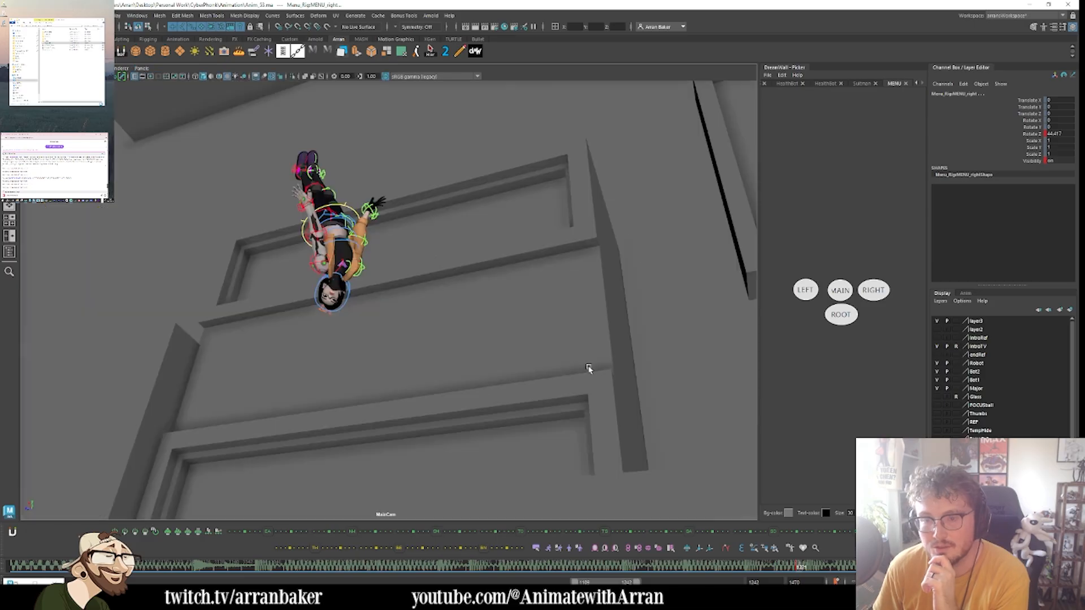
# - Retitle the mislabelled MENU picker that holds the full-body character controls as Major
pyautogui.click(916, 84)
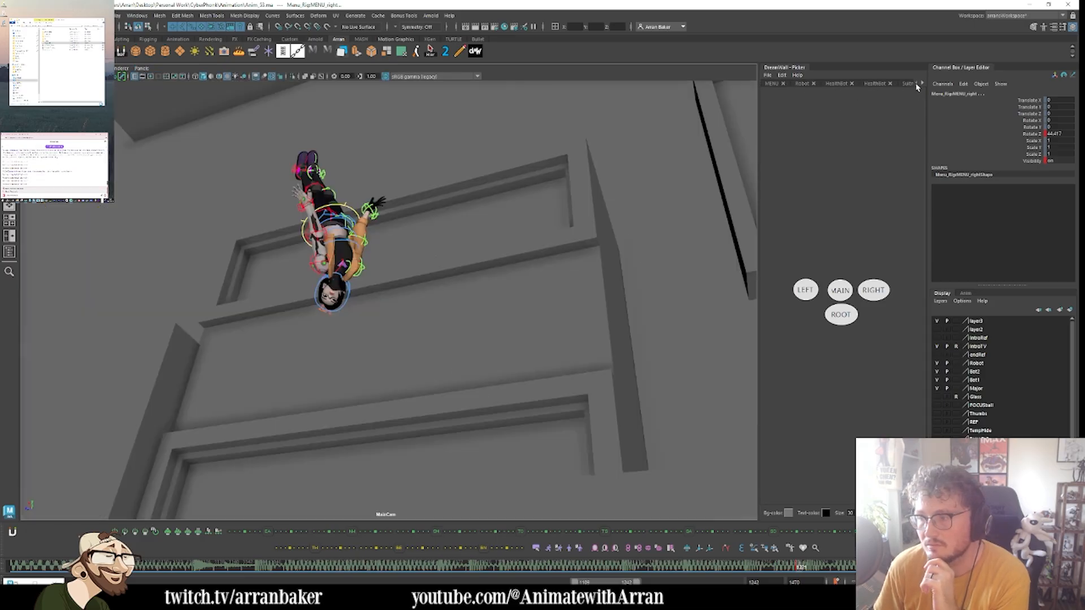
pyautogui.click(770, 84)
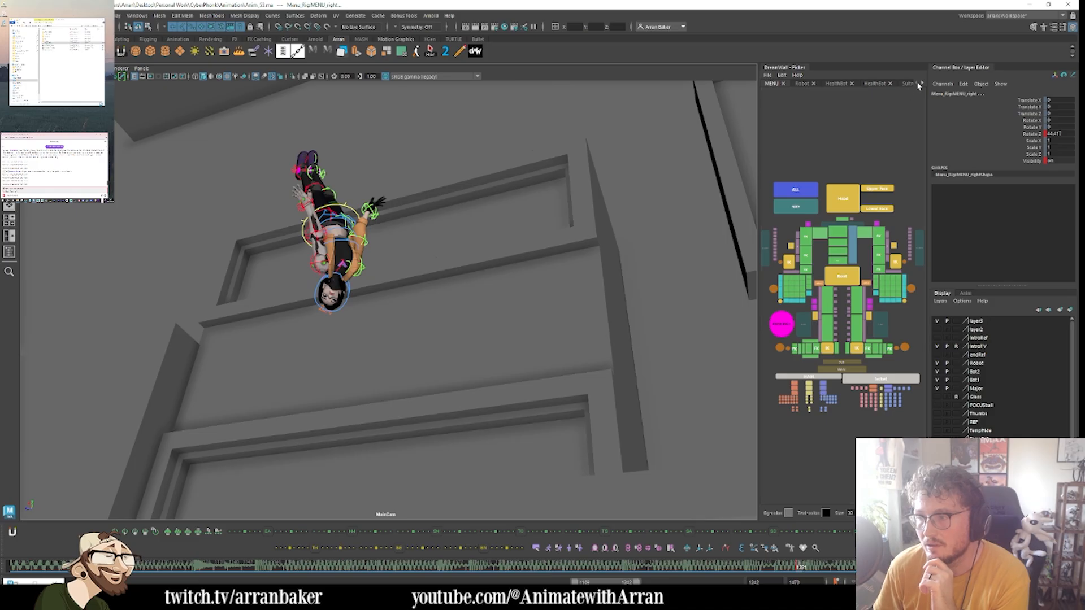
pyautogui.click(766, 104)
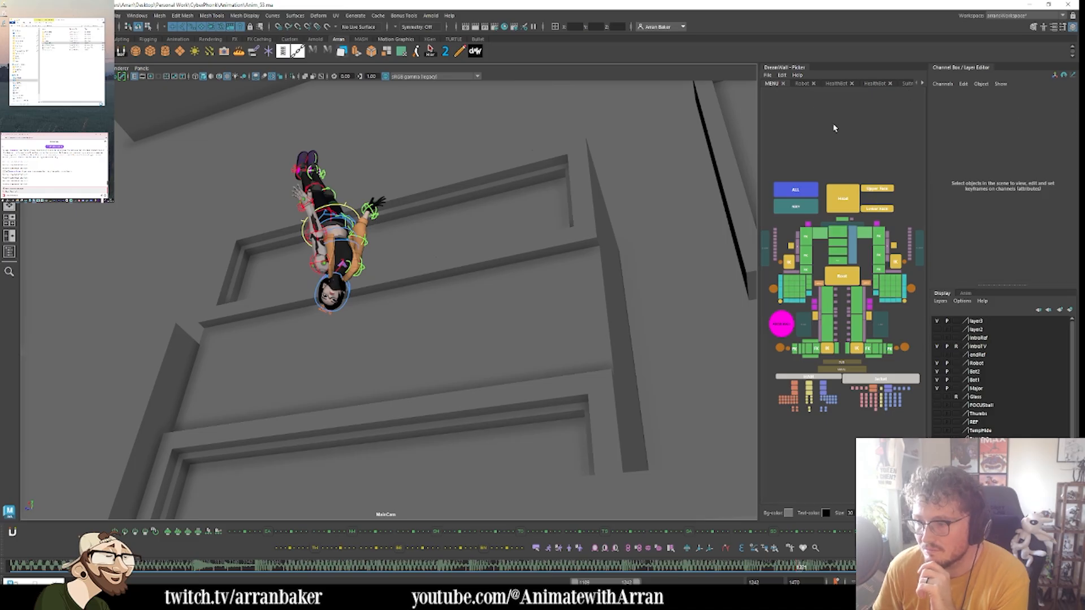
pyautogui.click(796, 76)
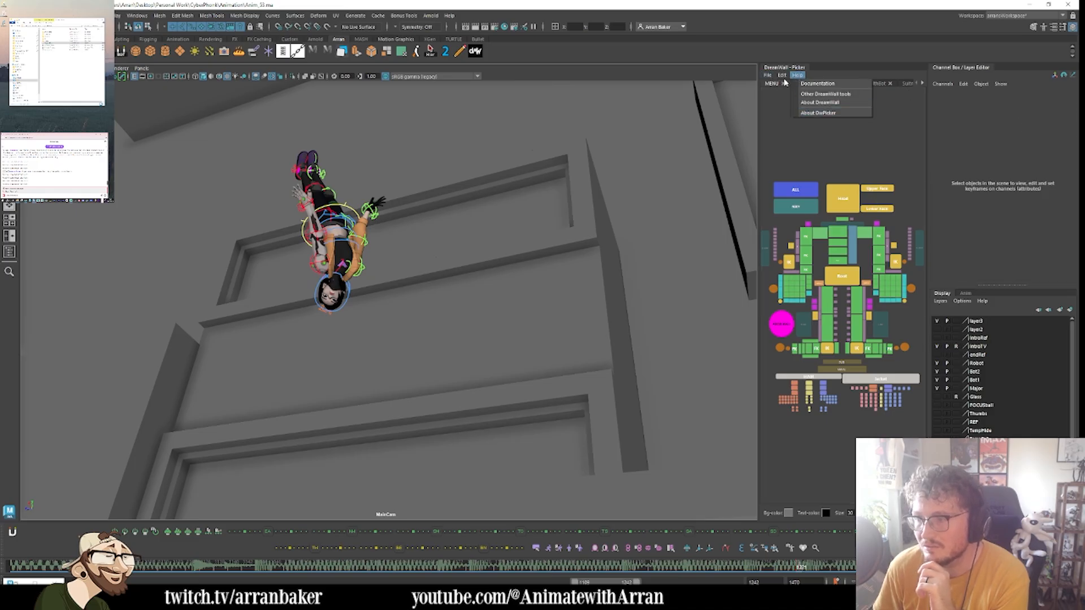
pyautogui.moveTo(781, 75)
pyautogui.click(807, 141)
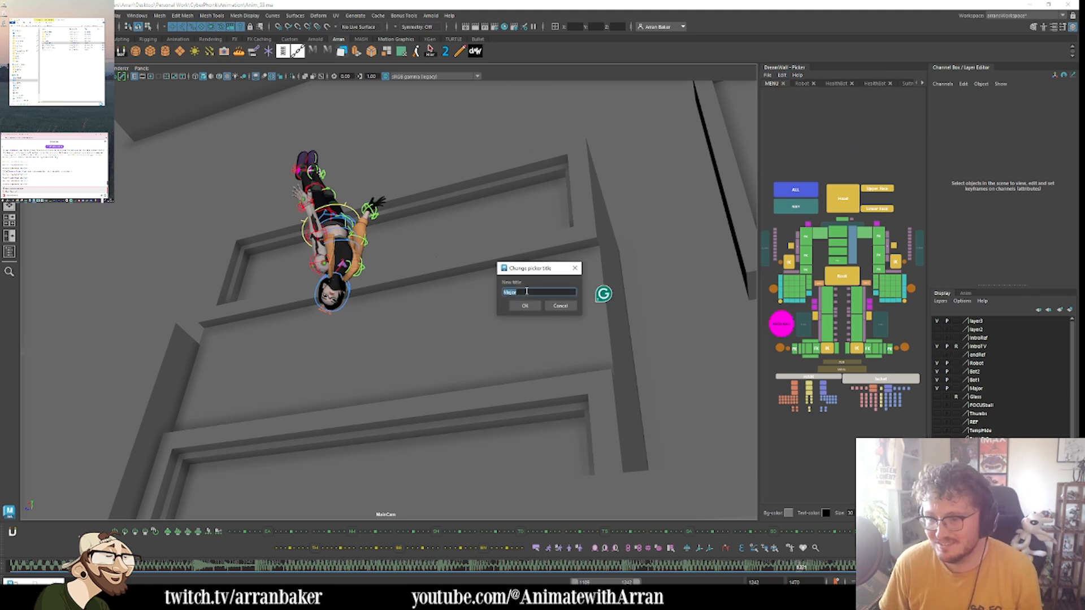
pyautogui.click(525, 305)
# - Select the Major's head control, play the shot, and shift the playback range so it ends at frame 1357
pyautogui.click(843, 198)
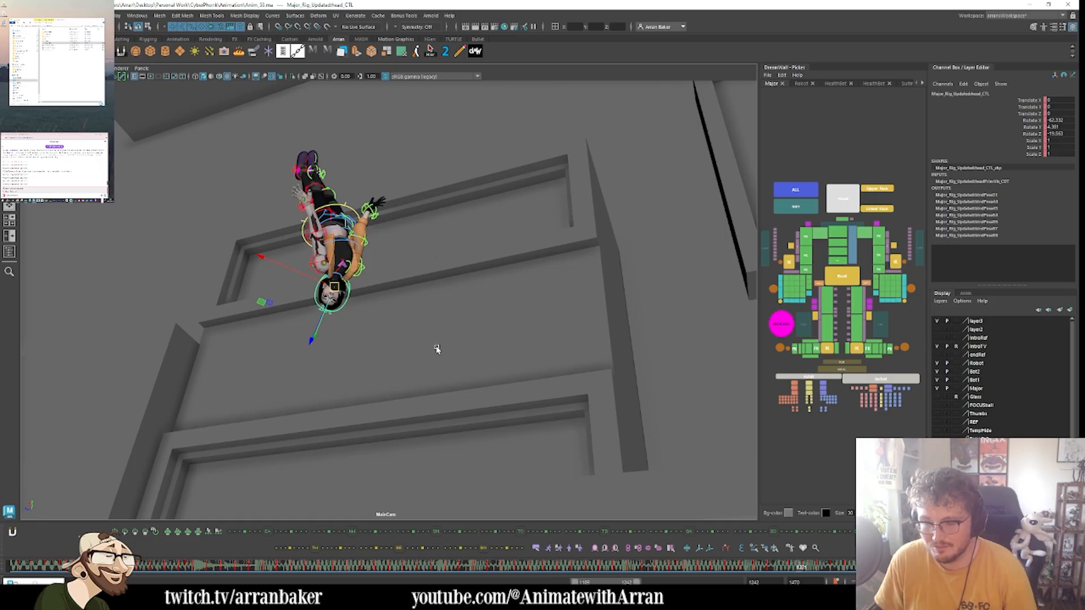
pyautogui.press('alt+')
pyautogui.hotkey('alt', 'v')
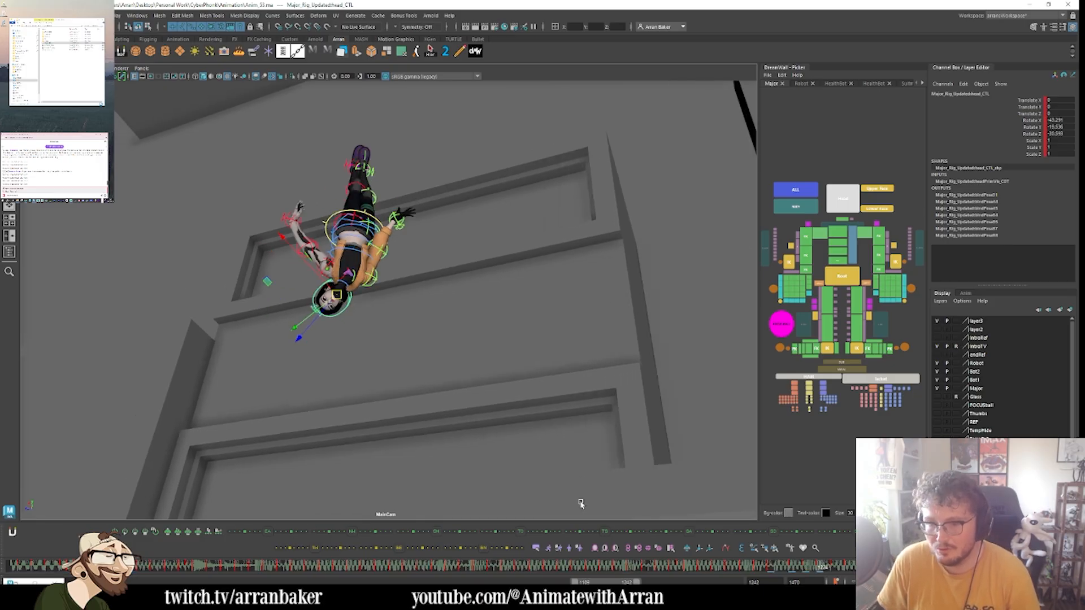
pyautogui.moveTo(637, 582)
pyautogui.mouseDown()
pyautogui.moveTo(664, 582)
pyautogui.moveTo(636, 583)
pyautogui.moveTo(652, 582)
pyautogui.mouseUp()
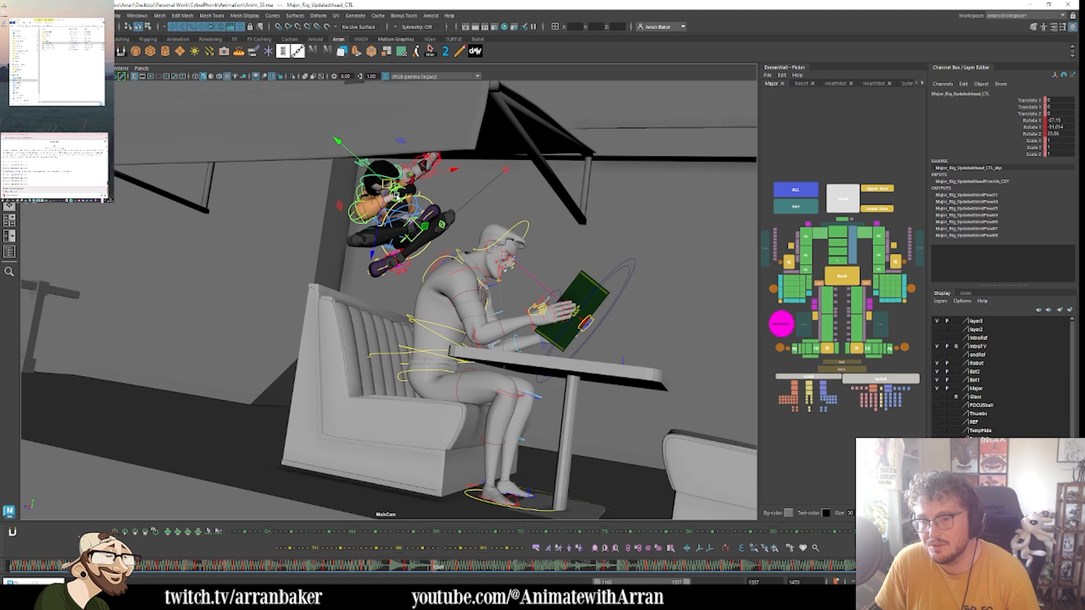
# - Step back and forth through the Major's key poses to review the leap past the booth, the landing and the floor roll
pyautogui.moveTo(402, 219); pyautogui.dragTo(541, 410, button='middle')
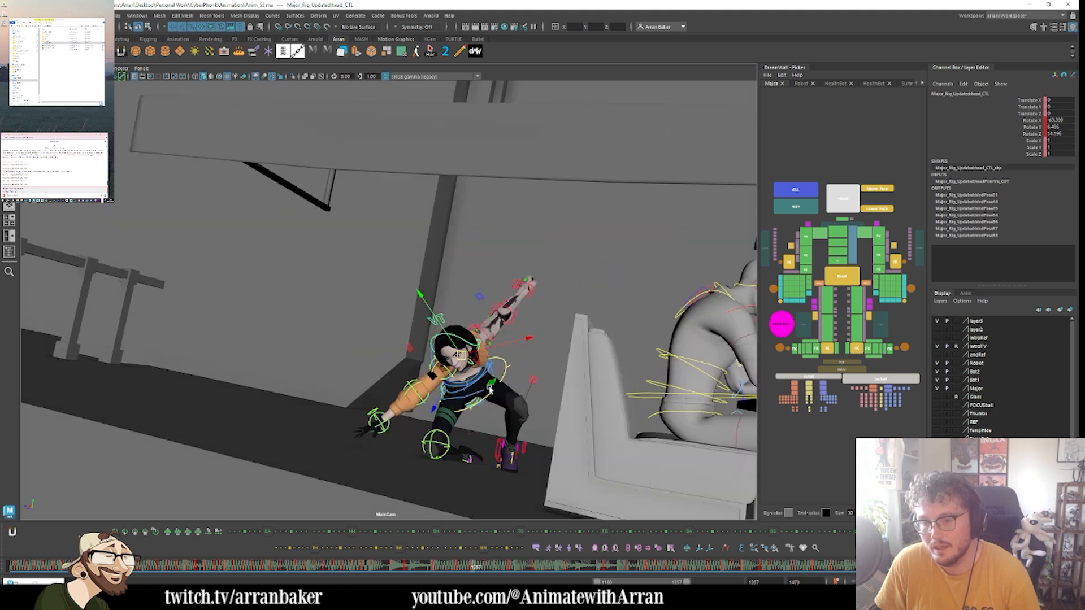
pyautogui.press('.')
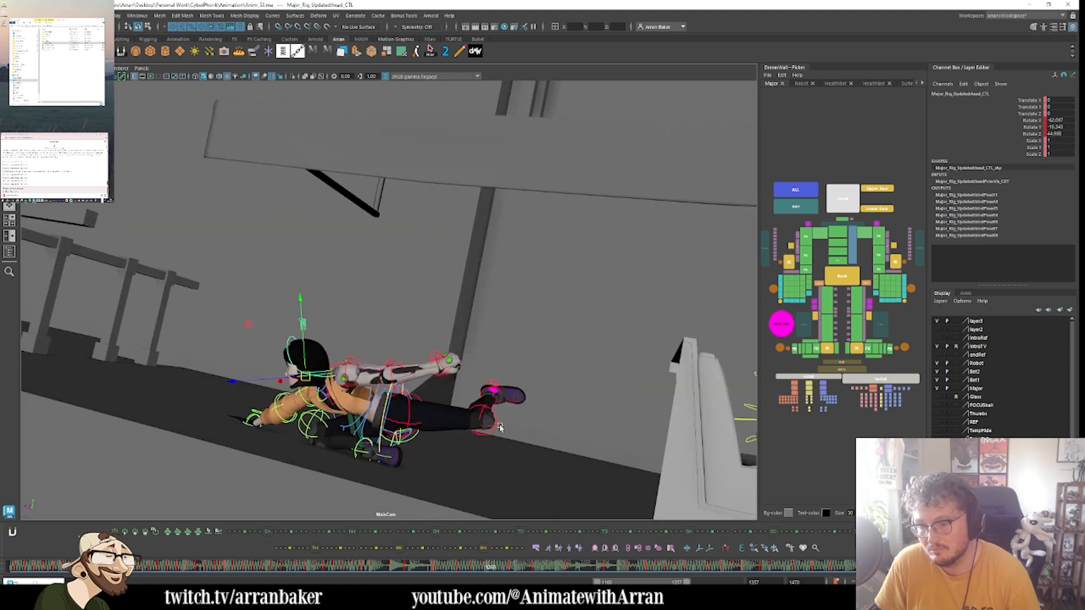
pyautogui.press('.')
pyautogui.press(',')
pyautogui.press(',')
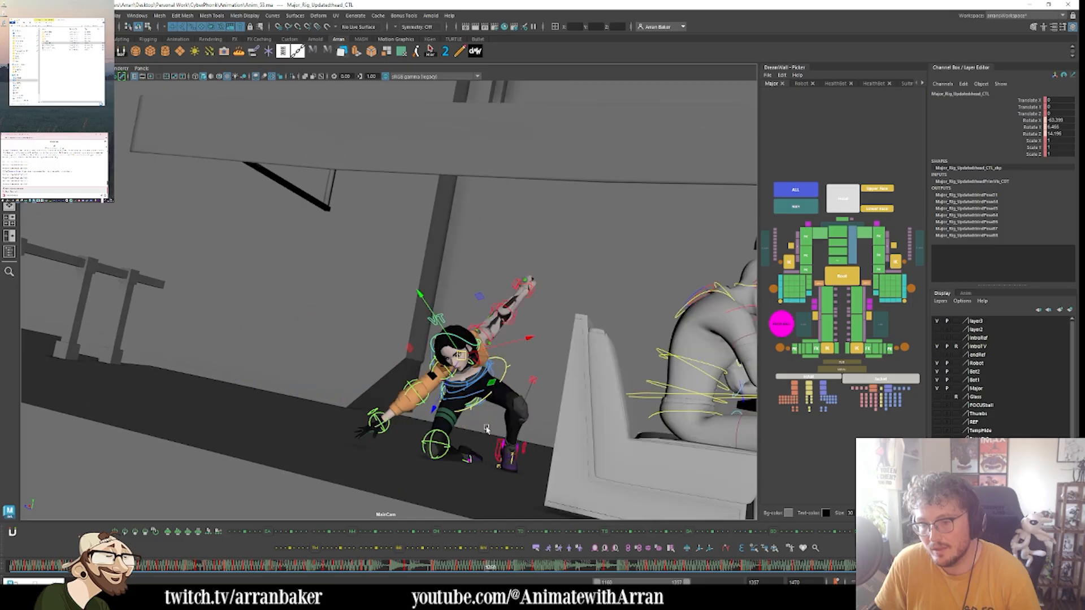
pyautogui.press('.')
pyautogui.press('.')
pyautogui.press('.')
pyautogui.hotkey('alt', ',')
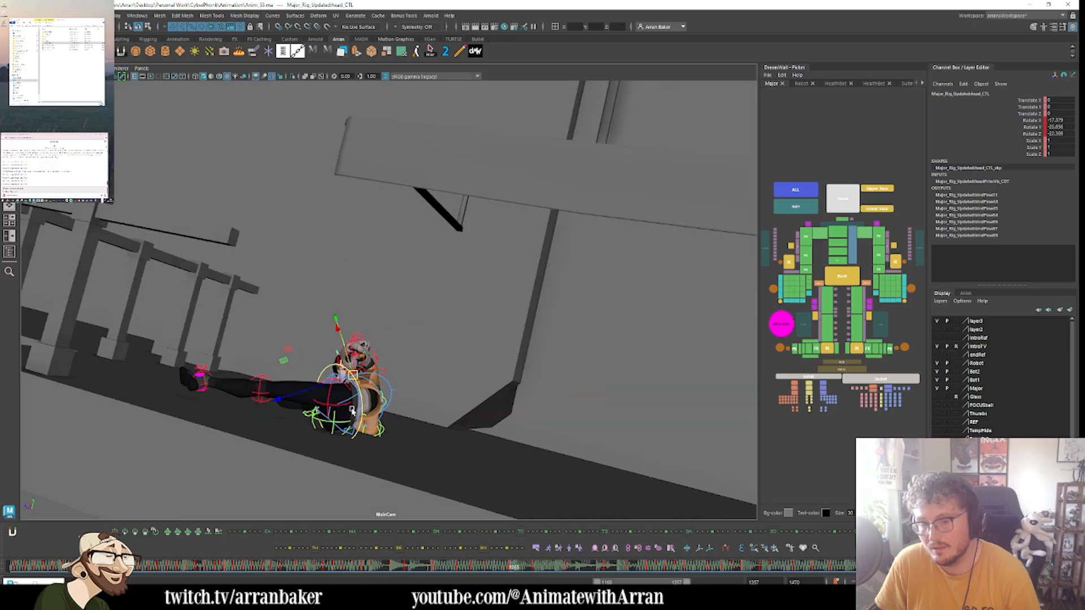
pyautogui.hotkey('alt', '.')
pyautogui.hotkey('alt', '.')
pyautogui.hotkey('alt', ',')
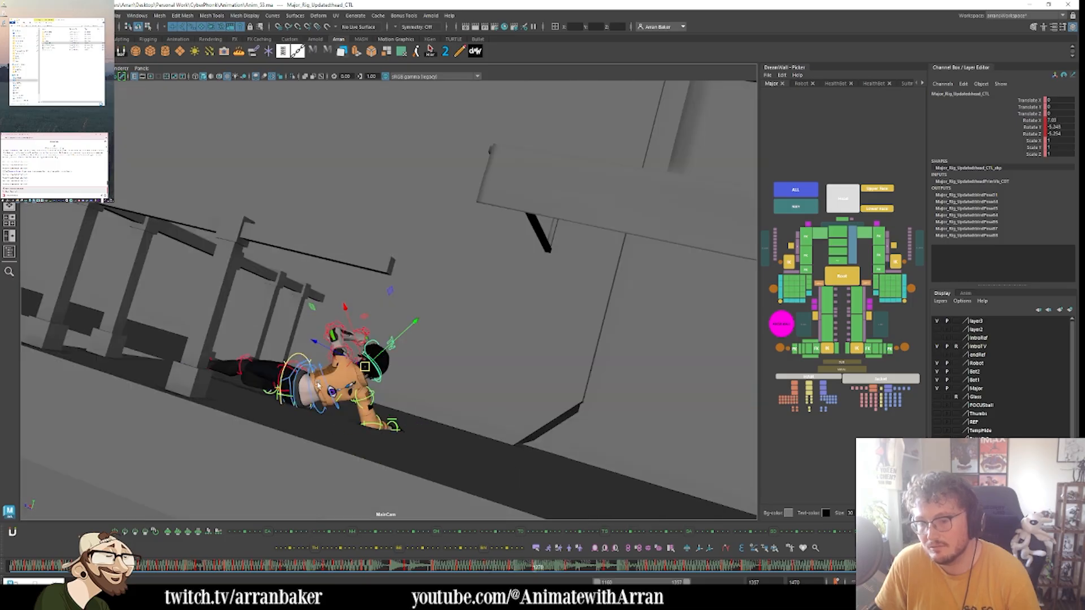
pyautogui.press(',')
pyautogui.press(',')
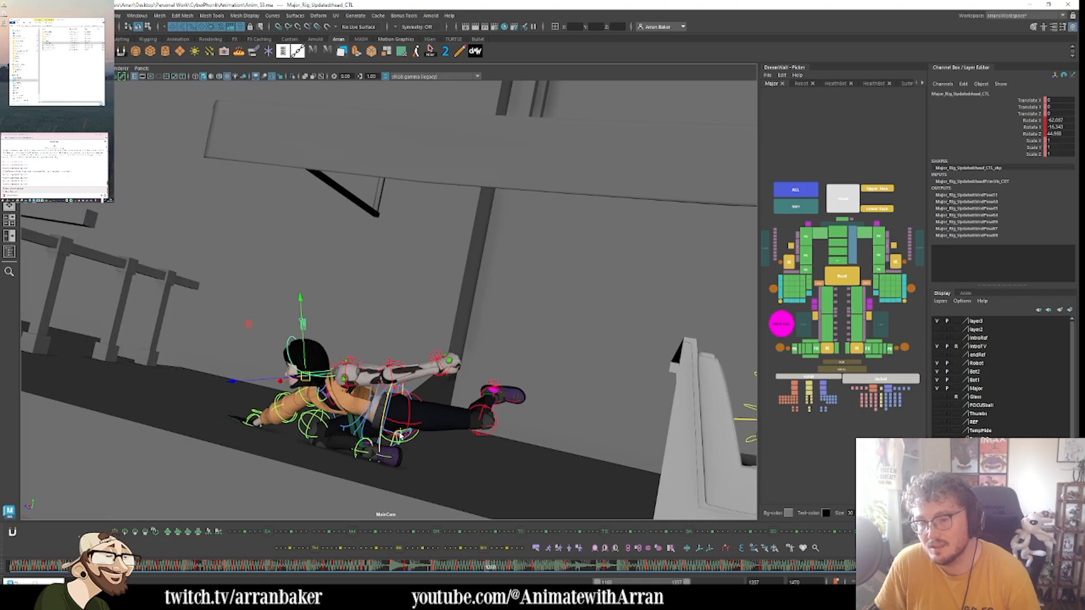
pyautogui.hotkey('alt', ',')
pyautogui.hotkey('alt', ',')
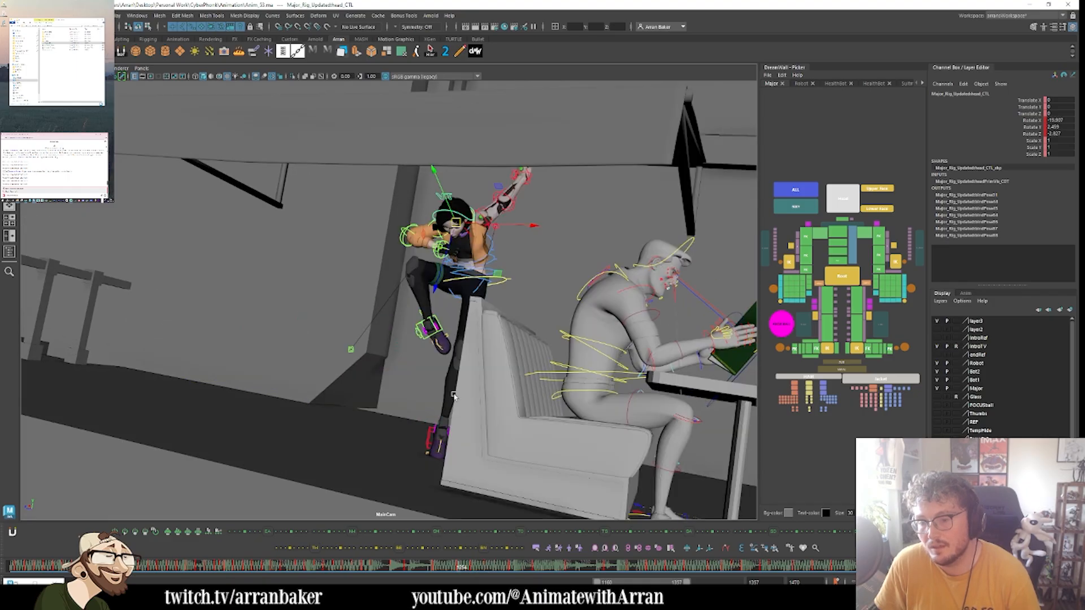
pyautogui.press('.')
pyautogui.press('.')
pyautogui.press(',')
pyautogui.press(',')
pyautogui.hotkey('alt', '.')
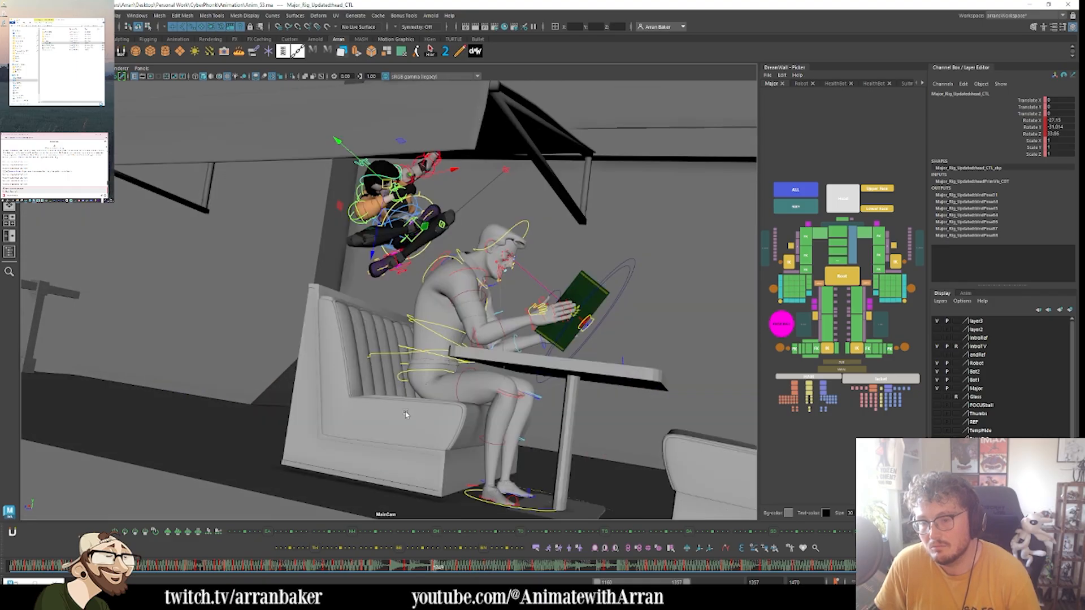
pyautogui.hotkey('alt', '.')
pyautogui.hotkey('alt', '.')
pyautogui.hotkey('alt', '.')
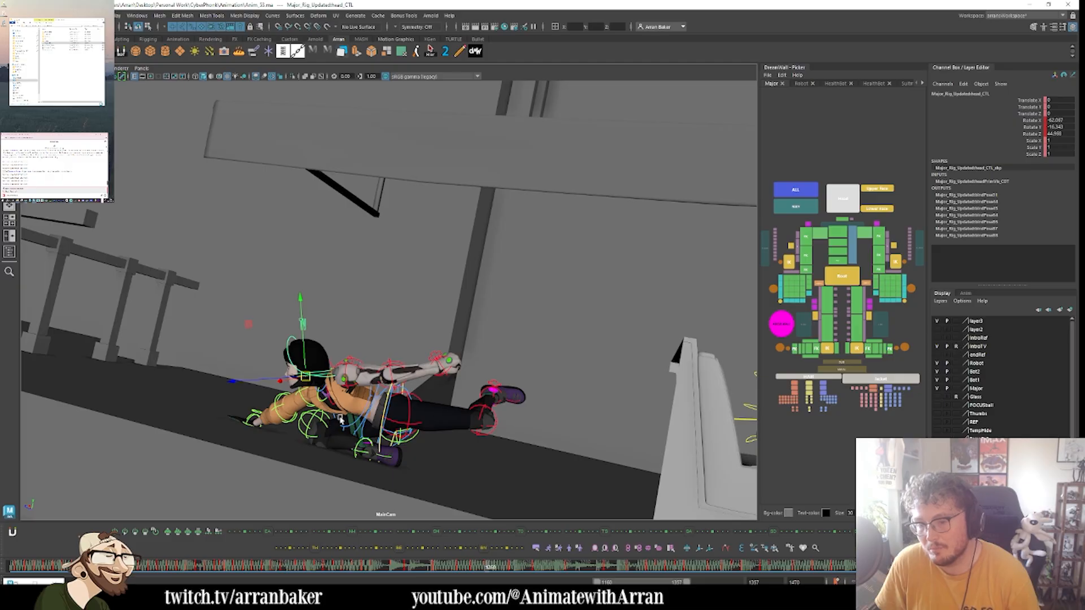
pyautogui.hotkey('alt', '.')
pyautogui.hotkey('alt', '.')
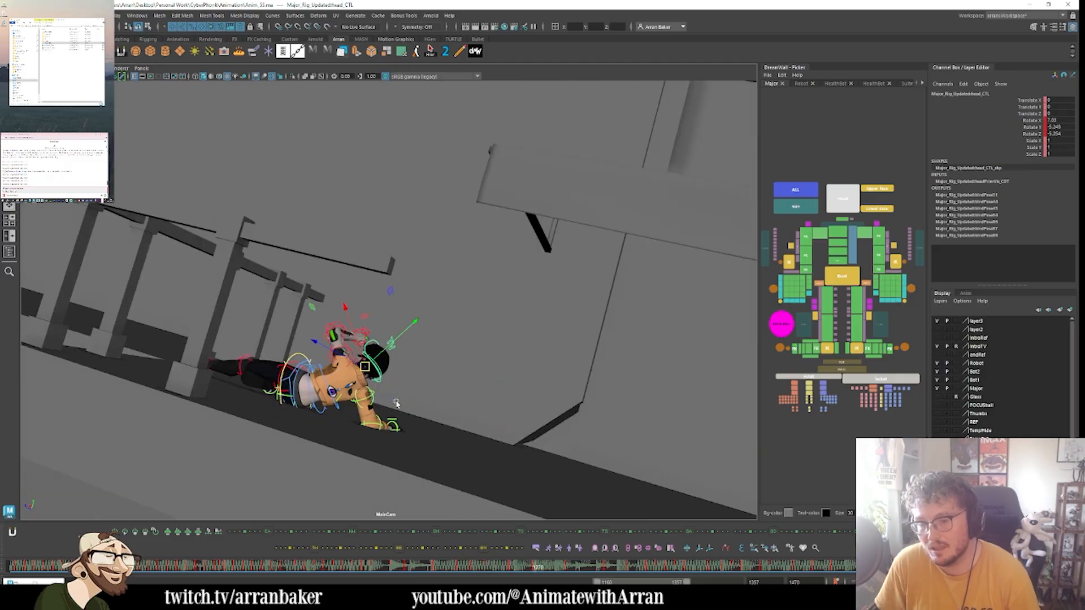
# - Compare the Major's airborne pose above the seated character with the standing pose behind the booth and the crouched landing
pyautogui.hotkey('alt', ',')
pyautogui.hotkey('alt', ',')
pyautogui.hotkey('alt', ',')
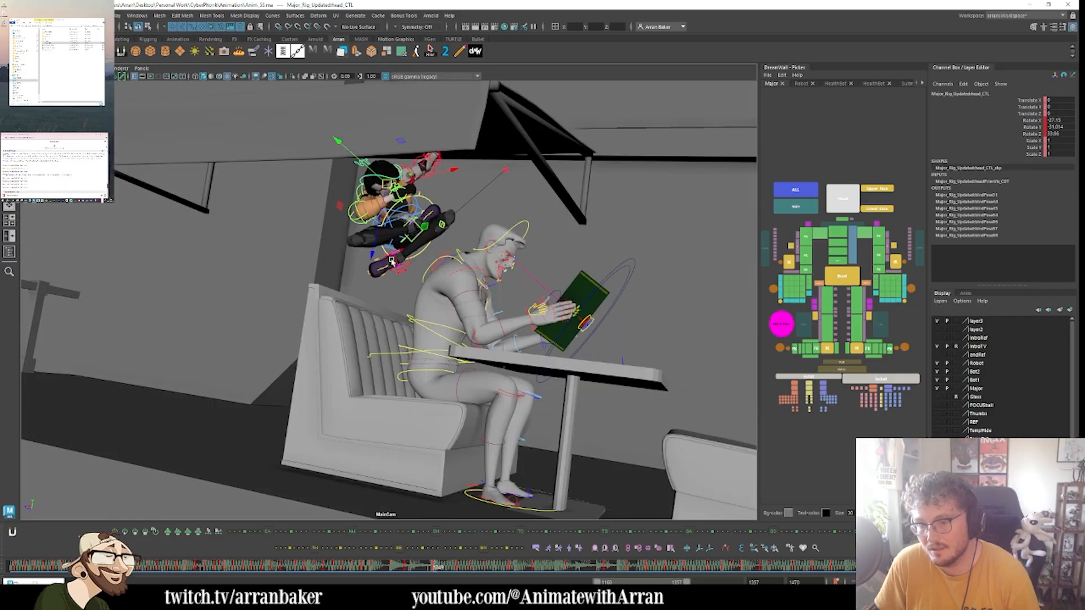
pyautogui.hotkey('alt', '.')
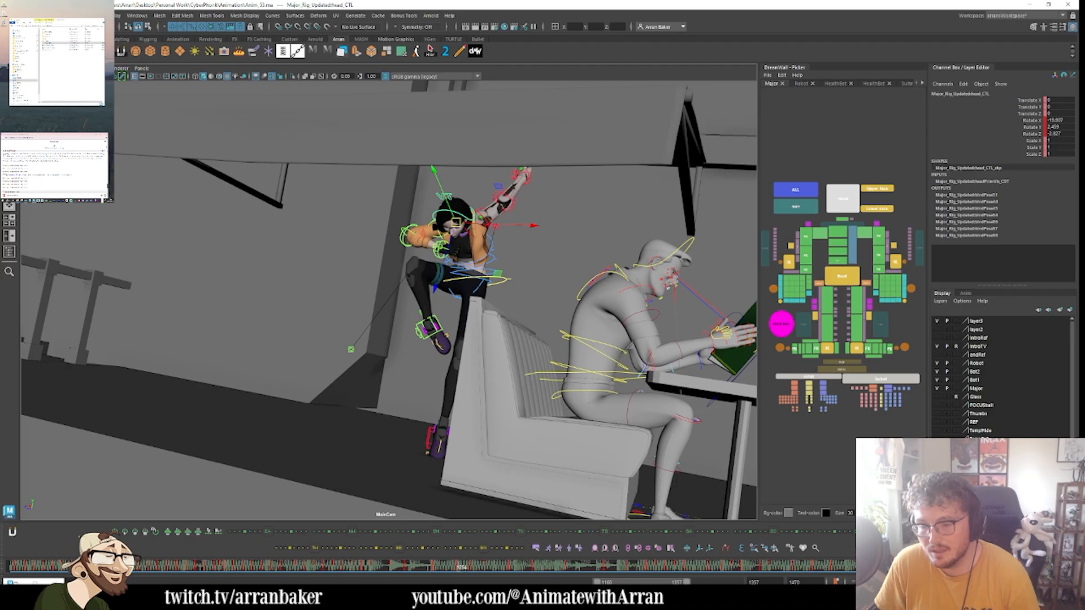
pyautogui.hotkey('alt', ',')
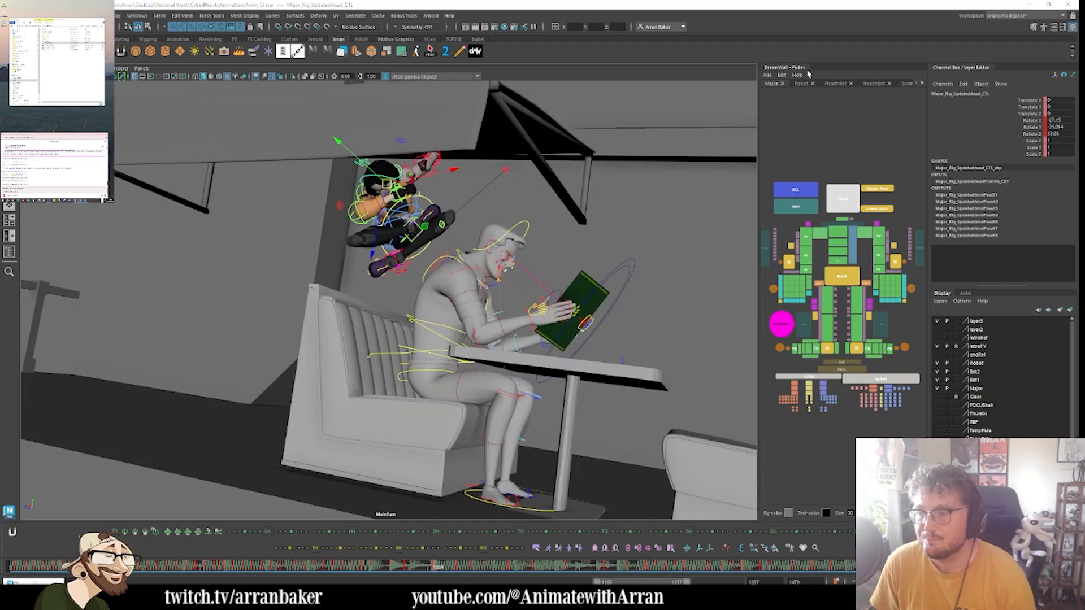
pyautogui.press('.')
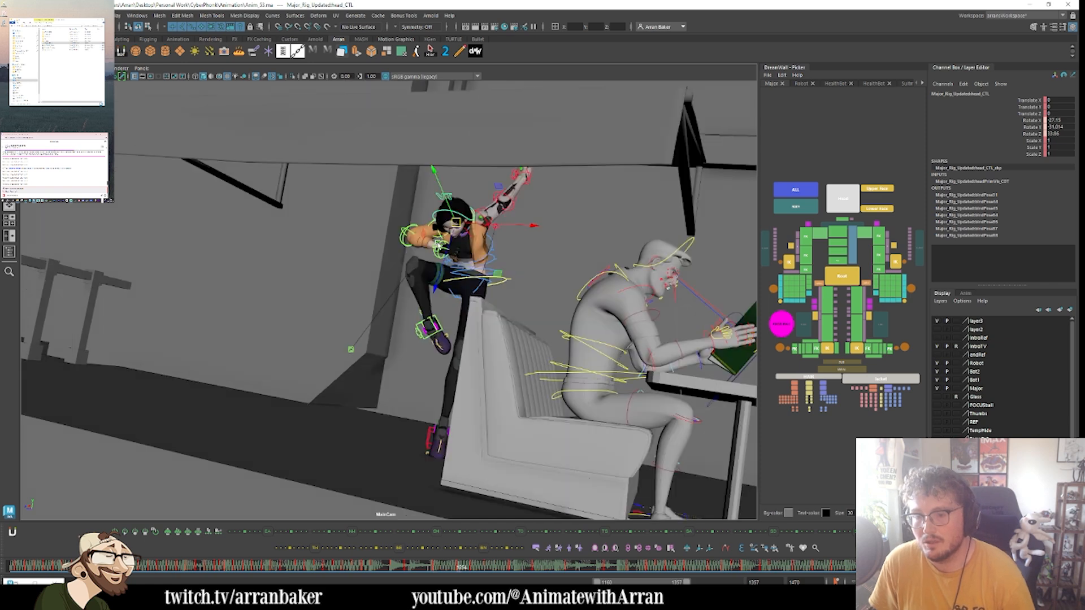
pyautogui.press(',')
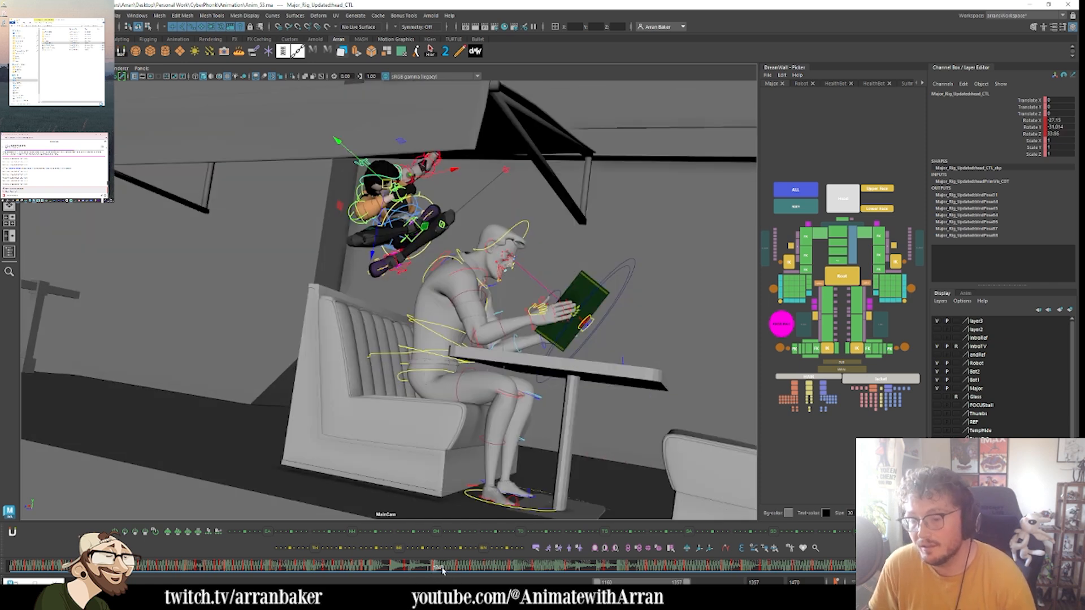
pyautogui.click(463, 569)
pyautogui.click(476, 569)
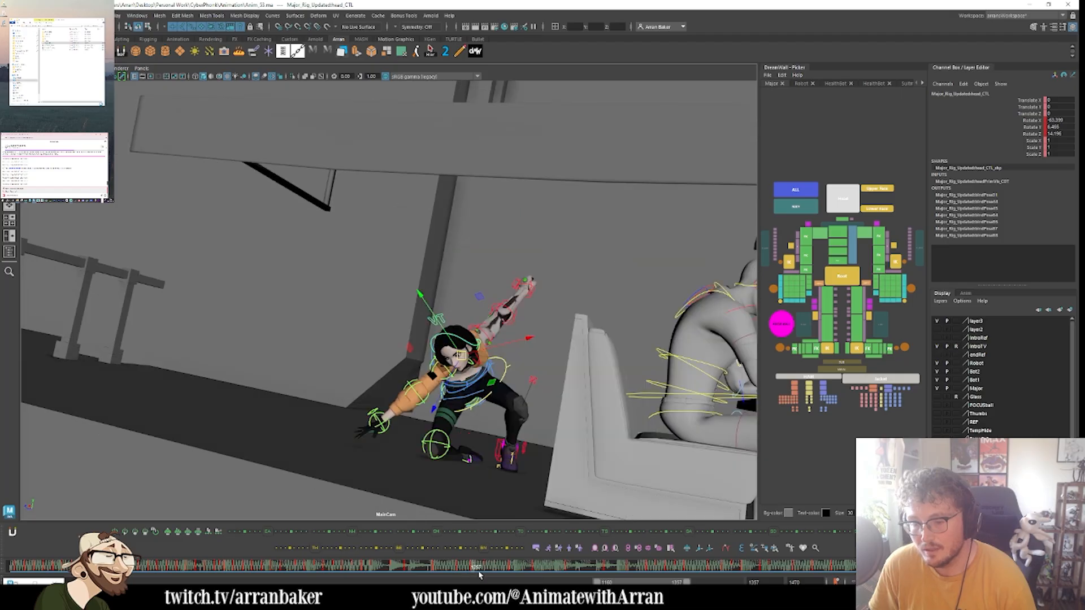
pyautogui.click(462, 569)
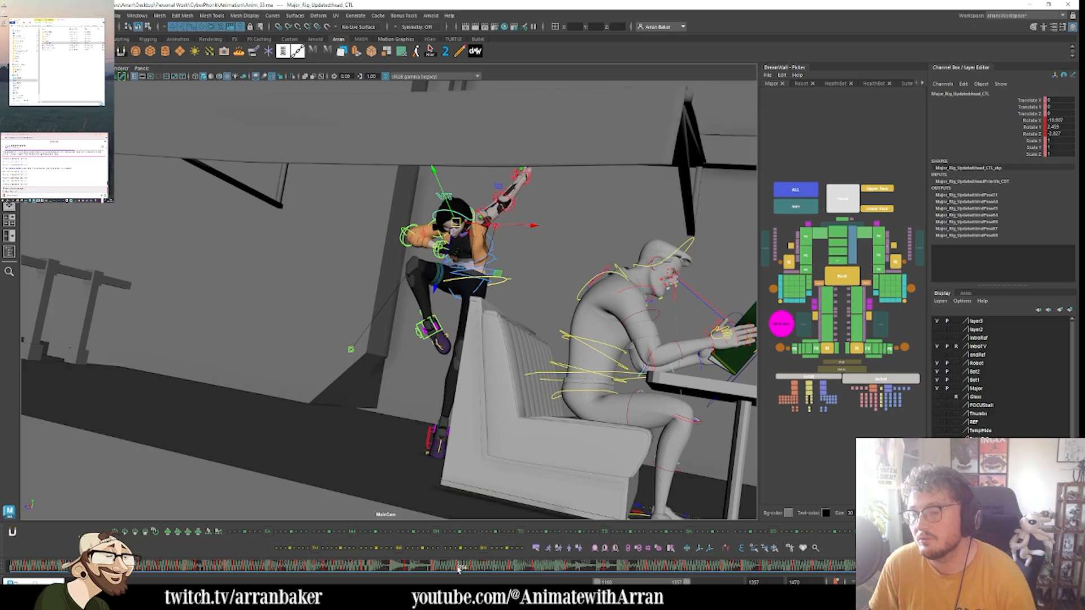
# - Compare the Major's one-legged standing pose behind the booth with the airborne pose over the seated character and the crouched landing
pyautogui.press('.')
pyautogui.press(',')
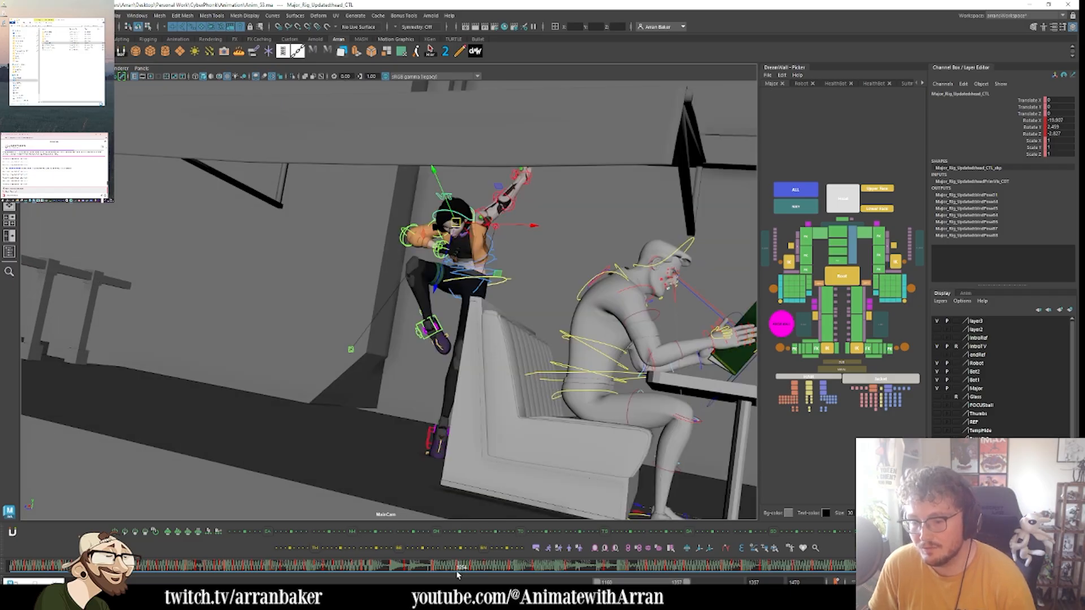
pyautogui.press('.')
pyautogui.press(',')
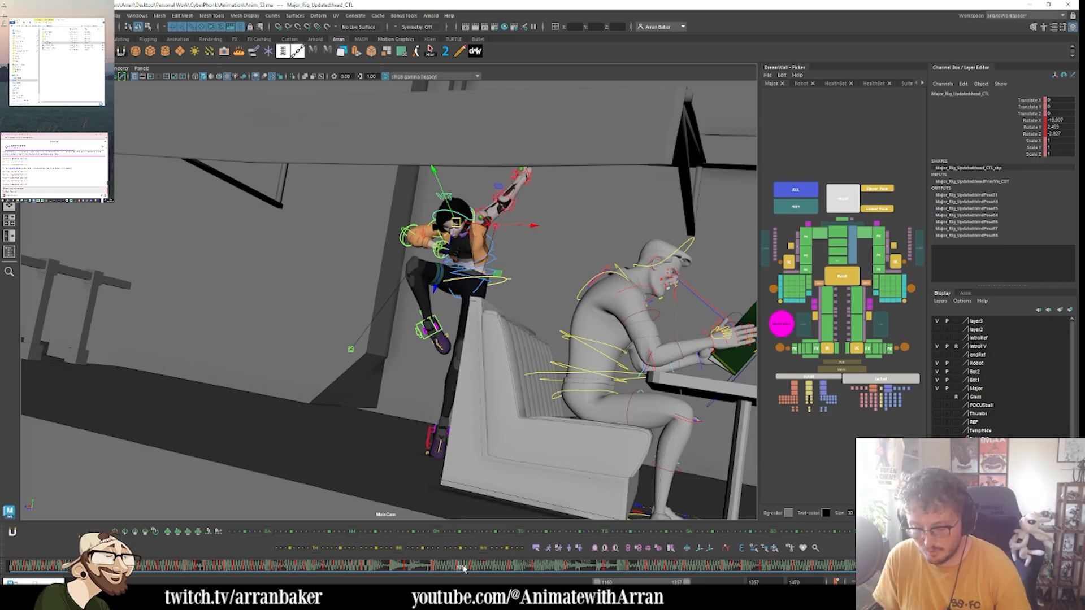
pyautogui.press('.')
pyautogui.press(',')
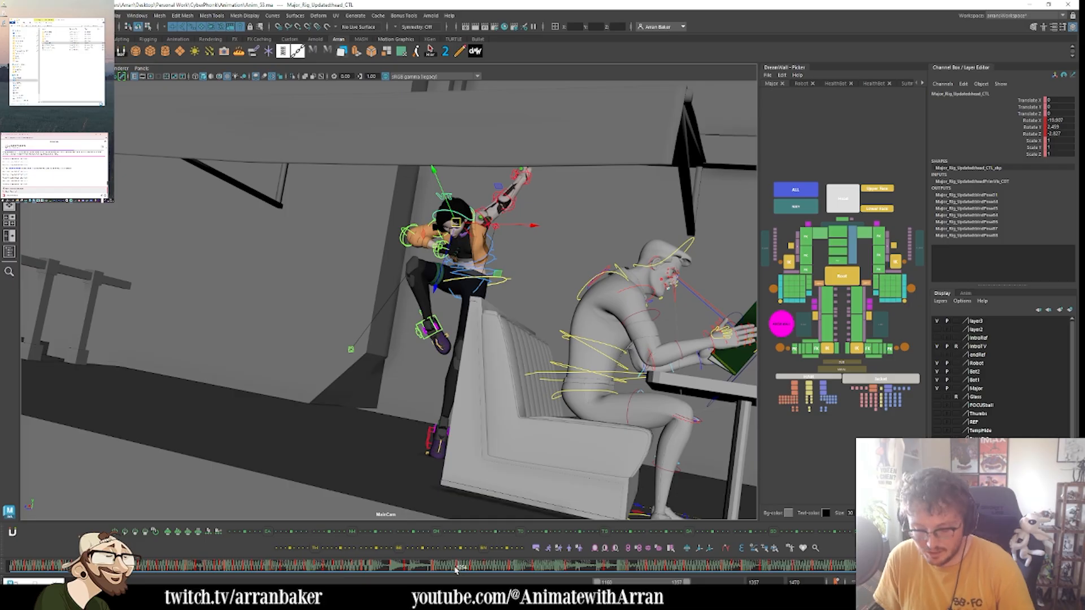
pyautogui.press(',')
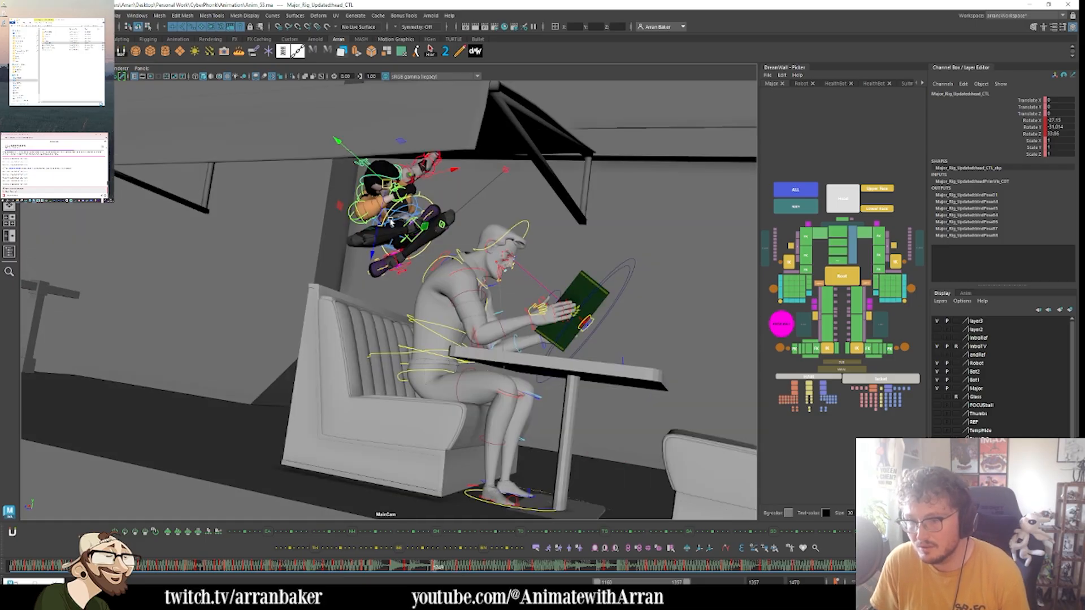
pyautogui.press('.')
pyautogui.press(',')
pyautogui.press('.')
pyautogui.press(',')
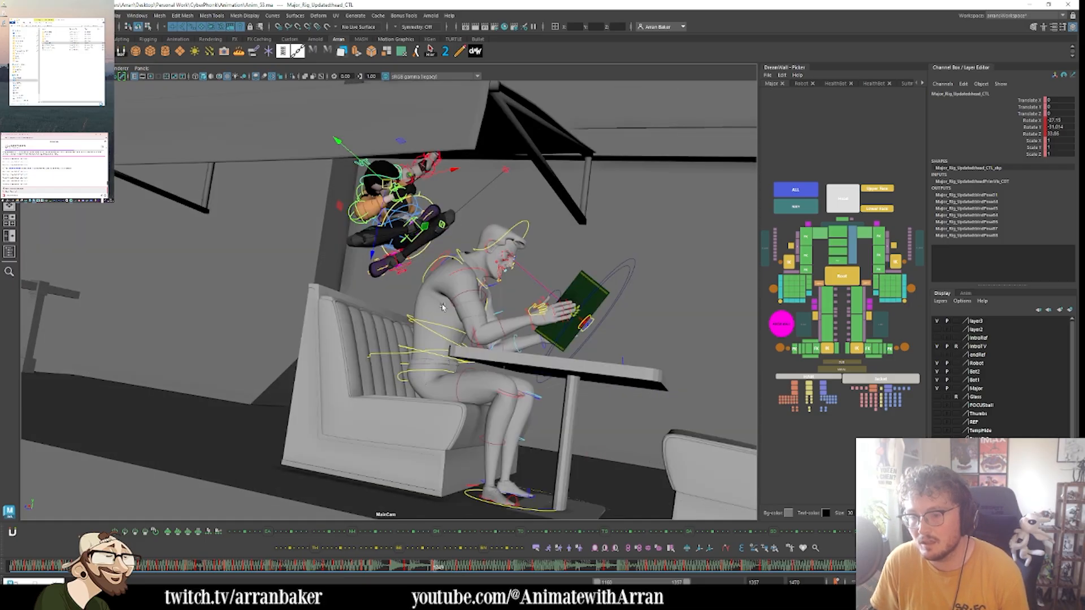
pyautogui.press('.')
pyautogui.press('.')
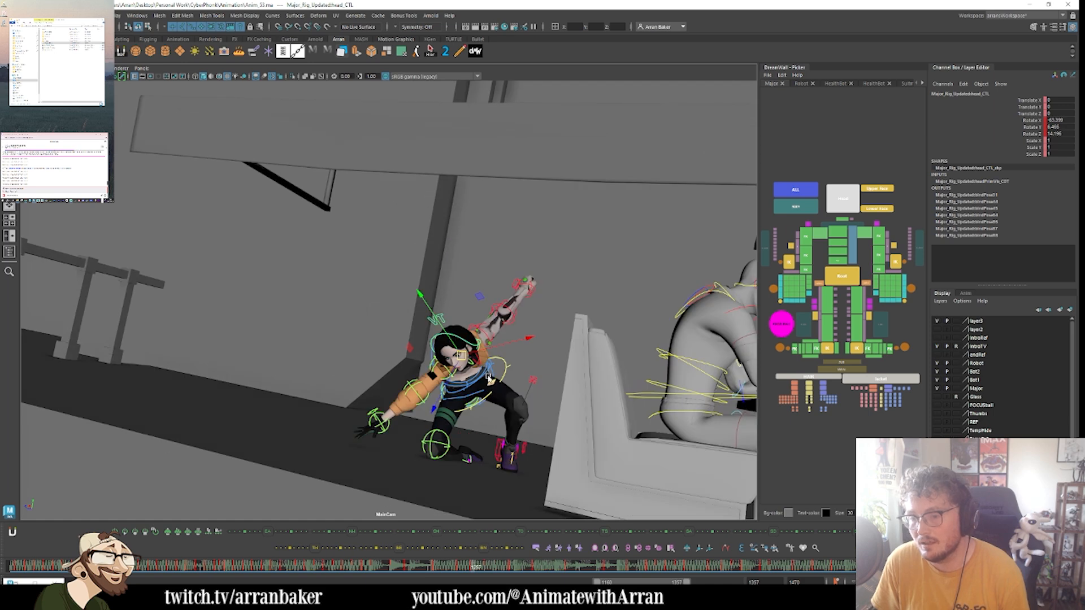
pyautogui.press(',')
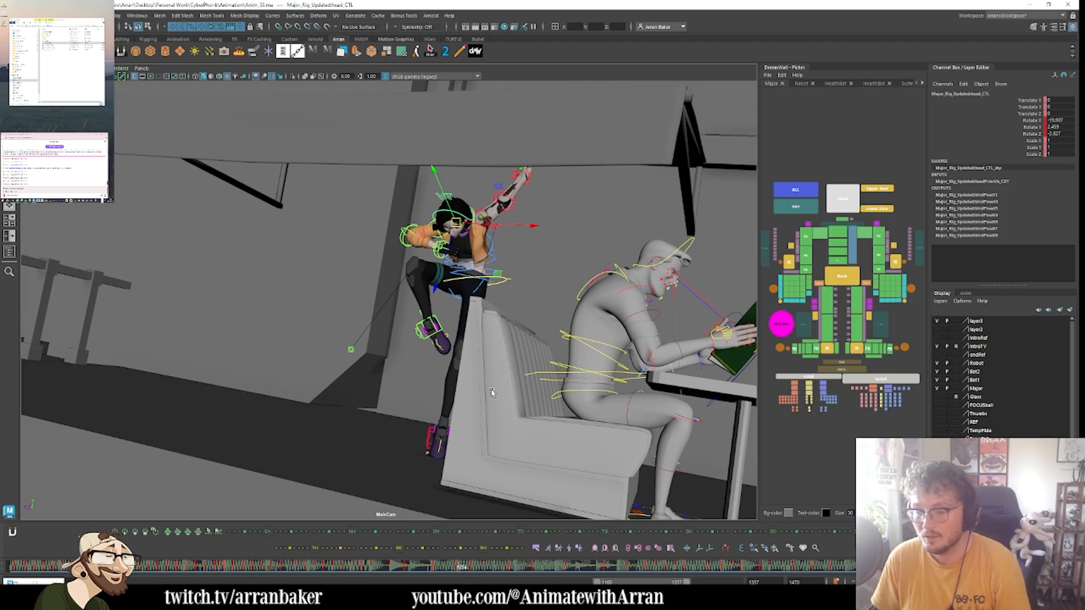
# - Flip between the Major's airborne key and the one-legged pose behind the booth to examine the touchdown, arms and legs
pyautogui.press('.')
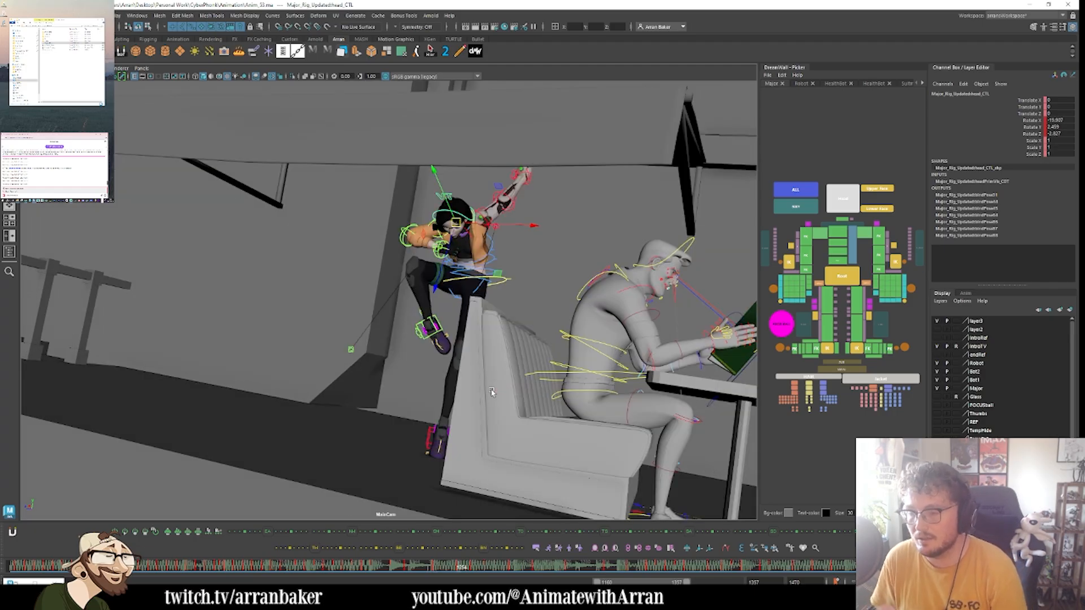
pyautogui.press('.')
pyautogui.press(',')
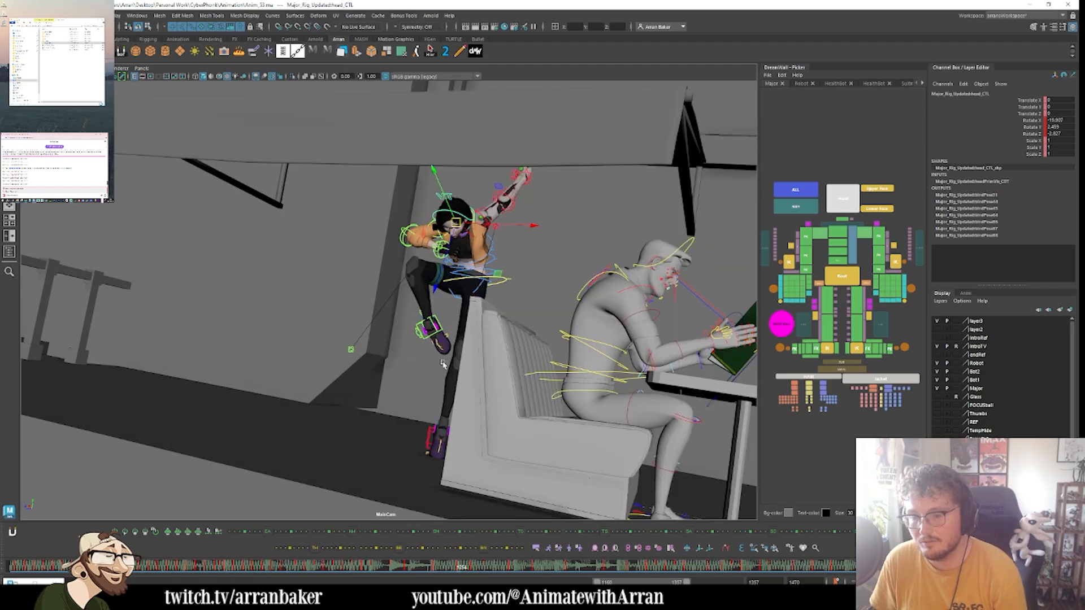
pyautogui.press('.')
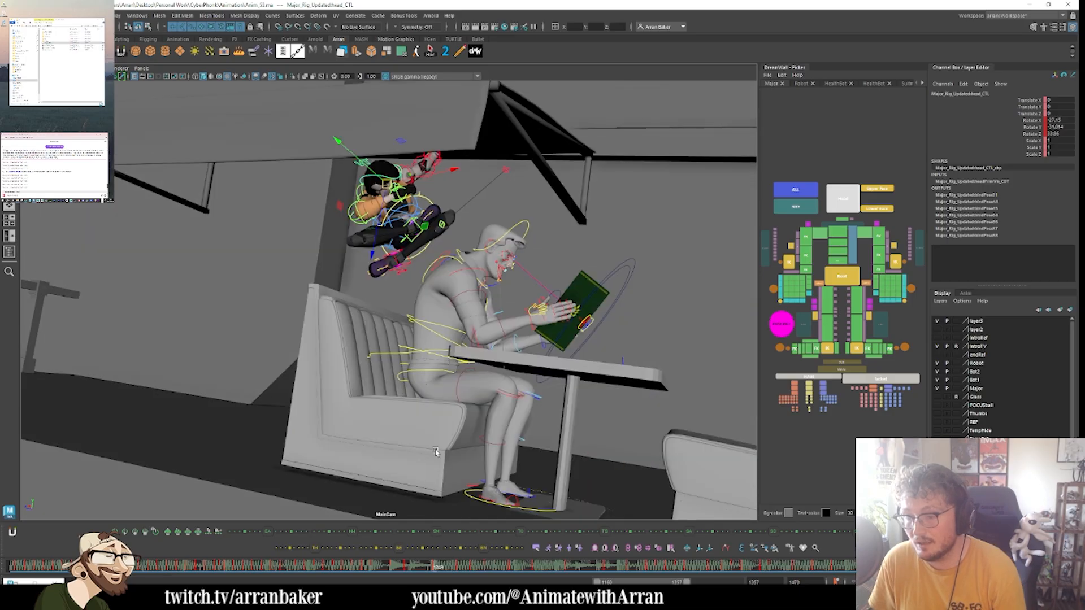
pyautogui.press(',')
pyautogui.press('.')
pyautogui.press(',')
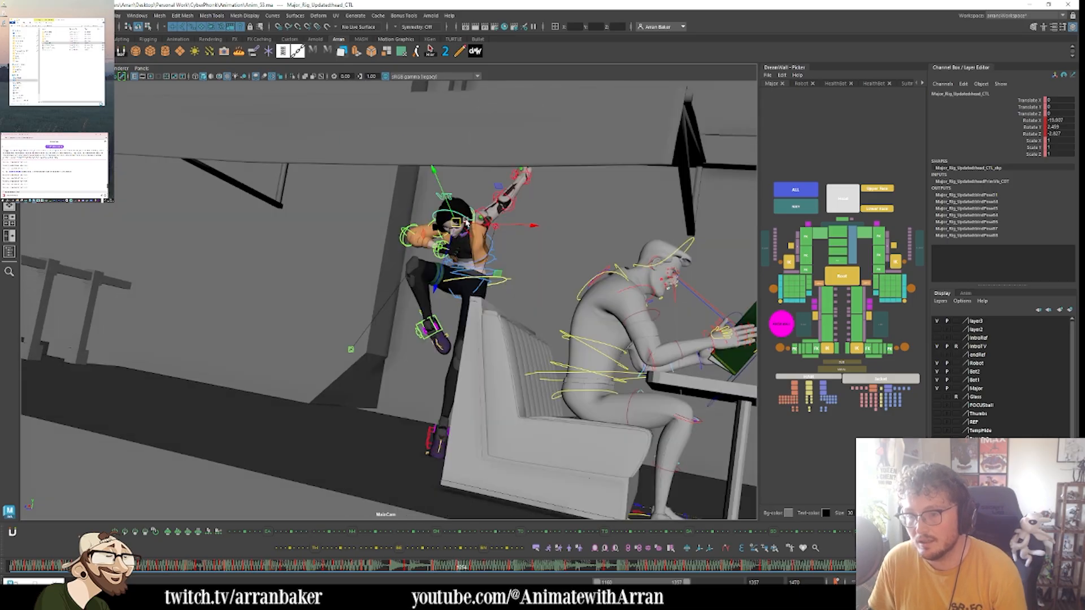
pyautogui.press('.')
pyautogui.press(',')
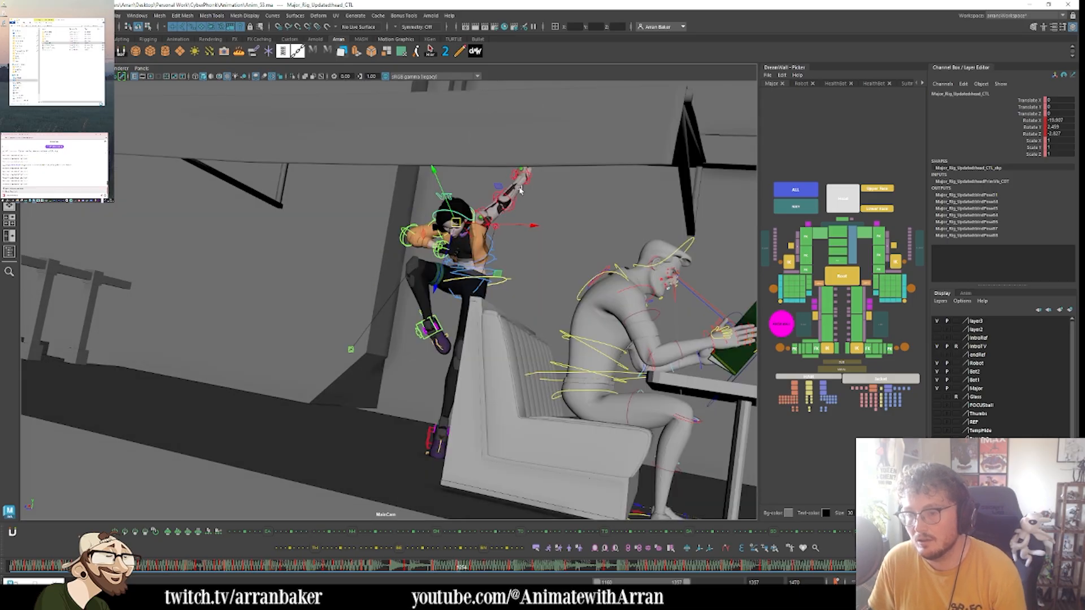
pyautogui.press('.')
pyautogui.press(',')
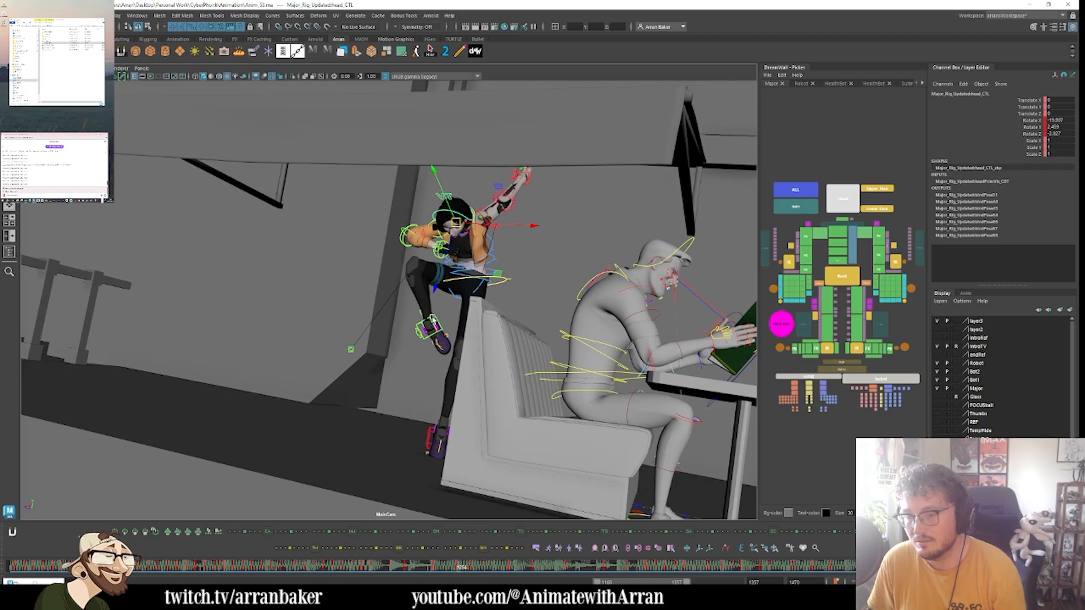
pyautogui.press('.')
pyautogui.press(',')
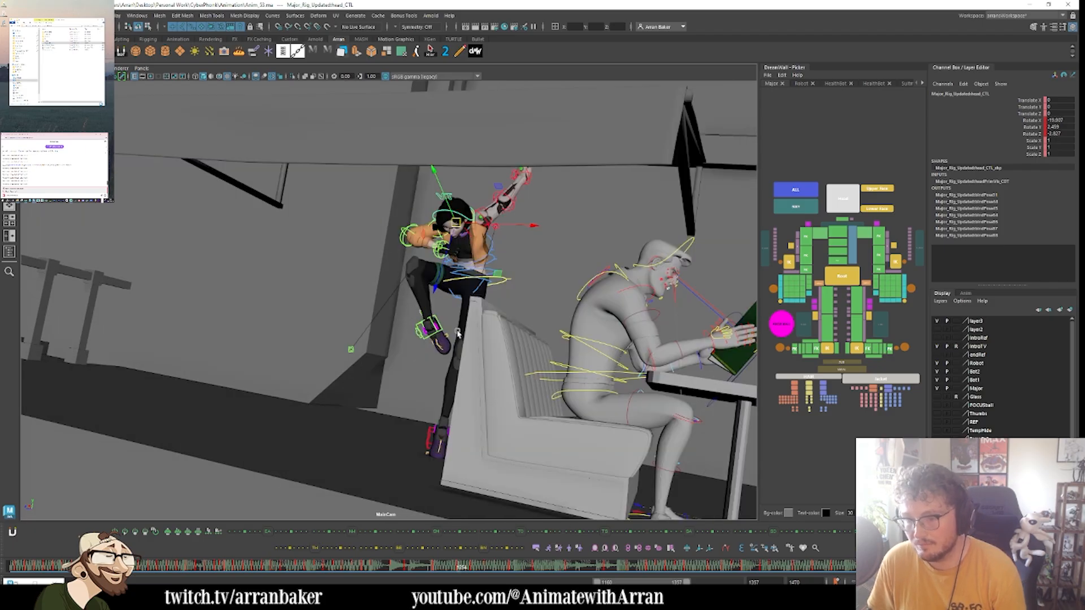
pyautogui.press('.')
pyautogui.press(',')
pyautogui.press('.')
pyautogui.press(',')
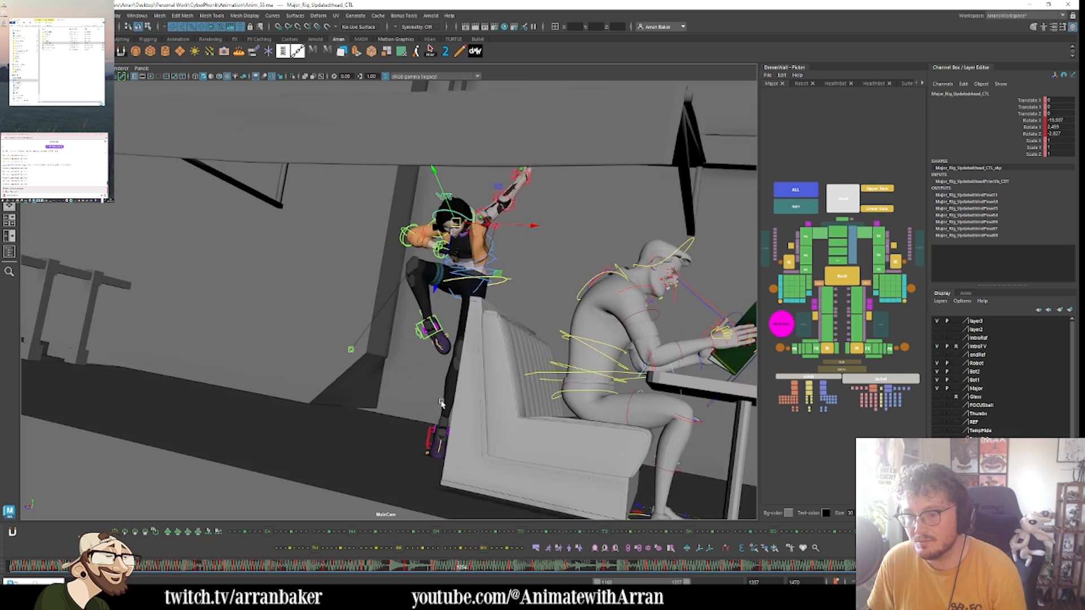
# - Examine the Major's crouched landing against the neighbouring standing and floor-roll key poses
pyautogui.press('.')
pyautogui.press('.')
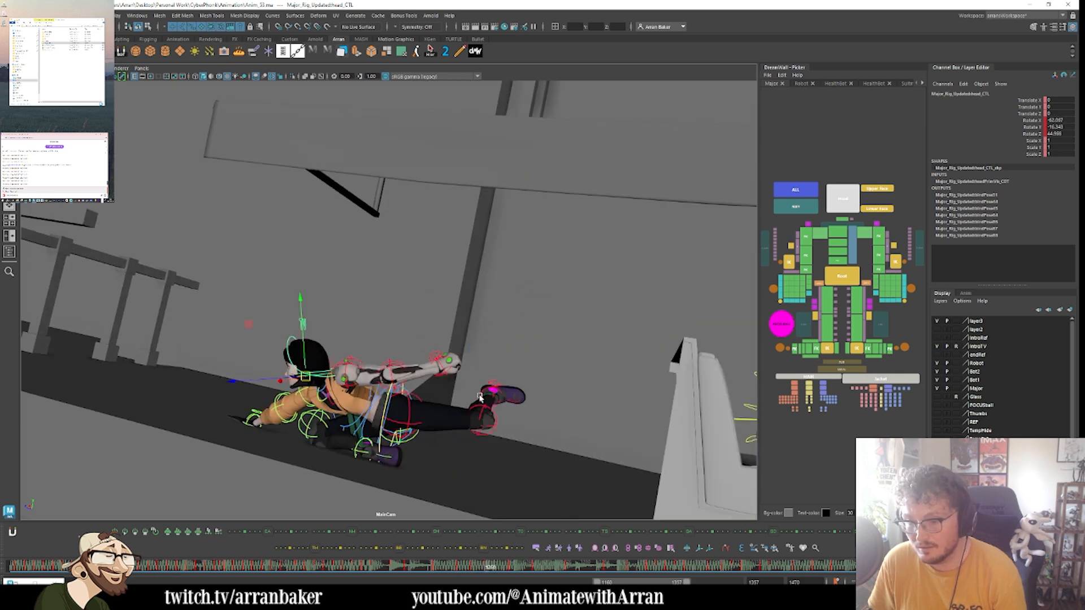
pyautogui.press(',')
pyautogui.press(',')
pyautogui.press('.')
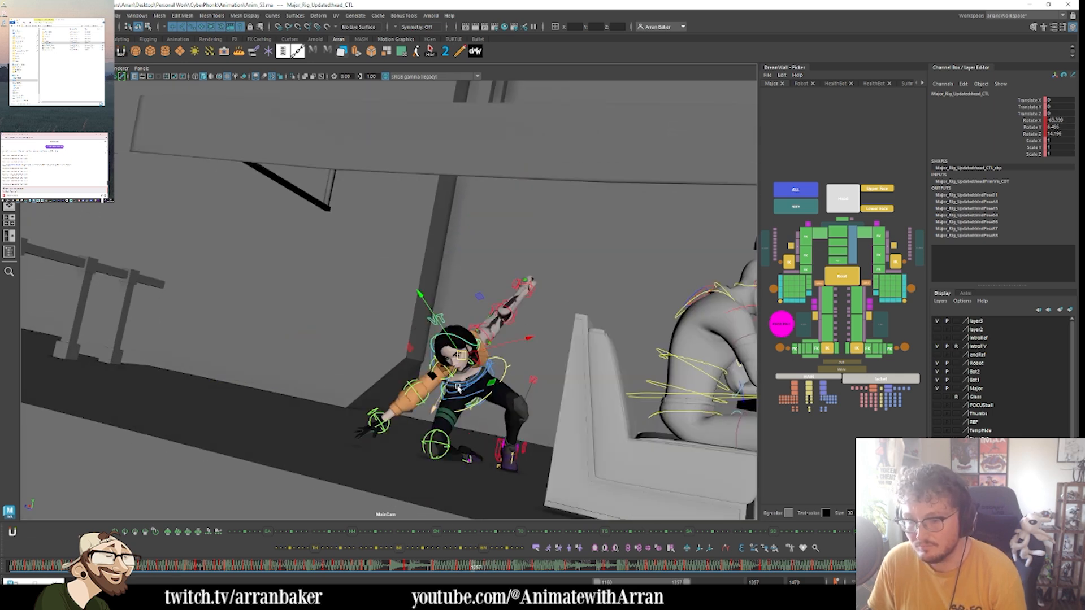
pyautogui.press(',')
pyautogui.press('.')
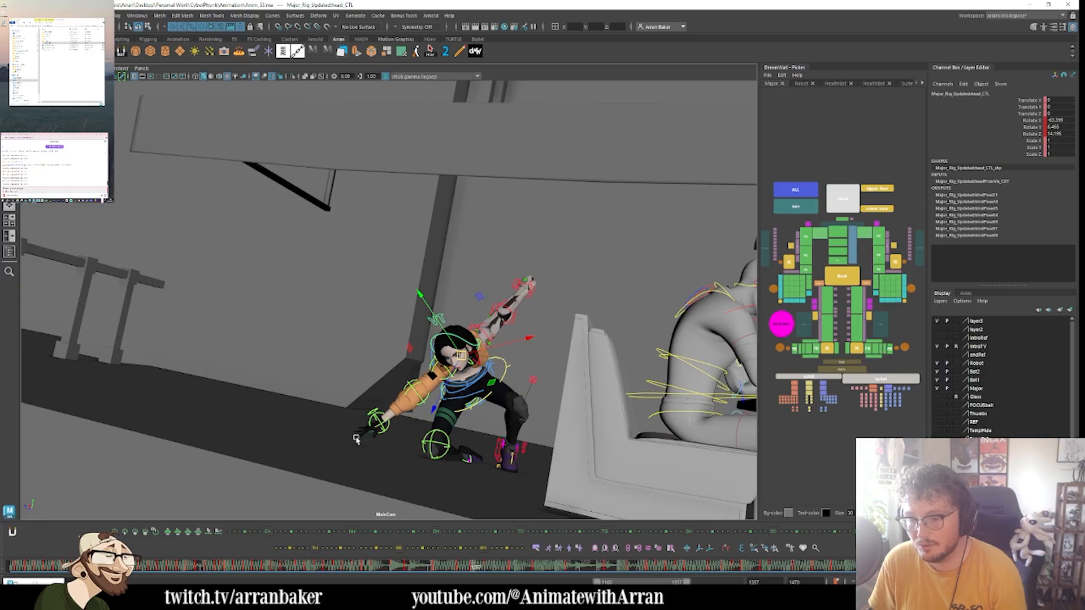
pyautogui.press(',')
pyautogui.press('.')
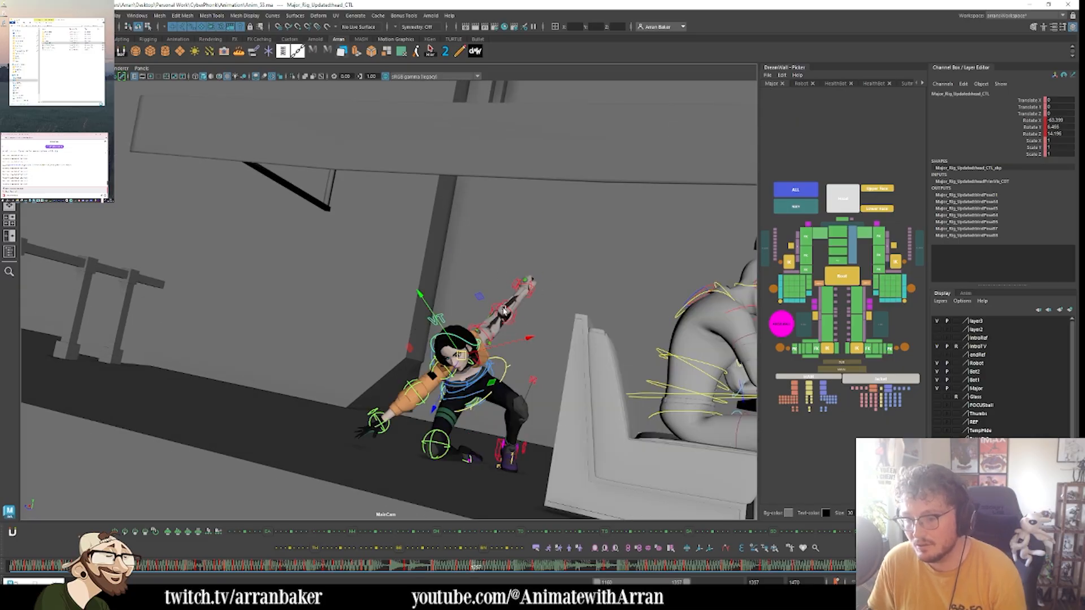
pyautogui.press(',')
pyautogui.press('.')
pyautogui.press('.')
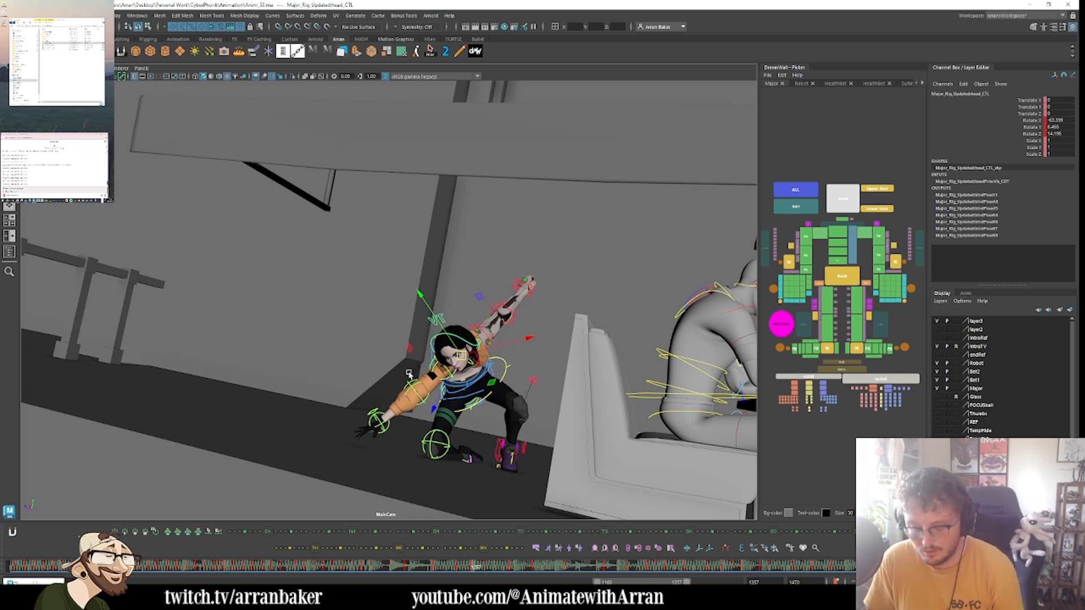
# - Step frame by frame between the Major's standing pose behind the booth and the crouched landing to check the transition
pyautogui.hotkey('alt', ',')
pyautogui.hotkey('alt', ',')
pyautogui.hotkey('alt', ',')
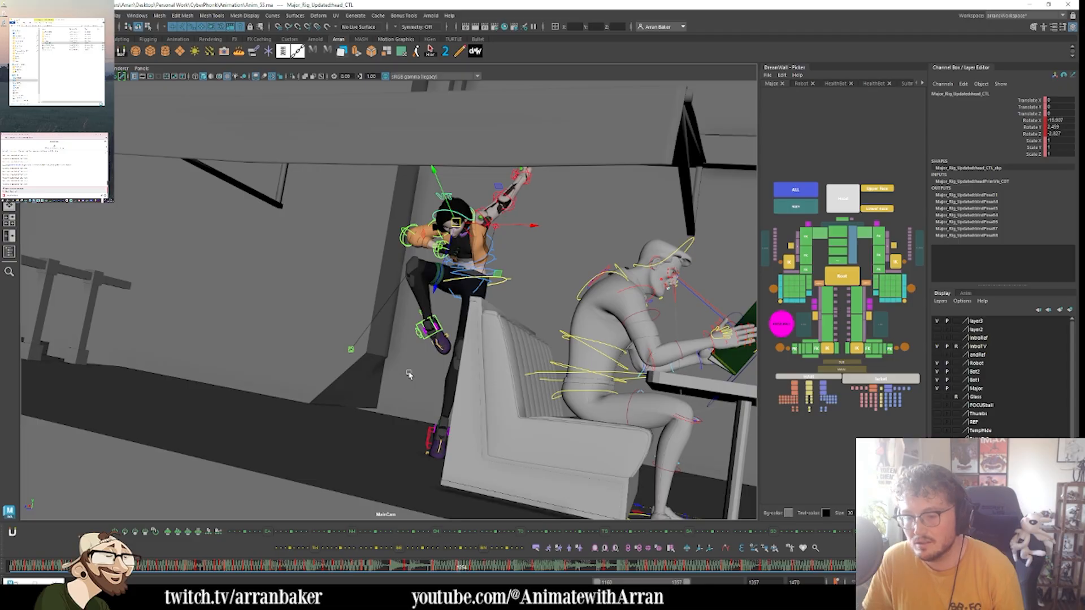
pyautogui.hotkey('alt', '.')
pyautogui.hotkey('alt', '.')
pyautogui.hotkey('alt', '.')
pyautogui.hotkey('alt', ',')
pyautogui.hotkey('alt', ',')
pyautogui.hotkey('alt', ',')
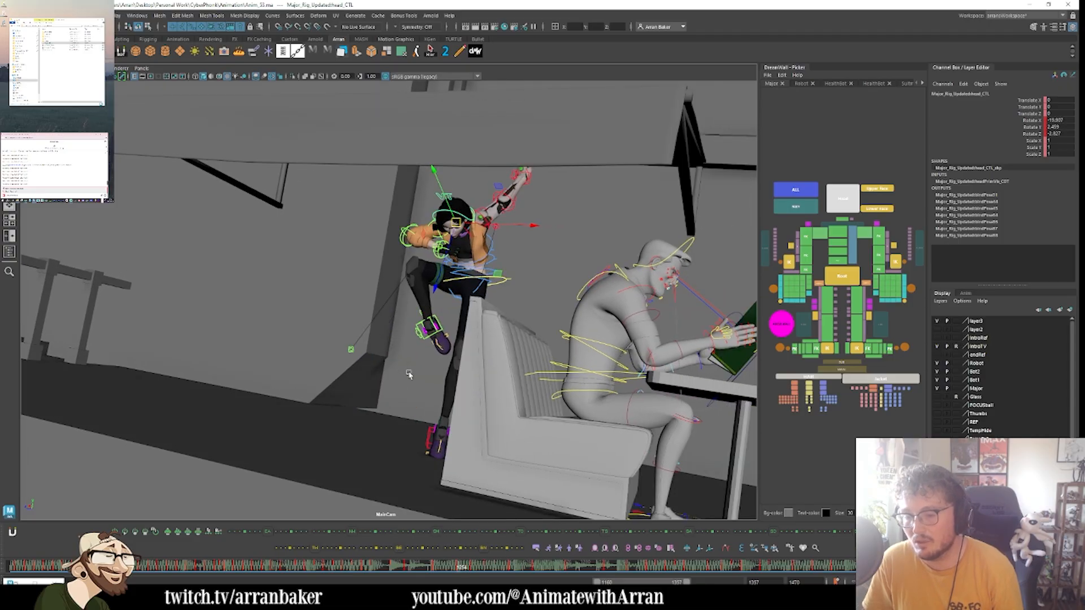
pyautogui.hotkey('alt', '.')
pyautogui.hotkey('alt', '.')
pyautogui.hotkey('alt', '.')
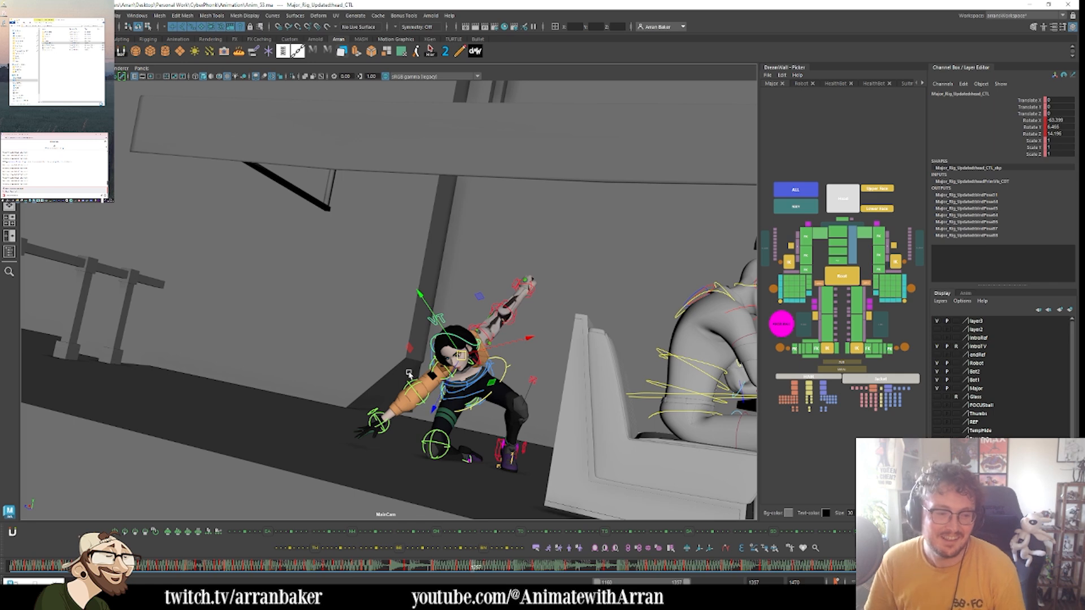
# - Review the frames from the Major's crouched landing into the floor roll and back to the standing pose
pyautogui.hotkey('alt', ',')
pyautogui.hotkey('alt', ',')
pyautogui.hotkey('alt', '.')
pyautogui.hotkey('alt', '.')
pyautogui.hotkey('alt', '.')
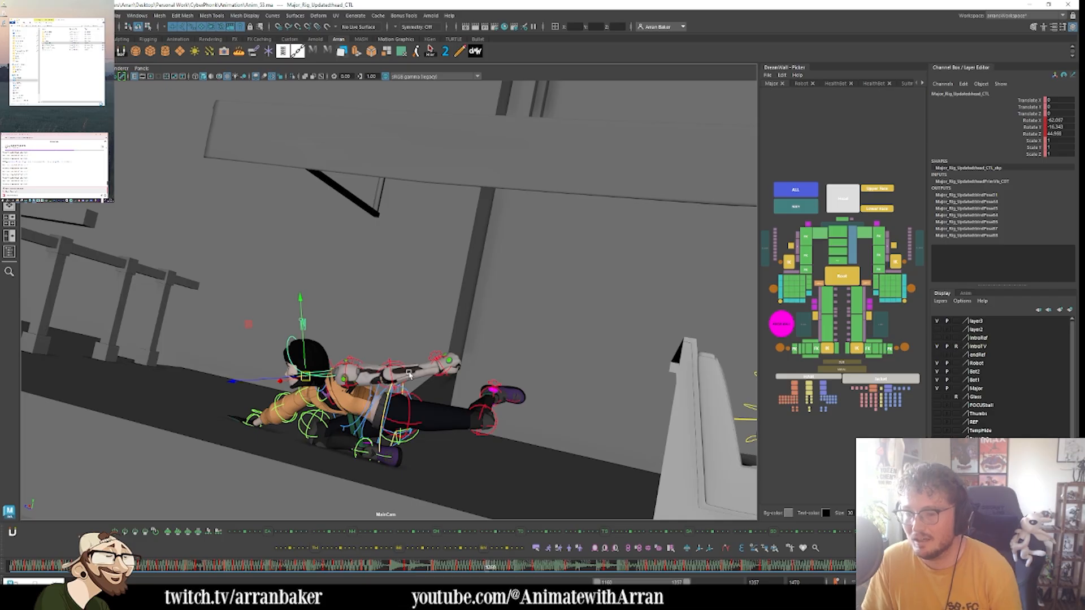
pyautogui.hotkey('alt', ',')
pyautogui.hotkey('alt', ',')
pyautogui.hotkey('alt', ',')
pyautogui.hotkey('alt', ',')
pyautogui.hotkey('alt', ',')
pyautogui.hotkey('alt', ',')
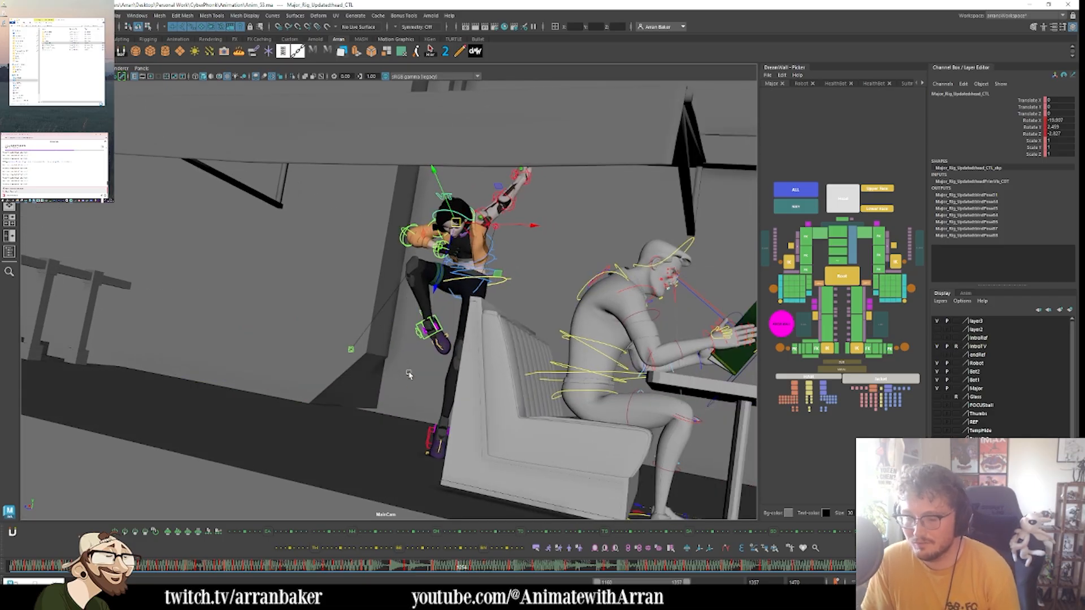
# - Check the camera framing on the frames surrounding the Major's one-legged pose behind the booth
pyautogui.hotkey('alt', ',')
pyautogui.hotkey('alt', ',')
pyautogui.hotkey('alt', '.')
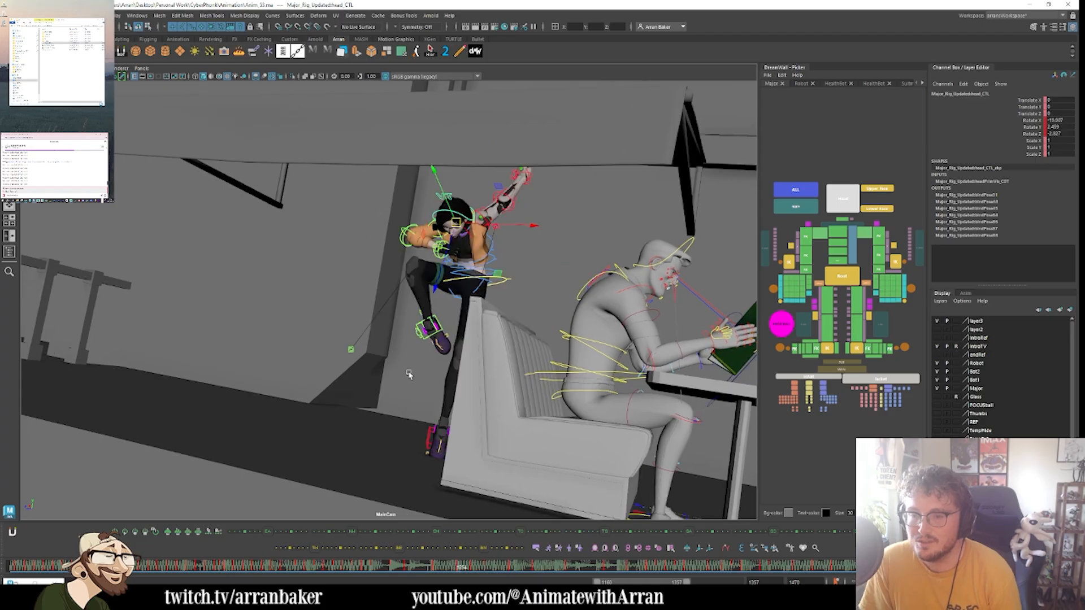
pyautogui.hotkey('alt', ',')
pyautogui.hotkey('alt', '.')
pyautogui.hotkey('alt', '.')
pyautogui.hotkey('alt', '.')
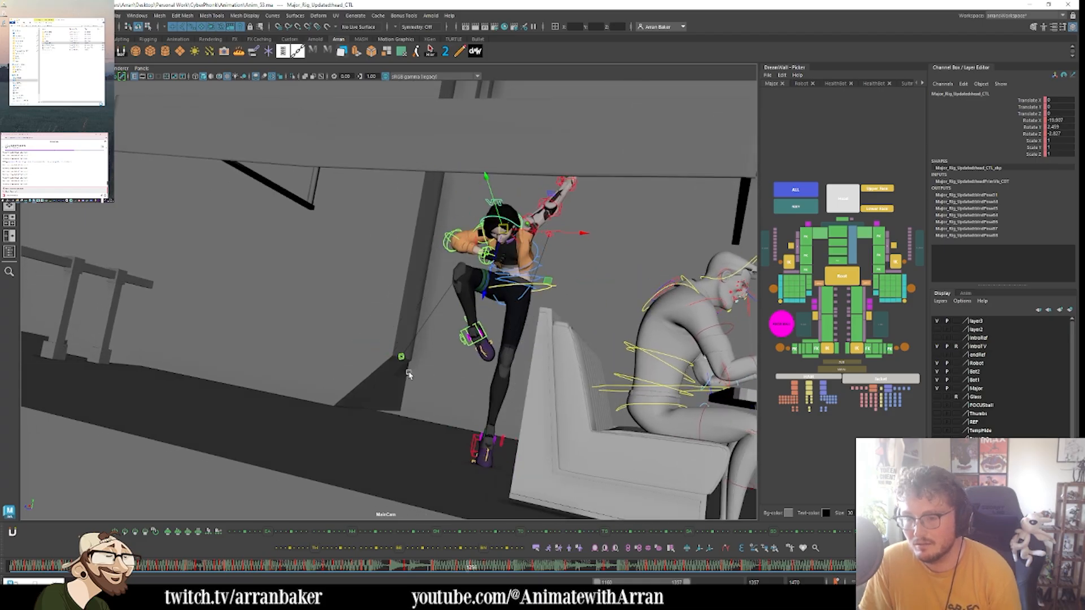
pyautogui.hotkey('alt', '.')
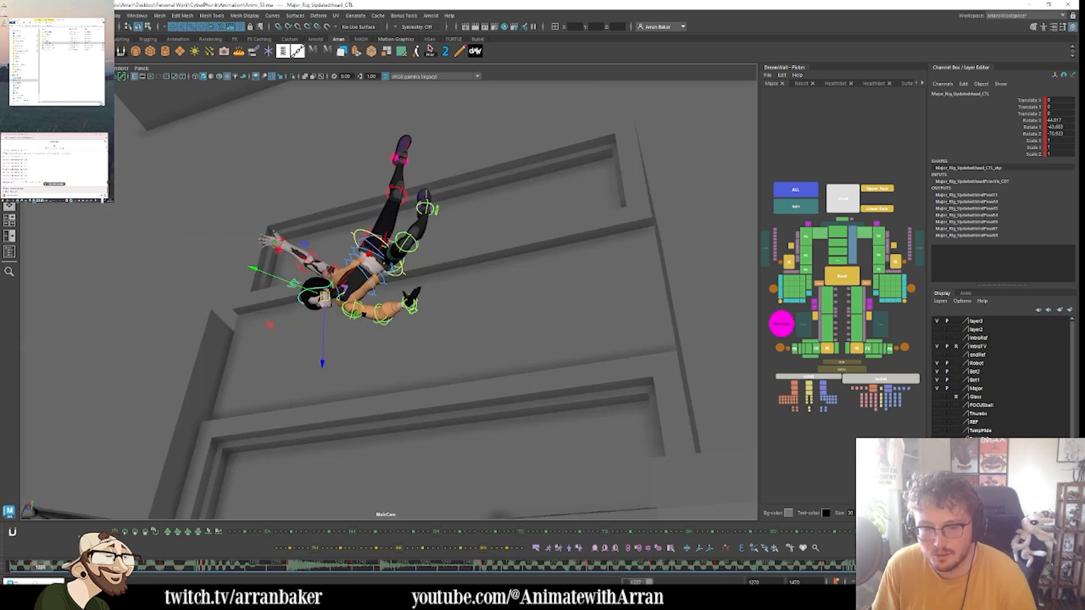
# - Adjust the playback range around the Major's fall beside the building and play the shot up to the airborne pose
pyautogui.moveTo(625, 582); pyautogui.dragTo(627, 581)
pyautogui.hotkey('alt', 'v')
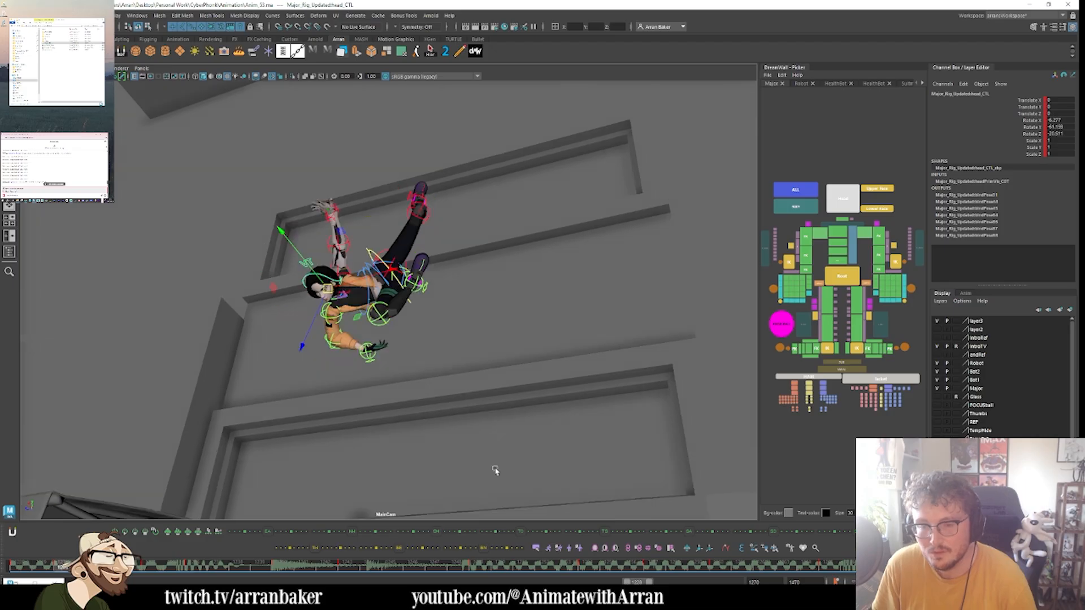
pyautogui.hotkey('alt', 'v')
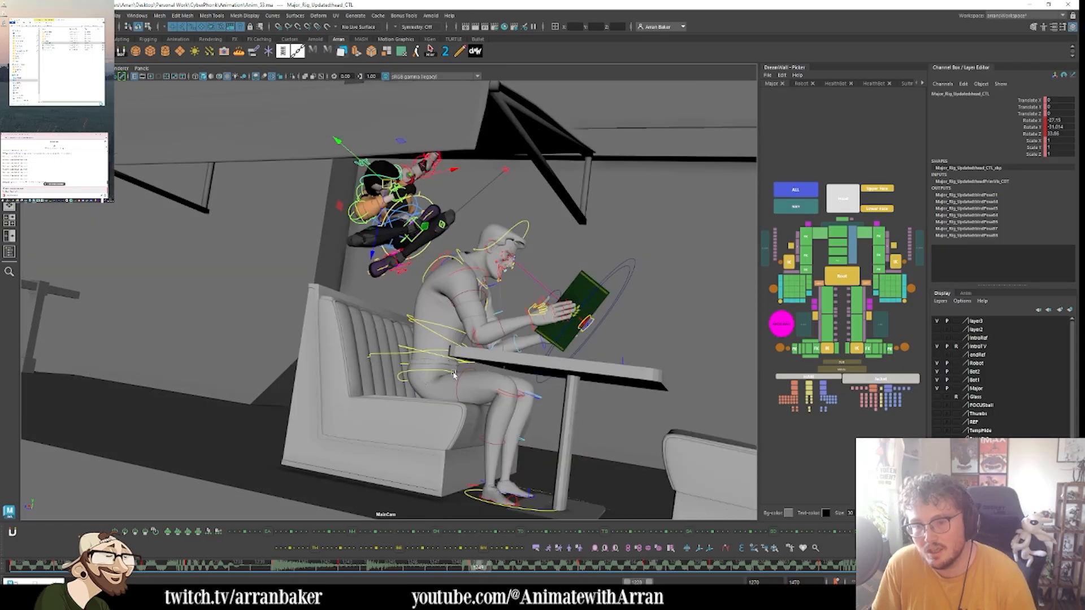
# - Set up a two-pane layout with MainCam beside the perspective view, and hide the rig controls in the MainCam view
pyautogui.press('space')
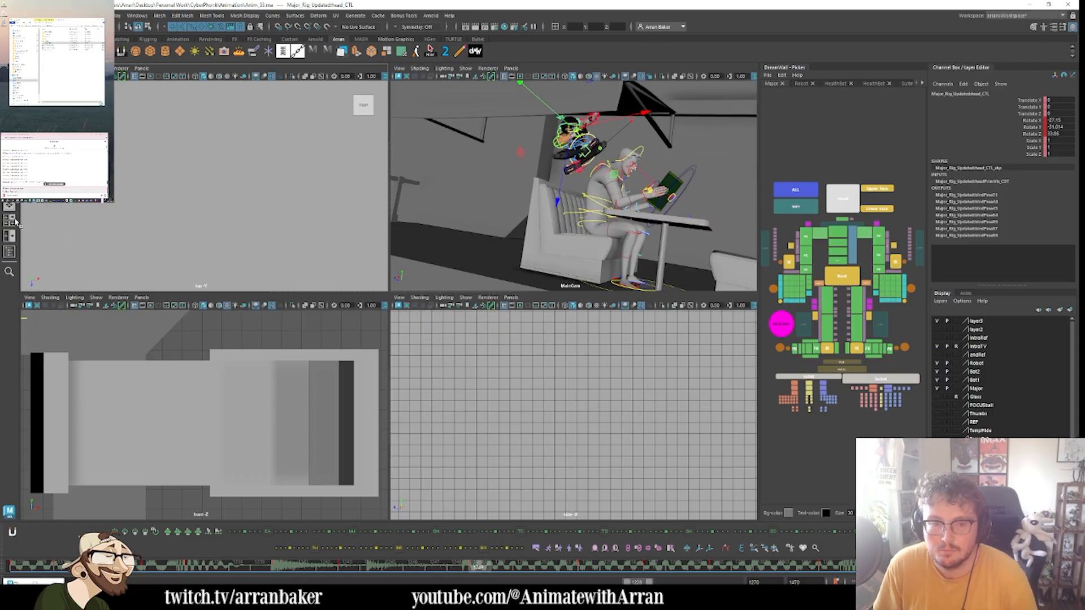
pyautogui.click(9, 236)
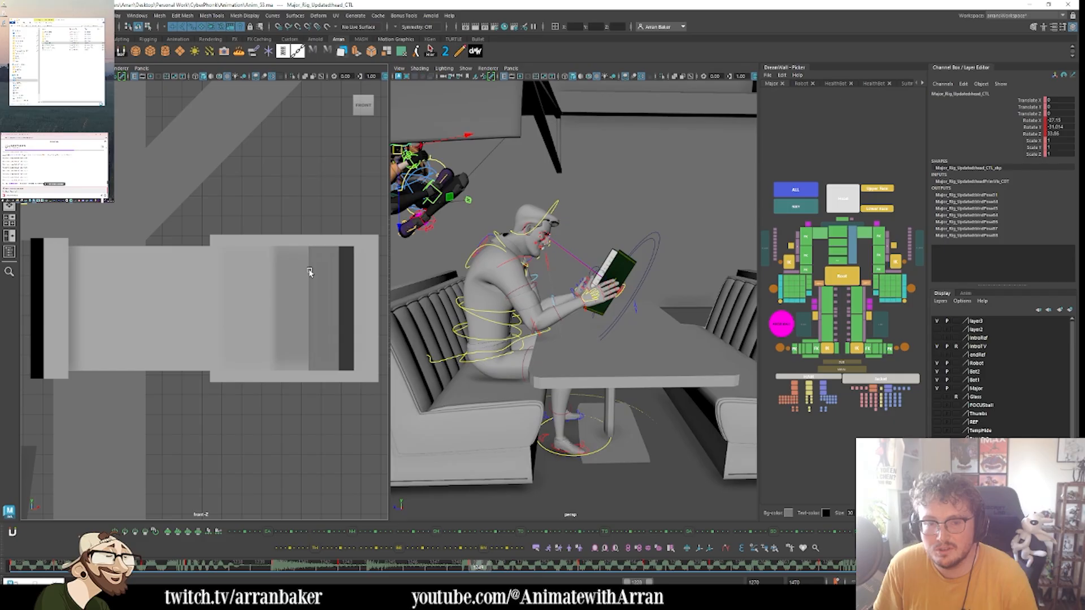
pyautogui.click(141, 68)
pyautogui.moveTo(181, 76)
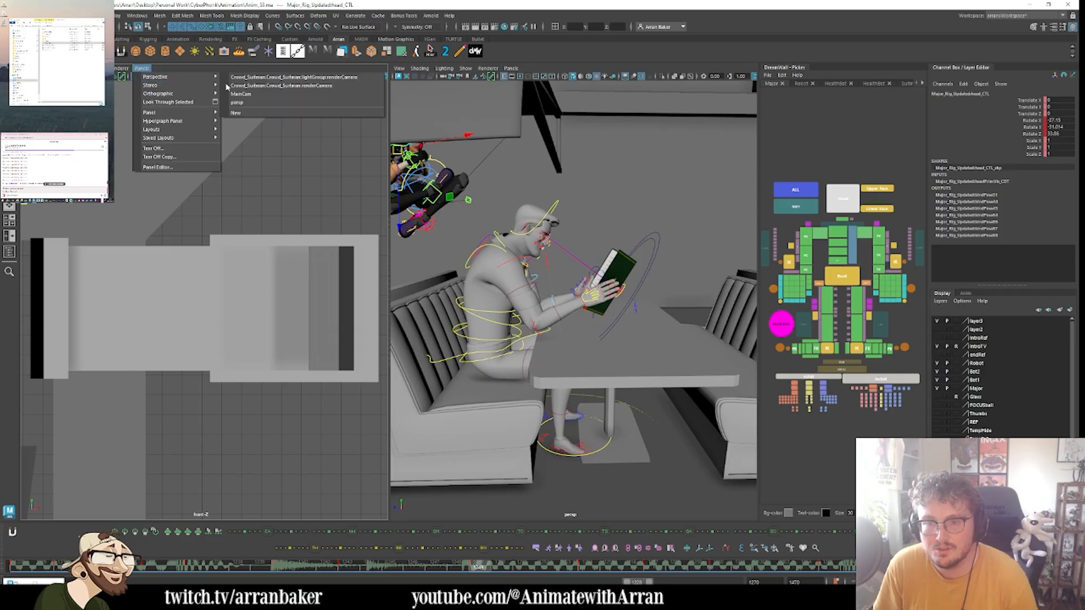
pyautogui.click(270, 94)
pyautogui.hotkey('alt', '1')
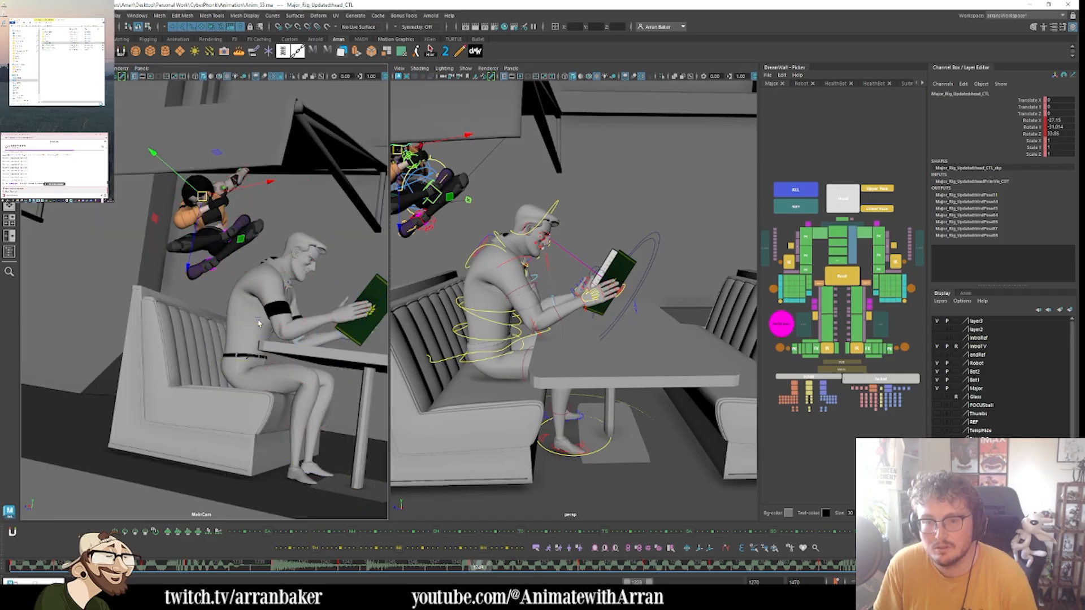
pyautogui.keyDown('alt'); pyautogui.moveTo(603, 368); pyautogui.dragTo(449, 357); pyautogui.keyUp('alt')
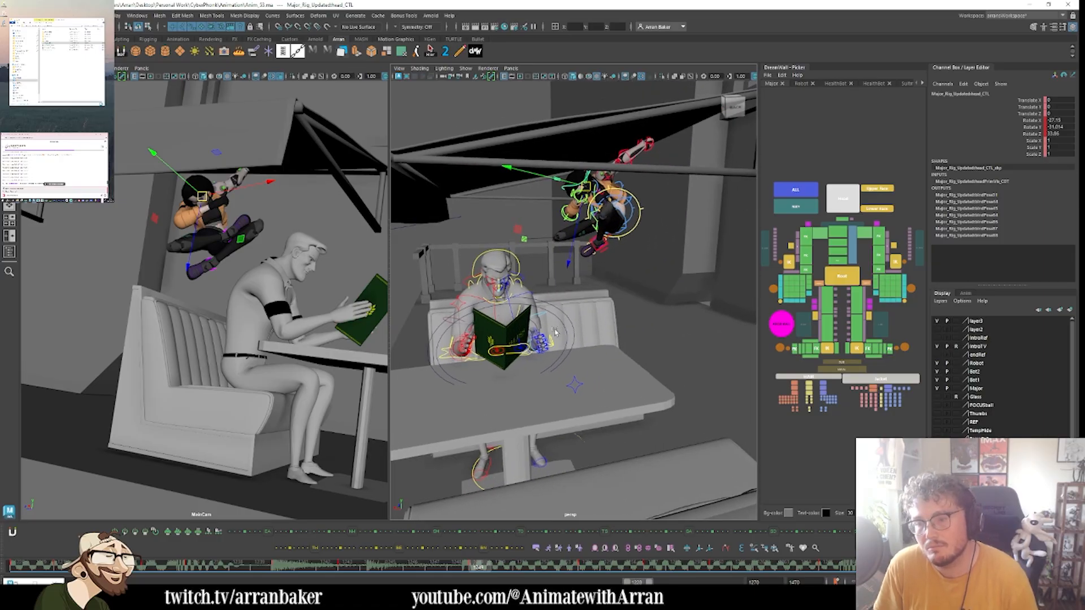
# - Examine the Major's key poses around the seated man's booth from the landing back to the hanging pose under the awning
pyautogui.moveTo(528, 341)
pyautogui.keyDown('alt'); pyautogui.mouseDown()
pyautogui.moveTo(551, 345)
pyautogui.moveTo(508, 352)
pyautogui.moveTo(599, 340)
pyautogui.moveTo(562, 325)
pyautogui.mouseUp(); pyautogui.keyUp('alt')
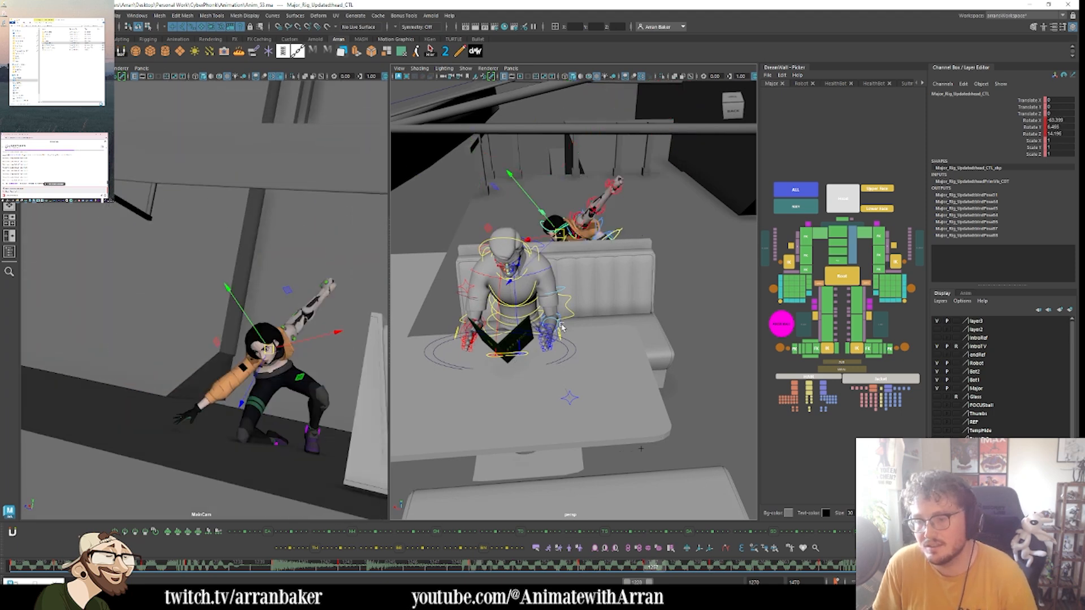
pyautogui.press(',')
pyautogui.press(',')
pyautogui.press(',')
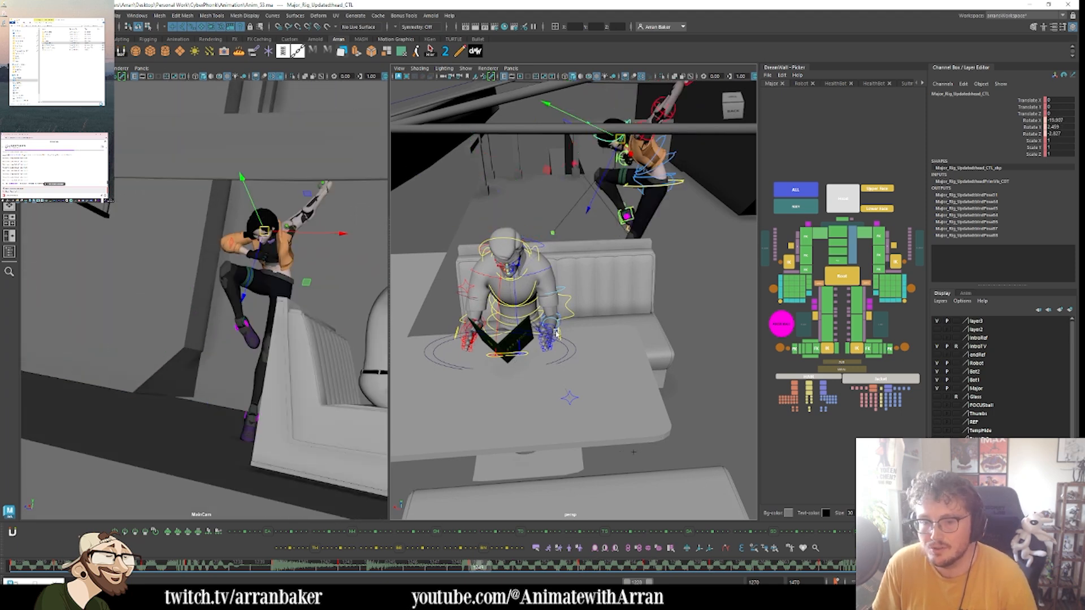
pyautogui.press(',')
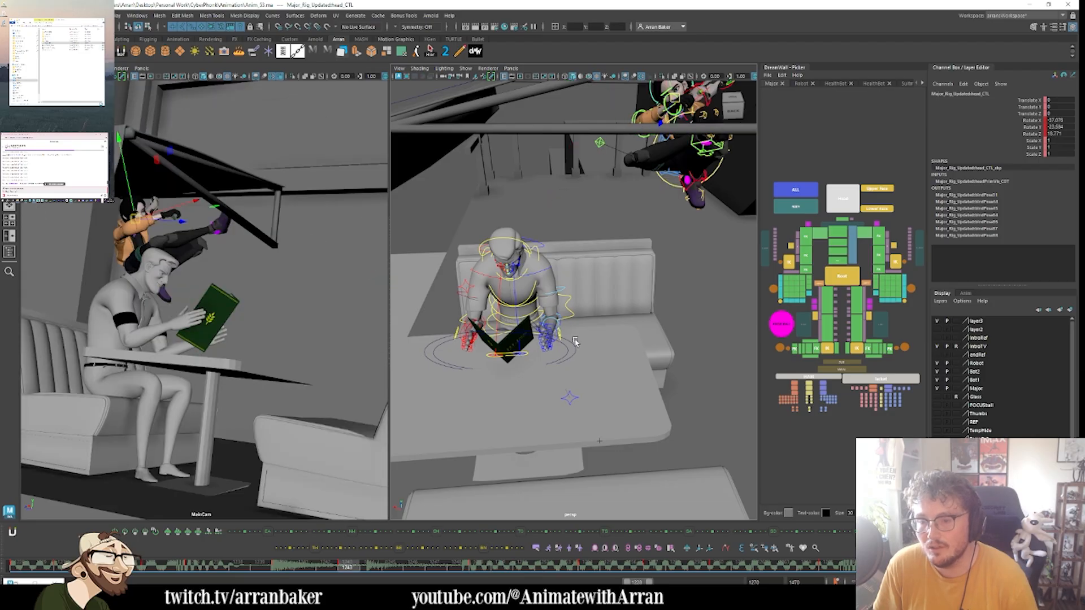
pyautogui.press('.')
pyautogui.press('.')
pyautogui.press('.')
pyautogui.press('.')
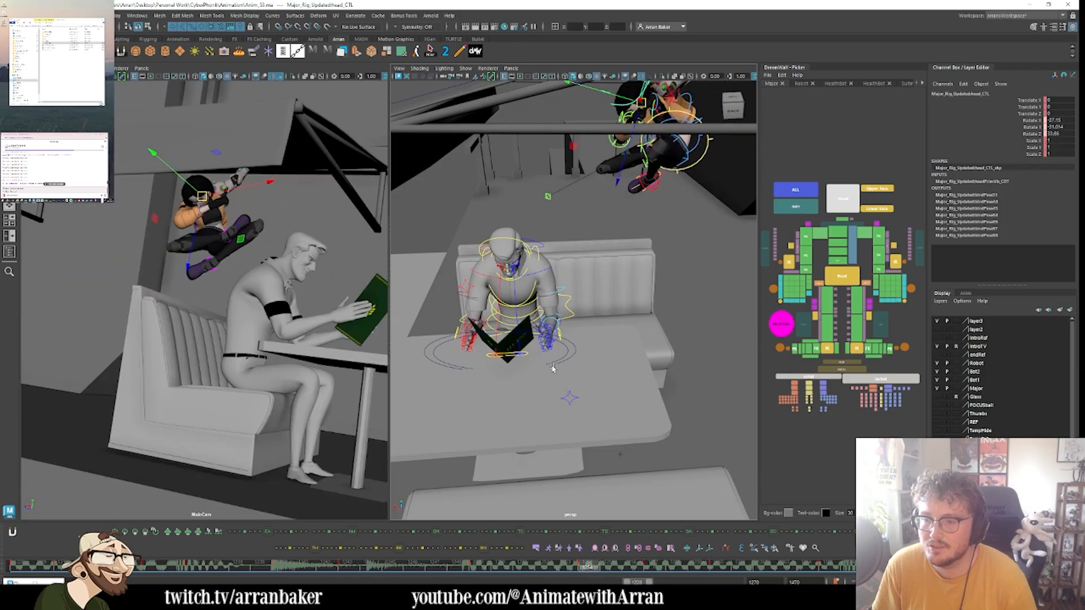
pyautogui.press('.')
pyautogui.press(',')
pyautogui.press(',')
pyautogui.press(',')
pyautogui.press(',')
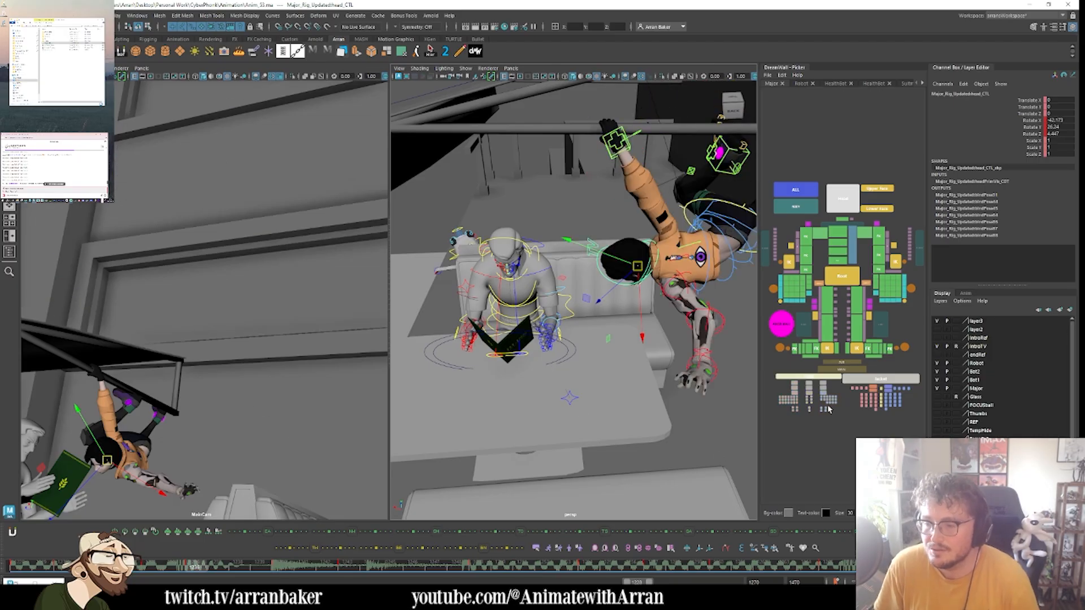
# - Slide the seated man and his menu sideways along the booth bench toward the hanging Major
pyautogui.click(920, 83)
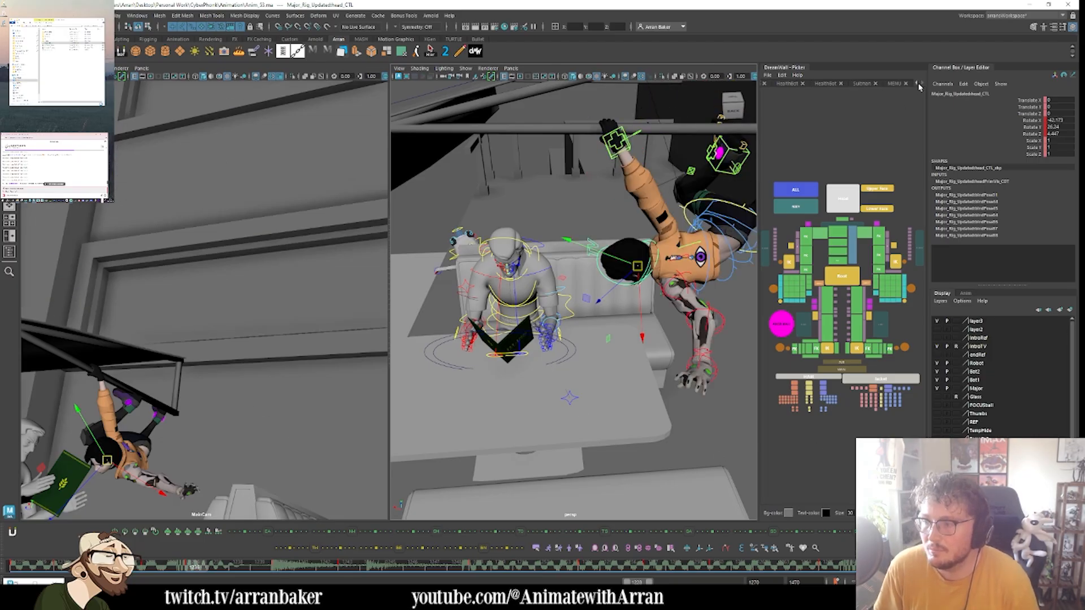
pyautogui.click(892, 84)
pyautogui.click(841, 292)
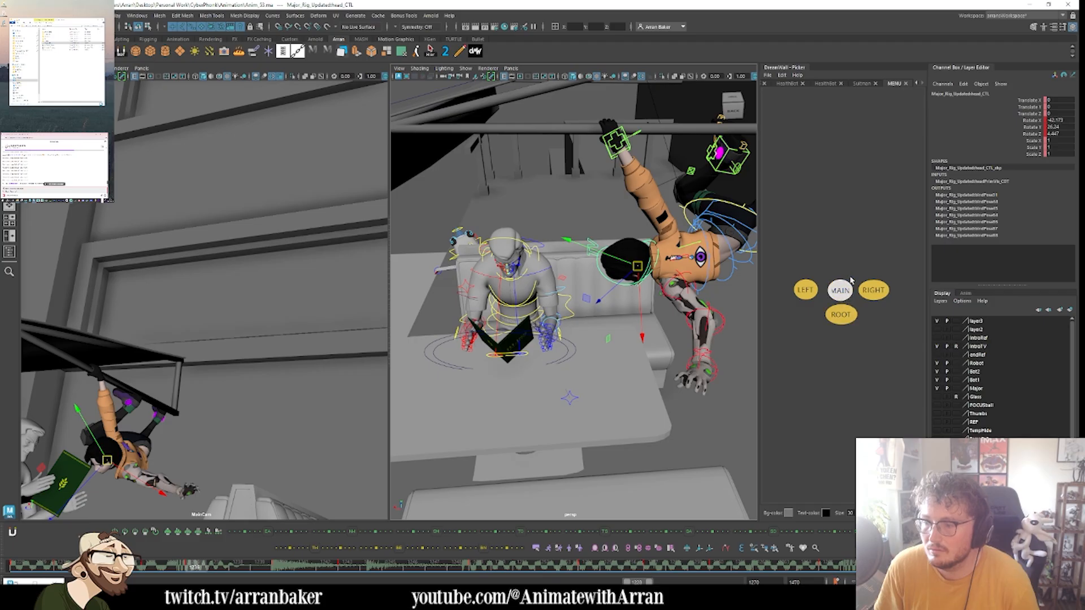
pyautogui.click(856, 83)
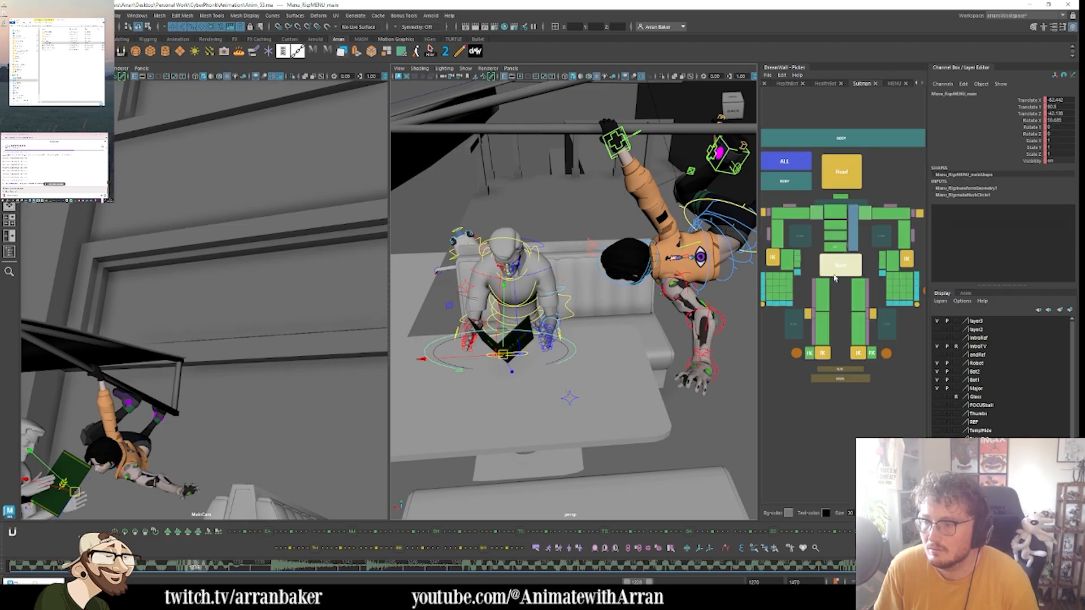
pyautogui.click(841, 380)
pyautogui.moveTo(561, 438); pyautogui.dragTo(562, 430, button='right')
pyautogui.moveTo(490, 432); pyautogui.dragTo(524, 432)
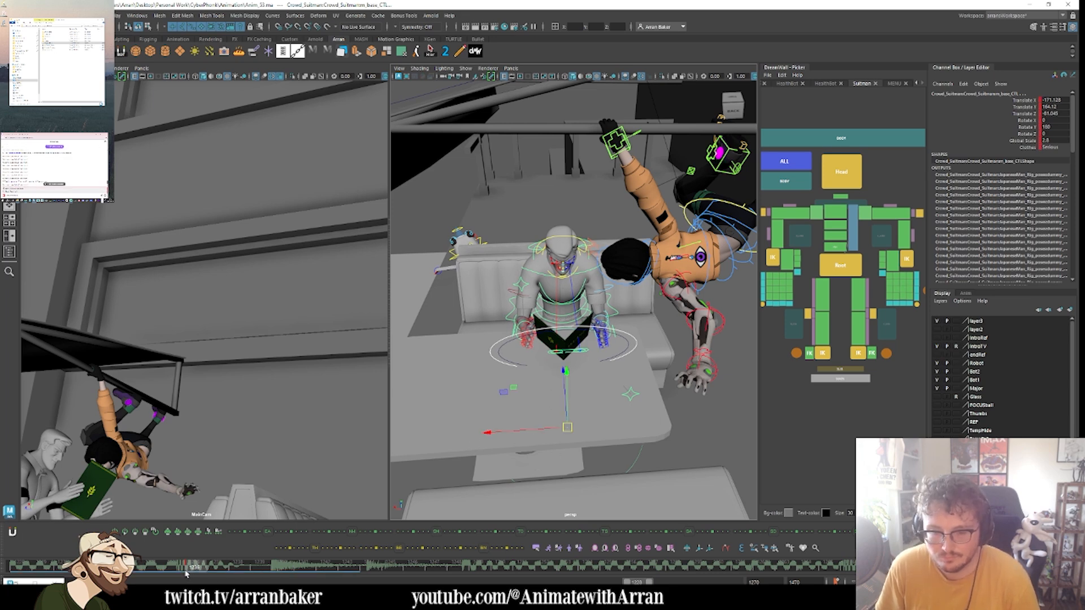
# - Extend the playback range earlier and edit the keys on all the seated man's controls so the earlier frame matches his shifted placement
pyautogui.moveTo(627, 582); pyautogui.dragTo(622, 582)
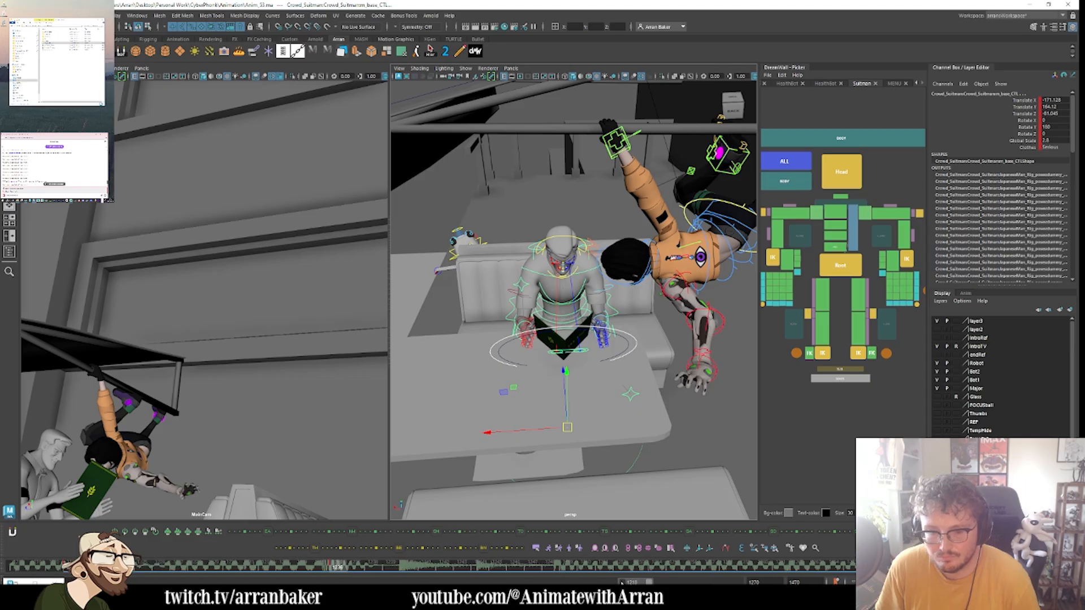
pyautogui.click(233, 564)
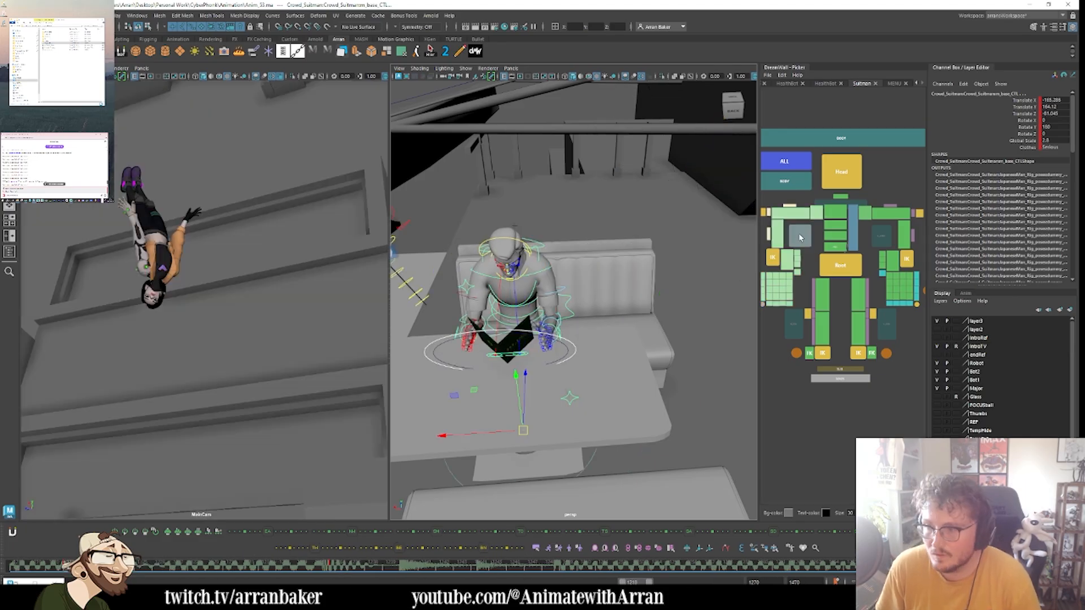
pyautogui.press('.')
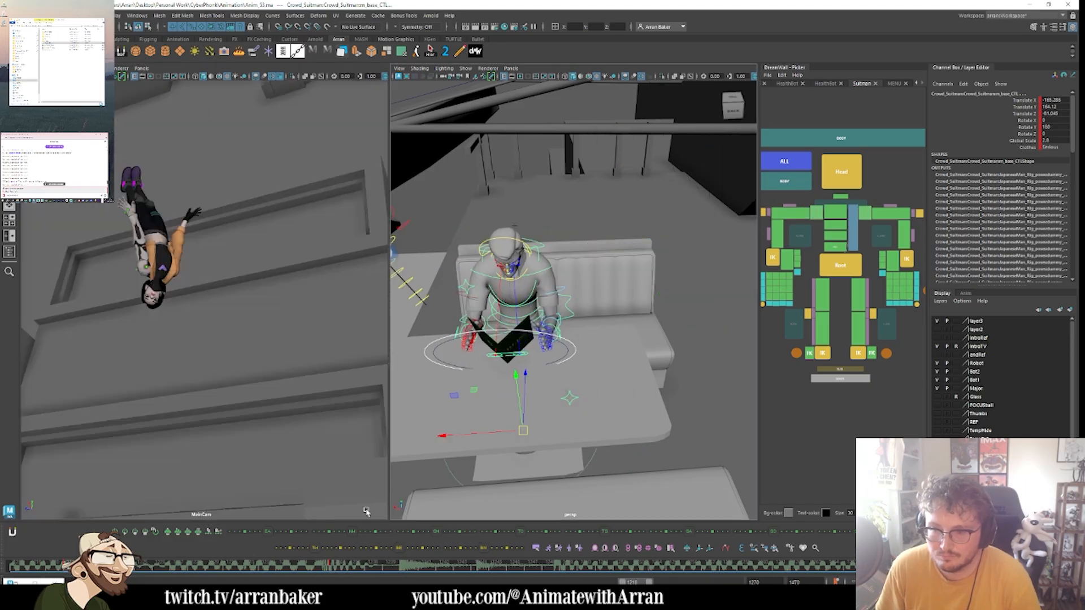
pyautogui.rightClick(209, 566)
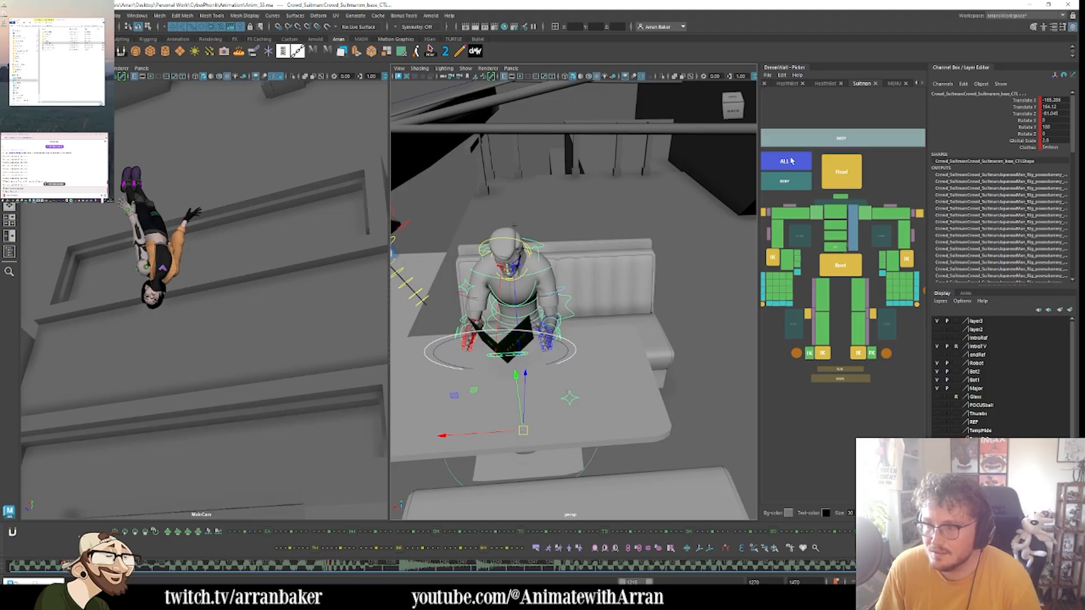
pyautogui.click(788, 161)
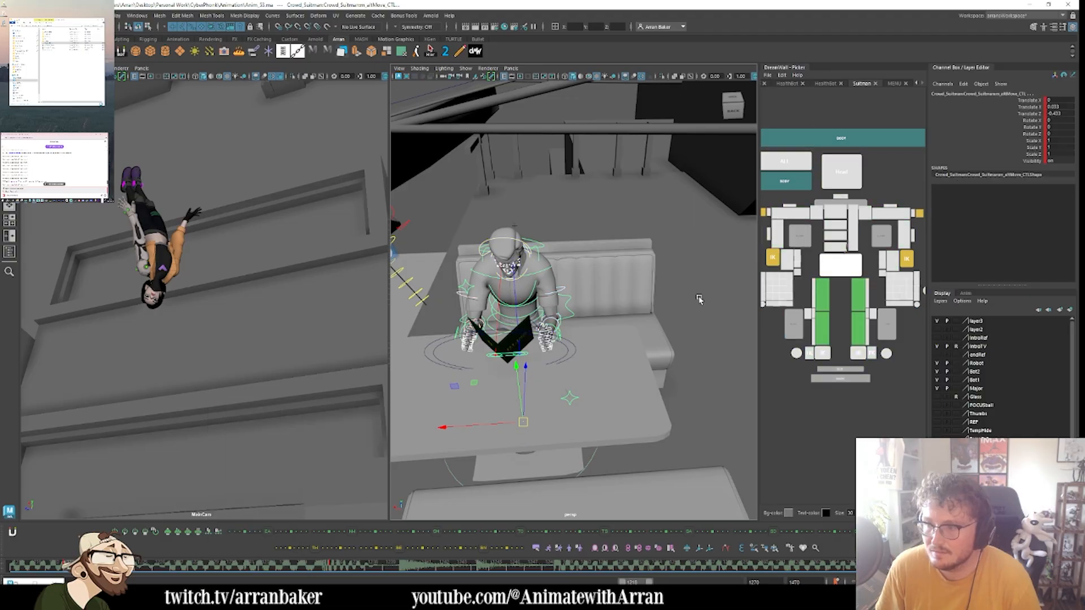
pyautogui.rightClick(189, 565)
pyautogui.click(213, 433)
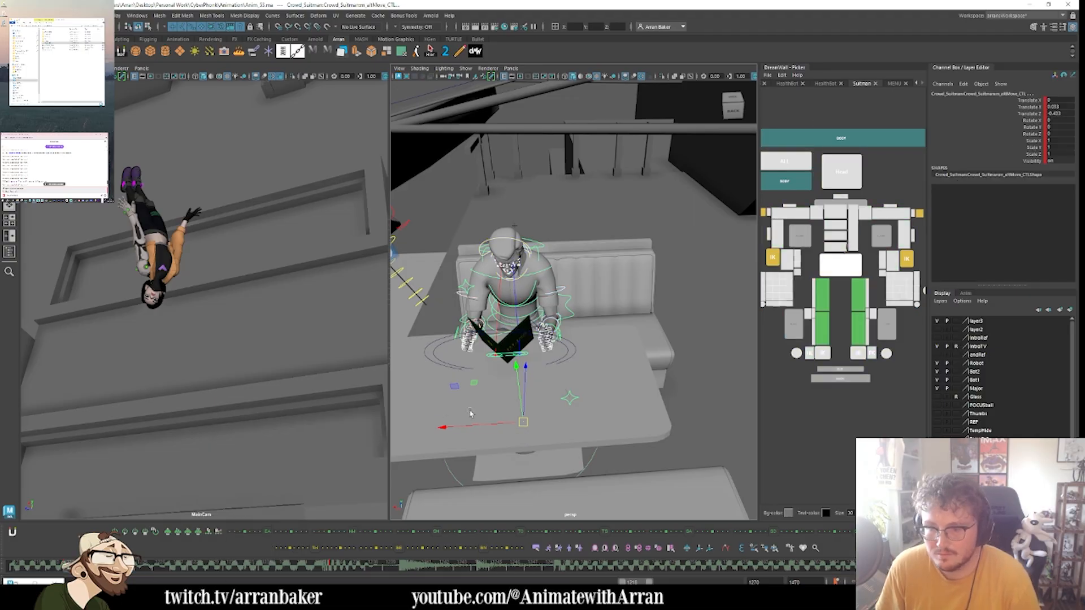
# - Edit the keys on all the menu's controls at the earlier frame so it matches the seated man's shifted placement
pyautogui.click(895, 84)
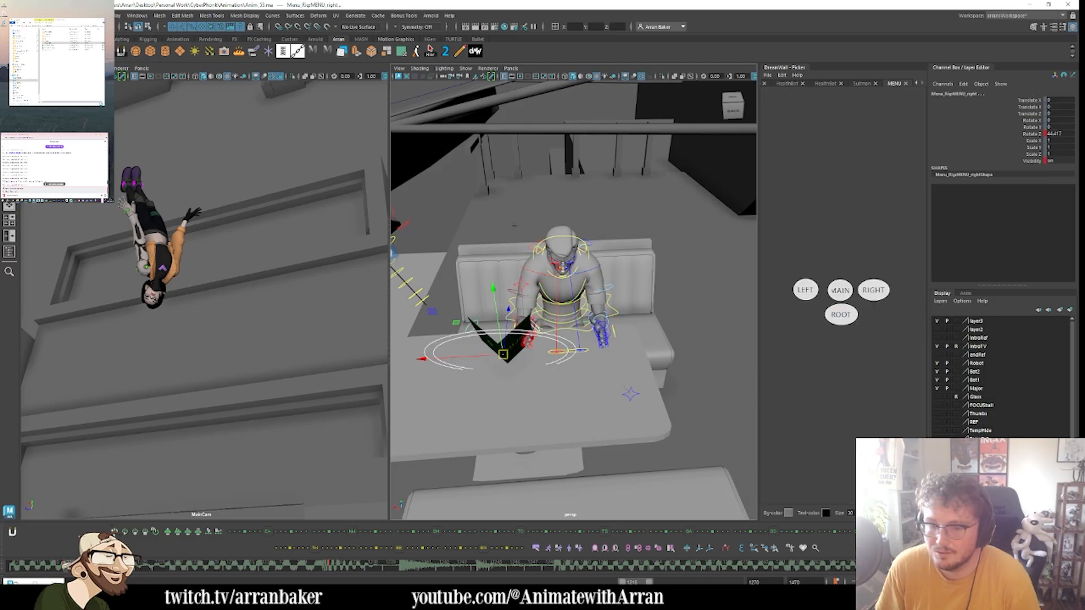
pyautogui.rightClick(135, 564)
pyautogui.click(160, 433)
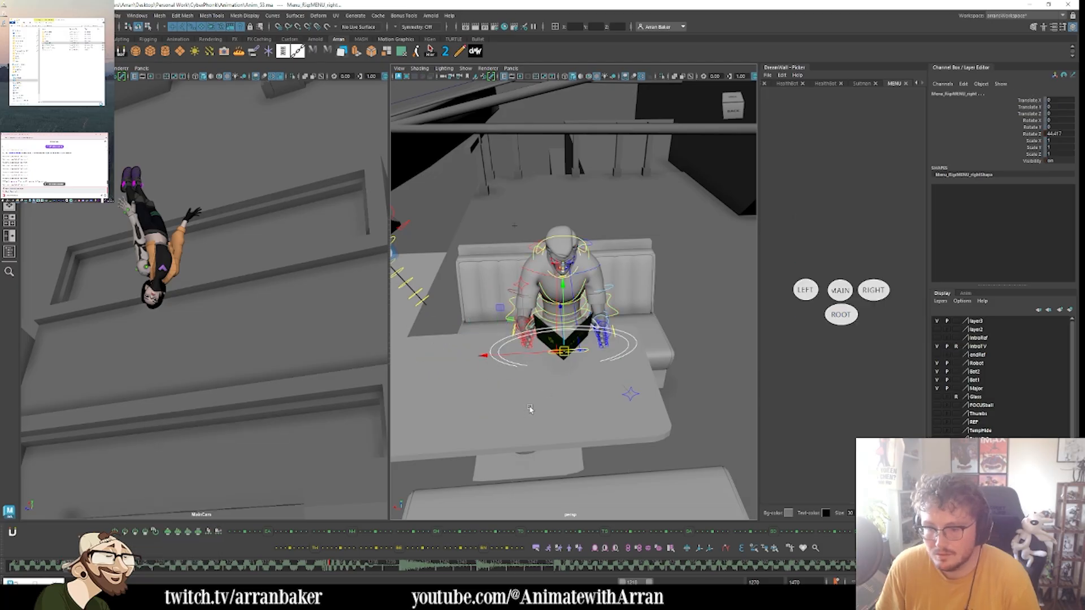
pyautogui.press('.')
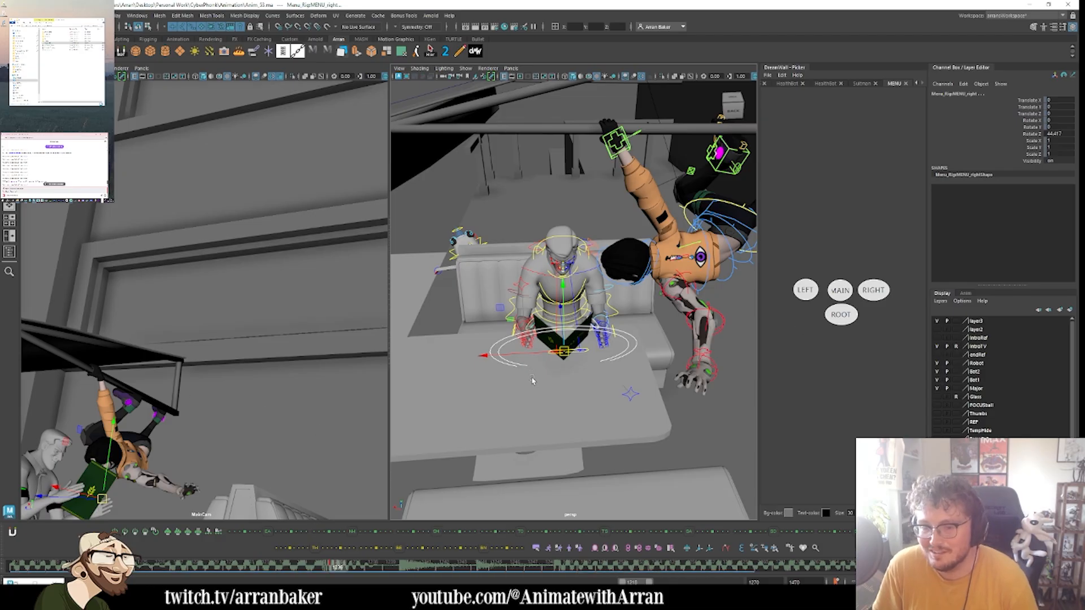
# - Inspect the hanging pose from the side of the booth and pan MainCam to frame the Major with the seated man
pyautogui.keyDown('alt'); pyautogui.moveTo(540, 375); pyautogui.dragTo(653, 328); pyautogui.keyUp('alt')
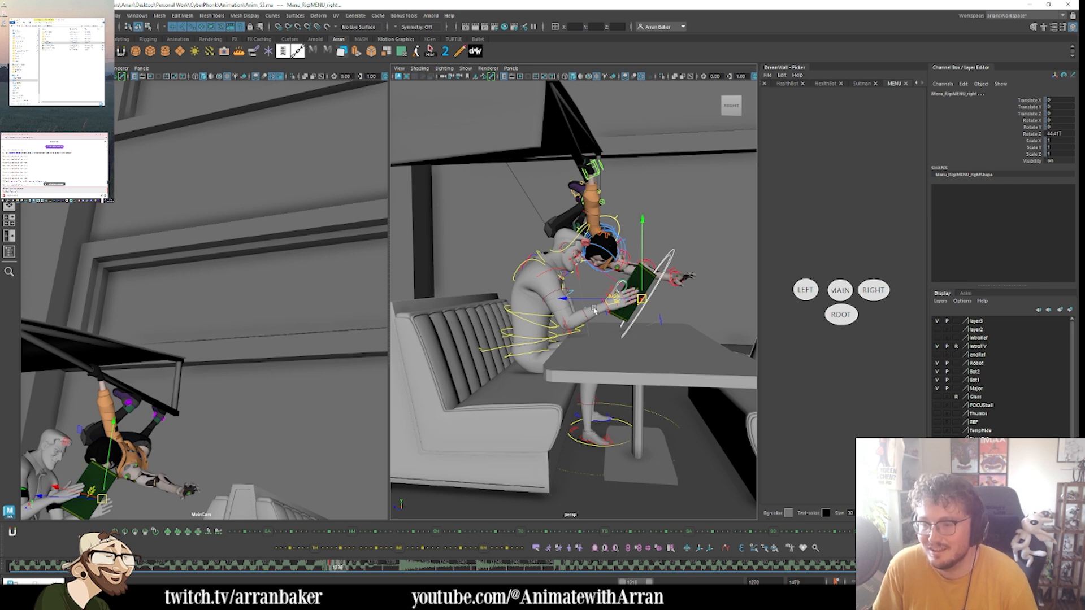
pyautogui.keyDown('alt'); pyautogui.moveTo(638, 320); pyautogui.dragTo(582, 334); pyautogui.keyUp('alt')
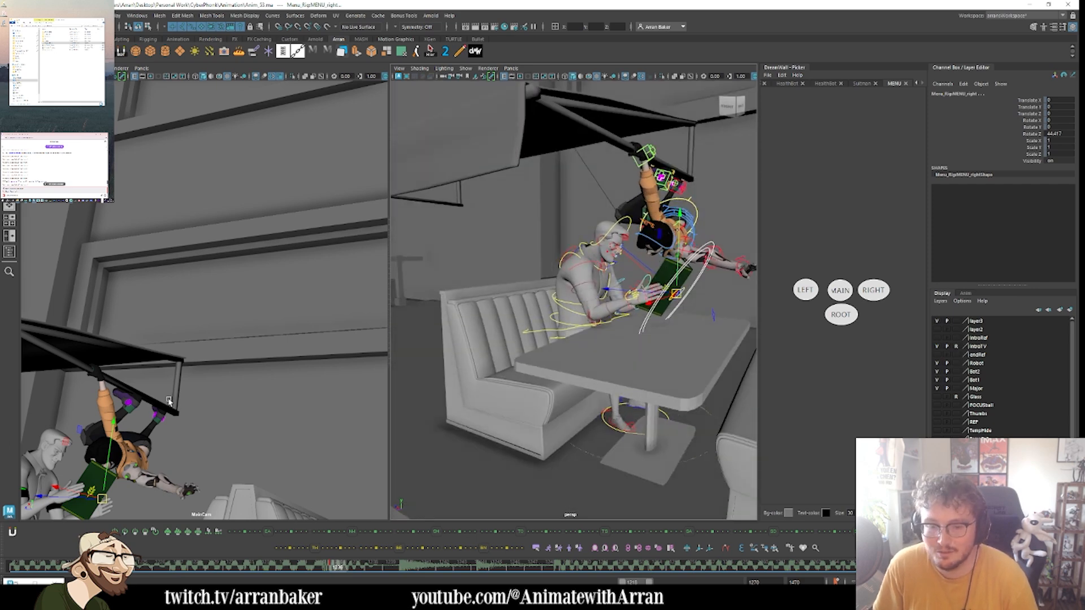
pyautogui.press('\\')
pyautogui.moveTo(256, 412); pyautogui.dragTo(355, 366, button='middle')
pyautogui.press('\\')
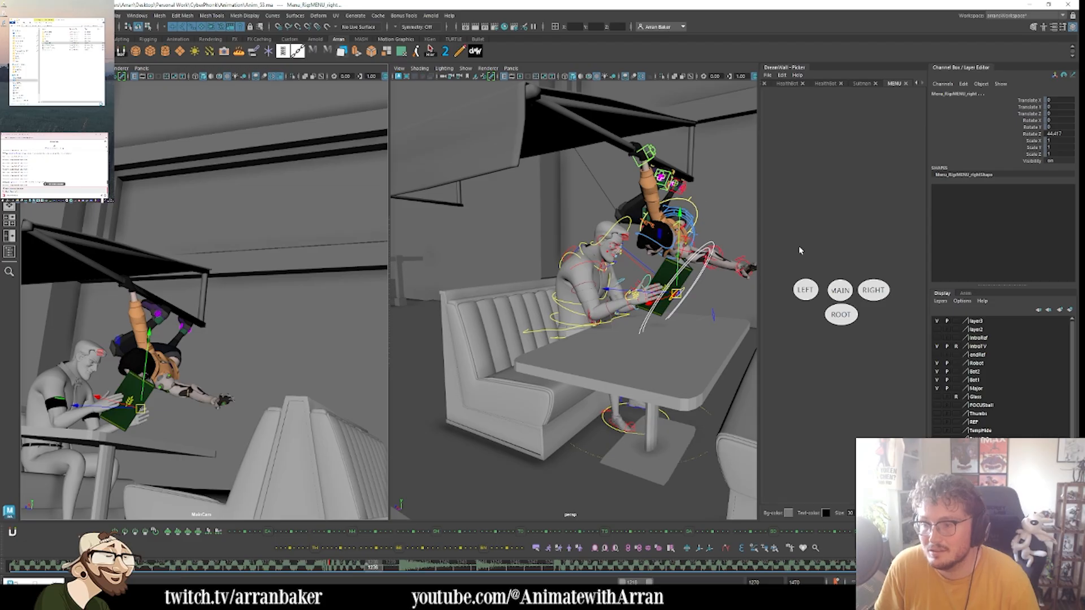
# - Raise the awning together with the Major's root, both feet and right hand in her hanging pose
pyautogui.click(557, 116)
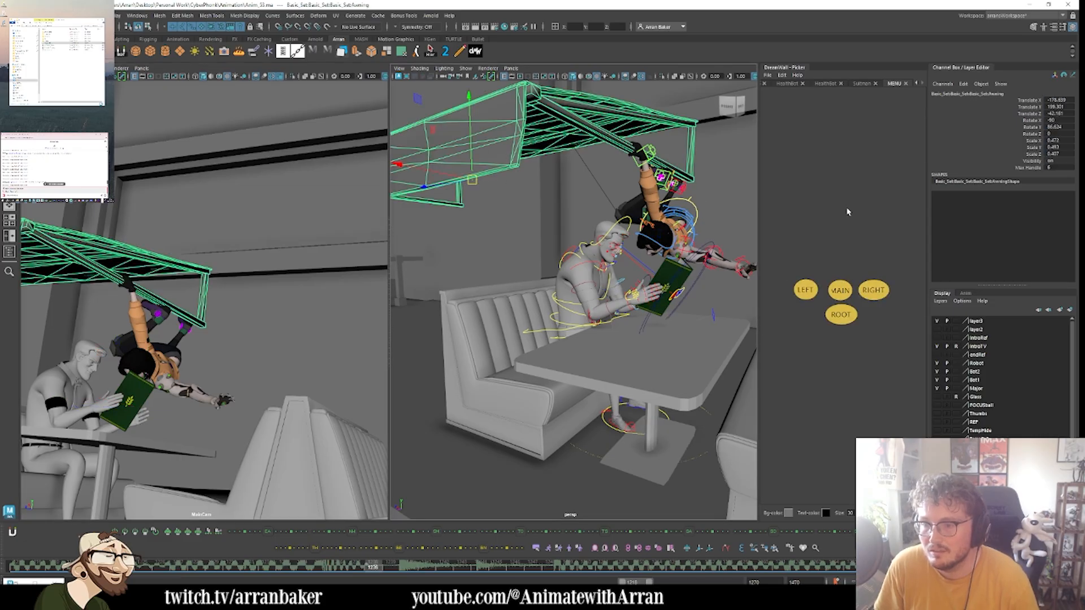
pyautogui.click(917, 84)
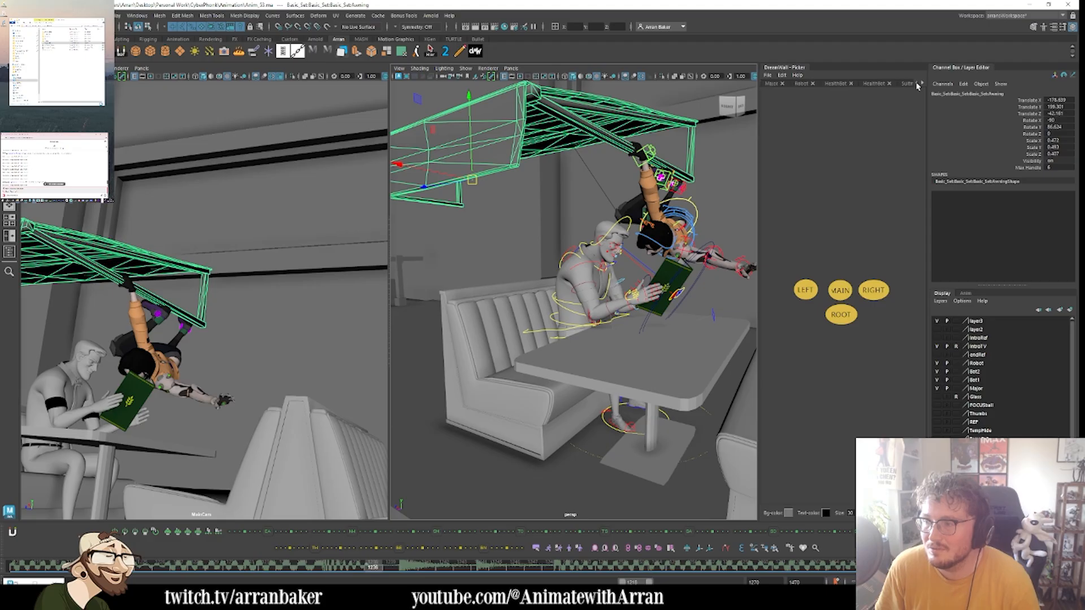
pyautogui.click(771, 84)
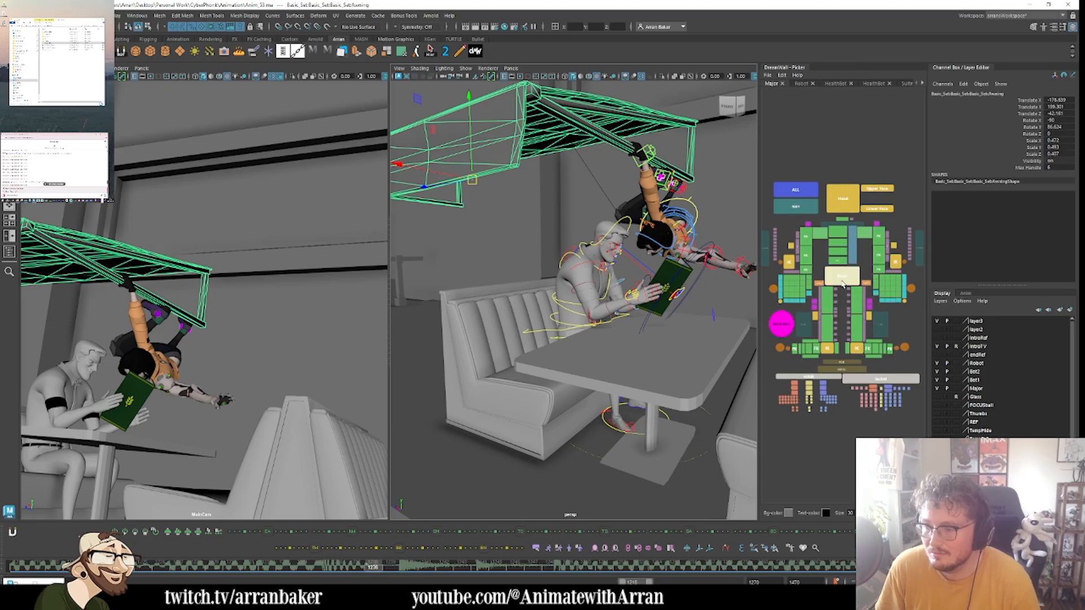
pyautogui.keyDown('shift'); pyautogui.click(842, 282); pyautogui.keyUp('shift')
pyautogui.keyDown('shift'); pyautogui.click(827, 348); pyautogui.keyUp('shift')
pyautogui.keyDown('shift'); pyautogui.click(857, 348); pyautogui.keyUp('shift')
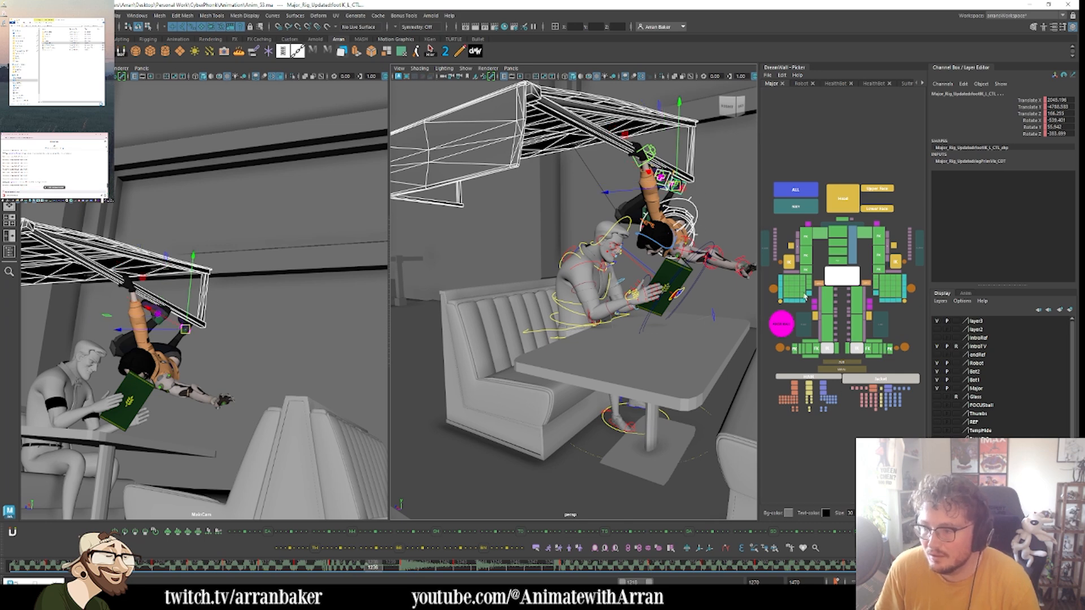
pyautogui.keyDown('shift'); pyautogui.click(788, 263); pyautogui.keyUp('shift')
pyautogui.moveTo(641, 135); pyautogui.dragTo(652, 101)
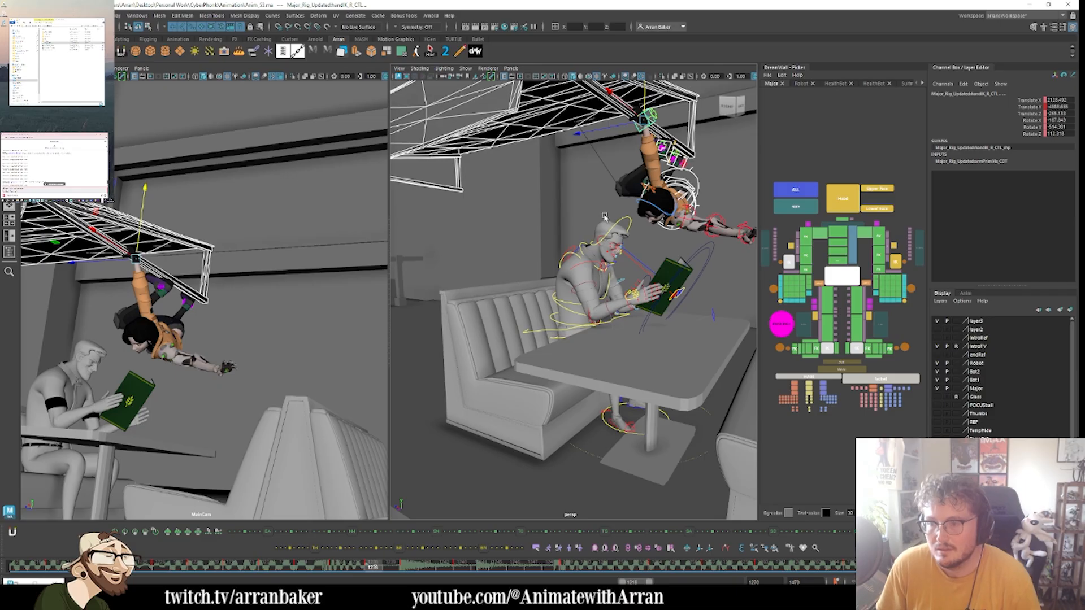
pyautogui.hotkey('ctrl', 'z')
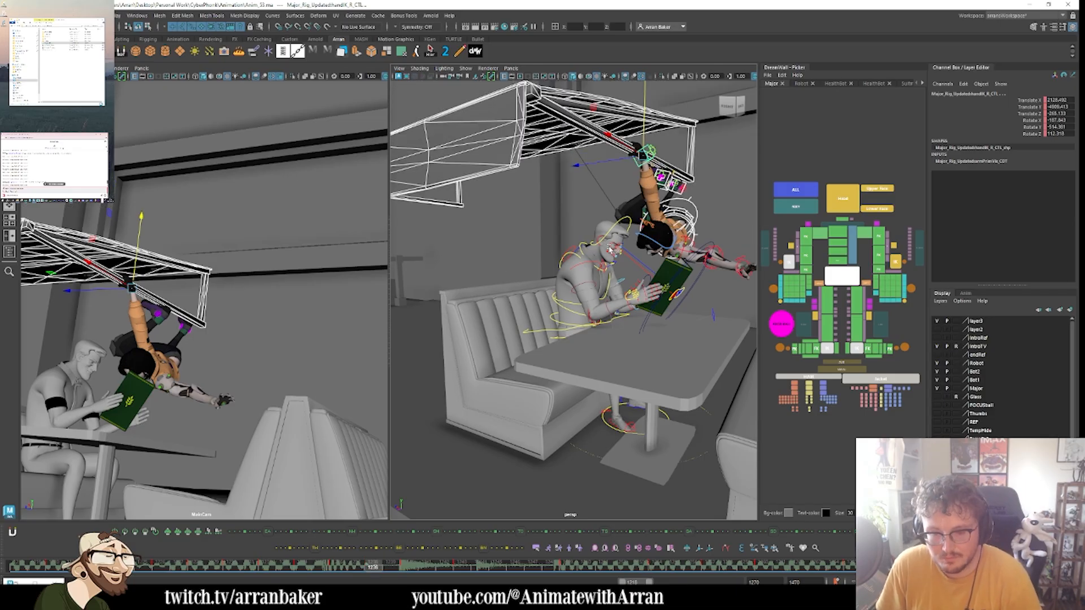
pyautogui.moveTo(645, 131); pyautogui.dragTo(631, 120)
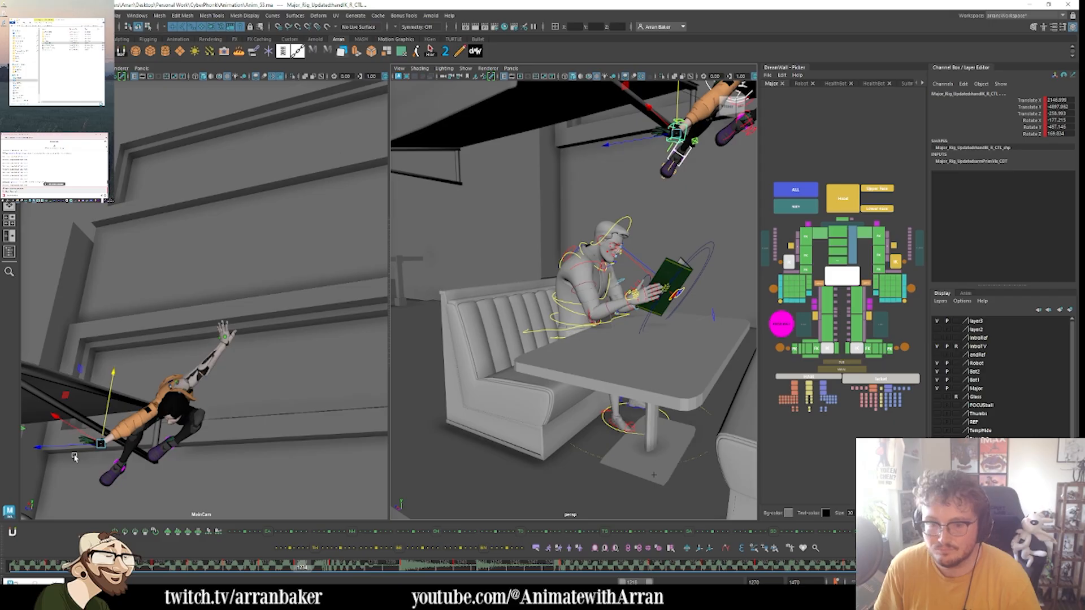
# - Raise the Major's root, feet and right hand at frame 1234 to meet the raised awning, and check the preceding poses
pyautogui.moveTo(113, 403); pyautogui.dragTo(120, 356)
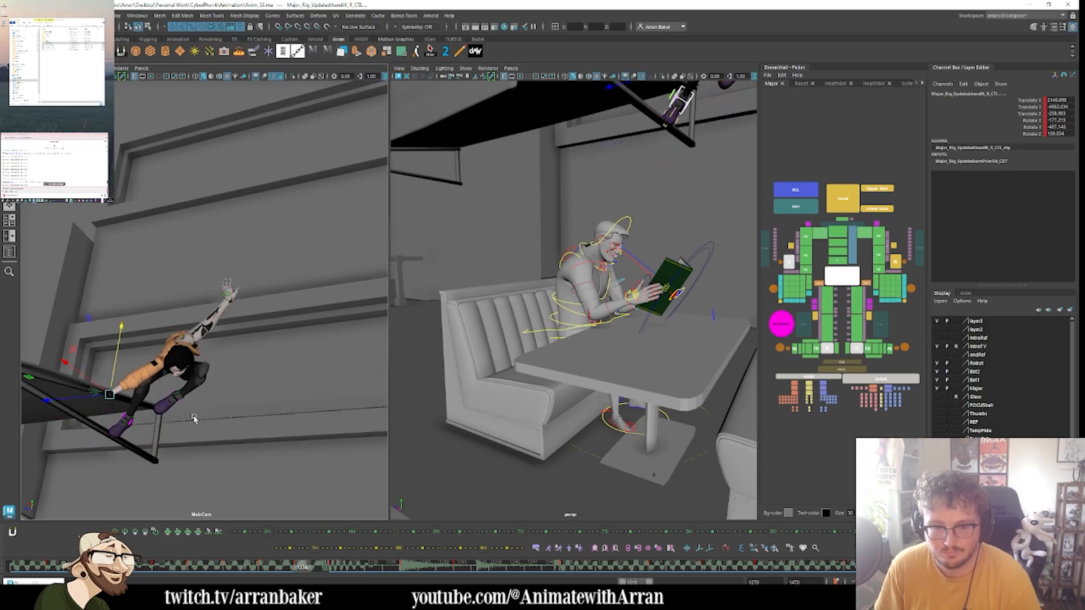
pyautogui.press('.')
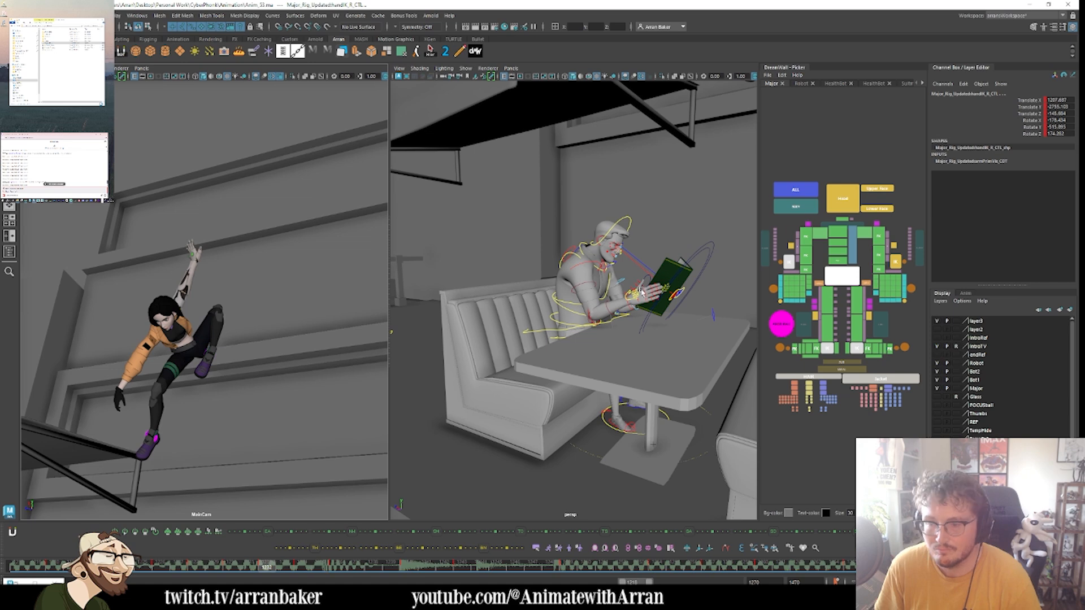
pyautogui.scroll(-5, 642, 291)
pyautogui.scroll(-1, 664, 228)
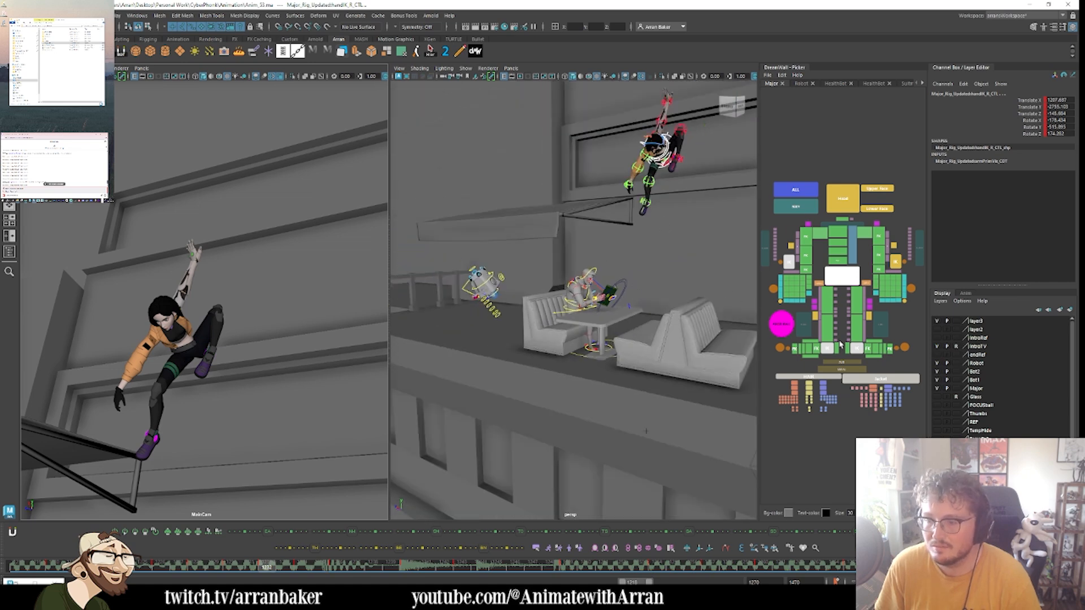
pyautogui.click(857, 348)
pyautogui.moveTo(660, 127)
pyautogui.mouseDown()
pyautogui.moveTo(661, 118)
pyautogui.moveTo(660, 127)
pyautogui.mouseUp()
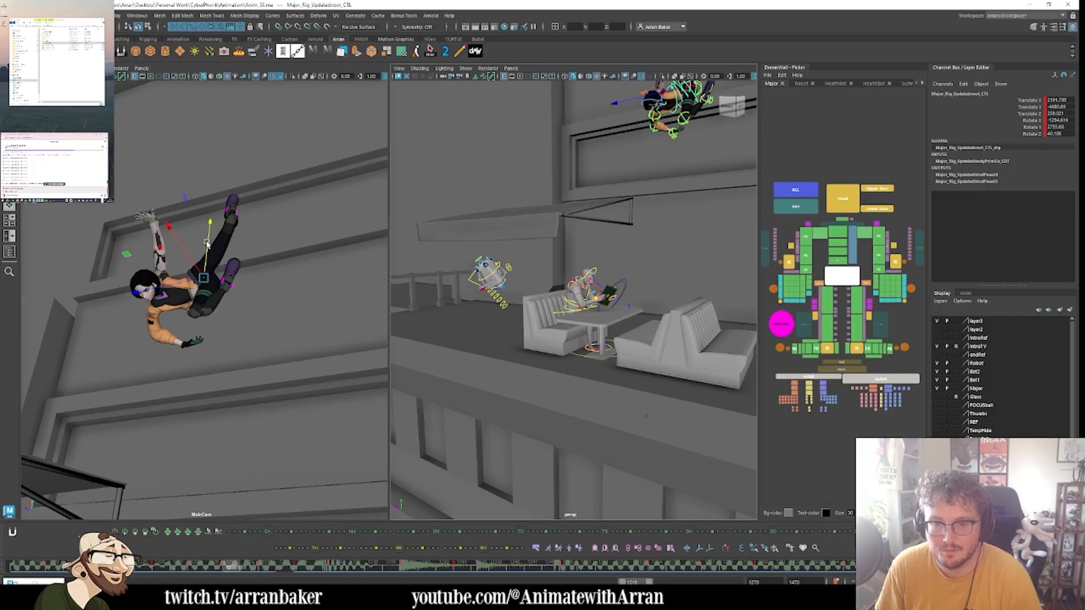
# - Raise the Major's root, feet and right hand at frame 1240 to meet the raised awning
pyautogui.press('.')
pyautogui.press('.')
pyautogui.press('.')
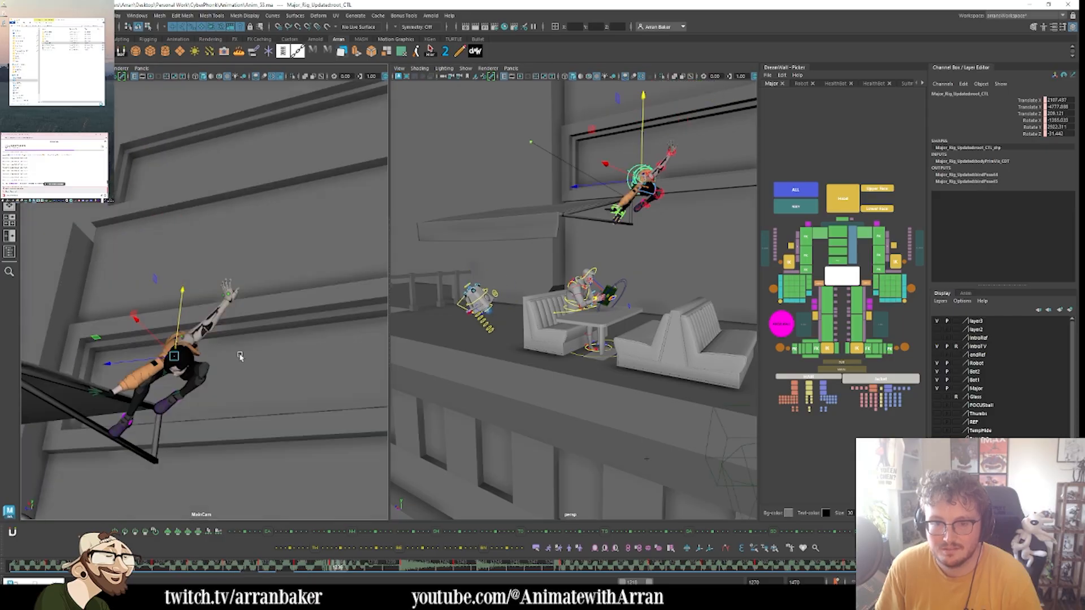
pyautogui.press('.')
pyautogui.press('.')
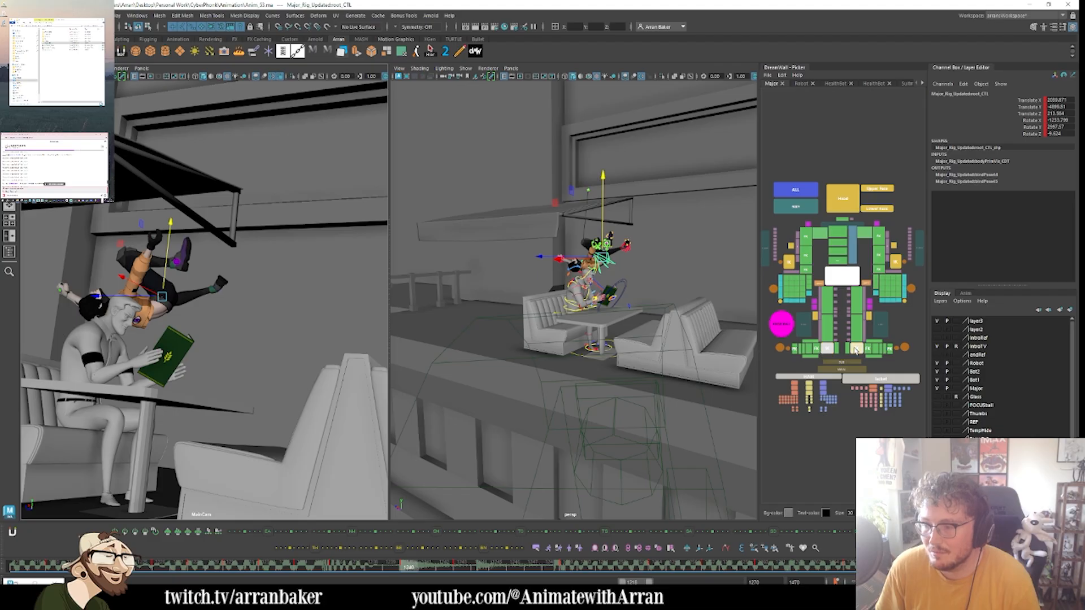
pyautogui.click(790, 261)
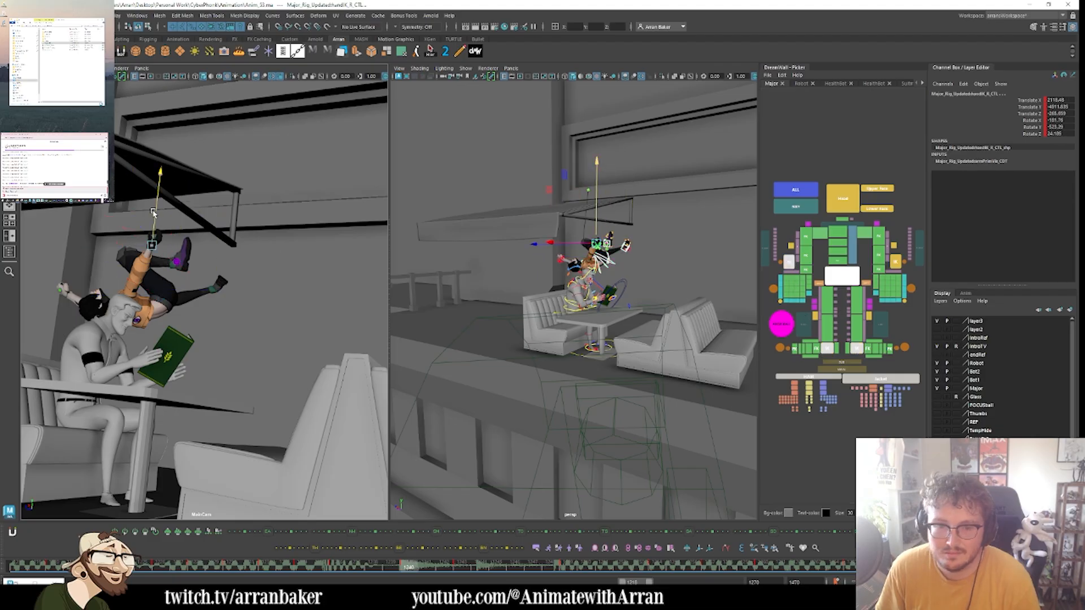
pyautogui.moveTo(153, 212); pyautogui.dragTo(167, 174)
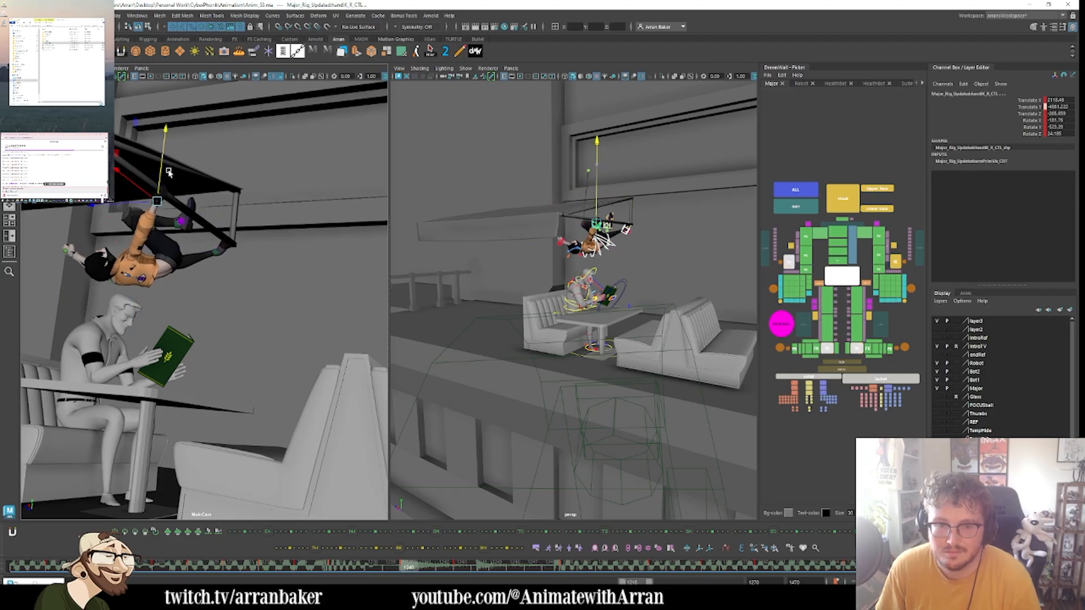
# - Raise the Major's root and both feet in the crouched pose above the seated man, and check it against the hanging pose
pyautogui.press(',')
pyautogui.press('.')
pyautogui.press('.')
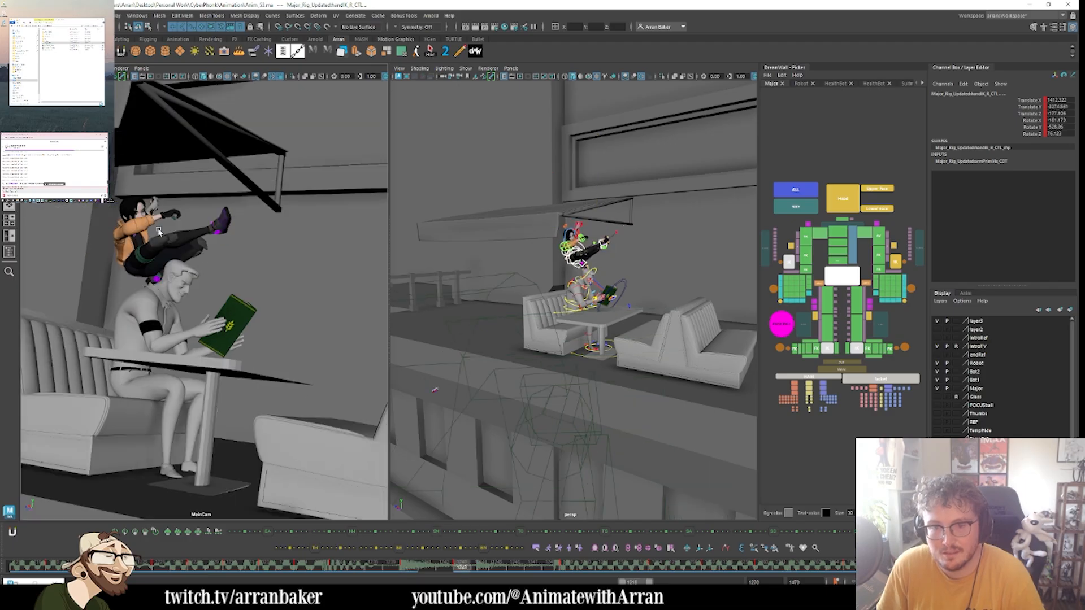
pyautogui.click(842, 278)
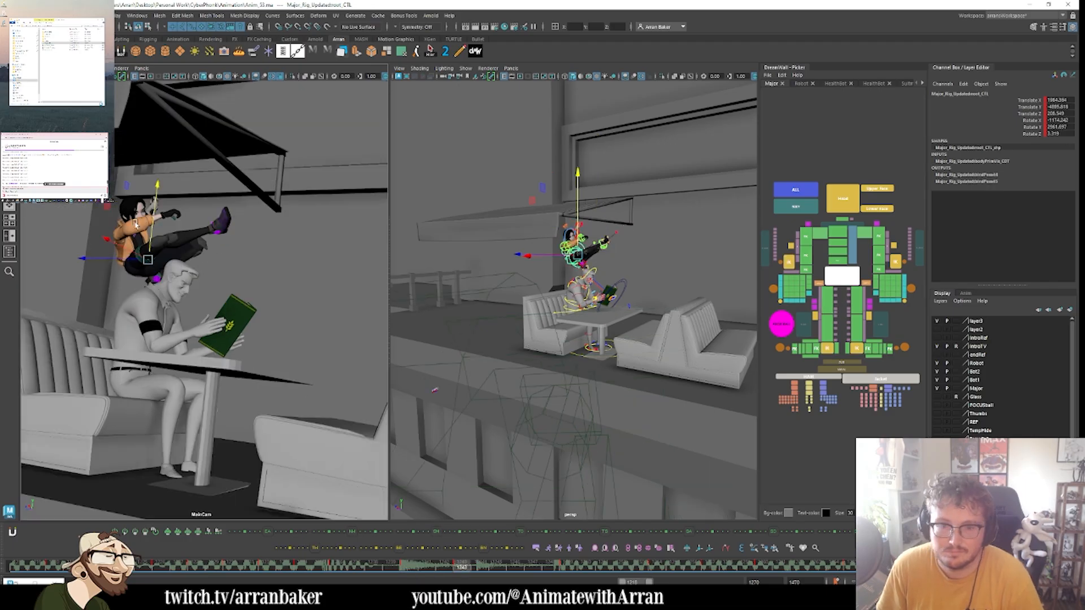
pyautogui.click(856, 347)
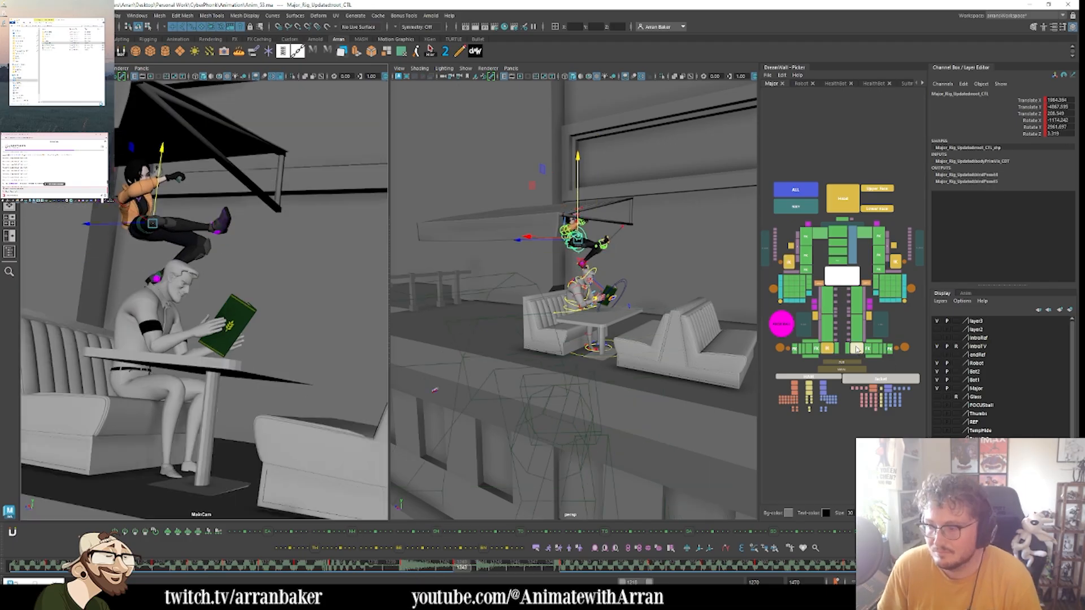
pyautogui.keyDown('shift'); pyautogui.click(827, 348); pyautogui.keyUp('shift')
pyautogui.moveTo(211, 207); pyautogui.dragTo(217, 168)
pyautogui.press(',')
pyautogui.press(',')
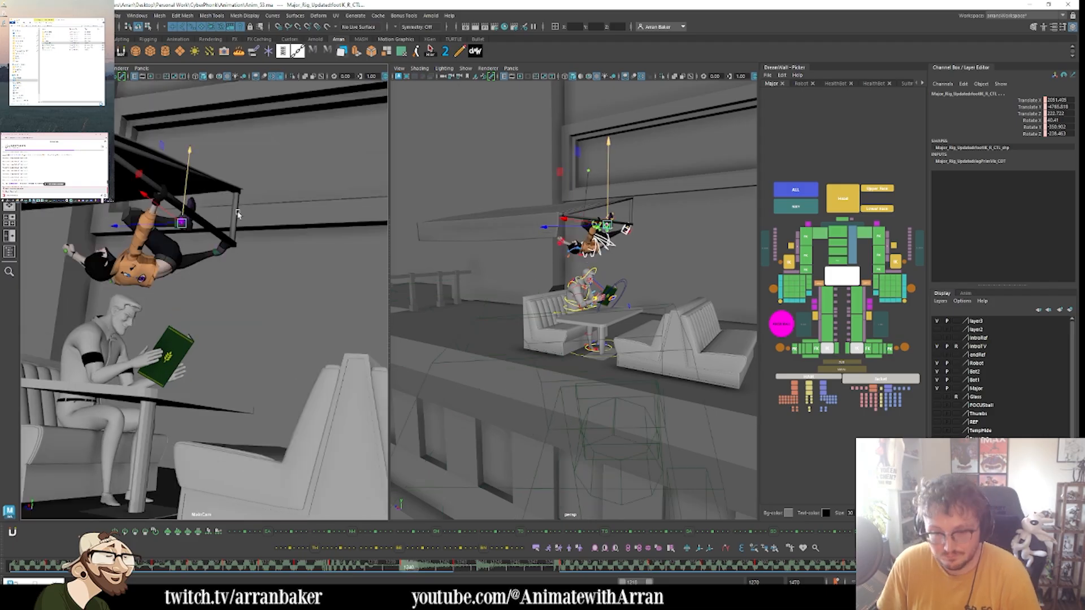
# - Enlarge the MainCam view and scrub through the leap and the hang from the awning to review the timing
pyautogui.press('.')
pyautogui.press('.')
pyautogui.press('.')
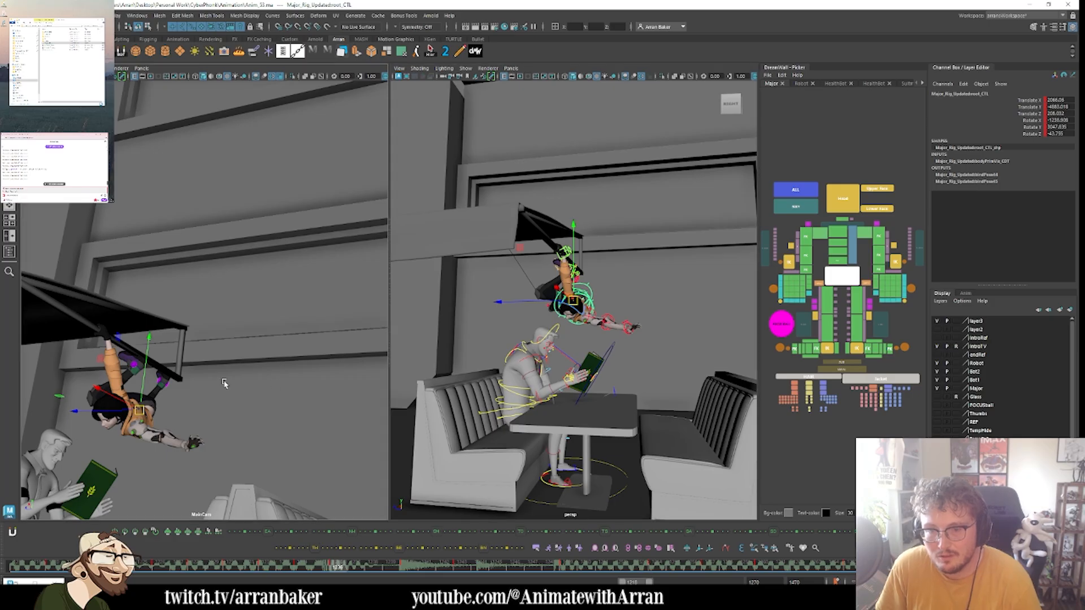
pyautogui.press('space')
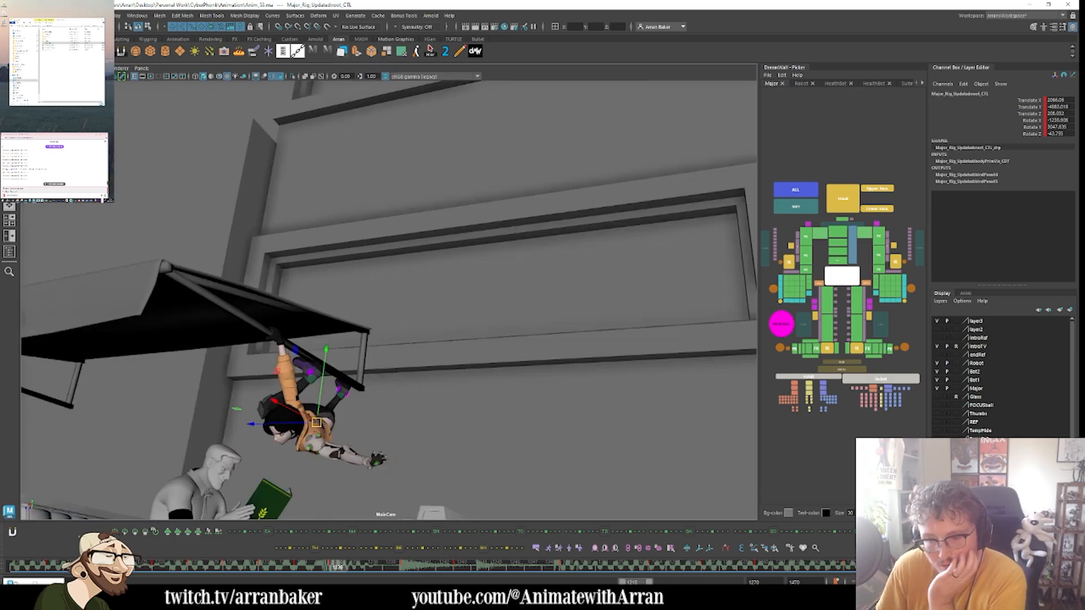
pyautogui.moveTo(333, 562); pyautogui.dragTo(17, 565)
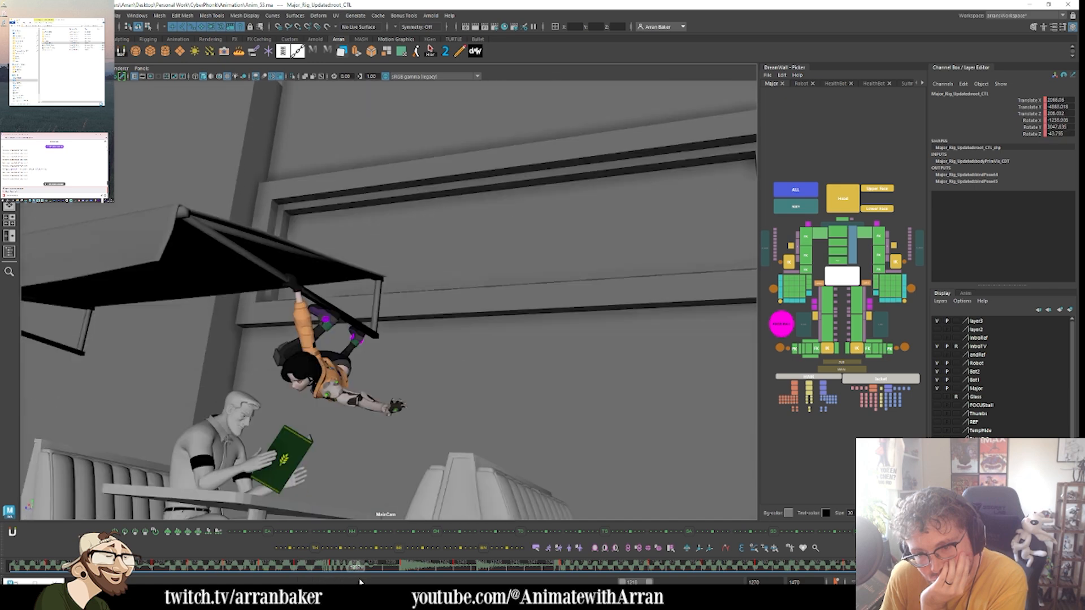
pyautogui.moveTo(360, 581); pyautogui.dragTo(444, 572)
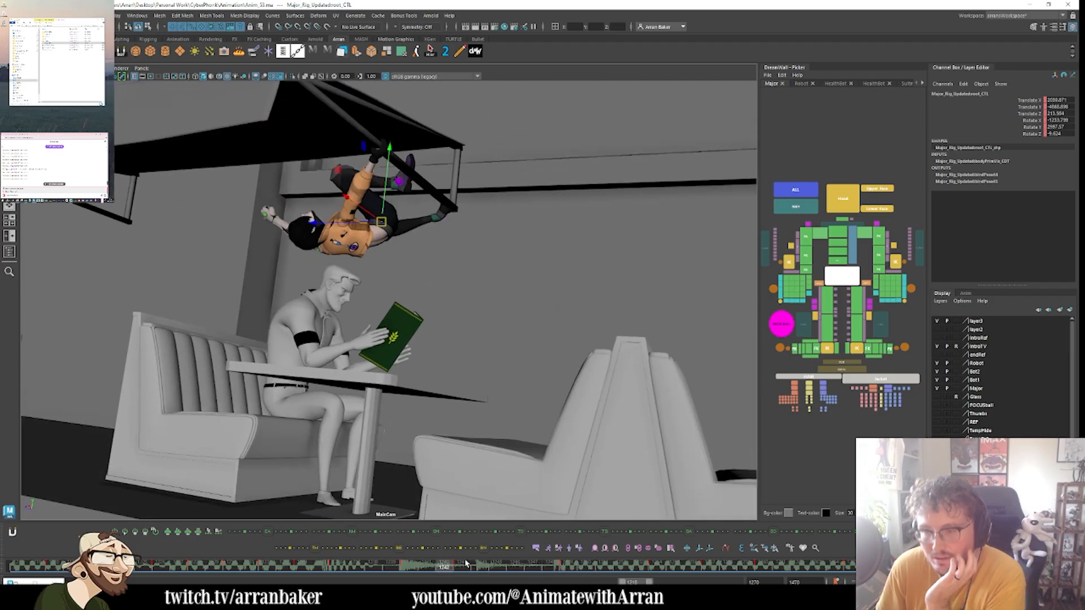
# - Select all the Major's controls and shift her leap and awning-catch keys two frames later, so the hanging pose falls on frame 1238
pyautogui.click(799, 111)
pyautogui.click(795, 190)
pyautogui.hotkey('ctrl', 'z')
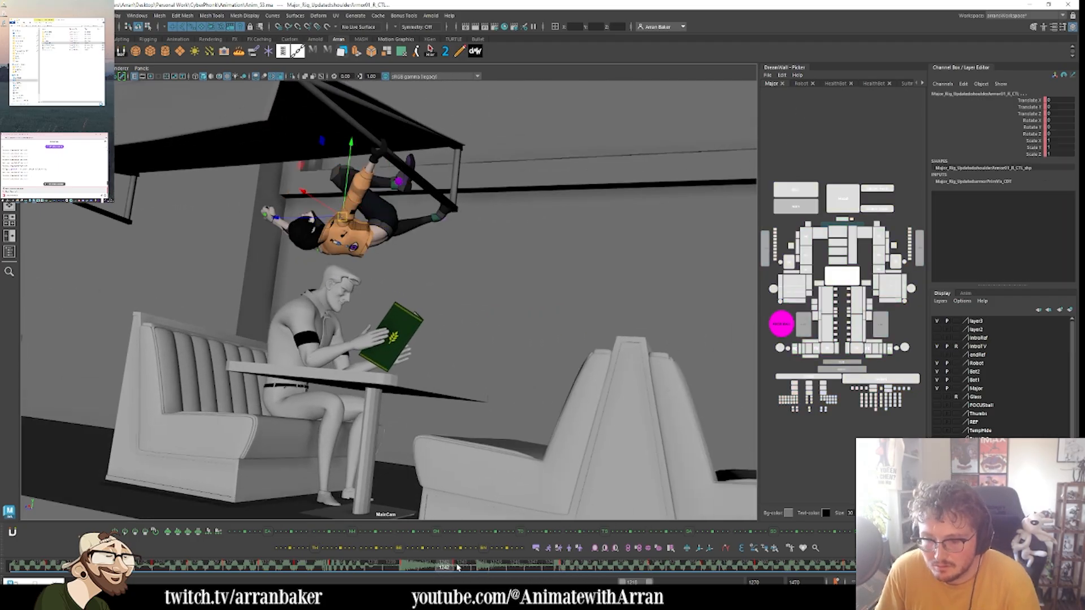
pyautogui.moveTo(458, 567); pyautogui.dragTo(261, 569)
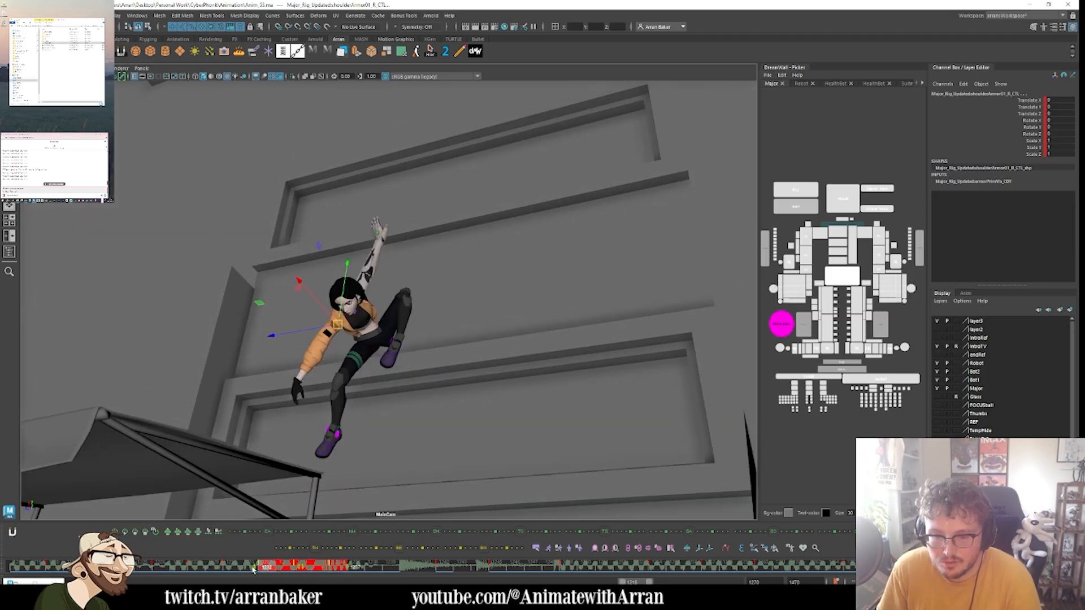
pyautogui.moveTo(139, 567); pyautogui.dragTo(133, 570)
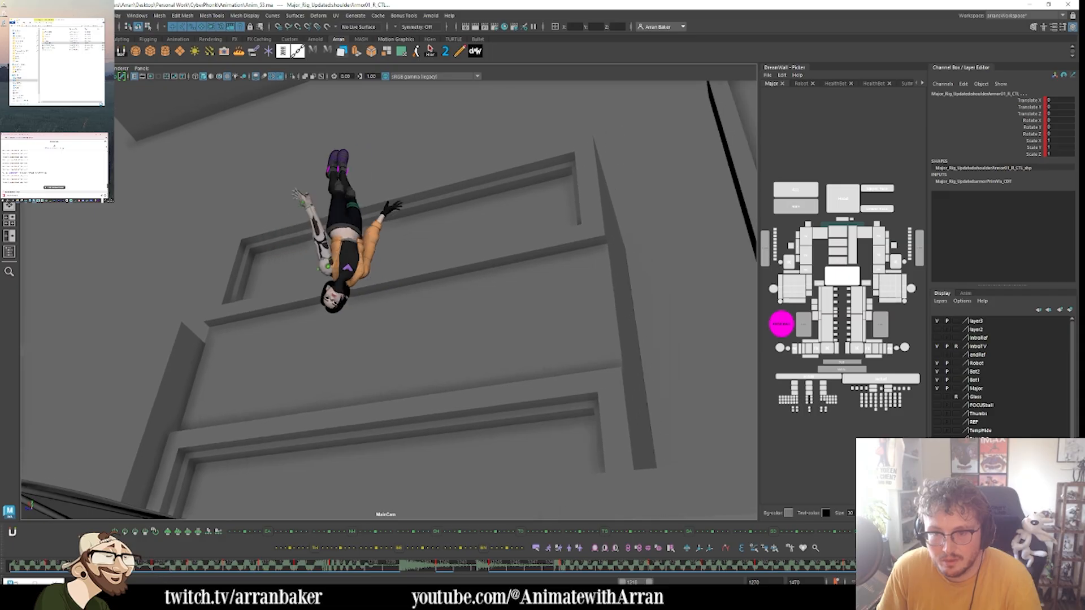
pyautogui.hotkey('alt', ',')
pyautogui.hotkey('alt', ',')
pyautogui.hotkey('alt', '.')
pyautogui.hotkey('alt', '.')
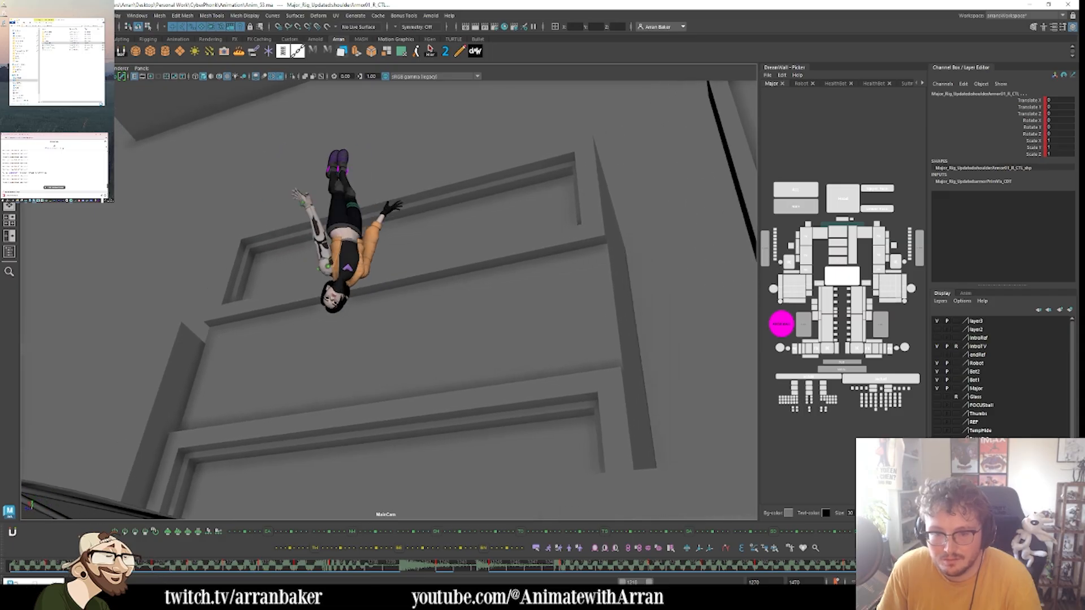
pyautogui.keyDown('shift'); pyautogui.moveTo(139, 569); pyautogui.dragTo(333, 569); pyautogui.keyUp('shift')
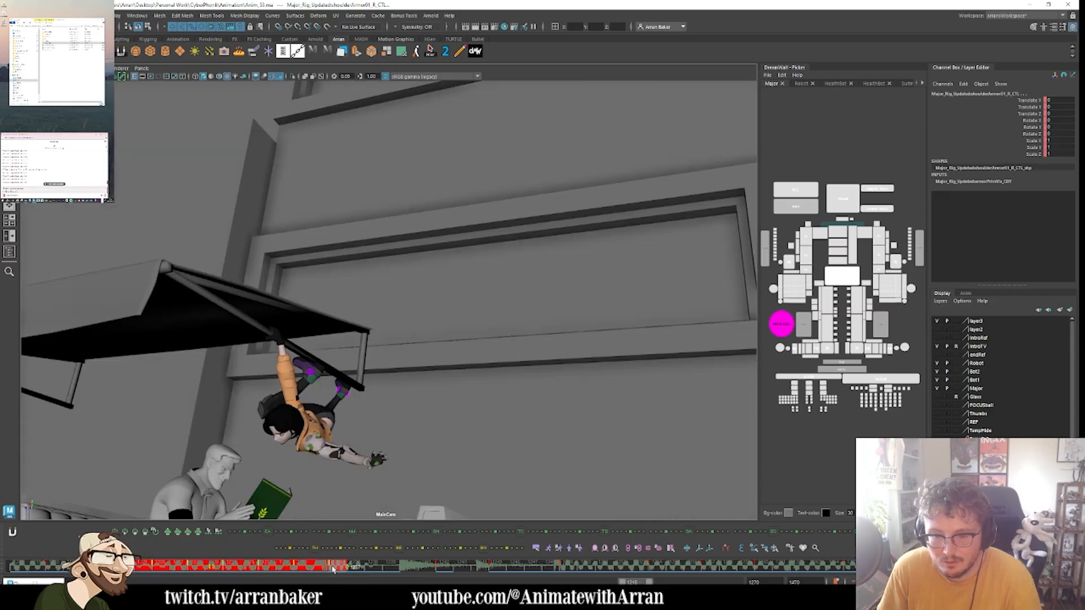
pyautogui.moveTo(207, 569); pyautogui.dragTo(232, 568)
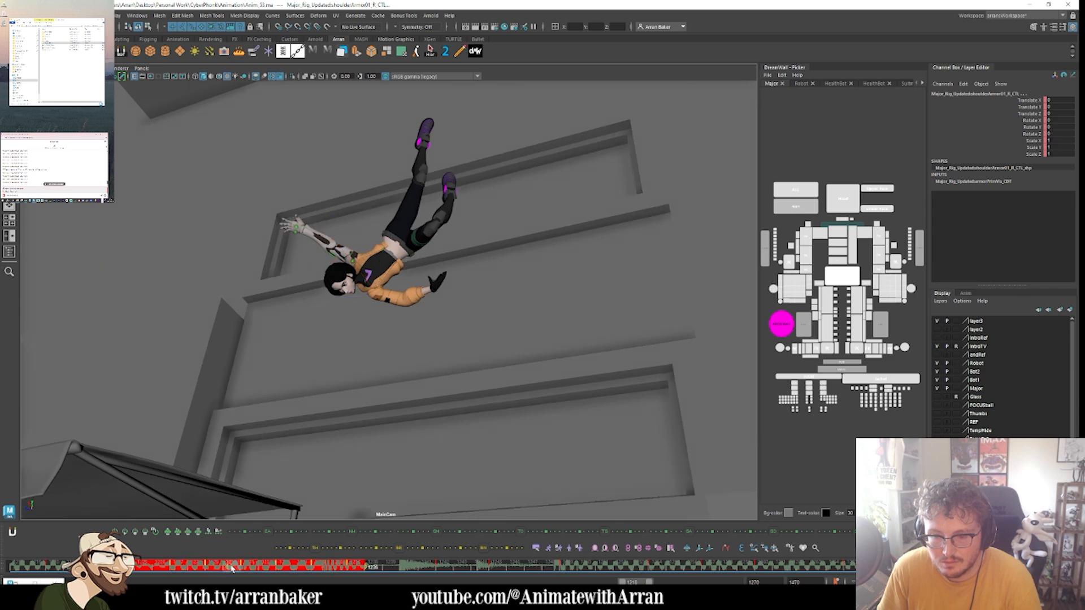
pyautogui.hotkey('alt', '.')
pyautogui.moveTo(61, 565); pyautogui.dragTo(107, 565)
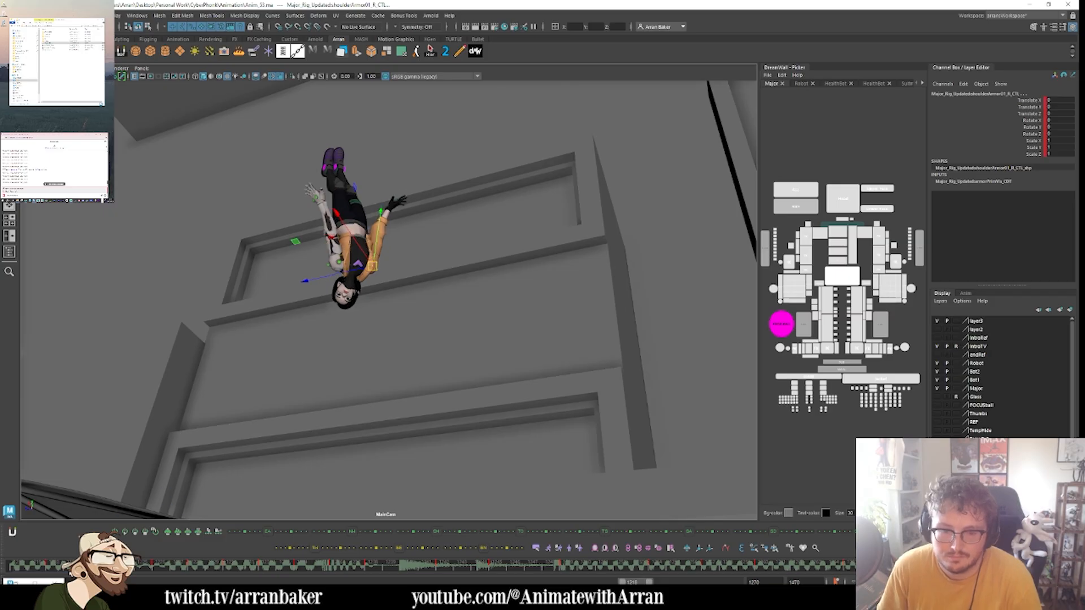
# - Play back the leap and swing through MainCam and display the camera's resolution gate
pyautogui.hotkey('alt', 'v')
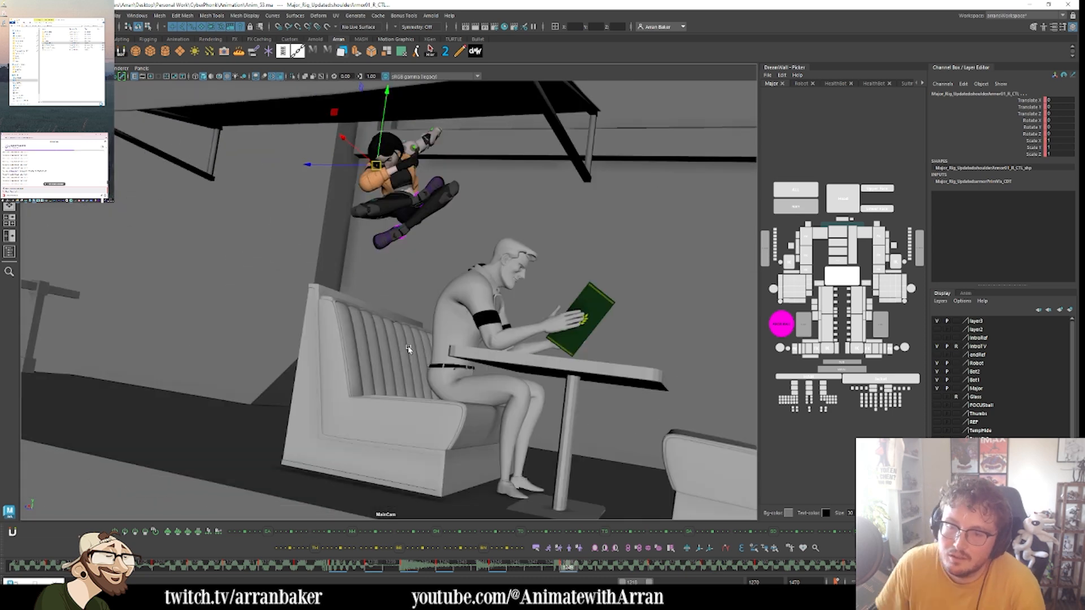
pyautogui.click(149, 77)
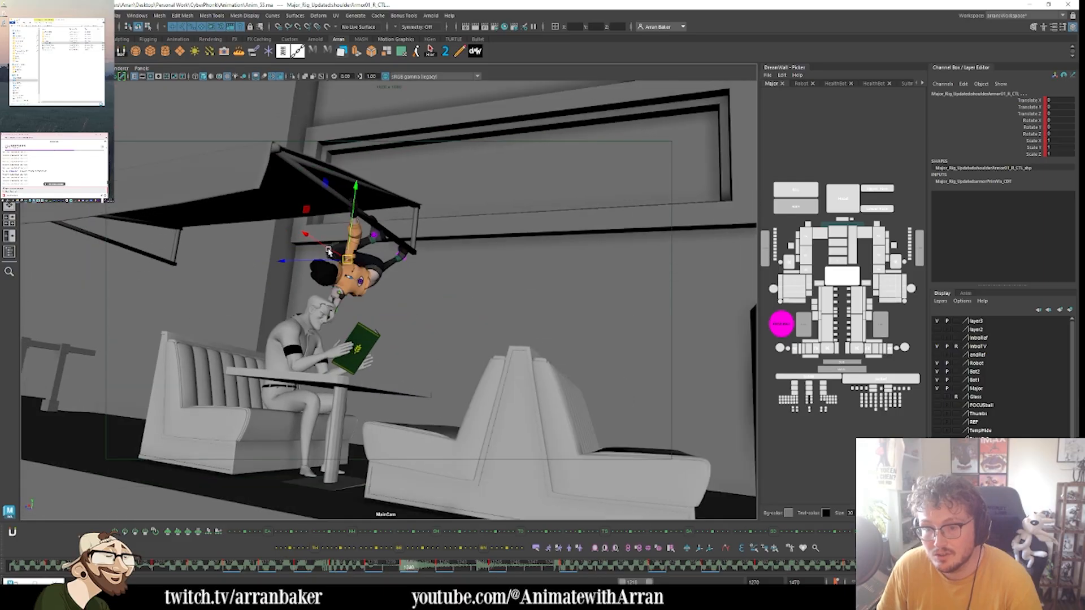
pyautogui.press('.')
pyautogui.press(',')
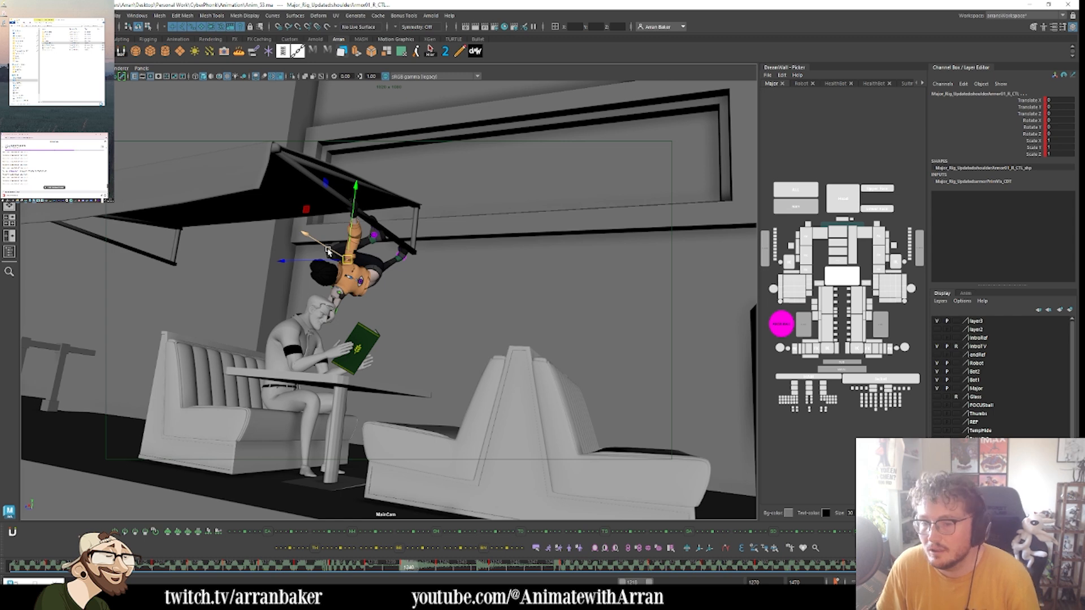
# - Raise the awning further and lift the Major's root, feet and right hand to match it at frames 1236, 1238 and 1240
pyautogui.click(278, 180)
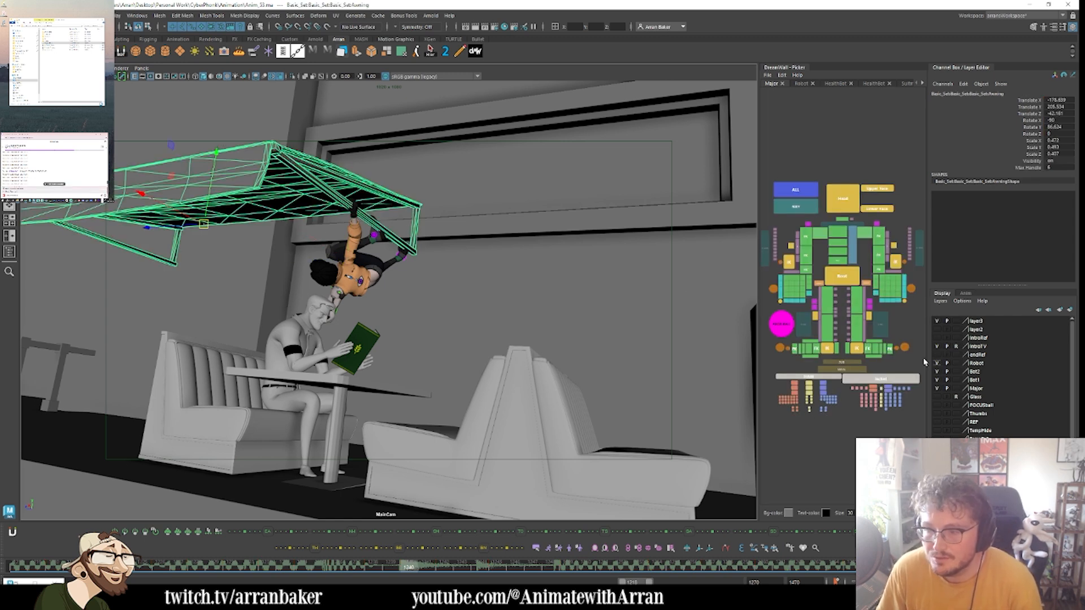
pyautogui.click(842, 277)
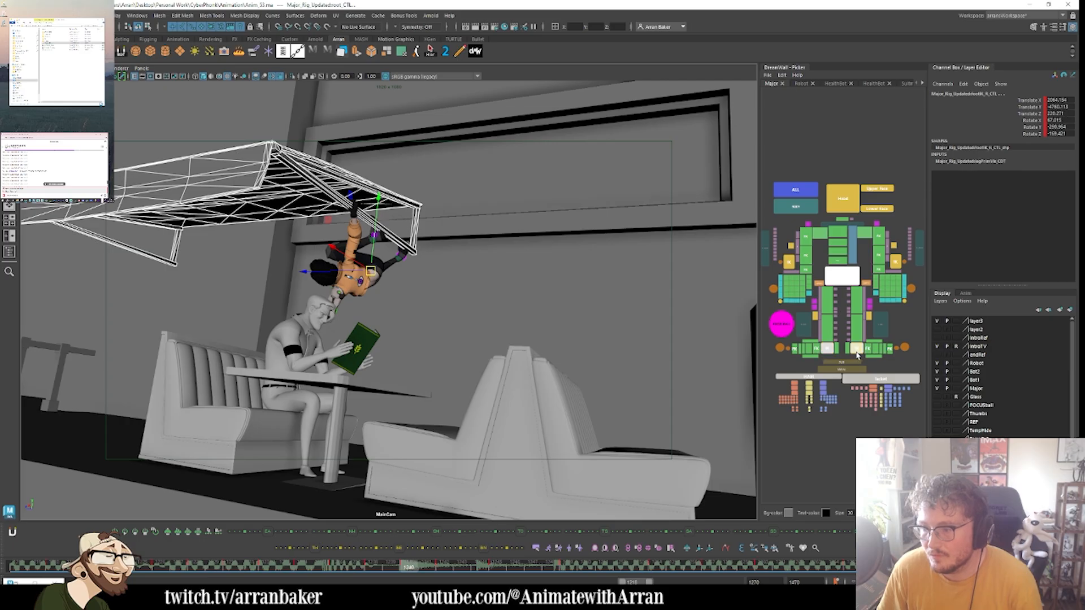
pyautogui.click(789, 261)
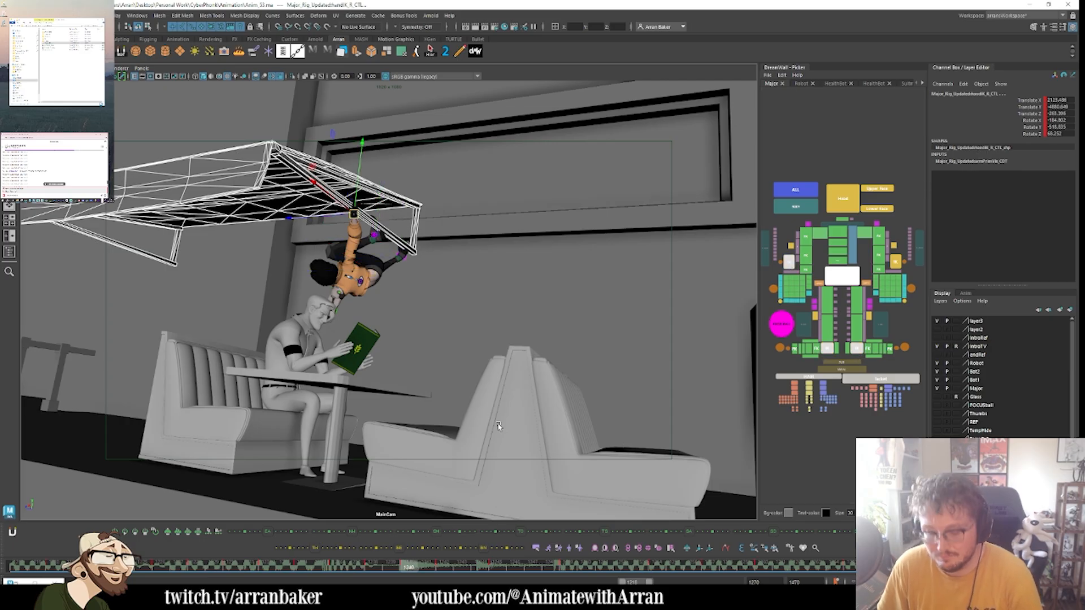
pyautogui.press(',')
pyautogui.moveTo(334, 228); pyautogui.dragTo(339, 197)
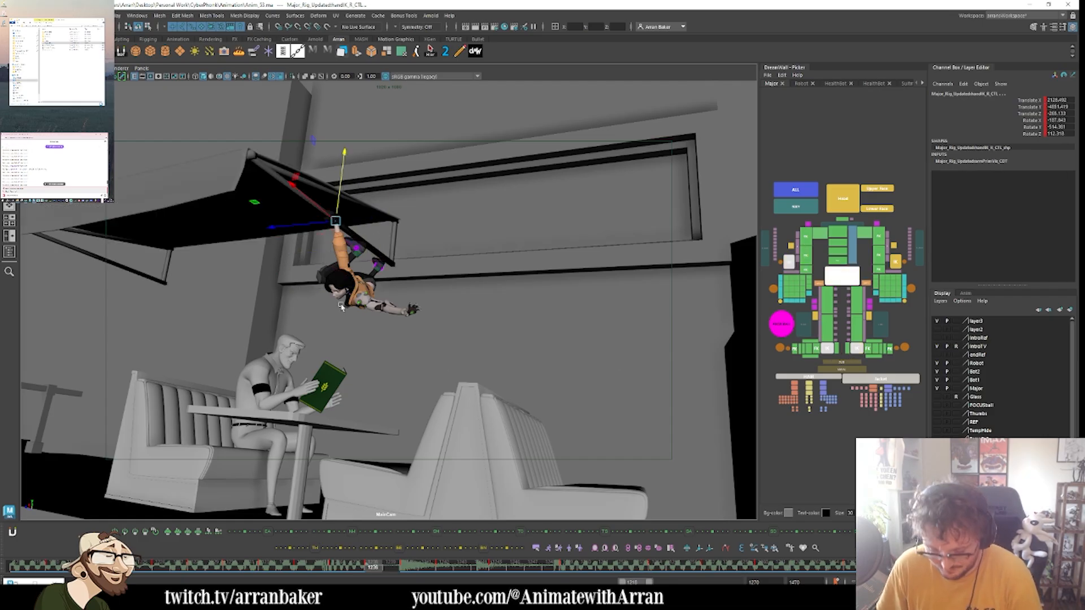
pyautogui.press('.')
pyautogui.moveTo(357, 179); pyautogui.dragTo(363, 154)
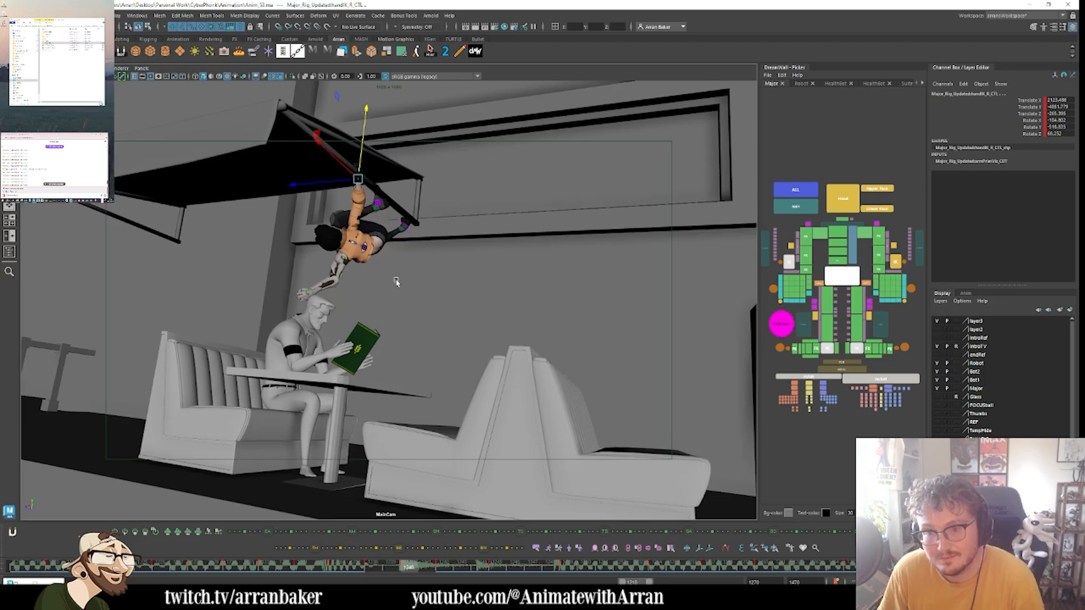
pyautogui.press(',')
pyautogui.press(',')
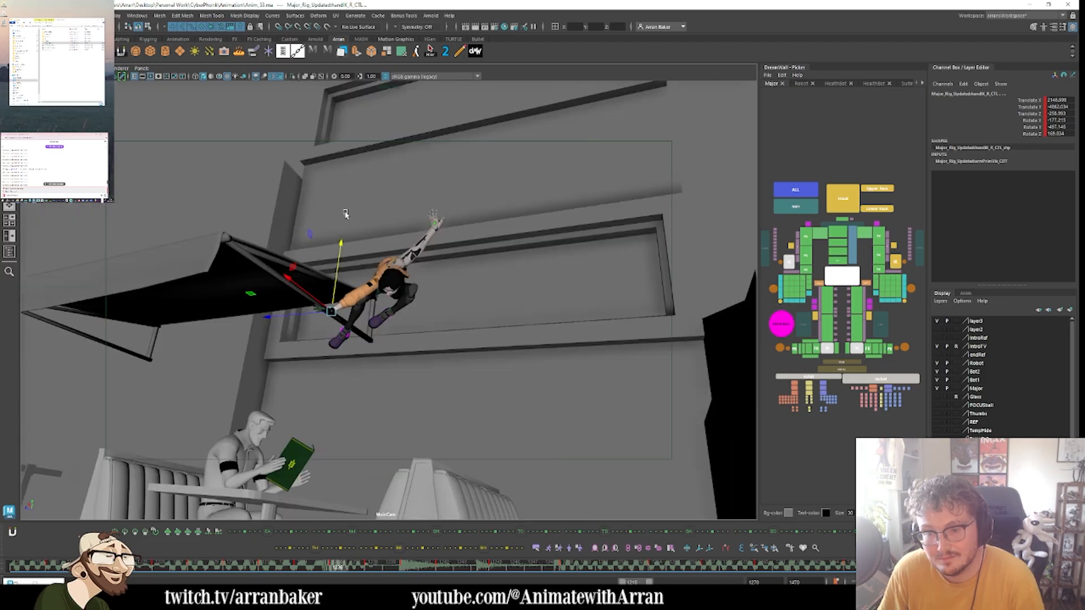
pyautogui.moveTo(335, 287); pyautogui.dragTo(339, 254)
# - Raise the Major's root and feet in the leaping pose at frame 1234, and check the preceding poses
pyautogui.press(',')
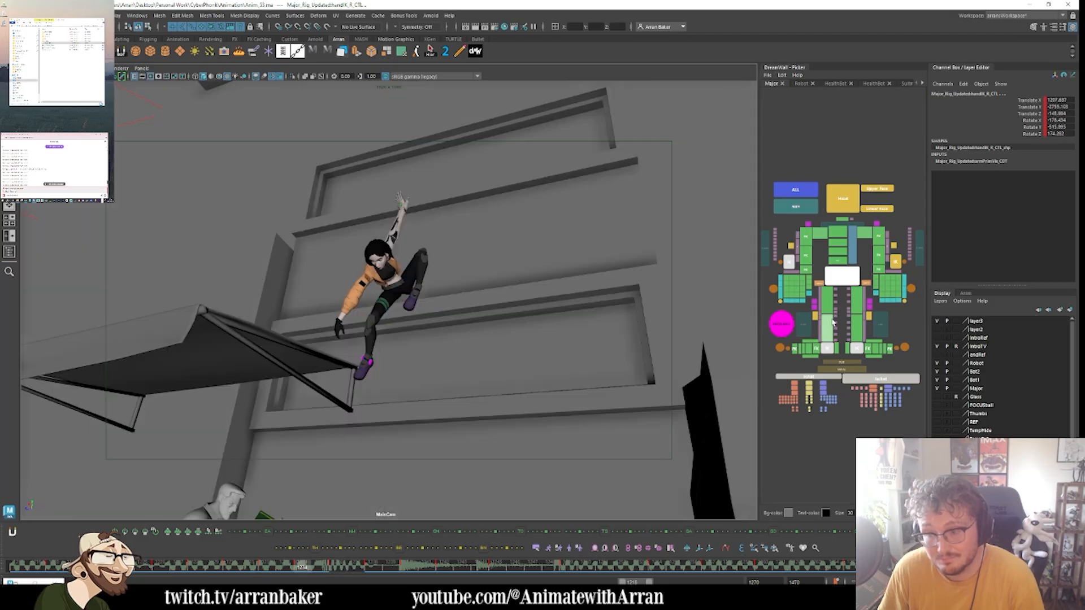
pyautogui.click(839, 280)
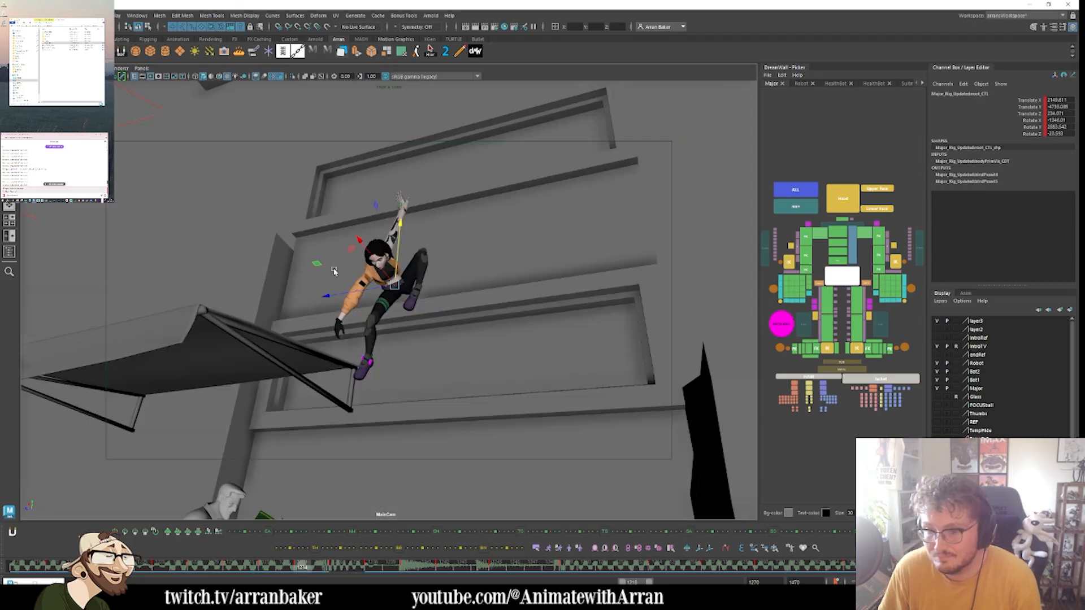
pyautogui.moveTo(397, 260); pyautogui.dragTo(409, 214)
pyautogui.press(',')
pyautogui.press(',')
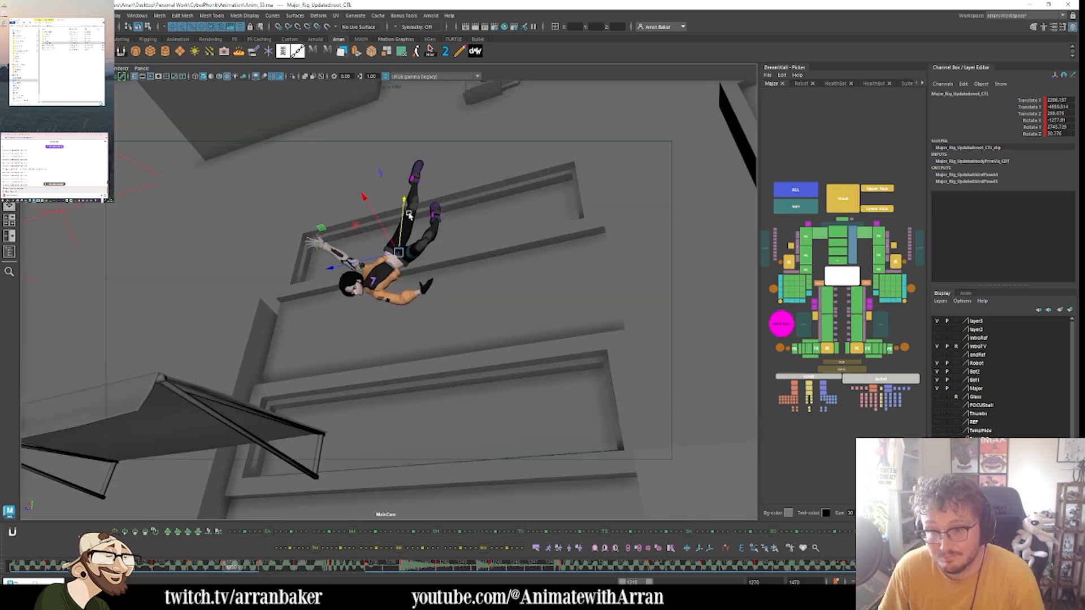
pyautogui.press(',')
# - Raise the Major's root and both feet at frame 1242 to bring her hanging pose up to the awning
pyautogui.press('.')
pyautogui.press('.')
pyautogui.press('.')
pyautogui.press('.')
pyautogui.press('.')
pyautogui.press('.')
pyautogui.press('.')
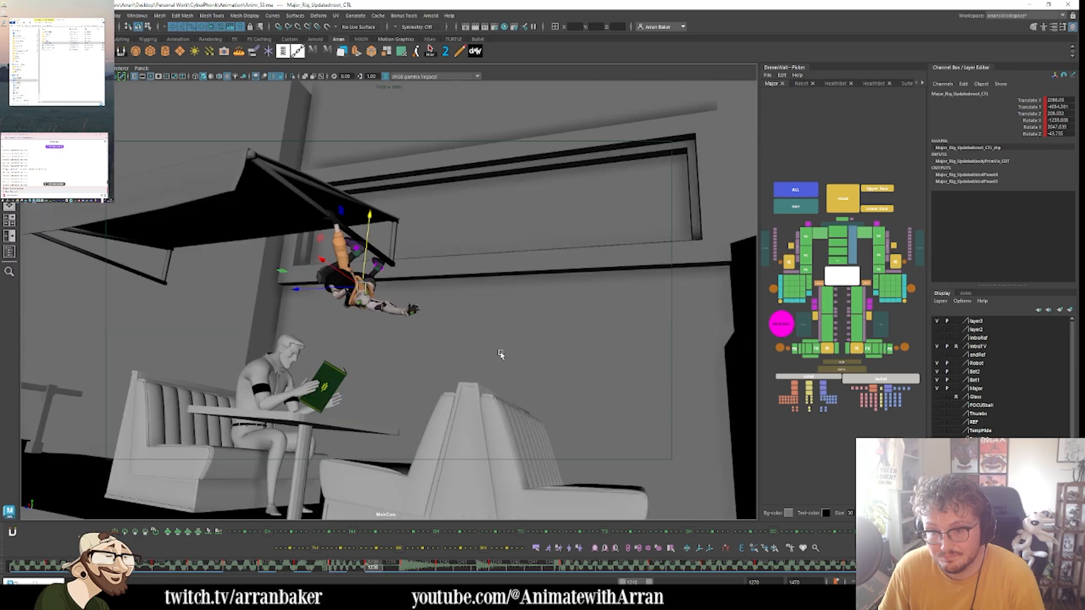
pyautogui.press('.')
pyautogui.press('.')
pyautogui.press('.')
pyautogui.press('.')
pyautogui.press('.')
pyautogui.press('.')
pyautogui.press('.')
pyautogui.press('.')
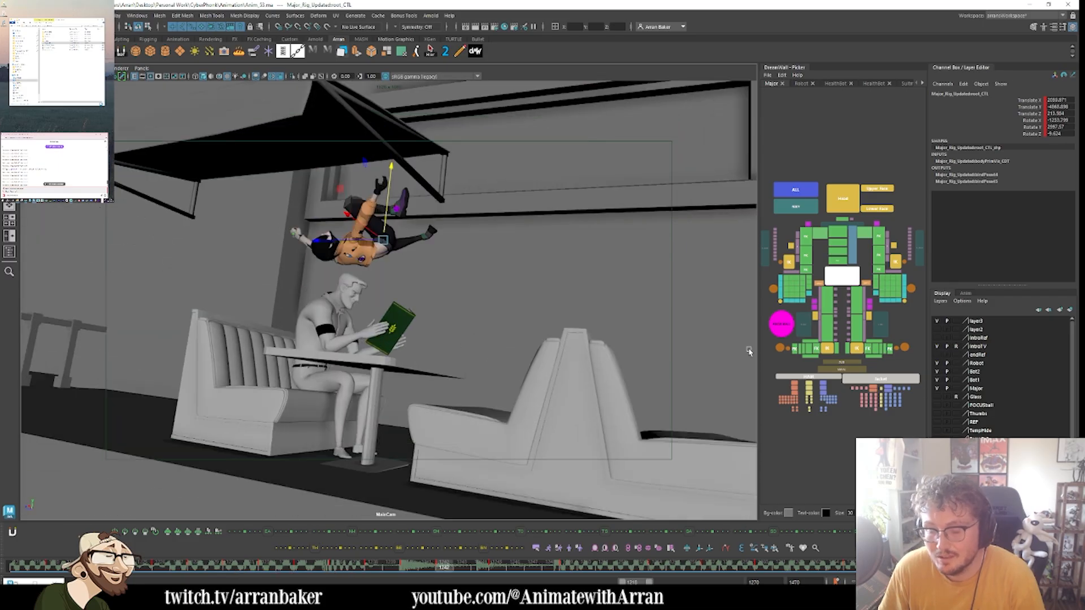
pyautogui.click(826, 348)
pyautogui.keyDown('shift'); pyautogui.click(855, 348); pyautogui.keyUp('shift')
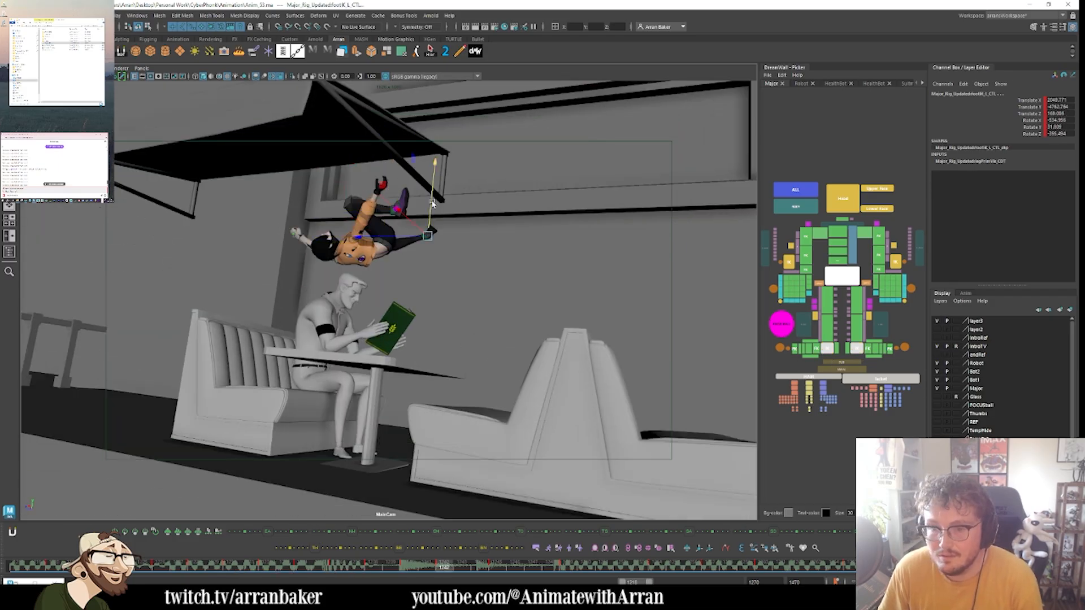
pyautogui.moveTo(435, 174); pyautogui.dragTo(438, 148)
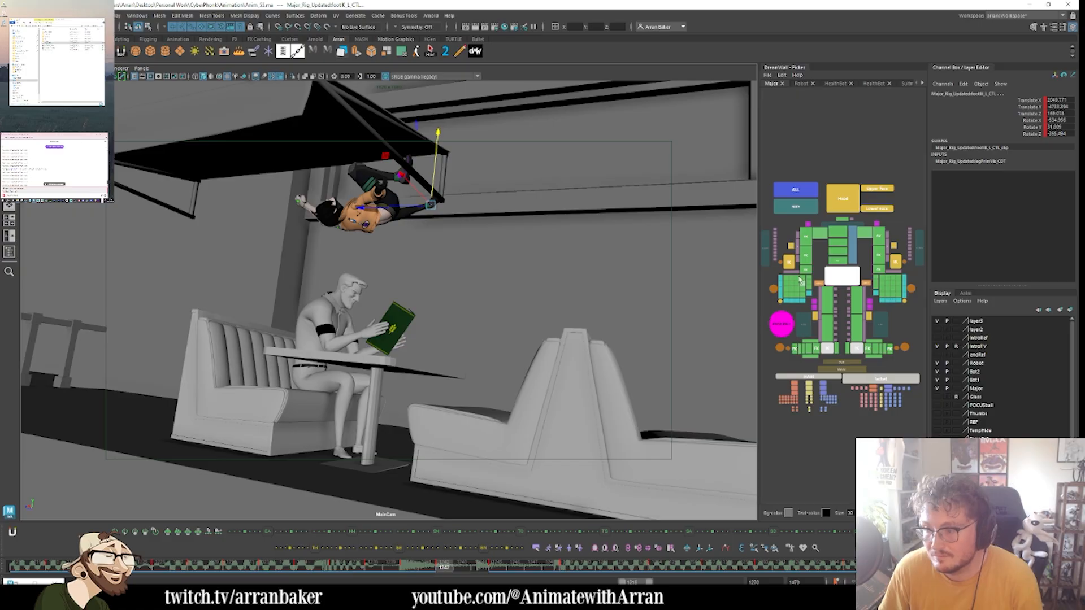
# - Undo the last move and raise the Major's root, both feet and right hand together at frame 1242
pyautogui.hotkey('ctrl', 'z')
pyautogui.keyDown('shift'); pyautogui.click(789, 262); pyautogui.keyUp('shift')
pyautogui.moveTo(382, 172); pyautogui.dragTo(388, 130)
pyautogui.press('.')
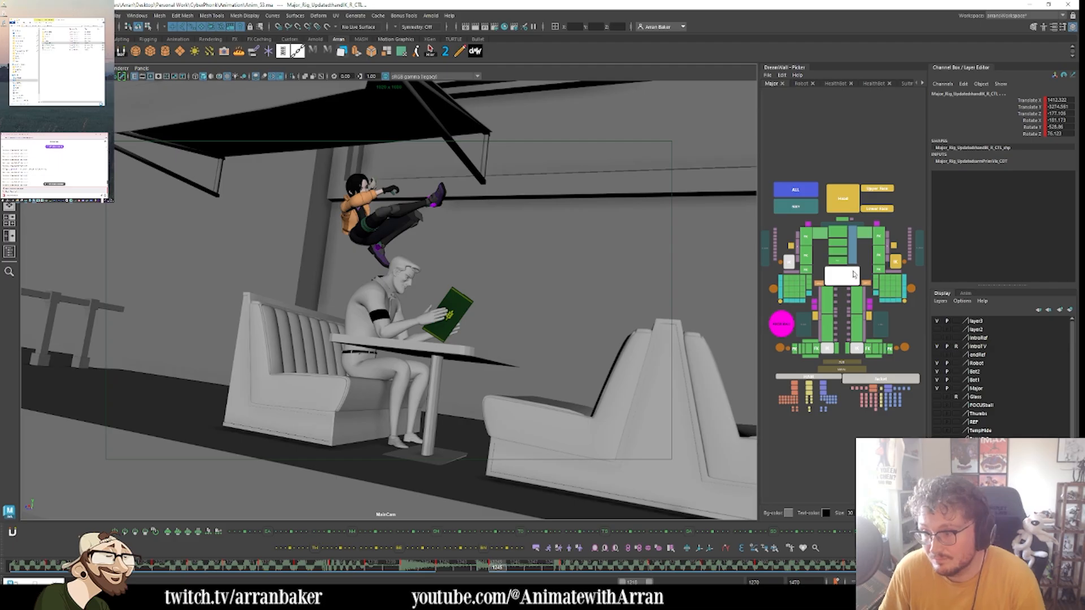
# - Raise the Major's root and both feet in the tucked pose at frame 1245
pyautogui.click(398, 212)
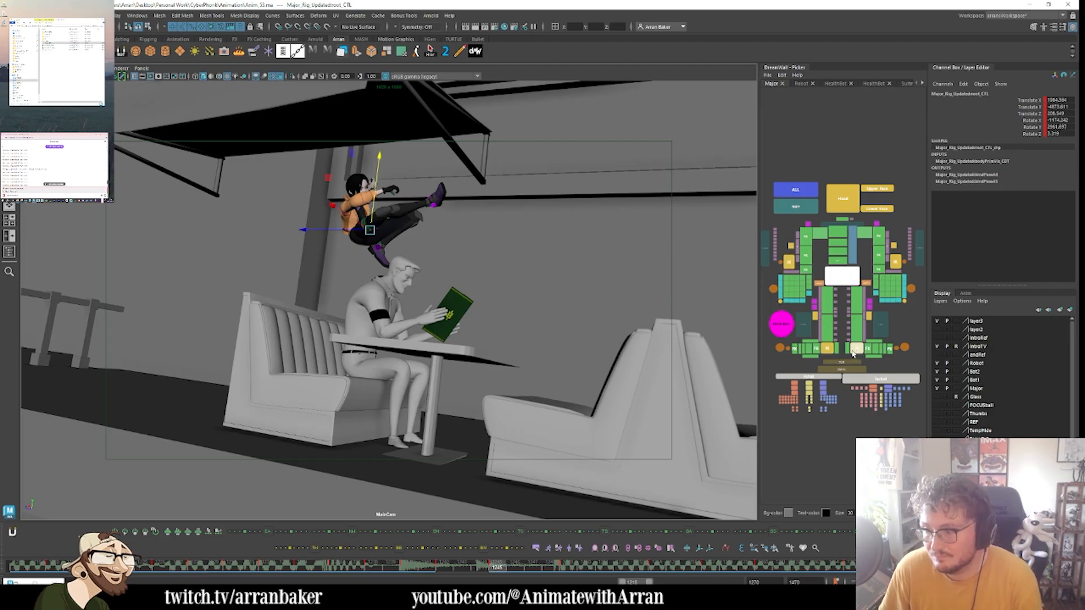
pyautogui.keyDown('shift'); pyautogui.click(852, 351); pyautogui.keyUp('shift')
pyautogui.keyDown('shift'); pyautogui.click(817, 350); pyautogui.keyUp('shift')
pyautogui.keyDown('shift'); pyautogui.click(824, 349); pyautogui.keyUp('shift')
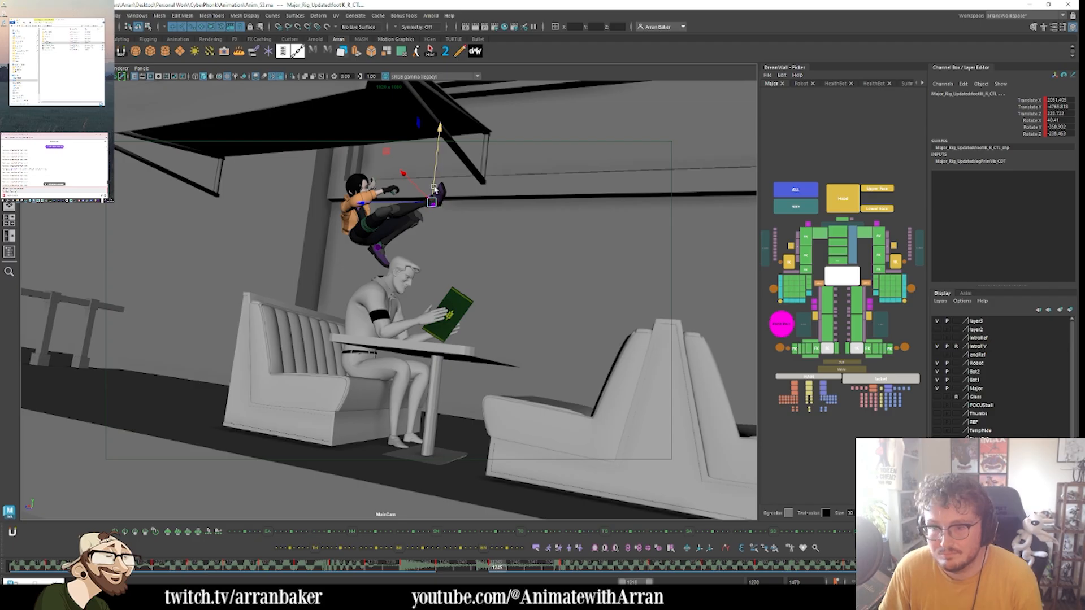
pyautogui.moveTo(434, 190); pyautogui.dragTo(441, 145)
pyautogui.press('.')
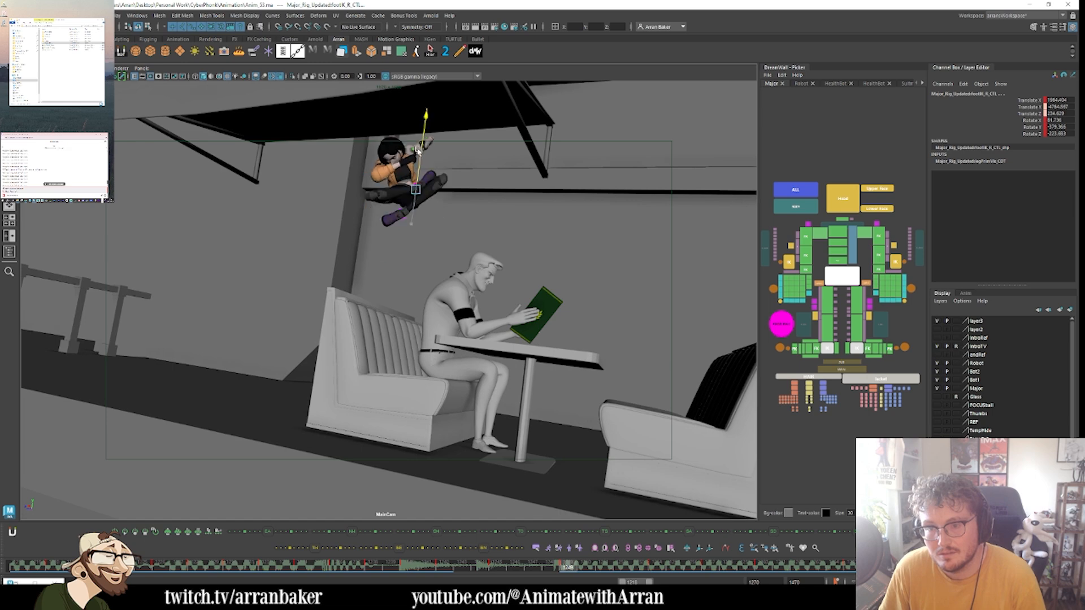
# - Raise the Major's root and both feet at frame 1254 and compare the pose with her crouched landing
pyautogui.press('.')
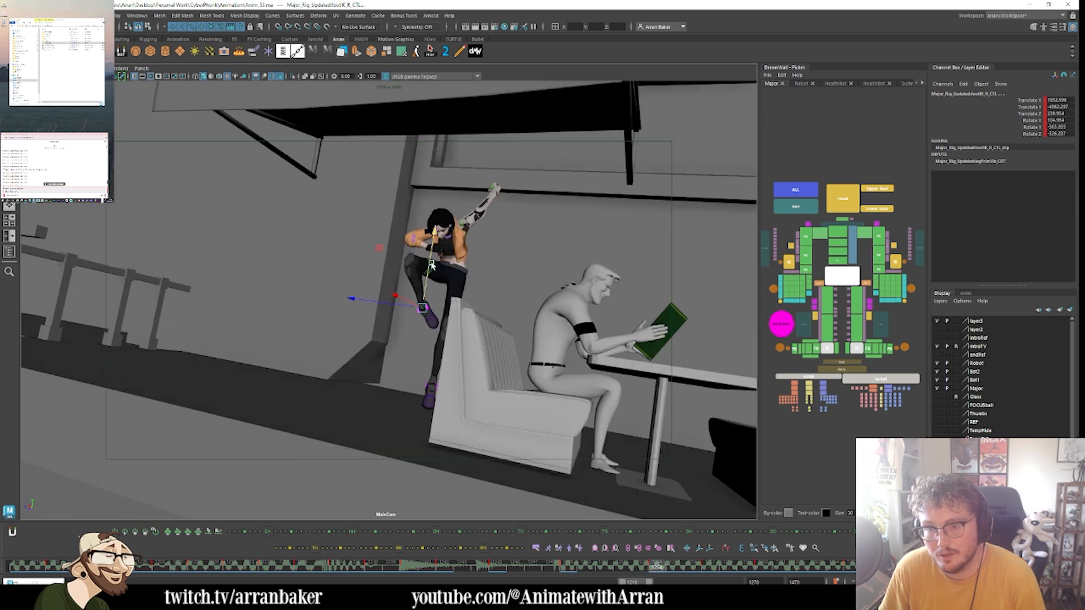
pyautogui.press('.')
pyautogui.press('.')
pyautogui.press('.')
pyautogui.press('.')
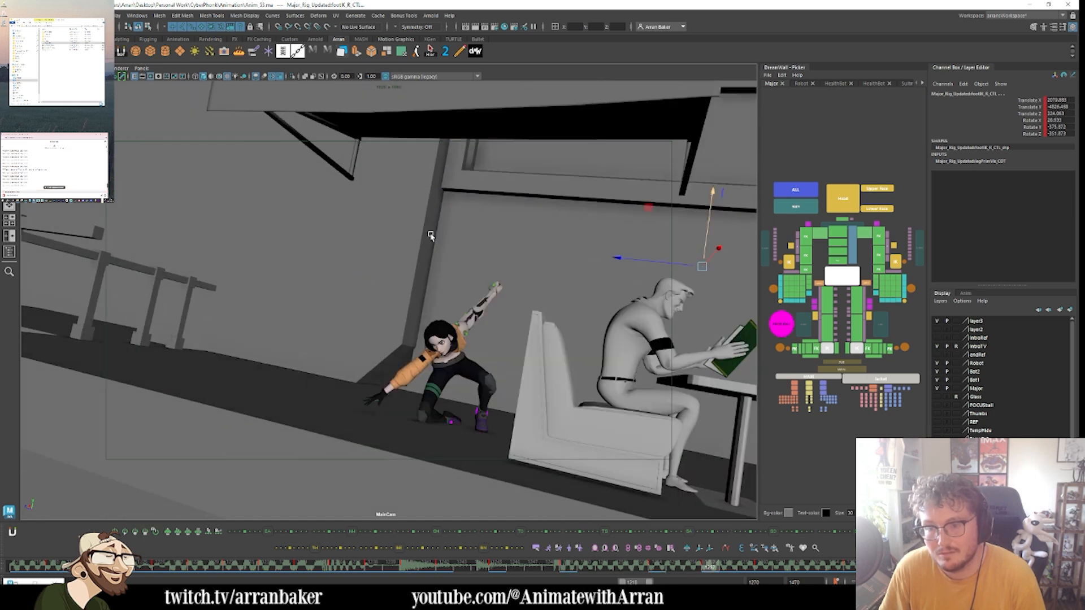
pyautogui.press(',')
pyautogui.press(',')
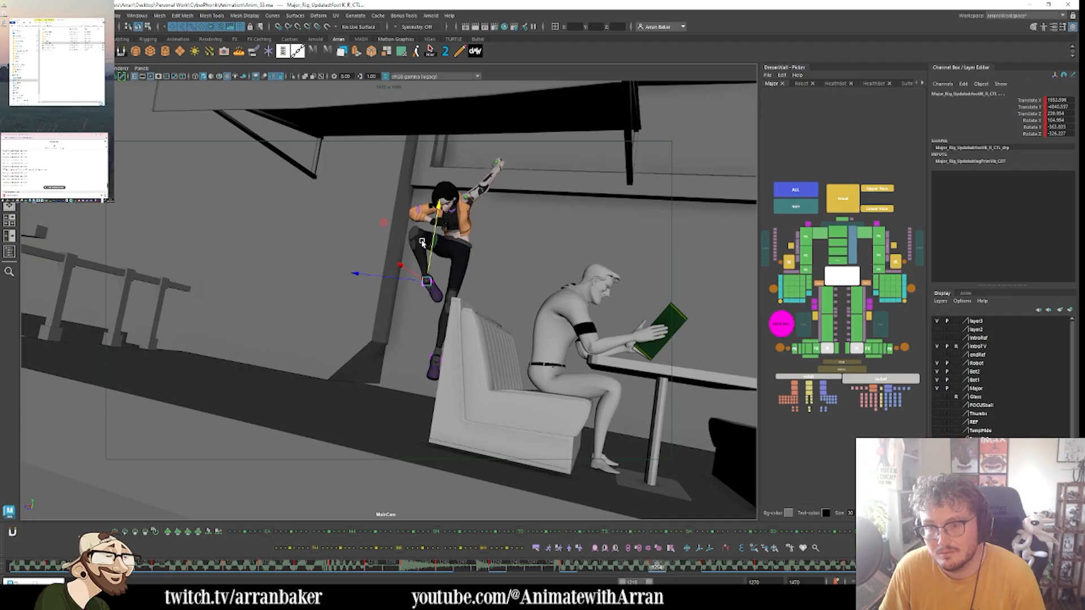
pyautogui.press('.')
pyautogui.press(',')
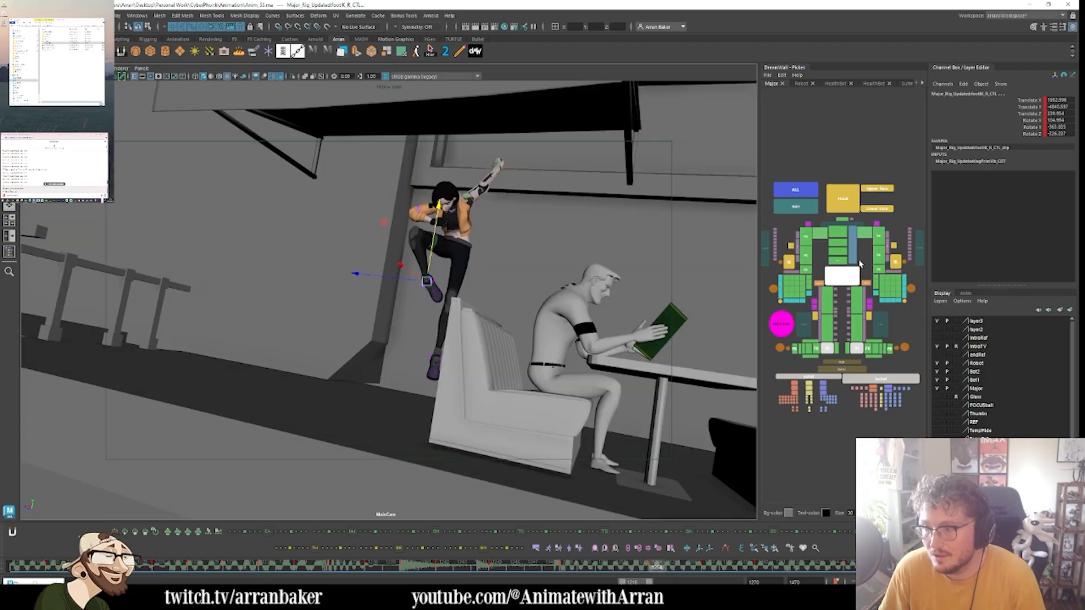
# - Adjust the rotation of the Major's arms in the tucked pose at frame 1245
pyautogui.click(806, 235)
pyautogui.press(',')
pyautogui.press('e')
pyautogui.moveTo(346, 150); pyautogui.dragTo(421, 165)
pyautogui.click(879, 234)
pyautogui.click(877, 271)
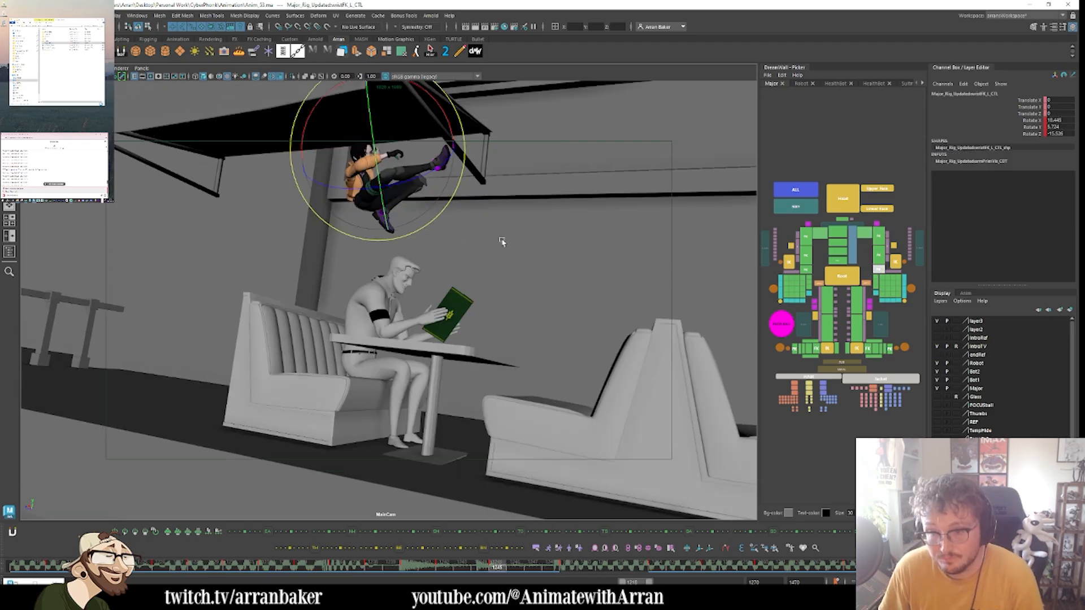
pyautogui.moveTo(444, 168); pyautogui.dragTo(444, 181)
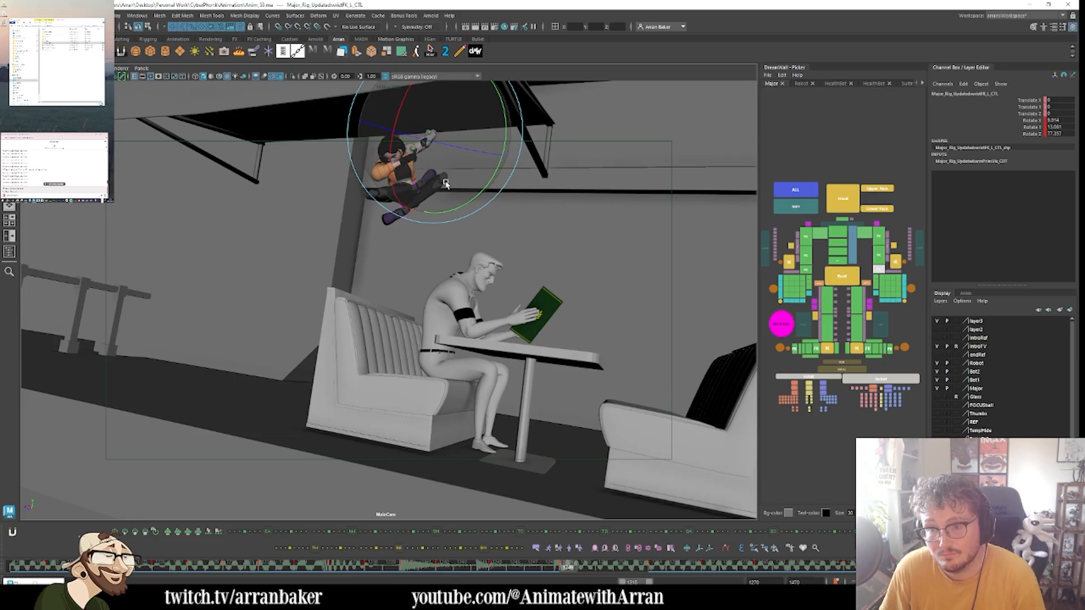
# - Check the Major's keyed poses from the awning hang at frame 1242 through to her crouched landing
pyautogui.press('.')
pyautogui.press('.')
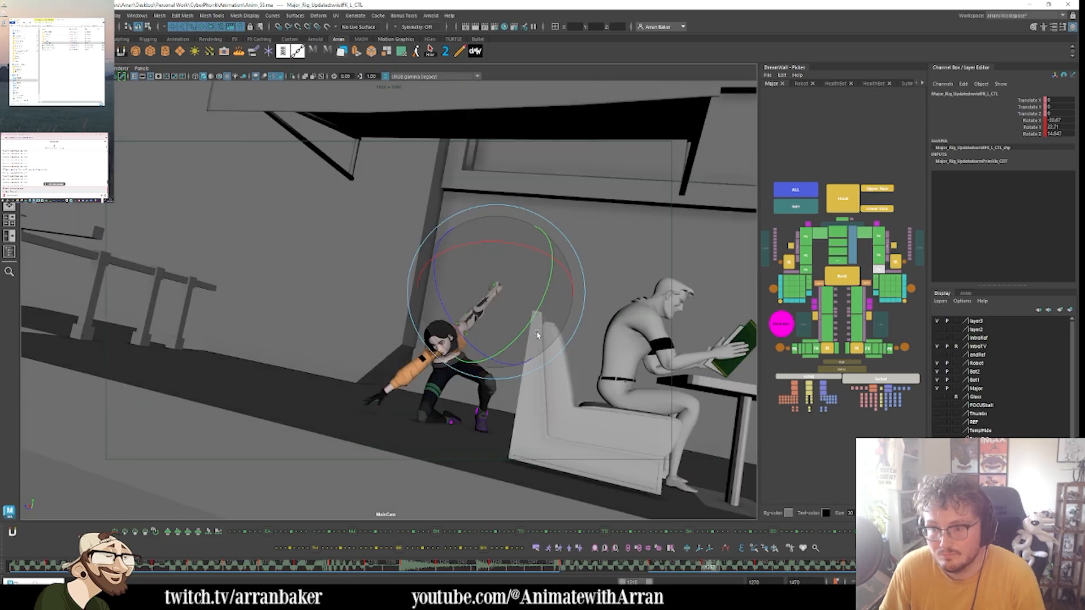
pyautogui.press(',')
pyautogui.press(',')
pyautogui.press(',')
pyautogui.press('.')
pyautogui.press('.')
pyautogui.press(',')
pyautogui.press(',')
pyautogui.press(',')
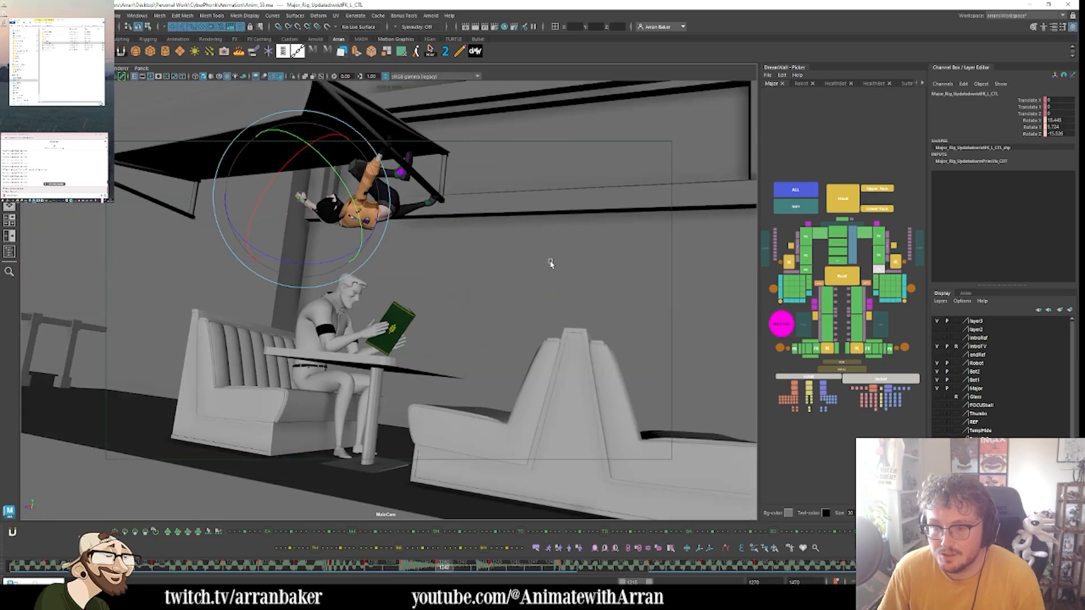
pyautogui.press('.')
pyautogui.press(',')
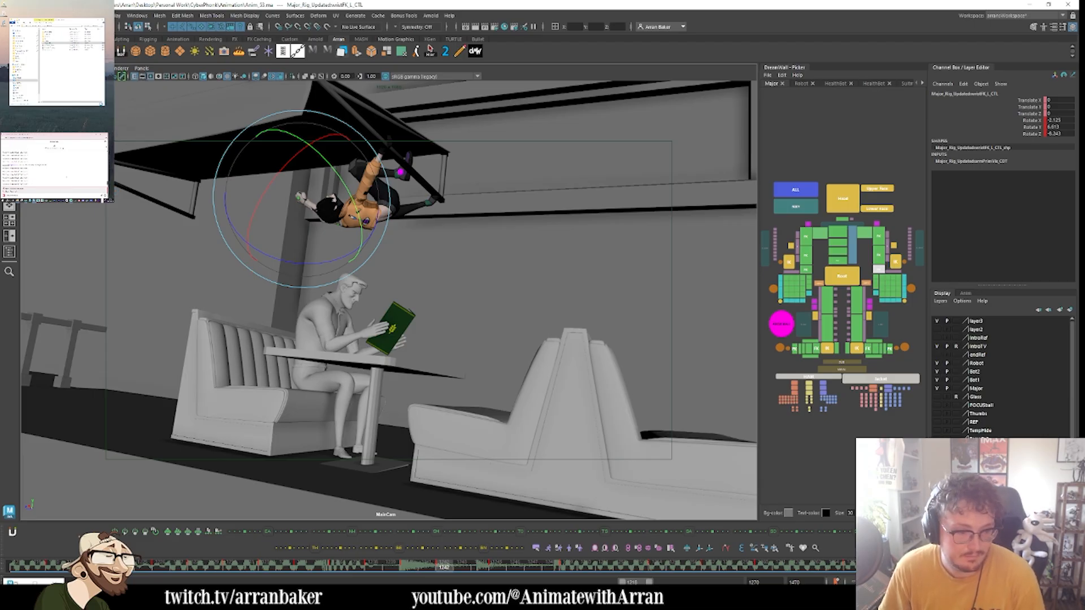
# - Select MainCam and isolate its Rotate X curve in the Graph Editor, framed on the keys around the swing
pyautogui.click(252, 128)
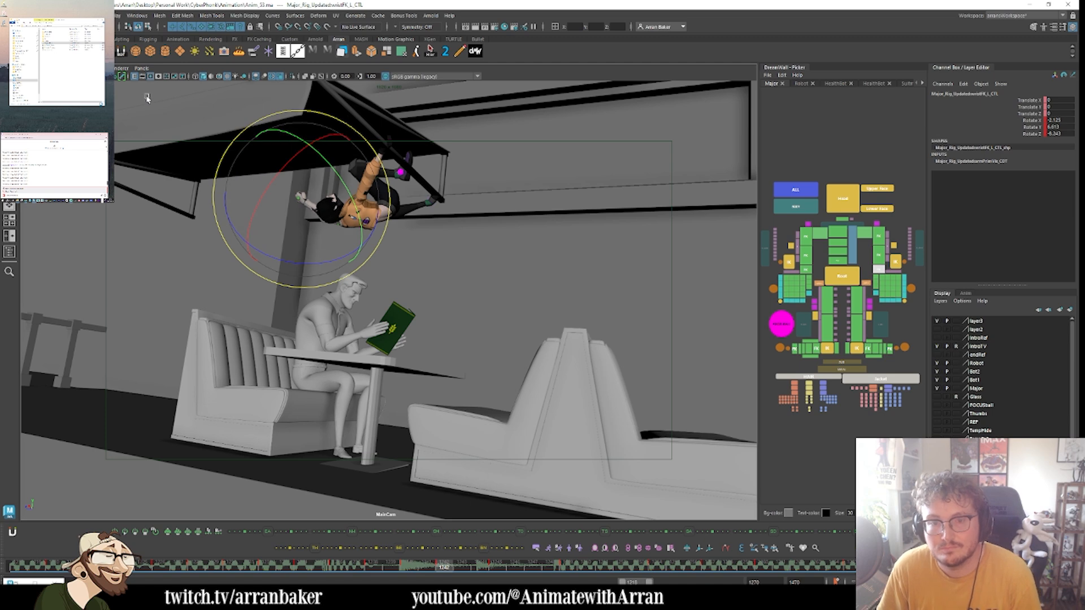
pyautogui.hotkey('ctrl', 'z')
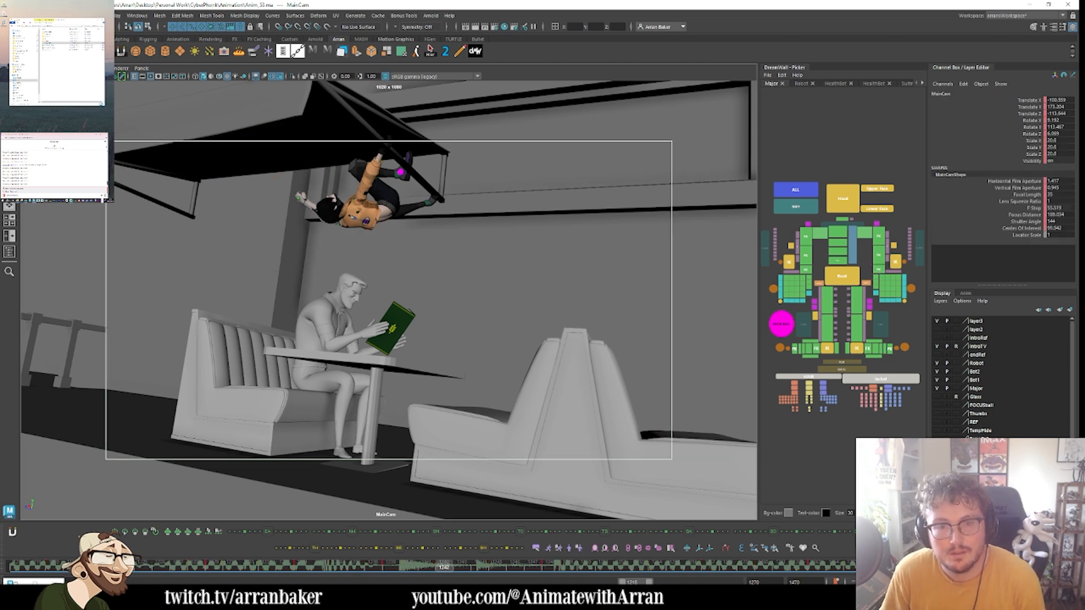
pyautogui.hotkey('ctrl', 'g')
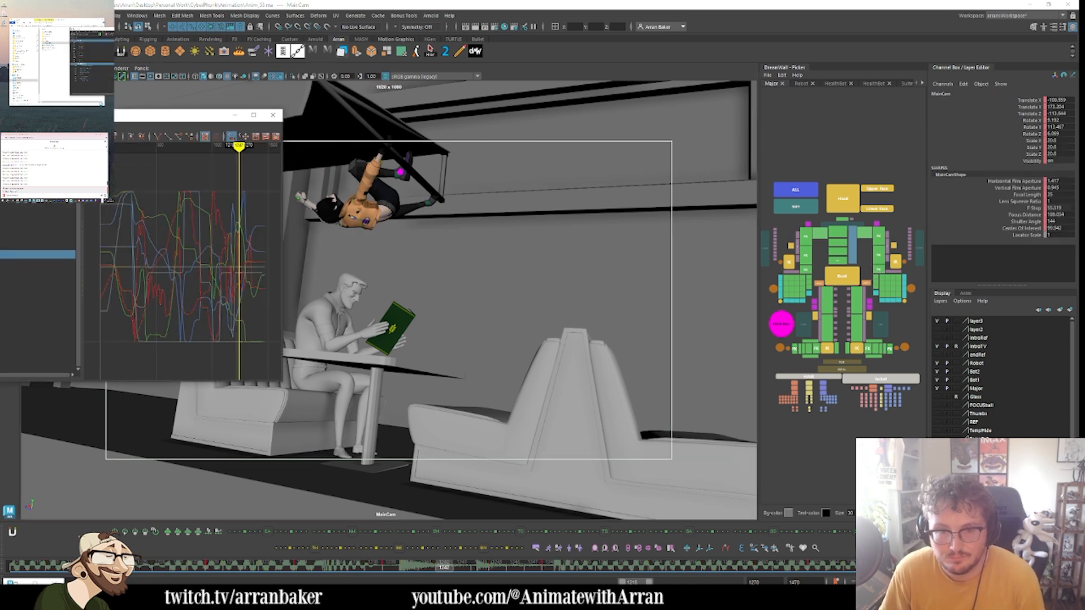
pyautogui.click(38, 239)
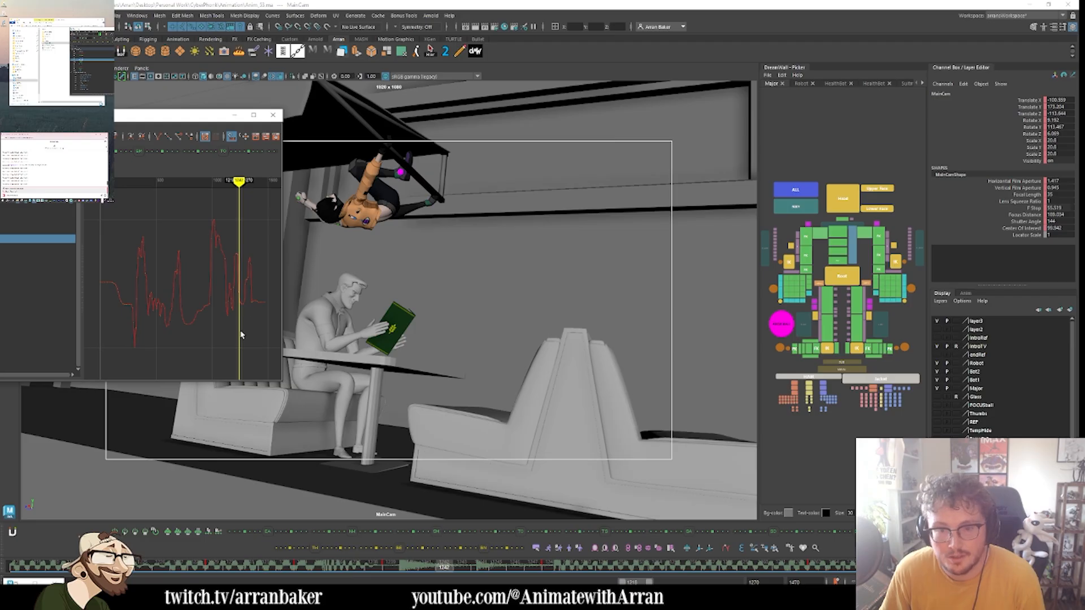
pyautogui.moveTo(255, 342); pyautogui.dragTo(216, 241)
pyautogui.press('f')
pyautogui.click(200, 342)
pyautogui.moveTo(226, 339); pyautogui.dragTo(175, 186)
pyautogui.press('f')
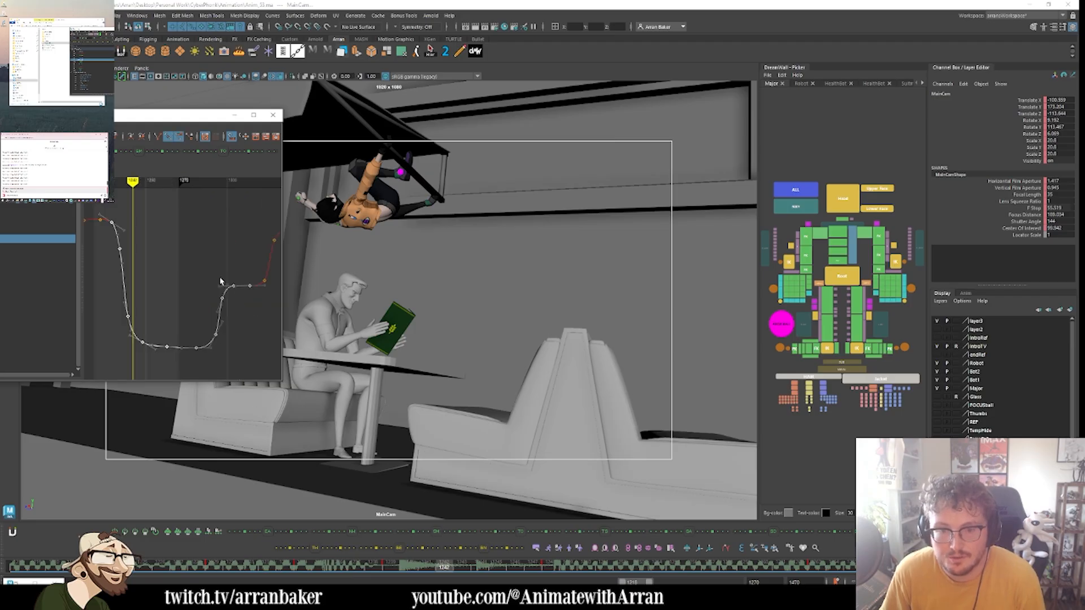
# - Raise MainCam's three Rotate X keys leading into frame 1248, bringing the value there to about 12.26
pyautogui.click(167, 371)
pyautogui.press('.')
pyautogui.press('.')
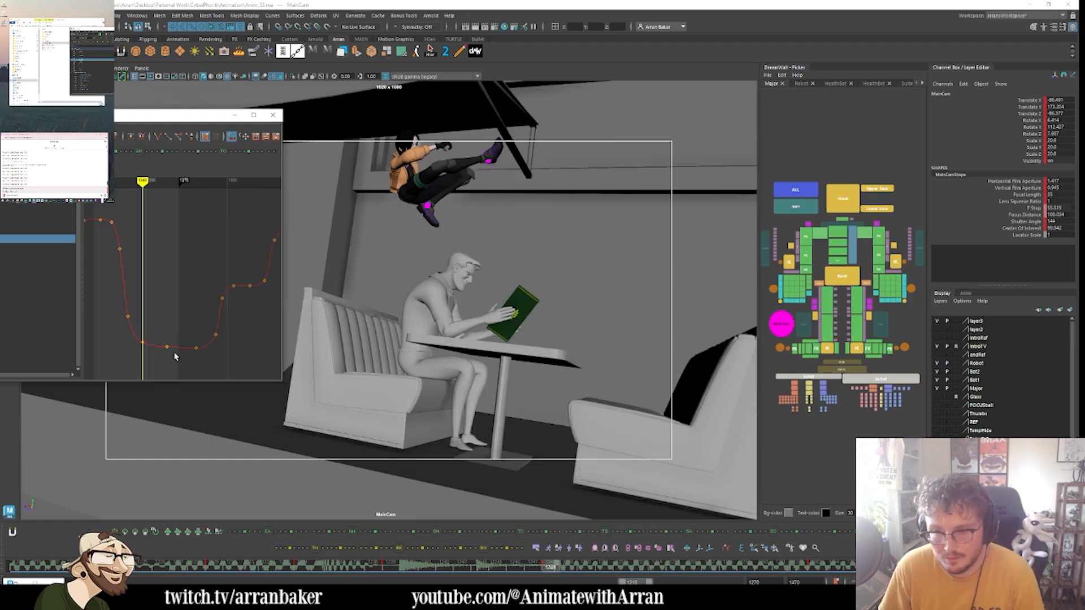
pyautogui.moveTo(150, 355); pyautogui.dragTo(108, 237)
pyautogui.press(',')
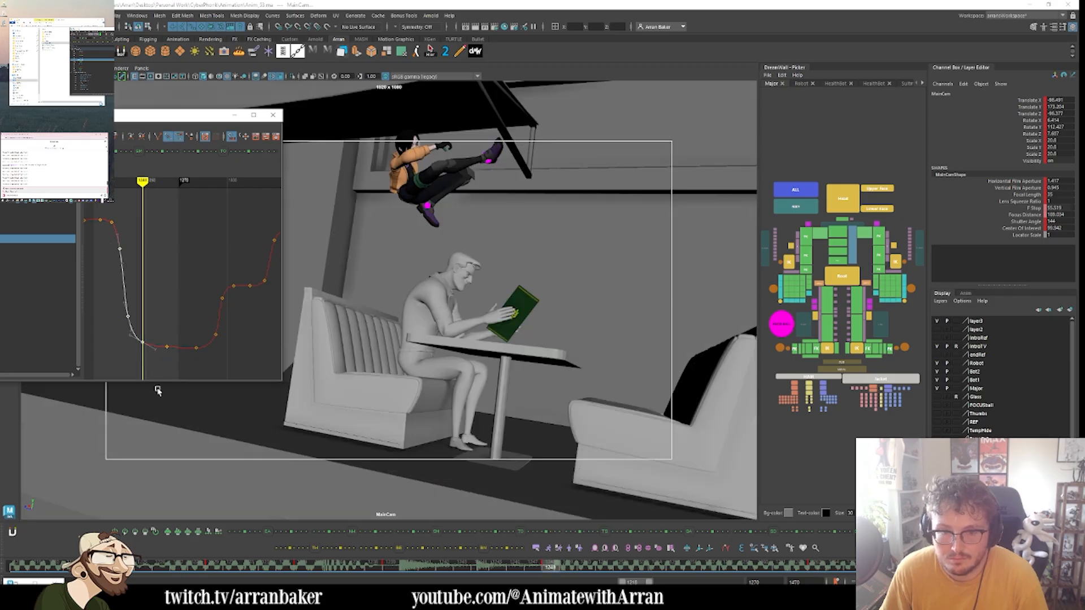
pyautogui.click(845, 535)
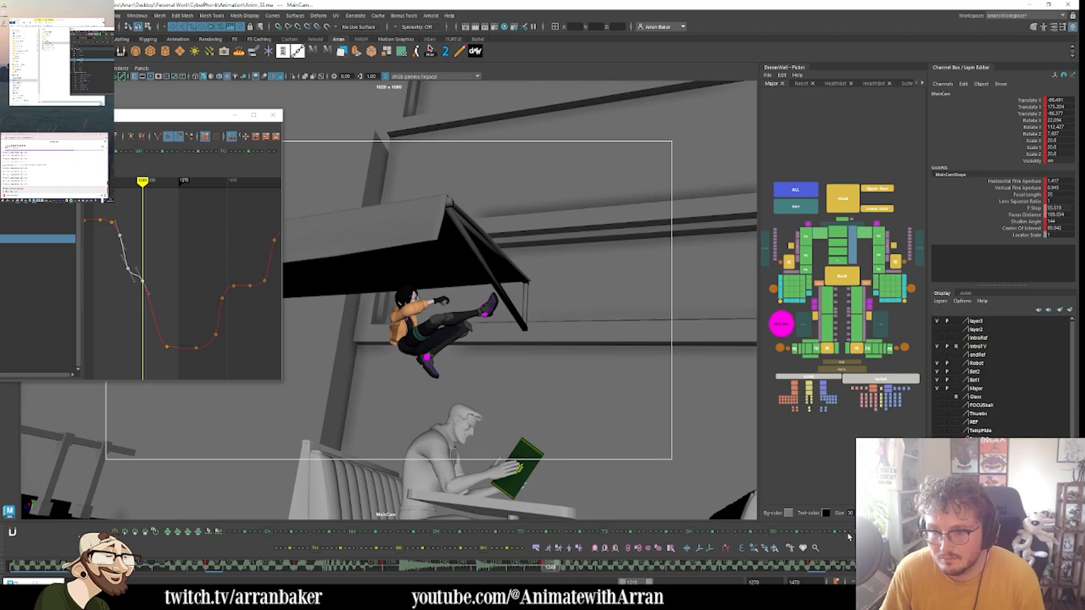
pyautogui.hotkey('ctrl', 'z')
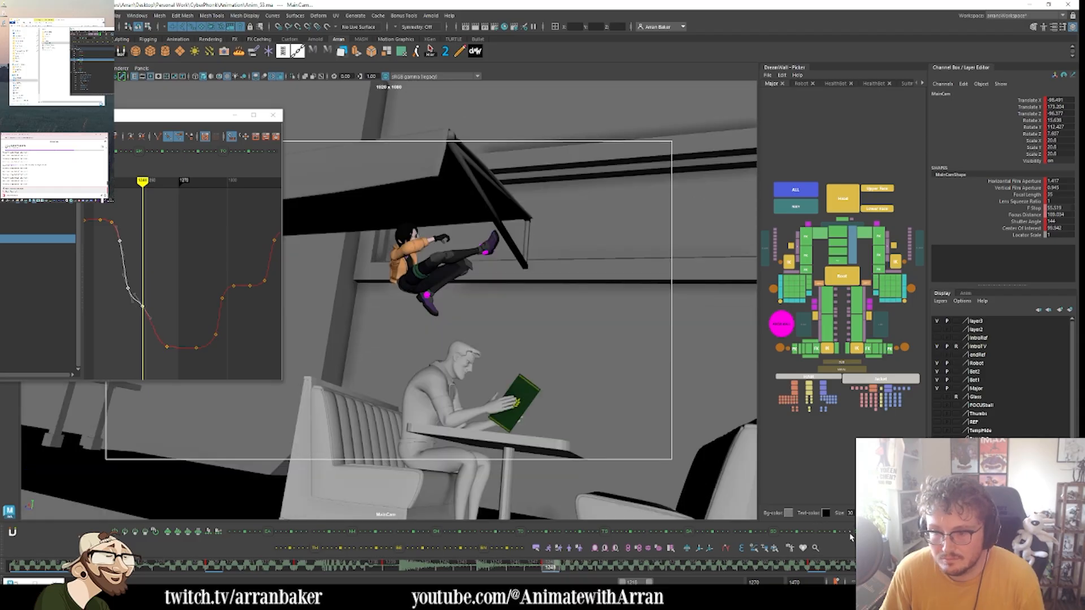
pyautogui.hotkey('ctrl', 'z')
pyautogui.hotkey('ctrl', 'z')
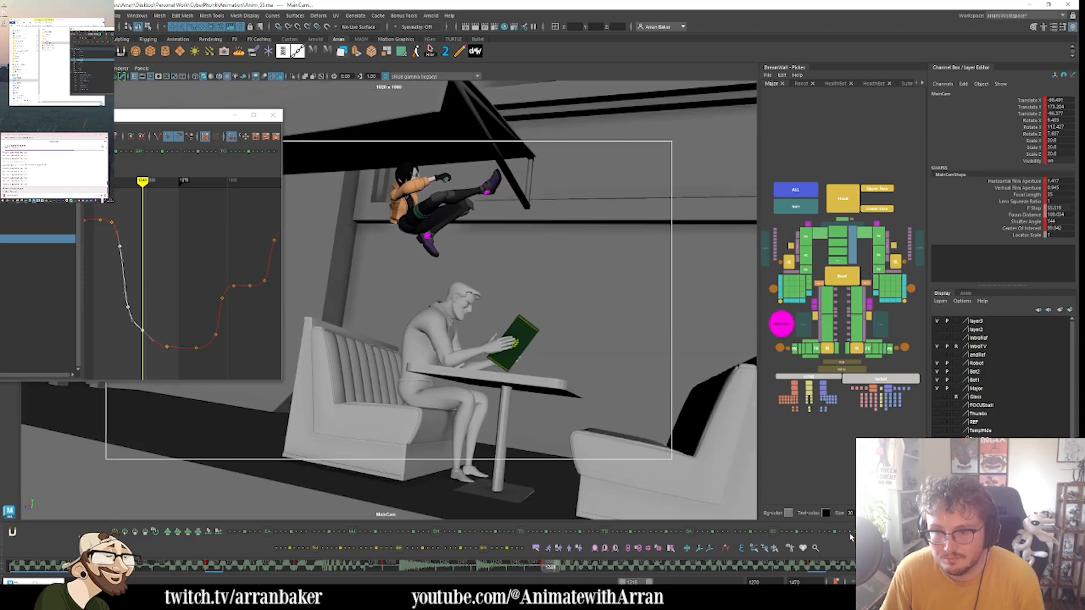
pyautogui.click(850, 537)
# - Examine the adjusted camera tilt frame by frame from the awning grab at frame 1236 to the landing near 1258
pyautogui.moveTo(485, 341); pyautogui.dragTo(326, 251)
pyautogui.hotkey('alt', ',')
pyautogui.hotkey('alt', ',')
pyautogui.hotkey('alt', ',')
pyautogui.hotkey('alt', ',')
pyautogui.hotkey('alt', ',')
pyautogui.hotkey('alt', ',')
pyautogui.hotkey('alt', ',')
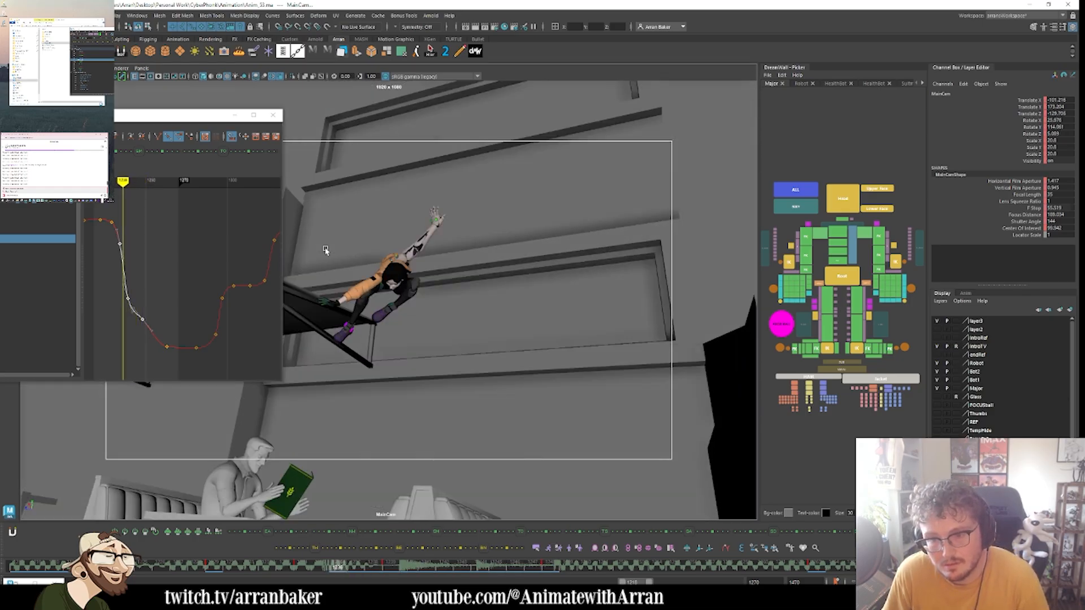
pyautogui.hotkey('alt', '.')
pyautogui.hotkey('alt', '.')
pyautogui.hotkey('alt', '.')
pyautogui.hotkey('alt', '.')
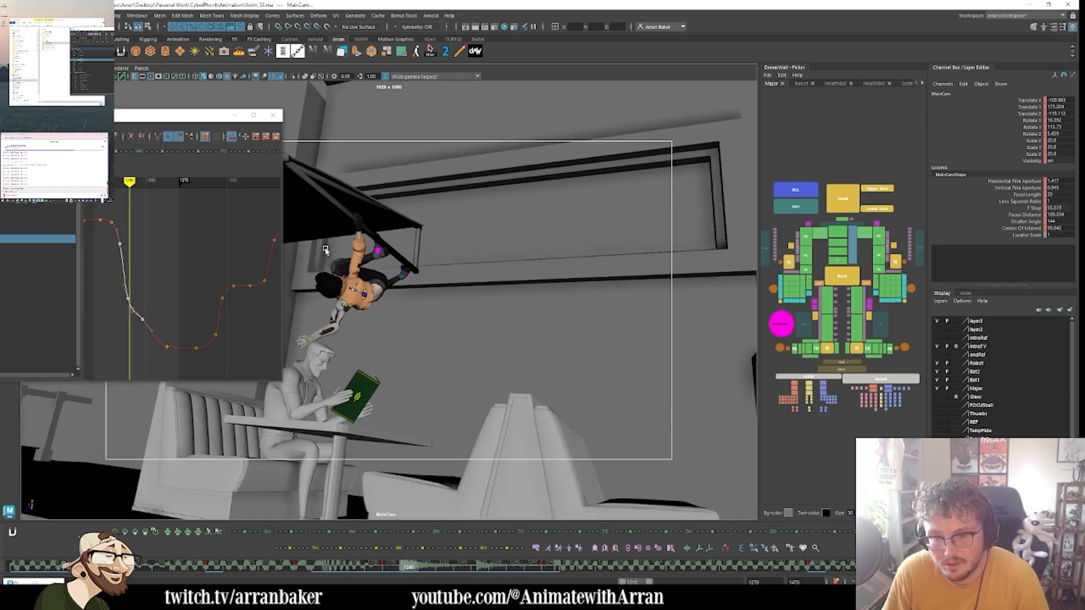
pyautogui.hotkey('alt', '.')
pyautogui.hotkey('alt', '.')
pyautogui.hotkey('alt', '.')
pyautogui.hotkey('alt', '.')
pyautogui.hotkey('alt', '.')
pyautogui.hotkey('alt', '.')
pyautogui.hotkey('alt', '.')
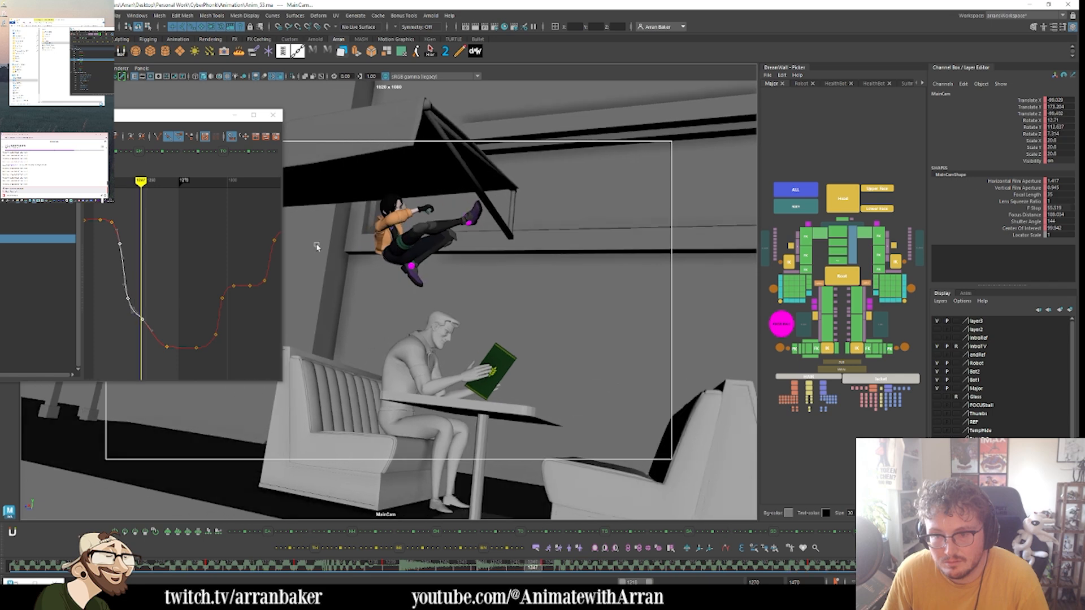
pyautogui.hotkey('alt', '.')
pyautogui.hotkey('alt', '.')
pyautogui.hotkey('alt', '.')
pyautogui.hotkey('alt', '.')
pyautogui.hotkey('alt', '.')
pyautogui.hotkey('alt', '.')
pyautogui.hotkey('alt', '.')
pyautogui.hotkey('alt', '.')
pyautogui.hotkey('alt', '.')
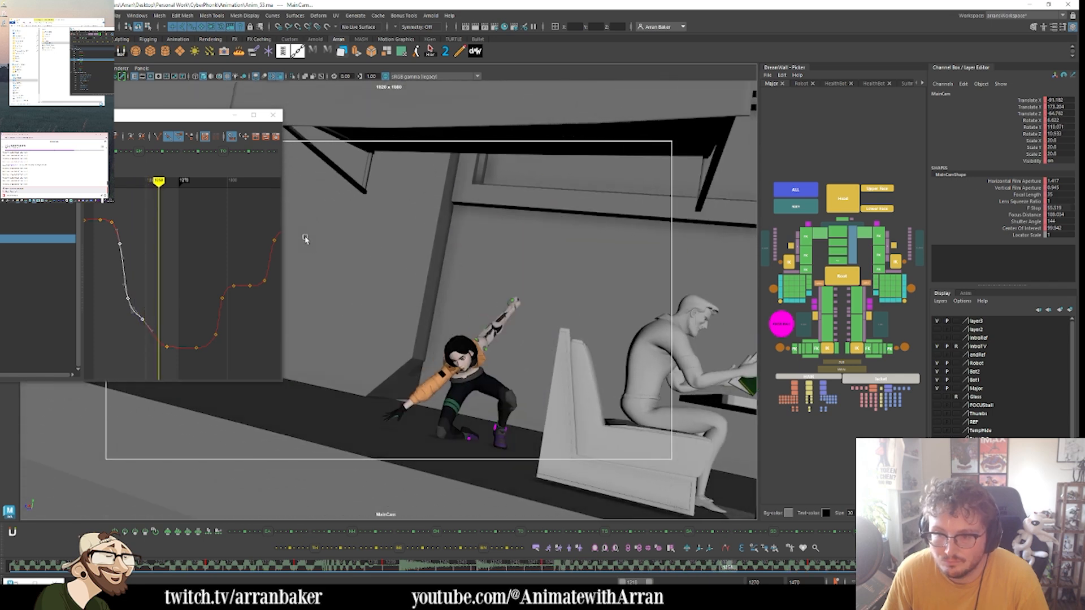
pyautogui.hotkey('alt', ',')
pyautogui.hotkey('alt', ',')
pyautogui.hotkey('alt', ',')
pyautogui.hotkey('alt', ',')
pyautogui.hotkey('alt', ',')
pyautogui.hotkey('alt', ',')
pyautogui.hotkey('alt', ',')
pyautogui.hotkey('alt', ',')
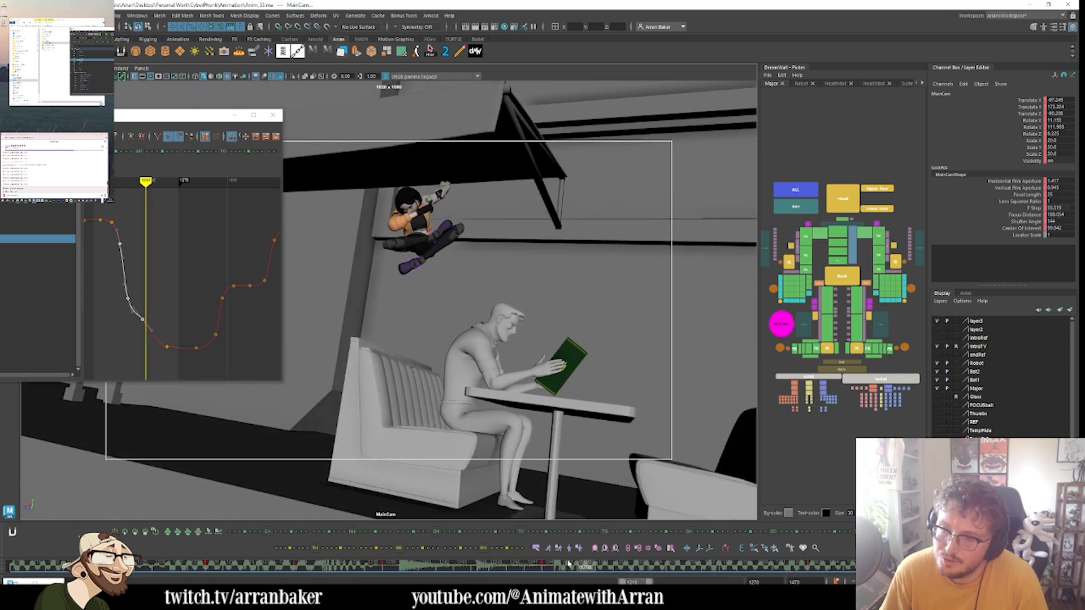
# - Review the camera framing backwards from the awning swing to the Major's upside-down fall near frame 1227
pyautogui.moveTo(569, 564)
pyautogui.mouseDown()
pyautogui.moveTo(215, 564)
pyautogui.moveTo(190, 533)
pyautogui.moveTo(12, 543)
pyautogui.moveTo(408, 536)
pyautogui.mouseUp()
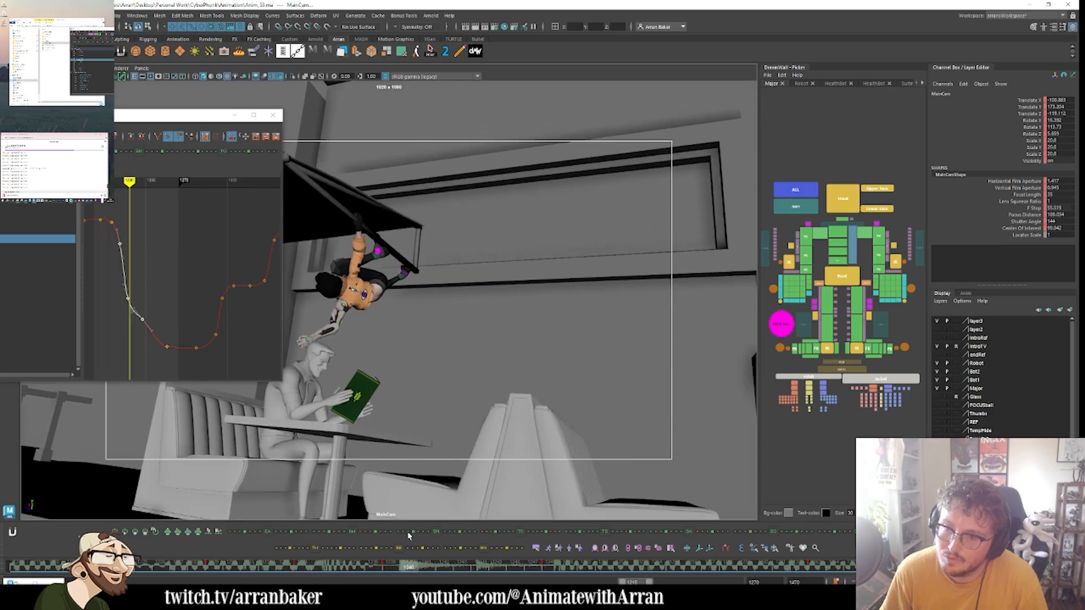
pyautogui.moveTo(225, 117); pyautogui.dragTo(175, 109)
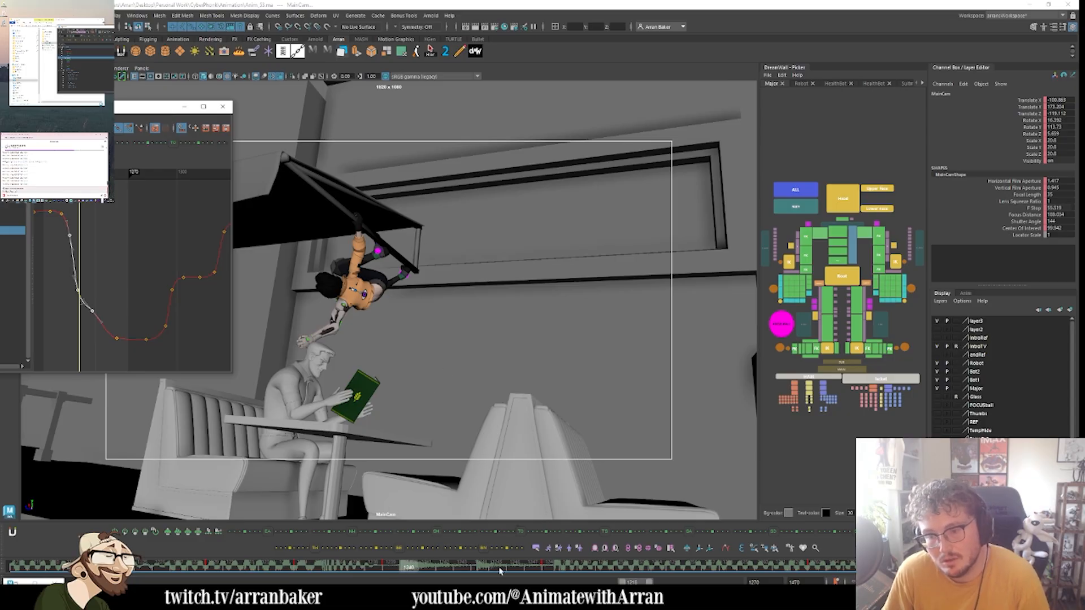
pyautogui.moveTo(416, 558)
pyautogui.mouseDown()
pyautogui.moveTo(354, 560)
pyautogui.moveTo(381, 558)
pyautogui.mouseUp()
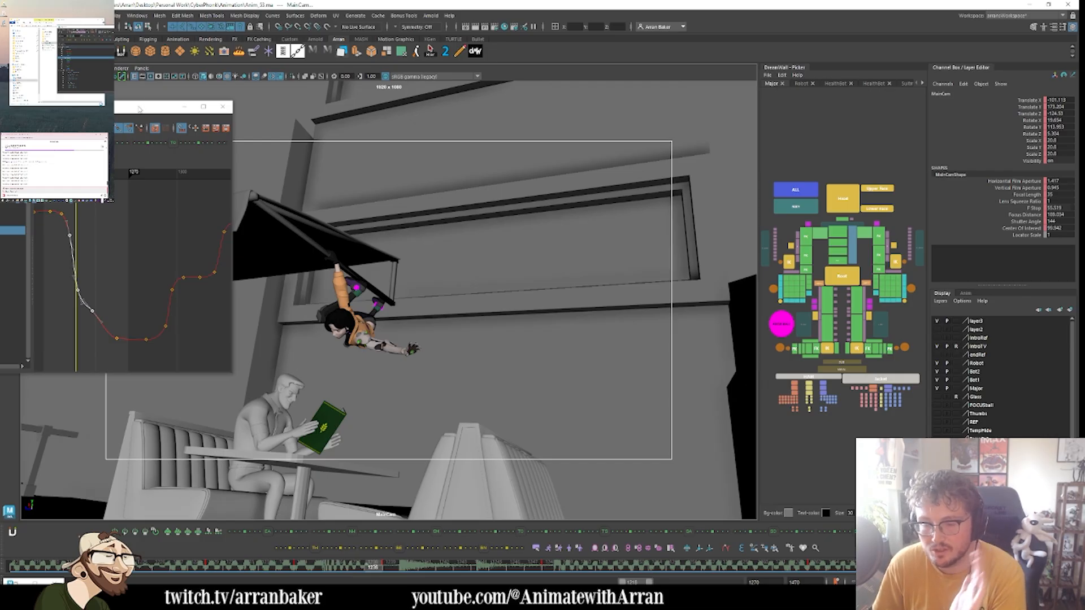
pyautogui.moveTo(137, 107); pyautogui.dragTo(124, 127)
pyautogui.moveTo(347, 568); pyautogui.dragTo(181, 556)
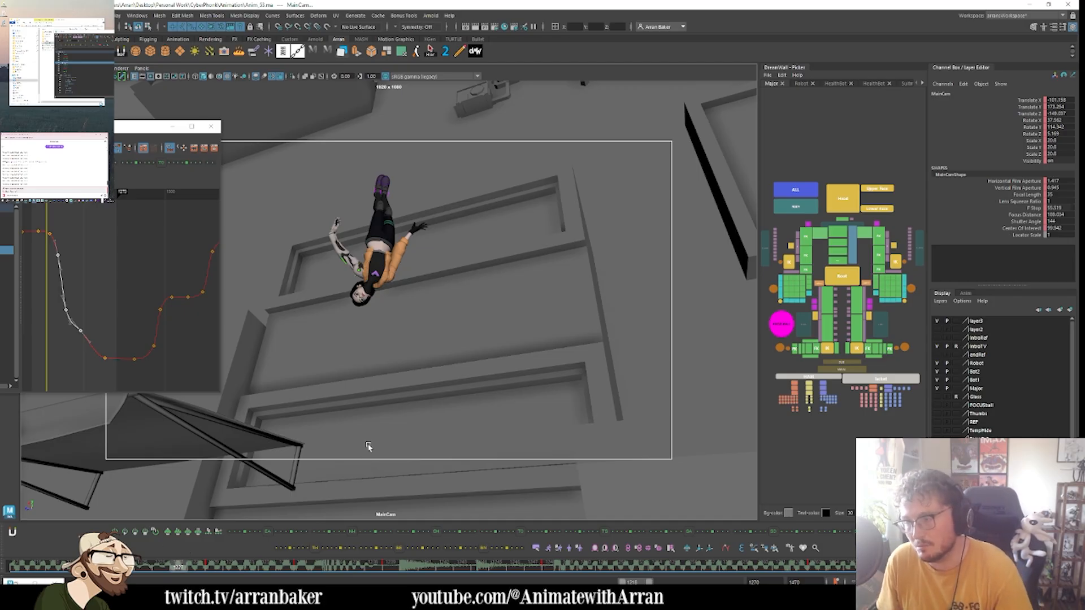
# - Try to shift MainCam's Translate X keys leading into frame 1248
pyautogui.press('.')
pyautogui.press('.')
pyautogui.press('.')
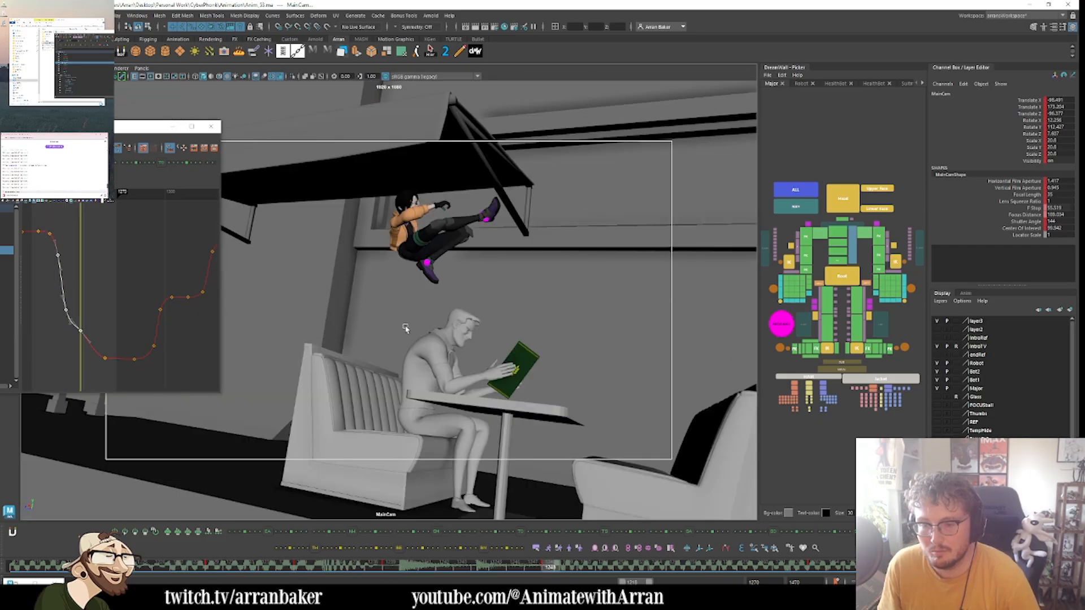
pyautogui.moveTo(137, 128); pyautogui.dragTo(412, 89)
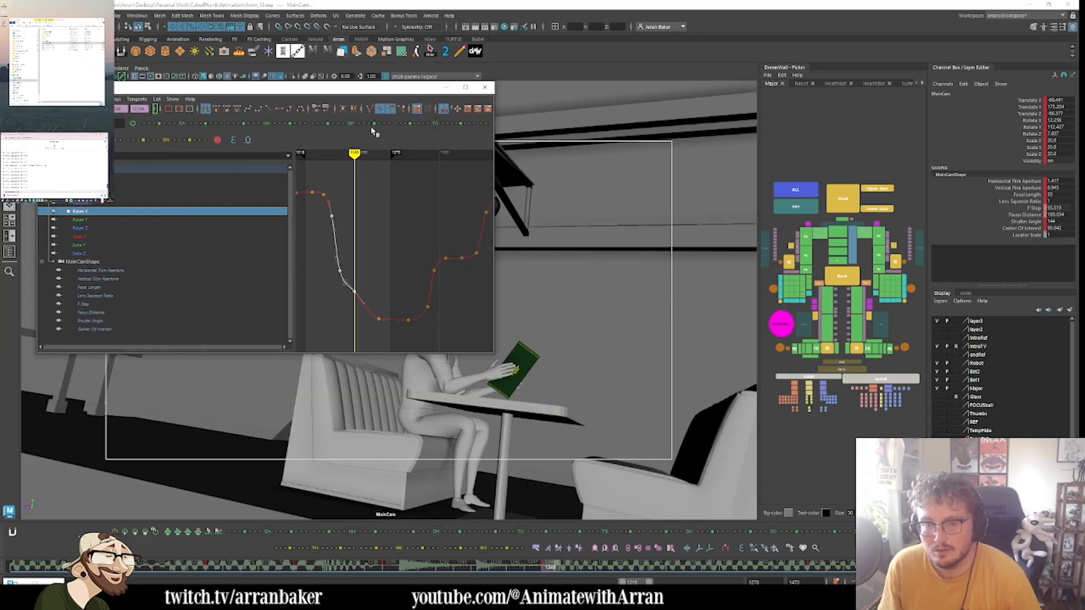
pyautogui.click(85, 194)
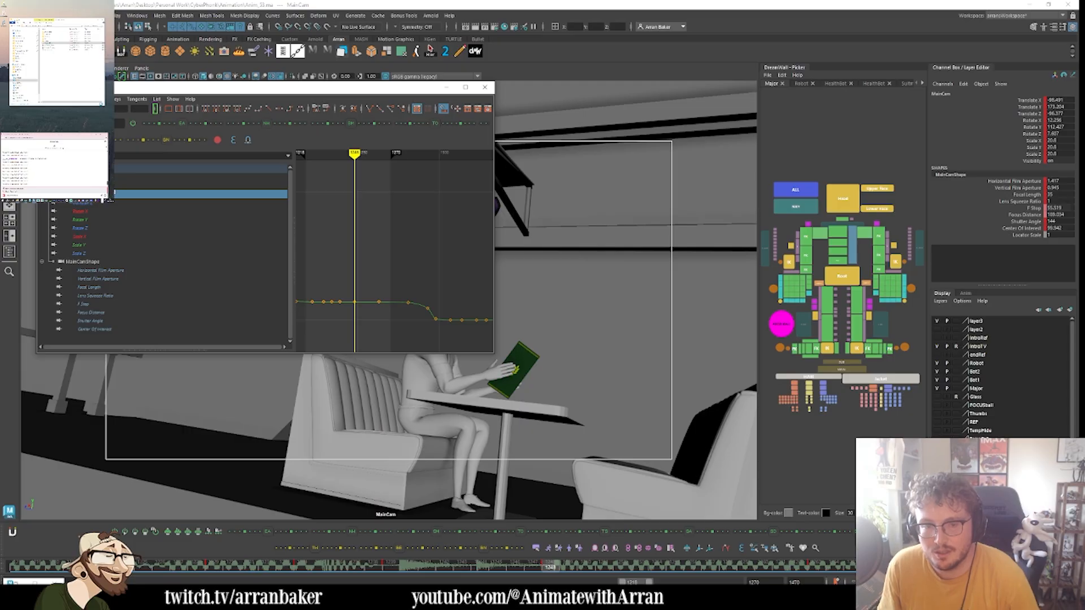
pyautogui.click(113, 186)
pyautogui.moveTo(322, 322); pyautogui.dragTo(377, 264)
pyautogui.press('f')
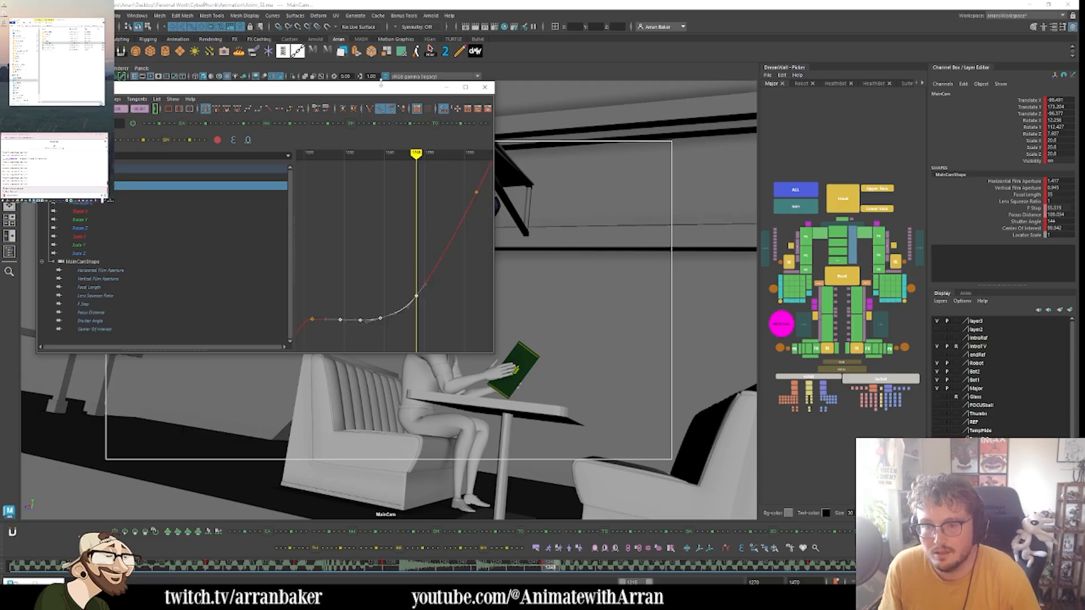
pyautogui.moveTo(382, 92); pyautogui.dragTo(309, 90)
pyautogui.keyDown('shift'); pyautogui.moveTo(333, 264); pyautogui.dragTo(331, 244, button='middle'); pyautogui.keyUp('shift')
pyautogui.hotkey('ctrl', 'z')
# - Isolate MainCam's Translate Z curve around the awning swing keys and play the shot from the start of the range
pyautogui.click(124, 200)
pyautogui.moveTo(296, 333); pyautogui.dragTo(390, 264)
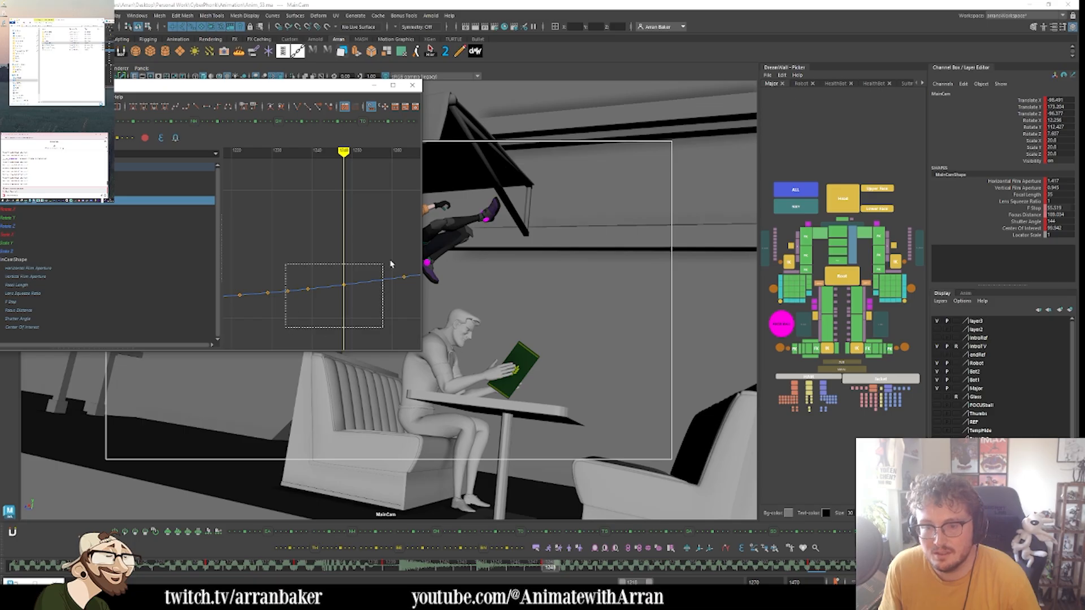
pyautogui.press('f')
pyautogui.scroll(3, 328, 307)
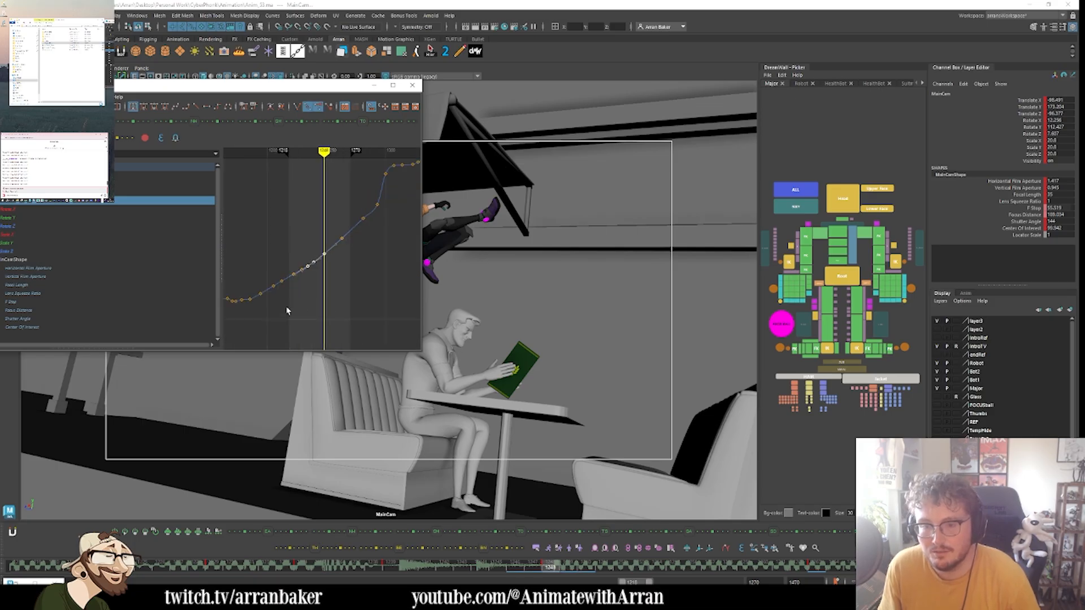
pyautogui.press(',')
pyautogui.press(',')
pyautogui.hotkey('alt', 'v')
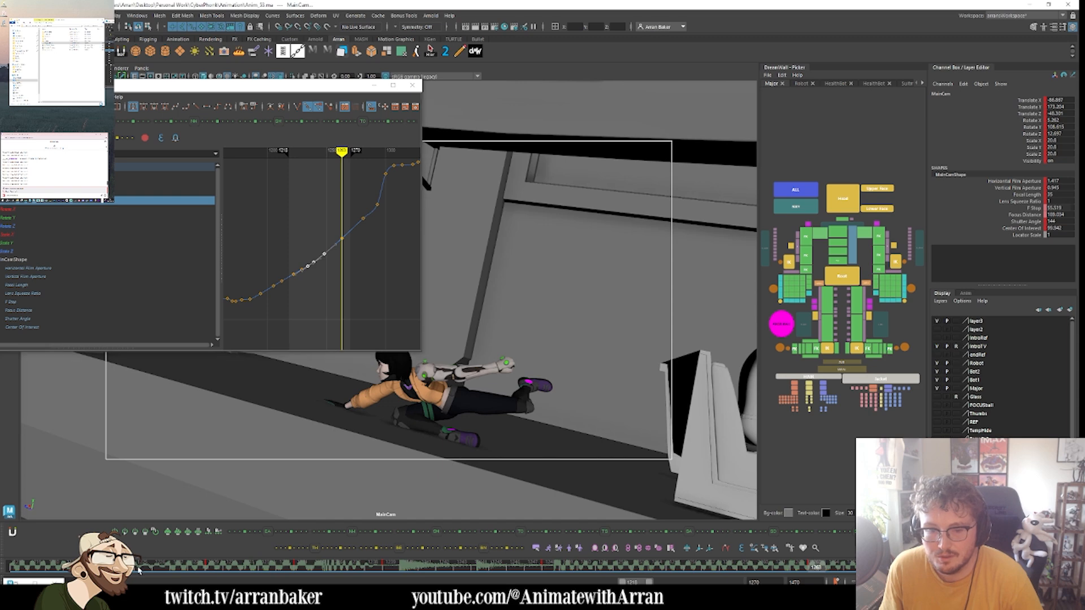
pyautogui.hotkey('alt', 'shift', 'v')
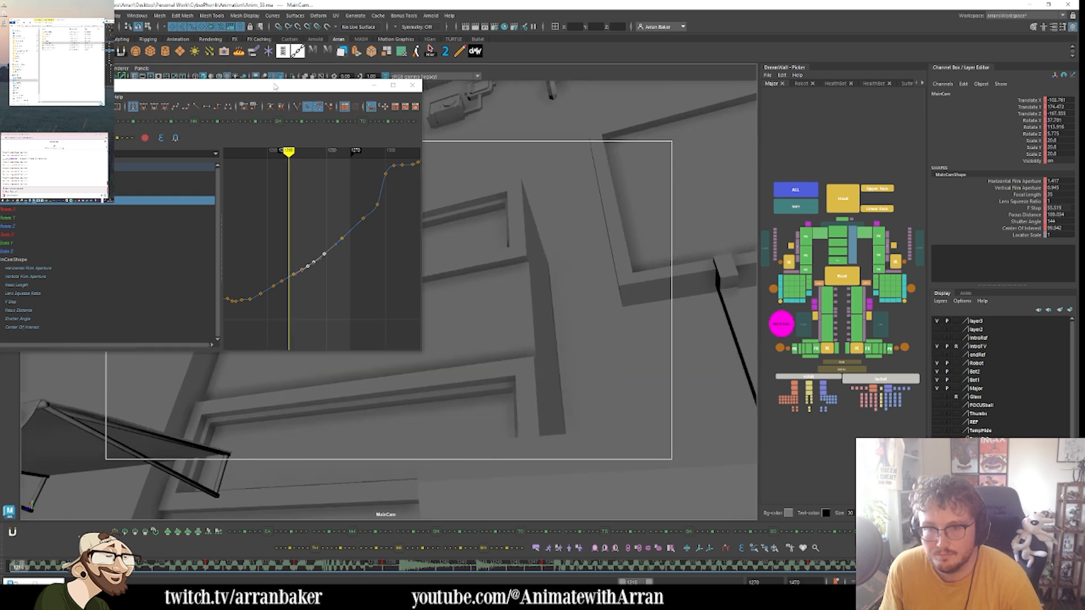
# - Extend the playback range to start earlier and go to the Major's jump near frame 1204
pyautogui.moveTo(274, 86); pyautogui.dragTo(135, 101)
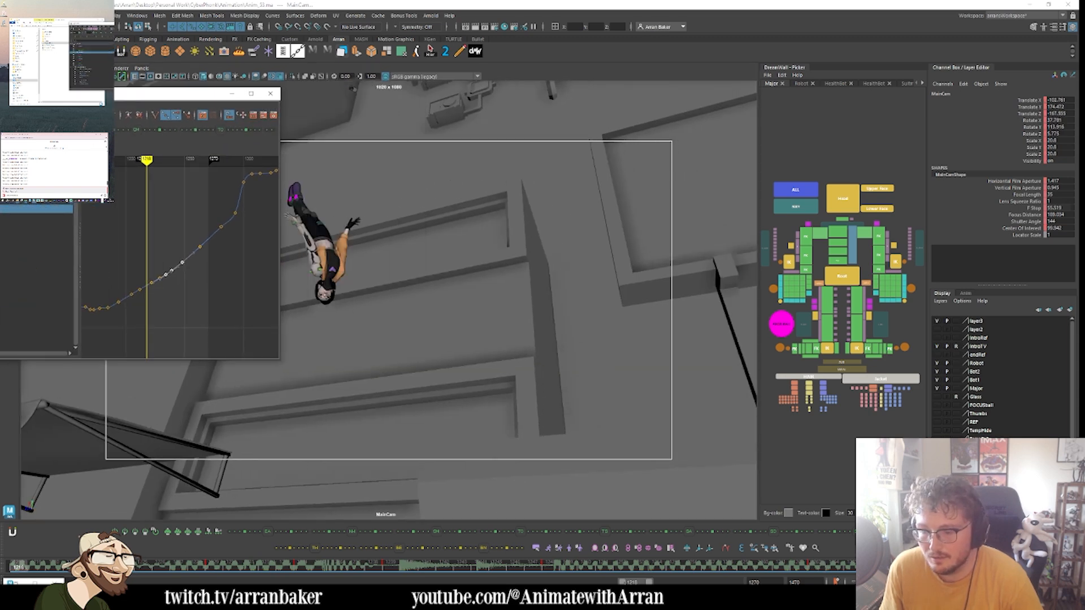
pyautogui.moveTo(622, 581); pyautogui.dragTo(612, 582)
pyautogui.moveTo(265, 568)
pyautogui.mouseDown()
pyautogui.moveTo(29, 569)
pyautogui.moveTo(120, 570)
pyautogui.mouseUp()
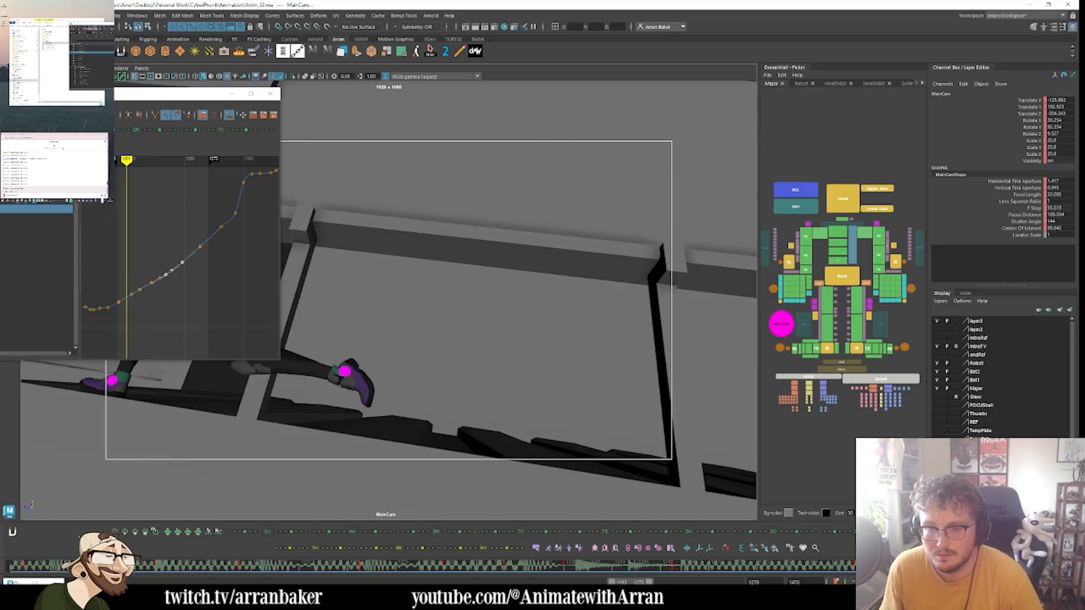
pyautogui.hotkey('alt', '.')
pyautogui.hotkey('alt', '.')
pyautogui.hotkey('alt', '.')
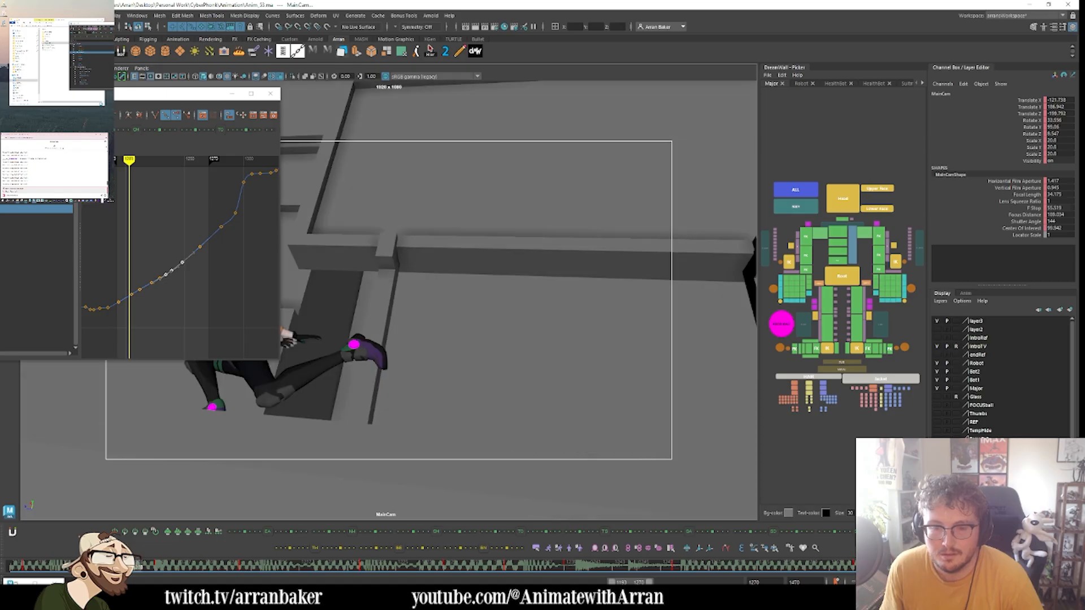
# - Raise MainCam's Translate Z keys running from the jump near frame 1204 towards the awning swing
pyautogui.moveTo(199, 96); pyautogui.dragTo(132, 99)
pyautogui.click(145, 287)
pyautogui.moveTo(53, 318); pyautogui.dragTo(145, 221)
pyautogui.press('f')
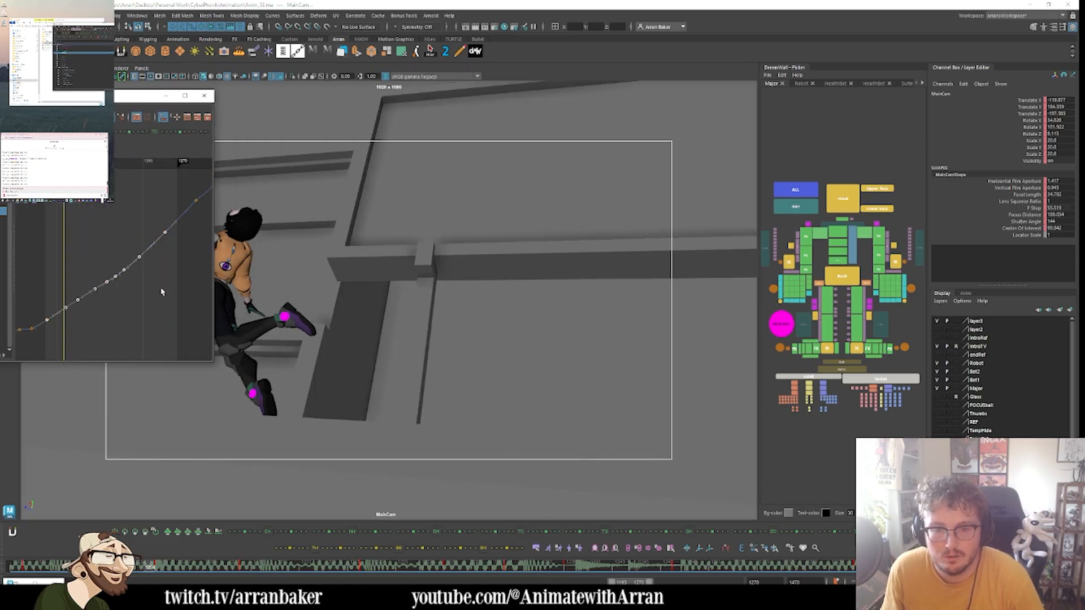
pyautogui.click(85, 331)
pyautogui.moveTo(57, 329); pyautogui.dragTo(148, 249)
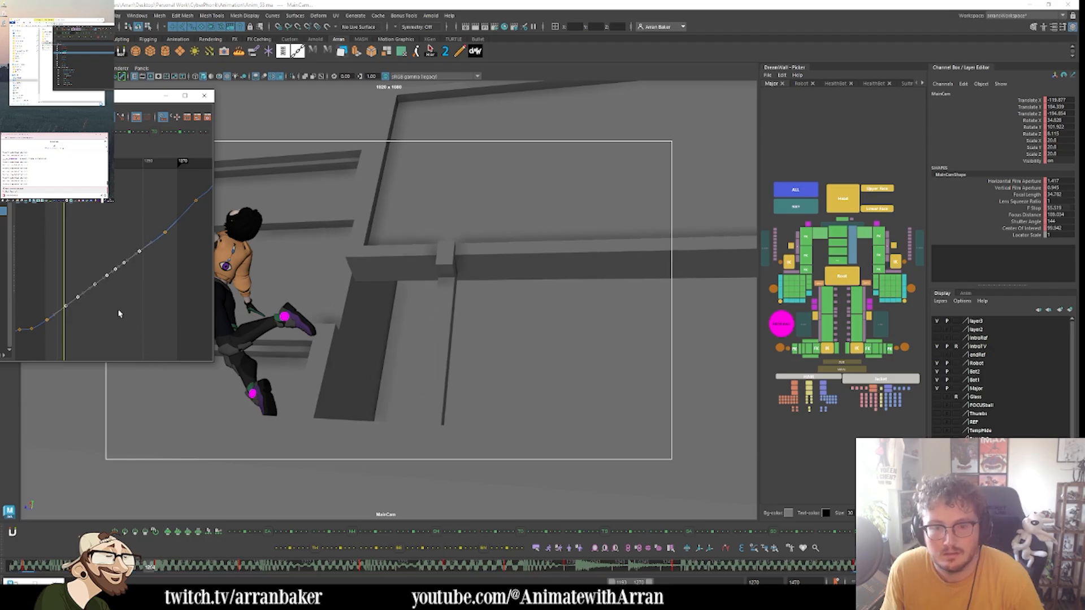
# - Examine the adjusted camera travel frame by frame from the Major's upside-down fall to the awning grab
pyautogui.hotkey('alt', 'v')
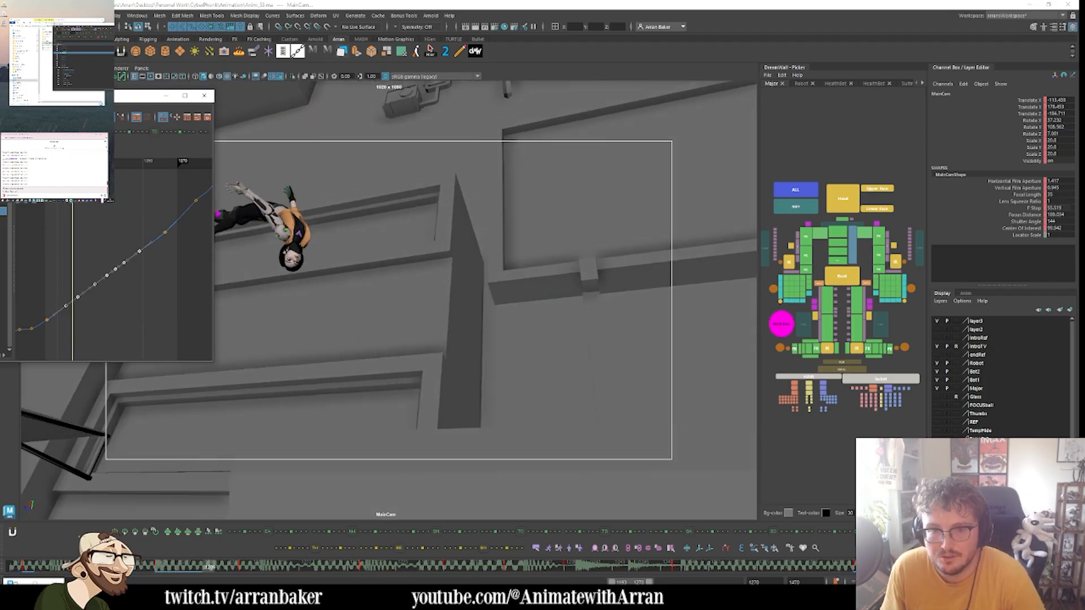
pyautogui.moveTo(148, 95); pyautogui.dragTo(115, 93)
pyautogui.press('.')
pyautogui.press('.')
pyautogui.press('.')
pyautogui.press('.')
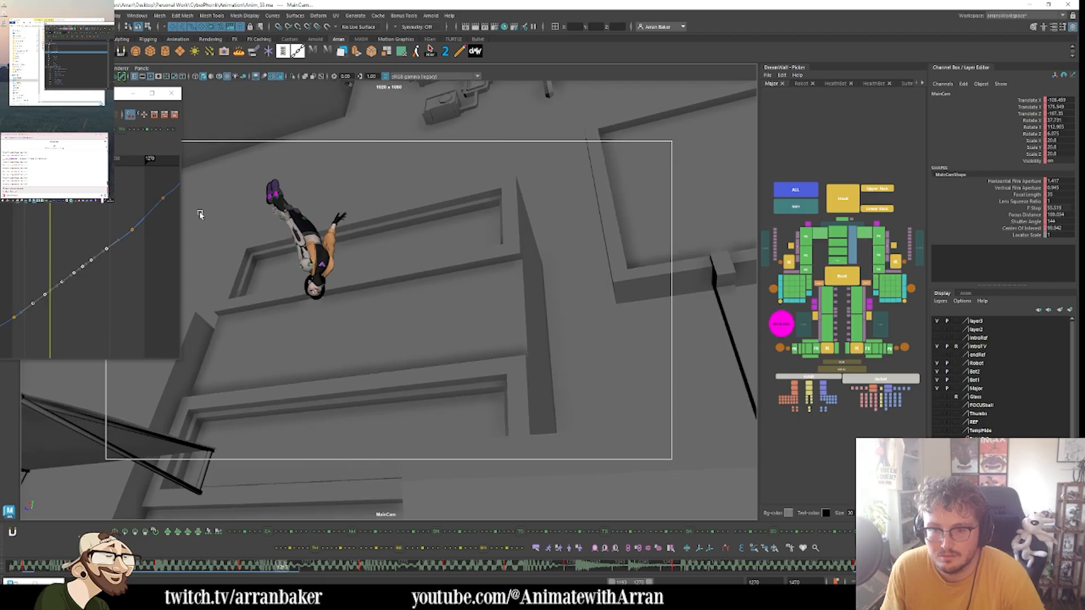
pyautogui.press('.')
pyautogui.press('.')
pyautogui.press('.')
pyautogui.press('.')
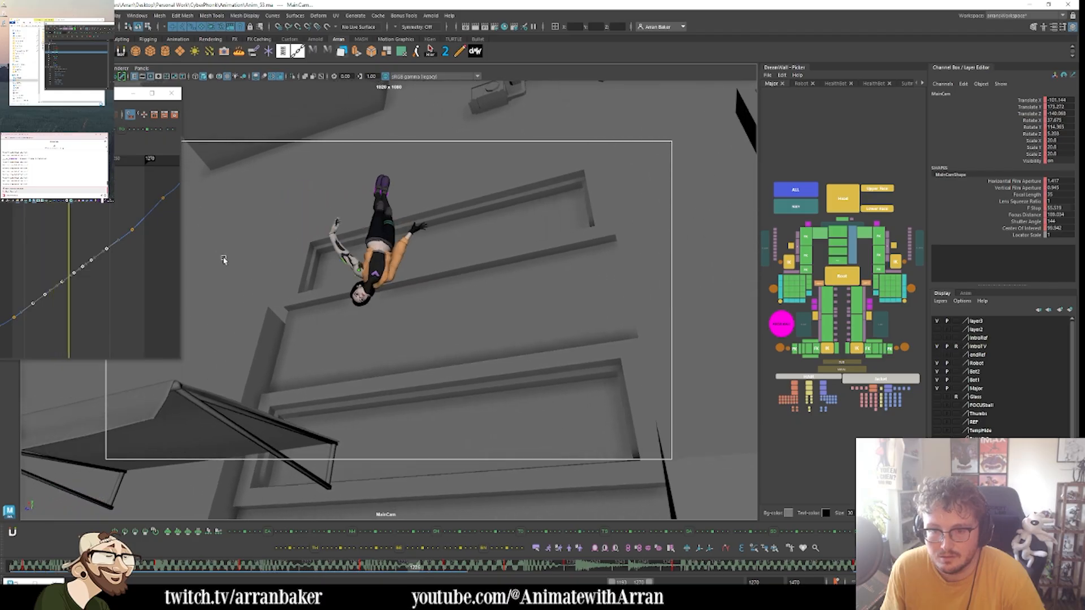
pyautogui.press('.')
pyautogui.press('.')
pyautogui.press('.')
pyautogui.press('.')
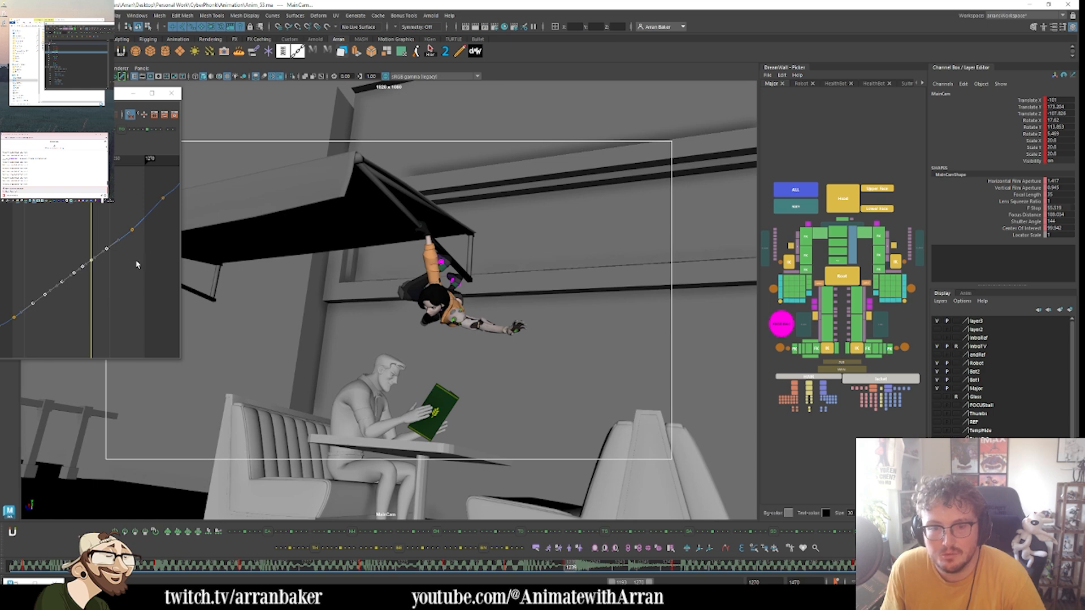
# - Raise MainCam's Translate Z keys through the awning swing and check the framing back to the fall near frame 1233
pyautogui.moveTo(140, 206); pyautogui.dragTo(27, 314)
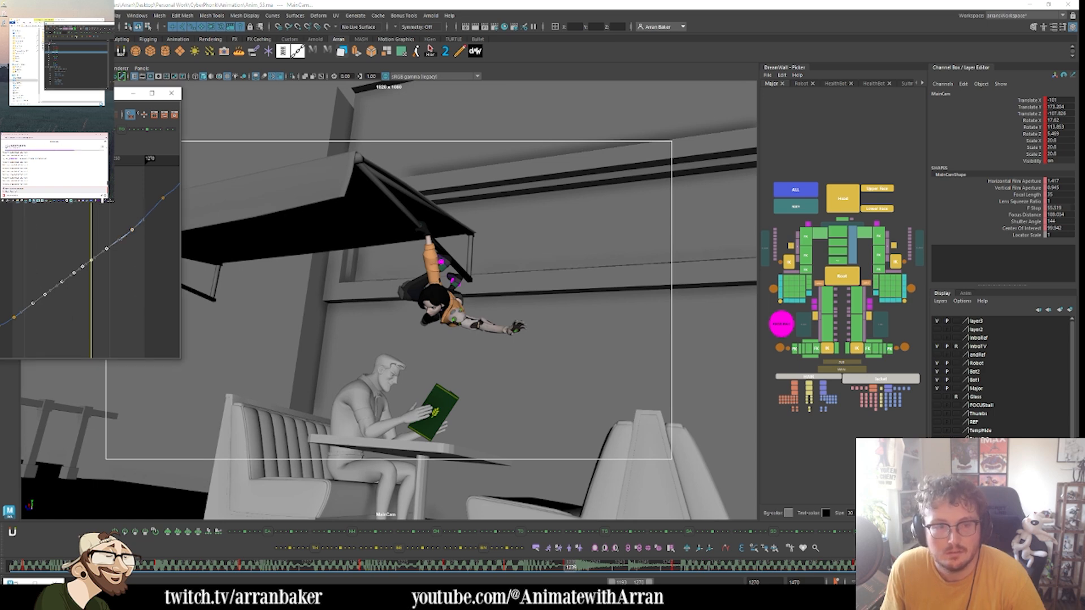
pyautogui.click(82, 33)
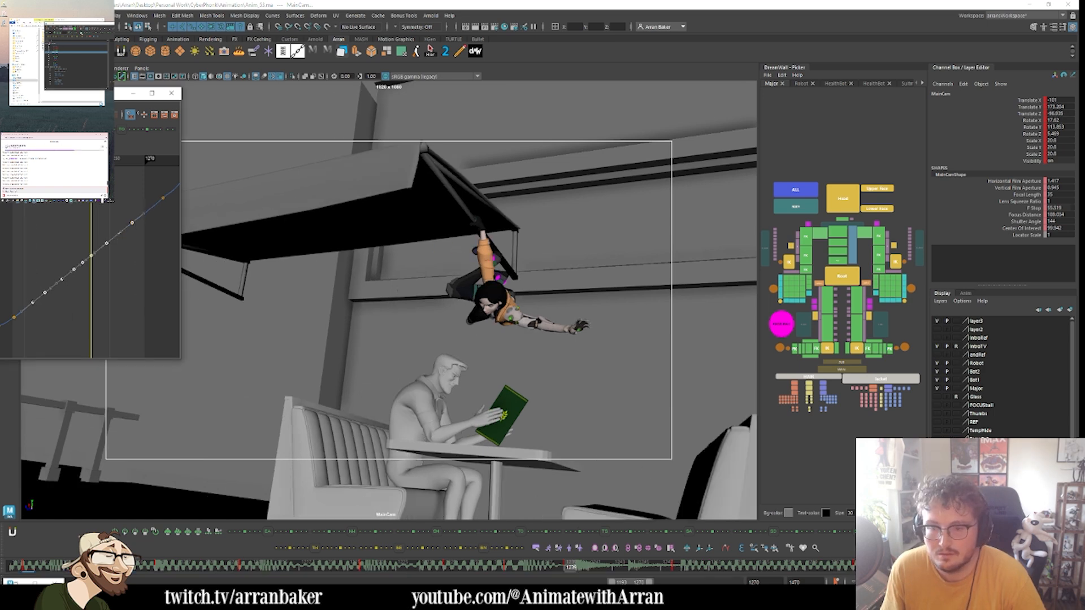
pyautogui.press('alt+')
pyautogui.press('alt+')
pyautogui.press('alt+')
pyautogui.press('alt+')
pyautogui.press('alt+')
pyautogui.press('alt+')
pyautogui.press('alt+')
pyautogui.press('alt+')
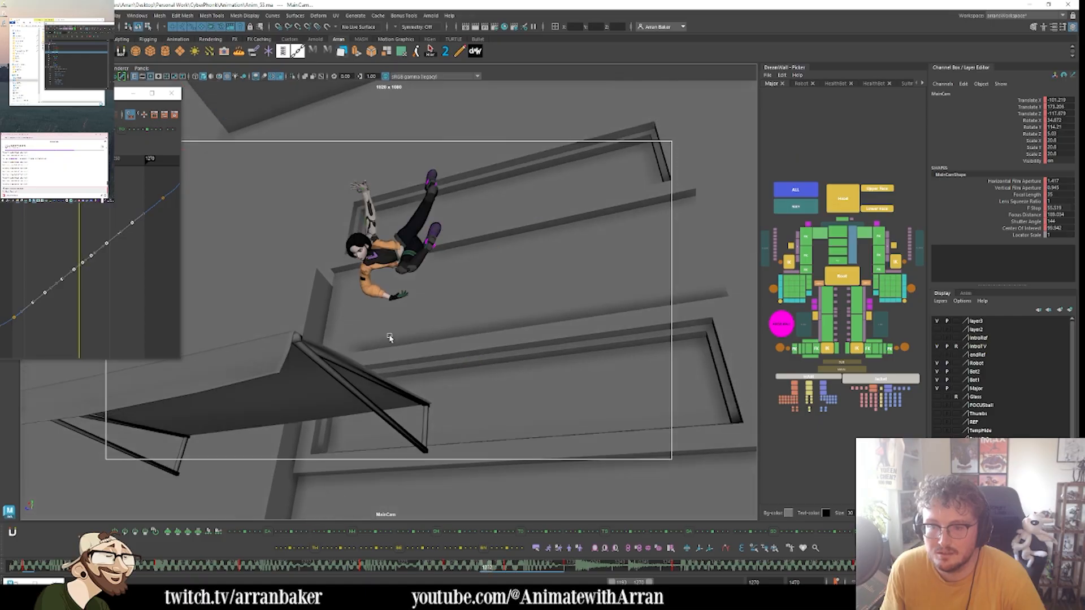
# - Review the camera framing forward from the fall near frame 1233 through the swing to frame 1252
pyautogui.press('.')
pyautogui.press('.')
pyautogui.press('.')
pyautogui.press('.')
pyautogui.press('.')
pyautogui.press('.')
pyautogui.press('.')
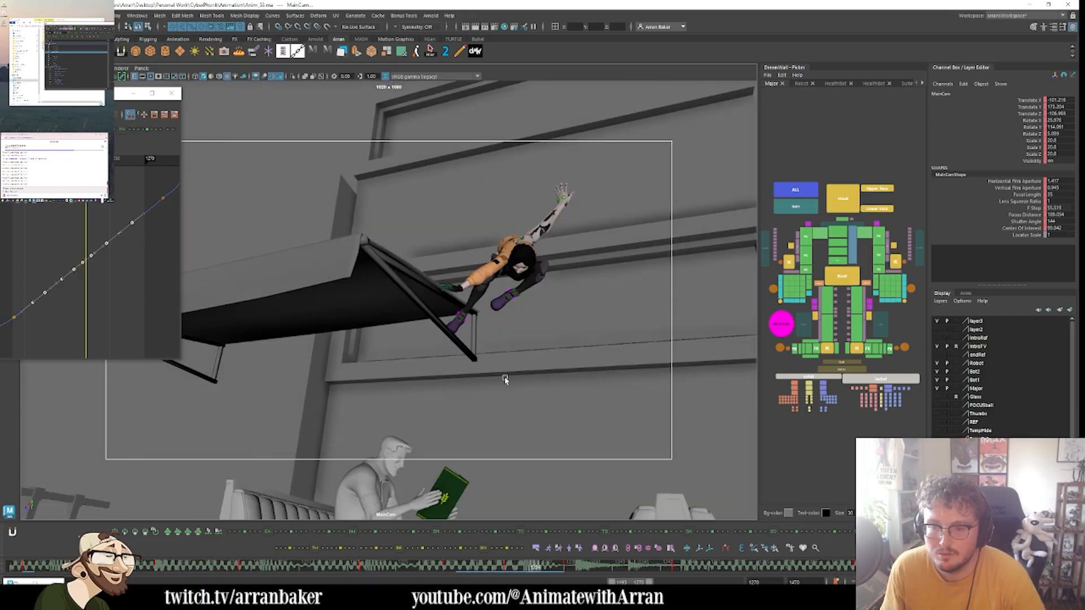
pyautogui.press('.')
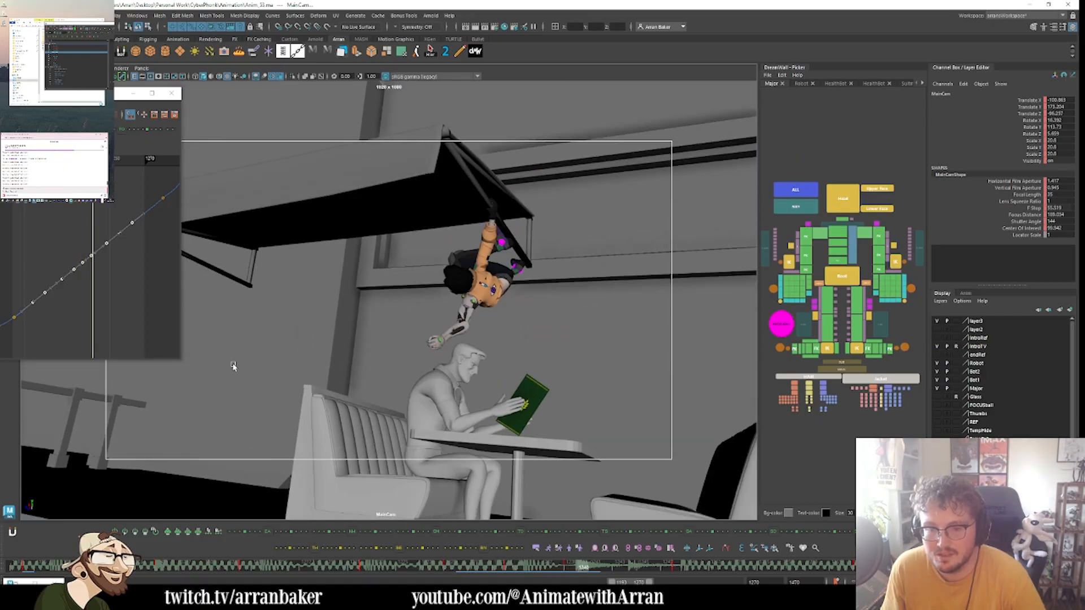
pyautogui.hotkey('alt', '.')
pyautogui.hotkey('alt', '.')
pyautogui.hotkey('alt', '.')
pyautogui.hotkey('alt', '.')
pyautogui.hotkey('alt', '.')
pyautogui.hotkey('alt', '.')
pyautogui.hotkey('alt', '.')
pyautogui.hotkey('alt', '.')
pyautogui.hotkey('alt', '.')
pyautogui.hotkey('alt', '.')
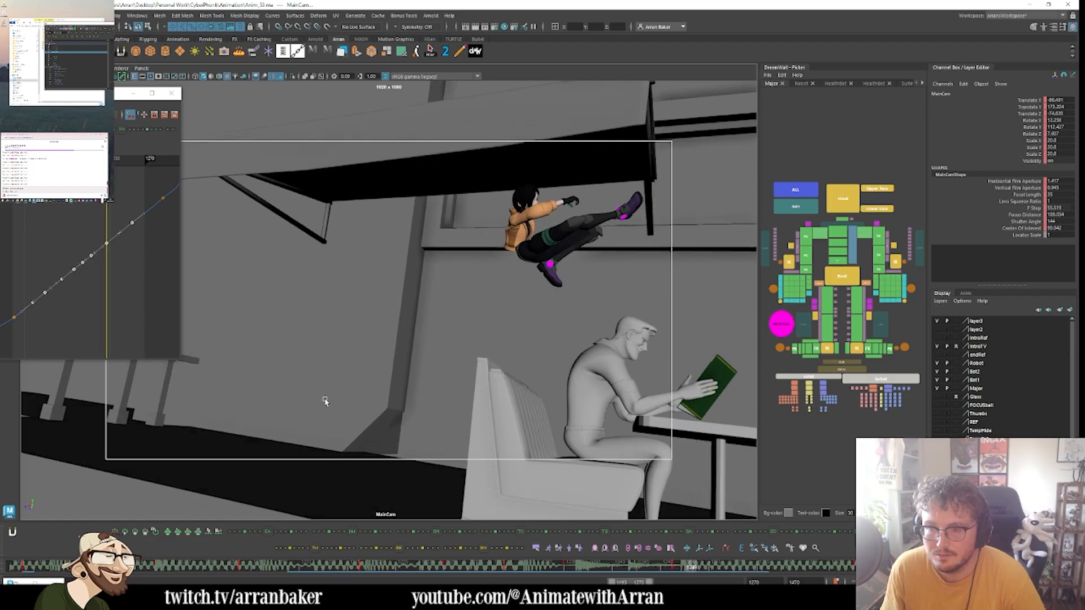
pyautogui.press('.')
pyautogui.press('.')
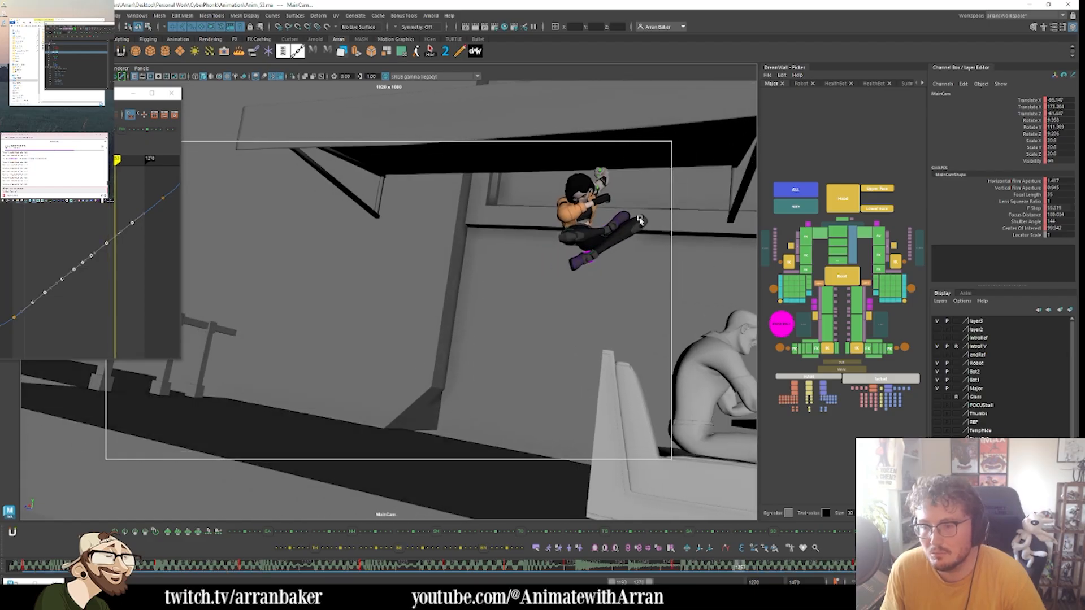
# - Examine the framing backwards from frame 1252 to the Major's tucked pose near frame 1246
pyautogui.press('alt+')
pyautogui.press('alt+')
pyautogui.press('alt+')
pyautogui.press('alt+')
pyautogui.press('alt+')
pyautogui.press('alt+')
pyautogui.press('alt+')
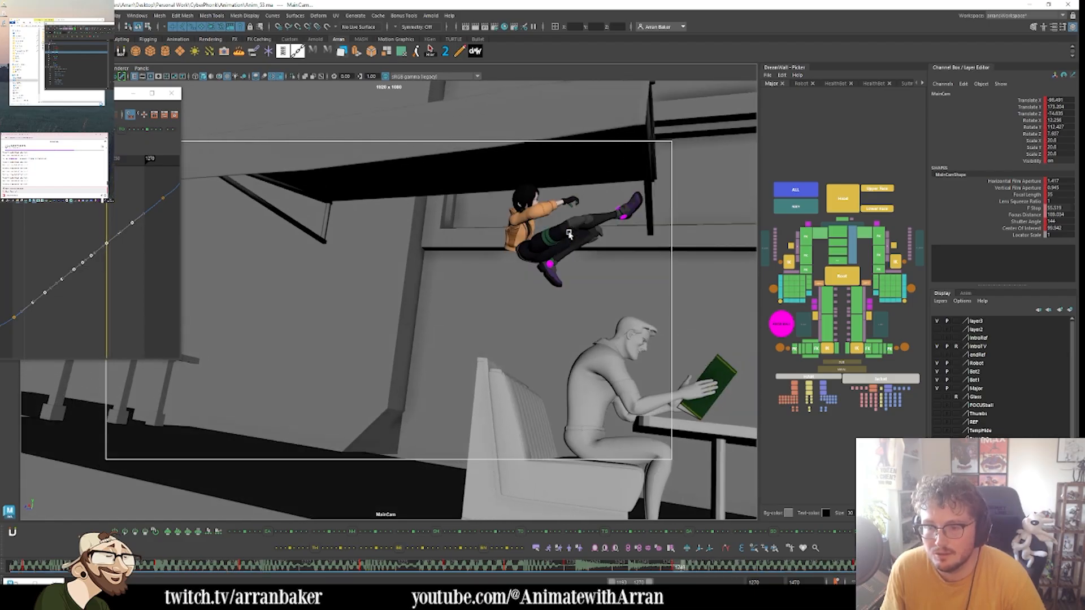
pyautogui.press('alt+')
pyautogui.press('alt+')
pyautogui.hotkey('alt', '.')
pyautogui.hotkey('alt', '.')
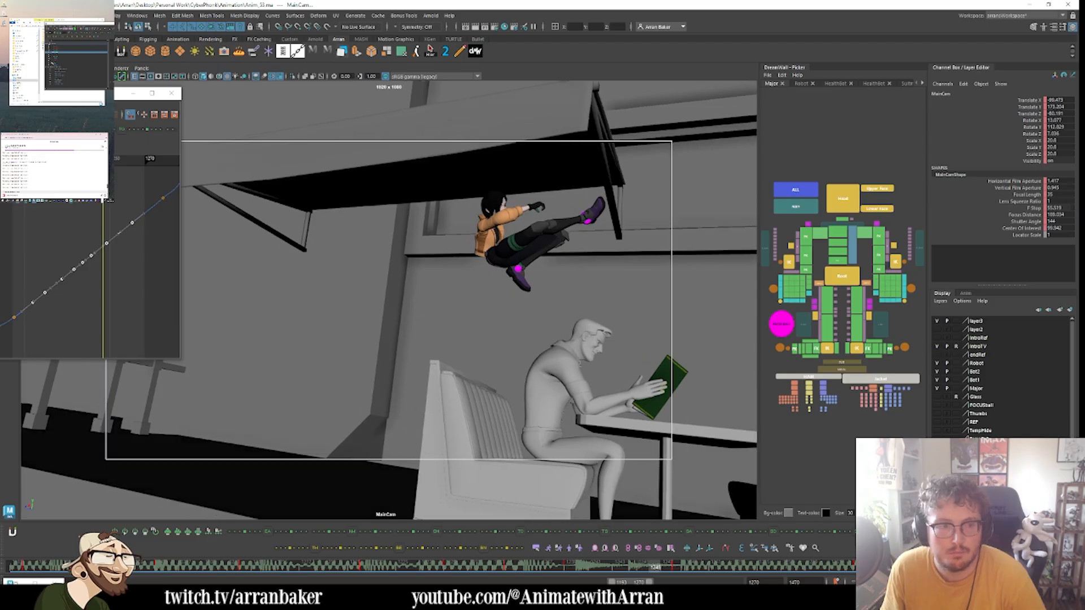
# - Try to lower MainCam's Rotate Y keys through the awning swing
pyautogui.click(58, 57)
pyautogui.moveTo(54, 302); pyautogui.dragTo(111, 221)
pyautogui.hotkey('alt', '.')
pyautogui.hotkey('alt', '.')
pyautogui.press('alt+')
pyautogui.press('alt+')
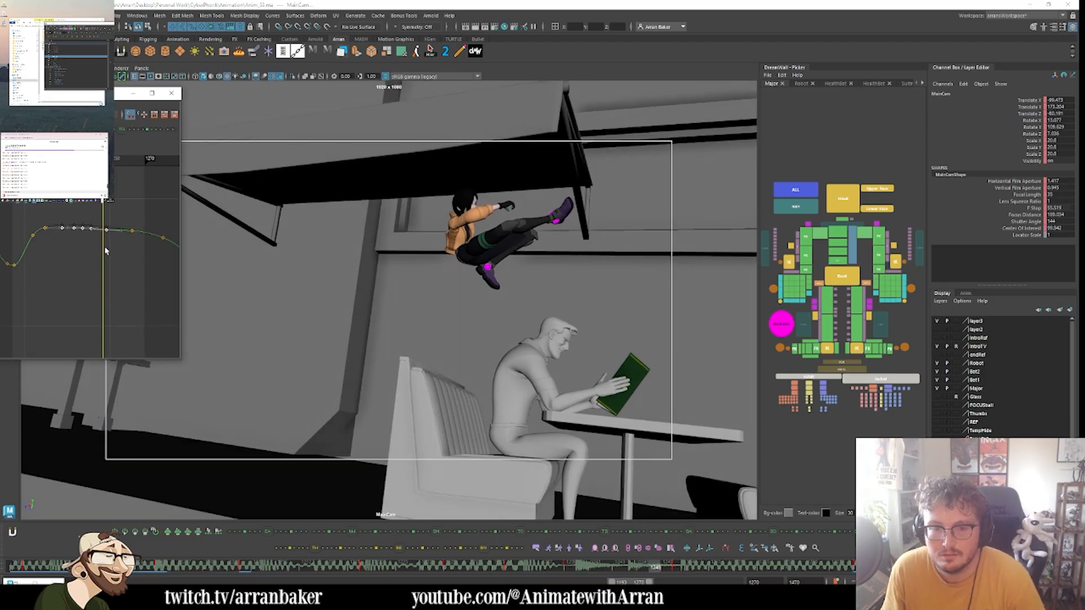
# - Flatten the peak of MainCam's Rotate Y keys through the swing, bringing the value near frame 1246 to about 109.86
pyautogui.moveTo(40, 261); pyautogui.dragTo(180, 204)
pyautogui.keyDown('alt'); pyautogui.moveTo(109, 285); pyautogui.dragTo(93, 283, button='middle'); pyautogui.keyUp('alt')
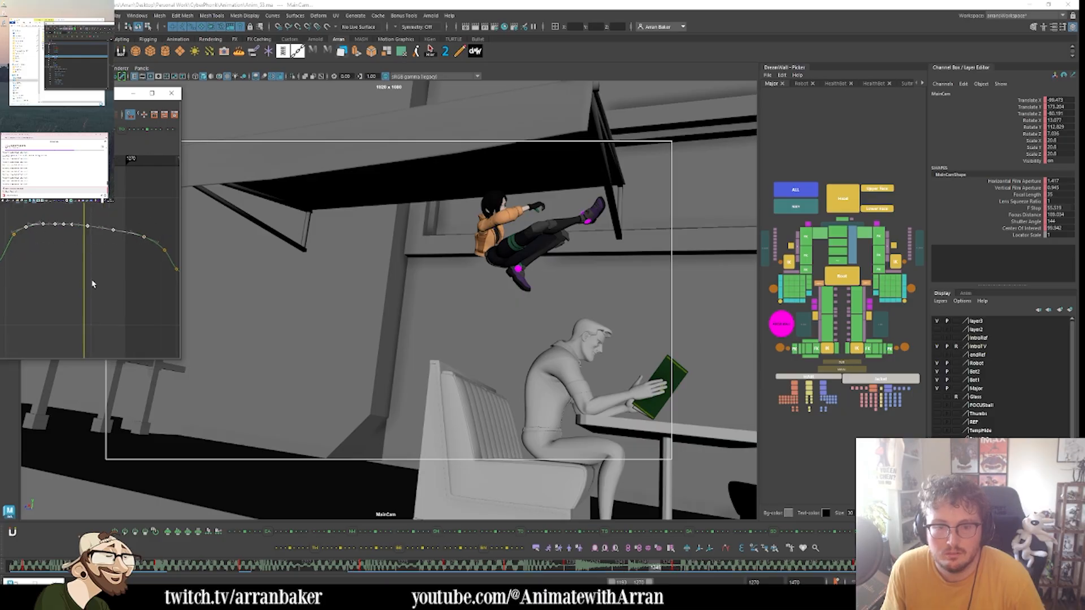
pyautogui.moveTo(168, 271); pyautogui.dragTo(25, 215)
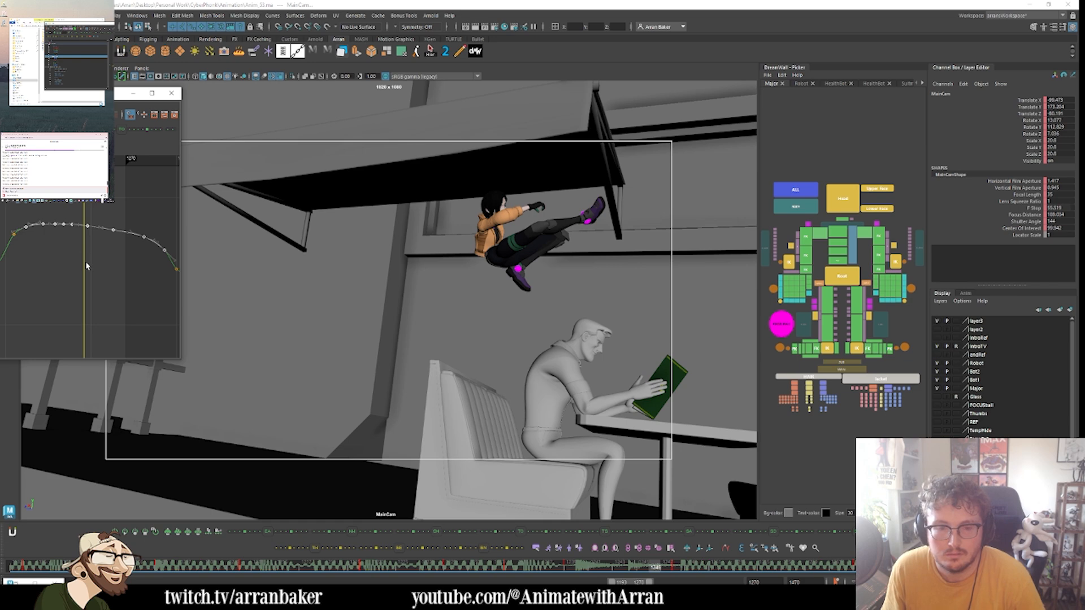
pyautogui.click(58, 263)
pyautogui.moveTo(17, 219); pyautogui.dragTo(129, 257)
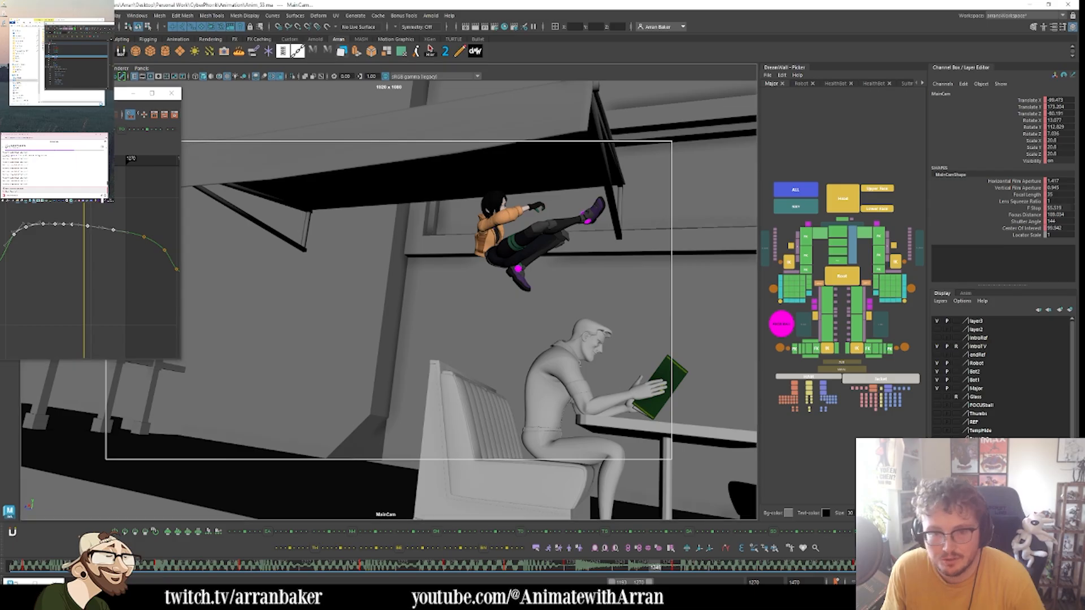
pyautogui.click(491, 547)
pyautogui.click(490, 548)
pyautogui.click(491, 547)
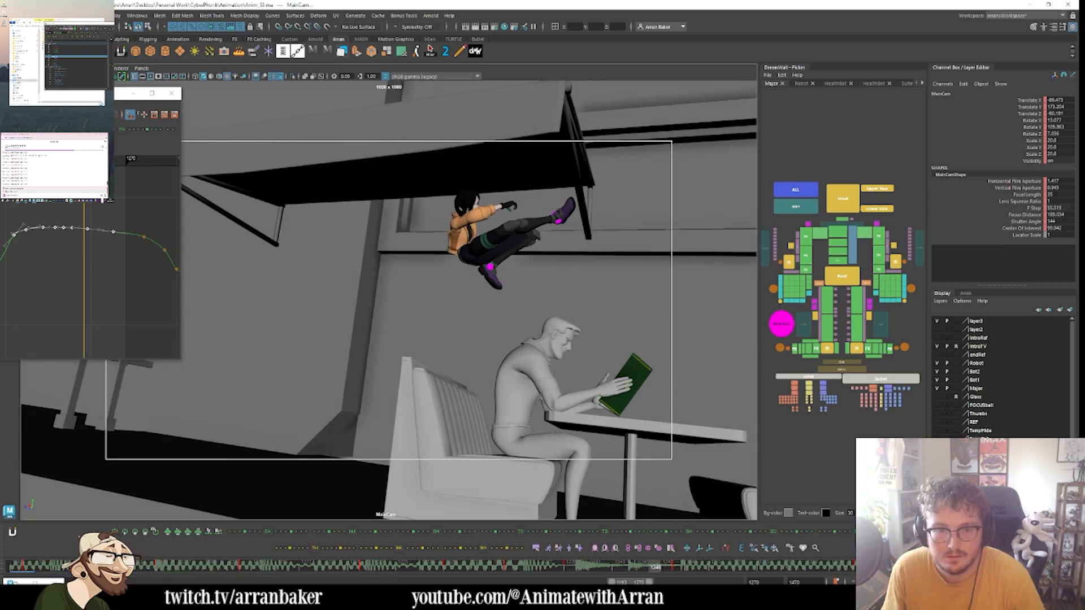
pyautogui.click(54, 286)
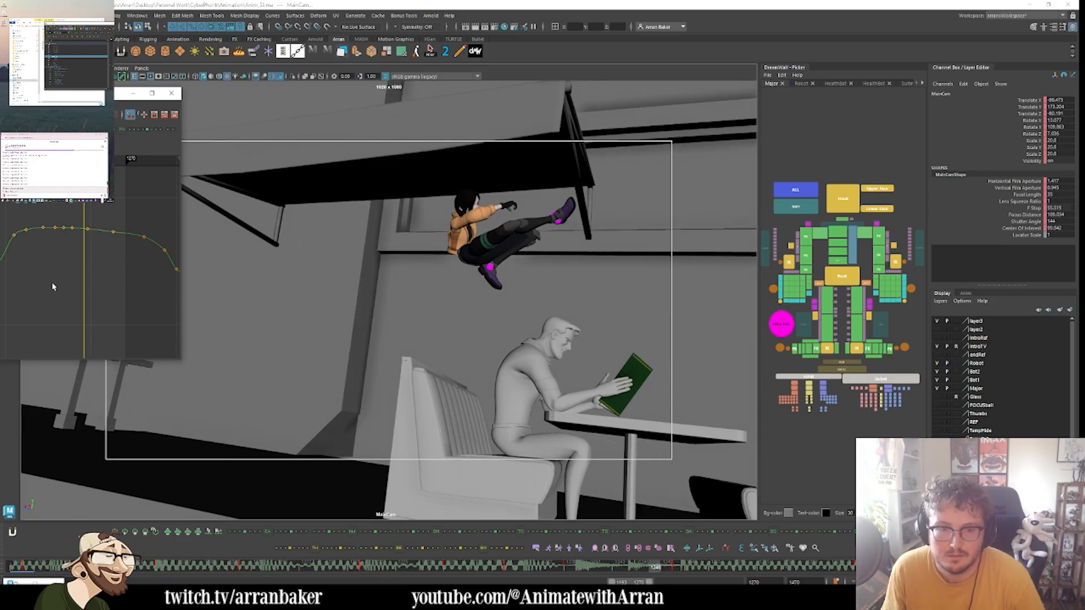
pyautogui.keyDown('alt'); pyautogui.moveTo(49, 273); pyautogui.dragTo(133, 266, button='middle'); pyautogui.keyUp('alt')
pyautogui.click(99, 228)
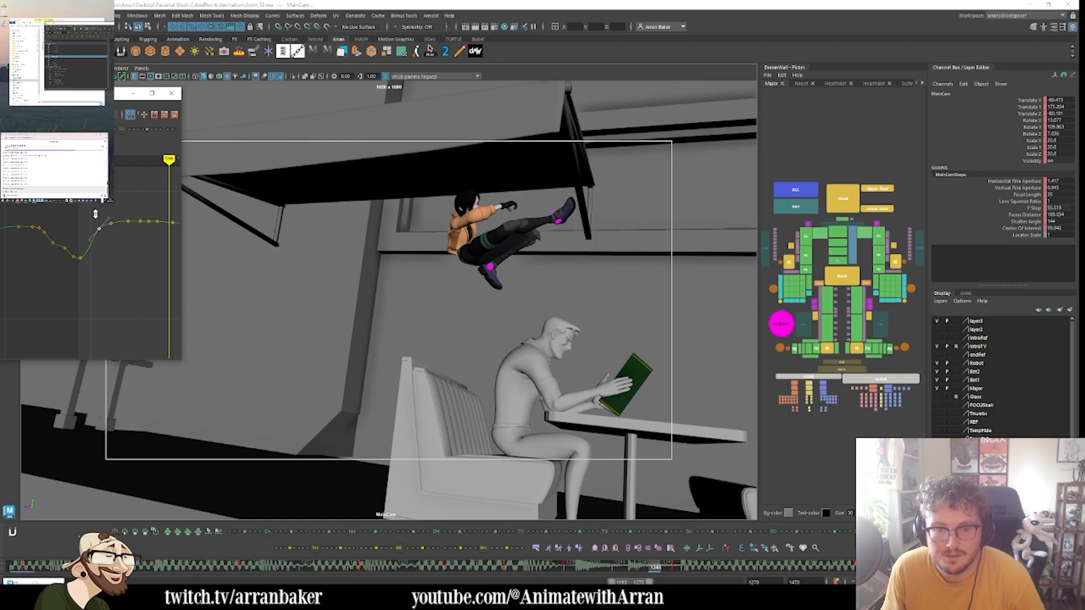
pyautogui.click(95, 218)
# - Review the adjusted camera pan frame by frame between the tucked pose near frame 1246 and the awning grab
pyautogui.hotkey('alt', ',')
pyautogui.hotkey('alt', ',')
pyautogui.hotkey('alt', ',')
pyautogui.hotkey('alt', ',')
pyautogui.hotkey('alt', ',')
pyautogui.hotkey('alt', ',')
pyautogui.hotkey('alt', ',')
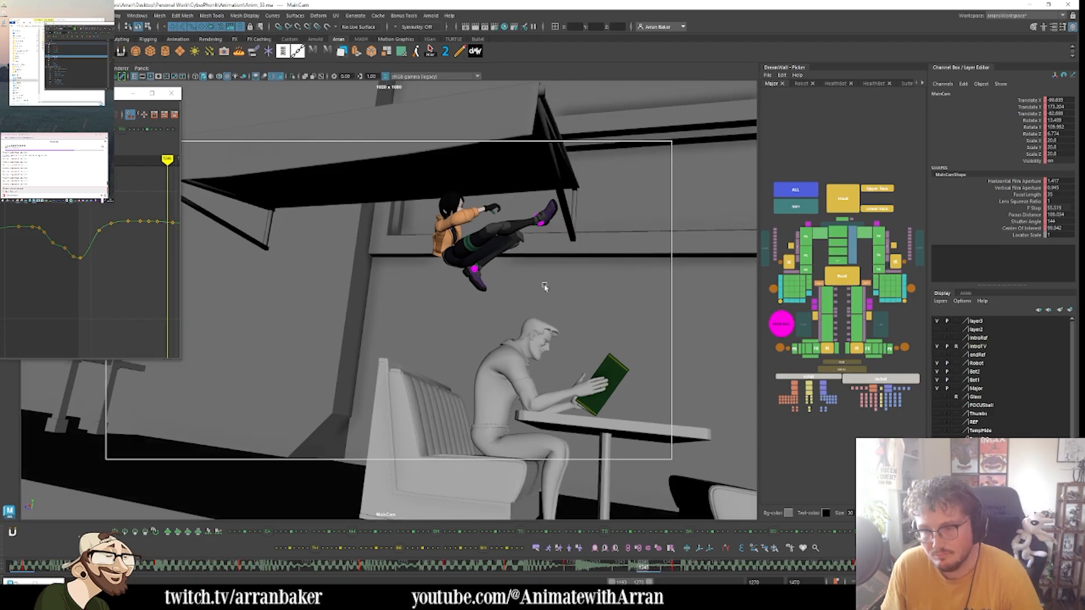
pyautogui.hotkey('alt', ',')
pyautogui.hotkey('alt', ',')
pyautogui.hotkey('alt', ',')
pyautogui.hotkey('alt', ',')
pyautogui.hotkey('alt', '.')
pyautogui.hotkey('alt', '.')
pyautogui.hotkey('alt', '.')
pyautogui.hotkey('alt', '.')
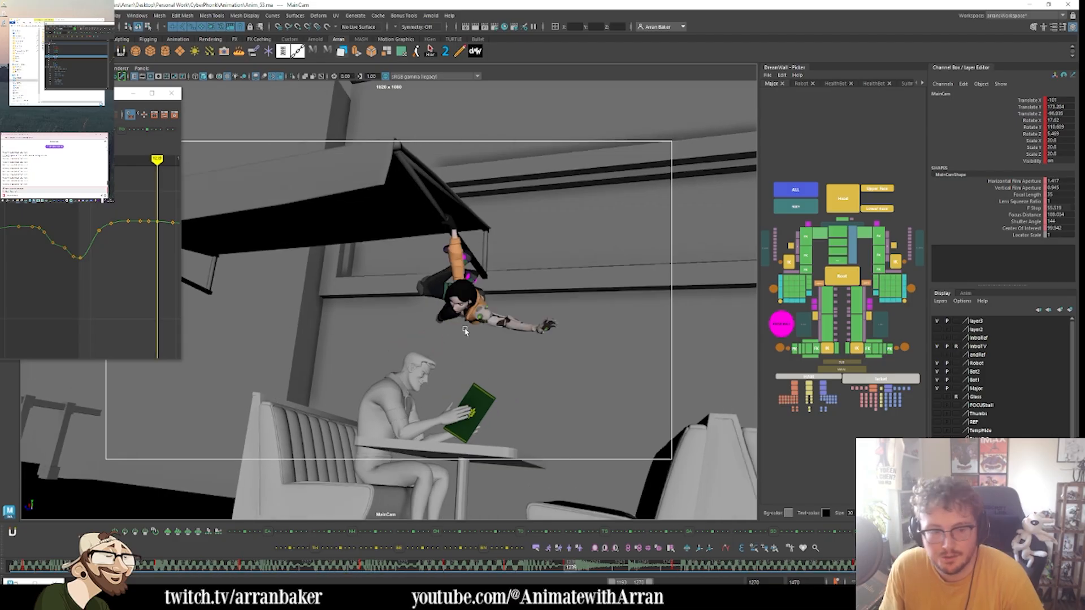
# - Play back the shot, put the curve editor away and scrub through the Major's fall toward the awning and her swing
pyautogui.hotkey('alt', 'v')
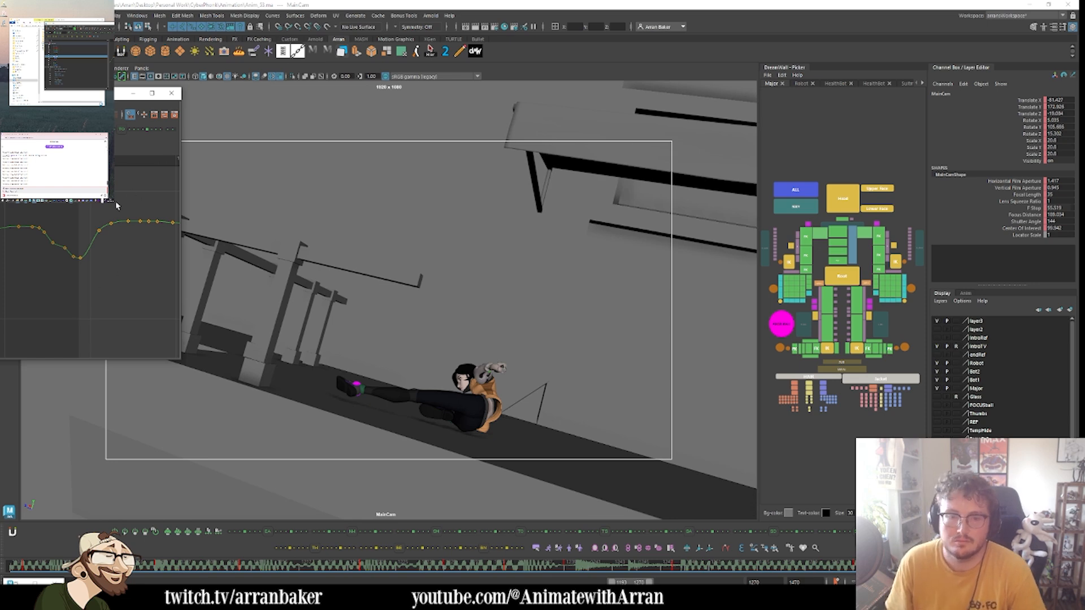
pyautogui.click(133, 93)
pyautogui.moveTo(482, 569); pyautogui.dragTo(544, 569)
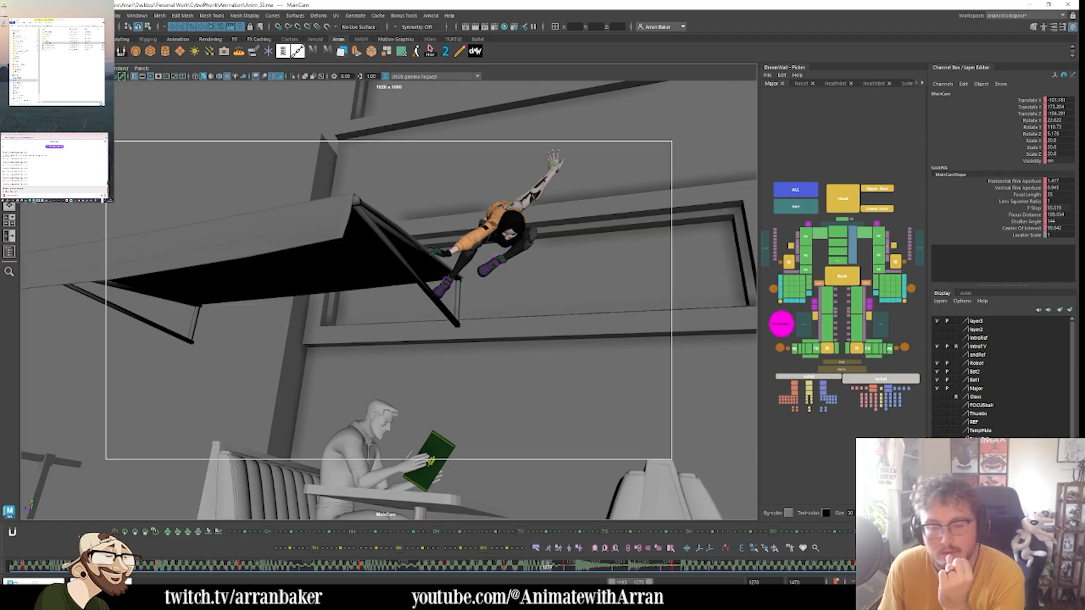
pyautogui.moveTo(518, 566); pyautogui.dragTo(362, 566)
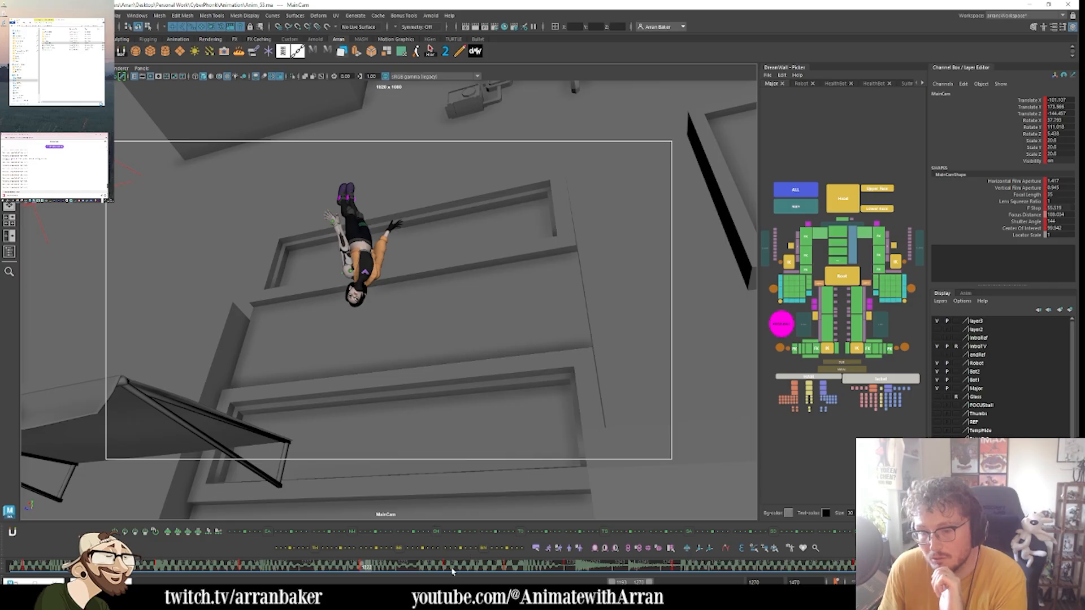
pyautogui.moveTo(396, 571)
pyautogui.mouseDown()
pyautogui.moveTo(511, 572)
pyautogui.moveTo(499, 572)
pyautogui.mouseUp()
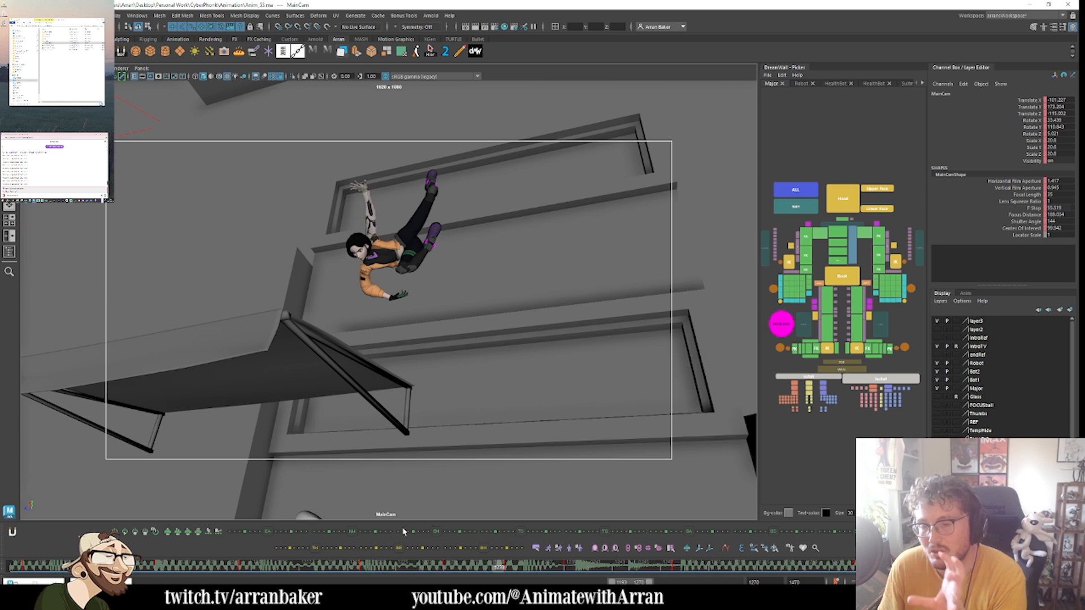
pyautogui.moveTo(485, 567); pyautogui.dragTo(400, 572)
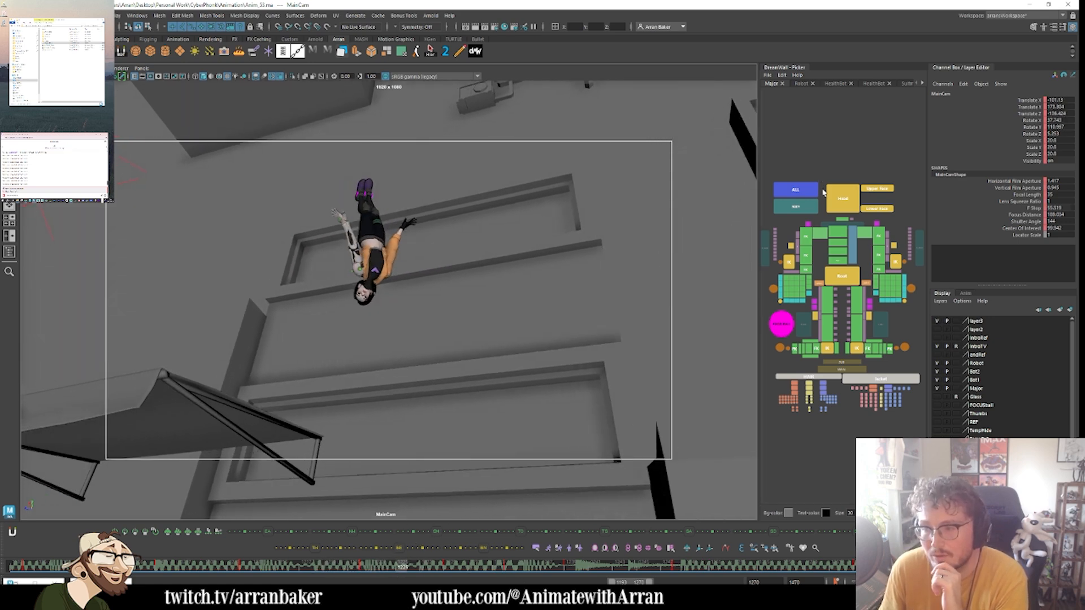
# - Select the Major's head control, narrow the playback range to start at frame 1234, and go to frame 1240
pyautogui.click(843, 198)
pyautogui.click(439, 566)
pyautogui.moveTo(440, 567)
pyautogui.mouseDown()
pyautogui.moveTo(580, 567)
pyautogui.moveTo(512, 577)
pyautogui.mouseUp()
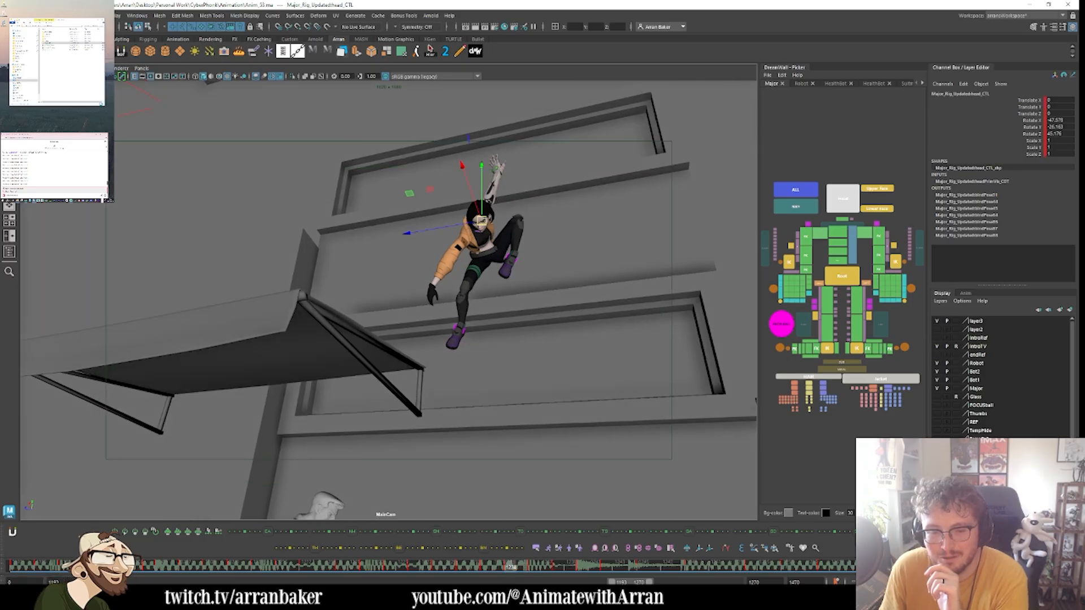
pyautogui.moveTo(612, 582); pyautogui.dragTo(629, 582)
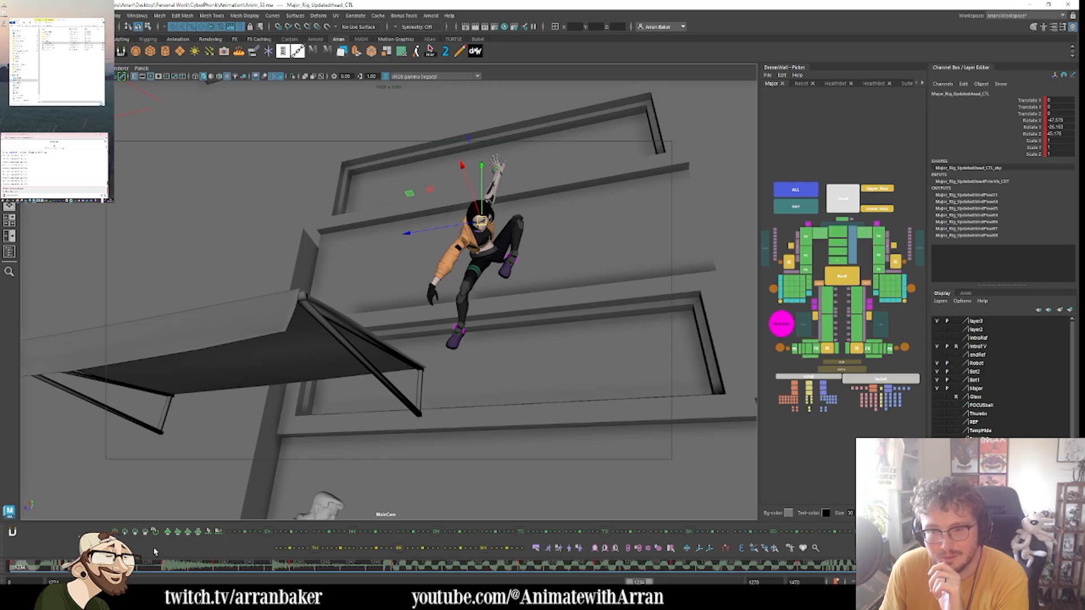
pyautogui.moveTo(40, 566); pyautogui.dragTo(184, 551)
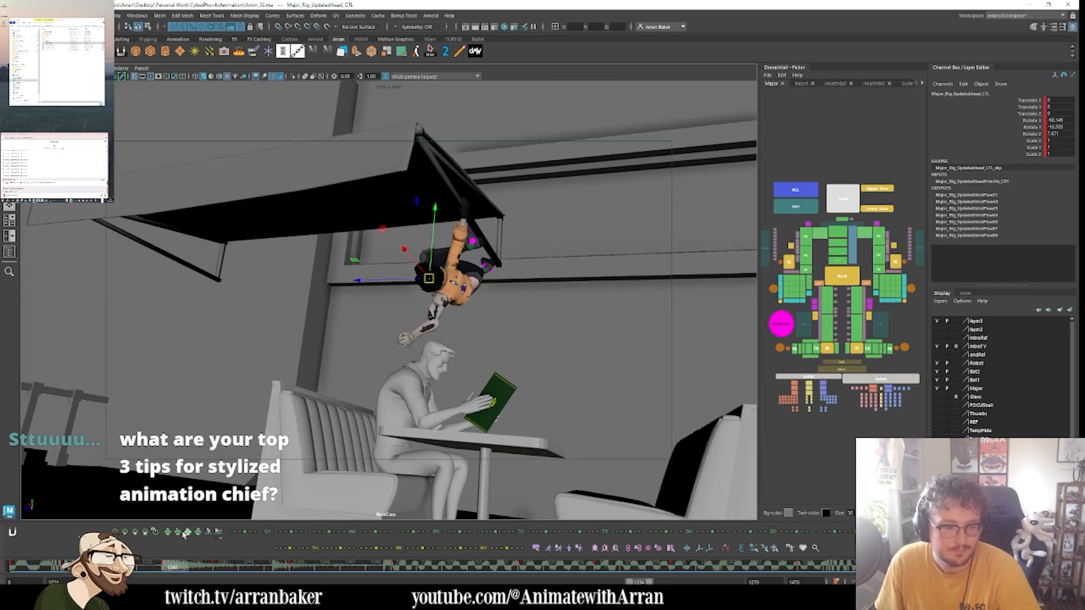
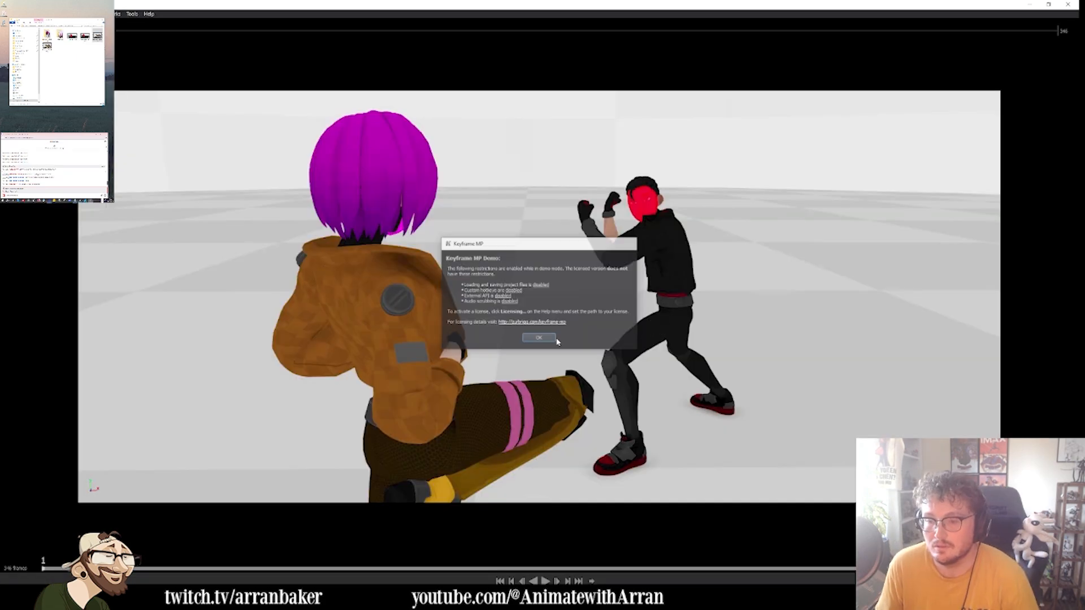
# - Dismiss the Keyframe MP demo notice and play the stylized fight clip through to frame 346
pyautogui.click(551, 338)
pyautogui.press('space')
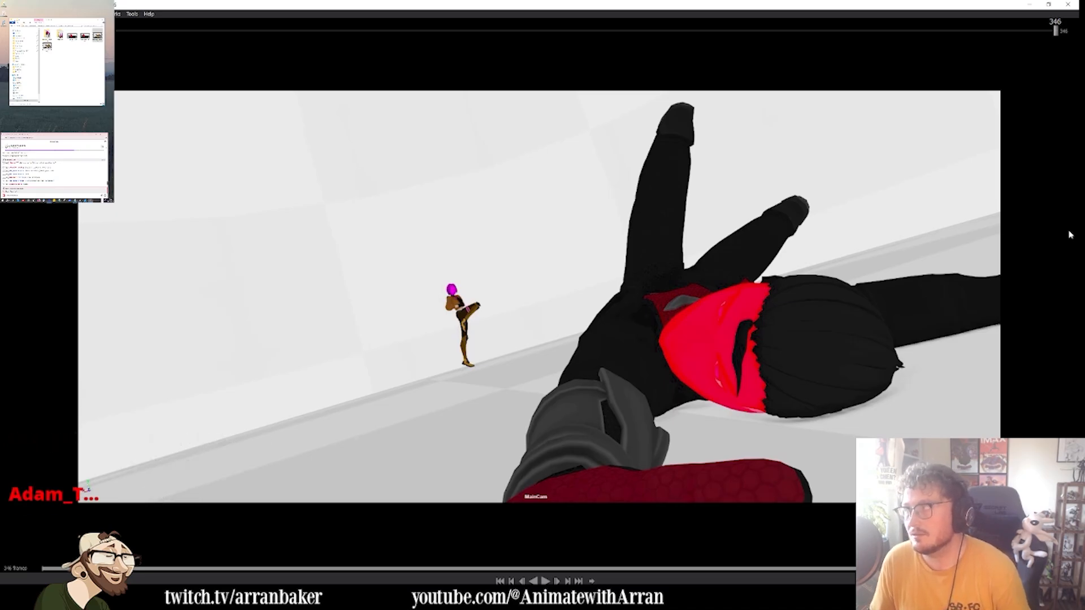
pyautogui.press('space')
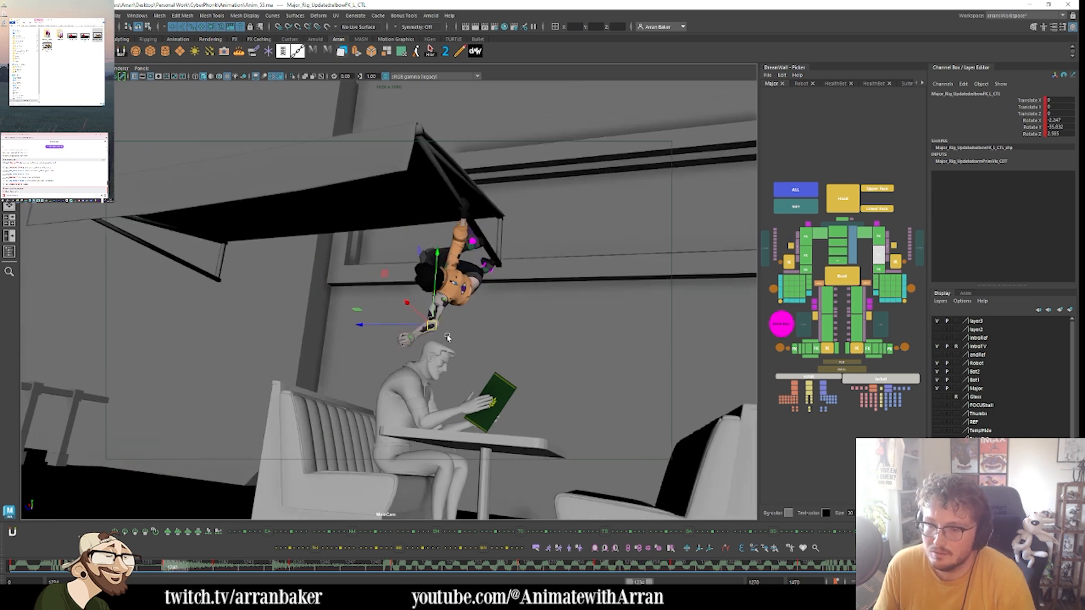
# - Rotate the Major's left elbow and shoulder at frame 1240 so her free arm hangs down toward the seated diner
pyautogui.press('e')
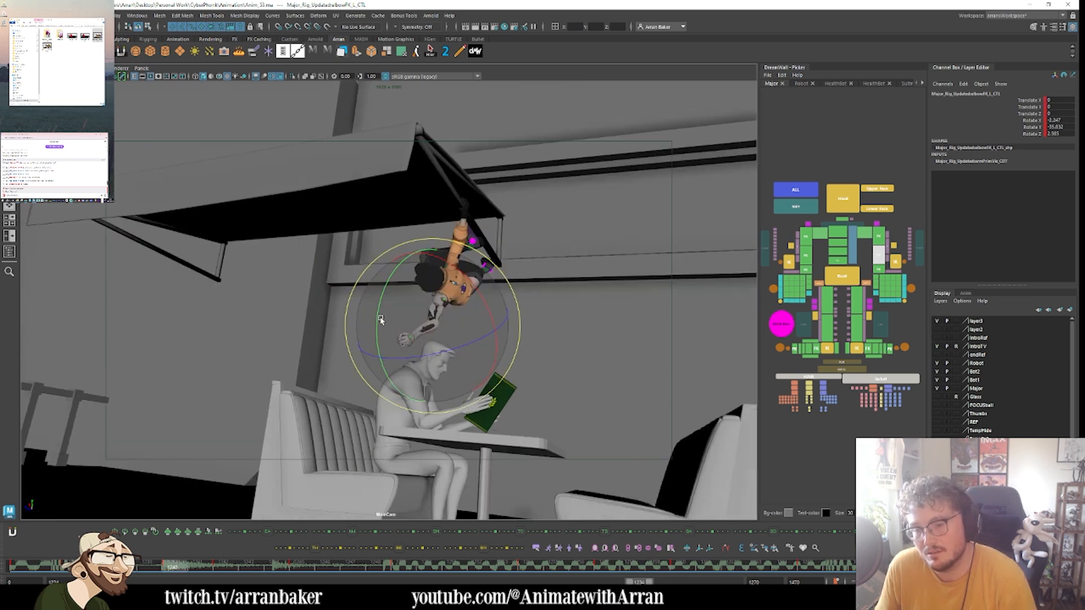
pyautogui.hotkey('alt', 'v')
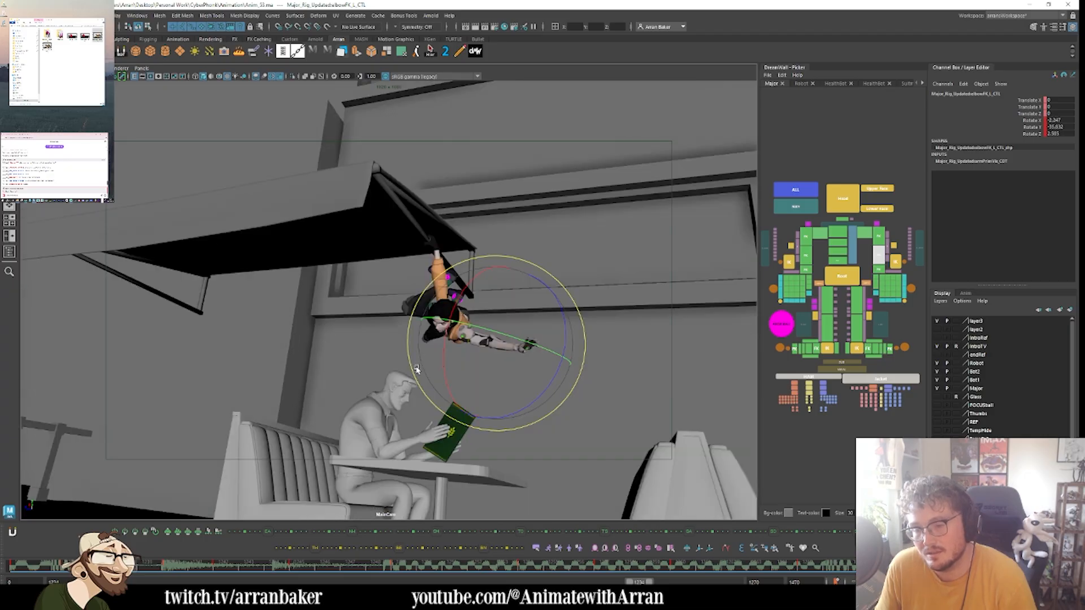
pyautogui.hotkey('alt', 'v')
pyautogui.moveTo(377, 316); pyautogui.dragTo(412, 382)
pyautogui.click(879, 235)
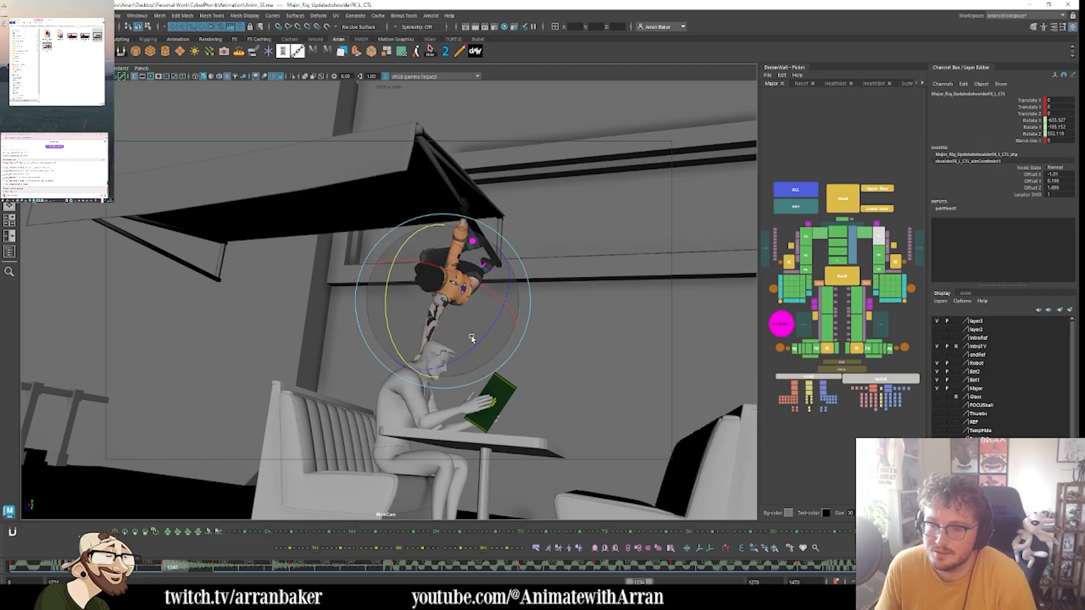
pyautogui.moveTo(491, 288); pyautogui.dragTo(489, 277)
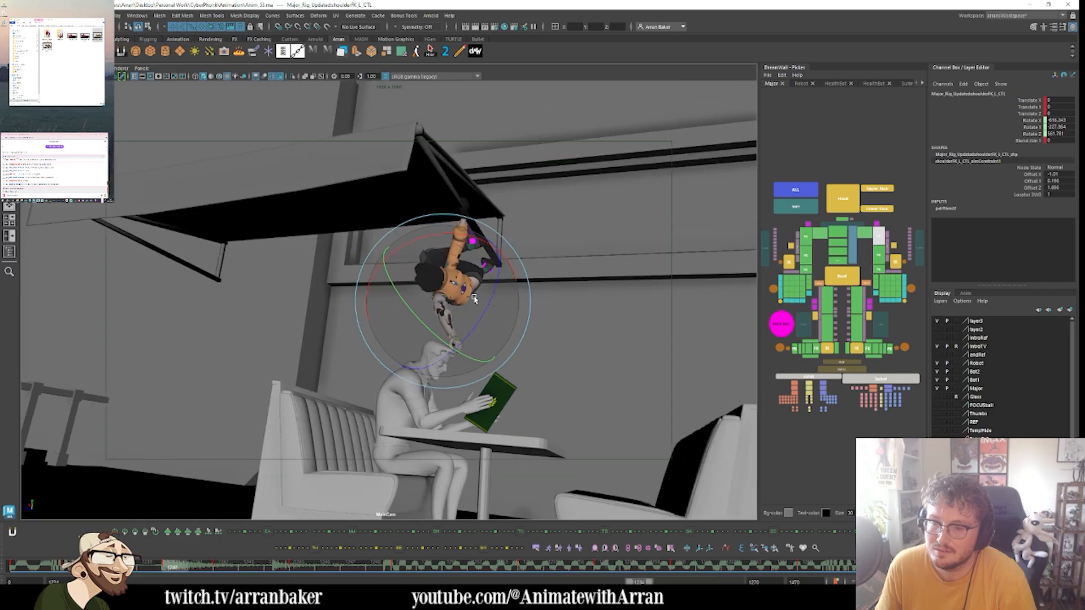
# - Rotate the Major's upper chest control at frame 1240 to turn her torso, checking it against the neighbouring key poses
pyautogui.click(836, 234)
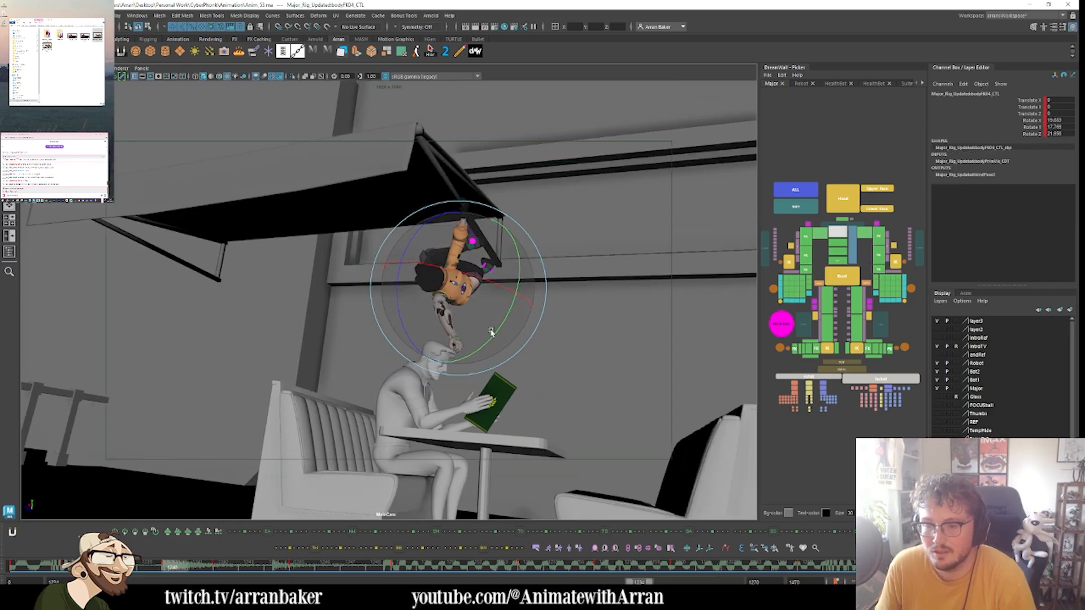
pyautogui.moveTo(492, 332); pyautogui.dragTo(460, 322)
pyautogui.hotkey('alt', ',')
pyautogui.hotkey('alt', '.')
pyautogui.hotkey('alt', ',')
pyautogui.hotkey('alt', '.')
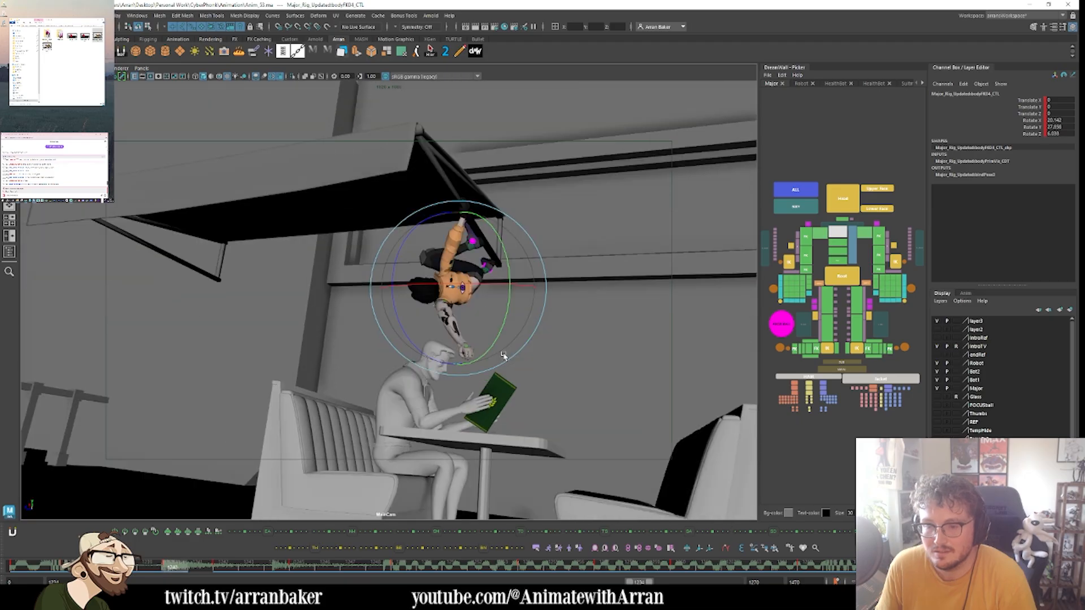
pyautogui.hotkey('alt', '.')
pyautogui.hotkey('alt', '.')
pyautogui.hotkey('alt', ',')
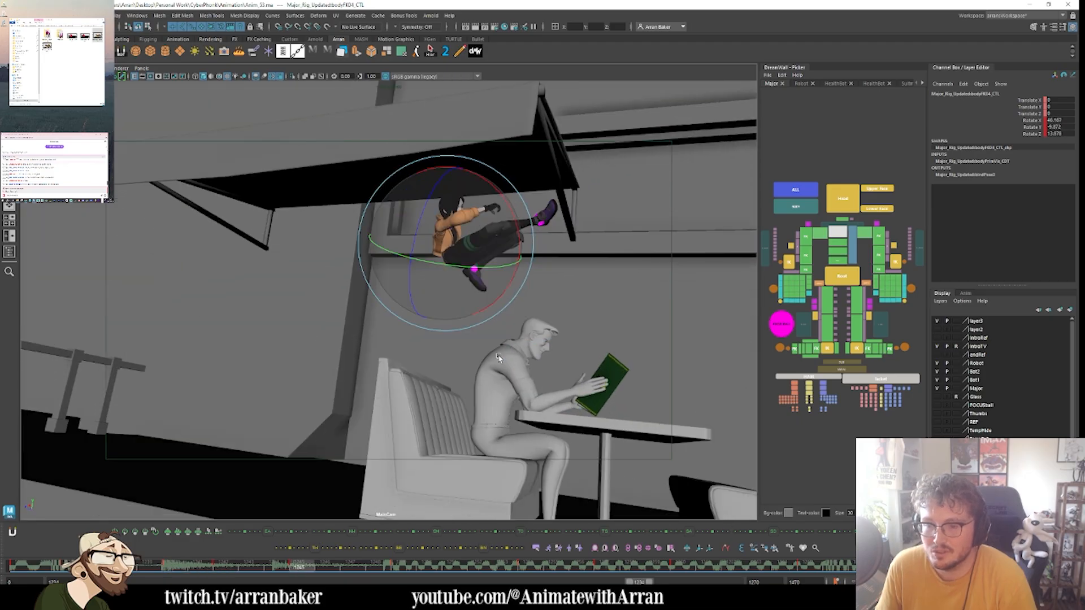
pyautogui.hotkey('alt', '.')
pyautogui.hotkey('alt', '.')
pyautogui.hotkey('alt', ',')
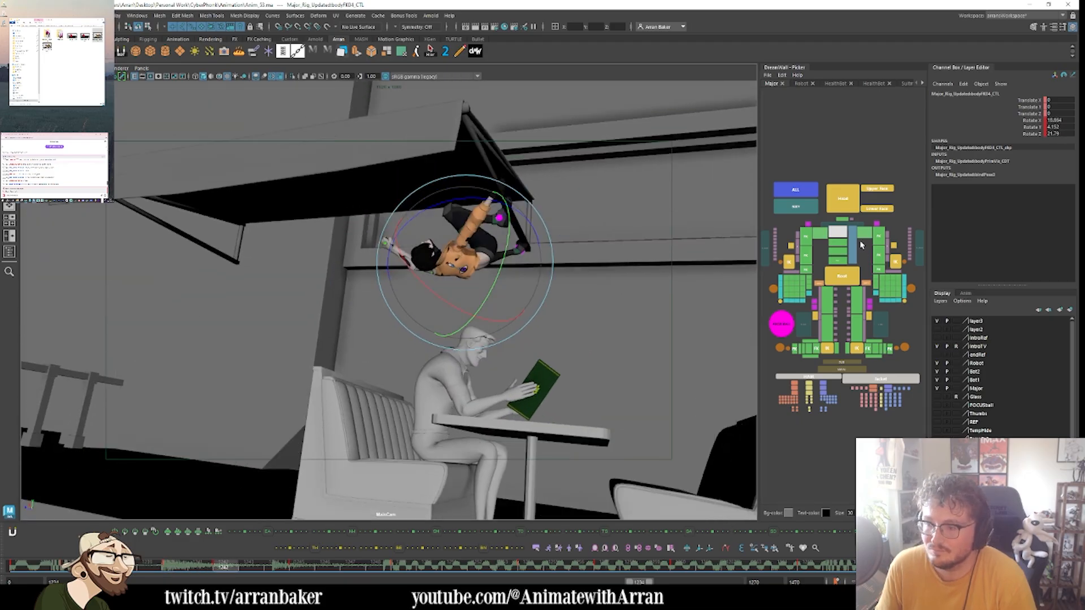
pyautogui.press(',')
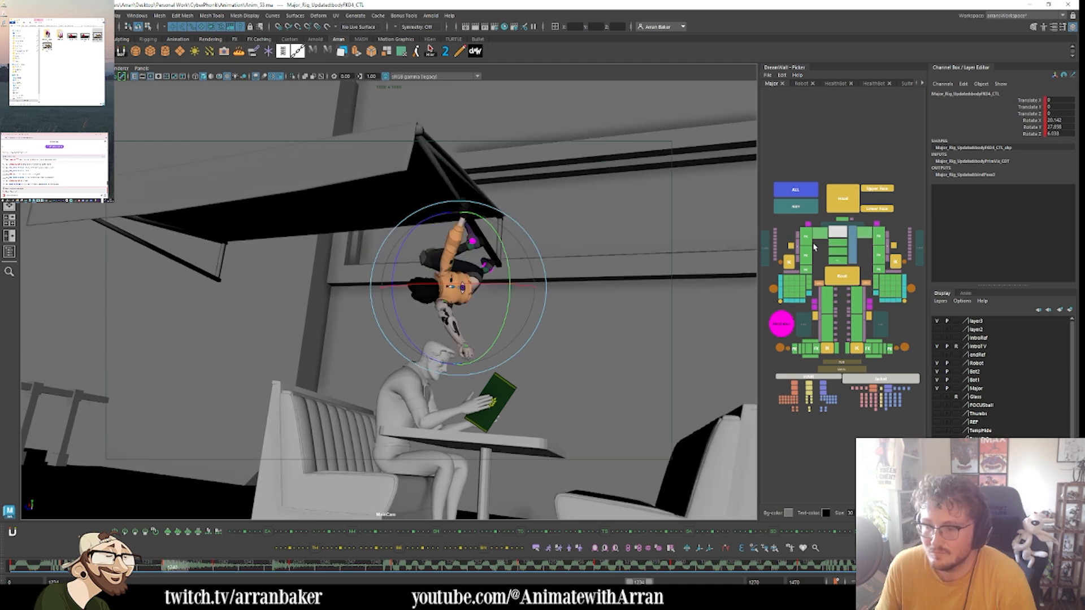
# - Adjust the Major's left shoulder and elbow rotation at frame 1242 to straighten her trailing arm
pyautogui.press('.')
pyautogui.click(807, 242)
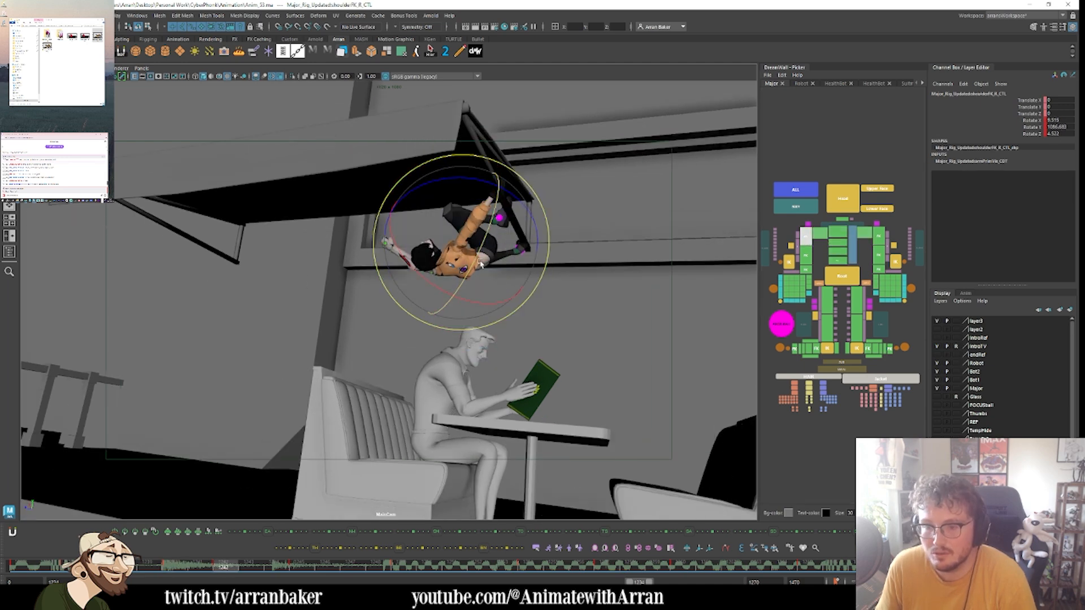
pyautogui.click(878, 237)
pyautogui.moveTo(475, 237); pyautogui.dragTo(663, 223)
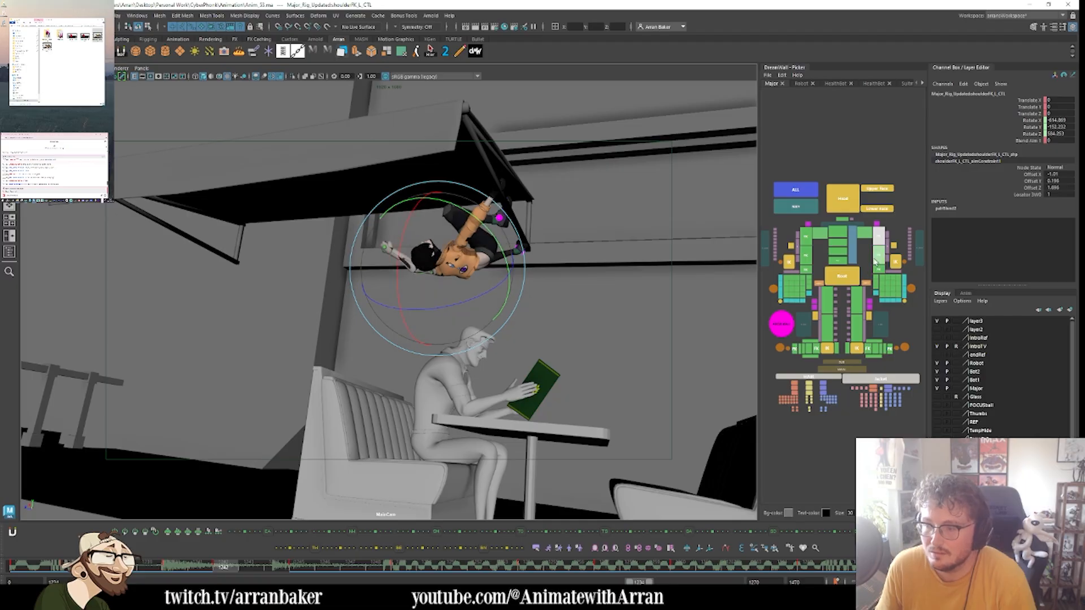
pyautogui.click(877, 258)
pyautogui.press(',')
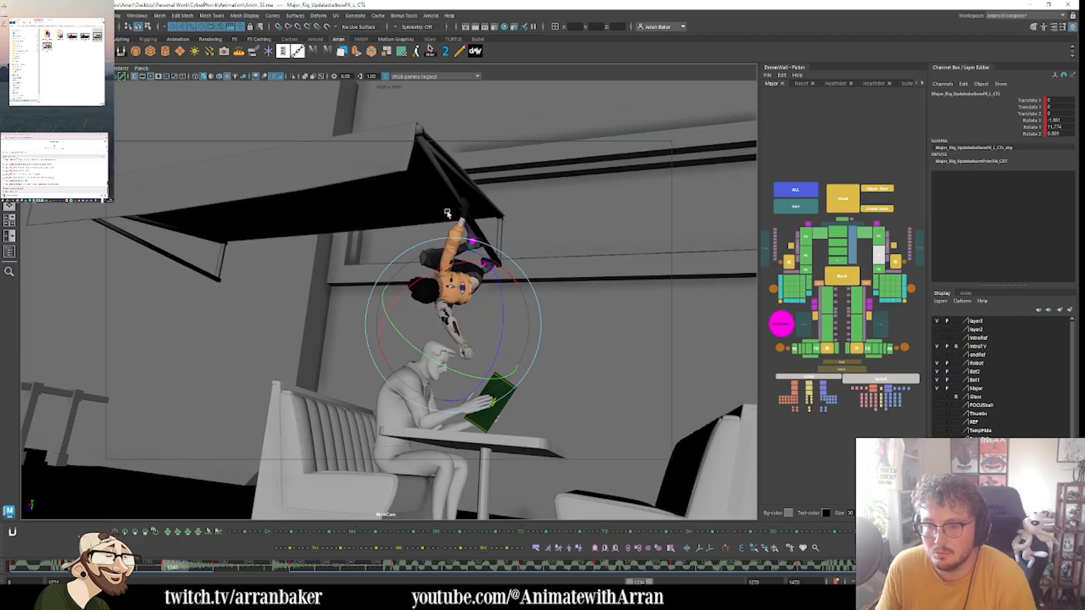
pyautogui.press('.')
# - Swing the Major's left upper arm lower at frame 1242, comparing the arc with the adjacent key poses
pyautogui.click(875, 241)
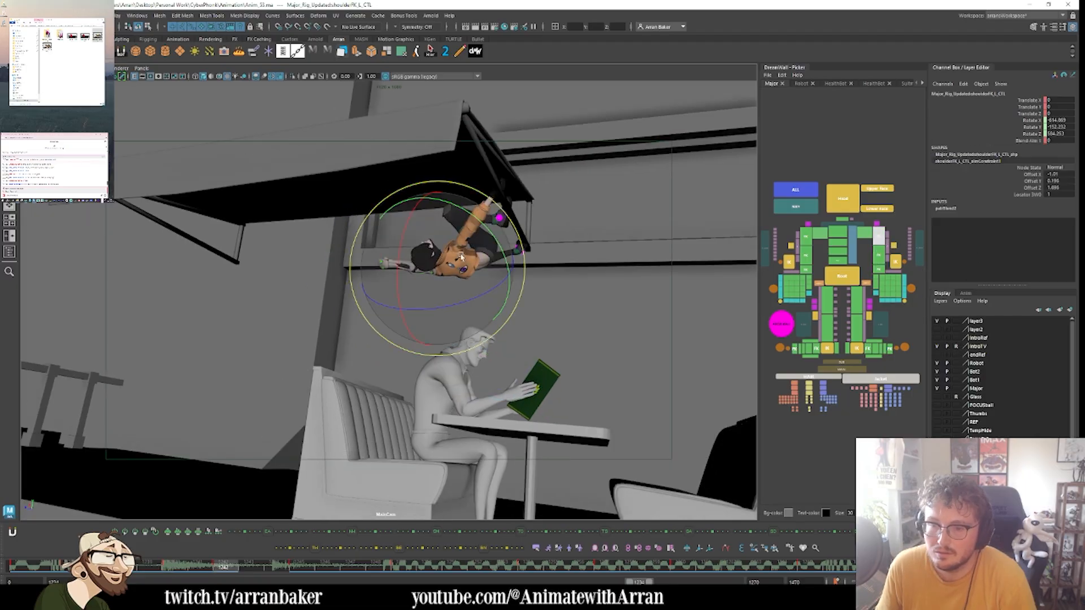
pyautogui.moveTo(452, 249)
pyautogui.mouseDown()
pyautogui.moveTo(466, 276)
pyautogui.moveTo(455, 272)
pyautogui.moveTo(462, 258)
pyautogui.mouseUp()
pyautogui.press(',')
pyautogui.press('.')
pyautogui.press(',')
pyautogui.press('.')
pyautogui.press('.')
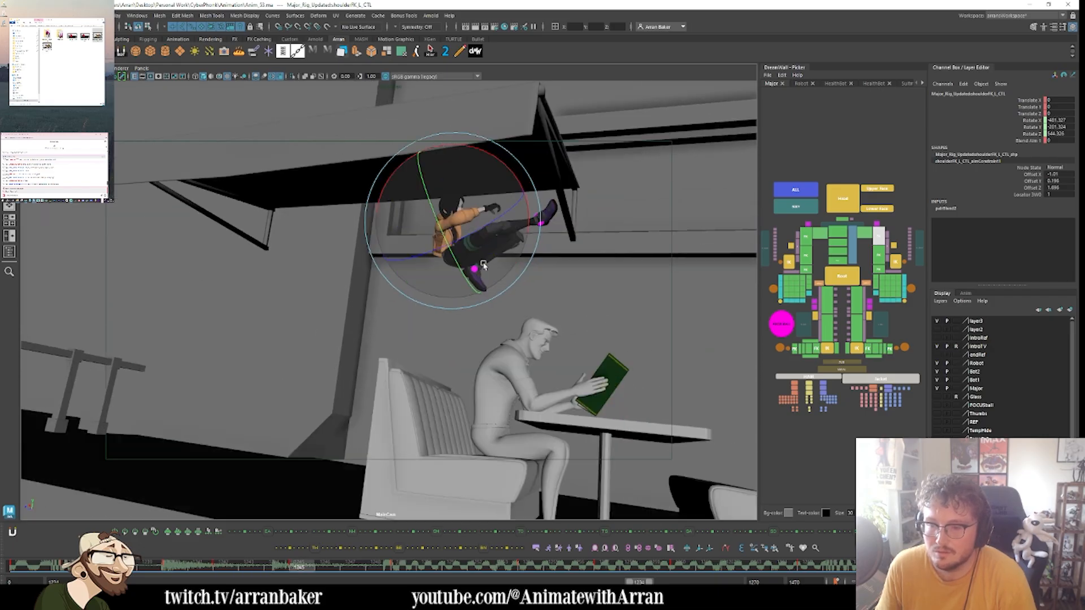
# - Rotate the Major's left shoulder at frame 1245 to raise her arm behind her head, comparing it with frame 1242
pyautogui.moveTo(476, 258); pyautogui.dragTo(507, 252)
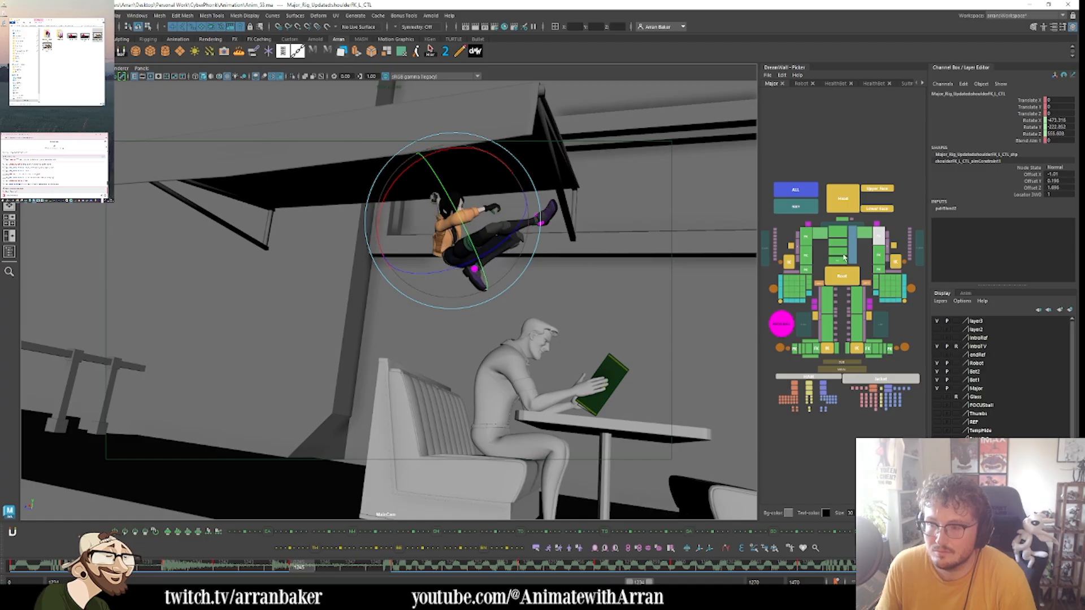
pyautogui.click(879, 257)
pyautogui.press('.')
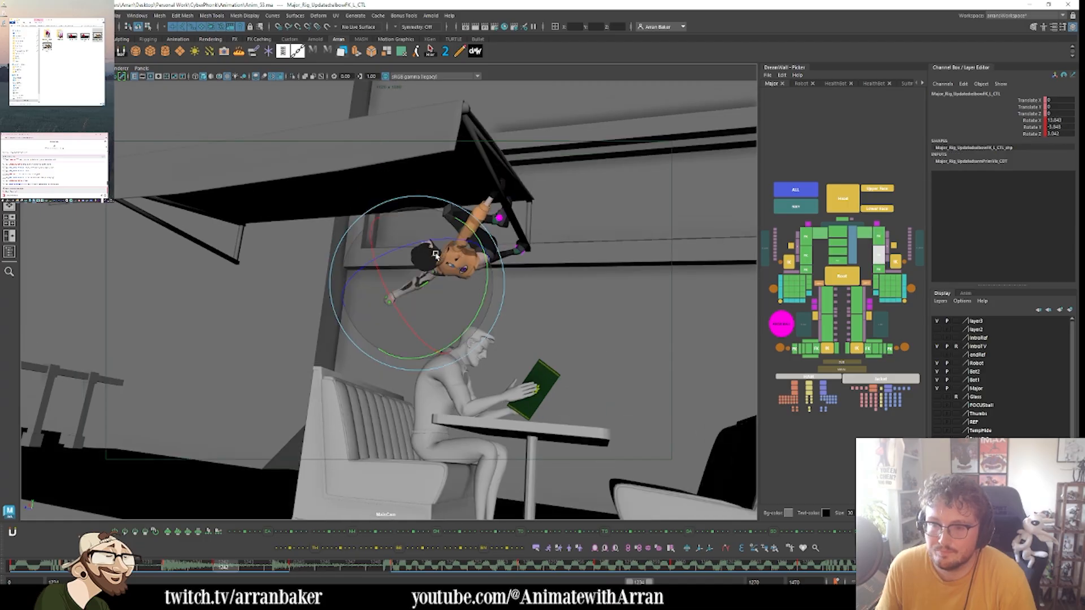
pyautogui.press(',')
# - Offset the Major's left elbow ribbon control and rotate her left wrist at frame 1245 to refine the raised arm
pyautogui.click(886, 259)
pyautogui.press('w')
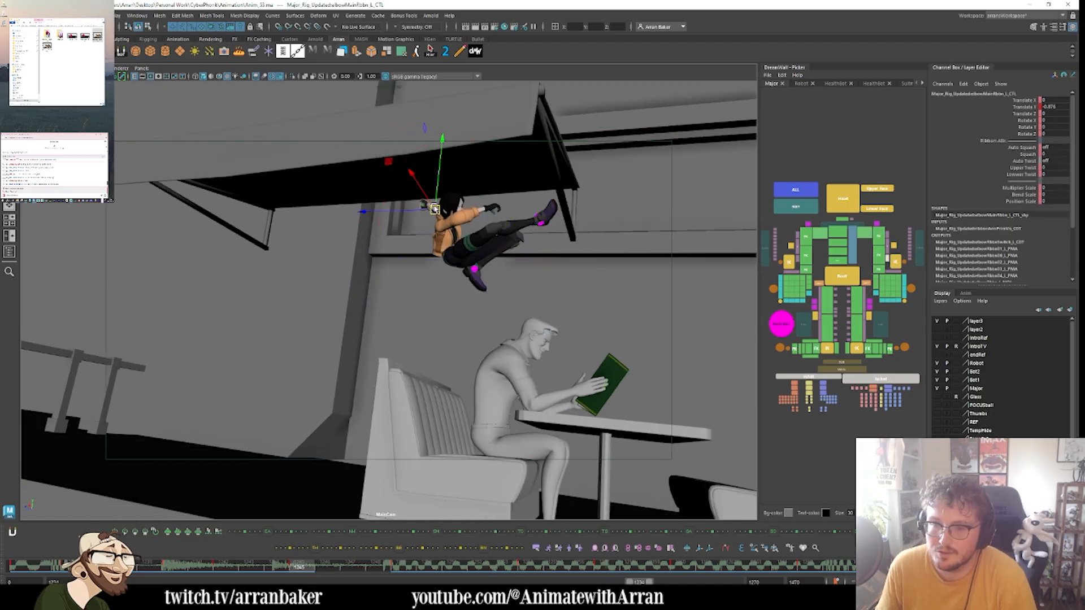
pyautogui.click(879, 270)
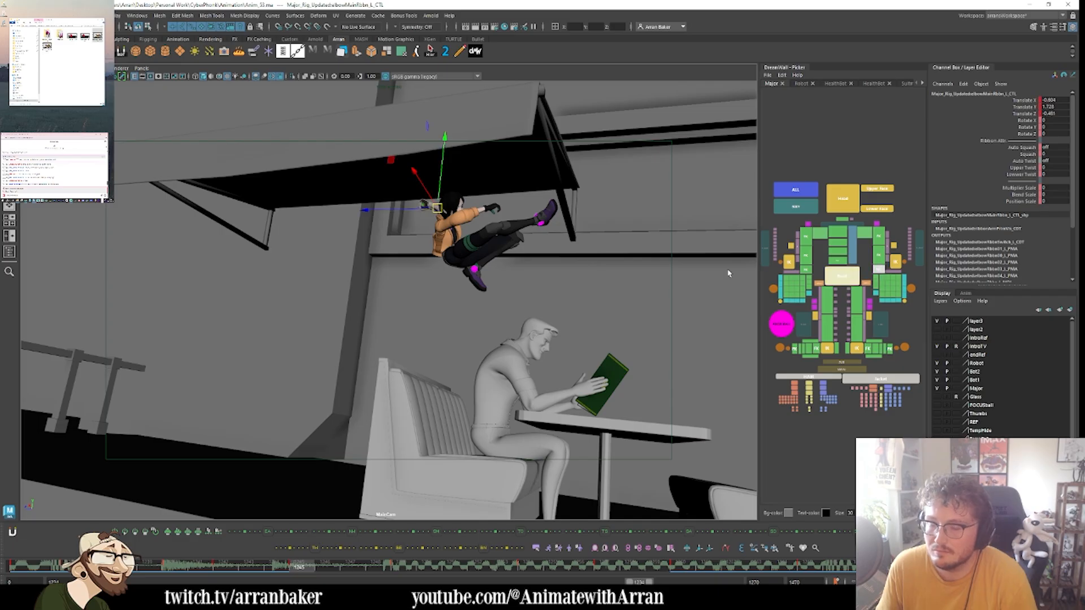
pyautogui.press('e')
pyautogui.moveTo(448, 240); pyautogui.dragTo(438, 226)
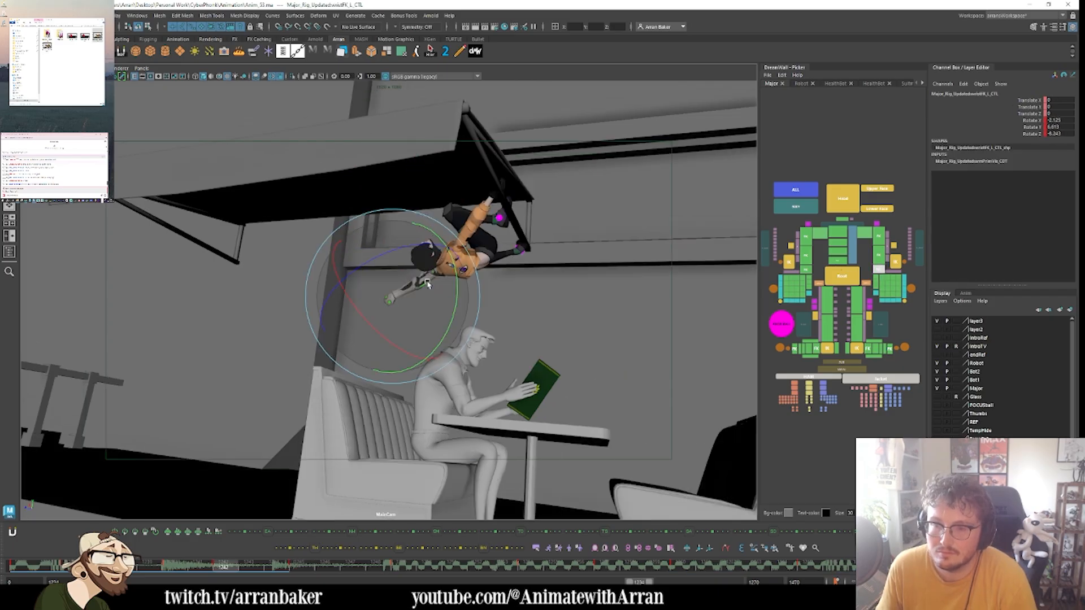
# - Review the left arm's arc key by key between frames 1234 and 1254, returning to the hanging pose at frame 1240
pyautogui.press('.')
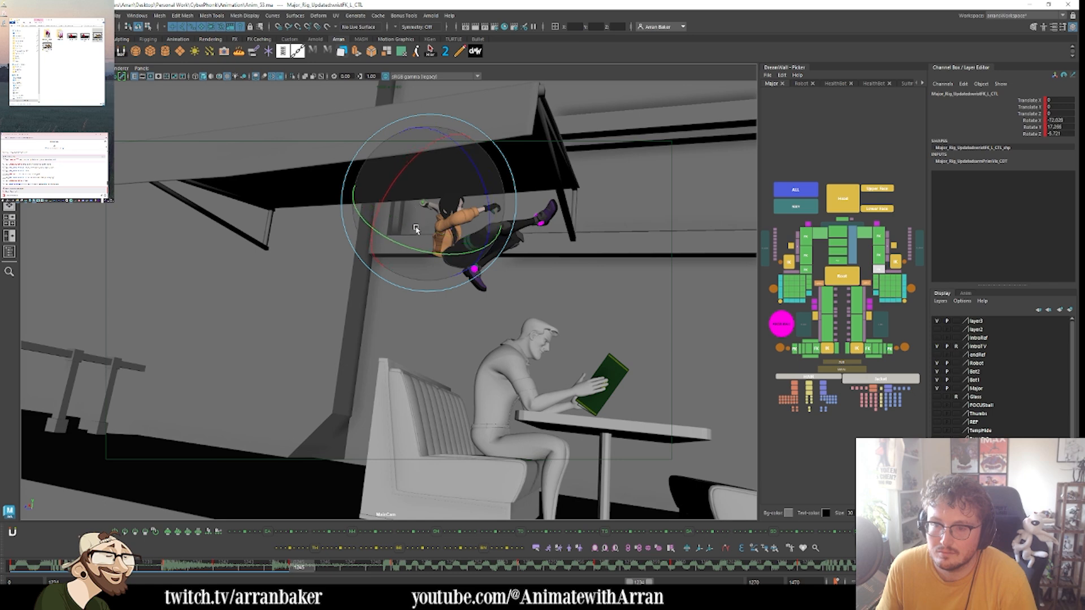
pyautogui.press('.')
pyautogui.press(',')
pyautogui.press('.')
pyautogui.press('.')
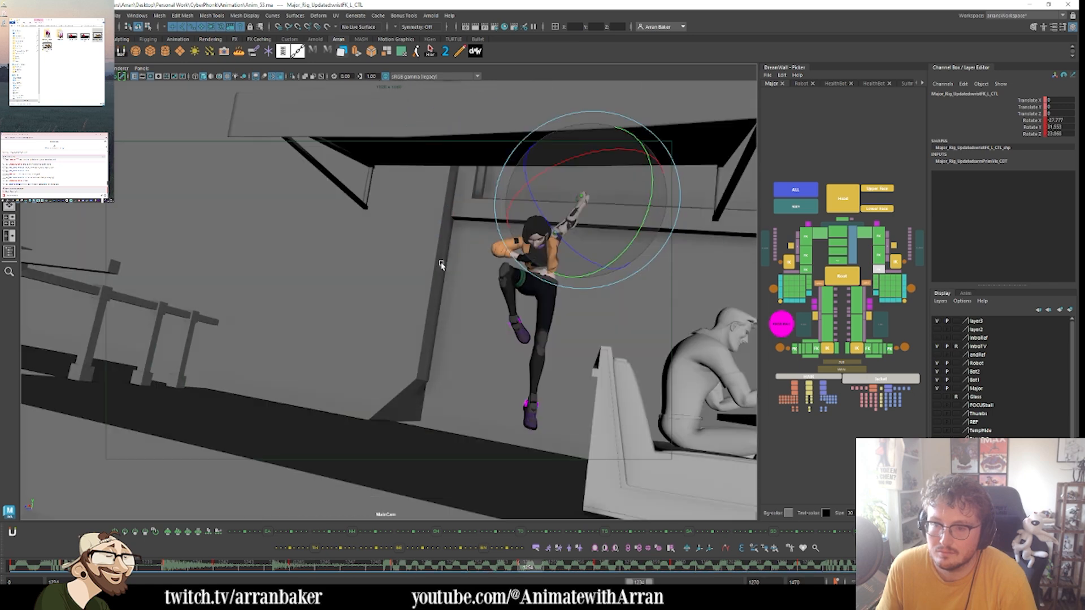
pyautogui.press(',')
pyautogui.press(',')
pyautogui.press(',')
pyautogui.press(',')
pyautogui.press(',')
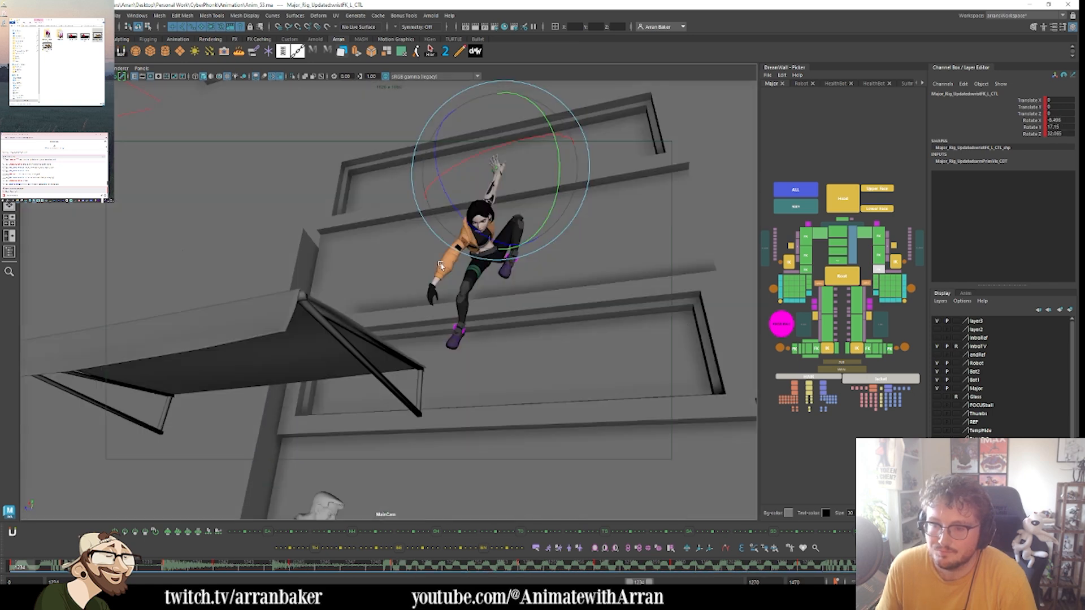
pyautogui.press('.')
pyautogui.press('.')
pyautogui.press('.')
pyautogui.press('.')
pyautogui.press('.')
pyautogui.press('.')
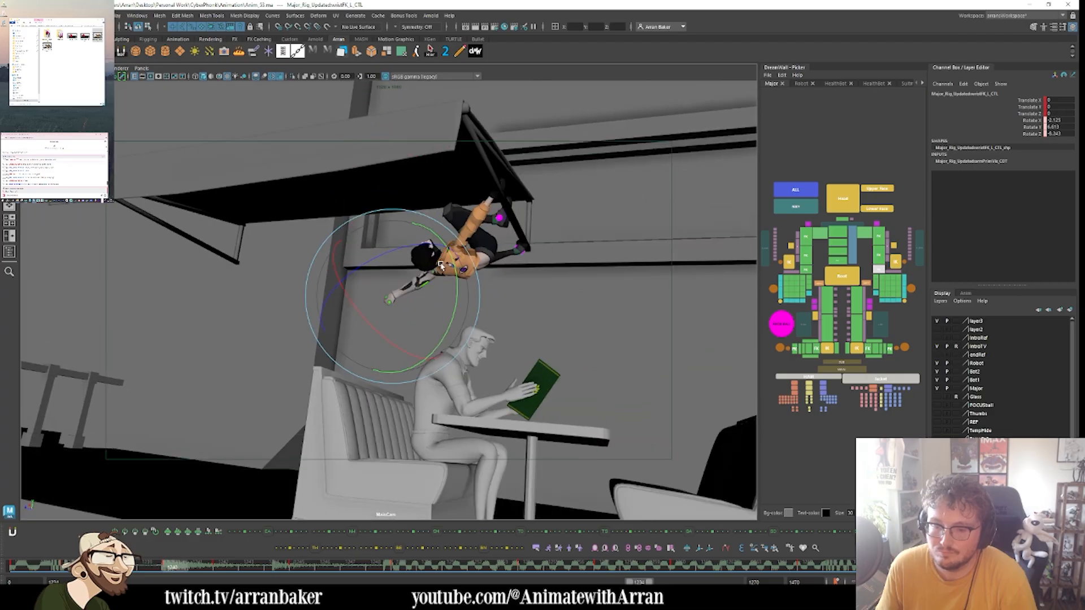
pyautogui.press(',')
pyautogui.press(',')
pyautogui.press(',')
pyautogui.press(',')
pyautogui.press('.')
pyautogui.press('.')
pyautogui.press('.')
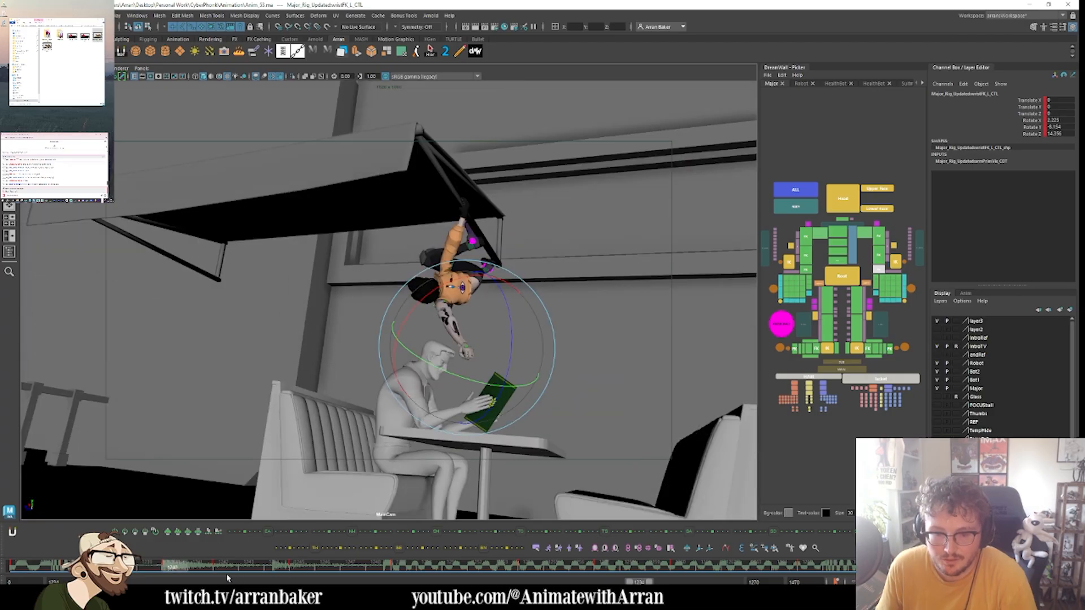
# - Select all of the Major's rig controls at the frame 1242 swing pose
pyautogui.hotkey('alt', '.')
pyautogui.hotkey('alt', '.')
pyautogui.hotkey('alt', '.')
pyautogui.hotkey('alt', '.')
pyautogui.hotkey('alt', '.')
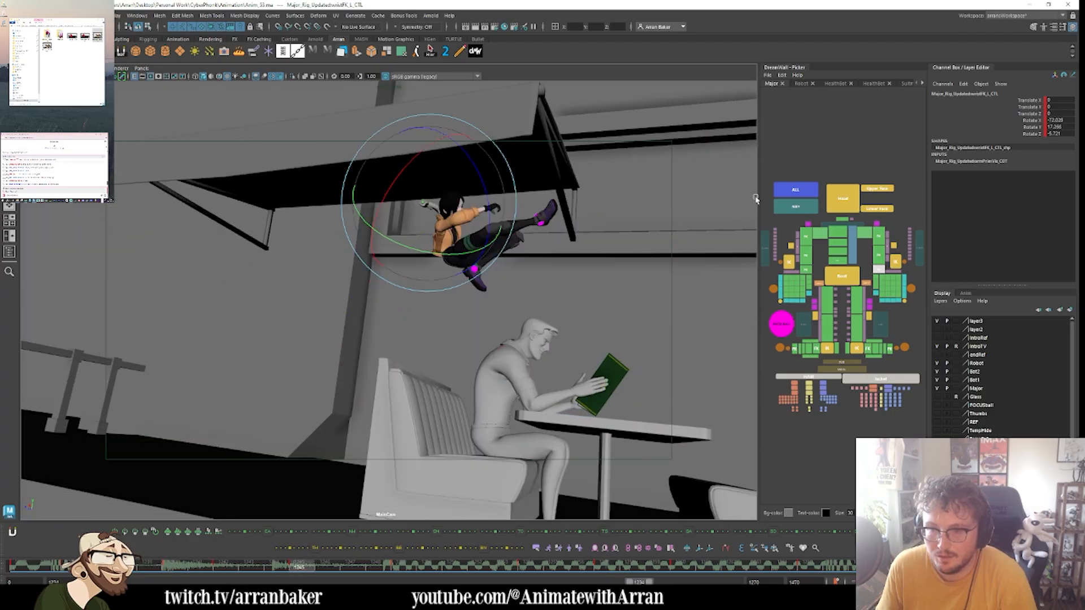
pyautogui.press(',')
pyautogui.click(799, 188)
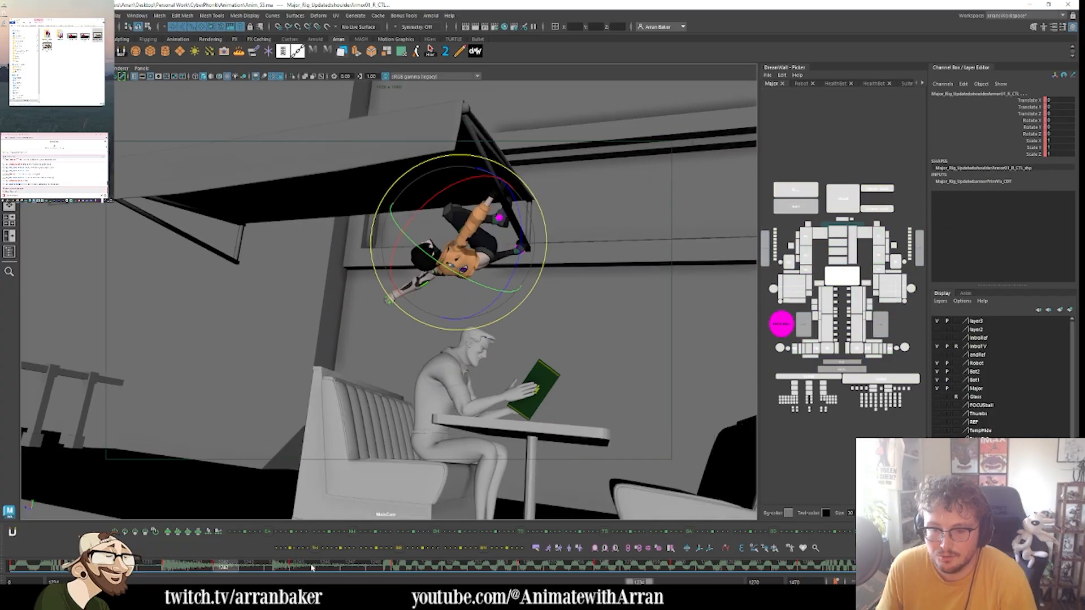
# - Compare the Major's full-body key poses on either side of frame 1245 to judge the timing of the swing
pyautogui.press('.')
pyautogui.press('.')
pyautogui.press('.')
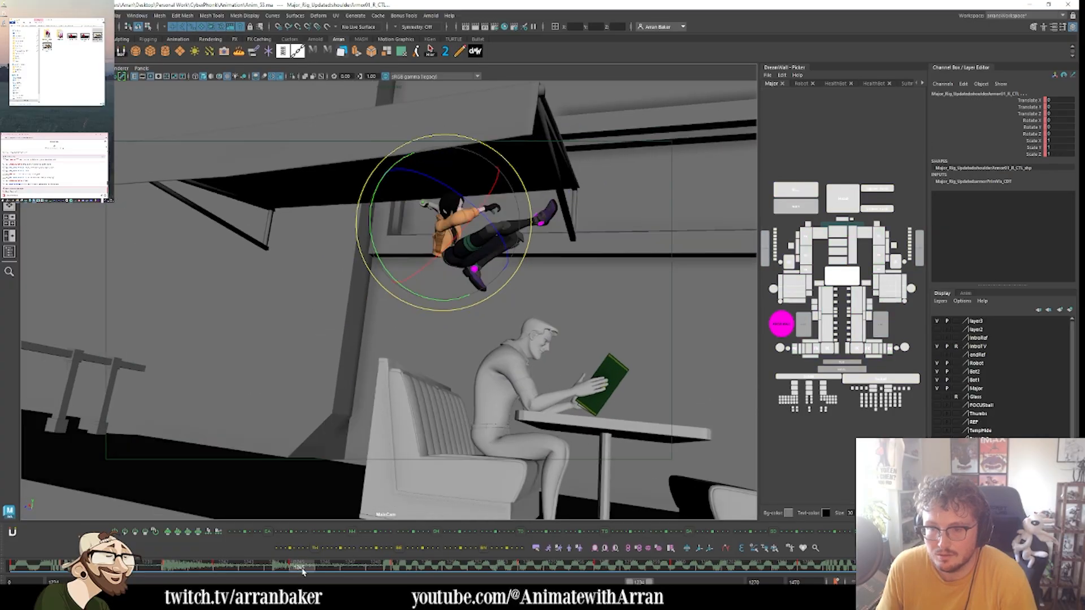
pyautogui.press('.')
pyautogui.press(',')
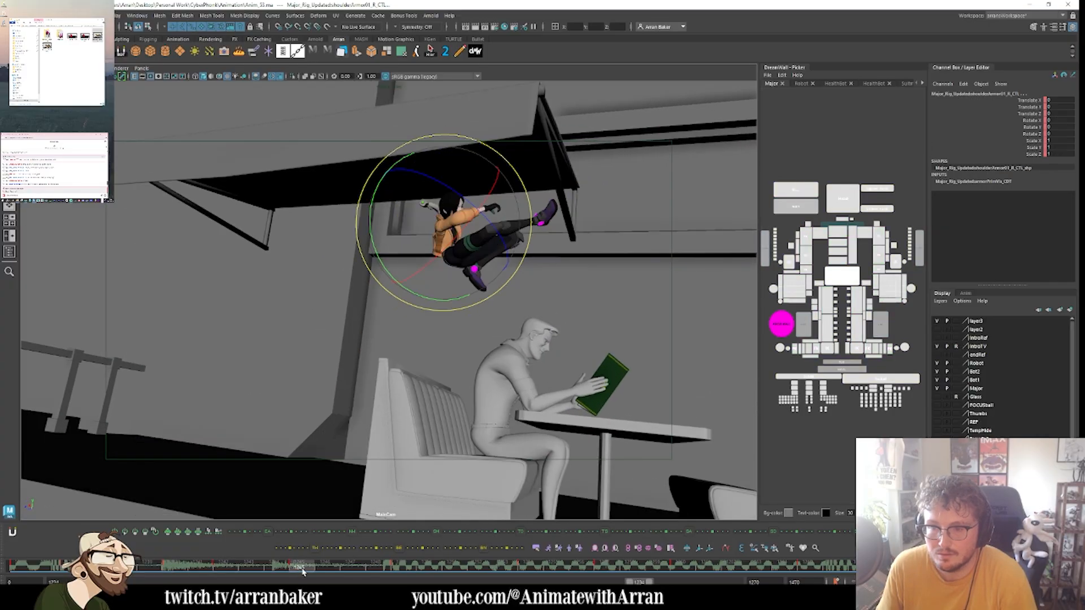
pyautogui.press(',')
pyautogui.press('.')
pyautogui.press('.')
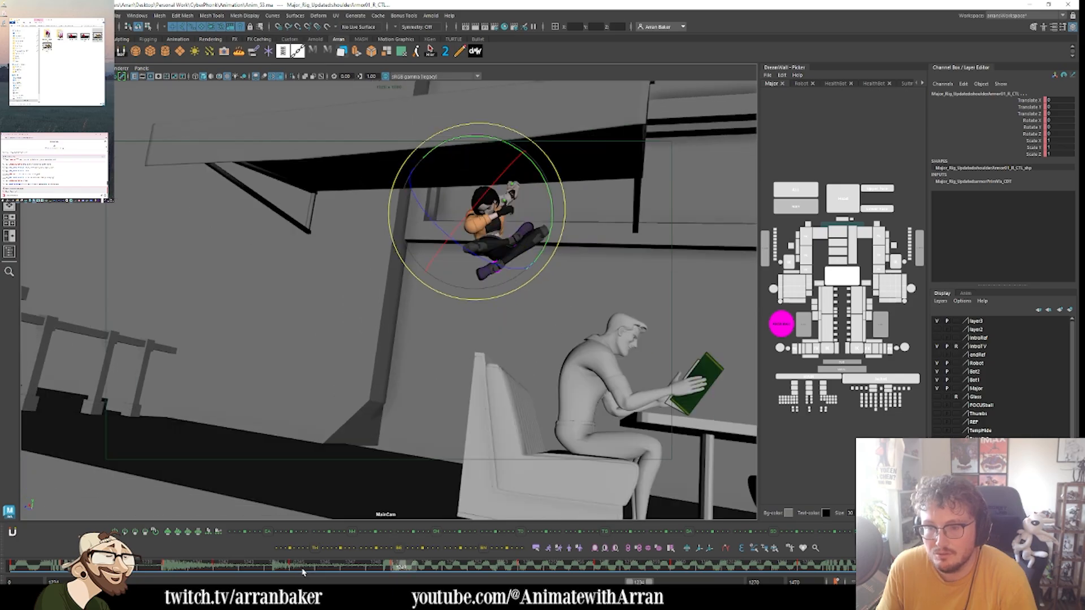
pyautogui.press(',')
pyautogui.press(',')
pyautogui.press('.')
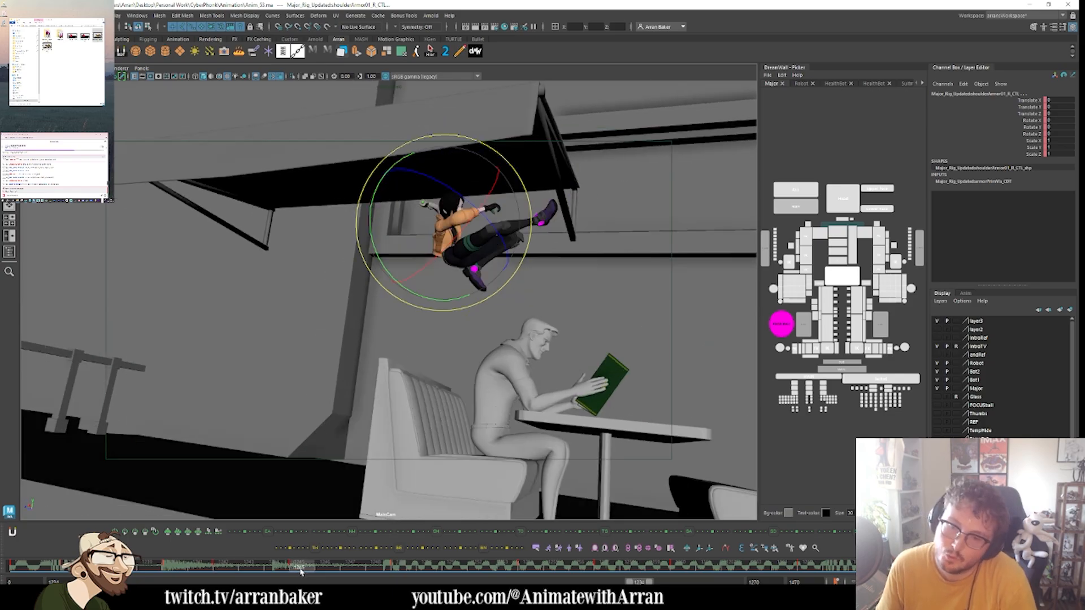
pyautogui.press(',')
pyautogui.press(',')
pyautogui.press('.')
pyautogui.press('.')
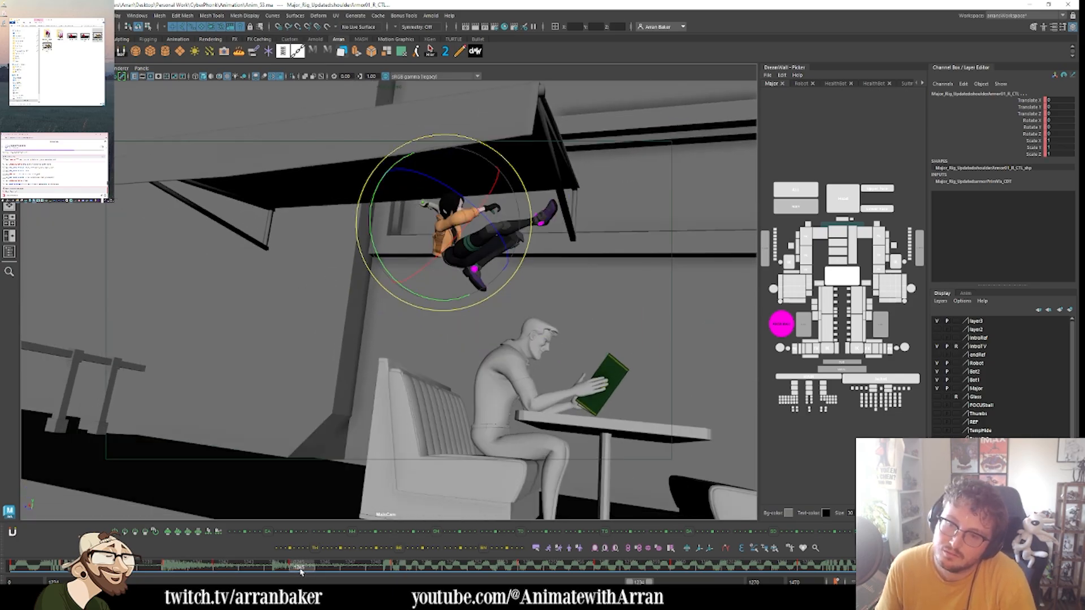
# - Try carrying the Major's frame 1242 pose over to frame 1244, and undo the change
pyautogui.press(',')
pyautogui.press('.')
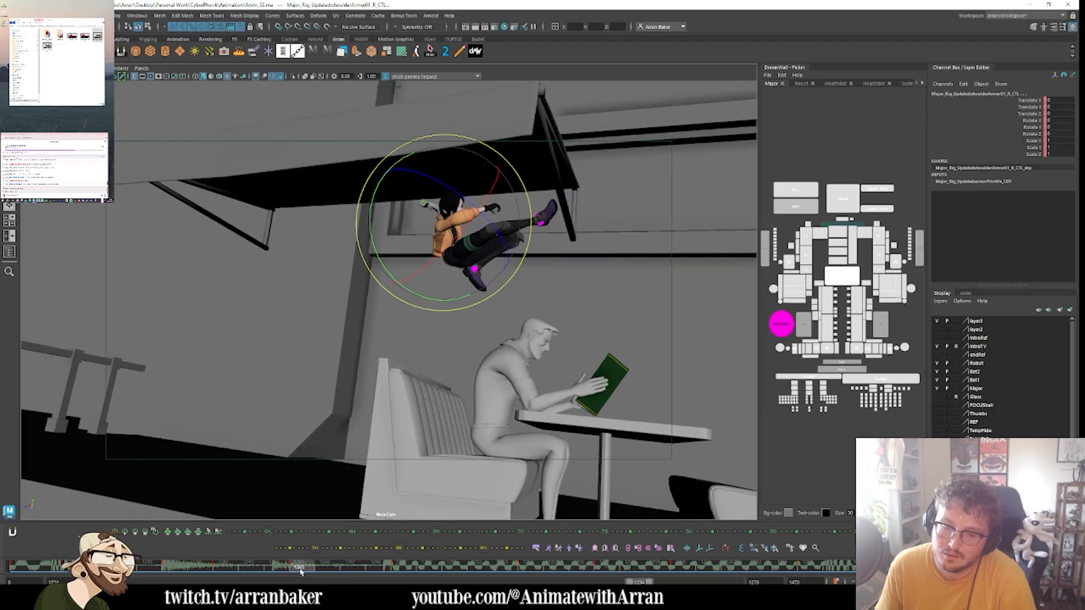
pyautogui.press('.')
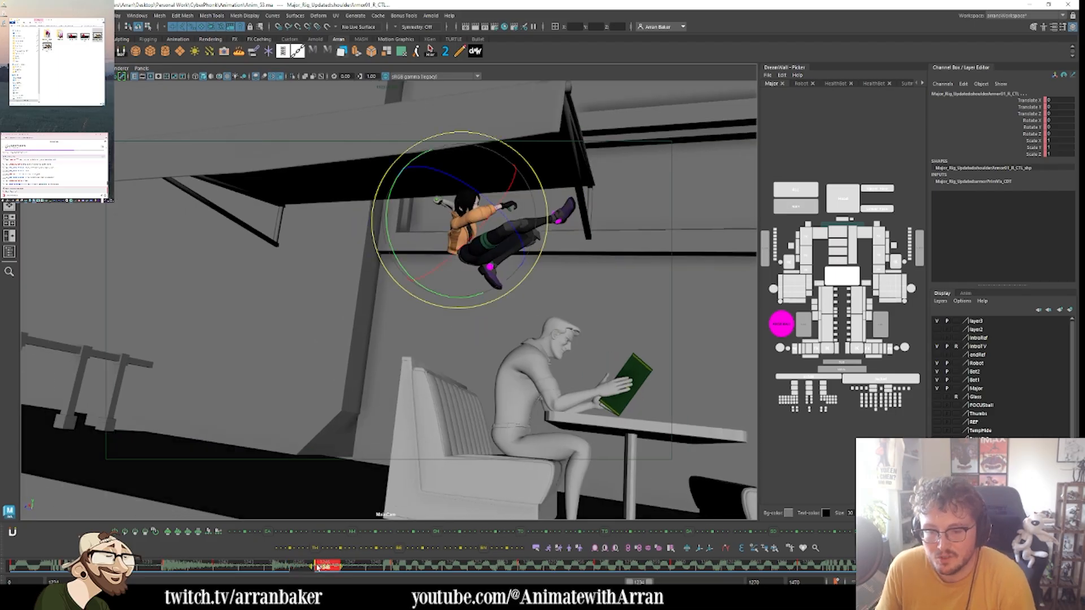
pyautogui.moveTo(232, 573); pyautogui.dragTo(275, 568)
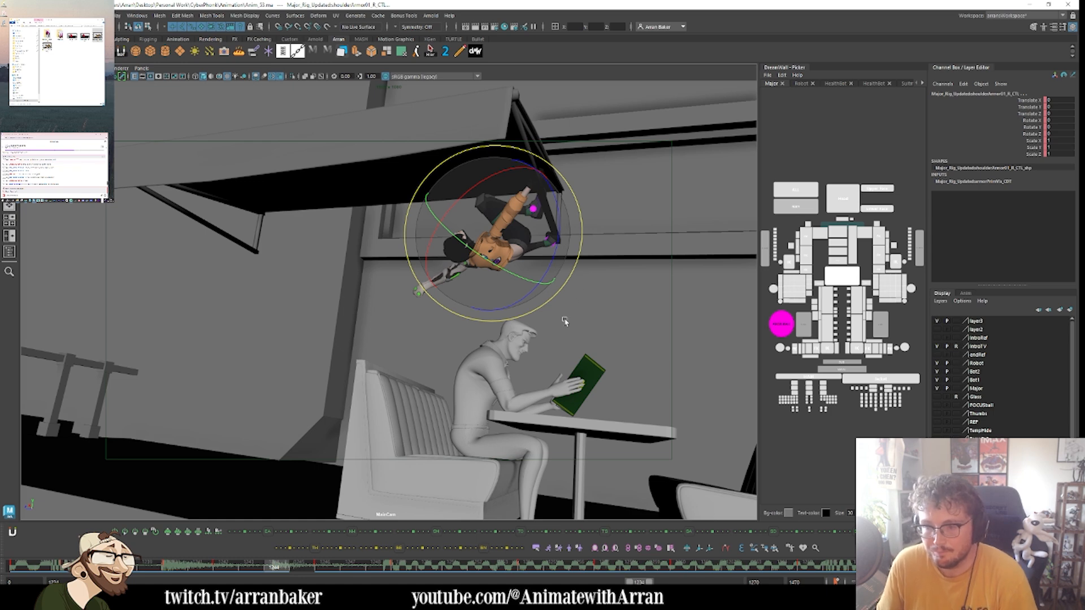
pyautogui.hotkey('ctrl', 'z')
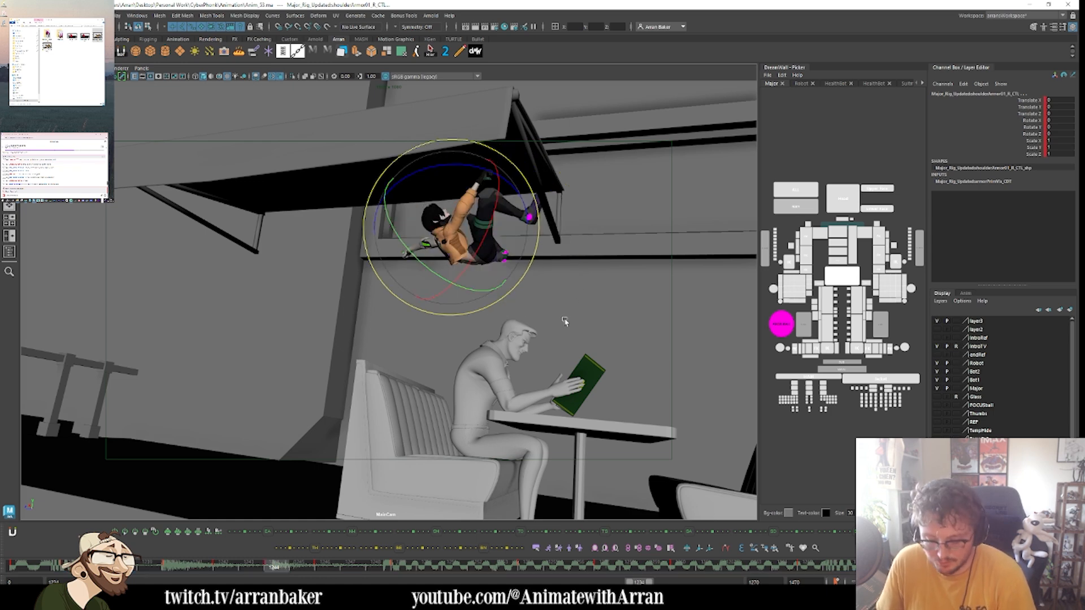
# - Go back to the Major's drop pose at frame 1234 and compare it with the neighbouring key poses
pyautogui.press(',')
pyautogui.press(',')
pyautogui.press(',')
pyautogui.press(',')
pyautogui.press(',')
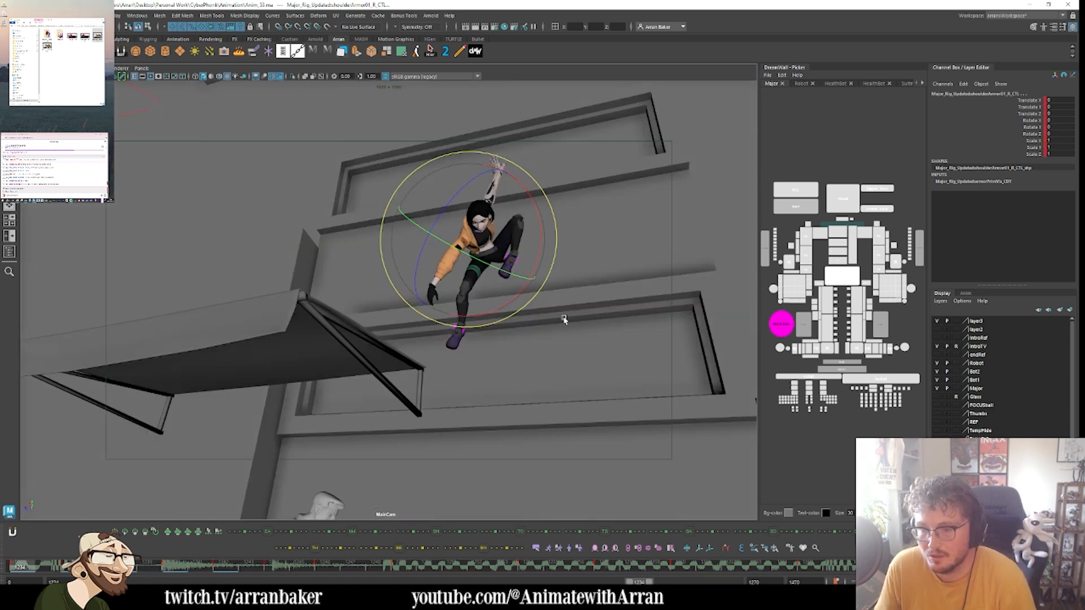
pyautogui.press('.')
pyautogui.press(',')
pyautogui.press(',')
pyautogui.press('.')
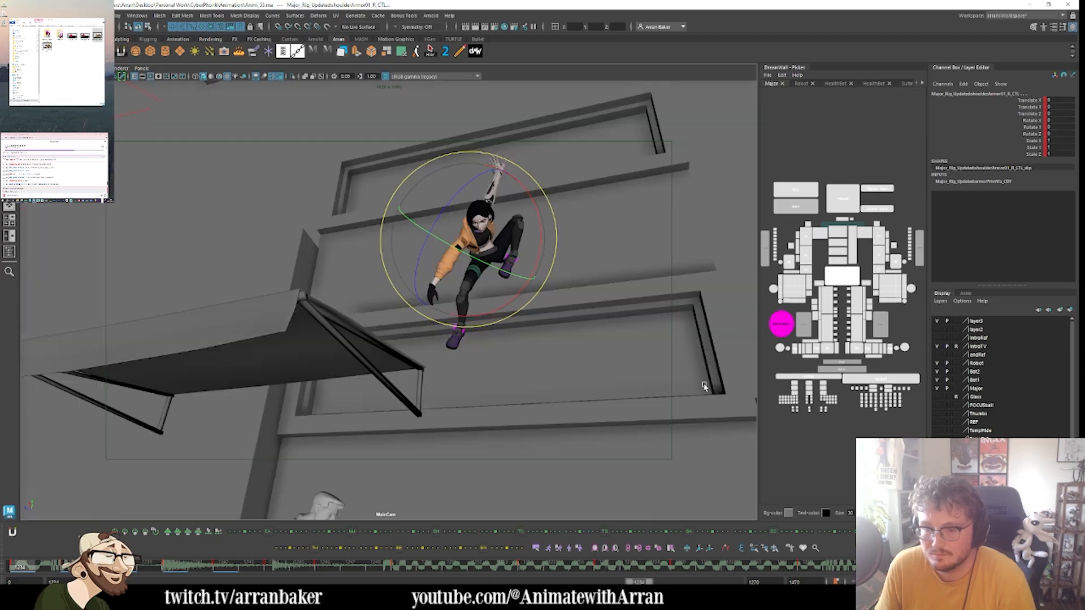
# - Shift the Major's right foot IK control slightly at frame 1234 to adjust the reaching leg
pyautogui.click(828, 349)
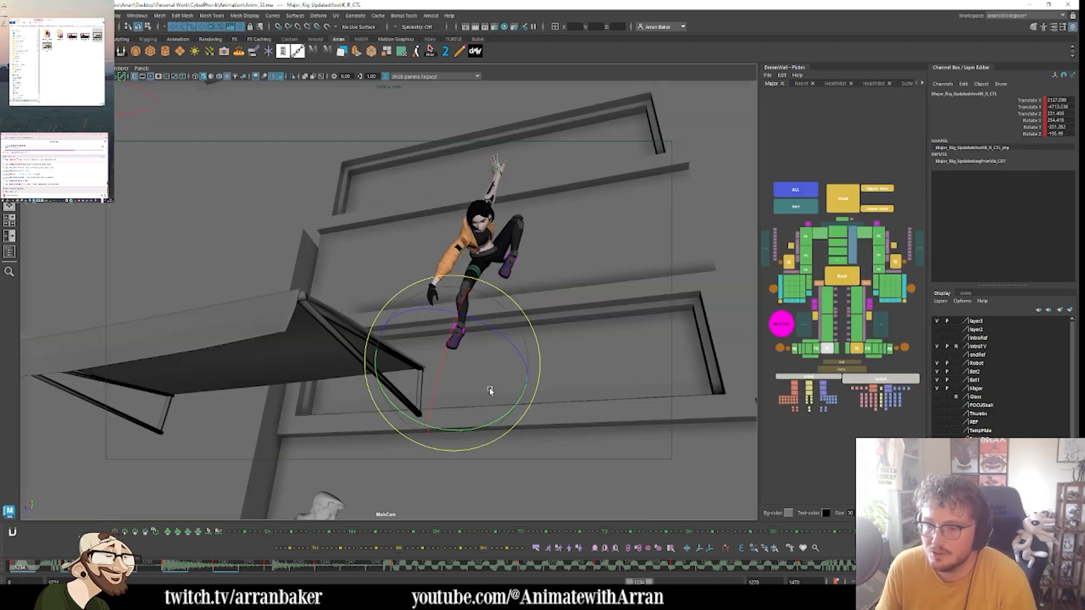
pyautogui.press('w')
pyautogui.press('.')
pyautogui.press(',')
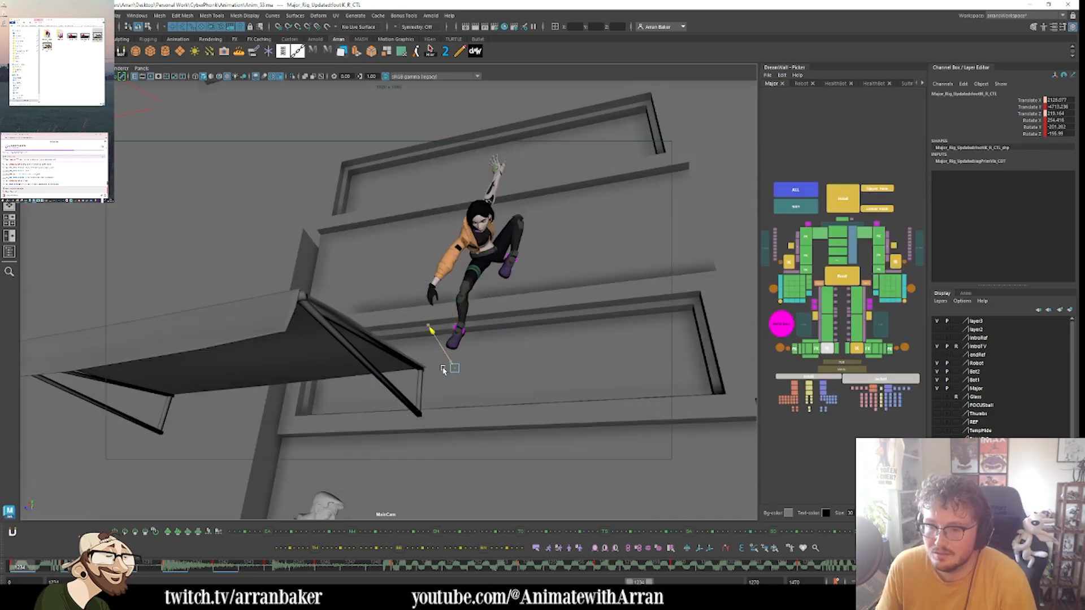
pyautogui.moveTo(443, 368); pyautogui.dragTo(445, 371)
# - Rotate the Major's right hip and knee FK controls at frame 1234 to reshape the extended leg
pyautogui.click(826, 299)
pyautogui.press('e')
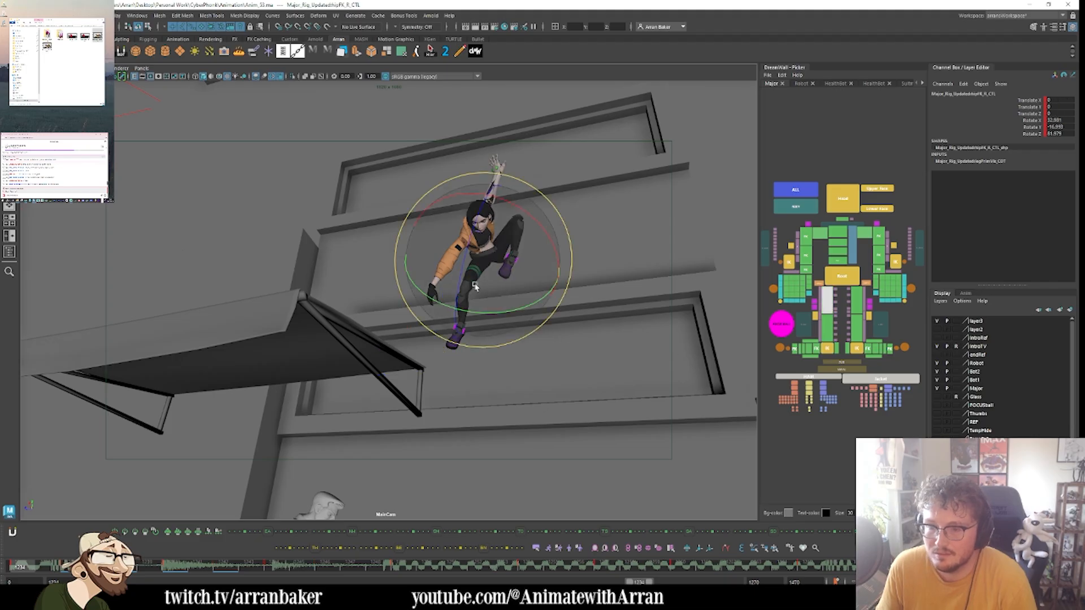
pyautogui.click(825, 331)
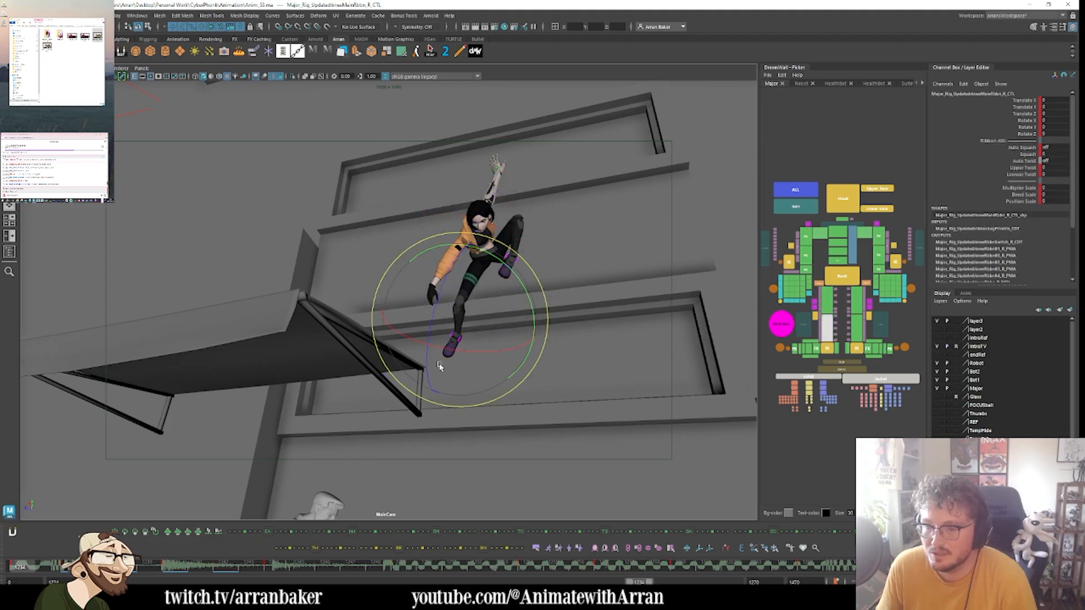
pyautogui.press('s')
pyautogui.press('w')
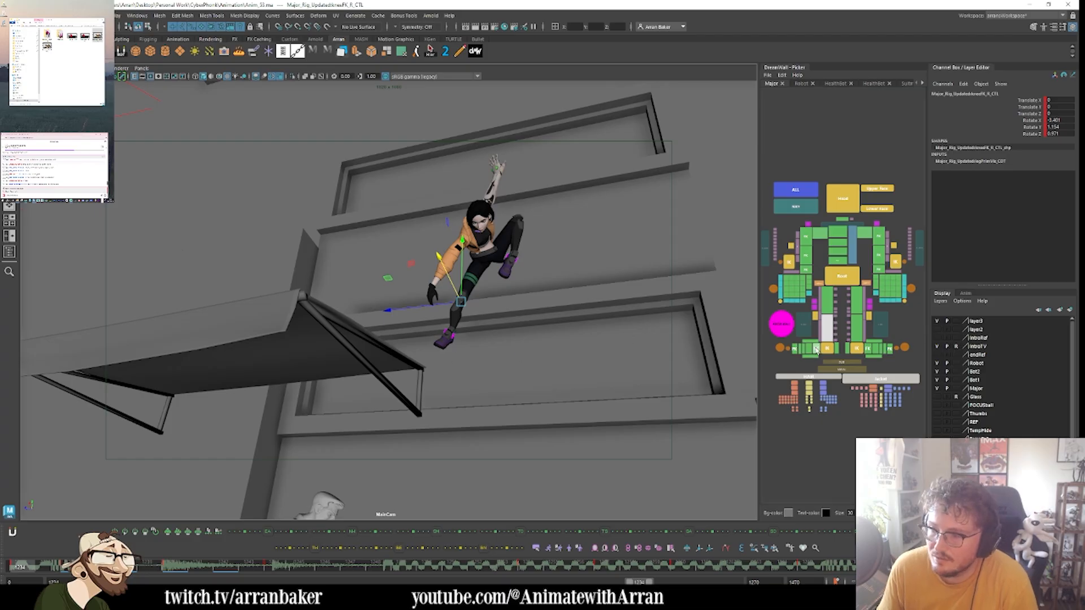
# - Adjust the rotation of the character's right ankle FK control on the current pose with the blend slider, checking it against adjacent key poses
pyautogui.click(816, 349)
pyautogui.click(124, 535)
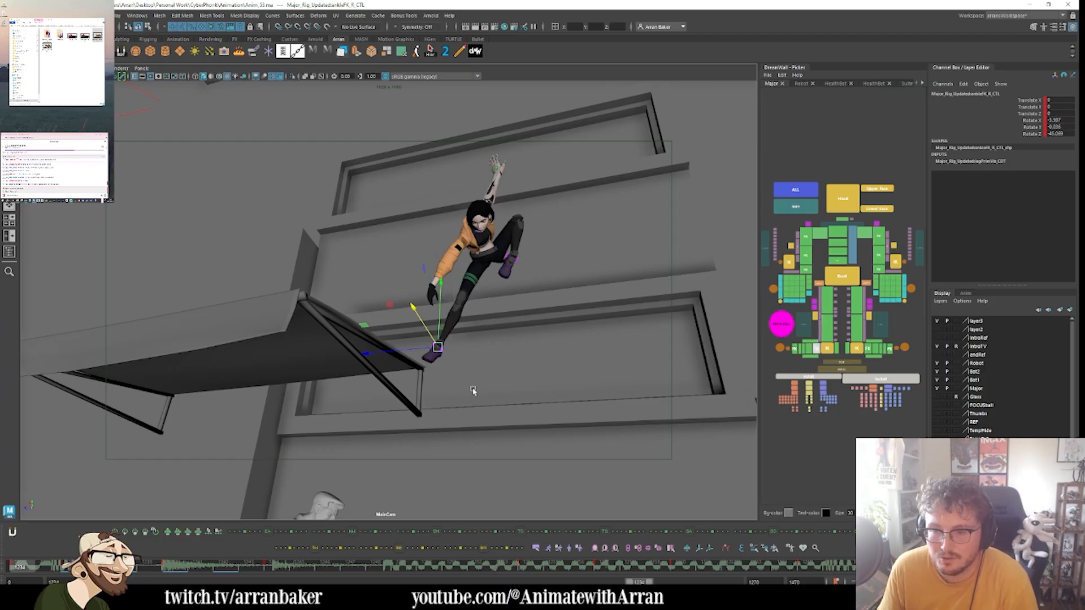
pyautogui.hotkey('alt', ',')
pyautogui.hotkey('alt', '.')
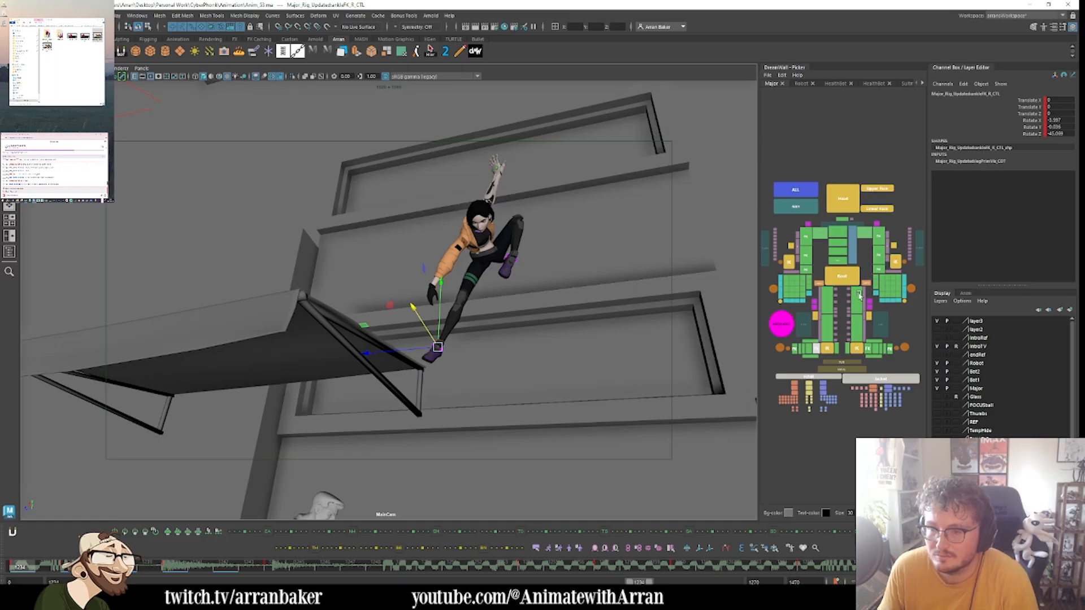
# - Rotate the pelvis FK control on the airborne pose so the hips tilt and the legs swing away from the awning
pyautogui.click(838, 261)
pyautogui.hotkey('alt', ',')
pyautogui.hotkey('alt', '.')
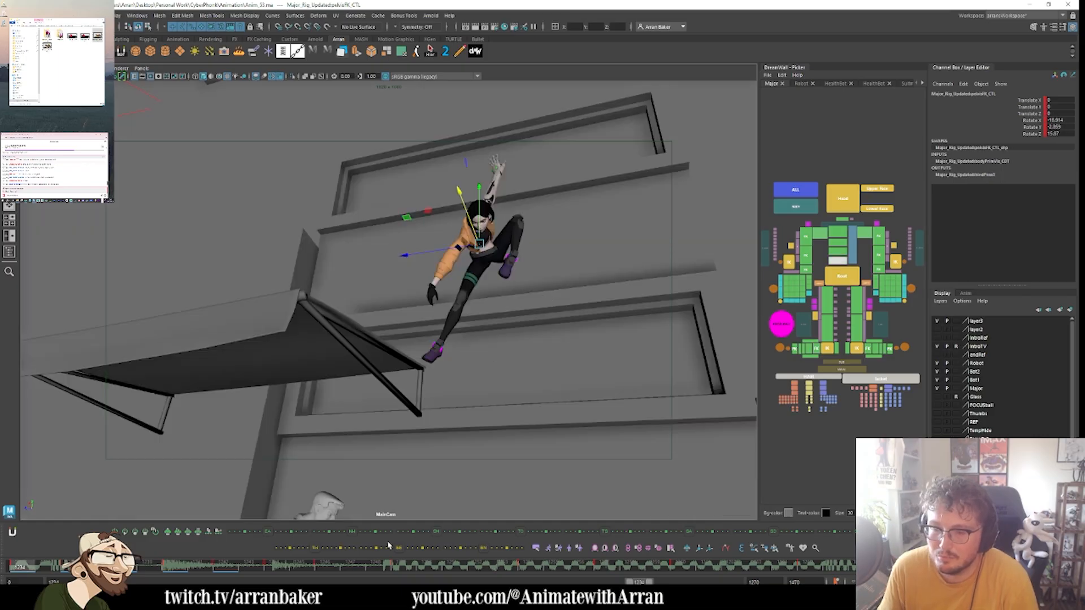
pyautogui.moveTo(628, 582); pyautogui.dragTo(623, 580)
pyautogui.press(',')
pyautogui.press('.')
pyautogui.press('e')
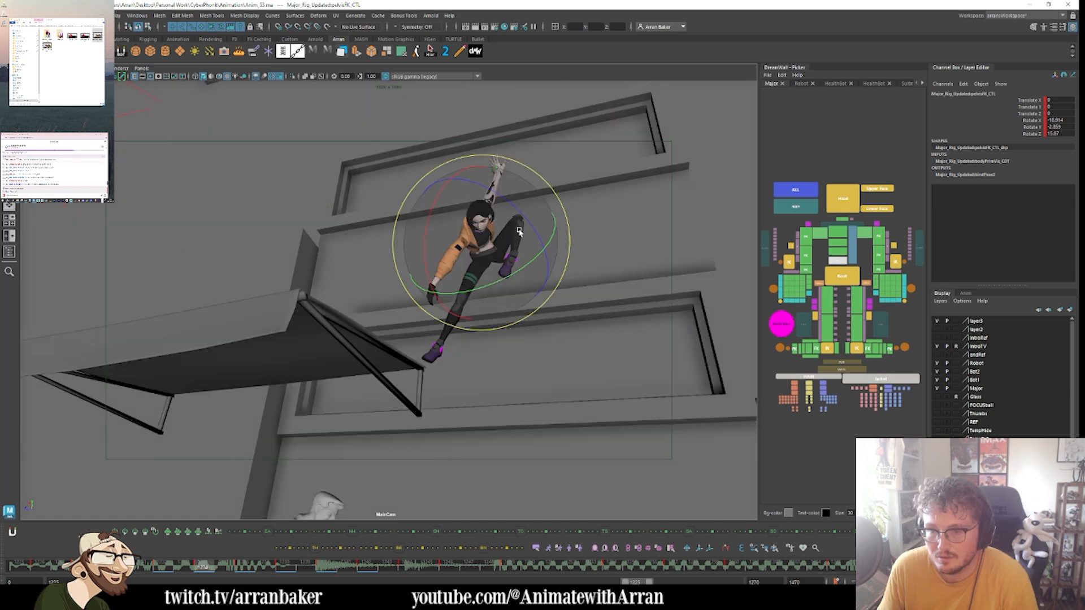
pyautogui.moveTo(490, 240)
pyautogui.mouseDown()
pyautogui.moveTo(506, 202)
pyautogui.moveTo(503, 218)
pyautogui.moveTo(474, 234)
pyautogui.mouseUp()
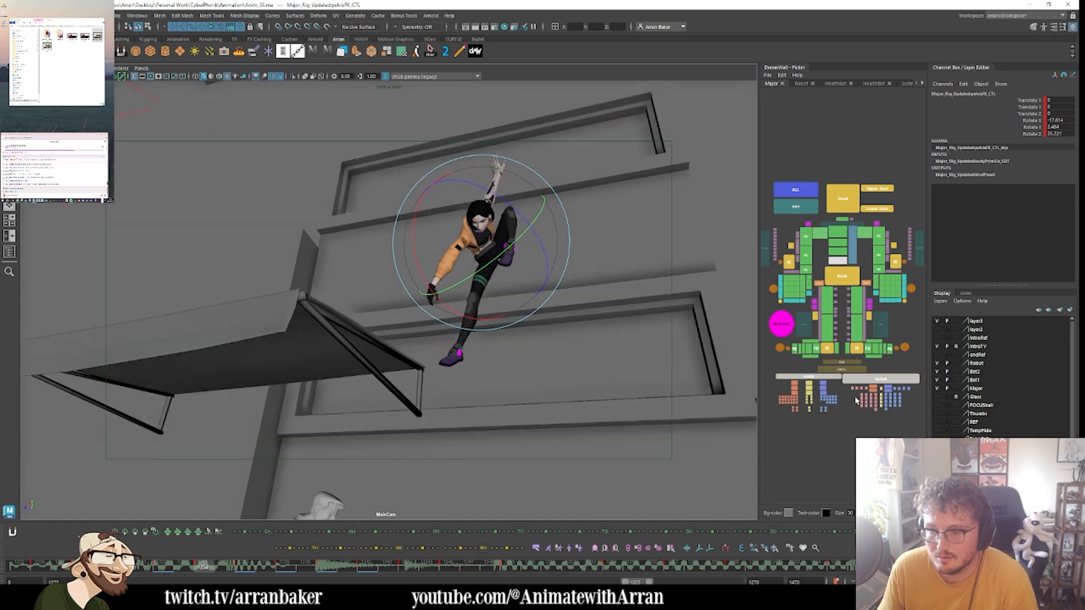
# - Rotate the right hip FK control to bring the extended leg back toward the awning's outer corner
pyautogui.click(827, 301)
pyautogui.moveTo(532, 266); pyautogui.dragTo(515, 288)
pyautogui.moveTo(483, 323); pyautogui.dragTo(506, 303)
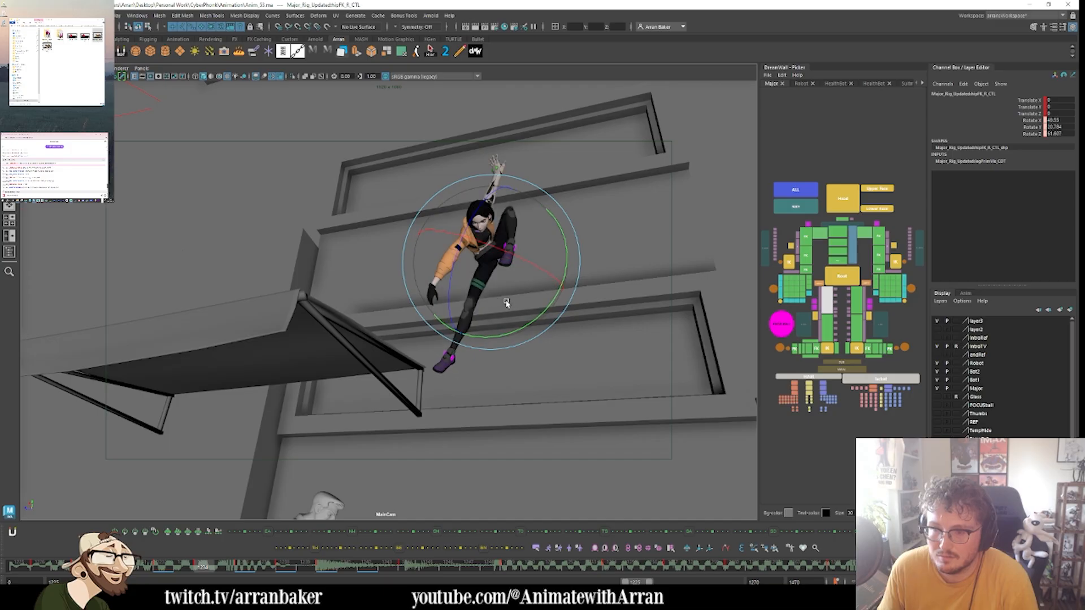
# - Step back and forth through the neighbouring frames to examine how the right leg moves through the fall
pyautogui.press(',')
pyautogui.press('.')
pyautogui.press('.')
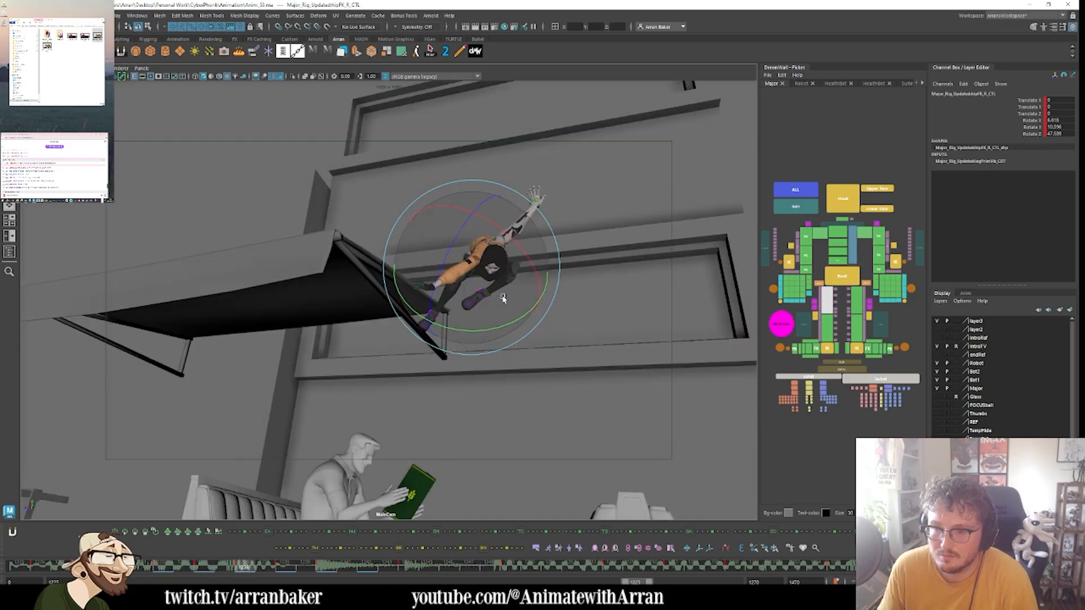
pyautogui.press(',')
pyautogui.press('.')
pyautogui.press(',')
pyautogui.hotkey('alt', '.')
pyautogui.hotkey('alt', '.')
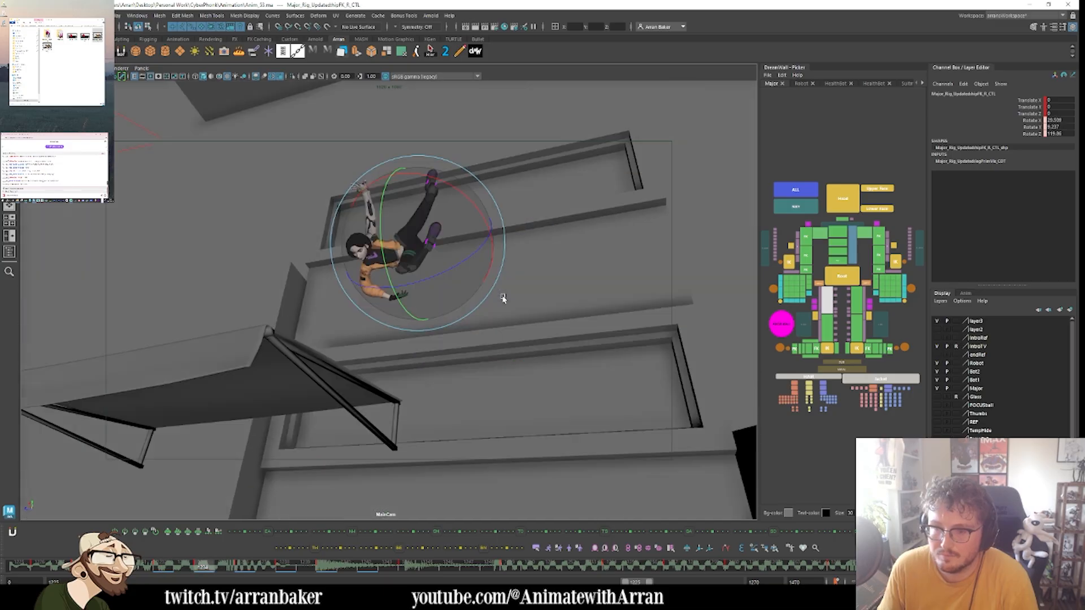
pyautogui.press('.')
pyautogui.press(',')
pyautogui.press('.')
pyautogui.press('.')
pyautogui.press(',')
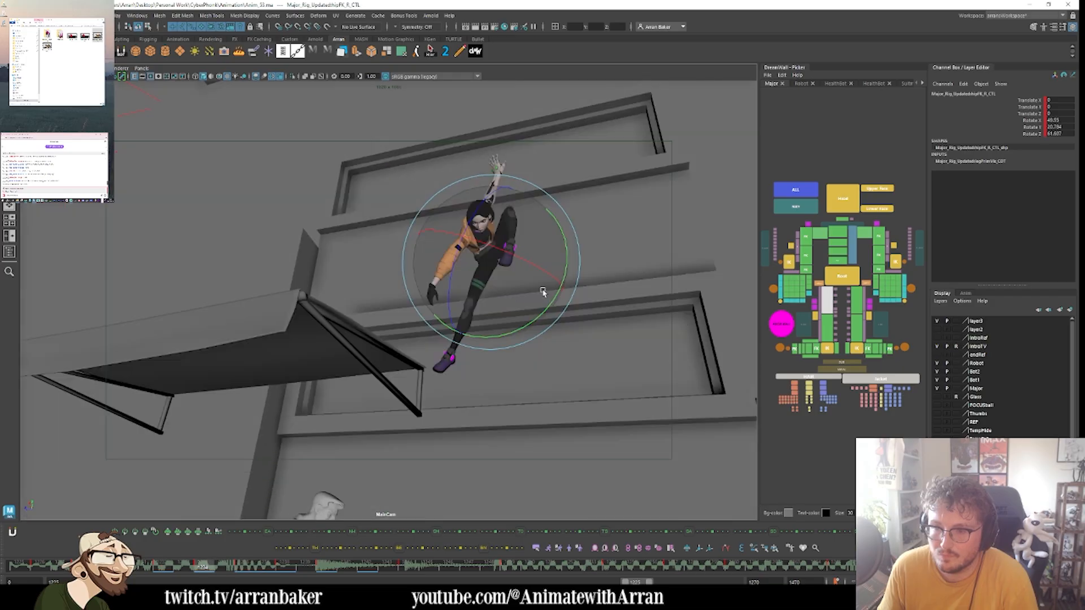
# - Rotate the upper body FK04 control to adjust the chest's lean on the airborne pose
pyautogui.click(838, 232)
pyautogui.press(',')
pyautogui.press('.')
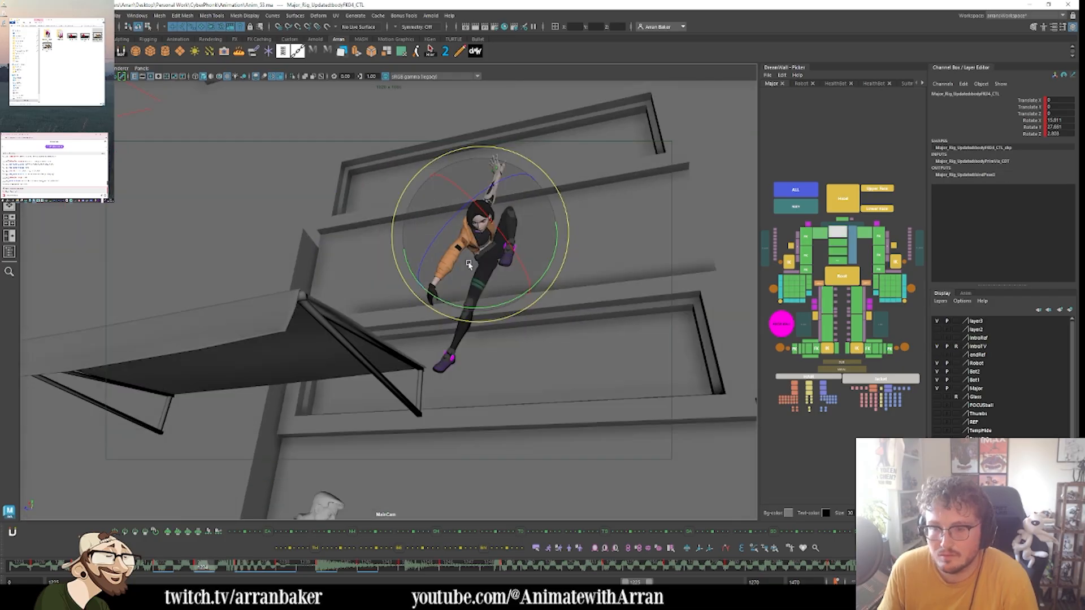
pyautogui.moveTo(508, 208); pyautogui.dragTo(500, 203)
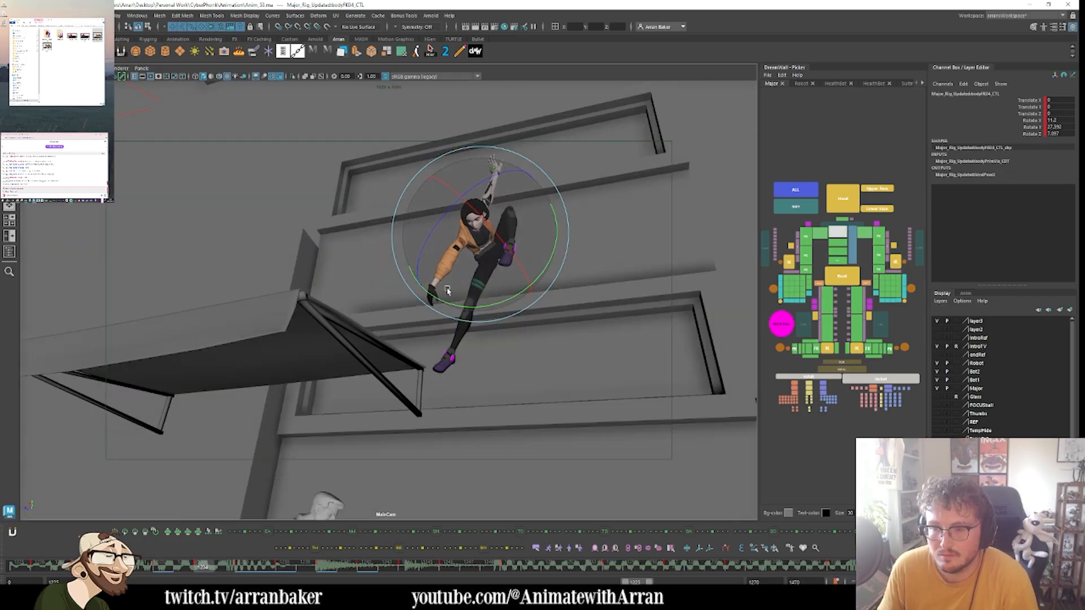
pyautogui.moveTo(447, 291); pyautogui.dragTo(473, 328)
# - Examine the chest and overall body motion from the flip to the hanging pose under the awning
pyautogui.press(',')
pyautogui.press('.')
pyautogui.press('.')
pyautogui.press(',')
pyautogui.press(',')
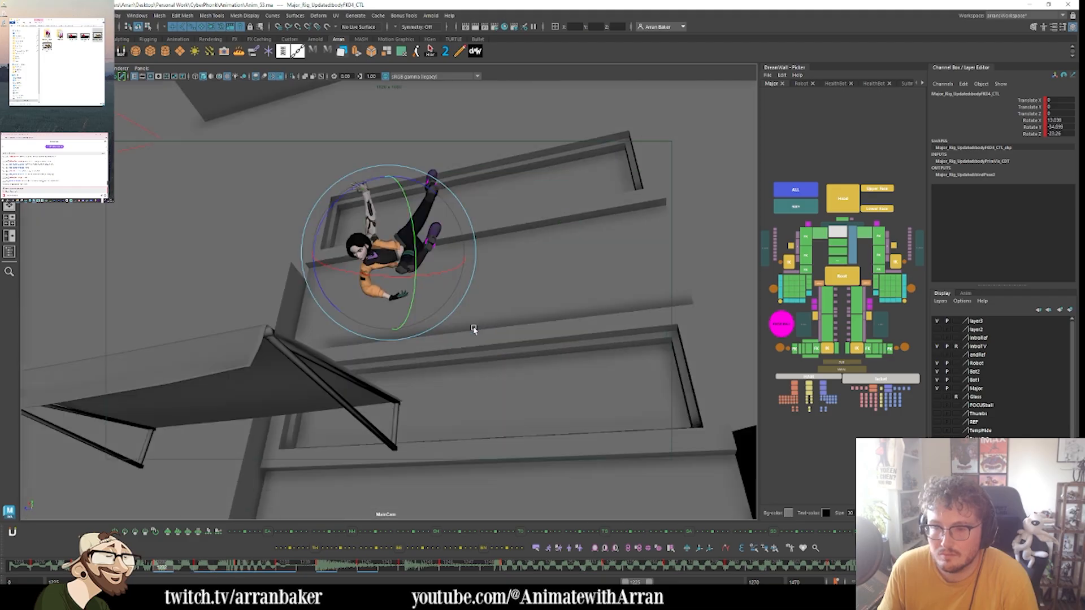
pyautogui.press('.')
pyautogui.press('.')
pyautogui.press('.')
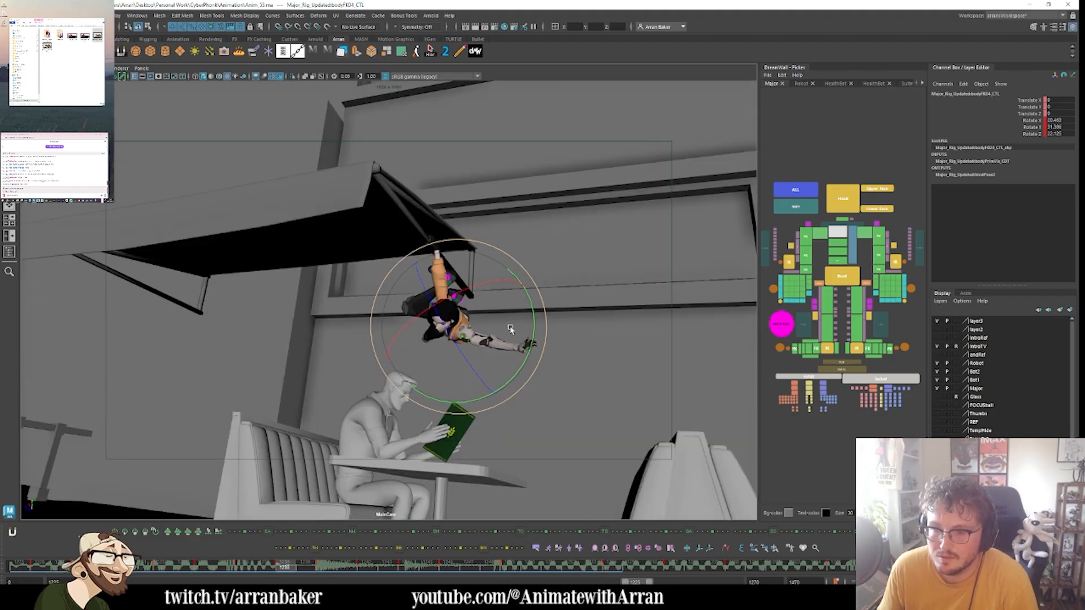
pyautogui.press(',')
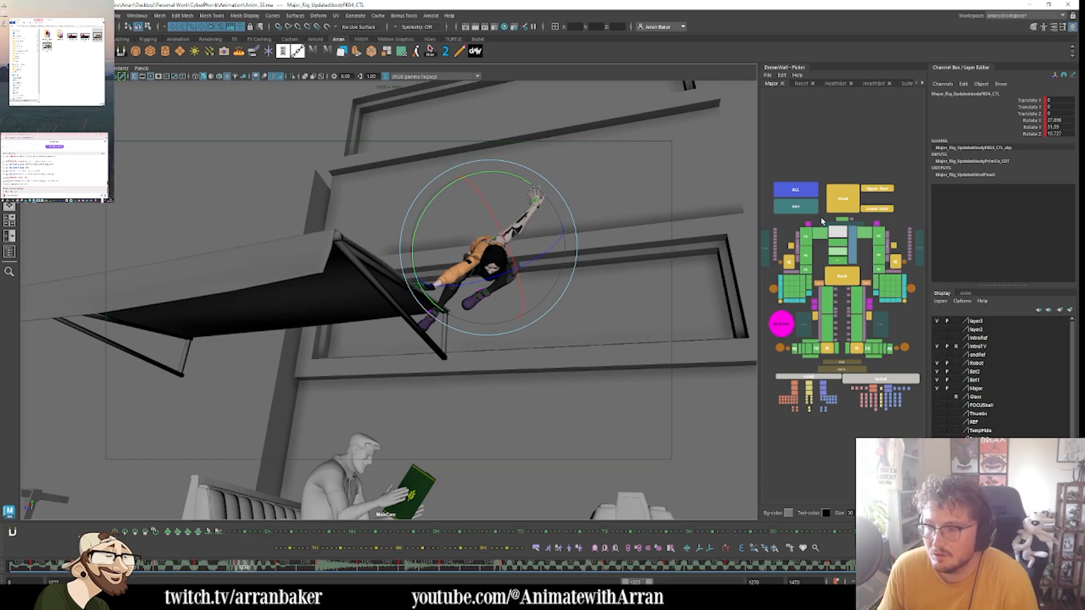
# - Select all of the character's controls and shift the in-between pose toward the hanging pose that follows
pyautogui.click(795, 189)
pyautogui.hotkey('alt', '.')
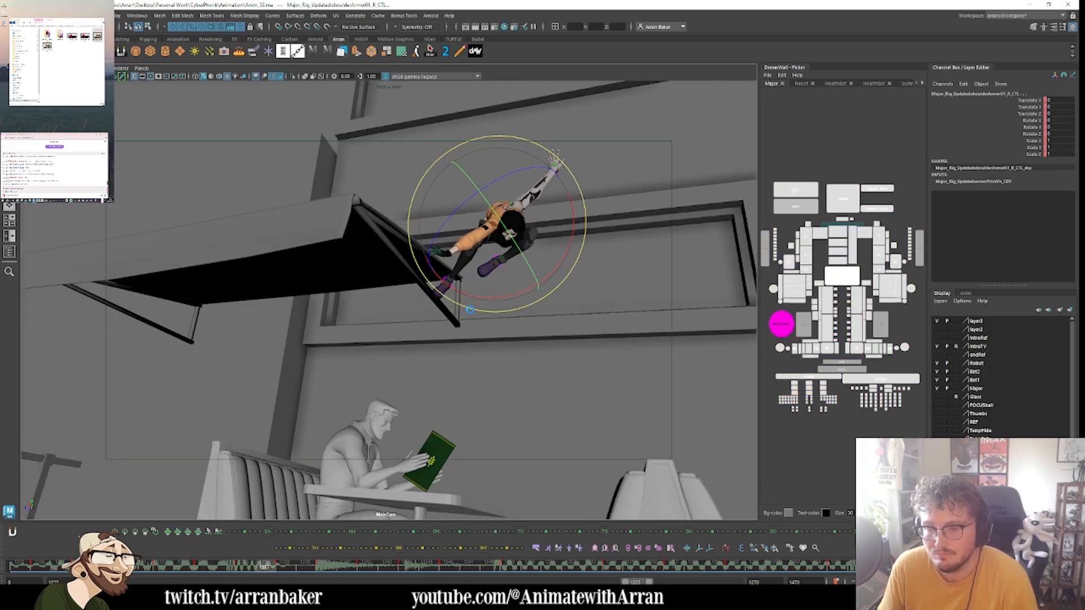
pyautogui.press('.')
pyautogui.press('.')
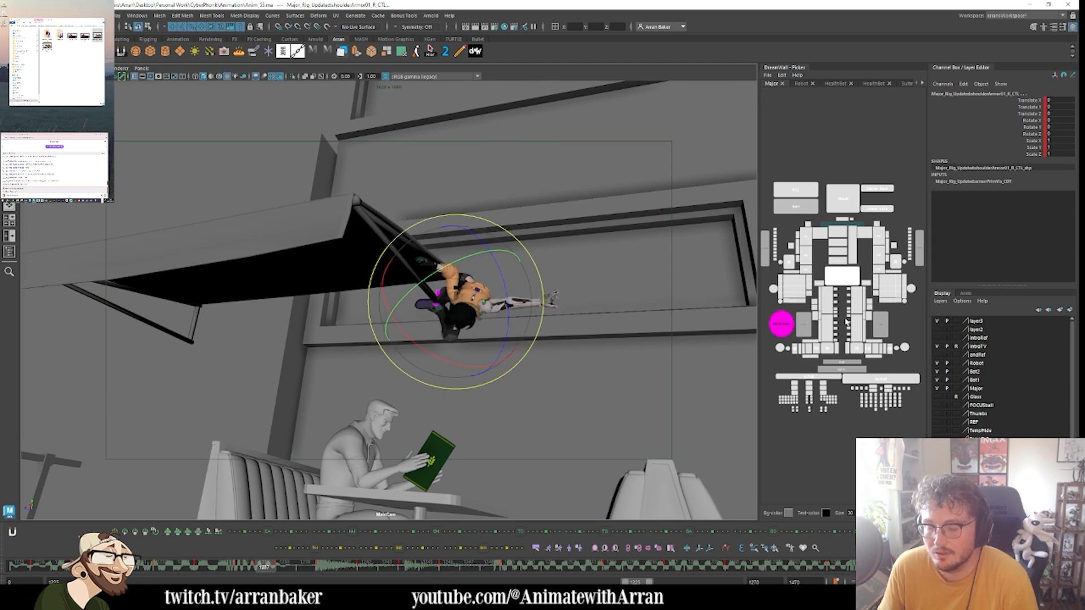
# - Blend all right arm controls on the in-between toward the following pose, comparing it with the previous frame
pyautogui.click(848, 281)
pyautogui.click(767, 255)
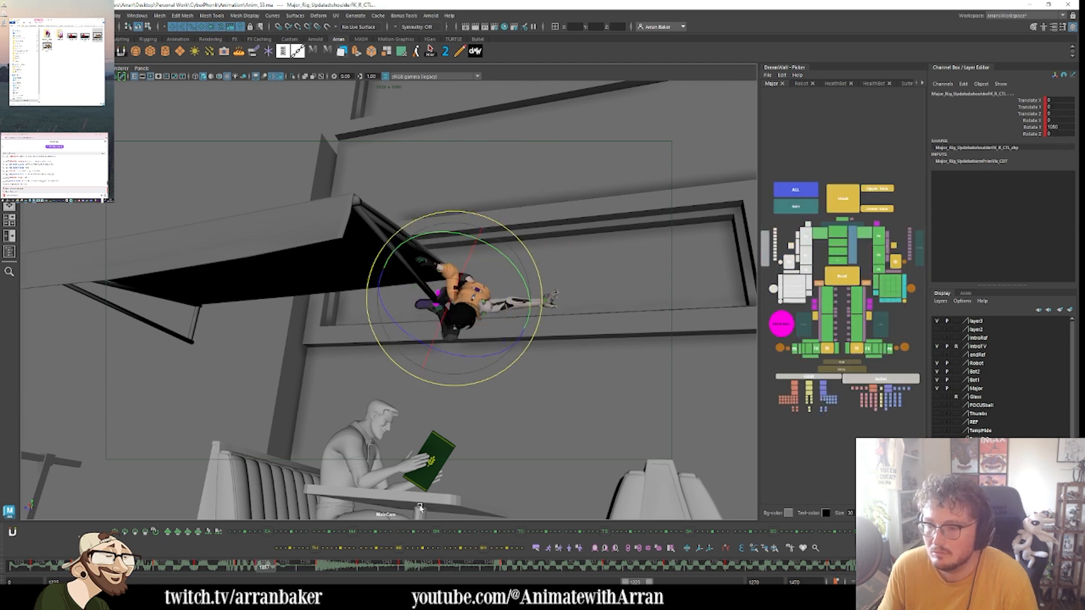
pyautogui.click(506, 550)
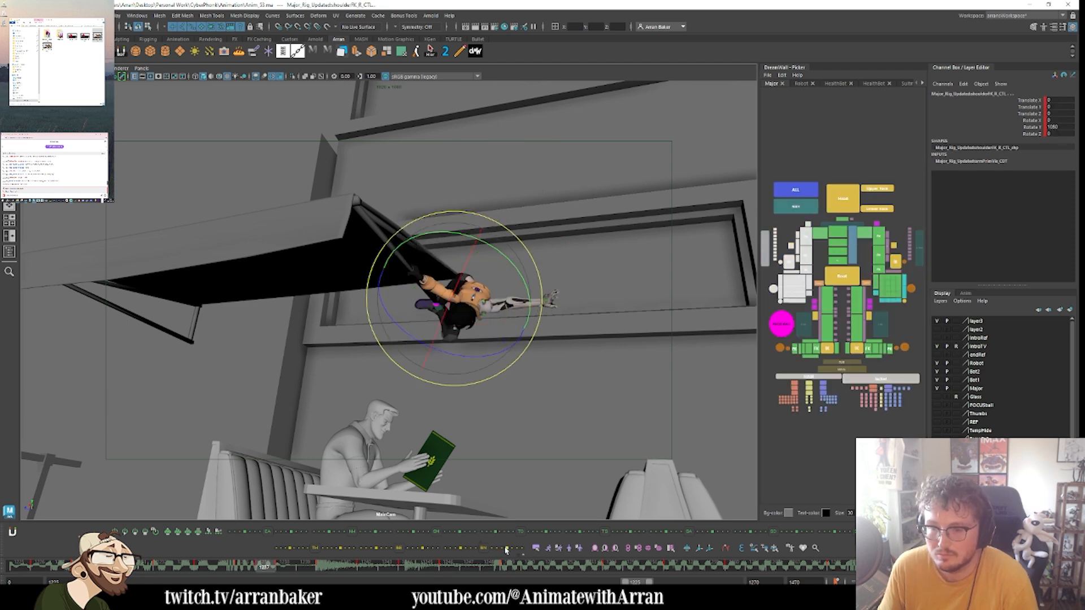
pyautogui.press(',')
pyautogui.press('.')
pyautogui.press(',')
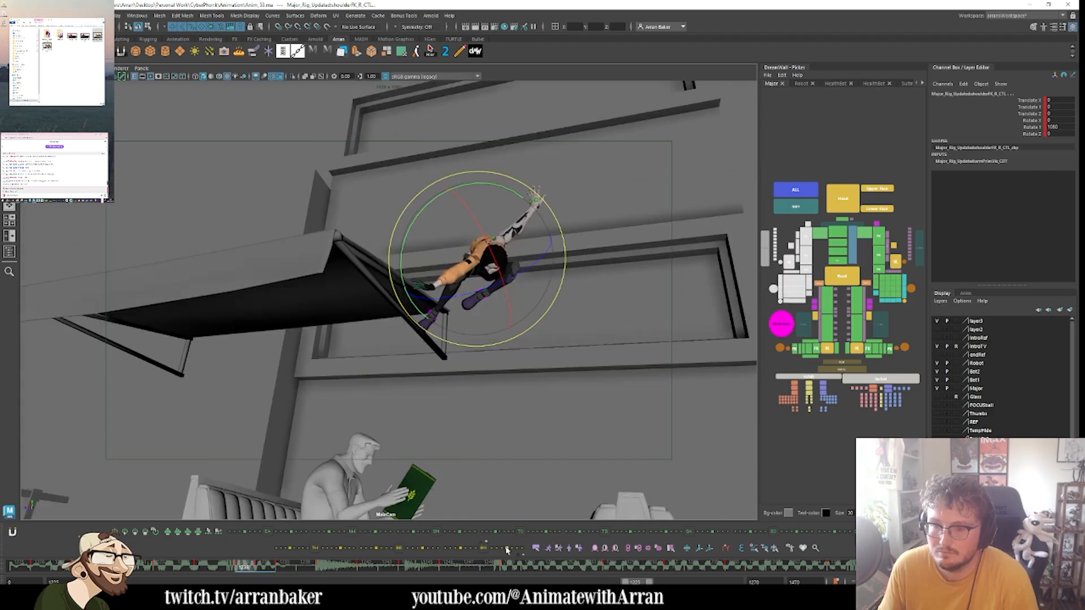
pyautogui.press('.')
pyautogui.press(',')
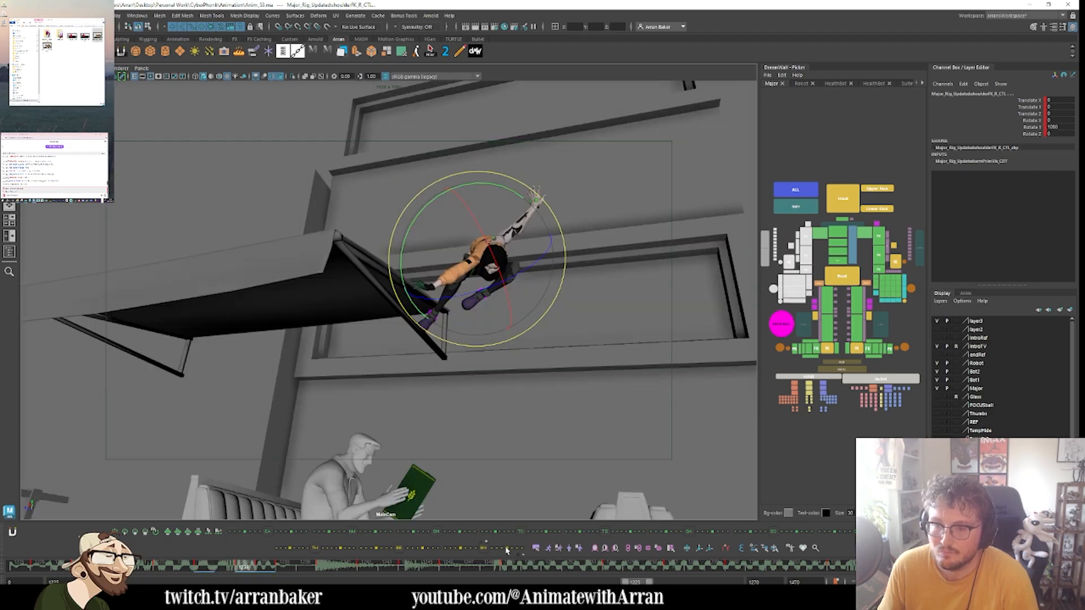
pyautogui.press('.')
# - Blend all left leg controls on the in-between toward the following pose and rotate the left foot IK control
pyautogui.click(904, 347)
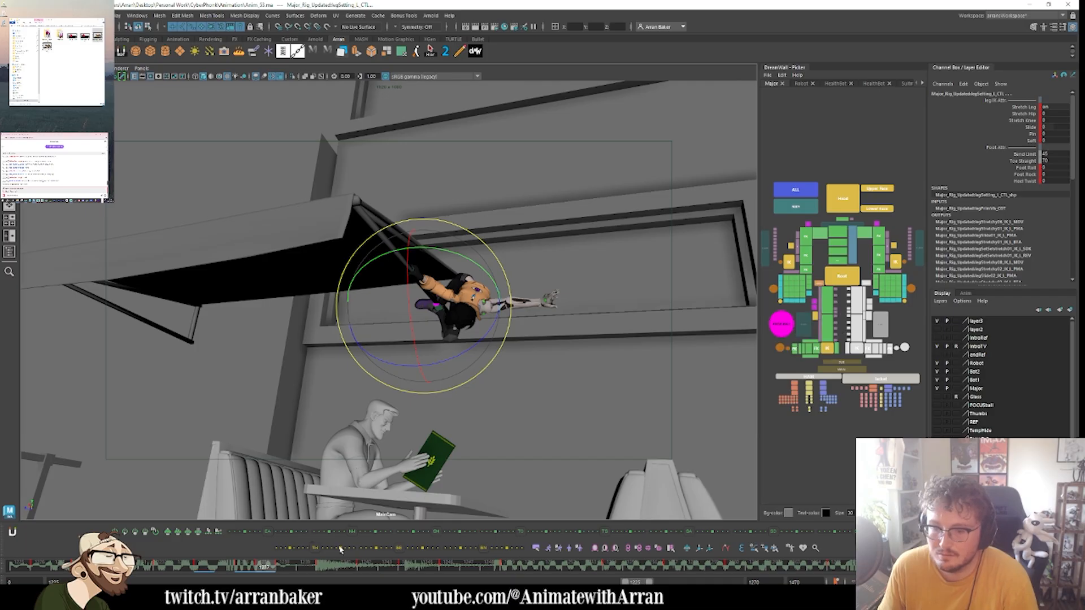
pyautogui.click(506, 550)
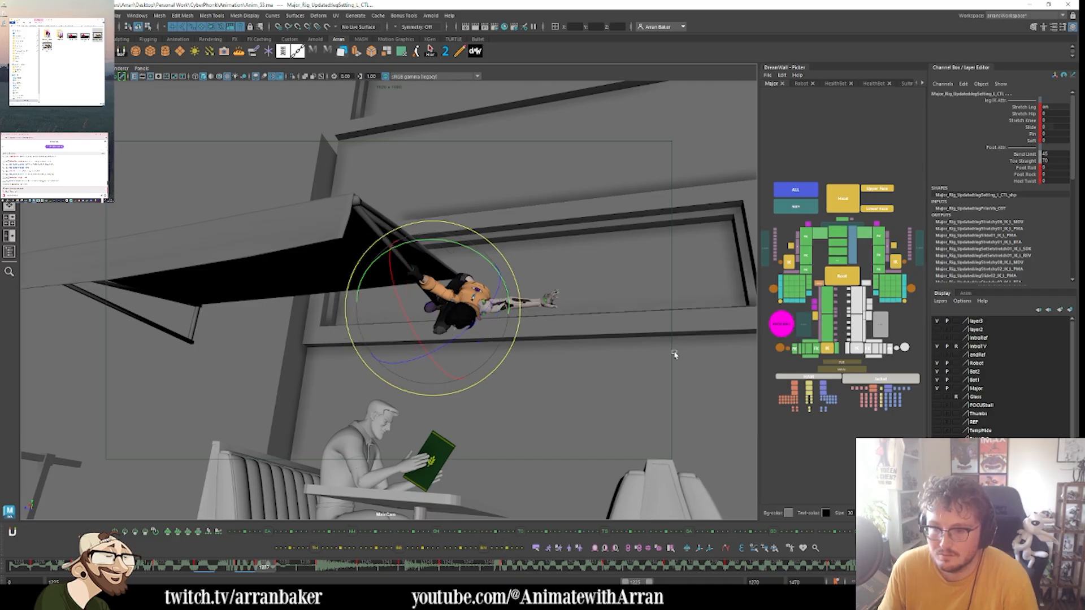
pyautogui.click(859, 349)
pyautogui.hotkey('alt', ',')
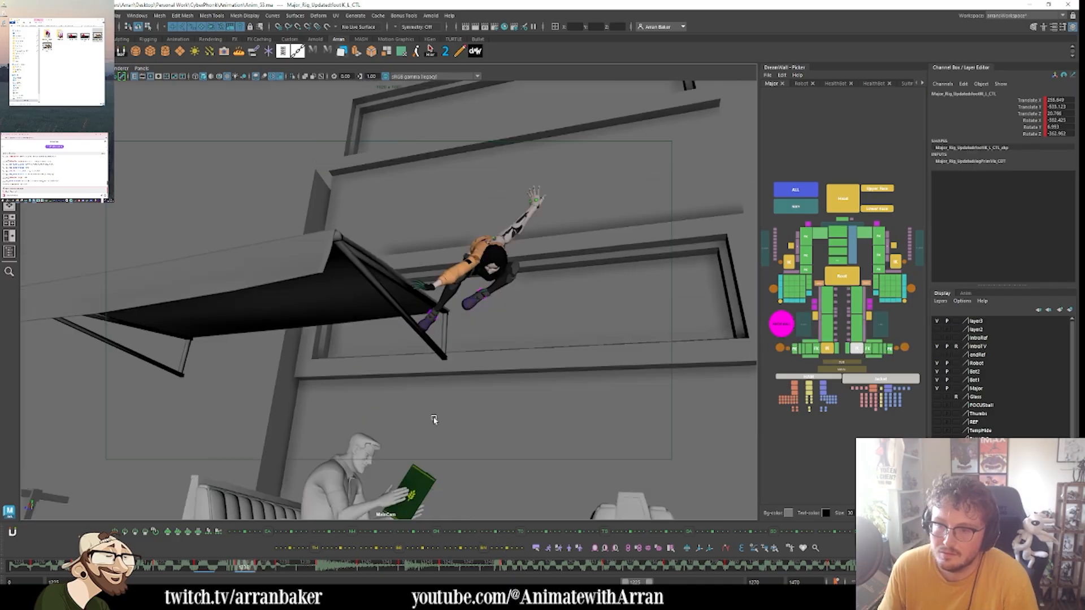
pyautogui.hotkey('alt', '.')
pyautogui.press('w')
pyautogui.press('e')
pyautogui.moveTo(412, 339); pyautogui.dragTo(443, 381)
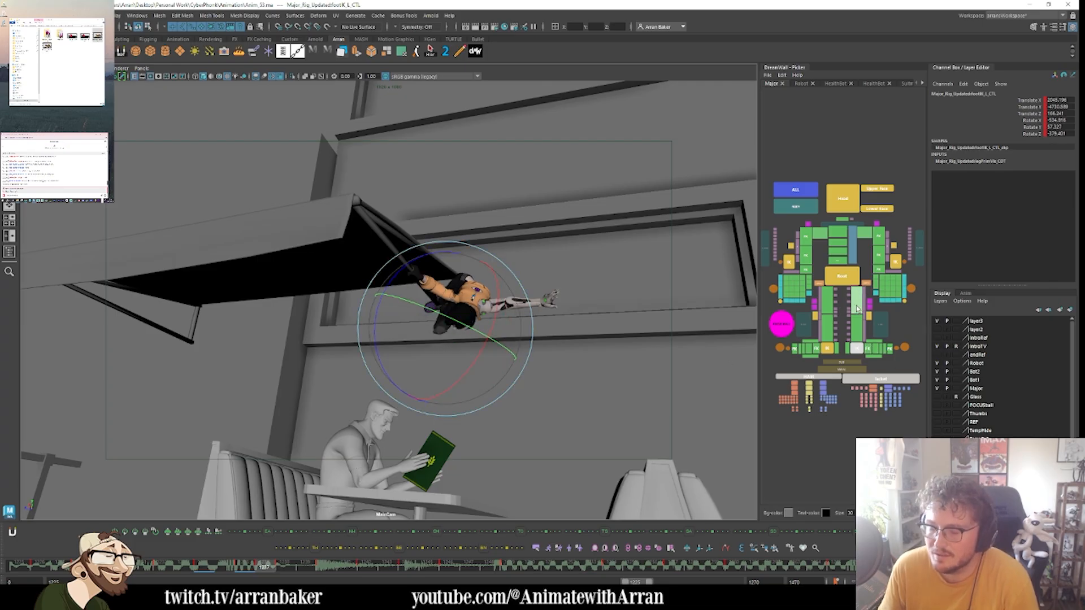
# - Rotate the left hip FK control to refine the left leg around the in-between, checking the neighbouring frames
pyautogui.click(857, 301)
pyautogui.moveTo(428, 335); pyautogui.dragTo(469, 370)
pyautogui.press('.')
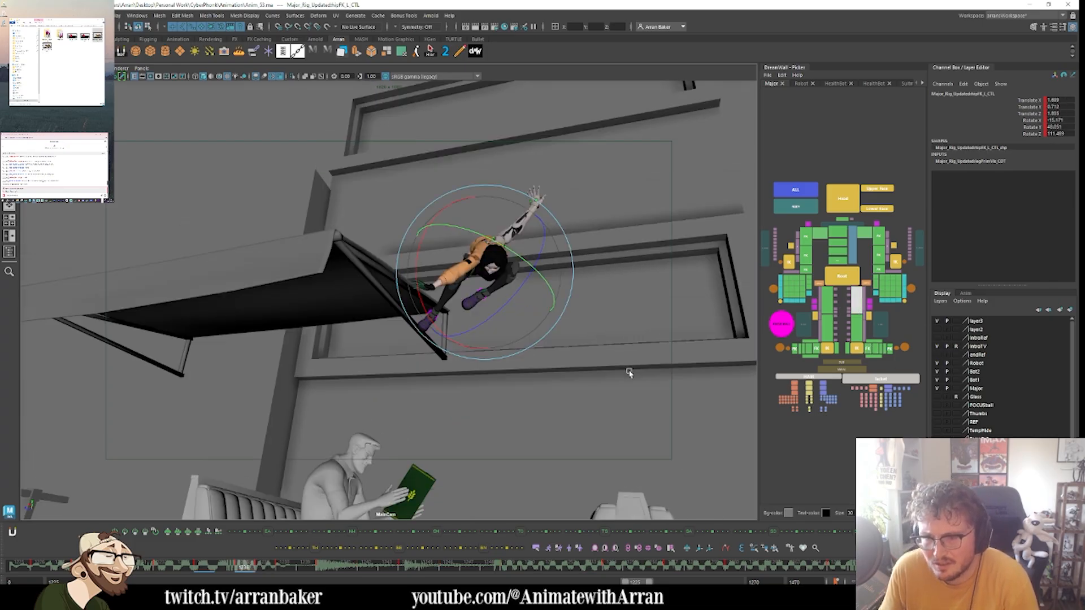
pyautogui.press(',')
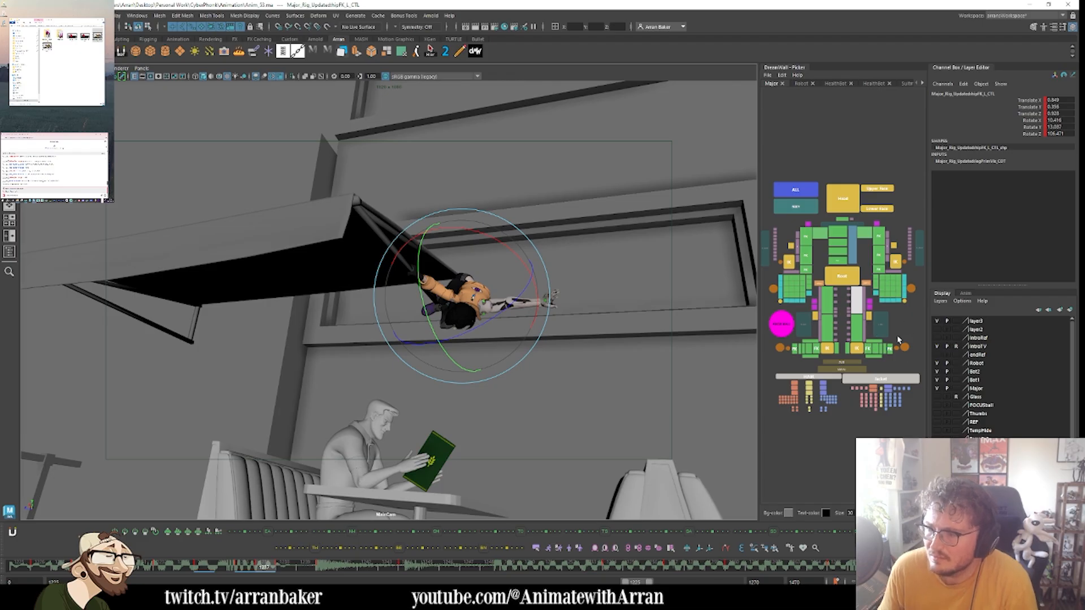
pyautogui.moveTo(897, 335); pyautogui.dragTo(860, 347, button='middle')
pyautogui.press('.')
pyautogui.moveTo(441, 311); pyautogui.dragTo(453, 316)
pyautogui.press('.')
pyautogui.press(',')
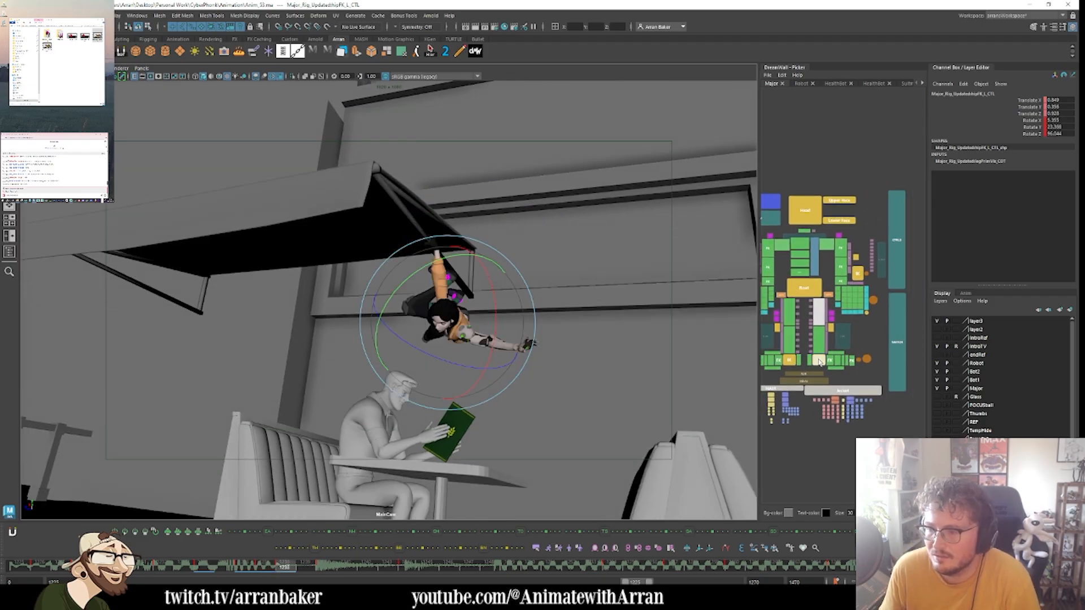
# - Try to rotate the left foot IK control and compare the leg across the adjacent poses
pyautogui.click(819, 360)
pyautogui.moveTo(511, 328); pyautogui.dragTo(513, 322, button='middle')
pyautogui.press('e')
pyautogui.moveTo(520, 310); pyautogui.dragTo(489, 352)
pyautogui.hotkey('alt', ',')
pyautogui.hotkey('alt', ',')
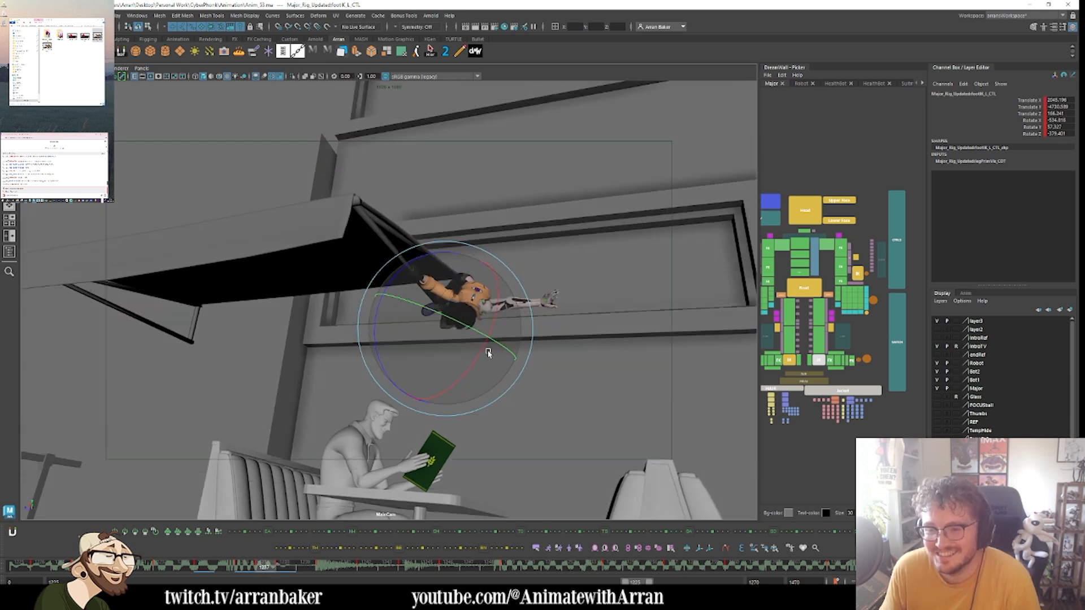
pyautogui.hotkey('alt', '.')
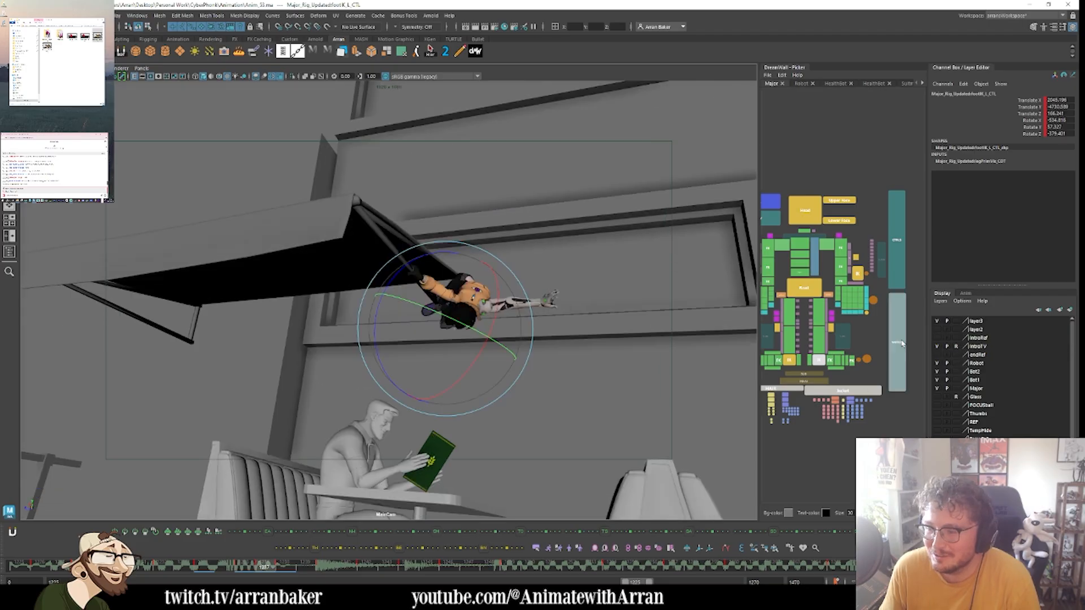
# - Change the left leg's IK/FK switch on the in-between by blending the rig's toggle control toward the neighbouring key
pyautogui.click(897, 342)
pyautogui.hotkey('alt', ',')
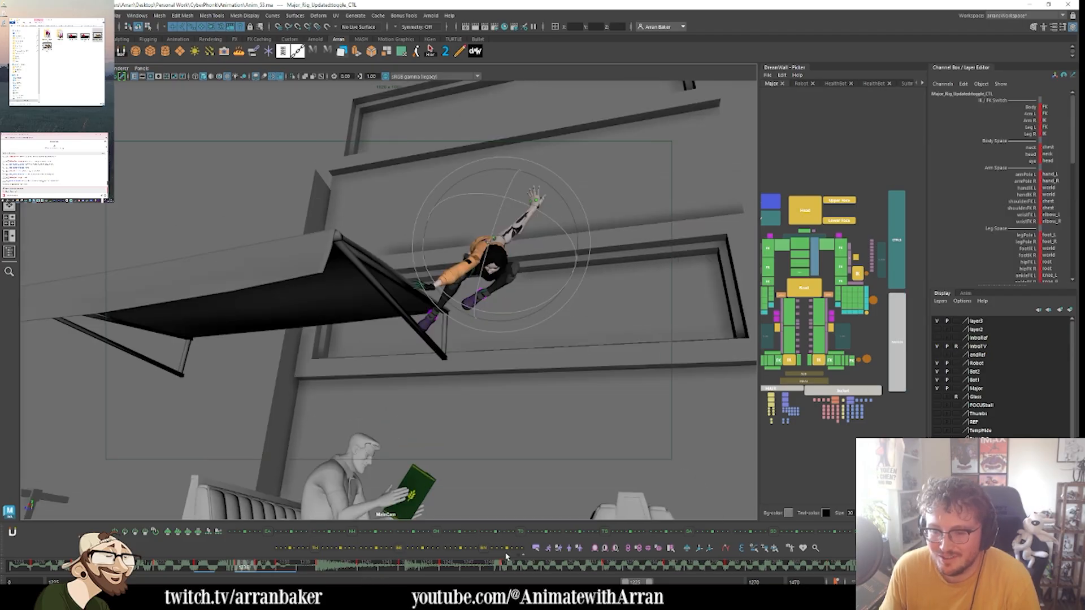
pyautogui.hotkey('alt', '.')
pyautogui.hotkey('alt', ',')
pyautogui.press('.')
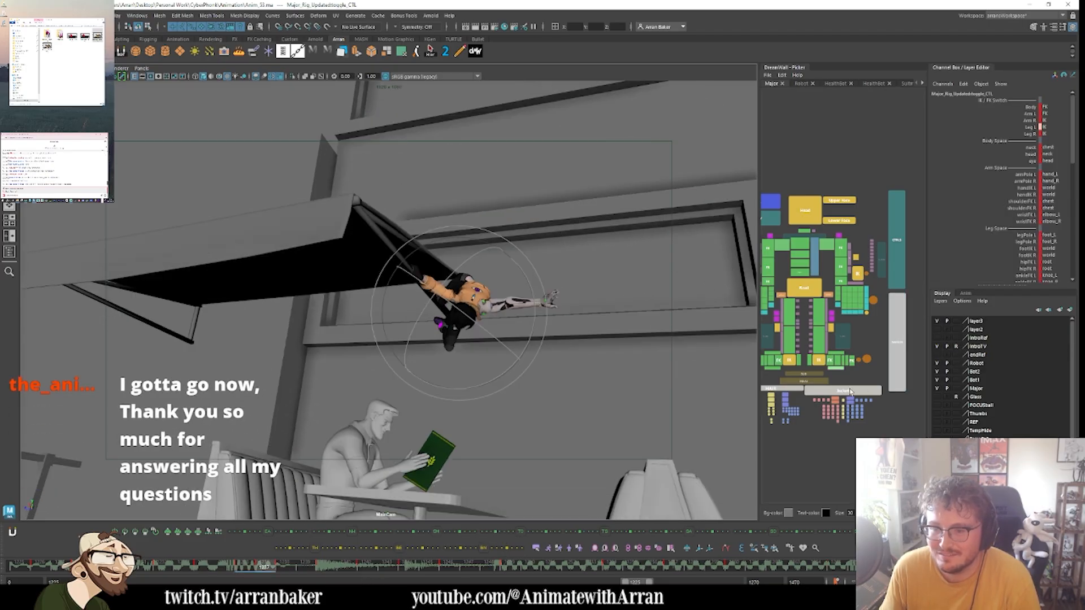
# - Move the left foot IK control slightly on the in-between, checking the leg against the previous and following poses
pyautogui.click(819, 361)
pyautogui.press('w')
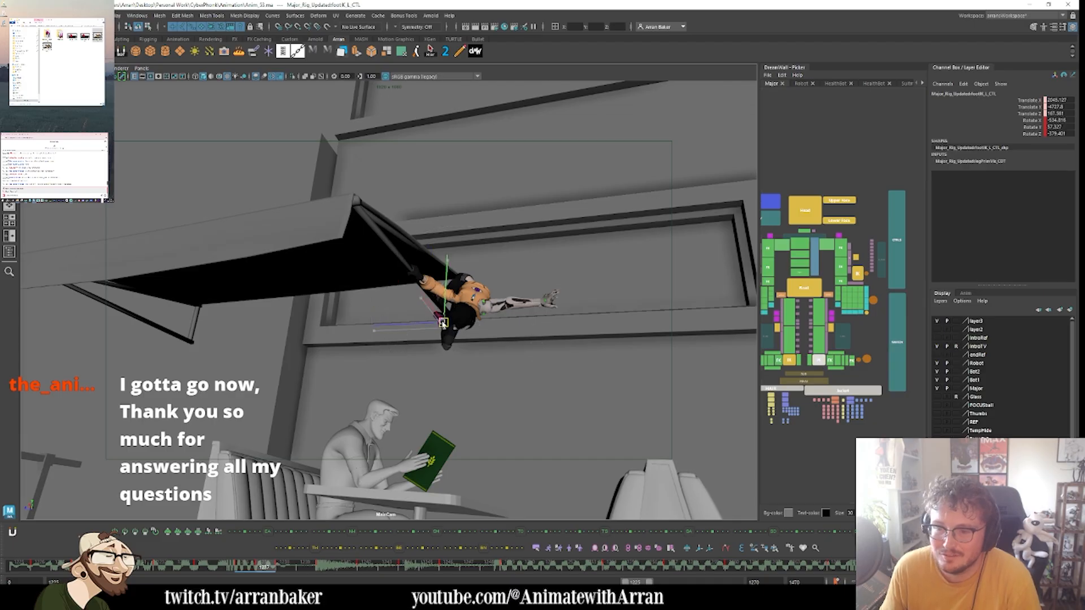
pyautogui.moveTo(442, 318); pyautogui.dragTo(441, 316)
pyautogui.hotkey('alt', ',')
pyautogui.hotkey('alt', '.')
pyautogui.hotkey('alt', '.')
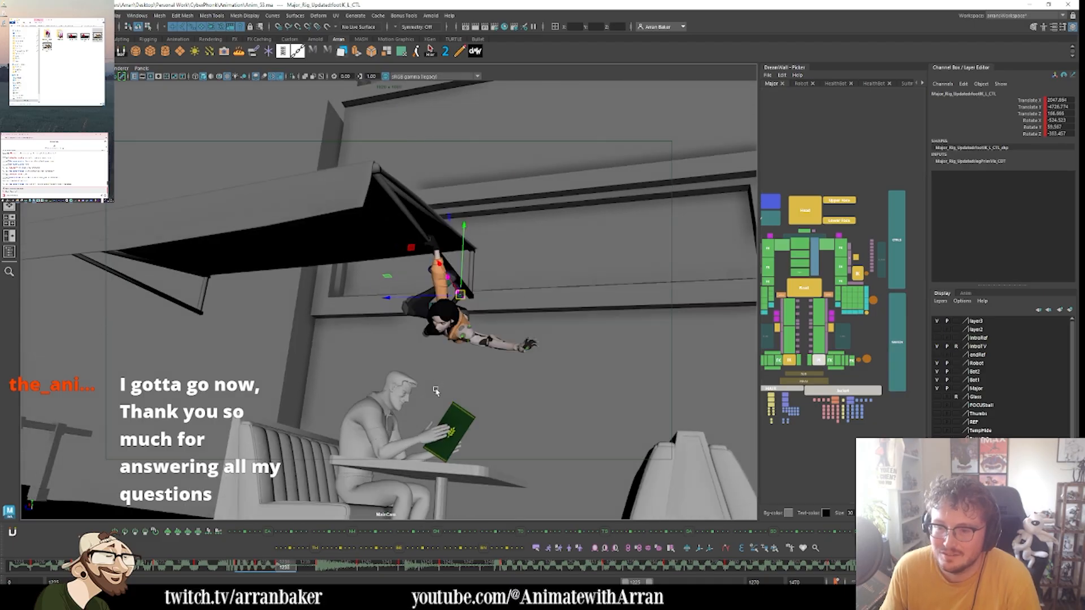
pyautogui.hotkey('alt', ',')
pyautogui.press('e')
pyautogui.press('.')
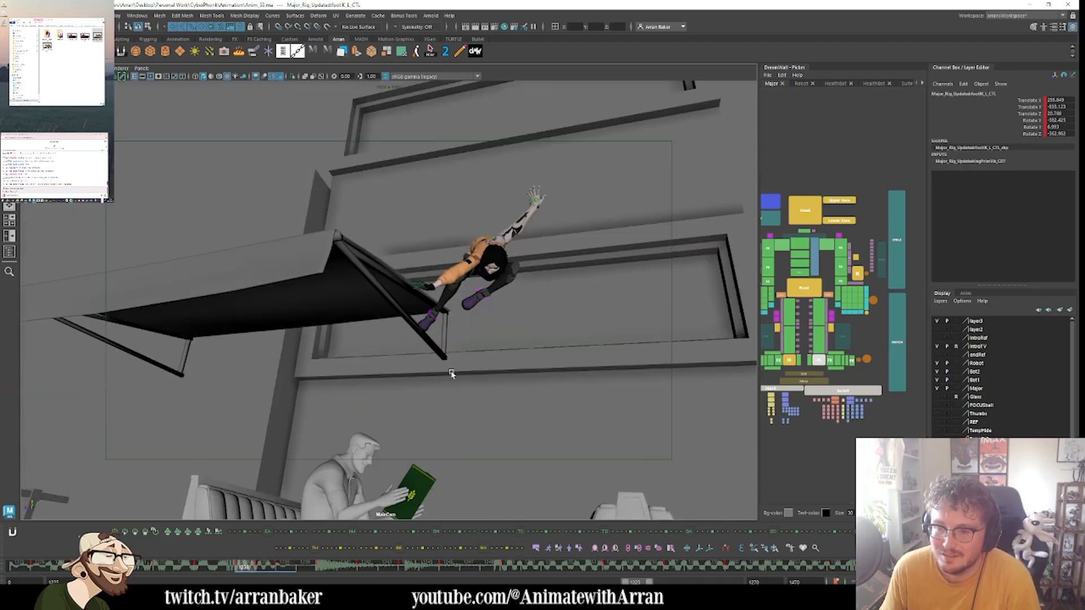
pyautogui.press(',')
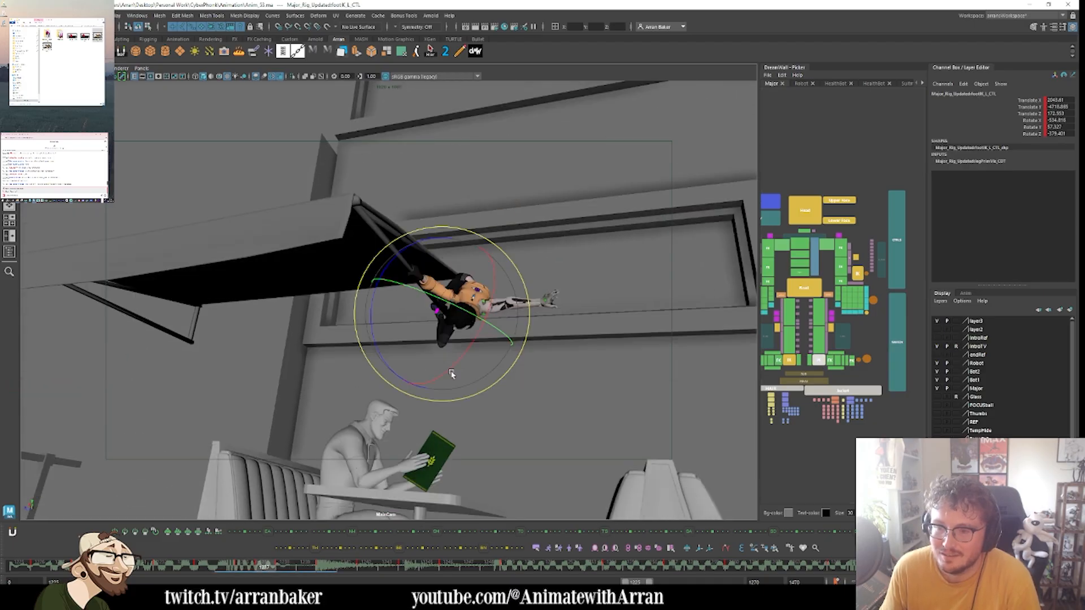
# - Key the left leg pole vector control and offset the left knee ribbon control to reshape the bent leg beside the awning
pyautogui.click(830, 329)
pyautogui.press('w')
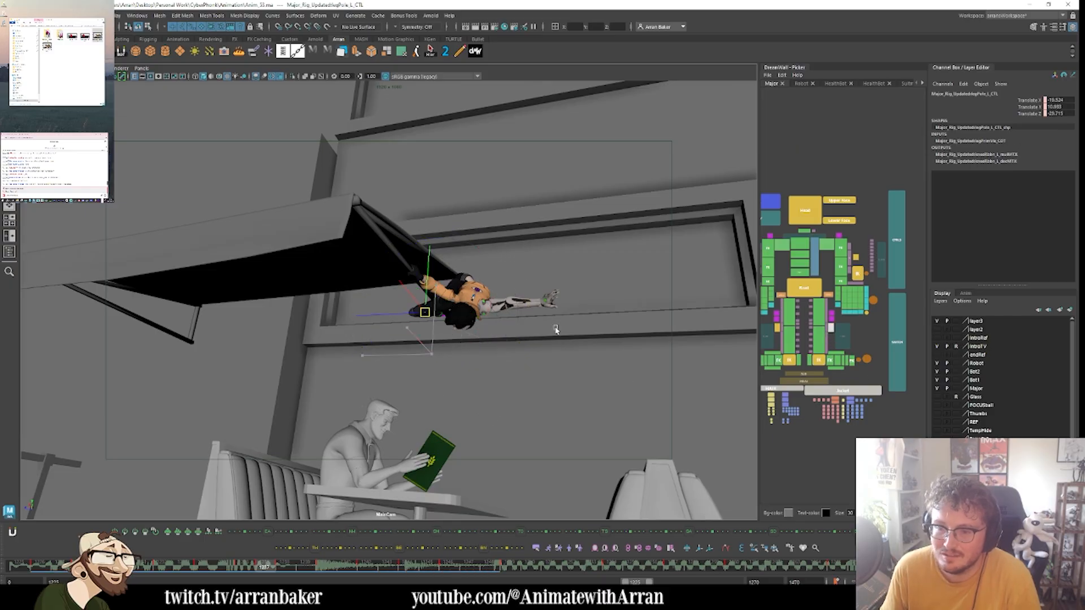
pyautogui.press('s')
pyautogui.click(826, 328)
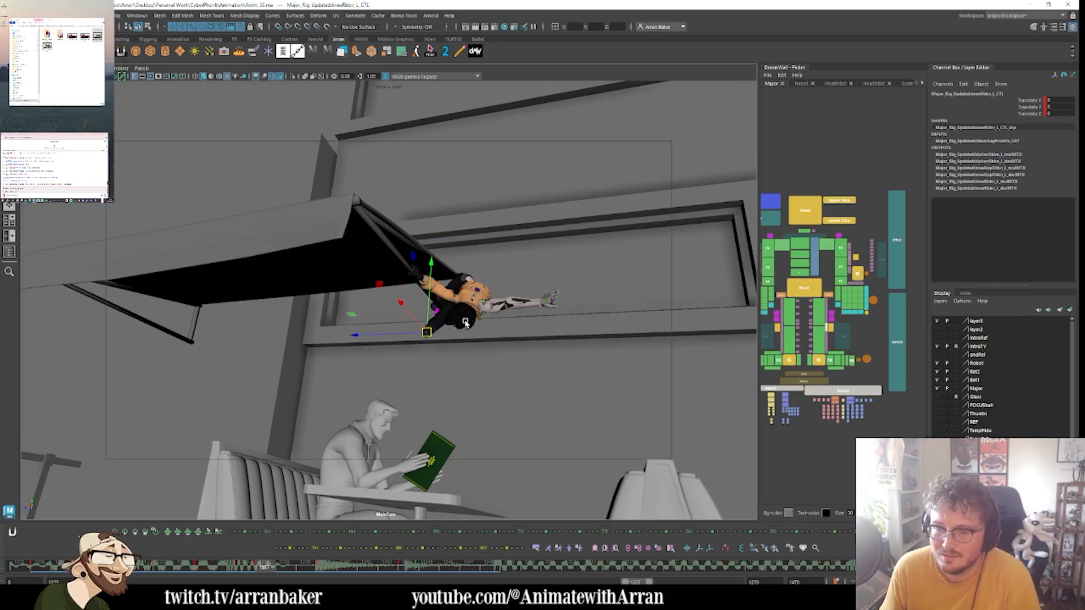
pyautogui.moveTo(469, 316); pyautogui.dragTo(489, 311, button='middle')
pyautogui.hotkey('alt', ',')
pyautogui.press('.')
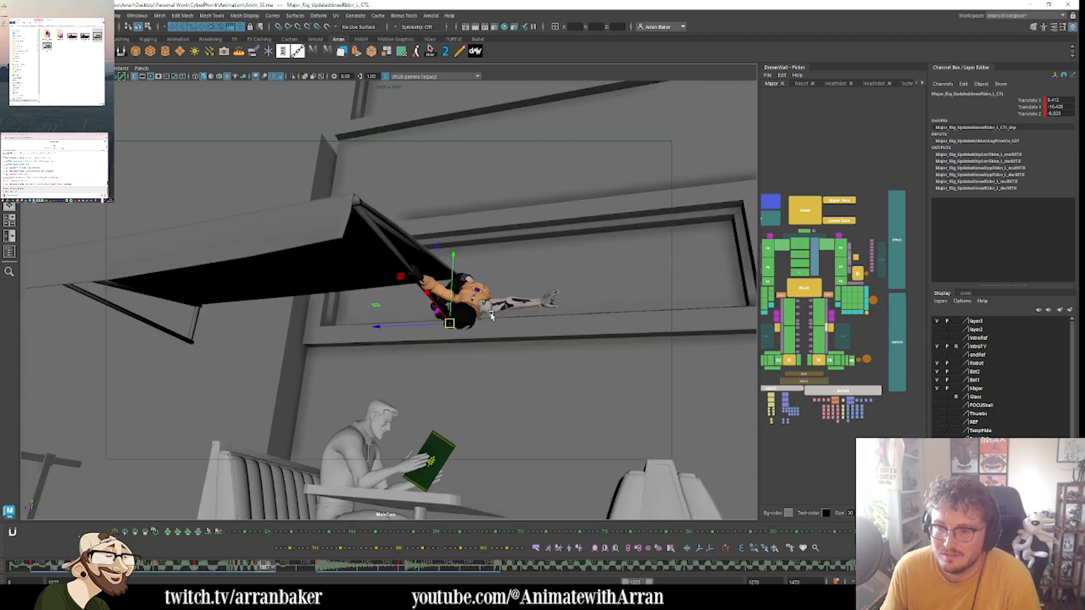
# - Compare the left knee and leg shape across the frames before and after the awning in-between
pyautogui.press('.')
pyautogui.press(',')
pyautogui.press(',')
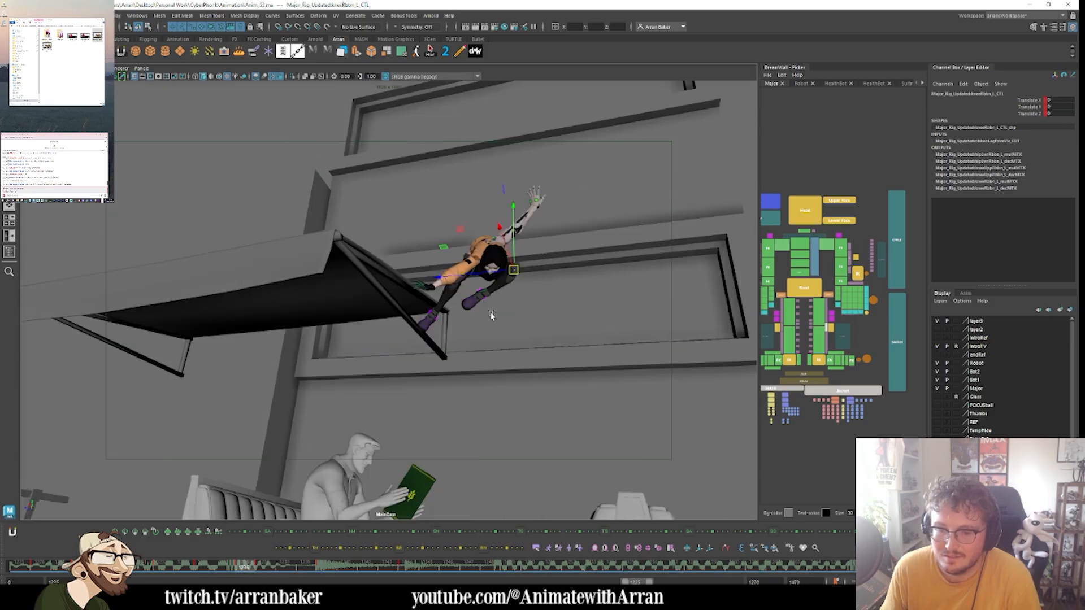
pyautogui.press(',')
pyautogui.press(',')
pyautogui.press('.')
pyautogui.press('.')
pyautogui.press('.')
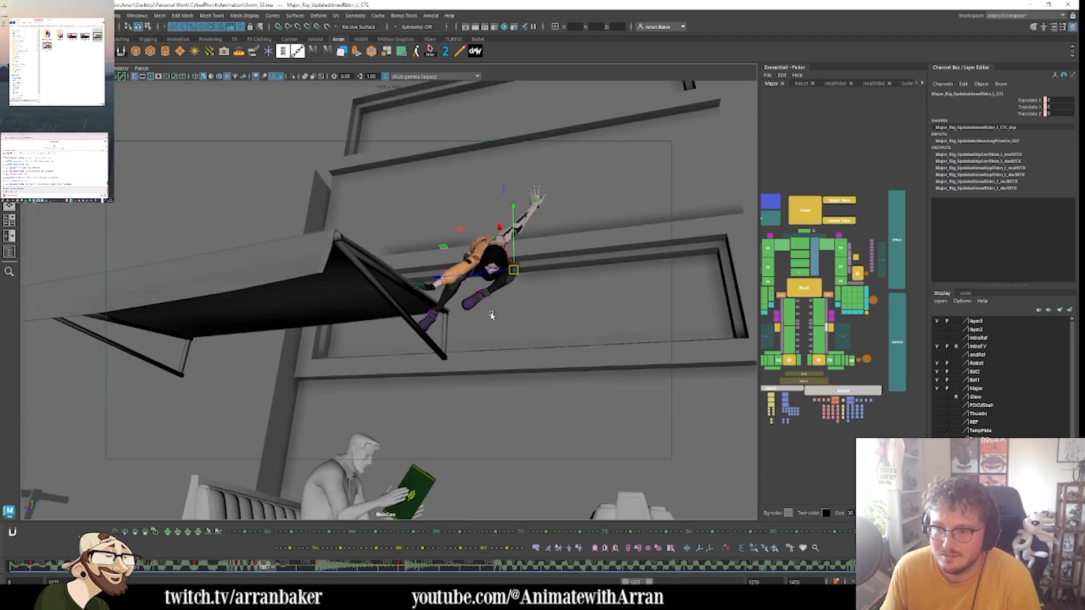
pyautogui.press(',')
pyautogui.press(',')
pyautogui.press(',')
pyautogui.press(',')
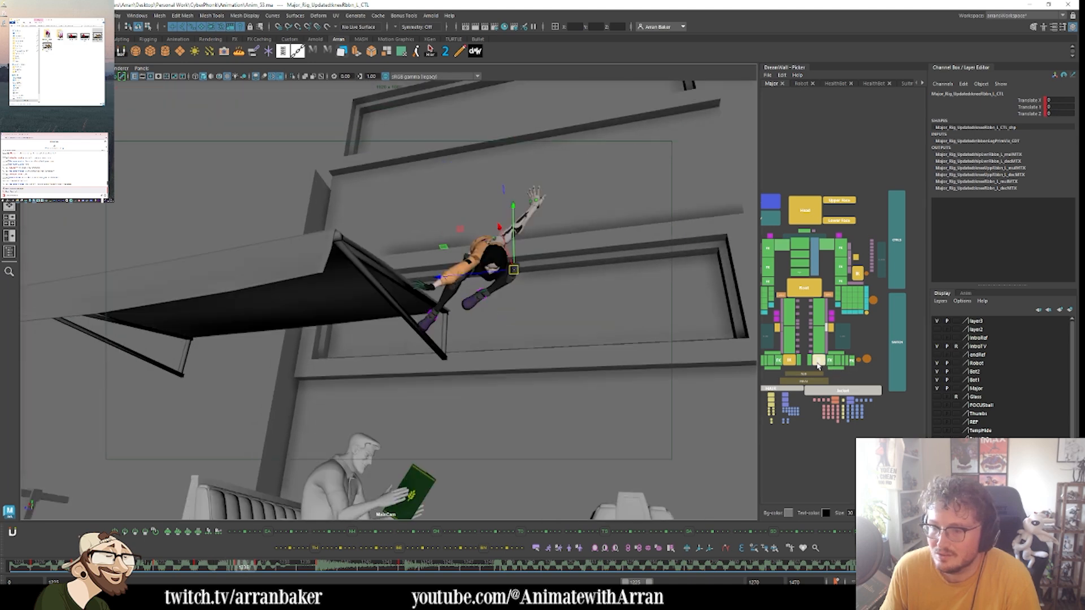
# - Try to rotate the left hip's main ribbon control on the curled pose above the awning
pyautogui.click(817, 363)
pyautogui.click(823, 320)
pyautogui.press(',')
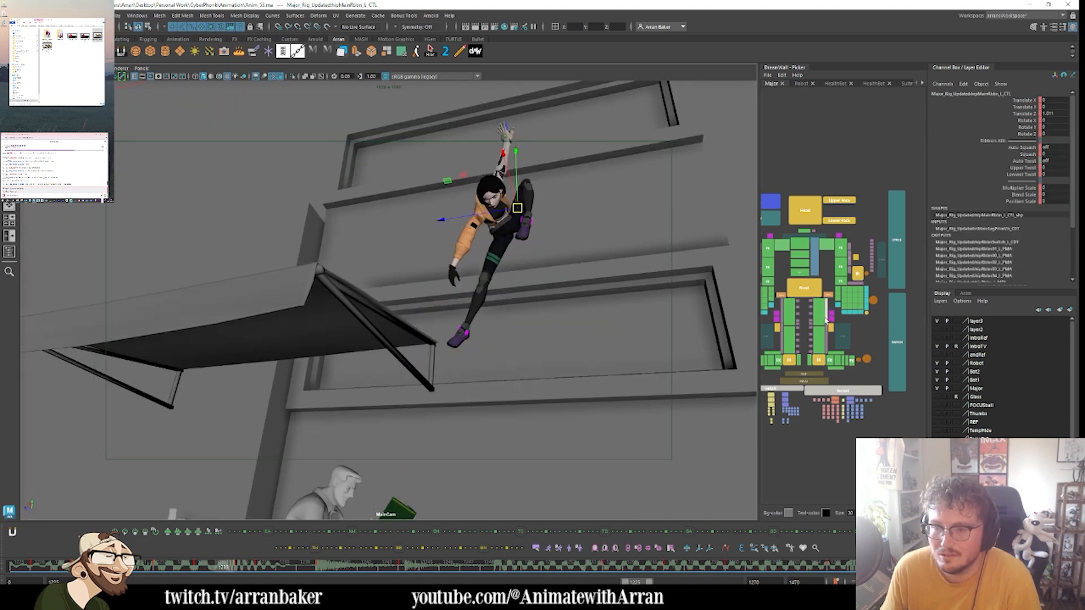
pyautogui.press('.')
pyautogui.press('.')
pyautogui.press(',')
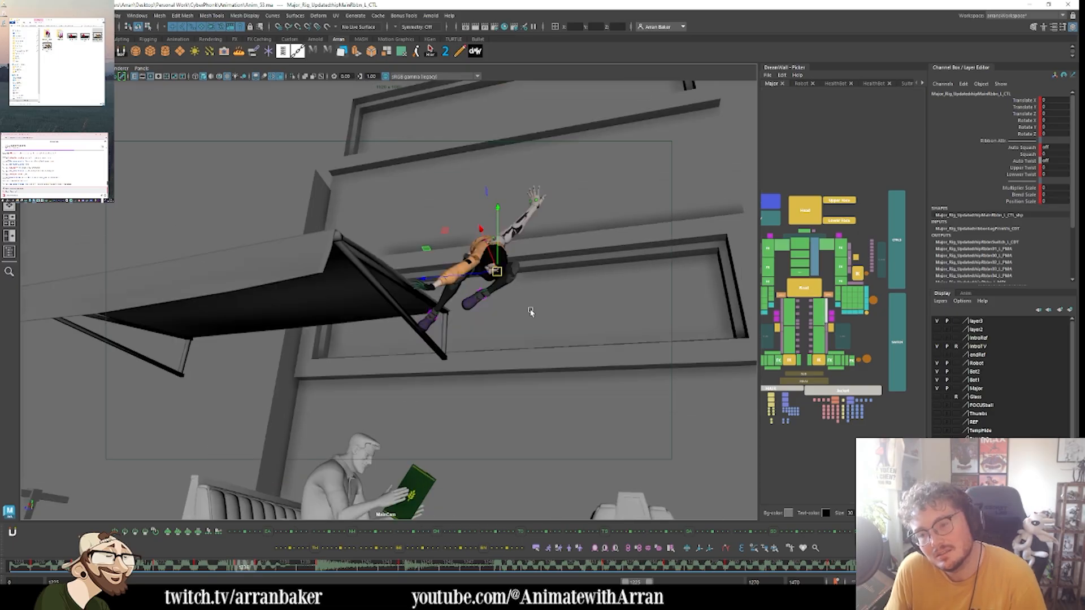
pyautogui.press('e')
pyautogui.moveTo(516, 275)
pyautogui.mouseDown()
pyautogui.moveTo(476, 317)
pyautogui.moveTo(498, 271)
pyautogui.mouseUp()
pyautogui.hotkey('ctrl', 'z')
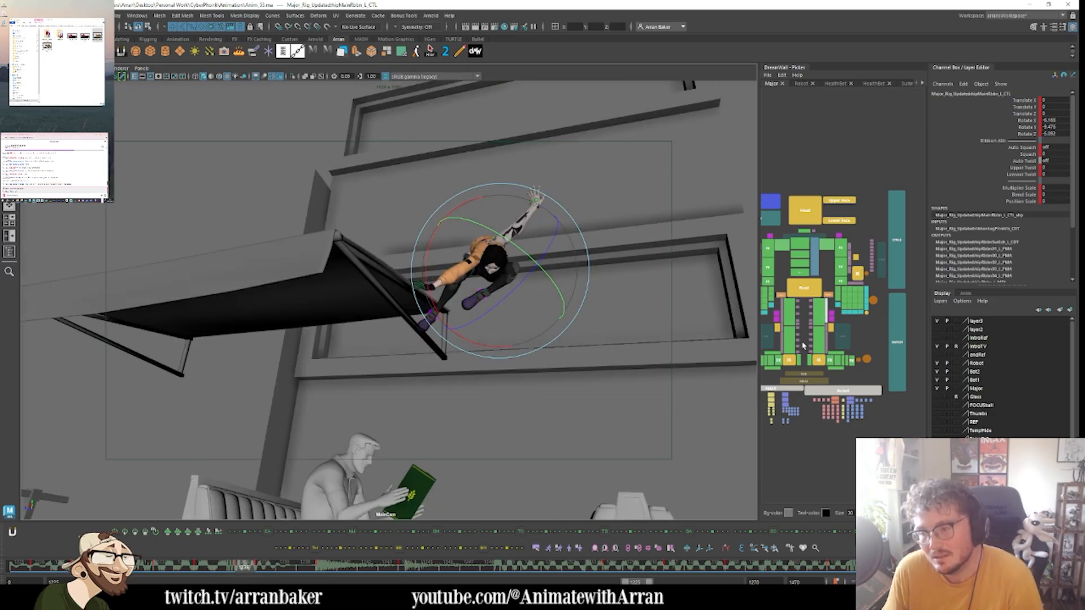
# - Examine the left hip FK control's arc through the falling, landing and swinging poses
pyautogui.click(820, 317)
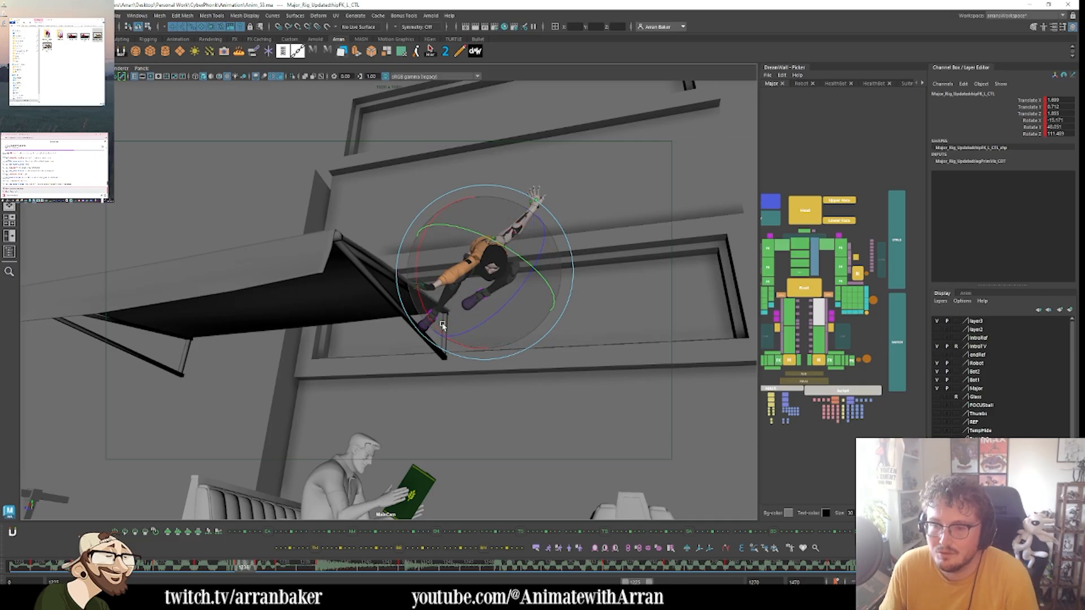
pyautogui.press(',')
pyautogui.press(',')
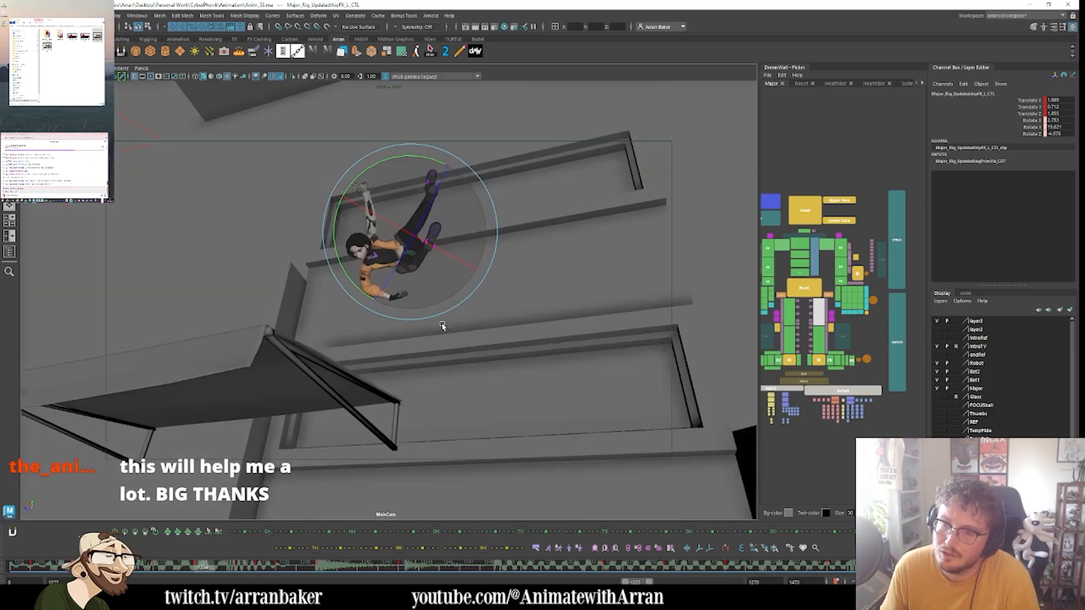
pyautogui.press('.')
pyautogui.press('.')
pyautogui.press(',')
pyautogui.press(',')
pyautogui.press('.')
pyautogui.press('.')
pyautogui.press('.')
pyautogui.press('.')
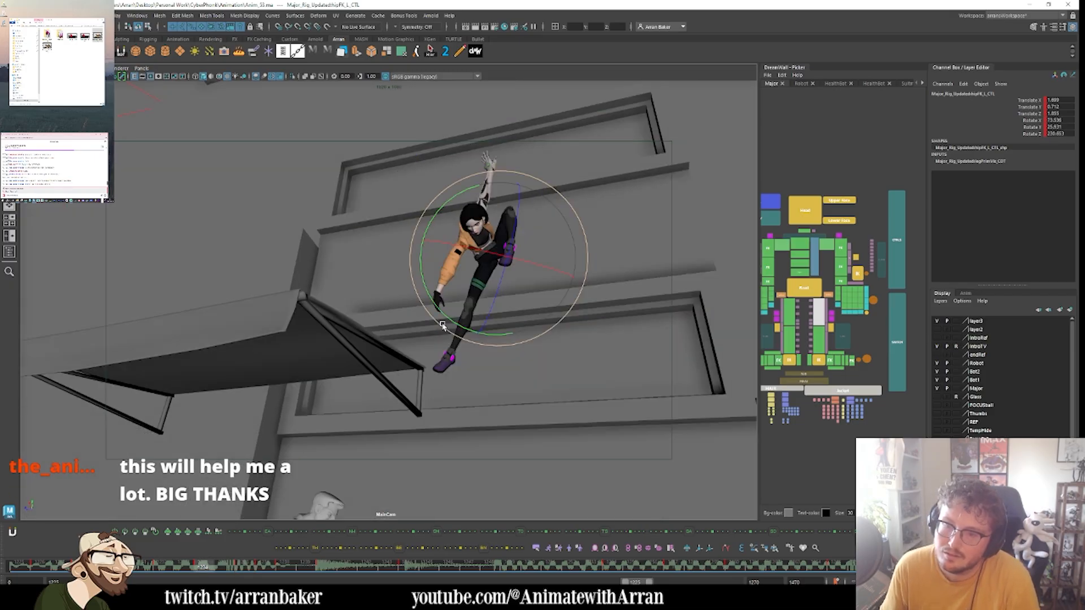
pyautogui.press('.')
pyautogui.press('.')
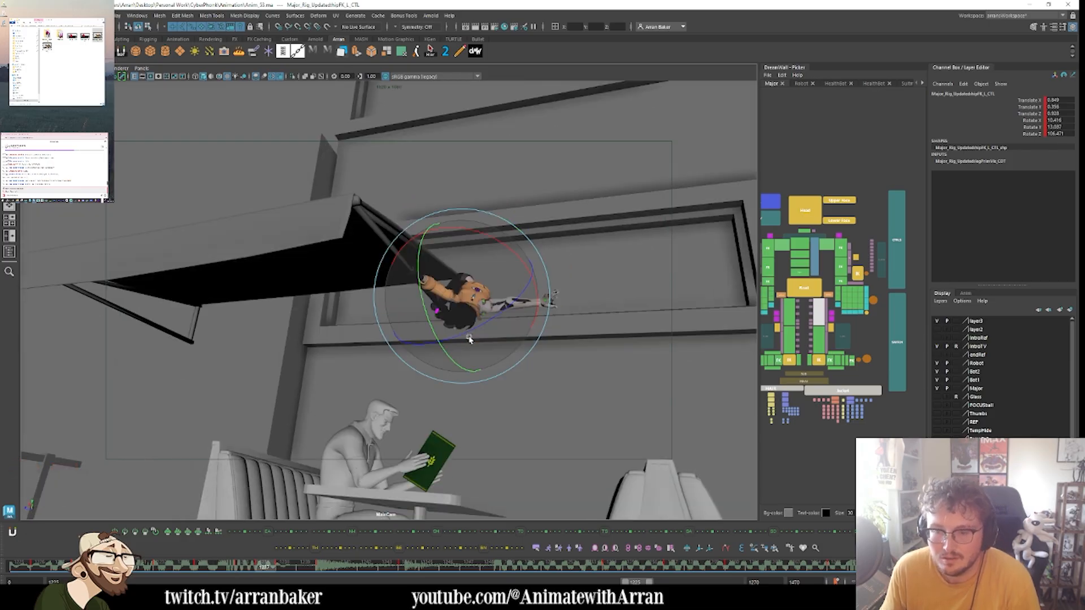
pyautogui.press(',')
pyautogui.press(',')
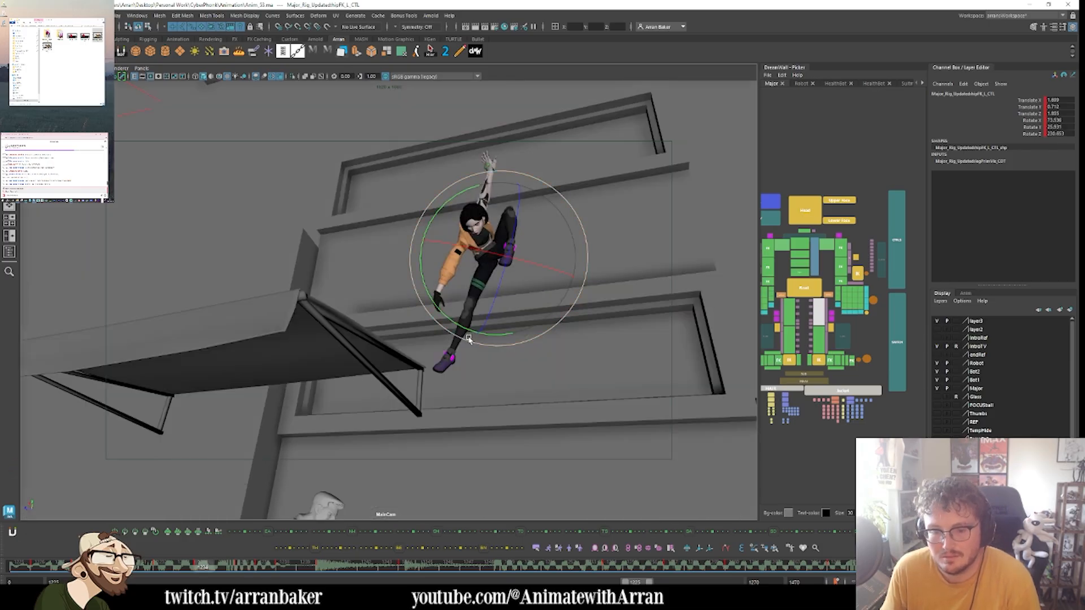
pyautogui.press('.')
pyautogui.press('.')
pyautogui.press('.')
# - Create a breakdown pose for all of Major's controls before the awning contact, and blend the right leg controls separately
pyautogui.click(769, 217)
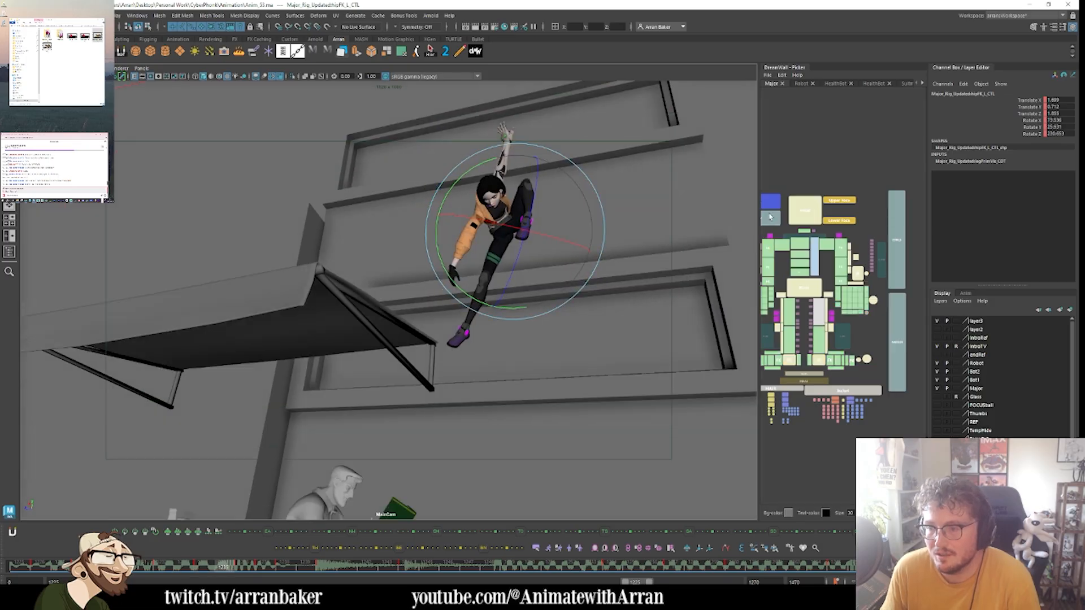
pyautogui.click(469, 223)
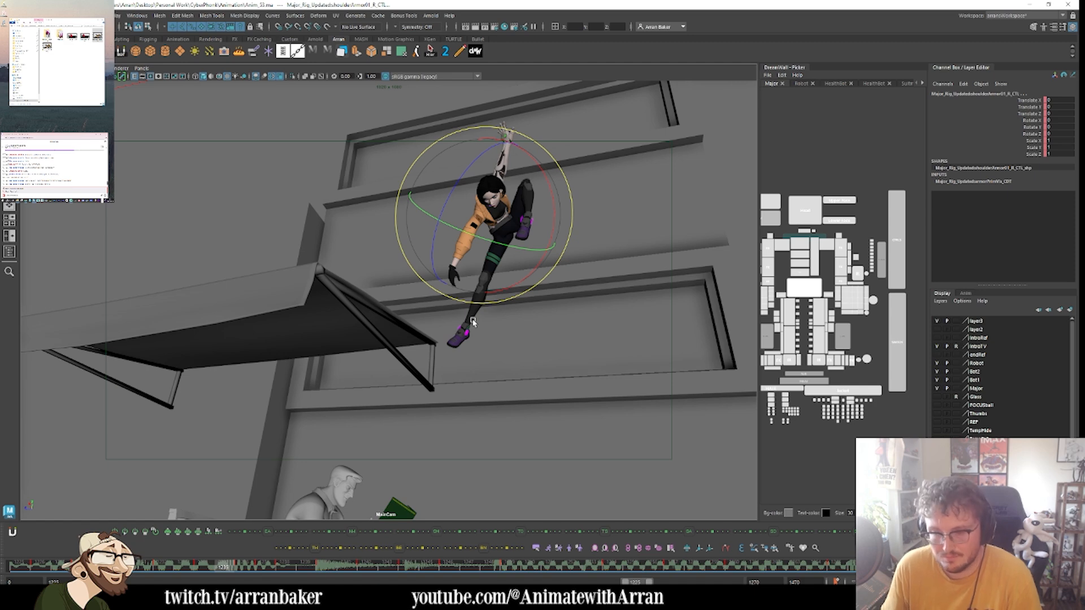
pyautogui.press('.')
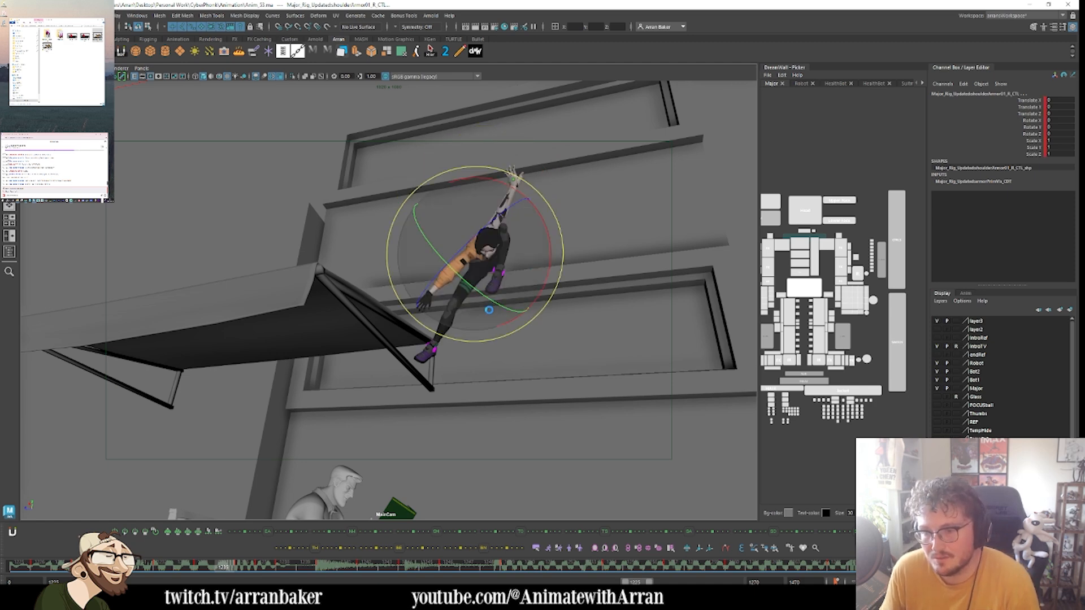
pyautogui.moveTo(802, 367); pyautogui.dragTo(766, 316)
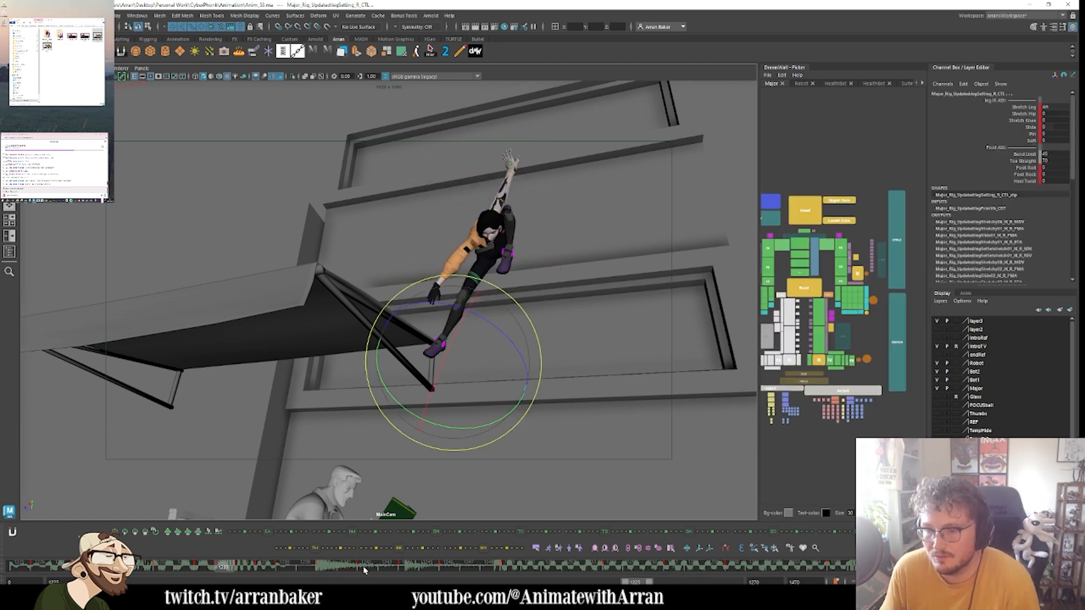
pyautogui.click(505, 547)
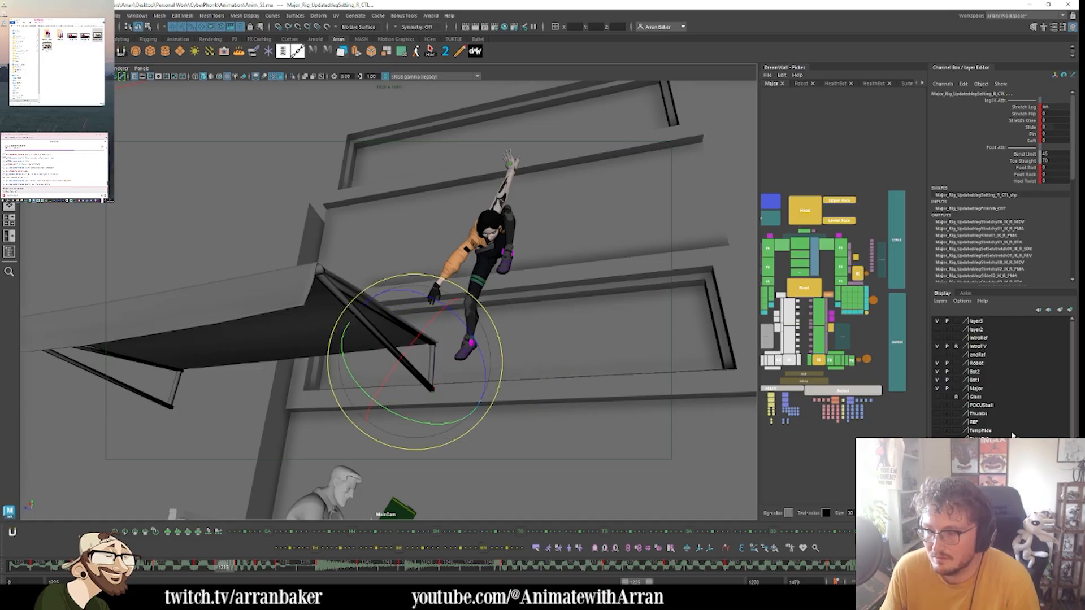
# - Blend the rig's toggle control on the breakdown, adjust Arm L and Arm R IK/FK switches separately, and check the right arm on neighbouring frames
pyautogui.click(896, 342)
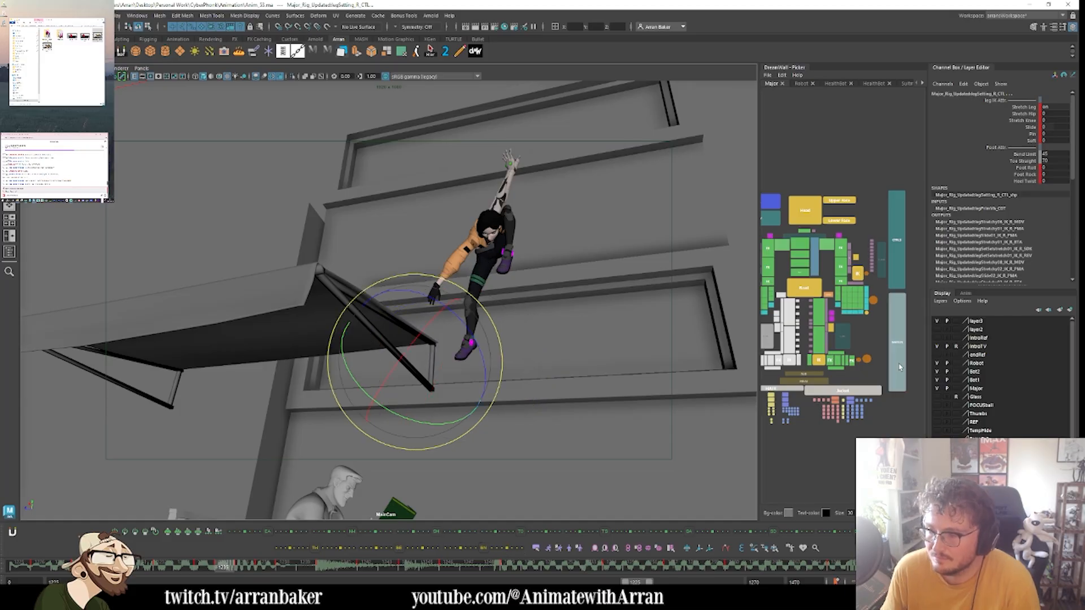
pyautogui.click(507, 548)
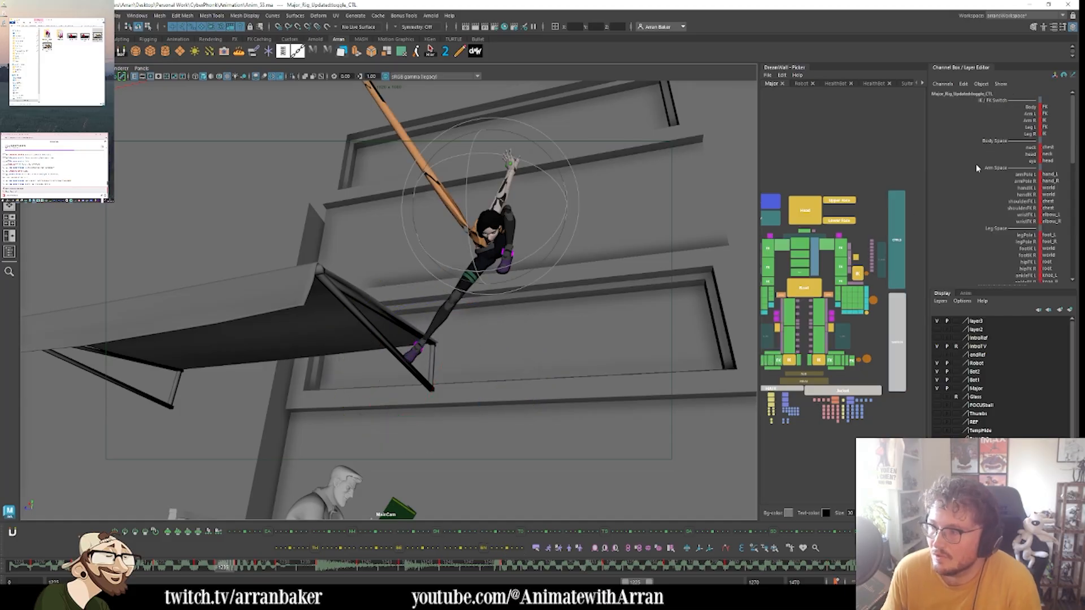
pyautogui.moveTo(1016, 177)
pyautogui.mouseDown()
pyautogui.moveTo(1017, 215)
pyautogui.moveTo(1017, 196)
pyautogui.mouseUp()
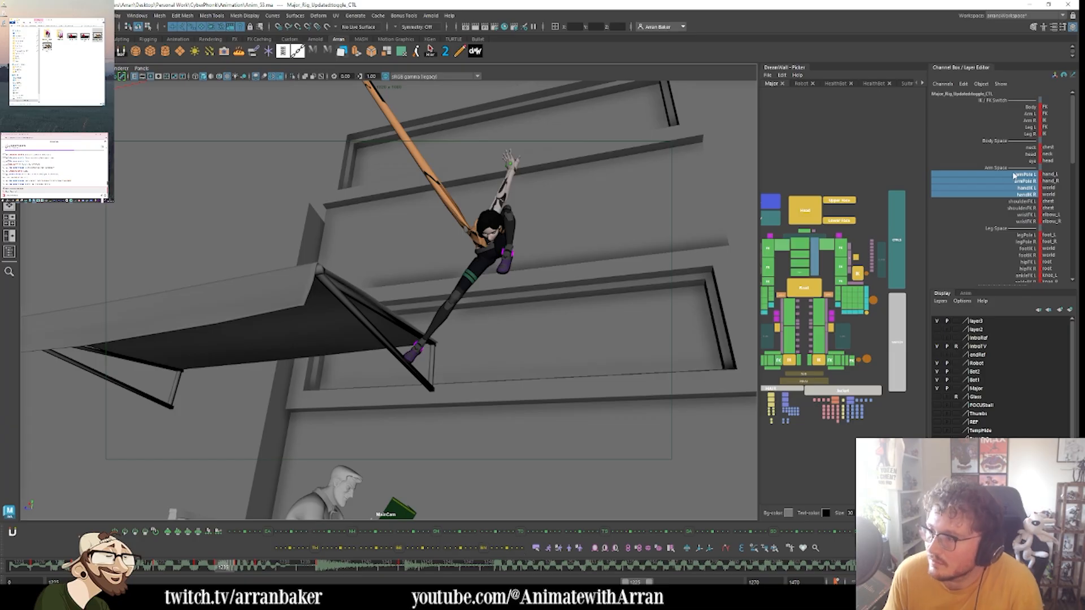
pyautogui.moveTo(1017, 188); pyautogui.dragTo(1017, 222)
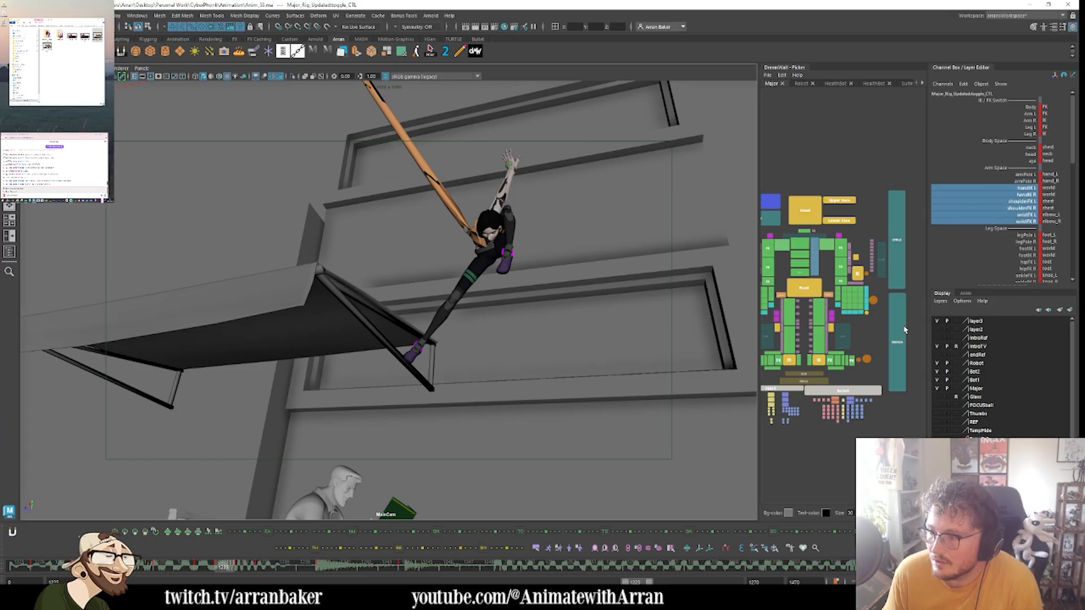
pyautogui.click(959, 226)
pyautogui.moveTo(1027, 114); pyautogui.dragTo(1024, 121)
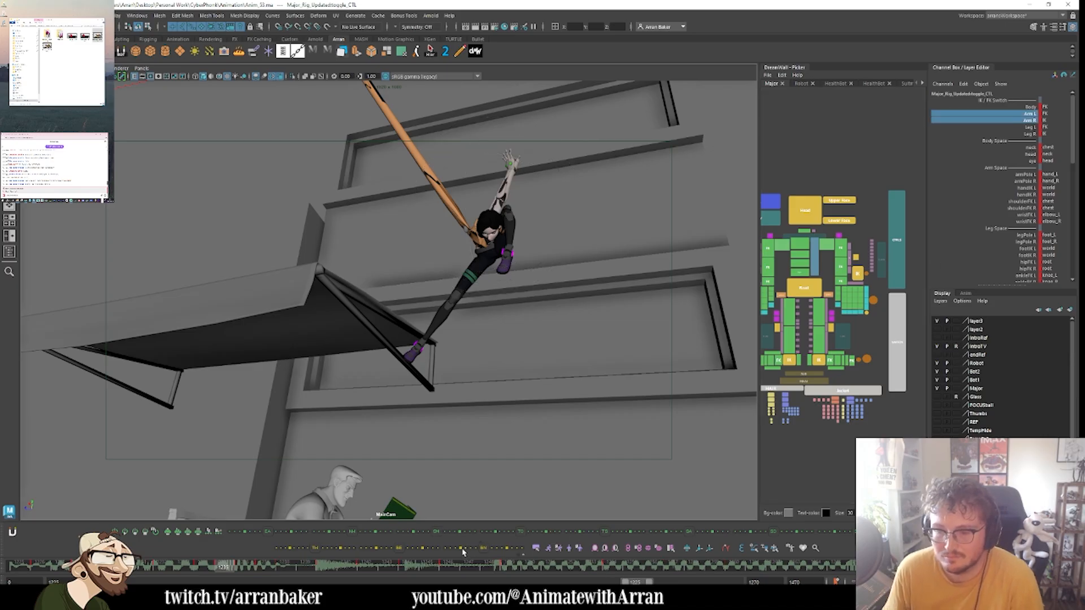
pyautogui.click(460, 549)
pyautogui.click(850, 236)
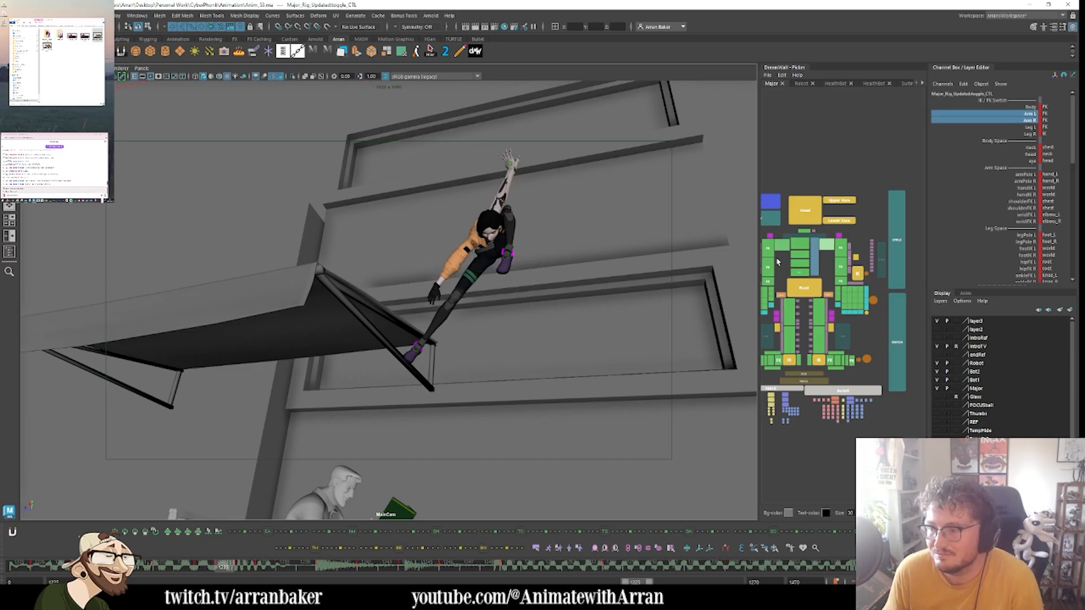
pyautogui.click(768, 248)
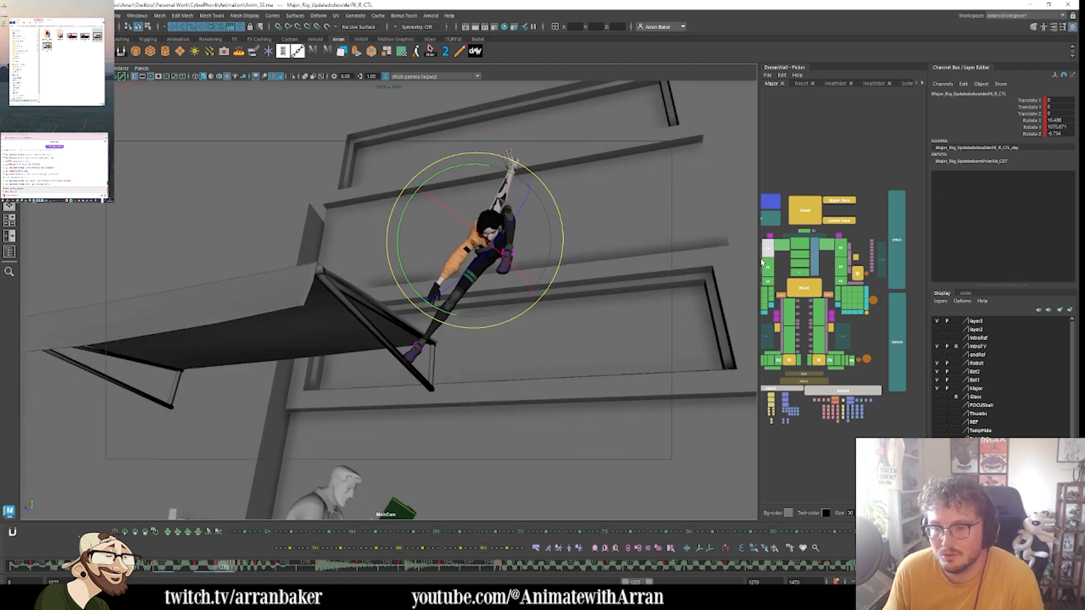
pyautogui.hotkey('alt', ',')
pyautogui.hotkey('alt', ',')
pyautogui.hotkey('alt', '.')
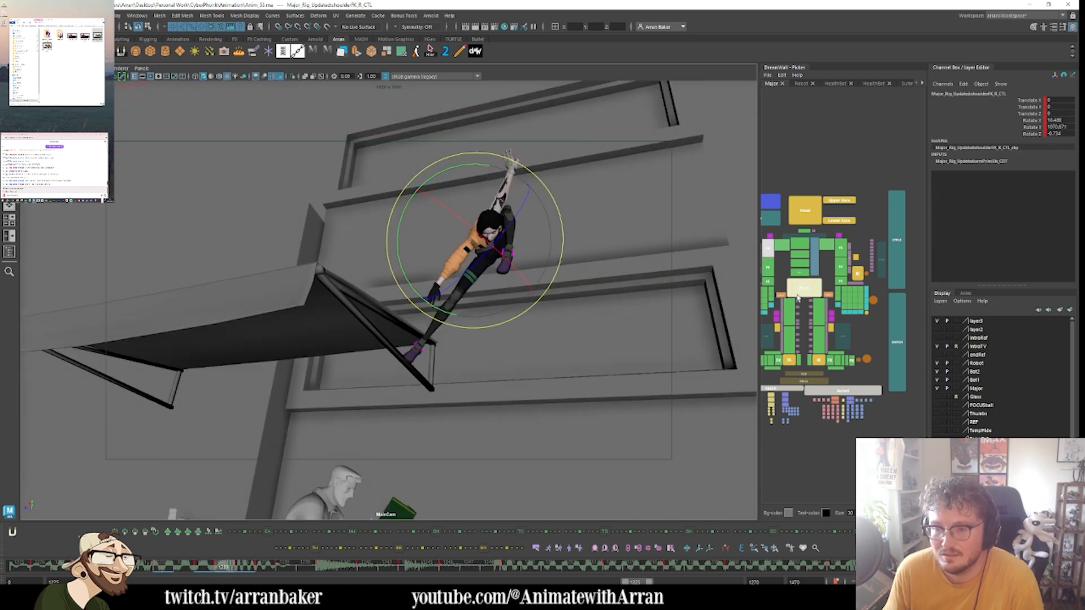
# - Move and rotate the right foot IK control on the breakdown so the foot reaches toward the awning's edge
pyautogui.click(789, 360)
pyautogui.press('p')
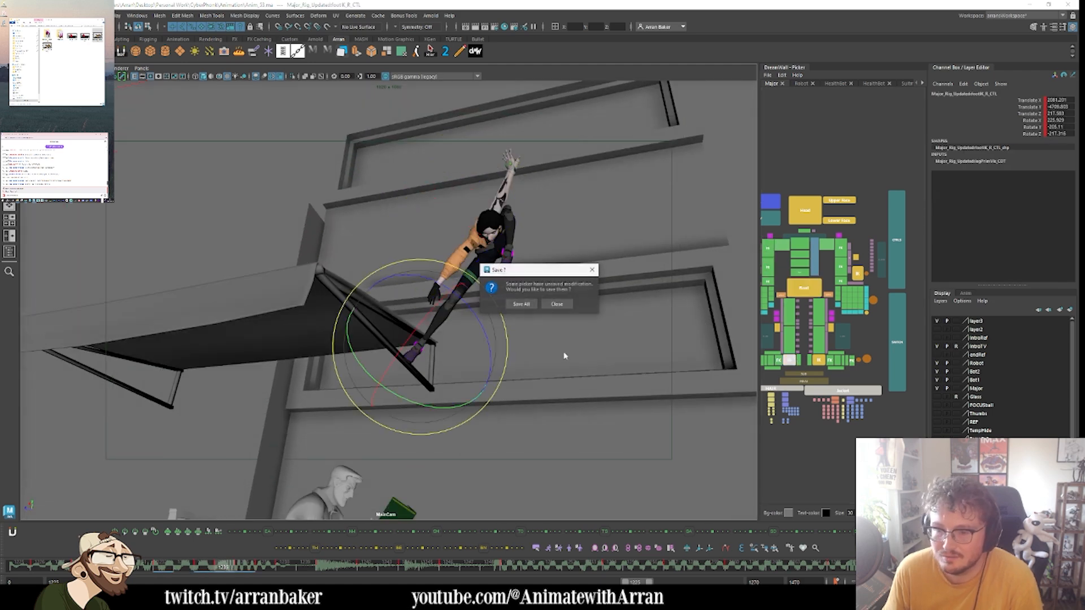
pyautogui.click(566, 310)
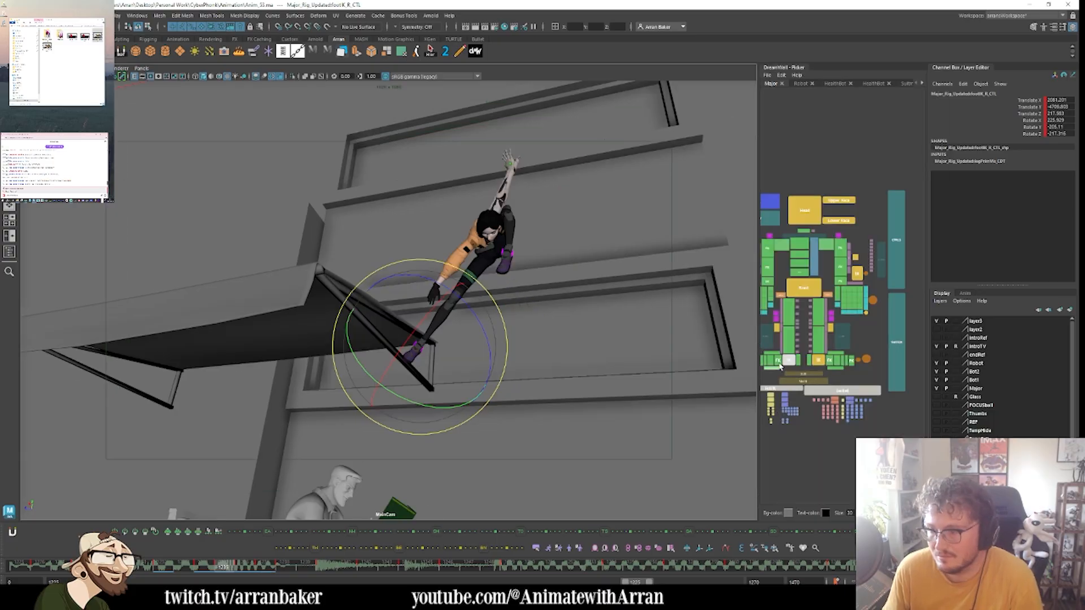
pyautogui.hotkey('alt', ',')
pyautogui.hotkey('alt', ',')
pyautogui.hotkey('alt', ',')
pyautogui.press('w')
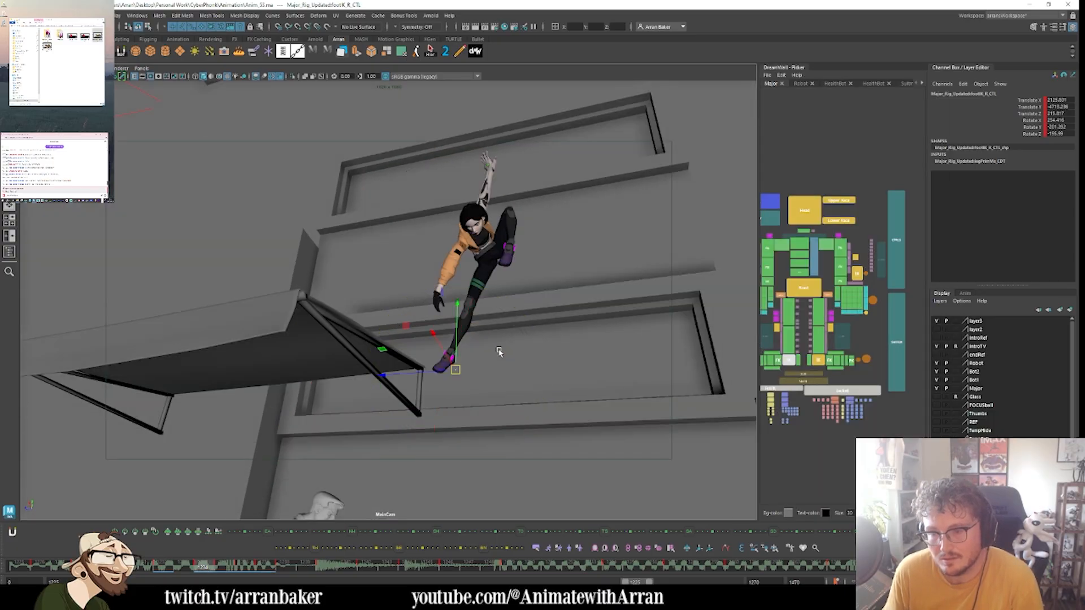
pyautogui.press('.')
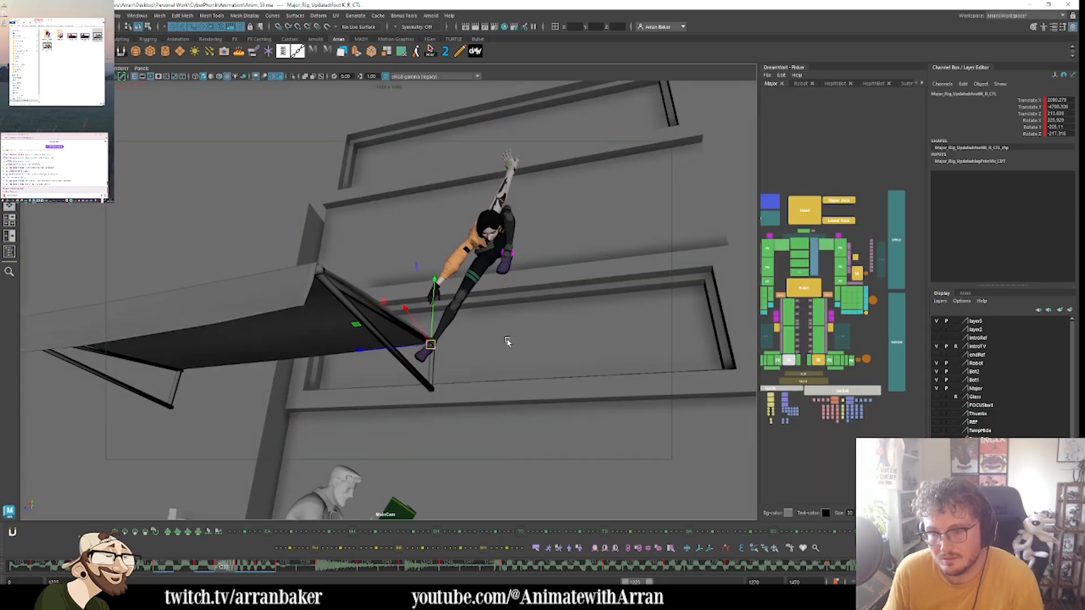
pyautogui.press('e')
pyautogui.moveTo(451, 327); pyautogui.dragTo(455, 363)
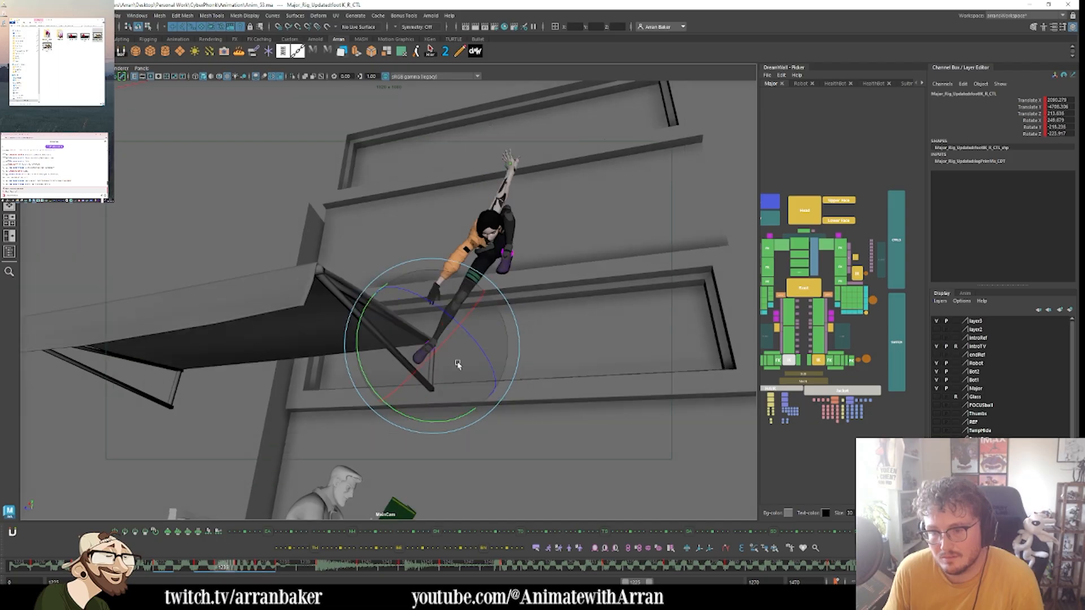
# - Move the root control slightly on the breakdown, checking the body's path through the preceding falling poses
pyautogui.click(818, 295)
pyautogui.hotkey('alt', '.')
pyautogui.hotkey('alt', ',')
pyautogui.hotkey('alt', ',')
pyautogui.hotkey('alt', ',')
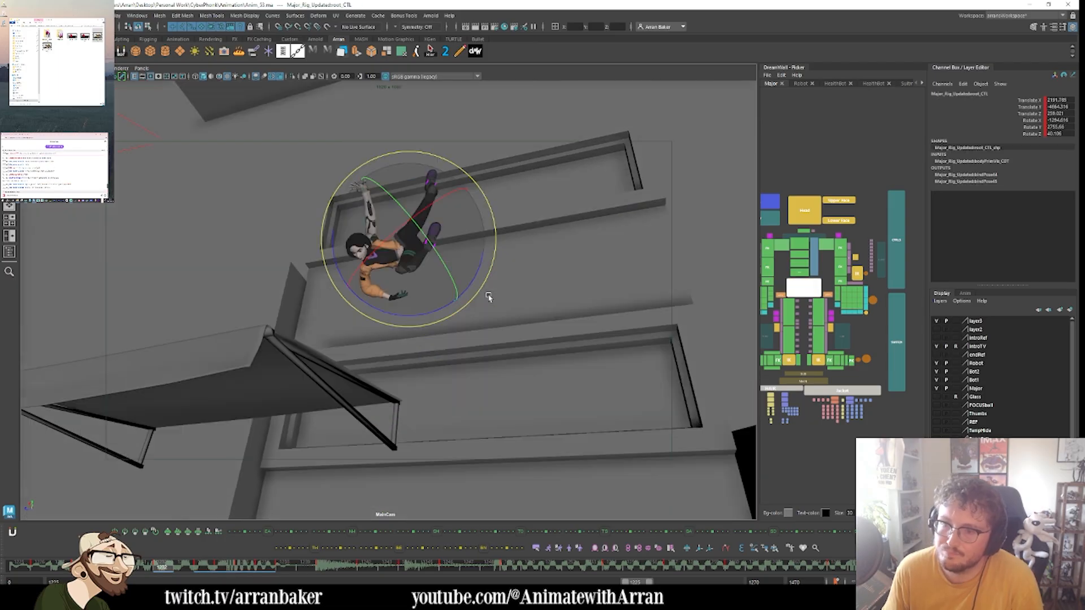
pyautogui.hotkey('alt', '.')
pyautogui.hotkey('alt', ',')
pyautogui.hotkey('alt', ',')
pyautogui.hotkey('alt', ',')
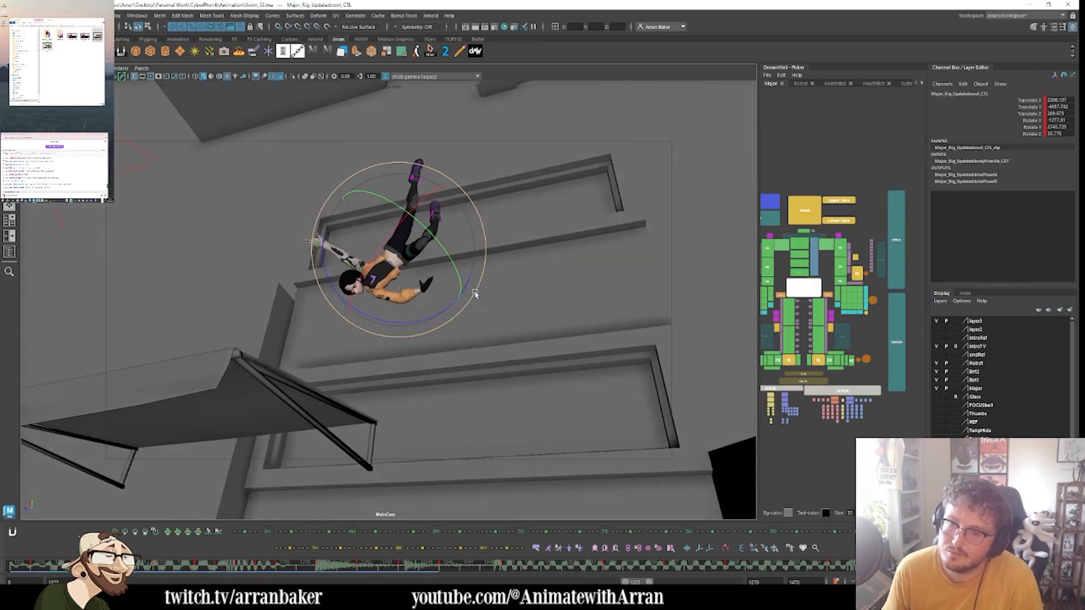
pyautogui.hotkey('alt', '.')
pyautogui.hotkey('alt', '.')
pyautogui.hotkey('alt', '.')
pyautogui.press('w')
pyautogui.moveTo(486, 253); pyautogui.dragTo(479, 251)
pyautogui.hotkey('alt', '.')
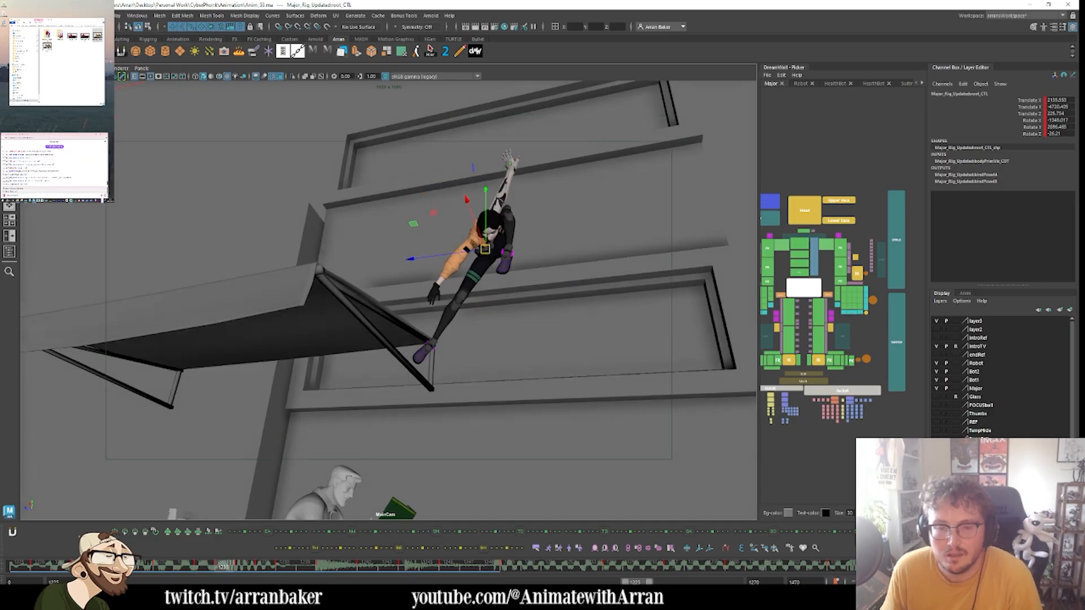
# - Find Major's master control camera-attach curve inside FOLLOW_CAM_GRP in the Outliner and select its Attach Cam channel
pyautogui.click(9, 252)
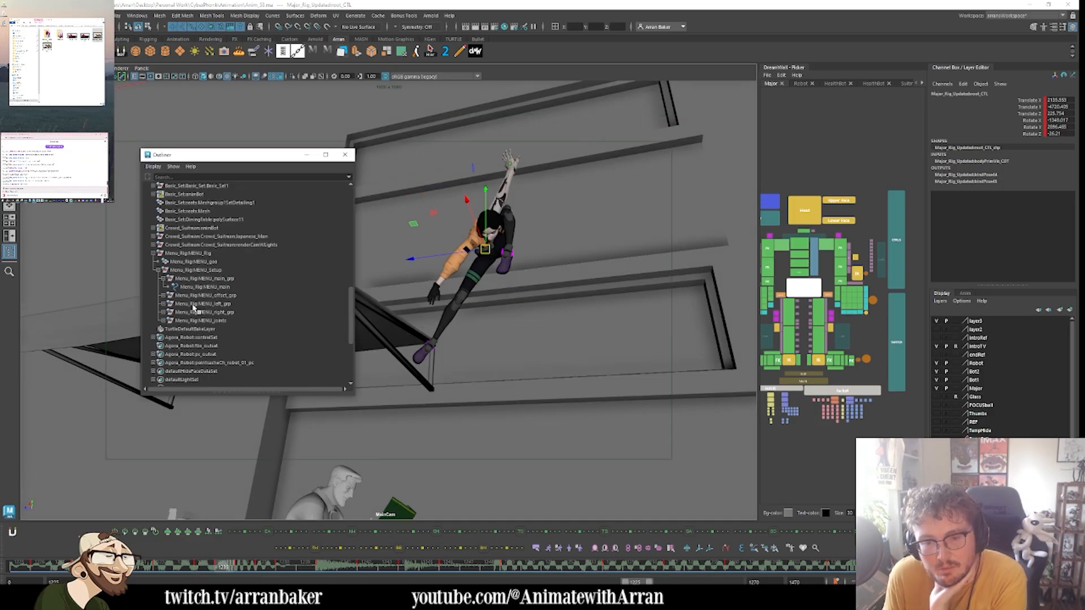
pyautogui.scroll(10, 196, 273)
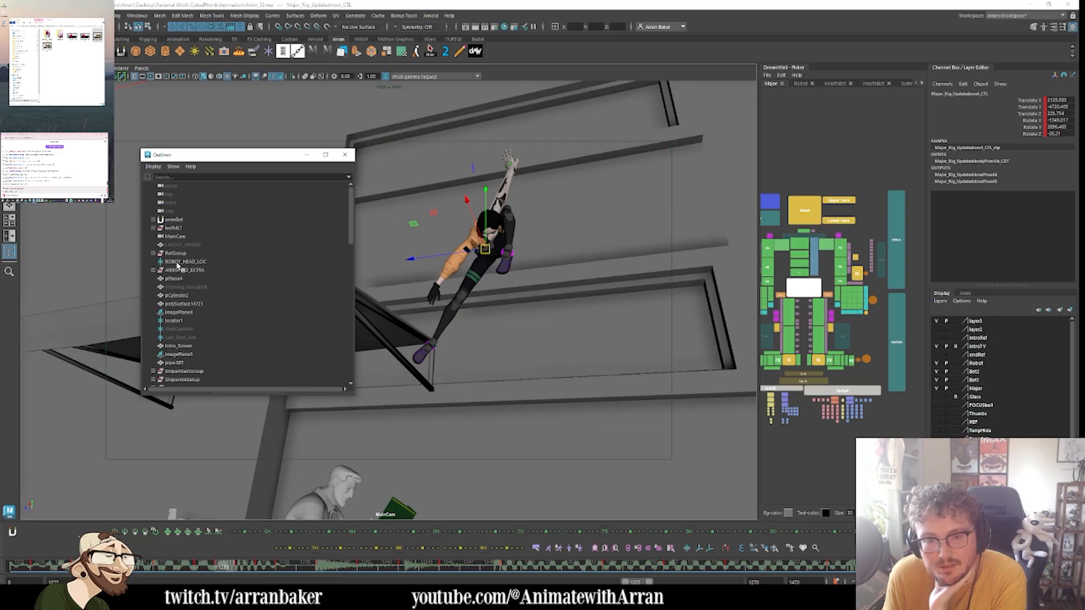
pyautogui.click(184, 245)
pyautogui.scroll(-5, 210, 326)
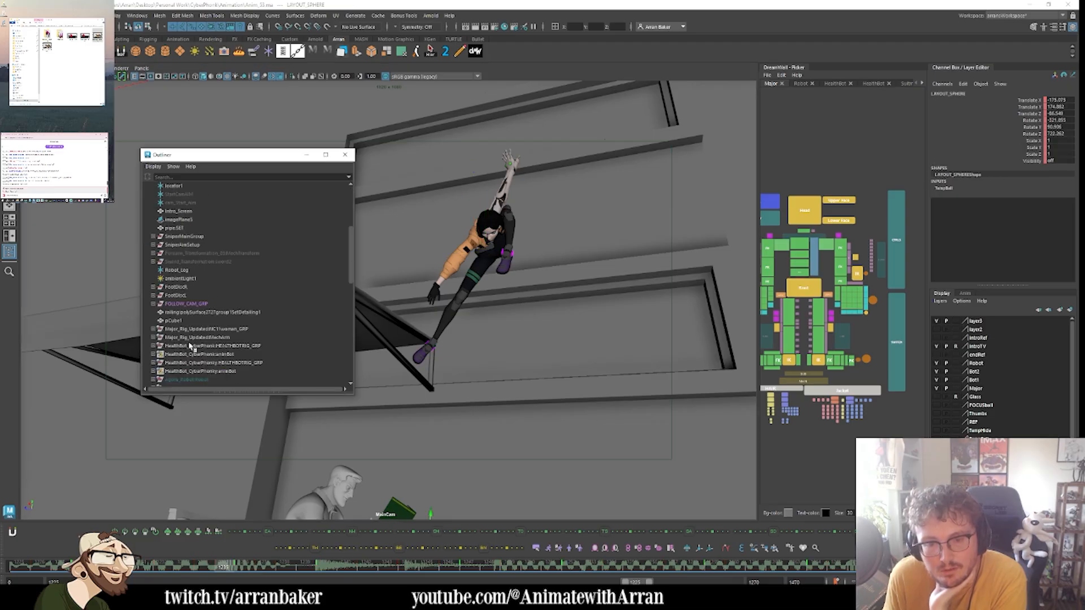
pyautogui.click(201, 303)
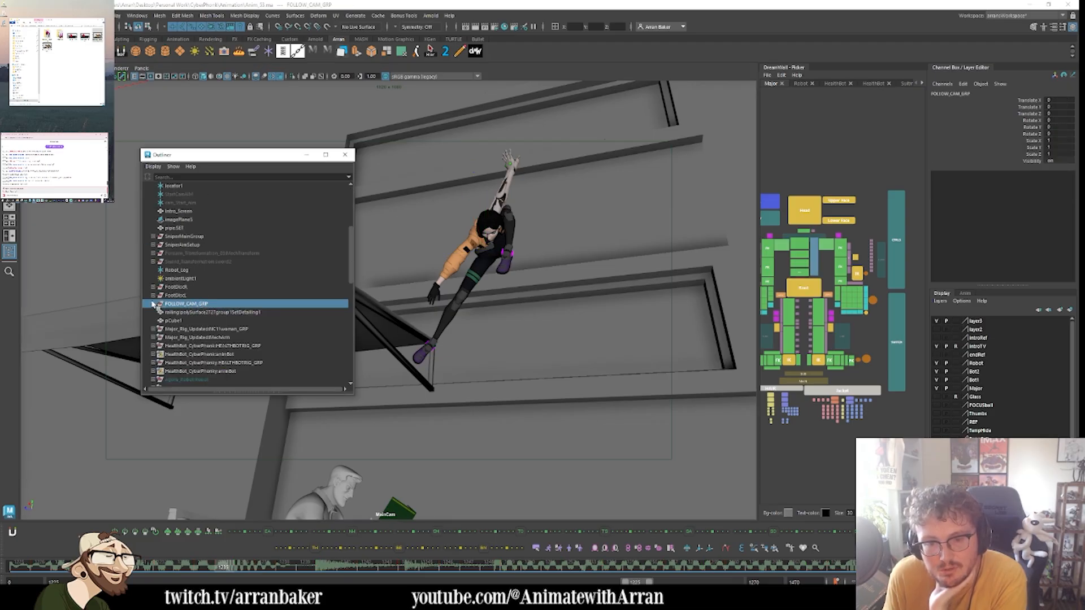
pyautogui.scroll(-10, 207, 316)
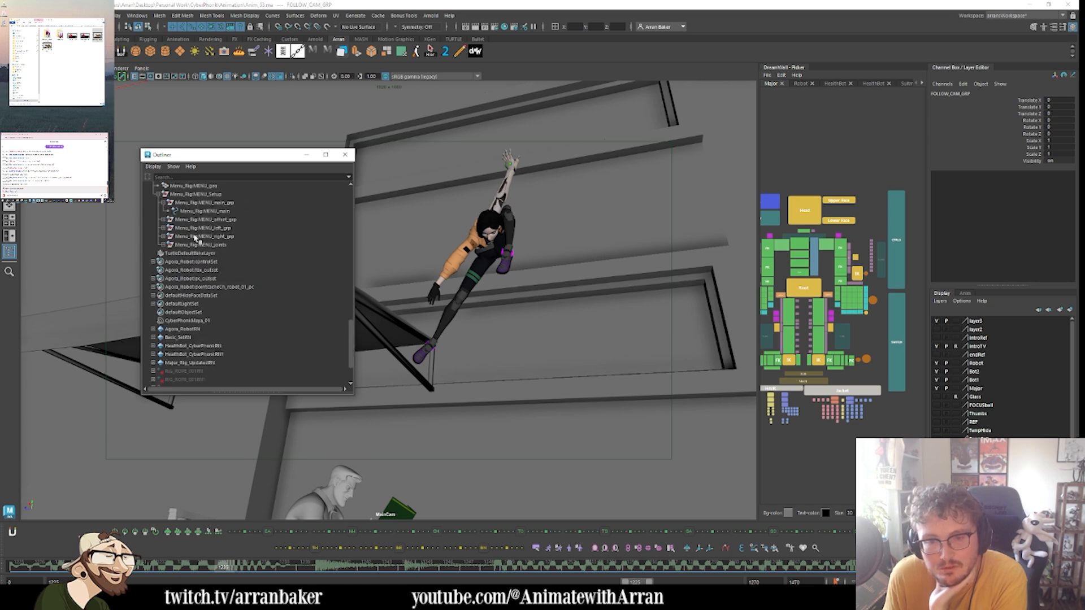
pyautogui.scroll(6, 213, 326)
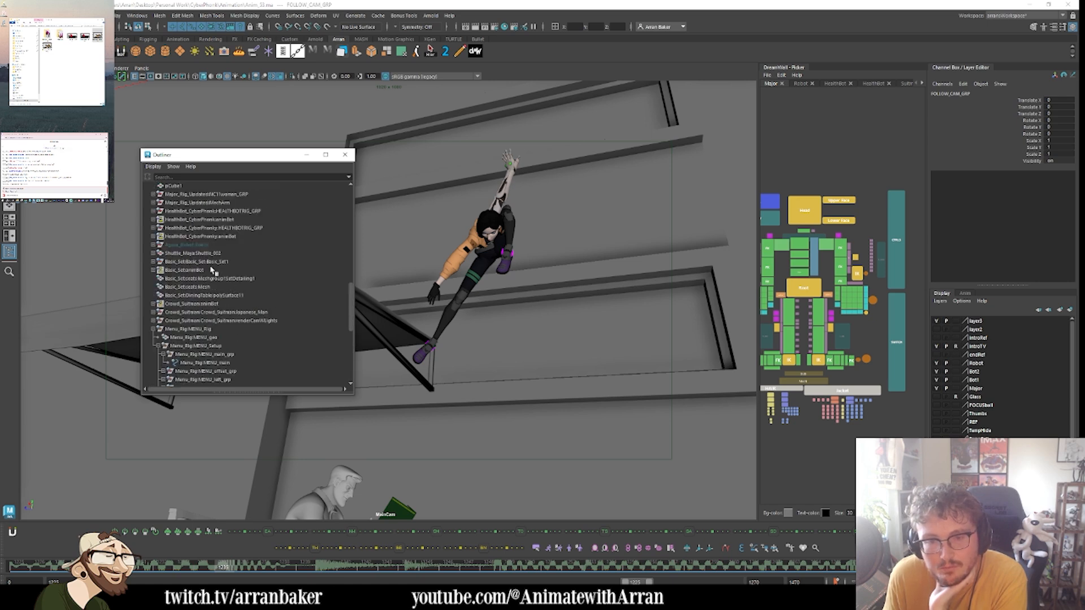
pyautogui.scroll(5, 213, 272)
pyautogui.scroll(-5, 196, 332)
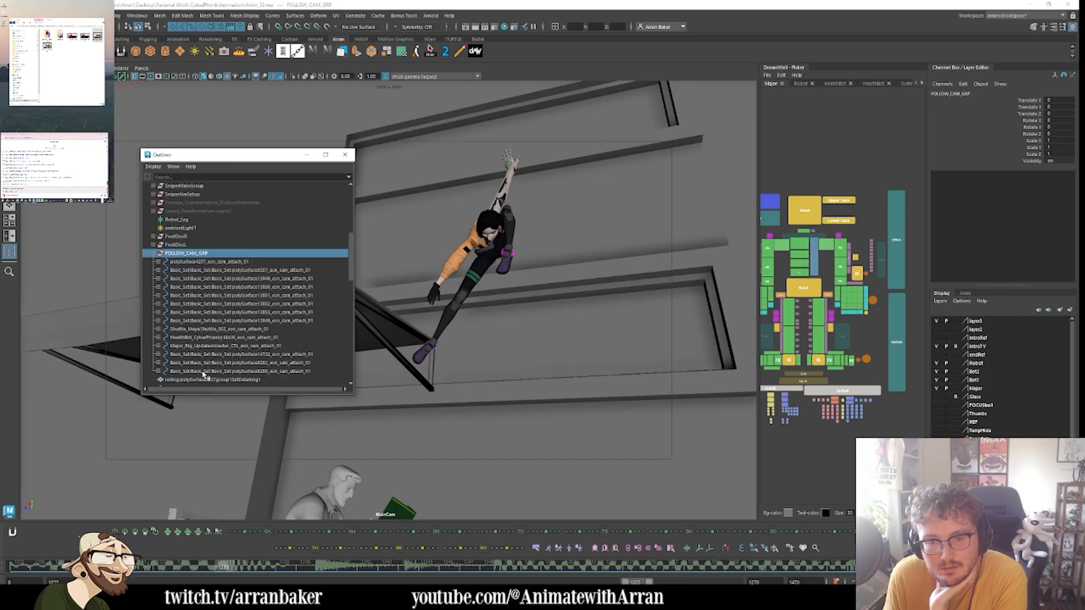
pyautogui.click(198, 279)
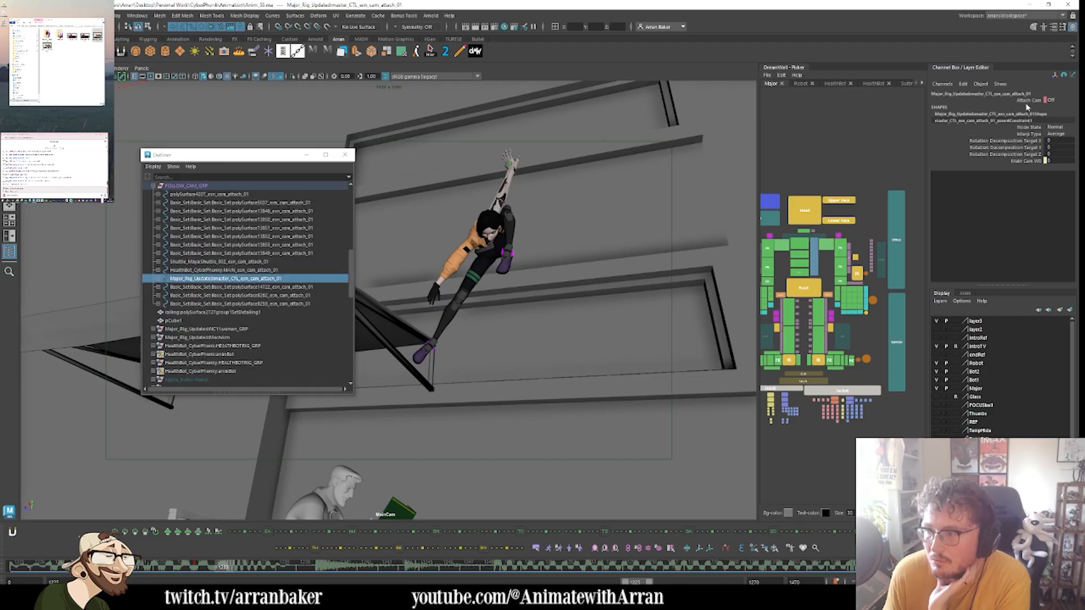
pyautogui.click(1029, 100)
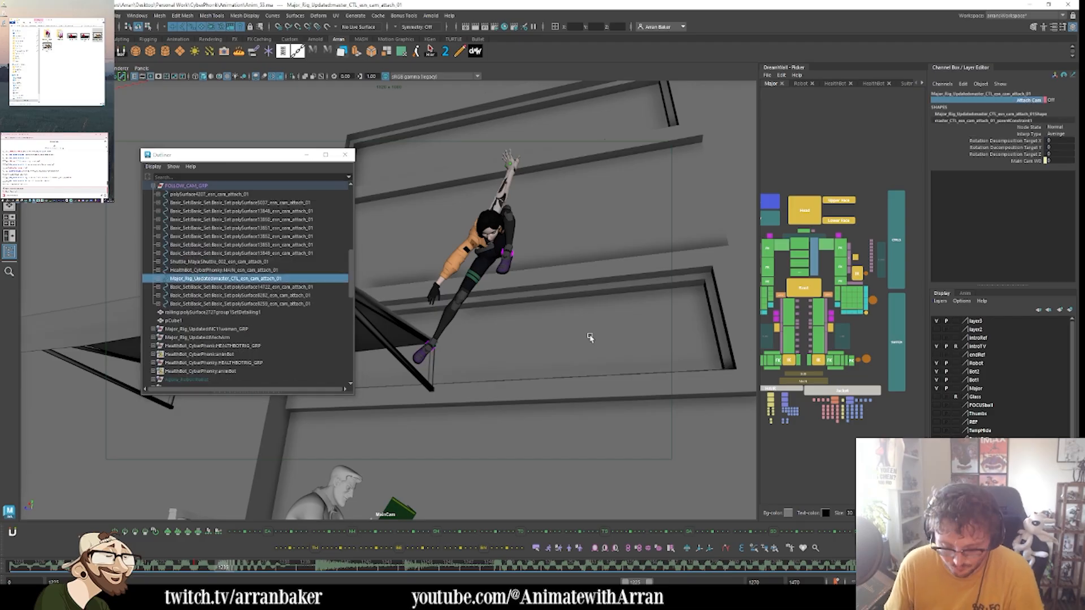
# - Compare the Attach Cam state across the falling frames before the awning contact and display its curve in the Graph Editor
pyautogui.hotkey('alt', ',')
pyautogui.hotkey('alt', ',')
pyautogui.hotkey('alt', ',')
pyautogui.hotkey('alt', ',')
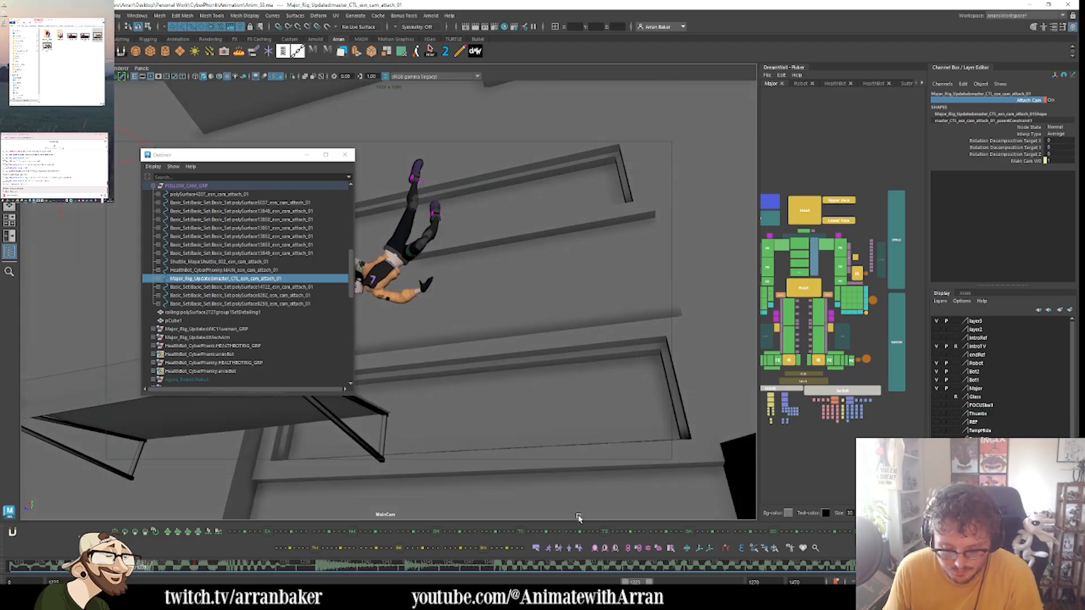
pyautogui.hotkey('ctrl', 'g')
pyautogui.hotkey('alt', '.')
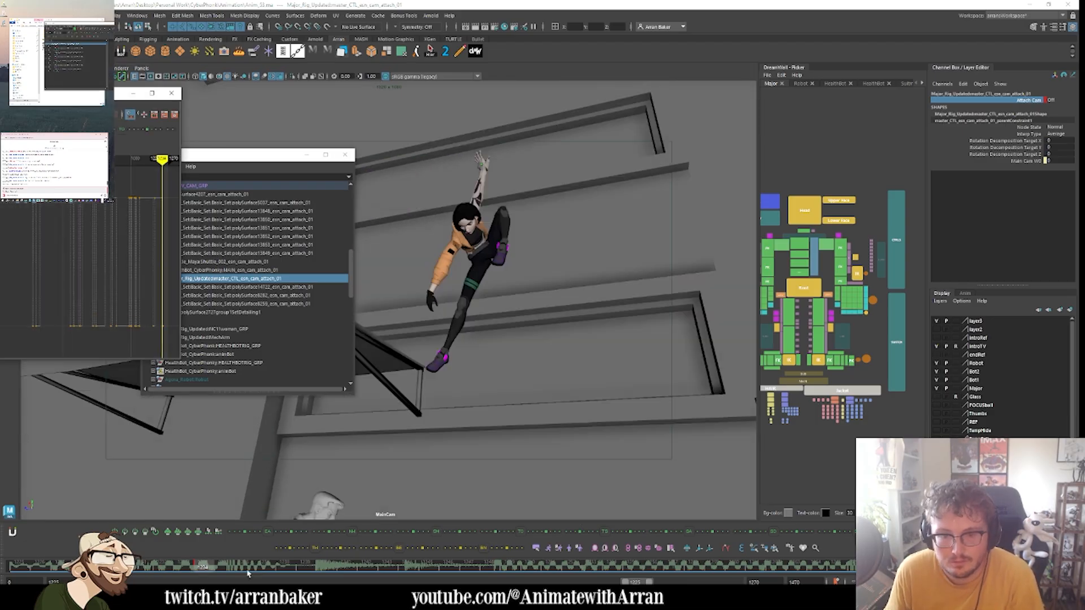
# - Extend the visible timeline to earlier frames, check the Attach Cam switching through the shot, and put away the Graph Editor and Outliner
pyautogui.moveTo(625, 582); pyautogui.dragTo(604, 581)
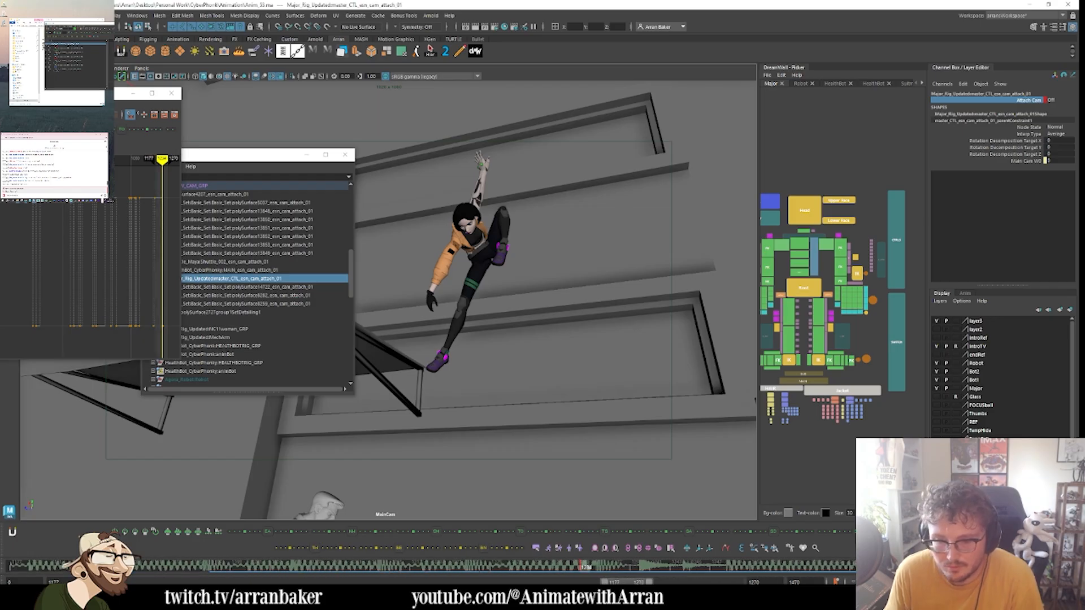
pyautogui.moveTo(605, 582); pyautogui.dragTo(598, 582)
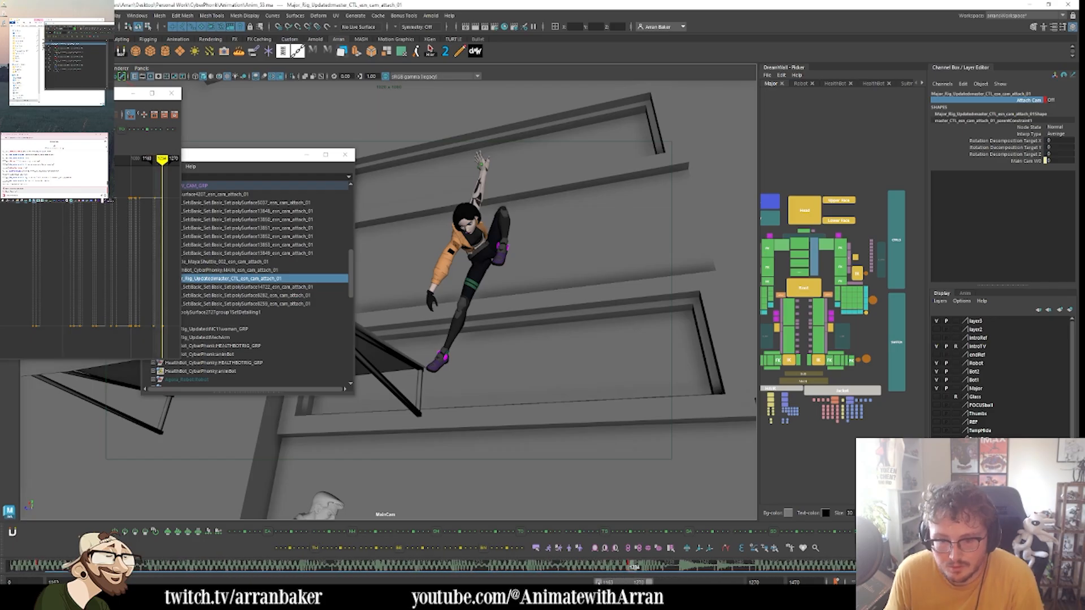
pyautogui.hotkey('alt', ',')
pyautogui.hotkey('alt', ',')
pyautogui.hotkey('alt', '.')
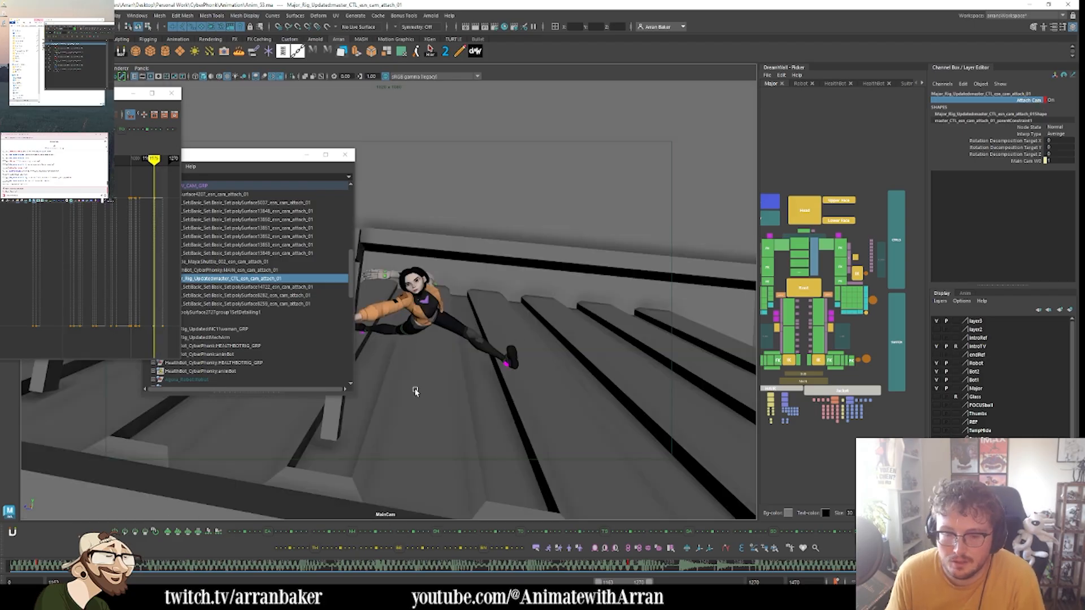
pyautogui.hotkey('ctrl', 'z')
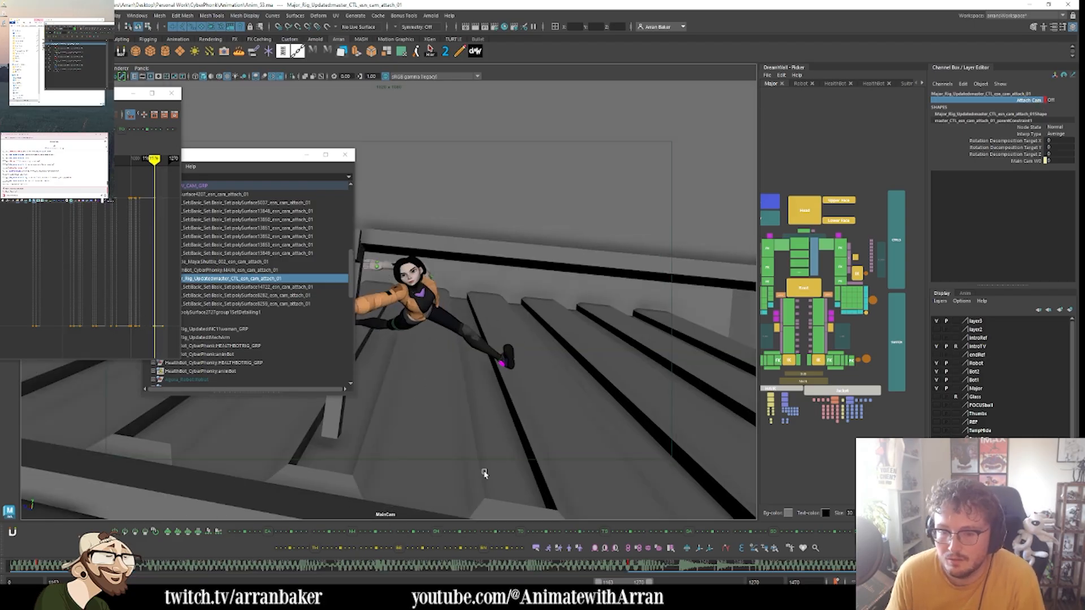
pyautogui.click(632, 570)
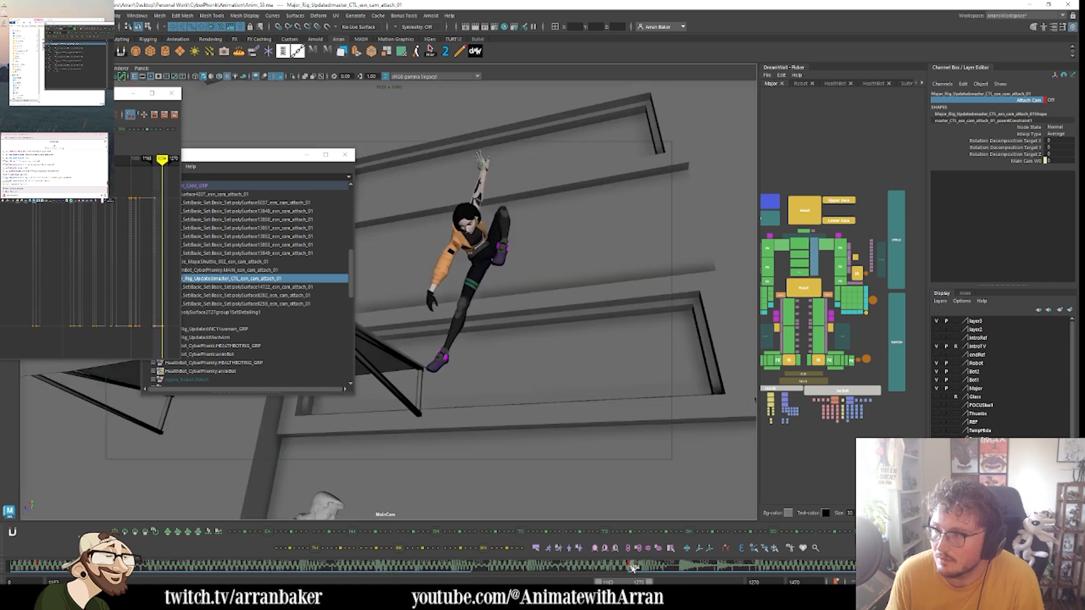
pyautogui.moveTo(508, 571); pyautogui.dragTo(661, 564)
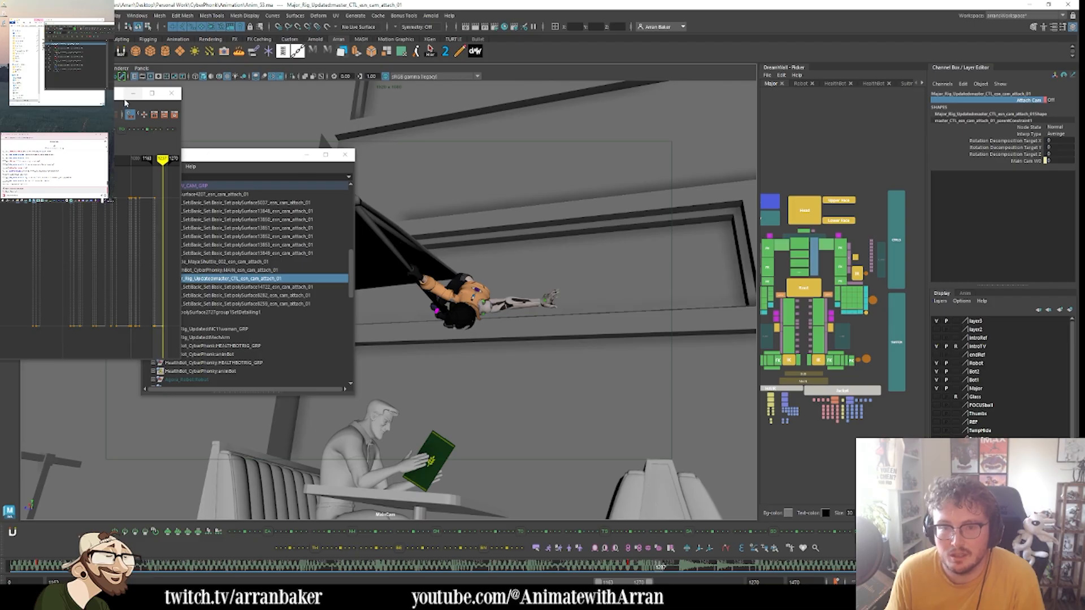
pyautogui.click(134, 95)
pyautogui.moveTo(292, 158); pyautogui.dragTo(213, 157)
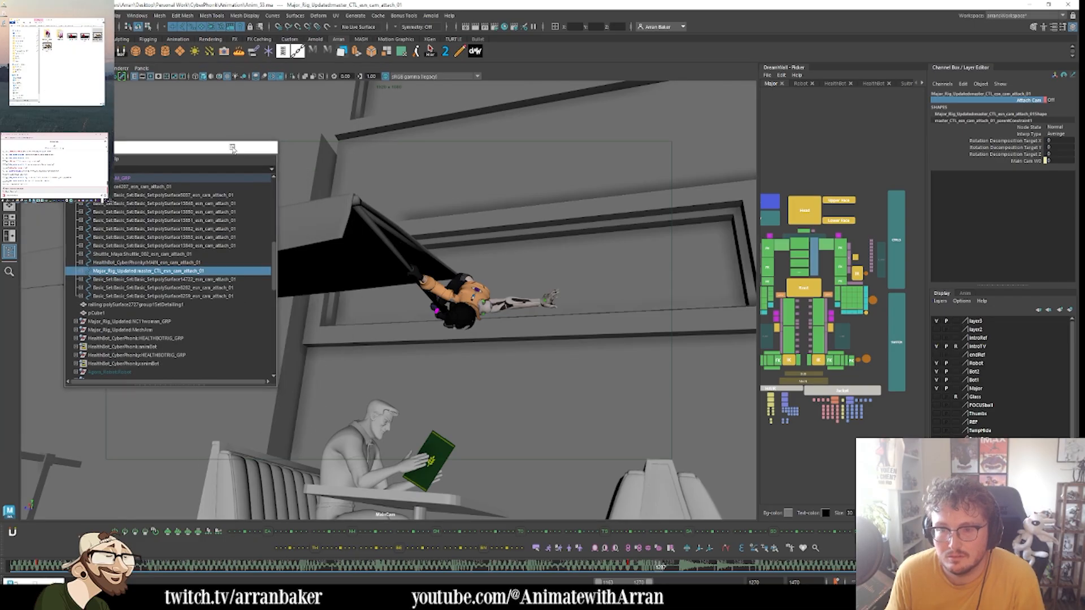
pyautogui.click(227, 154)
# - Move the root control slightly lower on the breakdown before the awning contact, checking the body's path against the preceding falling poses
pyautogui.click(802, 288)
pyautogui.hotkey('alt', ',')
pyautogui.hotkey('alt', ',')
pyautogui.hotkey('alt', ',')
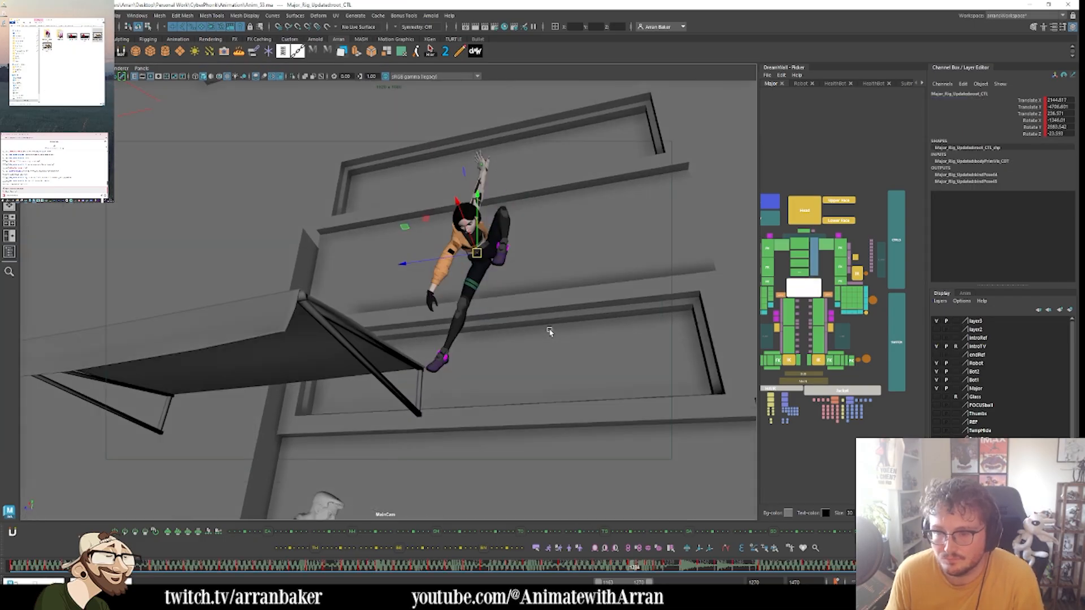
pyautogui.hotkey('alt', '.')
pyautogui.hotkey('alt', ',')
pyautogui.hotkey('alt', ',')
pyautogui.hotkey('alt', ',')
pyautogui.hotkey('alt', ',')
pyautogui.hotkey('alt', '.')
pyautogui.hotkey('alt', '.')
pyautogui.hotkey('alt', '.')
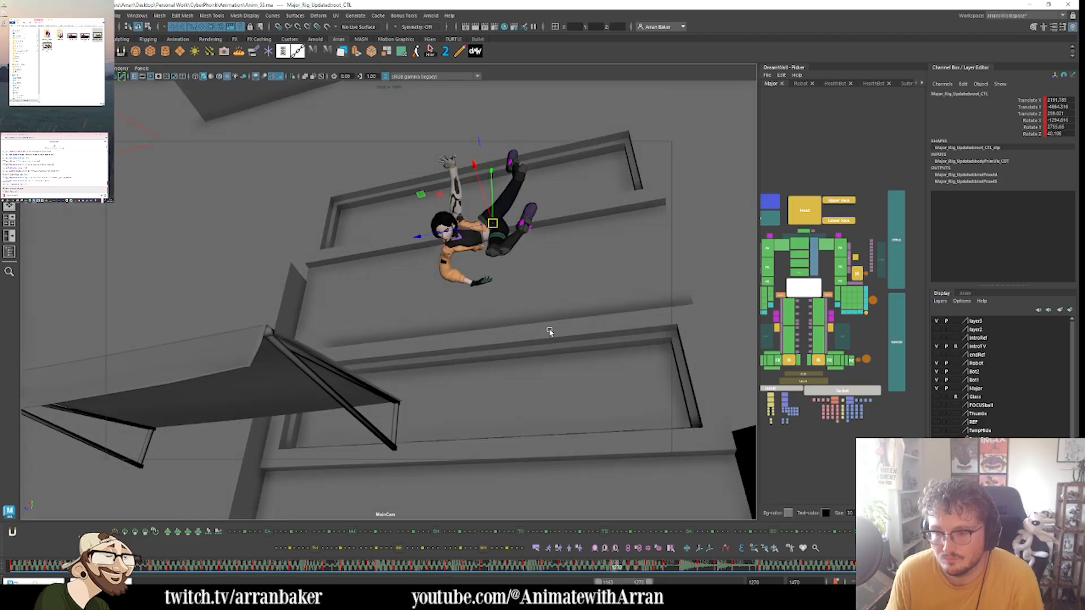
pyautogui.hotkey('alt', '.')
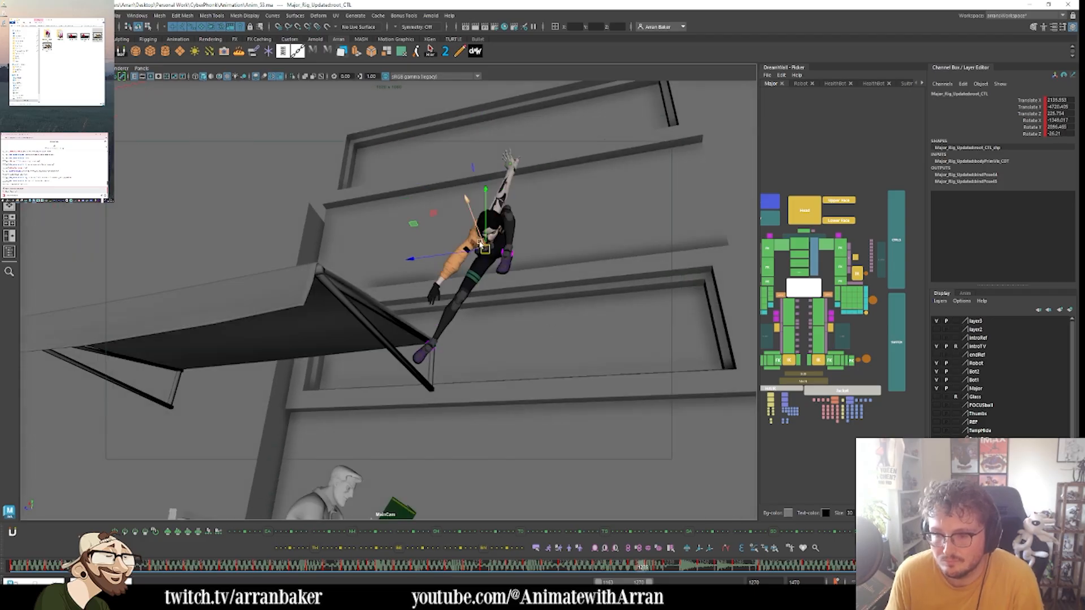
pyautogui.moveTo(482, 246); pyautogui.dragTo(480, 260)
pyautogui.hotkey('alt', ',')
pyautogui.hotkey('alt', ',')
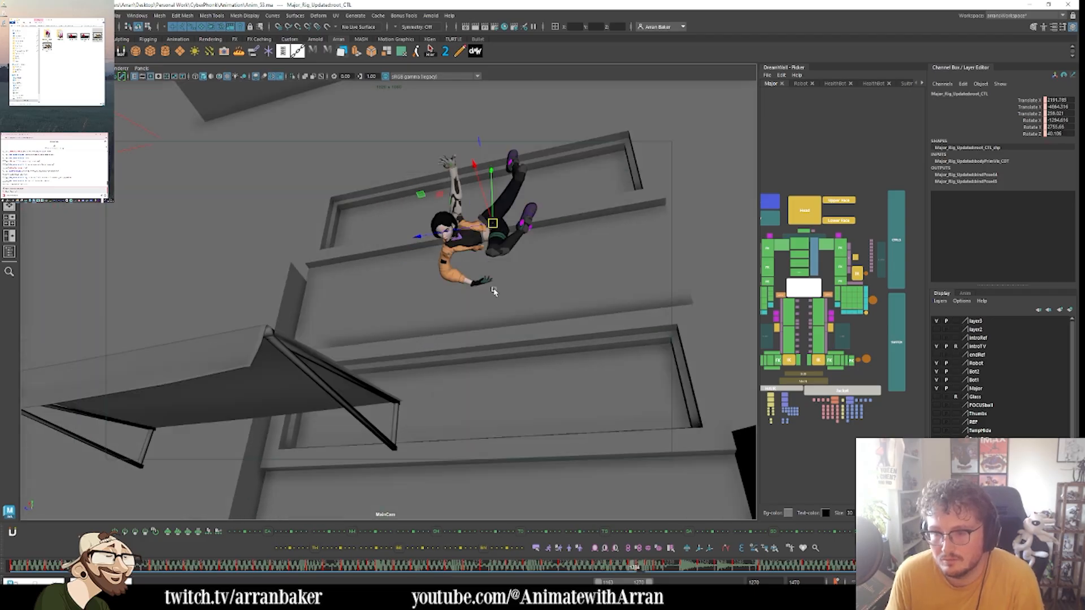
pyautogui.hotkey('alt', '.')
pyautogui.hotkey('alt', '.')
# - Move the right foot IK control down on the breakdown, toward the awning's front support bar
pyautogui.click(789, 360)
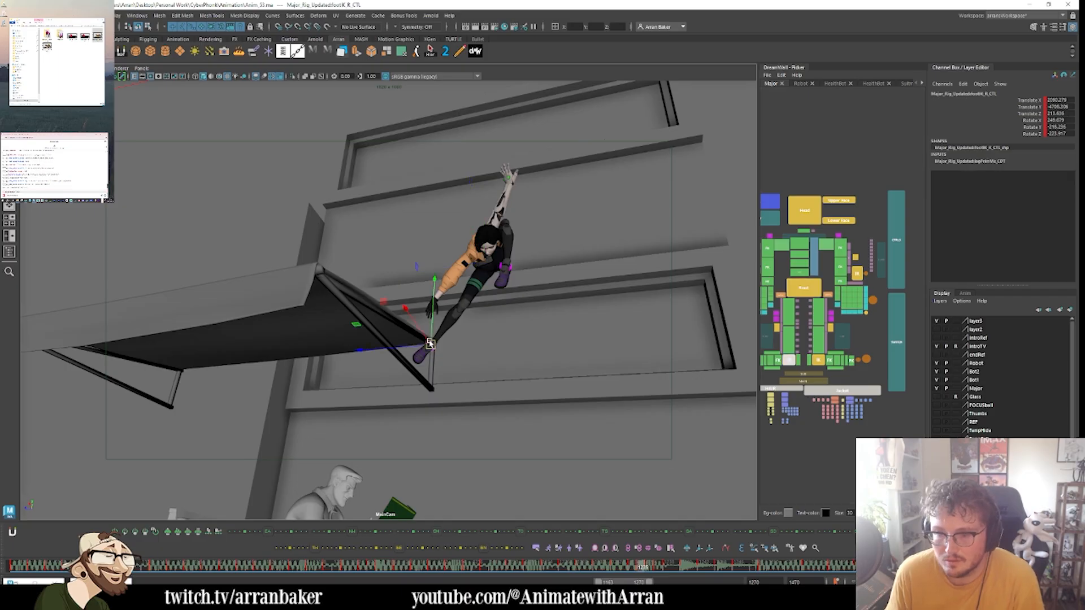
pyautogui.hotkey('alt', ',')
pyautogui.hotkey('alt', '.')
pyautogui.hotkey('alt', '.')
pyautogui.hotkey('alt', '.')
pyautogui.hotkey('alt', '.')
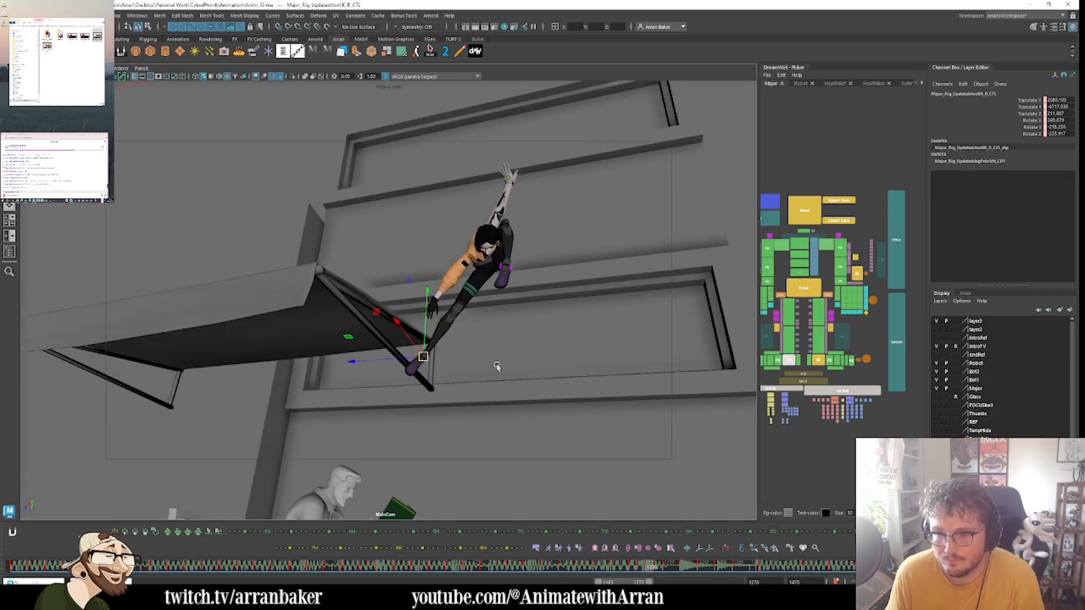
# - Lower the root control on the following crouched pose at the awning's edge, comparing it with the preceding frames
pyautogui.click(803, 287)
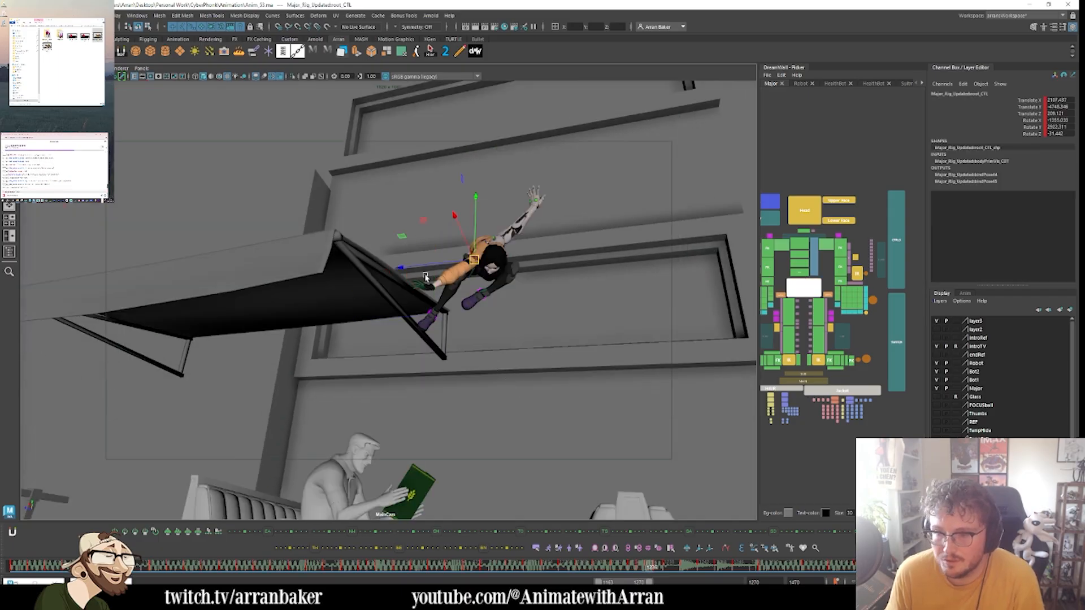
pyautogui.moveTo(481, 275); pyautogui.dragTo(474, 258)
pyautogui.hotkey('alt', ',')
pyautogui.hotkey('alt', ',')
pyautogui.hotkey('alt', '.')
pyautogui.hotkey('alt', '.')
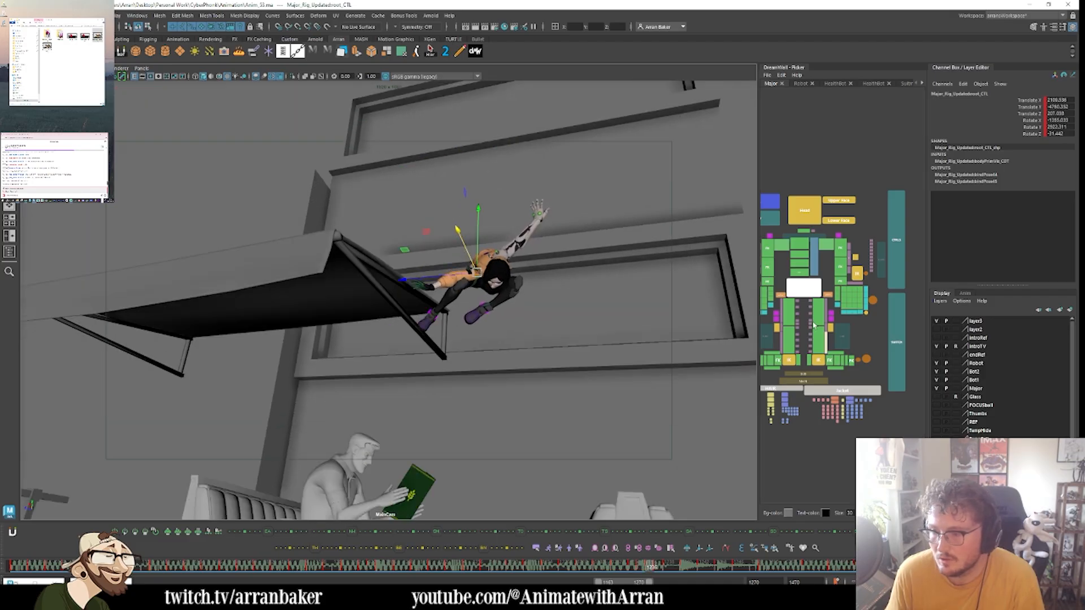
# - Select all right arm controls and blend their crouched pose between its neighbouring keys so the arm reaches along the awning's frame
pyautogui.moveTo(778, 269); pyautogui.dragTo(838, 278, button='middle')
pyautogui.click(785, 269)
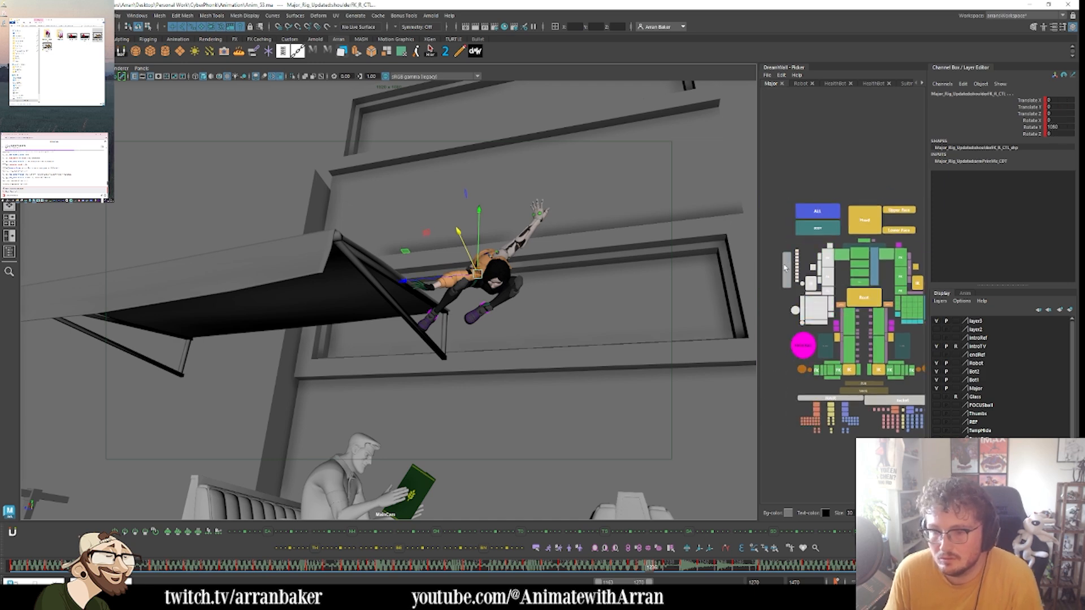
pyautogui.hotkey('alt', ',')
pyautogui.press('.')
pyautogui.press(',')
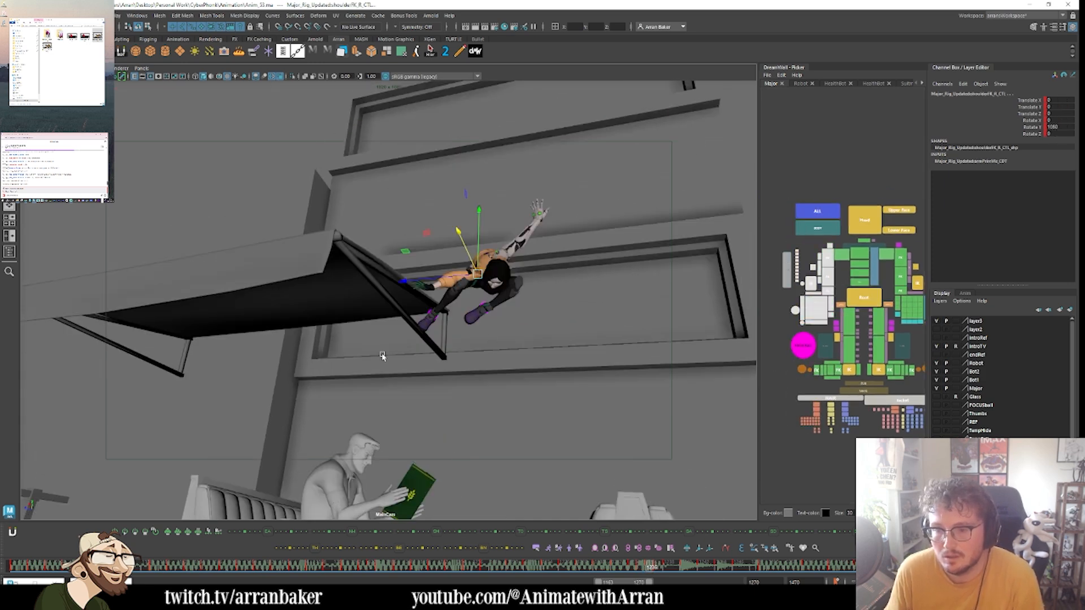
pyautogui.click(502, 551)
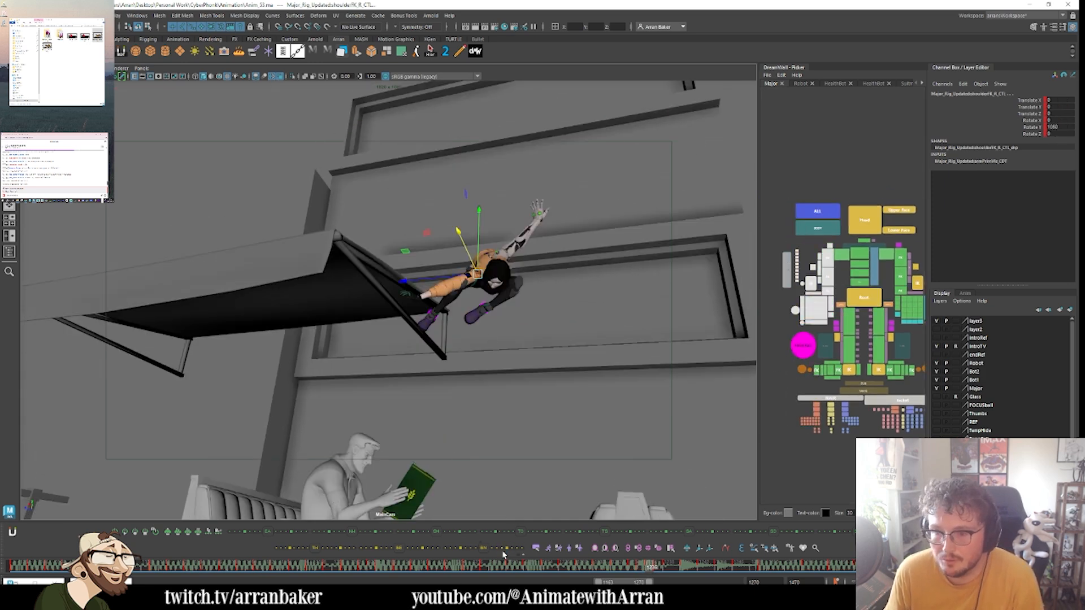
pyautogui.press('.')
pyautogui.press('.')
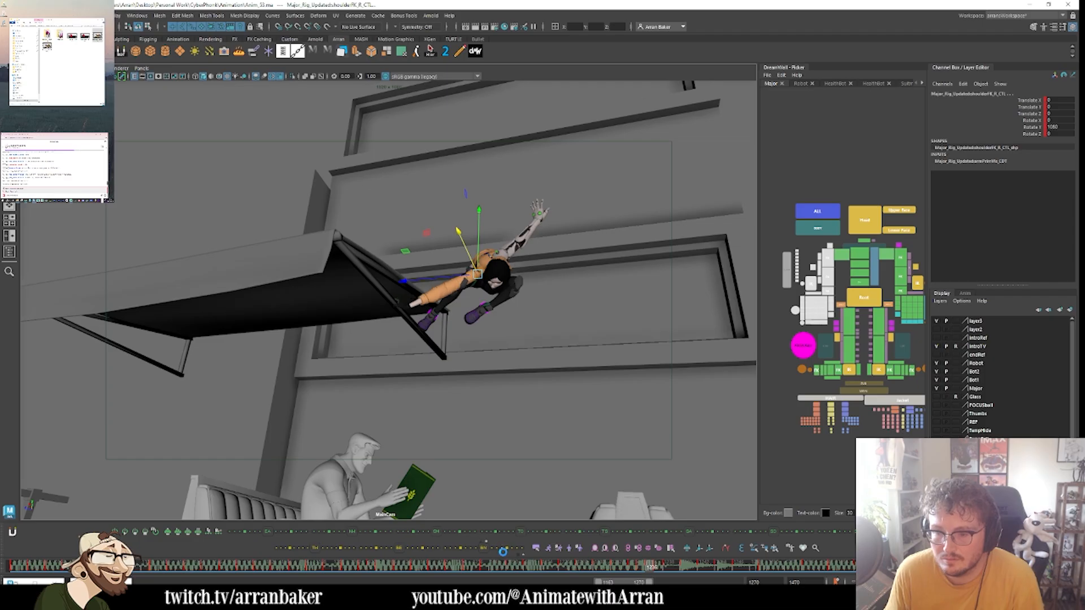
pyautogui.press('.')
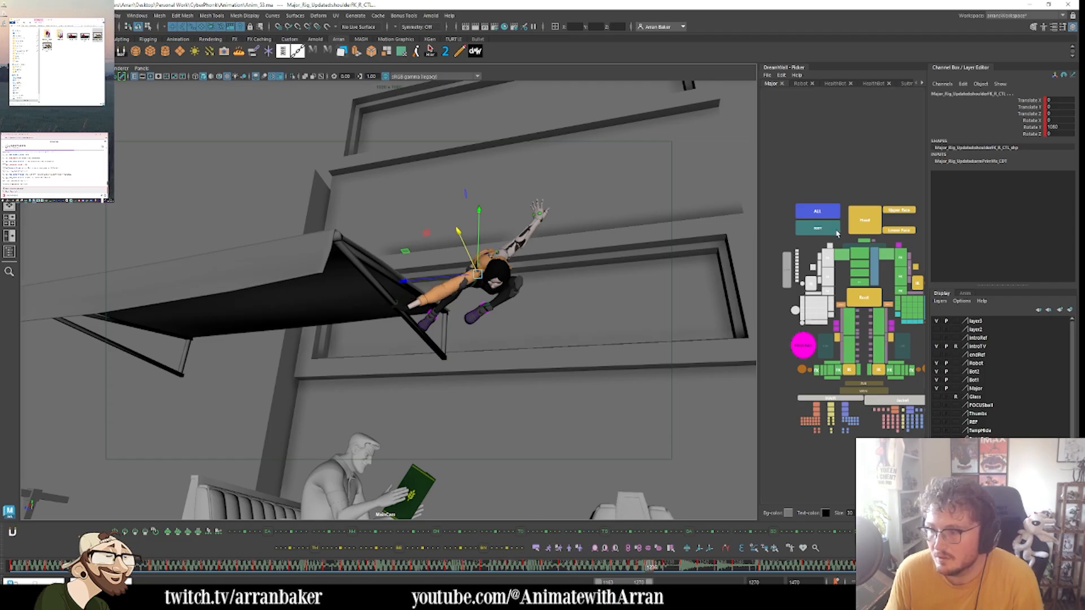
# - Move the right hand IK control slightly on the crouched pose to place the hand near the awning's support bar
pyautogui.click(841, 254)
pyautogui.press('e')
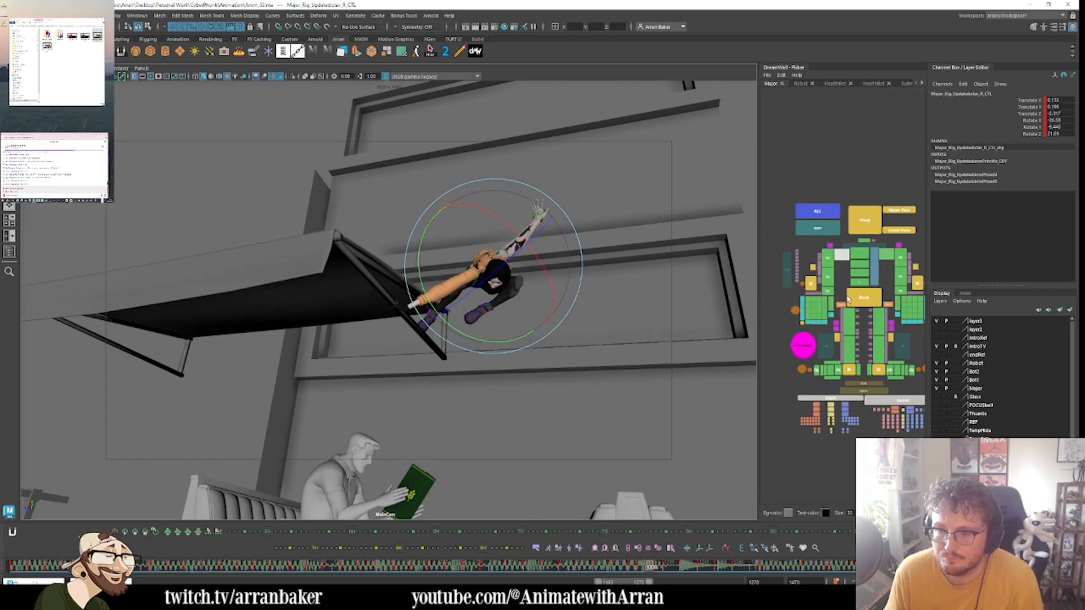
pyautogui.click(811, 287)
pyautogui.press('w')
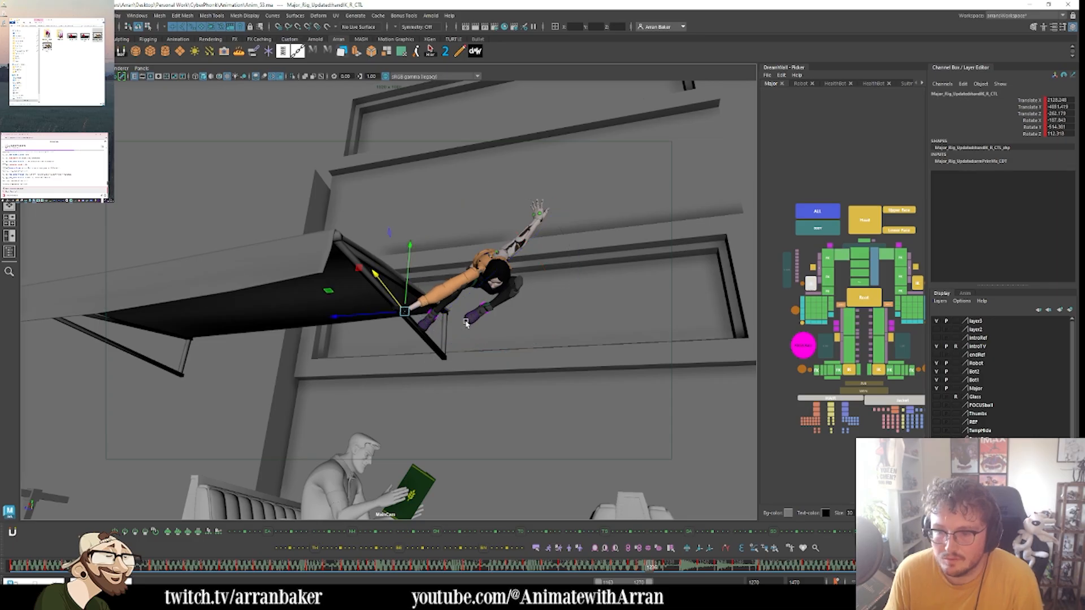
pyautogui.moveTo(410, 308); pyautogui.dragTo(444, 290)
pyautogui.press('e')
# - Rotate the right hand IK control on the crouched pose to realign the hand with the awning's support bar
pyautogui.moveTo(795, 312); pyautogui.dragTo(803, 327)
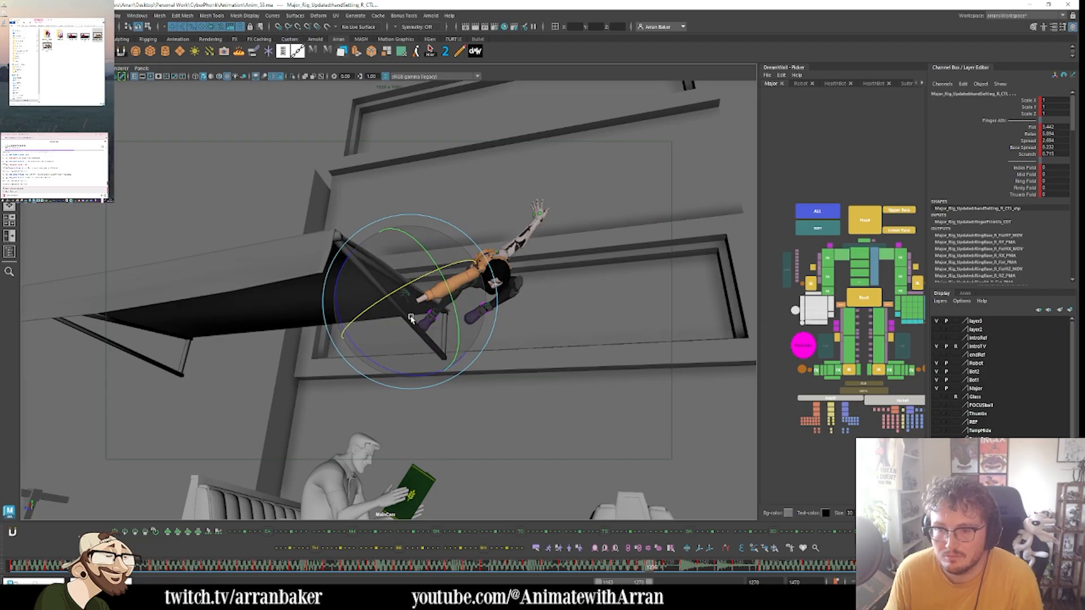
pyautogui.hotkey('alt', ',')
pyautogui.hotkey('alt', '.')
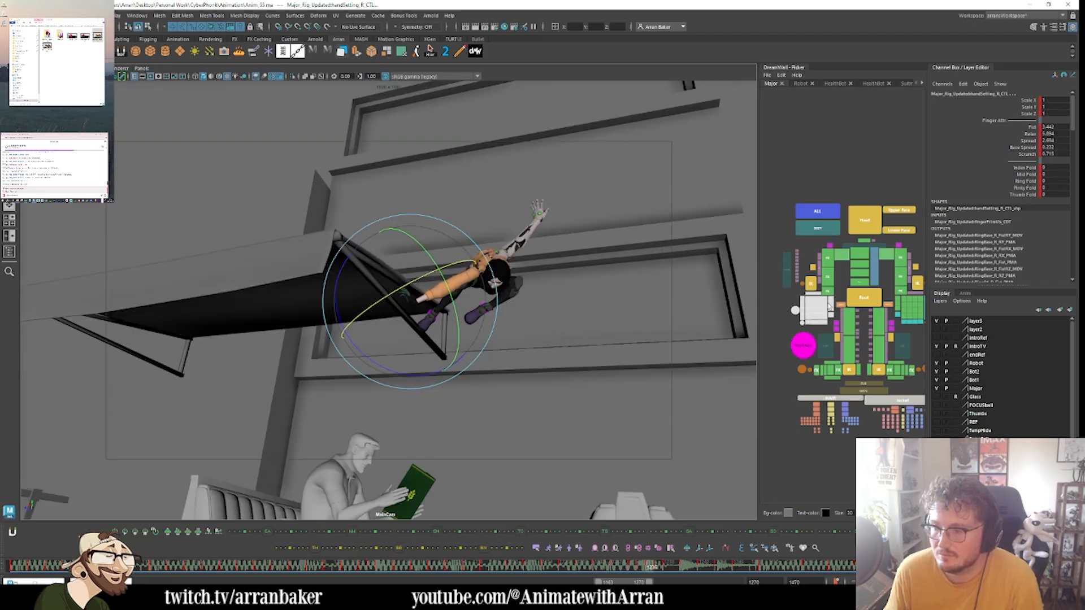
pyautogui.click(819, 287)
pyautogui.click(811, 284)
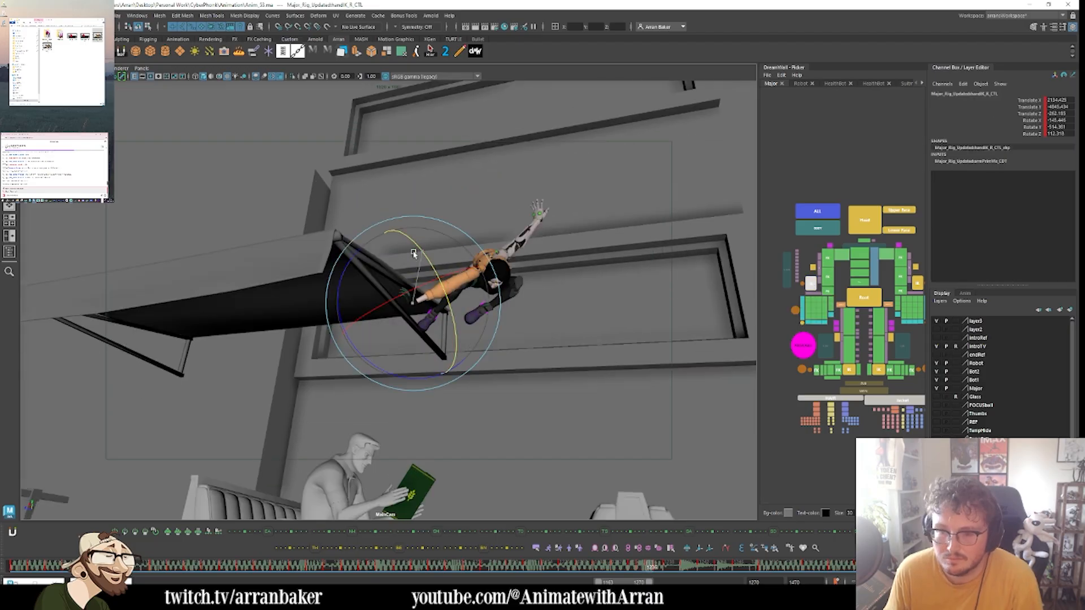
pyautogui.moveTo(420, 288); pyautogui.dragTo(441, 313)
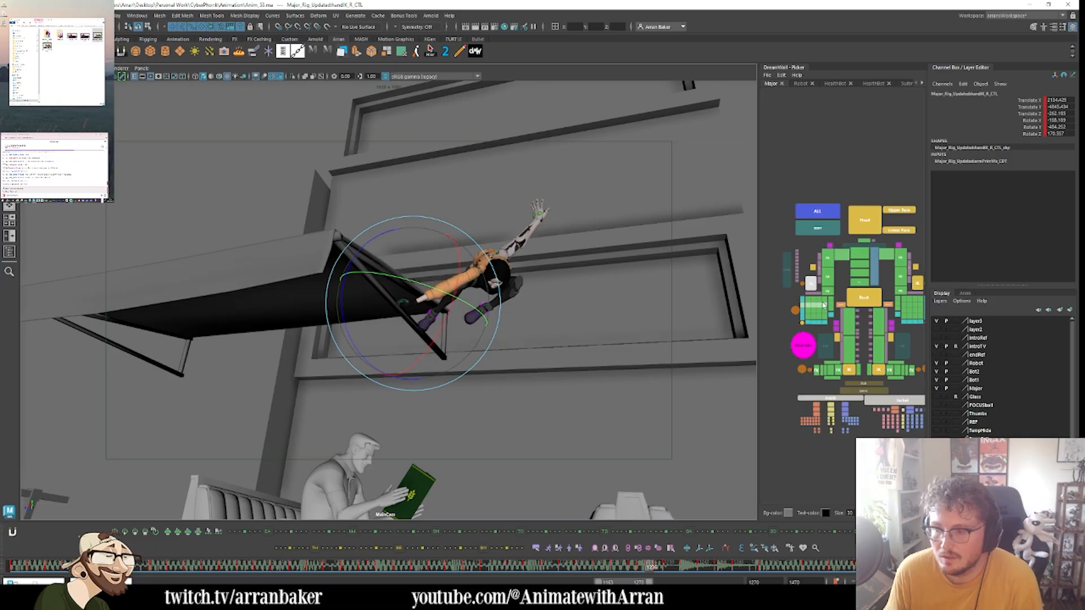
pyautogui.hotkey('alt', ',')
pyautogui.hotkey('alt', '.')
pyautogui.hotkey('alt', '.')
pyautogui.hotkey('alt', '.')
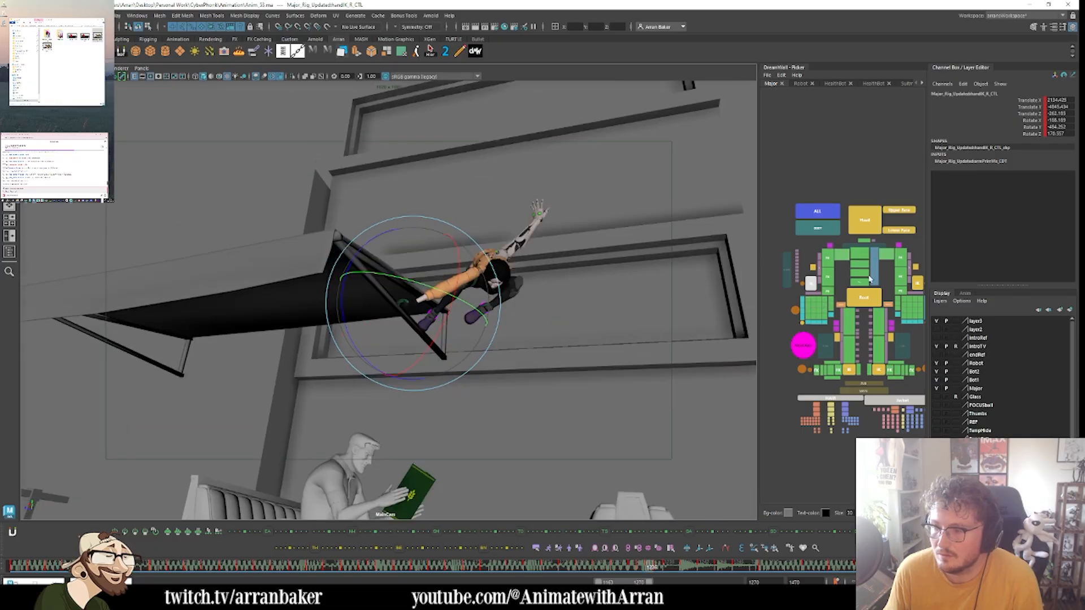
# - Rotate the root control on the crouched pose to turn the body beside the awning, comparing it with the preceding frame
pyautogui.click(864, 296)
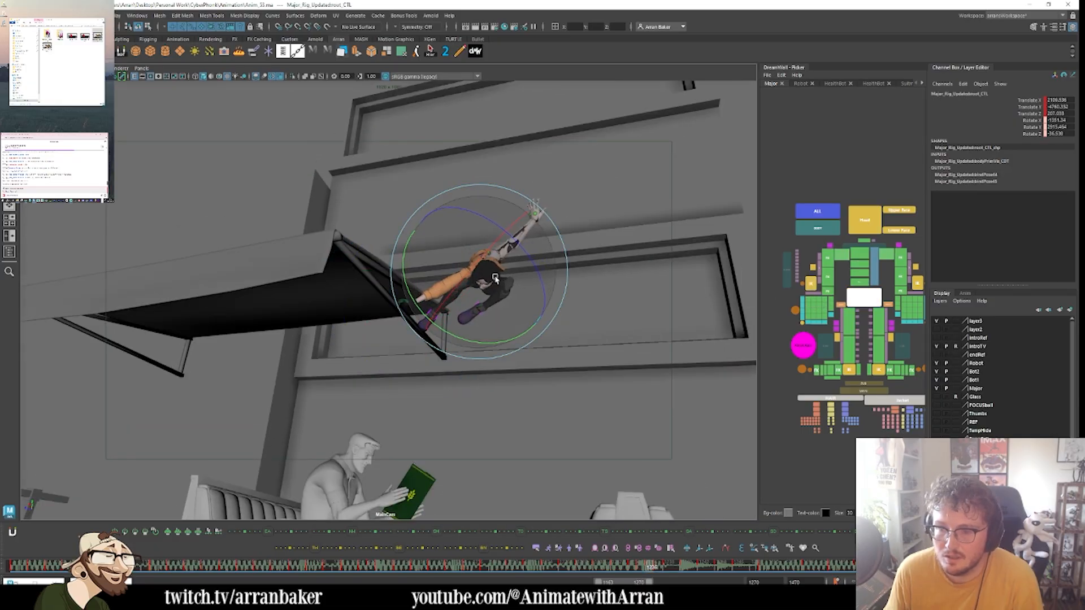
pyautogui.moveTo(495, 279); pyautogui.dragTo(520, 300)
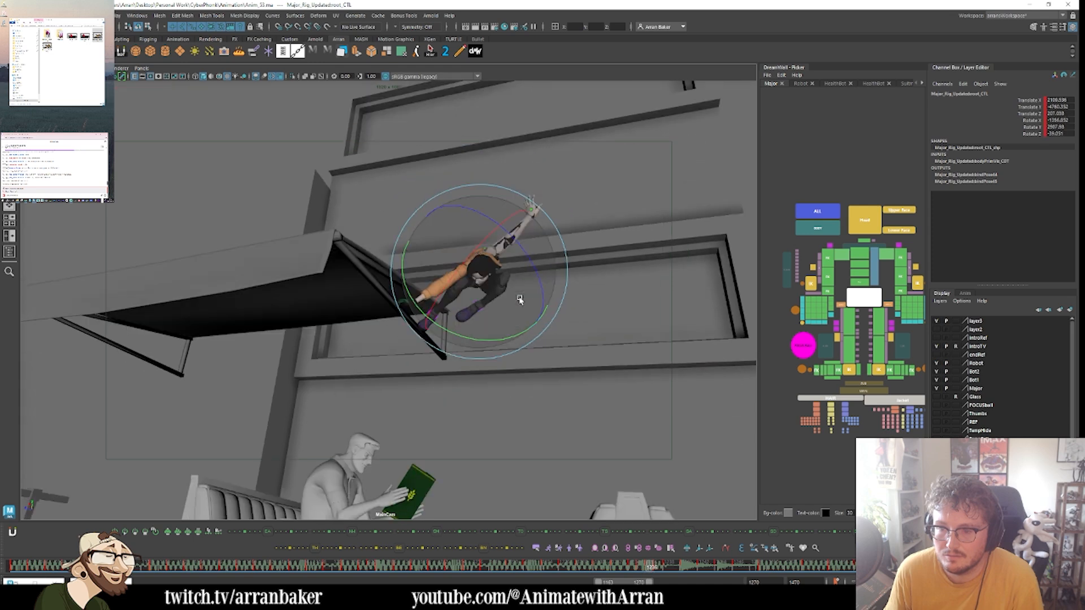
pyautogui.hotkey('alt', ',')
pyautogui.hotkey('alt', '.')
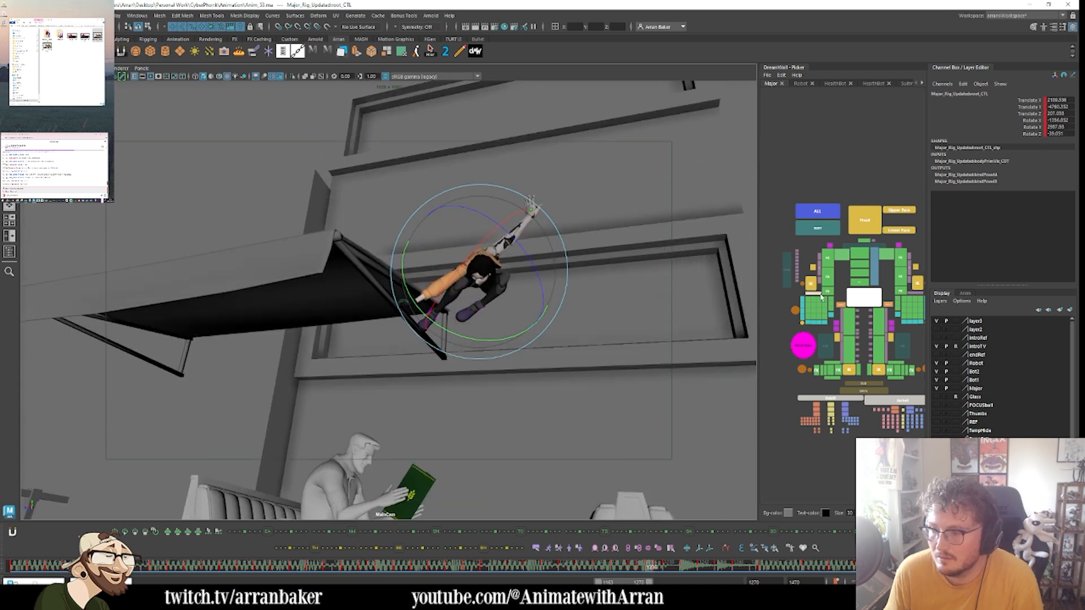
# - Compare the right hand with the neighbouring frames, and adjust the right foot IK control's rotation on the crouched pose
pyautogui.click(811, 283)
pyautogui.hotkey('alt', ',')
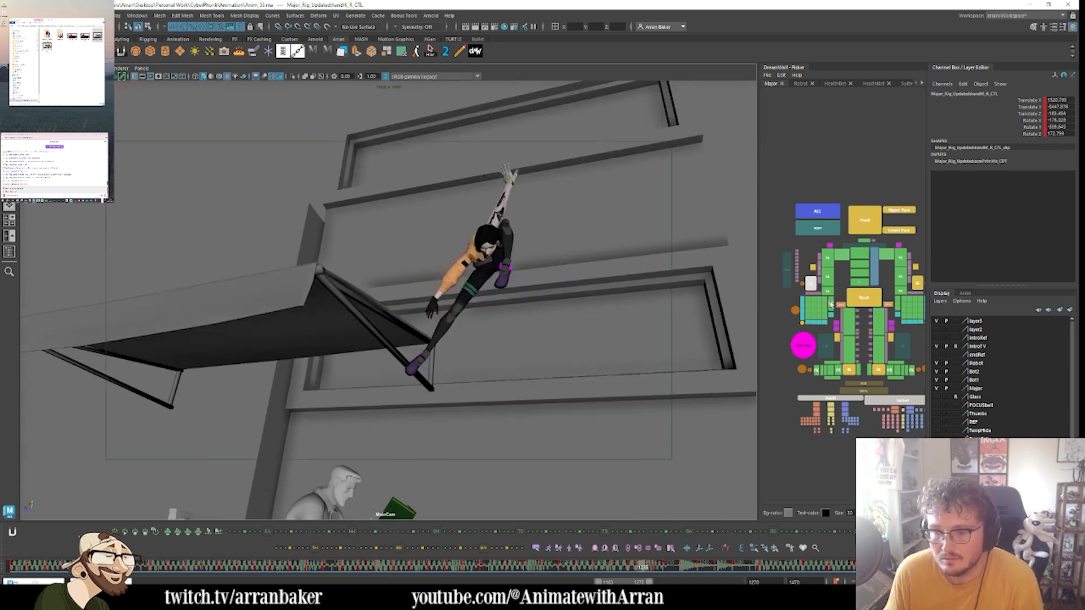
pyautogui.hotkey('alt', '.')
pyautogui.hotkey('alt', '.')
pyautogui.hotkey('alt', ',')
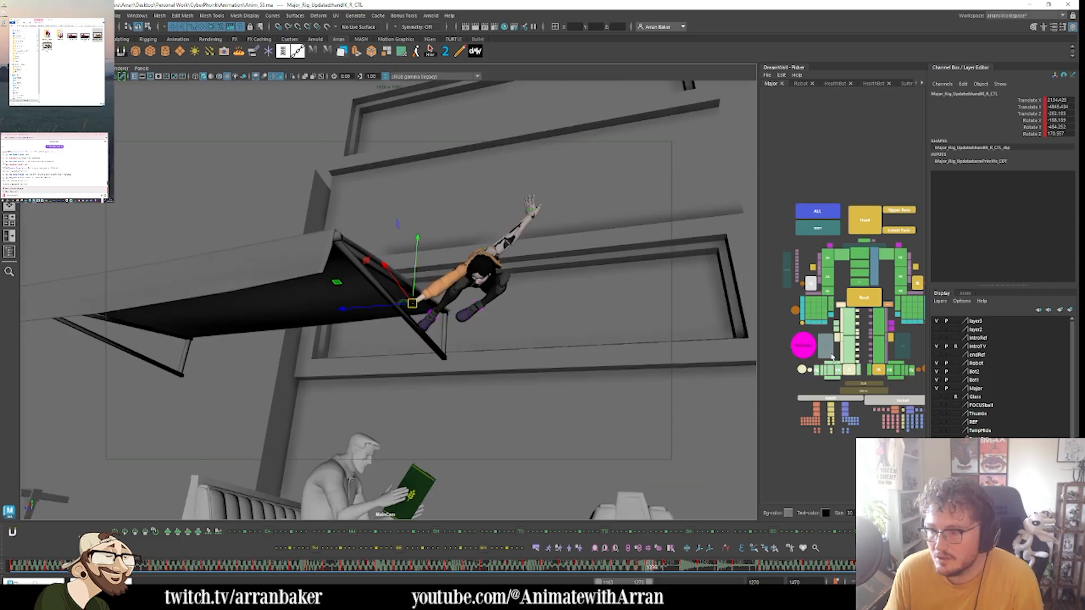
pyautogui.click(849, 370)
pyautogui.press('e')
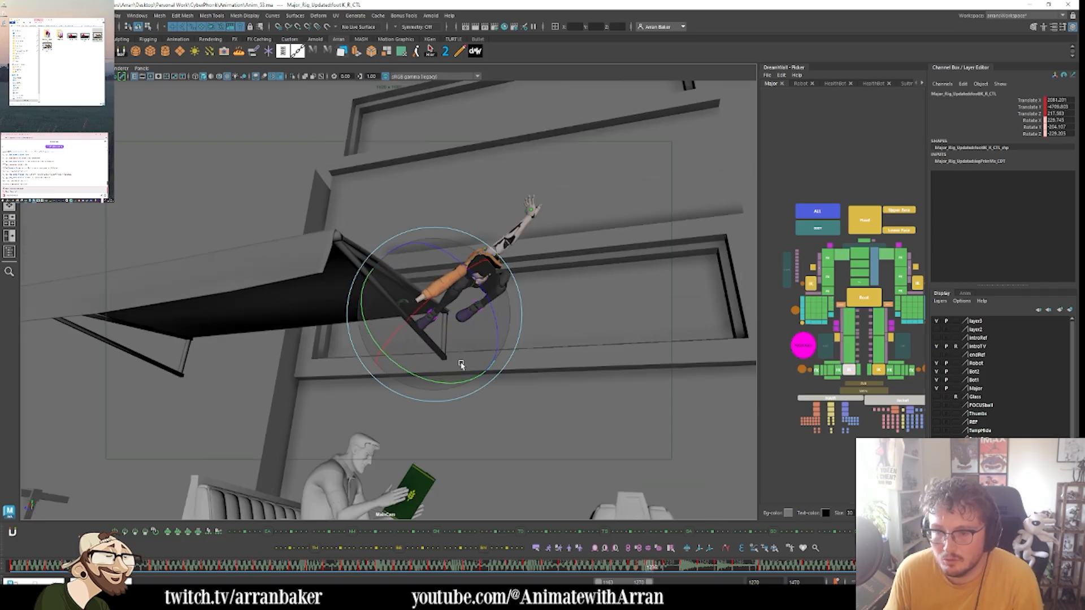
# - Move the right knee's pole control on the crouched pose to redirect the knee, checking the motion against the preceding frames
pyautogui.click(837, 338)
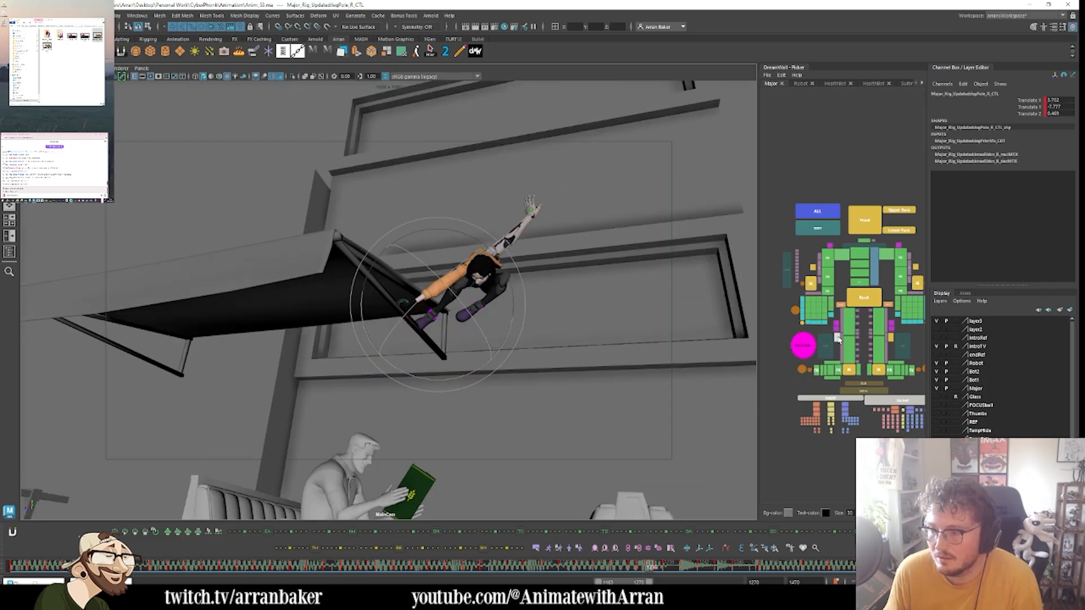
pyautogui.press('w')
pyautogui.moveTo(438, 303); pyautogui.dragTo(442, 311)
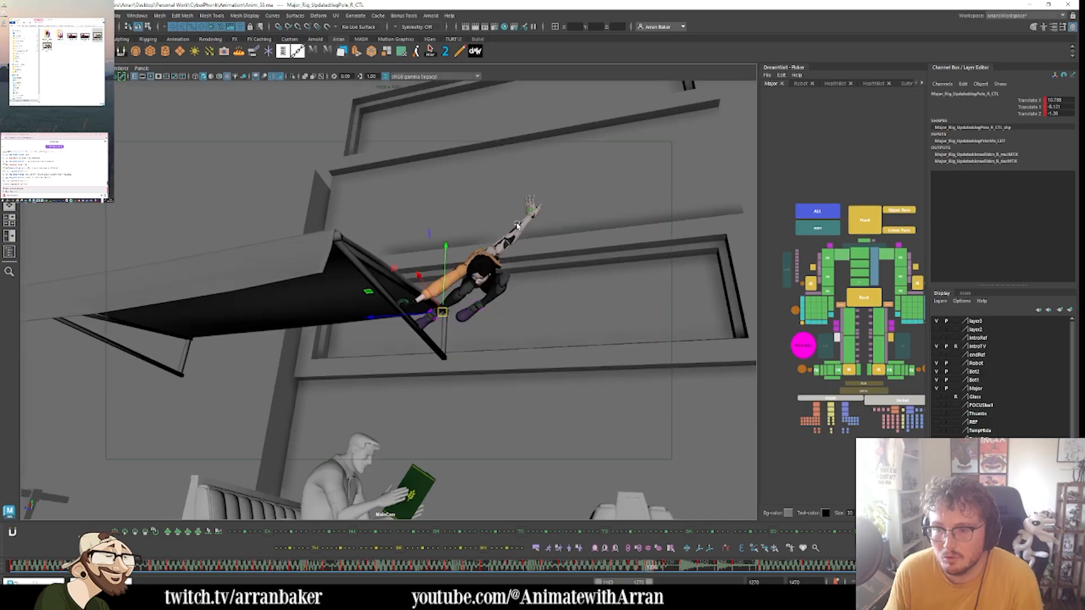
pyautogui.hotkey('alt', ',')
pyautogui.hotkey('alt', '.')
pyautogui.hotkey('alt', ',')
pyautogui.hotkey('alt', '.')
pyautogui.hotkey('alt', ',')
pyautogui.hotkey('alt', '.')
pyautogui.hotkey('alt', ',')
pyautogui.hotkey('alt', ',')
pyautogui.hotkey('alt', '.')
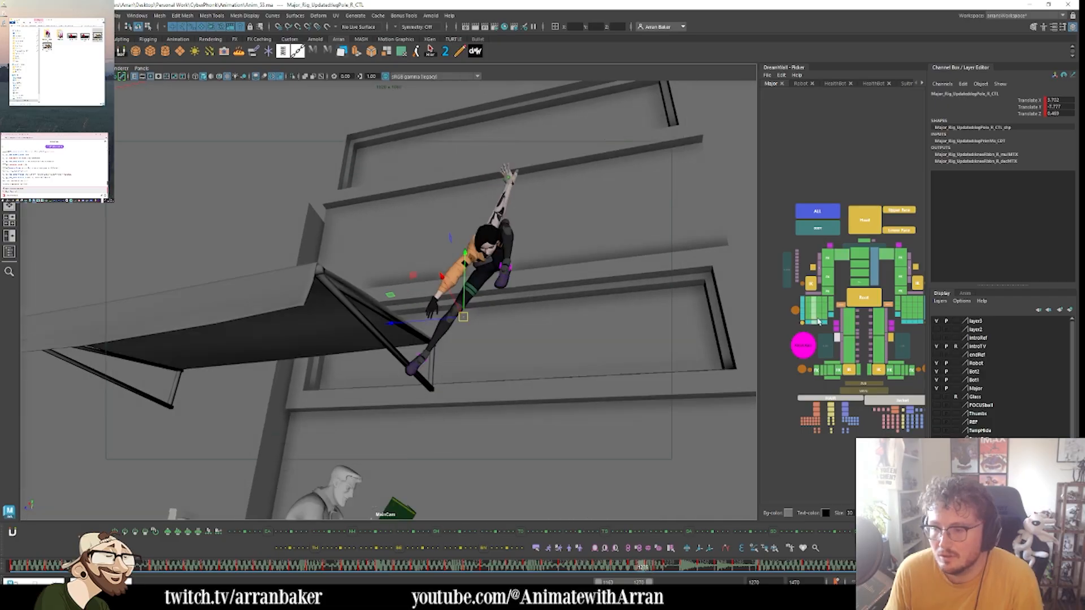
# - Rotate the right wrist FK control on the frame before the crouch to turn the hand toward the awning, checking the neighbouring frames
pyautogui.click(824, 292)
pyautogui.press('e')
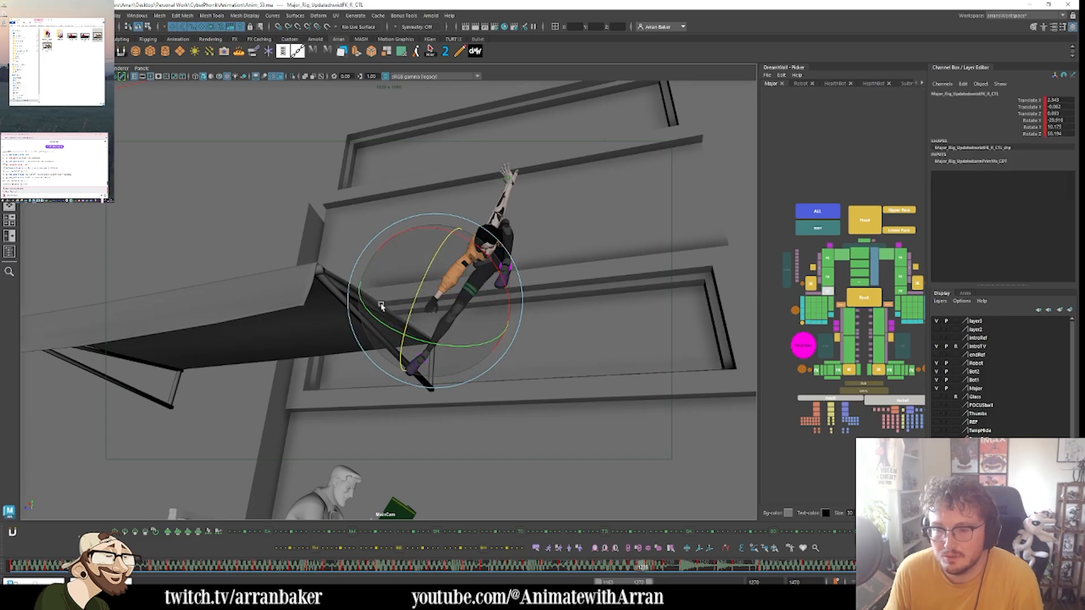
pyautogui.press('.')
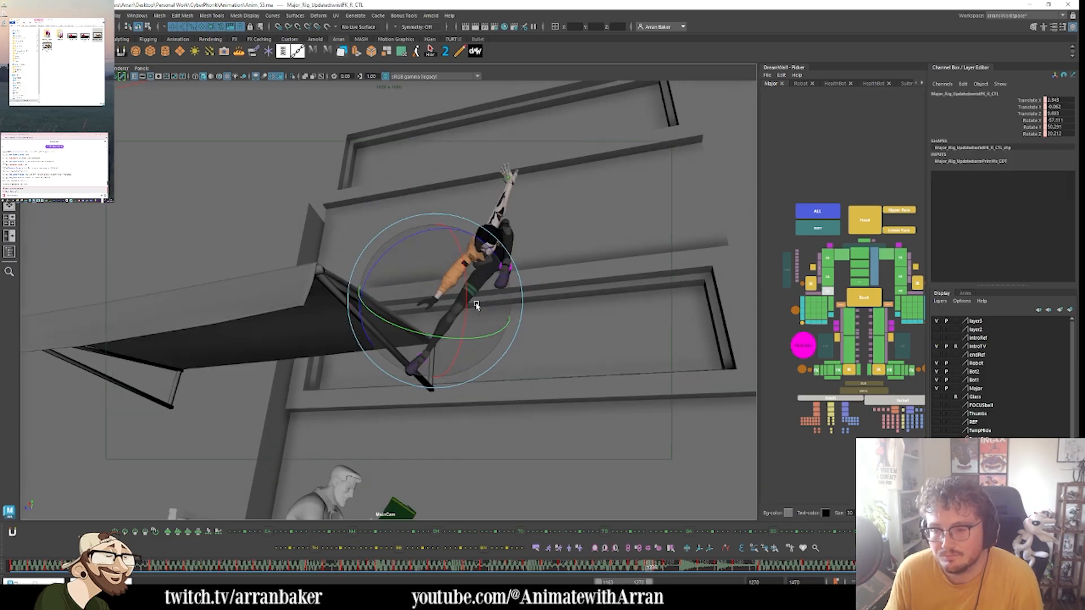
pyautogui.press('.')
pyautogui.moveTo(460, 300); pyautogui.dragTo(444, 276)
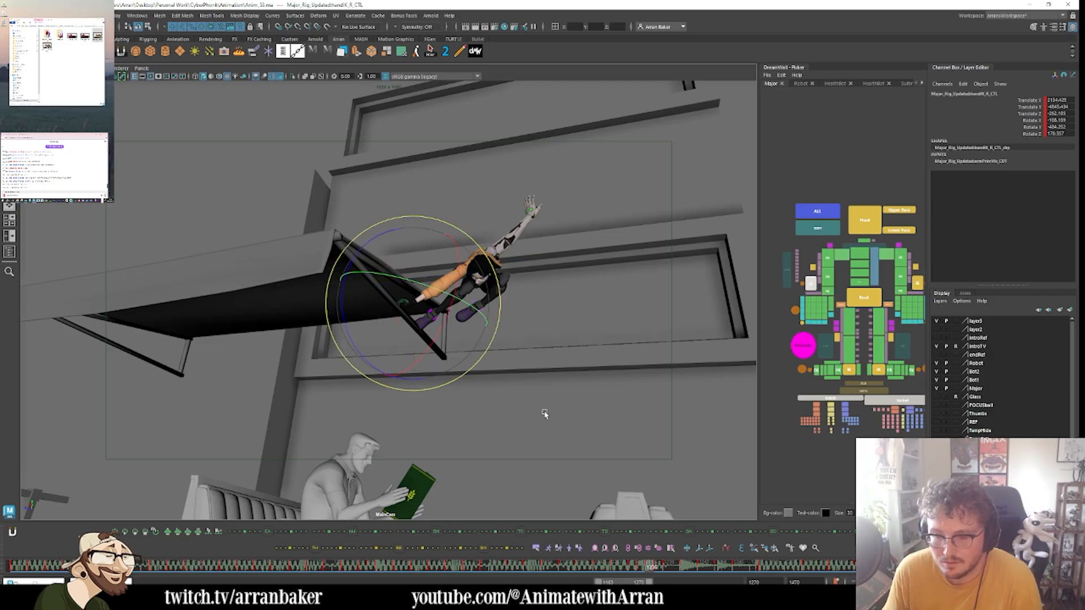
pyautogui.press(',')
pyautogui.press(',')
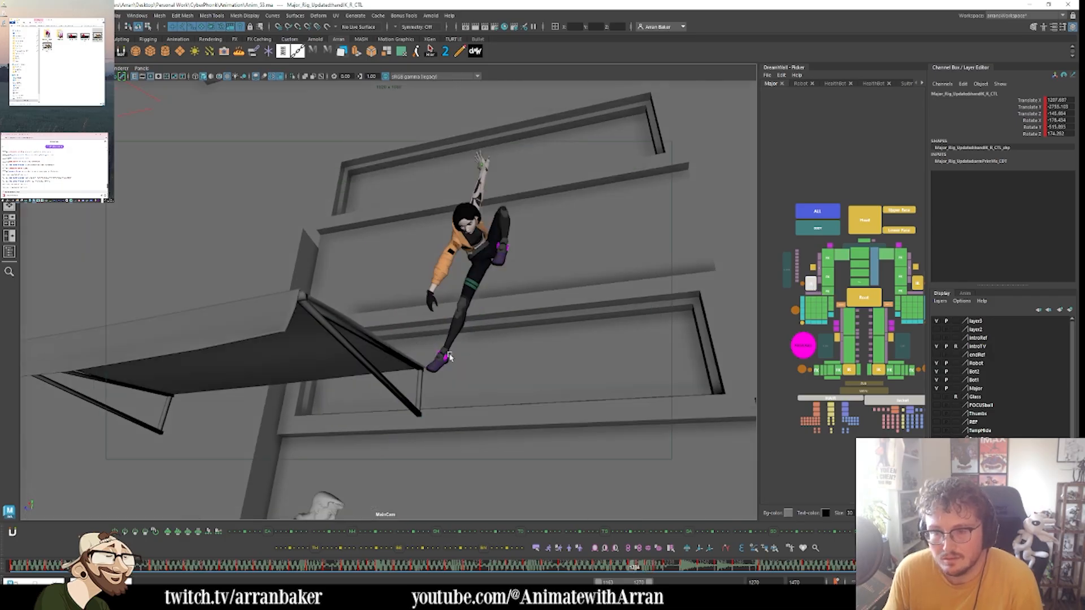
pyautogui.press('.')
pyautogui.press('.')
# - Apply the Spread pose from Major's Right hands folder in Studio Library to the right hand on the crouched pose
pyautogui.moveTo(420, 357); pyautogui.dragTo(374, 311)
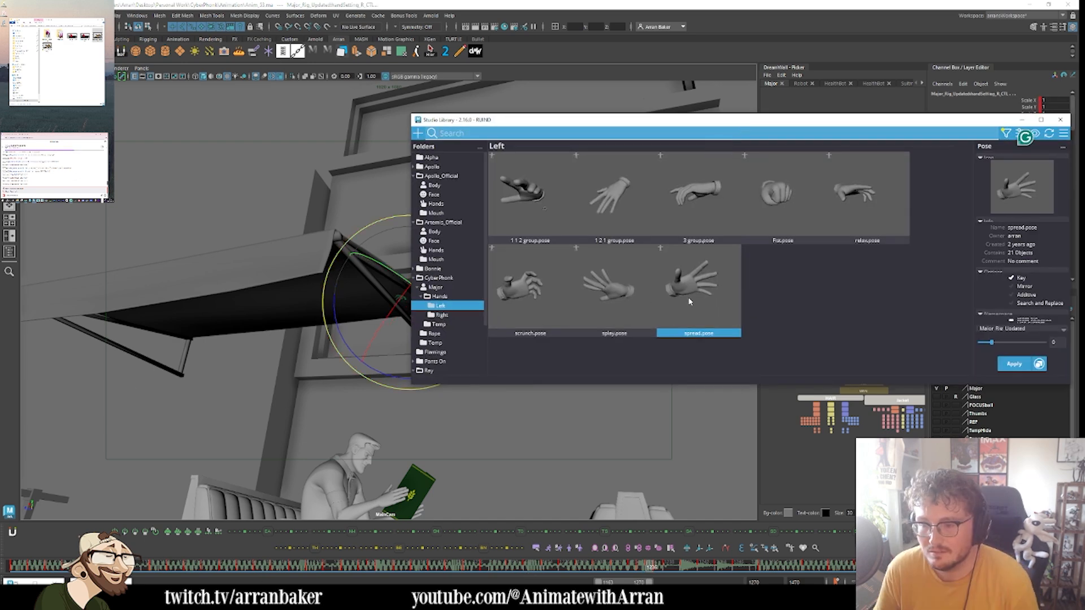
pyautogui.click(1014, 364)
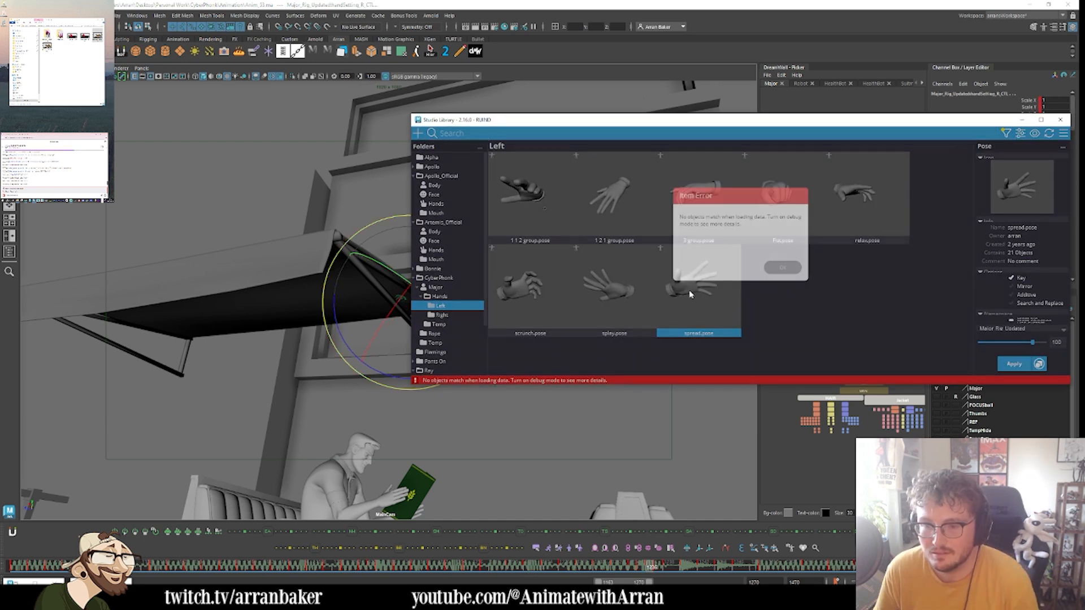
pyautogui.click(782, 267)
pyautogui.click(470, 324)
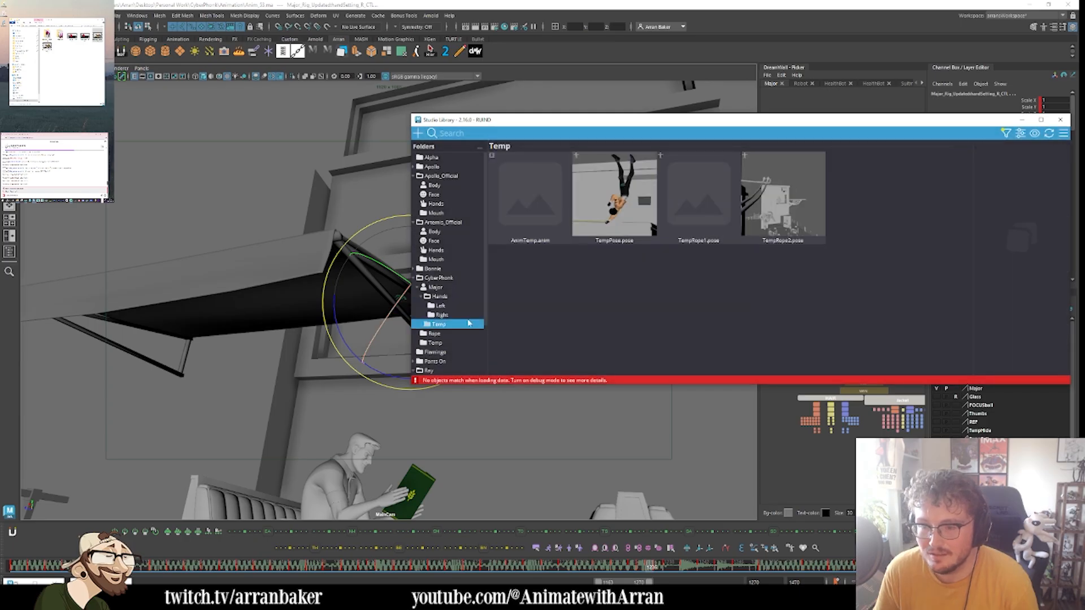
pyautogui.click(470, 314)
pyautogui.click(696, 289)
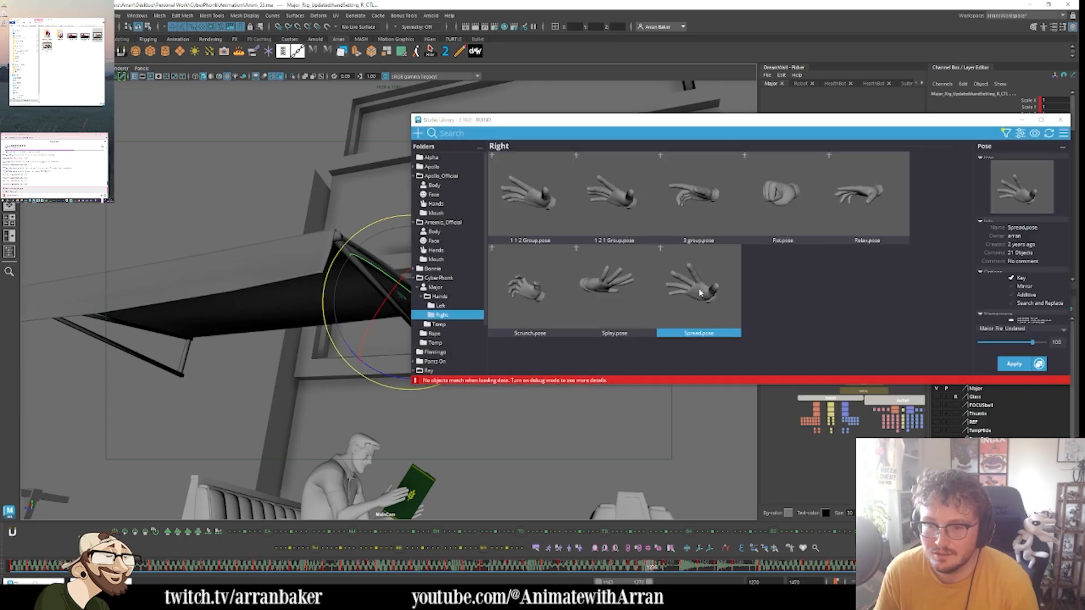
pyautogui.click(1021, 119)
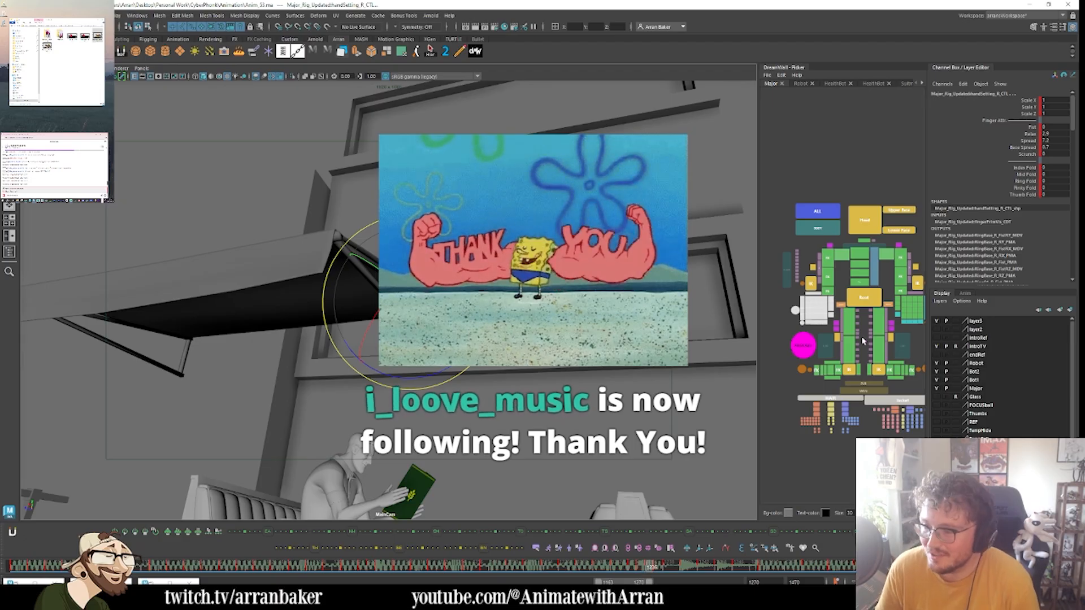
# - Rotate the right thigh and knee FK controls on the descending pose above the awning to bend the leg
pyautogui.click(827, 291)
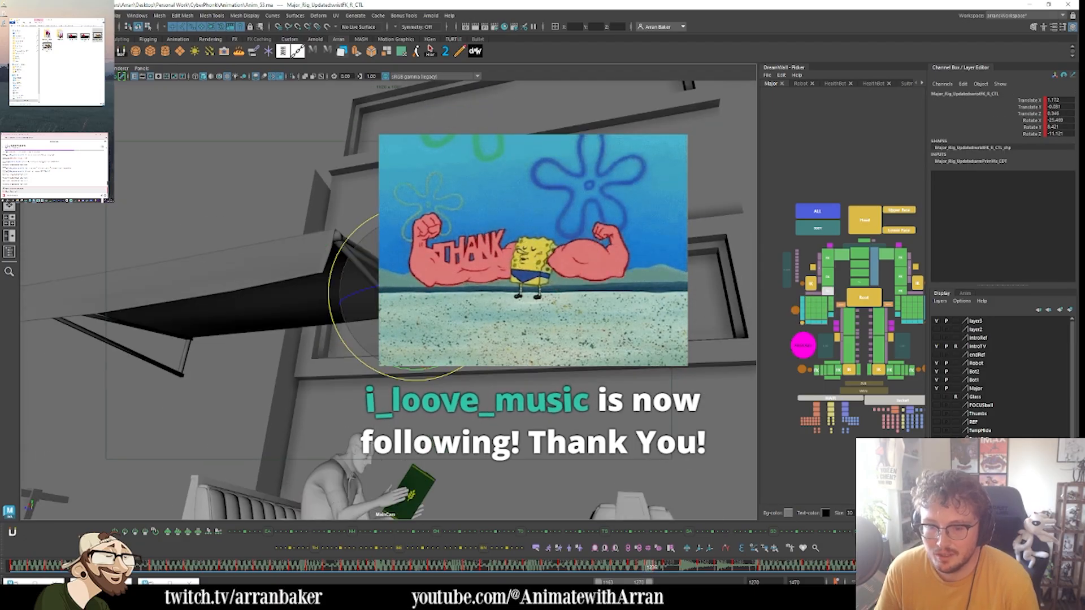
pyautogui.click(847, 370)
pyautogui.press('w')
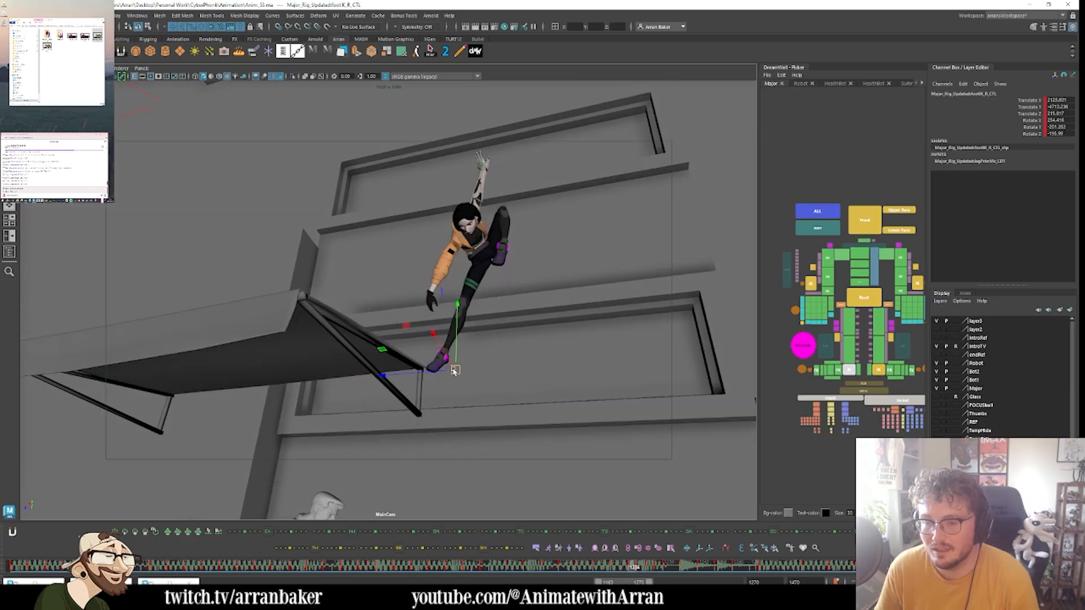
pyautogui.click(850, 332)
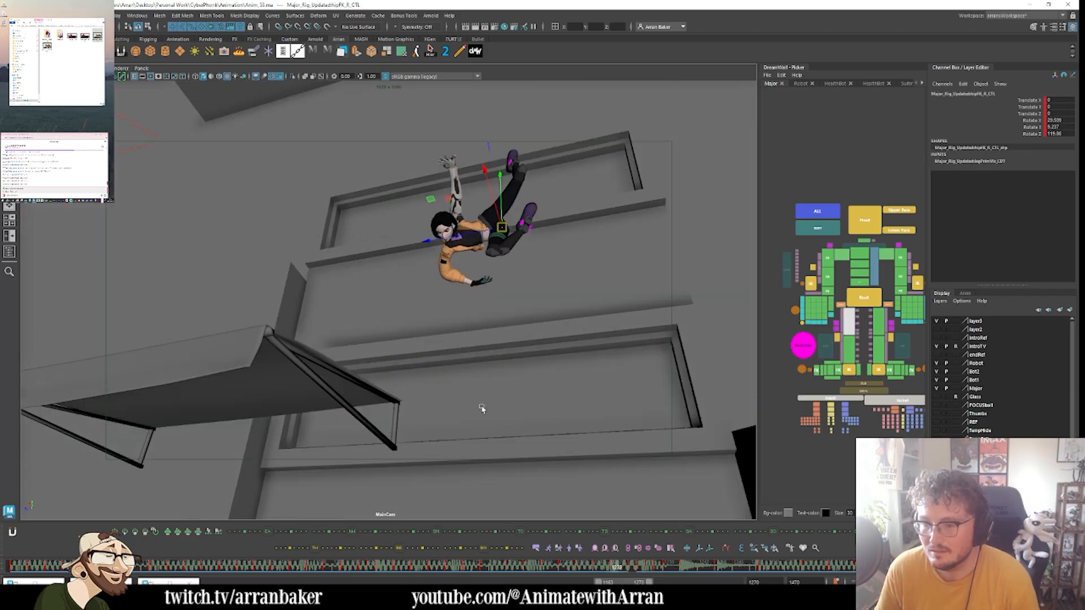
pyautogui.press('e')
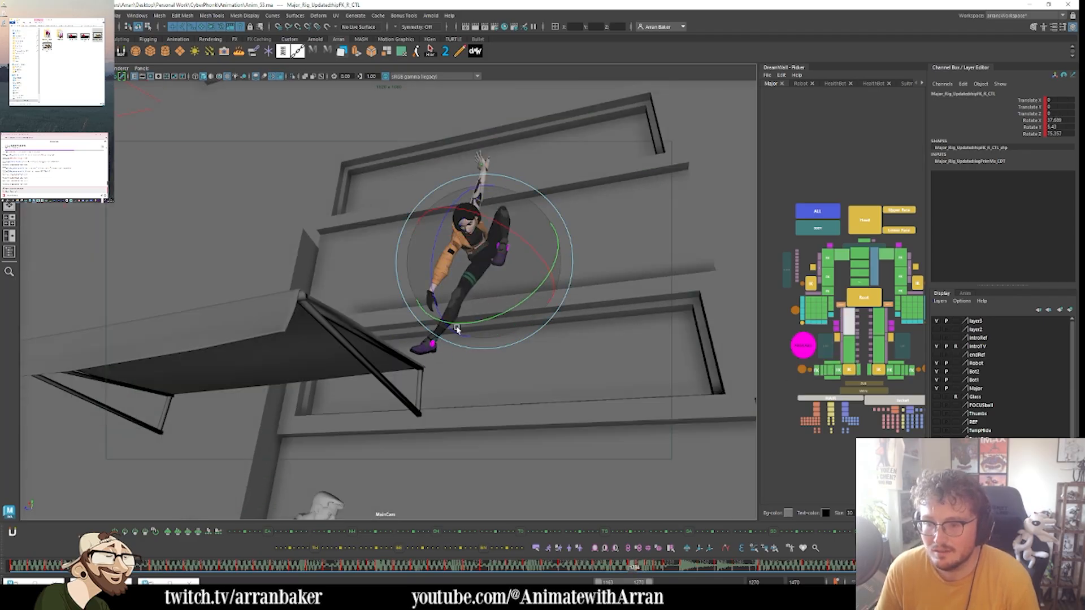
pyautogui.click(849, 349)
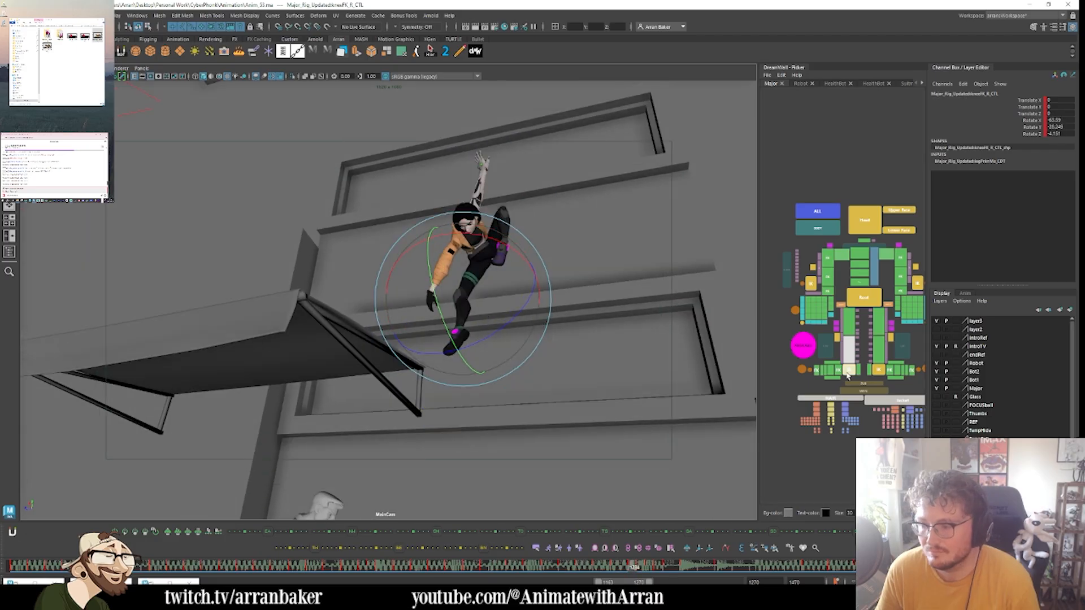
pyautogui.click(842, 373)
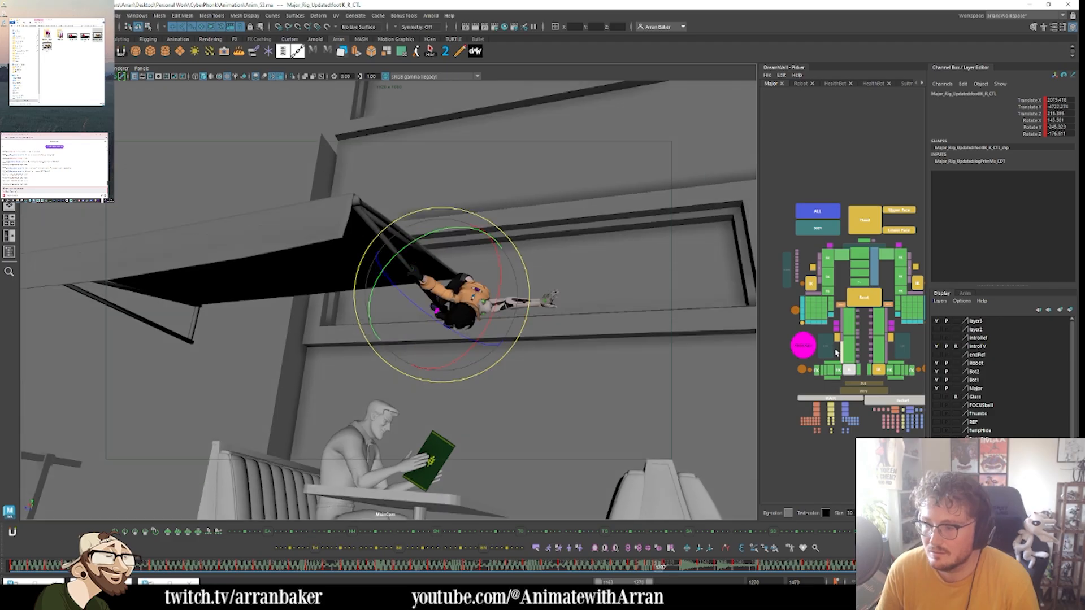
# - Lower the root control and adjust its rotation on the hanging pose beneath the awning's edge, comparing the adjacent frames
pyautogui.click(863, 297)
pyautogui.press('w')
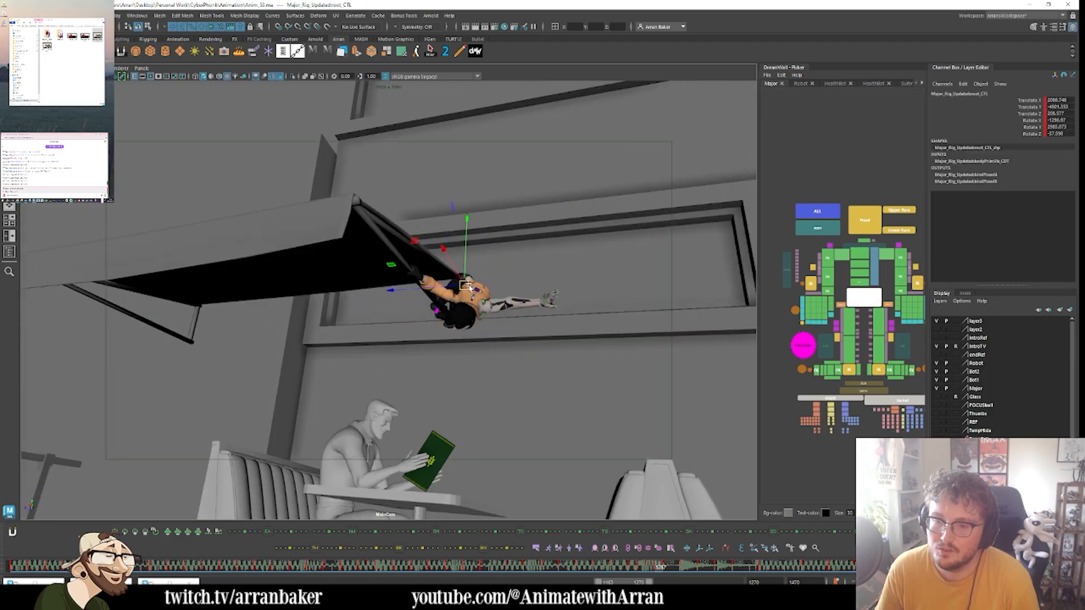
pyautogui.moveTo(469, 288); pyautogui.dragTo(482, 319)
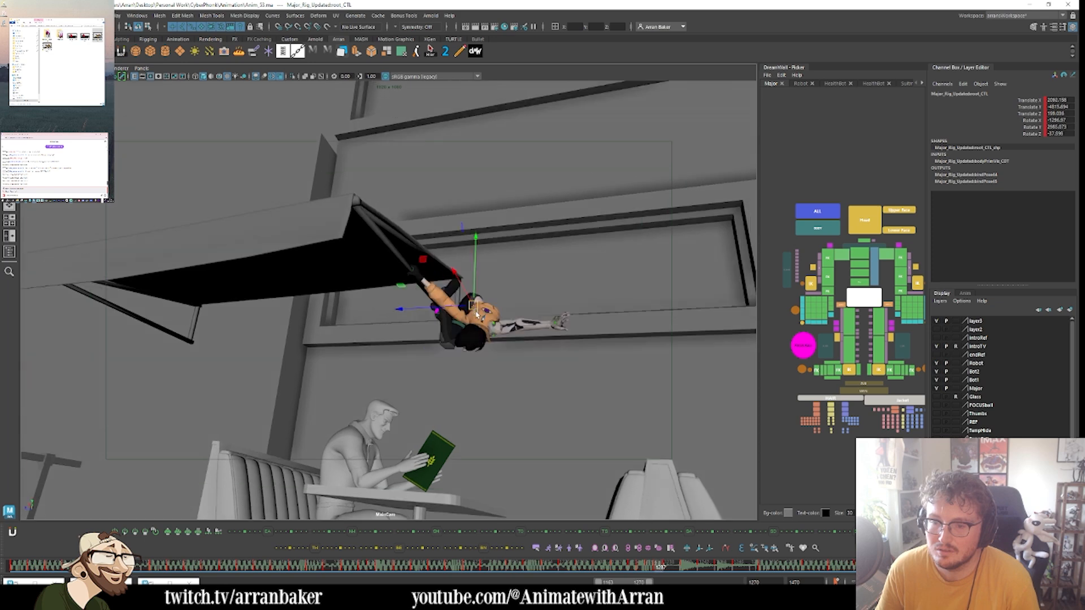
pyautogui.press('e')
pyautogui.moveTo(475, 312)
pyautogui.mouseDown()
pyautogui.moveTo(460, 309)
pyautogui.moveTo(468, 335)
pyautogui.moveTo(464, 318)
pyautogui.moveTo(473, 324)
pyautogui.mouseUp()
pyautogui.hotkey('shift', 'z')
pyautogui.hotkey('shift', 'z')
pyautogui.press('w')
pyautogui.press(',')
pyautogui.press('.')
pyautogui.press('.')
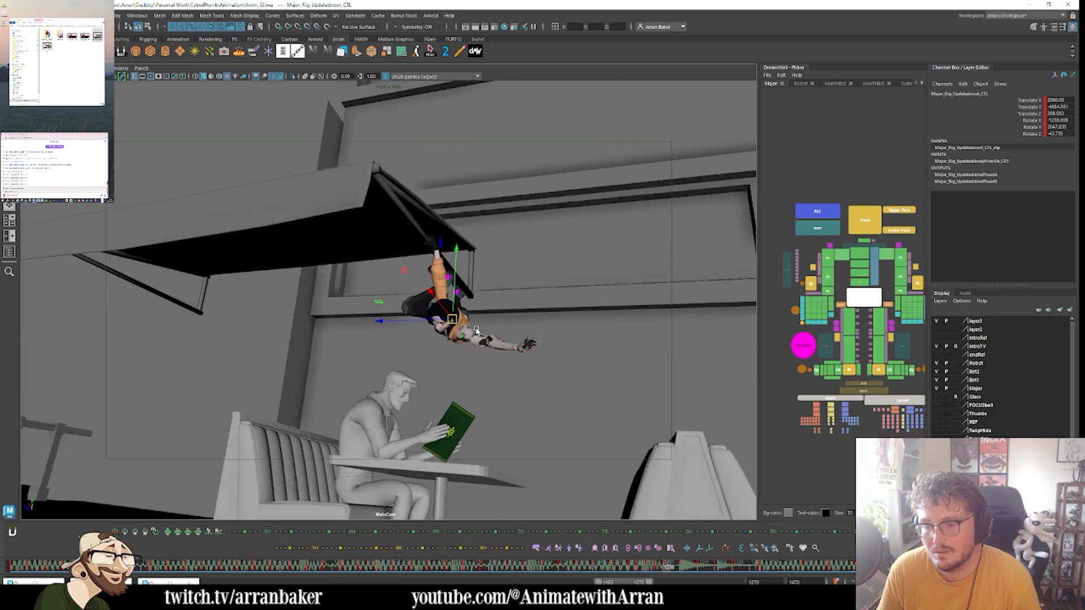
pyautogui.press(',')
# - Adjust the spine, head and neck controls on the in-between pose hanging beneath the awning's corner
pyautogui.click(872, 286)
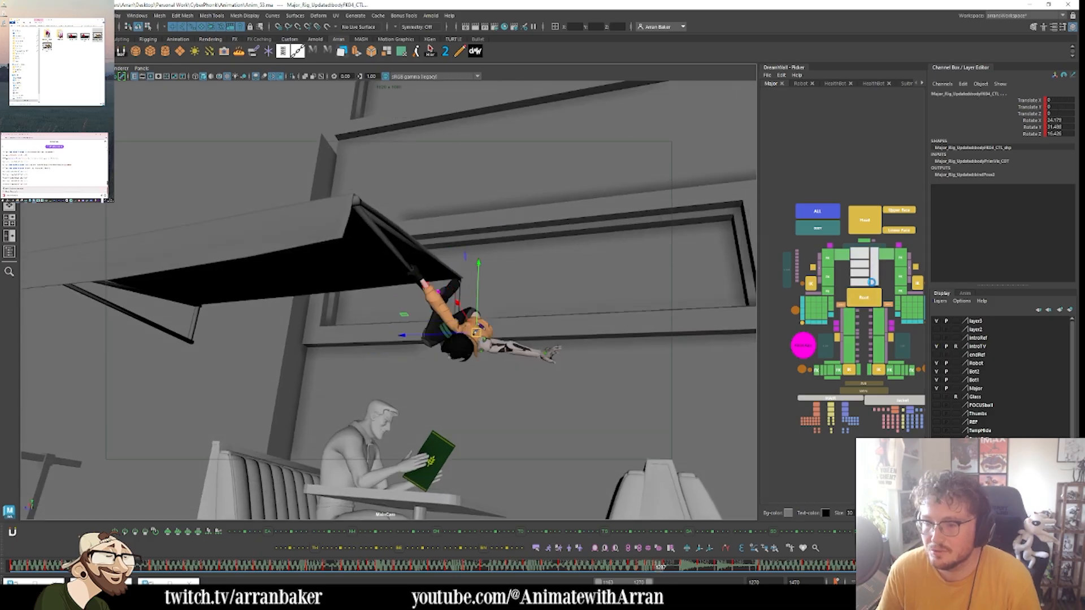
pyautogui.click(865, 225)
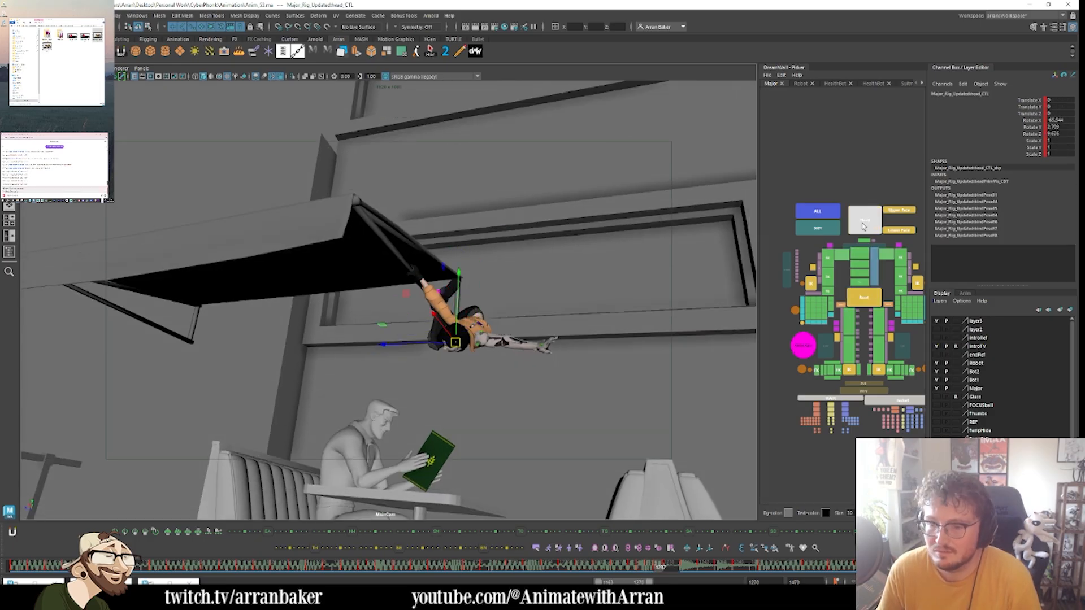
pyautogui.click(866, 239)
pyautogui.click(866, 241)
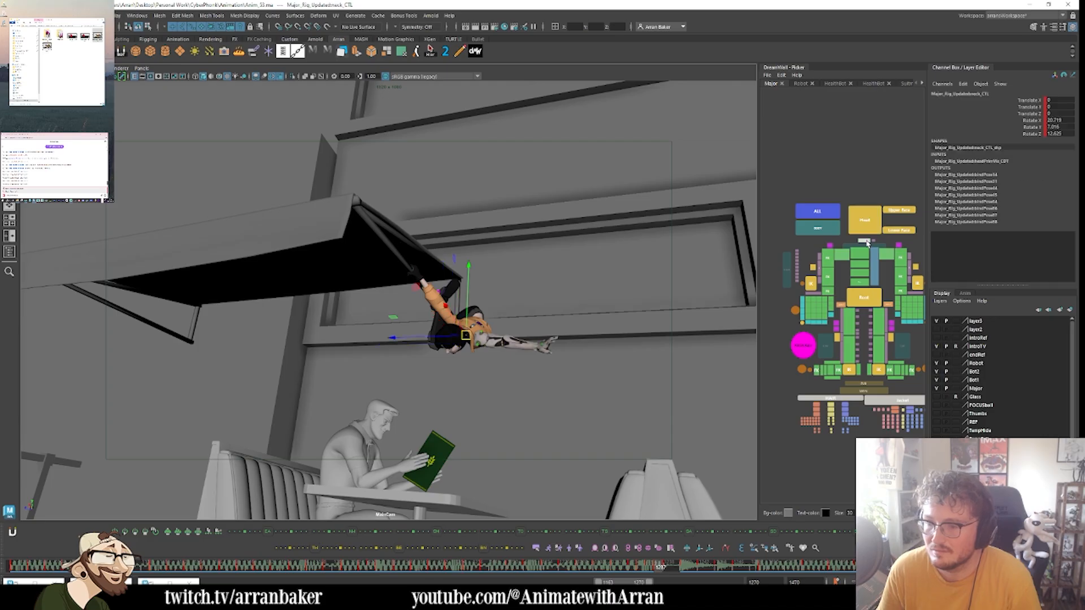
# - Rotate the root control on the in-between beneath the awning's corner, comparing the neighbouring frames
pyautogui.click(863, 301)
pyautogui.hotkey('alt', ',')
pyautogui.hotkey('alt', '.')
pyautogui.hotkey('alt', '.')
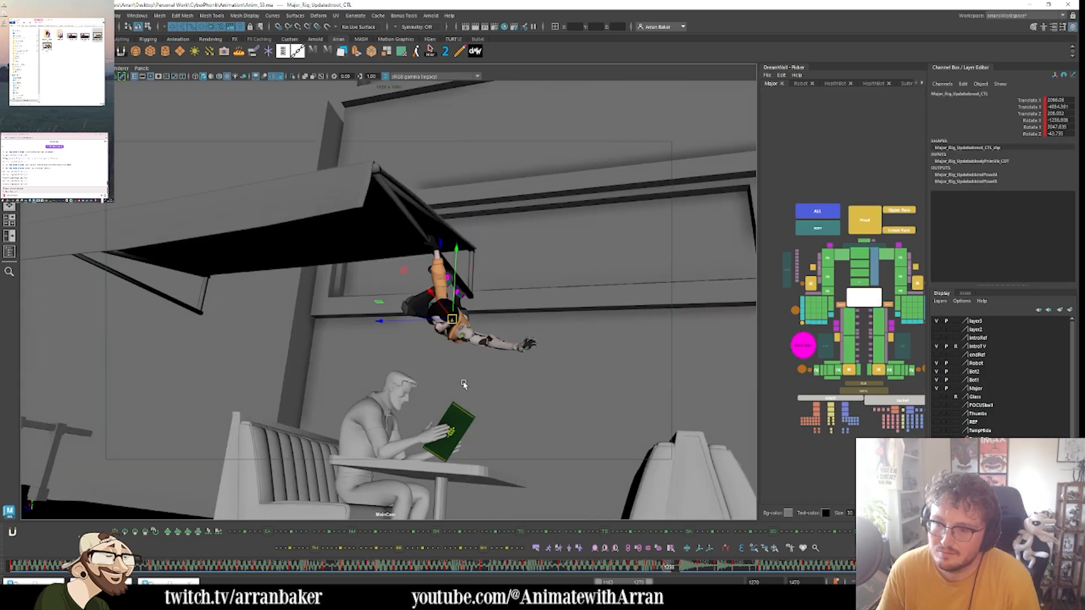
pyautogui.hotkey('alt', ',')
pyautogui.press('e')
pyautogui.moveTo(464, 285); pyautogui.dragTo(475, 282)
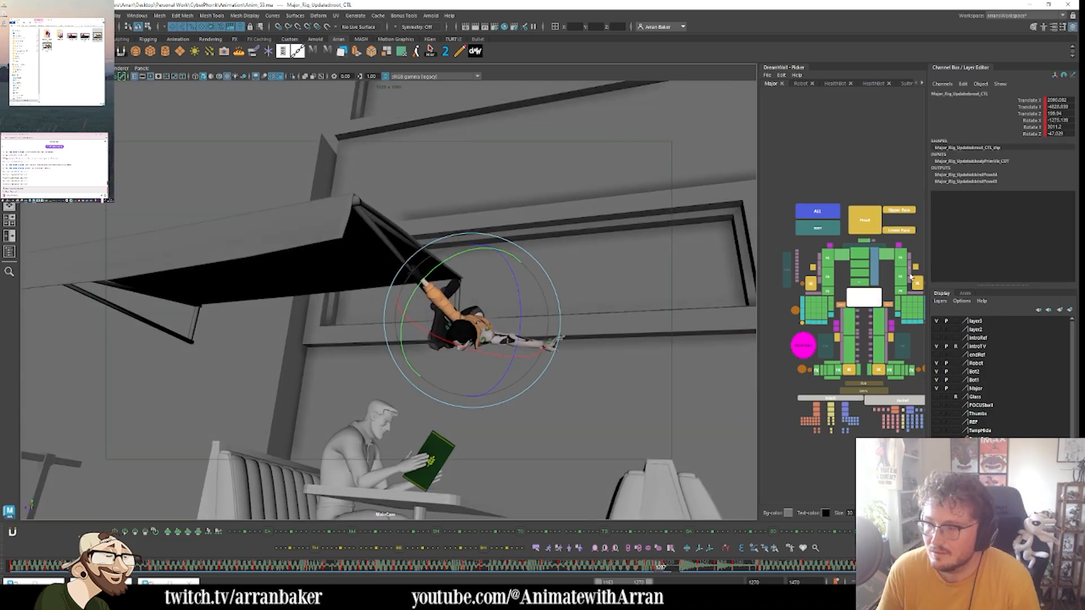
# - Rotate the upper spine FK controls on the in-between to turn the torso between the falling and hanging poses
pyautogui.click(860, 257)
pyautogui.press('.')
pyautogui.press(',')
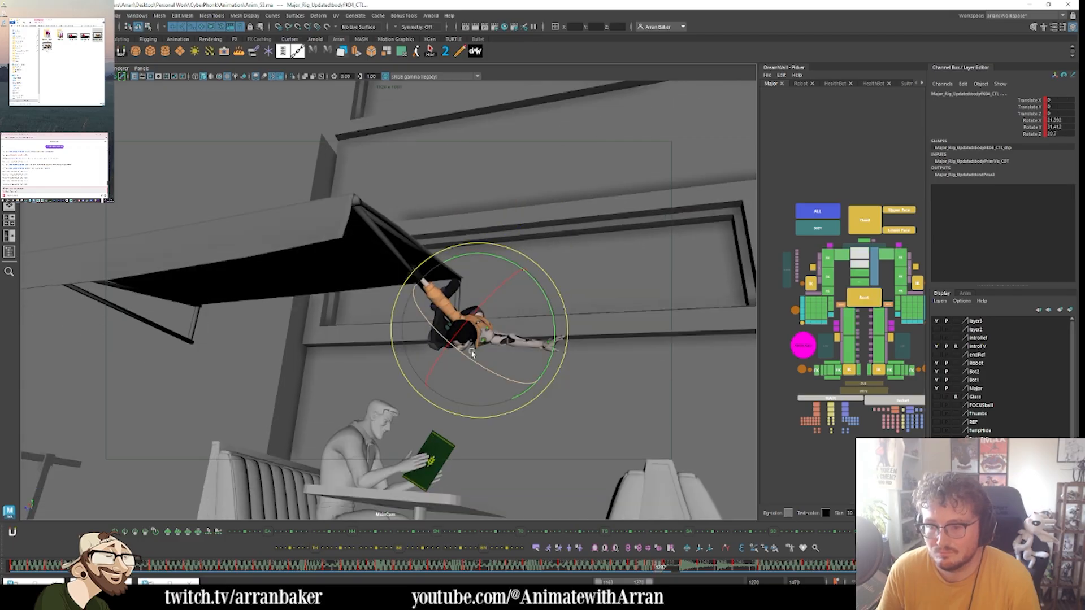
pyautogui.press(',')
pyautogui.press(',')
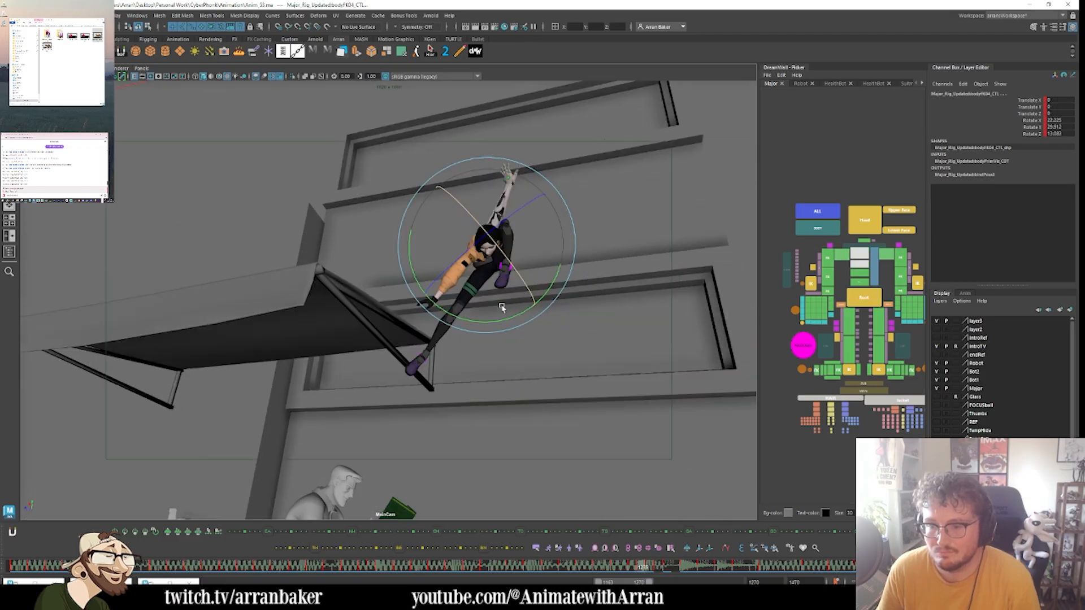
pyautogui.hotkey('alt', '.')
pyautogui.hotkey('alt', '.')
pyautogui.hotkey('alt', ',')
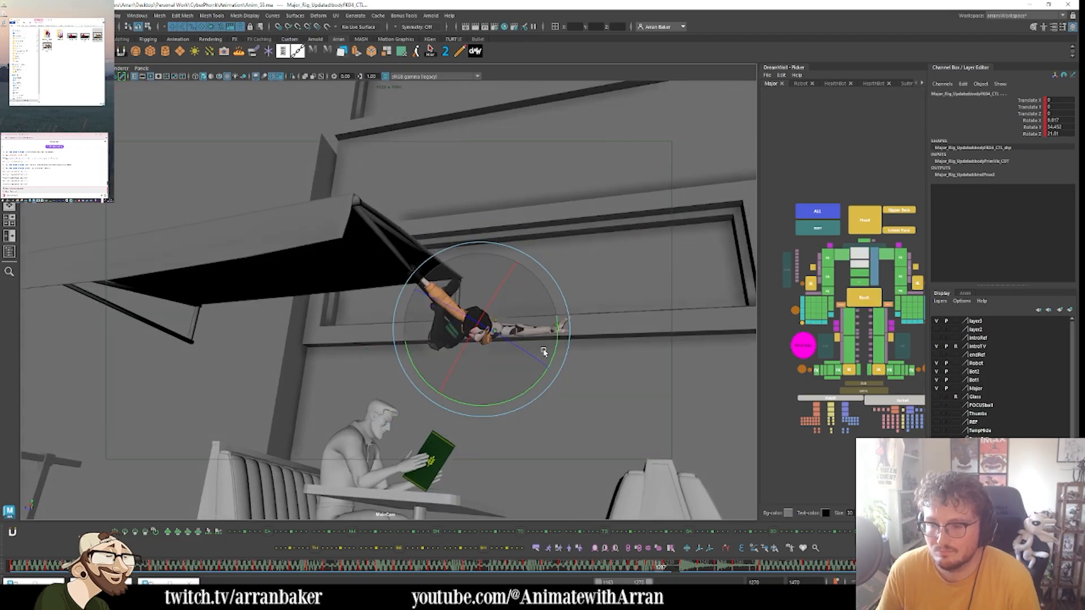
pyautogui.moveTo(542, 349); pyautogui.dragTo(511, 369)
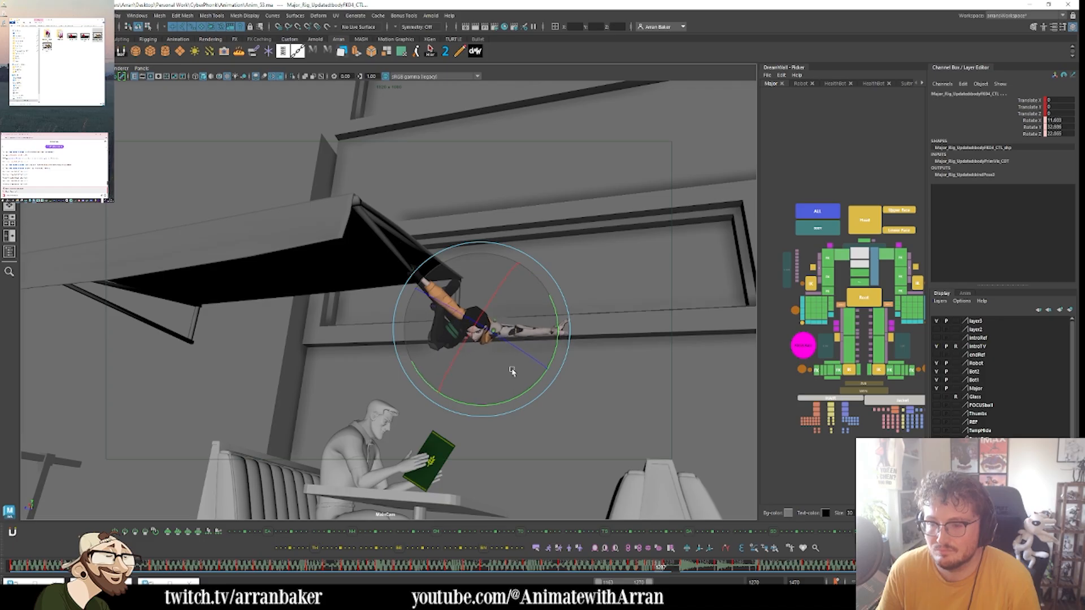
pyautogui.press(',')
pyautogui.press('.')
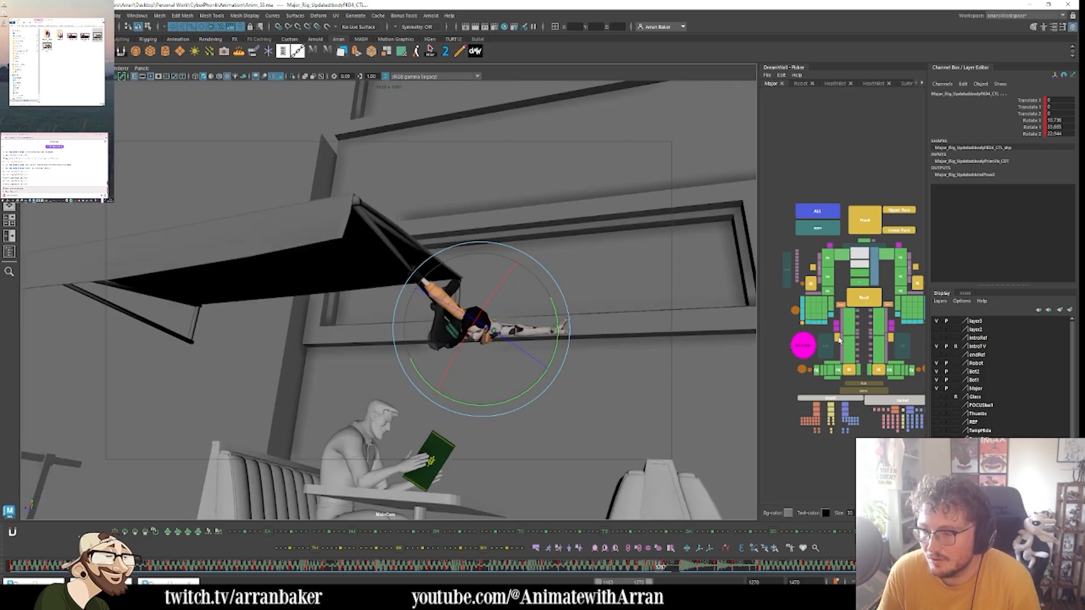
# - Move the right leg's pole vector control on the in-between to redirect the knee, checking the adjacent frames
pyautogui.click(837, 338)
pyautogui.press('w')
pyautogui.press(',')
pyautogui.press('.')
pyautogui.moveTo(516, 395); pyautogui.dragTo(316, 276, button='middle')
pyautogui.hotkey('alt', ',')
pyautogui.hotkey('alt', '.')
pyautogui.hotkey('alt', '.')
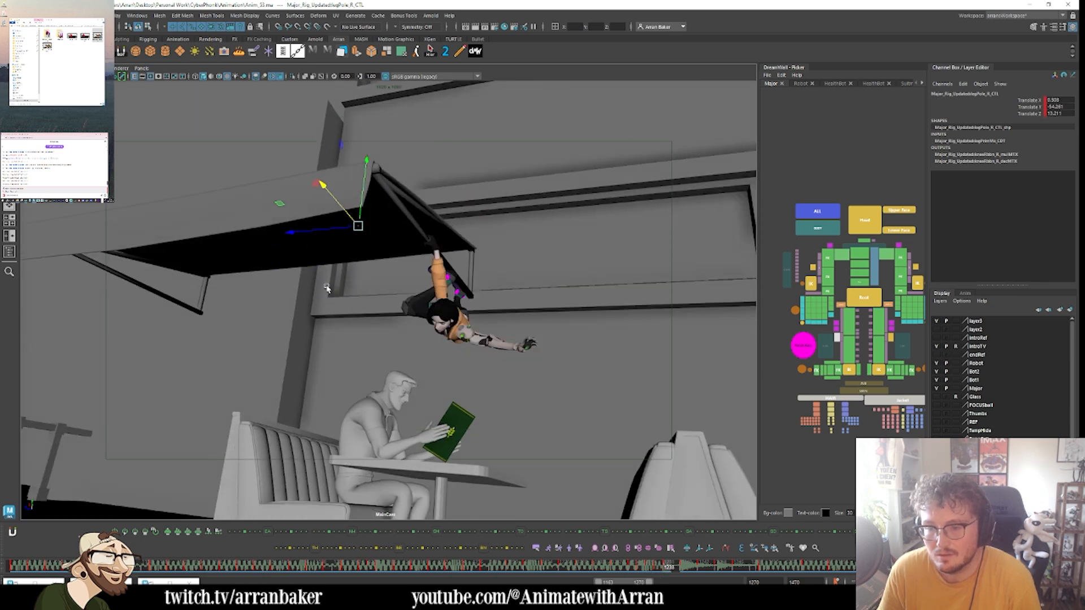
pyautogui.hotkey('alt', ',')
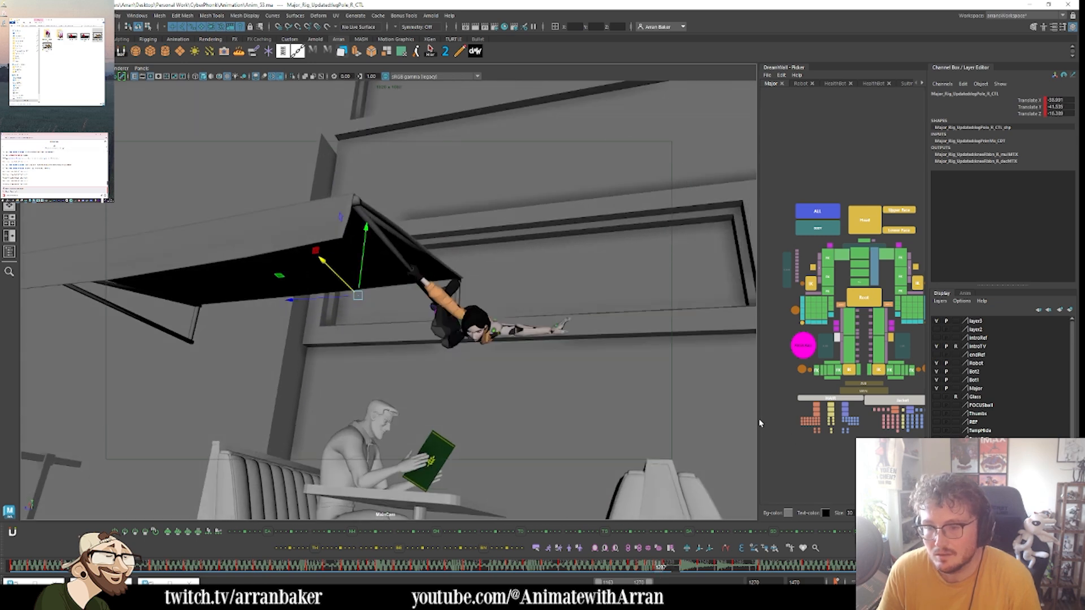
# - Reposition the right knee ribbon control on the in-between and compare its path across the adjacent frames
pyautogui.click(844, 341)
pyautogui.moveTo(424, 331); pyautogui.dragTo(413, 334, button='middle')
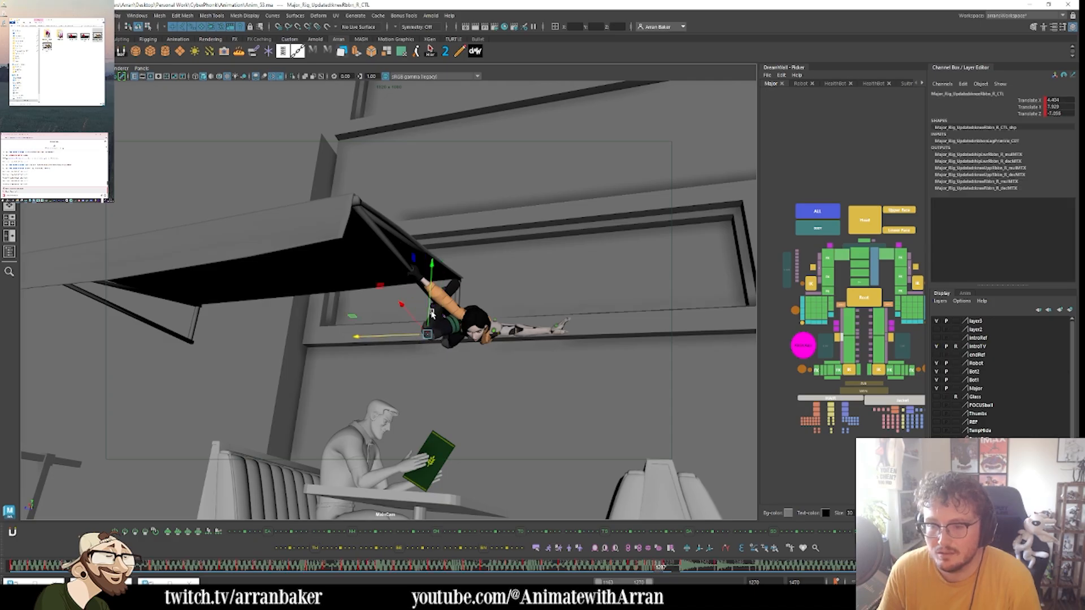
pyautogui.moveTo(432, 314); pyautogui.dragTo(429, 306)
pyautogui.hotkey('alt', ',')
pyautogui.hotkey('alt', '.')
pyautogui.hotkey('alt', '.')
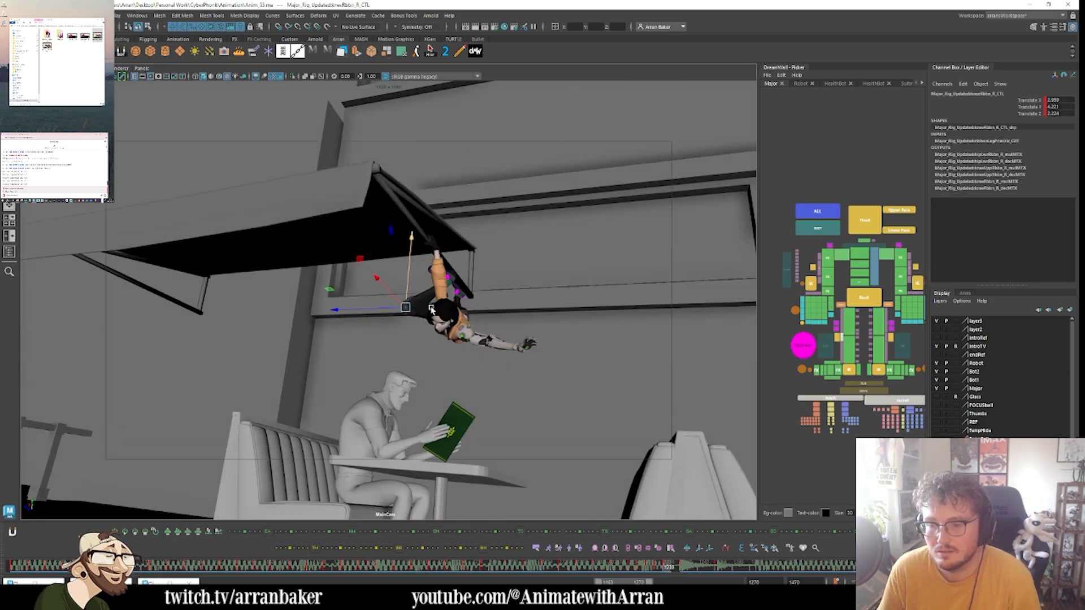
pyautogui.hotkey('alt', ',')
pyautogui.hotkey('alt', ',')
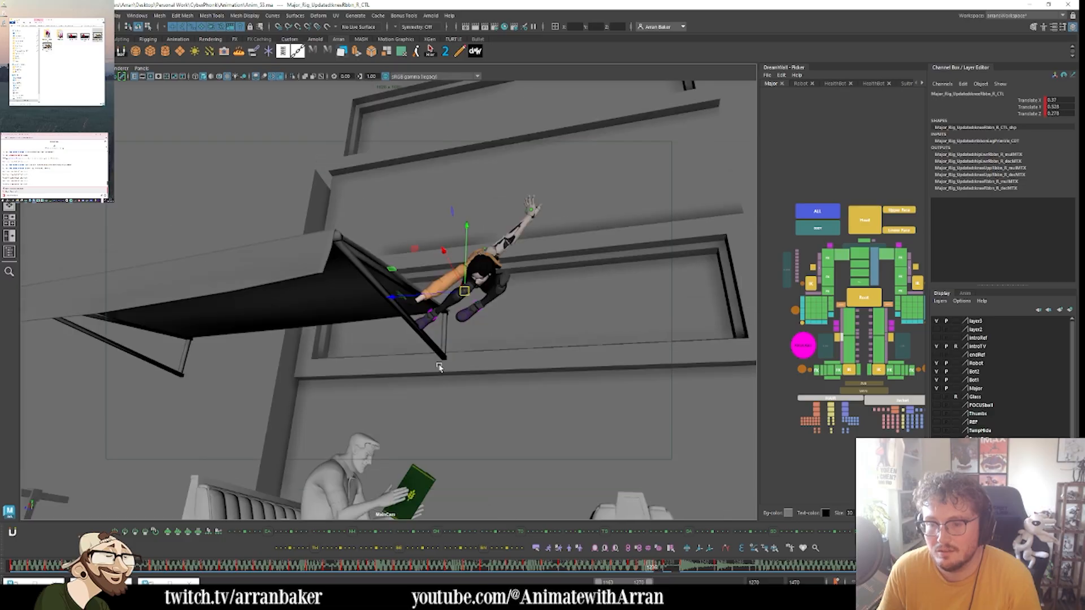
pyautogui.hotkey('alt', '.')
pyautogui.hotkey('alt', '.')
pyautogui.hotkey('alt', ',')
pyautogui.hotkey('alt', ',')
pyautogui.hotkey('alt', '.')
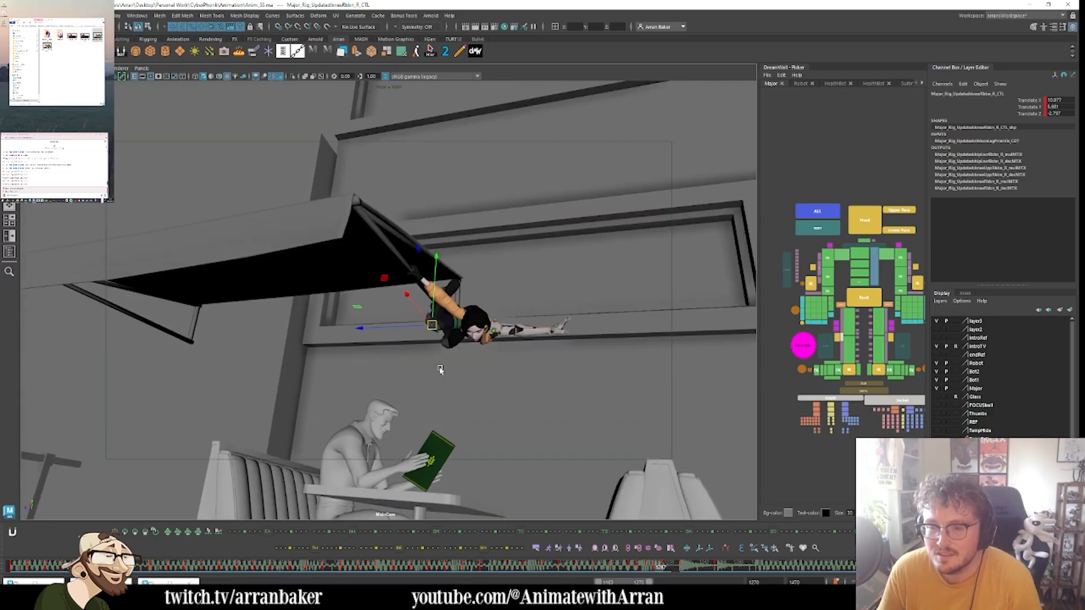
# - Move the left leg's pole vector control on the in-between and check the knee direction against the surrounding frames
pyautogui.click(892, 338)
pyautogui.moveTo(594, 396); pyautogui.dragTo(593, 392, button='middle')
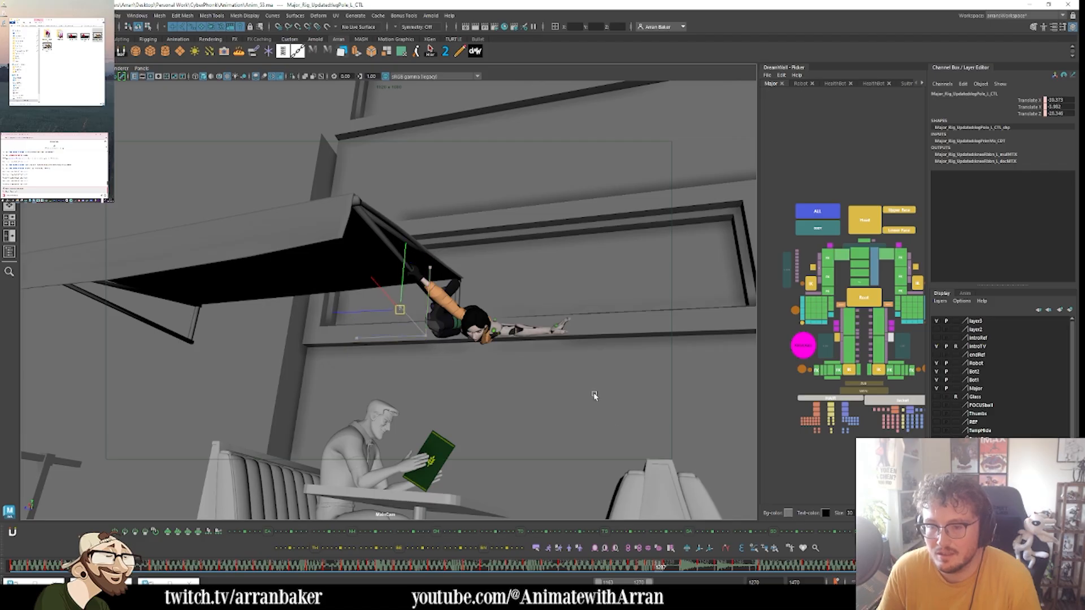
pyautogui.hotkey('alt', ',')
pyautogui.hotkey('alt', '.')
pyautogui.hotkey('alt', '.')
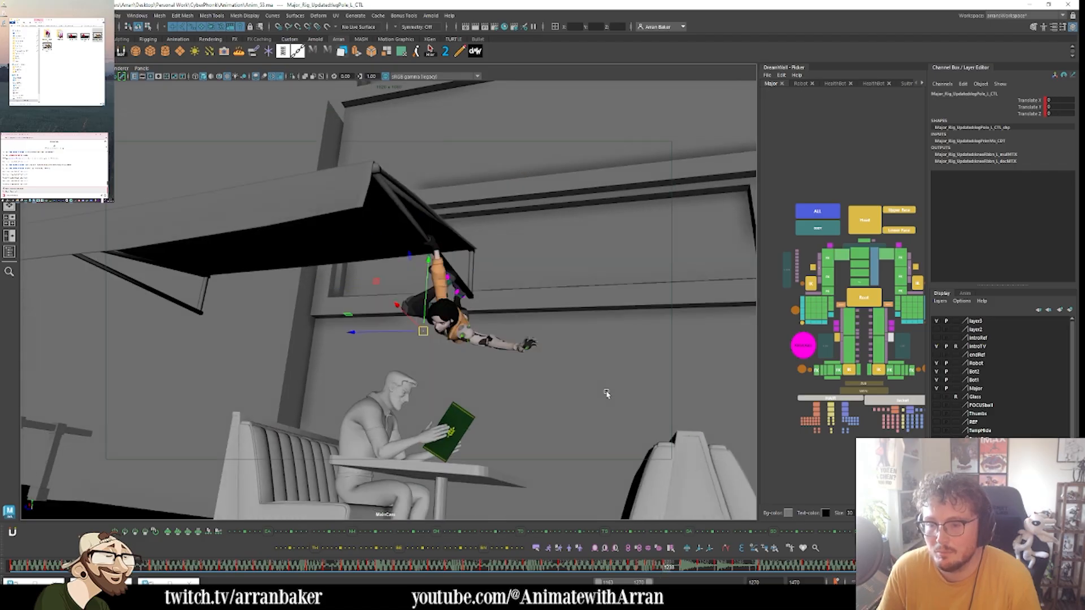
pyautogui.hotkey('alt', ',')
pyautogui.hotkey('alt', ',')
pyautogui.hotkey('alt', '.')
pyautogui.hotkey('alt', '.')
pyautogui.hotkey('alt', ',')
pyautogui.hotkey('alt', ',')
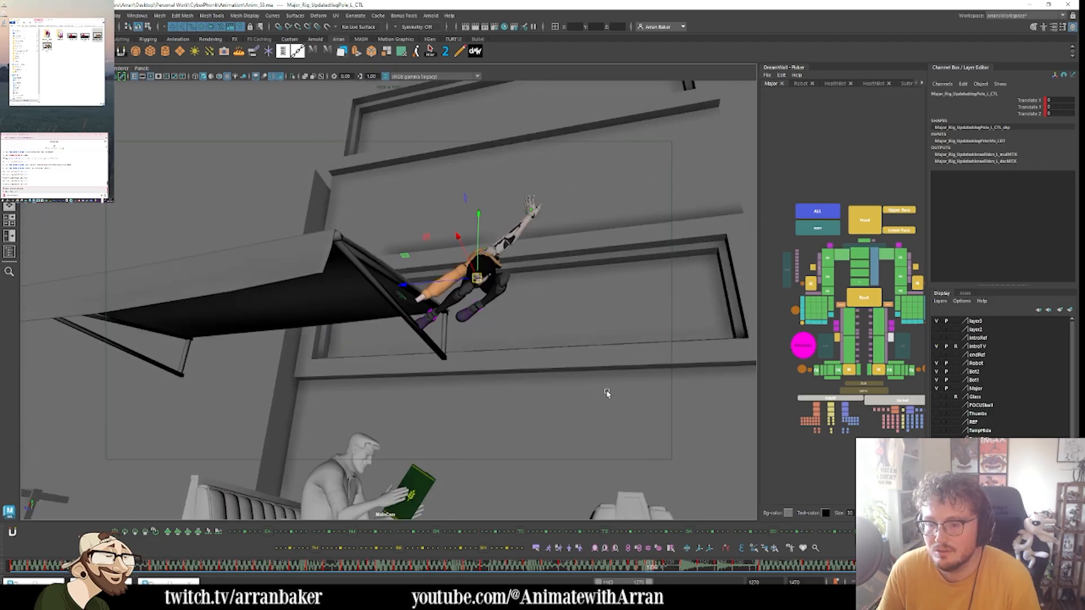
pyautogui.hotkey('alt', ',')
pyautogui.hotkey('alt', '.')
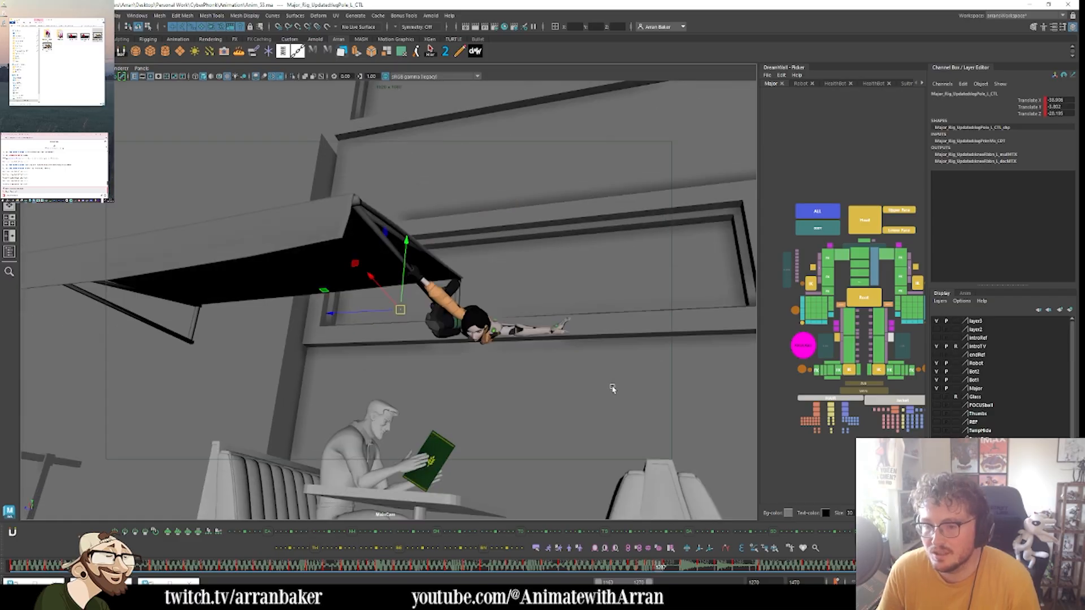
pyautogui.hotkey('alt', ',')
pyautogui.hotkey('alt', '.')
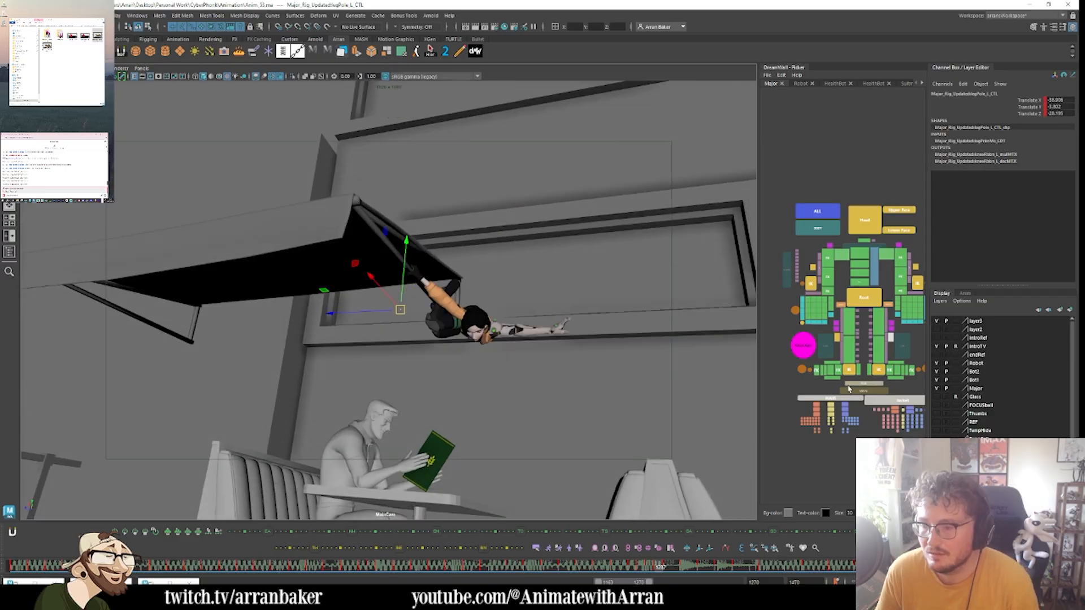
# - Rotate the right foot IK control on the in-between pose beneath the awning's corner
pyautogui.press('z')
pyautogui.press('e')
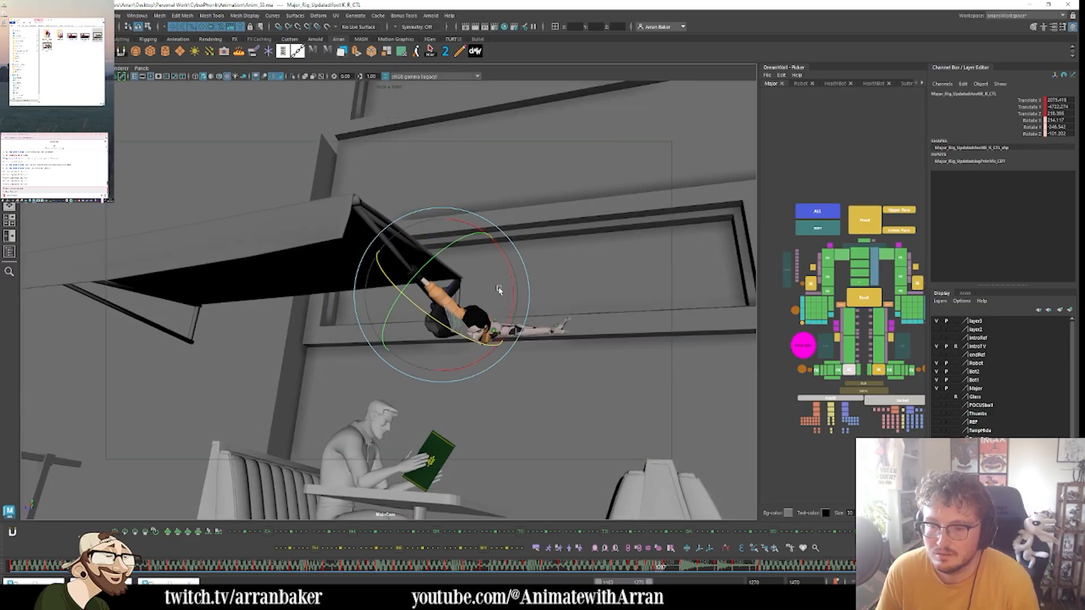
pyautogui.moveTo(499, 288); pyautogui.dragTo(480, 240)
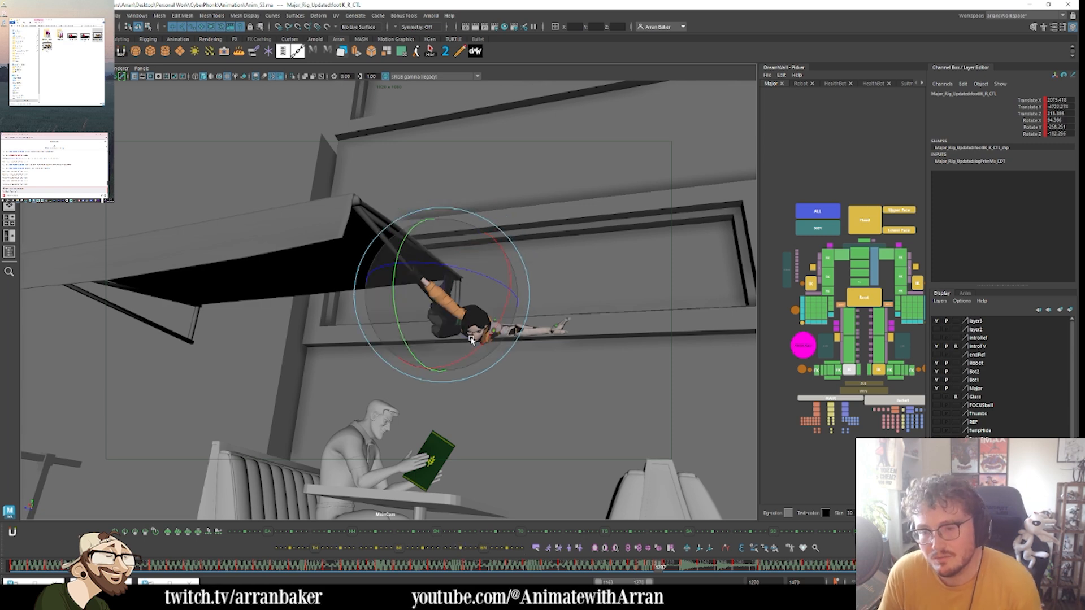
pyautogui.moveTo(473, 335); pyautogui.dragTo(487, 256)
# - Move the right foot IK control on the in-between to tuck the foot near the hips, comparing the adjacent frames
pyautogui.press('w')
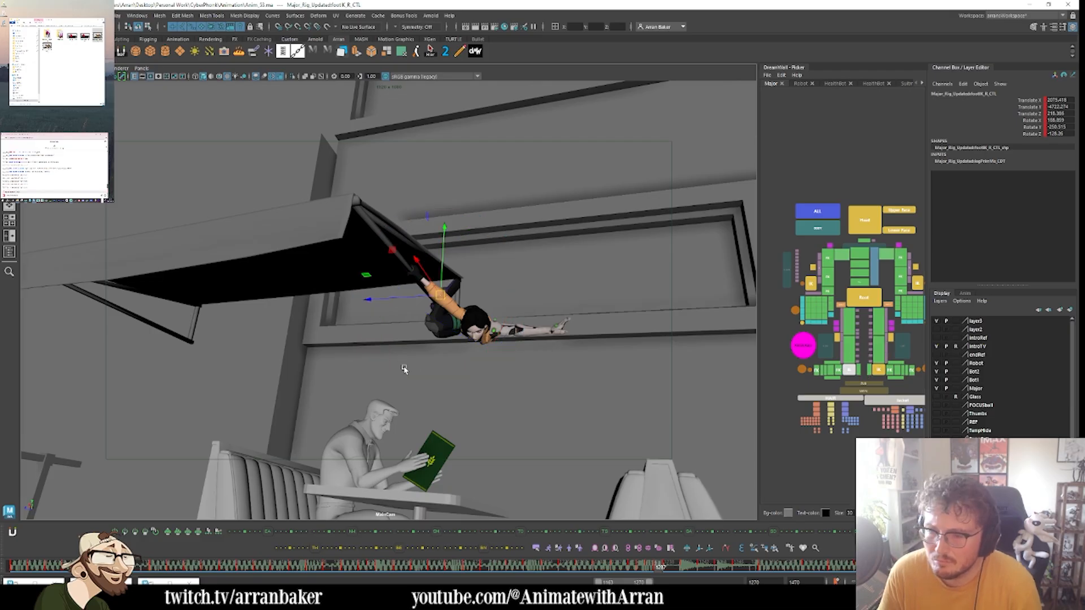
pyautogui.hotkey('alt', '.')
pyautogui.hotkey('alt', '.')
pyautogui.hotkey('alt', '.')
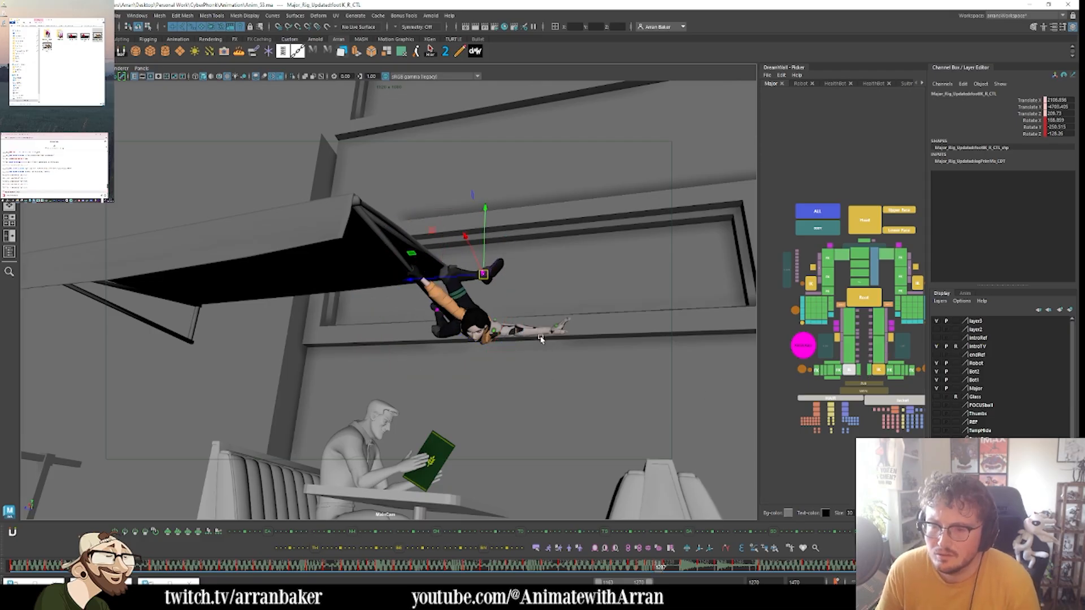
pyautogui.hotkey('alt', ',')
pyautogui.hotkey('alt', ',')
pyautogui.hotkey('alt', ',')
pyautogui.hotkey('alt', '.')
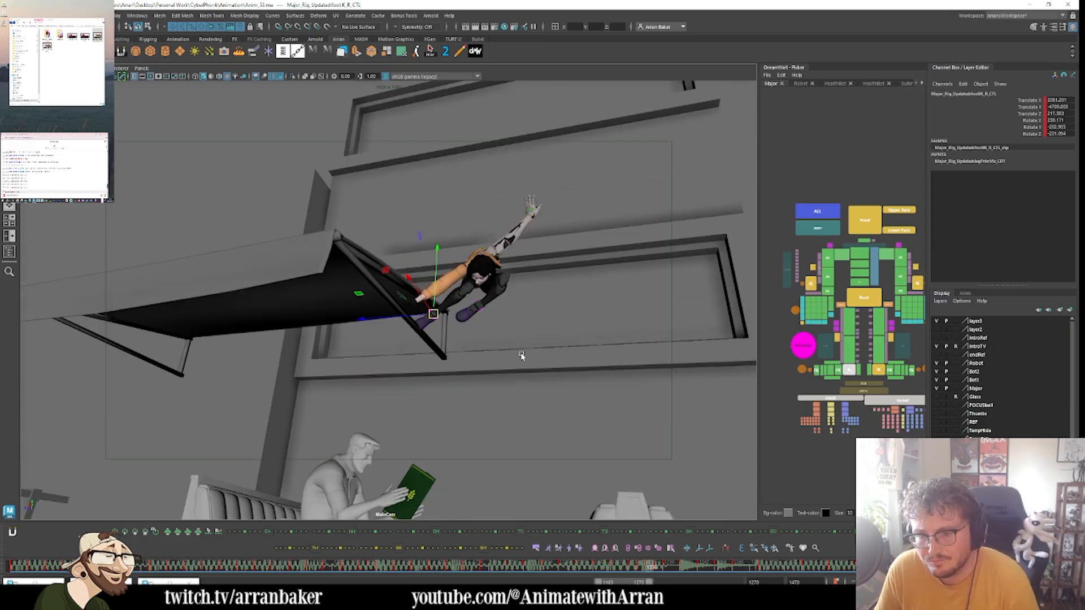
pyautogui.hotkey('alt', ',')
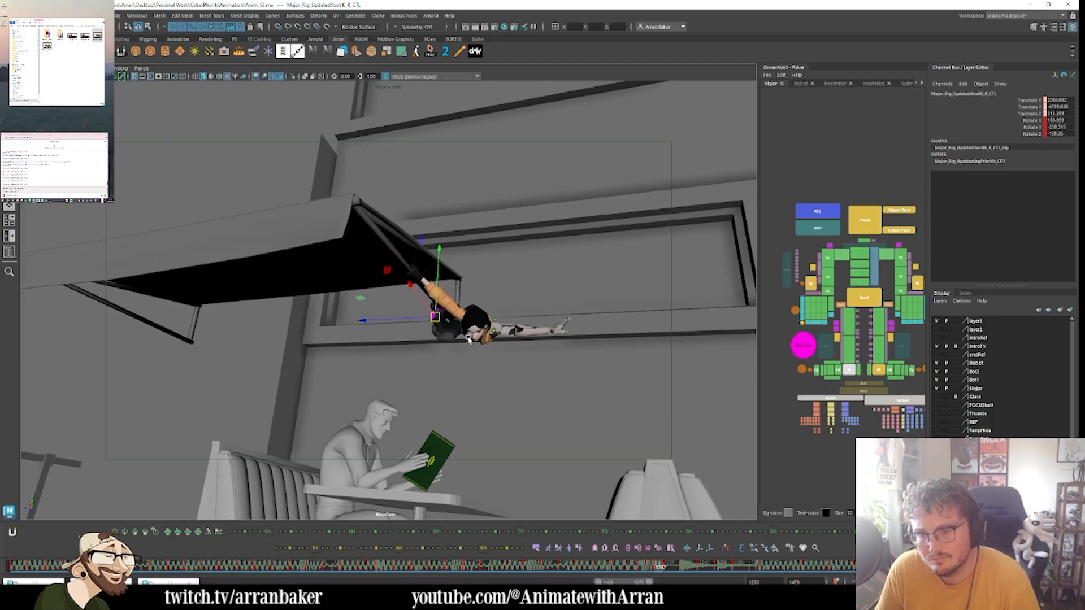
# - Rotate the tucked right foot on the in-between to follow the neighbouring poses and key it
pyautogui.press('e')
pyautogui.moveTo(459, 243)
pyautogui.mouseDown()
pyautogui.moveTo(489, 234)
pyautogui.moveTo(467, 242)
pyautogui.moveTo(411, 363)
pyautogui.mouseUp()
pyautogui.press('s')
pyautogui.hotkey('alt', ',')
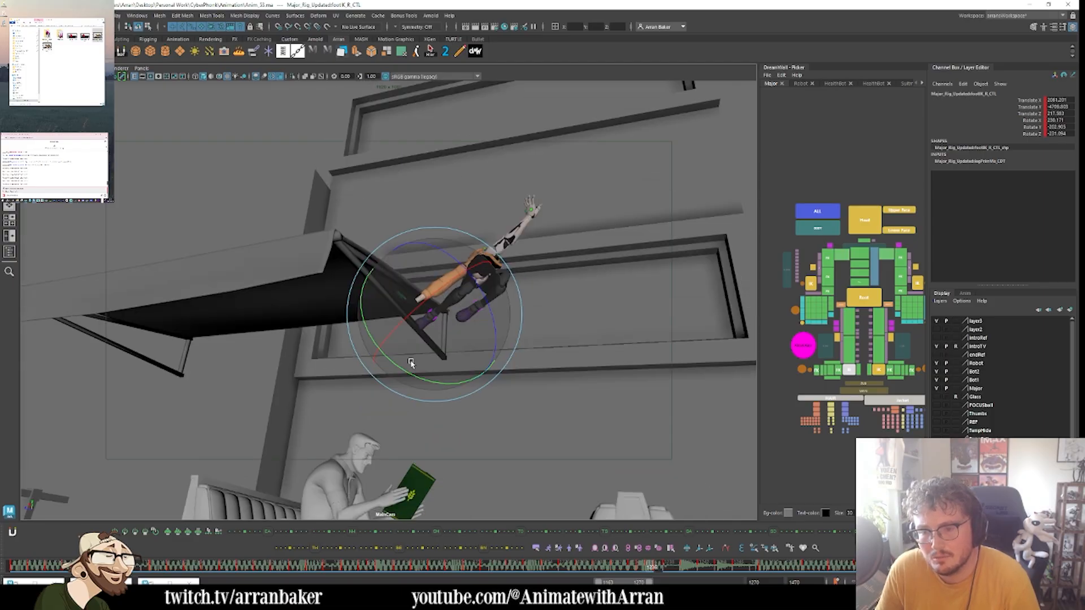
pyautogui.hotkey('alt', '.')
pyautogui.hotkey('alt', '.')
pyautogui.hotkey('alt', ',')
# - Fine-tune the right foot IK control's position behind the hanging arm on the in-between and key it
pyautogui.press('w')
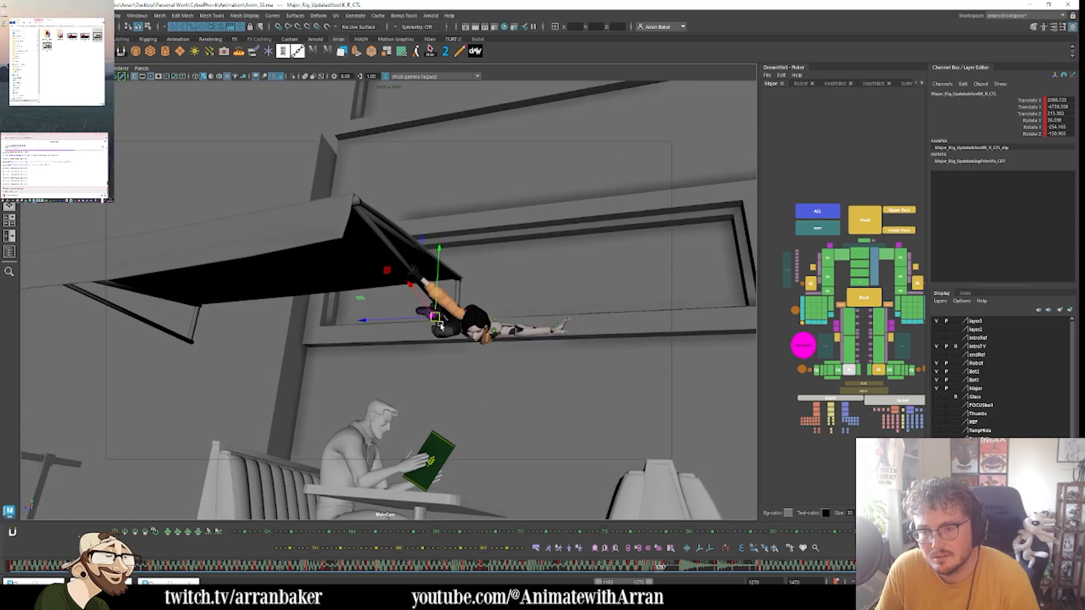
pyautogui.moveTo(443, 315); pyautogui.dragTo(441, 317)
pyautogui.press('s')
pyautogui.hotkey('alt', ',')
pyautogui.hotkey('alt', '.')
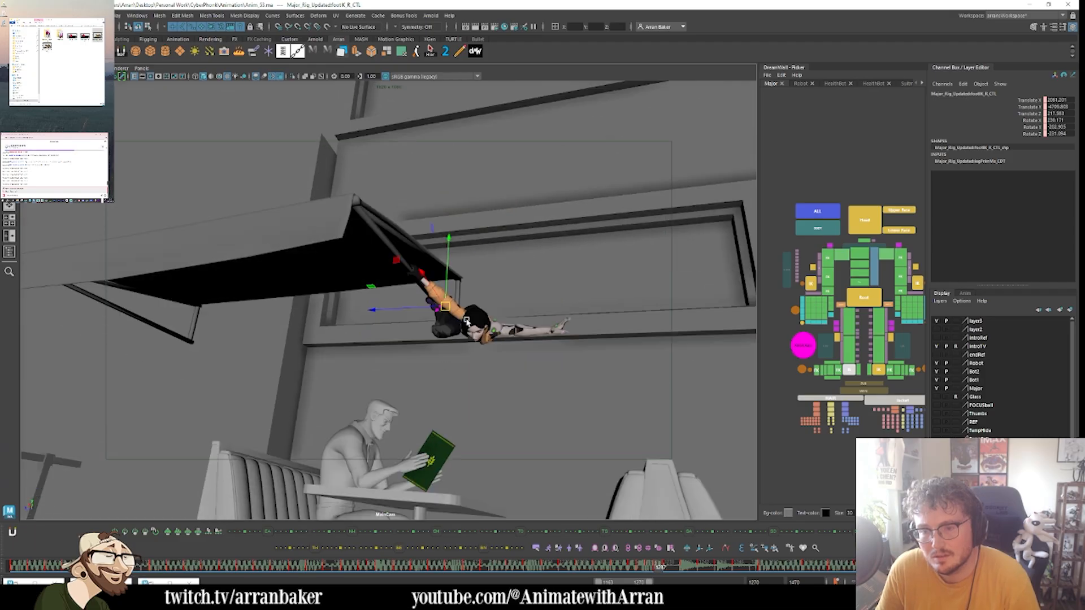
pyautogui.hotkey('alt', '.')
pyautogui.hotkey('alt', ',')
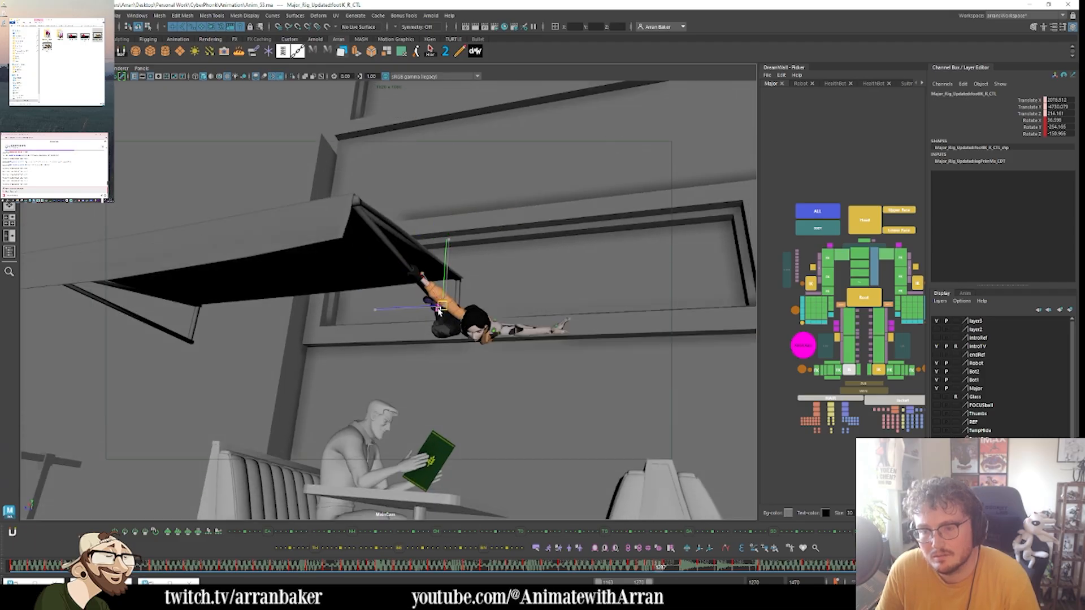
# - Shift the right knee ribbon control on the in-between to reshape the bent leg, comparing the frames on either side
pyautogui.click(428, 332)
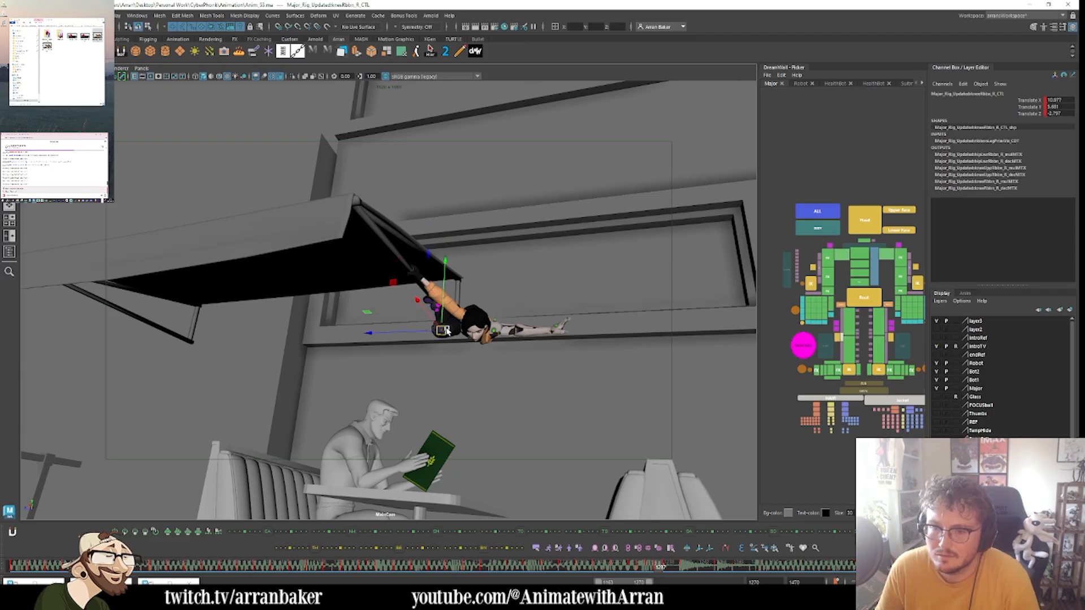
pyautogui.moveTo(446, 331); pyautogui.dragTo(431, 326)
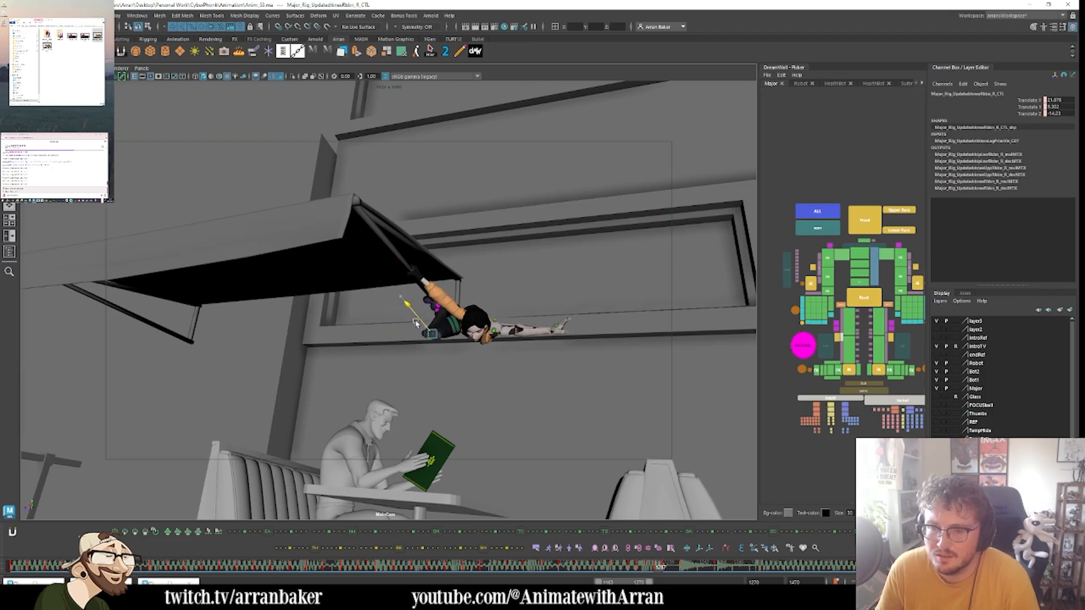
pyautogui.hotkey('alt', ',')
pyautogui.moveTo(426, 331); pyautogui.dragTo(436, 326)
pyautogui.hotkey('alt', '.')
pyautogui.hotkey('alt', '.')
pyautogui.hotkey('alt', ',')
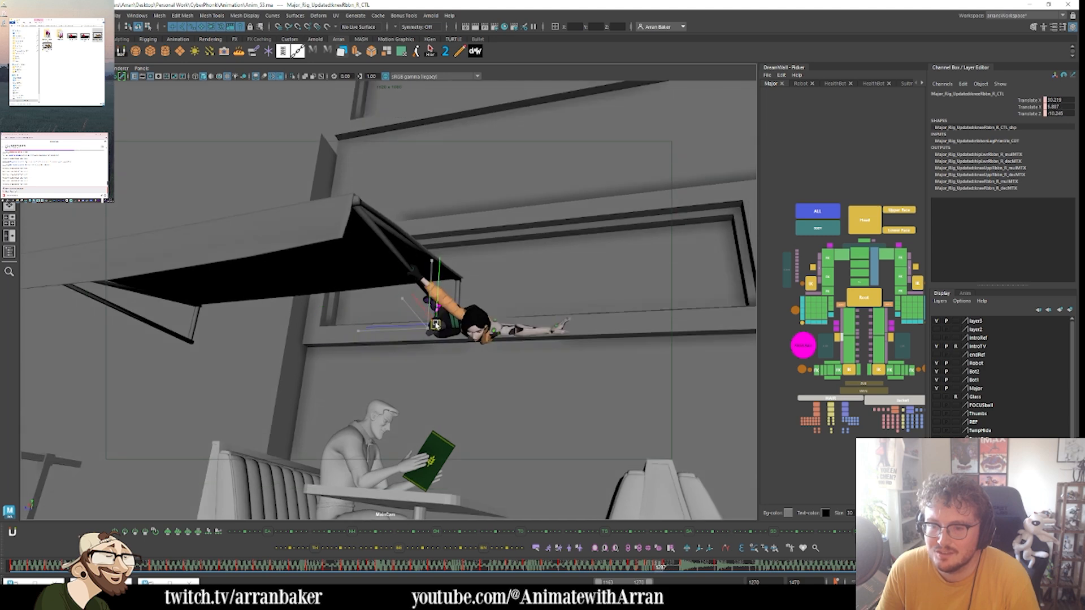
pyautogui.hotkey('alt', ',')
pyautogui.hotkey('alt', '.')
pyautogui.hotkey('alt', '.')
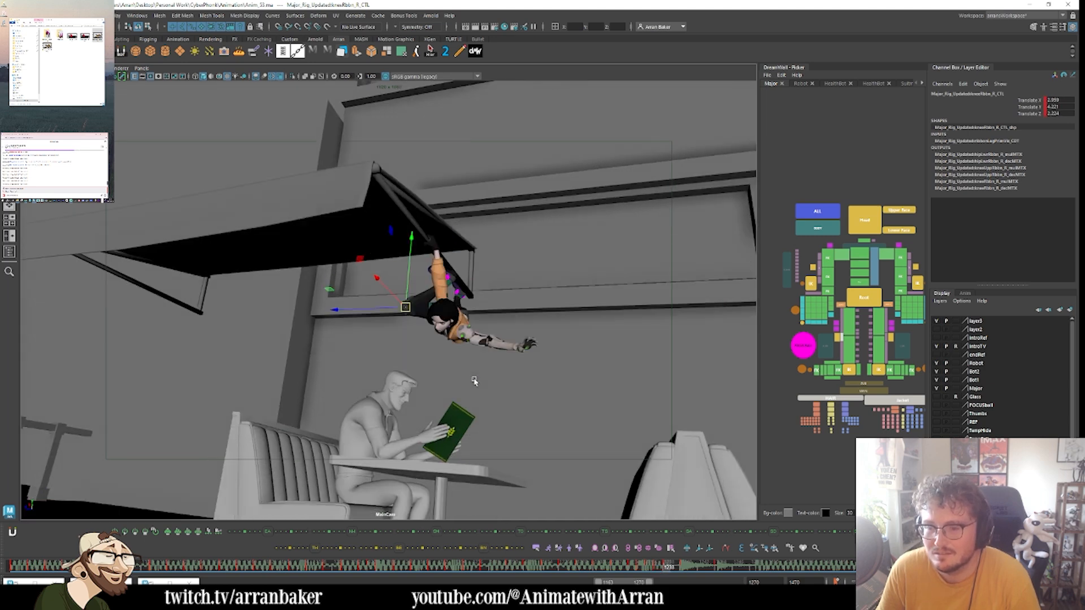
# - Rotate the left shoulder FK control on the earlier in-between to raise the free arm, comparing the neighbouring frames
pyautogui.hotkey('alt', ',')
pyautogui.hotkey('alt', ',')
pyautogui.hotkey('alt', '.')
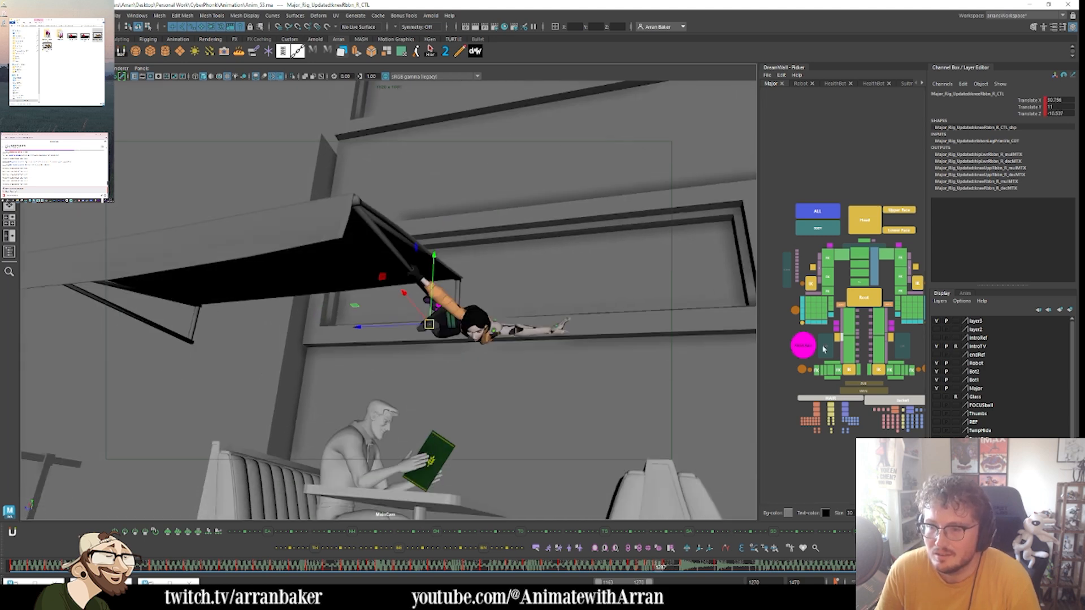
pyautogui.click(900, 257)
pyautogui.press('e')
pyautogui.moveTo(578, 292); pyautogui.dragTo(565, 263)
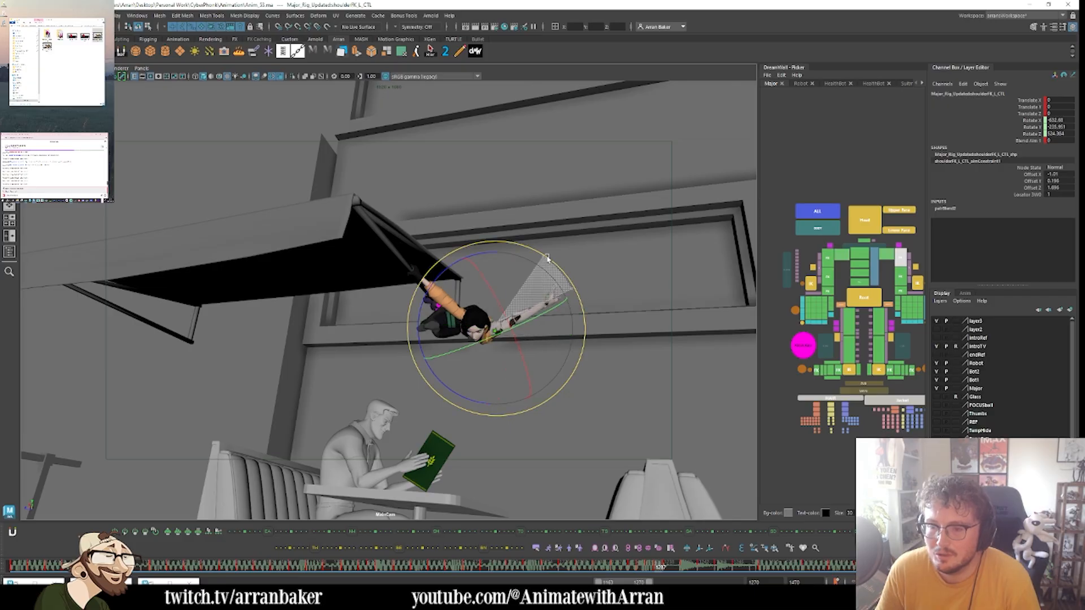
pyautogui.hotkey('alt', '.')
pyautogui.hotkey('alt', ',')
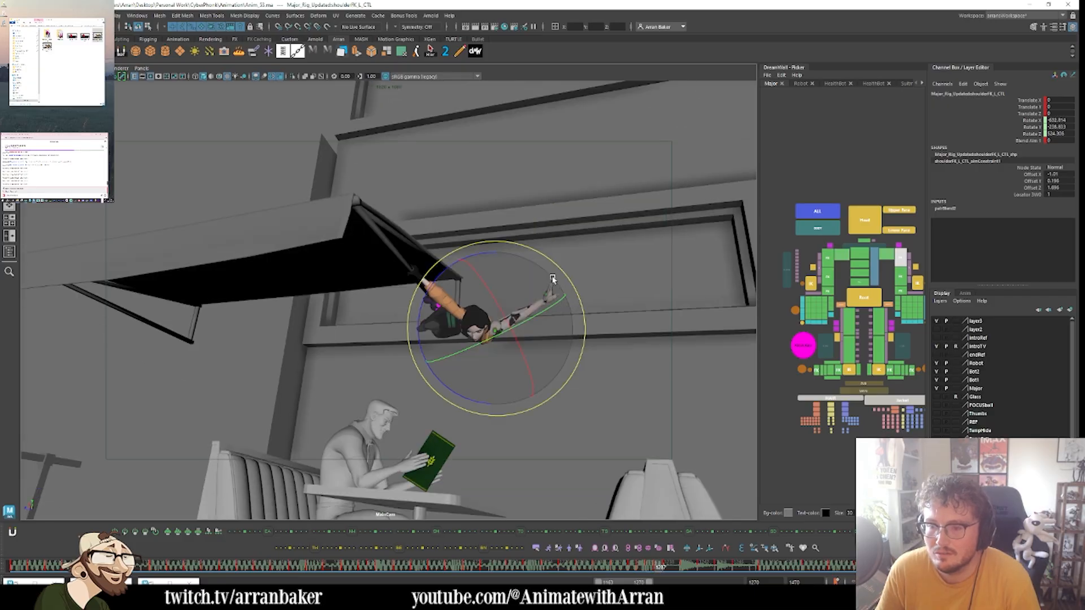
# - Rotate the left clavicle and upper spine controls on the same in-between to lift the raised arm and twist the chest
pyautogui.click(884, 256)
pyautogui.moveTo(555, 289); pyautogui.dragTo(632, 267)
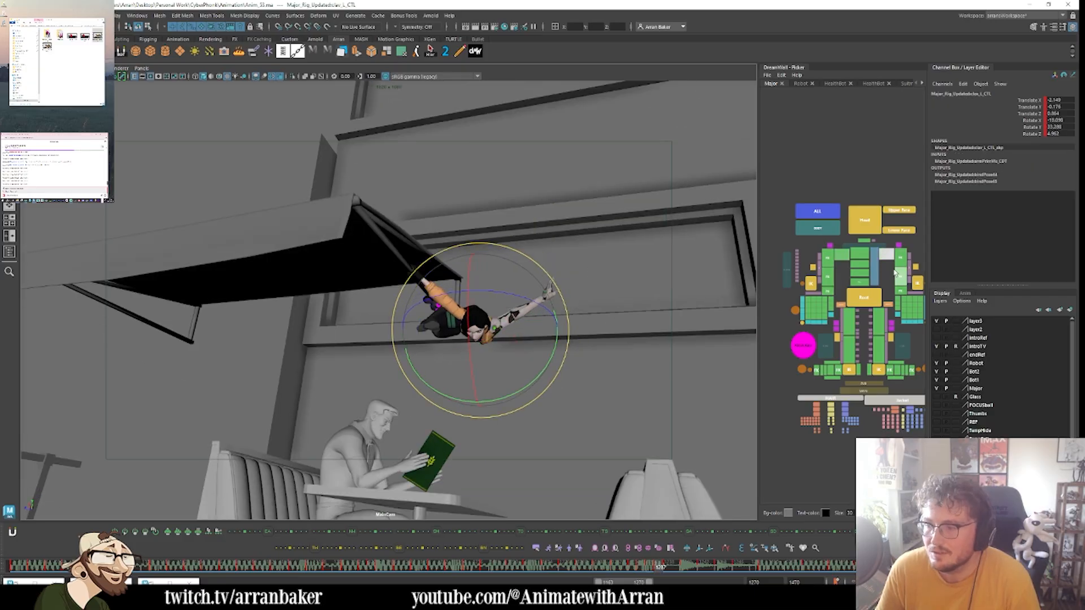
pyautogui.click(859, 253)
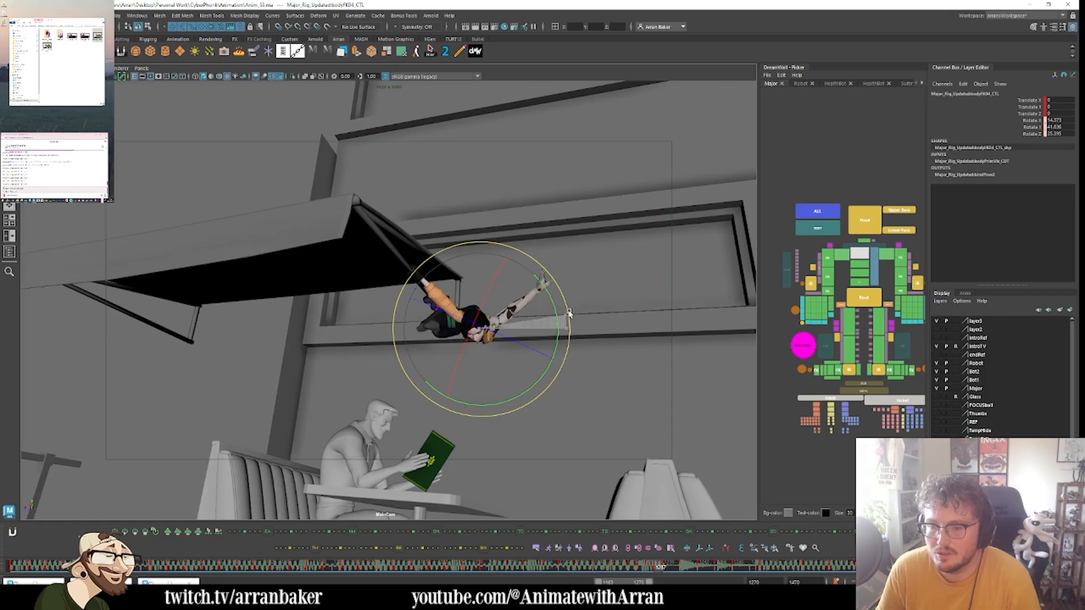
pyautogui.moveTo(485, 343); pyautogui.dragTo(491, 357)
pyautogui.hotkey('alt', '.')
# - Rotate the head control so the face turns toward the camera under the awning, comparing the frames on either side
pyautogui.click(858, 230)
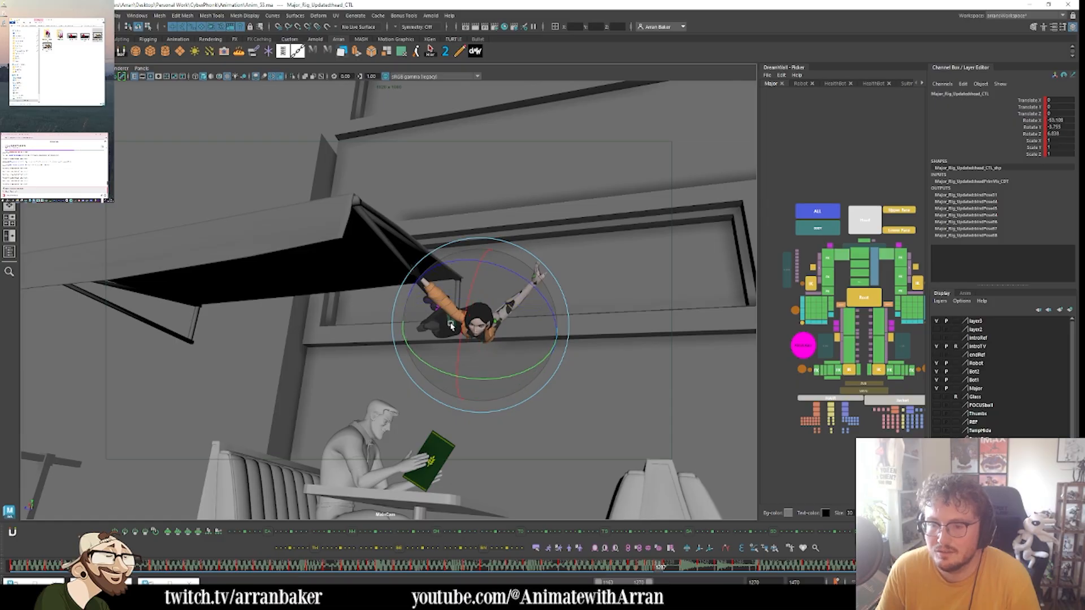
pyautogui.moveTo(450, 325); pyautogui.dragTo(503, 302)
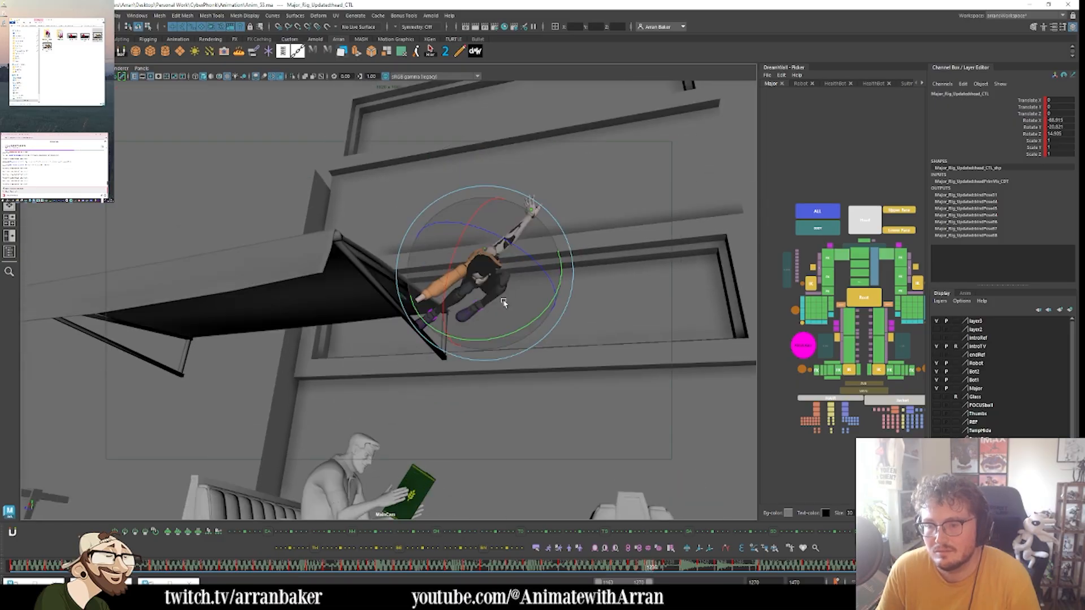
pyautogui.hotkey('ctrl', 'z')
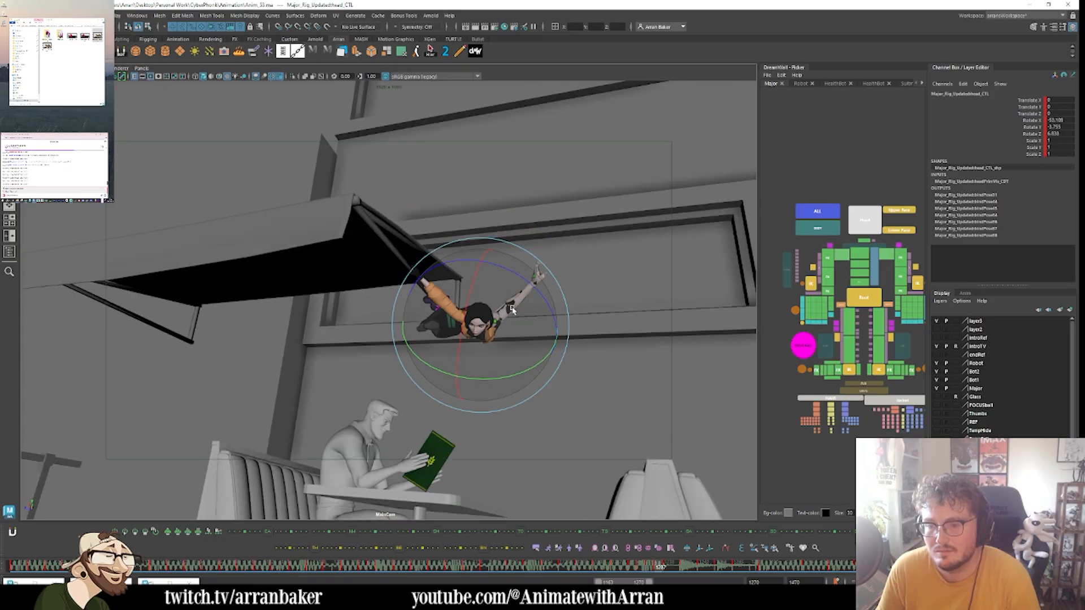
pyautogui.press('alt+')
pyautogui.press('alt+')
pyautogui.hotkey('alt', '.')
pyautogui.hotkey('alt', '.')
pyautogui.hotkey('alt', '.')
# - Try a different head rotation on the following frame, undoing and redoing it to compare both versions
pyautogui.press('alt+')
pyautogui.moveTo(499, 350); pyautogui.dragTo(458, 369)
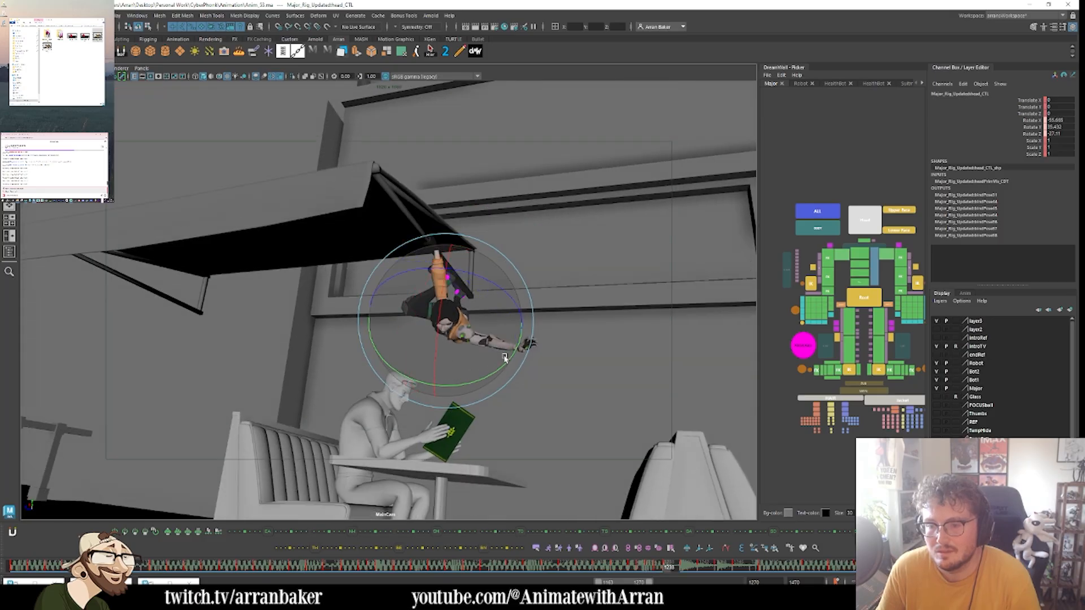
pyautogui.hotkey('ctrl', 'z')
pyautogui.hotkey('shift', 'z')
pyautogui.hotkey('ctrl', 'z')
pyautogui.hotkey('shift', 'z')
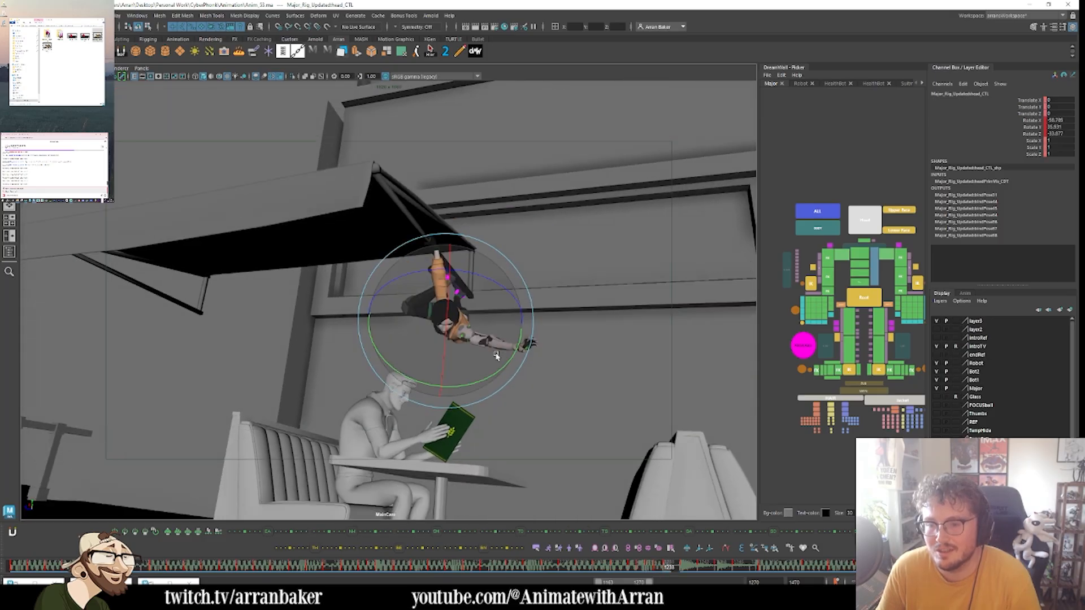
pyautogui.hotkey('ctrl', 'z')
# - Step back and forth through the swing frames to examine how the head and body move between poses
pyautogui.hotkey('alt', '.')
pyautogui.press('alt+')
pyautogui.press('alt+')
pyautogui.hotkey('alt', '.')
pyautogui.hotkey('alt', '.')
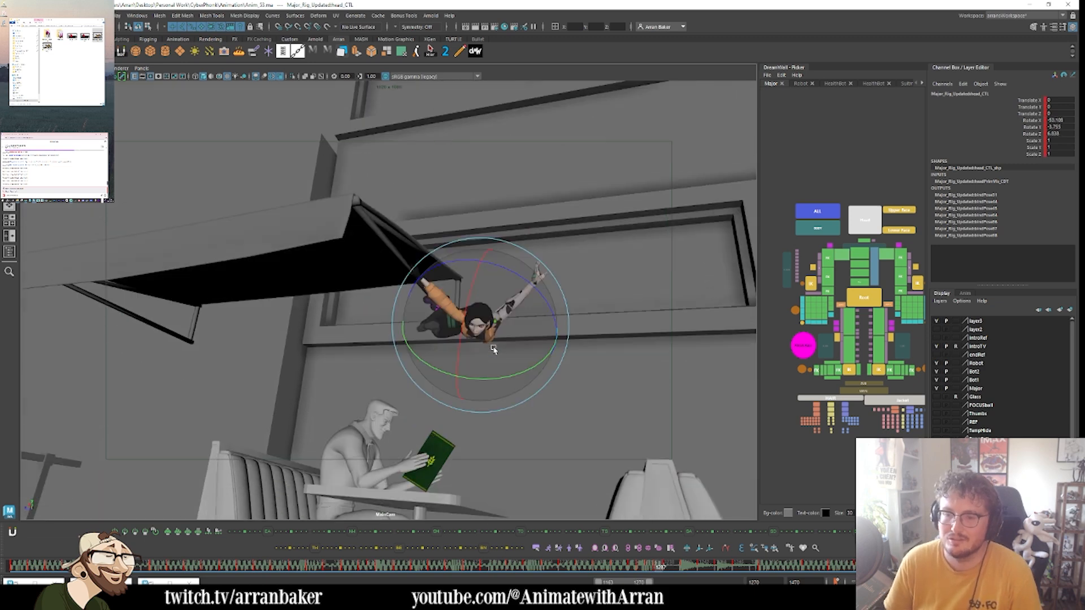
pyautogui.press('alt+')
pyautogui.press('alt+')
pyautogui.hotkey('alt', '.')
pyautogui.hotkey('alt', '.')
pyautogui.press('alt+')
pyautogui.press('alt+')
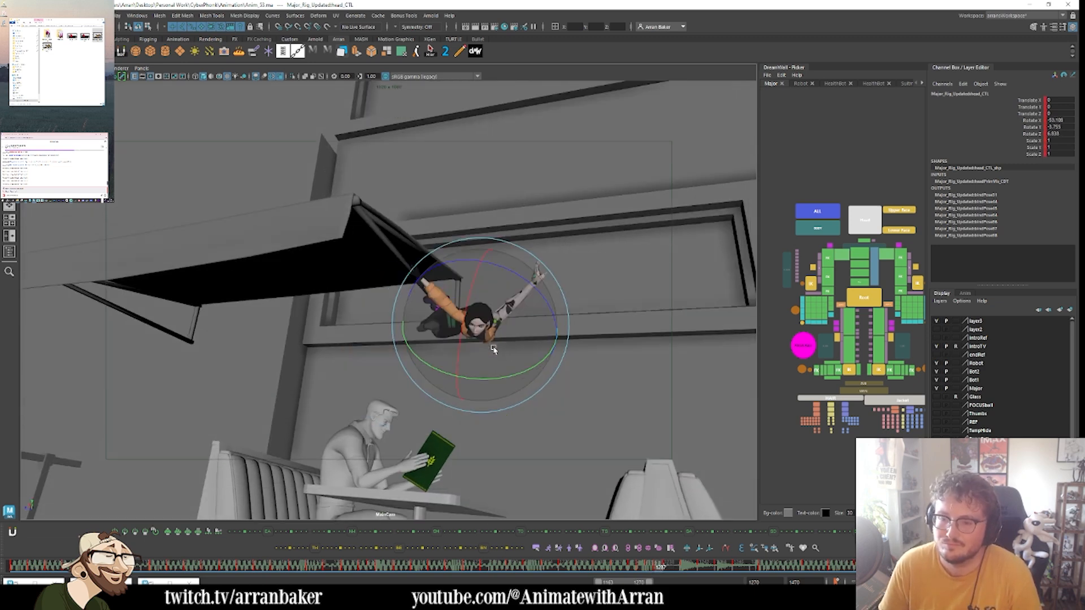
pyautogui.hotkey('alt', '.')
pyautogui.hotkey('alt', '.')
# - Move the root control slightly down on the raised-arm in-between, comparing the body's arc with the adjacent frames
pyautogui.click(864, 298)
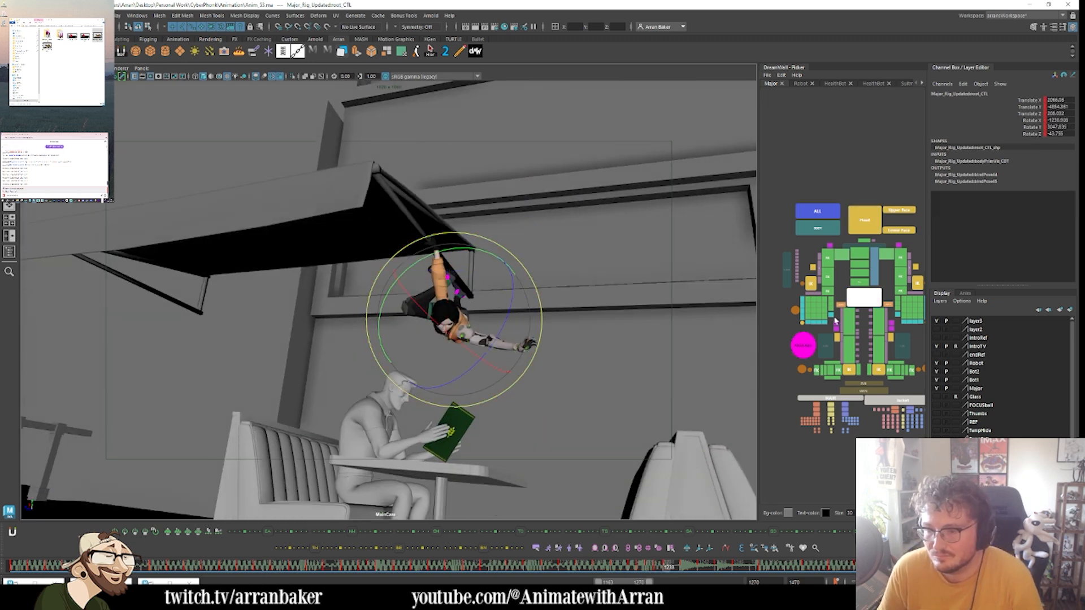
pyautogui.press('alt+')
pyautogui.press('alt+')
pyautogui.hotkey('ctrl', 'z')
pyautogui.press('w')
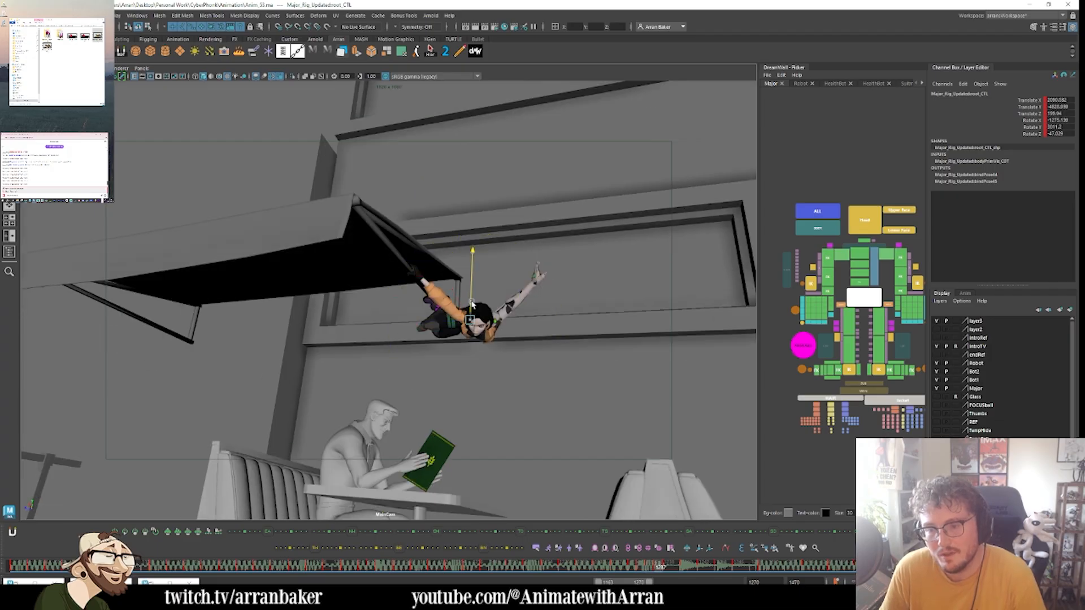
pyautogui.press('alt+')
pyautogui.hotkey('alt', '.')
pyautogui.hotkey('alt', '.')
pyautogui.hotkey('alt', '.')
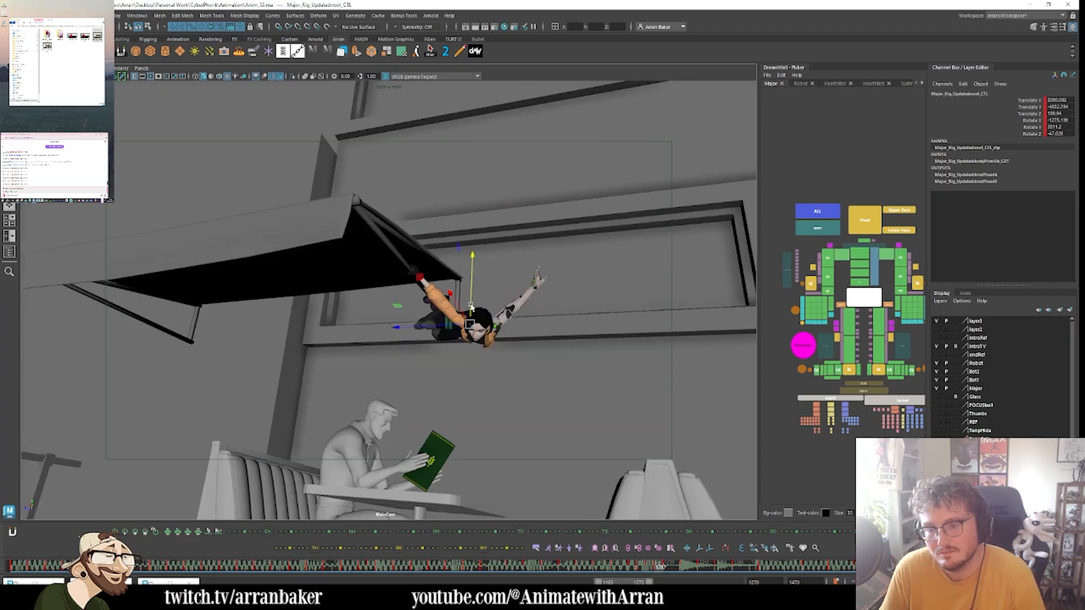
pyautogui.press('alt+')
pyautogui.press('alt+')
pyautogui.hotkey('alt', '.')
pyautogui.hotkey('alt', '.')
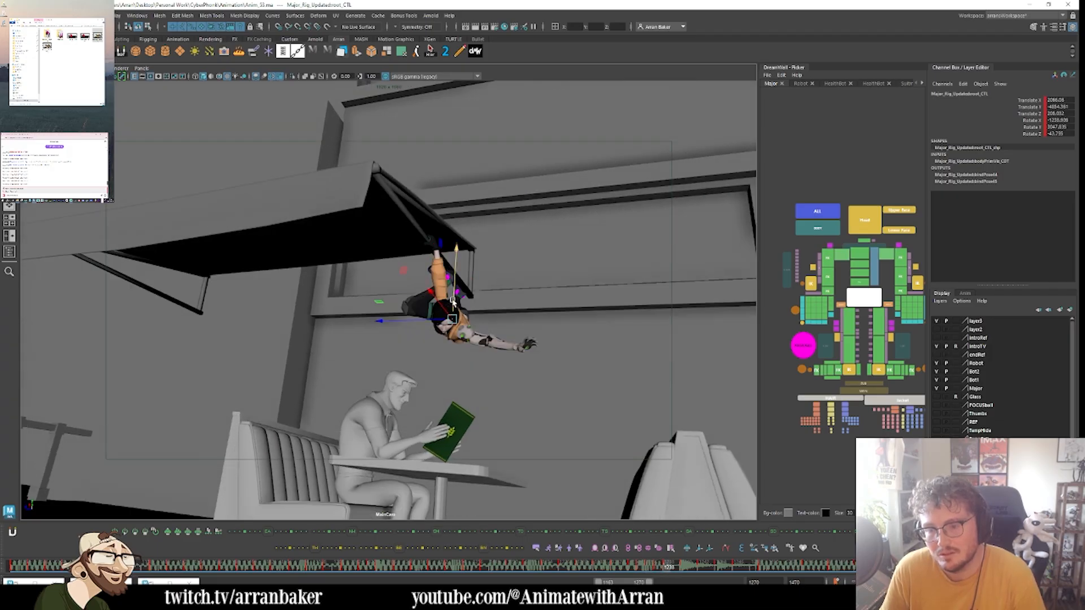
# - Nudge the root control slightly down on the following frame to smooth the body's swing arc
pyautogui.moveTo(454, 308); pyautogui.dragTo(455, 311)
pyautogui.press('alt+')
pyautogui.press('alt+')
pyautogui.hotkey('alt', '.')
pyautogui.hotkey('alt', '.')
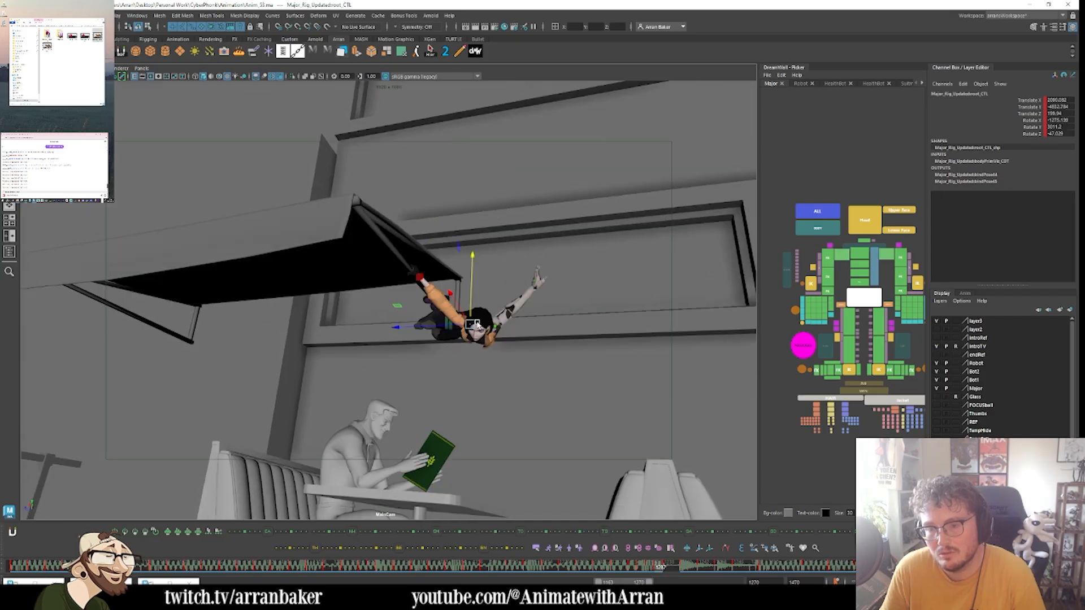
pyautogui.hotkey('alt', '.')
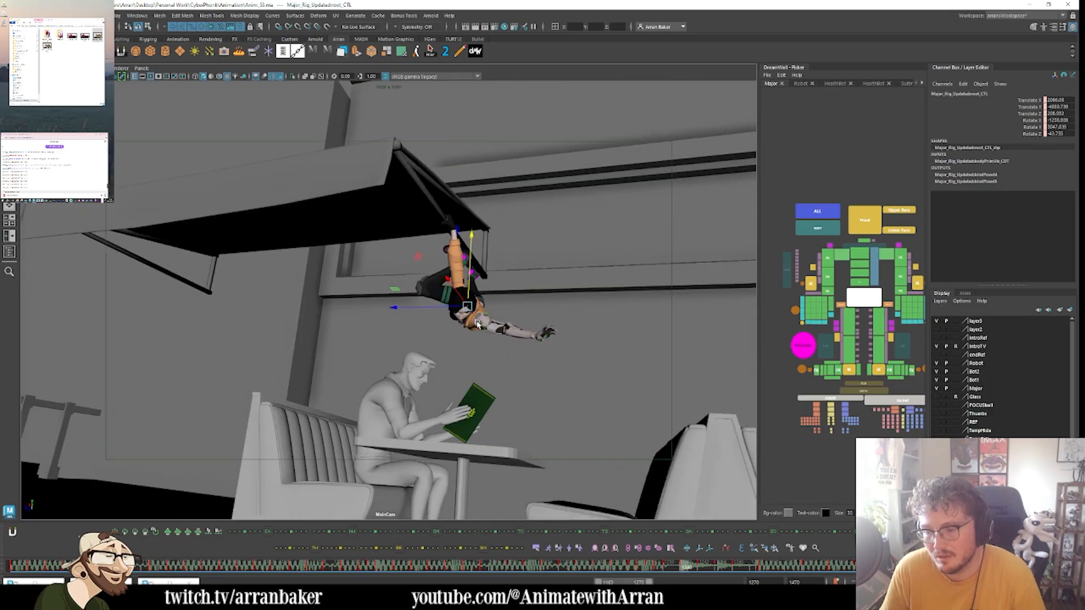
# - Select all of the Major's controls and blend the next in-between toward the following downward-reaching pose
pyautogui.press('.')
pyautogui.press('.')
pyautogui.press('.')
pyautogui.press(',')
pyautogui.press(',')
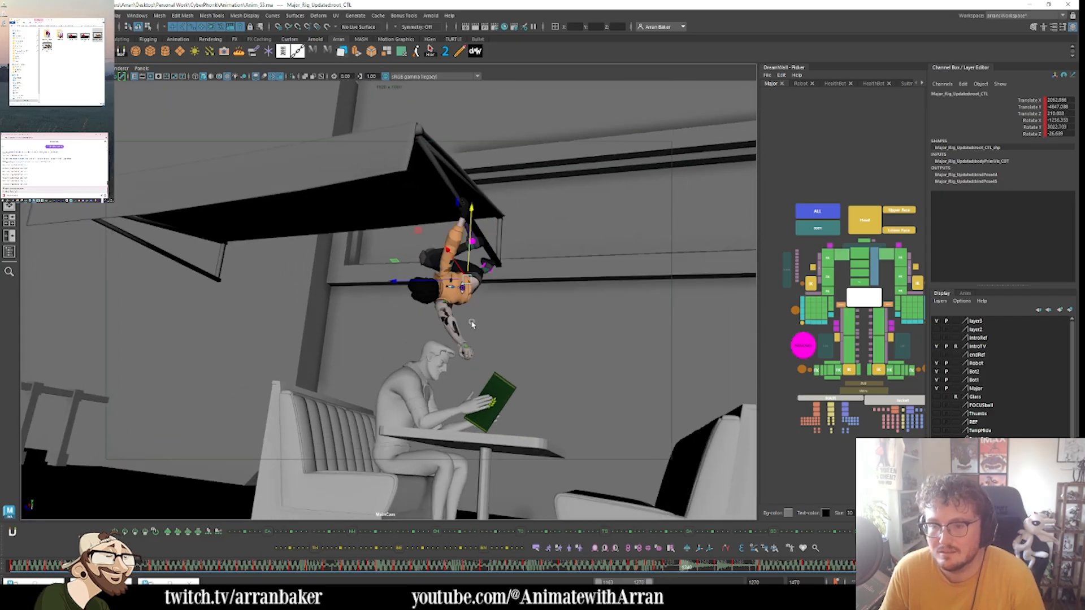
pyautogui.click(810, 212)
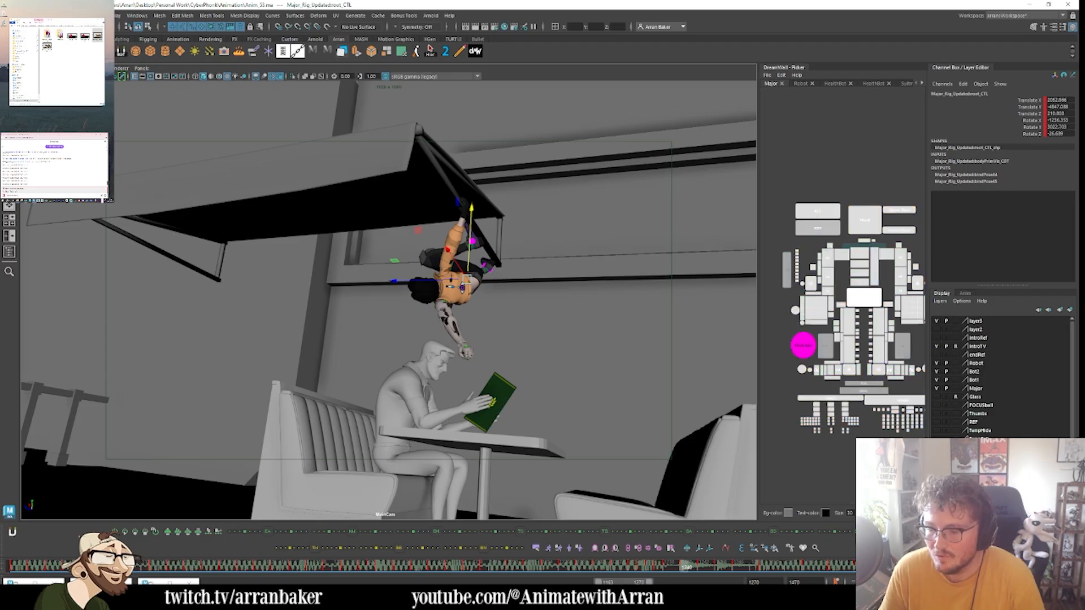
pyautogui.press(',')
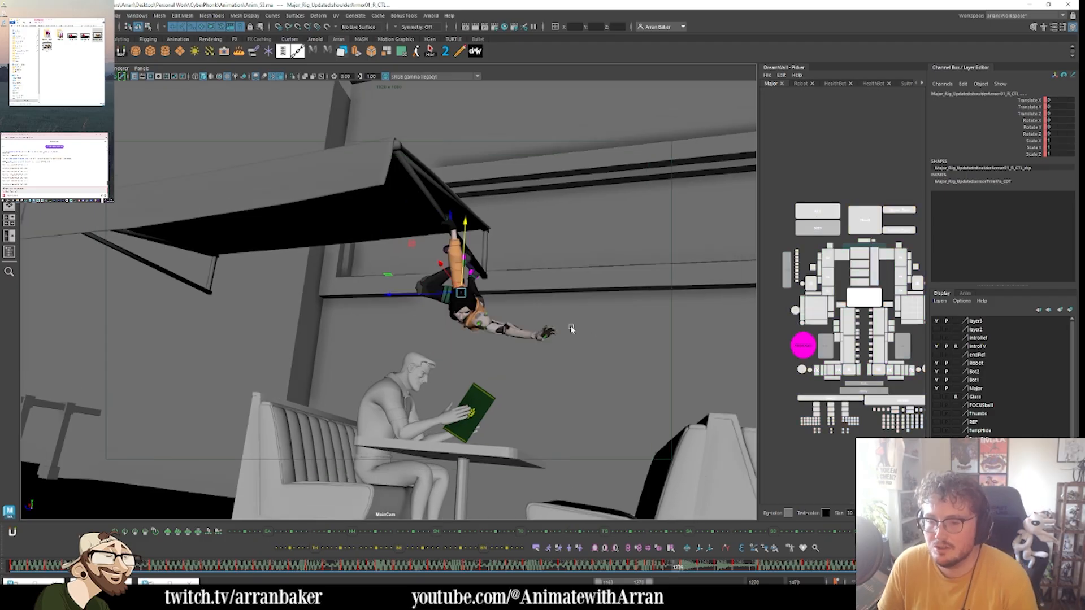
pyautogui.press('.')
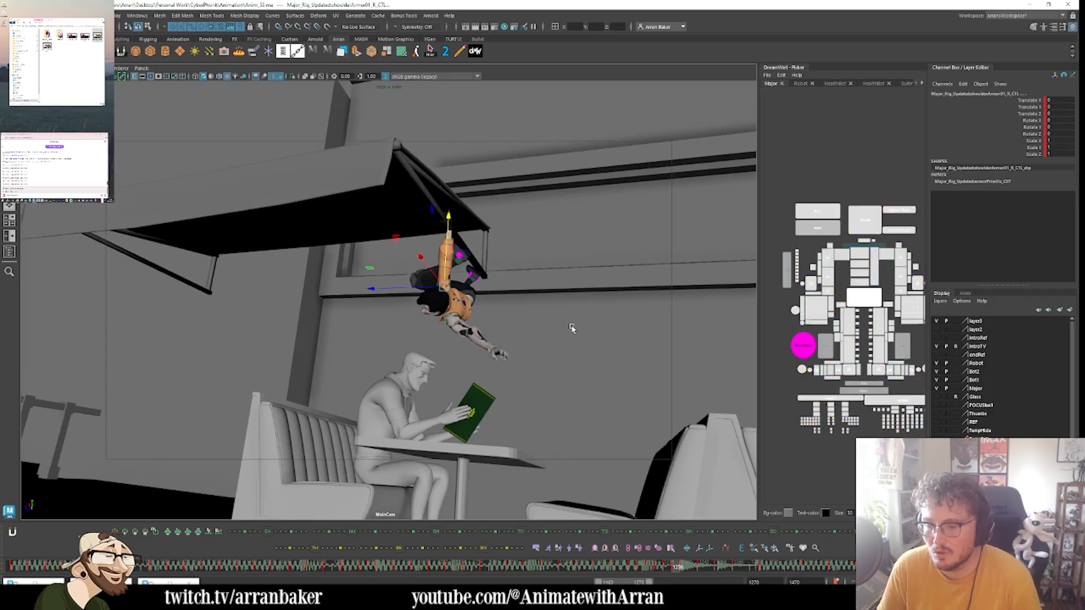
# - Step through the surrounding frames to examine how the blended in-between fits into the swing
pyautogui.press(',')
pyautogui.press(',')
pyautogui.press(',')
pyautogui.press(',')
pyautogui.press('.')
pyautogui.press('.')
pyautogui.press('.')
pyautogui.press('.')
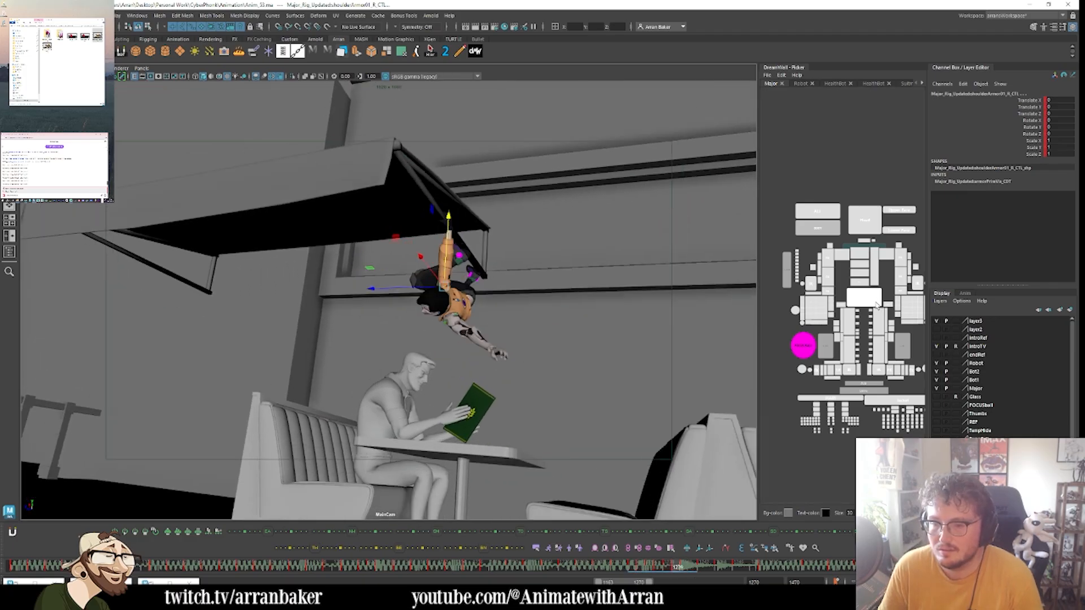
# - Rotate the left shoulder FK control on the blended in-between so the free arm hangs down toward the book
pyautogui.click(899, 268)
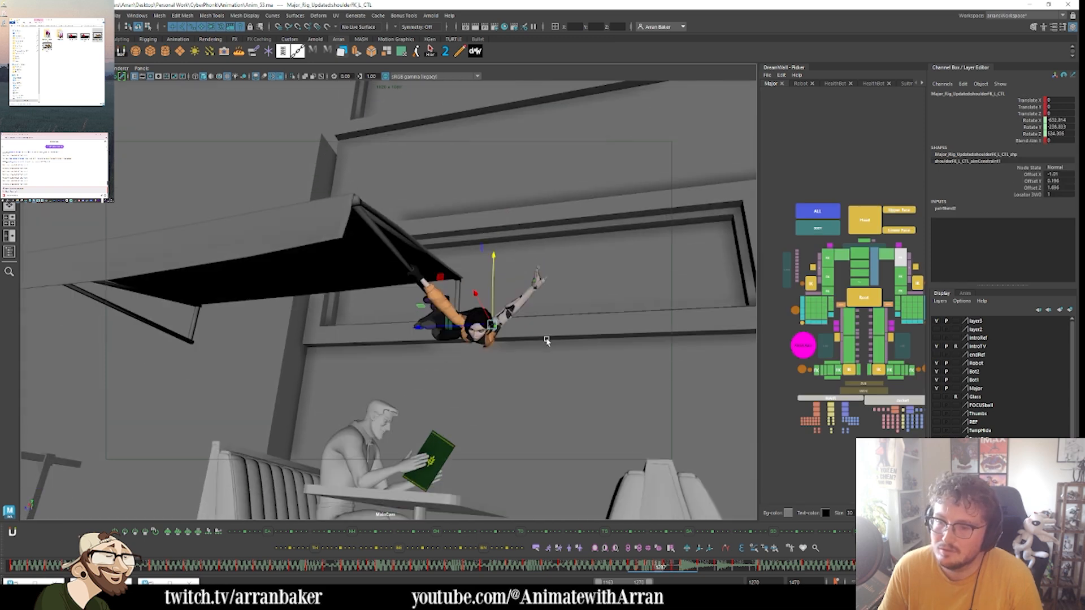
pyautogui.press('e')
pyautogui.moveTo(494, 321); pyautogui.dragTo(458, 355)
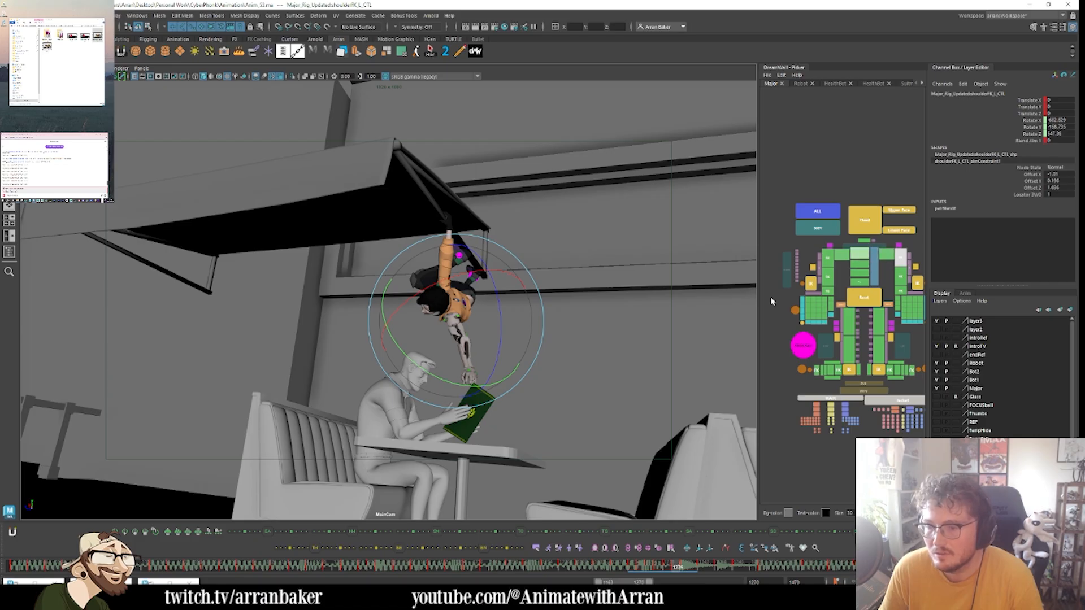
# - Adjust the upper spine, right clavicle and wrist controls on the blended in-between, bending the hanging left hand
pyautogui.click(852, 254)
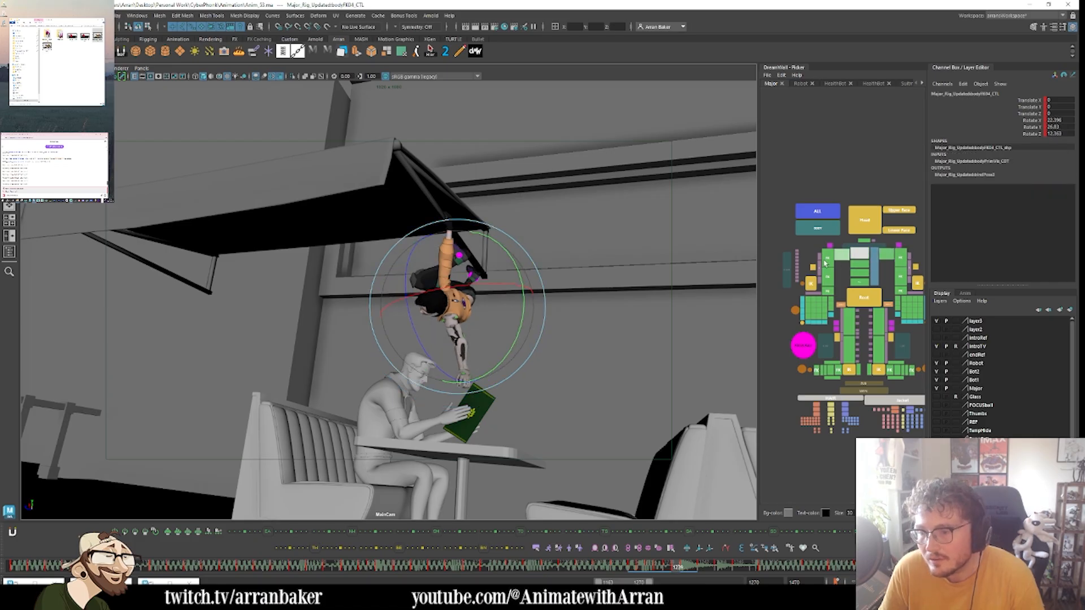
pyautogui.click(841, 254)
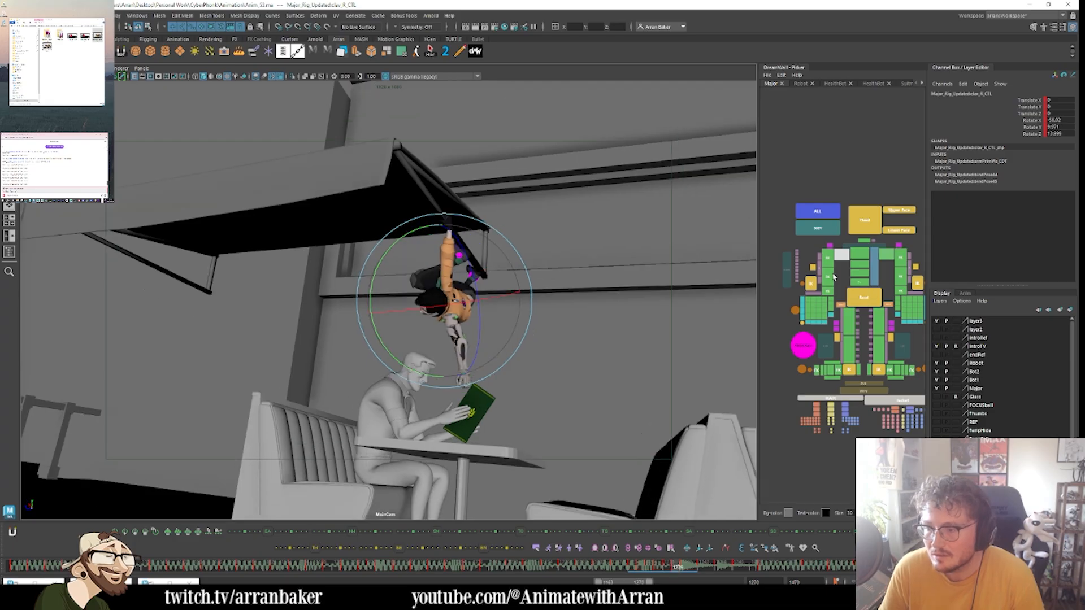
pyautogui.click(826, 292)
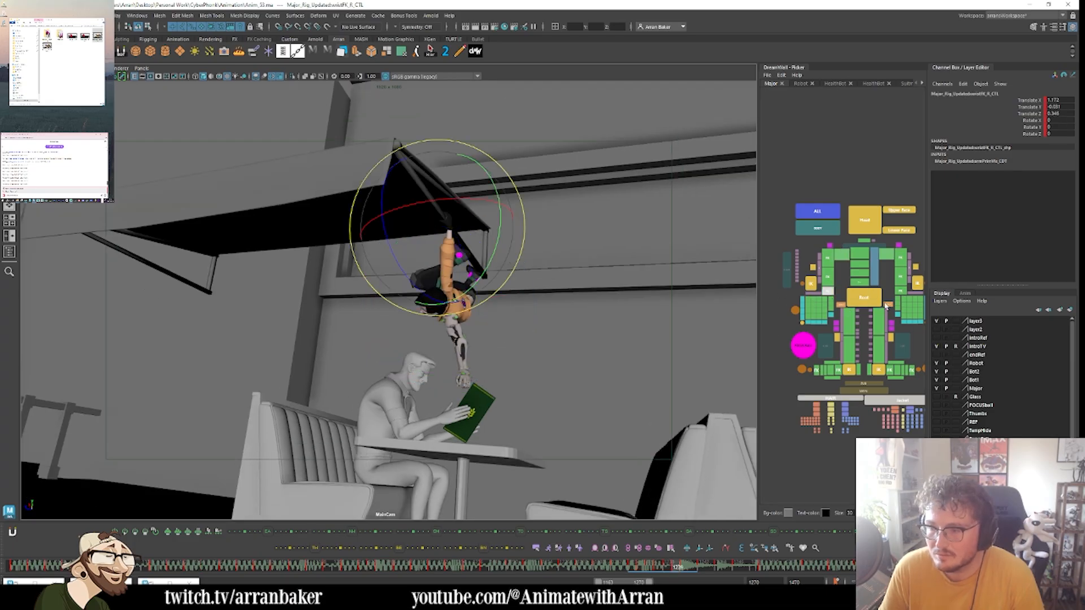
pyautogui.click(903, 292)
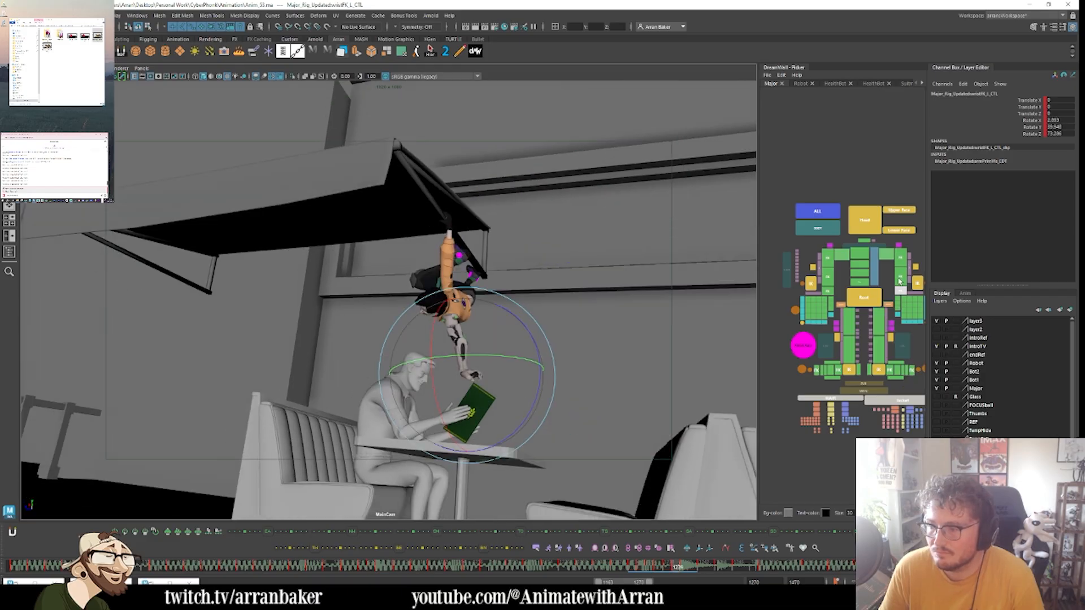
# - Rotate the left shoulder and elbow FK controls on the preceding frame to lower the reaching arm, comparing the adjacent frames
pyautogui.press('Up')
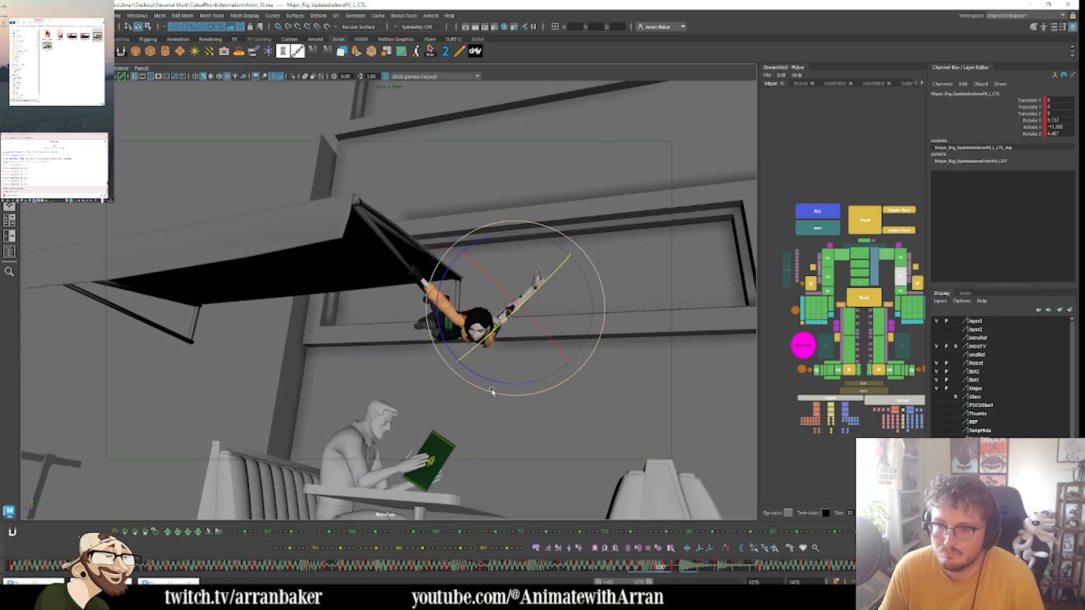
pyautogui.click(901, 261)
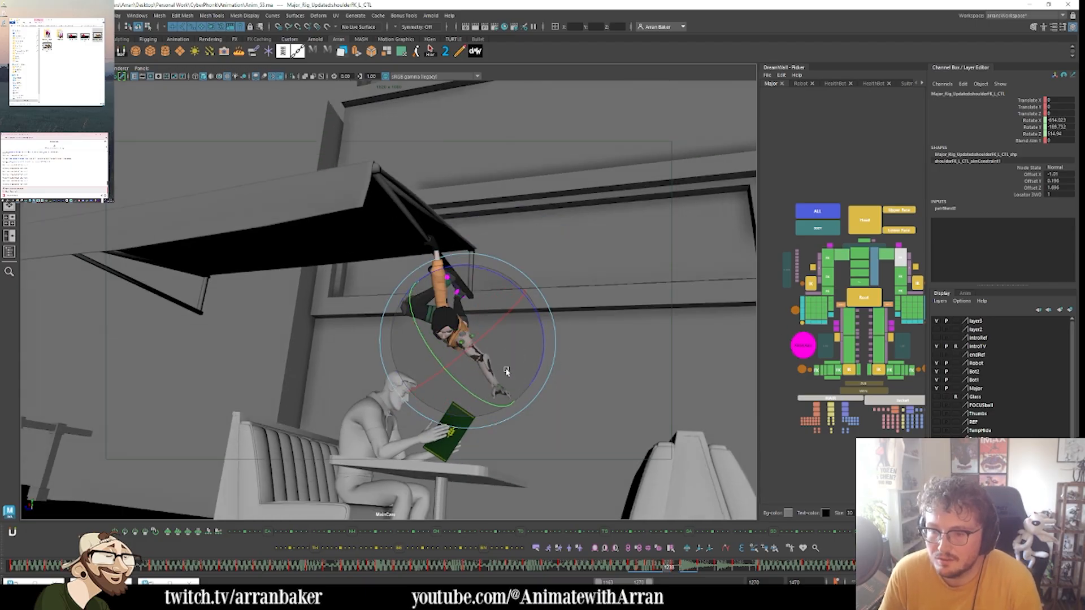
pyautogui.click(904, 283)
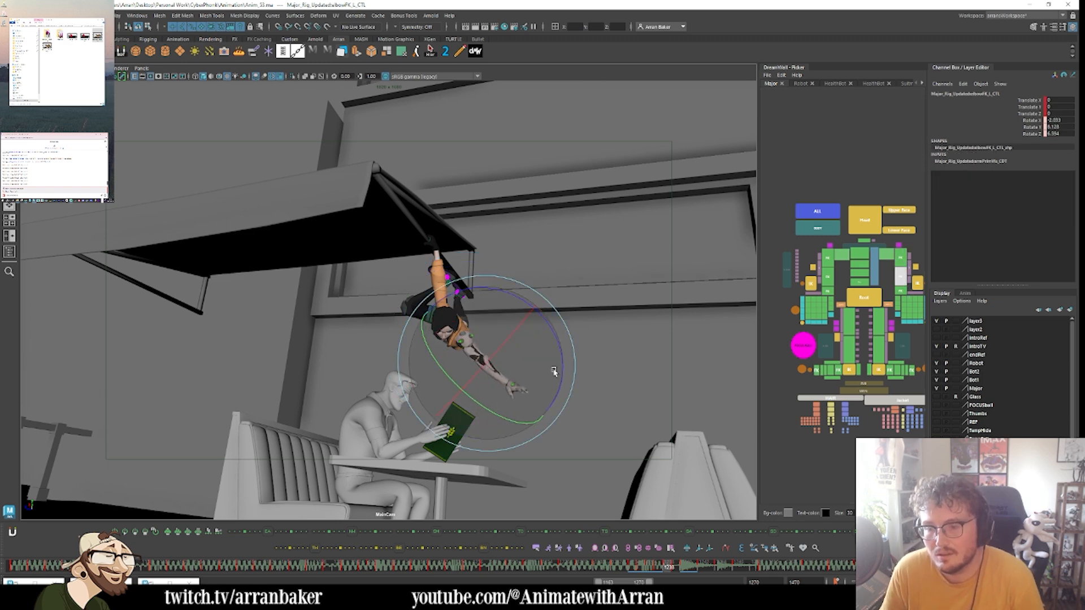
pyautogui.moveTo(554, 371); pyautogui.dragTo(555, 402)
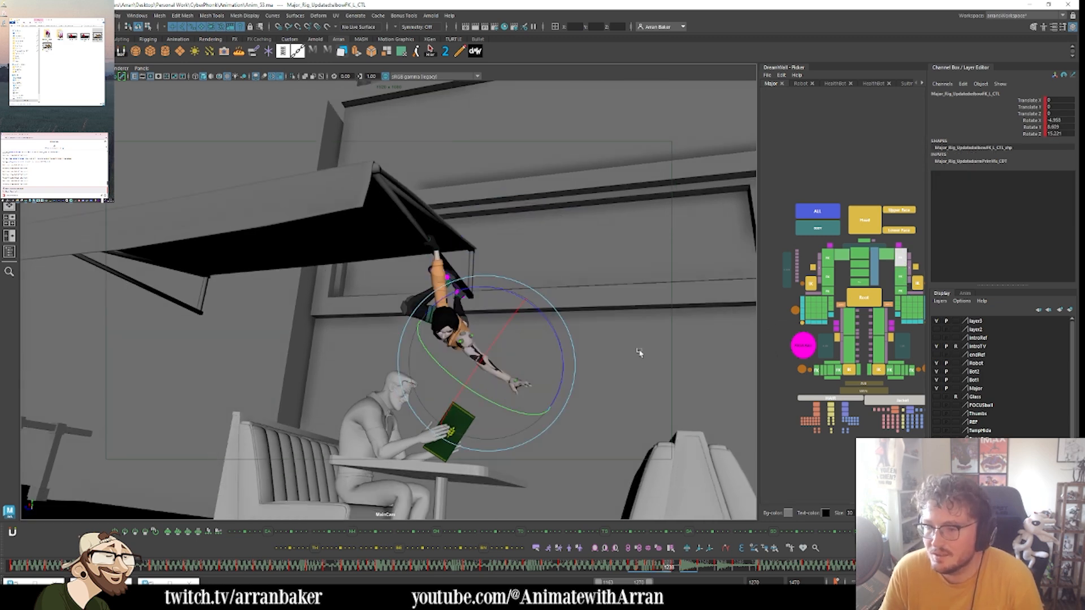
pyautogui.press('.')
pyautogui.press(',')
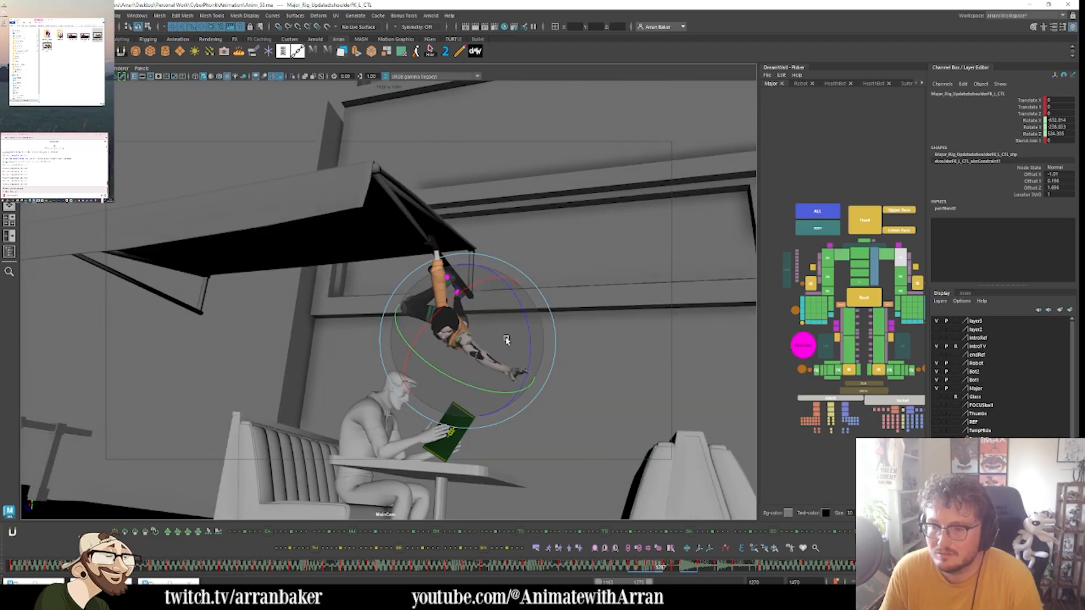
# - Rotate the left wrist FK control on the preceding swing poses so the hand follows the arm's arc, comparing frames
pyautogui.hotkey('alt', '.')
pyautogui.moveTo(577, 362); pyautogui.dragTo(533, 316)
pyautogui.moveTo(509, 418); pyautogui.dragTo(513, 422)
pyautogui.hotkey('alt', '.')
pyautogui.hotkey('alt', '.')
pyautogui.hotkey('alt', ',')
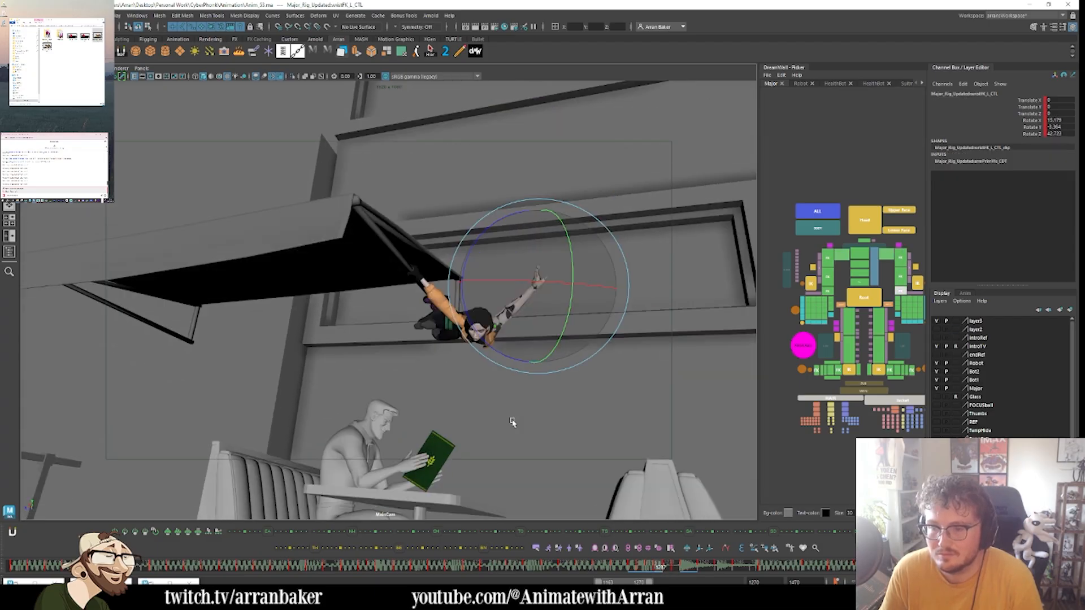
# - Compare the left hand and thumb pose between adjacent swing frames around the arm hanging over the book
pyautogui.hotkey('alt', ',')
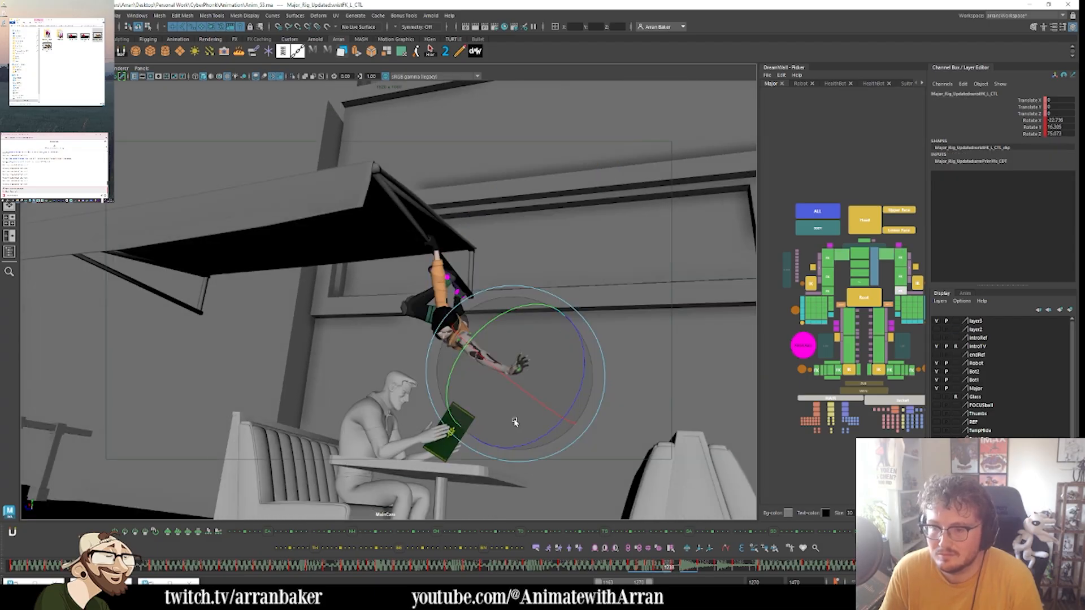
pyautogui.click(901, 299)
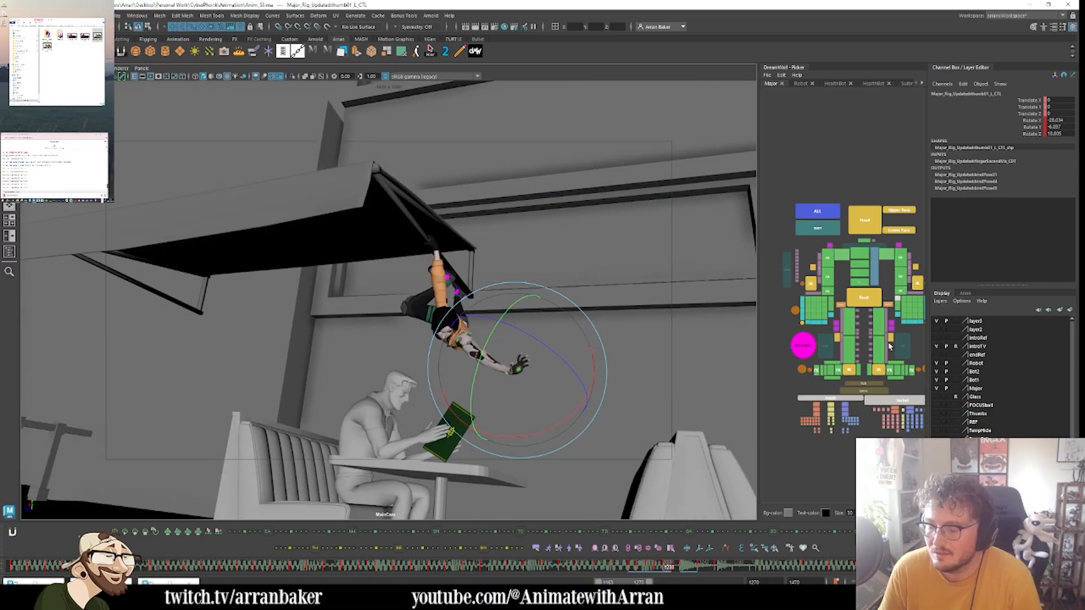
pyautogui.hotkey('alt', '.')
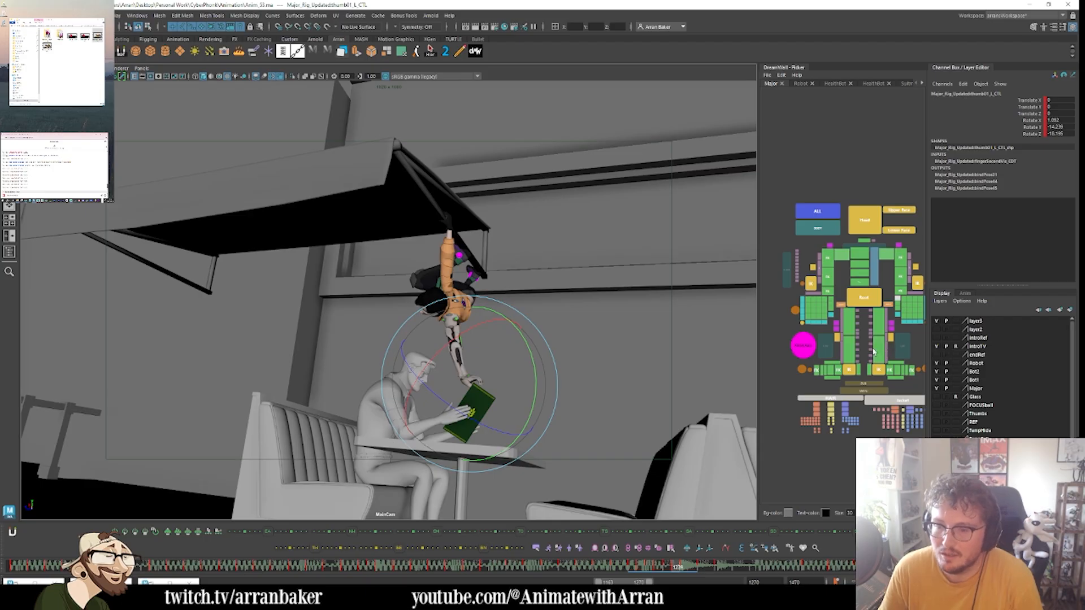
pyautogui.press(',')
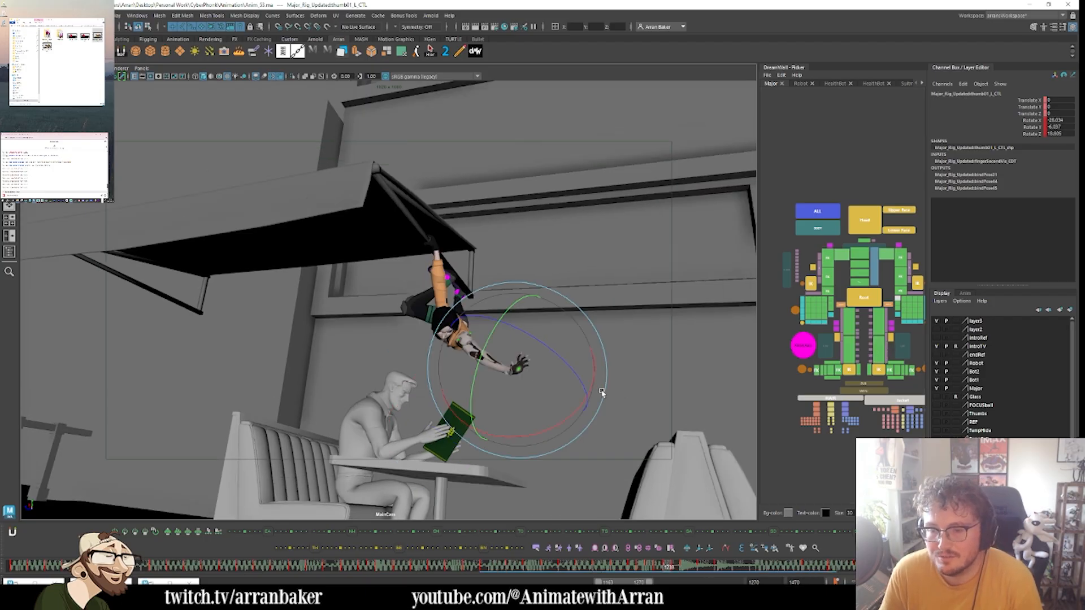
pyautogui.press('.')
pyautogui.press(',')
pyautogui.press('.')
pyautogui.press(',')
# - Rotate the head control on the swing frame where the free arm hangs down to the book
pyautogui.click(865, 225)
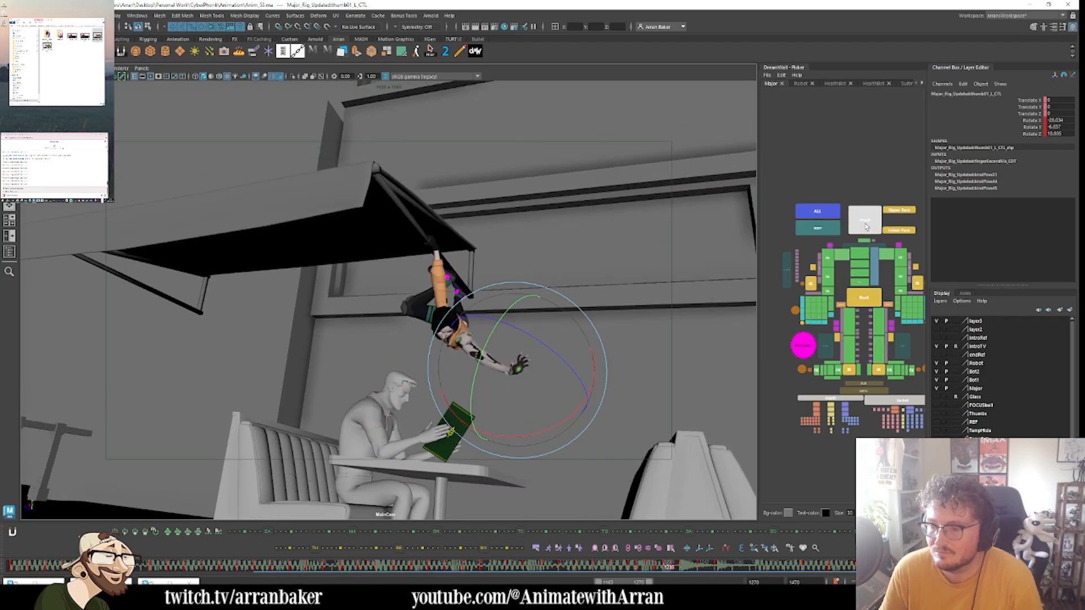
pyautogui.press(',')
pyautogui.press(',')
pyautogui.press('.')
pyautogui.press('.')
pyautogui.press('.')
pyautogui.moveTo(470, 361); pyautogui.dragTo(444, 276)
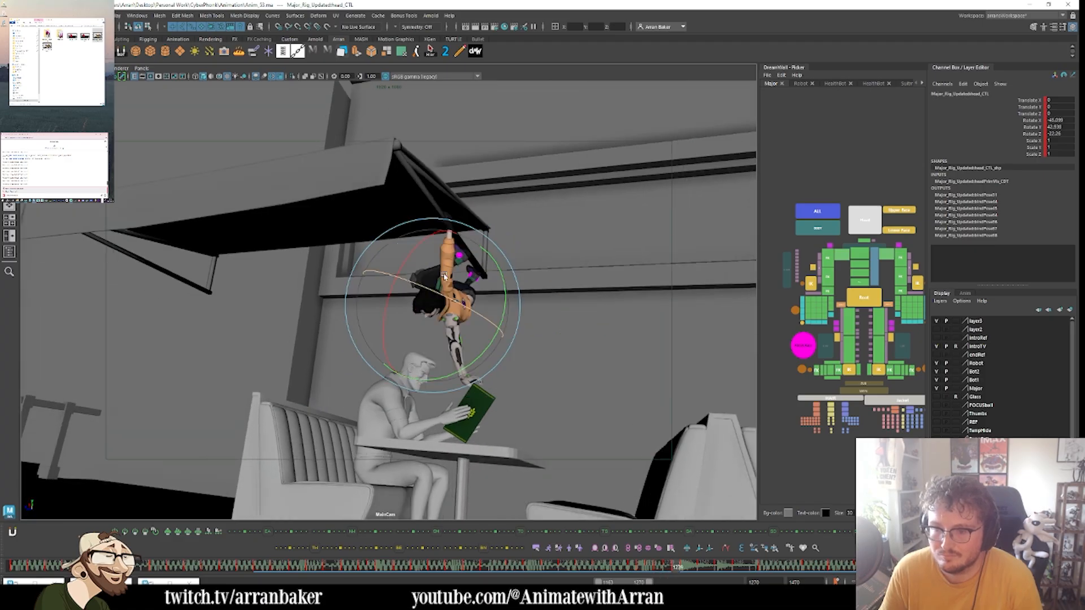
pyautogui.moveTo(473, 312); pyautogui.dragTo(478, 331)
# - Rotate the head control on the following swing frames so it turns progressively with the body, comparing neighbouring frames
pyautogui.hotkey('alt', ',')
pyautogui.hotkey('alt', '.')
pyautogui.hotkey('alt', '.')
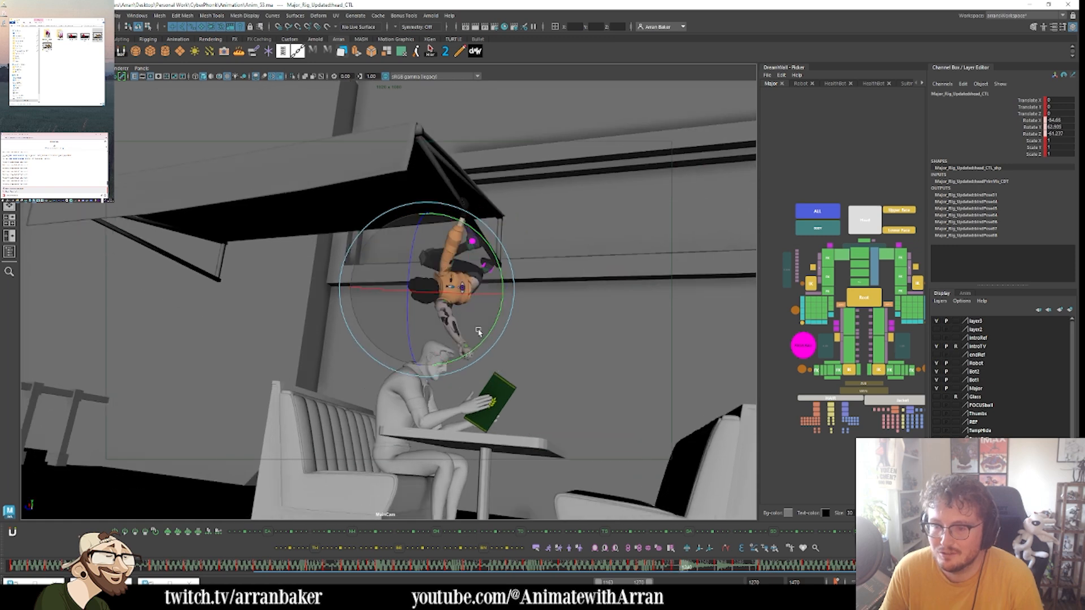
pyautogui.hotkey('alt', ',')
pyautogui.hotkey('alt', '.')
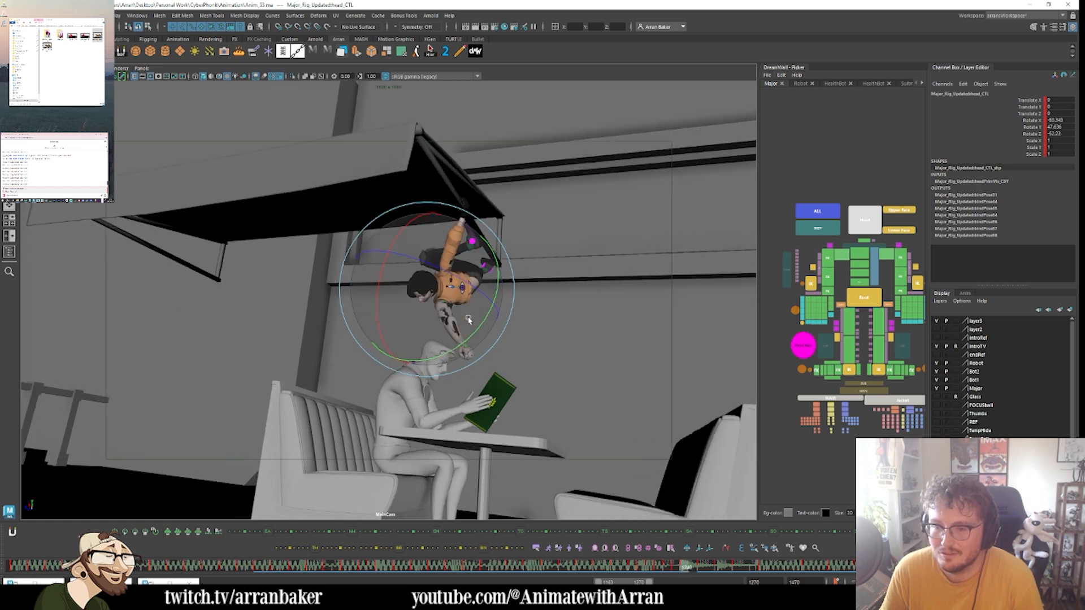
pyautogui.hotkey('alt', '.')
pyautogui.press('.')
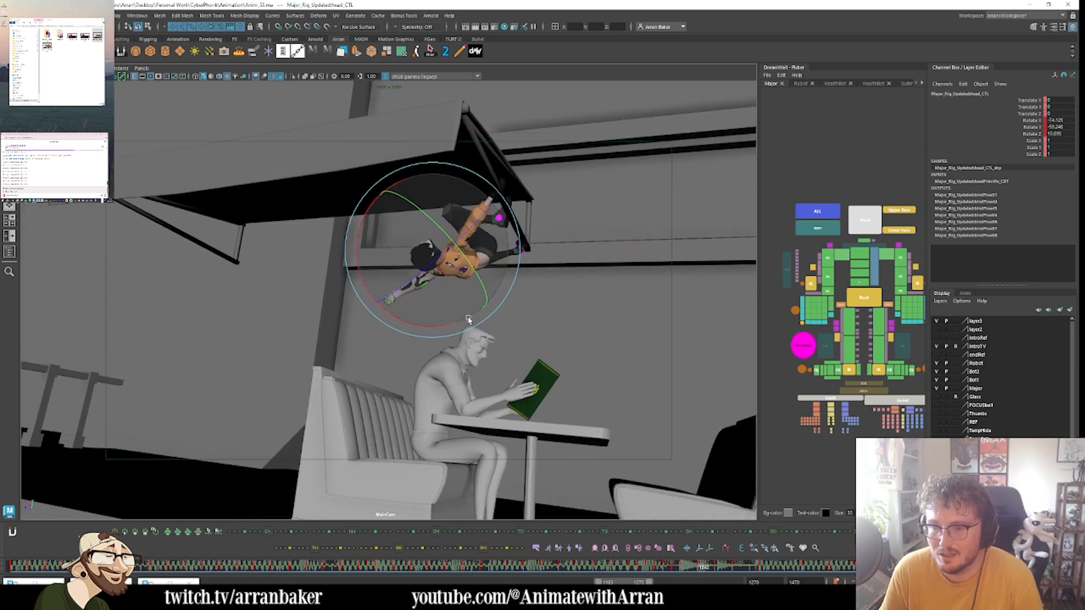
pyautogui.moveTo(409, 321); pyautogui.dragTo(415, 317)
pyautogui.press(',')
pyautogui.press(',')
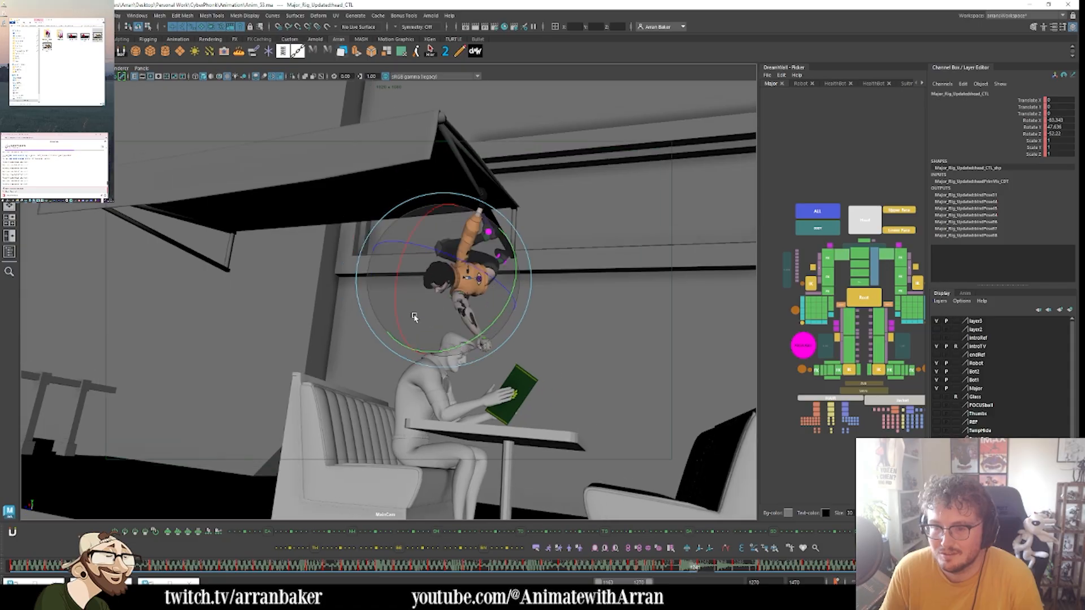
pyautogui.press('.')
pyautogui.press('.')
# - Examine the head rotation frame by frame from the hanging pose through to the tucked pose and back
pyautogui.hotkey('alt', '.')
pyautogui.hotkey('alt', '.')
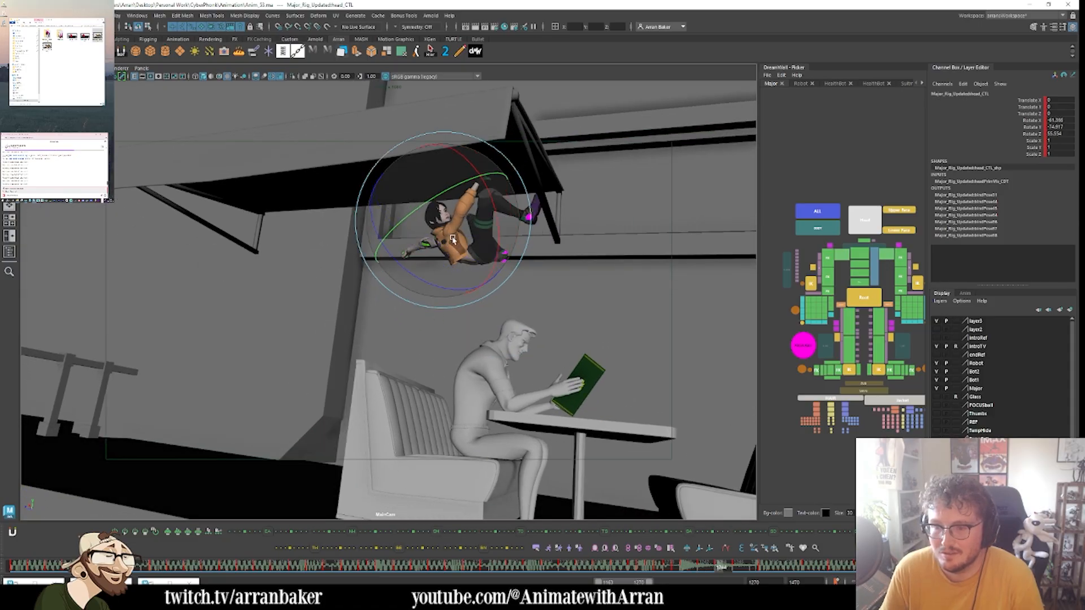
pyautogui.press('.')
pyautogui.press('.')
pyautogui.press('.')
pyautogui.press('.')
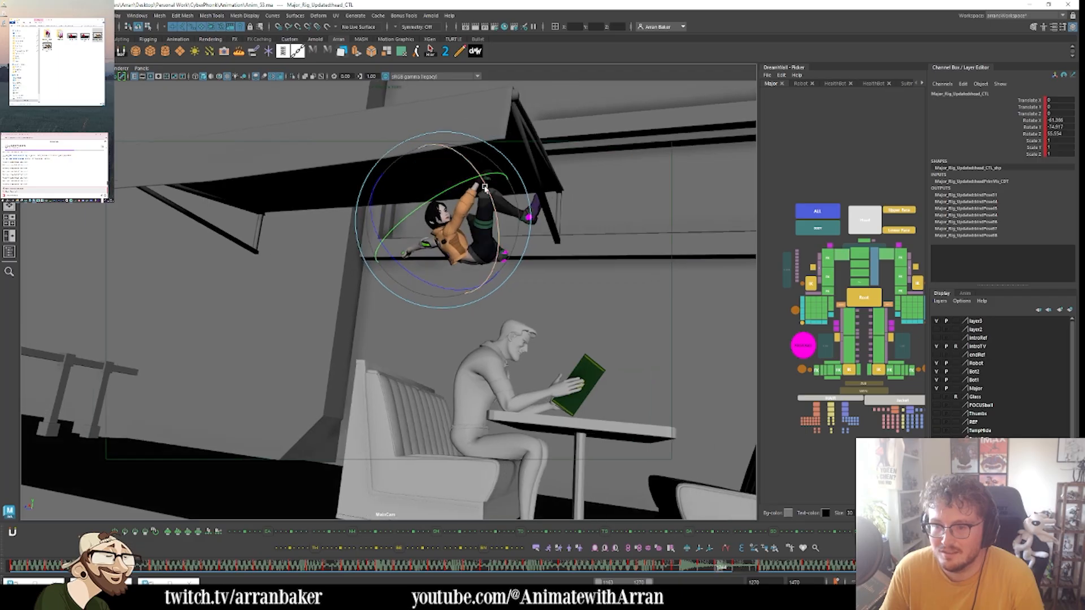
pyautogui.hotkey('alt', '.')
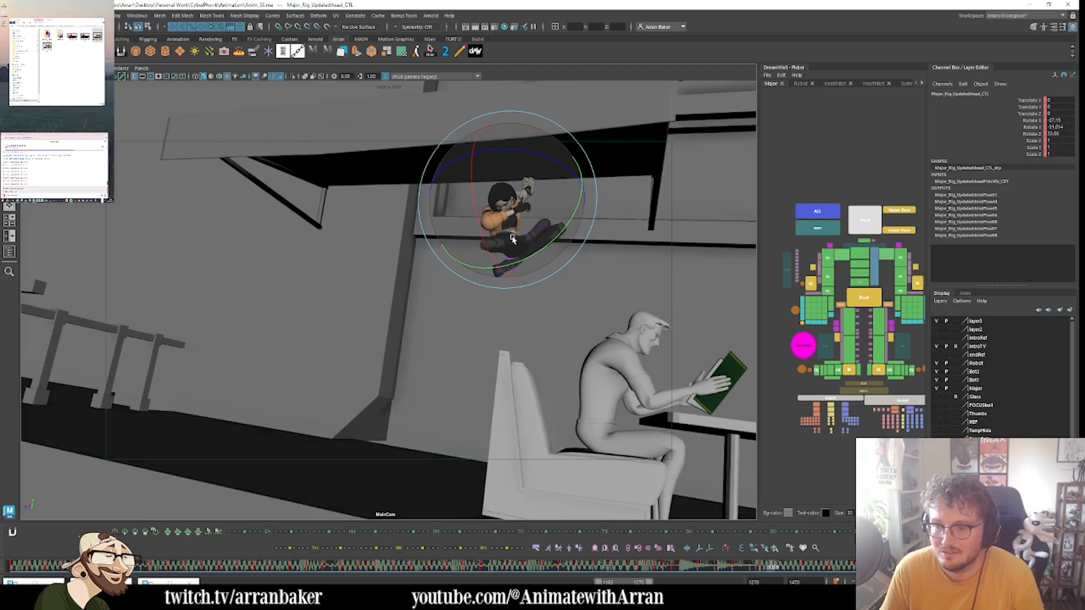
pyautogui.hotkey('alt', ',')
pyautogui.hotkey('alt', ',')
pyautogui.hotkey('alt', ',')
pyautogui.hotkey('alt', ',')
pyautogui.hotkey('alt', '.')
pyautogui.press(',')
pyautogui.press(',')
pyautogui.press(',')
pyautogui.press(',')
pyautogui.press(',')
pyautogui.press(',')
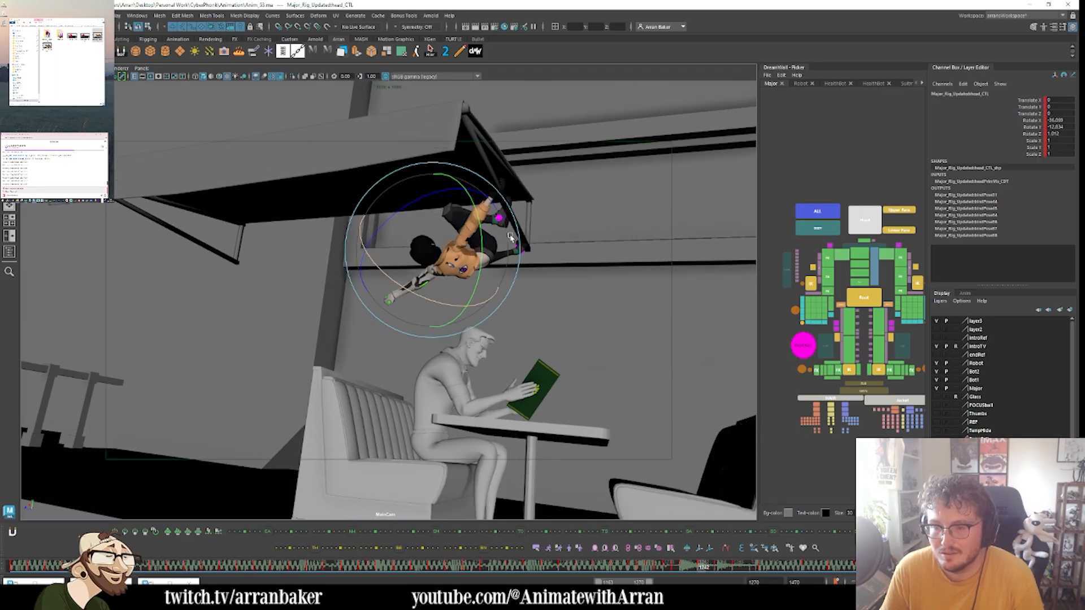
pyautogui.press('.')
pyautogui.press('.')
pyautogui.press('.')
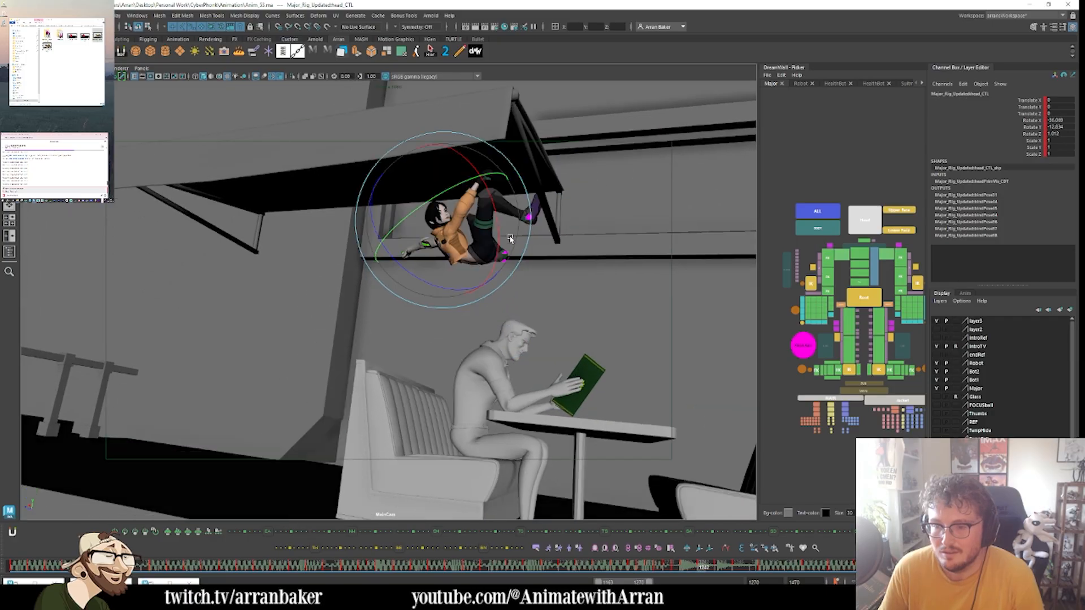
pyautogui.press(',')
pyautogui.press(',')
pyautogui.press(',')
pyautogui.press(',')
pyautogui.press('.')
pyautogui.press('.')
pyautogui.press('.')
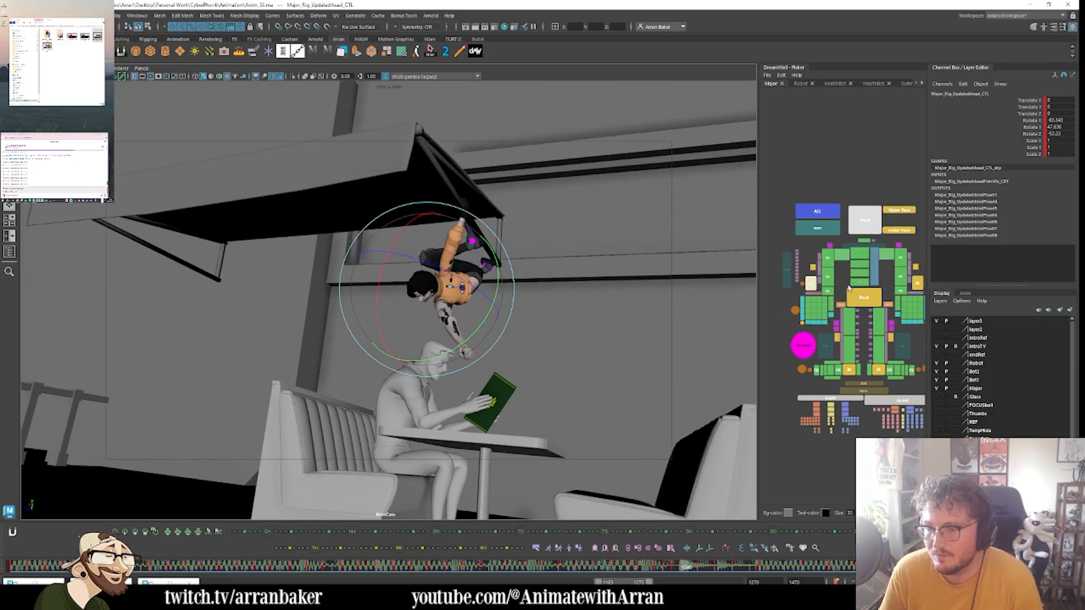
# - Adjust the spine and left shoulder FK controls together on the in-between so the free arm sweeps toward the next pose
pyautogui.click(869, 265)
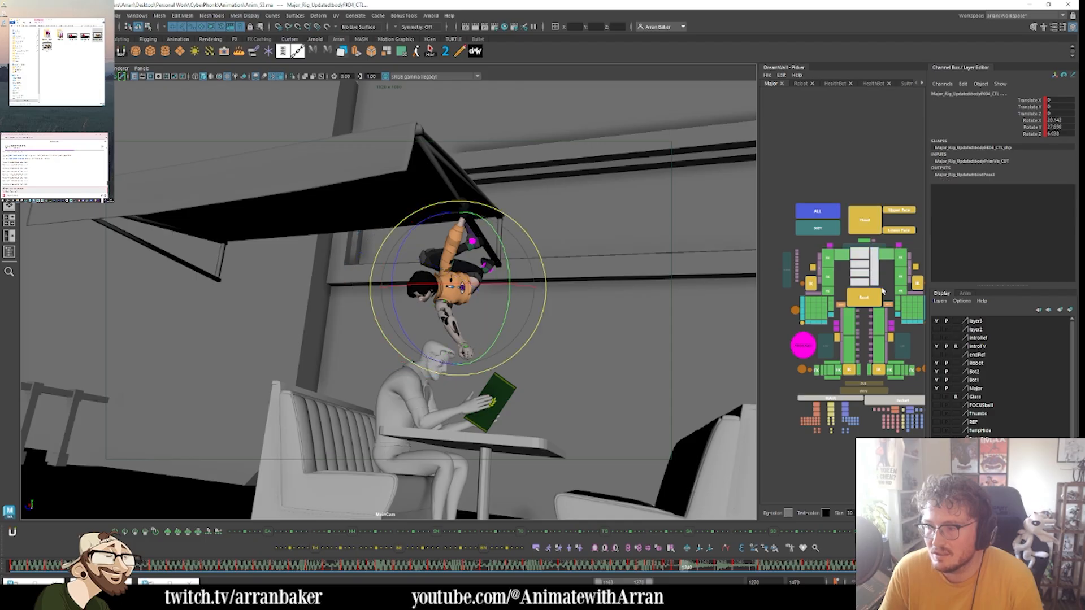
pyautogui.keyDown('shift'); pyautogui.click(900, 257); pyautogui.keyUp('shift')
pyautogui.press(',')
pyautogui.press('.')
pyautogui.press('.')
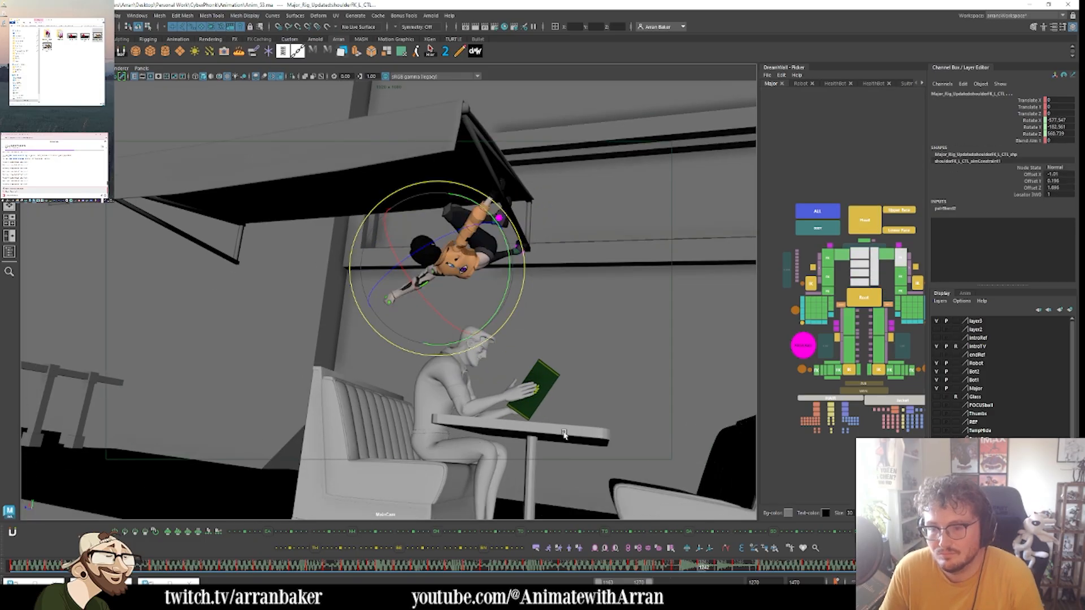
pyautogui.press(',')
pyautogui.moveTo(562, 431); pyautogui.dragTo(476, 345, button='middle')
pyautogui.press(',')
pyautogui.press('.')
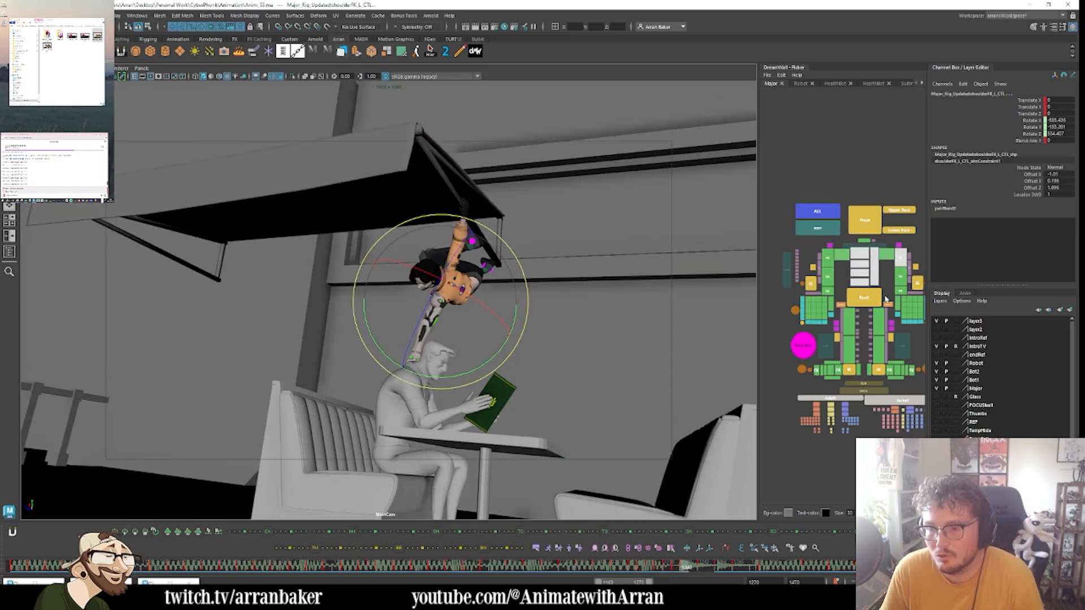
# - Rotate the root control on the same in-between and compare it with the preceding frame
pyautogui.click(879, 299)
pyautogui.moveTo(408, 283); pyautogui.dragTo(461, 267)
pyautogui.press(',')
pyautogui.press('.')
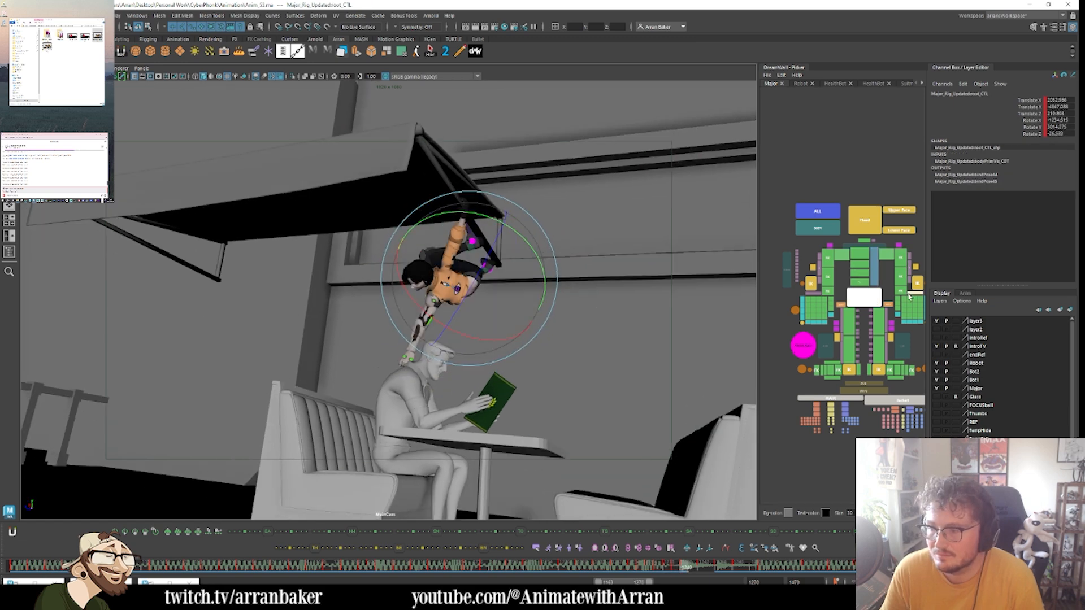
# - Rotate the left shoulder FK control on the in-between, undoing and redoing the change to compare the arm's arc
pyautogui.click(904, 265)
pyautogui.press(',')
pyautogui.press(',')
pyautogui.press('.')
pyautogui.press('.')
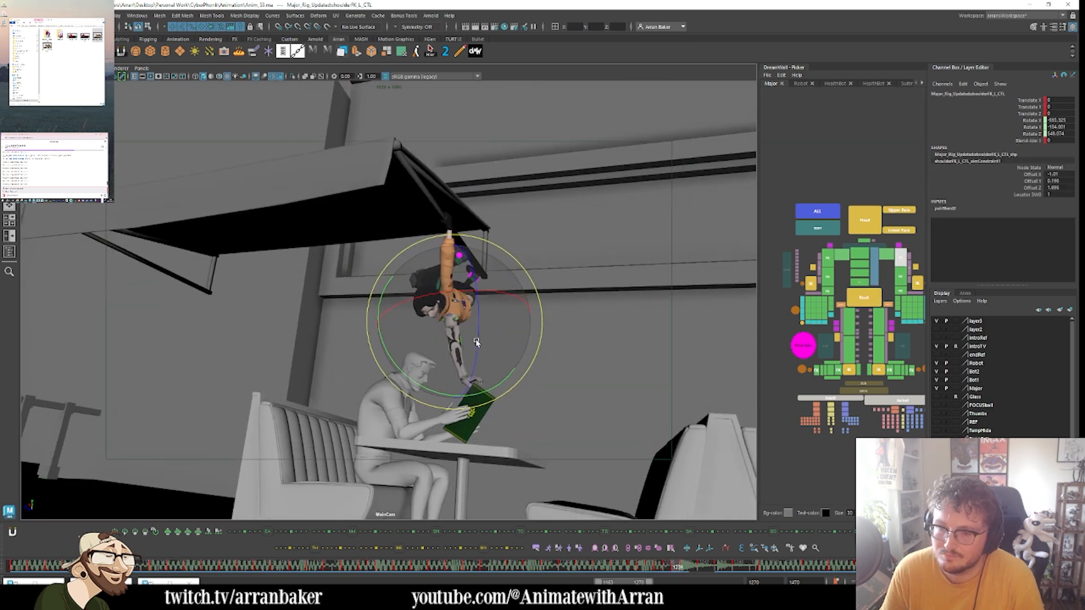
pyautogui.moveTo(439, 373); pyautogui.dragTo(447, 305)
pyautogui.press('z')
pyautogui.hotkey('shift', 'z')
pyautogui.press('z')
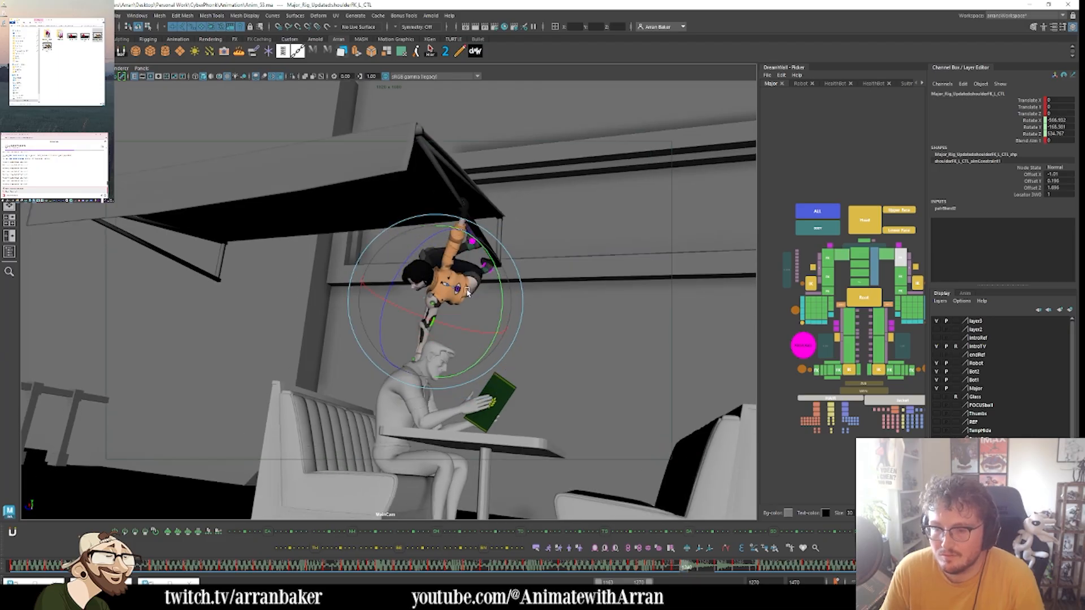
# - Rotate the left shoulder FK control on the next swing frame to continue the free arm's arc, checking adjacent frames
pyautogui.hotkey('alt', ',')
pyautogui.hotkey('alt', ',')
pyautogui.hotkey('alt', '.')
pyautogui.hotkey('alt', '.')
pyautogui.hotkey('alt', '.')
pyautogui.hotkey('alt', '.')
pyautogui.moveTo(466, 274); pyautogui.dragTo(463, 314)
pyautogui.press(',')
pyautogui.press('.')
pyautogui.press('.')
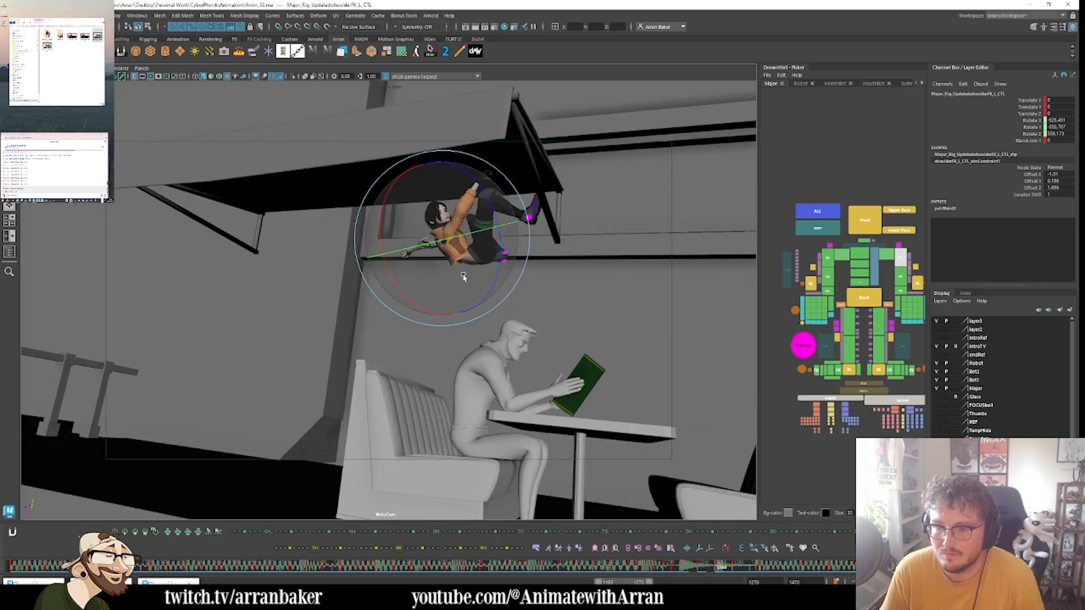
# - Rotate the left shoulder FK control on the upswing frame to raise the free arm beside the head
pyautogui.moveTo(454, 300); pyautogui.dragTo(464, 250)
pyautogui.press(',')
pyautogui.press('.')
pyautogui.press('.')
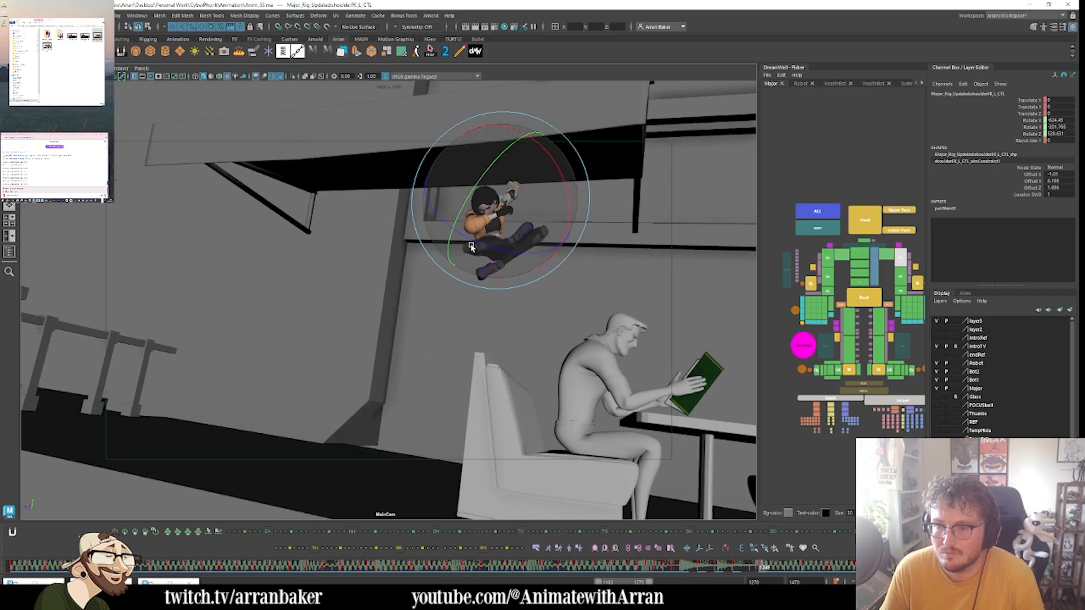
pyautogui.press(',')
pyautogui.press(',')
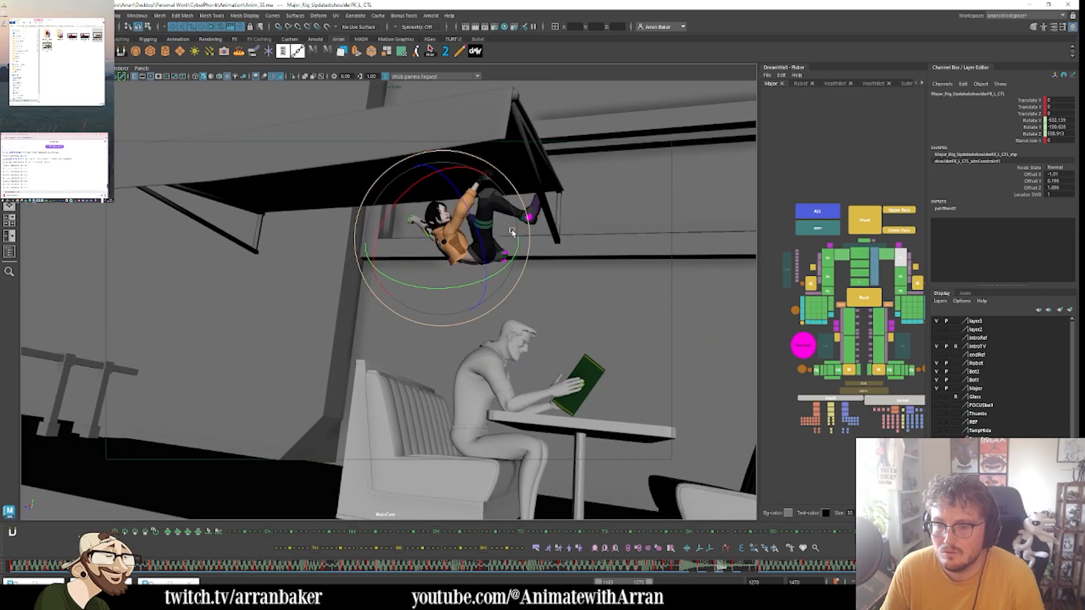
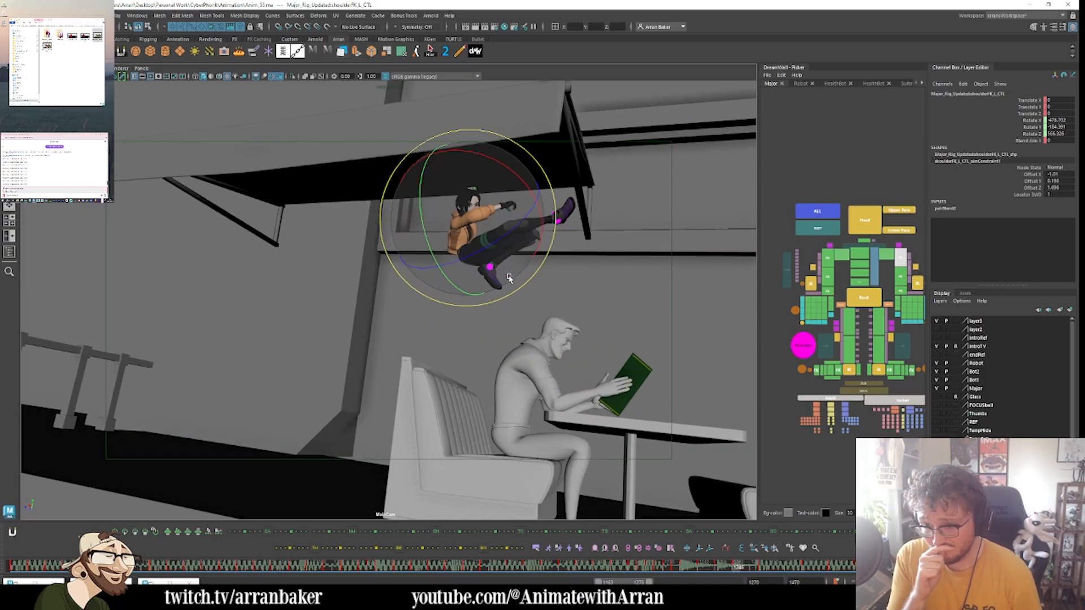
# - Select all of the Major's controls and shift the visible timeline range forward, scrubbing through the tucked poses
pyautogui.press('Escape')
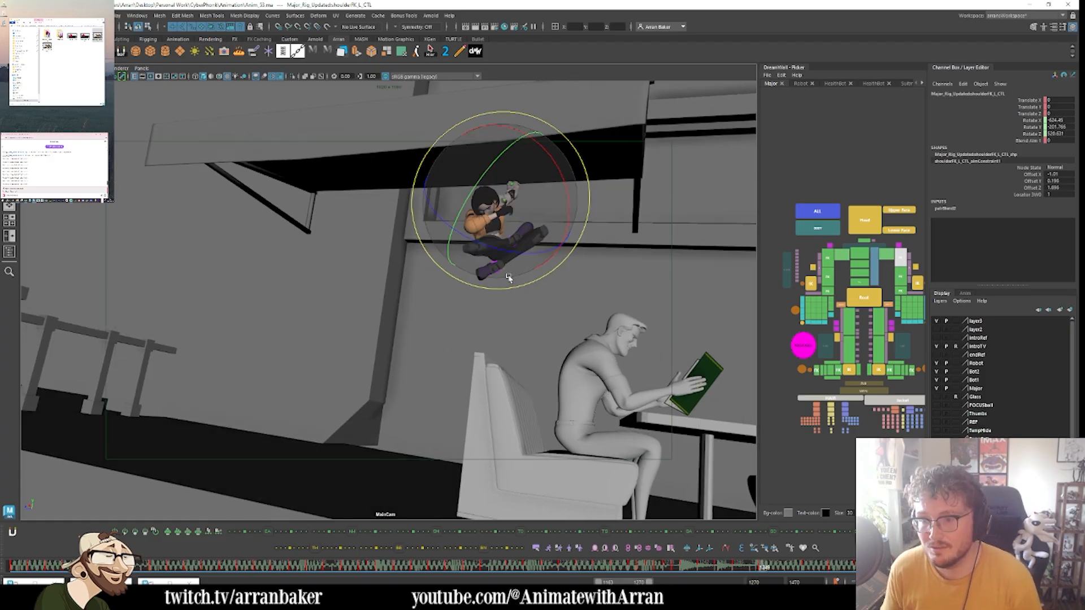
pyautogui.click(818, 215)
pyautogui.click(819, 220)
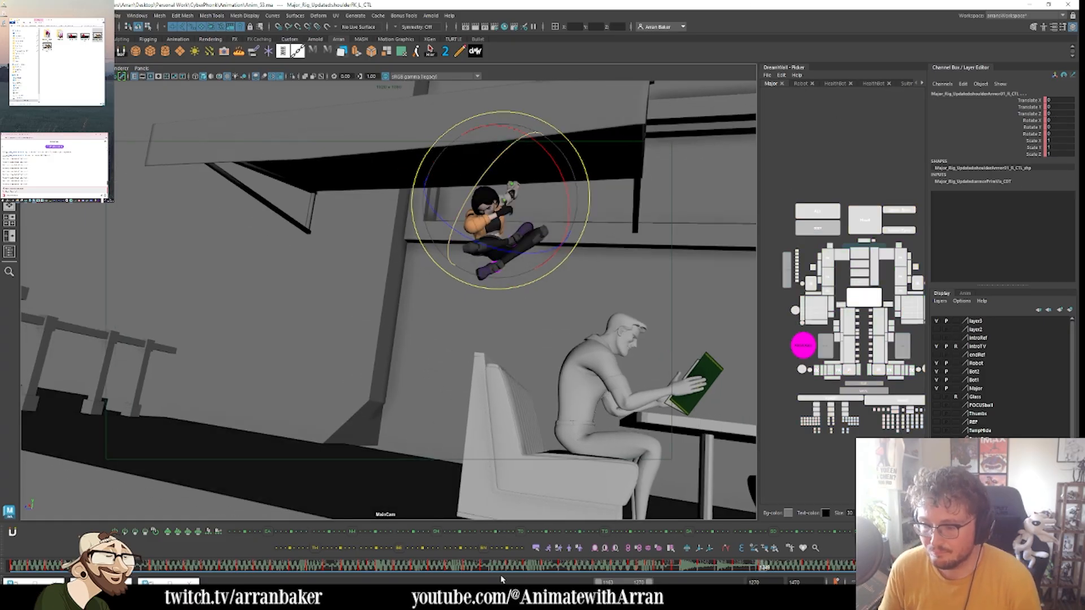
pyautogui.moveTo(388, 565); pyautogui.dragTo(512, 567)
pyautogui.moveTo(599, 581); pyautogui.dragTo(623, 582)
pyautogui.moveTo(241, 575)
pyautogui.mouseDown()
pyautogui.moveTo(554, 582)
pyautogui.moveTo(486, 568)
pyautogui.moveTo(650, 568)
pyautogui.mouseUp()
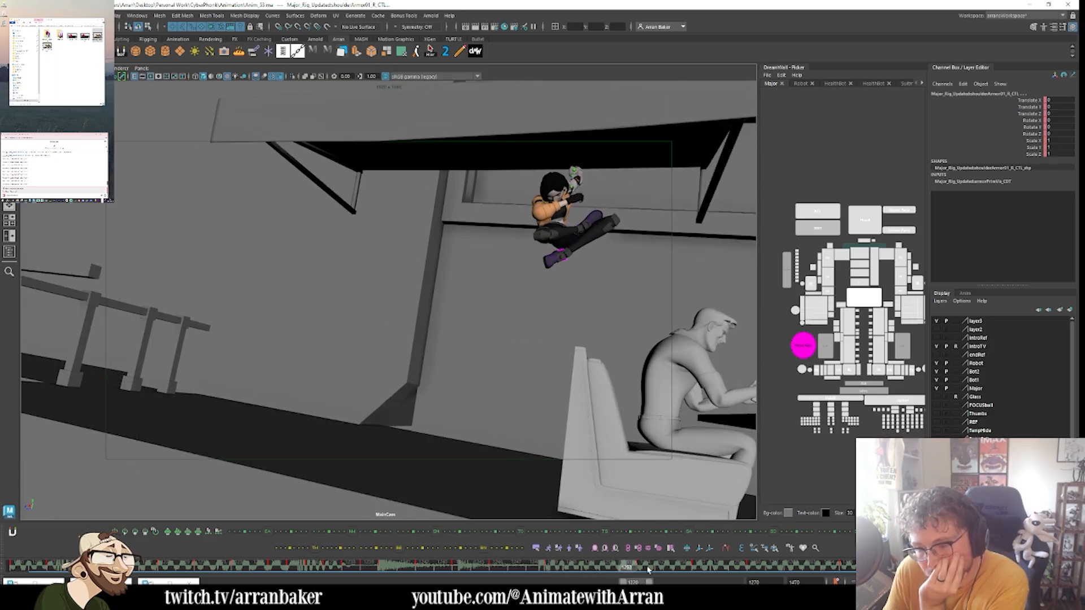
# - Go to the in-between just before the tucked pose and undo the last full-body pose changes there
pyautogui.moveTo(555, 574)
pyautogui.mouseDown()
pyautogui.moveTo(571, 569)
pyautogui.moveTo(531, 575)
pyautogui.mouseUp()
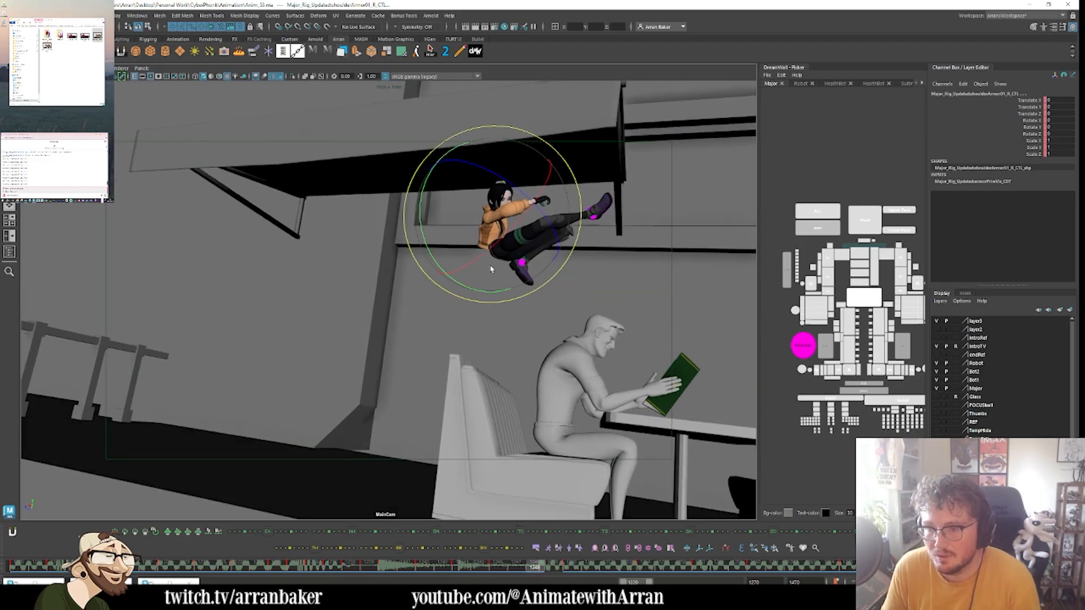
pyautogui.hotkey('ctrl', 'z')
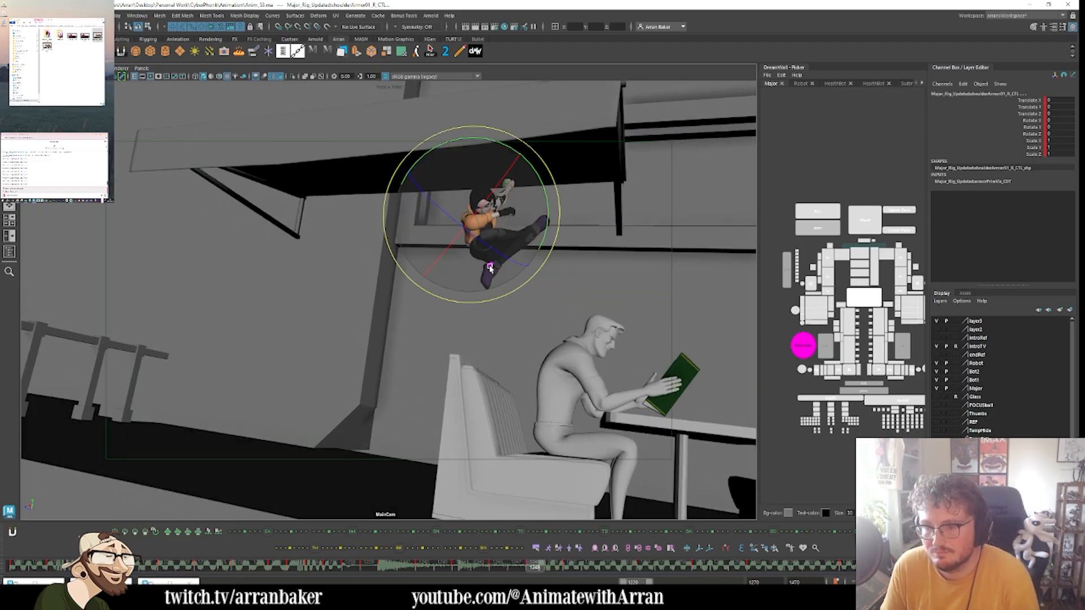
pyautogui.hotkey('ctrl', 'z')
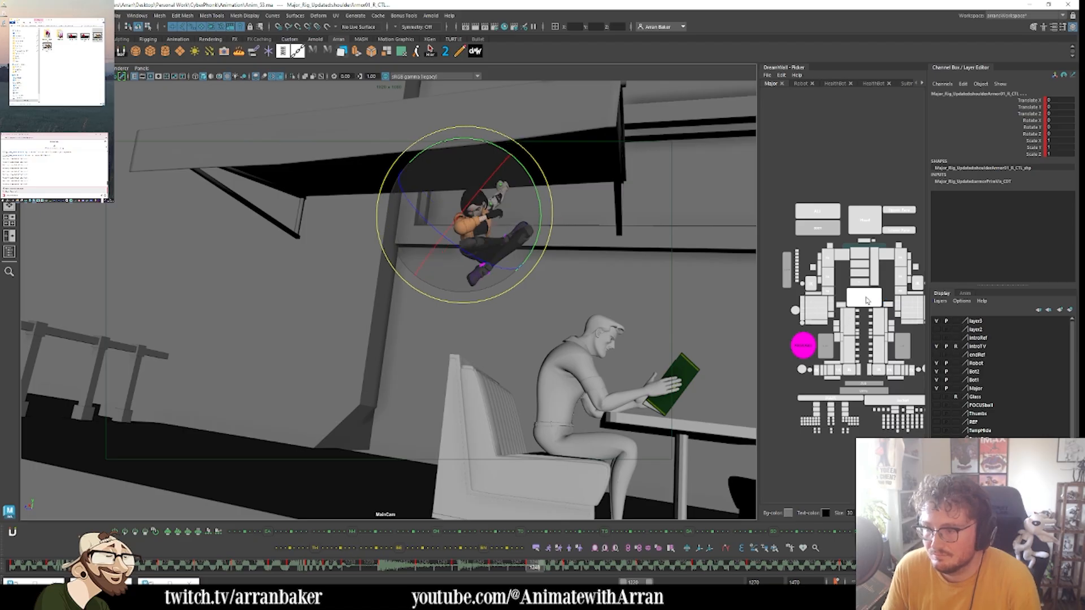
# - Move the root and both foot IK controls together on the in-between, shifting the tucked body slightly up and forward
pyautogui.click(867, 301)
pyautogui.press('w')
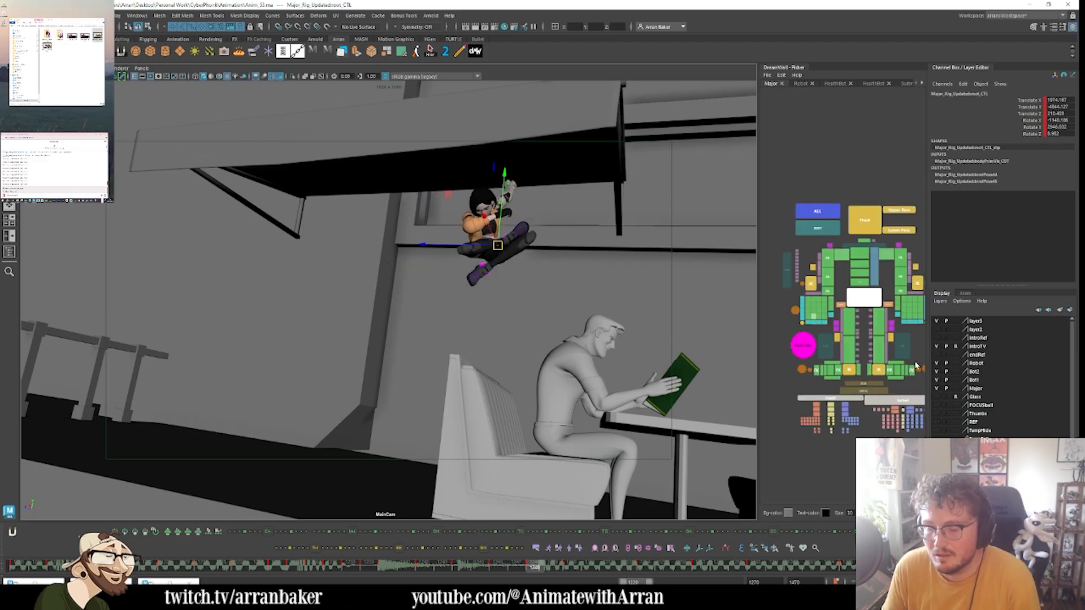
pyautogui.click(878, 370)
pyautogui.keyDown('shift'); pyautogui.click(849, 370); pyautogui.keyUp('shift')
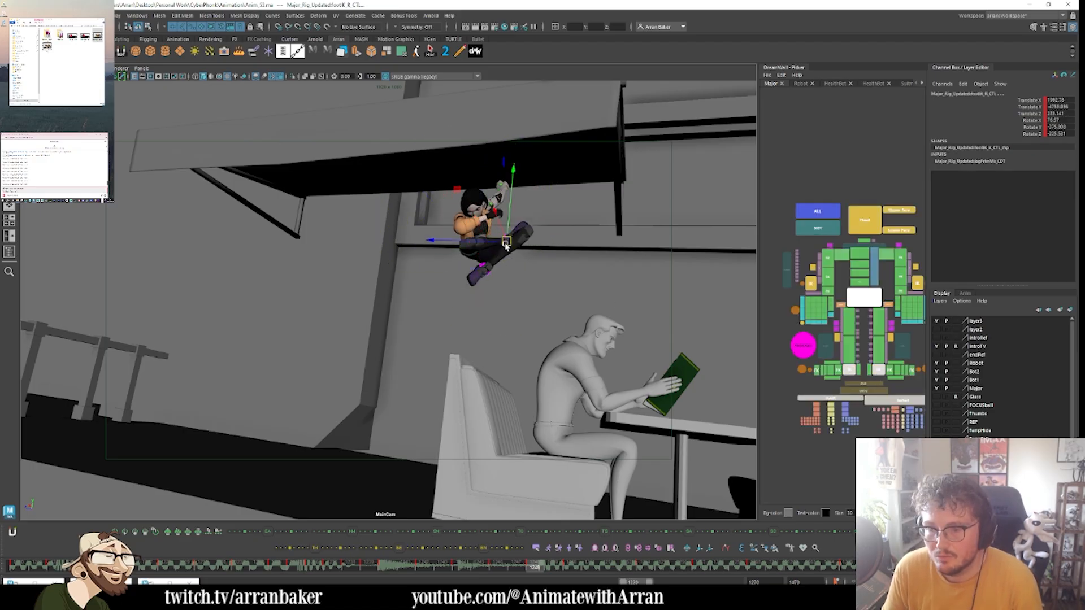
pyautogui.moveTo(520, 242); pyautogui.dragTo(518, 242)
pyautogui.press(',')
pyautogui.press('.')
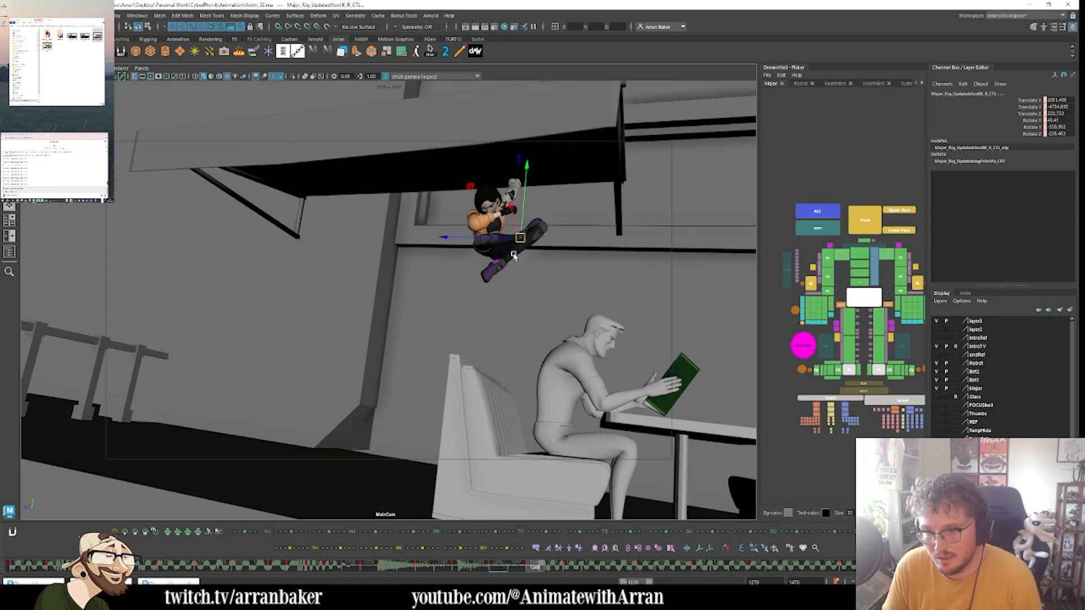
# - Nudge the root and both foot IK controls together on the tucked in-between at frame 1248, comparing it against the neighbouring poses
pyautogui.press('.')
pyautogui.press(',')
pyautogui.press(',')
pyautogui.press('.')
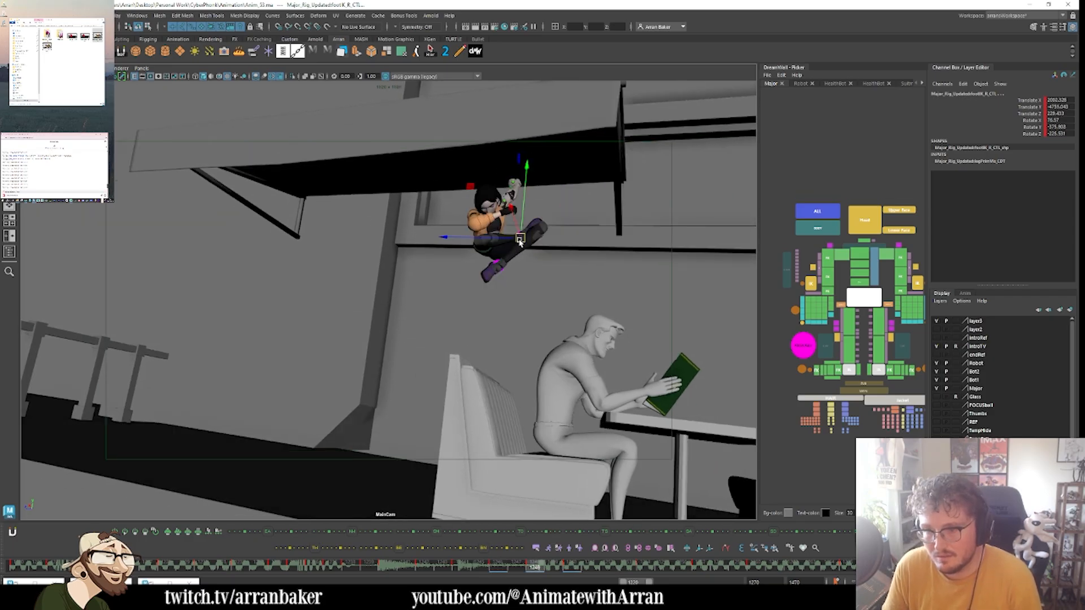
pyautogui.moveTo(514, 234); pyautogui.dragTo(520, 242)
pyautogui.press(',')
pyautogui.press('.')
pyautogui.press('.')
pyautogui.press(',')
pyautogui.press(',')
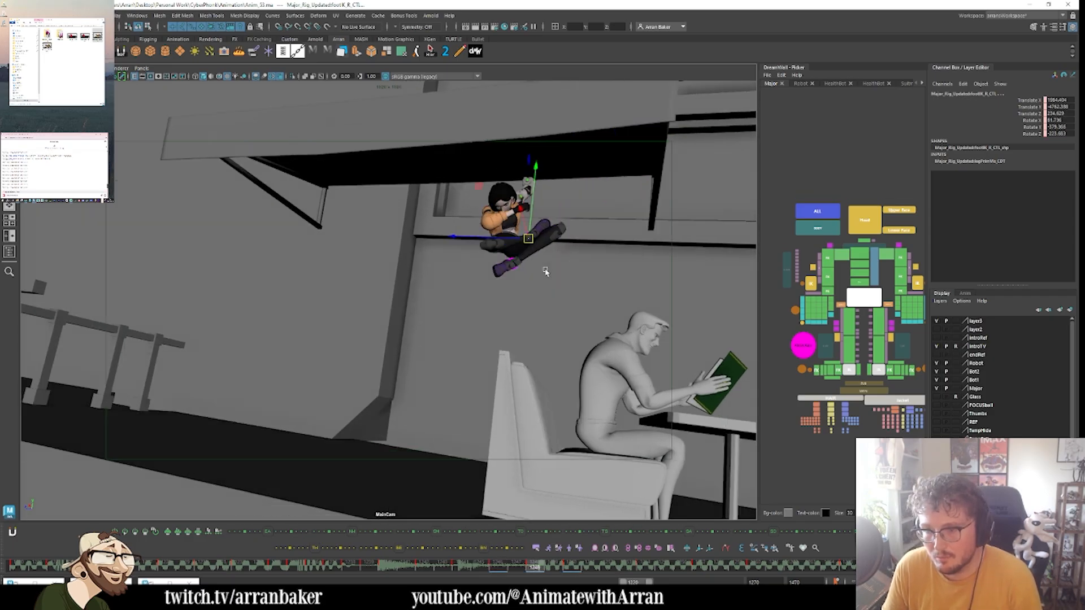
pyautogui.press('.')
pyautogui.press(',')
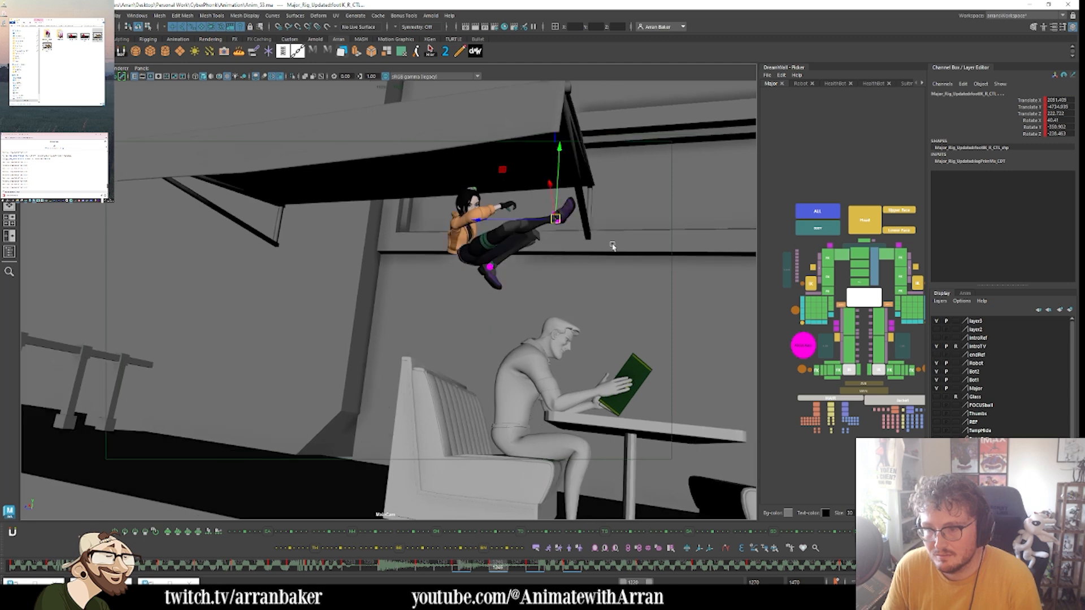
# - Push the right foot IK control slightly forward on the extended-leg pose and forward and up on the tucked in-between after it
pyautogui.click(846, 372)
pyautogui.press('.')
pyautogui.press(',')
pyautogui.moveTo(556, 220); pyautogui.dragTo(557, 218)
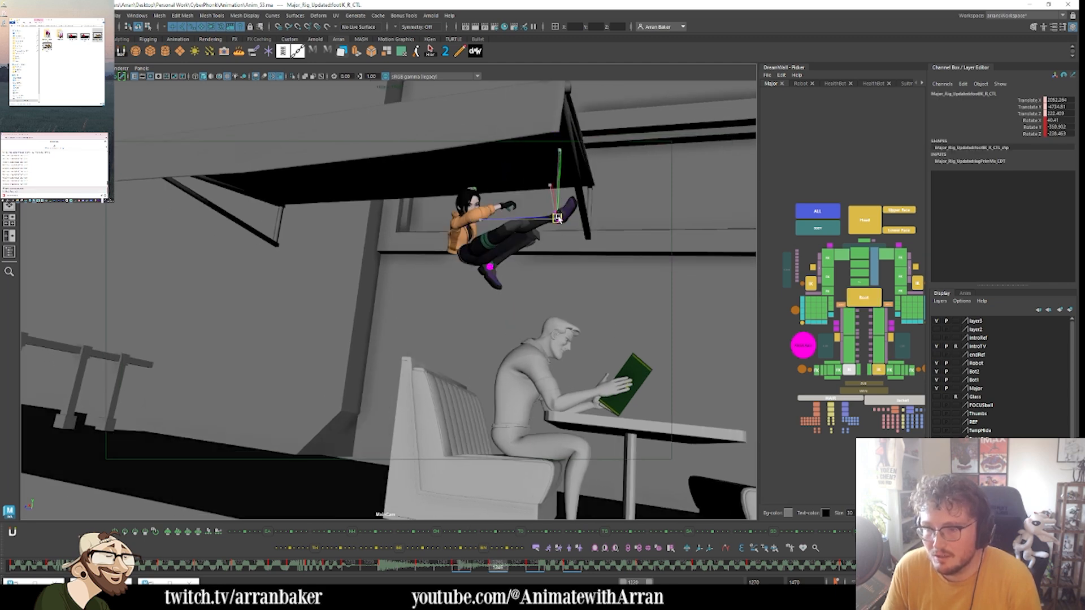
pyautogui.press(',')
pyautogui.moveTo(563, 216); pyautogui.dragTo(562, 217)
pyautogui.press(',')
pyautogui.press('.')
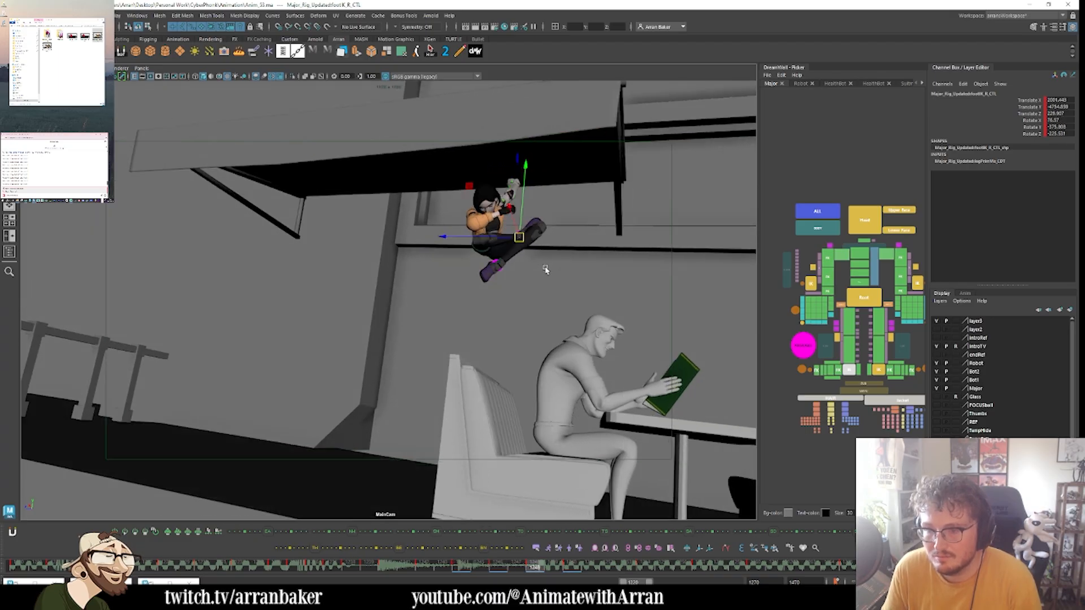
pyautogui.moveTo(528, 242); pyautogui.dragTo(528, 233)
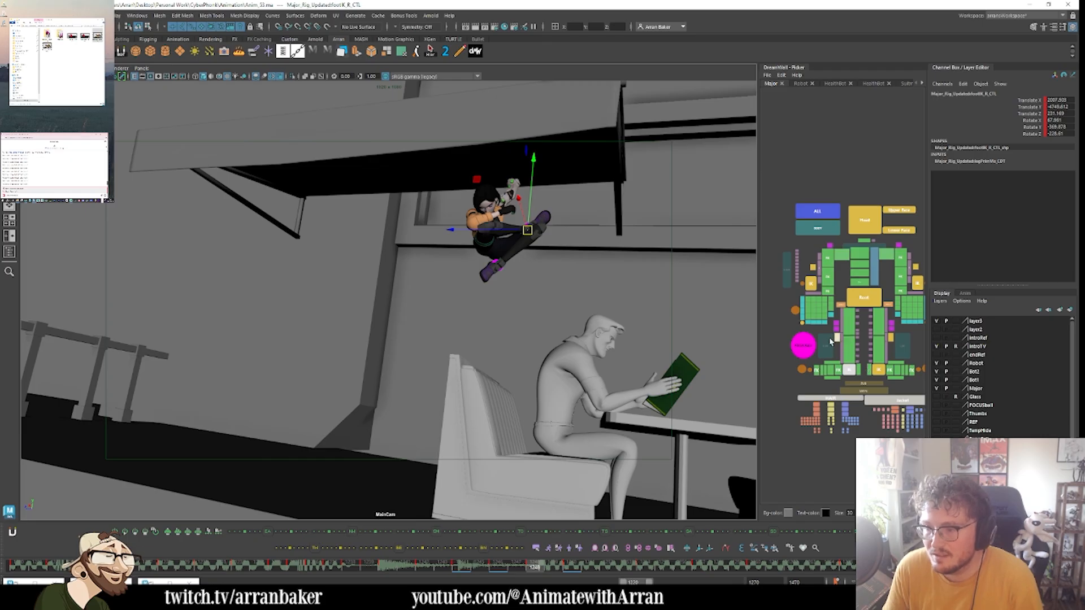
# - Select the right knee pole vector and examine the knee's motion across the extended-leg and tucked poses
pyautogui.click(830, 342)
pyautogui.press('.')
pyautogui.press('.')
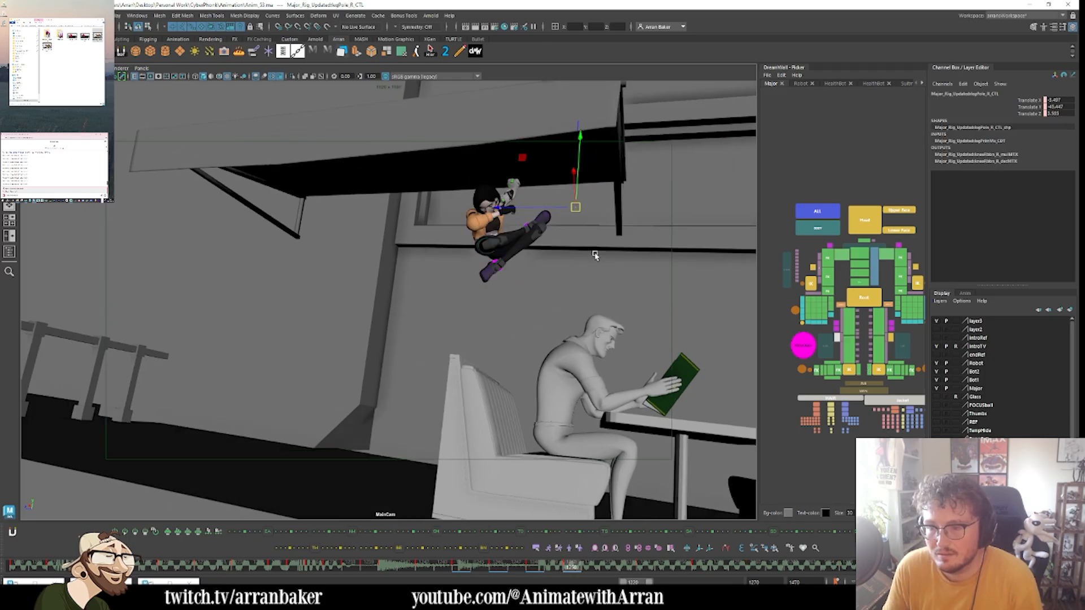
pyautogui.press('.')
pyautogui.press(',')
pyautogui.press('.')
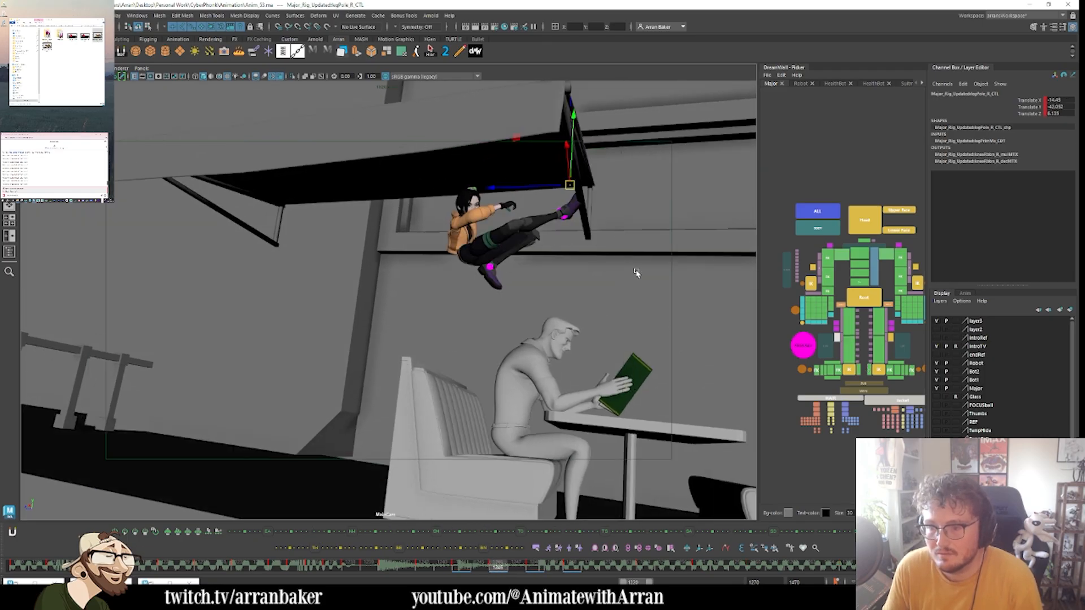
pyautogui.press(',')
pyautogui.press('.')
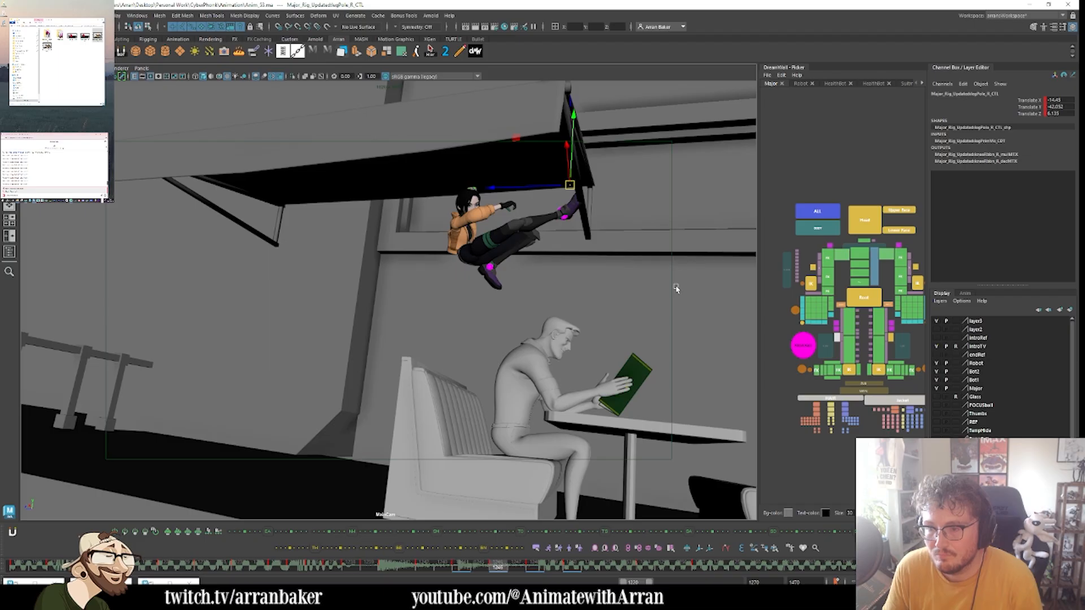
# - Move the left foot IK control forward and up on the upswing pose at frame 1244 and rotate the foot
pyautogui.click(878, 370)
pyautogui.press(',')
pyautogui.press(',')
pyautogui.press('.')
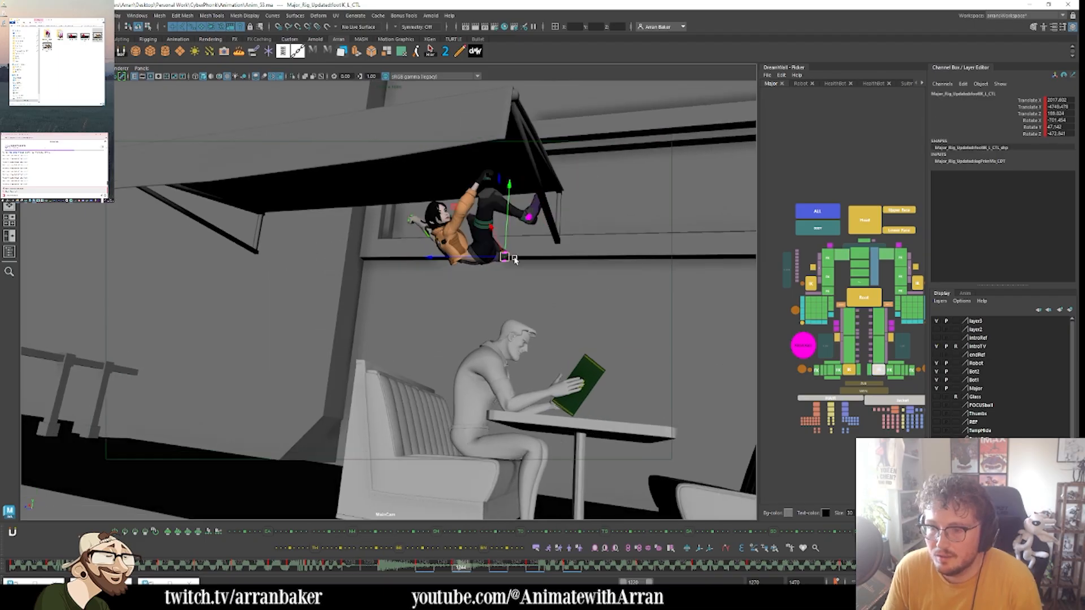
pyautogui.moveTo(501, 259); pyautogui.dragTo(533, 305)
pyautogui.press('e')
pyautogui.press('.')
pyautogui.press(',')
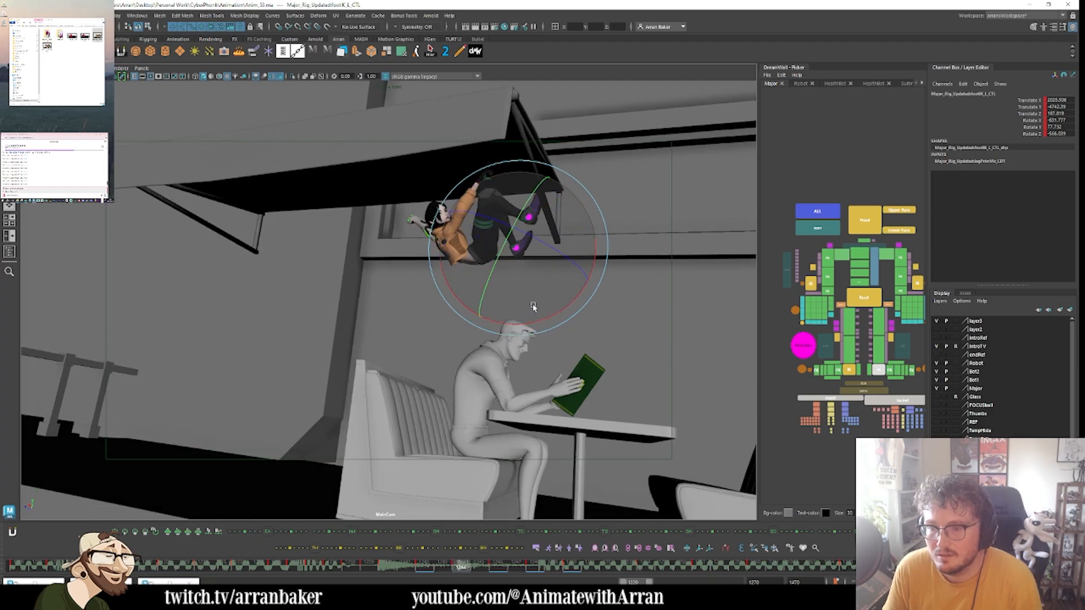
# - Fine-tune the left foot IK control's position on frame 1244 and rotate the foot so its toes point forward
pyautogui.press(',')
pyautogui.press('.')
pyautogui.press('.')
pyautogui.press(',')
pyautogui.moveTo(578, 227); pyautogui.dragTo(517, 244)
pyautogui.press('.')
pyautogui.press(',')
pyautogui.press('w')
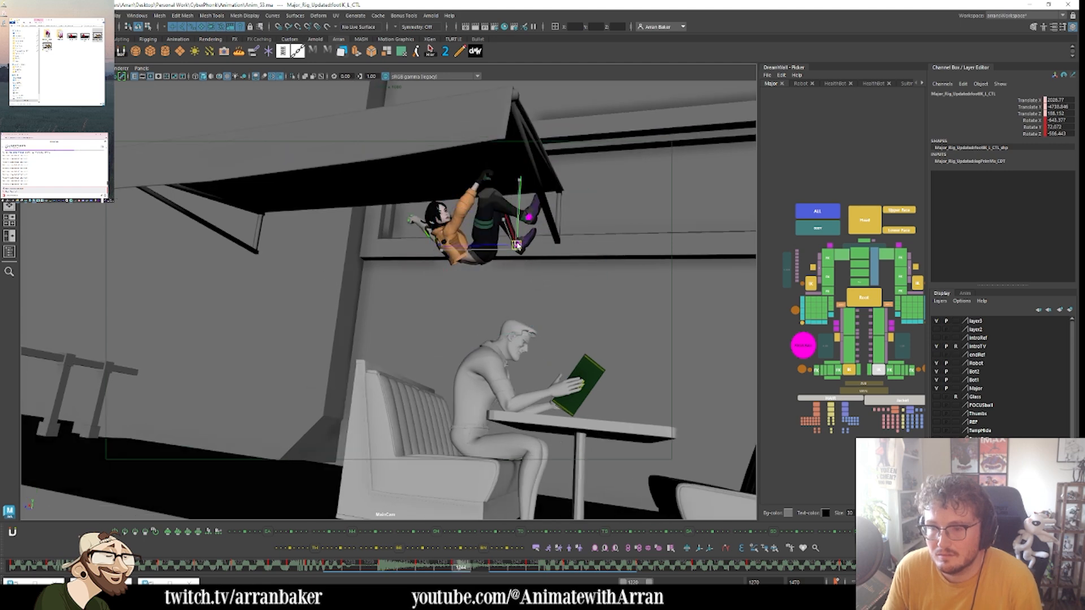
pyautogui.press('.')
pyautogui.press(',')
pyautogui.press('e')
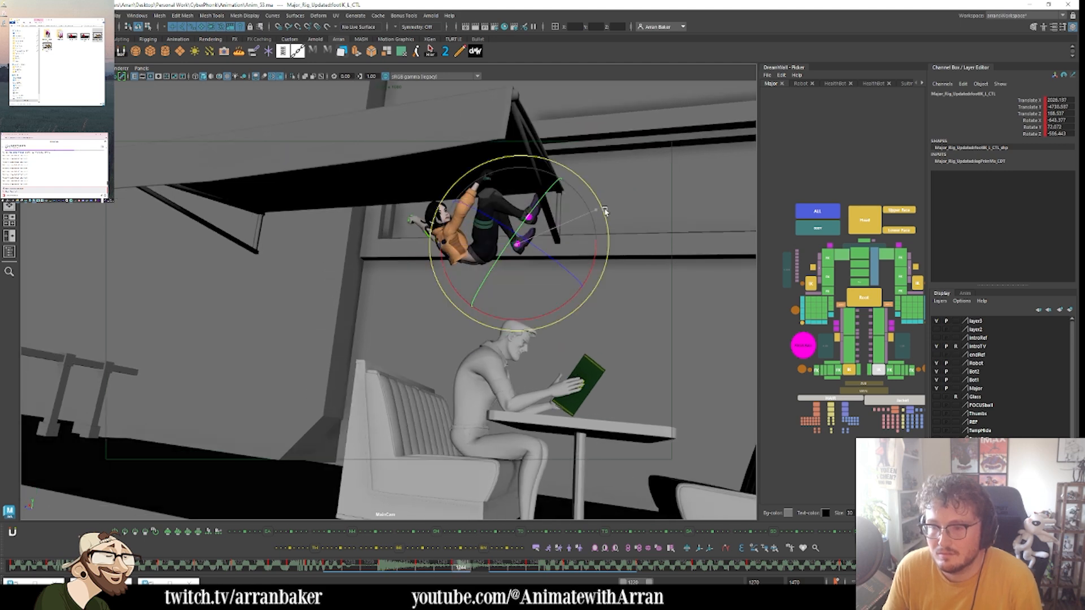
pyautogui.moveTo(599, 209); pyautogui.dragTo(604, 253)
# - Step back and forth through the swing and tuck poses to examine the flow of both feet and the body
pyautogui.press('.')
pyautogui.press('.')
pyautogui.press('.')
pyautogui.press('.')
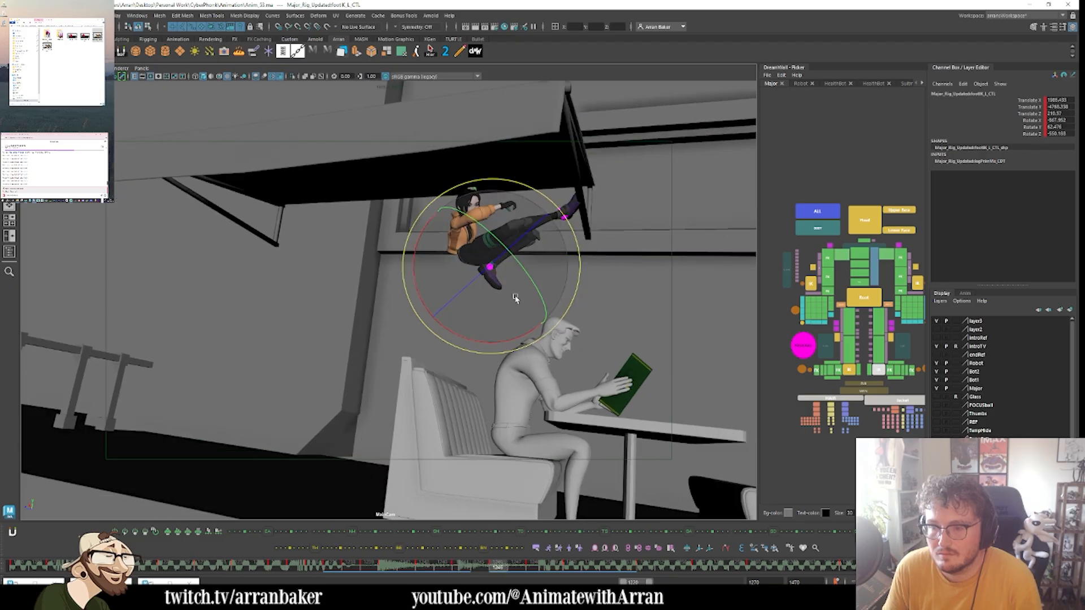
pyautogui.press('.')
pyautogui.press('.')
pyautogui.press('.')
pyautogui.press('.')
pyautogui.press('.')
pyautogui.press('.')
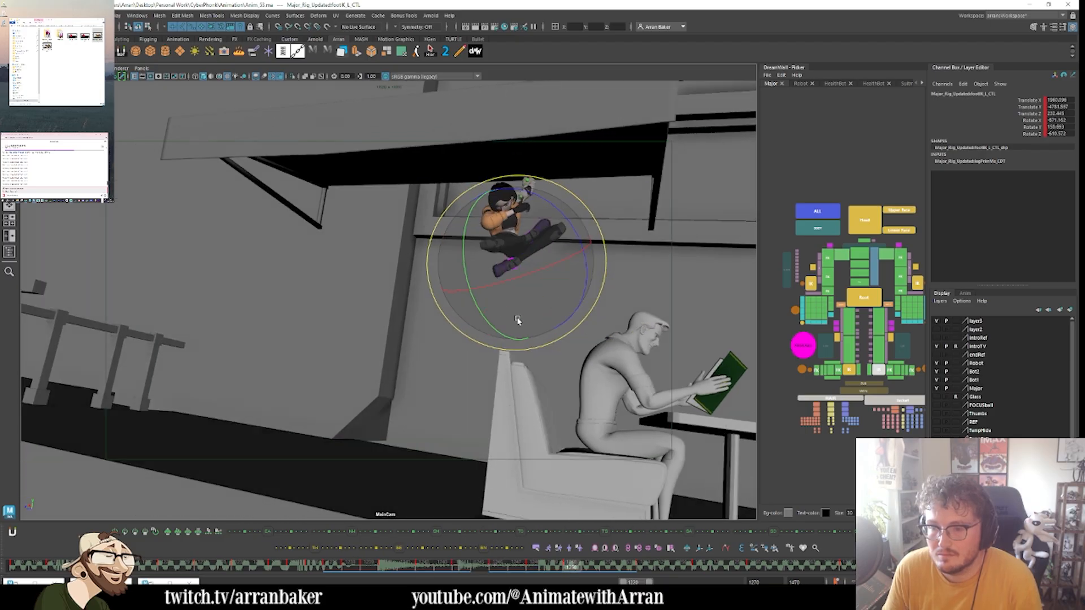
pyautogui.press(',')
pyautogui.press(',')
pyautogui.press(',')
pyautogui.press(',')
pyautogui.press(',')
pyautogui.press(',')
pyautogui.press(',')
pyautogui.press(',')
pyautogui.press(',')
pyautogui.press(',')
pyautogui.press(',')
pyautogui.press(',')
pyautogui.press('.')
pyautogui.press('.')
pyautogui.press('.')
pyautogui.press('.')
pyautogui.press('.')
pyautogui.press('.')
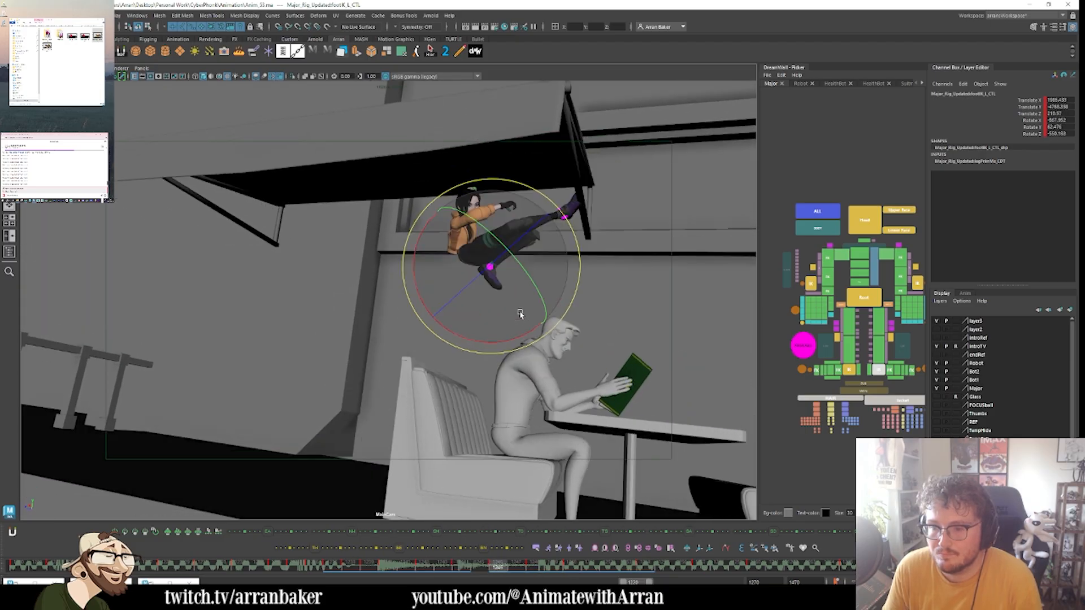
pyautogui.press(',')
pyautogui.press(',')
pyautogui.press(',')
pyautogui.press(',')
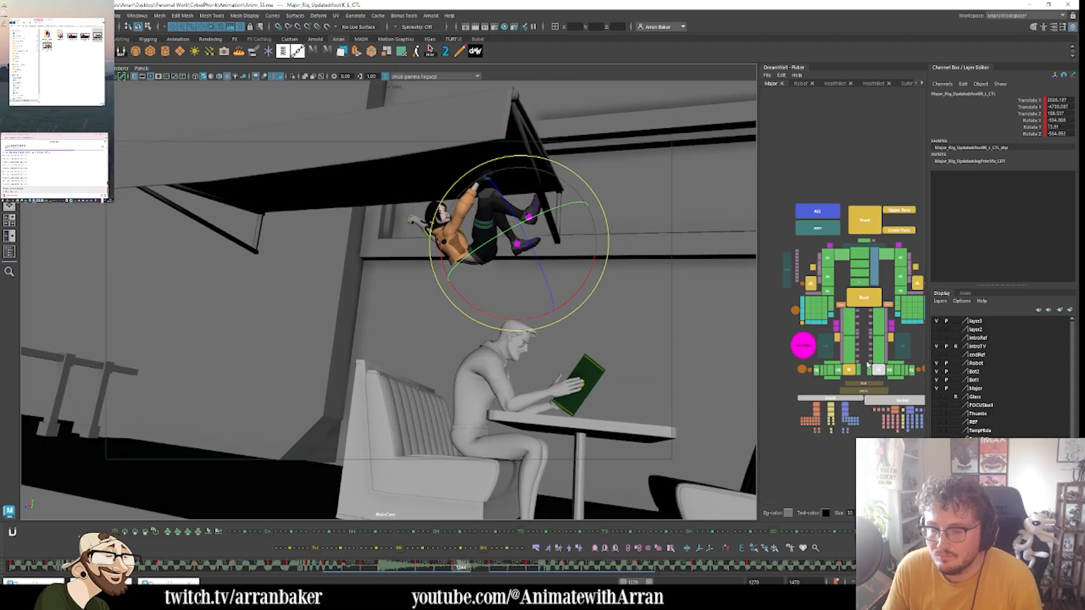
# - Rotate the right clavicle control on frame 1242 to adjust the raised shoulder, comparing the pose with the adjacent frames
pyautogui.press(',')
pyautogui.press(',')
pyautogui.press(',')
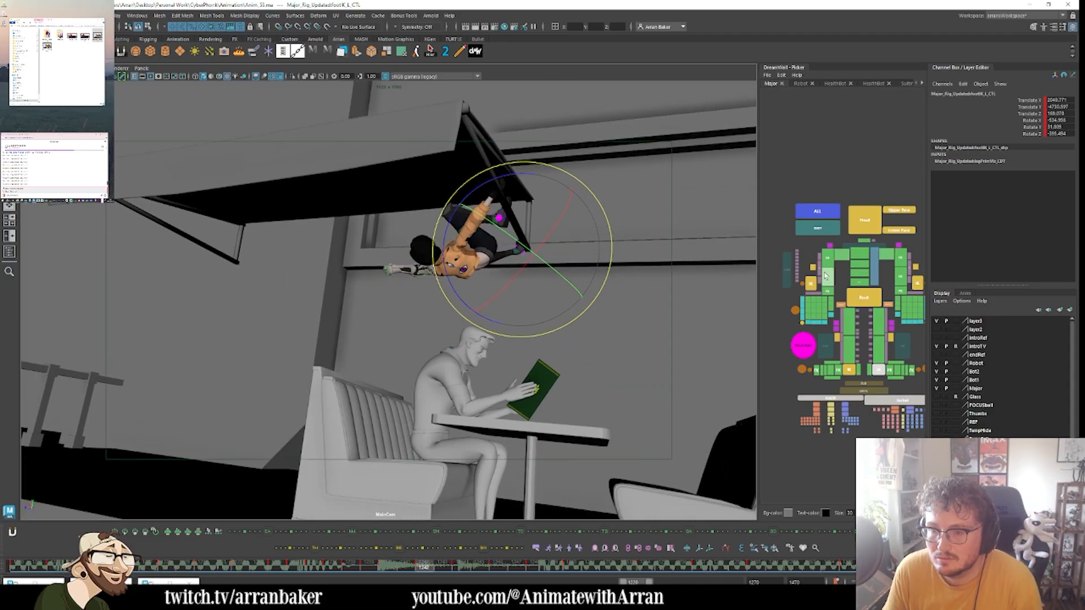
pyautogui.click(455, 258)
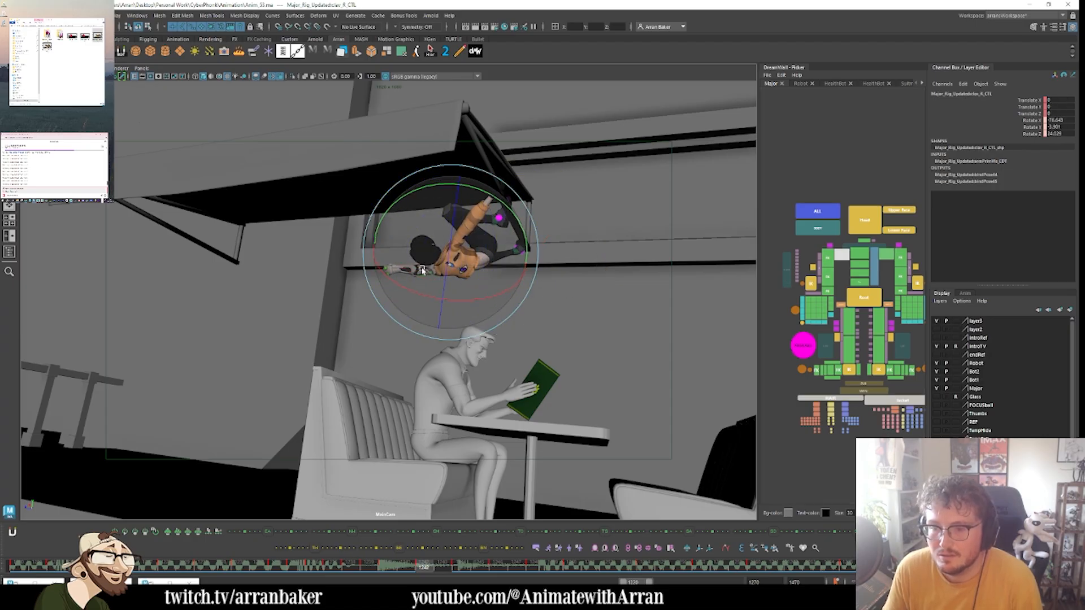
pyautogui.moveTo(431, 281); pyautogui.dragTo(469, 267)
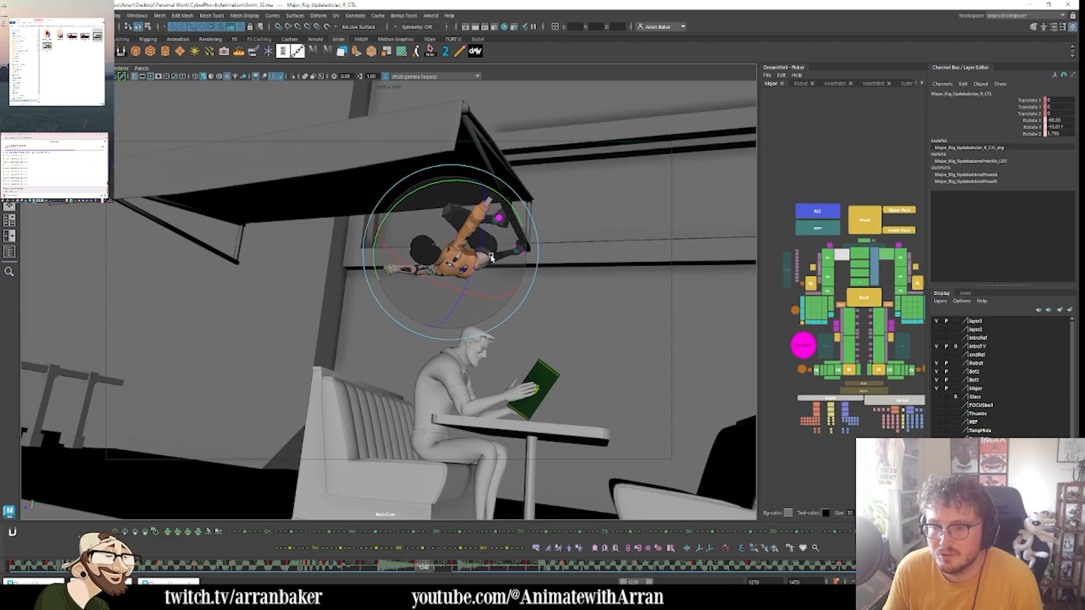
pyautogui.press(',')
pyautogui.press('.')
pyautogui.press('.')
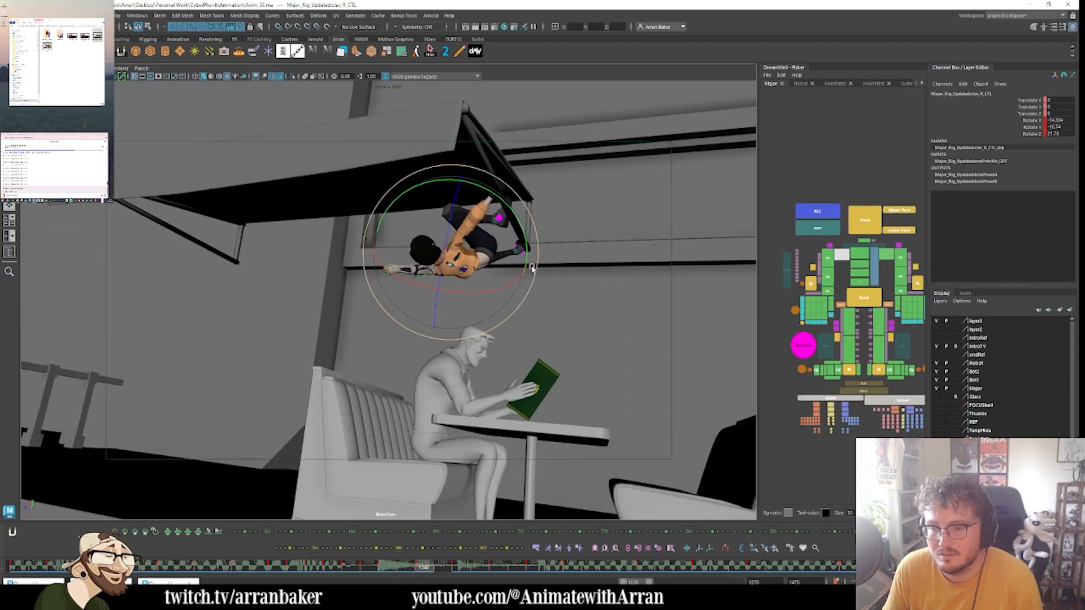
pyautogui.press(',')
pyautogui.press('.')
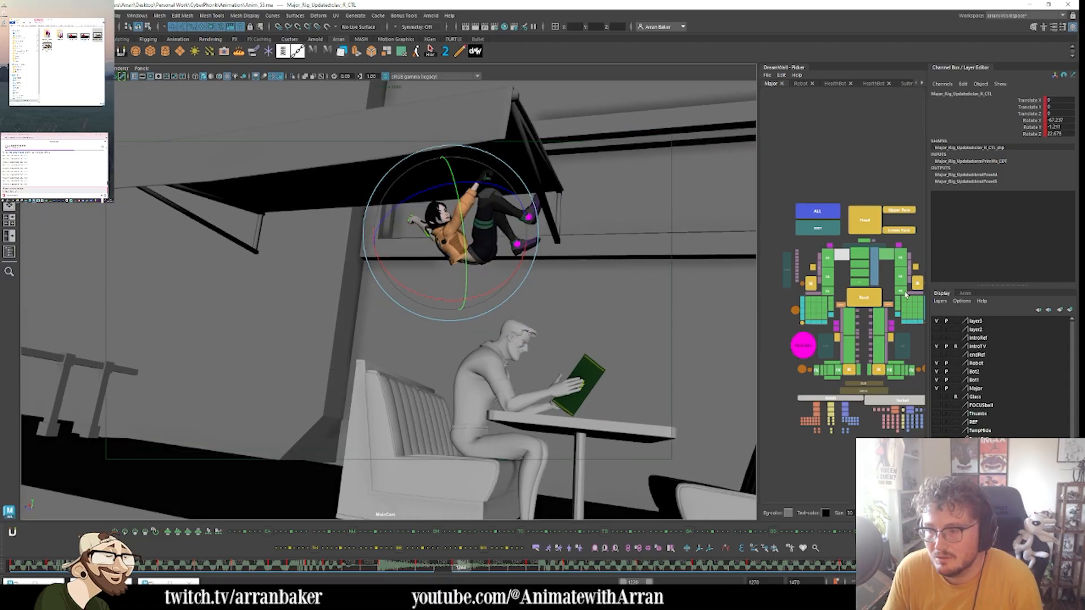
# - Rotate the right shoulder FK control on frame 1244 to lower the gripping arm toward the raised knees
pyautogui.click(828, 259)
pyautogui.moveTo(545, 230); pyautogui.dragTo(475, 277)
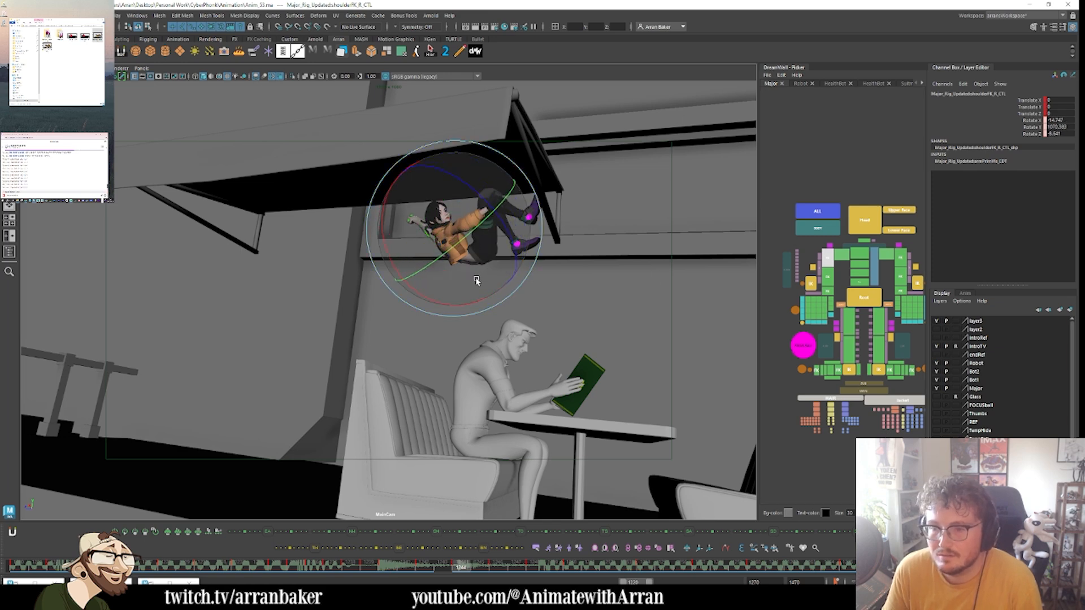
pyautogui.press(',')
pyautogui.press('.')
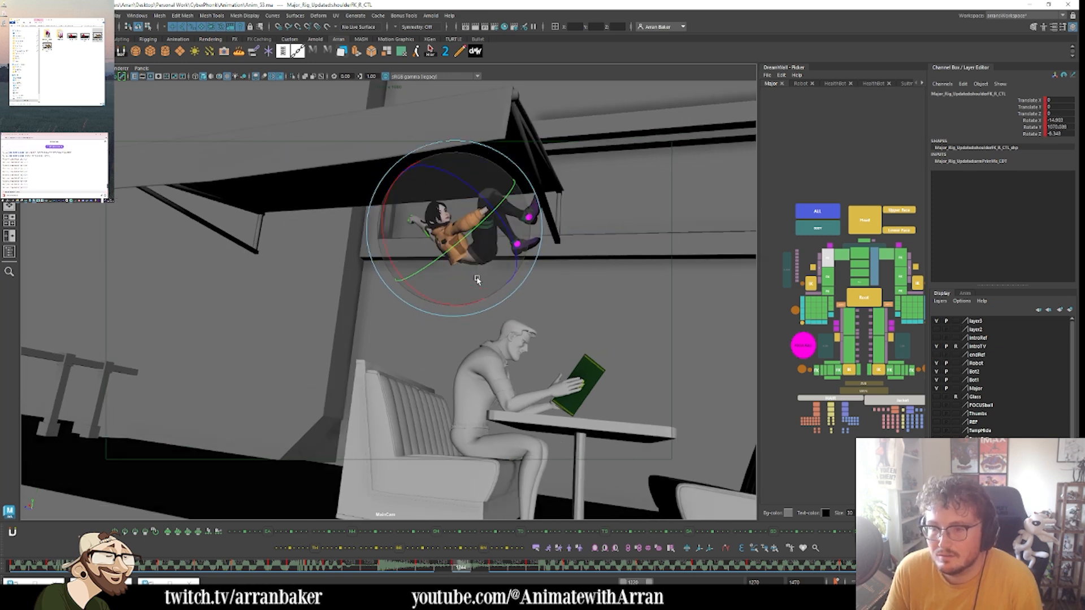
# - Reposition the right knee pole vector on frame 1244, using the perspective view to judge the knee's direction
pyautogui.click(889, 338)
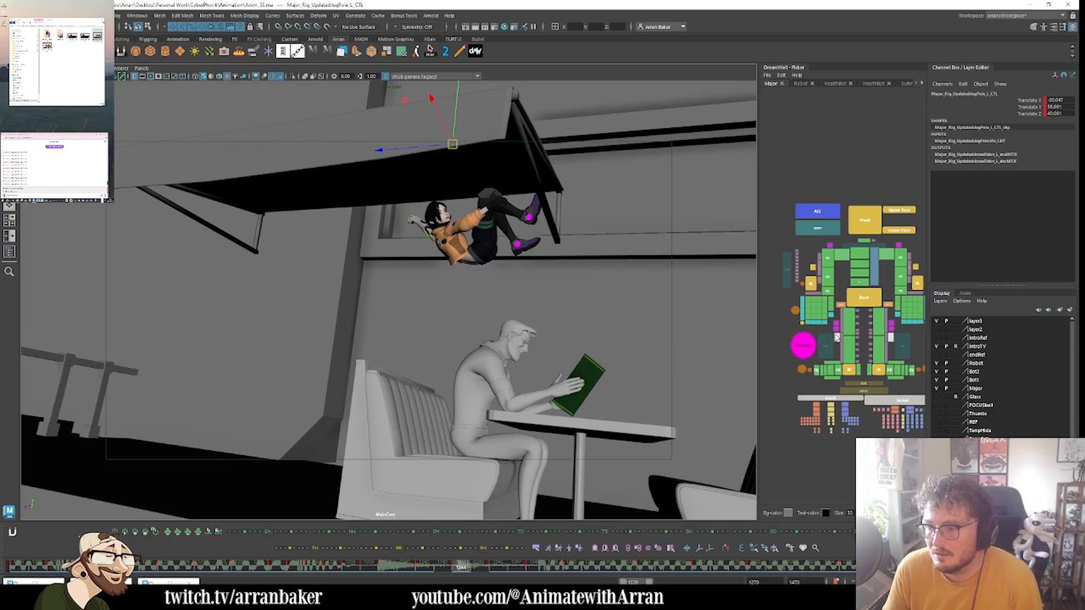
pyautogui.click(837, 337)
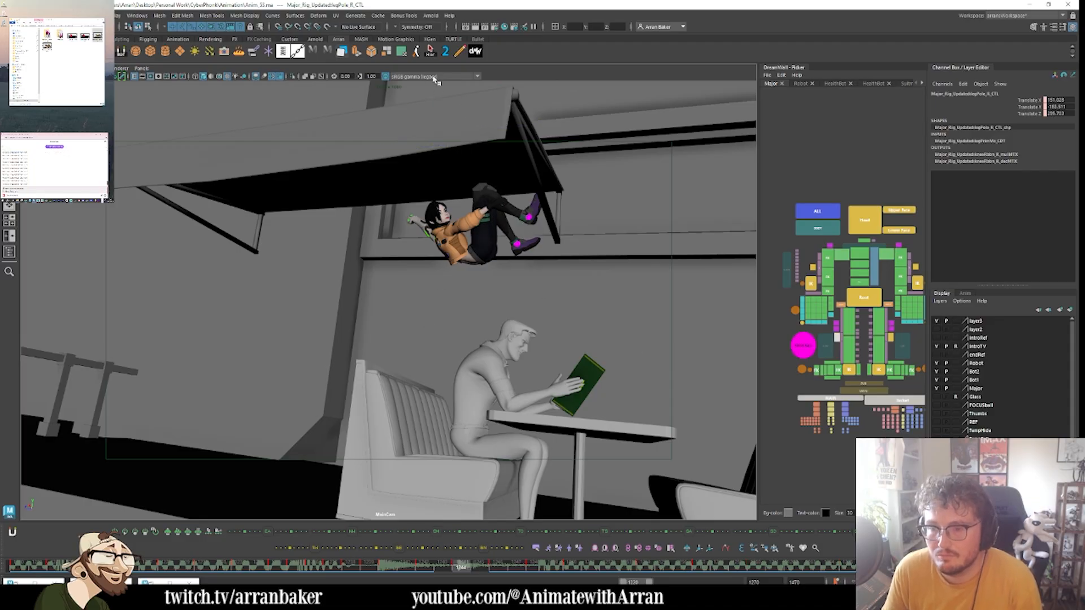
pyautogui.press(',')
pyautogui.press('.')
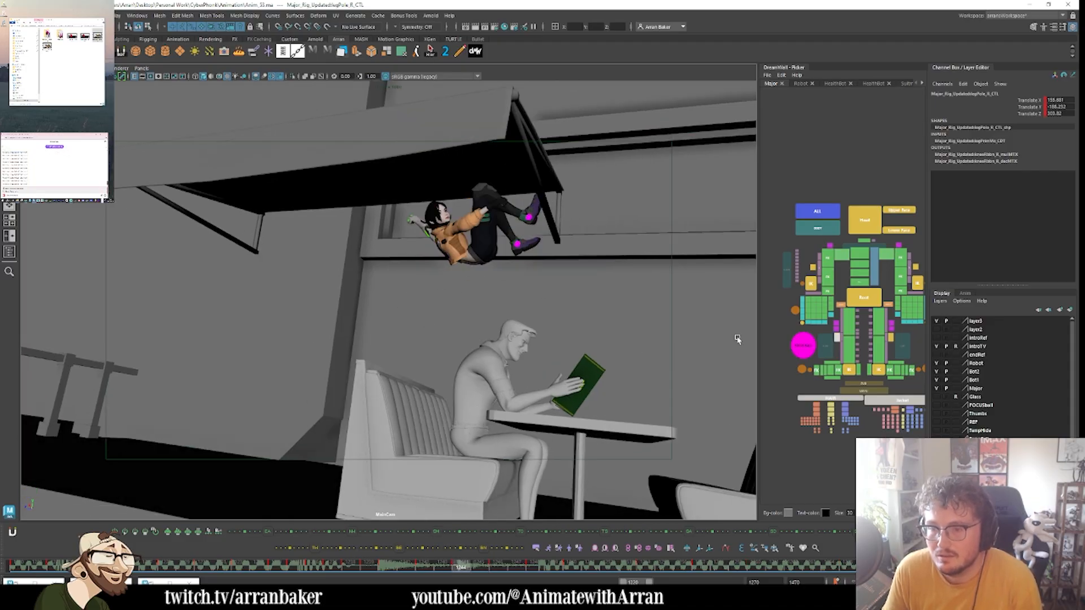
pyautogui.press('space')
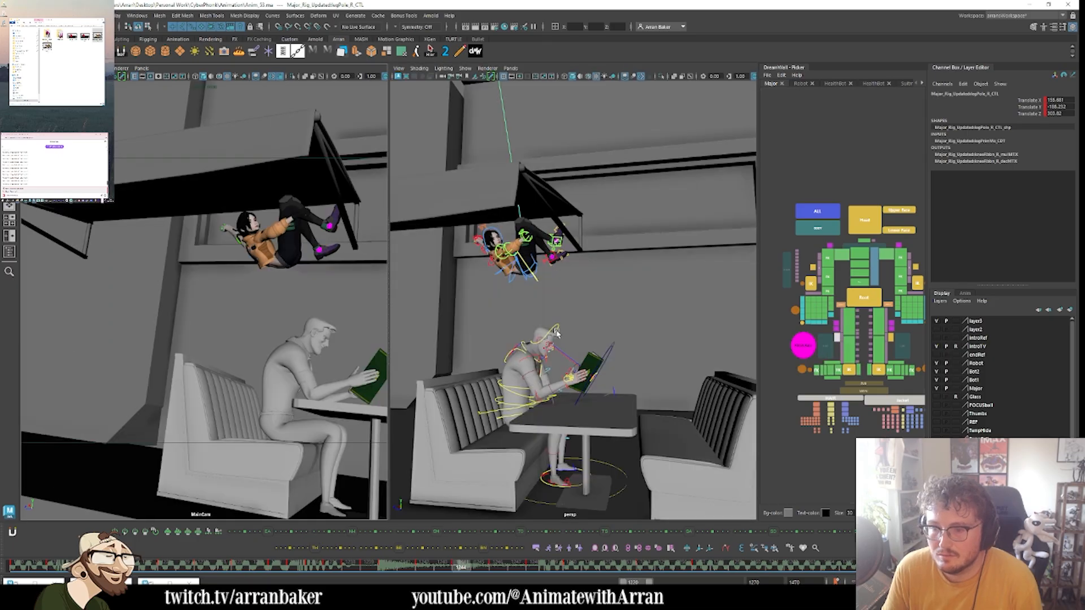
pyautogui.keyDown('alt'); pyautogui.moveTo(608, 322); pyautogui.dragTo(551, 334); pyautogui.keyUp('alt')
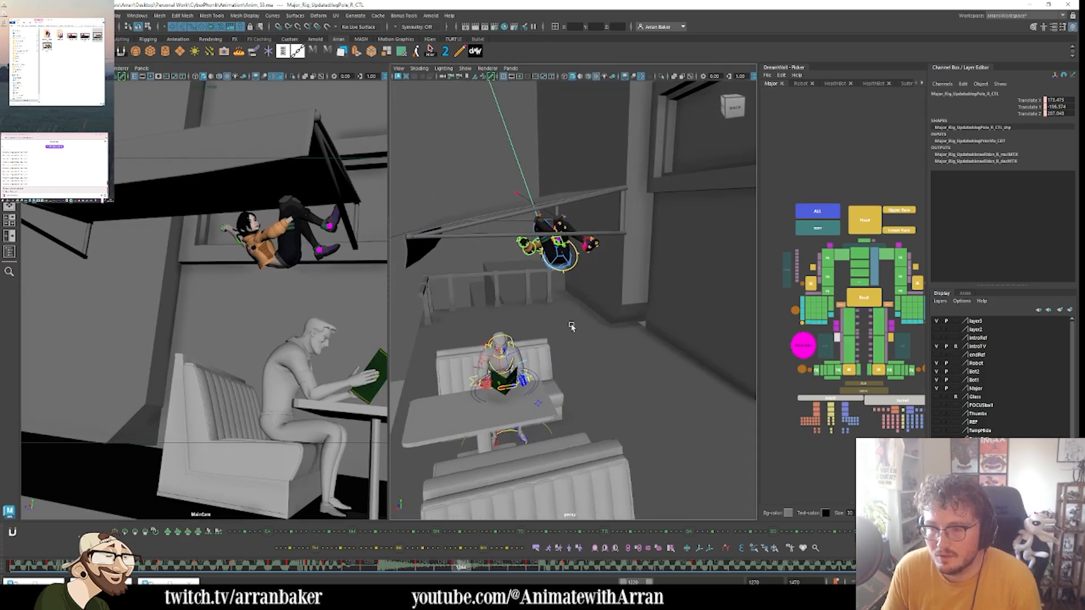
pyautogui.moveTo(609, 317); pyautogui.dragTo(832, 325, button='middle')
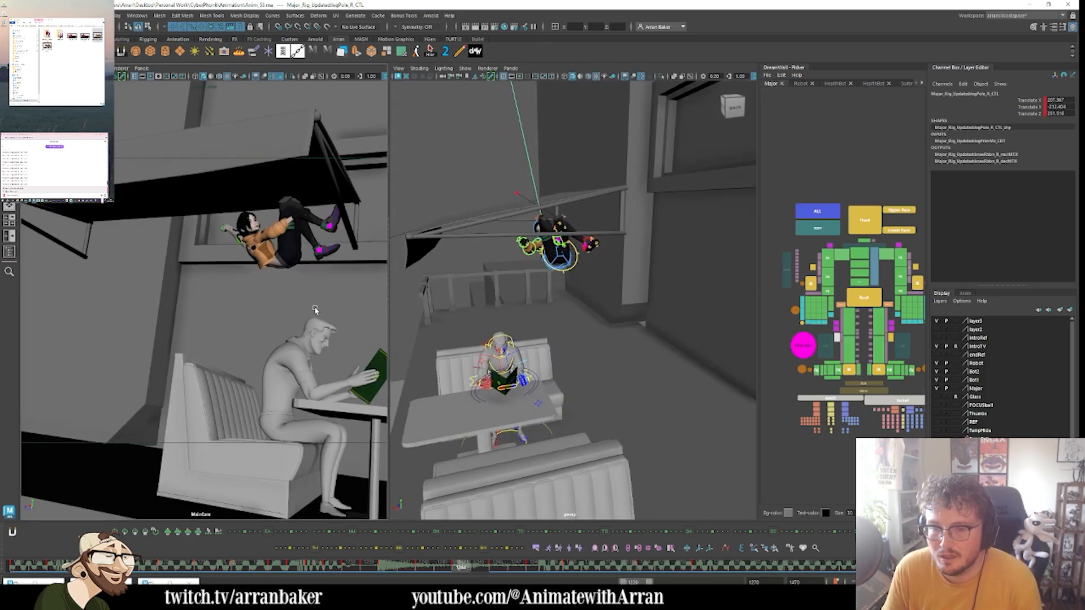
pyautogui.press('space')
# - Refine the right arm's reach toward the knees with its shoulder and elbow FK controls, and select all the right arm's controls
pyautogui.click(827, 258)
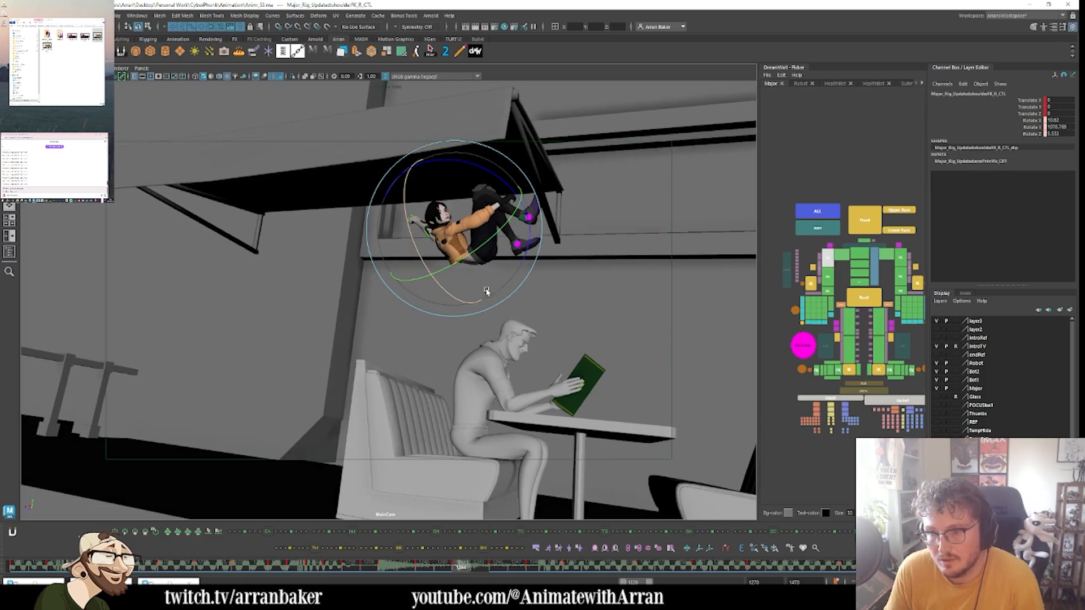
pyautogui.moveTo(487, 218); pyautogui.dragTo(483, 191)
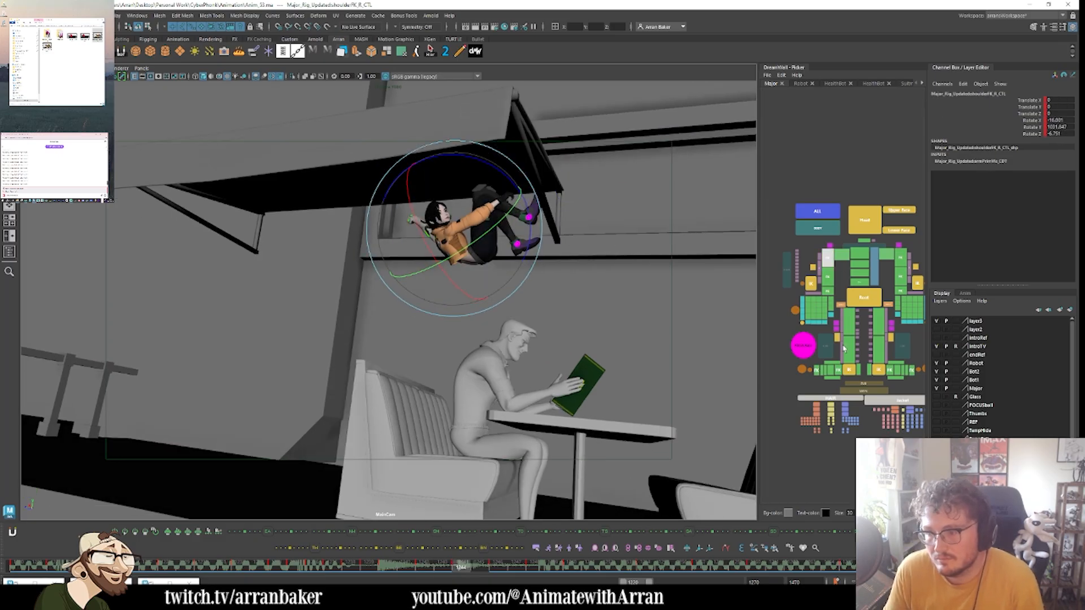
pyautogui.click(830, 269)
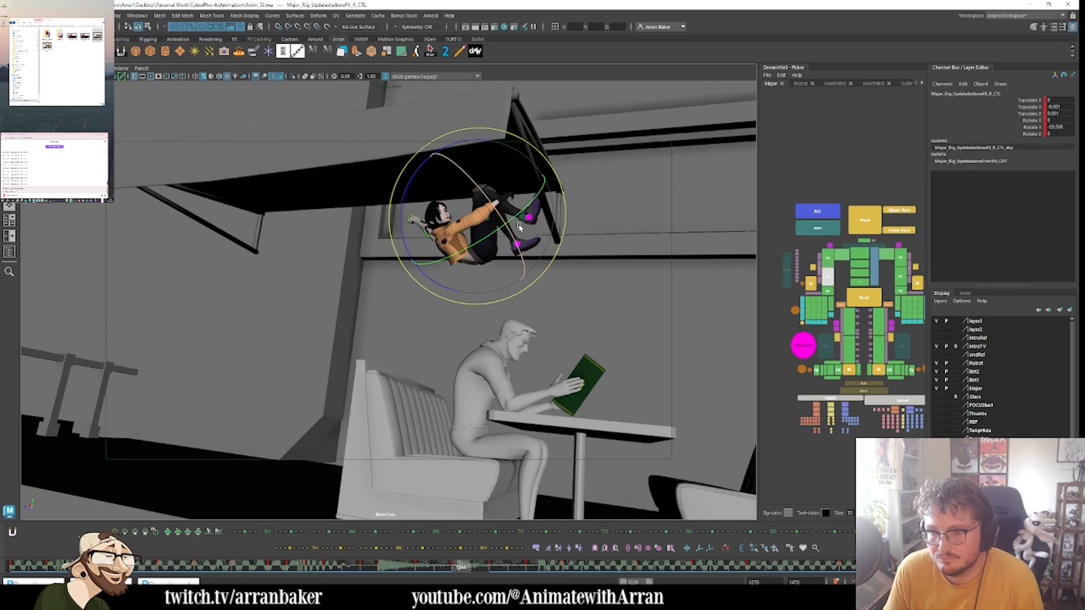
pyautogui.click(827, 259)
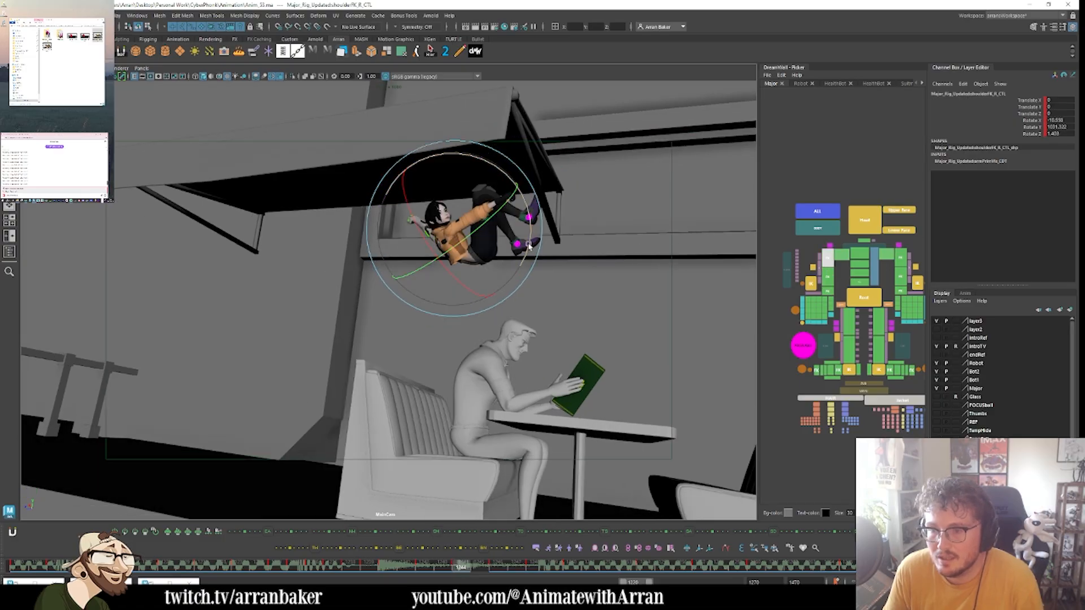
pyautogui.click(835, 295)
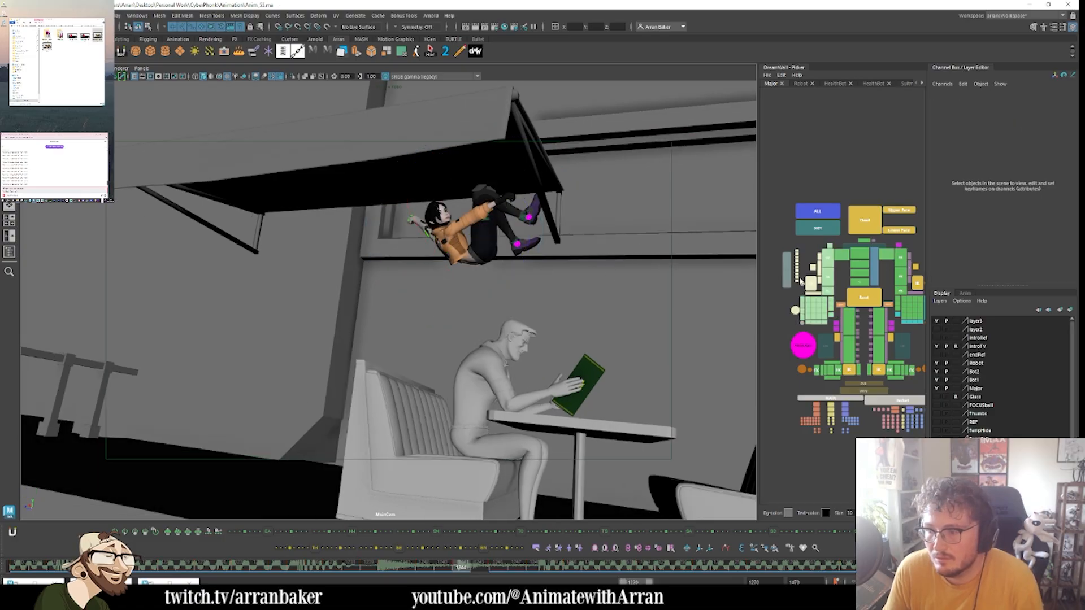
# - Rotate the right wrist FK control on frame 1244 and apply the Splay pose from the Right hands folder to the right hand's controls
pyautogui.click(827, 290)
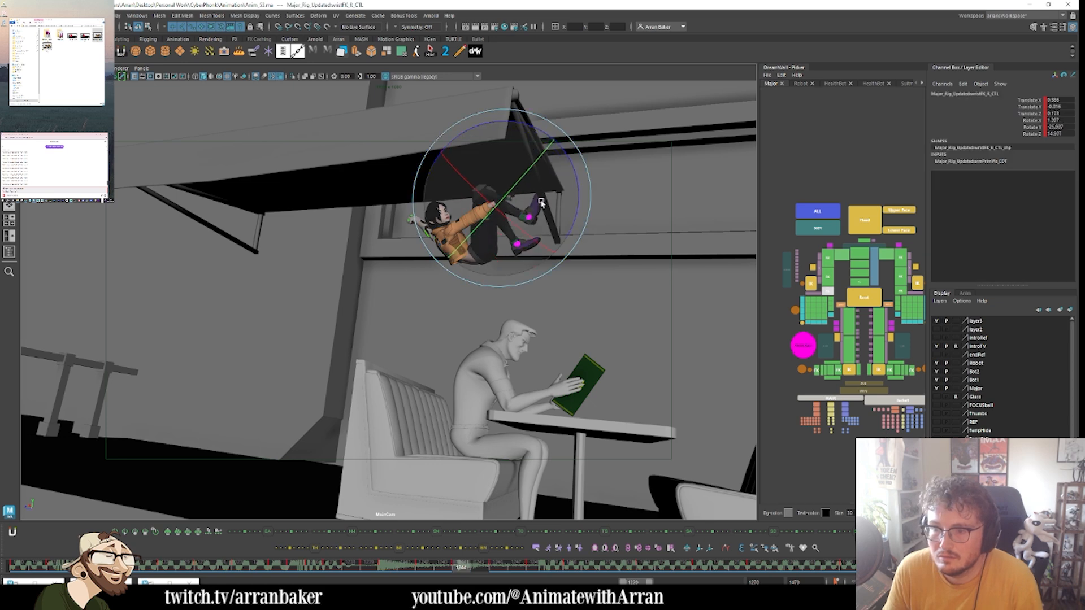
pyautogui.moveTo(541, 204); pyautogui.dragTo(546, 212)
pyautogui.click(795, 310)
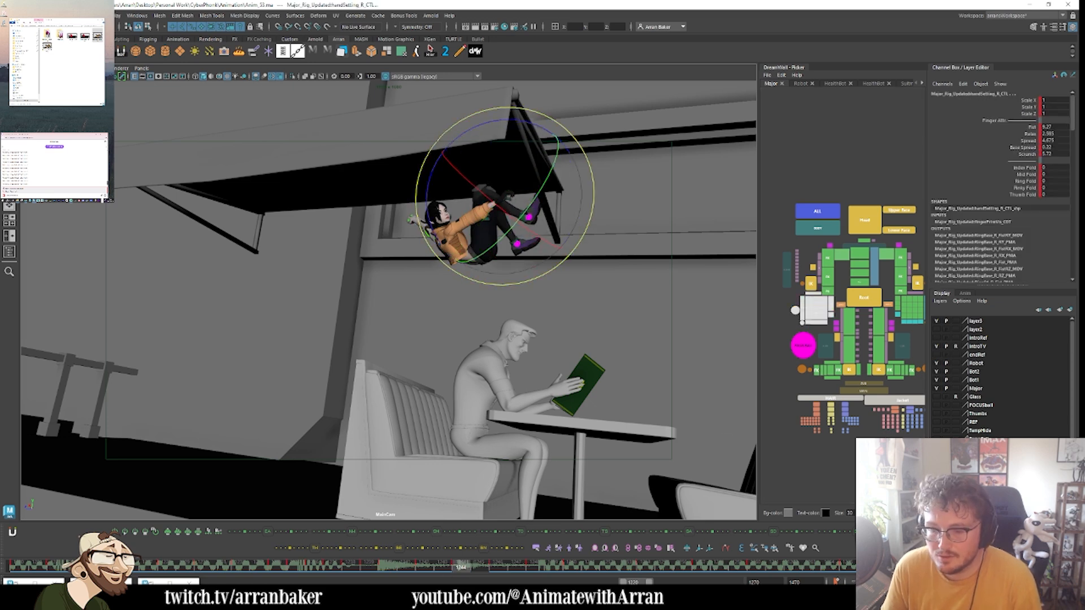
pyautogui.click(170, 582)
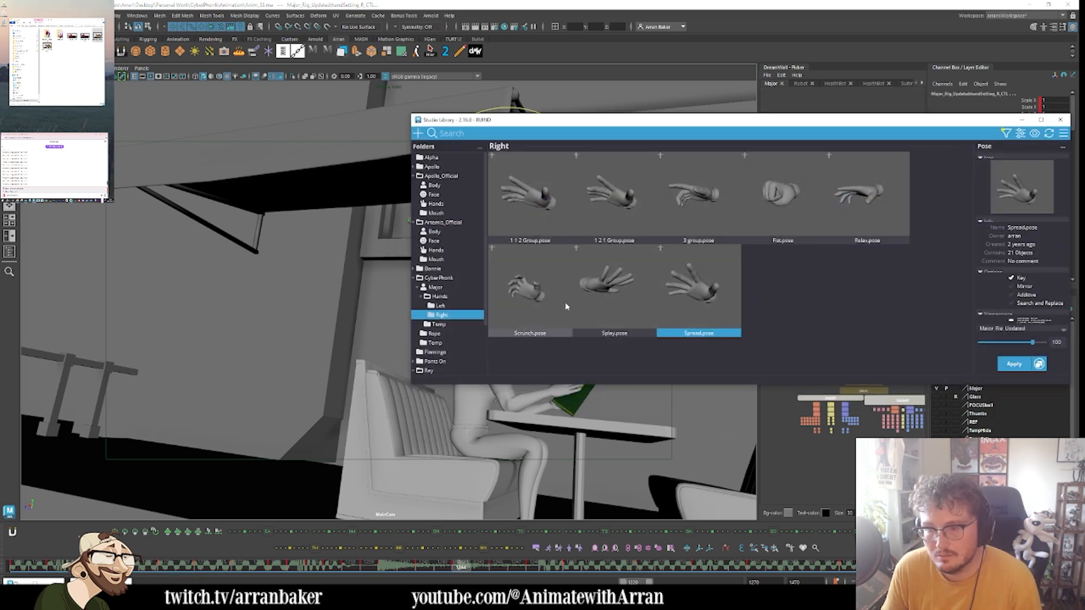
pyautogui.click(614, 291)
pyautogui.click(1027, 121)
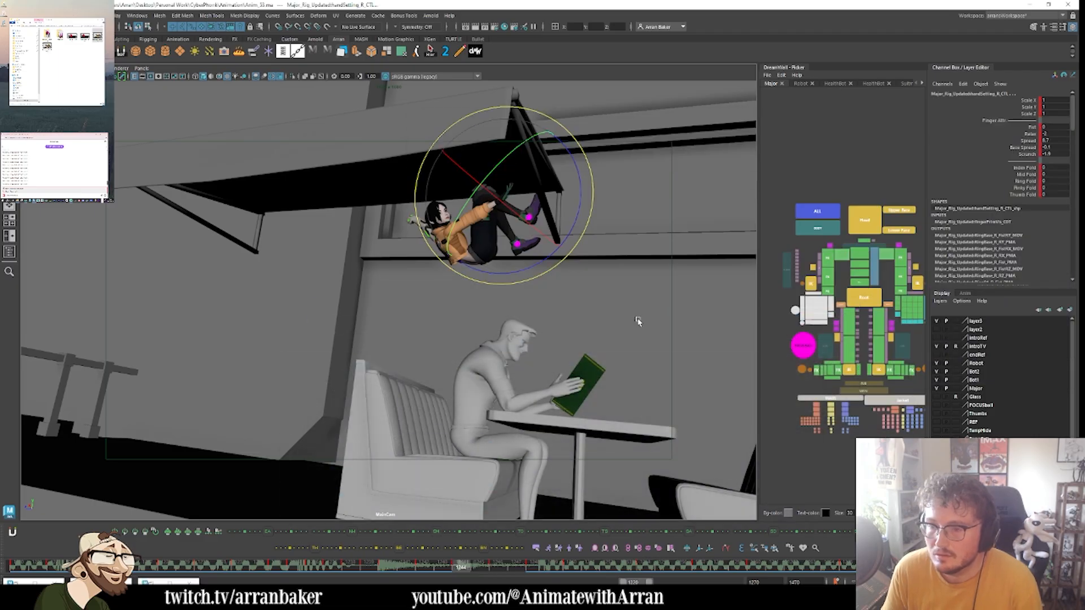
pyautogui.click(826, 292)
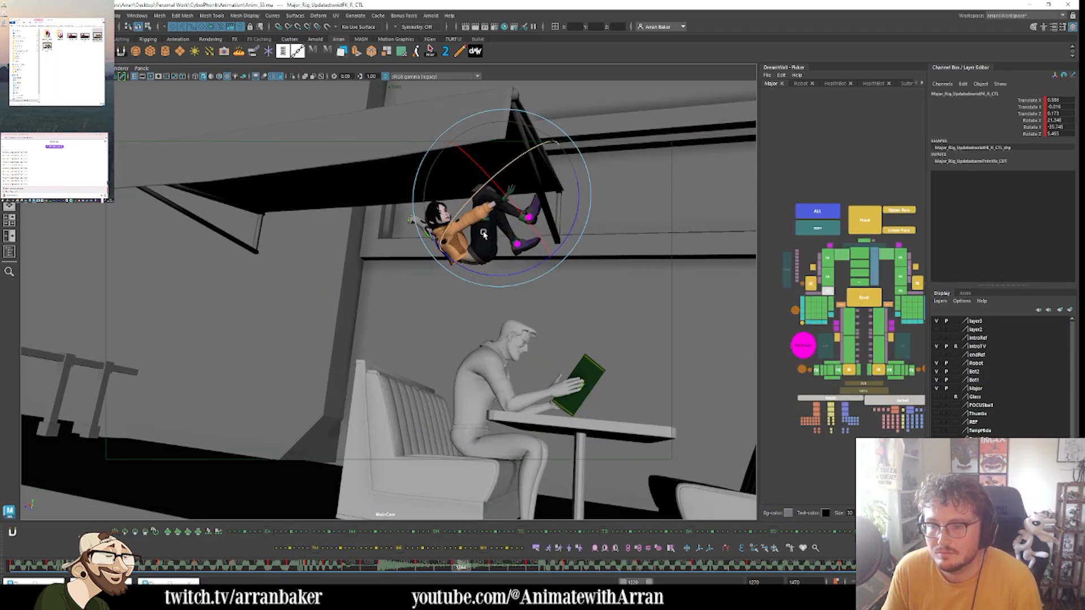
# - Try rotating the right shoulder FK control on frame 1246 to change the arm's reach over the legs
pyautogui.press(',')
pyautogui.press('.')
pyautogui.press('.')
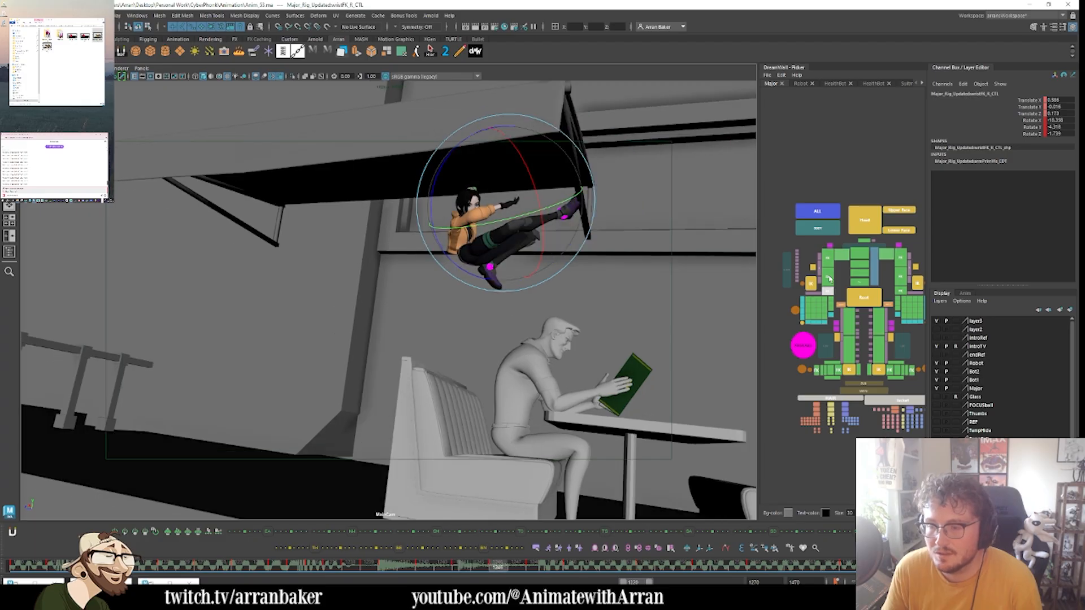
pyautogui.click(830, 263)
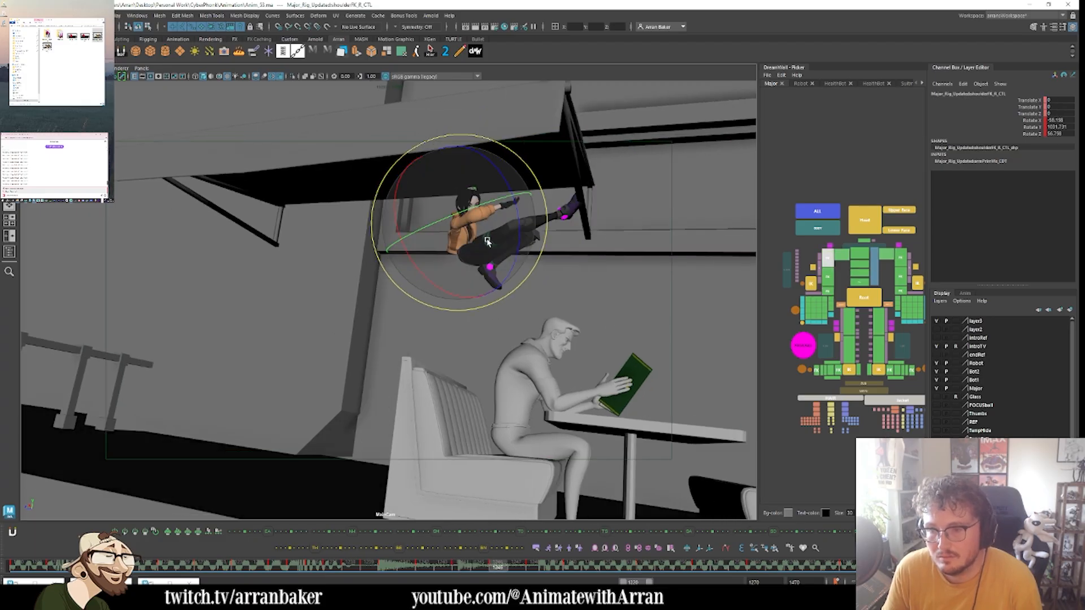
pyautogui.moveTo(481, 251); pyautogui.dragTo(470, 266)
# - Examine the right arm's motion by flipping back and forth through the poses around frame 1246
pyautogui.press('.')
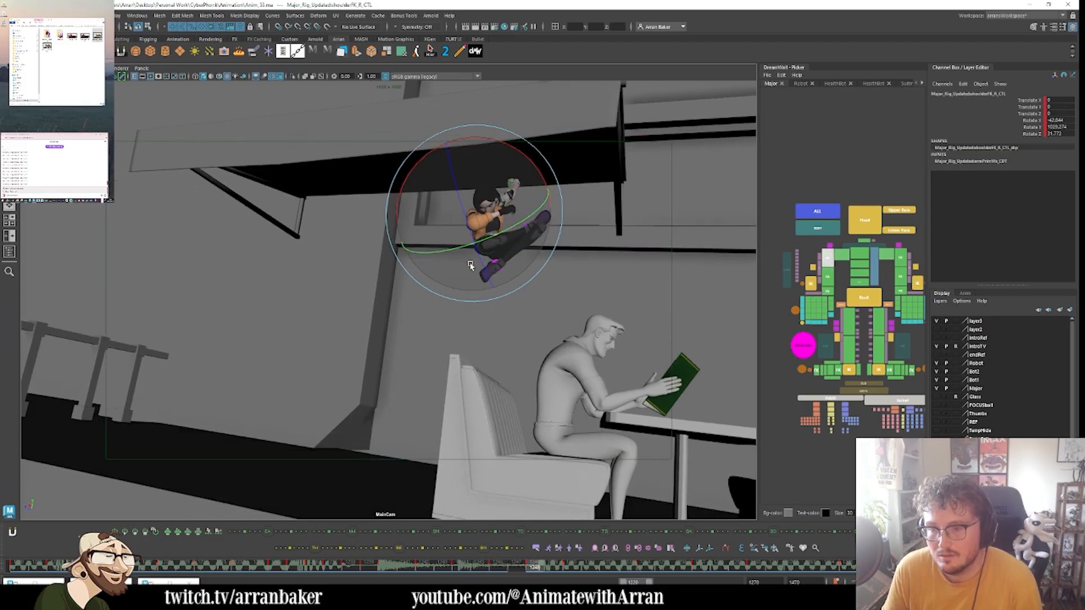
pyautogui.press(',')
pyautogui.press(',')
pyautogui.press('.')
pyautogui.press('.')
pyautogui.press(',')
pyautogui.press(',')
pyautogui.press(',')
pyautogui.press(',')
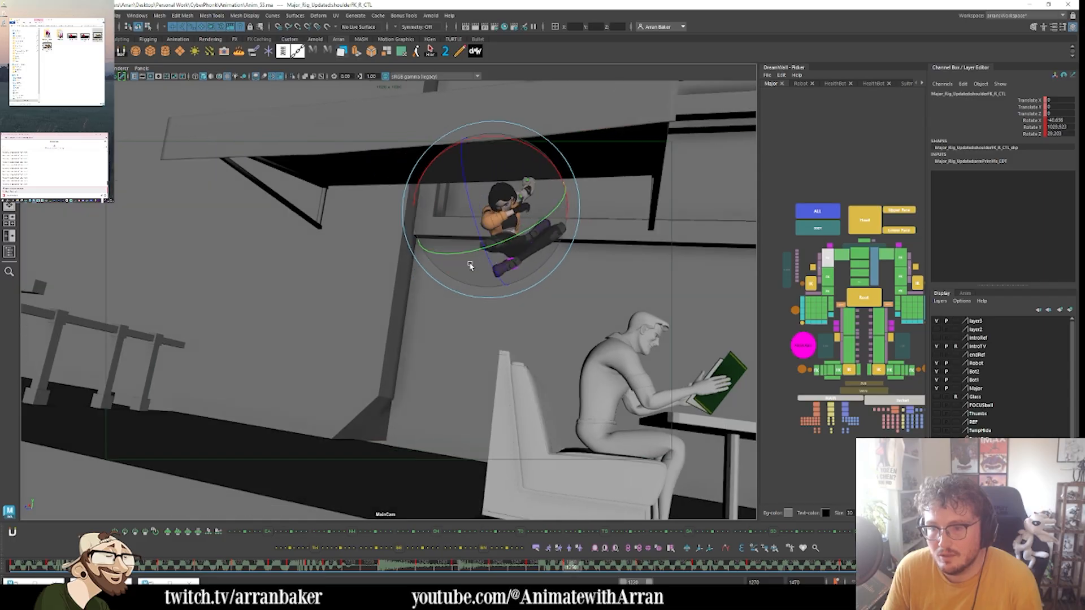
pyautogui.press('.')
pyautogui.press('.')
pyautogui.press('.')
pyautogui.press('.')
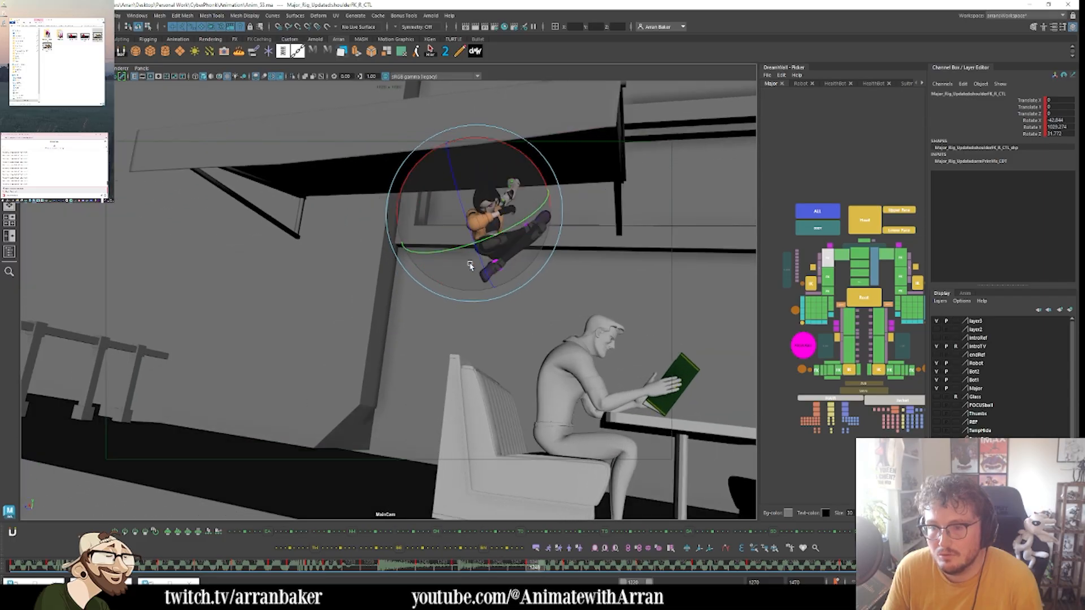
pyautogui.press(',')
pyautogui.press(',')
pyautogui.press(',')
pyautogui.press(',')
pyautogui.press(',')
pyautogui.press(',')
pyautogui.press(',')
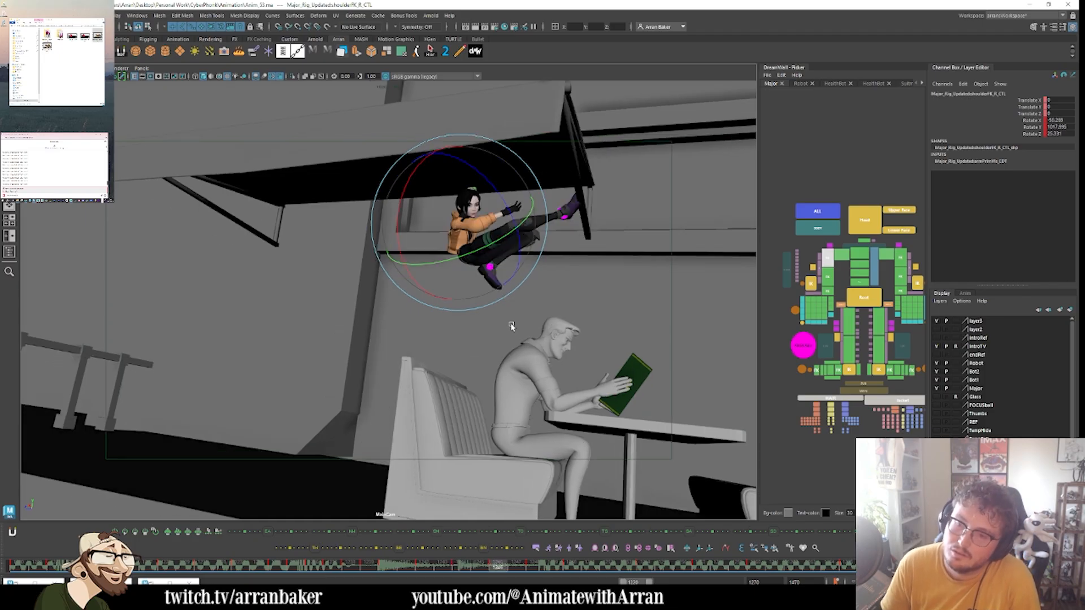
pyautogui.press(',')
pyautogui.press(',')
pyautogui.press('.')
pyautogui.press('.')
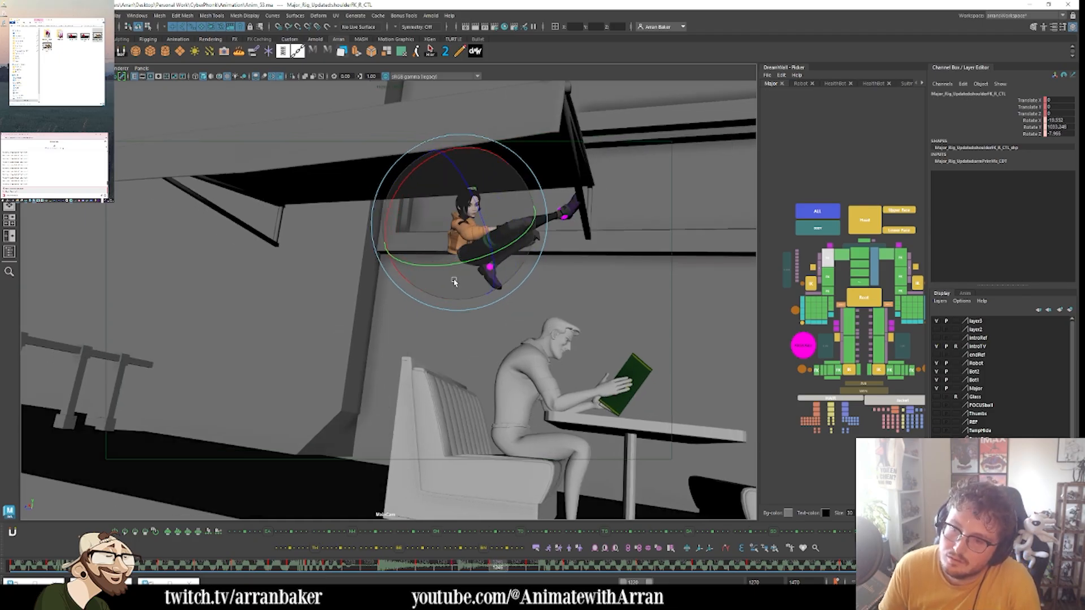
# - Try folding the right arm in toward the chest on frame 1246 with its shoulder, elbow and wrist FK controls
pyautogui.moveTo(454, 282); pyautogui.dragTo(470, 242)
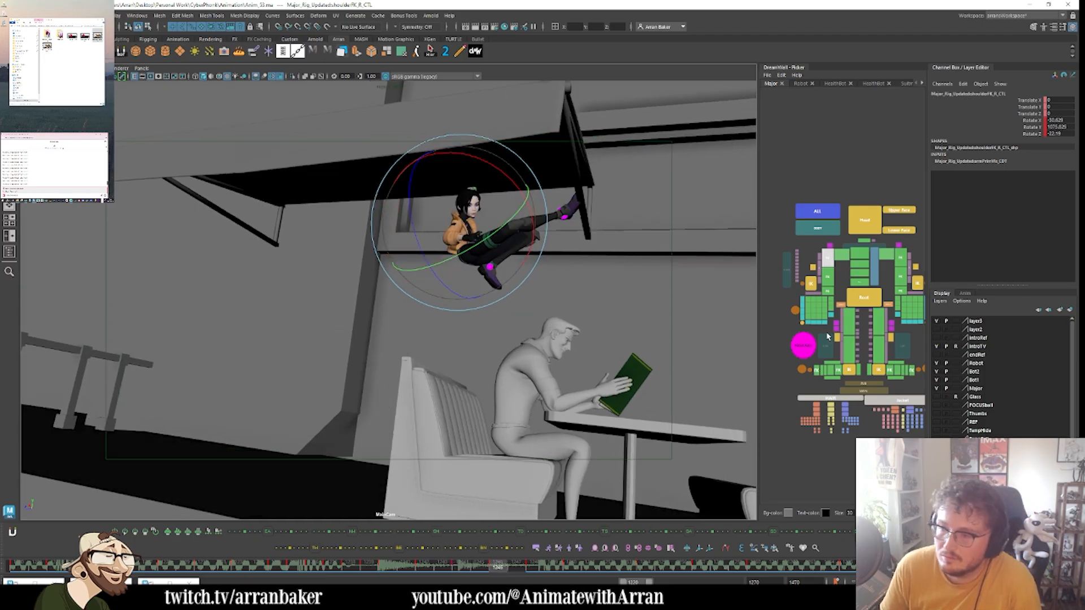
pyautogui.click(828, 276)
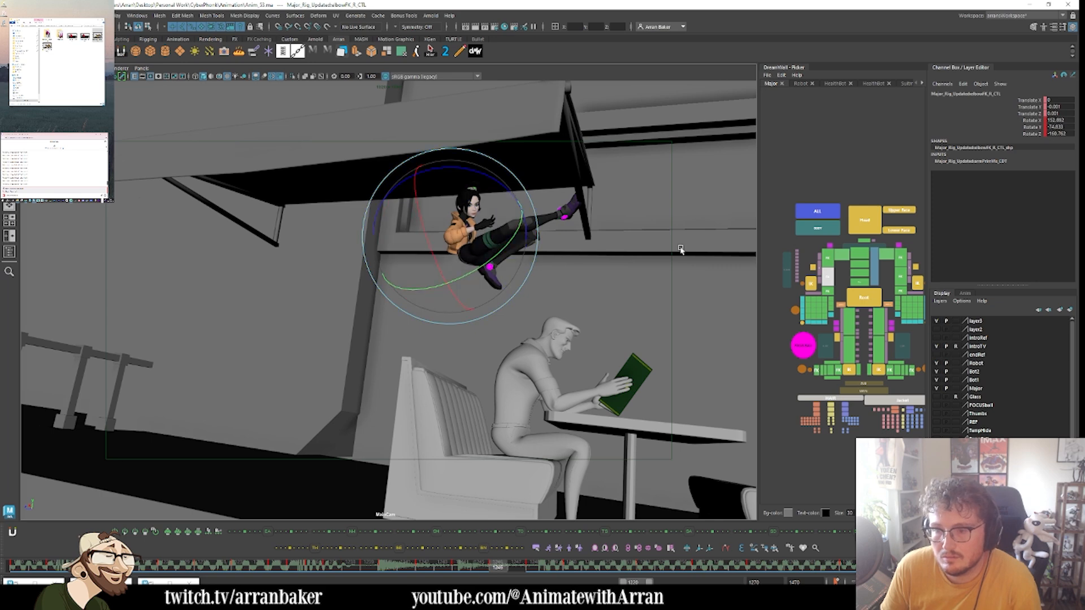
pyautogui.click(808, 308)
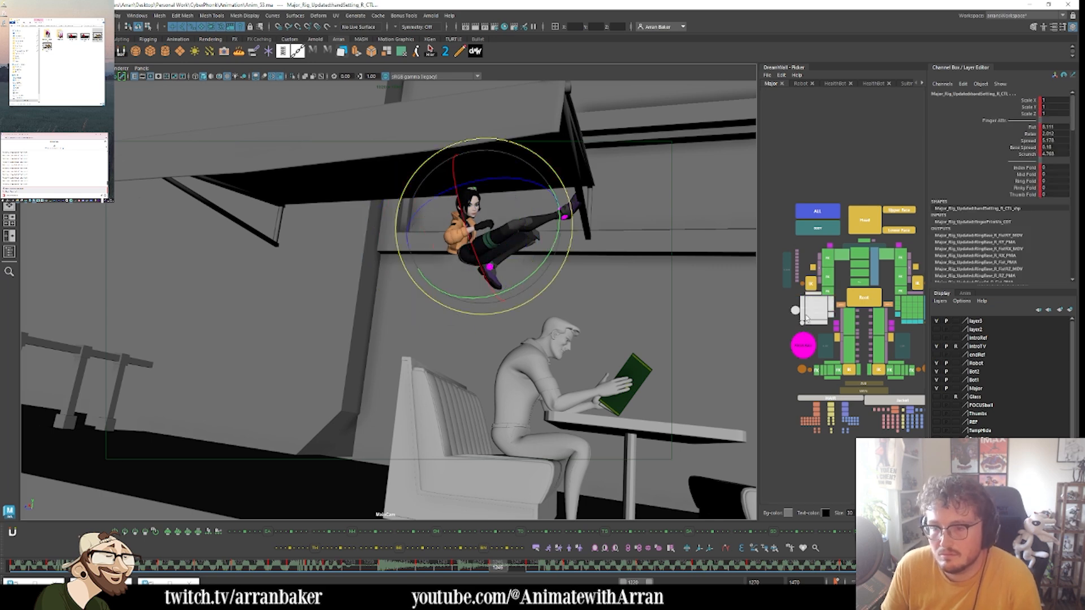
pyautogui.click(827, 291)
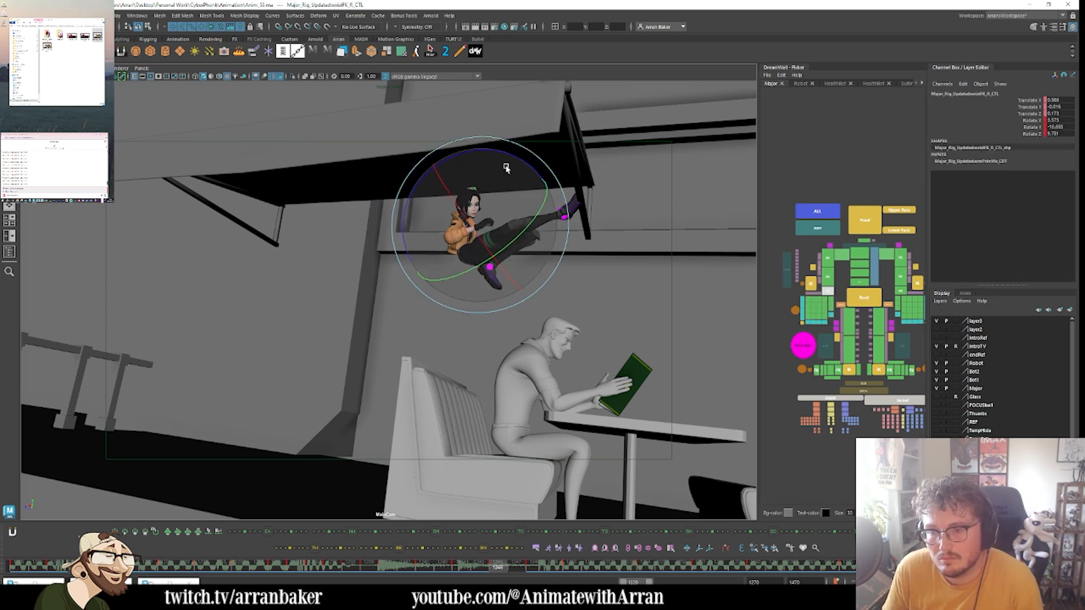
pyautogui.press('.')
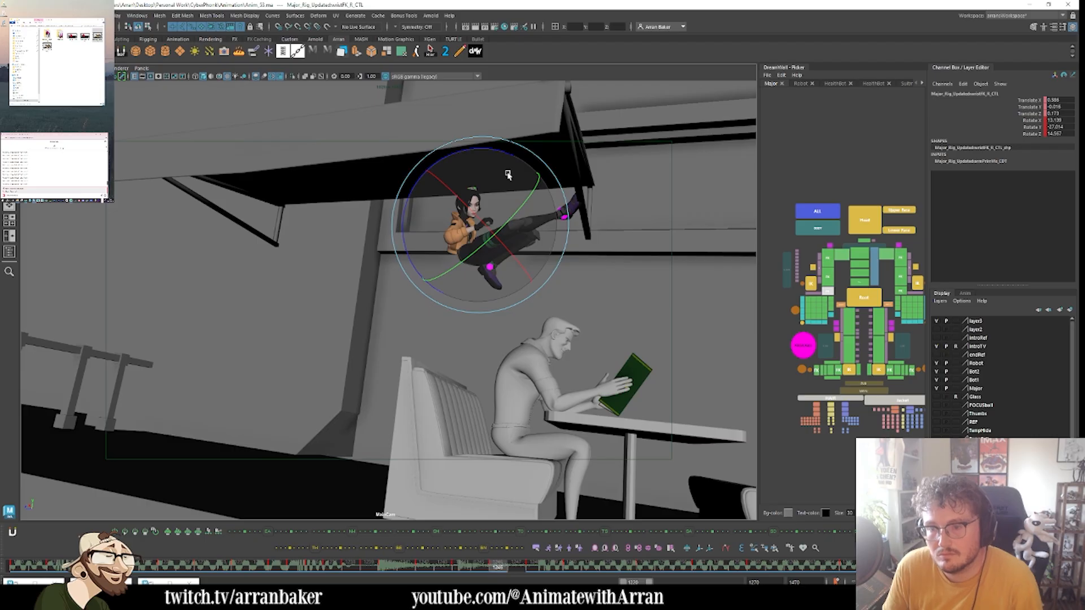
pyautogui.click(828, 257)
# - Rotate the head control on frames 1244 and 1246 to adjust where the face points during the tuck
pyautogui.hotkey('alt', ',')
pyautogui.hotkey('alt', ',')
pyautogui.hotkey('alt', ',')
pyautogui.hotkey('alt', ',')
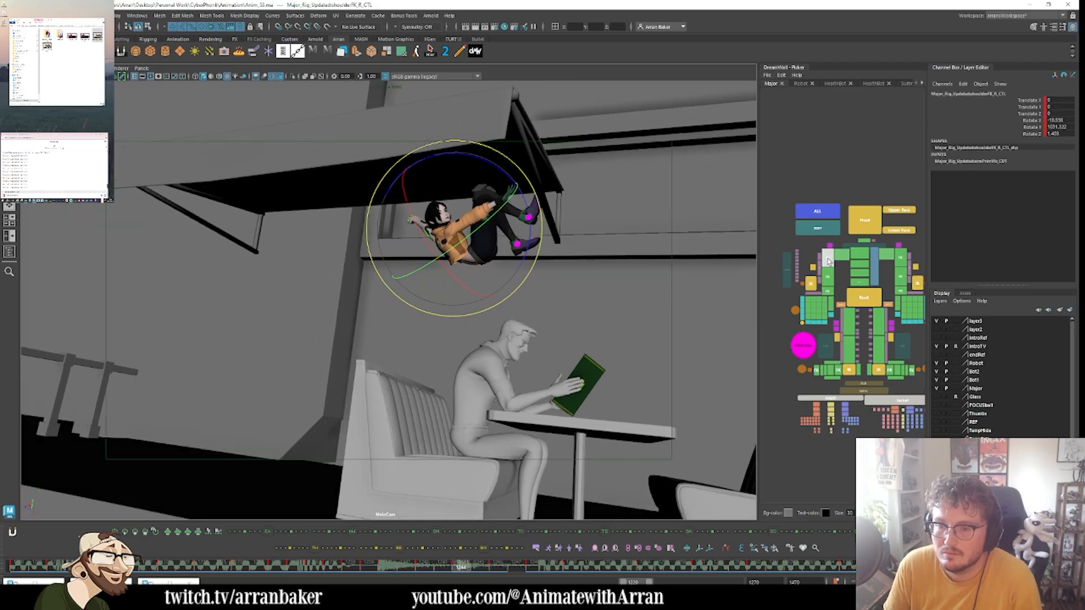
pyautogui.click(864, 222)
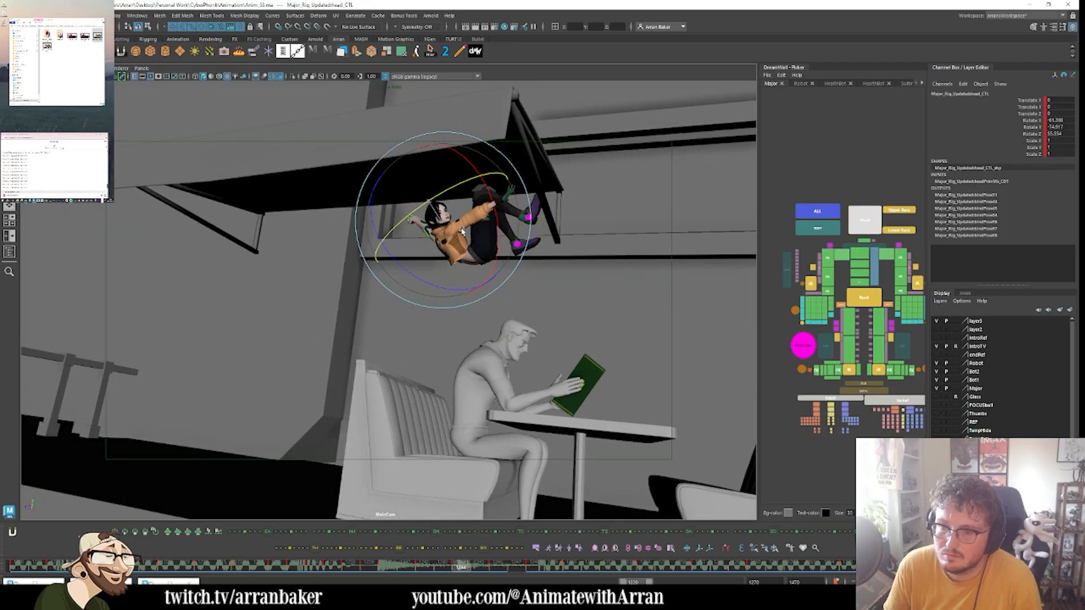
pyautogui.moveTo(475, 247); pyautogui.dragTo(448, 249)
pyautogui.hotkey('alt', '.')
pyautogui.hotkey('alt', '.')
pyautogui.hotkey('alt', '.')
pyautogui.moveTo(434, 211); pyautogui.dragTo(438, 215)
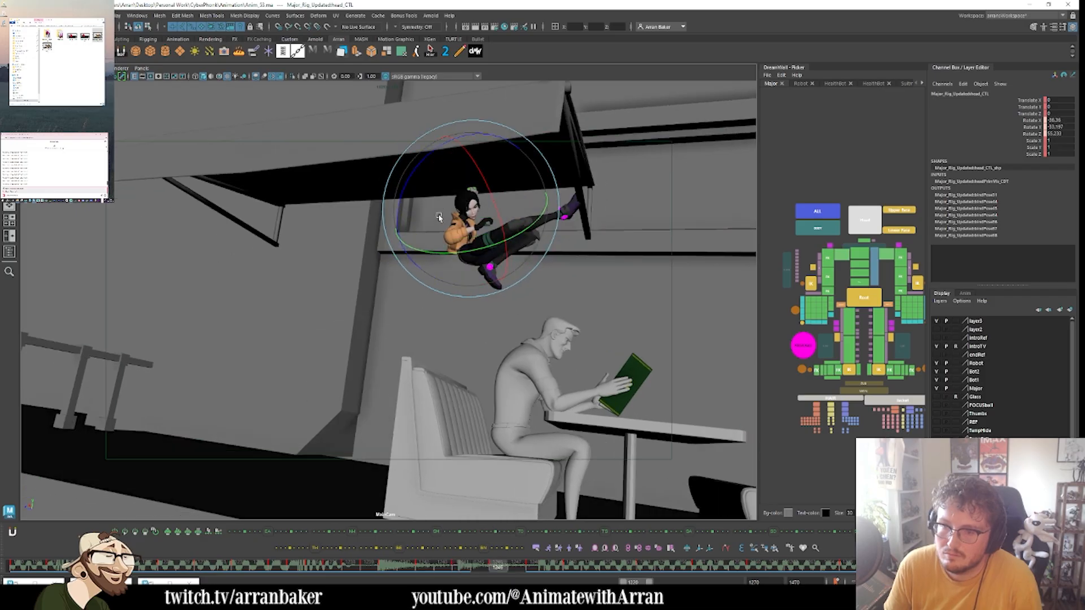
# - Refine the head and neck pose on frame 1246, comparing it with frame 1248
pyautogui.hotkey('alt', '.')
pyautogui.hotkey('alt', '.')
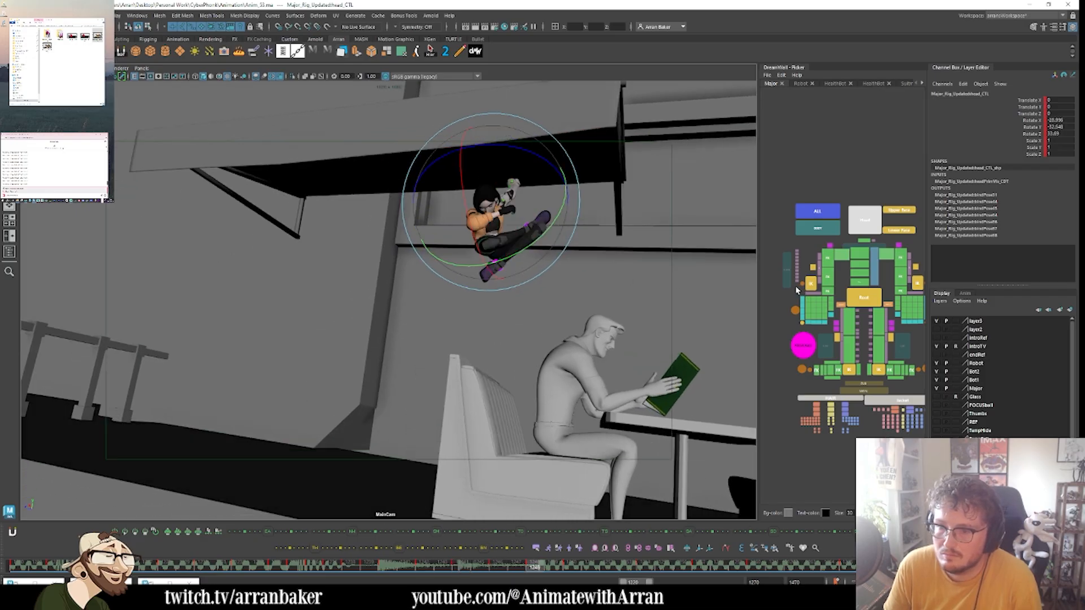
pyautogui.hotkey('alt', ',')
pyautogui.hotkey('alt', ',')
pyautogui.click(862, 241)
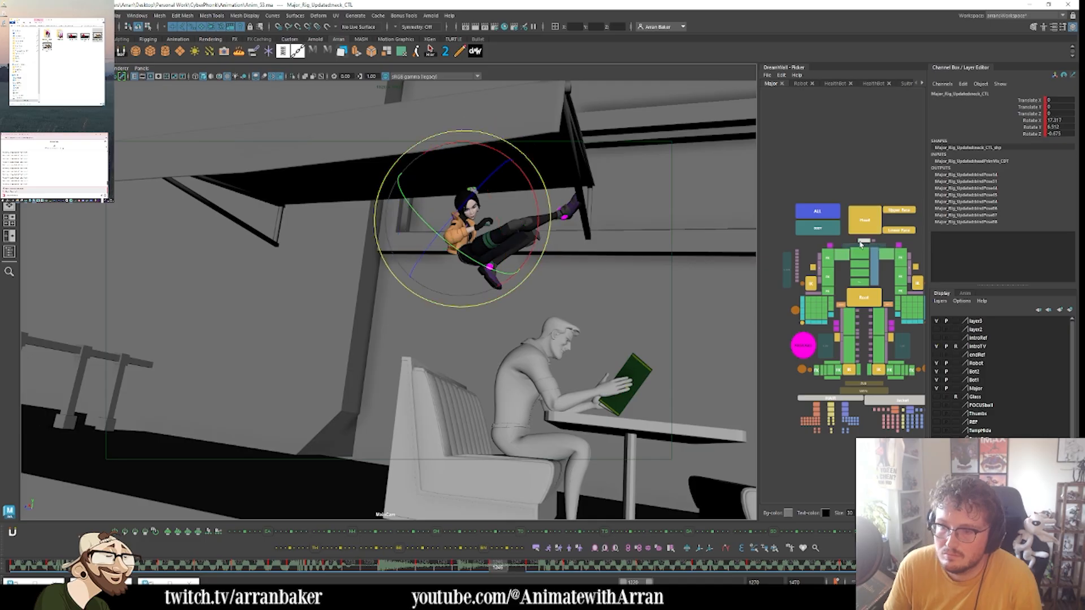
pyautogui.click(858, 233)
pyautogui.click(861, 242)
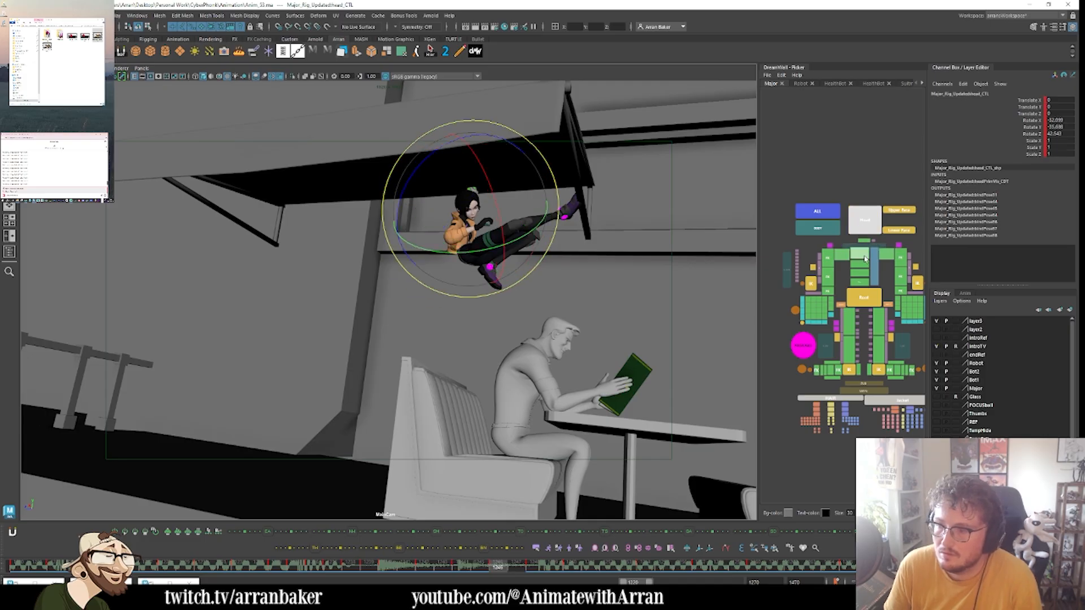
# - Rotate the upper chest FK control on frame 1246 to turn the torso, checking it against frame 1244
pyautogui.click(863, 255)
pyautogui.moveTo(498, 245); pyautogui.dragTo(488, 257)
pyautogui.press(',')
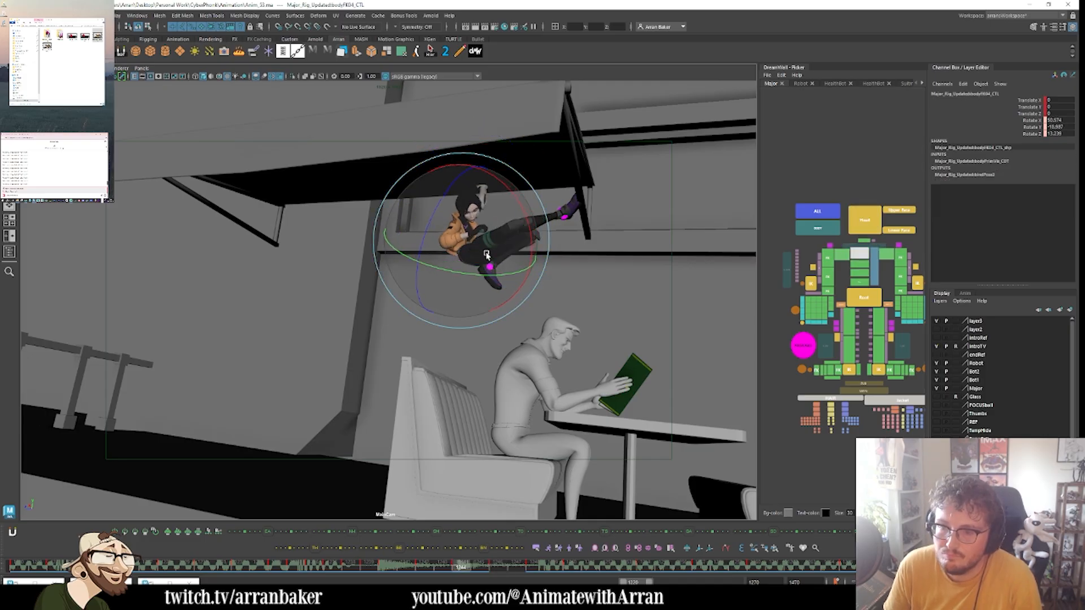
pyautogui.press('.')
pyautogui.press('.')
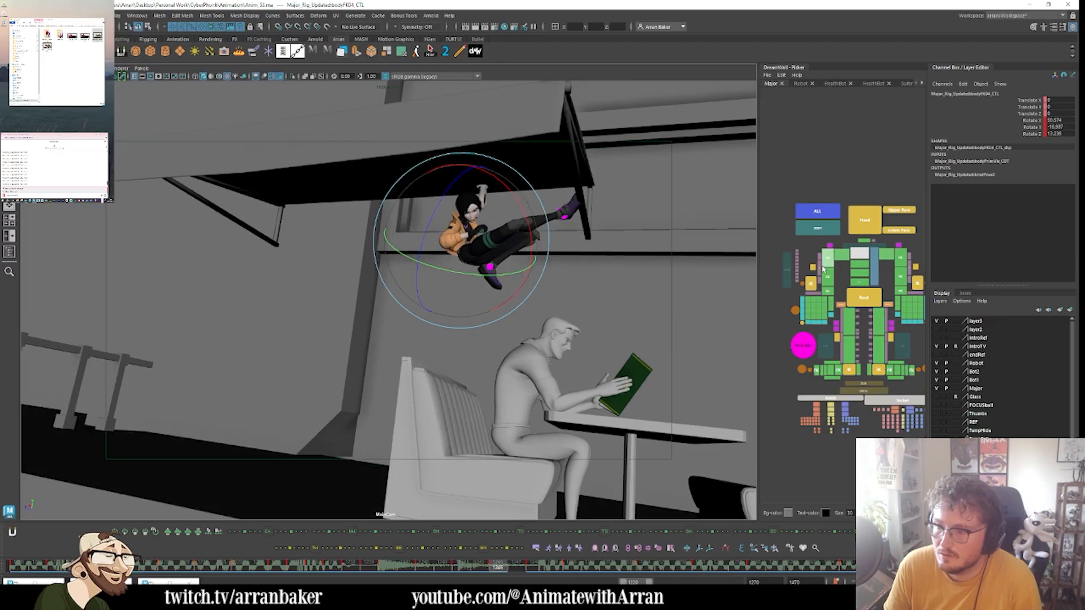
# - Set all the right arm's controls on frame 1246 to an in-between of the neighbouring poses and compare the adjacent frames
pyautogui.click(809, 269)
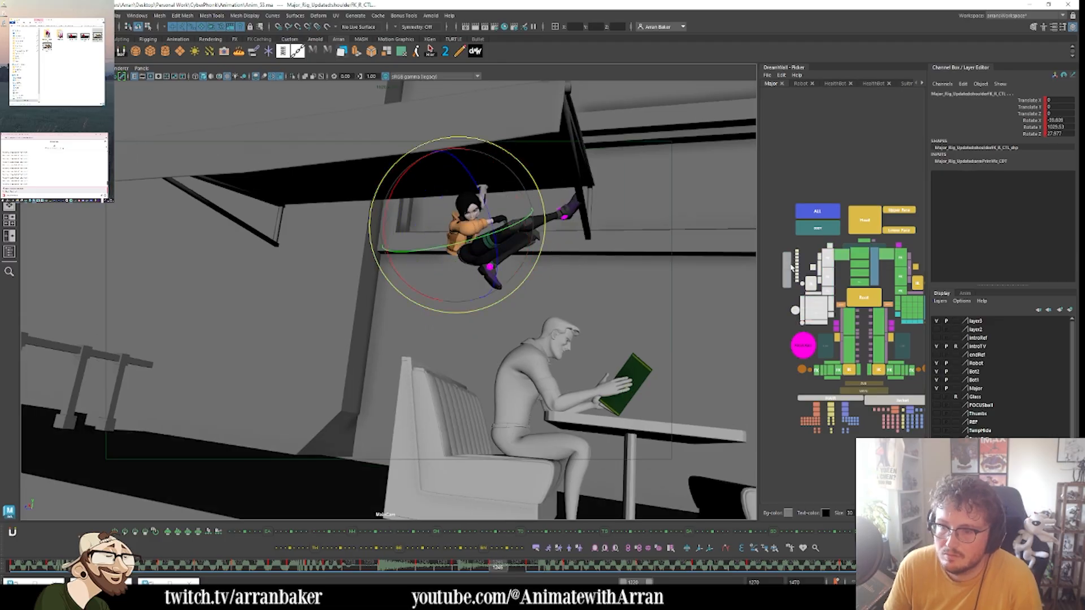
pyautogui.click(838, 258)
pyautogui.press(',')
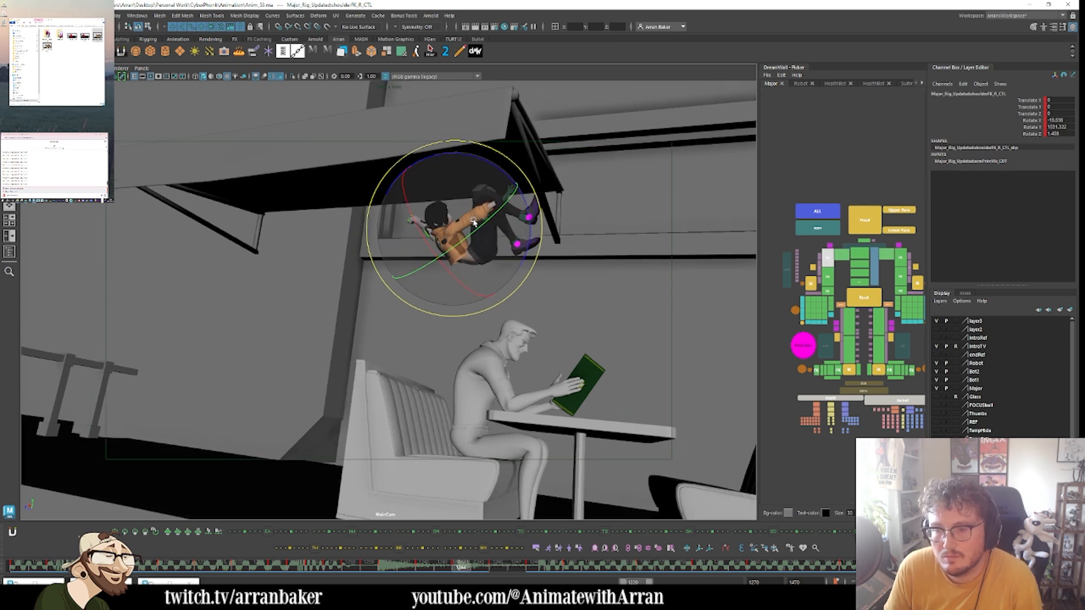
pyautogui.press('.')
pyautogui.press('.')
# - Adjust the right arm's in-between on frame 1246 with its shoulder and elbow FK controls
pyautogui.click(829, 259)
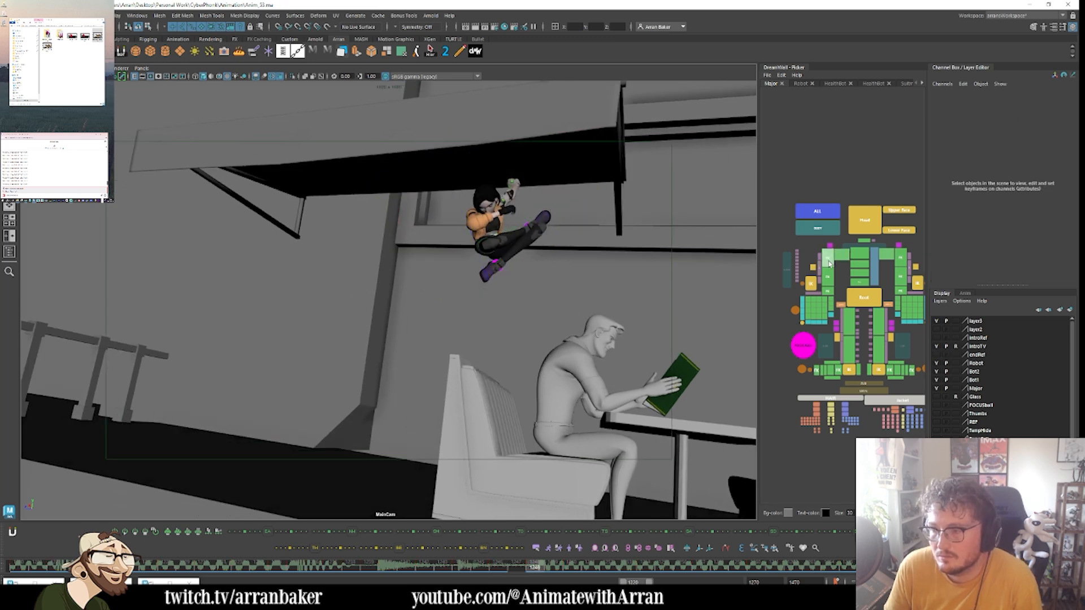
pyautogui.press(',')
pyautogui.press(',')
pyautogui.press('.')
pyautogui.moveTo(490, 222); pyautogui.dragTo(511, 184)
pyautogui.click(826, 282)
pyautogui.press(',')
pyautogui.press('.')
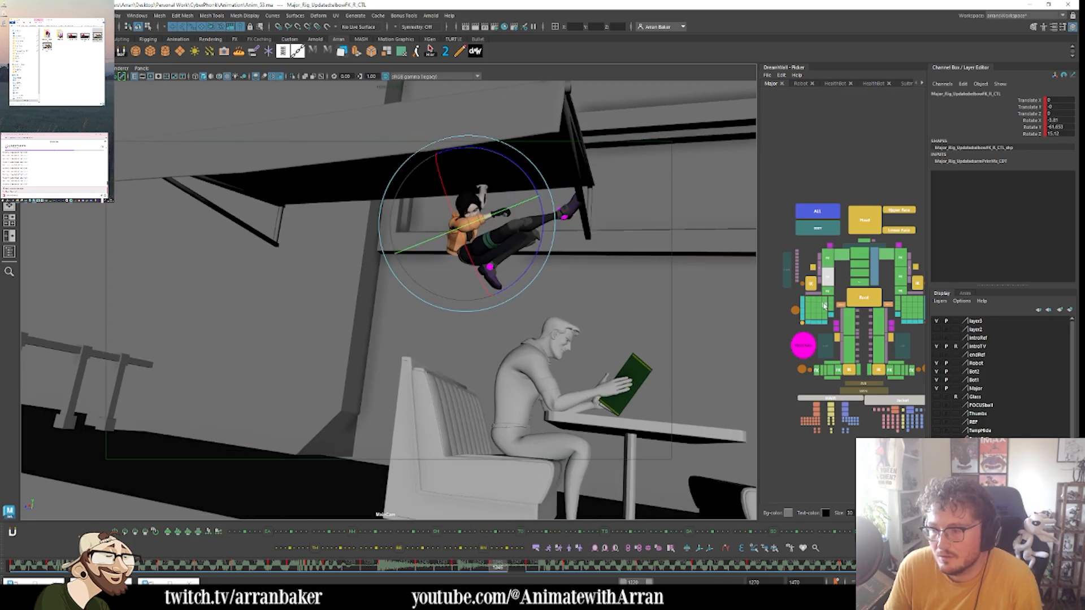
# - Inspect the right hand's finger controls on frame 1246 and select its hand settings control
pyautogui.moveTo(790, 315); pyautogui.dragTo(807, 327)
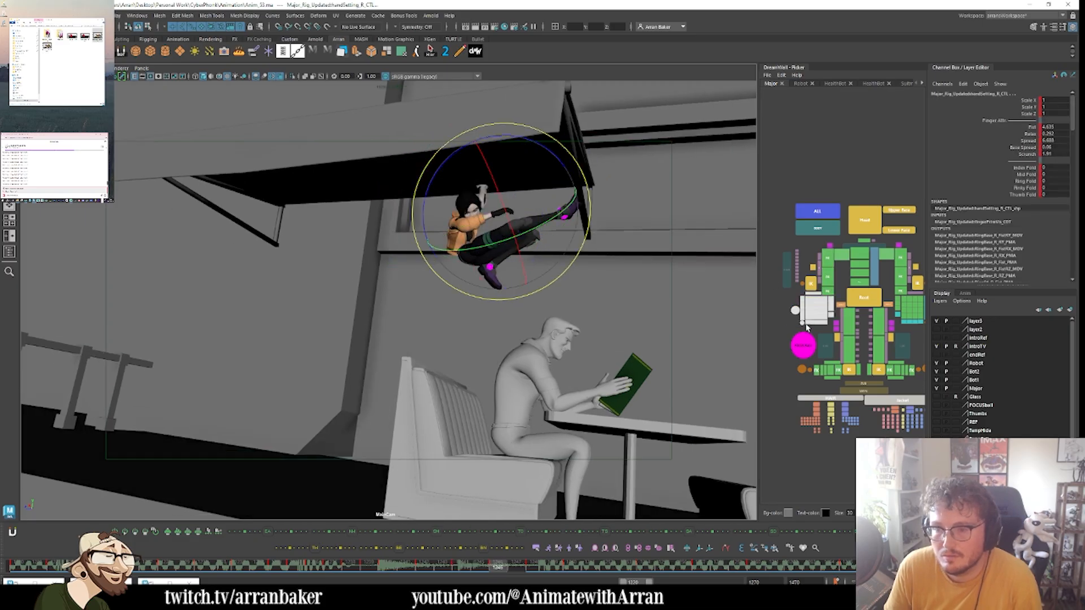
pyautogui.click(823, 319)
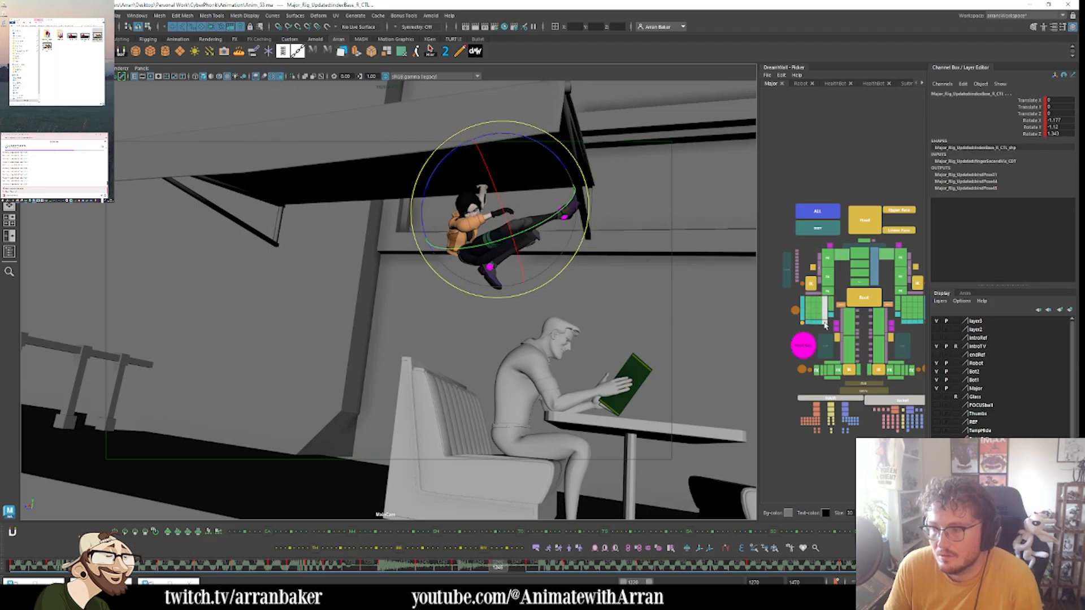
pyautogui.click(814, 319)
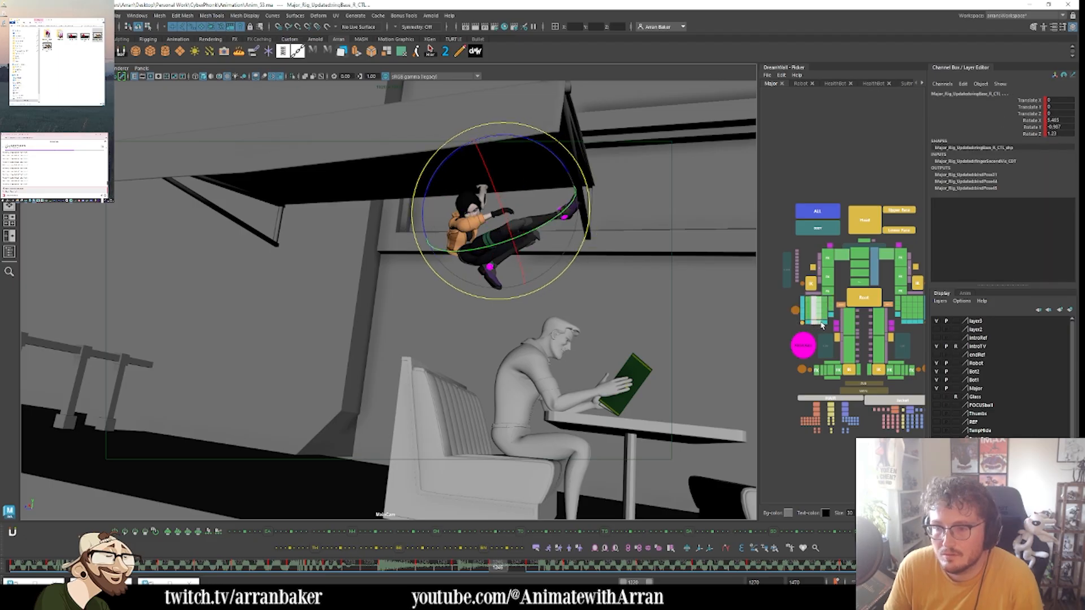
pyautogui.click(817, 323)
pyautogui.click(796, 313)
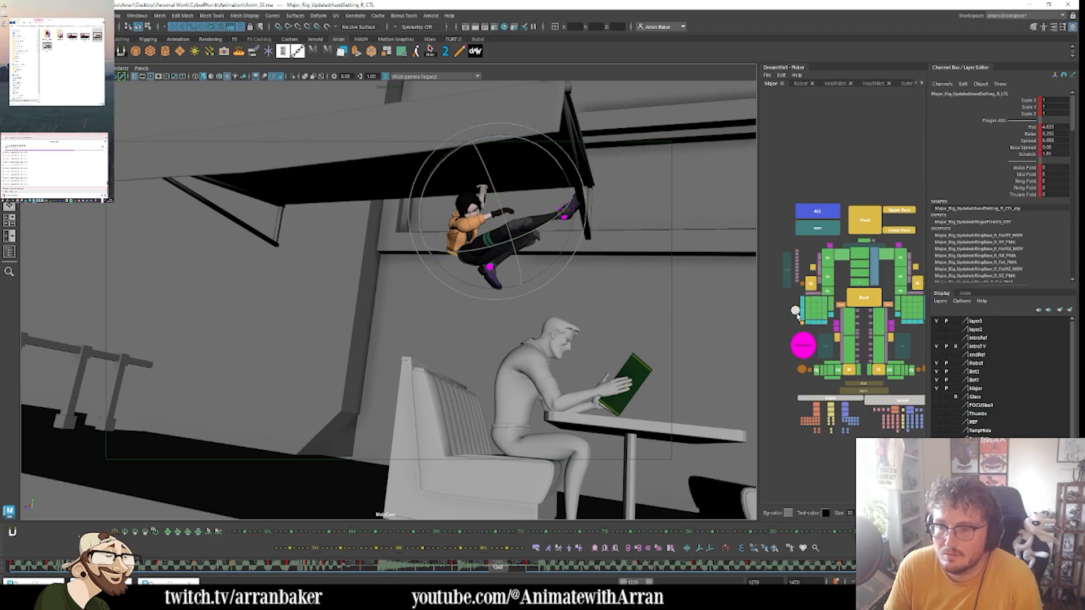
# - Compare the right hand's shape and finger settings across frames 1244 to 1248
pyautogui.press(',')
pyautogui.press('.')
pyautogui.press('.')
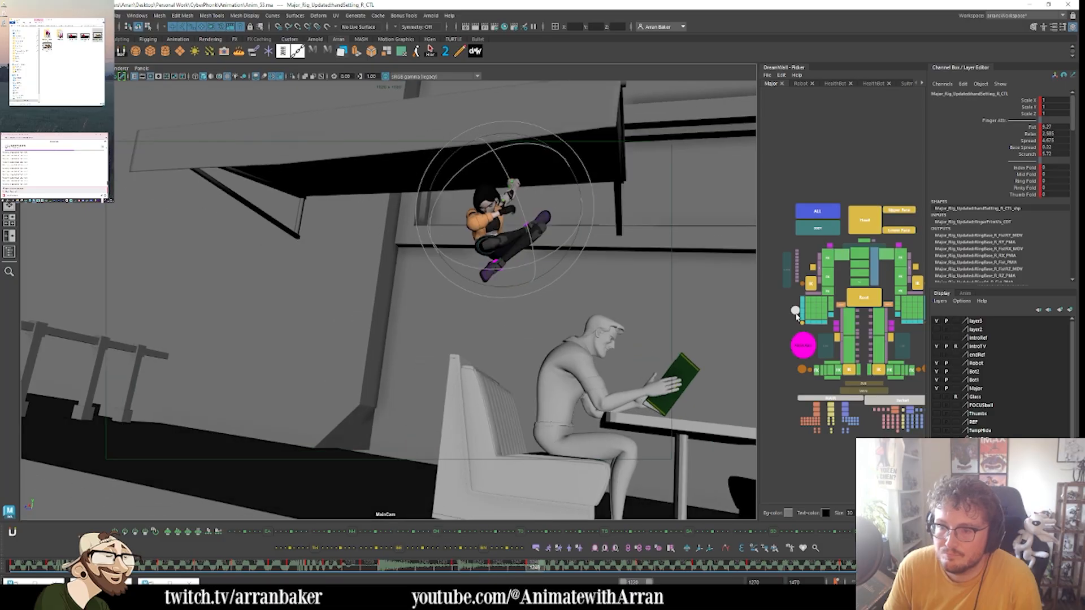
pyautogui.press('.')
pyautogui.press(',')
pyautogui.press(',')
pyautogui.press(',')
pyautogui.press('.')
pyautogui.press('.')
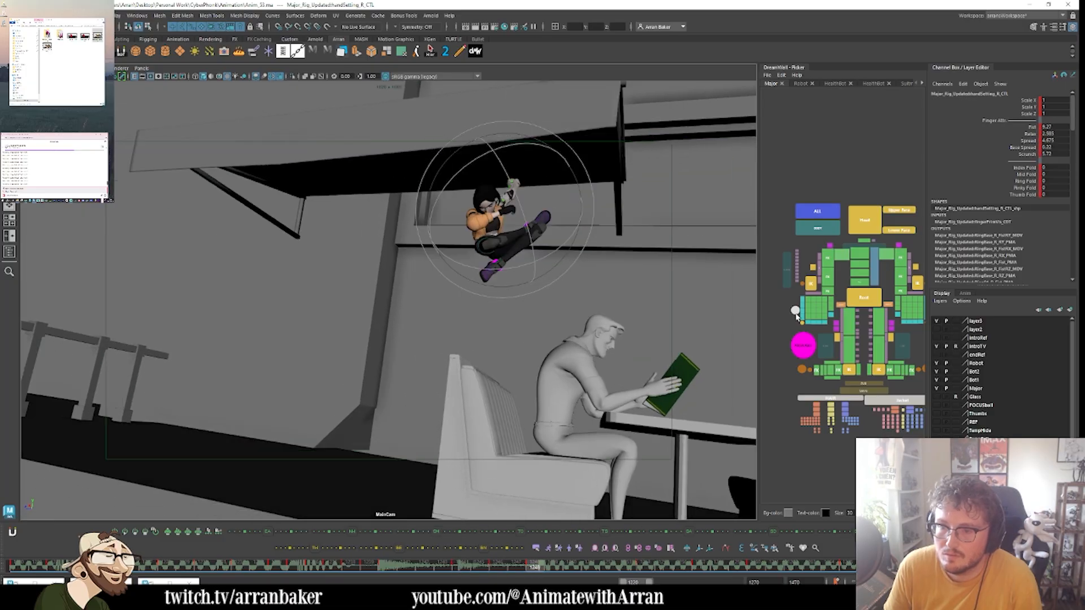
# - Compare the Major character's left arm pose across frames 1244 to 1248 with its shoulder FK control selected
pyautogui.press(',')
pyautogui.press(',')
pyautogui.press('.')
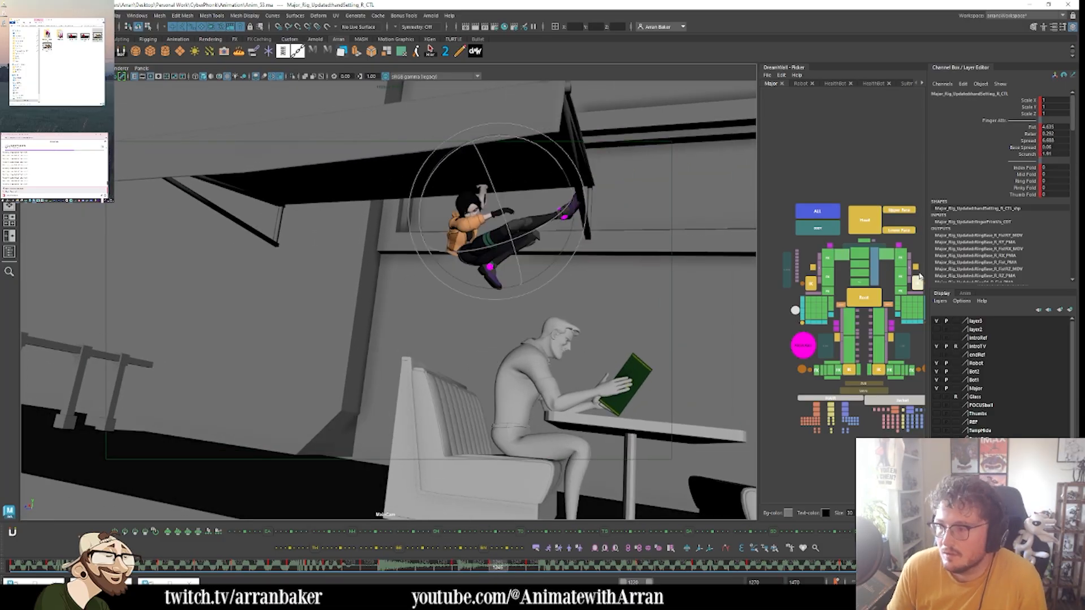
pyautogui.click(901, 258)
pyautogui.press(',')
pyautogui.press(',')
pyautogui.press('.')
pyautogui.press('.')
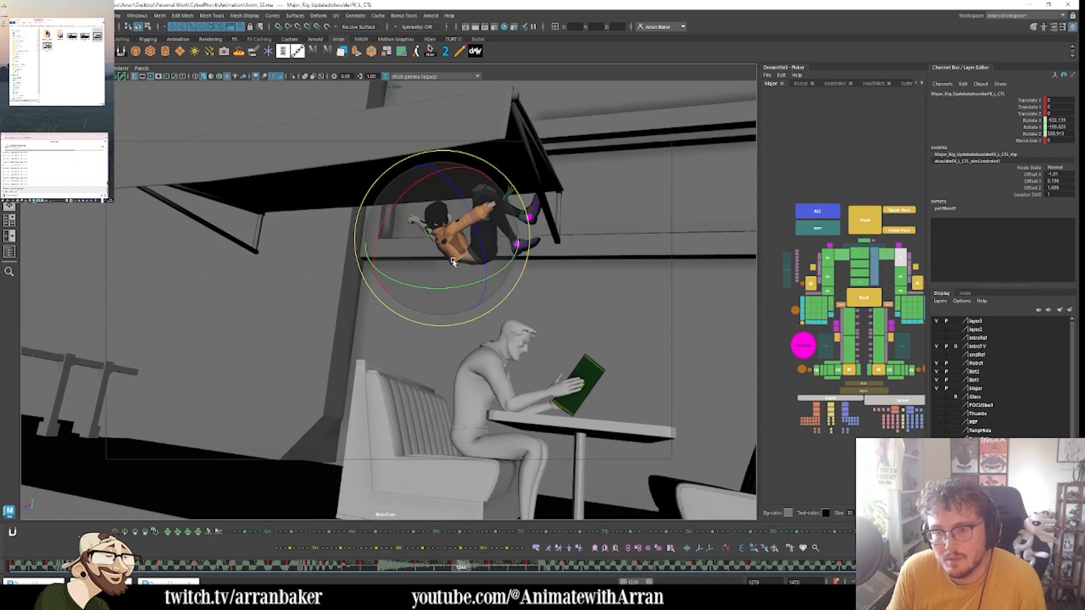
pyautogui.press('.')
pyautogui.press(',')
pyautogui.press(',')
pyautogui.press(',')
pyautogui.press('.')
pyautogui.press('.')
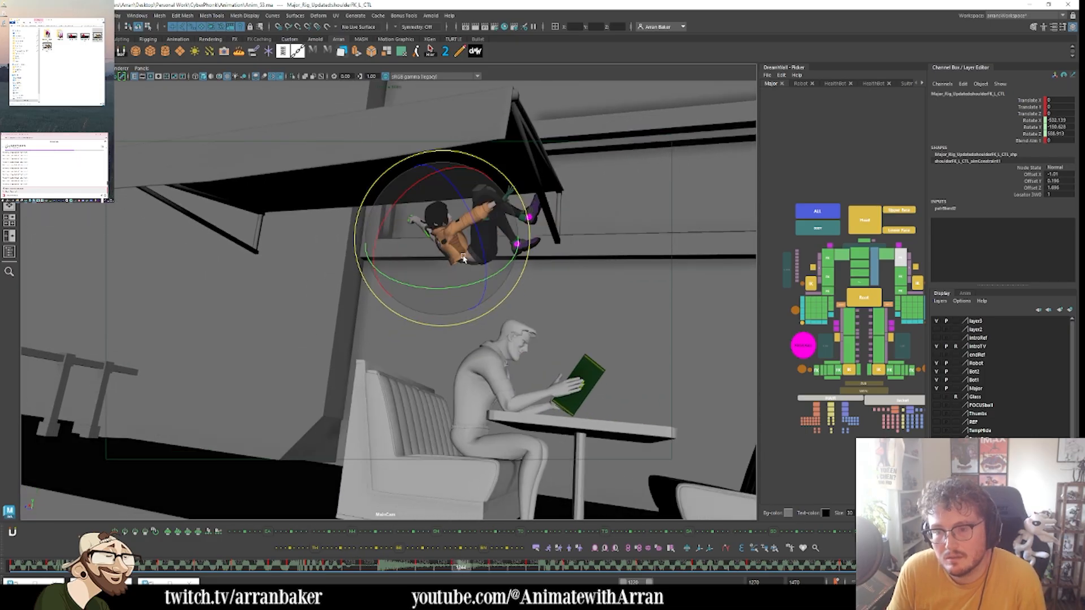
pyautogui.press('.')
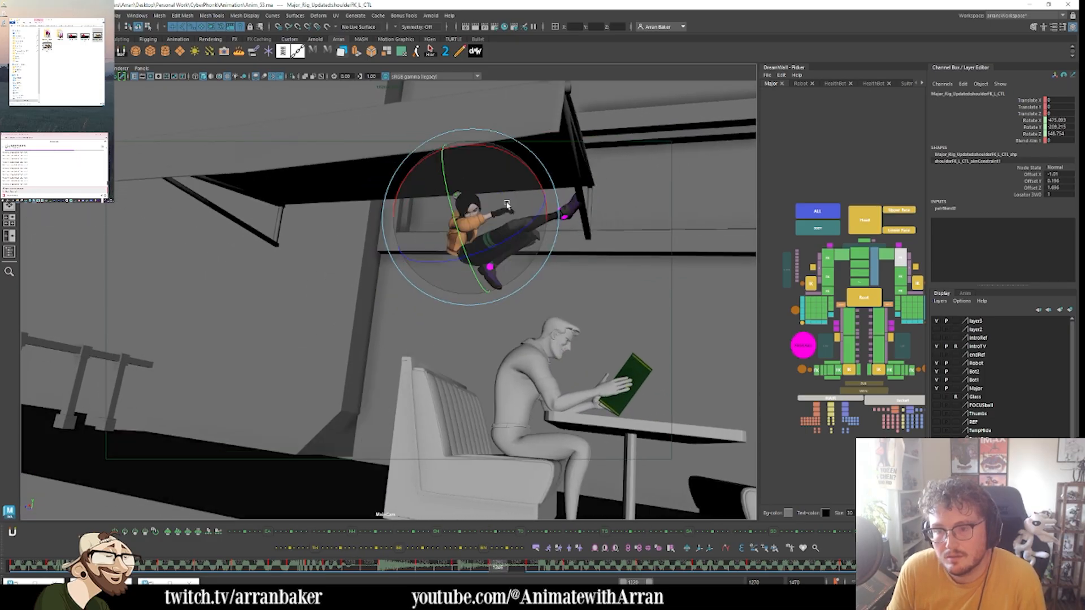
# - Rotate the left shoulder FK control on frame 1250 and compare the arm with the adjacent poses
pyautogui.press('.')
pyautogui.press('.')
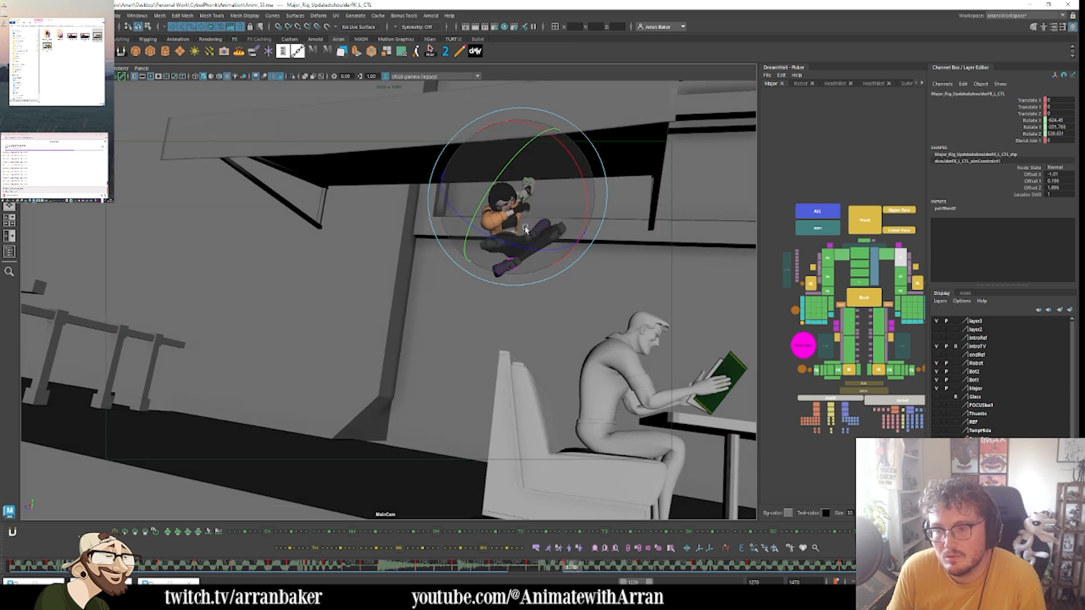
pyautogui.press(',')
pyautogui.press('.')
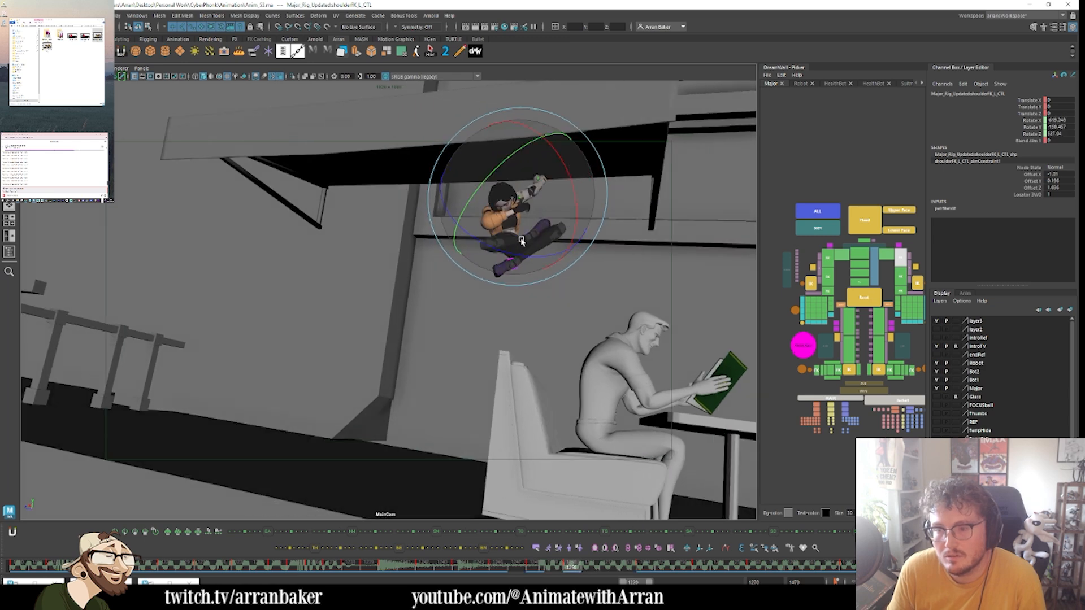
pyautogui.press('.')
pyautogui.press(',')
pyautogui.press(',')
pyautogui.press('.')
# - Rotate the left shoulder FK control on frame 1254 to refine the raised arm against the neighbouring poses
pyautogui.press('.')
pyautogui.press('.')
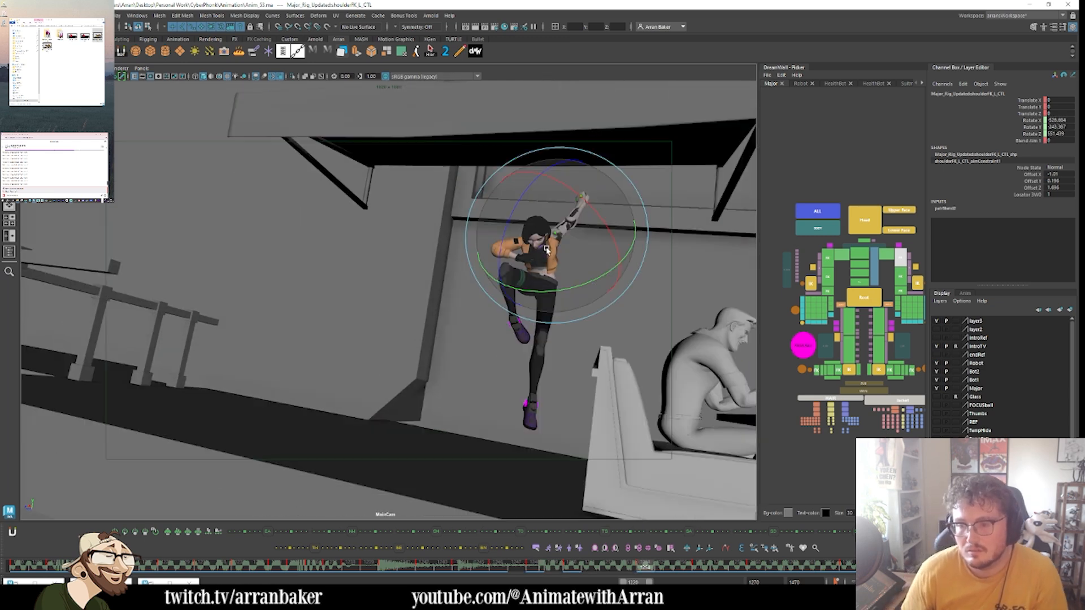
pyautogui.press(',')
pyautogui.press('.')
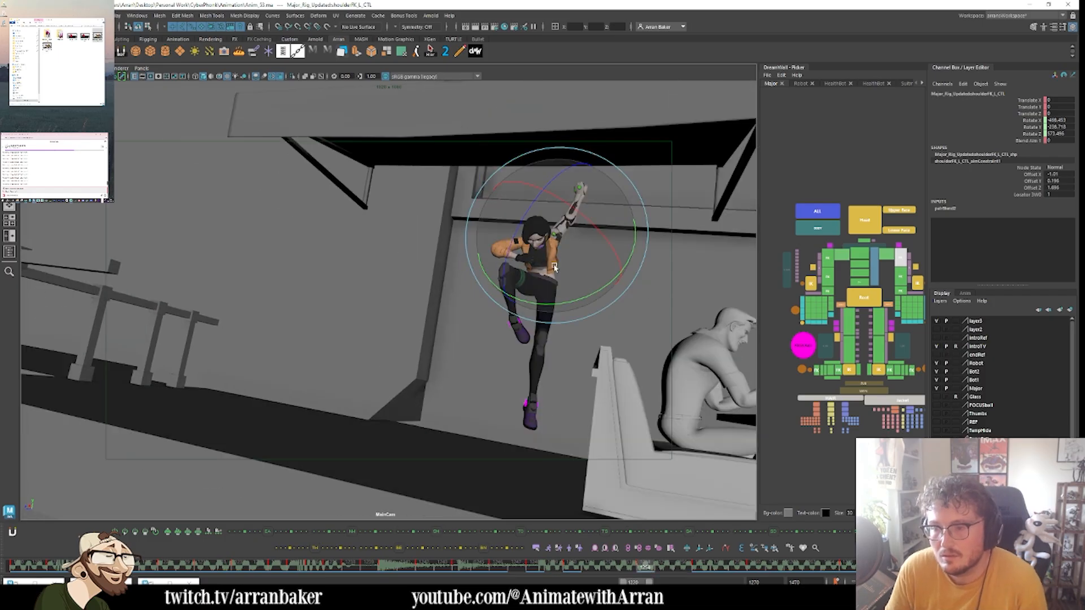
pyautogui.press('.')
pyautogui.press('.')
pyautogui.press(',')
pyautogui.press(',')
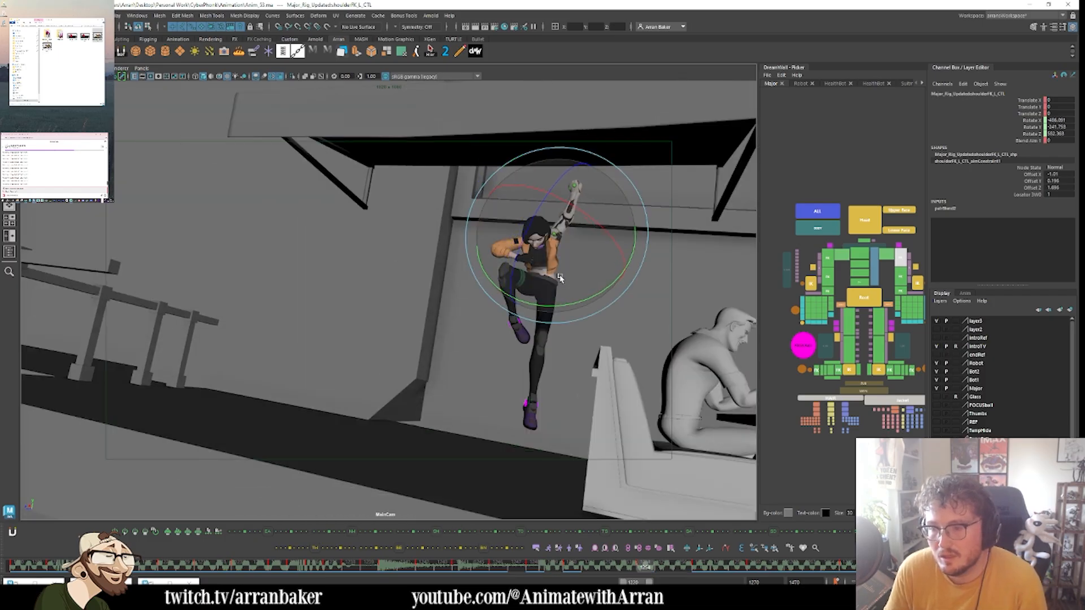
# - Refine the left elbow FK rotation on frame 1254 and compare it with the next pose
pyautogui.click(901, 274)
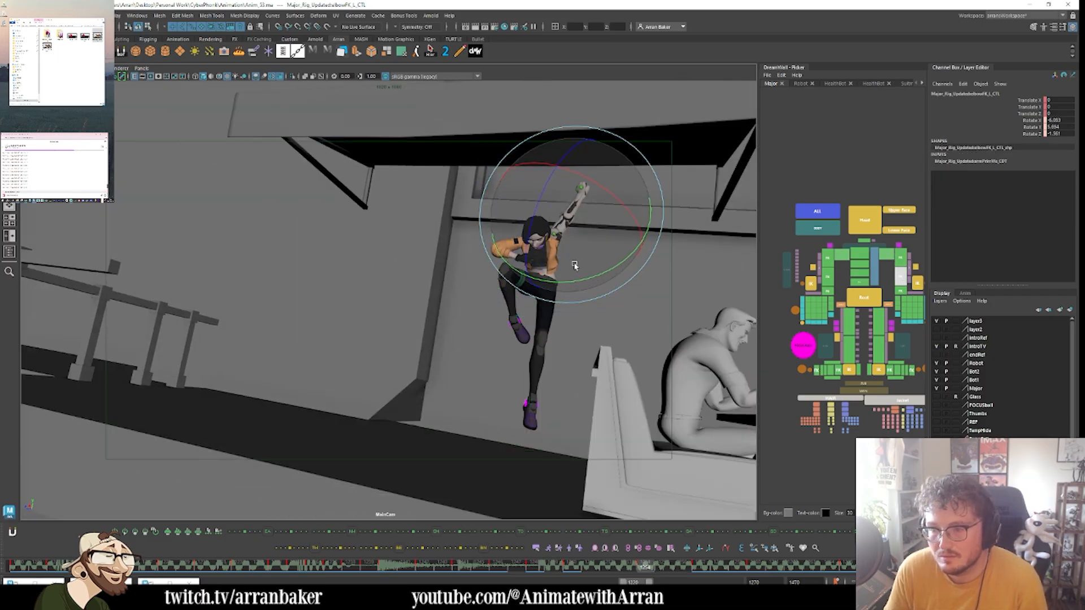
pyautogui.press('.')
pyautogui.press(',')
pyautogui.press('.')
pyautogui.press(',')
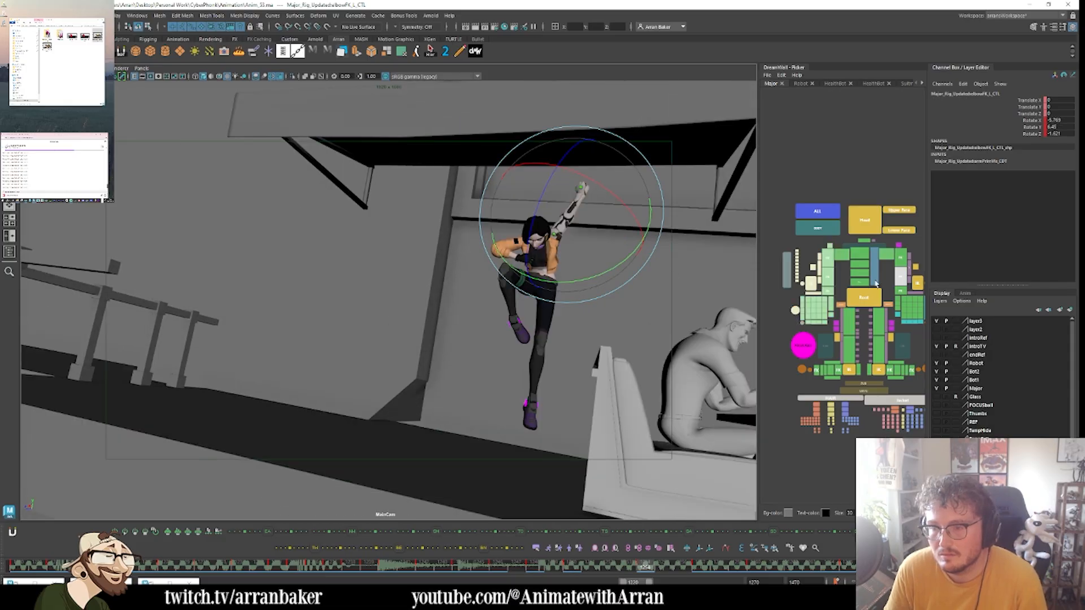
# - Adjust the left wrist FK rotation on frame 1254 and check it against the landing and tucked poses
pyautogui.click(906, 294)
pyautogui.click(905, 292)
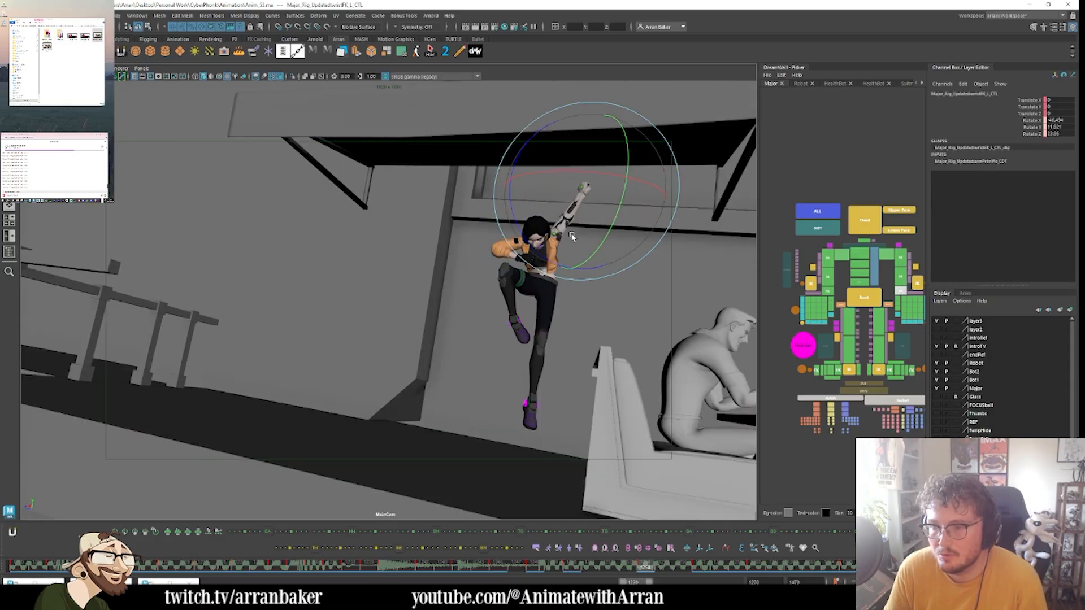
pyautogui.press(',')
pyautogui.press('.')
pyautogui.press('.')
pyautogui.press('.')
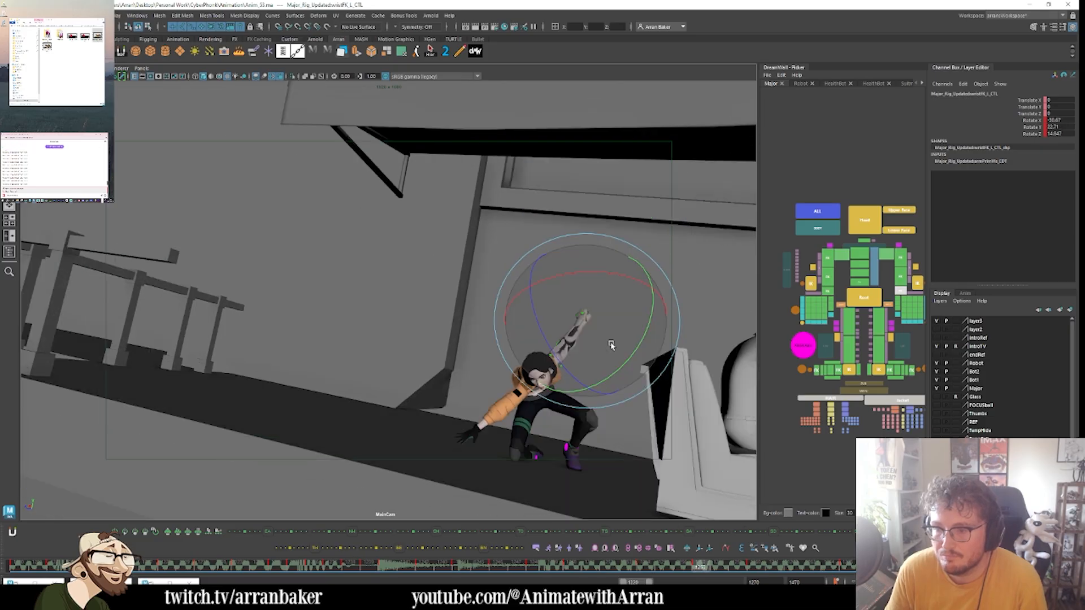
pyautogui.moveTo(610, 344); pyautogui.dragTo(584, 371)
pyautogui.press(',')
pyautogui.press(',')
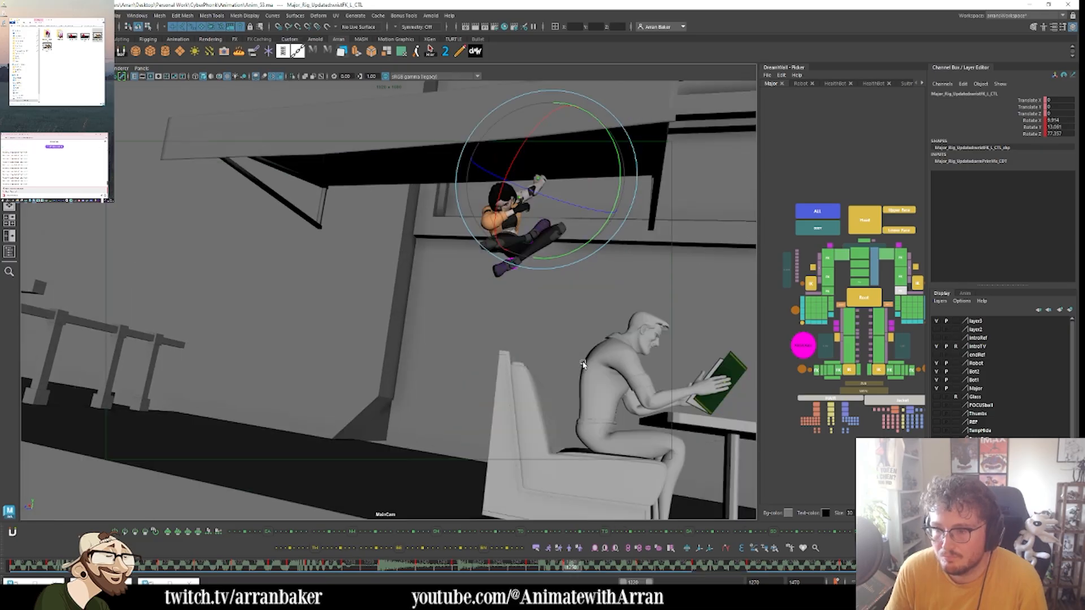
# - Review the left arm's motion from the hanging pose on frame 1240 through the tucked poses up to the landing
pyautogui.press('.')
pyautogui.press('.')
pyautogui.press(',')
pyautogui.press(',')
pyautogui.press(',')
pyautogui.press(',')
pyautogui.press('.')
pyautogui.press('.')
pyautogui.press('.')
pyautogui.press('.')
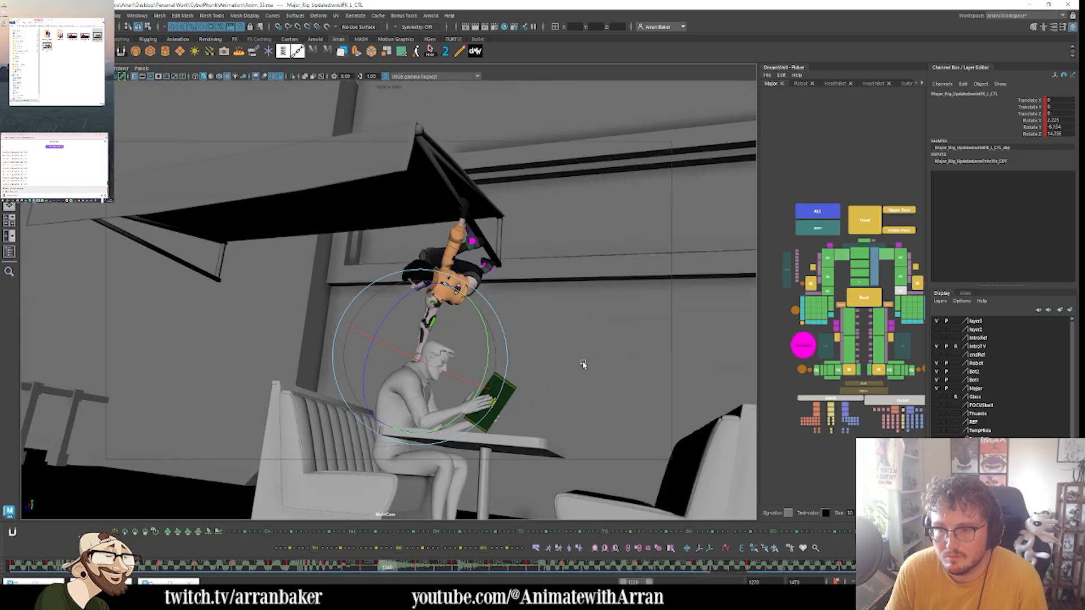
pyautogui.press(',')
pyautogui.press(',')
pyautogui.press(',')
pyautogui.press(',')
pyautogui.press('.')
pyautogui.press('.')
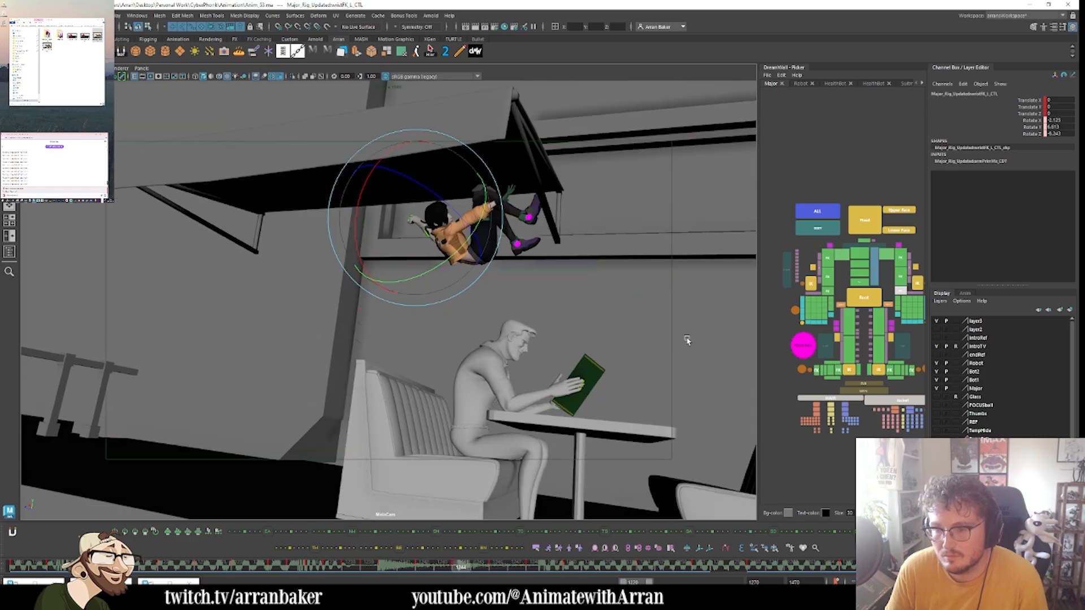
# - Reposition the right leg pole and right foot IK controls on frame 1248
pyautogui.click(837, 338)
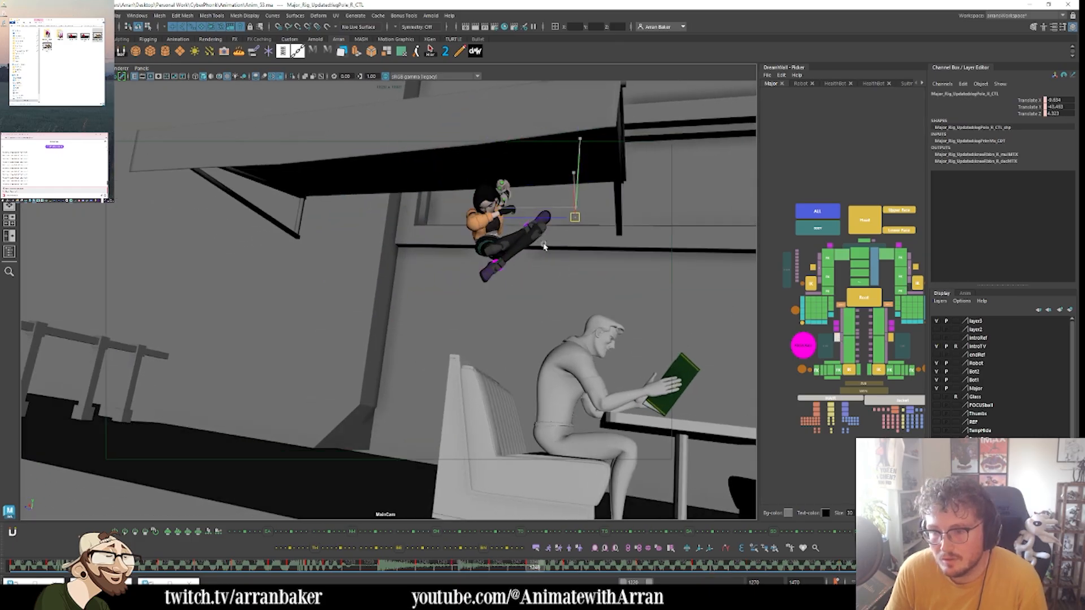
pyautogui.moveTo(543, 245); pyautogui.dragTo(546, 250, button='middle')
pyautogui.press('.')
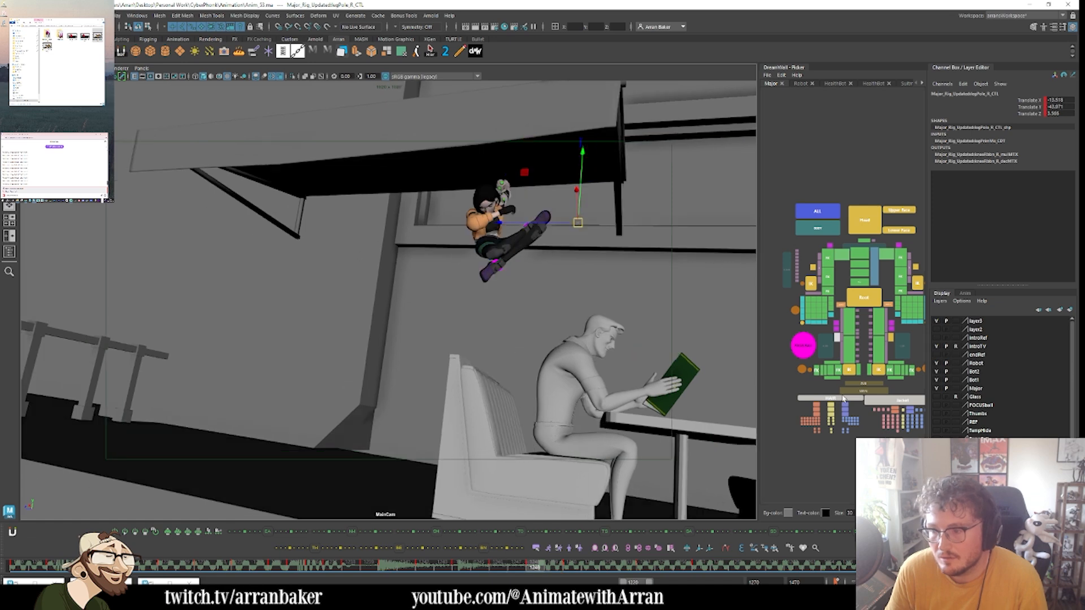
pyautogui.click(851, 371)
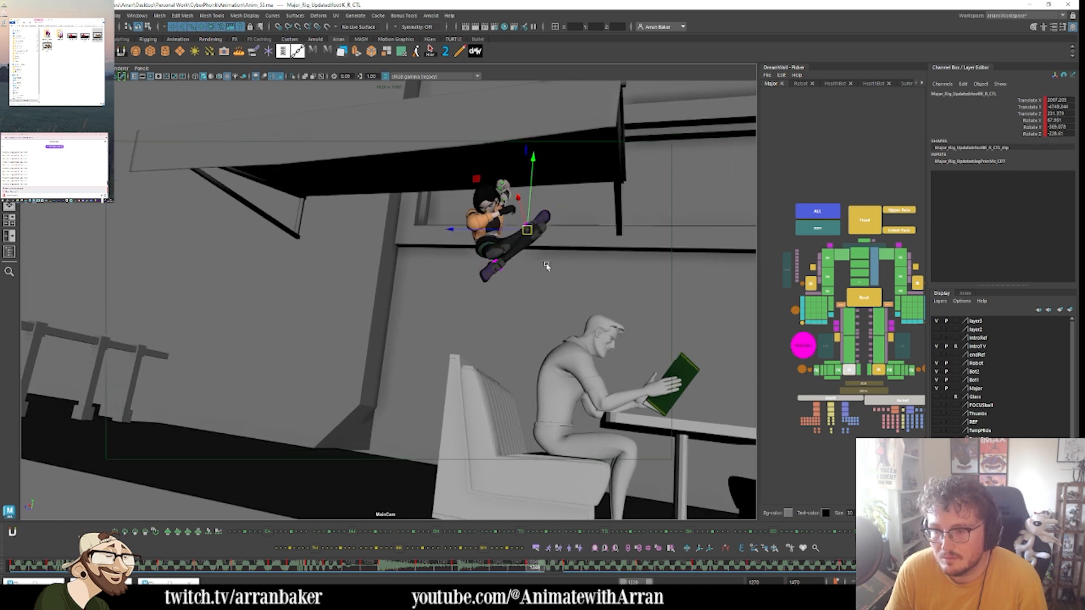
pyautogui.moveTo(564, 258); pyautogui.dragTo(568, 262, button='middle')
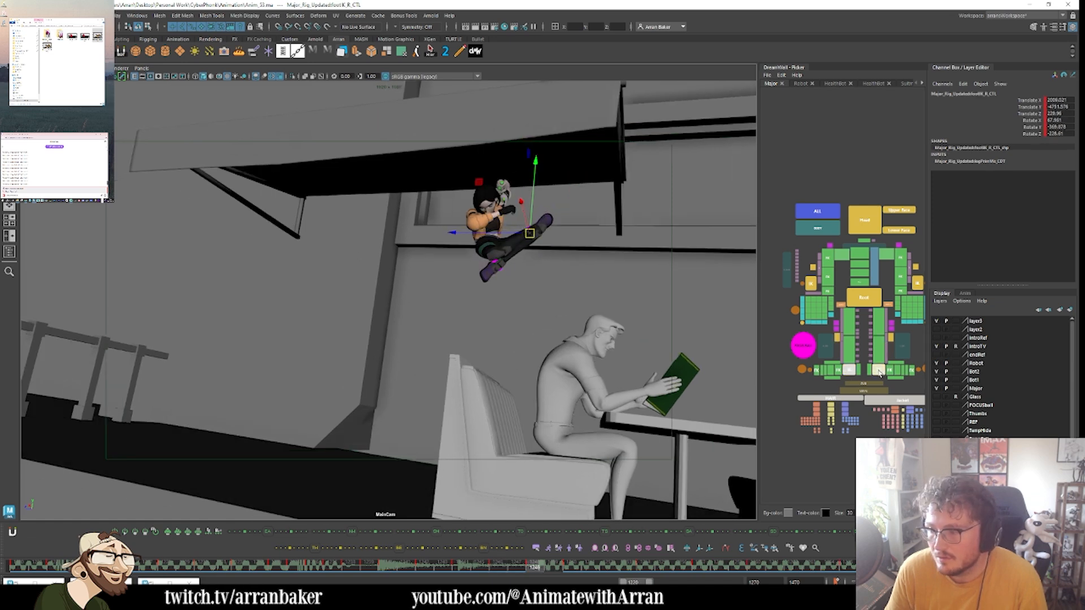
# - Reposition the left leg pole control on frame 1248 and compare the knee with the adjacent frames
pyautogui.click(878, 372)
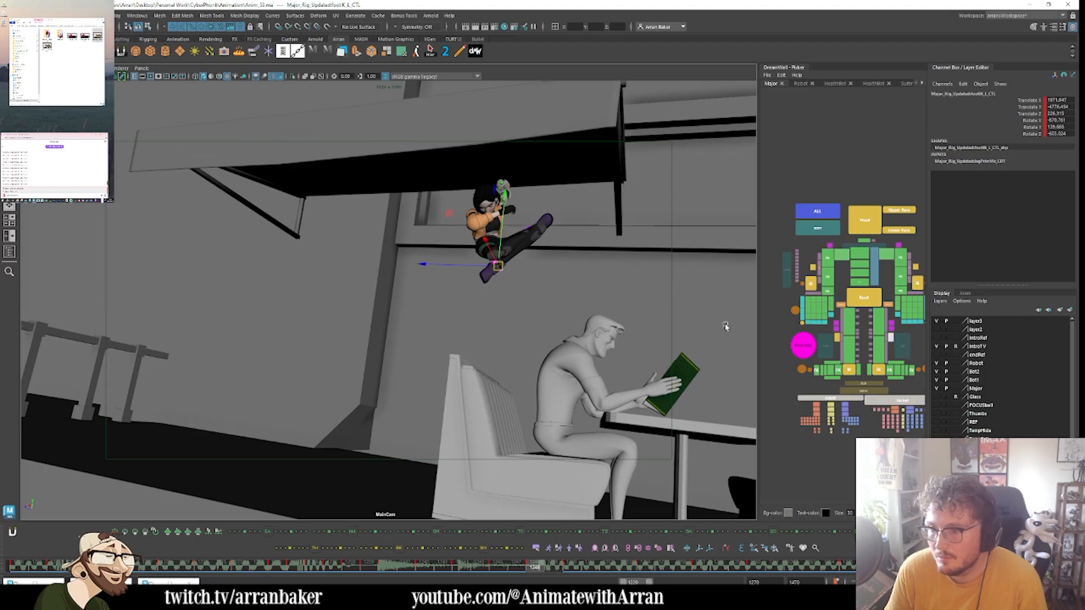
pyautogui.moveTo(602, 279); pyautogui.dragTo(601, 289, button='middle')
pyautogui.hotkey('alt', ',')
pyautogui.hotkey('alt', '.')
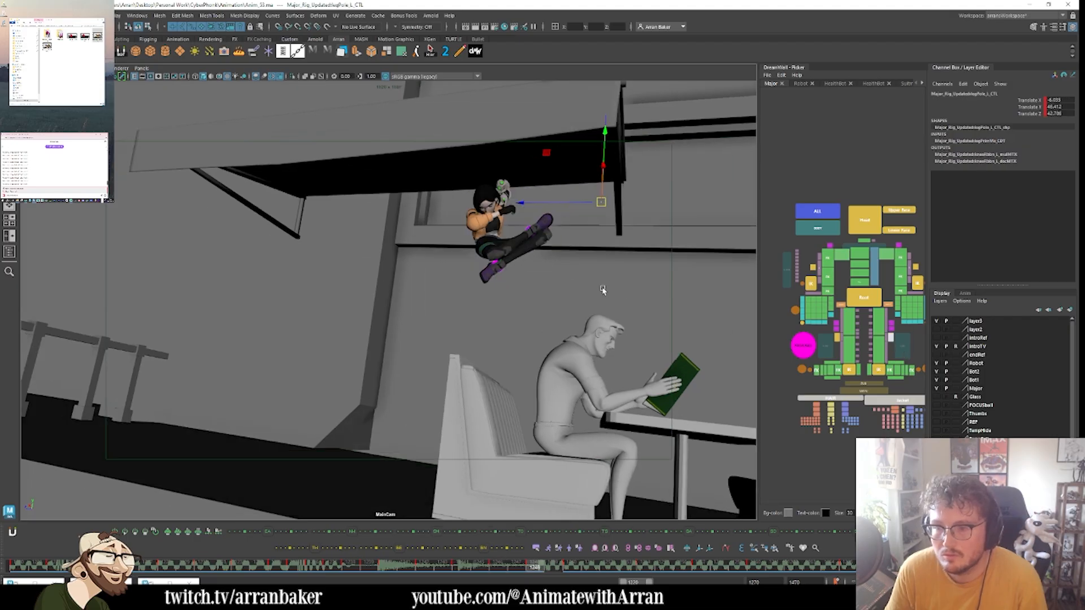
pyautogui.hotkey('alt', '.')
pyautogui.hotkey('alt', ',')
pyautogui.hotkey('alt', '.')
pyautogui.hotkey('alt', ',')
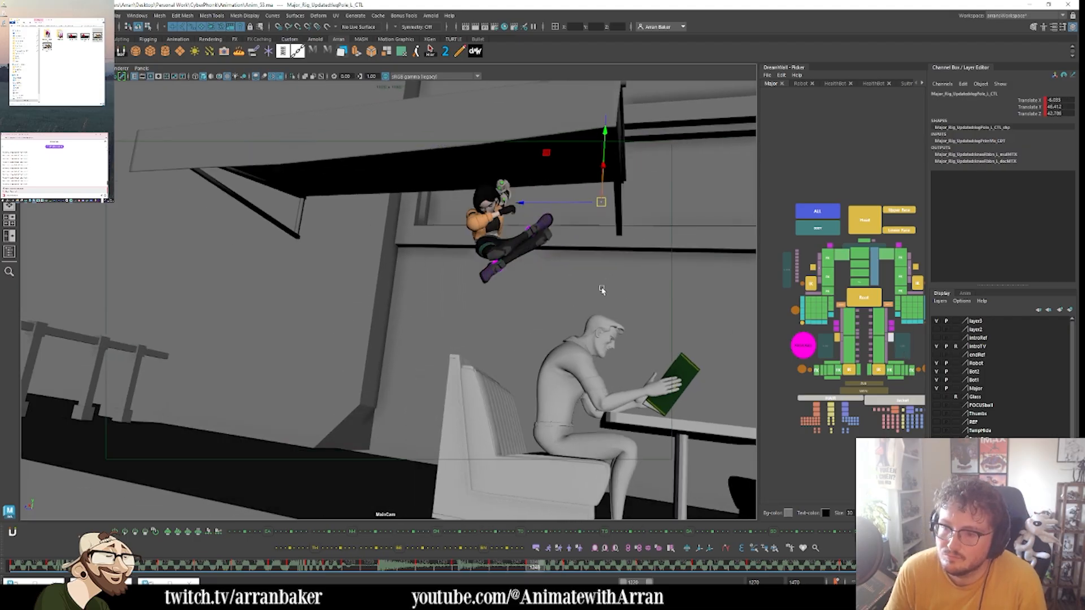
# - Move the left foot IK control slightly towards the awning post on frame 1246 and compare the adjacent frames
pyautogui.hotkey('alt', ',')
pyautogui.hotkey('alt', '.')
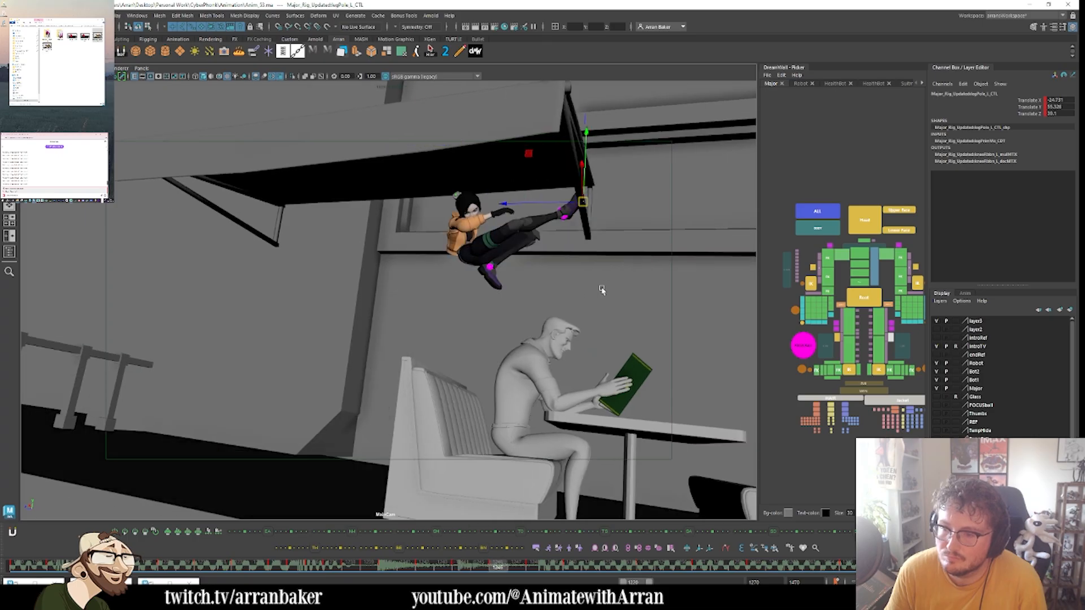
pyautogui.hotkey('alt', '.')
pyautogui.hotkey('alt', '.')
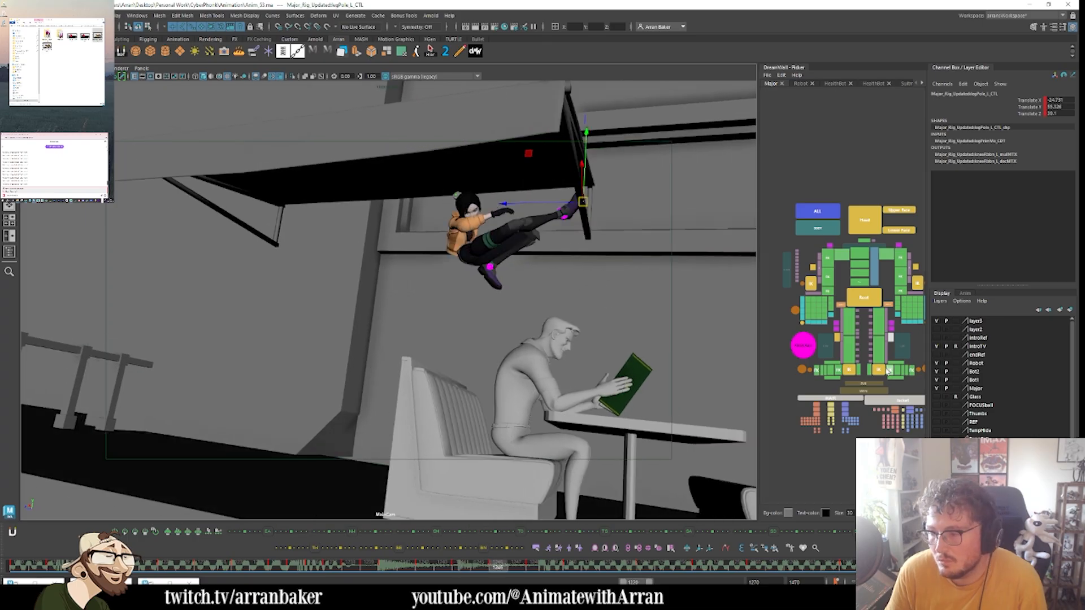
pyautogui.click(879, 369)
pyautogui.hotkey('alt', ',')
pyautogui.hotkey('alt', '.')
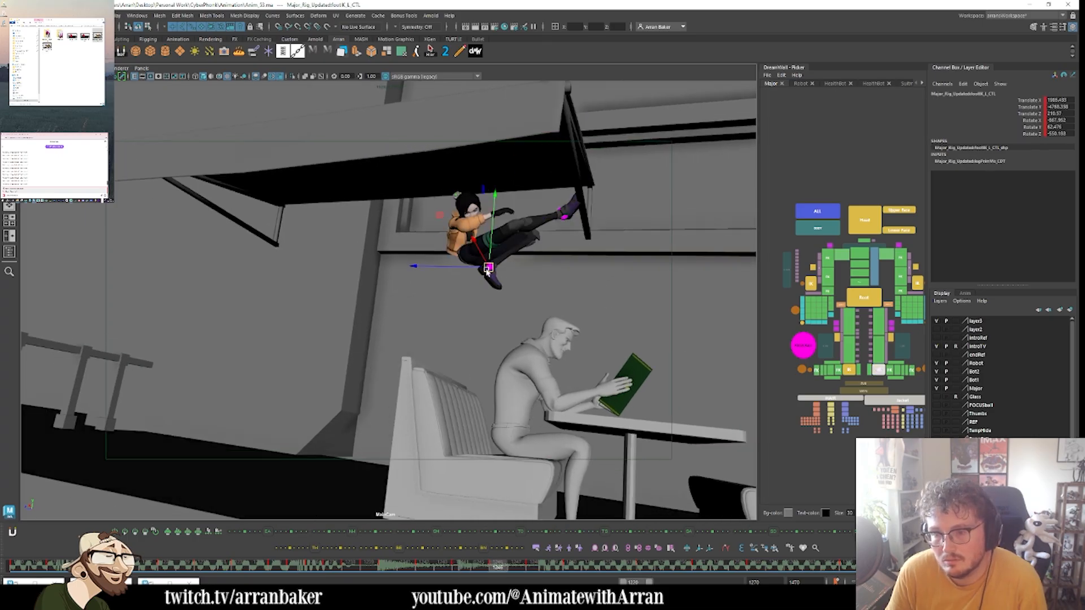
pyautogui.moveTo(488, 271); pyautogui.dragTo(495, 267)
pyautogui.hotkey('alt', ',')
pyautogui.hotkey('alt', '.')
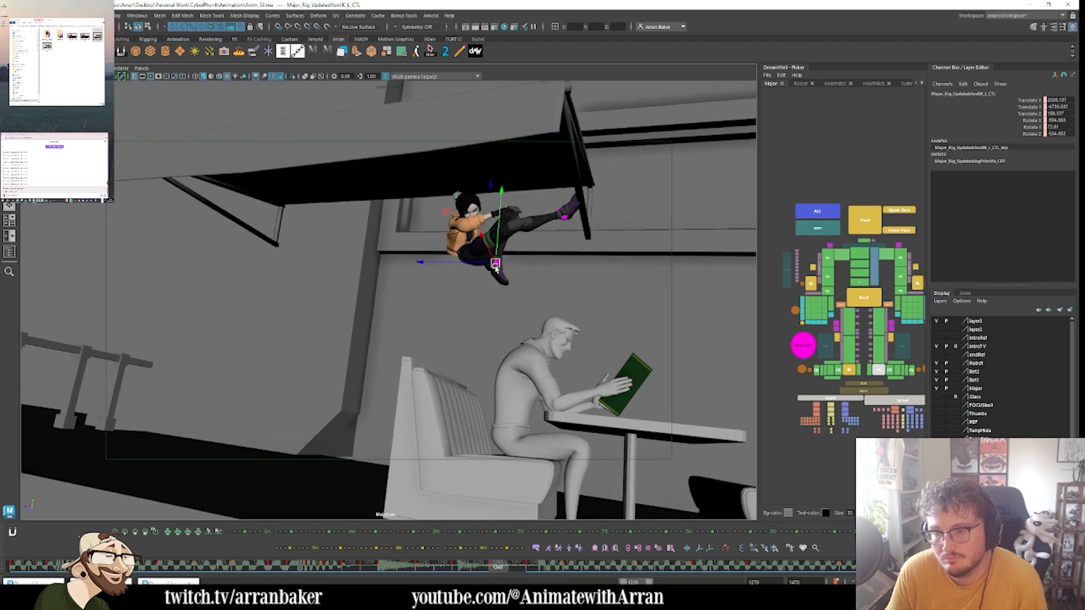
pyautogui.hotkey('alt', '.')
pyautogui.hotkey('alt', ',')
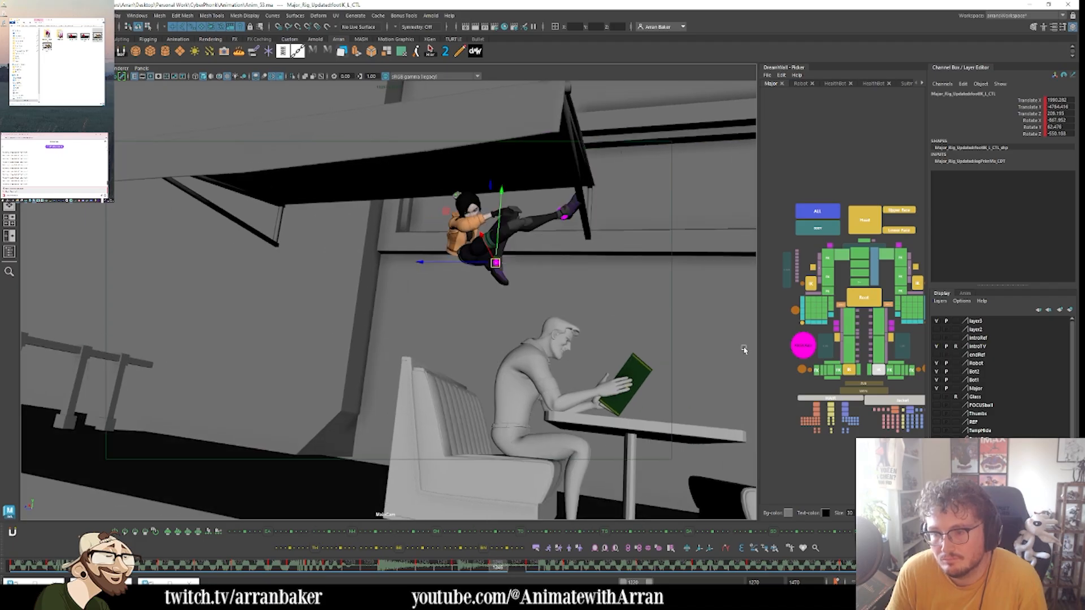
# - Offset the left knee ribbon control on frame 1246 to reshape the leg, checking it against frames 1244 and 1248
pyautogui.click(891, 340)
pyautogui.moveTo(472, 321); pyautogui.dragTo(468, 320, button='middle')
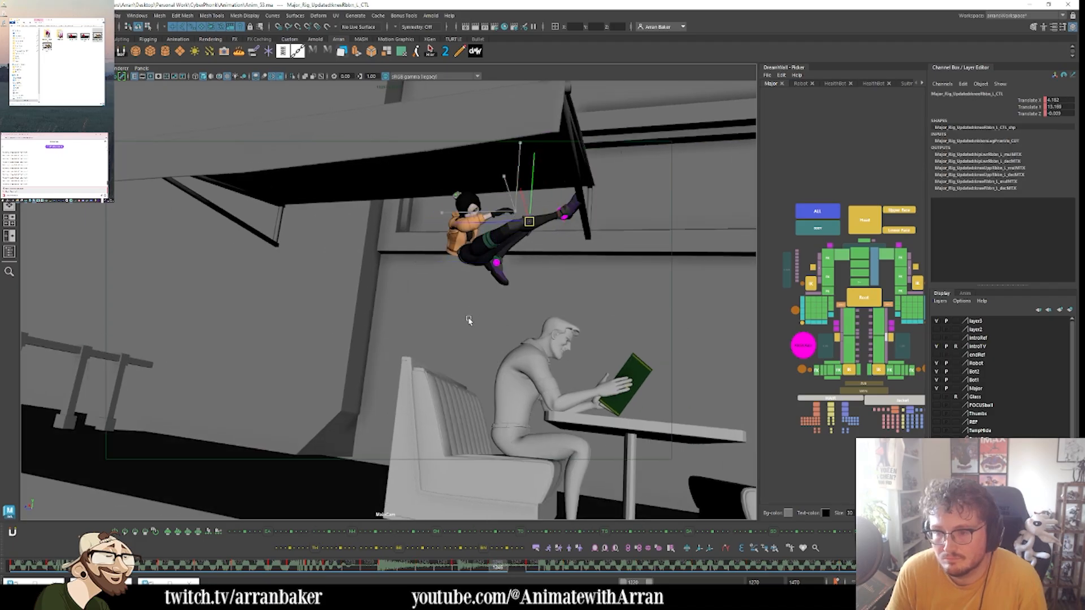
pyautogui.press(',')
pyautogui.press('.')
pyautogui.press('.')
pyautogui.press(',')
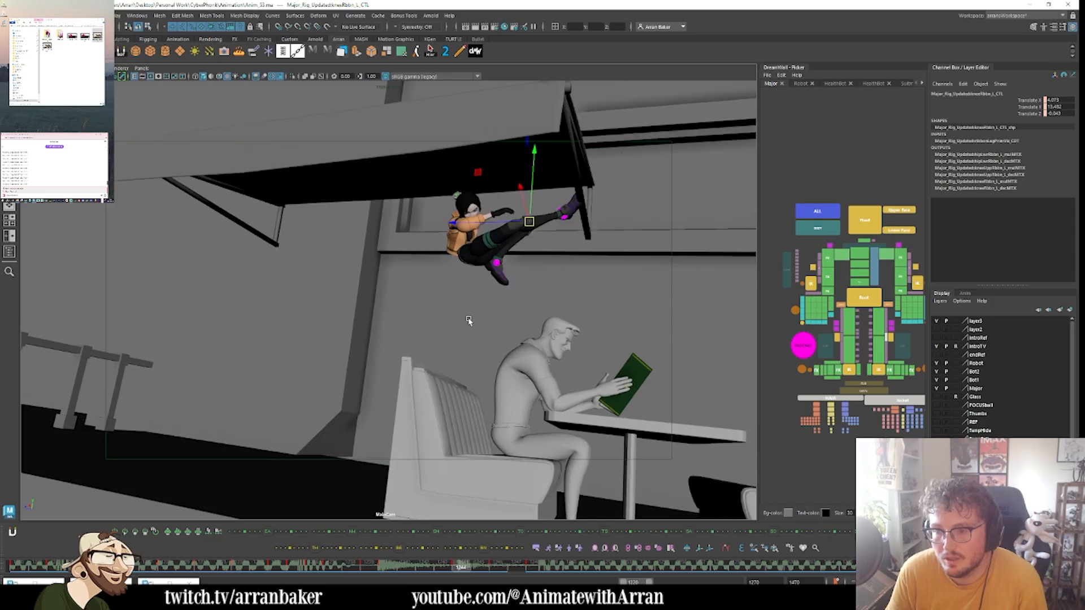
pyautogui.hotkey('alt', '.')
pyautogui.hotkey('alt', '.')
pyautogui.moveTo(491, 313); pyautogui.dragTo(492, 313, button='middle')
pyautogui.press(',')
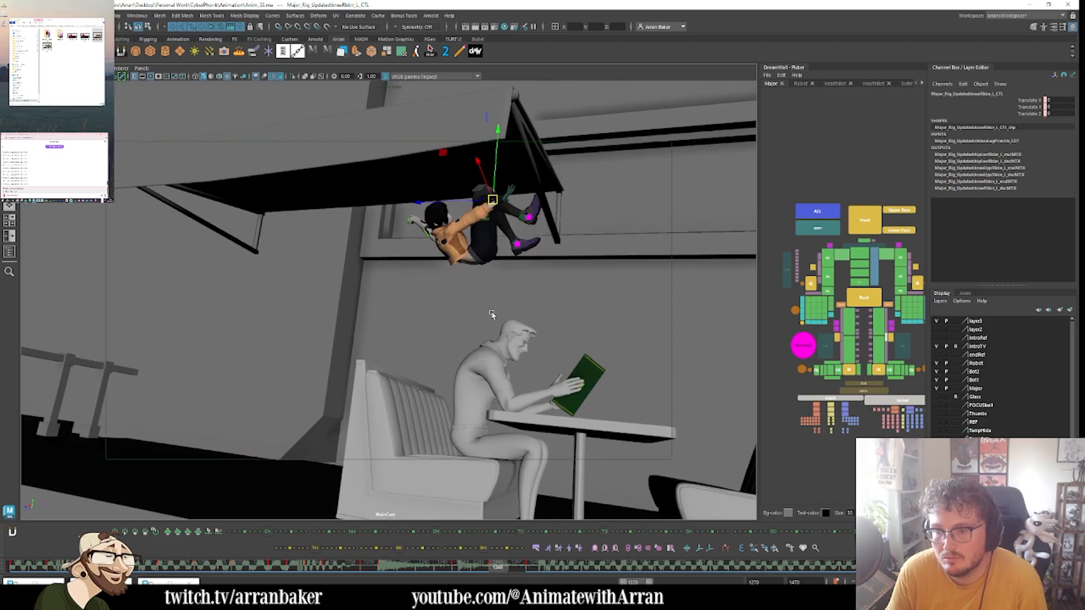
pyautogui.press('.')
pyautogui.press('.')
pyautogui.hotkey('alt', '.')
pyautogui.hotkey('alt', ',')
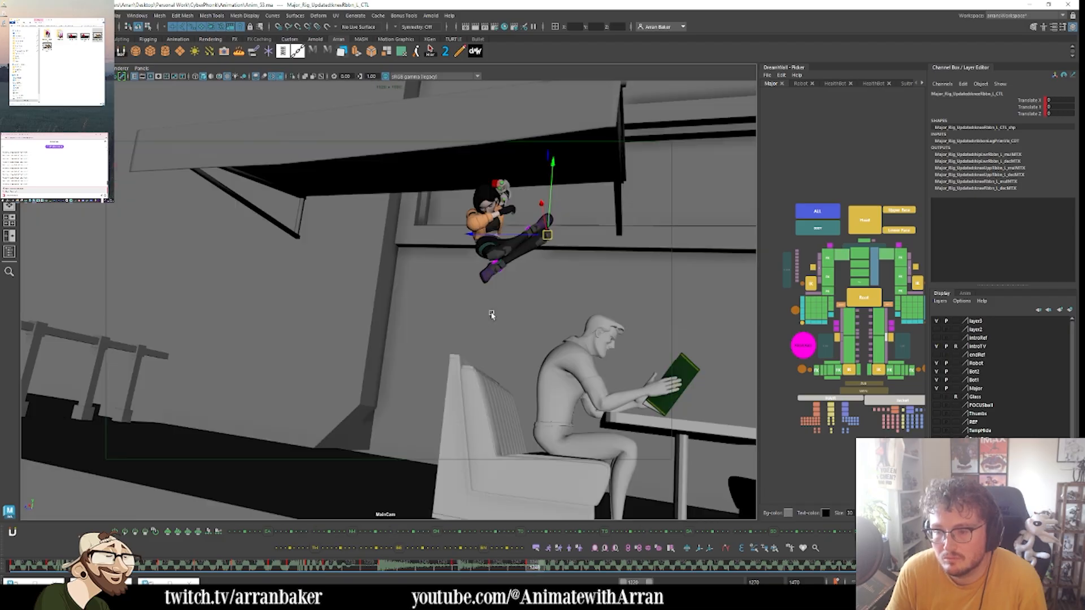
# - Select all of the Major's rig controls and review her keyed poses from the awning swing through the tuck to the landing
pyautogui.click(499, 566)
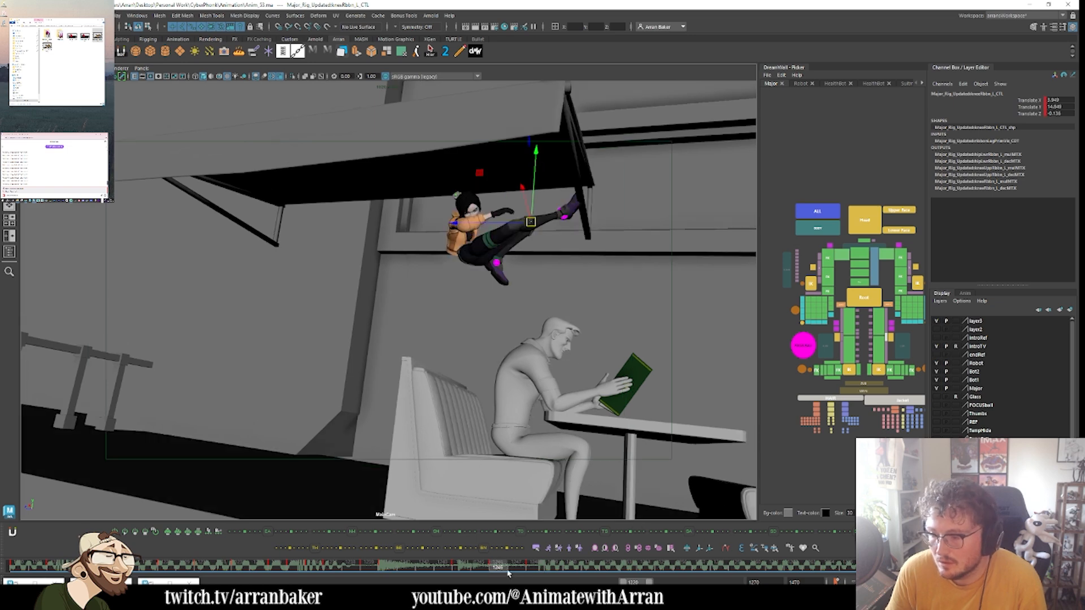
pyautogui.moveTo(519, 568); pyautogui.dragTo(479, 567)
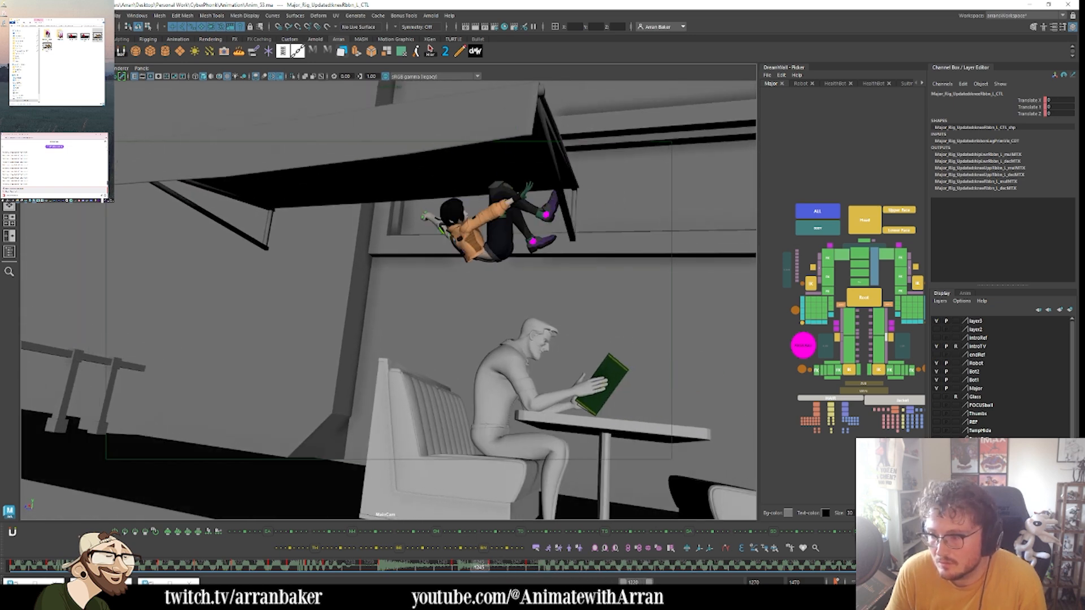
pyautogui.click(815, 212)
pyautogui.press('.')
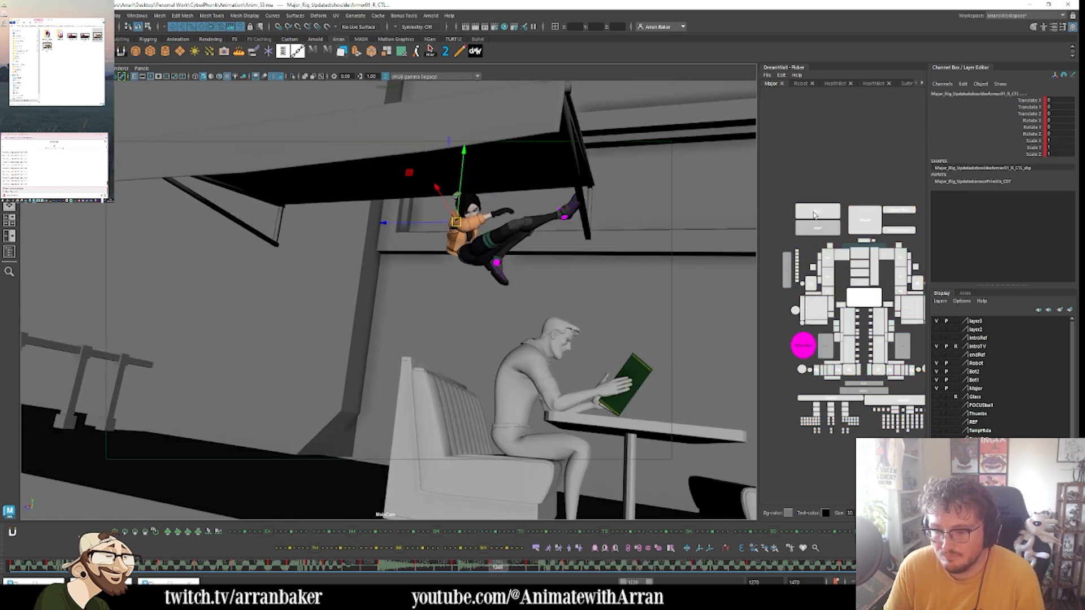
pyautogui.press('.')
pyautogui.press('.')
pyautogui.press('.')
pyautogui.press('.')
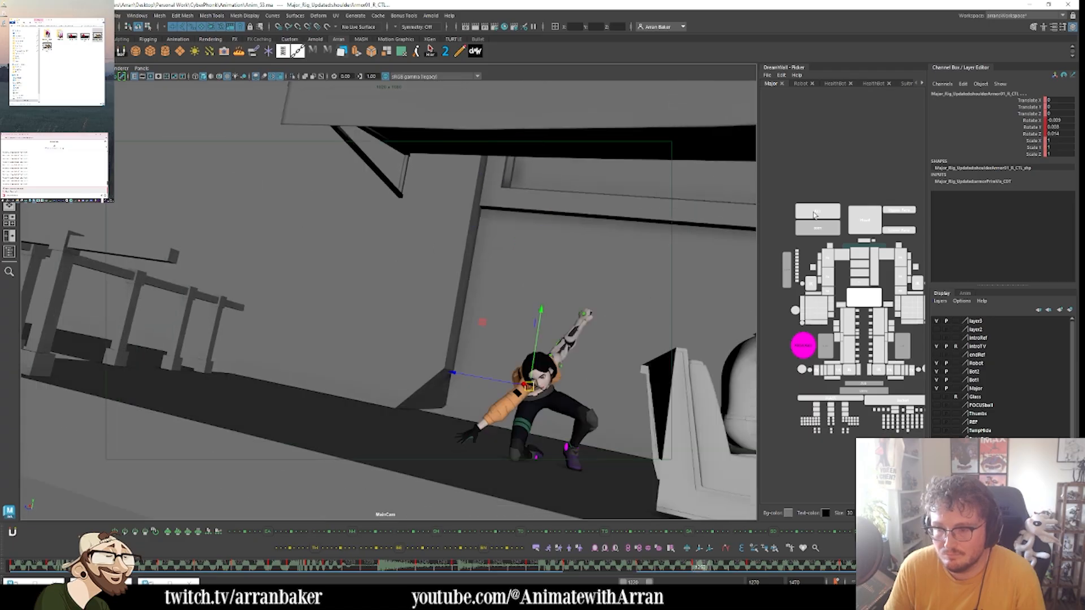
pyautogui.press(',')
pyautogui.press(',')
pyautogui.press(',')
pyautogui.press(',')
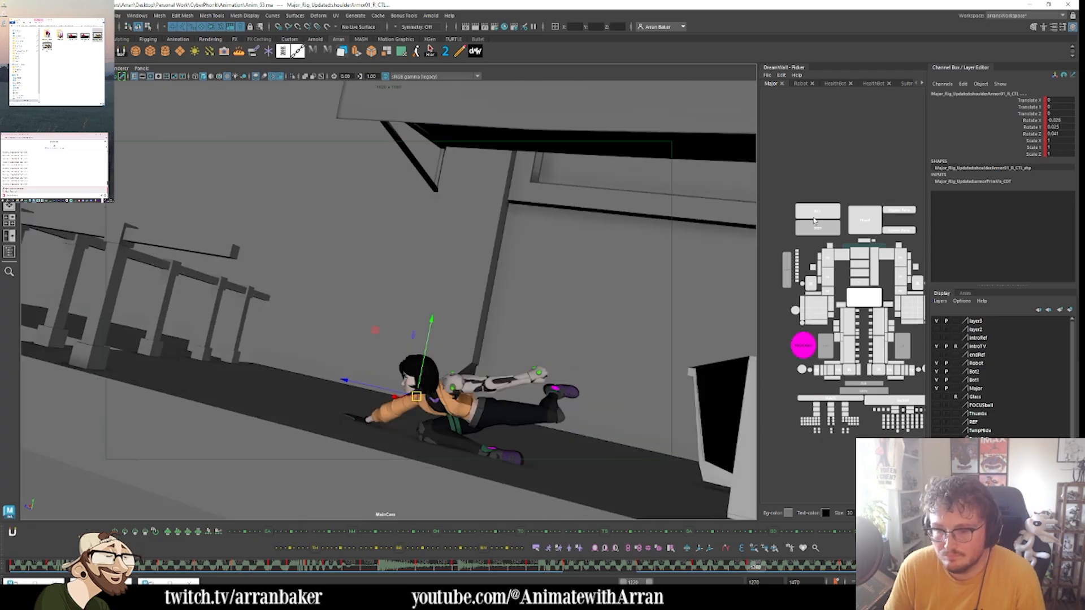
pyautogui.press(',')
pyautogui.press(',')
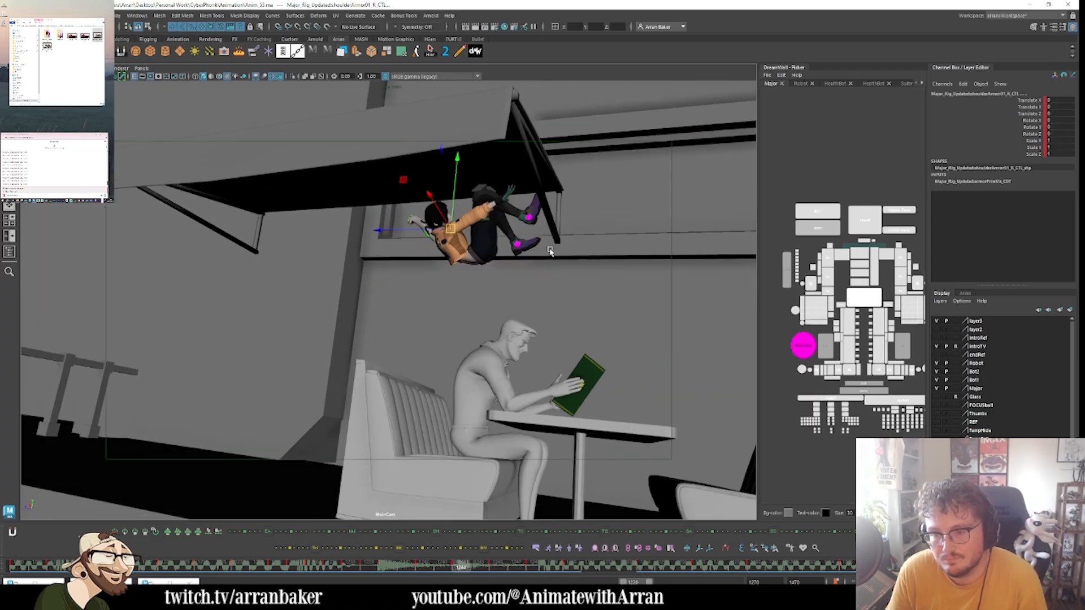
pyautogui.press(',')
pyautogui.press(',')
pyautogui.press(',')
pyautogui.press('.')
pyautogui.press('.')
pyautogui.press('.')
pyautogui.press('.')
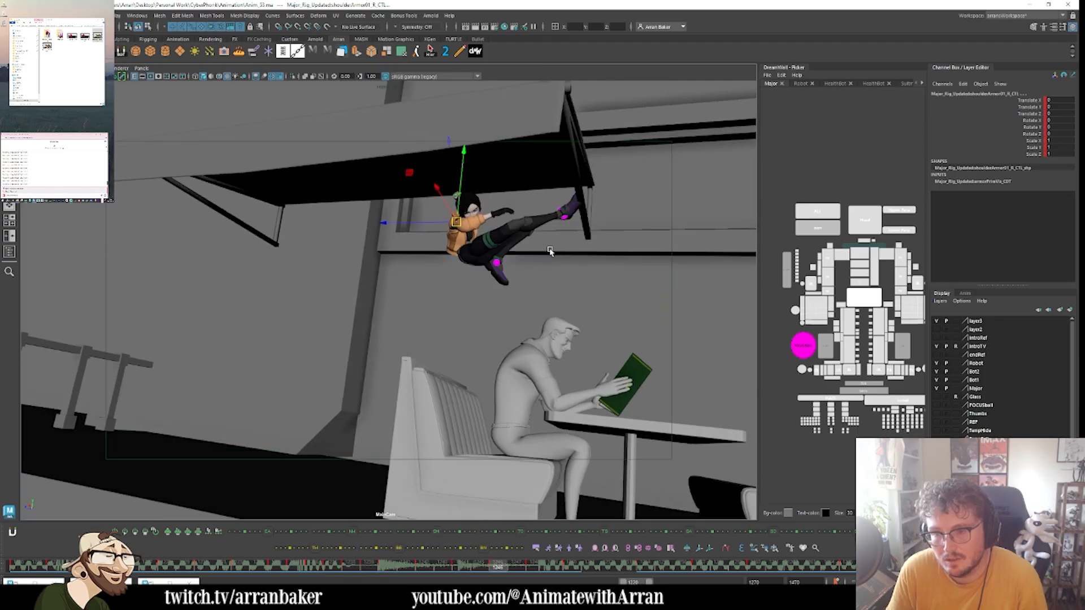
pyautogui.press('.')
pyautogui.press('.')
pyautogui.press('.')
pyautogui.press('.')
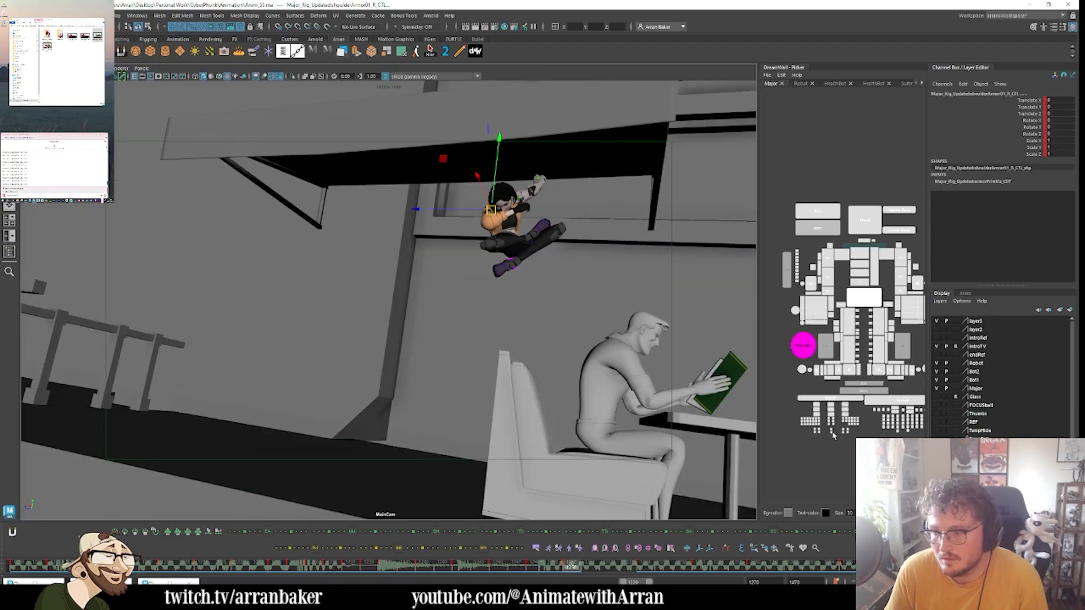
# - Try to offset the right knee ribbon control on frame 1250 to reshape the tucked leg
pyautogui.click(845, 337)
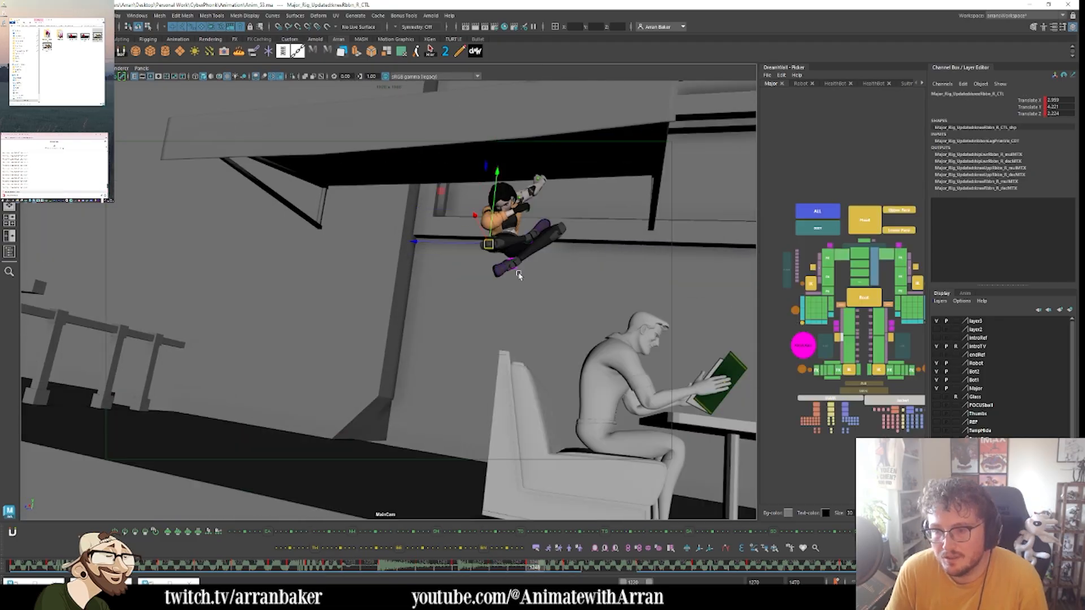
pyautogui.press('.')
pyautogui.press('.')
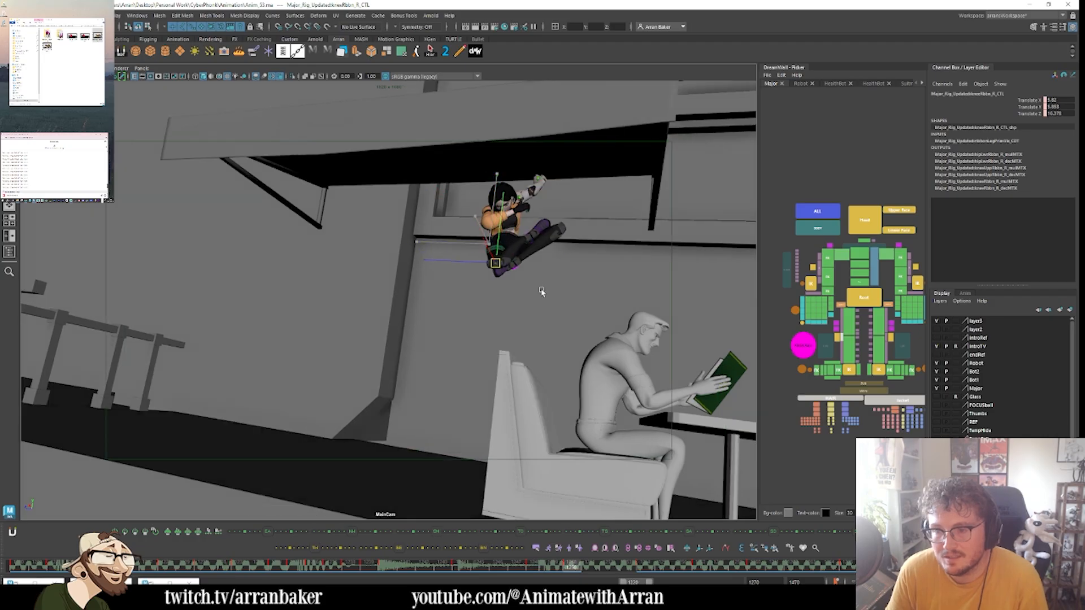
pyautogui.moveTo(540, 290); pyautogui.dragTo(540, 289, button='middle')
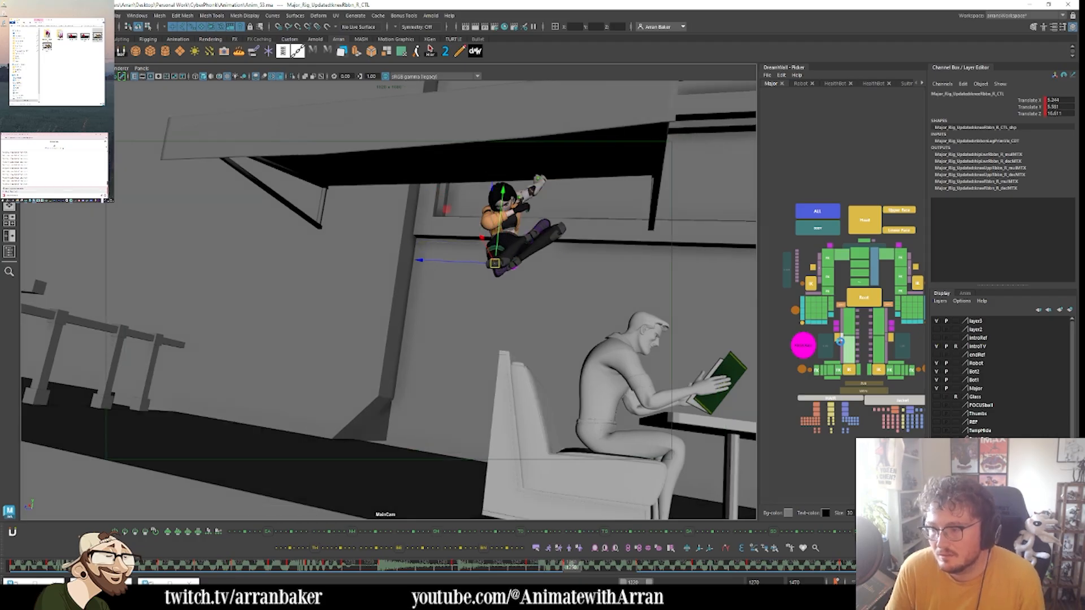
pyautogui.hotkey('ctrl', 'z')
pyautogui.click(570, 274)
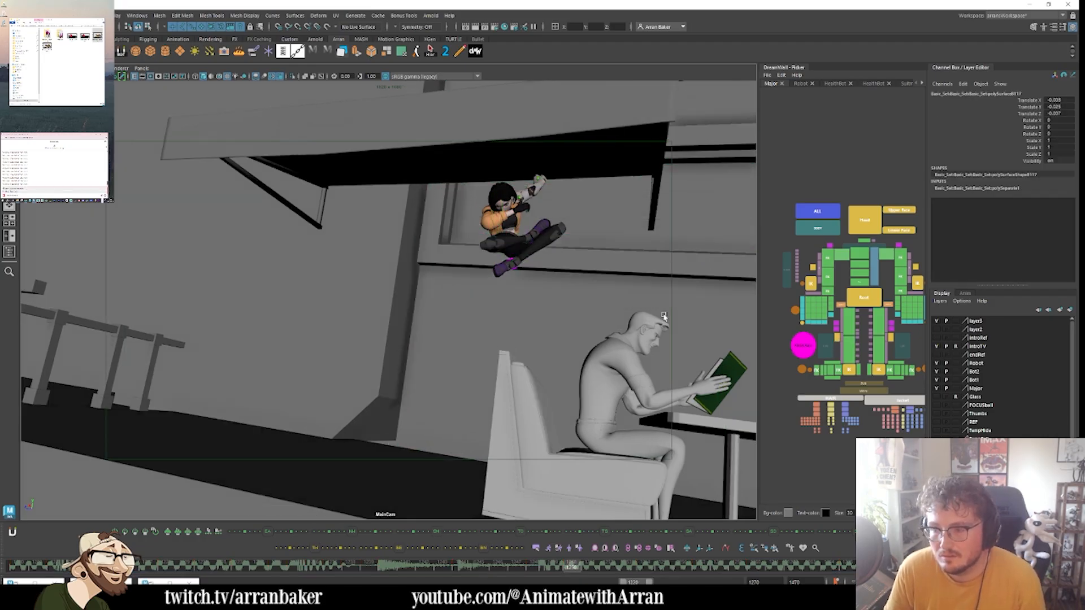
# - Reposition the right leg pole control and rotate the pelvis FK control on frame 1250, comparing the pose with the neighbouring frames
pyautogui.click(836, 336)
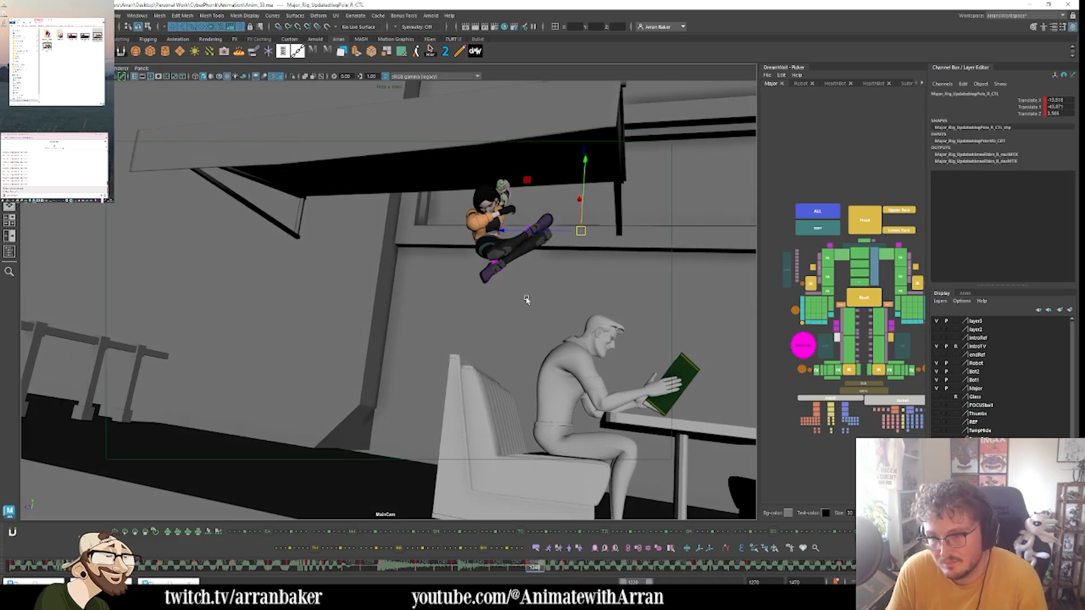
pyautogui.press('.')
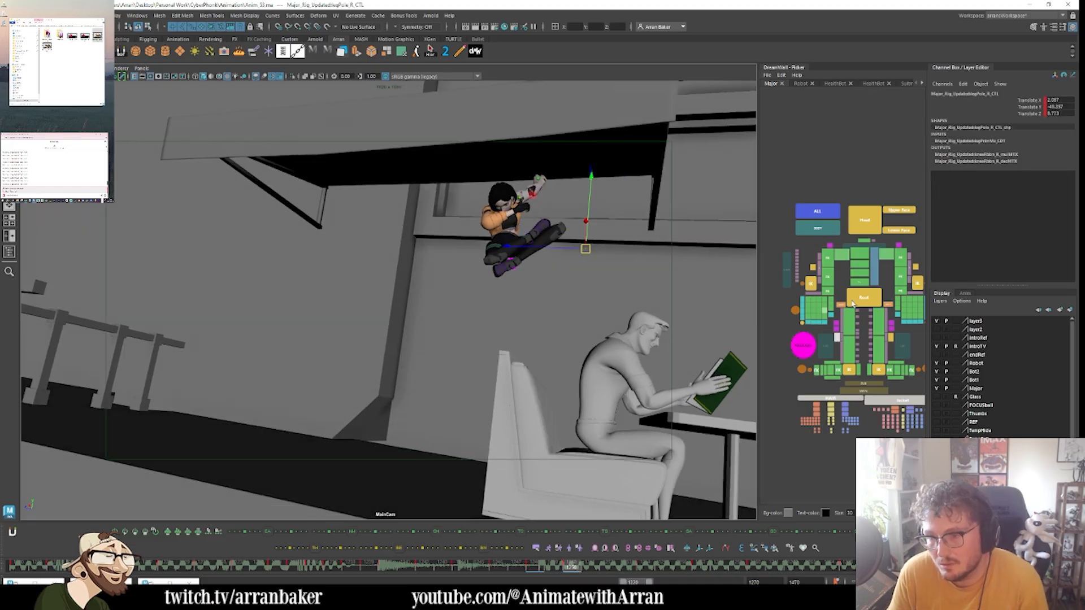
pyautogui.click(858, 282)
pyautogui.press('e')
pyautogui.moveTo(487, 255); pyautogui.dragTo(503, 271)
pyautogui.press('.')
pyautogui.press('.')
pyautogui.press('.')
pyautogui.press('.')
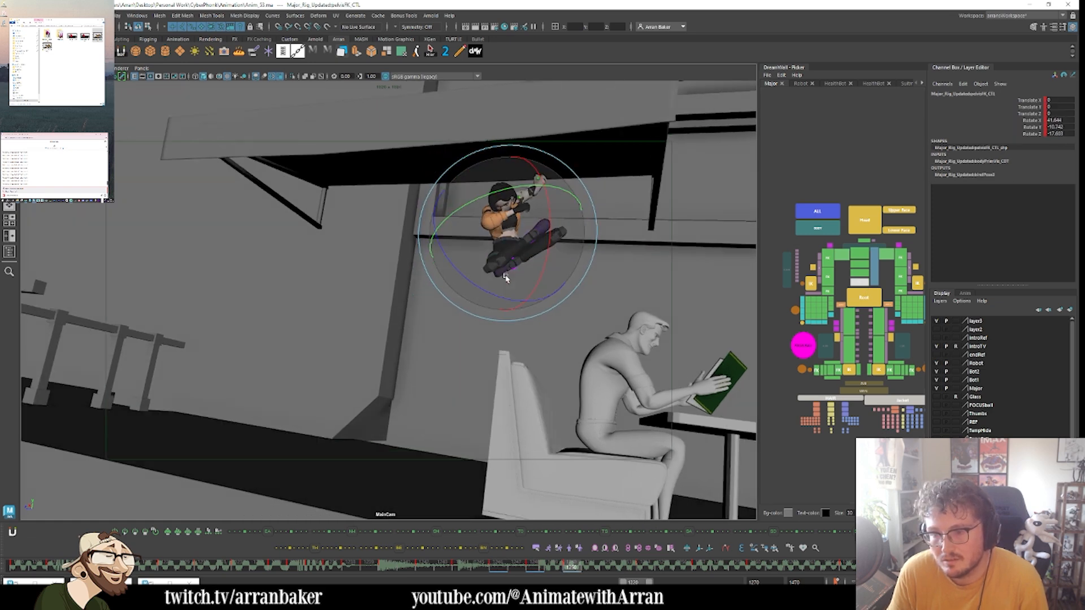
pyautogui.press(',')
pyautogui.press(',')
pyautogui.press(',')
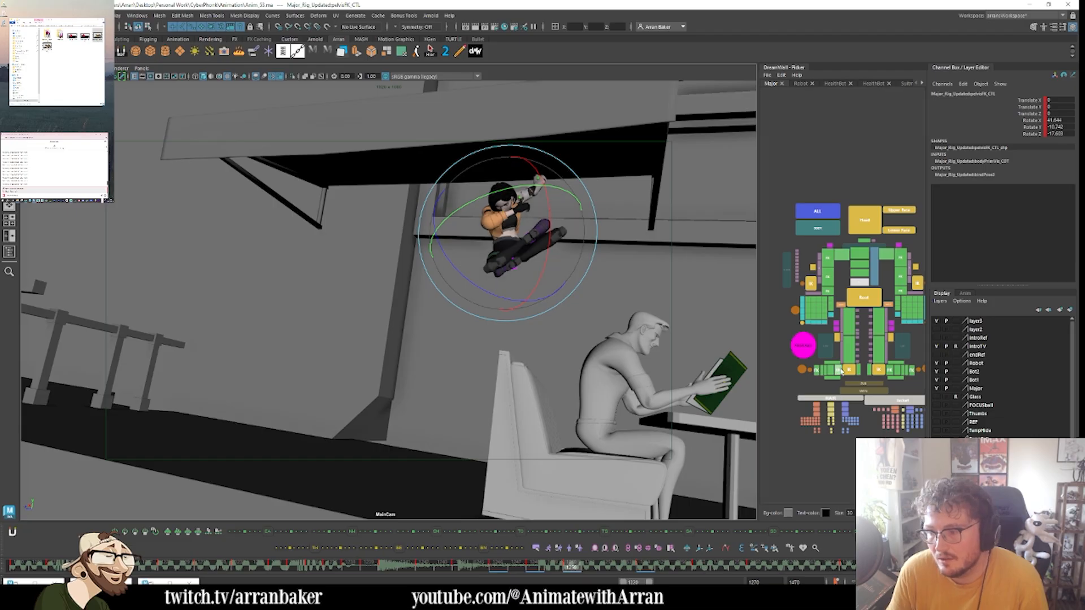
# - Adjust the right foot IK and right leg pole controls on frame 1250, comparing the leg with frames 1248 and 1254
pyautogui.press('w')
pyautogui.press(',')
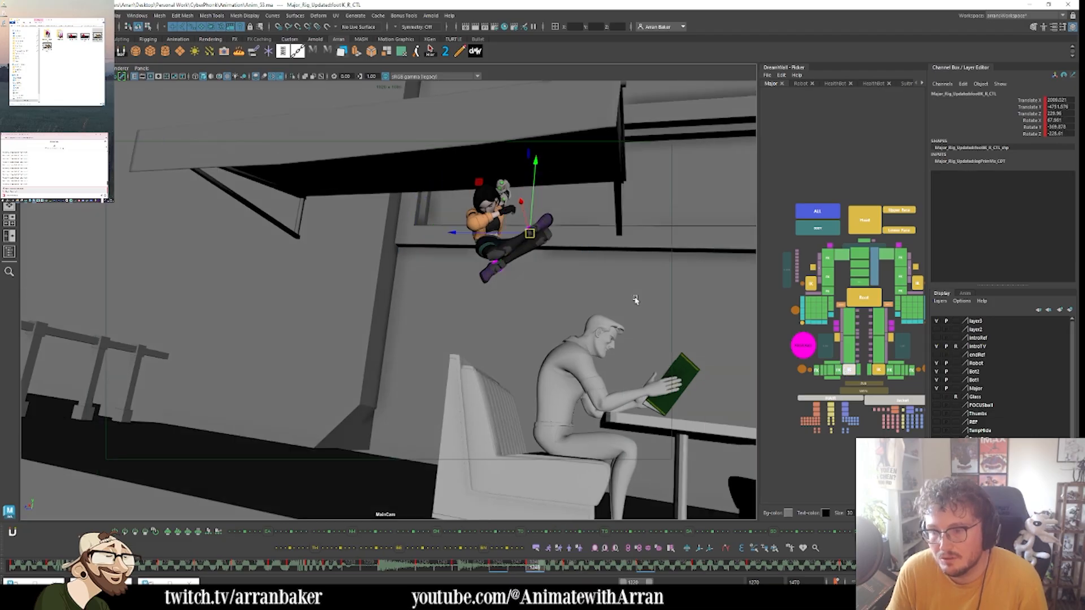
pyautogui.press('.')
pyautogui.press('.')
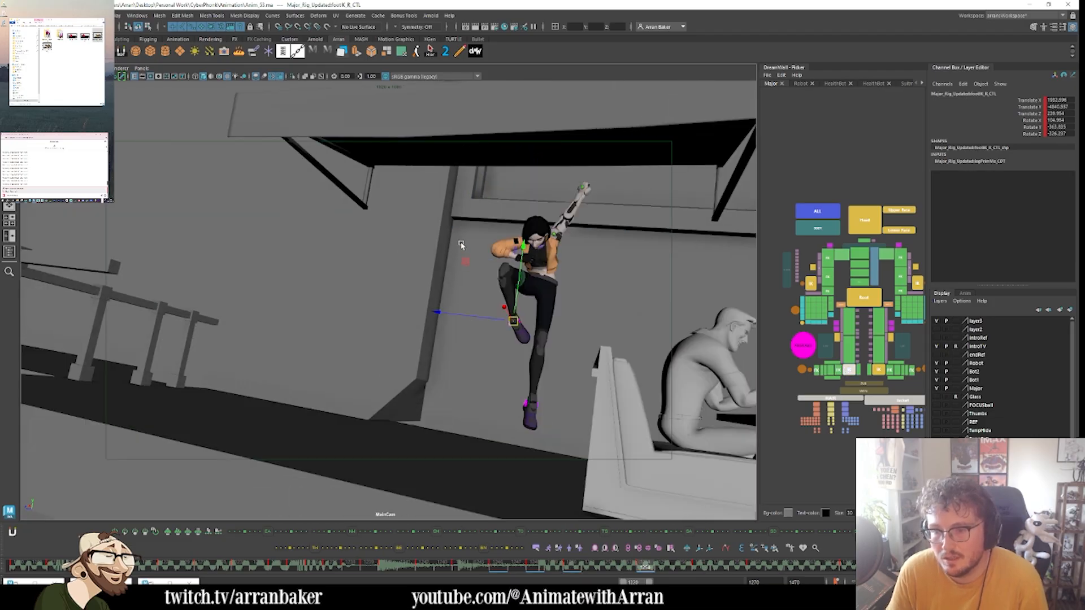
pyautogui.press(',')
pyautogui.press('.')
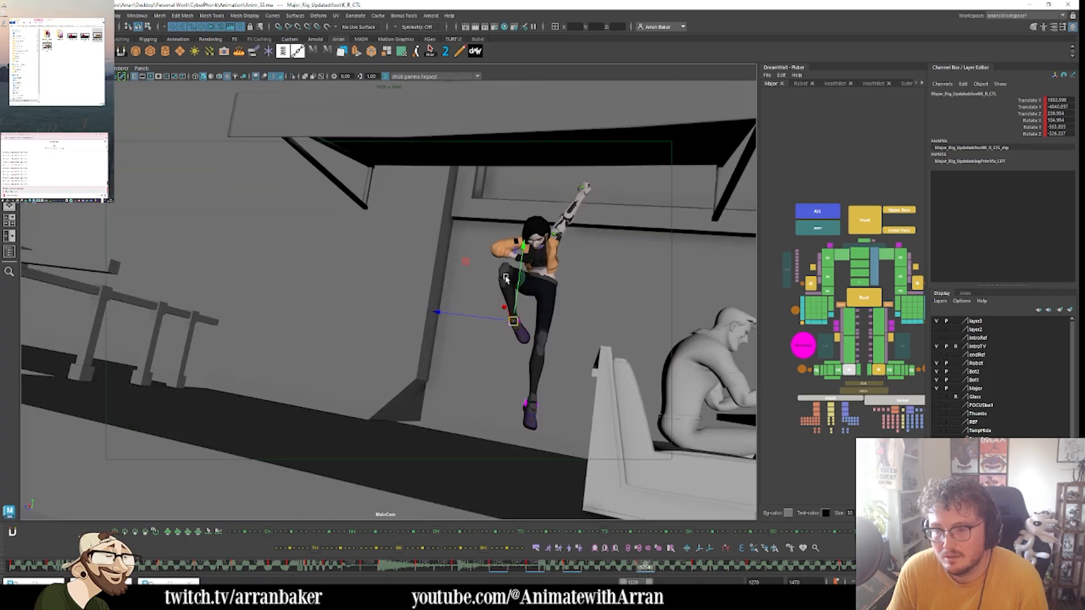
pyautogui.press(',')
pyautogui.click(838, 338)
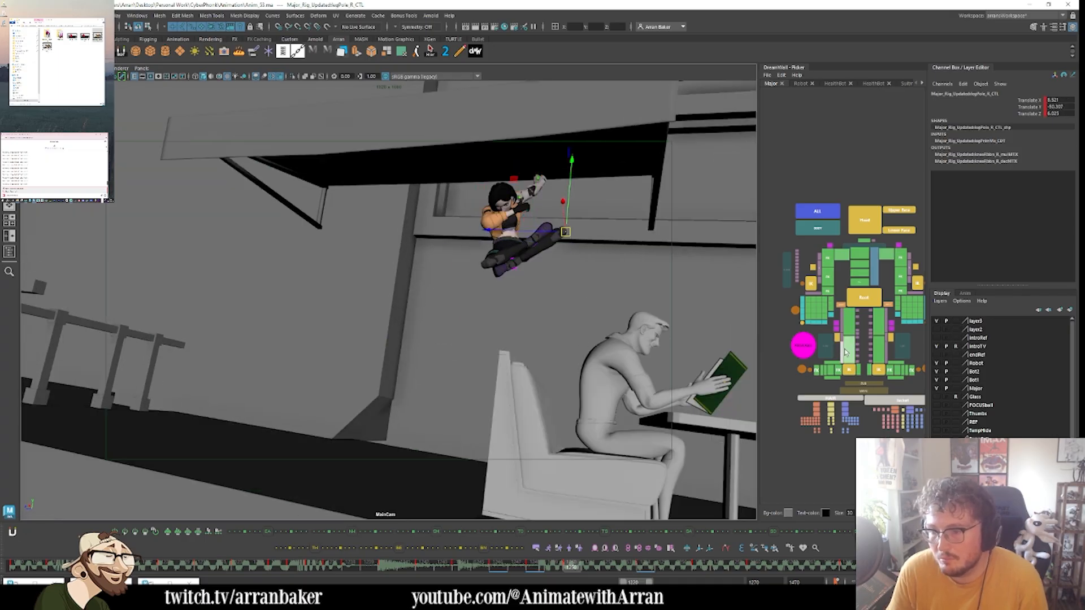
# - Offset the right knee's main ribbon control slightly on frame 1250 and compare the leg shape with frame 1248
pyautogui.click(846, 353)
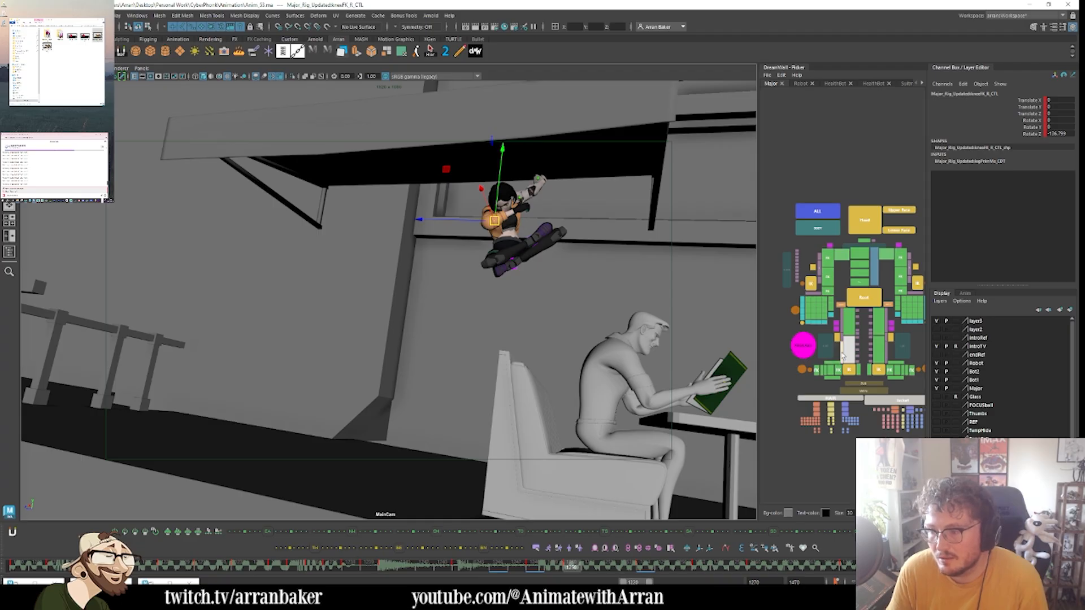
pyautogui.click(534, 261)
pyautogui.press(',')
pyautogui.press('.')
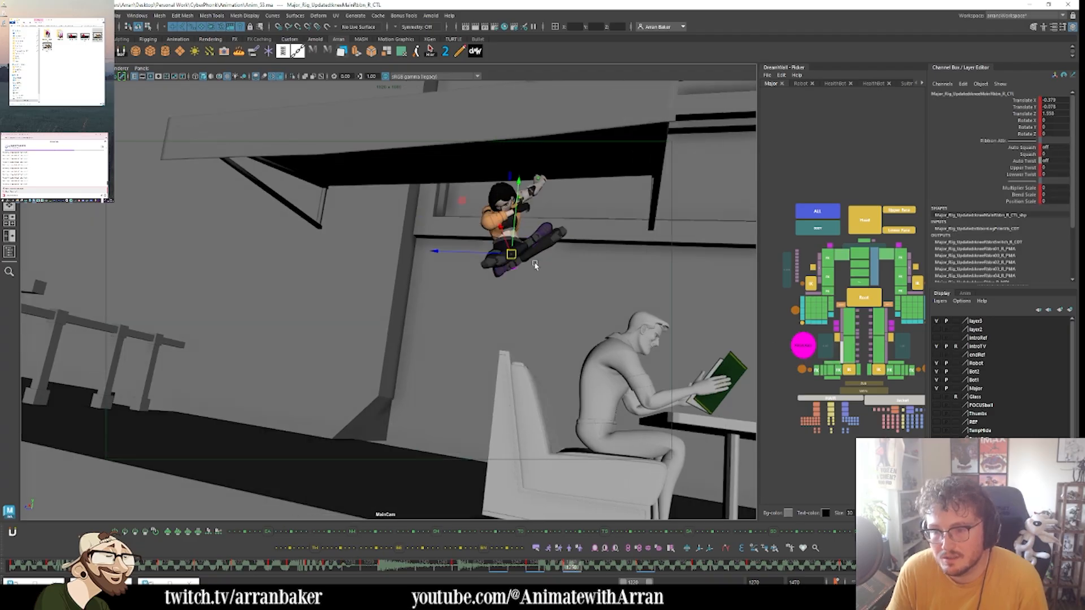
pyautogui.press(',')
pyautogui.press('.')
pyautogui.press(',')
pyautogui.press('.')
pyautogui.press(',')
pyautogui.press(',')
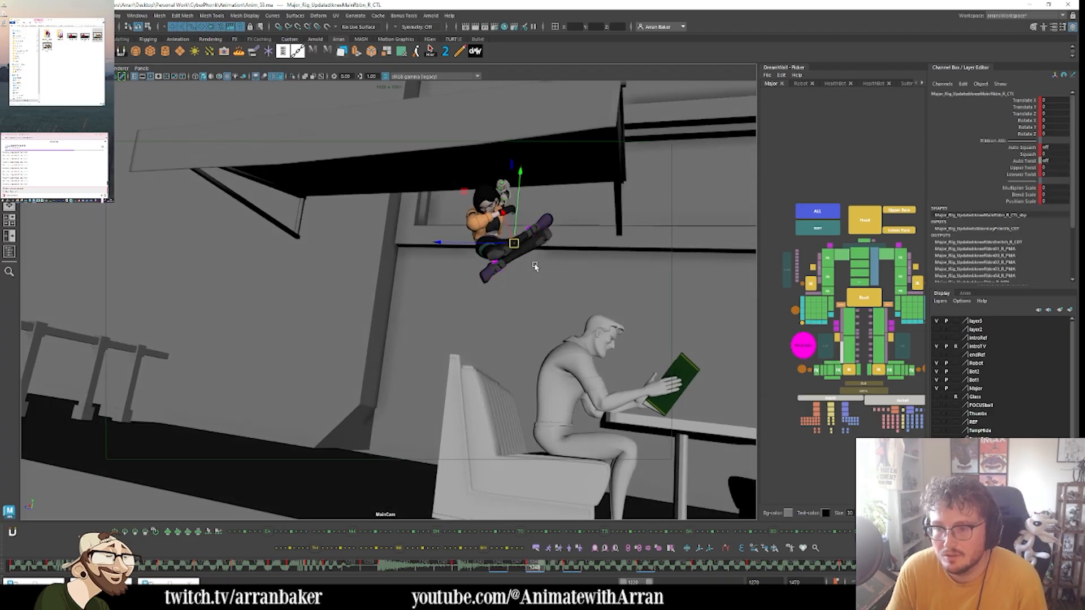
pyautogui.press('.')
pyautogui.press('.')
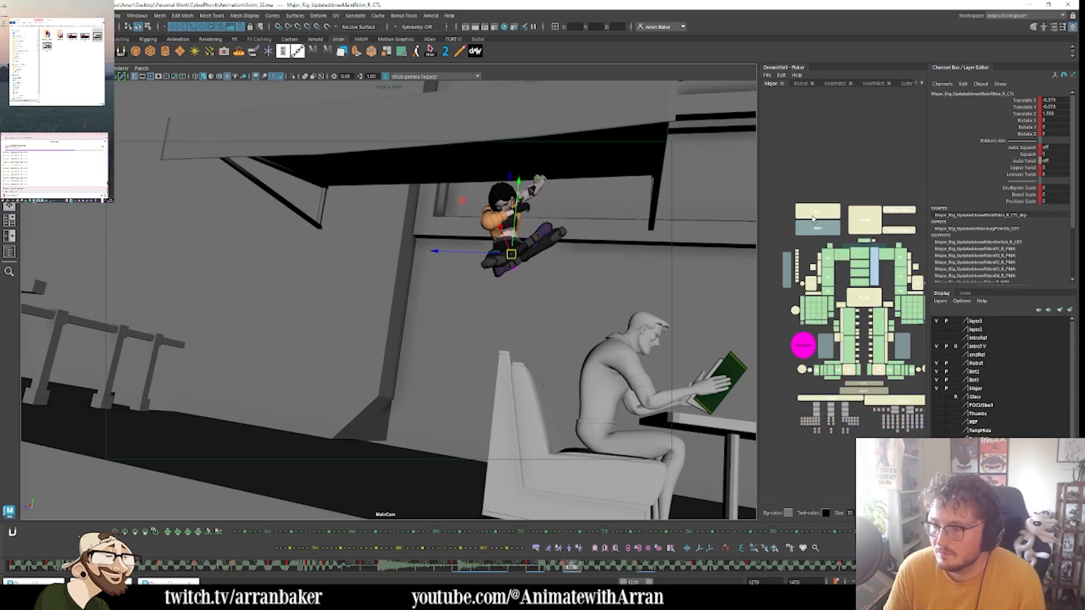
# - Select all of the rig controls and compare the tuck poses on frames 1248 and 1250 with the leg drop on frame 1254
pyautogui.click(814, 209)
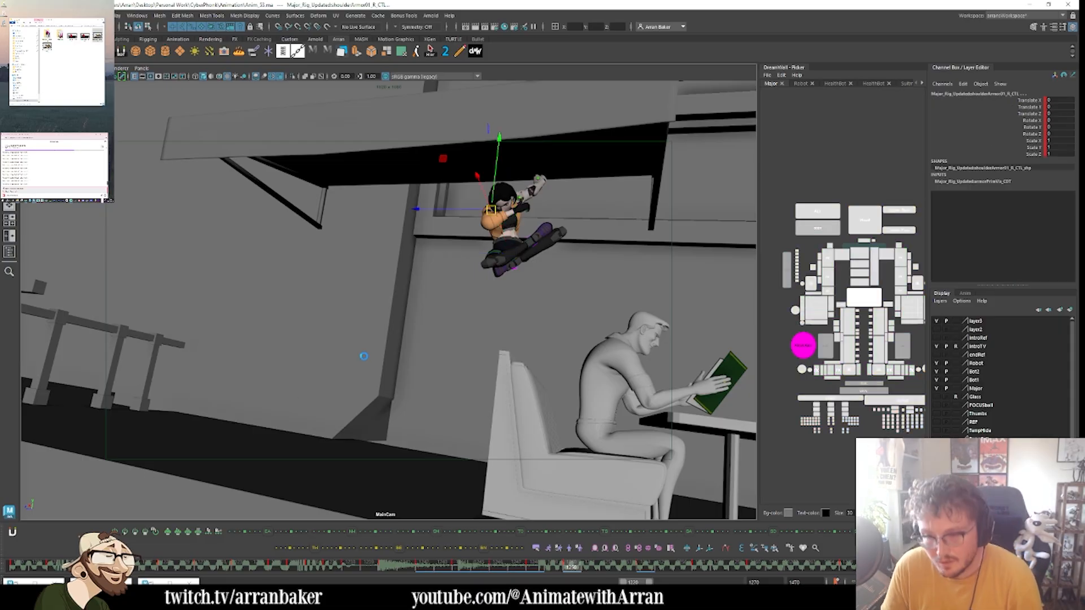
pyautogui.press('.')
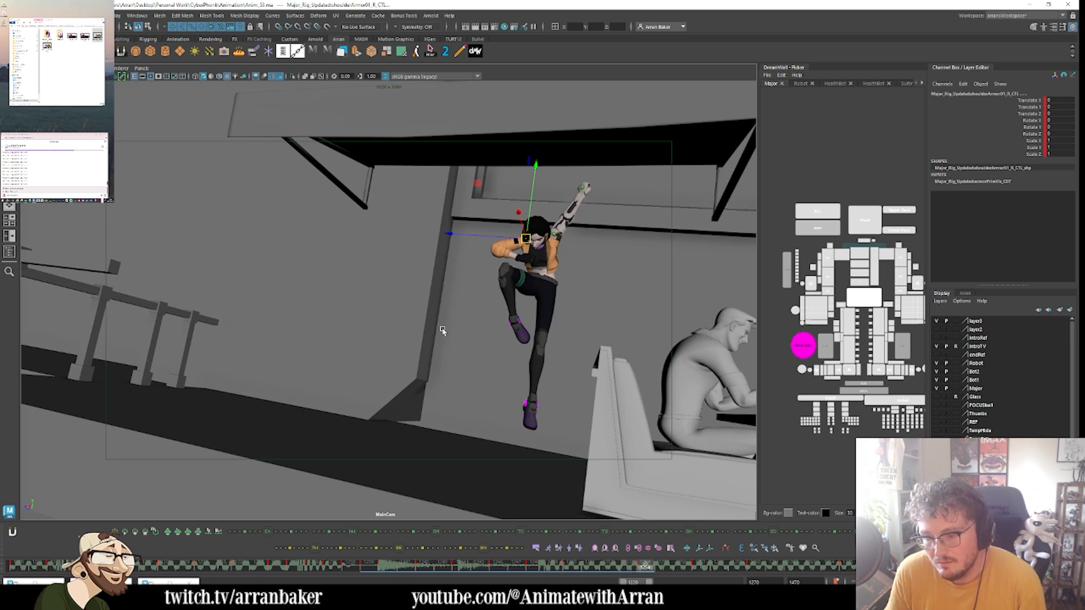
pyautogui.press(',')
pyautogui.press(',')
pyautogui.press('.')
pyautogui.press('.')
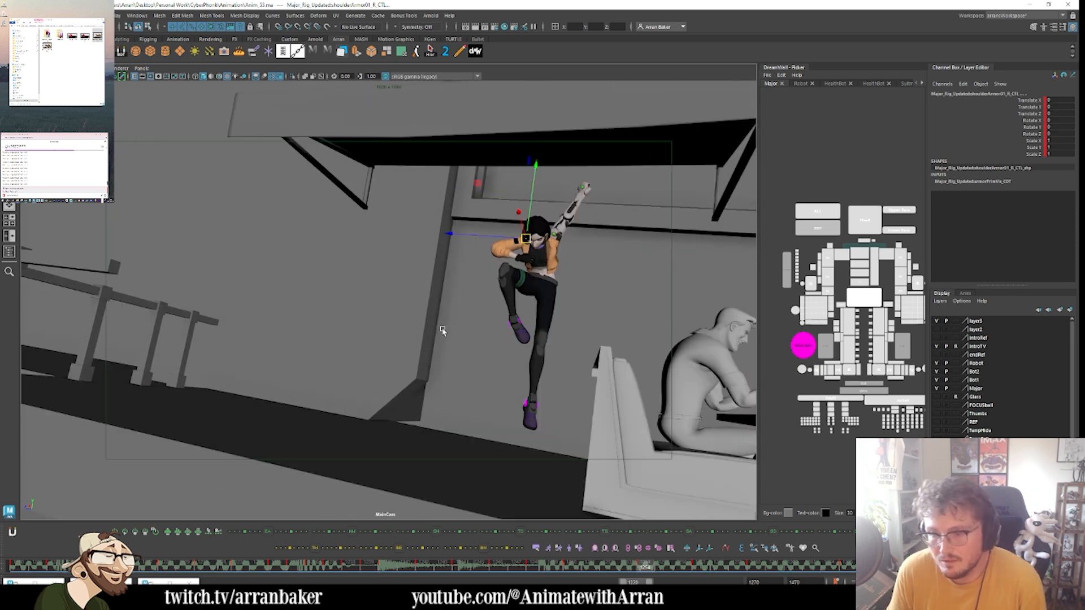
pyautogui.press(',')
pyautogui.press(',')
pyautogui.press(',')
pyautogui.press(',')
pyautogui.press(',')
pyautogui.press('.')
pyautogui.press('.')
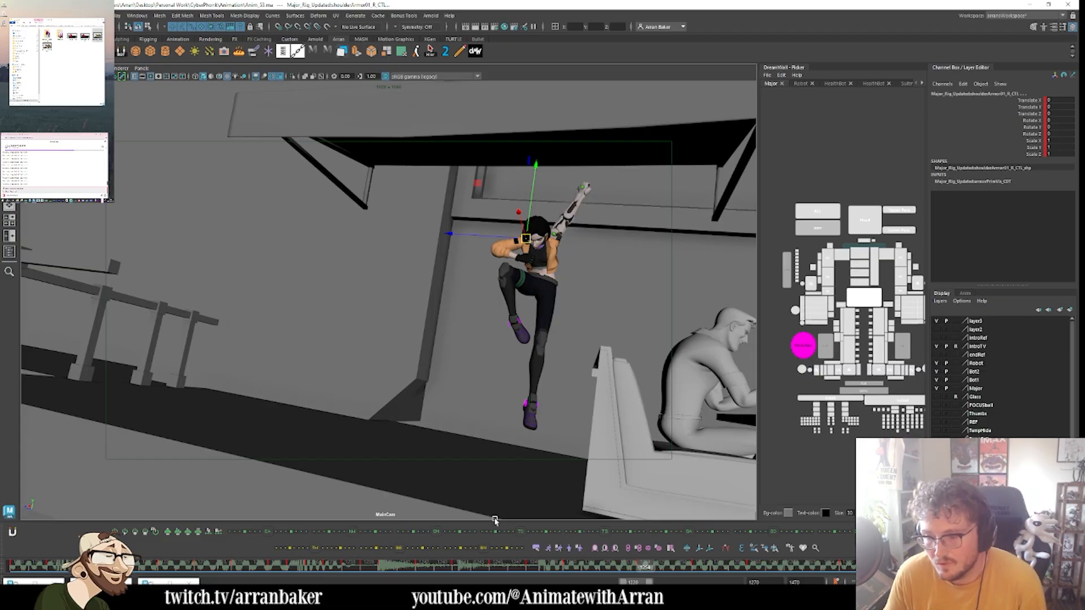
# - Create an in-between pose for all controls on frame 1252 and compare it with the adjacent keyed pose
pyautogui.moveTo(588, 565); pyautogui.dragTo(603, 569)
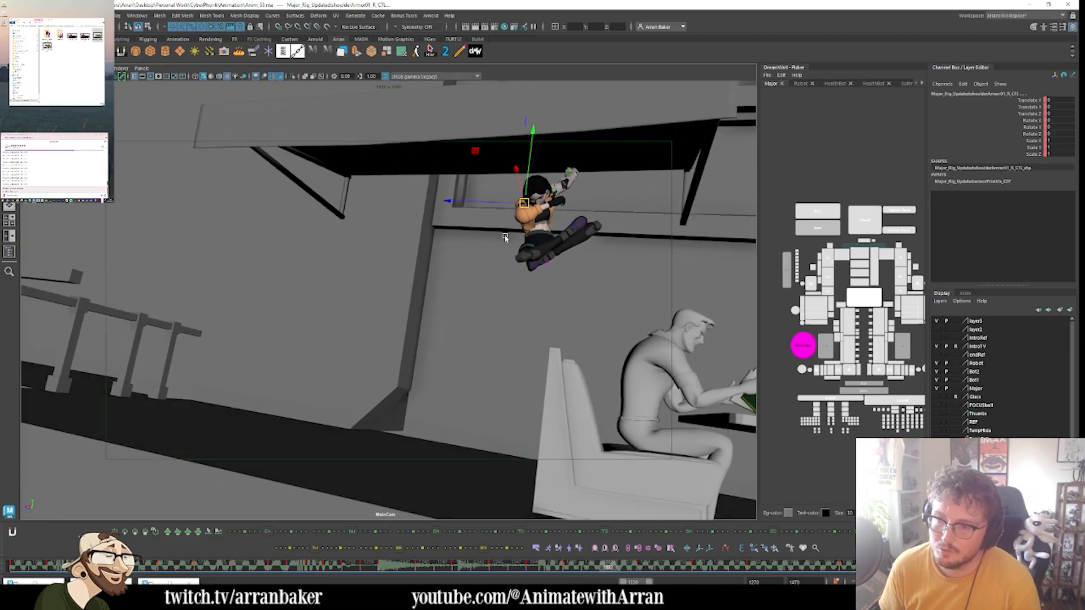
pyautogui.hotkey('ctrl', 'z')
pyautogui.press(',')
pyautogui.press('.')
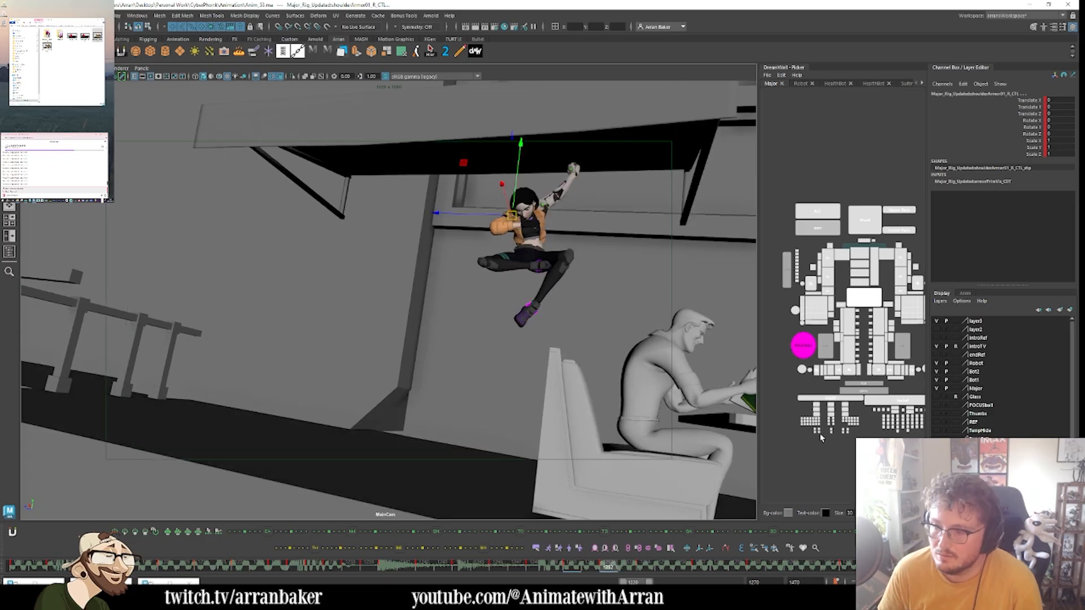
# - Try keying the left leg controls on frame 1252 and compare the tuck on frames 1248 and 1250, then undo the last change
pyautogui.click(902, 352)
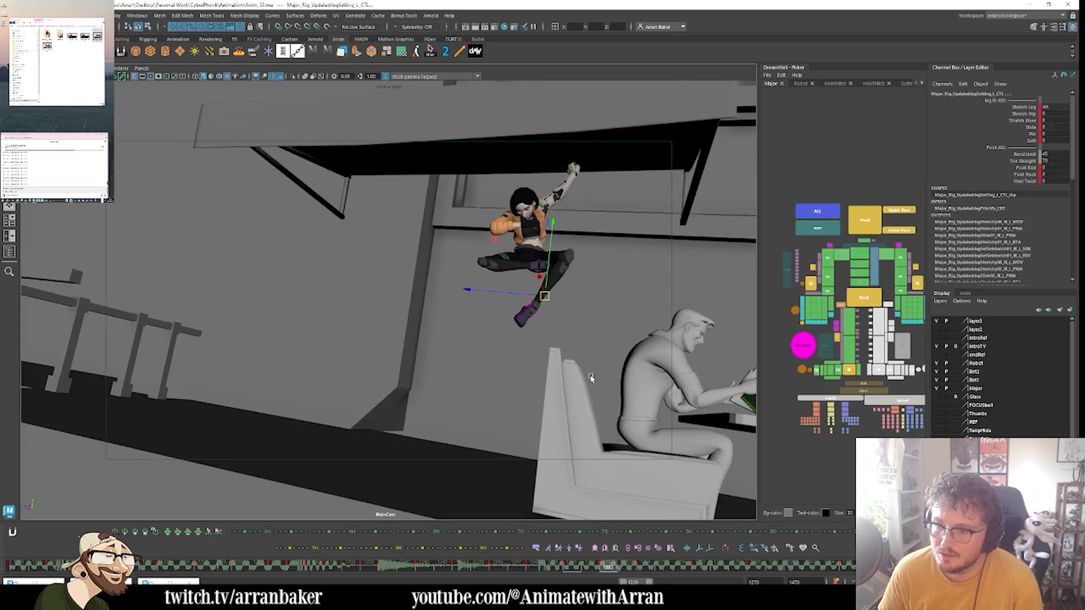
pyautogui.press('s')
pyautogui.press(',')
pyautogui.press('.')
pyautogui.press(',')
pyautogui.press(',')
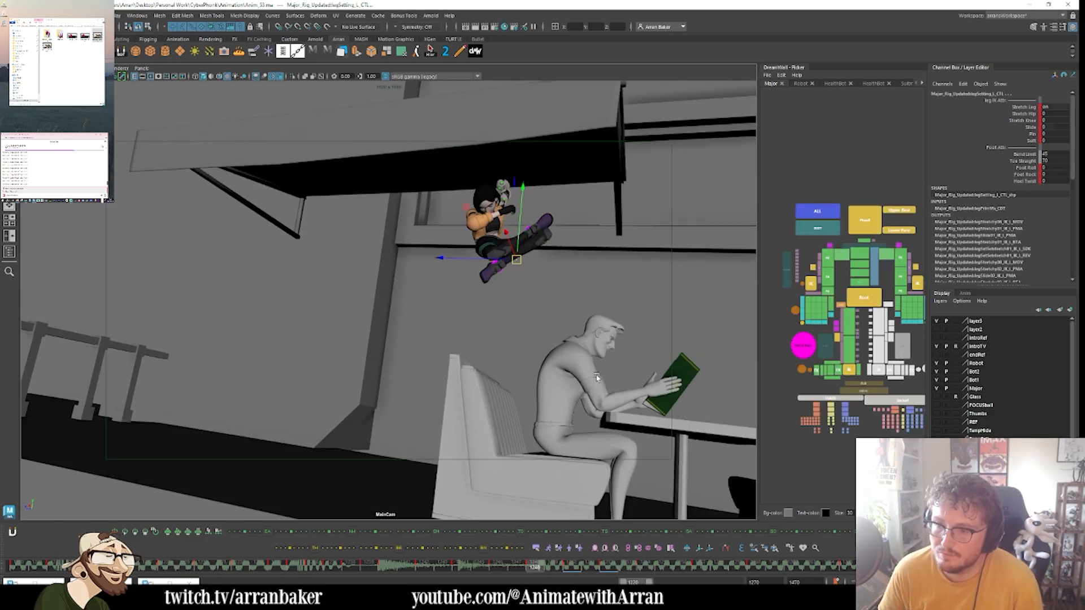
pyautogui.press('.')
pyautogui.press(',')
pyautogui.press(',')
pyautogui.press('.')
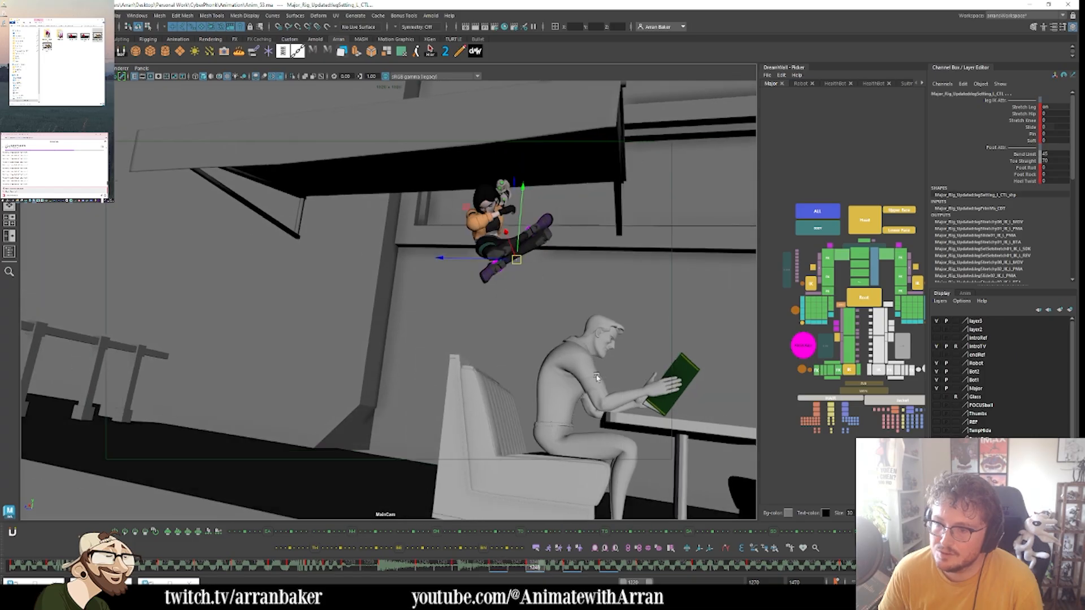
pyautogui.press('.')
pyautogui.press('.')
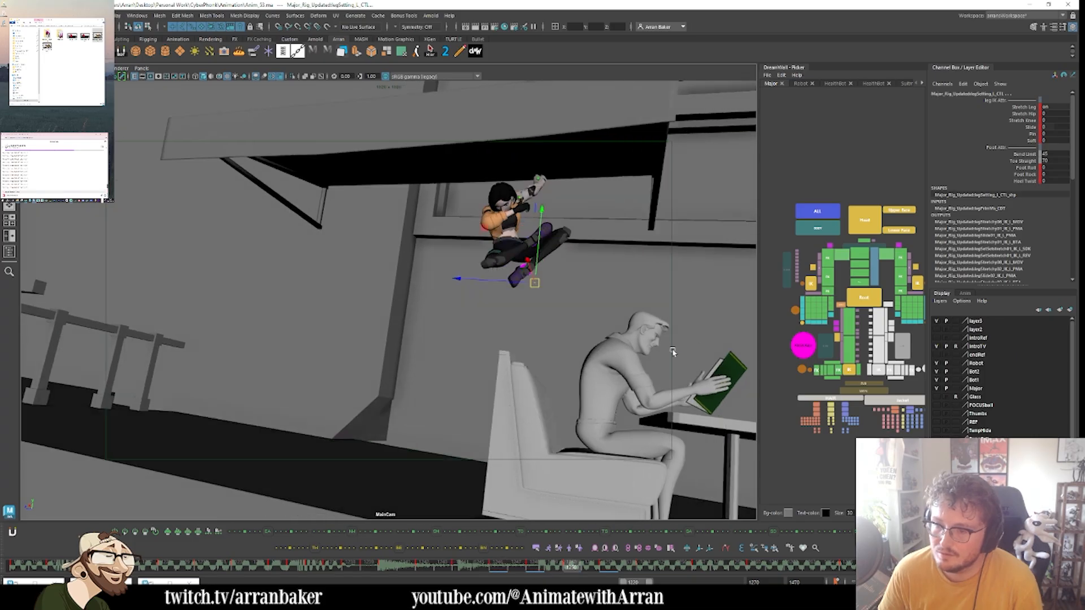
pyautogui.hotkey('ctrl', 'z')
# - Reposition the left foot IK control on frame 1250 and compare the leg with the neighbouring keyed poses
pyautogui.click(877, 370)
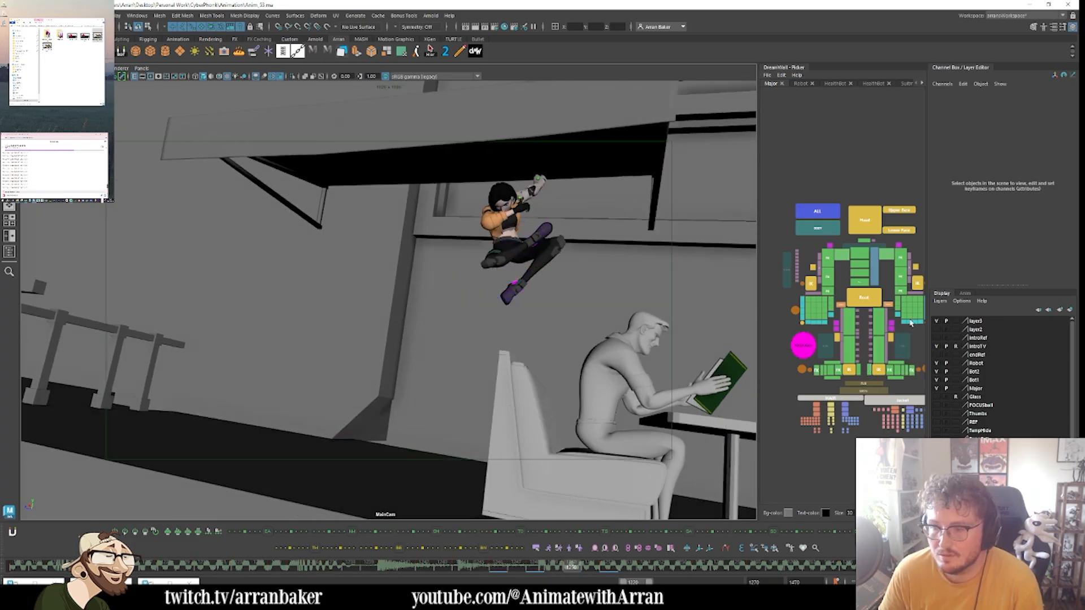
pyautogui.moveTo(604, 211); pyautogui.dragTo(589, 204, button='middle')
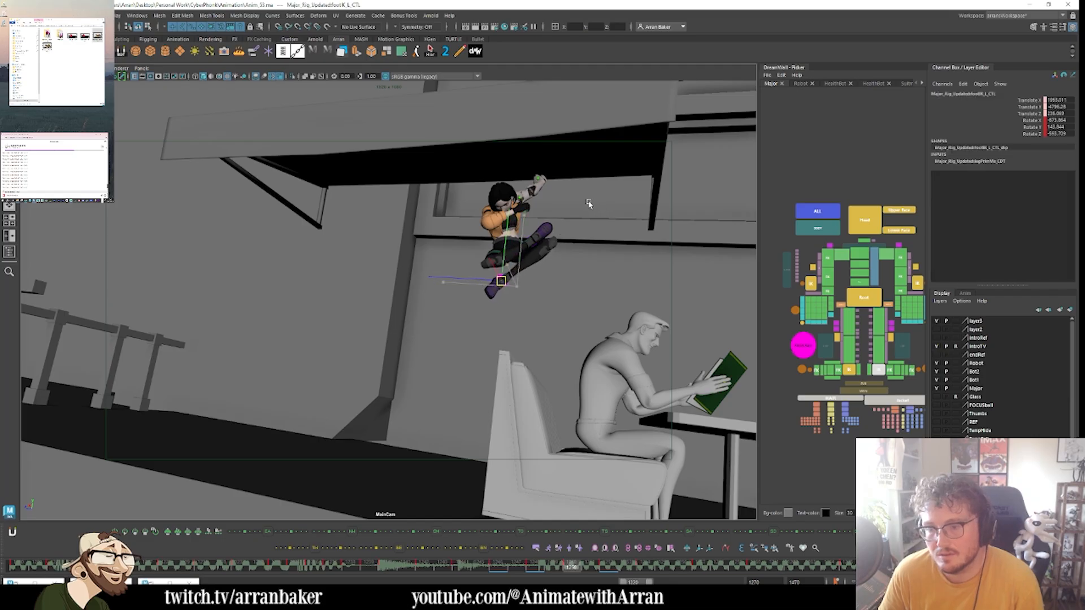
pyautogui.press(',')
pyautogui.press('.')
pyautogui.press(',')
pyautogui.press(',')
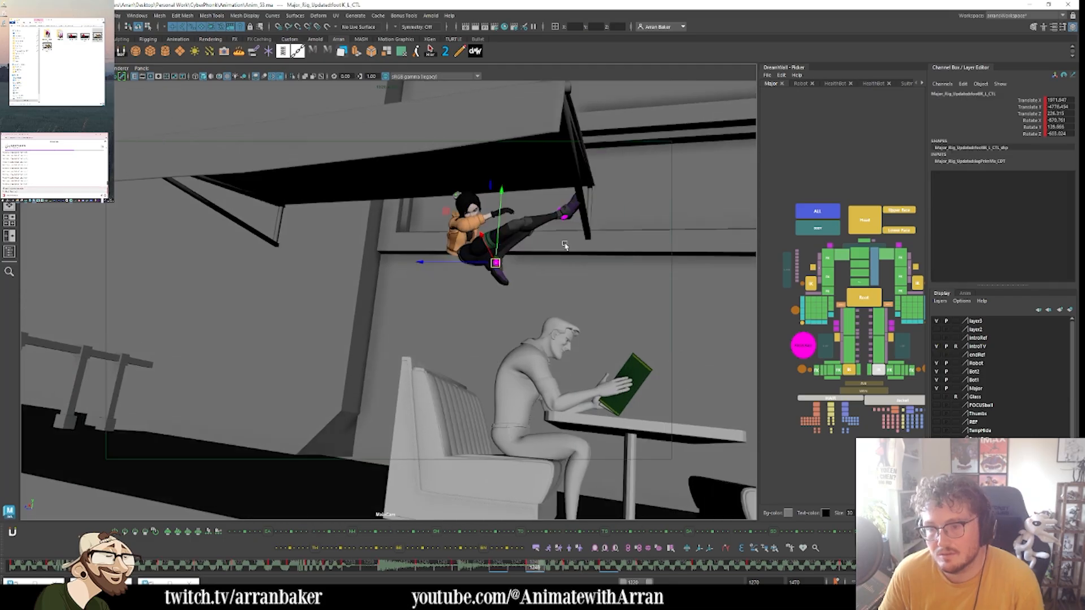
pyautogui.press('.')
pyautogui.press('.')
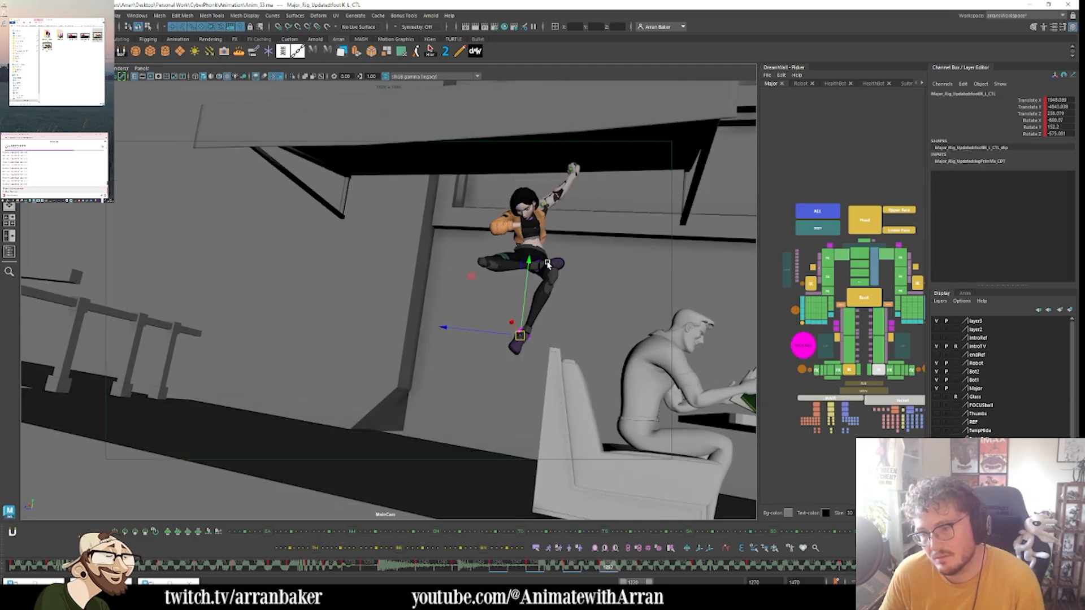
# - Lower the left foot IK control on frame 1252 and rotate the foot, comparing the leg drop with frame 1254
pyautogui.moveTo(558, 261); pyautogui.dragTo(545, 286, button='middle')
pyautogui.press(',')
pyautogui.press('.')
pyautogui.press('e')
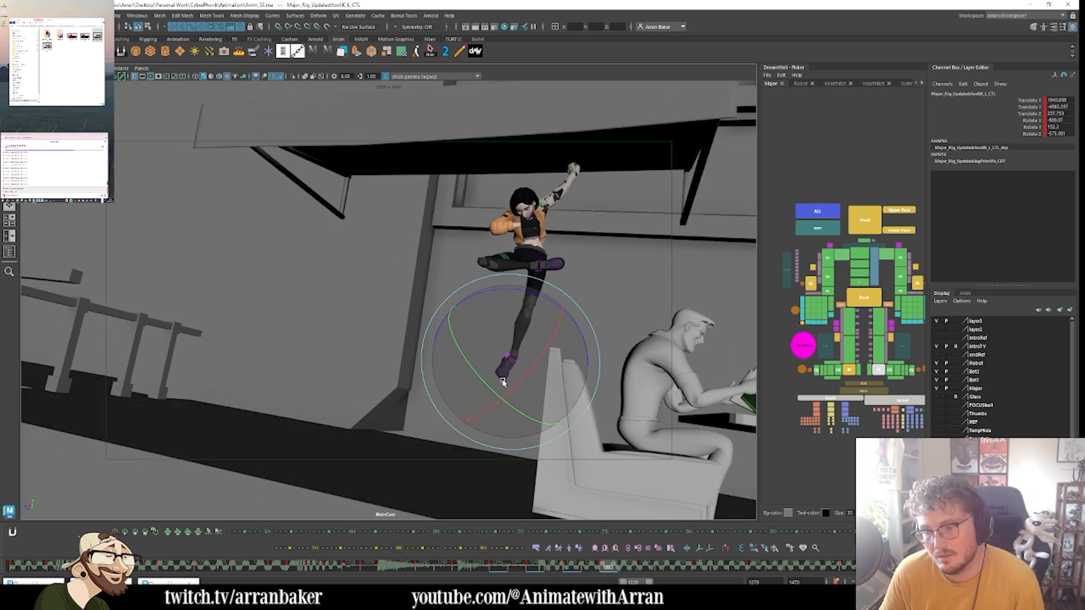
pyautogui.moveTo(503, 380); pyautogui.dragTo(525, 334)
pyautogui.moveTo(525, 334); pyautogui.dragTo(523, 337, button='middle')
pyautogui.press('.')
pyautogui.press(',')
pyautogui.press('.')
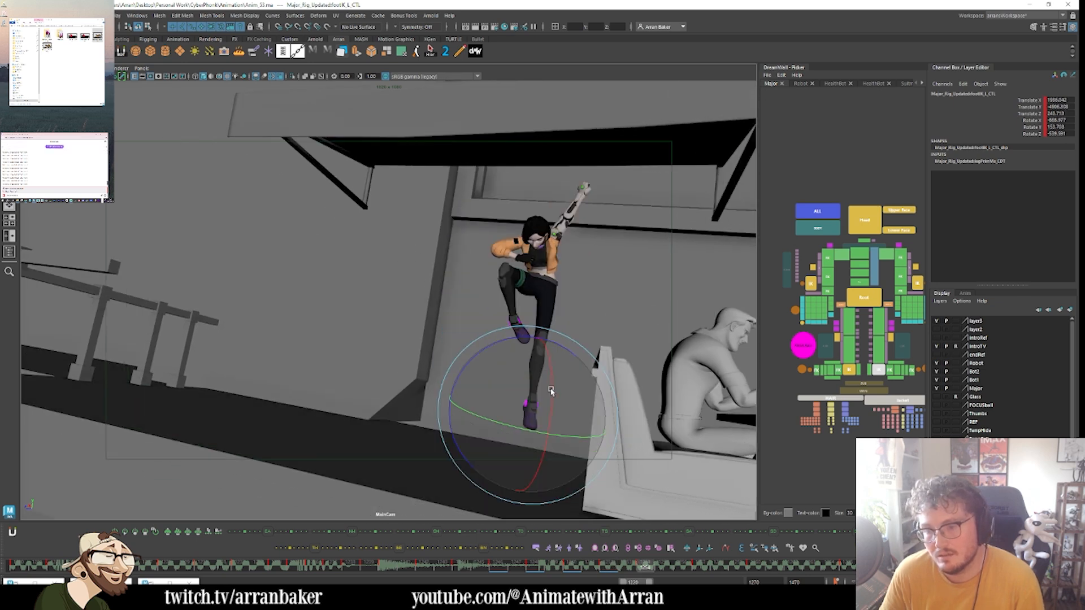
pyautogui.press(',')
# - Rotate the pelvis FK control on frame 1252 and compare the hips with the adjacent keyed pose
pyautogui.click(859, 281)
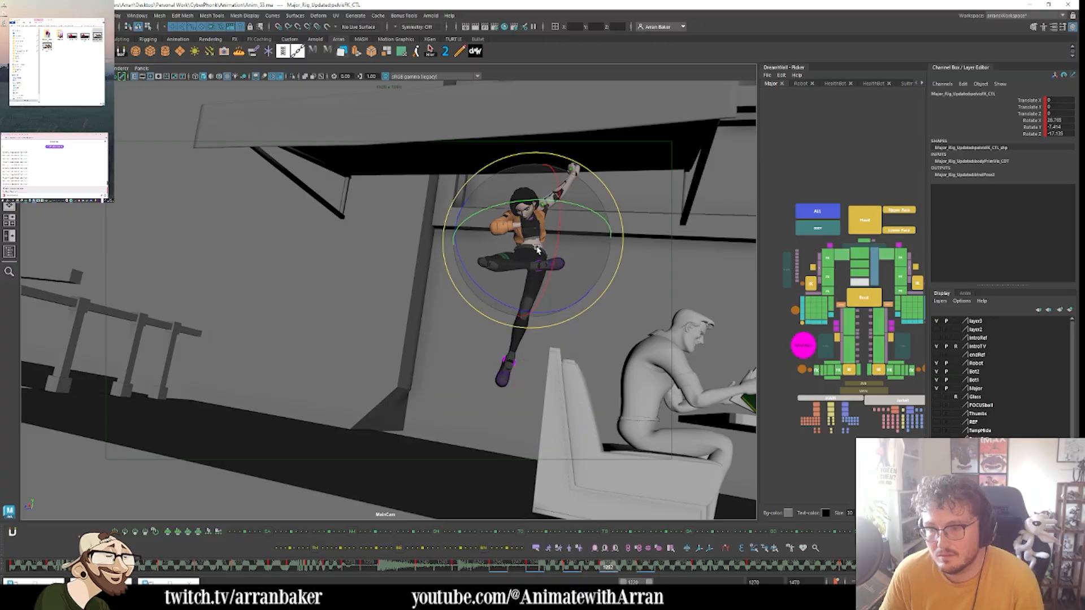
pyautogui.moveTo(512, 267); pyautogui.dragTo(514, 285, button='middle')
pyautogui.press('.')
pyautogui.press(',')
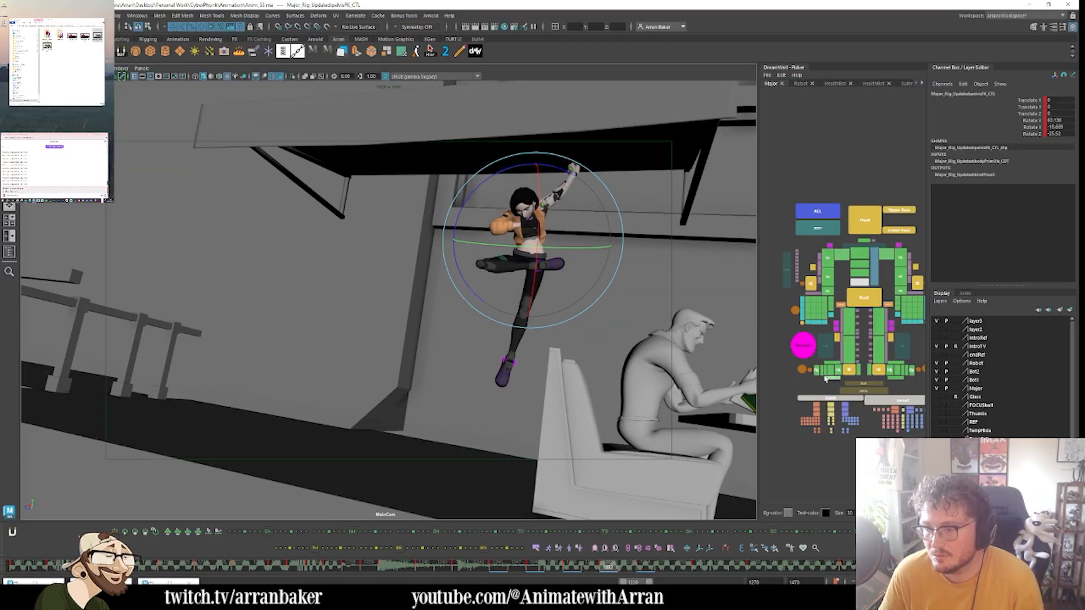
# - Lower the right foot IK control on frame 1252 and compare the bent leg with the adjacent keyed poses
pyautogui.click(852, 372)
pyautogui.press('w')
pyautogui.moveTo(577, 275); pyautogui.dragTo(578, 310, button='middle')
pyautogui.press('.')
pyautogui.press(',')
pyautogui.press('.')
pyautogui.press(',')
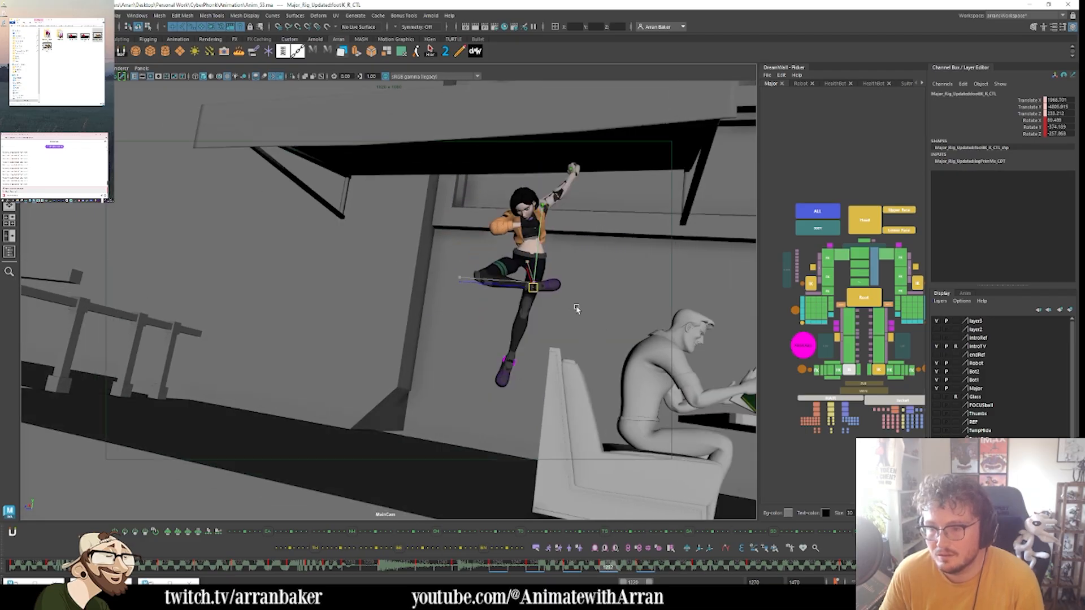
pyautogui.press('.')
pyautogui.press(',')
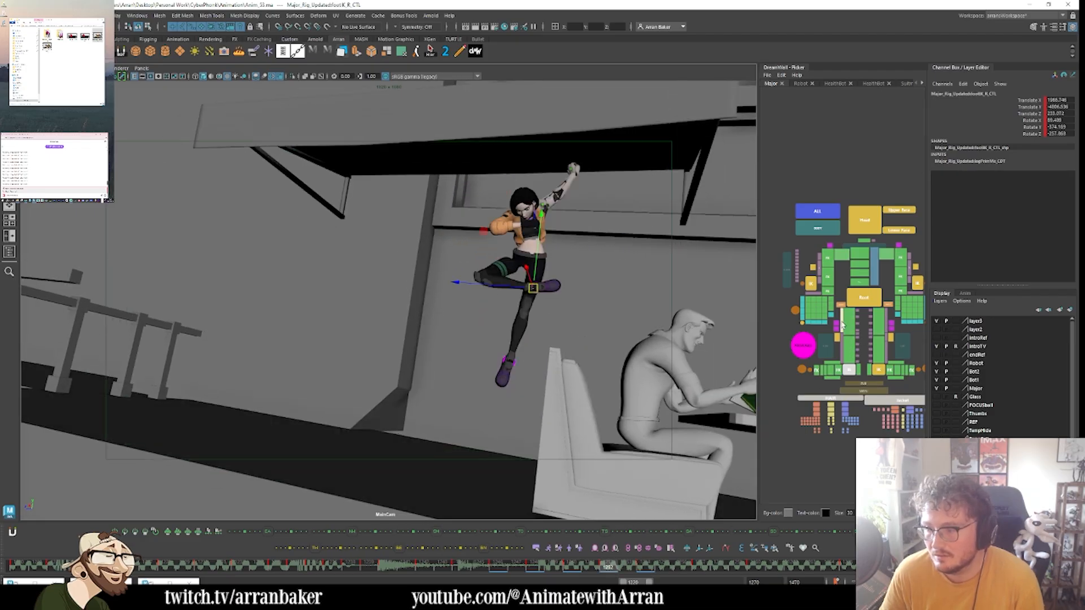
# - Adjust the right hip's main ribbon control on frame 1252 and compare the thigh shape with frame 1254
pyautogui.click(522, 298)
pyautogui.moveTo(531, 284); pyautogui.dragTo(538, 276, button='middle')
pyautogui.press('.')
pyautogui.press(',')
pyautogui.press('.')
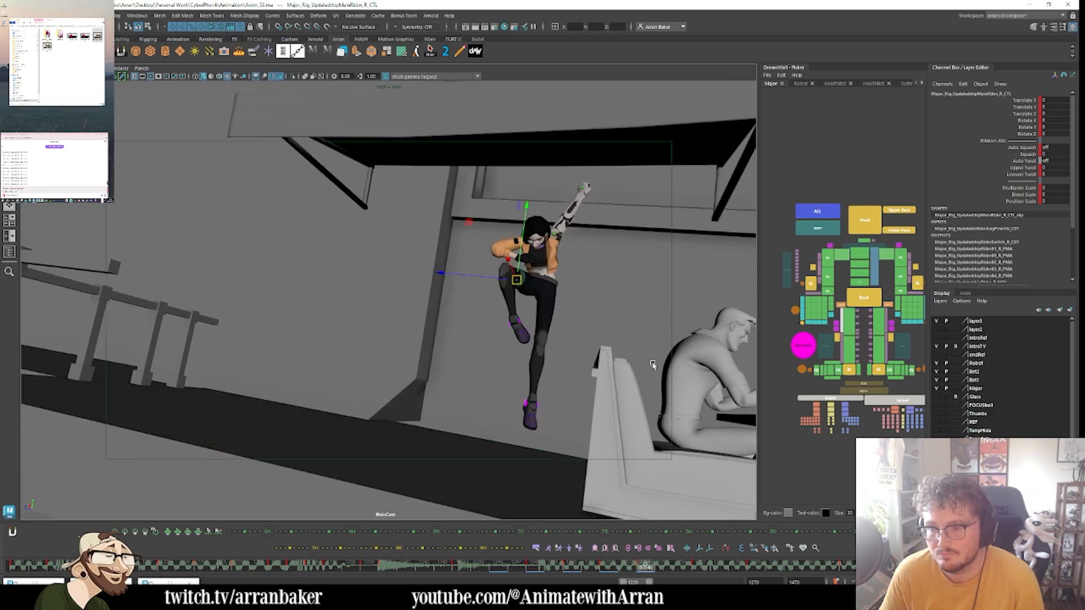
pyautogui.press(',')
# - Offset the right knee's main ribbon control on frame 1252 and compare the leg shape with the neighbouring poses
pyautogui.click(842, 339)
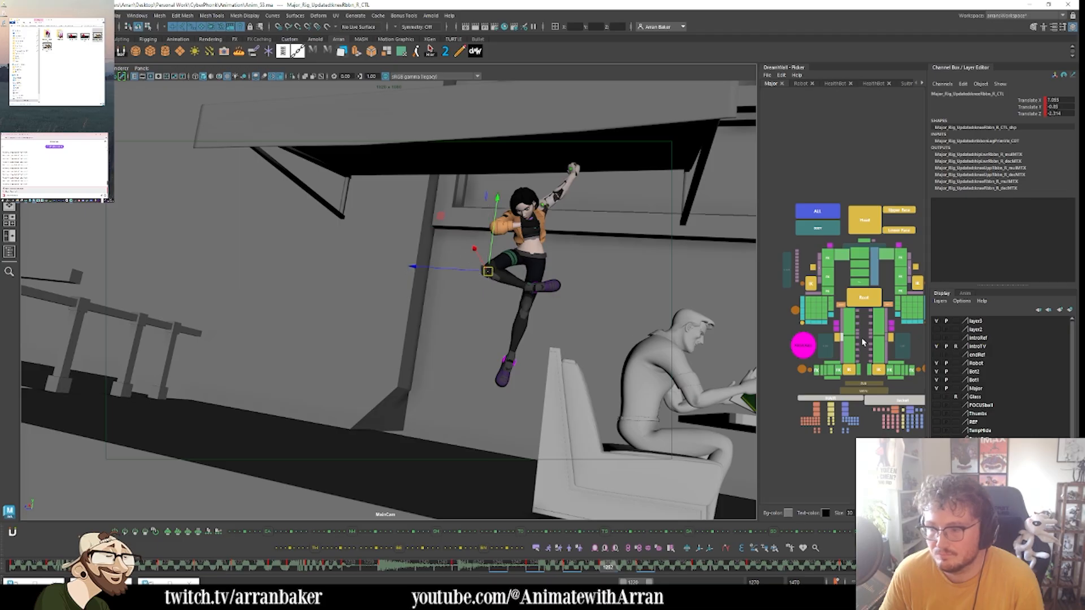
pyautogui.click(844, 356)
pyautogui.press('.')
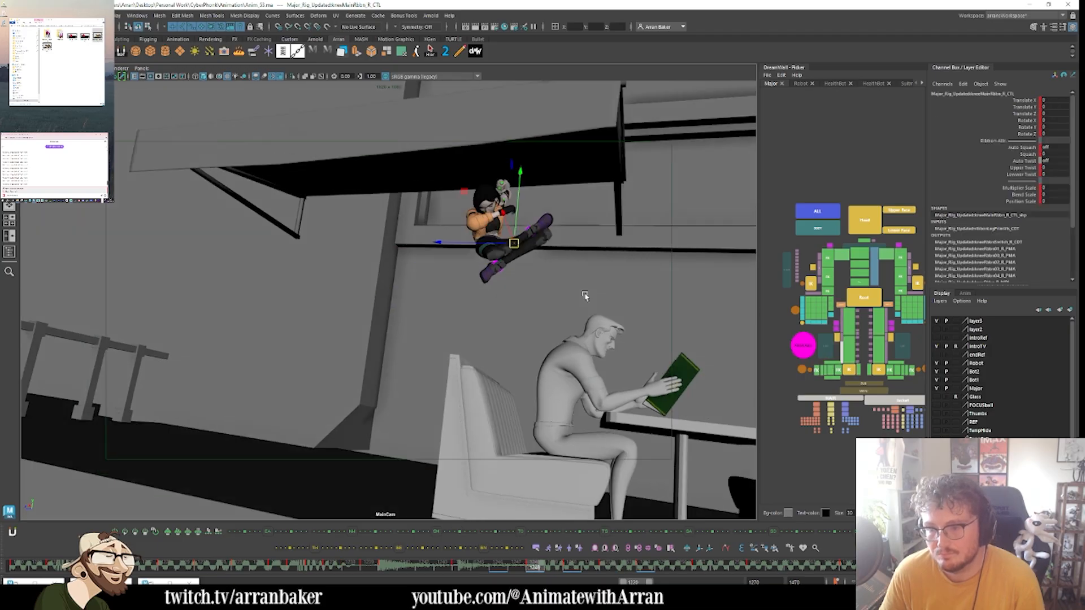
pyautogui.press(',')
pyautogui.press('.')
pyautogui.press(',')
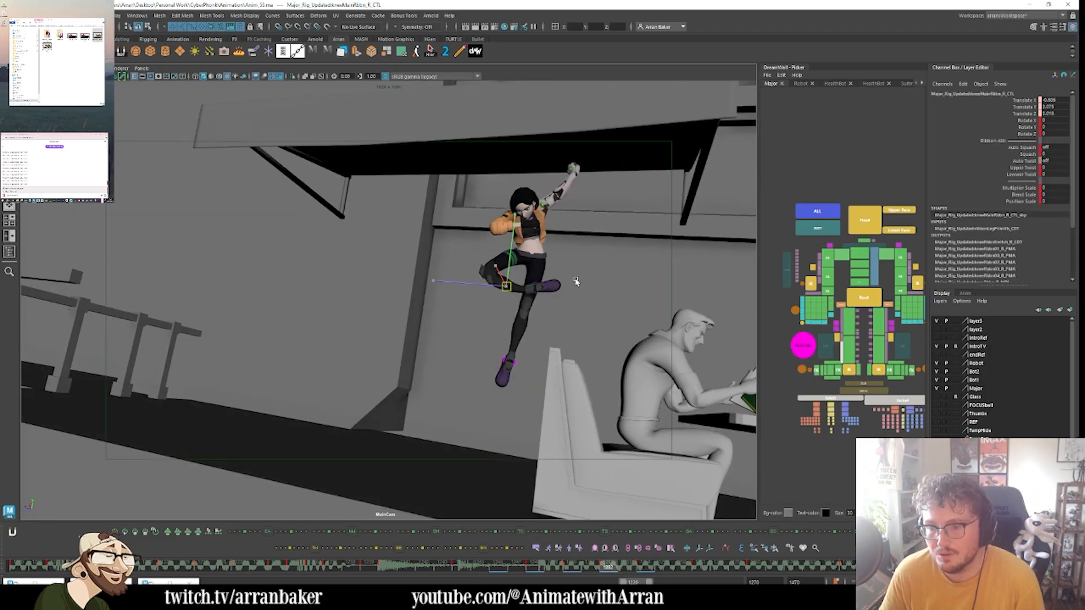
pyautogui.press('.')
pyautogui.press(',')
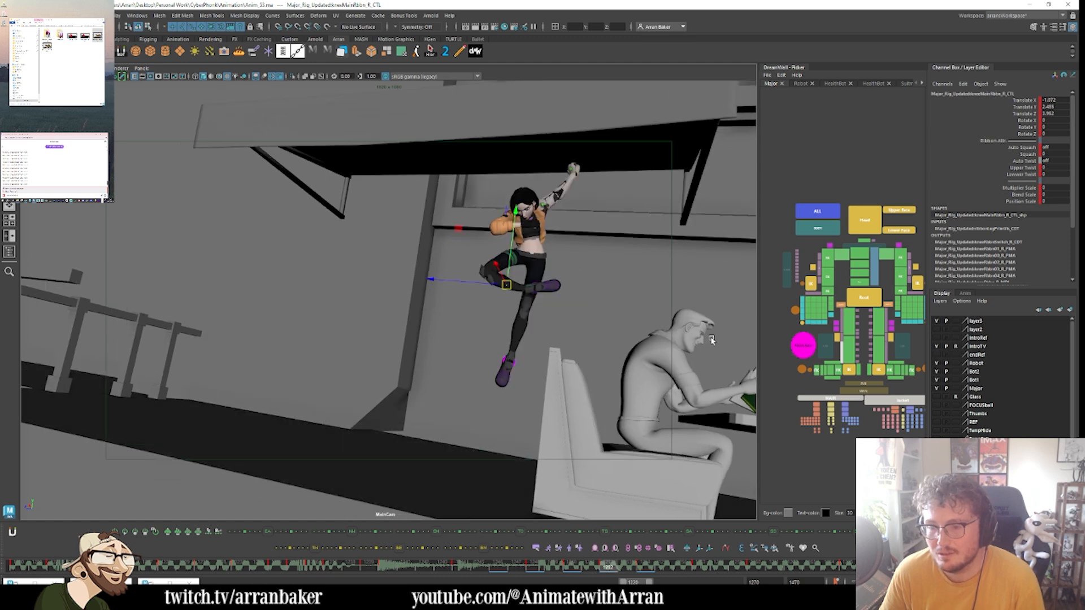
# - Shift the right knee ribbon control and the right hip's main ribbon control on frame 1252, comparing the leg with frame 1250
pyautogui.click(842, 338)
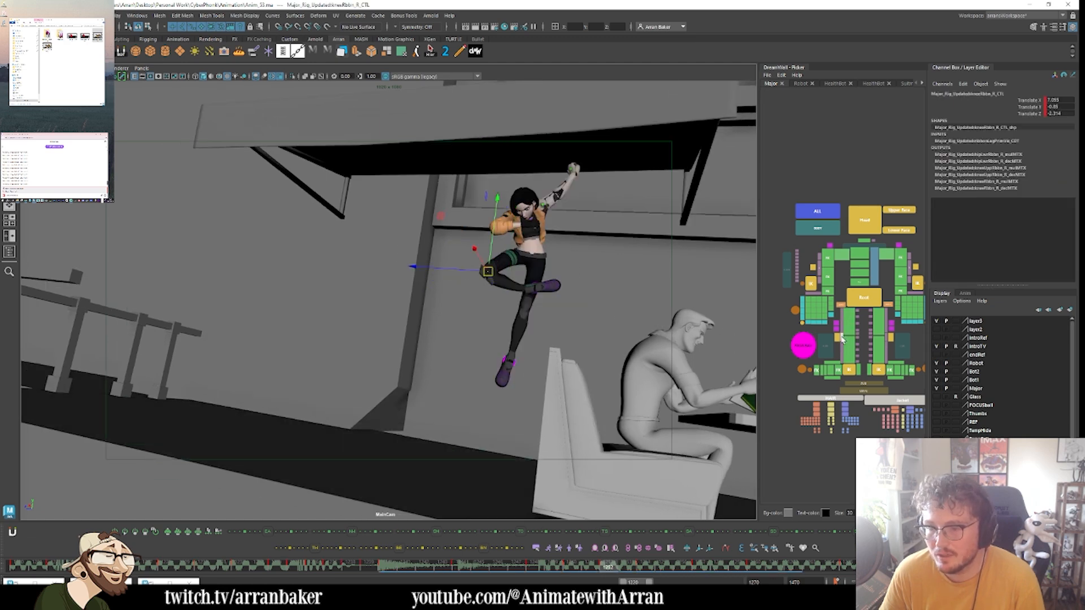
pyautogui.moveTo(456, 269); pyautogui.dragTo(475, 268)
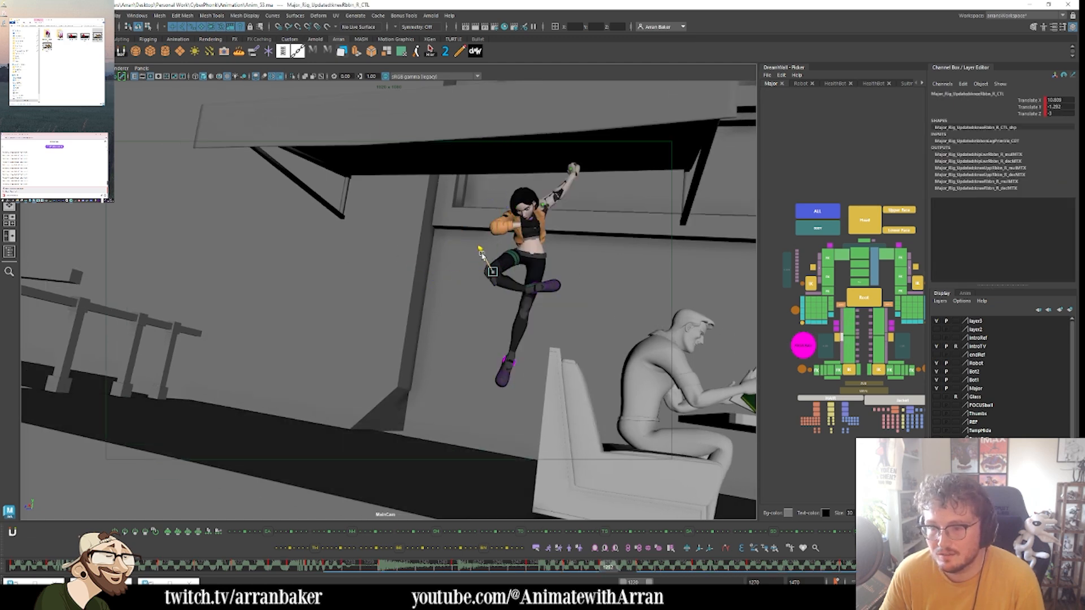
pyautogui.click(842, 321)
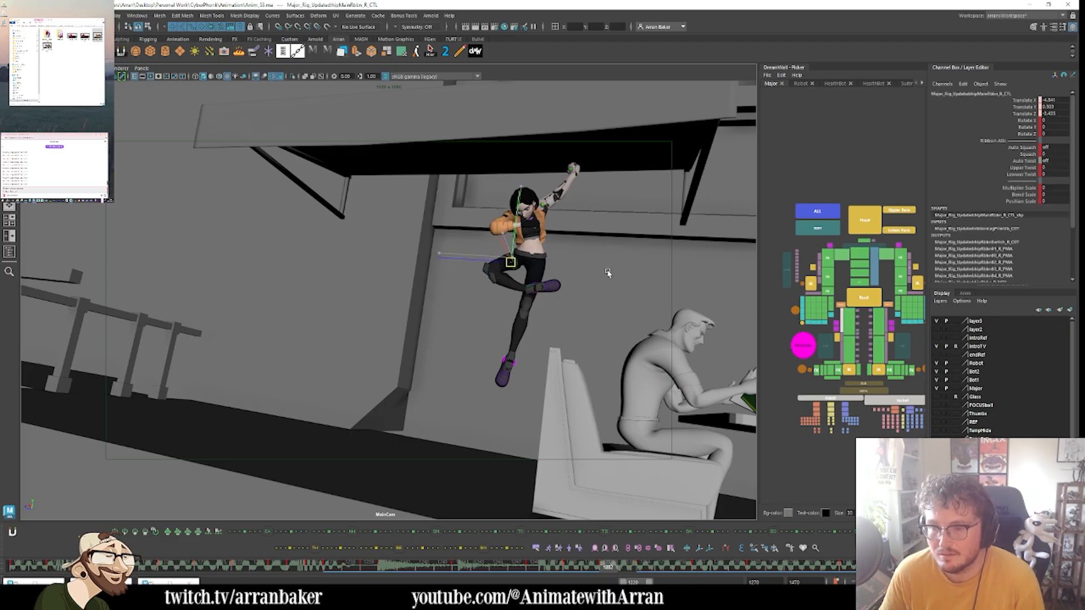
pyautogui.moveTo(606, 269); pyautogui.dragTo(608, 272, button='middle')
pyautogui.press('.')
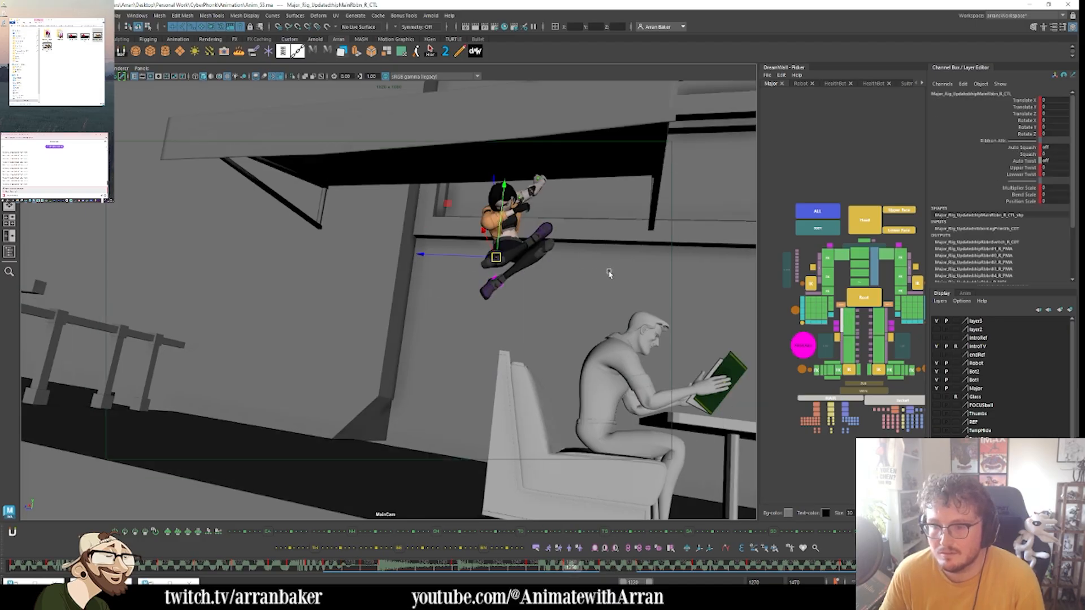
# - Examine the character's jump key poses and the right foot, left foot and pelvis controls
pyautogui.press(',')
pyautogui.press(',')
pyautogui.press('.')
pyautogui.press('.')
pyautogui.press(',')
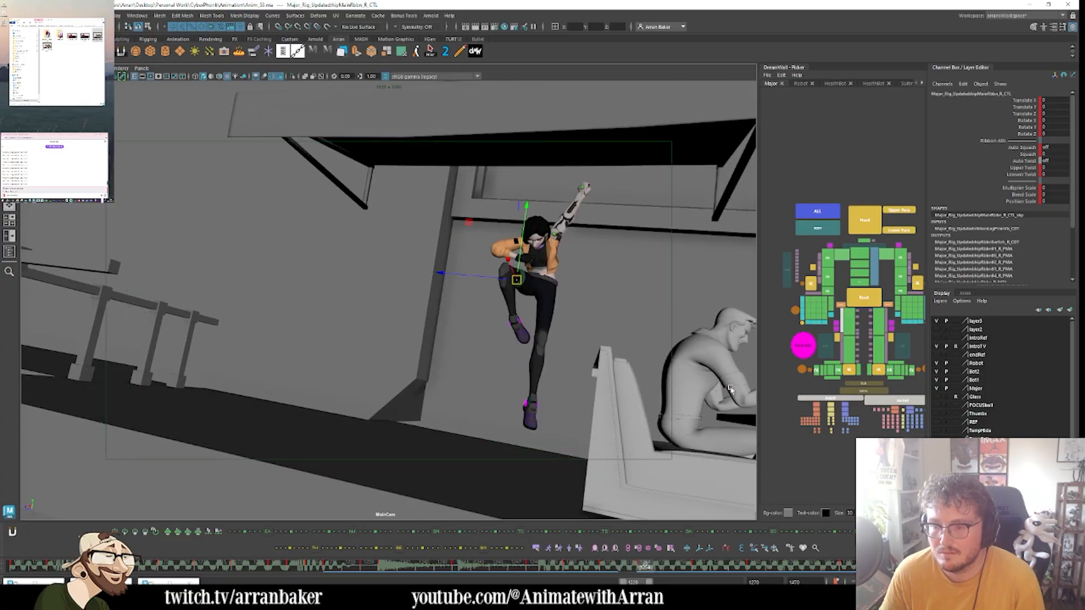
pyautogui.click(846, 372)
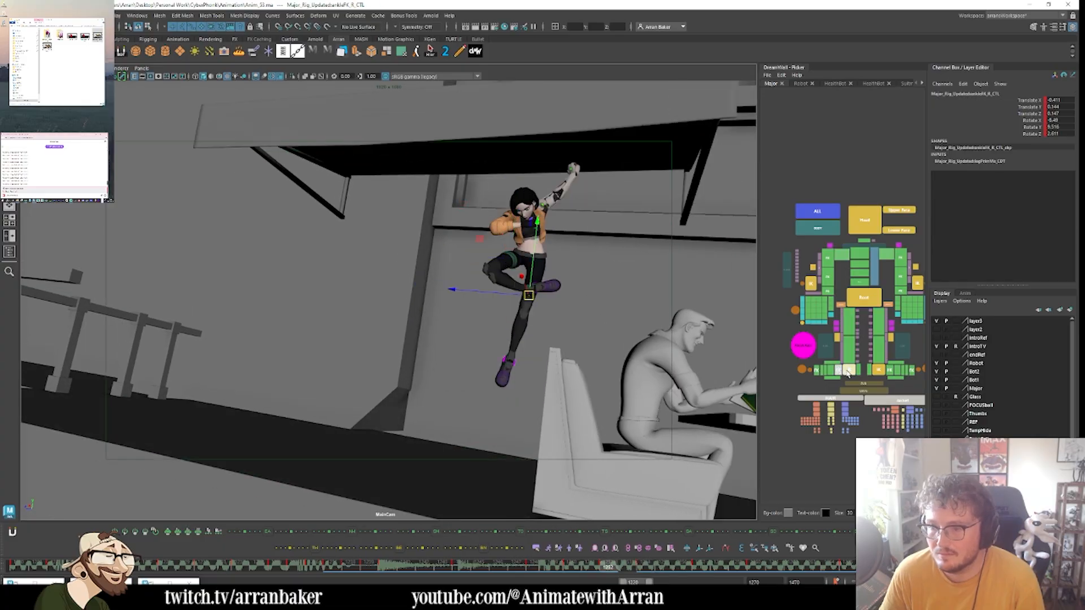
pyautogui.press('e')
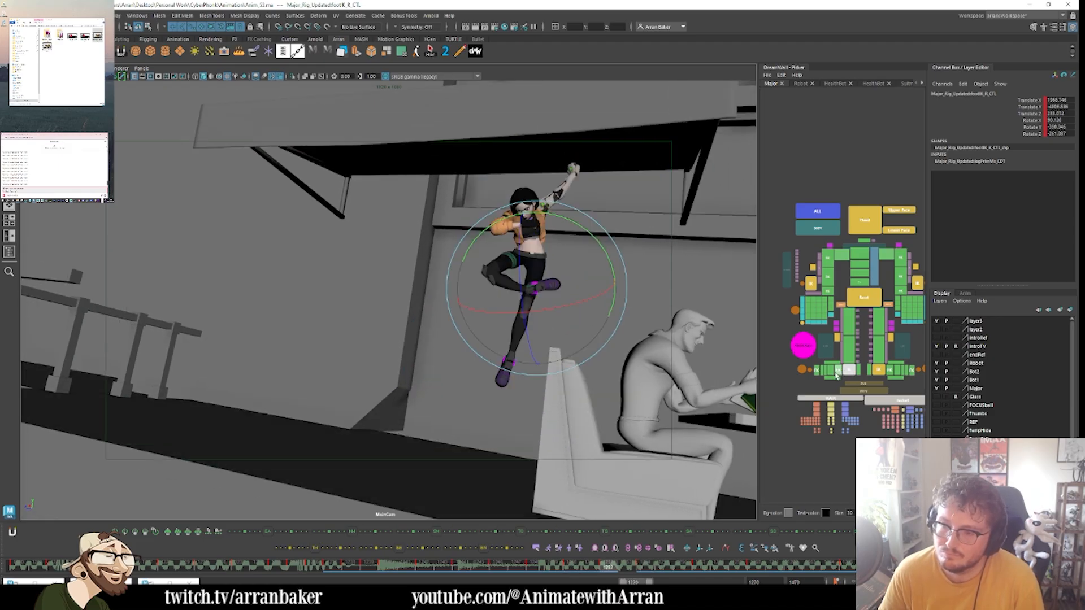
pyautogui.click(878, 370)
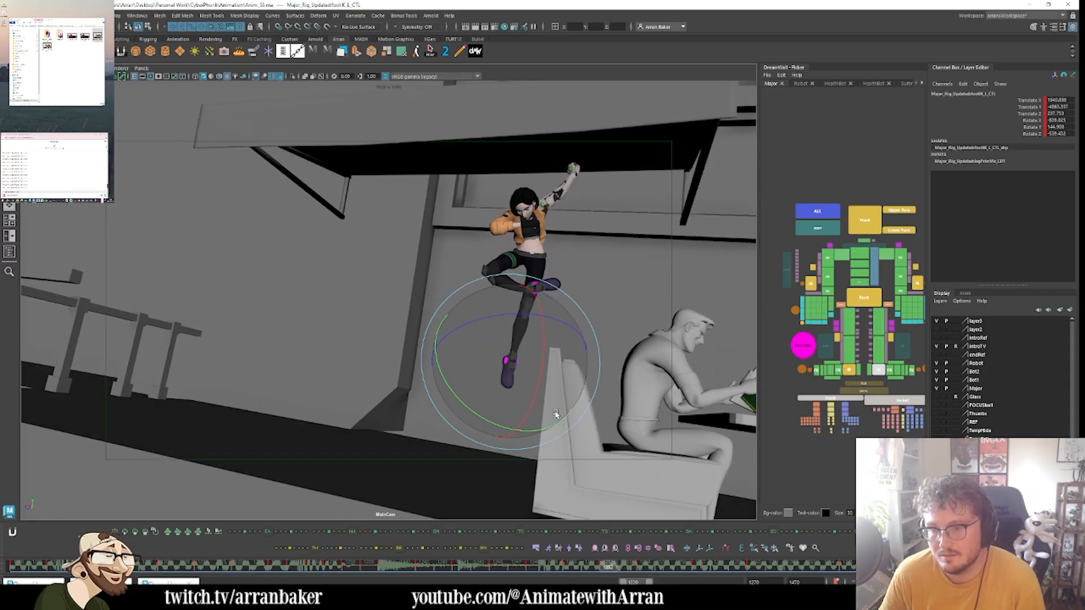
pyautogui.click(868, 284)
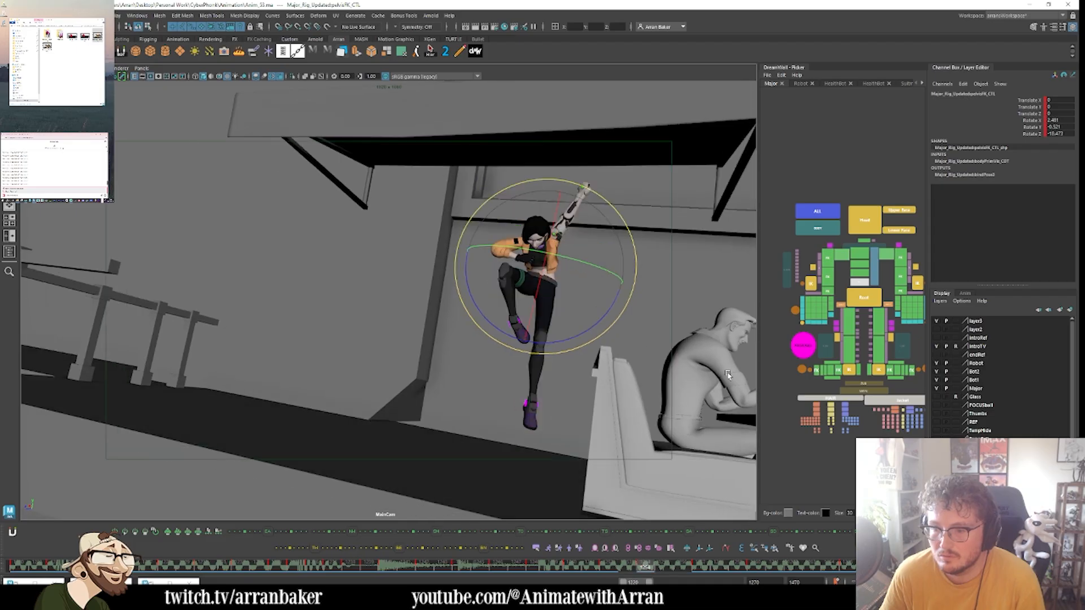
# - Lower the whole body in the extended-leg pose by moving the root and both foot IK controls down together
pyautogui.click(878, 371)
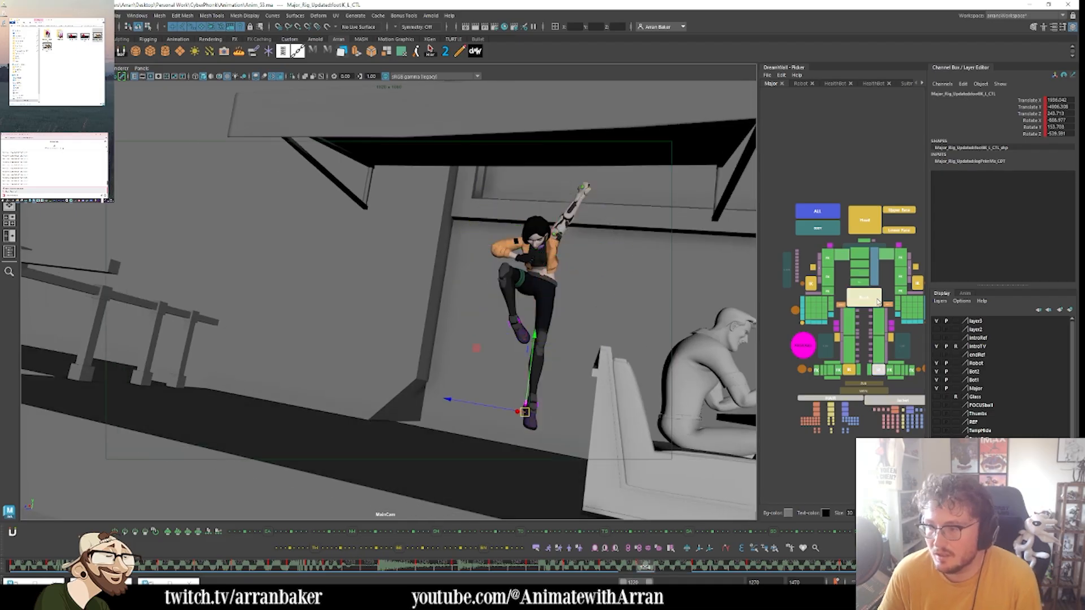
pyautogui.click(870, 298)
pyautogui.click(514, 321)
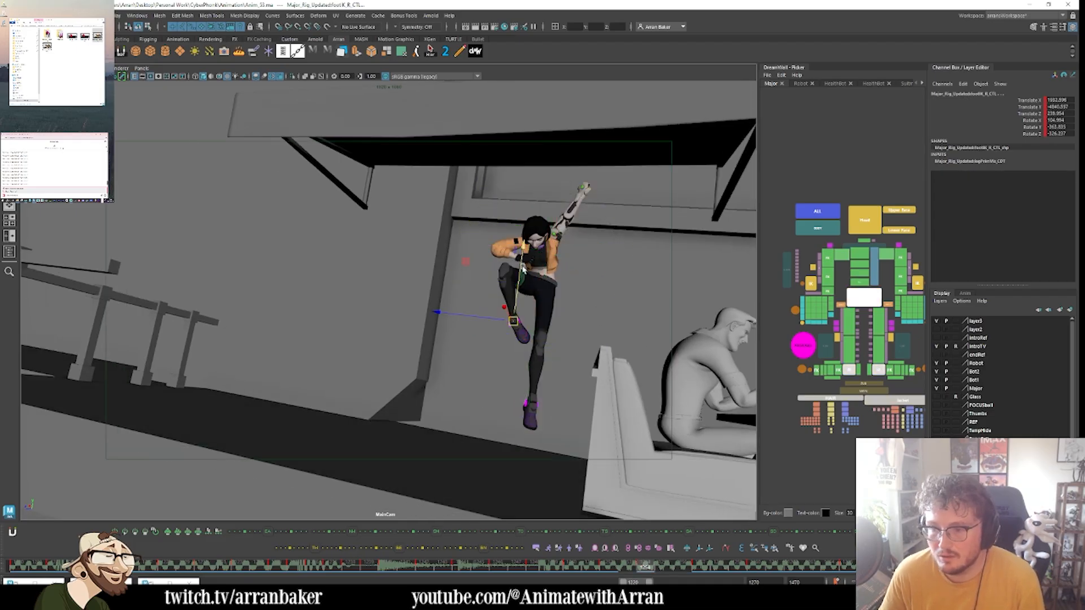
pyautogui.click(522, 268)
pyautogui.hotkey('alt', ',')
pyautogui.hotkey('alt', ',')
pyautogui.press(',')
pyautogui.press('.')
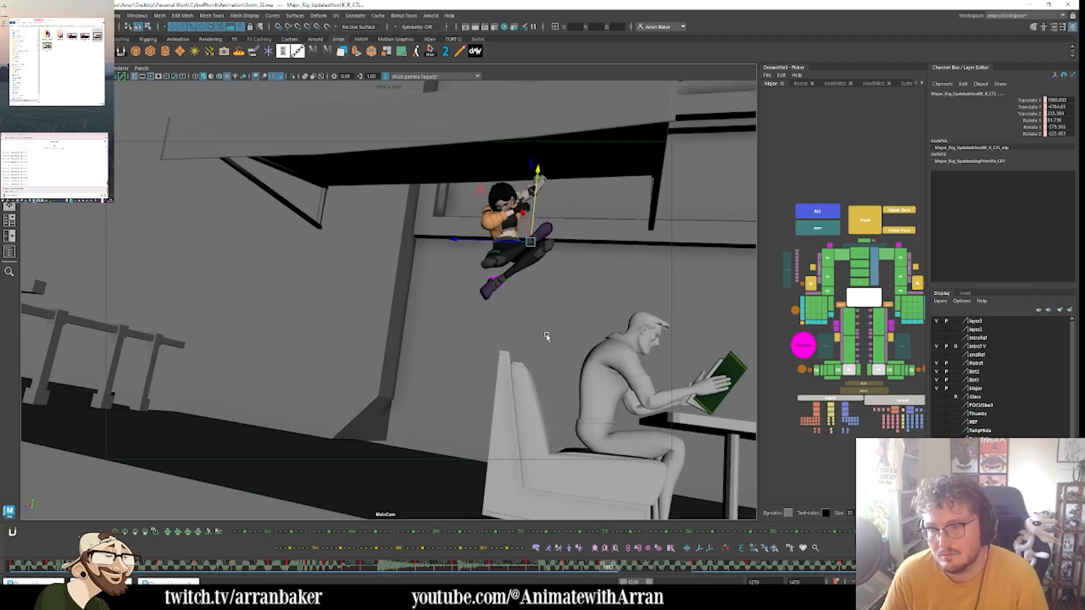
pyautogui.press('.')
pyautogui.press('.')
pyautogui.press(',')
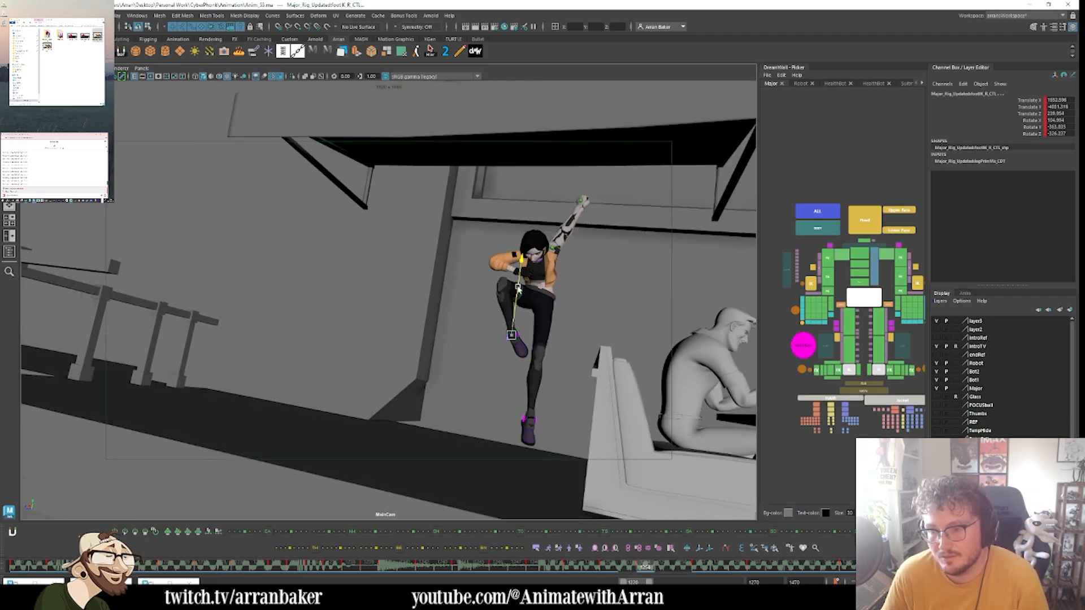
pyautogui.moveTo(519, 288); pyautogui.dragTo(518, 299)
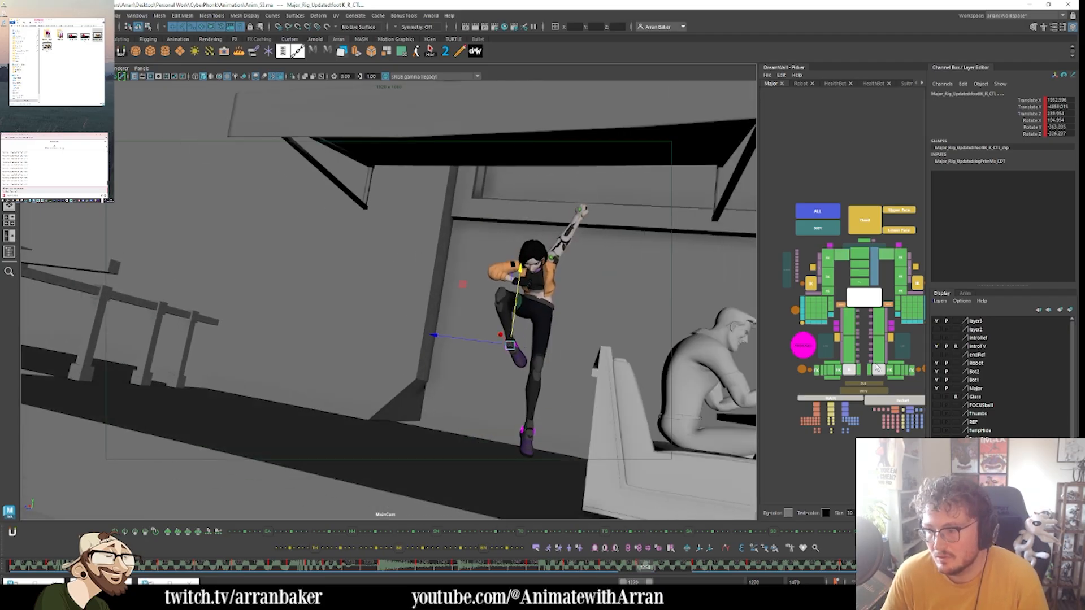
# - Move the left foot IK control down toward the floor in the extended-leg pose
pyautogui.click(866, 375)
pyautogui.click(877, 369)
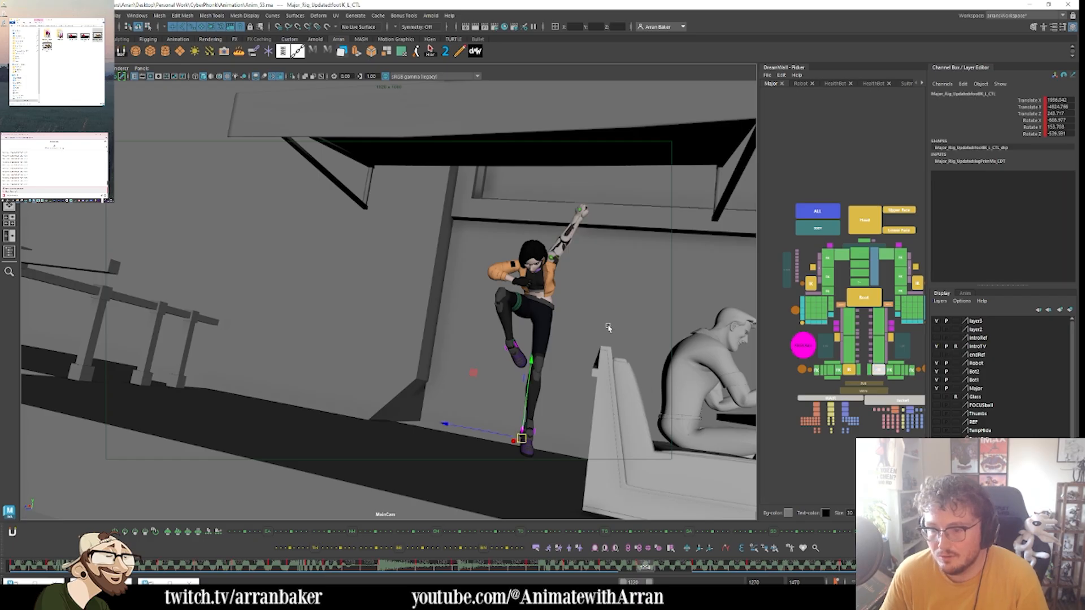
pyautogui.press(',')
pyautogui.press('.')
pyautogui.press('.')
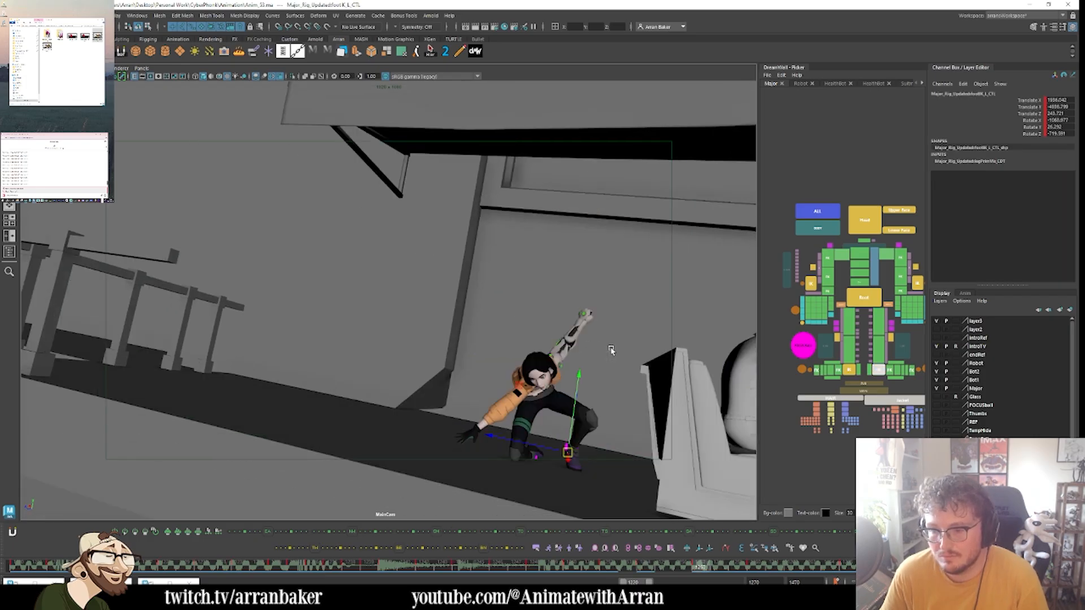
# - Flip between the extended-leg pose and the landing crouch to check how the fall reads
pyautogui.press(',')
pyautogui.press(',')
pyautogui.press('.')
pyautogui.press('.')
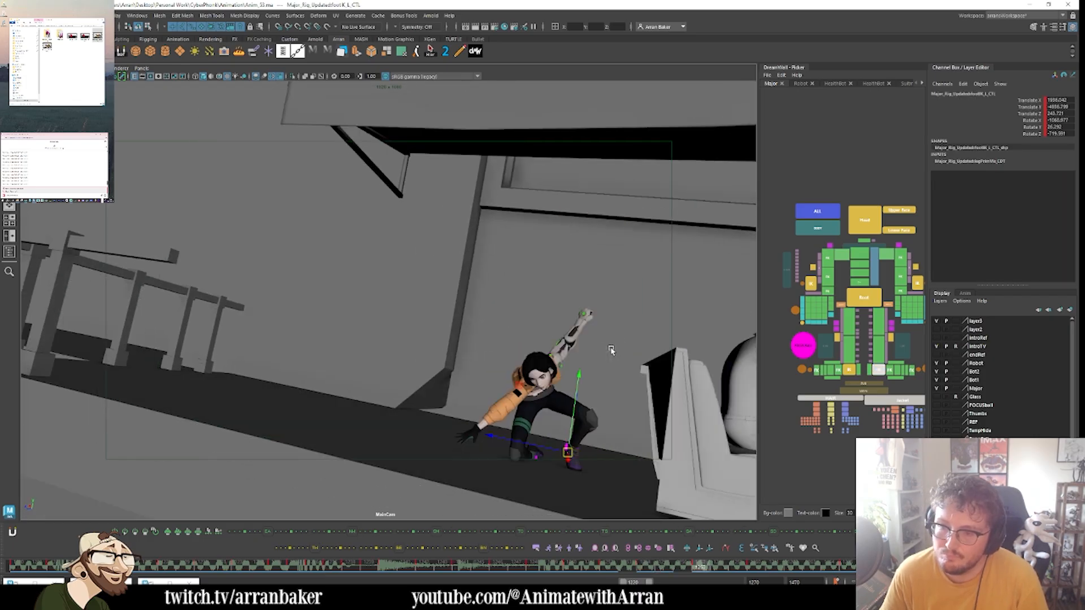
pyautogui.press(',')
pyautogui.press(',')
pyautogui.press(',')
pyautogui.press('.')
pyautogui.press('.')
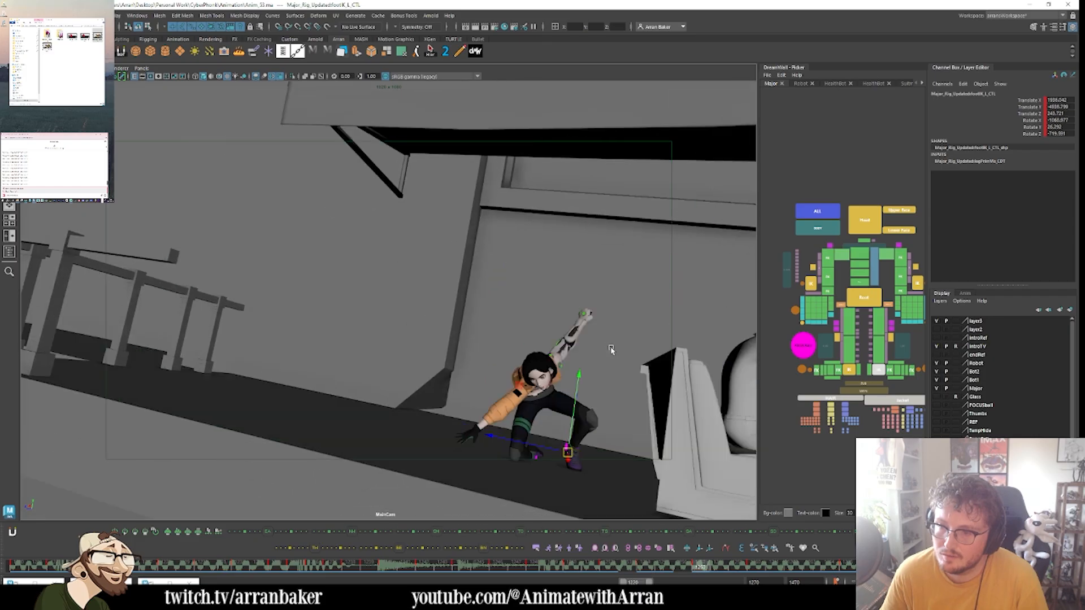
pyautogui.press(',')
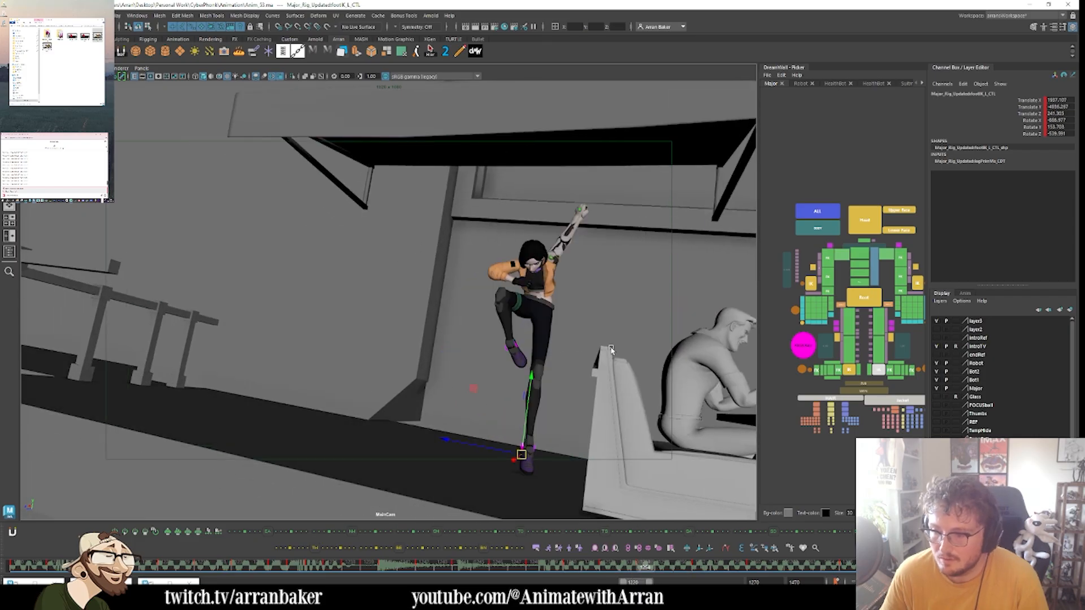
pyautogui.press('.')
pyautogui.press(',')
pyautogui.press('.')
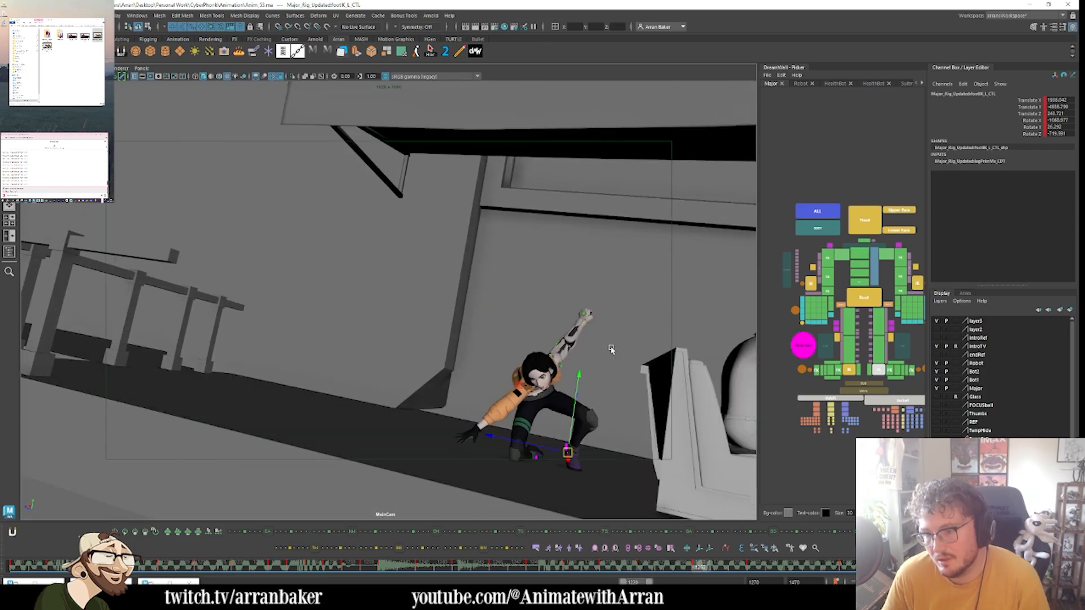
# - Select all of the character's controls and retime the landing crouch key to an earlier frame
pyautogui.click(813, 211)
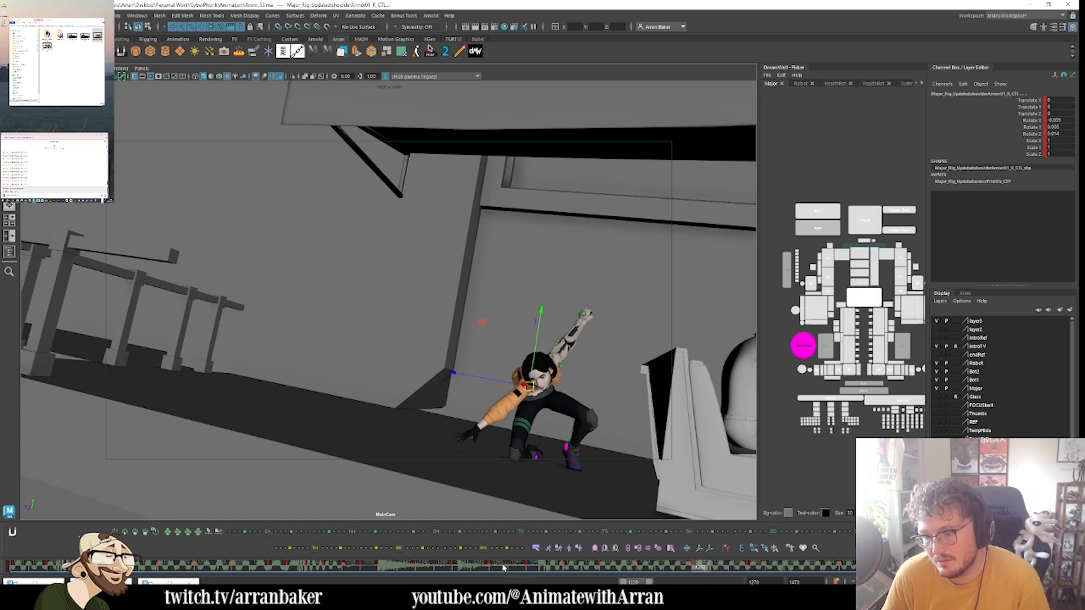
pyautogui.moveTo(504, 568)
pyautogui.mouseDown()
pyautogui.moveTo(851, 566)
pyautogui.moveTo(476, 558)
pyautogui.moveTo(734, 565)
pyautogui.moveTo(644, 566)
pyautogui.moveTo(684, 582)
pyautogui.mouseUp()
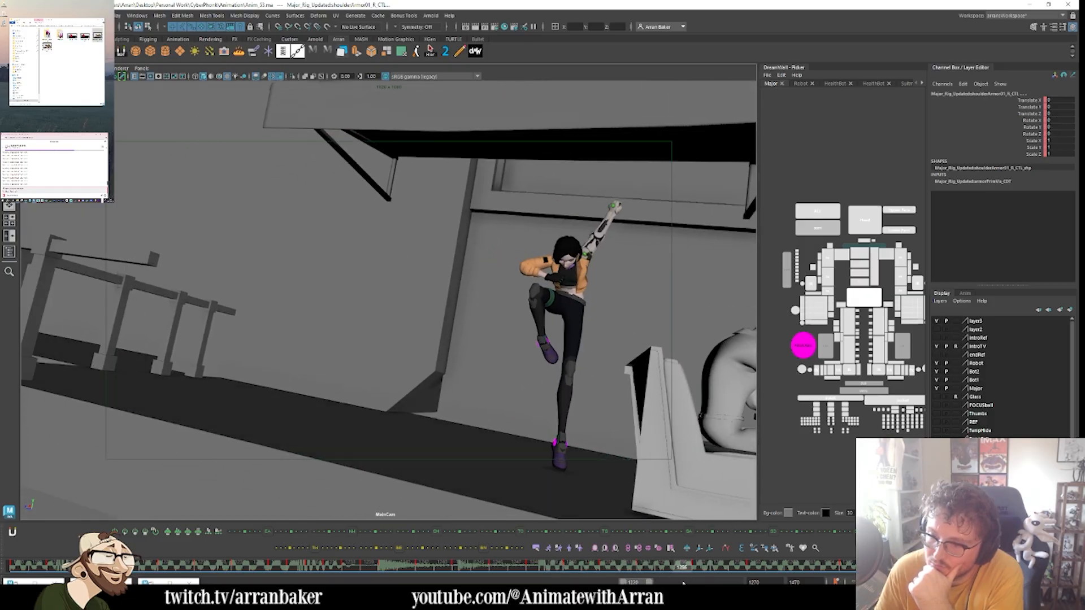
pyautogui.click(699, 563)
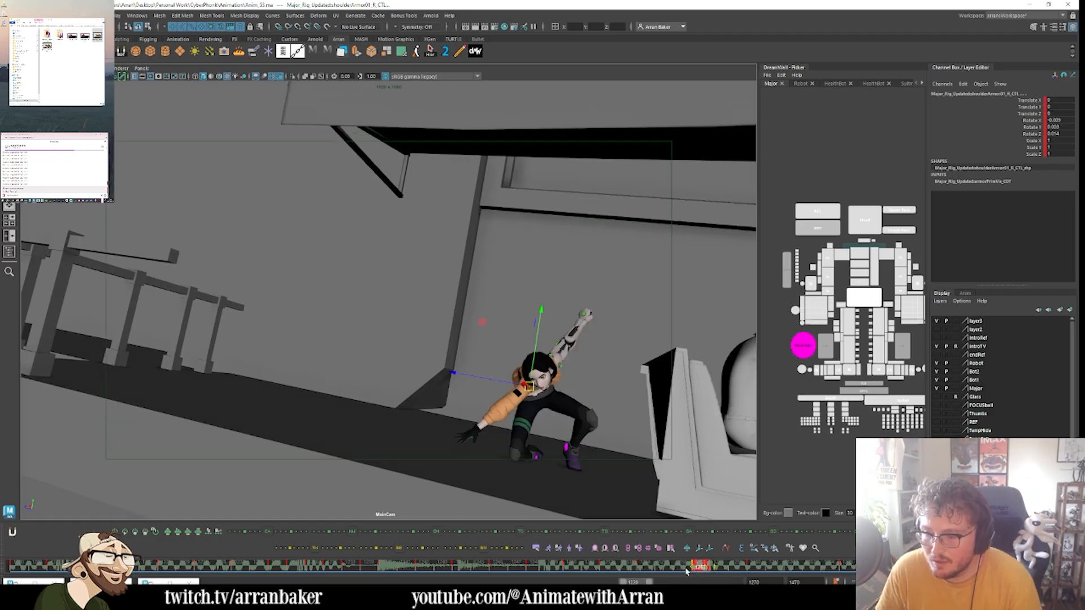
pyautogui.click(681, 569)
# - Scrub the fall and create an in-between pose for all controls between the extended-leg pose and the landing crouch
pyautogui.click(592, 566)
pyautogui.moveTo(593, 566)
pyautogui.mouseDown()
pyautogui.moveTo(688, 570)
pyautogui.moveTo(659, 574)
pyautogui.mouseUp()
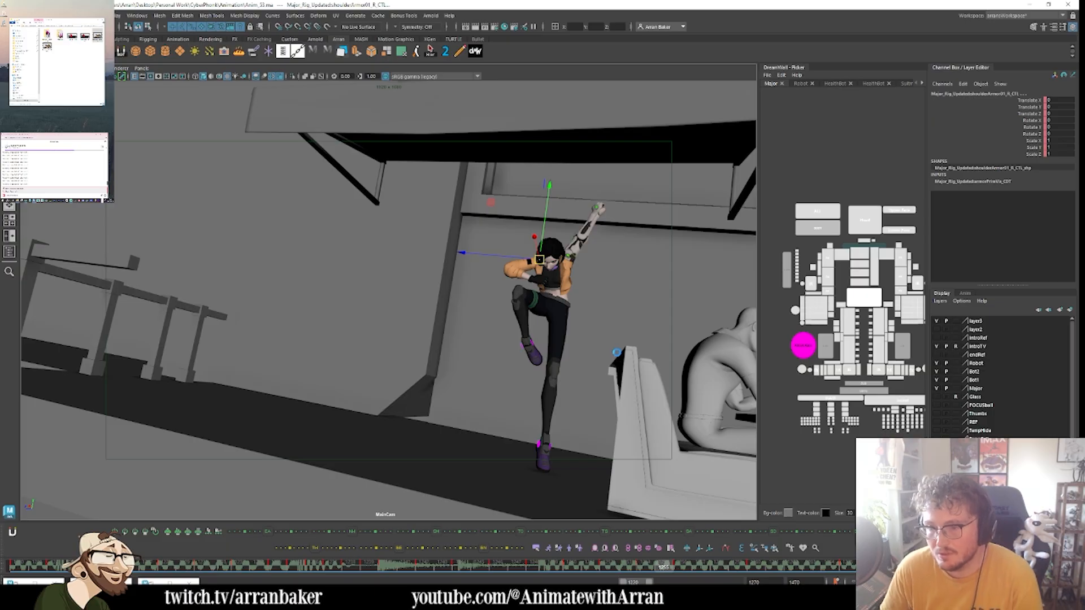
pyautogui.press('.')
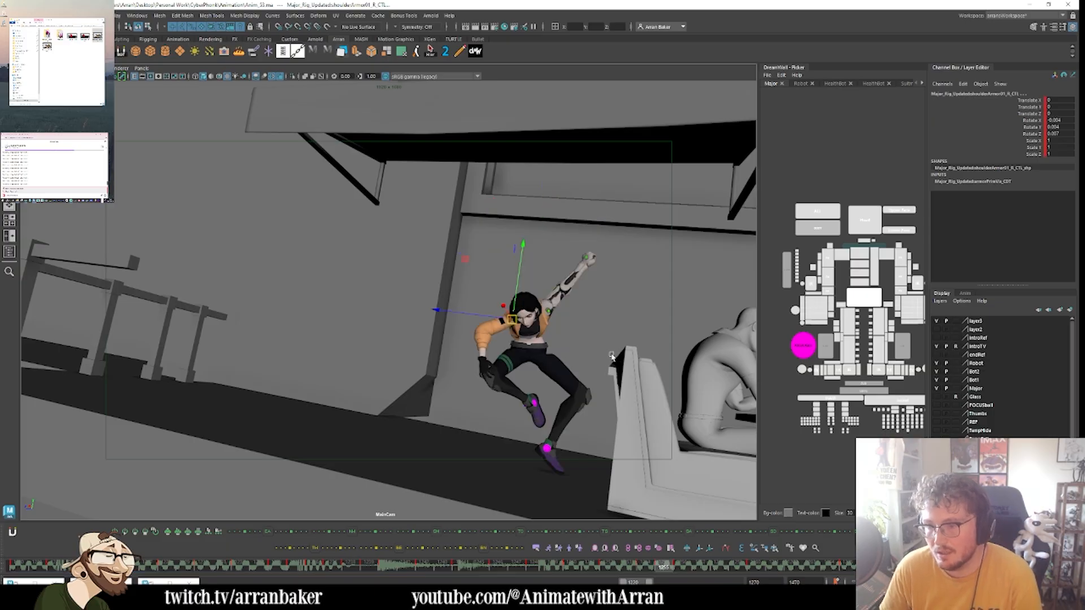
# - Select the root control and compare the in-between pose with its neighbouring key poses
pyautogui.click(870, 310)
pyautogui.click(864, 300)
pyautogui.press(',')
pyautogui.press('.')
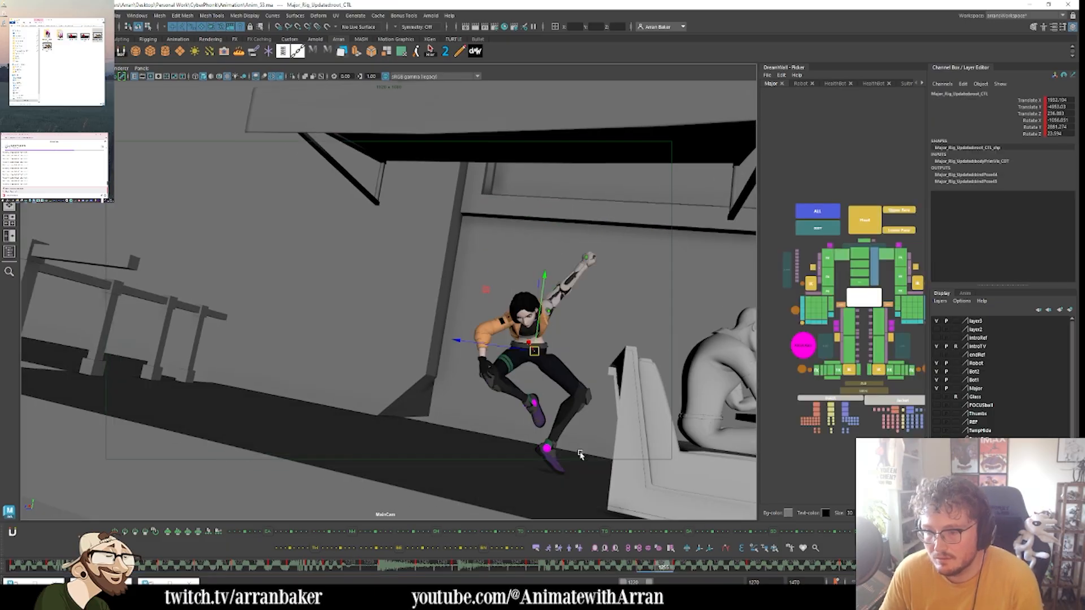
pyautogui.press('.')
pyautogui.press(',')
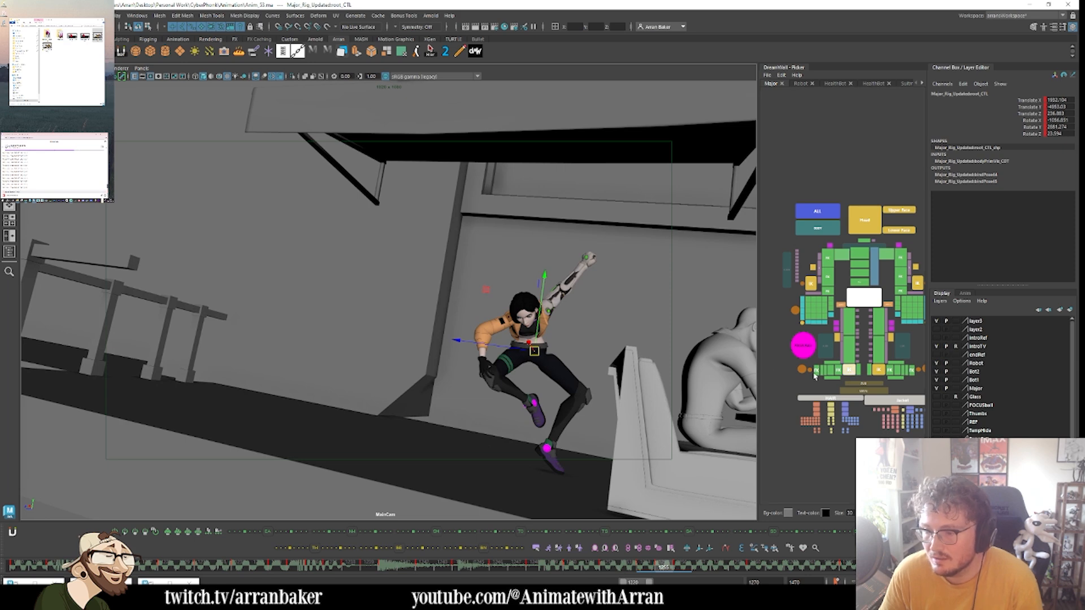
# - Adjust the in-between pose of the left and right leg controls so both feet sit differently under the body
pyautogui.click(816, 371)
pyautogui.press('.')
pyautogui.press(',')
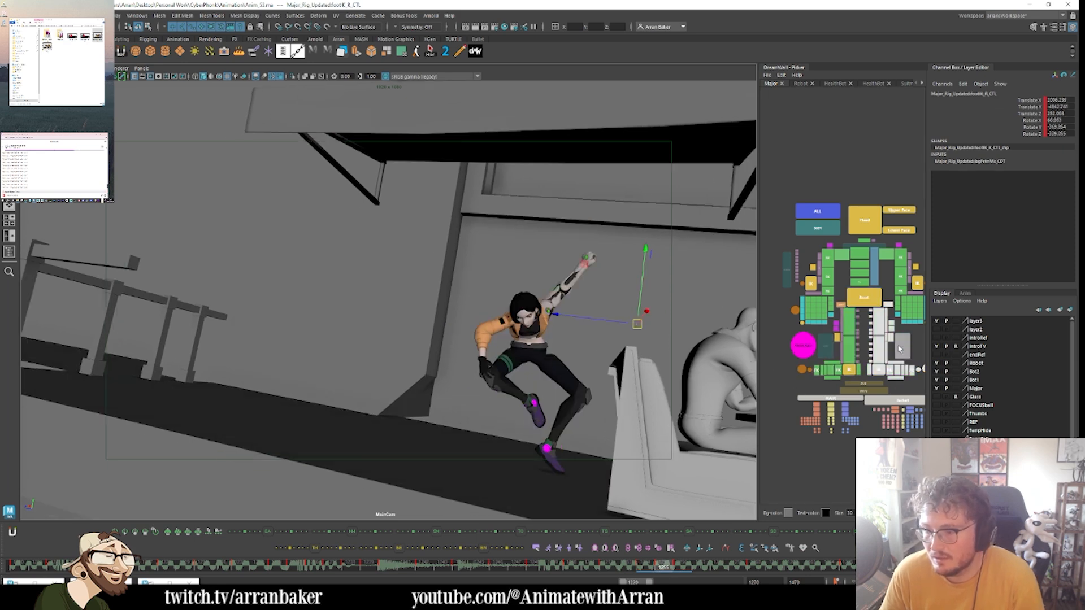
pyautogui.click(900, 348)
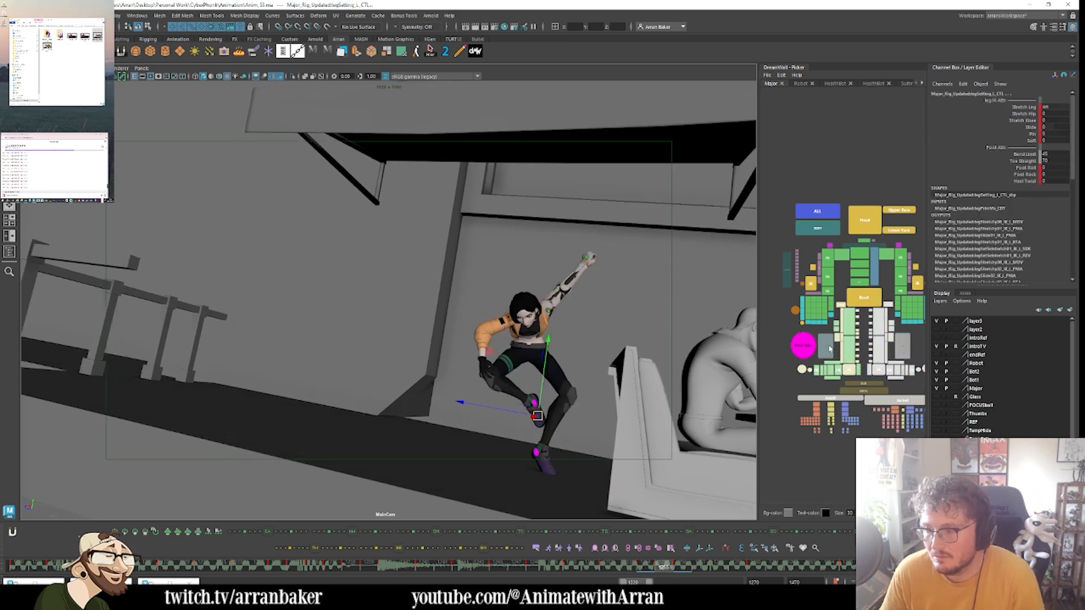
pyautogui.click(829, 349)
# - Check the right foot IK control against the next pose and inspect the IK/FK switch values on the toggle control
pyautogui.click(851, 373)
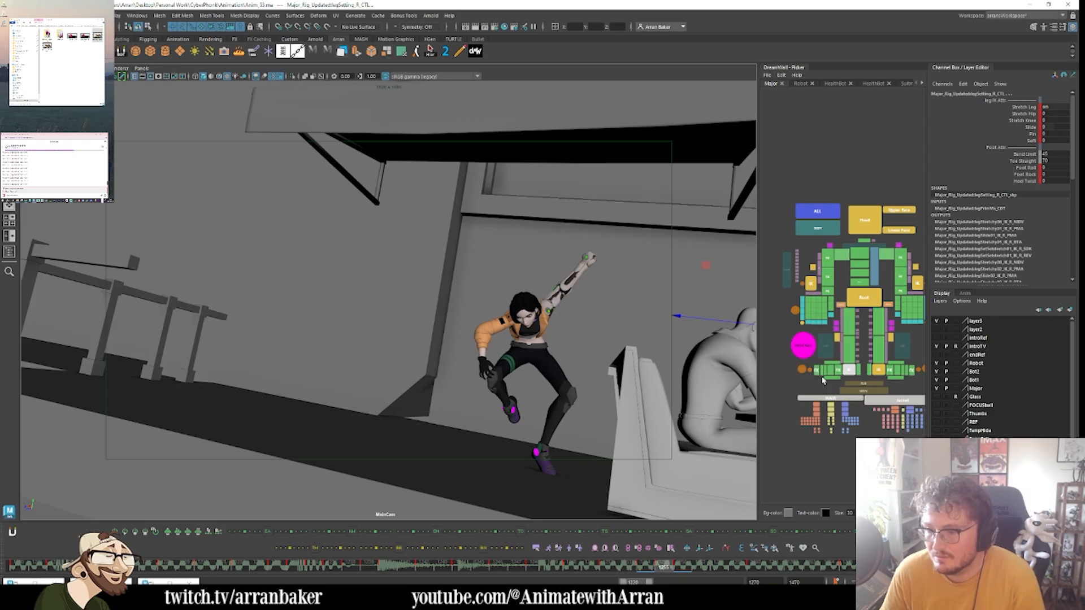
pyautogui.press('.')
pyautogui.press(',')
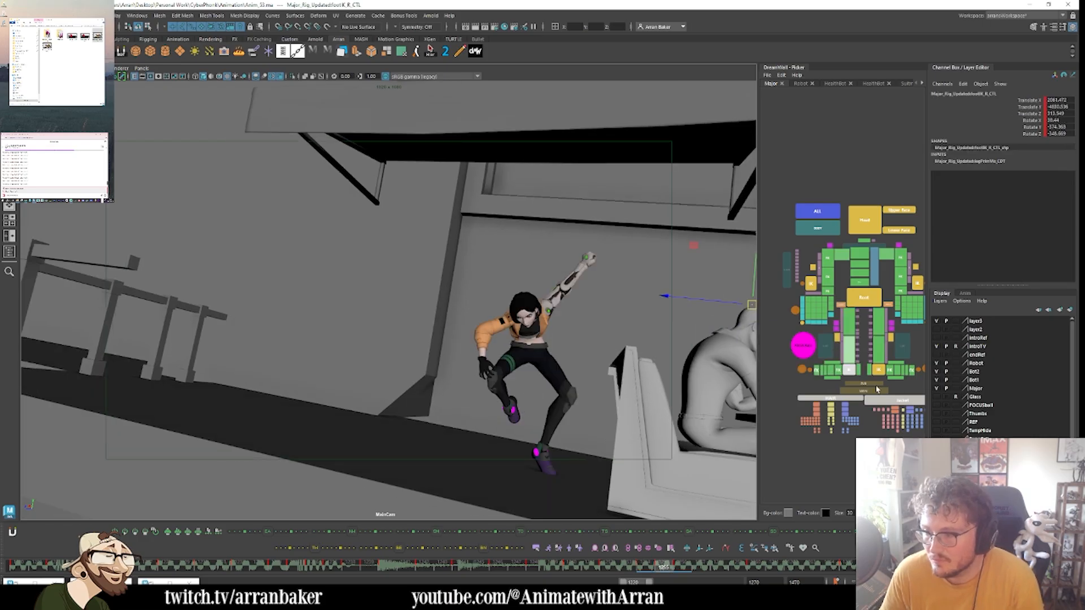
pyautogui.moveTo(881, 355); pyautogui.dragTo(739, 346, button='middle')
pyautogui.moveTo(823, 338); pyautogui.dragTo(884, 328, button='middle')
pyautogui.click(879, 330)
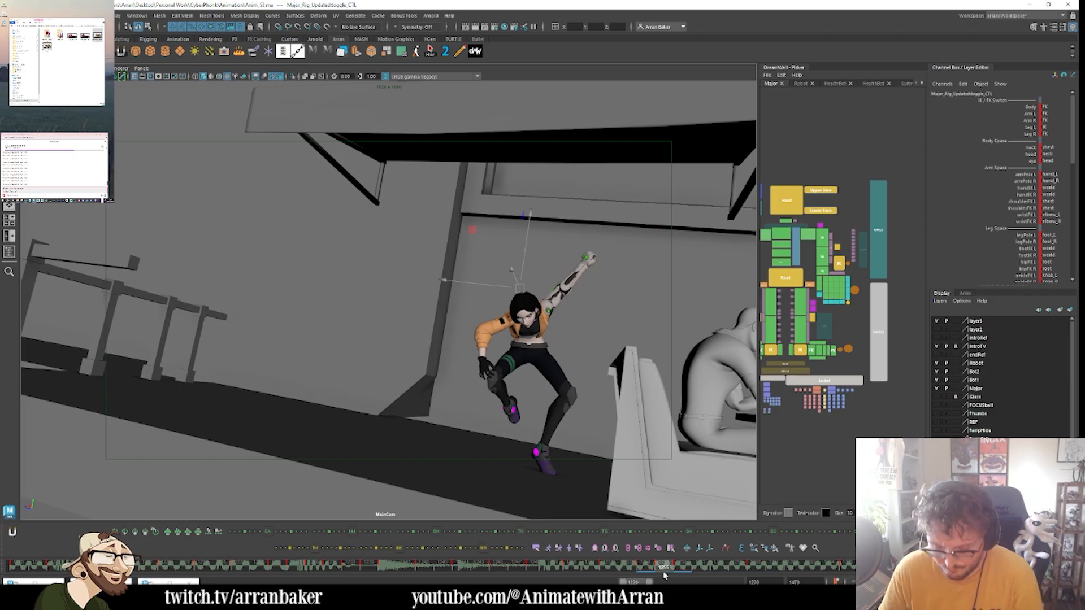
# - Rotate the right hip FK control in the in-between pose to bring the raised thigh down
pyautogui.moveTo(820, 304); pyautogui.dragTo(844, 306, button='middle')
pyautogui.click(801, 303)
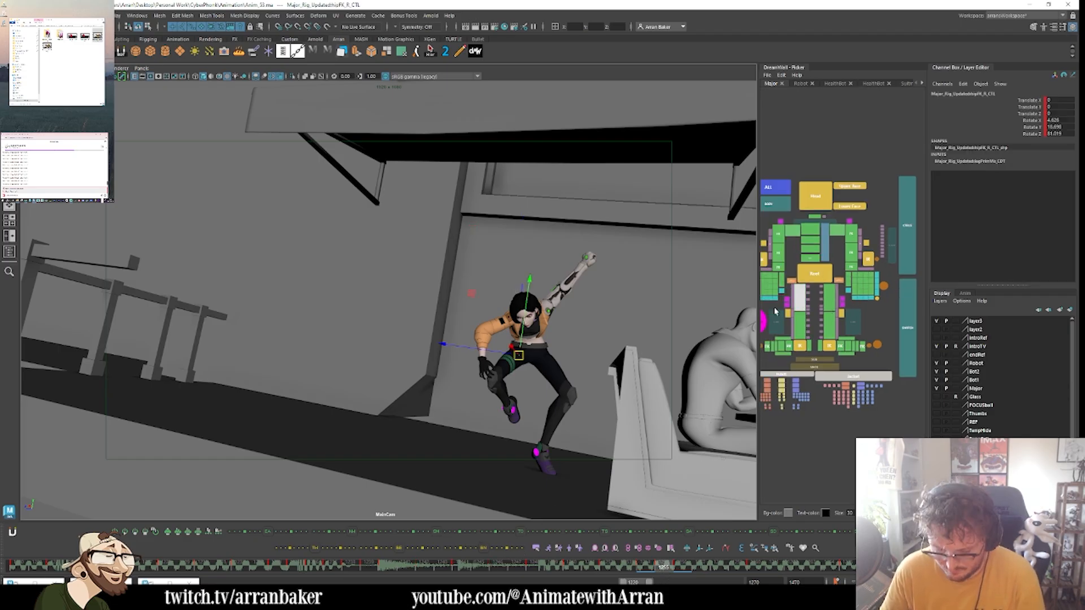
pyautogui.press(',')
pyautogui.press('.')
pyautogui.press('e')
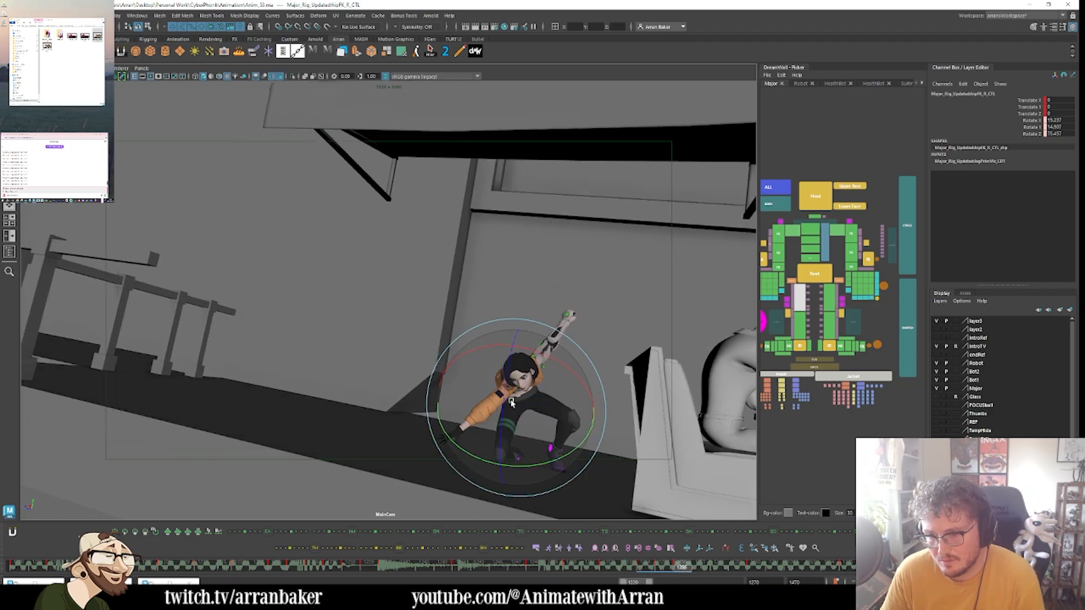
pyautogui.hotkey('alt', ',')
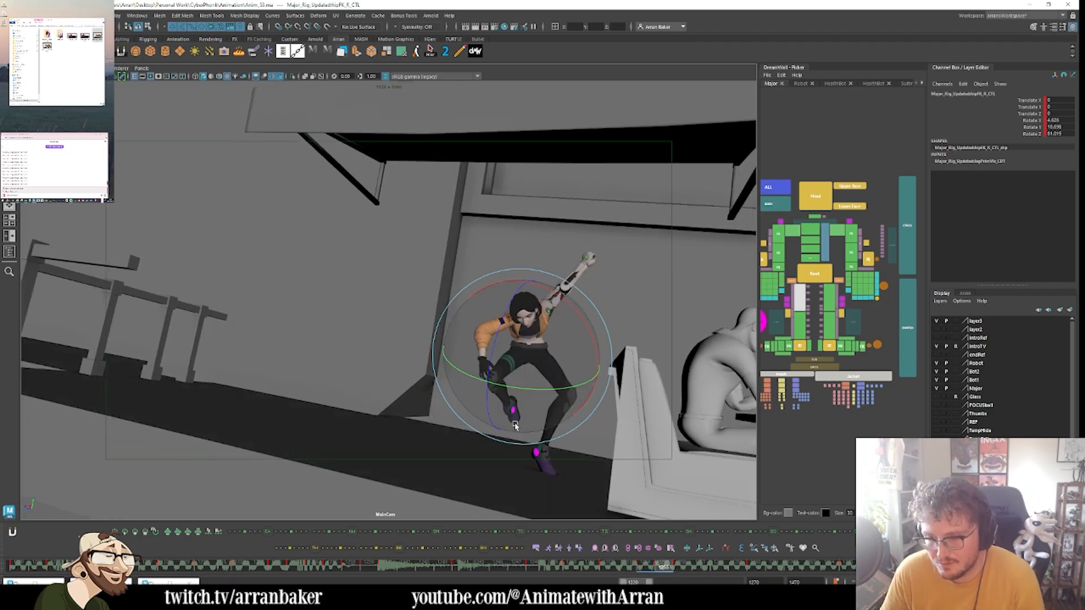
pyautogui.moveTo(492, 341); pyautogui.dragTo(490, 396)
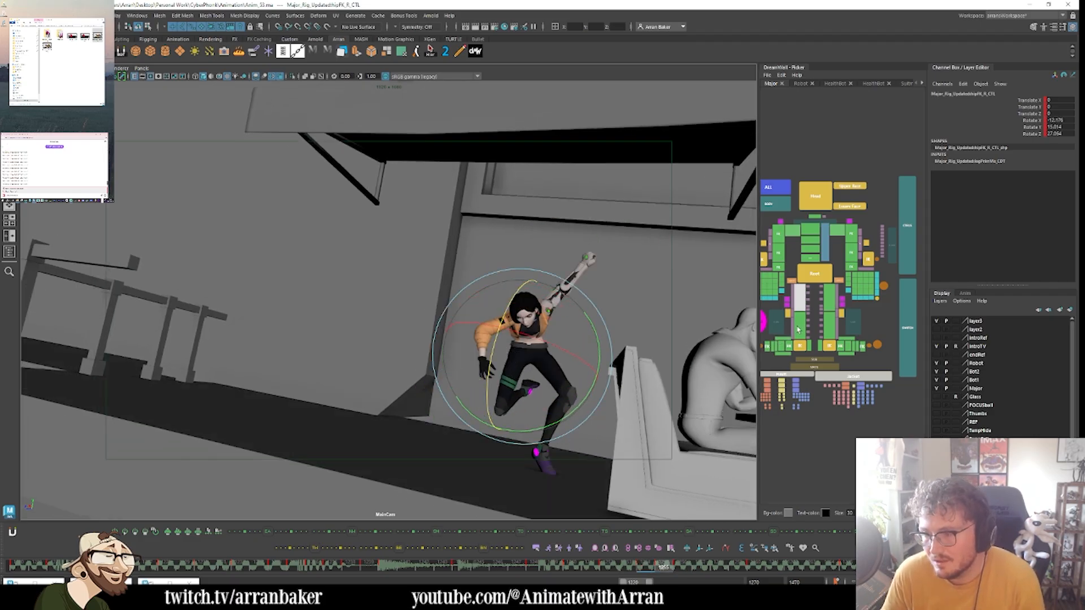
# - Rotate the right knee FK control to swing the shin down toward the floor, checking it against adjacent frames
pyautogui.click(798, 329)
pyautogui.moveTo(475, 444); pyautogui.dragTo(501, 333)
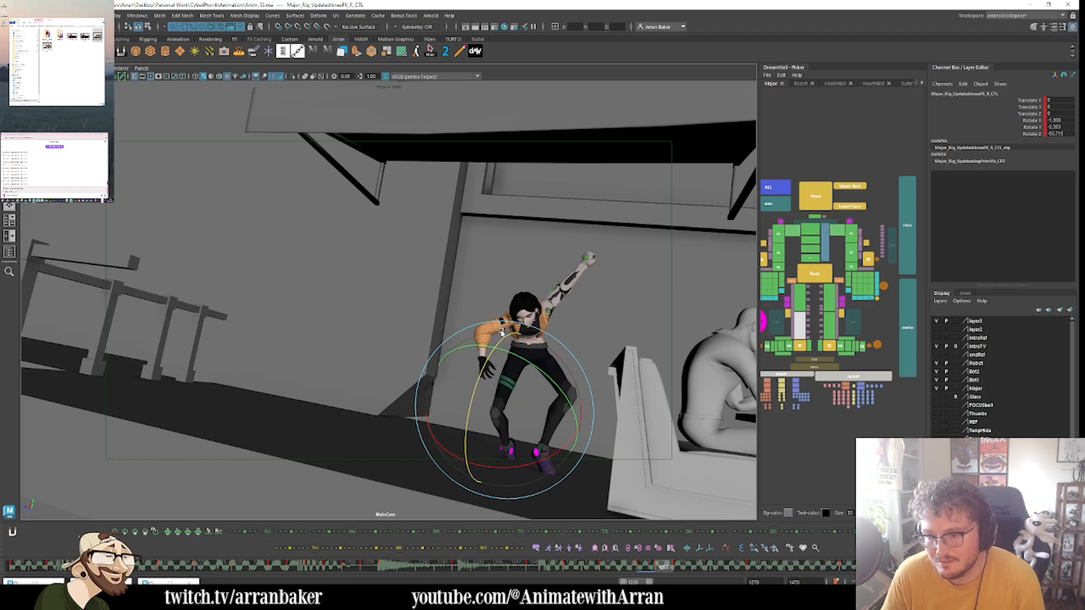
pyautogui.hotkey('alt', ',')
pyautogui.hotkey('alt', ',')
pyautogui.hotkey('alt', ',')
pyautogui.hotkey('alt', '.')
pyautogui.hotkey('alt', '.')
pyautogui.hotkey('alt', '.')
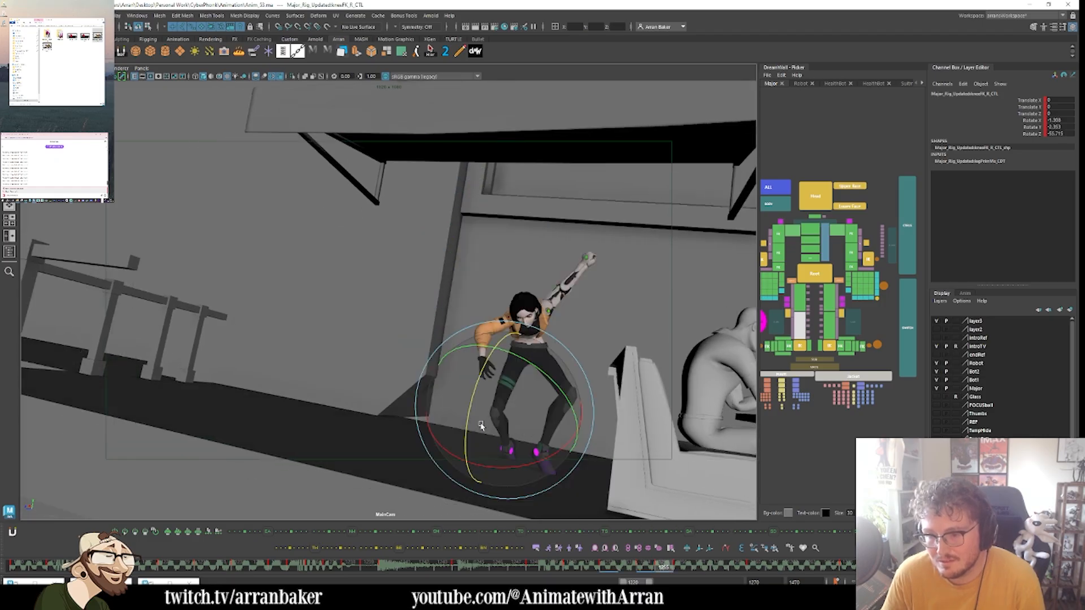
pyautogui.moveTo(480, 416); pyautogui.dragTo(479, 414)
pyautogui.hotkey('alt', '.')
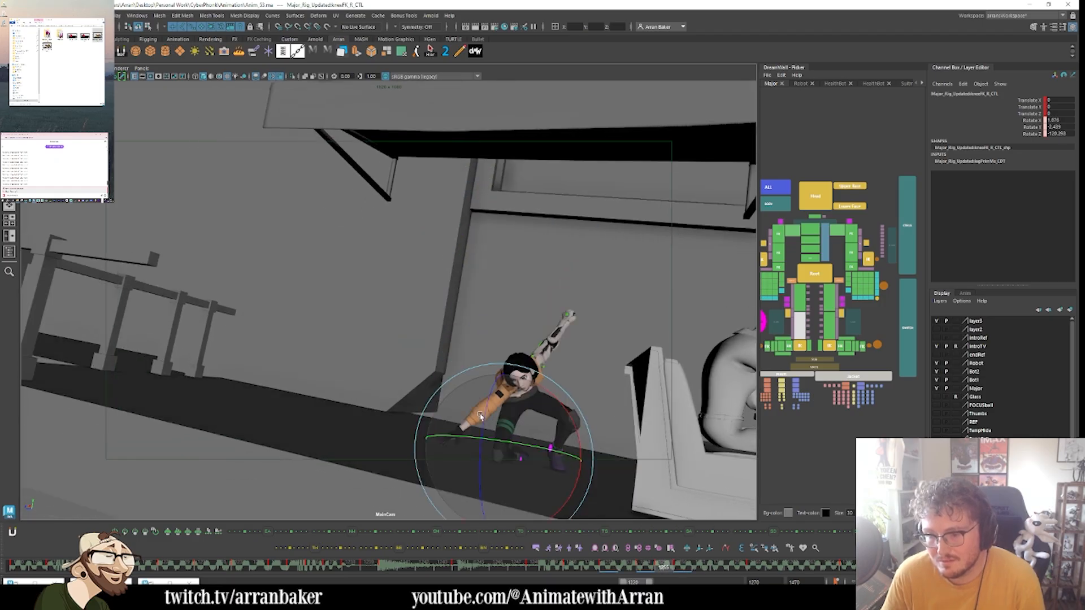
# - Rotate the right ankle and right hip FK controls in the in-between pose to move the bent leg outward, comparing it with the adjacent poses
pyautogui.hotkey('alt', ',')
pyautogui.click(794, 346)
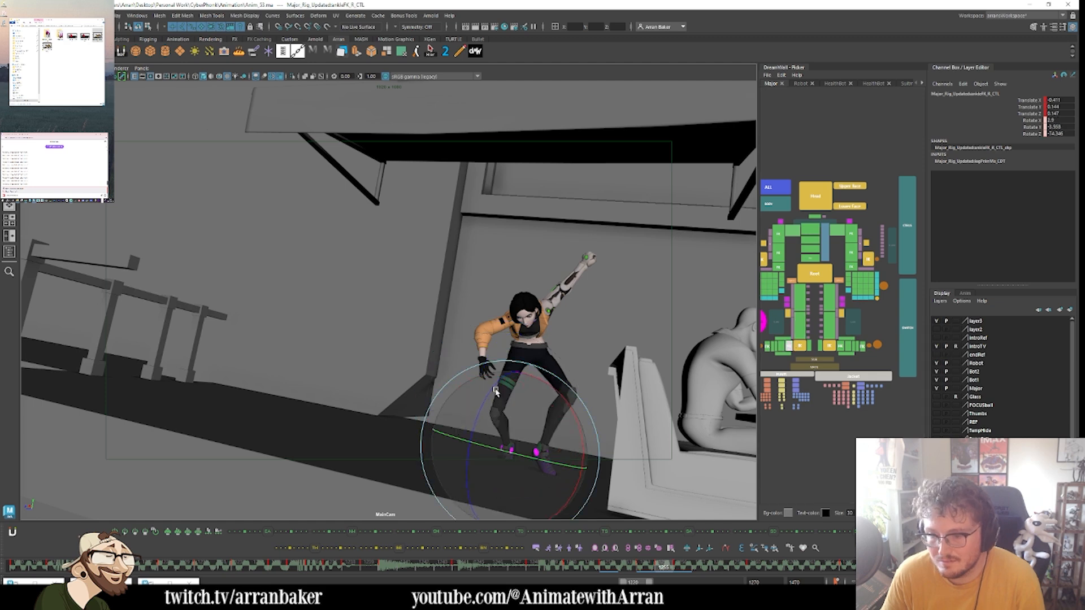
pyautogui.click(797, 300)
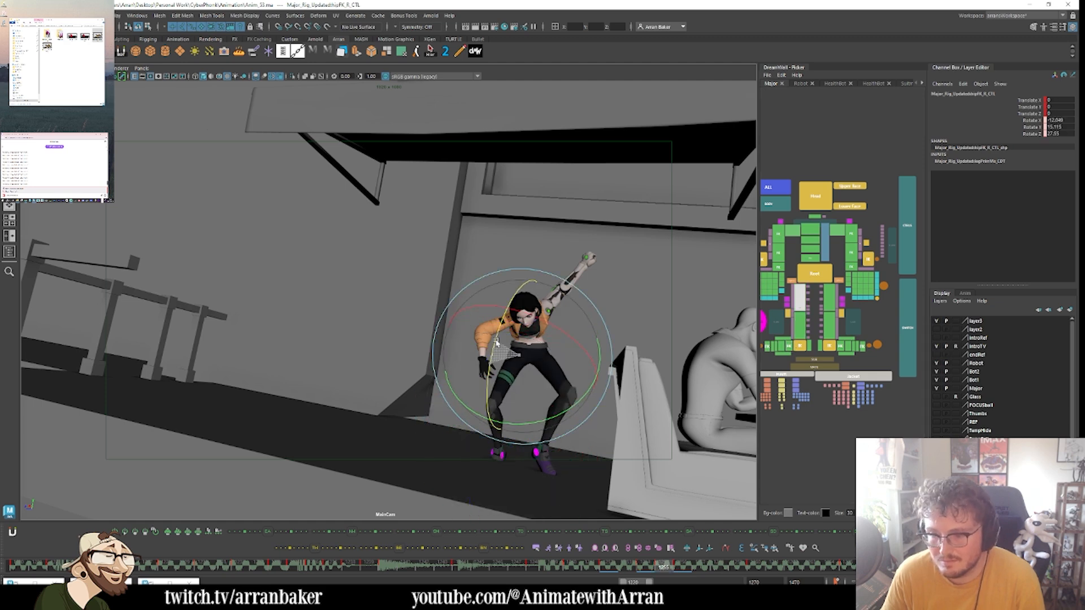
pyautogui.hotkey('alt', ',')
pyautogui.hotkey('alt', '.')
pyautogui.hotkey('alt', '.')
pyautogui.hotkey('alt', ',')
pyautogui.hotkey('alt', ',')
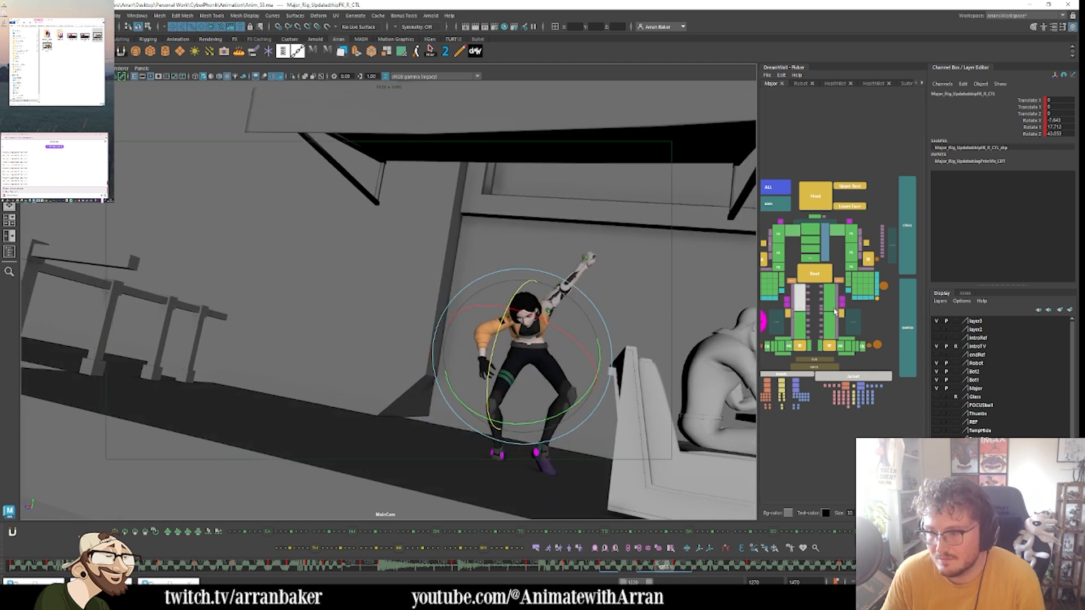
pyautogui.hotkey('alt', ',')
# - Raise the root control in the in-between pose so the body sits higher before the crouched landing
pyautogui.click(826, 271)
pyautogui.hotkey('alt', '.')
pyautogui.hotkey('alt', '.')
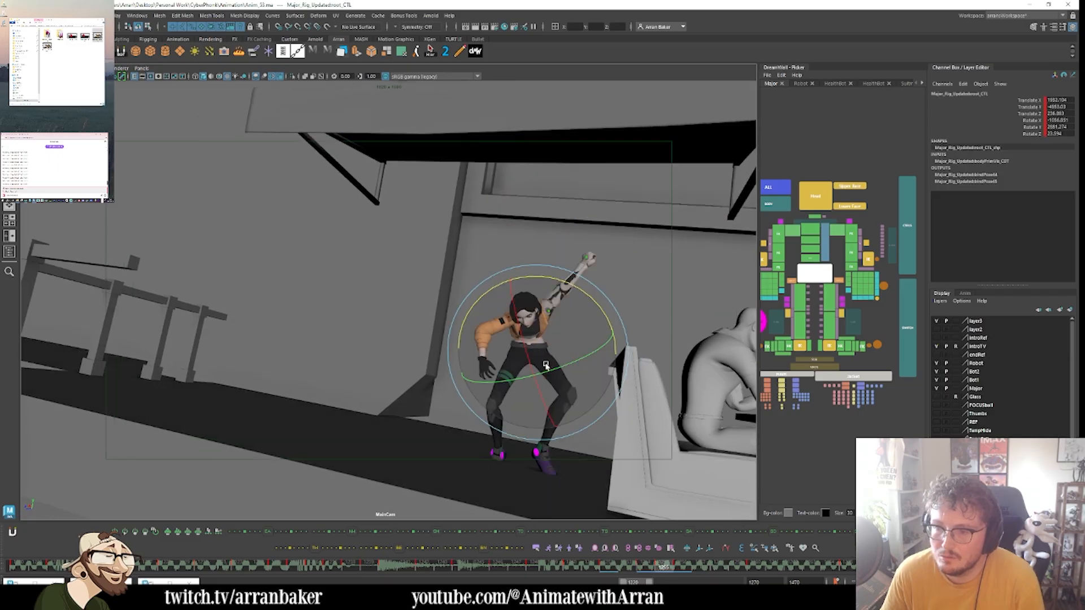
pyautogui.press('w')
pyautogui.press('.')
pyautogui.press('.')
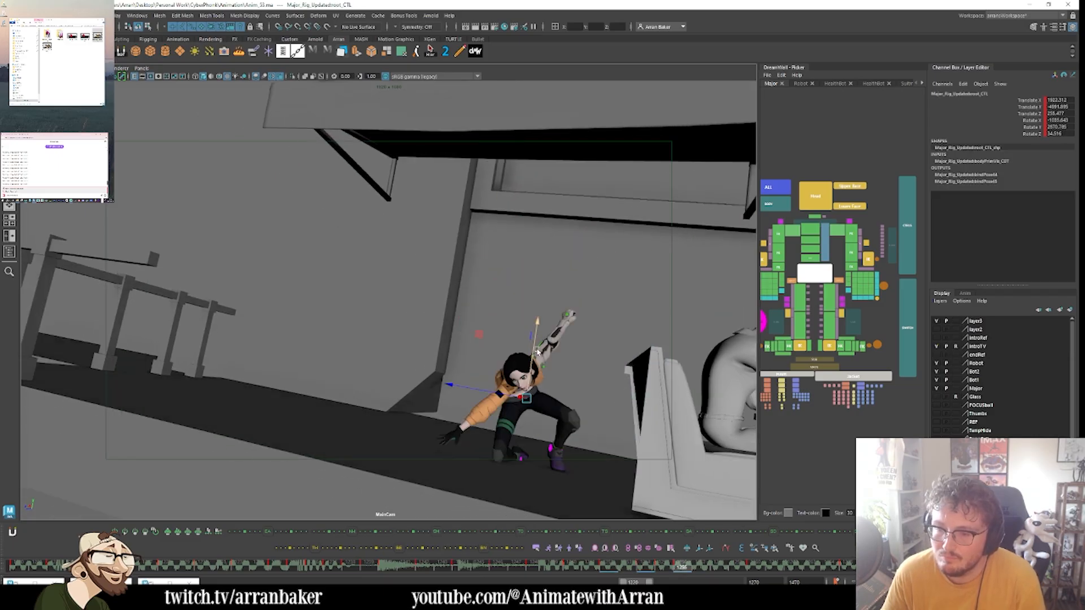
pyautogui.press(',')
pyautogui.press(',')
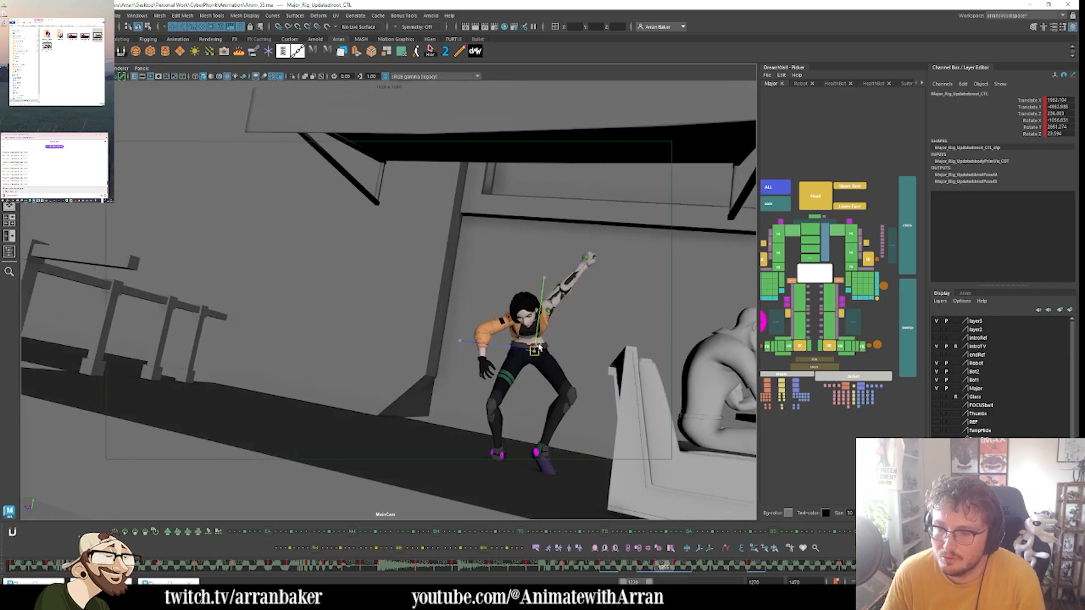
pyautogui.moveTo(539, 347); pyautogui.dragTo(545, 334)
pyautogui.press(',')
pyautogui.press('.')
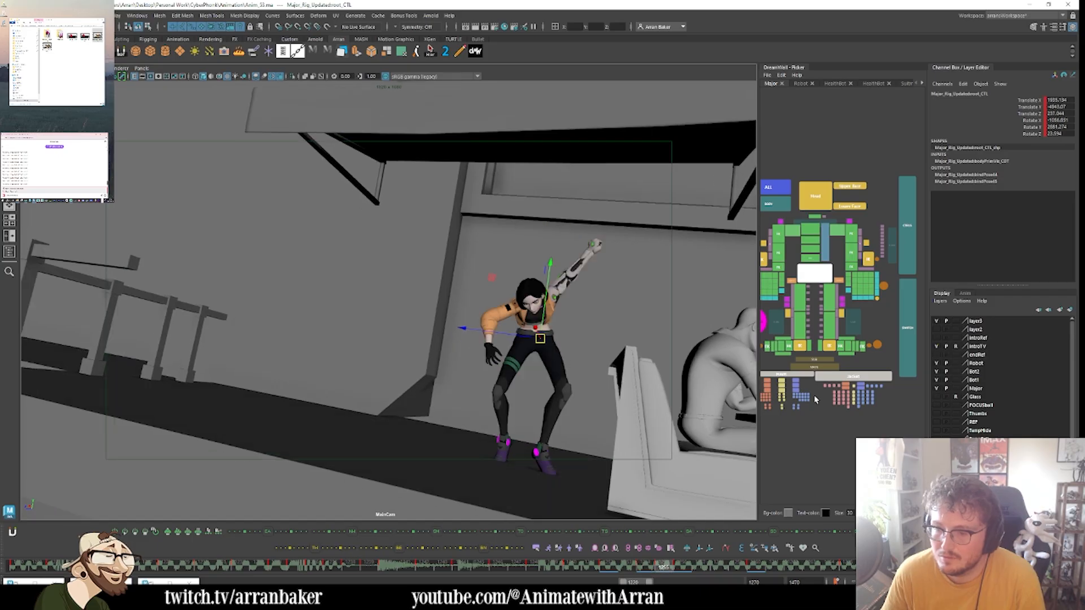
# - Rotate the right hip FK control in the in-between pose to realign the thigh with the raised body
pyautogui.click(800, 297)
pyautogui.press('e')
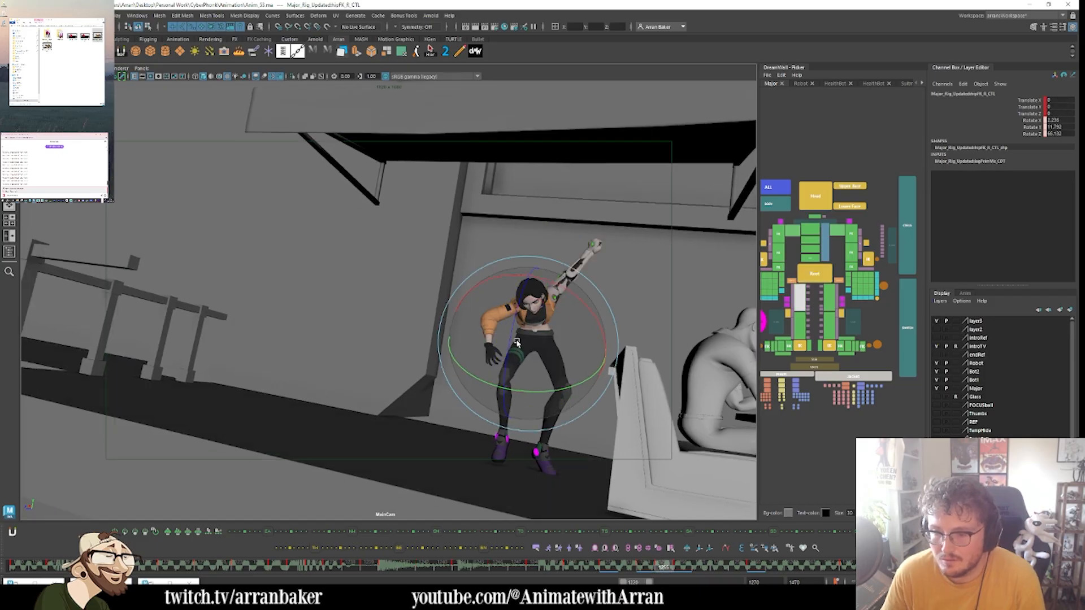
pyautogui.click(576, 414)
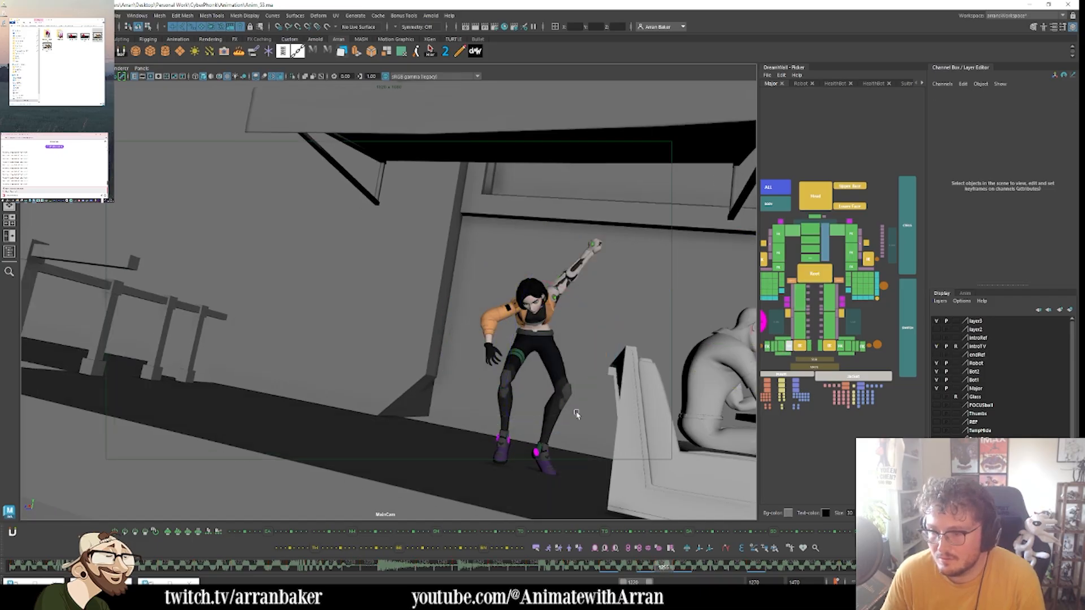
# - Rotate the right ankle FK control in the in-between pose so the toes point down toward the floor, checking it against the raised-knee pose
pyautogui.click(500, 438)
pyautogui.moveTo(487, 417); pyautogui.dragTo(513, 431)
pyautogui.press(',')
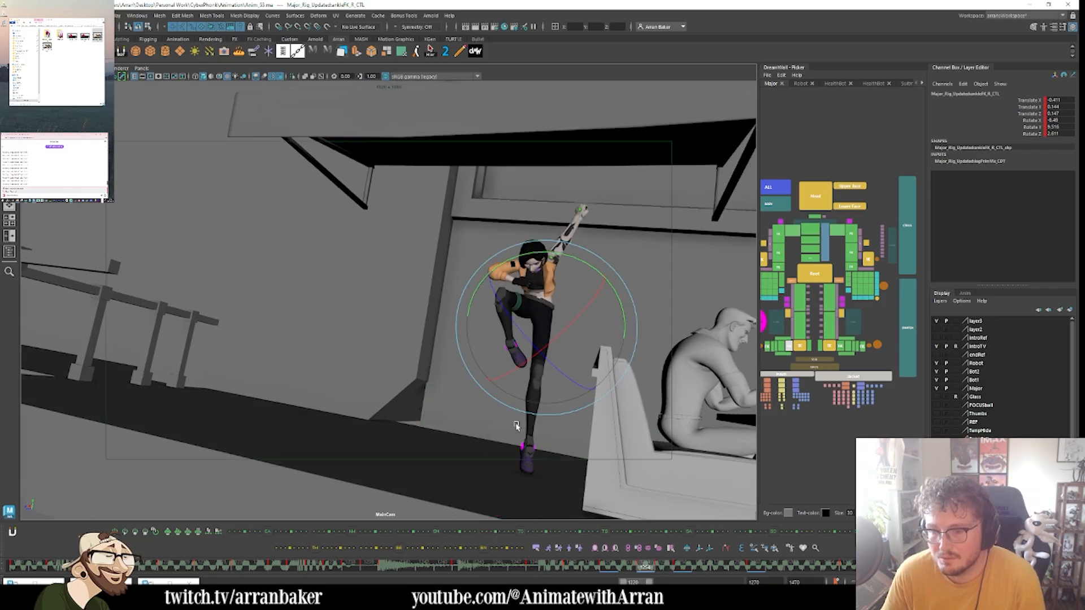
pyautogui.hotkey('alt', '.')
pyautogui.hotkey('alt', ',')
pyautogui.hotkey('alt', '.')
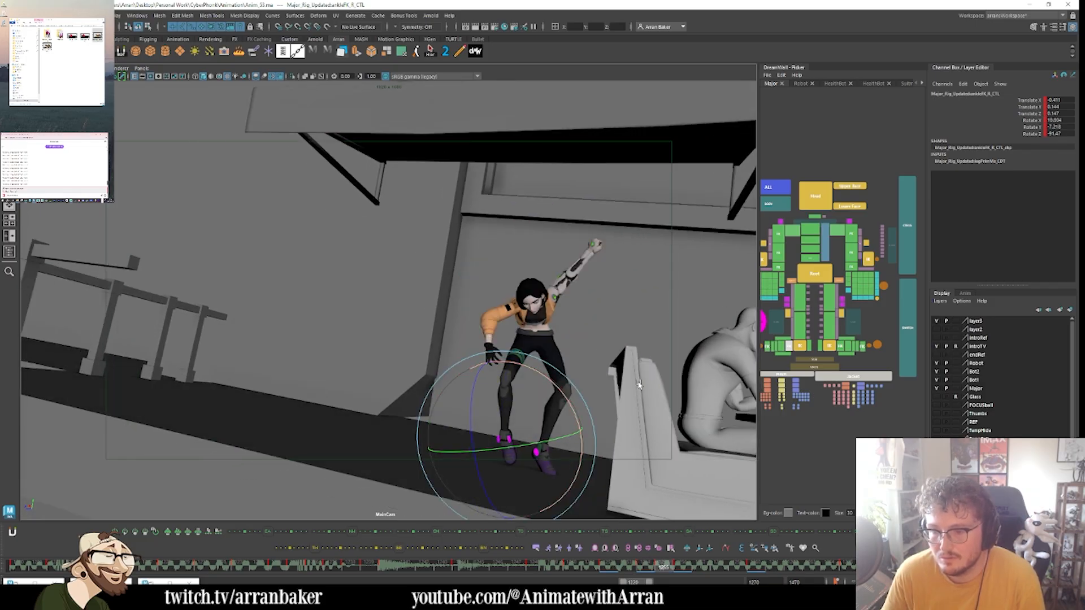
pyautogui.moveTo(517, 418); pyautogui.dragTo(511, 429)
# - Nudge the right knee ribbon control to refine the knee's shape in the in-between pose, comparing it with the raised-knee and crouched poses
pyautogui.click(791, 338)
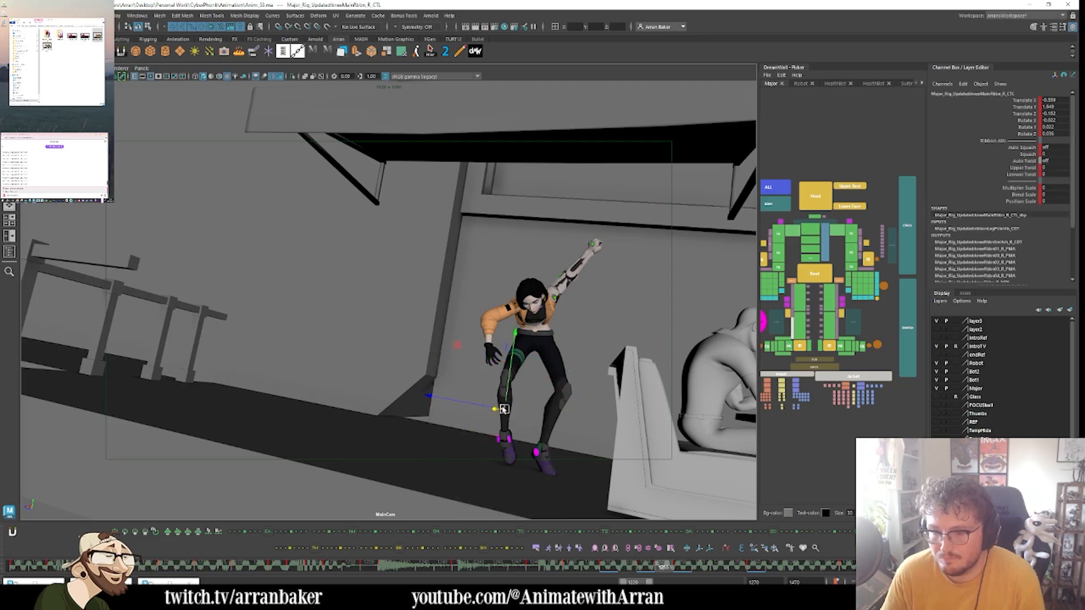
pyautogui.moveTo(502, 409); pyautogui.dragTo(501, 408)
pyautogui.hotkey('alt', '.')
pyautogui.hotkey('alt', ',')
pyautogui.hotkey('alt', ',')
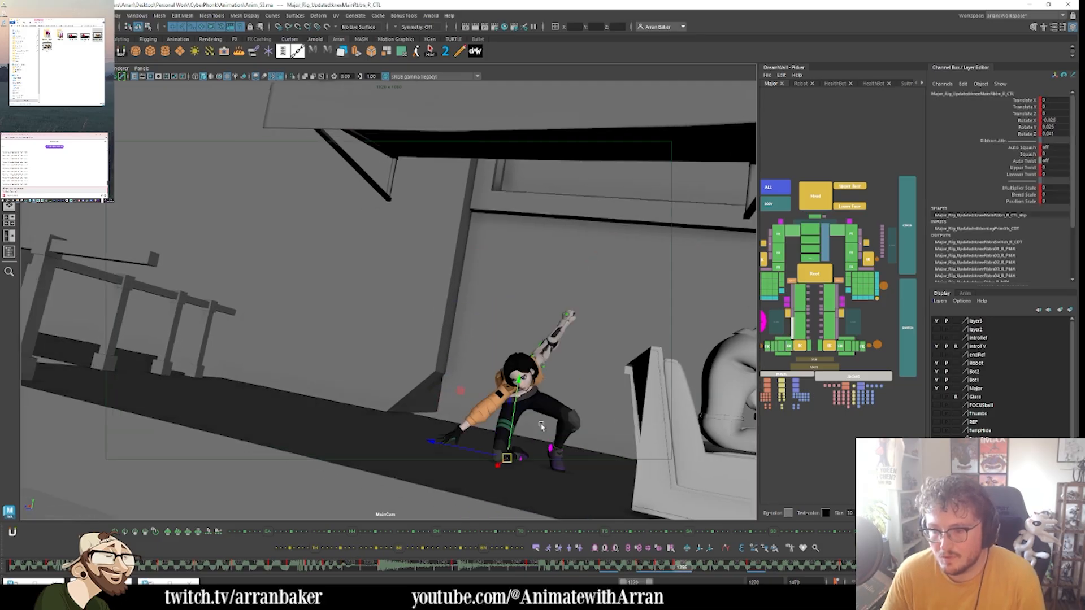
pyautogui.hotkey('alt', '.')
pyautogui.hotkey('alt', '.')
pyautogui.hotkey('alt', ',')
pyautogui.hotkey('alt', ',')
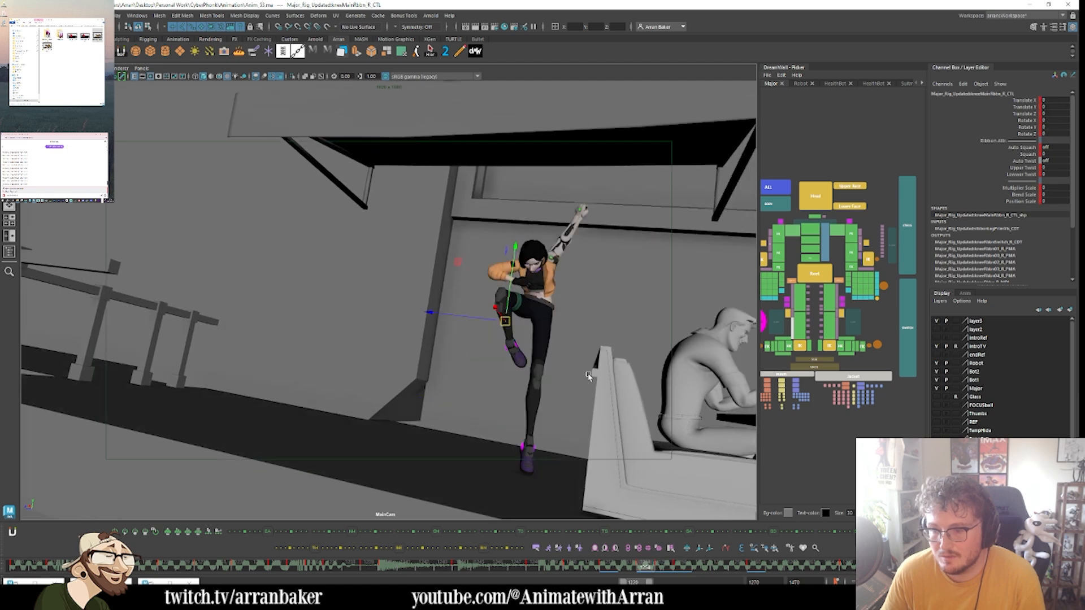
pyautogui.hotkey('alt', '.')
pyautogui.hotkey('alt', ',')
pyautogui.hotkey('alt', '.')
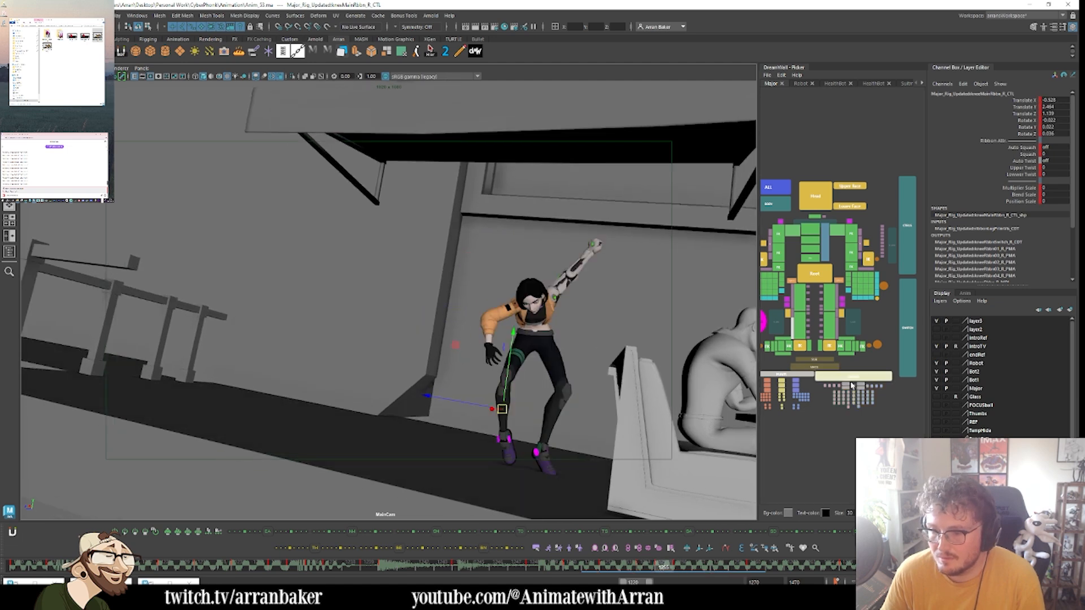
# - Rotate the left foot IK control in the in-between pose to flatten the foot toward the floor
pyautogui.click(828, 345)
pyautogui.press('e')
pyautogui.moveTo(556, 459); pyautogui.dragTo(562, 405)
pyautogui.hotkey('ctrl', 'z')
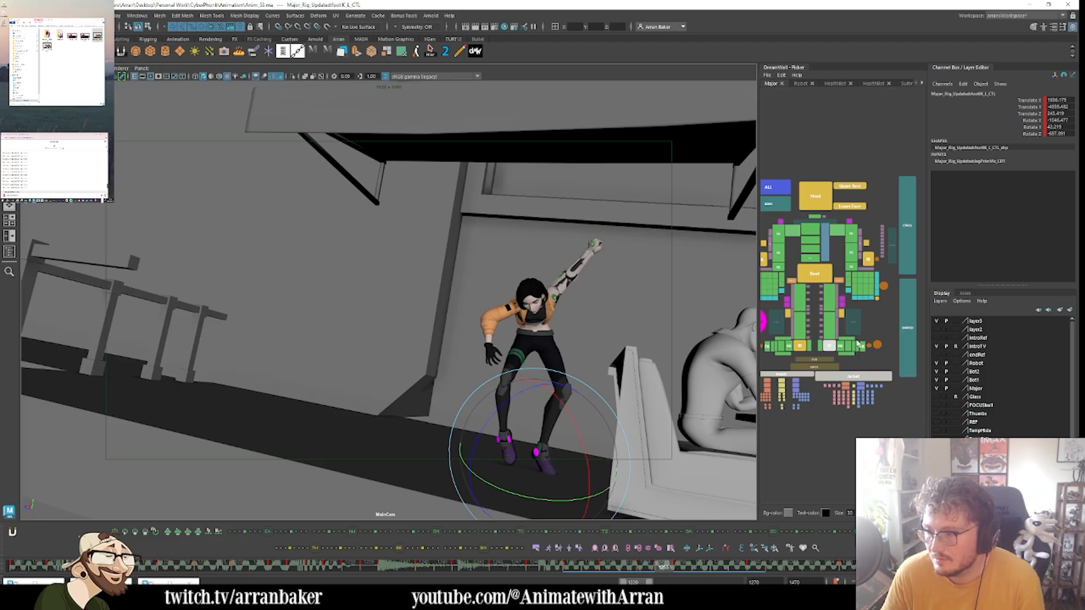
pyautogui.click(858, 345)
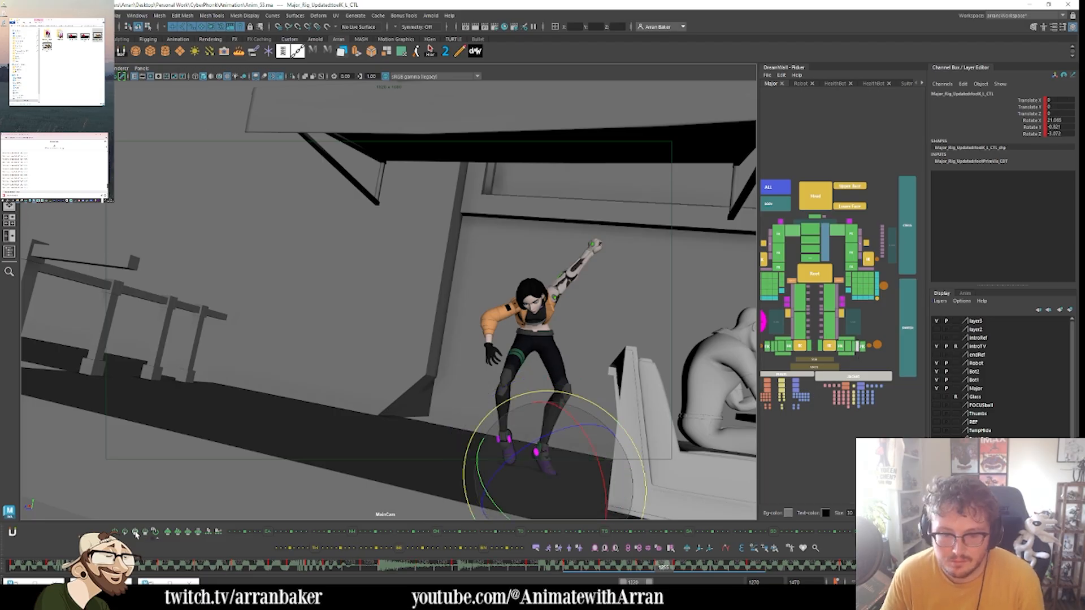
pyautogui.hotkey('ctrl', 'z')
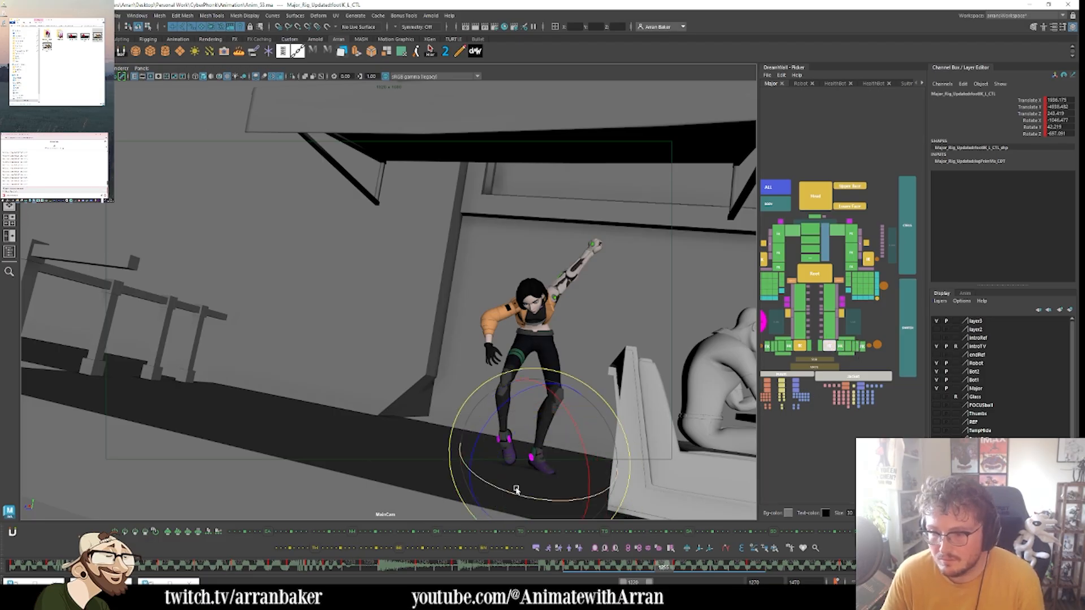
pyautogui.moveTo(517, 489); pyautogui.dragTo(536, 438)
# - Adjust the height of the left foot IK control in the in-between pose so the foot meets the floor, checking the adjacent poses
pyautogui.press('w')
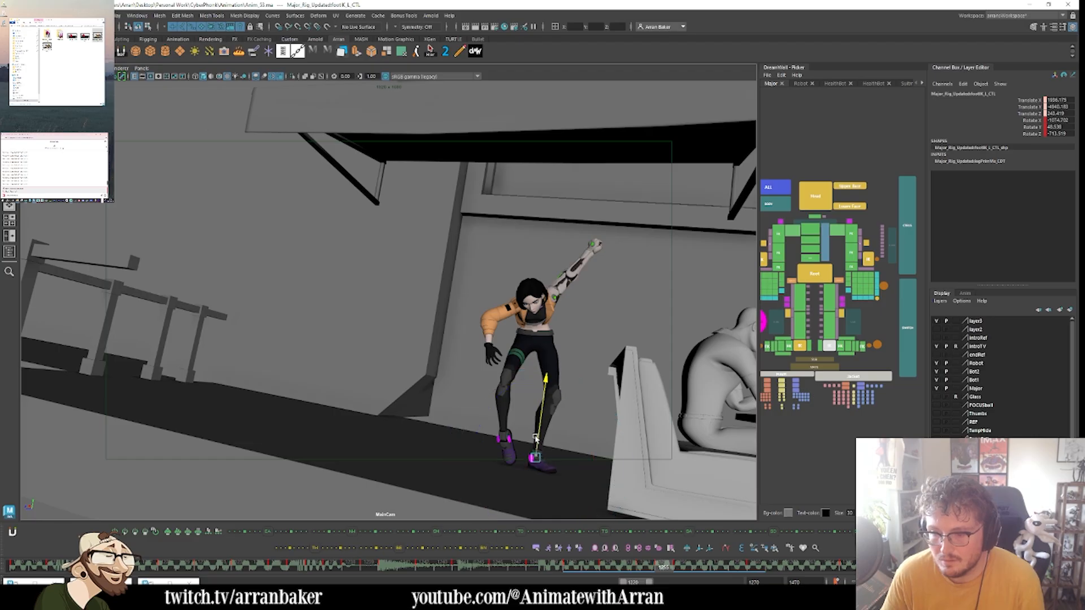
pyautogui.hotkey('alt', ',')
pyautogui.hotkey('alt', ',')
pyautogui.hotkey('alt', '.')
pyautogui.hotkey('alt', '.')
pyautogui.hotkey('alt', '.')
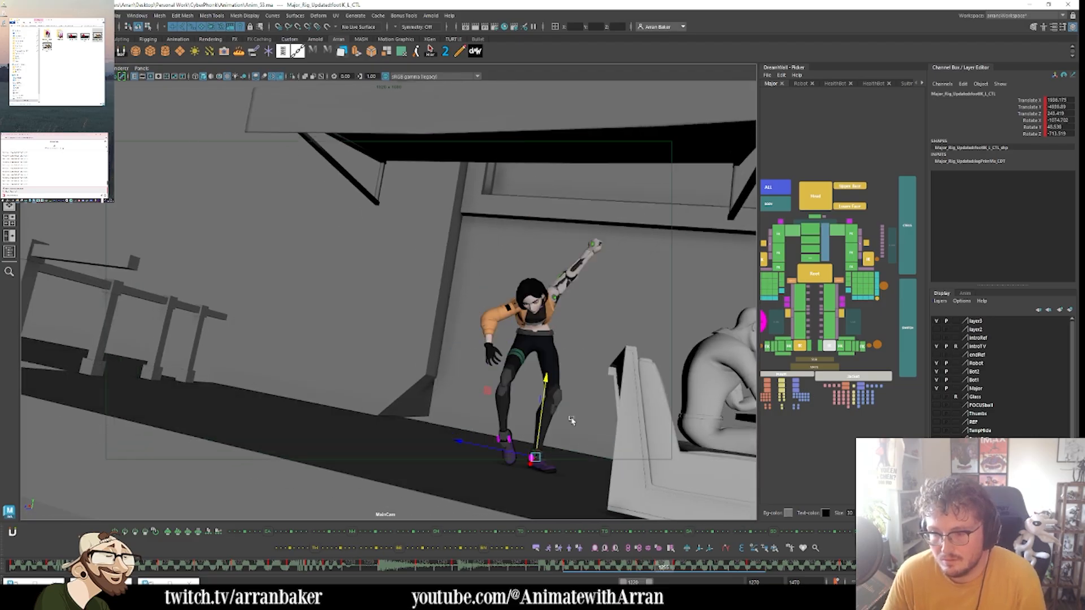
pyautogui.hotkey('alt', ',')
pyautogui.hotkey('alt', '.')
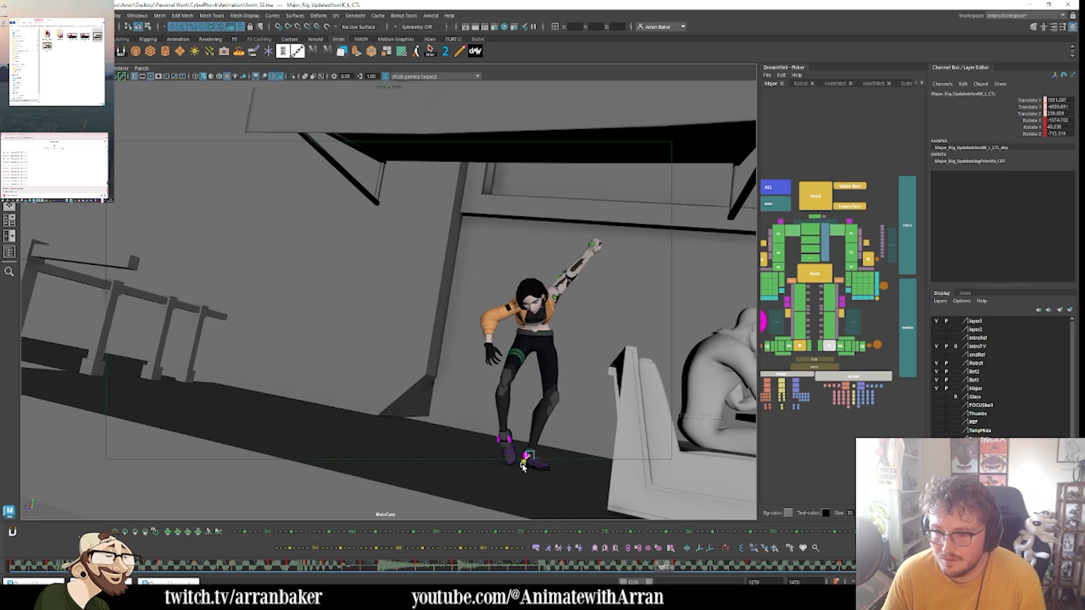
# - Slide the left foot IK control inward under the body in the in-between pose and turn the foot about its vertical axis
pyautogui.moveTo(525, 465); pyautogui.dragTo(524, 470)
pyautogui.press('alt+')
pyautogui.hotkey('alt', '.')
pyautogui.press('e')
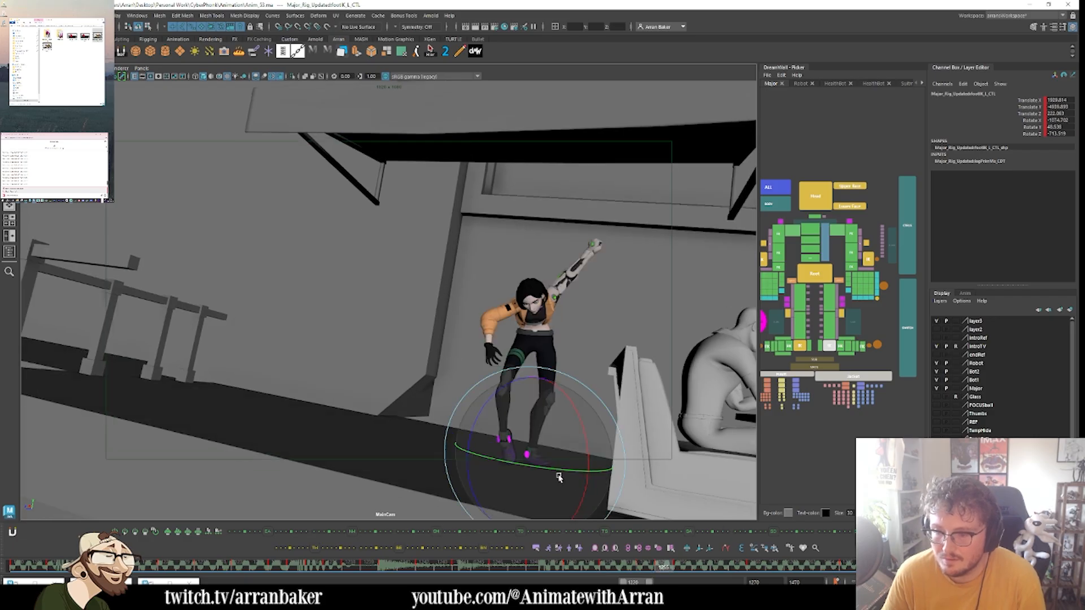
pyautogui.press('alt+')
pyautogui.hotkey('alt', '.')
pyautogui.hotkey('alt', '.')
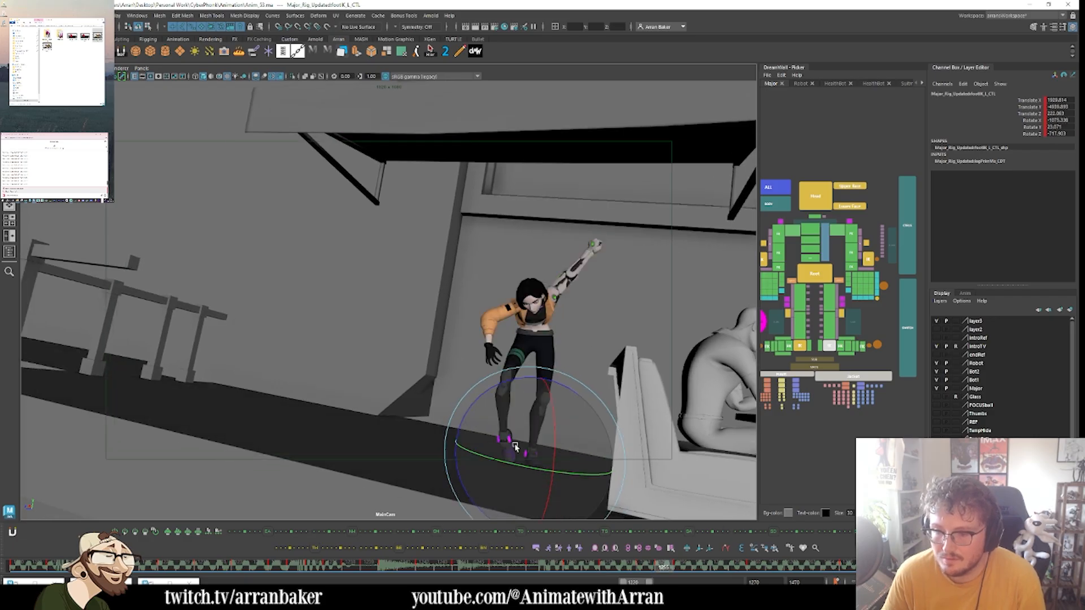
# - Move the left foot IK control slightly inward in the crouched landing pose
pyautogui.press('alt+')
pyautogui.hotkey('alt', 'v')
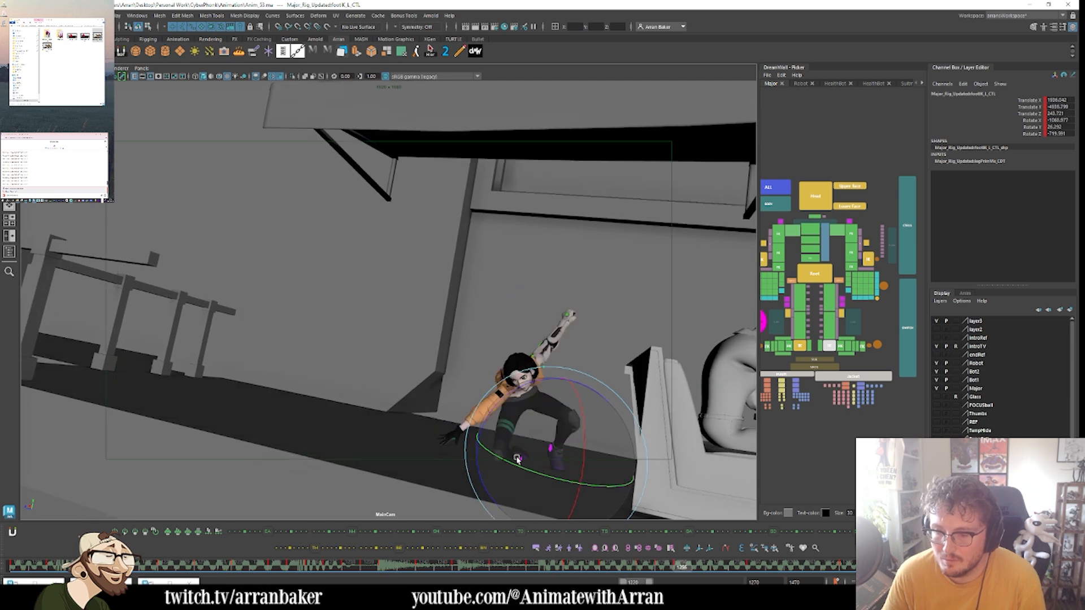
pyautogui.press('w')
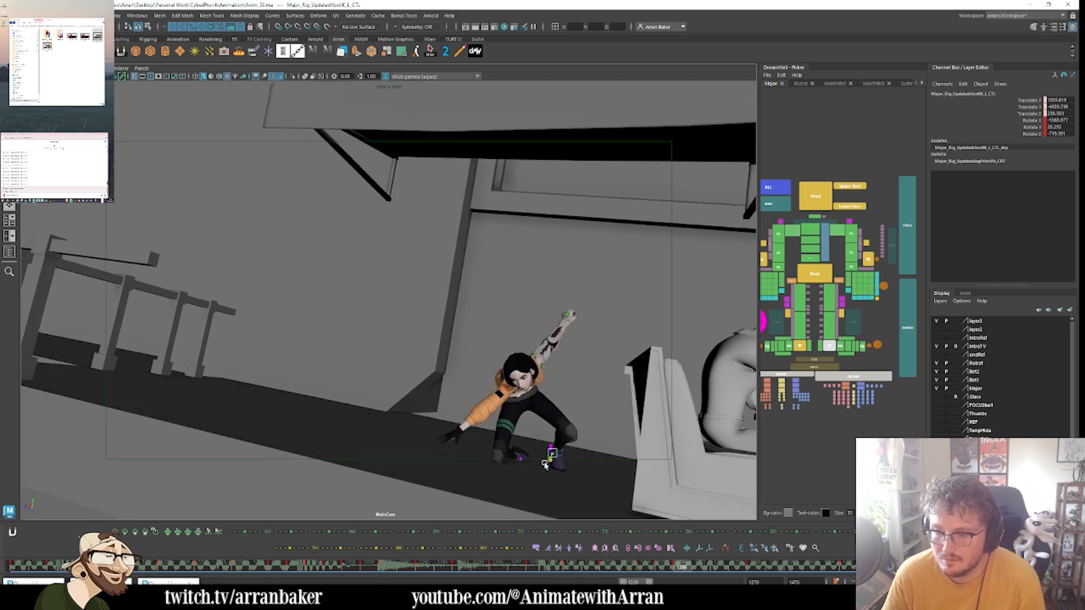
pyautogui.click(530, 452)
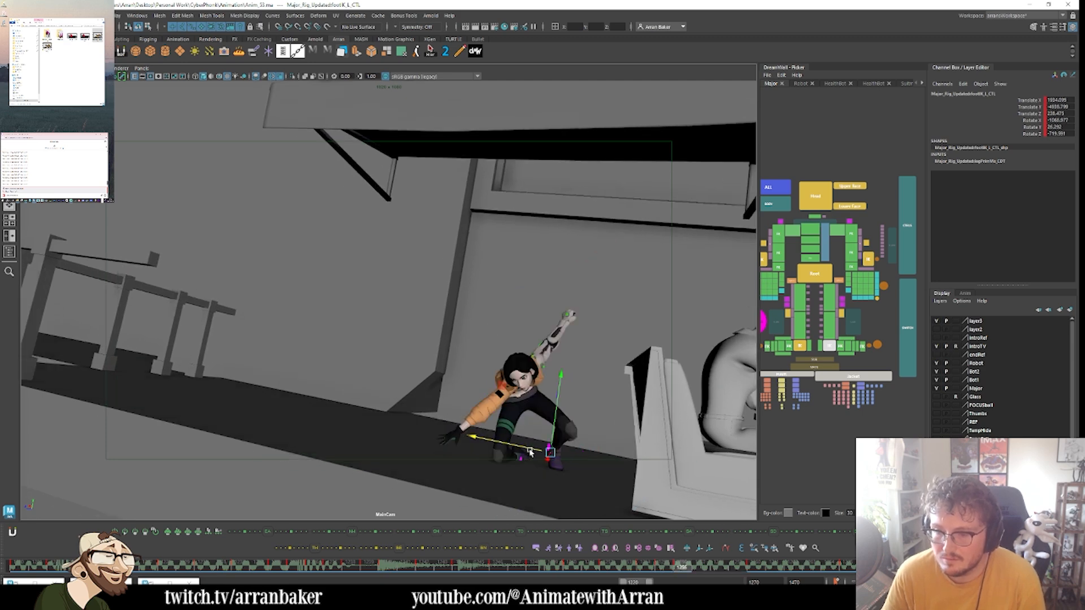
# - Adjust the left leg pole control in the crouched landing pose to reposition the knee, comparing it with the preceding poses
pyautogui.click(842, 318)
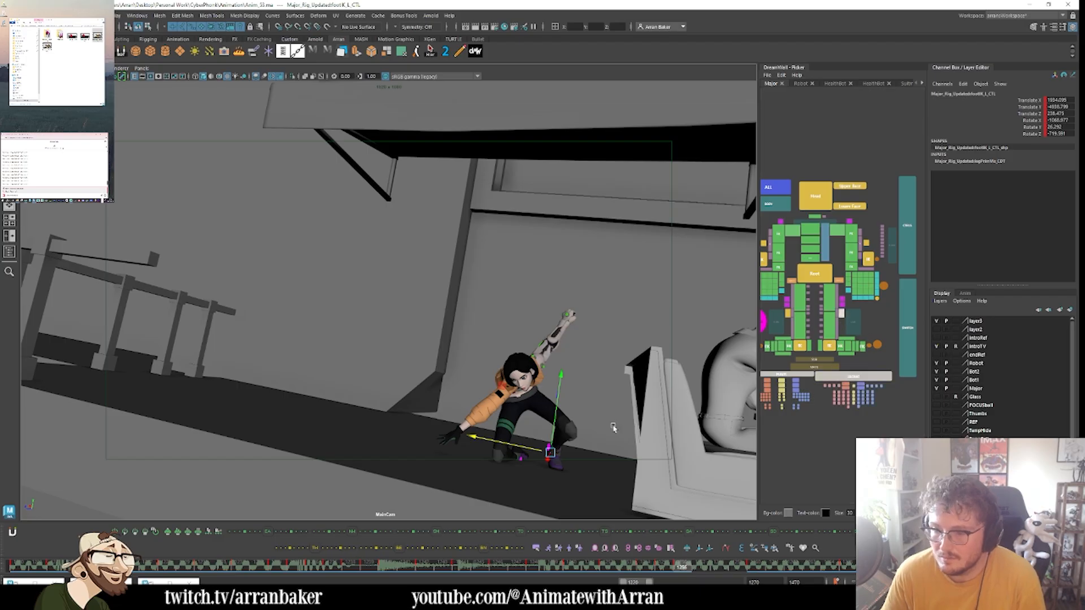
pyautogui.hotkey('alt', ',')
pyautogui.hotkey('alt', ',')
pyautogui.hotkey('alt', '.')
pyautogui.hotkey('alt', '.')
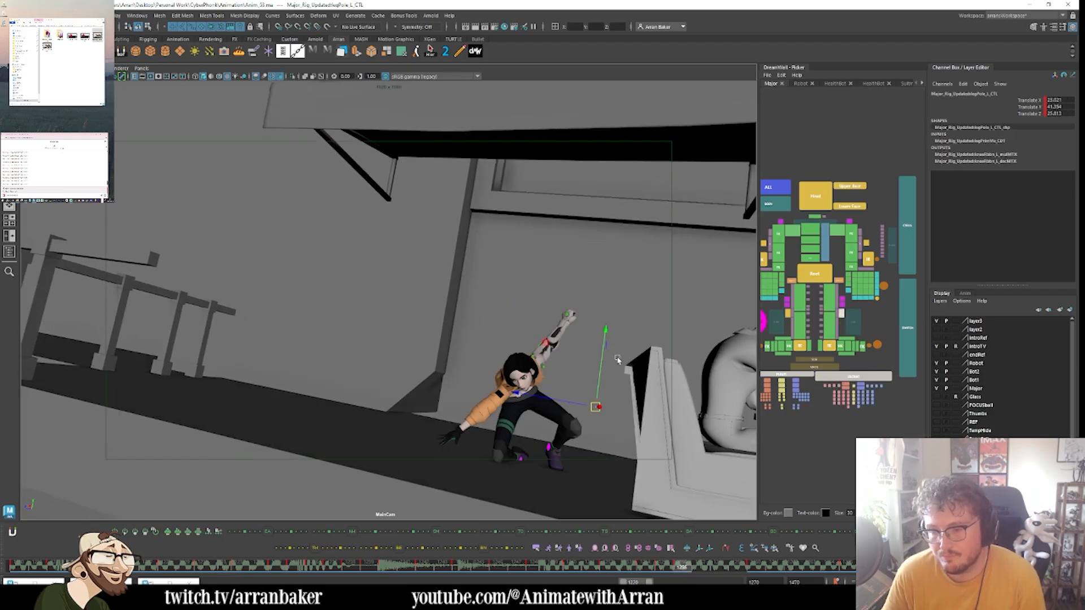
# - Step back and forth through the jump, in-between and landing poses to examine the motion of both legs
pyautogui.hotkey('alt', ',')
pyautogui.hotkey('alt', ',')
pyautogui.hotkey('alt', '.')
pyautogui.hotkey('alt', '.')
pyautogui.hotkey('alt', ',')
pyautogui.hotkey('alt', ',')
pyautogui.hotkey('alt', '.')
pyautogui.hotkey('alt', '.')
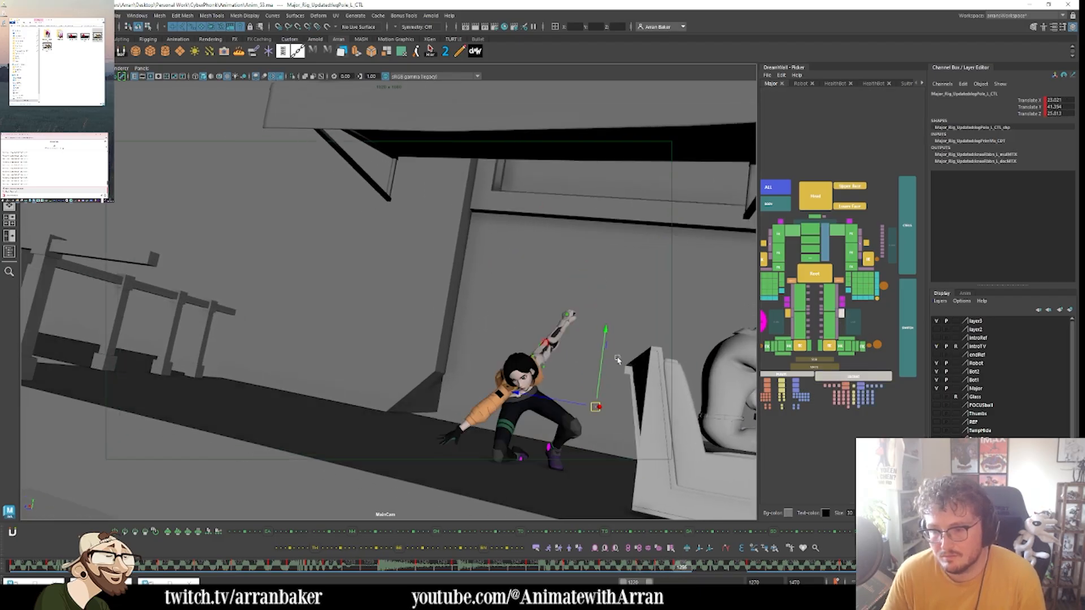
pyautogui.hotkey('alt', ',')
pyautogui.hotkey('alt', ',')
pyautogui.hotkey('alt', ',')
pyautogui.hotkey('alt', '.')
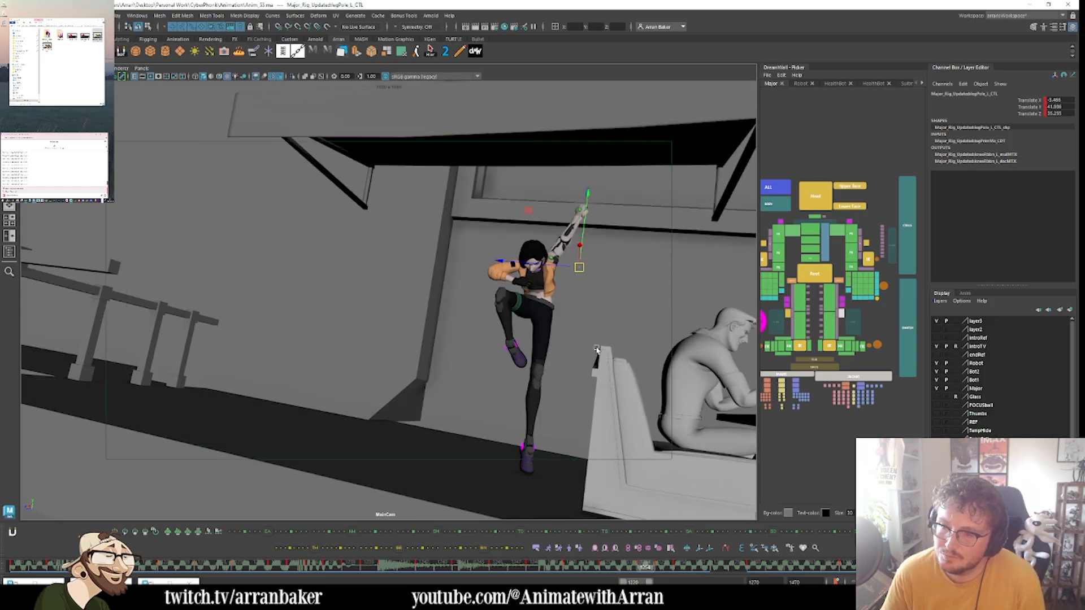
pyautogui.hotkey('alt', ',')
pyautogui.hotkey('alt', ',')
pyautogui.hotkey('alt', ',')
pyautogui.hotkey('alt', ',')
pyautogui.hotkey('alt', ',')
pyautogui.hotkey('alt', ',')
pyautogui.hotkey('alt', '.')
pyautogui.hotkey('alt', '.')
pyautogui.hotkey('alt', '.')
pyautogui.hotkey('alt', '.')
pyautogui.hotkey('alt', '.')
pyautogui.hotkey('alt', '.')
pyautogui.hotkey('alt', '.')
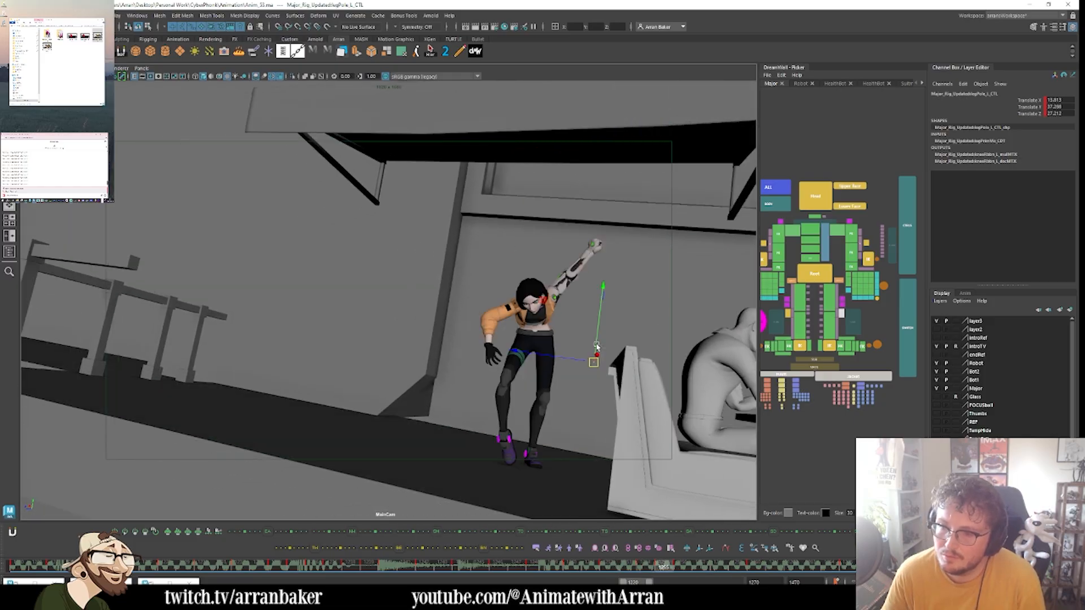
pyautogui.hotkey('alt', '.')
# - Examine the right shoulder FK control's rotation across the airborne and landing poses
pyautogui.click(779, 234)
pyautogui.hotkey('alt', ',')
pyautogui.hotkey('alt', ',')
pyautogui.hotkey('alt', ',')
pyautogui.hotkey('alt', ',')
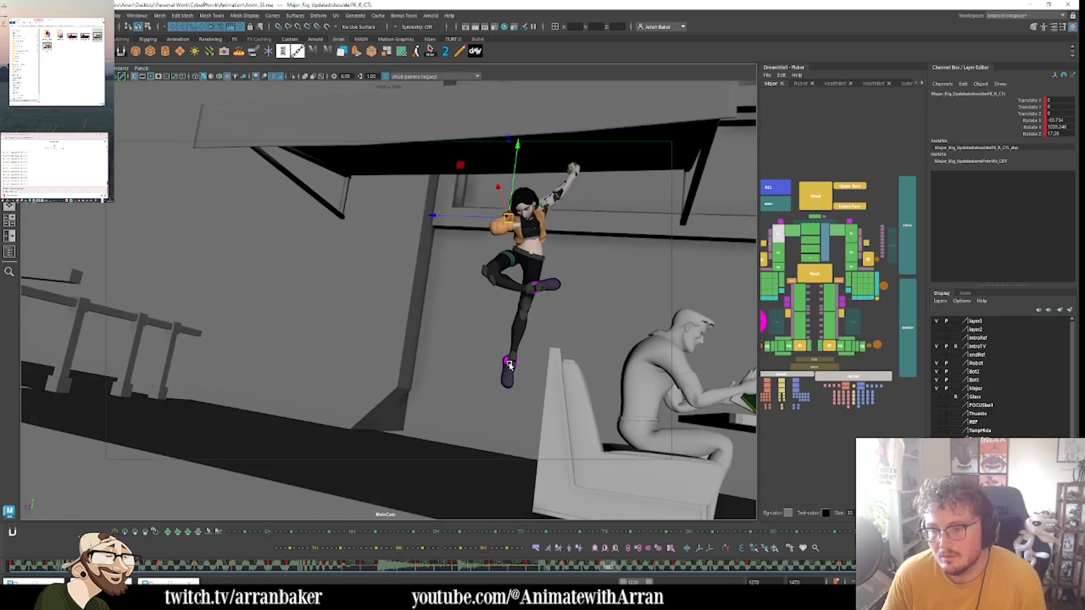
pyautogui.press('.')
pyautogui.press(',')
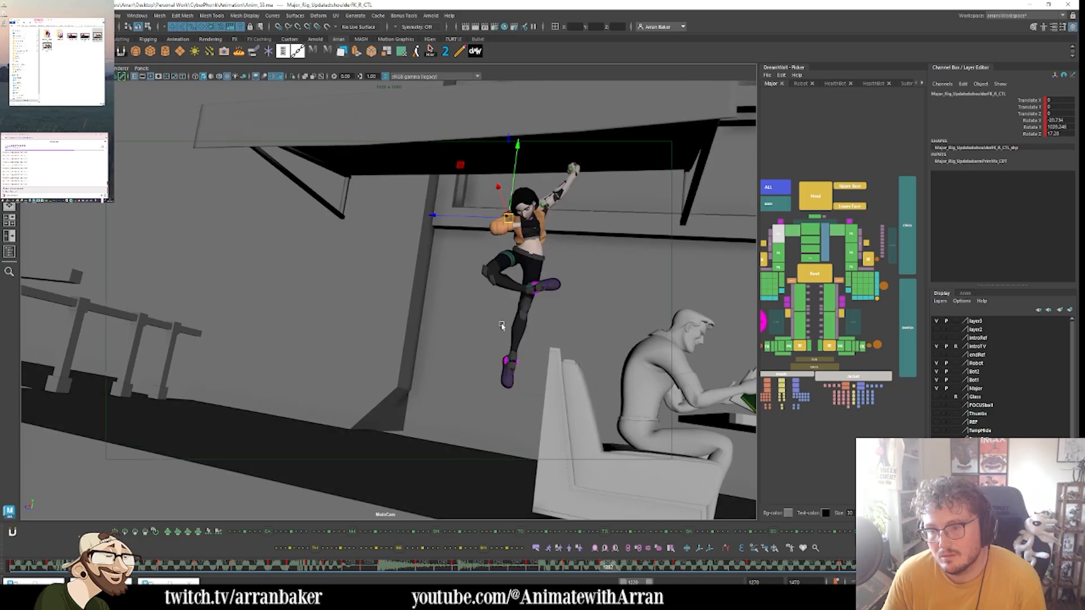
pyautogui.press('.')
pyautogui.press('e')
pyautogui.hotkey('alt', ',')
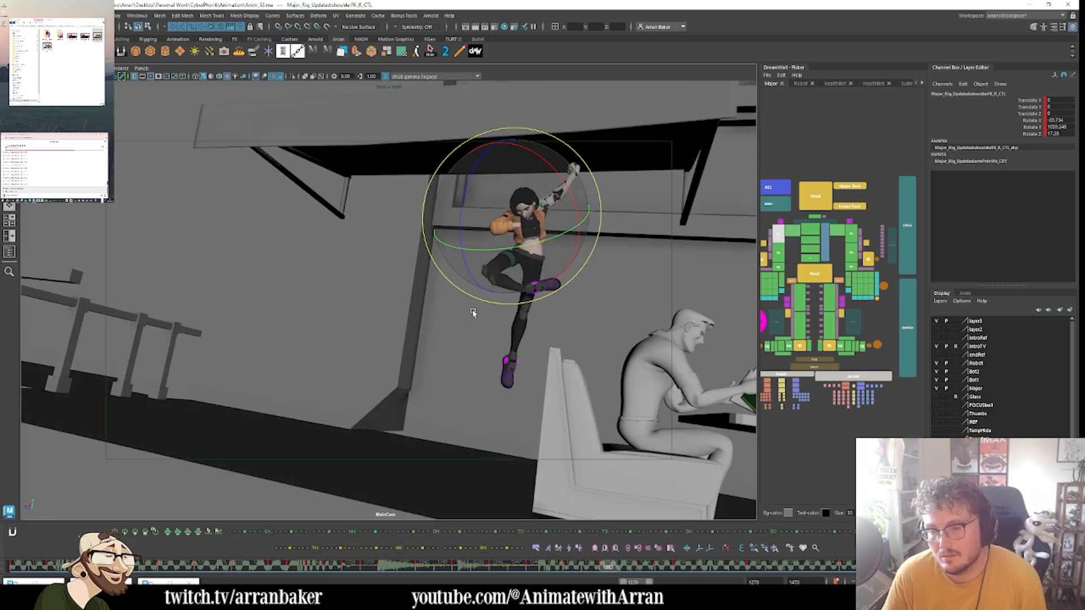
pyautogui.hotkey('alt', '.')
pyautogui.hotkey('alt', '.')
# - Rotate the upper chest FK control in the extended-leg airborne pose, comparing it with the neighbouring jump and raised-knee poses
pyautogui.click(810, 229)
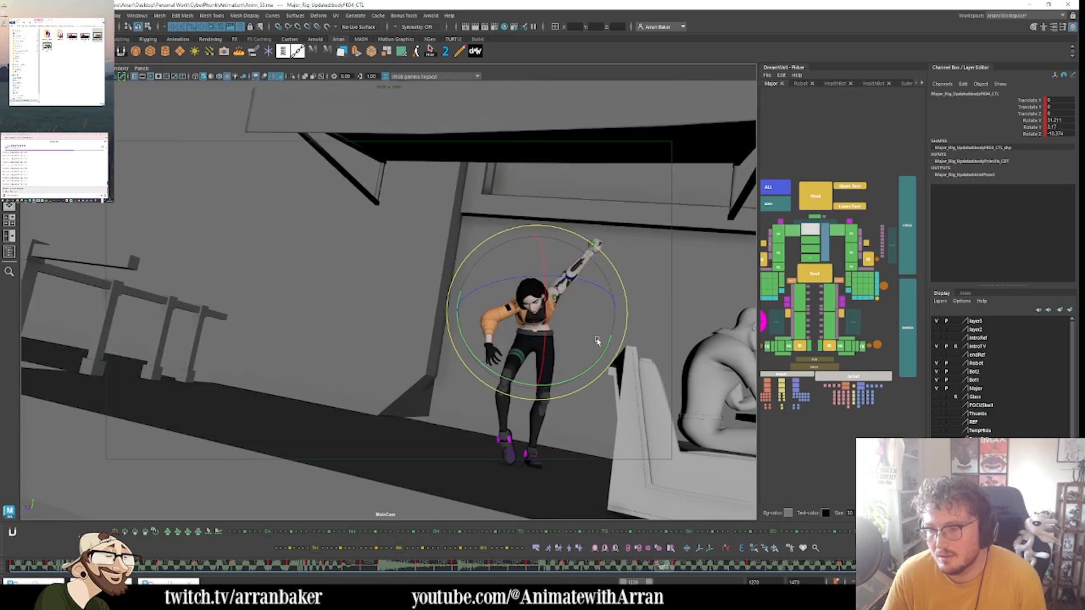
pyautogui.press(',')
pyautogui.press(',')
pyautogui.press(',')
pyautogui.press(',')
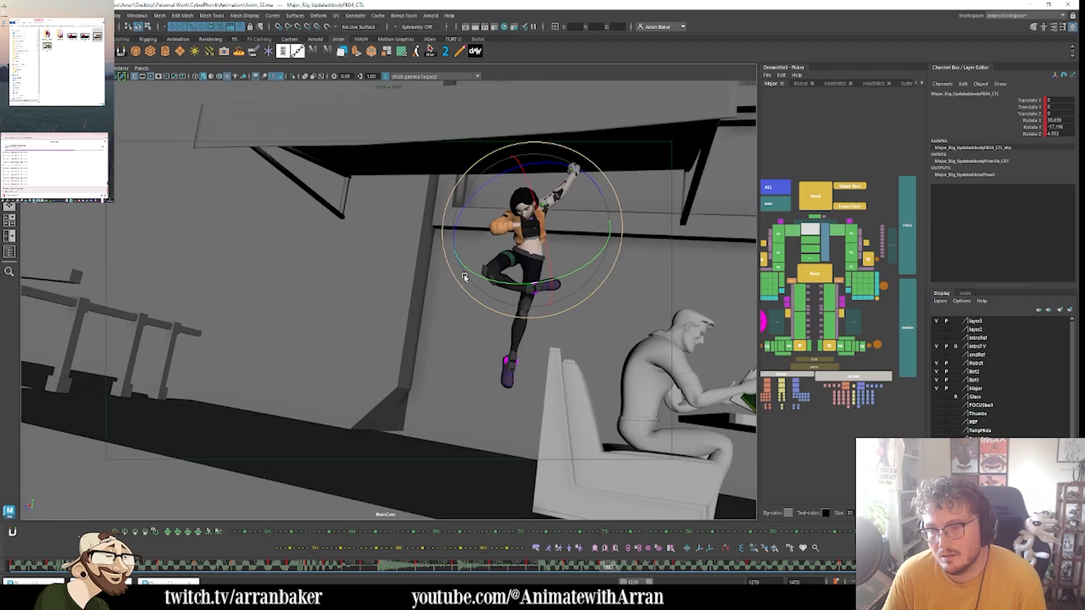
pyautogui.press(',')
pyautogui.press(',')
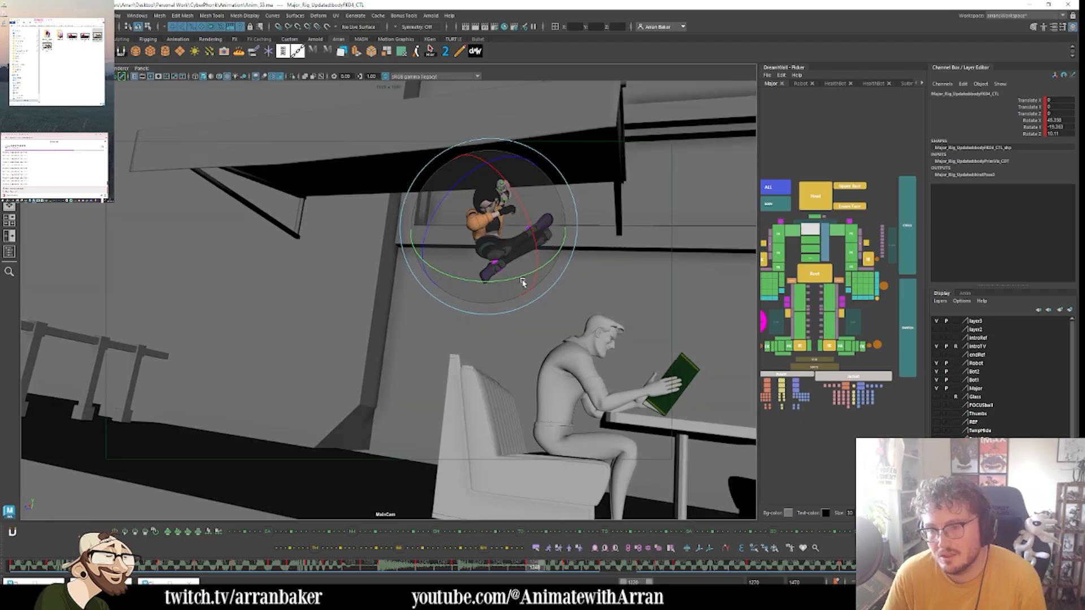
pyautogui.press('.')
pyautogui.press('.')
pyautogui.press('.')
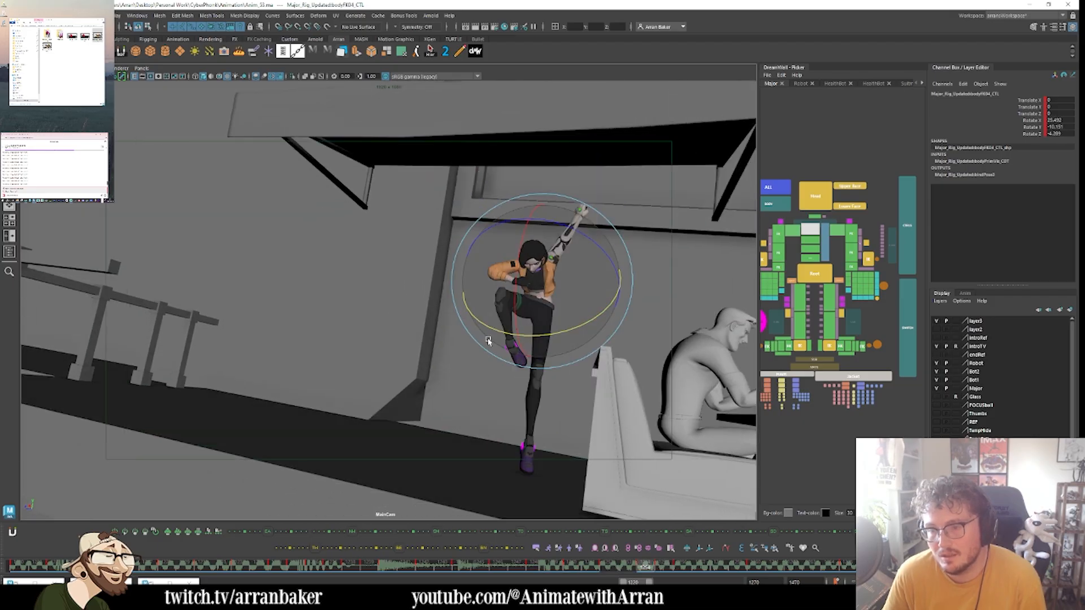
pyautogui.press(',')
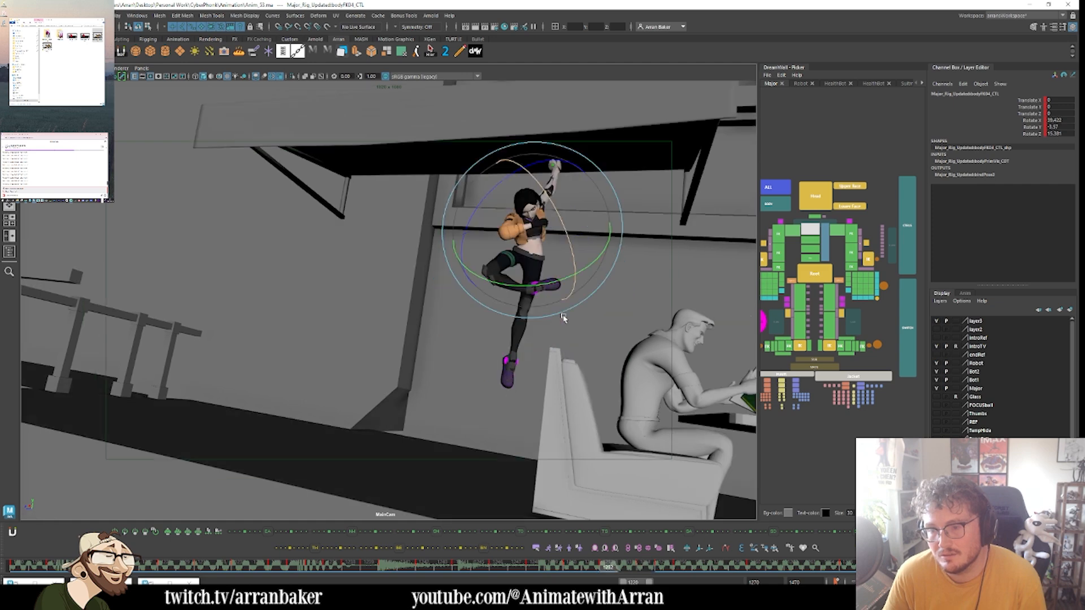
# - Turn the upper chest FK control in the in-between pose just before the crouched landing, checking it against the raised-knee pose
pyautogui.press('.')
pyautogui.press('.')
pyautogui.press('.')
pyautogui.press(',')
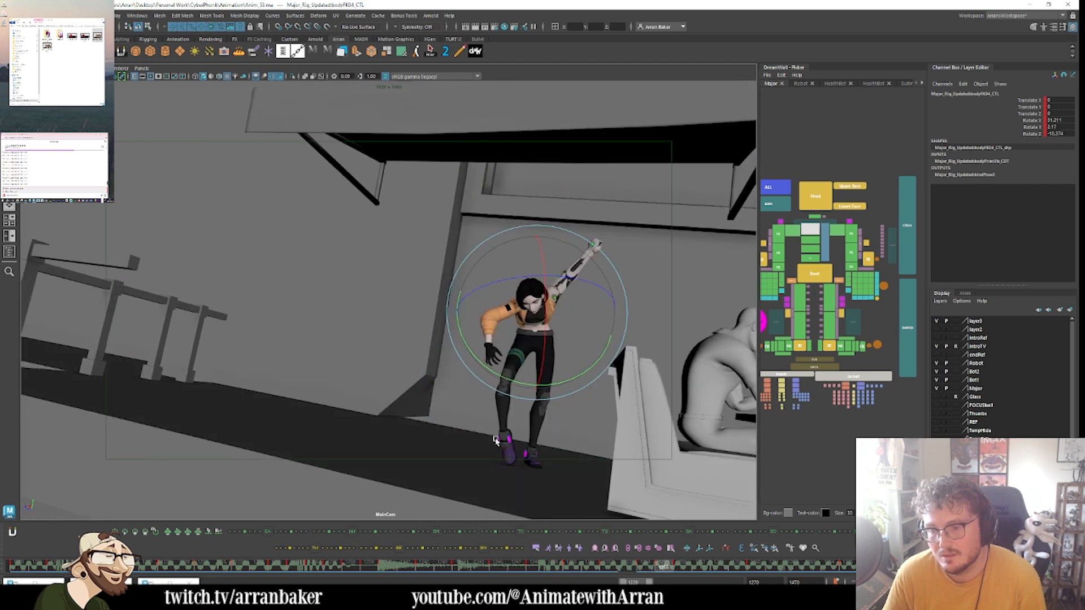
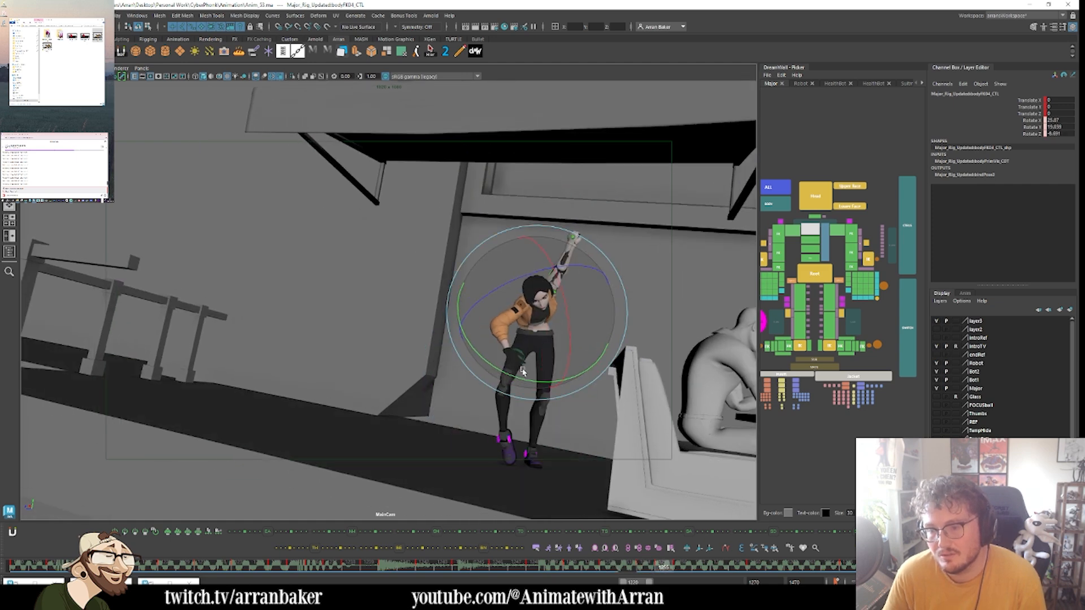
pyautogui.press('.')
pyautogui.press(',')
pyautogui.press(',')
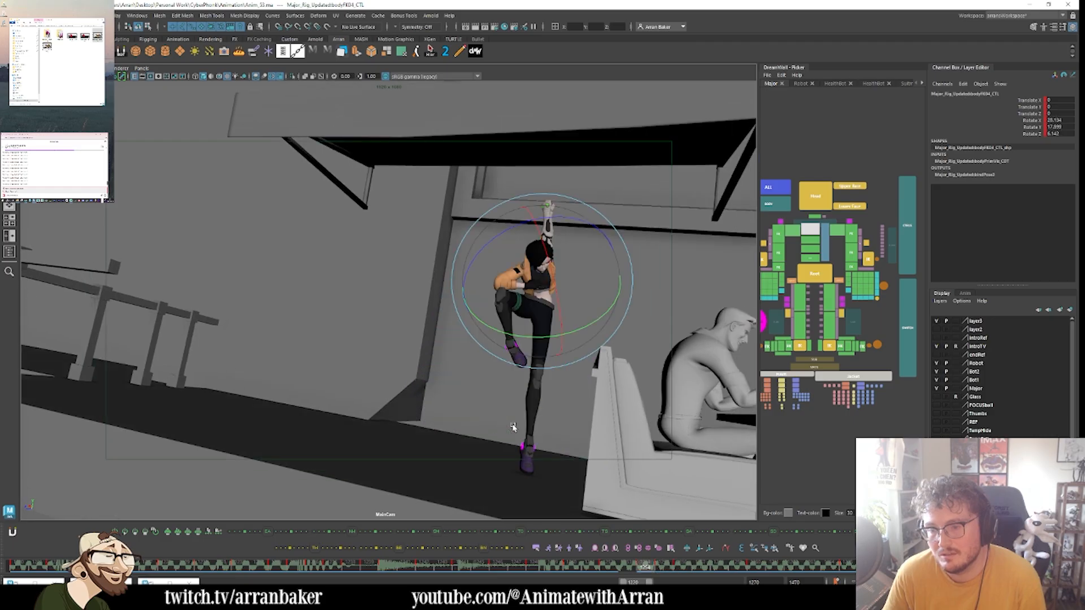
pyautogui.press('.')
# - Rotate the head control across the airborne, raised-knee and landing in-between poses to re-aim the face over the turned chest
pyautogui.click(815, 195)
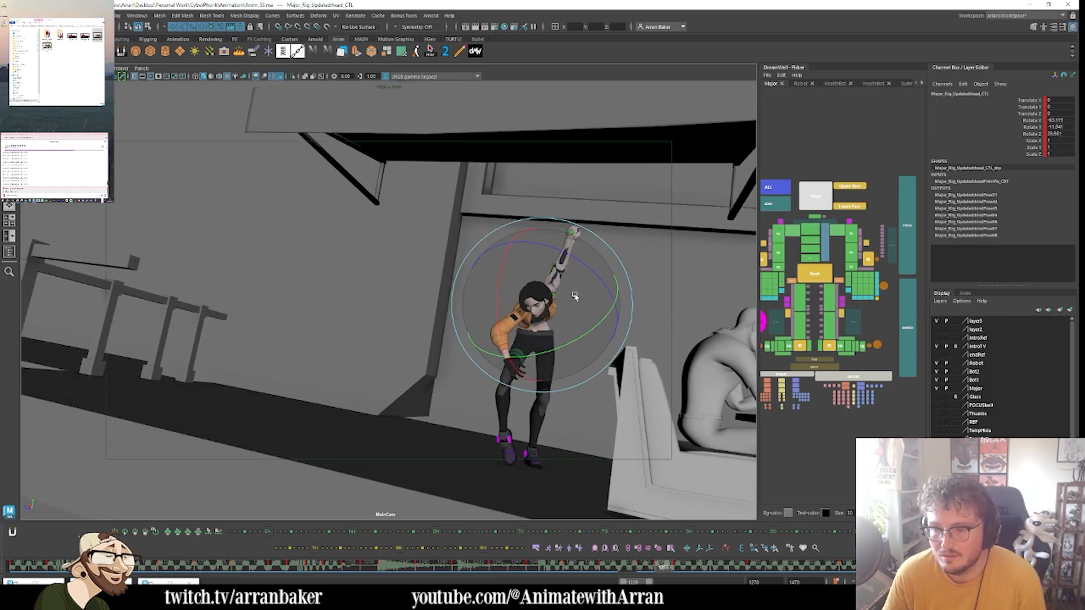
pyautogui.press(',')
pyautogui.press(',')
pyautogui.press(',')
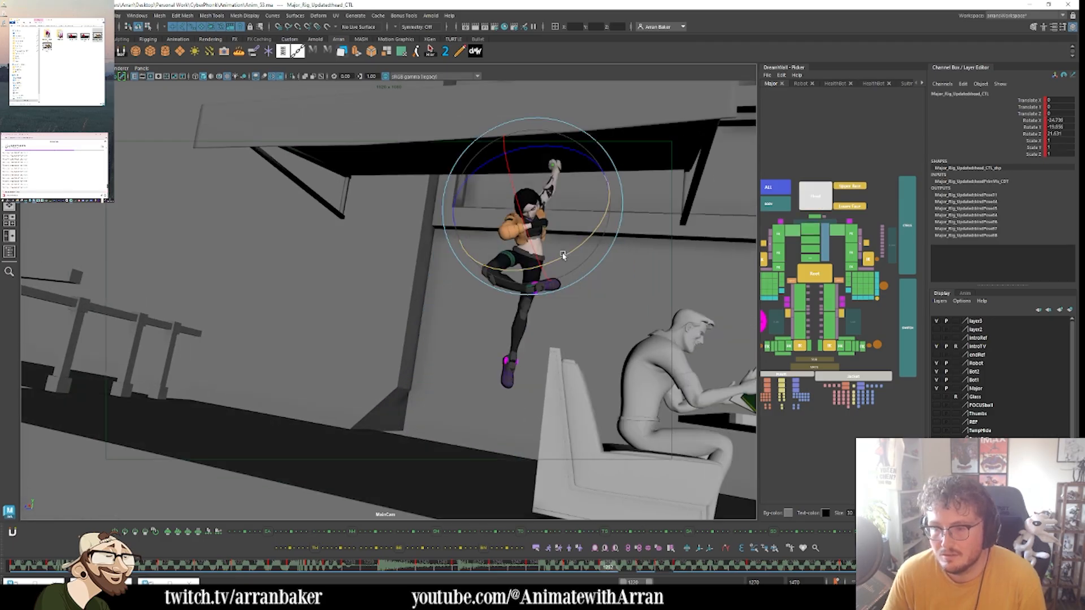
pyautogui.press(',')
pyautogui.press(',')
pyautogui.press(',')
pyautogui.press(',')
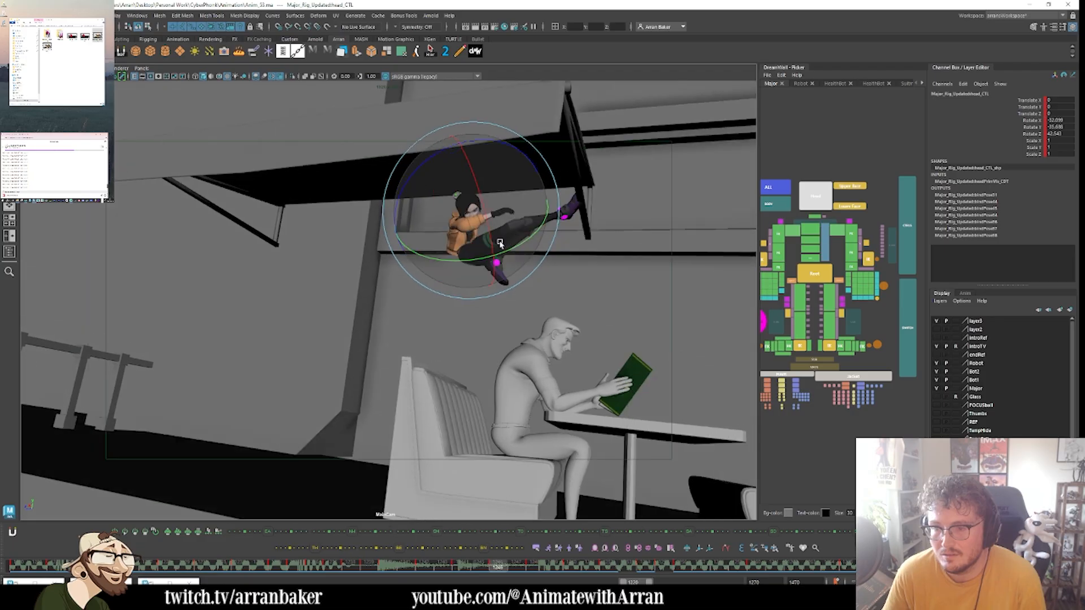
pyautogui.press('.')
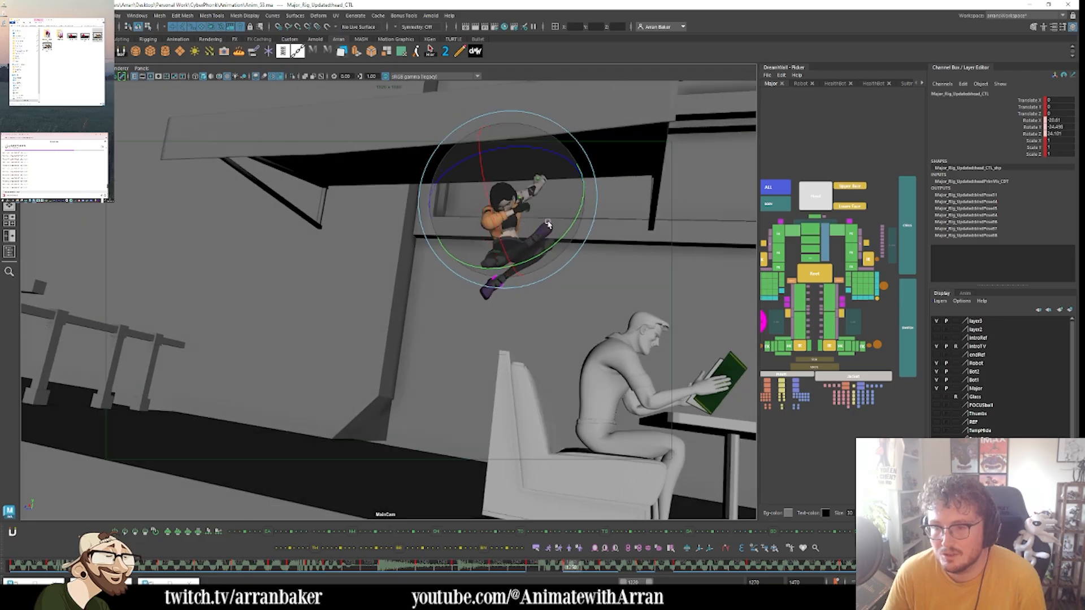
pyautogui.press('.')
pyautogui.press('.')
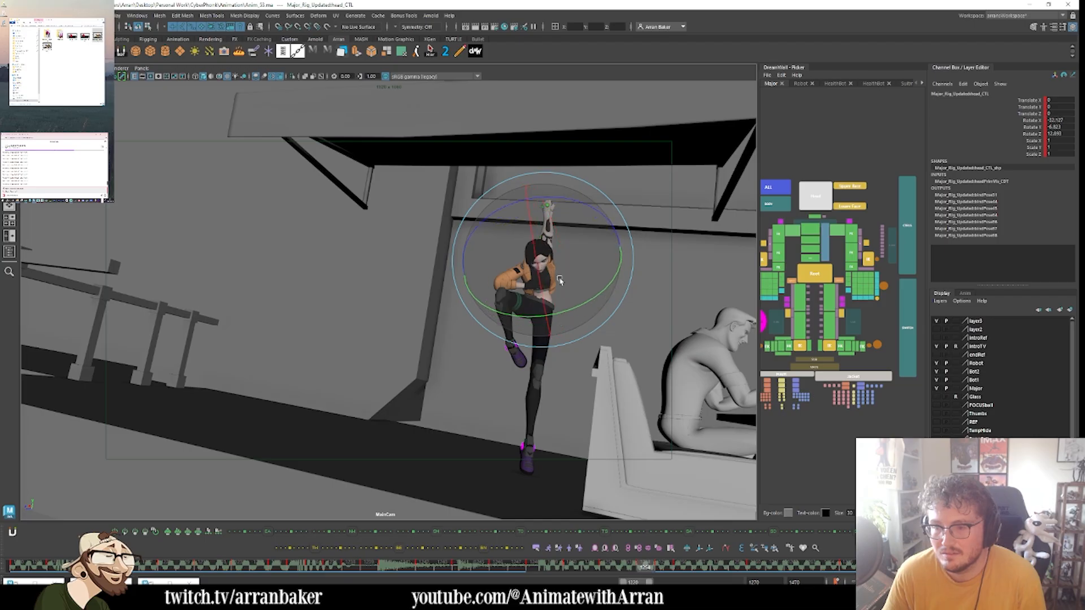
pyautogui.press('.')
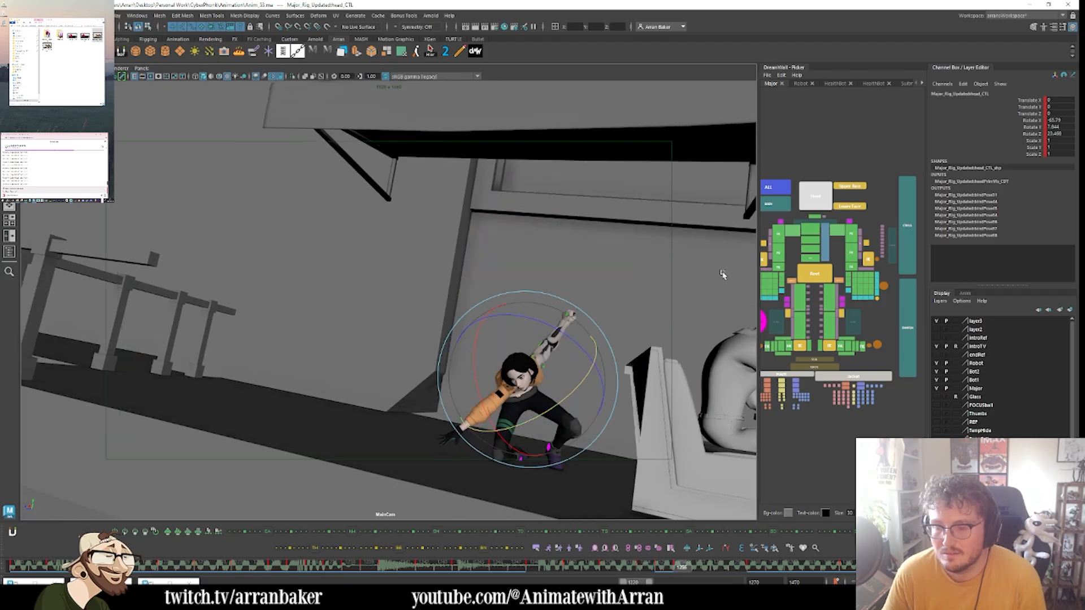
# - Rotate the neck and head controls in the crouched landing pose to tilt the neck and re-aim the face
pyautogui.click(814, 216)
pyautogui.moveTo(539, 404); pyautogui.dragTo(531, 430)
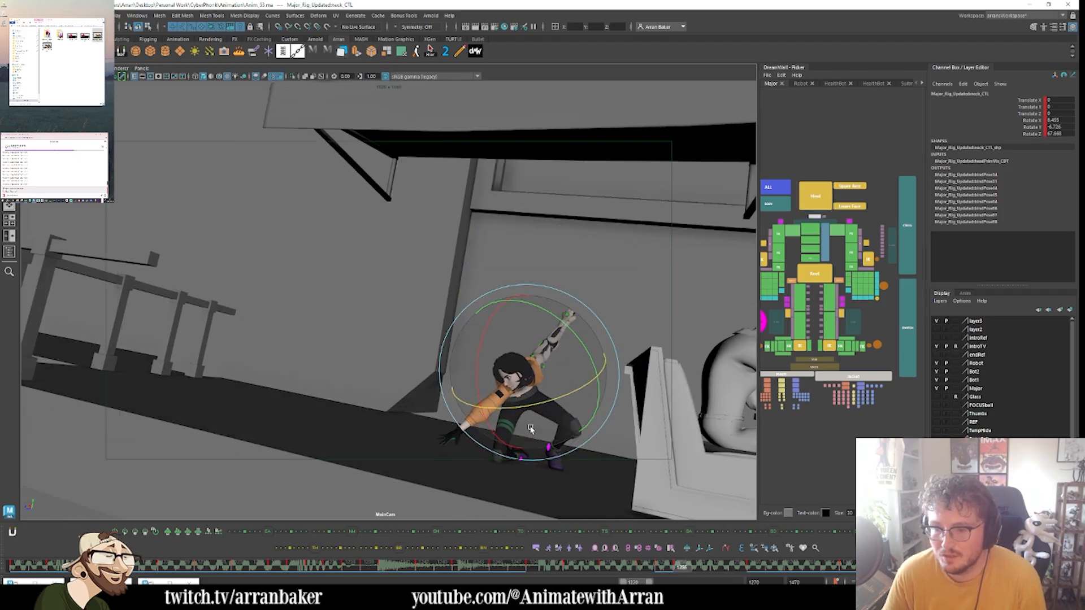
pyautogui.click(813, 213)
pyautogui.moveTo(559, 339); pyautogui.dragTo(663, 272)
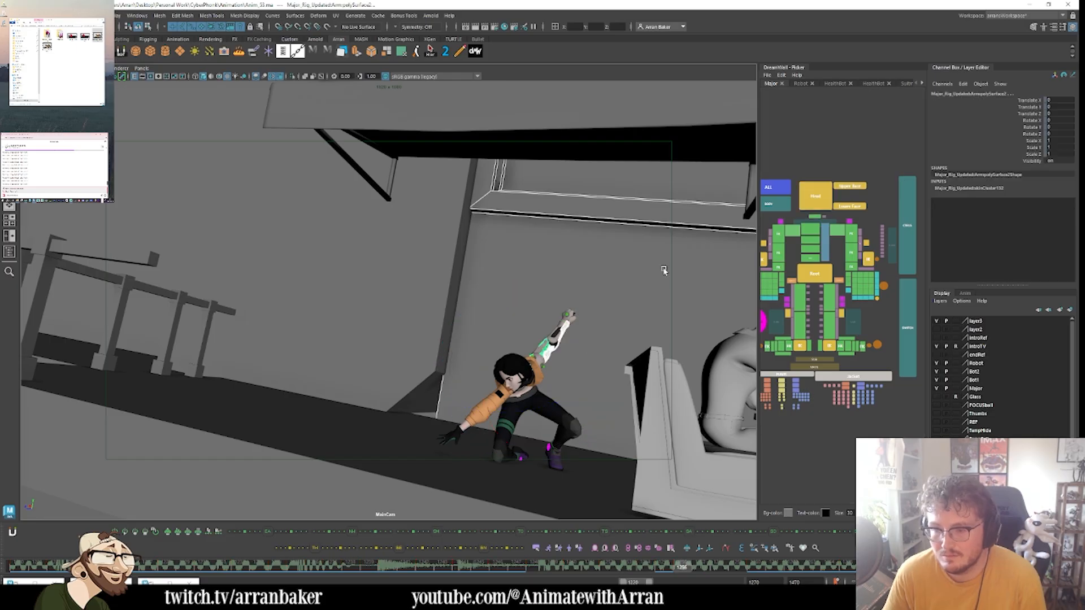
pyautogui.click(819, 189)
pyautogui.moveTo(530, 373); pyautogui.dragTo(531, 358)
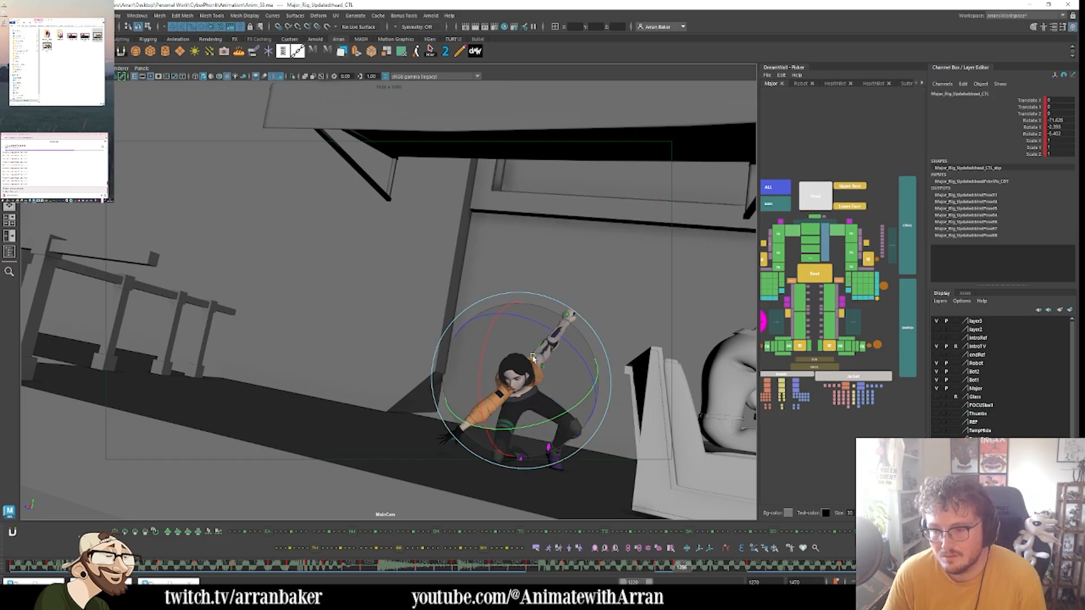
# - Step back and forth around the crouched landing to check how the head moves between the poses
pyautogui.hotkey('alt', ',')
pyautogui.hotkey('alt', ',')
pyautogui.hotkey('alt', '.')
pyautogui.hotkey('alt', '.')
pyautogui.hotkey('alt', '.')
pyautogui.hotkey('alt', ',')
pyautogui.hotkey('alt', ',')
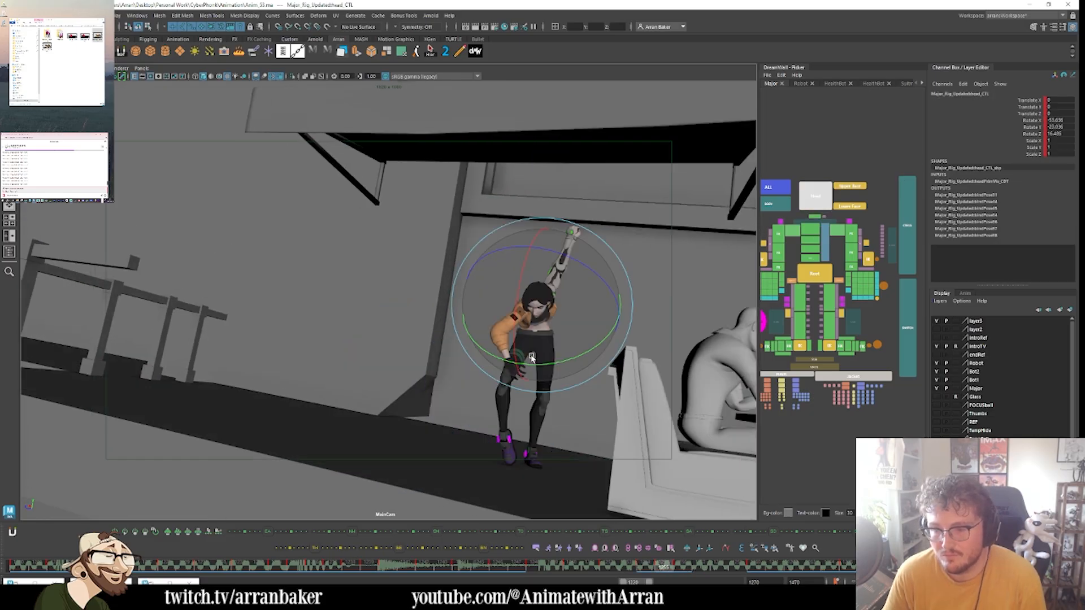
pyautogui.hotkey('alt', '.')
# - Rotate the right shoulder FK control in the raised-knee pose to bring the upper arm closer to the torso, after checking the clavicle's motion
pyautogui.click(793, 230)
pyautogui.press(',')
pyautogui.press(',')
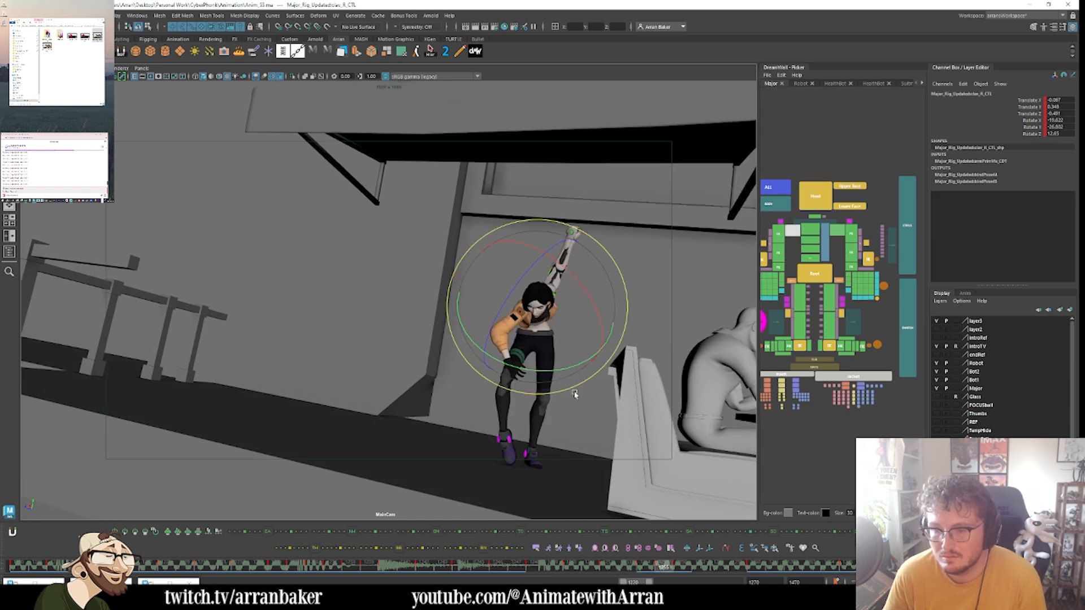
pyautogui.press(',')
pyautogui.press(',')
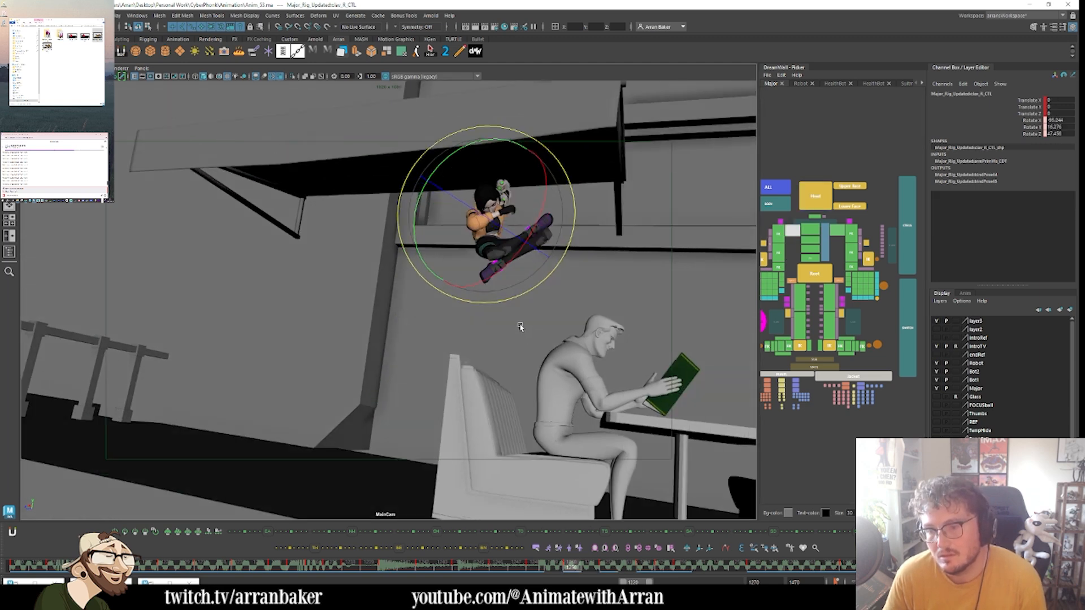
pyautogui.press('.')
pyautogui.press('.')
pyautogui.press('.')
pyautogui.click(782, 238)
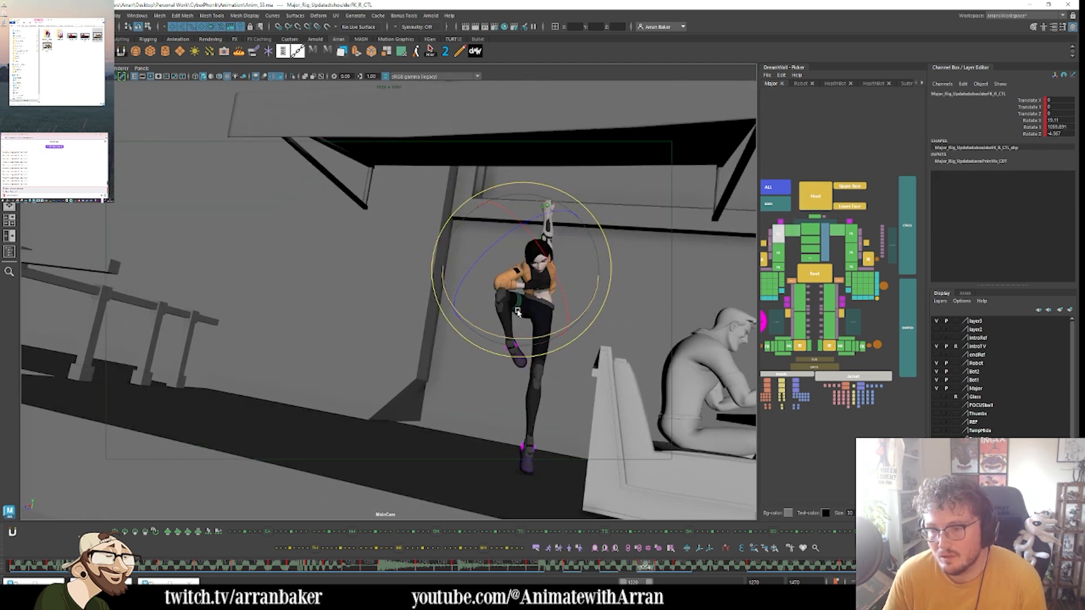
pyautogui.moveTo(583, 285); pyautogui.dragTo(752, 244)
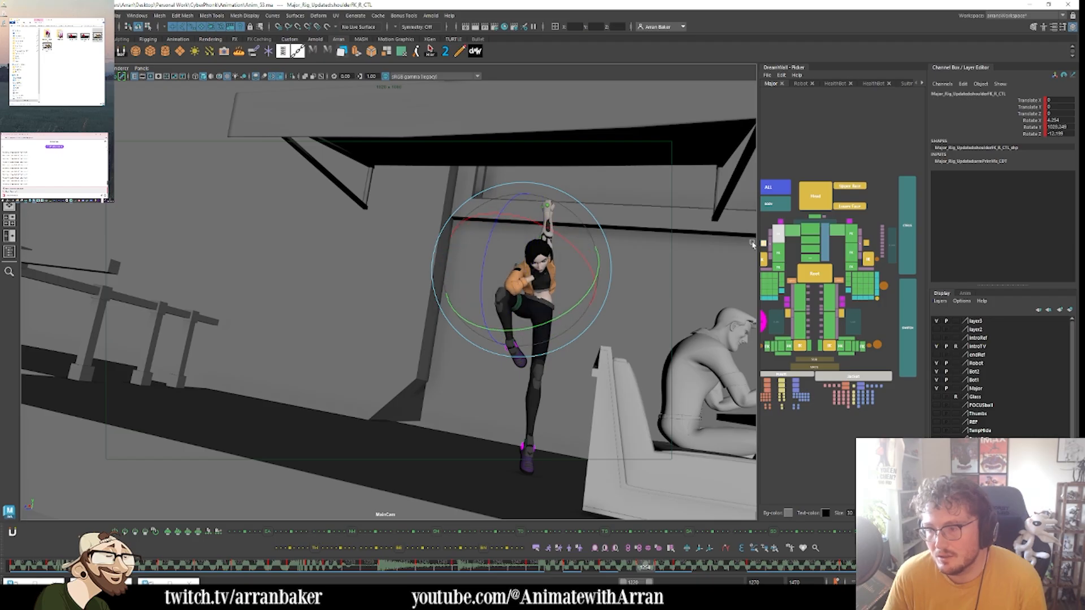
# - Rotate the right elbow FK control in the raised-knee pose so the forearm crosses in front of the chest
pyautogui.moveTo(793, 149); pyautogui.dragTo(837, 132, button='middle')
pyautogui.moveTo(830, 201); pyautogui.dragTo(773, 287)
pyautogui.click(834, 212)
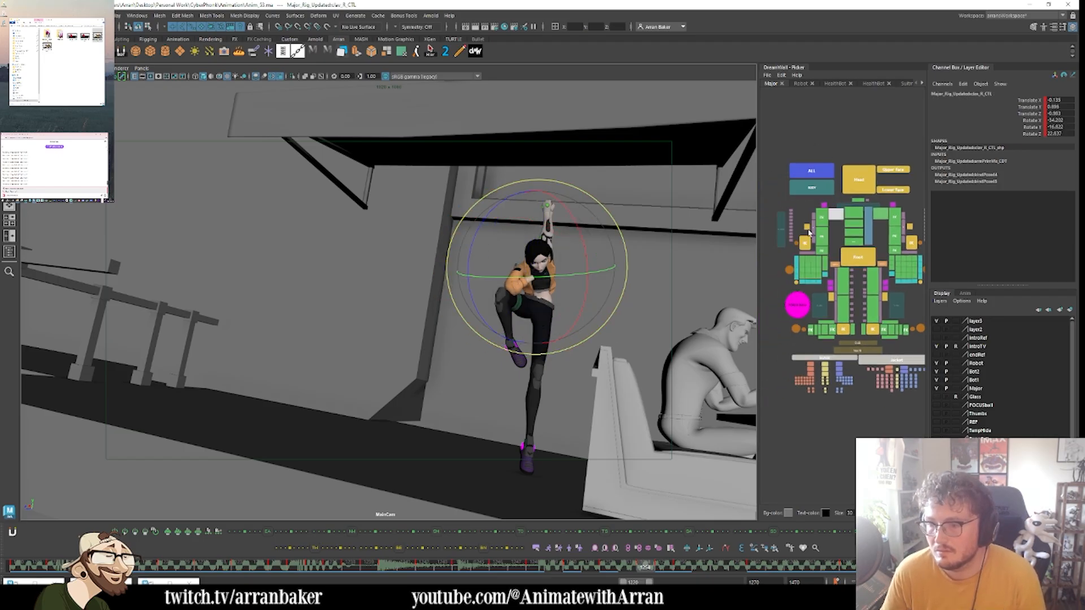
pyautogui.hotkey('ctrl', 'z')
pyautogui.click(822, 217)
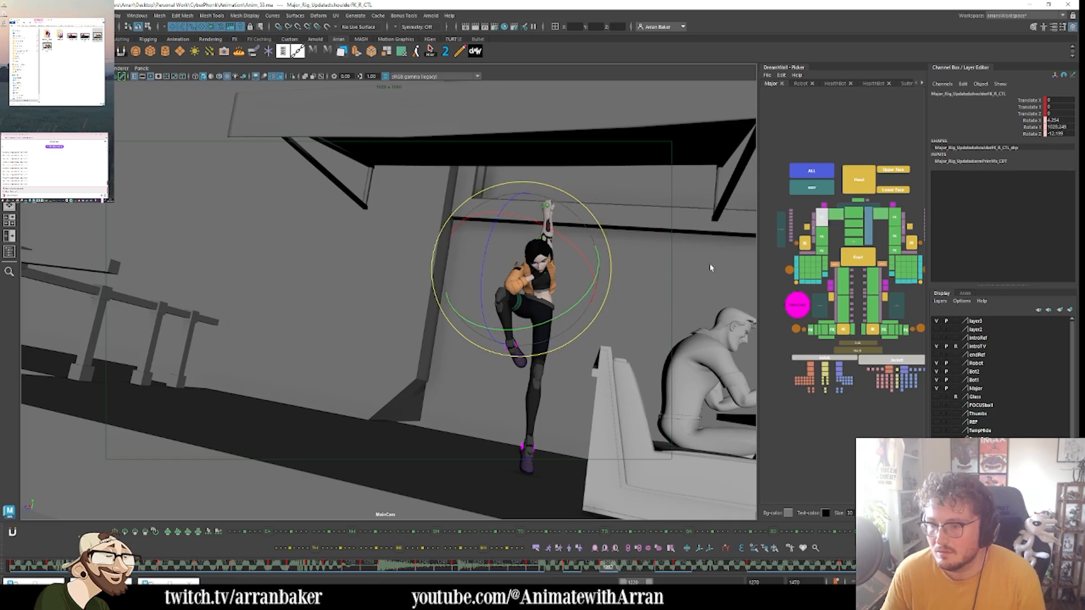
pyautogui.click(822, 234)
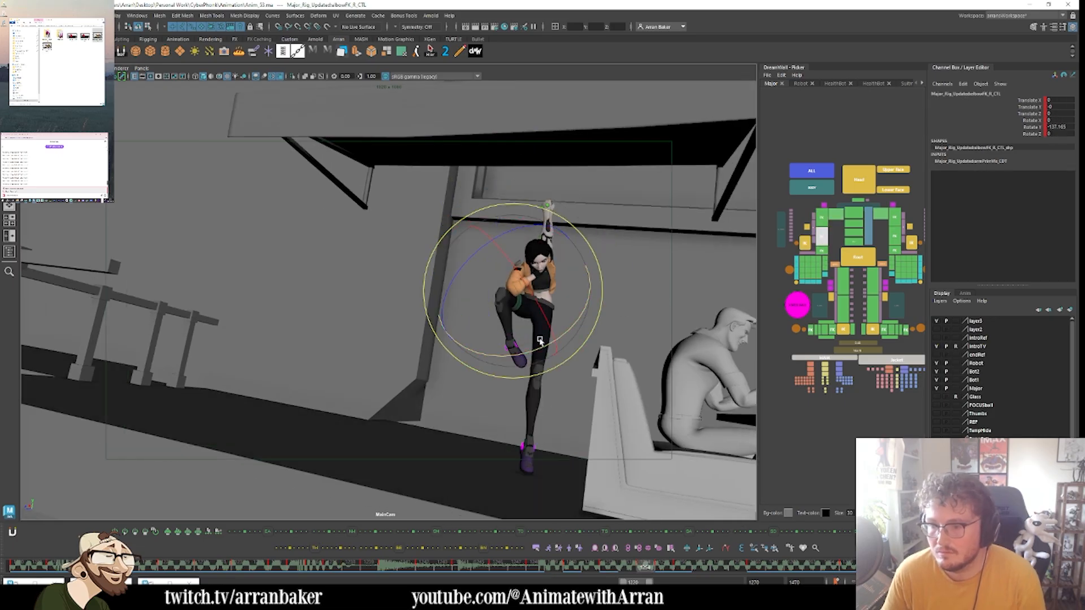
pyautogui.press('.')
pyautogui.press('.')
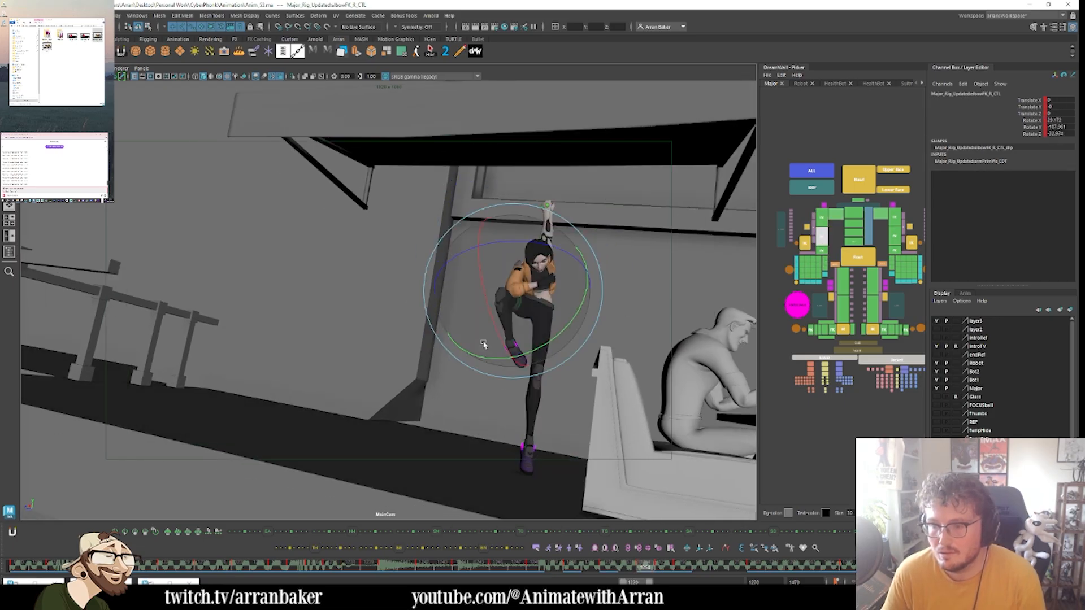
# - Rotate the right shoulder and elbow FK controls in the landing in-between pose to bring the forearm across the body
pyautogui.click(822, 216)
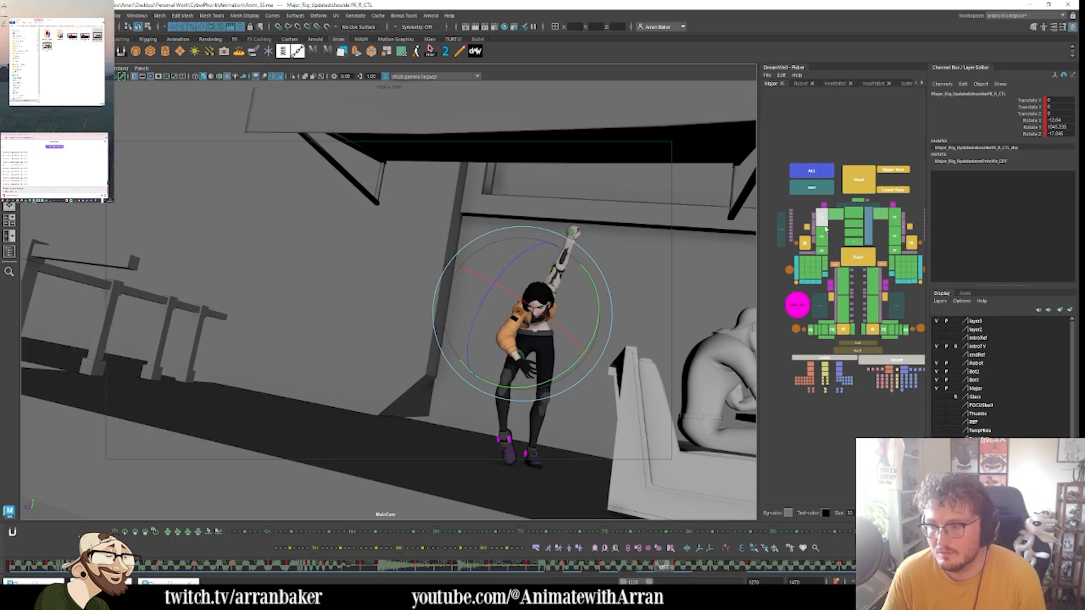
pyautogui.click(836, 213)
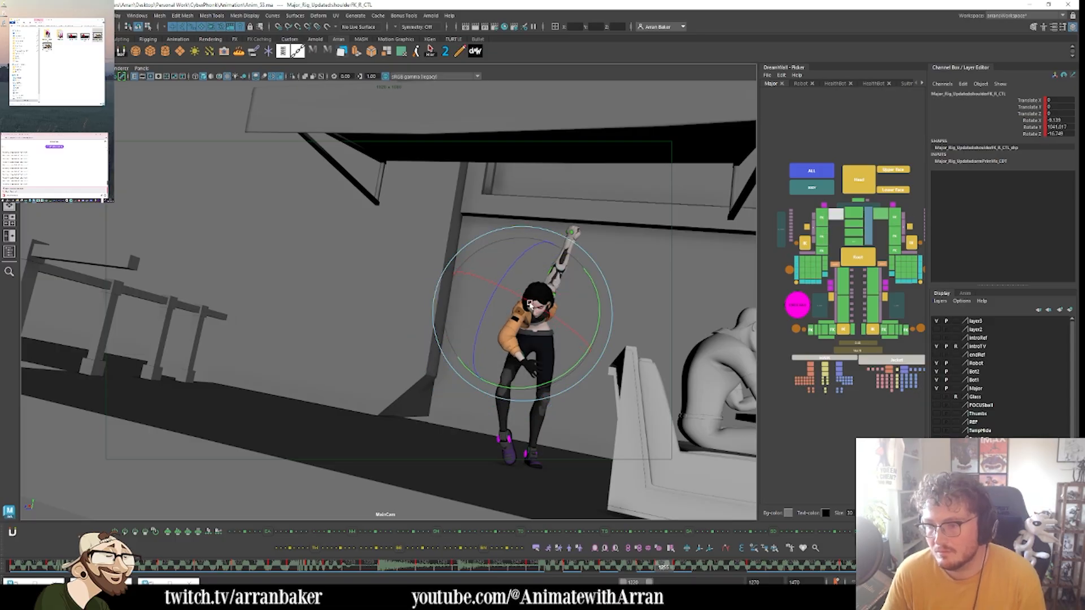
pyautogui.click(820, 236)
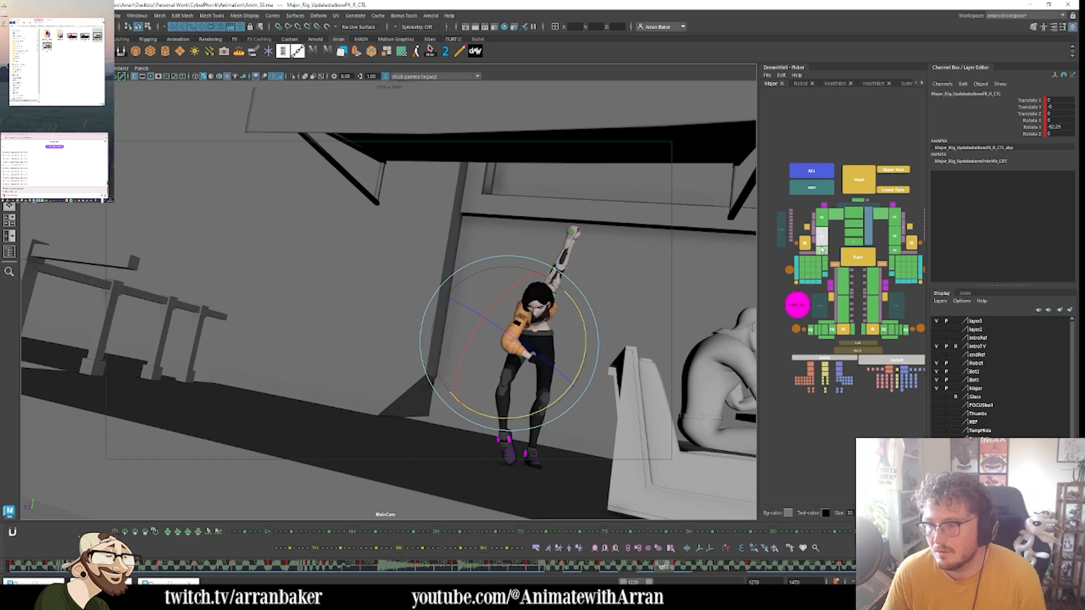
# - Adjust the right wrist FK control's rotation in the landing in-between pose, comparing it with the raised-knee pose
pyautogui.click(831, 269)
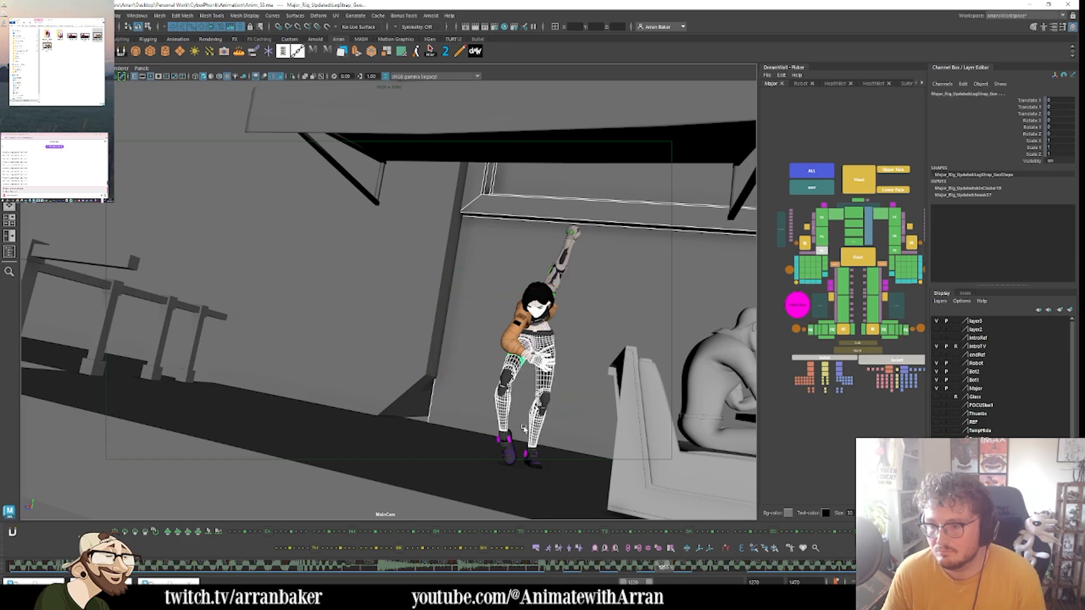
pyautogui.click(500, 386)
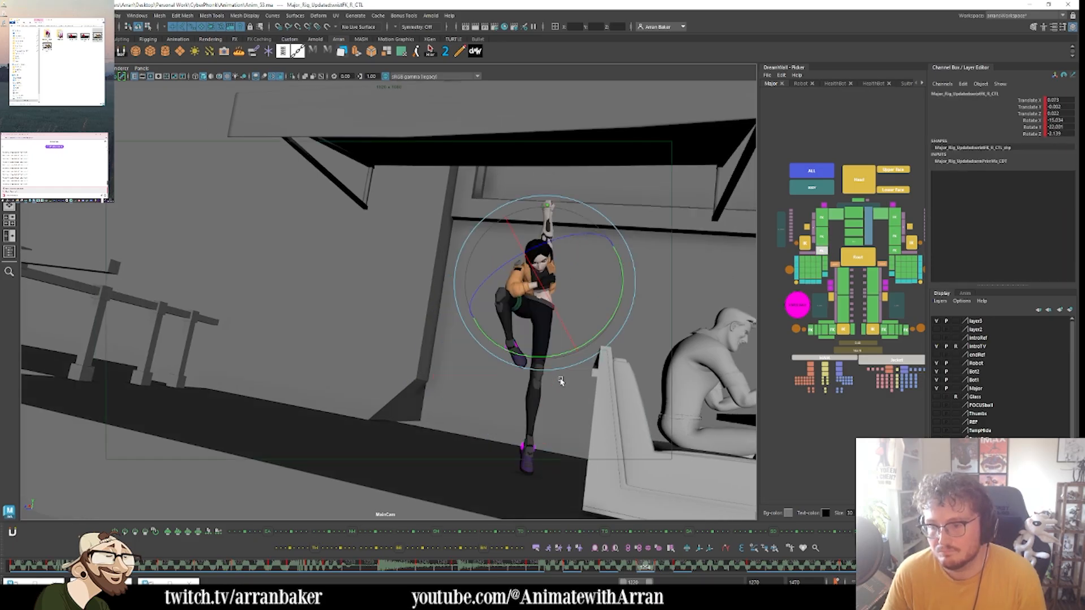
pyautogui.press('.')
pyautogui.press('.')
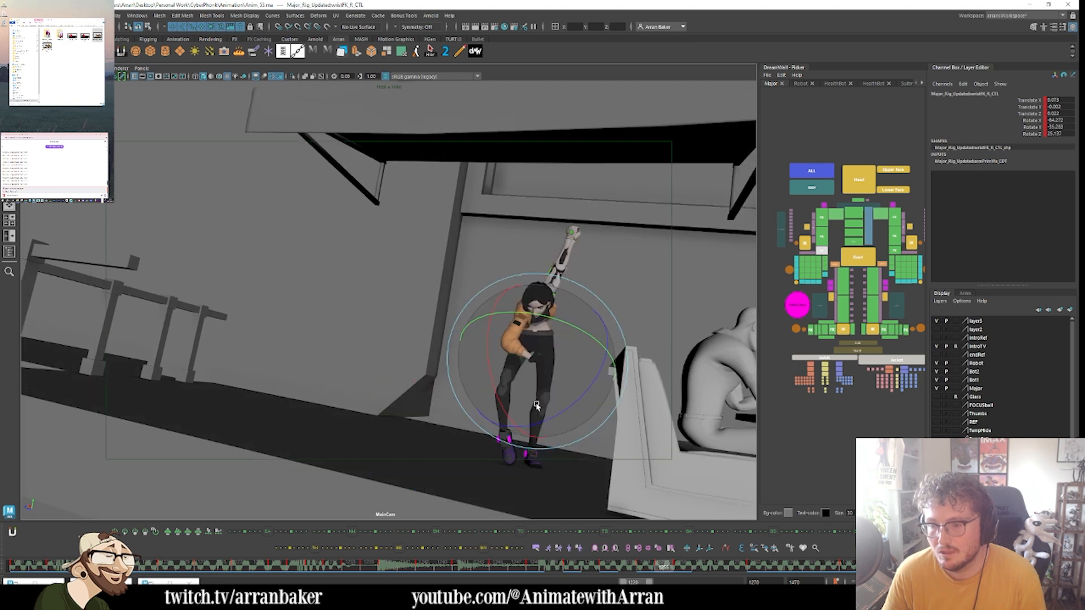
# - Repose the right arm FK controls in the landing in-between pose so the arm reaches down at the side, rotating the shoulder closer to the body
pyautogui.press('.')
pyautogui.press('.')
pyautogui.click(783, 230)
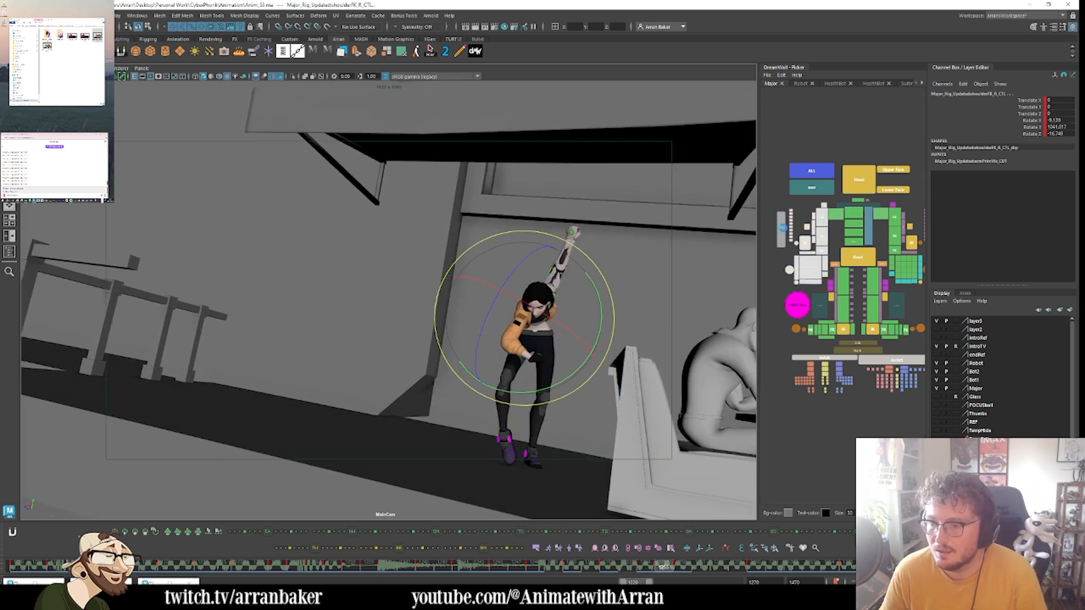
pyautogui.click(832, 214)
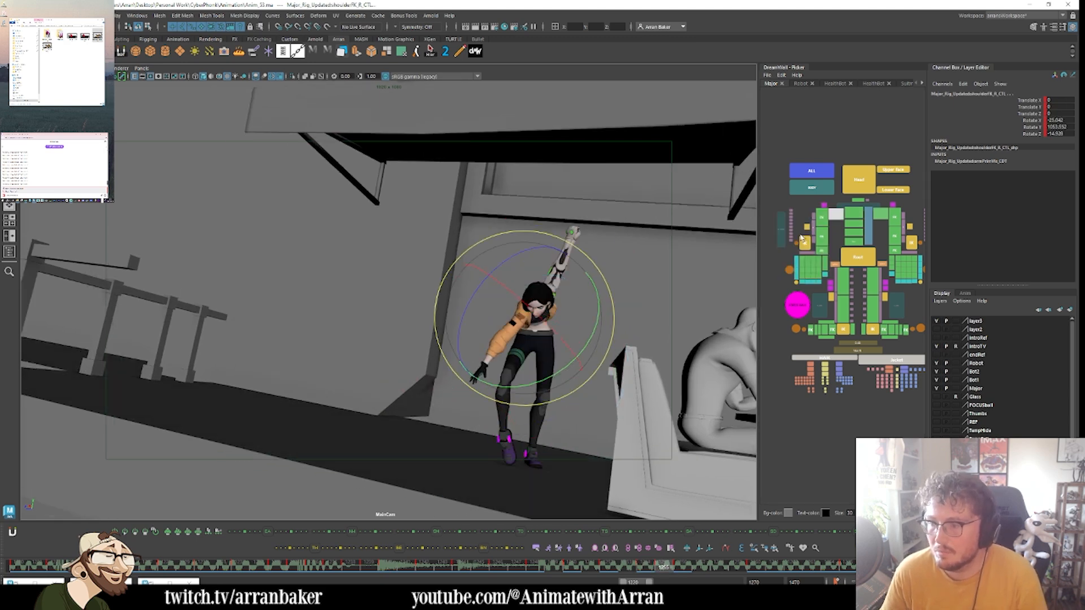
pyautogui.click(822, 217)
pyautogui.moveTo(521, 366); pyautogui.dragTo(586, 343)
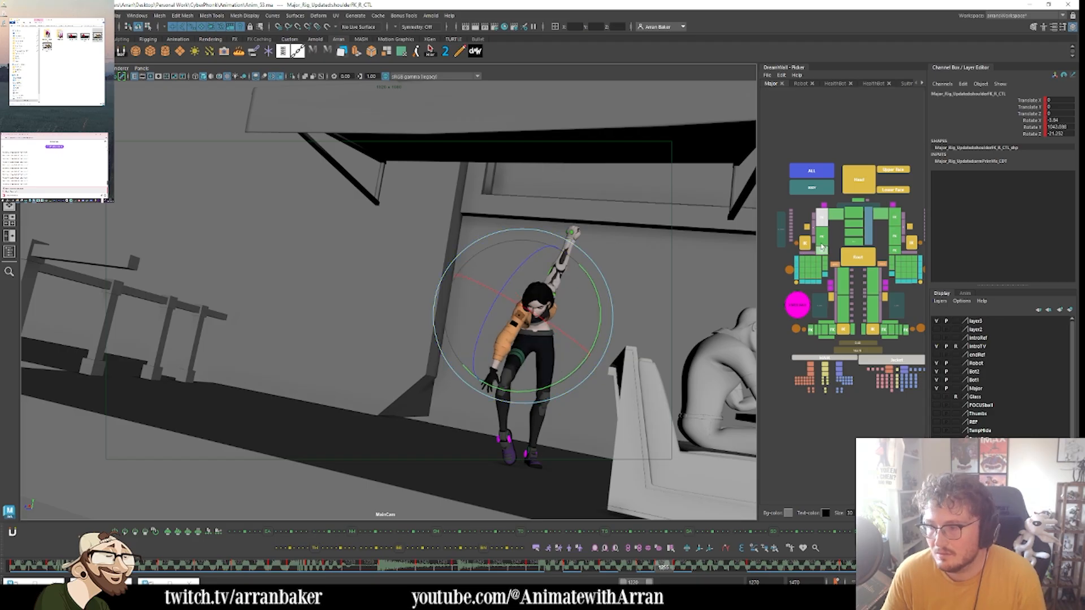
# - Rotate the right elbow FK control in the landing in-between pose, comparing the forearm with the neighbouring poses
pyautogui.press('Down')
pyautogui.moveTo(518, 404); pyautogui.dragTo(512, 391)
pyautogui.press(',')
pyautogui.press(',')
pyautogui.press('.')
pyautogui.press('.')
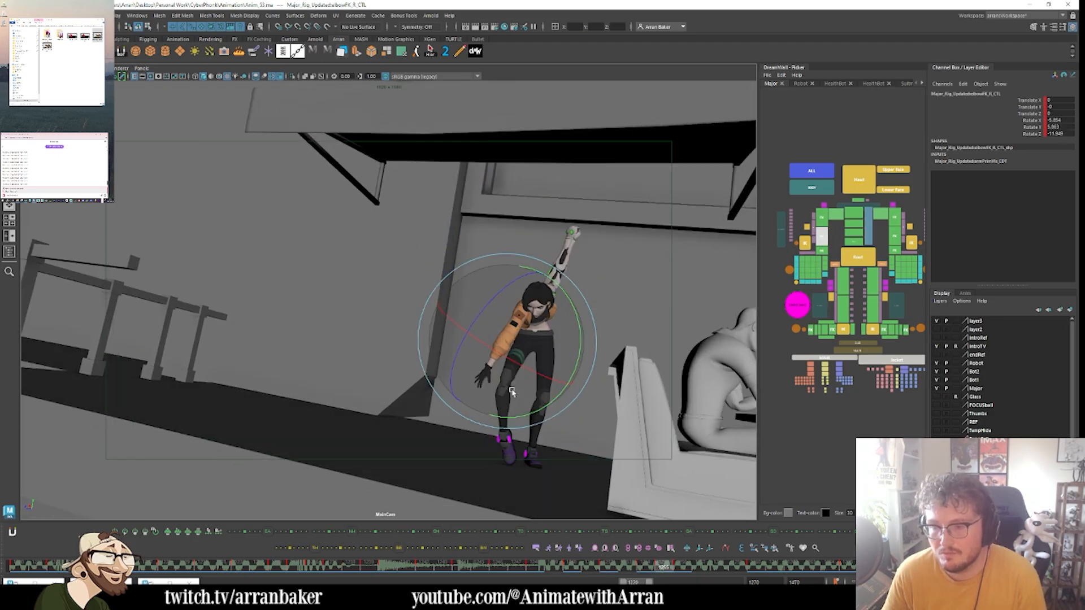
# - Rotate the right wrist FK control in the landing in-between pose to angle the hand outward, checking it against the neighbouring poses
pyautogui.press('Down')
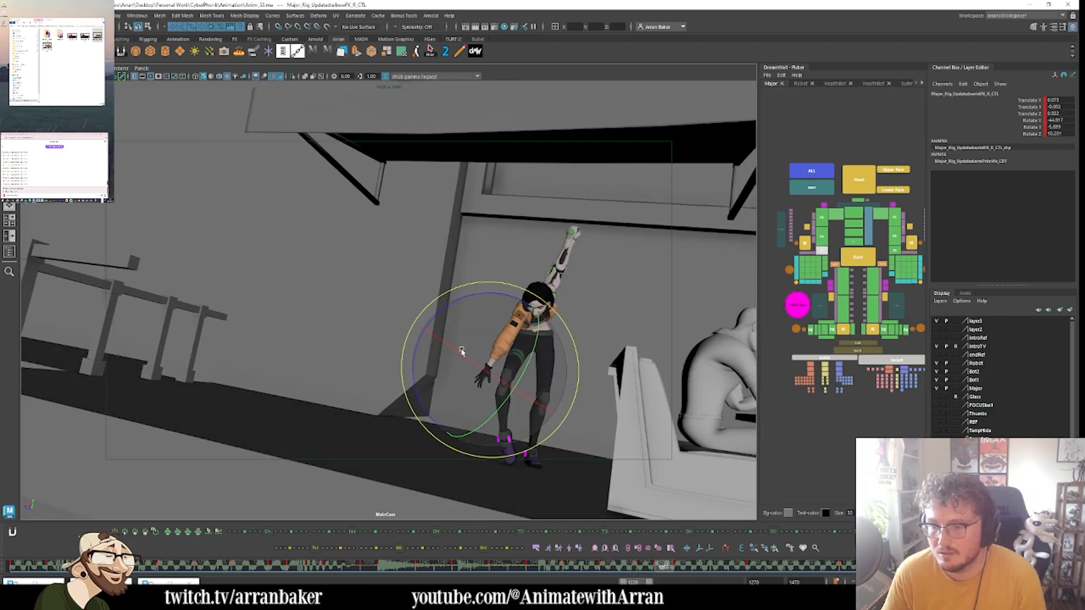
pyautogui.moveTo(474, 349); pyautogui.dragTo(462, 357)
pyautogui.press(',')
pyautogui.press('.')
pyautogui.press('.')
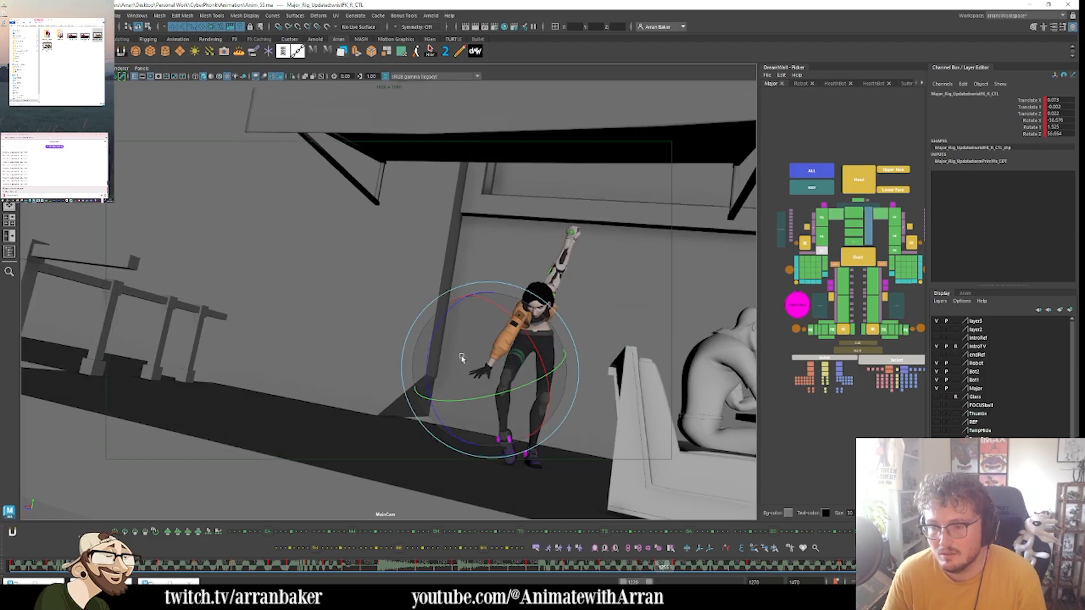
pyautogui.press(',')
pyautogui.press(',')
pyautogui.press('.')
pyautogui.press('.')
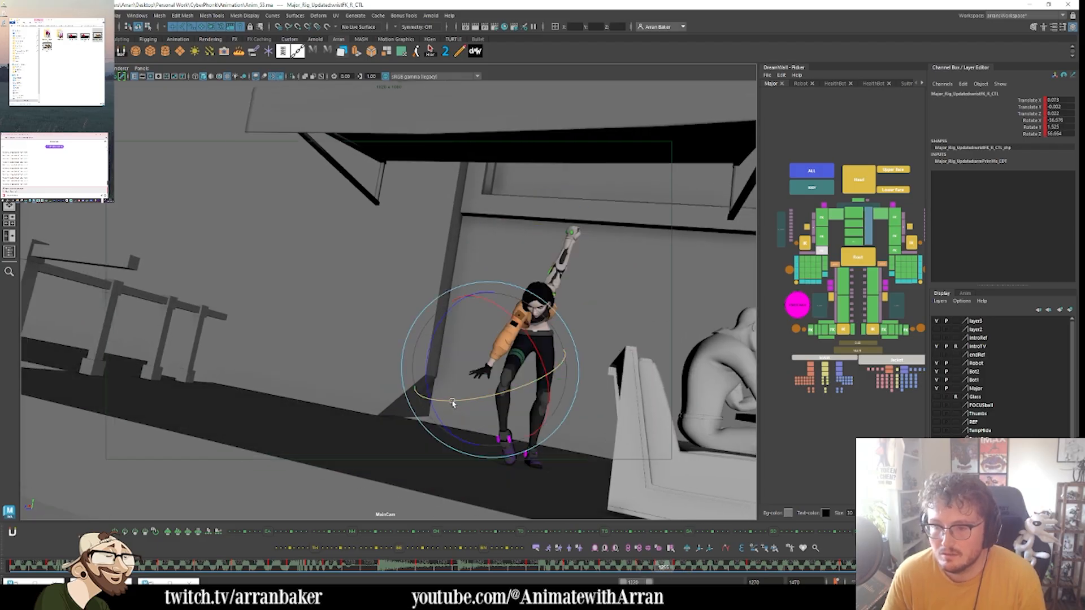
# - Rotate the right wrist FK control again in the landing in-between pose so the hand hangs down from the forearm
pyautogui.press(',')
pyautogui.moveTo(524, 313); pyautogui.dragTo(462, 411)
pyautogui.moveTo(528, 411); pyautogui.dragTo(462, 411)
pyautogui.press(',')
pyautogui.press('.')
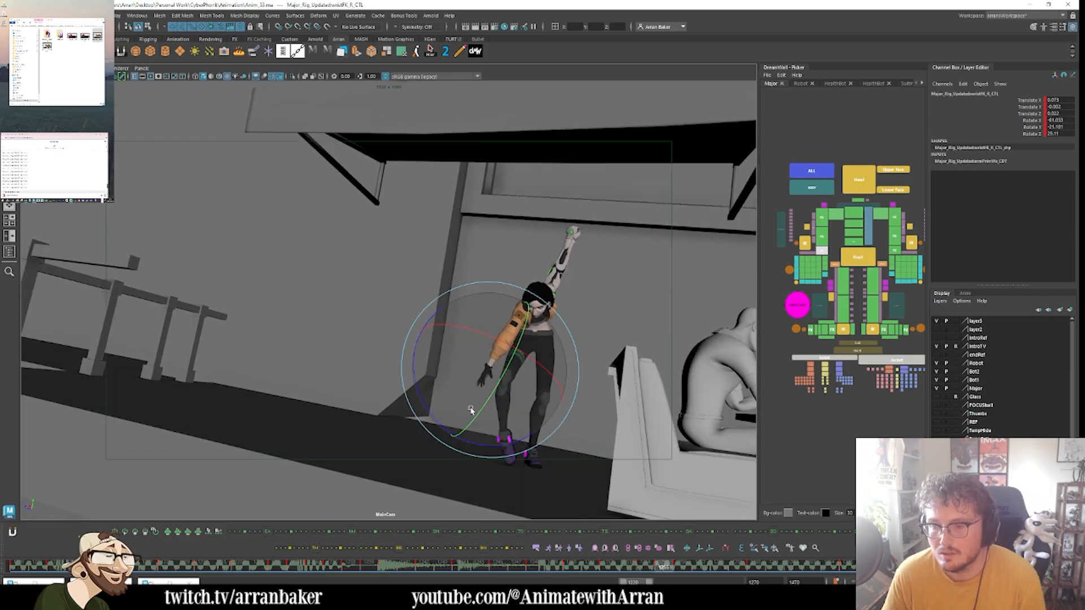
# - Apply the Relax.pose hand pose from Studio Library to the right hand controls in the landing in-between pose
pyautogui.moveTo(824, 291); pyautogui.dragTo(786, 256)
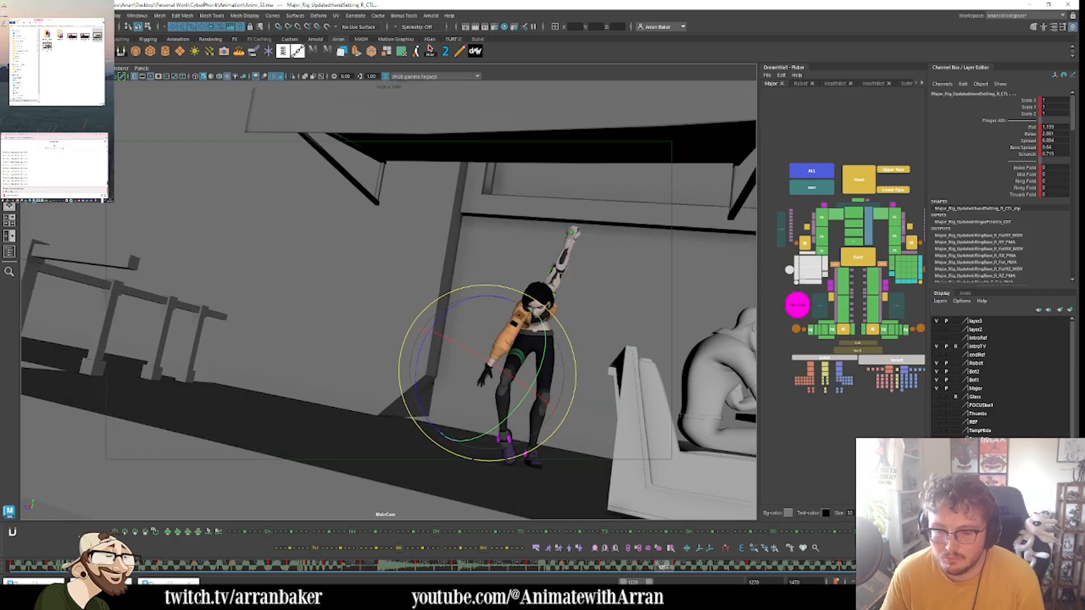
pyautogui.click(169, 583)
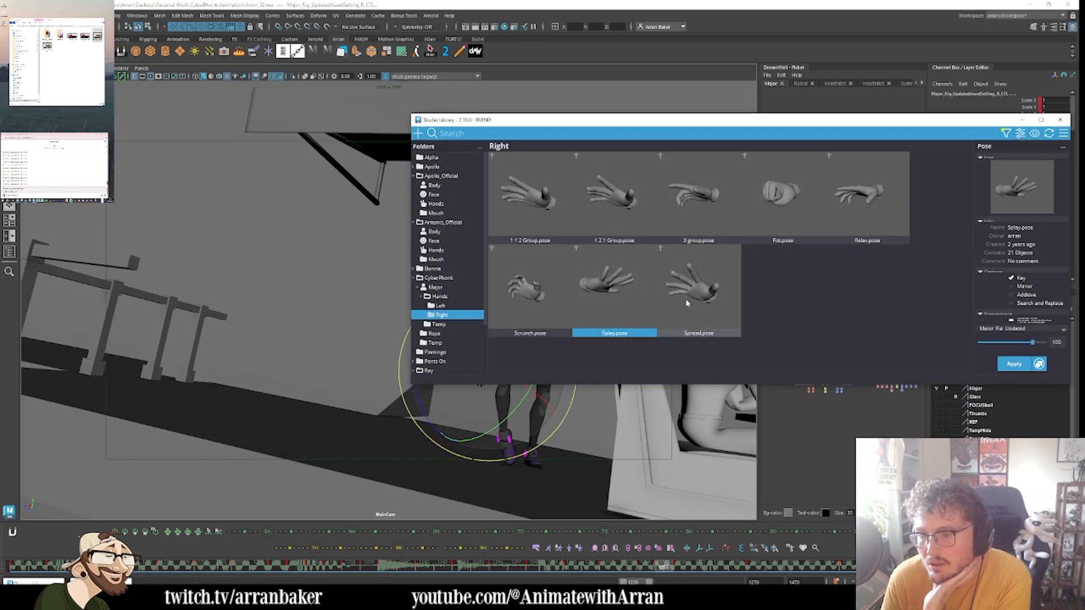
pyautogui.doubleClick(868, 199)
pyautogui.click(1021, 119)
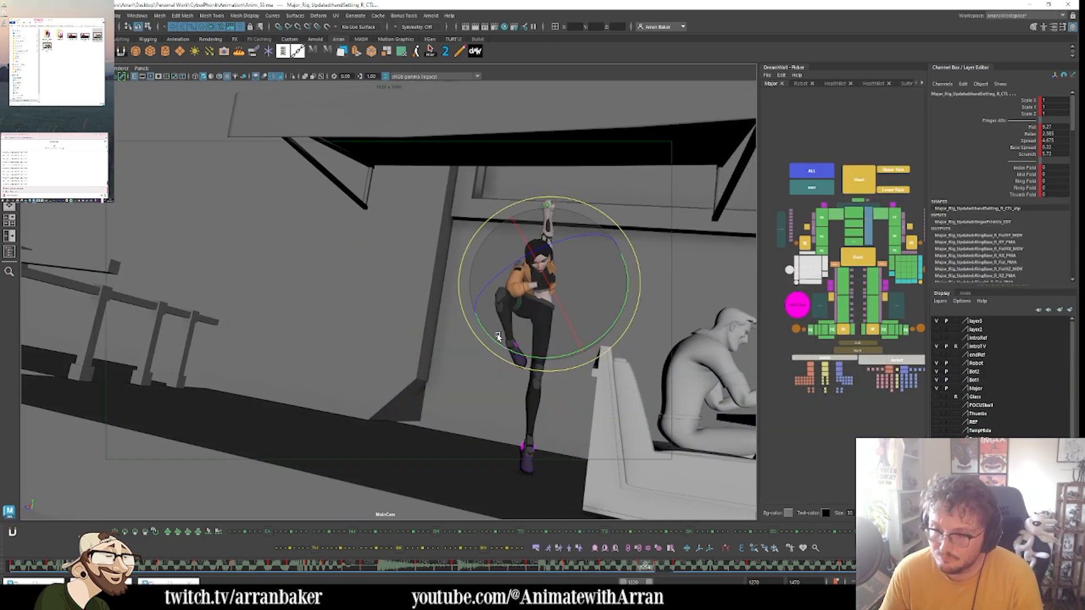
pyautogui.press('.')
pyautogui.press('.')
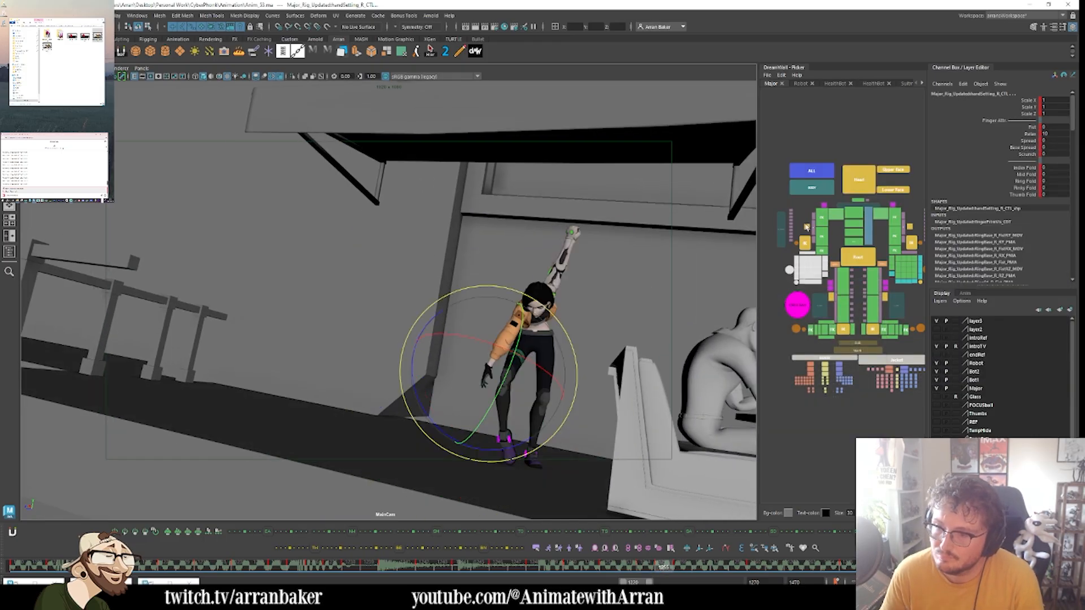
# - Translate the right clavicle control in the crouched landing pose to reposition the shoulder
pyautogui.click(835, 216)
pyautogui.press('.')
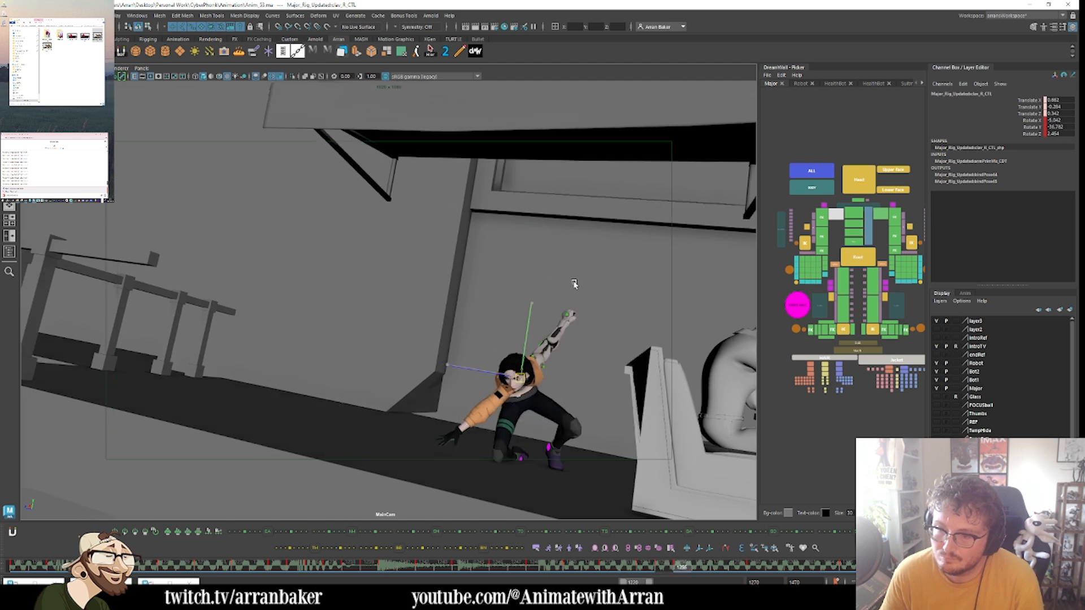
pyautogui.press('.')
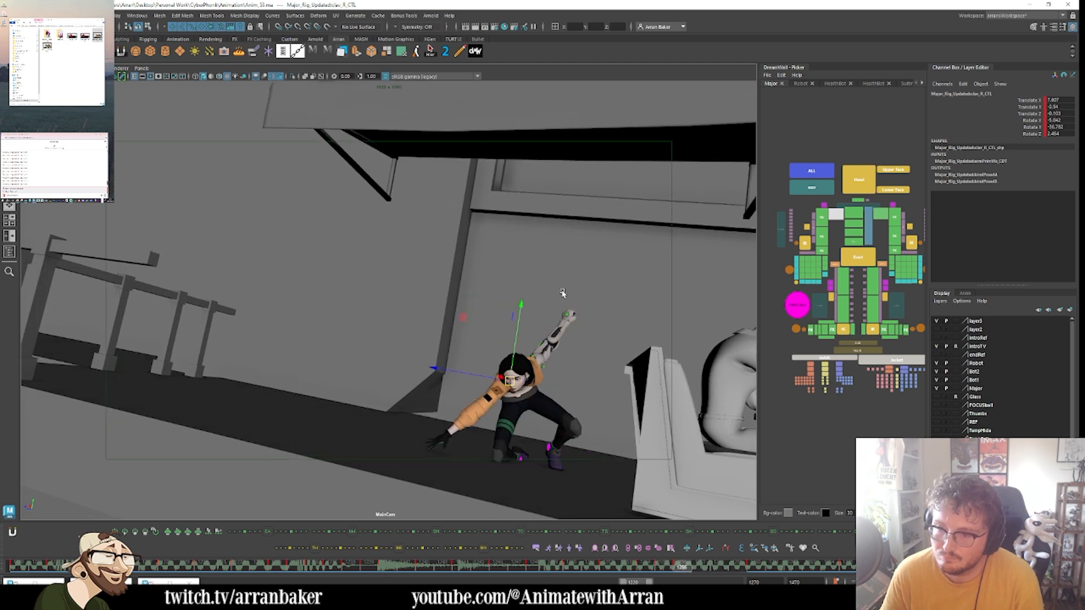
pyautogui.press('.')
pyautogui.press('.')
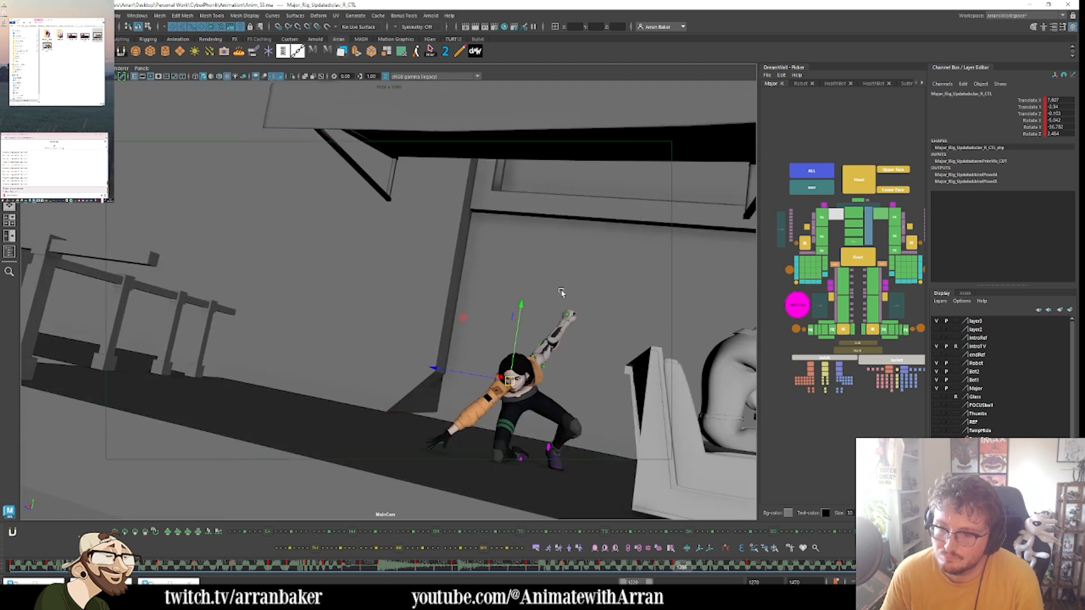
# - Step back and forth through the jump and landing poses to examine the right clavicle's motion
pyautogui.press('.')
pyautogui.press('.')
pyautogui.press('.')
pyautogui.press('.')
pyautogui.press(',')
pyautogui.press(',')
pyautogui.press('.')
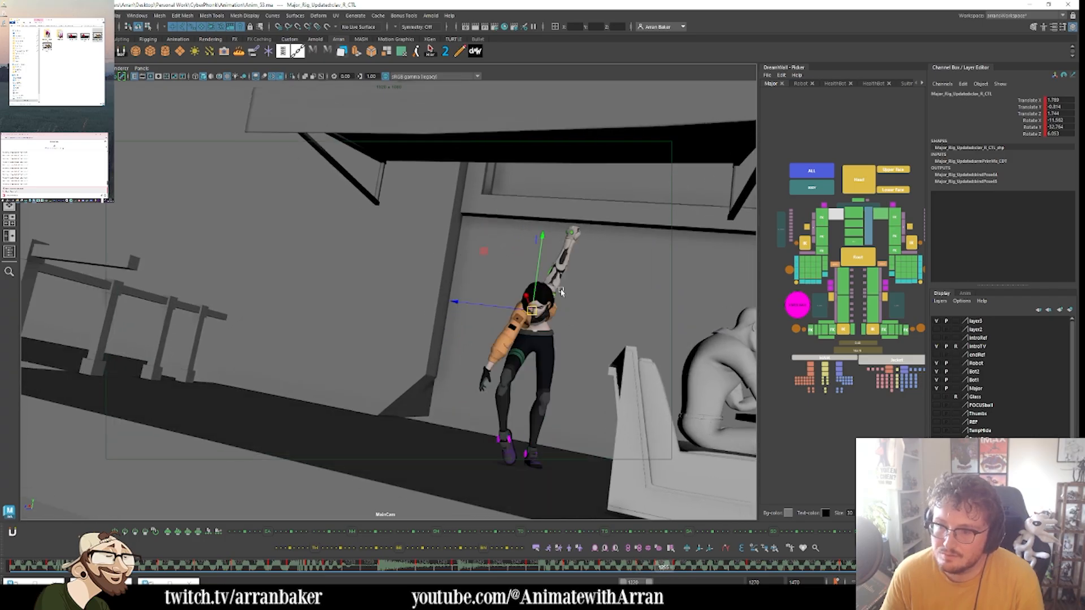
pyautogui.press('.')
pyautogui.press(',')
pyautogui.press(',')
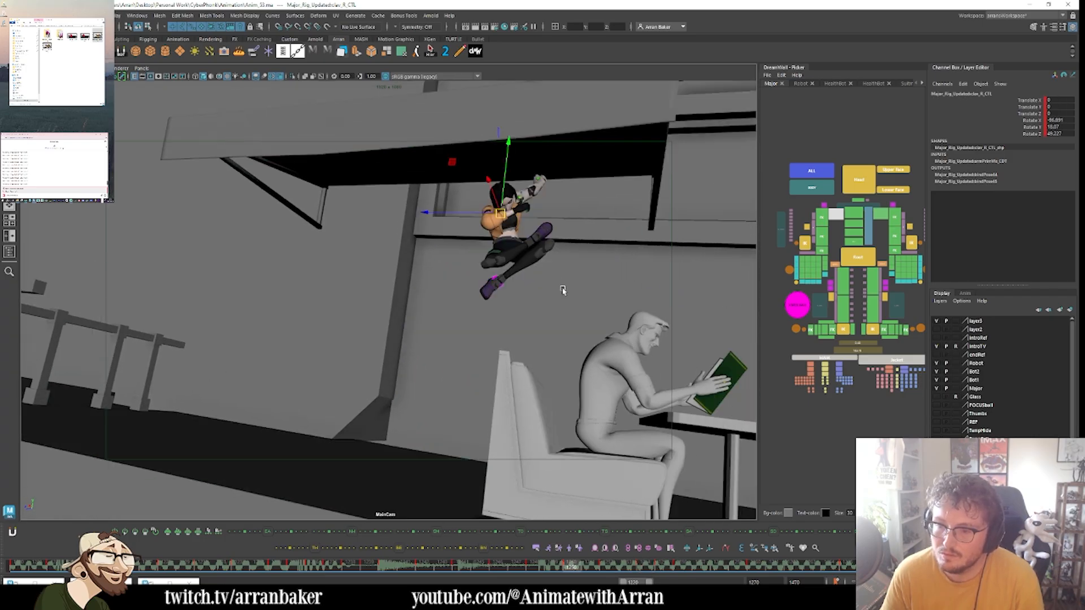
pyautogui.press('.')
pyautogui.press('.')
# - Examine the right shoulder FK control's poses from the raised-knee pose back through the airborne jump
pyautogui.click(811, 172)
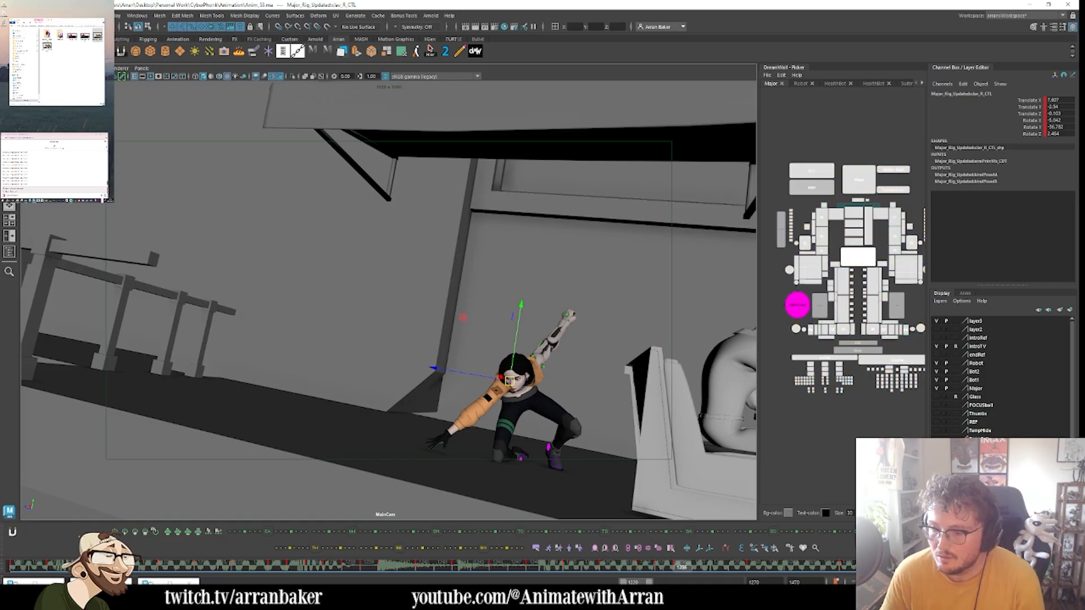
pyautogui.moveTo(685, 566)
pyautogui.mouseDown()
pyautogui.moveTo(770, 565)
pyautogui.moveTo(555, 561)
pyautogui.moveTo(751, 554)
pyautogui.moveTo(649, 549)
pyautogui.mouseUp()
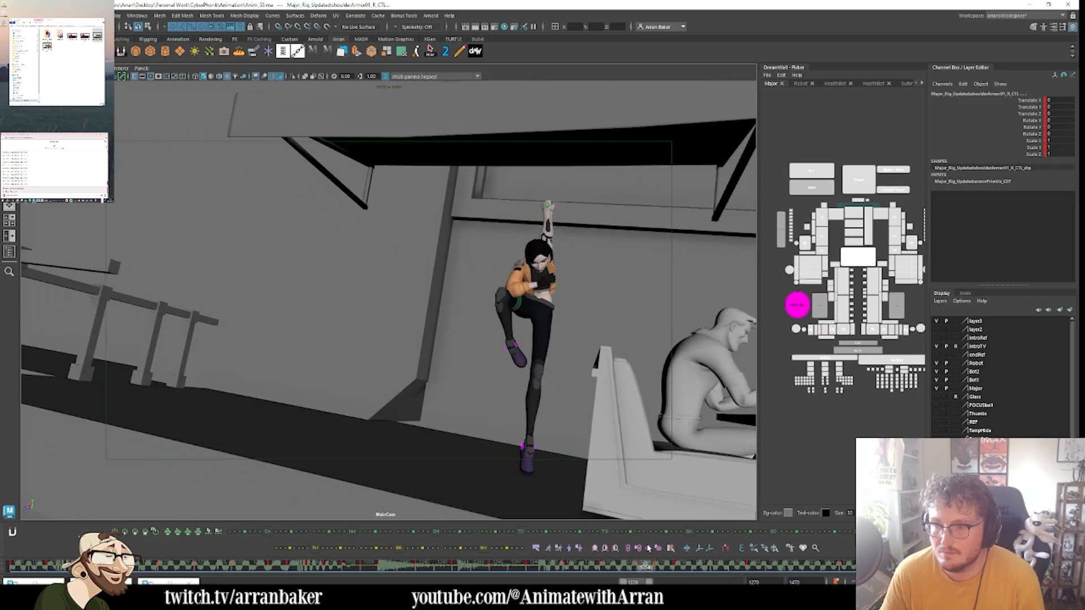
pyautogui.click(820, 220)
pyautogui.press(',')
pyautogui.press(',')
pyautogui.press(',')
pyautogui.press(',')
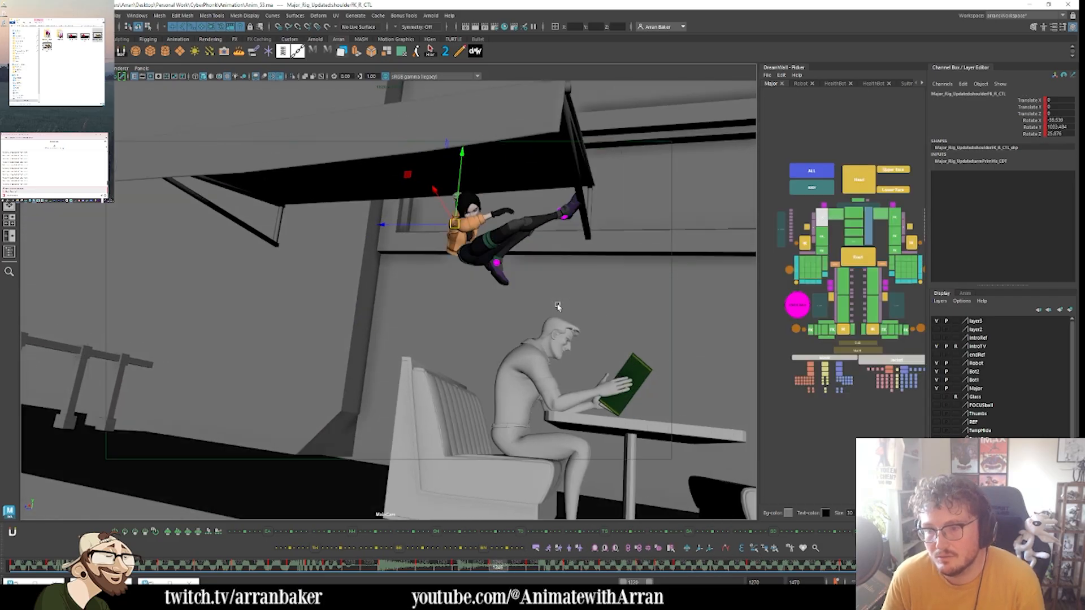
pyautogui.press('.')
pyautogui.press('.')
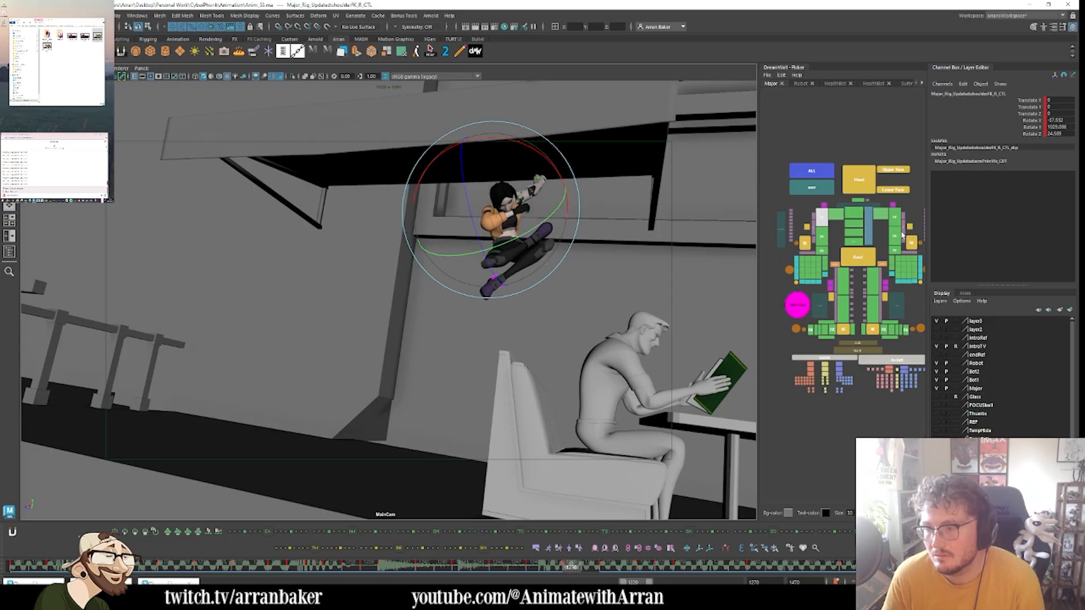
# - Rotate the left shoulder FK control slightly in the tucked airborne pose
pyautogui.click(895, 218)
pyautogui.press(',')
pyautogui.press(',')
pyautogui.press('.')
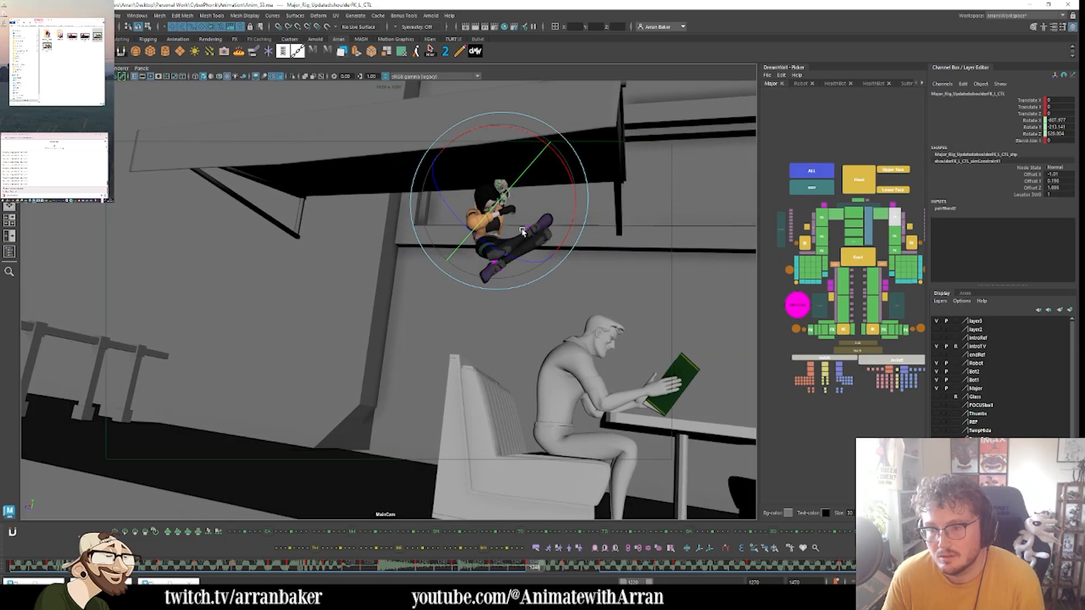
pyautogui.moveTo(523, 232); pyautogui.dragTo(531, 234)
# - Rotate the left shoulder FK control in the raised-knee pose to lean the raised arm outward, comparing it with the adjacent poses
pyautogui.press('.')
pyautogui.press('.')
pyautogui.press('.')
pyautogui.press(',')
pyautogui.press(',')
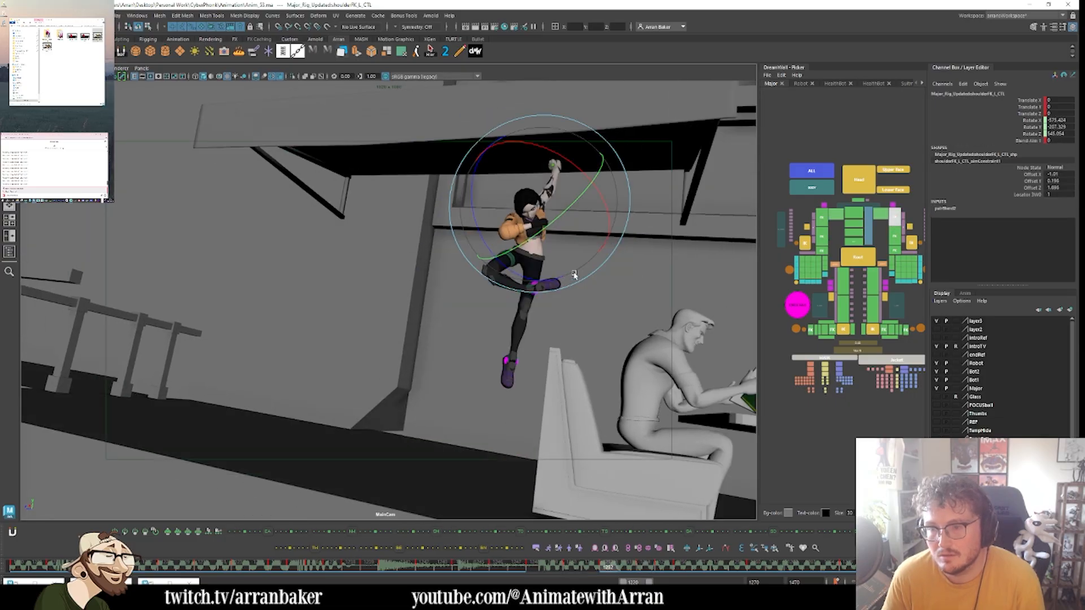
pyautogui.press('.')
pyautogui.press(',')
pyautogui.press(',')
pyautogui.moveTo(559, 252); pyautogui.dragTo(567, 291)
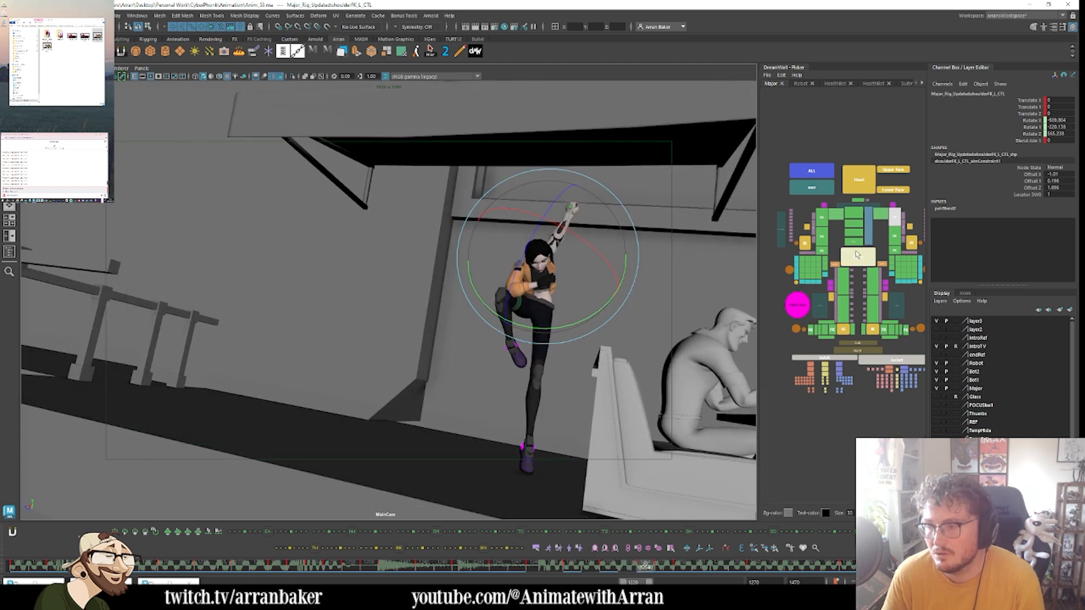
# - Rotate the left clavicle control in the descending and raised-knee poses, and refine the left shoulder FK rotation in the raised-knee pose
pyautogui.click(880, 215)
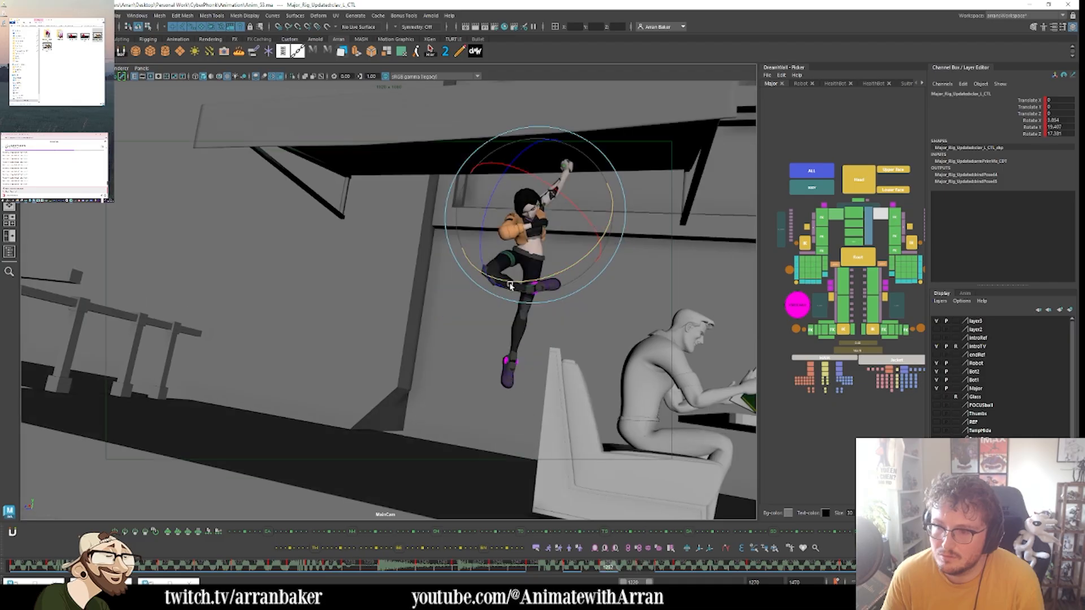
pyautogui.press('.')
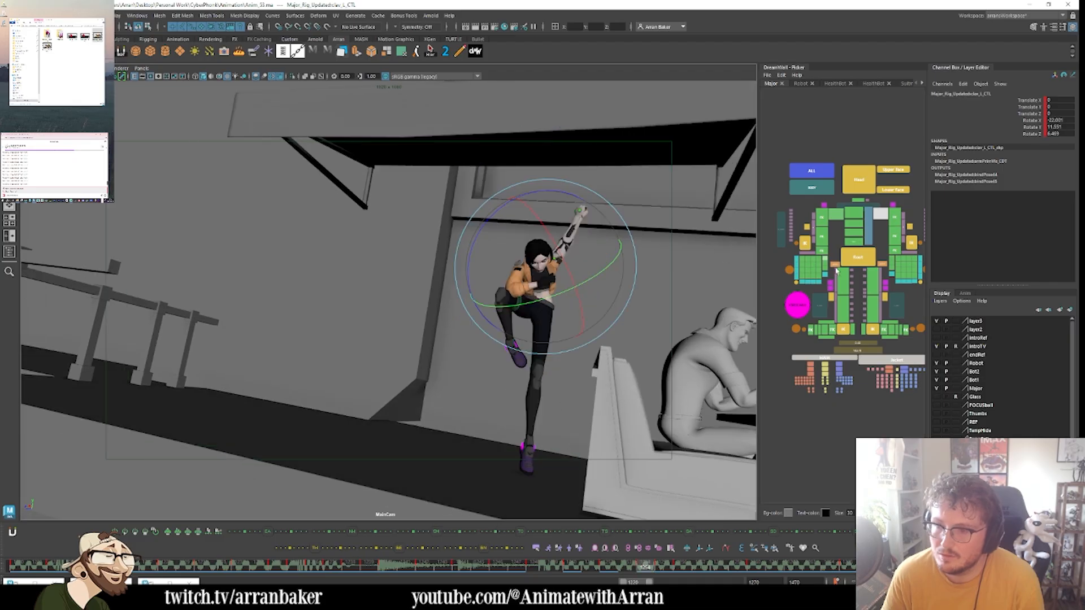
pyautogui.click(895, 220)
pyautogui.moveTo(600, 301); pyautogui.dragTo(608, 309)
# - Adjust the left shoulder FK rotation in the descending airborne pose, comparing the arm's arc with the neighbouring poses
pyautogui.press(',')
pyautogui.press(',')
pyautogui.press('.')
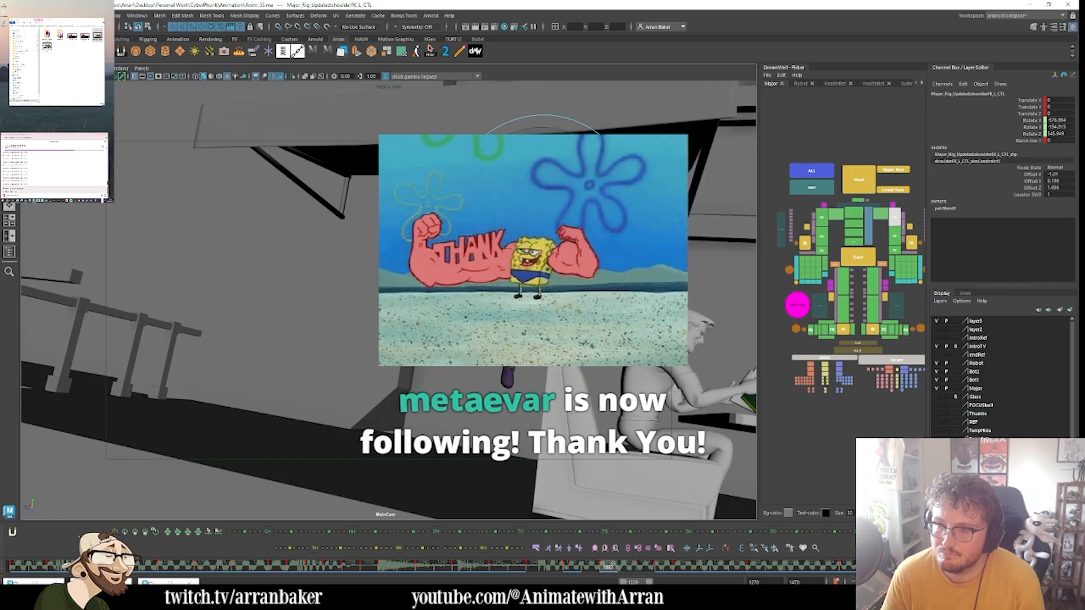
pyautogui.press('.')
pyautogui.press(',')
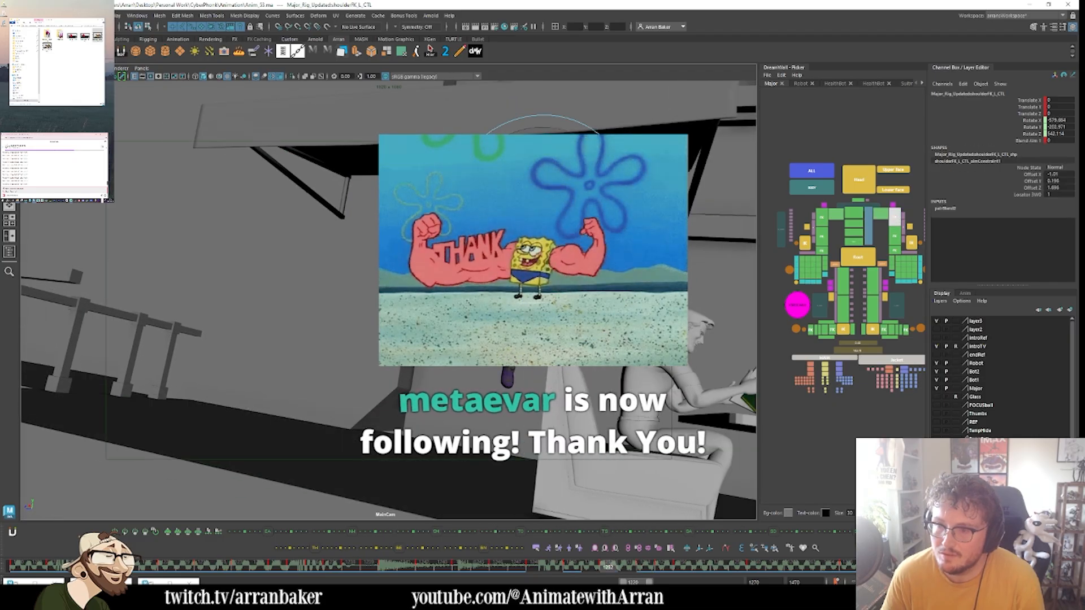
pyautogui.press(',')
pyautogui.press(',')
pyautogui.press('.')
pyautogui.press('.')
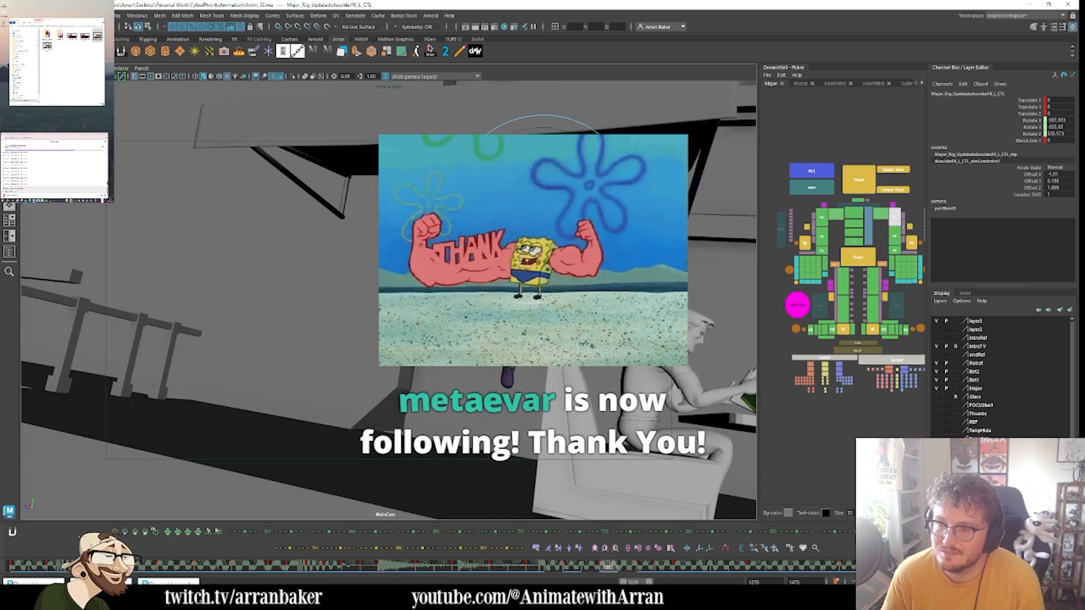
# - Rotate the left shoulder FK control in the landing in-between and crouched poses so the raised arm follows through outward
pyautogui.press('.')
pyautogui.press('.')
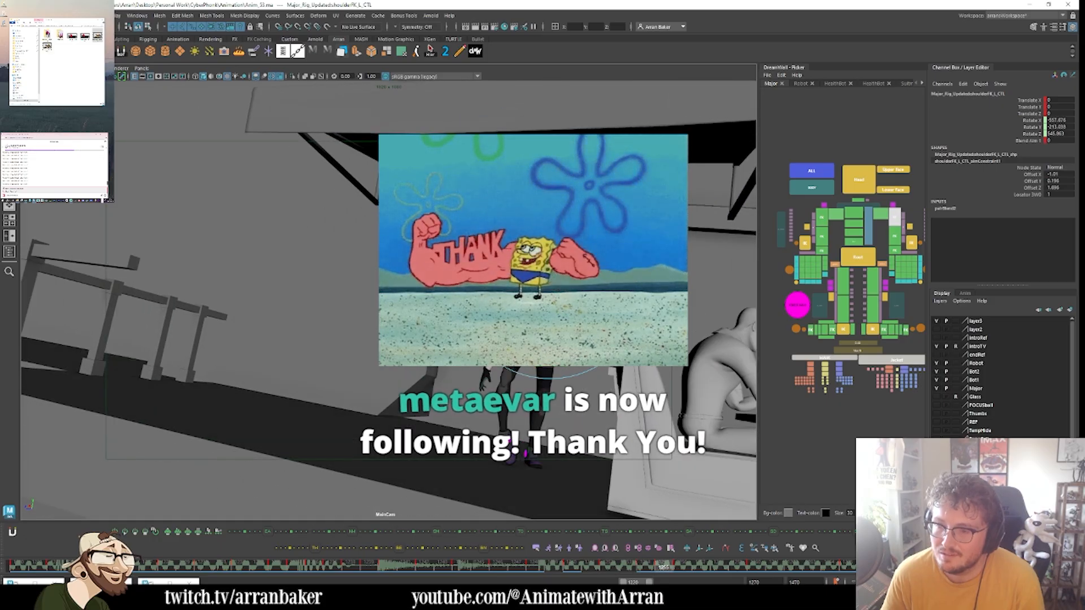
pyautogui.press('.')
pyautogui.press('.')
pyautogui.press('.')
pyautogui.press(',')
pyautogui.press(',')
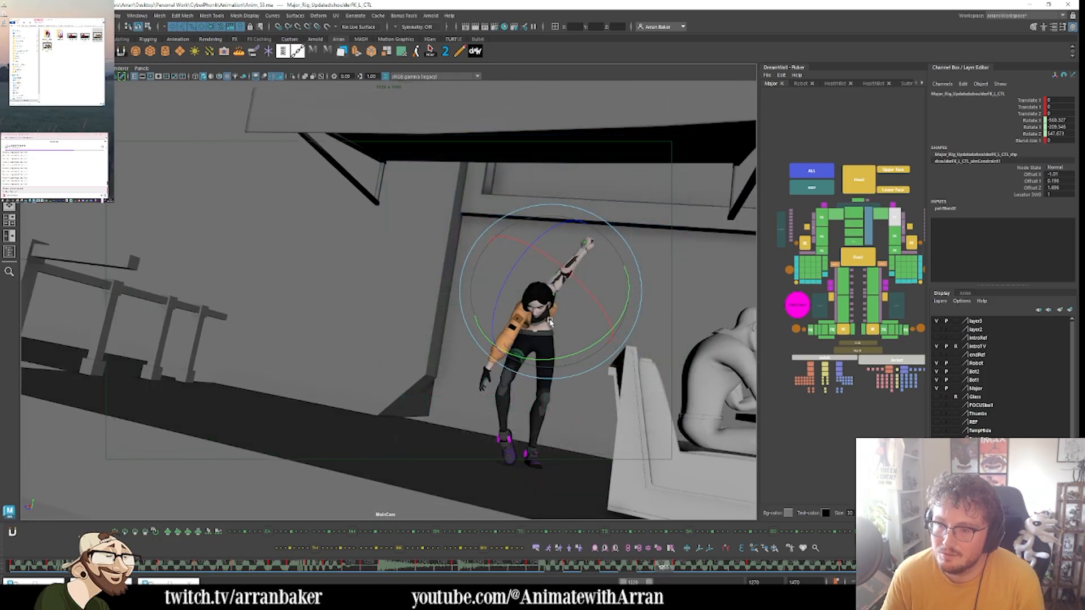
pyautogui.press('.')
pyautogui.press(',')
pyautogui.press('.')
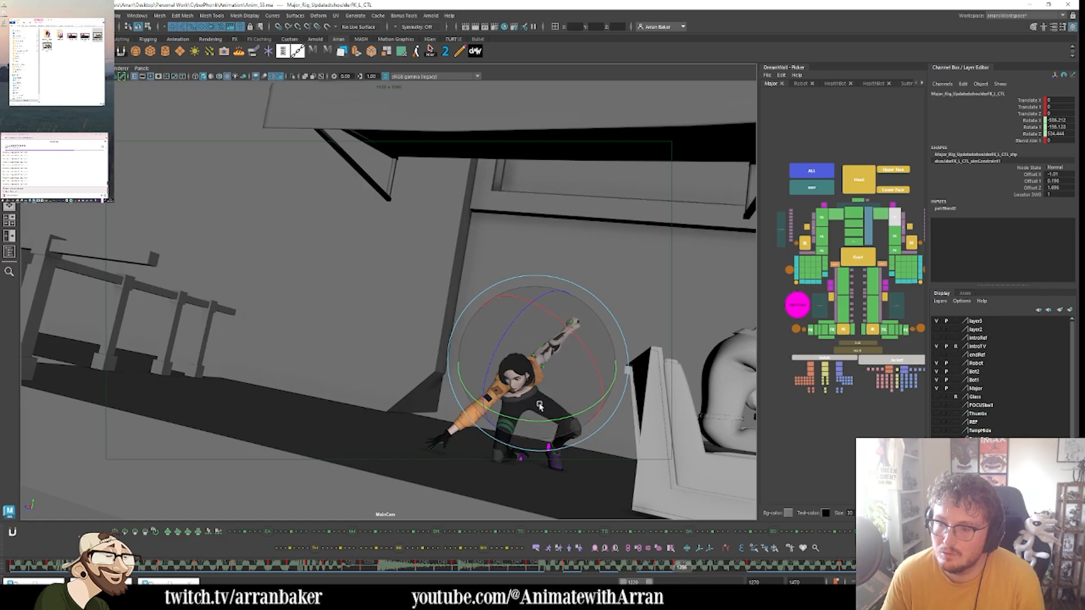
# - Step back through the key poses and scrub the jump and landing to review the left arm's motion
pyautogui.press(',')
pyautogui.press(',')
pyautogui.press(',')
pyautogui.press(',')
pyautogui.press(',')
pyautogui.press(',')
pyautogui.press(',')
pyautogui.press(',')
pyautogui.press(',')
pyautogui.press(',')
pyautogui.press(',')
pyautogui.press(',')
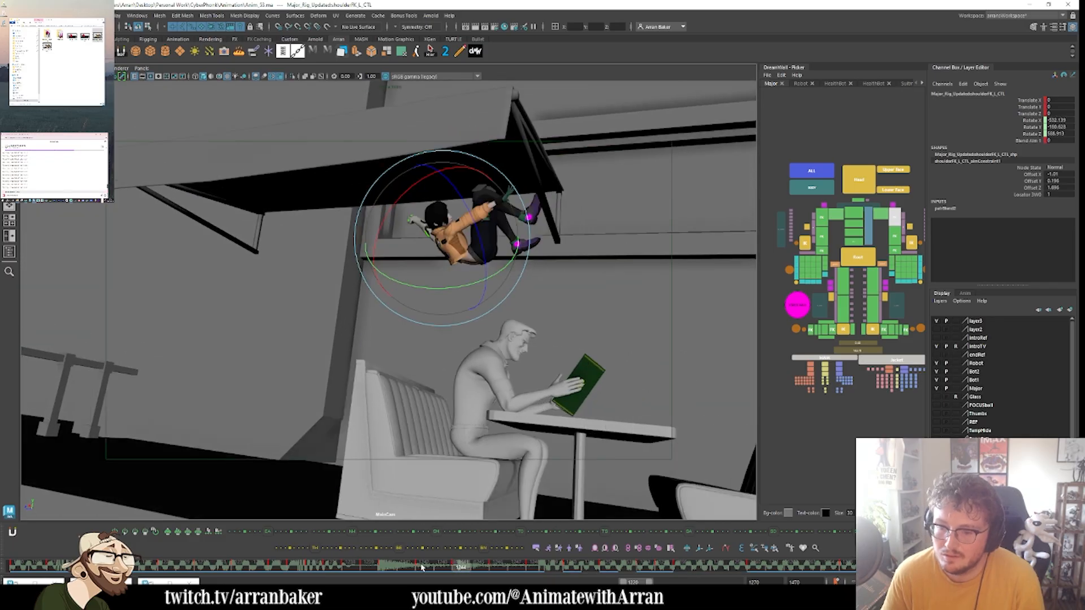
pyautogui.moveTo(421, 566)
pyautogui.mouseDown()
pyautogui.moveTo(588, 554)
pyautogui.moveTo(395, 545)
pyautogui.moveTo(554, 531)
pyautogui.moveTo(706, 551)
pyautogui.moveTo(552, 563)
pyautogui.moveTo(266, 543)
pyautogui.moveTo(648, 575)
pyautogui.moveTo(474, 543)
pyautogui.moveTo(663, 551)
pyautogui.mouseUp()
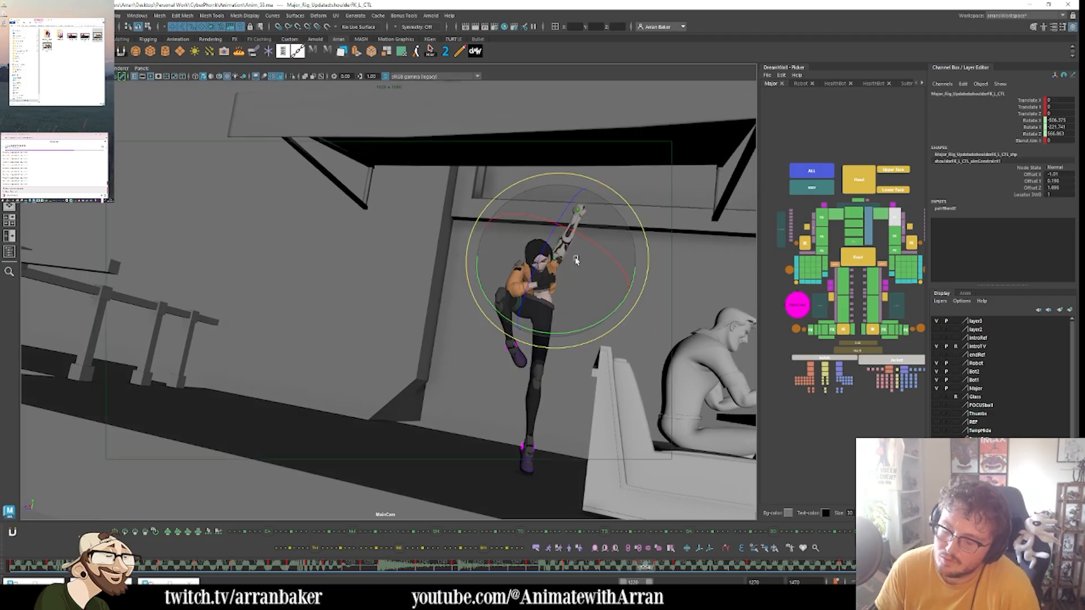
pyautogui.press('.')
pyautogui.press('.')
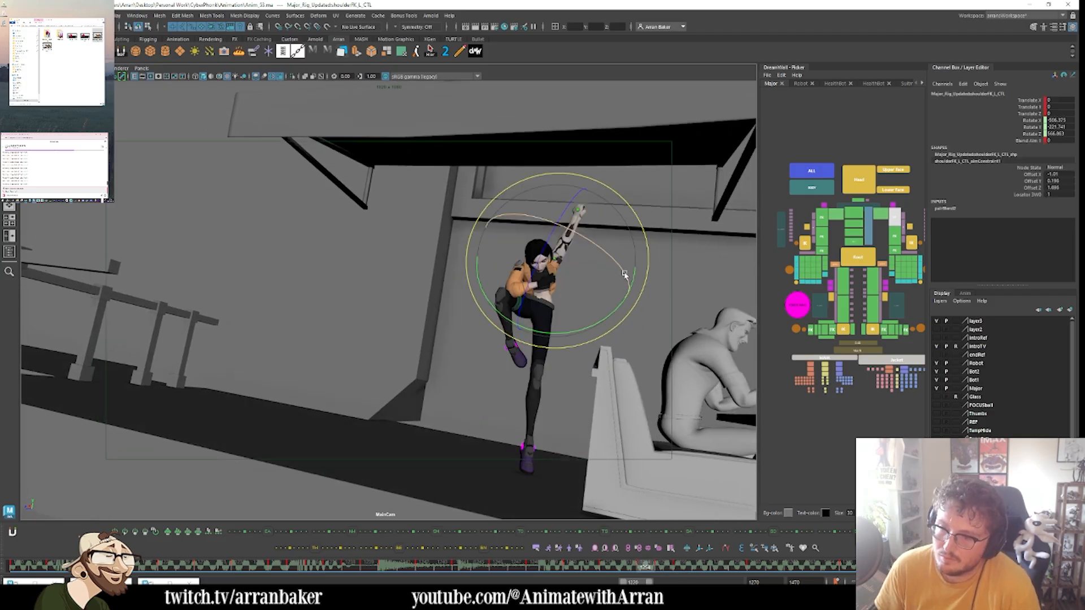
# - Rotate the right elbow FK control in the descending landing pose, comparing it with the crouch and low lunge poses
pyautogui.press('.')
pyautogui.press('.')
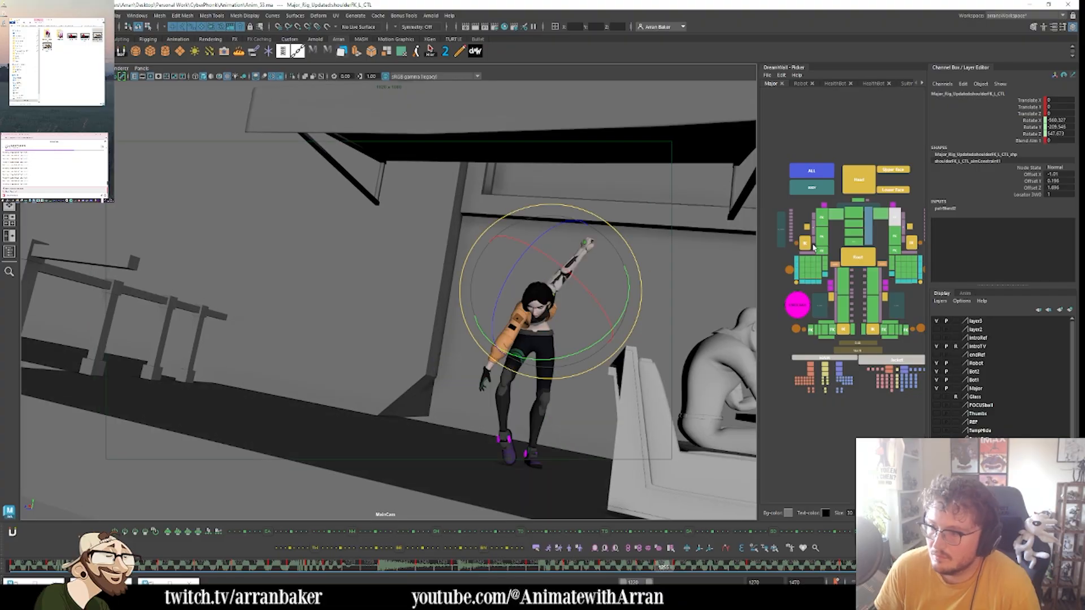
pyautogui.click(821, 236)
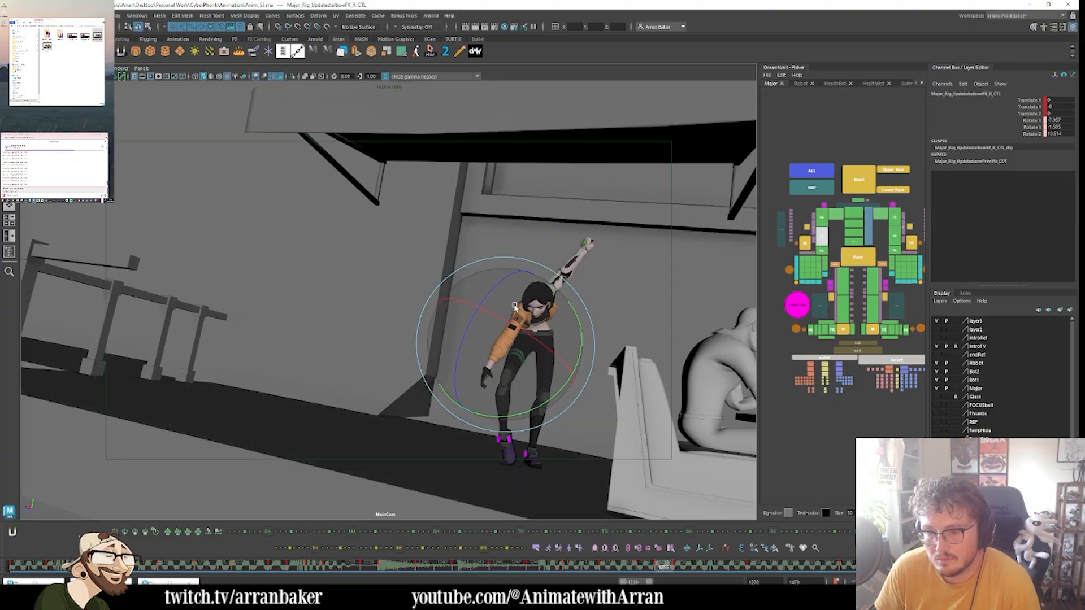
pyautogui.press('.')
pyautogui.press('.')
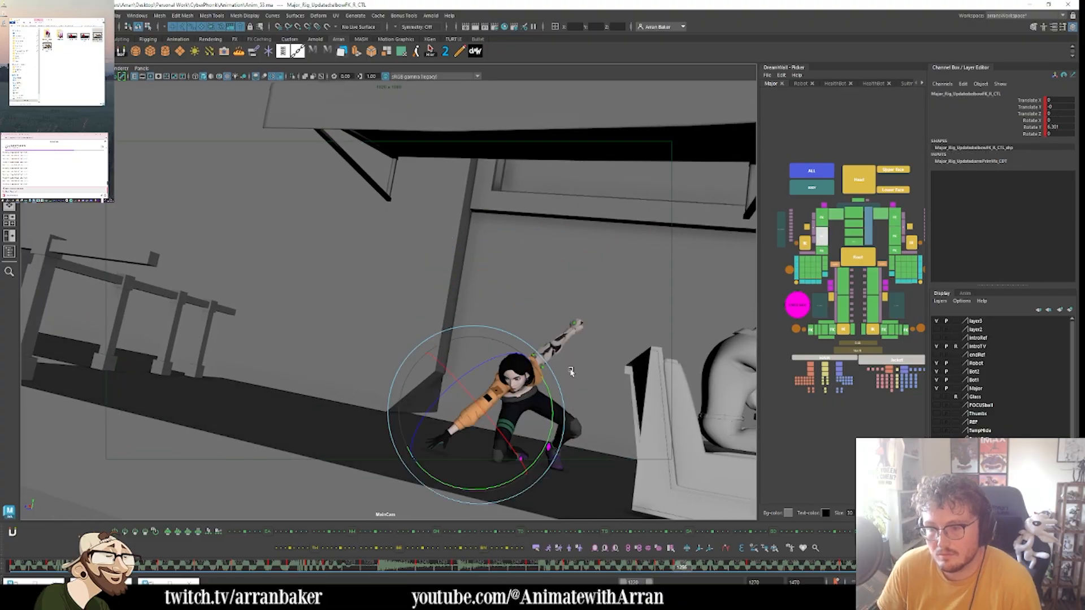
pyautogui.press('.')
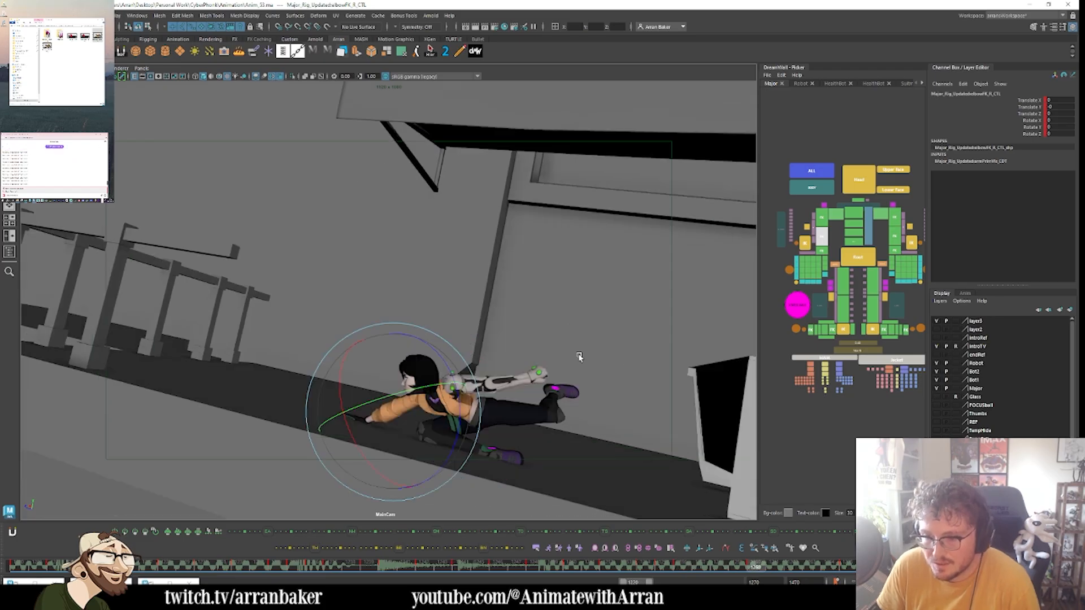
# - Key all character controls on an in-between from the crouch to the low lunge, and move the root control lower and further back there
pyautogui.click(809, 172)
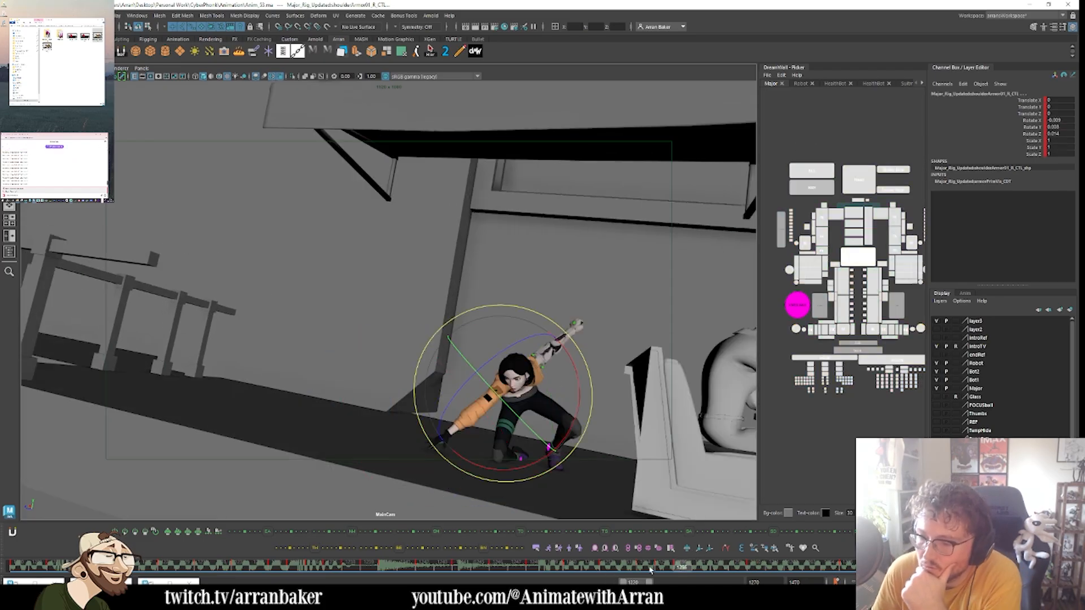
pyautogui.moveTo(636, 565)
pyautogui.mouseDown()
pyautogui.moveTo(762, 579)
pyautogui.moveTo(682, 573)
pyautogui.moveTo(718, 574)
pyautogui.mouseUp()
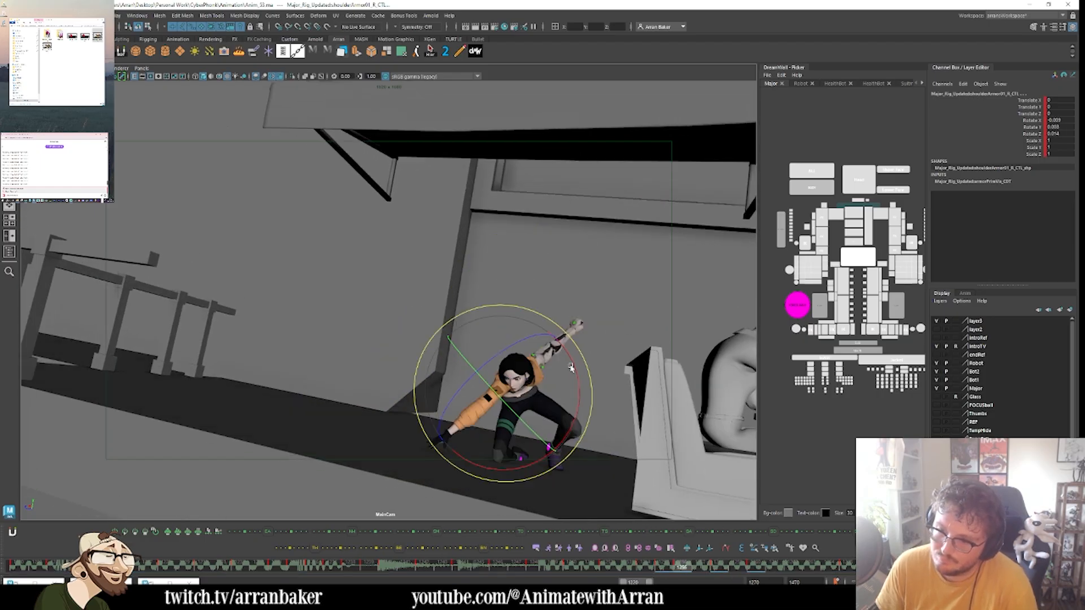
pyautogui.click(866, 253)
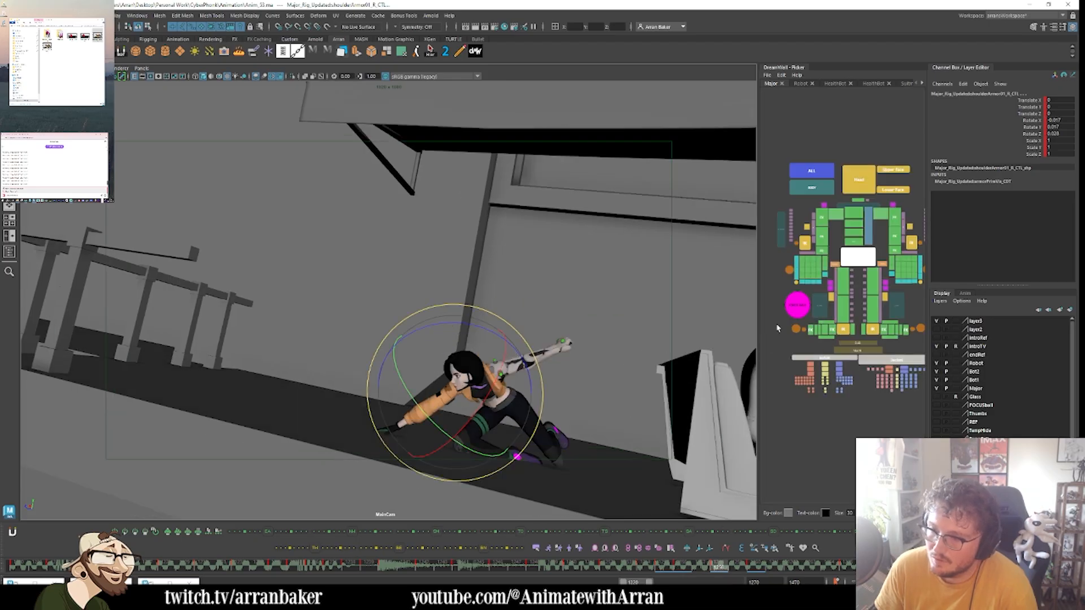
pyautogui.press(',')
pyautogui.press('.')
pyautogui.press('w')
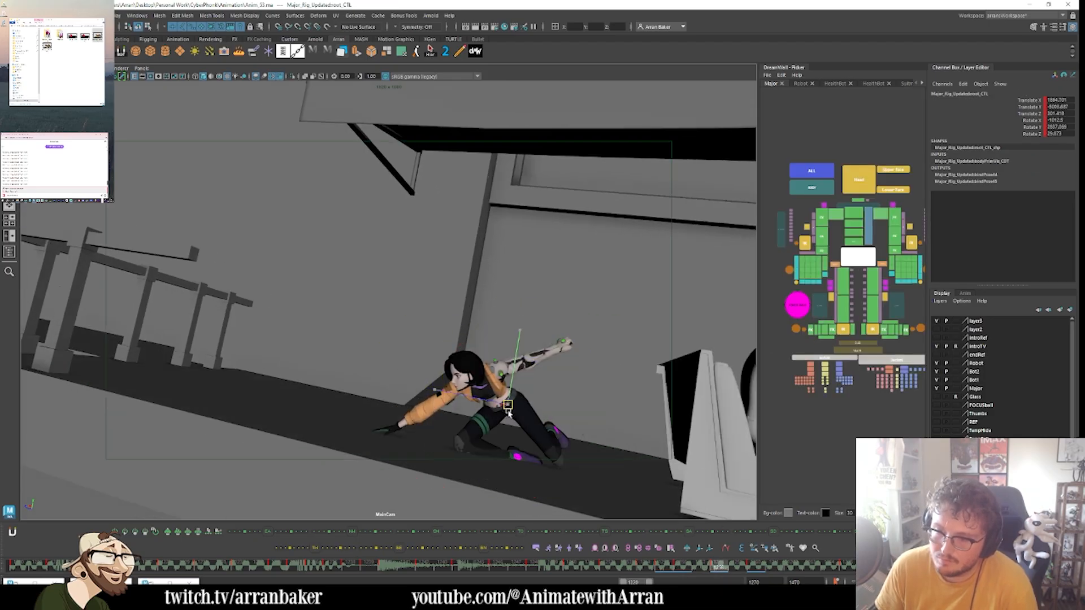
pyautogui.moveTo(504, 406); pyautogui.dragTo(526, 438)
pyautogui.press(',')
pyautogui.press(',')
pyautogui.press('.')
pyautogui.press('.')
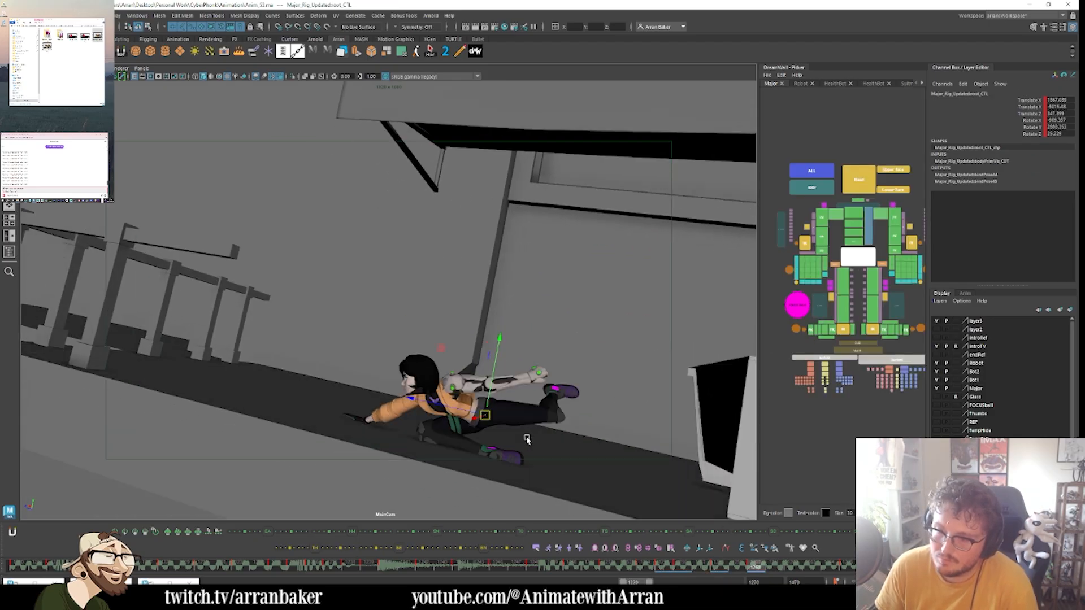
# - Rotate the right hip FK control in the in-between pose so the front leg fits between the crouch and the lunge
pyautogui.press(',')
pyautogui.click(842, 281)
pyautogui.press(',')
pyautogui.press('.')
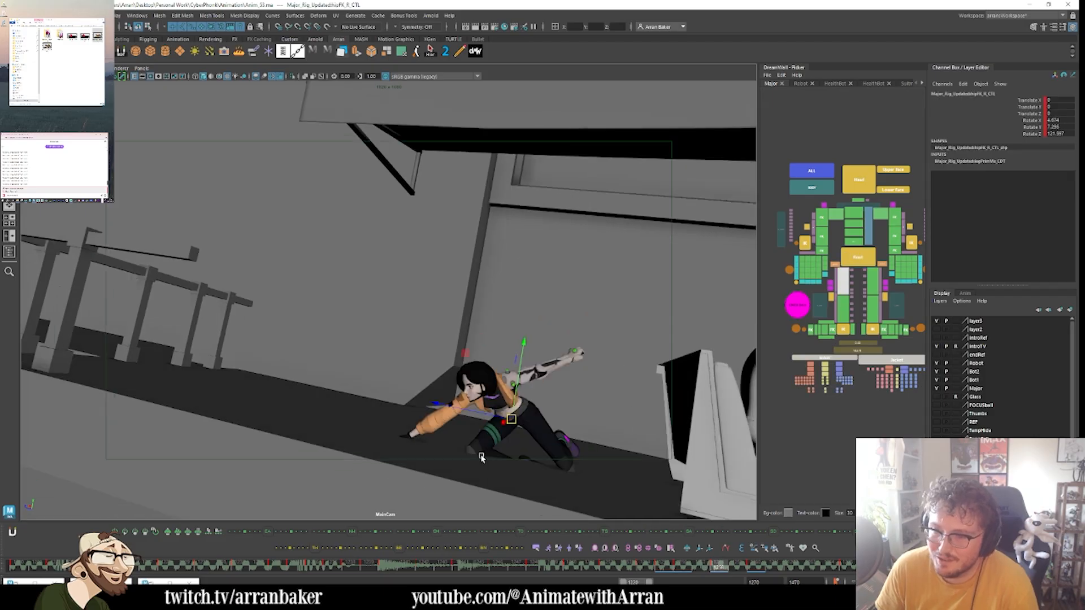
pyautogui.press('e')
pyautogui.moveTo(519, 416)
pyautogui.mouseDown()
pyautogui.moveTo(506, 391)
pyautogui.moveTo(494, 396)
pyautogui.moveTo(517, 433)
pyautogui.moveTo(511, 424)
pyautogui.mouseUp()
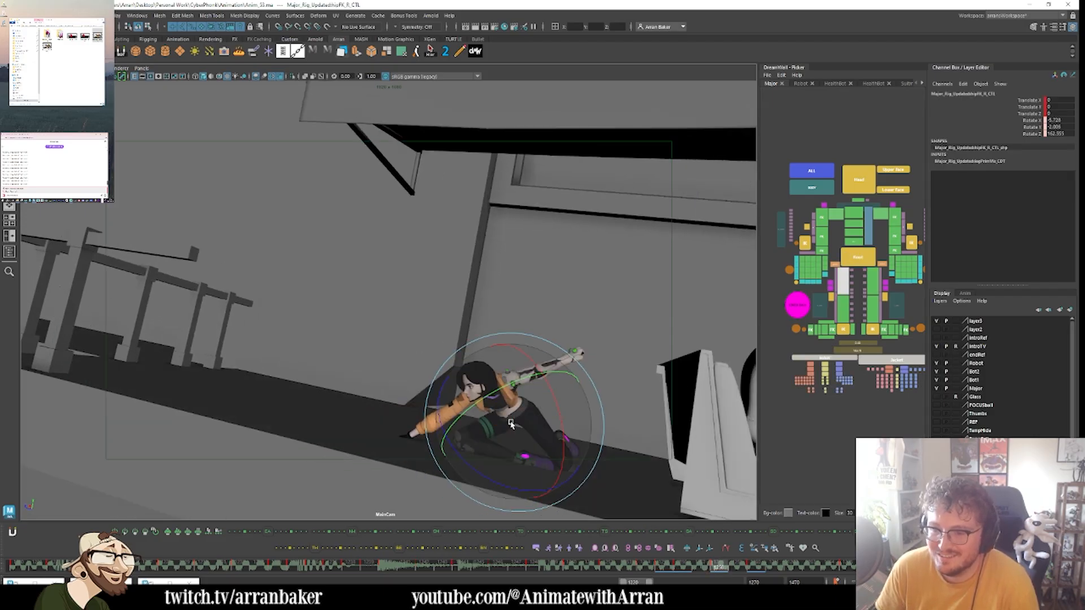
pyautogui.press(',')
pyautogui.press('.')
# - Rotate the left hip FK control in the in-between pose so the rear leg extends backward out of the crouch
pyautogui.click(873, 281)
pyautogui.press(',')
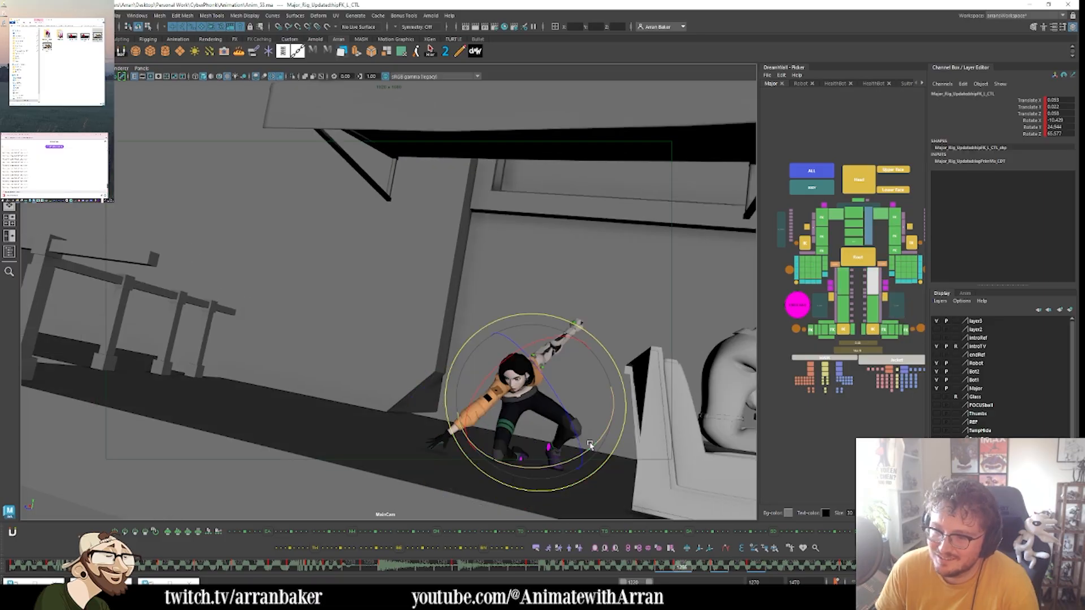
pyautogui.press('.')
pyautogui.press(',')
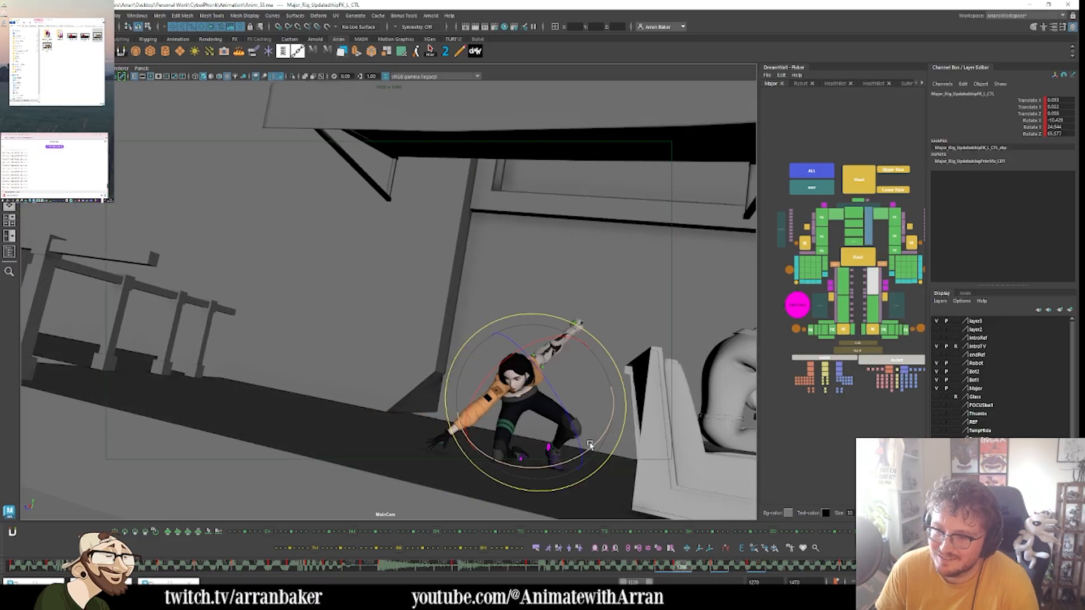
pyautogui.press(',')
pyautogui.press('.')
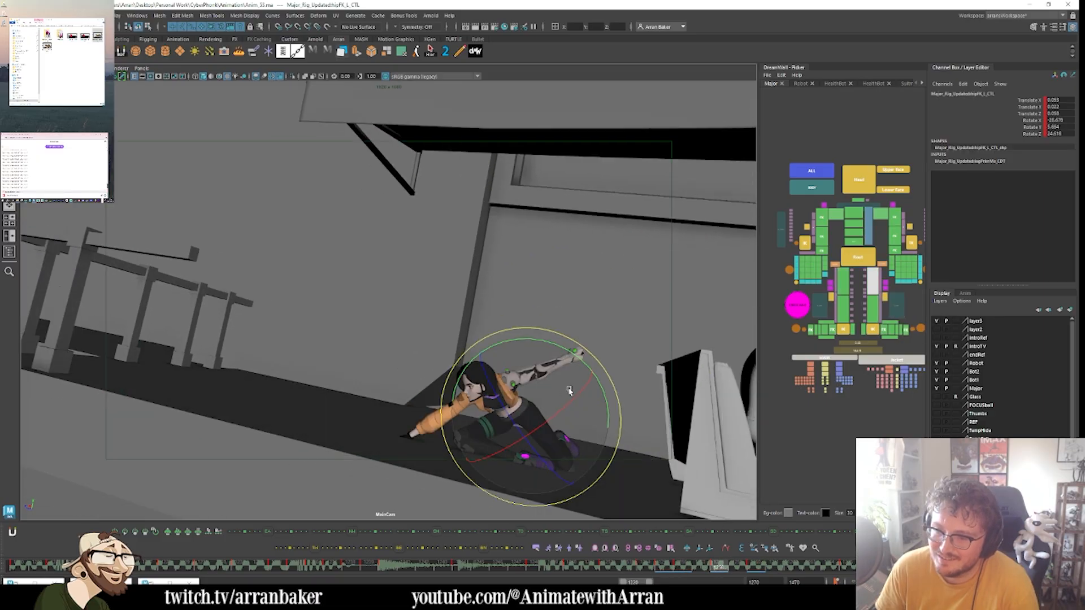
pyautogui.moveTo(559, 346); pyautogui.dragTo(572, 392)
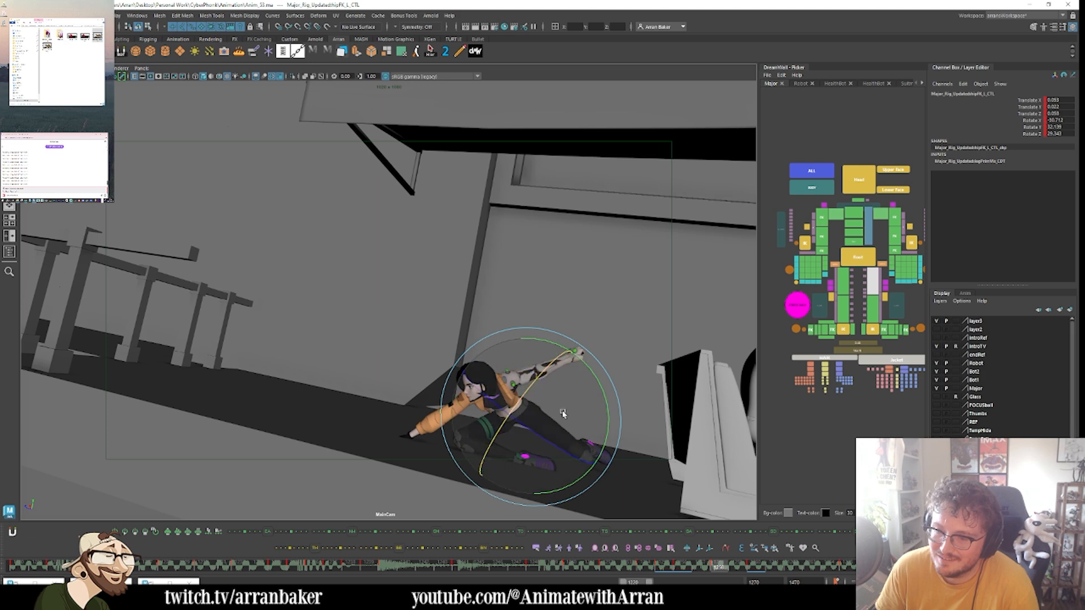
pyautogui.press(',')
pyautogui.press('.')
# - Rotate the left hip FK control in the low lunge pose to stretch the rear leg straight behind the body
pyautogui.press('.')
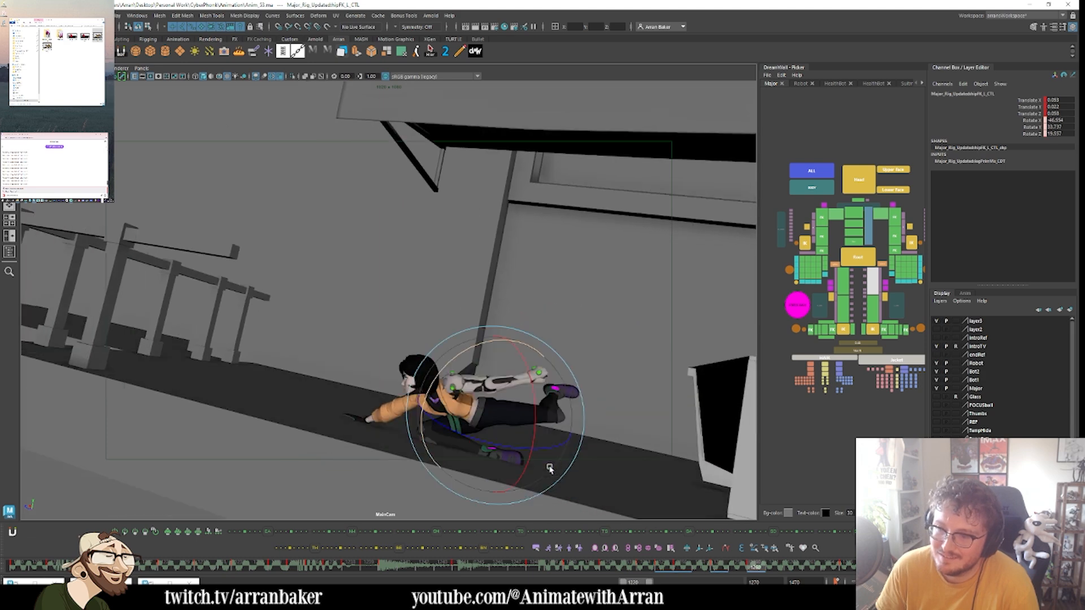
pyautogui.press('.')
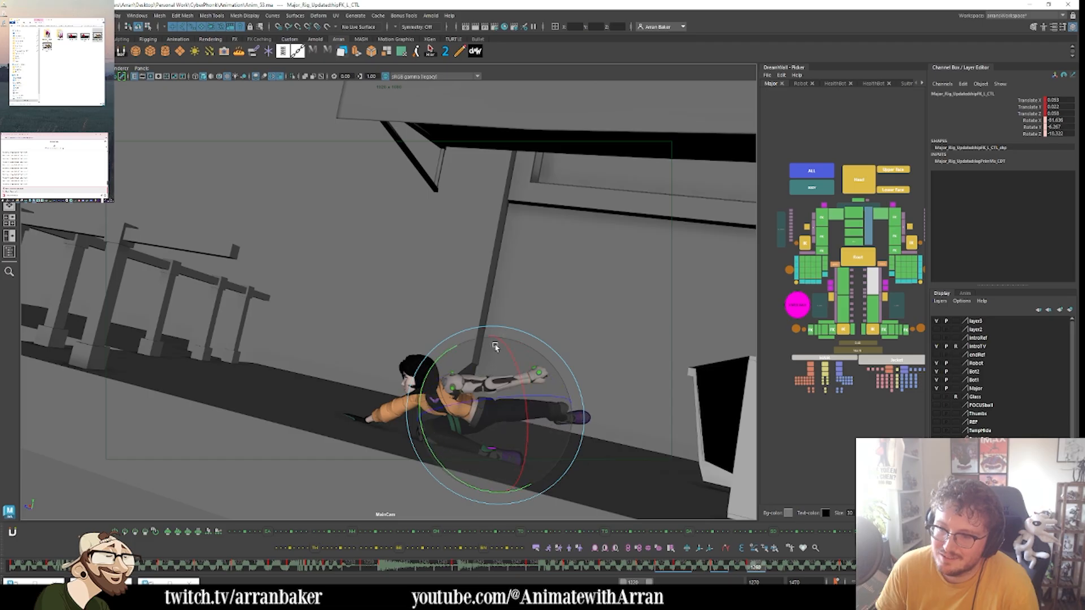
pyautogui.press('.')
pyautogui.press(',')
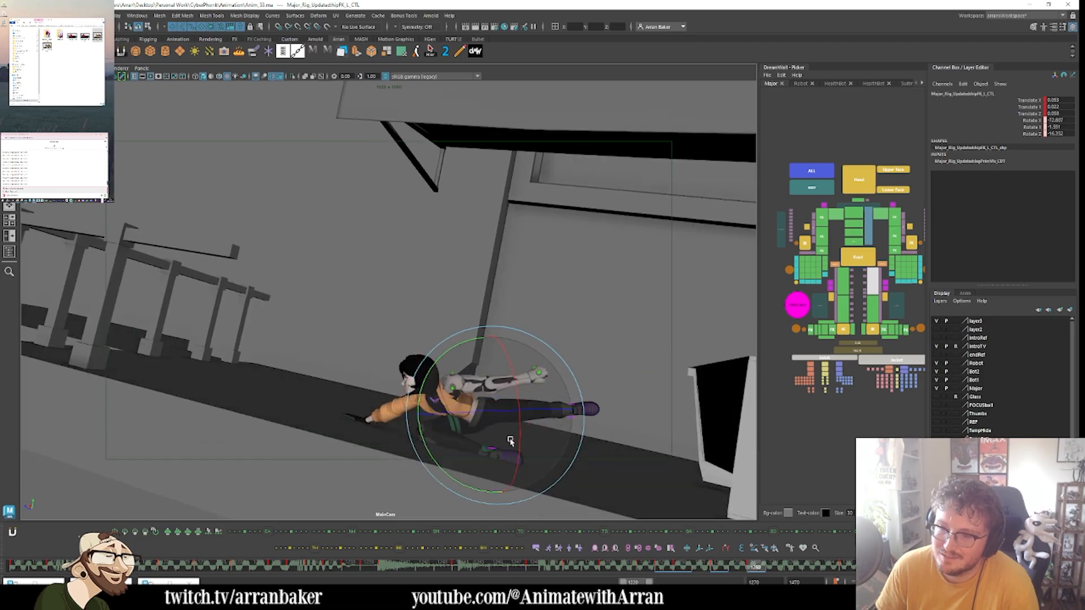
pyautogui.moveTo(523, 388); pyautogui.dragTo(486, 384)
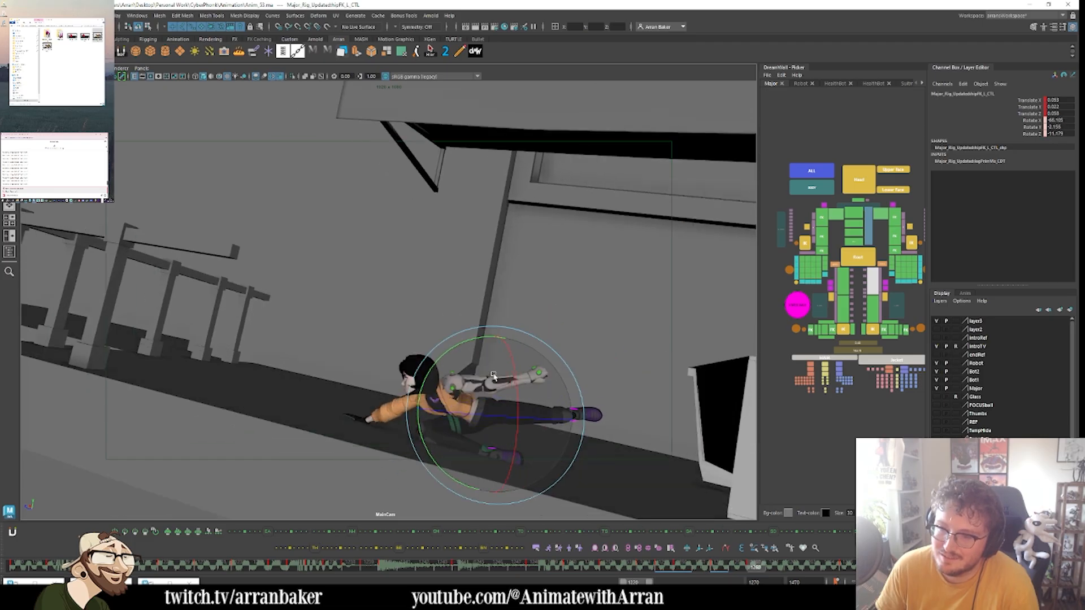
pyautogui.press('.')
pyautogui.press(',')
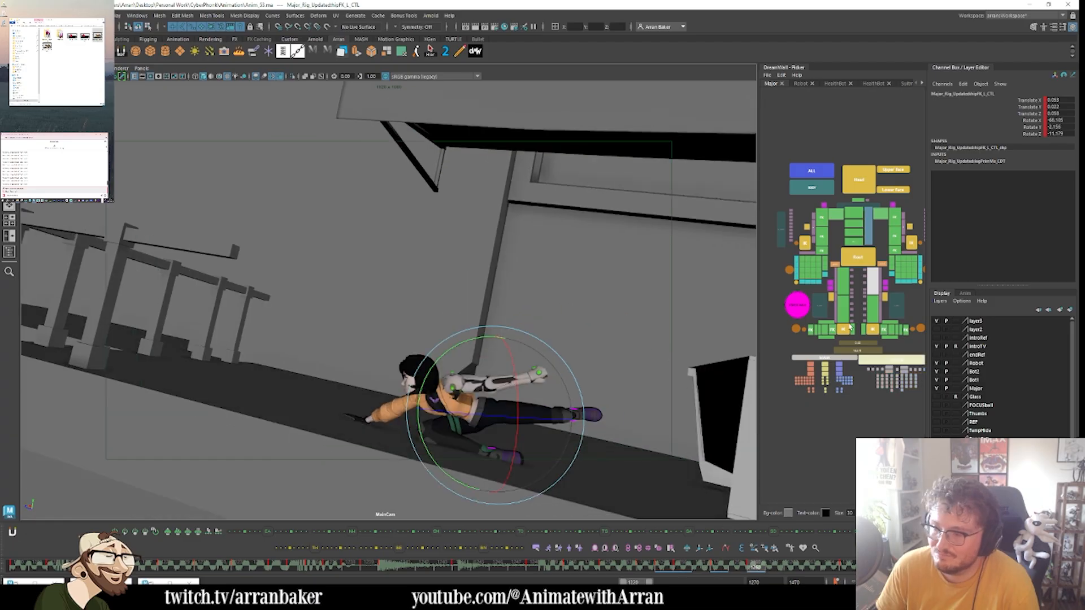
# - Rotate the left ankle FK control in the low lunge pose so the trailing foot points down and back
pyautogui.click(883, 329)
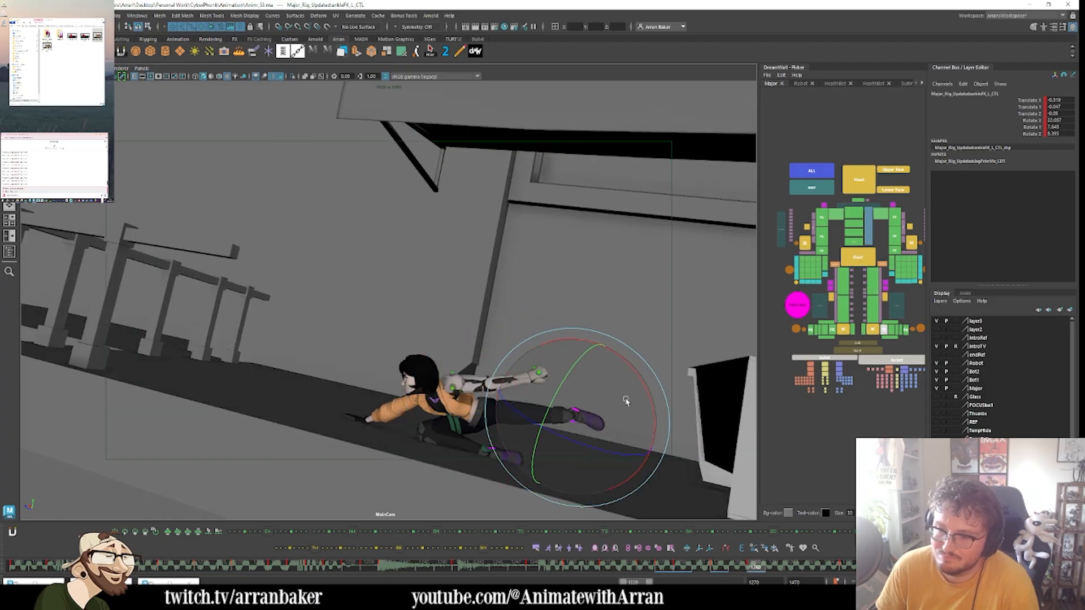
pyautogui.press('.')
pyautogui.press(',')
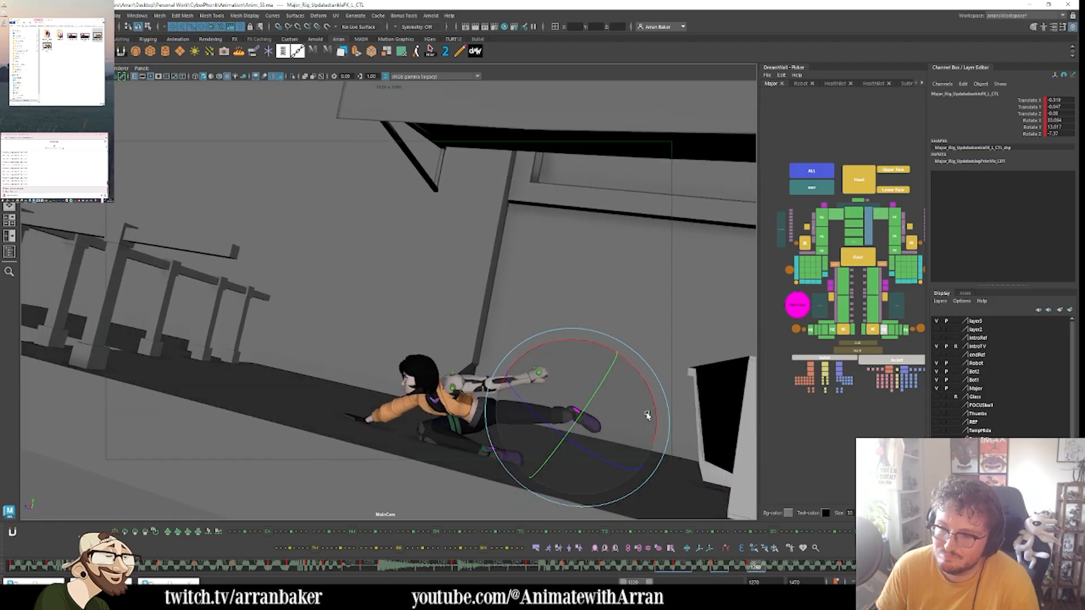
pyautogui.press('.')
pyautogui.press(',')
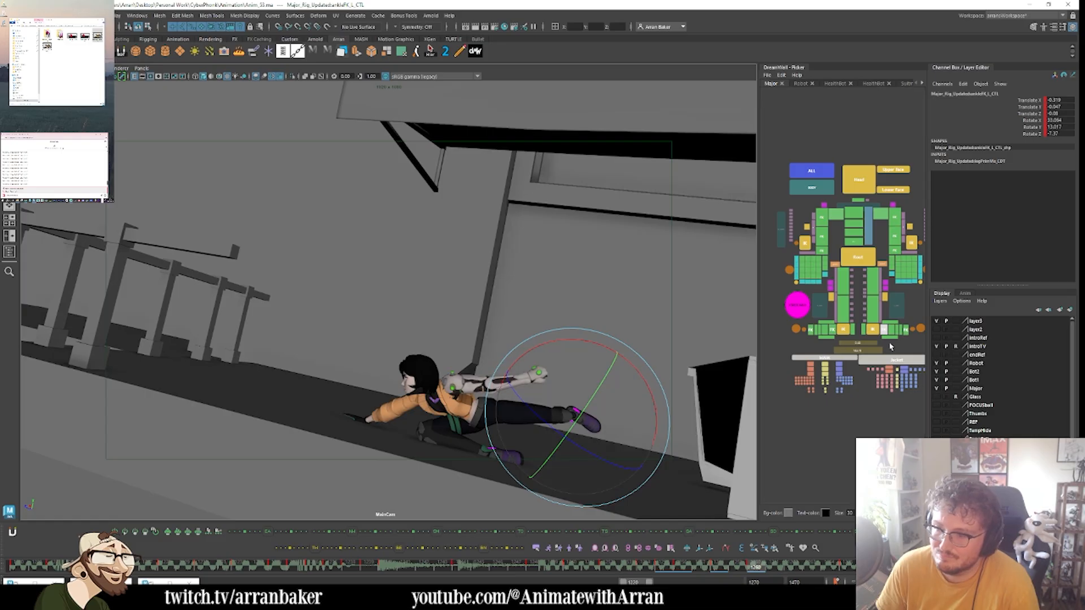
# - Refine the left hip FK rotation in both the in-between and low lunge poses, comparing the rear leg's path across them
pyautogui.click(874, 282)
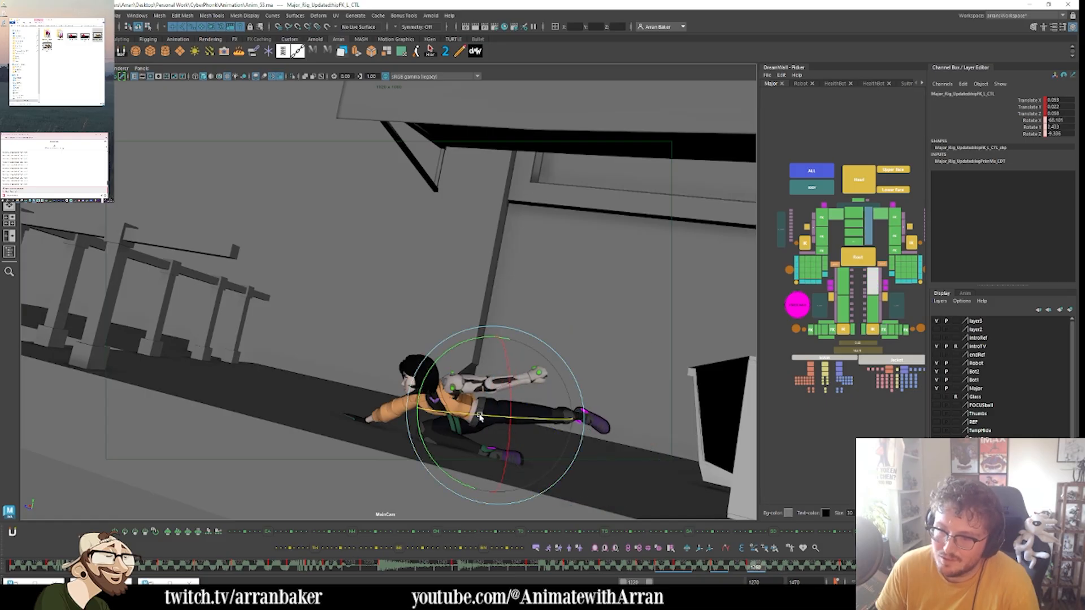
pyautogui.moveTo(480, 417); pyautogui.dragTo(511, 408)
pyautogui.press(',')
pyautogui.press(',')
pyautogui.press('.')
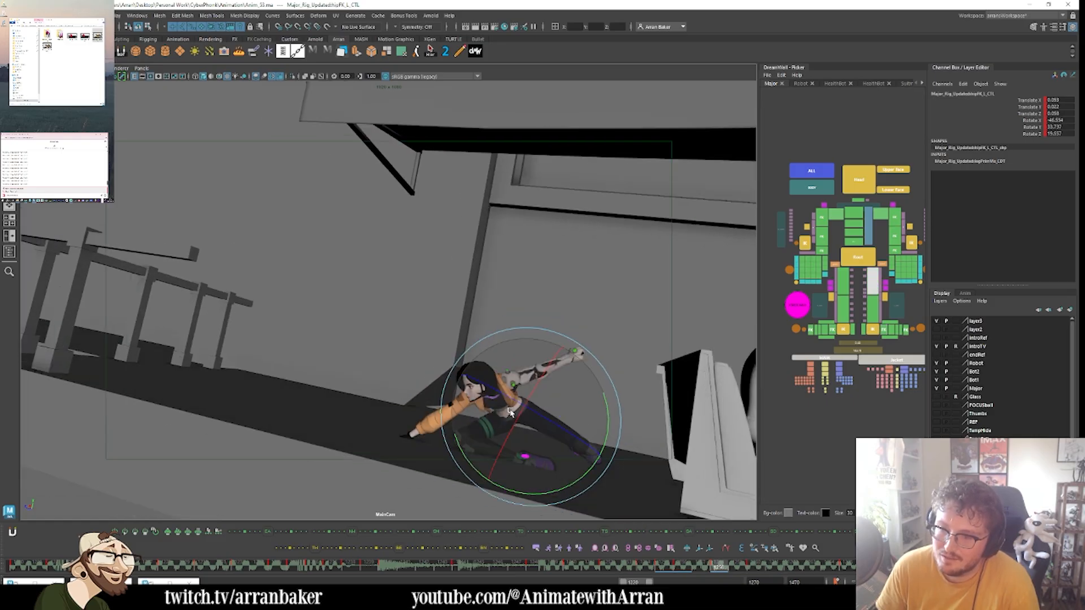
pyautogui.moveTo(565, 409); pyautogui.dragTo(580, 412)
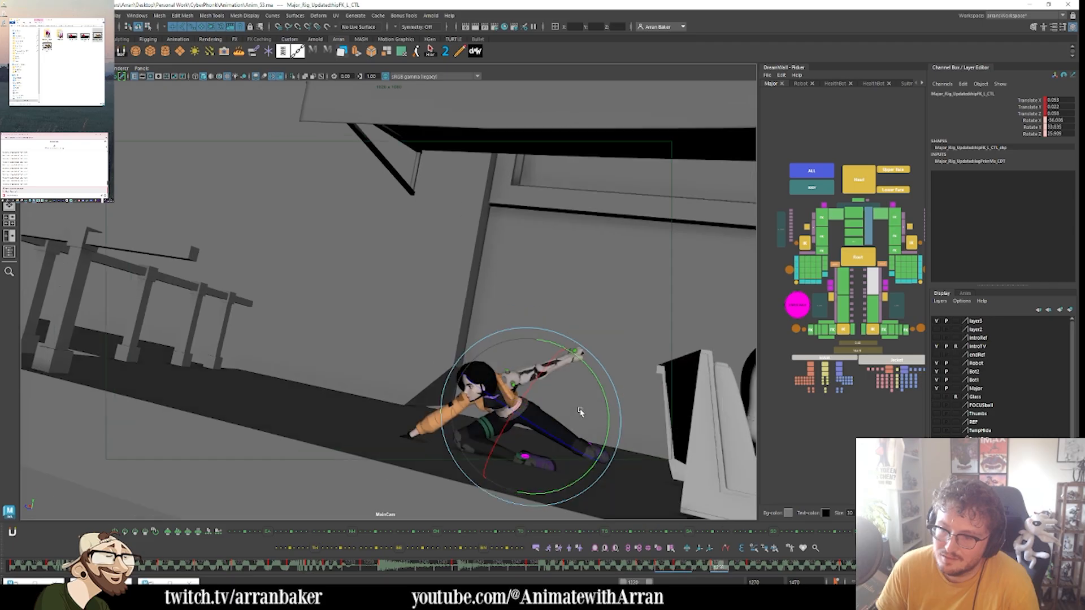
pyautogui.press(',')
pyautogui.press('.')
pyautogui.press('.')
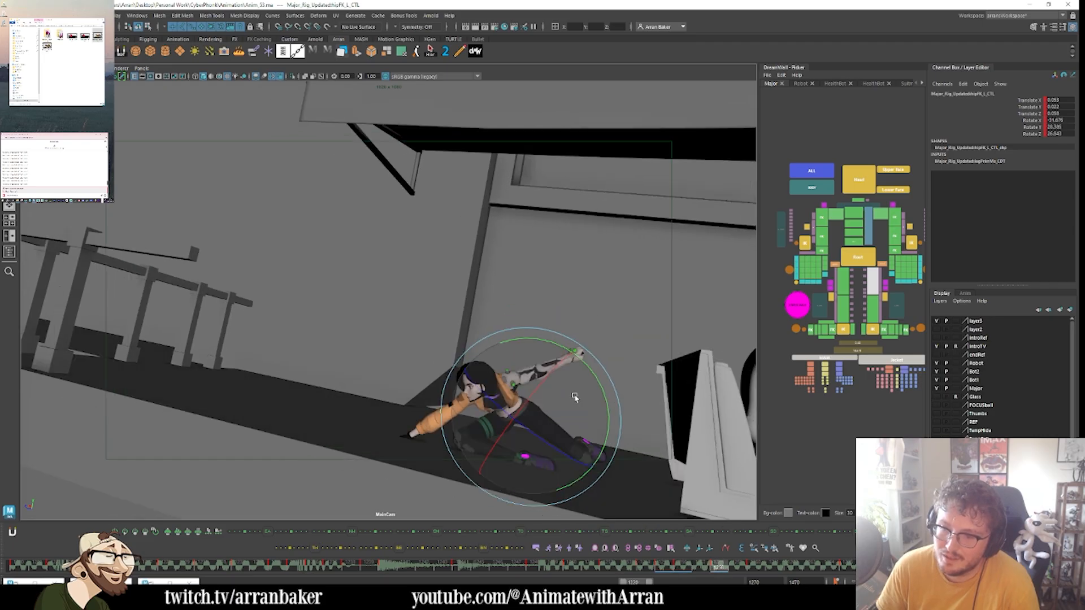
pyautogui.moveTo(527, 407); pyautogui.dragTo(551, 423)
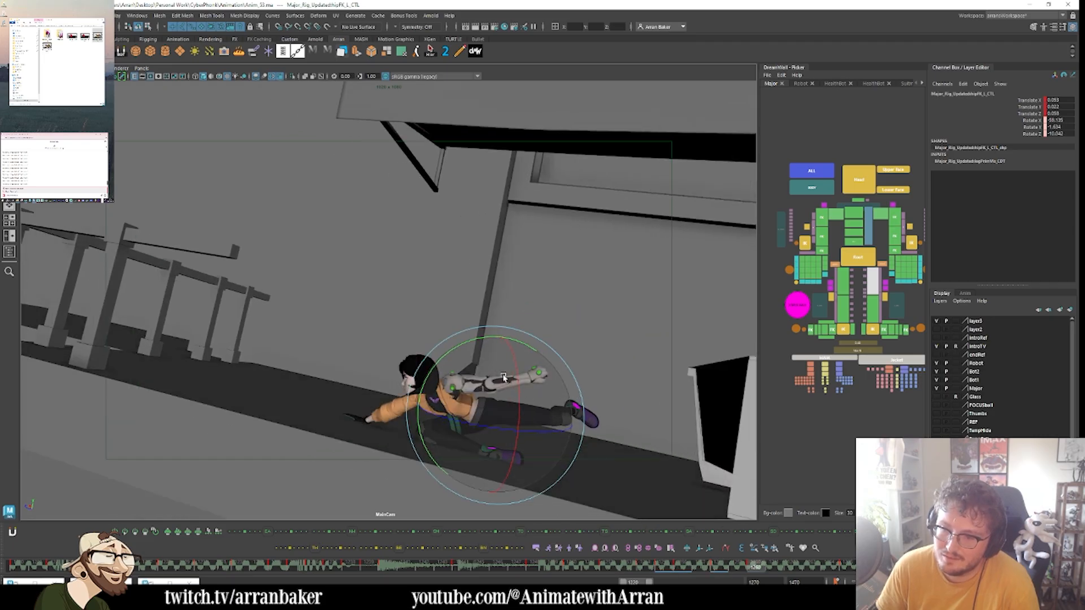
pyautogui.moveTo(504, 377); pyautogui.dragTo(505, 381)
# - Rotate the left knee and ankle FK controls in the low lunge pose to reshape the trailing lower leg and foot
pyautogui.click(874, 315)
pyautogui.press(',')
pyautogui.press('.')
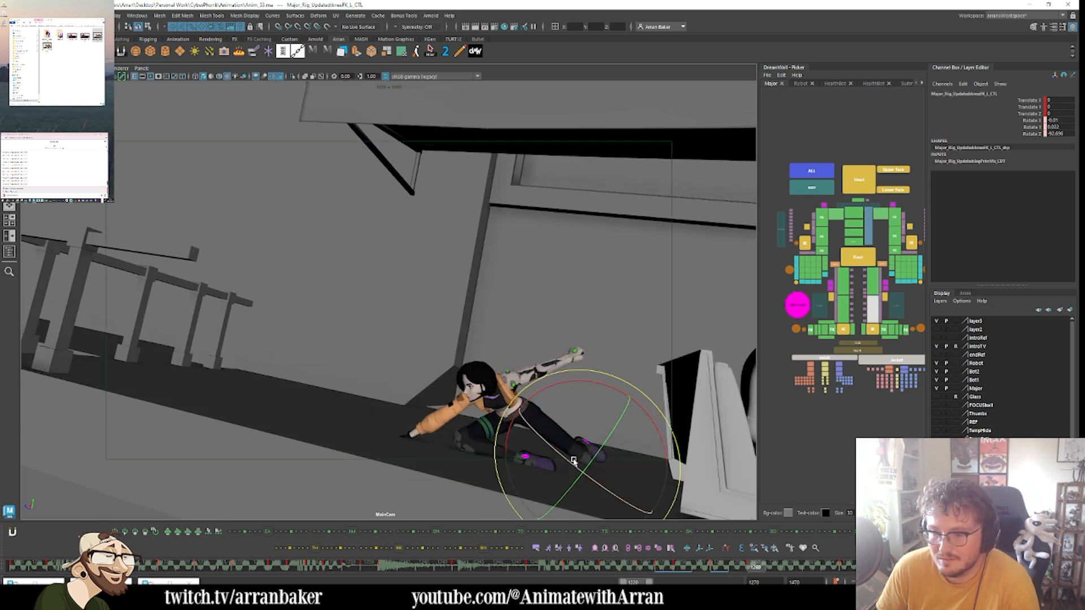
pyautogui.click(883, 330)
pyautogui.press('.')
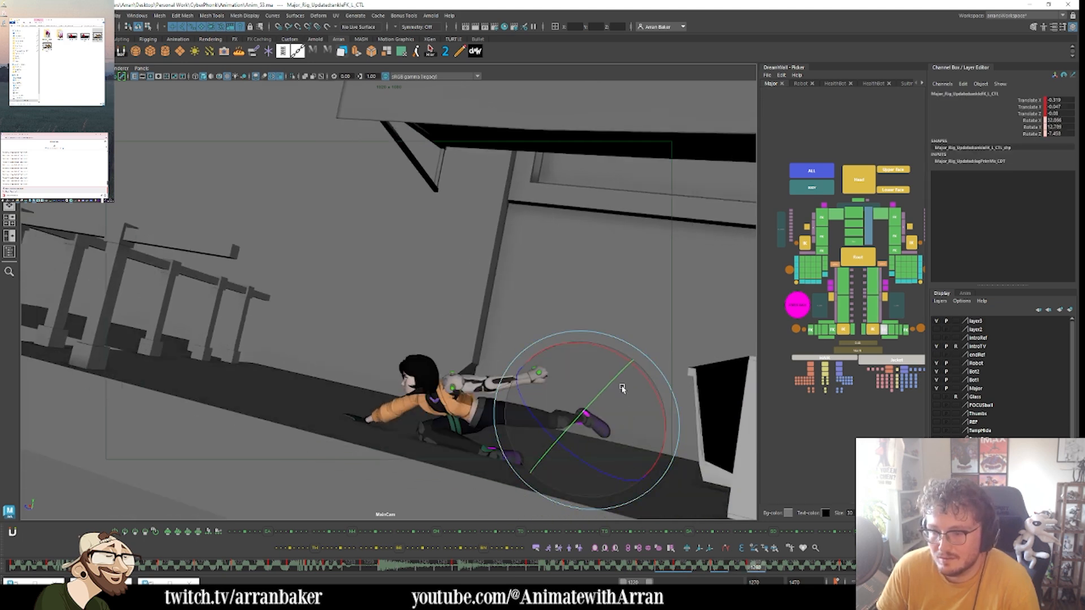
pyautogui.moveTo(620, 355); pyautogui.dragTo(620, 356)
pyautogui.press('.')
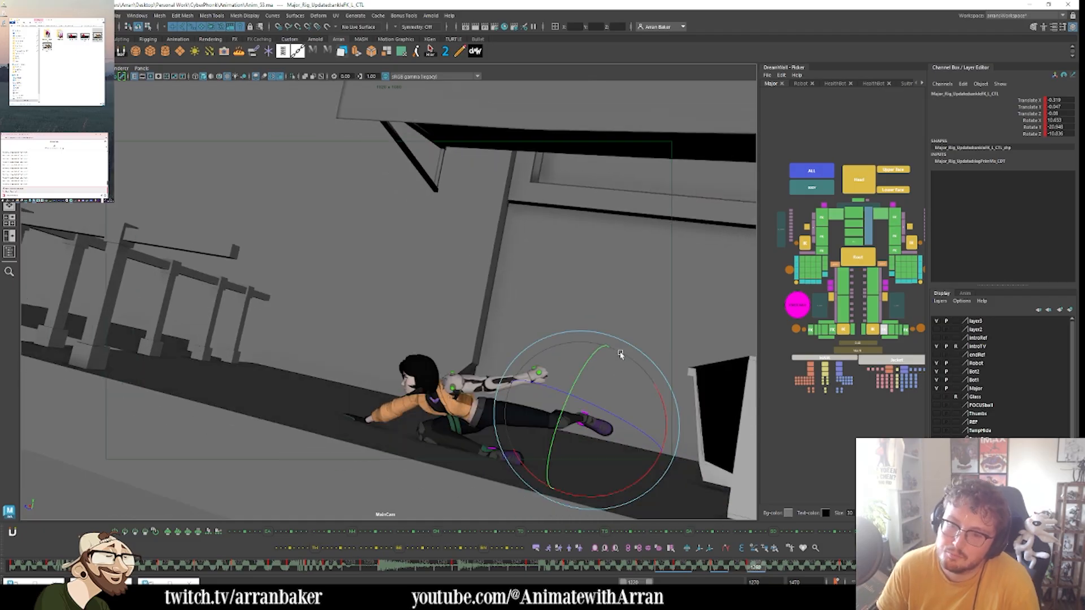
# - Step through the landing poses and rotate the left hip FK control in the low lunge to lift the rear leg
pyautogui.click(875, 289)
pyautogui.press(',')
pyautogui.press(',')
pyautogui.press('.')
pyautogui.press('.')
pyautogui.press('.')
pyautogui.press('.')
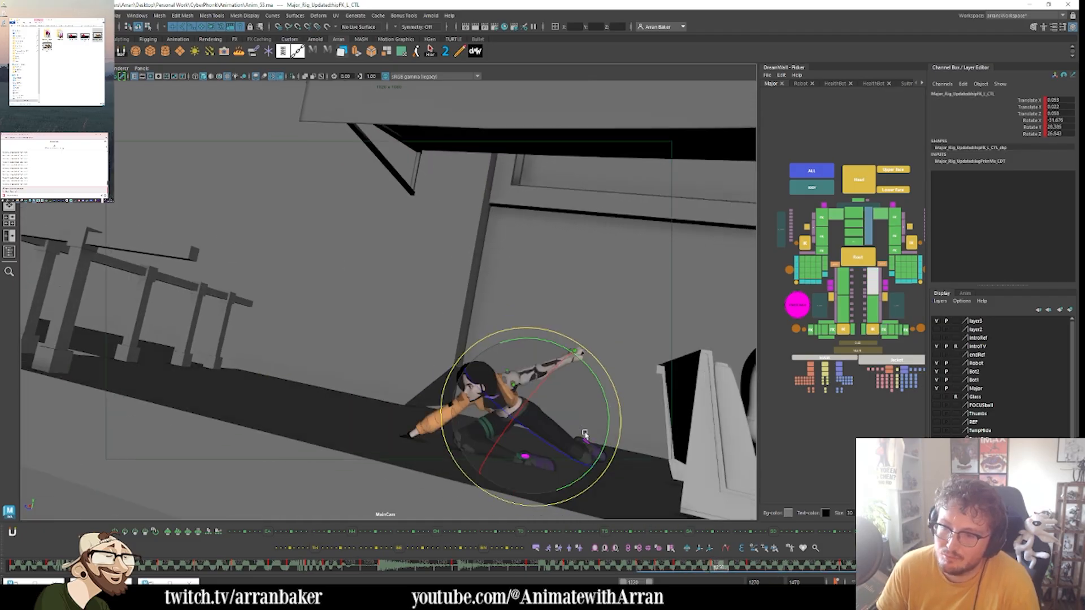
pyautogui.moveTo(510, 394); pyautogui.dragTo(478, 408)
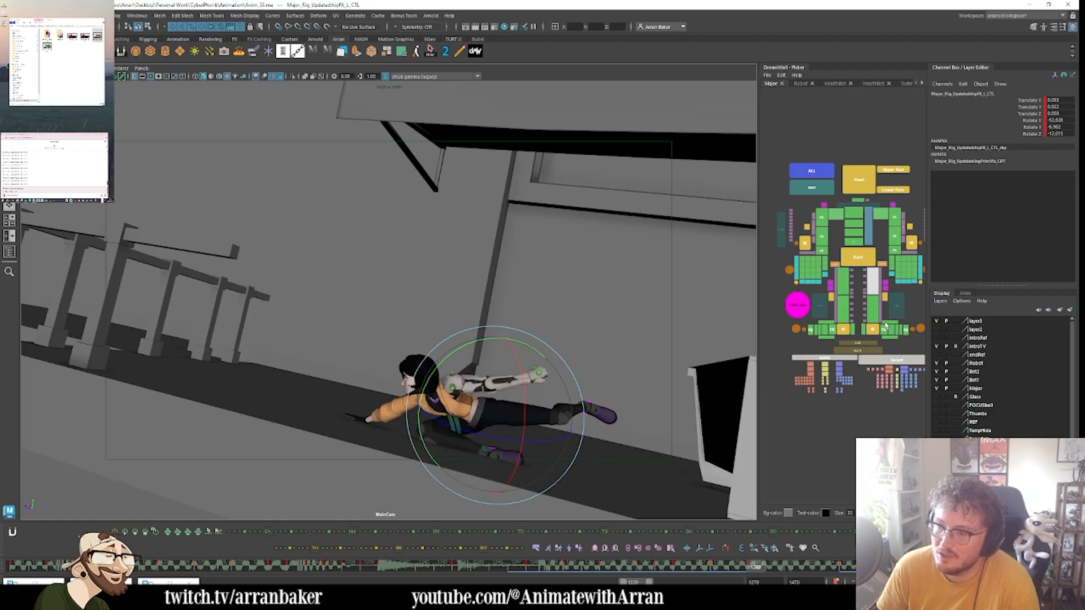
# - Bend the left knee FK control further in the low lunge pose so the trailing foot rises behind the body
pyautogui.click(875, 308)
pyautogui.press(',')
pyautogui.press('.')
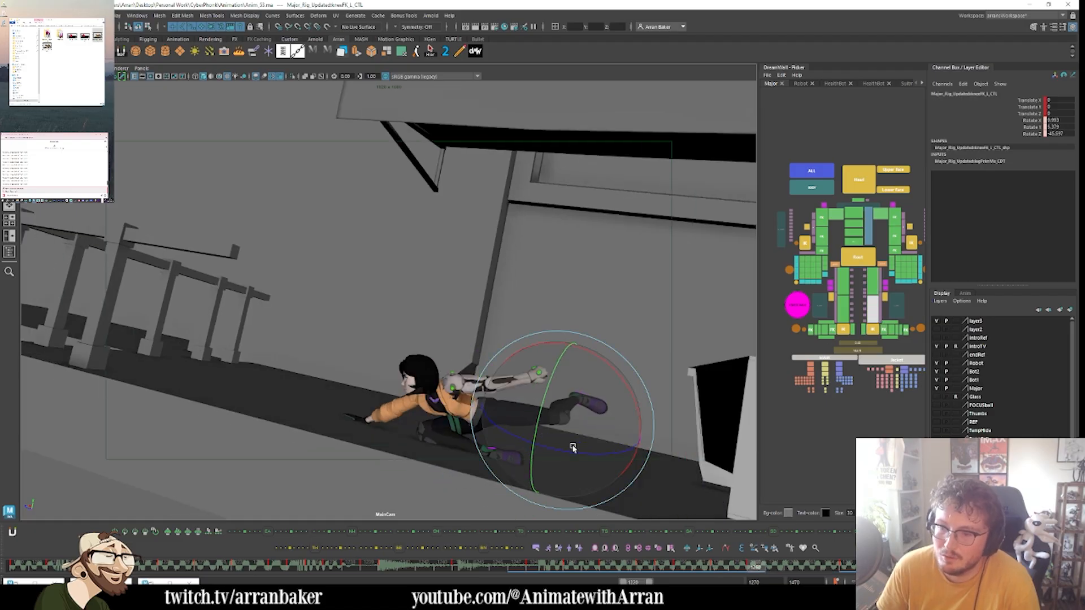
pyautogui.moveTo(582, 449); pyautogui.dragTo(578, 449)
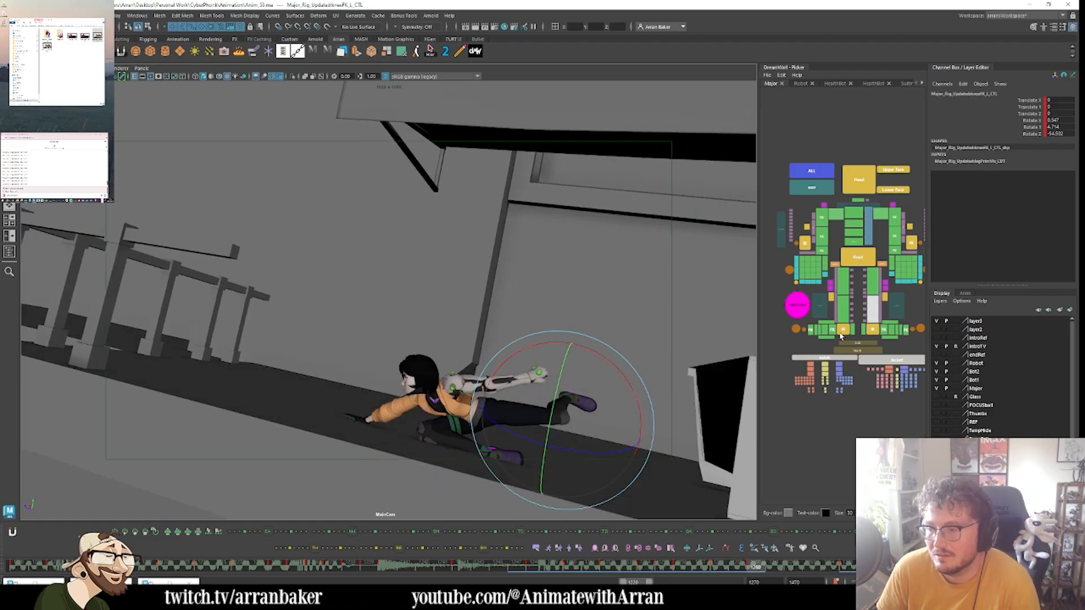
# - Rotate the left ankle FK control in the low lunge pose to angle the trailing foot, comparing it with the preceding crouch
pyautogui.click(884, 332)
pyautogui.press(',')
pyautogui.press(',')
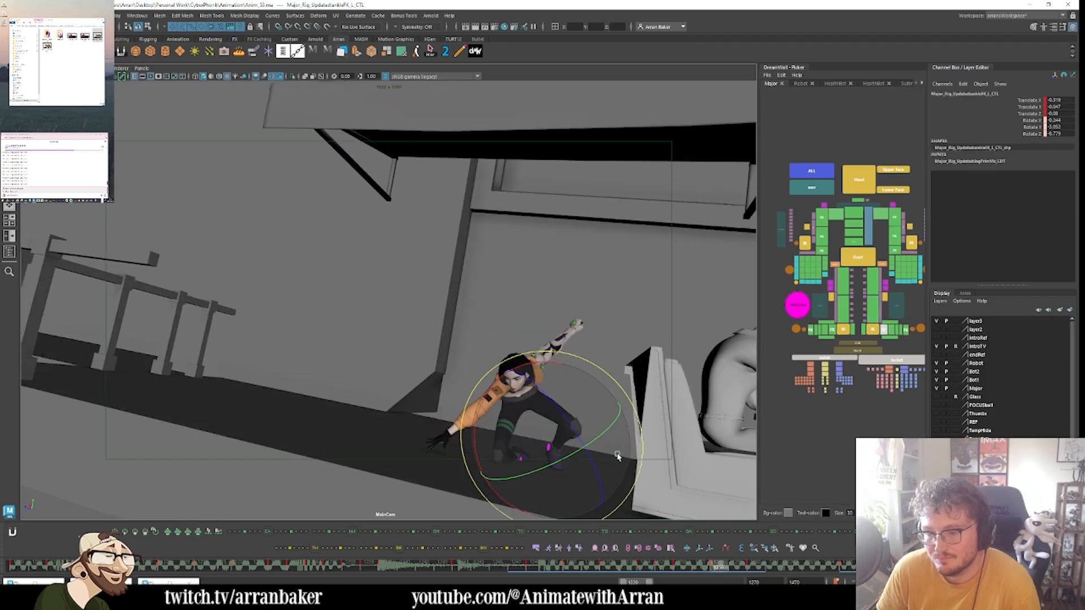
pyautogui.press('.')
pyautogui.press('.')
pyautogui.moveTo(544, 411); pyautogui.dragTo(542, 435)
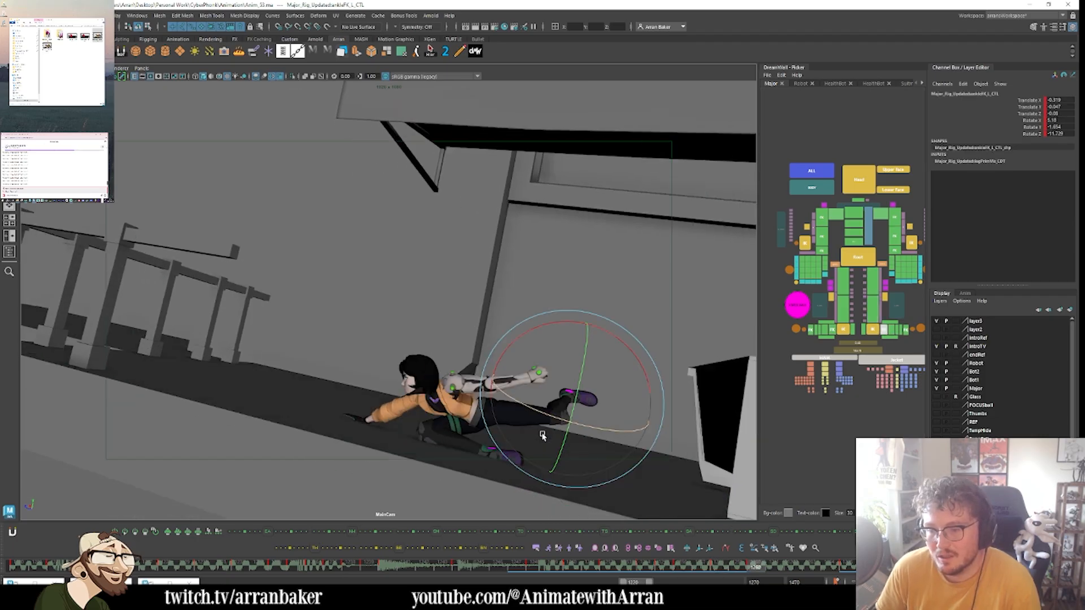
pyautogui.press('.')
pyautogui.press(',')
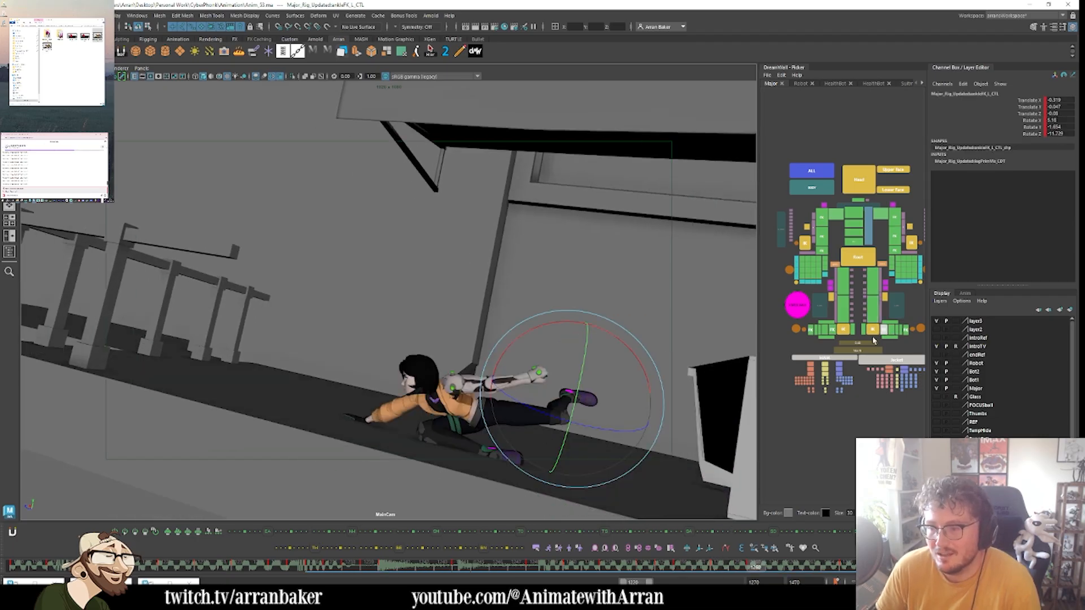
# - Adjust the left knee FK control in the crouch-to-lunge in-between and compare the lower leg's path across neighbouring poses
pyautogui.click(870, 312)
pyautogui.press(',')
pyautogui.press(',')
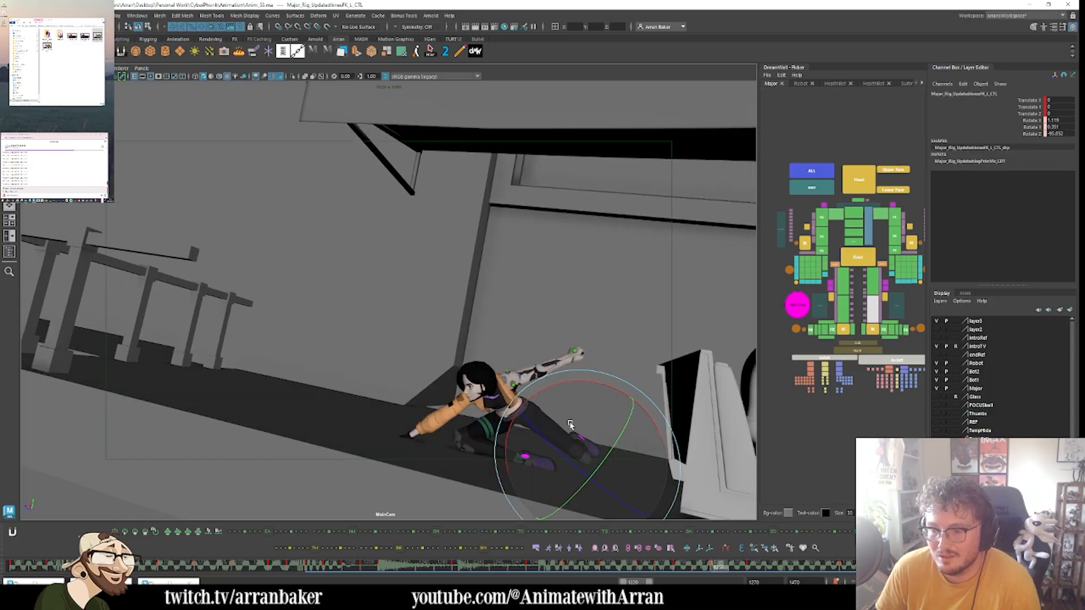
pyautogui.press(',')
pyautogui.press('.')
pyautogui.press('.')
pyautogui.press('.')
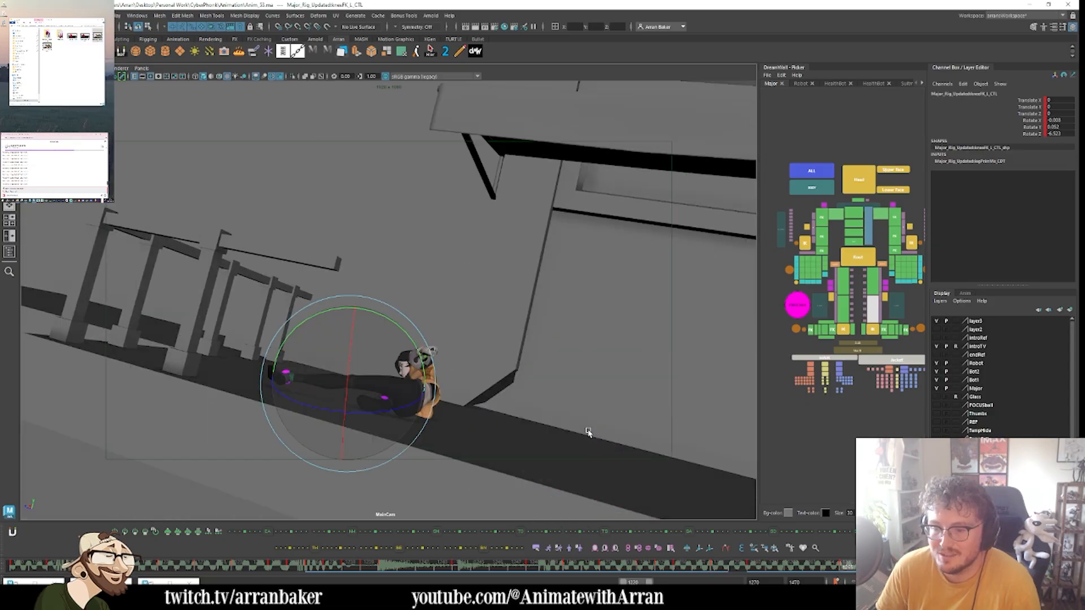
pyautogui.press(',')
pyautogui.press(',')
pyautogui.press(',')
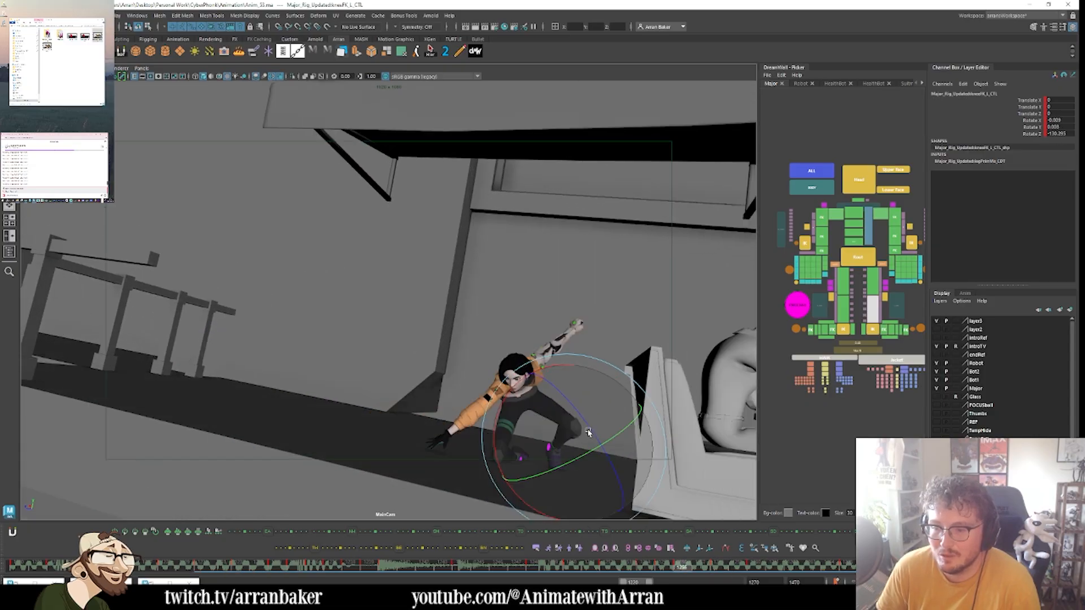
pyautogui.press('.')
# - Rotate the left hip FK control in the crouch-to-lunge in-between to redirect the rear leg
pyautogui.click(873, 280)
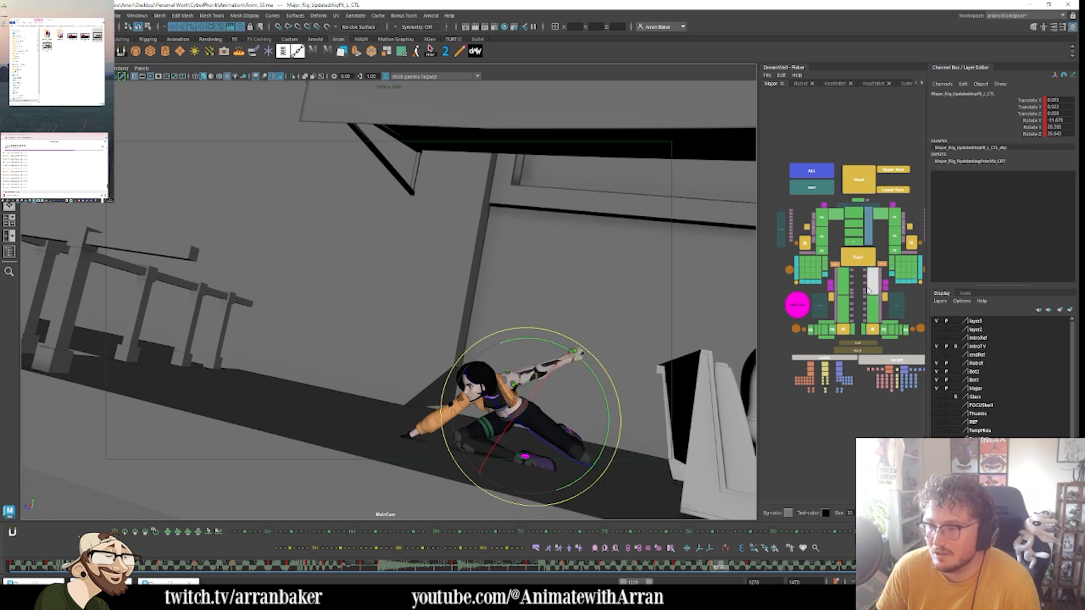
pyautogui.press('.')
pyautogui.press(',')
pyautogui.press('.')
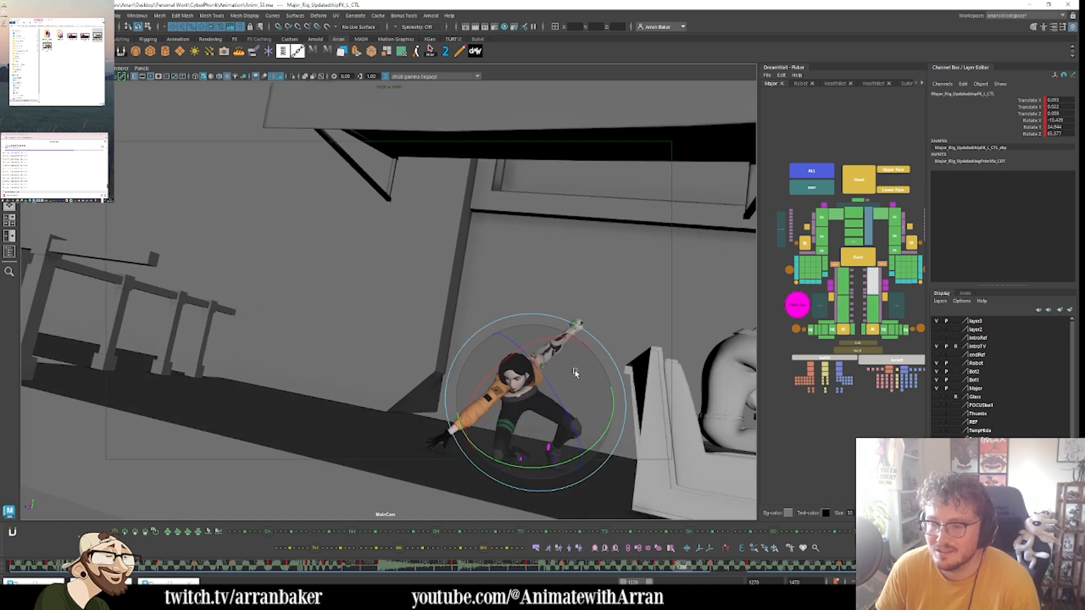
# - Step back and forth through the crouch, in-between, low lunge and following poses to examine how the body and rear leg move
pyautogui.press('.')
pyautogui.press('.')
pyautogui.press('.')
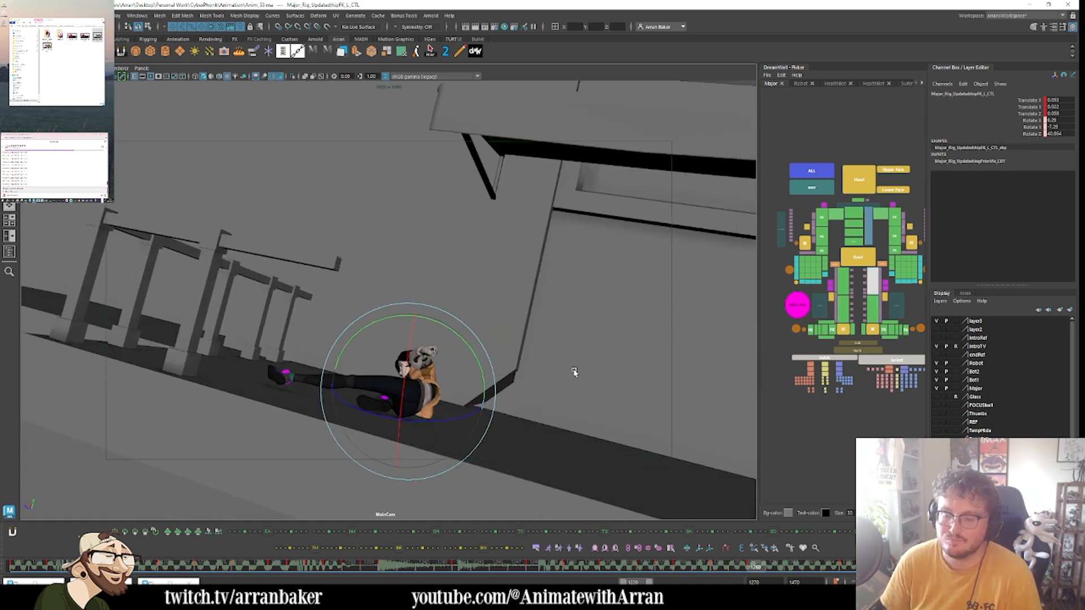
pyautogui.press('.')
pyautogui.press('.')
pyautogui.press('.')
pyautogui.press('.')
pyautogui.press('.')
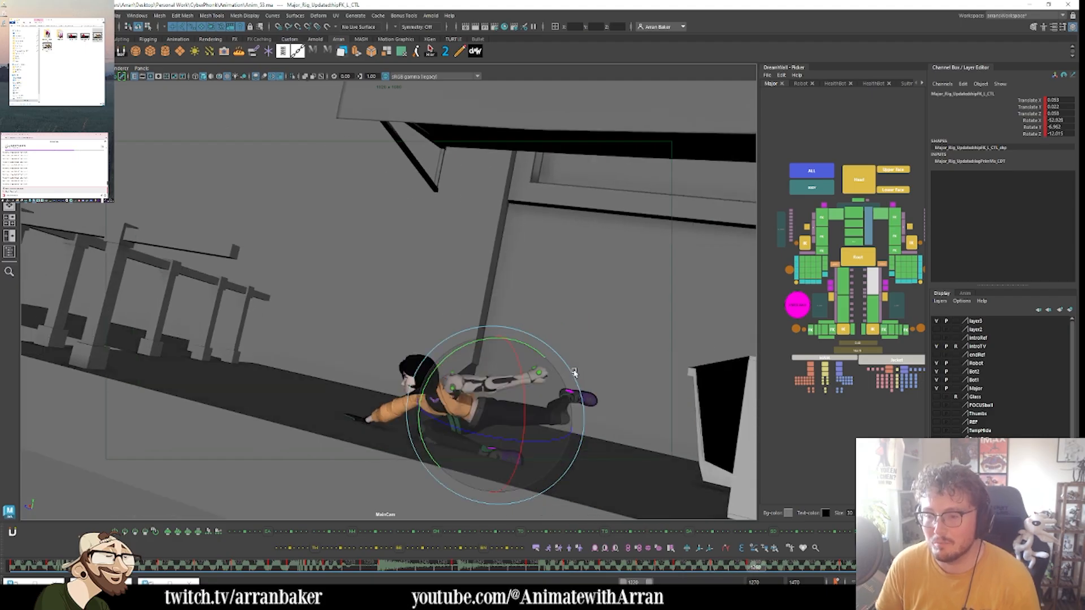
pyautogui.press('.')
pyautogui.press(',')
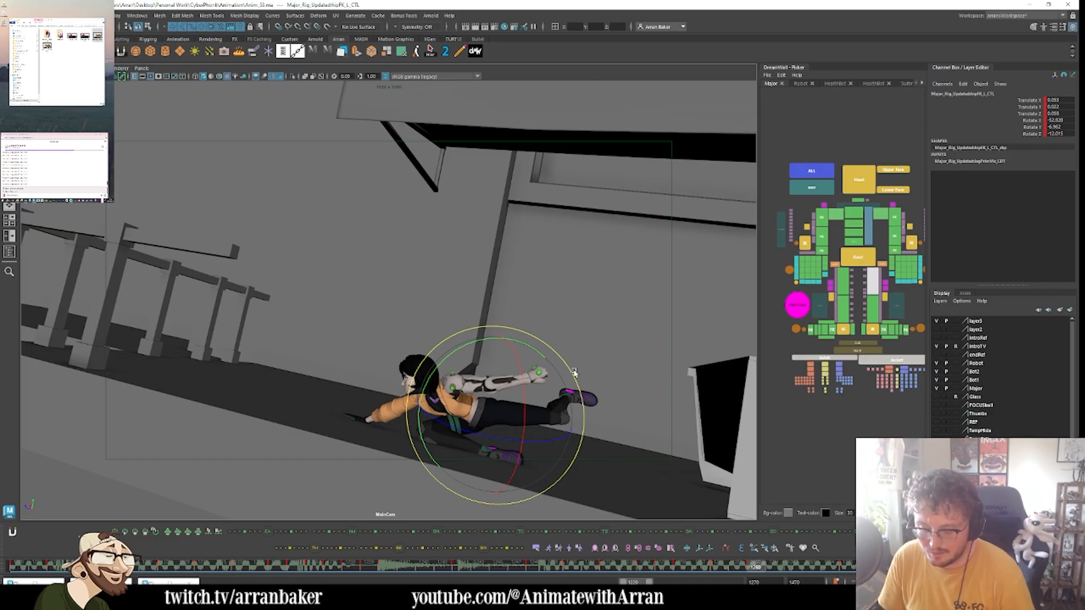
pyautogui.press(',')
pyautogui.press(',')
pyautogui.press(',')
pyautogui.press(',')
pyautogui.press('.')
pyautogui.press('.')
pyautogui.press('.')
pyautogui.press('.')
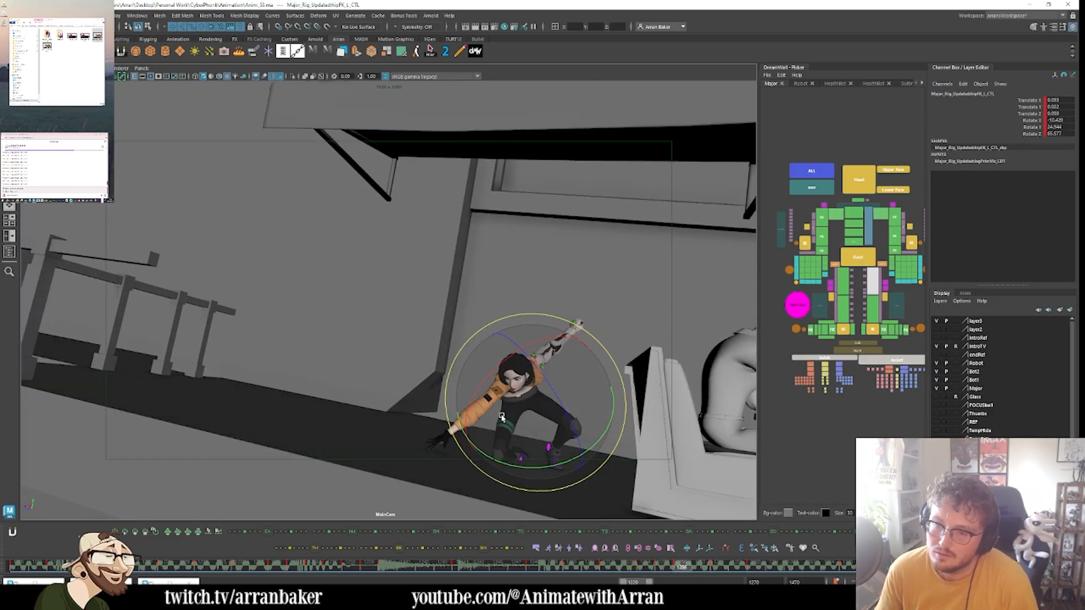
pyautogui.press(',')
pyautogui.press(',')
pyautogui.press('.')
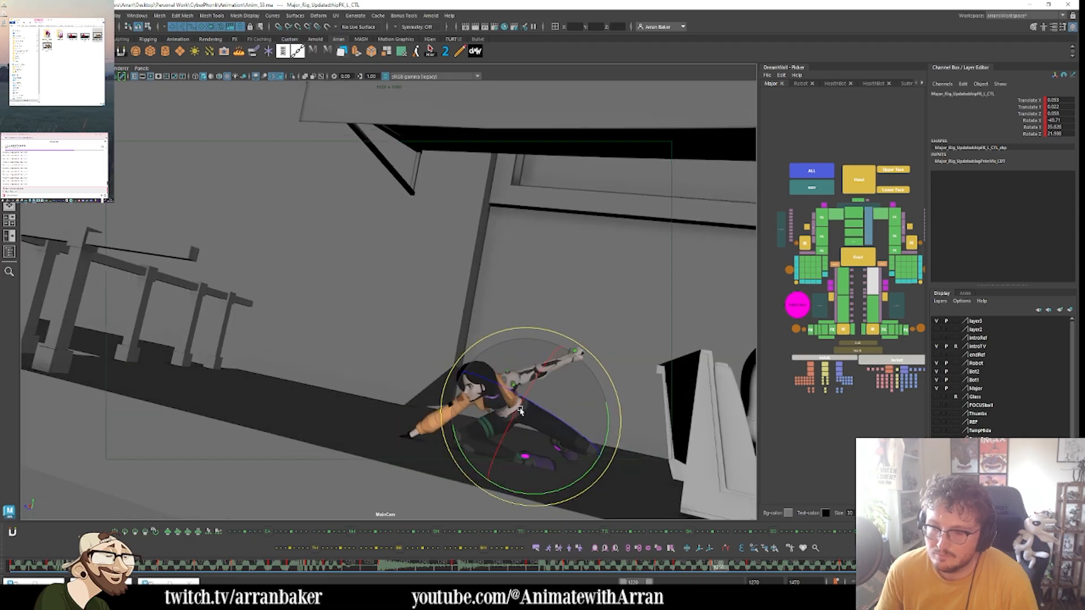
pyautogui.press(',')
pyautogui.press('.')
pyautogui.press('.')
pyautogui.press('.')
pyautogui.press('.')
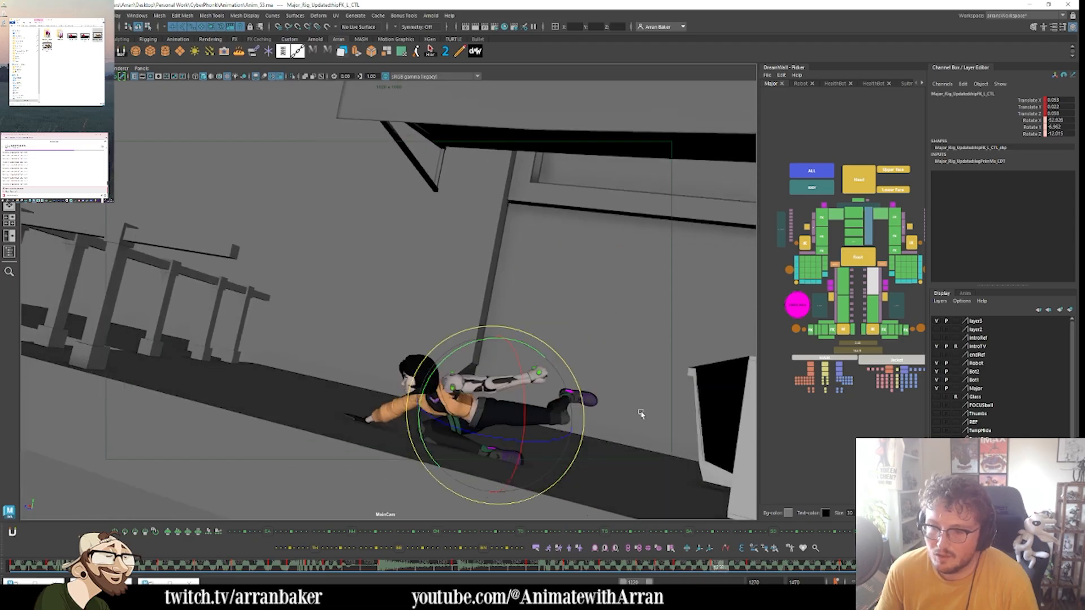
# - Rotate the lower spine FK control in the crouch-to-lunge in-between to bring the upper body closer to the ground
pyautogui.click(854, 233)
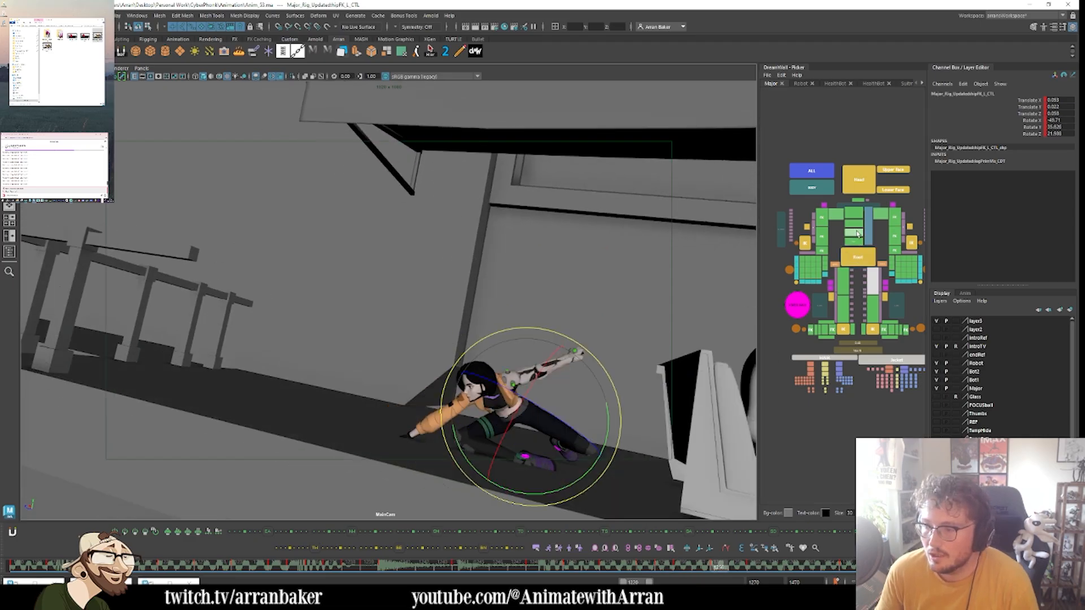
pyautogui.press(',')
pyautogui.press('.')
pyautogui.moveTo(501, 433); pyautogui.dragTo(416, 414)
# - Rotate the right shoulder FK control in the in-between so the arm reaches forward, checking its arc against the neighbouring poses
pyautogui.click(822, 217)
pyautogui.press('.')
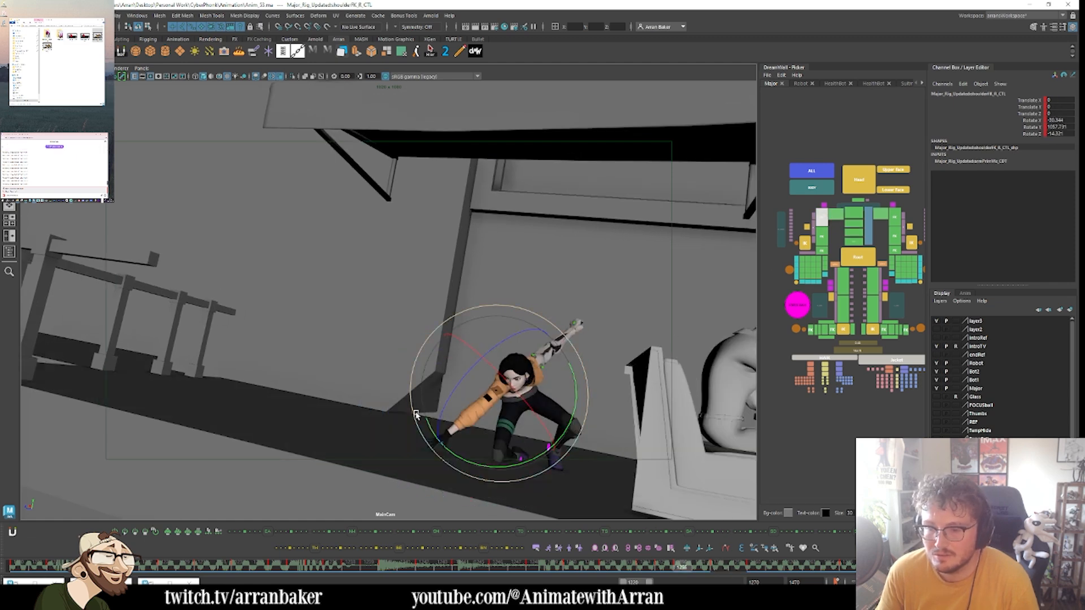
pyautogui.press(',')
pyautogui.press(',')
pyautogui.press(',')
pyautogui.press('.')
pyautogui.press('.')
pyautogui.press('.')
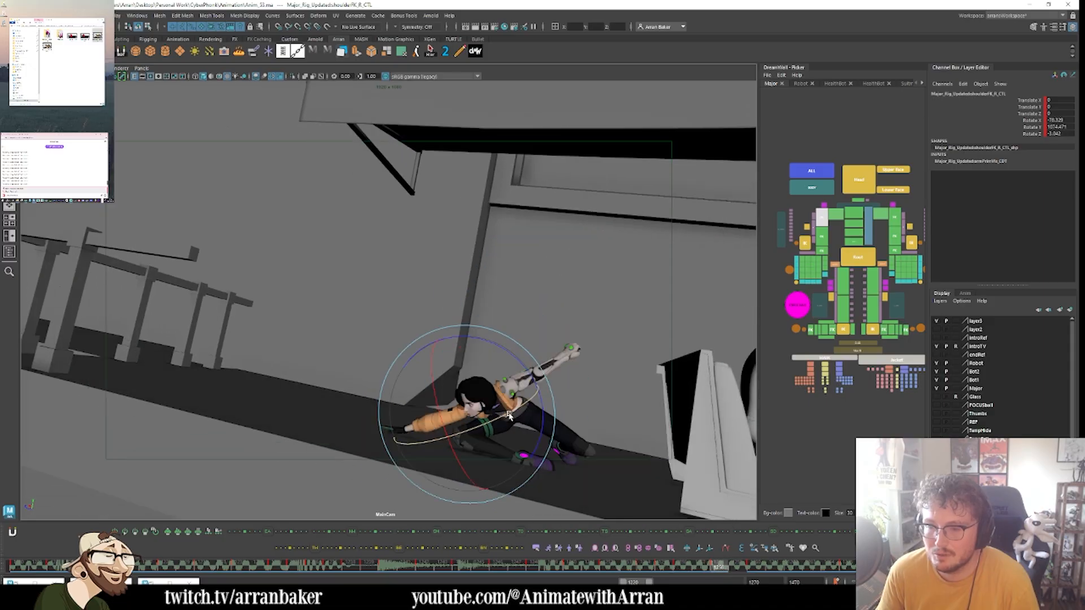
pyautogui.press(',')
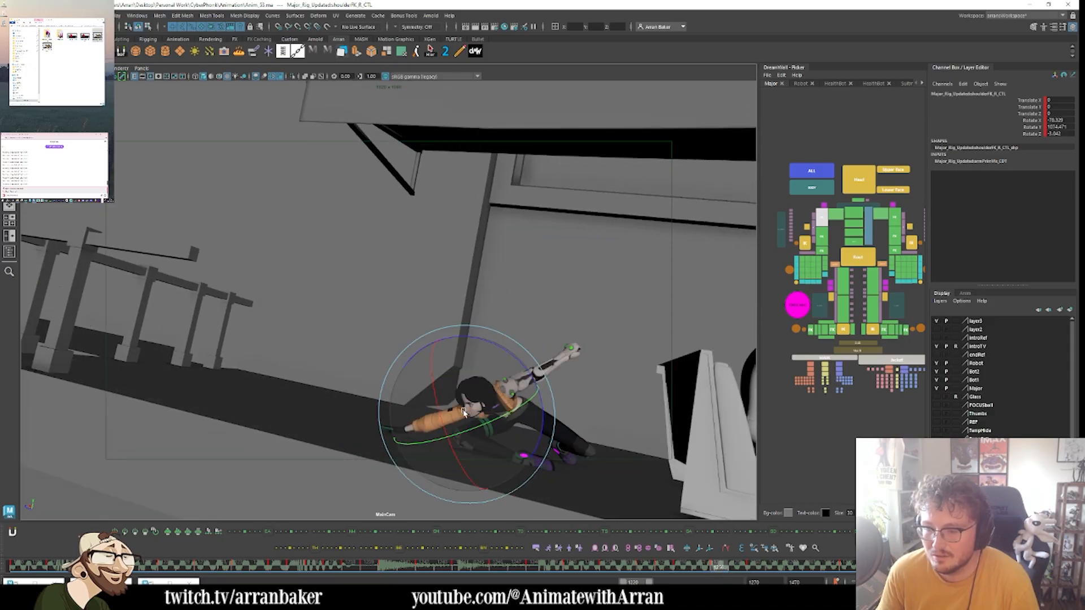
pyautogui.press(',')
pyautogui.press(',')
pyautogui.press('.')
pyautogui.press('.')
pyautogui.press('.')
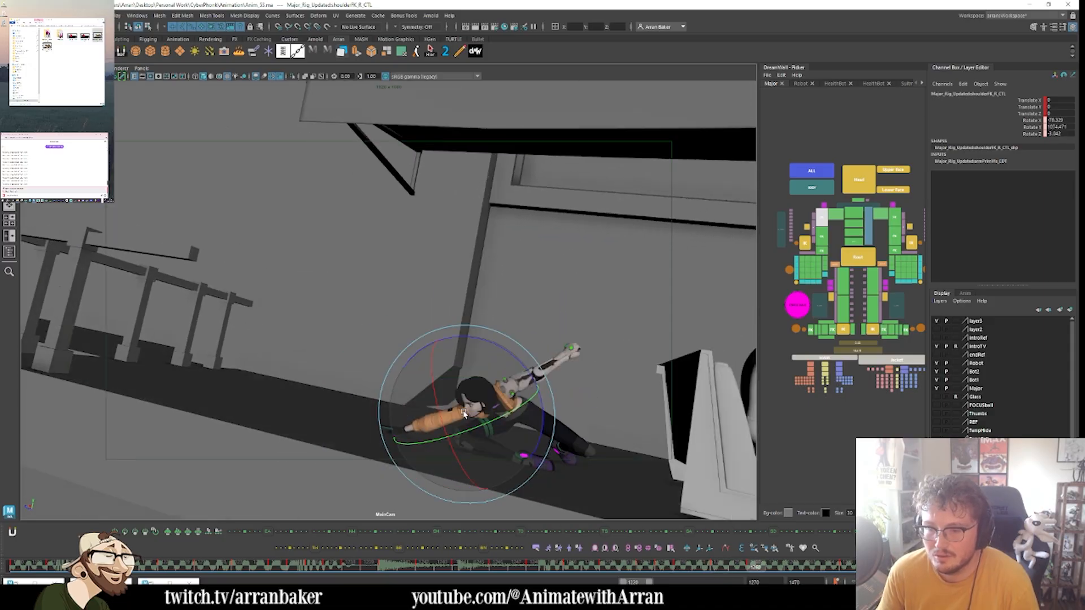
pyautogui.press('.')
# - Rotate the second spine FK control in the low lunge pose to drop the chest and head toward the ground
pyautogui.click(854, 242)
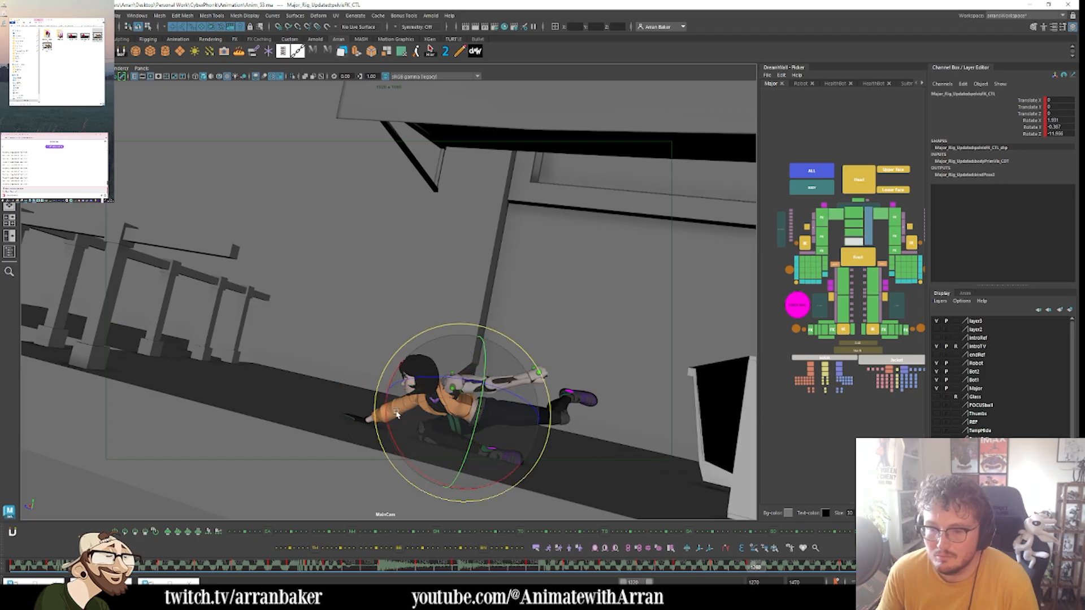
pyautogui.press('.')
pyautogui.press('.')
pyautogui.click(855, 232)
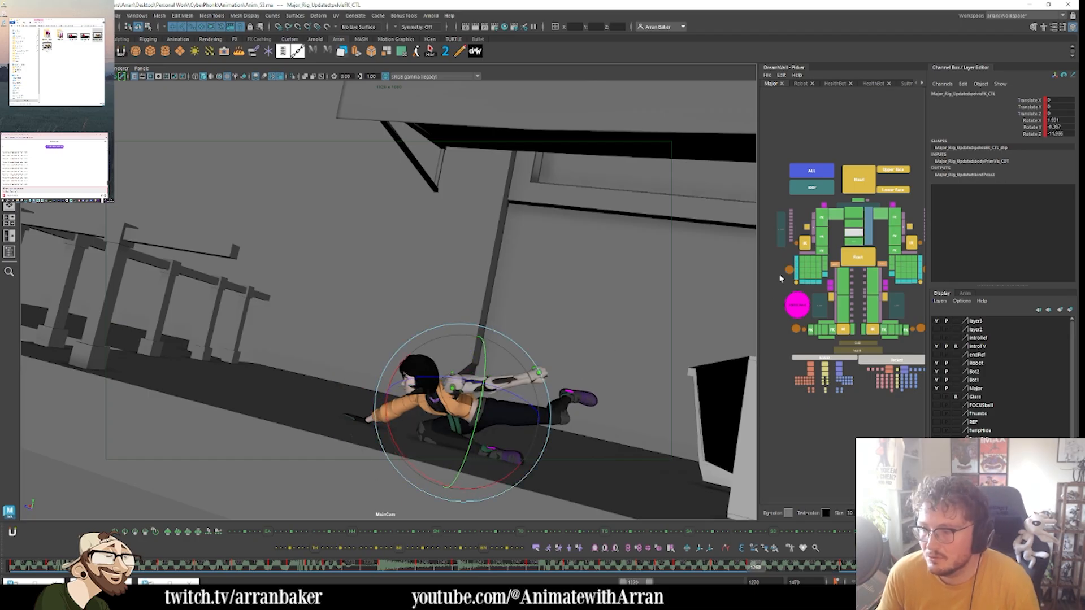
pyautogui.moveTo(446, 390); pyautogui.dragTo(440, 415)
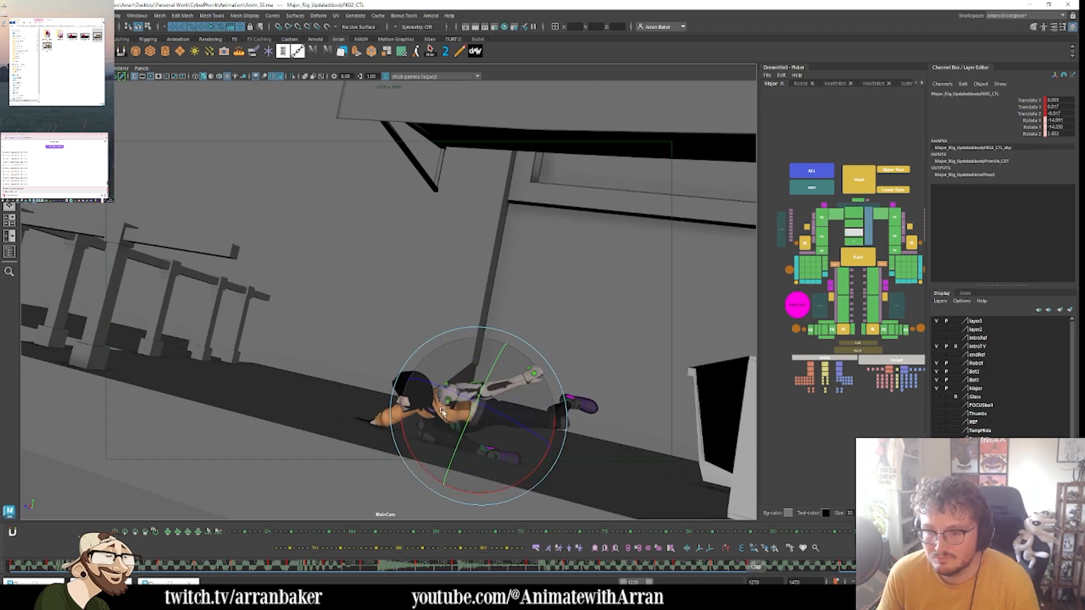
# - Rotate the right shoulder and wrist FK controls in the low lunge so the arm reaches forward, comparing it with earlier poses
pyautogui.click(818, 218)
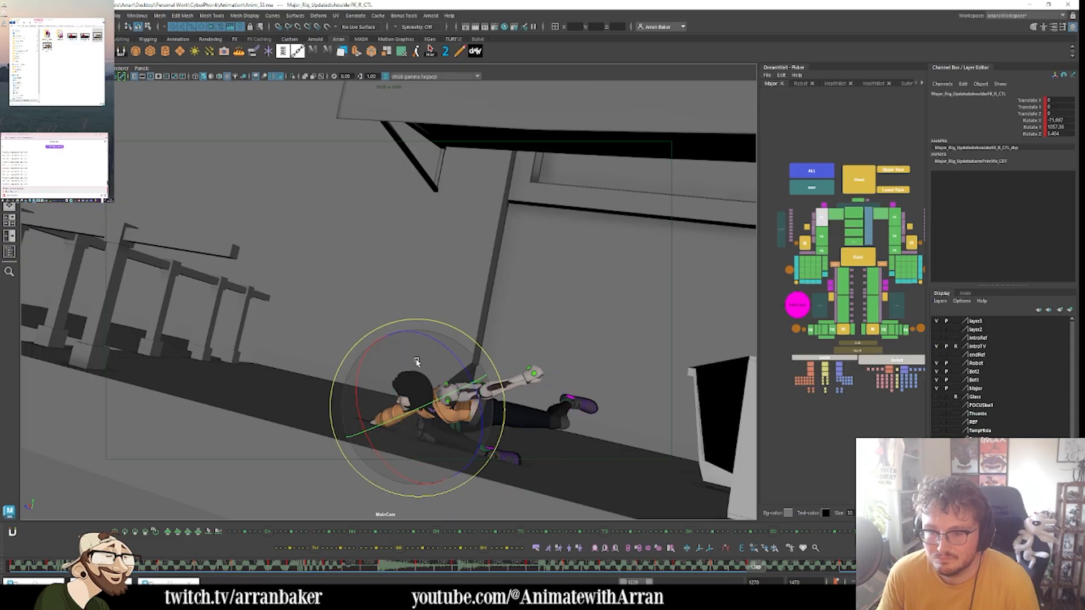
pyautogui.moveTo(439, 355); pyautogui.dragTo(435, 376)
pyautogui.click(821, 252)
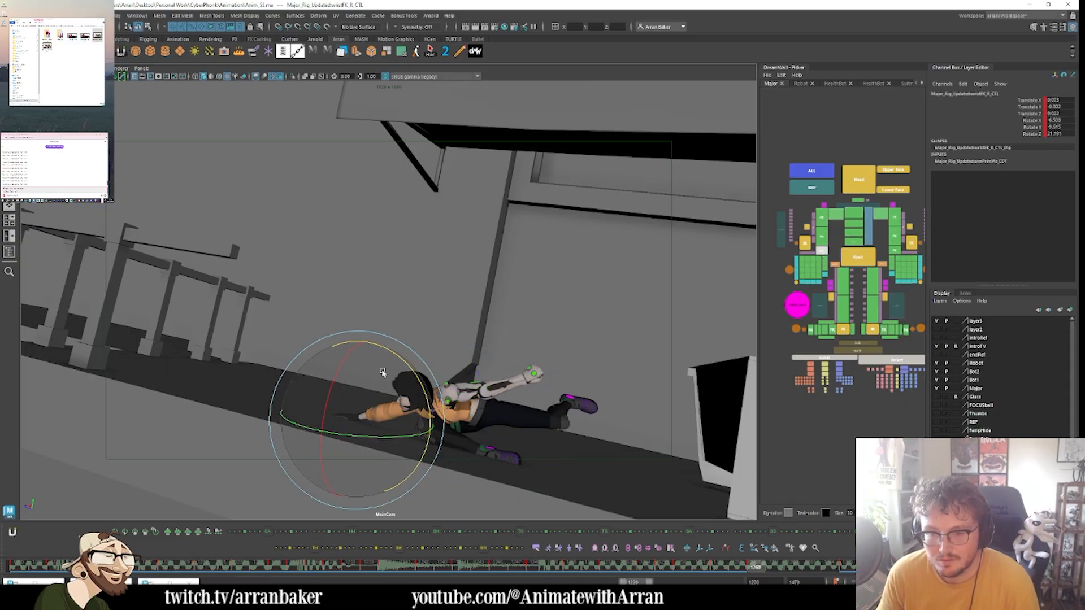
pyautogui.press(',')
pyautogui.press(',')
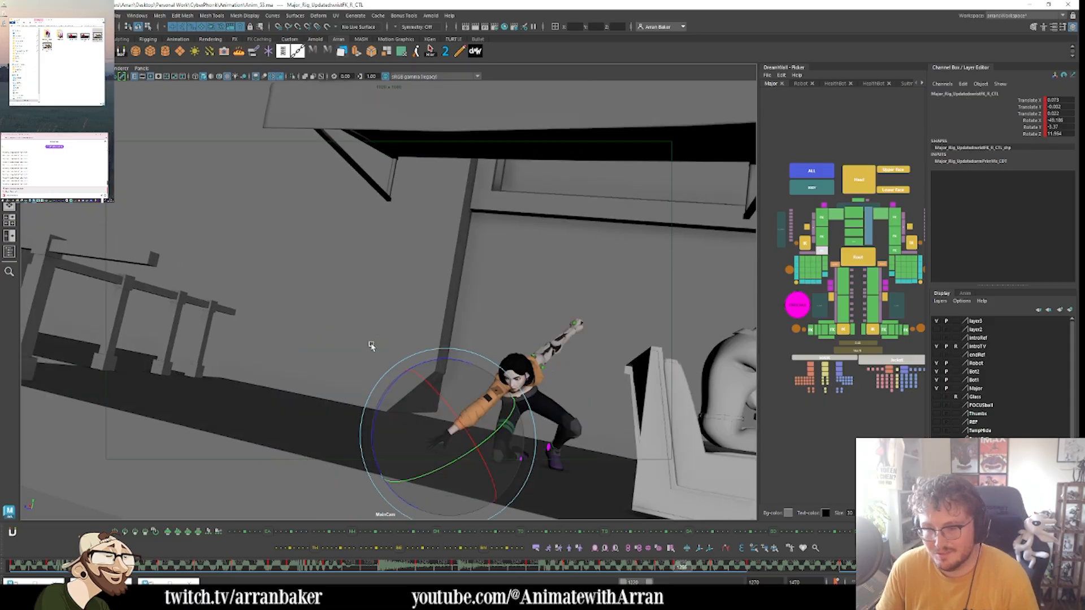
pyautogui.press('.')
pyautogui.press('.')
pyautogui.press(',')
pyautogui.press('.')
pyautogui.press('.')
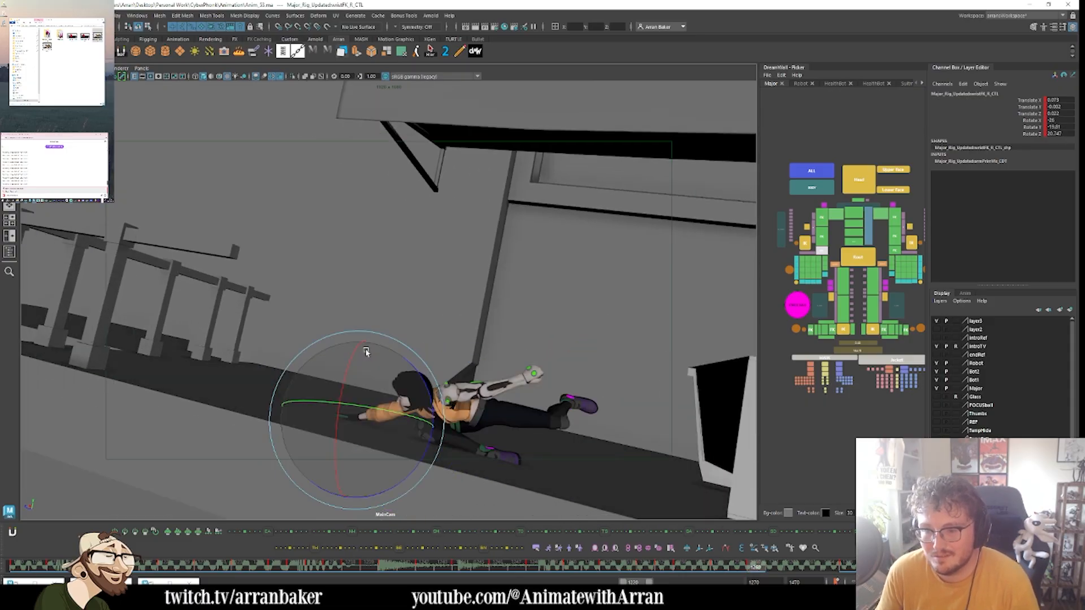
pyautogui.press(',')
# - Refine the second spine and upper chest FK rotations in the low lunge to flatten and twist the torso
pyautogui.click(855, 242)
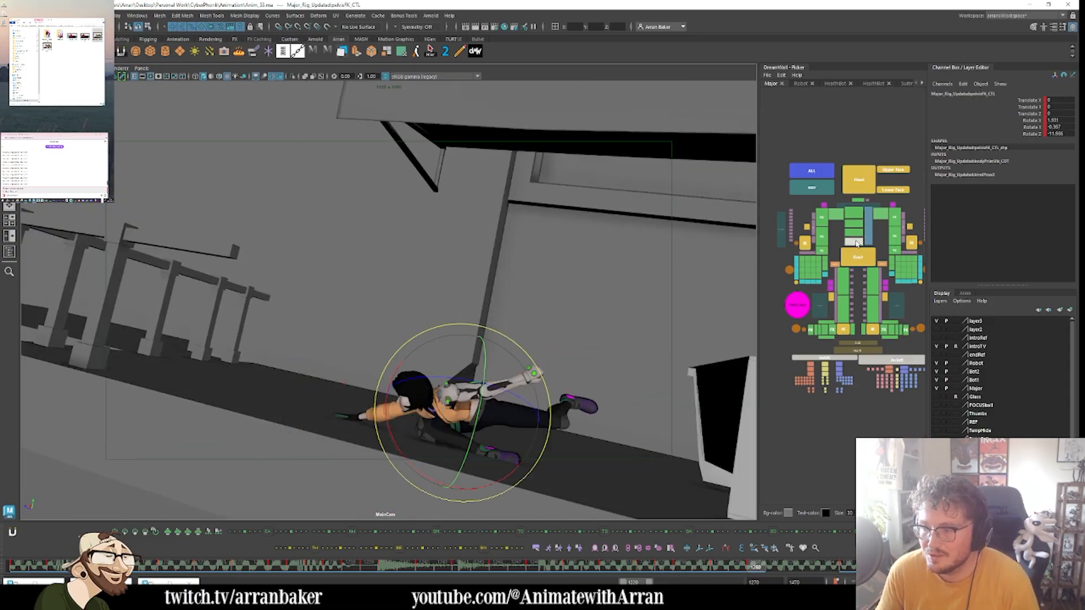
pyautogui.click(474, 415)
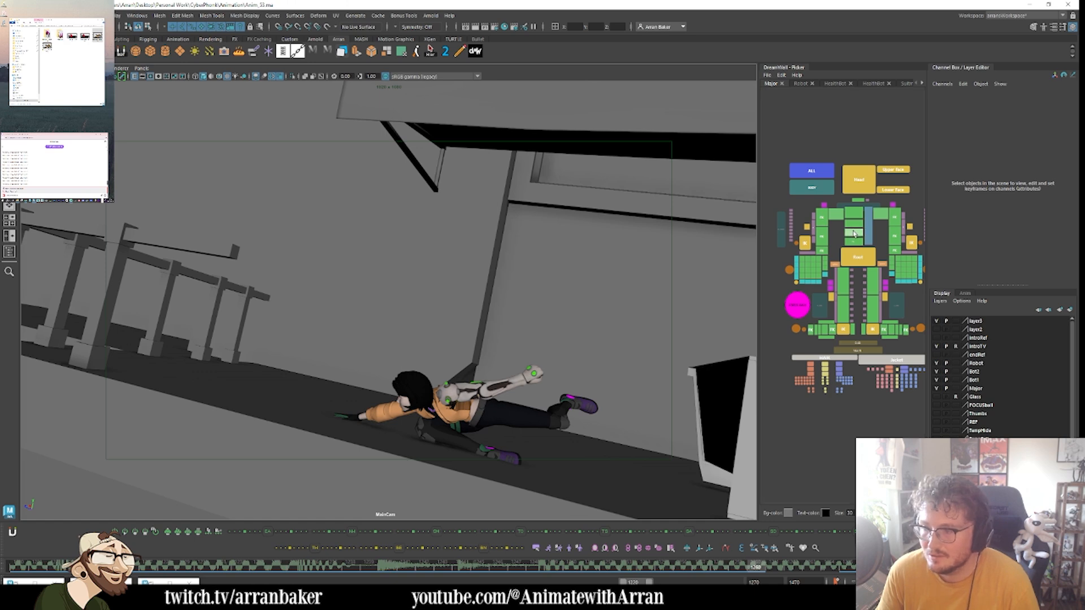
pyautogui.click(853, 232)
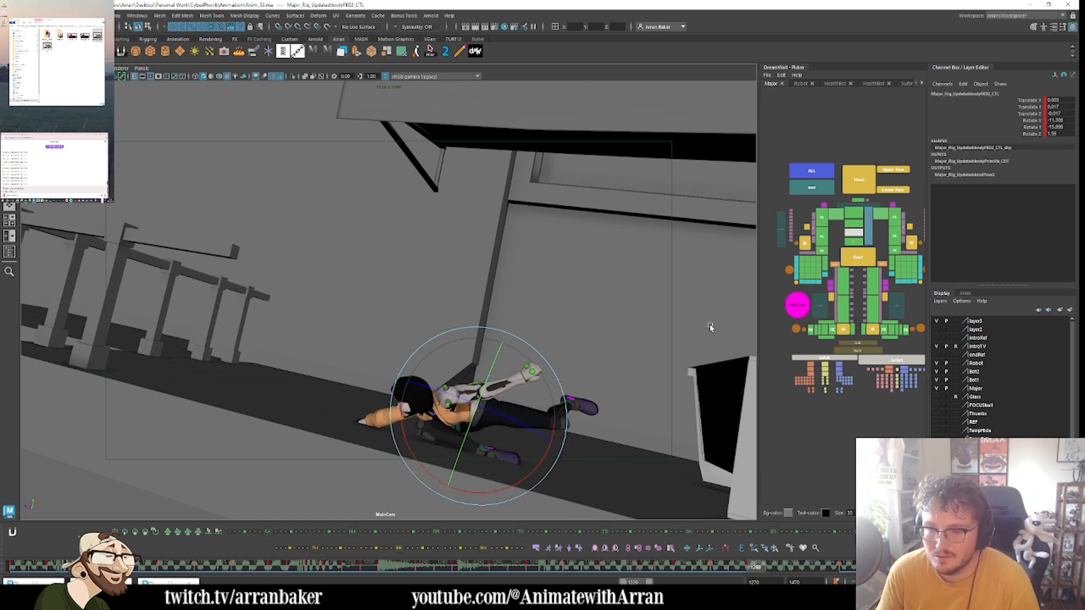
pyautogui.click(853, 213)
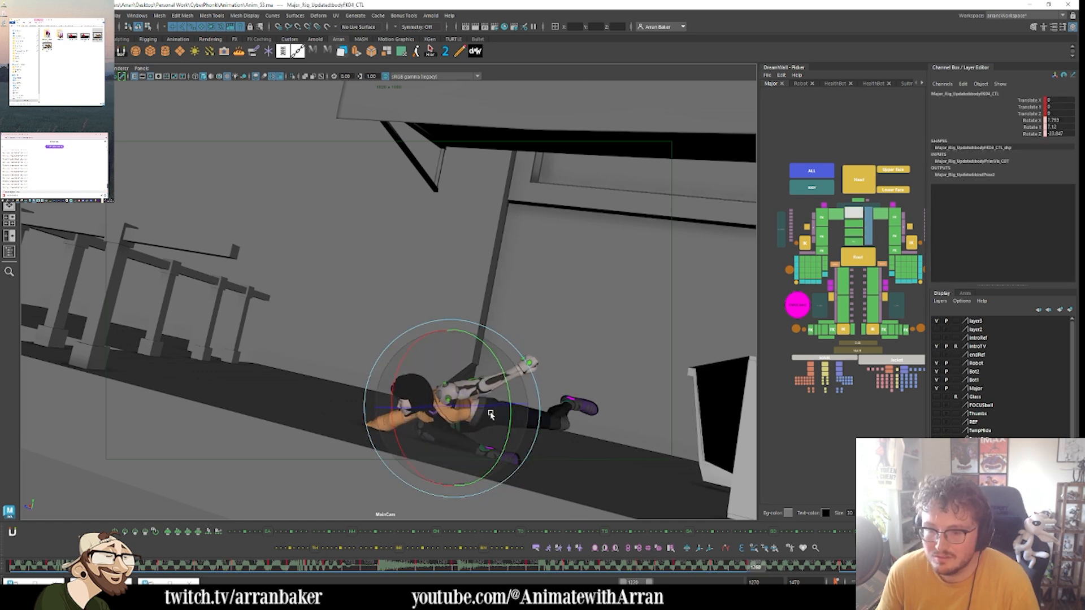
pyautogui.press(',')
pyautogui.press('.')
pyautogui.moveTo(491, 415); pyautogui.dragTo(482, 450)
pyautogui.press(',')
pyautogui.press('.')
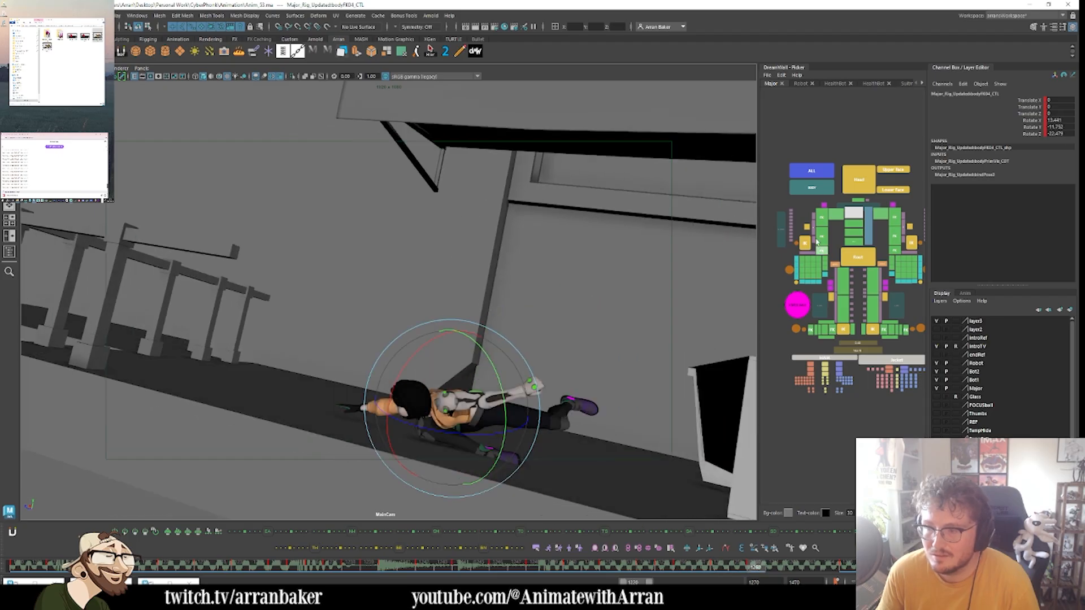
# - Adjust the right clavicle and shoulder FK controls in the low lunge to extend the reaching arm from the lowered chest
pyautogui.click(822, 218)
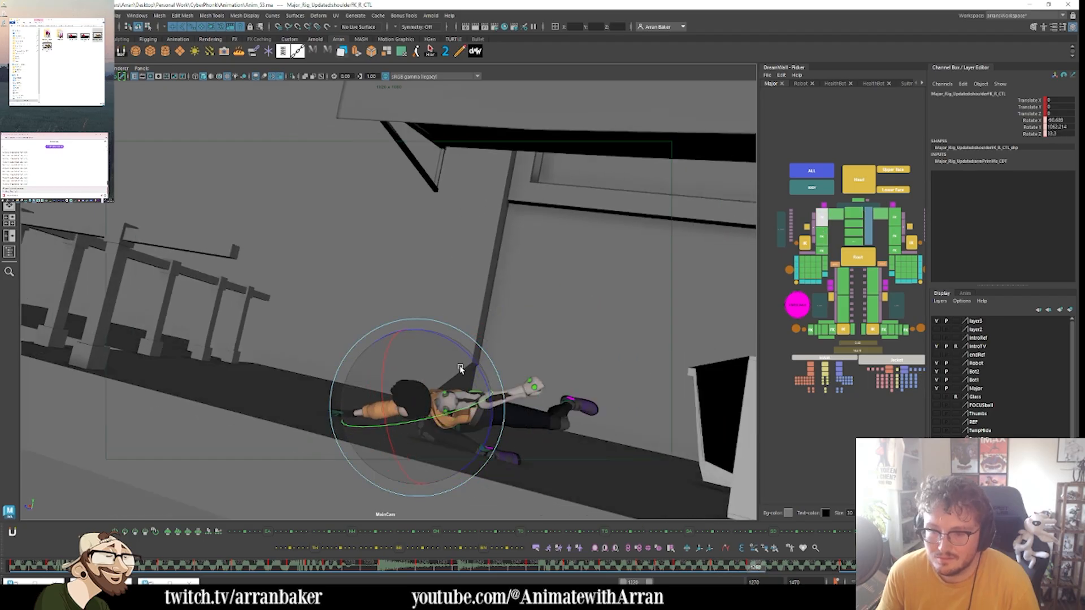
pyautogui.moveTo(461, 369); pyautogui.dragTo(465, 365)
pyautogui.click(836, 216)
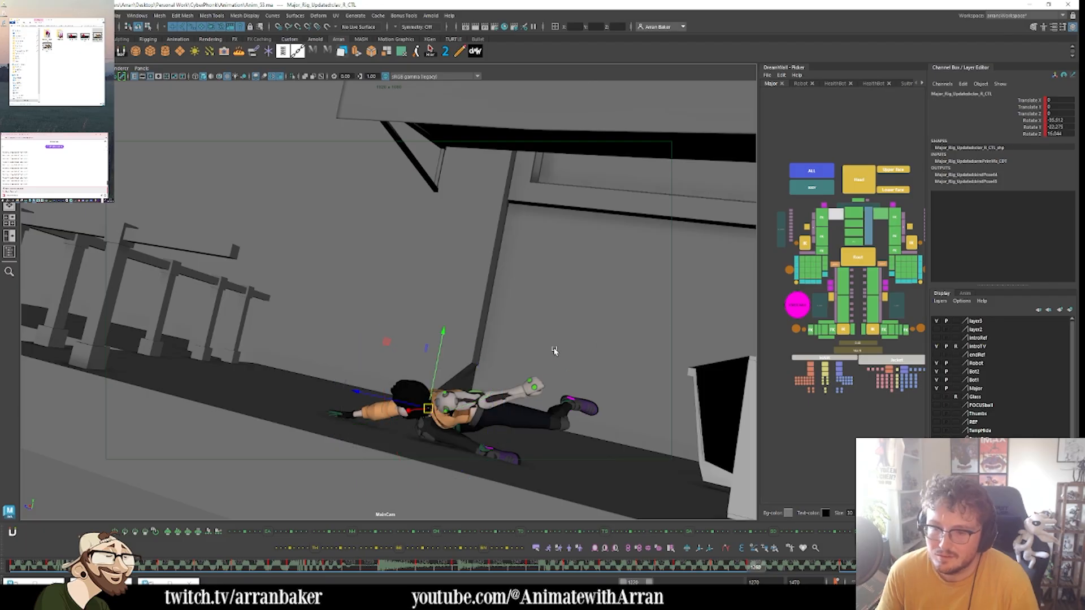
pyautogui.click(820, 218)
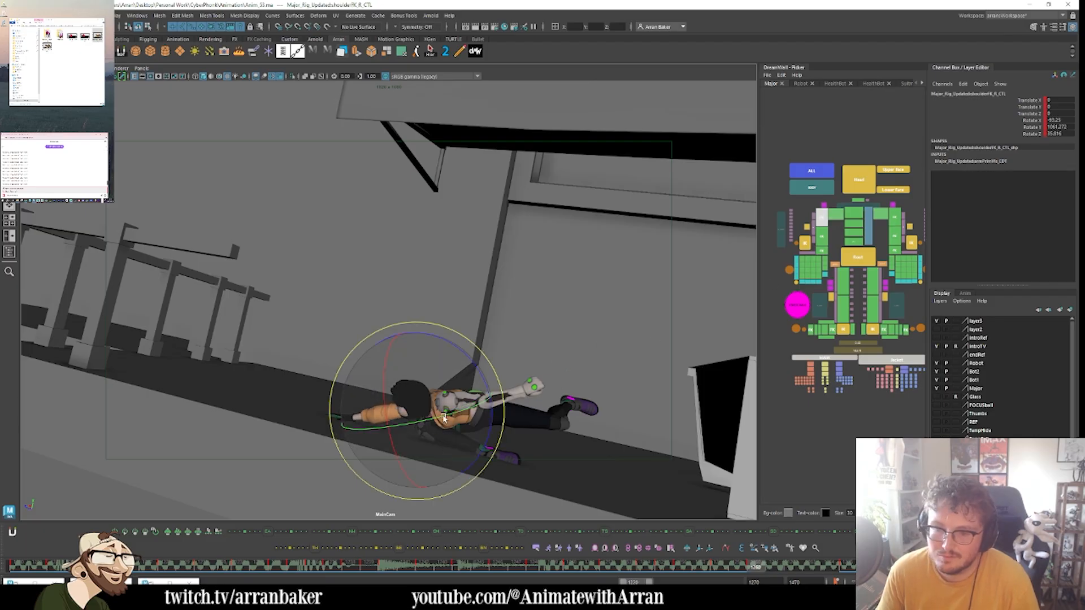
pyautogui.press('.')
pyautogui.press('.')
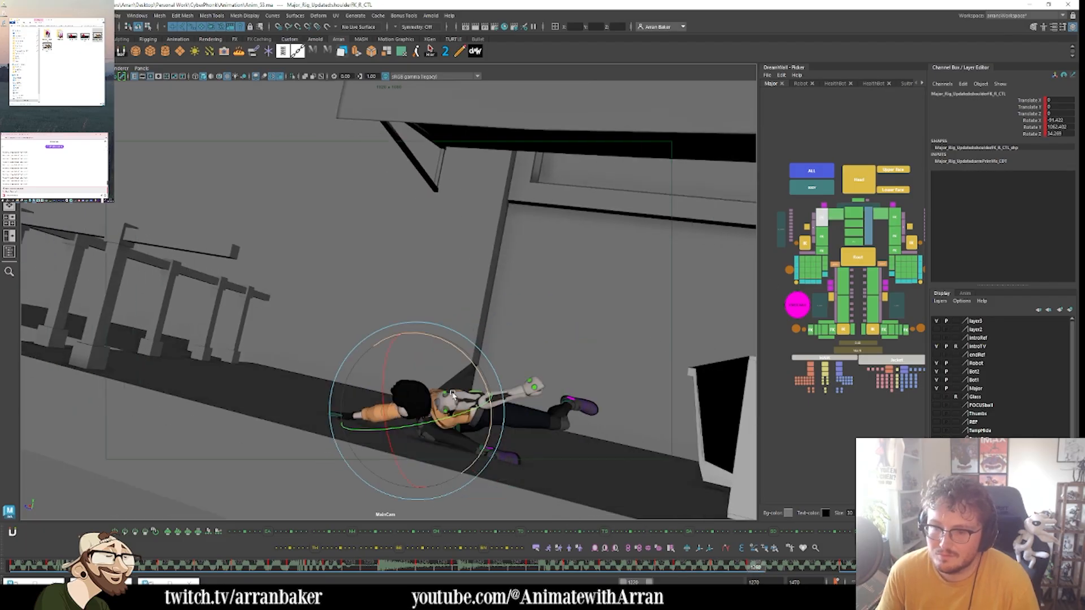
# - Refine the right shoulder FK rotation in the low lunge to tuck the reaching arm closer to the head, comparing it with neighbouring poses
pyautogui.press('.')
pyautogui.press('.')
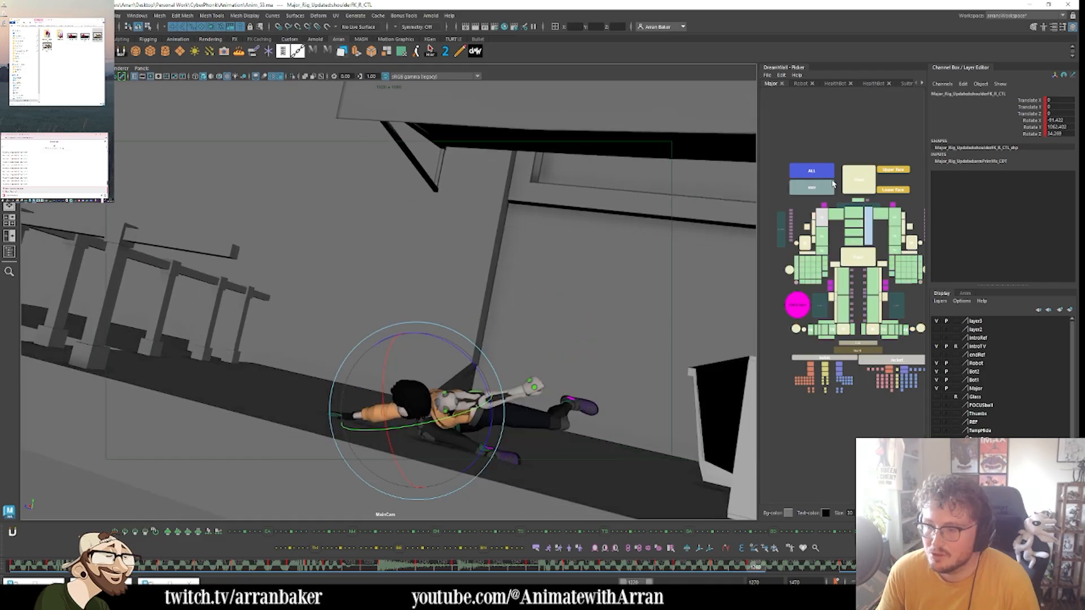
pyautogui.press('.')
pyautogui.moveTo(430, 432); pyautogui.dragTo(440, 408)
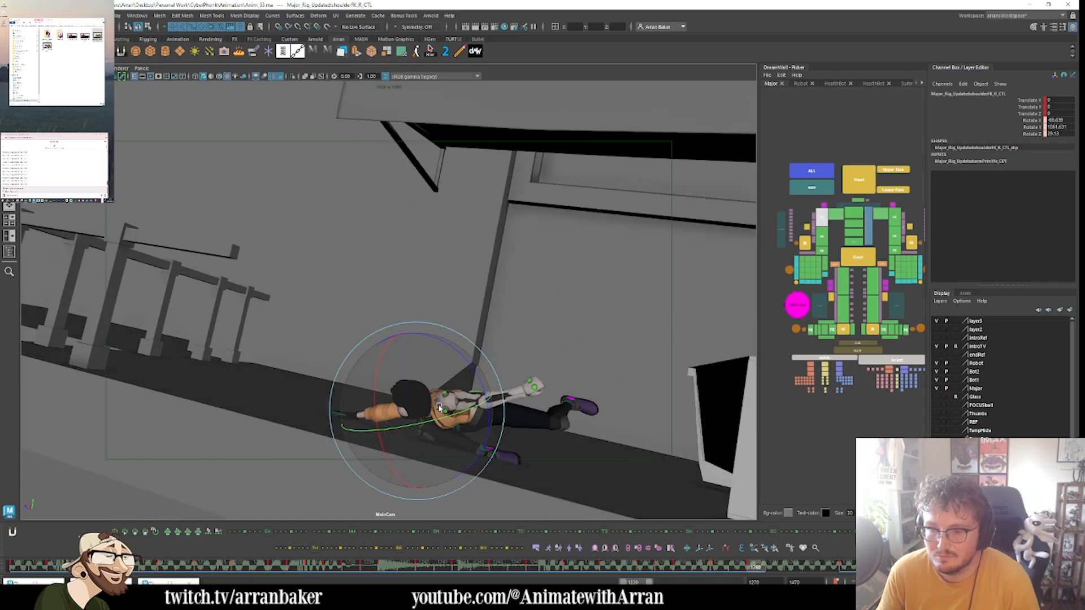
pyautogui.press('.')
pyautogui.press('.')
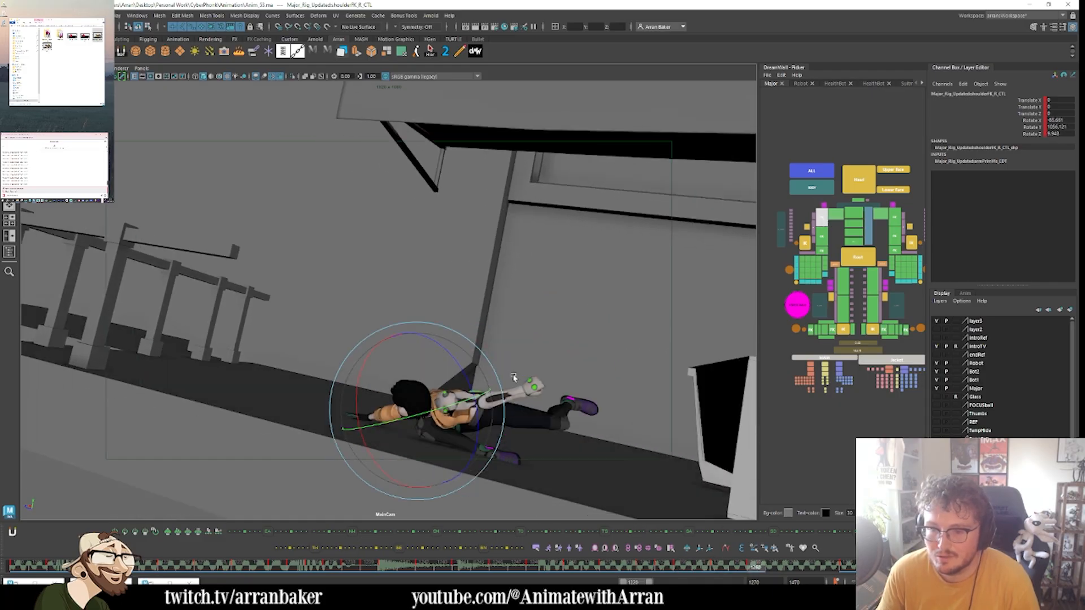
pyautogui.moveTo(483, 389); pyautogui.dragTo(404, 421)
pyautogui.press('.')
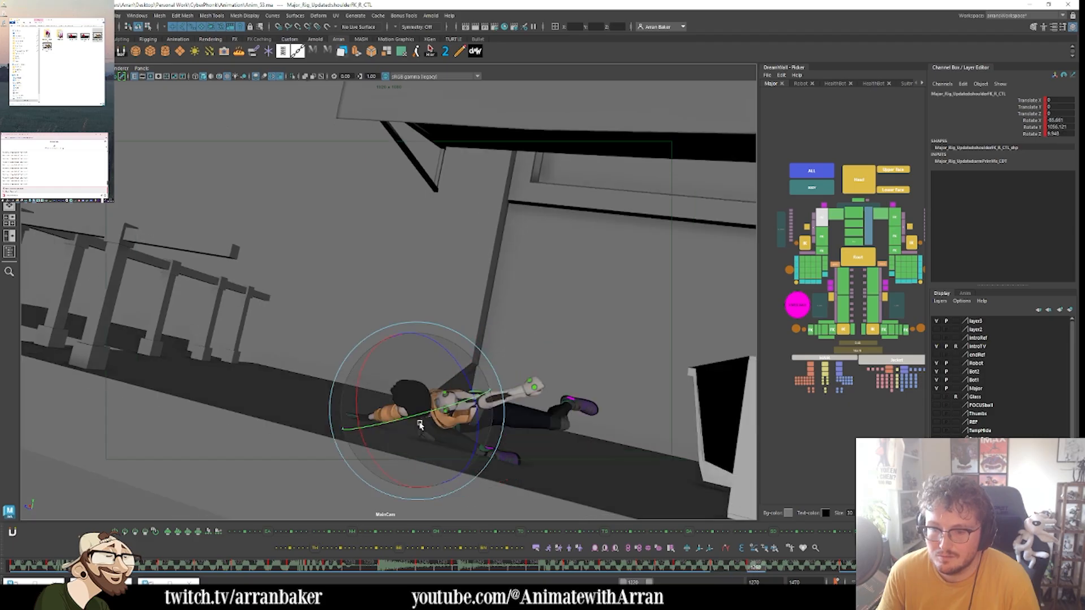
pyautogui.press('.')
pyautogui.press('.')
pyautogui.press('.')
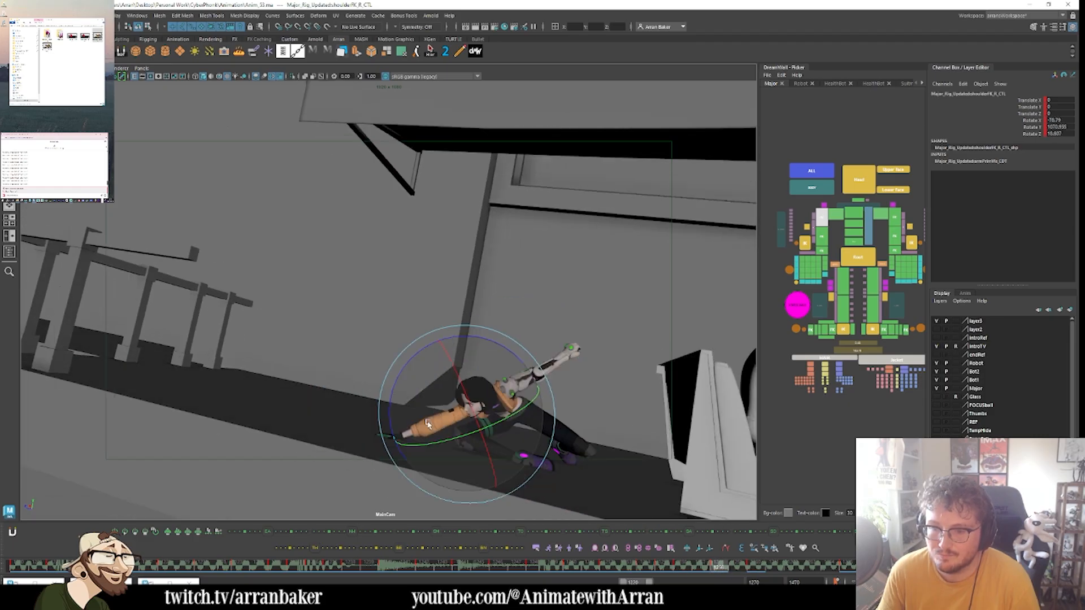
# - Rotate the right hip FK control and offset the right knee ribbon control in the low lunge
pyautogui.click(837, 292)
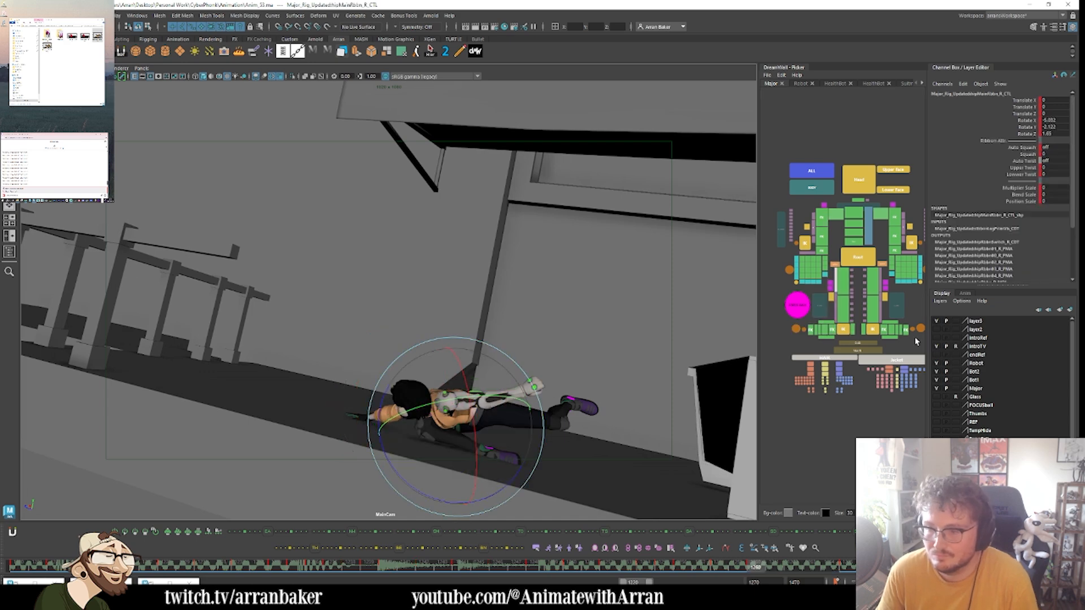
pyautogui.click(496, 420)
pyautogui.moveTo(496, 420)
pyautogui.mouseDown()
pyautogui.moveTo(485, 409)
pyautogui.moveTo(484, 418)
pyautogui.mouseUp()
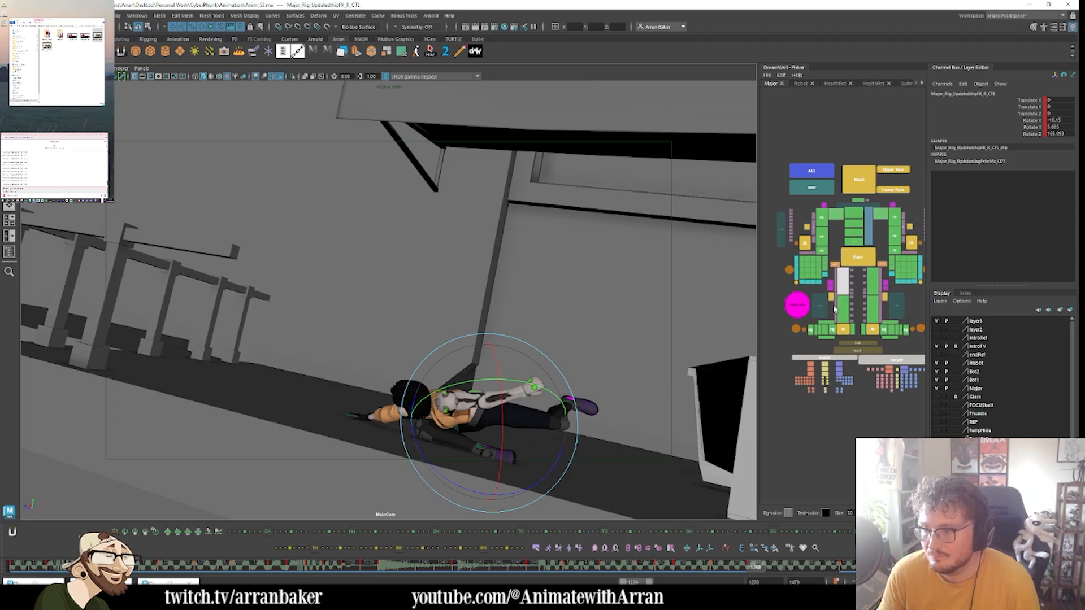
pyautogui.click(835, 308)
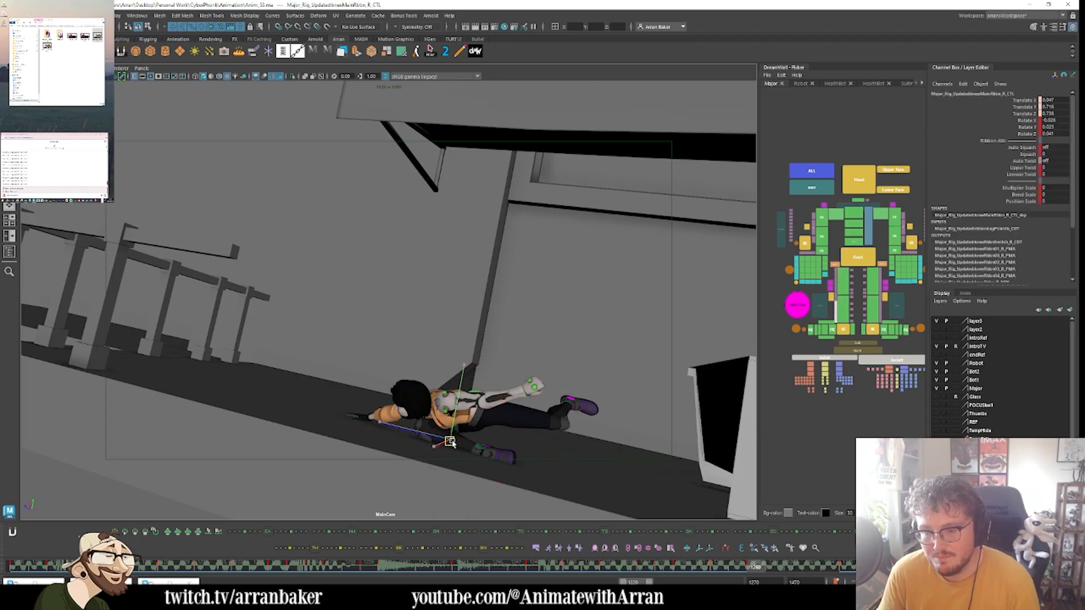
pyautogui.moveTo(451, 442); pyautogui.dragTo(451, 442)
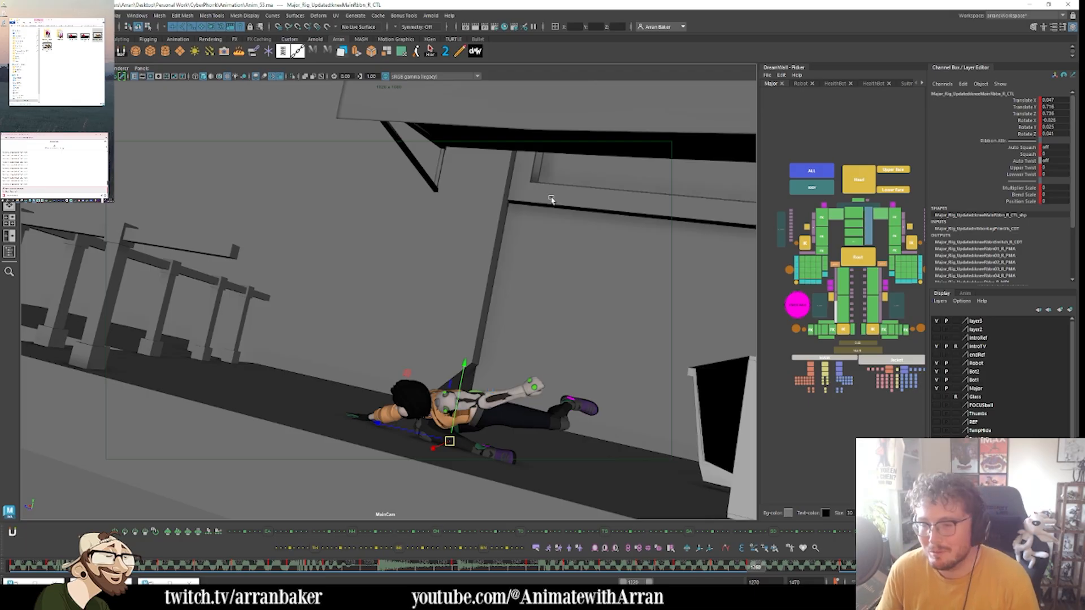
# - Play back and step through Major's jump, landing and lunge poses with all rig controls selected to review the motion
pyautogui.hotkey('alt', 'v')
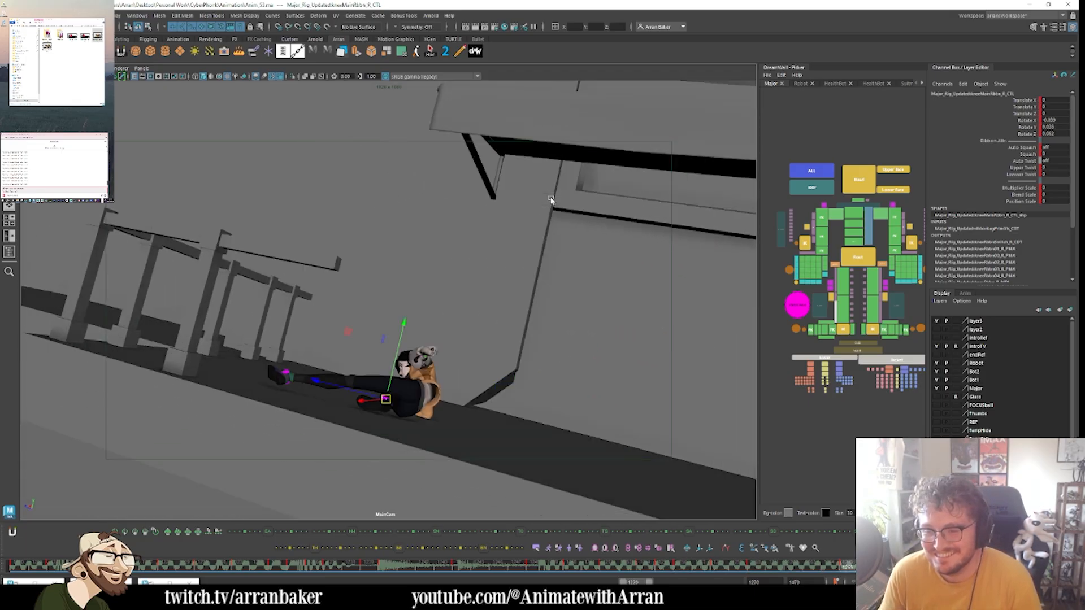
pyautogui.hotkey('alt', 'v')
pyautogui.click(812, 170)
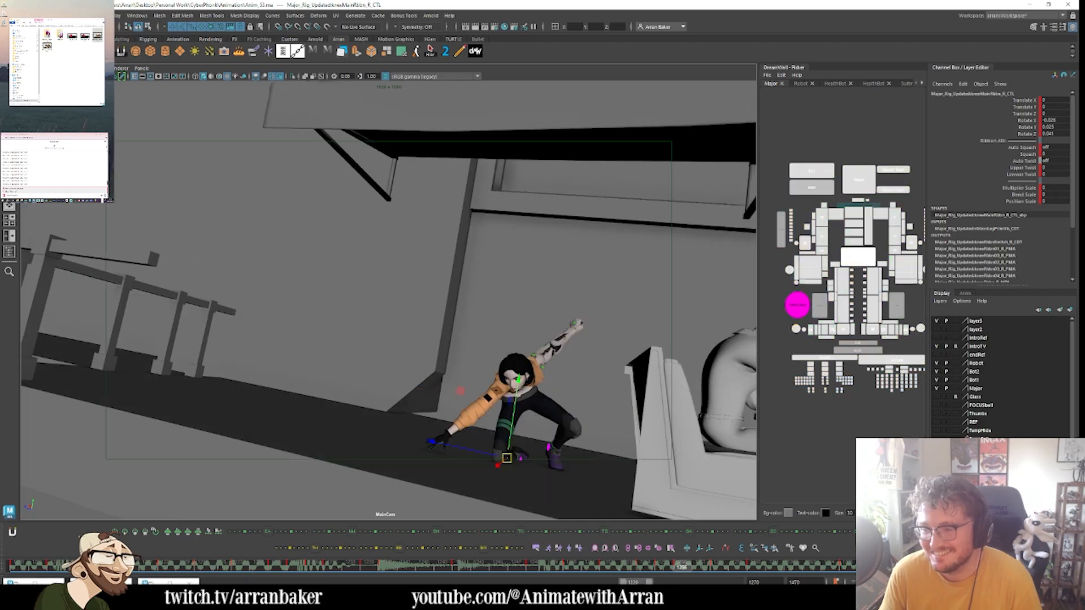
pyautogui.press(',')
pyautogui.press(',')
pyautogui.press(',')
pyautogui.press('.')
pyautogui.press('.')
pyautogui.press('.')
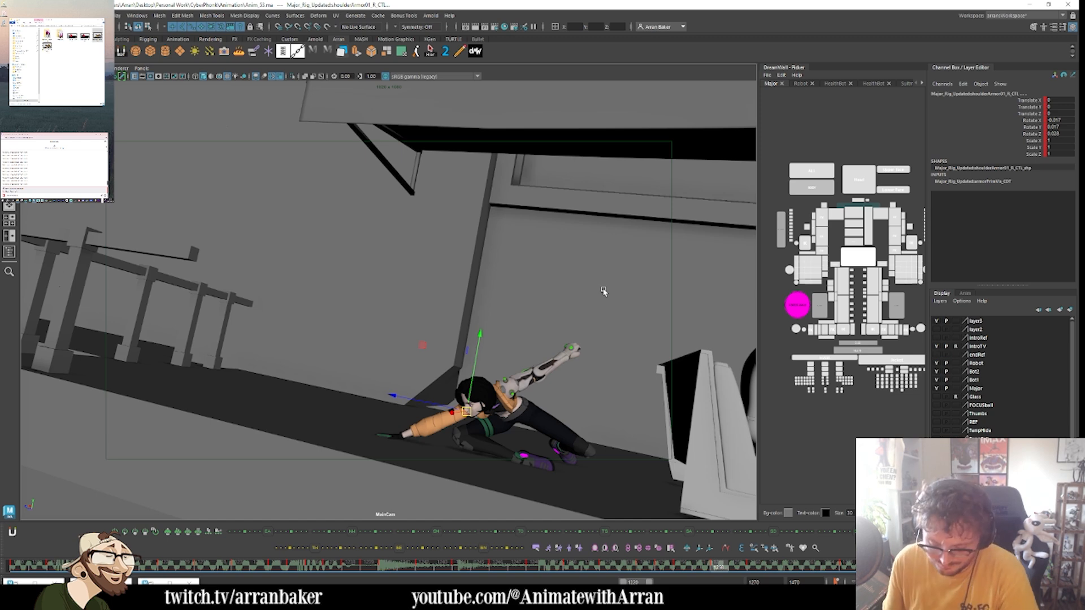
pyautogui.press(',')
pyautogui.press(',')
pyautogui.press('.')
pyautogui.press('.')
pyautogui.press('.')
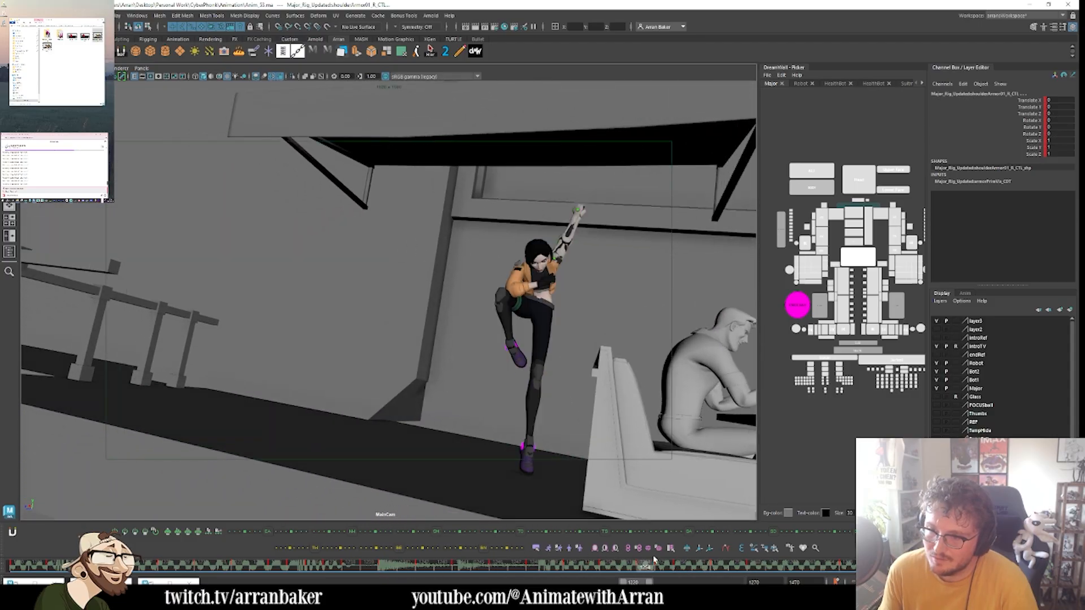
pyautogui.moveTo(605, 568); pyautogui.dragTo(232, 551)
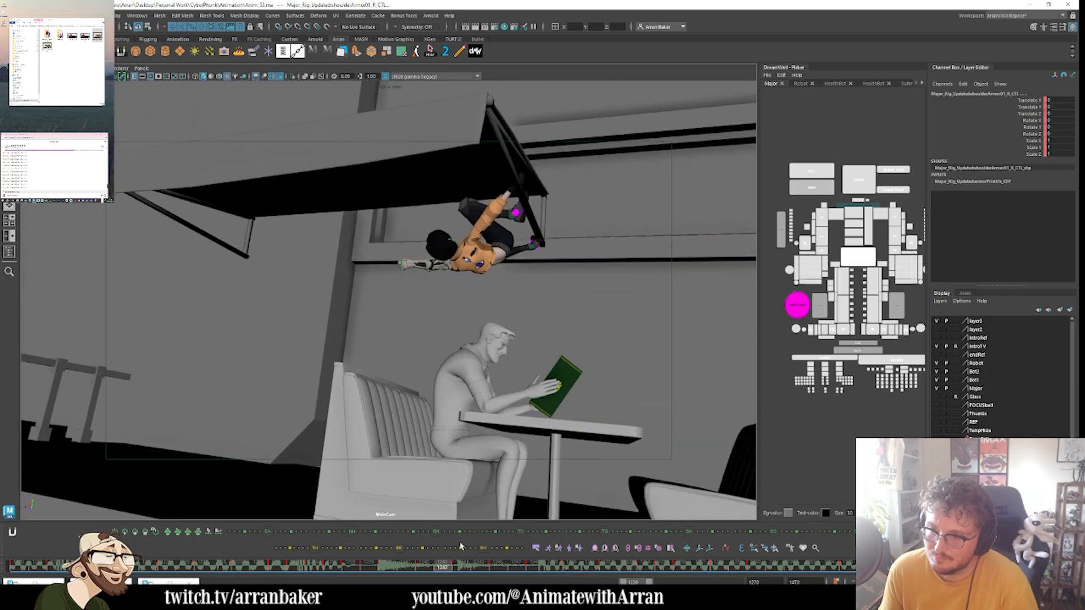
# - Blend all of Major's controls into an in-between pose between the low lunge and the following legs-forward slide pose, comparing it with both
pyautogui.click(791, 567)
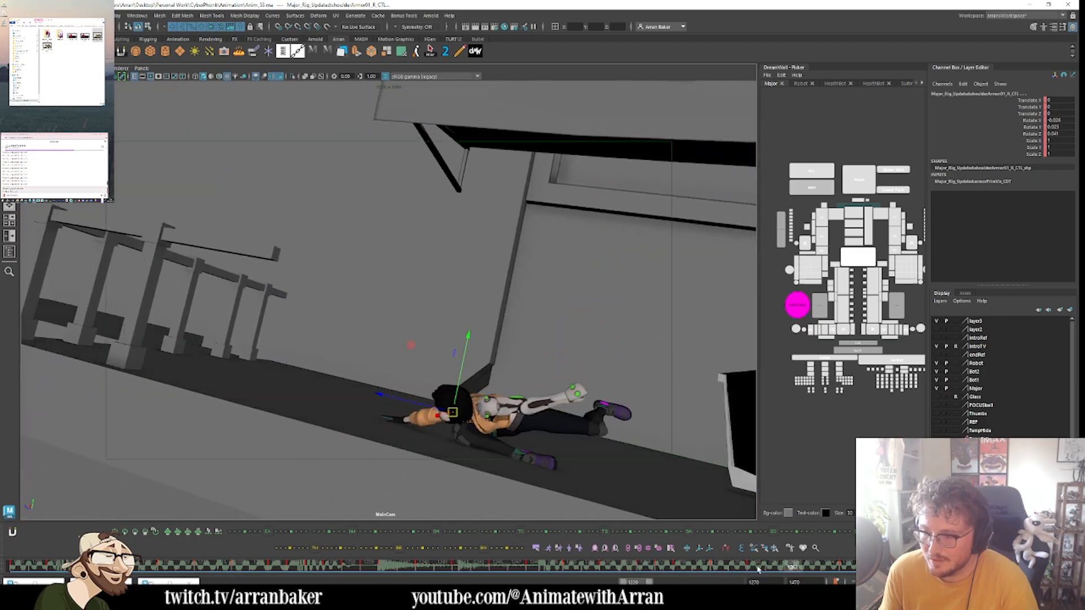
pyautogui.moveTo(758, 570); pyautogui.dragTo(791, 571)
pyautogui.click(846, 568)
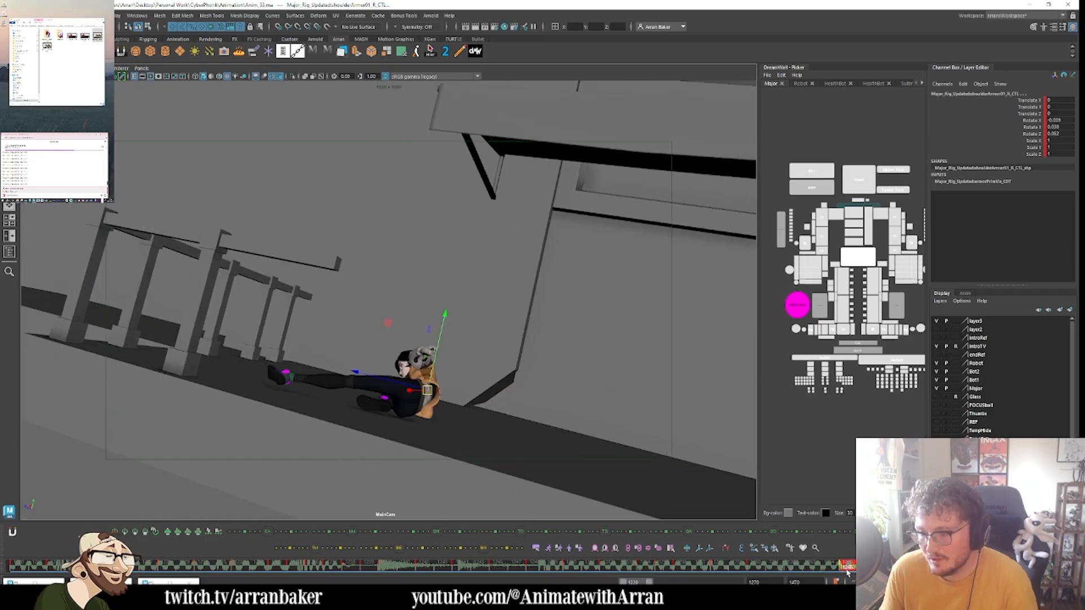
pyautogui.click(833, 568)
pyautogui.moveTo(718, 569); pyautogui.dragTo(797, 569)
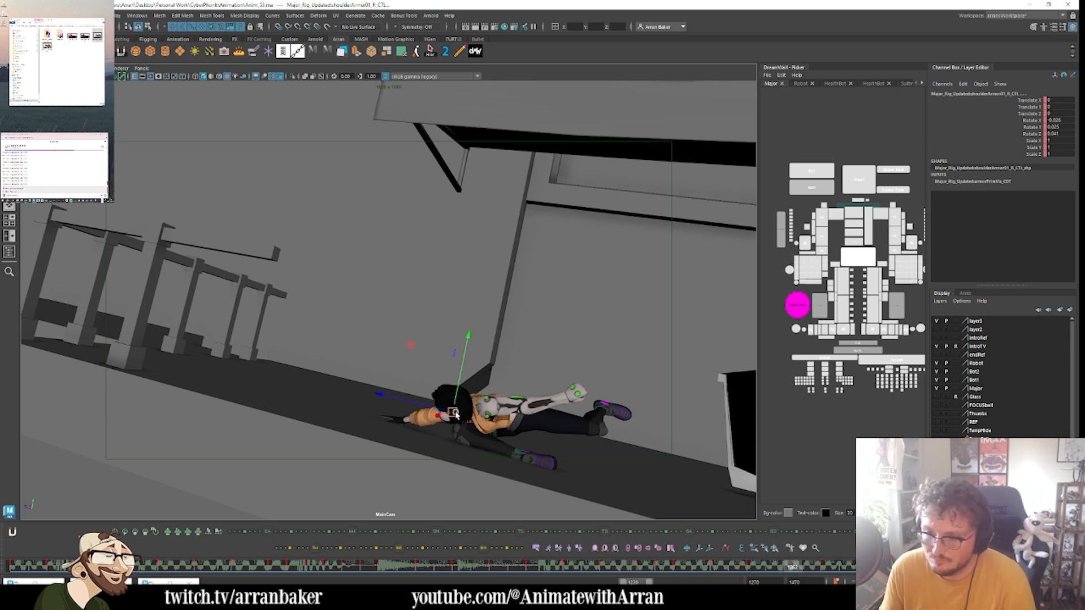
pyautogui.press('.')
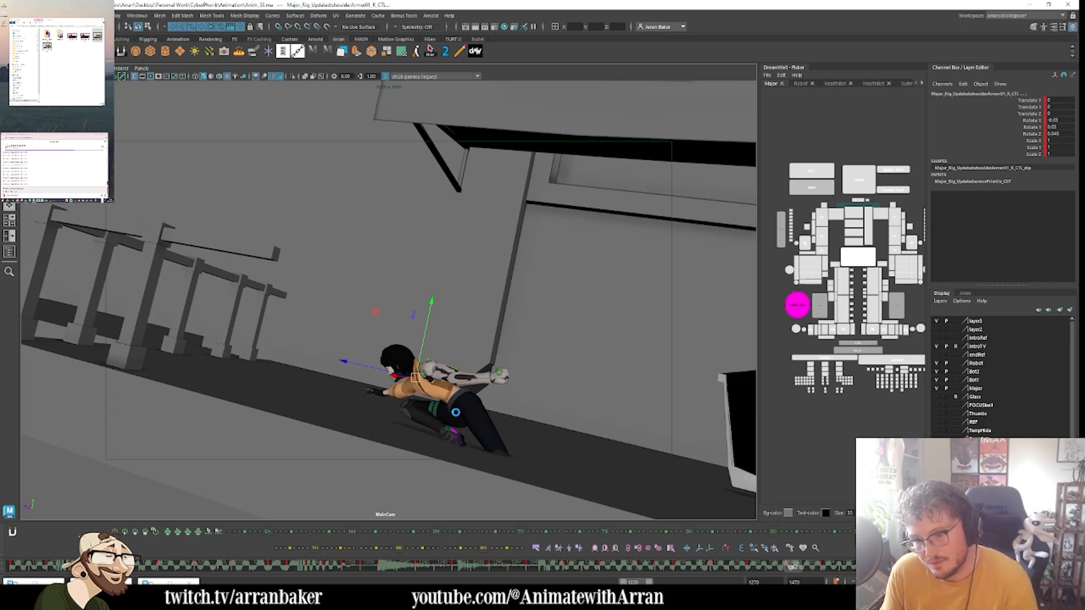
pyautogui.press(',')
pyautogui.press('.')
pyautogui.press(',')
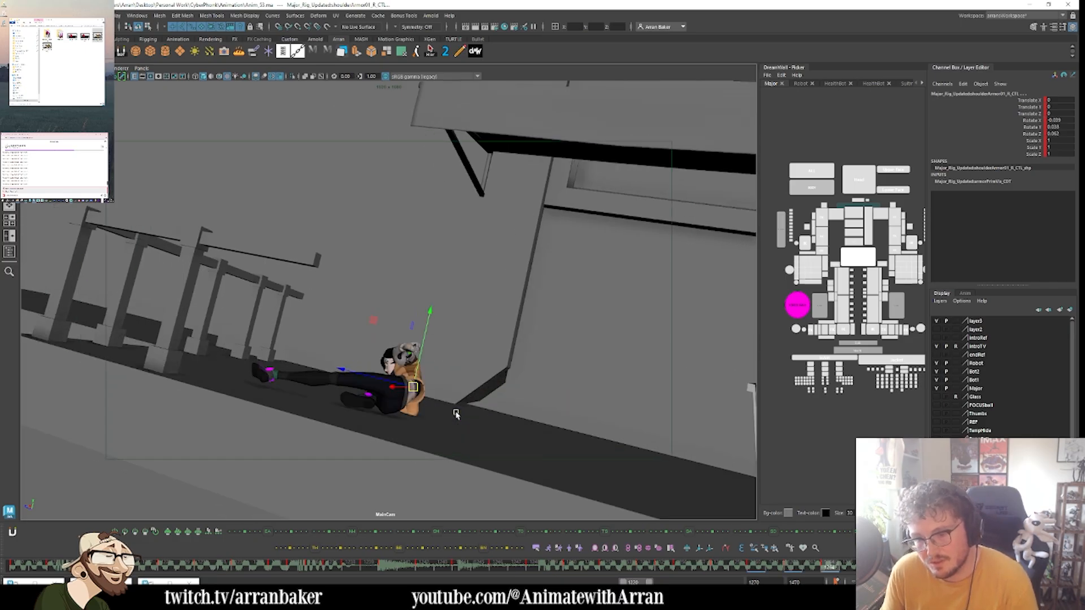
pyautogui.press(',')
pyautogui.press(',')
pyautogui.press('.')
# - Rotate the root control in the new in-between pose to tilt the whole body toward the ground
pyautogui.click(858, 256)
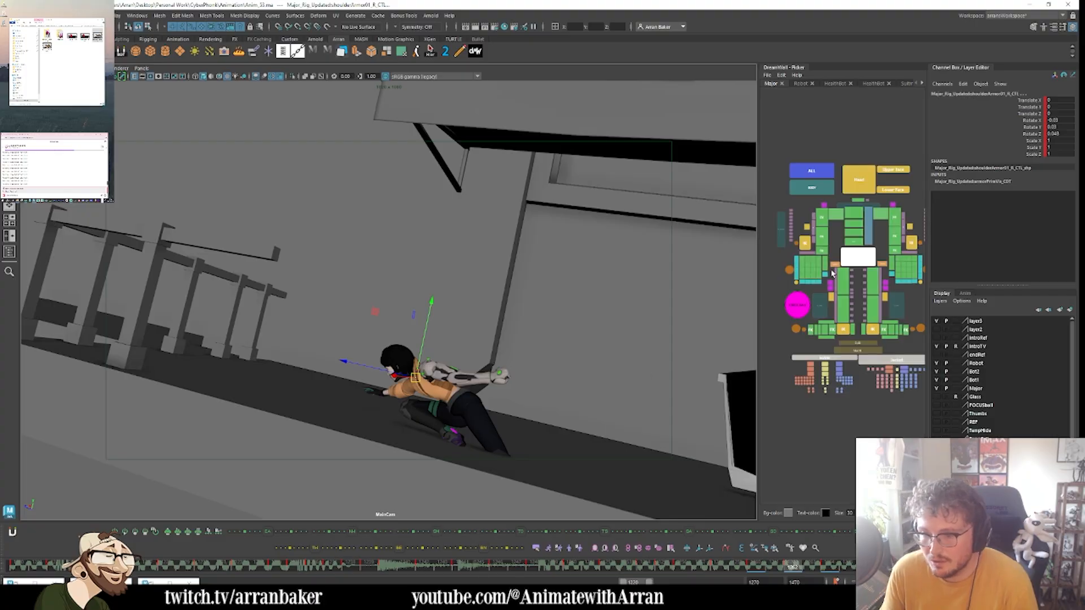
pyautogui.press('.')
pyautogui.press('e')
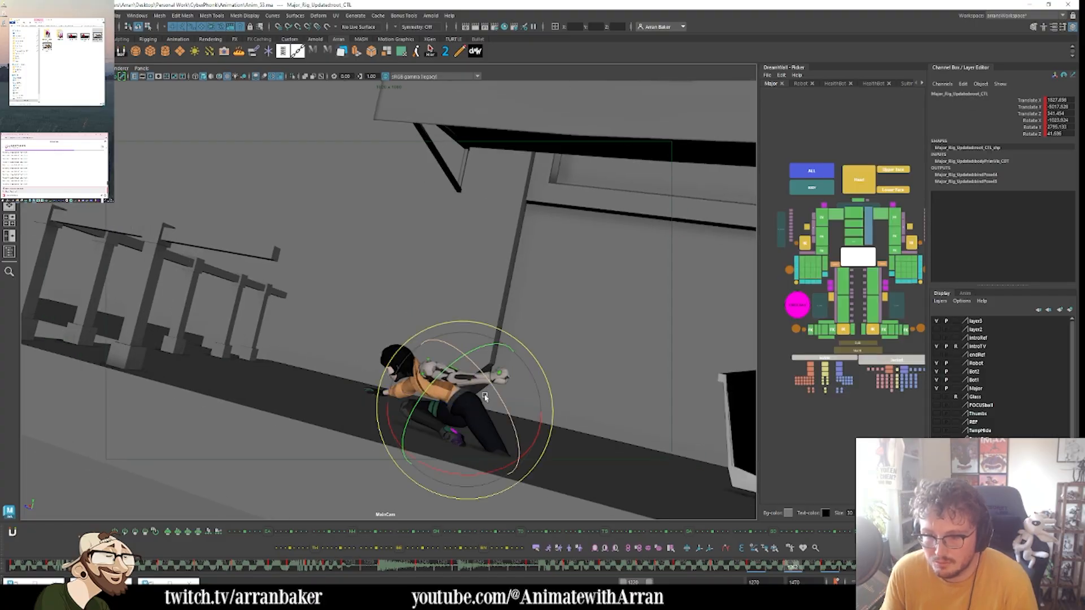
pyautogui.moveTo(499, 420); pyautogui.dragTo(499, 419)
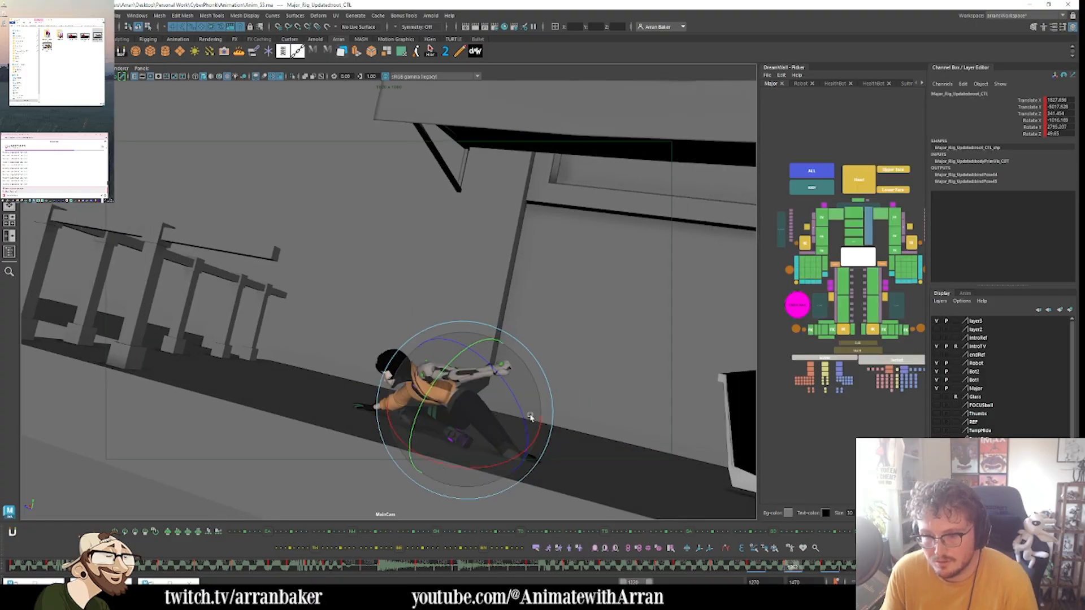
# - Rotate the pelvis FK control in the in-between pose, comparing the hips with the adjacent slide pose
pyautogui.click(859, 249)
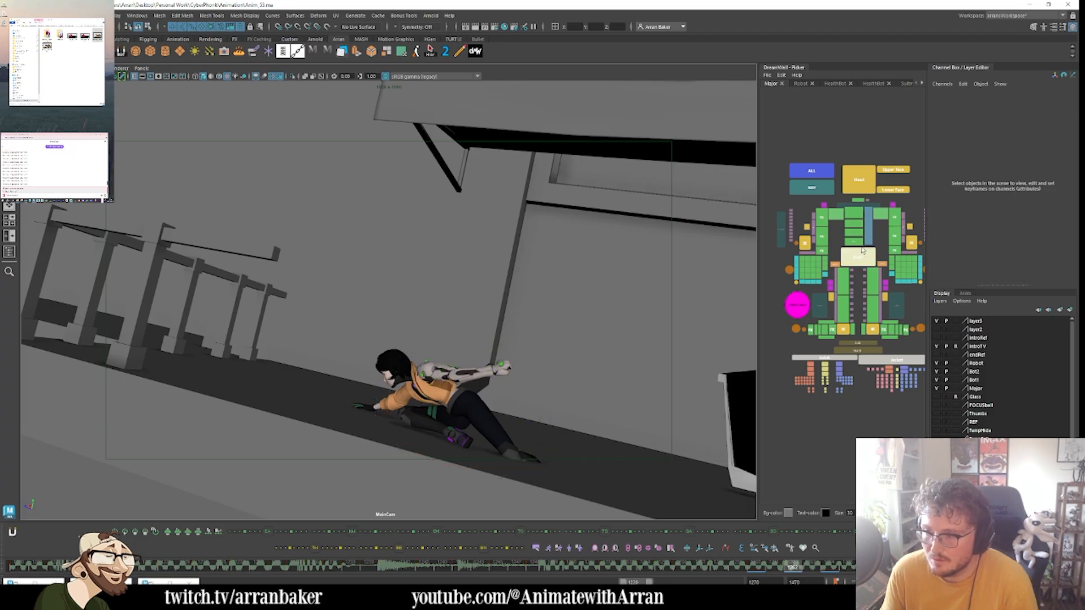
pyautogui.click(859, 242)
pyautogui.press(',')
pyautogui.press('.')
pyautogui.press('.')
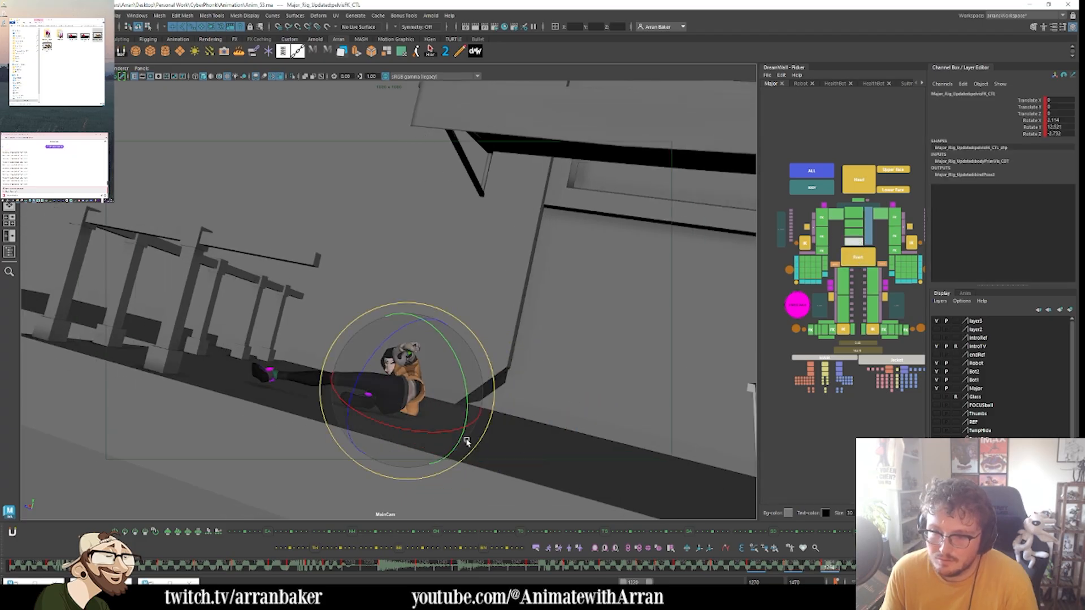
pyautogui.press(',')
pyautogui.press(',')
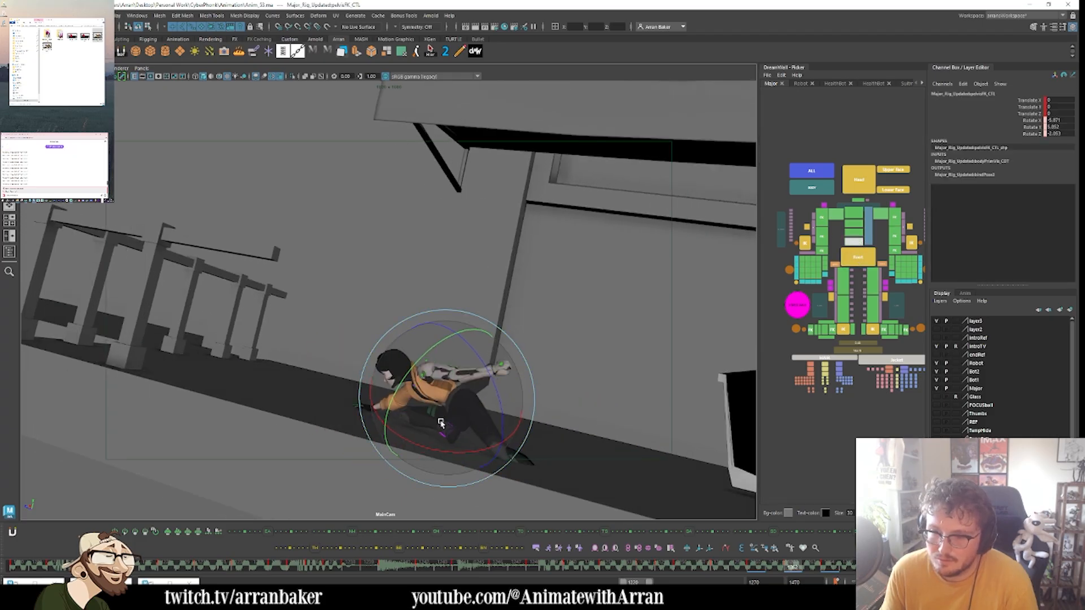
# - Rotate the right hip FK control and lower the root control to settle the body closer to the ground in the in-between pose
pyautogui.click(843, 281)
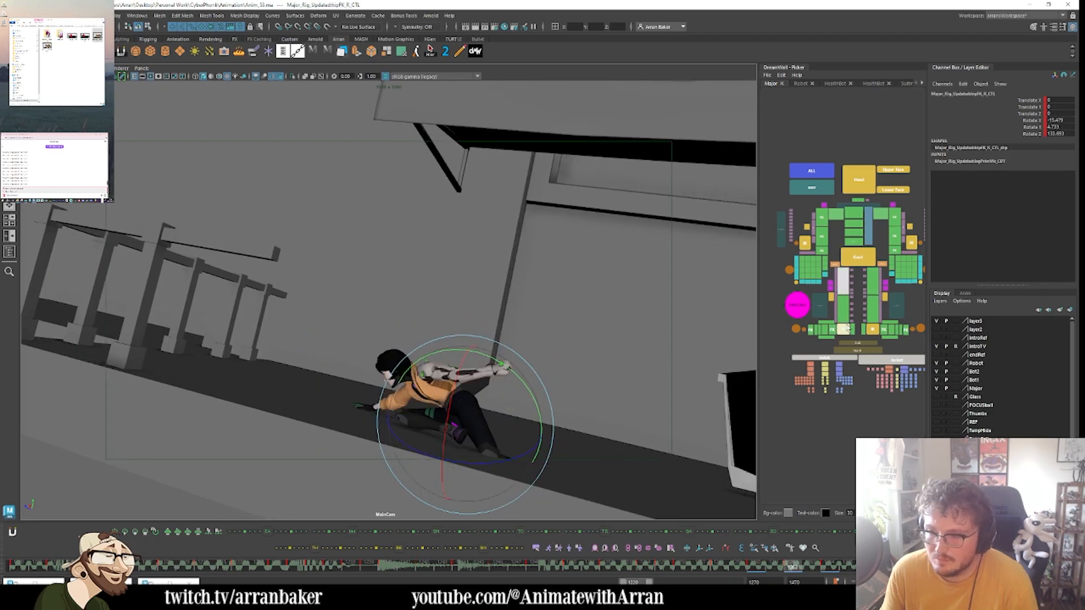
pyautogui.click(858, 257)
pyautogui.press('w')
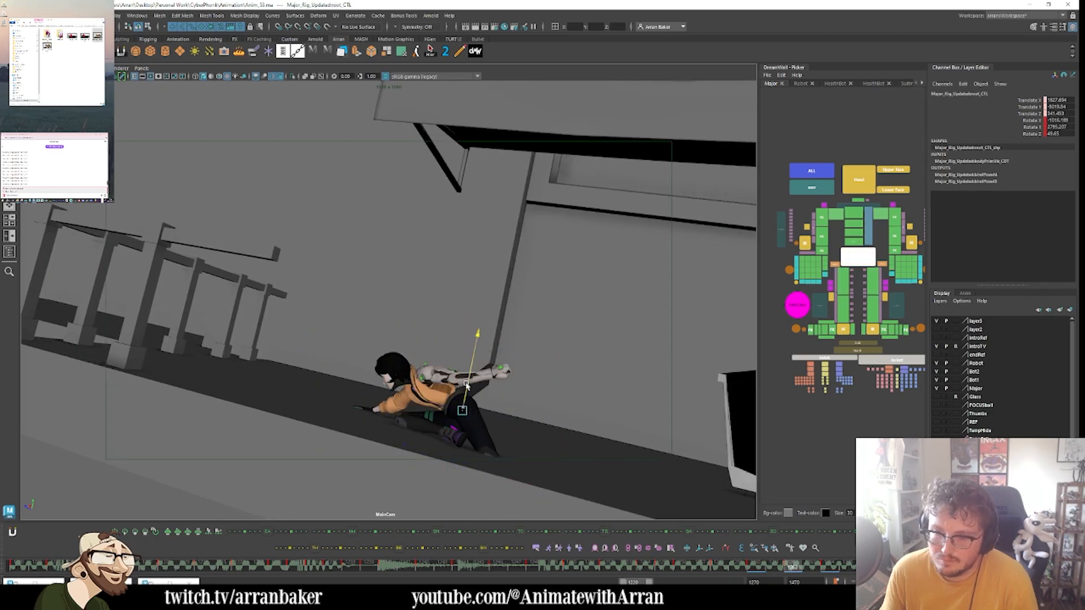
pyautogui.press('.')
pyautogui.press('.')
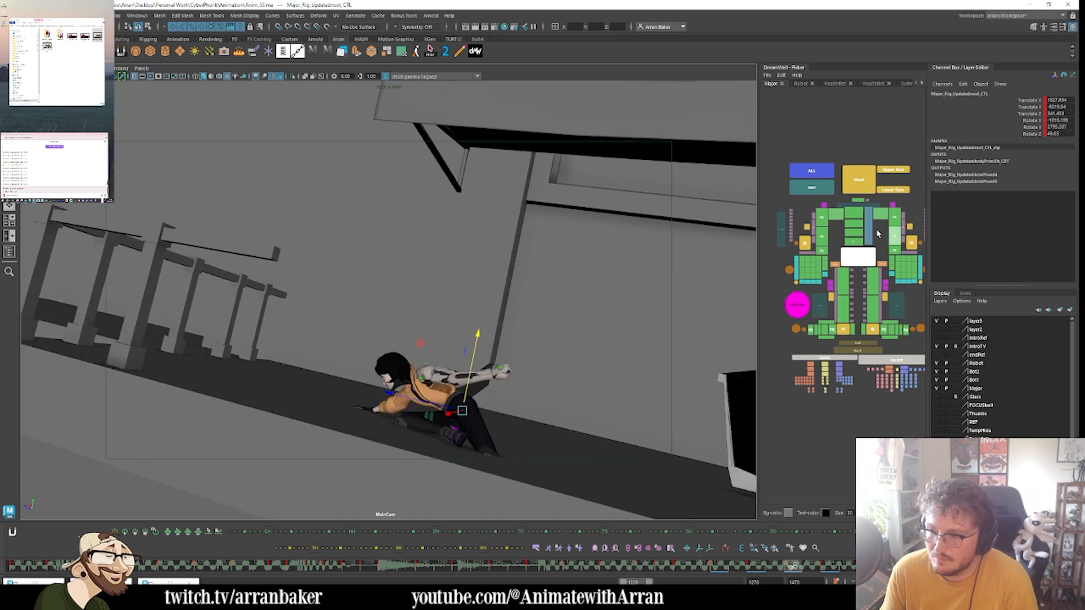
# - Adjust the right clavicle and shoulder FK rotations in the in-between pose, checking the arm against the neighbouring poses
pyautogui.click(822, 217)
pyautogui.press('e')
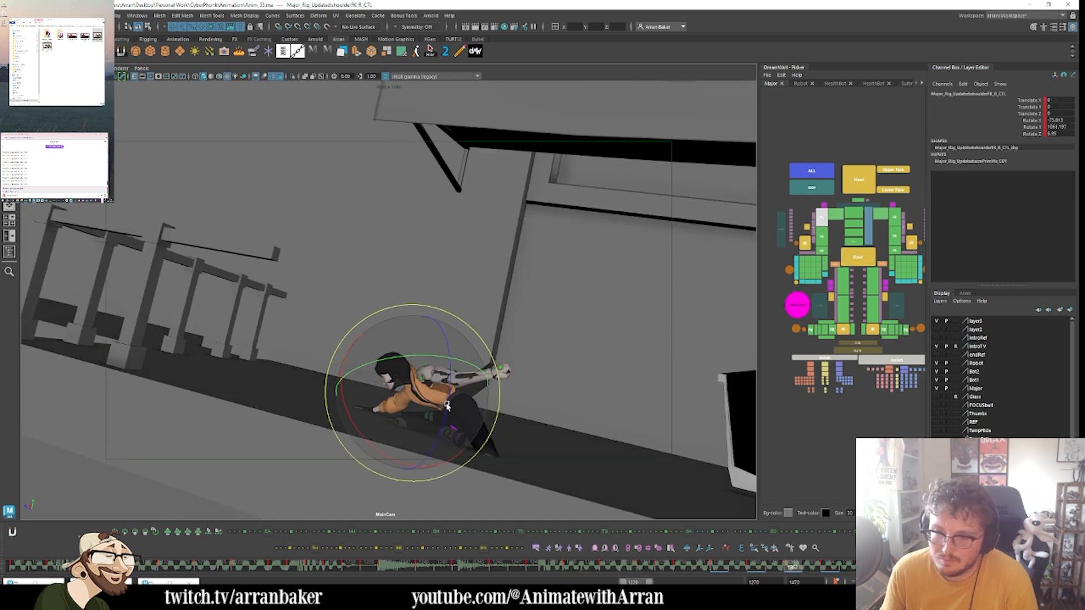
pyautogui.click(835, 214)
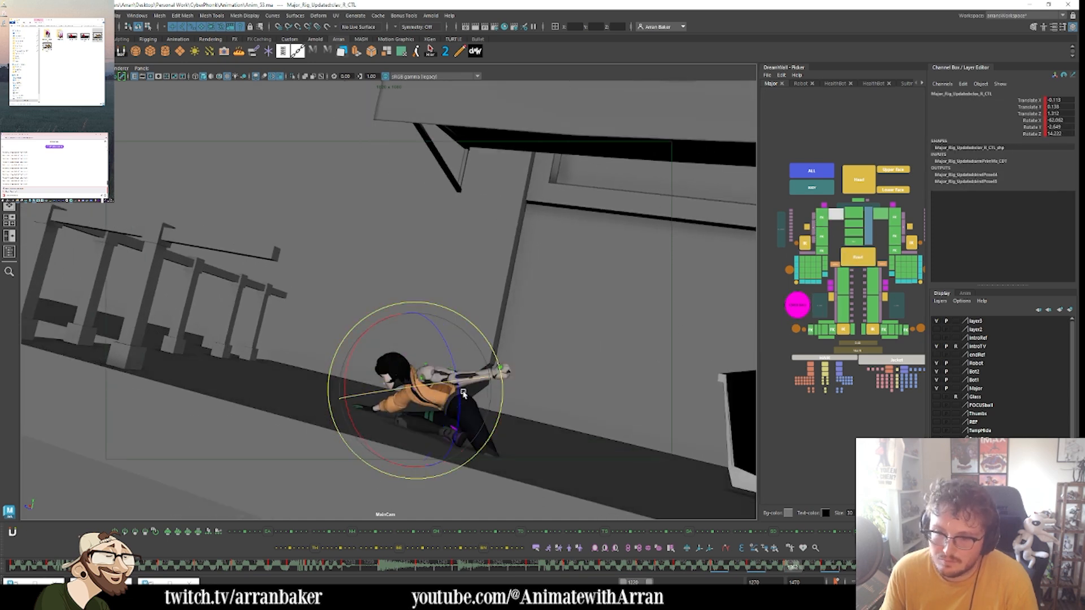
pyautogui.click(821, 217)
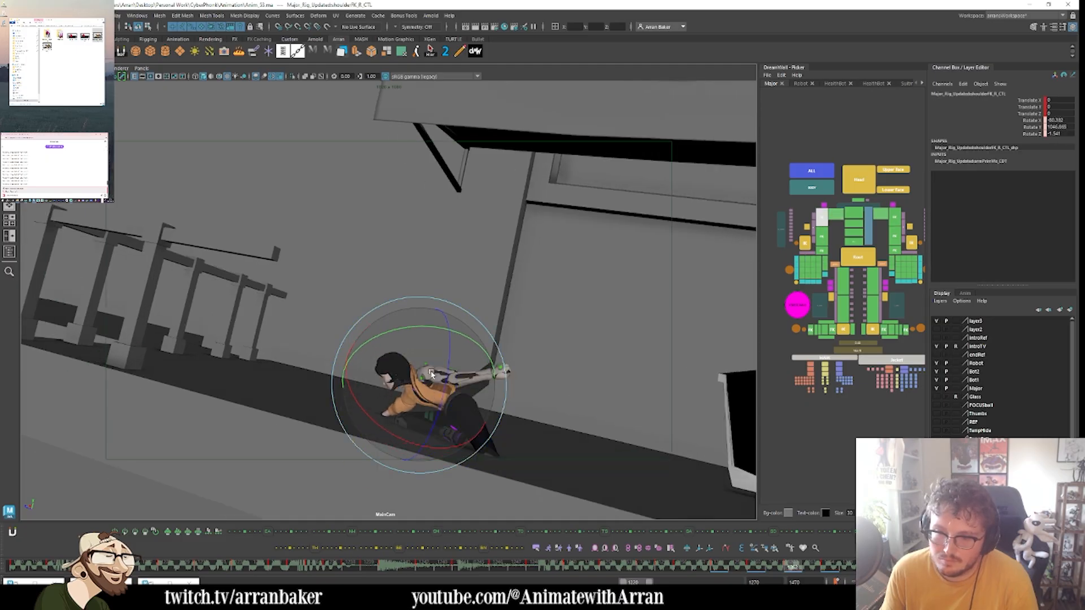
pyautogui.press(',')
pyautogui.press(',')
pyautogui.press('.')
pyautogui.press('.')
pyautogui.press('.')
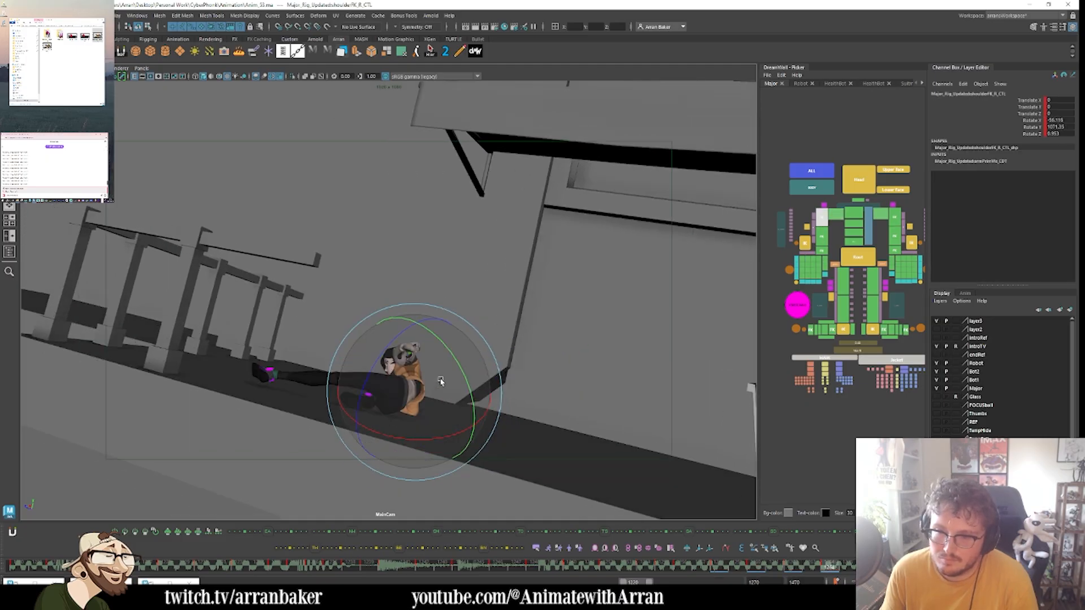
pyautogui.press(',')
# - Rotate the head control and the left hip FK control in the in-between pose to dip the head and extend the leg behind the body
pyautogui.click(874, 192)
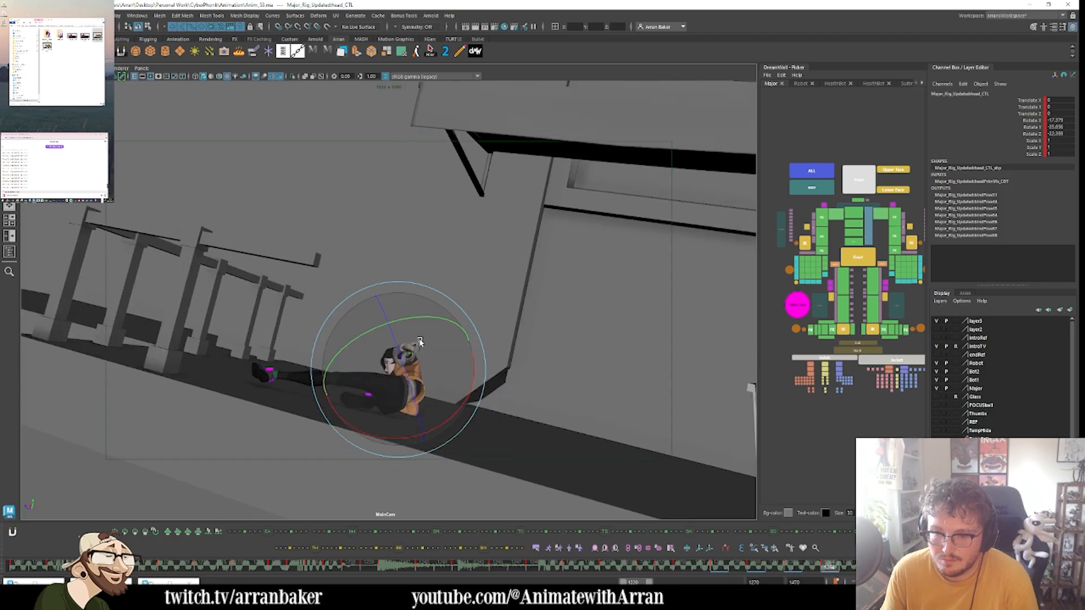
pyautogui.click(874, 280)
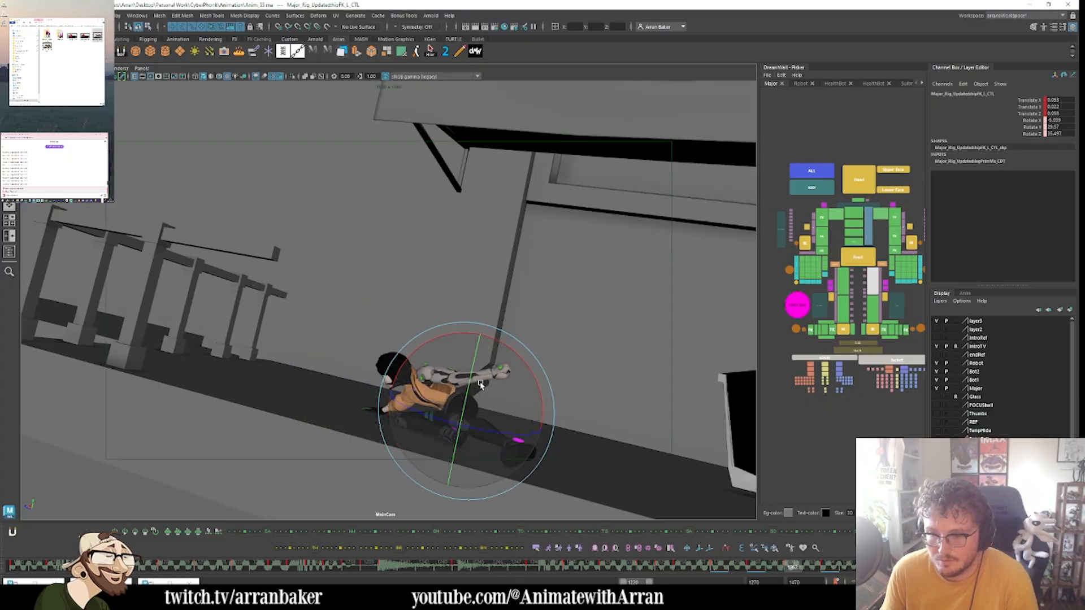
pyautogui.press(',')
pyautogui.press('.')
pyautogui.moveTo(469, 425); pyautogui.dragTo(492, 428)
pyautogui.press('.')
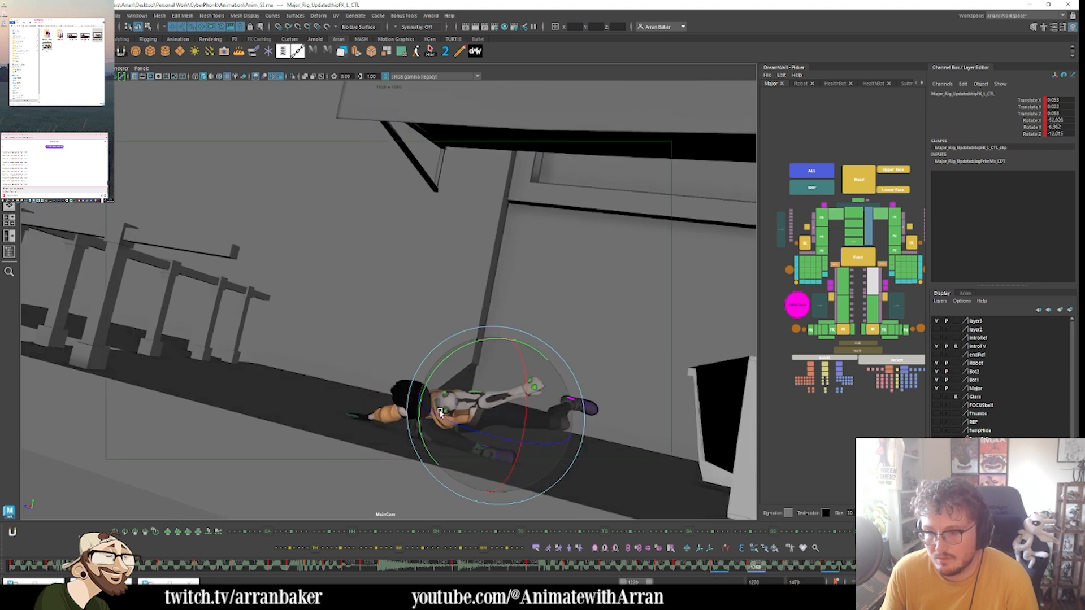
# - Rotate the left hip and left knee FK controls in the pose after the in-between, extending the leg behind the body
pyautogui.press('.')
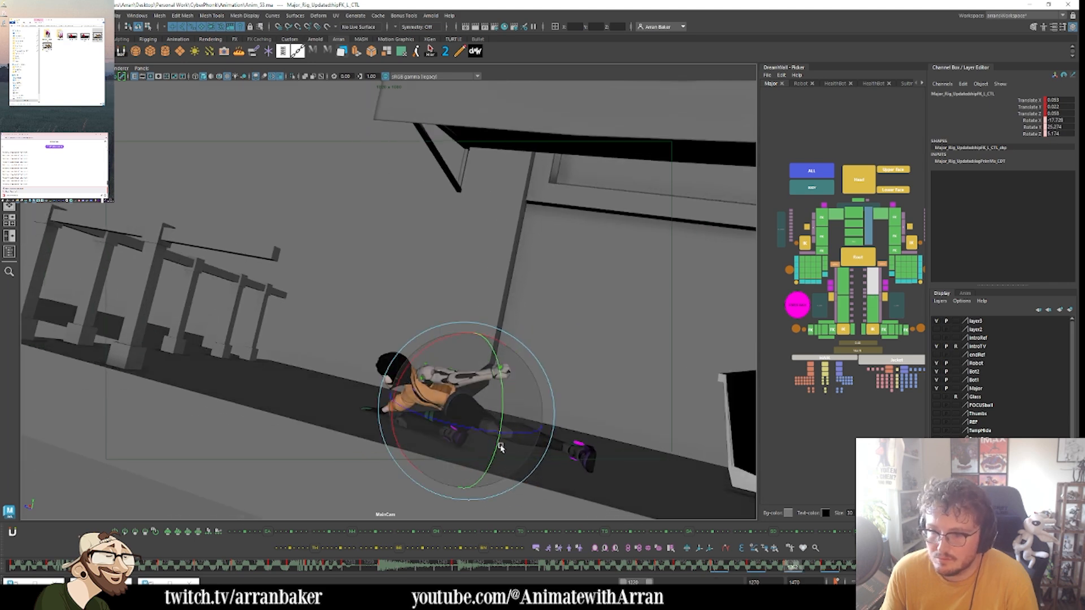
pyautogui.moveTo(501, 446)
pyautogui.mouseDown()
pyautogui.moveTo(472, 441)
pyautogui.moveTo(485, 443)
pyautogui.mouseUp()
pyautogui.click(872, 318)
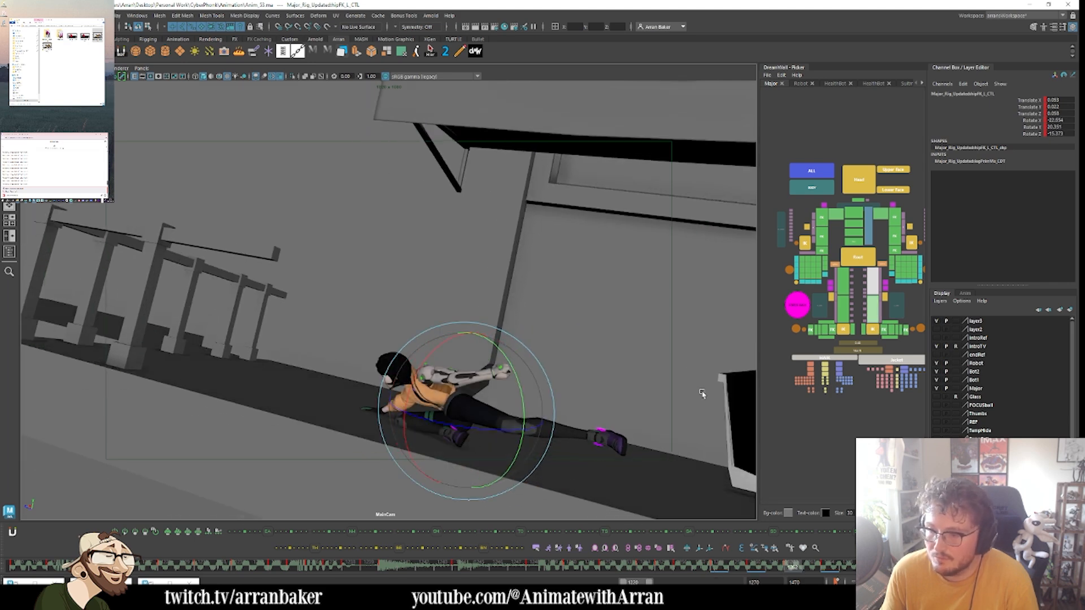
pyautogui.moveTo(560, 450); pyautogui.dragTo(503, 450)
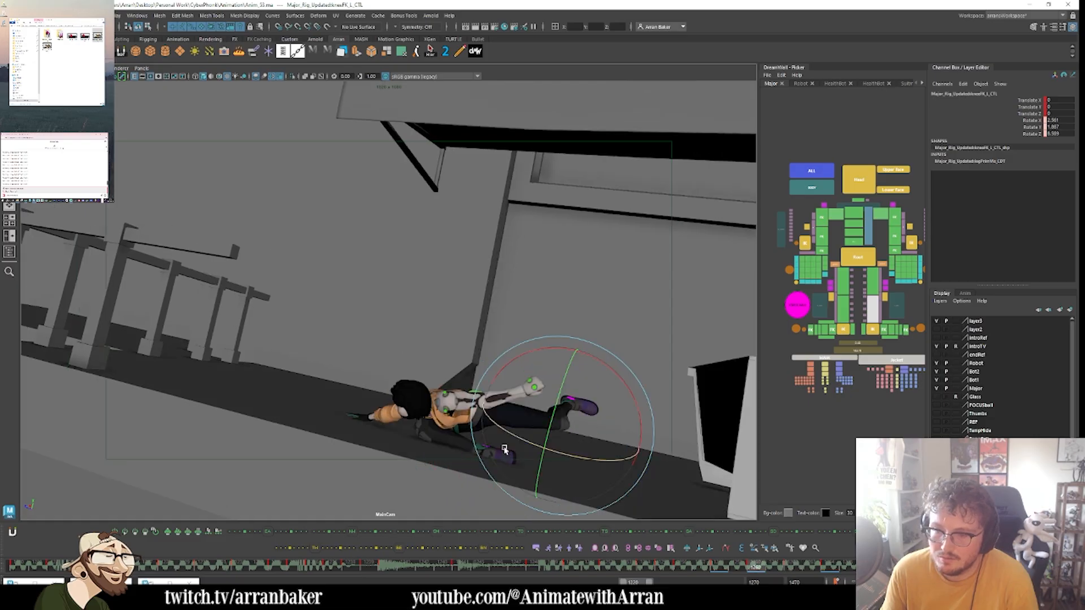
pyautogui.press('.')
pyautogui.press('.')
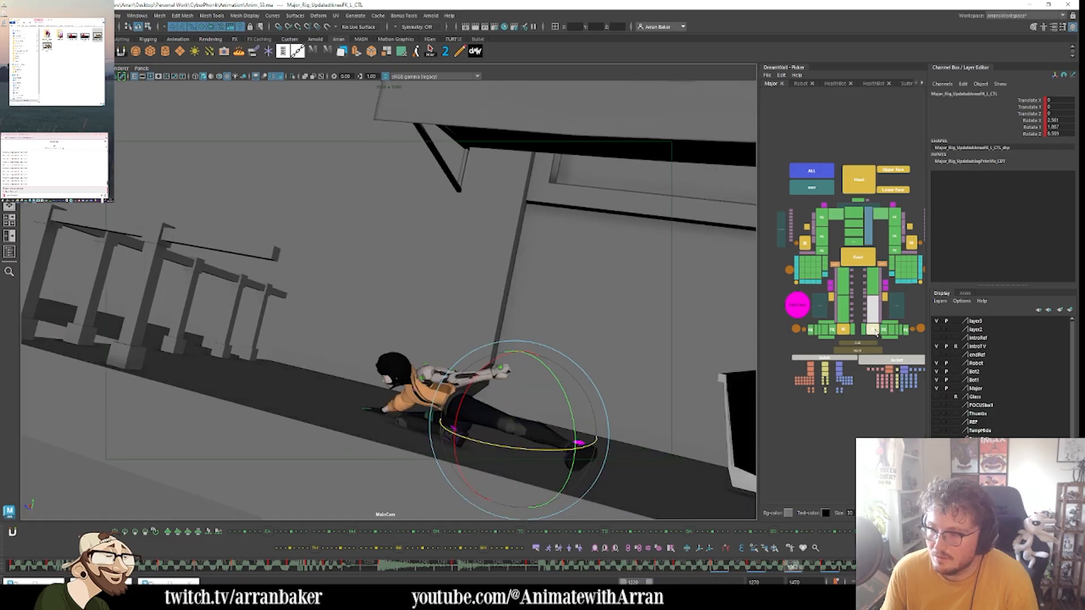
# - Rotate the left ankle and pelvis FK controls in the pose after the in-between, comparing with the neighbouring poses
pyautogui.click(883, 332)
pyautogui.moveTo(567, 485)
pyautogui.mouseDown()
pyautogui.moveTo(581, 497)
pyautogui.moveTo(571, 492)
pyautogui.moveTo(580, 487)
pyautogui.mouseUp()
pyautogui.press('.')
pyautogui.press('.')
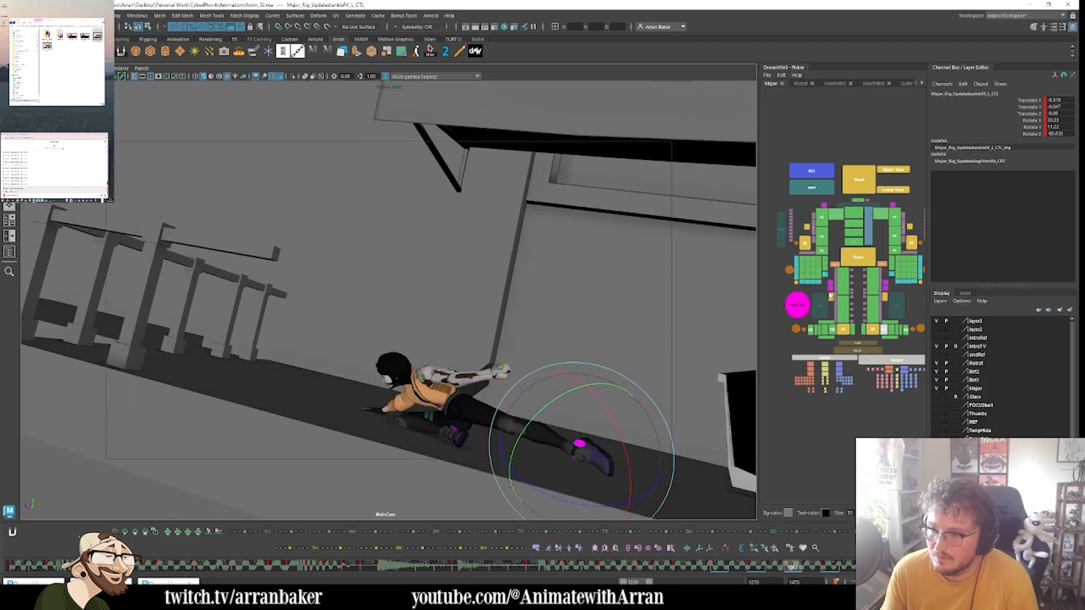
pyautogui.click(855, 242)
pyautogui.moveTo(459, 431); pyautogui.dragTo(471, 439)
pyautogui.press('.')
pyautogui.press('.')
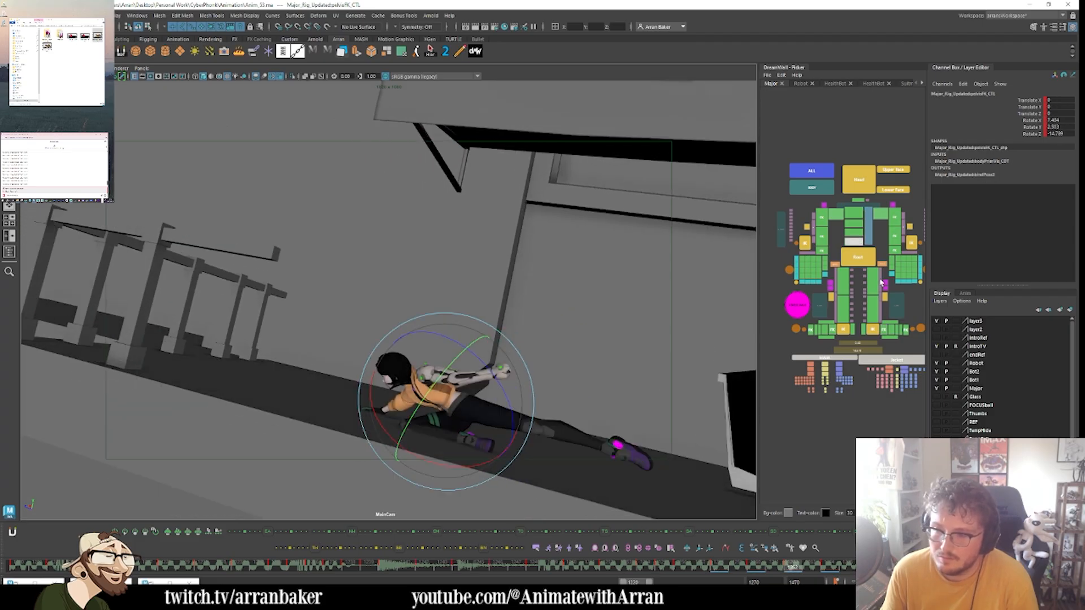
# - Rotate the left hip FK control to lower the trailing leg toward the ground in the pose after the in-between
pyautogui.click(869, 285)
pyautogui.press('.')
pyautogui.moveTo(533, 447); pyautogui.dragTo(516, 439)
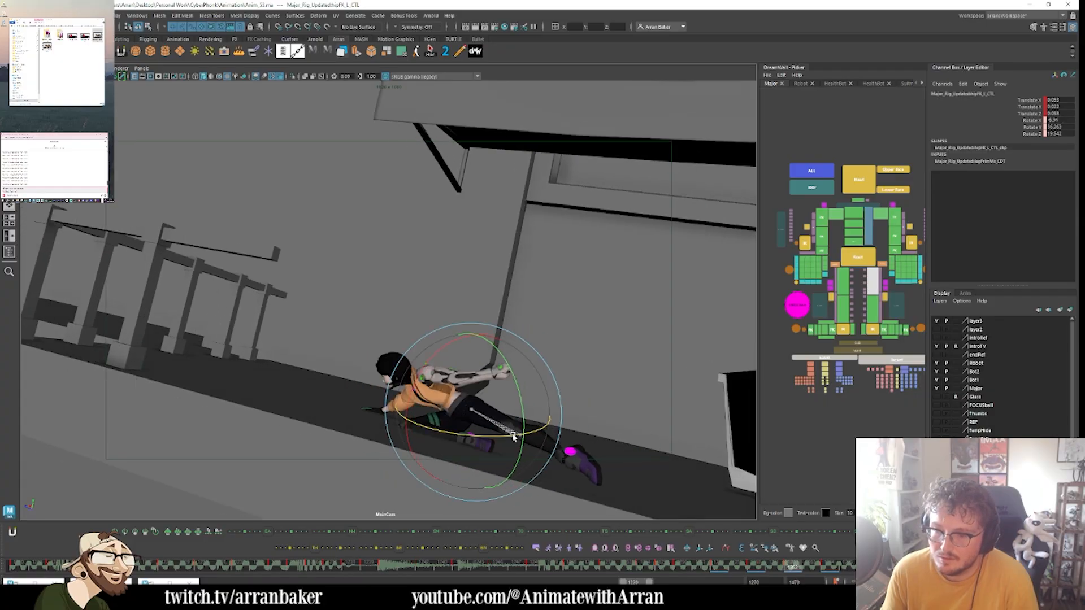
pyautogui.press('.')
pyautogui.press('.')
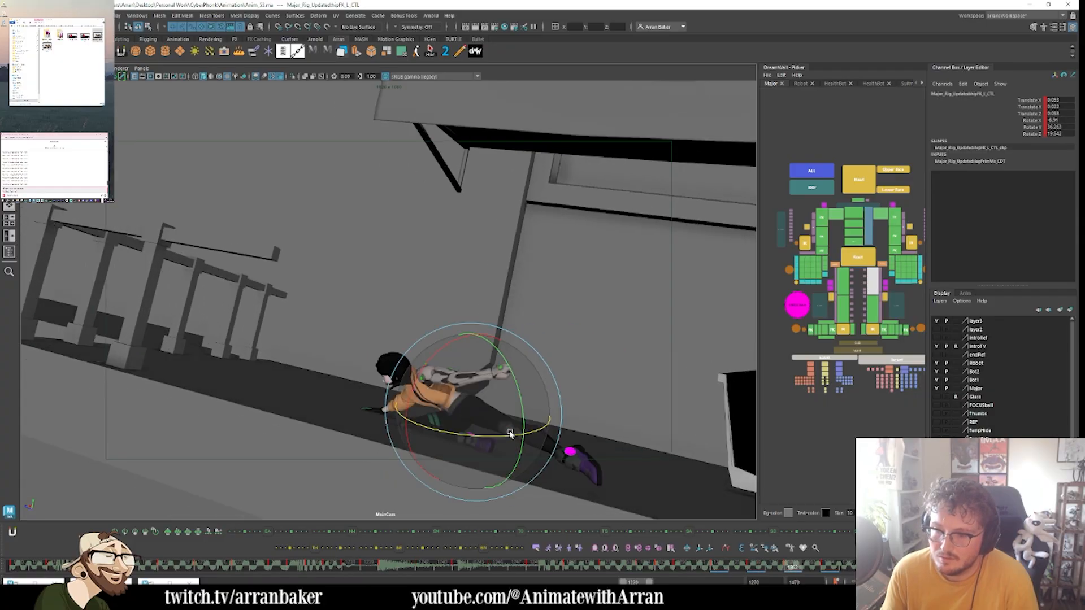
# - Rotate the left ankle FK control to angle the trailing foot against the ground, flipping between the adjacent poses
pyautogui.click(884, 329)
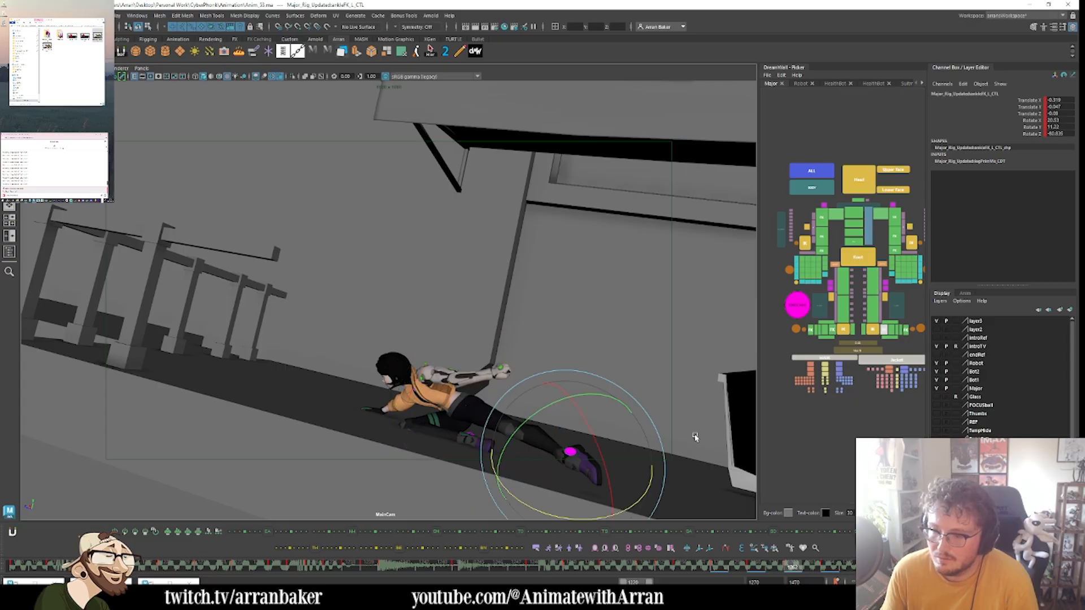
pyautogui.moveTo(565, 516)
pyautogui.mouseDown()
pyautogui.moveTo(544, 503)
pyautogui.moveTo(564, 508)
pyautogui.mouseUp()
pyautogui.press('.')
pyautogui.press('.')
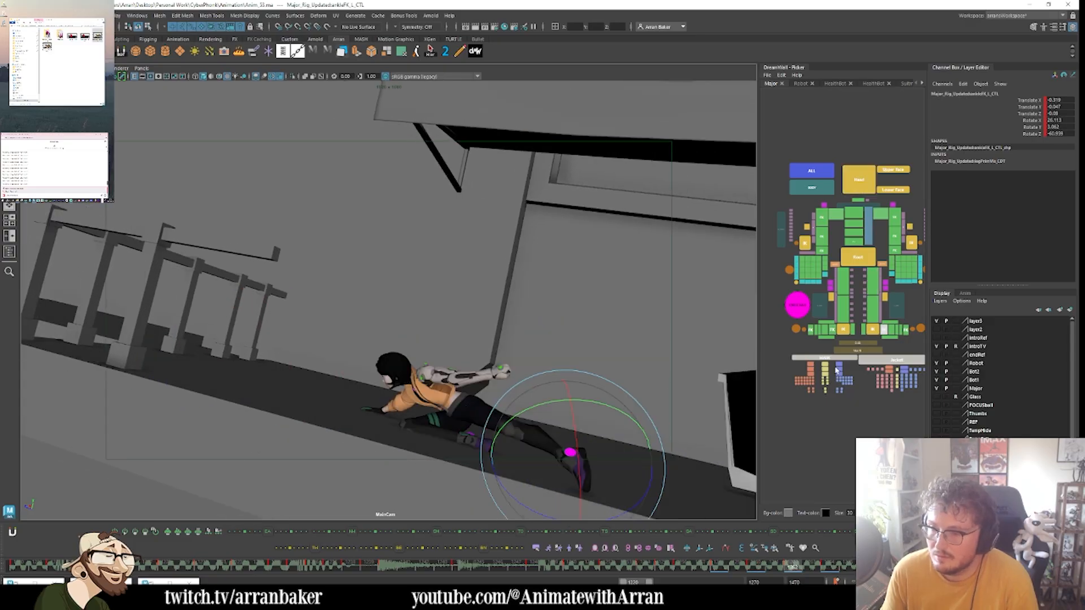
pyautogui.press('.')
pyautogui.press('.')
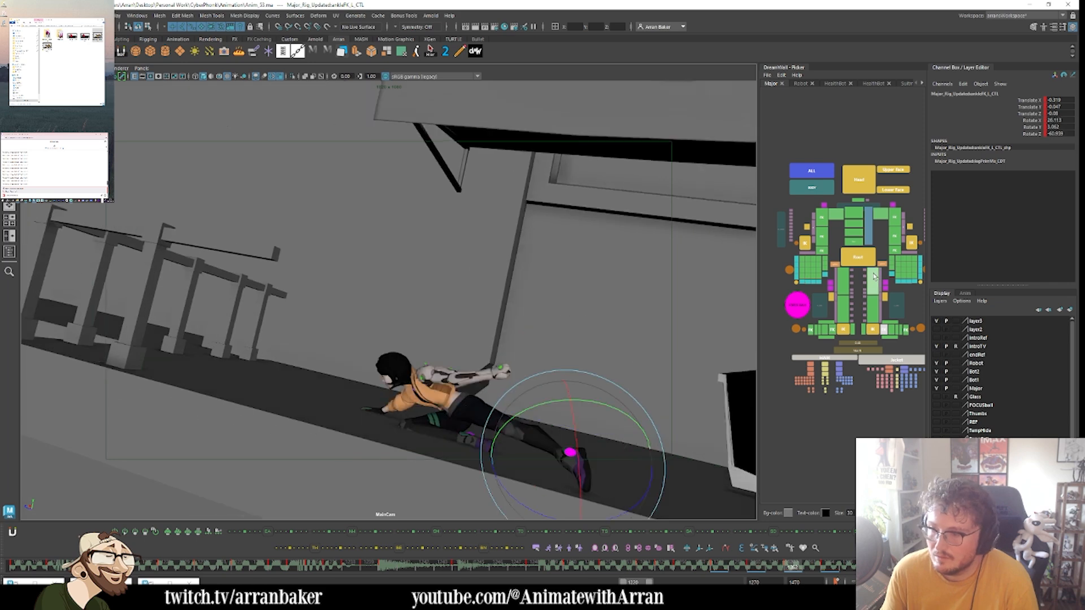
# - Rotate and key the left hip FK control to pull the leg in, checking the chest against the neighbouring poses
pyautogui.click(874, 281)
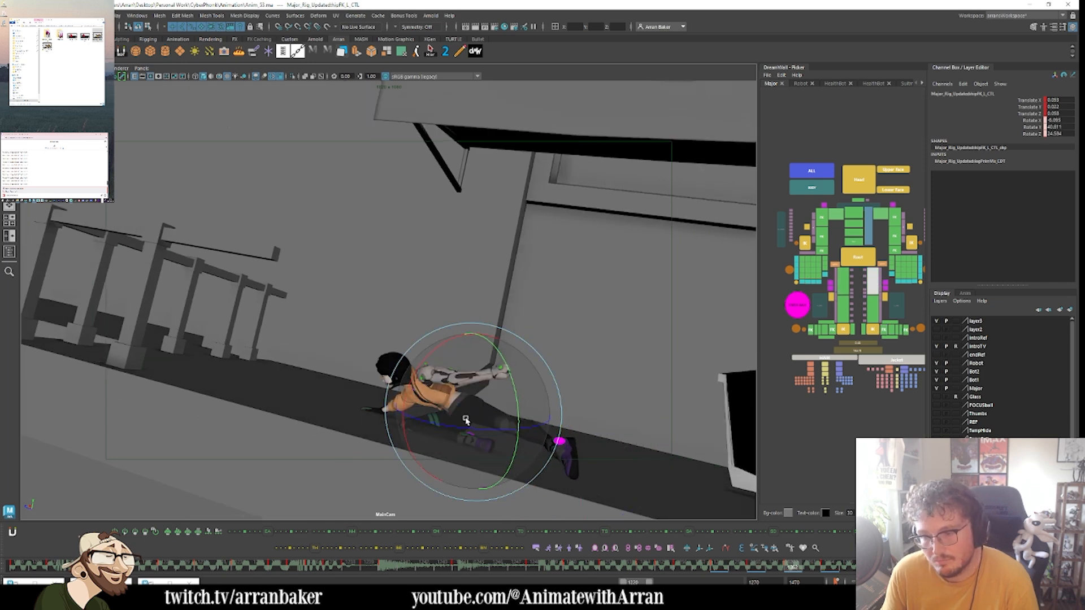
pyautogui.press('s')
pyautogui.press('.')
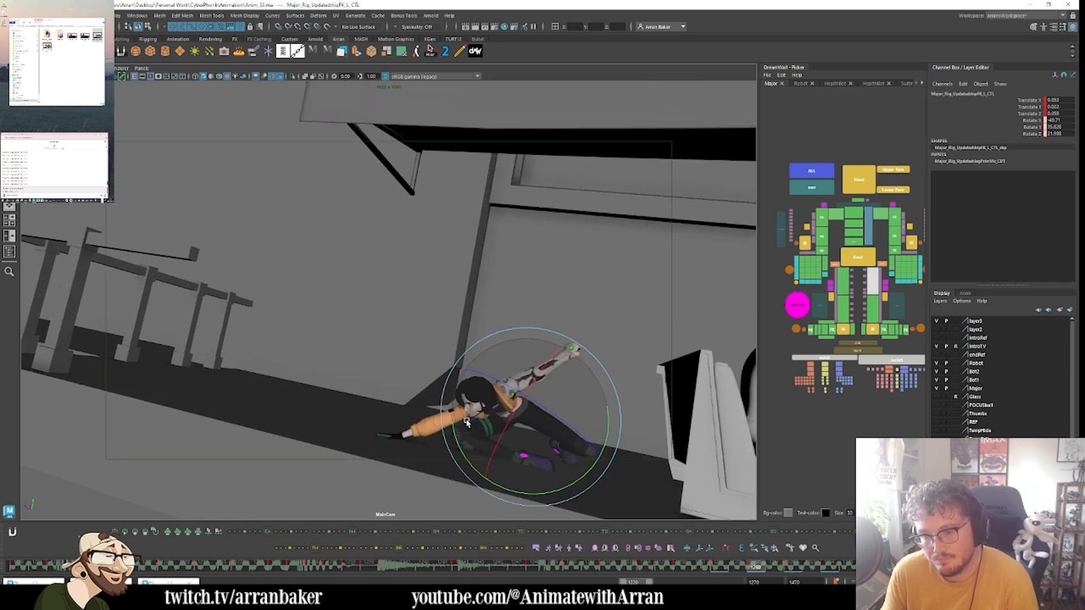
pyautogui.press('.')
pyautogui.press('.')
pyautogui.click(854, 213)
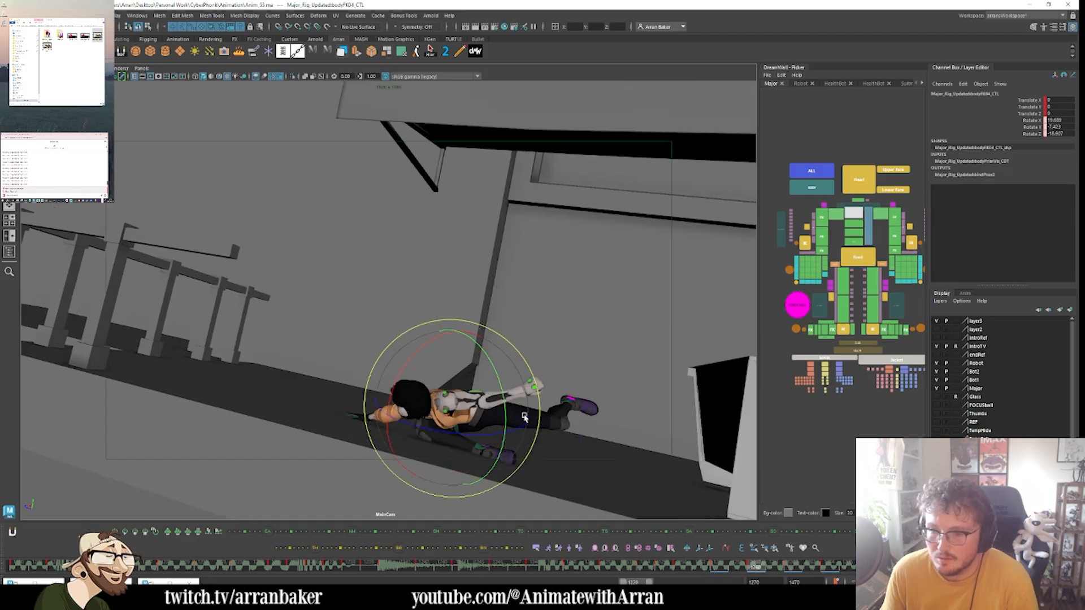
pyautogui.press('.')
pyautogui.press('.')
pyautogui.press('.')
pyautogui.press('.')
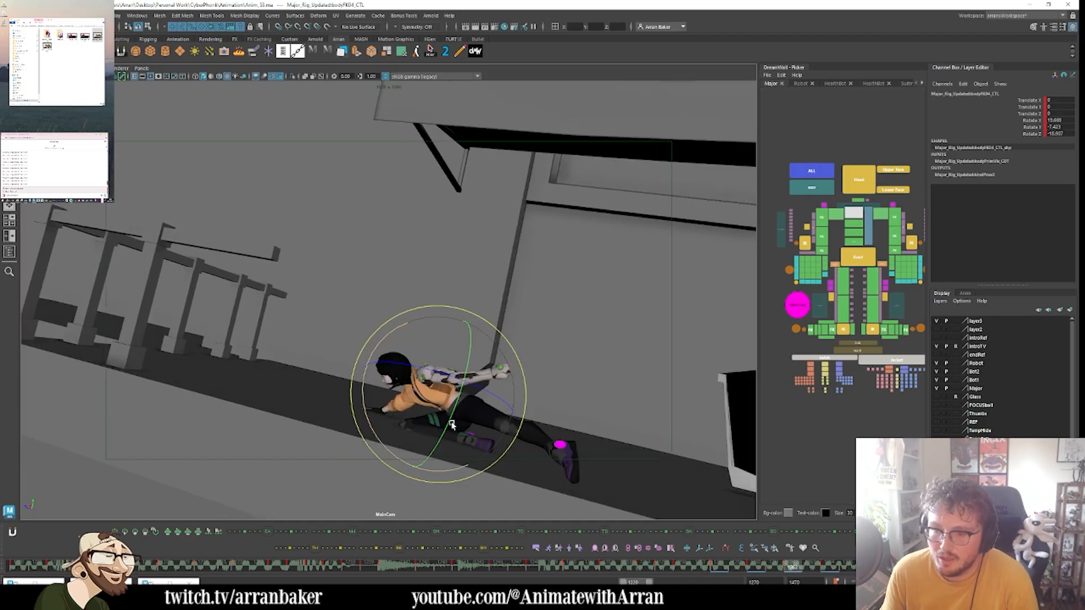
# - Adjust the left shoulder FK rotation in the in-between and the following pose, comparing the arm's swing across the adjacent poses
pyautogui.click(892, 218)
pyautogui.press('.')
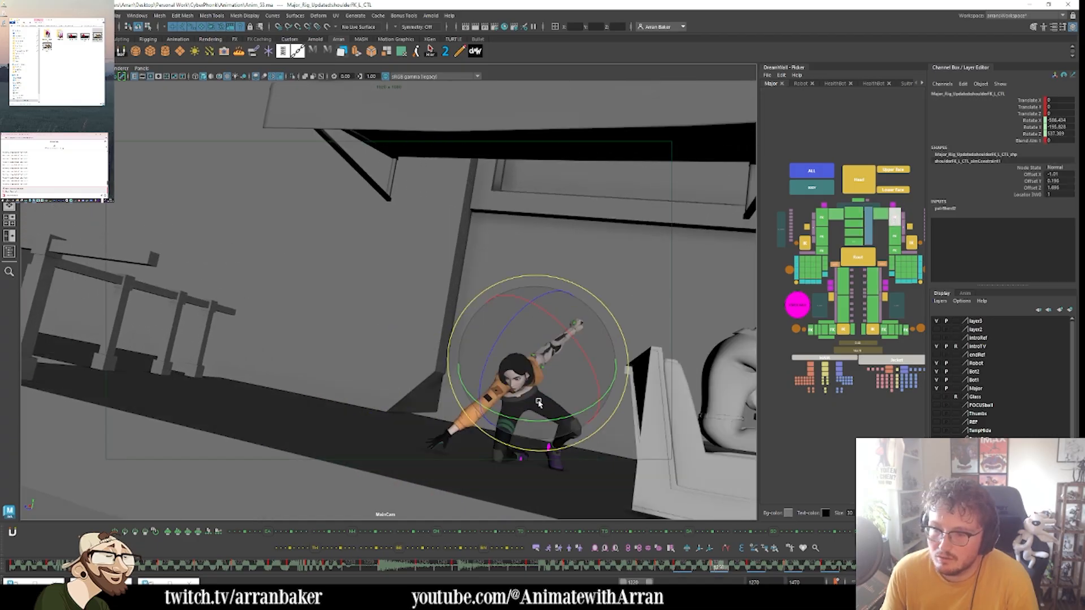
pyautogui.press(',')
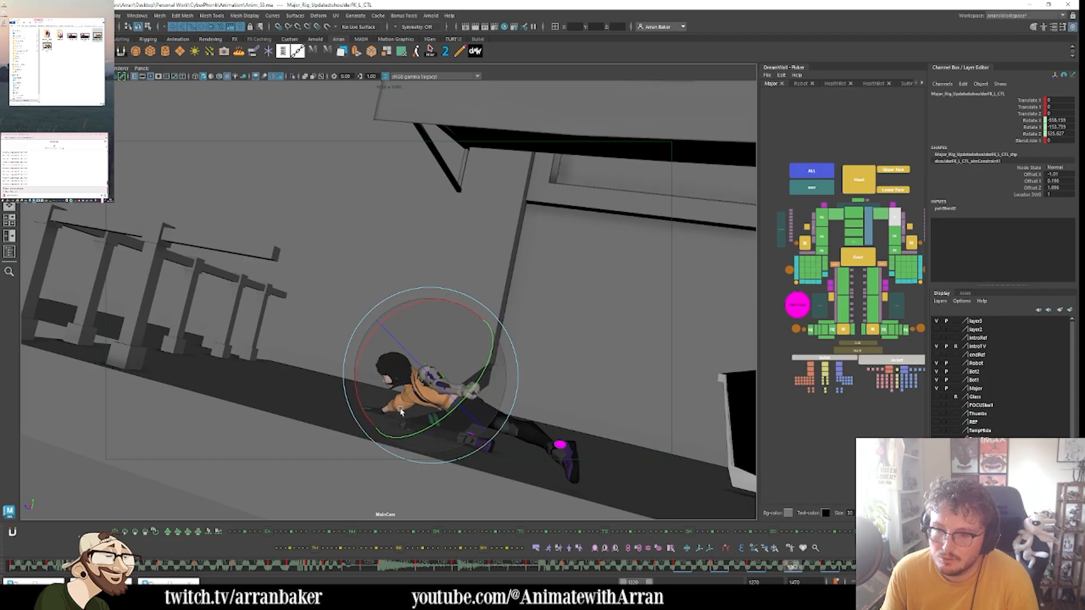
pyautogui.press('.')
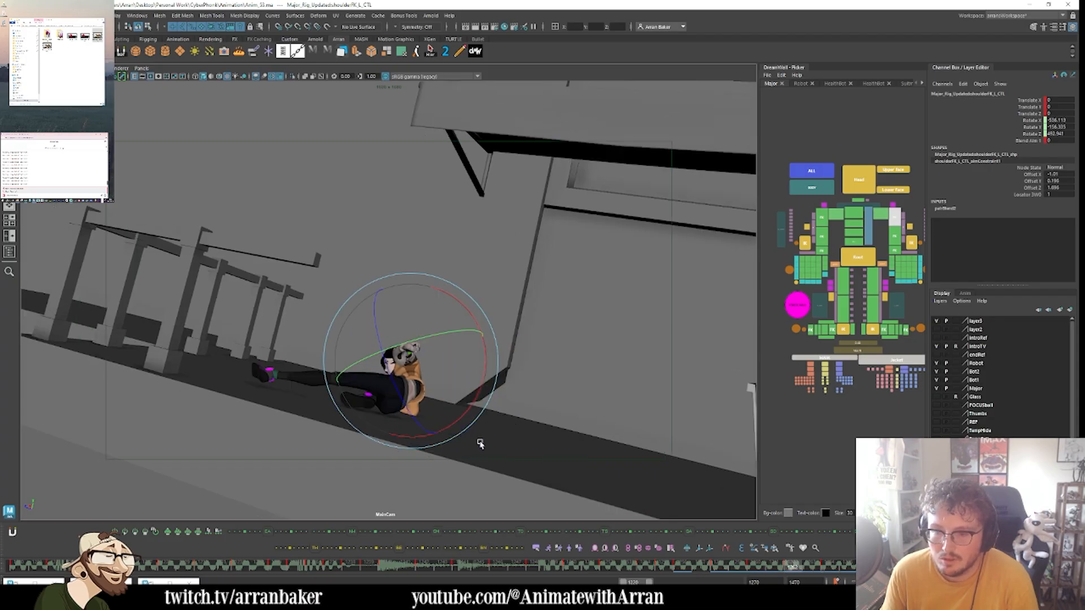
pyautogui.press(',')
pyautogui.press(',')
pyautogui.press('.')
pyautogui.press(',')
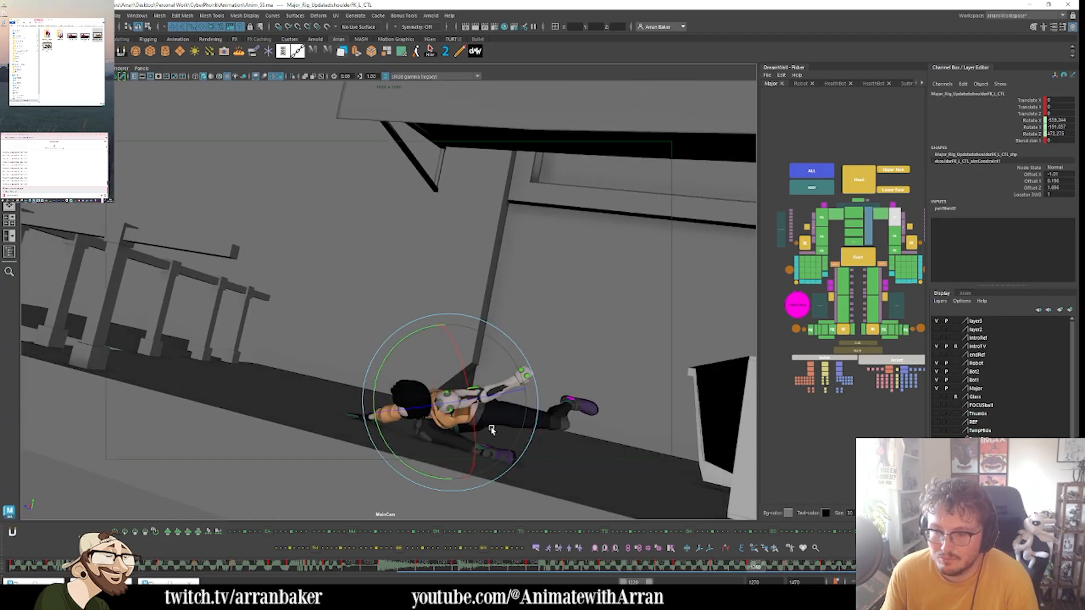
pyautogui.press(',')
pyautogui.press(',')
pyautogui.press('.')
pyautogui.press('.')
pyautogui.press('.')
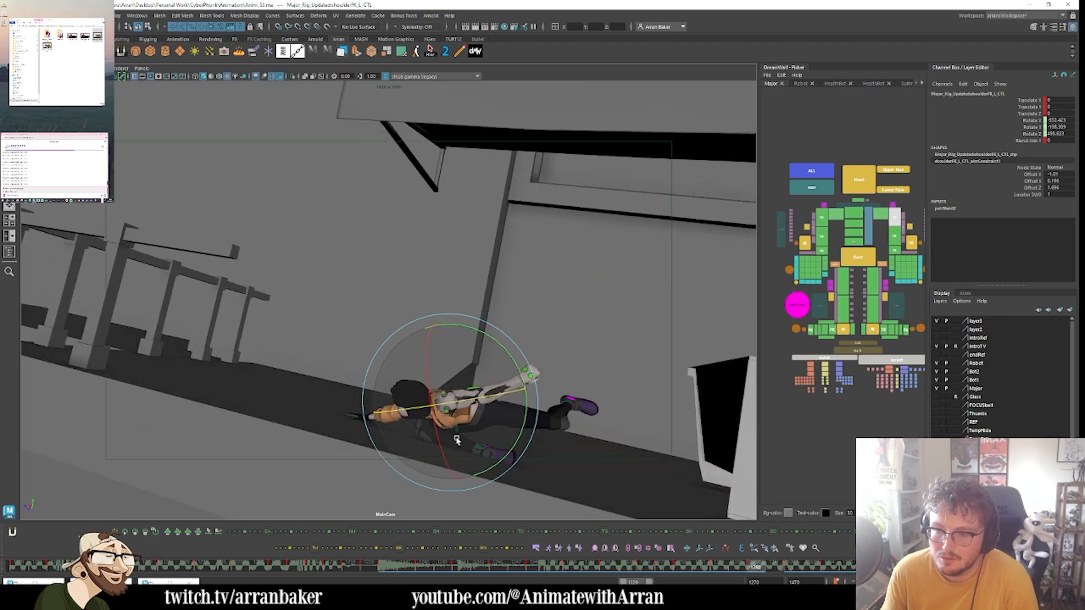
pyautogui.moveTo(460, 441); pyautogui.dragTo(455, 365)
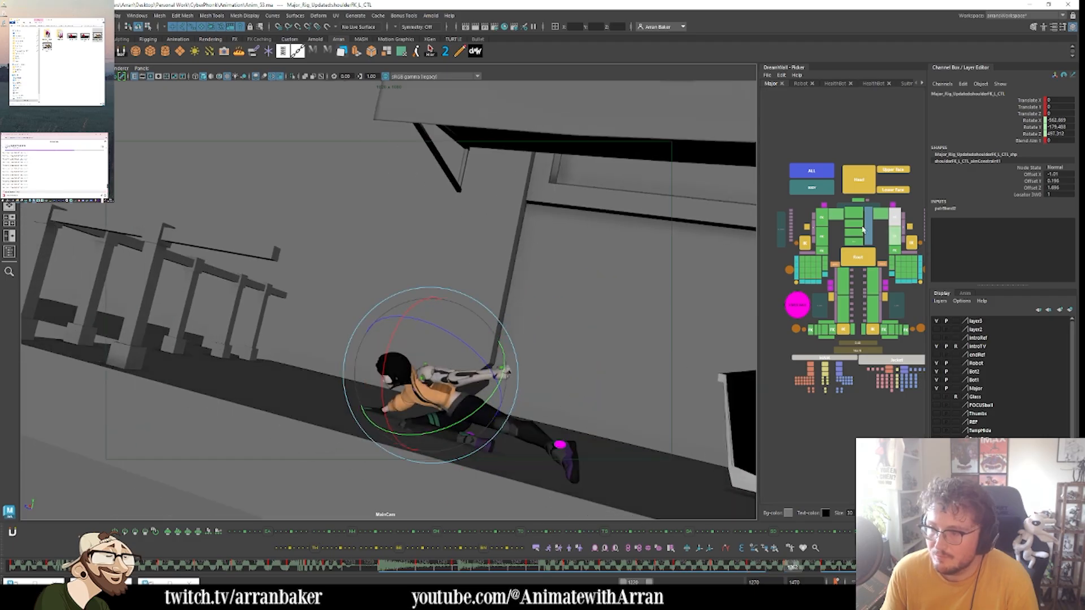
# - Rotate the chest FK and left clavicle controls to drop the upper body in the pose after the in-between
pyautogui.click(854, 213)
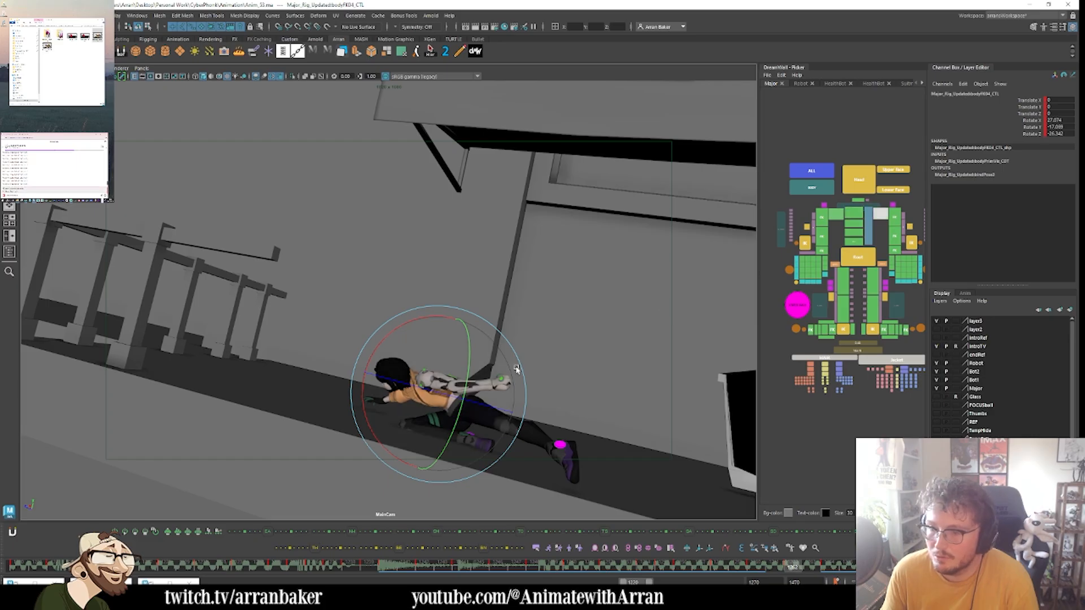
pyautogui.click(881, 213)
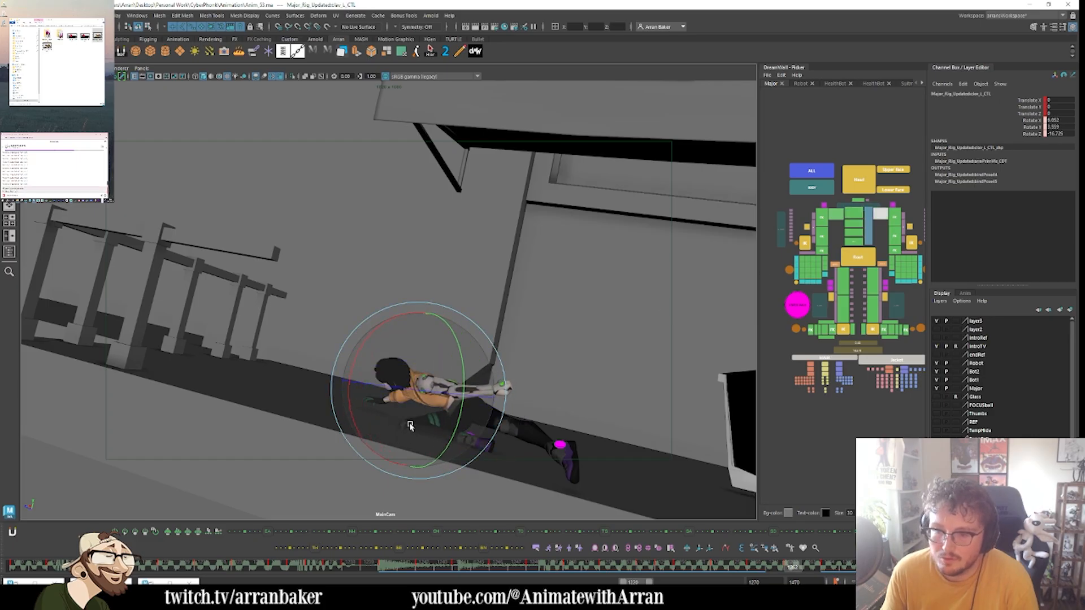
pyautogui.moveTo(410, 426); pyautogui.dragTo(417, 404)
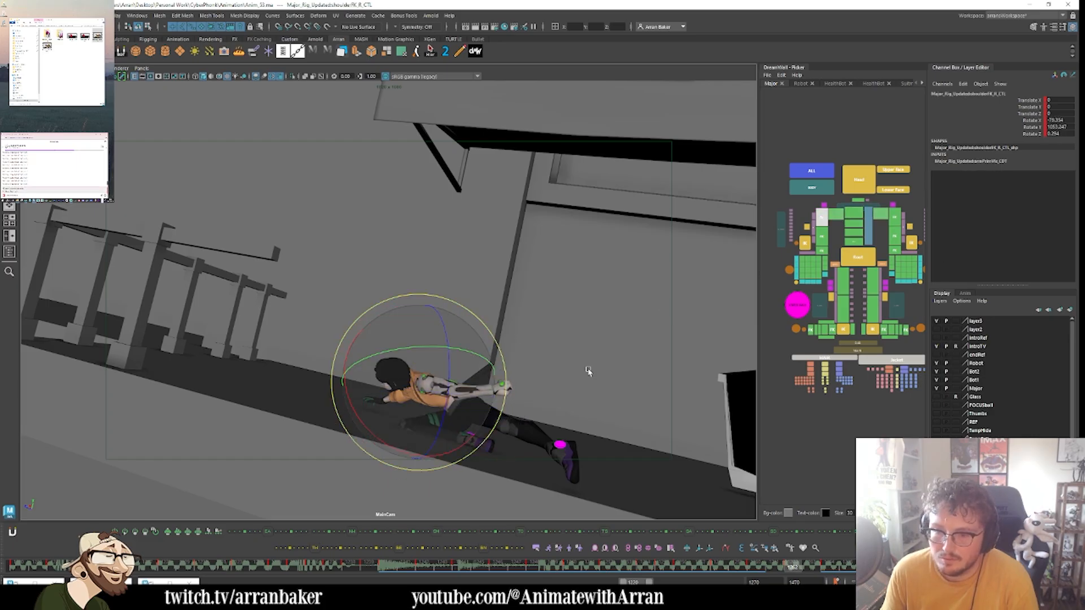
# - Rotate the lower spine FK control to bring the torso closer to the ground
pyautogui.click(853, 243)
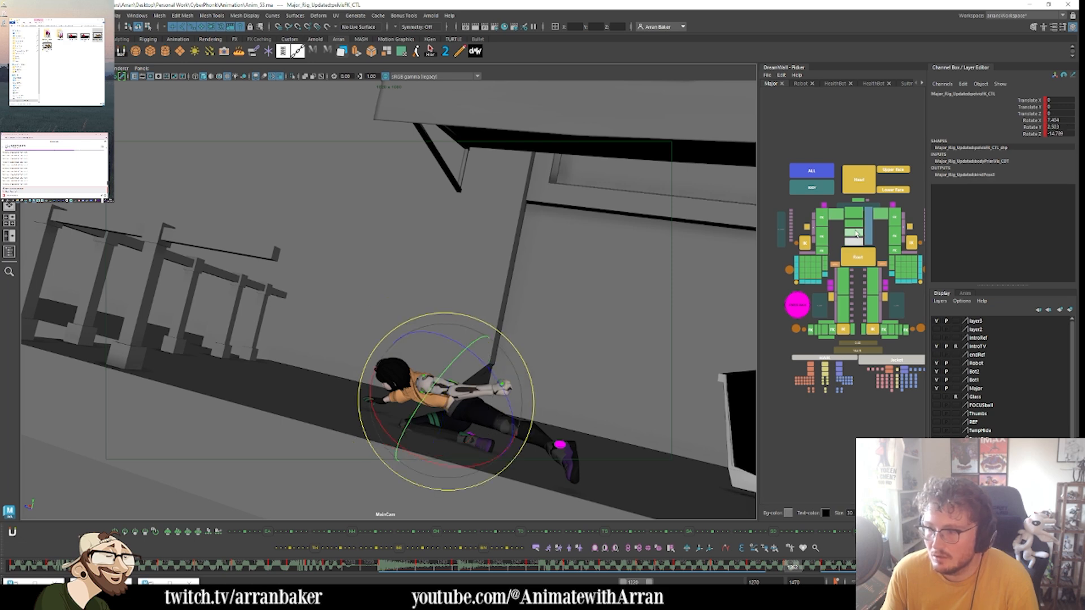
pyautogui.click(854, 233)
pyautogui.moveTo(542, 380); pyautogui.dragTo(536, 359)
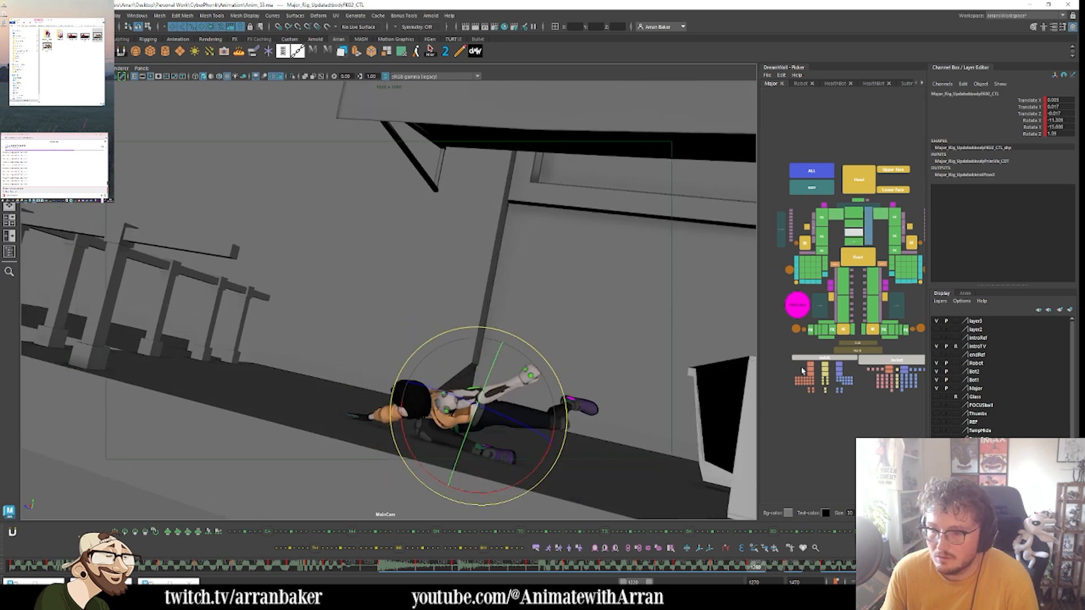
# - Refine the left hip FK rotation so the trailing leg follows the lowered torso, comparing it with the adjacent poses
pyautogui.click(878, 269)
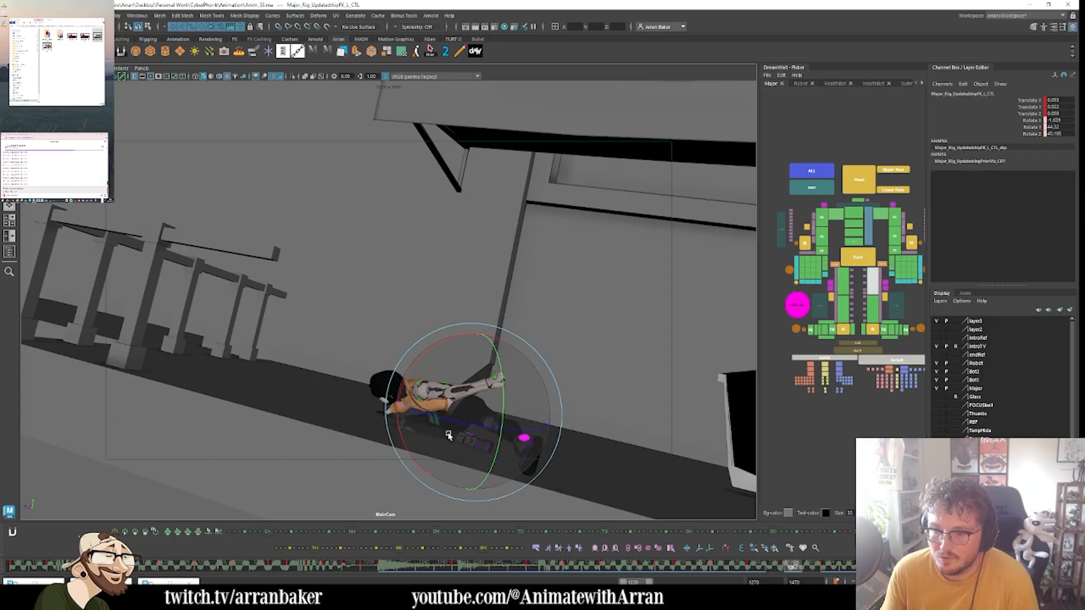
pyautogui.moveTo(487, 391); pyautogui.dragTo(476, 373)
pyautogui.press(',')
pyautogui.press(',')
pyautogui.press('.')
pyautogui.press('.')
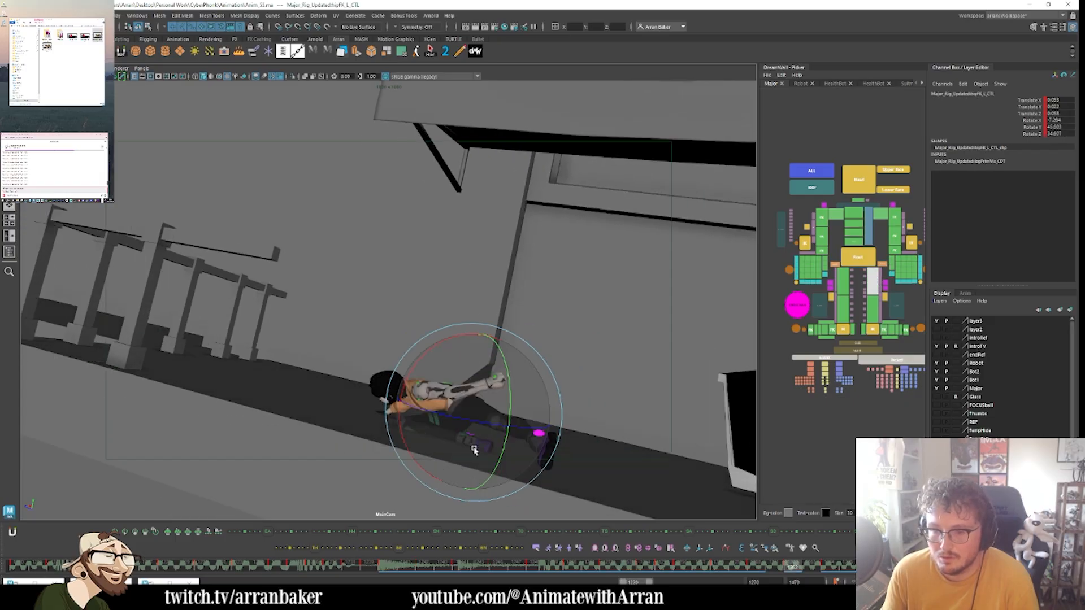
pyautogui.moveTo(465, 453); pyautogui.dragTo(470, 454)
pyautogui.press('.')
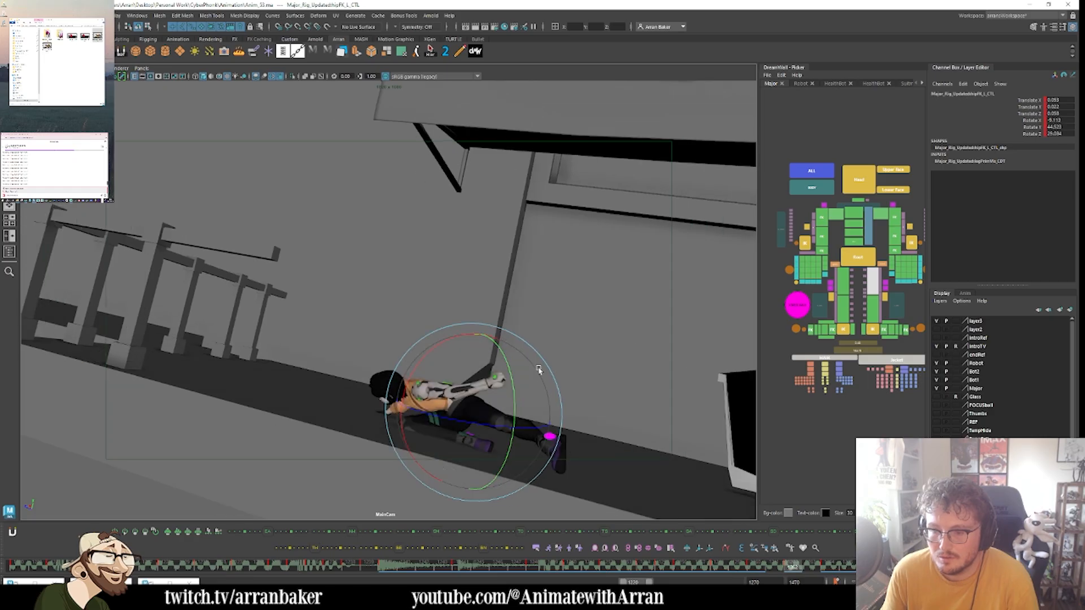
pyautogui.press(',')
pyautogui.press(',')
pyautogui.press('.')
pyautogui.press('.')
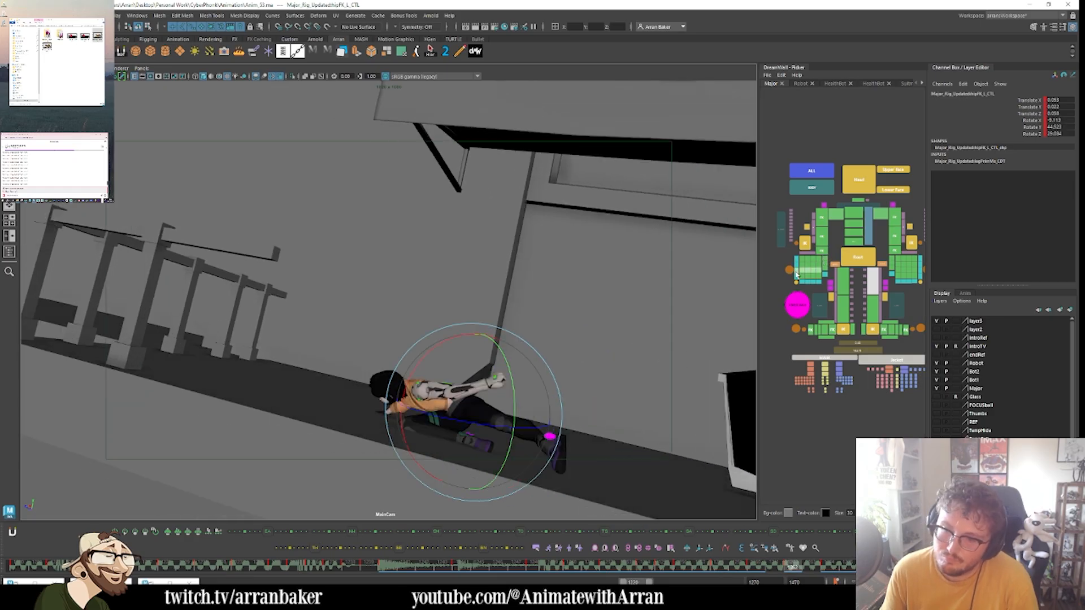
# - Step through the slide's key poses to examine how the body moves from the landing into the slide
pyautogui.press('.')
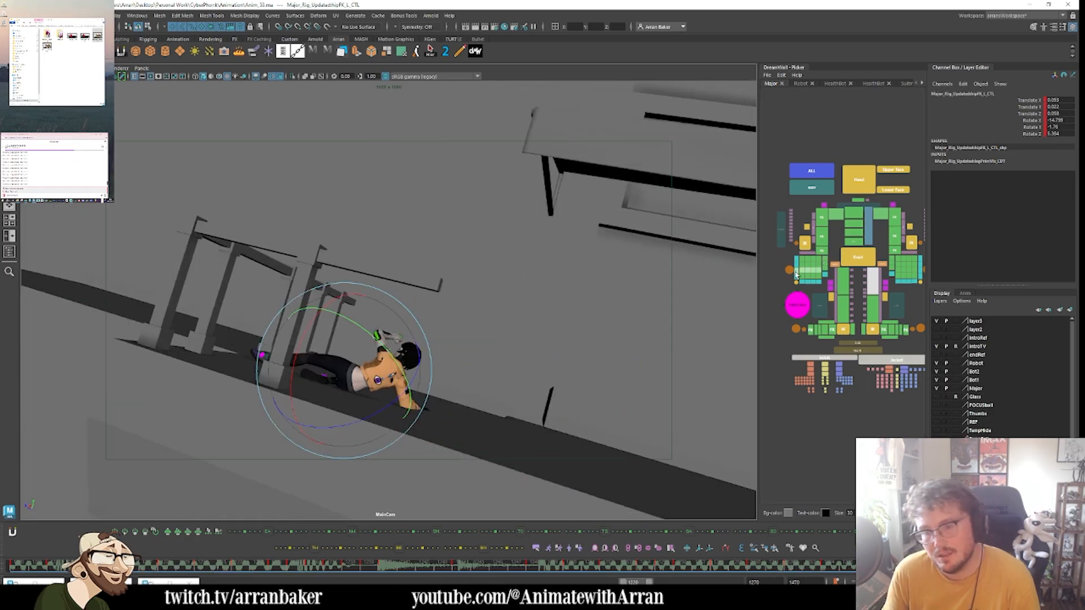
pyautogui.press('.')
pyautogui.press('.')
pyautogui.press('.')
pyautogui.press('.')
pyautogui.press('.')
pyautogui.press('.')
pyautogui.press('.')
pyautogui.press('.')
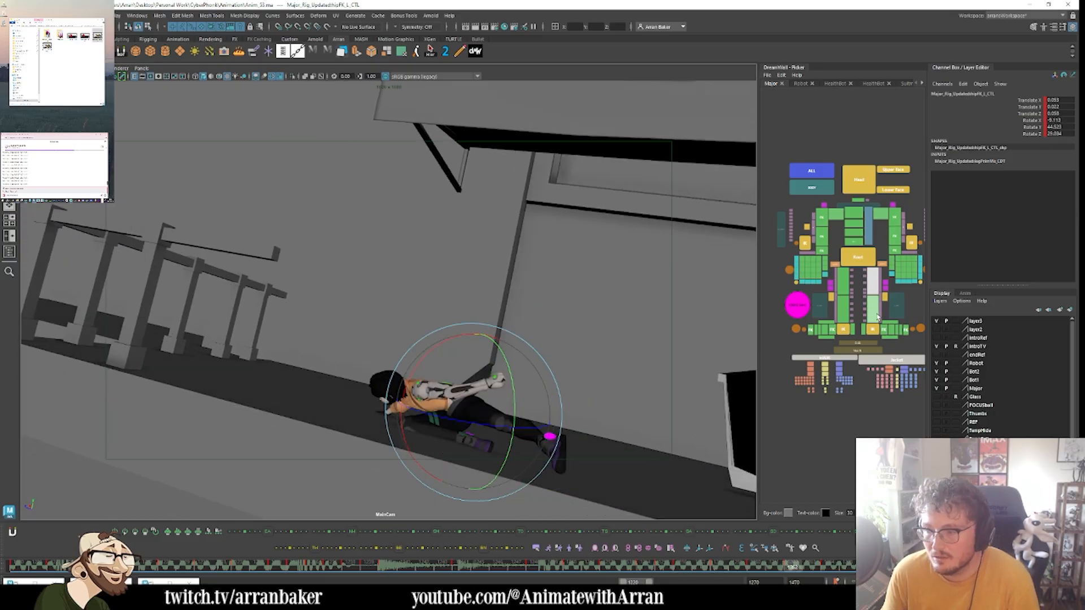
# - Bend the left knee FK control to lift the trailing foot off the ground in the pose after the in-between
pyautogui.click(878, 317)
pyautogui.moveTo(492, 439); pyautogui.dragTo(505, 462)
pyautogui.hotkey('ctrl', 'z')
pyautogui.press(',')
pyautogui.press('.')
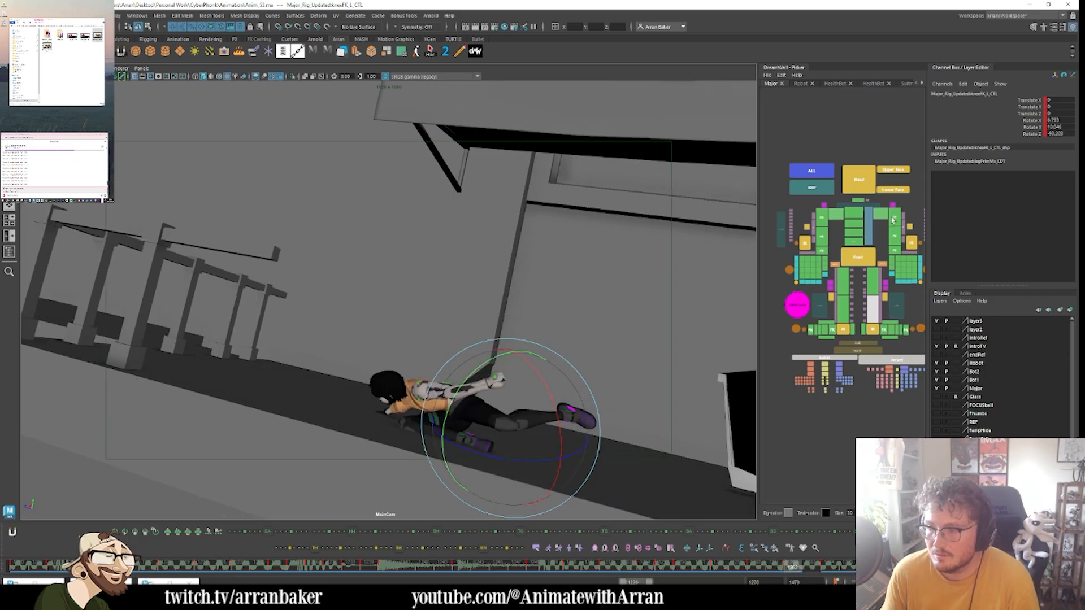
# - Rotate the left shoulder FK and left clavicle controls to bring the arm in along the back
pyautogui.click(894, 220)
pyautogui.moveTo(409, 424); pyautogui.dragTo(429, 416)
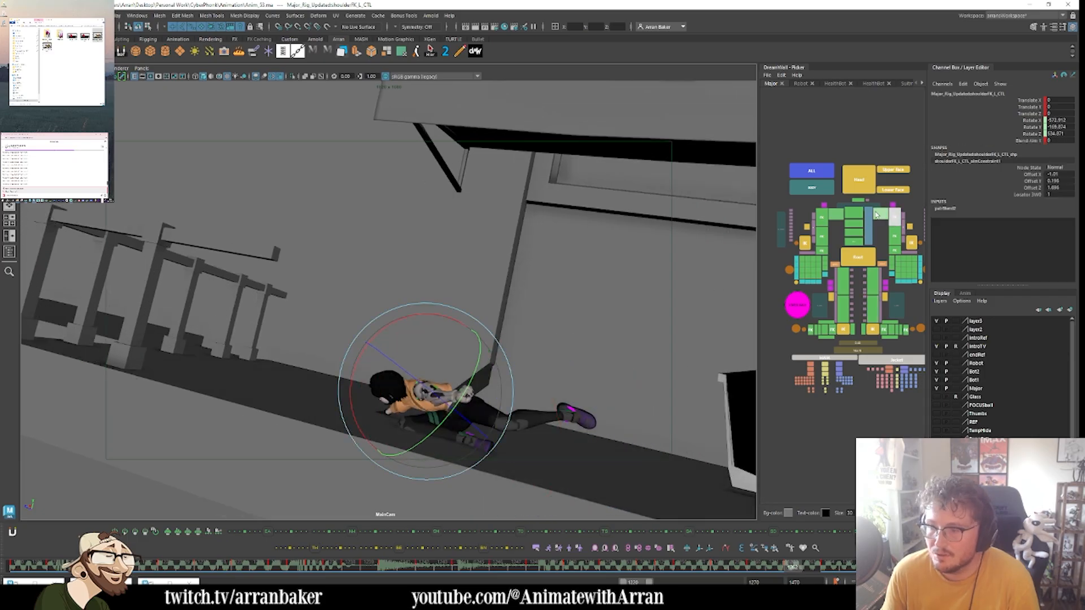
pyautogui.click(878, 214)
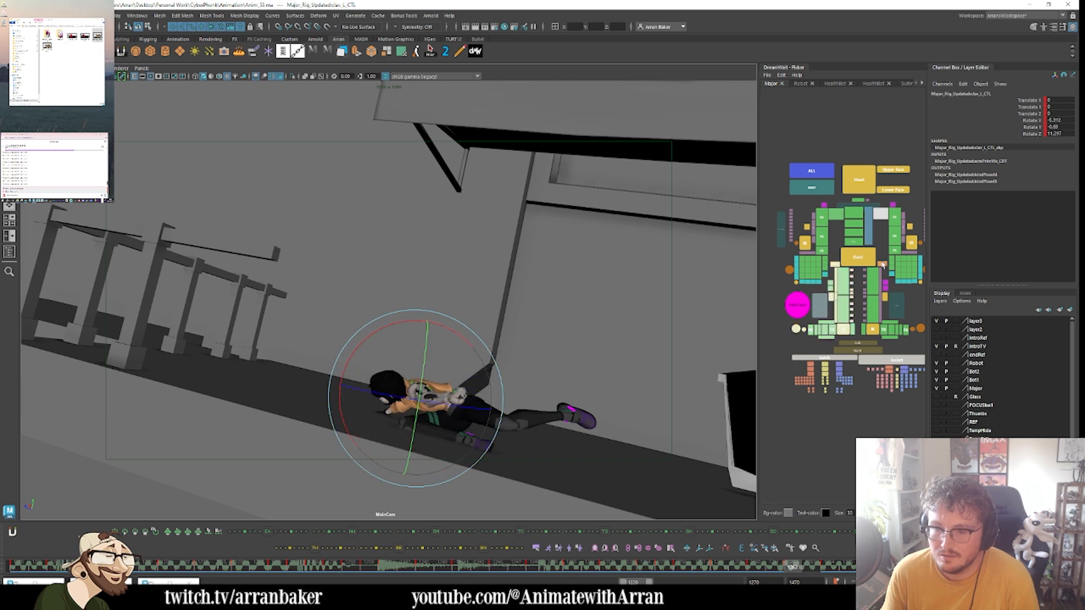
# - Rotate the left shoulder FK control to bring the arm forward in the low landing pose, and adjust the upper spine rotation
pyautogui.click(894, 219)
pyautogui.press('.')
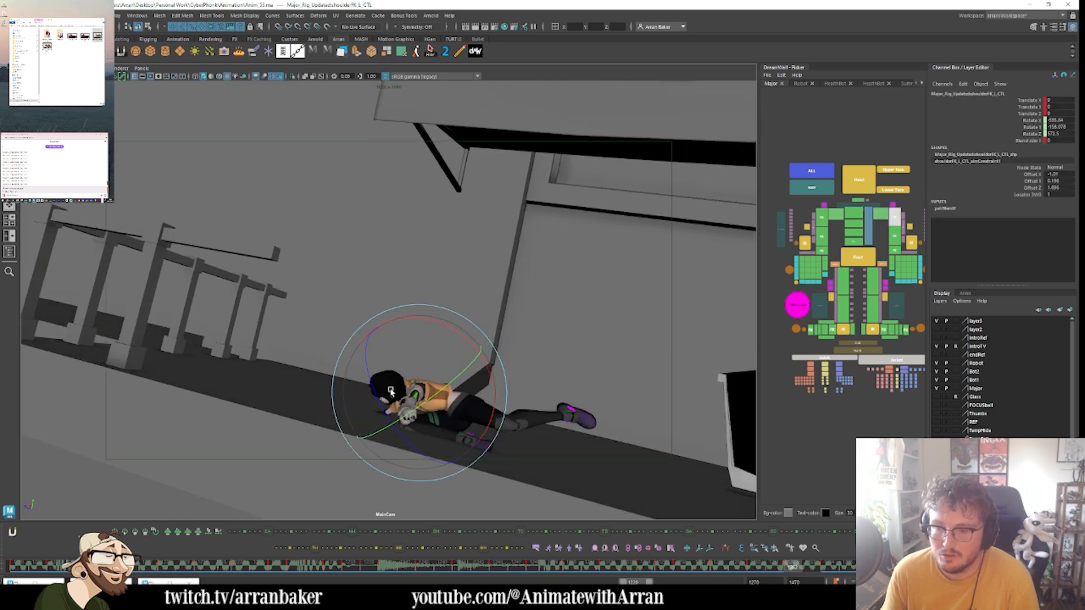
pyautogui.moveTo(404, 396)
pyautogui.mouseDown()
pyautogui.moveTo(421, 384)
pyautogui.moveTo(400, 411)
pyautogui.mouseUp()
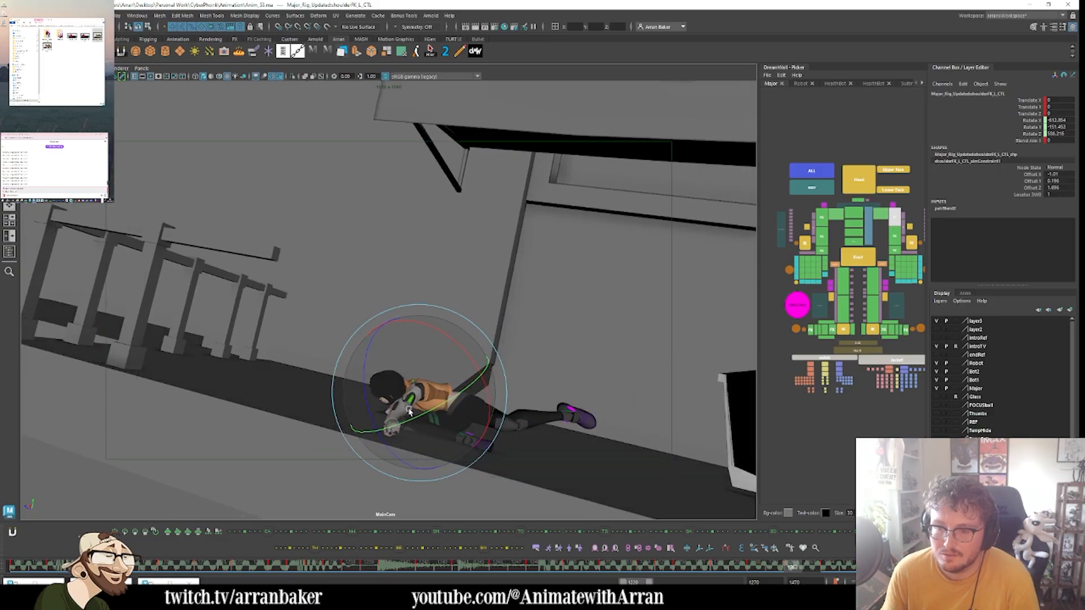
pyautogui.press('.')
pyautogui.click(853, 214)
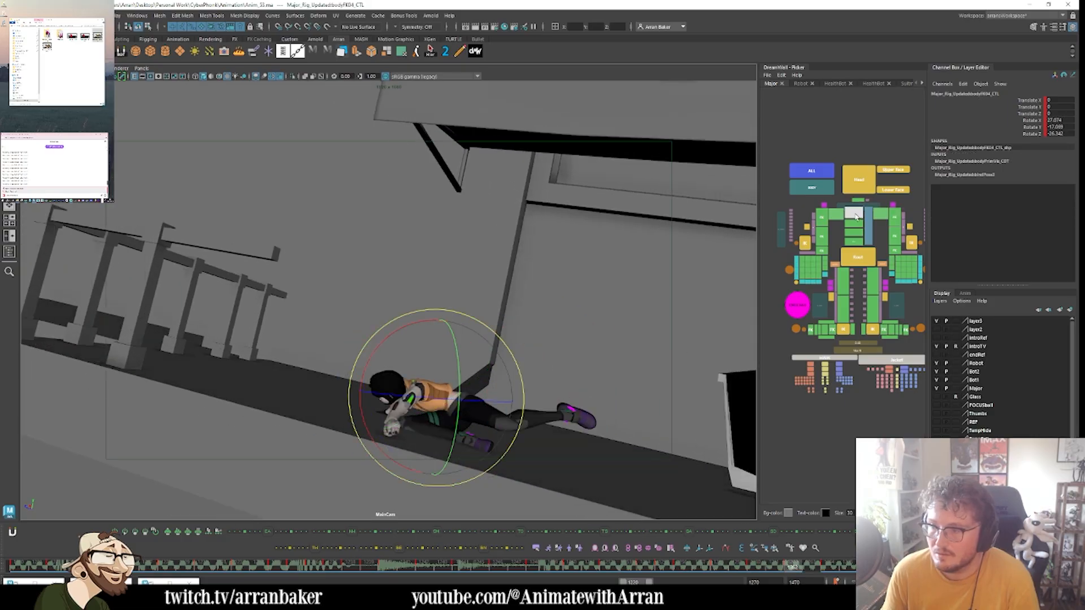
pyautogui.moveTo(434, 413); pyautogui.dragTo(450, 415)
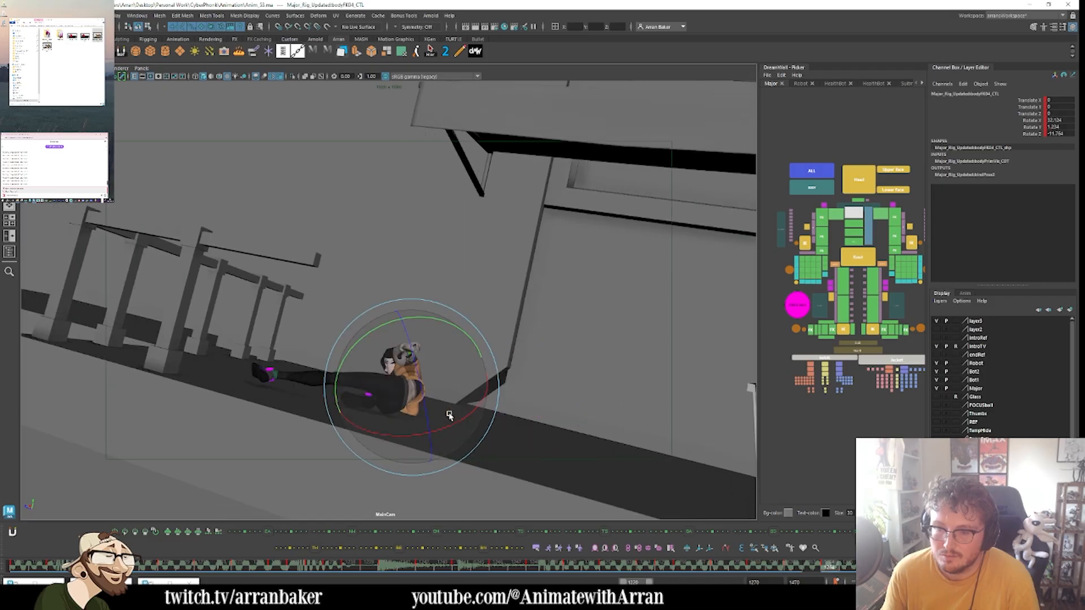
# - Refine the left shoulder FK rotation in the low landing pose against the turned torso, comparing it with the following pose
pyautogui.click(894, 219)
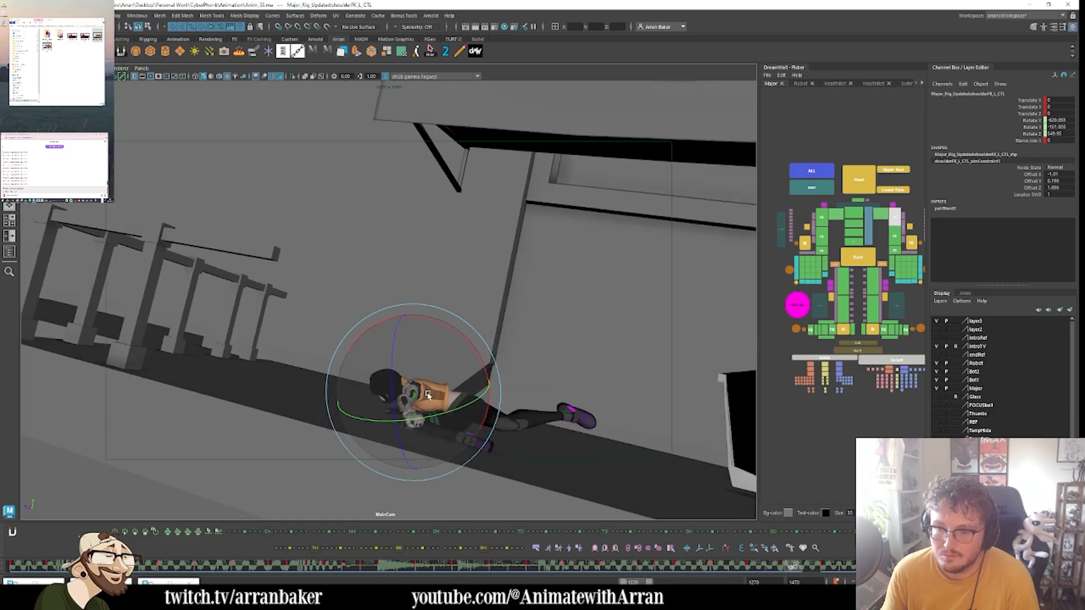
pyautogui.moveTo(428, 394); pyautogui.dragTo(442, 391)
pyautogui.press('.')
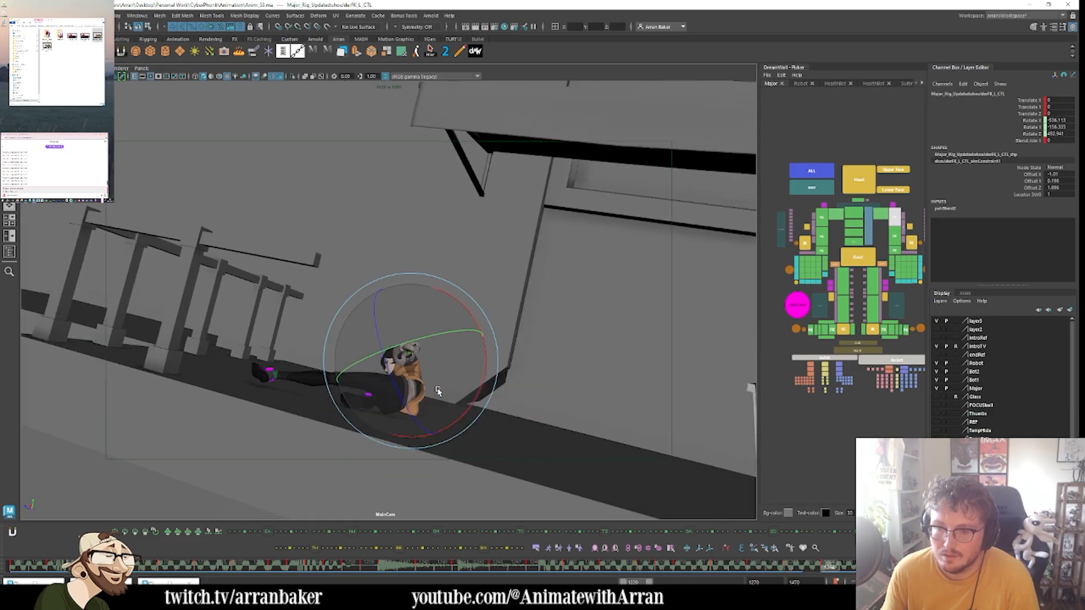
# - Rotate the left shoulder FK control in the following slide pose so the arm reaches forward over the legs
pyautogui.hotkey('ctrl', 'z')
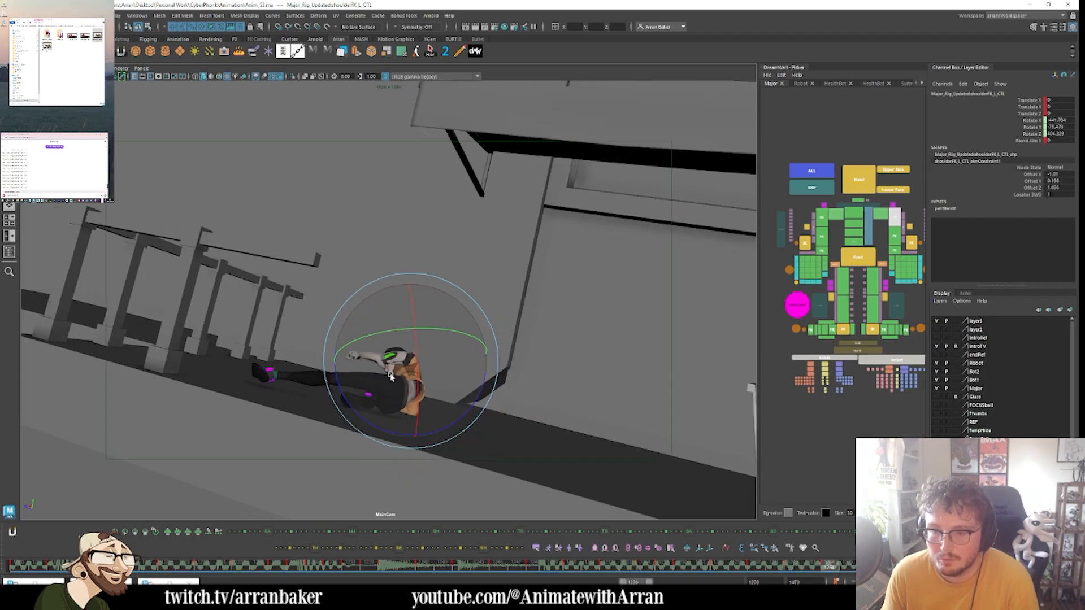
pyautogui.moveTo(390, 374); pyautogui.dragTo(381, 387)
pyautogui.click(894, 238)
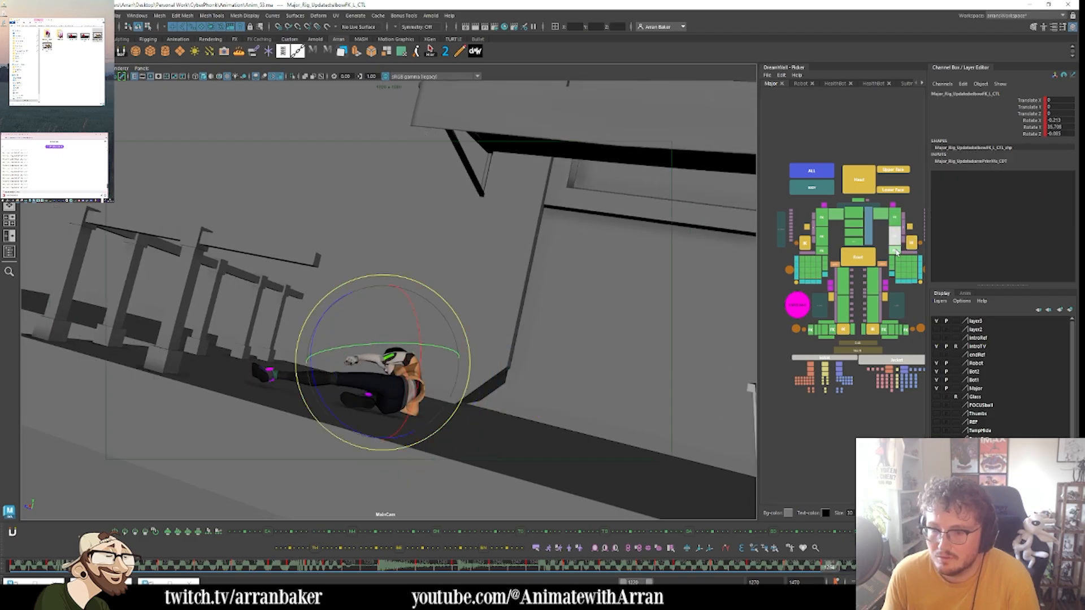
pyautogui.click(894, 215)
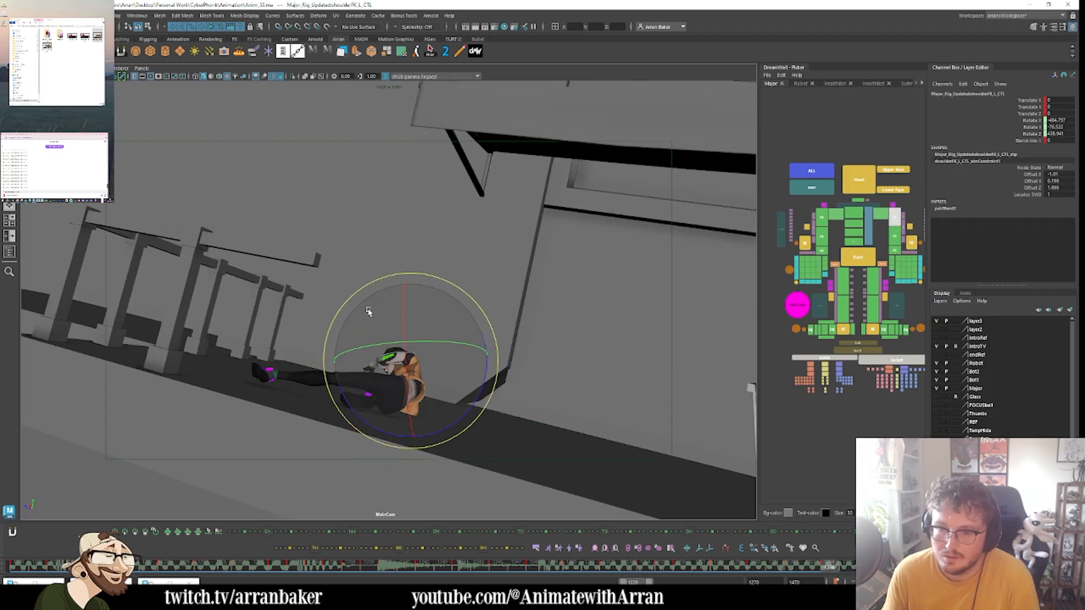
pyautogui.moveTo(368, 310); pyautogui.dragTo(453, 395)
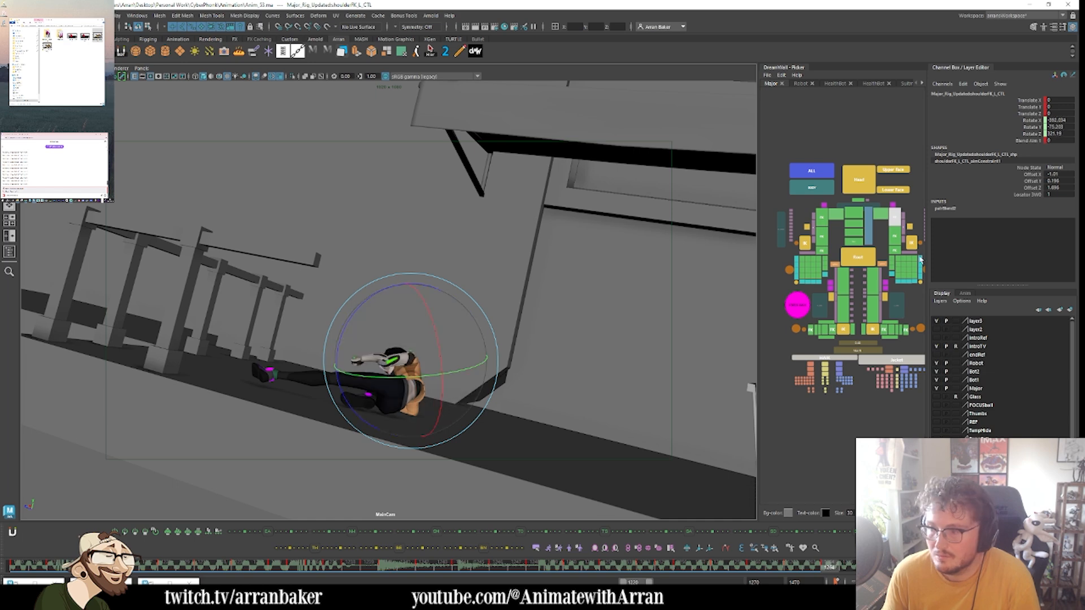
pyautogui.click(902, 244)
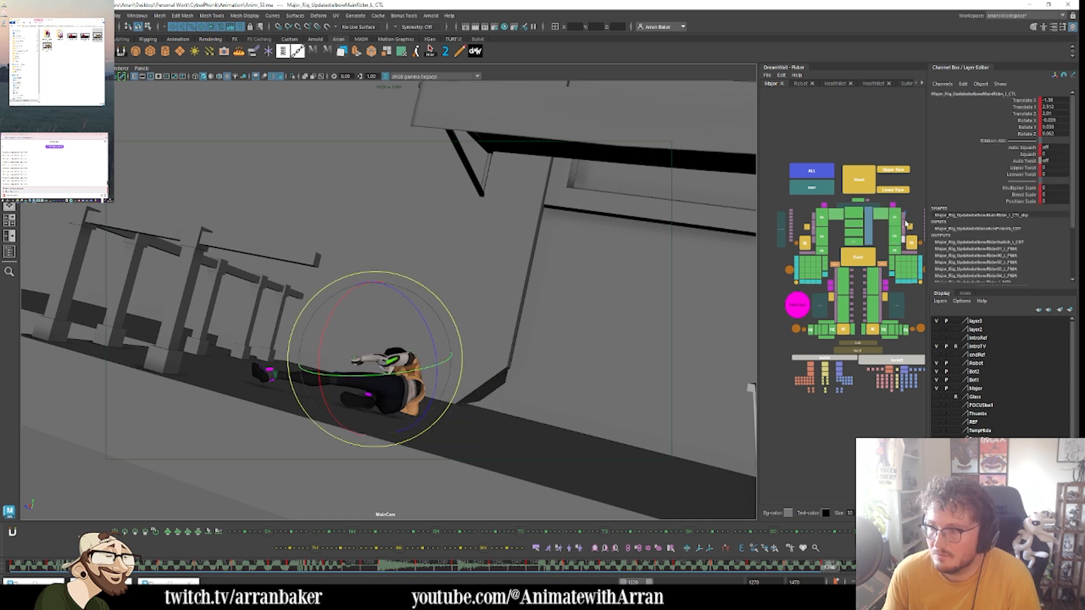
pyautogui.keyDown('shift'); pyautogui.click(903, 241); pyautogui.keyUp('shift')
# - Rotate the left clavicle and wrist controls in the slide pose to settle the reaching arm, comparing it with the previous pose
pyautogui.click(895, 220)
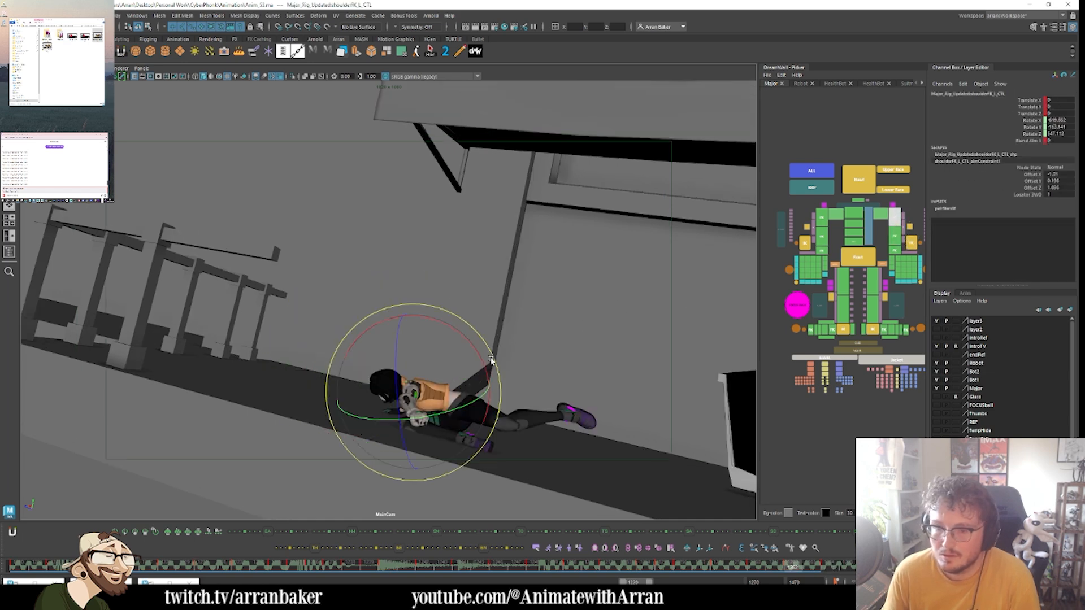
pyautogui.press(',')
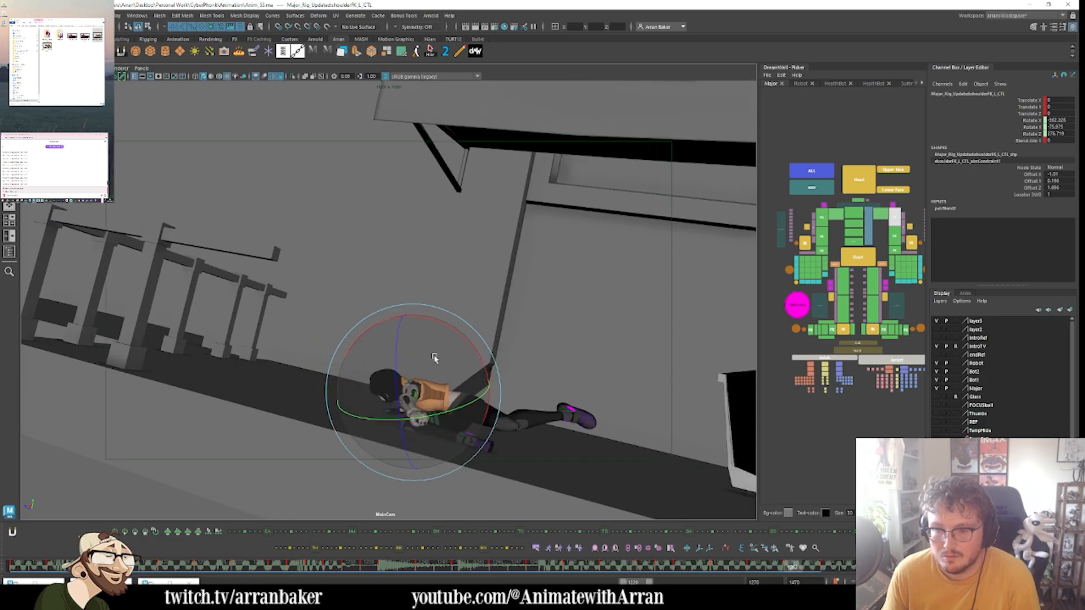
pyautogui.press('.')
pyautogui.click(880, 215)
pyautogui.moveTo(442, 348); pyautogui.dragTo(426, 376)
pyautogui.press(',')
pyautogui.press('.')
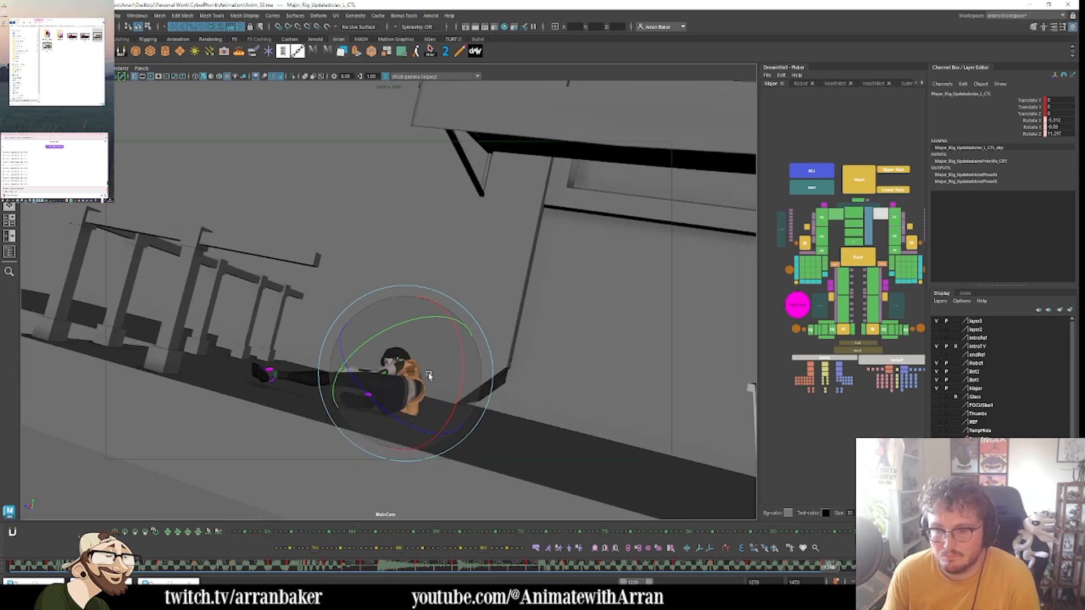
pyautogui.click(895, 250)
pyautogui.moveTo(375, 358); pyautogui.dragTo(390, 388)
# - Play back the slide and step through its poses to examine how the body turns over
pyautogui.click(874, 291)
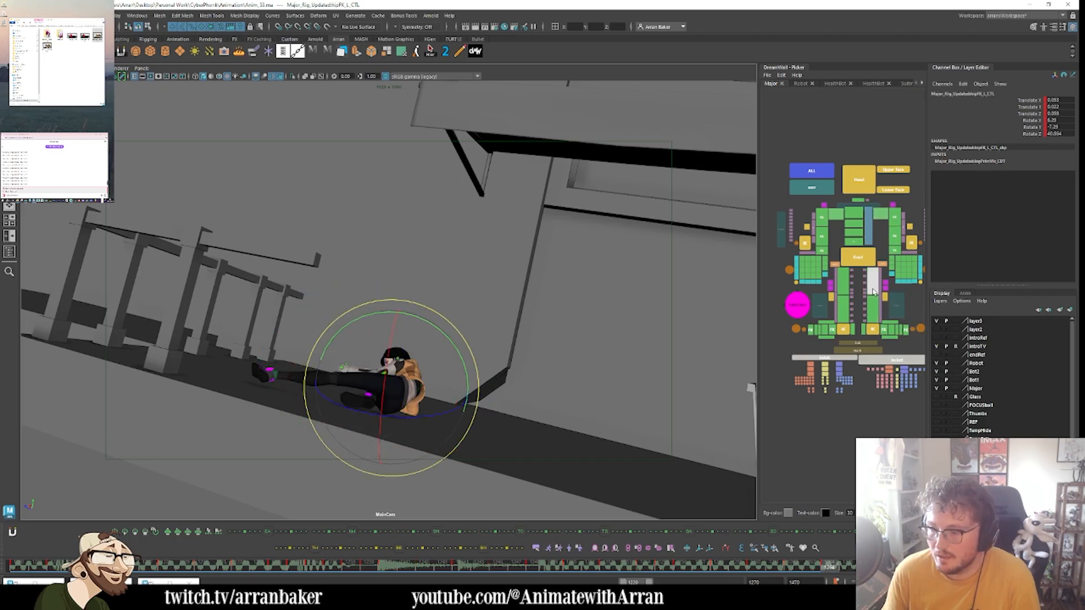
pyautogui.click(812, 170)
pyautogui.press('.')
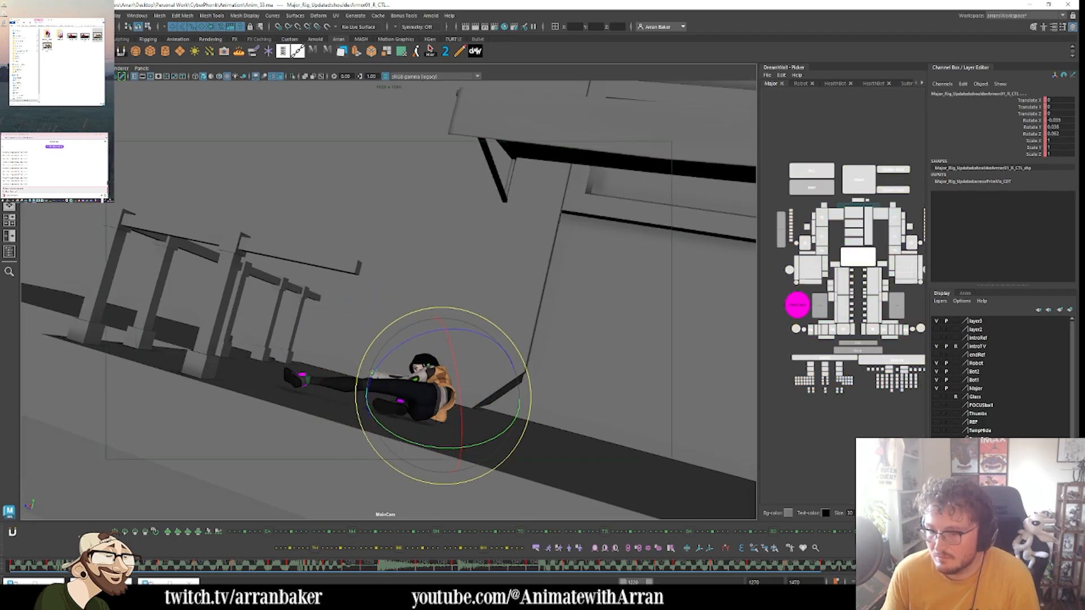
pyautogui.hotkey('alt', 'v')
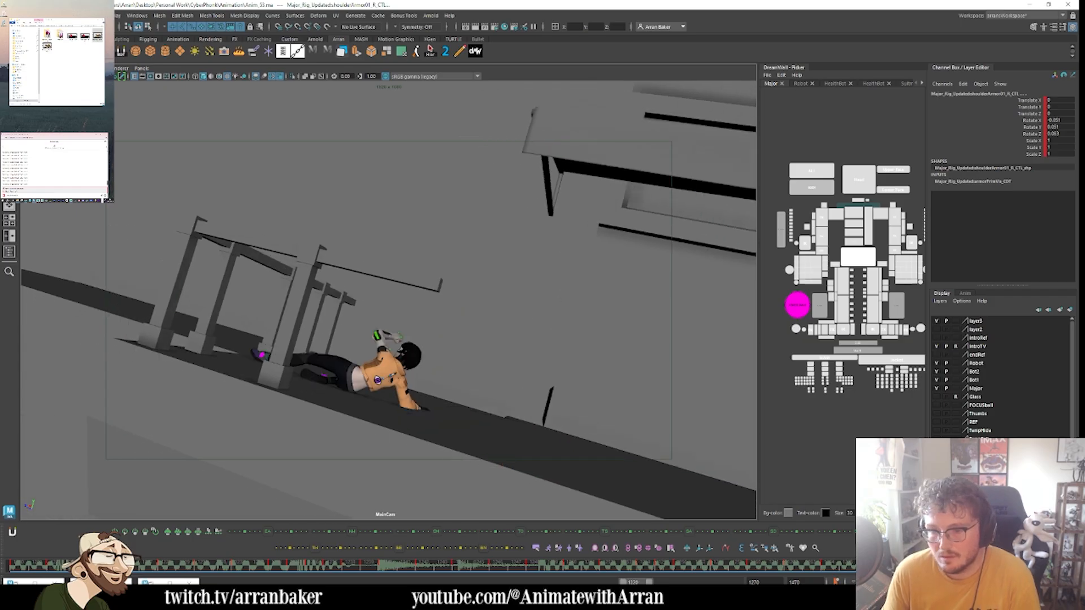
pyautogui.press('.')
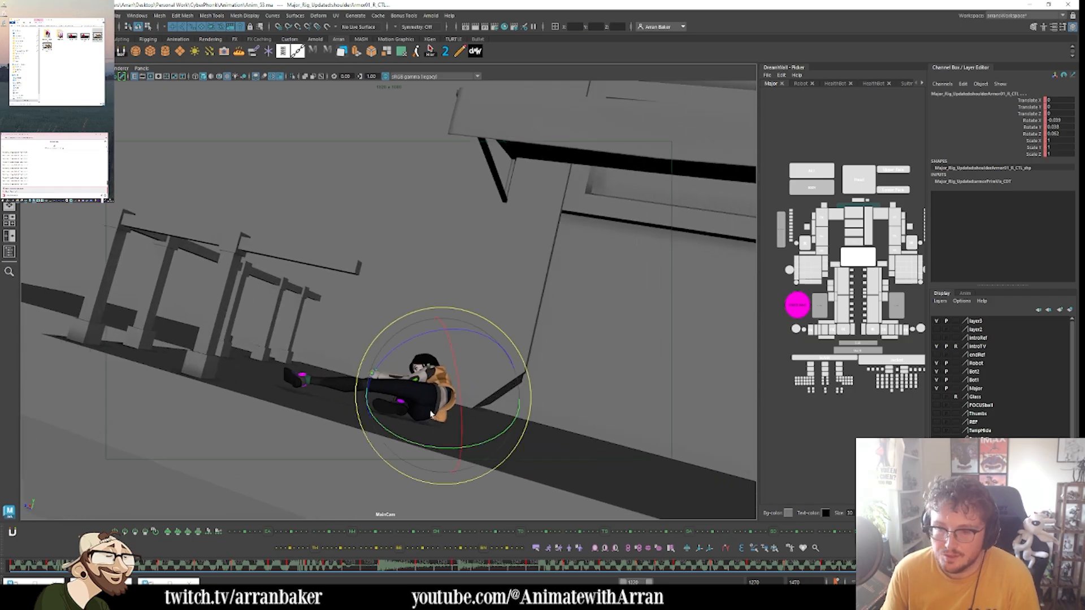
pyautogui.press('.')
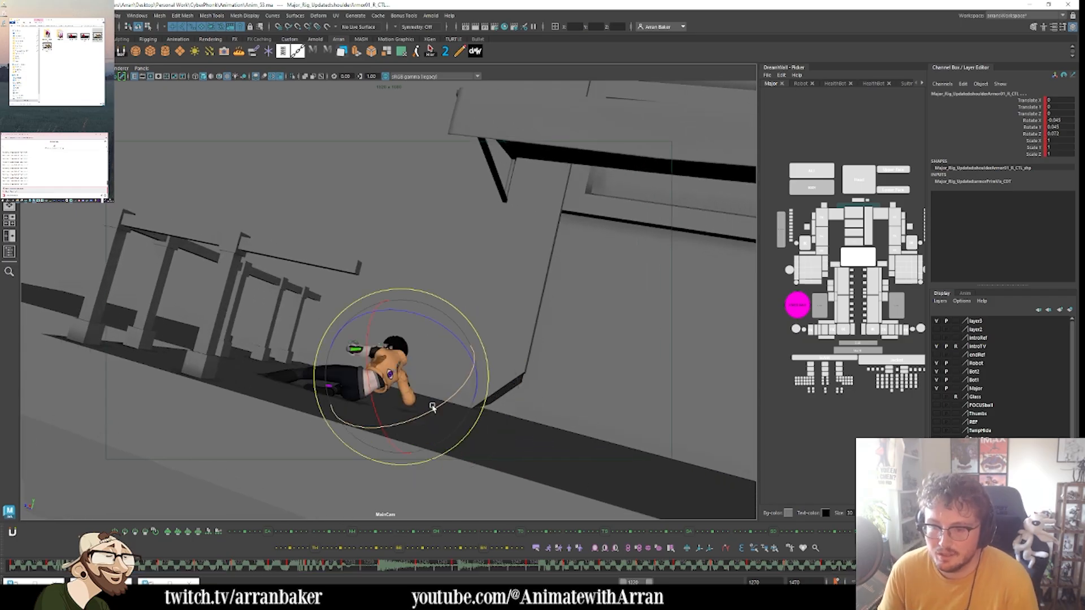
pyautogui.press(',')
pyautogui.press('.')
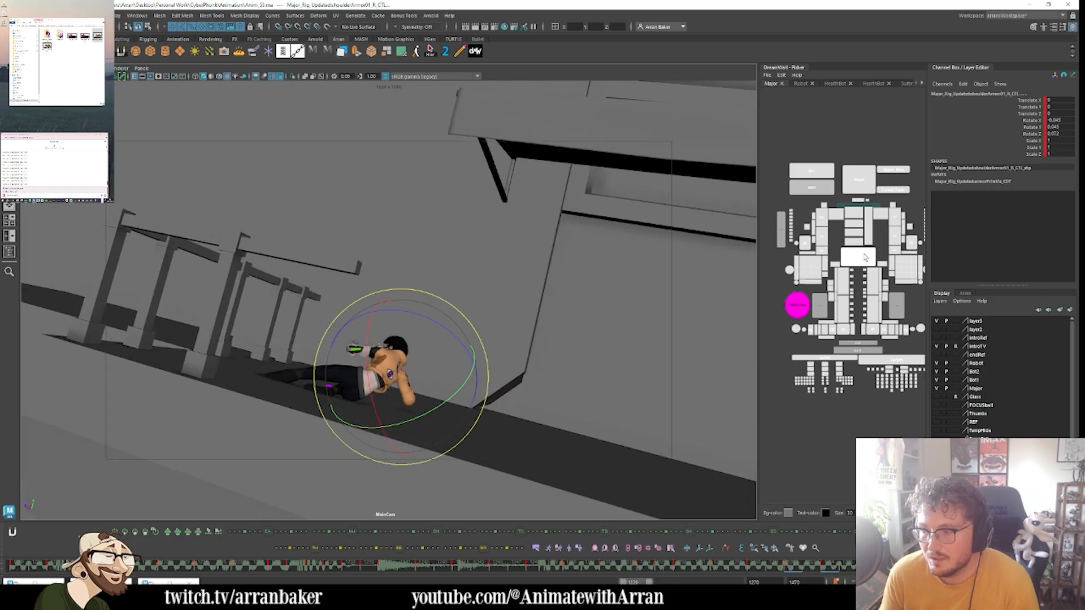
# - Rotate the right hip FK control in the slide pose to pull the extended leg in towards the body
pyautogui.click(846, 293)
pyautogui.press(',')
pyautogui.press(',')
pyautogui.press(',')
pyautogui.press(',')
pyautogui.press('.')
pyautogui.press('.')
pyautogui.press('.')
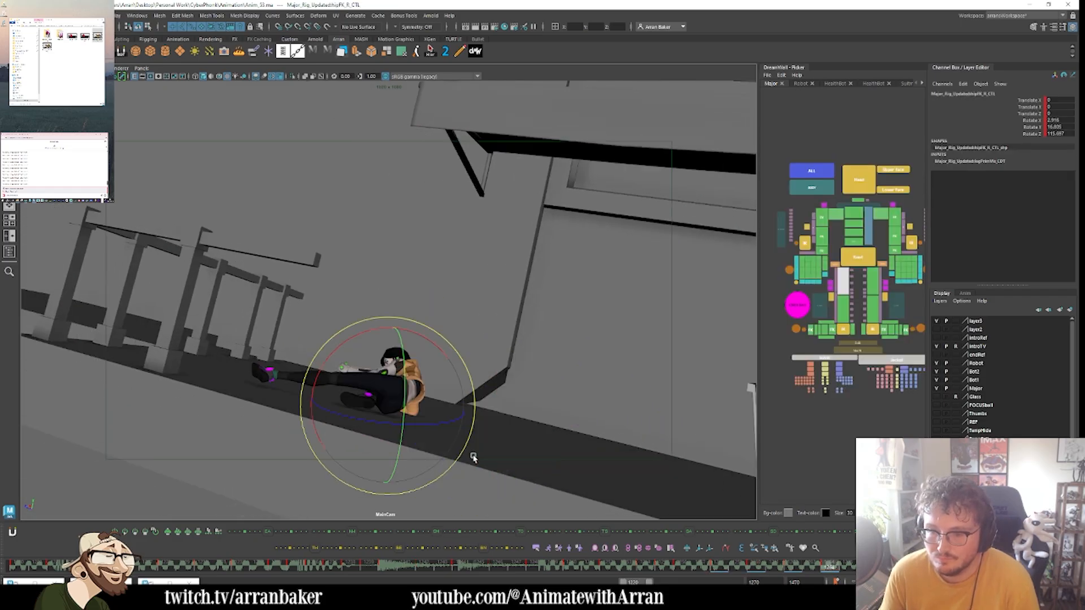
pyautogui.moveTo(474, 457); pyautogui.dragTo(444, 424)
pyautogui.moveTo(406, 390); pyautogui.dragTo(371, 387)
# - Rotate the left and right hip FK controls to tuck both legs beneath the torso, and key the left hip
pyautogui.click(873, 282)
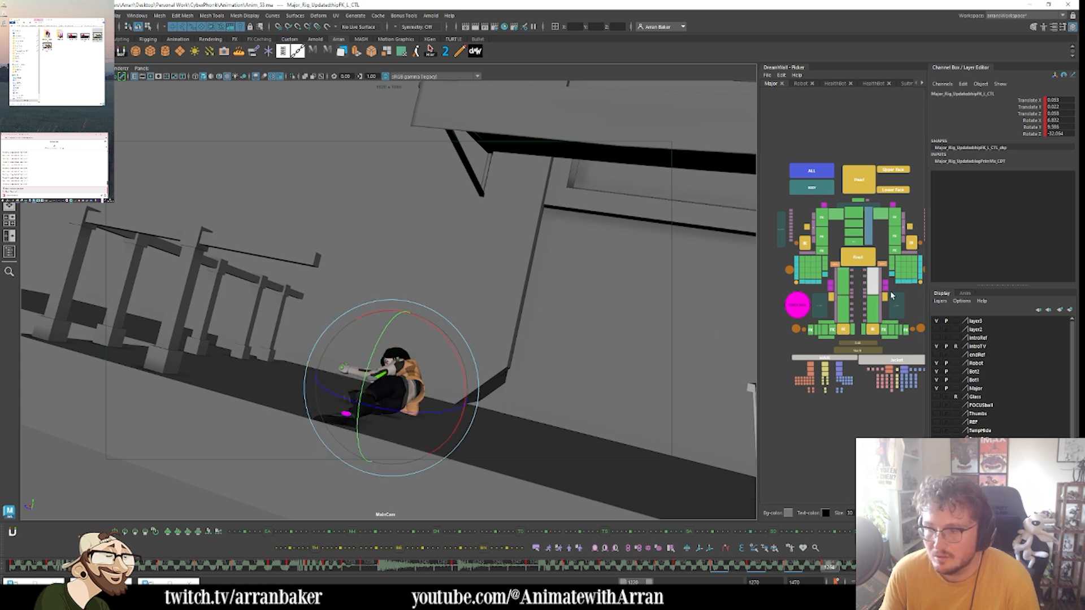
pyautogui.click(858, 243)
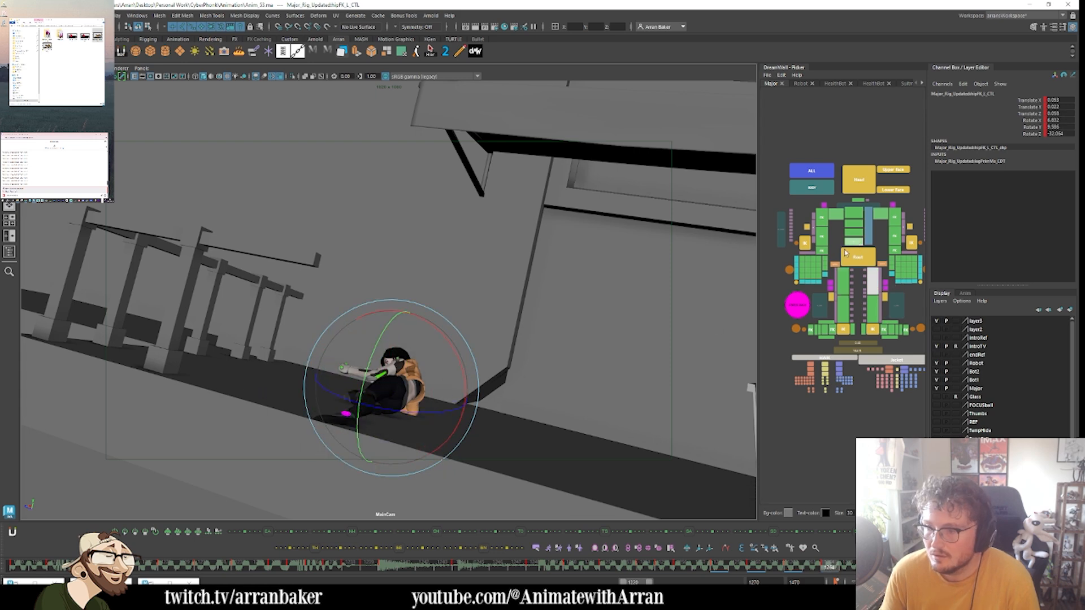
pyautogui.click(843, 281)
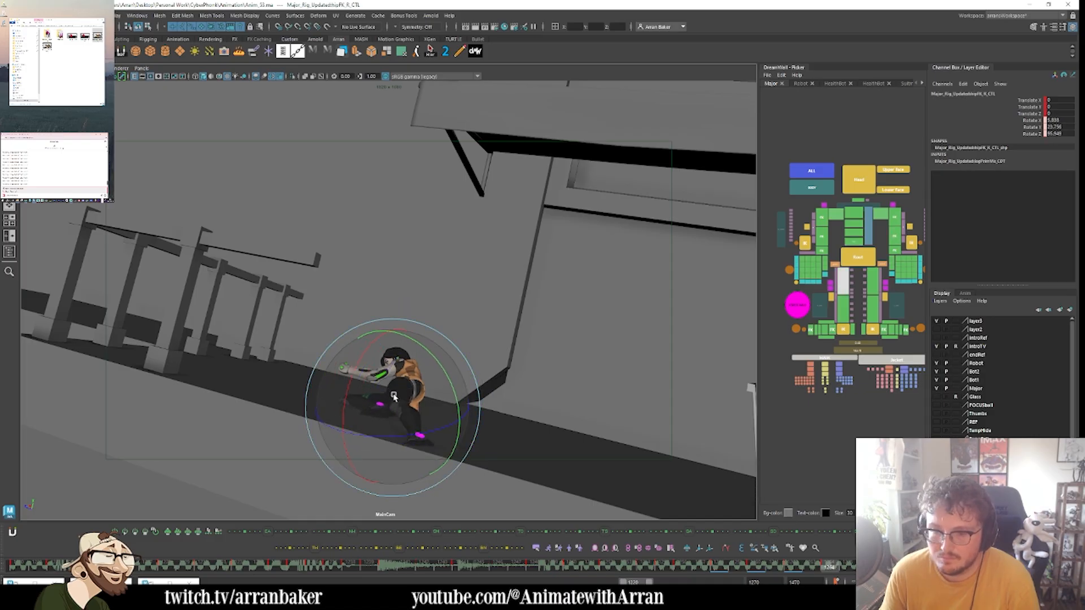
pyautogui.moveTo(394, 396); pyautogui.dragTo(400, 404)
pyautogui.click(882, 291)
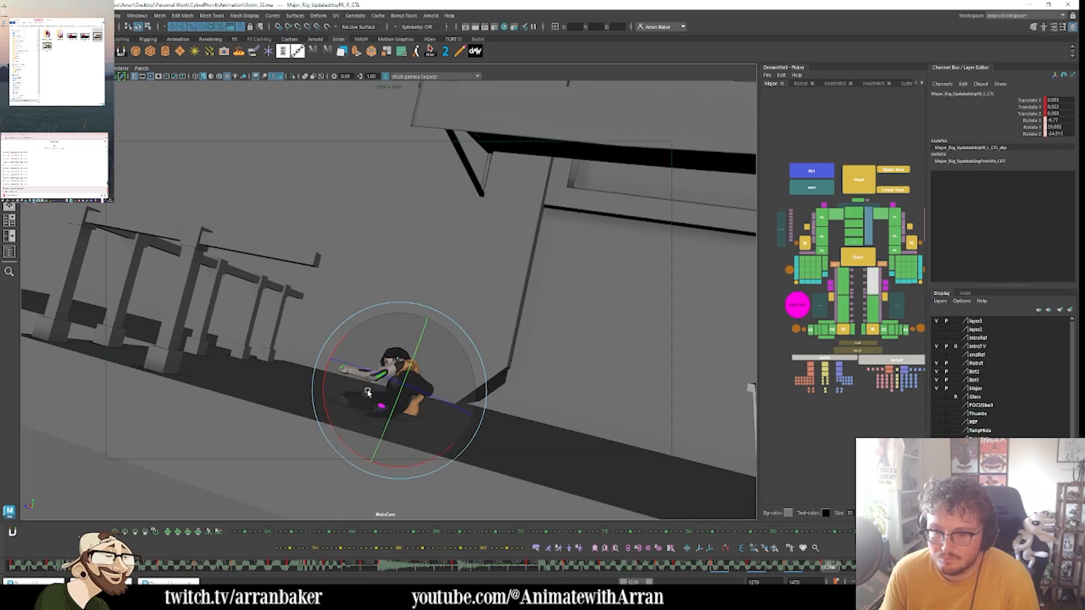
pyautogui.press('s')
# - Refine the left hip FK rotation of the tucked leg, comparing it with the neighbouring poses
pyautogui.press(',')
pyautogui.press(',')
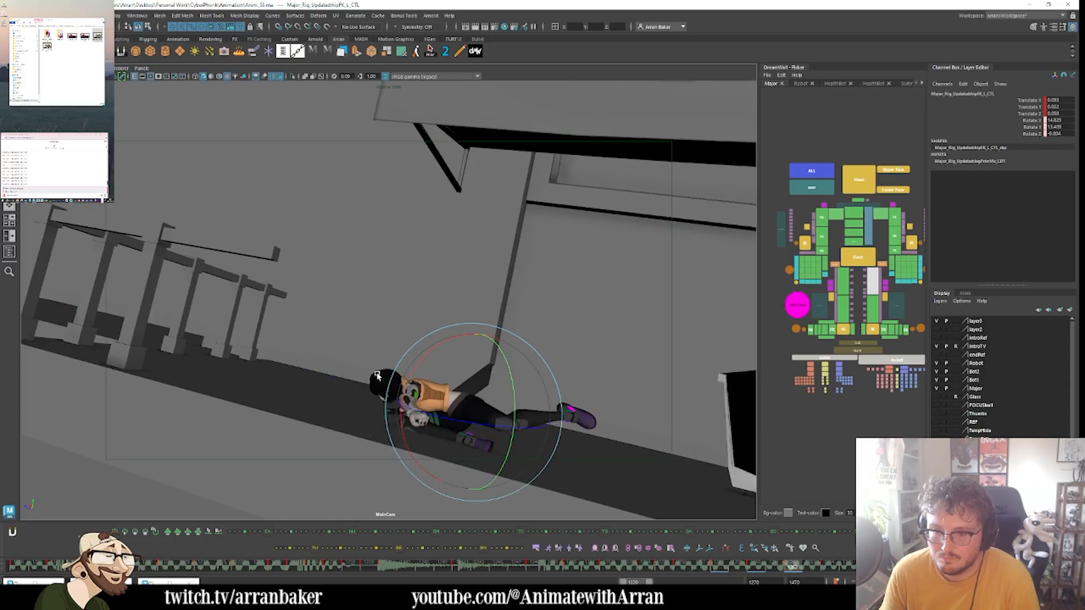
pyautogui.press('.')
pyautogui.press('.')
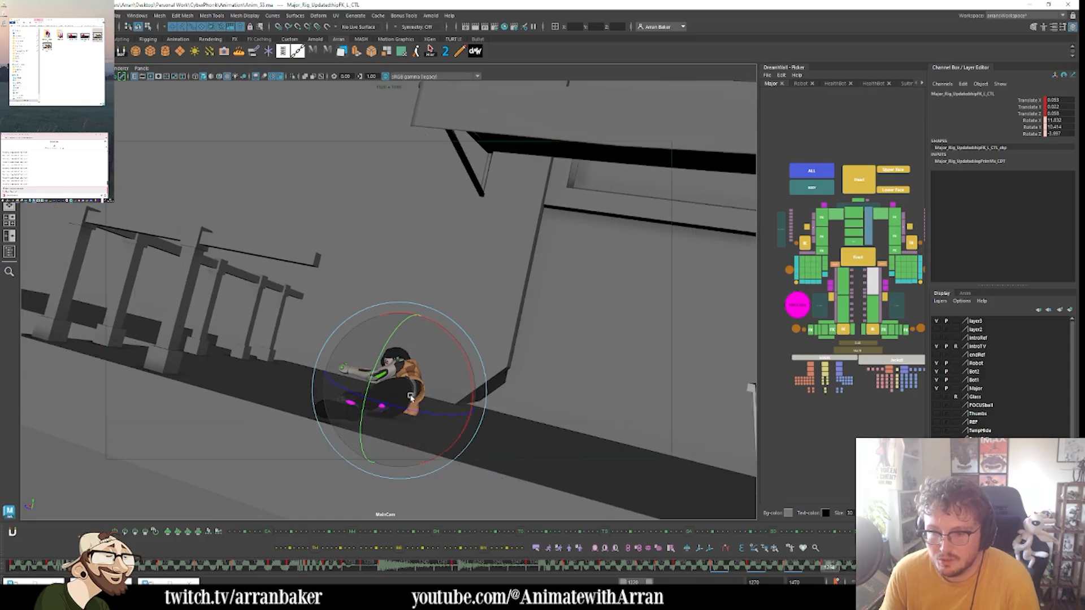
pyautogui.moveTo(413, 395); pyautogui.dragTo(382, 394)
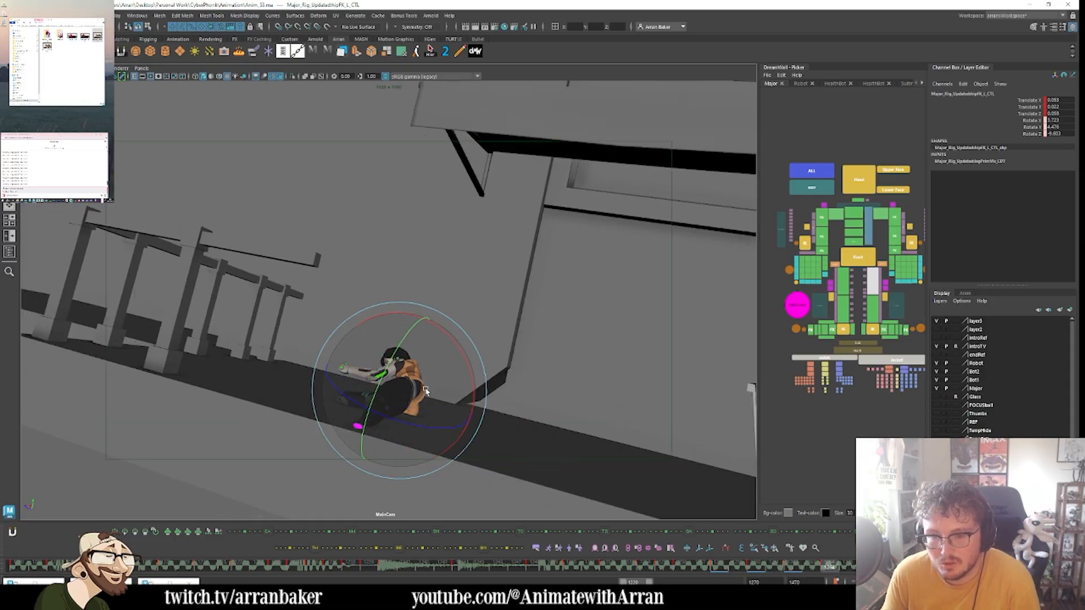
pyautogui.press('.')
pyautogui.press(',')
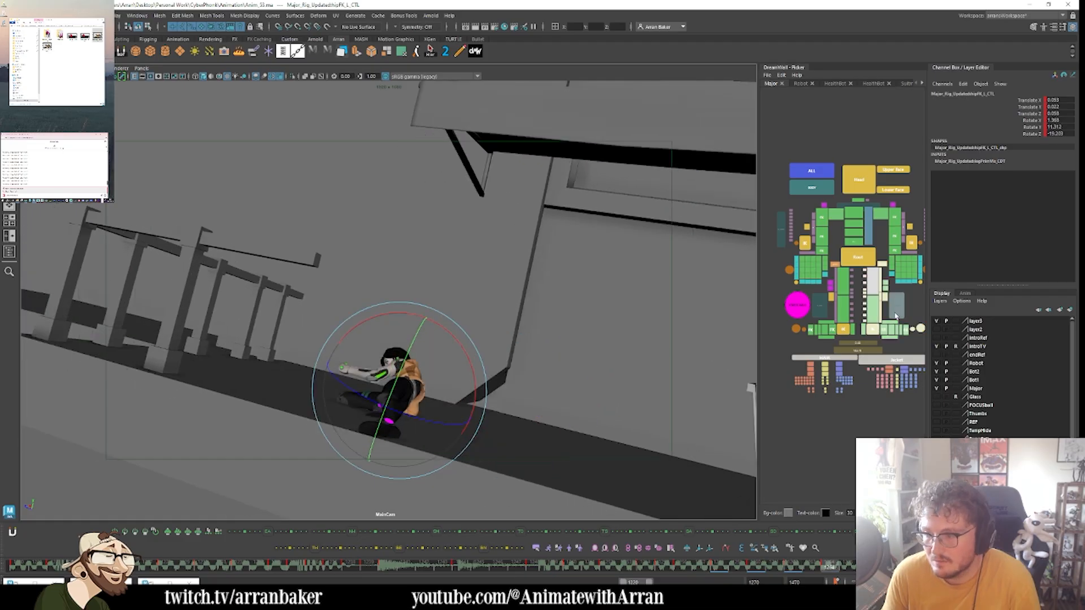
# - Rotate the left knee FK control to place the folded lower leg along the ground, checking it against the following pose
pyautogui.press('Down')
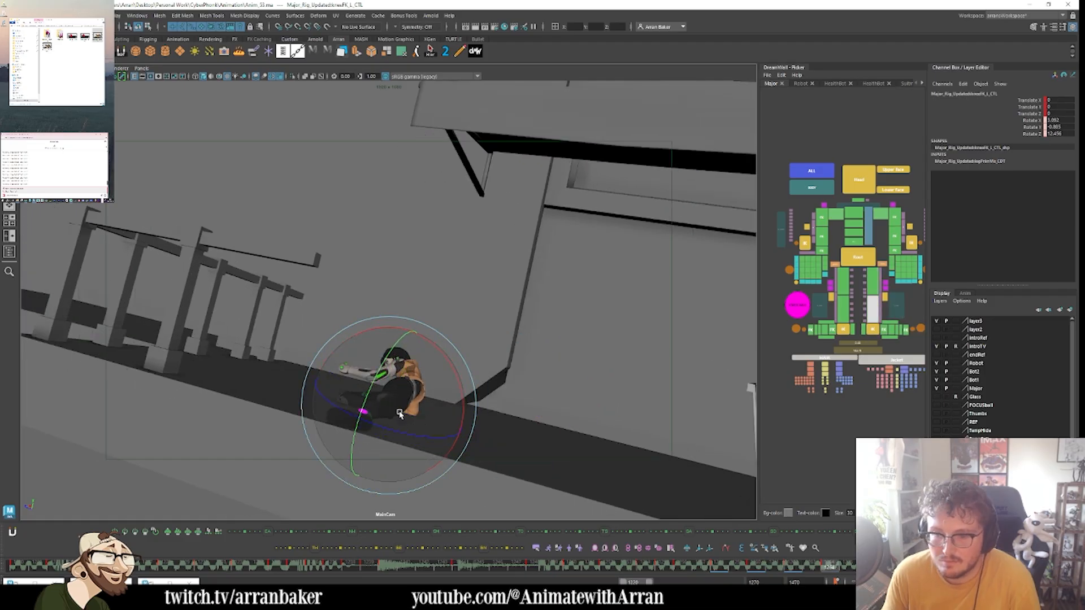
pyautogui.press('.')
pyautogui.press(',')
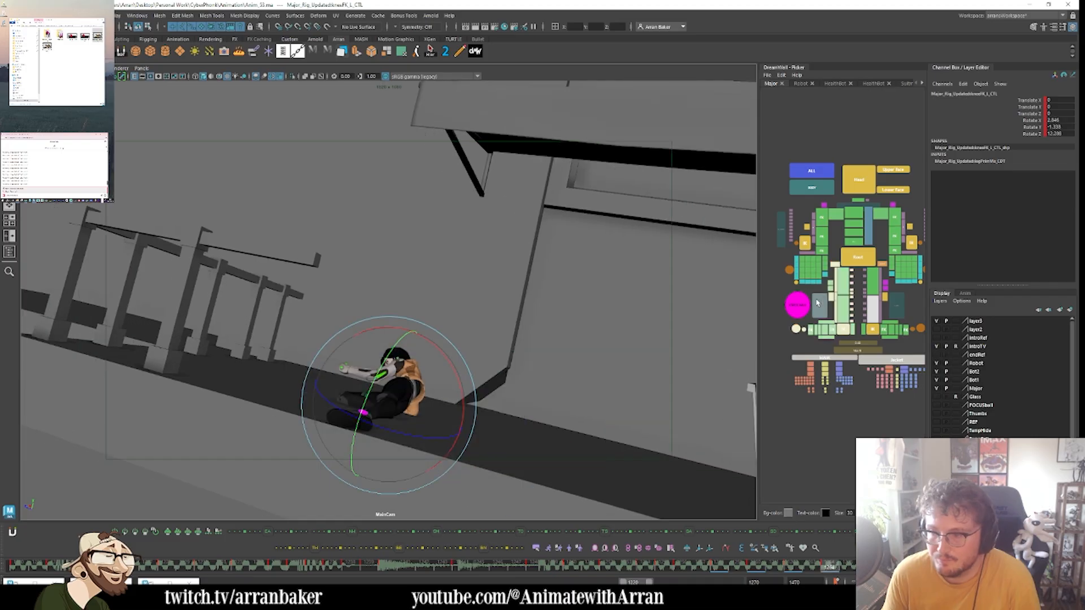
# - Rotate the root control to reorient the tucked body, comparing the turn with the adjacent poses
pyautogui.click(860, 258)
pyautogui.moveTo(417, 419); pyautogui.dragTo(438, 417)
pyautogui.press('.')
pyautogui.press(',')
pyautogui.press(',')
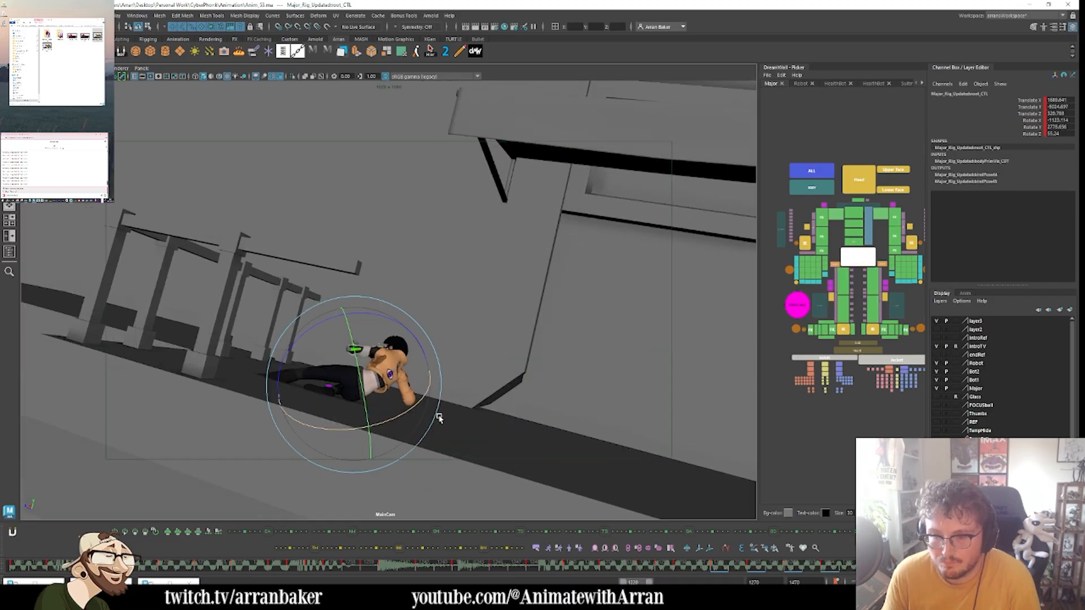
pyautogui.press('.')
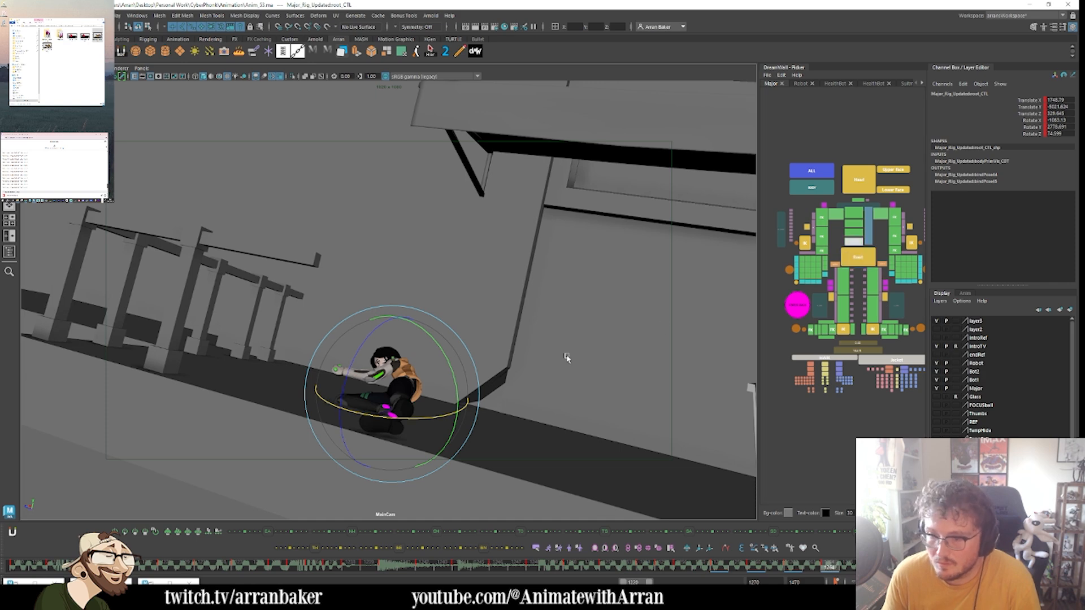
# - Rotate the right hip FK control to reposition the right thigh of the tucked pose
pyautogui.click(405, 390)
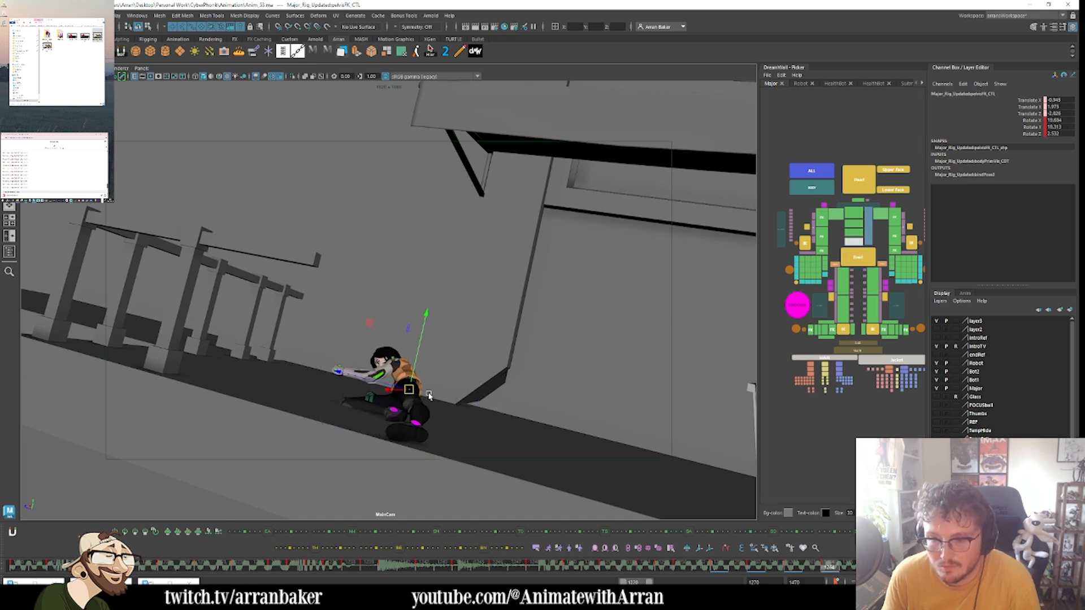
pyautogui.click(842, 281)
pyautogui.press('e')
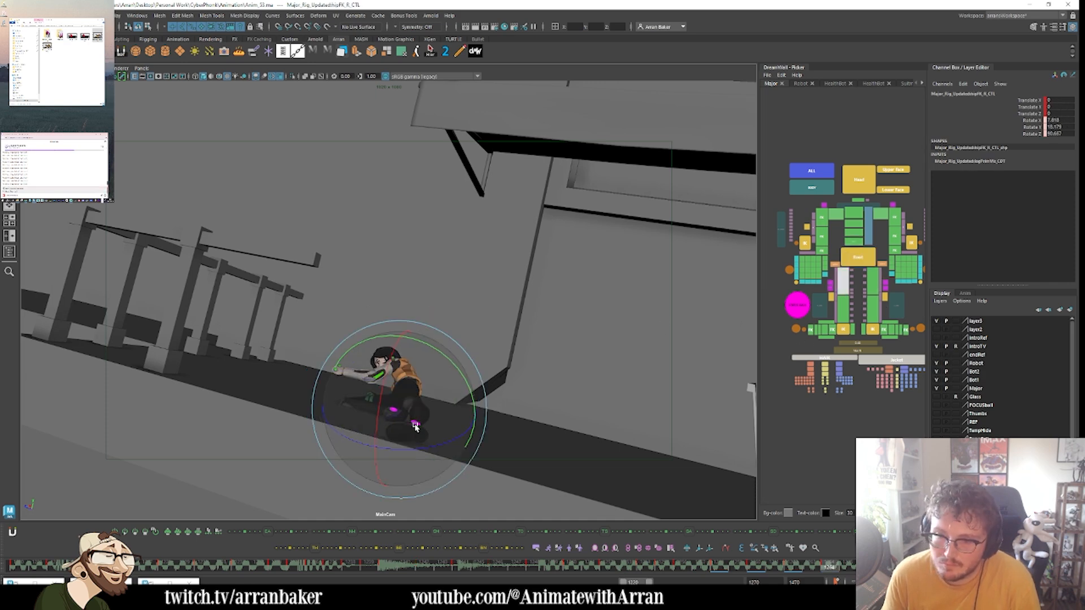
pyautogui.moveTo(434, 395); pyautogui.dragTo(436, 393)
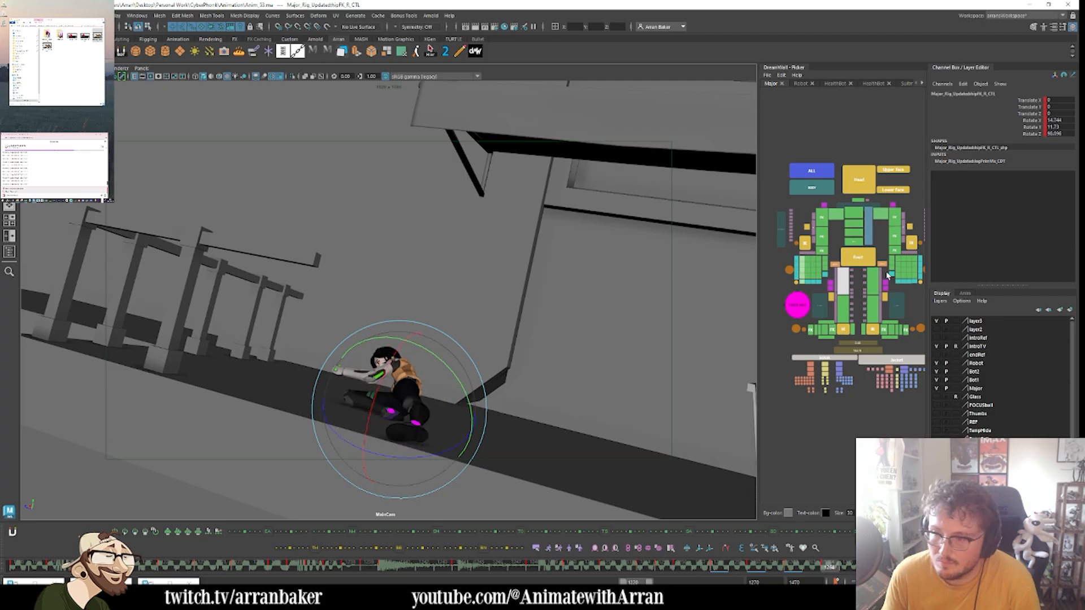
# - Rotate the left hip FK control to swing the left leg forward under the tucked body, comparing it with the adjacent poses
pyautogui.click(866, 281)
pyautogui.click(872, 281)
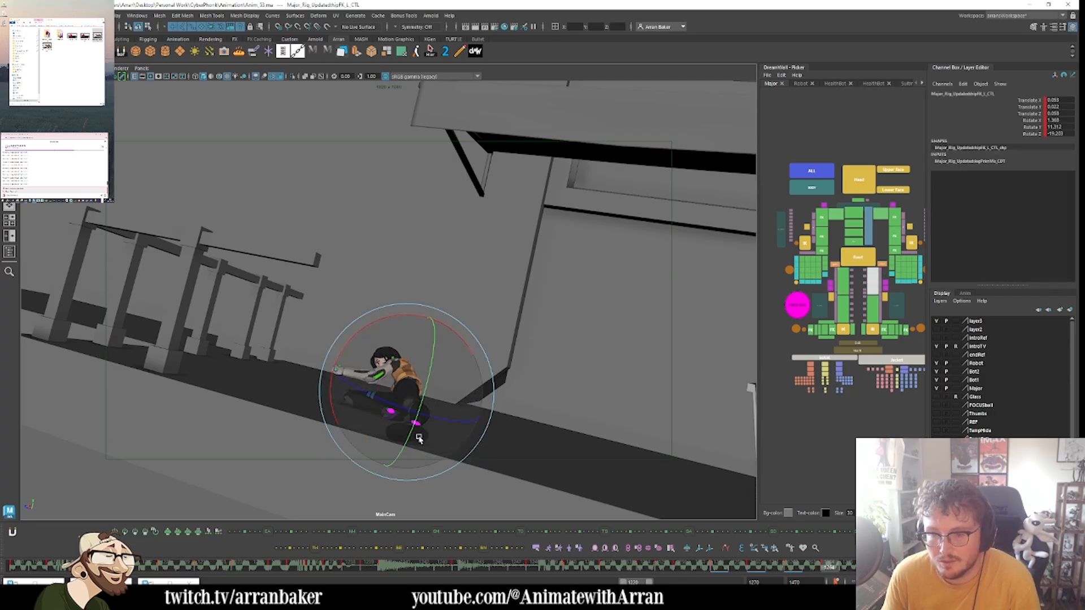
pyautogui.moveTo(394, 435); pyautogui.dragTo(384, 430)
pyautogui.press('.')
pyautogui.press(',')
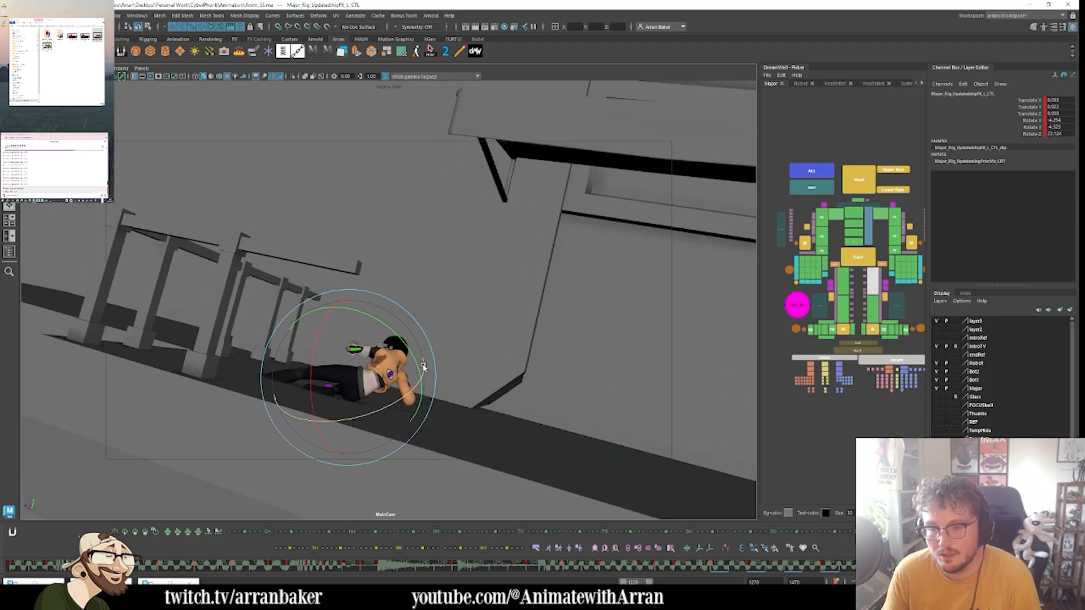
pyautogui.press('.')
pyautogui.press('.')
pyautogui.press(',')
pyautogui.press(',')
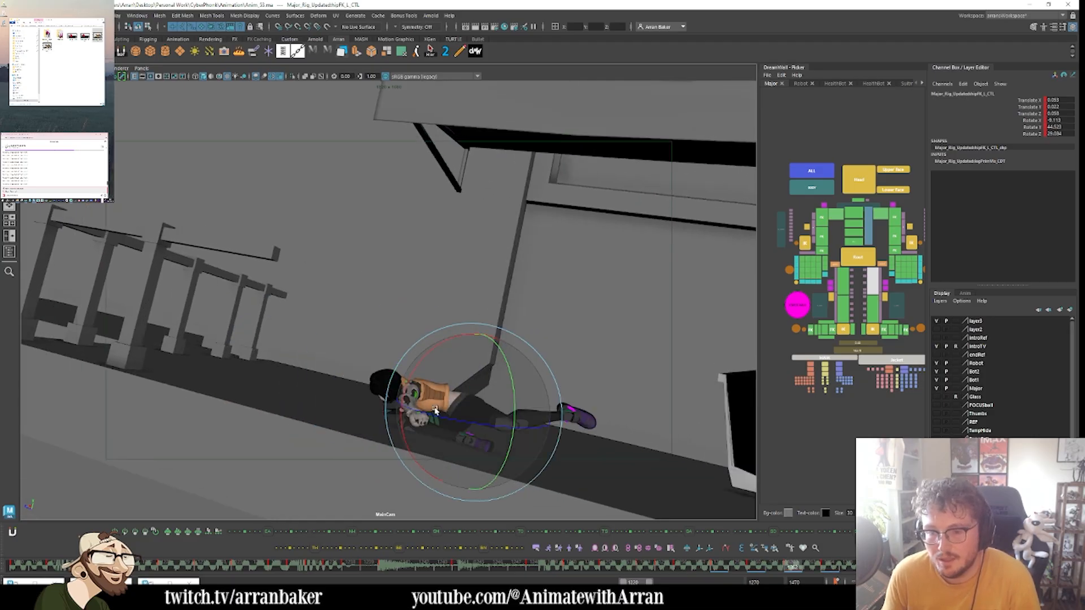
pyautogui.press('.')
pyautogui.press('.')
pyautogui.press(',')
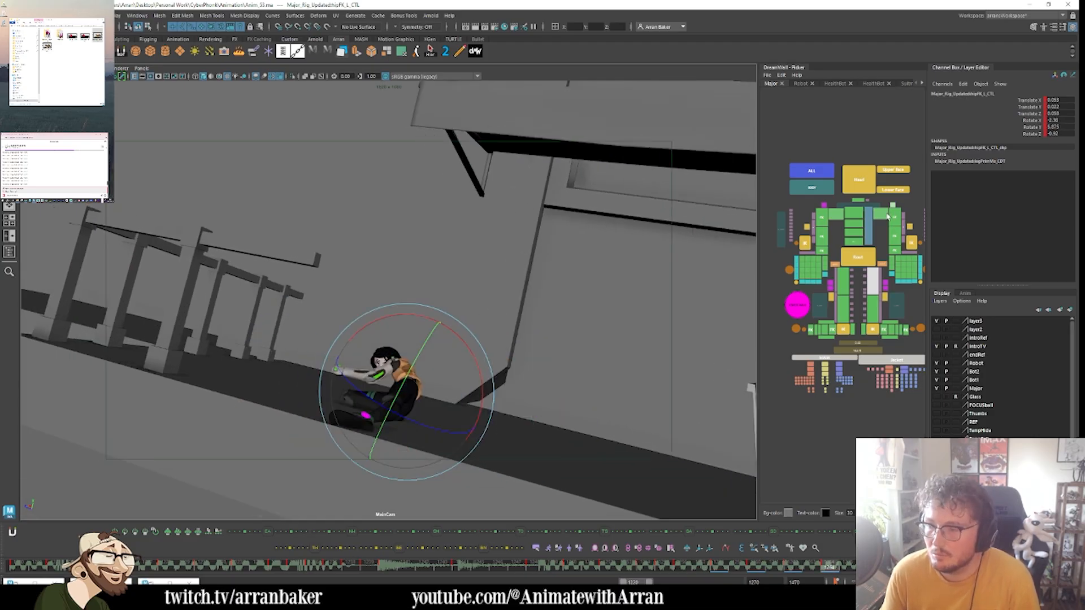
# - Rotate the left clavicle control in the tucked pose, checking the shoulder against the following pose
pyautogui.click(885, 214)
pyautogui.press('.')
pyautogui.press(',')
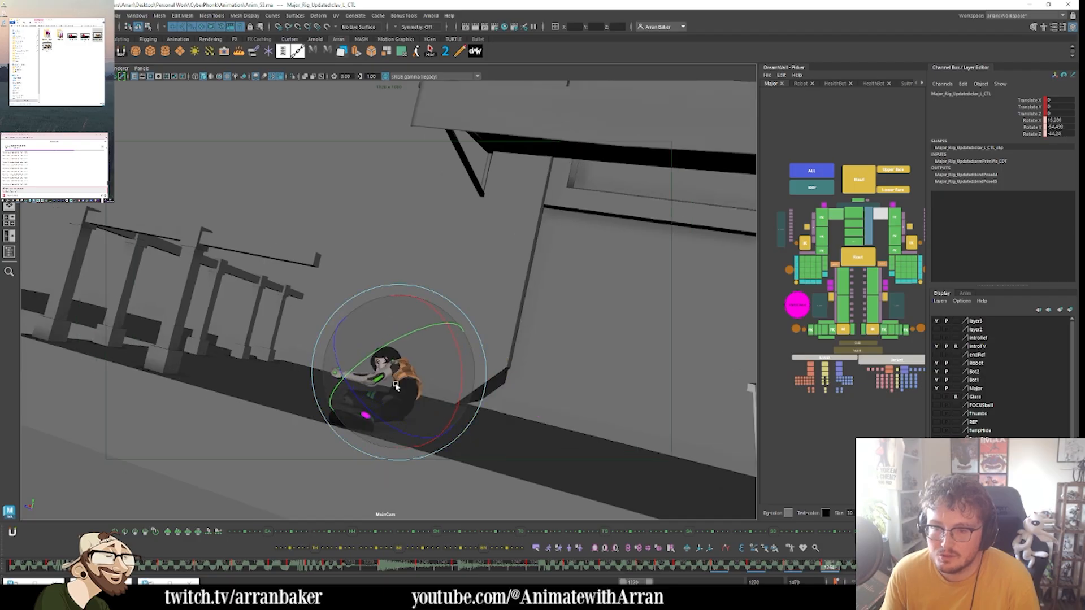
pyautogui.moveTo(395, 385); pyautogui.dragTo(375, 372)
pyautogui.press('.')
pyautogui.press(',')
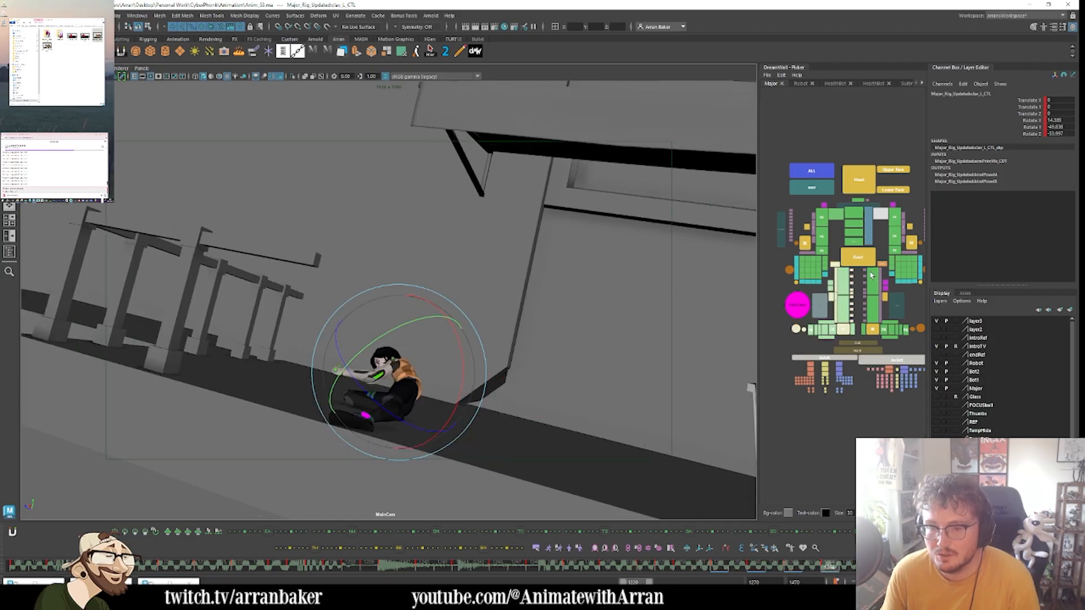
# - Rotate the left elbow FK control of the tucked pose, comparing the forearm with the following pose
pyautogui.click(895, 235)
pyautogui.press('.')
pyautogui.press(',')
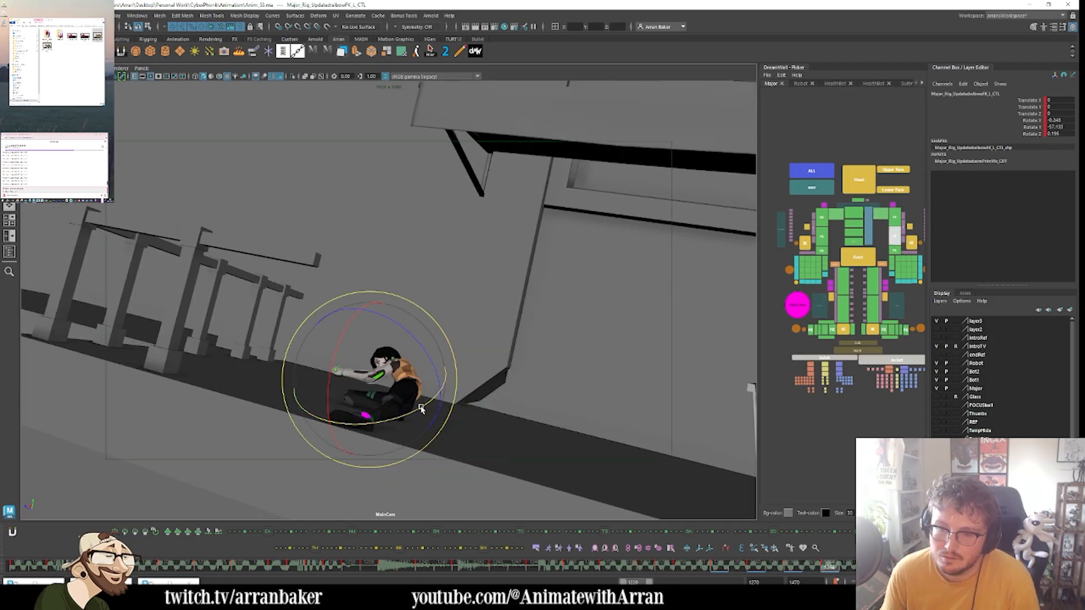
pyautogui.moveTo(421, 409); pyautogui.dragTo(399, 390)
pyautogui.press('.')
pyautogui.press(',')
# - Rotate the head control of the tucked pose and compare the head and neck with the adjacent poses
pyautogui.click(858, 184)
pyautogui.moveTo(368, 322); pyautogui.dragTo(398, 338)
pyautogui.click(857, 204)
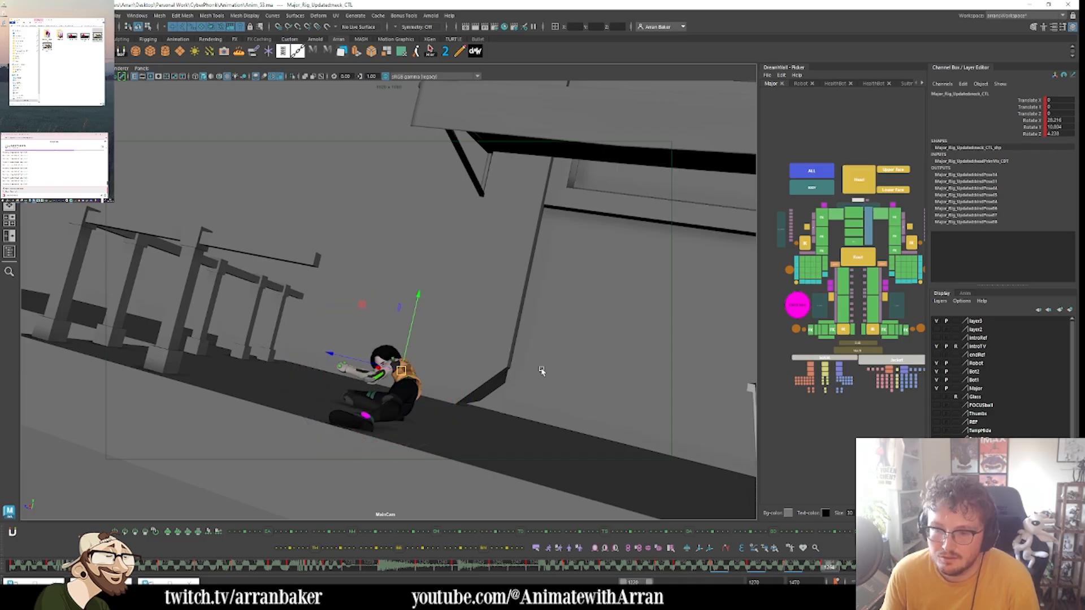
pyautogui.press('.')
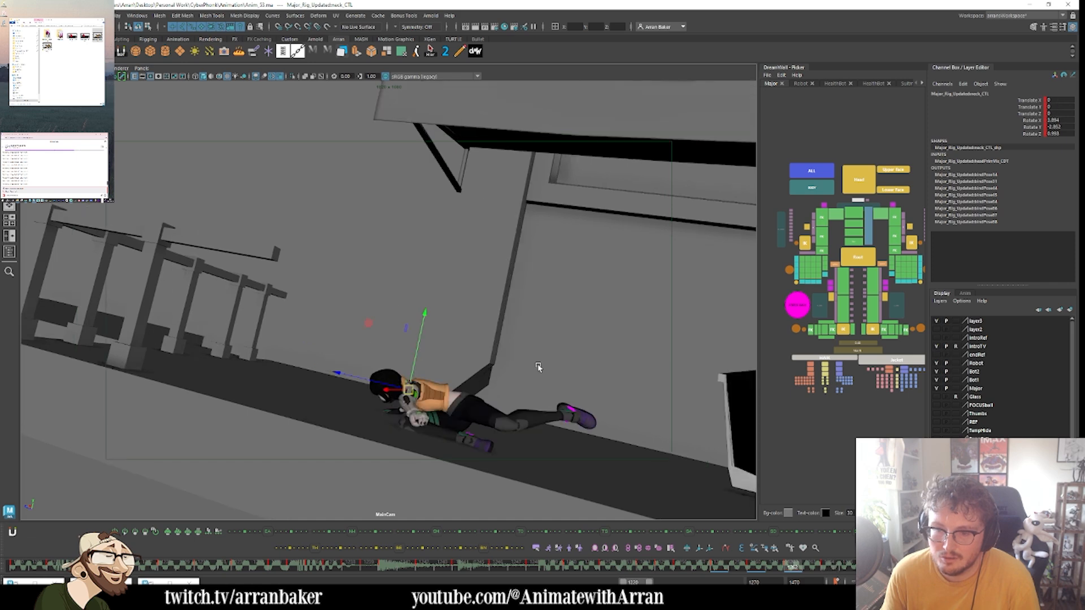
pyautogui.press(',')
pyautogui.press('.')
pyautogui.press('.')
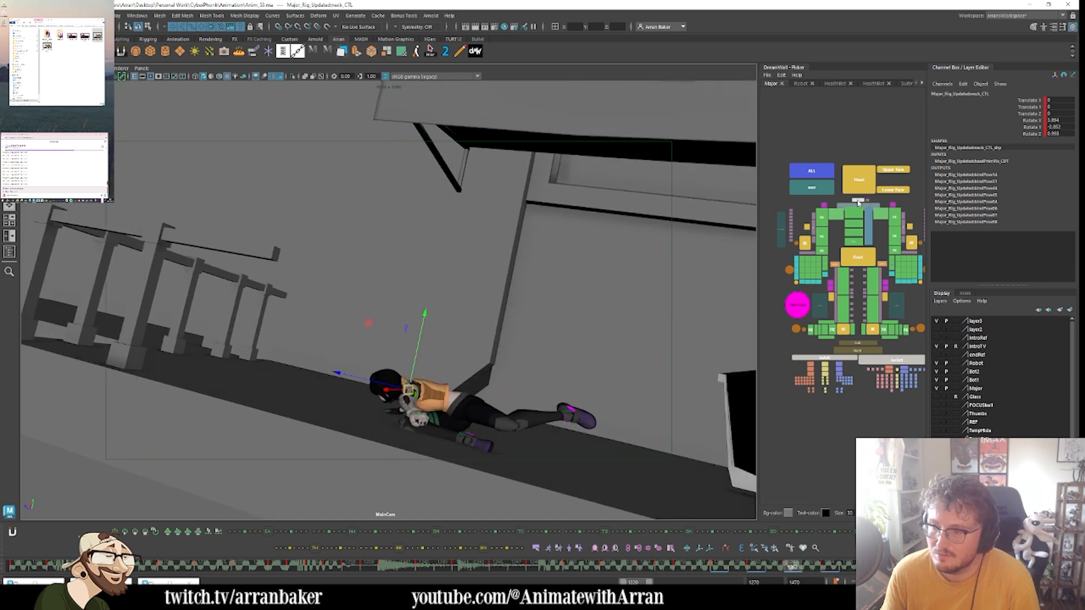
# - Rotate the head control in the preceding lying pose to turn the face toward the camera, undoing unwanted changes
pyautogui.click(858, 186)
pyautogui.press('e')
pyautogui.moveTo(431, 385); pyautogui.dragTo(416, 445)
pyautogui.hotkey('ctrl', 'z')
pyautogui.hotkey('ctrl', 'z')
pyautogui.press(',')
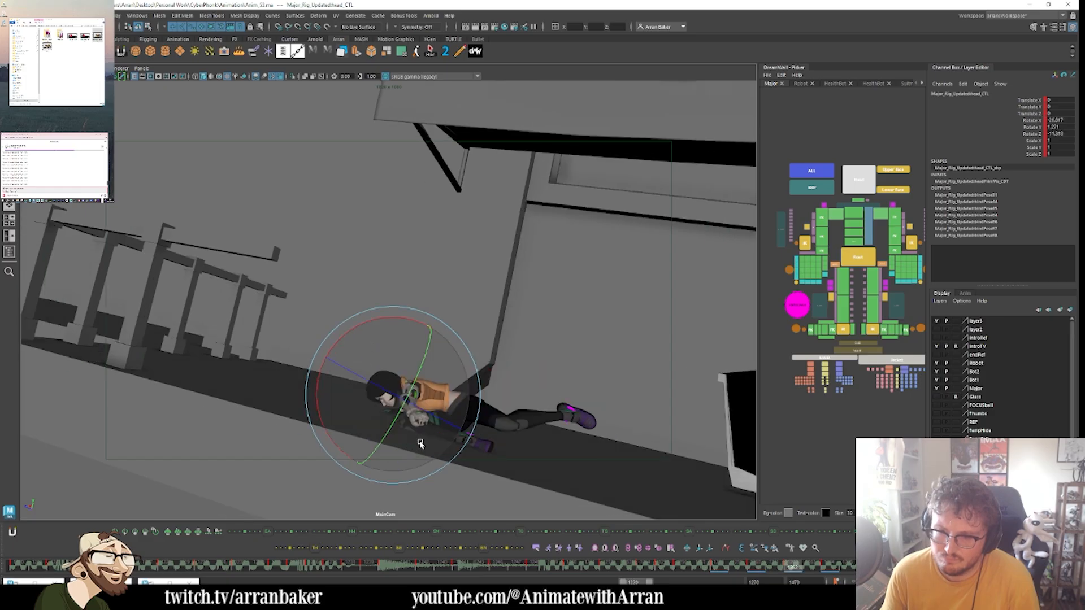
pyautogui.press('.')
# - Refine the head rotation of the tucked pose so the head turn flows between the neighbouring poses
pyautogui.moveTo(378, 329); pyautogui.dragTo(349, 338)
pyautogui.press(',')
pyautogui.press(',')
pyautogui.press('.')
pyautogui.press('.')
pyautogui.press('.')
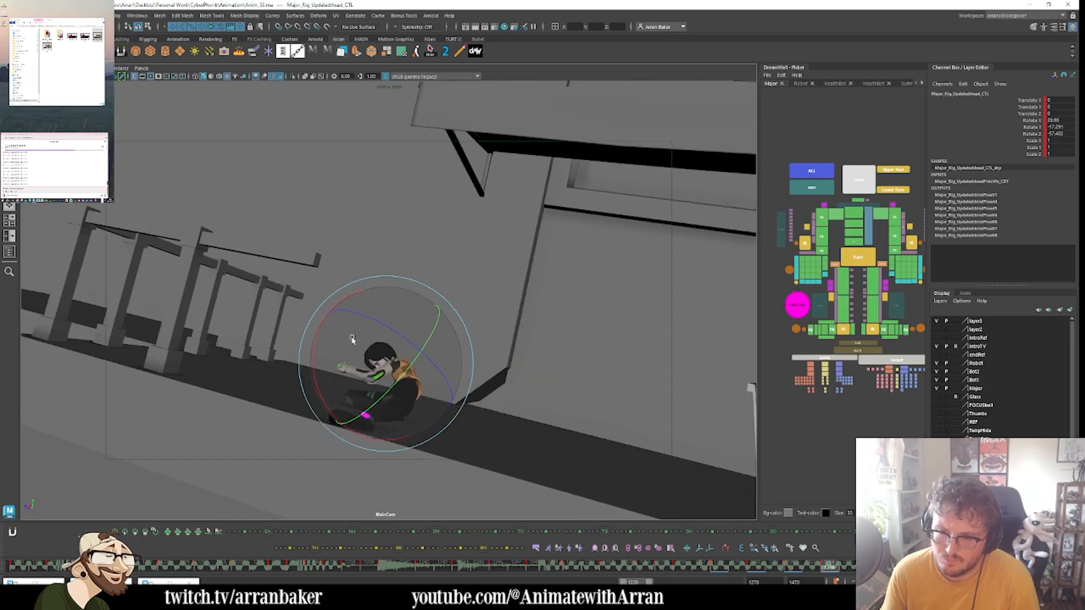
pyautogui.press(',')
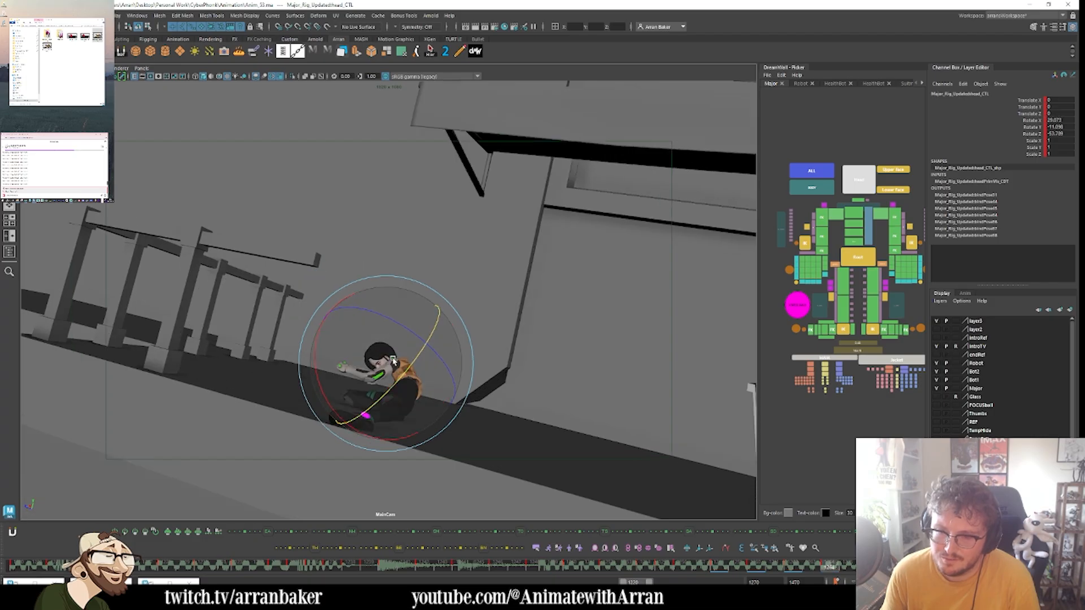
# - Rotate the left elbow FK control to bring the left hand up near the face, comparing the arm with the surrounding poses
pyautogui.click(899, 237)
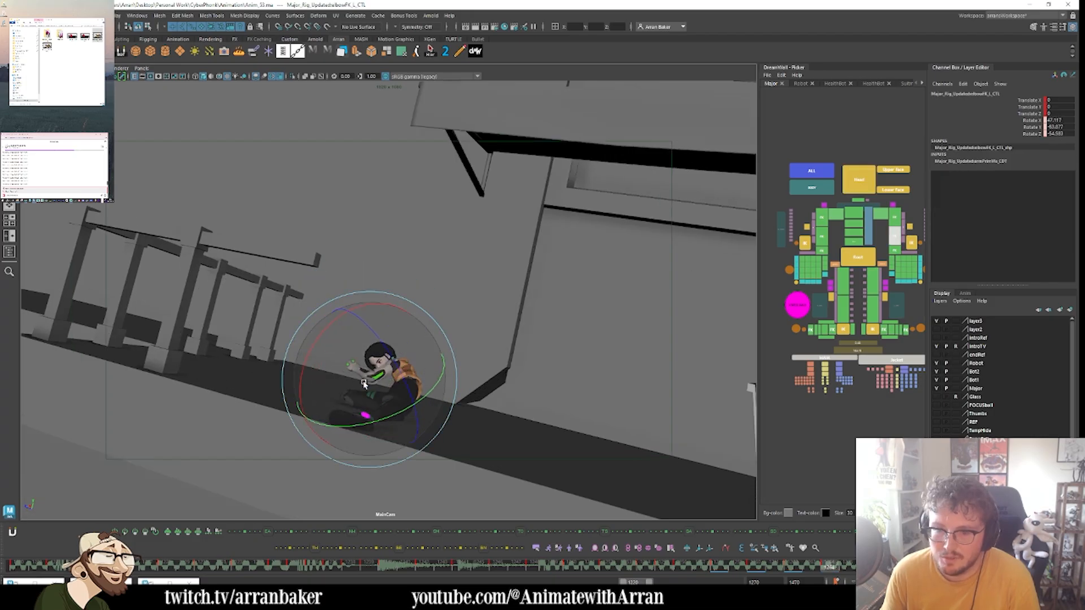
pyautogui.press(',')
pyautogui.press('.')
pyautogui.press('.')
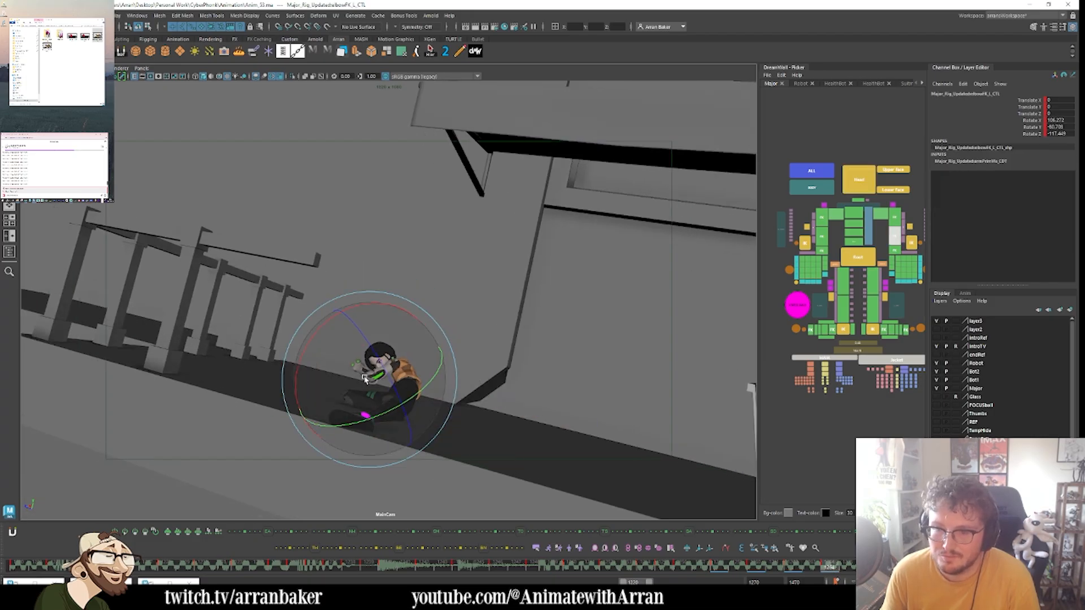
pyautogui.press(',')
pyautogui.press(',')
pyautogui.press('.')
pyautogui.press('.')
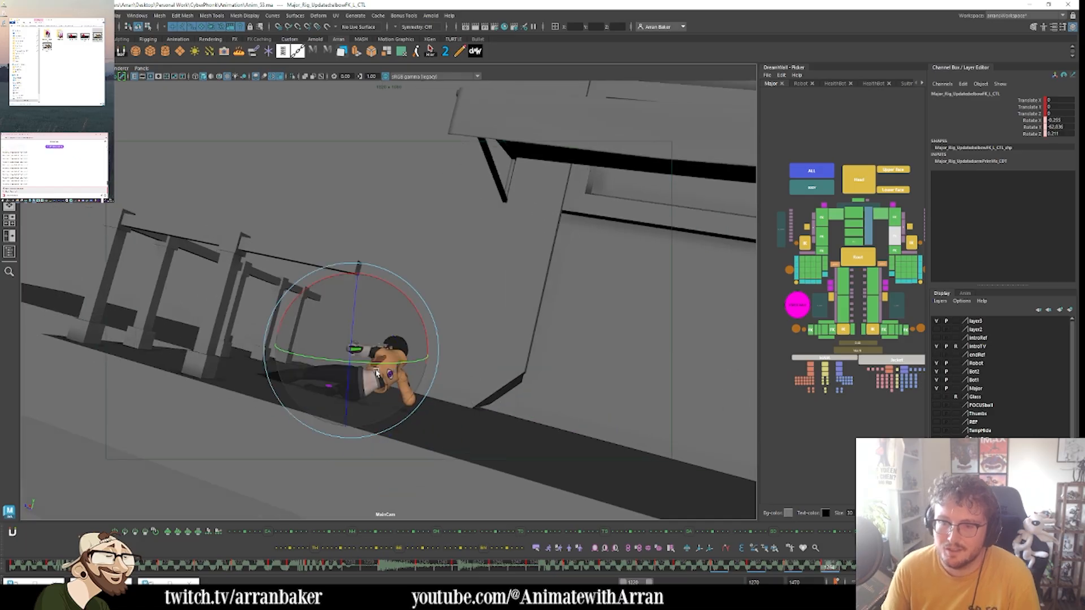
pyautogui.press(',')
pyautogui.press('.')
pyautogui.press('.')
pyautogui.press(',')
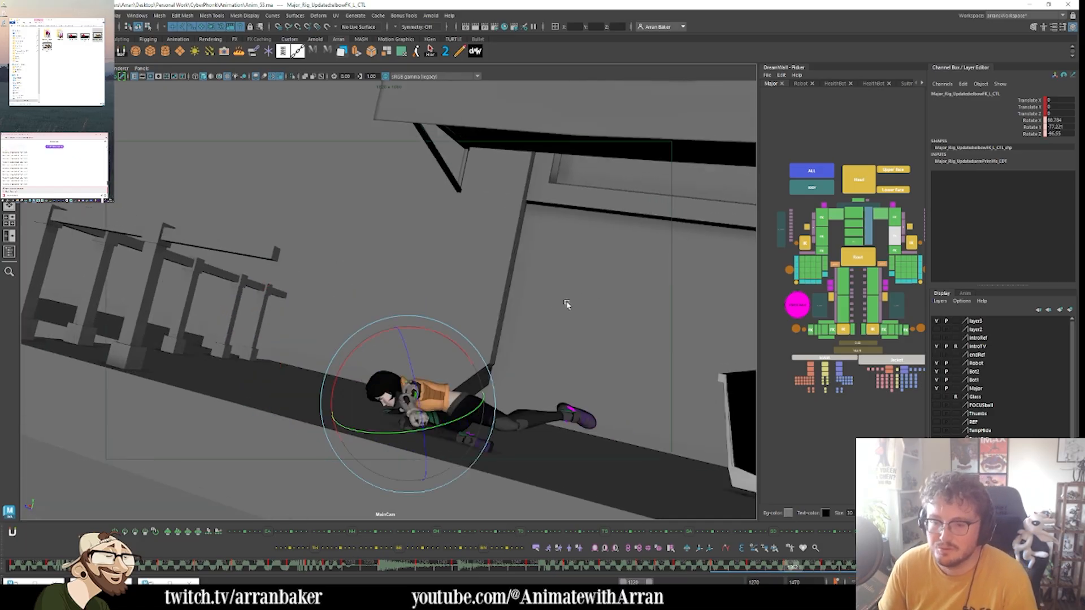
pyautogui.press('.')
# - Rotate the left hip FK control to open the left leg away from the right, comparing it with the preceding poses
pyautogui.click(873, 281)
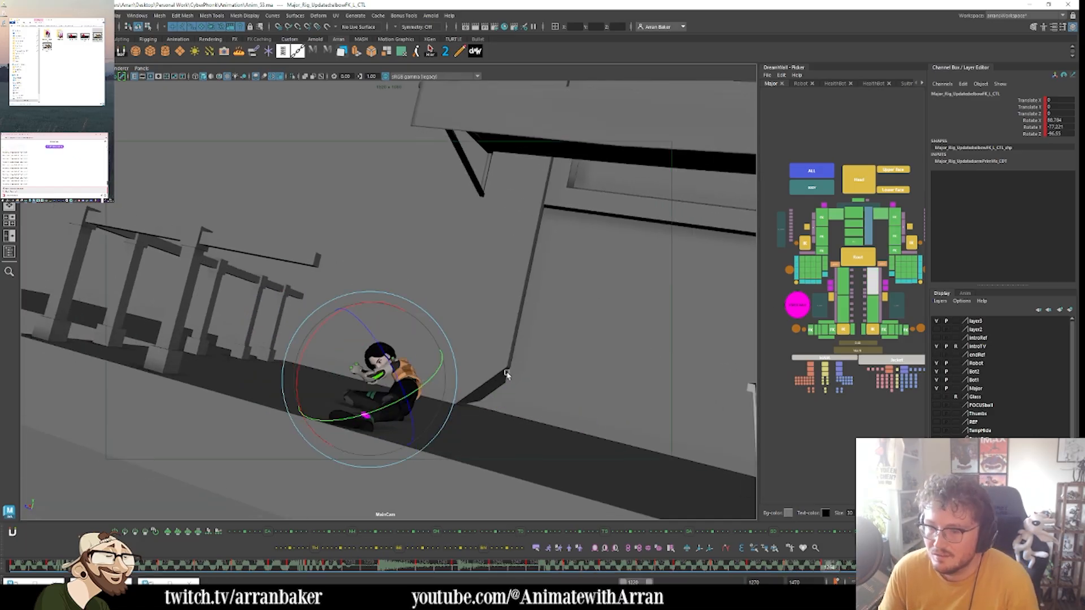
pyautogui.moveTo(421, 406); pyautogui.dragTo(419, 405)
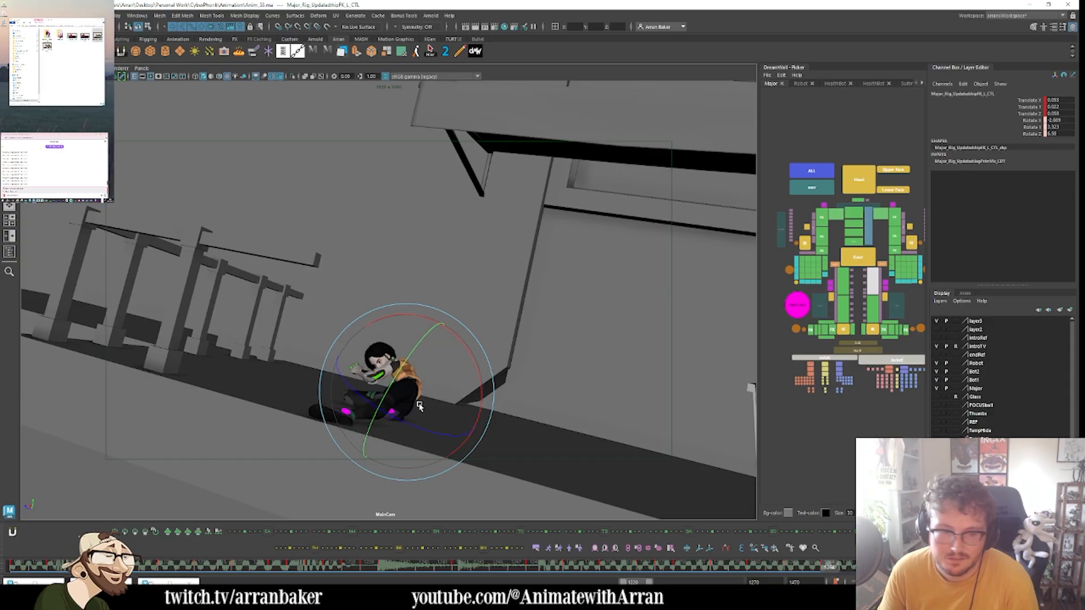
pyautogui.press(',')
pyautogui.press('.')
pyautogui.press(',')
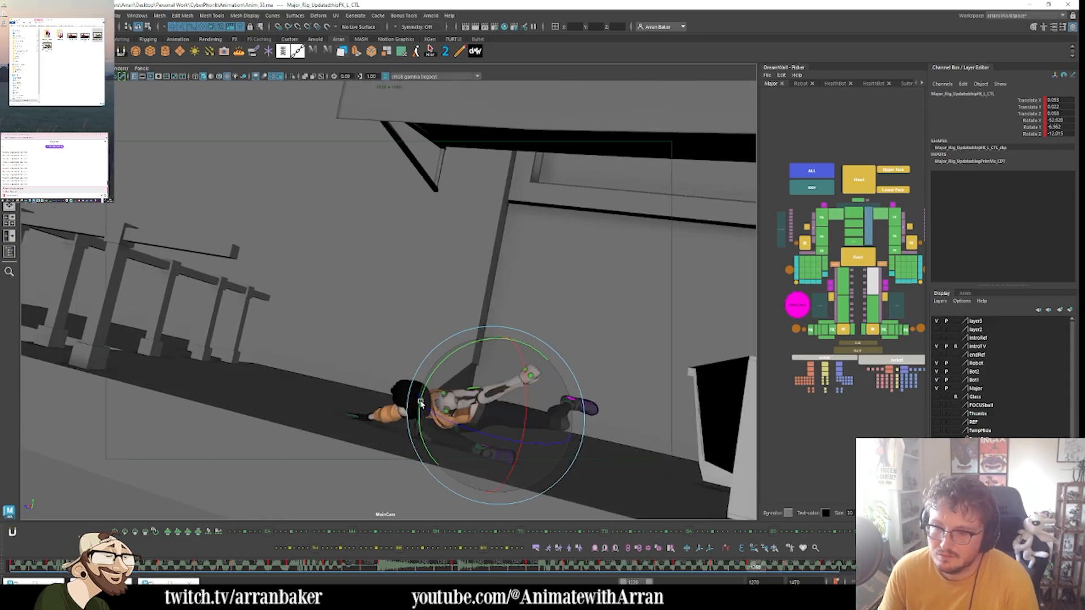
pyautogui.press('.')
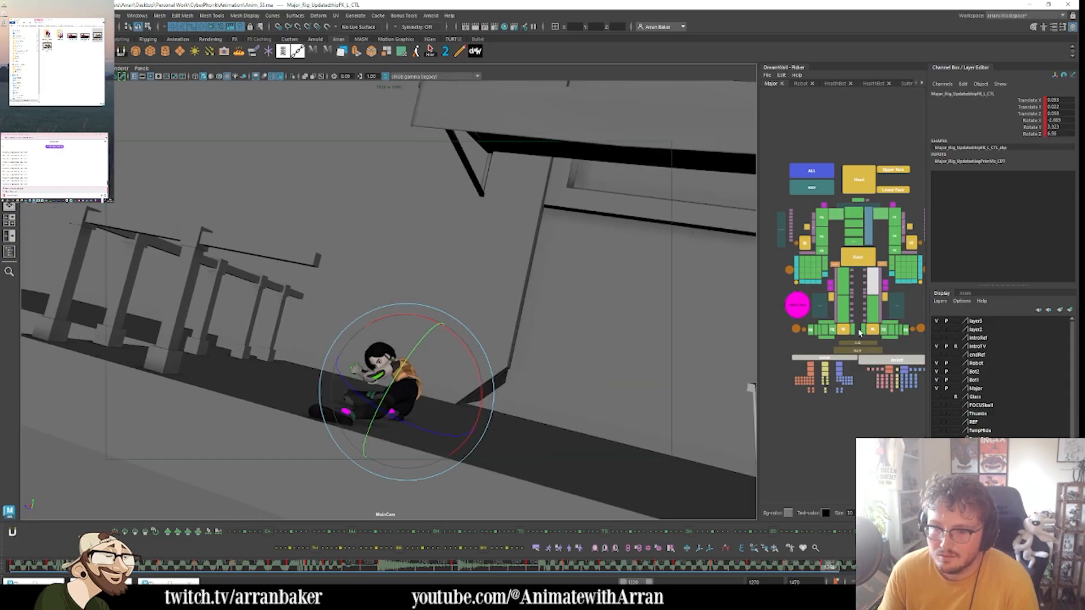
# - Rotate the right ankle FK control to angle the foot in the tucked pose, checking it against the adjacent poses
pyautogui.click(841, 333)
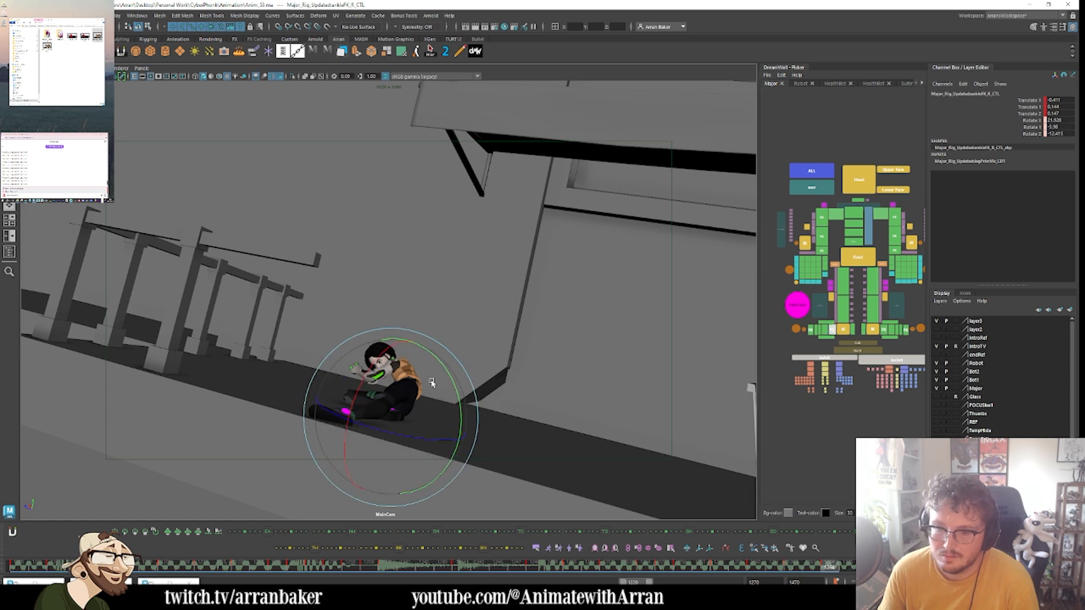
pyautogui.moveTo(472, 419); pyautogui.dragTo(430, 415)
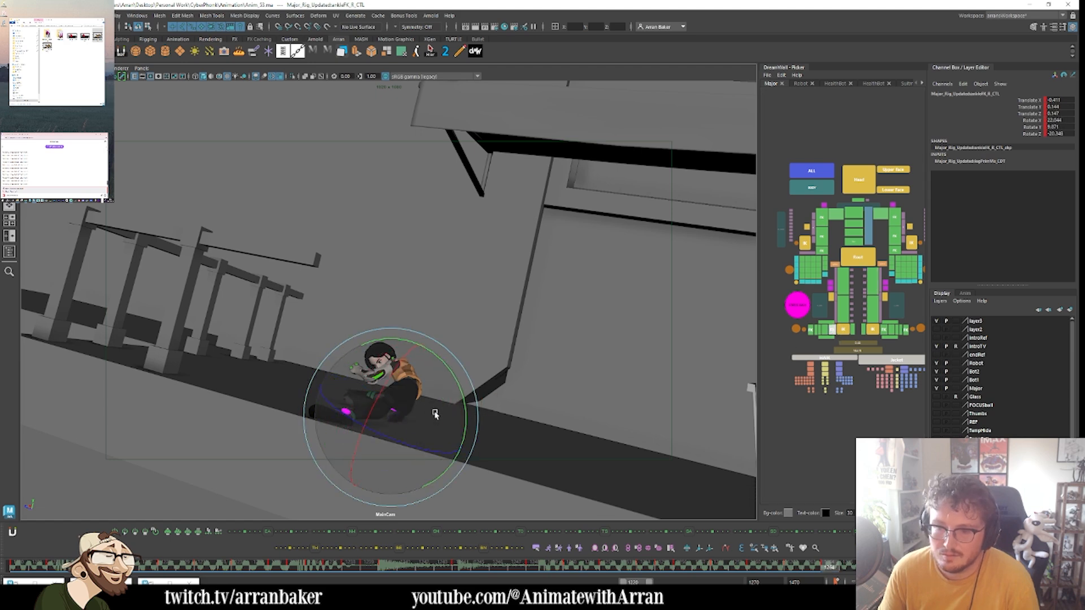
pyautogui.press(',')
pyautogui.press('.')
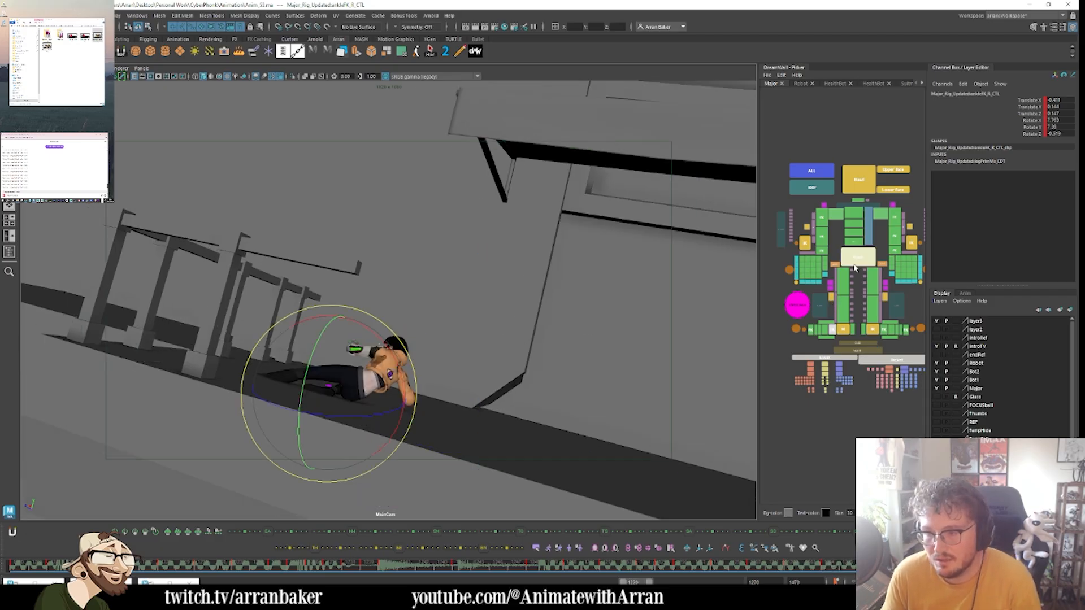
# - Rotate the uppermost body FK control and the neck control in the arm-supported pose after the tuck
pyautogui.click(812, 186)
pyautogui.click(815, 179)
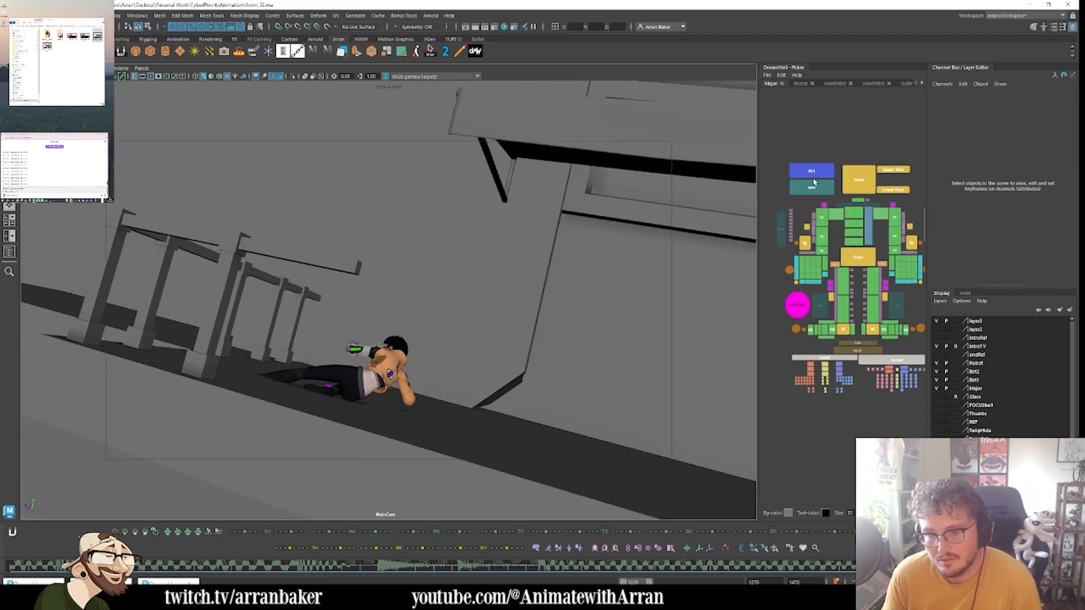
pyautogui.click(854, 219)
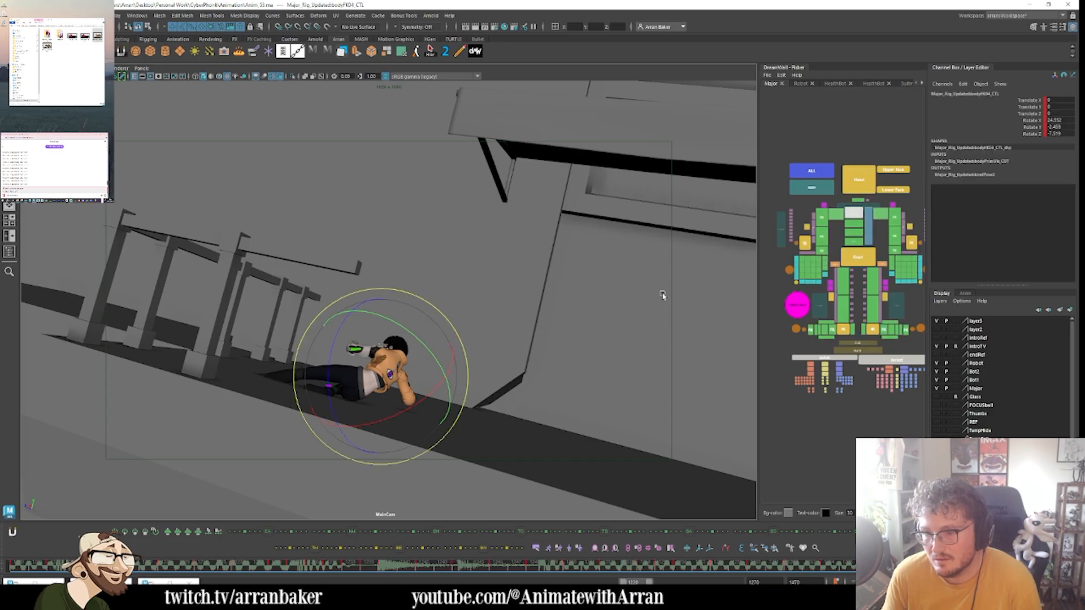
pyautogui.moveTo(404, 368); pyautogui.dragTo(375, 313)
pyautogui.click(859, 181)
pyautogui.click(856, 203)
pyautogui.moveTo(394, 380); pyautogui.dragTo(458, 363)
# - Rotate the right shoulder FK control to plant the right hand on the ground, comparing the arm with the adjacent poses
pyautogui.click(821, 218)
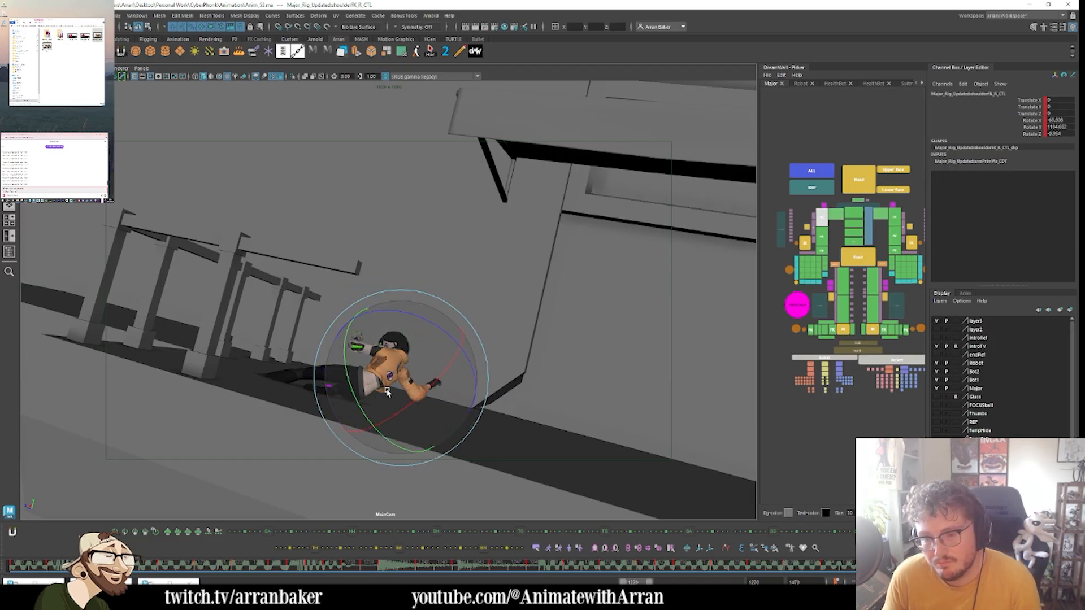
pyautogui.moveTo(380, 356); pyautogui.dragTo(430, 391)
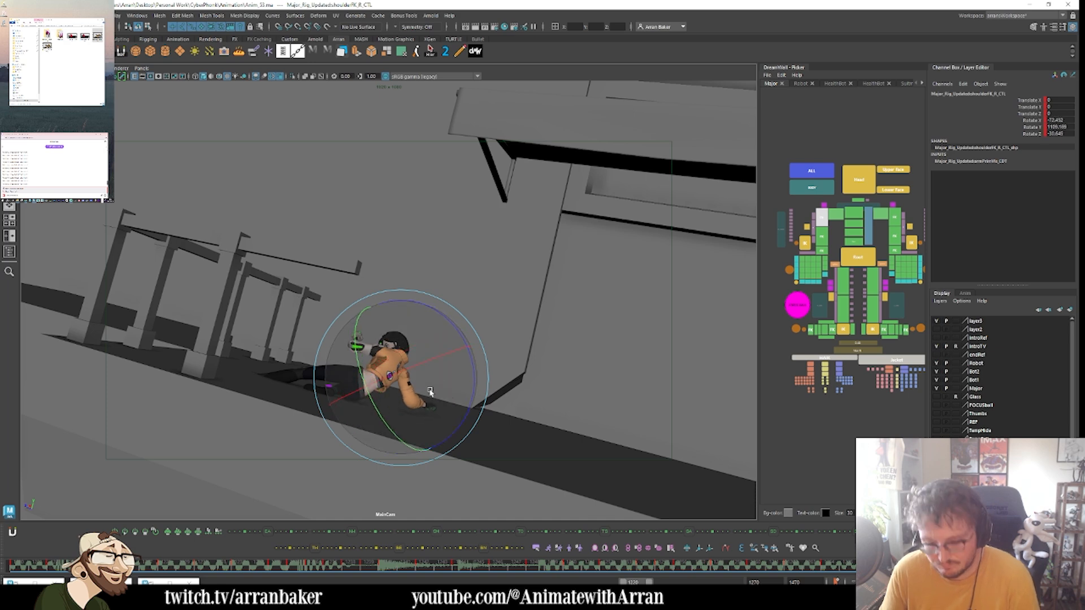
pyautogui.press(',')
pyautogui.press('.')
pyautogui.press('.')
pyautogui.press(',')
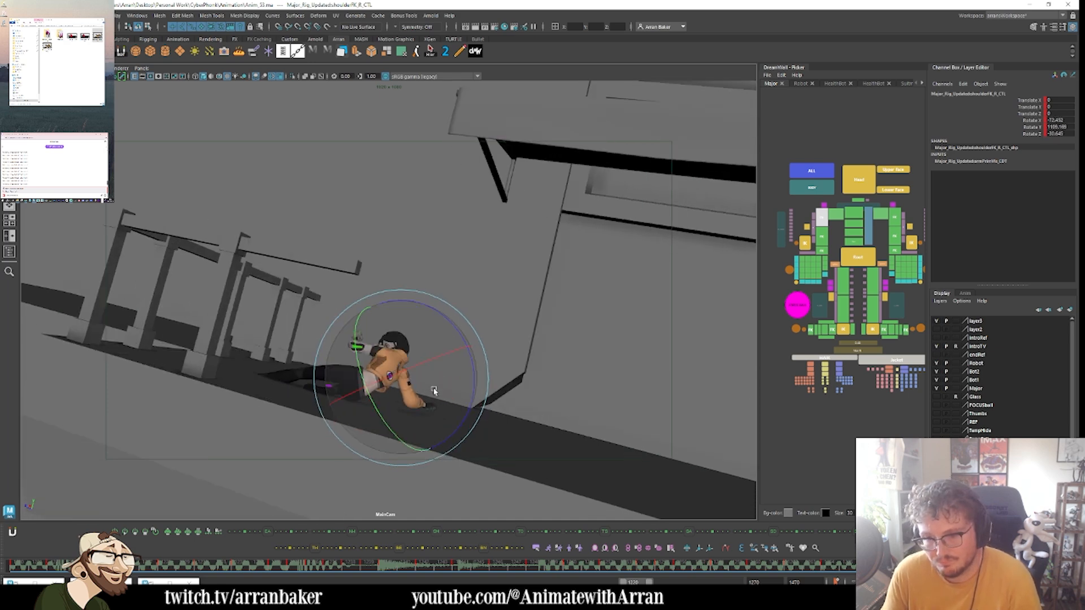
# - Adjust and key the root control of the arm-supported pose, checking the body against the following pose
pyautogui.click(858, 257)
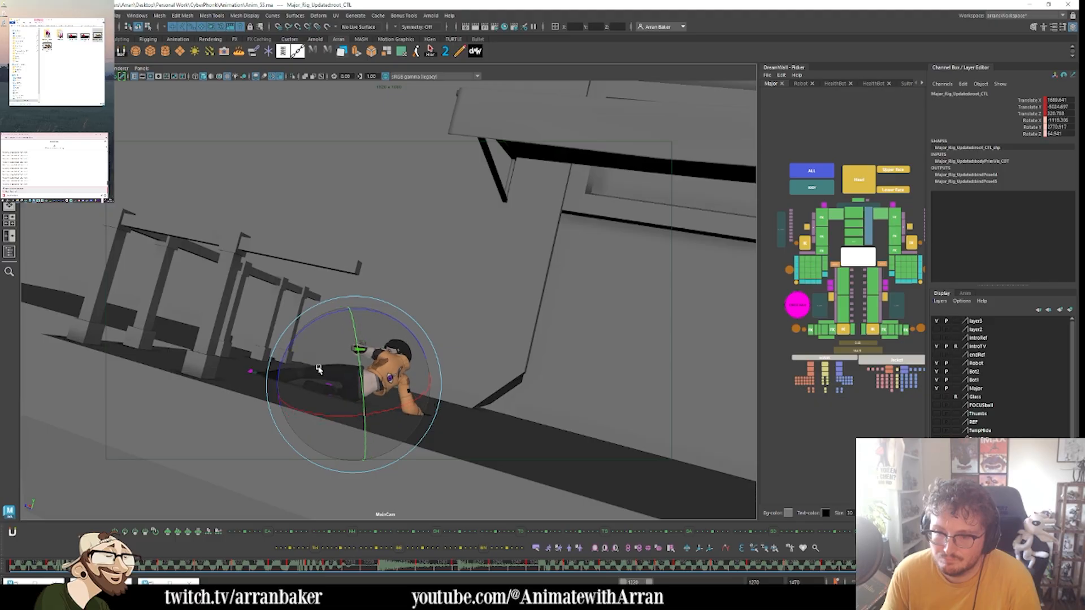
pyautogui.press('s')
pyautogui.press('.')
pyautogui.press(',')
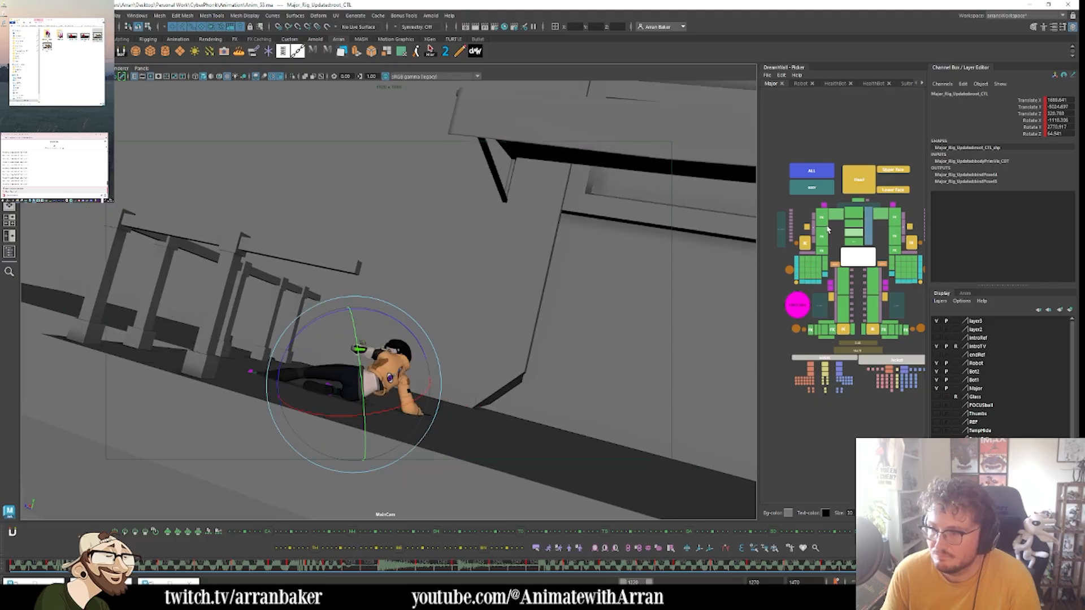
# - Rotate the left shoulder FK and left clavicle controls in the arm-supported pose, comparing the arm with the earlier poses
pyautogui.click(823, 219)
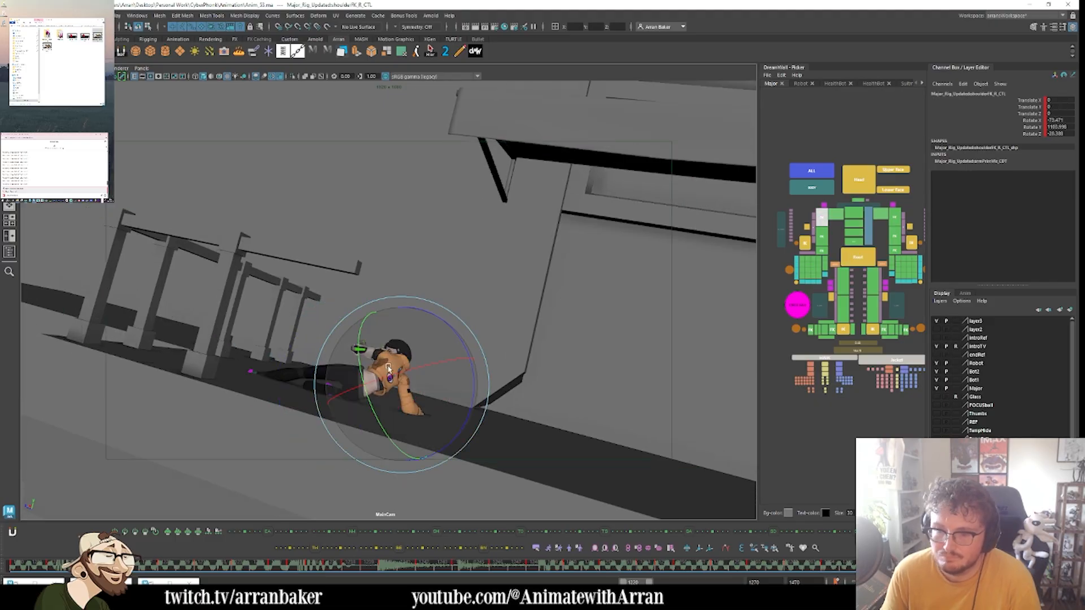
pyautogui.click(893, 217)
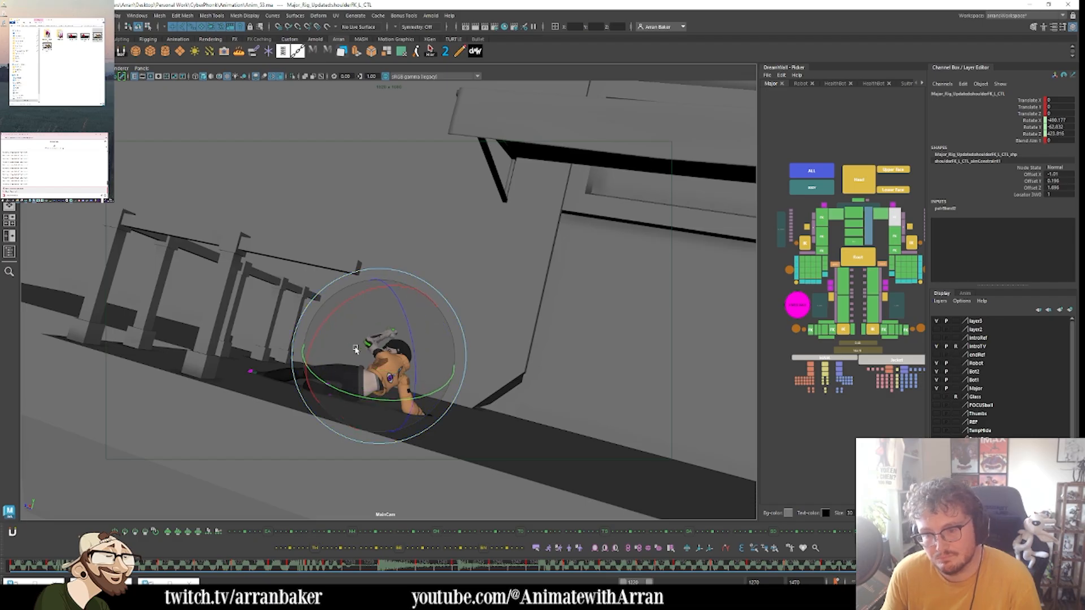
pyautogui.press('Up')
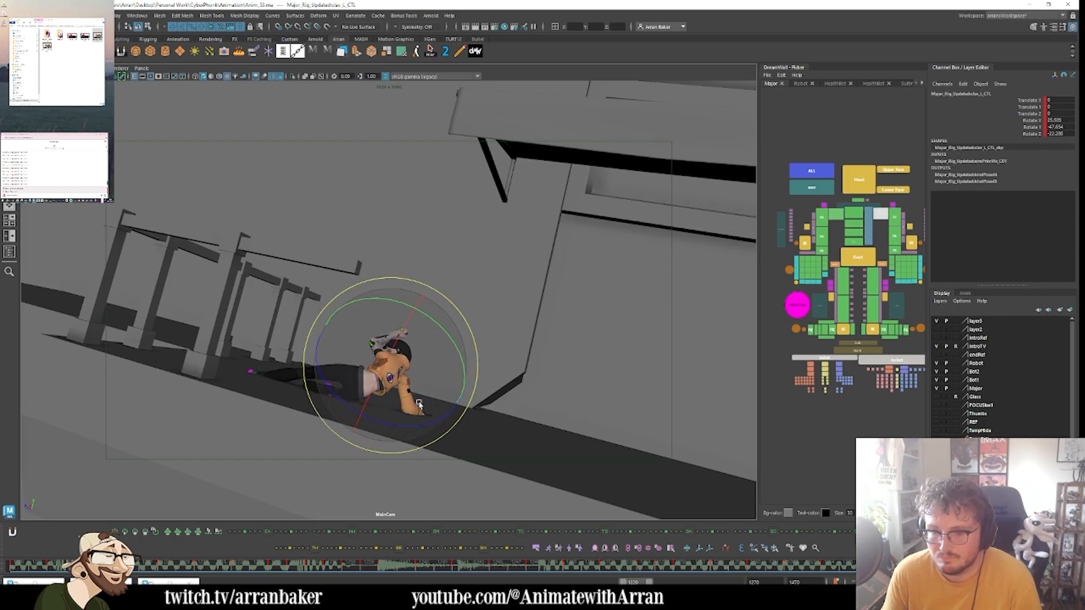
pyautogui.press(',')
pyautogui.press(',')
pyautogui.press(',')
pyautogui.press(',')
pyautogui.press(',')
pyautogui.press(',')
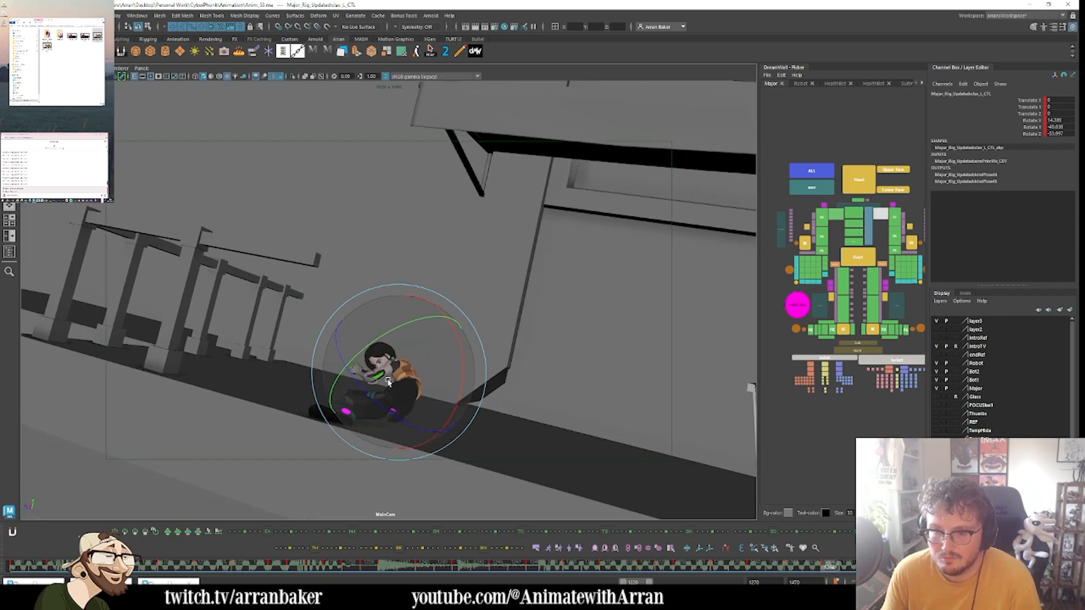
pyautogui.press('.')
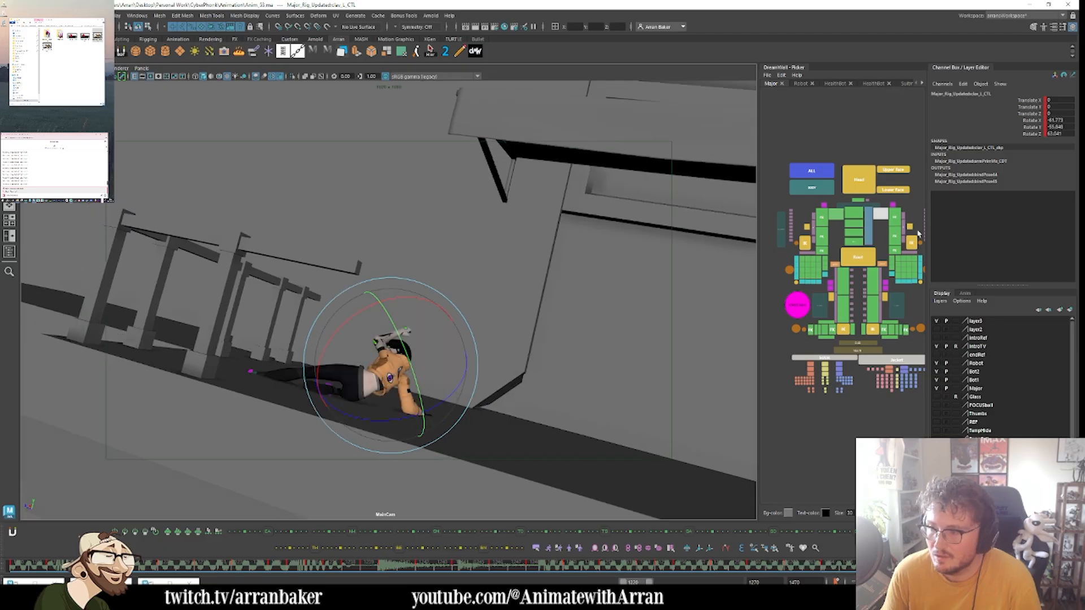
# - Rotate the left shoulder FK and left wrist FK controls in the arm-supported pose, checking the arm against the preceding tucked pose
pyautogui.click(895, 216)
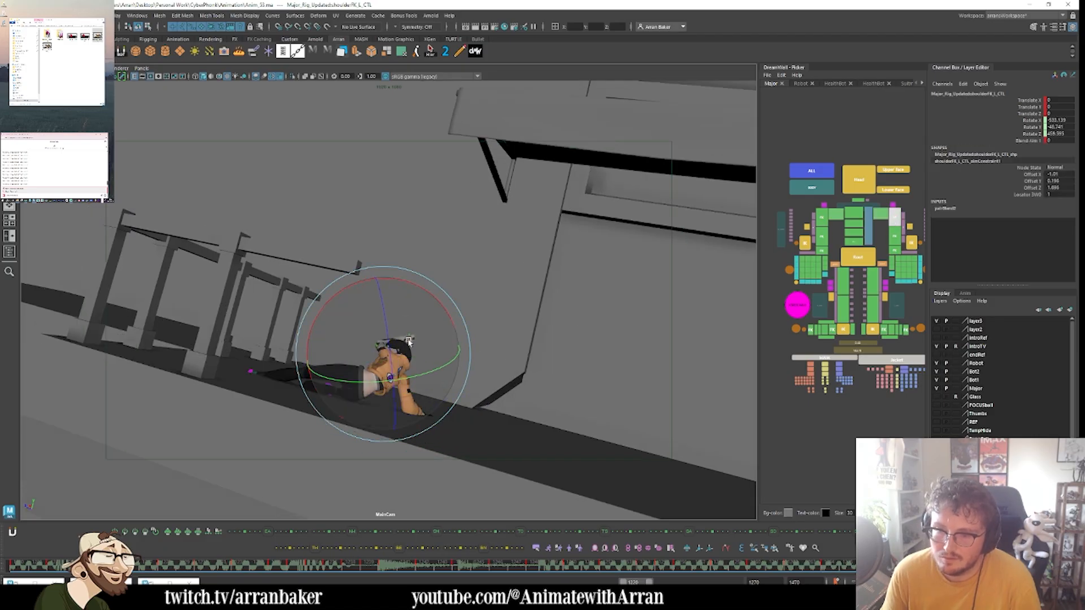
pyautogui.click(896, 251)
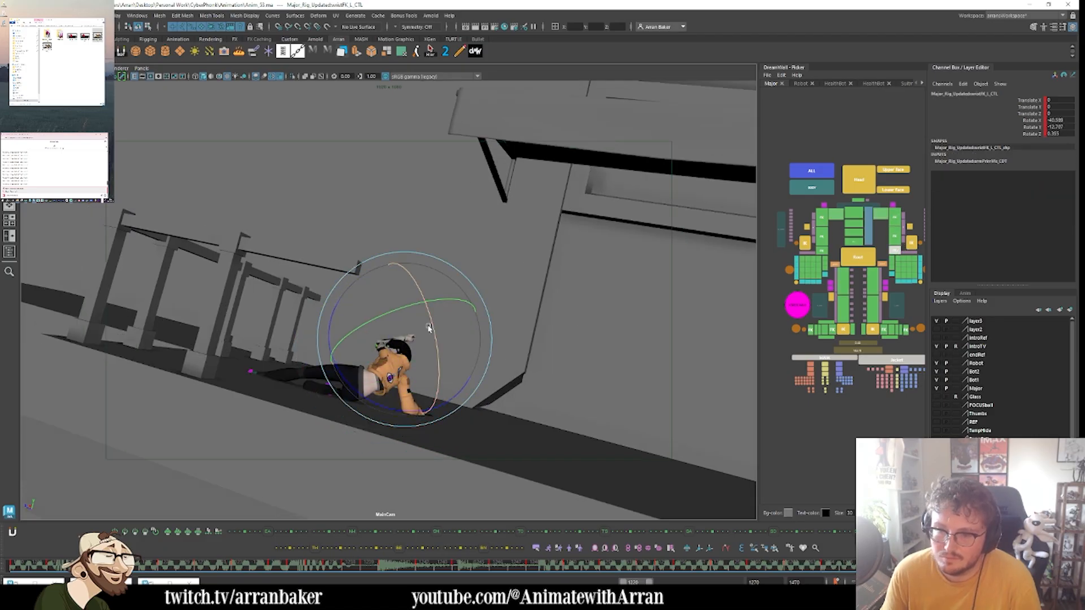
pyautogui.press(',')
pyautogui.press(',')
pyautogui.press('.')
pyautogui.press('.')
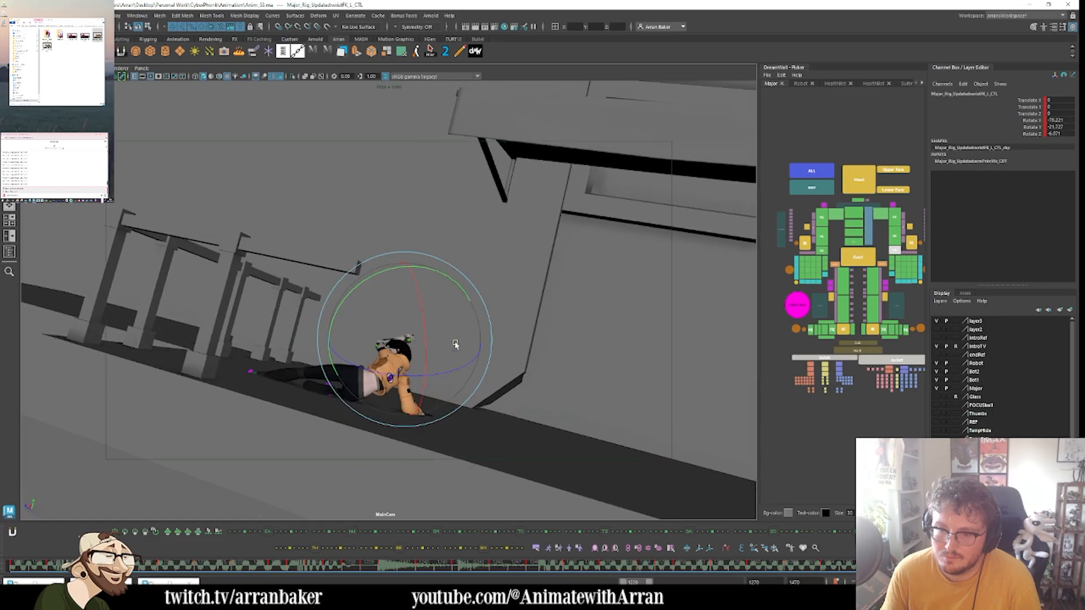
pyautogui.click(881, 214)
pyautogui.press(',')
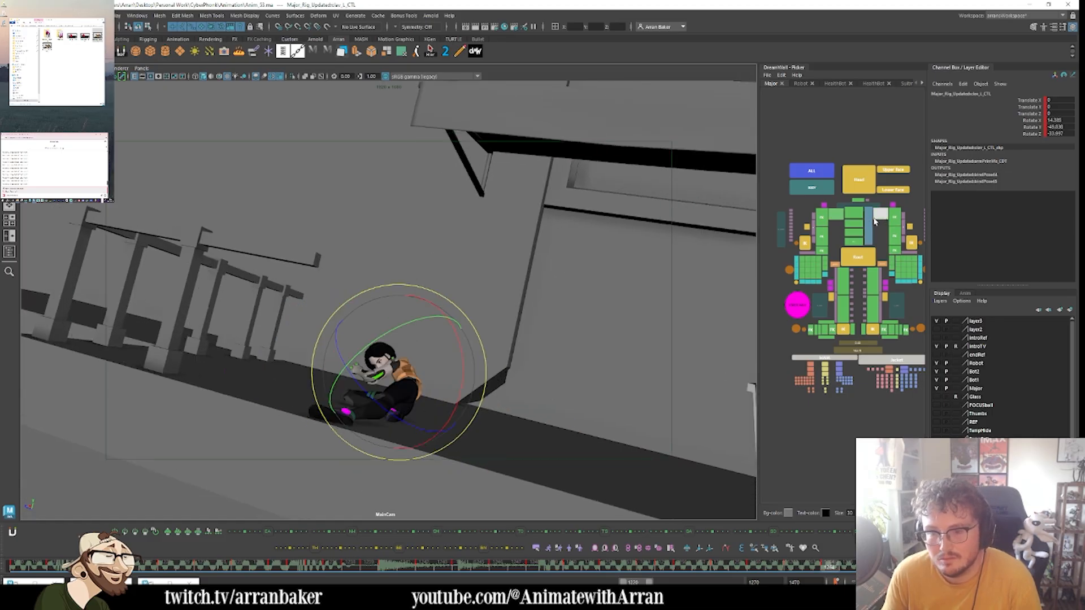
pyautogui.press('.')
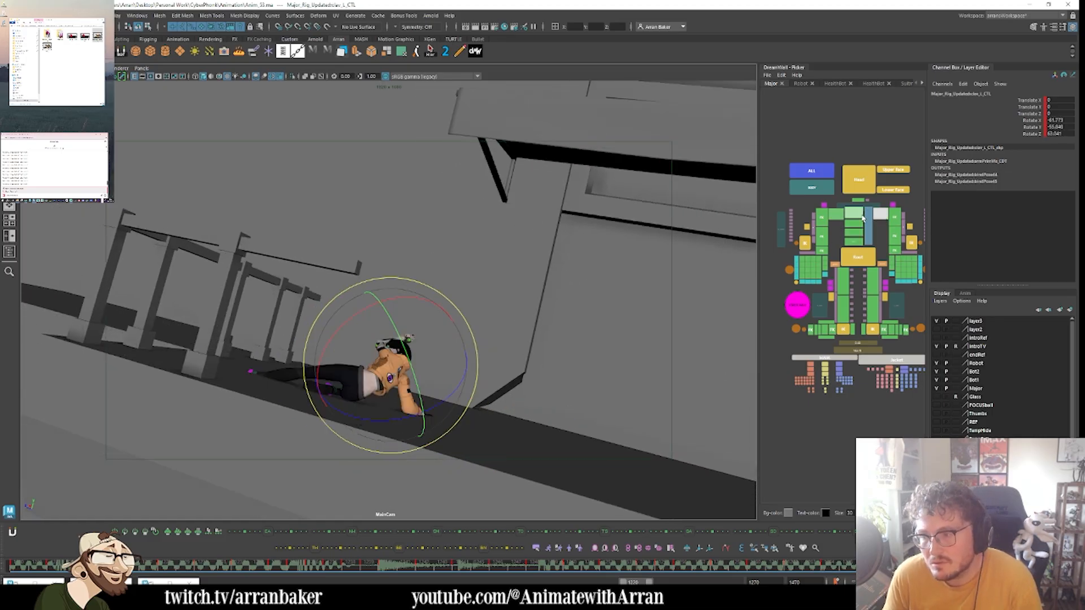
# - Rotate the uppermost body FK control in the arm-supported pose and readjust the left clavicle and shoulder to match
pyautogui.click(854, 213)
pyautogui.moveTo(401, 339); pyautogui.dragTo(380, 362)
pyautogui.click(880, 217)
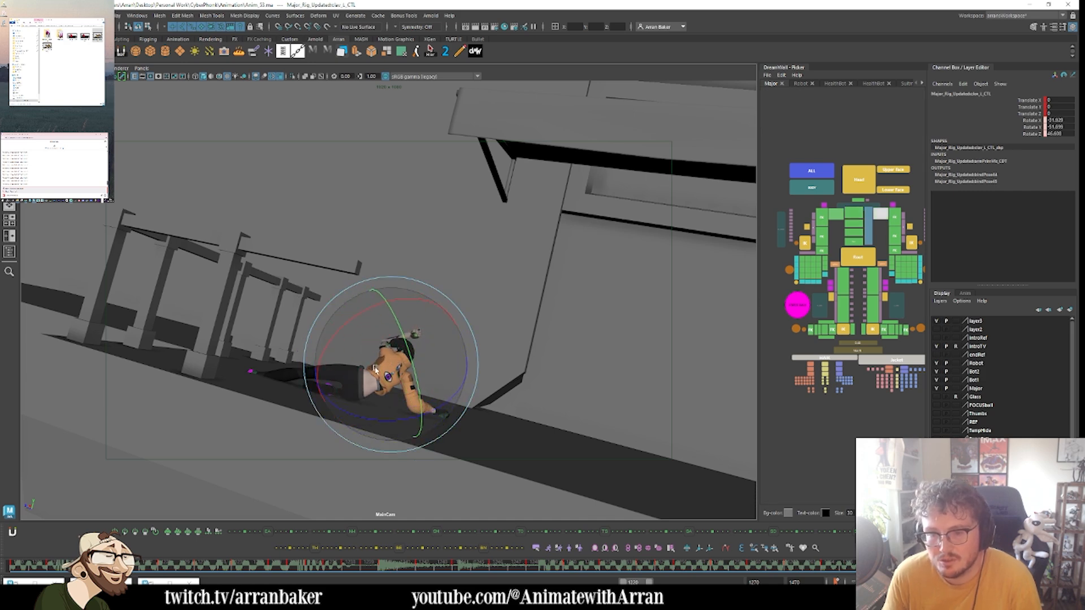
pyautogui.click(894, 216)
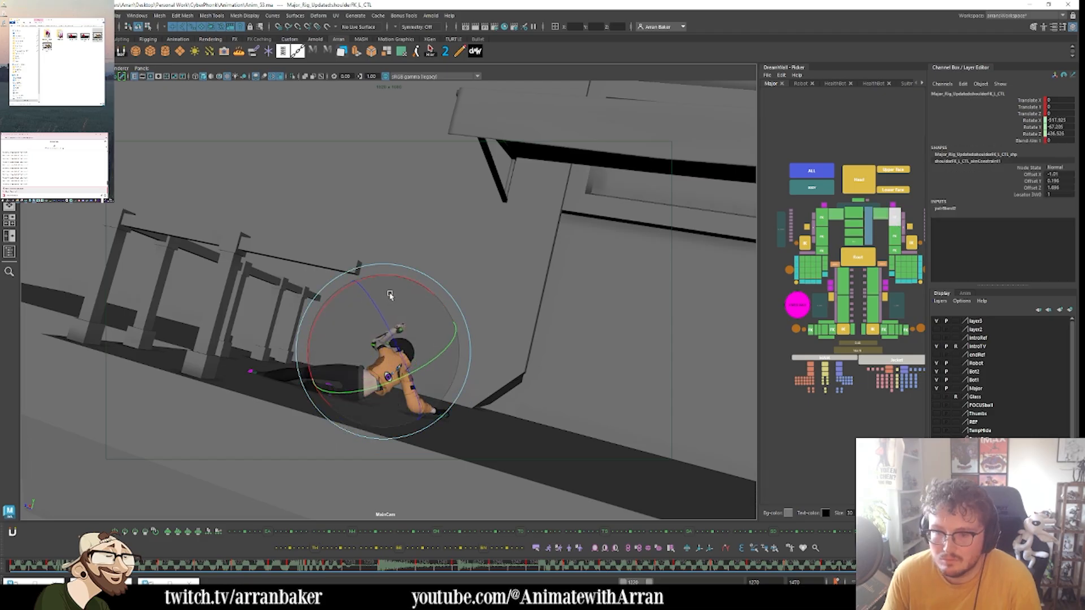
pyautogui.moveTo(390, 295); pyautogui.dragTo(400, 314)
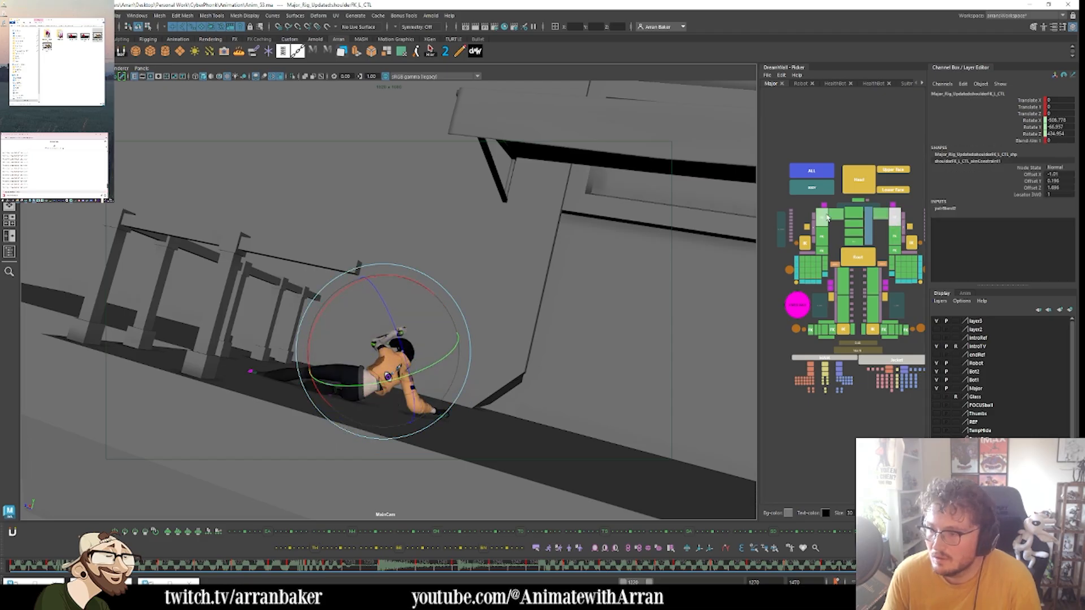
# - Rotate the right shoulder and elbow FK controls to extend the supporting arm along the ground
pyautogui.click(835, 214)
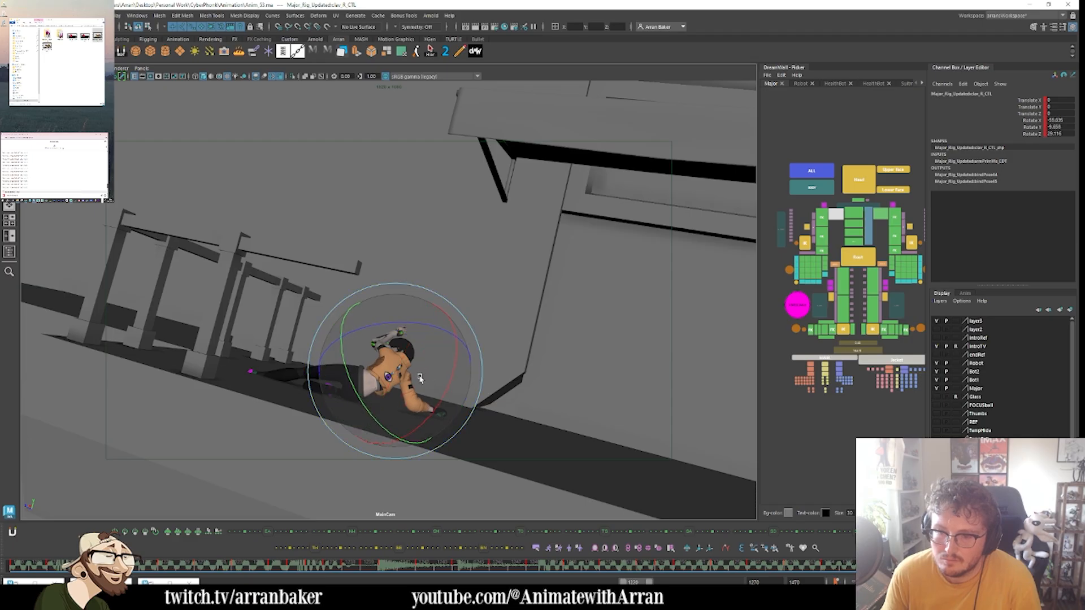
pyautogui.click(822, 217)
pyautogui.moveTo(388, 427); pyautogui.dragTo(450, 406)
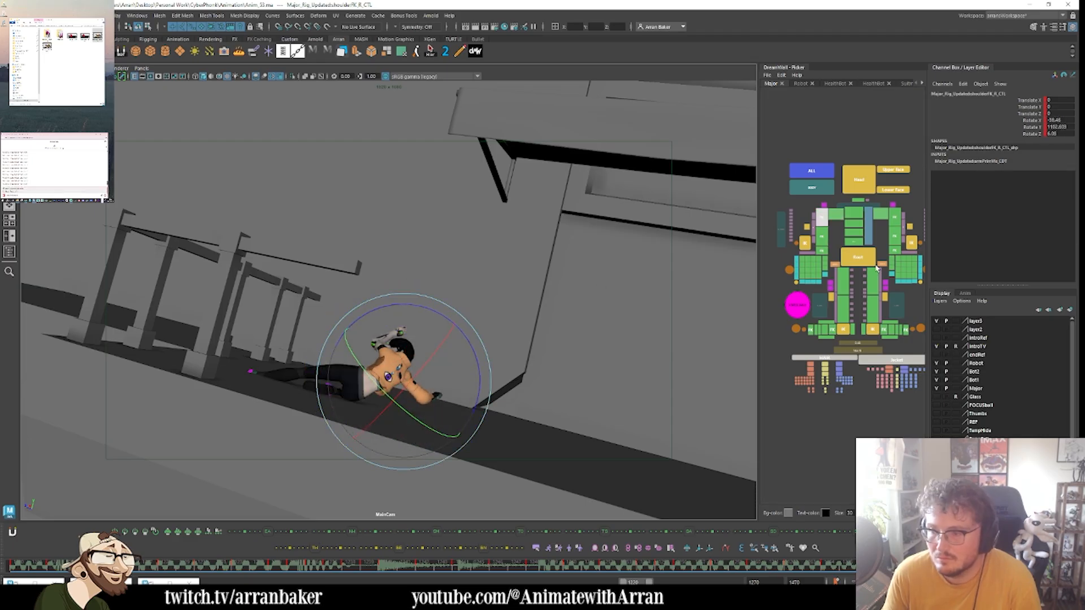
pyautogui.click(822, 238)
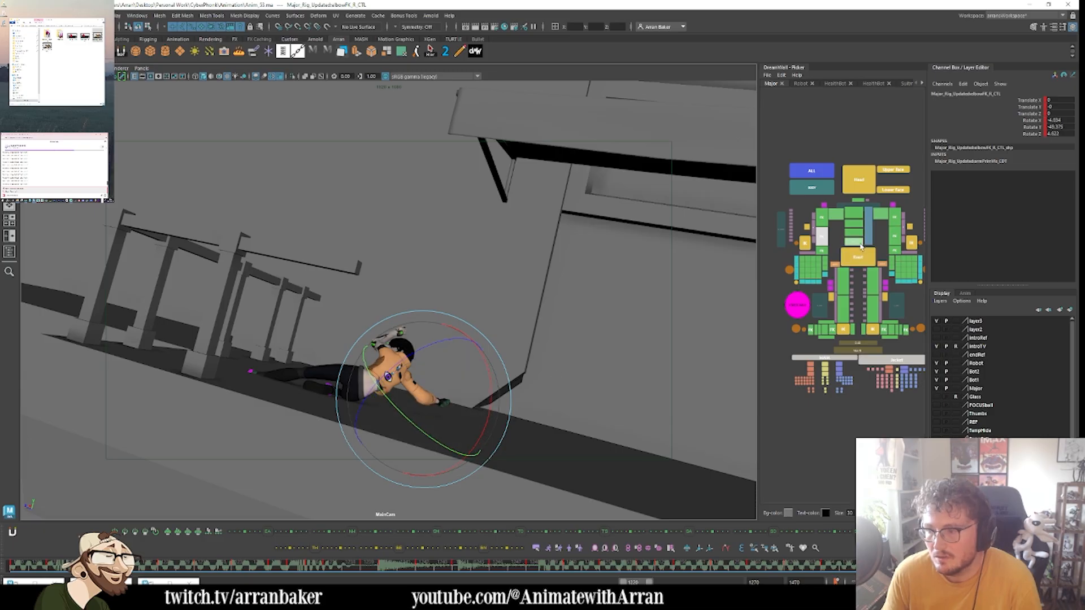
# - Rotate the second body FK control and the root control of the arm-supported pose, checking the body against the preceding pose
pyautogui.click(853, 232)
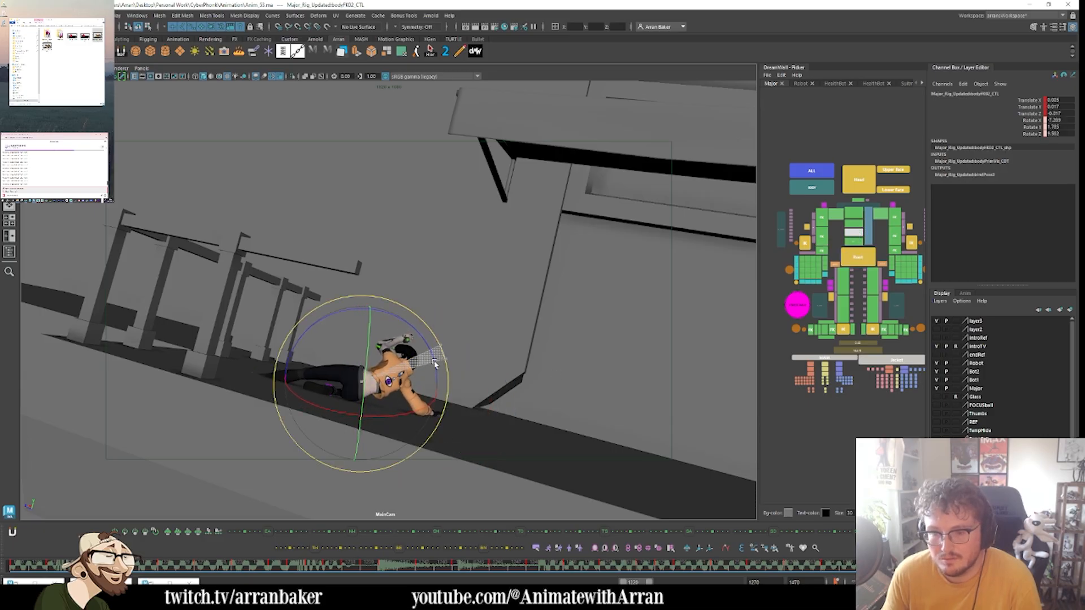
pyautogui.click(856, 259)
pyautogui.moveTo(435, 357); pyautogui.dragTo(436, 363)
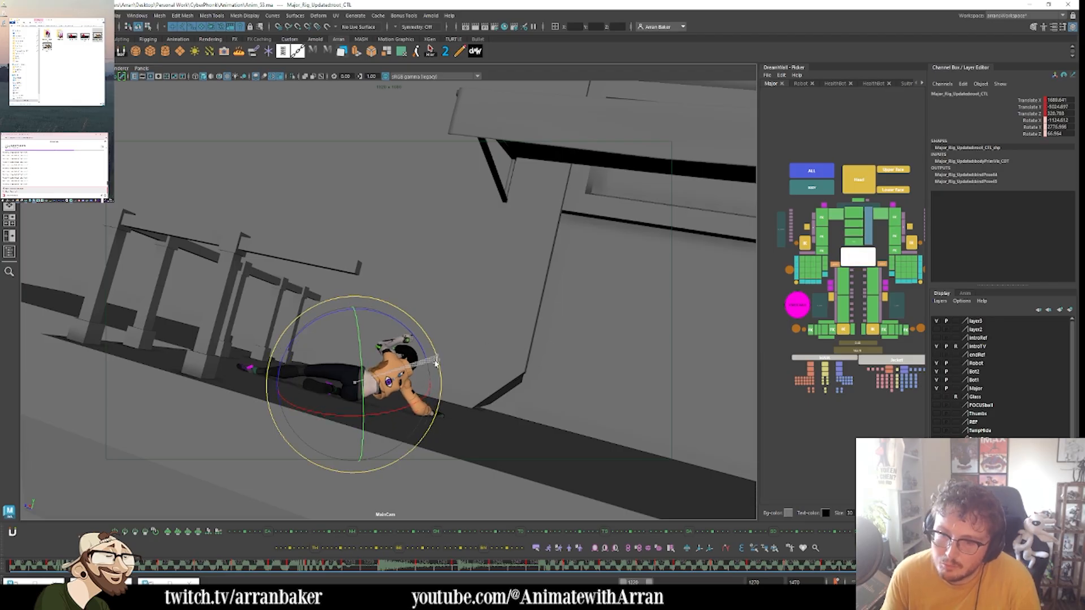
pyautogui.press(',')
pyautogui.press('.')
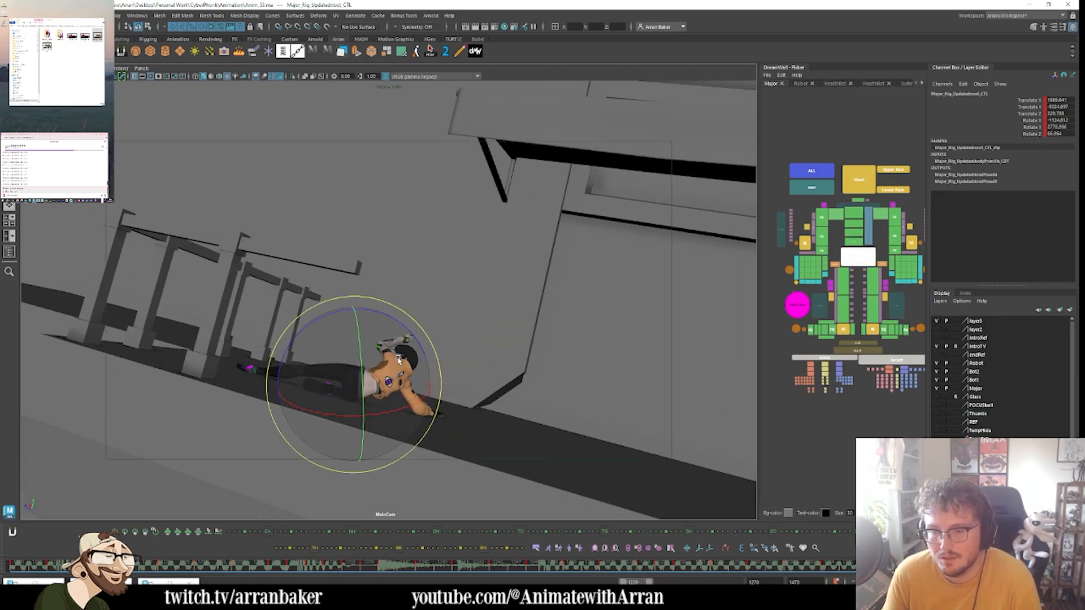
# - Refine the left shoulder FK rotation in the arm-supported pose, comparing the arm with the two preceding poses
pyautogui.click(895, 219)
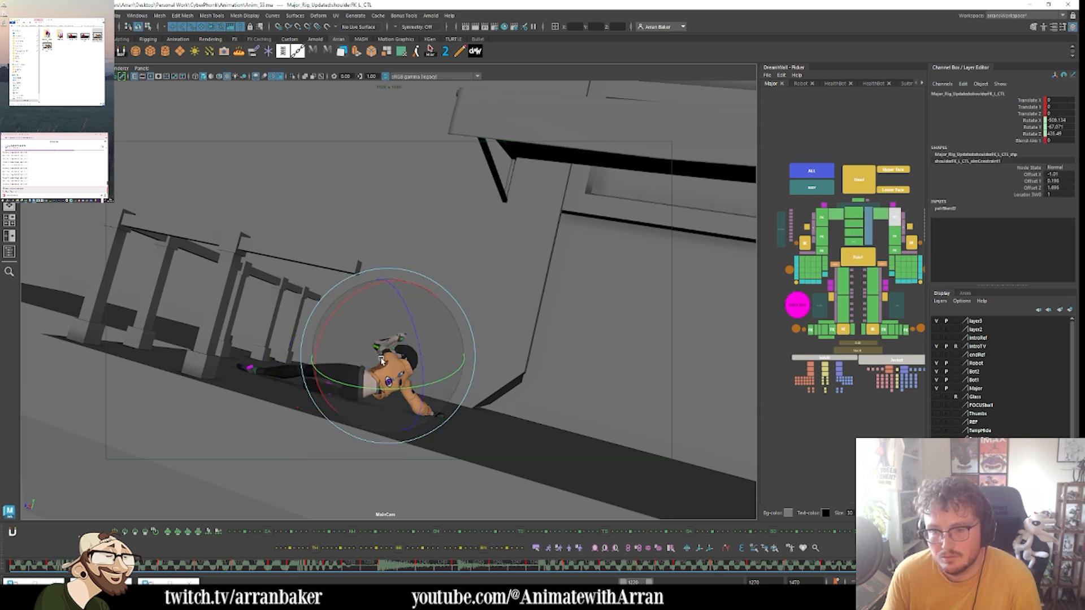
pyautogui.press(',')
pyautogui.press(',')
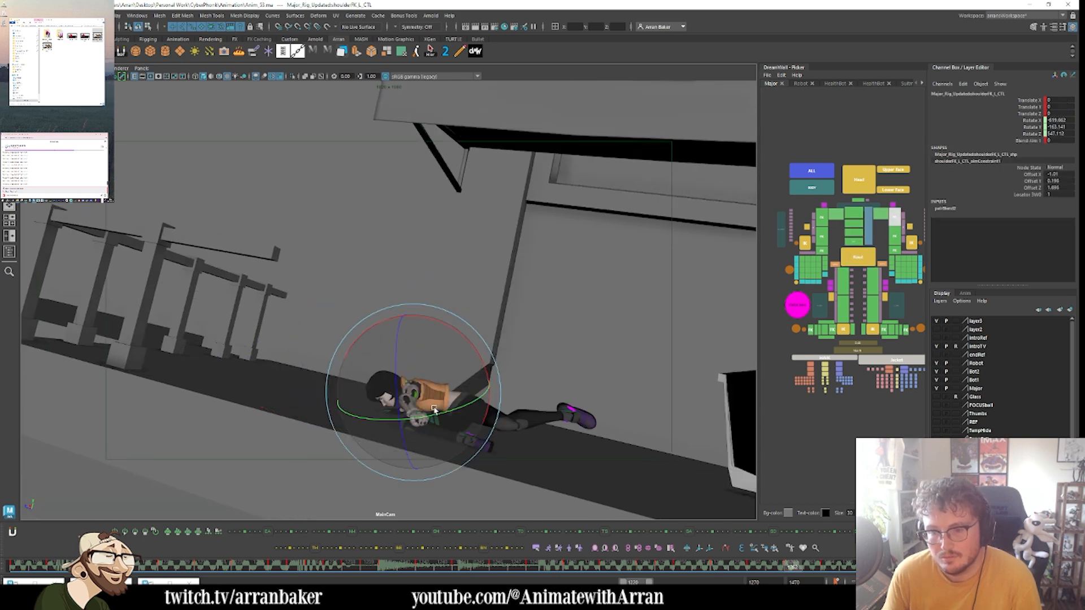
pyautogui.press('.')
pyautogui.press('.')
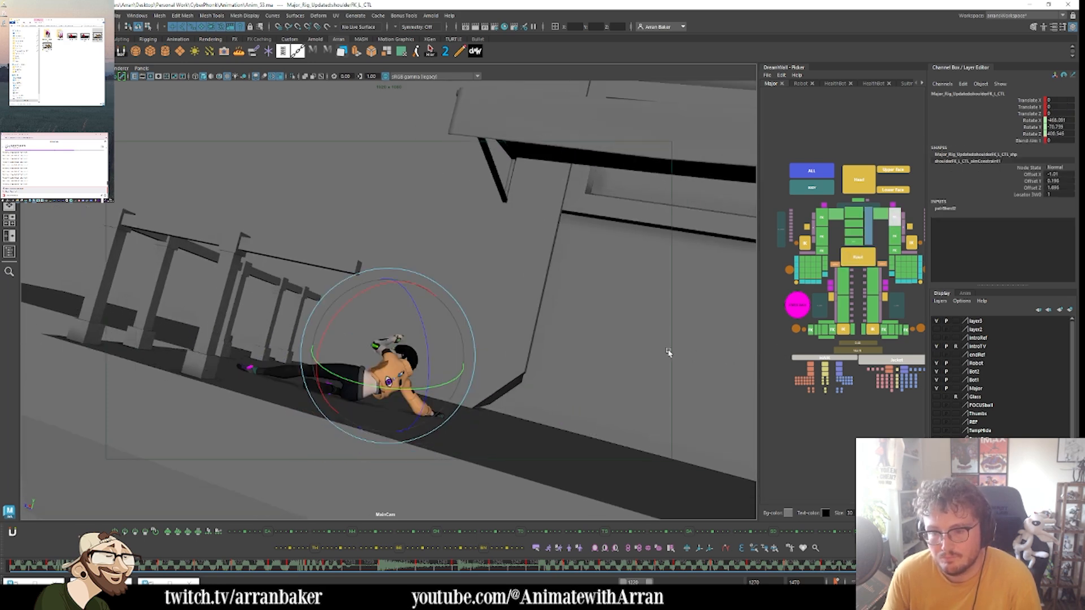
# - Rotate the left hip FK control to adjust the extended left leg in the arm-supported pose
pyautogui.click(843, 287)
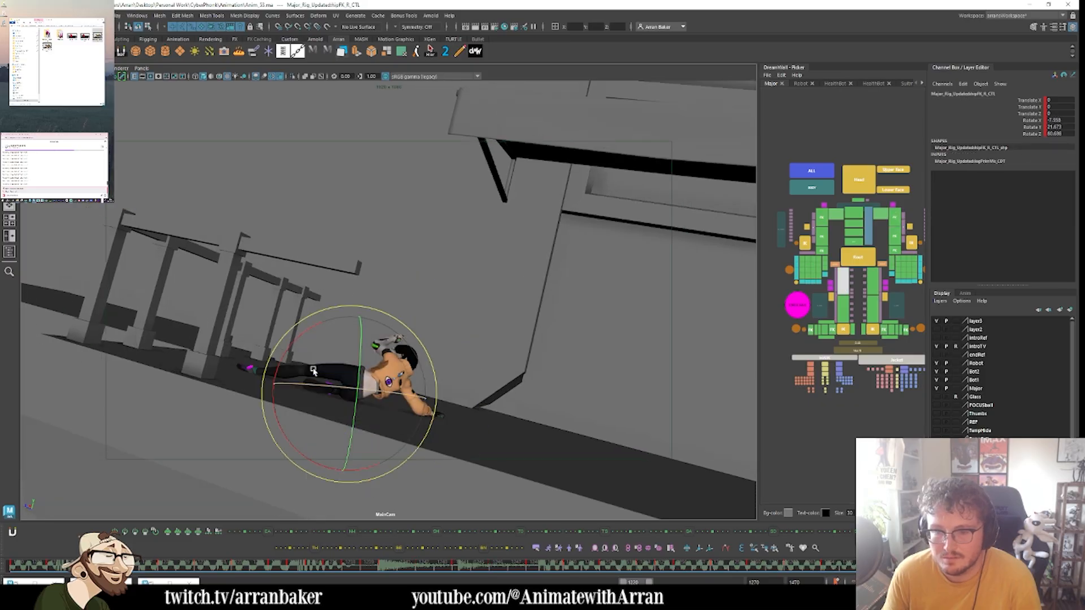
pyautogui.click(873, 281)
pyautogui.moveTo(294, 351); pyautogui.dragTo(317, 370)
pyautogui.press('.')
pyautogui.press(',')
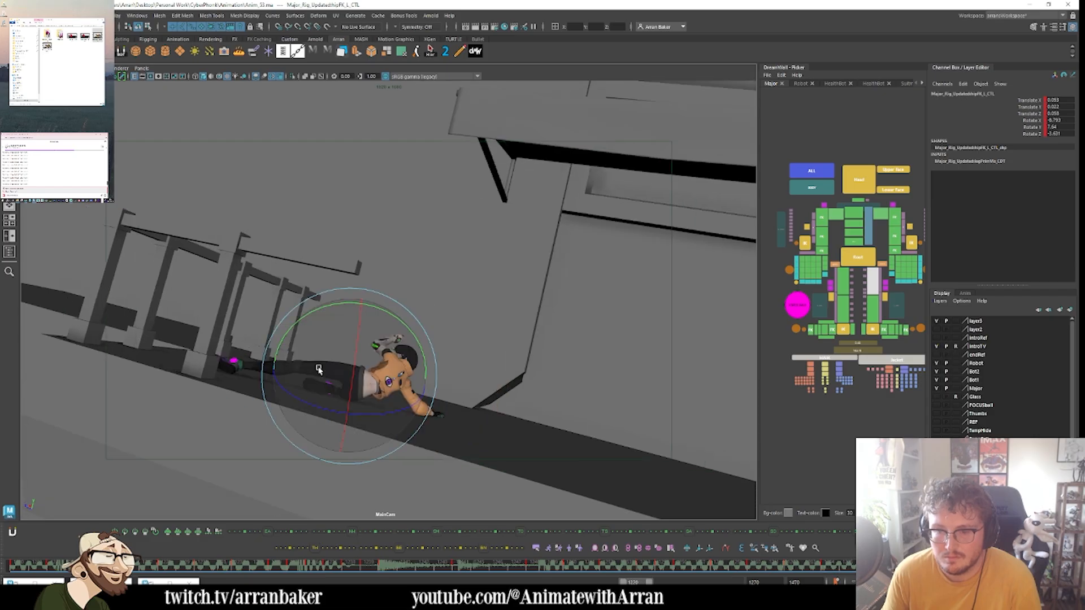
# - Step back and forth through the poses from the crouched landing to the arm-supported pose to examine the motion's flow
pyautogui.press('.')
pyautogui.press('.')
pyautogui.press('.')
pyautogui.press('.')
pyautogui.press('.')
pyautogui.press('.')
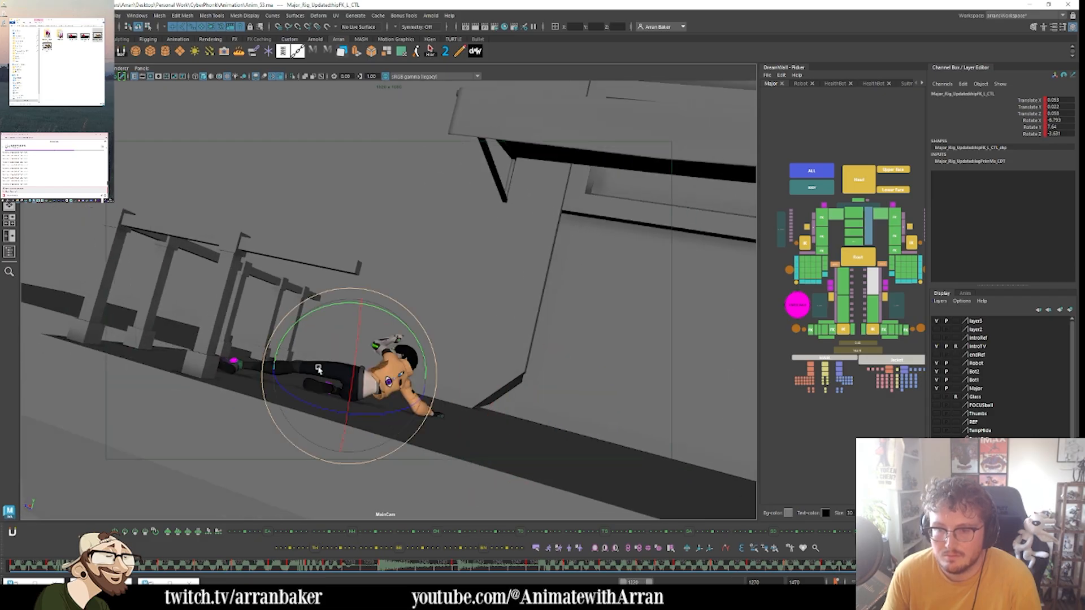
pyautogui.press(',')
pyautogui.press(',')
pyautogui.press(',')
pyautogui.press(',')
pyautogui.press(',')
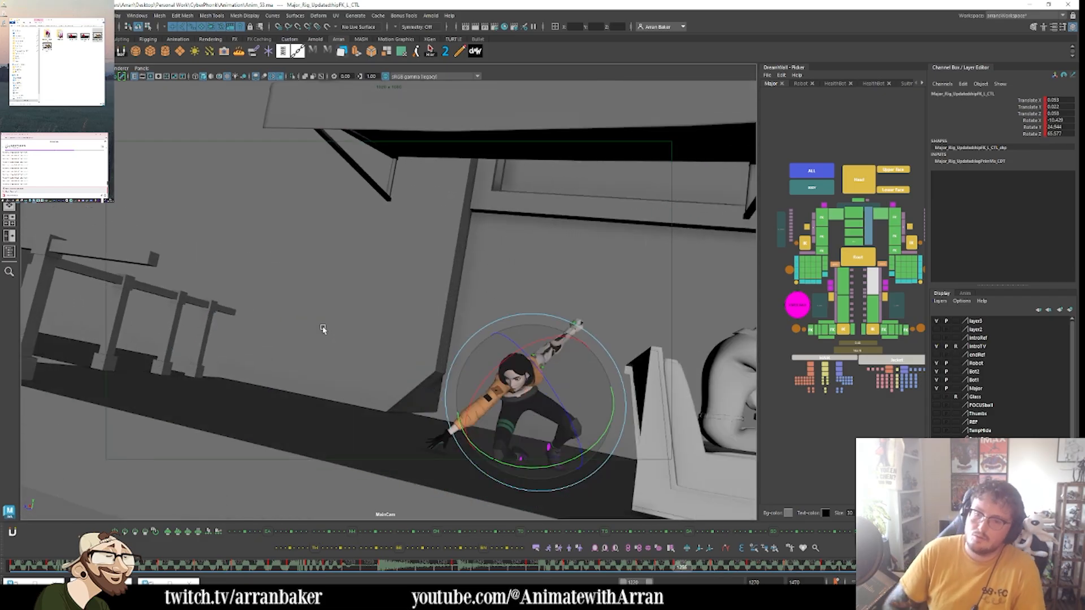
pyautogui.press('.')
pyautogui.press('.')
pyautogui.press('.')
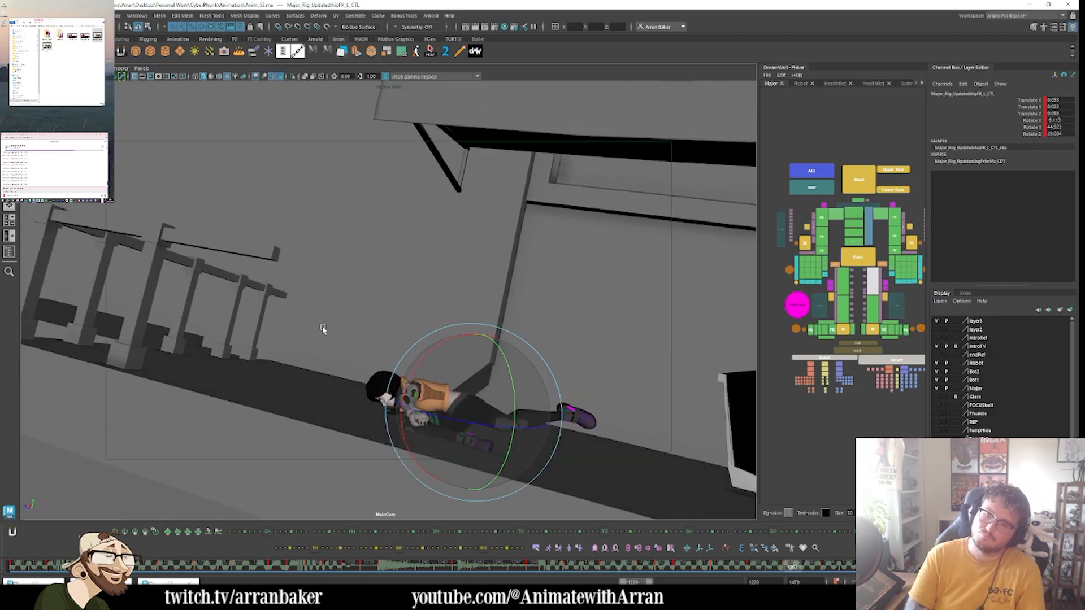
pyautogui.press(',')
pyautogui.press(',')
pyautogui.press(',')
pyautogui.press('.')
pyautogui.press('.')
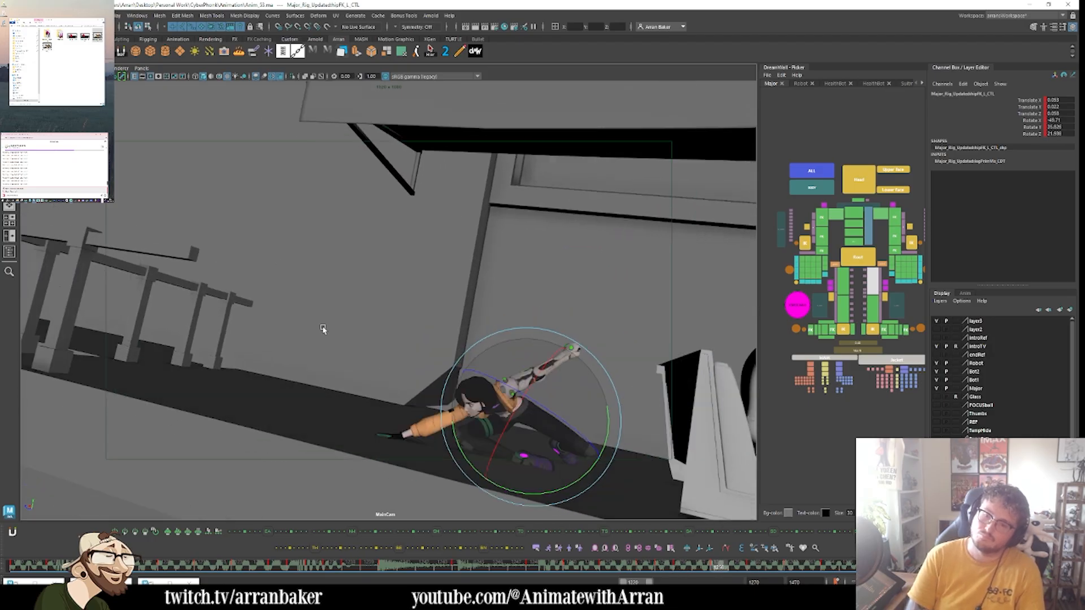
pyautogui.press(',')
pyautogui.press('.')
pyautogui.press('.')
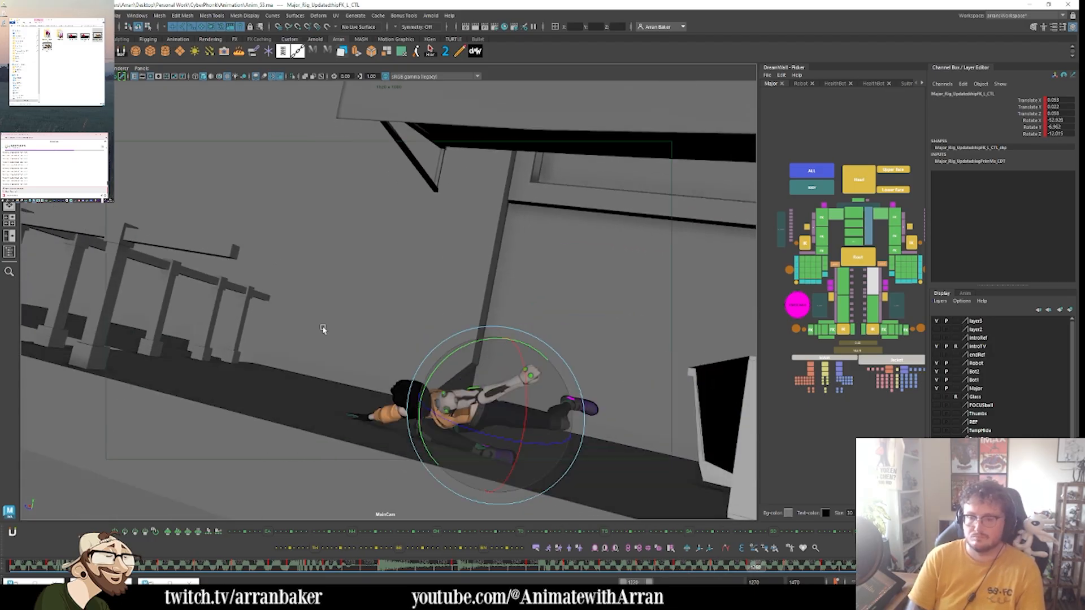
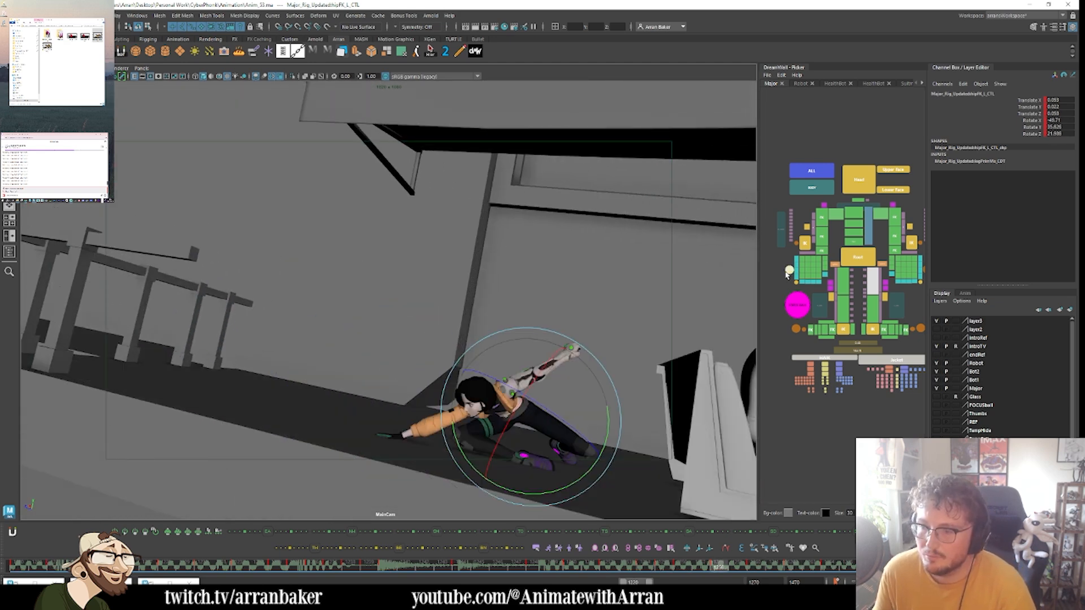
# - Move the root control in the prone pose just after the stretched landing slide, comparing the body position with the earlier poses
pyautogui.click(857, 257)
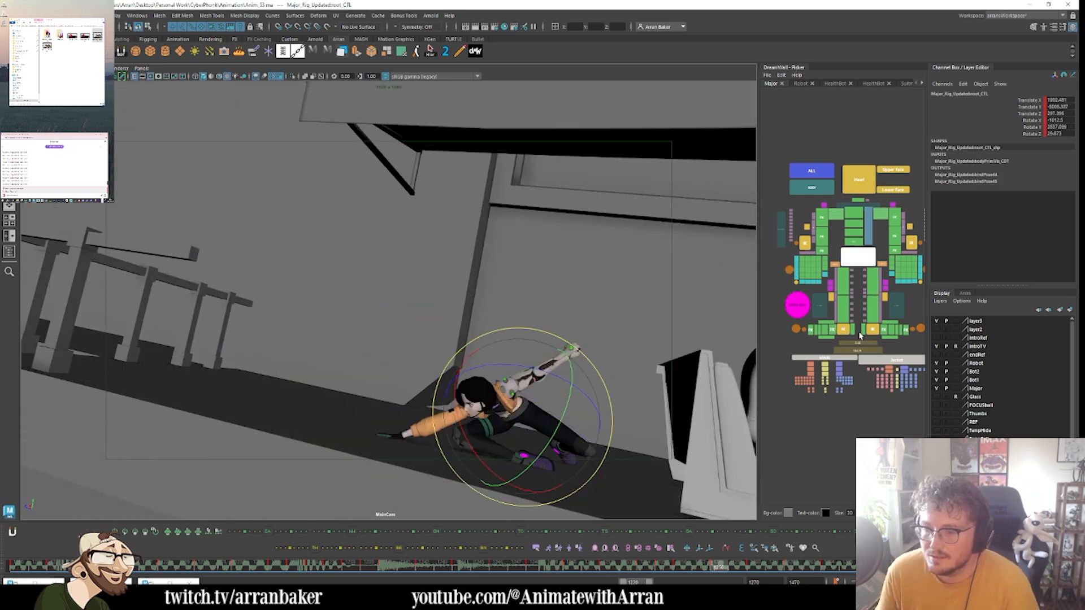
pyautogui.press(',')
pyautogui.press('.')
pyautogui.press('w')
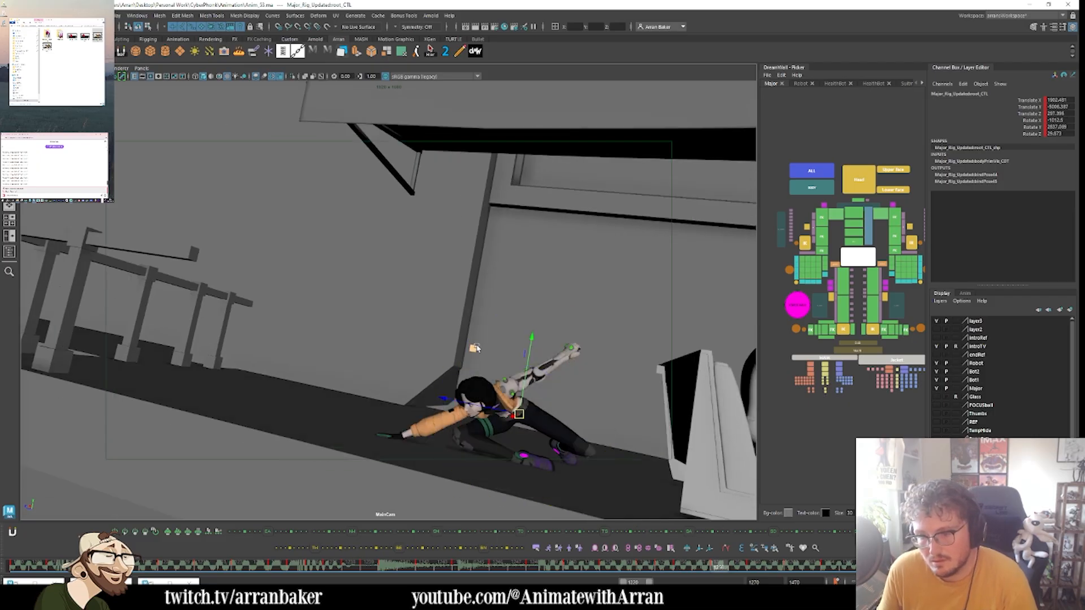
pyautogui.moveTo(476, 346); pyautogui.dragTo(457, 343)
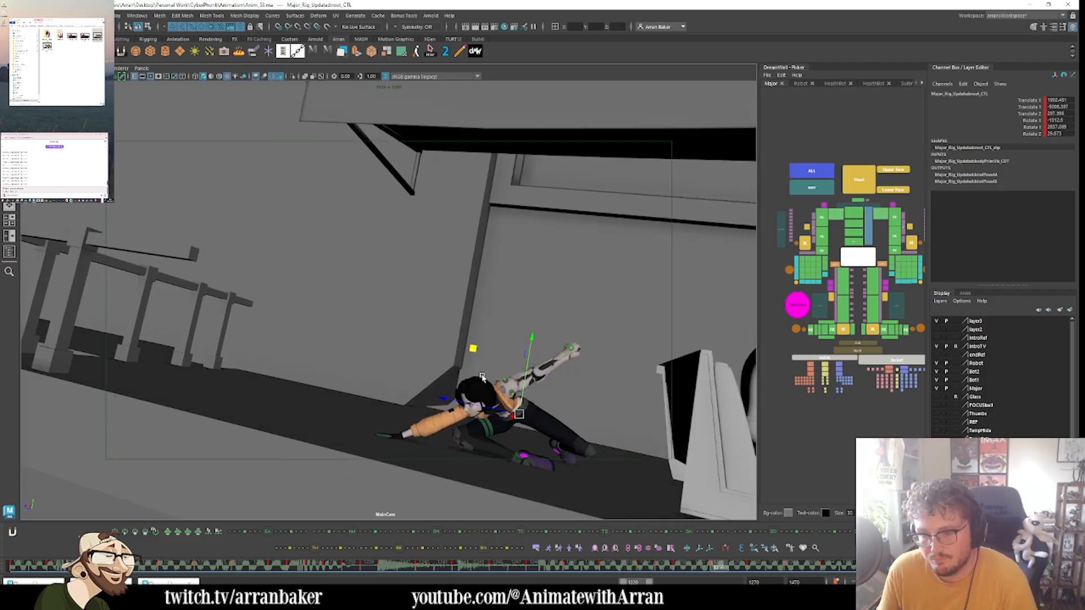
pyautogui.press(',')
pyautogui.press(',')
pyautogui.press('.')
pyautogui.press('.')
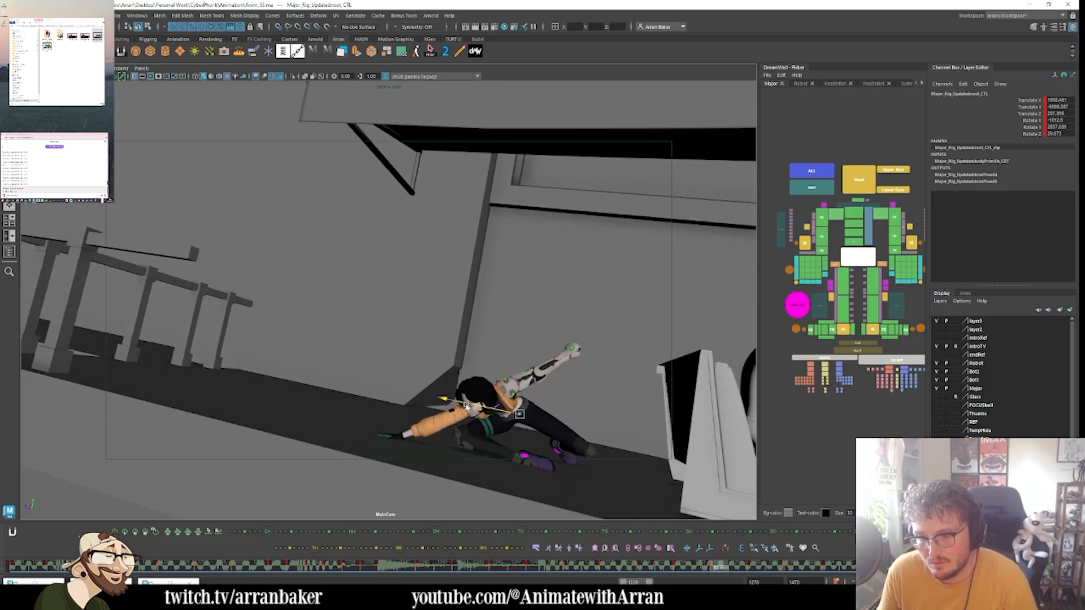
pyautogui.press('.')
pyautogui.moveTo(467, 414); pyautogui.dragTo(482, 418)
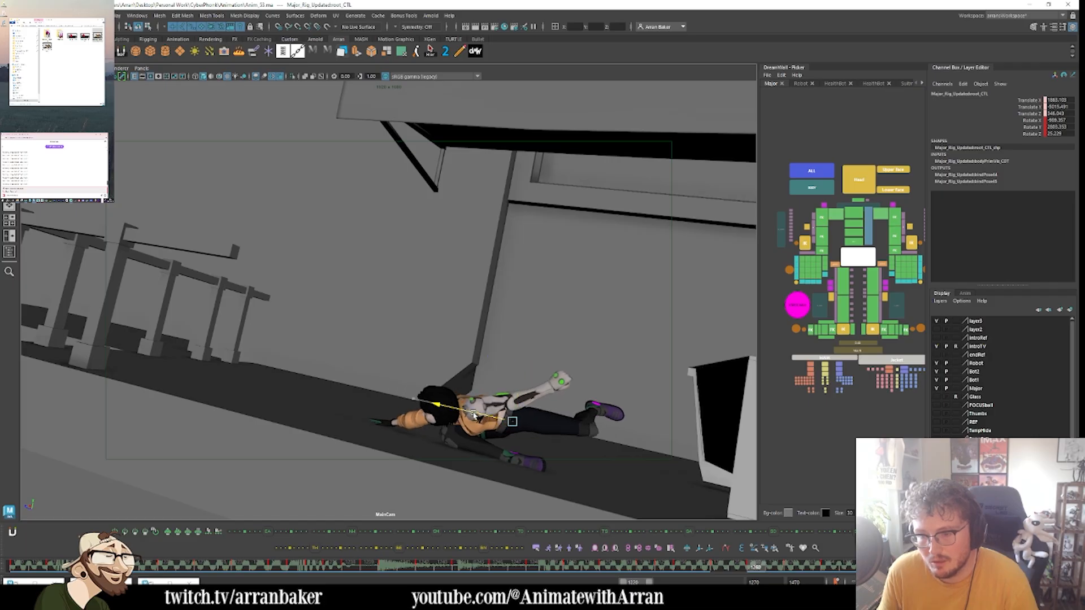
# - Move the root control in the curled side-lying pose closer to the preceding prone pose, comparing the body position between them
pyautogui.press(',')
pyautogui.press(',')
pyautogui.press('.')
pyautogui.press('.')
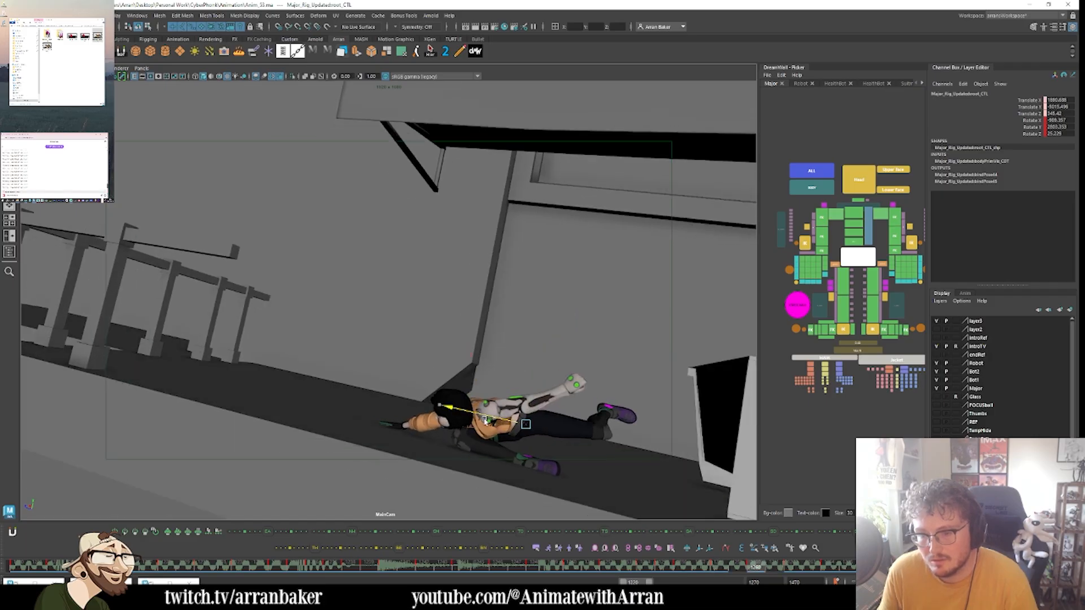
pyautogui.press('.')
pyautogui.press('.')
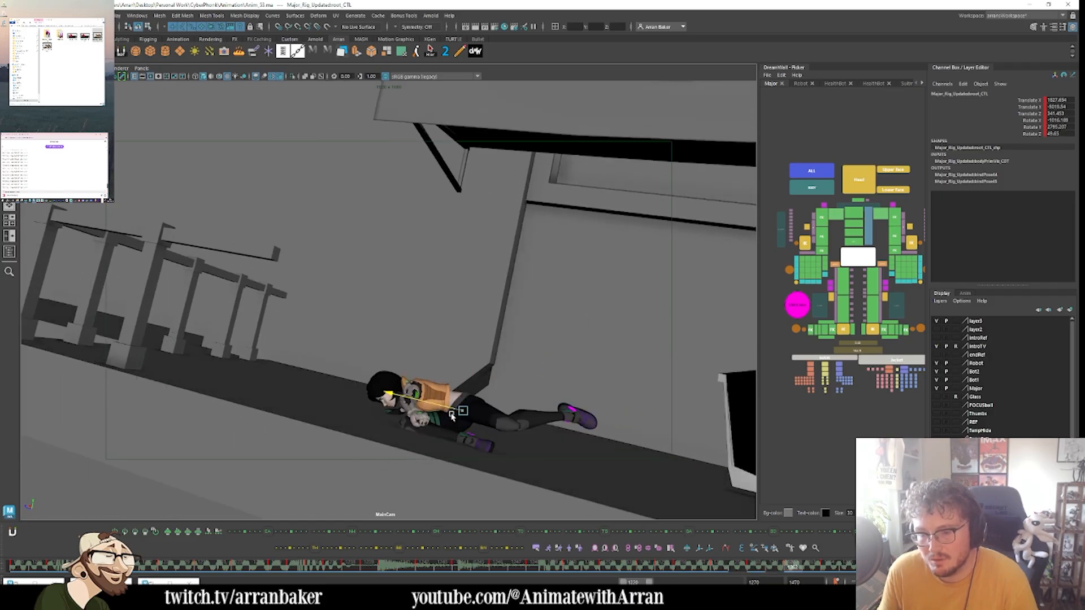
pyautogui.moveTo(452, 417); pyautogui.dragTo(491, 427)
pyautogui.press(',')
pyautogui.press(',')
pyautogui.press('.')
pyautogui.press('.')
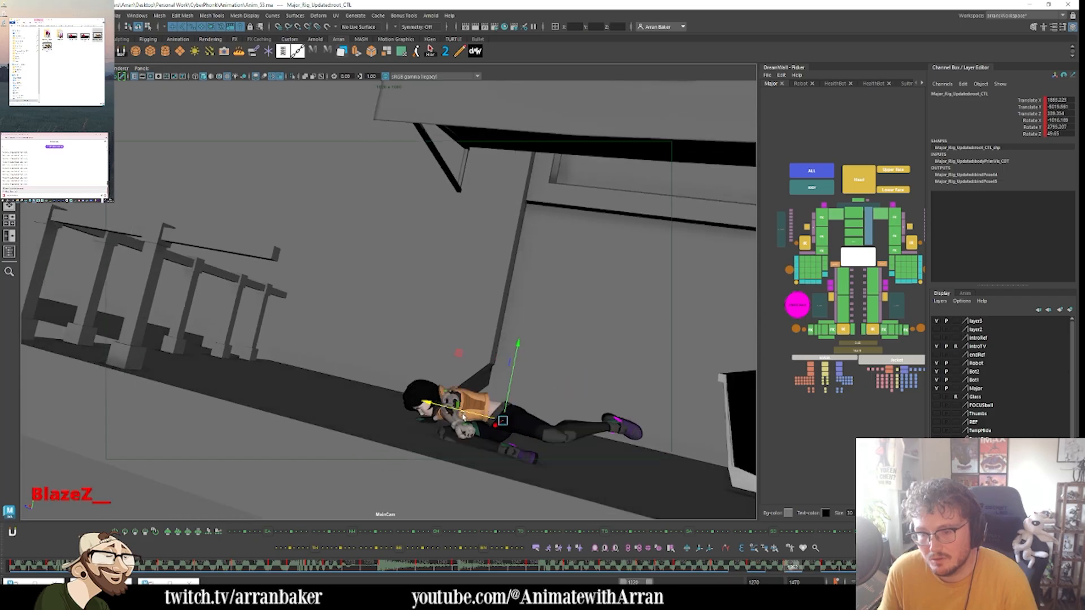
# - Move the root control in the seated slide pose back along the ground toward the side-lying pose, checking the neighbouring poses
pyautogui.press('.')
pyautogui.press(',')
pyautogui.press(',')
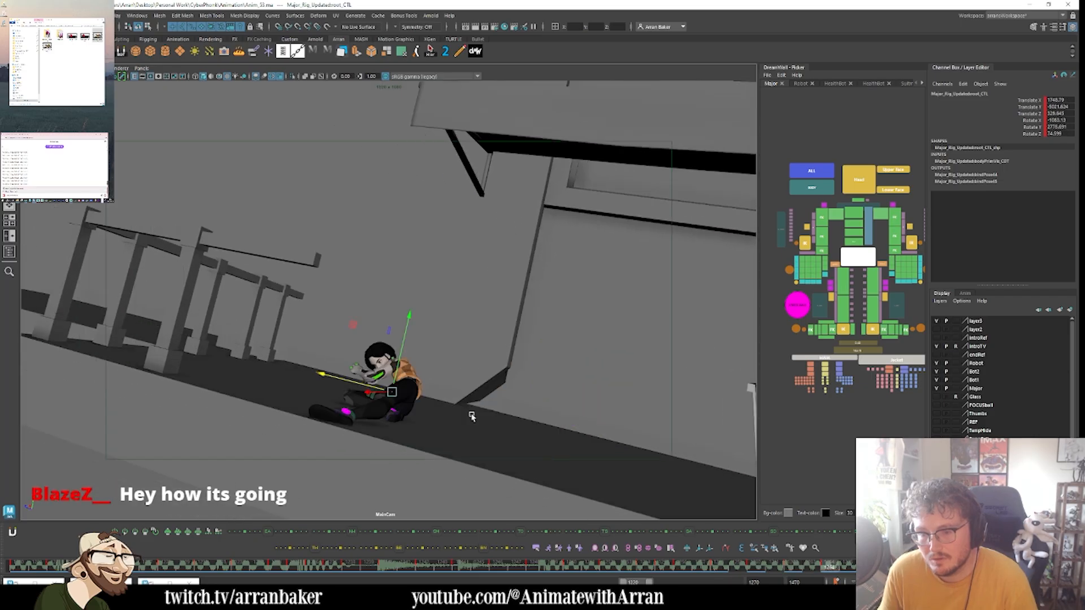
pyautogui.moveTo(367, 388); pyautogui.dragTo(424, 418)
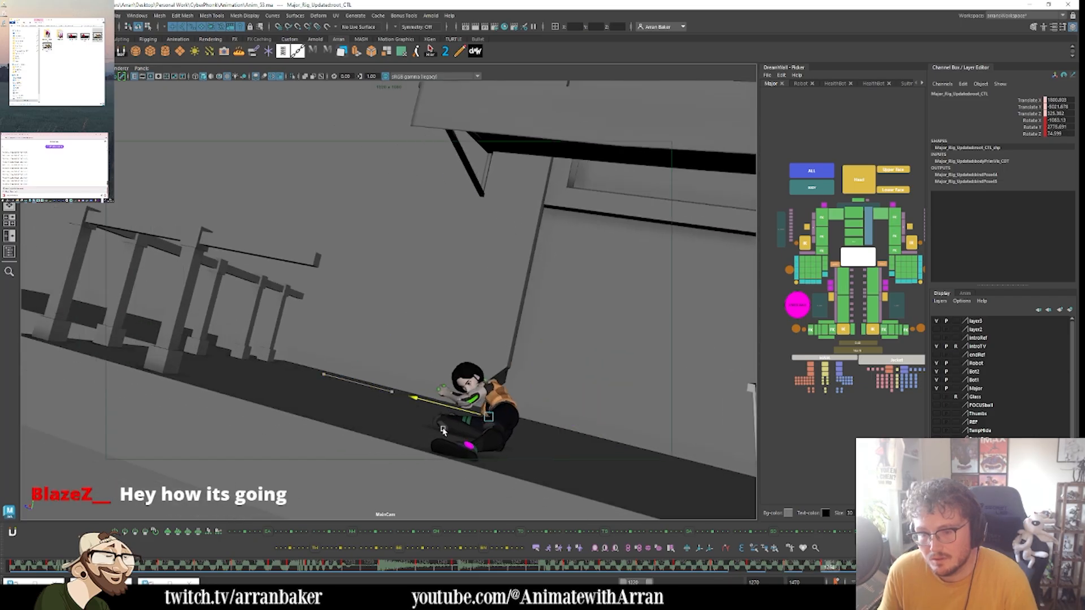
pyautogui.press('.')
pyautogui.press('.')
pyautogui.press(',')
pyautogui.press(',')
# - Move the root control in the stretched pose right after the seated one to line it up with the repositioned slide poses
pyautogui.press(',')
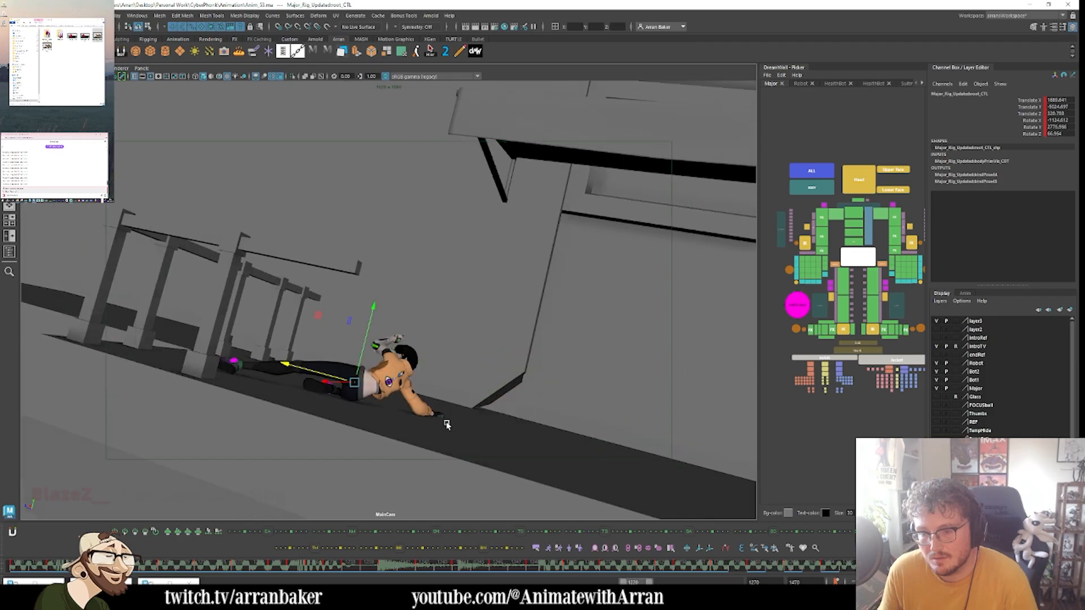
pyautogui.moveTo(350, 384); pyautogui.dragTo(412, 415)
pyautogui.press('.')
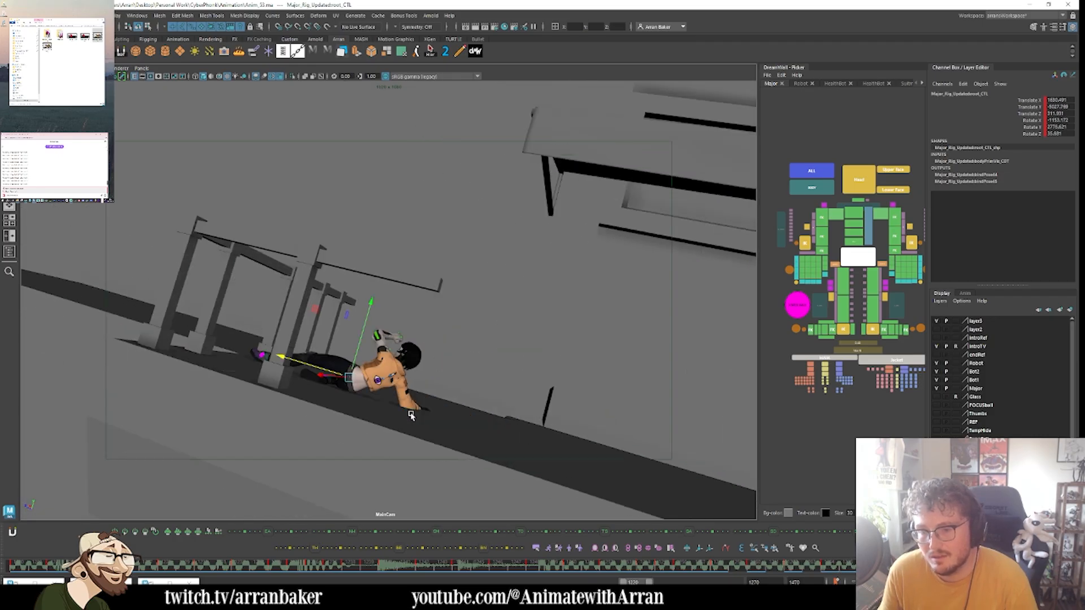
pyautogui.press(',')
pyautogui.press(',')
pyautogui.press(',')
pyautogui.press('.')
pyautogui.press('.')
pyautogui.press('.')
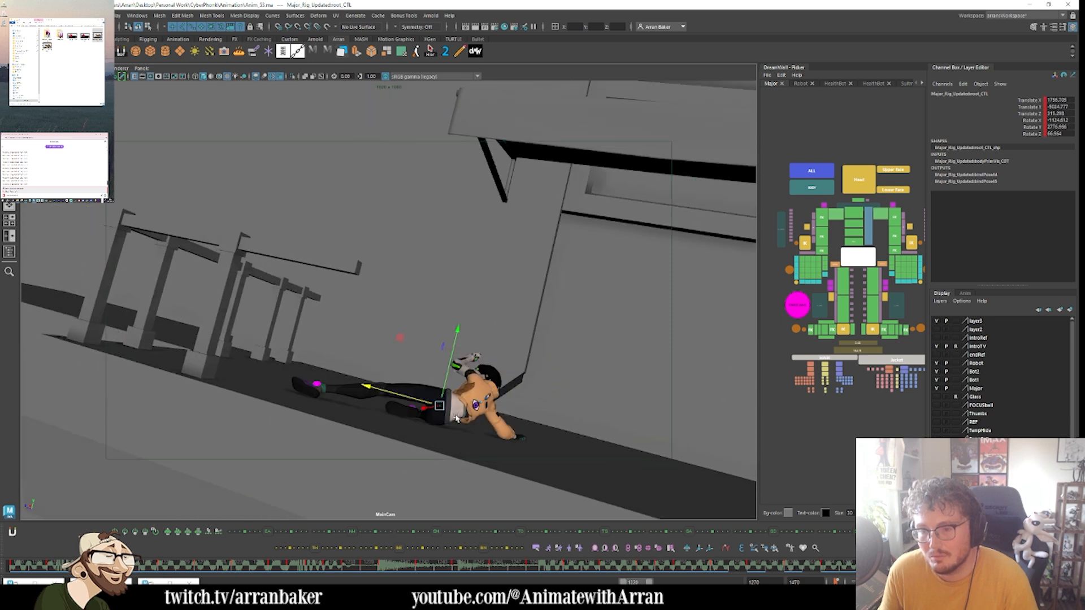
# - Step back and forth through the poses from the upright landing to the arm-supported slide poses to examine the body's spacing
pyautogui.press(',')
pyautogui.press('.')
pyautogui.press(',')
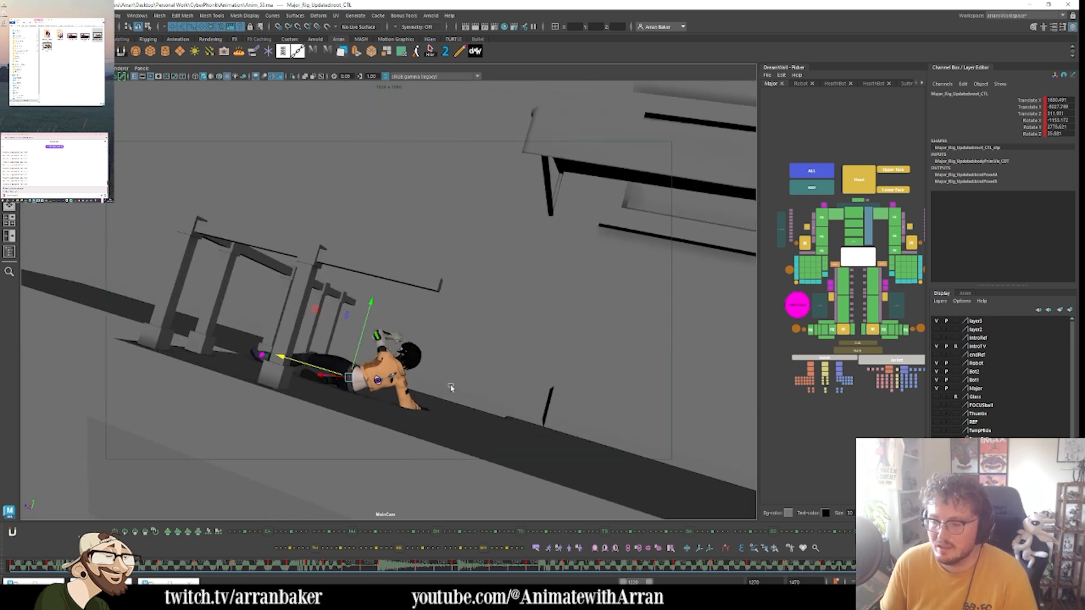
pyautogui.press('.')
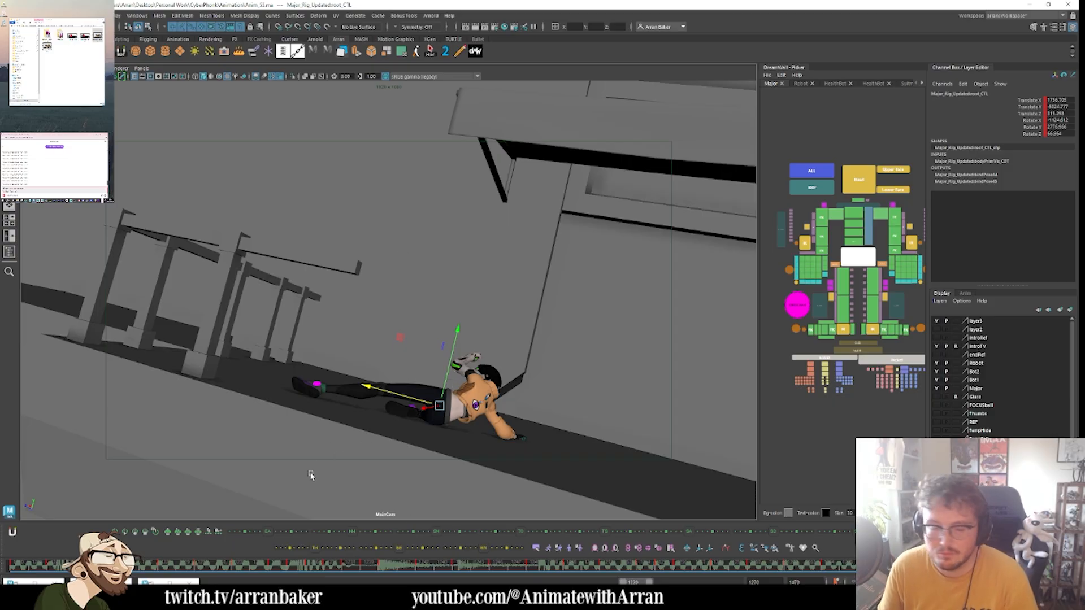
pyautogui.press('.')
pyautogui.press('.')
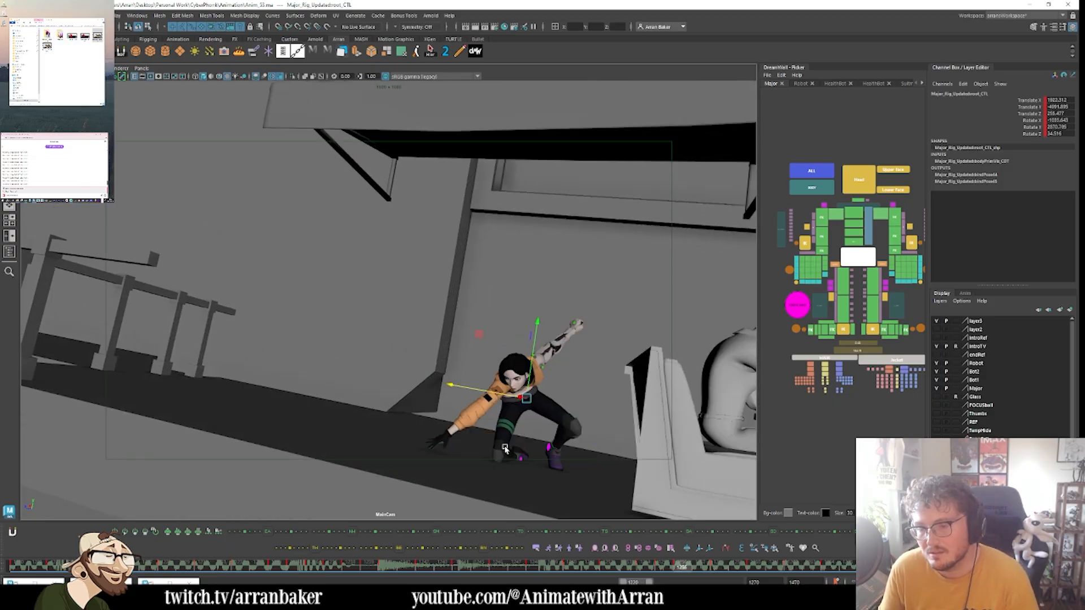
pyautogui.press('.')
pyautogui.press('.')
pyautogui.press(',')
pyautogui.press(',')
pyautogui.press(',')
pyautogui.press(',')
pyautogui.press(',')
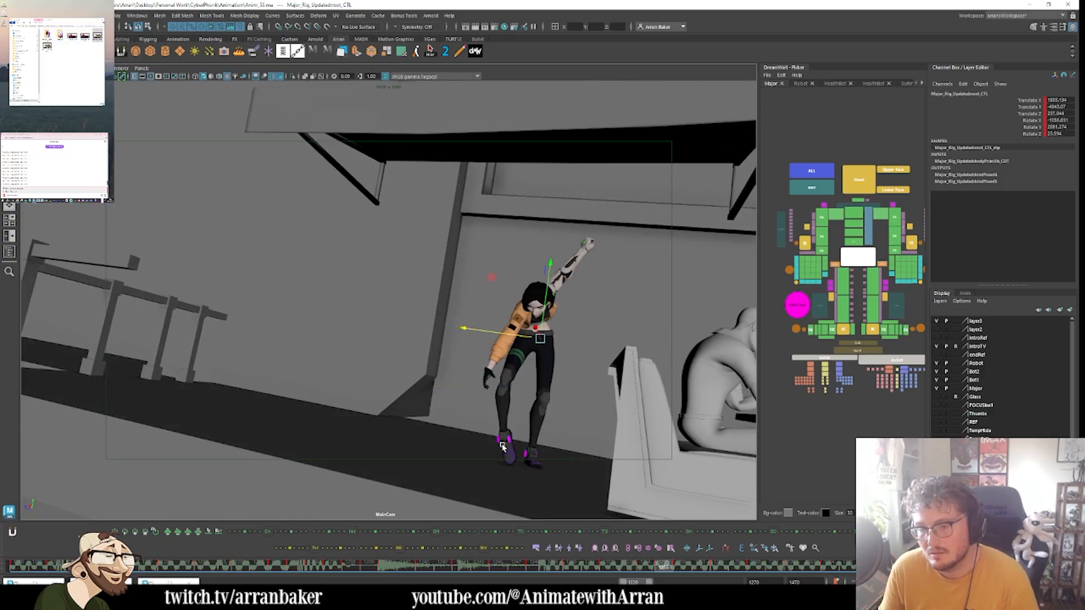
pyautogui.press('.')
pyautogui.press('.')
pyautogui.press('.')
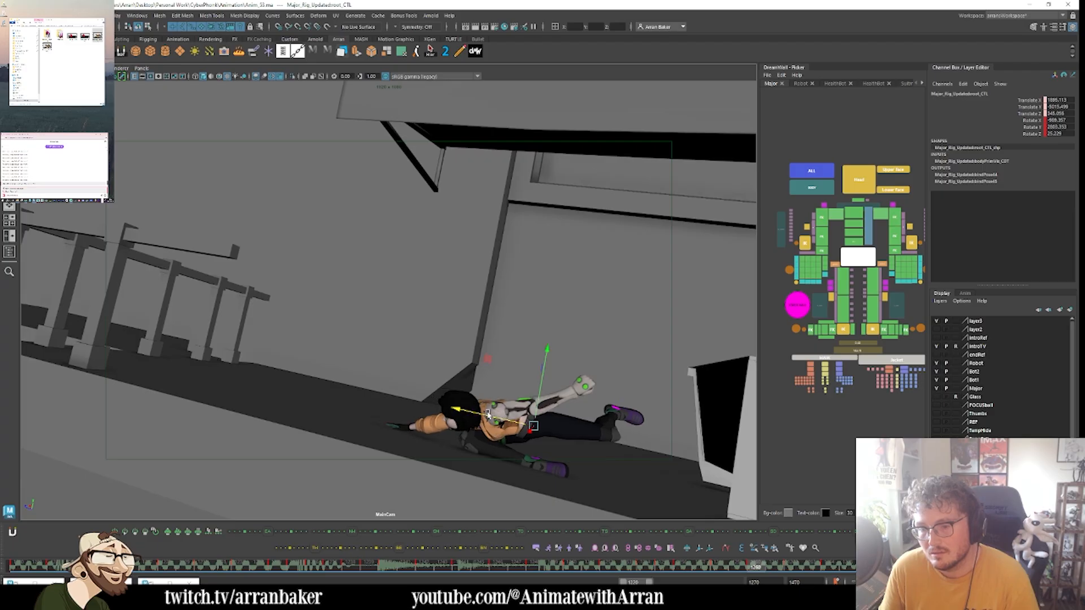
# - Move the root control in the curled side-lying pose further back along the ground, comparing it with the prone and seated poses
pyautogui.press('.')
pyautogui.click(487, 414)
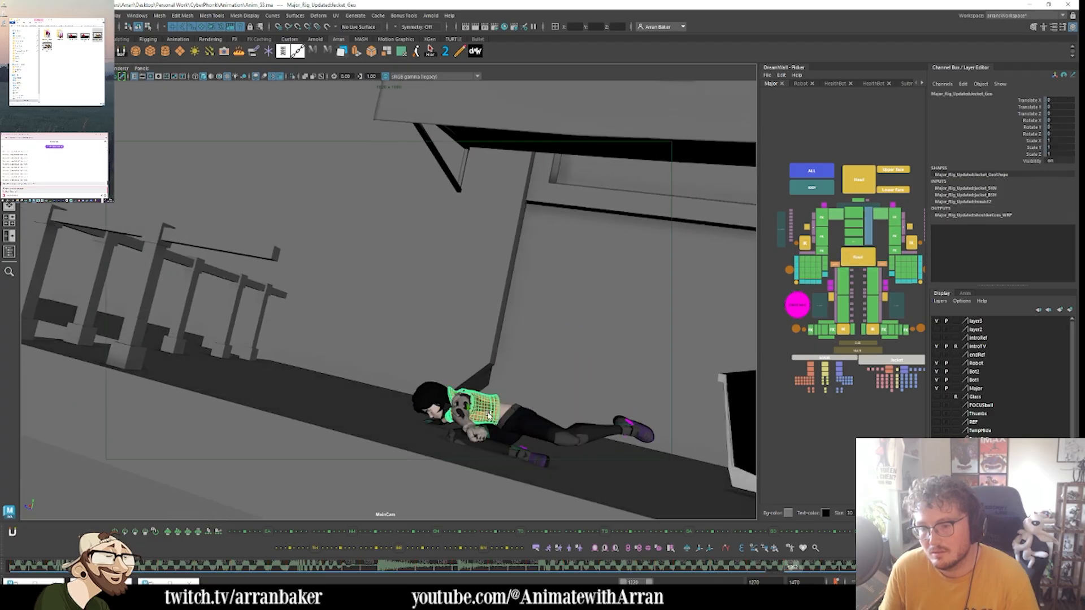
pyautogui.hotkey('ctrl', 'z')
pyautogui.moveTo(474, 417); pyautogui.dragTo(498, 422)
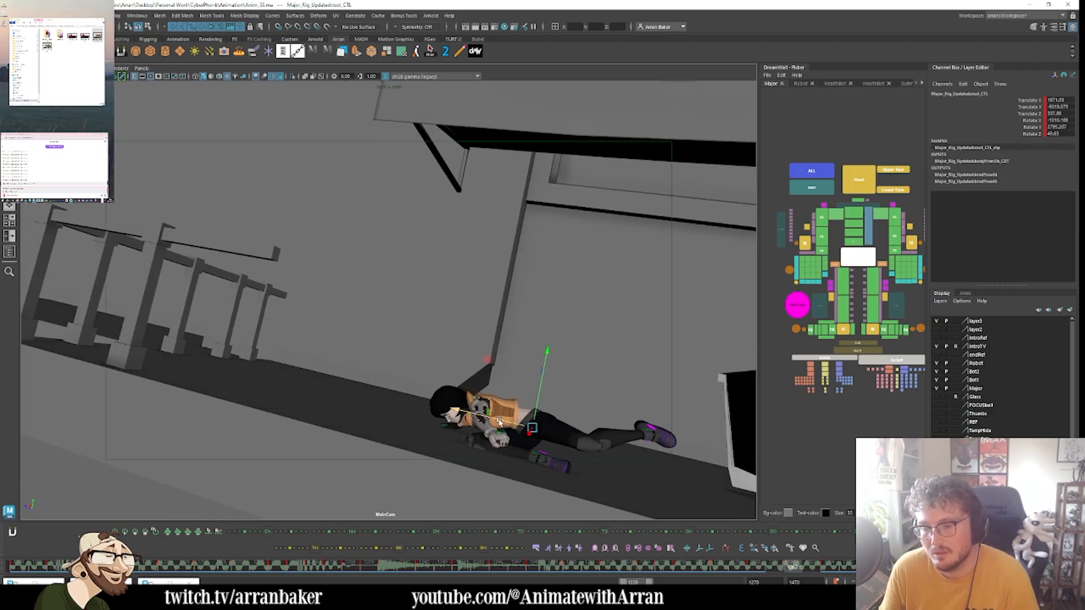
pyautogui.press(',')
pyautogui.press('.')
pyautogui.press('.')
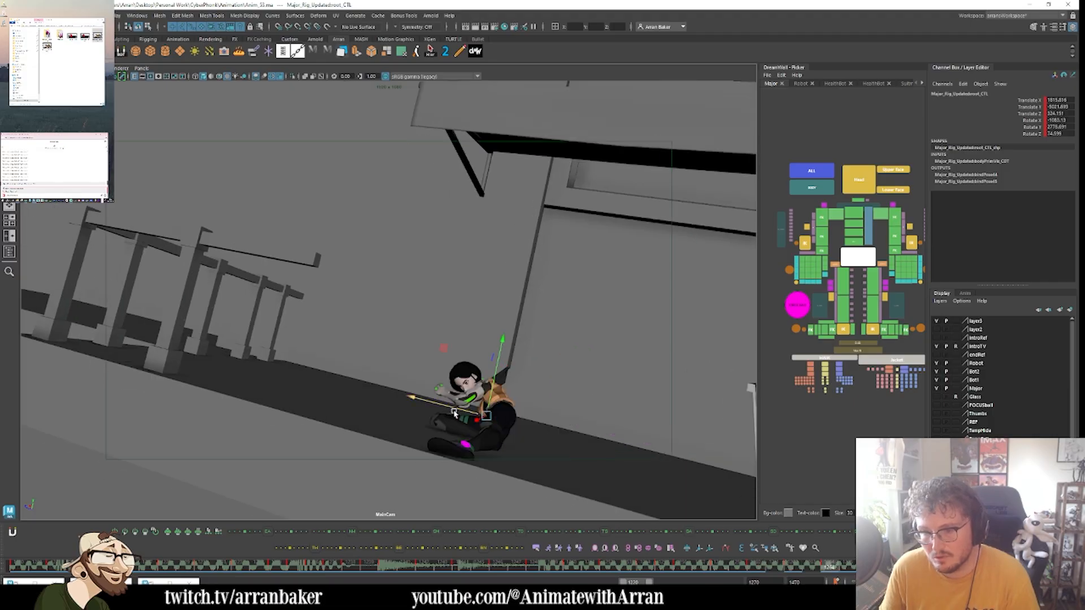
# - Move the character's root control farther along the street on the sitting pose, comparing its spacing with the neighbouring poses
pyautogui.moveTo(467, 414); pyautogui.dragTo(482, 419)
pyautogui.press('.')
pyautogui.press(',')
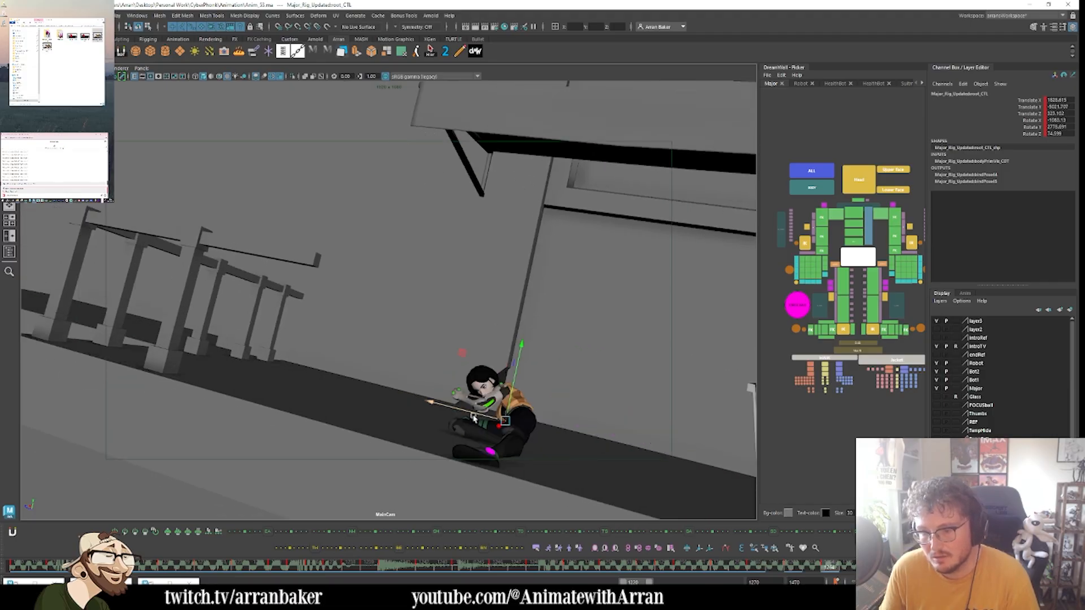
pyautogui.press('.')
pyautogui.moveTo(418, 403); pyautogui.dragTo(438, 409)
pyautogui.press('.')
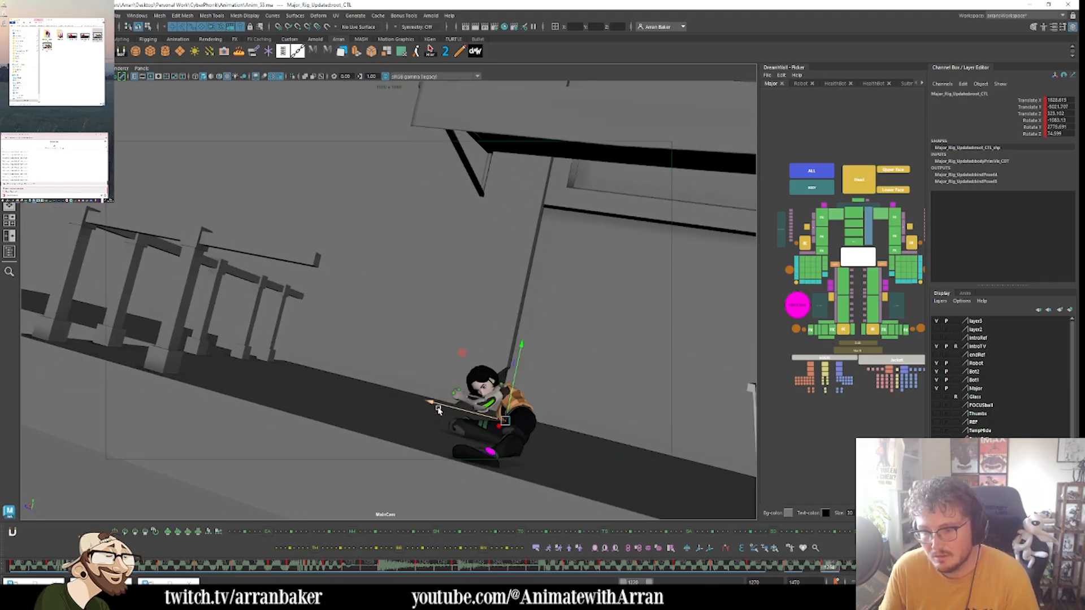
pyautogui.press(',')
pyautogui.press(',')
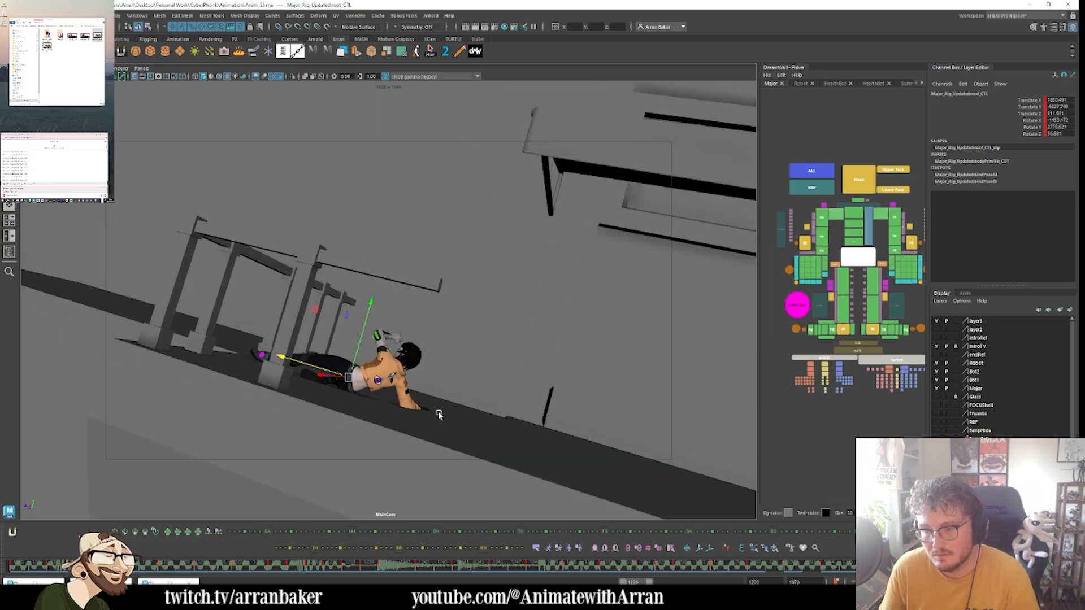
pyautogui.press('.')
pyautogui.press('.')
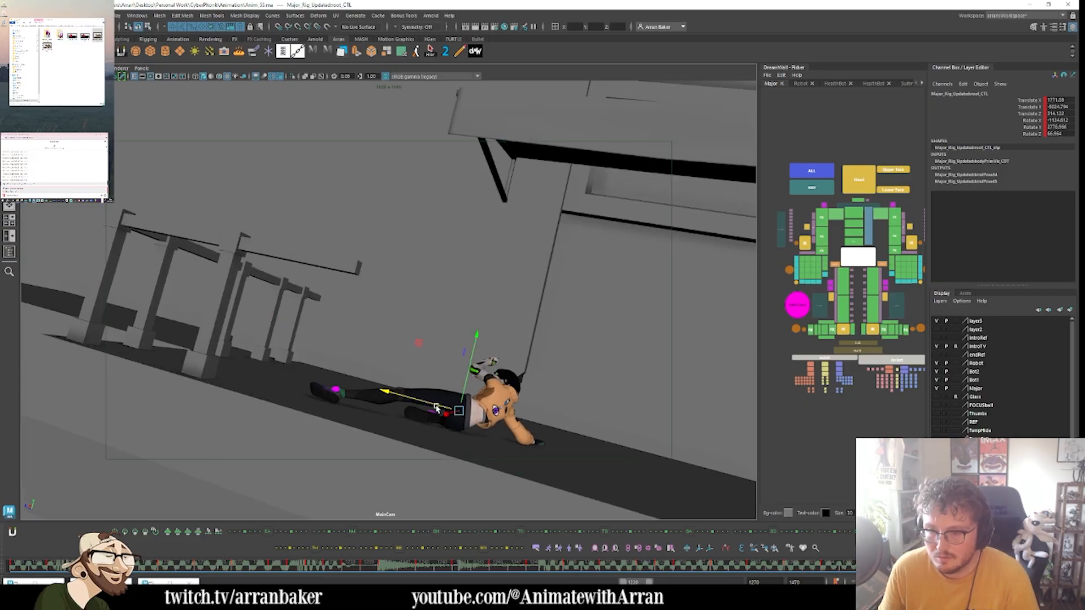
pyautogui.press(',')
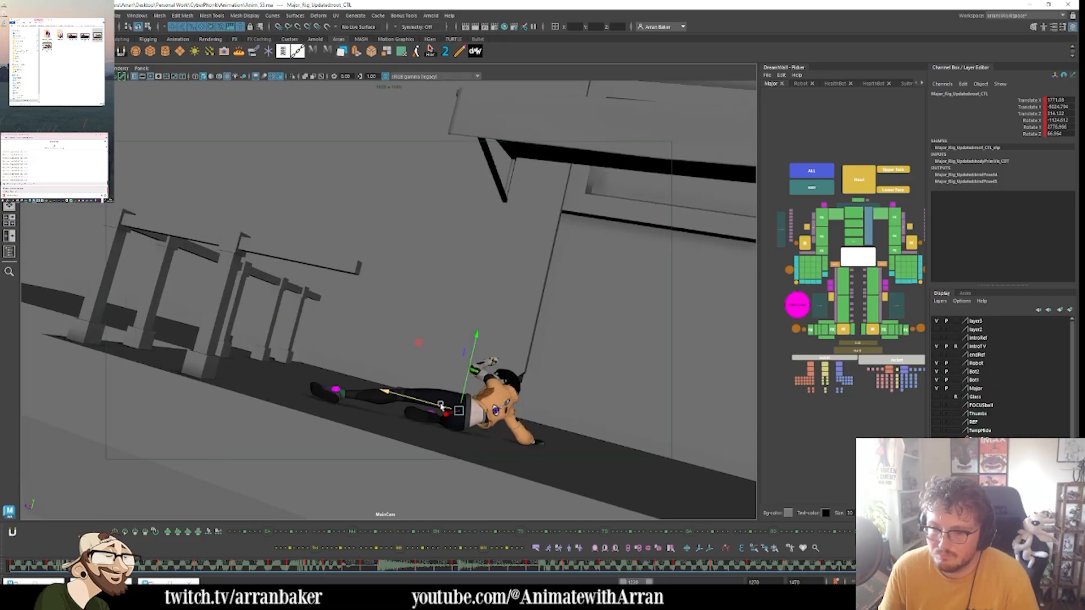
pyautogui.press(',')
# - Select all of the Major rig's controls and examine the body's travel across the lying, in-between and sitting poses
pyautogui.click(811, 171)
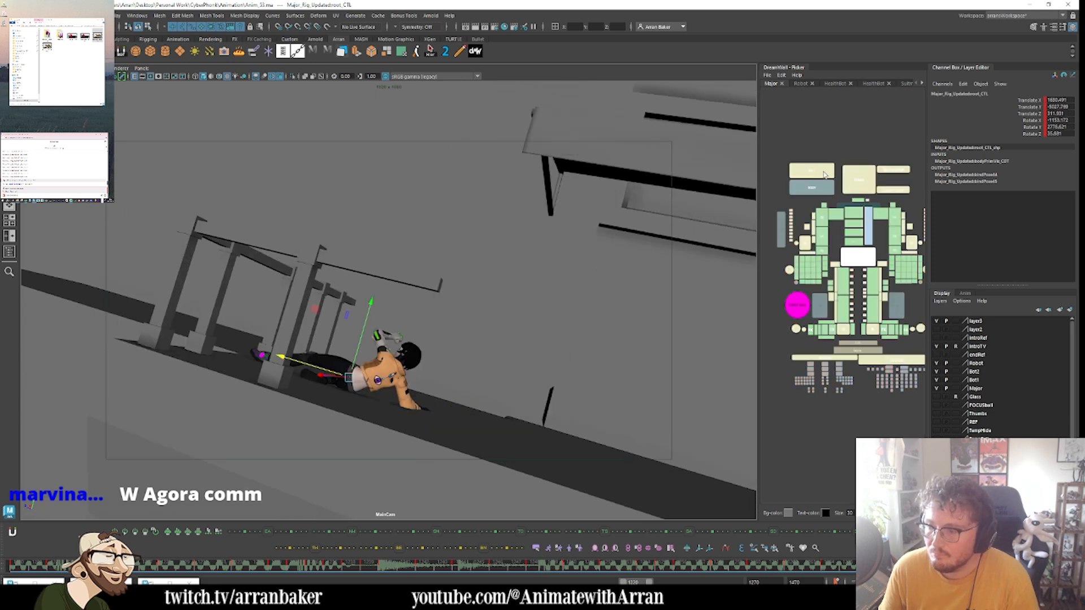
pyautogui.press('.')
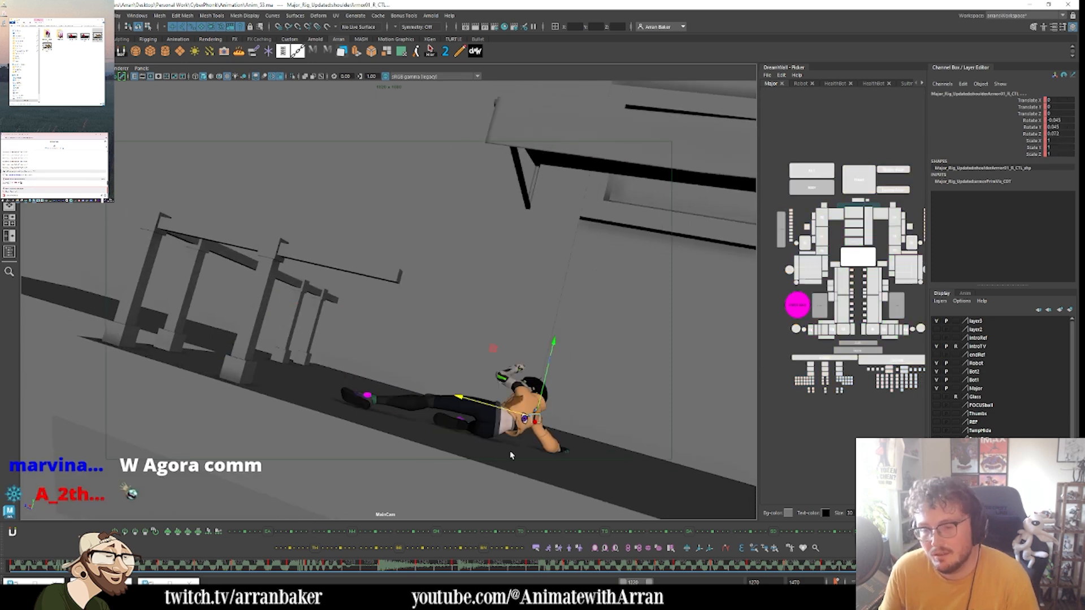
pyautogui.press(',')
pyautogui.press(',')
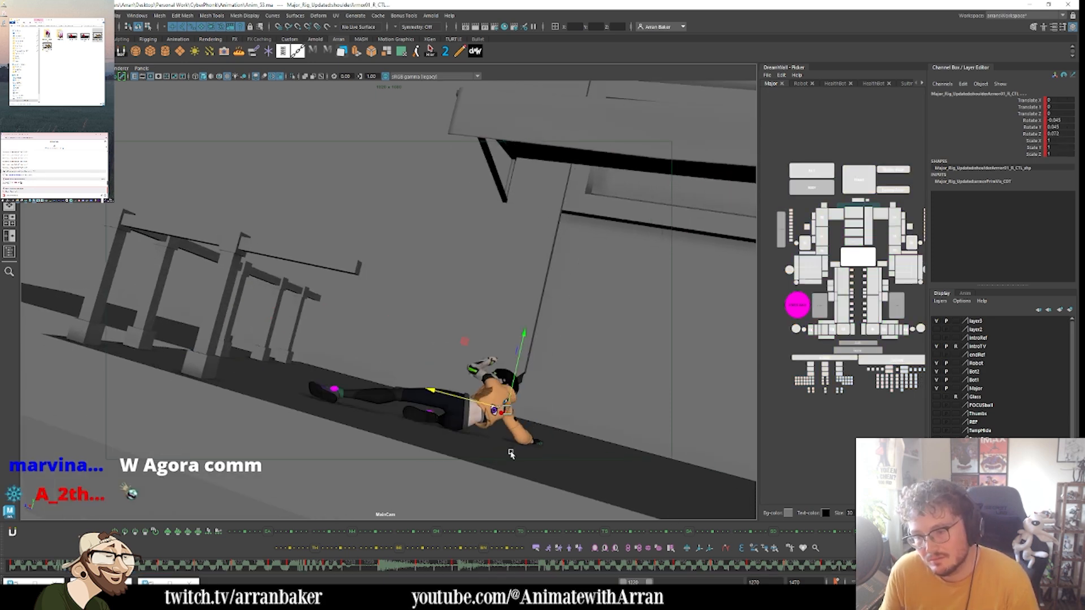
pyautogui.press('.')
pyautogui.press('.')
pyautogui.press('.')
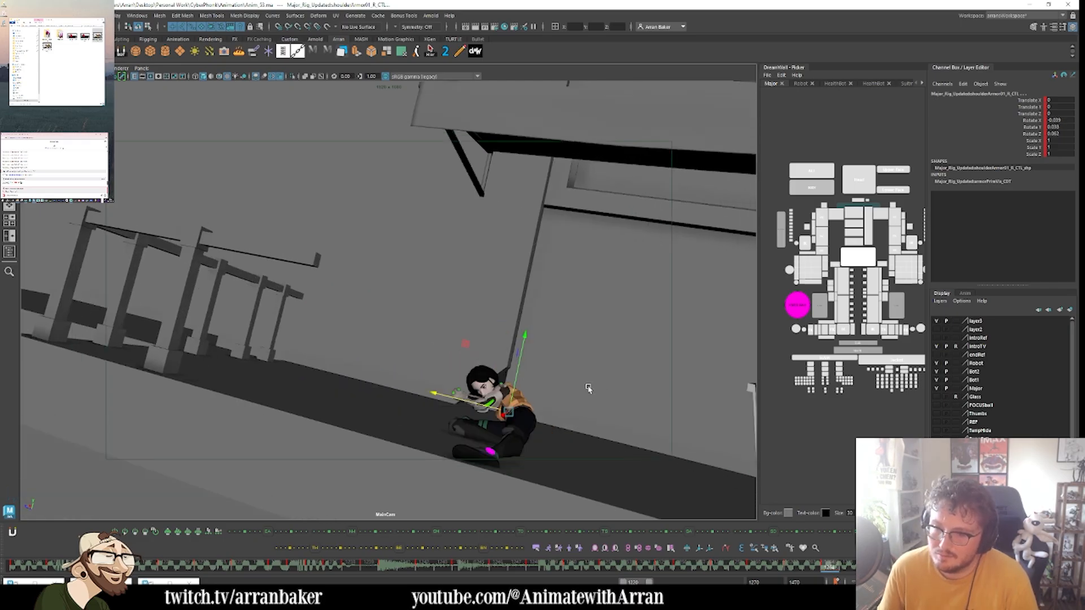
# - Rotate the left hip FK control on the lying in-between pose, bringing Rotate X to about -23
pyautogui.click(817, 313)
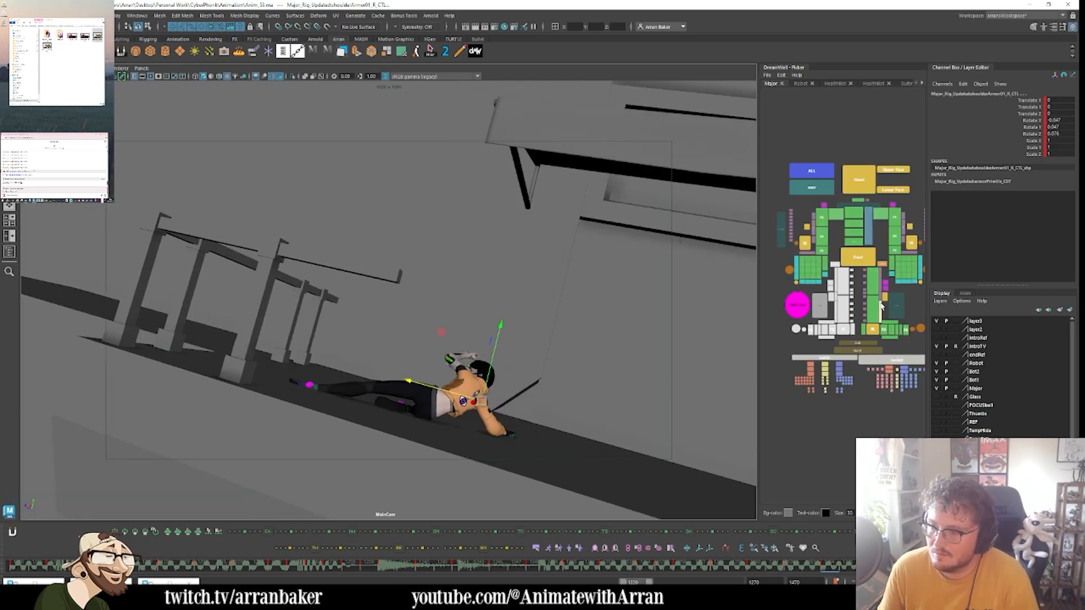
pyautogui.click(892, 310)
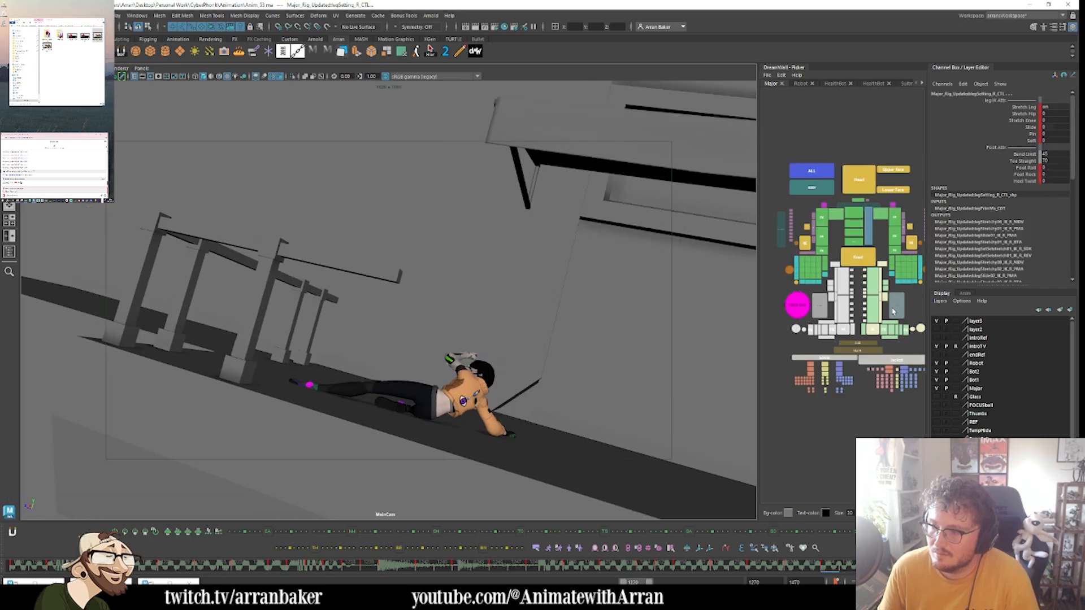
pyautogui.click(880, 285)
pyautogui.press('e')
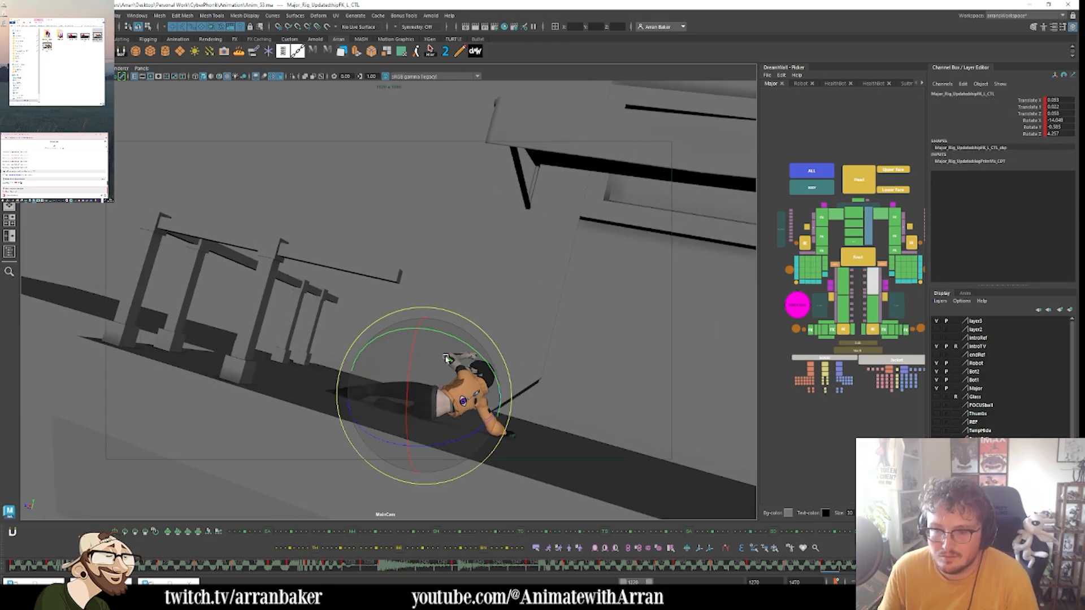
pyautogui.moveTo(444, 355); pyautogui.dragTo(467, 379)
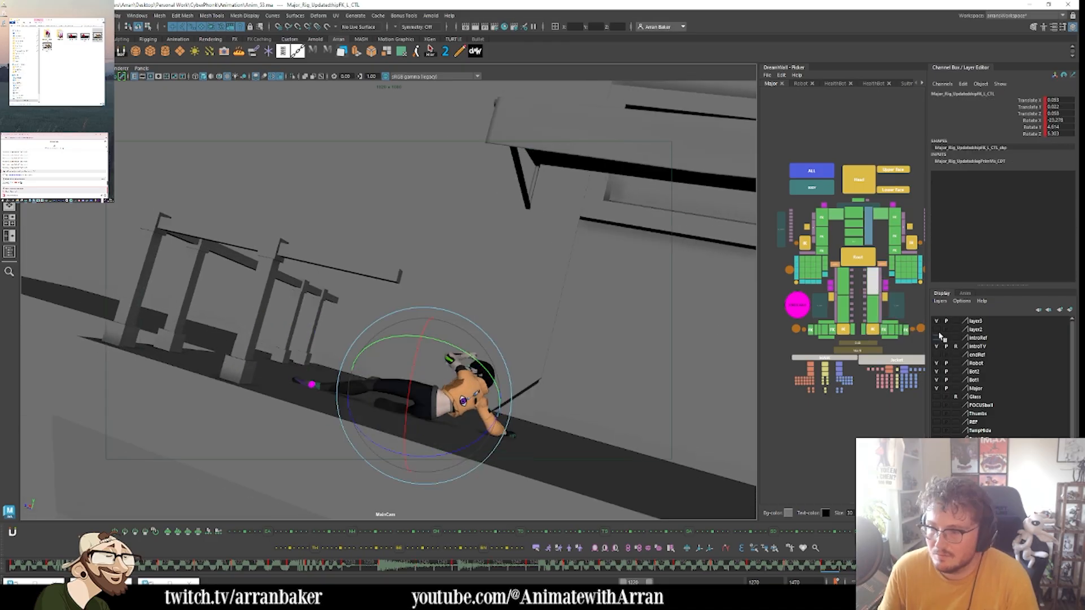
# - Adjust the left knee and ankle FK rotations on the in-between pose, keeping the leg extended behind the body
pyautogui.click(877, 318)
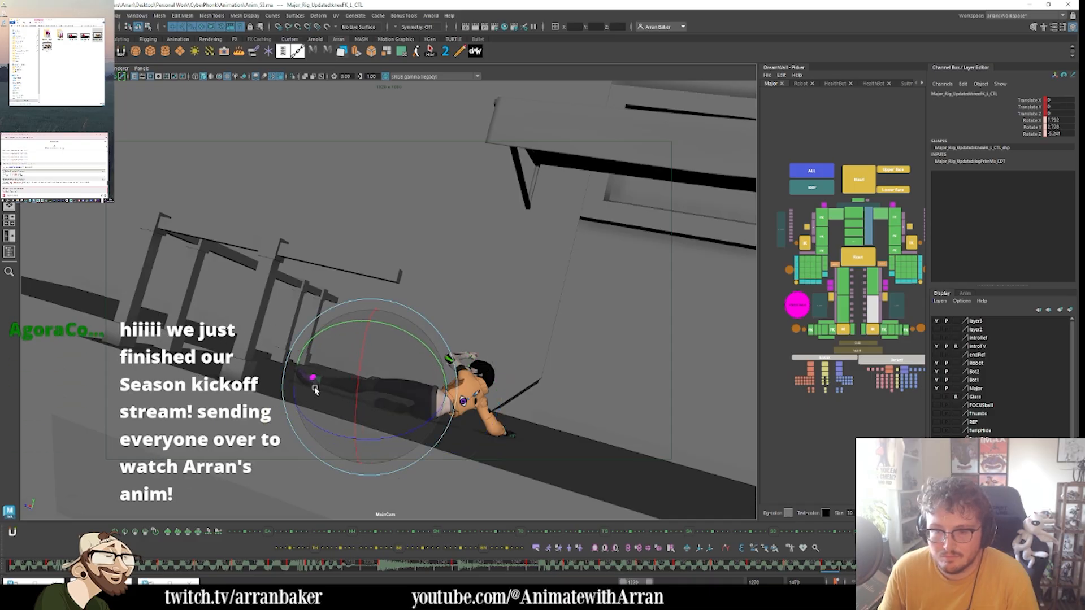
pyautogui.press('.')
pyautogui.press('.')
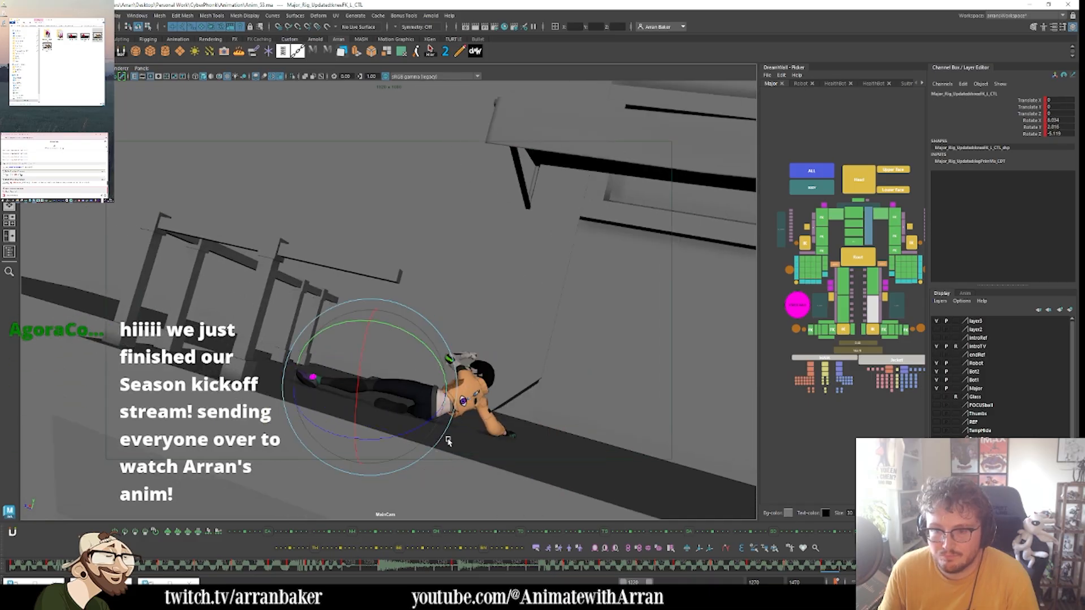
pyautogui.press('.')
pyautogui.click(884, 330)
pyautogui.press('.')
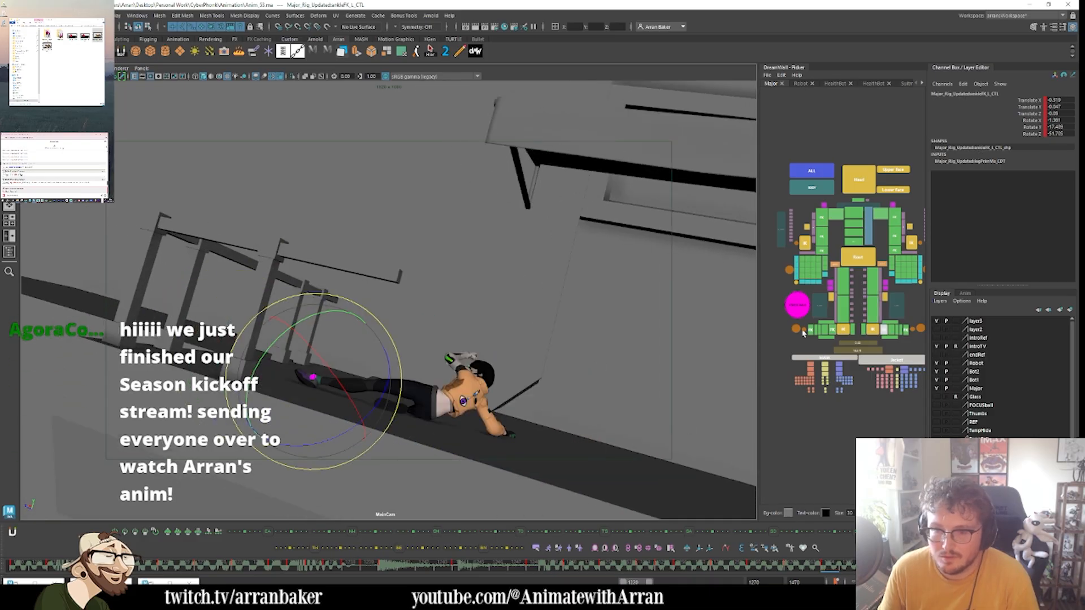
pyautogui.press('.')
# - Rotate the left knee, hip and ankle FK controls on the earlier lying pose to reshape the trailing leg and foot
pyautogui.click(920, 327)
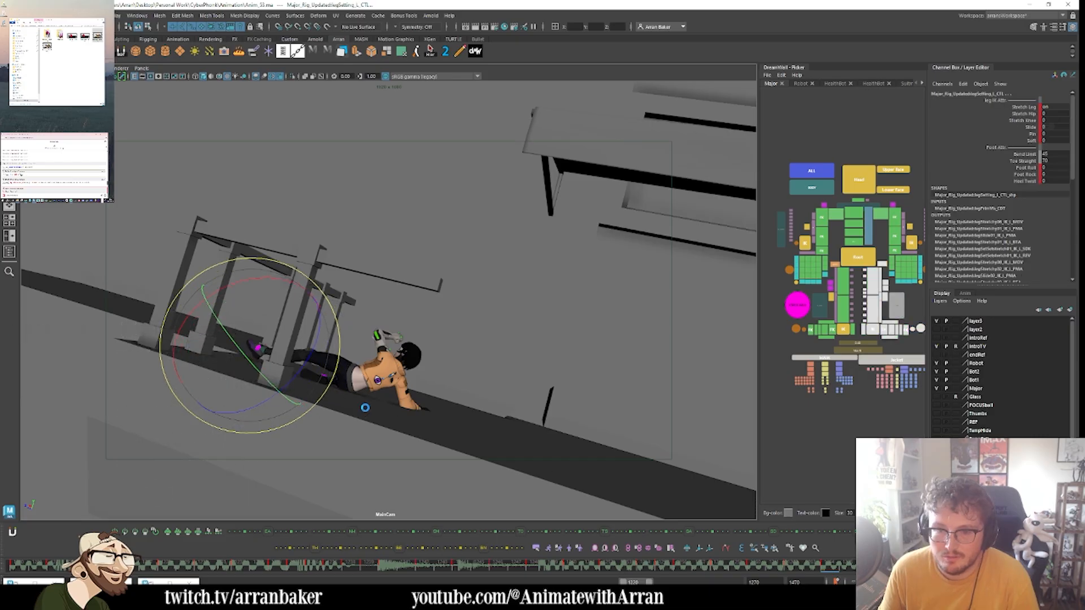
pyautogui.click(874, 305)
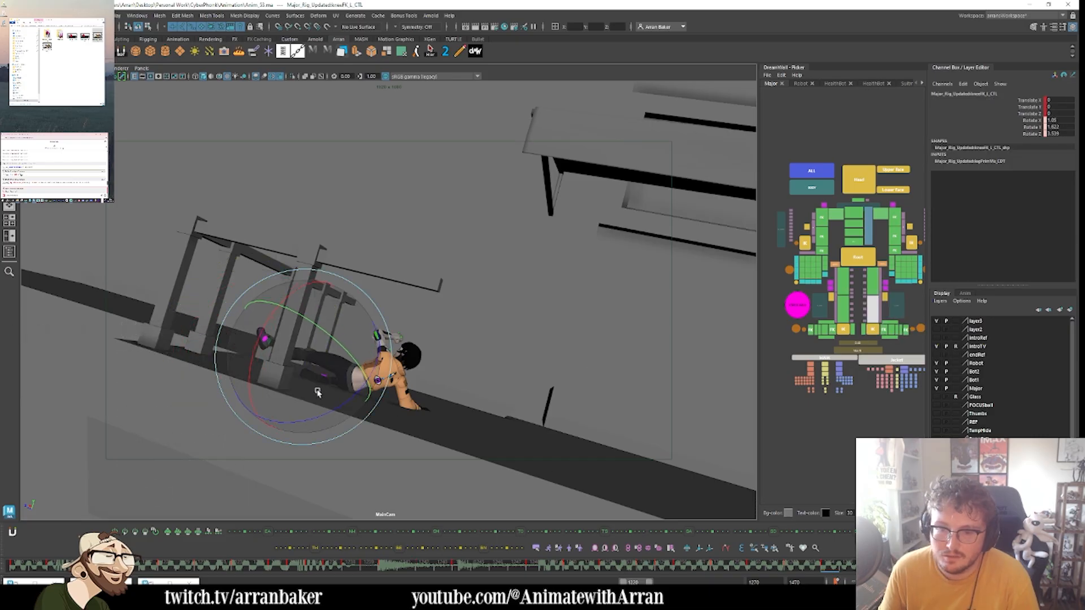
pyautogui.click(343, 403)
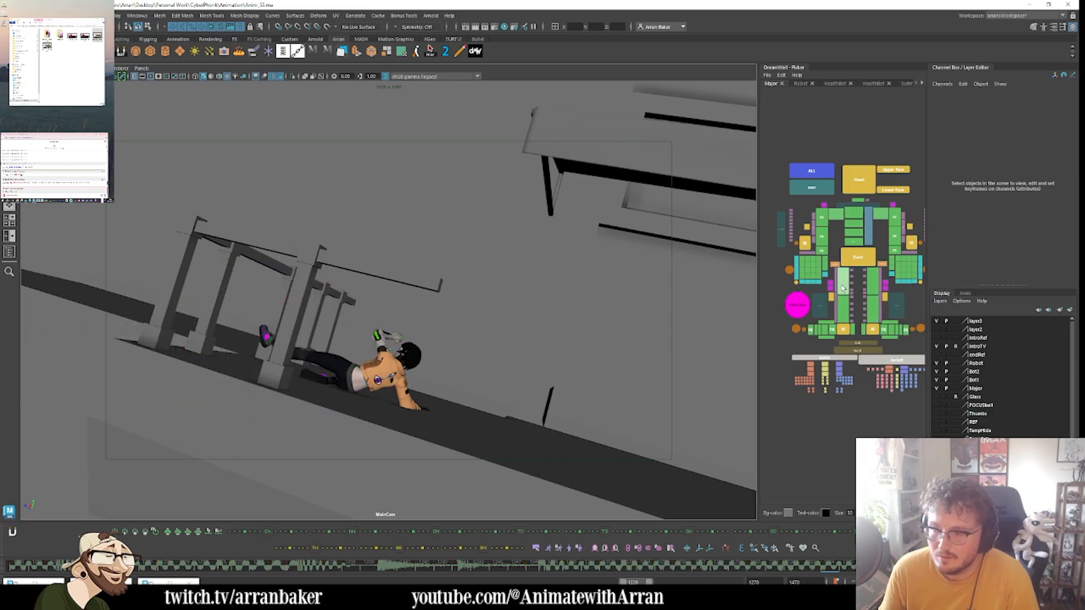
pyautogui.click(872, 286)
pyautogui.moveTo(394, 375)
pyautogui.mouseDown()
pyautogui.moveTo(390, 361)
pyautogui.moveTo(401, 356)
pyautogui.mouseUp()
pyautogui.click(884, 330)
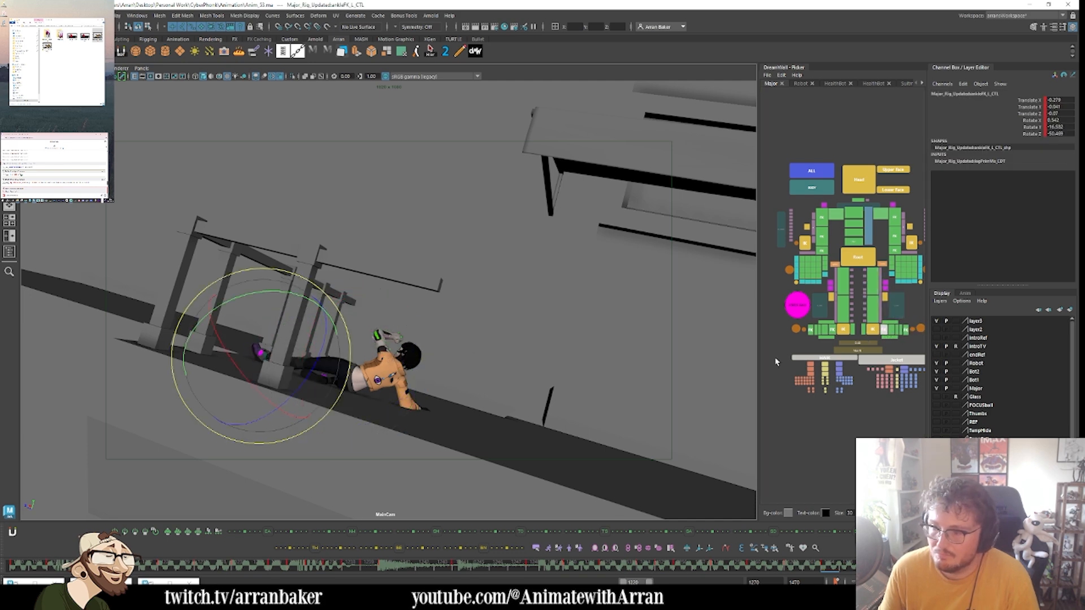
pyautogui.moveTo(295, 377); pyautogui.dragTo(301, 402)
# - Compare the left leg and ankle between the earlier lying pose and the following key pose
pyautogui.hotkey('alt', ',')
pyautogui.hotkey('alt', ',')
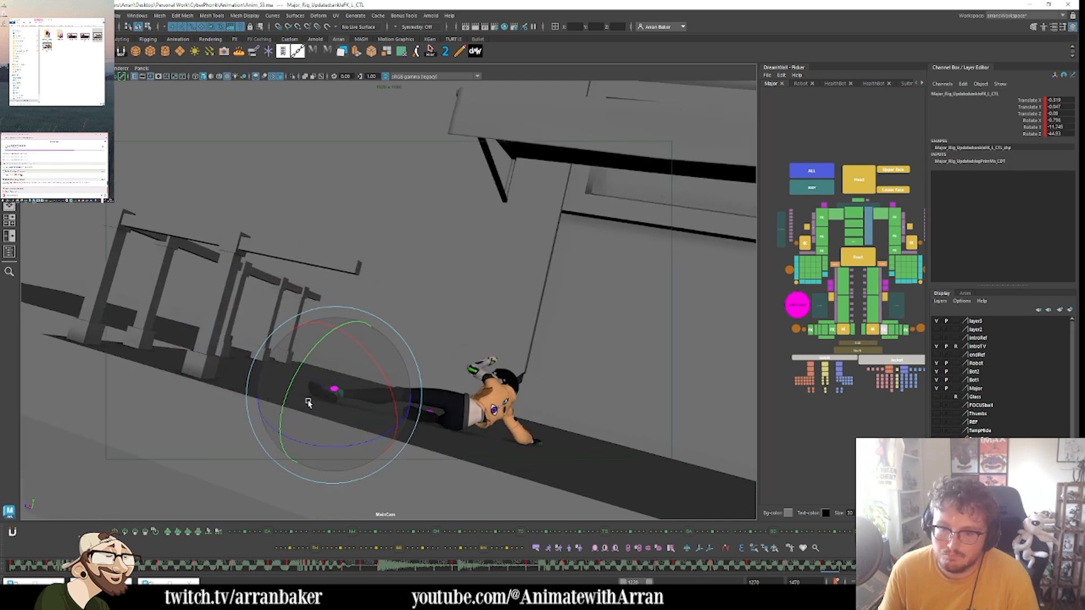
pyautogui.hotkey('alt', '.')
pyautogui.hotkey('alt', '.')
pyautogui.hotkey('alt', ',')
pyautogui.hotkey('alt', ',')
pyautogui.hotkey('alt', '.')
pyautogui.hotkey('alt', '.')
pyautogui.hotkey('alt', ',')
pyautogui.hotkey('alt', ',')
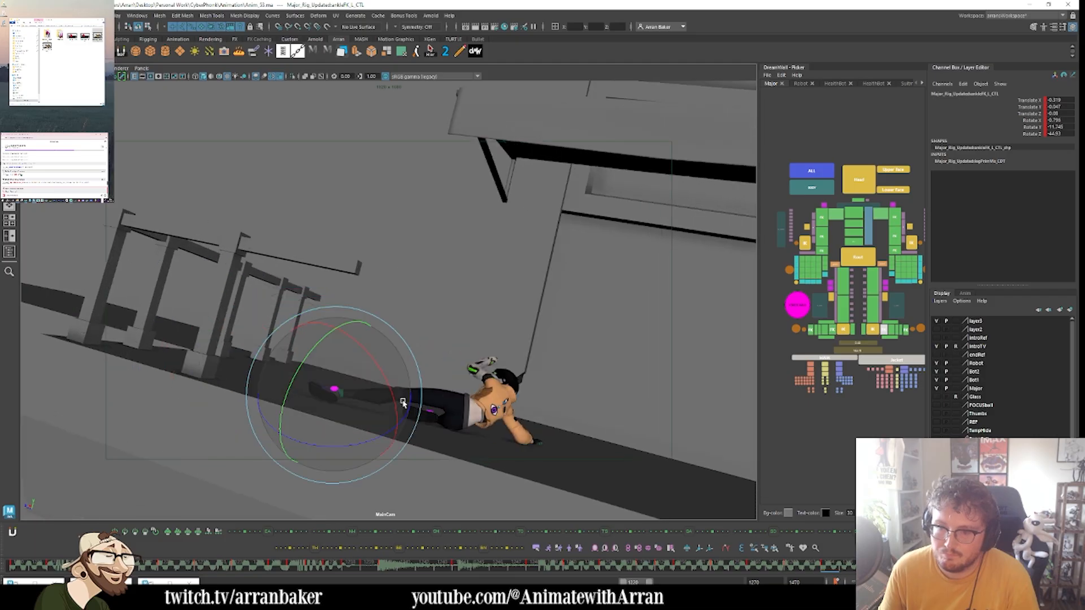
pyautogui.hotkey('alt', '.')
pyautogui.hotkey('alt', '.')
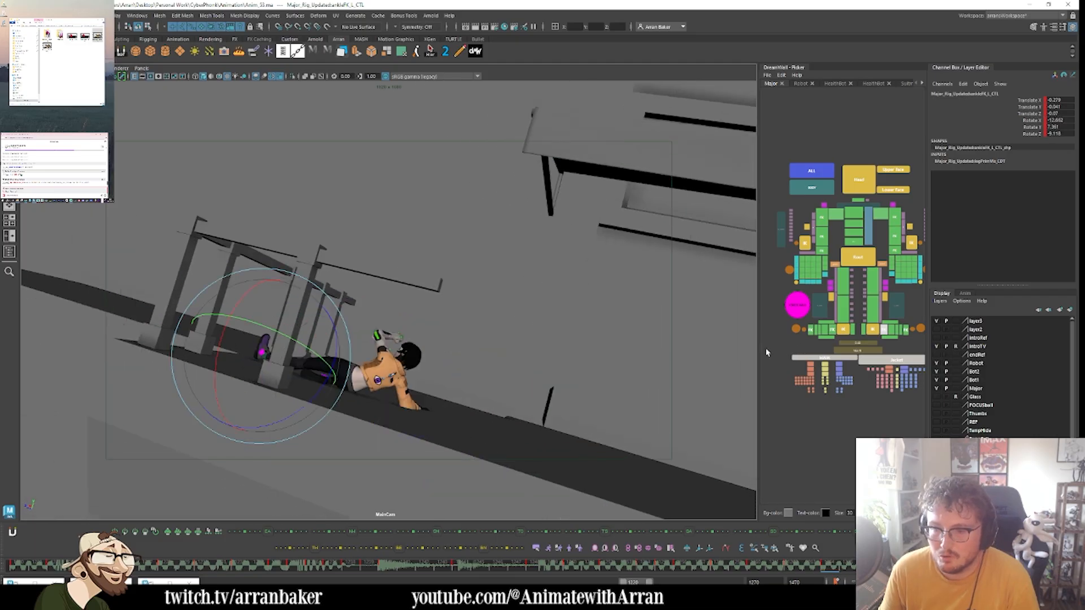
# - Rotate the bodyFK02 spine control on the earlier lying pose to lower the torso, checking it against the adjacent key
pyautogui.click(854, 232)
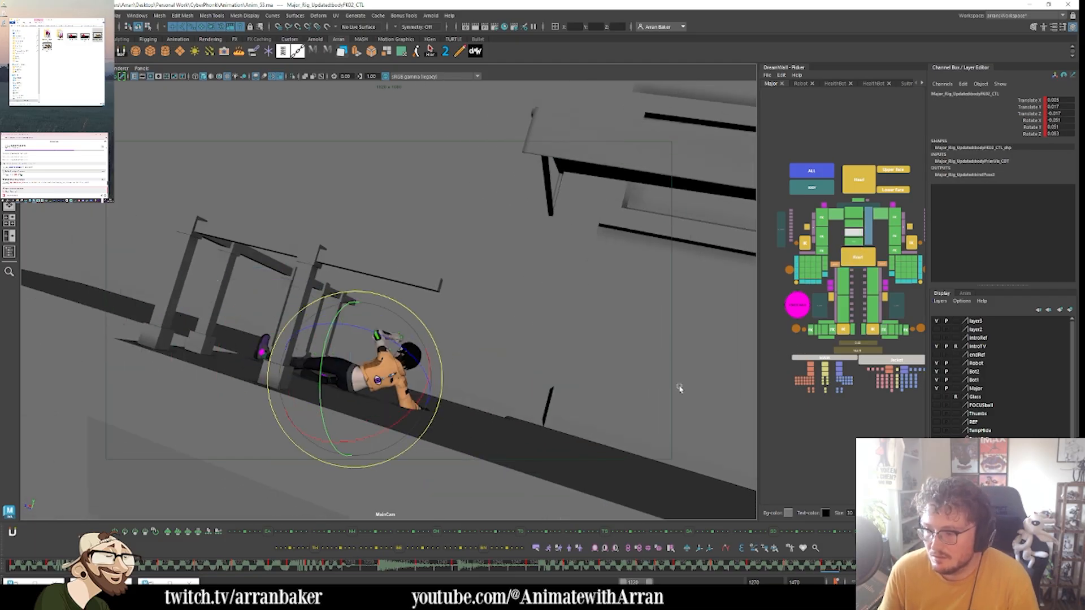
pyautogui.hotkey('alt', ',')
pyautogui.hotkey('alt', ',')
pyautogui.hotkey('alt', '.')
pyautogui.hotkey('alt', '.')
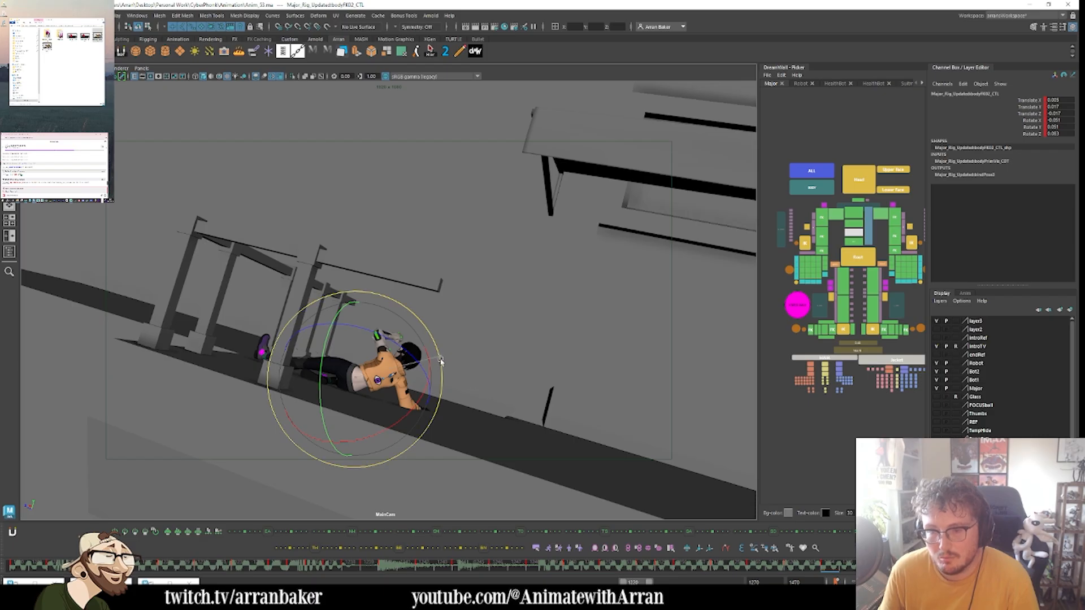
pyautogui.moveTo(441, 362); pyautogui.dragTo(426, 380)
pyautogui.hotkey('alt', ',')
pyautogui.hotkey('alt', ',')
pyautogui.hotkey('alt', '.')
pyautogui.hotkey('alt', '.')
# - Rotate the bodyFK04 upper-spine control on the lying pose, bringing Rotate X to about 23
pyautogui.press('Down')
pyautogui.press('Down')
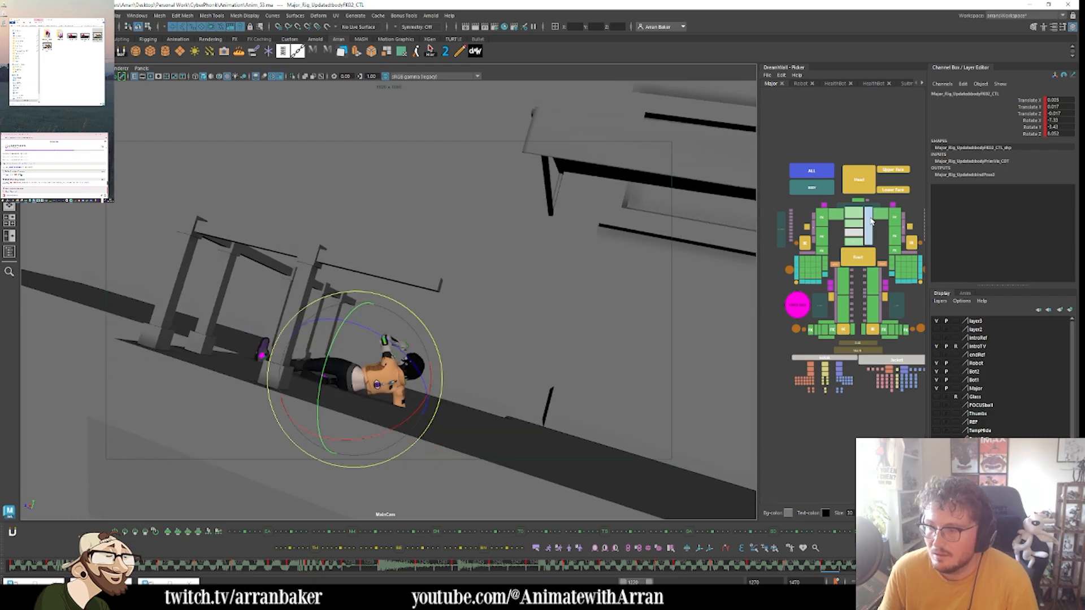
pyautogui.click(454, 341)
pyautogui.moveTo(444, 332); pyautogui.dragTo(448, 327)
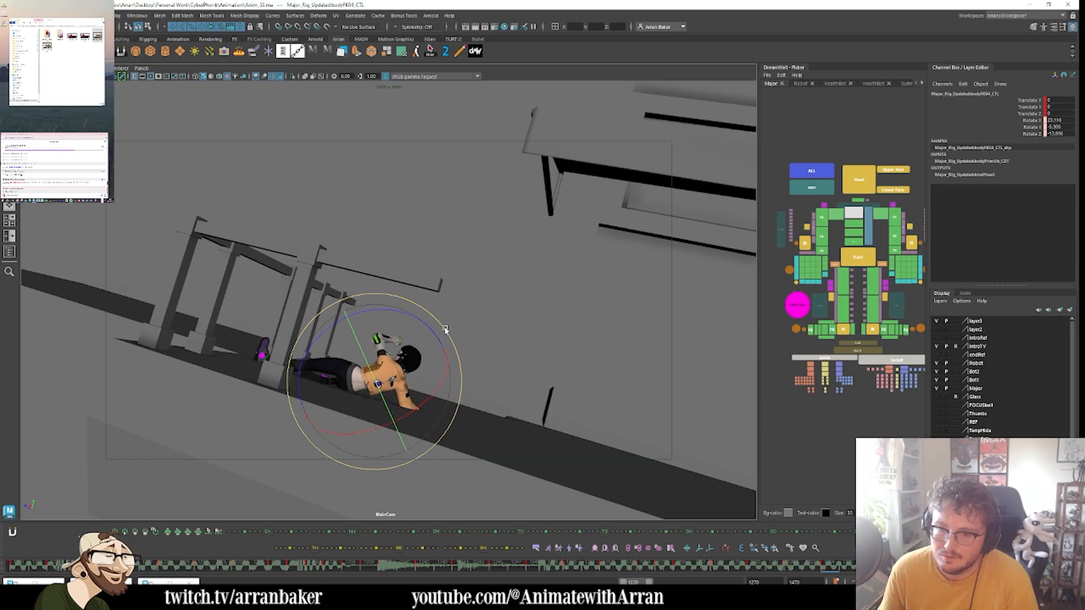
# - Adjust the supporting right arm's FK controls from shoulder to wrist so its hand reaches farther forward along the ground
pyautogui.click(898, 221)
pyautogui.moveTo(463, 351); pyautogui.dragTo(424, 347)
pyautogui.click(823, 239)
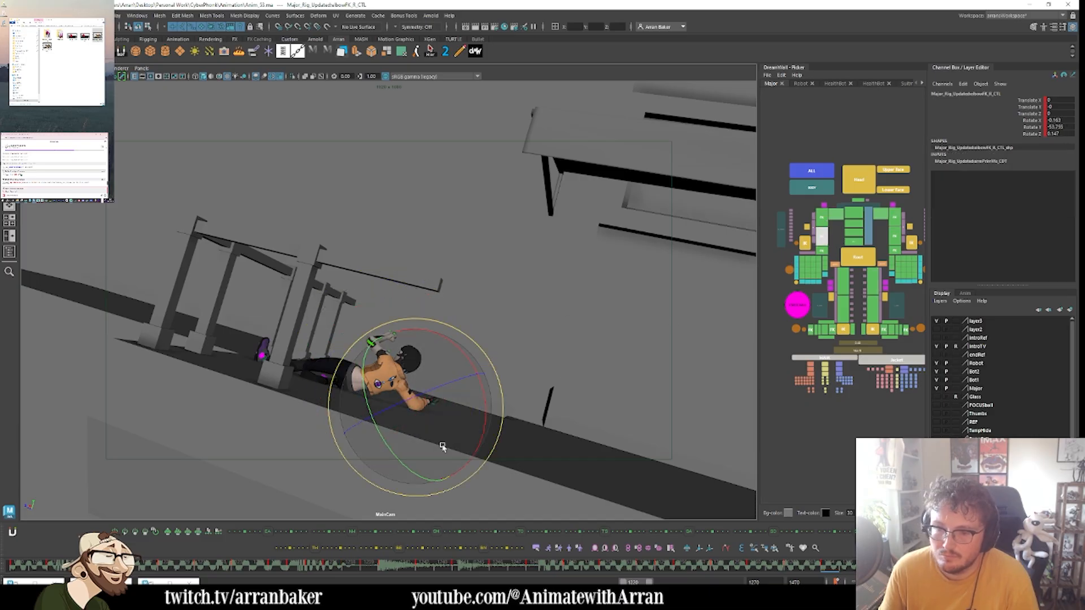
pyautogui.moveTo(443, 446); pyautogui.dragTo(406, 411)
pyautogui.press('.')
pyautogui.press('.')
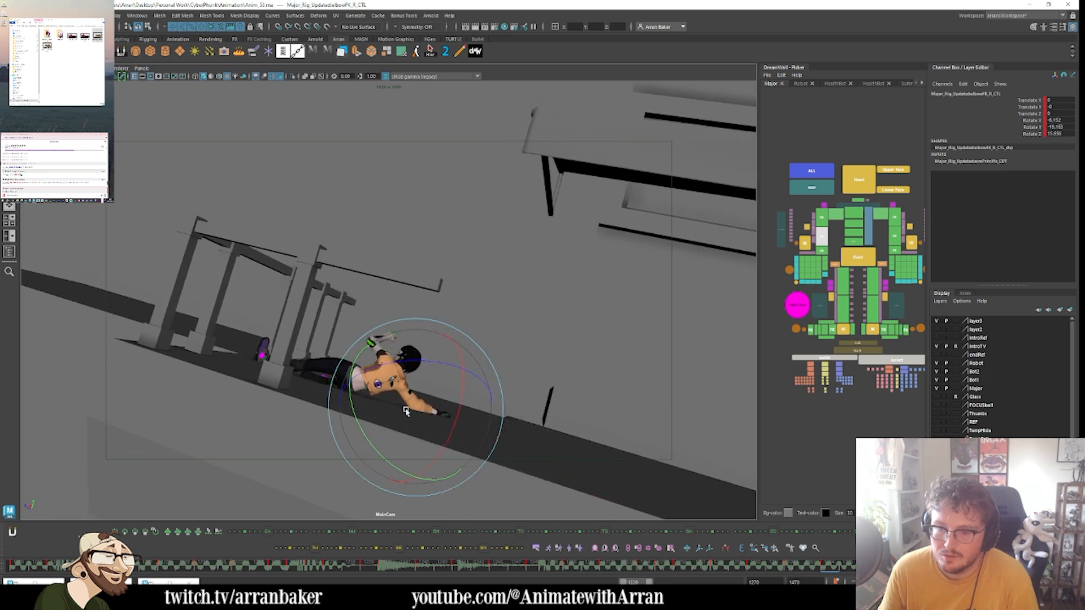
pyautogui.click(822, 250)
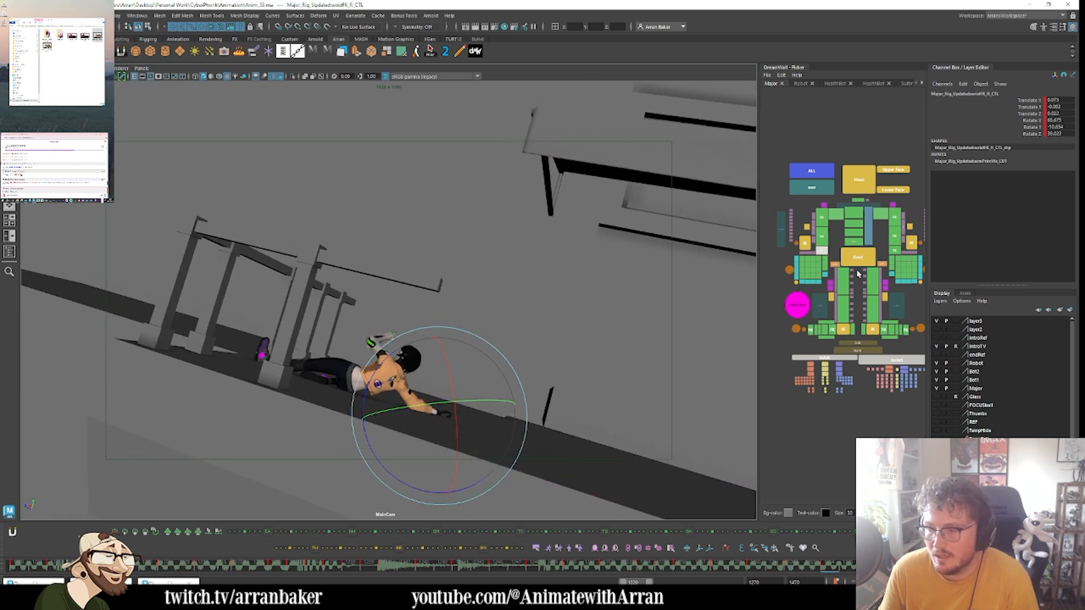
# - Select the right hand's controls, try the Splay and Spread poses from Studio Library, and apply the 1 2 1 Group pose
pyautogui.click(807, 270)
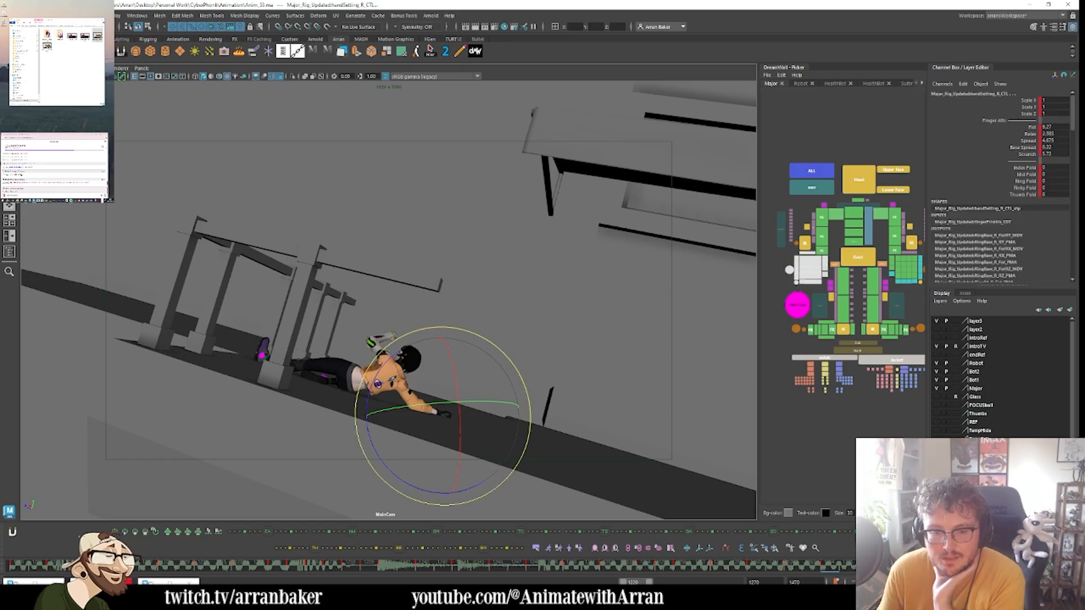
pyautogui.click(176, 582)
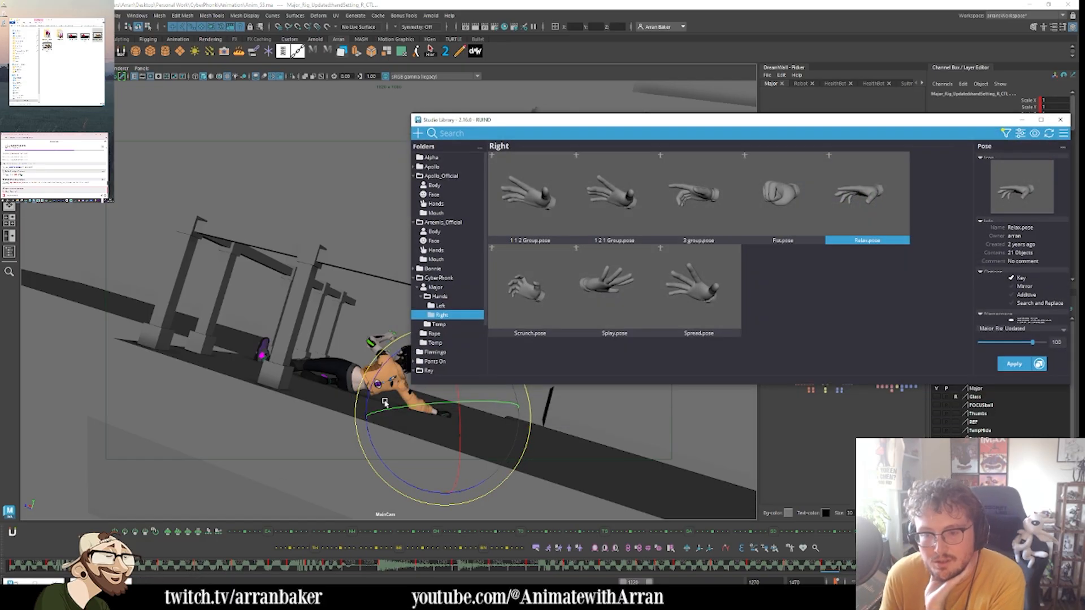
pyautogui.doubleClick(621, 287)
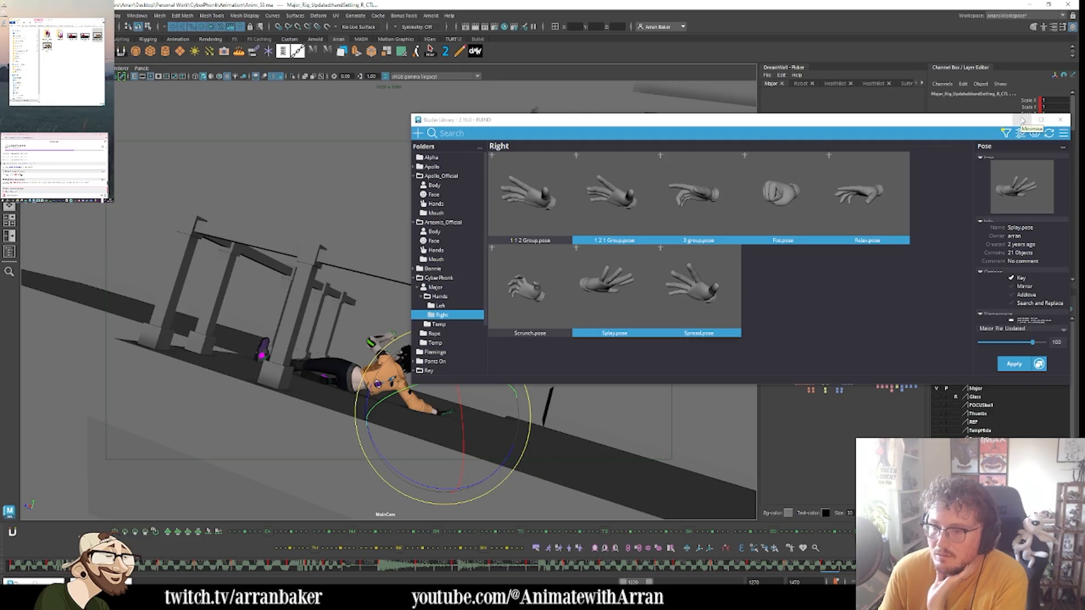
pyautogui.click(687, 304)
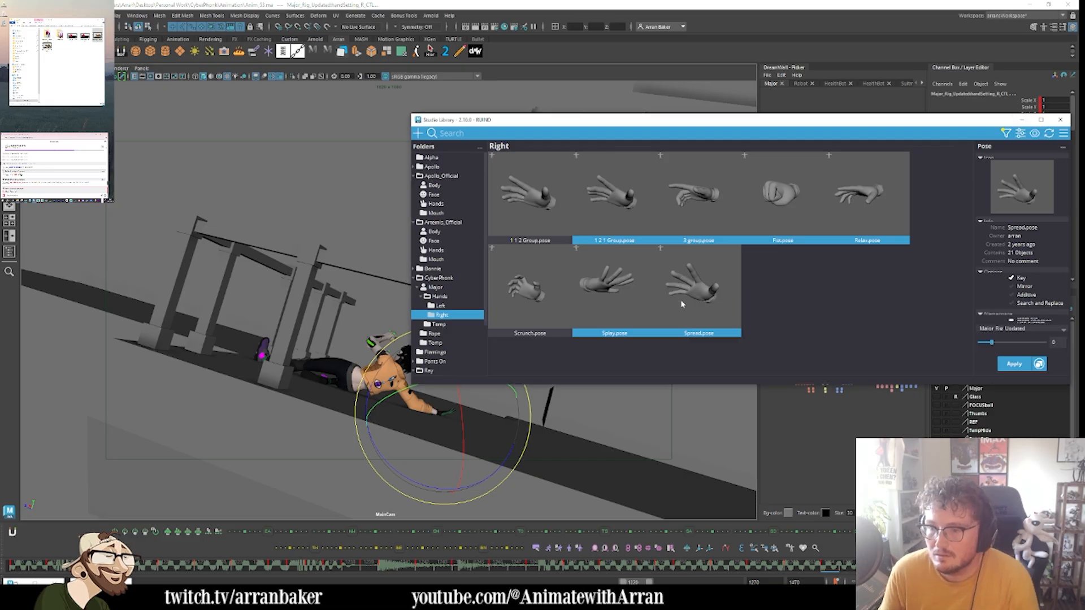
pyautogui.doubleClick(585, 220)
pyautogui.click(1024, 120)
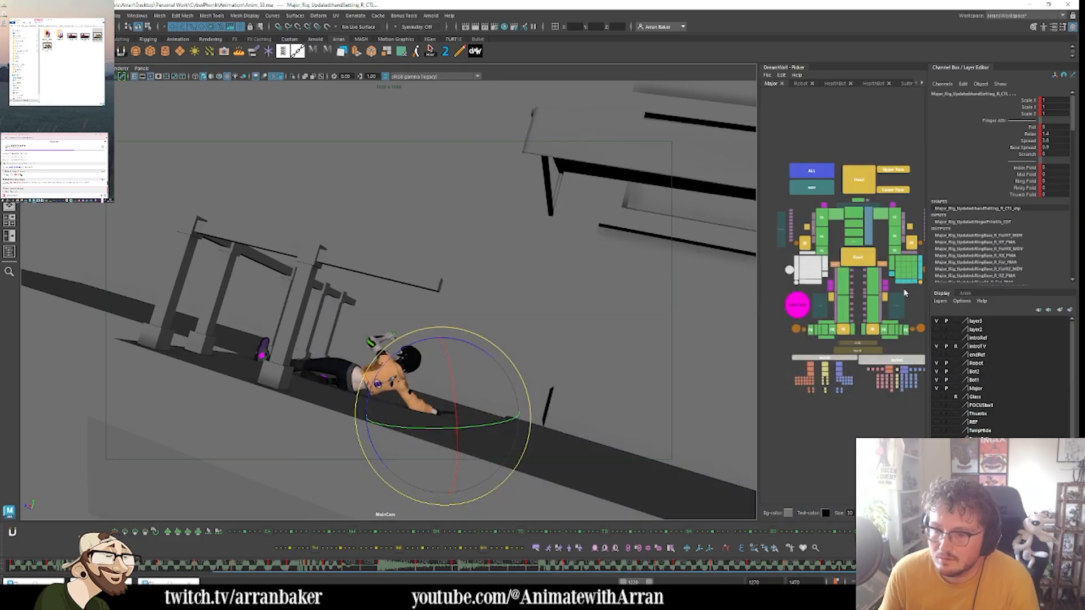
# - Check the right wrist, the whole right arm and the spine controls on the lying pose against the neighbouring keys
pyautogui.click(823, 251)
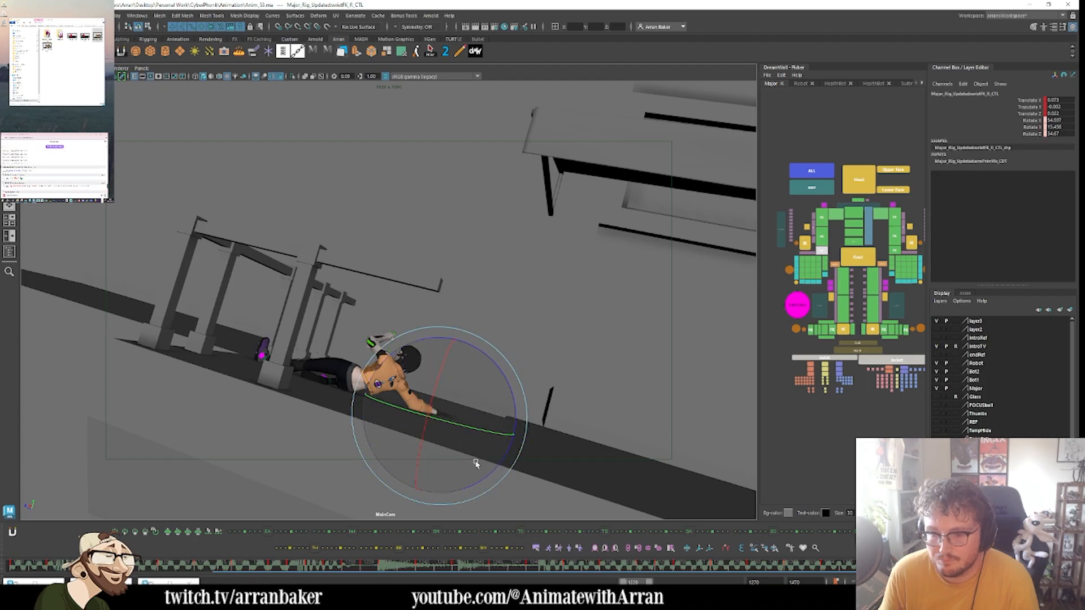
pyautogui.press('.')
pyautogui.press('.')
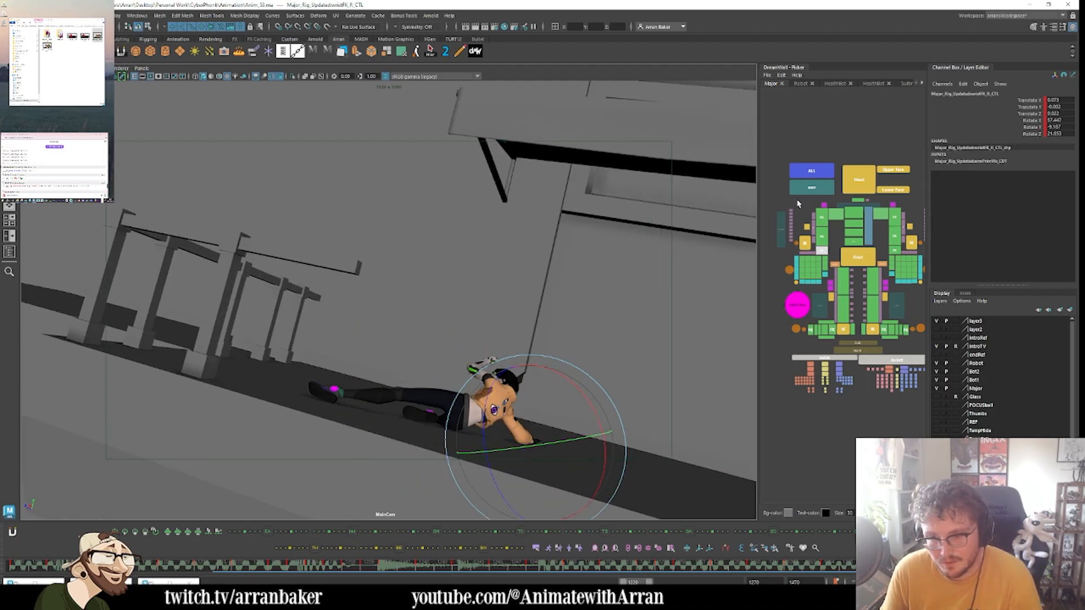
pyautogui.click(781, 230)
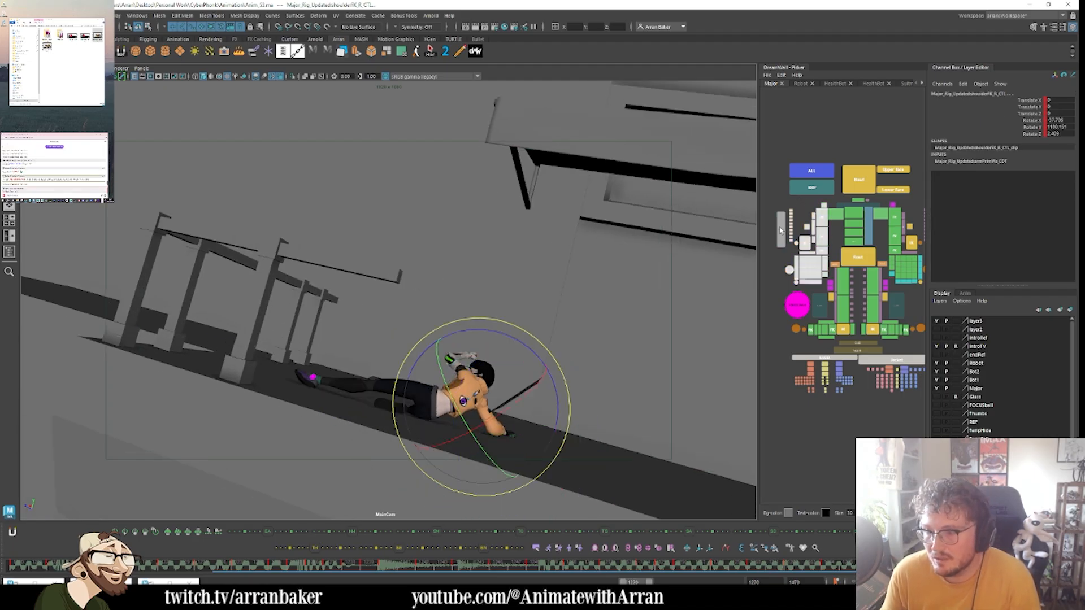
pyautogui.click(867, 233)
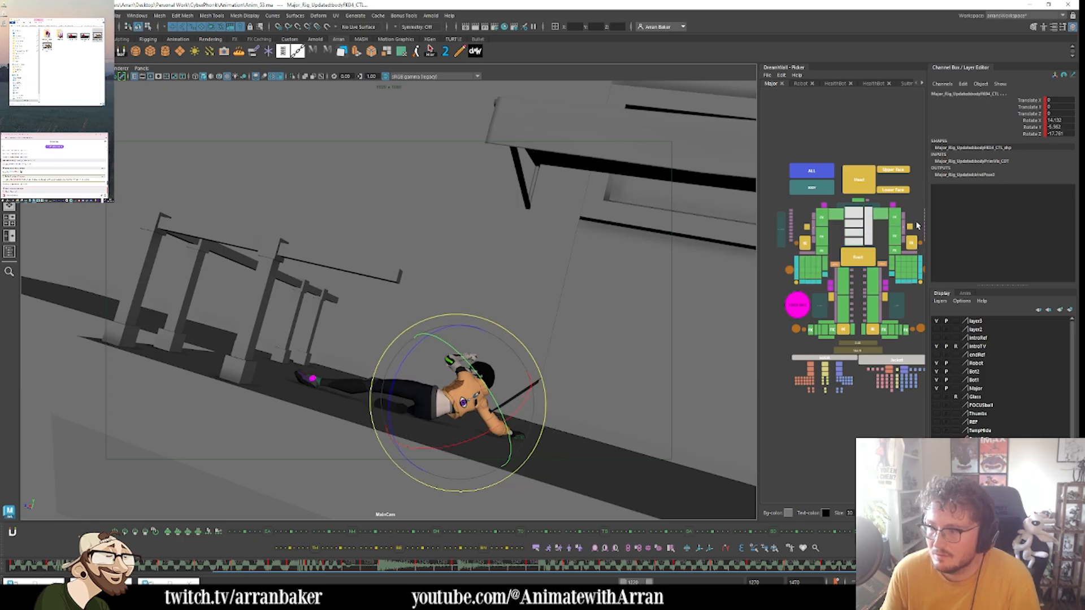
# - Select the left arm's controls and compare the raised arm's pose across the neighbouring lying keys
pyautogui.moveTo(916, 224); pyautogui.dragTo(905, 221, button='middle')
pyautogui.scroll(-3, 906, 220)
pyautogui.moveTo(922, 205); pyautogui.dragTo(887, 266)
pyautogui.hotkey('ctrl', 'z')
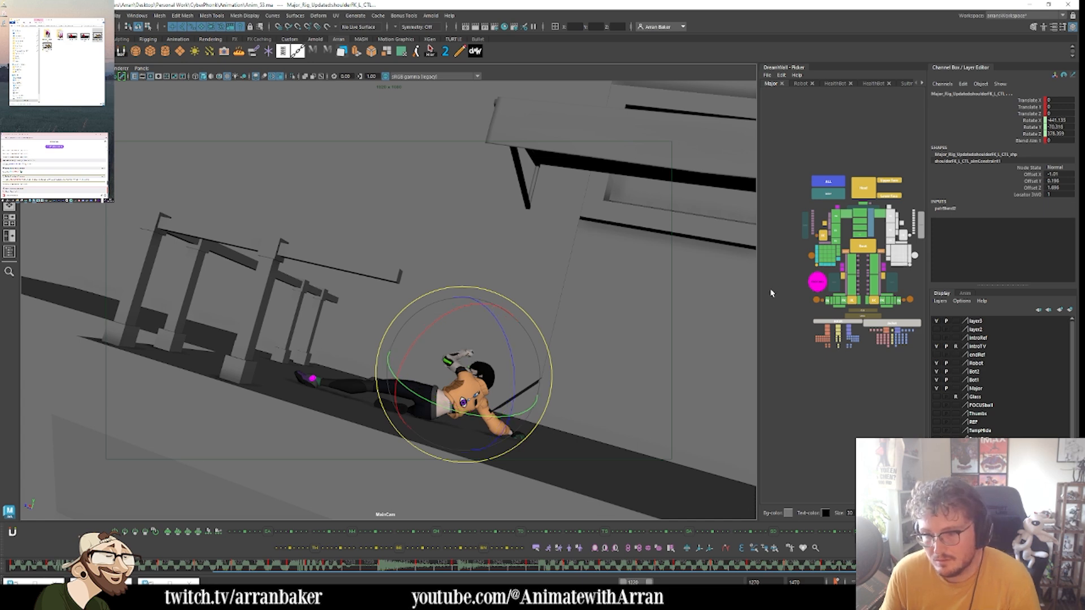
pyautogui.press('.')
pyautogui.press('.')
pyautogui.press(',')
pyautogui.press(',')
pyautogui.press(',')
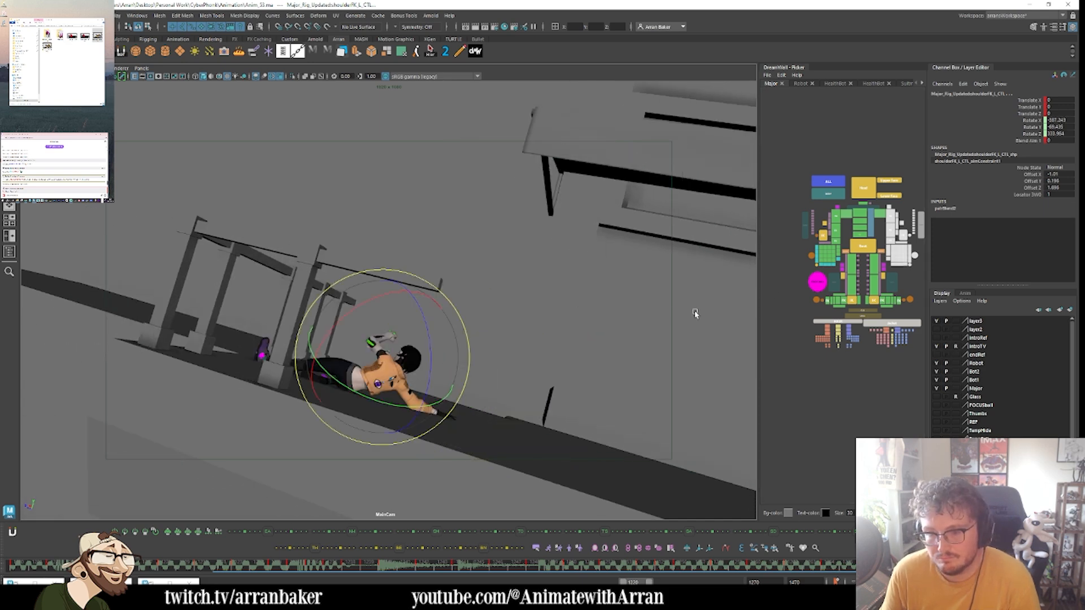
pyautogui.press('.')
pyautogui.press(',')
# - Rotate the left clavicle control on the earlier lying pose to adjust the raised arm's shoulder, checking it against the adjacent key
pyautogui.click(881, 214)
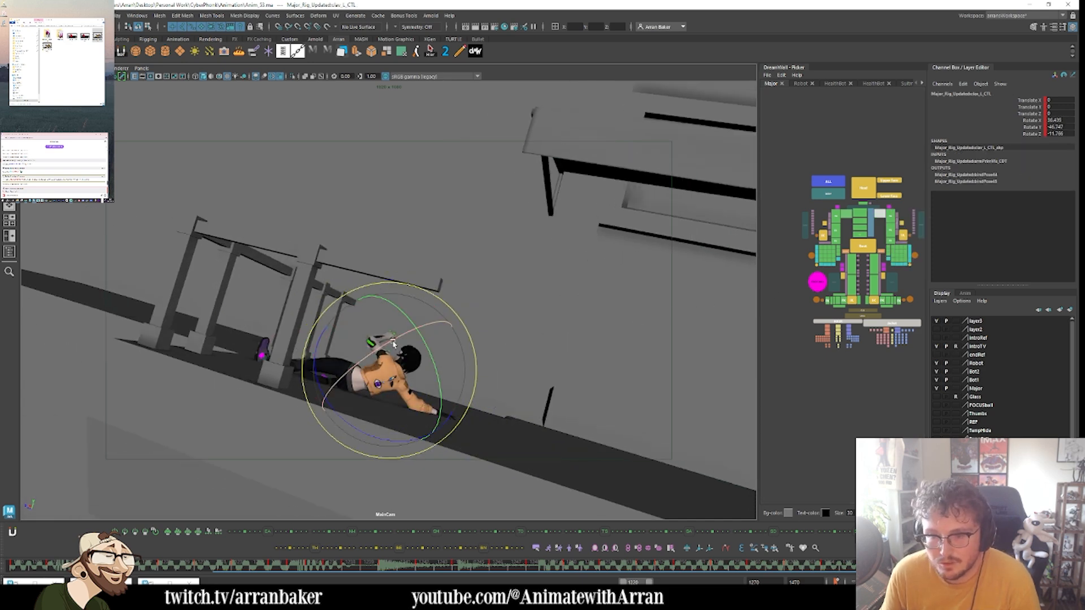
pyautogui.moveTo(394, 344); pyautogui.dragTo(470, 342)
pyautogui.press(',')
pyautogui.press('.')
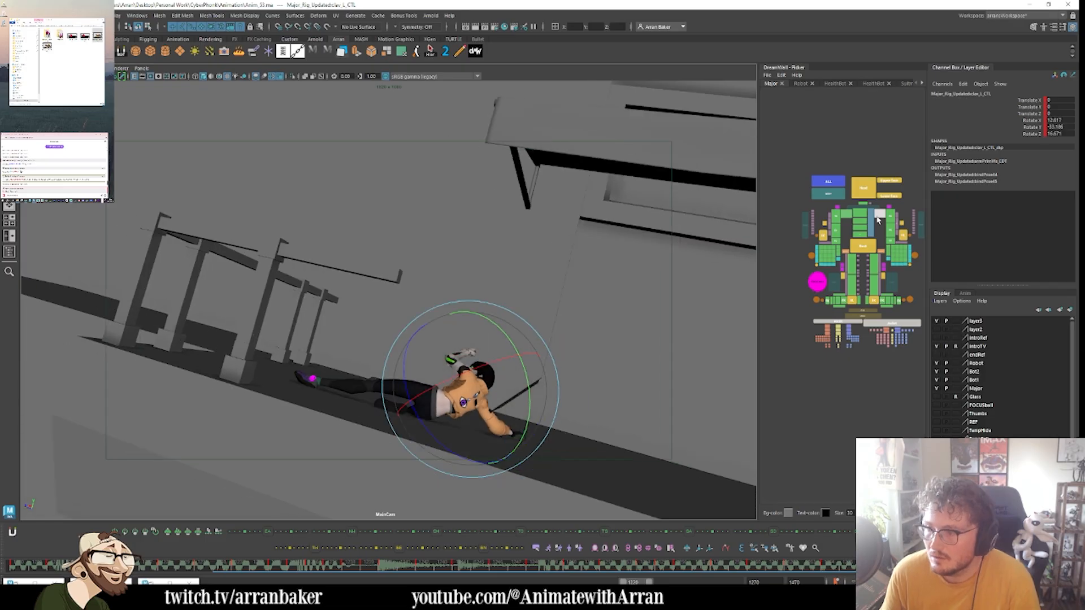
# - Rotate the right clavicle control on the lying pose to adjust the supporting shoulder, comparing it with the neighbouring keys
pyautogui.click(847, 215)
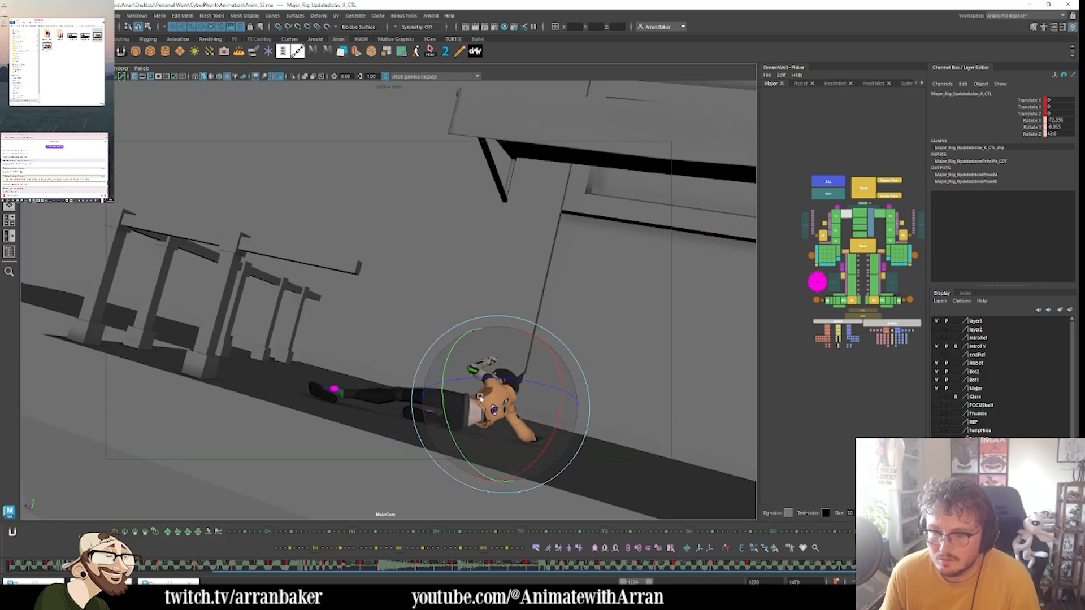
pyautogui.press('.')
pyautogui.press('.')
pyautogui.moveTo(444, 399); pyautogui.dragTo(432, 417)
pyautogui.press('.')
pyautogui.press('.')
pyautogui.press('.')
pyautogui.press('.')
pyautogui.press('.')
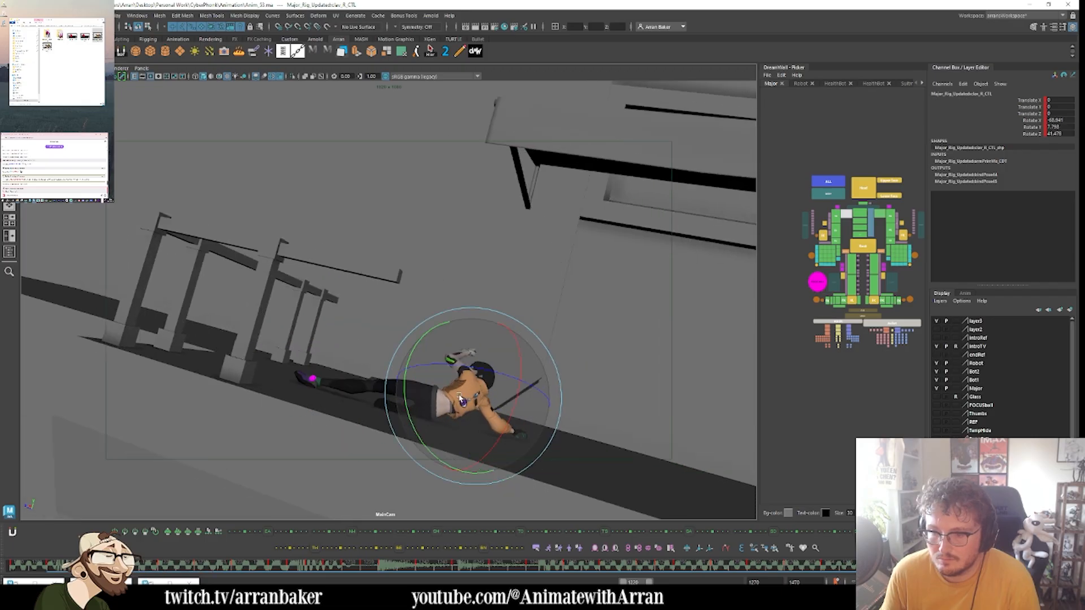
# - Rotate the right shoulder and elbow FK controls on the neighbouring lying key to place the supporting hand on the ground
pyautogui.click(837, 217)
pyautogui.press('.')
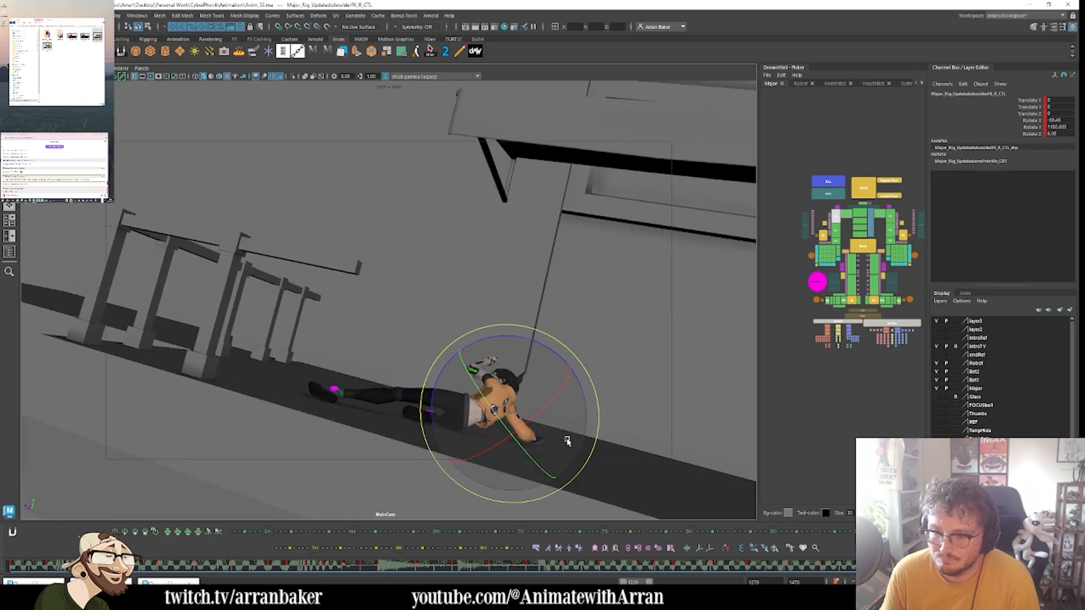
pyautogui.moveTo(524, 394); pyautogui.dragTo(570, 352)
pyautogui.moveTo(526, 417); pyautogui.dragTo(532, 443)
pyautogui.press('.')
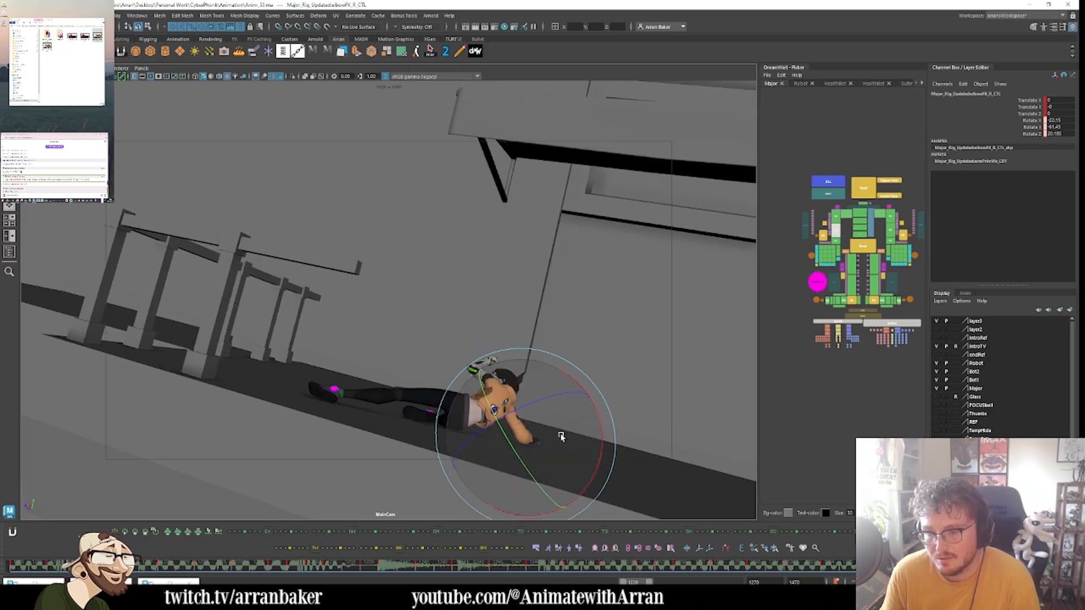
pyautogui.press('.')
# - Rotate the right shoulder FK control on the middle lying pose so the hand reaches farther forward, comparing the arm with both adjacent keys
pyautogui.click(836, 217)
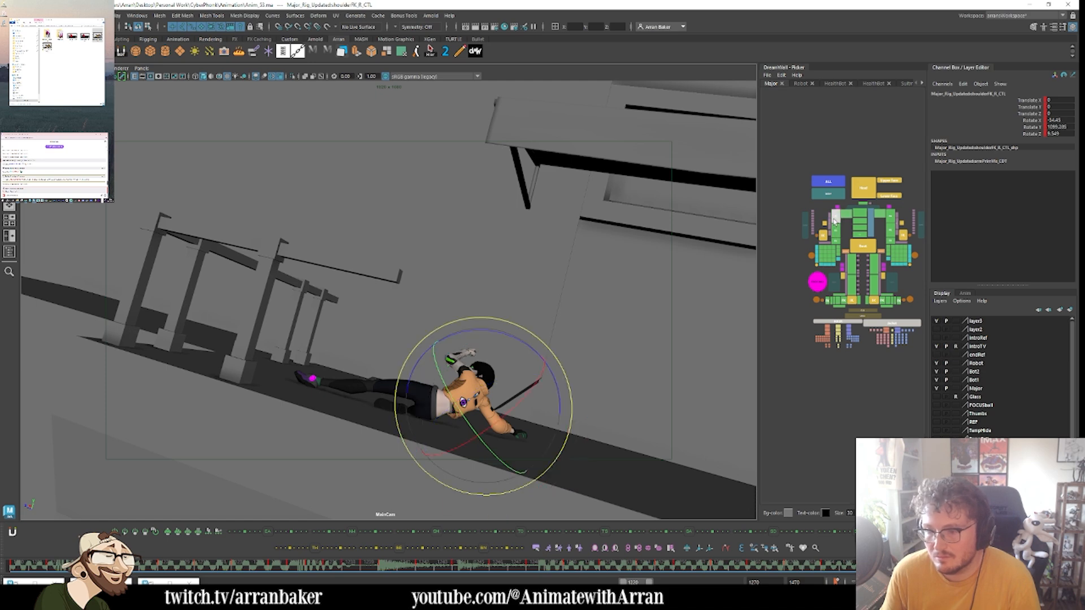
pyautogui.click(837, 236)
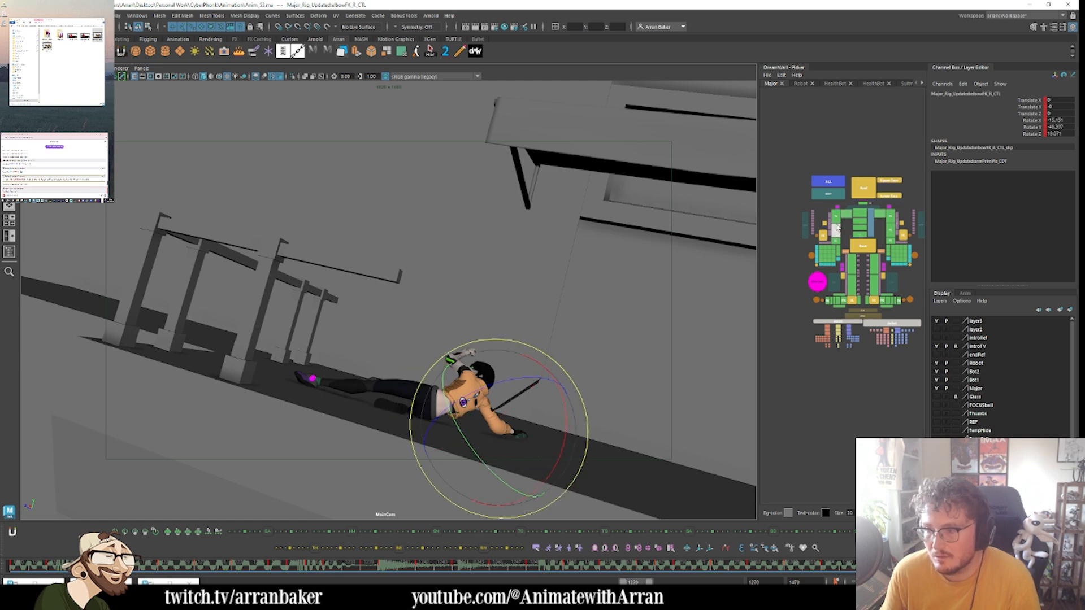
pyautogui.click(837, 217)
pyautogui.moveTo(515, 371); pyautogui.dragTo(515, 383)
pyautogui.moveTo(451, 395); pyautogui.dragTo(461, 374)
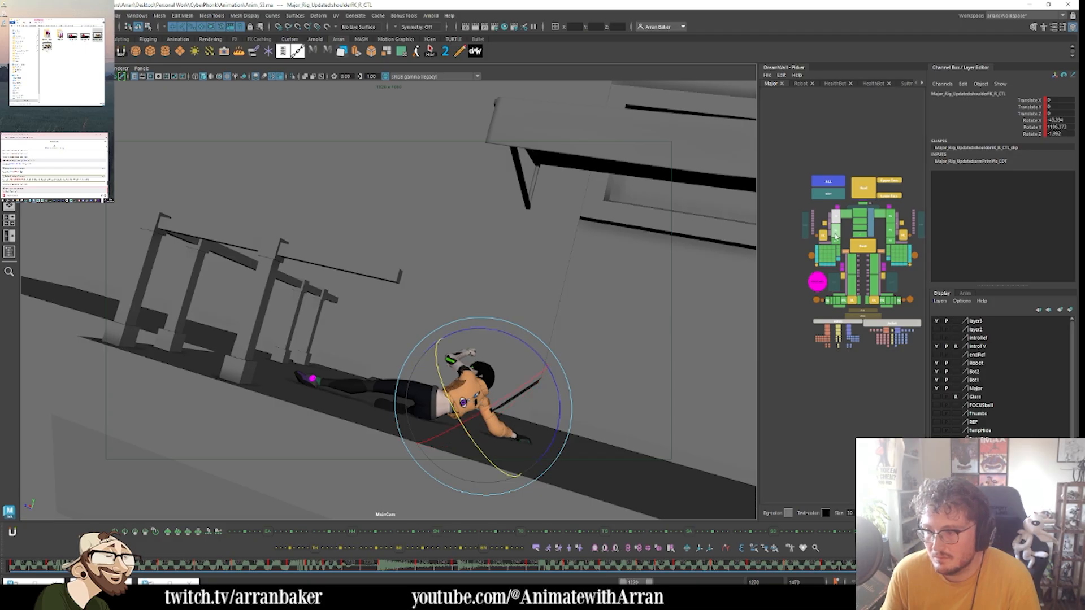
pyautogui.press('.')
pyautogui.press(',')
pyautogui.press(',')
pyautogui.press('.')
pyautogui.press('.')
pyautogui.press(',')
pyautogui.press(',')
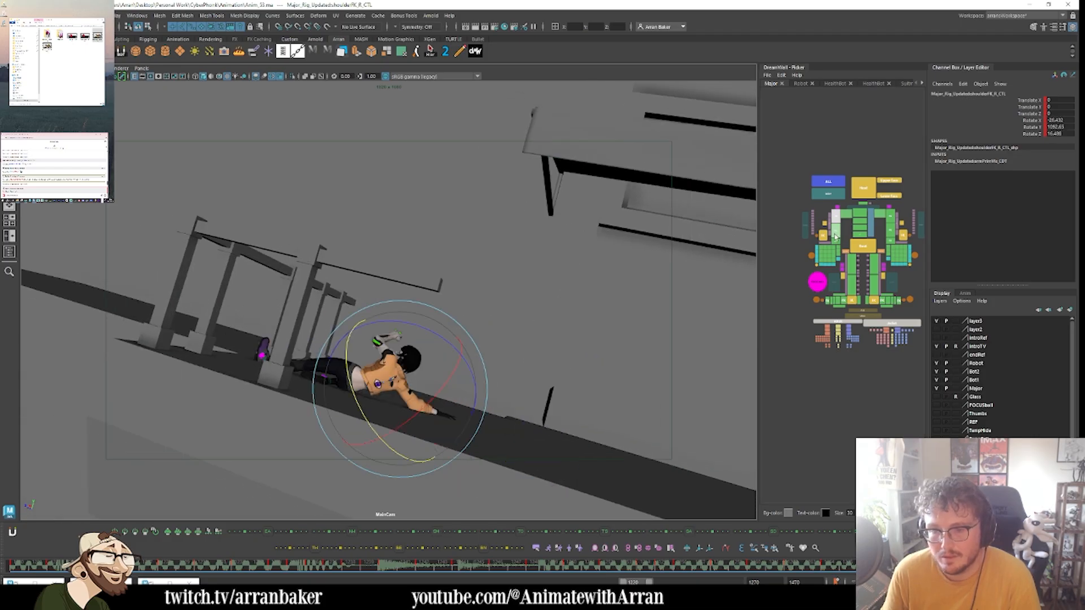
# - Blend the right hand's finger settings on the middle lying pose toward the flatter hand pose of the neighbouring key
pyautogui.click(815, 262)
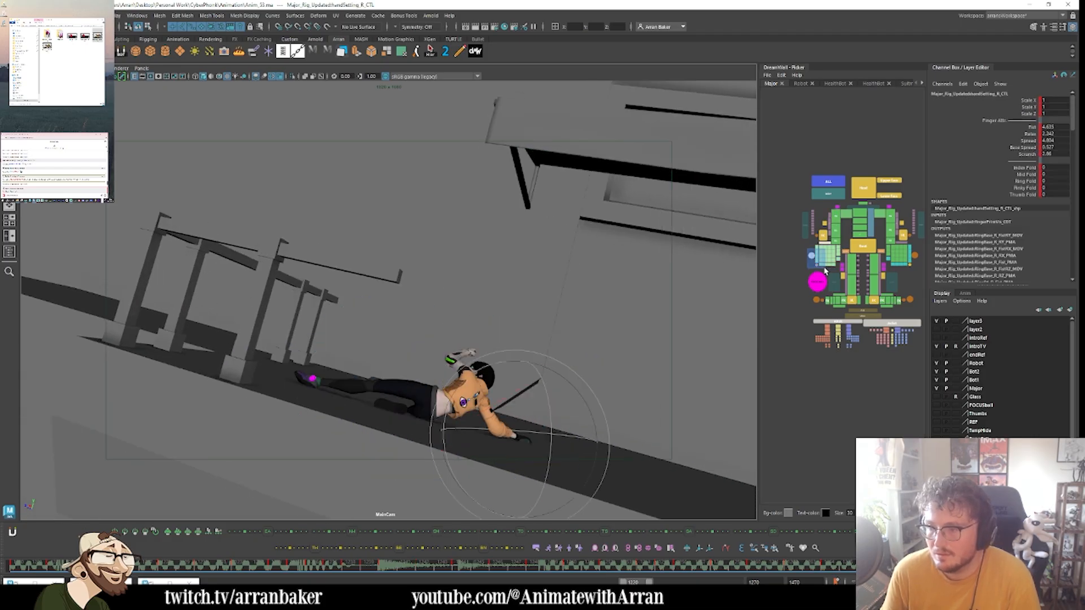
pyautogui.hotkey('alt', '1')
pyautogui.press('.')
pyautogui.press(',')
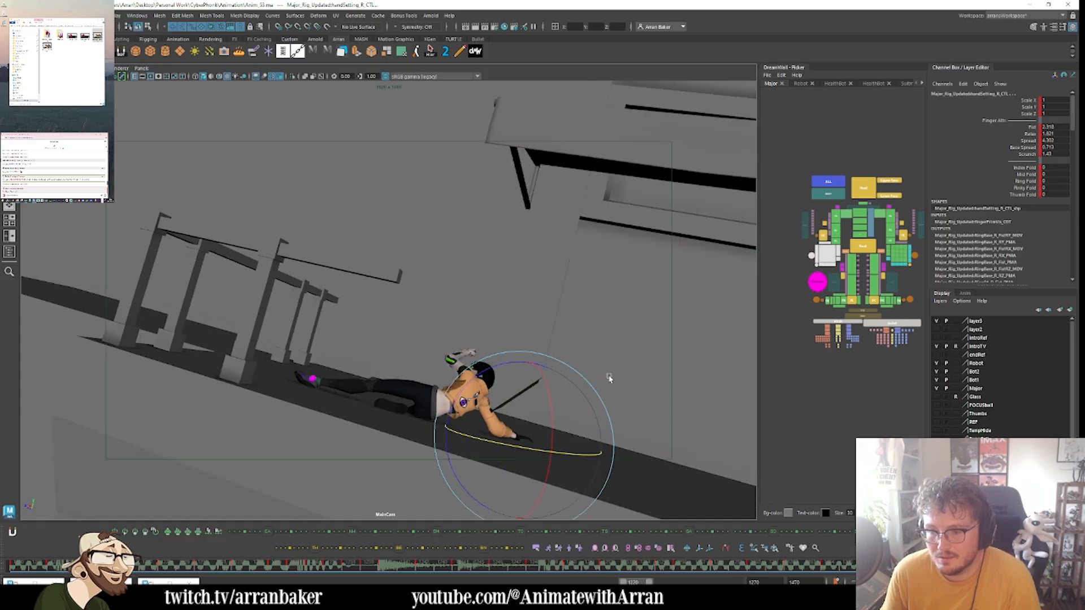
pyautogui.hotkey('alt', '1')
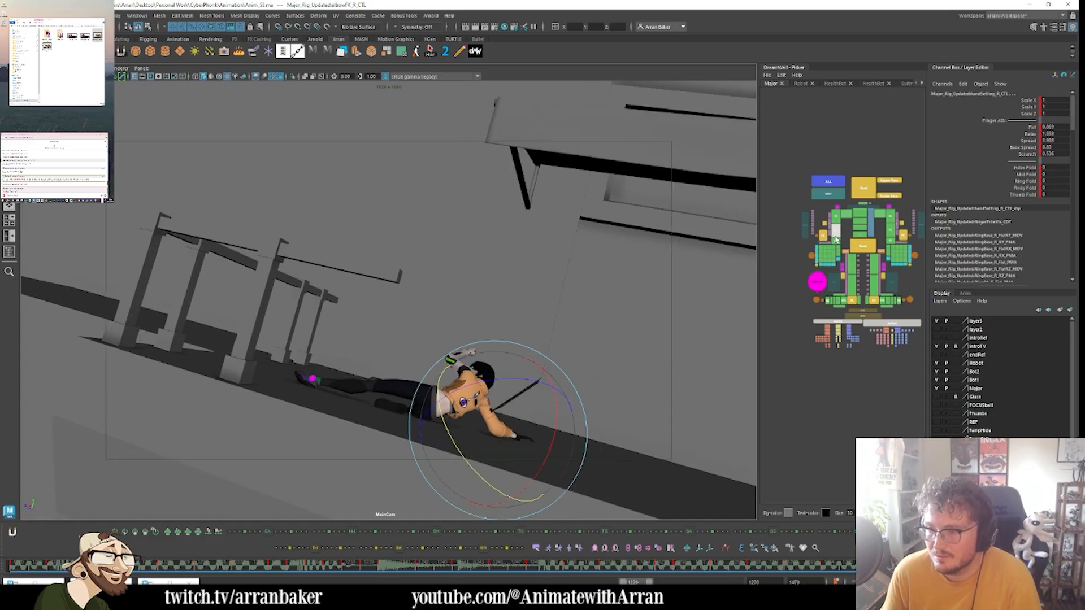
# - Examine how the right elbow and wrist move by stepping back and forth through the lying keys
pyautogui.click(485, 400)
pyautogui.hotkey('alt', '.')
pyautogui.hotkey('alt', '.')
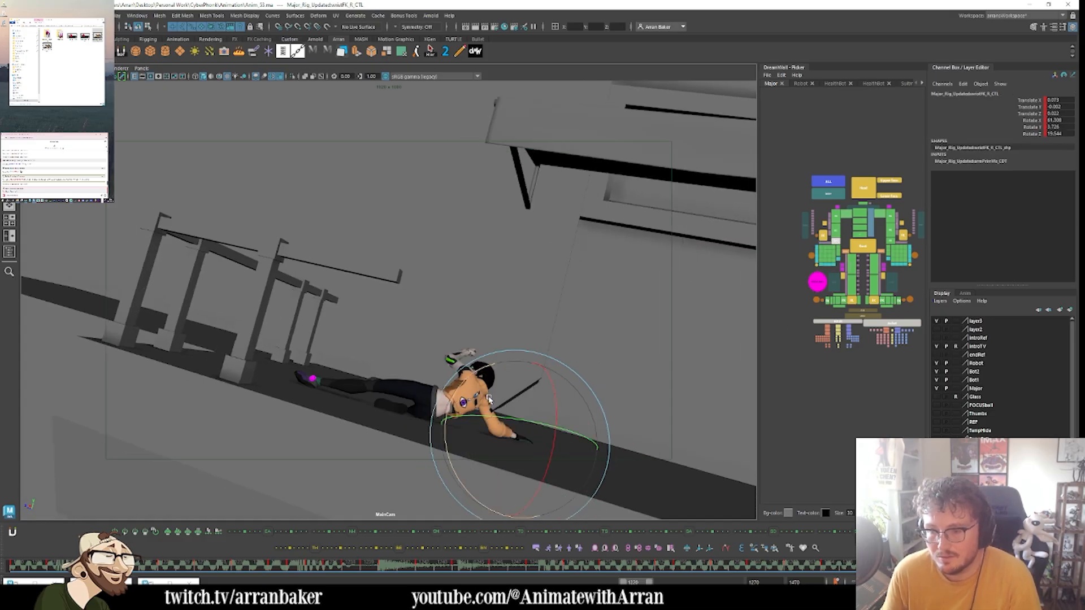
pyautogui.hotkey('alt', ',')
pyautogui.hotkey('alt', ',')
pyautogui.hotkey('alt', ',')
pyautogui.hotkey('alt', ',')
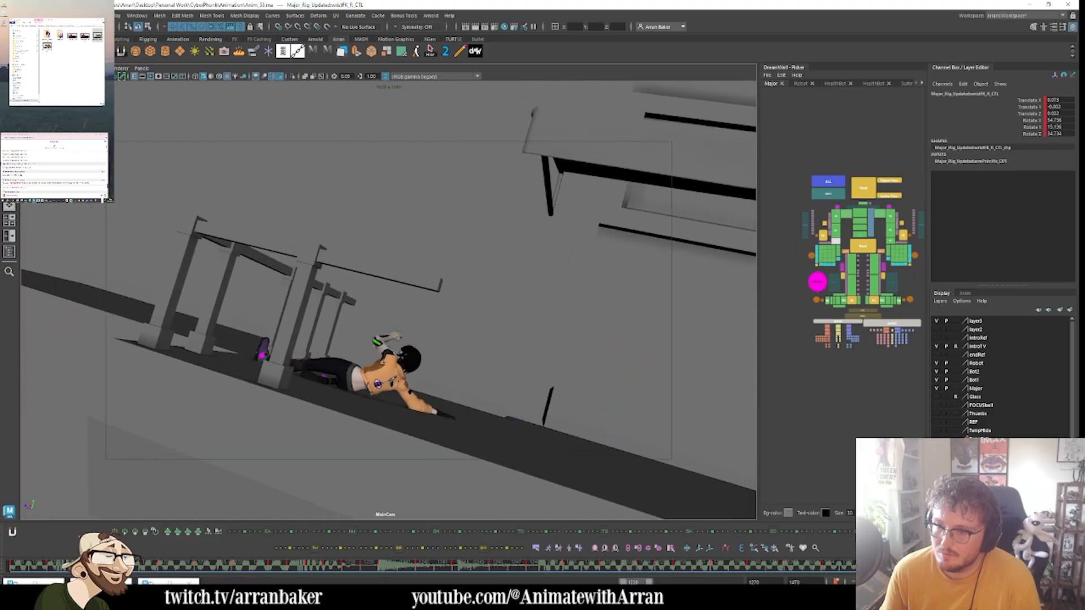
# - Select all of the character's controls, shift the lying-pose keys later on the timeline, and set a full-body key
pyautogui.hotkey('alt', 'v')
pyautogui.click(820, 190)
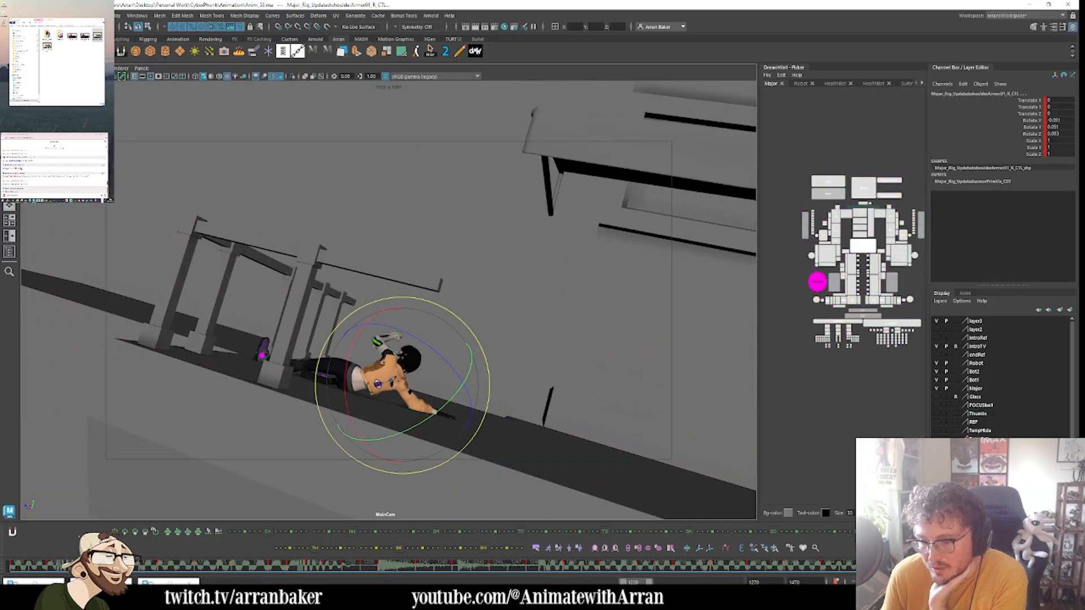
pyautogui.moveTo(649, 581)
pyautogui.mouseDown()
pyautogui.moveTo(635, 568)
pyautogui.moveTo(838, 574)
pyautogui.moveTo(615, 573)
pyautogui.moveTo(717, 576)
pyautogui.mouseUp()
pyautogui.press('e')
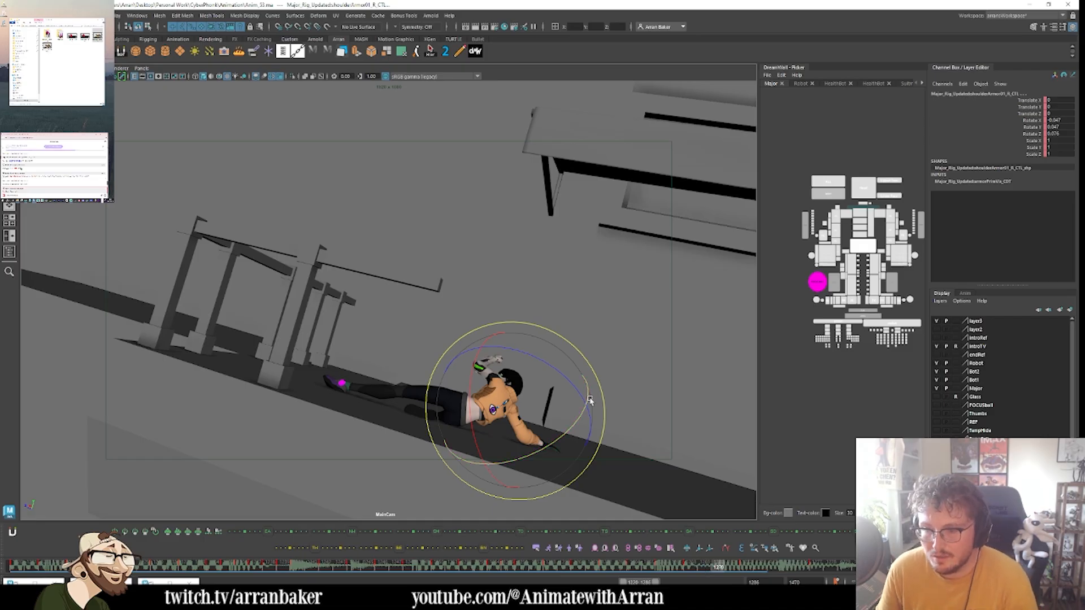
pyautogui.hotkey('ctrl', 'z')
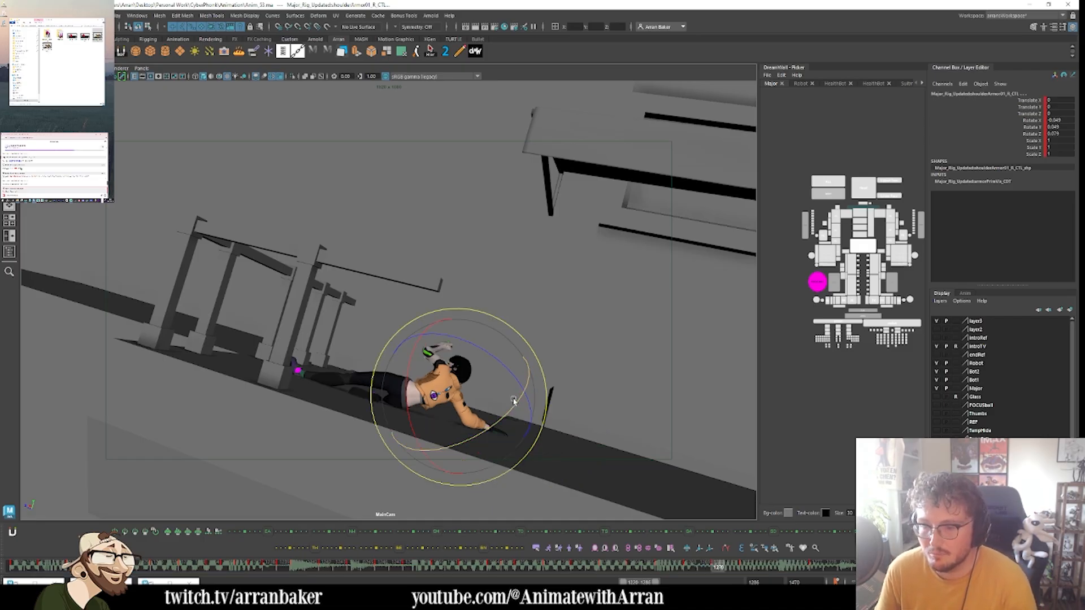
pyautogui.moveTo(698, 564); pyautogui.dragTo(780, 575)
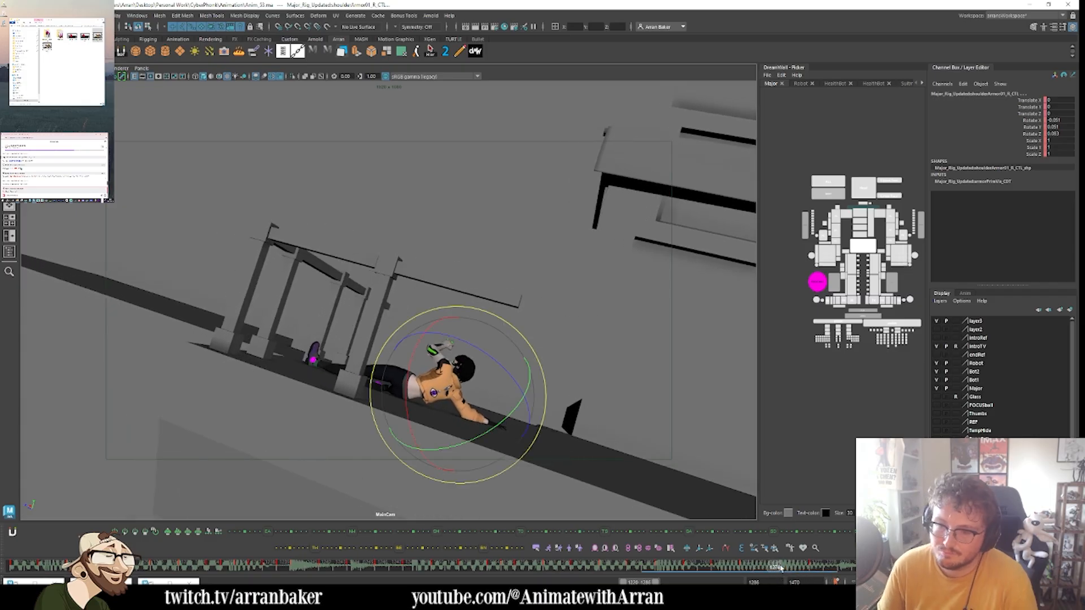
pyautogui.press('s')
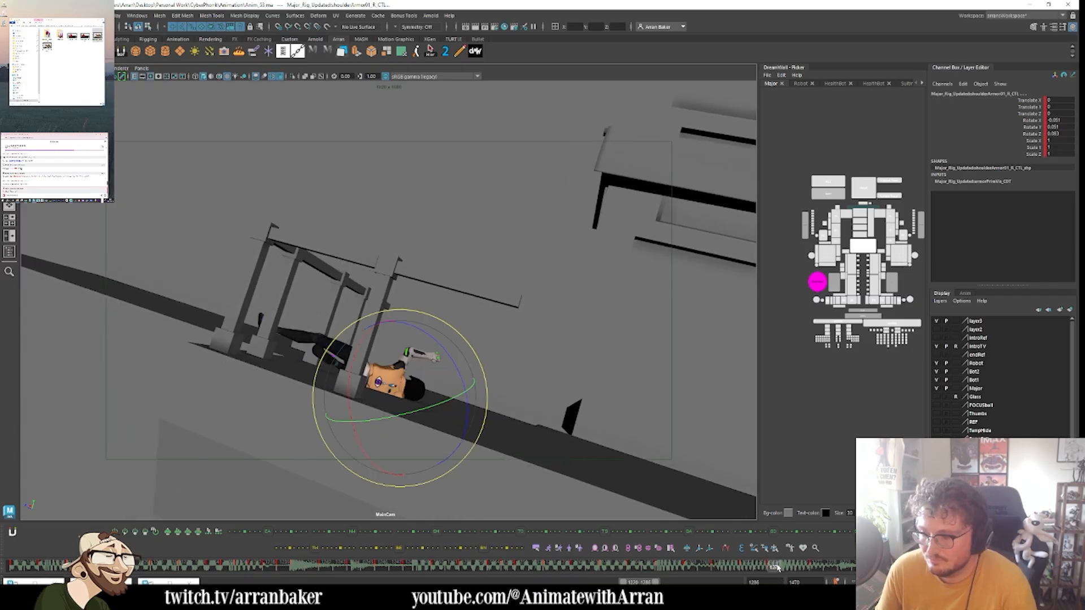
# - Turn the root on the newly keyed pose and adjust the right clavicle, shoulder and elbow so the arm reaches along the ground
pyautogui.click(868, 249)
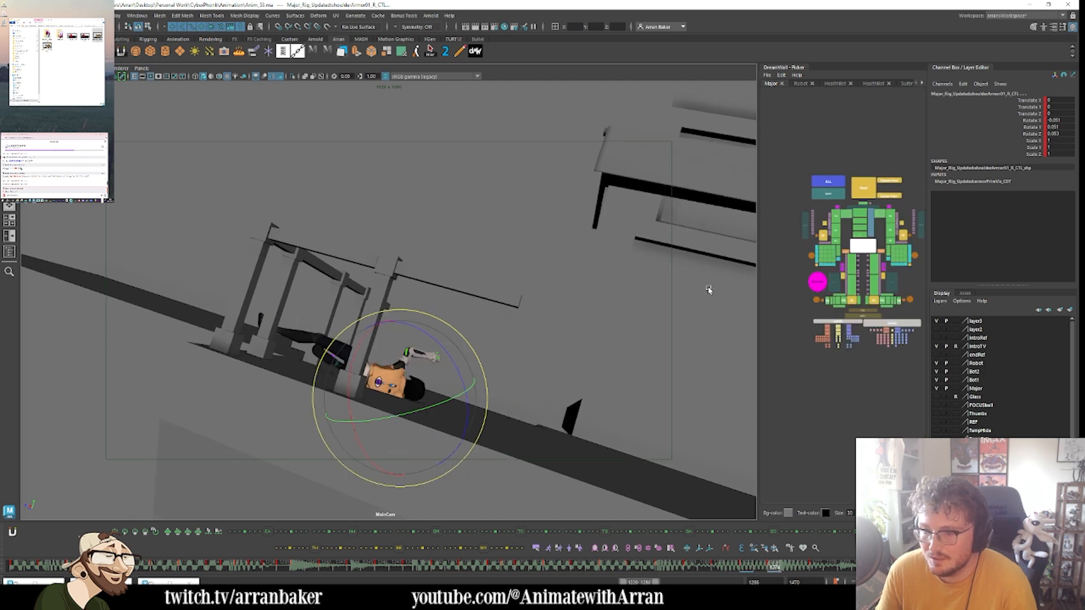
pyautogui.moveTo(392, 338); pyautogui.dragTo(390, 349)
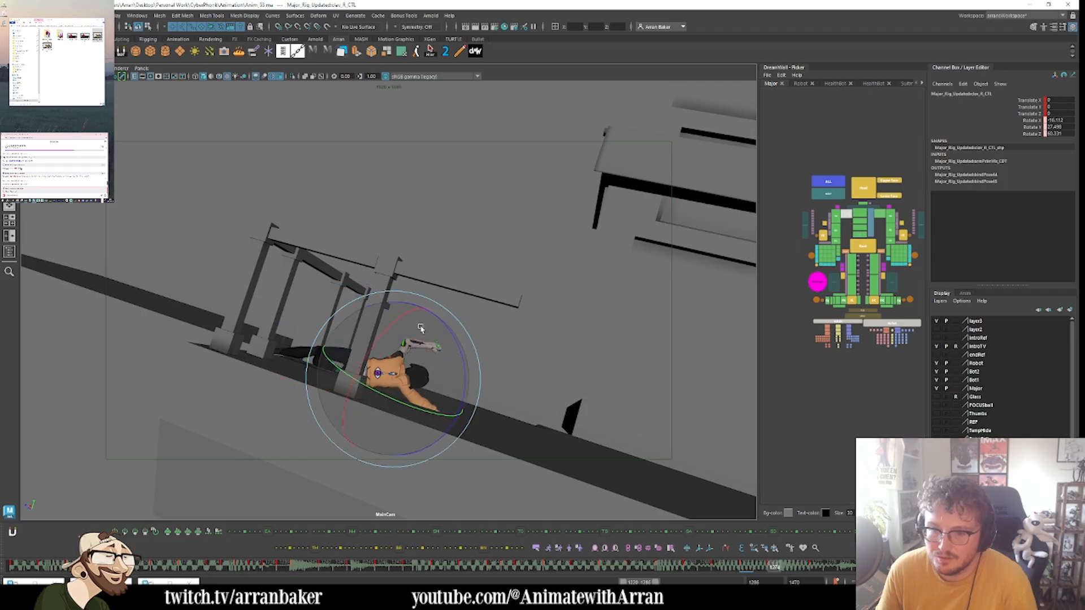
pyautogui.click(861, 213)
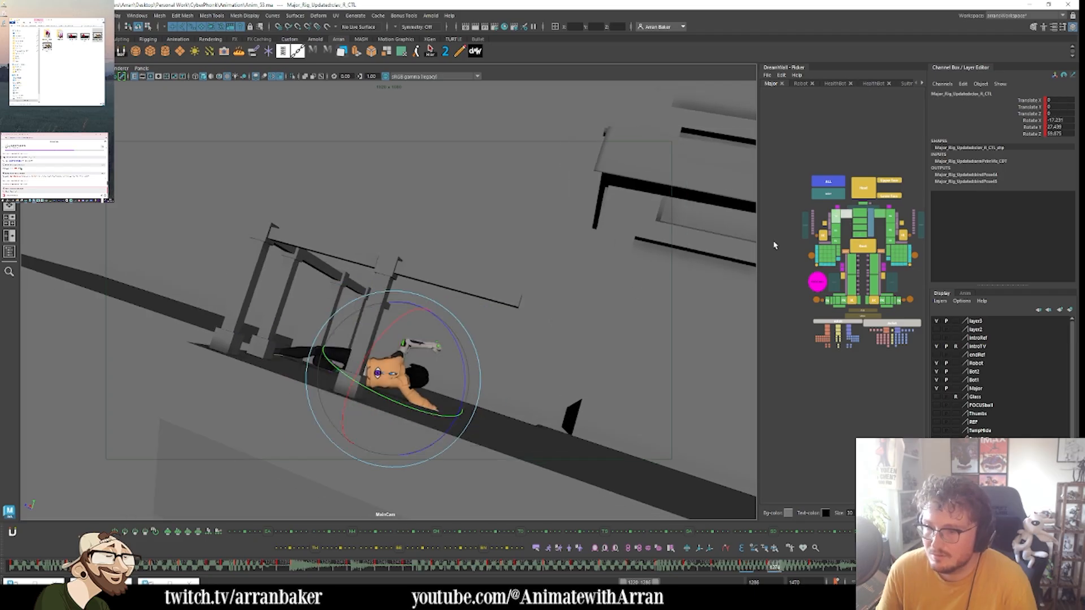
pyautogui.click(421, 375)
pyautogui.moveTo(411, 366); pyautogui.dragTo(412, 373)
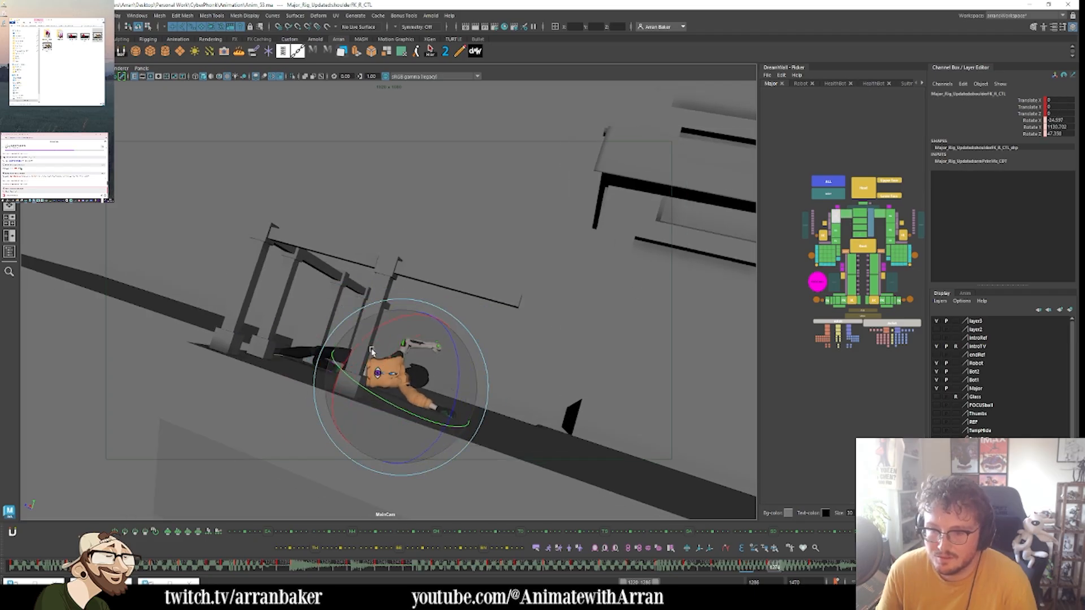
pyautogui.click(831, 234)
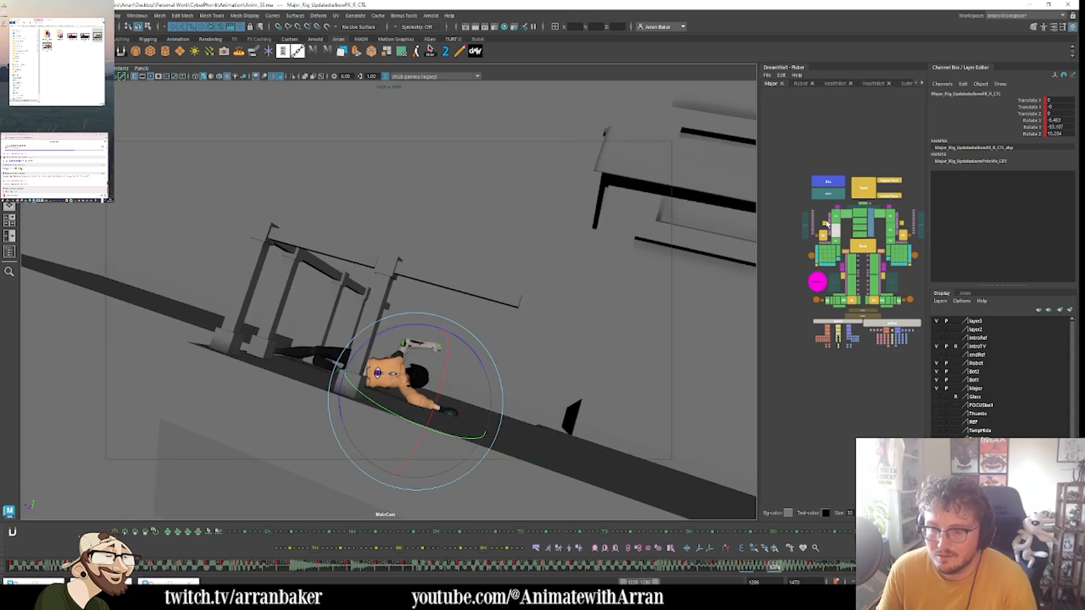
# - Adjust the head's rotation on the newly keyed lying pose, comparing it with the earlier neighbouring key
pyautogui.click(862, 190)
pyautogui.press(',')
pyautogui.press(',')
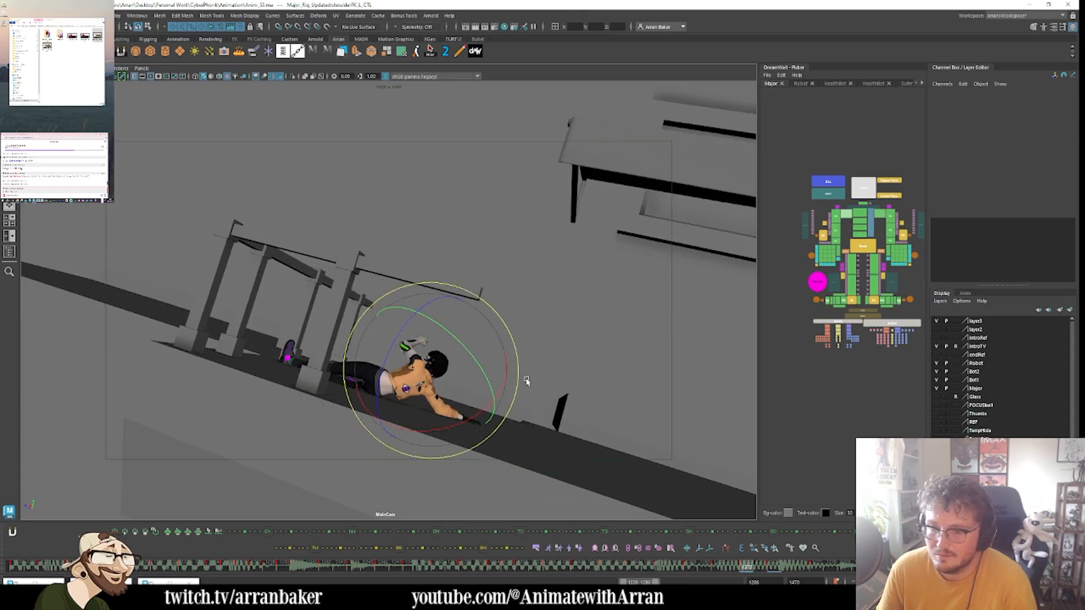
pyautogui.press('.')
pyautogui.press('.')
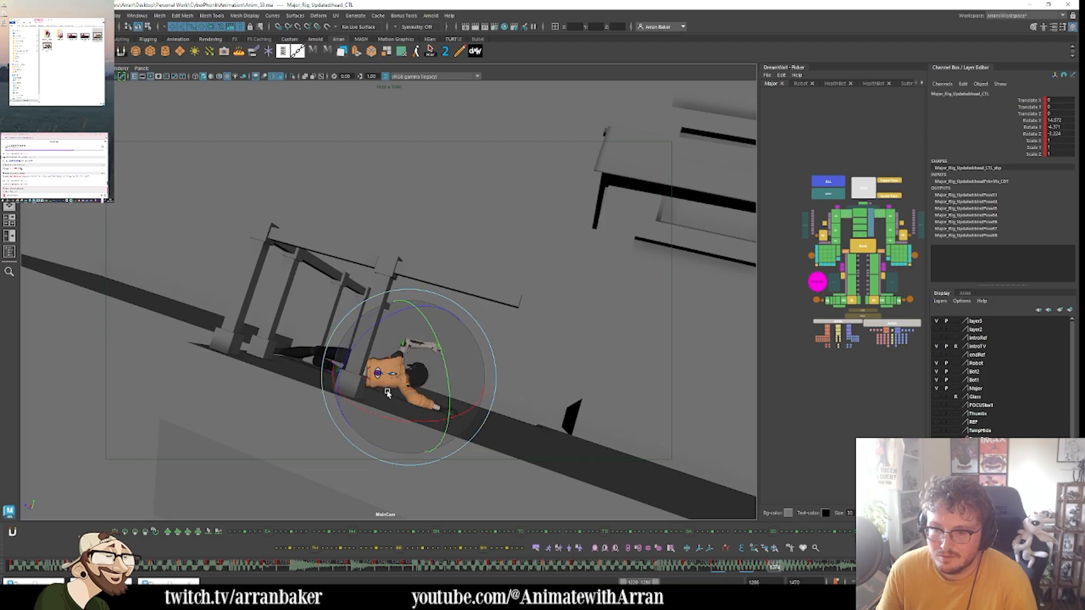
# - Rotate the neck on the new lying pose so the head's tilt flows smoothly from the previous key
pyautogui.click(864, 205)
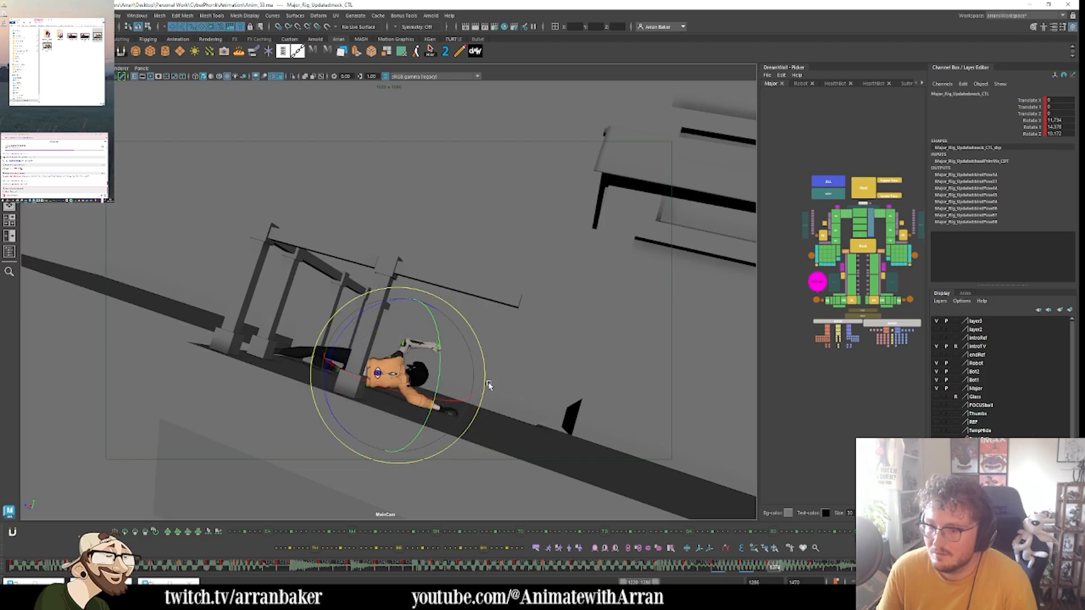
pyautogui.press(',')
pyautogui.press('.')
pyautogui.press(',')
pyautogui.press(',')
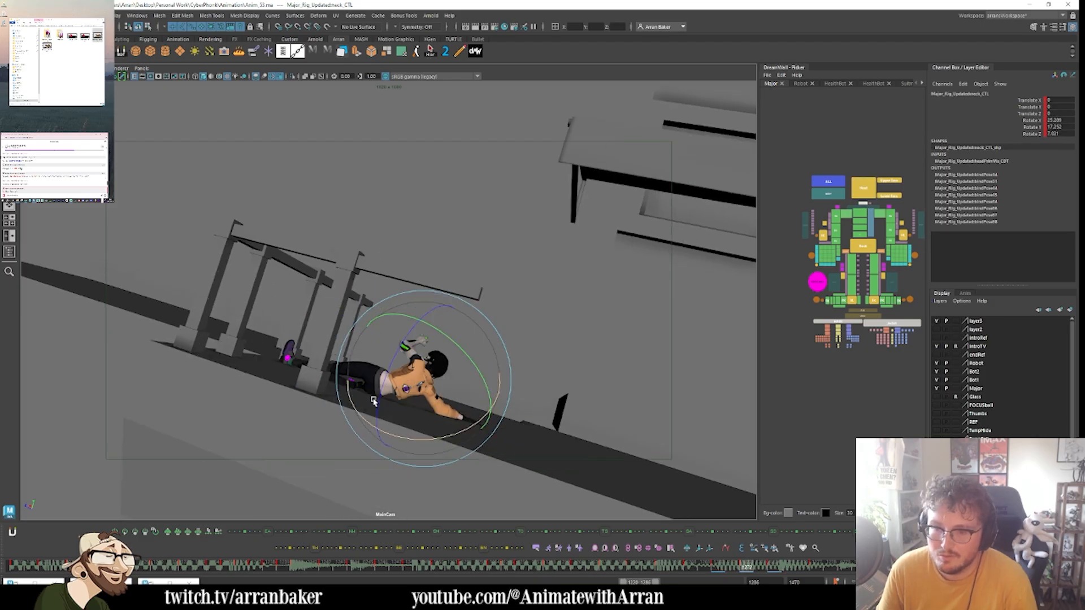
pyautogui.press('.')
pyautogui.press('.')
pyautogui.press(',')
pyautogui.press(',')
pyautogui.press('.')
pyautogui.press('.')
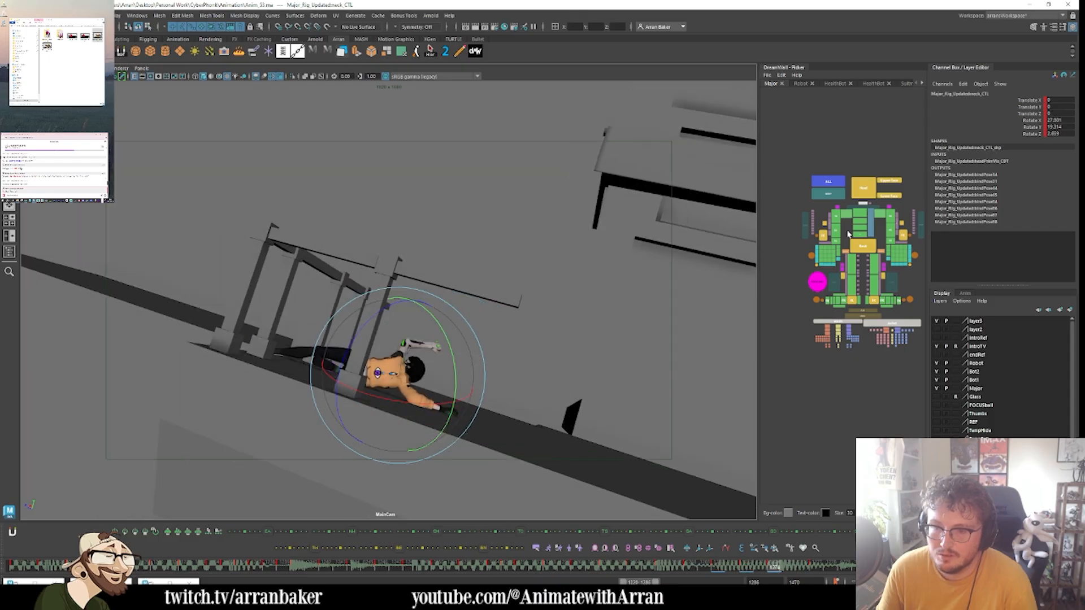
# - Rotate the left shoulder on the new lying pose so the mechanical arm follows on from the neighbouring keys
pyautogui.click(837, 215)
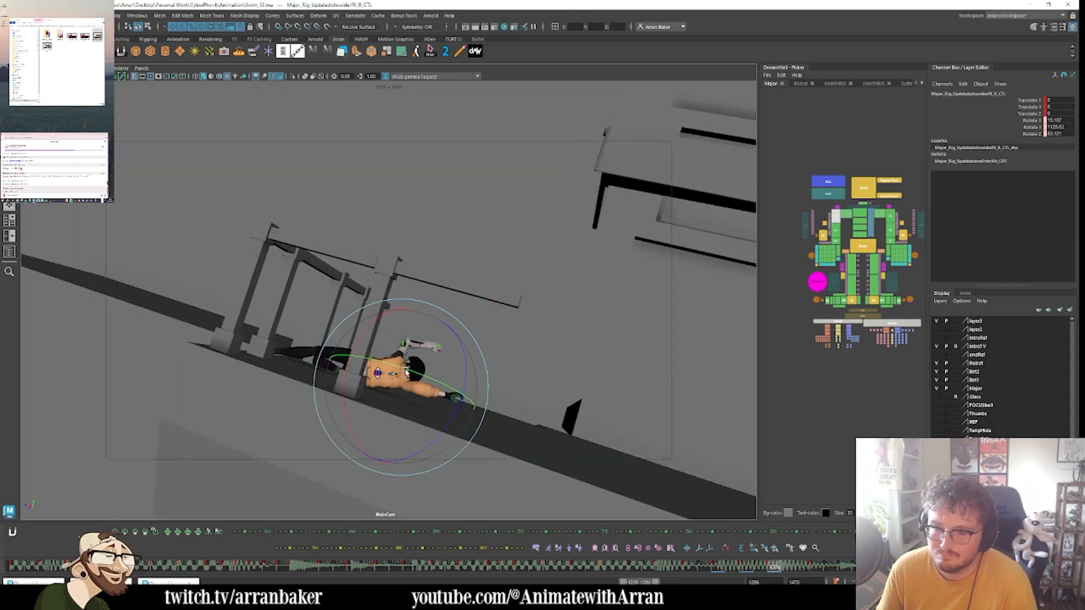
pyautogui.click(889, 220)
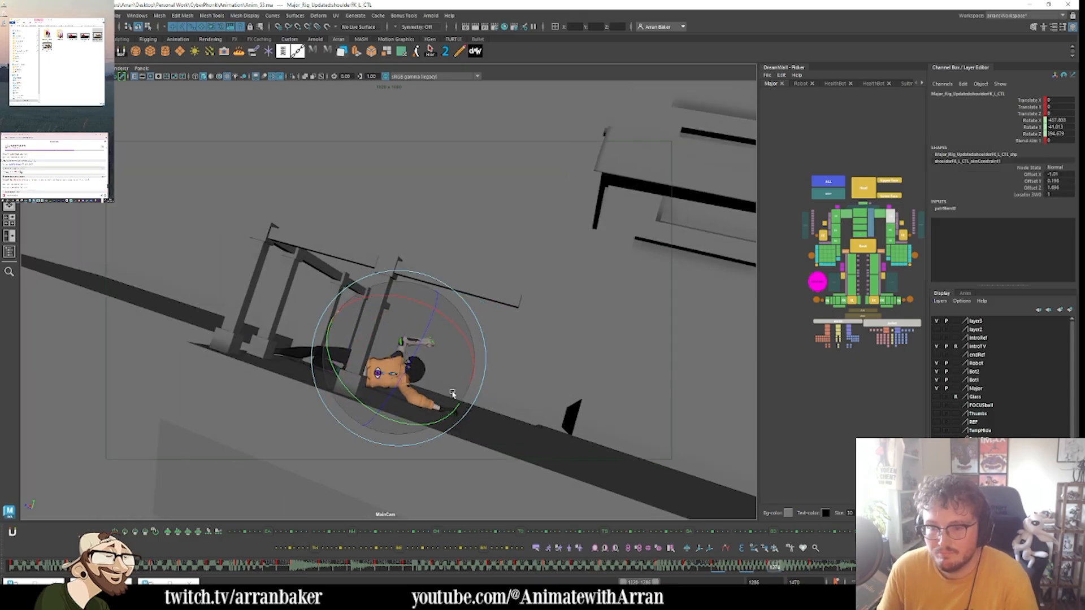
pyautogui.press(',')
pyautogui.press(',')
pyautogui.press('.')
pyautogui.press('.')
pyautogui.moveTo(437, 379); pyautogui.dragTo(412, 334)
pyautogui.press(',')
pyautogui.press('.')
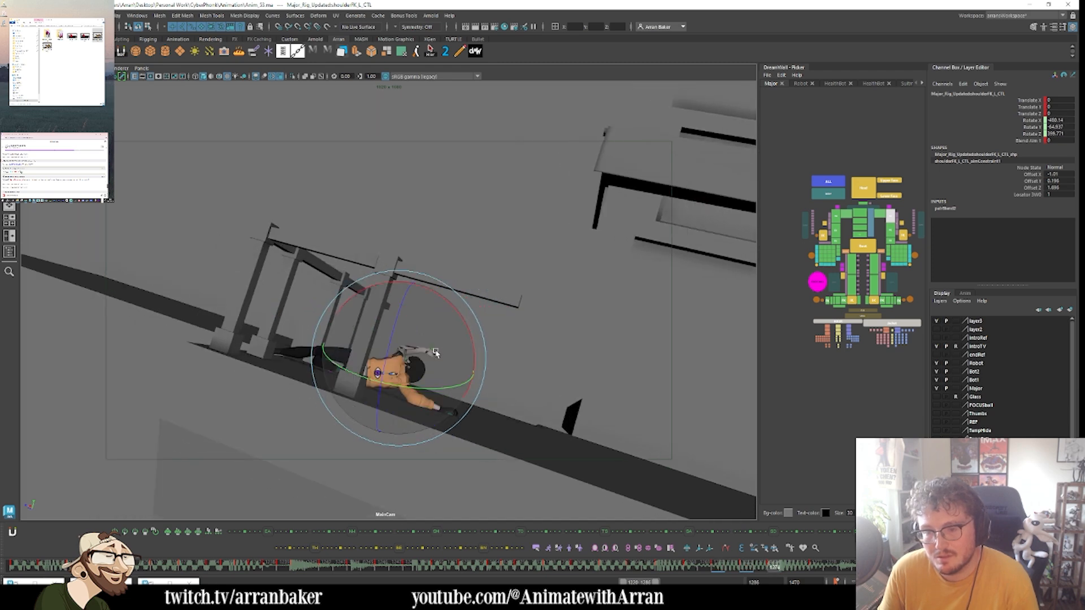
# - Select all of the character's controls and retime the next lying-pose keys closer to the current pose
pyautogui.click(880, 212)
pyautogui.press('.')
pyautogui.moveTo(803, 169); pyautogui.dragTo(921, 349)
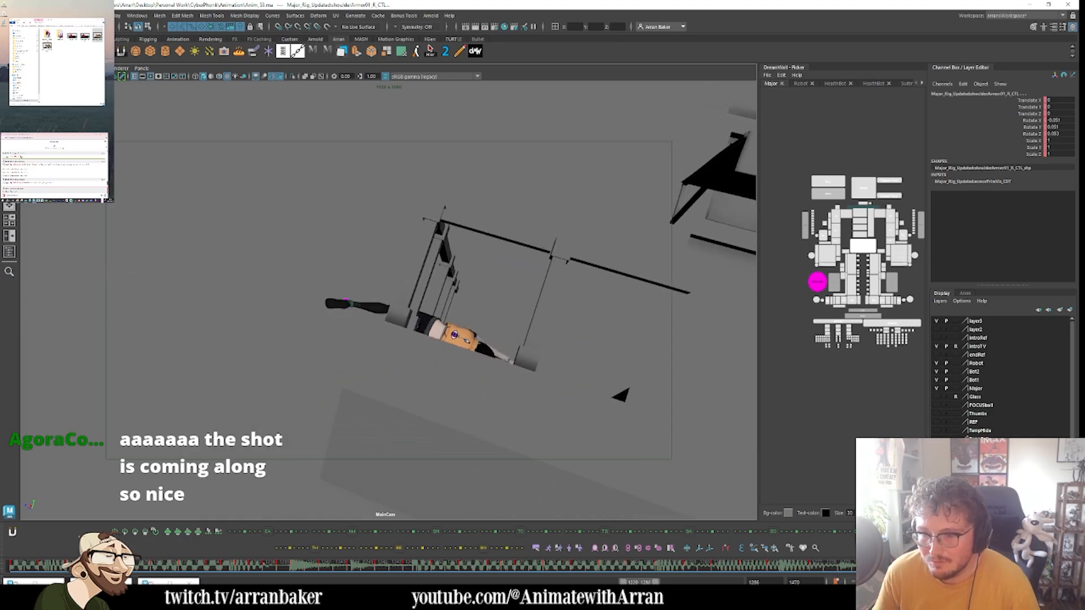
pyautogui.moveTo(853, 566)
pyautogui.mouseDown()
pyautogui.moveTo(638, 568)
pyautogui.moveTo(822, 575)
pyautogui.moveTo(797, 573)
pyautogui.mouseUp()
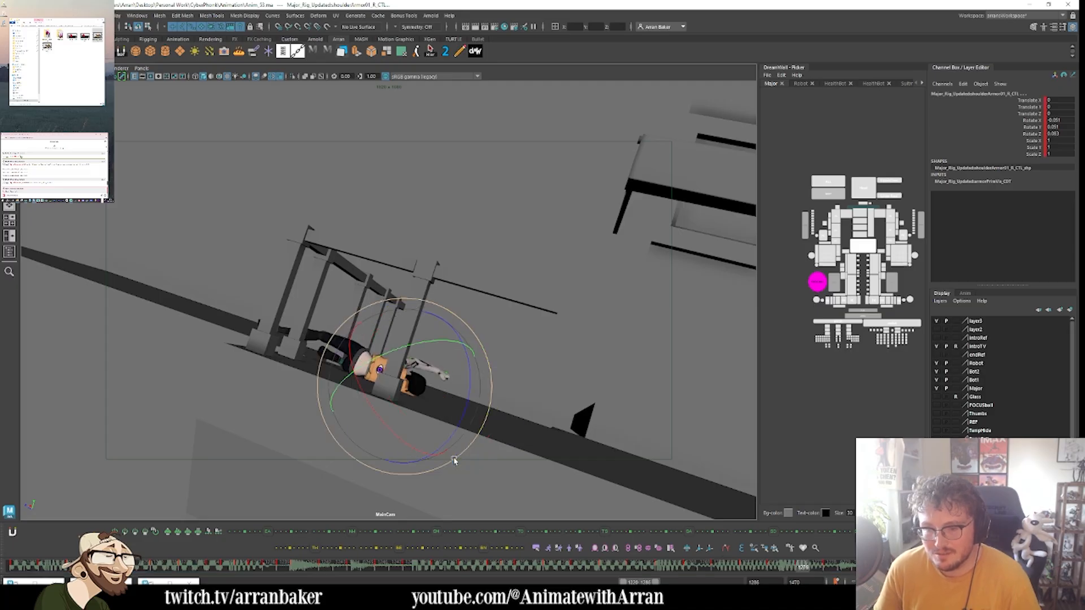
pyautogui.press('.')
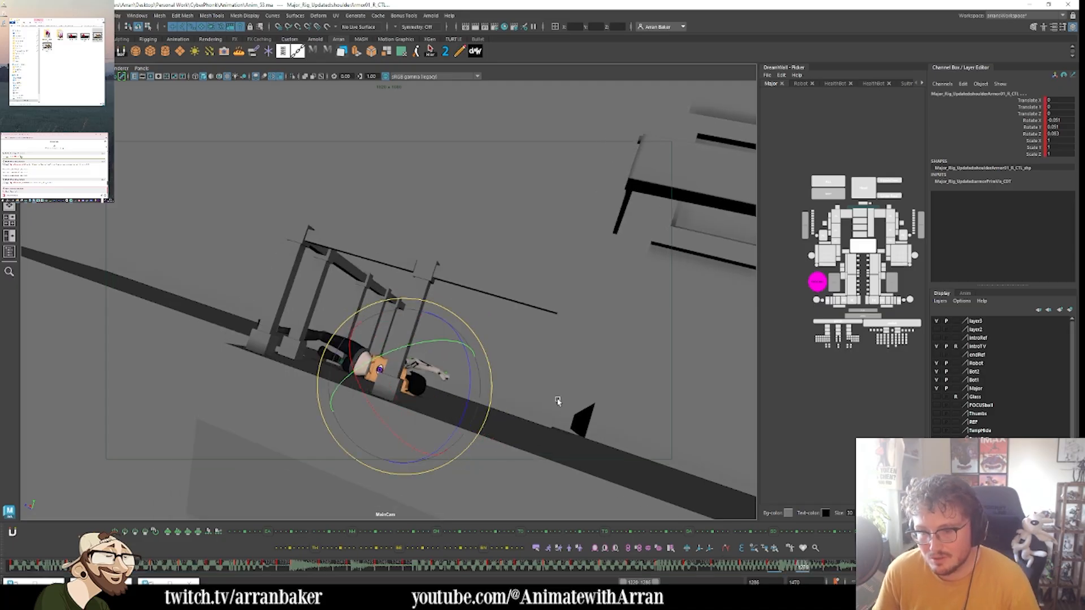
# - Rotate the middle spine control on the following lying pose so the torso turns consistently with the previous key
pyautogui.click(863, 247)
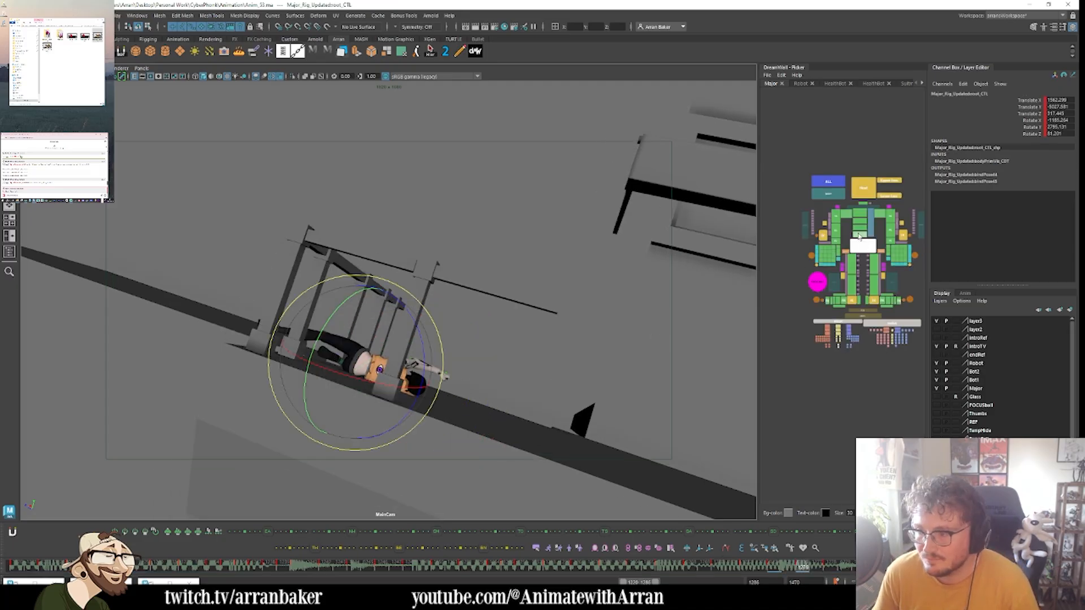
pyautogui.click(861, 228)
pyautogui.moveTo(394, 364); pyautogui.dragTo(398, 340)
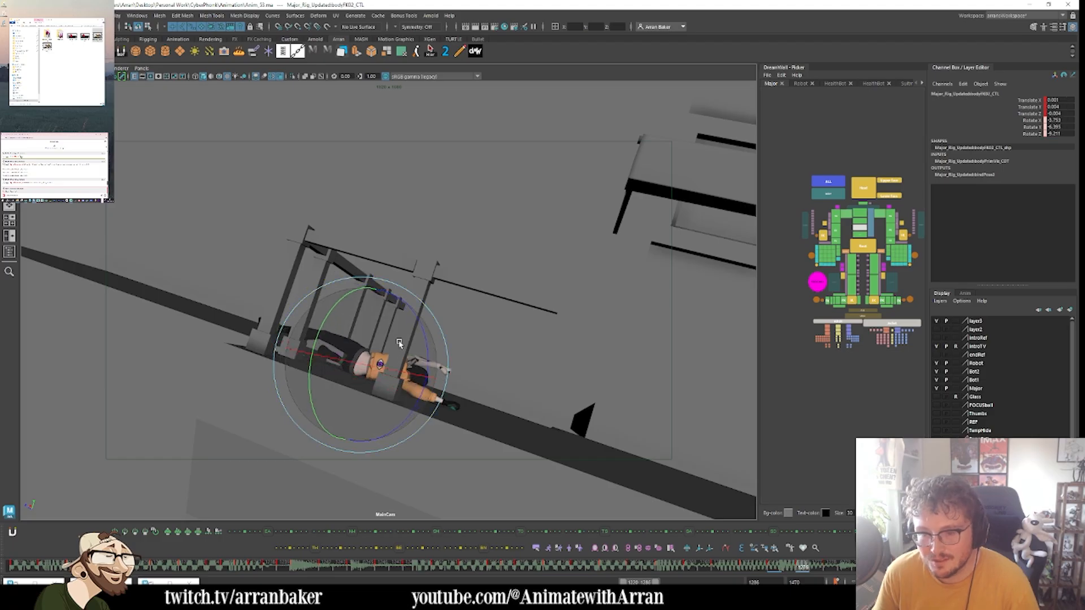
pyautogui.press(',')
pyautogui.press('.')
pyautogui.press(',')
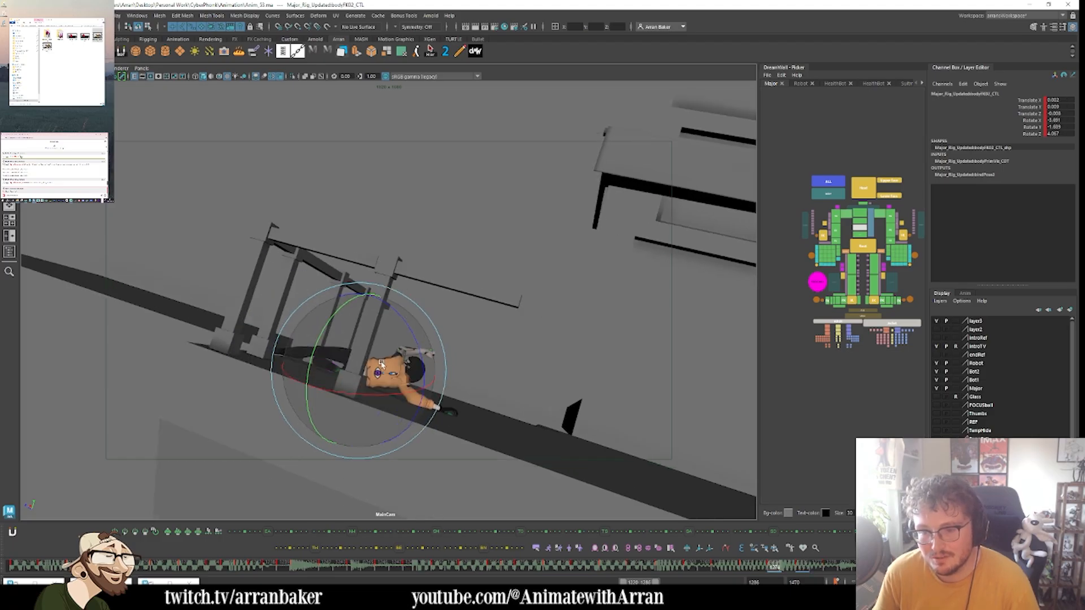
pyautogui.press(',')
pyautogui.press('.')
pyautogui.press('.')
pyautogui.press('.')
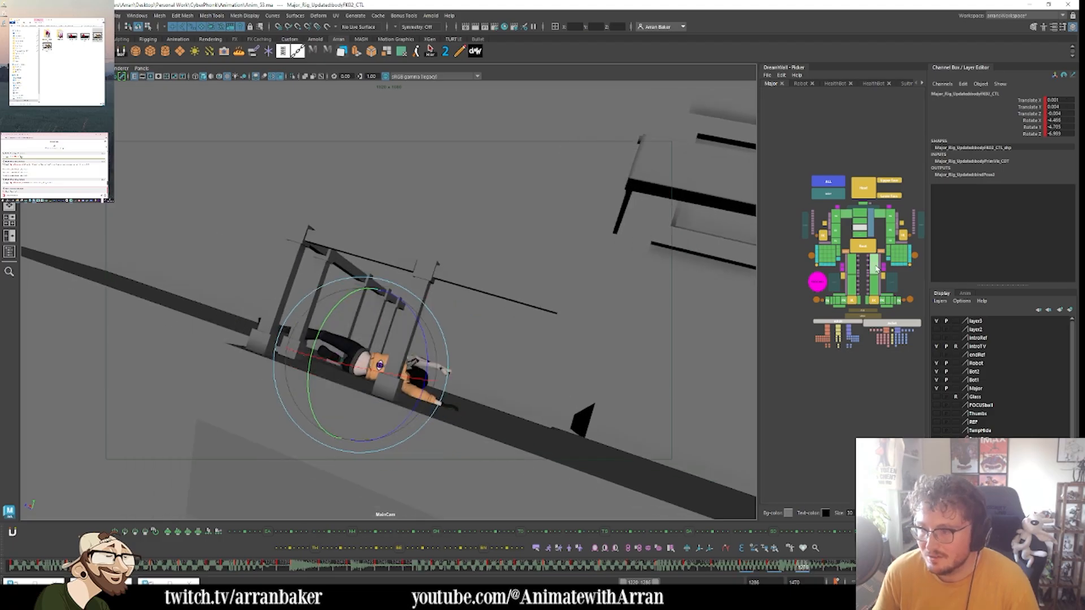
# - Examine the left hip's motion by stepping back and forth through the lying keys
pyautogui.click(875, 267)
pyautogui.press(',')
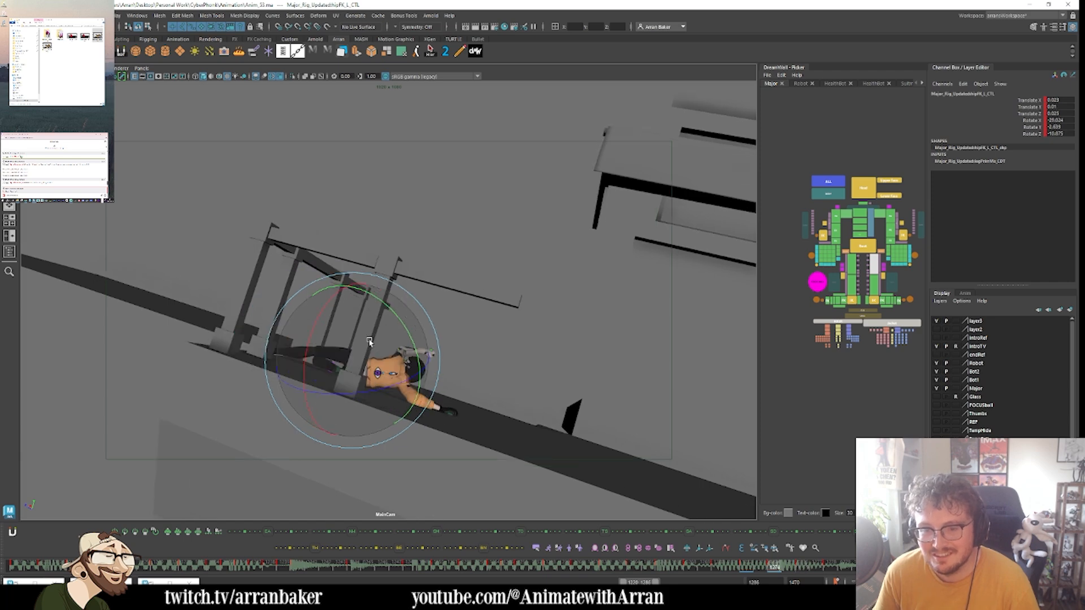
pyautogui.press('.')
pyautogui.press(',')
pyautogui.press(',')
pyautogui.press('.')
pyautogui.press('.')
pyautogui.press('.')
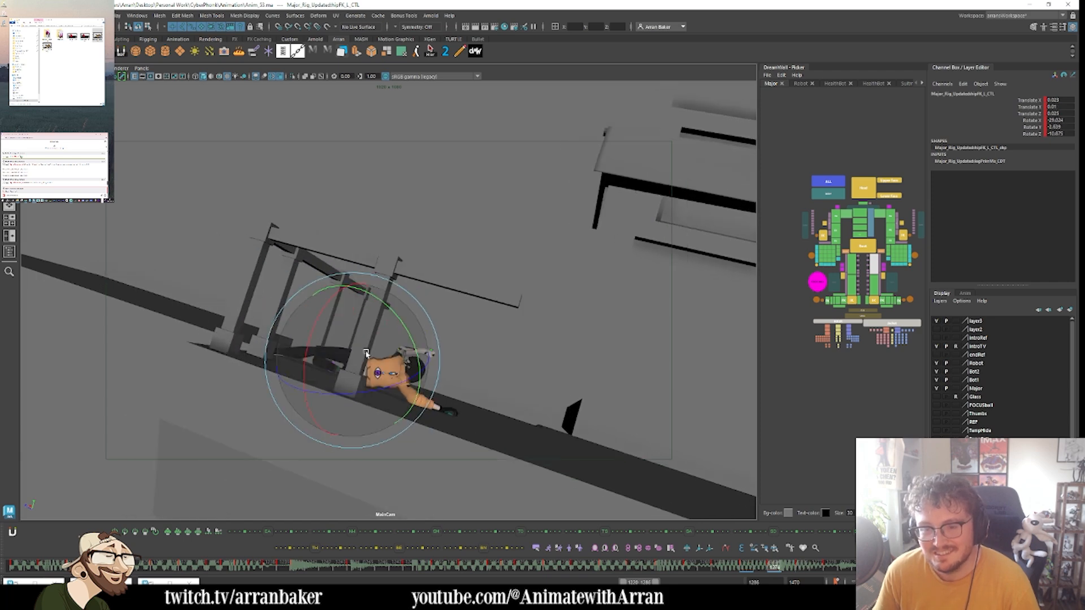
pyautogui.press(',')
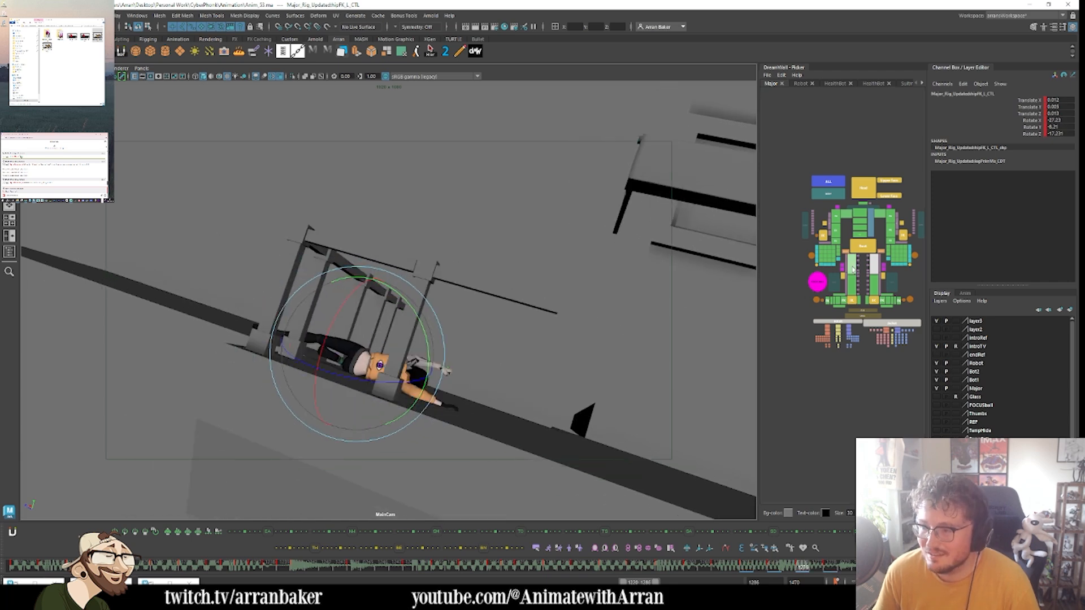
# - Rotate the right hip on the following lying pose to raise the leg, comparing it with the surrounding keys
pyautogui.click(852, 264)
pyautogui.moveTo(318, 400); pyautogui.dragTo(406, 337)
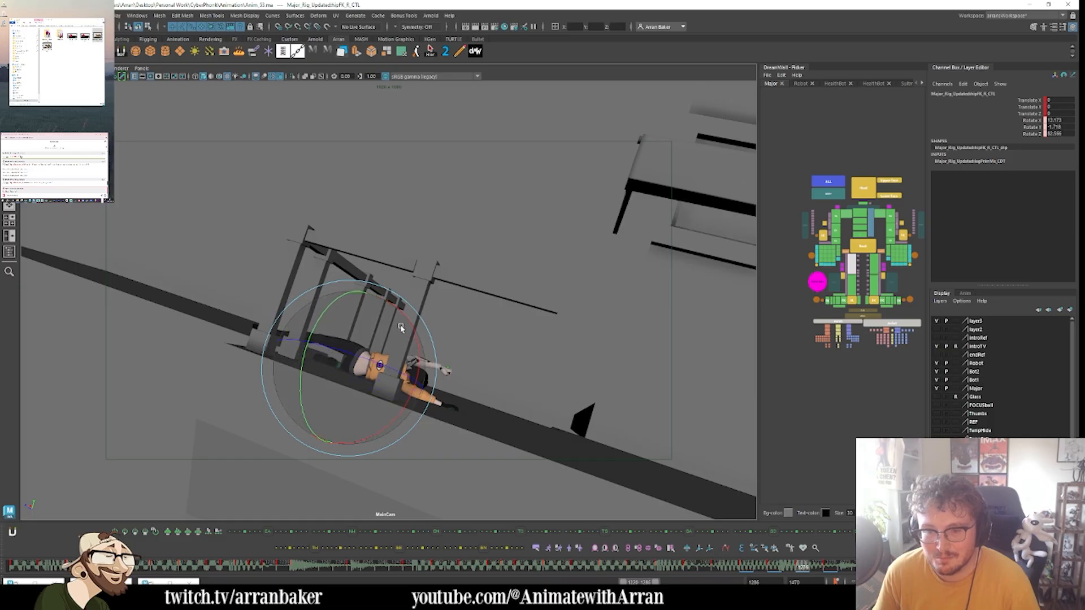
pyautogui.press(',')
pyautogui.press(',')
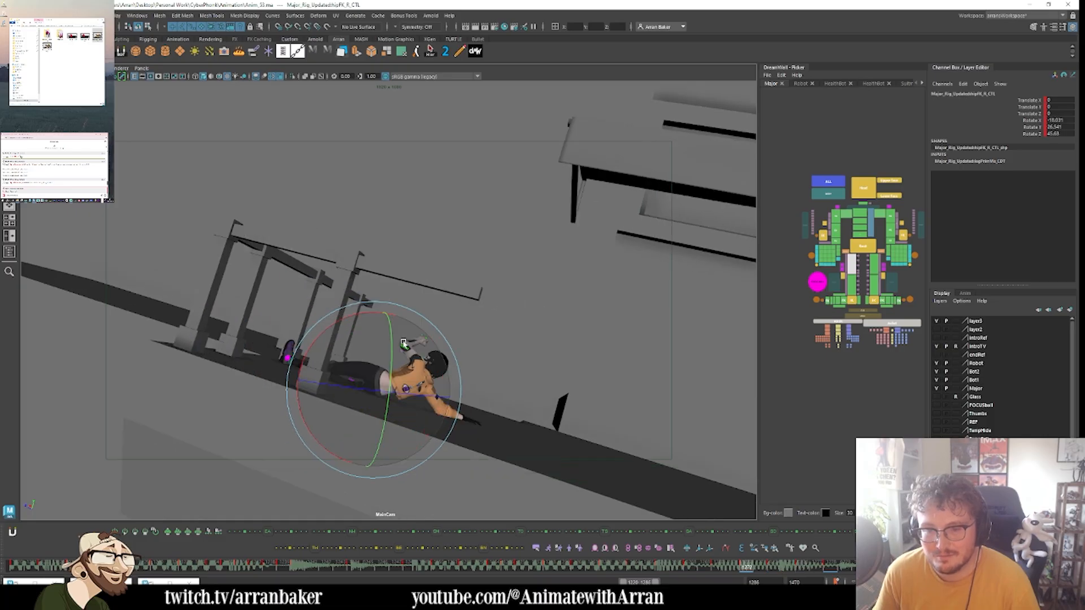
pyautogui.press('.')
pyautogui.press('.')
pyautogui.press('.')
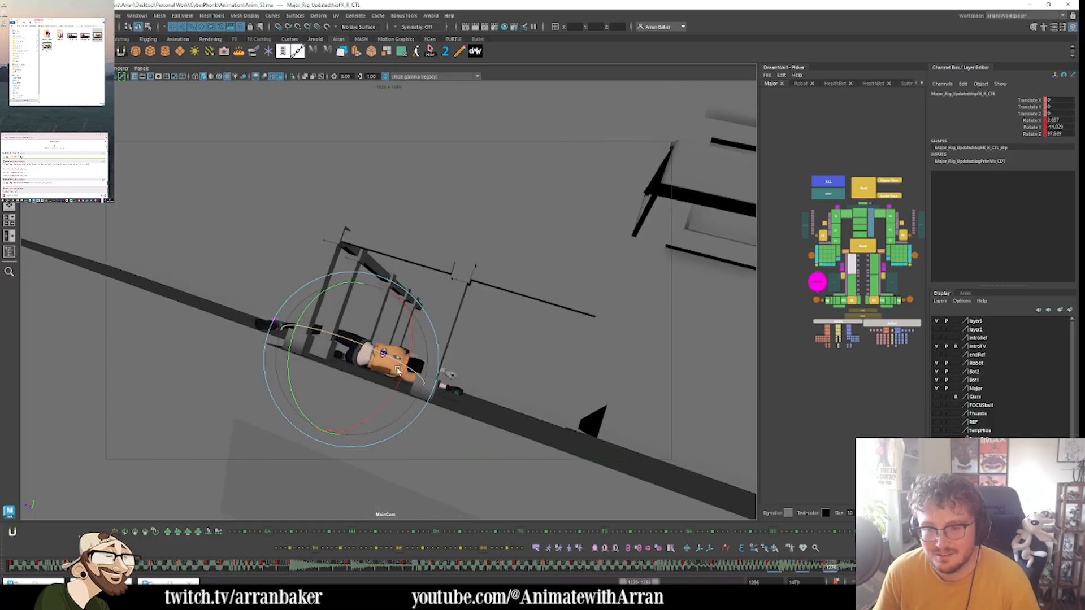
# - Examine how the right leg moves across the adjusted lying keys and their neighbours
pyautogui.press(',')
pyautogui.press(',')
pyautogui.press(',')
pyautogui.press('.')
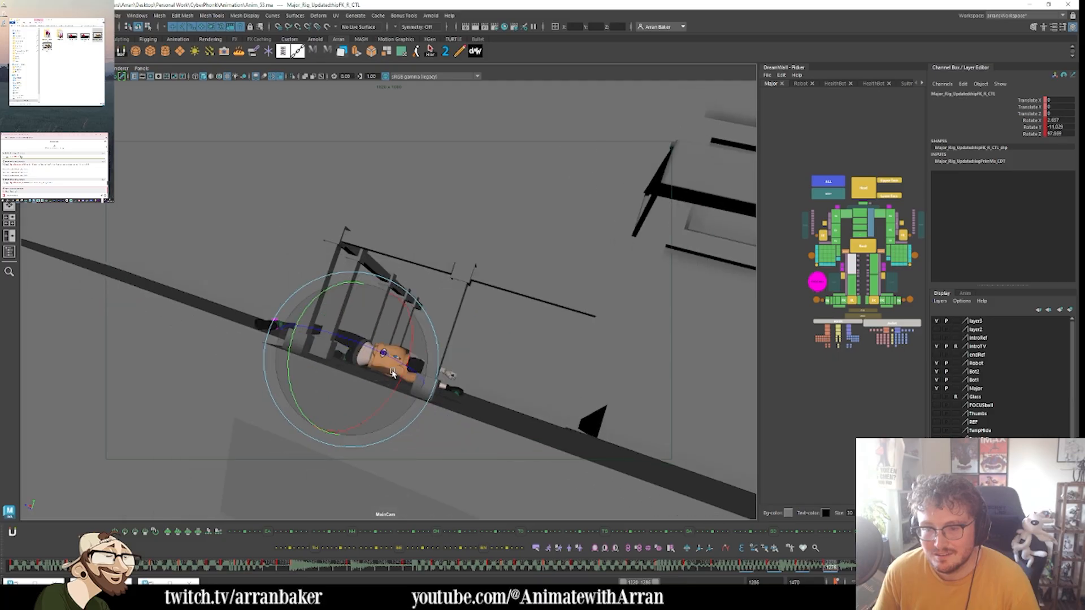
pyautogui.press(',')
pyautogui.press(',')
pyautogui.press(',')
pyautogui.press(',')
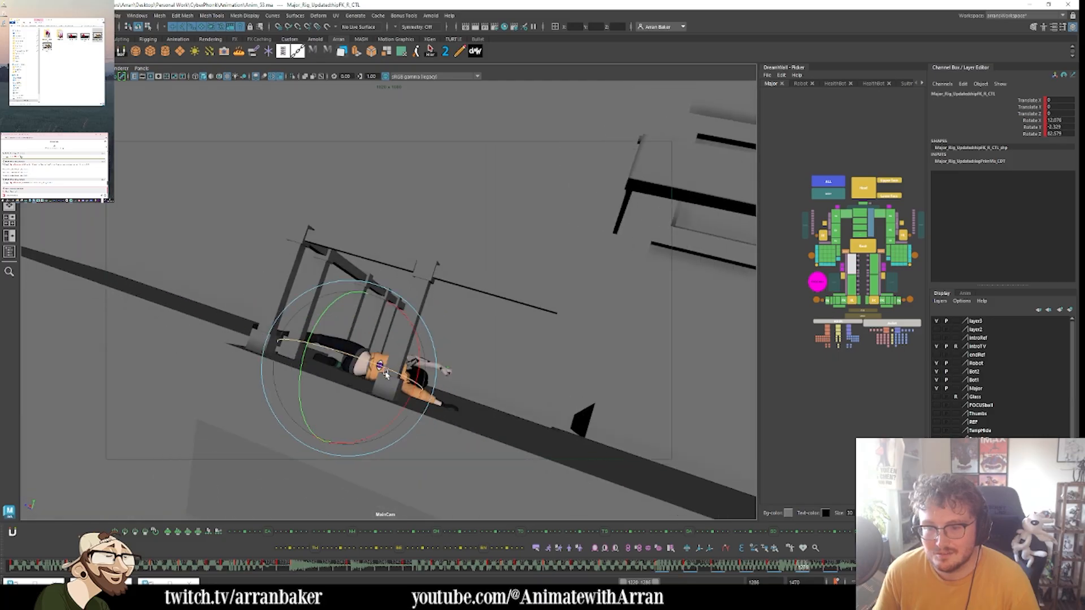
pyautogui.press('.')
# - Extend the playback range to frame 1300 and scrub ahead to the crouched pose after the slide
pyautogui.click(865, 567)
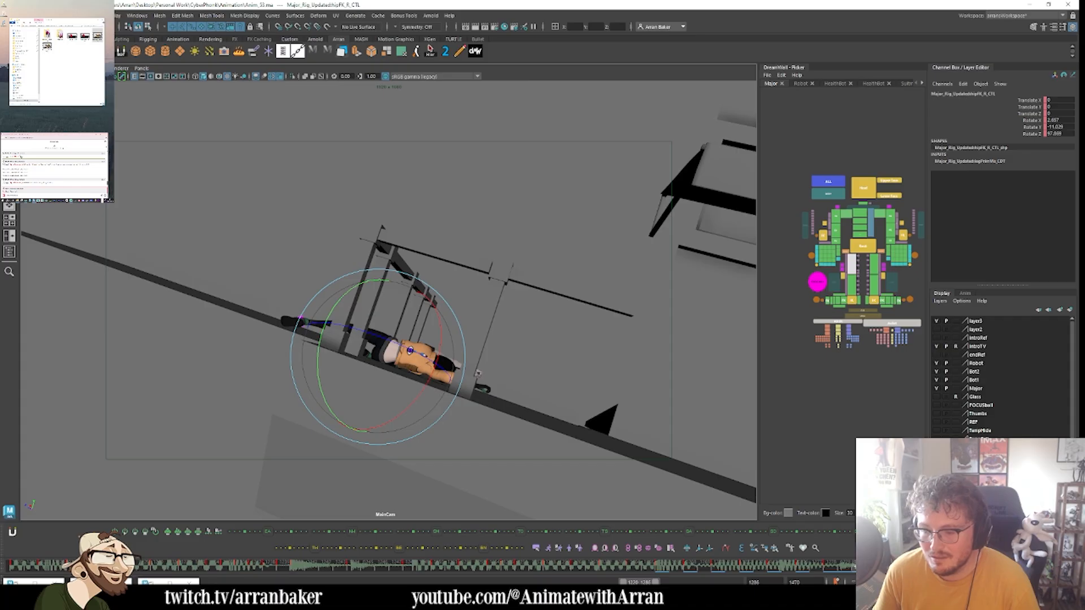
pyautogui.moveTo(656, 581)
pyautogui.mouseDown()
pyautogui.moveTo(844, 557)
pyautogui.moveTo(649, 562)
pyautogui.moveTo(841, 556)
pyautogui.mouseUp()
pyautogui.press('e')
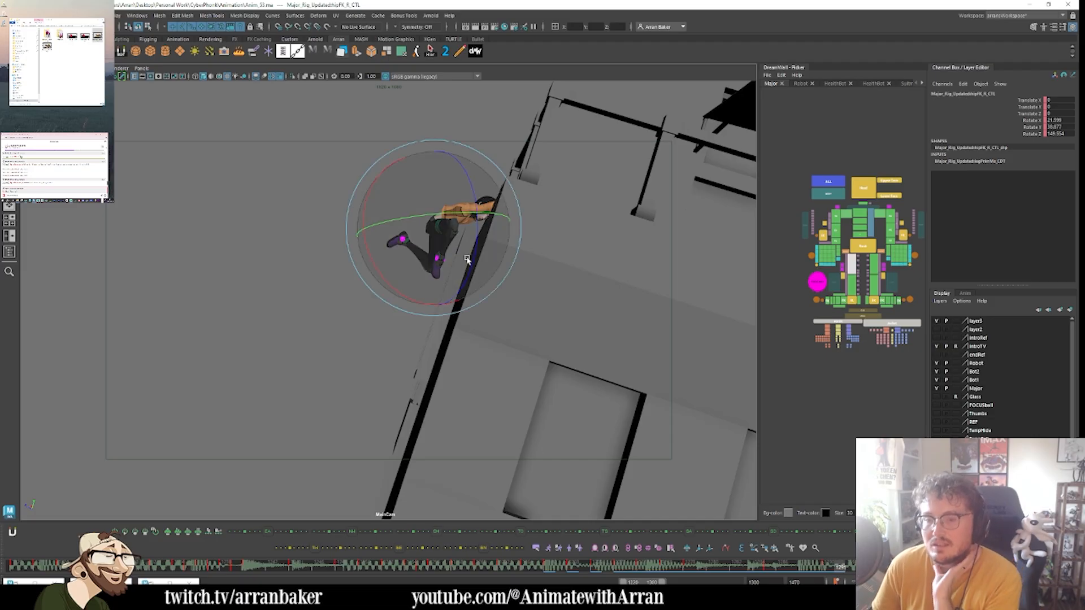
# - Select all of the character's controls, extend the playback range to frame 1315 and scrub to the landing on the wall signs
pyautogui.click(828, 182)
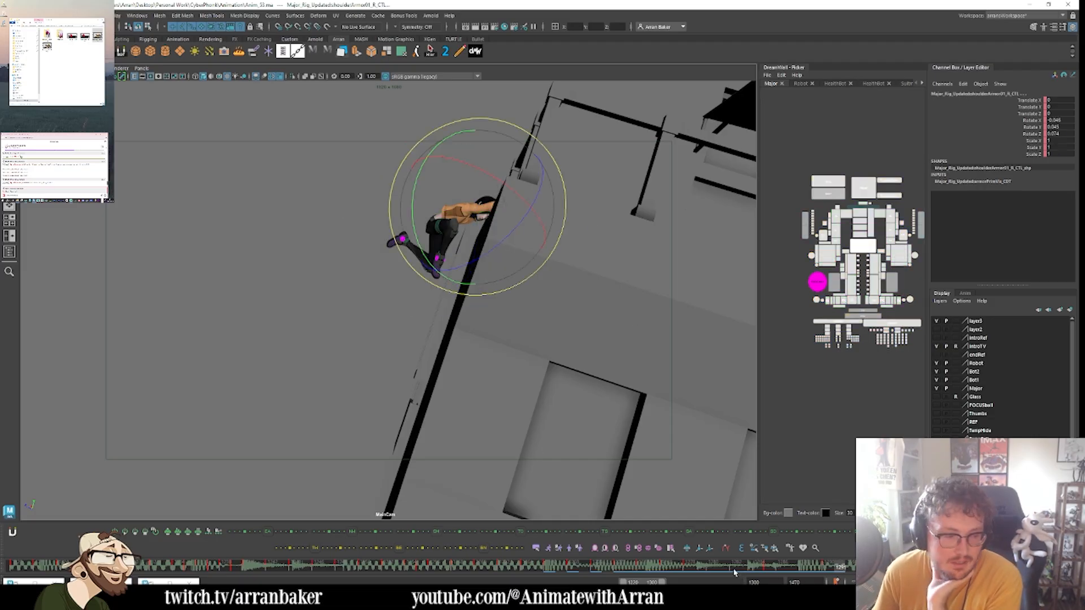
pyautogui.moveTo(734, 572)
pyautogui.mouseDown()
pyautogui.moveTo(771, 567)
pyautogui.moveTo(707, 574)
pyautogui.moveTo(749, 569)
pyautogui.moveTo(714, 571)
pyautogui.moveTo(726, 582)
pyautogui.moveTo(687, 575)
pyautogui.moveTo(748, 568)
pyautogui.mouseUp()
pyautogui.moveTo(851, 570); pyautogui.dragTo(949, 570)
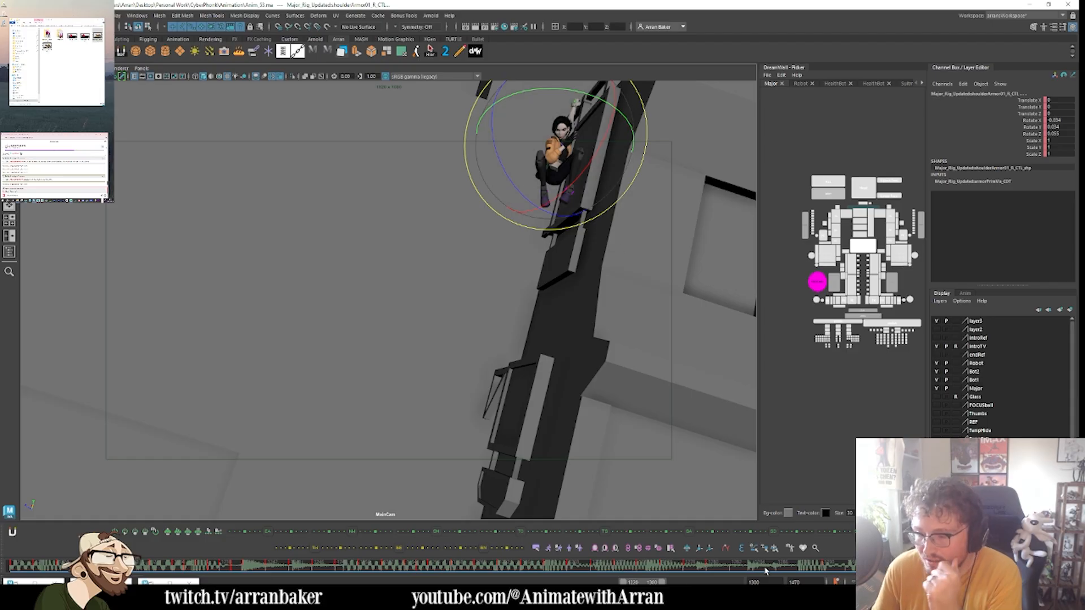
pyautogui.moveTo(733, 568); pyautogui.dragTo(822, 569)
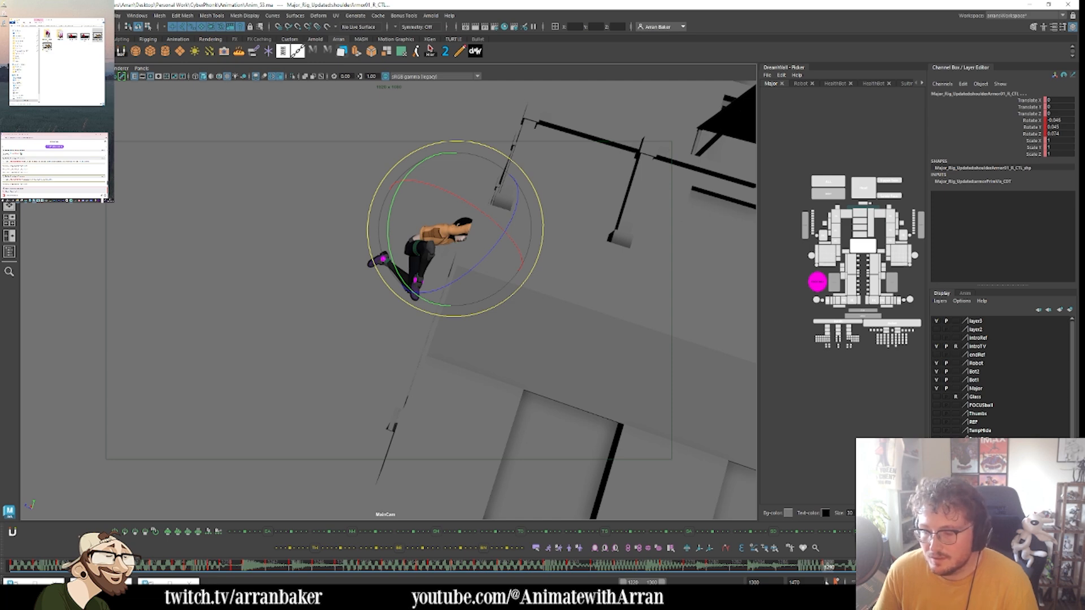
pyautogui.moveTo(643, 583); pyautogui.dragTo(771, 570)
pyautogui.press('w')
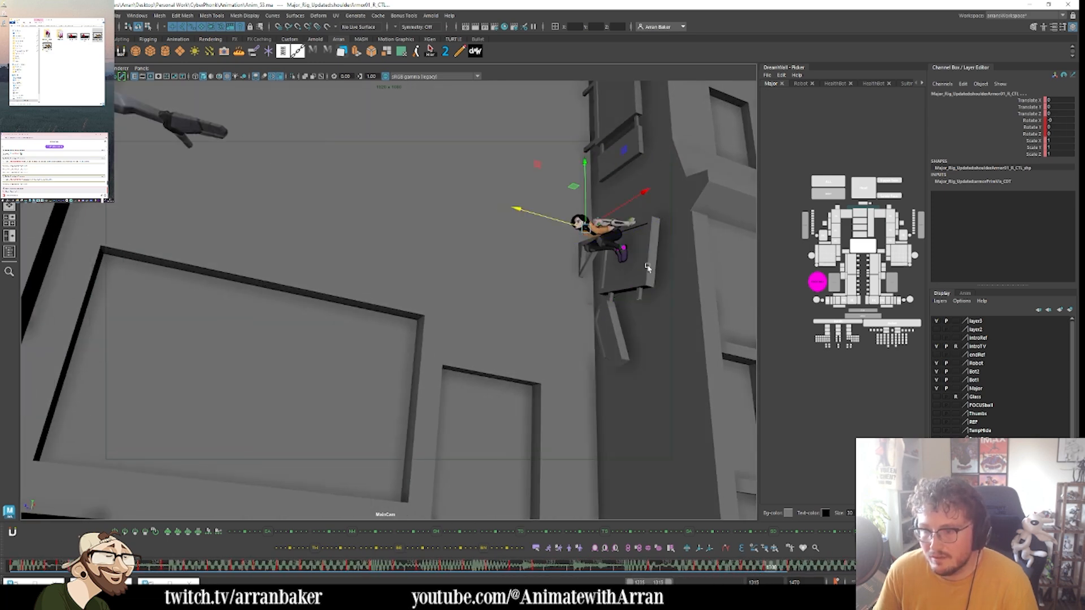
# - Select the three sign pieces around the character's landing spot together with all of the character's controls
pyautogui.click(647, 264)
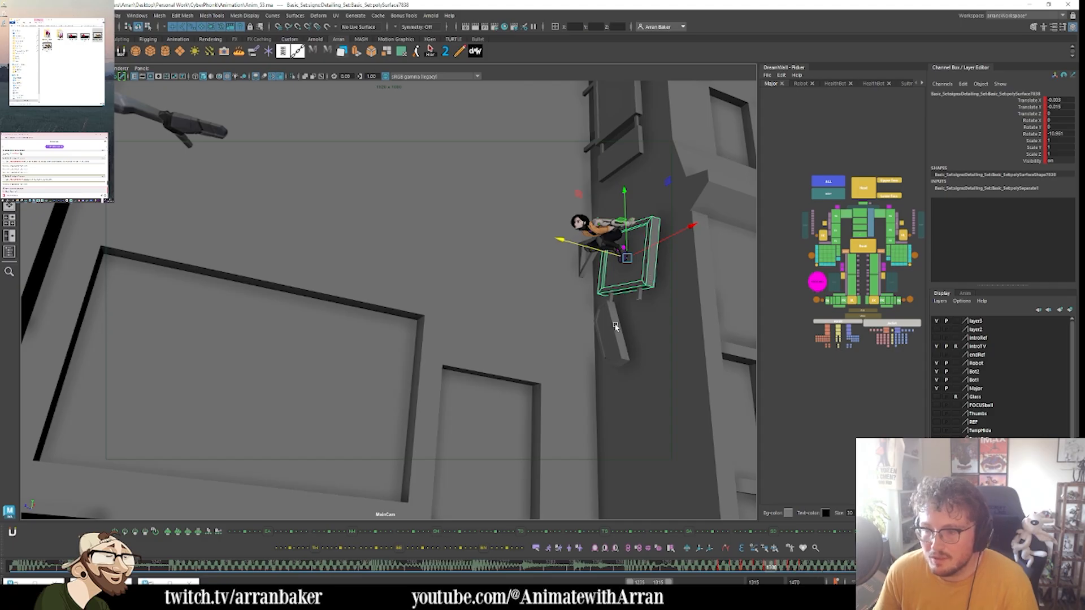
pyautogui.click(616, 327)
pyautogui.click(586, 266)
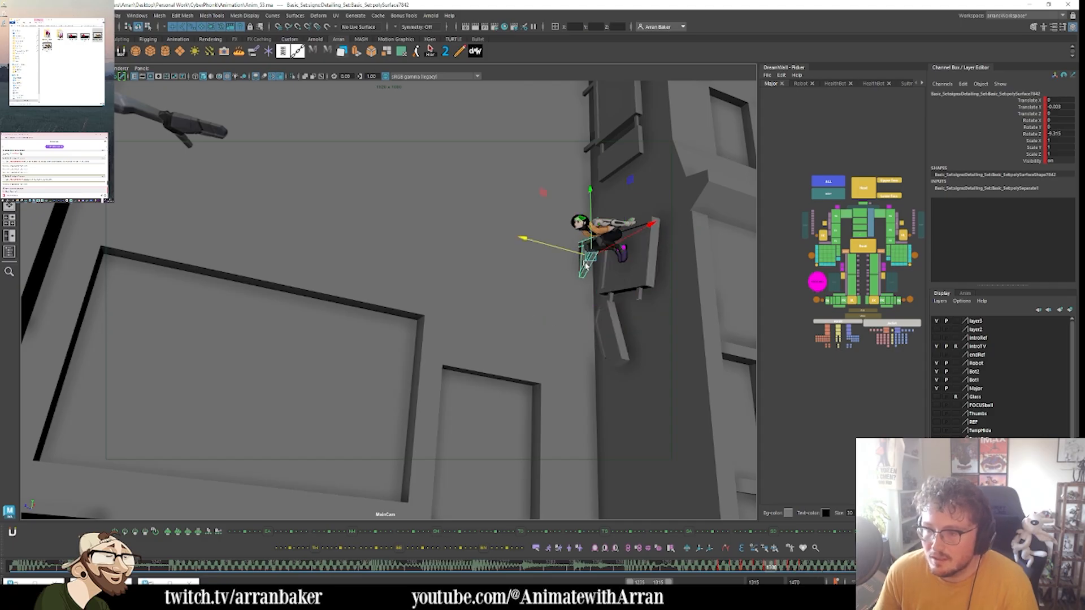
pyautogui.click(620, 298)
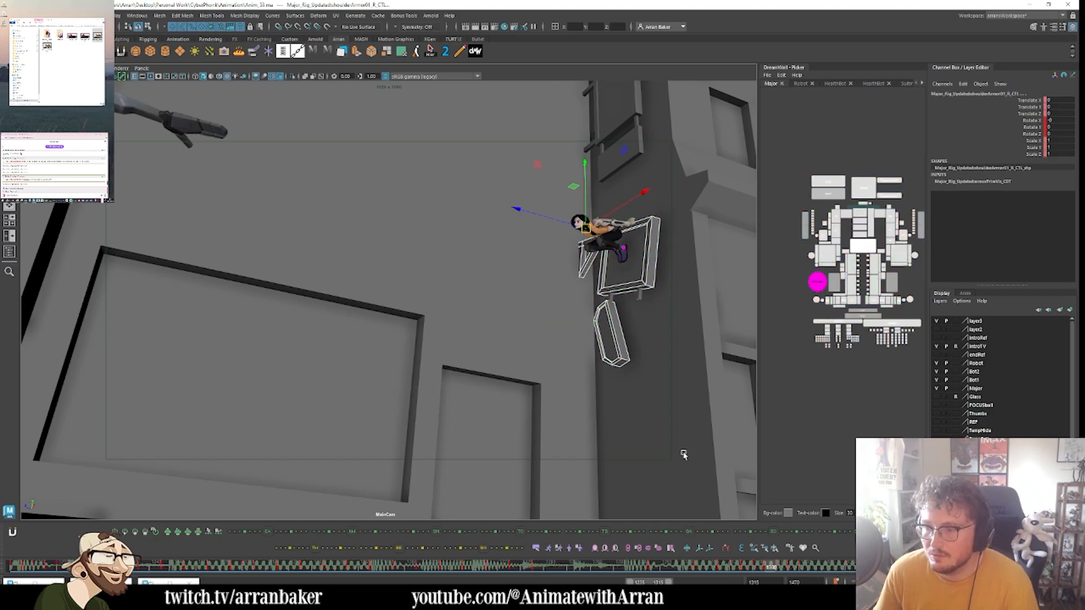
# - Retime the selected character and sign keys around the landing on the timeline and scrub through the fall
pyautogui.moveTo(736, 571); pyautogui.dragTo(561, 569)
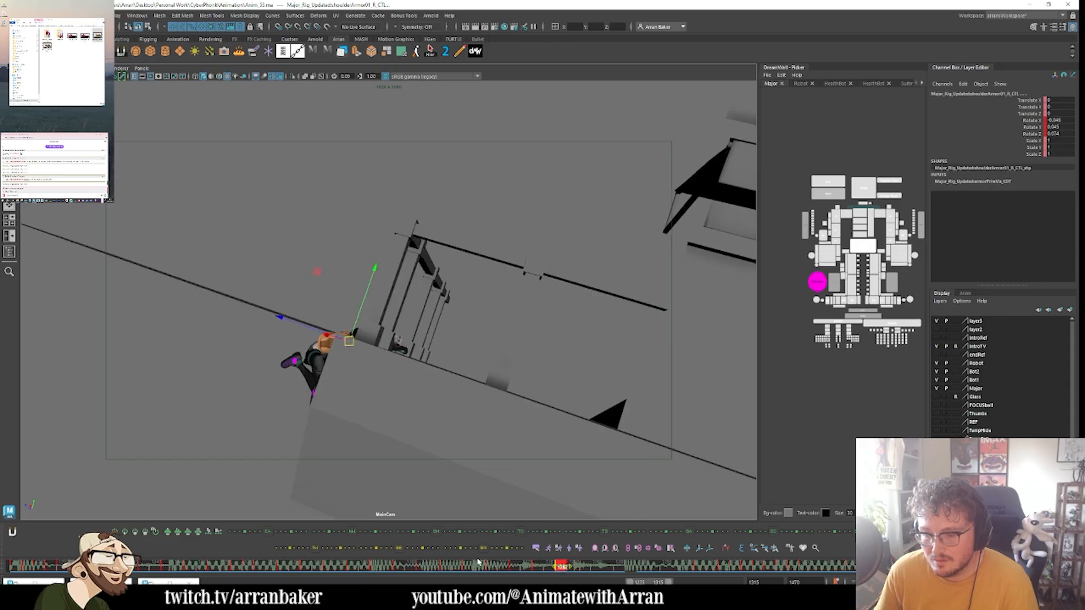
pyautogui.moveTo(489, 570)
pyautogui.mouseDown()
pyautogui.moveTo(612, 574)
pyautogui.moveTo(562, 580)
pyautogui.moveTo(575, 570)
pyautogui.moveTo(521, 571)
pyautogui.moveTo(709, 569)
pyautogui.mouseUp()
pyautogui.keyDown('shift'); pyautogui.moveTo(697, 569); pyautogui.dragTo(725, 572); pyautogui.keyUp('shift')
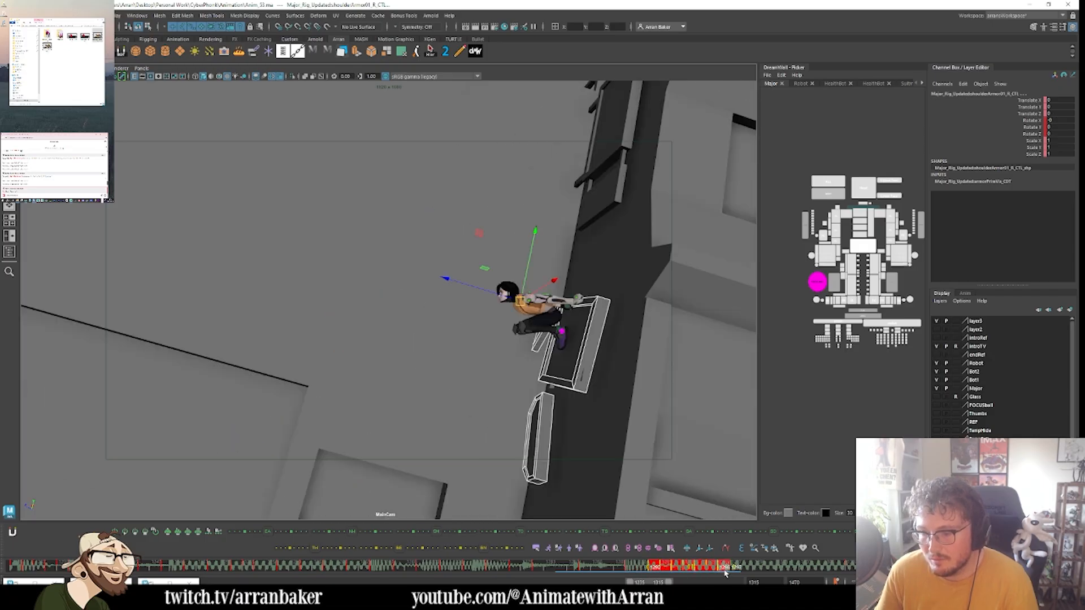
pyautogui.keyDown('shift'); pyautogui.moveTo(654, 569); pyautogui.dragTo(733, 568); pyautogui.keyUp('shift')
pyautogui.click(699, 569)
pyautogui.moveTo(621, 568); pyautogui.dragTo(754, 570)
pyautogui.moveTo(685, 568)
pyautogui.mouseDown()
pyautogui.moveTo(776, 567)
pyautogui.moveTo(745, 557)
pyautogui.moveTo(662, 564)
pyautogui.moveTo(824, 560)
pyautogui.moveTo(730, 561)
pyautogui.moveTo(740, 557)
pyautogui.moveTo(760, 556)
pyautogui.moveTo(709, 563)
pyautogui.moveTo(749, 569)
pyautogui.moveTo(734, 575)
pyautogui.moveTo(685, 569)
pyautogui.moveTo(694, 569)
pyautogui.mouseUp()
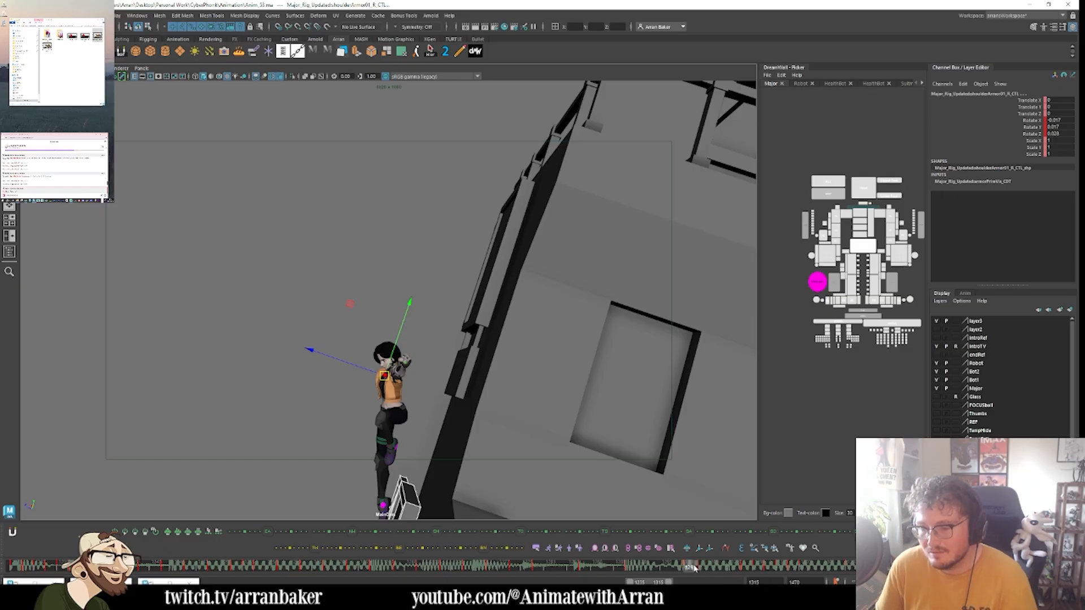
# - Delete the selected character and sign keys at the falling pose before the landing and scrub through the fall to check it
pyautogui.moveTo(707, 576); pyautogui.dragTo(681, 568)
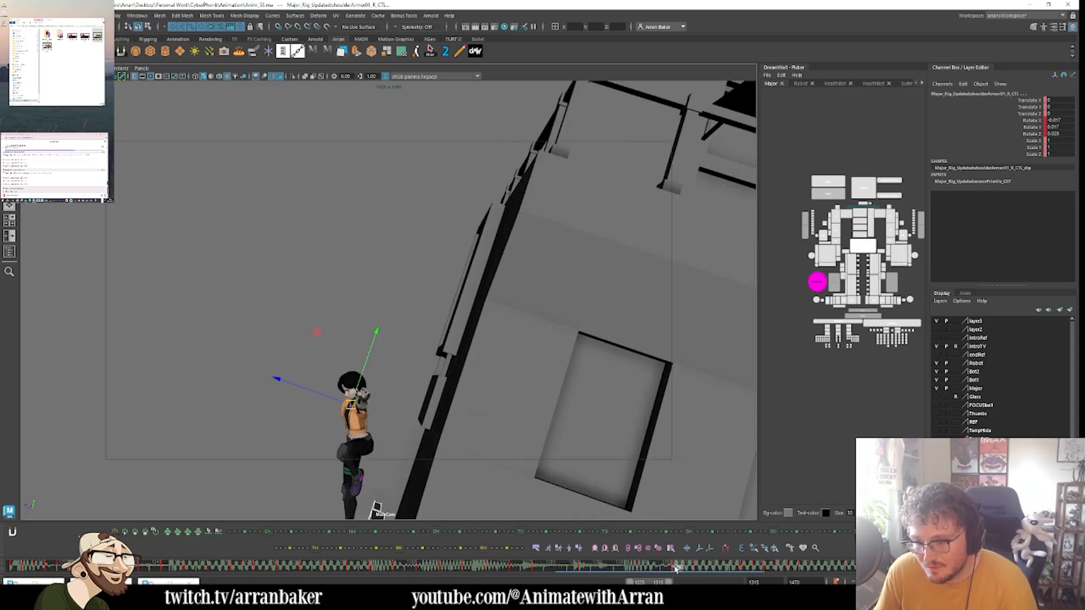
pyautogui.rightClick(676, 568)
pyautogui.click(699, 441)
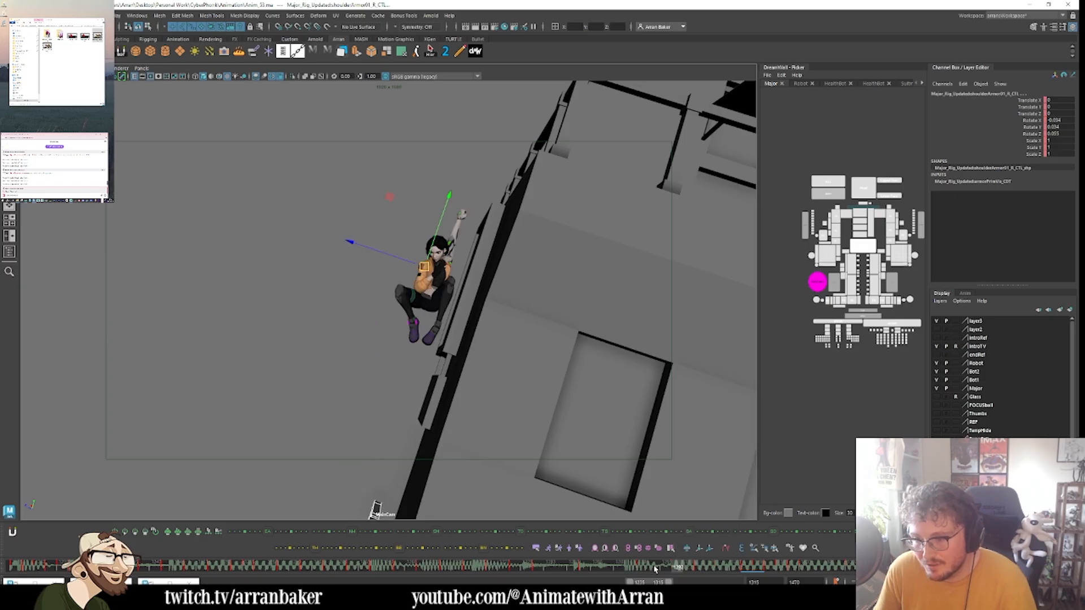
pyautogui.moveTo(656, 569); pyautogui.dragTo(711, 574)
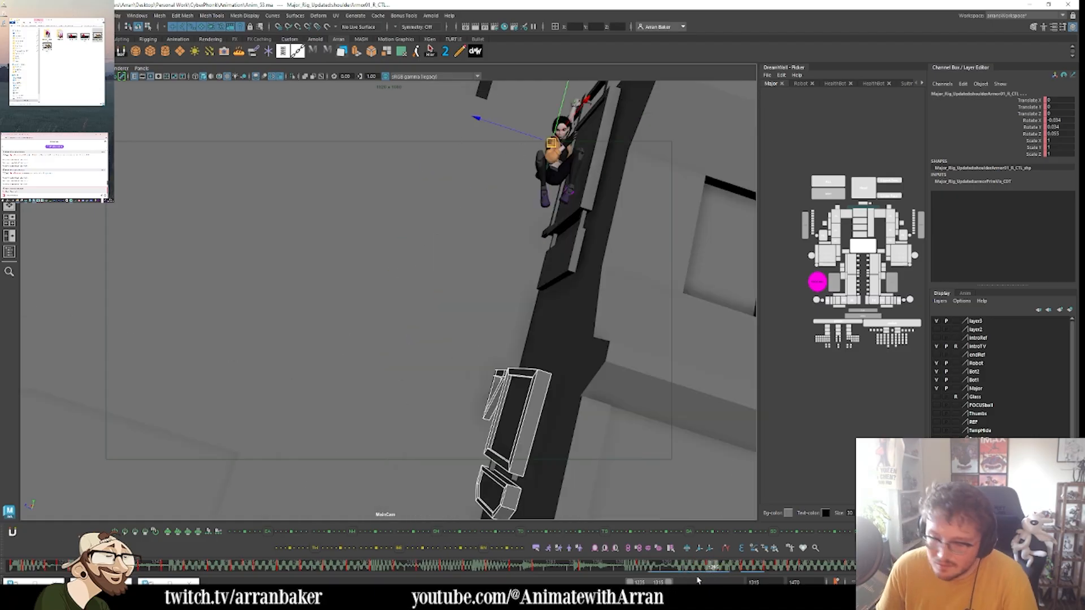
# - Try deleting the selected keys at the wall-sign landing pose, and undo the deletion
pyautogui.moveTo(699, 570)
pyautogui.mouseDown()
pyautogui.moveTo(674, 578)
pyautogui.moveTo(700, 571)
pyautogui.mouseUp()
pyautogui.rightClick(701, 571)
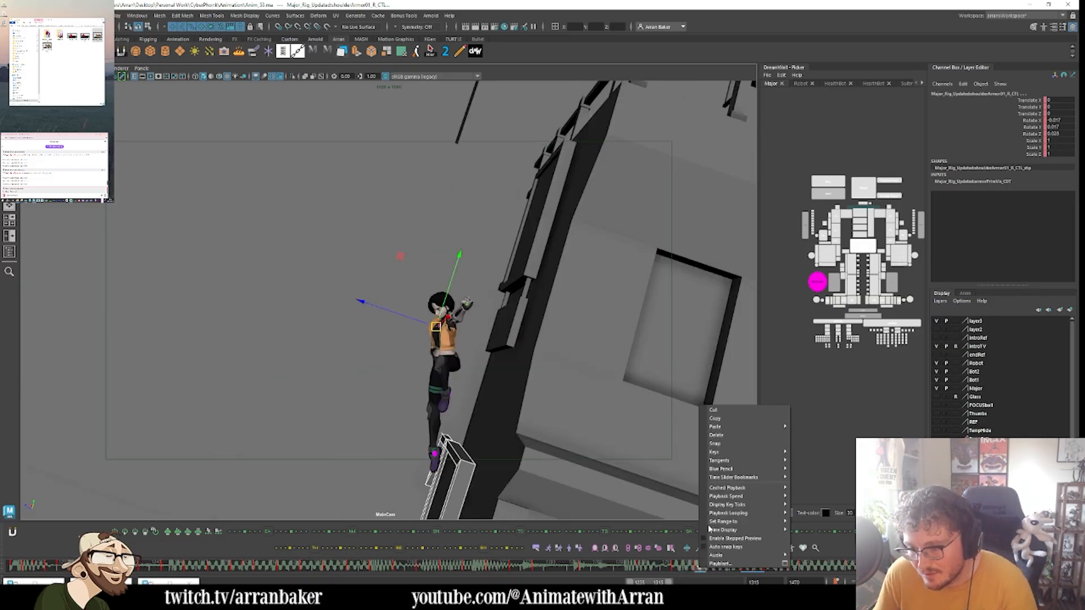
pyautogui.click(717, 436)
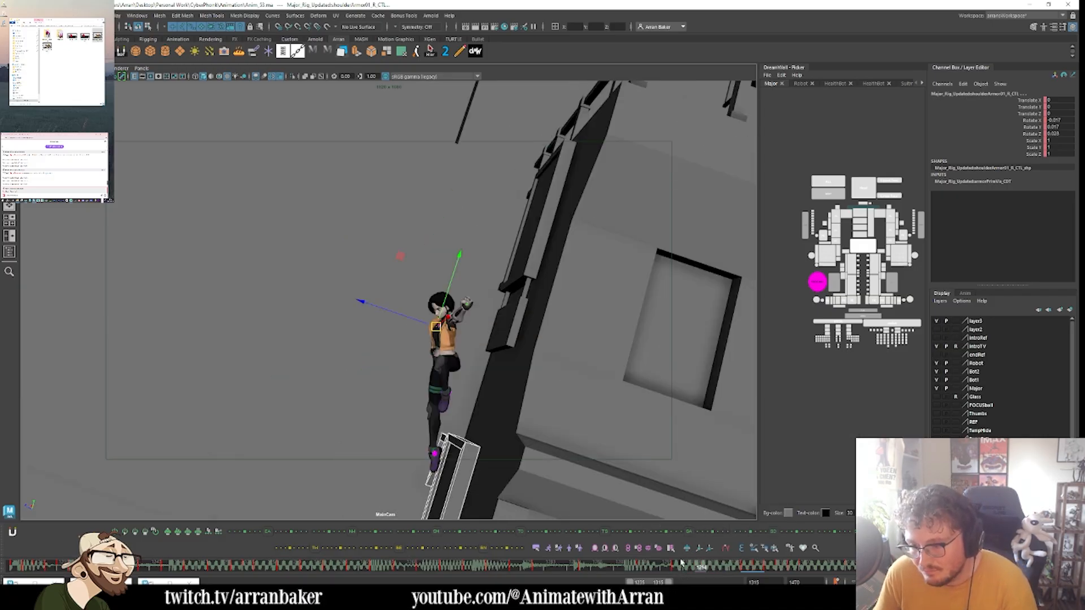
pyautogui.hotkey('ctrl', 'z')
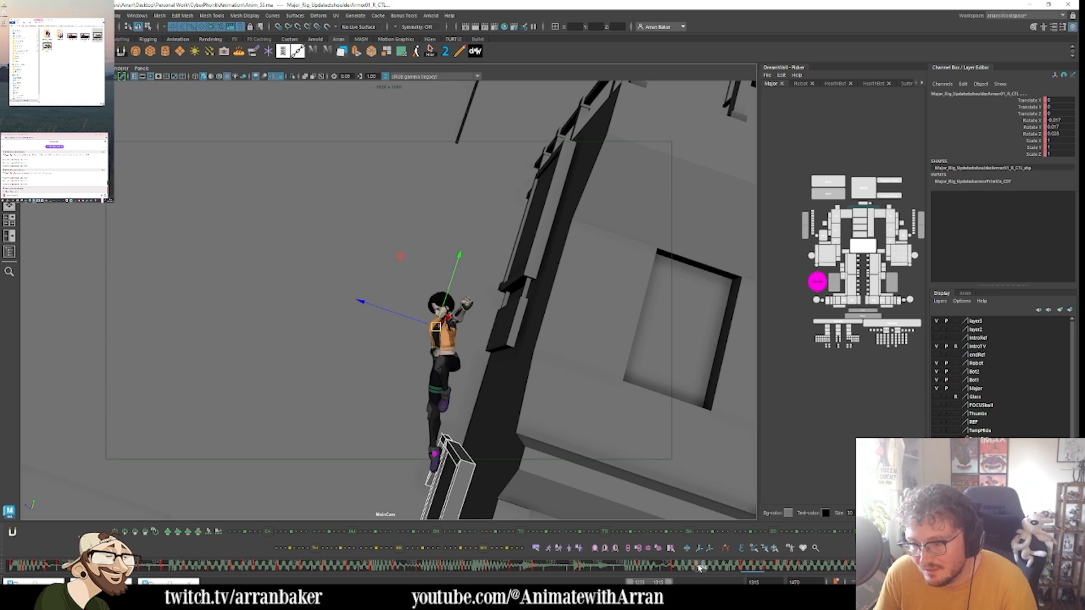
# - Scrub back to the end of the lying slide, select all of the character's controls and compare the neighbouring poses
pyautogui.moveTo(700, 571)
pyautogui.mouseDown()
pyautogui.moveTo(680, 570)
pyautogui.moveTo(746, 574)
pyautogui.moveTo(699, 565)
pyautogui.moveTo(750, 562)
pyautogui.moveTo(585, 568)
pyautogui.mouseUp()
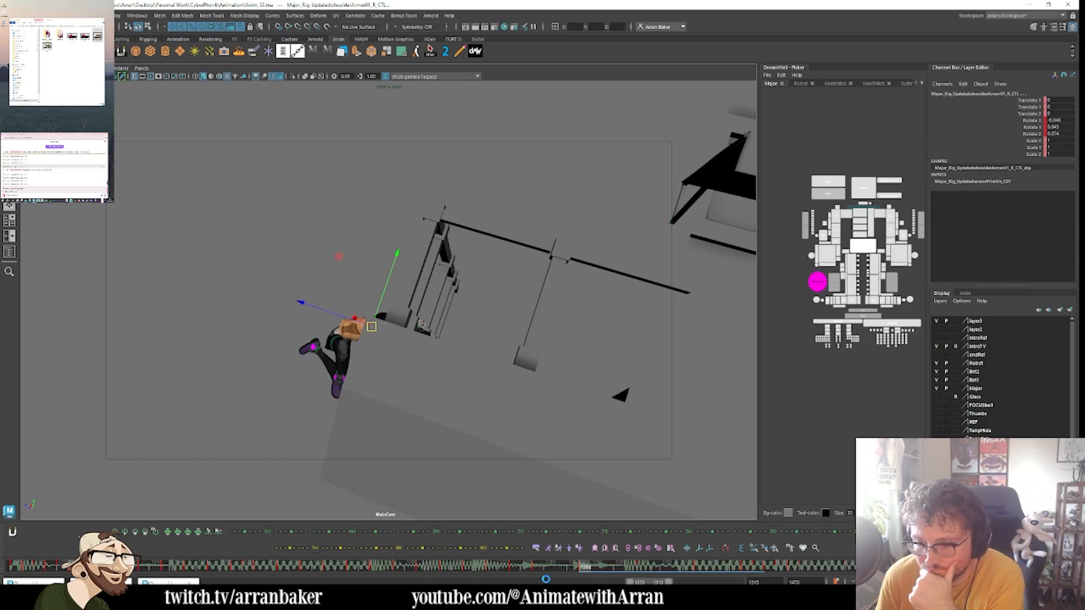
pyautogui.moveTo(500, 567); pyautogui.dragTo(564, 575)
pyautogui.click(817, 155)
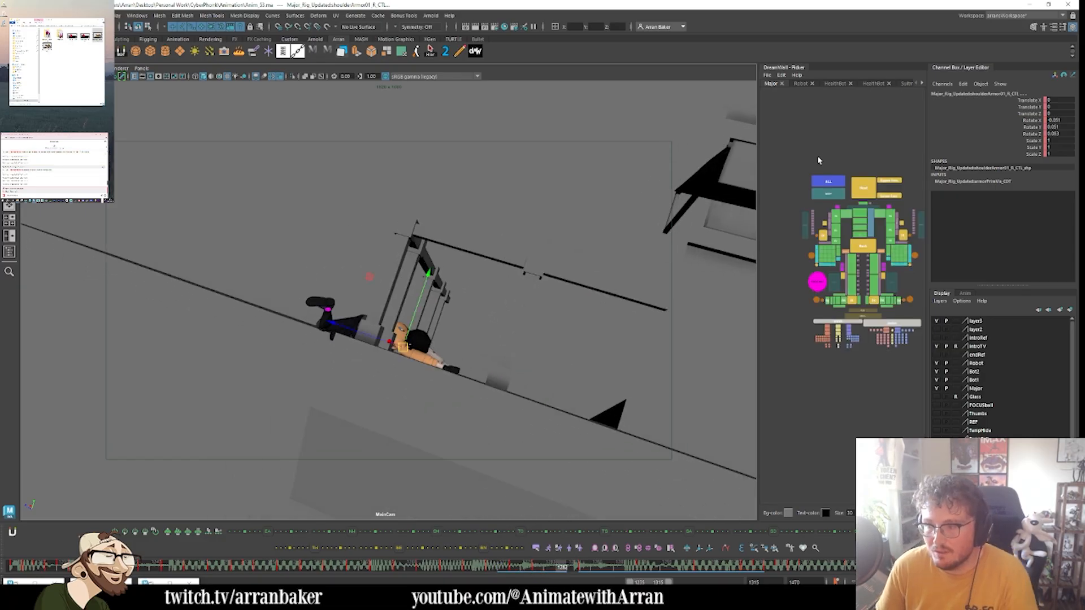
pyautogui.moveTo(817, 154); pyautogui.dragTo(922, 353)
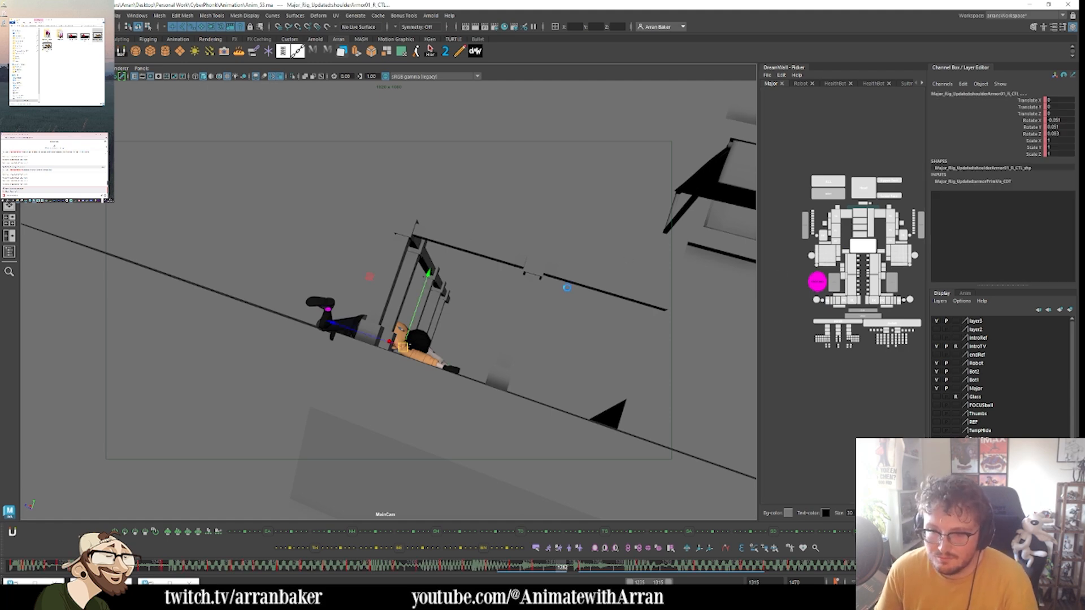
pyautogui.press(',')
pyautogui.press(',')
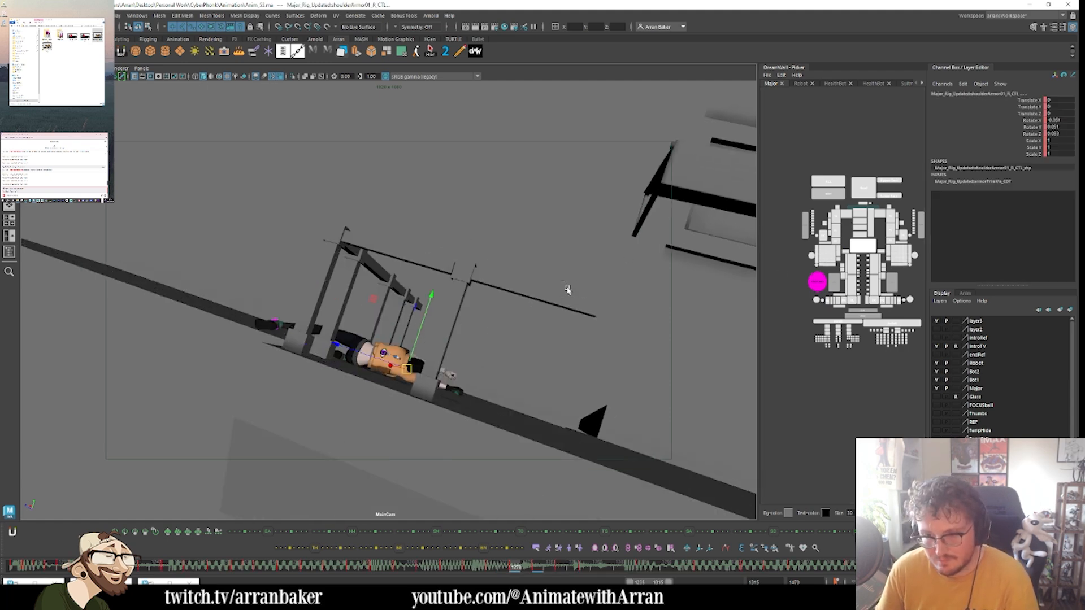
pyautogui.press('.')
# - Shift the character's root control back along the slope at the in-between pose leaving the slide and compare it with the surrounding keys
pyautogui.click(863, 245)
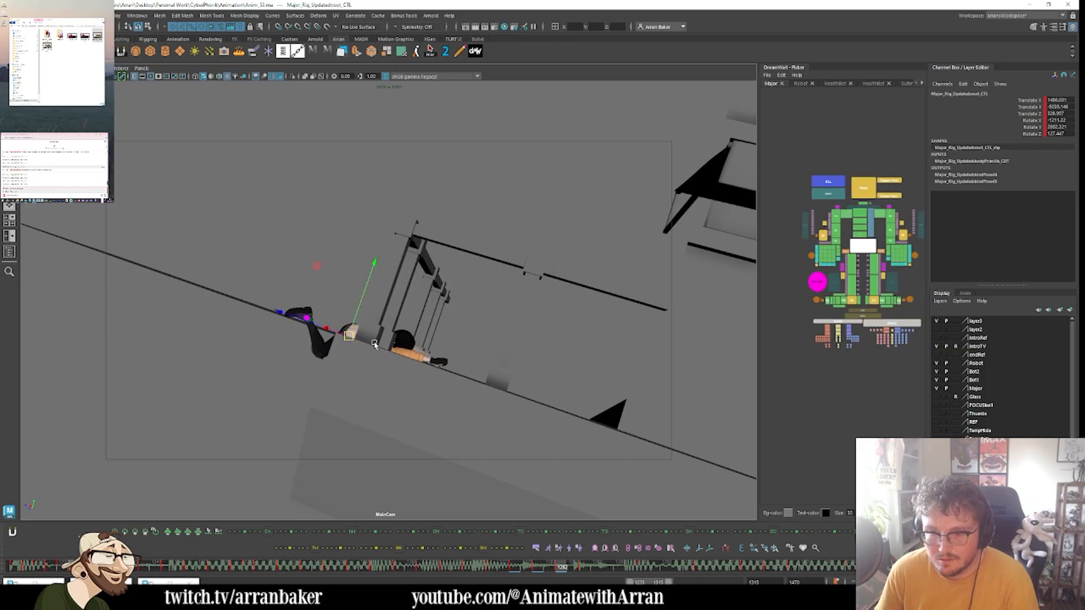
pyautogui.moveTo(314, 327); pyautogui.dragTo(301, 321)
pyautogui.press(',')
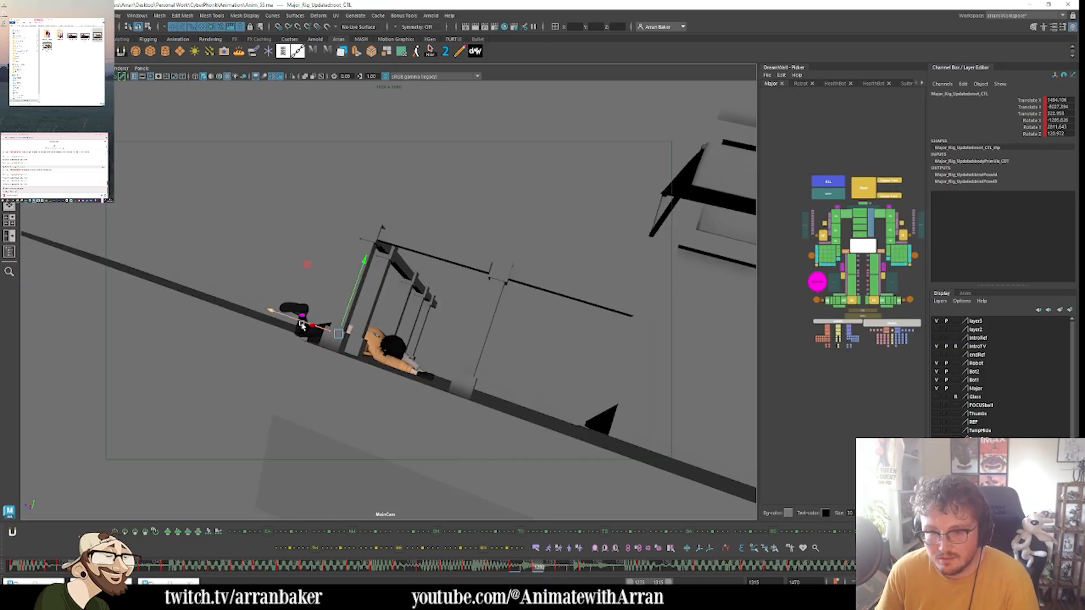
pyautogui.press(',')
pyautogui.press('.')
pyautogui.press('.')
pyautogui.press('.')
pyautogui.press('.')
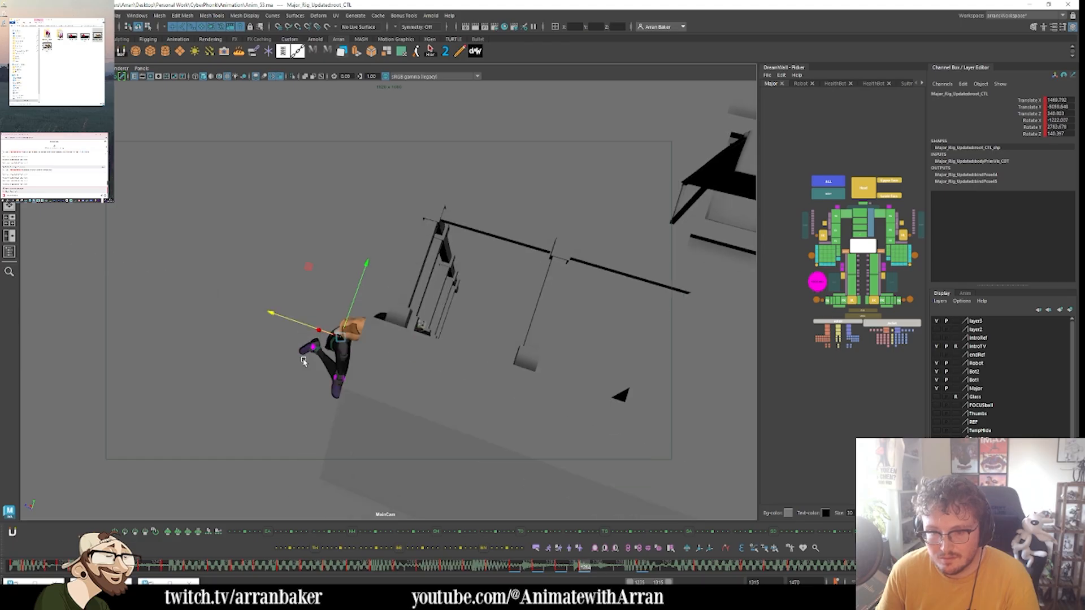
# - Step back and forth through the keys at the slope's edge to examine how the body travels from the slide into the fall
pyautogui.press(',')
pyautogui.press('.')
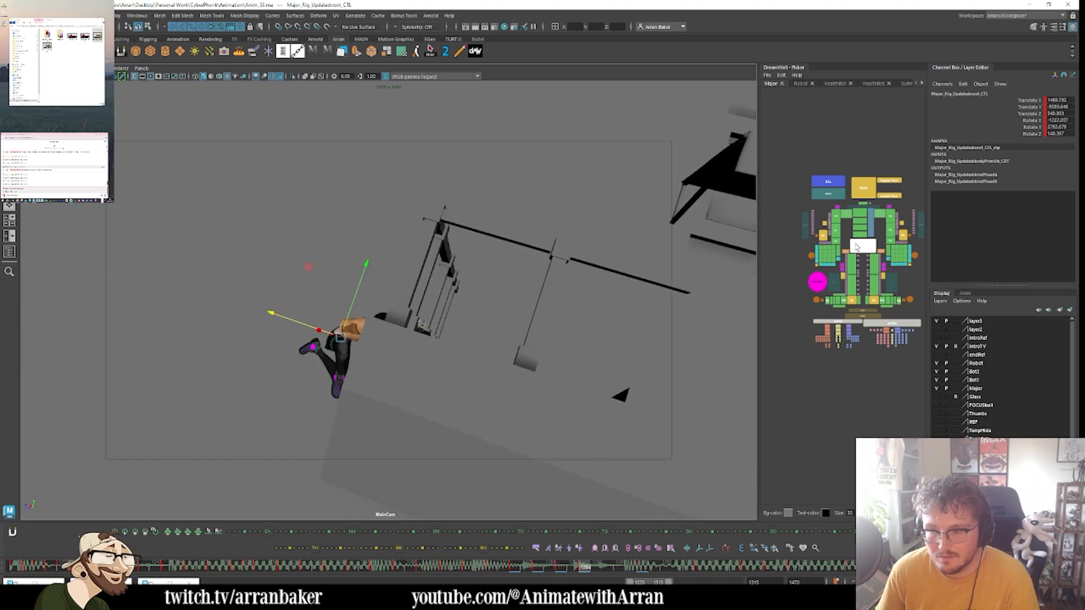
pyautogui.press('.')
pyautogui.press('.')
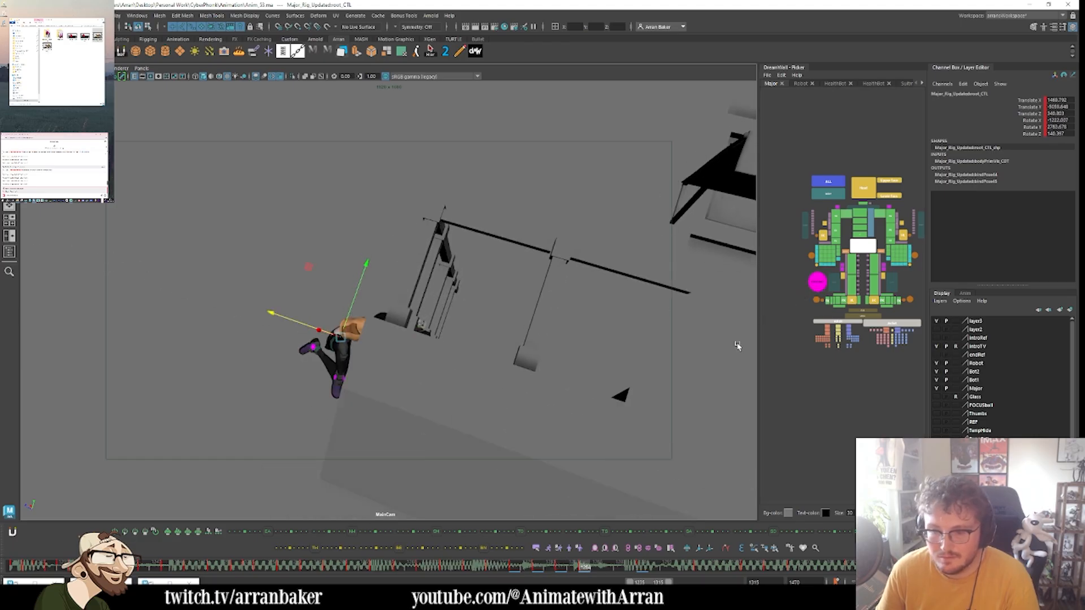
pyautogui.press(',')
pyautogui.press(',')
pyautogui.press('.')
pyautogui.press('.')
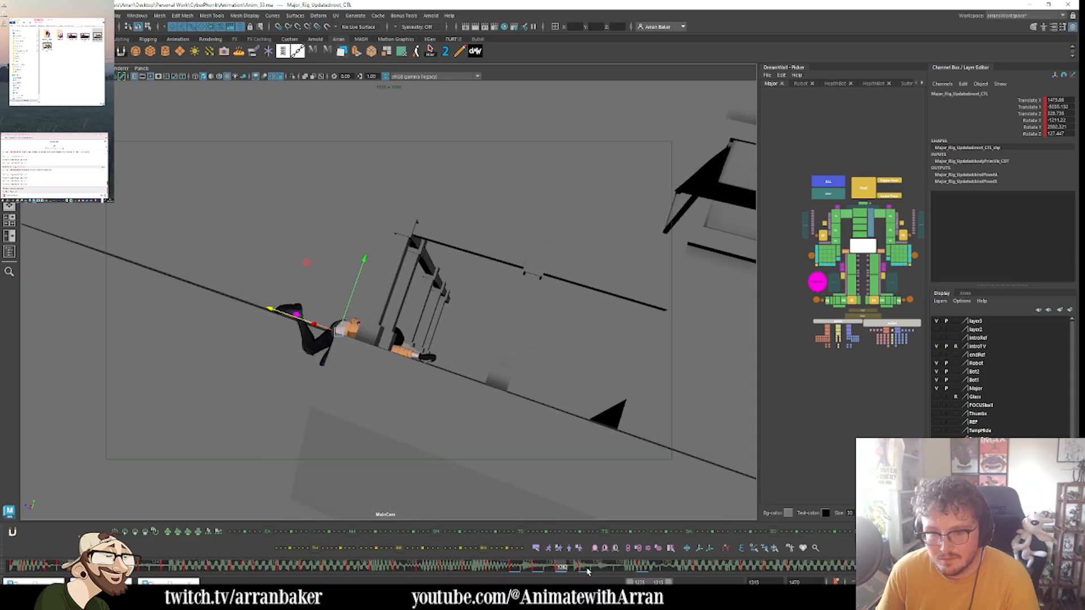
pyautogui.press(',')
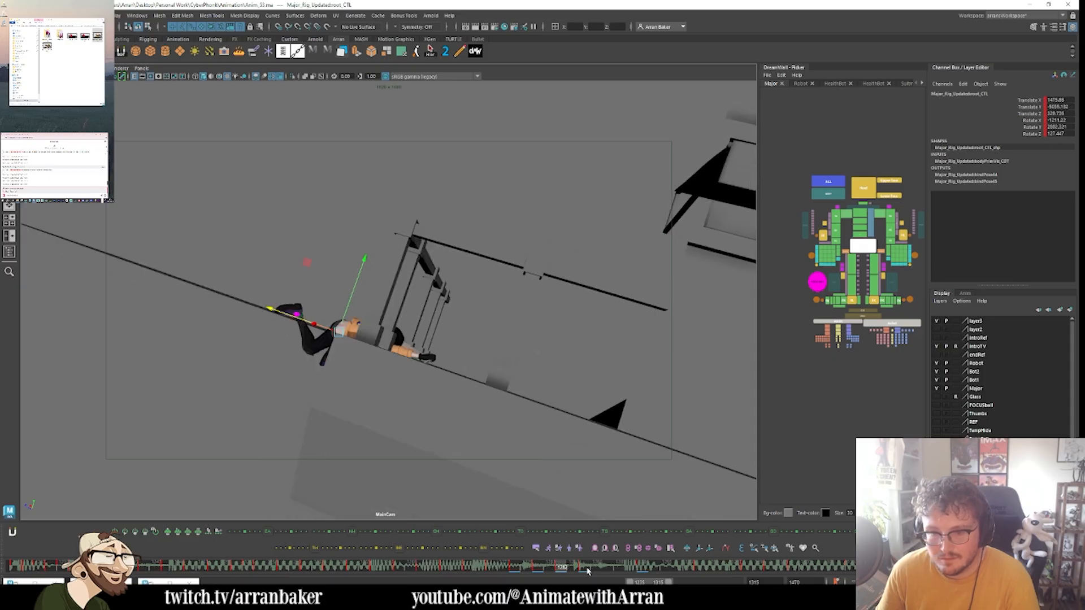
# - Select the left leg controls, then the right leg controls, and compare the leg pose with the previous key
pyautogui.click(902, 293)
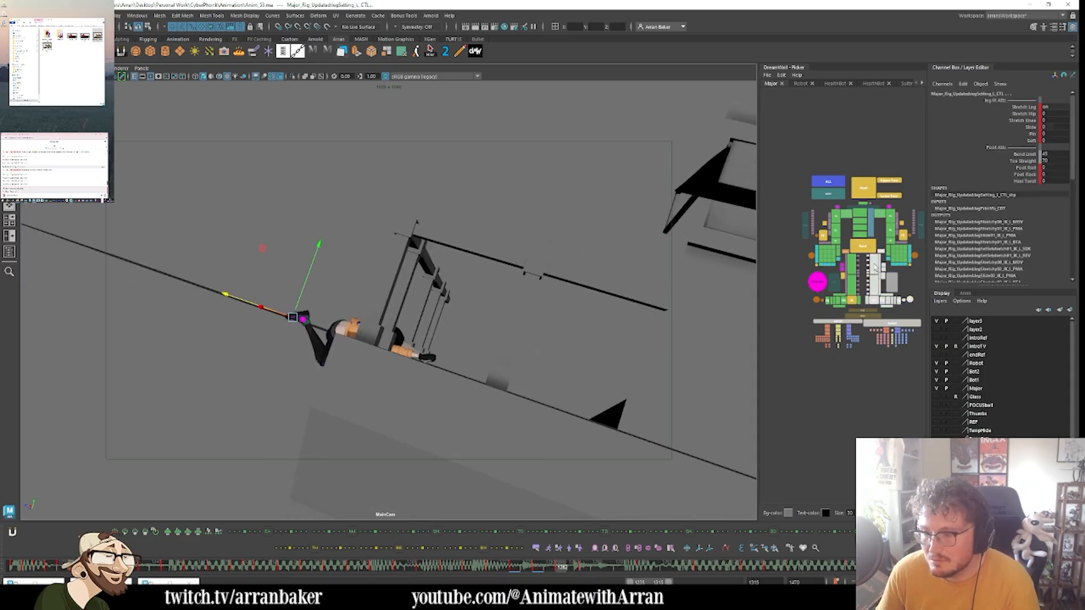
pyautogui.click(817, 299)
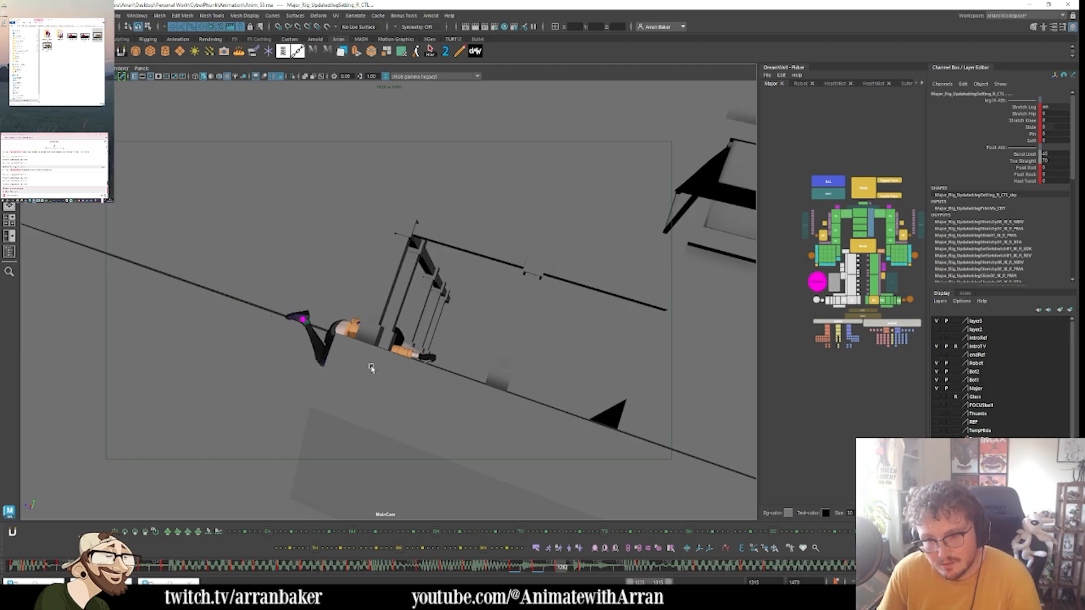
pyautogui.press(',')
pyautogui.press(',')
pyautogui.press(',')
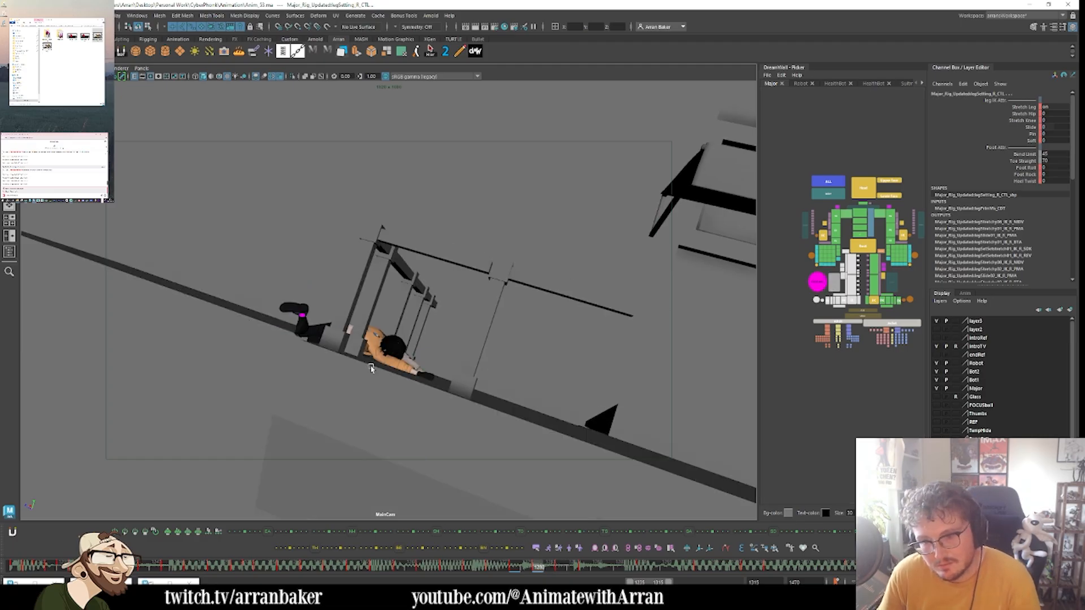
# - Rotate the right hip FK control at the in-between pose leaving the slide to swing the hidden leg into view
pyautogui.click(855, 269)
pyautogui.press('.')
pyautogui.press('.')
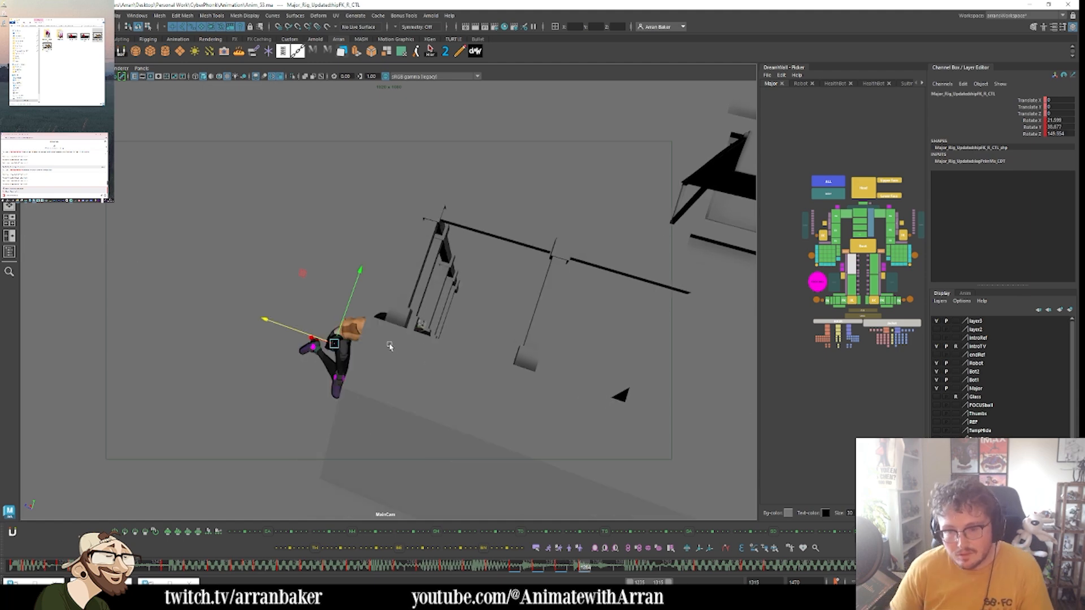
pyautogui.press('e')
pyautogui.press(',')
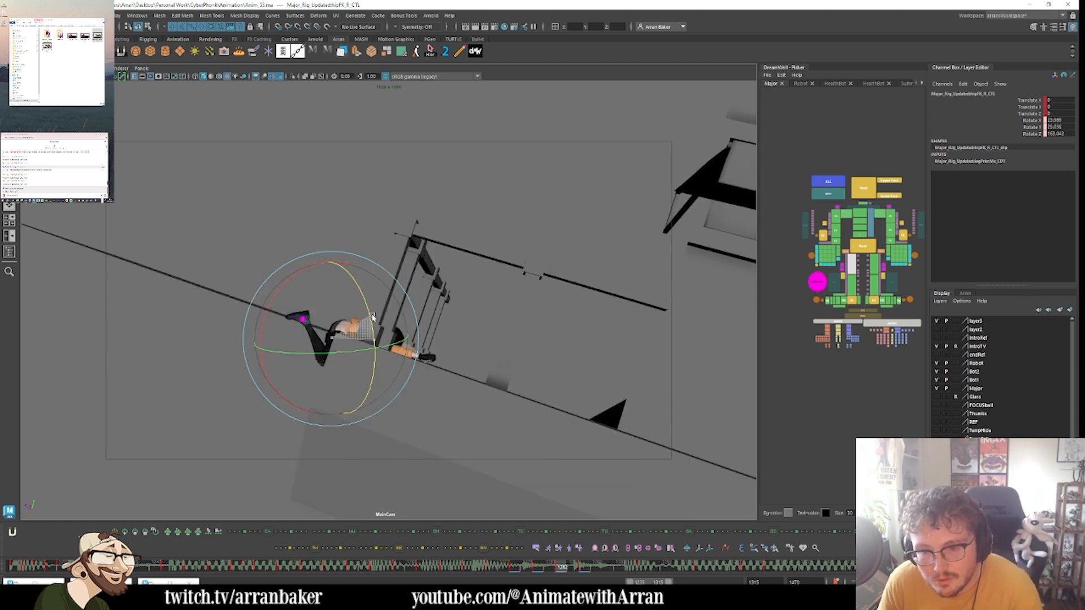
pyautogui.moveTo(373, 317)
pyautogui.mouseDown()
pyautogui.moveTo(364, 376)
pyautogui.moveTo(339, 311)
pyautogui.moveTo(378, 311)
pyautogui.mouseUp()
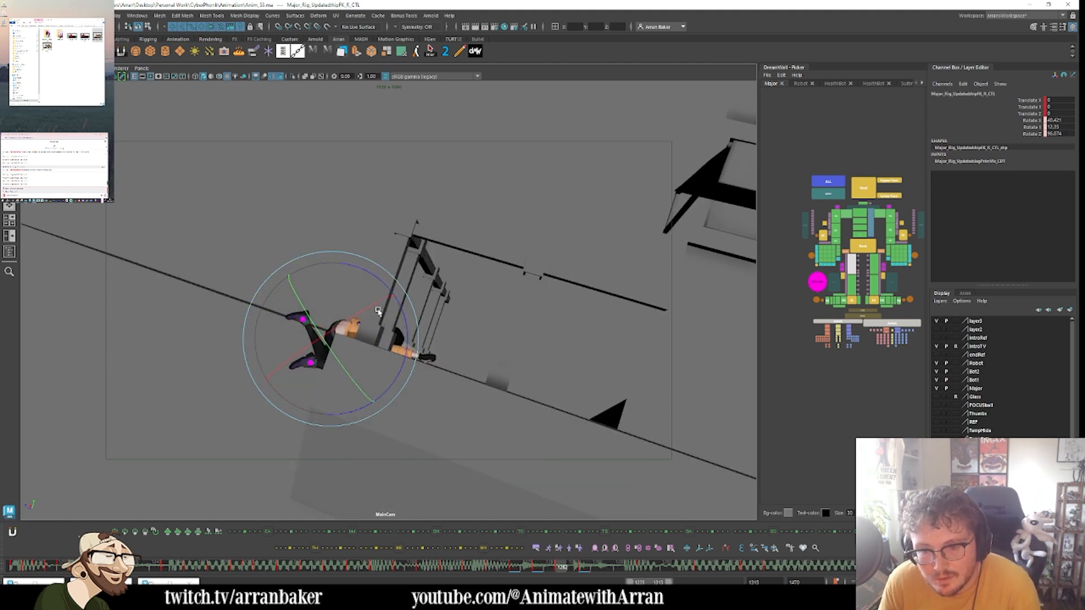
# - Go back to the preceding slide key and adjust the right leg's FK rotation at the hip
pyautogui.press(',')
pyautogui.press(',')
pyautogui.press('.')
pyautogui.moveTo(346, 354)
pyautogui.mouseDown()
pyautogui.moveTo(352, 342)
pyautogui.moveTo(355, 367)
pyautogui.moveTo(372, 382)
pyautogui.moveTo(279, 376)
pyautogui.moveTo(316, 370)
pyautogui.moveTo(339, 350)
pyautogui.moveTo(341, 380)
pyautogui.moveTo(272, 356)
pyautogui.moveTo(327, 346)
pyautogui.mouseUp()
pyautogui.click(851, 286)
pyautogui.click(852, 264)
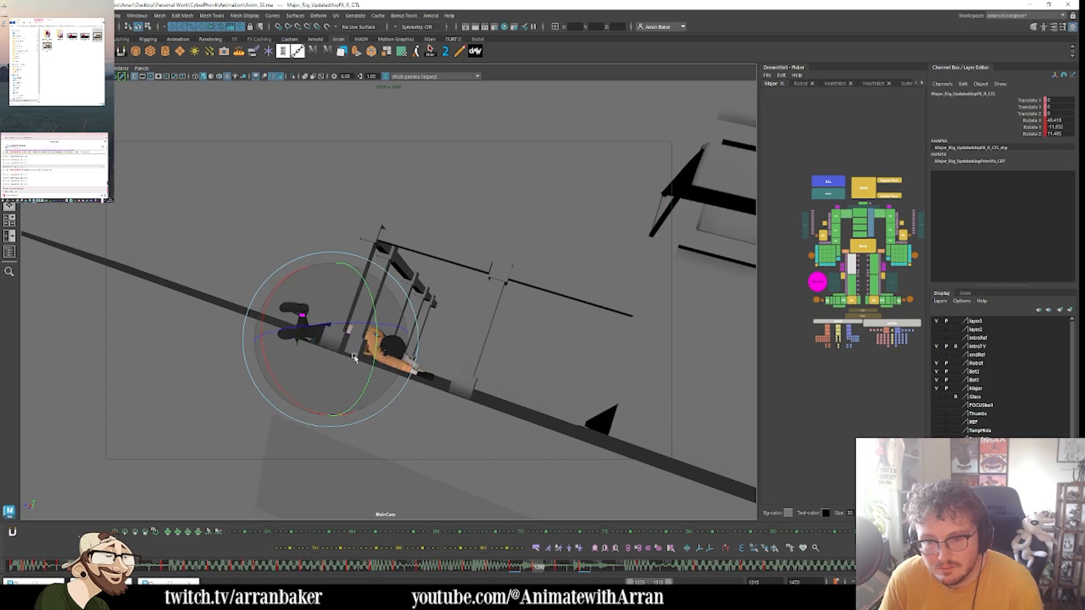
# - Select the right ankle FK control and compare the foot's angle across the adjacent slide keys
pyautogui.click(852, 300)
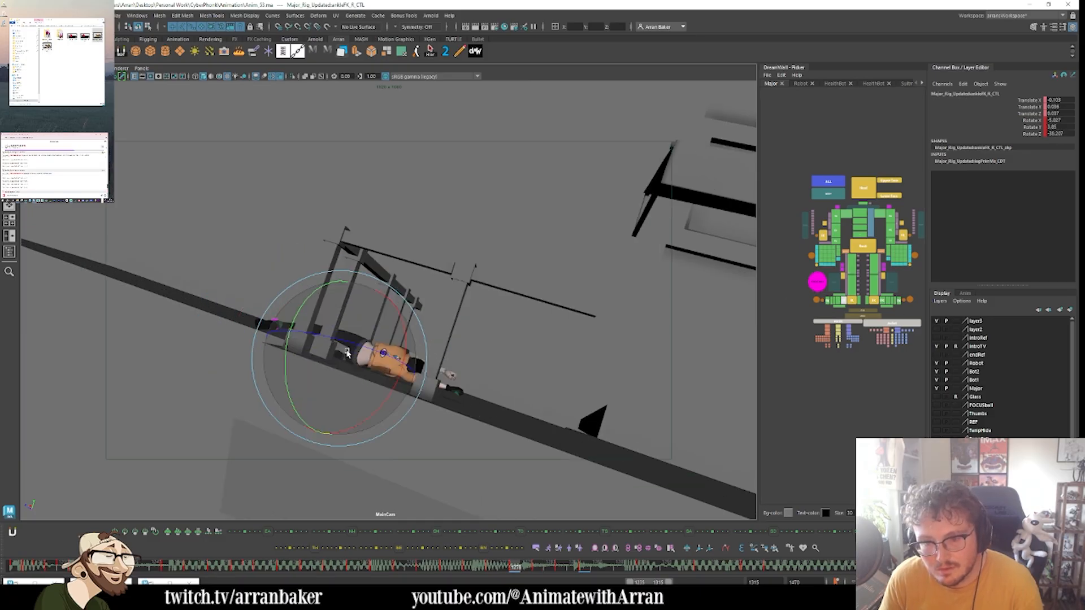
pyautogui.press(',')
pyautogui.press('.')
pyautogui.press('.')
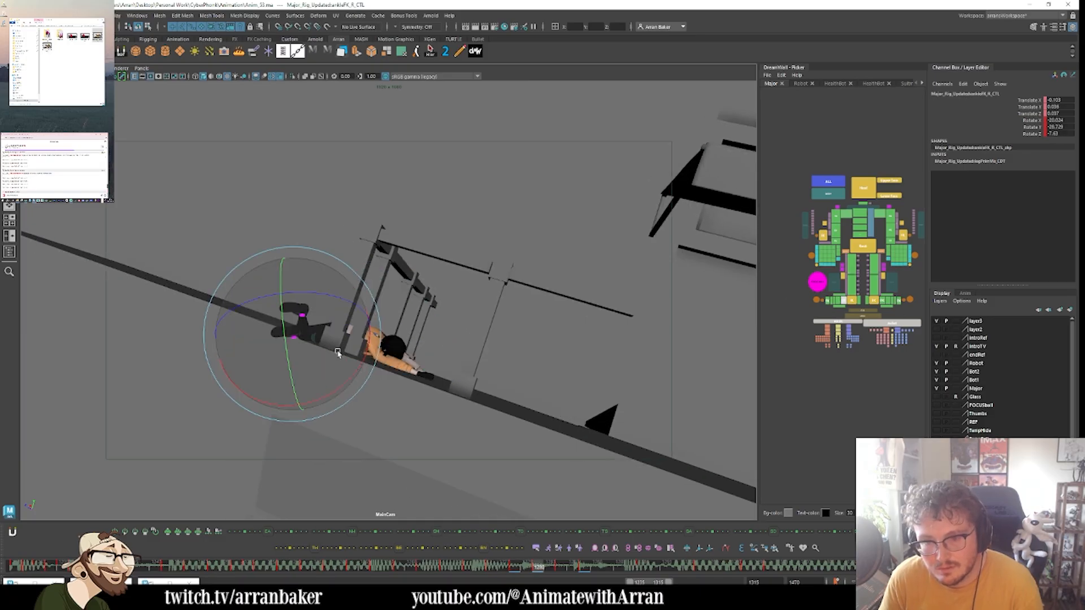
pyautogui.press('.')
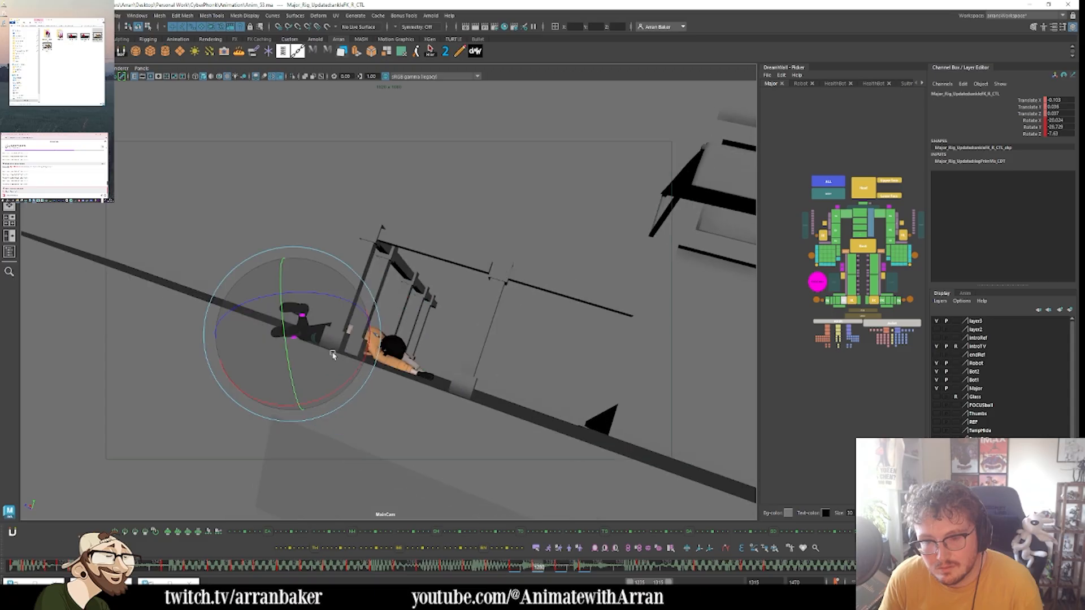
pyautogui.press('.')
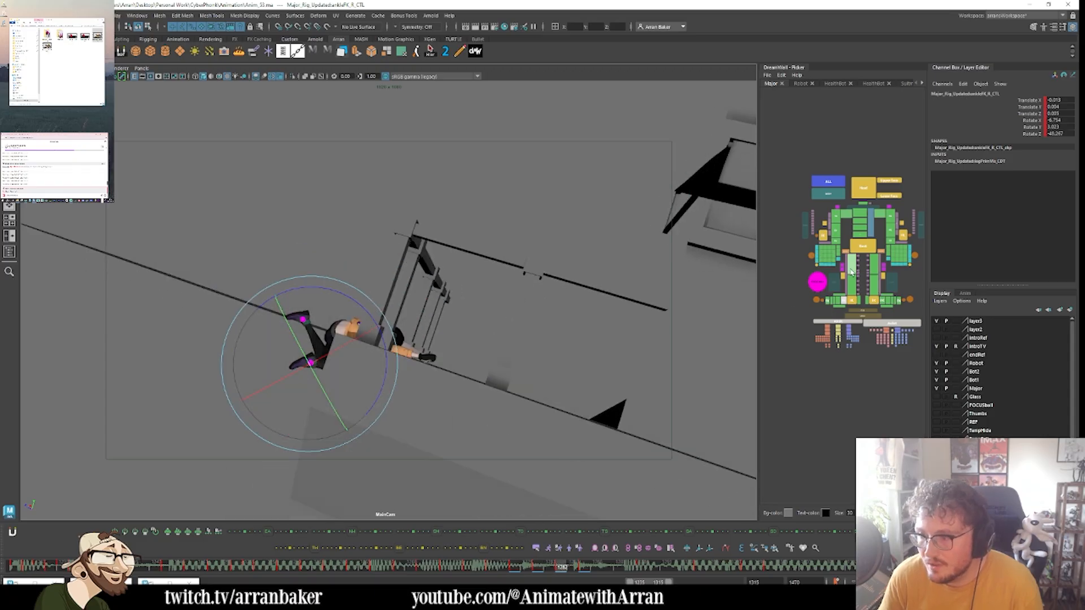
# - Rotate the right hip FK control at the in-between pose to fold the leg back, checking it against the previous key
pyautogui.click(851, 266)
pyautogui.moveTo(363, 413); pyautogui.dragTo(298, 378)
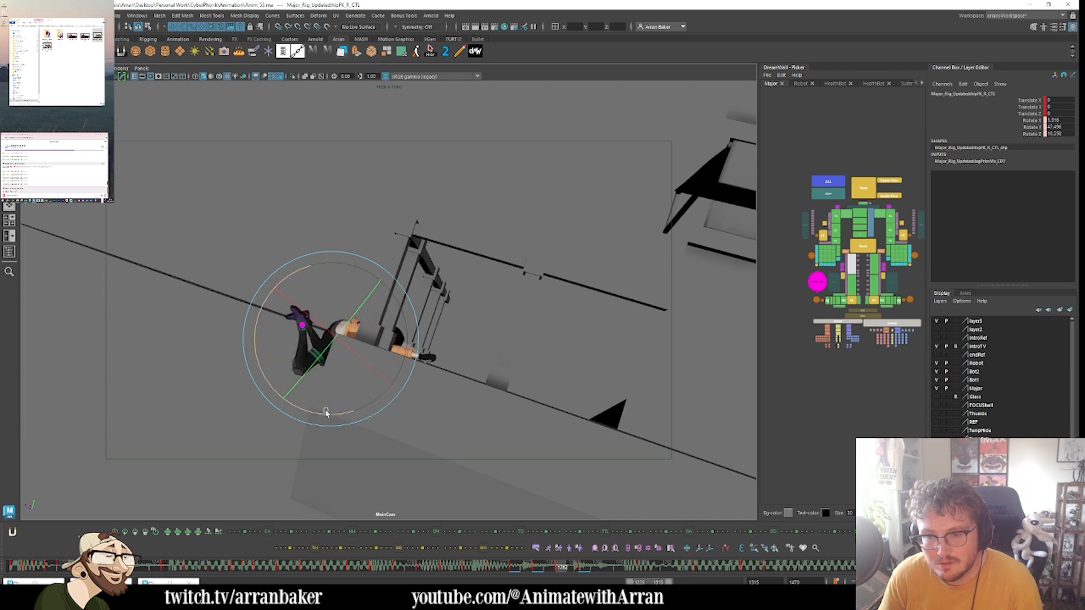
pyautogui.press(',')
pyautogui.press('.')
pyautogui.press(',')
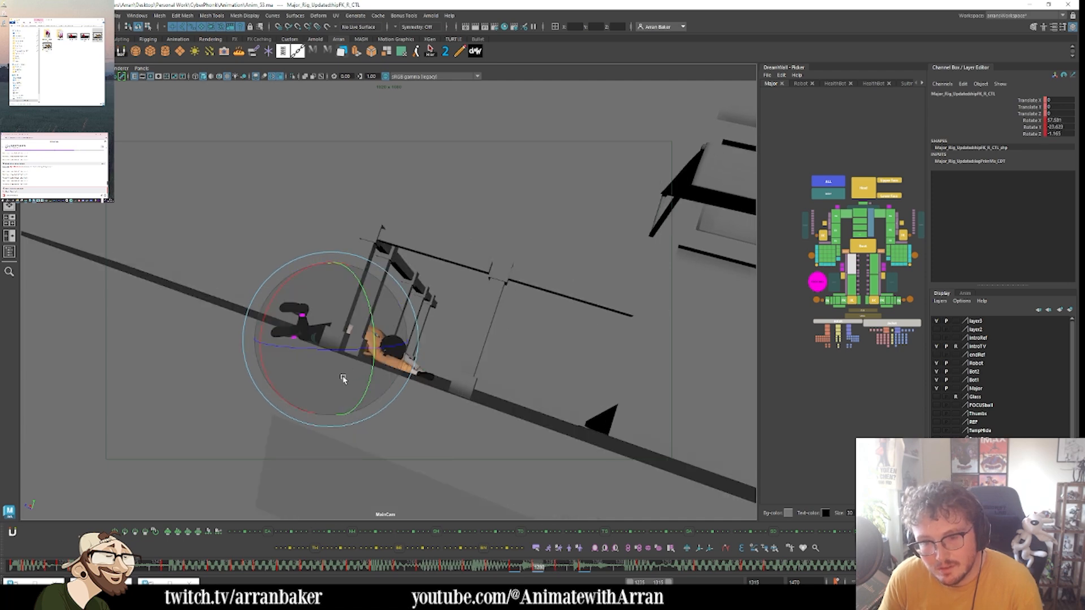
pyautogui.press('.')
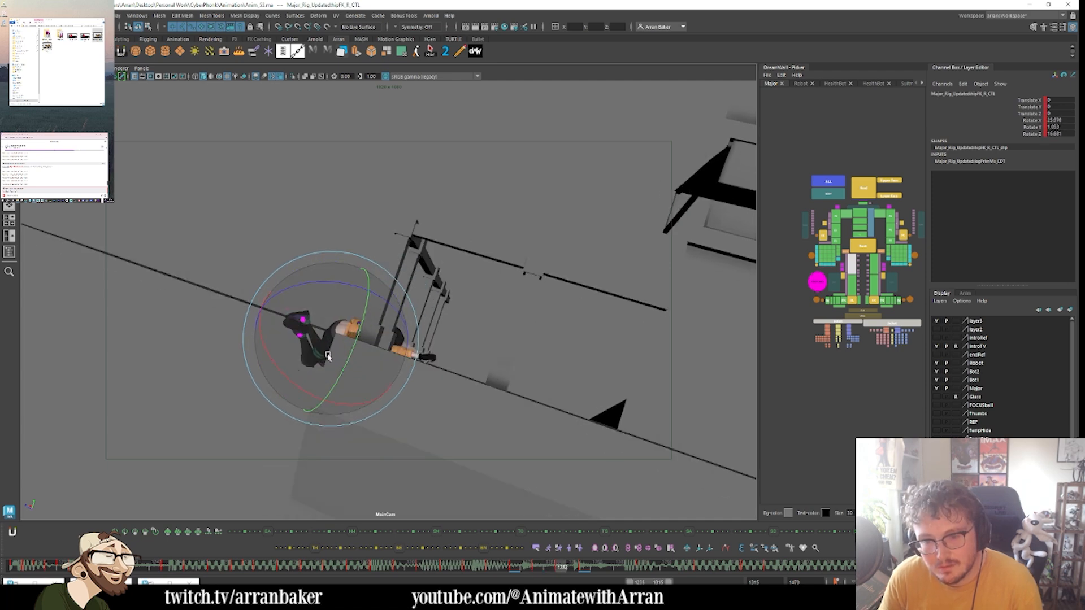
pyautogui.moveTo(328, 356); pyautogui.dragTo(327, 321)
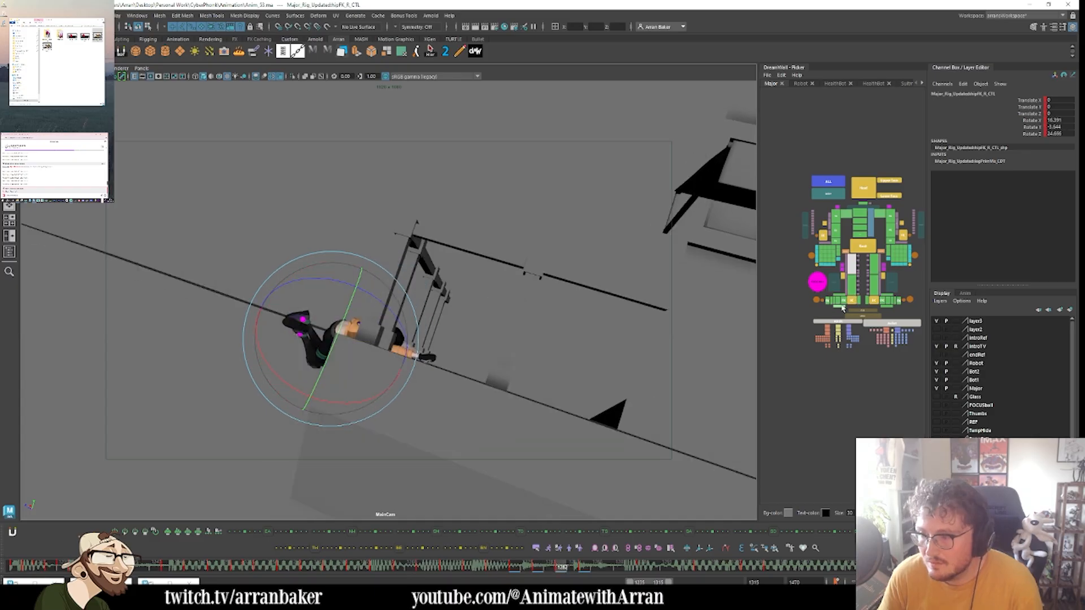
# - Rotate the right ankle FK control at the pose leaving the slide, then compare the right knee with the earlier slide key
pyautogui.click(842, 307)
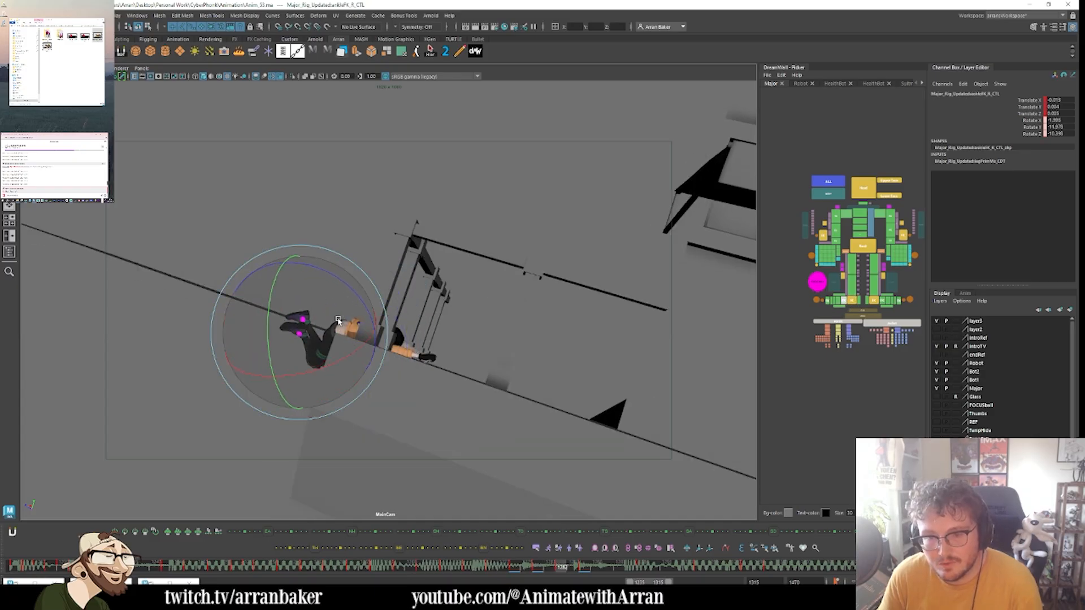
pyautogui.moveTo(338, 321); pyautogui.dragTo(346, 318)
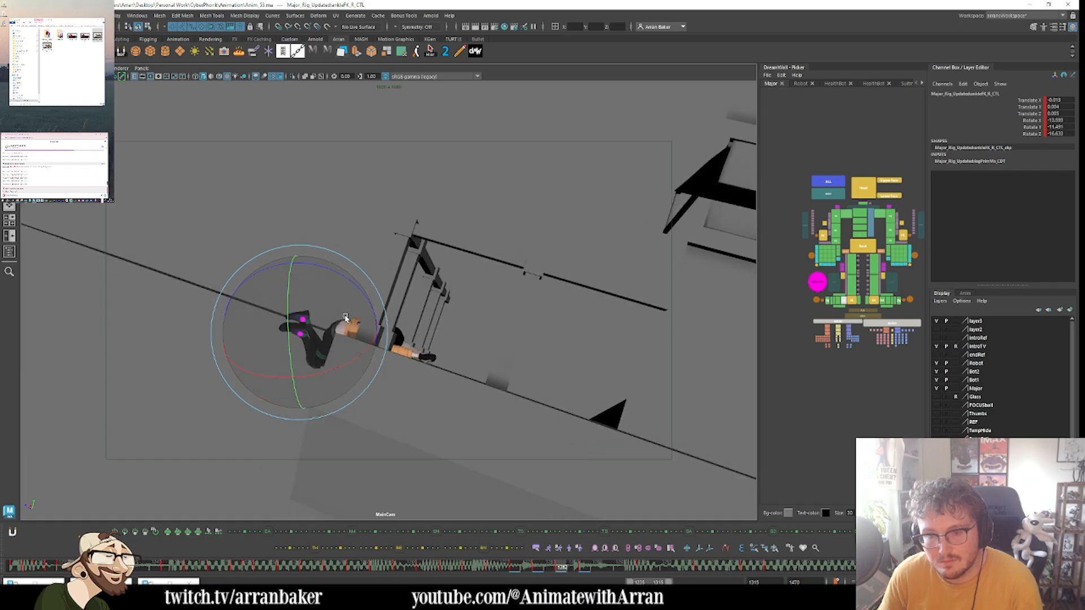
pyautogui.click(326, 351)
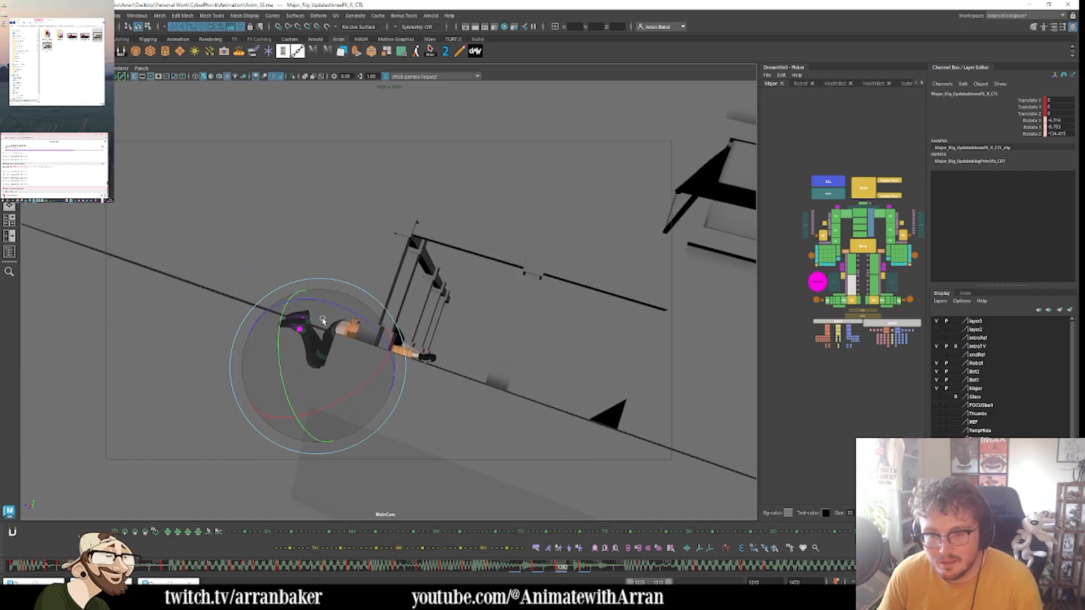
pyautogui.press(',')
pyautogui.press(',')
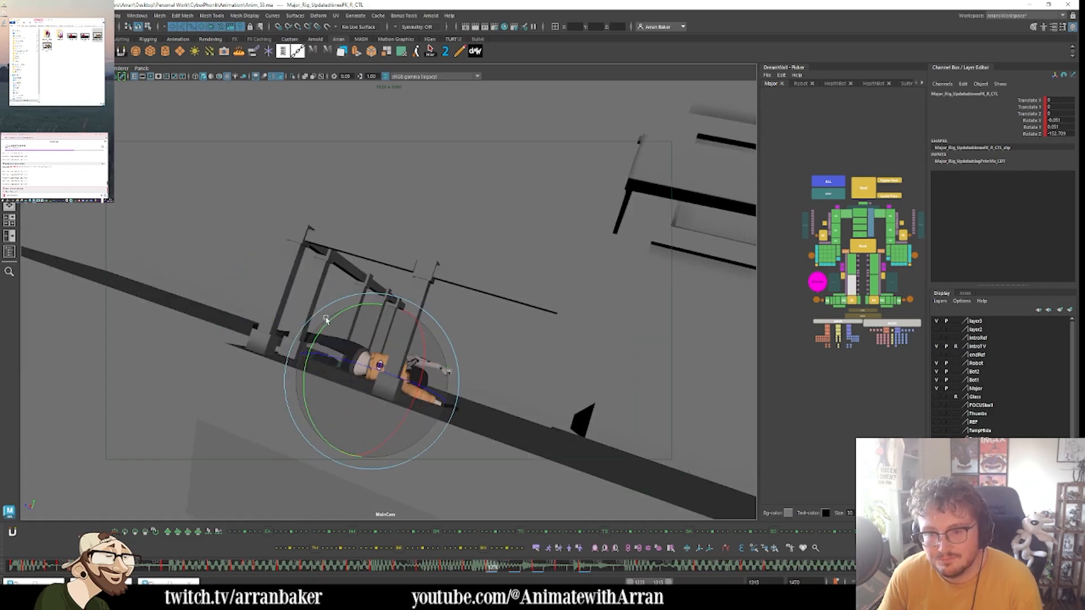
pyautogui.press('.')
pyautogui.press('.')
pyautogui.press(',')
pyautogui.press(',')
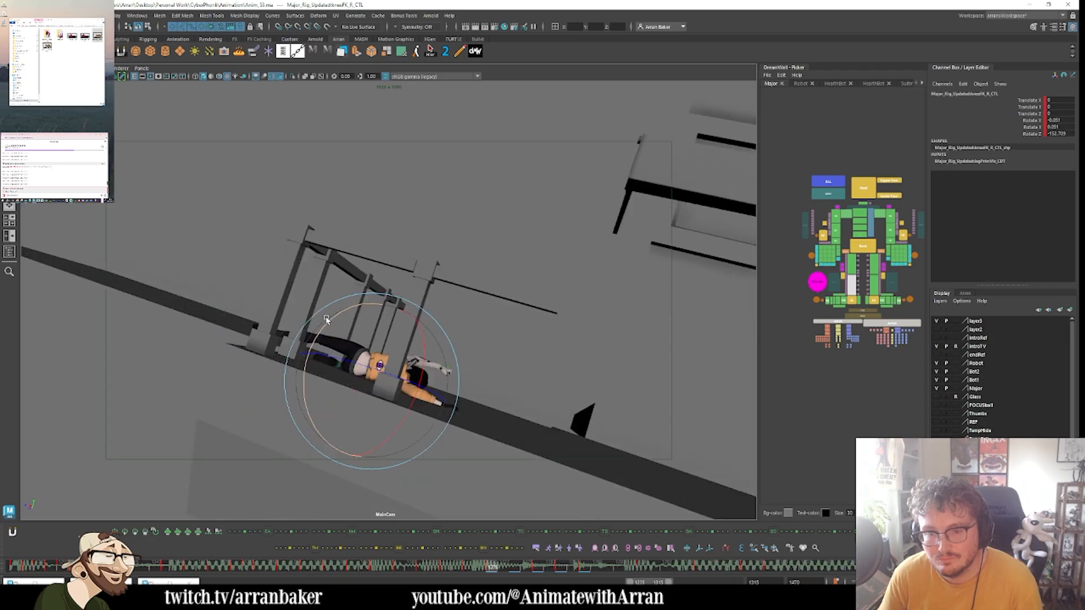
# - Check the left hip, knee and ankle FK controls, comparing the left foot between the earlier slide key and the following keys
pyautogui.click(873, 271)
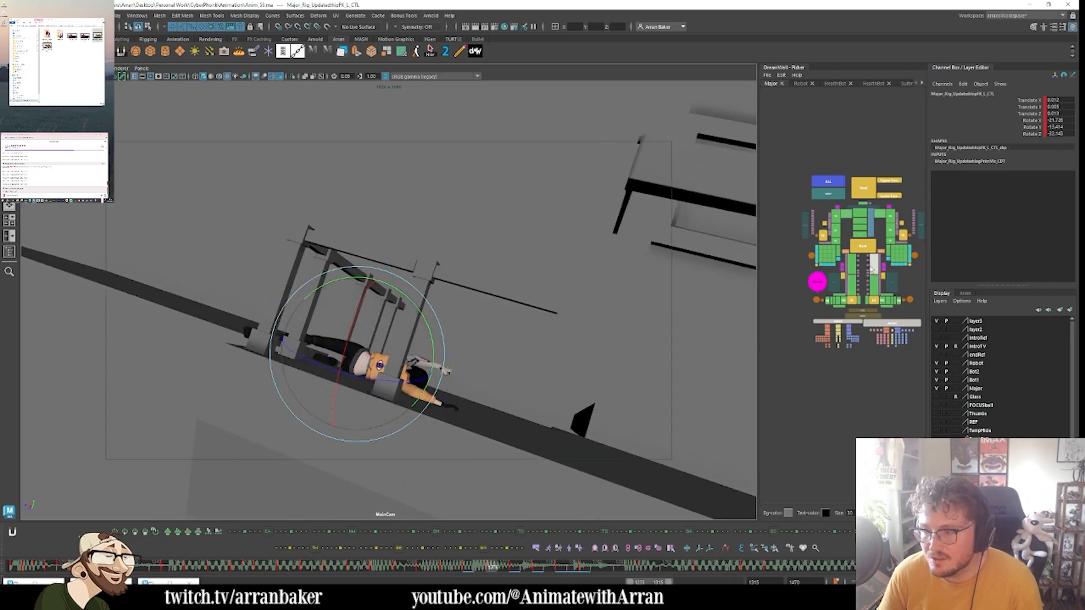
pyautogui.click(875, 283)
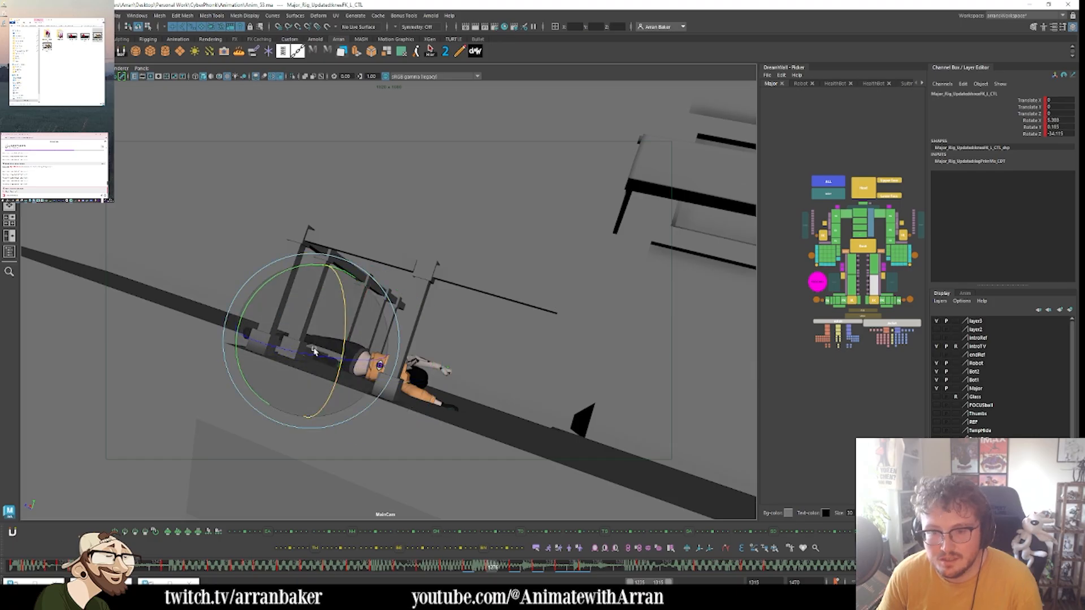
pyautogui.click(882, 301)
pyautogui.press('.')
pyautogui.press('.')
pyautogui.press('.')
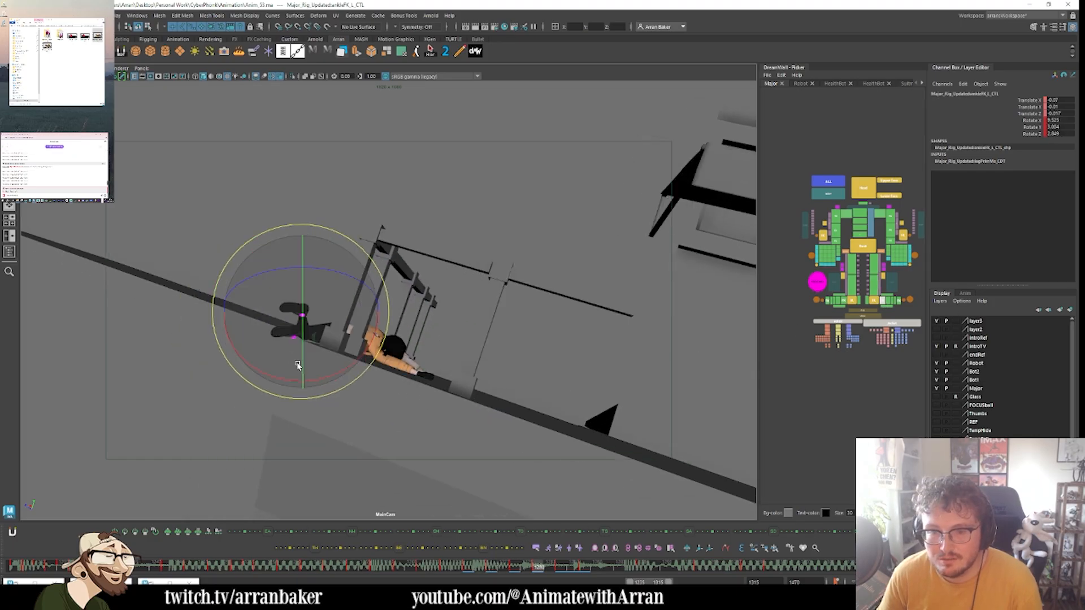
pyautogui.press(',')
pyautogui.press(',')
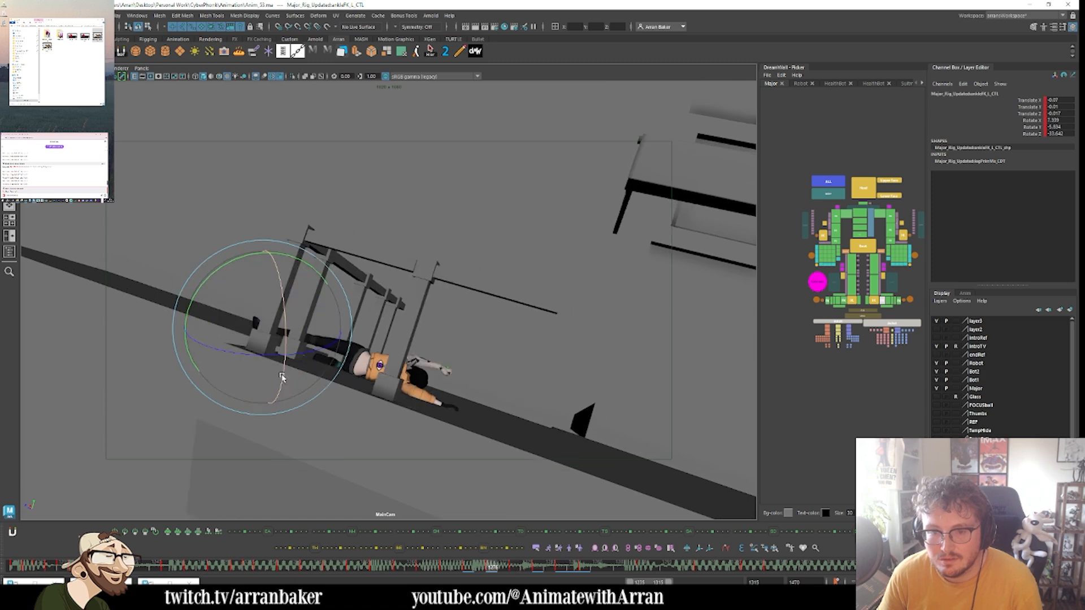
# - Rotate and move the left ankle FK control at the earlier slide key to reposition the foot at the railing
pyautogui.moveTo(271, 279)
pyautogui.mouseDown()
pyautogui.moveTo(243, 258)
pyautogui.moveTo(339, 334)
pyautogui.mouseUp()
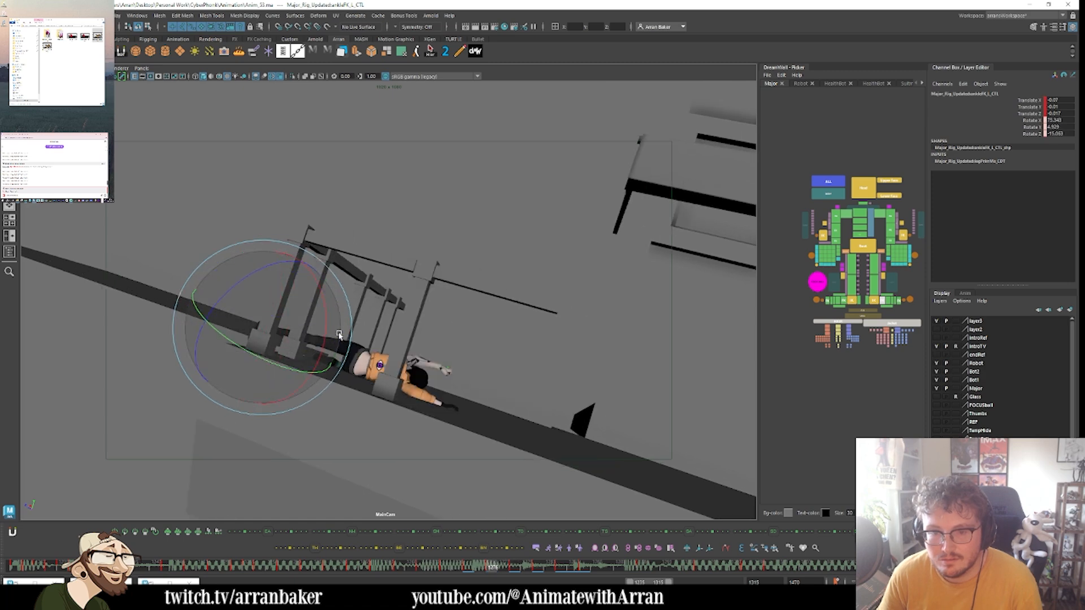
pyautogui.moveTo(293, 380); pyautogui.dragTo(263, 345)
pyautogui.press('w')
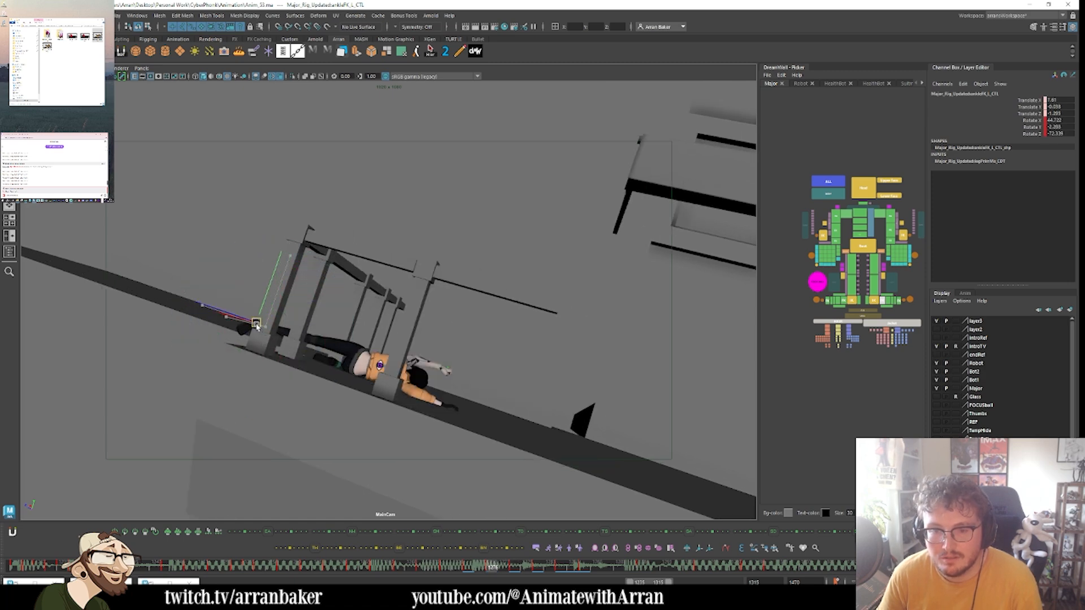
pyautogui.press('e')
pyautogui.moveTo(254, 309); pyautogui.dragTo(228, 357)
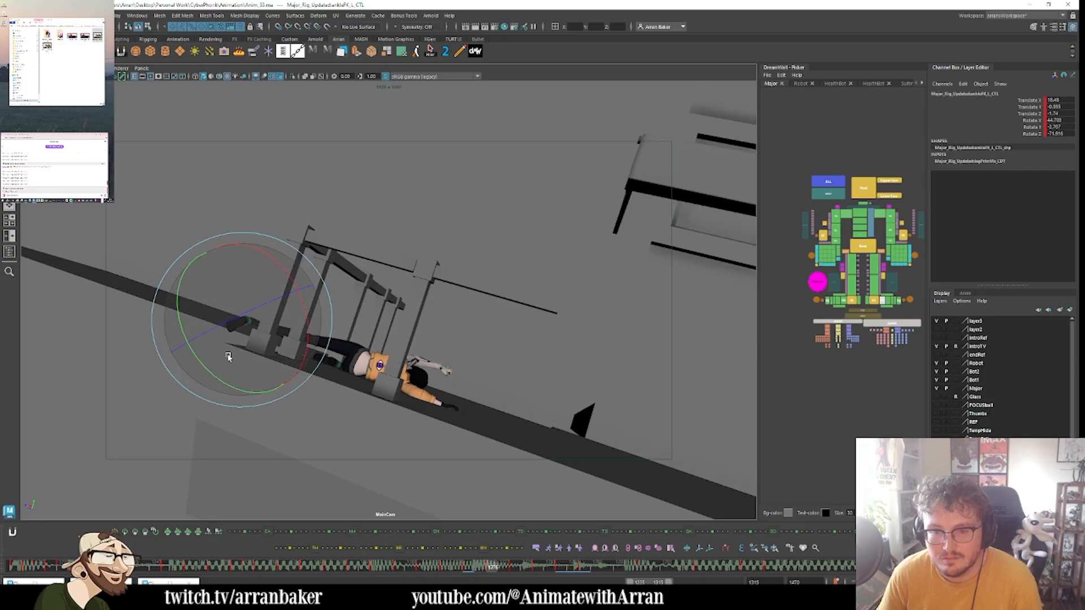
pyautogui.press('w')
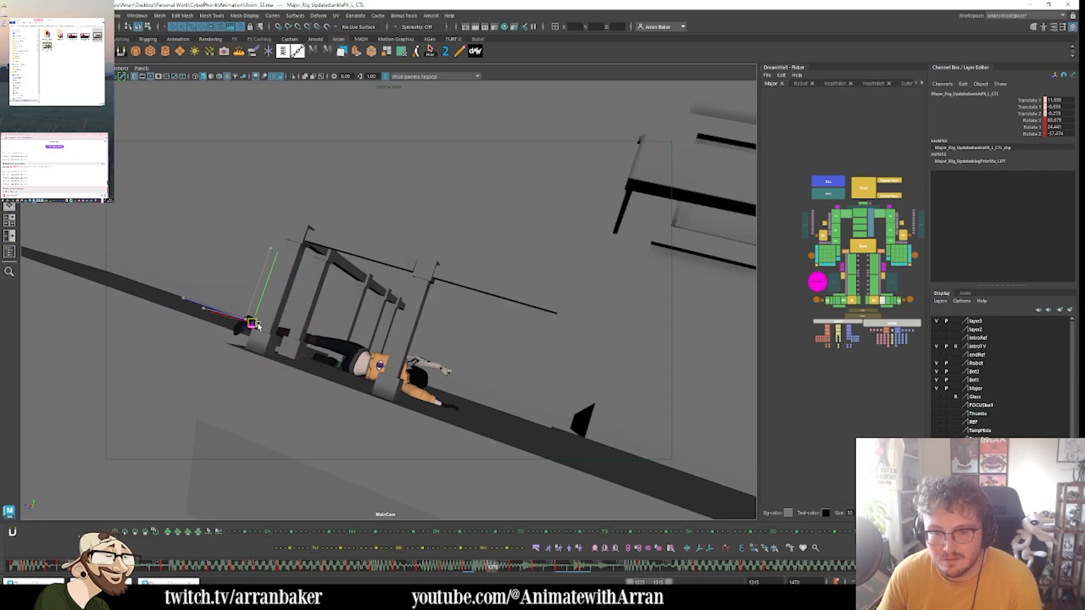
pyautogui.moveTo(258, 324); pyautogui.dragTo(280, 339)
# - Compare the left foot and left hip FK control across the following slide keys
pyautogui.press('.')
pyautogui.press('.')
pyautogui.press('.')
pyautogui.press('e')
pyautogui.press('.')
pyautogui.press('.')
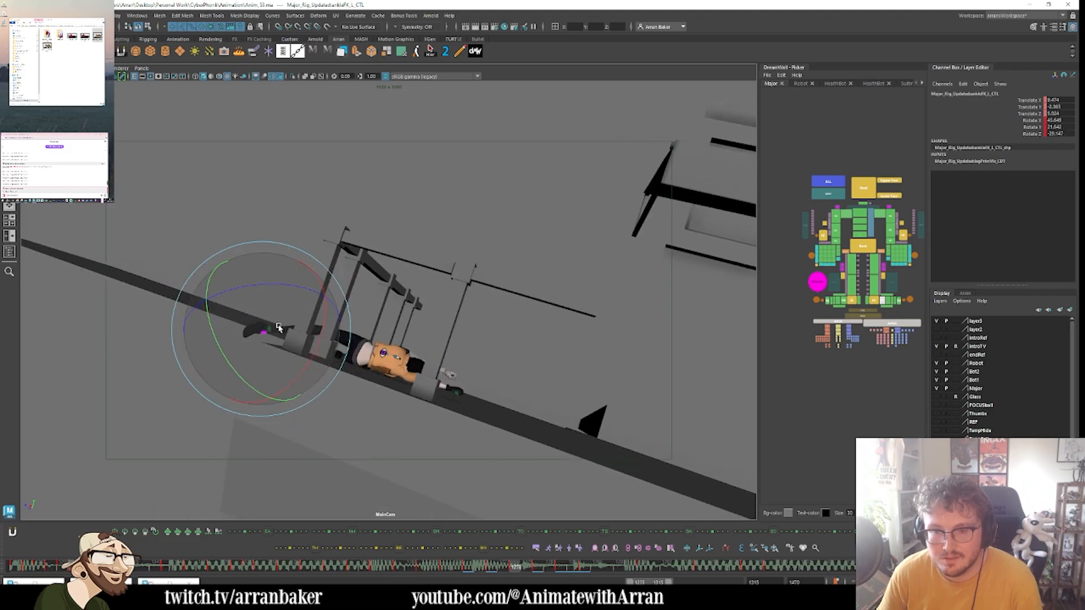
pyautogui.click(336, 310)
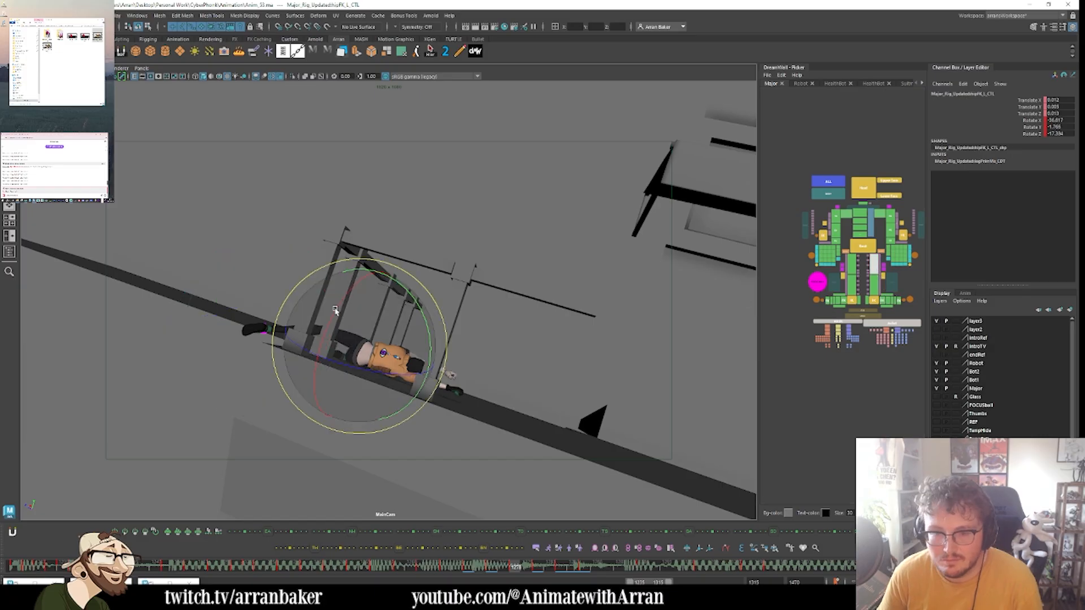
pyautogui.press('.')
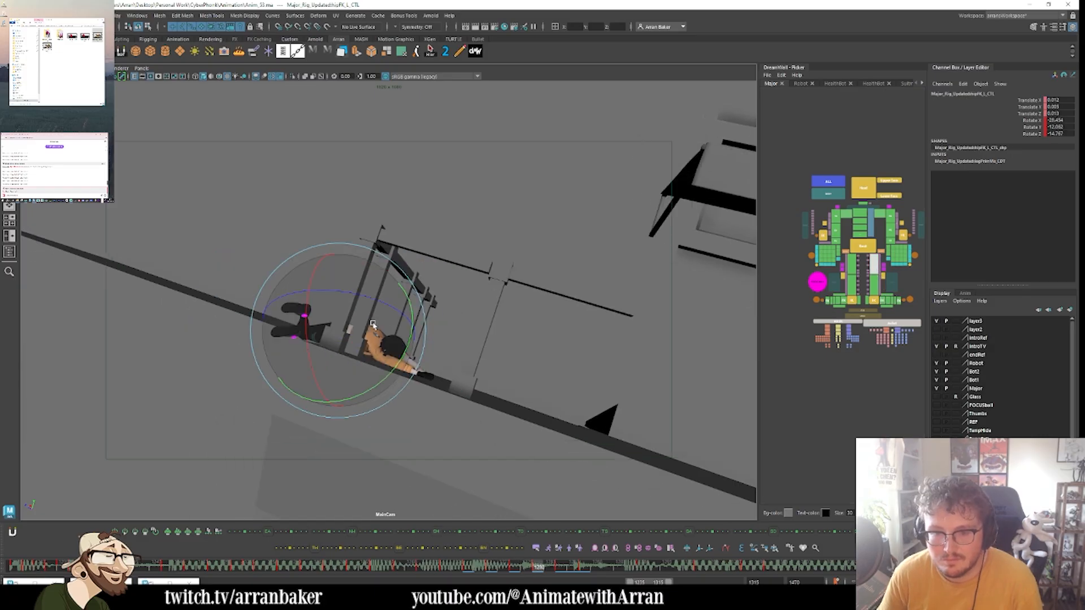
# - Adjust the left knee FK rotation at the earlier slide key, checking the leg against the neighbouring frames
pyautogui.click(874, 287)
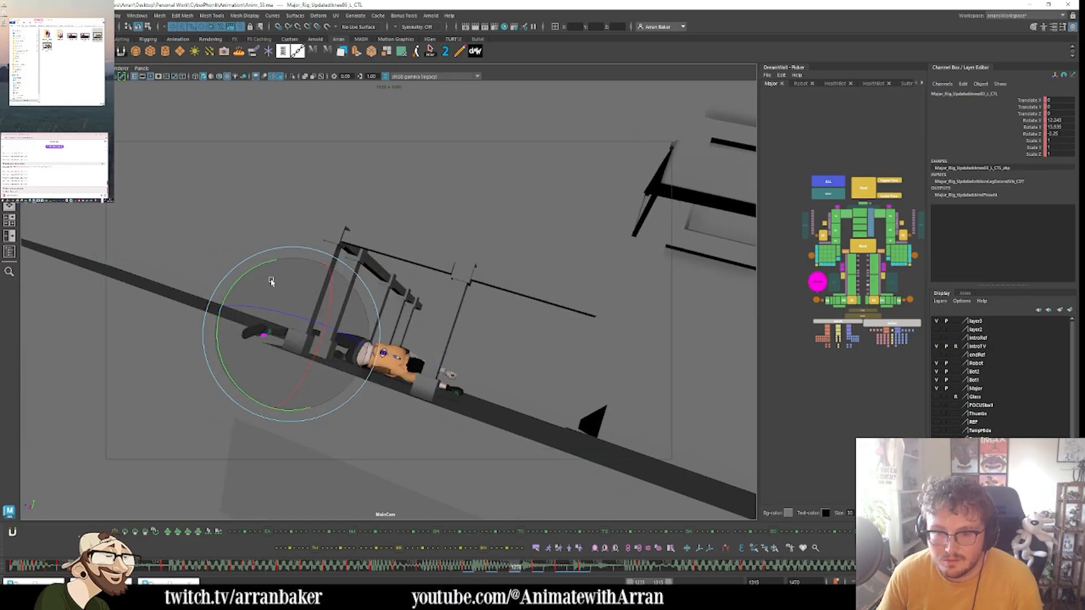
pyautogui.click(874, 284)
pyautogui.press('alt+')
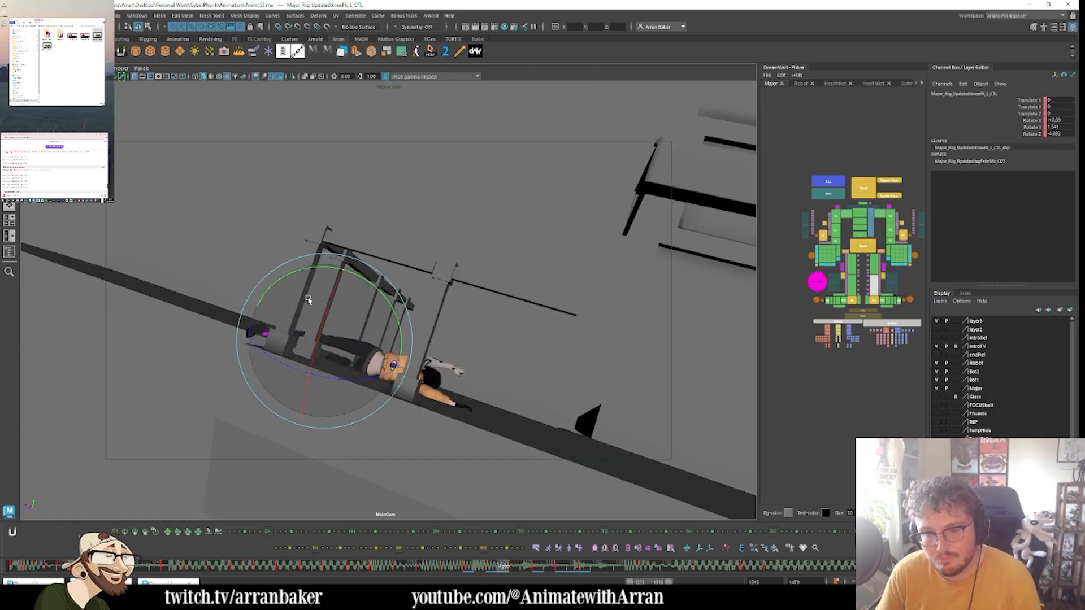
pyautogui.hotkey('alt', '.')
pyautogui.hotkey('alt', '.')
pyautogui.press('alt+')
pyautogui.press('alt+')
pyautogui.press('alt+')
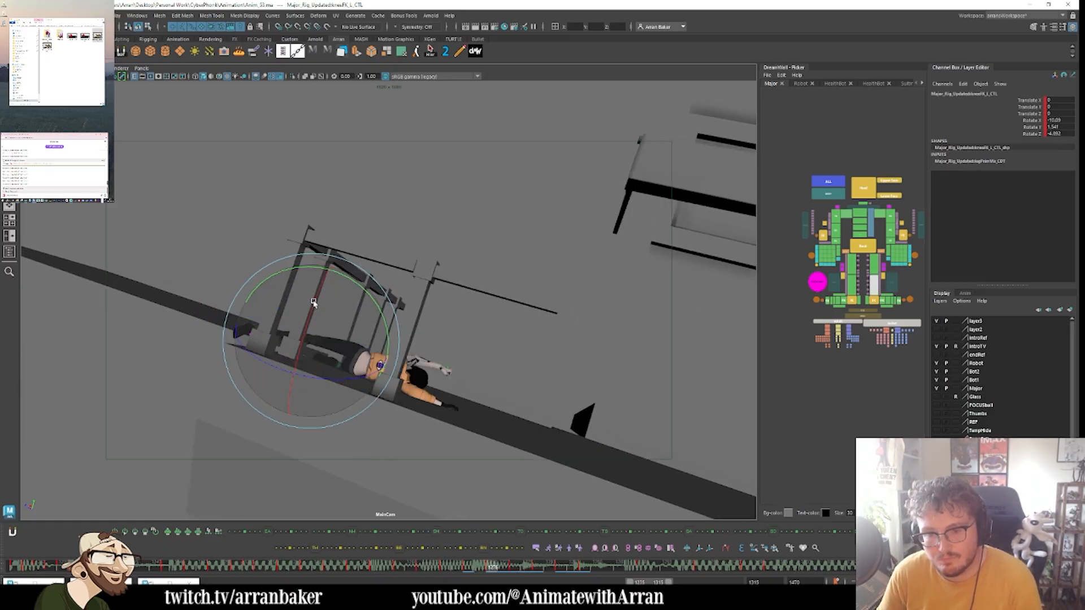
pyautogui.hotkey('alt', '.')
pyautogui.hotkey('alt', '.')
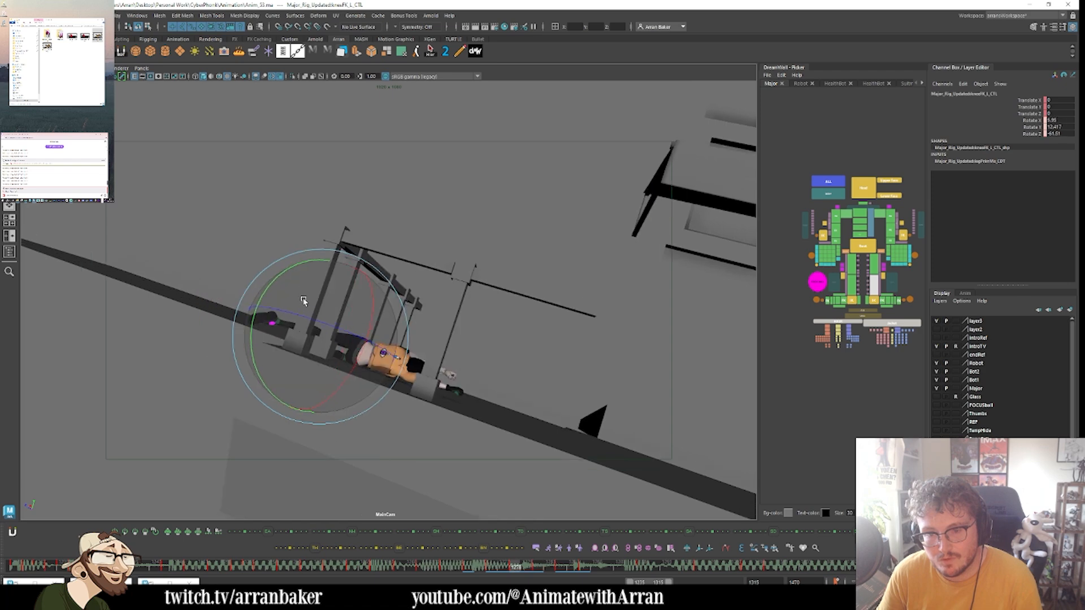
# - Bend the left knee FK control slightly further at the mid-slide key and compare it with the preceding pose
pyautogui.moveTo(304, 299); pyautogui.dragTo(308, 298)
pyautogui.press('alt+')
pyautogui.press('alt+')
pyautogui.press('alt+')
pyautogui.hotkey('alt', '.')
pyautogui.hotkey('alt', '.')
pyautogui.hotkey('alt', '.')
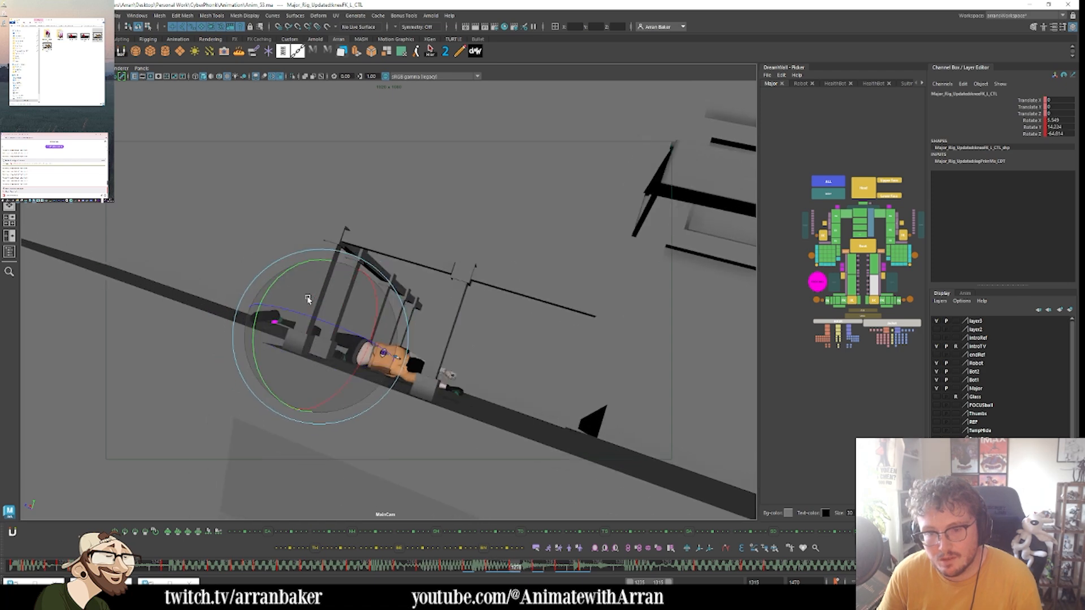
# - Examine the left leg's motion across the slide keys and into the first fall pose
pyautogui.press('.')
pyautogui.press('.')
pyautogui.press('.')
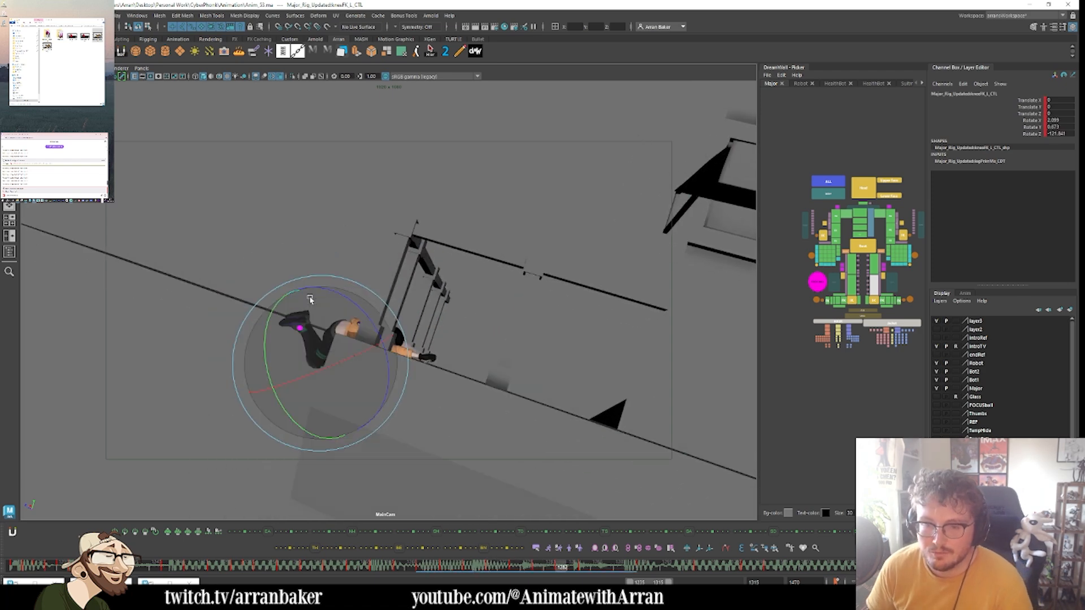
pyautogui.press('.')
pyautogui.press('.')
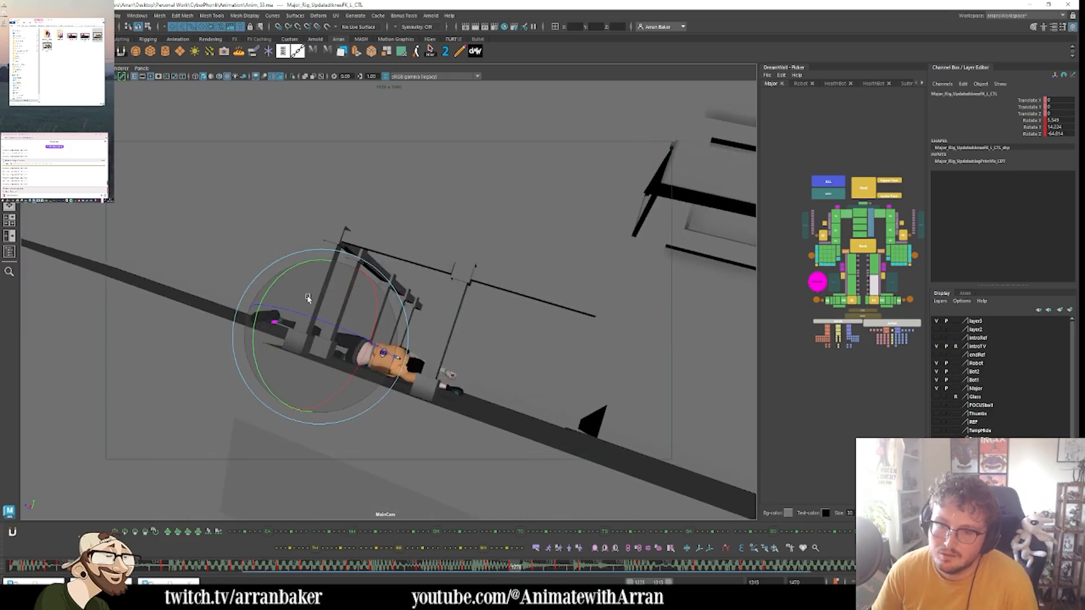
pyautogui.press(',')
pyautogui.press(',')
pyautogui.press('.')
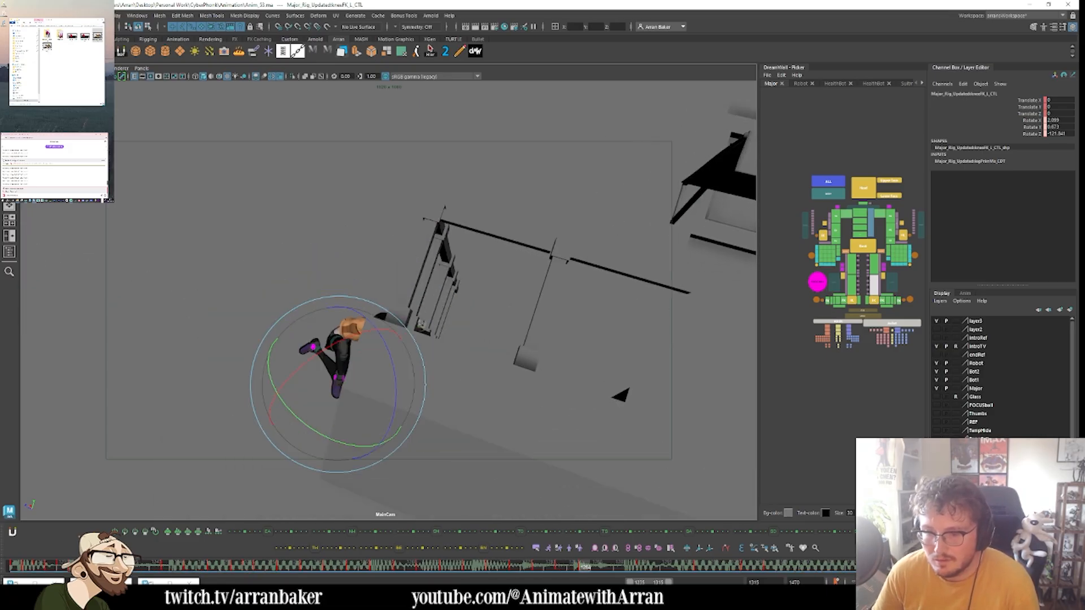
pyautogui.press('.')
pyautogui.press(',')
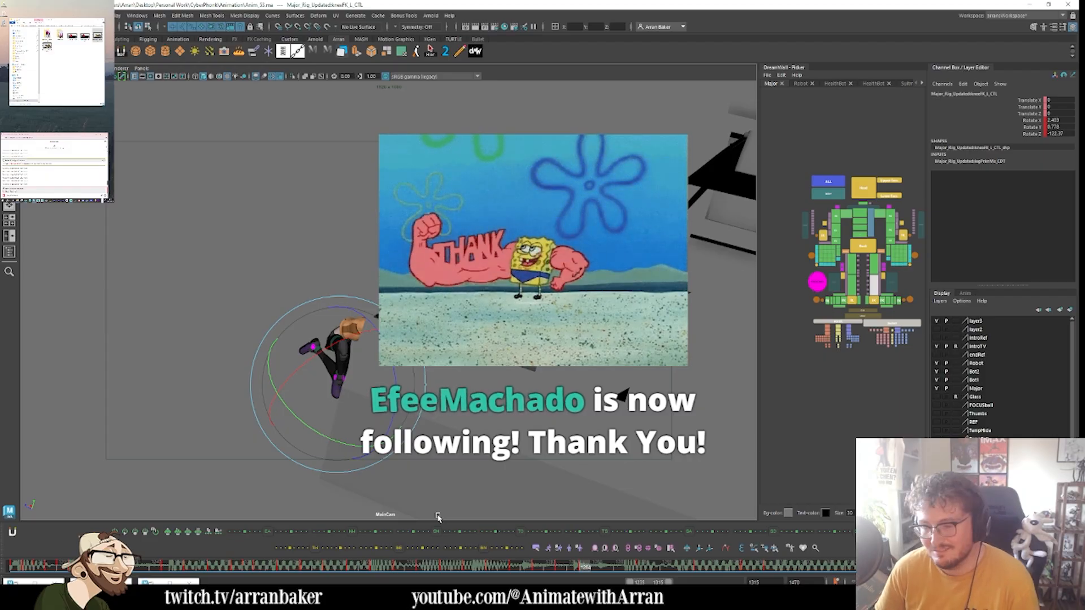
# - Review the timing of the fall into the wall-sign landing frame by frame and through the following keys
pyautogui.press(',')
pyautogui.press('.')
pyautogui.press('.')
pyautogui.press('.')
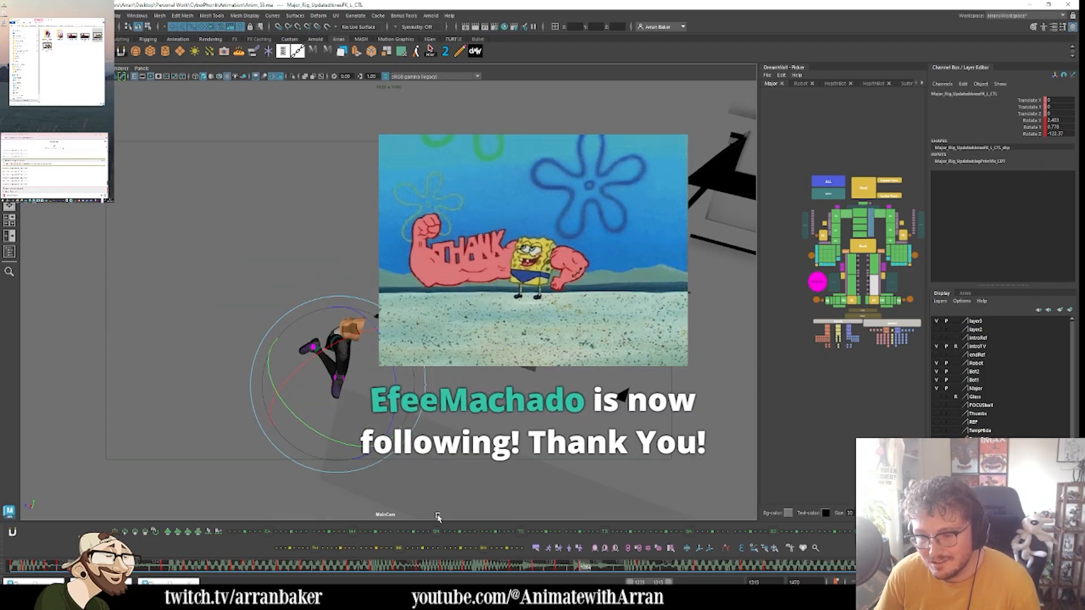
pyautogui.press('.')
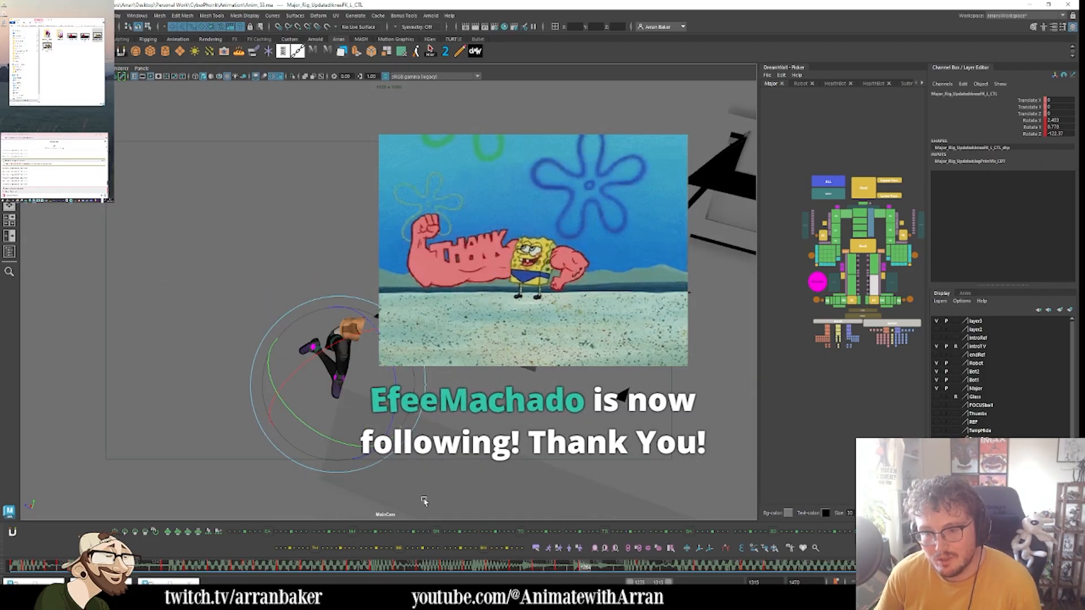
pyautogui.press(',')
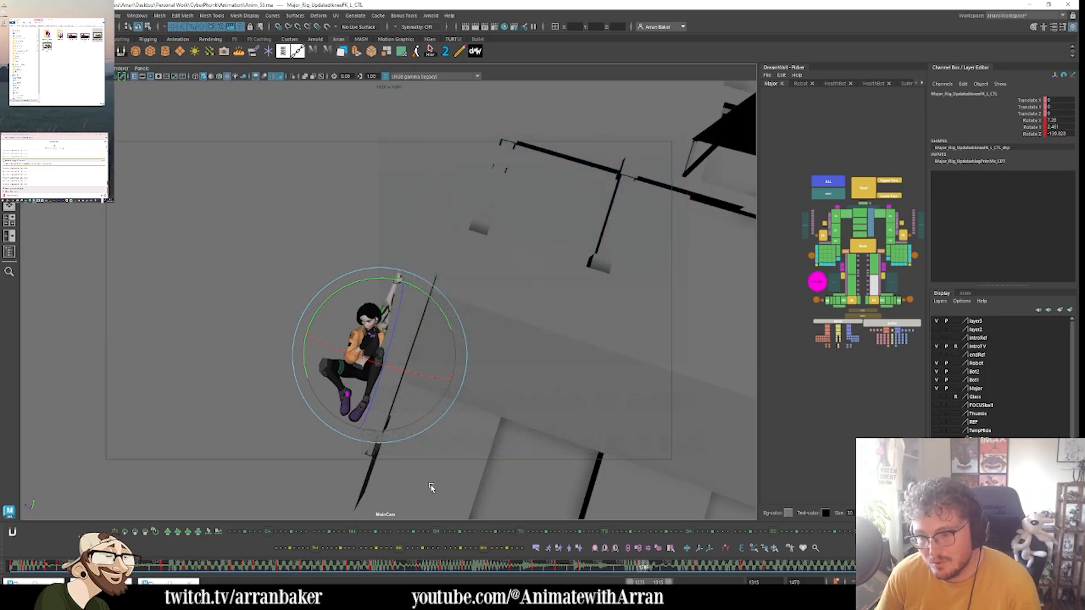
pyautogui.press(',')
pyautogui.hotkey('alt', ',')
pyautogui.hotkey('alt', '.')
pyautogui.hotkey('alt', '.')
pyautogui.hotkey('alt', '.')
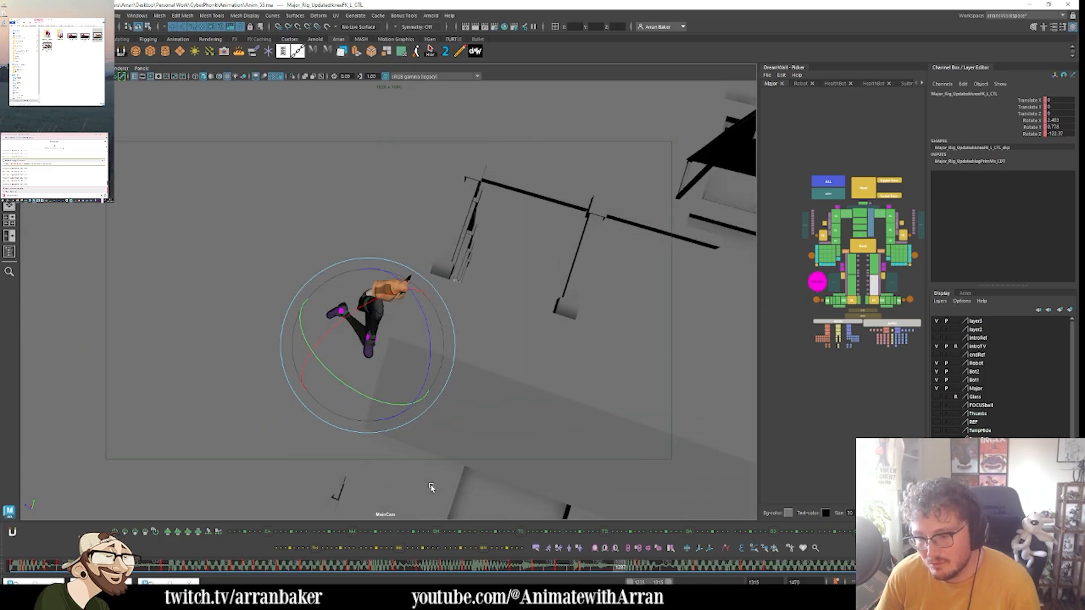
pyautogui.press('.')
pyautogui.press('.')
pyautogui.press('.')
pyautogui.press('.')
pyautogui.press('.')
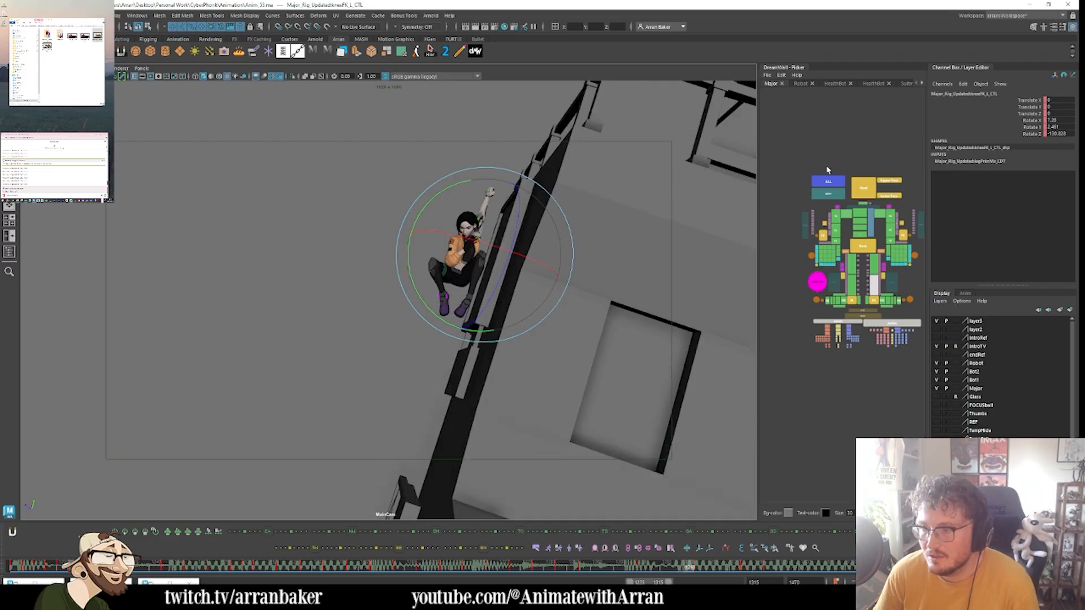
# - Select all of Major's controls and shift the wall-sign landing key one frame later, then check the fall timing and clear the selection
pyautogui.click(828, 181)
pyautogui.moveTo(637, 567); pyautogui.dragTo(642, 575)
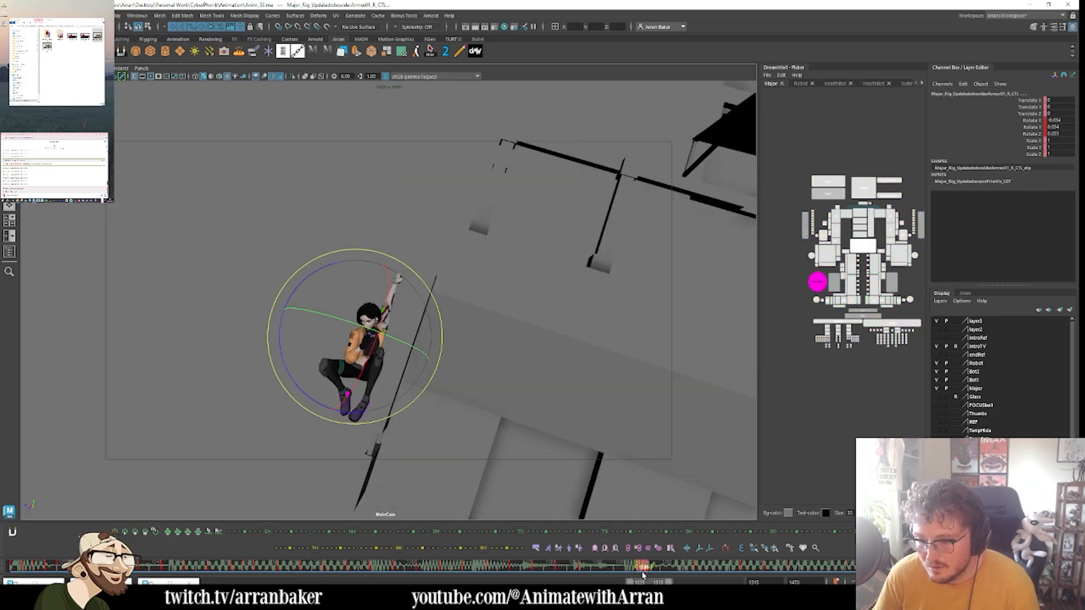
pyautogui.click(653, 567)
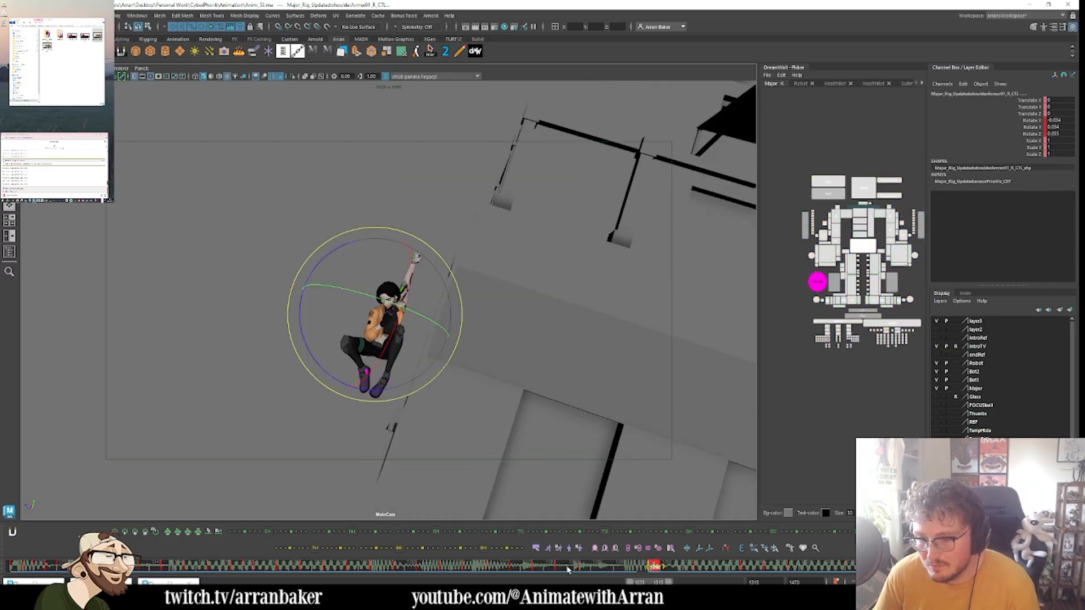
pyautogui.moveTo(568, 570); pyautogui.dragTo(632, 575)
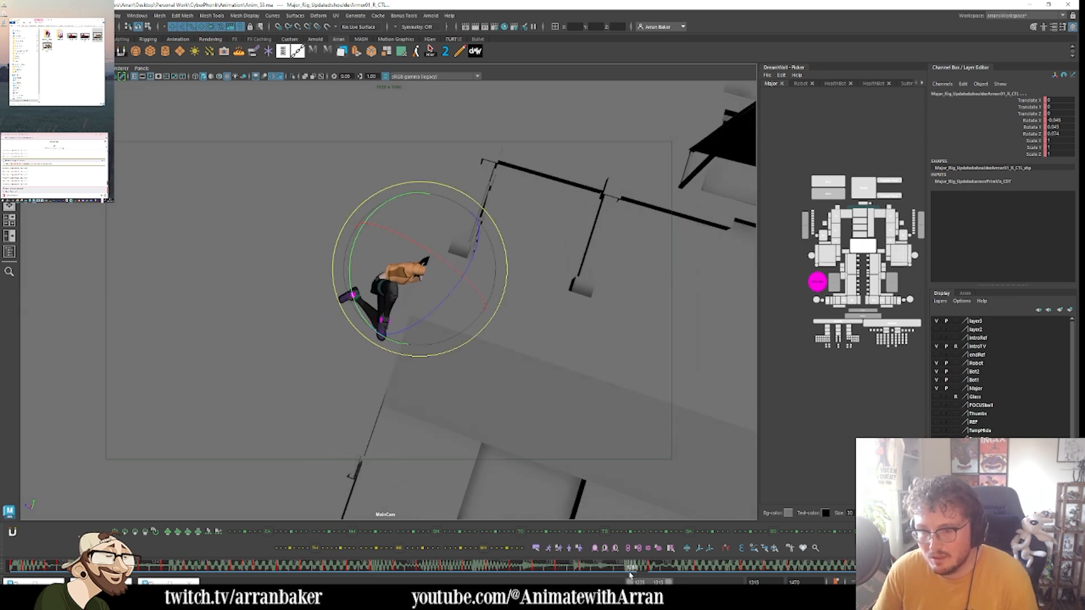
pyautogui.press(',')
pyautogui.press('.')
pyautogui.press(',')
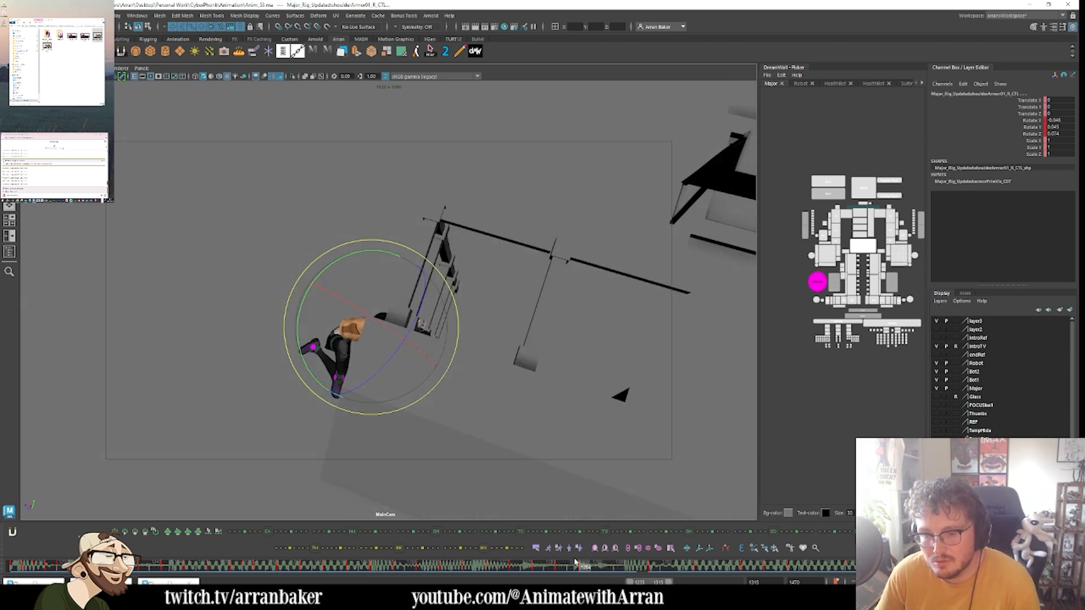
pyautogui.click(845, 230)
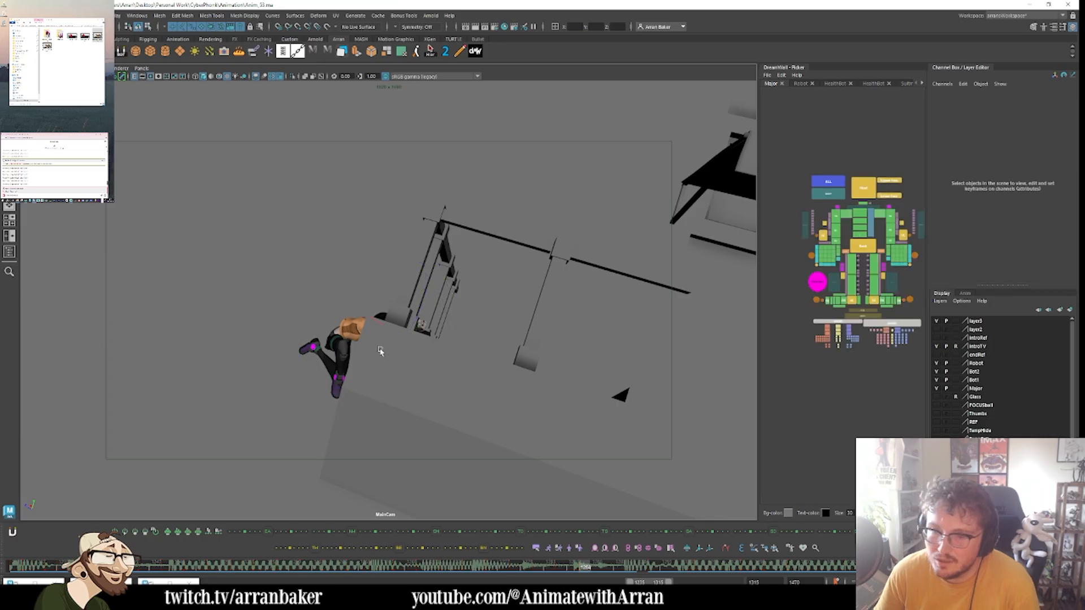
# - Rotate the root control at Major's first fall pose and bend the upper-spine FK control forward
pyautogui.hotkey('ctrl', 'z')
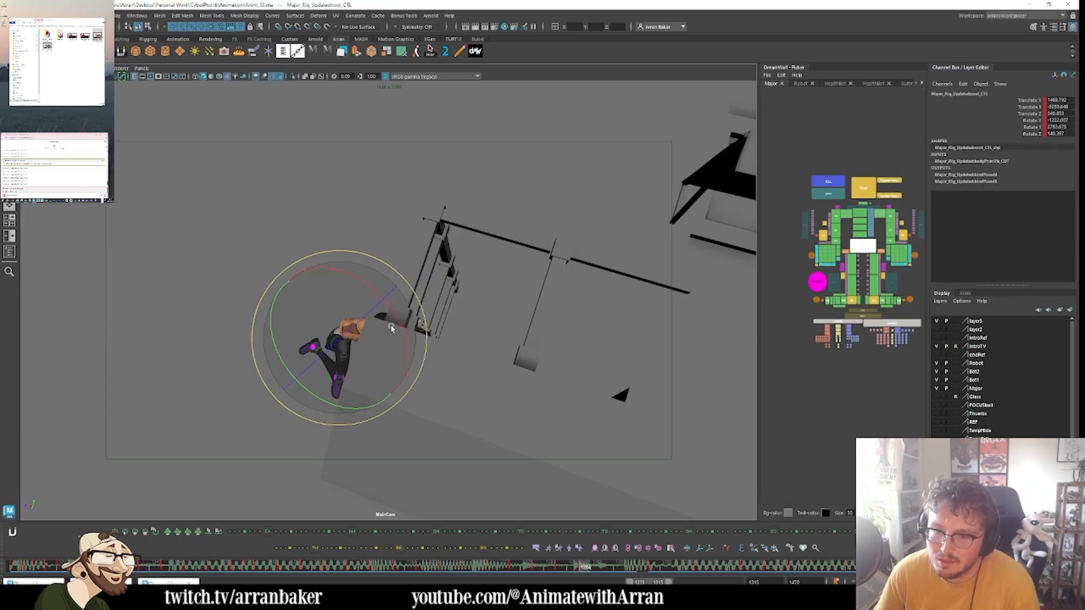
pyautogui.moveTo(390, 327); pyautogui.dragTo(421, 332)
pyautogui.press(',')
pyautogui.press('.')
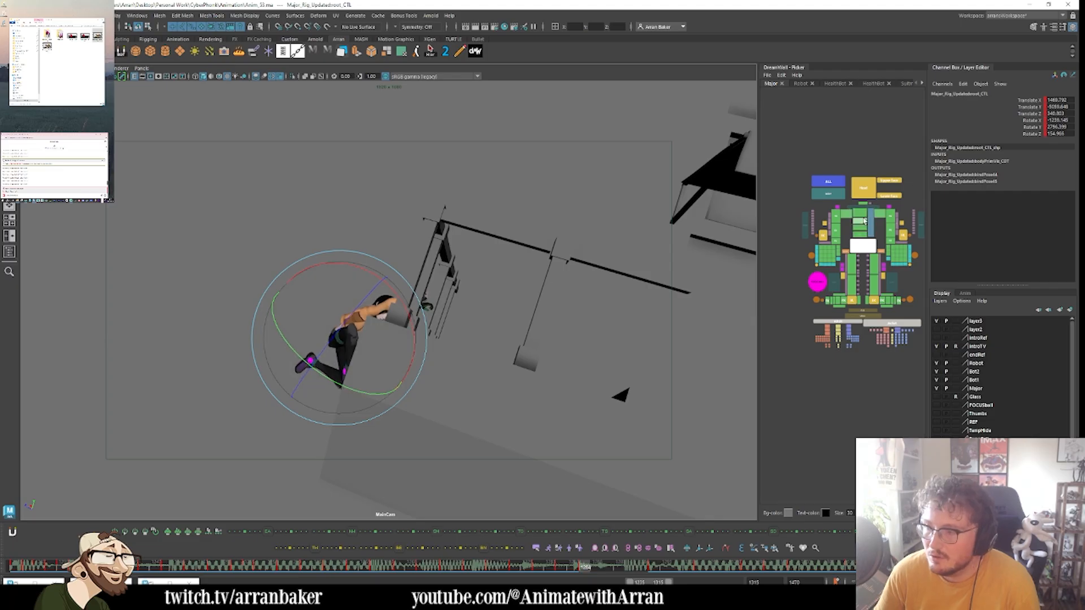
pyautogui.click(858, 213)
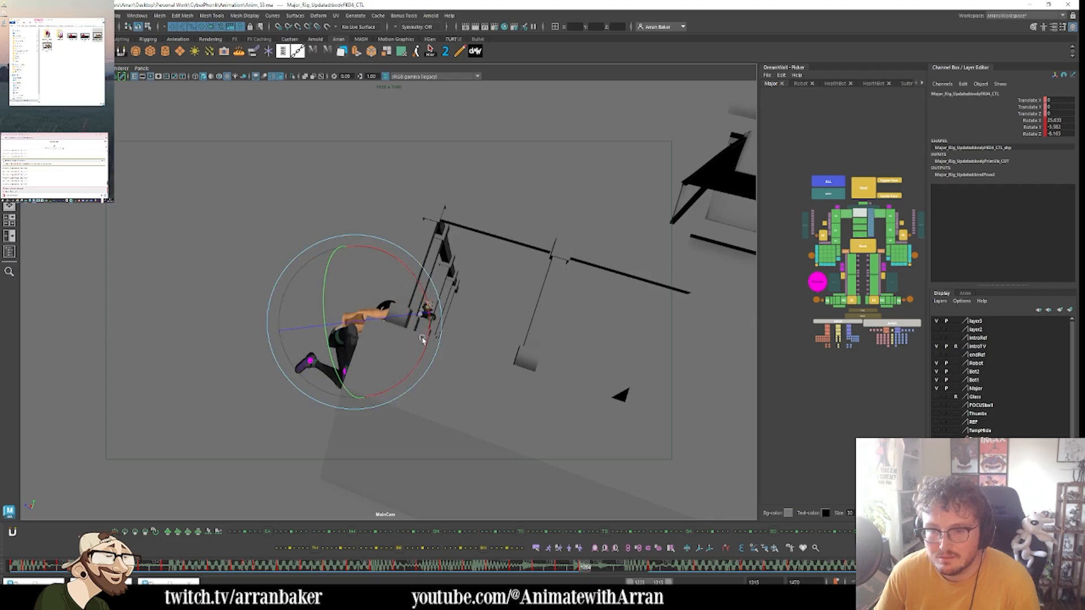
# - Rotate the right and left shoulder FK controls to adjust the reaching arms in the first fall pose
pyautogui.click(830, 218)
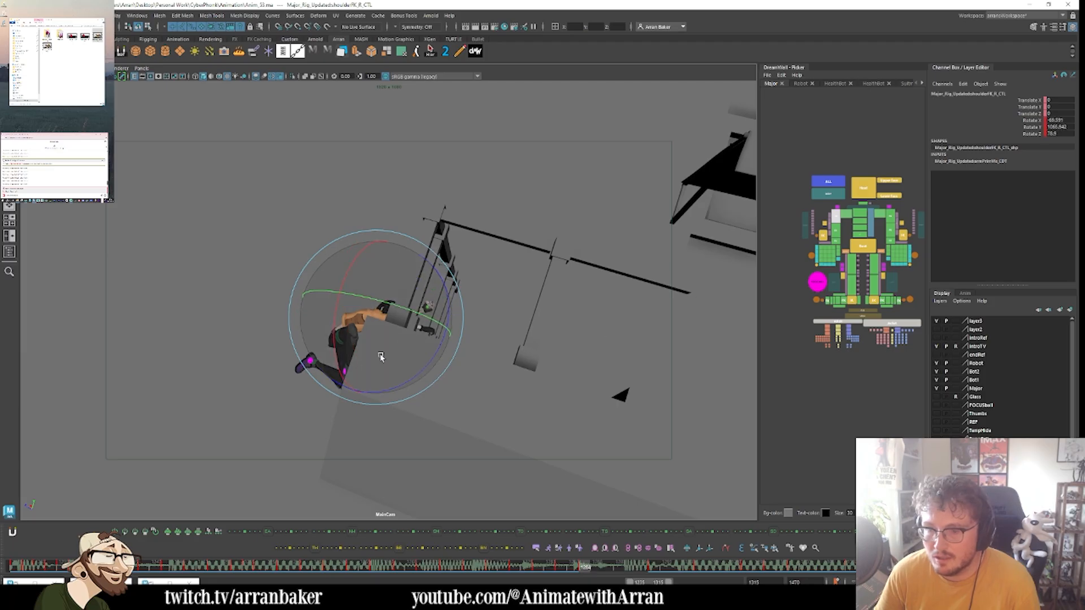
pyautogui.click(888, 219)
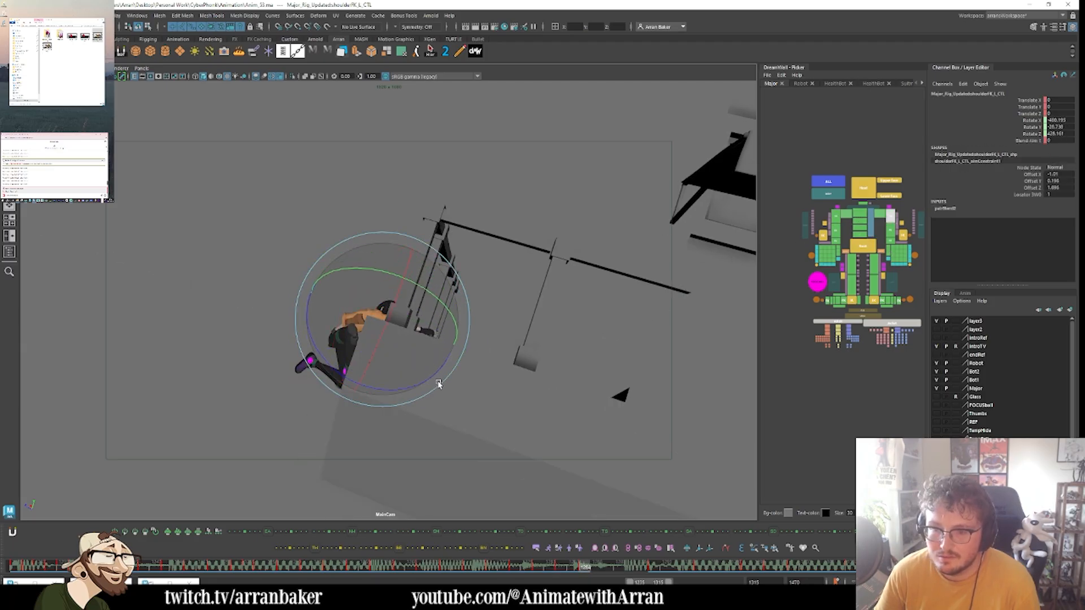
pyautogui.moveTo(439, 385); pyautogui.dragTo(433, 383)
pyautogui.hotkey('alt', '.')
pyautogui.hotkey('alt', '.')
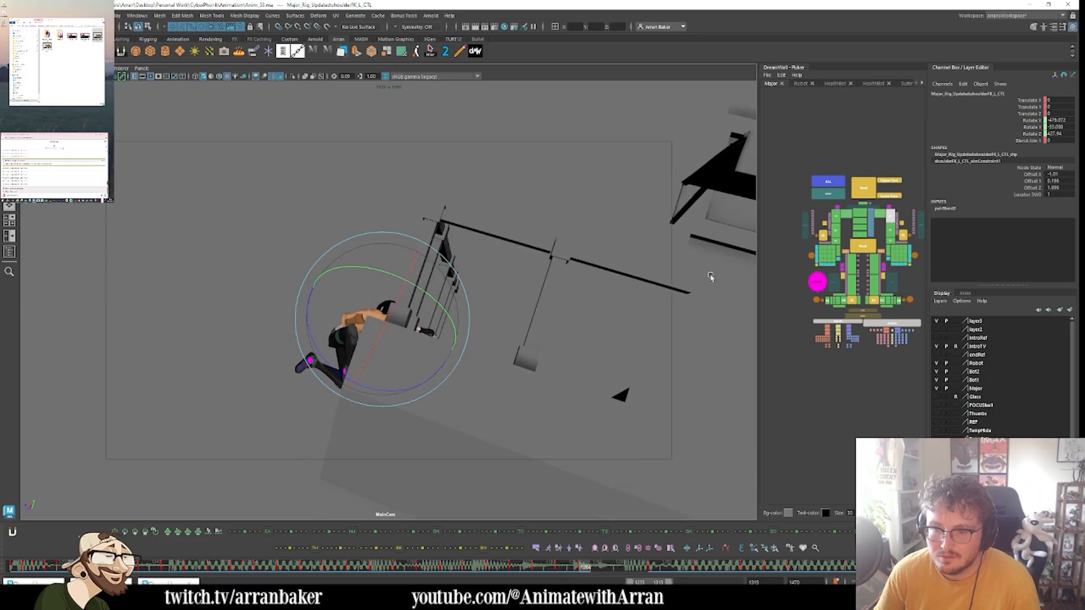
# - Rotate the right hip FK control at the first fall pose, comparing adjacent frames and playing back the motion
pyautogui.click(847, 269)
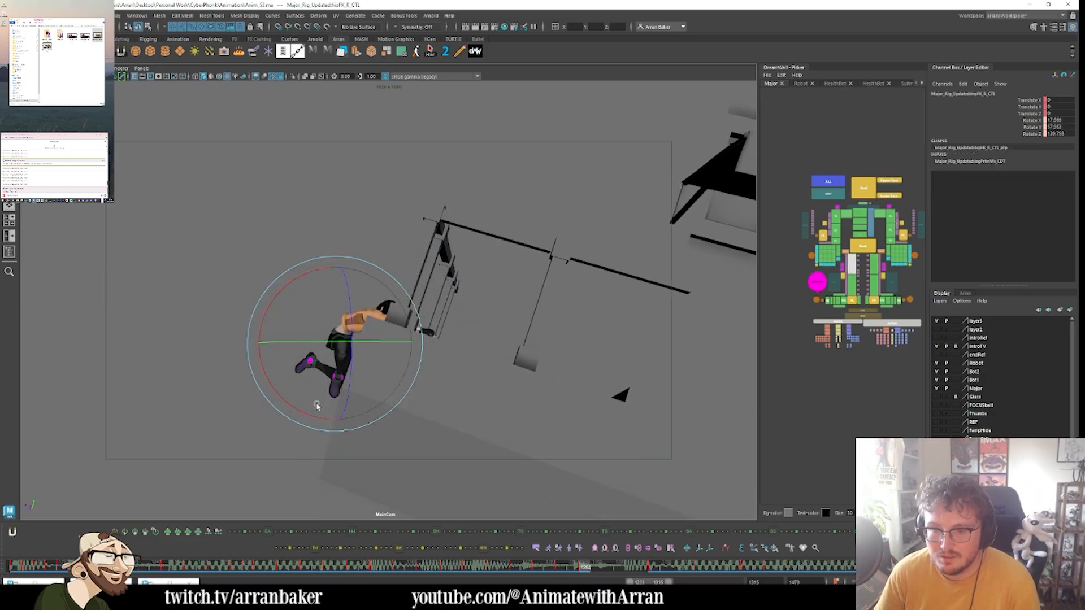
pyautogui.moveTo(343, 312); pyautogui.dragTo(333, 308)
pyautogui.hotkey('alt', ',')
pyautogui.hotkey('alt', '.')
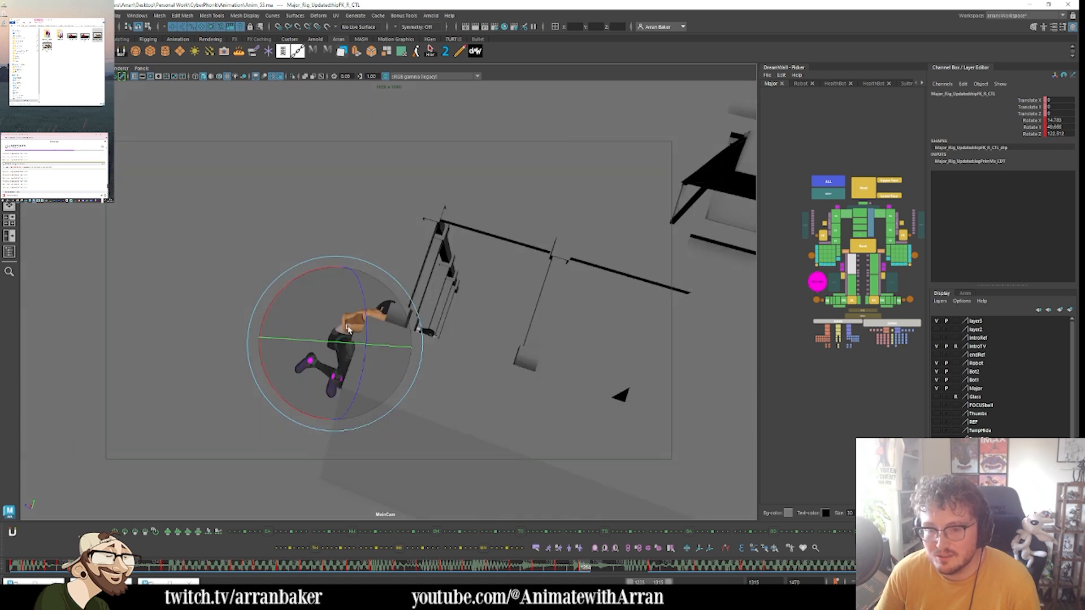
pyautogui.moveTo(325, 375); pyautogui.dragTo(331, 306)
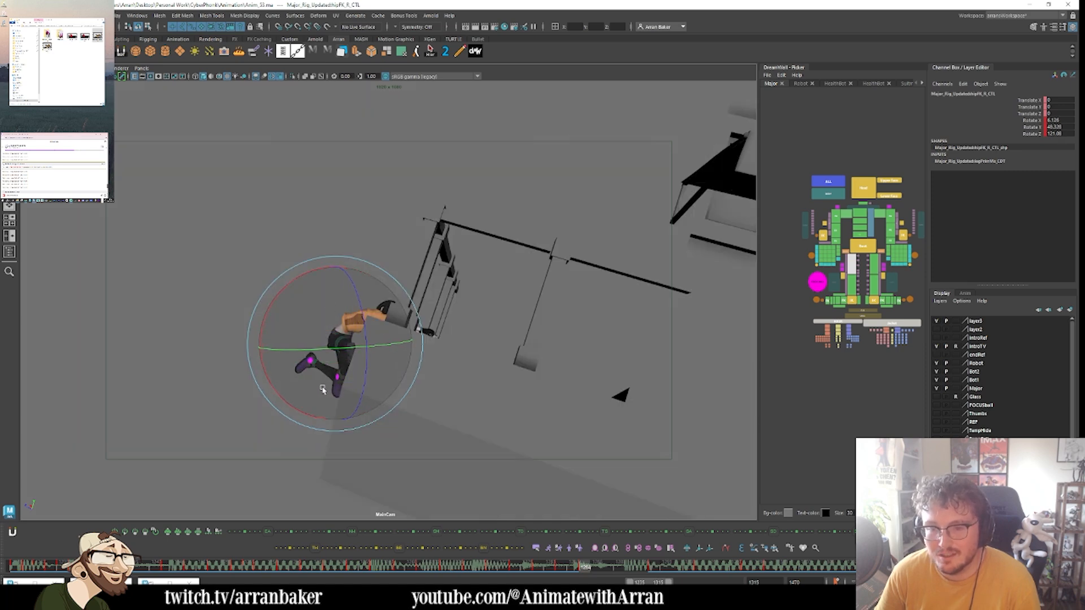
pyautogui.hotkey('alt', ',')
pyautogui.hotkey('alt', '.')
pyautogui.hotkey('alt', 'v')
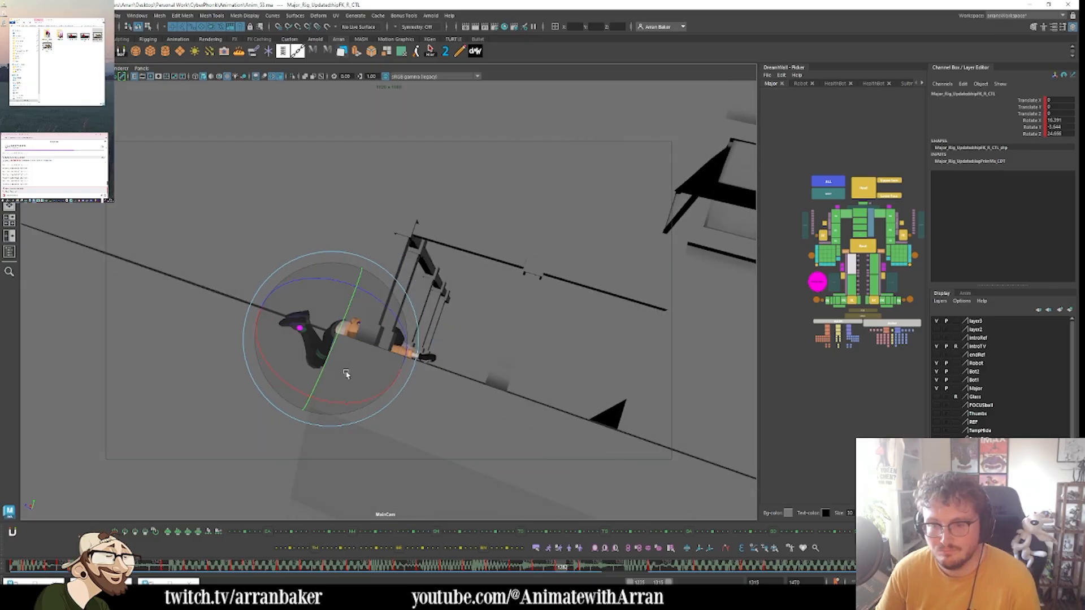
# - Select all of Major's controls and key a new breakdown between the first fall pose and the following key
pyautogui.click(818, 185)
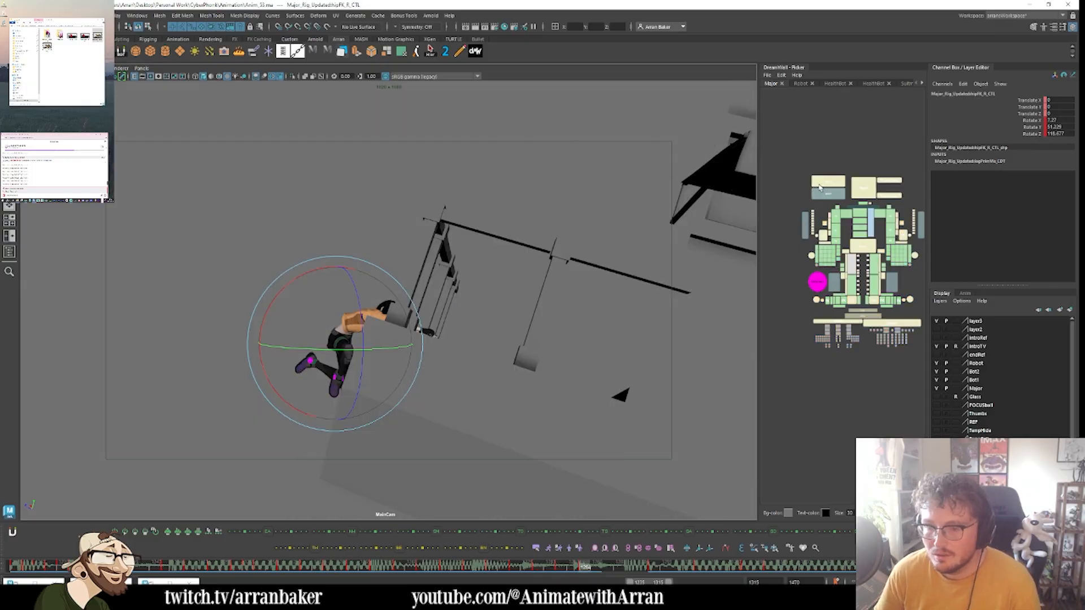
pyautogui.click(821, 181)
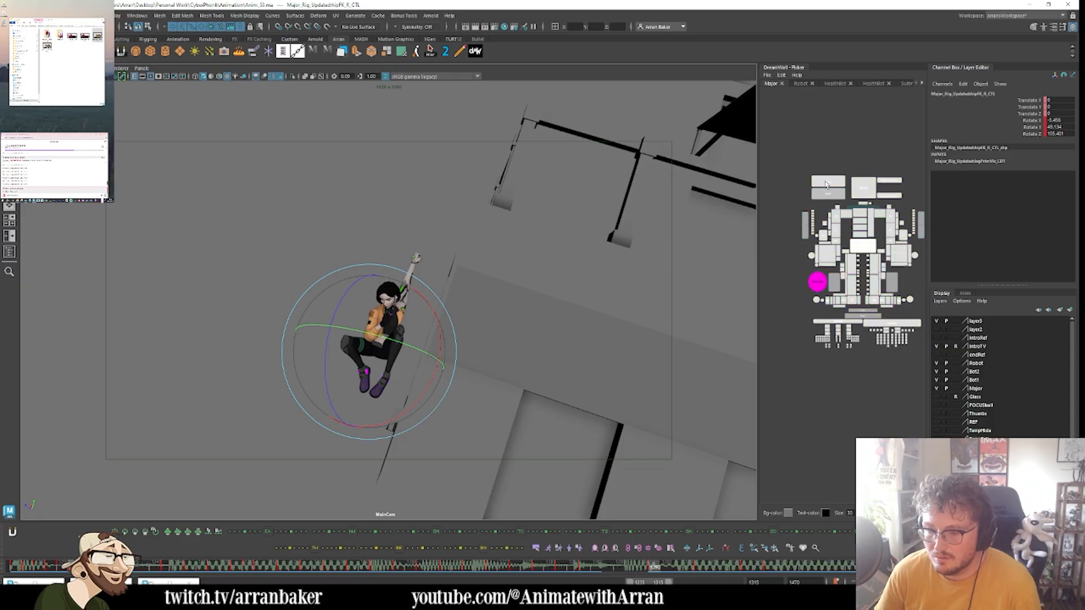
pyautogui.click(581, 564)
pyautogui.moveTo(581, 565); pyautogui.dragTo(608, 578)
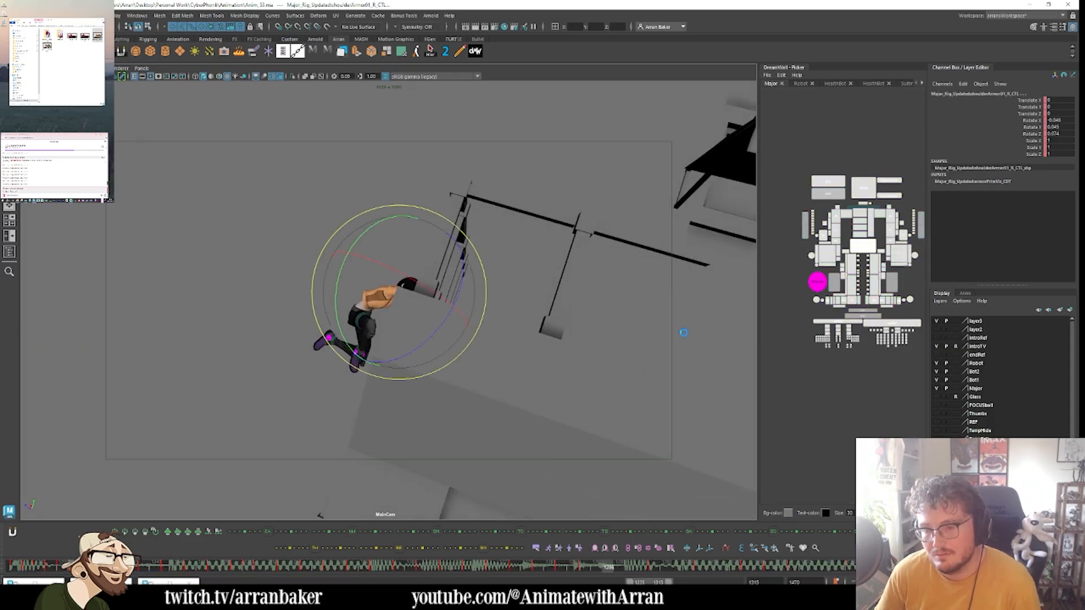
# - Reposition the root control slightly at the new fall breakdown and compare it with the preceding keys
pyautogui.click(861, 250)
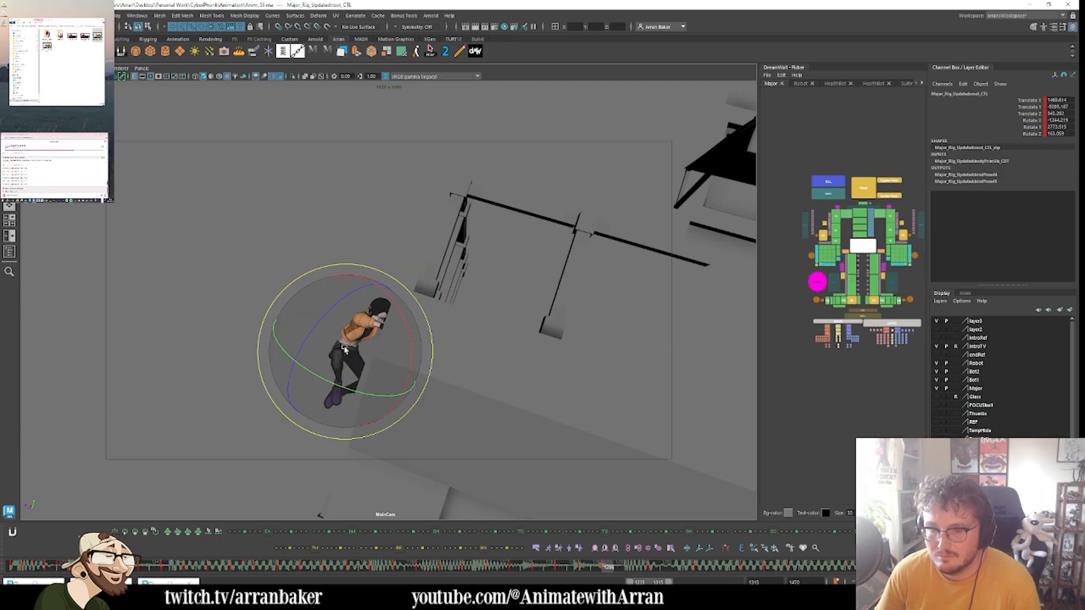
pyautogui.press('w')
pyautogui.moveTo(351, 329)
pyautogui.mouseDown()
pyautogui.moveTo(355, 320)
pyautogui.moveTo(348, 337)
pyautogui.mouseUp()
pyautogui.press(',')
pyautogui.press(',')
pyautogui.press('.')
pyautogui.press('.')
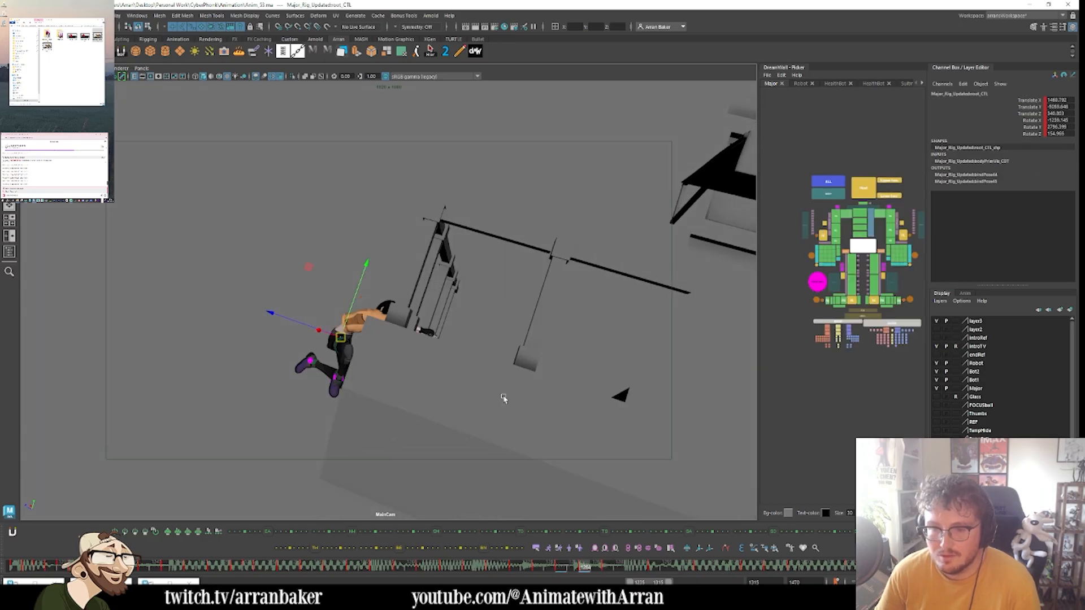
# - Twist and swing the right hip FK control at the first fall pose, comparing it with the preceding key
pyautogui.click(852, 265)
pyautogui.press(',')
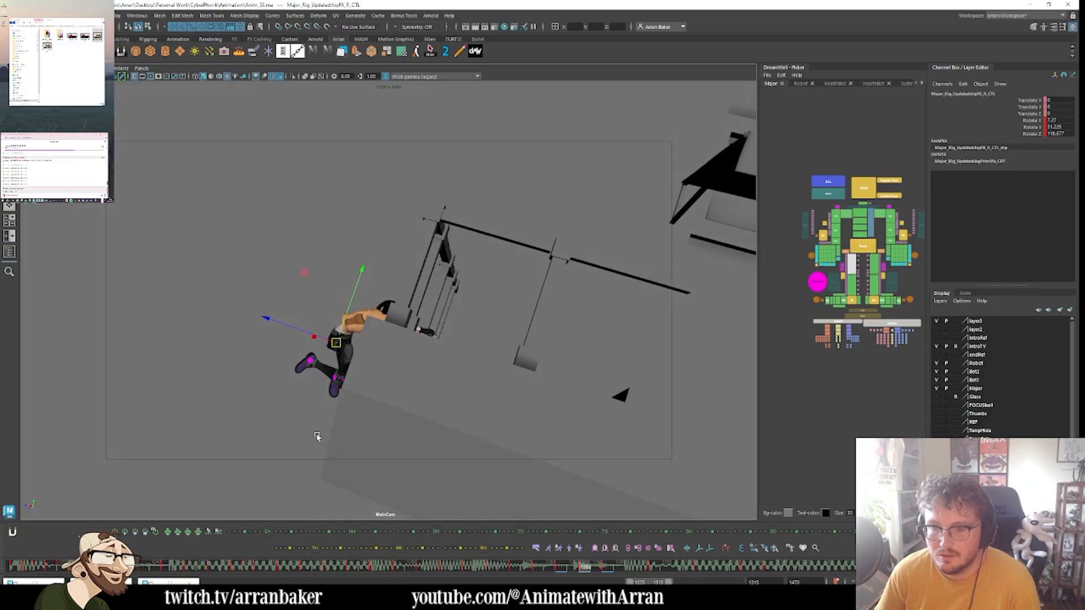
pyautogui.press(',')
pyautogui.press('.')
pyautogui.press('e')
pyautogui.moveTo(362, 335); pyautogui.dragTo(337, 377)
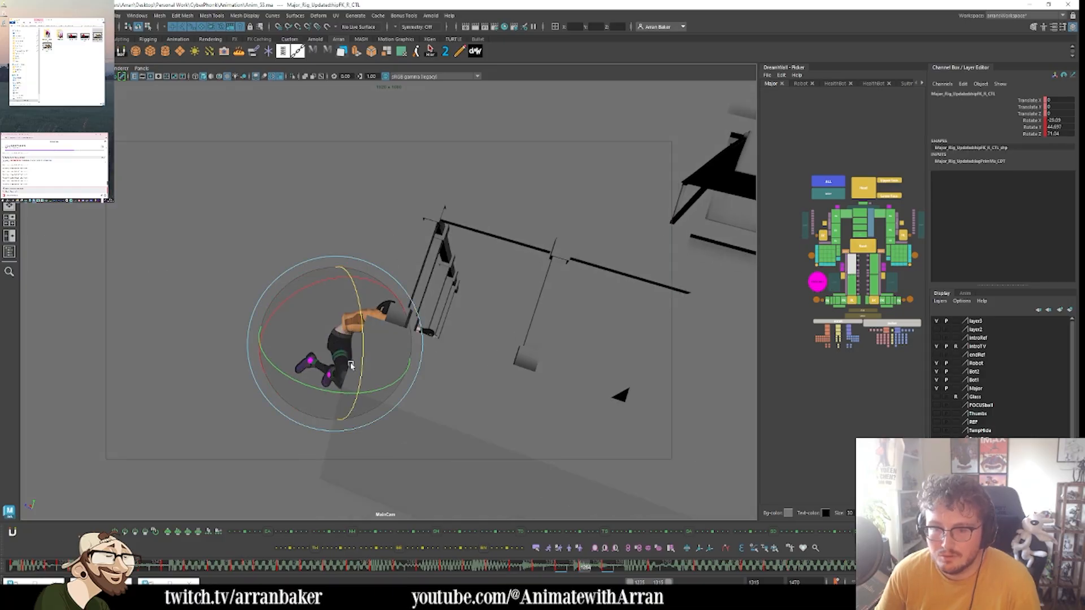
pyautogui.moveTo(416, 363); pyautogui.dragTo(405, 360)
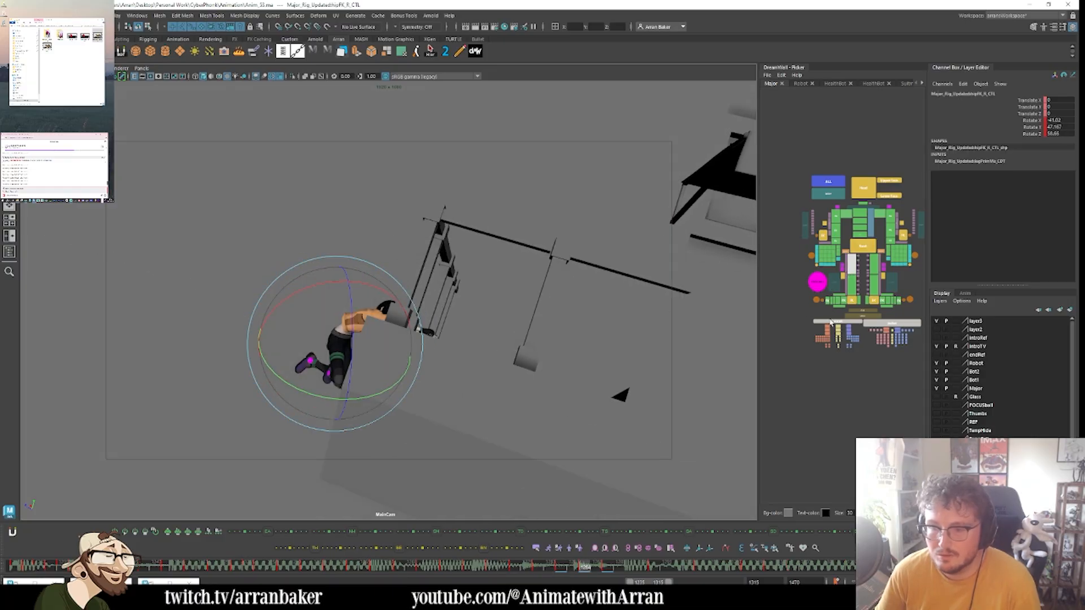
# - Extend the right knee FK control slightly at the first fall pose and check it against the neighbouring keys
pyautogui.click(855, 289)
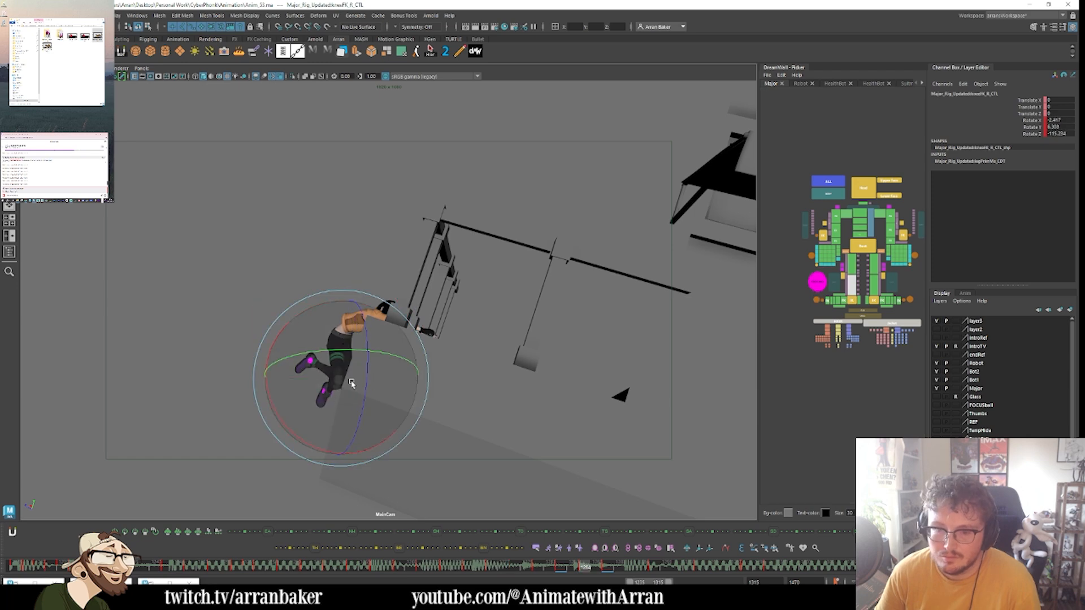
pyautogui.moveTo(351, 382)
pyautogui.mouseDown()
pyautogui.moveTo(322, 382)
pyautogui.moveTo(348, 372)
pyautogui.mouseUp()
pyautogui.press(',')
pyautogui.press('.')
pyautogui.press('.')
pyautogui.press(',')
pyautogui.press(',')
pyautogui.press('.')
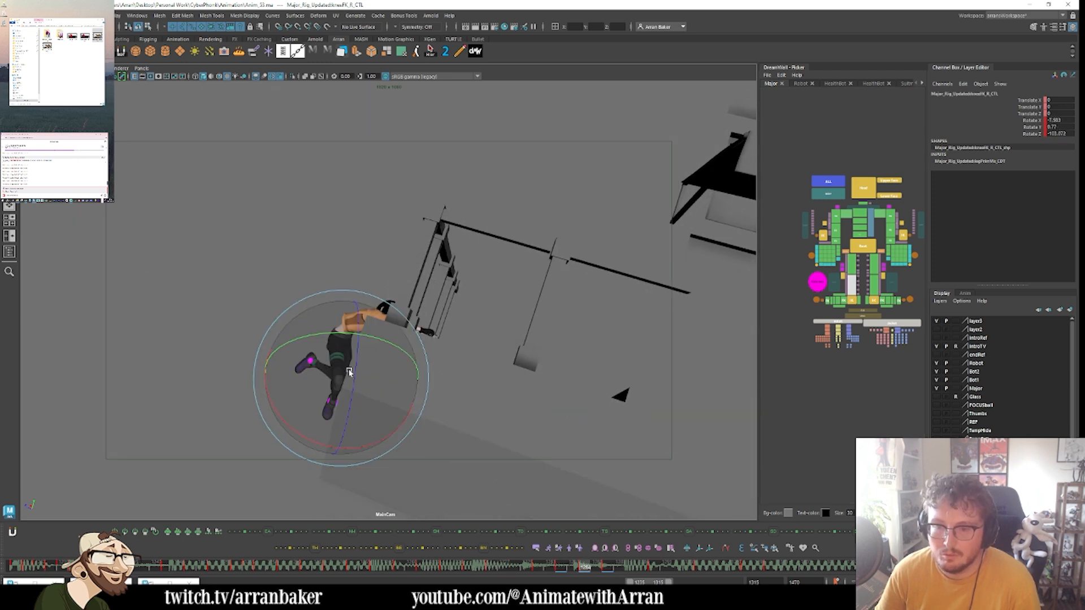
# - Rotate the right hip FK control at the fall breakdown to lift the right thigh, comparing it with the neighbouring keys
pyautogui.click(852, 264)
pyautogui.press('.')
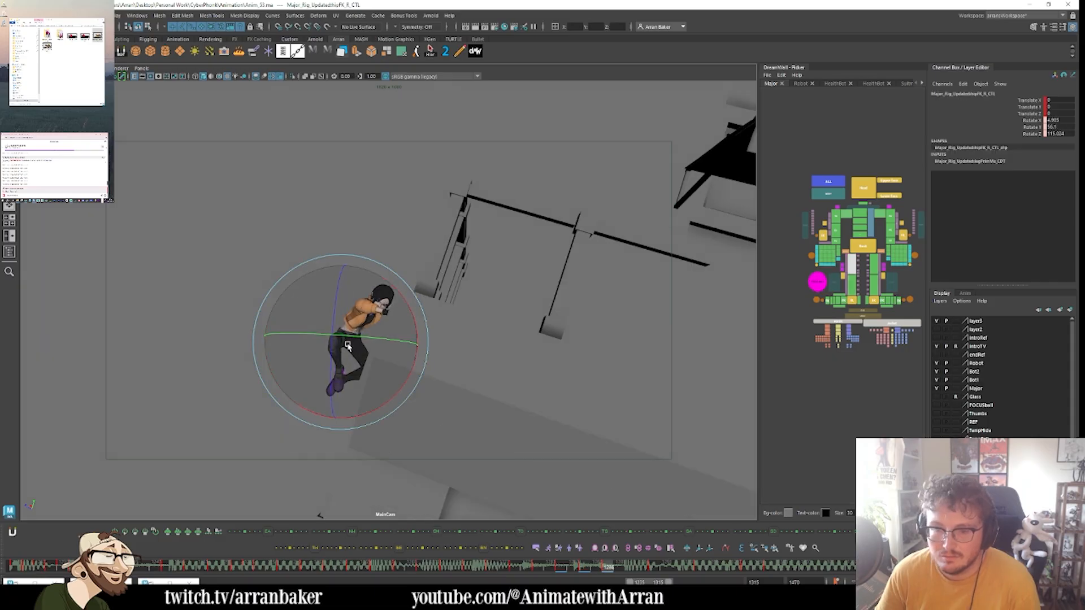
pyautogui.moveTo(352, 392); pyautogui.dragTo(351, 392)
pyautogui.press(',')
pyautogui.press('.')
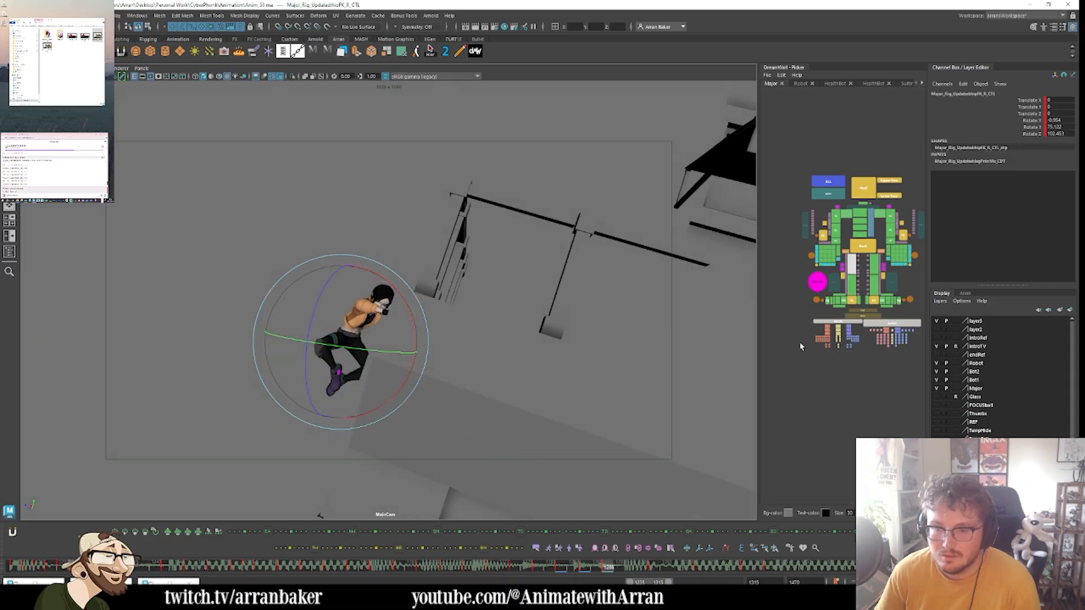
pyautogui.press('.')
pyautogui.press(',')
# - Rotate the left hip FK control at the fall breakdown to lower the left thigh, comparing it with the previous key
pyautogui.click(875, 283)
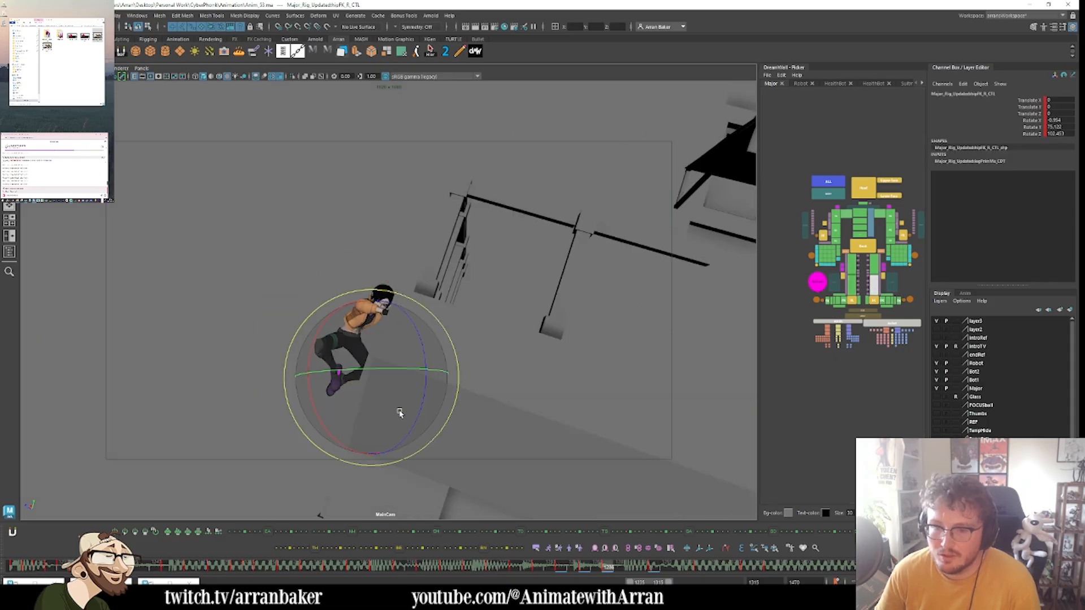
pyautogui.click(876, 265)
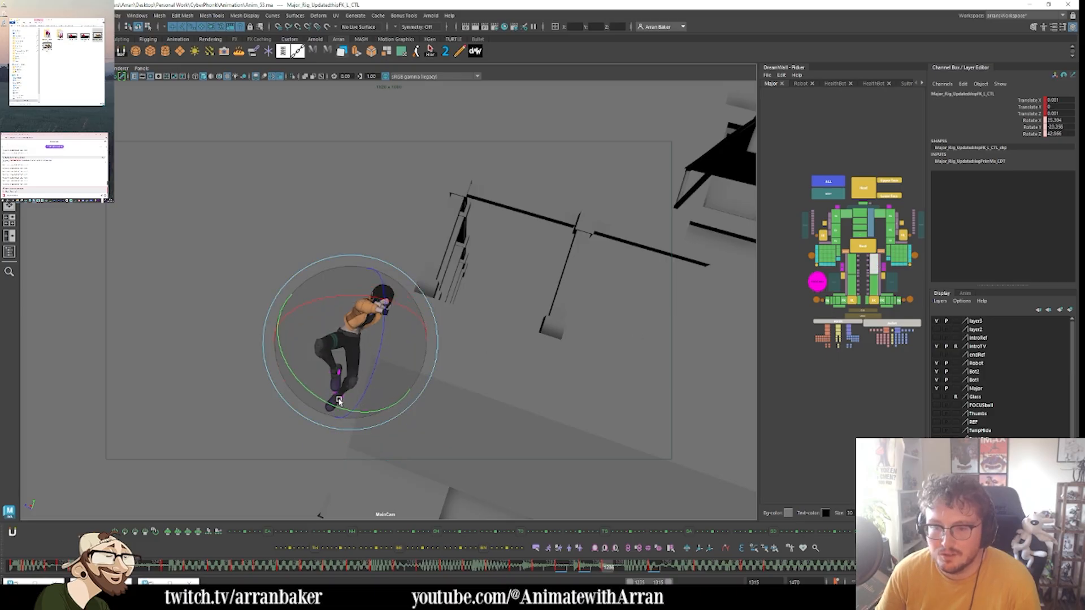
pyautogui.moveTo(339, 400); pyautogui.dragTo(357, 390)
pyautogui.press(',')
pyautogui.press('.')
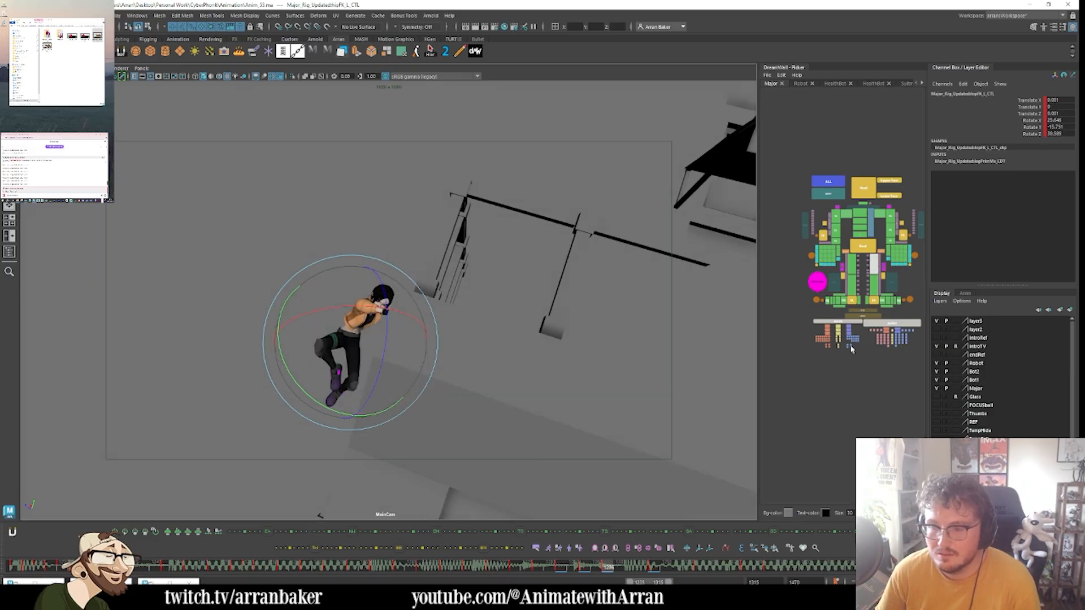
# - Straighten the left knee FK control at the fall breakdown and review both legs across the neighbouring keys
pyautogui.click(875, 285)
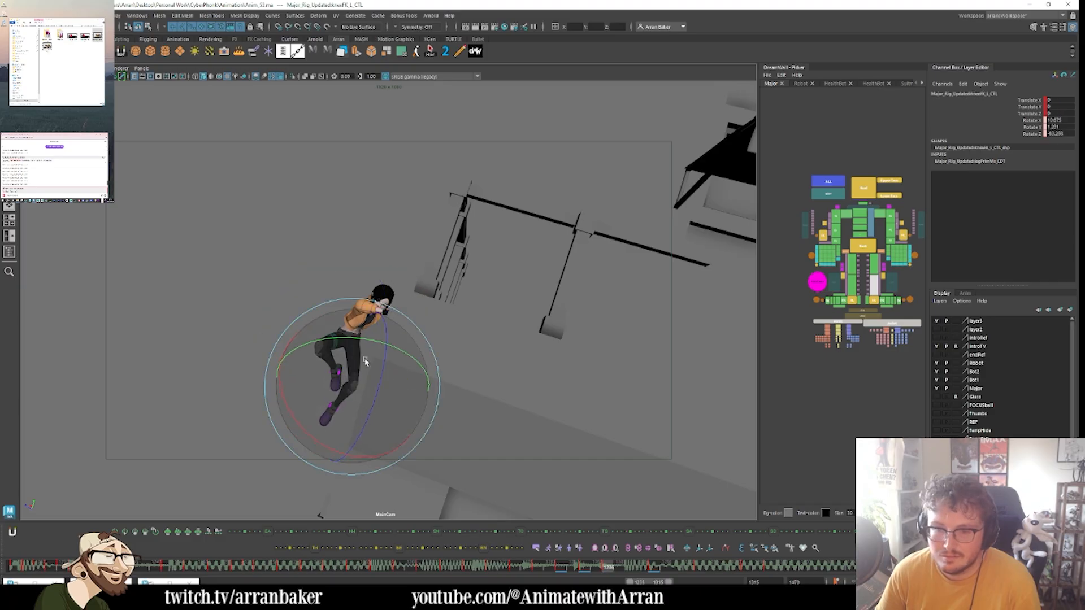
pyautogui.press('.')
pyautogui.press('.')
pyautogui.press(',')
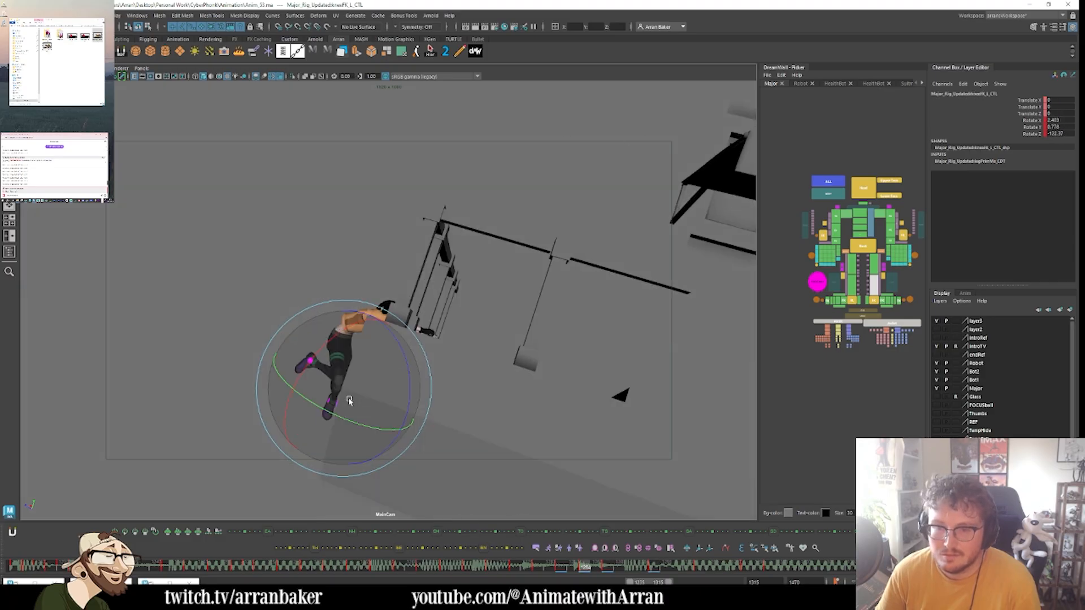
pyautogui.press(',')
pyautogui.press(',')
pyautogui.press(',')
pyautogui.press('.')
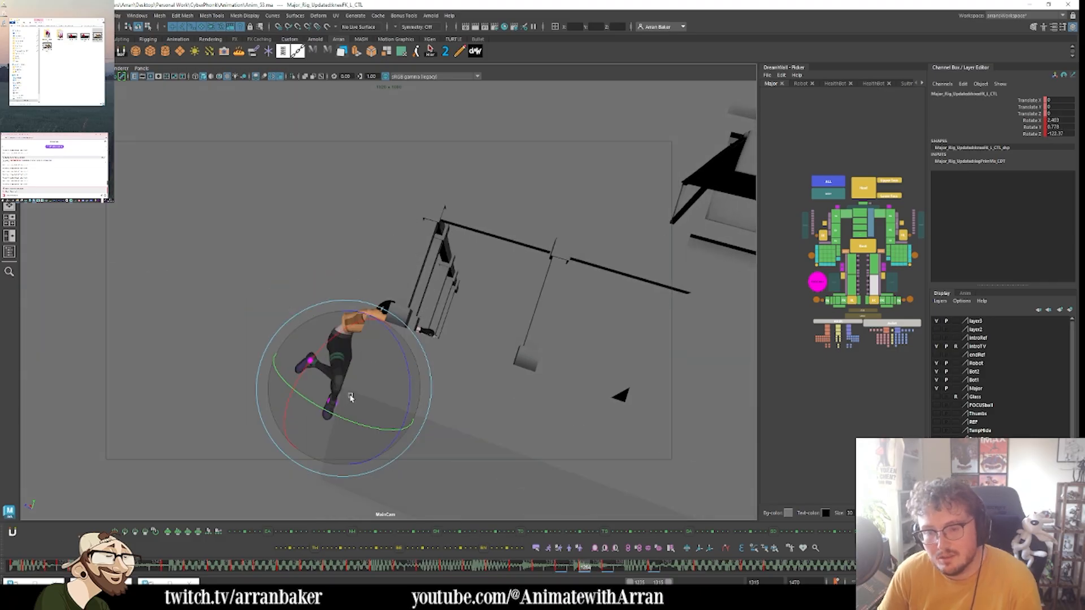
pyautogui.press(',')
pyautogui.press('.')
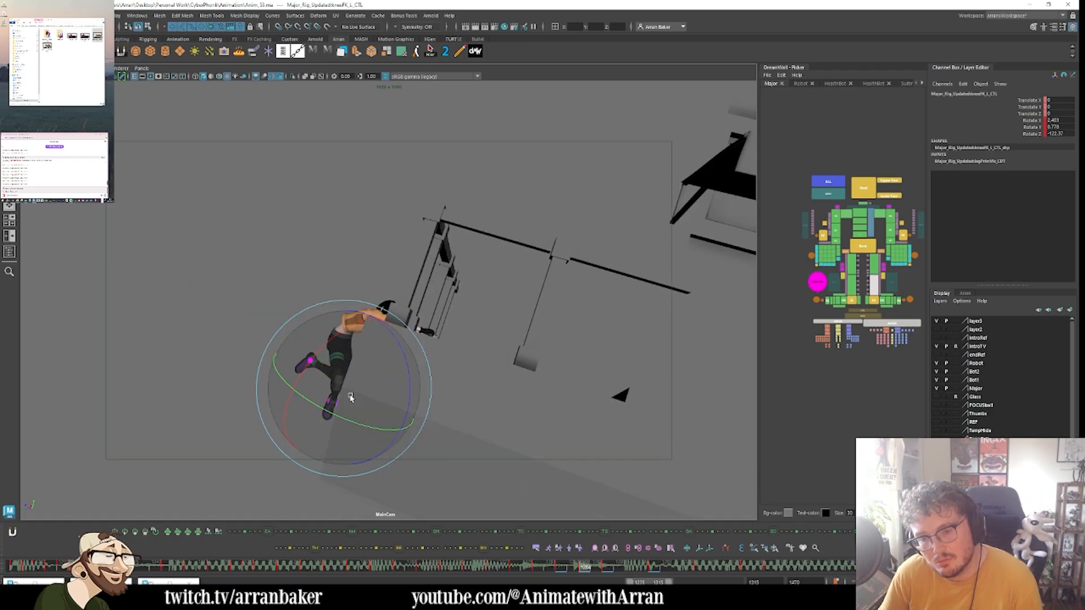
# - Swing the right hip FK control further back at the first fall pose and flip through the surrounding keys
pyautogui.click(848, 271)
pyautogui.press('.')
pyautogui.press(',')
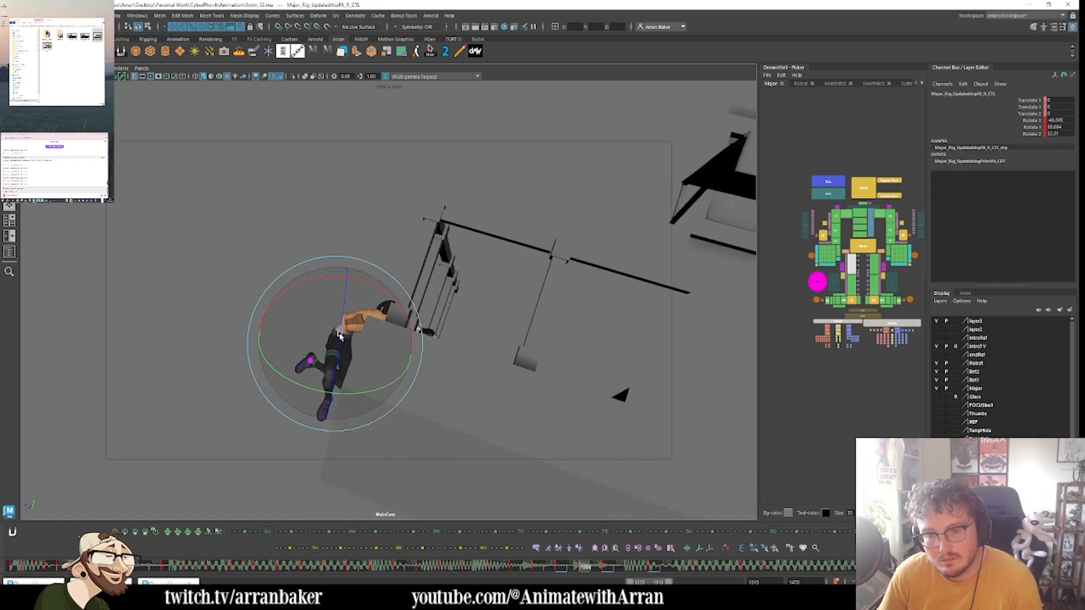
pyautogui.moveTo(339, 336); pyautogui.dragTo(312, 383)
pyautogui.press(',')
pyautogui.press(',')
pyautogui.press('.')
pyautogui.press('.')
pyautogui.press('.')
pyautogui.press(',')
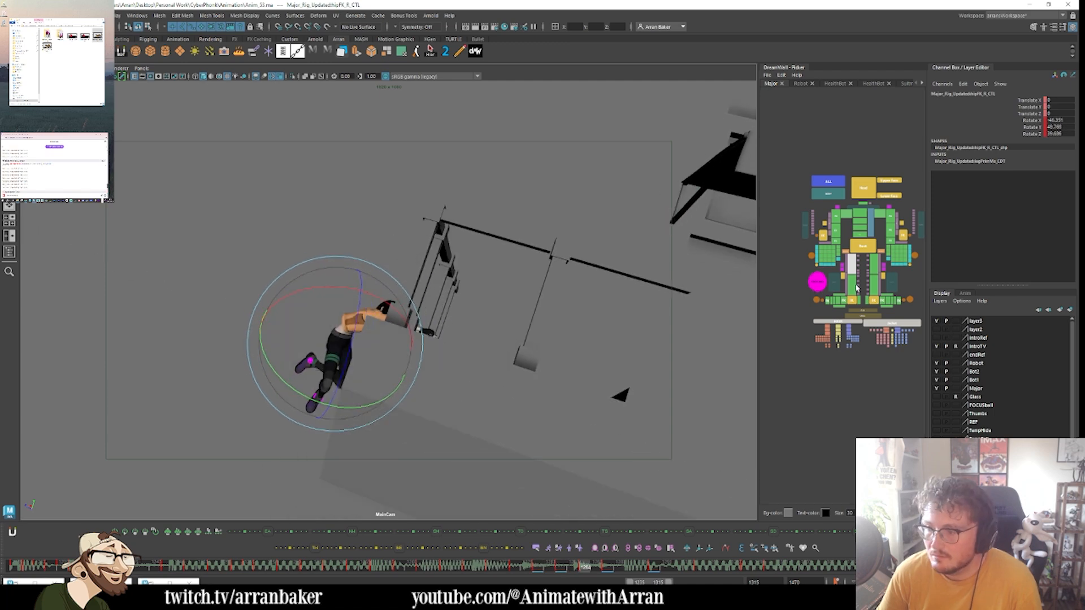
# - Bend the right knee FK control more sharply at the first fall pose and play back the slide-to-fall transition
pyautogui.click(317, 377)
pyautogui.press('.')
pyautogui.press(',')
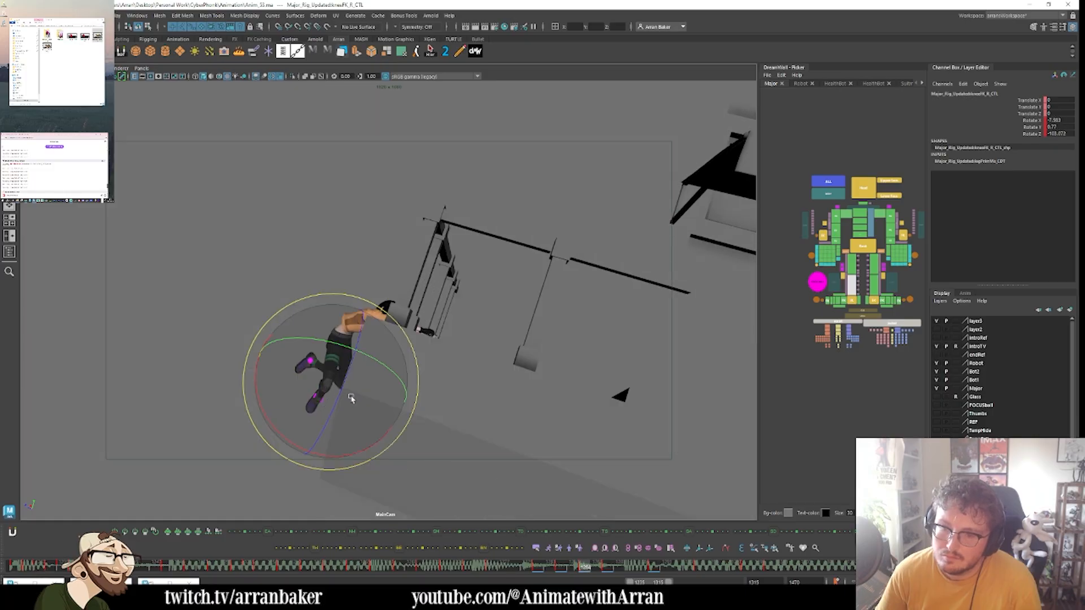
pyautogui.moveTo(354, 392); pyautogui.dragTo(334, 375)
pyautogui.press(',')
pyautogui.press('.')
pyautogui.press('.')
pyautogui.hotkey('alt', ',')
pyautogui.hotkey('alt', ',')
pyautogui.hotkey('alt', 'v')
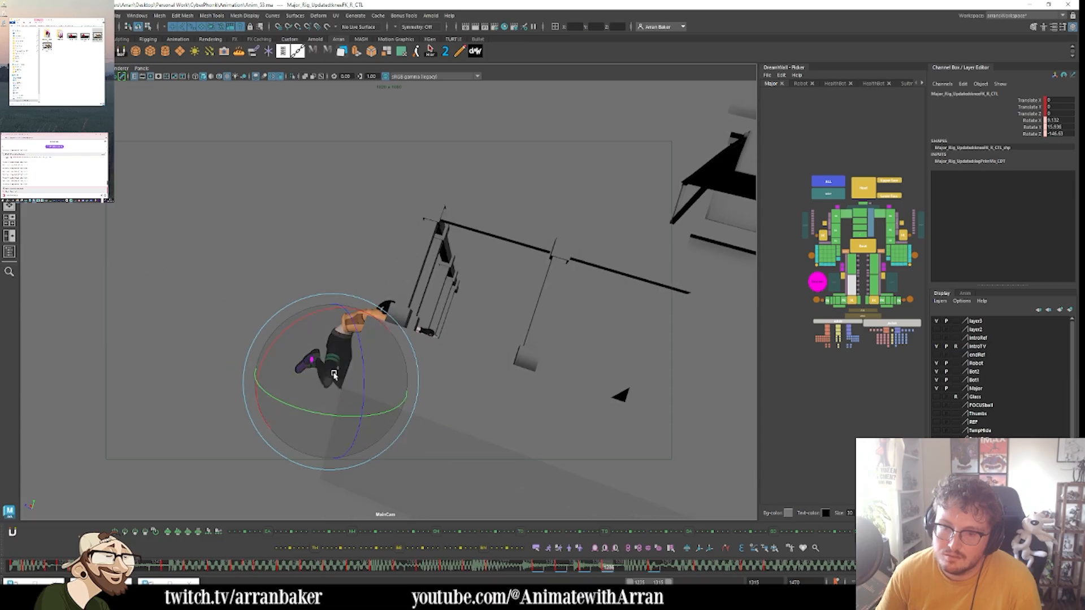
pyautogui.hotkey('alt', 'v')
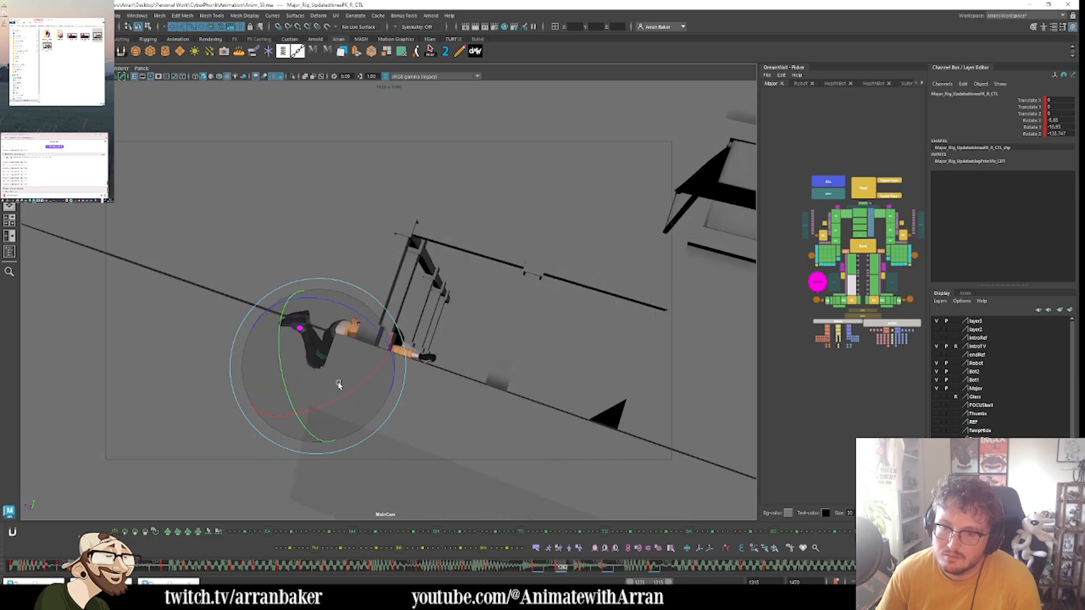
# - Rotate the left hip FK control at the tucked-knee fall pose and compare it with the neighbouring keys
pyautogui.press('.')
pyautogui.click(876, 264)
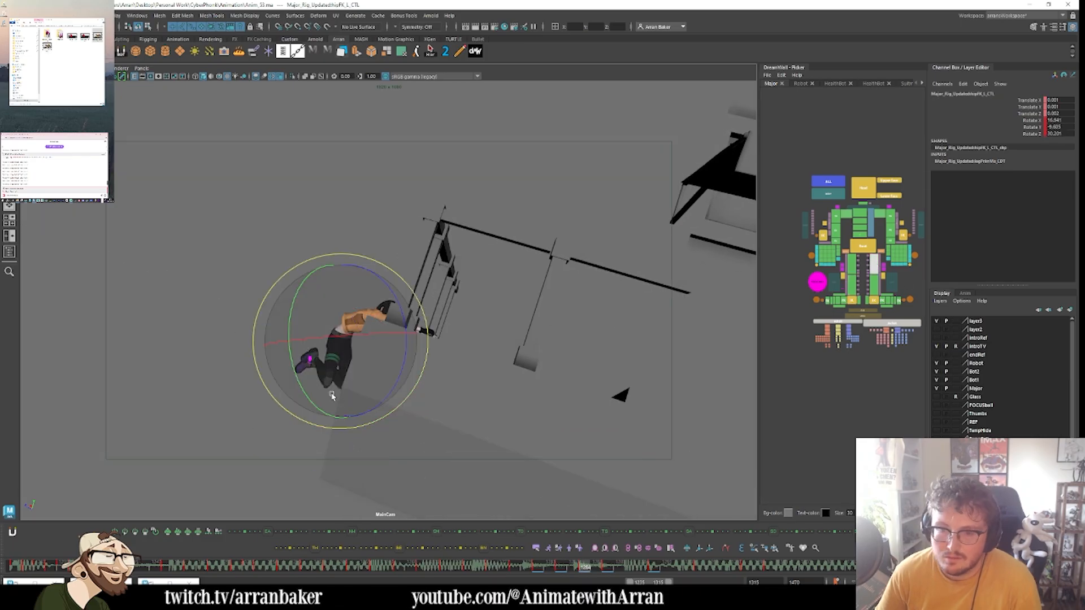
pyautogui.moveTo(332, 393); pyautogui.dragTo(325, 383)
pyautogui.press('.')
pyautogui.press('.')
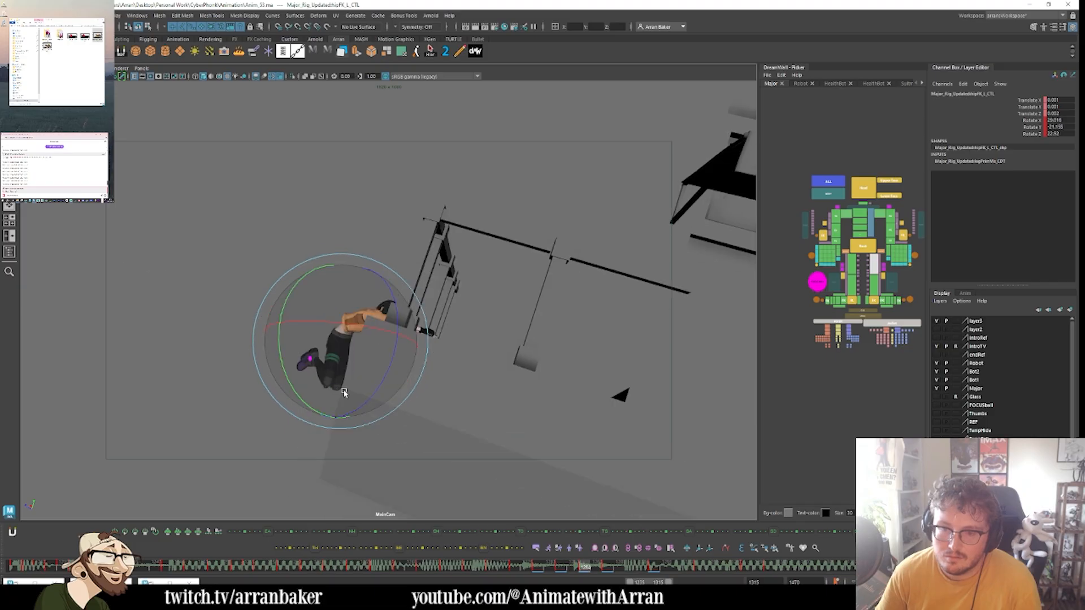
pyautogui.press('.')
pyautogui.press(',')
pyautogui.press('.')
pyautogui.press(',')
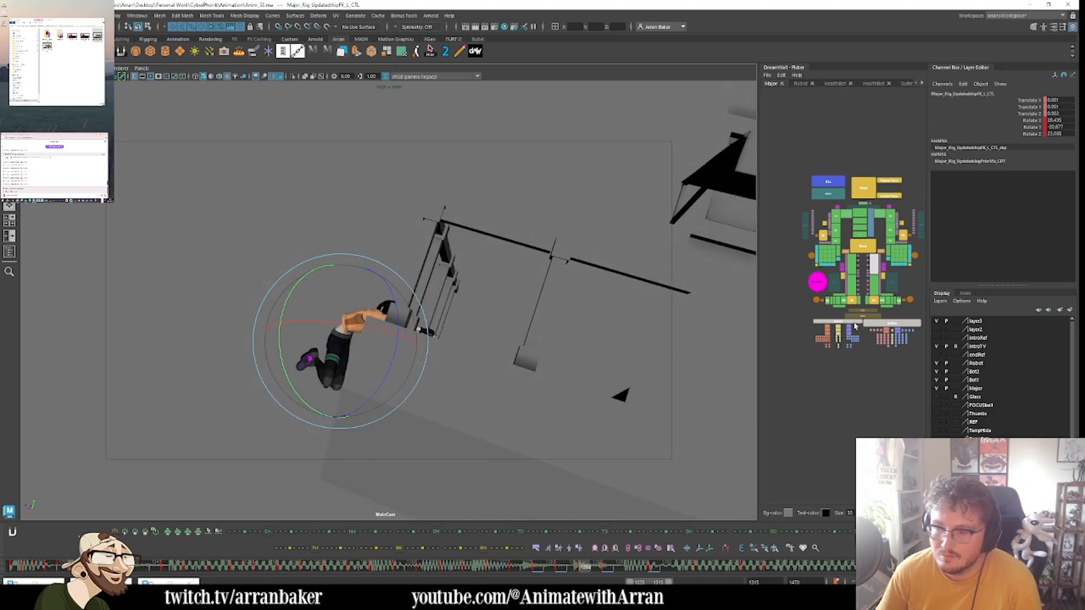
# - Adjust the right knee FK control at the tucked-knee fall pose and flip through the following fall keys
pyautogui.click(332, 349)
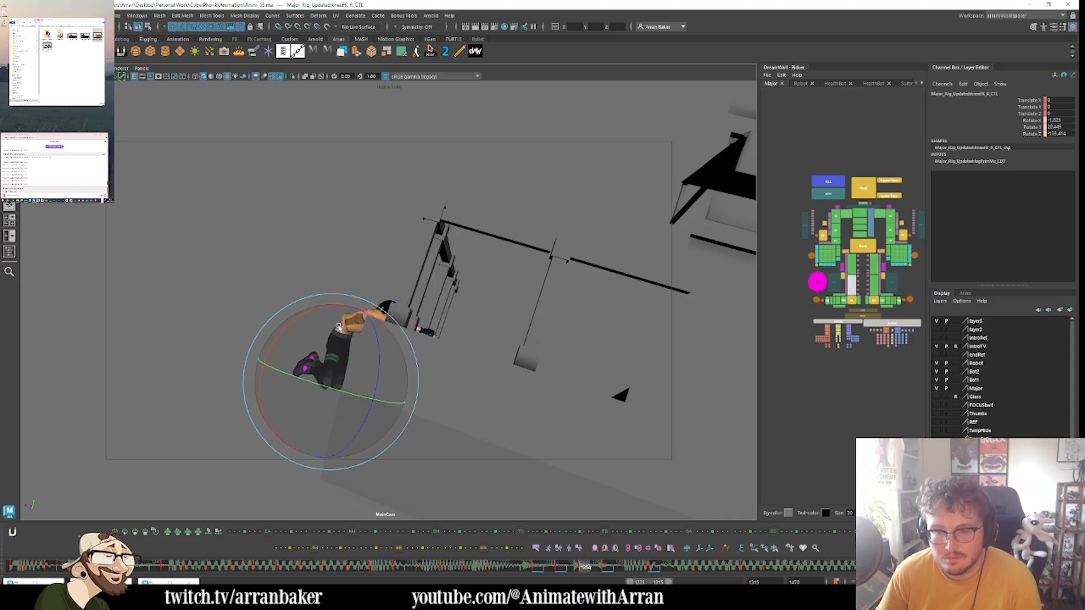
pyautogui.press(',')
pyautogui.press('.')
pyautogui.press('.')
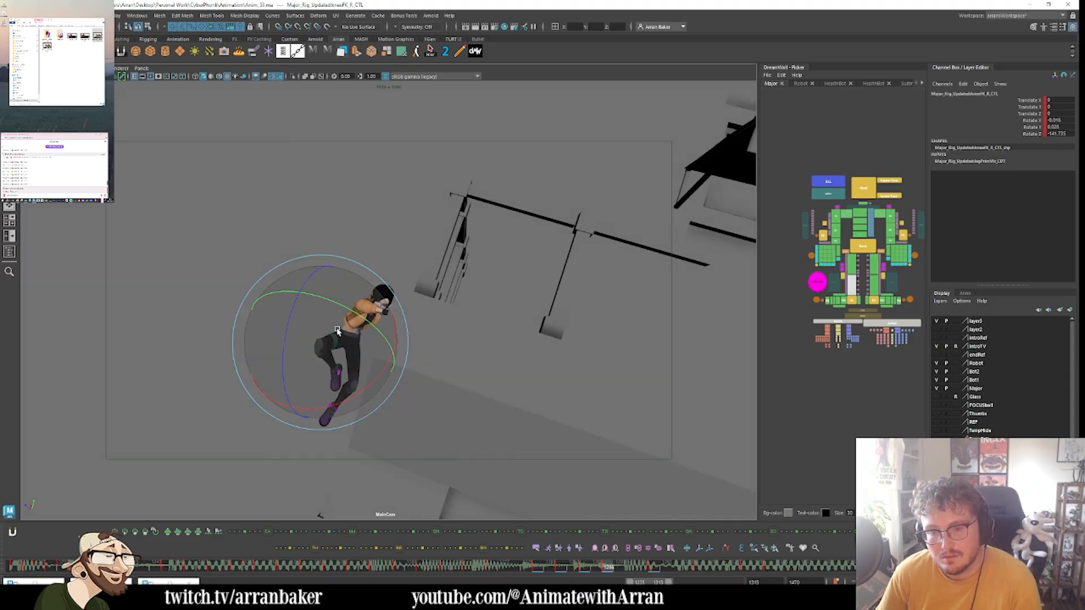
pyautogui.press(',')
pyautogui.press('.')
pyautogui.press('.')
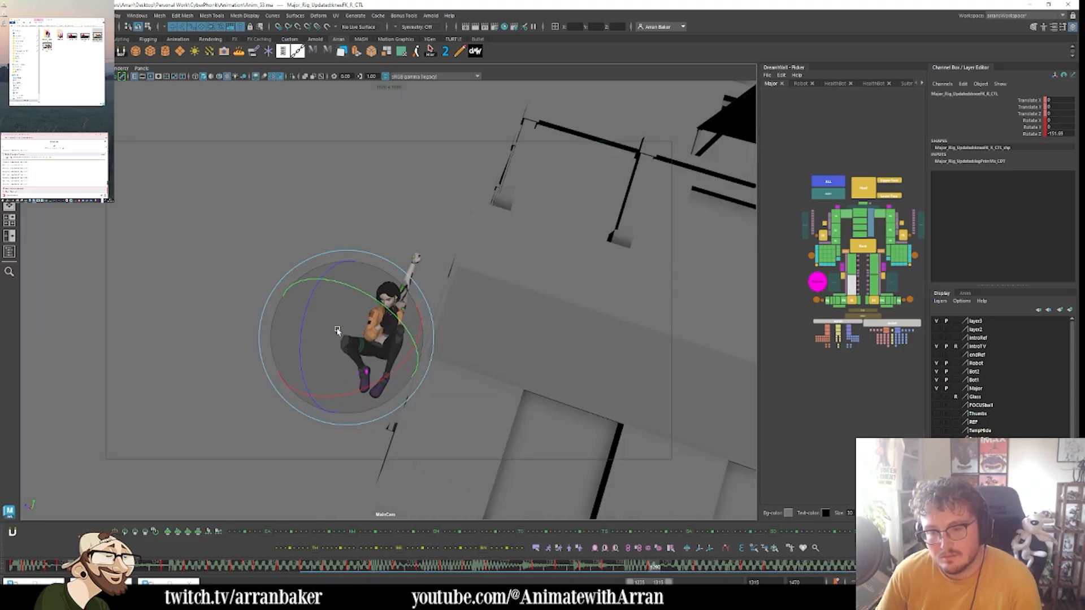
pyautogui.press(',')
# - Raise the right thigh with the hip FK control at the lowered-leg fall pose and check the adjacent keys
pyautogui.click(854, 267)
pyautogui.press(',')
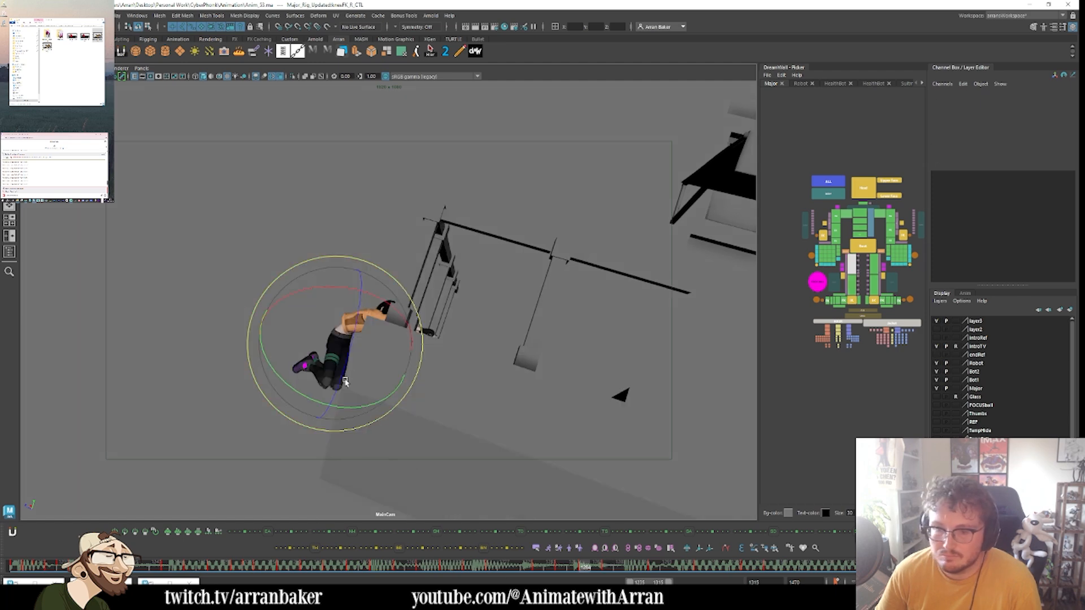
pyautogui.press('.')
pyautogui.moveTo(330, 339); pyautogui.dragTo(317, 338)
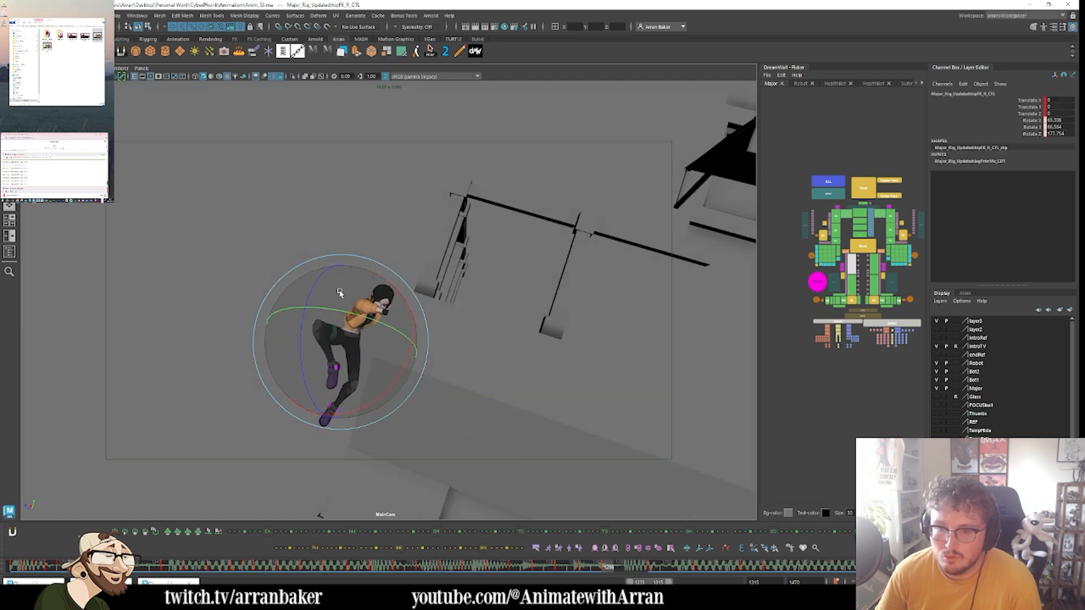
pyautogui.press(',')
pyautogui.press('.')
pyautogui.press('.')
pyautogui.press(',')
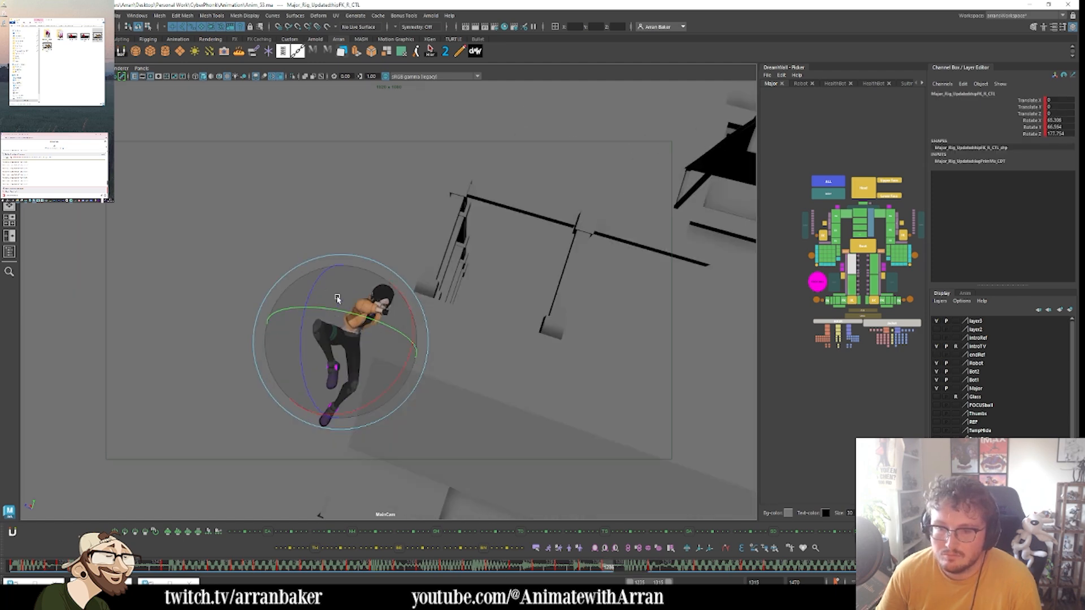
# - Nudge the left hip FK control's rotation at the lowered-leg fall pose, comparing it with the tucked-knee pose
pyautogui.click(873, 265)
pyautogui.press('.')
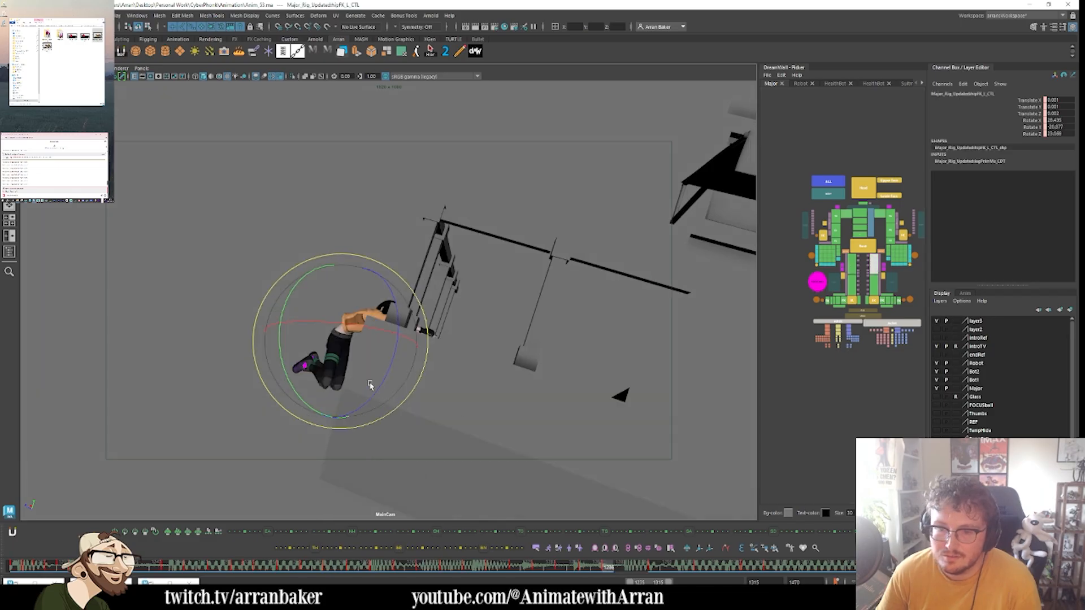
pyautogui.press('.')
pyautogui.moveTo(362, 340); pyautogui.dragTo(362, 337)
pyautogui.press(',')
pyautogui.press('.')
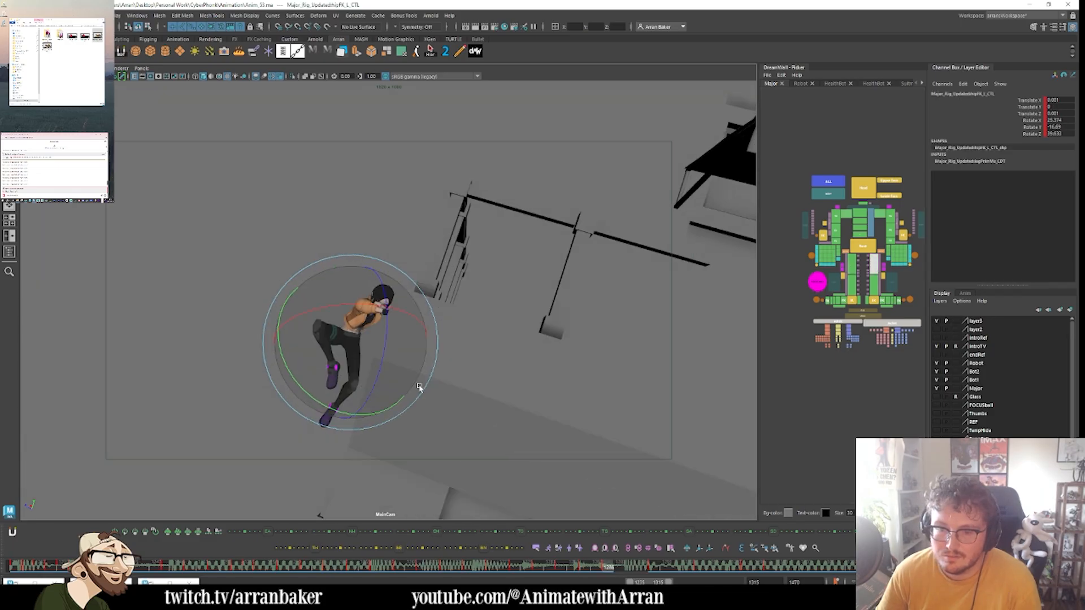
pyautogui.press('.')
# - Rotate the left ankle FK control to reangle the foot at the lowered-leg pose, comparing it with the raised-arm pose
pyautogui.click(881, 301)
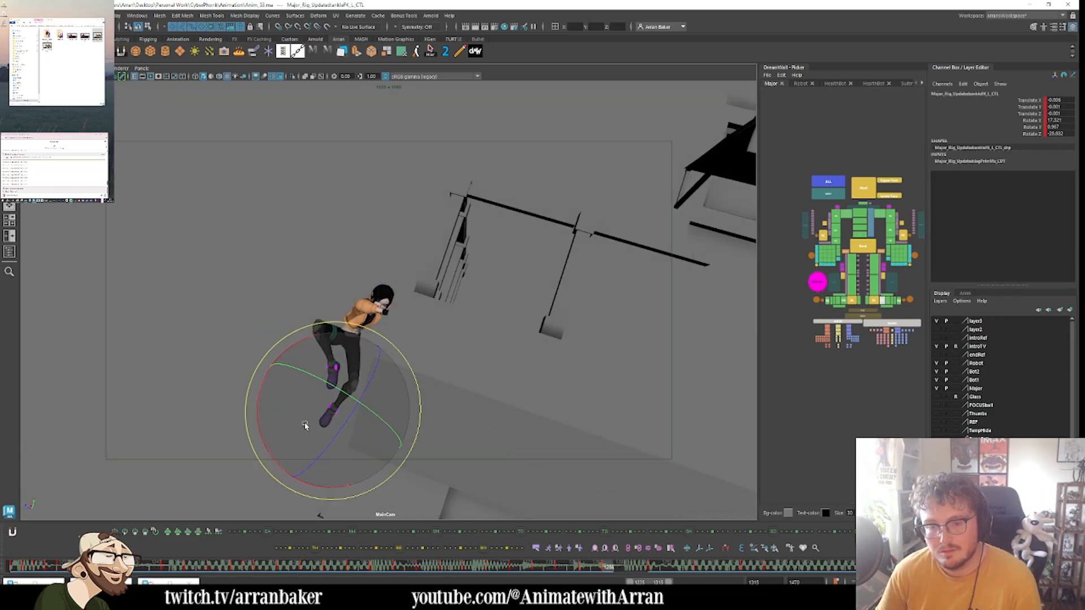
pyautogui.press('.')
pyautogui.press('.')
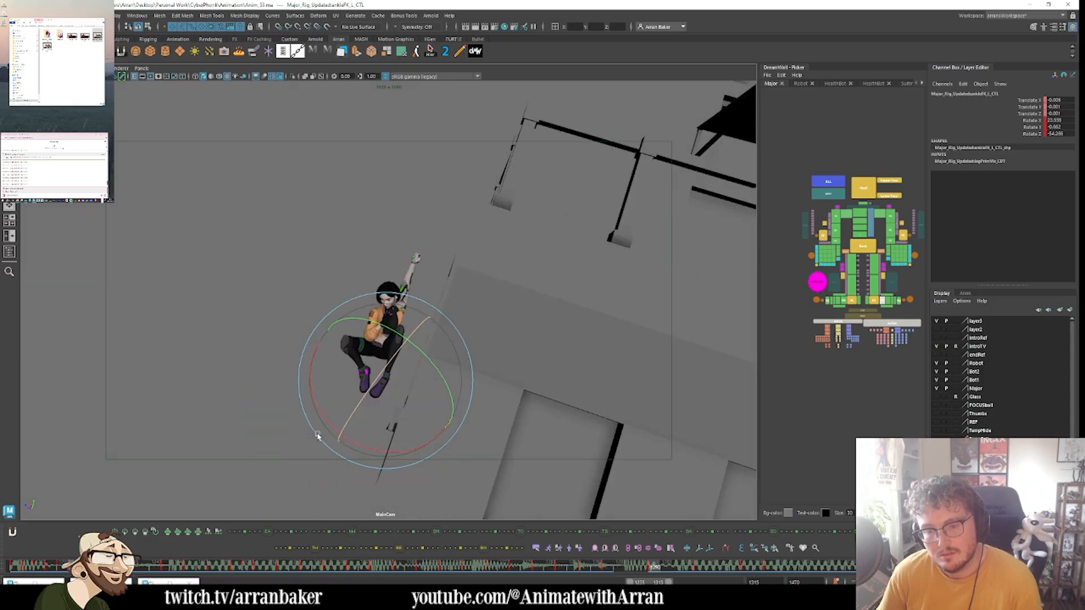
pyautogui.press(',')
pyautogui.press('.')
pyautogui.press(',')
pyautogui.press('.')
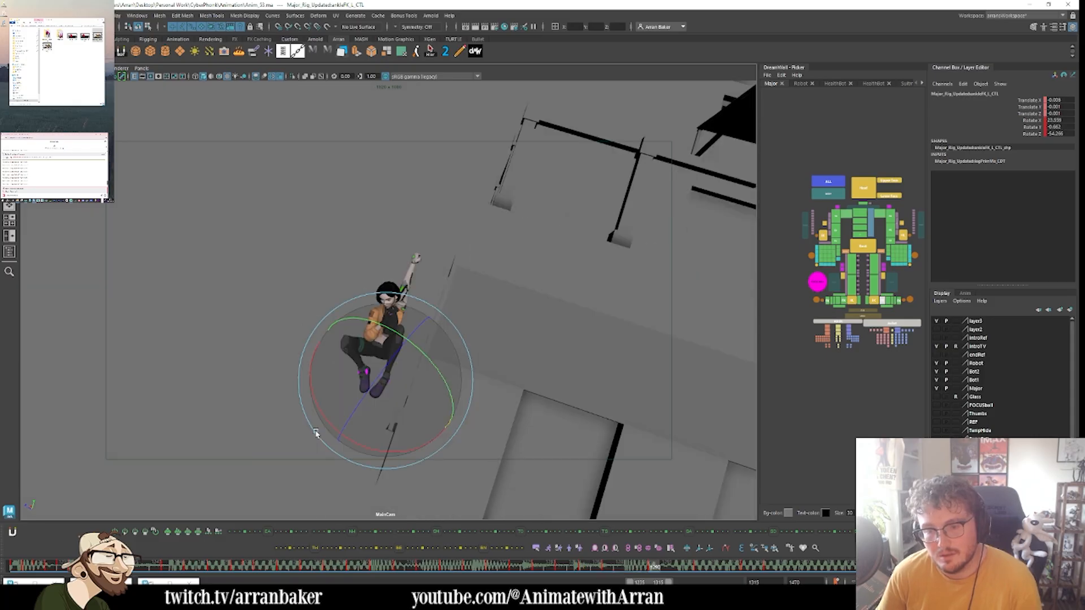
pyautogui.press(',')
pyautogui.press('.')
pyautogui.press(',')
pyautogui.press('.')
pyautogui.press(',')
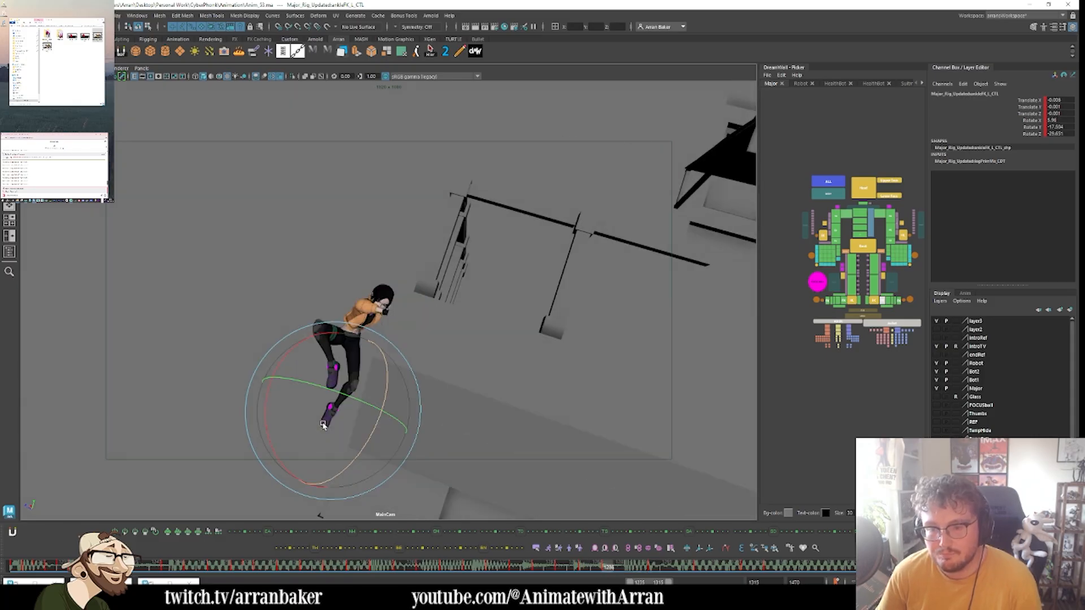
pyautogui.press(',')
pyautogui.press(',')
pyautogui.press('.')
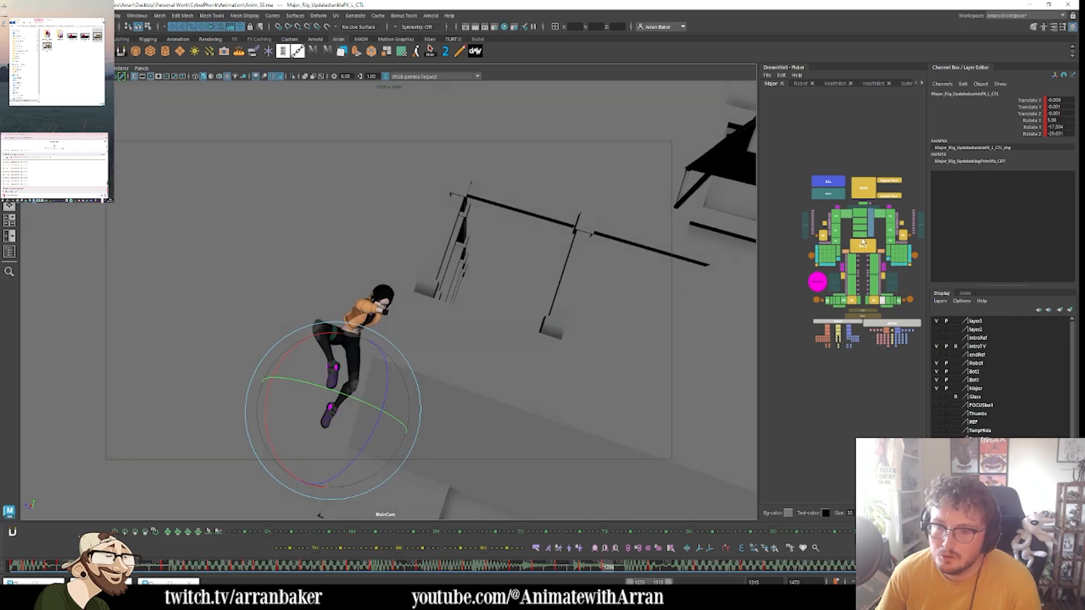
# - Move the root control slightly up and right at the lowered-leg fall pose and shift it right at the tucked-knee pose
pyautogui.click(865, 244)
pyautogui.press('w')
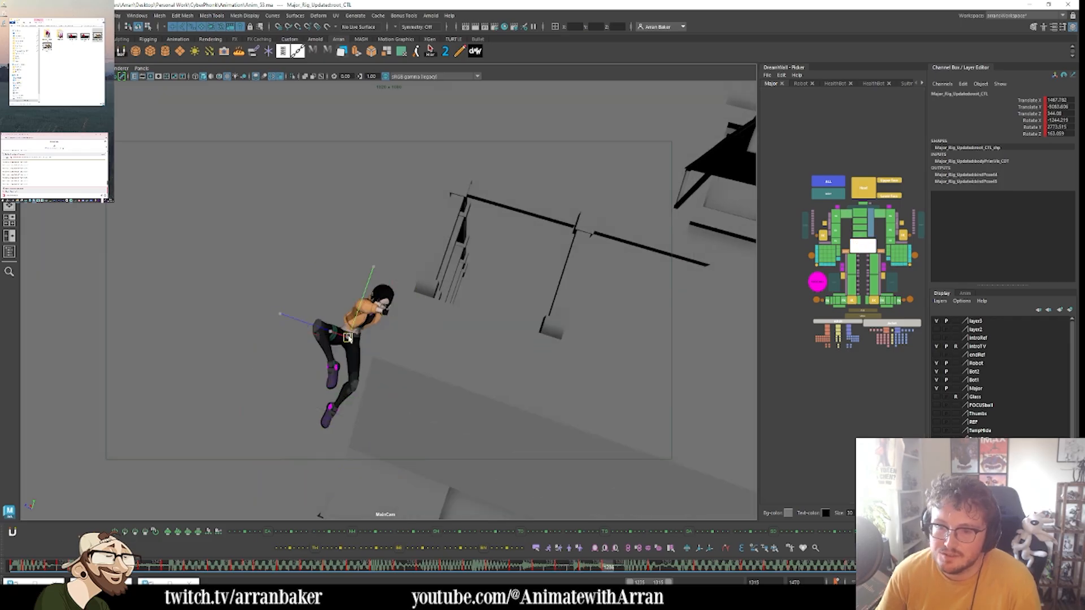
pyautogui.moveTo(352, 331); pyautogui.dragTo(353, 330)
pyautogui.press(',')
pyautogui.press('.')
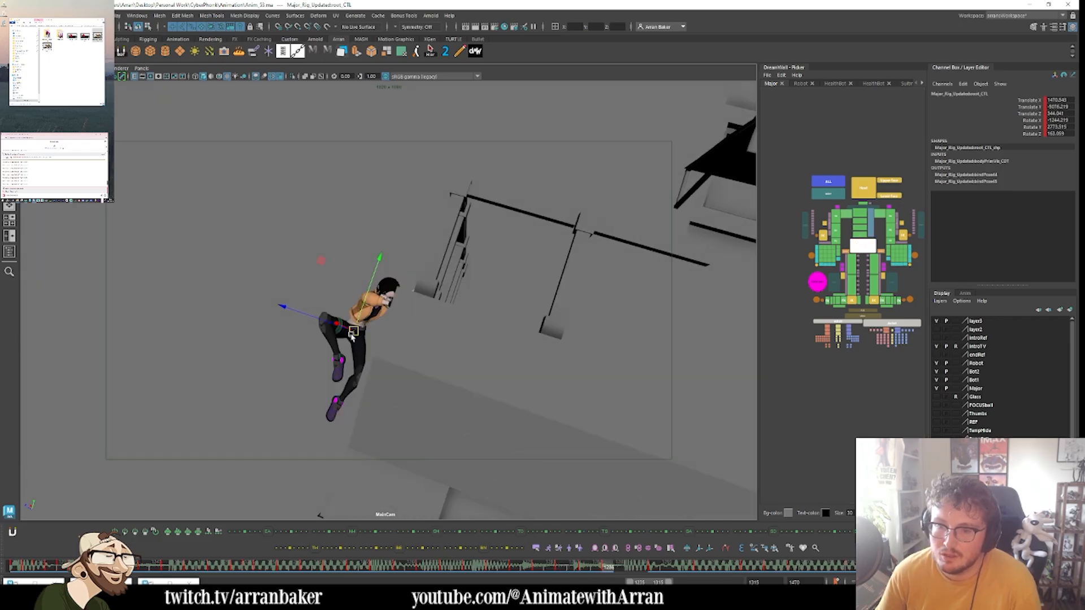
pyautogui.press(',')
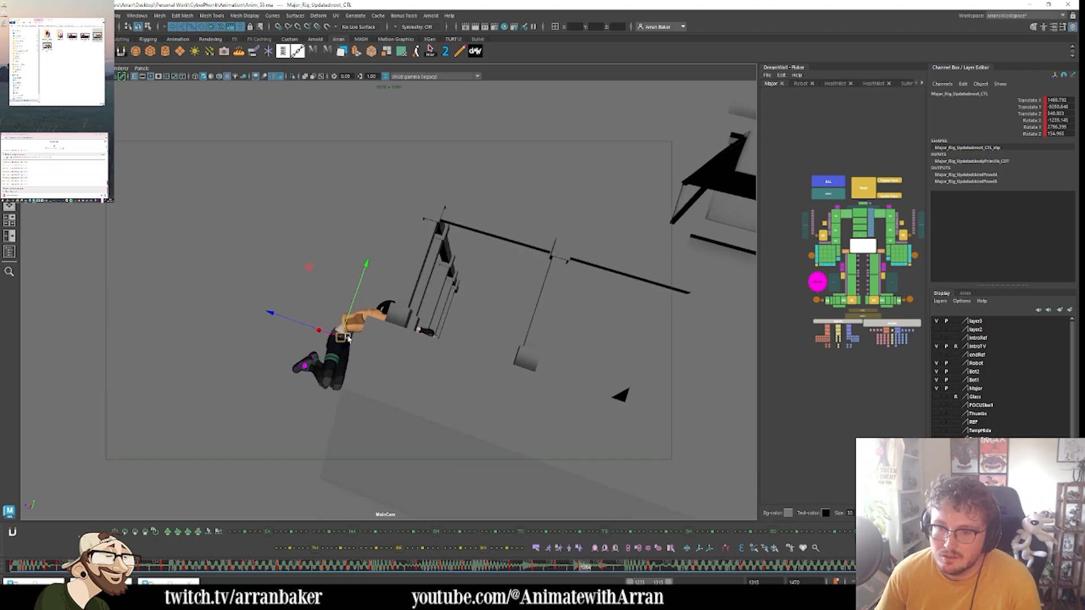
pyautogui.moveTo(347, 334); pyautogui.dragTo(346, 332)
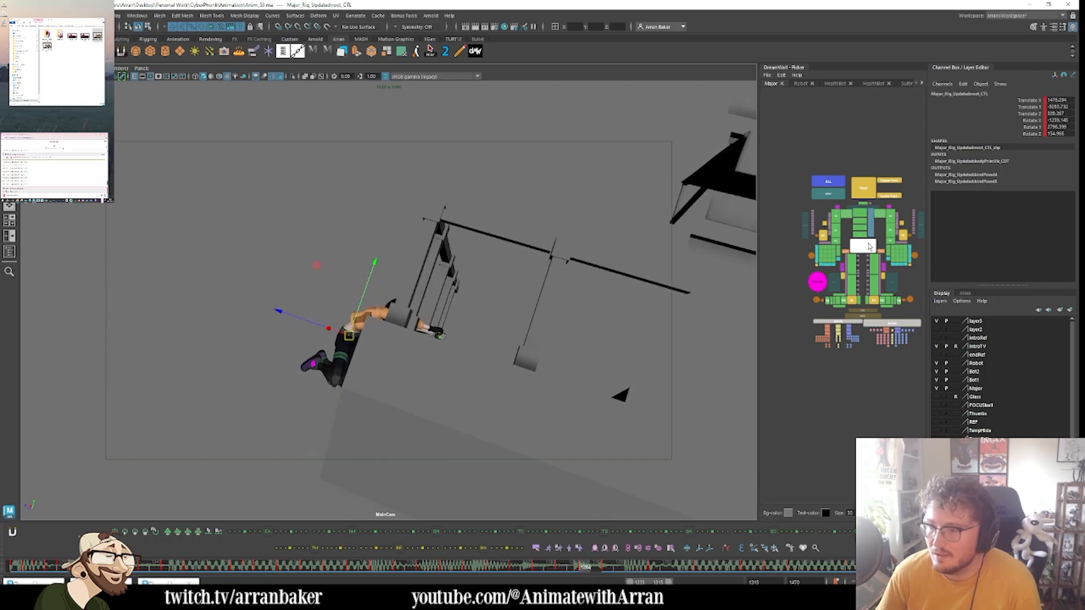
# - Rotate the body FK02 and FK04 spine controls to reshape the torso at the tucked-knee fall pose
pyautogui.click(864, 233)
pyautogui.press('e')
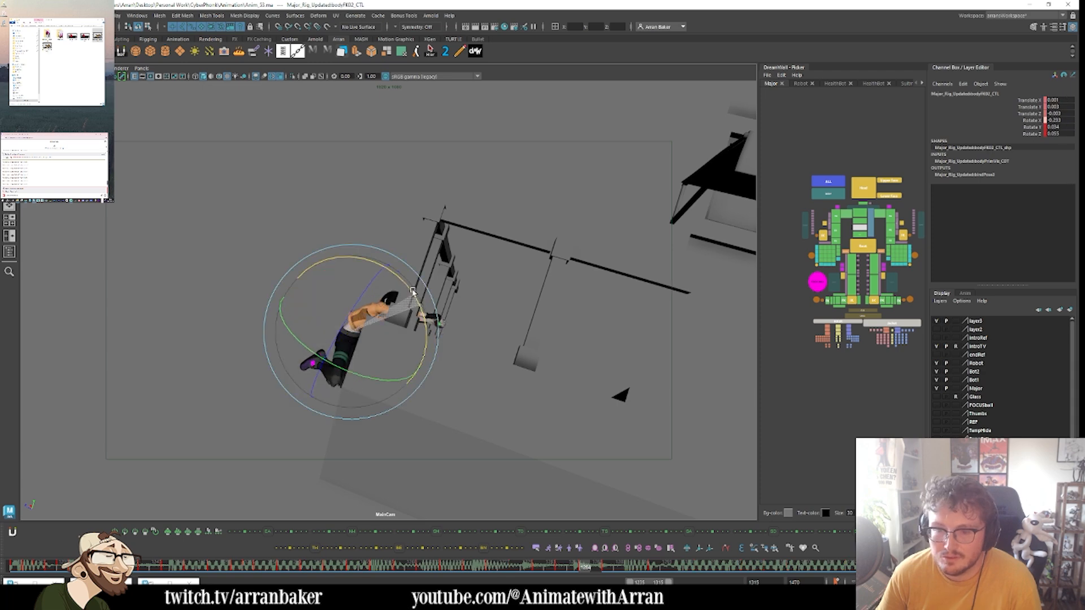
pyautogui.moveTo(402, 271)
pyautogui.mouseDown()
pyautogui.moveTo(412, 331)
pyautogui.moveTo(393, 283)
pyautogui.mouseUp()
pyautogui.click(862, 216)
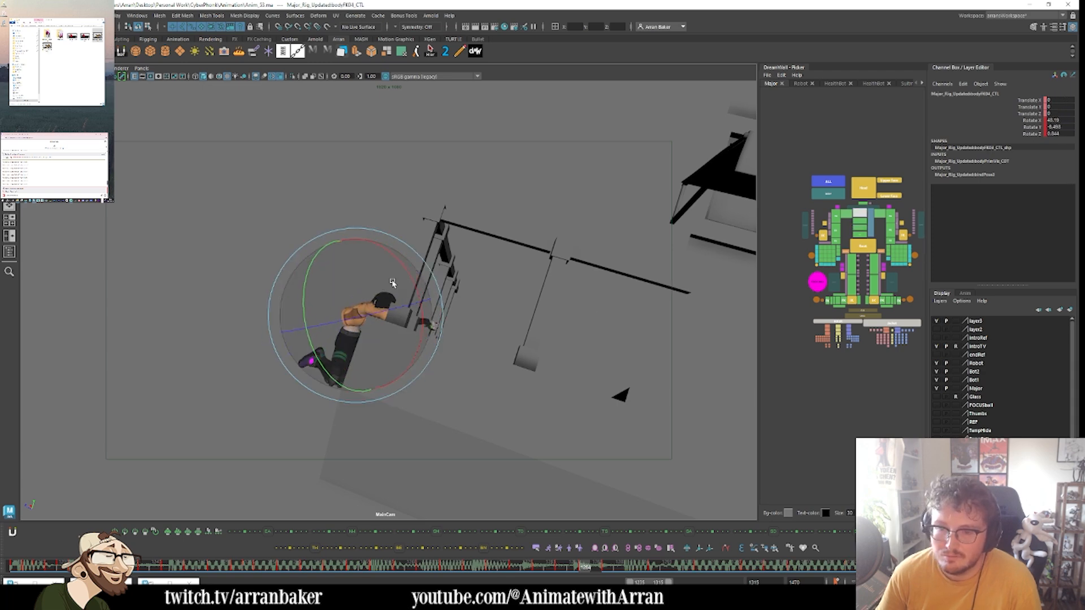
pyautogui.click(851, 260)
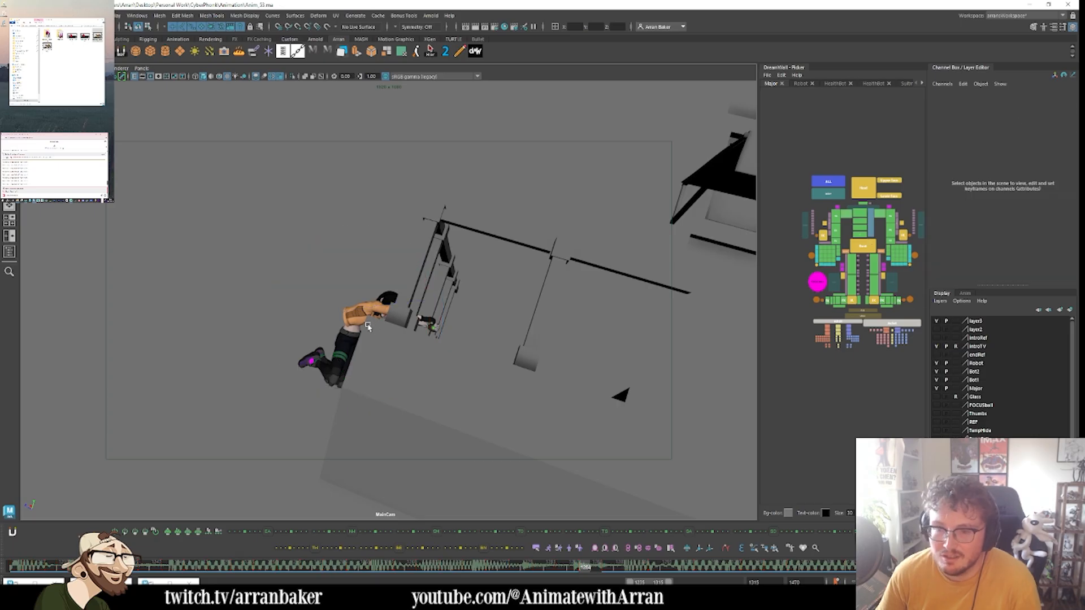
# - Refine the root control's position at the tucked-knee and lowered-leg fall poses, flipping between the two keys
pyautogui.click(856, 248)
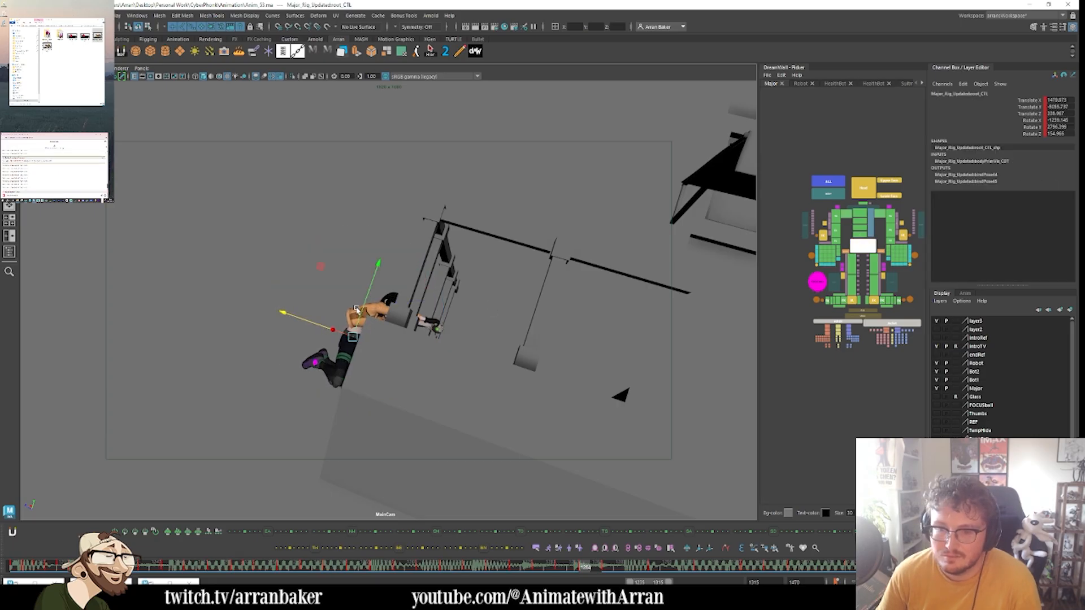
pyautogui.press('.')
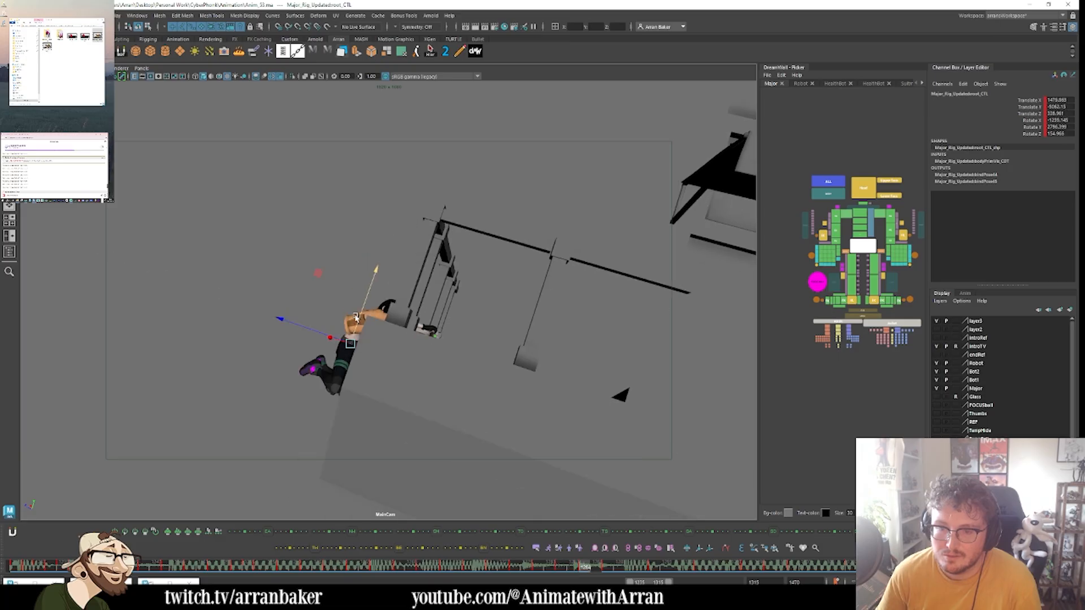
pyautogui.press('.')
pyautogui.press('.')
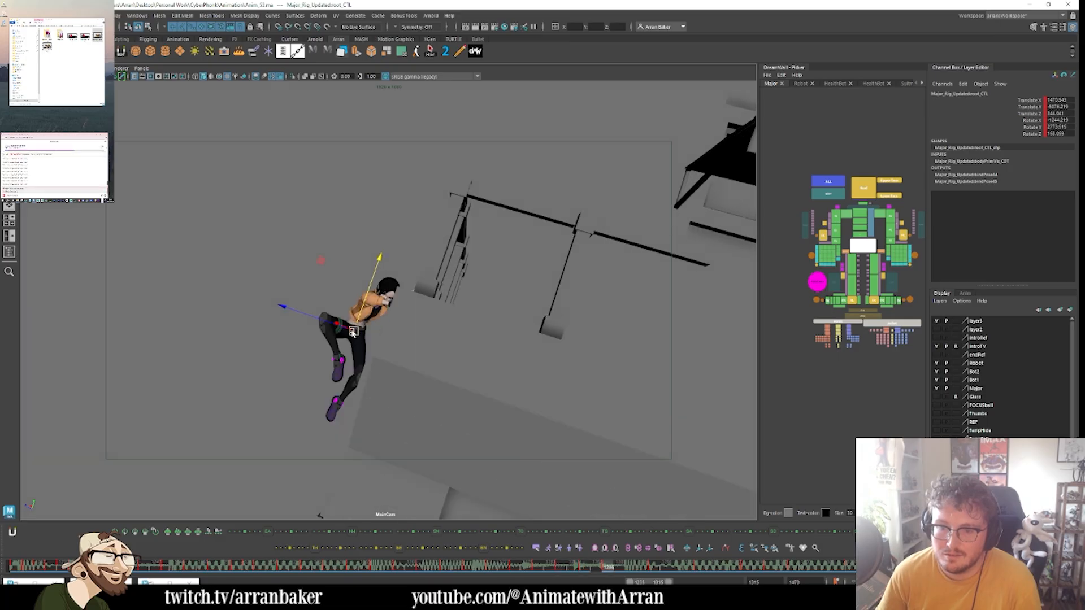
pyautogui.moveTo(333, 323); pyautogui.dragTo(331, 324)
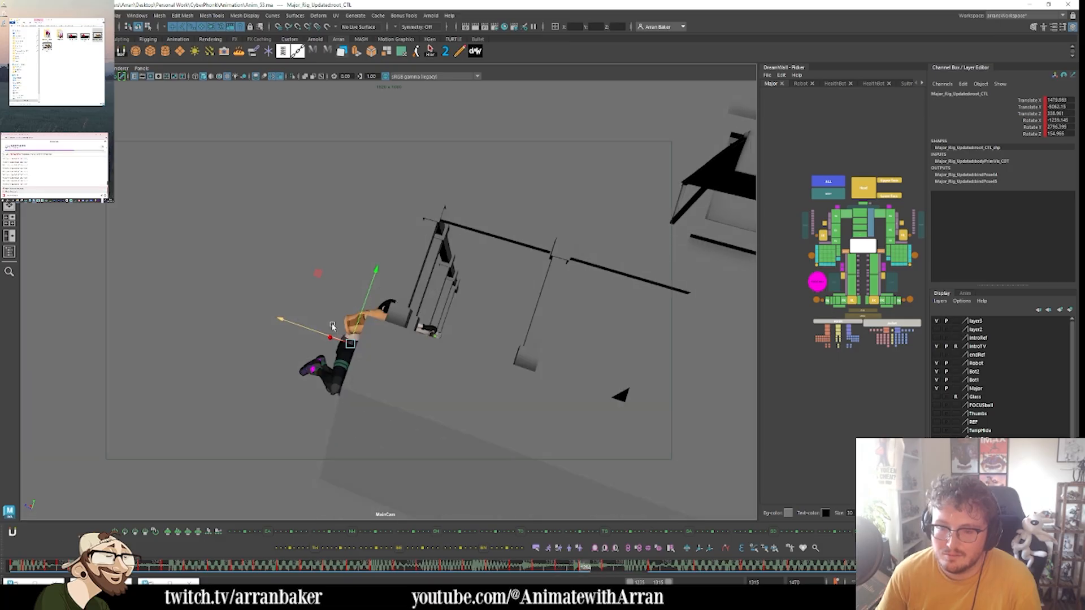
pyautogui.press('.')
pyautogui.press('.')
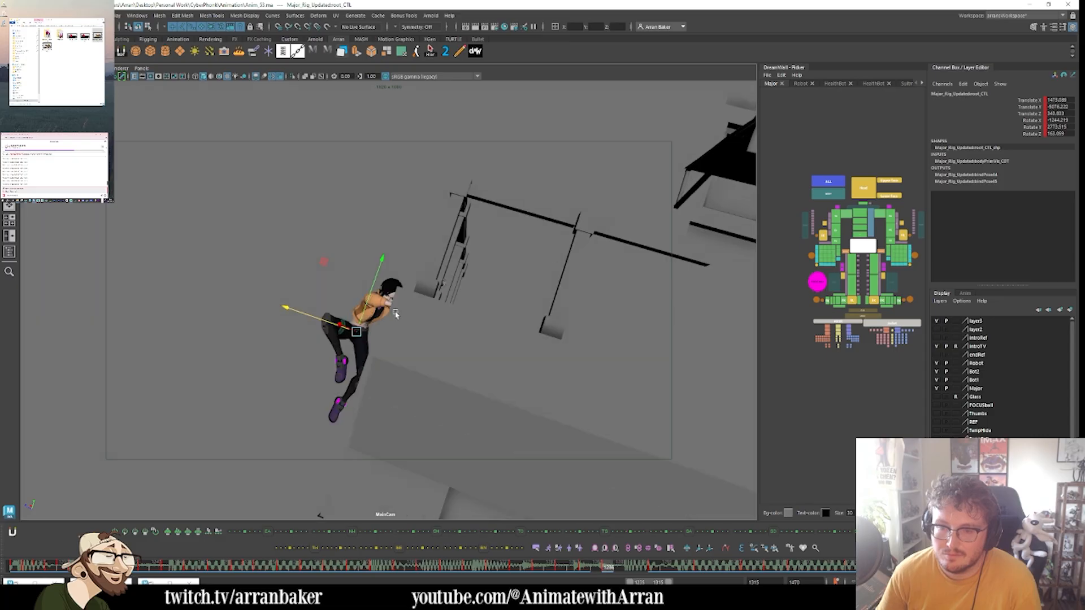
# - Rotate the body FK02 spine control back to make the torso more upright at the lowered-leg fall pose
pyautogui.click(859, 228)
pyautogui.press('e')
pyautogui.moveTo(401, 314); pyautogui.dragTo(375, 297)
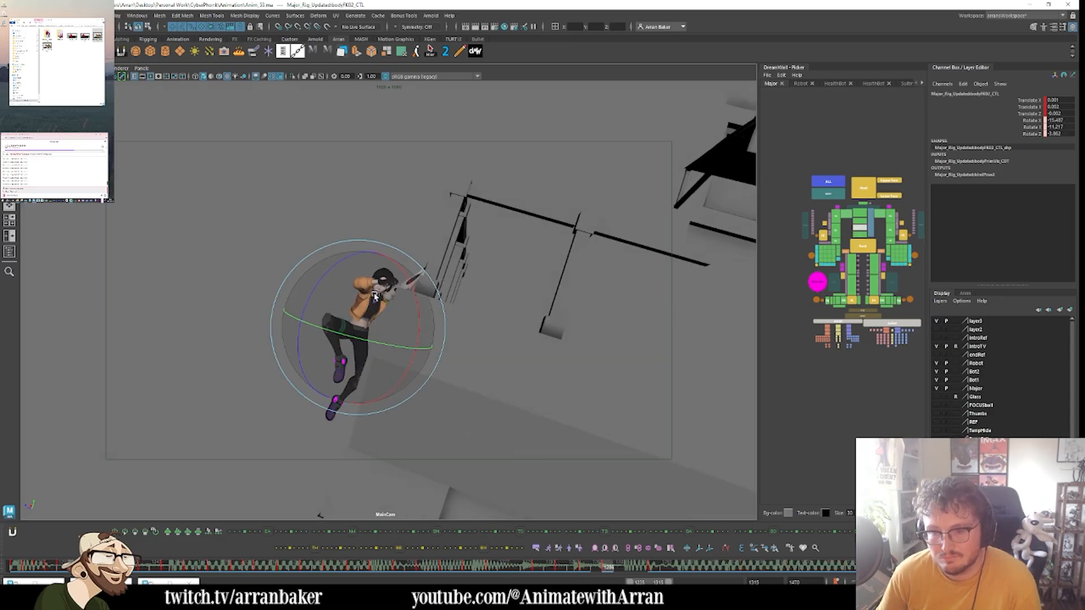
pyautogui.press('.')
pyautogui.press('.')
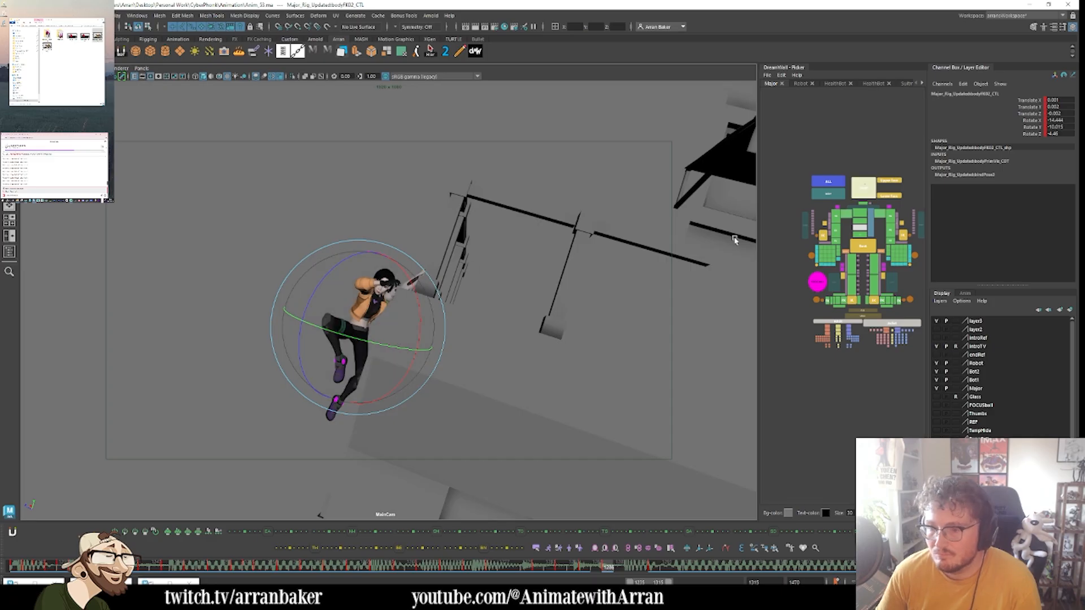
# - Rotate the head control at the lowered-leg fall pose to tilt the head downward
pyautogui.click(393, 343)
pyautogui.press('.')
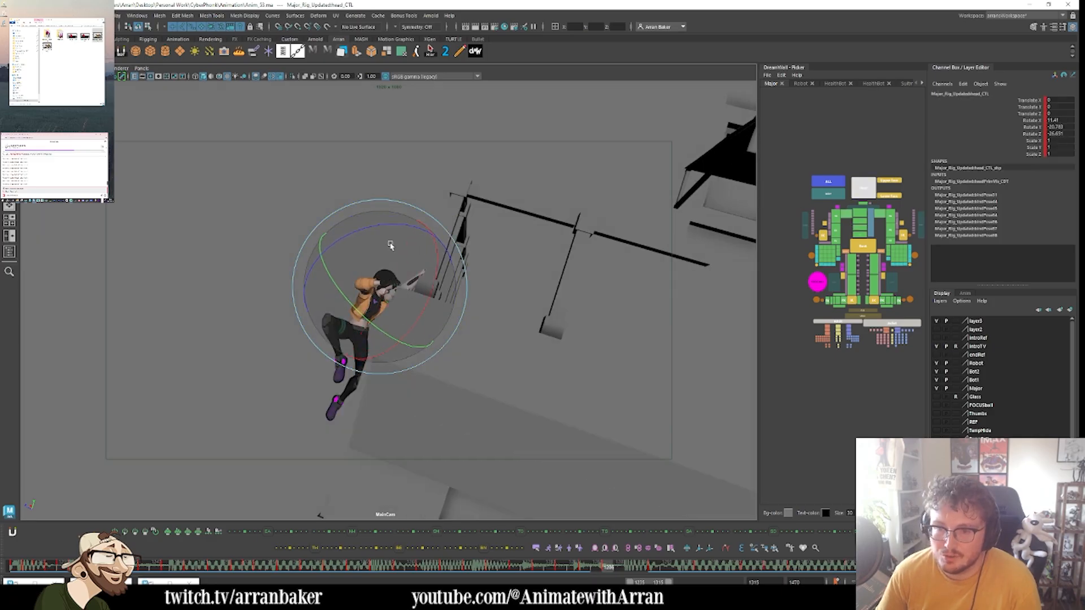
pyautogui.moveTo(386, 277); pyautogui.dragTo(378, 252)
pyautogui.press('.')
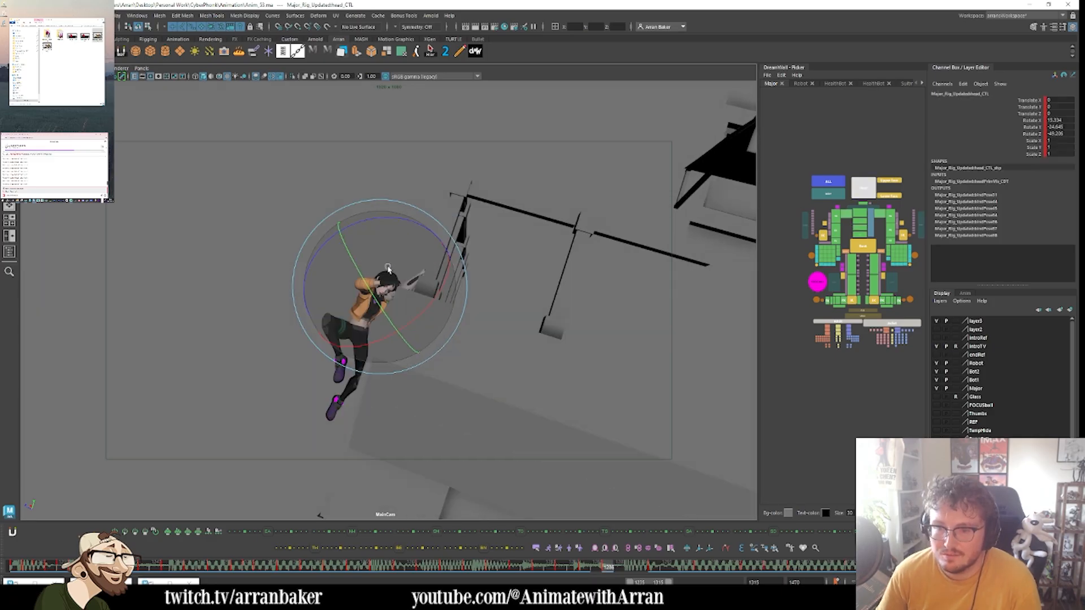
# - Rotate the right clavicle and right shoulder FK controls to repose the right arm at the lowered-leg fall pose
pyautogui.click(846, 215)
pyautogui.press('.')
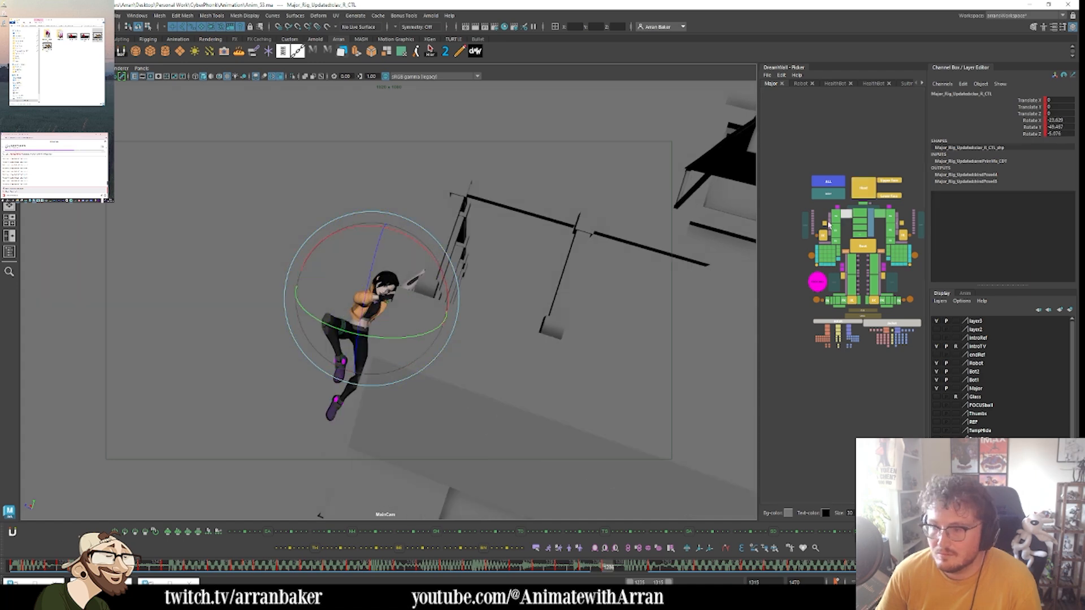
pyautogui.click(836, 215)
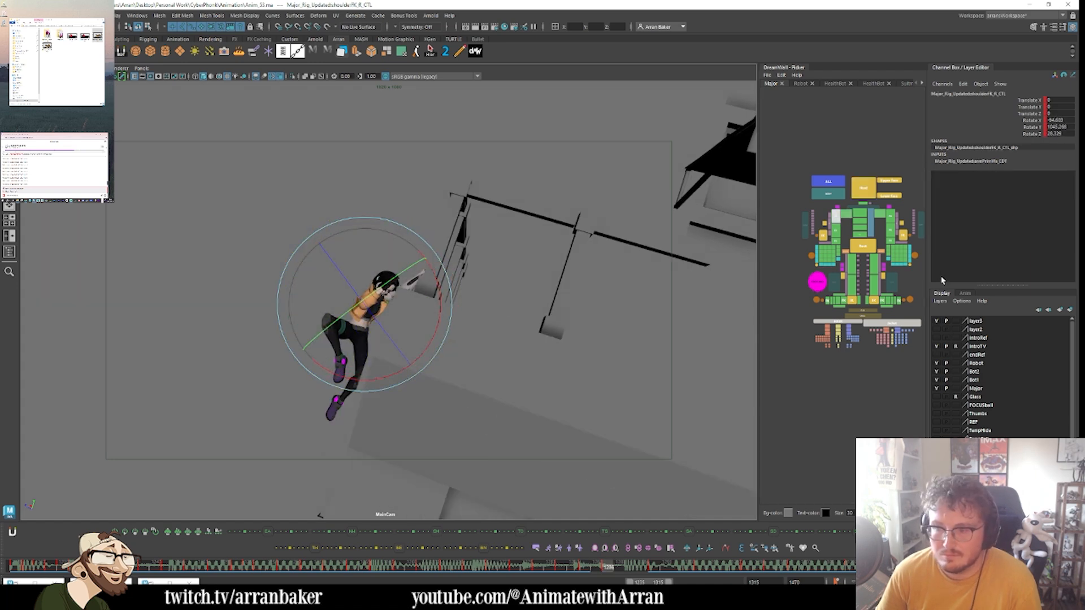
pyautogui.click(845, 215)
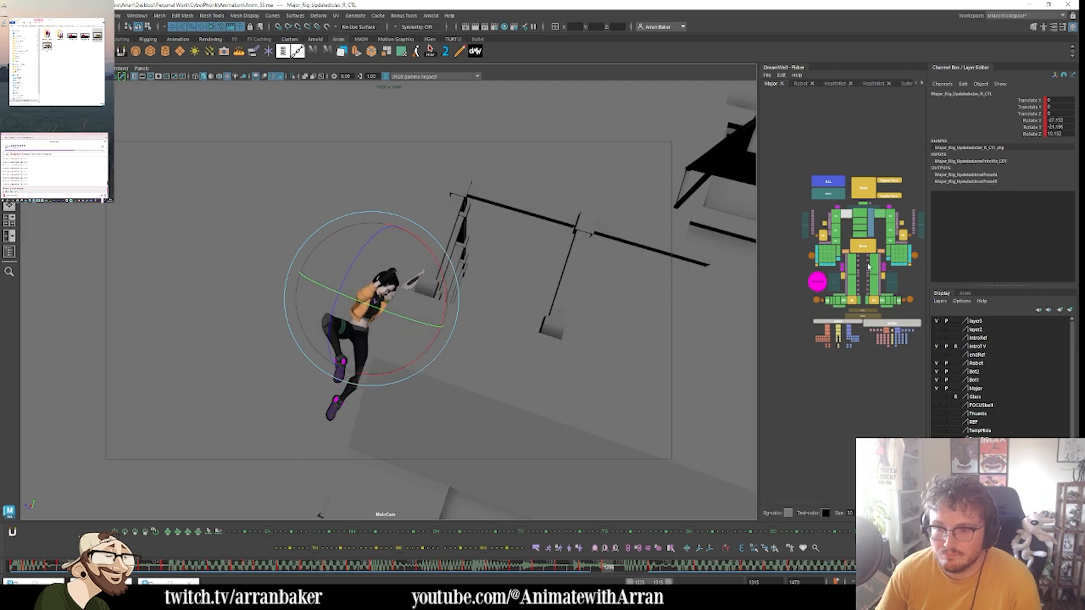
# - Rotate the right shoulder FK control at the lowered-leg fall pose and compare it with the preceding slide key
pyautogui.click(835, 214)
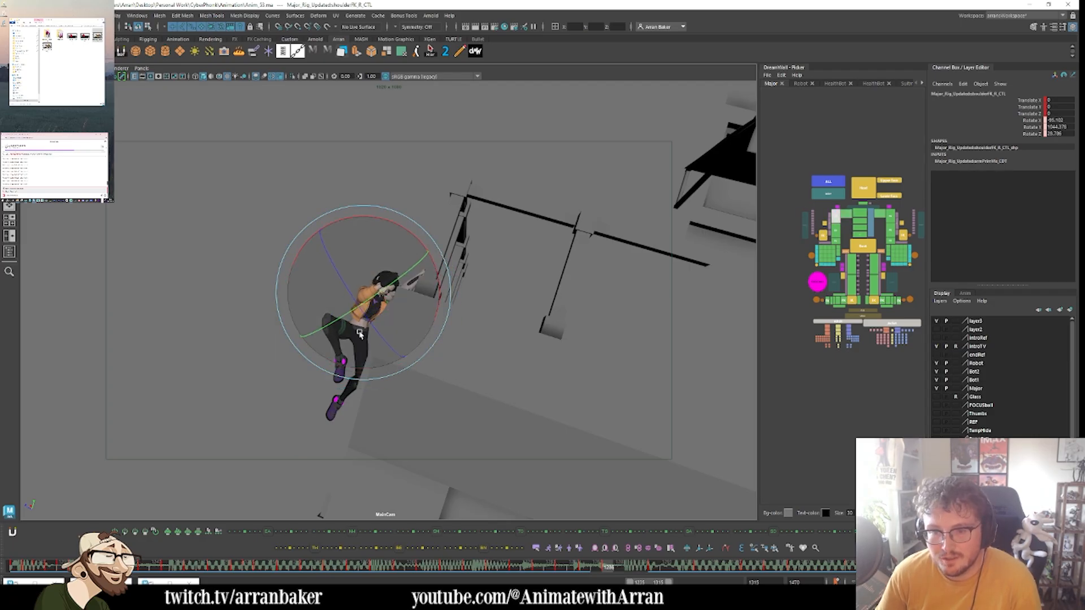
pyautogui.moveTo(359, 333); pyautogui.dragTo(392, 250)
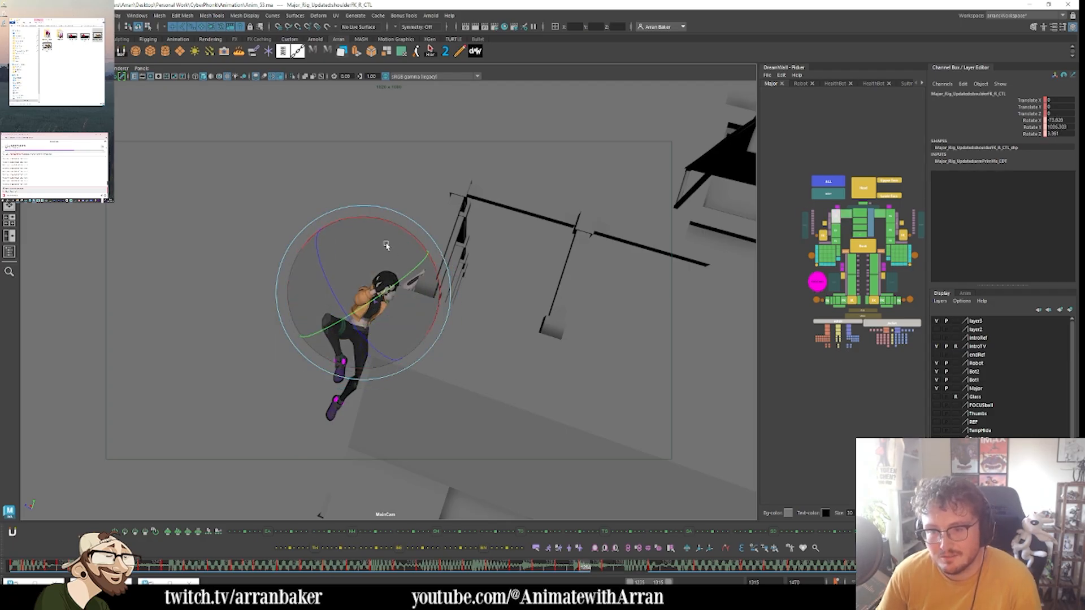
pyautogui.press(',')
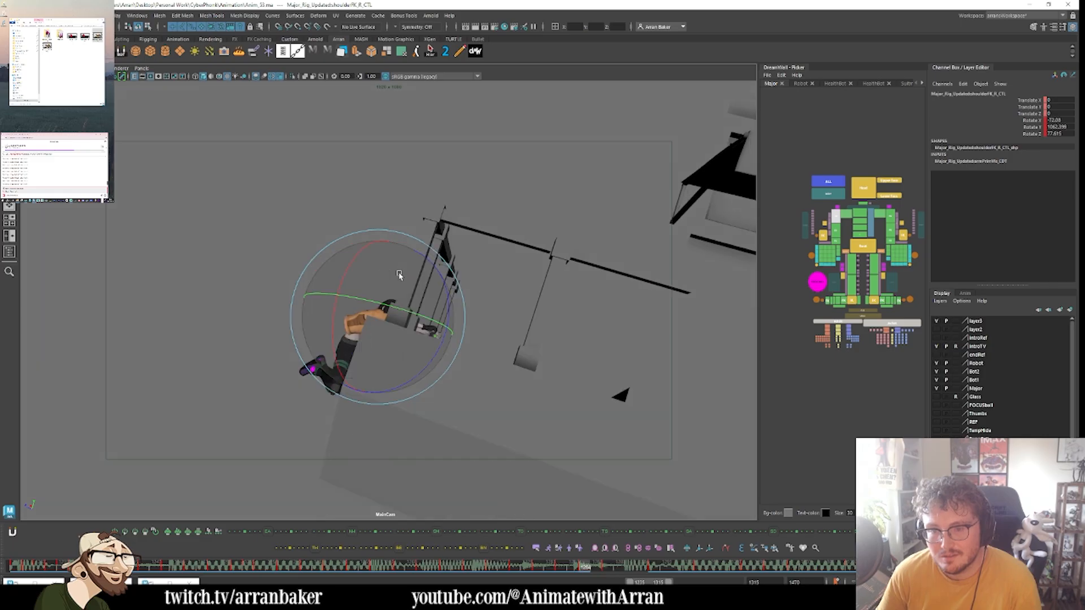
pyautogui.press('.')
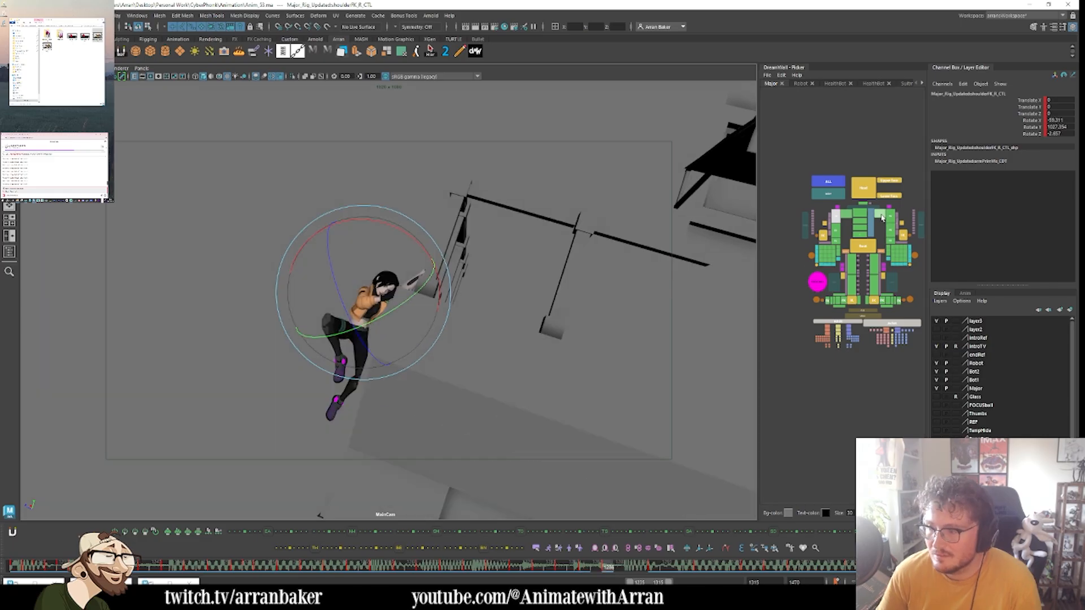
# - Rotate the left elbow FK control at the lowered-leg fall pose to reposition the left forearm
pyautogui.click(881, 215)
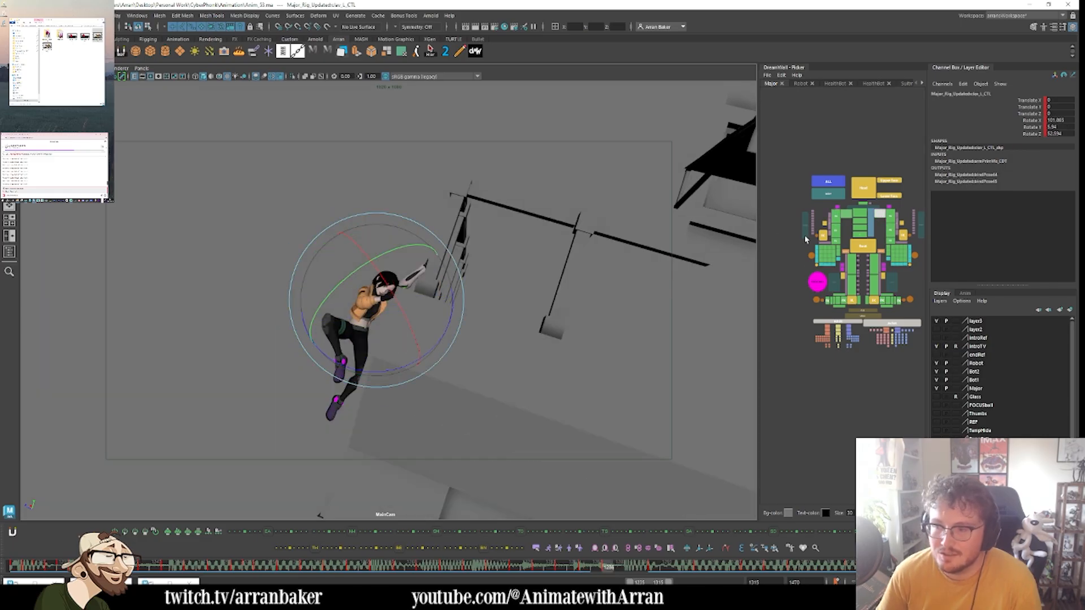
pyautogui.click(892, 229)
pyautogui.moveTo(474, 273); pyautogui.dragTo(463, 328)
pyautogui.press('.')
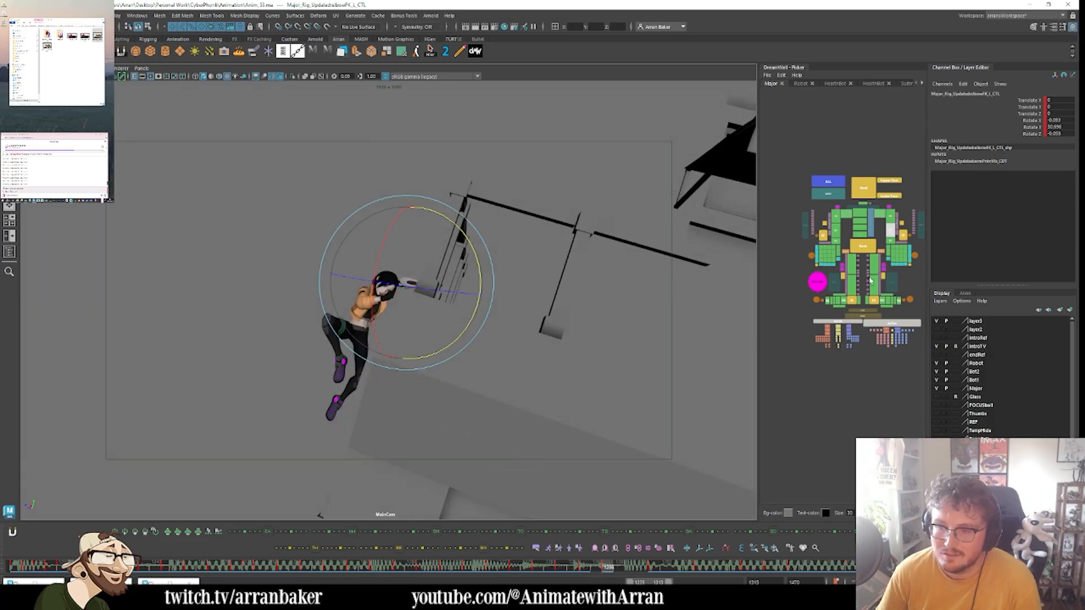
pyautogui.moveTo(456, 286); pyautogui.dragTo(435, 297)
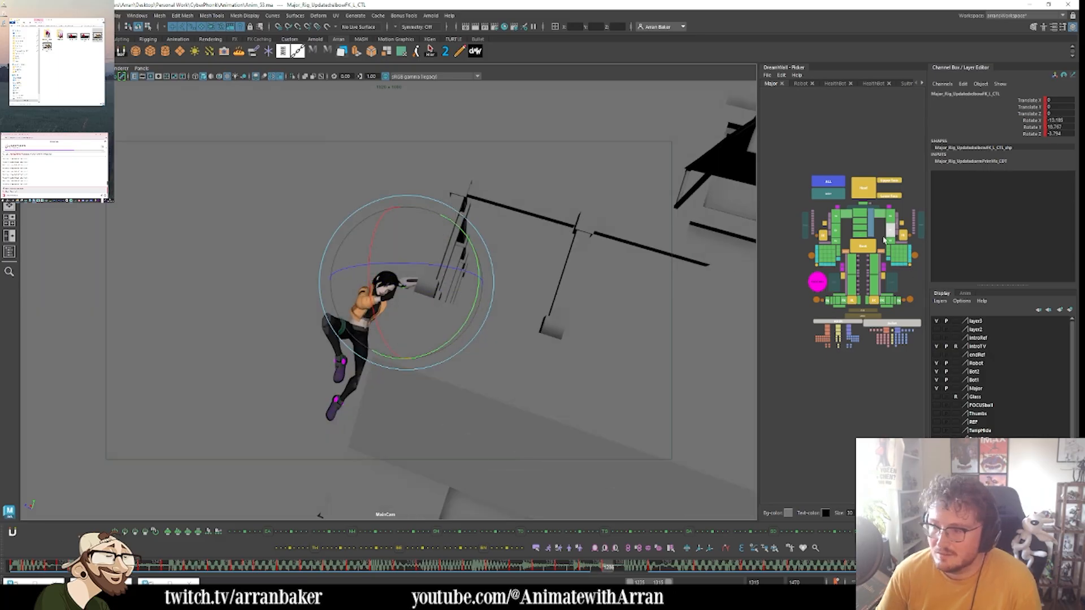
# - Rotate the left wrist FK control at the lowered-leg fall pose and check it against the neighbouring keys
pyautogui.click(893, 244)
pyautogui.moveTo(419, 235); pyautogui.dragTo(450, 249)
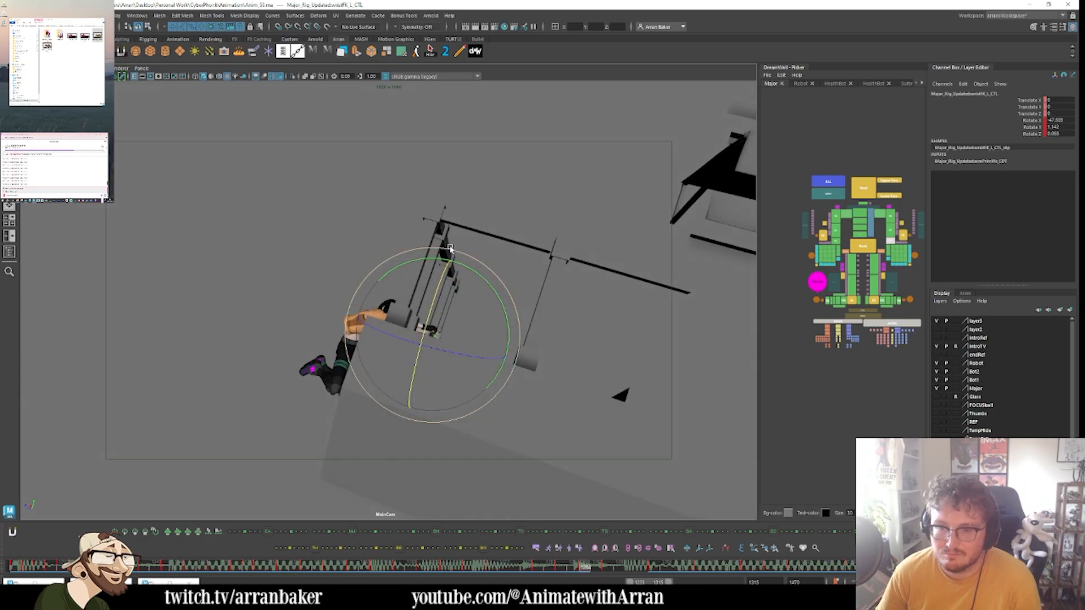
pyautogui.press('.')
pyautogui.press('.')
pyautogui.press('.')
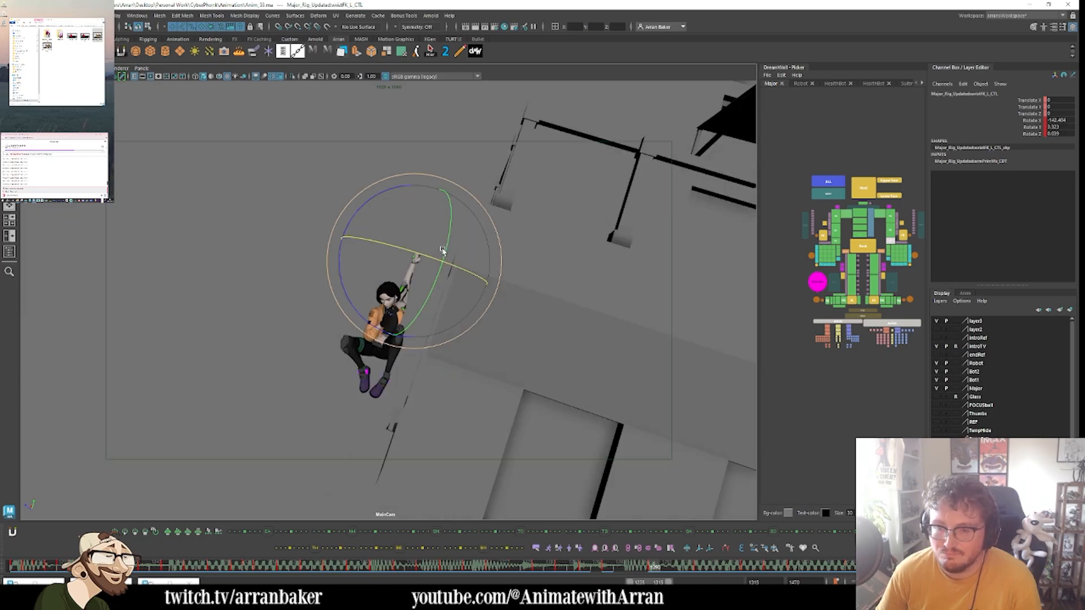
# - Select all of the Major's rig controls and flip through the slide and fall keys to review the pose
pyautogui.click(828, 182)
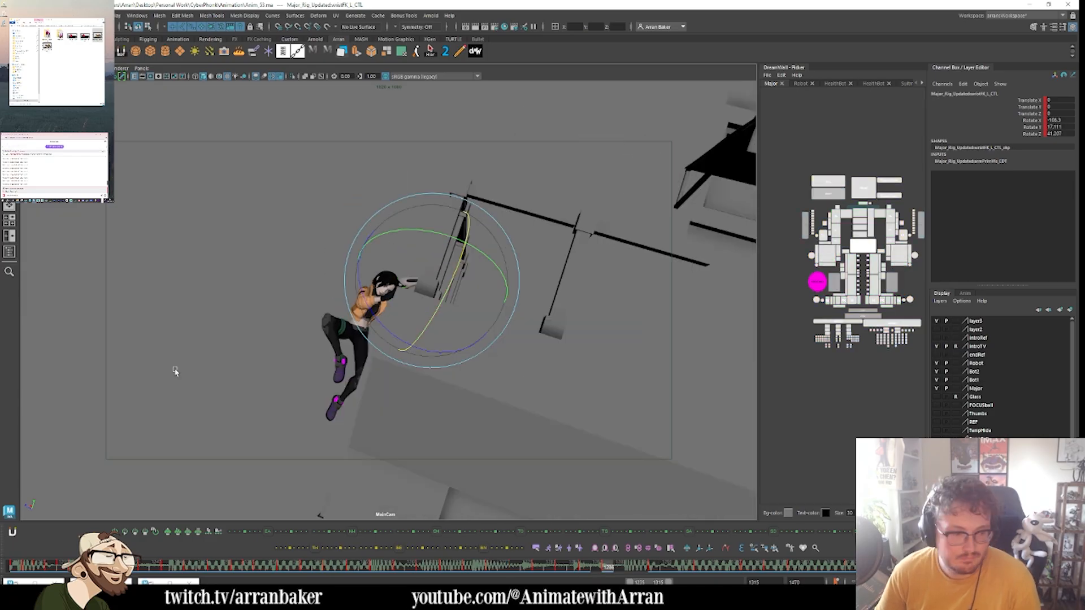
pyautogui.press('.')
pyautogui.press('.')
pyautogui.press('.')
pyautogui.press('.')
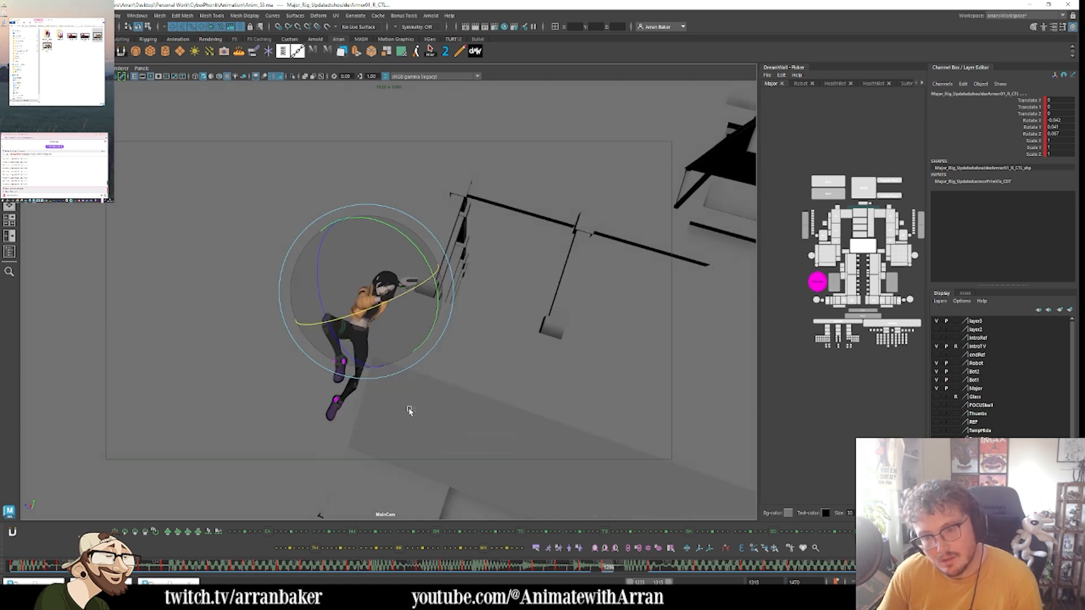
pyautogui.press('.')
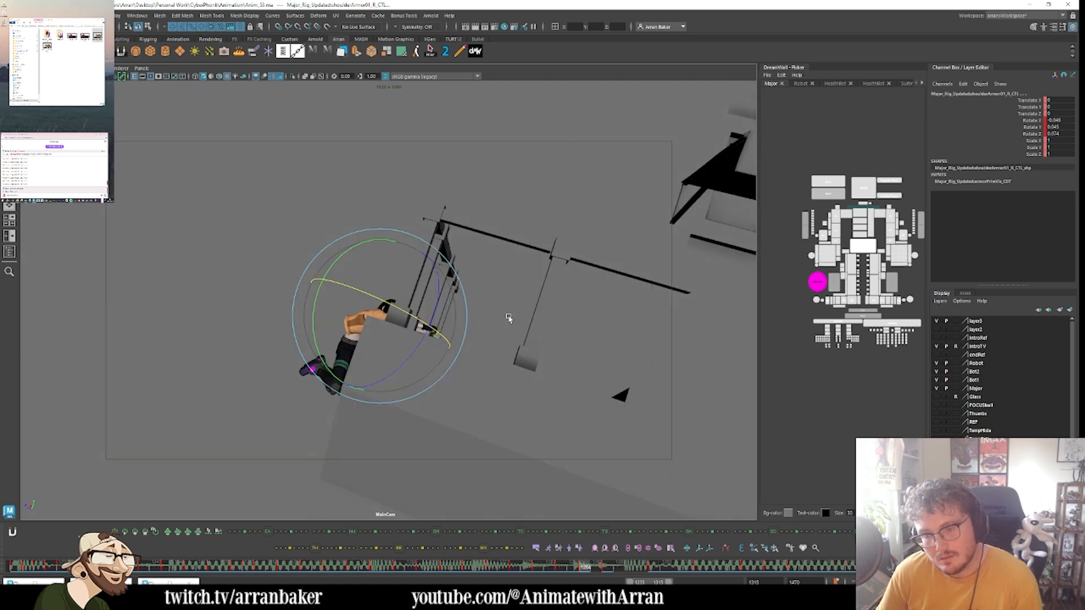
pyautogui.press('.')
# - Rotate the head control at the lowered-leg fall pose to change the head's tilt and facing, then check the transition
pyautogui.click(859, 186)
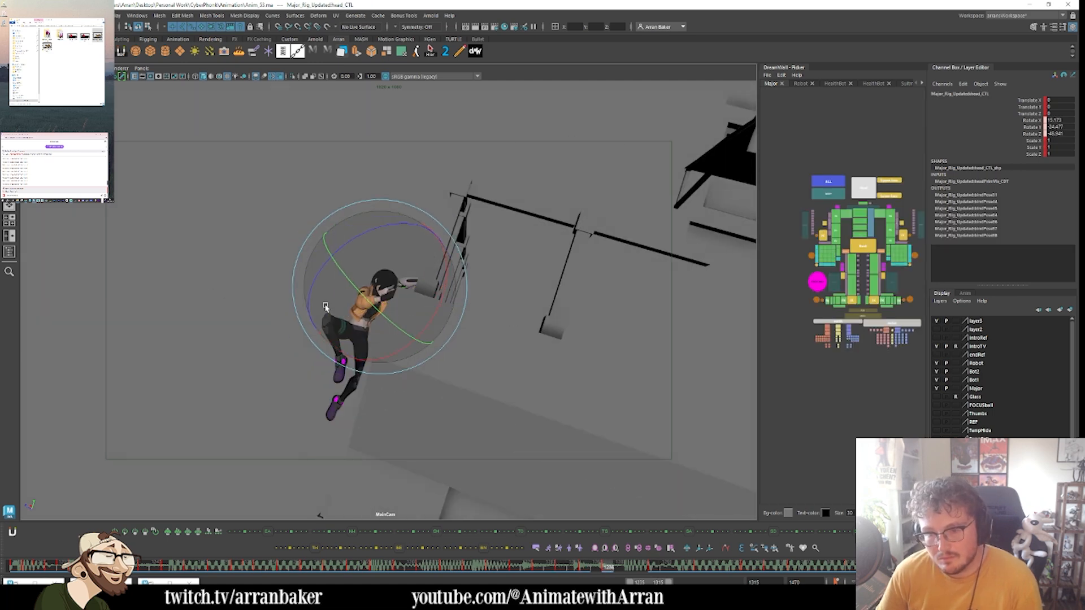
pyautogui.press('.')
pyautogui.moveTo(377, 276); pyautogui.dragTo(374, 298)
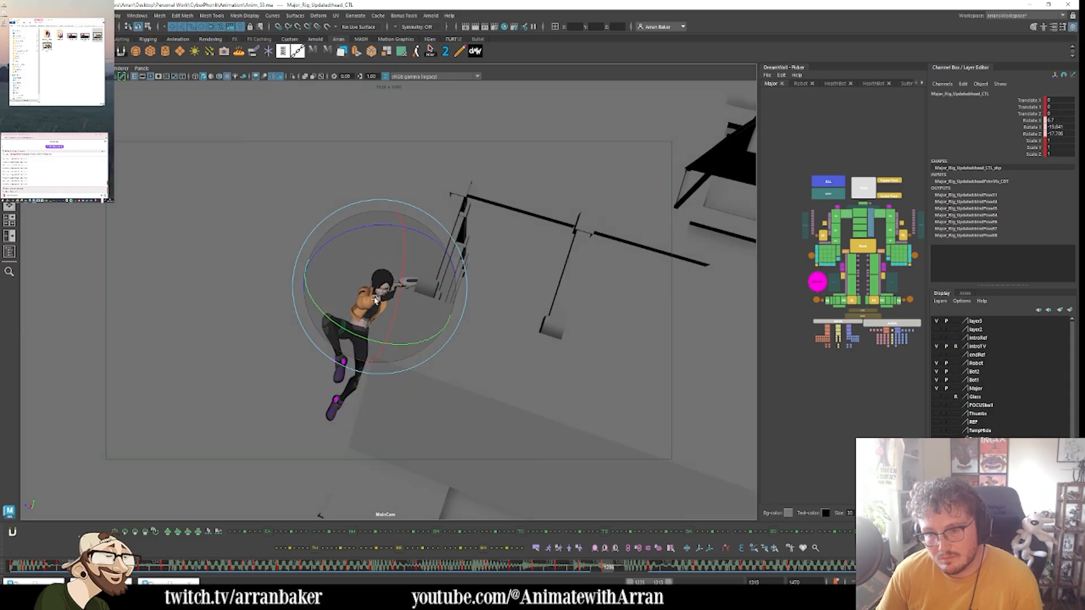
pyautogui.press('.')
pyautogui.moveTo(650, 566); pyautogui.dragTo(612, 567)
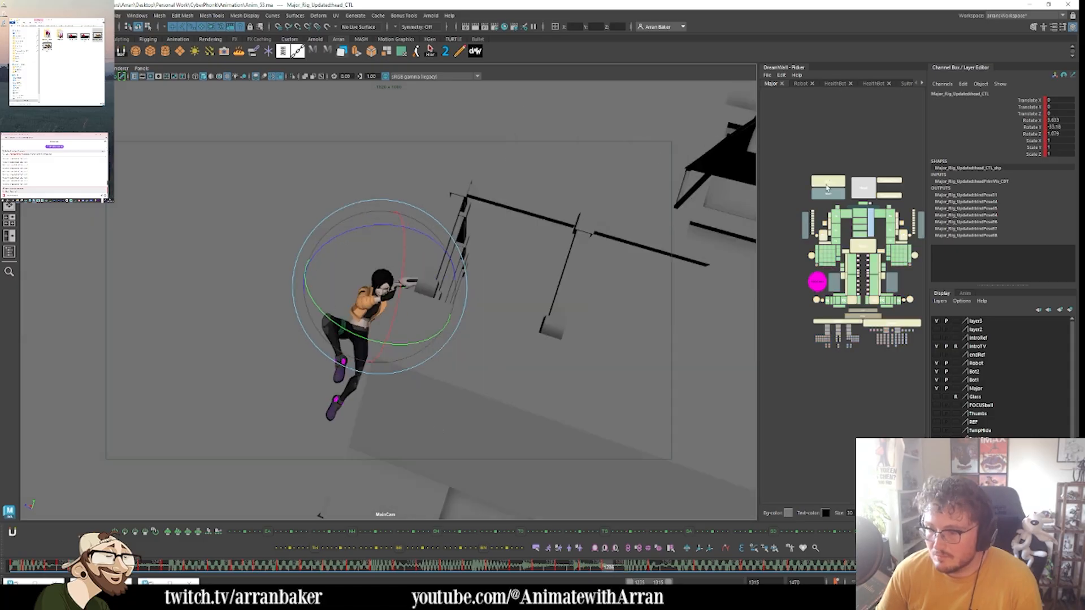
# - Key the whole rig at the breakdown between the two fall poses and shift the root control sideways
pyautogui.click(829, 181)
pyautogui.press('.')
pyautogui.press('.')
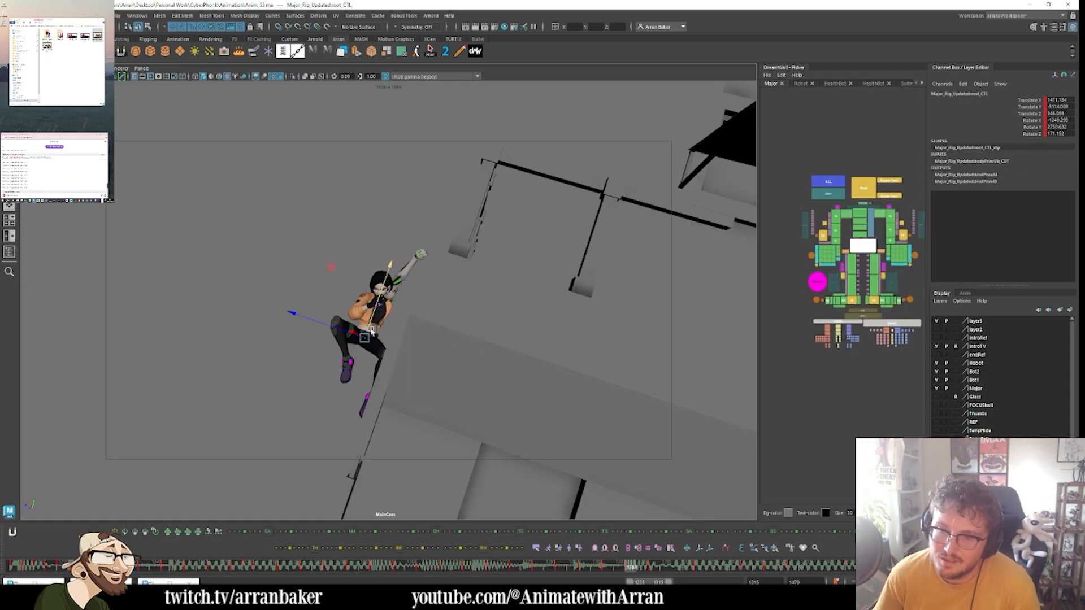
pyautogui.press('s')
pyautogui.press('.')
pyautogui.press('.')
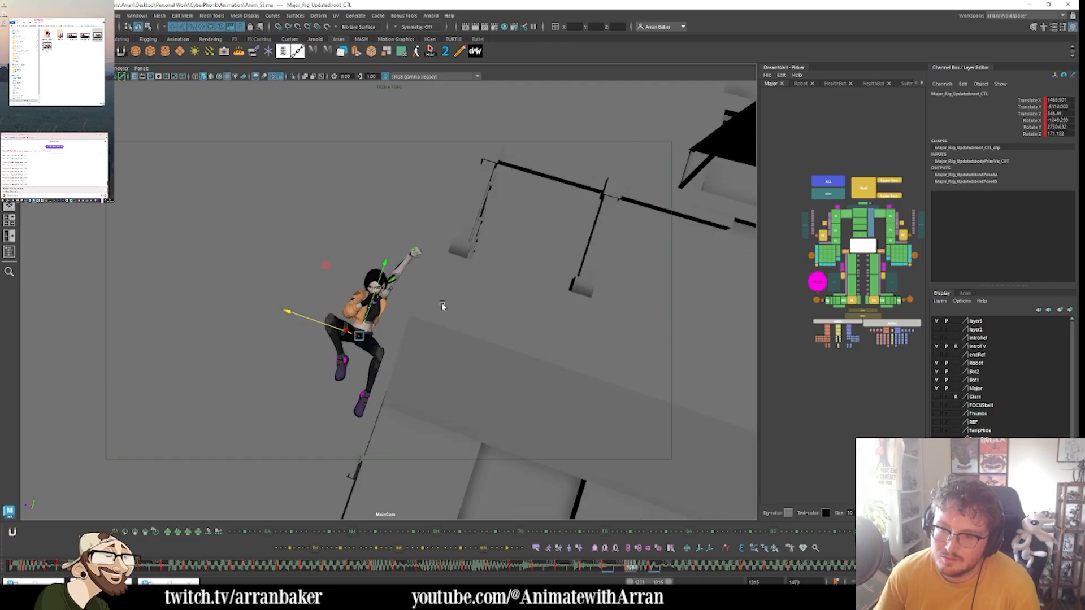
# - Rotate the left hip FK control at the breakdown pose to adjust the lowered left leg
pyautogui.click(359, 356)
pyautogui.press('e')
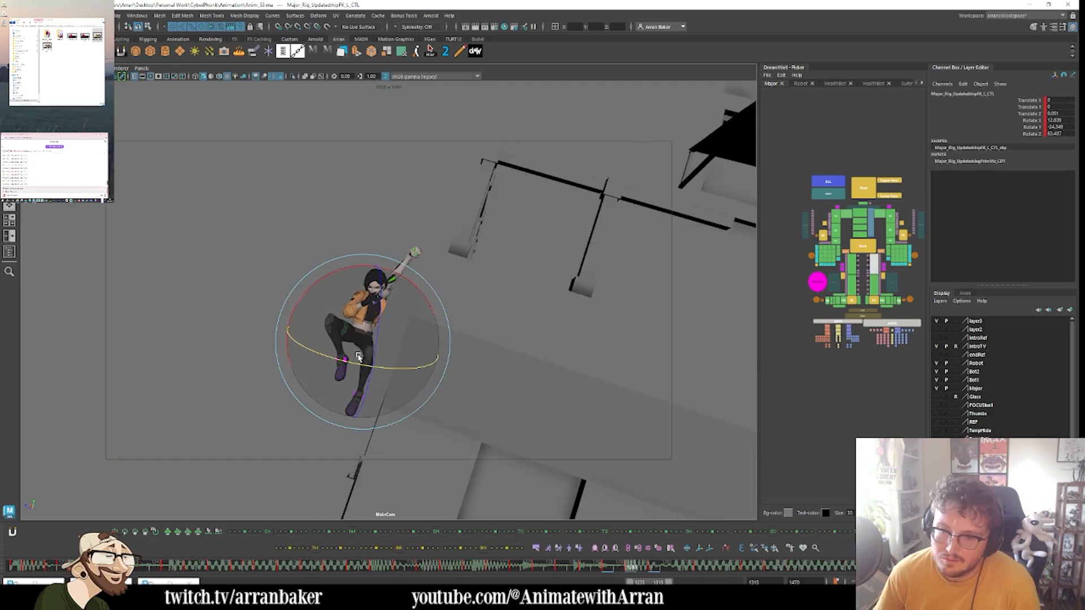
pyautogui.press('.')
pyautogui.press('.')
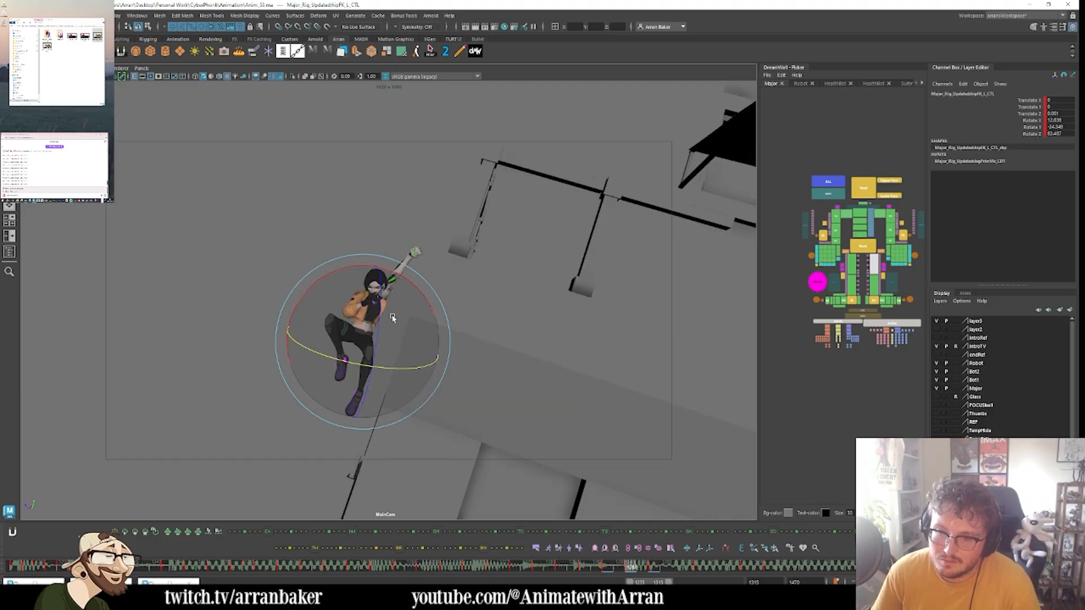
pyautogui.press('.')
pyautogui.press('.')
# - Adjust the left hip FK rotation at the lowered-leg fall pose, flipping to the tucked-knee key to compare the legs
pyautogui.click(360, 368)
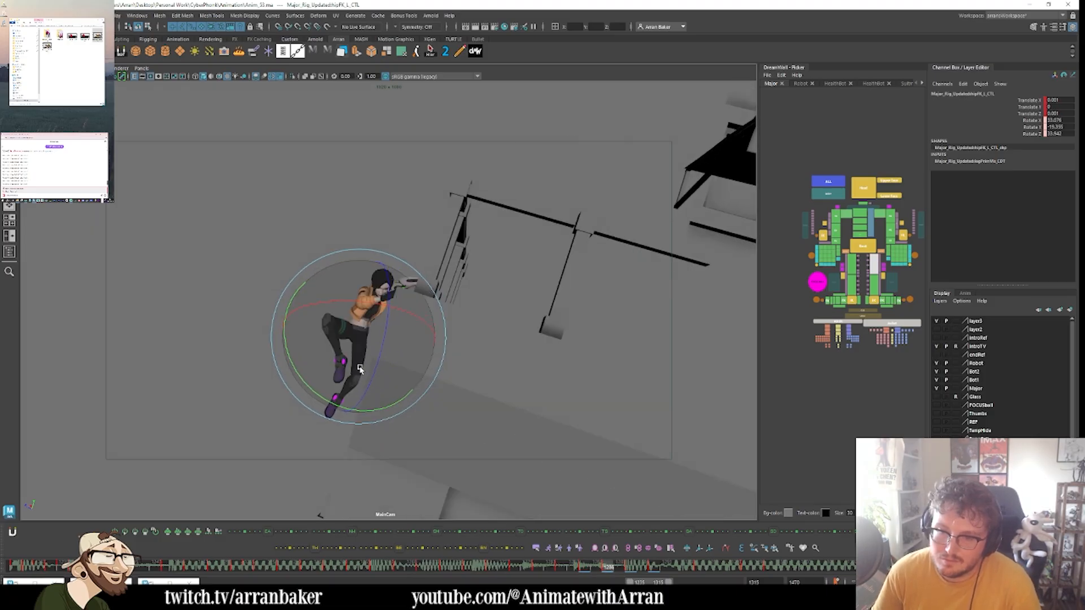
pyautogui.press('.')
pyautogui.press('.')
pyautogui.press('.')
pyautogui.press('.')
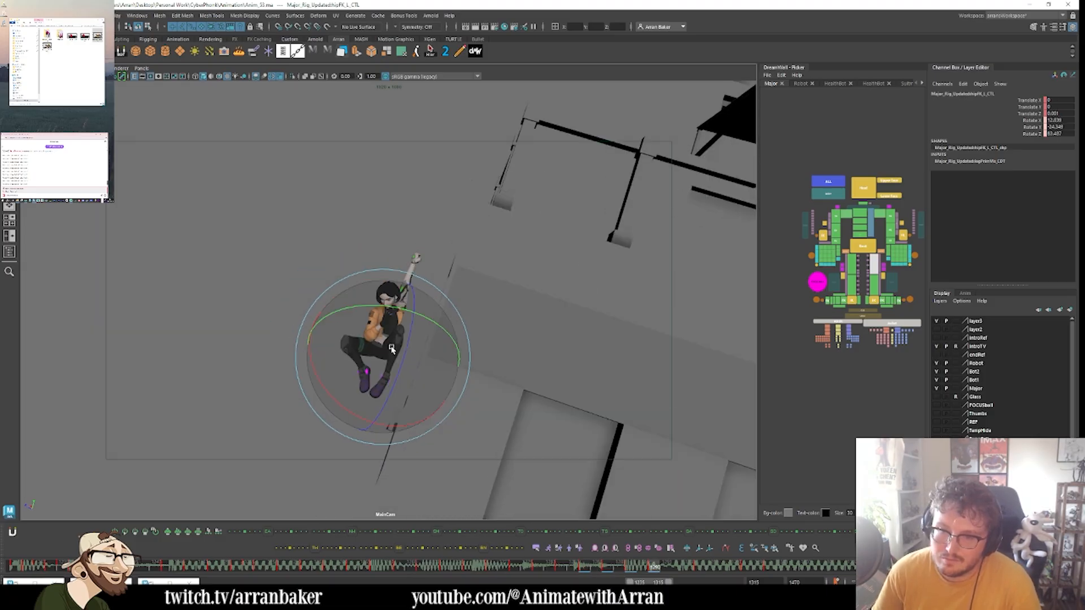
pyautogui.press('.')
pyautogui.moveTo(424, 327); pyautogui.dragTo(363, 320)
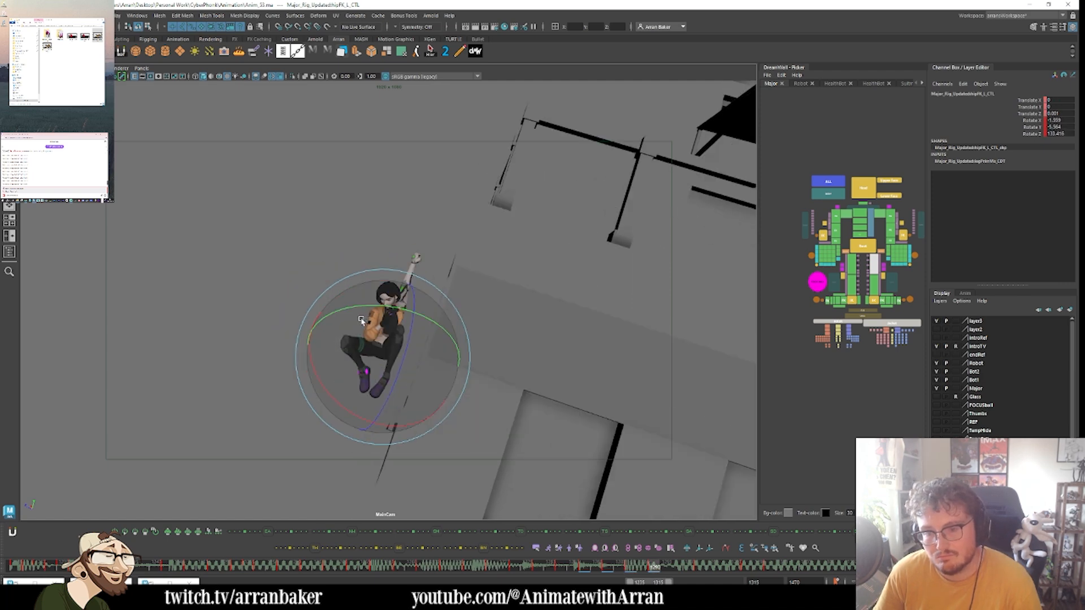
pyautogui.press('.')
# - Rotate the right clavicle and right shoulder FK controls to refine the right arm through the breakdown pose
pyautogui.click(846, 214)
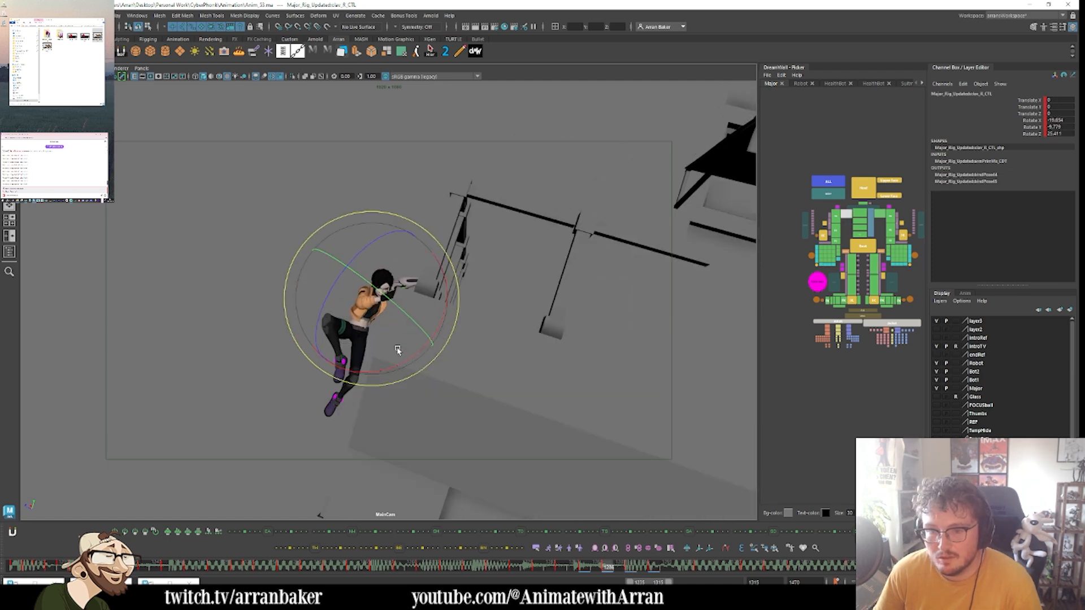
pyautogui.press('.')
pyautogui.press('.')
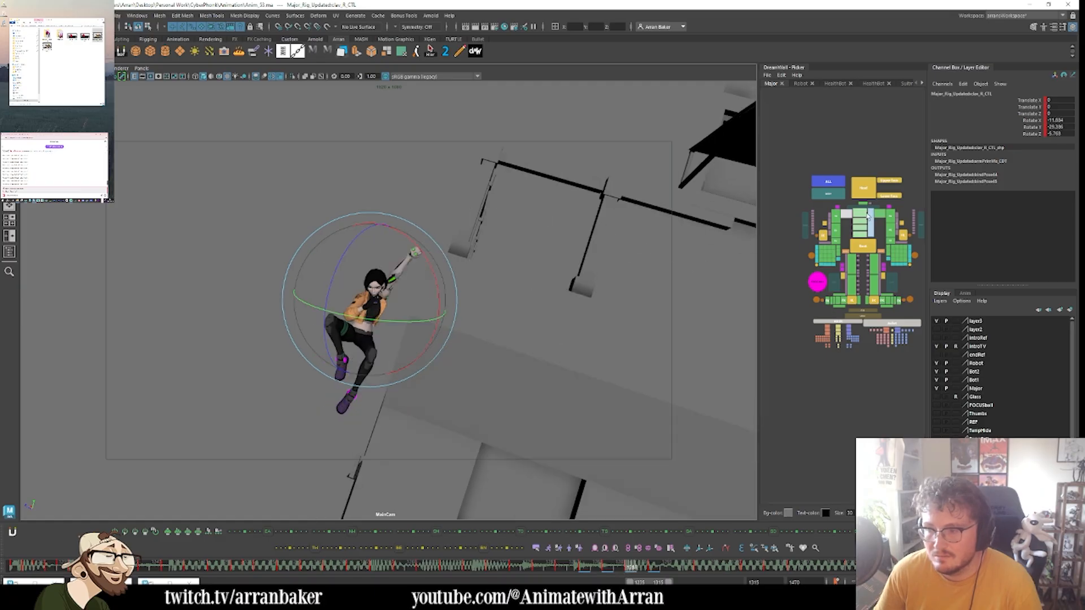
pyautogui.click(836, 218)
pyautogui.press('.')
pyautogui.press('.')
pyautogui.press('.')
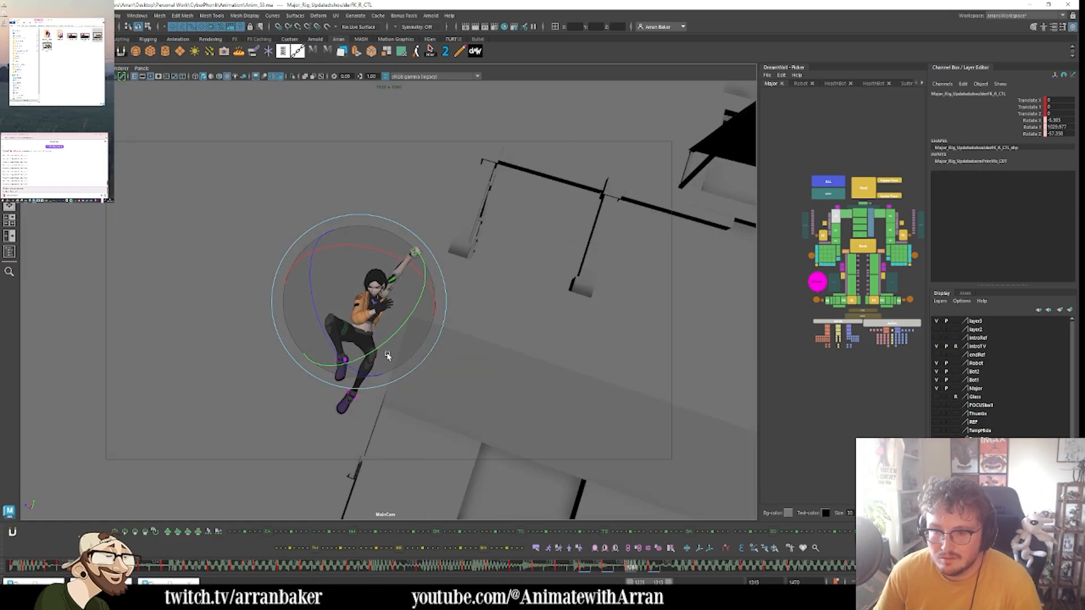
pyautogui.press('.')
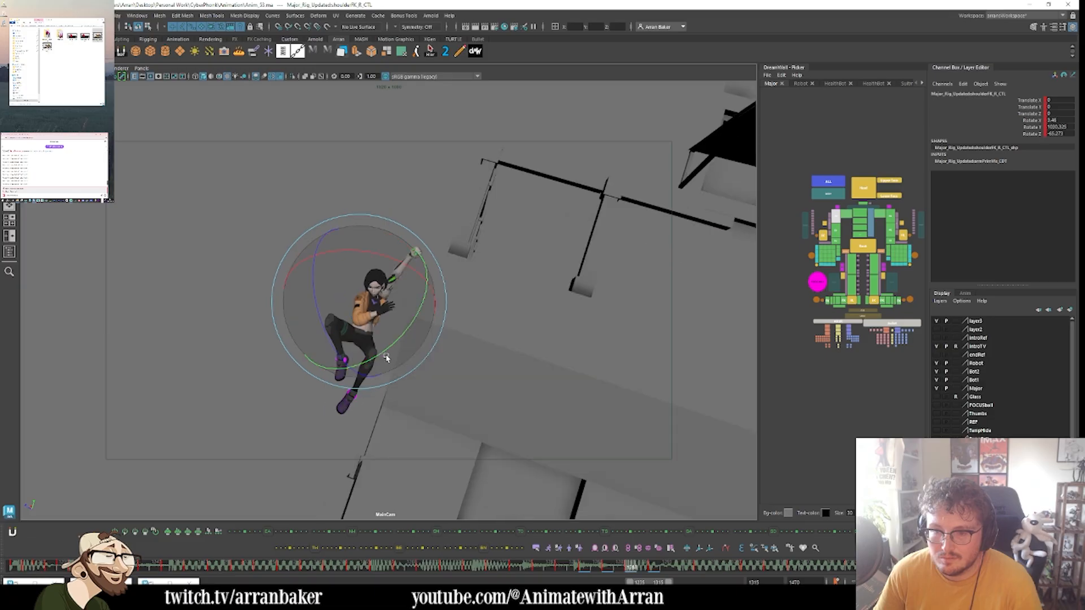
# - Rotate the right elbow FK control to bend the forearm toward the chest at the breakdown, comparing it with the lowered-leg pose
pyautogui.click(834, 235)
pyautogui.press('.')
pyautogui.press('.')
pyautogui.press('.')
pyautogui.press('.')
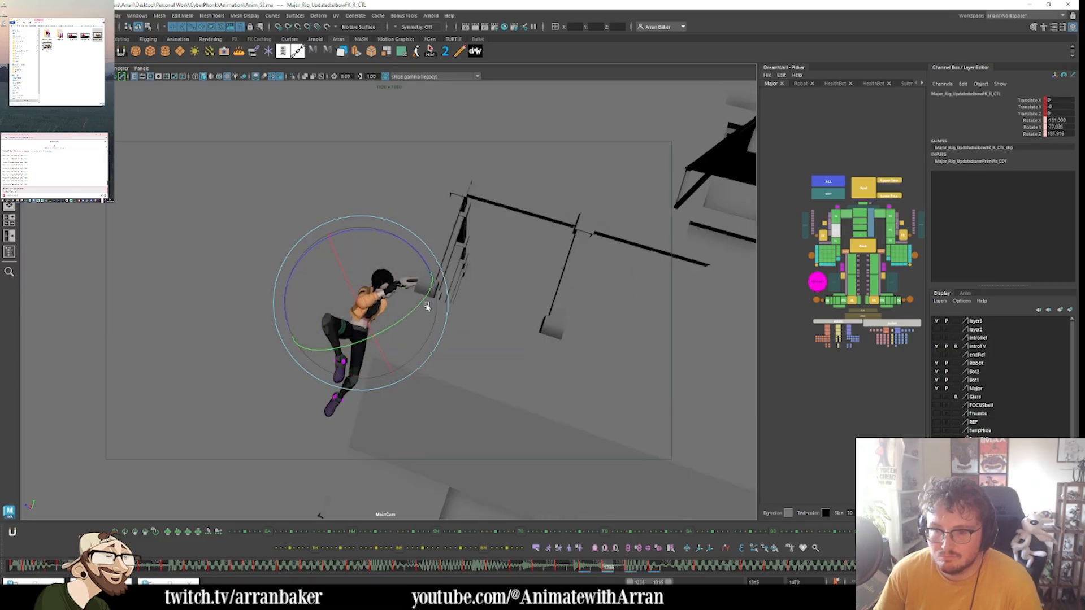
pyautogui.moveTo(394, 290); pyautogui.dragTo(397, 281)
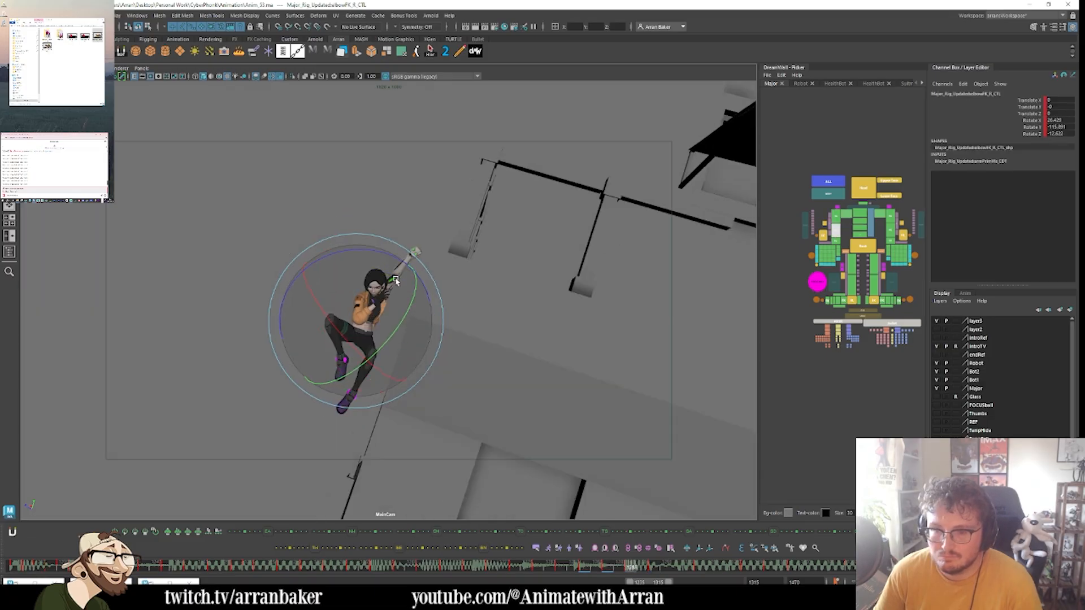
pyautogui.press('.')
pyautogui.press('.')
pyautogui.press('.')
pyautogui.press('.')
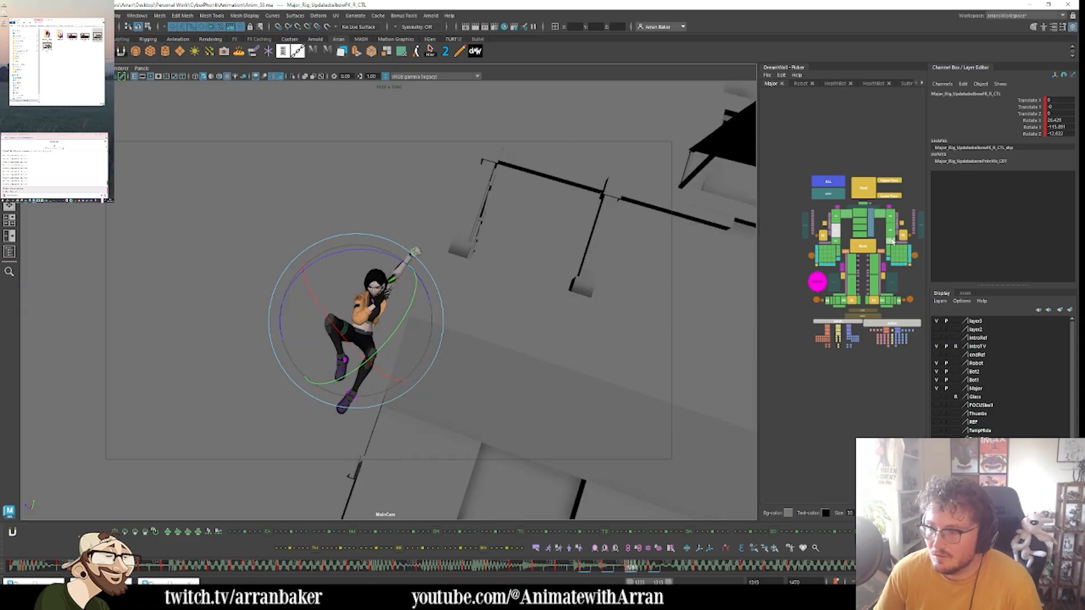
# - Rotate the left wrist FK control at the breakdown pose to reorient the raised left hand
pyautogui.click(892, 240)
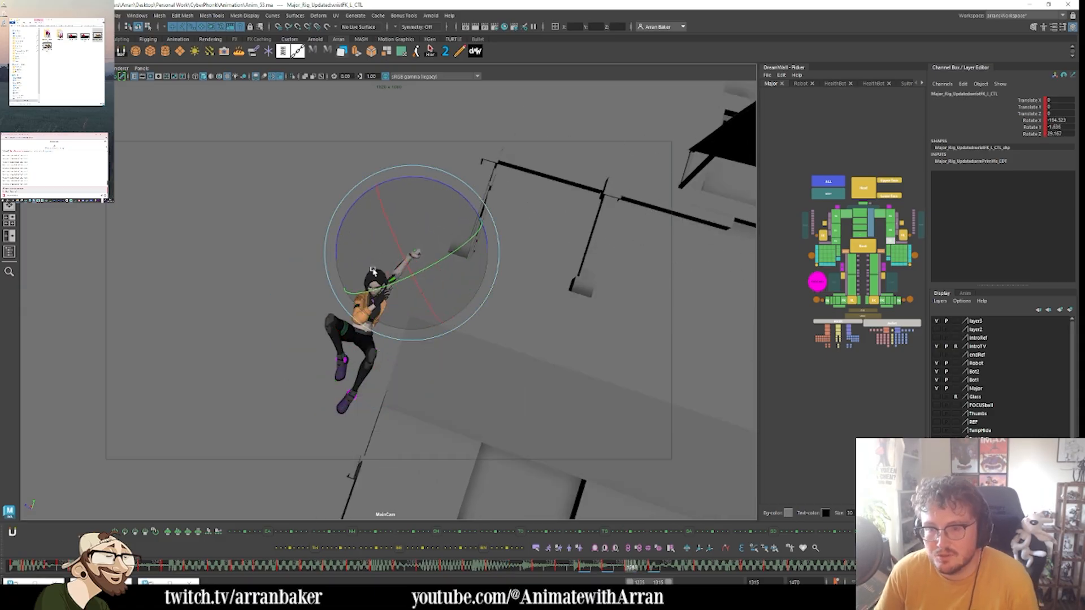
pyautogui.moveTo(373, 271); pyautogui.dragTo(393, 265)
pyautogui.press('.')
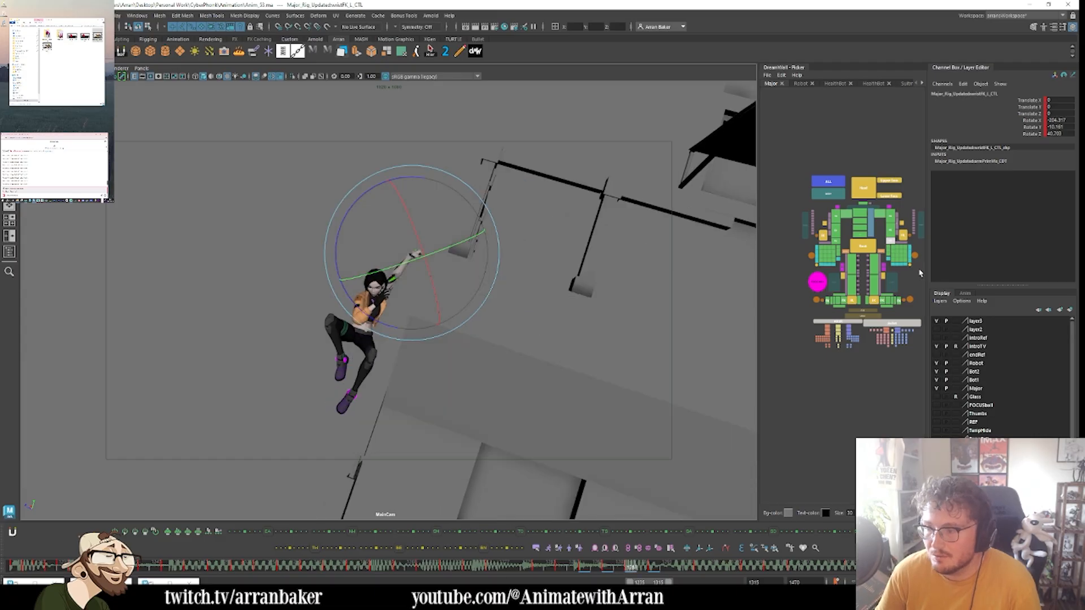
# - Apply the relax pose from the Left hands folder of Studio Library to the Major's left hand at the breakdown
pyautogui.click(899, 254)
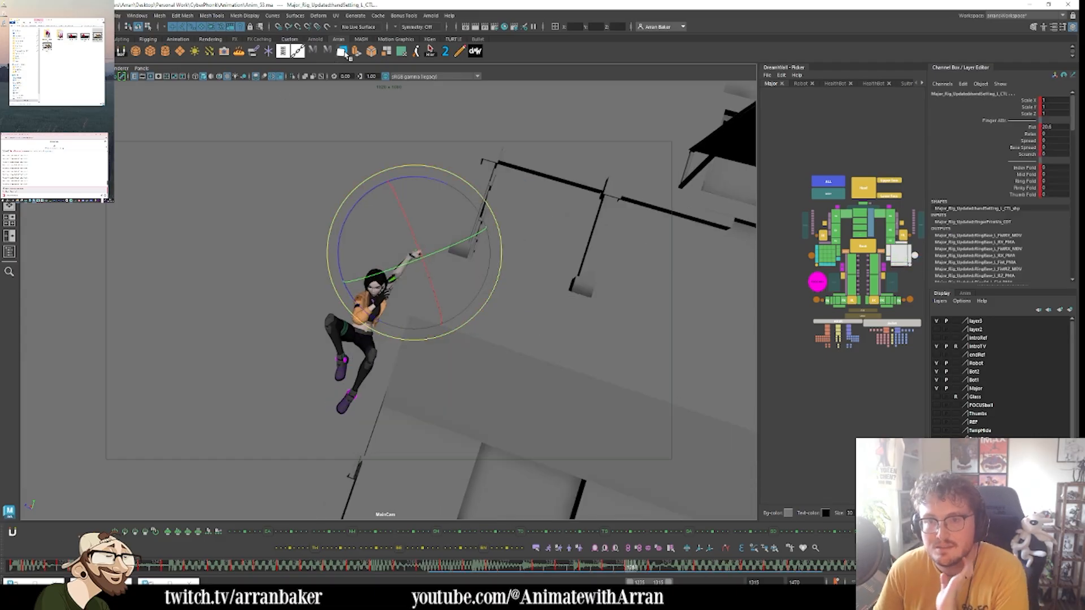
pyautogui.click(342, 52)
pyautogui.click(463, 305)
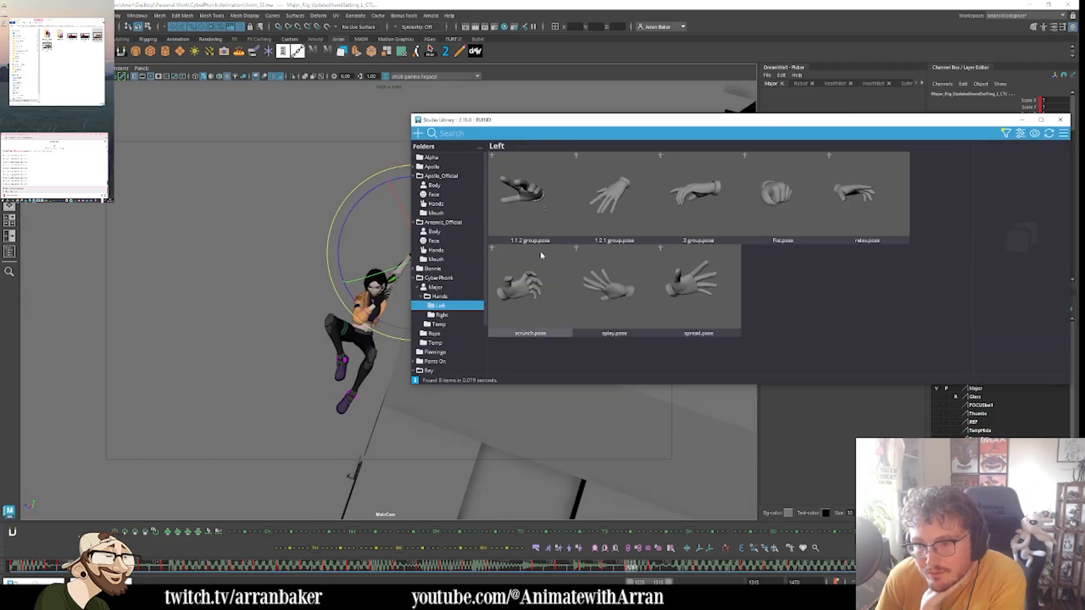
pyautogui.click(625, 193)
pyautogui.click(854, 203)
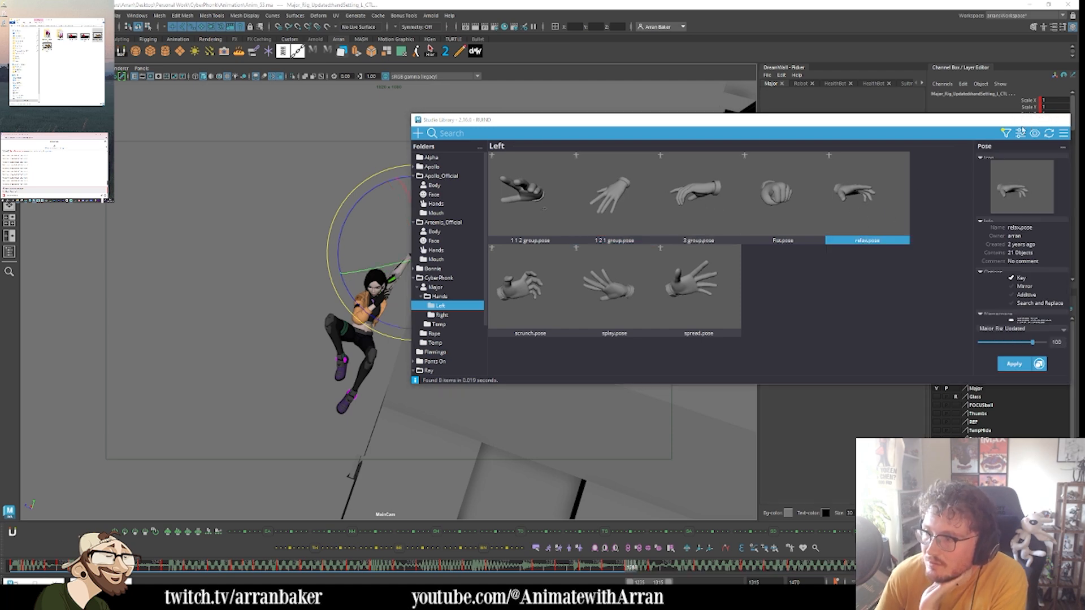
pyautogui.click(1022, 120)
pyautogui.click(891, 240)
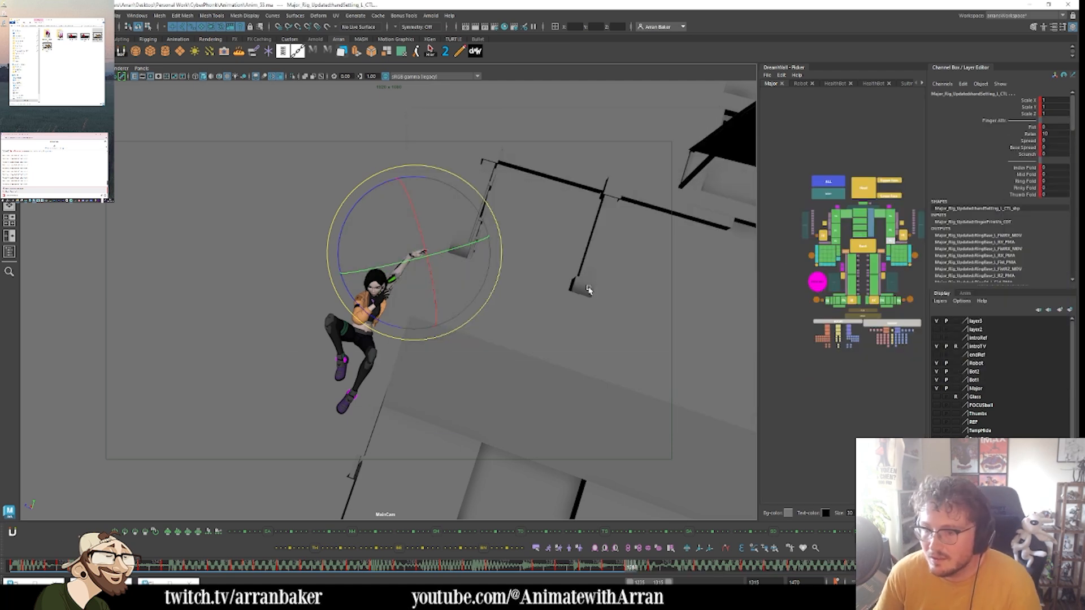
# - Rotate the left wrist FK control at the key after the breakdown, comparing the raised hand across the neighbouring keys
pyautogui.press(',')
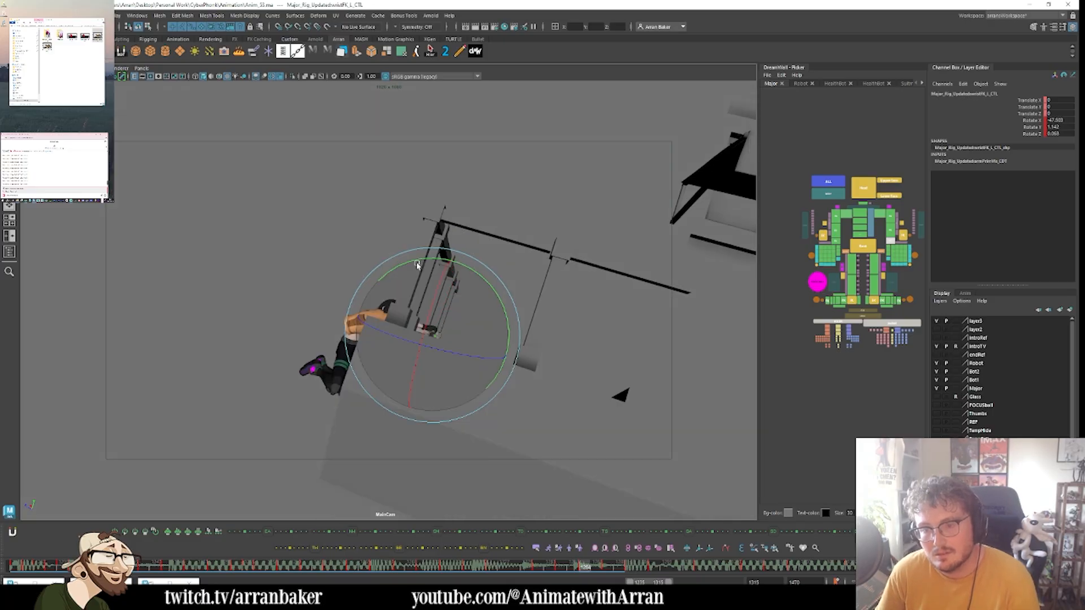
pyautogui.press('.')
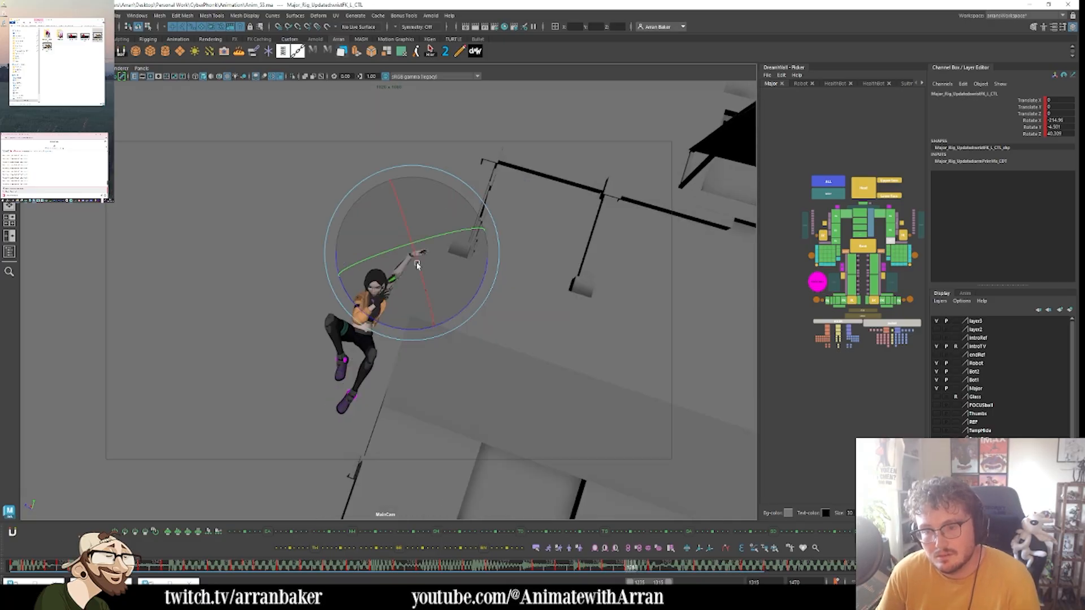
pyautogui.press(',')
pyautogui.press('.')
pyautogui.press(',')
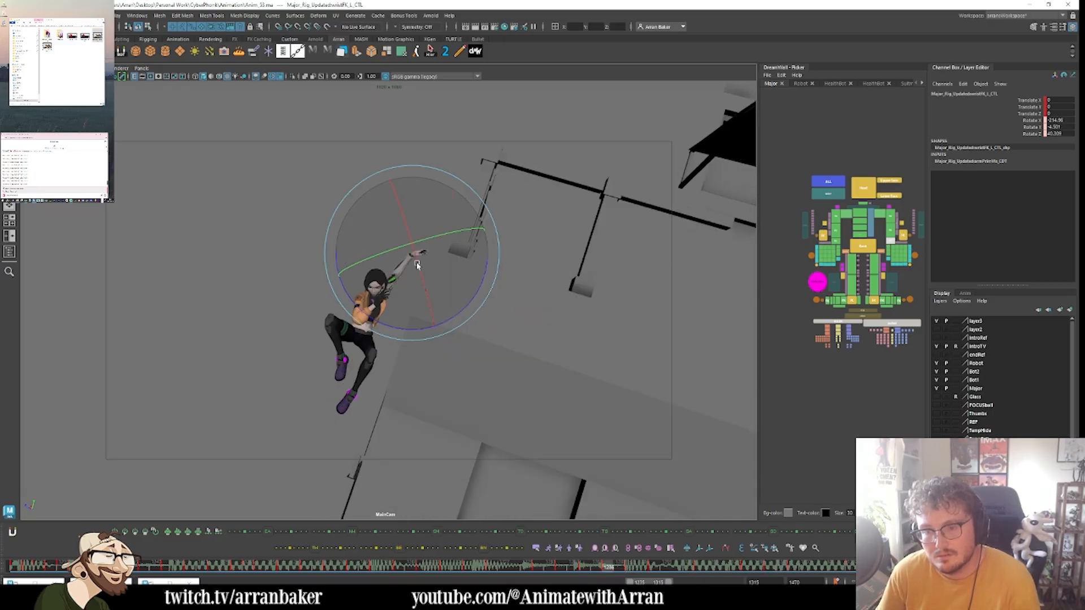
pyautogui.press('.')
pyautogui.press('.')
pyautogui.moveTo(414, 220); pyautogui.dragTo(385, 218)
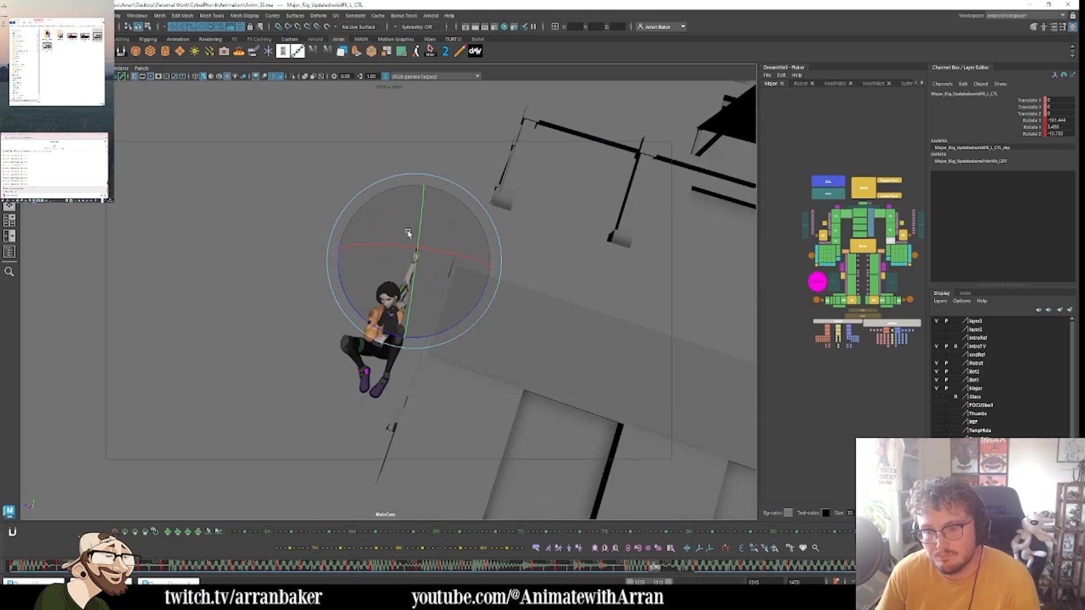
pyautogui.press(',')
pyautogui.press(',')
pyautogui.press('.')
pyautogui.press('.')
# - Select all of the Major's controls and scrub through the fall to the upright pose beside the building
pyautogui.click(831, 184)
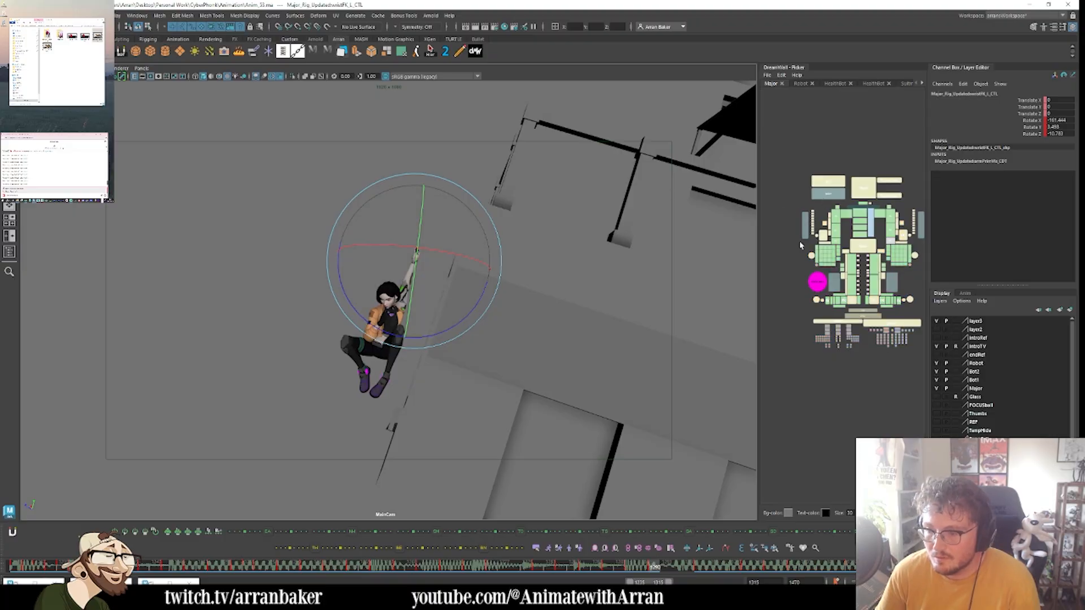
pyautogui.click(546, 568)
pyautogui.moveTo(547, 568)
pyautogui.mouseDown()
pyautogui.moveTo(523, 564)
pyautogui.moveTo(649, 562)
pyautogui.moveTo(522, 559)
pyautogui.moveTo(654, 563)
pyautogui.mouseUp()
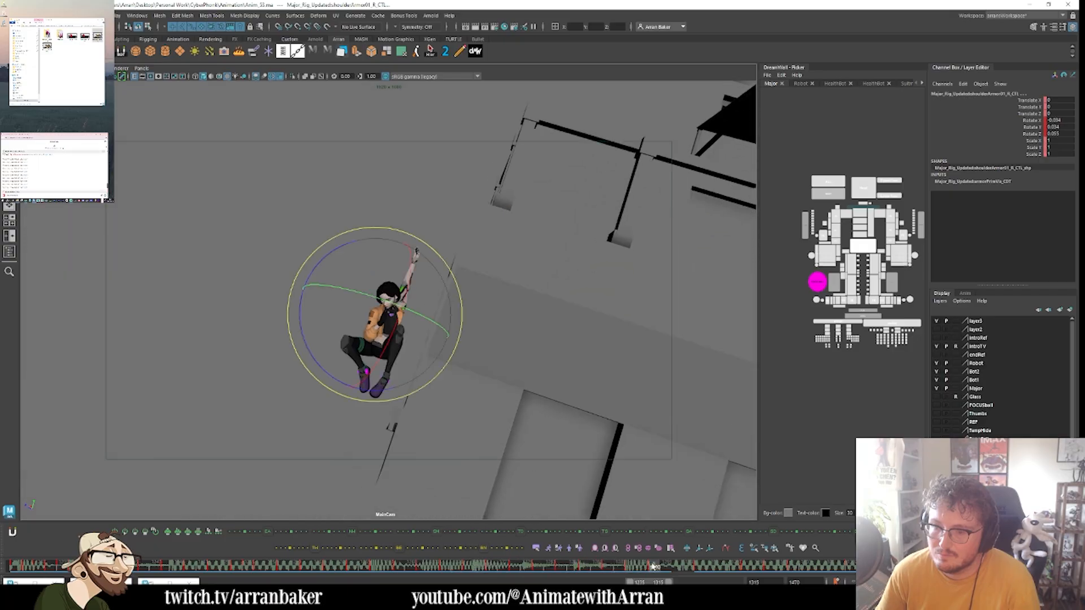
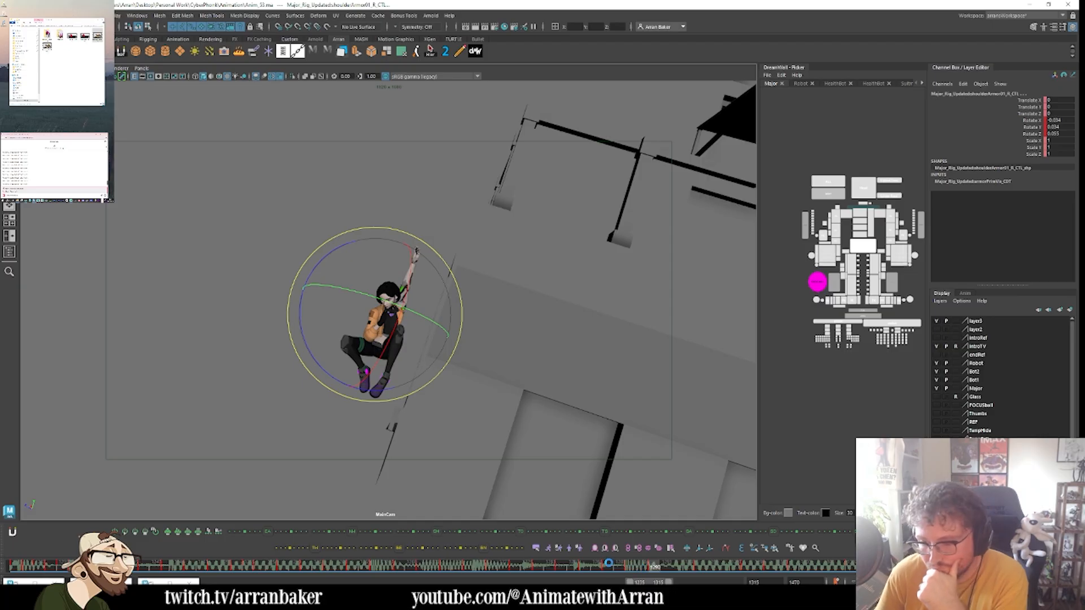
pyautogui.moveTo(609, 564); pyautogui.dragTo(734, 577)
pyautogui.moveTo(720, 575); pyautogui.dragTo(696, 574)
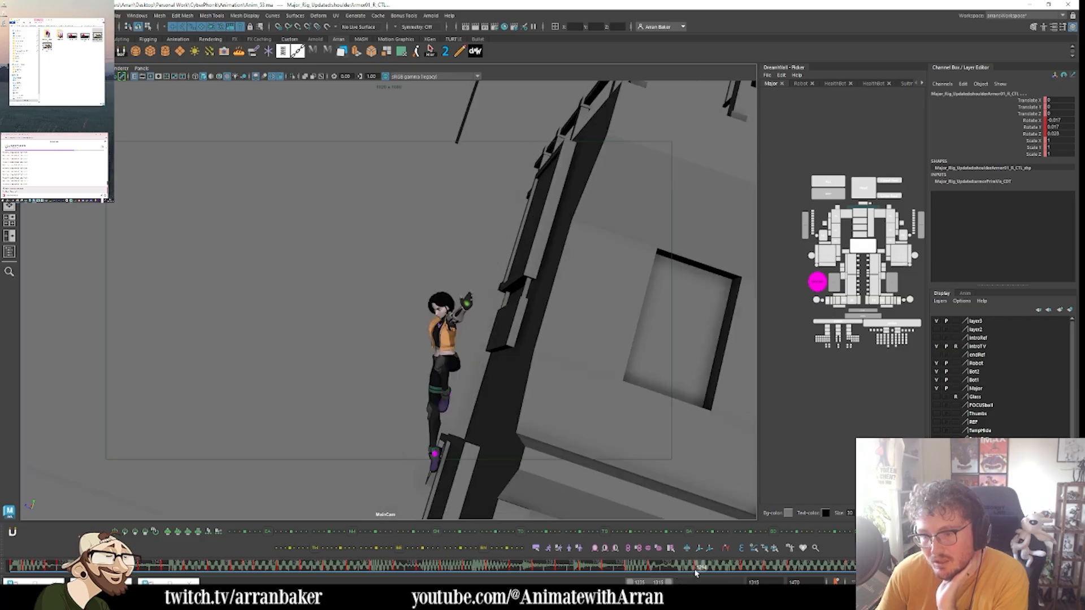
# - Rotate the clavicle, shoulder and elbow FK controls in the upright pose to lower the Major's arms beside the body
pyautogui.click(835, 221)
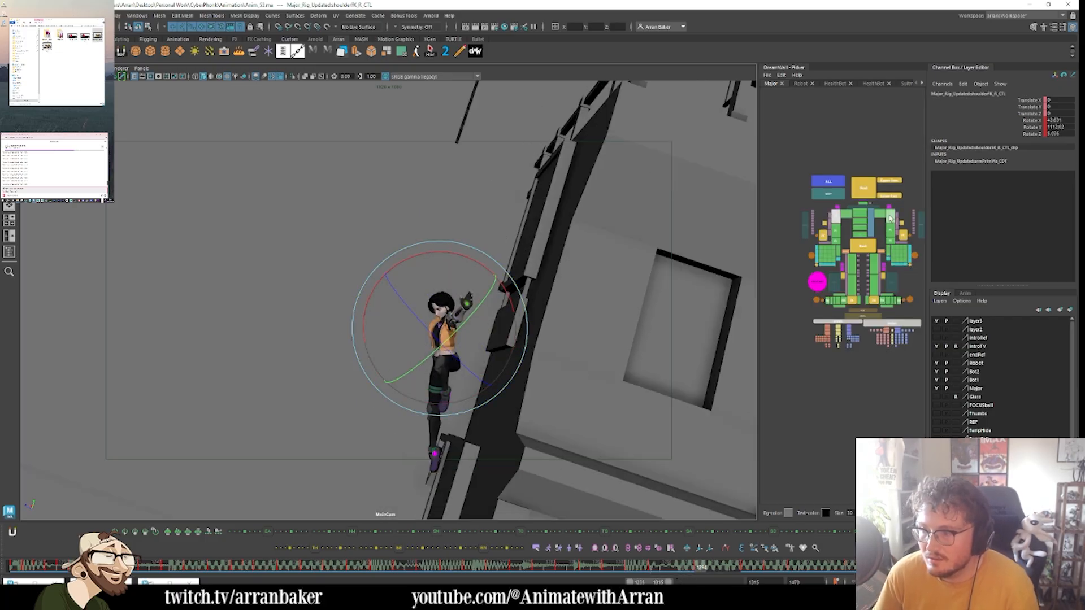
pyautogui.click(890, 217)
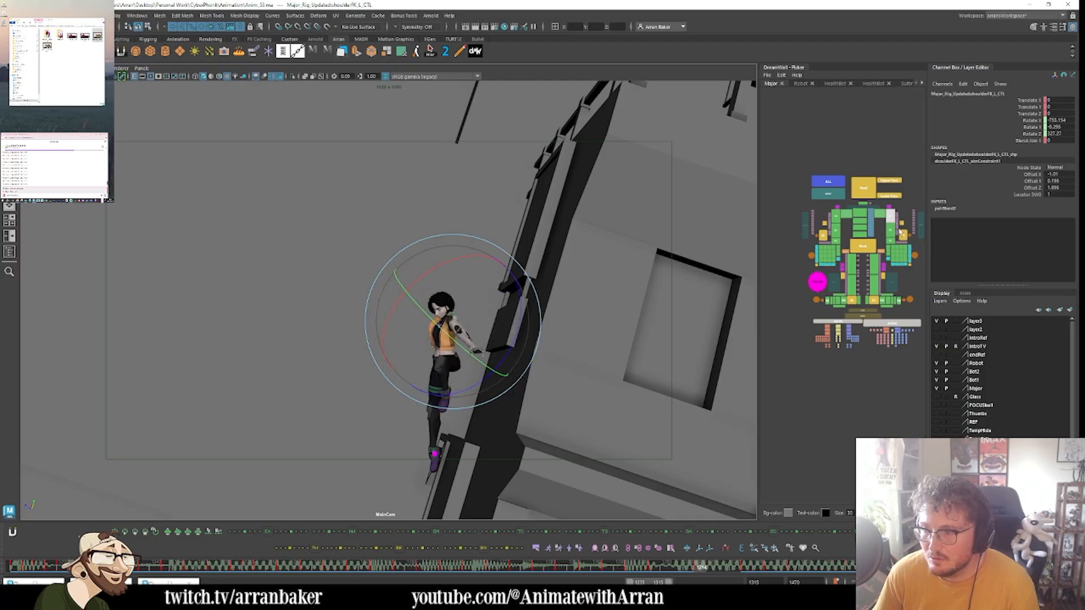
pyautogui.click(880, 215)
pyautogui.moveTo(397, 378); pyautogui.dragTo(564, 354)
pyautogui.click(891, 219)
pyautogui.click(891, 242)
pyautogui.click(843, 215)
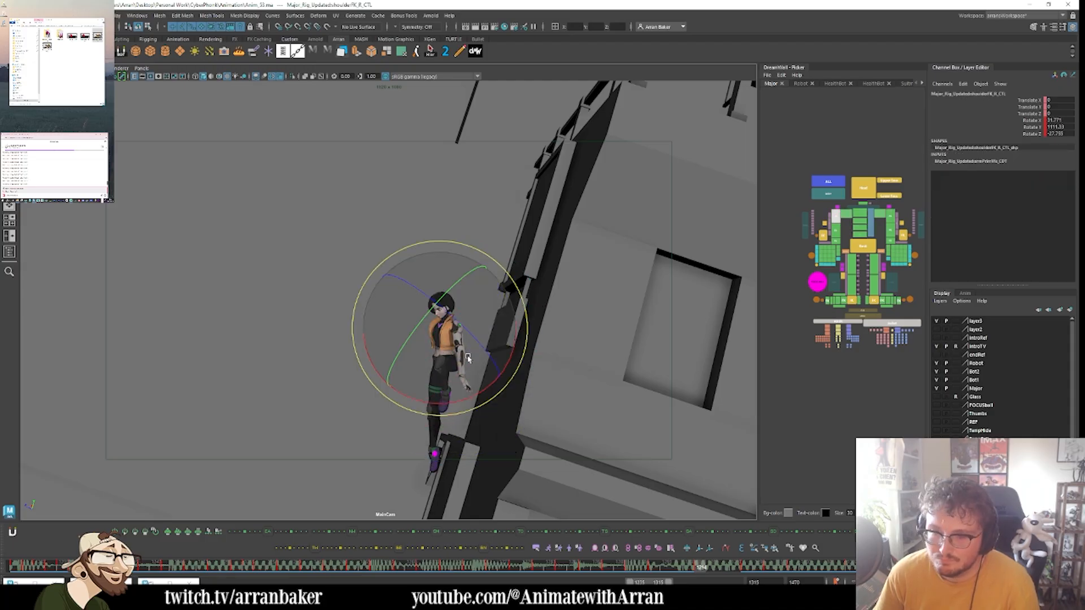
# - Rotate the head and neck controls in the upright pose to tilt the Major's face downward
pyautogui.click(864, 194)
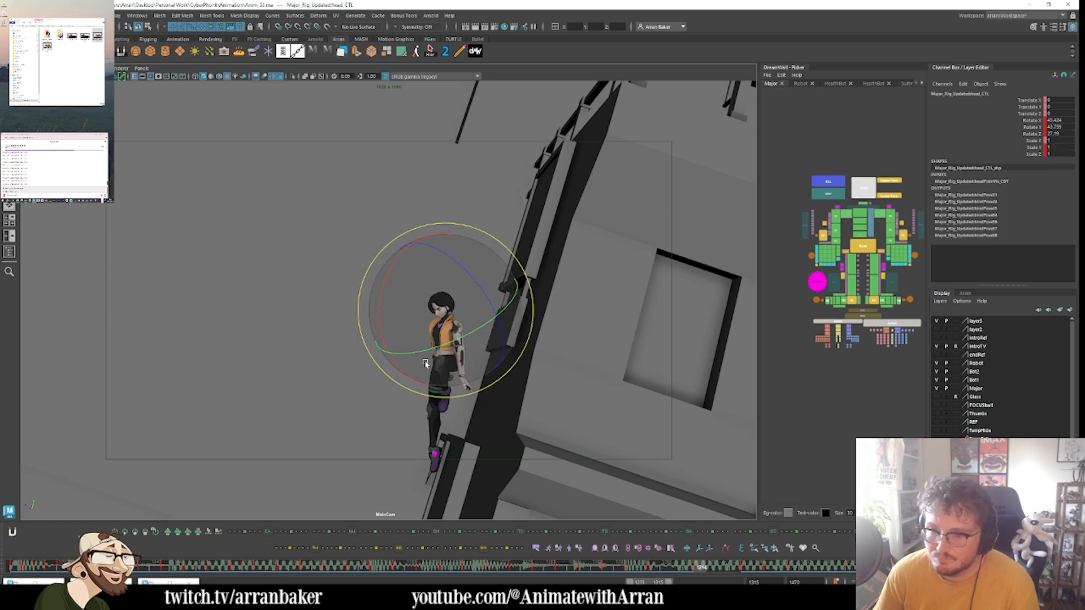
pyautogui.moveTo(432, 264); pyautogui.dragTo(399, 307)
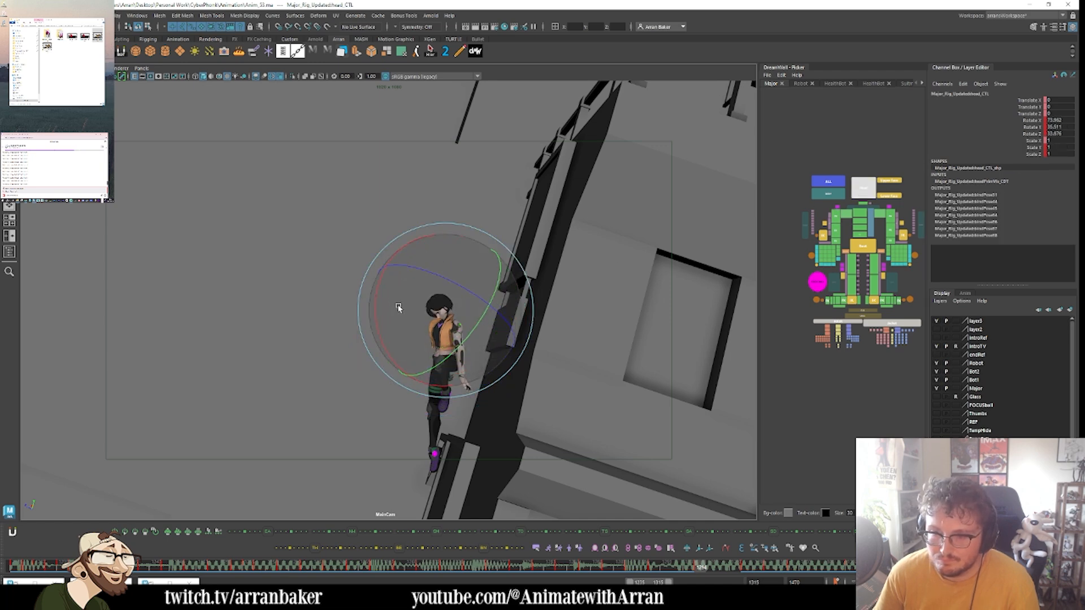
pyautogui.press(',')
pyautogui.press('.')
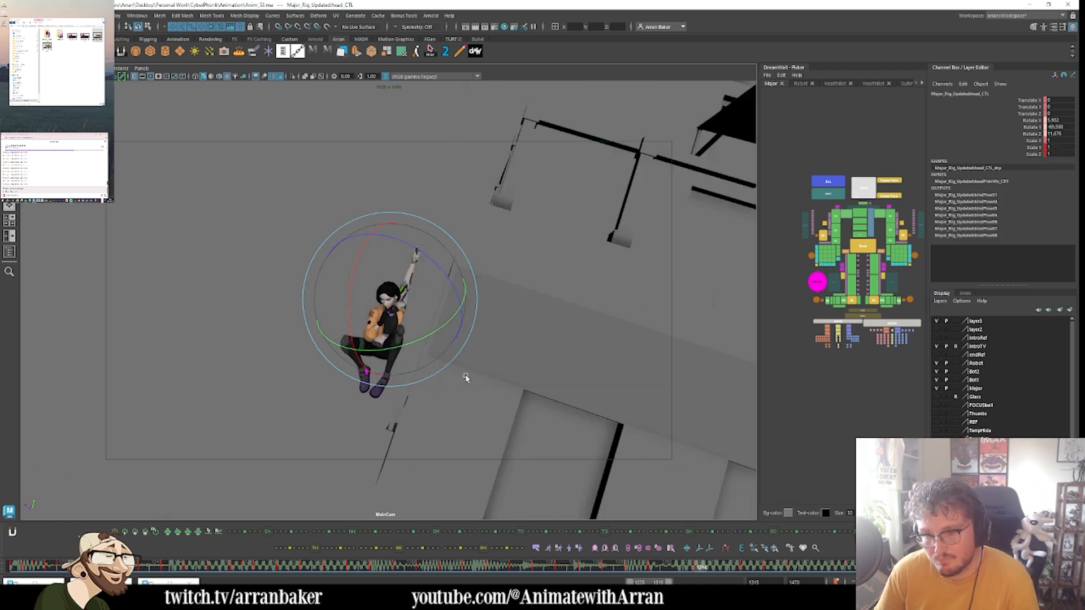
pyautogui.click(862, 216)
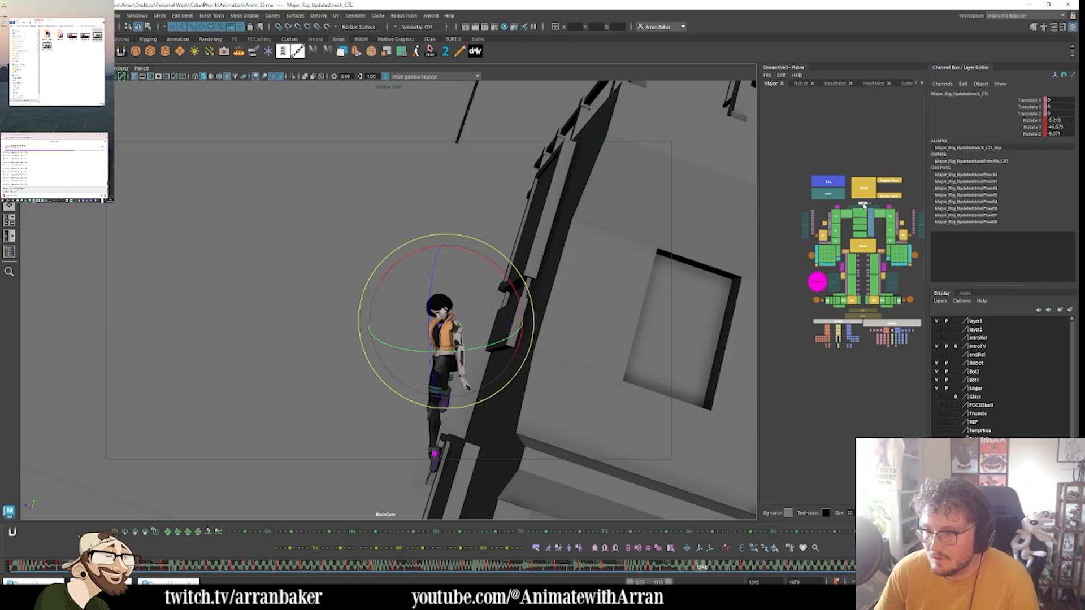
pyautogui.moveTo(415, 308); pyautogui.dragTo(407, 315)
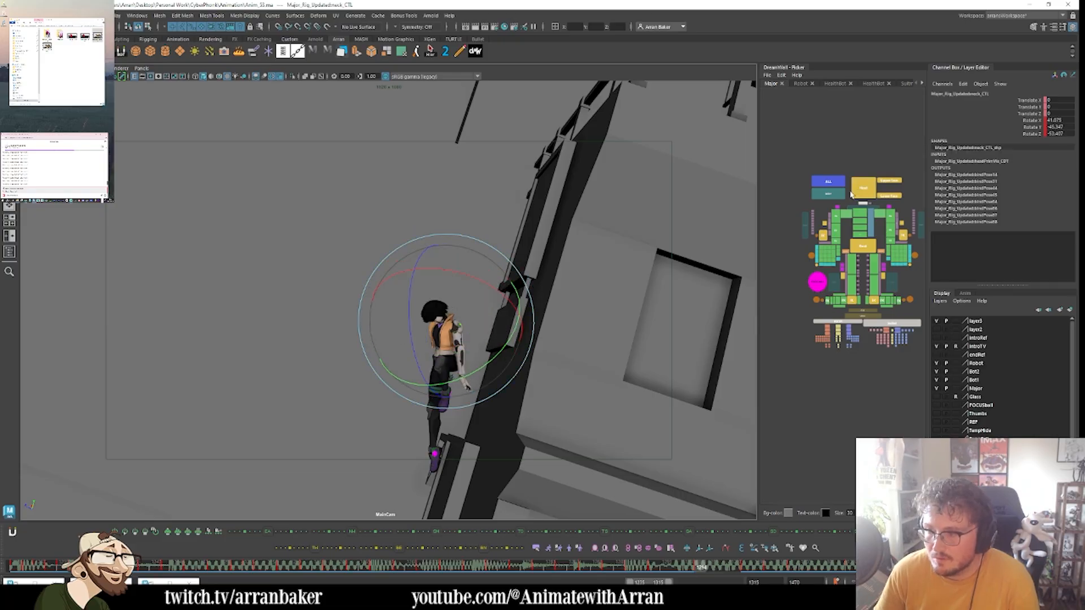
pyautogui.click(854, 194)
pyautogui.moveTo(404, 304); pyautogui.dragTo(410, 300)
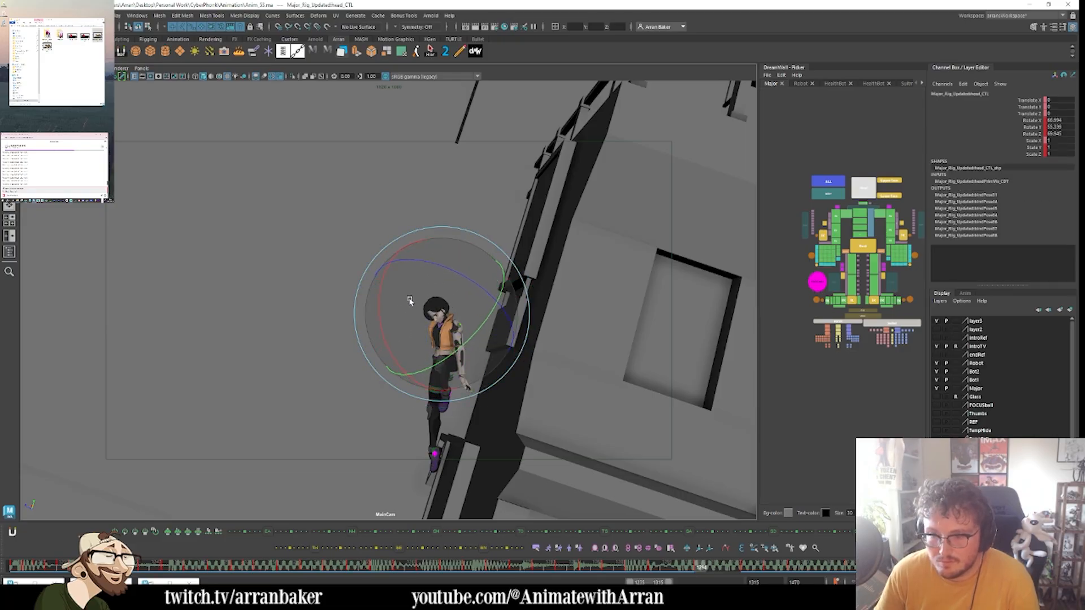
# - Flip repeatedly between the upright pose and its neighbouring keys to examine how the head and body flow between them
pyautogui.press(',')
pyautogui.press('.')
pyautogui.press('.')
pyautogui.press(',')
pyautogui.press(',')
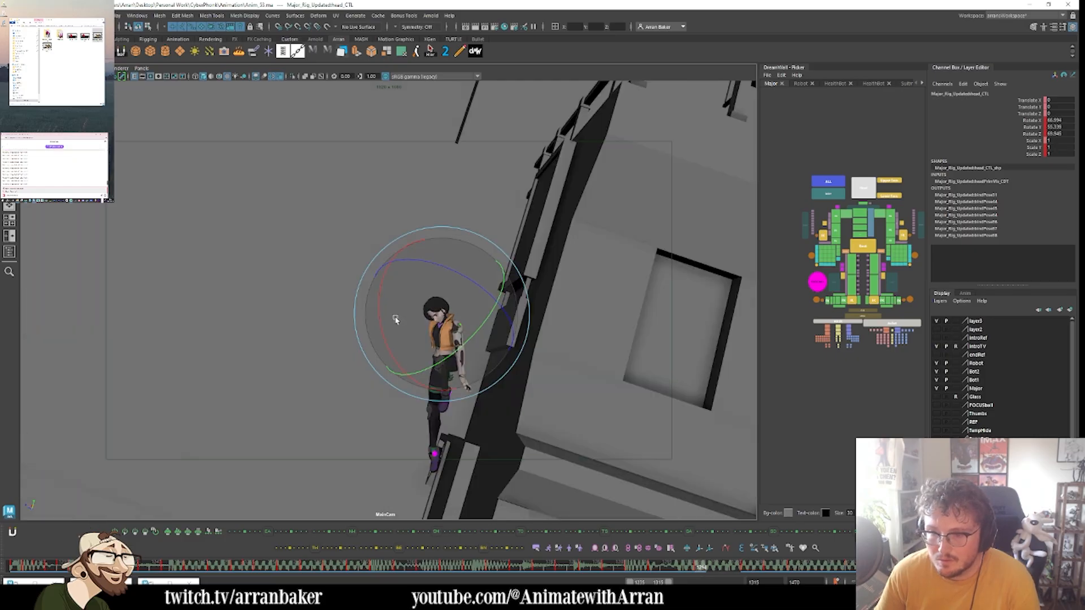
pyautogui.press(',')
pyautogui.press('.')
pyautogui.press(',')
pyautogui.press('.')
pyautogui.press('.')
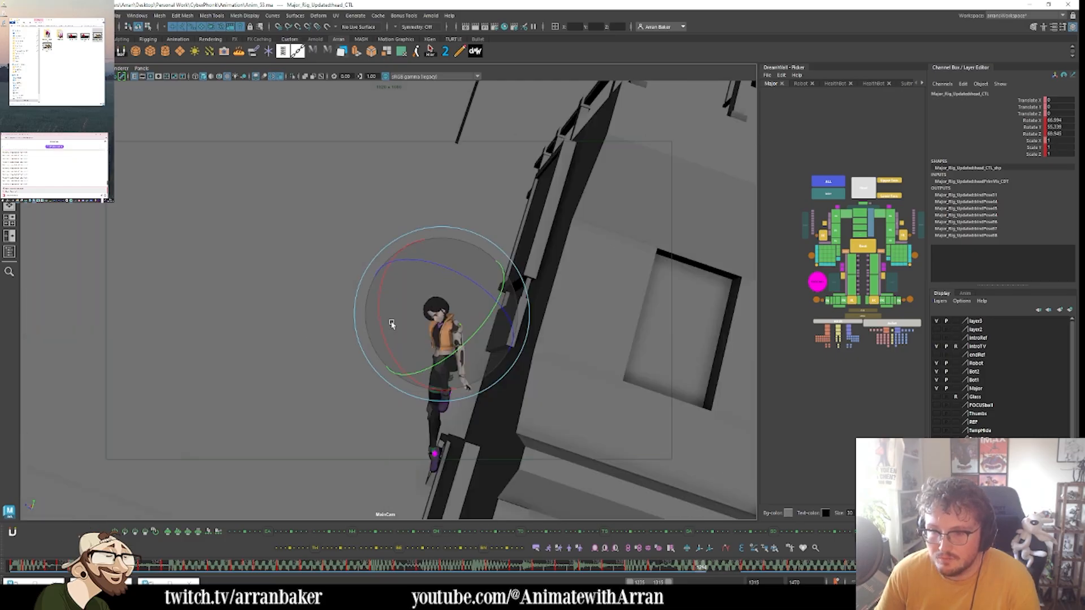
# - Rotate the left hip, knee and ankle FK controls in the upright pose to bend the raised leg forward
pyautogui.click(876, 270)
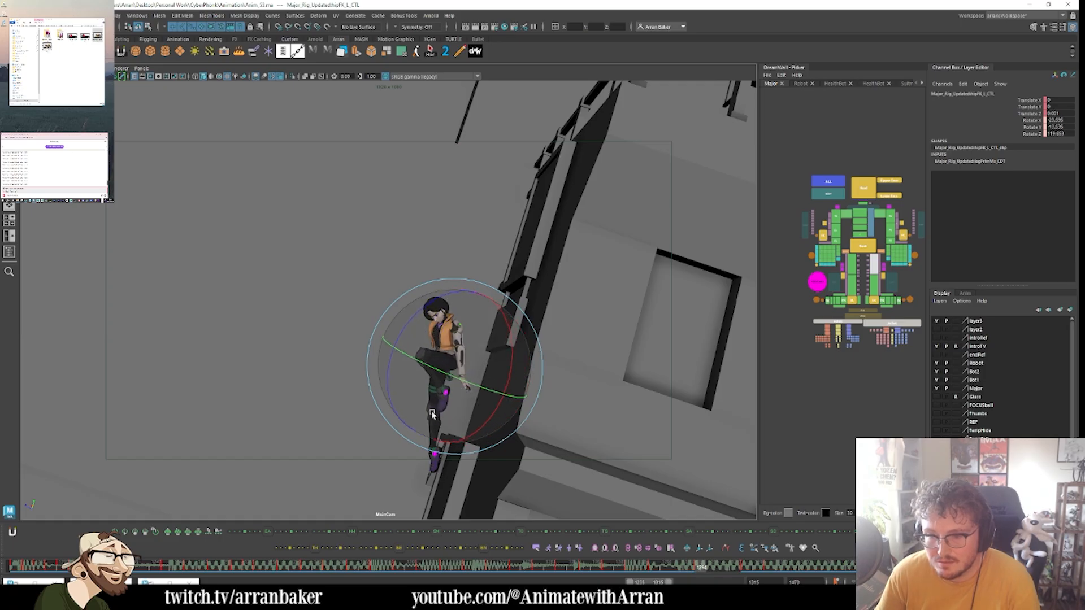
pyautogui.moveTo(432, 415); pyautogui.dragTo(544, 339)
pyautogui.click(872, 293)
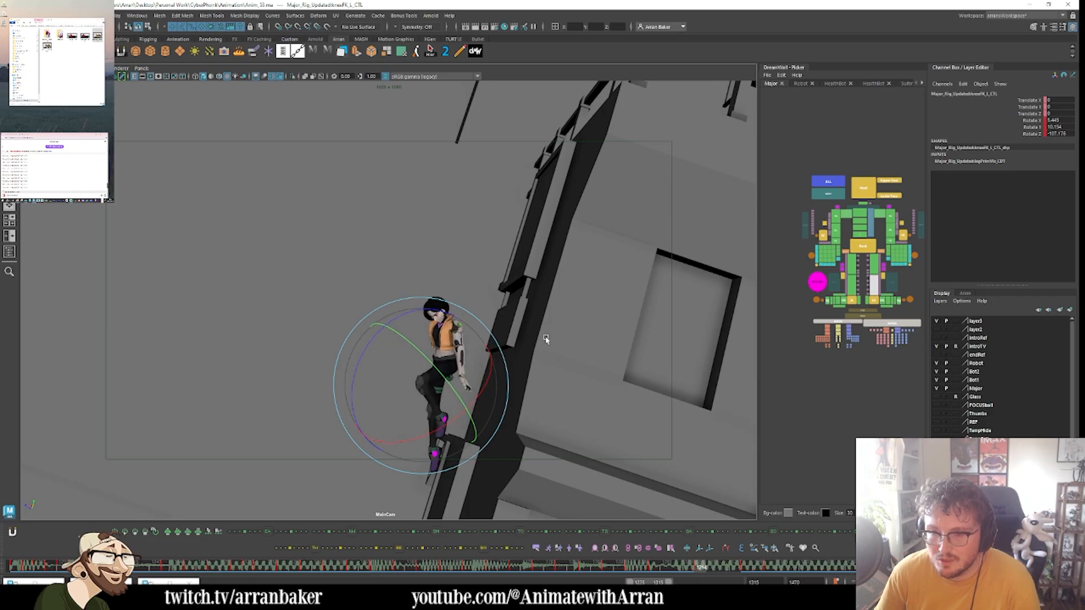
pyautogui.click(882, 300)
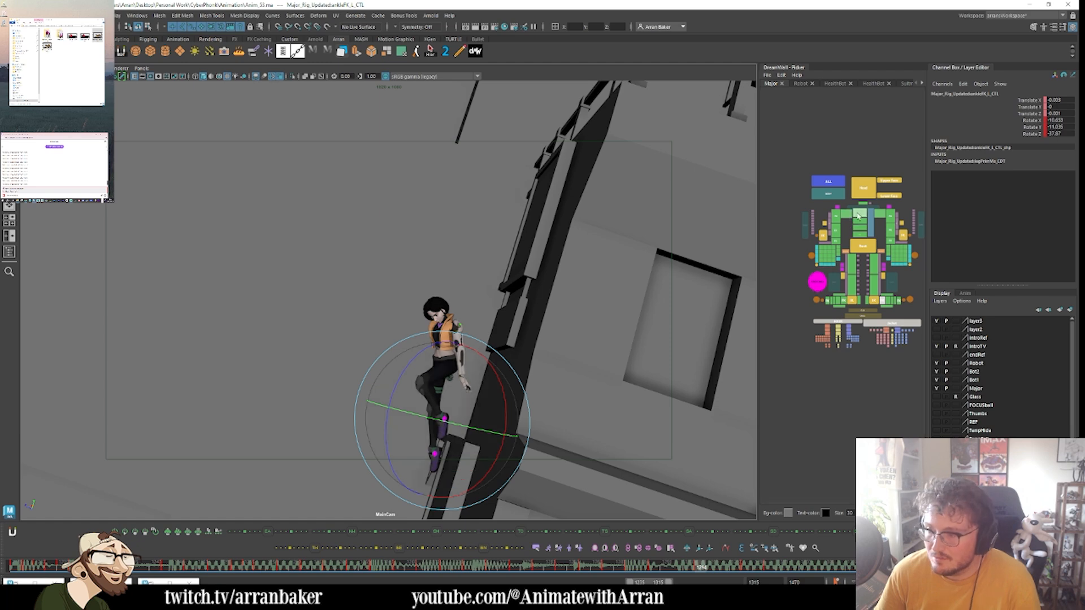
pyautogui.moveTo(859, 217); pyautogui.dragTo(846, 213)
pyautogui.moveTo(474, 325); pyautogui.dragTo(562, 329)
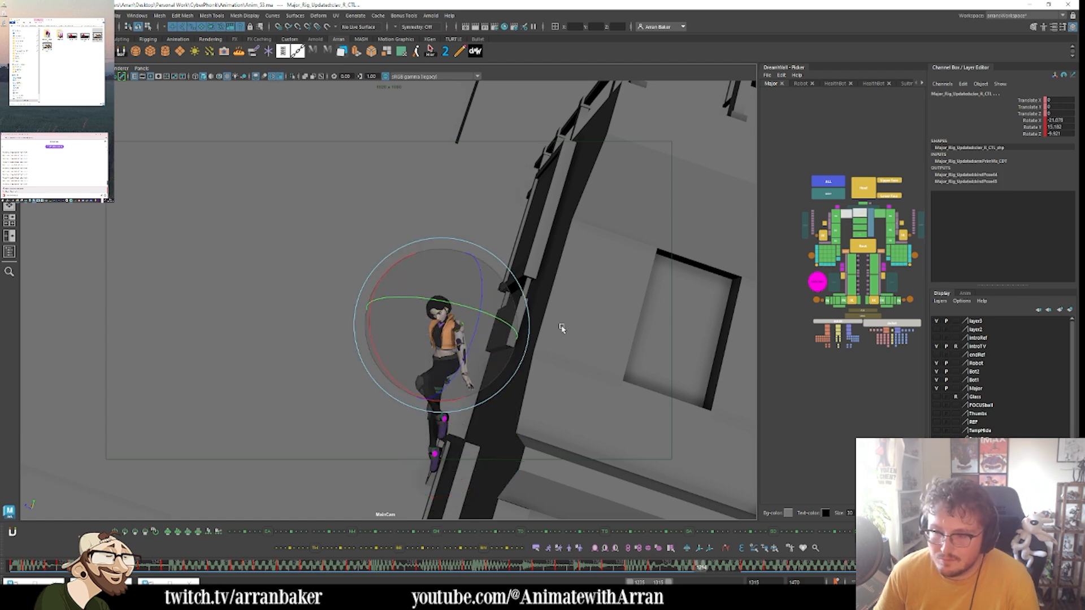
pyautogui.hotkey('ctrl', 'z')
# - Rotate and reposition the upper spine FK control to turn the chest, and reorient the head to match
pyautogui.click(859, 213)
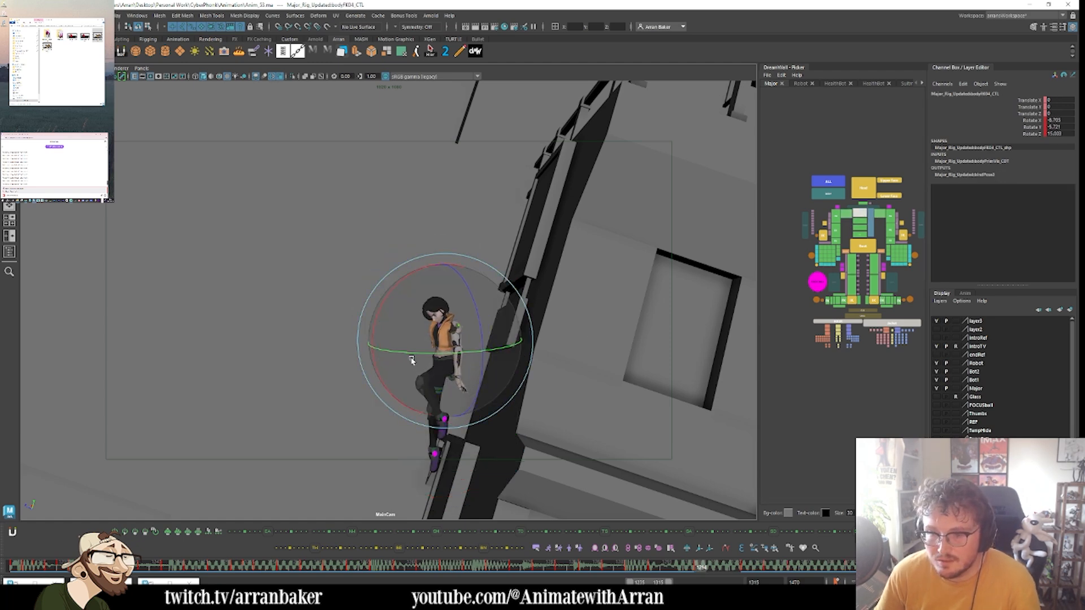
pyautogui.moveTo(412, 360); pyautogui.dragTo(428, 365)
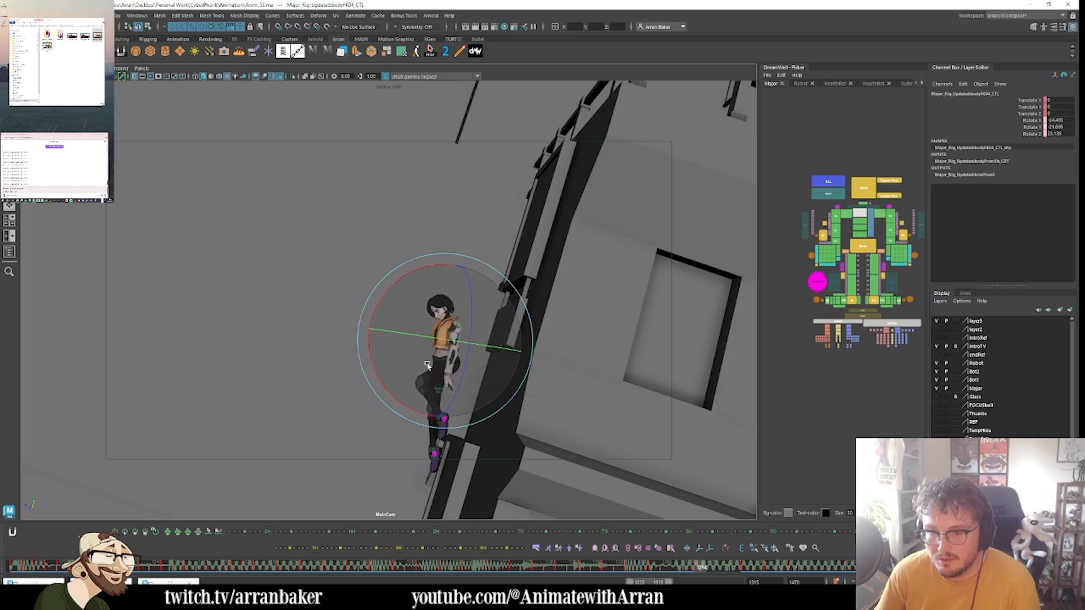
pyautogui.click(862, 197)
pyautogui.moveTo(447, 279); pyautogui.dragTo(436, 278)
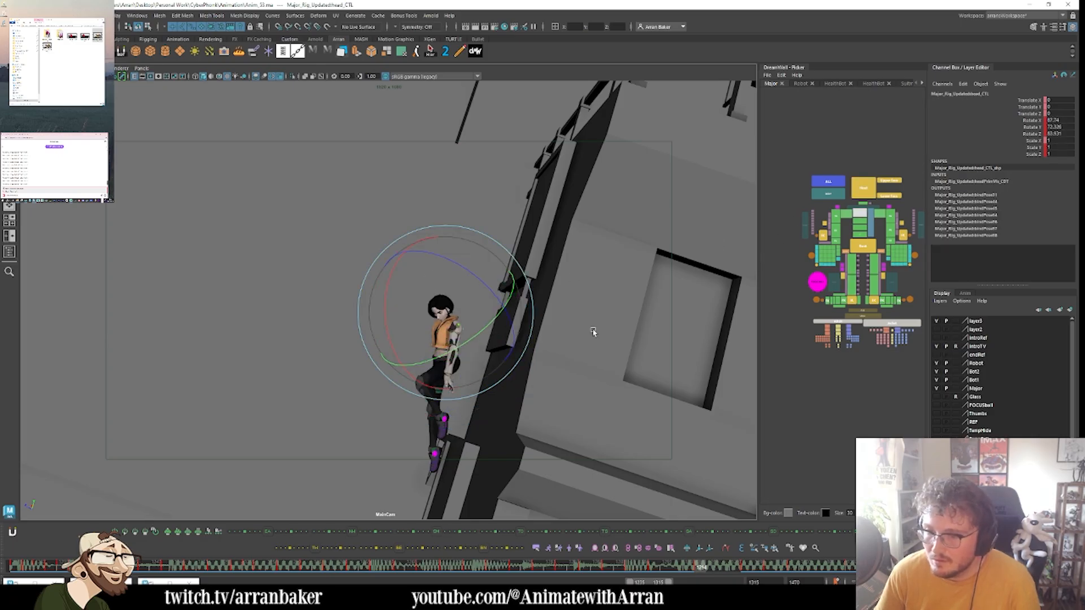
pyautogui.click(443, 331)
pyautogui.moveTo(442, 342); pyautogui.dragTo(444, 338)
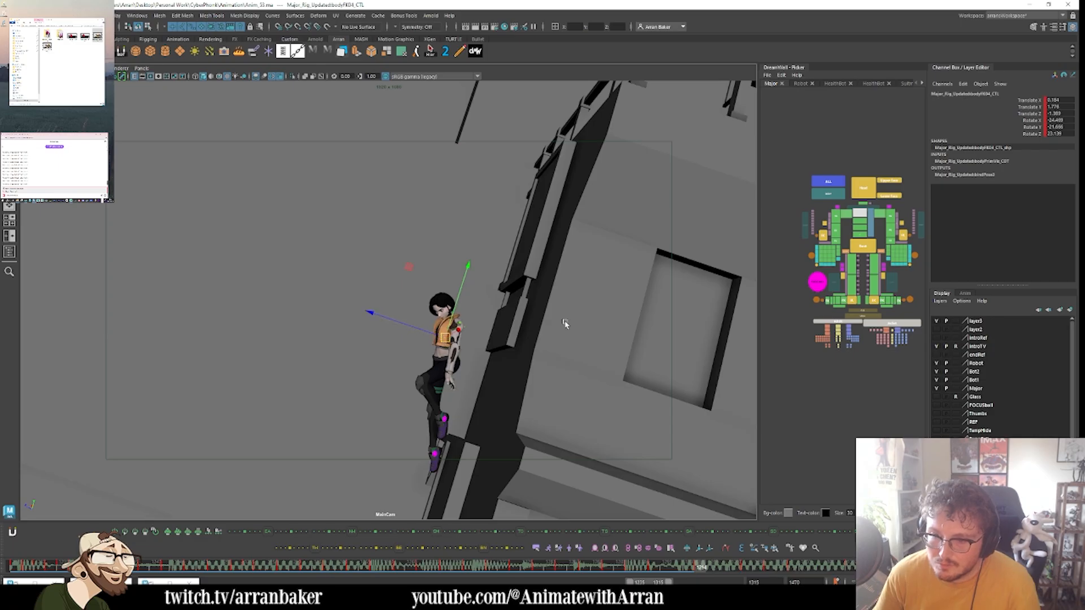
# - Rotate the lower torso control to shift the hips, and rotate the right hip FK control to straighten the supporting leg
pyautogui.click(859, 234)
pyautogui.press('e')
pyautogui.moveTo(462, 390); pyautogui.dragTo(436, 399)
pyautogui.click(465, 426)
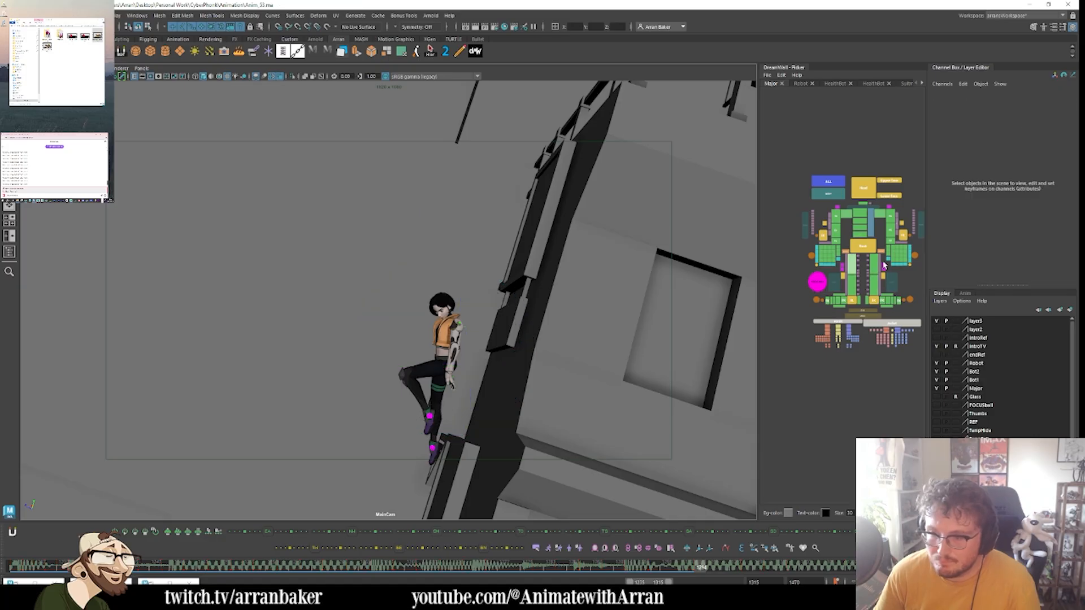
pyautogui.click(852, 266)
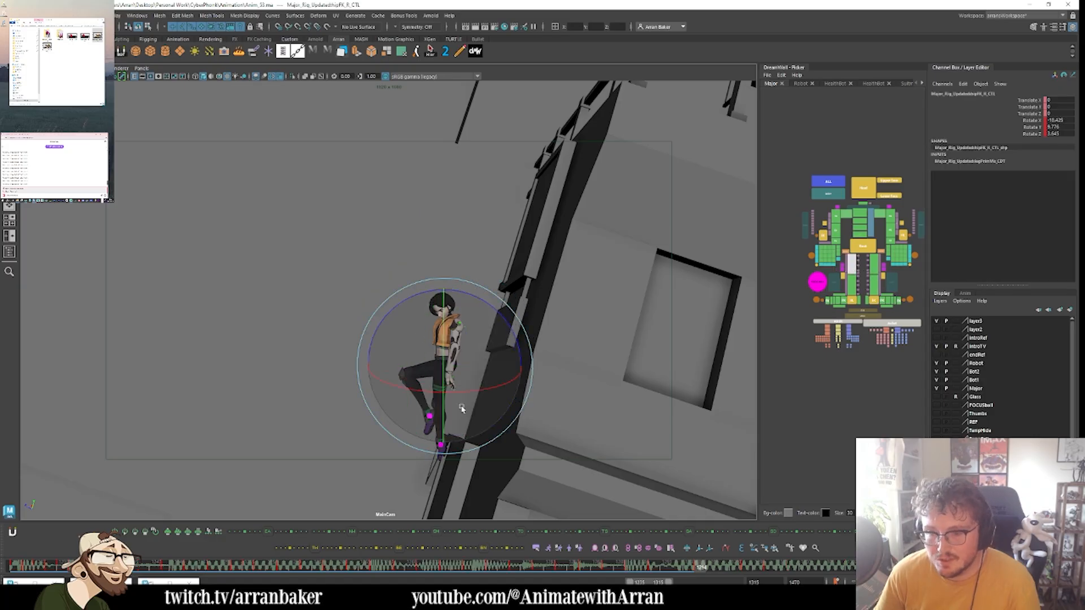
pyautogui.moveTo(460, 335); pyautogui.dragTo(458, 436)
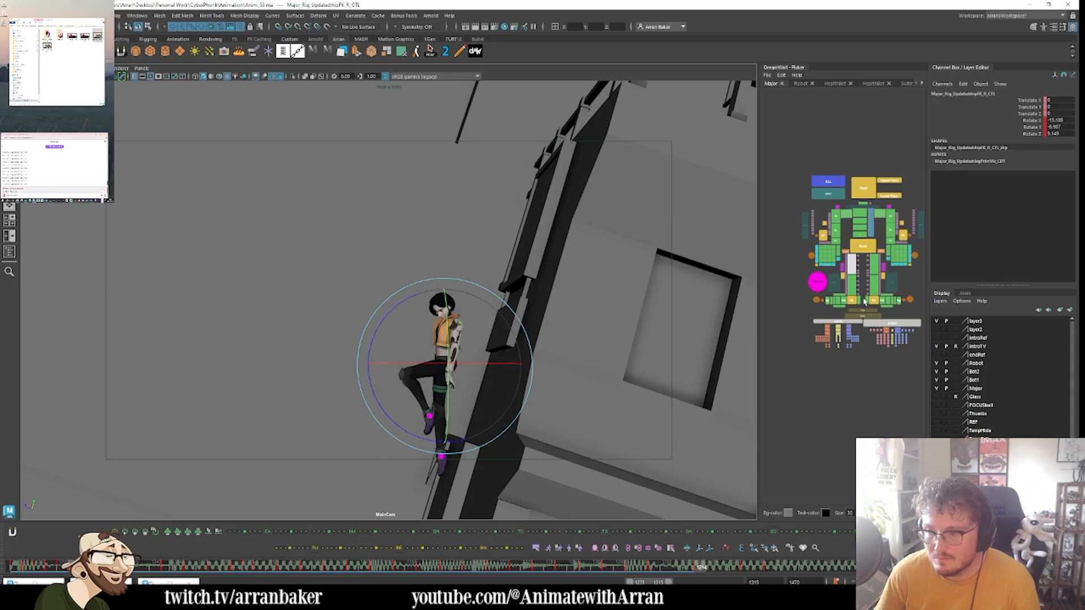
# - Rotate the left hip FK control in the upright pose to reposition the raised thigh, key it, and compare neighbouring keys
pyautogui.click(876, 270)
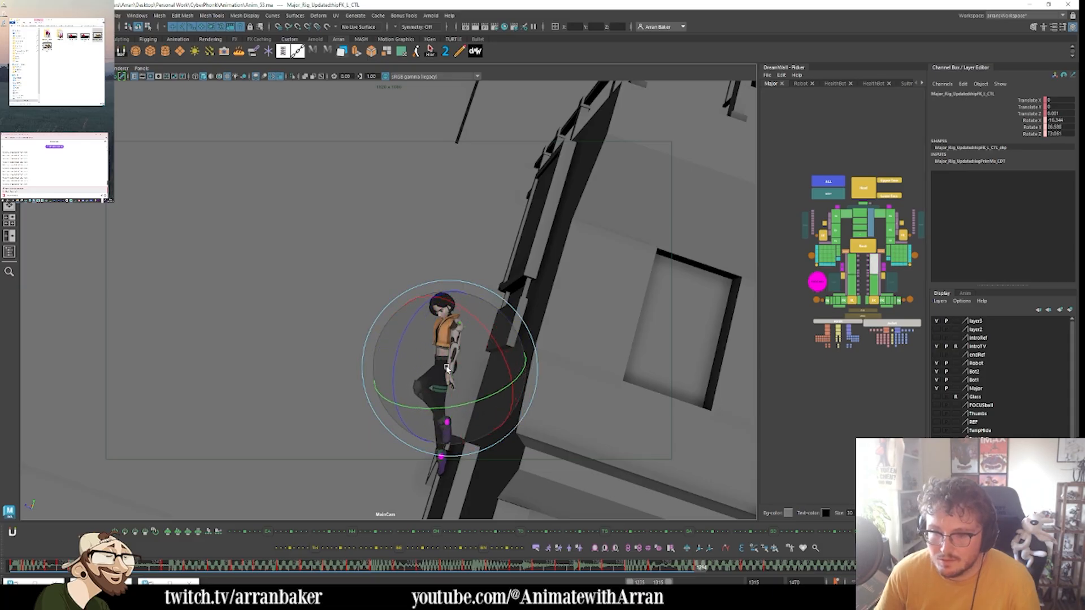
pyautogui.moveTo(460, 378); pyautogui.dragTo(456, 379)
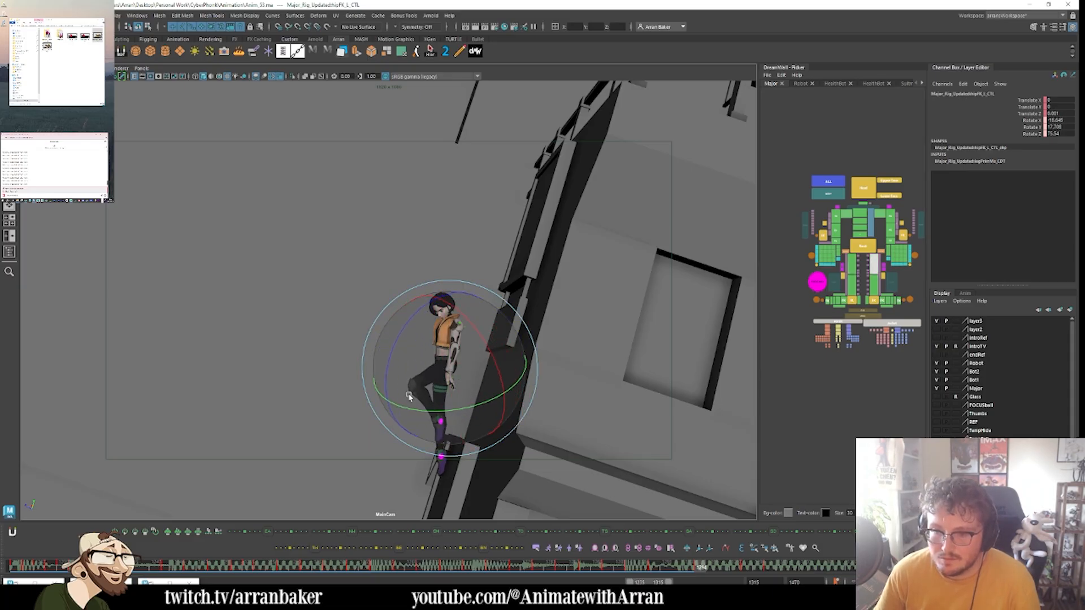
pyautogui.press('s')
pyautogui.press('.')
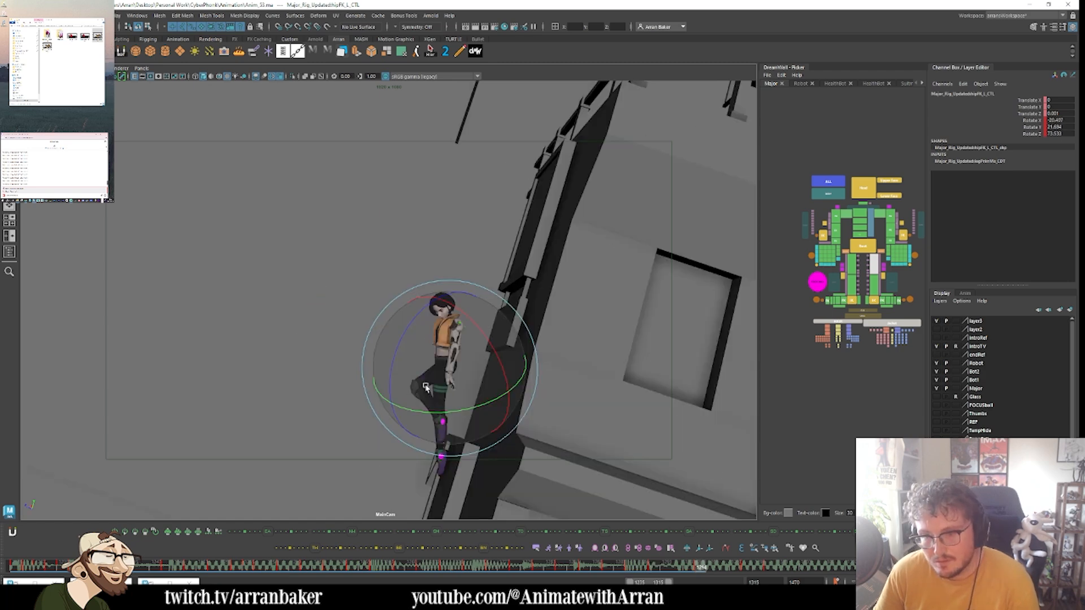
pyautogui.press('.')
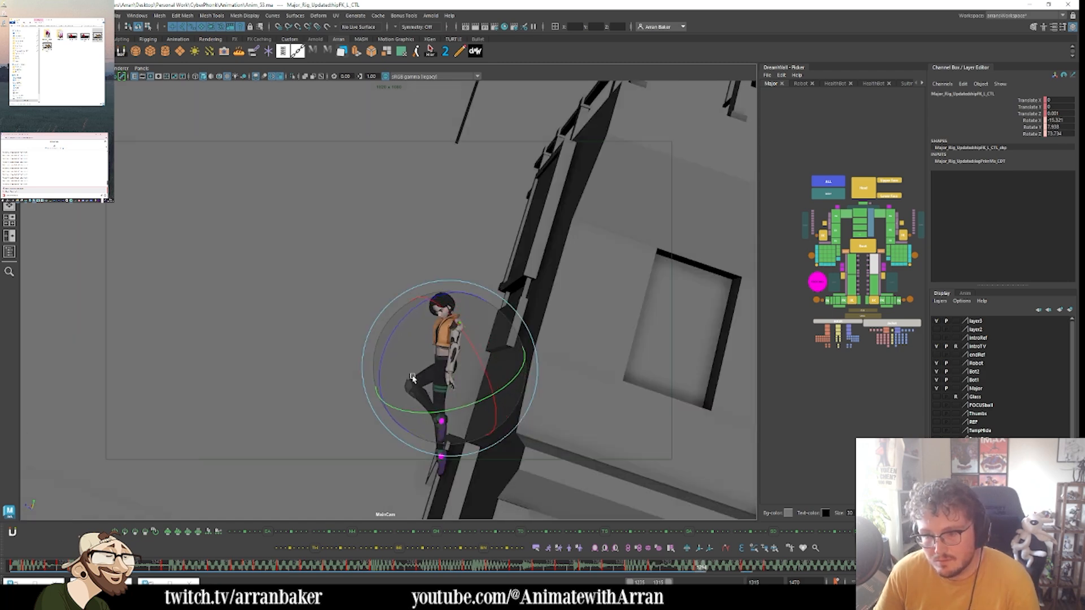
pyautogui.moveTo(413, 379); pyautogui.dragTo(420, 380)
pyautogui.press('.')
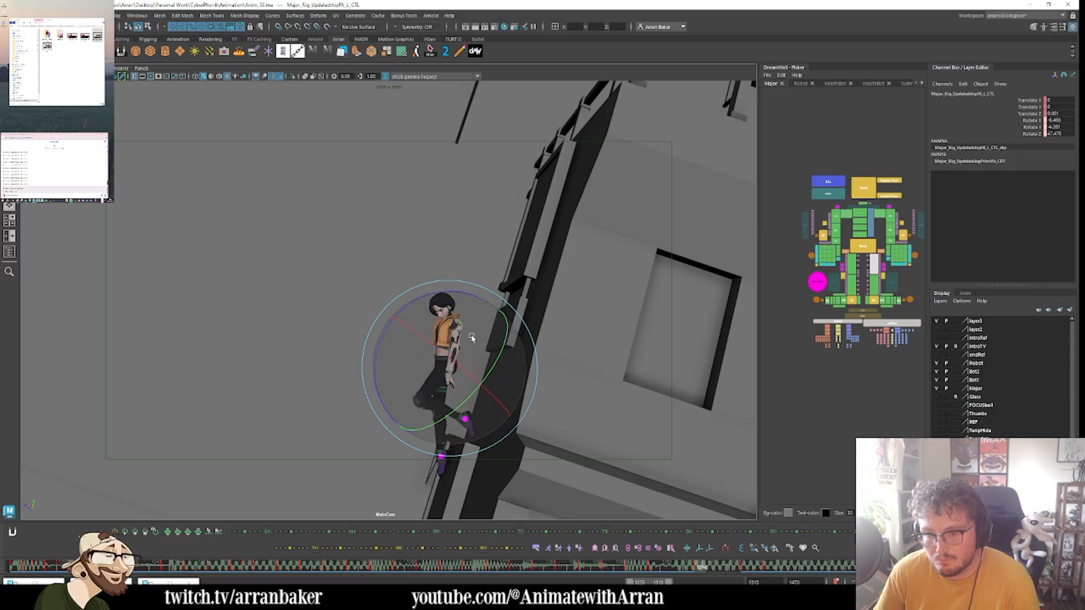
# - Rotate the left hip and knee FK controls in the upright pose to lower the left foot beside the supporting leg
pyautogui.moveTo(471, 338); pyautogui.dragTo(472, 374)
pyautogui.press('.')
pyautogui.press('.')
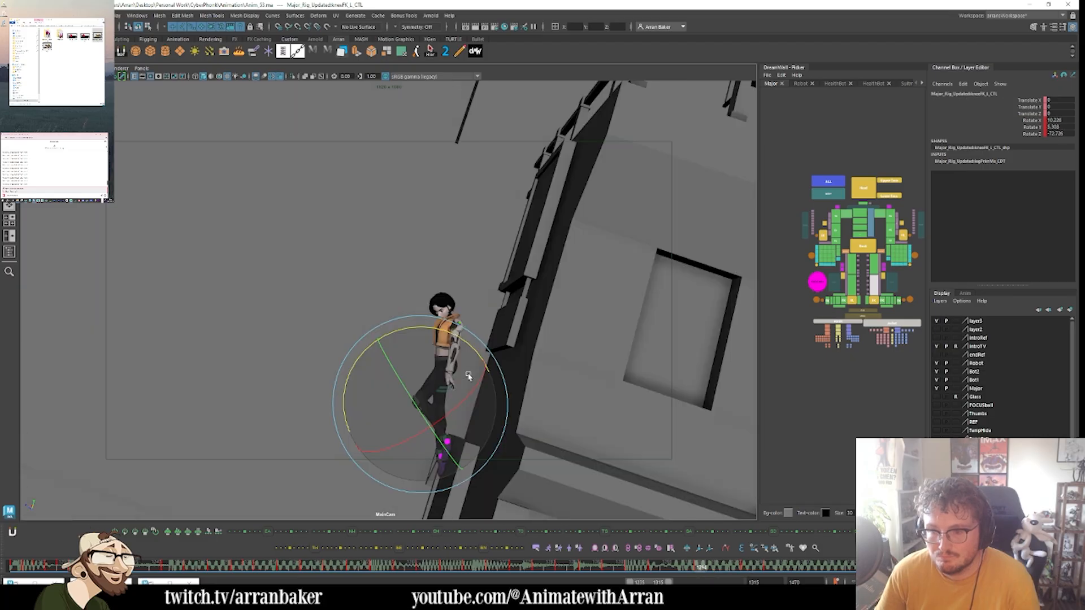
pyautogui.press('.')
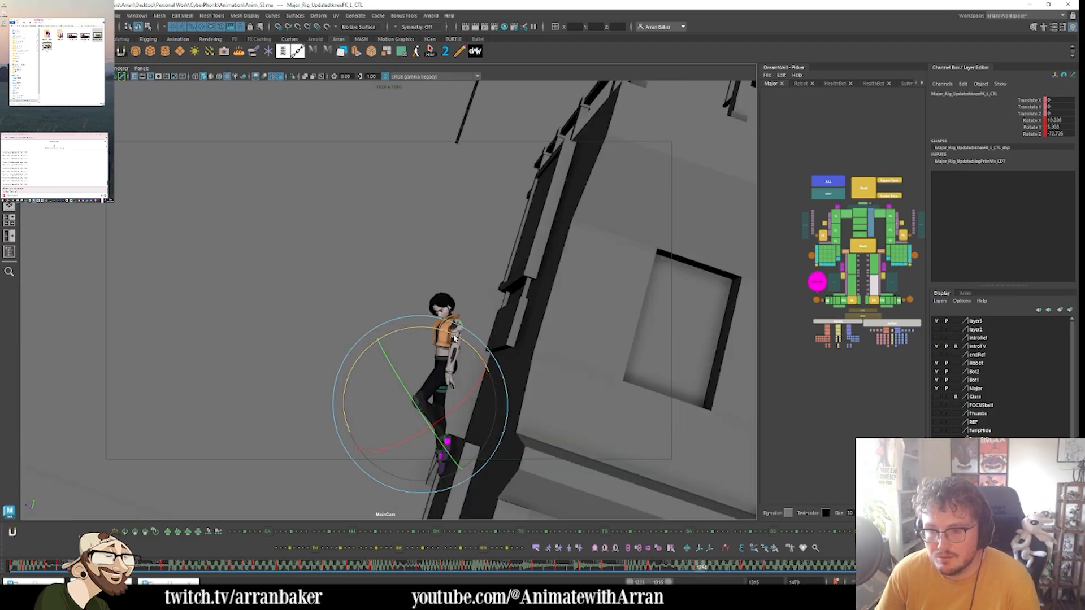
pyautogui.click(880, 265)
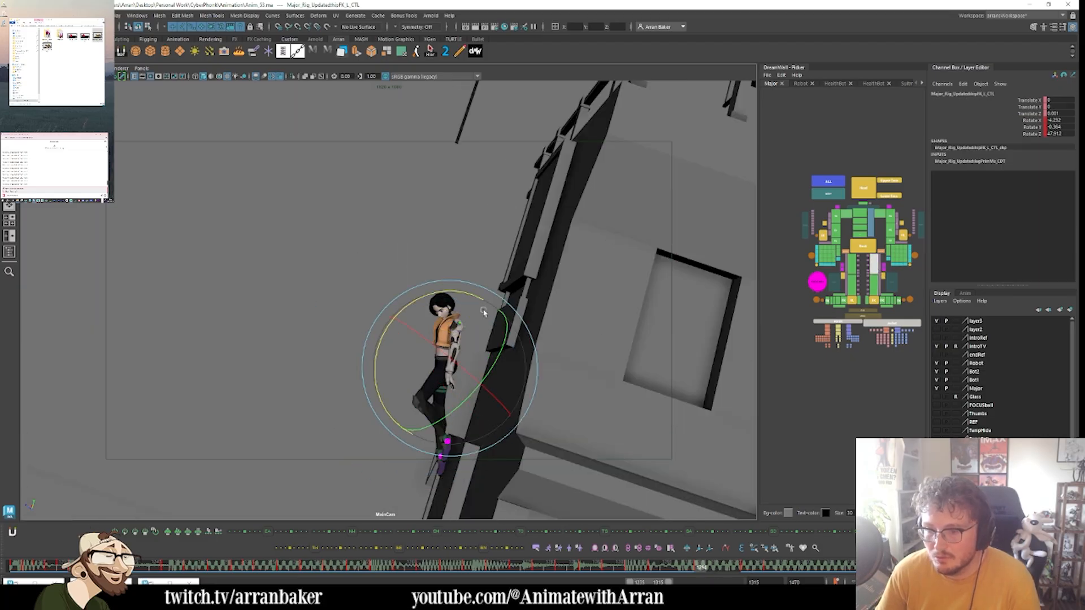
pyautogui.moveTo(494, 295); pyautogui.dragTo(489, 292)
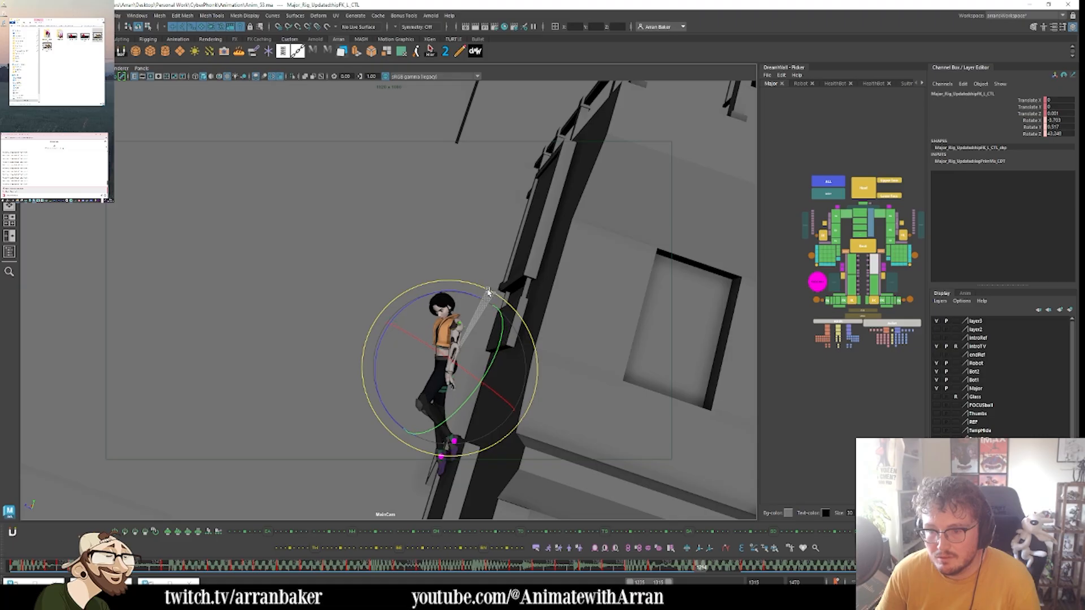
pyautogui.click(872, 281)
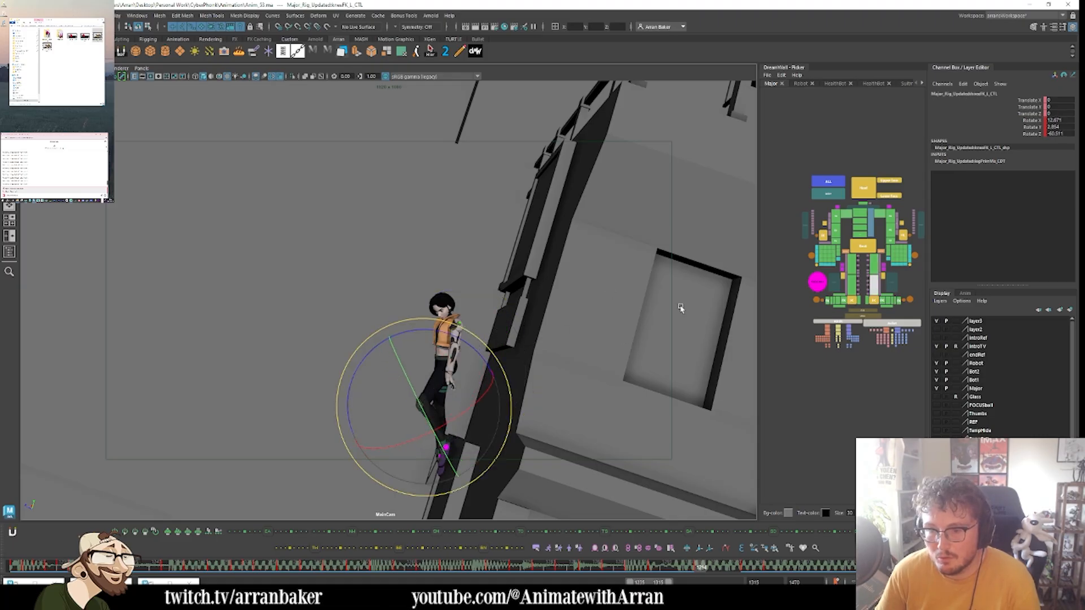
# - Rotate the left clavicle and left shoulder FK controls to lower the shoulder and angle the arm slightly behind the body
pyautogui.click(881, 215)
pyautogui.moveTo(452, 349); pyautogui.dragTo(449, 384)
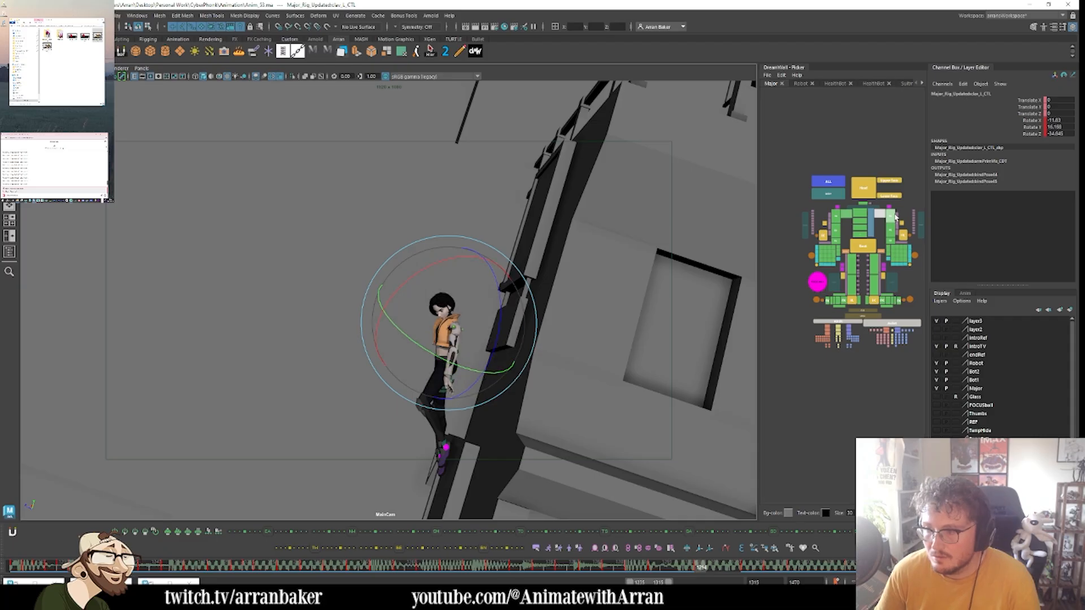
pyautogui.click(892, 215)
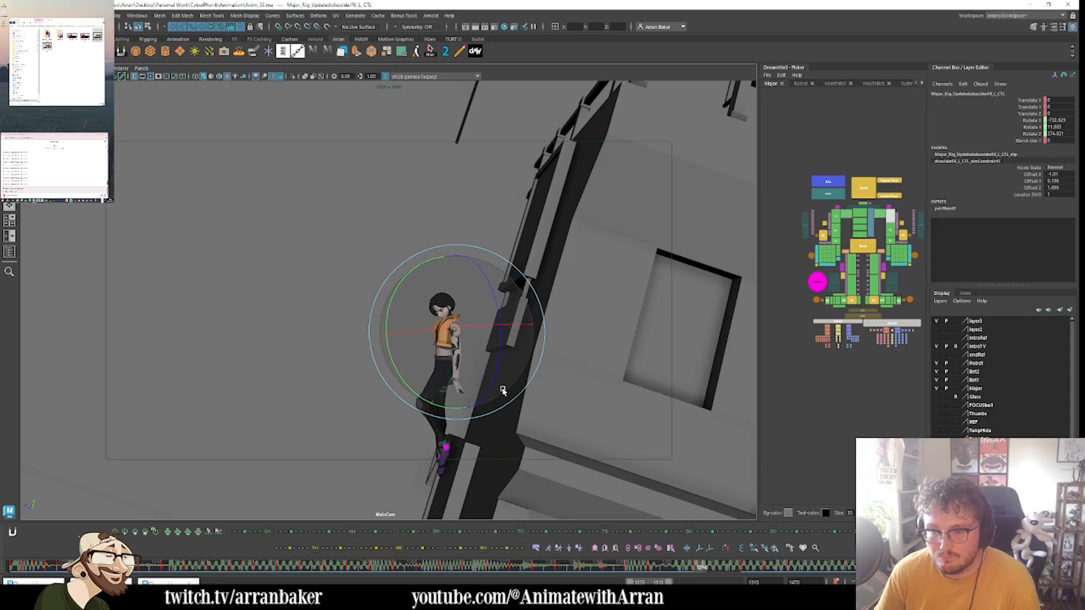
# - Rotate the head control in the upright pose to turn and tilt the face downward
pyautogui.click(863, 189)
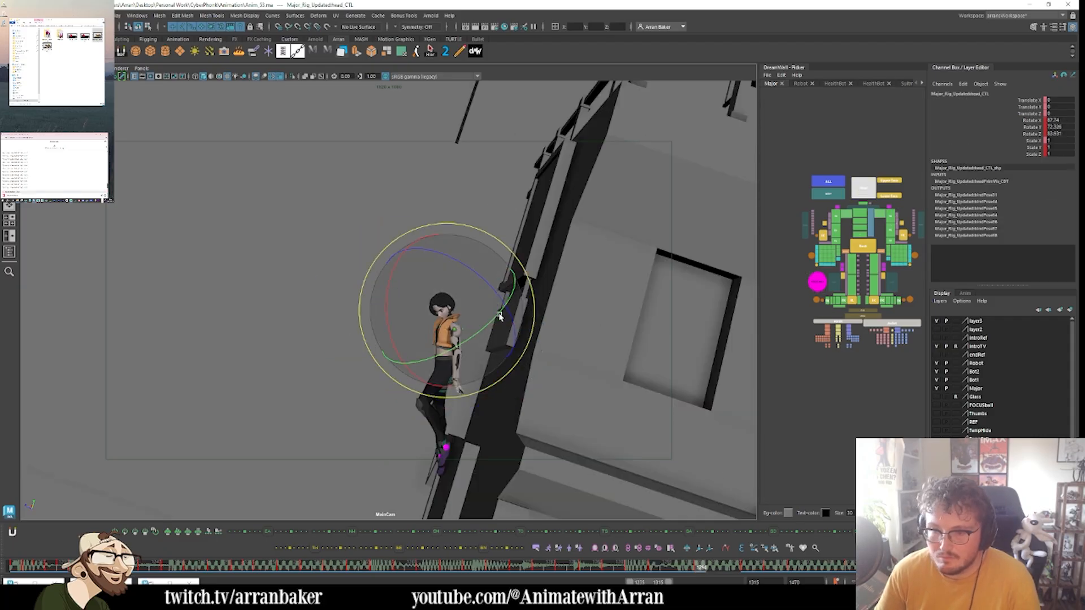
pyautogui.moveTo(500, 317); pyautogui.dragTo(442, 331)
pyautogui.moveTo(410, 299); pyautogui.dragTo(410, 300)
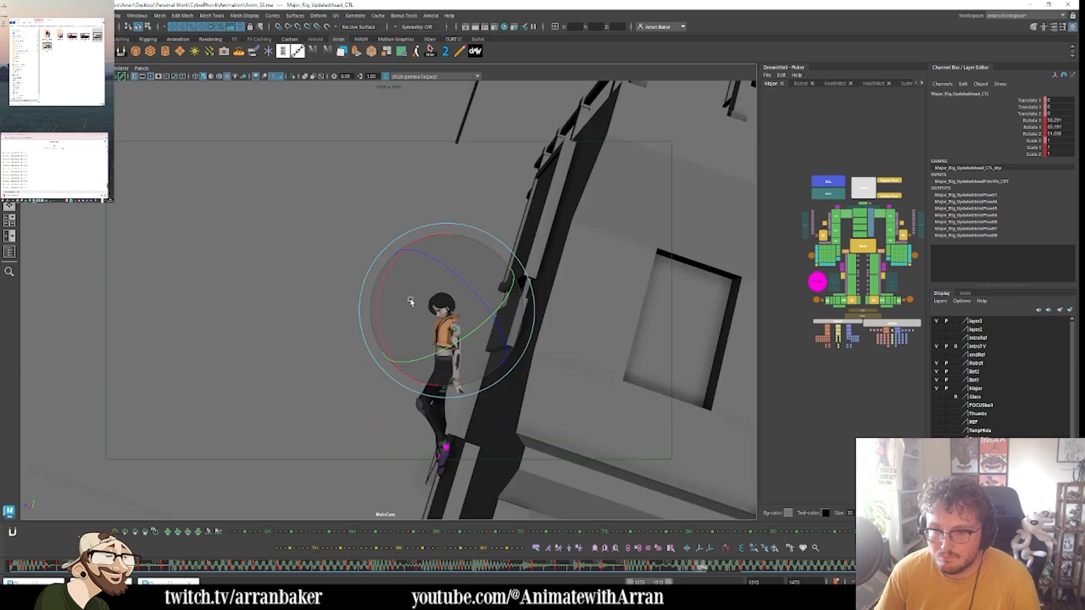
# - Rotate the second spine FK control to lean the torso and reposition the head above it
pyautogui.click(861, 230)
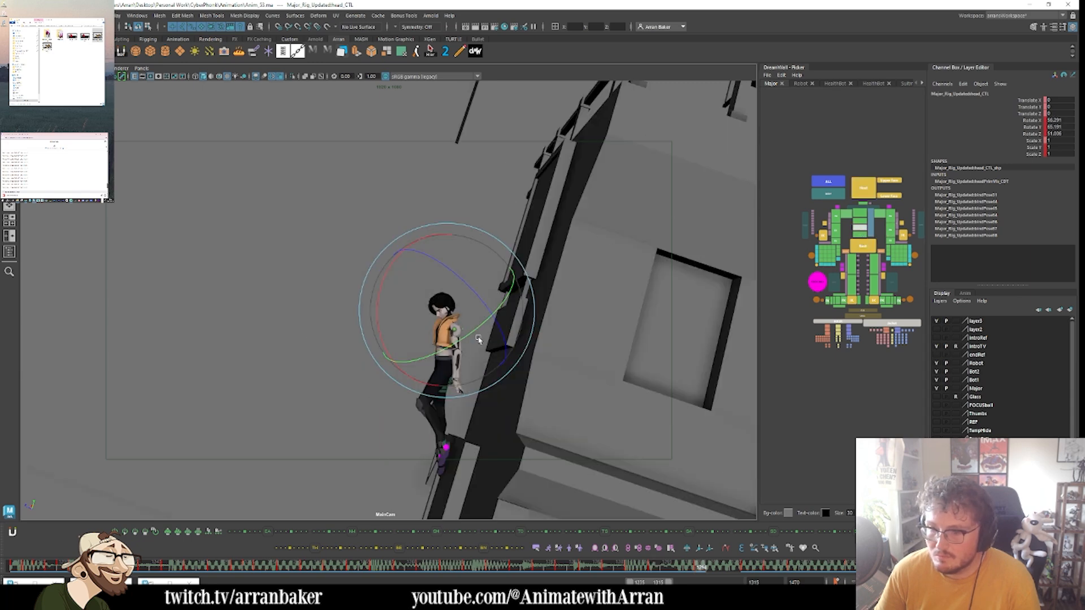
pyautogui.moveTo(499, 284); pyautogui.dragTo(500, 292)
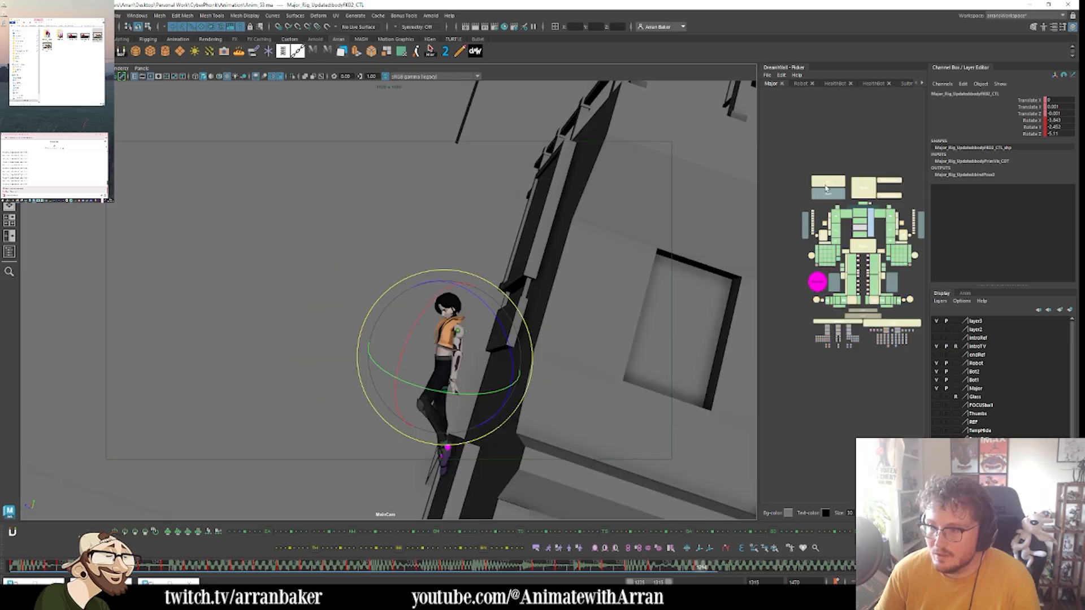
pyautogui.click(455, 318)
pyautogui.moveTo(459, 288); pyautogui.dragTo(460, 284)
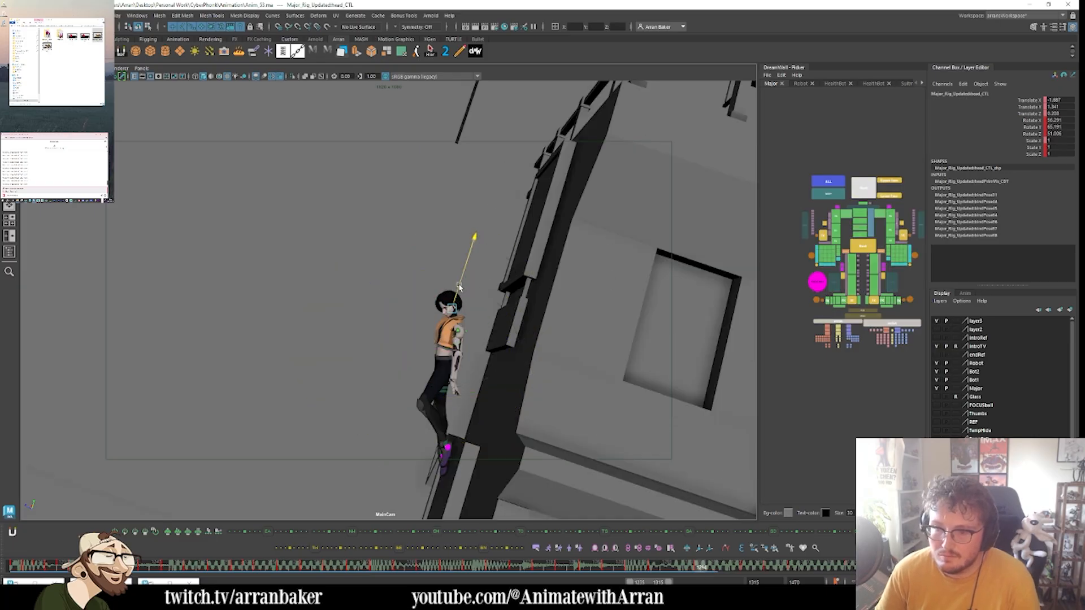
# - Select all of Major's controls and set up a breakdown on the frame between the reaching pose and the upright pose
pyautogui.click(829, 195)
pyautogui.moveTo(785, 137); pyautogui.dragTo(920, 348)
pyautogui.press(',')
pyautogui.press('.')
pyautogui.press('.')
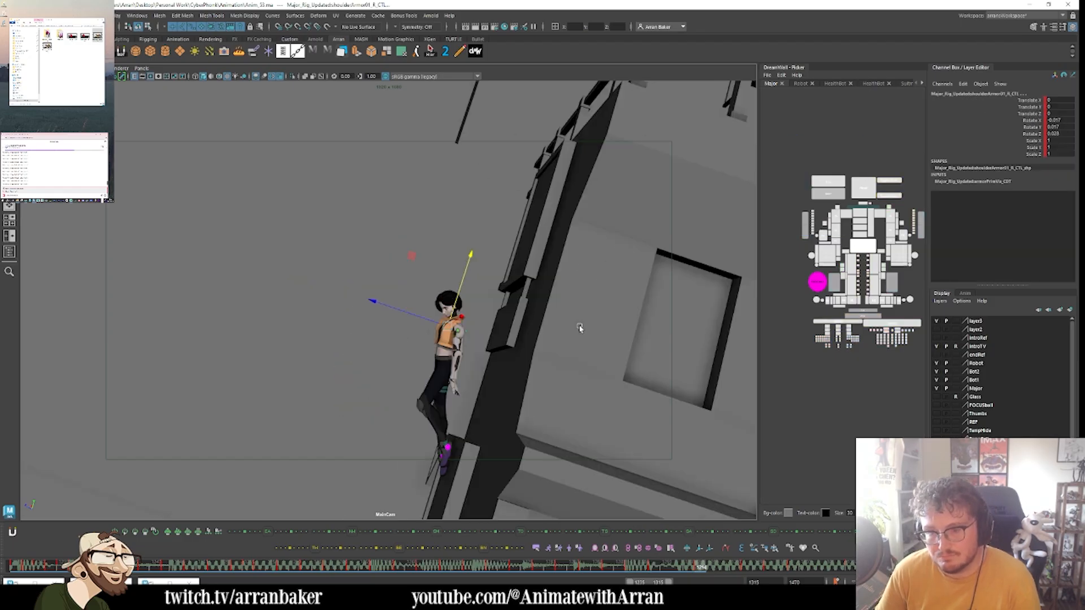
pyautogui.moveTo(702, 568); pyautogui.dragTo(677, 567)
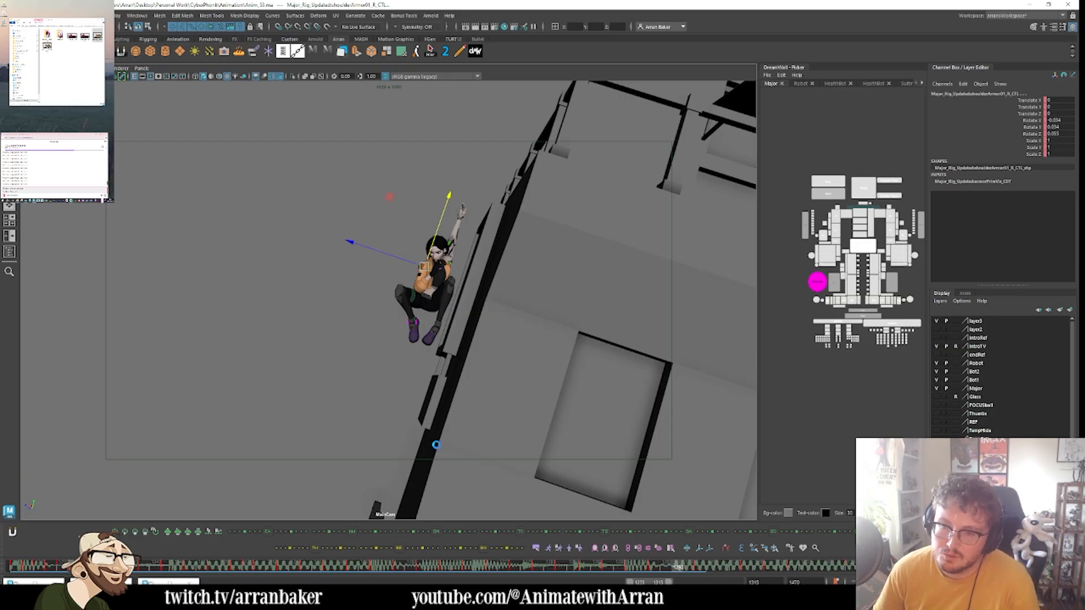
pyautogui.press('.')
pyautogui.press('.')
pyautogui.press('.')
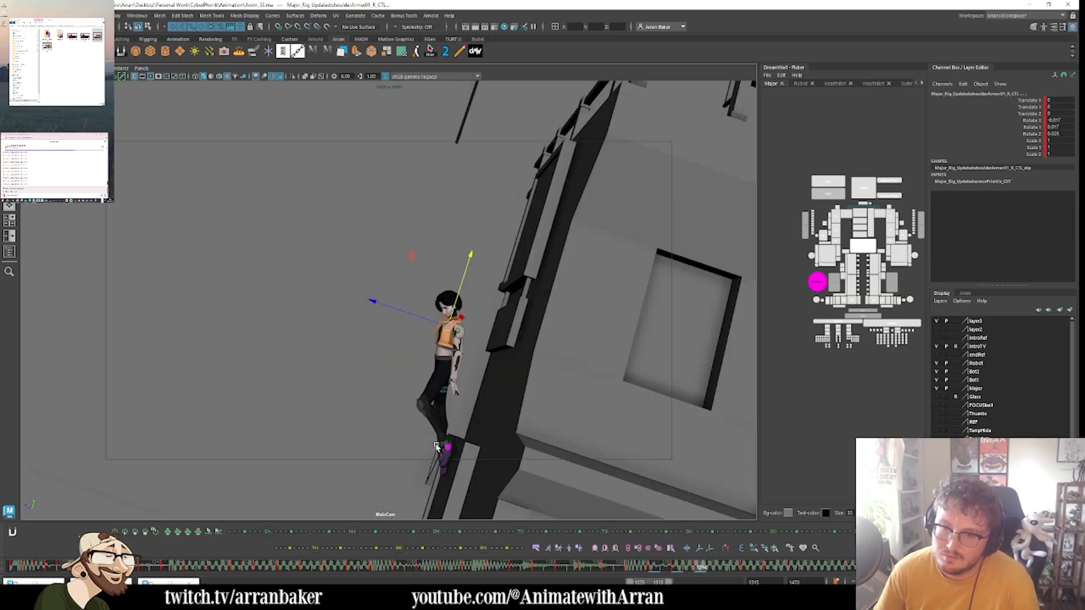
pyautogui.press('.')
pyautogui.press('.')
pyautogui.press('.')
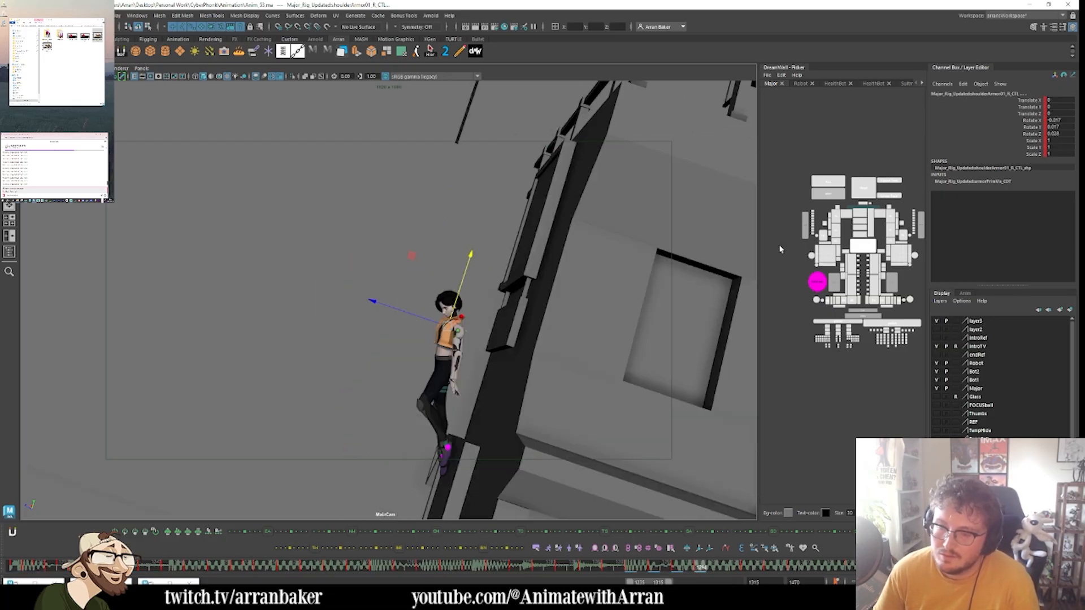
# - Move the root control down in the breakdown pose and rotate the spine FK controls to reshape the torso
pyautogui.click(861, 246)
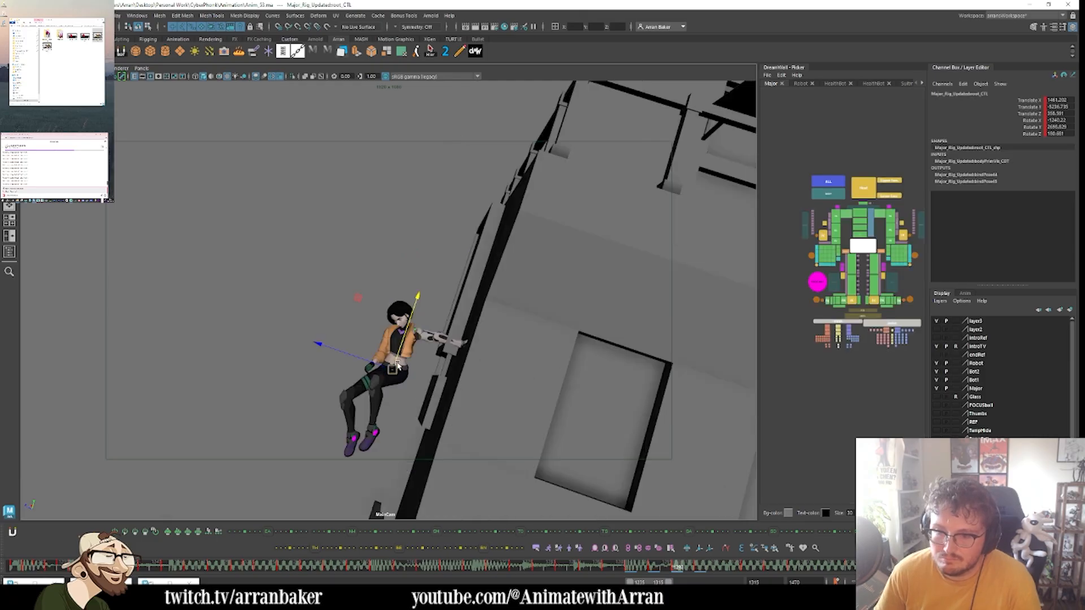
pyautogui.moveTo(398, 364); pyautogui.dragTo(376, 388)
pyautogui.press('.')
pyautogui.press('e')
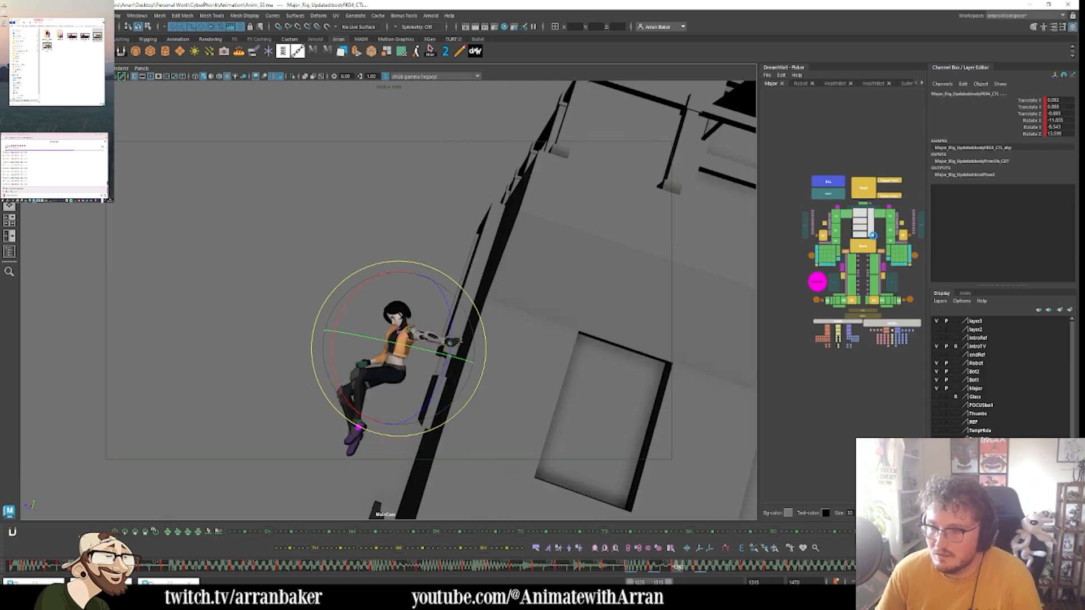
# - Rotate the head control in the breakdown pose to redirect the face, checking it against the neighbouring keys
pyautogui.click(862, 188)
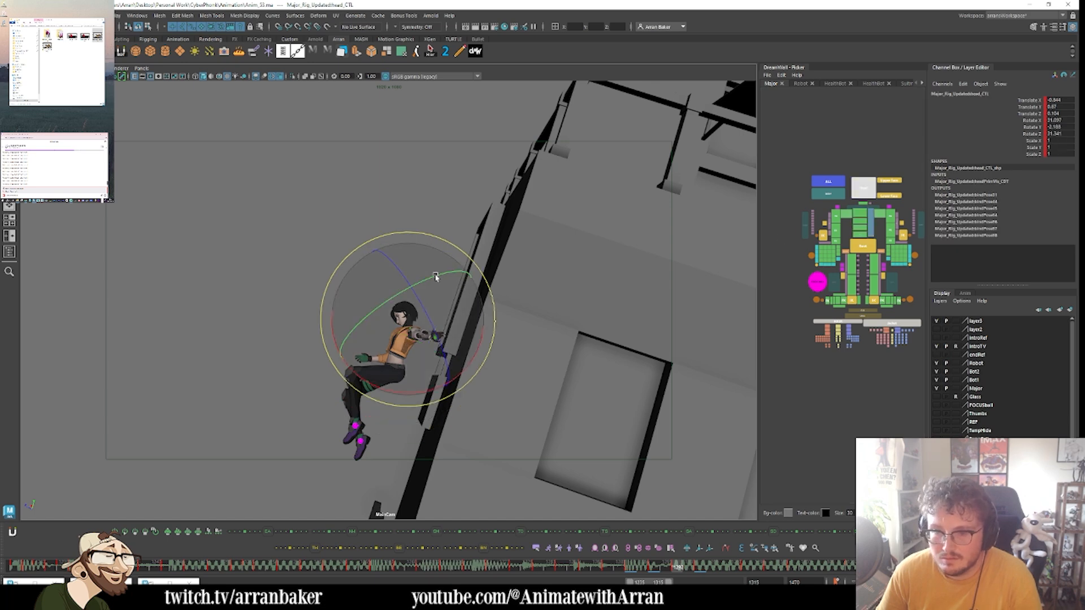
pyautogui.moveTo(440, 314); pyautogui.dragTo(387, 308)
pyautogui.press(',')
pyautogui.press('.')
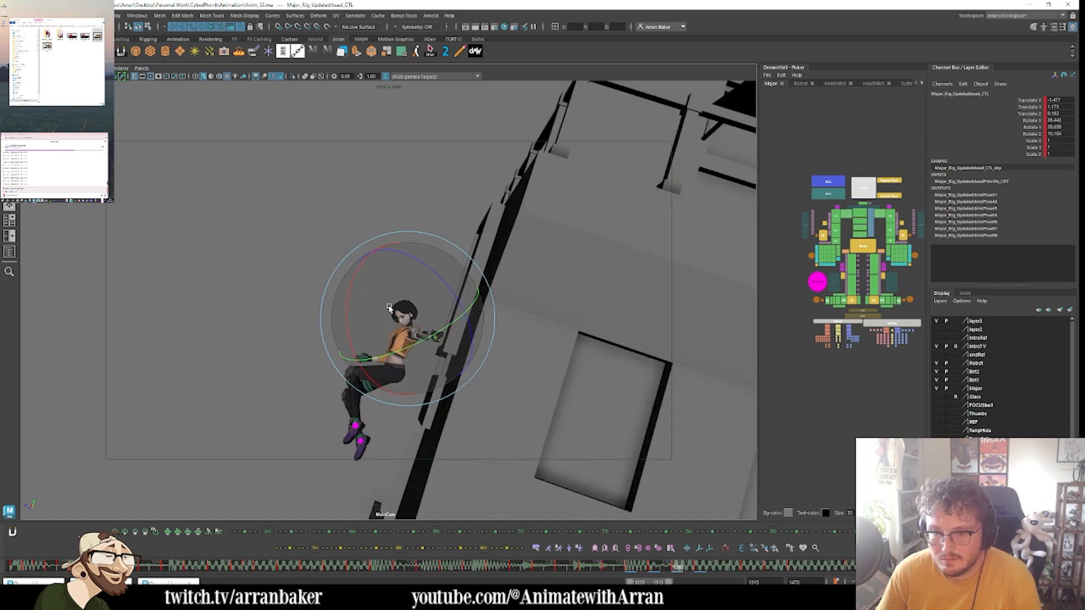
pyautogui.press('.')
pyautogui.press(',')
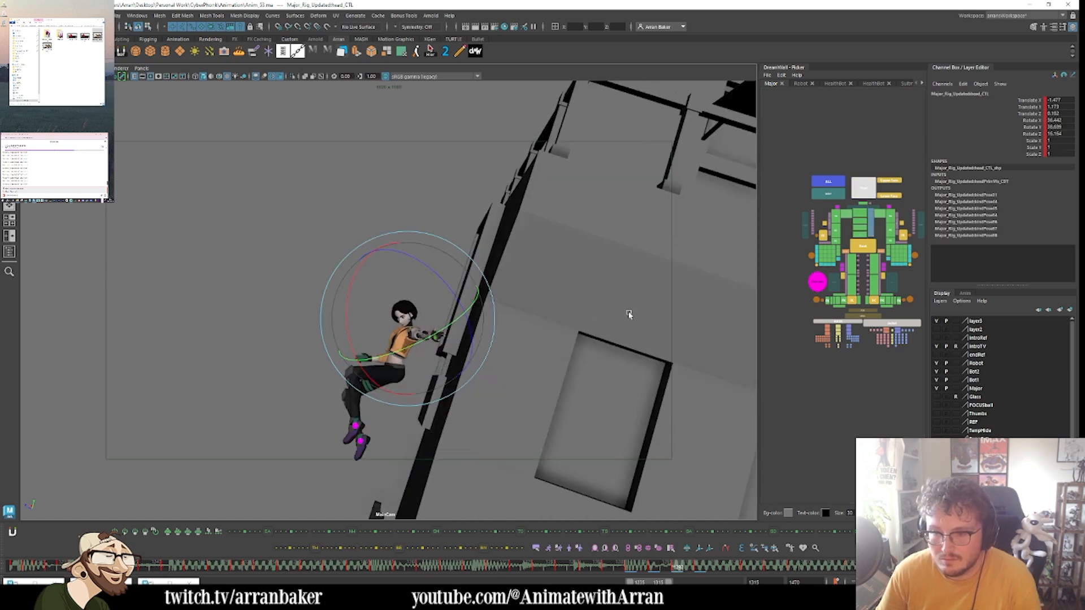
# - Ease the left and right leg control sets out of the seated bend so both legs hang lower in the breakdown
pyautogui.click(895, 285)
pyautogui.click(840, 290)
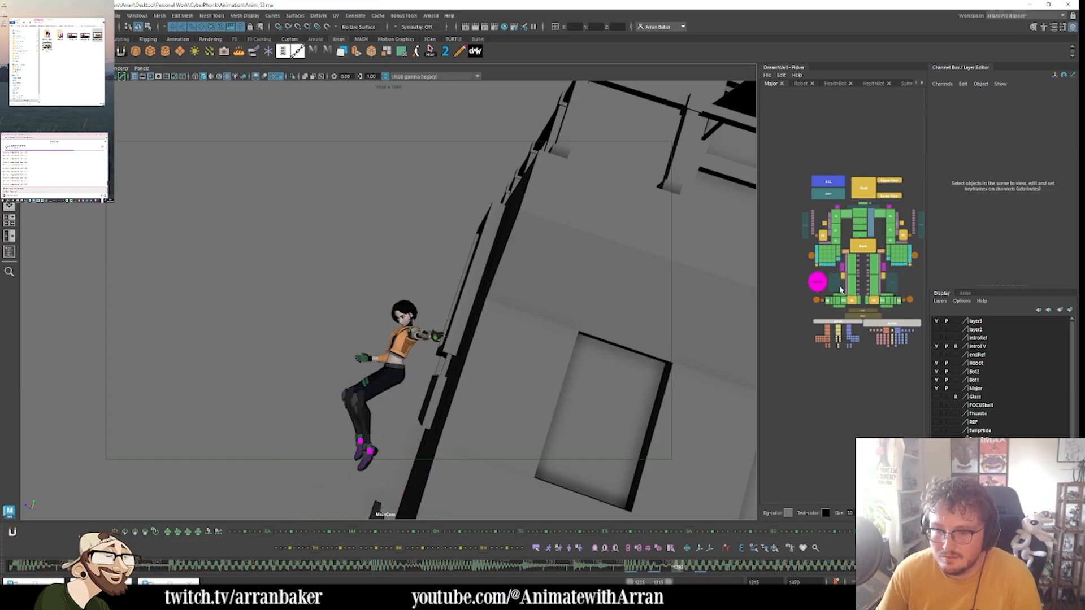
pyautogui.click(836, 287)
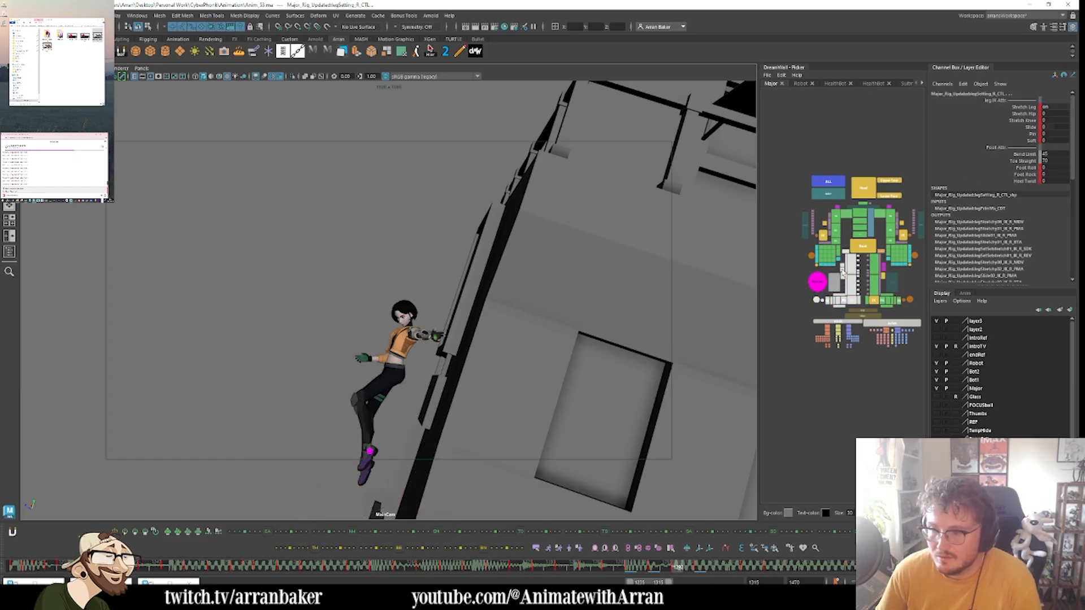
# - Rotate the right hip and knee FK controls in the breakdown pose to extend the right leg downward
pyautogui.click(849, 268)
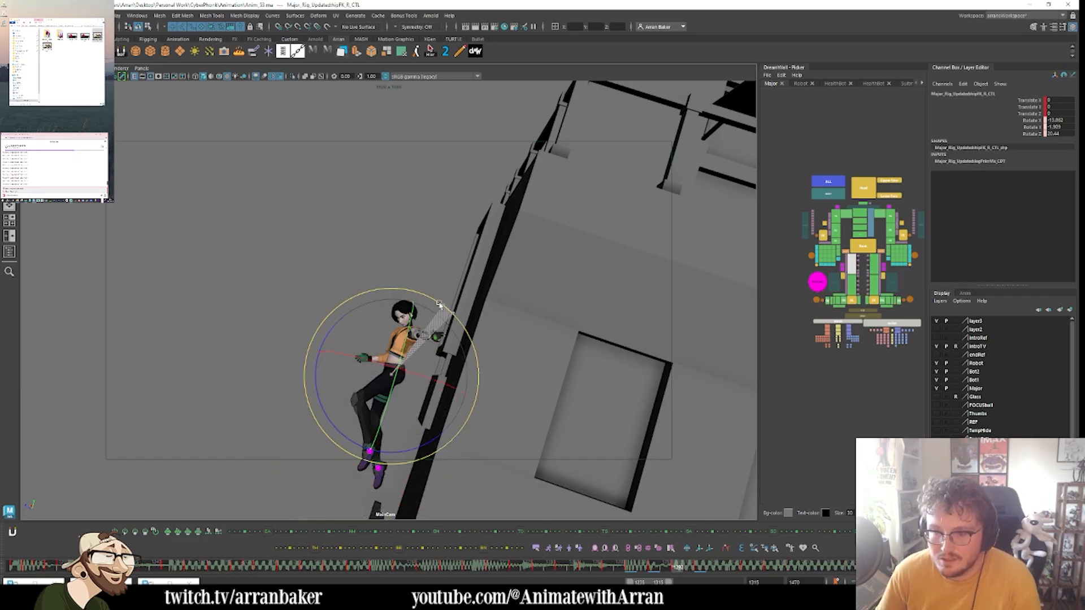
pyautogui.moveTo(439, 305); pyautogui.dragTo(434, 301)
pyautogui.click(850, 284)
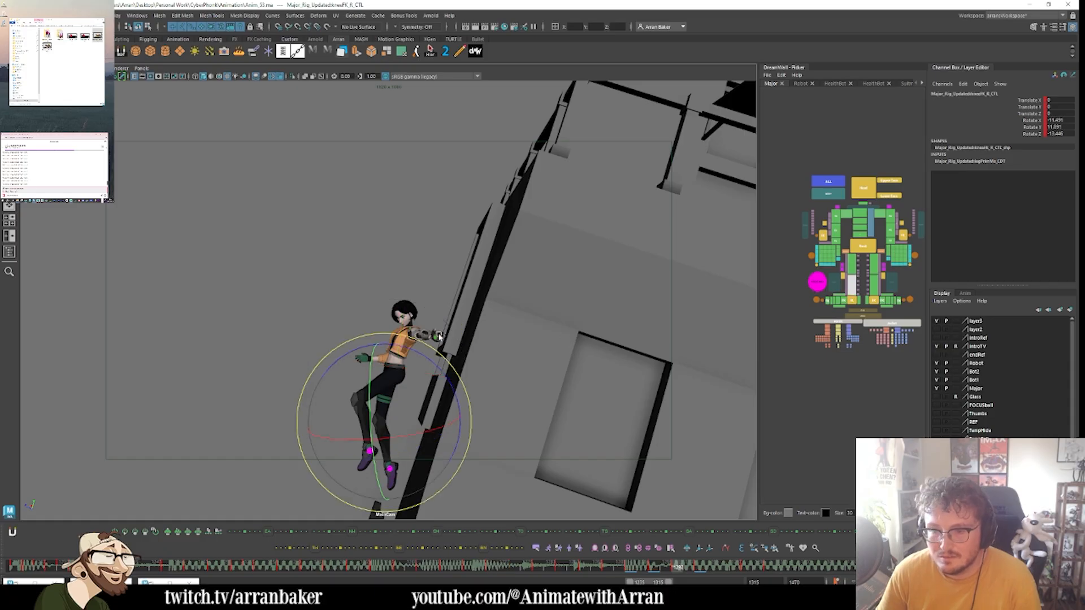
pyautogui.moveTo(447, 375)
pyautogui.mouseDown()
pyautogui.moveTo(449, 365)
pyautogui.moveTo(457, 386)
pyautogui.mouseUp()
pyautogui.hotkey('ctrl', 'z')
pyautogui.press('.')
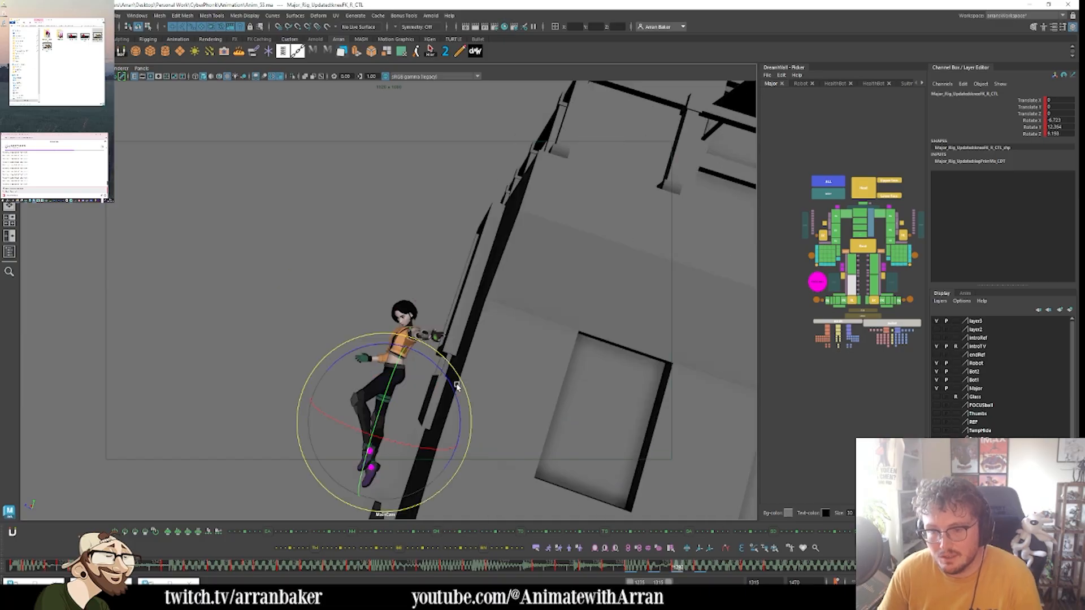
# - Rotate the left hip and knee FK controls in the breakdown to fold the left leg back, and compare with the upright pose
pyautogui.click(875, 267)
pyautogui.moveTo(390, 399)
pyautogui.mouseDown()
pyautogui.moveTo(370, 404)
pyautogui.moveTo(387, 418)
pyautogui.moveTo(379, 425)
pyautogui.moveTo(386, 406)
pyautogui.moveTo(348, 419)
pyautogui.moveTo(387, 440)
pyautogui.moveTo(380, 457)
pyautogui.moveTo(374, 408)
pyautogui.mouseUp()
pyautogui.press('.')
pyautogui.press('.')
pyautogui.press('.')
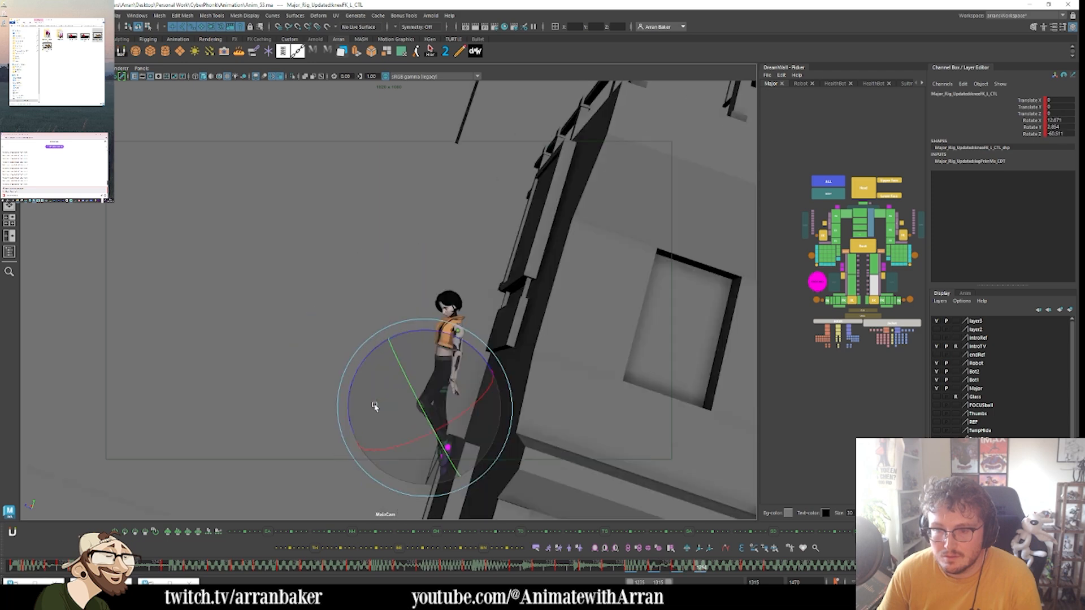
pyautogui.press('.')
pyautogui.press('.')
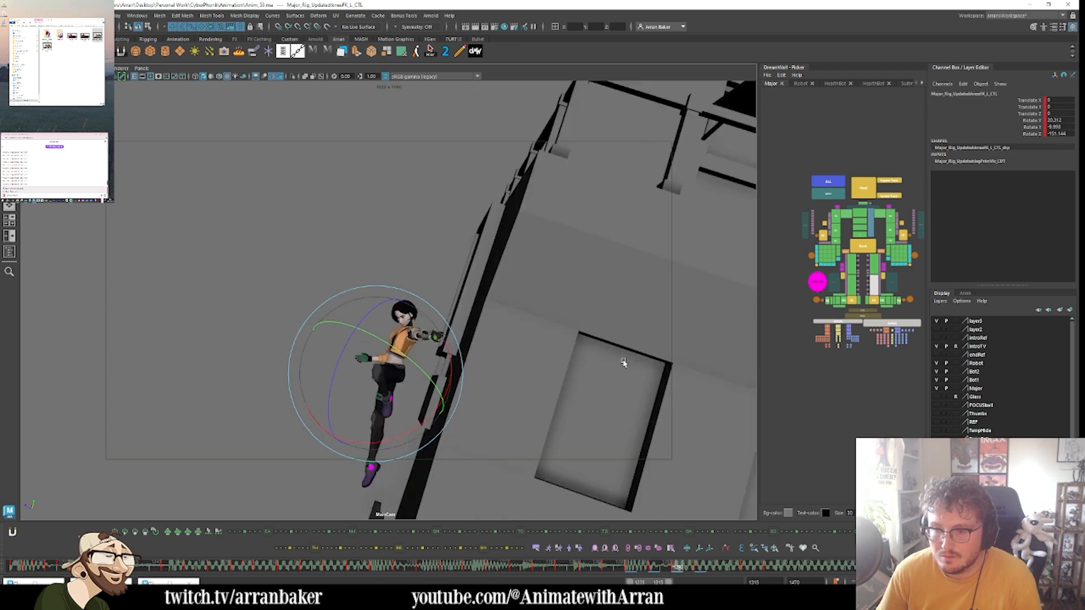
# - Rotate the right shoulder FK control in the breakdown pose to bring the right arm closer to the body
pyautogui.click(837, 218)
pyautogui.press('.')
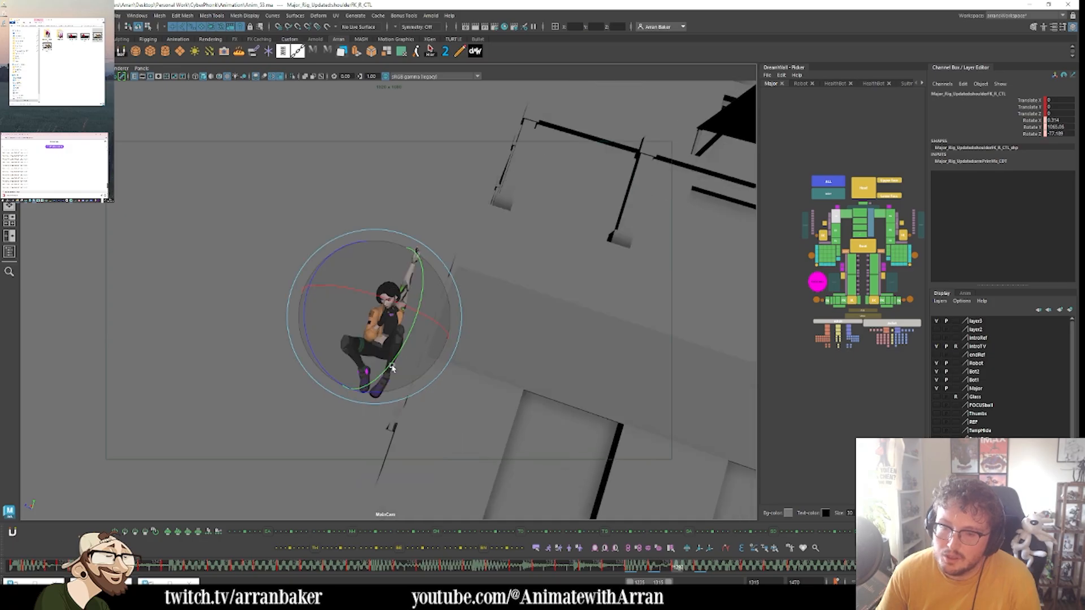
pyautogui.press('.')
pyautogui.moveTo(383, 373); pyautogui.dragTo(422, 315)
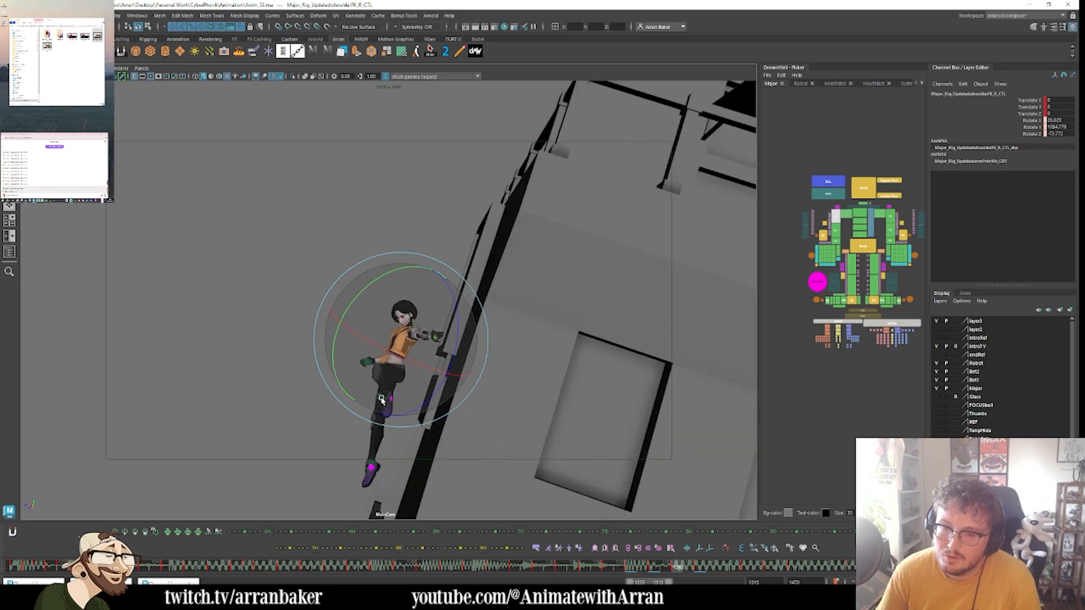
# - Rotate the right elbow, shoulder and wrist FK controls in the breakdown pose to bring the right arm down beside the hip
pyautogui.click(836, 230)
pyautogui.moveTo(351, 278)
pyautogui.mouseDown()
pyautogui.moveTo(332, 317)
pyautogui.moveTo(356, 323)
pyautogui.mouseUp()
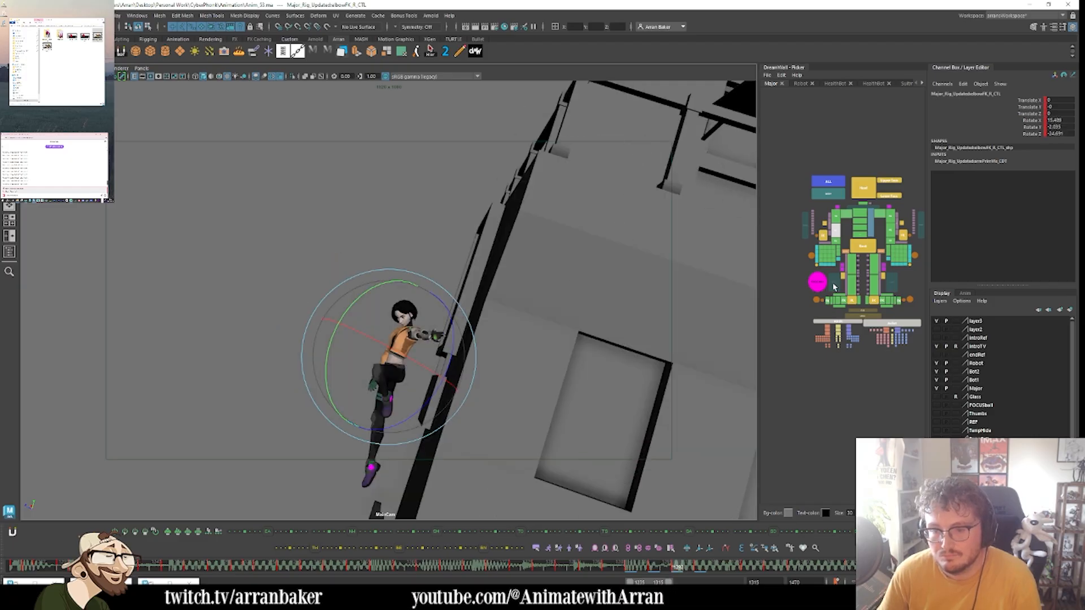
pyautogui.click(835, 217)
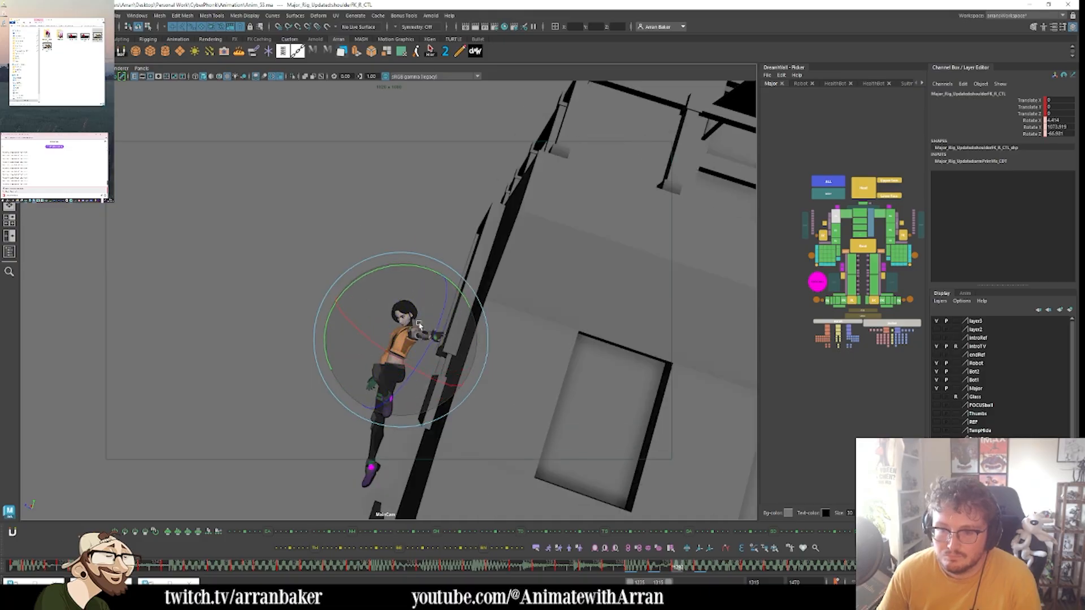
pyautogui.moveTo(419, 324)
pyautogui.mouseDown()
pyautogui.moveTo(410, 265)
pyautogui.moveTo(410, 332)
pyautogui.mouseUp()
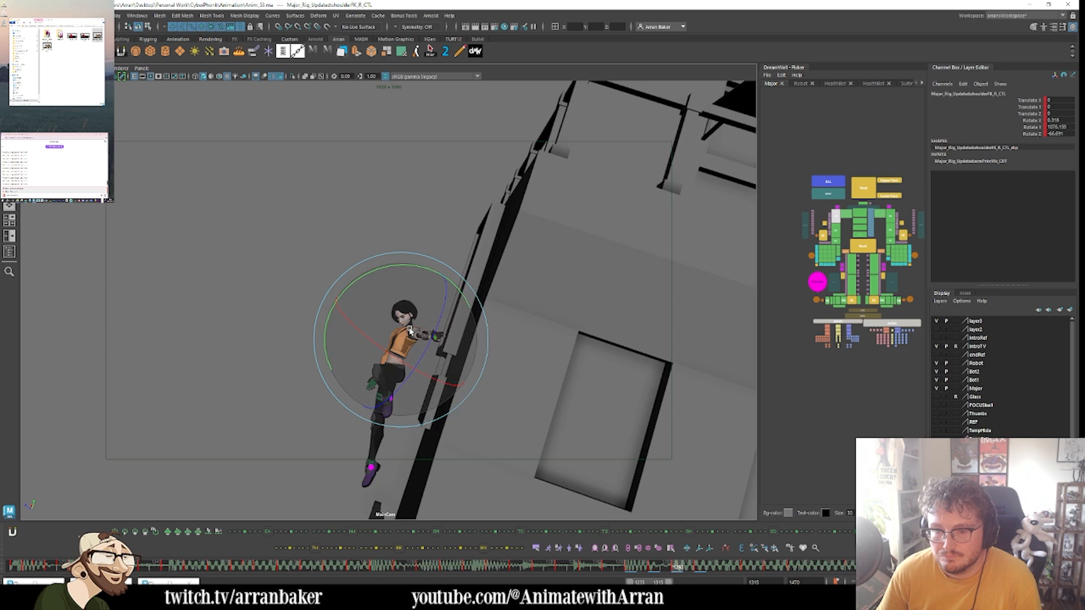
pyautogui.click(837, 240)
pyautogui.moveTo(376, 367); pyautogui.dragTo(381, 362)
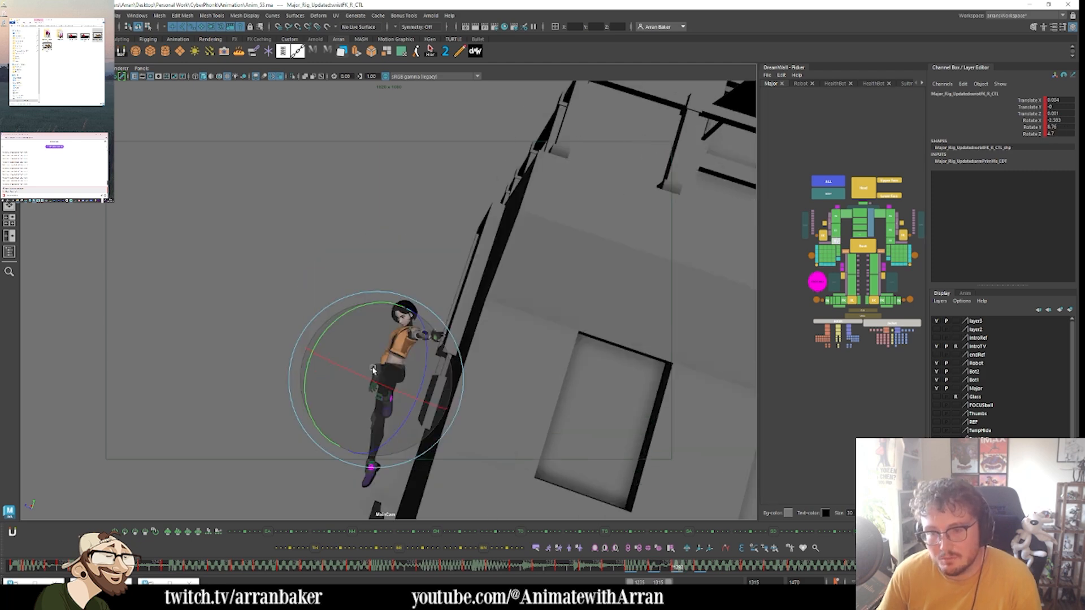
# - Rotate the left shoulder and wrist FK controls in the breakdown pose to lower the left arm beside the body
pyautogui.click(889, 219)
pyautogui.press('alt+')
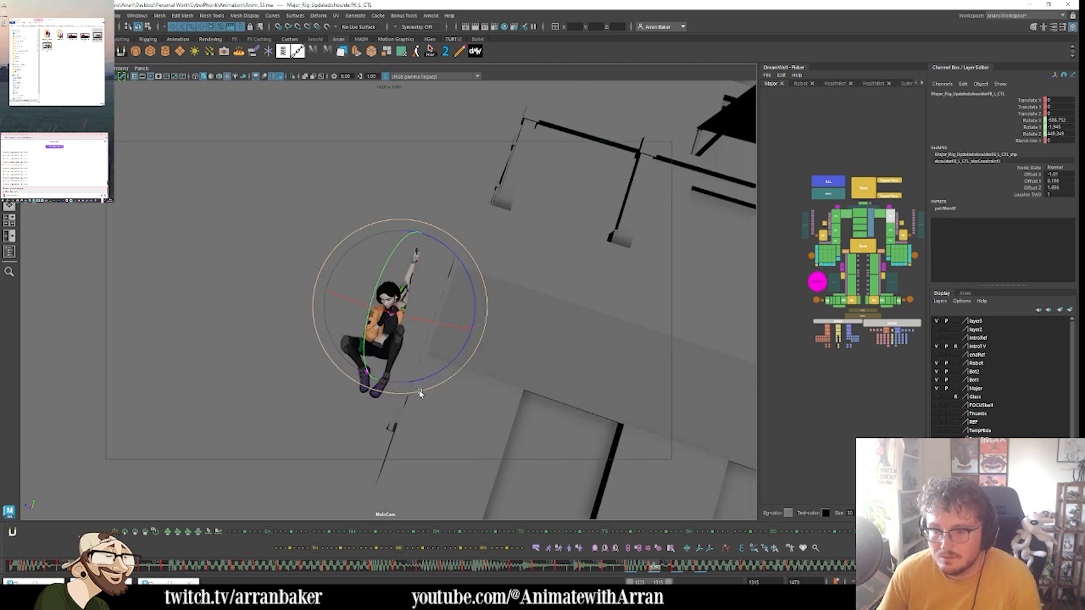
pyautogui.hotkey('alt', '.')
pyautogui.moveTo(428, 334); pyautogui.dragTo(391, 325)
pyautogui.click(881, 242)
pyautogui.moveTo(431, 398); pyautogui.dragTo(774, 332)
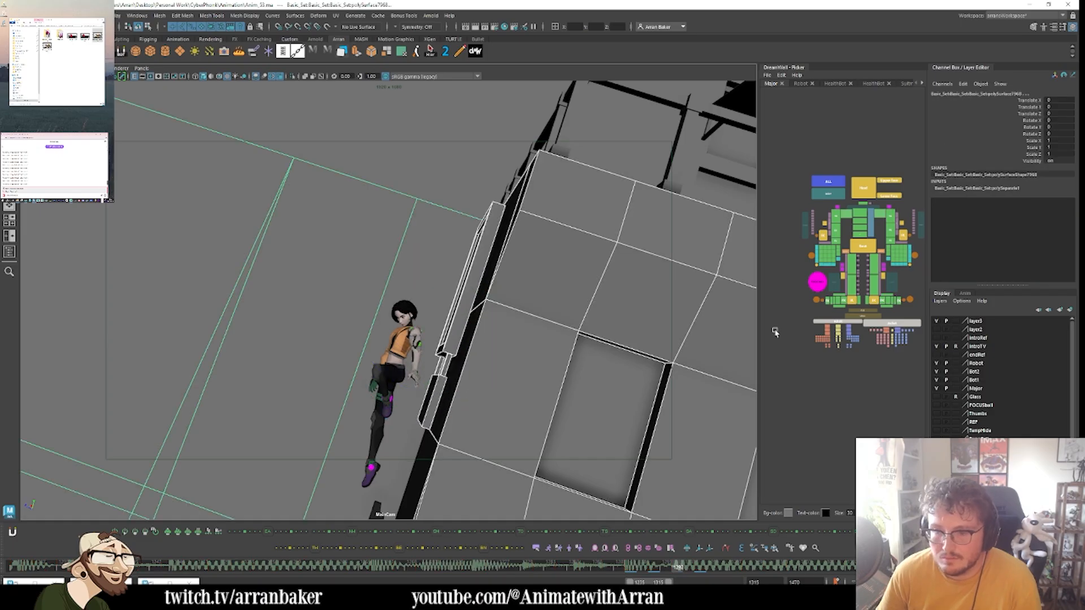
pyautogui.click(889, 243)
pyautogui.moveTo(431, 421); pyautogui.dragTo(407, 394)
# - Step forward through the keys to check how the breakdown's arms lead into the upright pose
pyautogui.press('.')
pyautogui.press('.')
pyautogui.press('.')
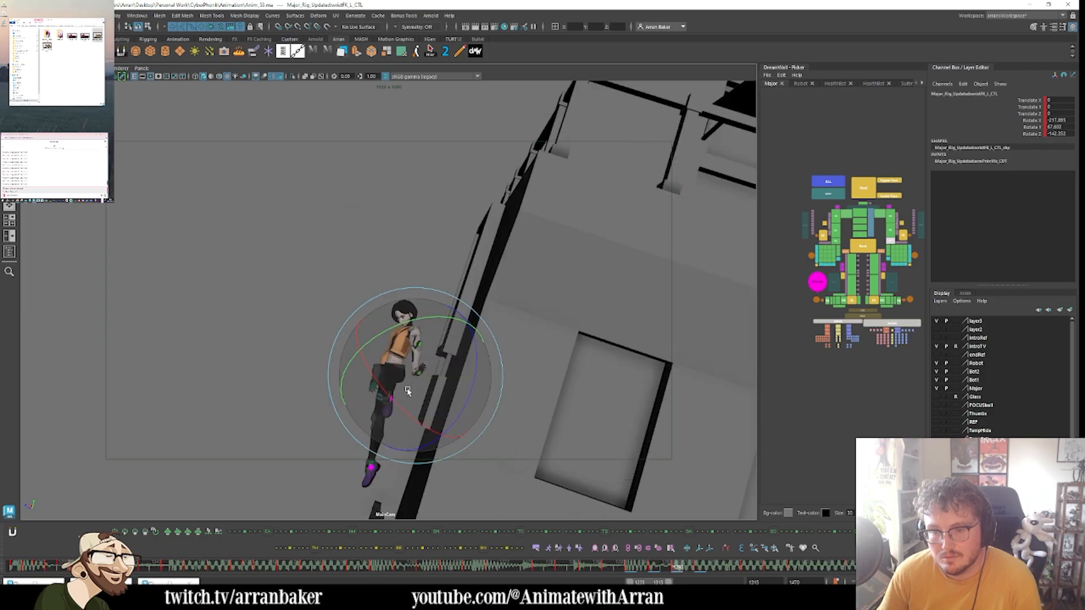
pyautogui.press('.')
pyautogui.press('.')
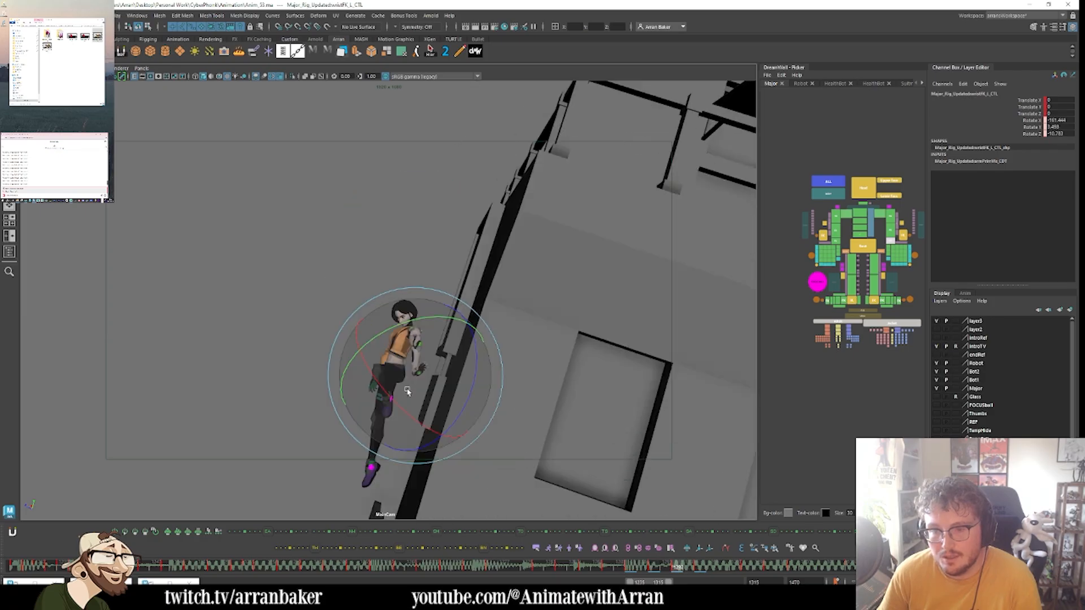
pyautogui.press('.')
pyautogui.press('.')
pyautogui.press('.')
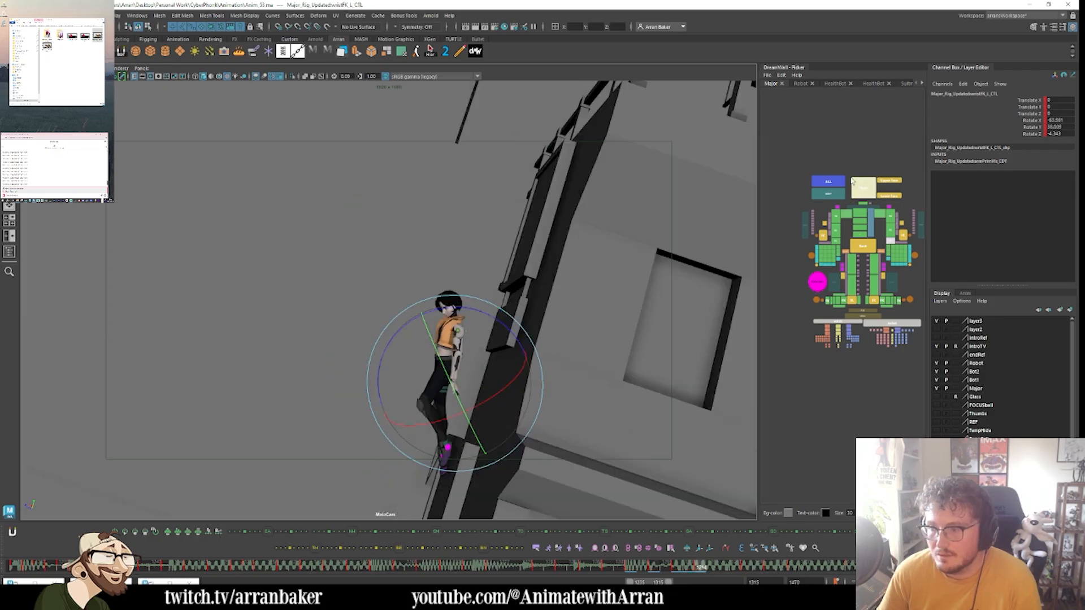
# - Try to carry the full-body upright pose over to a later frame with all body controls selected
pyautogui.moveTo(794, 133); pyautogui.dragTo(915, 308)
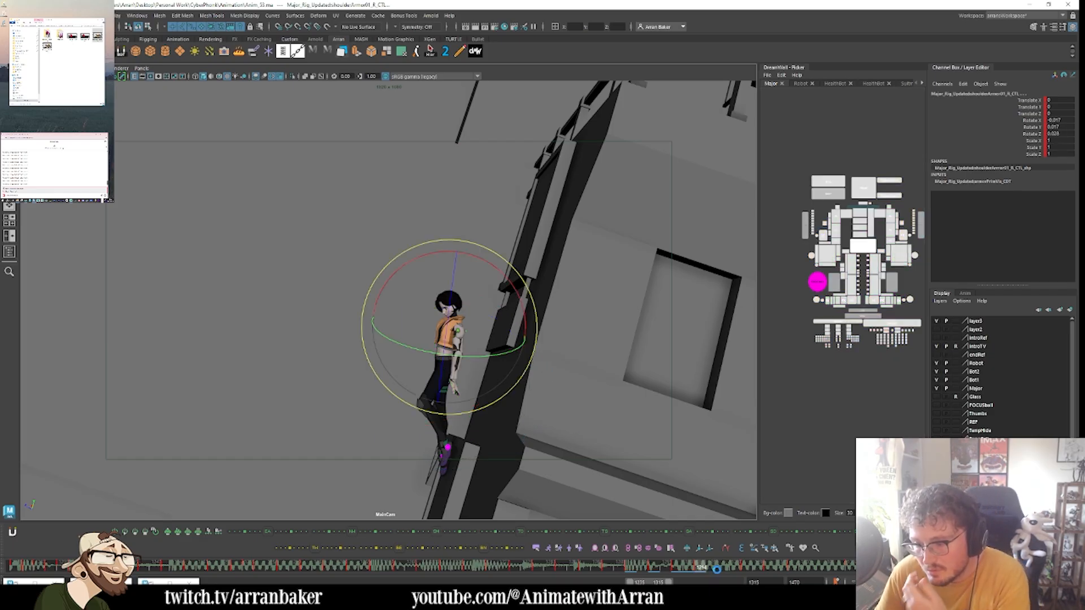
pyautogui.doubleClick(716, 568)
pyautogui.click(681, 570)
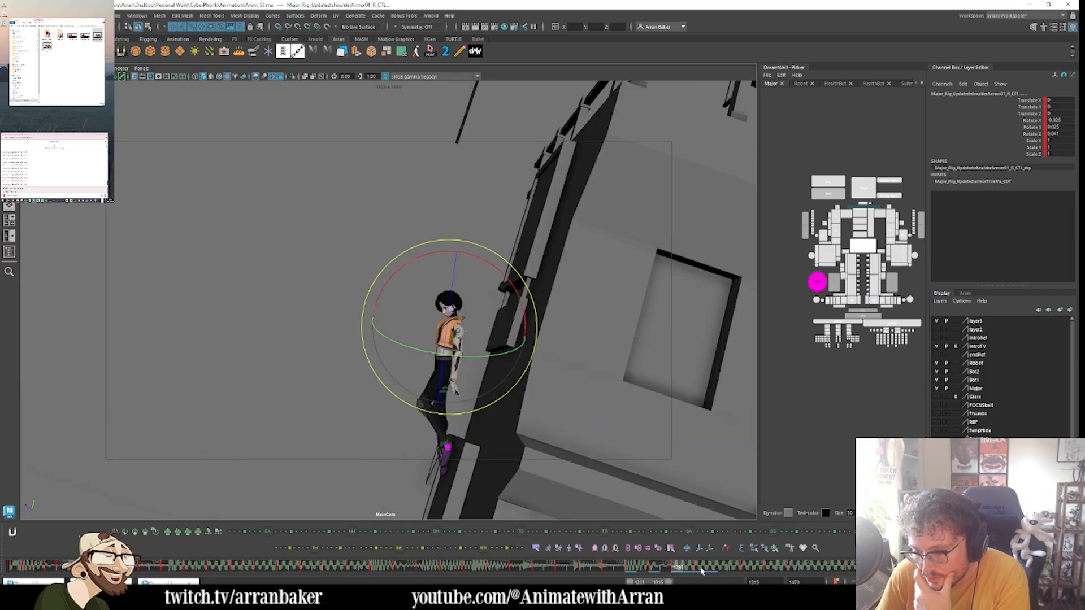
pyautogui.moveTo(700, 569); pyautogui.dragTo(724, 574)
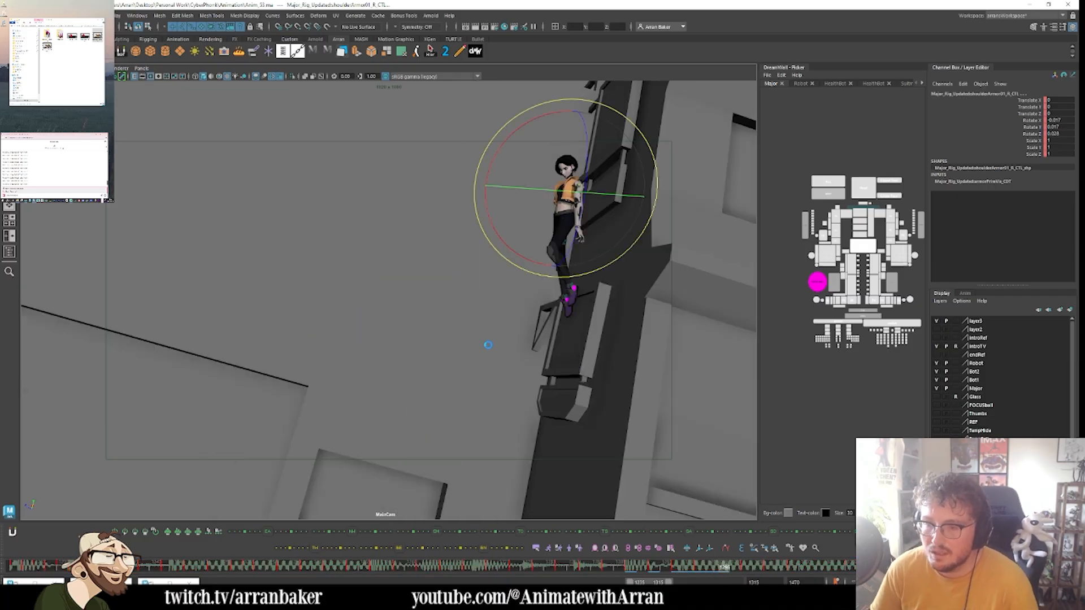
pyautogui.hotkey('ctrl', 'z')
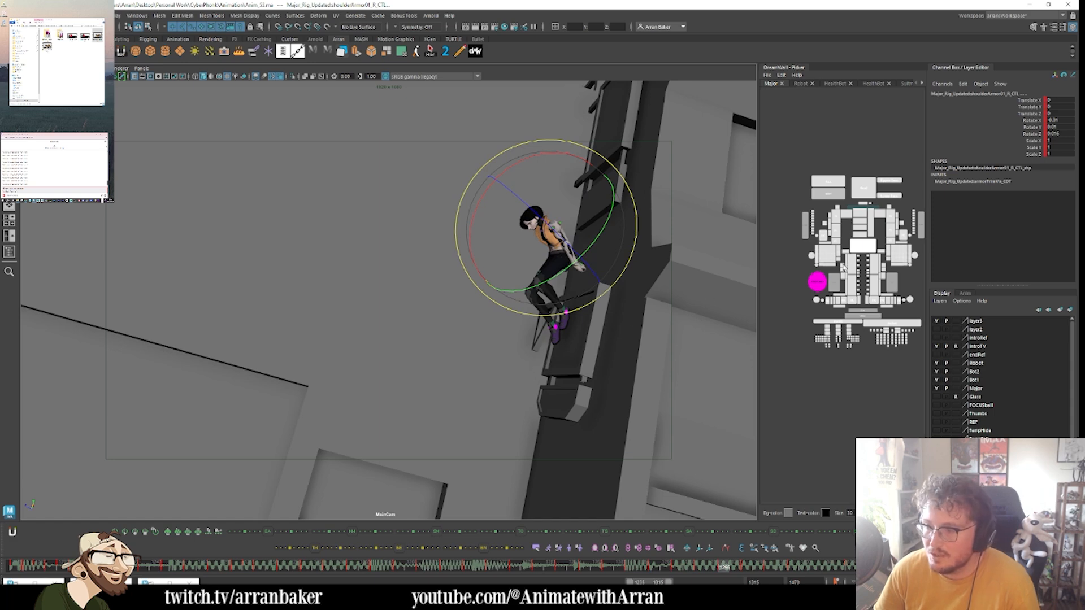
# - Compare the right leg and root controls across the breakdown, upright, in-between and crouched poses
pyautogui.click(836, 282)
pyautogui.press(',')
pyautogui.press('.')
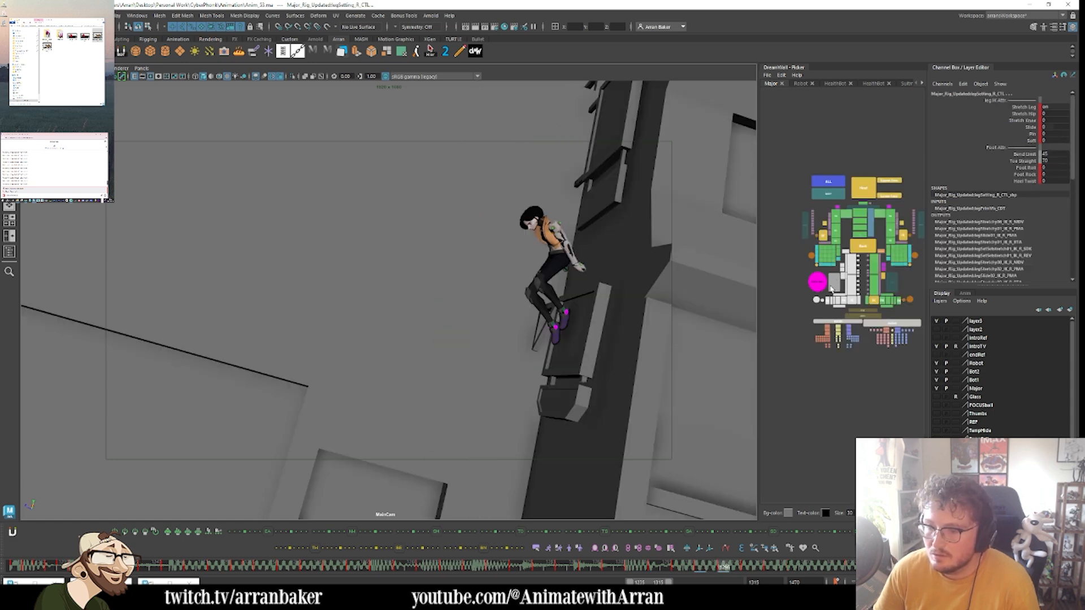
pyautogui.press('.')
pyautogui.press(',')
pyautogui.click(856, 249)
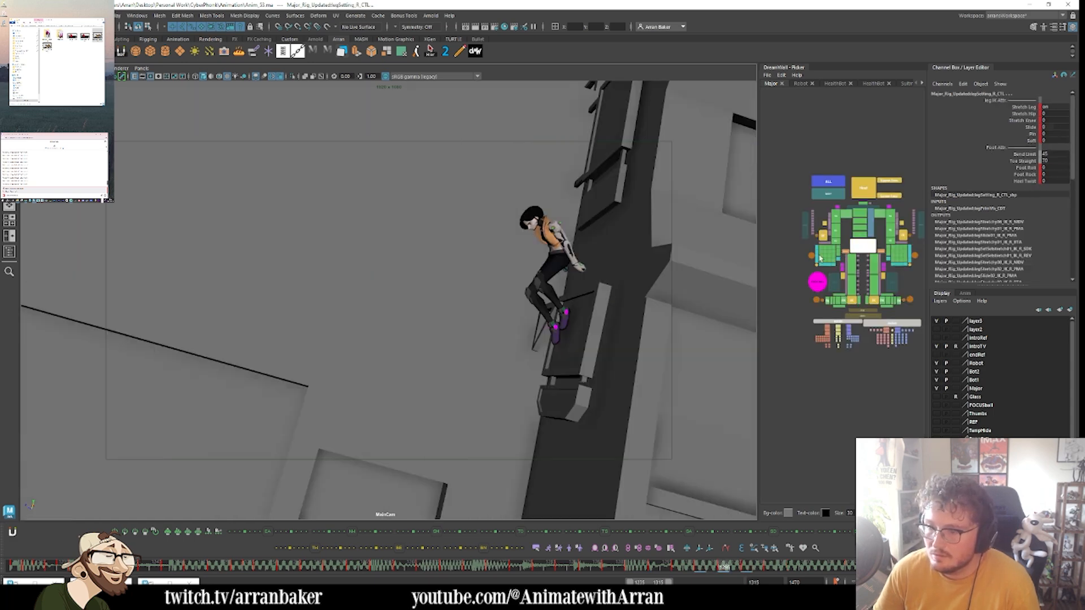
pyautogui.press(',')
pyautogui.press('.')
pyautogui.press('.')
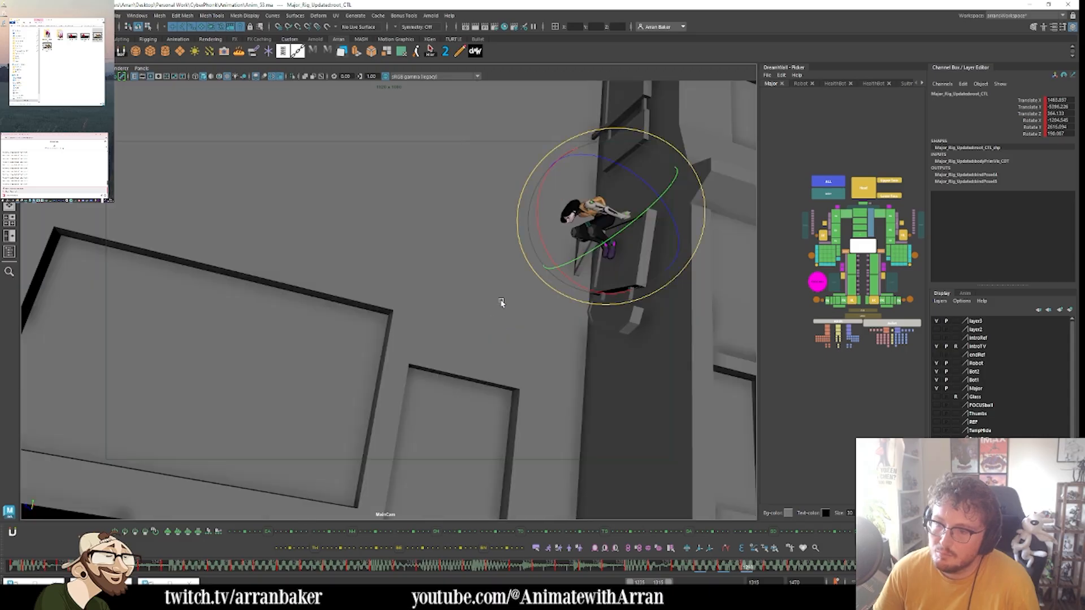
pyautogui.press(',')
pyautogui.press(',')
pyautogui.press(',')
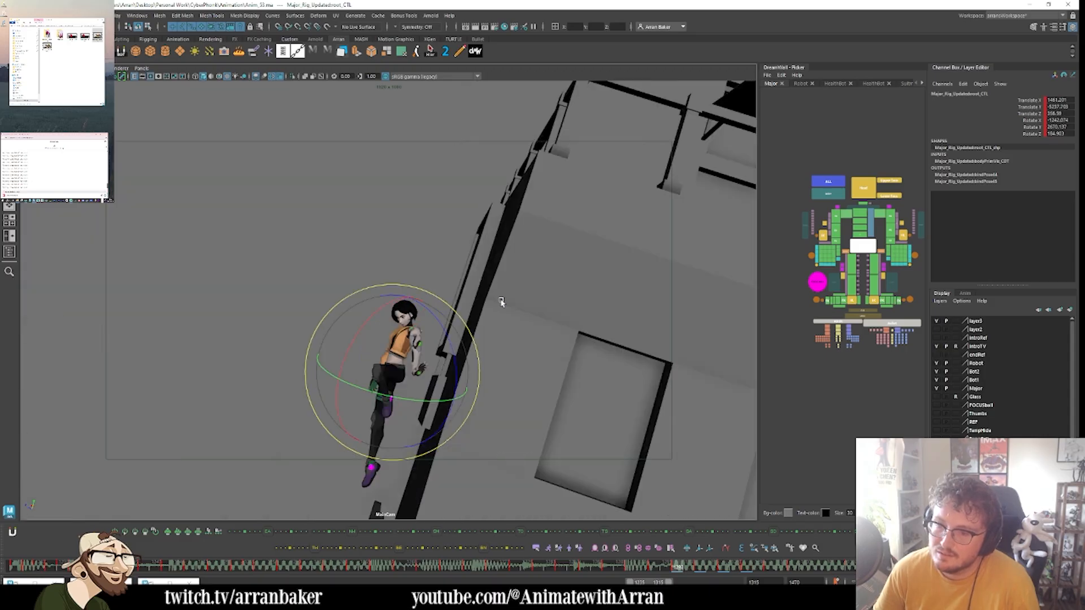
# - Move the root control slightly down in the in-between pose that follows the upright pose
pyautogui.press('.')
pyautogui.press('.')
pyautogui.press('w')
pyautogui.moveTo(561, 237); pyautogui.dragTo(544, 268)
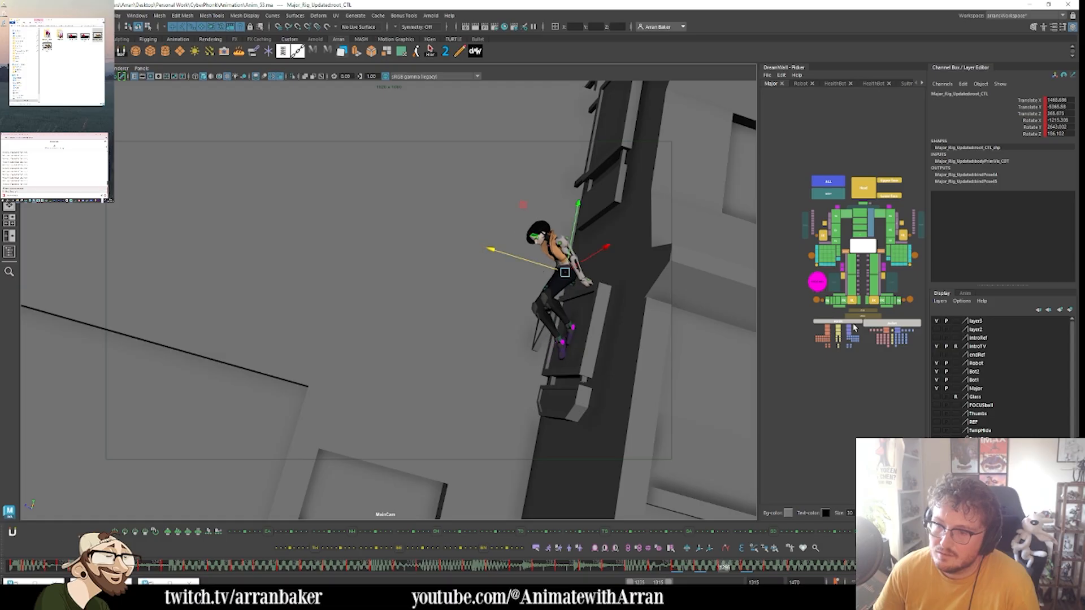
# - Blend both leg control sets toward the following crouched pose in the in-between, and compare with the neighbouring keys
pyautogui.click(851, 268)
pyautogui.click(836, 285)
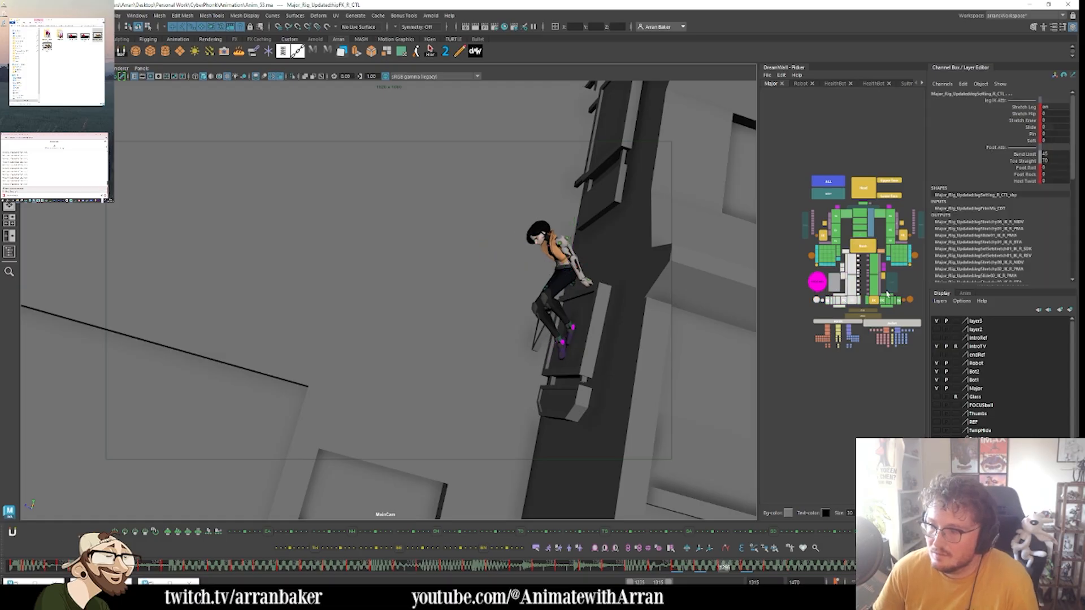
pyautogui.keyDown('shift'); pyautogui.click(890, 282); pyautogui.keyUp('shift')
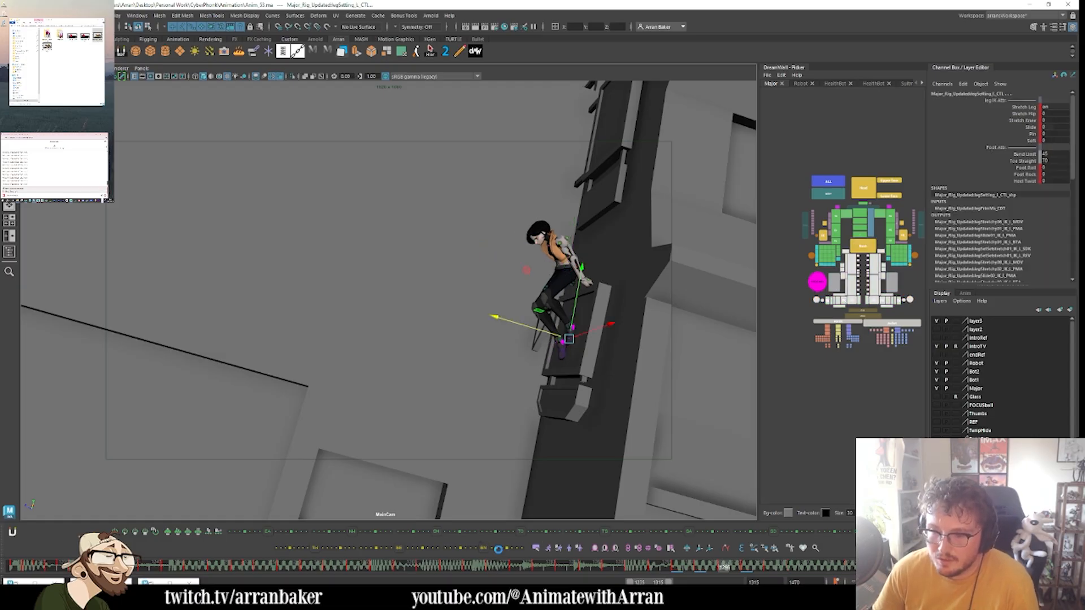
pyautogui.click(497, 551)
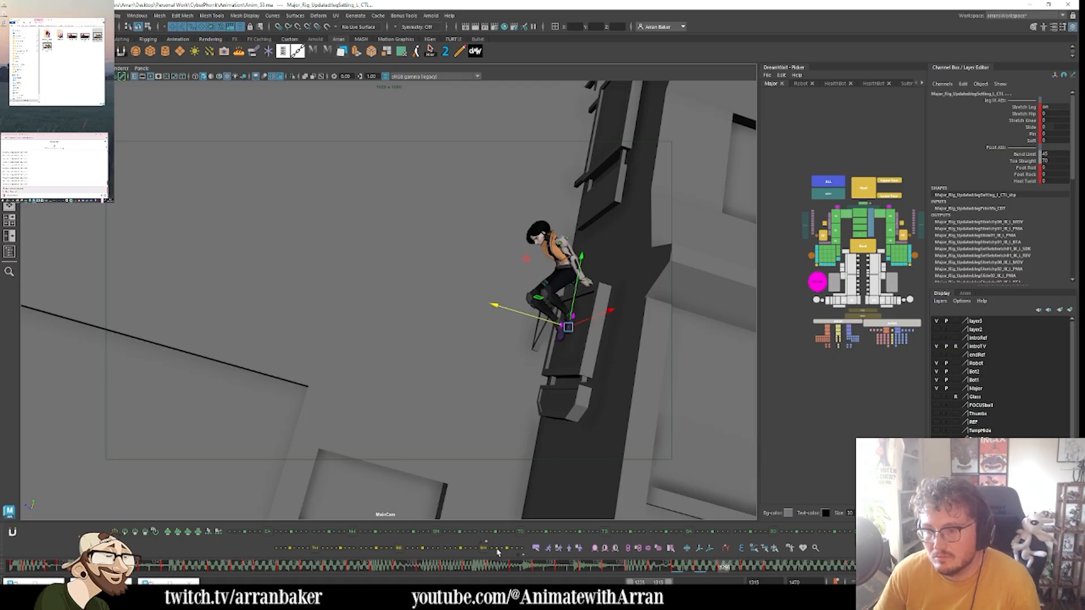
pyautogui.press(',')
pyautogui.press('.')
pyautogui.press('.')
pyautogui.press(',')
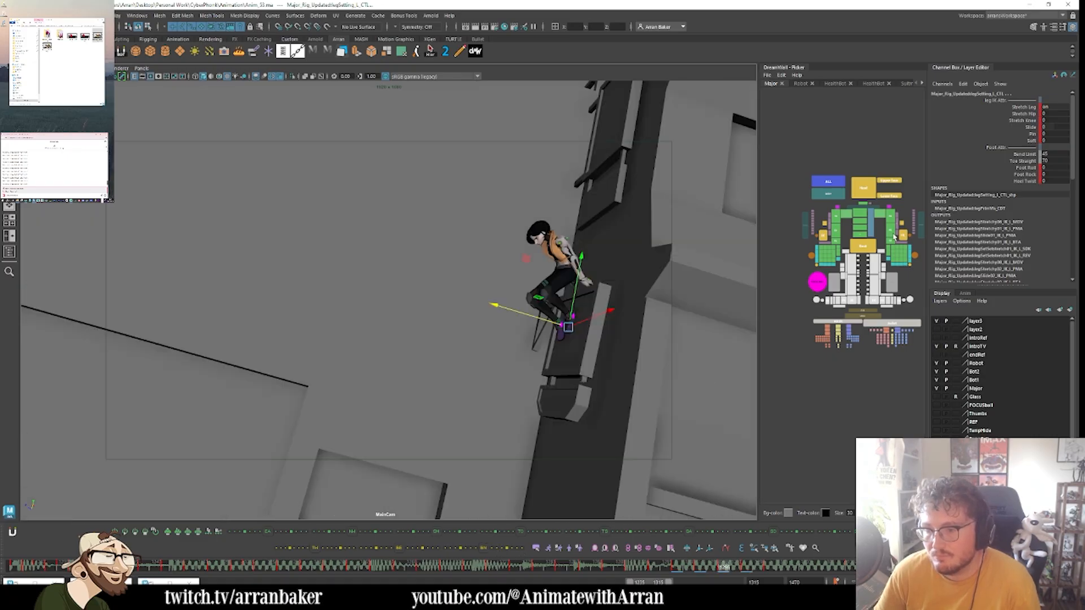
# - Rotate the lower spine FK control upright and curl the upper torso forward in the in-between pose
pyautogui.click(862, 231)
pyautogui.press('e')
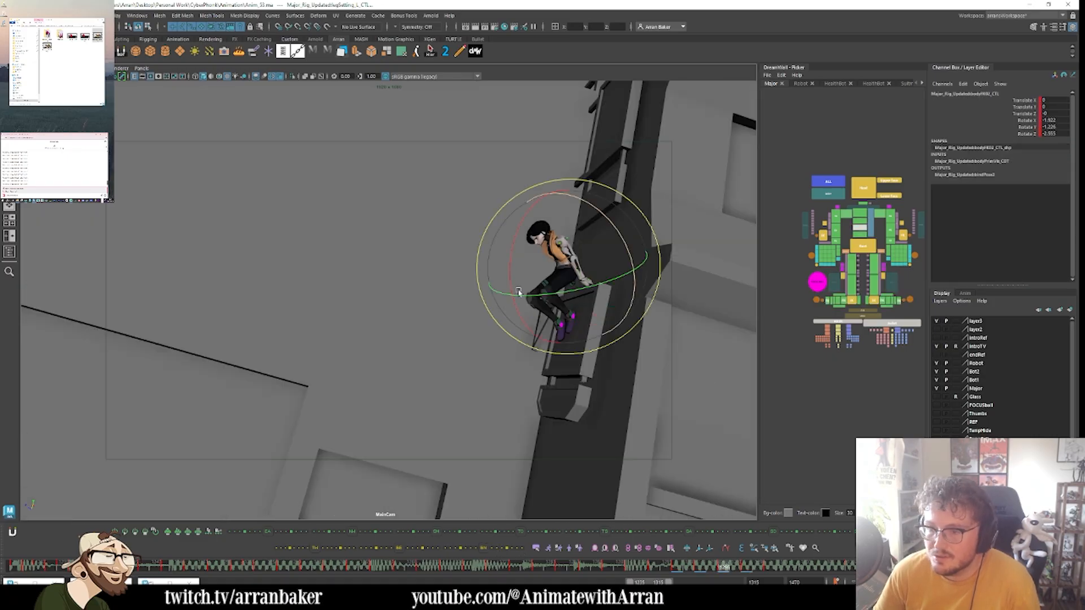
pyautogui.moveTo(517, 235); pyautogui.dragTo(532, 206)
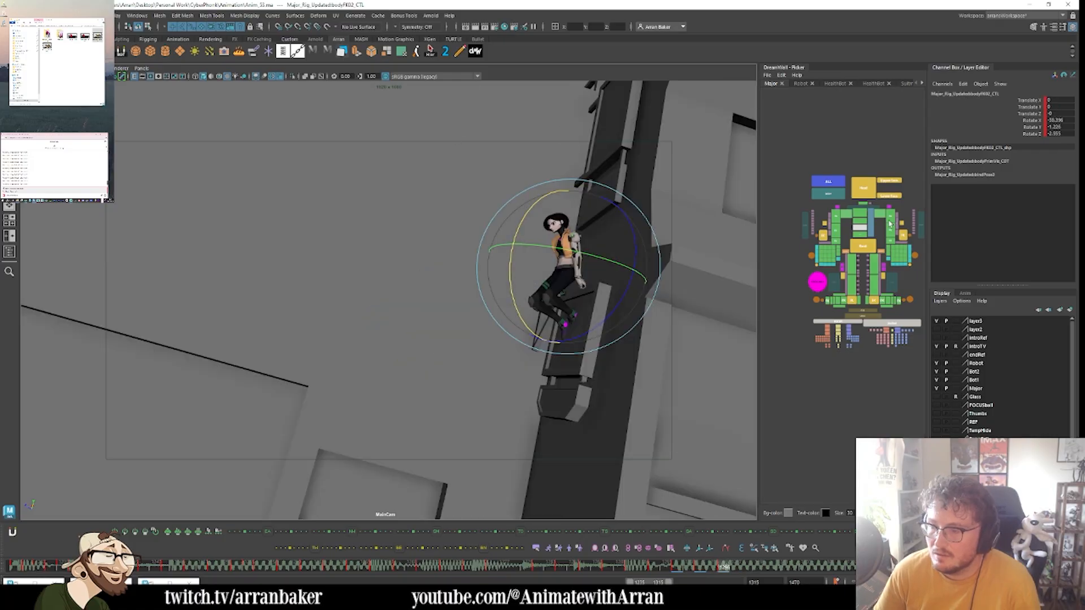
pyautogui.click(861, 213)
pyautogui.moveTo(502, 235); pyautogui.dragTo(518, 300)
# - Rotate the neck and head controls in the in-between pose to redirect the face, comparing with the neighbouring keys
pyautogui.click(863, 204)
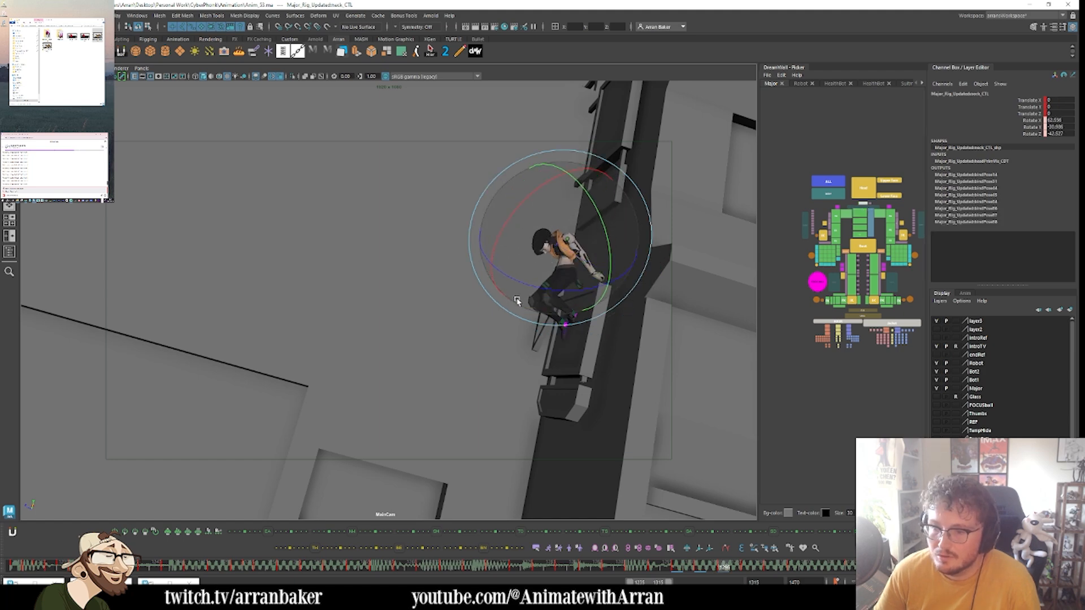
pyautogui.moveTo(595, 263); pyautogui.dragTo(603, 247)
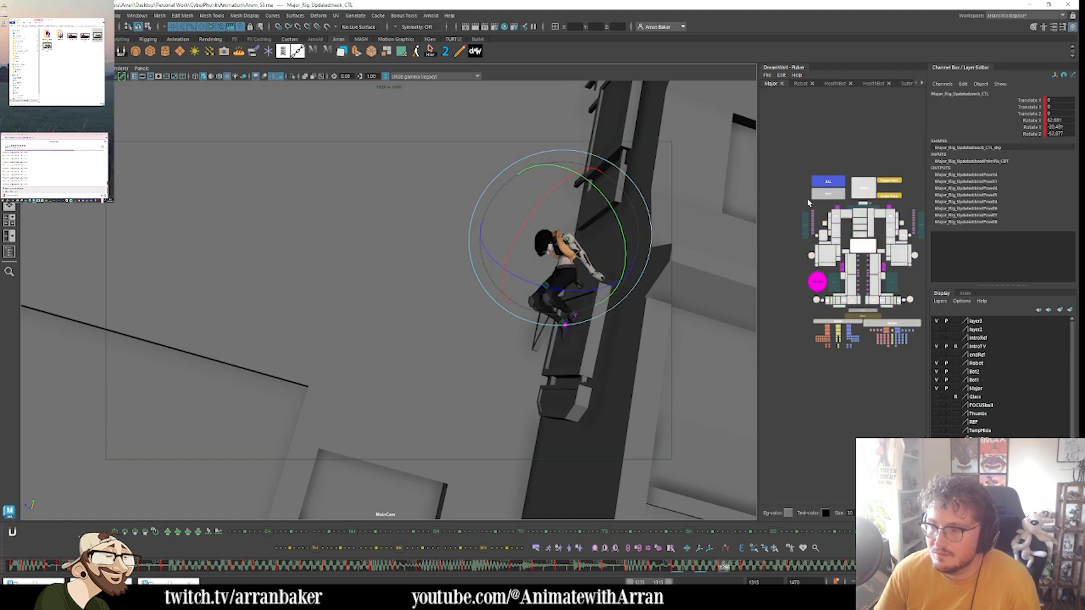
pyautogui.click(862, 189)
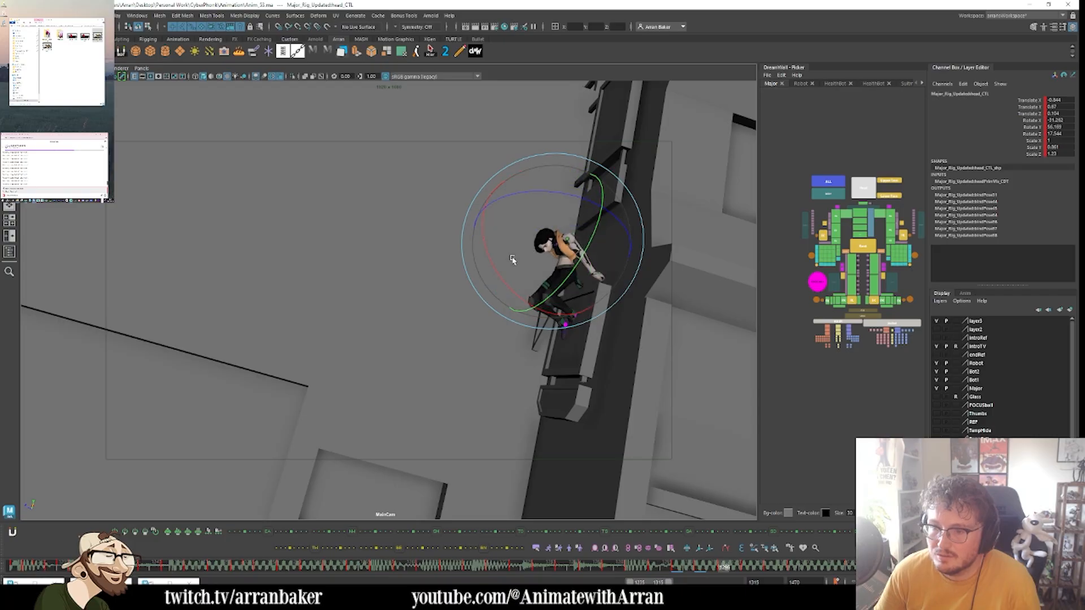
pyautogui.moveTo(515, 264); pyautogui.dragTo(512, 259)
pyautogui.press('.')
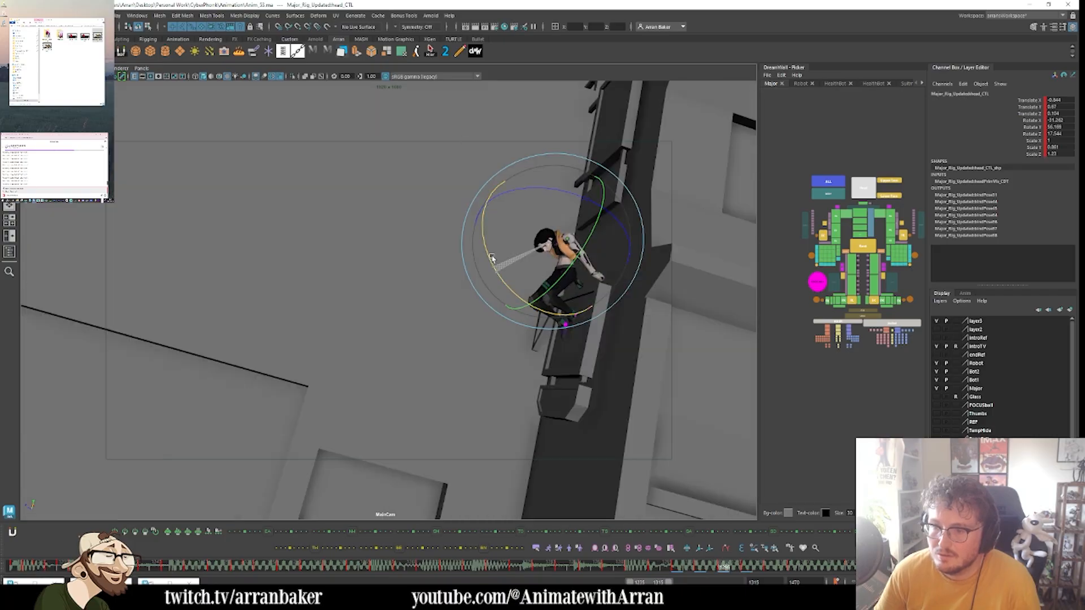
pyautogui.press('.')
pyautogui.press(',')
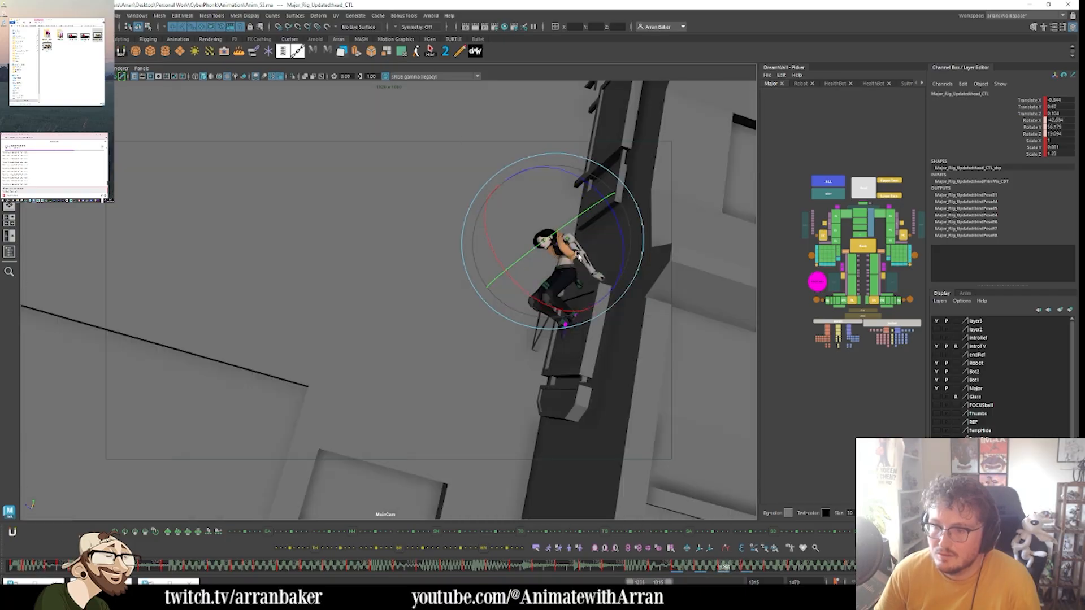
pyautogui.moveTo(519, 278); pyautogui.dragTo(568, 291)
# - Key the head control in the following crouched pose and rotate it to raise the face
pyautogui.press('.')
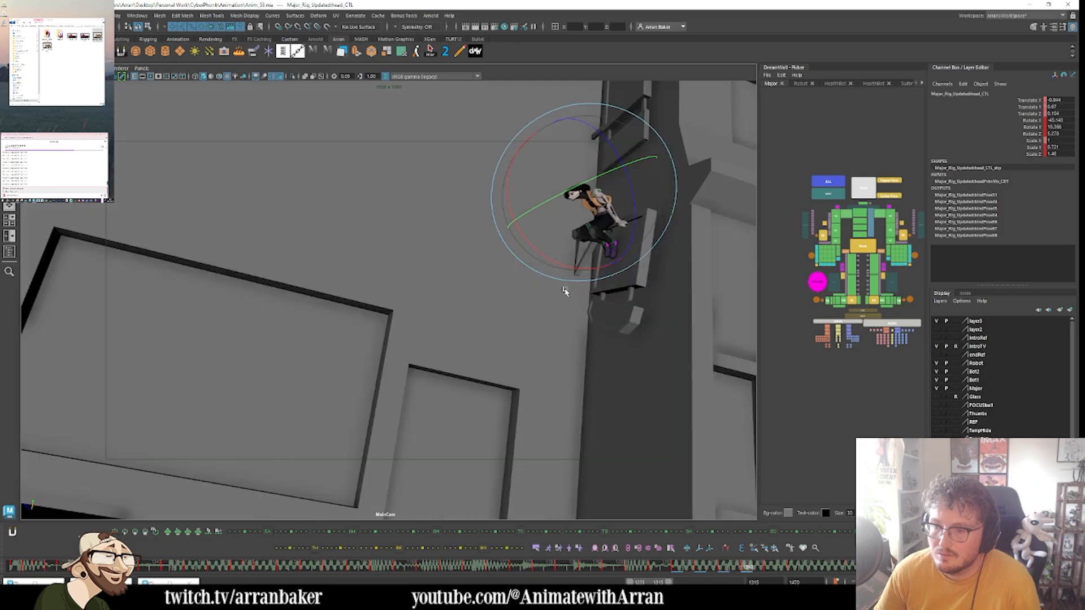
pyautogui.press('s')
pyautogui.moveTo(568, 254); pyautogui.dragTo(553, 219)
pyautogui.click(864, 208)
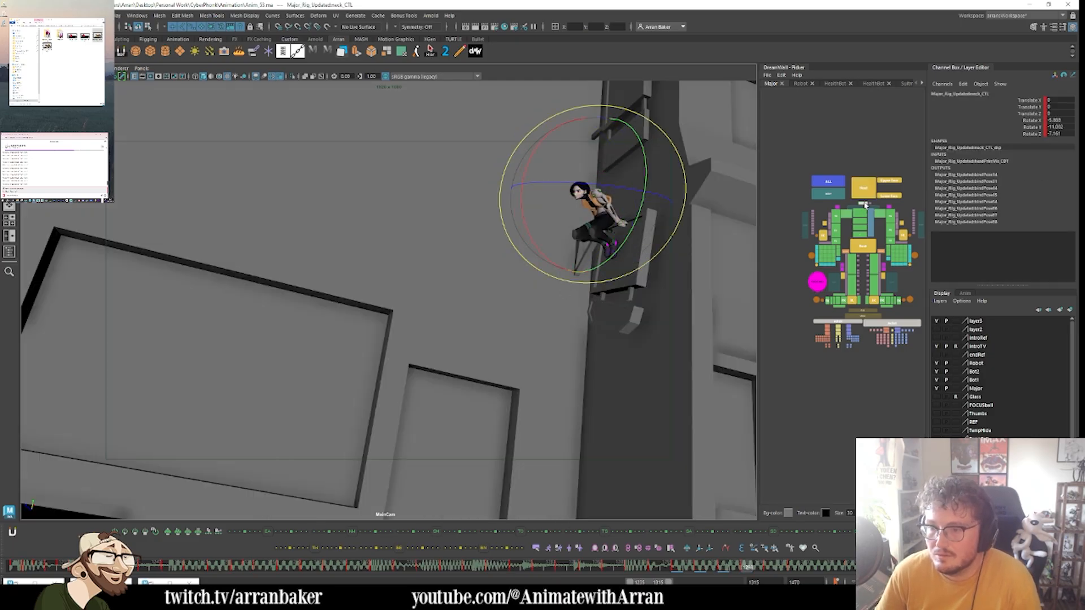
# - Rotate the neck control to lift the head in the later crouched pose, and compare head and neck with earlier keys
pyautogui.press('.')
pyautogui.press('.')
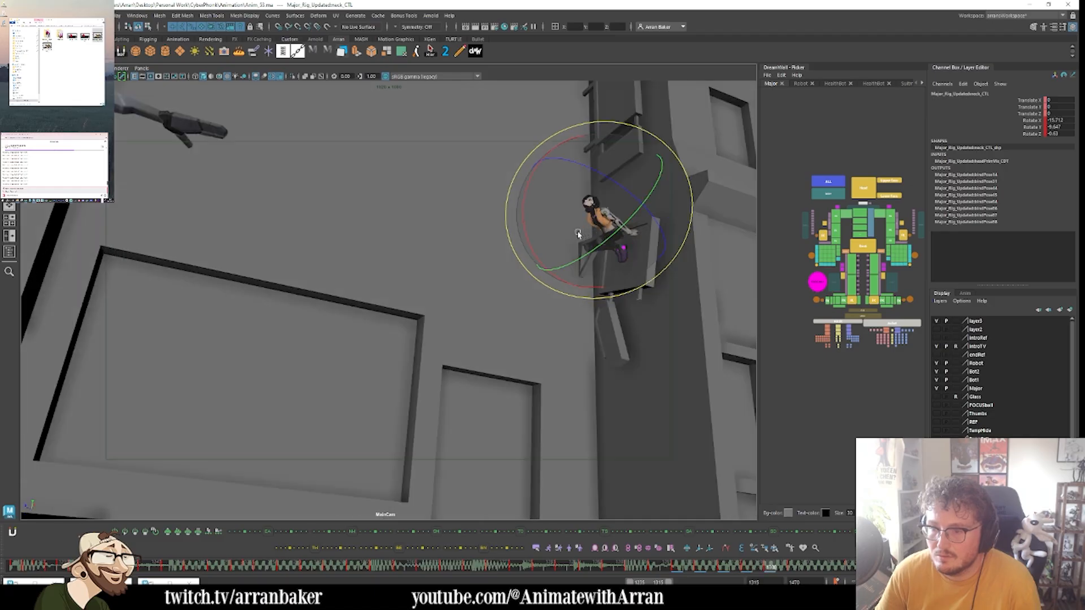
pyautogui.press('.')
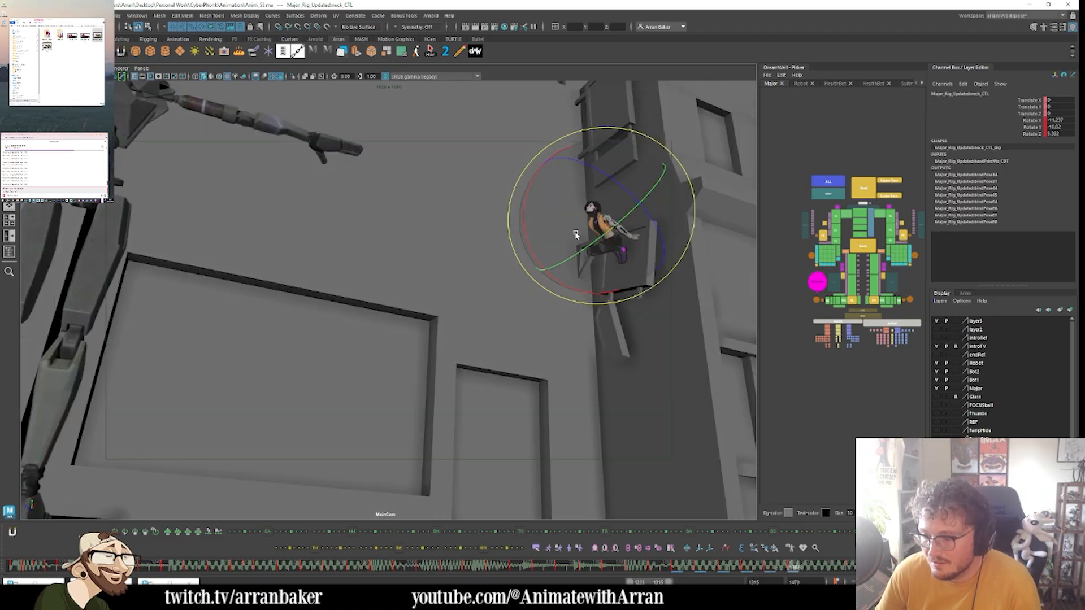
pyautogui.moveTo(576, 235); pyautogui.dragTo(619, 169)
pyautogui.click(864, 187)
pyautogui.keyDown('shift'); pyautogui.click(865, 203); pyautogui.keyUp('shift')
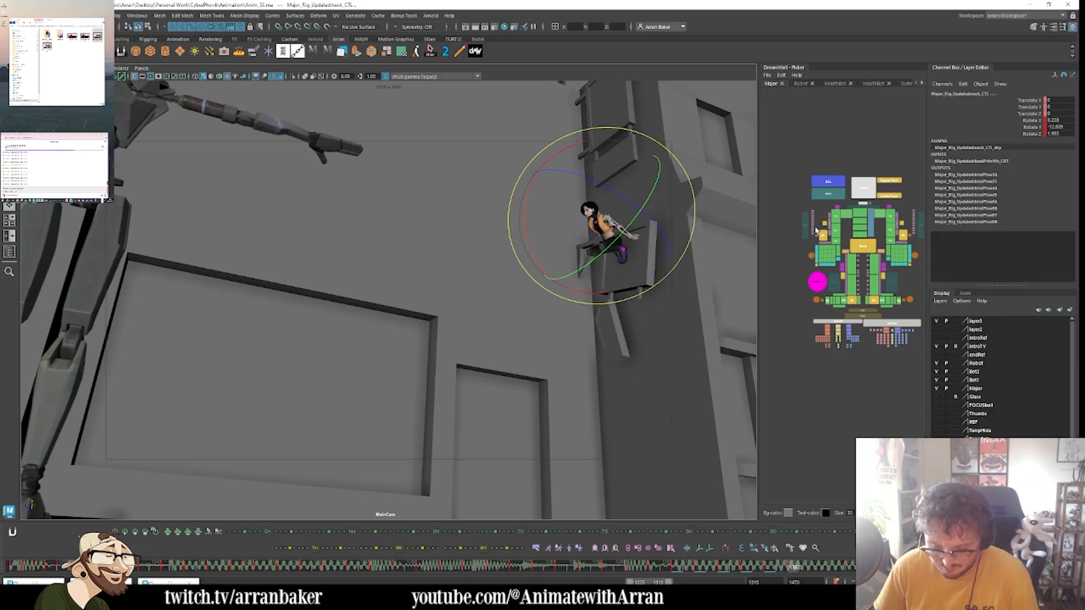
pyautogui.press(',')
pyautogui.press(',')
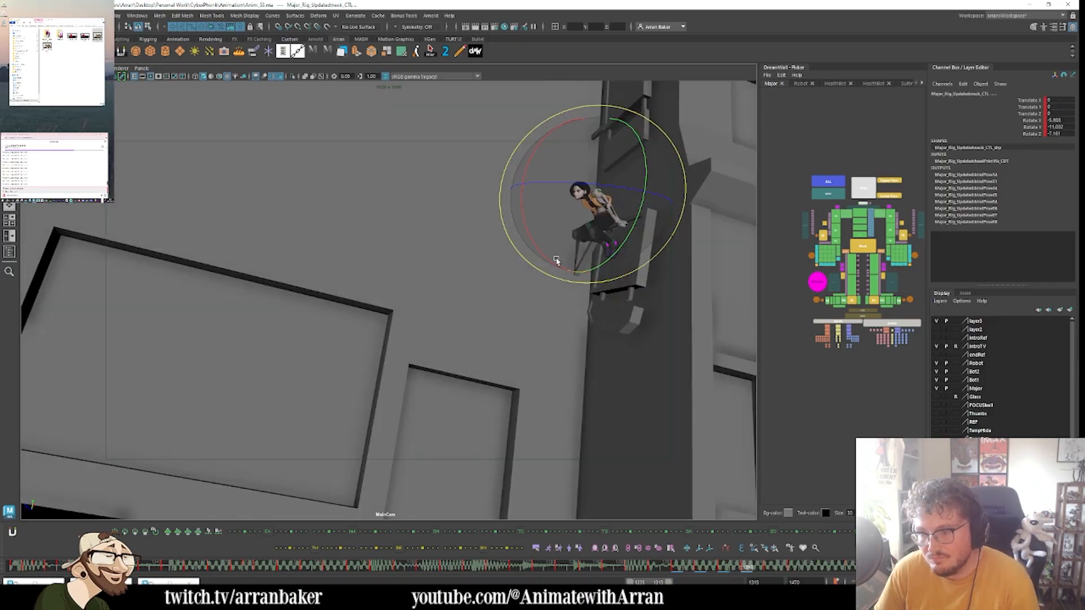
# - Rotate the neck control in the crouched pose to lift the face, comparing it with the neighbouring keys
pyautogui.press(',')
pyautogui.press('.')
pyautogui.press('.')
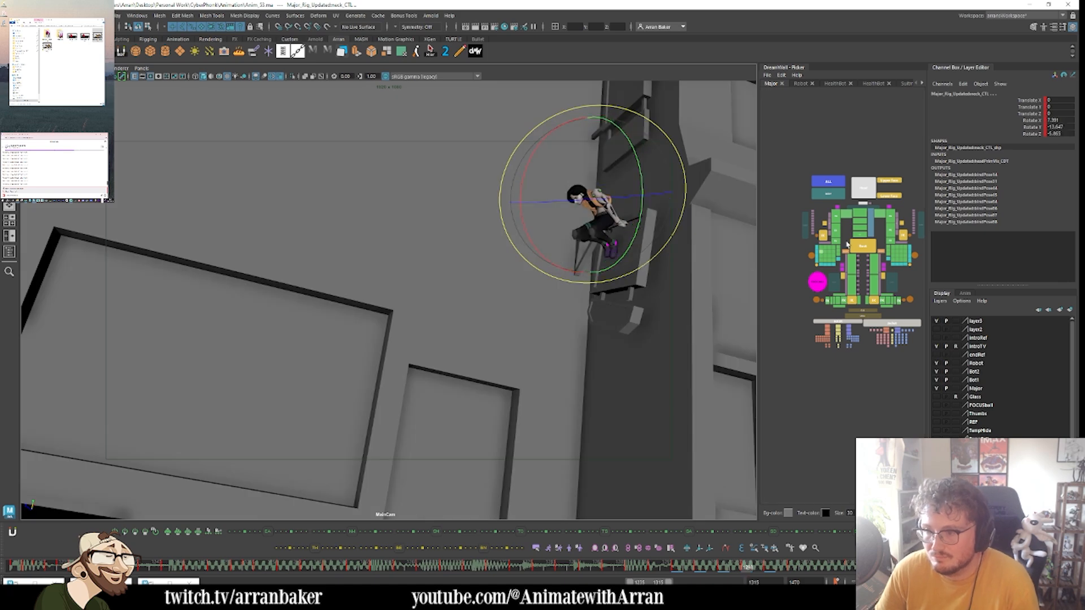
pyautogui.click(862, 204)
pyautogui.press(',')
pyautogui.press('.')
pyautogui.moveTo(543, 254); pyautogui.dragTo(546, 228)
pyautogui.press(',')
pyautogui.press('.')
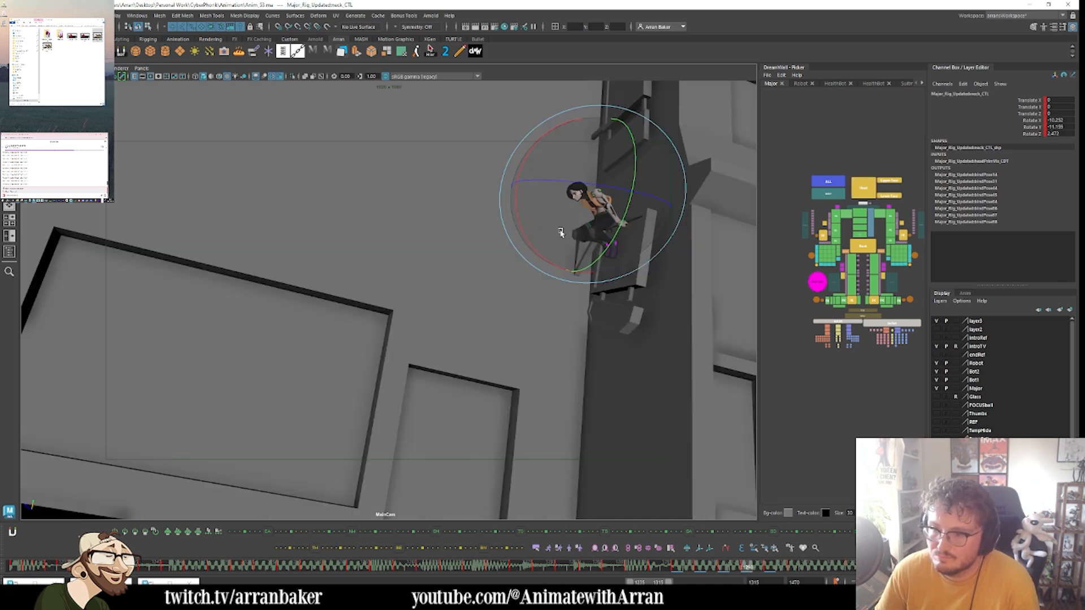
pyautogui.press('.')
pyautogui.press(',')
pyautogui.press(',')
pyautogui.press(',')
pyautogui.press('.')
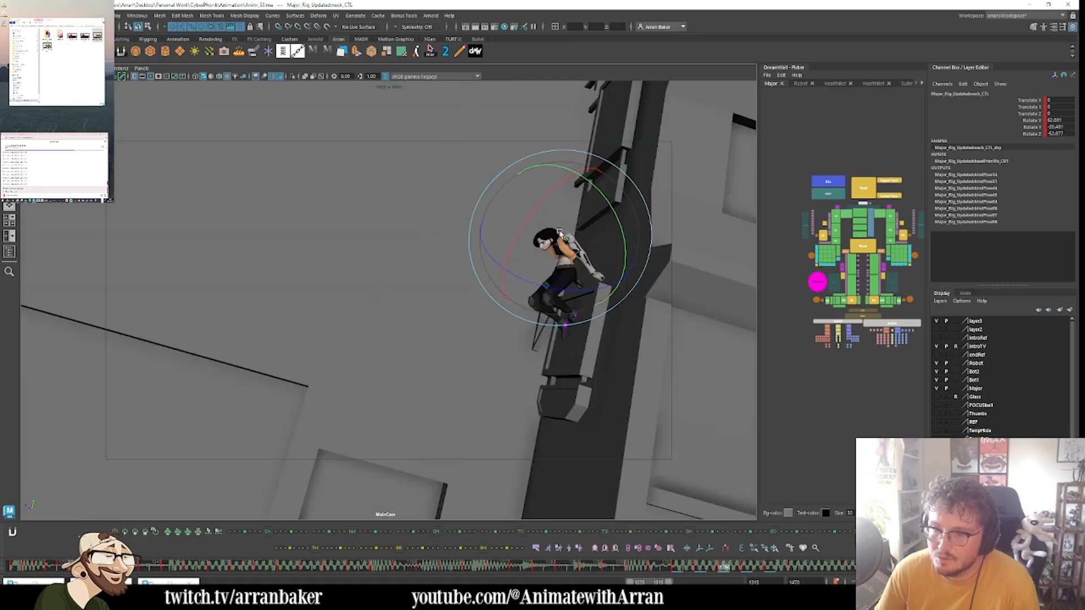
pyautogui.press('.')
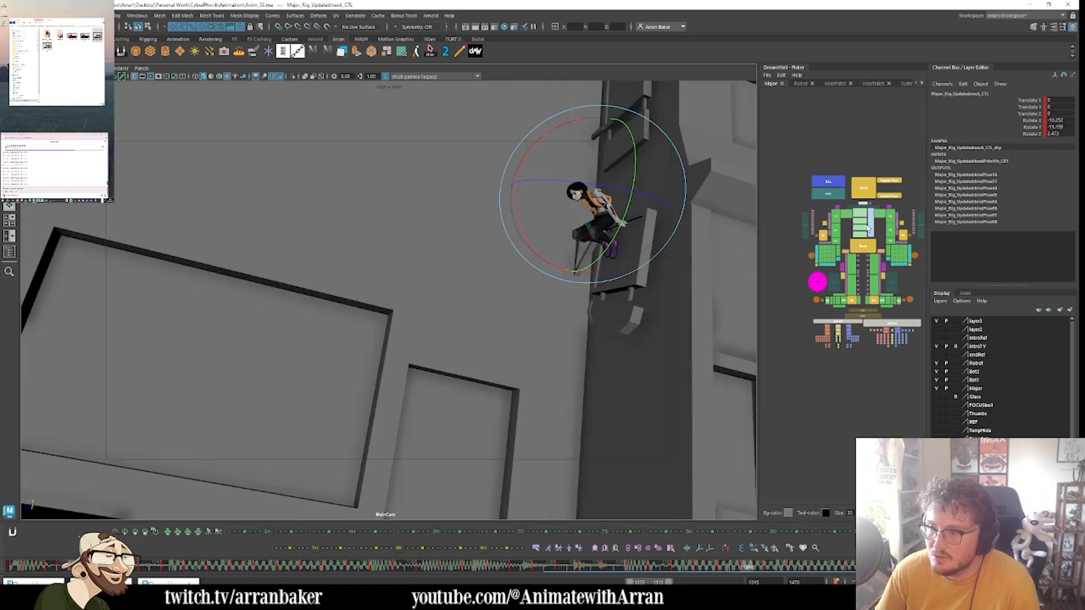
# - Rotate the middle spine FK control in the crouched pose to adjust the torso's lean, checking it against the earlier keys
pyautogui.click(861, 227)
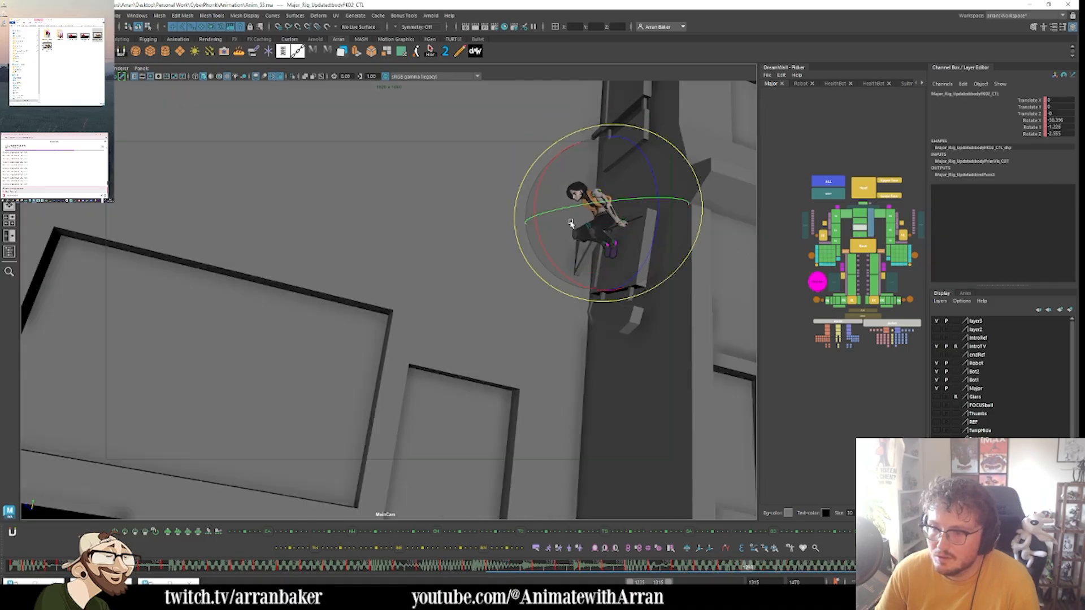
pyautogui.moveTo(563, 255); pyautogui.dragTo(574, 252)
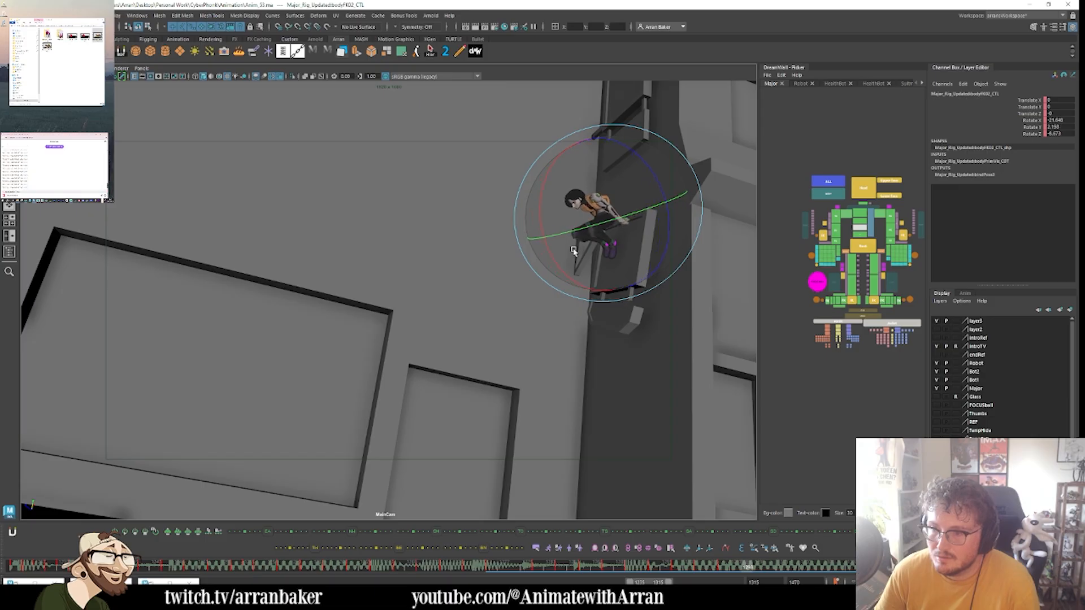
pyautogui.press(',')
pyautogui.press(',')
pyautogui.press('.')
pyautogui.press('.')
# - Rotate the head control in the crouched pose to redirect the face, and compare it with the surrounding keys
pyautogui.click(868, 190)
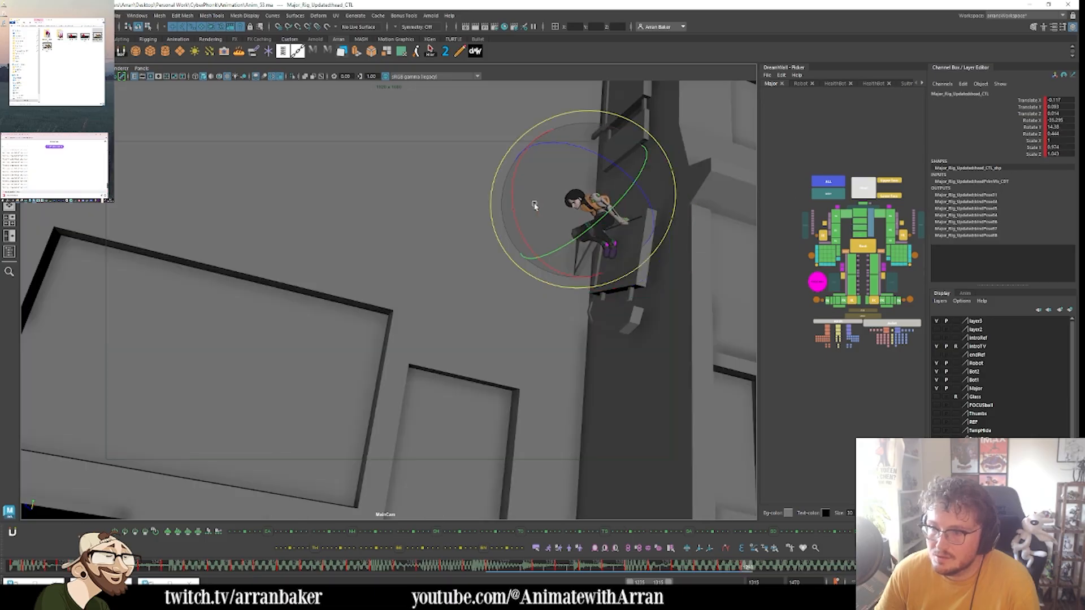
pyautogui.moveTo(534, 203)
pyautogui.mouseDown()
pyautogui.moveTo(530, 158)
pyautogui.moveTo(554, 200)
pyautogui.mouseUp()
pyautogui.moveTo(617, 236); pyautogui.dragTo(564, 177)
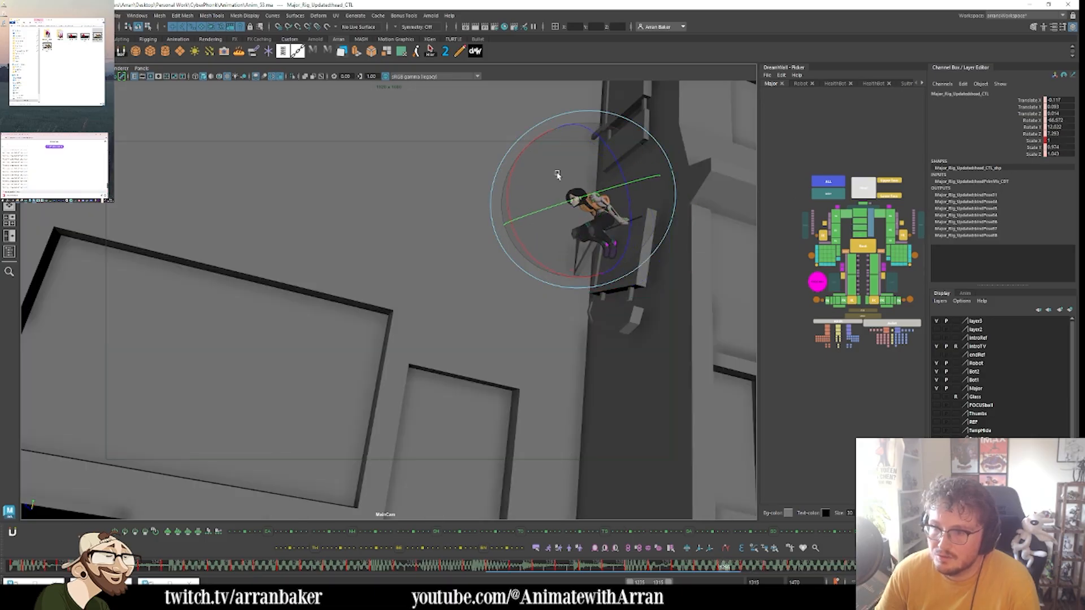
pyautogui.press('.')
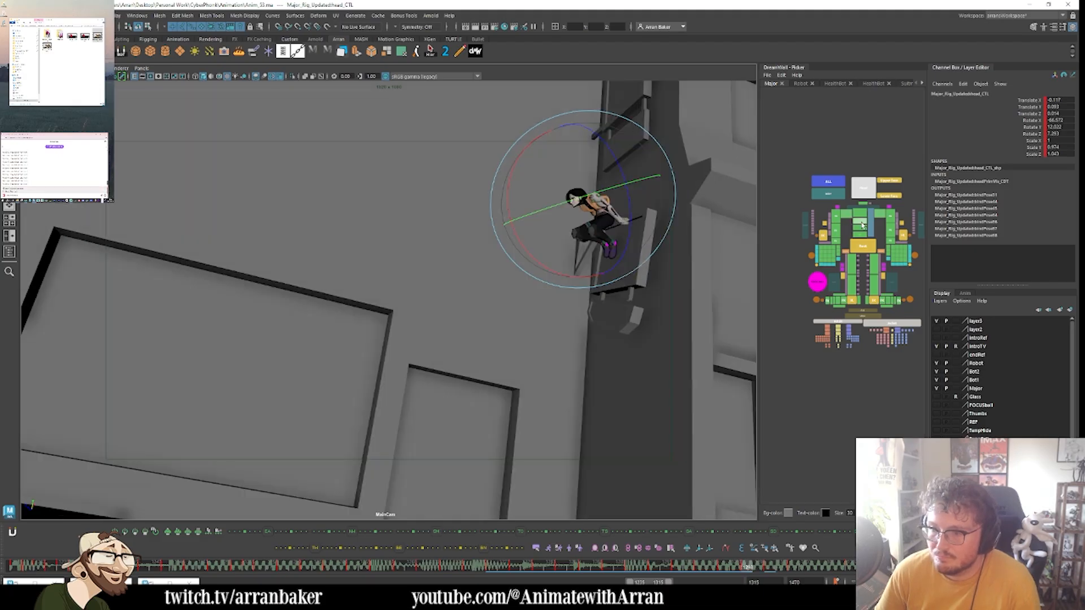
pyautogui.press(',')
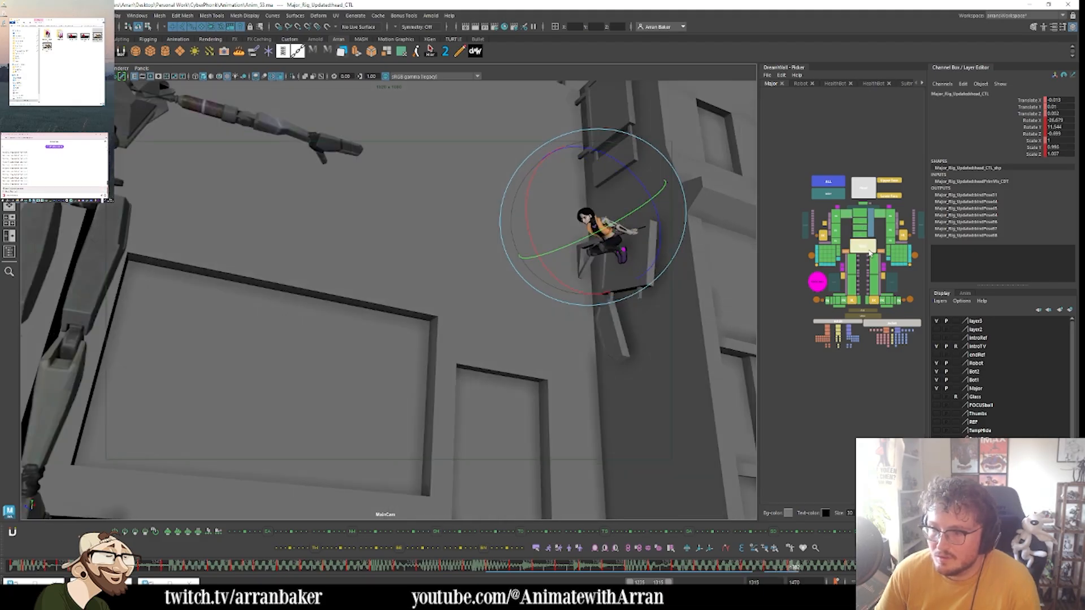
pyautogui.press(',')
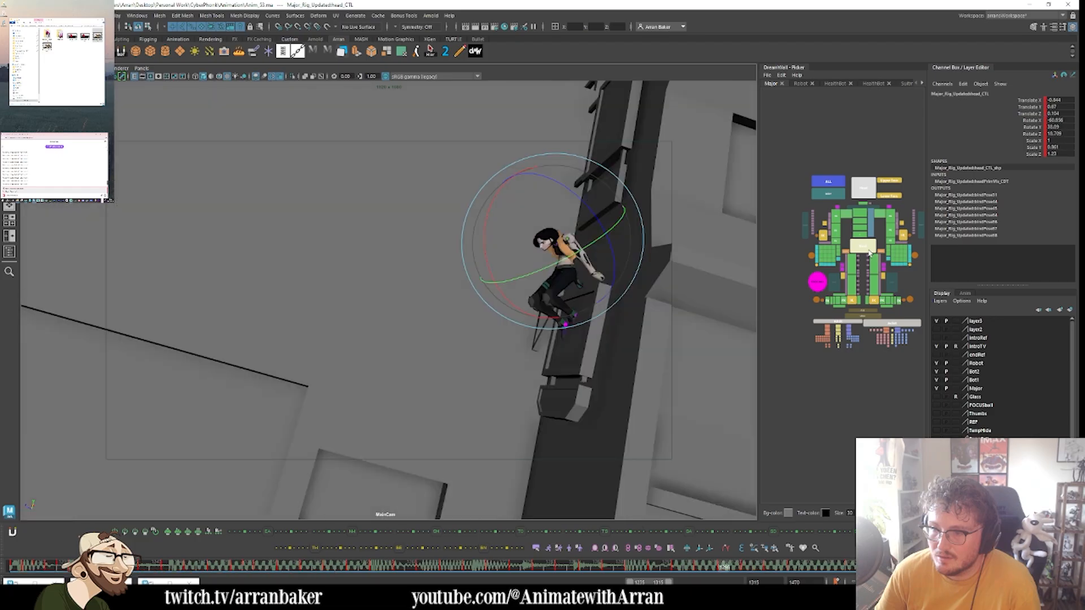
pyautogui.press('.')
pyautogui.press('.')
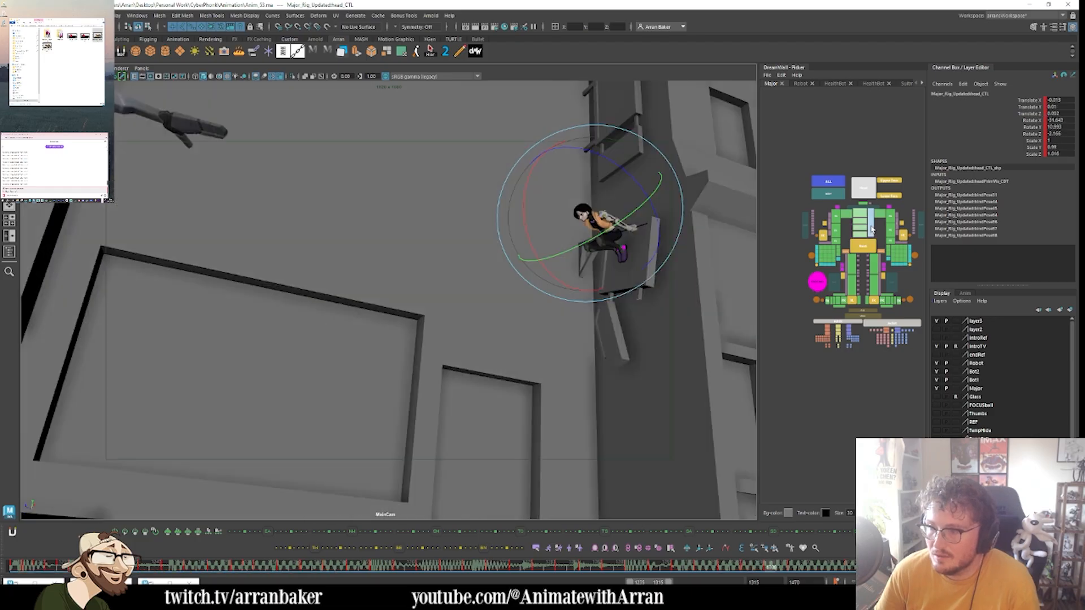
# - Select the spine, neck and head controls together and curl the upper body forward in the following crouch frames
pyautogui.click(872, 231)
pyautogui.keyDown('shift'); pyautogui.click(865, 195); pyautogui.keyUp('shift')
pyautogui.click(869, 210)
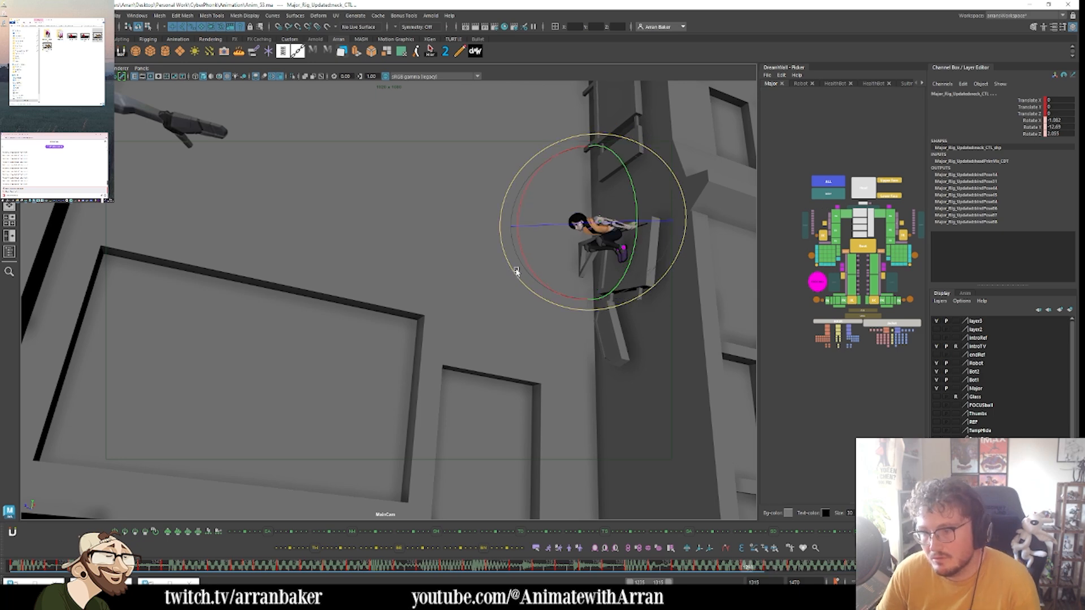
pyautogui.press('.')
pyautogui.press('.')
pyautogui.press('.')
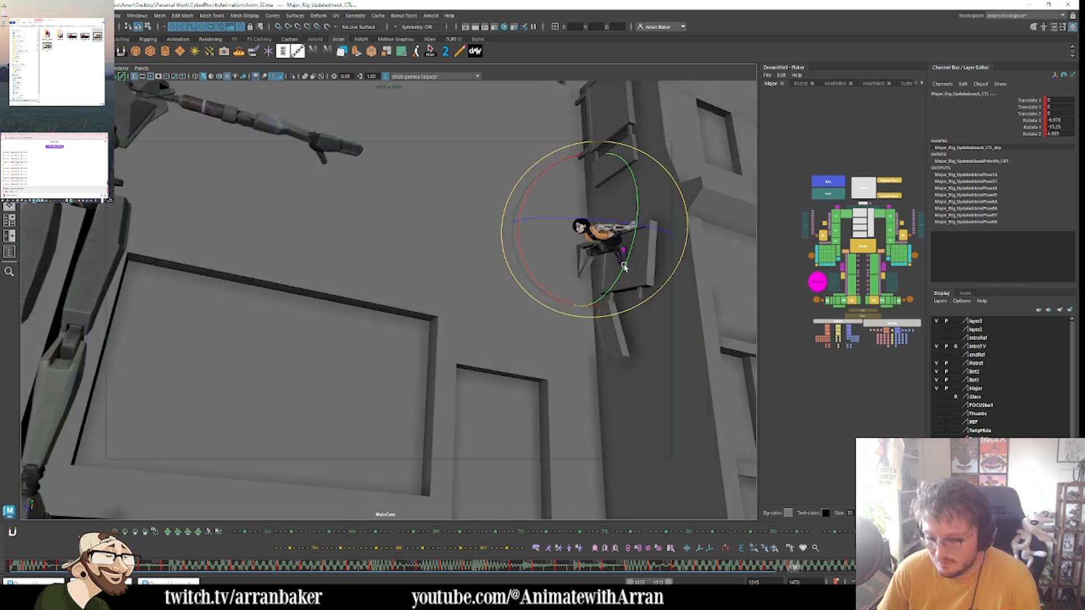
# - Step back and forth through the crouch keys to examine the flow of the torso, neck and head
pyautogui.press('.')
pyautogui.press('.')
pyautogui.press('.')
pyautogui.press('.')
pyautogui.press('.')
pyautogui.press('.')
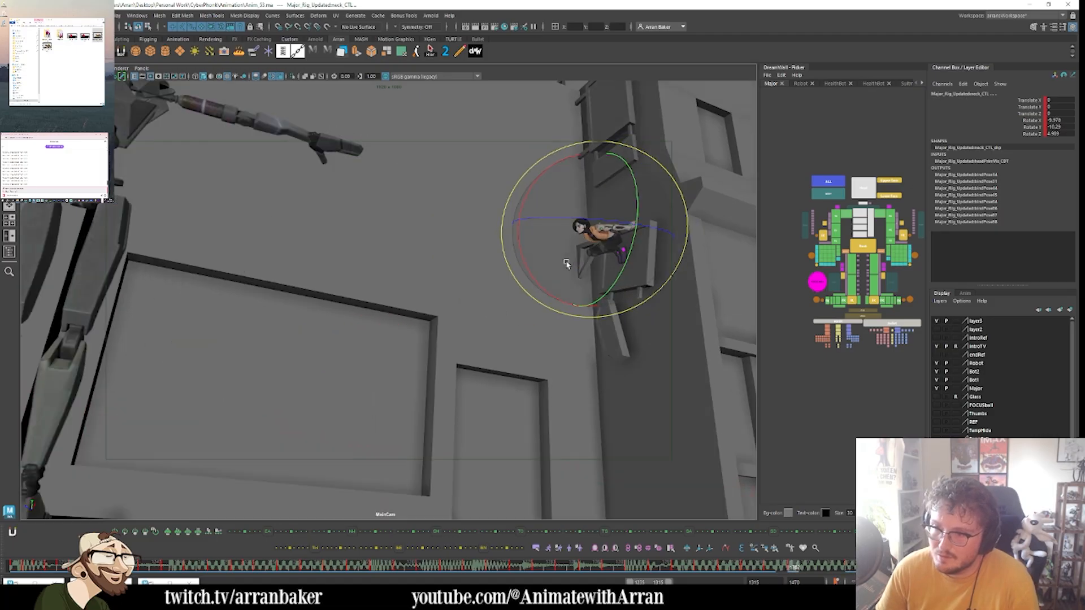
pyautogui.press(',')
pyautogui.press(',')
pyautogui.press(',')
pyautogui.press('.')
pyautogui.press('.')
pyautogui.press('.')
pyautogui.press('.')
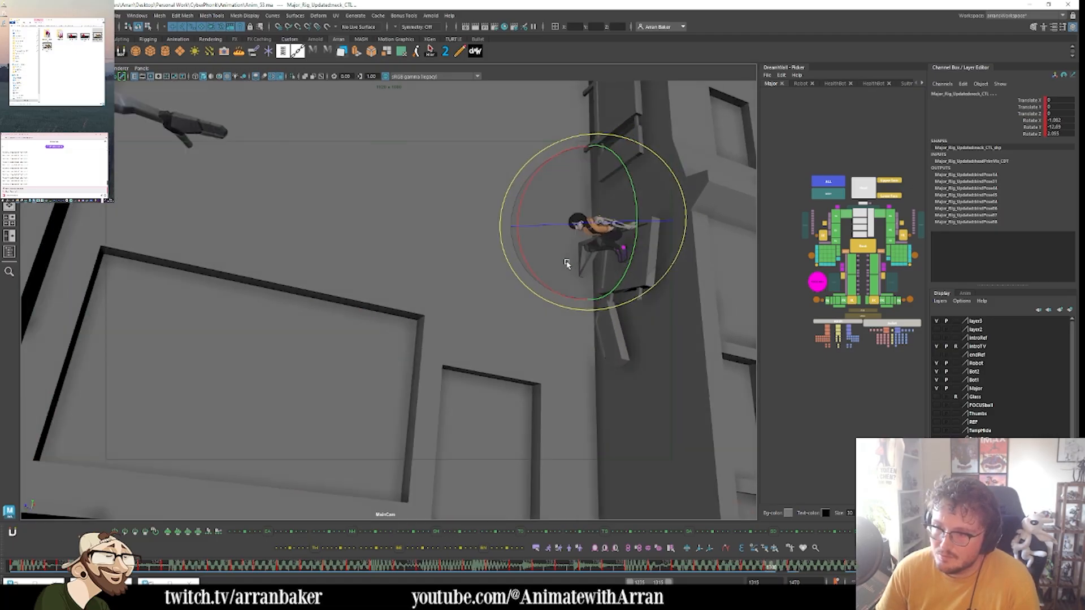
# - Rotate the upper spine FK control in the deeper crouch pose to adjust the chest, checking against the following keys
pyautogui.click(858, 222)
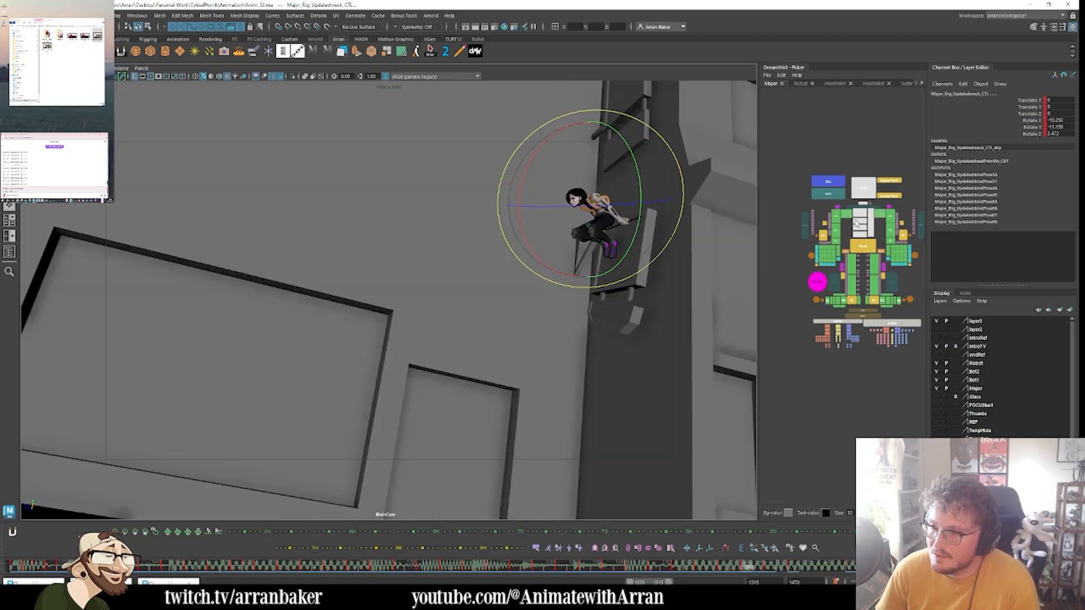
pyautogui.press('.')
pyautogui.press('.')
pyautogui.press('.')
pyautogui.moveTo(567, 225); pyautogui.dragTo(566, 261)
pyautogui.press('.')
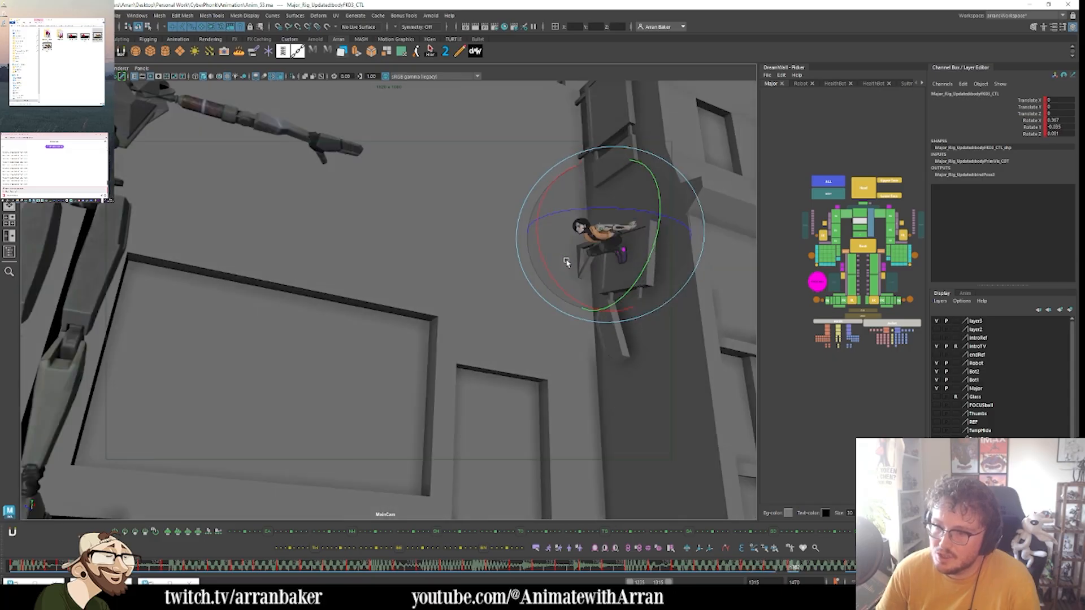
pyautogui.press('.')
pyautogui.press('.')
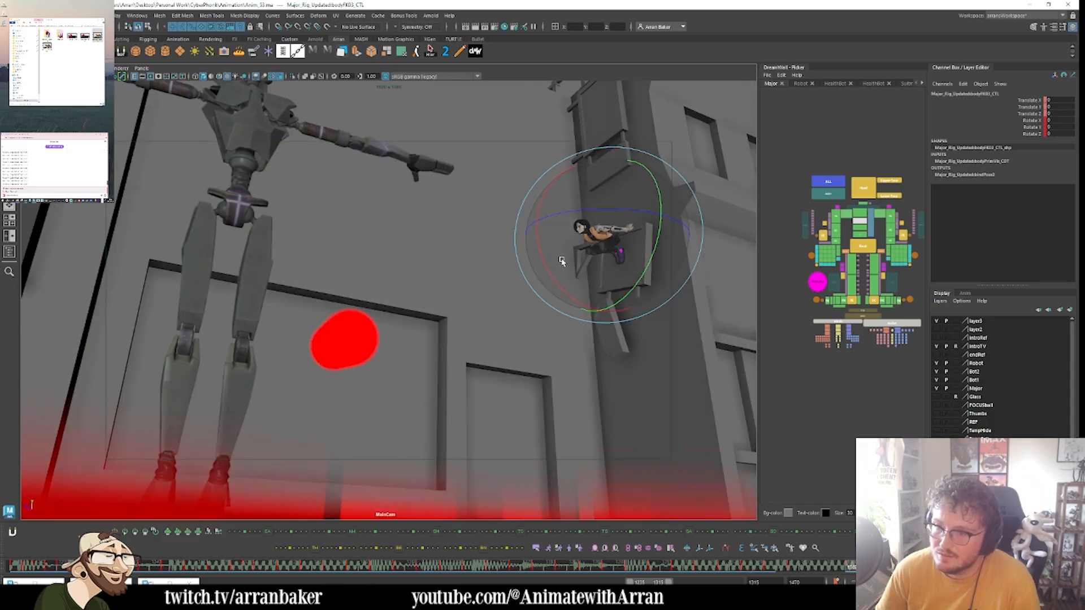
pyautogui.press(',')
pyautogui.press(',')
pyautogui.press(',')
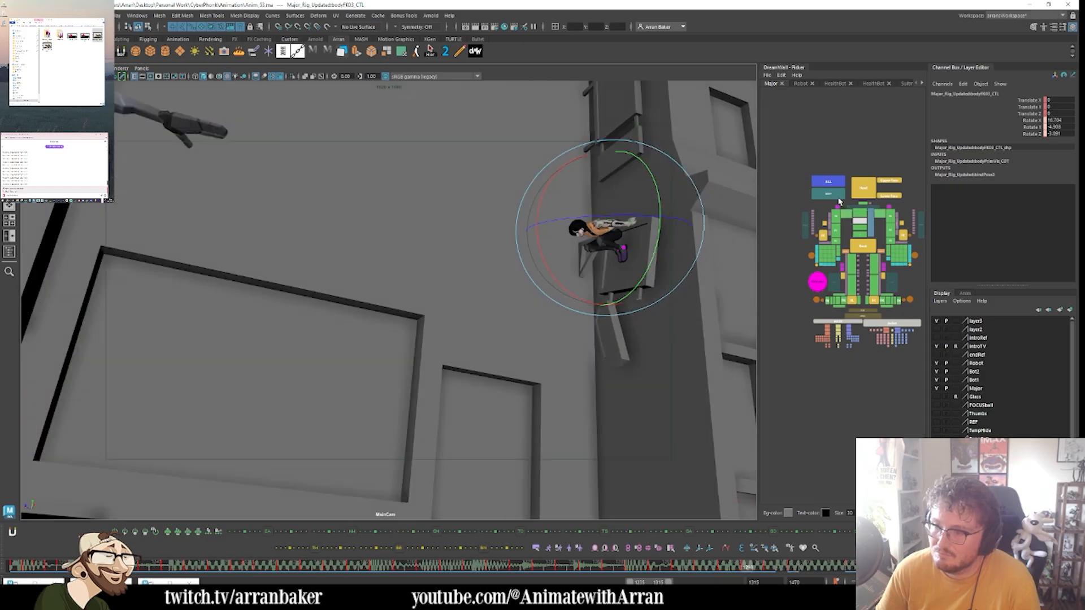
# - Rotate the head and neck controls in the deeper crouch pose to raise the face, comparing with adjacent keys
pyautogui.press(',')
pyautogui.press(',')
pyautogui.press(',')
pyautogui.press('.')
pyautogui.click(862, 196)
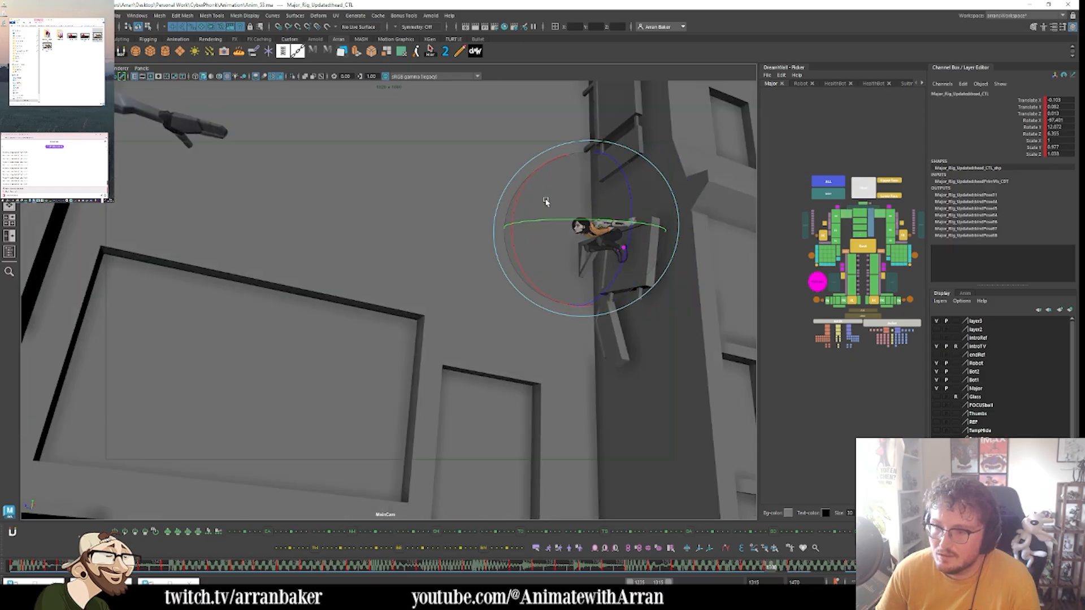
pyautogui.click(864, 202)
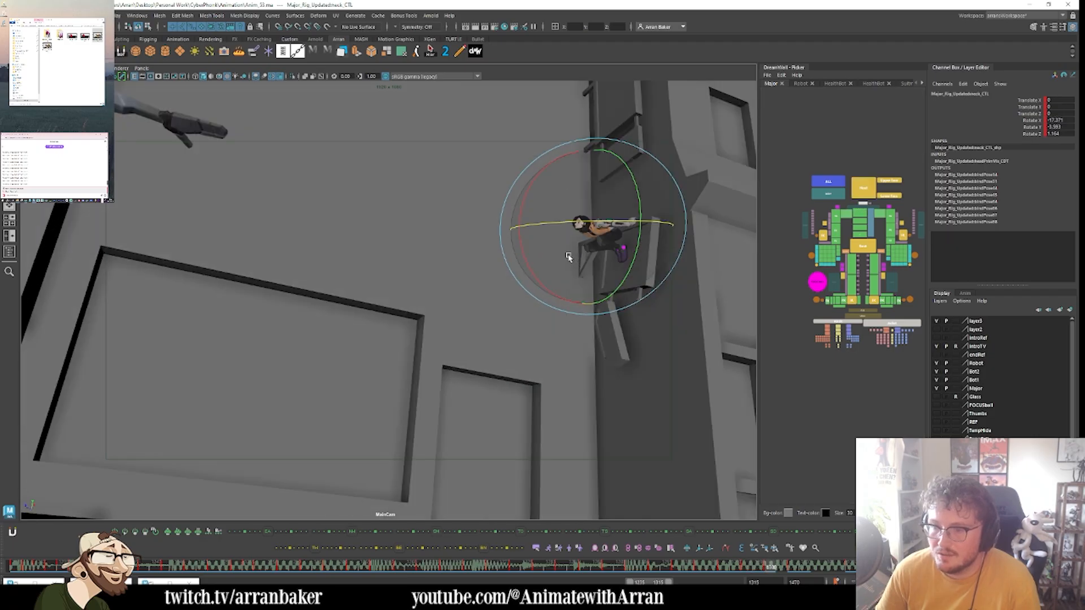
pyautogui.press('.')
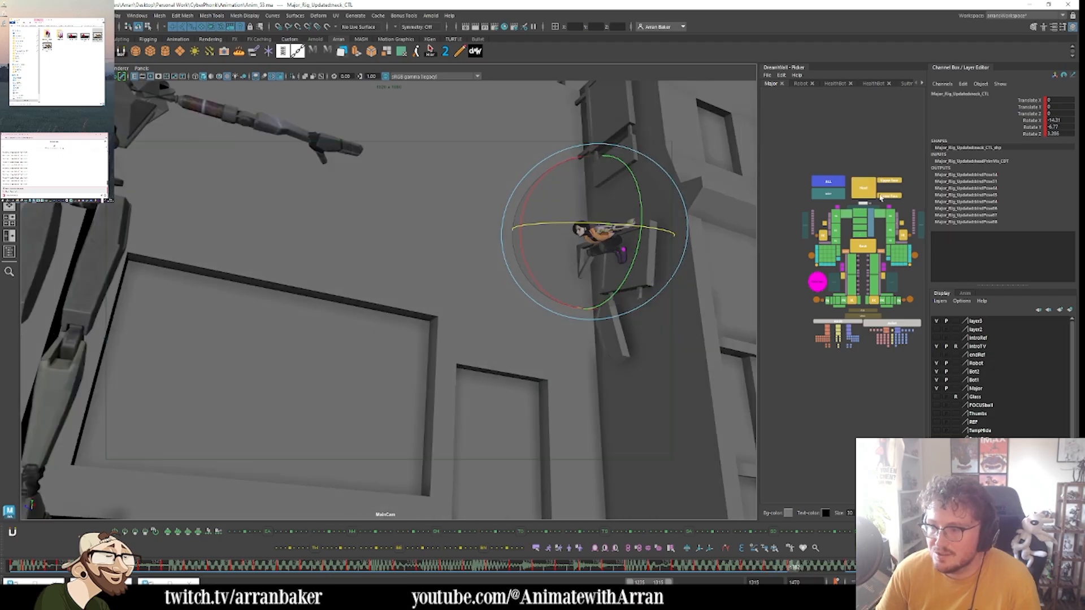
# - Select the Major rig's head control and compare its poses on the neighbouring keyframes around the crouch
pyautogui.click(859, 197)
pyautogui.press('.')
pyautogui.press(',')
pyautogui.press(',')
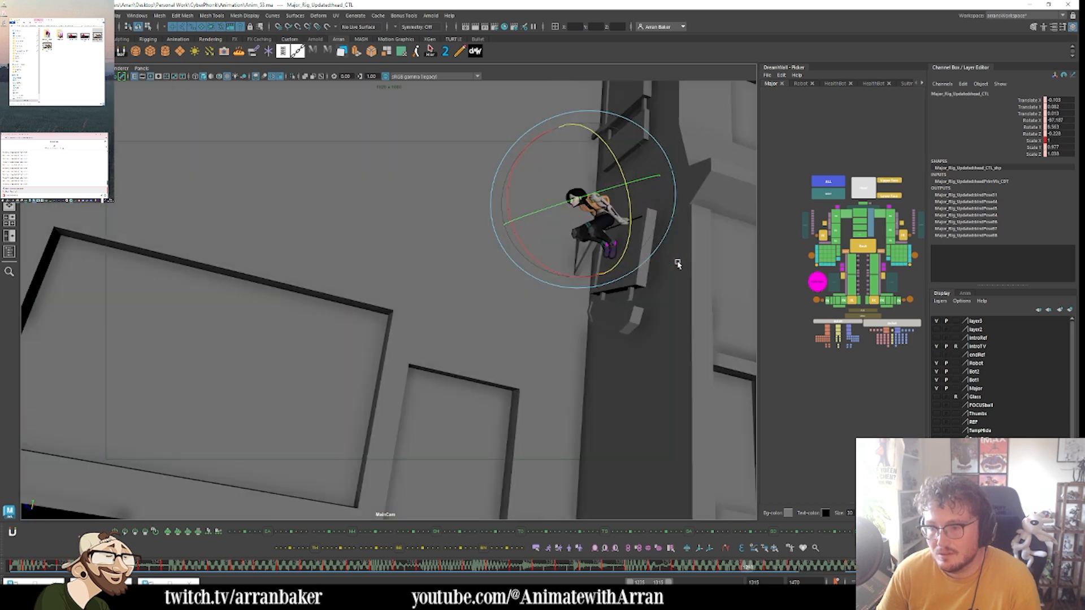
pyautogui.press('.')
pyautogui.press('.')
pyautogui.press(',')
pyautogui.press(',')
pyautogui.press(',')
pyautogui.press('.')
pyautogui.press('.')
pyautogui.press('.')
pyautogui.press('.')
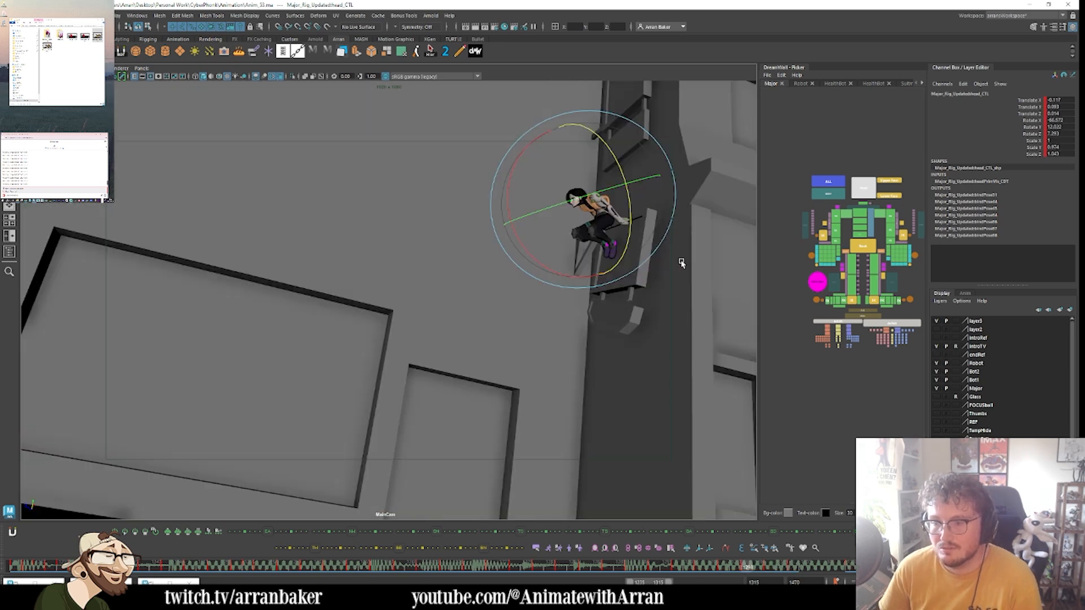
pyautogui.press(',')
pyautogui.press(',')
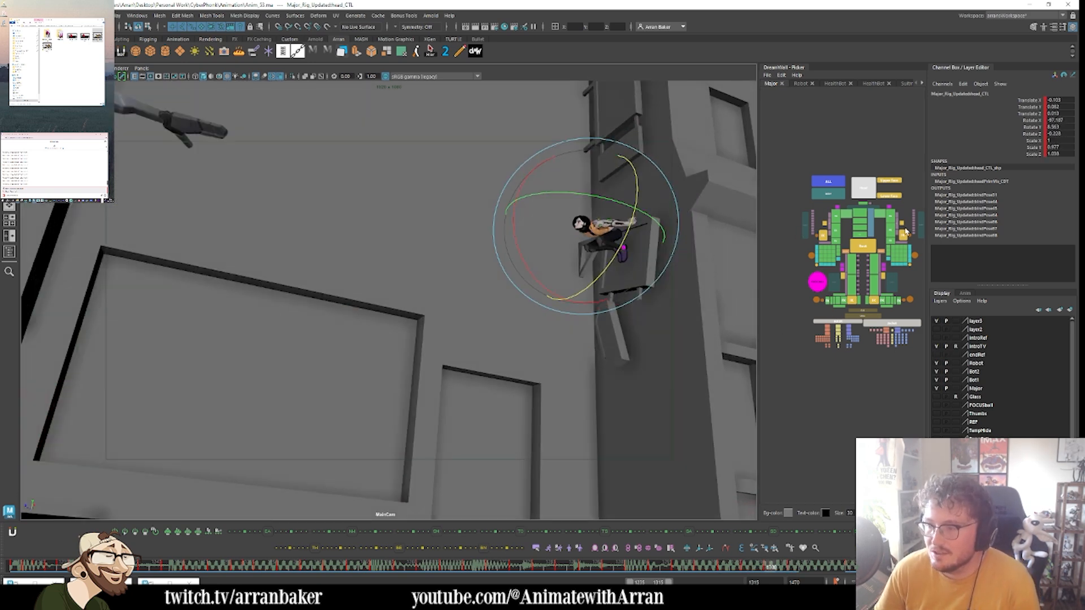
# - Repose the left arm on the earlier crouch keyframe by rotating its shoulder, clavicle and wrist controls
pyautogui.click(890, 216)
pyautogui.press(',')
pyautogui.press('.')
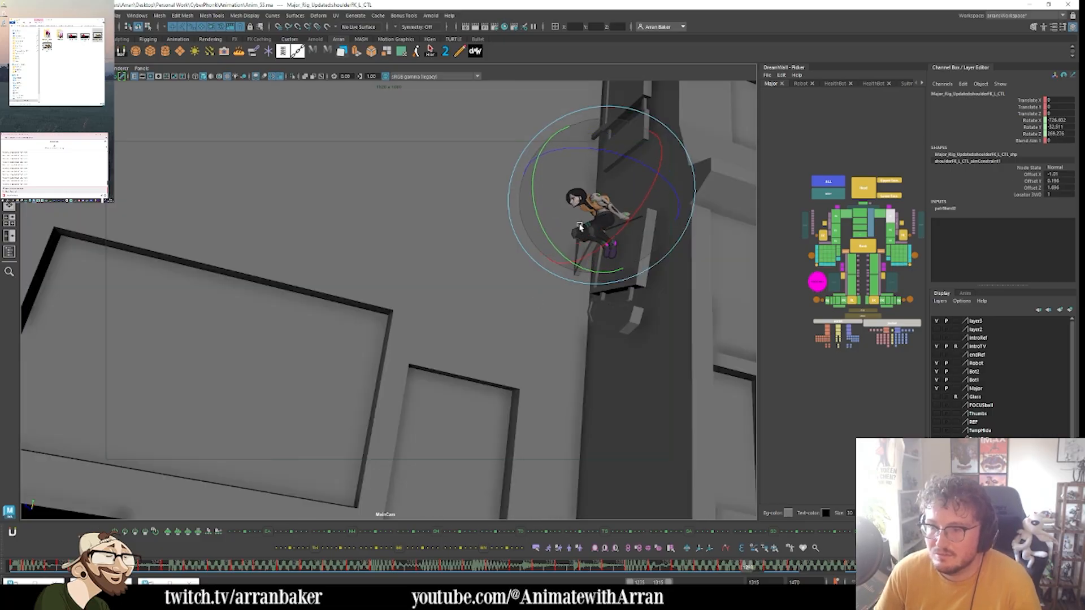
pyautogui.press(',')
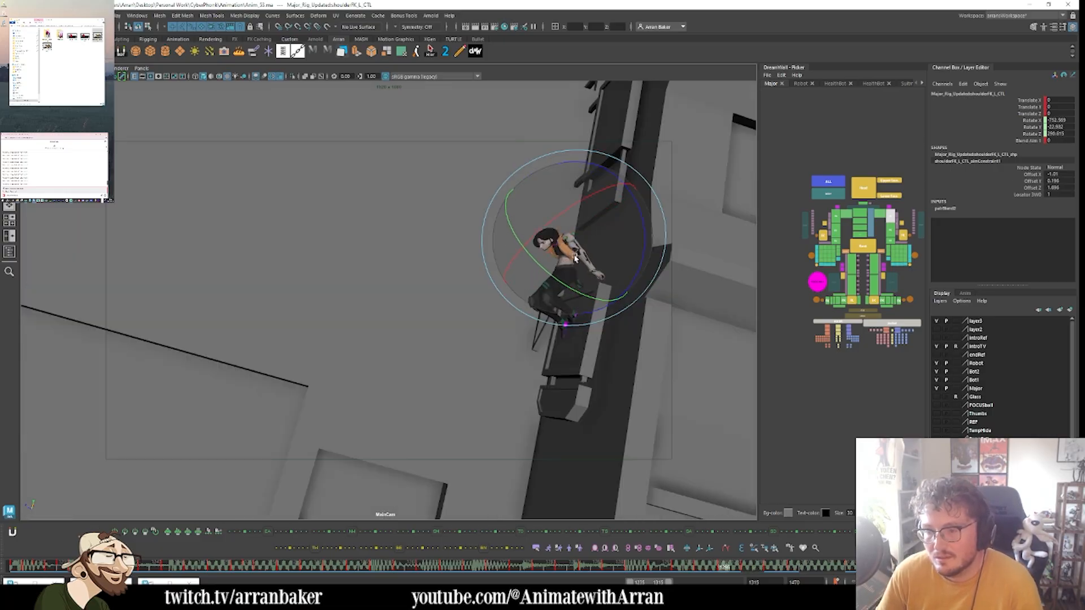
pyautogui.click(882, 214)
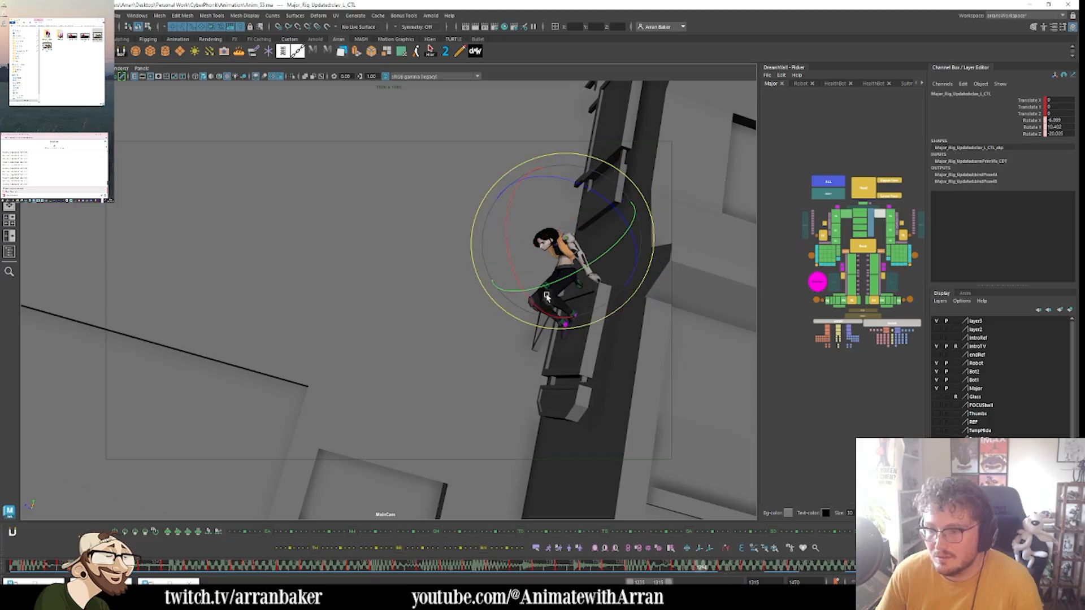
pyautogui.press('.')
pyautogui.press(',')
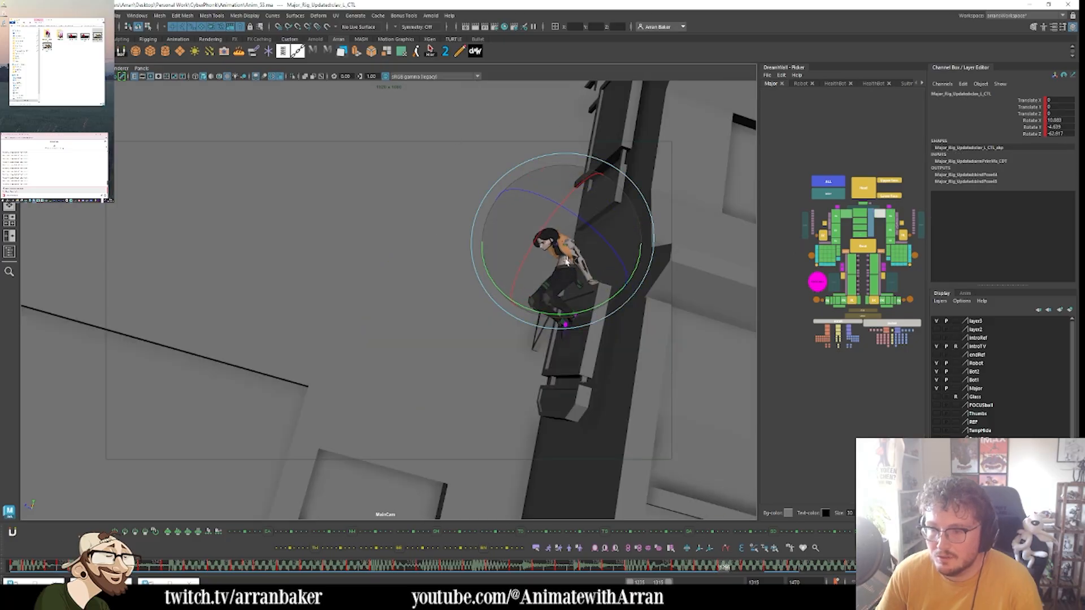
pyautogui.moveTo(545, 234); pyautogui.dragTo(545, 253)
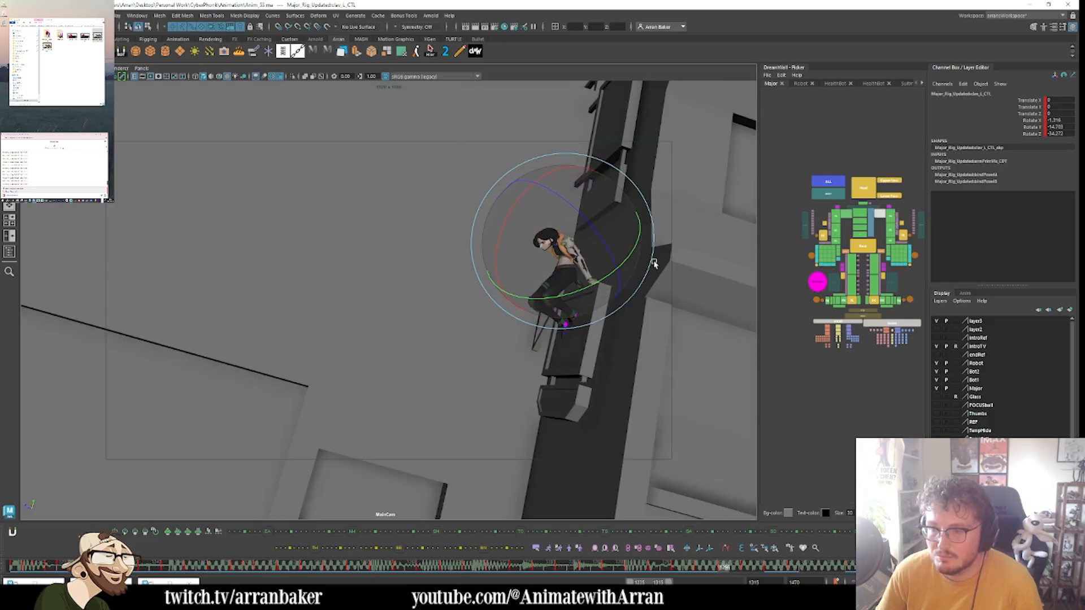
pyautogui.click(891, 242)
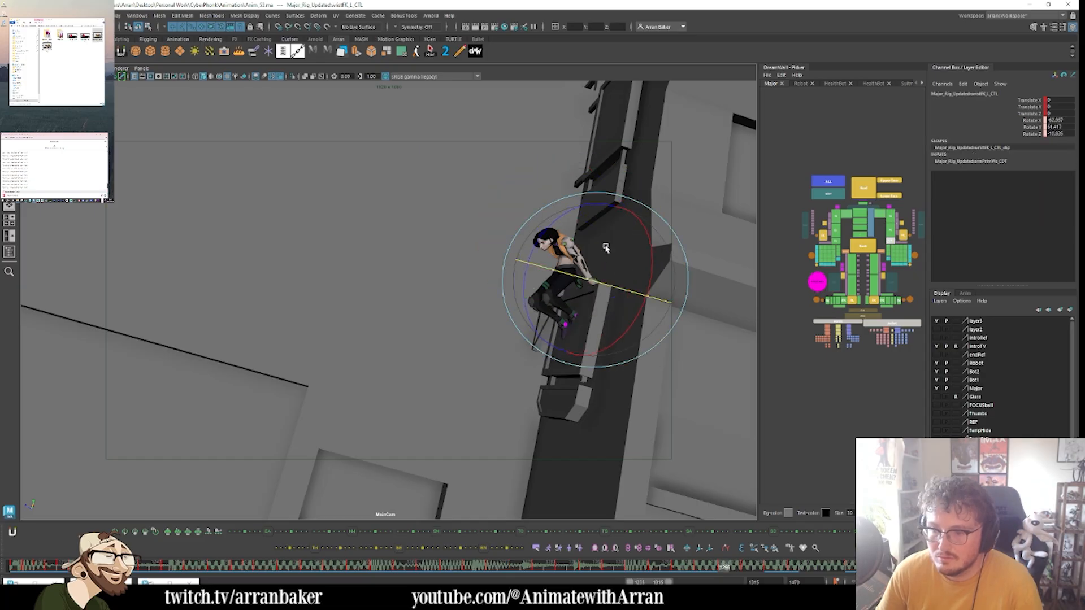
pyautogui.press('.')
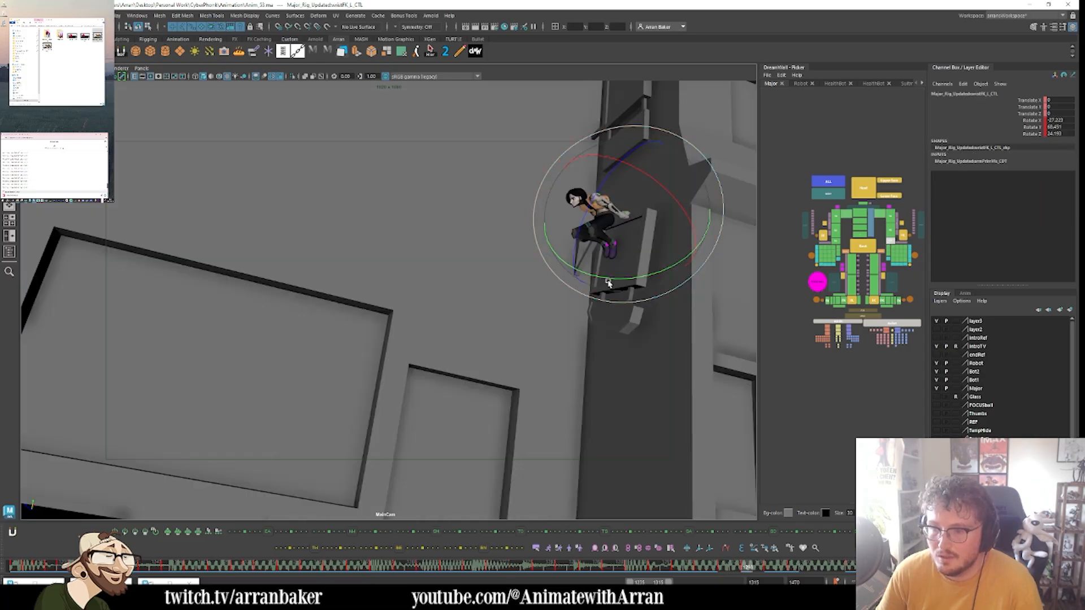
# - On the following keyframe, rotate the left clavicle, shoulder and wrist controls to refine the arm pose
pyautogui.click(880, 218)
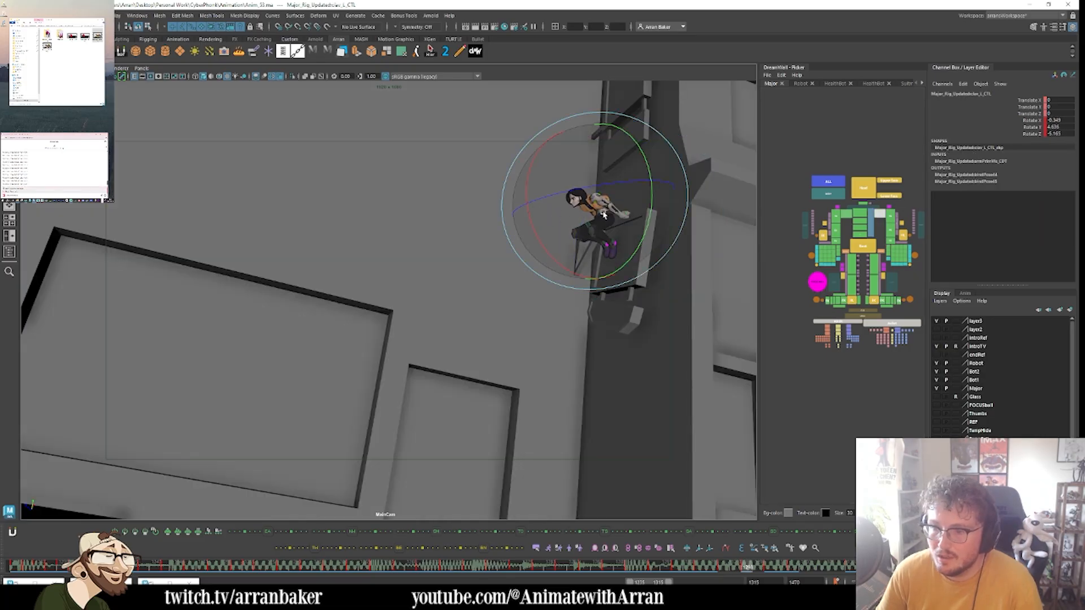
pyautogui.moveTo(602, 203); pyautogui.dragTo(616, 195)
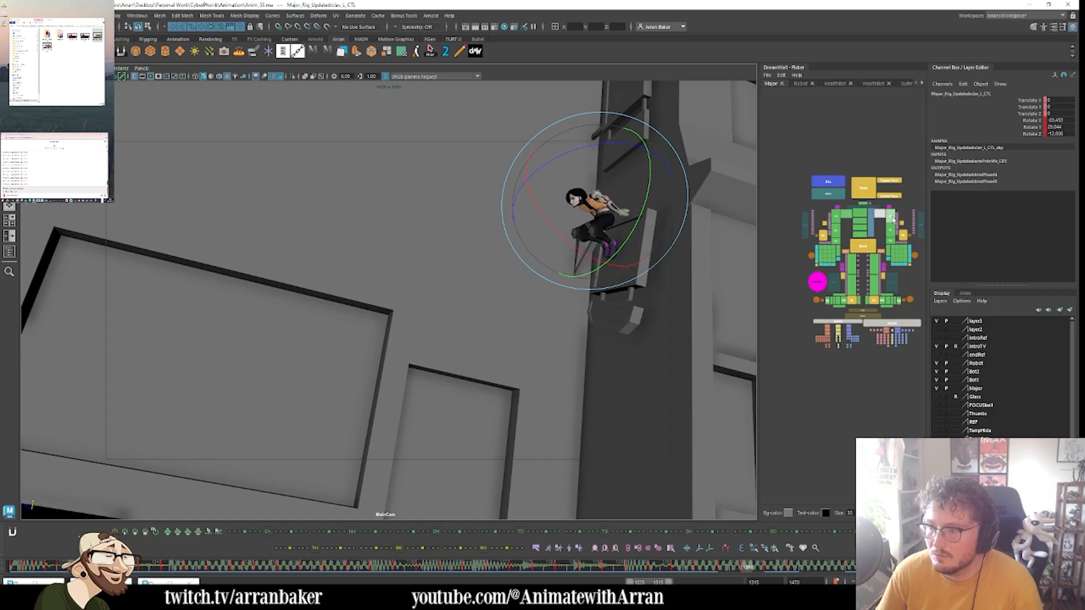
pyautogui.click(891, 217)
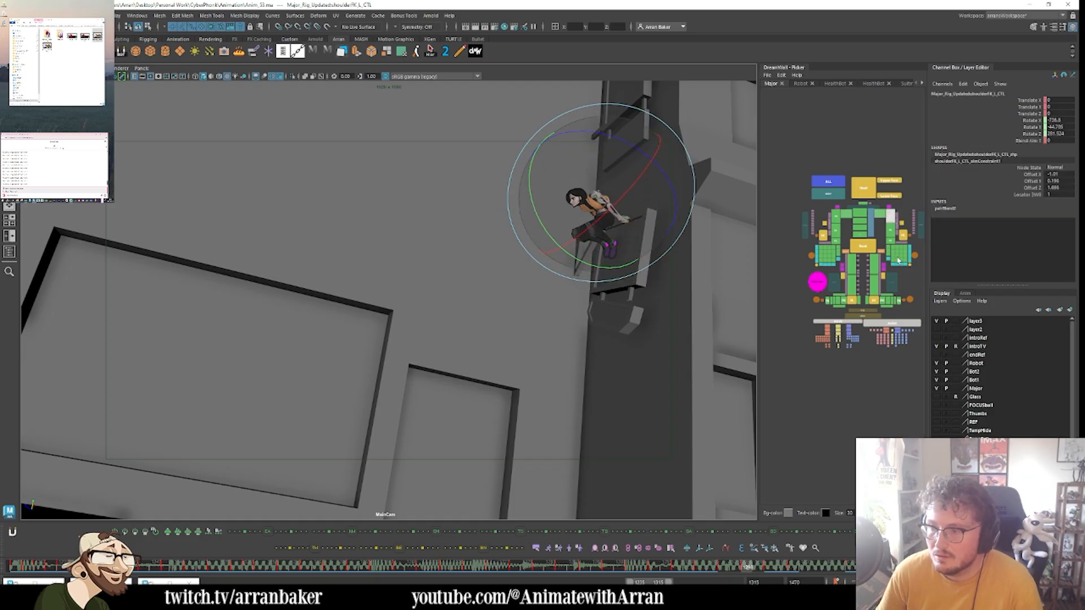
pyautogui.click(891, 237)
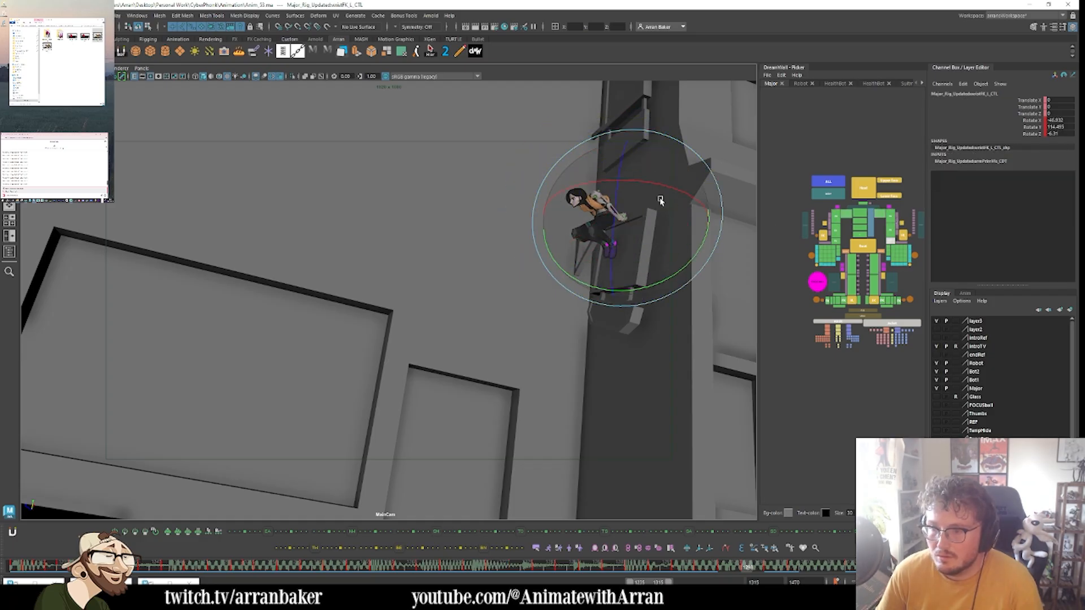
# - Step back and forth through the left wrist control's keyframes to examine the arm motion from landing to leap
pyautogui.press('.')
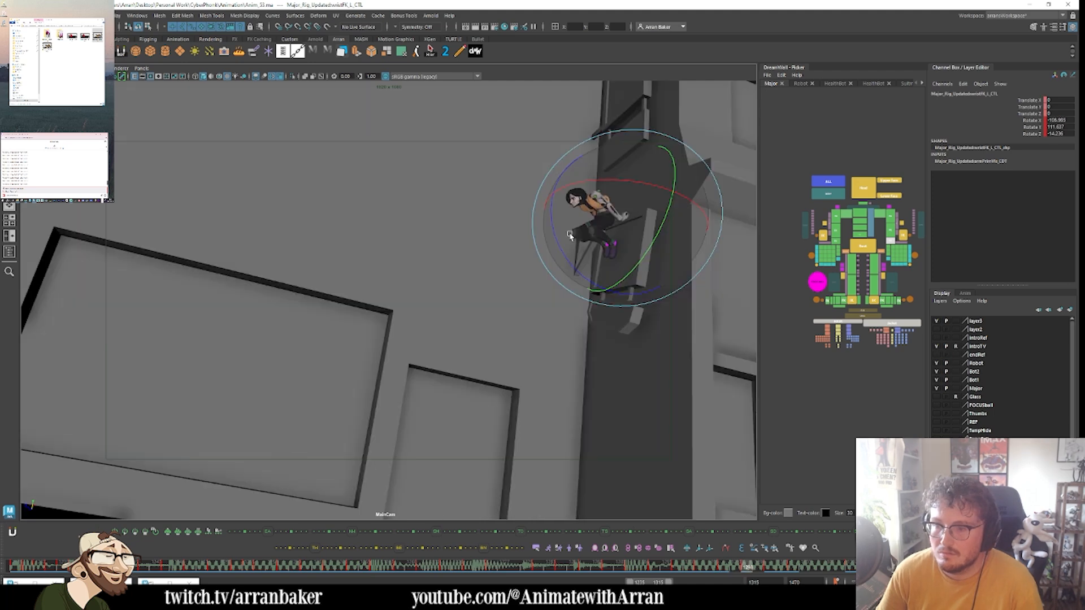
pyautogui.press('.')
pyautogui.press('.')
pyautogui.press('.')
pyautogui.press('.')
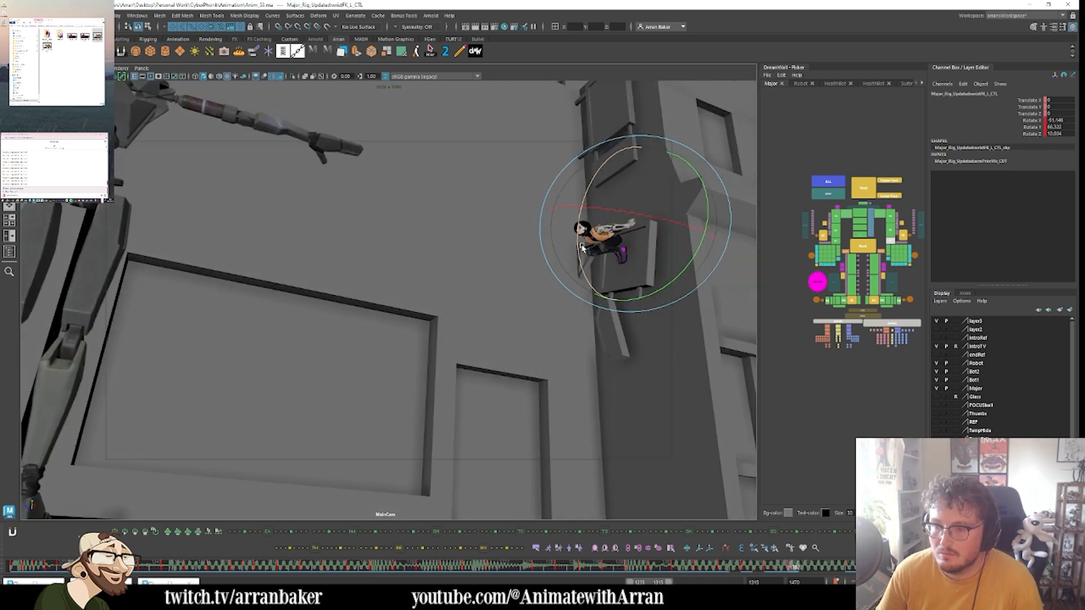
pyautogui.press('.')
pyautogui.press('.')
pyautogui.press('.')
pyautogui.press('.')
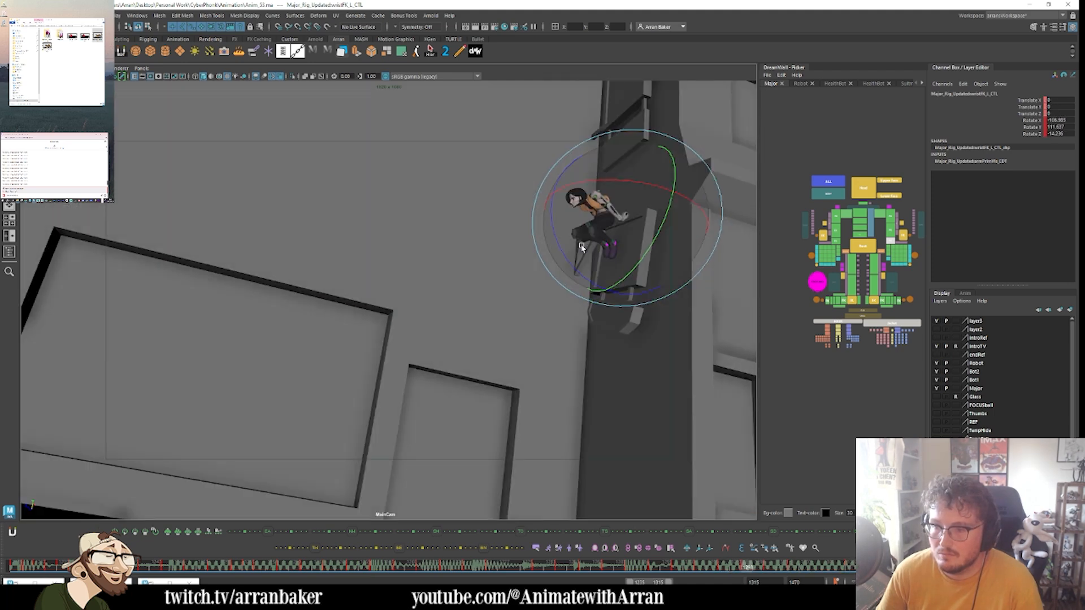
pyautogui.press(',')
pyautogui.press(',')
pyautogui.press(',')
pyautogui.press(',')
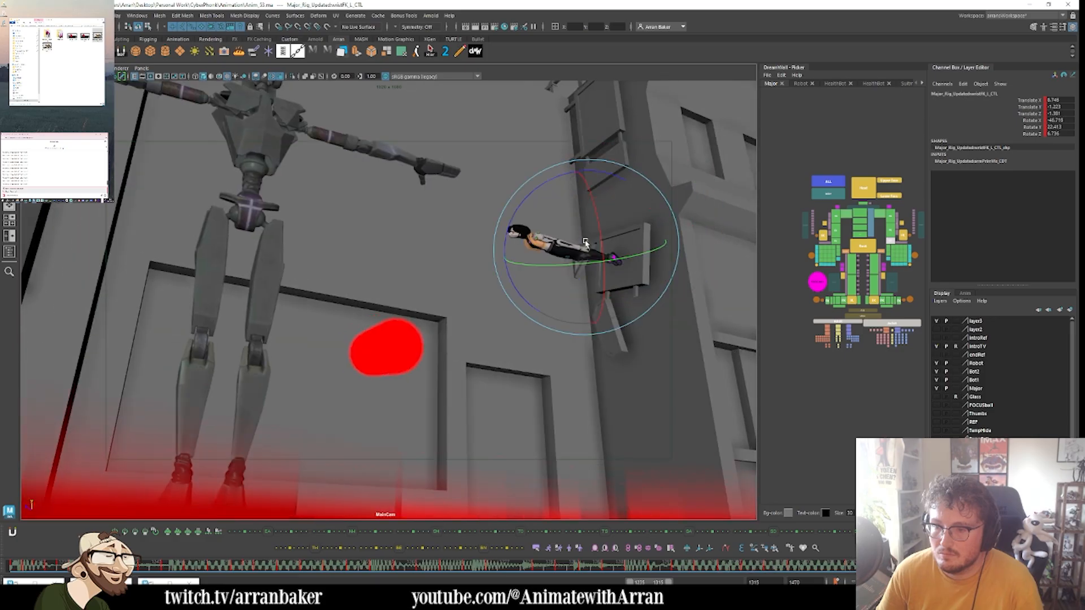
pyautogui.press(',')
pyautogui.press('.')
pyautogui.press('.')
pyautogui.press('.')
pyautogui.press('.')
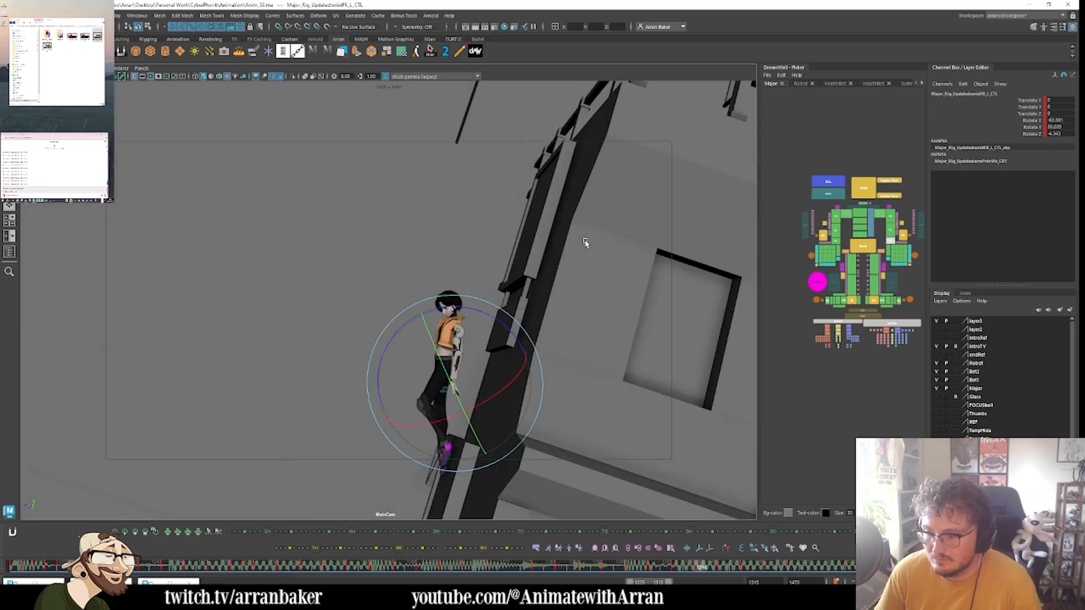
# - Select all controls of the Major rig and adjust the timing of their keys at the end of the crouch hold
pyautogui.moveTo(627, 567); pyautogui.dragTo(746, 583)
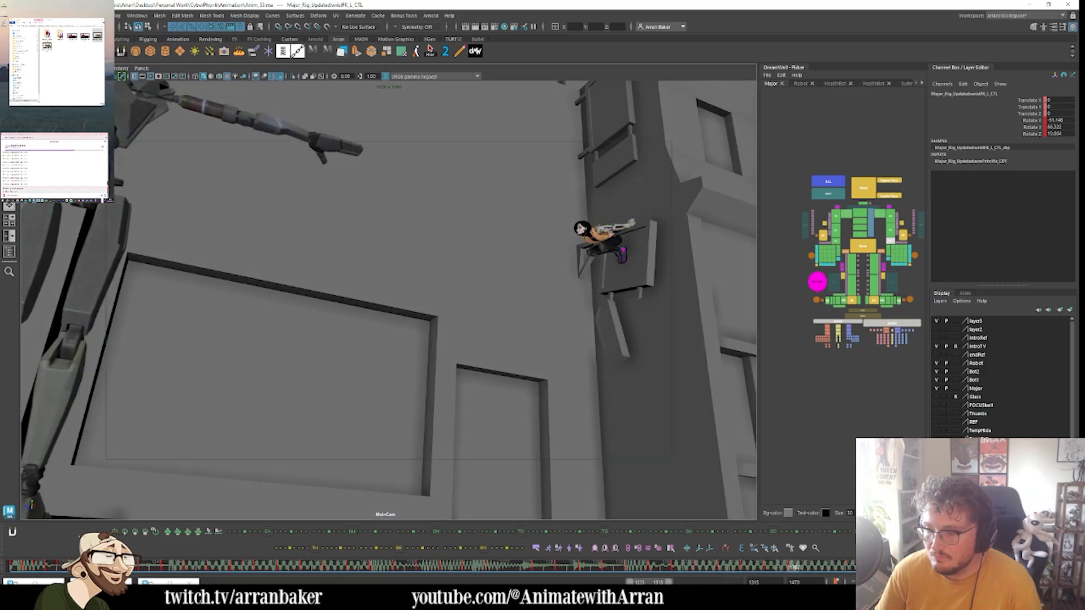
pyautogui.moveTo(790, 565); pyautogui.dragTo(850, 565)
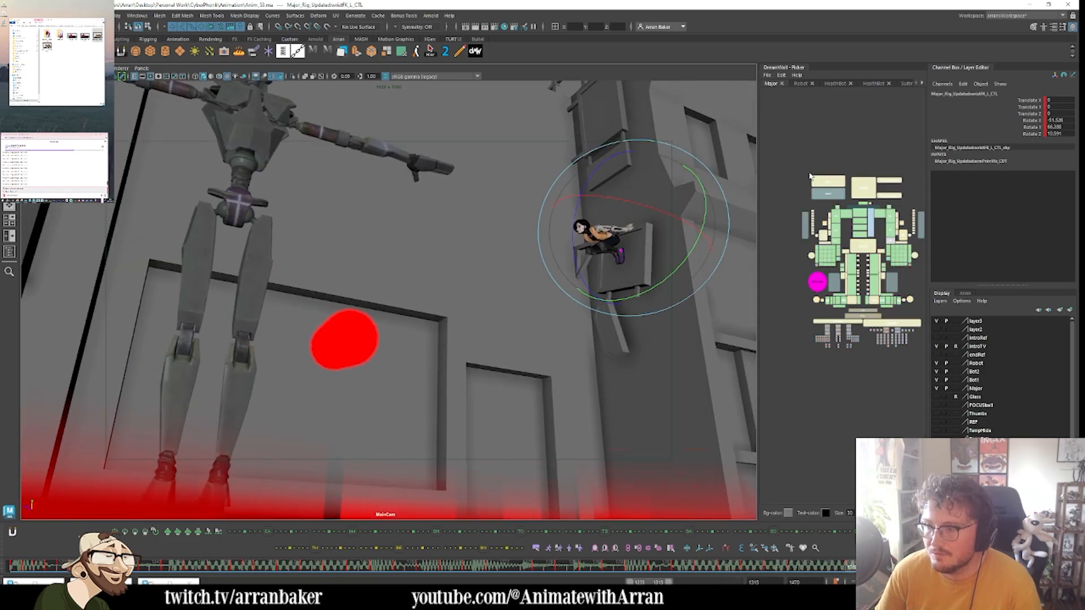
pyautogui.moveTo(794, 153); pyautogui.dragTo(922, 349)
pyautogui.moveTo(802, 565); pyautogui.dragTo(804, 568)
pyautogui.click(810, 566)
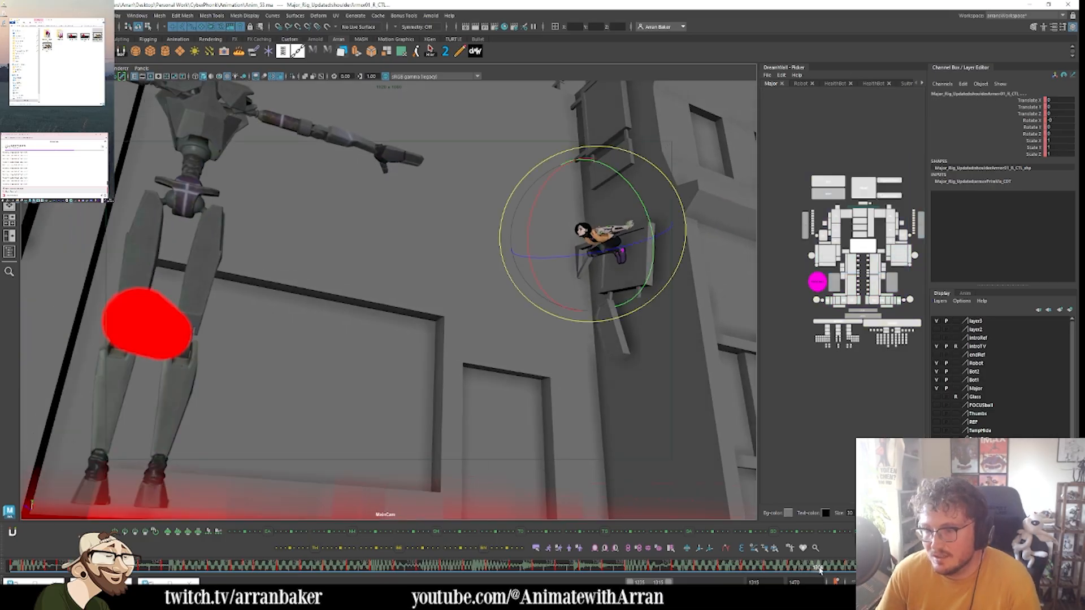
pyautogui.click(817, 567)
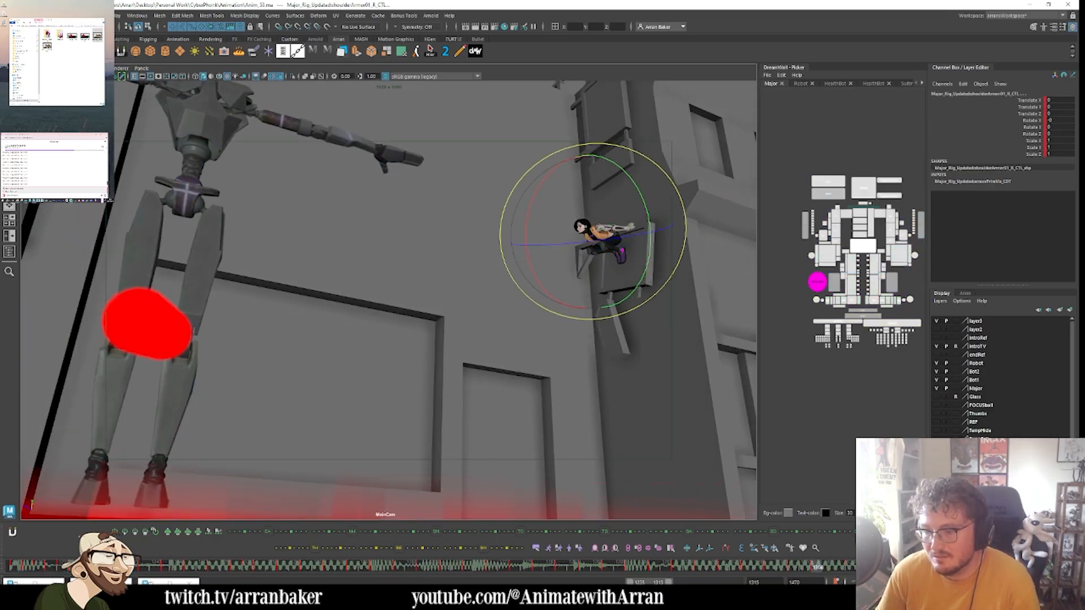
pyautogui.moveTo(840, 570)
pyautogui.mouseDown()
pyautogui.moveTo(863, 575)
pyautogui.moveTo(842, 568)
pyautogui.mouseUp()
pyautogui.click(852, 574)
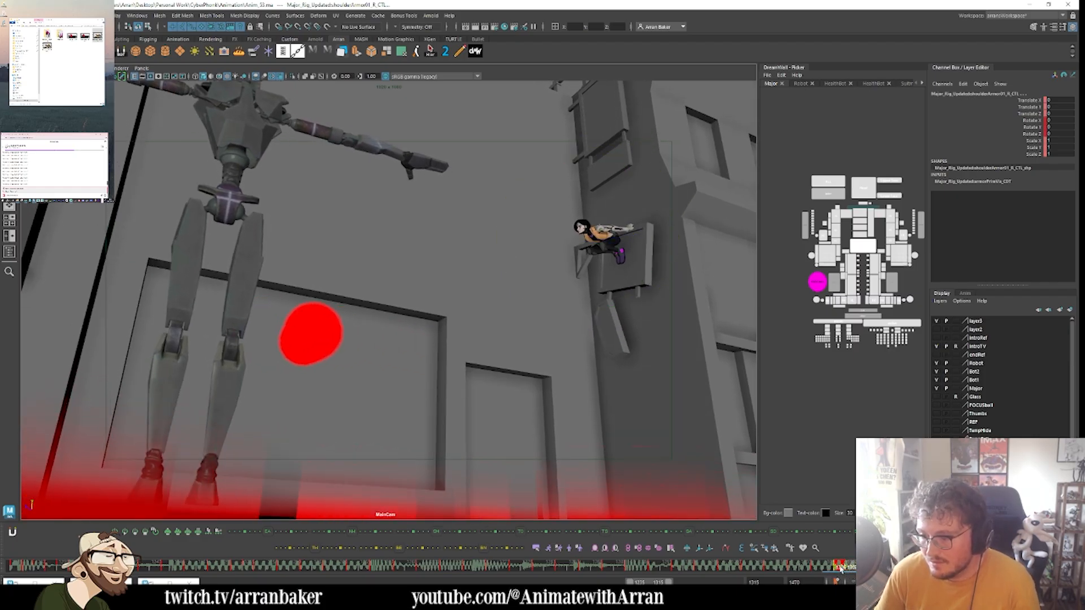
# - Scrub, play back and step through the crouch and push-off keyframes to examine the timing of the leap
pyautogui.moveTo(723, 570); pyautogui.dragTo(854, 567)
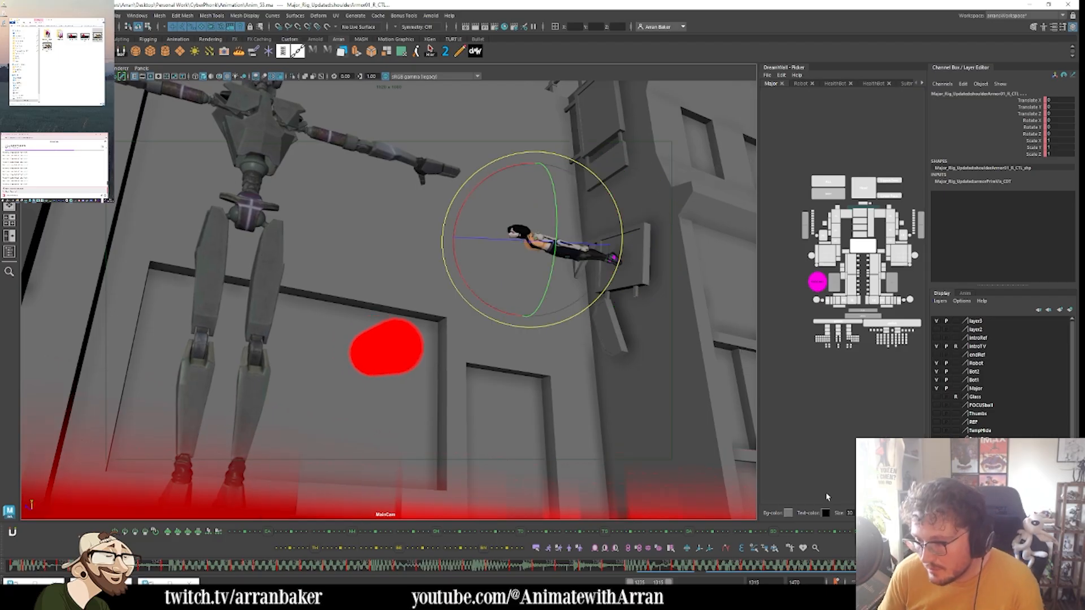
pyautogui.hotkey('alt', 'v')
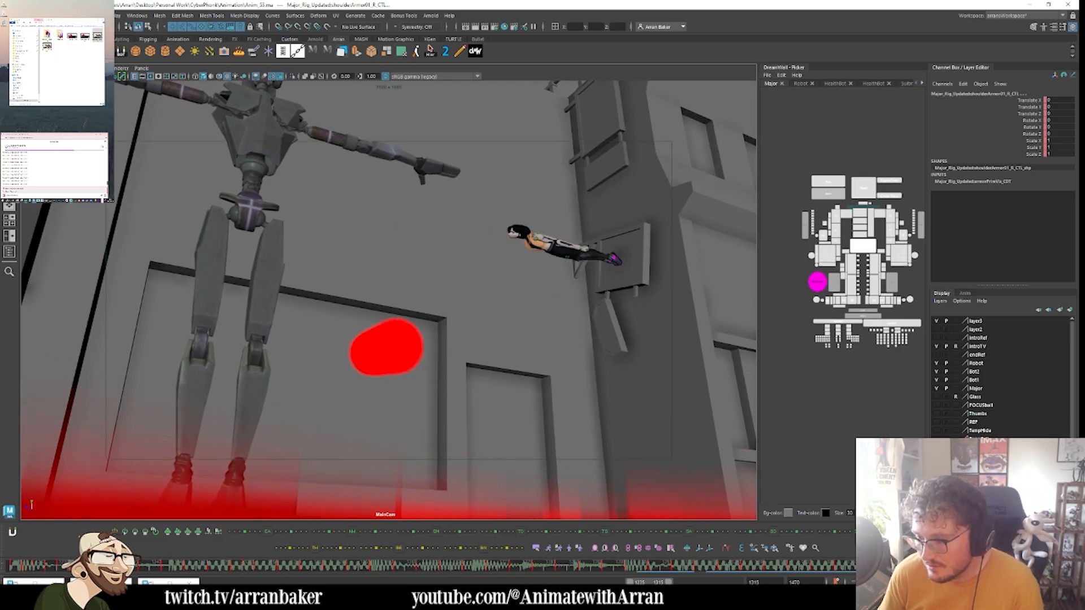
pyautogui.hotkey('alt', 'v')
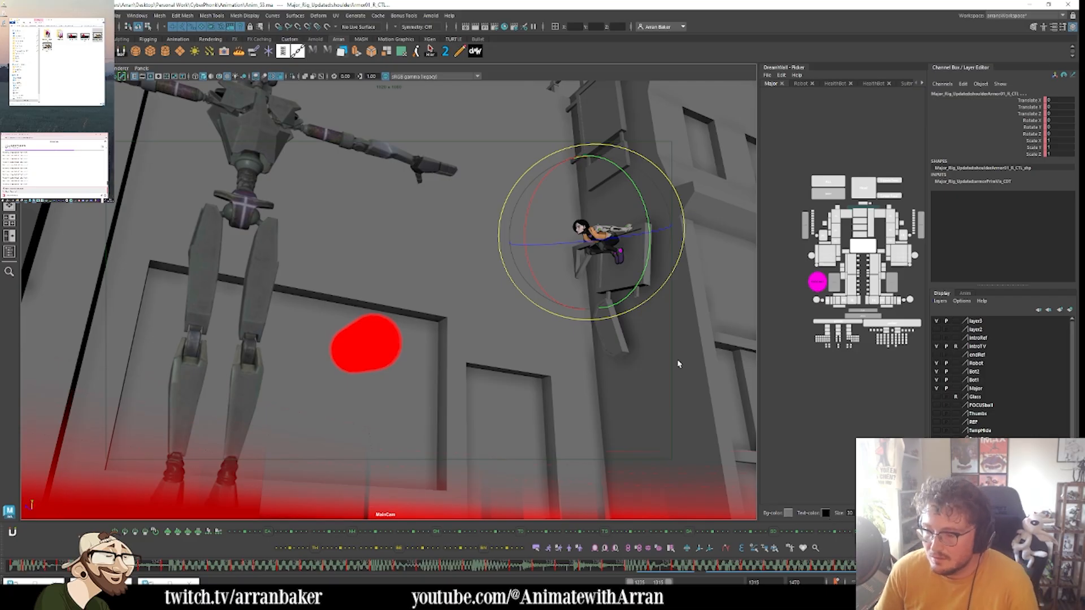
pyautogui.press(',')
pyautogui.press('.')
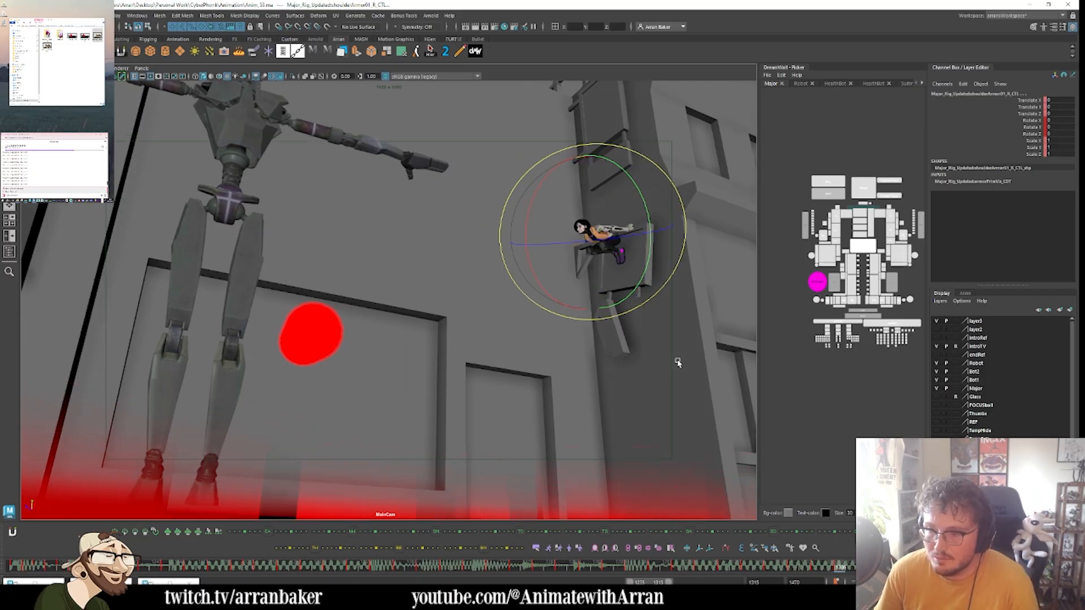
pyautogui.press(',')
pyautogui.press(',')
pyautogui.press('.')
pyautogui.press('.')
pyautogui.press(',')
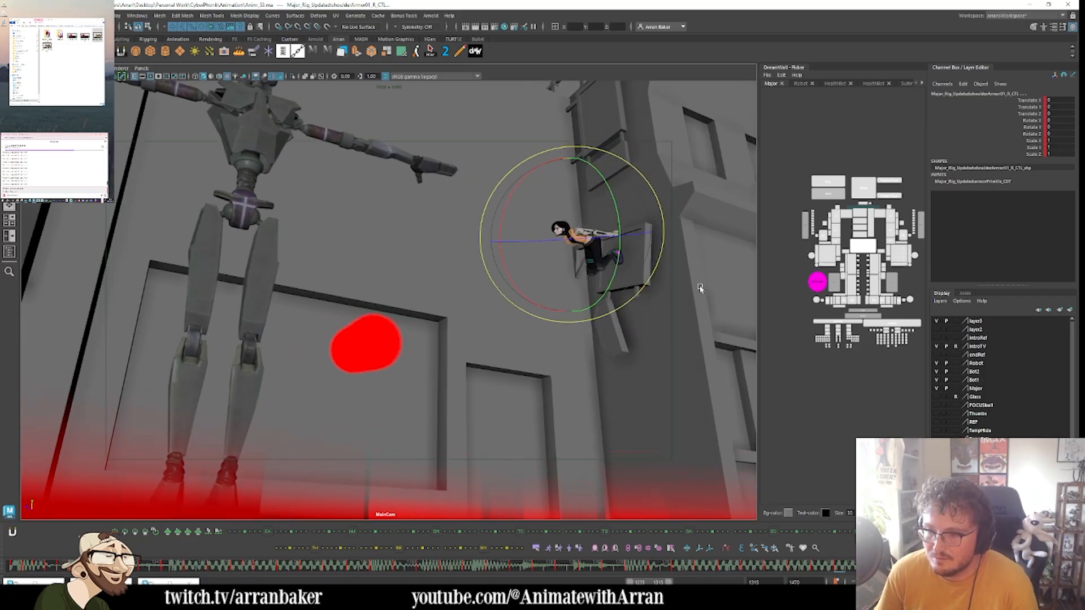
pyautogui.press('.')
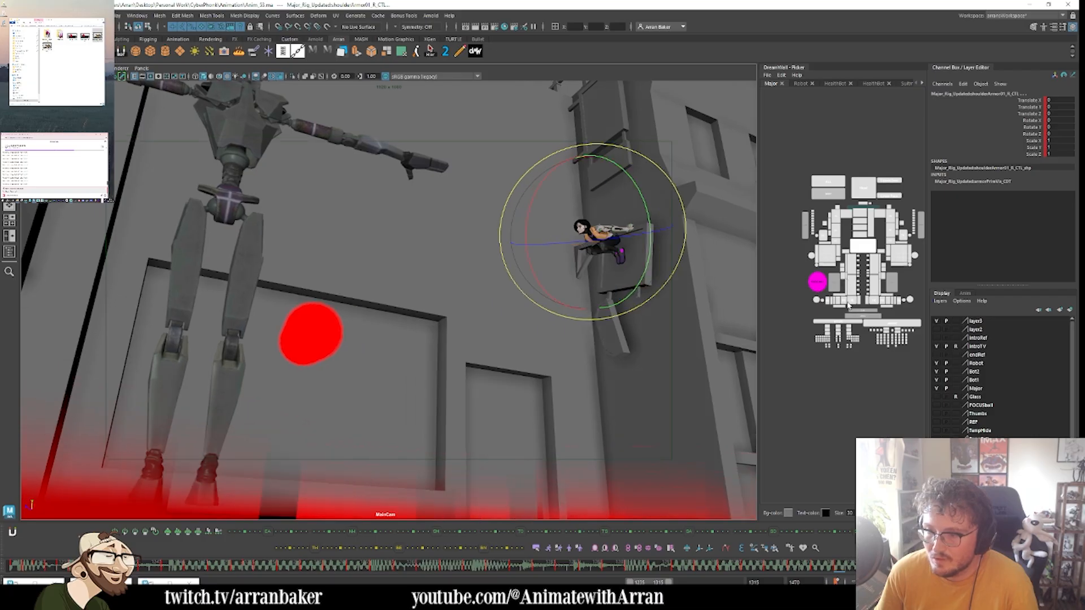
pyautogui.press(',')
pyautogui.press(',')
pyautogui.press('.')
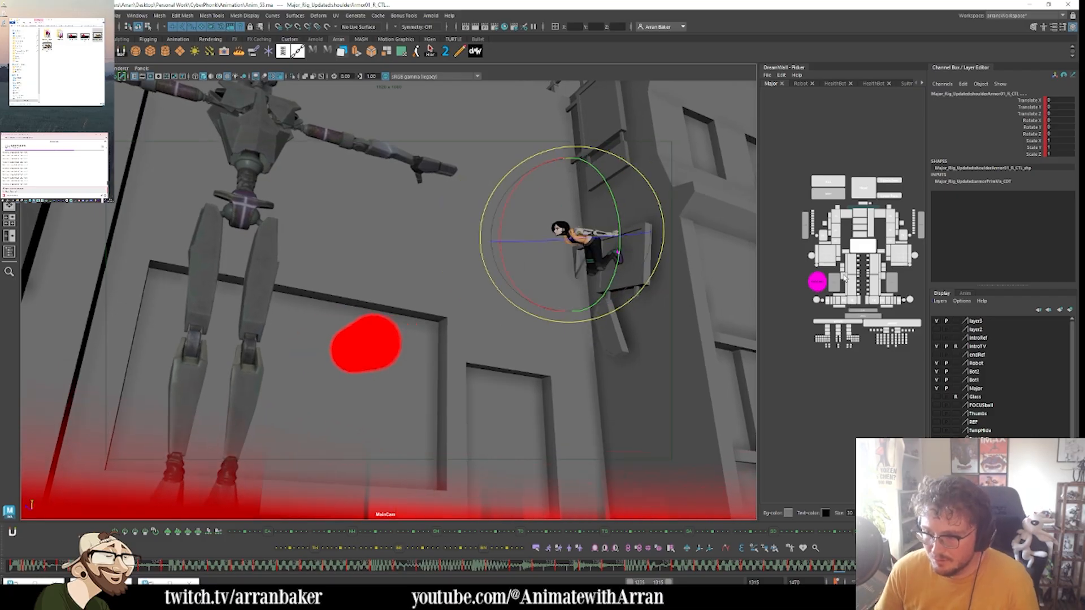
# - Select the knee ribbon controls and move them slightly upward on the push-off keyframe, checking against the neighbouring keys
pyautogui.click(850, 279)
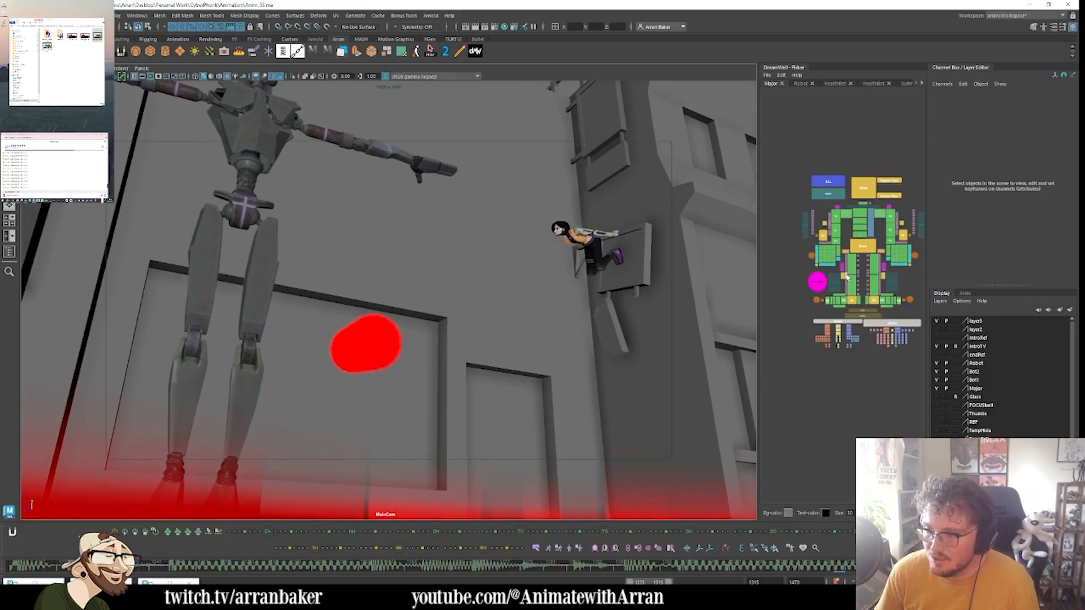
pyautogui.click(874, 281)
pyautogui.keyDown('shift'); pyautogui.click(880, 278); pyautogui.keyUp('shift')
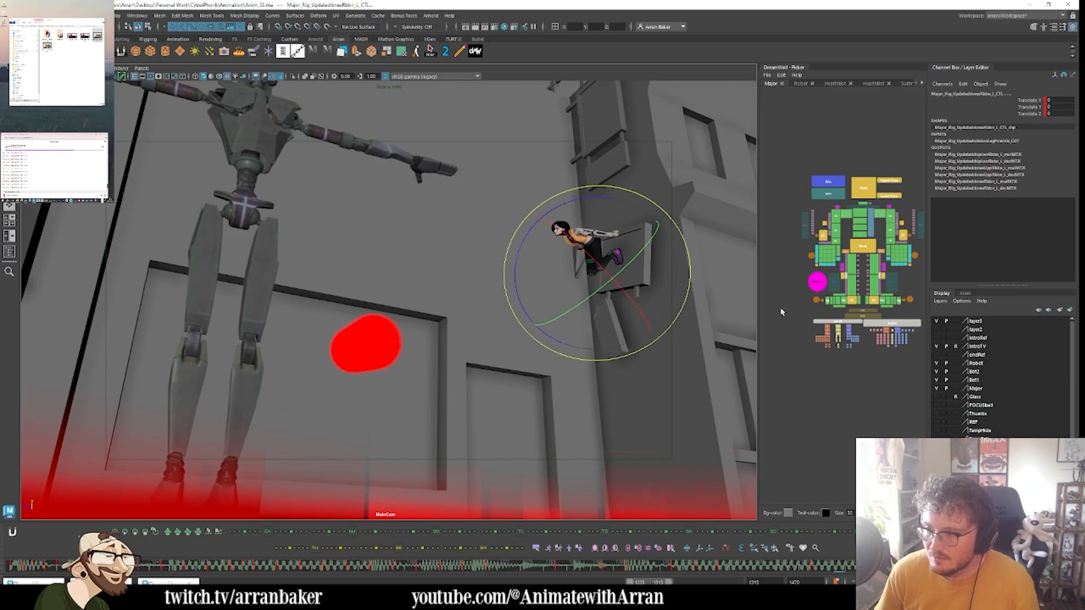
pyautogui.press('w')
pyautogui.hotkey('alt', ',')
pyautogui.hotkey('alt', '.')
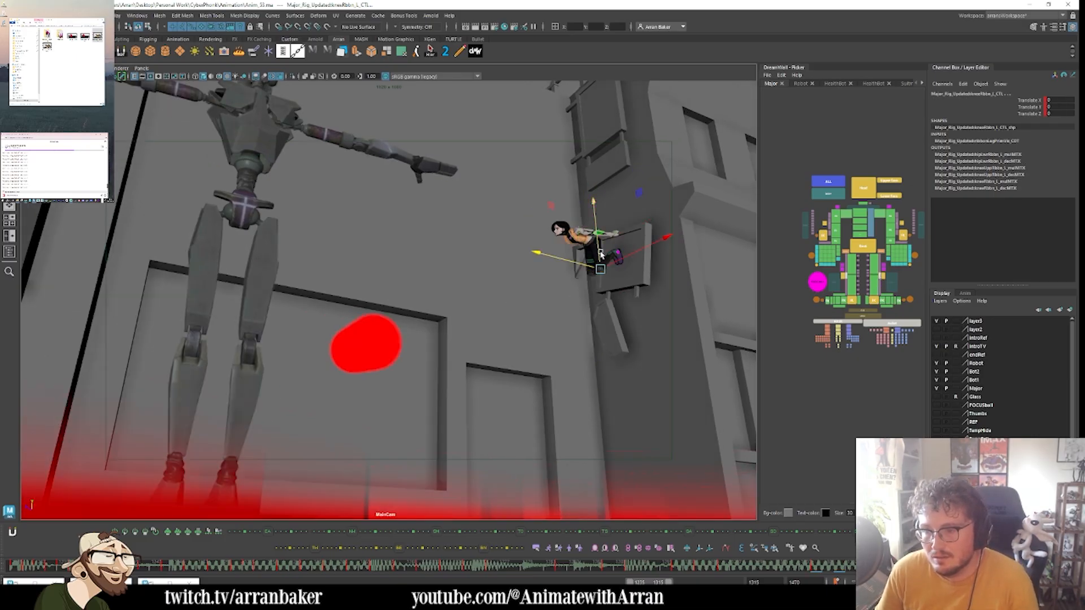
pyautogui.moveTo(598, 248); pyautogui.dragTo(600, 237)
pyautogui.hotkey('alt', ',')
pyautogui.hotkey('alt', '.')
pyautogui.hotkey('alt', '.')
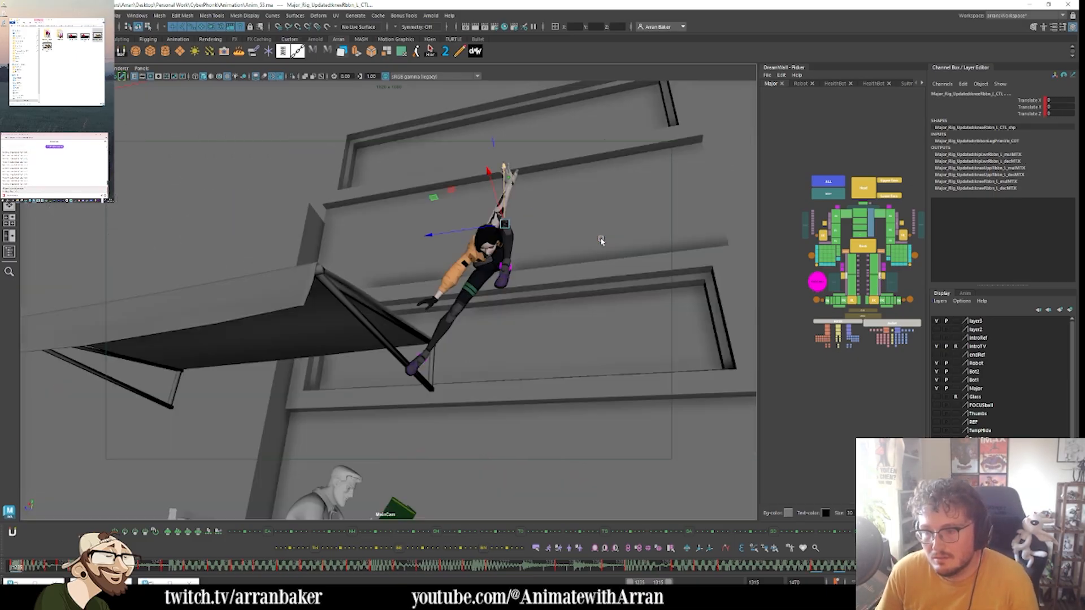
# - Select all controls of the Major rig and step through the push-off and leap keyframes to examine the poses
pyautogui.hotkey('alt', ',')
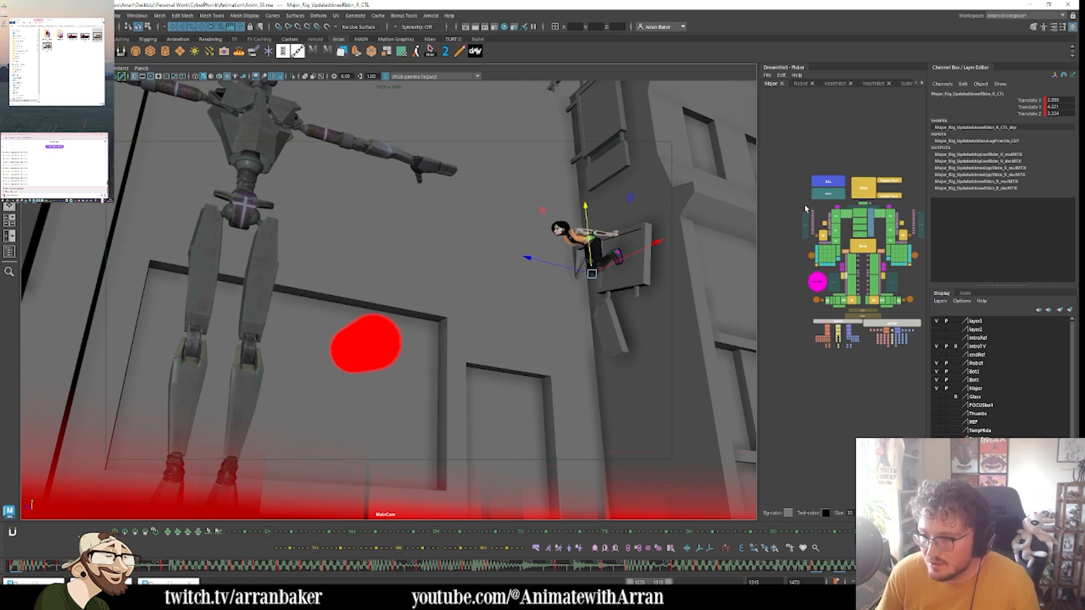
pyautogui.click(804, 180)
pyautogui.click(860, 228)
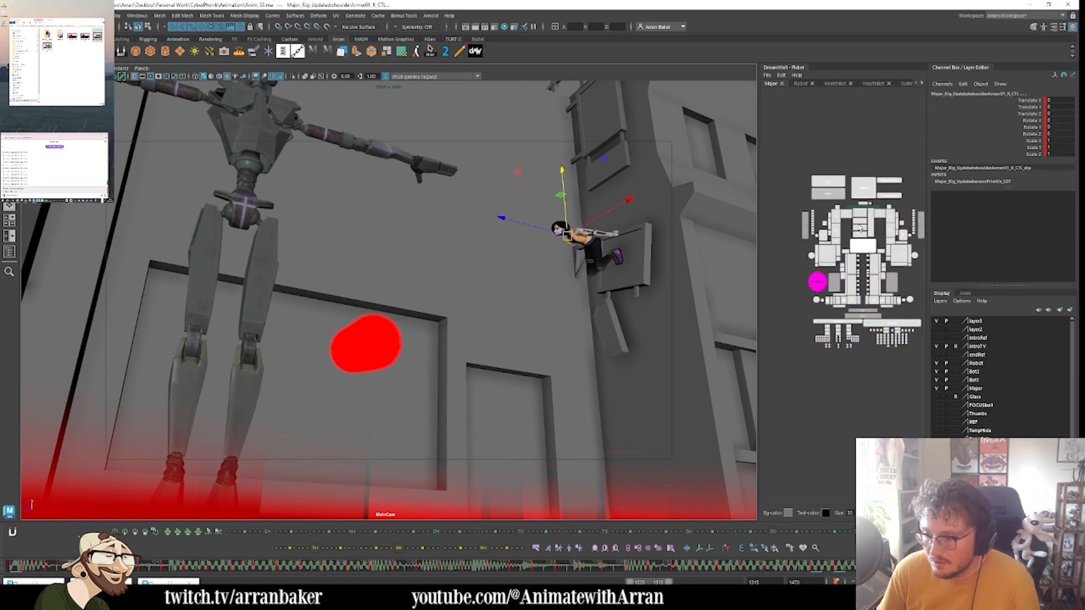
pyautogui.press('.')
pyautogui.press('.')
pyautogui.press('.')
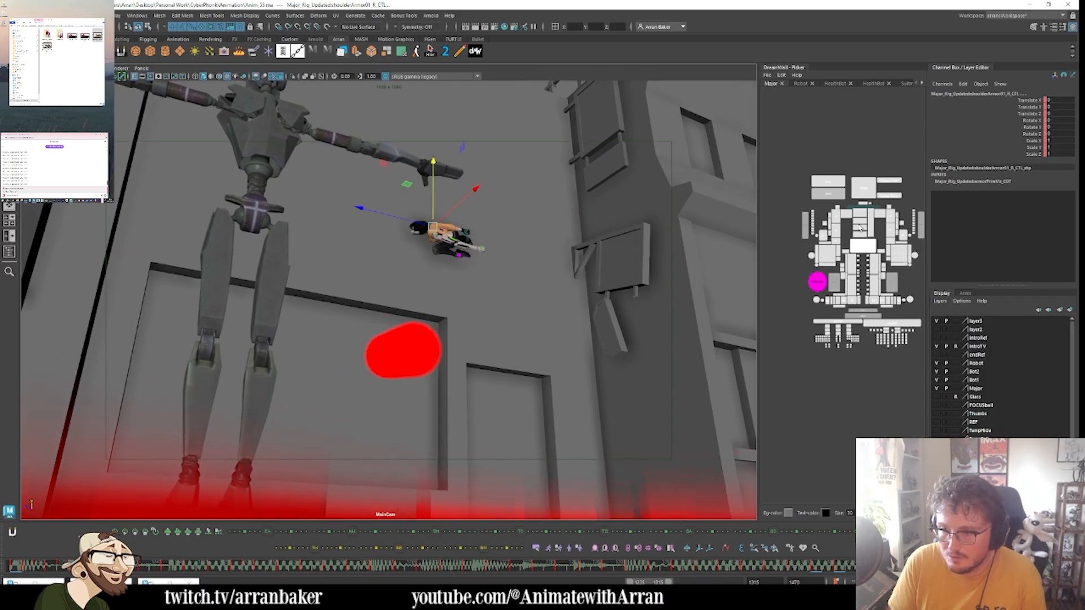
pyautogui.press(',')
pyautogui.press(',')
pyautogui.press(',')
pyautogui.press(',')
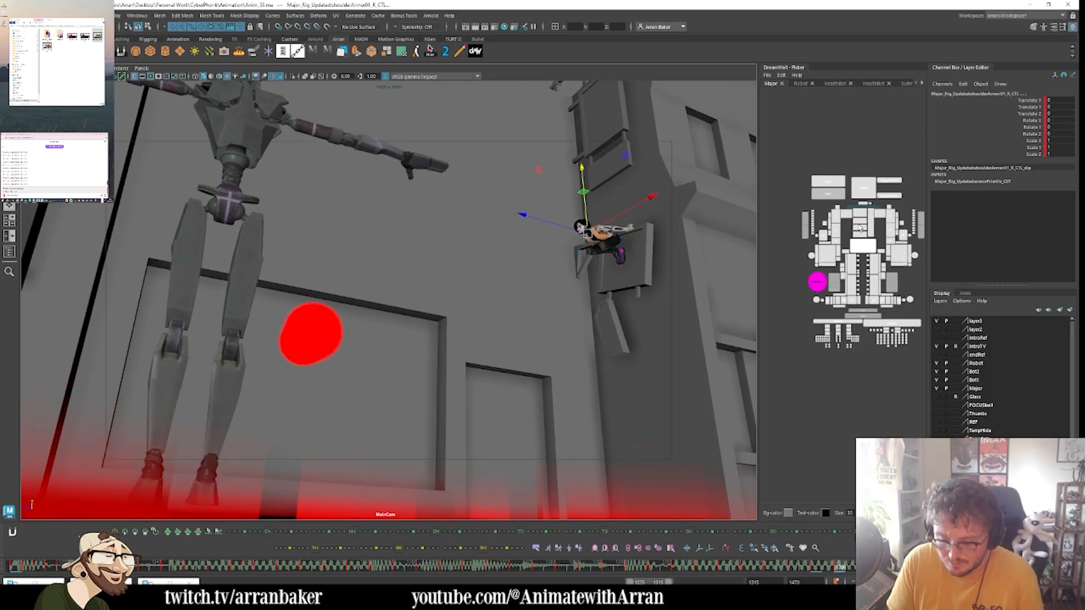
# - Move both knee ribbon controls up and forward to reshape the knees on the push-off keyframe, comparing with the neighbouring keys
pyautogui.click(851, 283)
pyautogui.click(874, 280)
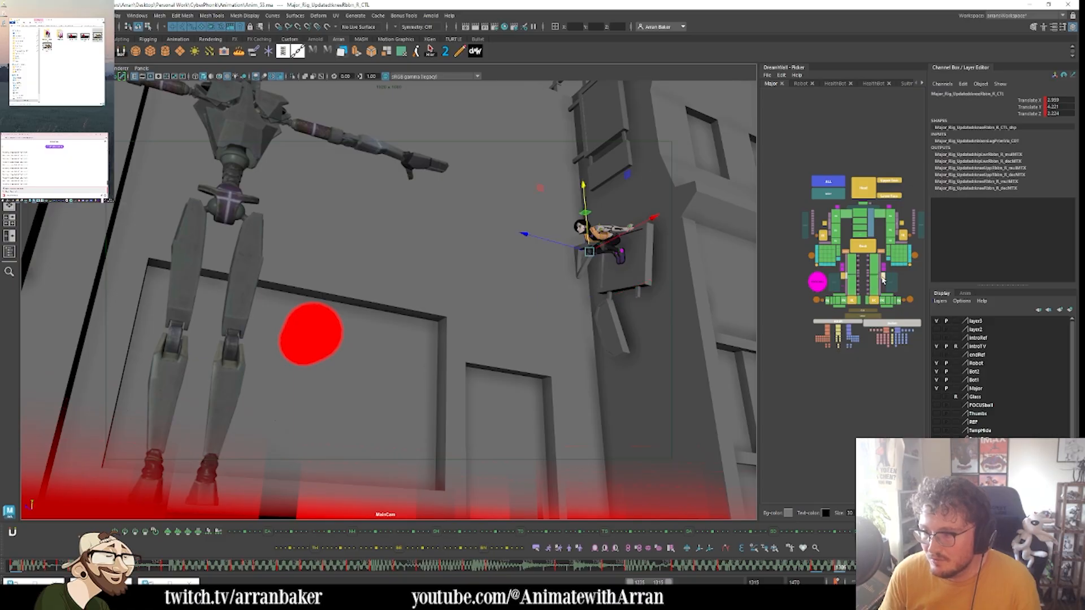
pyautogui.keyDown('shift'); pyautogui.click(879, 276); pyautogui.keyUp('shift')
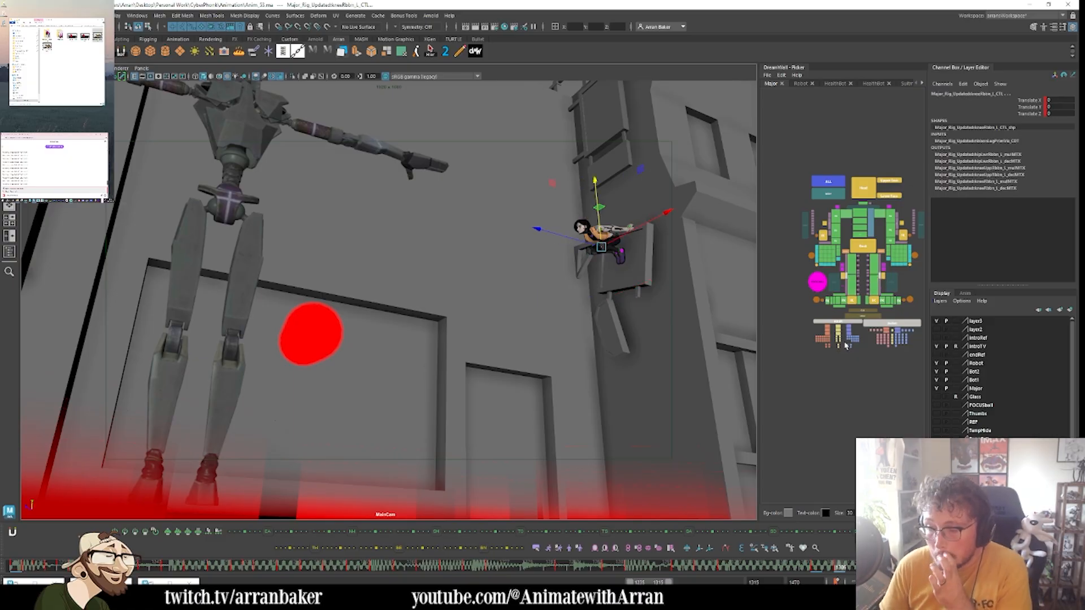
pyautogui.press(',')
pyautogui.press('.')
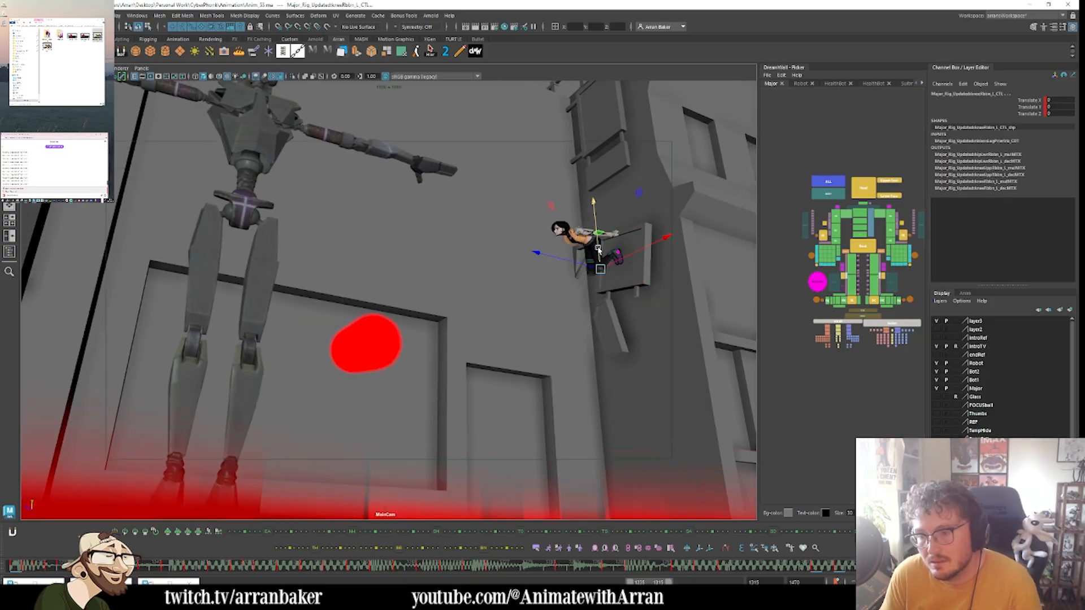
pyautogui.moveTo(600, 247); pyautogui.dragTo(577, 252)
pyautogui.press(',')
pyautogui.press('.')
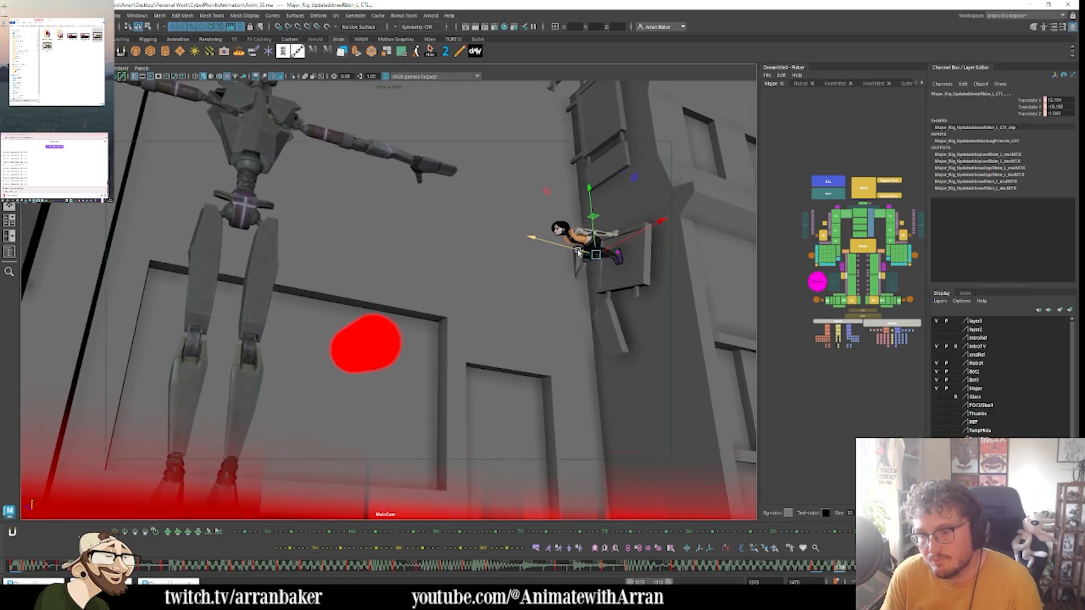
pyautogui.press(',')
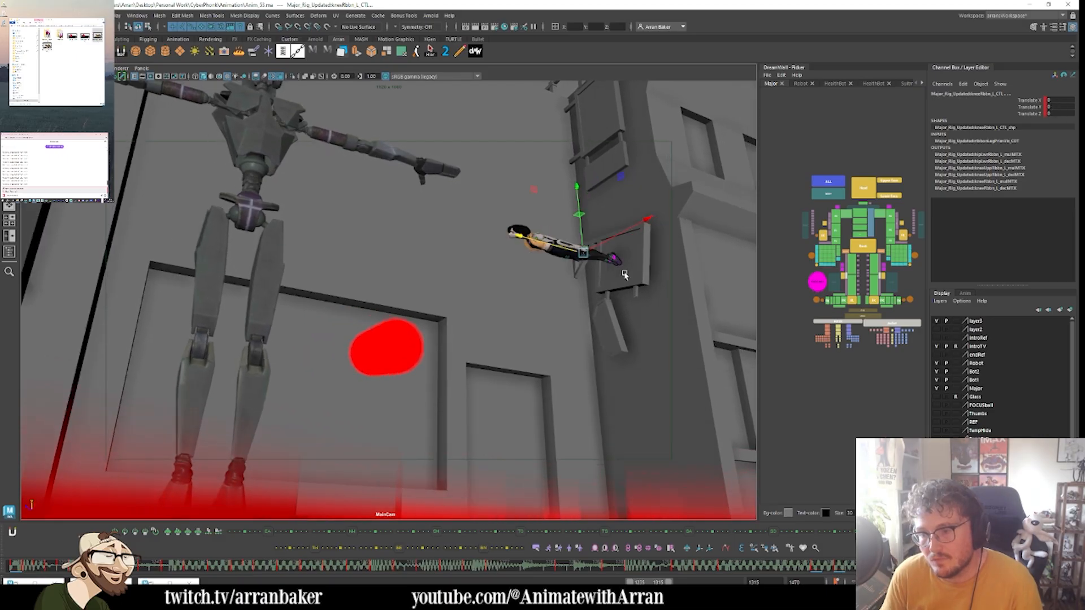
pyautogui.press(',')
pyautogui.press('.')
pyautogui.press('.')
pyautogui.press('.')
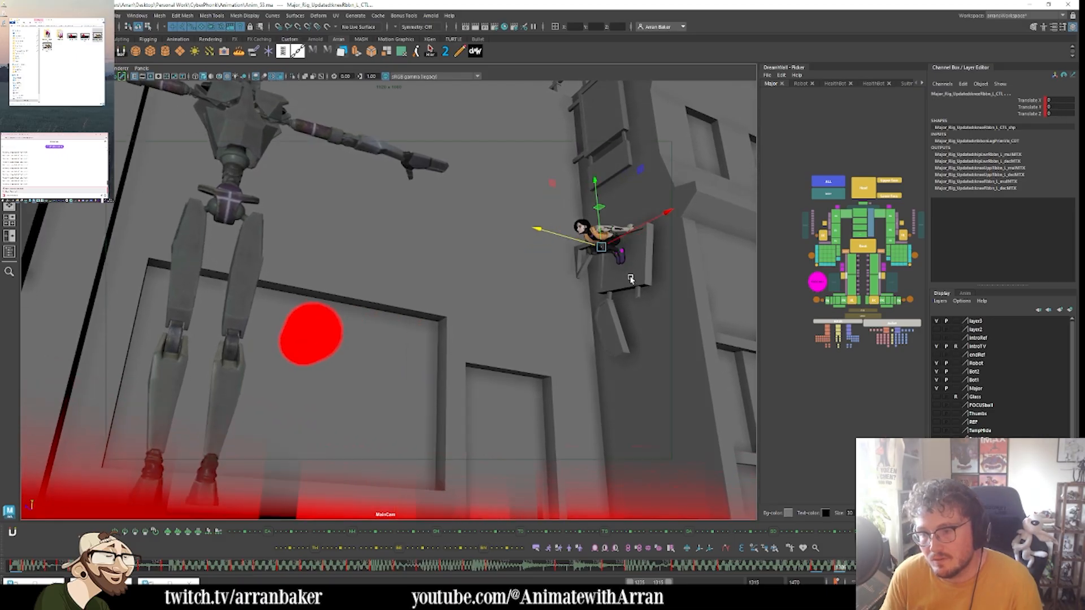
# - Reposition the right and left FK wrist controls on the push-off pose to adjust the trailing arms
pyautogui.click(817, 282)
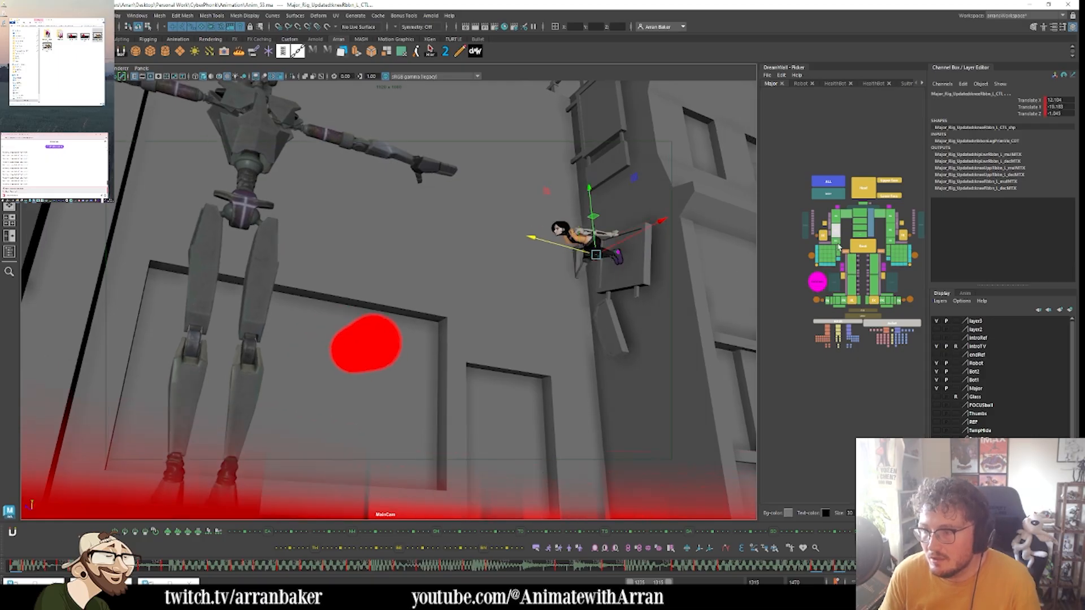
pyautogui.click(836, 246)
pyautogui.click(614, 238)
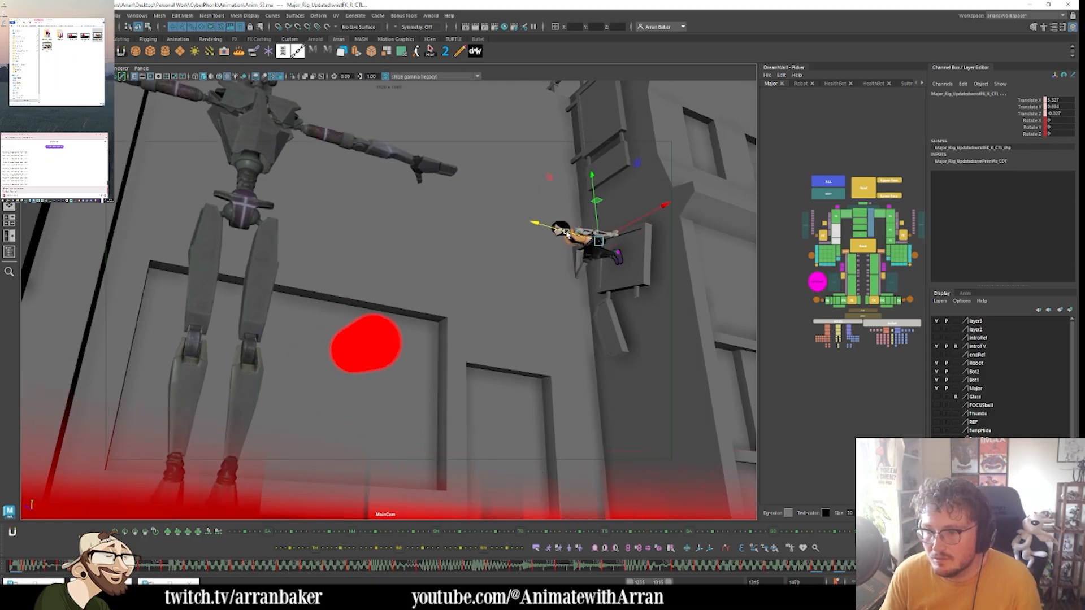
pyautogui.click(889, 232)
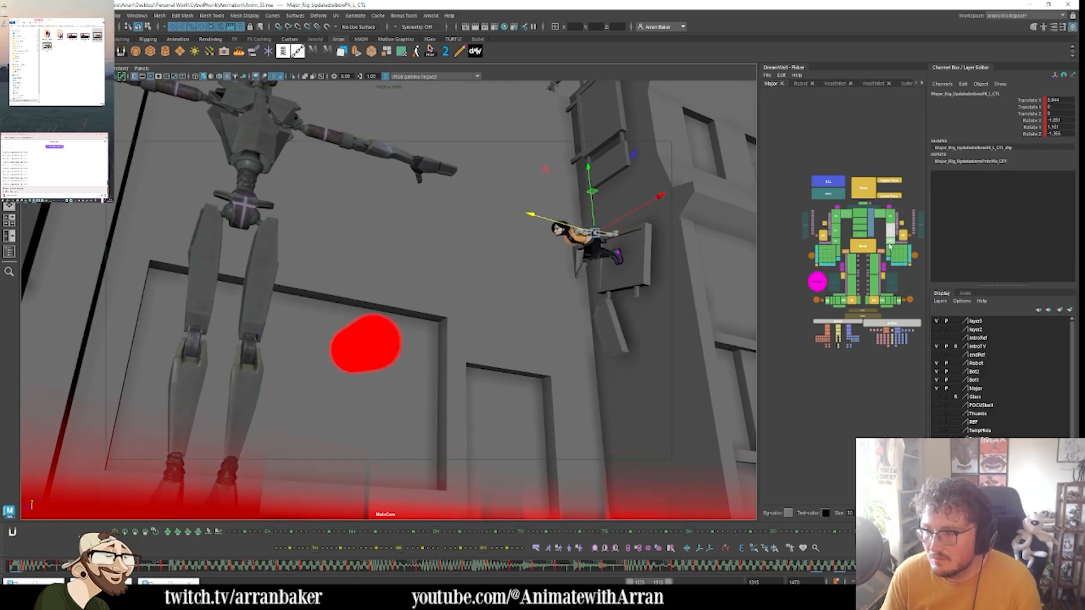
pyautogui.click(603, 233)
pyautogui.moveTo(592, 229); pyautogui.dragTo(603, 232)
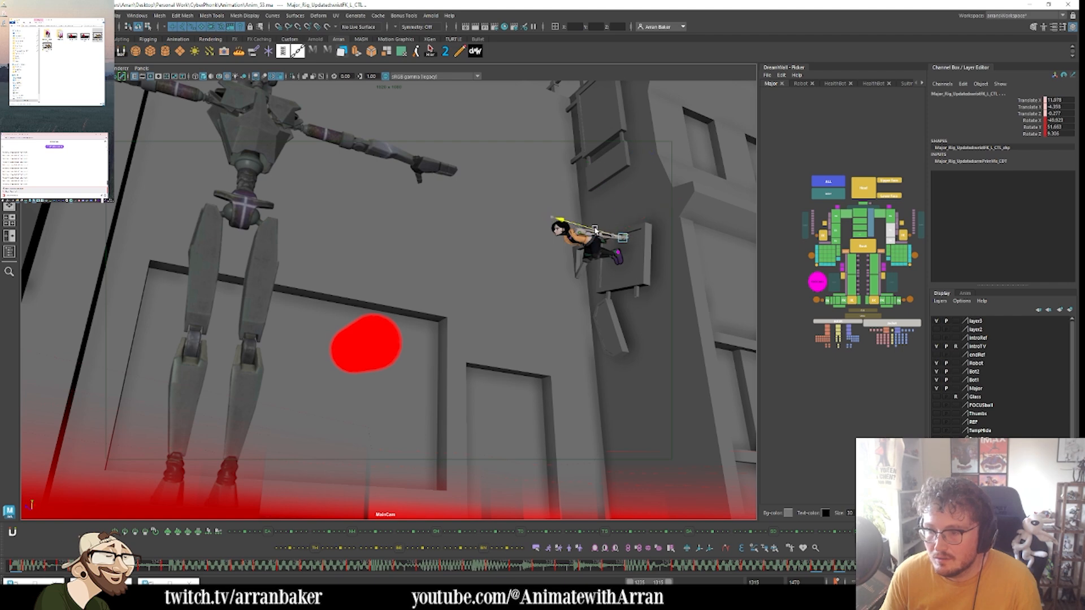
# - Select the Major's root control and nudge the body's position on the push-off pose
pyautogui.click(568, 252)
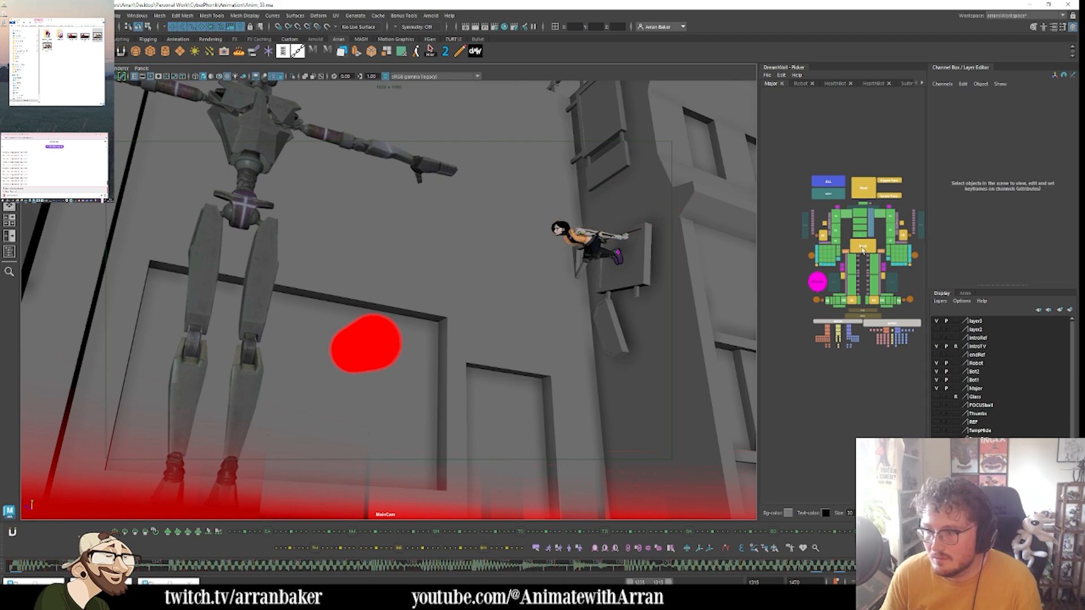
pyautogui.click(863, 248)
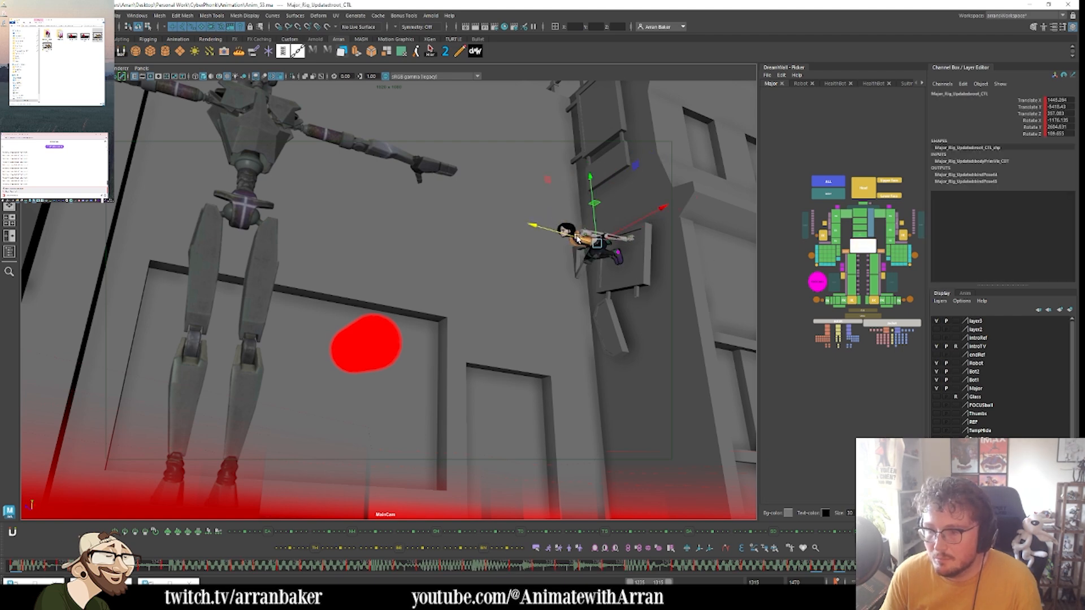
pyautogui.moveTo(594, 228); pyautogui.dragTo(594, 226)
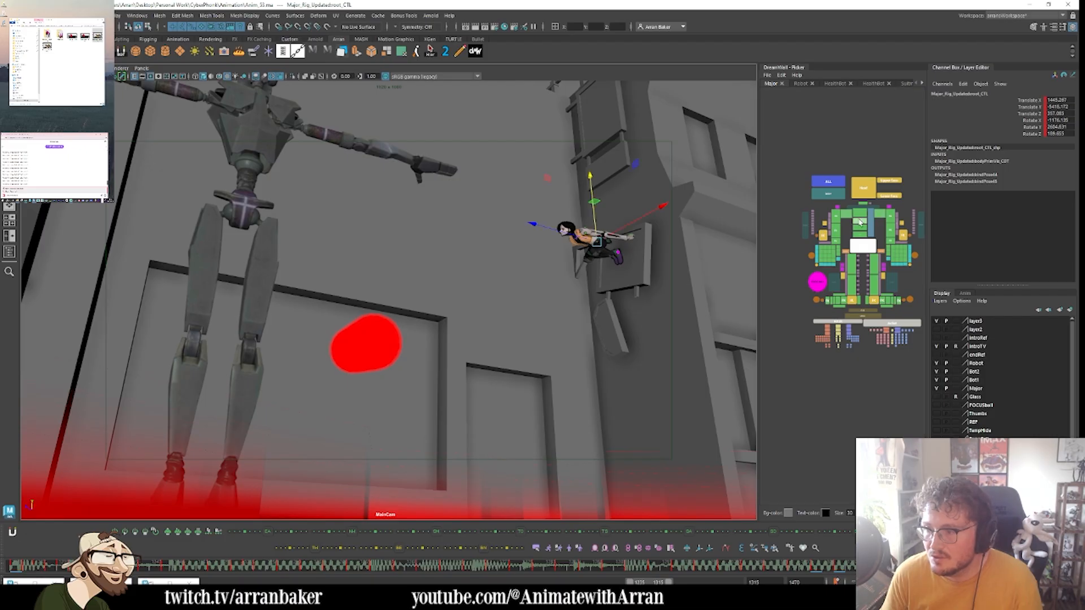
# - Shift the upper spine, neck and head controls slightly on the push-off pose, key them and compare with the neighbouring frames
pyautogui.click(859, 222)
pyautogui.keyDown('shift'); pyautogui.click(859, 213); pyautogui.keyUp('shift')
pyautogui.keyDown('shift'); pyautogui.click(862, 203); pyautogui.keyUp('shift')
pyautogui.keyDown('shift'); pyautogui.click(863, 189); pyautogui.keyUp('shift')
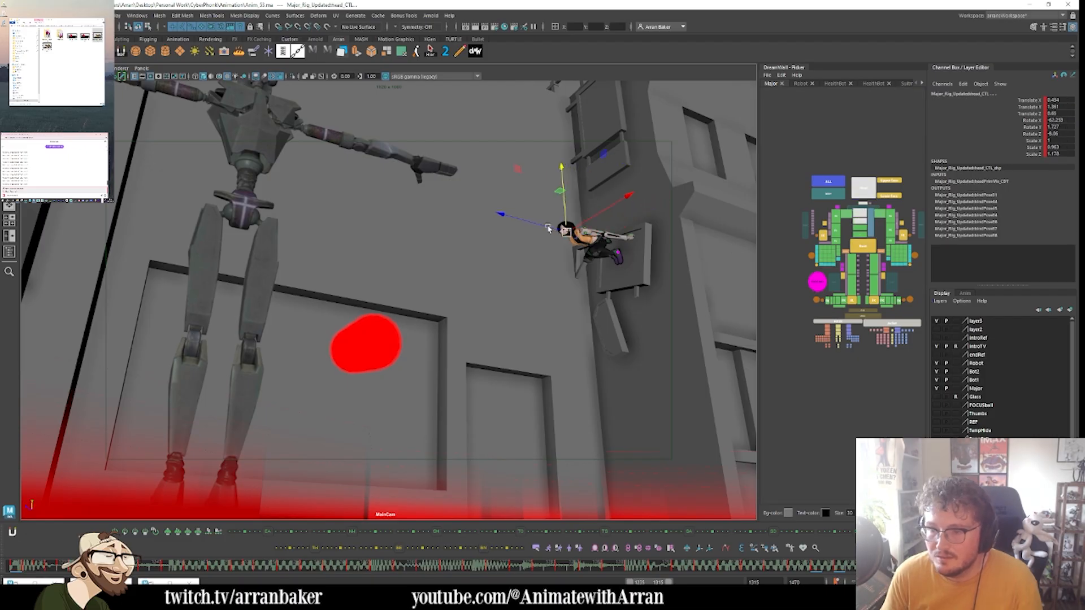
pyautogui.moveTo(548, 228); pyautogui.dragTo(551, 228)
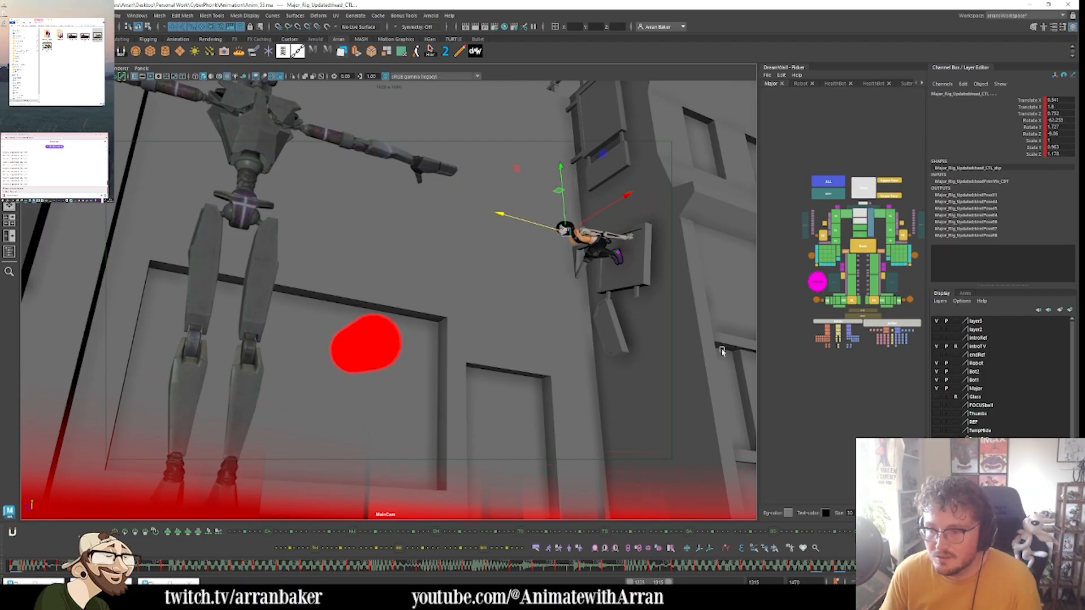
pyautogui.hotkey('alt', ',')
pyautogui.hotkey('alt', '.')
pyautogui.press('s')
pyautogui.press(',')
pyautogui.press('.')
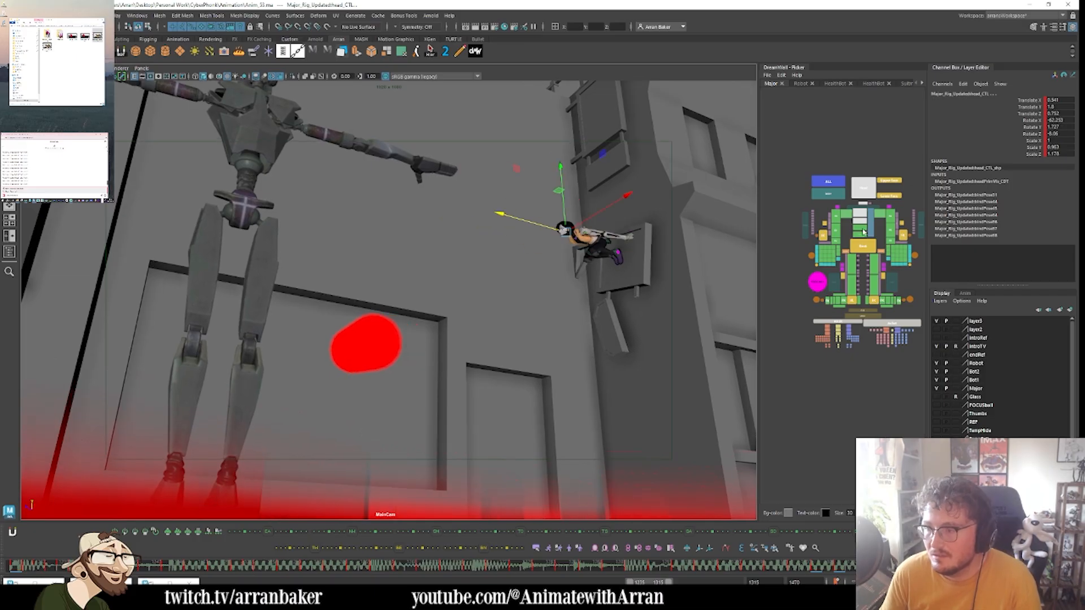
# - Rotate the left shoulder FK control on the push-off pose and check the arm against the preceding frames
pyautogui.click(892, 216)
pyautogui.press('e')
pyautogui.moveTo(576, 252); pyautogui.dragTo(583, 269)
pyautogui.hotkey('alt', ',')
pyautogui.hotkey('alt', ',')
pyautogui.hotkey('alt', '.')
pyautogui.hotkey('alt', '.')
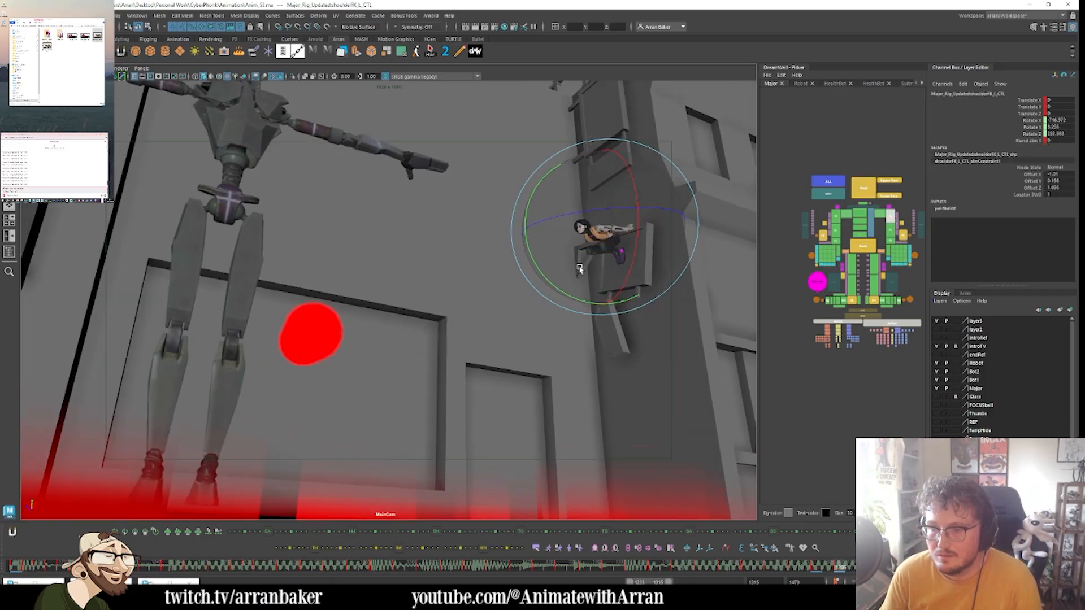
# - Step frame by frame between the crouch and push-off to examine the left shoulder's motion
pyautogui.hotkey('alt', ',')
pyautogui.hotkey('alt', ',')
pyautogui.hotkey('alt', '.')
pyautogui.hotkey('alt', ',')
pyautogui.hotkey('alt', '.')
pyautogui.hotkey('alt', '.')
pyautogui.hotkey('alt', '.')
pyautogui.hotkey('alt', ',')
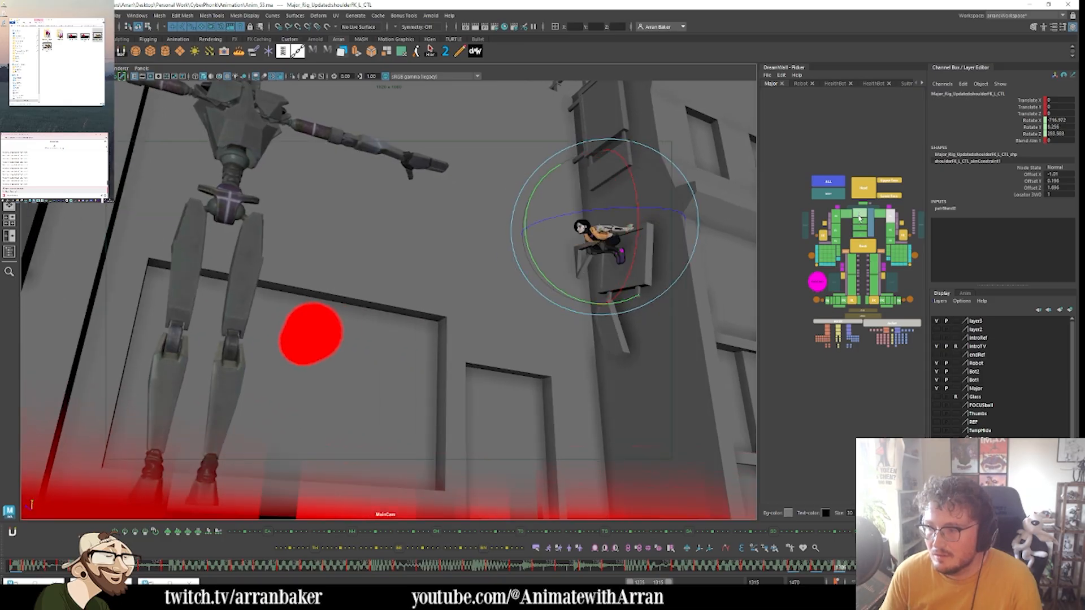
# - Select the upper spine controls and step through the frames around the crouch to examine the chest motion
pyautogui.click(860, 218)
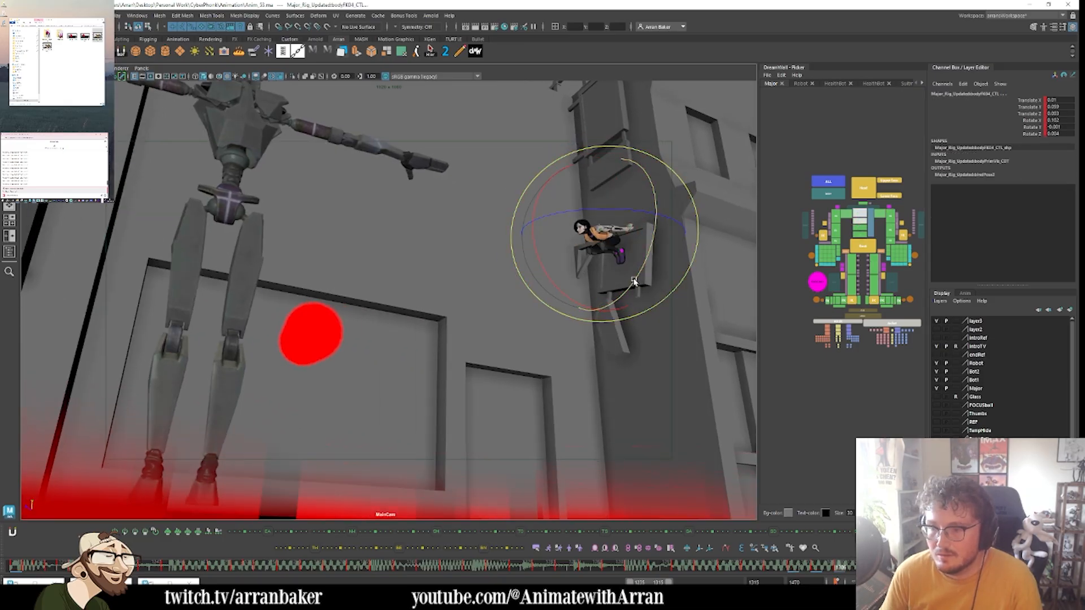
pyautogui.hotkey('alt', ',')
pyautogui.hotkey('alt', ',')
pyautogui.hotkey('alt', '.')
pyautogui.hotkey('alt', '.')
pyautogui.hotkey('alt', '.')
pyautogui.hotkey('alt', ',')
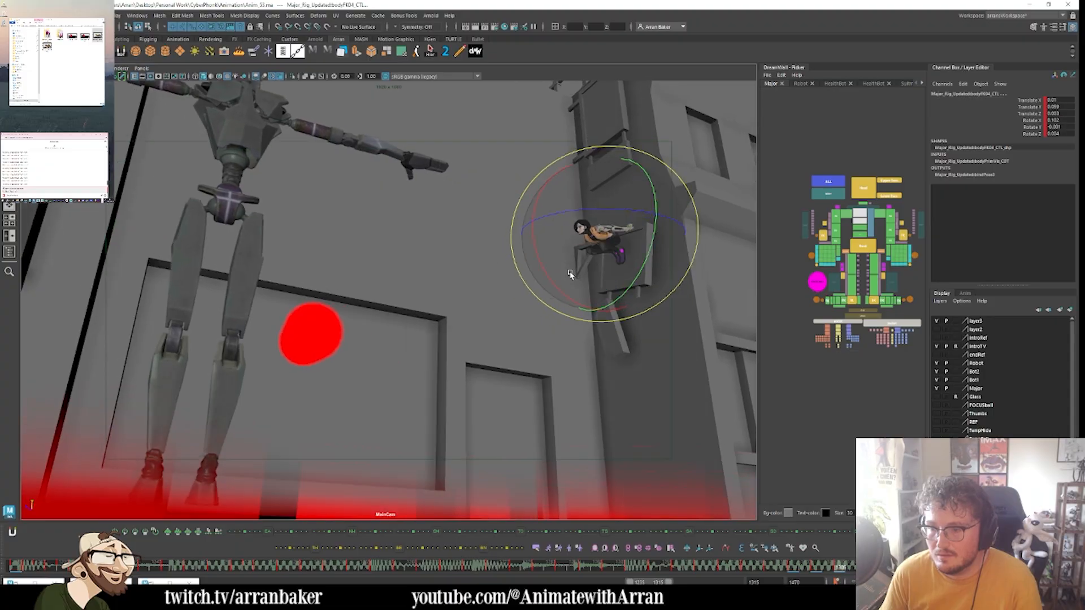
# - Select the root control and step frame by frame from the crouch into the leap to examine the body's path
pyautogui.click(867, 243)
pyautogui.hotkey('alt', ',')
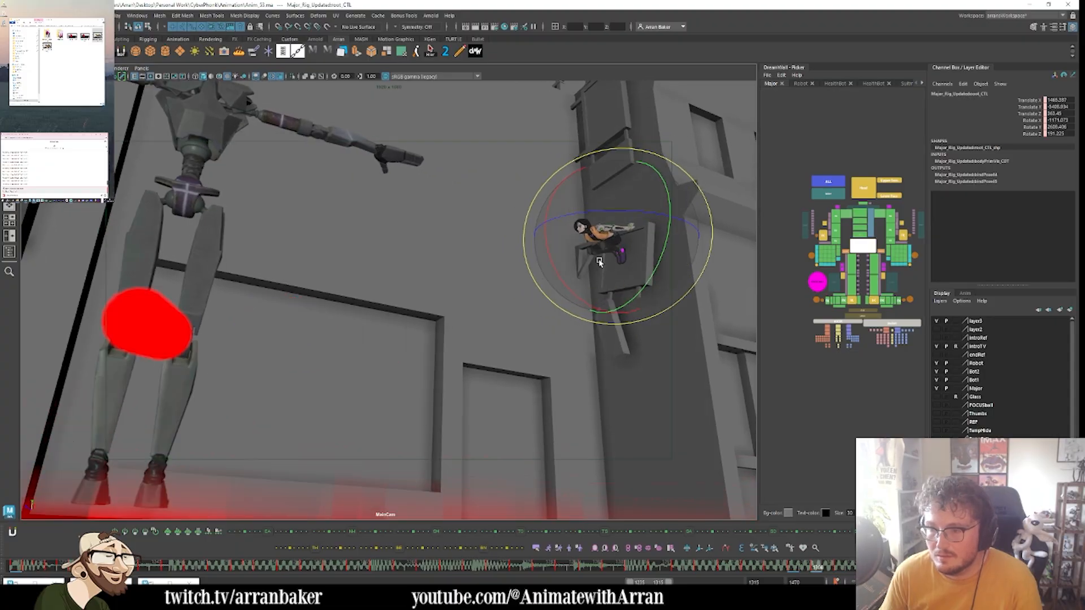
pyautogui.hotkey('alt', '.')
pyautogui.hotkey('alt', ',')
pyautogui.hotkey('alt', '.')
pyautogui.hotkey('alt', '.')
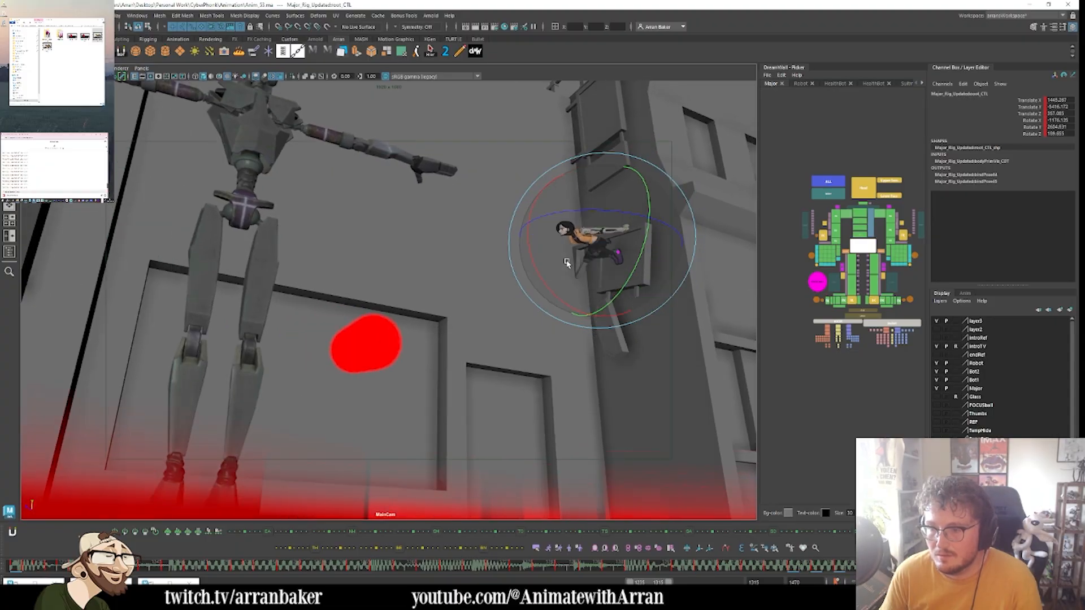
pyautogui.hotkey('alt', '.')
pyautogui.hotkey('alt', '.')
pyautogui.hotkey('alt', ',')
pyautogui.hotkey('alt', ',')
pyautogui.hotkey('alt', ',')
pyautogui.hotkey('alt', ',')
pyautogui.hotkey('alt', ',')
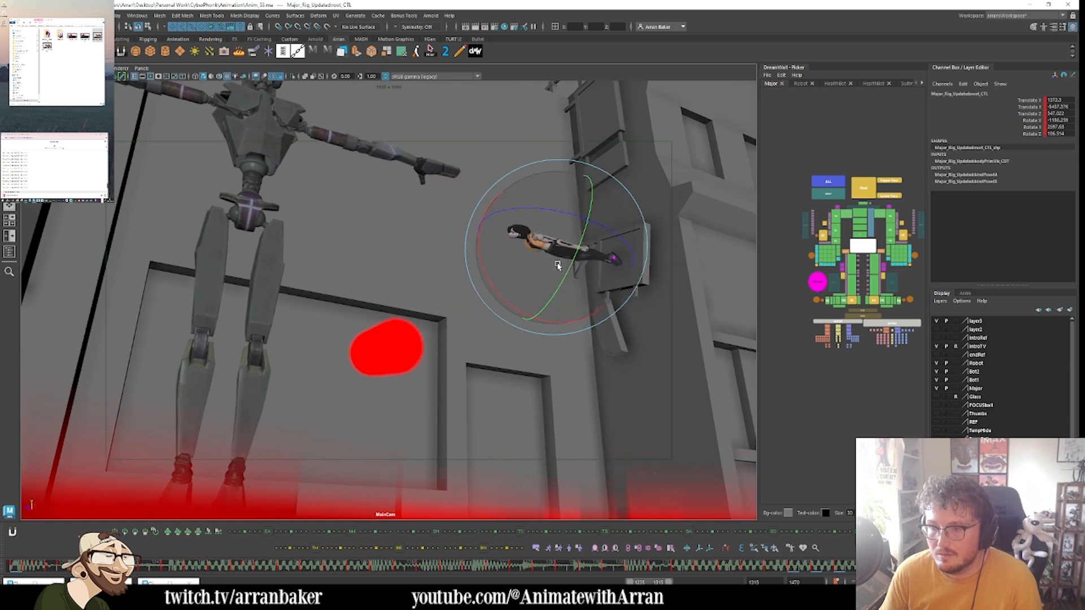
pyautogui.hotkey('alt', '.')
pyautogui.hotkey('alt', '.')
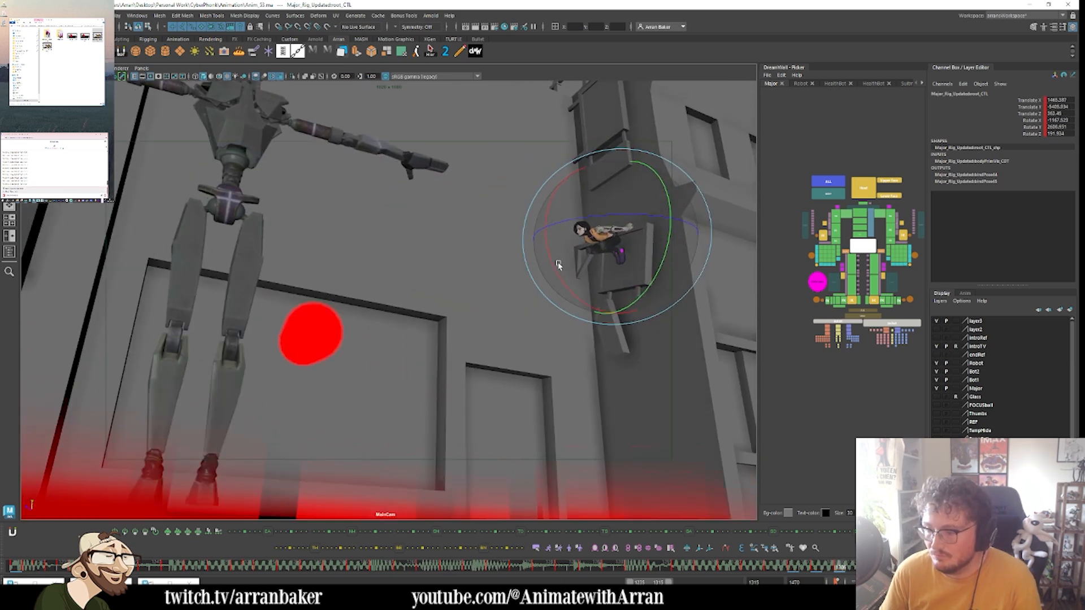
# - Step repeatedly through the landing and crouch-hold frames to examine how the root settles before the push-off
pyautogui.hotkey('alt', ',')
pyautogui.hotkey('alt', '.')
pyautogui.hotkey('alt', '.')
pyautogui.hotkey('alt', '.')
pyautogui.hotkey('alt', '.')
pyautogui.hotkey('alt', '.')
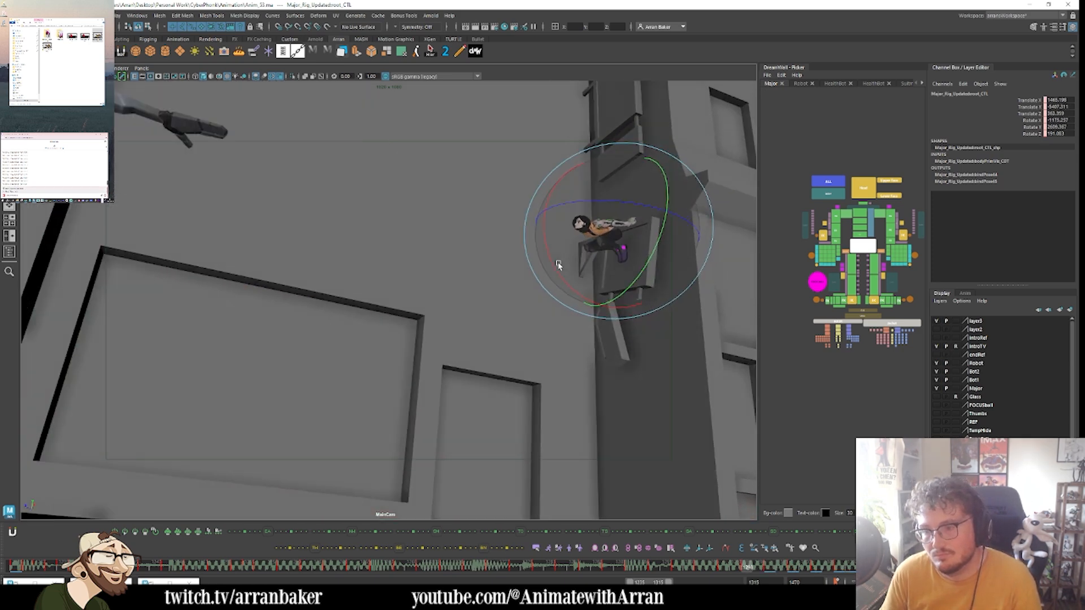
pyautogui.hotkey('alt', '.')
pyautogui.hotkey('alt', '.')
pyautogui.hotkey('alt', '.')
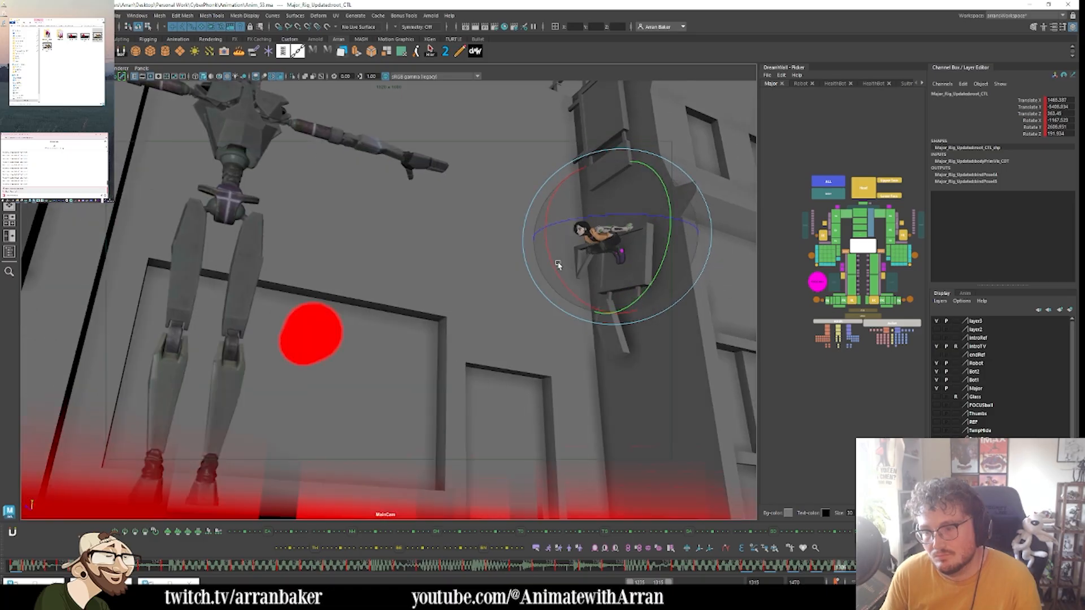
pyautogui.hotkey('alt', '.')
pyautogui.hotkey('alt', '.')
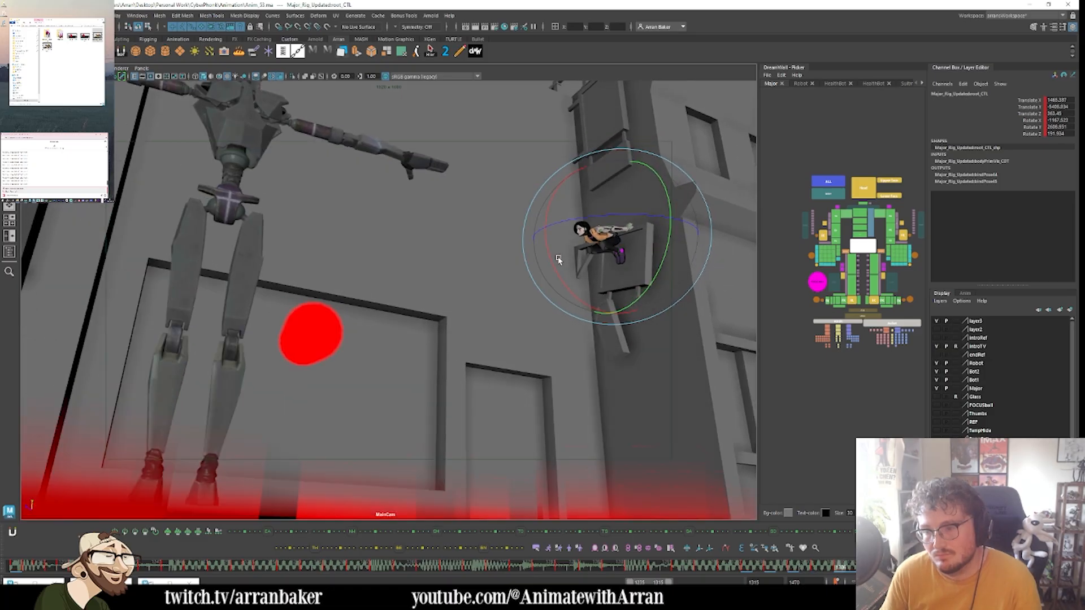
pyautogui.hotkey('alt', ',')
pyautogui.hotkey('alt', ',')
pyautogui.hotkey('alt', ',')
pyautogui.hotkey('alt', ',')
pyautogui.hotkey('alt', ',')
pyautogui.hotkey('alt', ',')
pyautogui.hotkey('alt', '.')
pyautogui.hotkey('alt', '.')
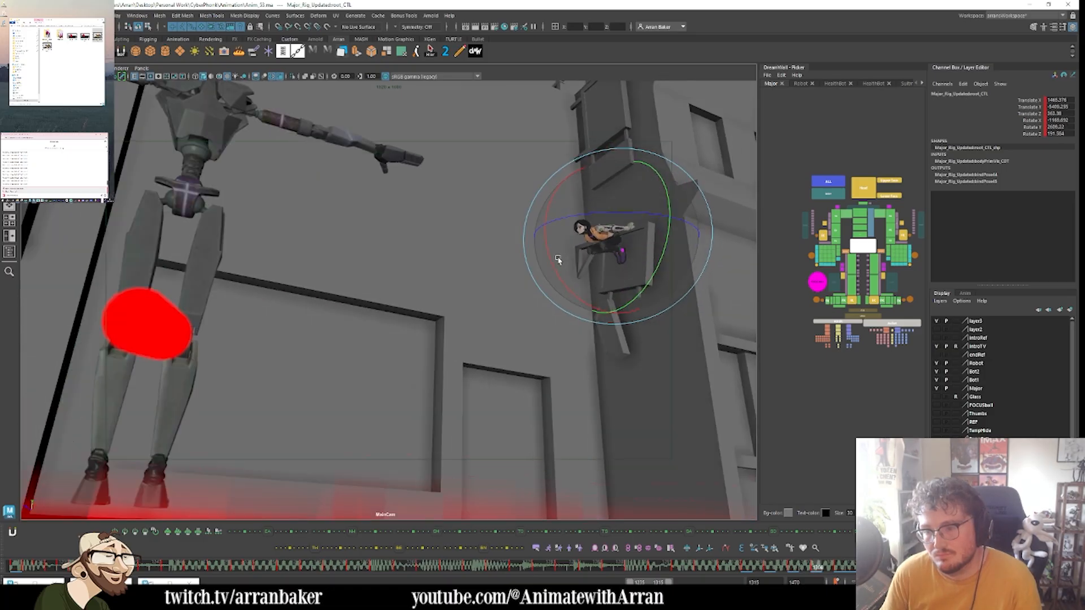
pyautogui.hotkey('alt', ',')
pyautogui.hotkey('alt', ',')
pyautogui.hotkey('alt', '.')
pyautogui.hotkey('alt', '.')
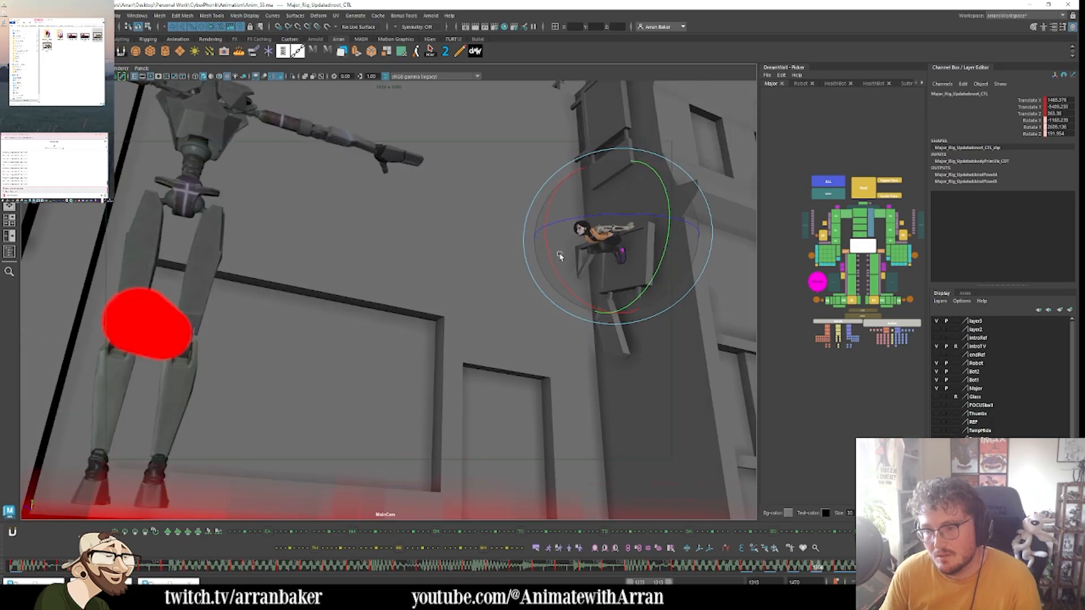
pyautogui.hotkey('alt', ',')
pyautogui.hotkey('alt', '.')
pyautogui.hotkey('alt', '.')
pyautogui.hotkey('alt', '.')
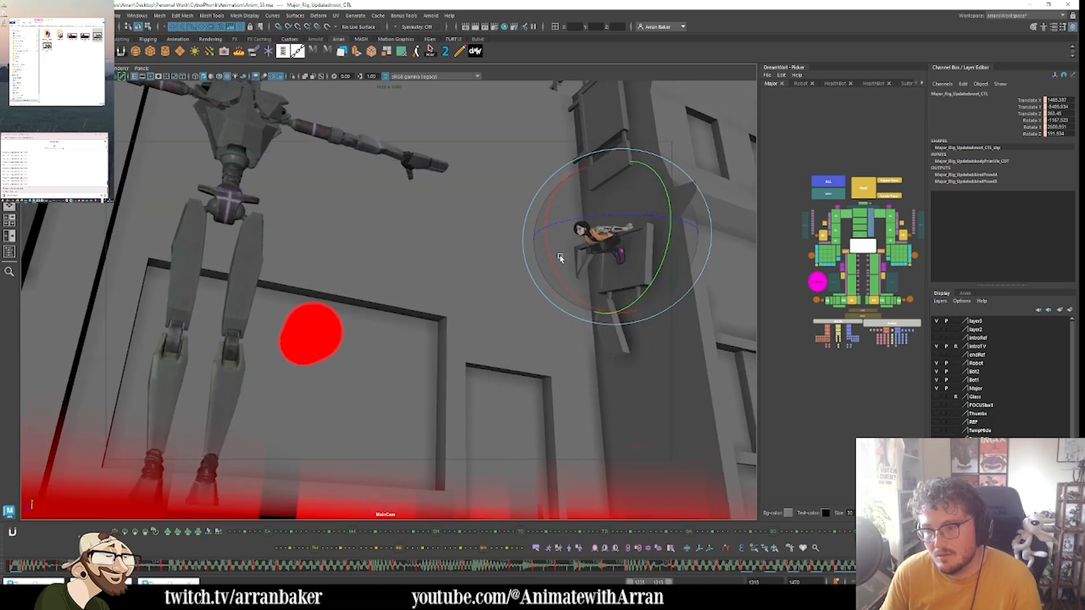
pyautogui.hotkey('alt', '.')
pyautogui.hotkey('alt', '.')
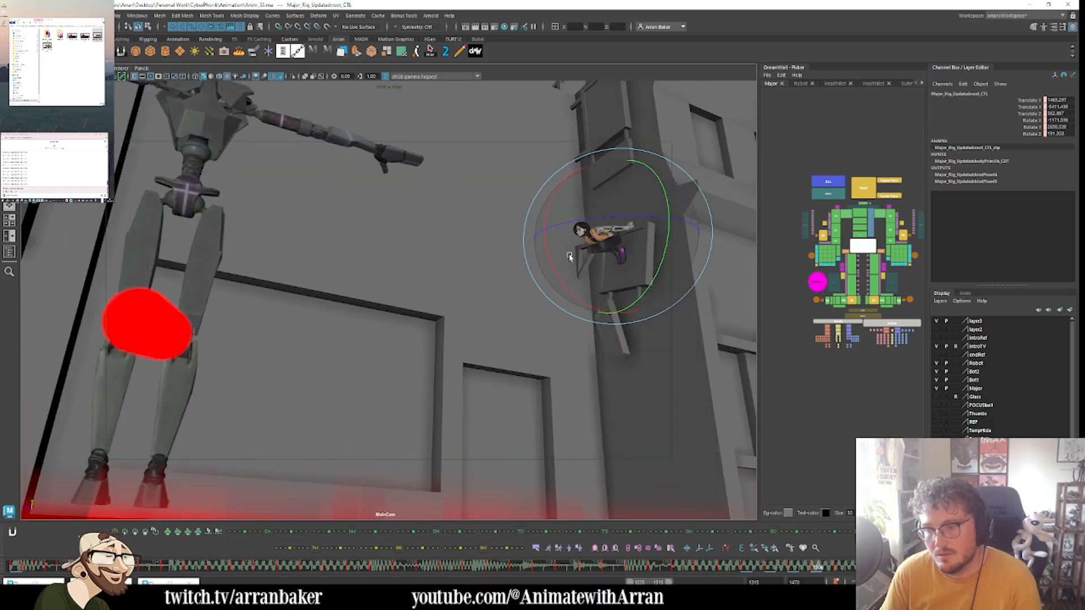
# - Step back and forth between the crouch and the first push-off frames to examine the root's rotation
pyautogui.hotkey('alt', ',')
pyautogui.hotkey('alt', '.')
pyautogui.hotkey('alt', '.')
pyautogui.hotkey('alt', ',')
pyautogui.hotkey('alt', ',')
pyautogui.hotkey('alt', ',')
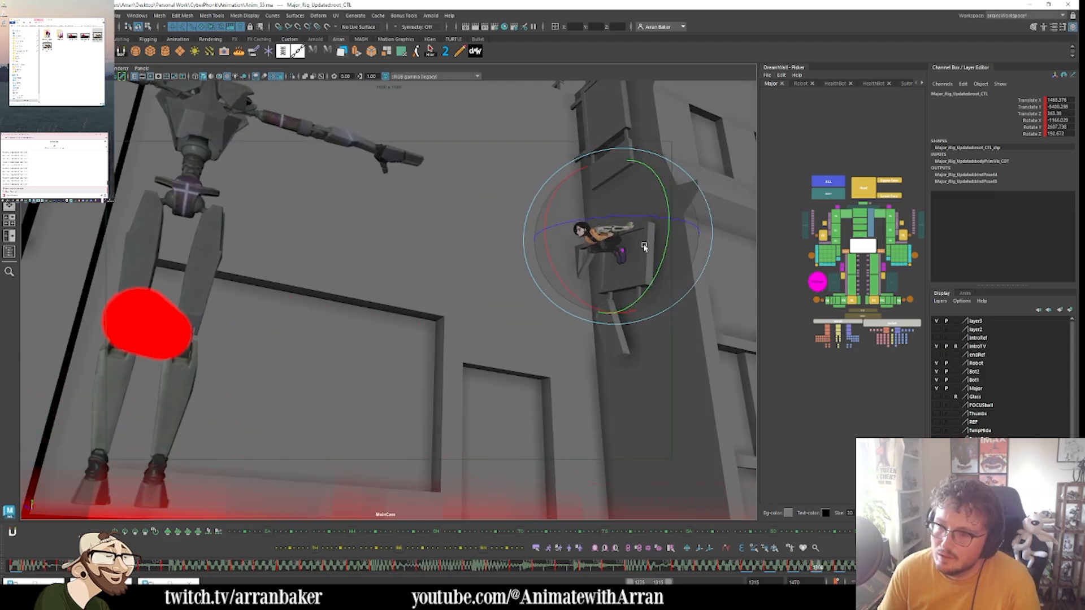
pyautogui.hotkey('alt', ',')
pyautogui.hotkey('alt', '.')
pyautogui.hotkey('alt', '.')
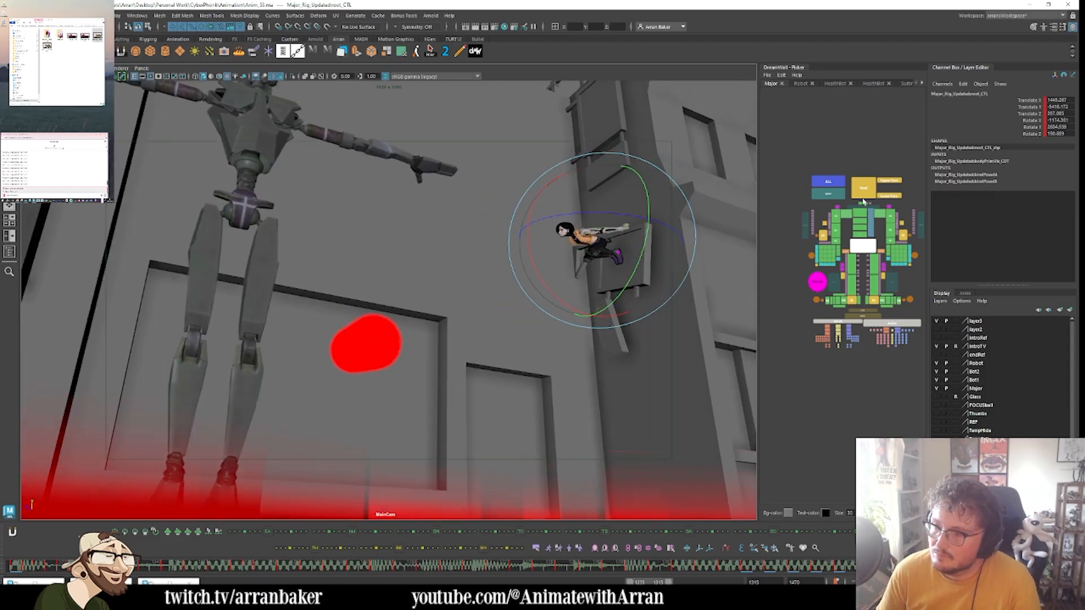
# - Select the Major's head control and adjust its X rotation slightly in the crouched pose on the wall ledge
pyautogui.click(863, 188)
pyautogui.hotkey('alt', ',')
pyautogui.hotkey('alt', ',')
pyautogui.hotkey('alt', '.')
pyautogui.press('w')
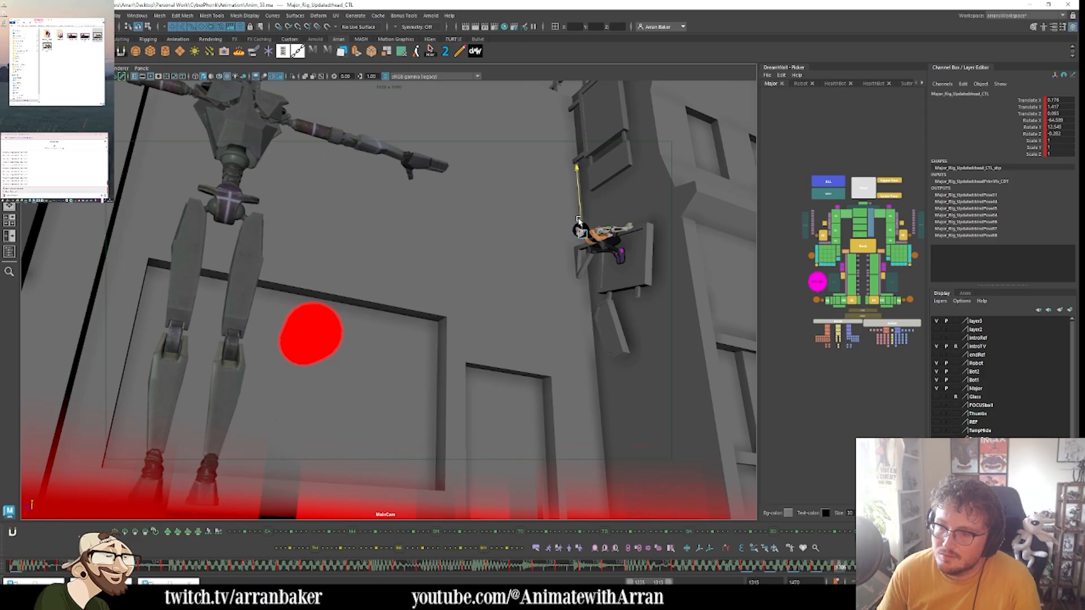
pyautogui.hotkey('alt', '.')
pyautogui.hotkey('alt', '.')
pyautogui.press('e')
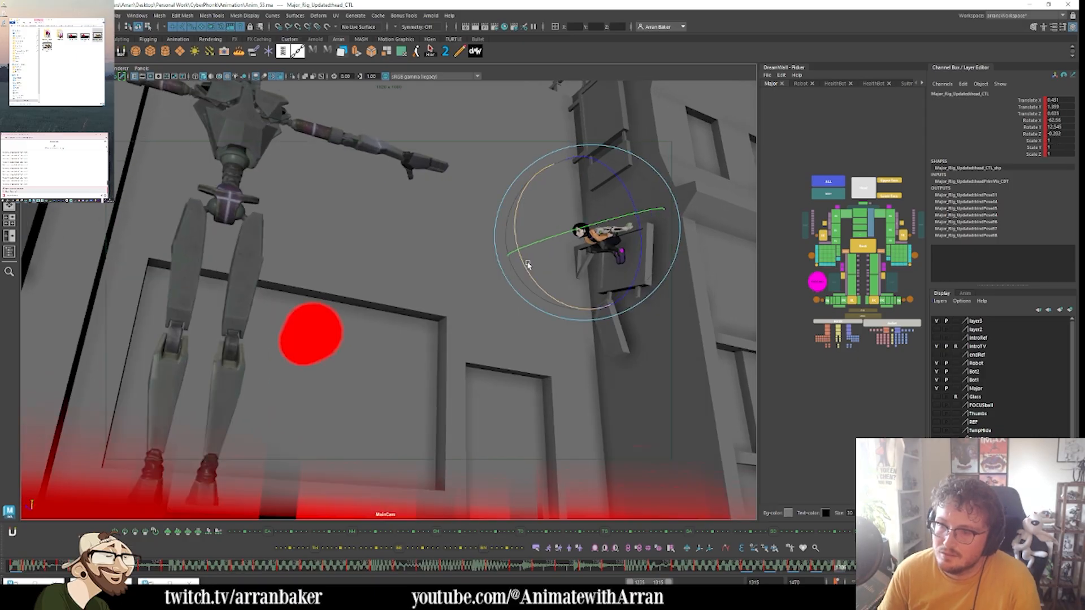
pyautogui.hotkey('alt', '.')
pyautogui.hotkey('alt', '.')
pyautogui.hotkey('alt', '.')
pyautogui.hotkey('alt', '.')
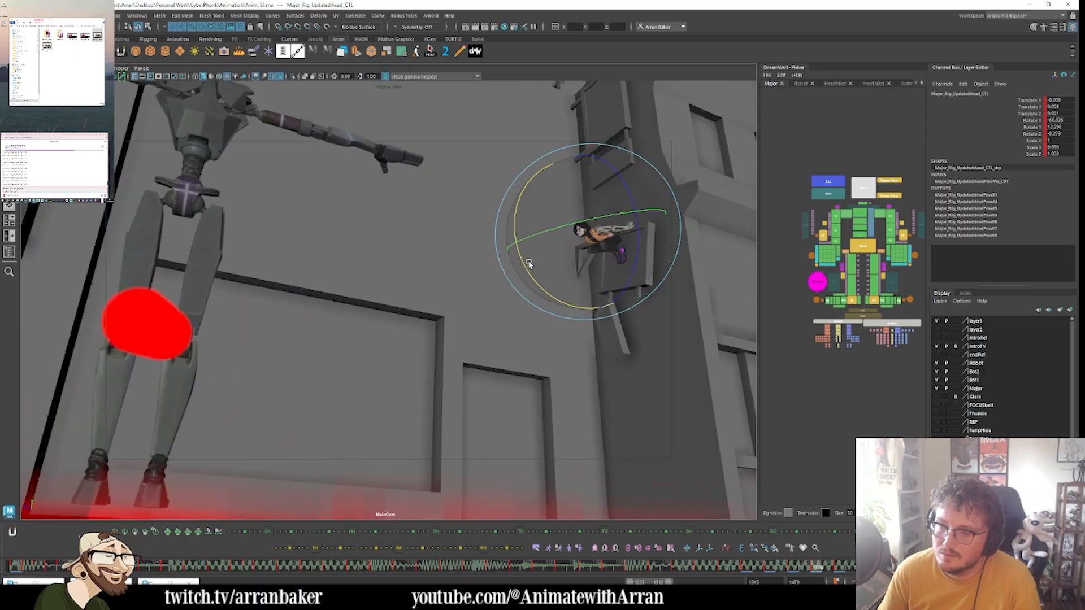
pyautogui.hotkey('alt', '.')
pyautogui.moveTo(529, 263); pyautogui.dragTo(523, 252)
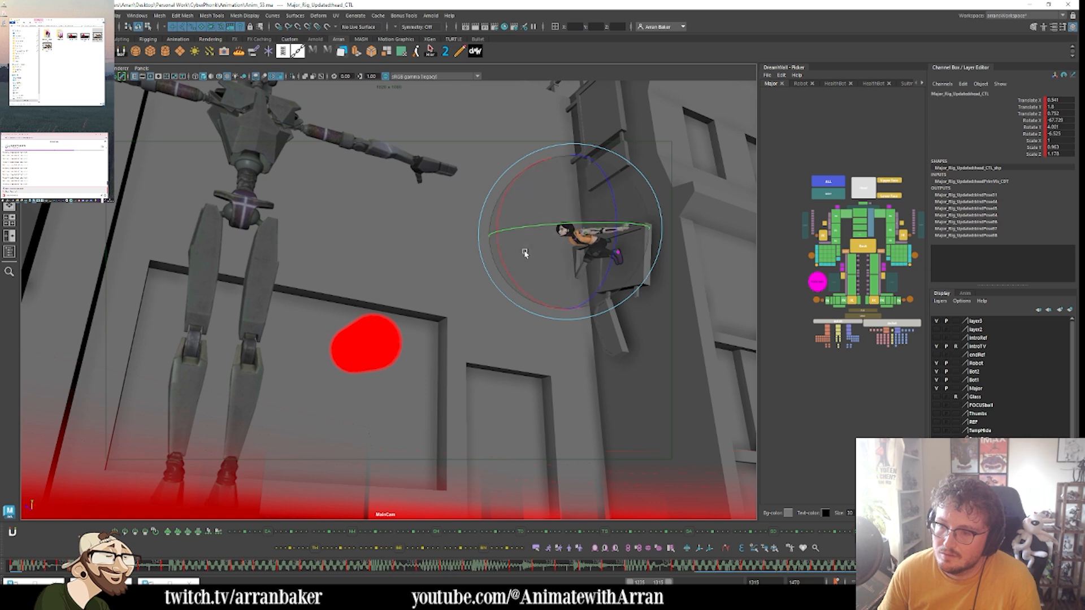
# - Step through the crouch and push-off frames to examine the adjusted head motion
pyautogui.hotkey('alt', ',')
pyautogui.hotkey('alt', ',')
pyautogui.hotkey('alt', '.')
pyautogui.hotkey('alt', '.')
pyautogui.hotkey('alt', ',')
pyautogui.hotkey('alt', '.')
pyautogui.hotkey('alt', '.')
pyautogui.hotkey('alt', '.')
pyautogui.hotkey('alt', '.')
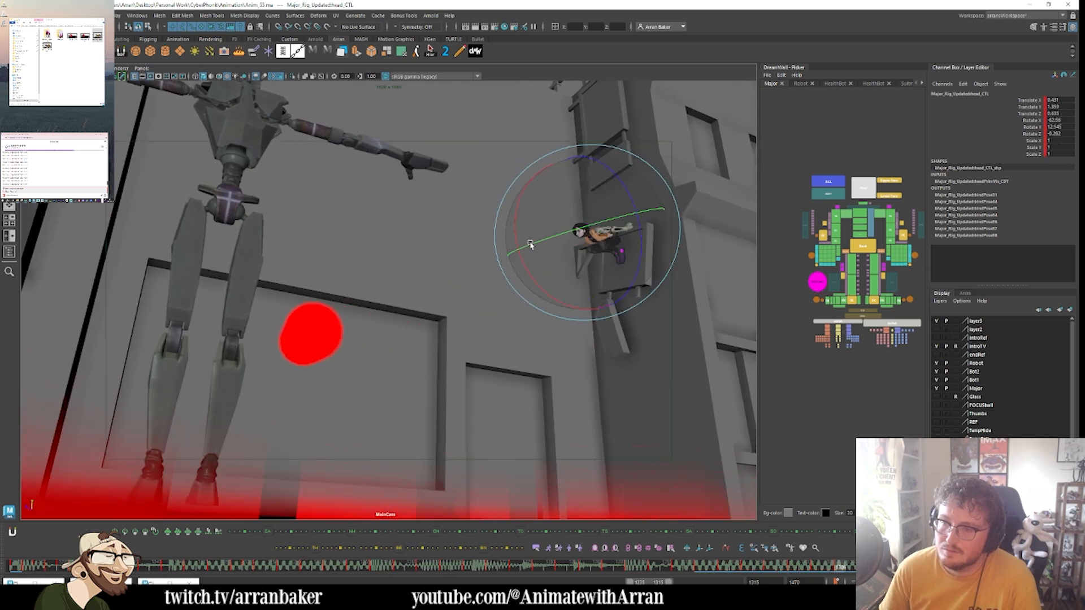
pyautogui.hotkey('alt', ',')
pyautogui.hotkey('alt', ',')
pyautogui.hotkey('alt', '.')
pyautogui.hotkey('alt', '.')
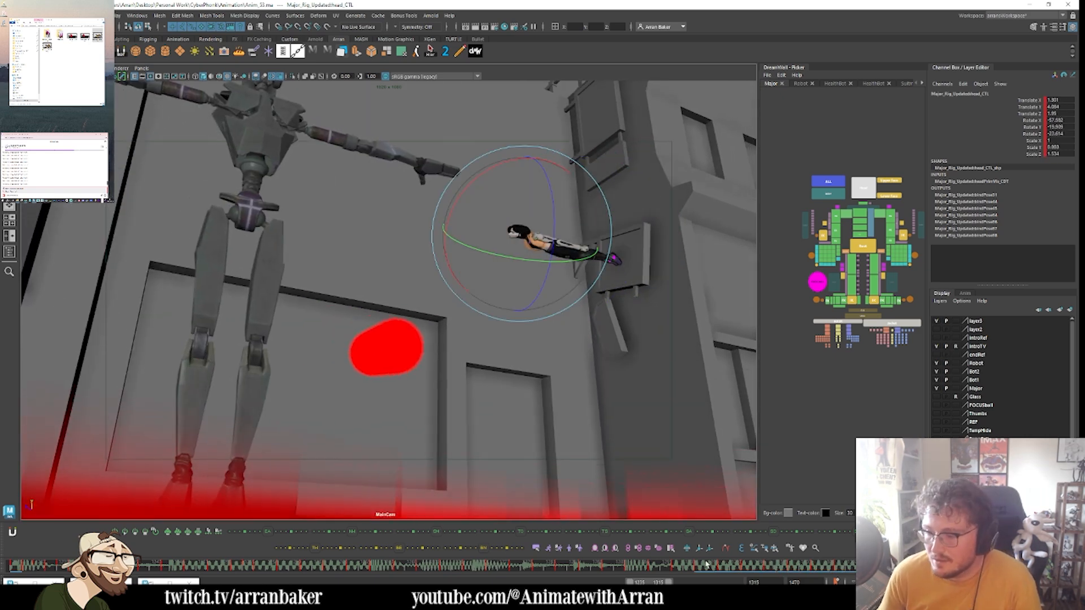
# - Extend the playback range further into the leap and key all of the Major's controls on the mid-air pose at the robot's torso
pyautogui.moveTo(669, 582); pyautogui.dragTo(678, 582)
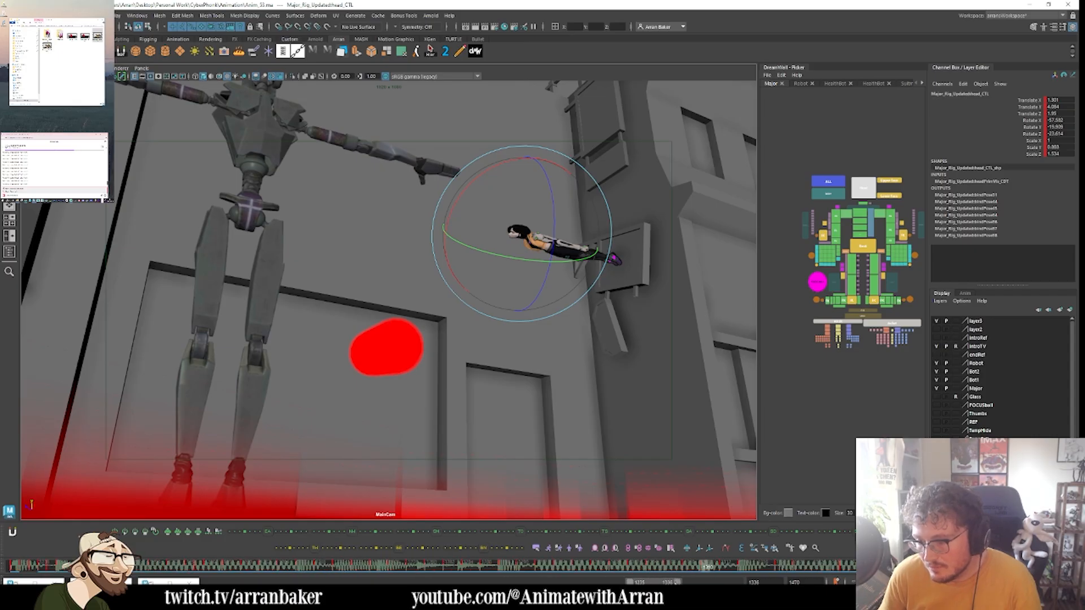
pyautogui.hotkey('alt', '.')
pyautogui.hotkey('alt', '.')
pyautogui.hotkey('alt', '.')
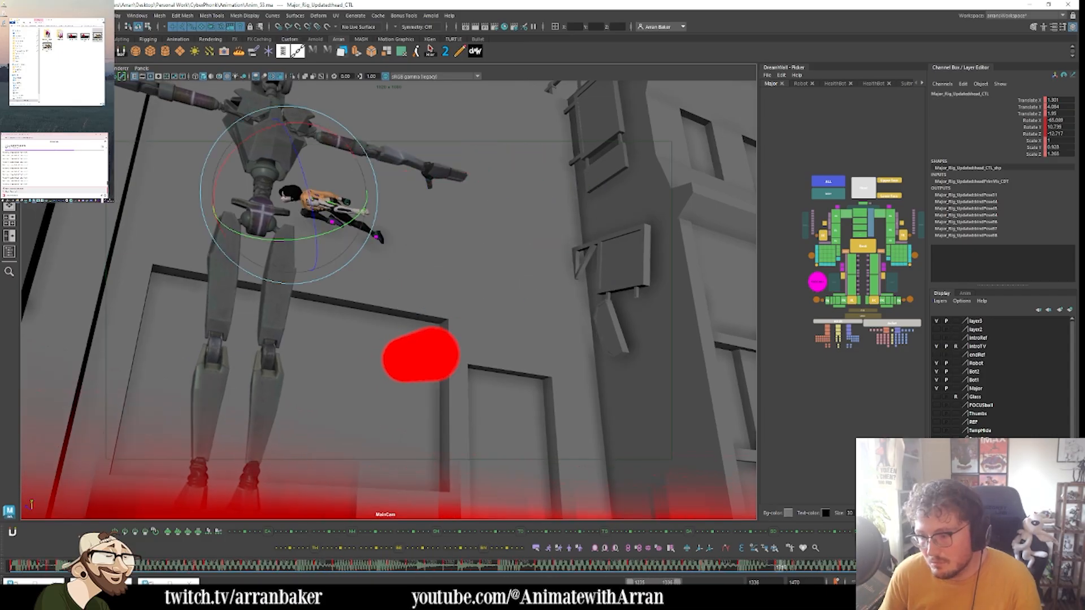
pyautogui.hotkey('alt', '.')
pyautogui.hotkey('alt', '.')
pyautogui.hotkey('alt', '.')
pyautogui.click(826, 182)
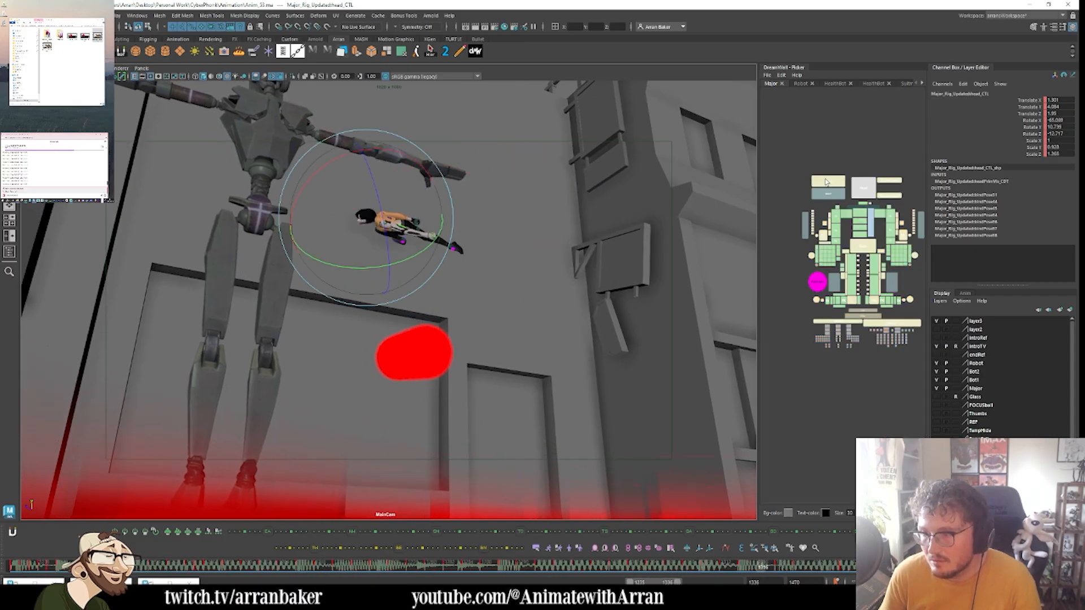
pyautogui.click(826, 182)
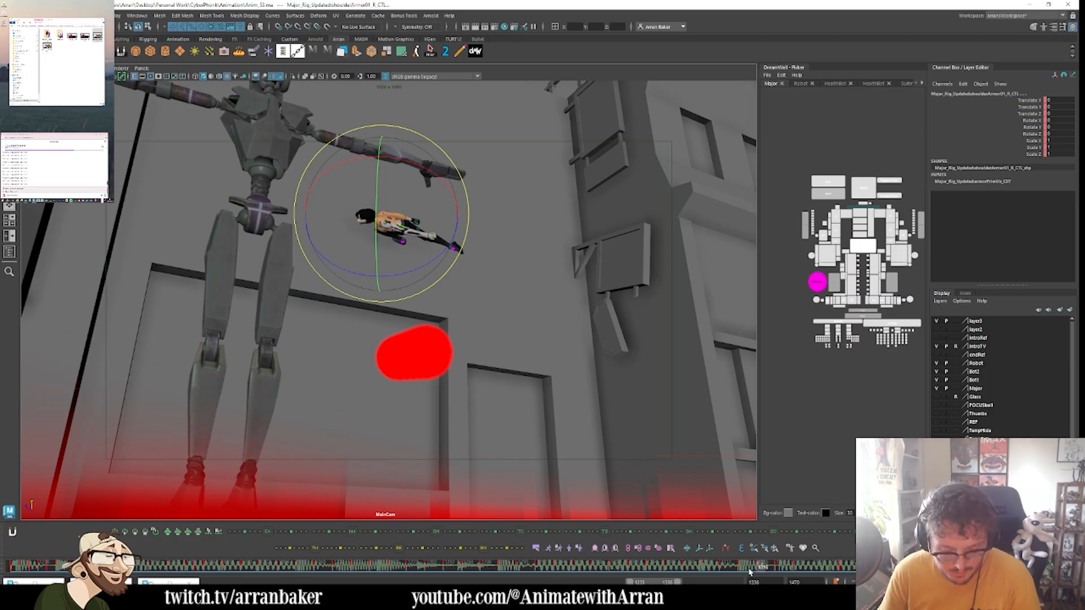
pyautogui.hotkey('alt', '.')
pyautogui.hotkey('alt', '.')
pyautogui.press('s')
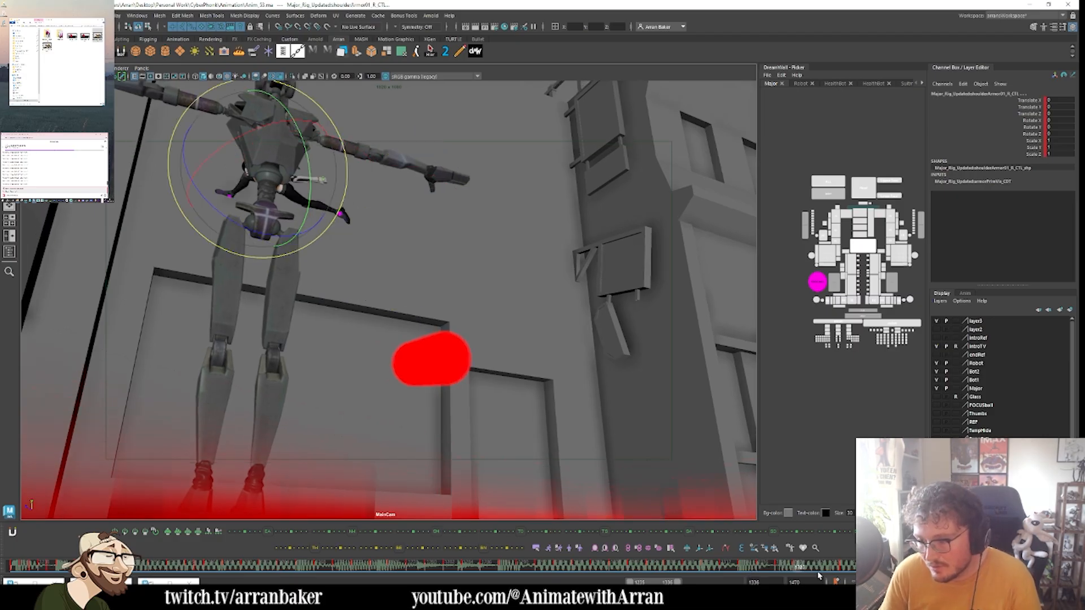
# - Step and scrub through the flight past the robot's torso to examine the Major's leg poses
pyautogui.hotkey('alt', ',')
pyautogui.hotkey('alt', ',')
pyautogui.hotkey('alt', ',')
pyautogui.press('.')
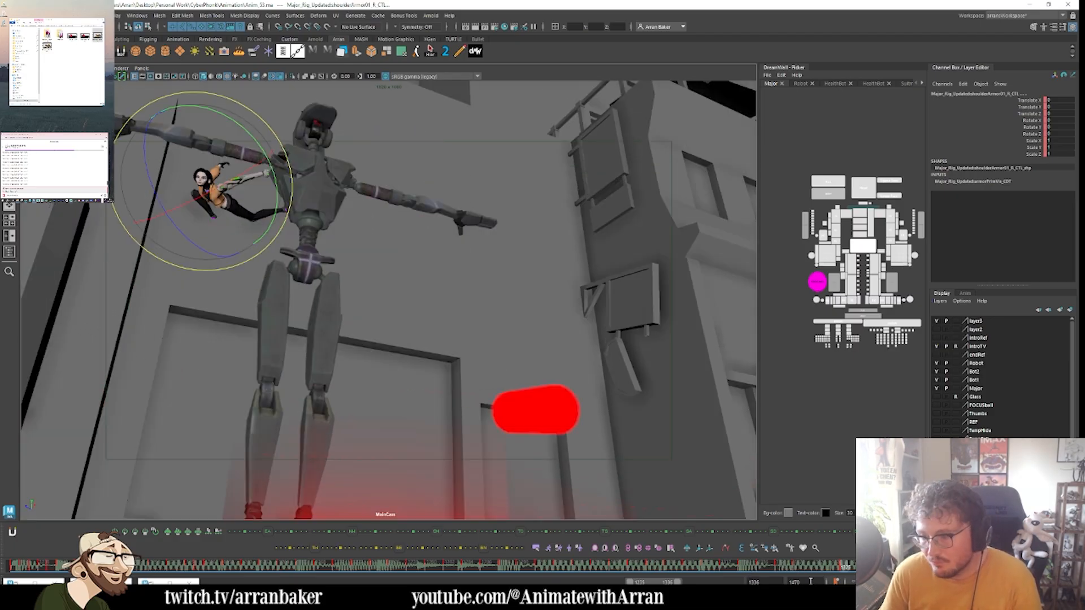
pyautogui.moveTo(791, 570)
pyautogui.mouseDown()
pyautogui.moveTo(950, 571)
pyautogui.moveTo(647, 569)
pyautogui.moveTo(844, 569)
pyautogui.moveTo(820, 571)
pyautogui.mouseUp()
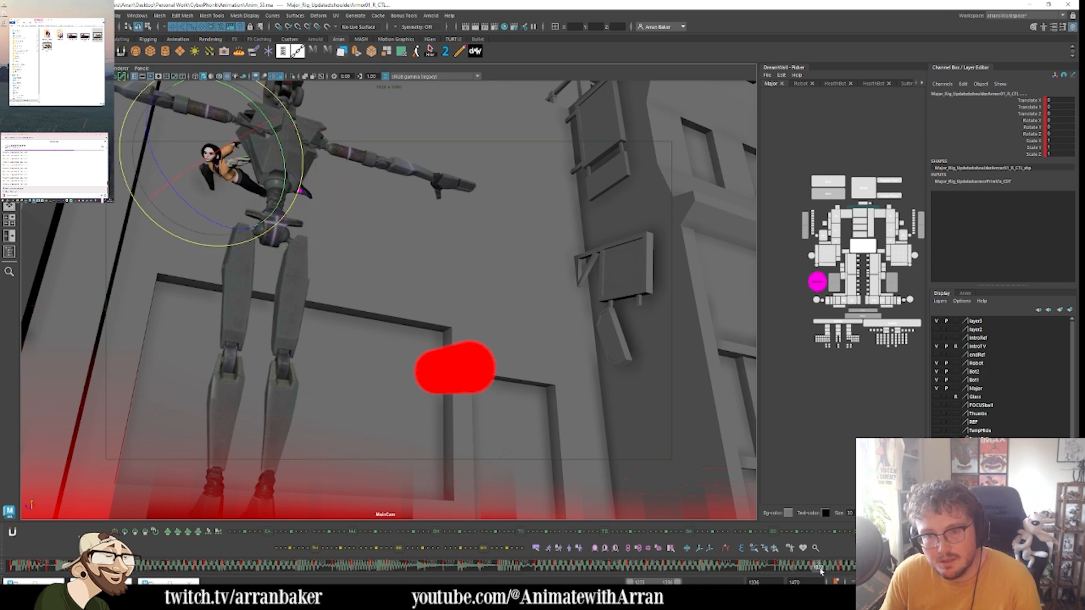
pyautogui.press(',')
pyautogui.press('.')
pyautogui.press('.')
pyautogui.press(',')
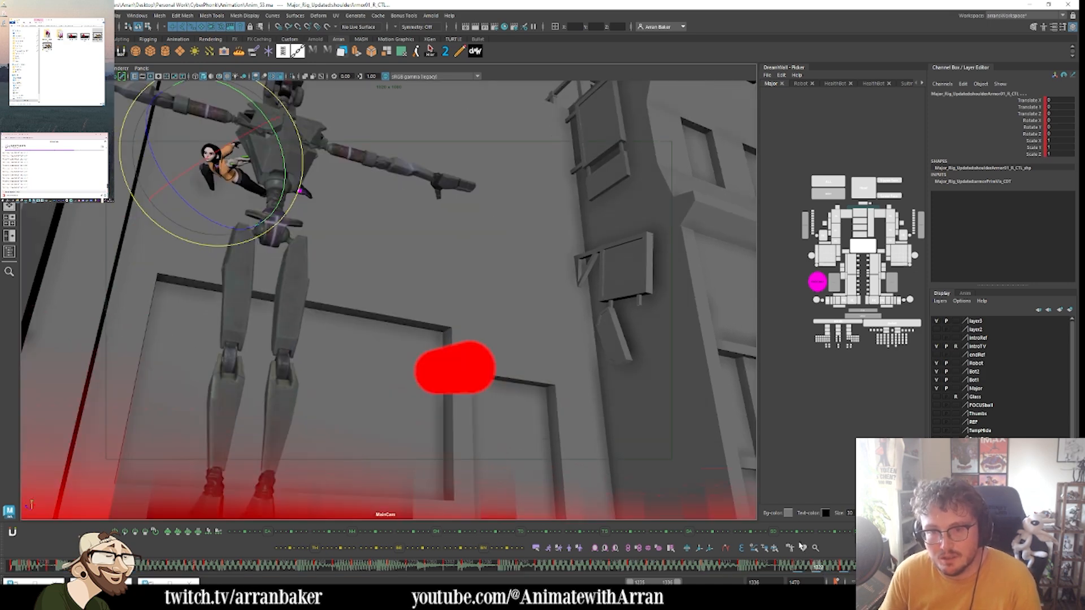
pyautogui.press('.')
pyautogui.press(',')
# - Select the right upper leg control and rotate it in the mid-air pose at the robot's torso
pyautogui.click(865, 249)
pyautogui.press(',')
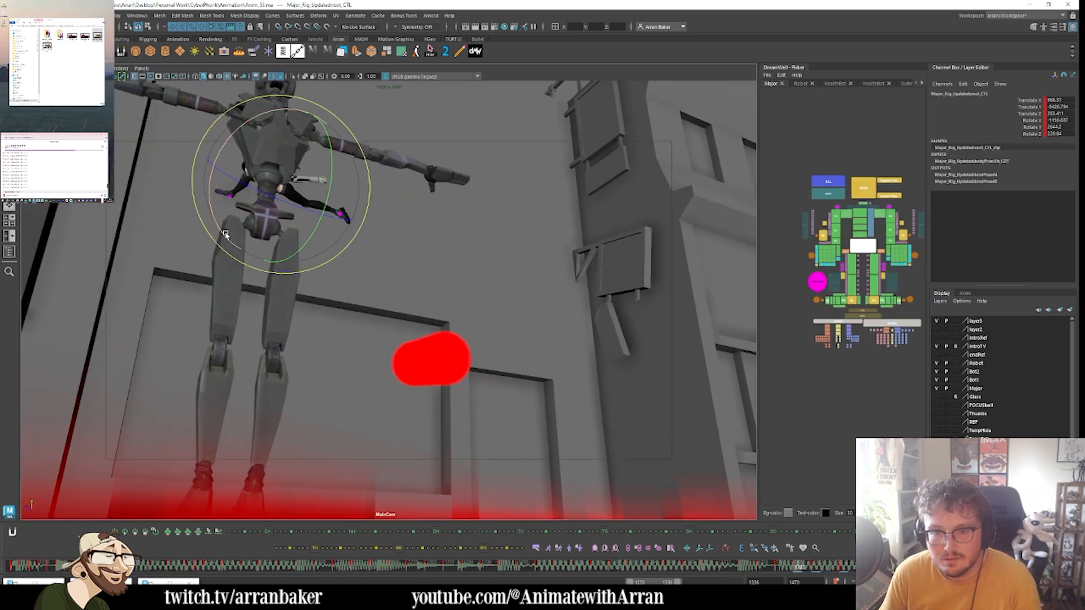
pyautogui.press('.')
pyautogui.press(',')
pyautogui.click(859, 270)
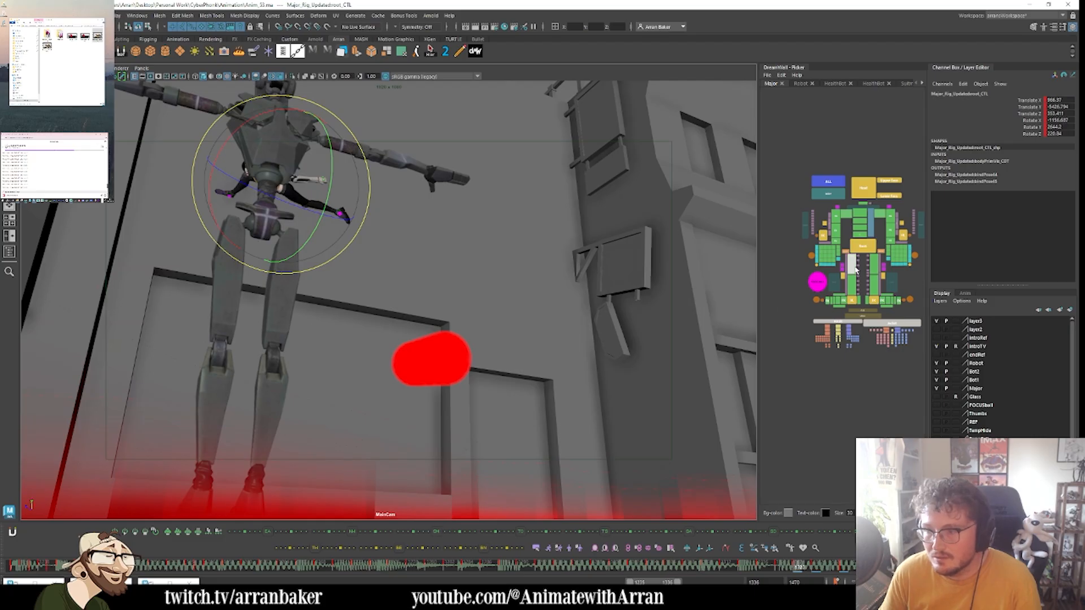
pyautogui.moveTo(246, 164); pyautogui.dragTo(228, 125)
pyautogui.press('.')
# - Rotate the right knee FK control to refine the lower leg as the Major flies past the robot's torso
pyautogui.click(852, 286)
pyautogui.press(',')
pyautogui.press('.')
pyautogui.press('.')
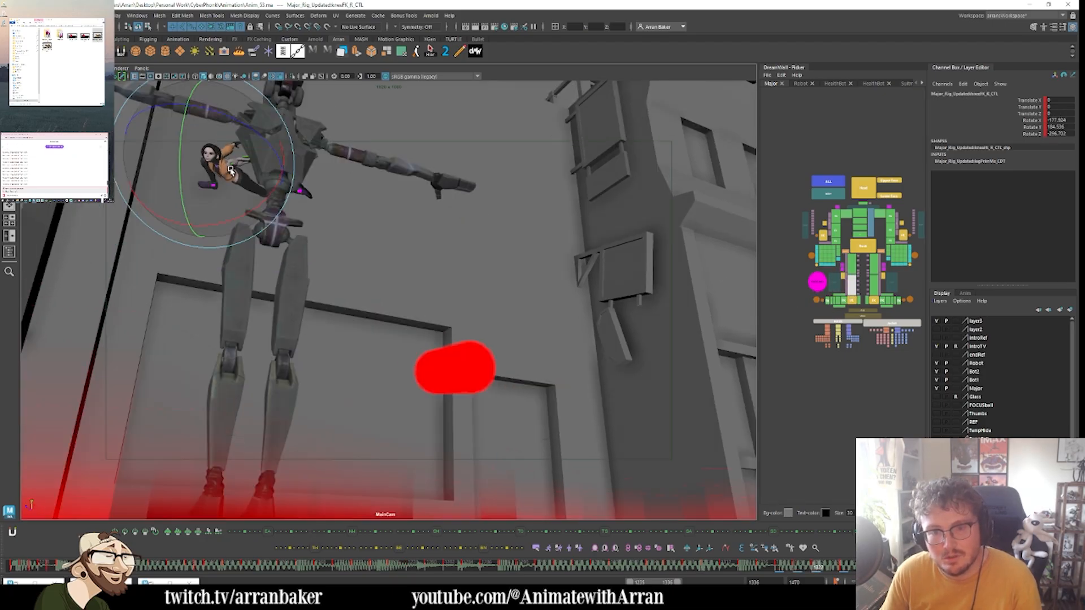
pyautogui.moveTo(216, 166); pyautogui.dragTo(169, 184)
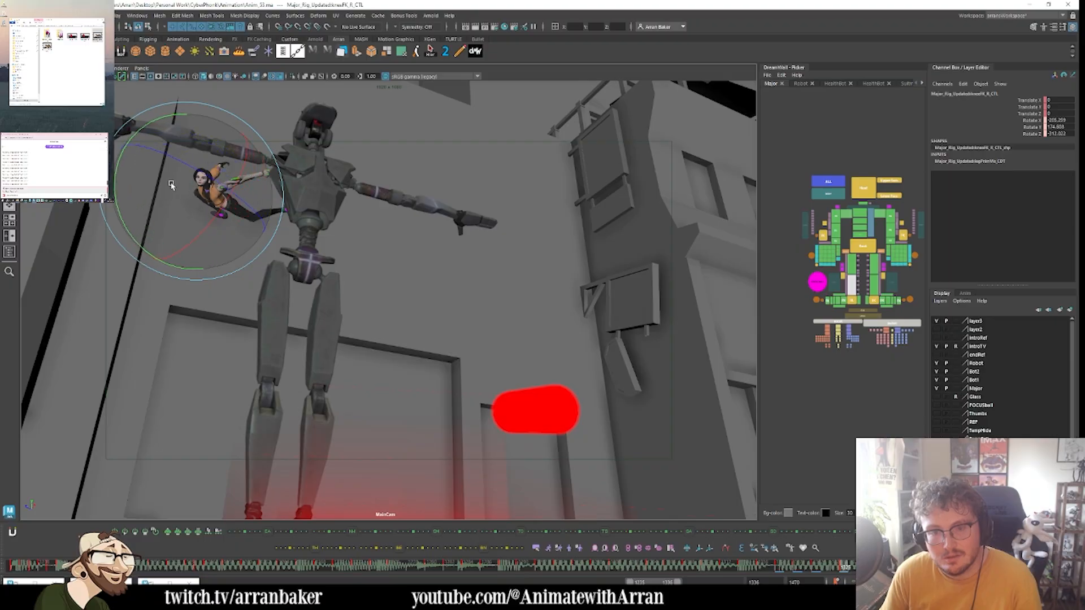
# - Select the right ankle FK control and go through the flight frames to examine the foot's motion
pyautogui.click(843, 303)
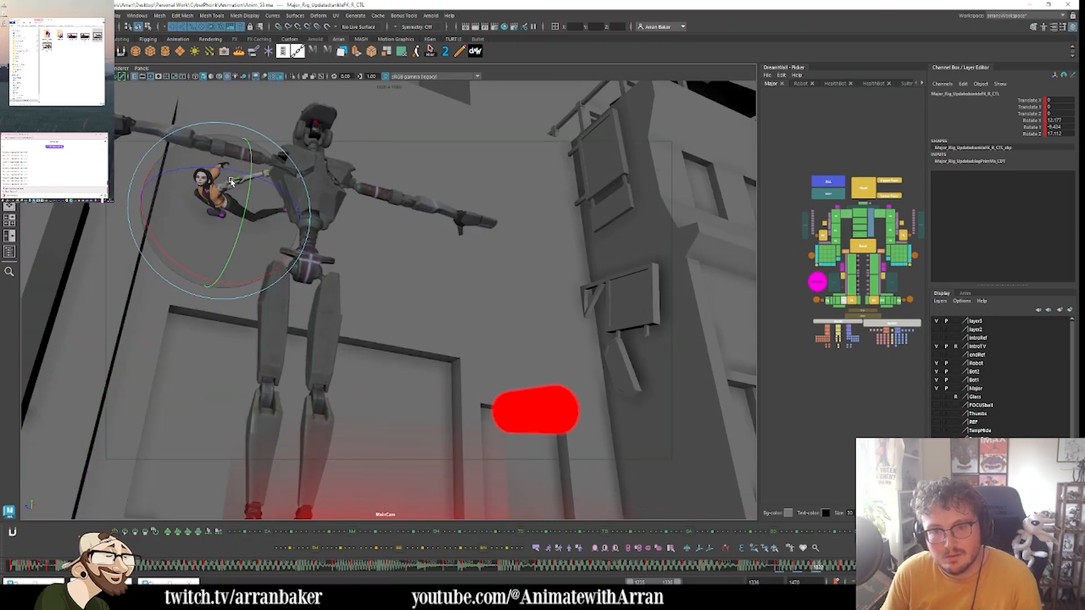
pyautogui.press(',')
pyautogui.press(',')
pyautogui.press('.')
pyautogui.press('.')
pyautogui.press(',')
pyautogui.press(',')
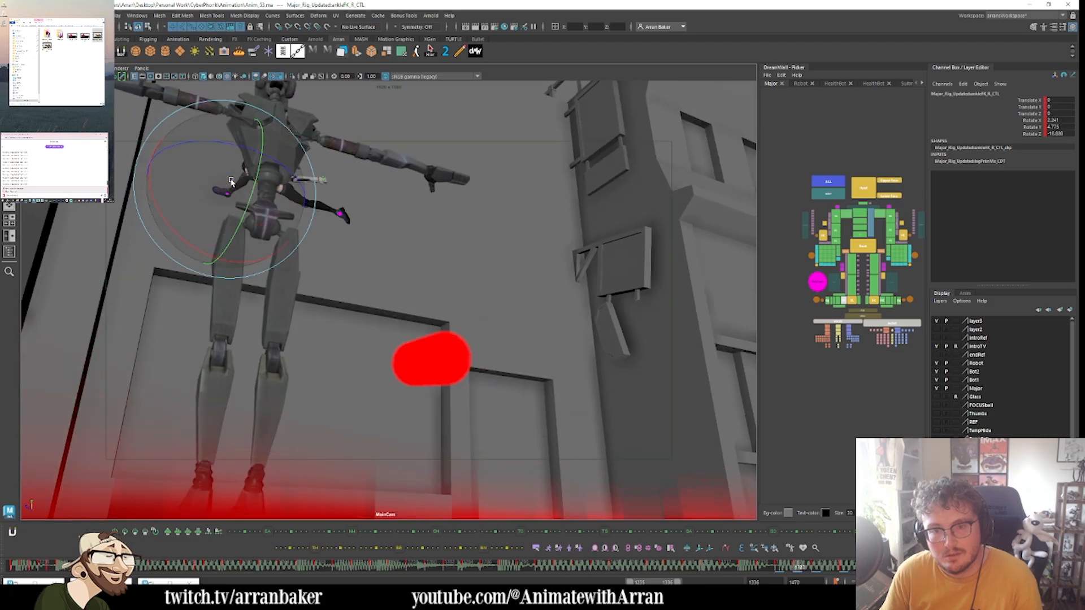
pyautogui.press('.')
pyautogui.press('.')
pyautogui.moveTo(741, 566); pyautogui.dragTo(856, 567)
pyautogui.press('.')
pyautogui.press('.')
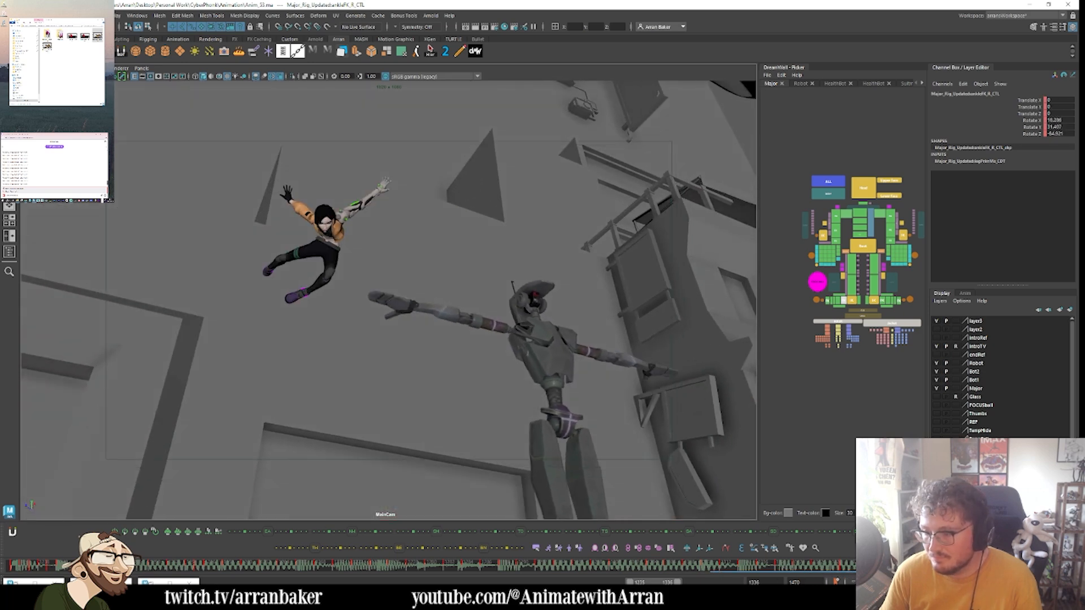
# - Widen the playback range in both directions and scrub through the neighbouring shots to examine the Major's animation
pyautogui.press('e')
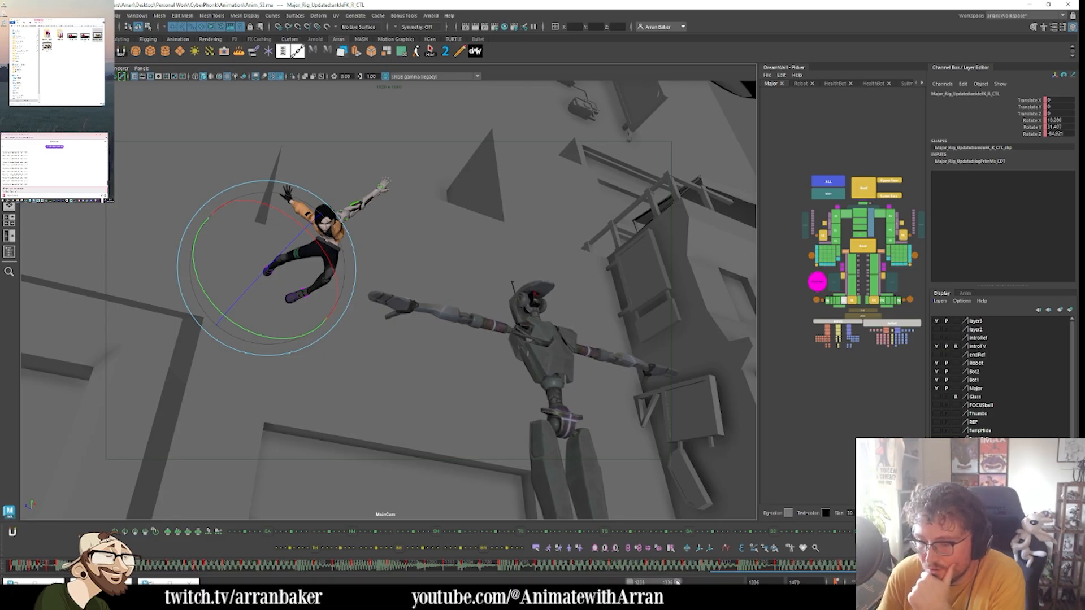
pyautogui.moveTo(677, 582); pyautogui.dragTo(774, 571)
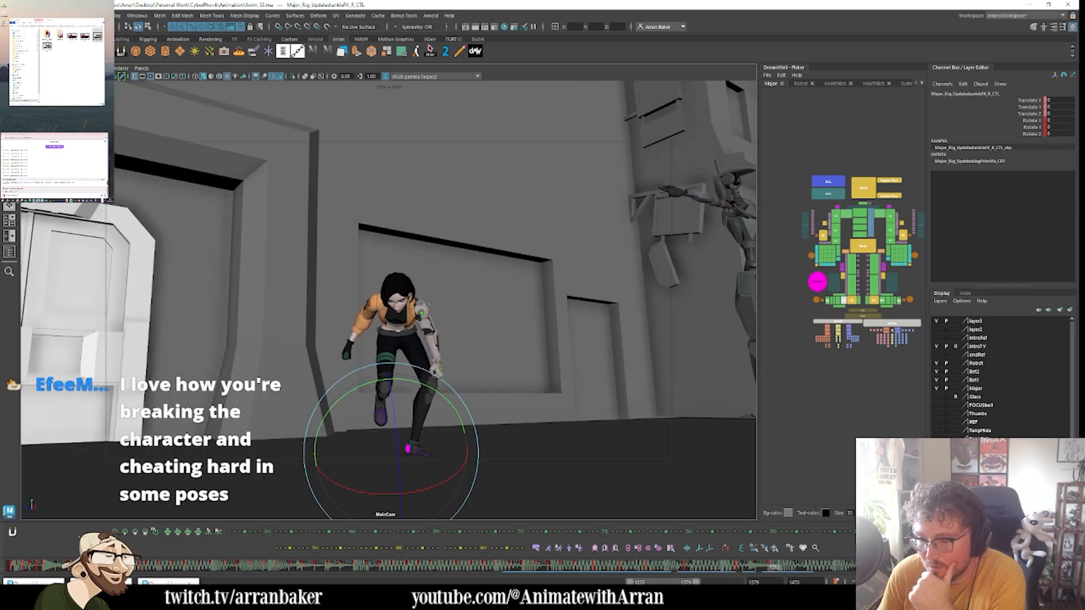
pyautogui.moveTo(697, 583); pyautogui.dragTo(620, 582)
pyautogui.moveTo(479, 568)
pyautogui.mouseDown()
pyautogui.moveTo(68, 567)
pyautogui.moveTo(2, 539)
pyautogui.mouseUp()
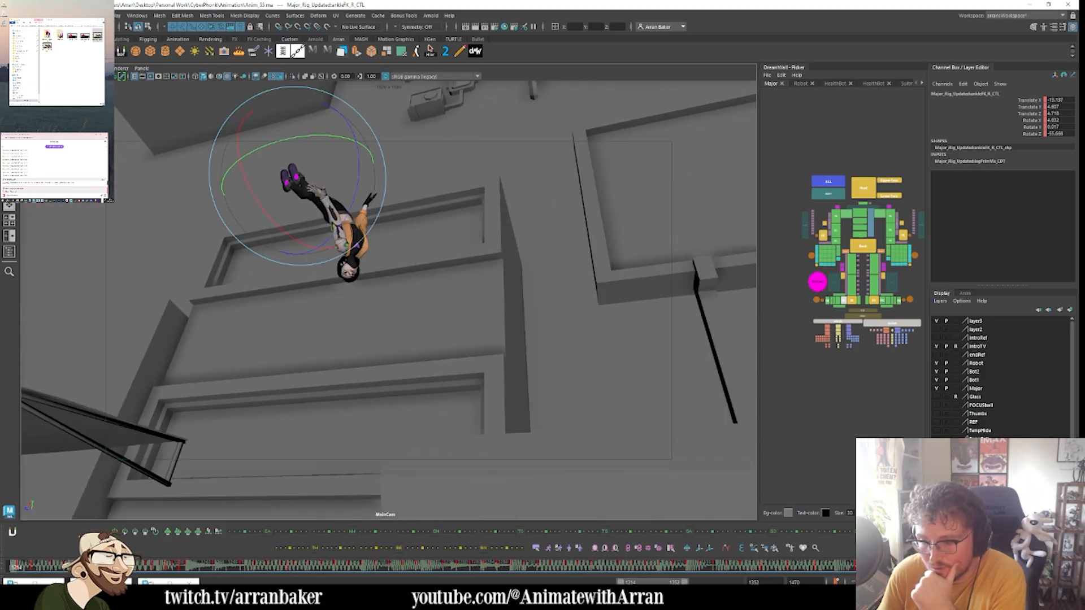
pyautogui.moveTo(620, 582); pyautogui.dragTo(610, 582)
pyautogui.moveTo(150, 568); pyautogui.dragTo(14, 566)
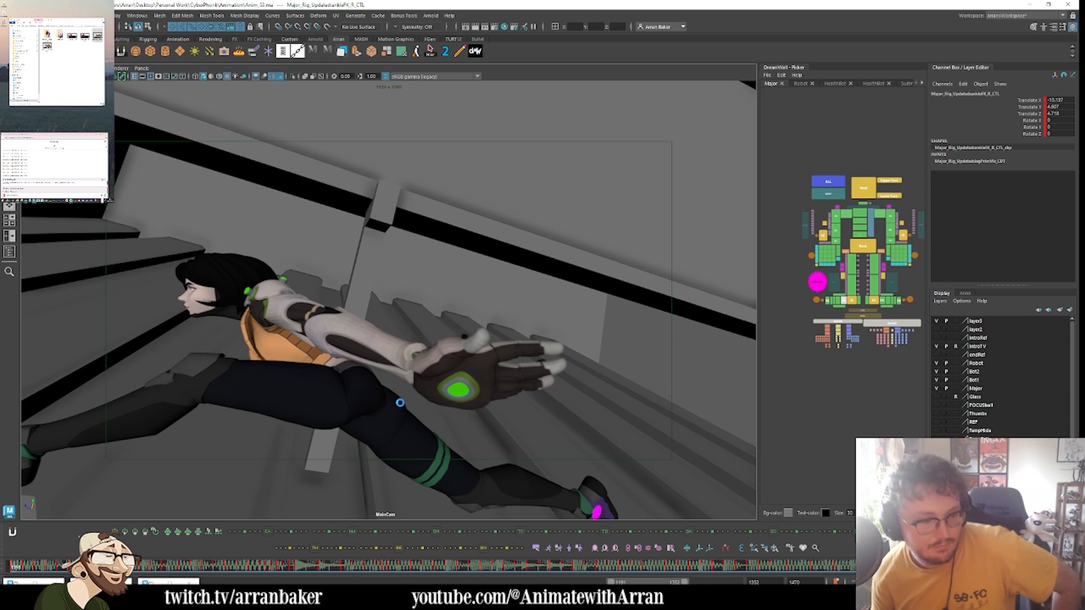
# - Select the Major master control's camera-attach locator and open its Attach Cam curve in the Graph Editor, framing all keys
pyautogui.click(621, 356)
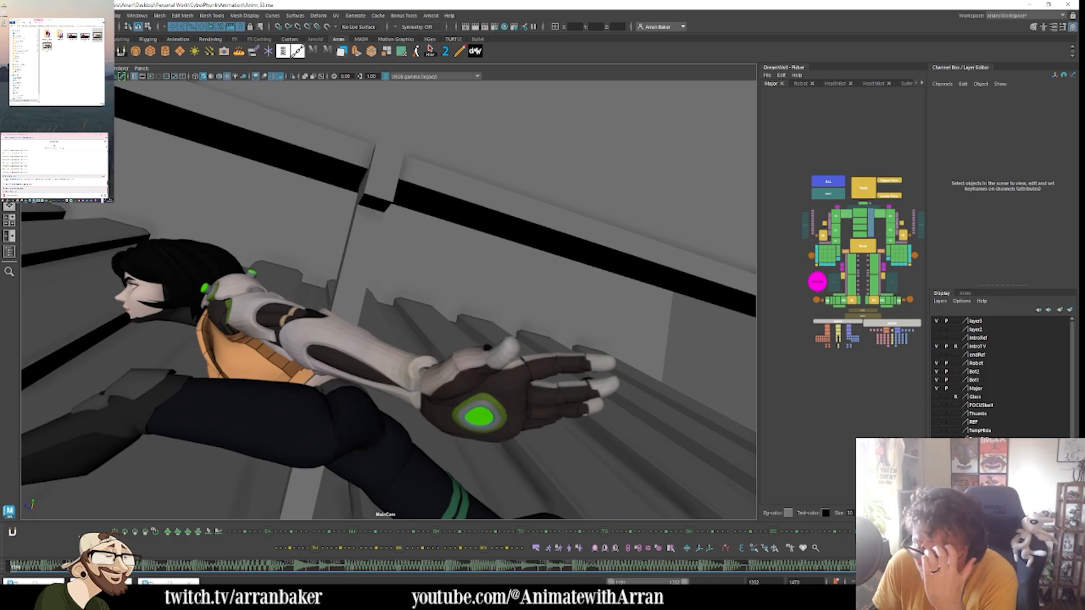
pyautogui.click(10, 253)
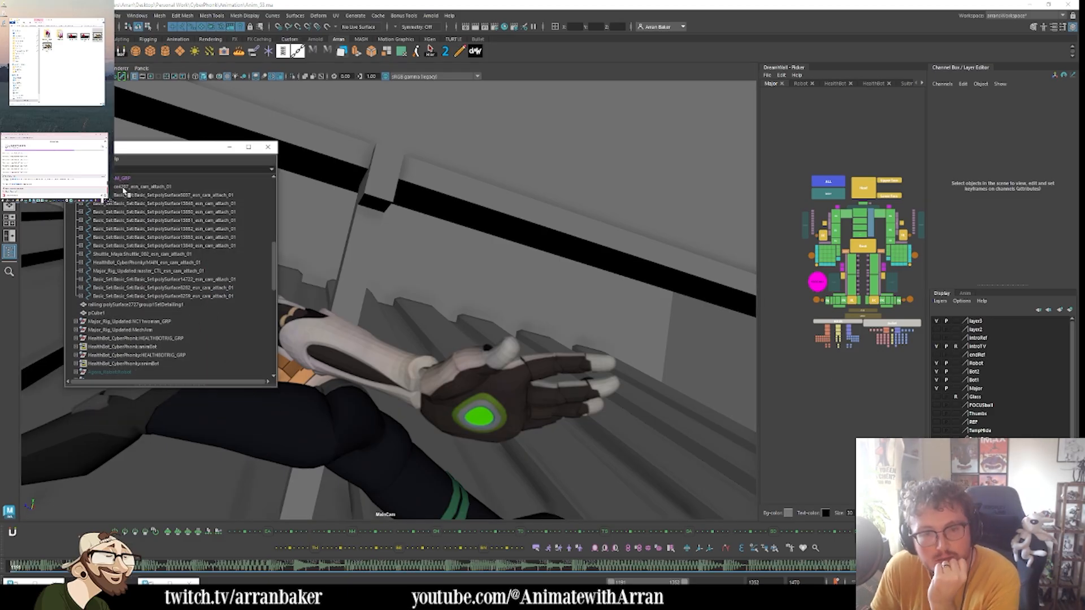
pyautogui.click(121, 279)
pyautogui.click(123, 271)
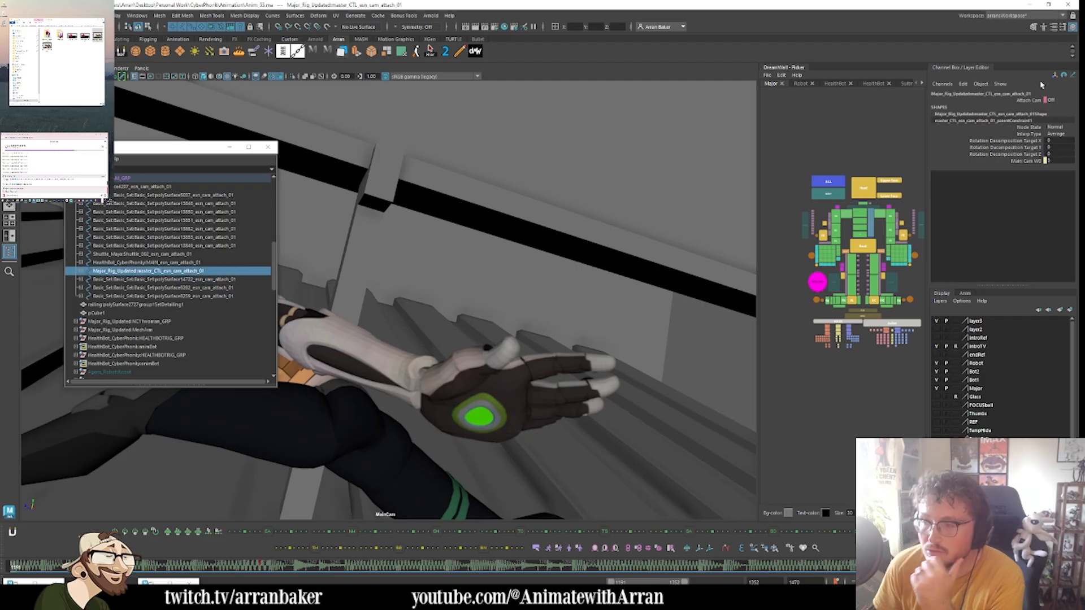
pyautogui.click(1022, 100)
pyautogui.hotkey('ctrl', 'g')
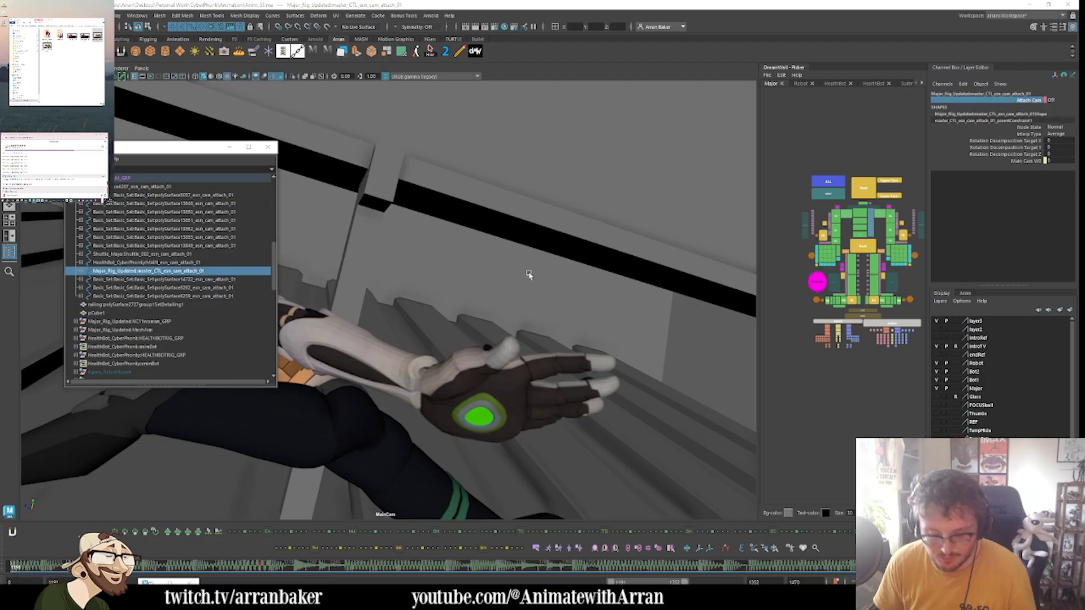
pyautogui.moveTo(65, 98); pyautogui.dragTo(758, 131)
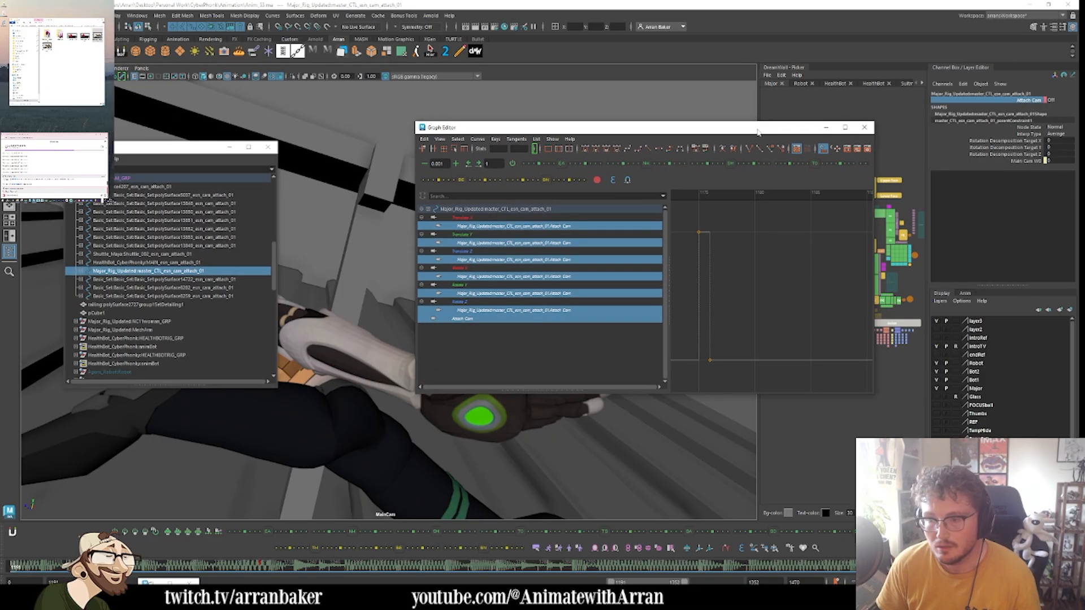
pyautogui.press('f')
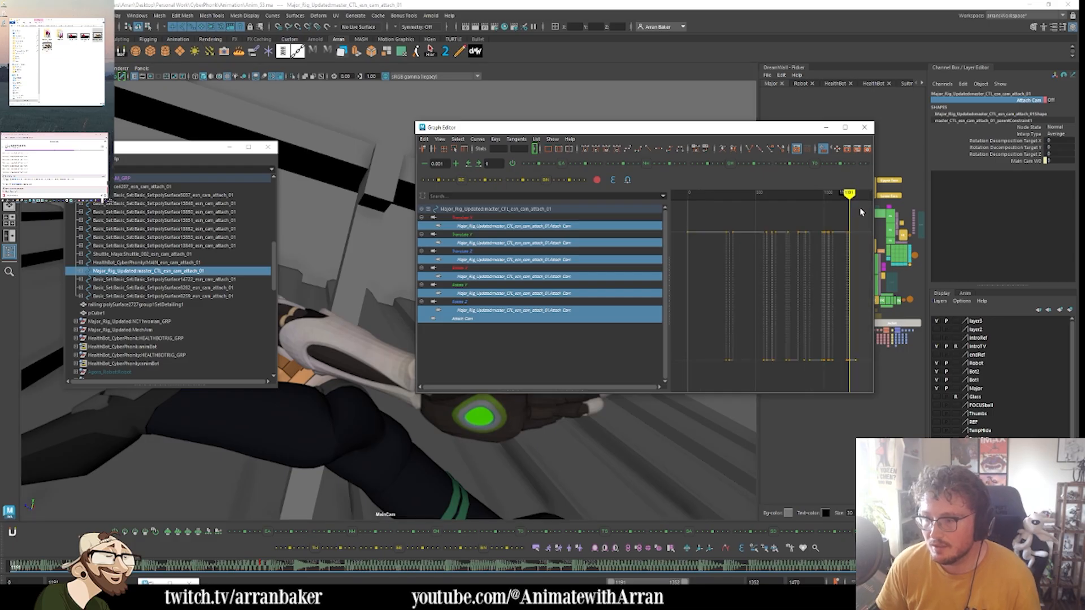
# - Copy all of the locator's Attach Cam keys and go to the first frame of the full timeline
pyautogui.moveTo(864, 209); pyautogui.dragTo(677, 372)
pyautogui.click(423, 139)
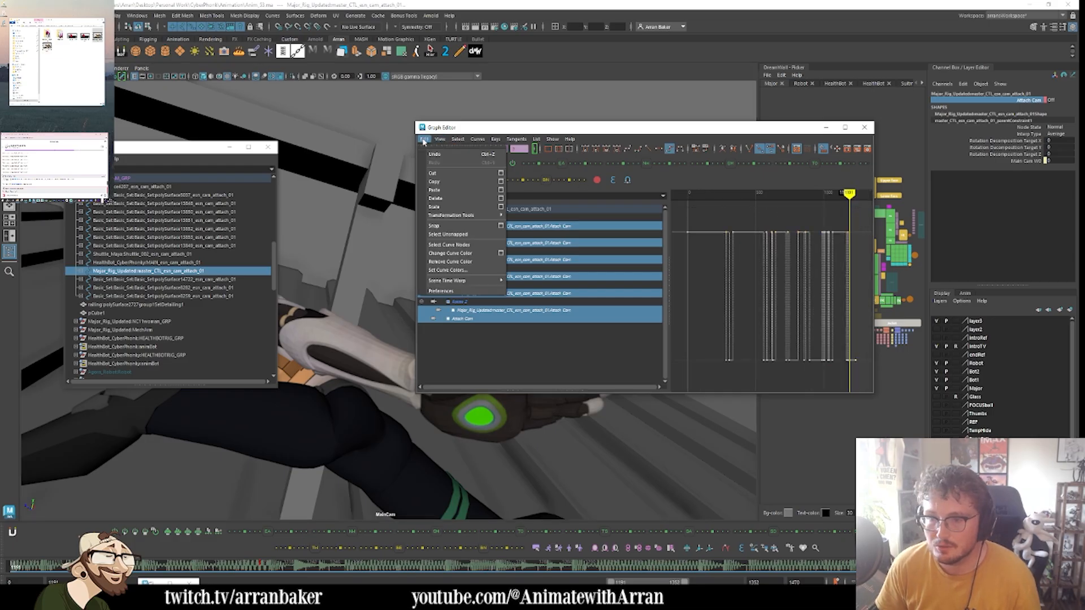
pyautogui.click(438, 182)
pyautogui.moveTo(611, 582); pyautogui.dragTo(73, 582)
pyautogui.hotkey('alt', 'shift', 'v')
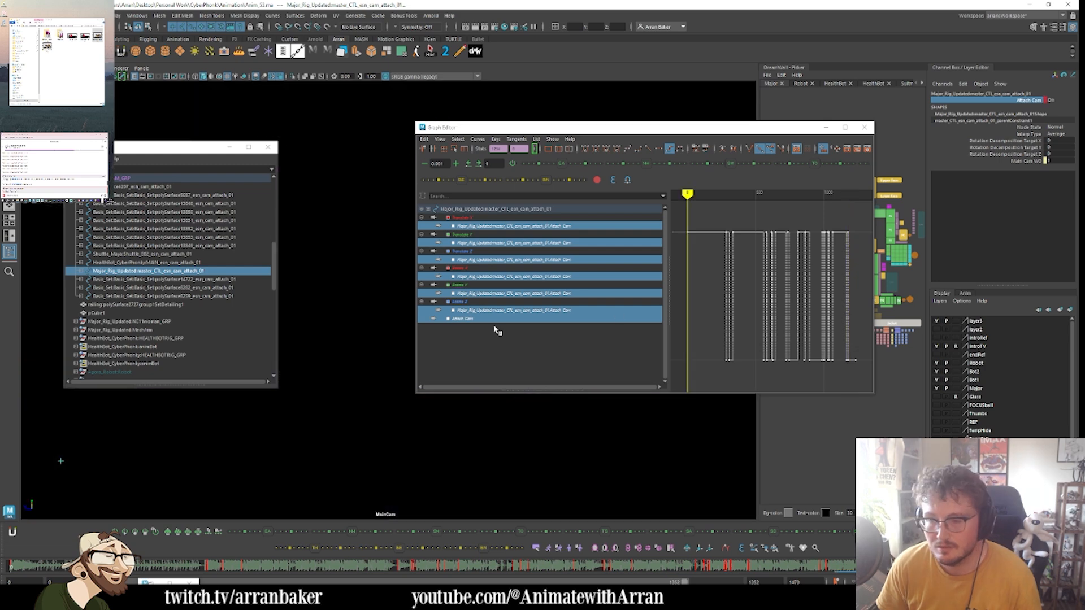
# - Delete the existing camera-attach locator of the Major's master control
pyautogui.click(169, 264)
pyautogui.click(170, 271)
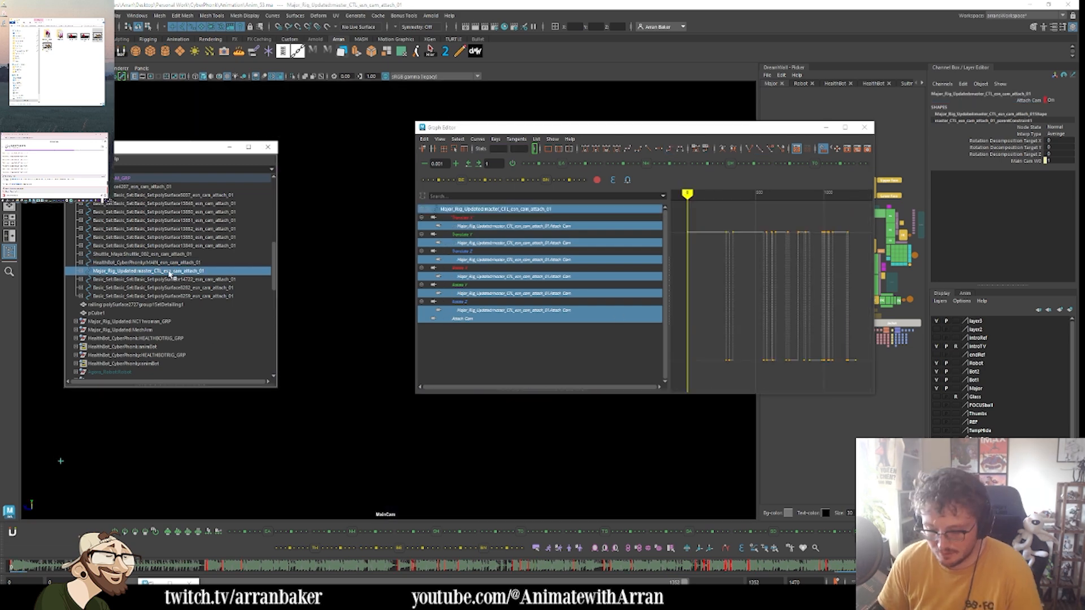
pyautogui.press('Delete')
pyautogui.click(346, 85)
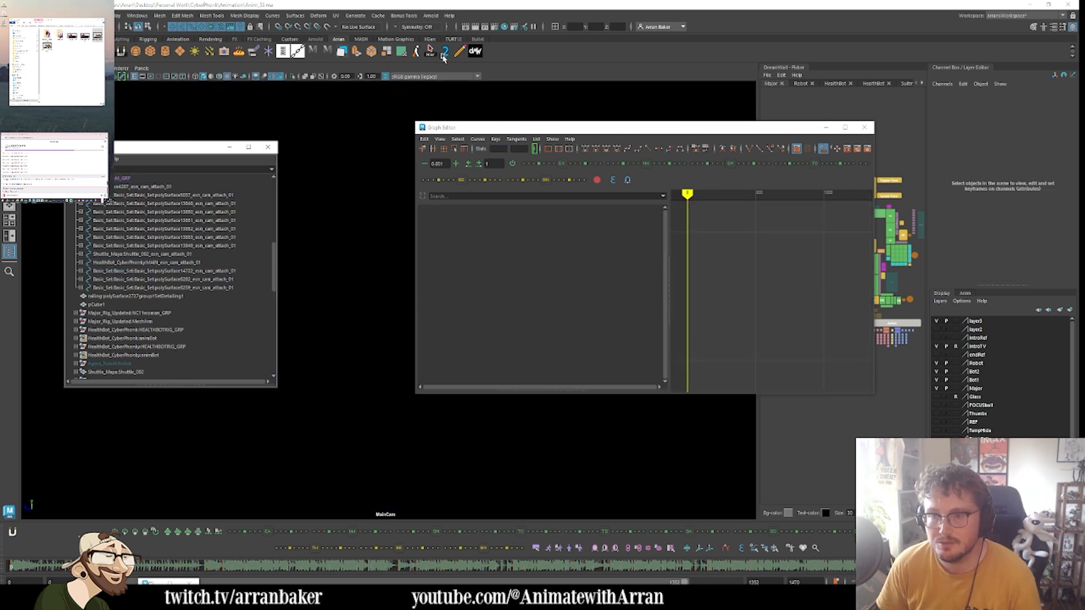
# - Open the stepping and camera-attach script, choose its Attach to Camera mode and assign MainCam as the camera
pyautogui.click(444, 52)
pyautogui.moveTo(650, 95); pyautogui.dragTo(597, 105)
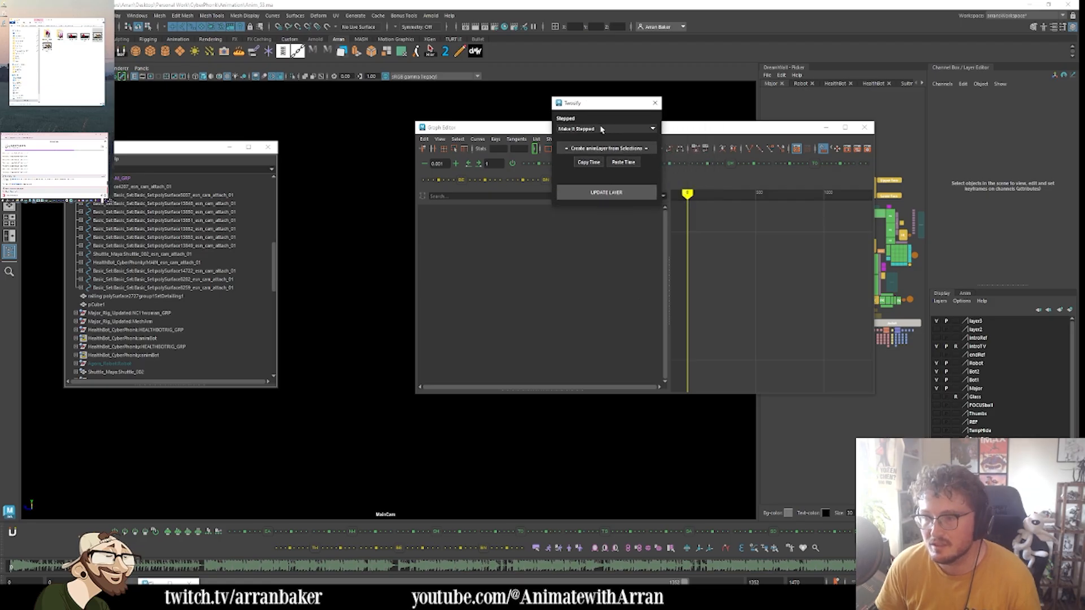
pyautogui.click(591, 129)
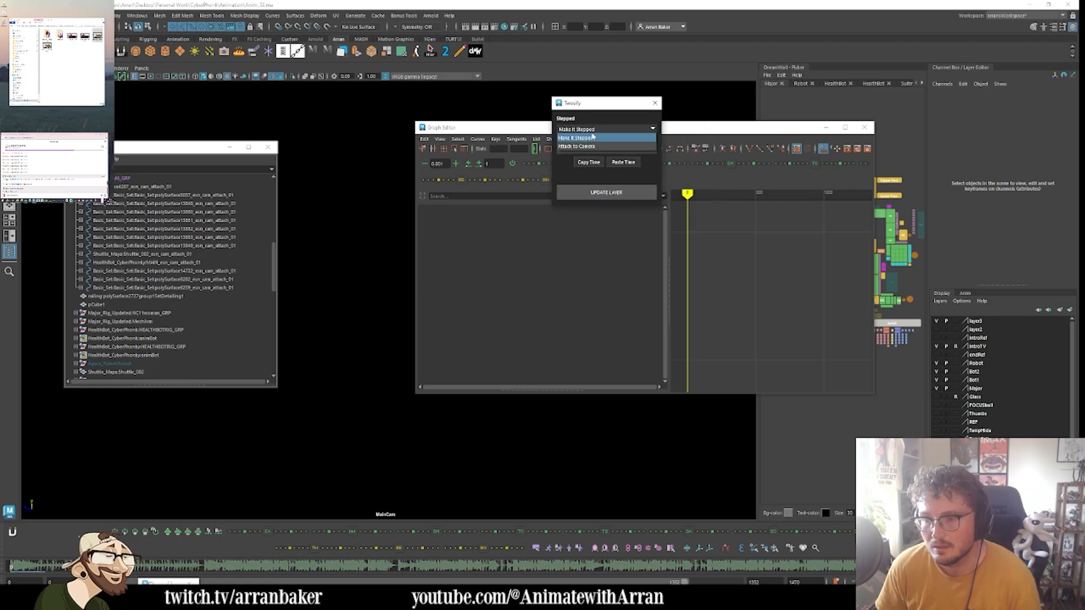
pyautogui.click(595, 146)
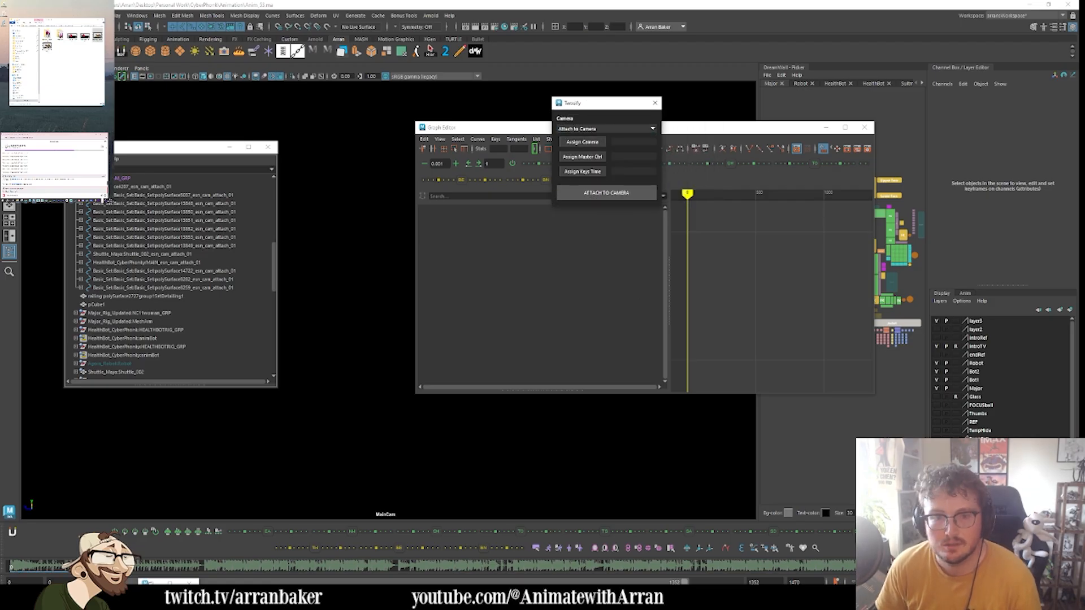
pyautogui.click(27, 76)
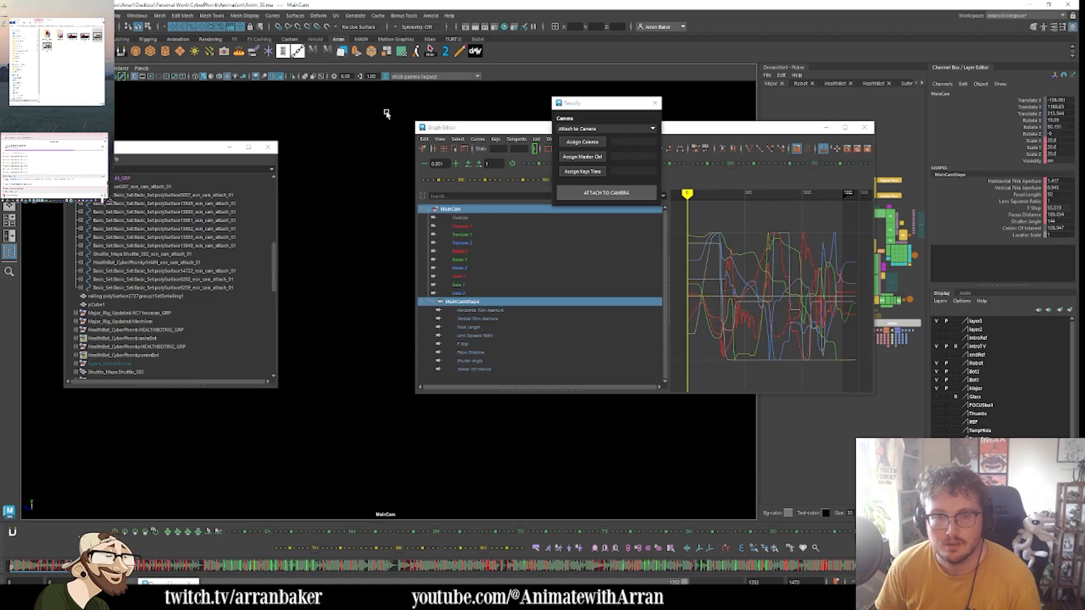
pyautogui.click(577, 145)
# - Assign the Major's master control and the root control's key times, and attach the master control to the camera
pyautogui.click(924, 285)
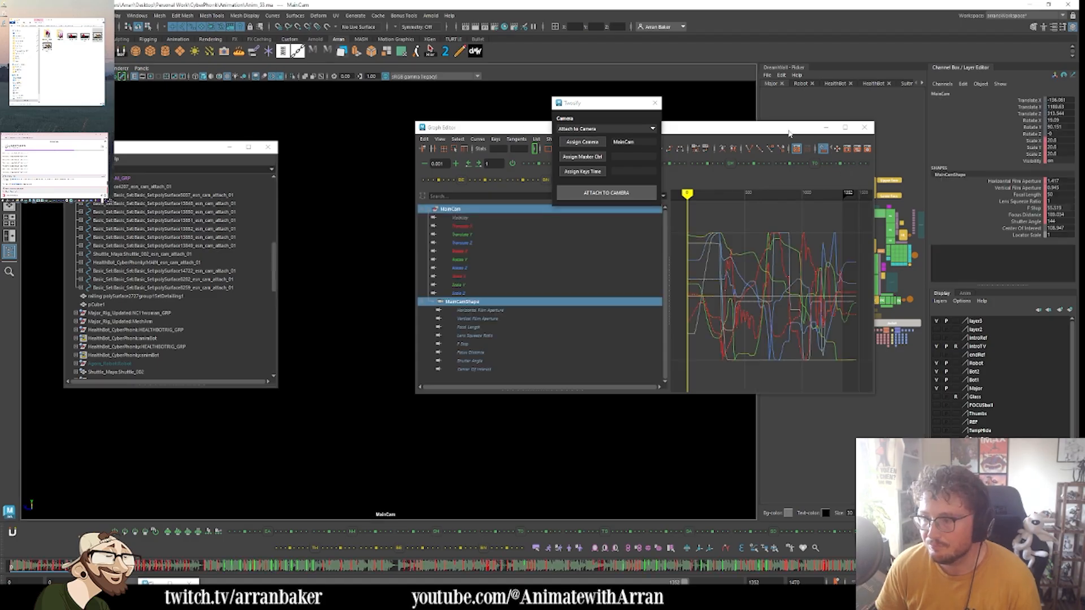
pyautogui.moveTo(790, 133); pyautogui.dragTo(640, 256)
pyautogui.click(857, 312)
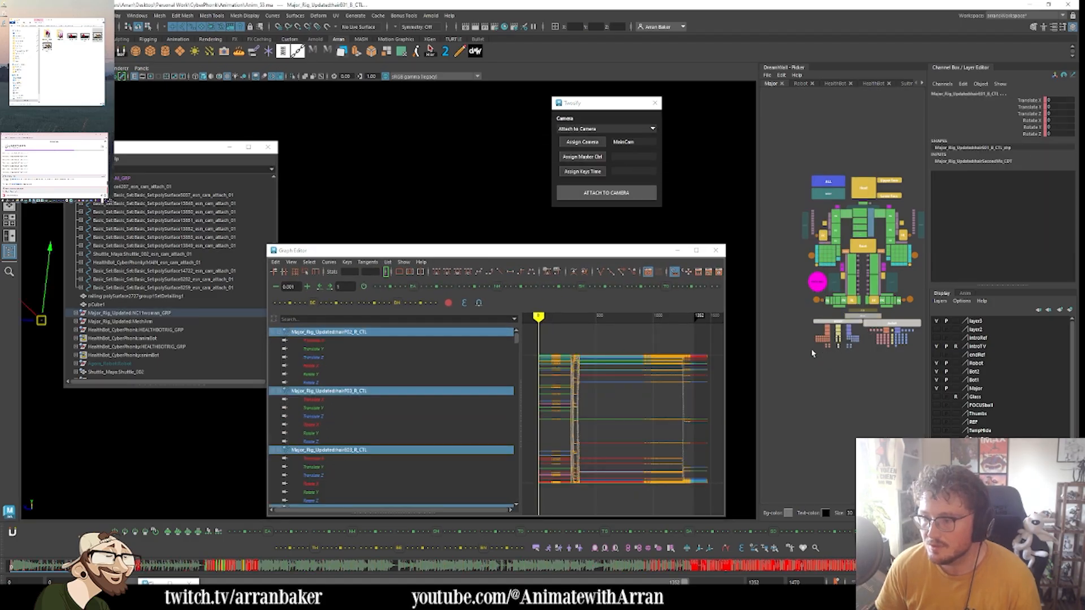
pyautogui.click(587, 159)
pyautogui.click(864, 248)
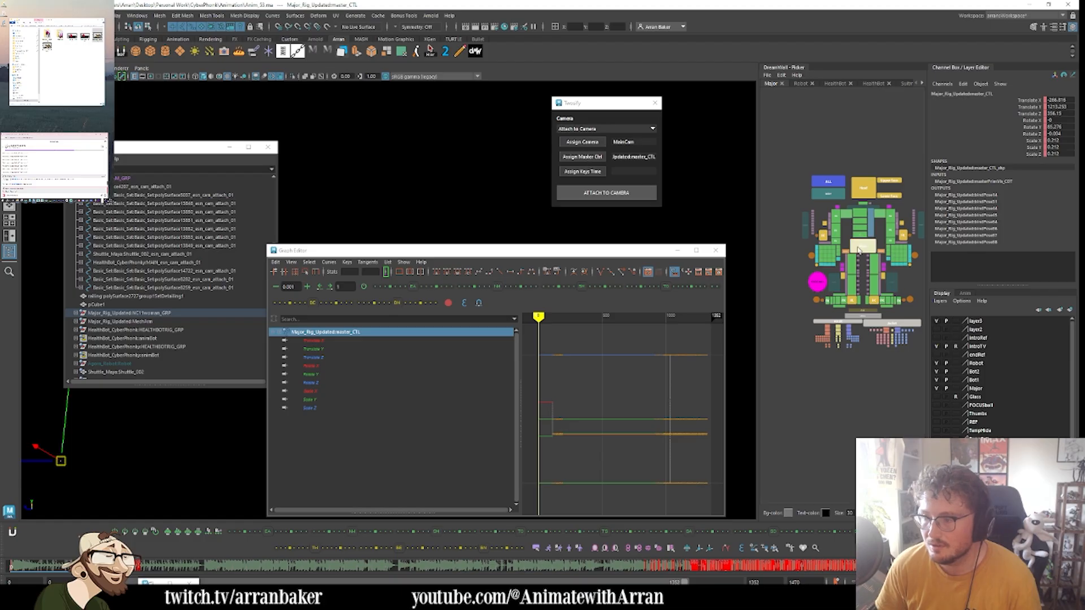
pyautogui.click(592, 174)
pyautogui.click(582, 171)
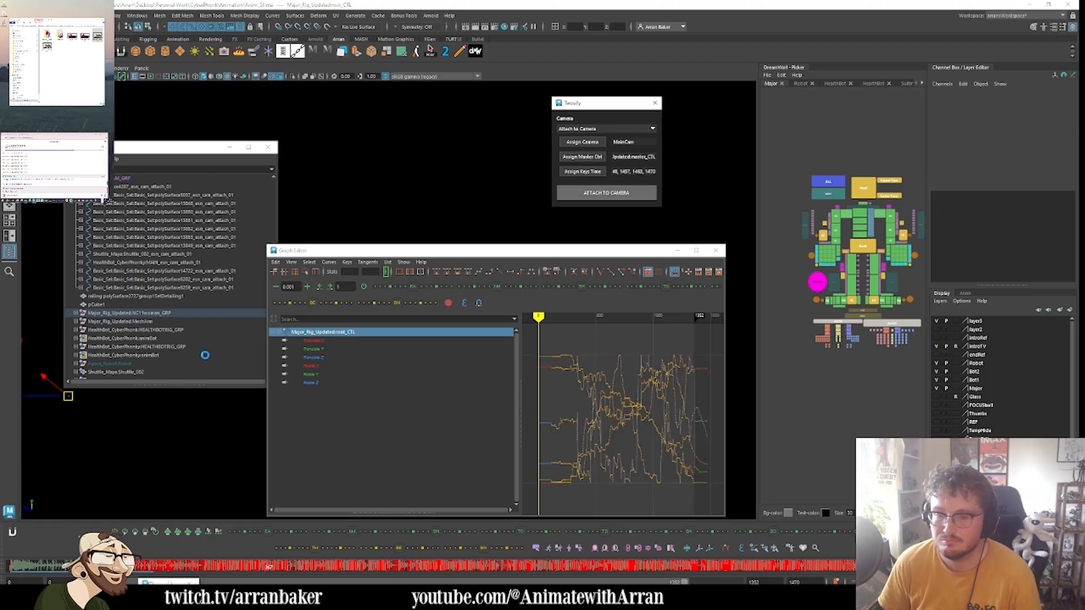
# - Select the newly created camera-attach locator of the Major's master control and key its Attach Cam channel
pyautogui.click(134, 307)
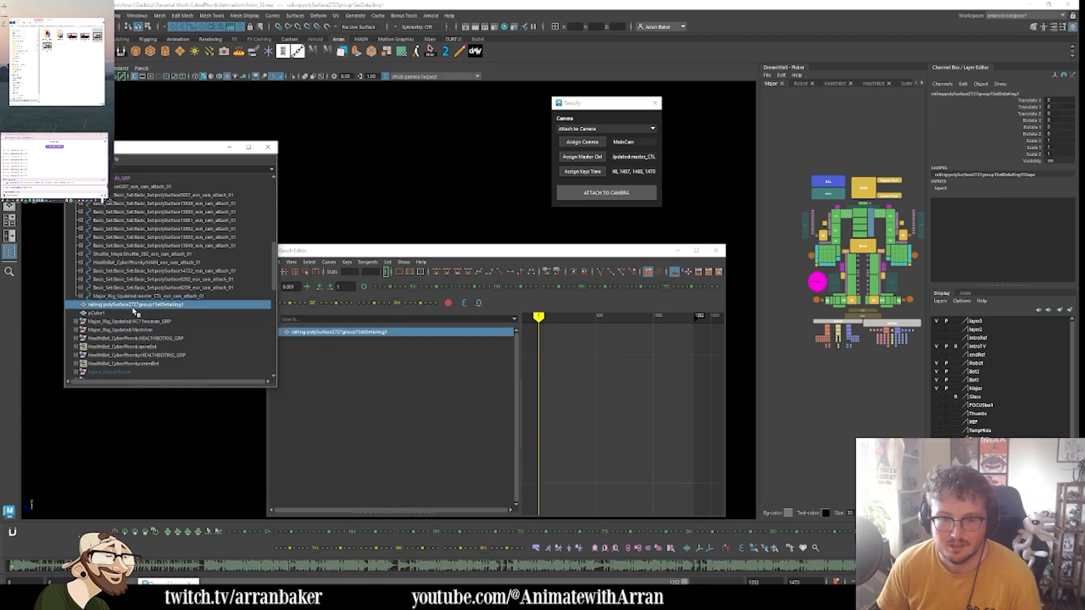
pyautogui.click(139, 297)
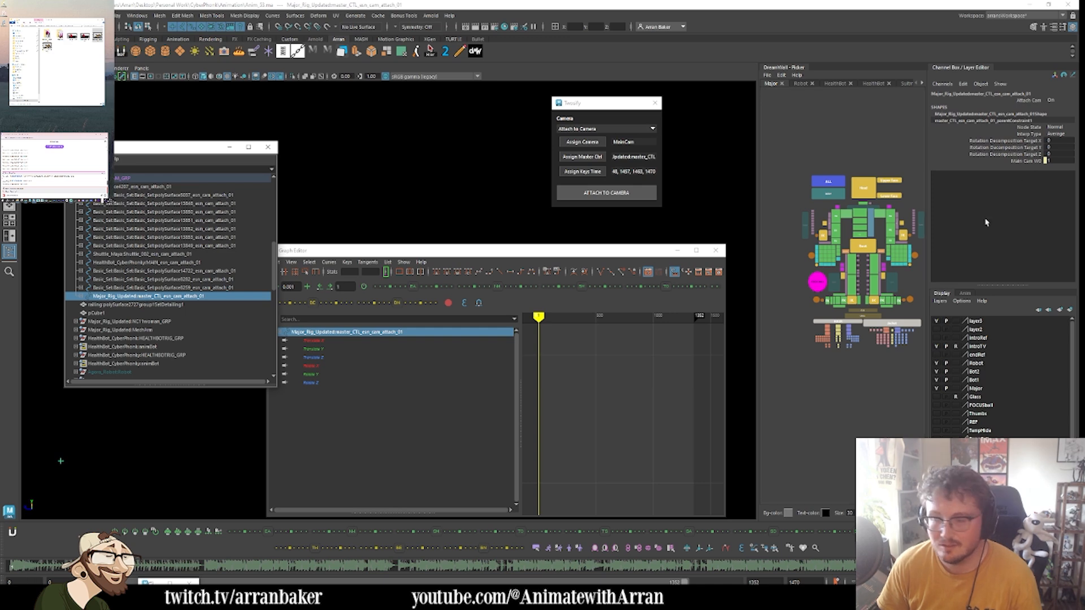
pyautogui.click(1029, 101)
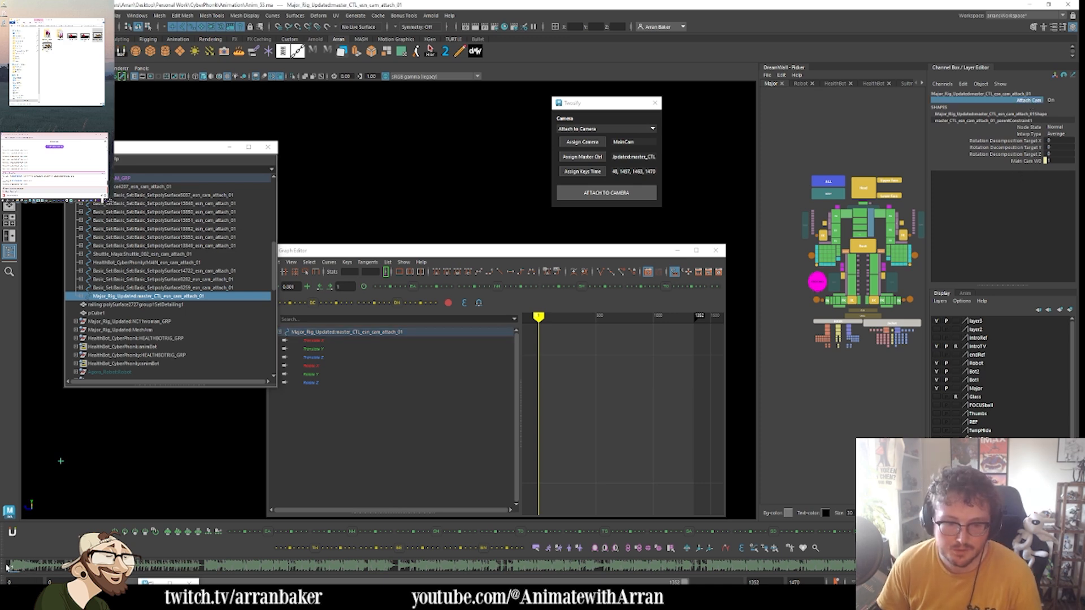
pyautogui.rightClick(1027, 110)
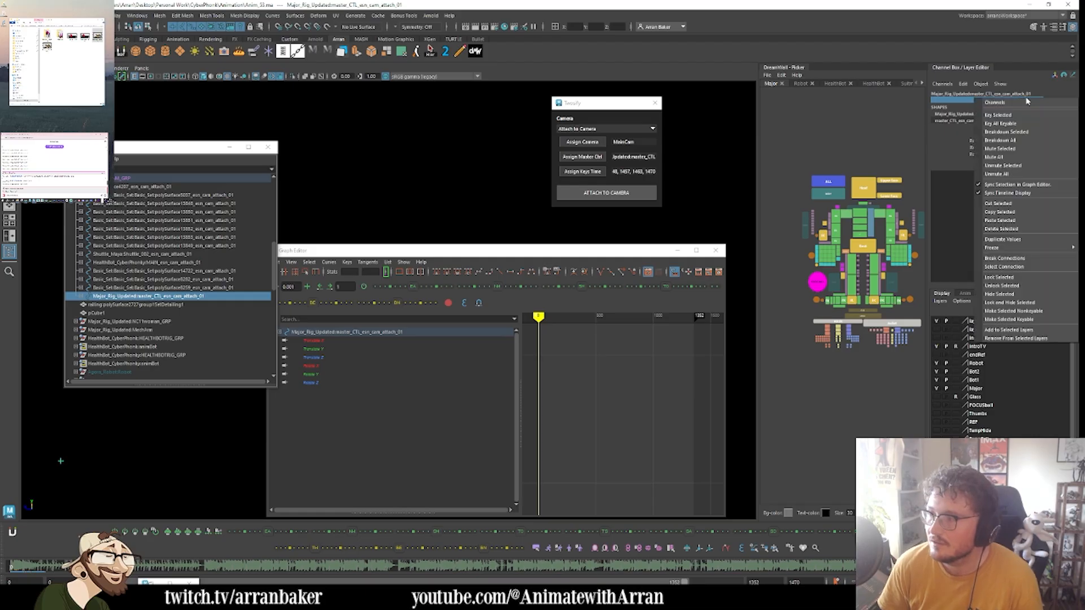
pyautogui.click(1030, 115)
# - Paste the copied keys onto the new locator's Attach Cam curve in the Graph Editor and frame the curve
pyautogui.click(594, 410)
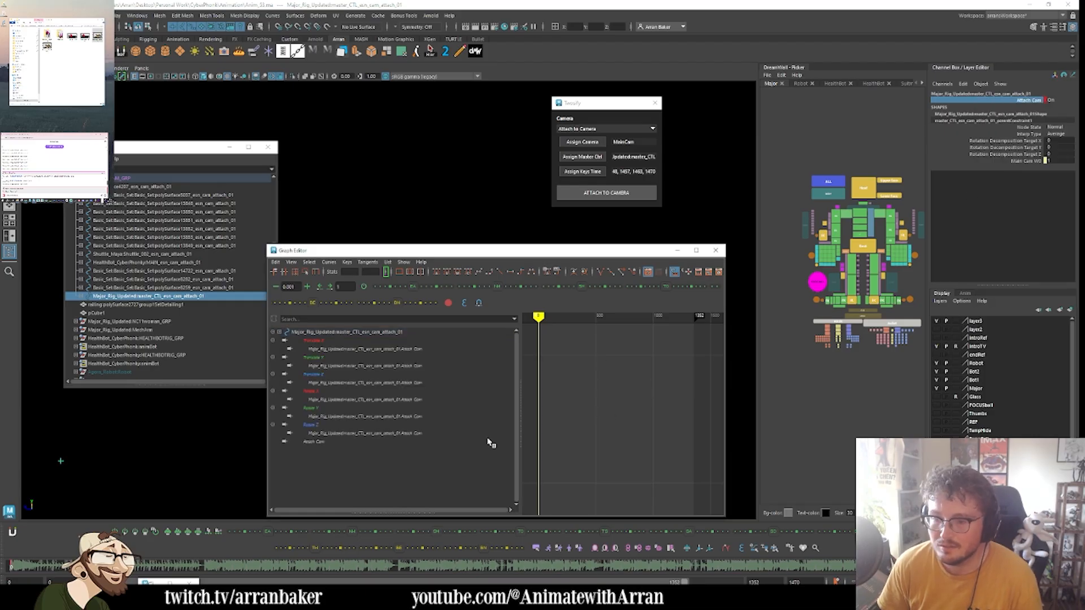
pyautogui.click(326, 444)
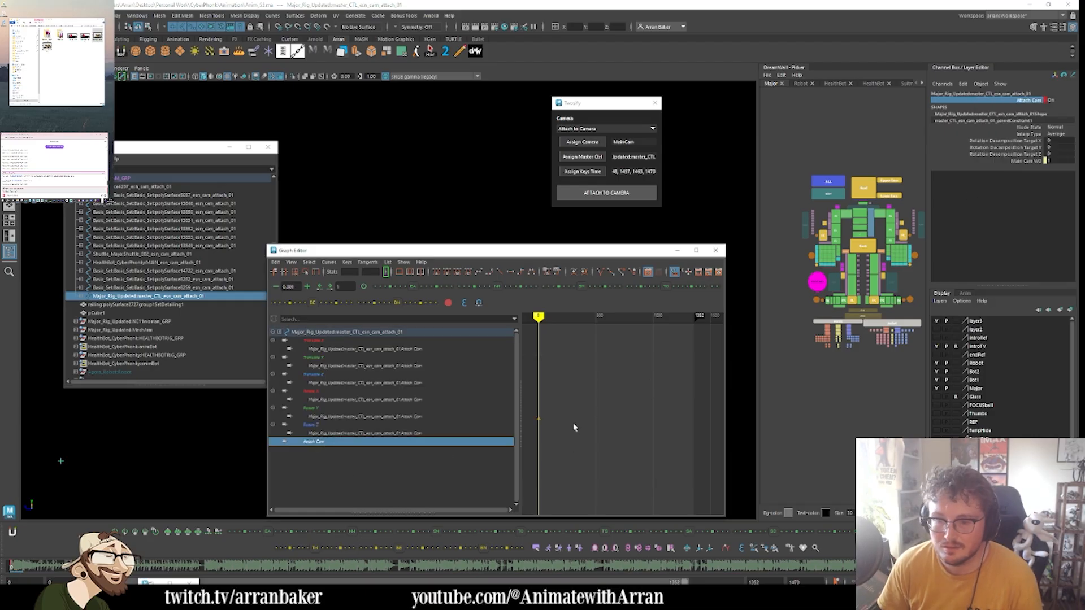
pyautogui.click(276, 263)
pyautogui.click(305, 312)
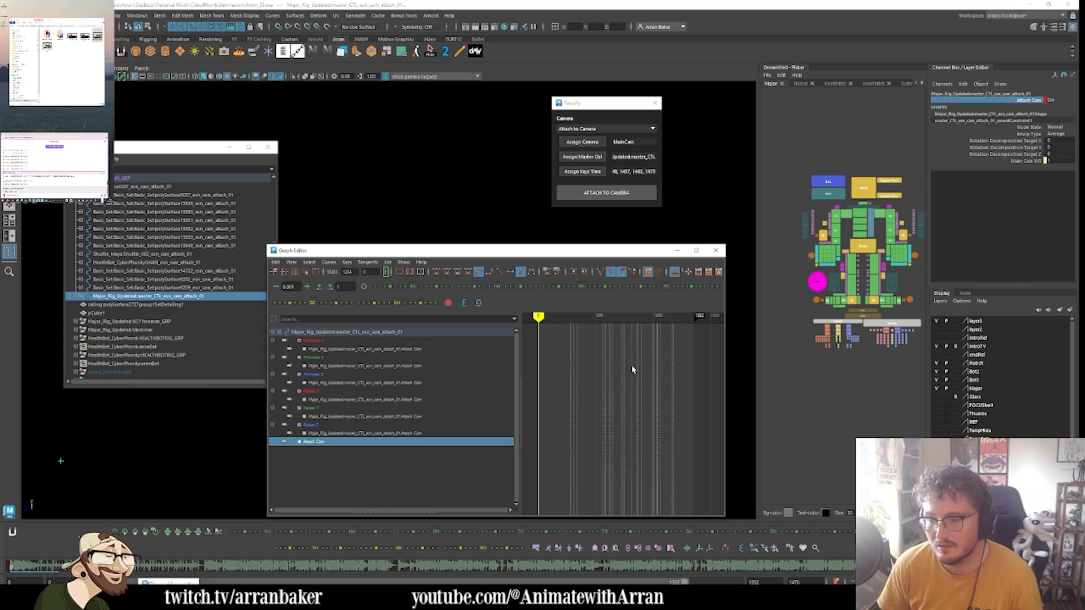
pyautogui.press('f')
# - Close the Graph Editor and go through the locator's keys around the leap to check the Major's camera attachment
pyautogui.click(713, 570)
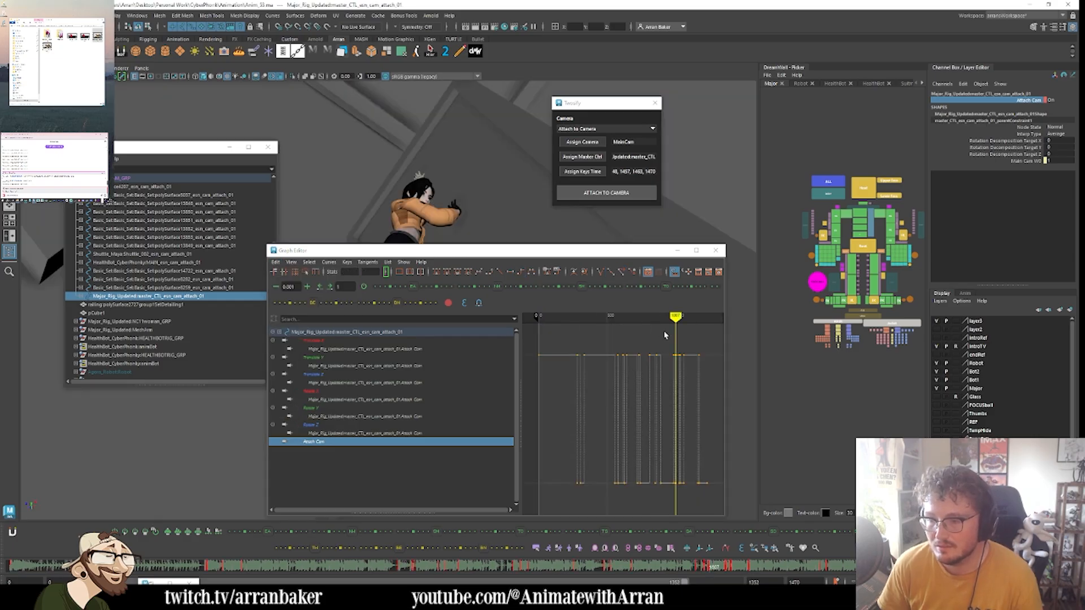
pyautogui.click(715, 251)
pyautogui.press('.')
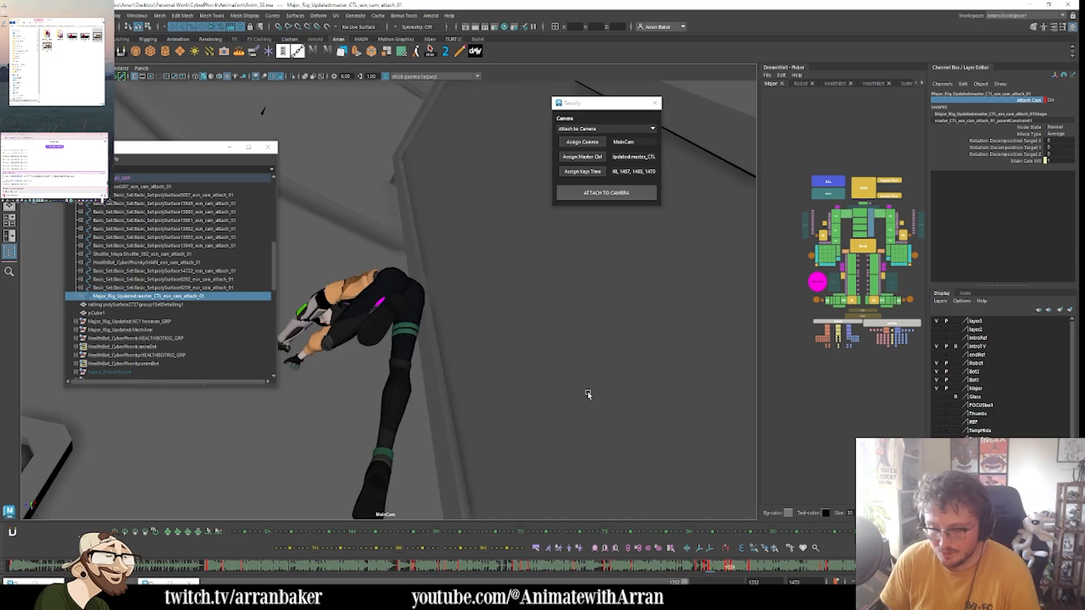
pyautogui.press('.')
pyautogui.press('.')
pyautogui.press('.')
pyautogui.press('.')
pyautogui.press('.')
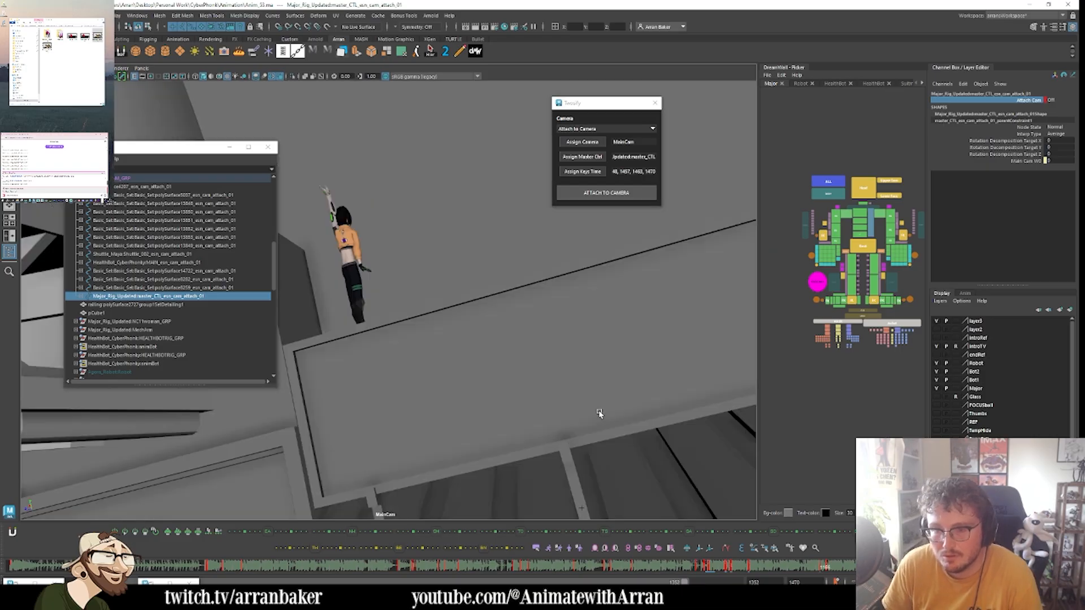
pyautogui.hotkey('alt', ',')
pyautogui.hotkey('alt', ',')
pyautogui.hotkey('alt', ',')
pyautogui.hotkey('alt', ',')
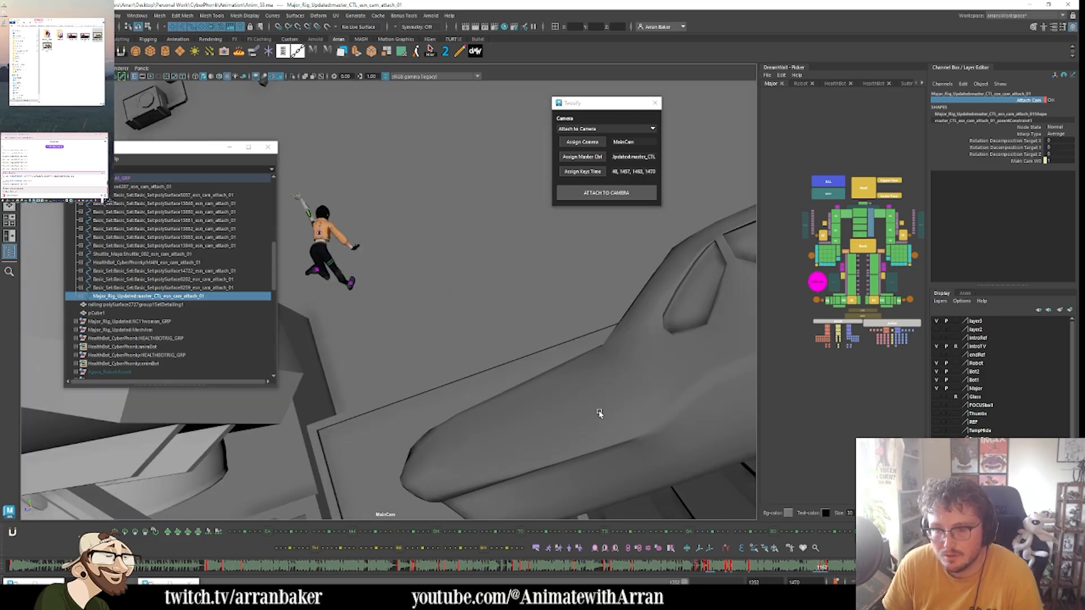
# - Go back and forth frame by frame through the landing and railing slide to examine the Major's position against the roof
pyautogui.hotkey('alt', '.')
pyautogui.hotkey('alt', '.')
pyautogui.hotkey('alt', '.')
pyautogui.hotkey('alt', '.')
pyautogui.hotkey('alt', '.')
pyautogui.hotkey('alt', '.')
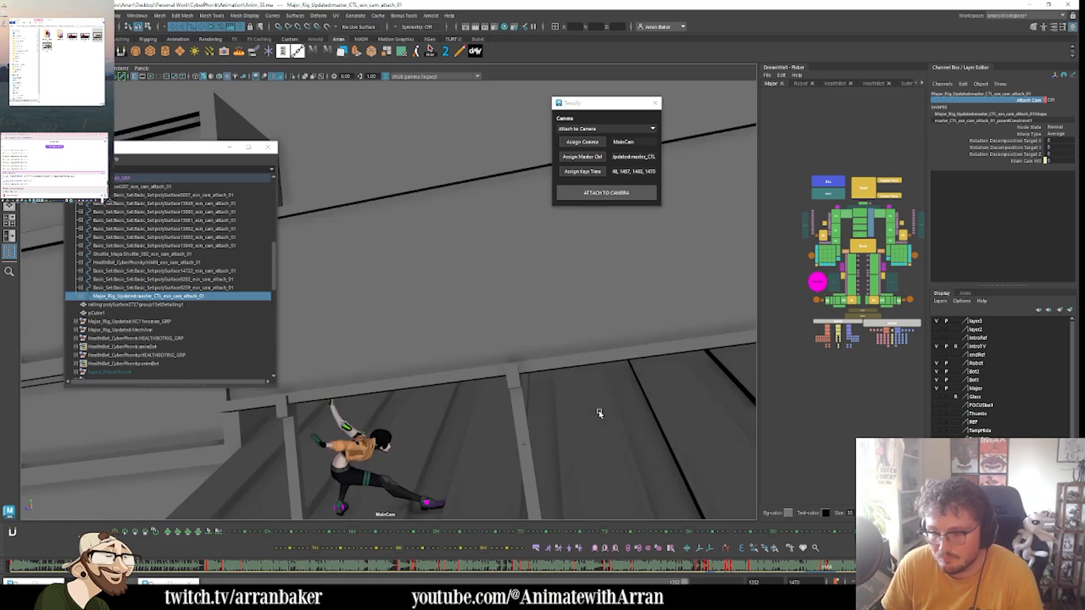
pyautogui.hotkey('alt', '.')
pyautogui.hotkey('alt', '.')
pyautogui.hotkey('alt', '.')
pyautogui.hotkey('alt', '.')
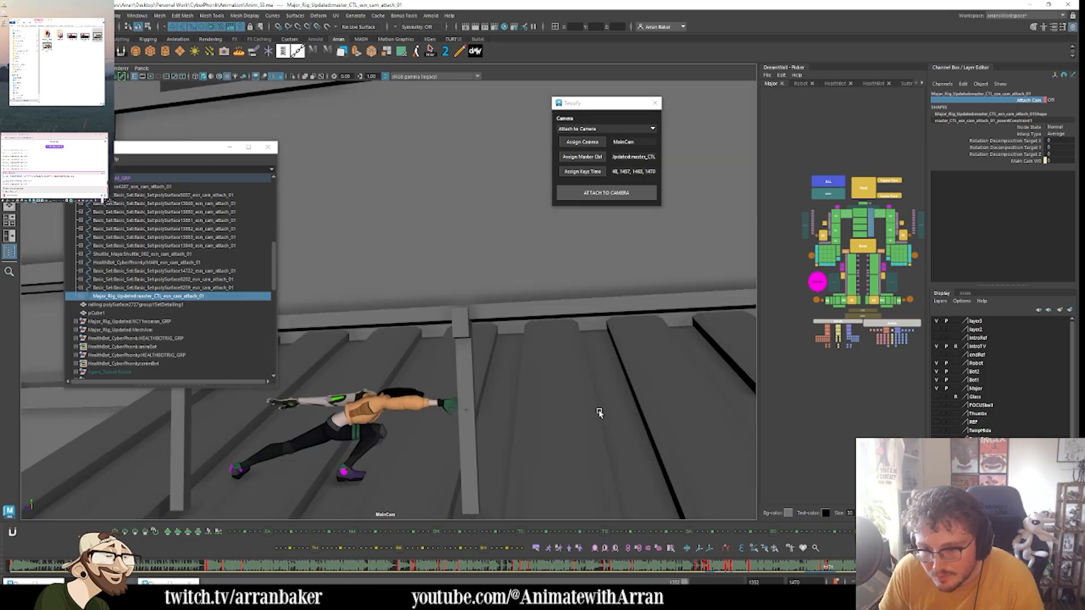
pyautogui.hotkey('alt', '.')
pyautogui.hotkey('alt', '.')
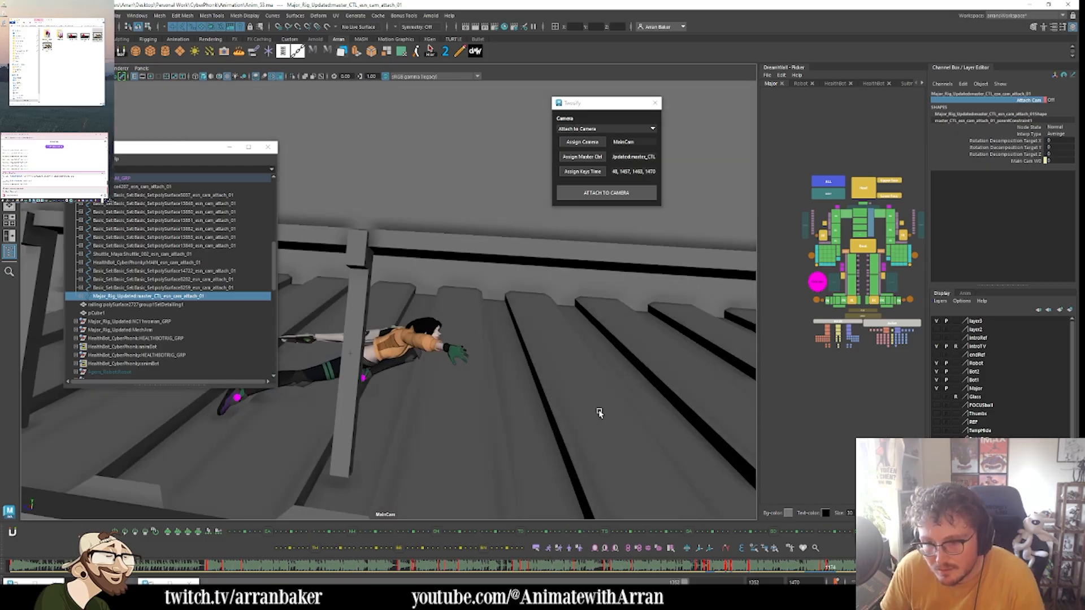
pyautogui.hotkey('alt', ',')
pyautogui.hotkey('alt', ',')
pyautogui.hotkey('alt', ',')
pyautogui.hotkey('alt', ',')
pyautogui.hotkey('alt', ',')
pyautogui.hotkey('alt', '.')
pyautogui.hotkey('alt', '.')
pyautogui.hotkey('alt', '.')
pyautogui.hotkey('alt', '.')
pyautogui.hotkey('alt', '.')
pyautogui.hotkey('alt', '.')
pyautogui.hotkey('alt', '.')
pyautogui.hotkey('alt', '.')
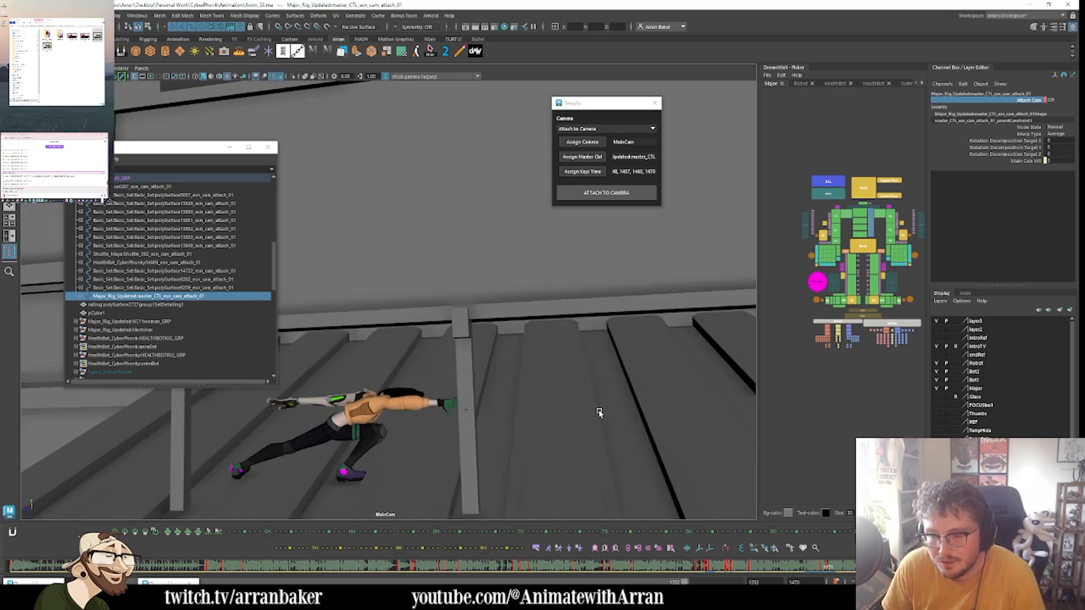
pyautogui.hotkey('alt', '.')
pyautogui.hotkey('alt', '.')
pyautogui.hotkey('alt', '.')
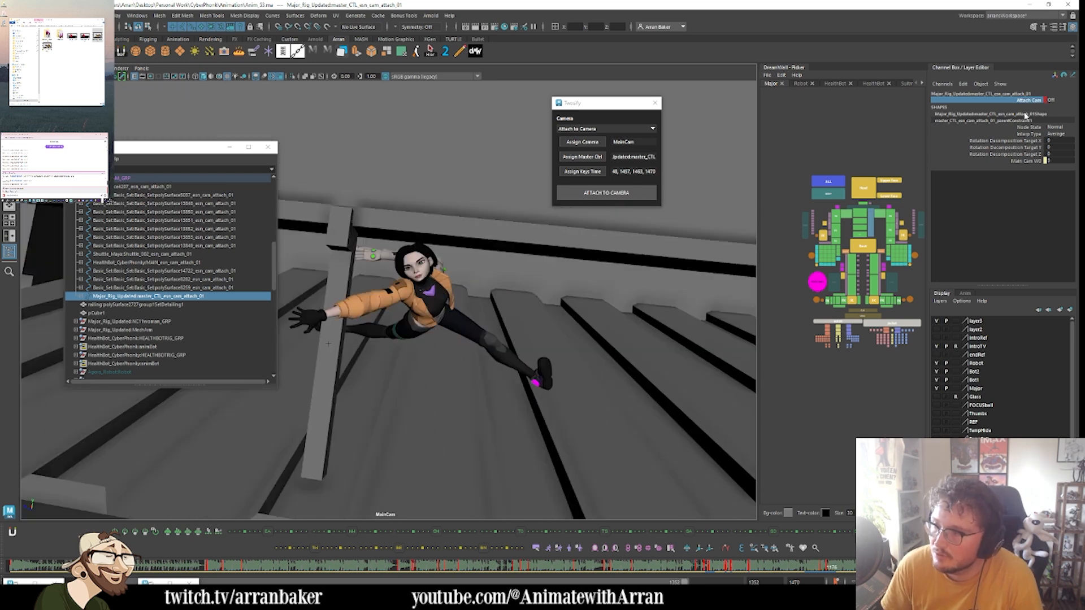
pyautogui.hotkey('alt', '.')
pyautogui.hotkey('alt', '.')
pyautogui.hotkey('alt', '.')
pyautogui.hotkey('alt', '.')
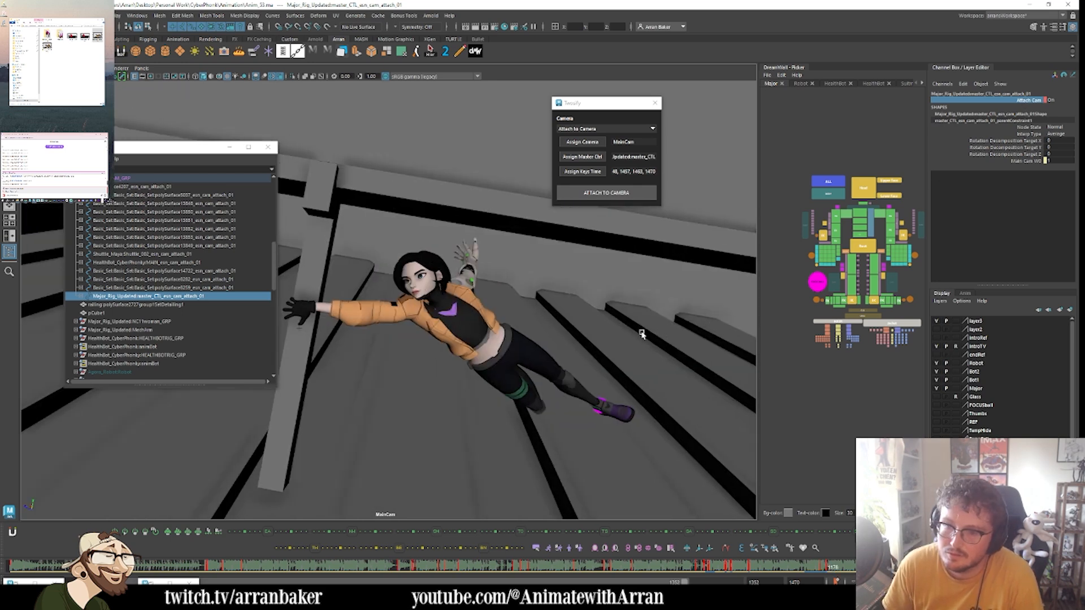
pyautogui.hotkey('alt', '.')
pyautogui.hotkey('alt', '.')
pyautogui.hotkey('alt', '.')
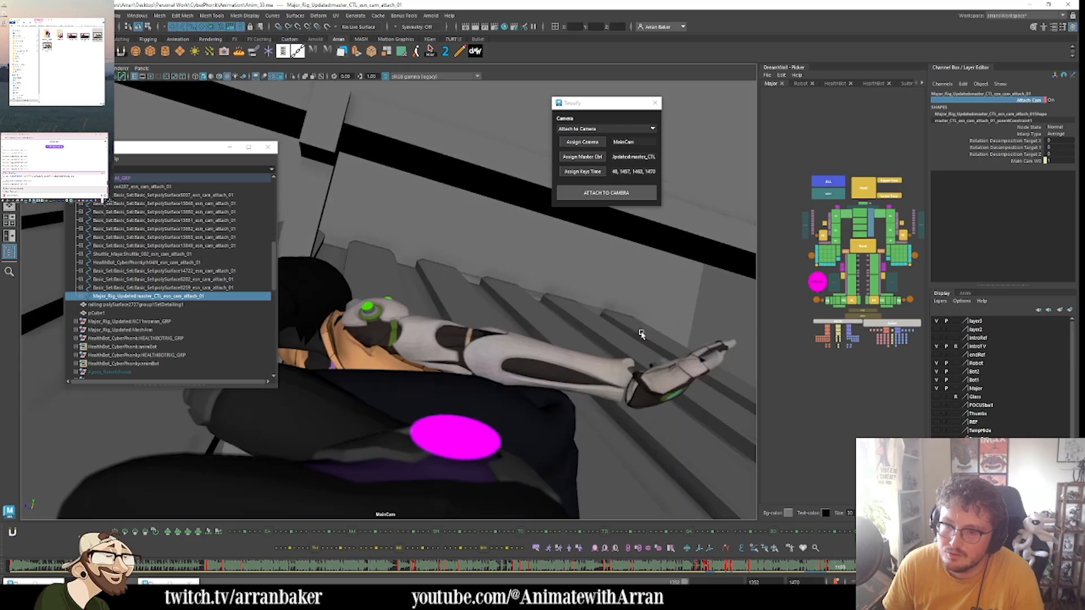
# - Select the camera-attach locator belonging to the ribbed roof surface and delete it
pyautogui.click(469, 444)
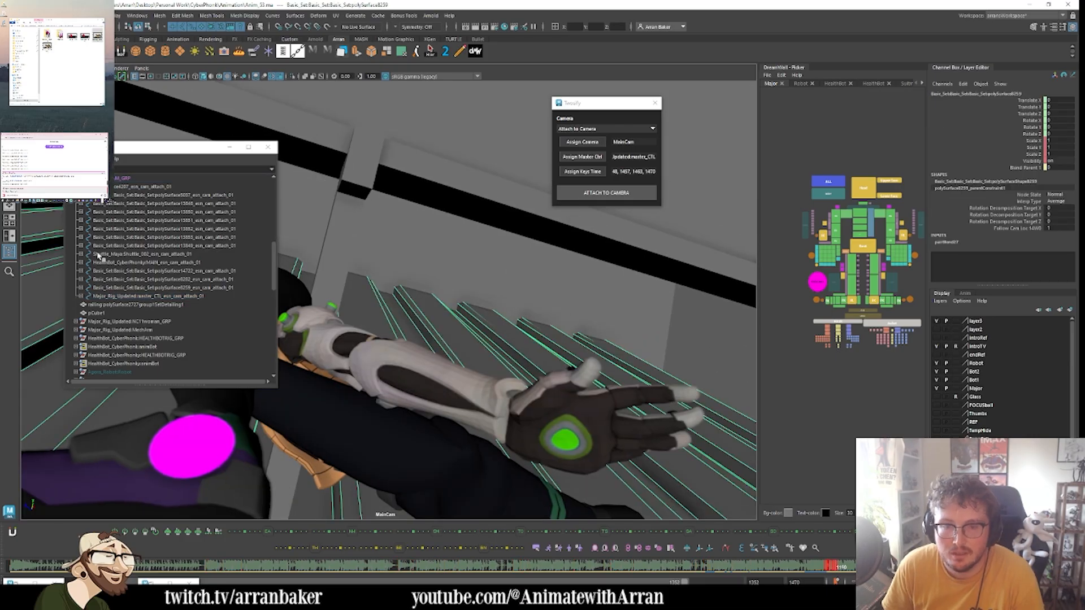
pyautogui.click(204, 289)
pyautogui.click(1029, 100)
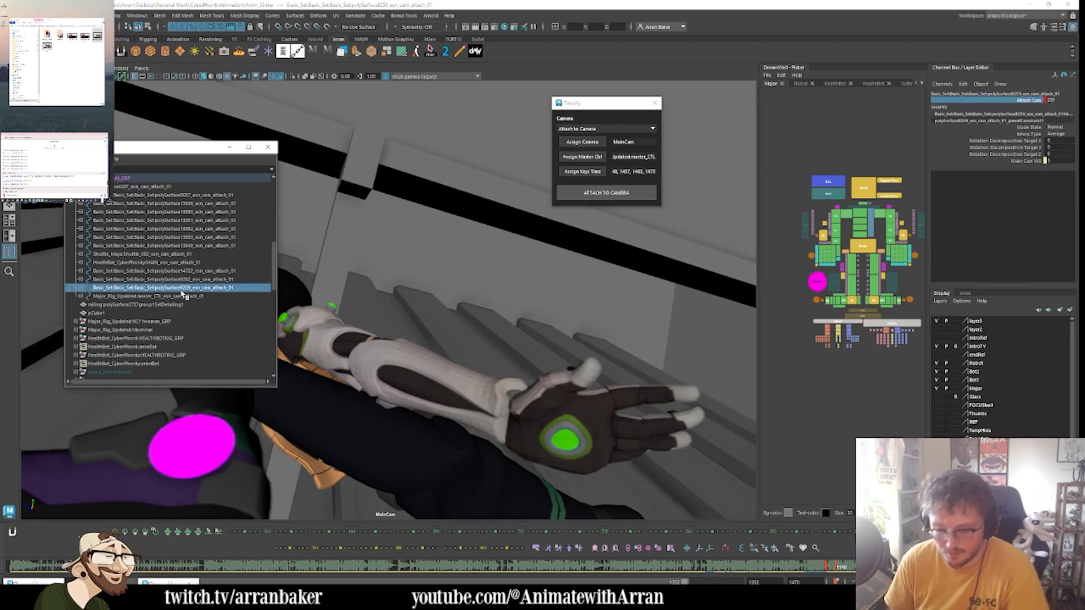
pyautogui.press('Delete')
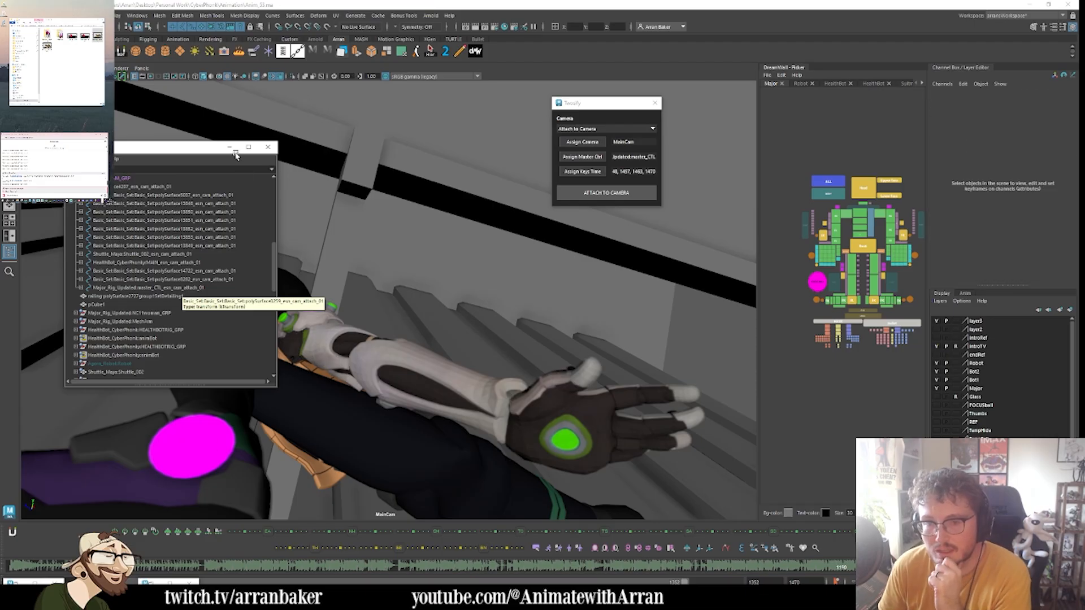
# - Reselect the Major master control's camera-attach locator, play the animation and move the Outliner off the character view
pyautogui.click(873, 254)
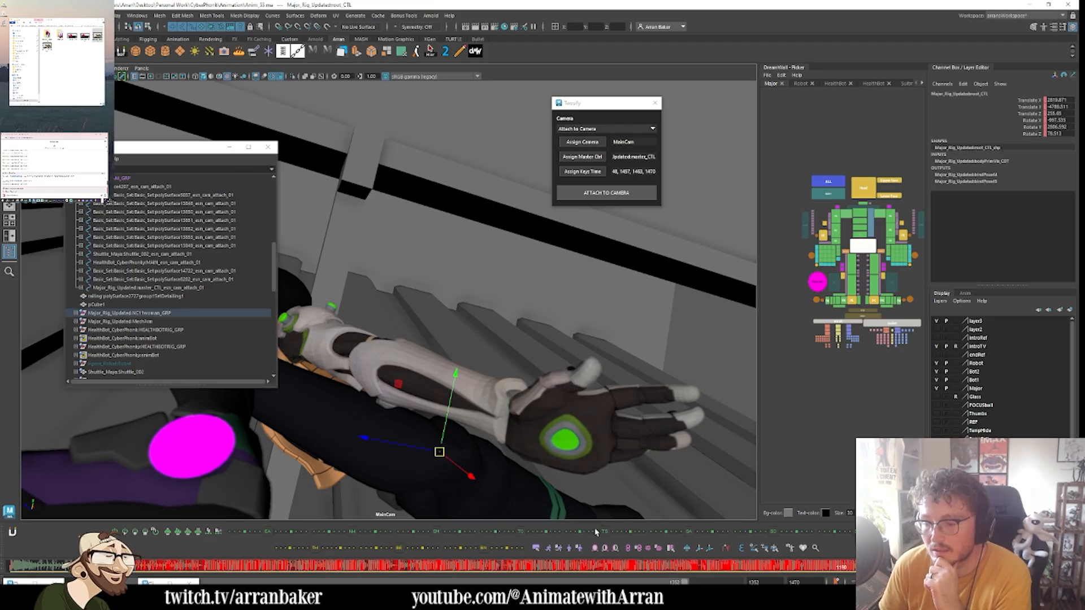
pyautogui.click(122, 289)
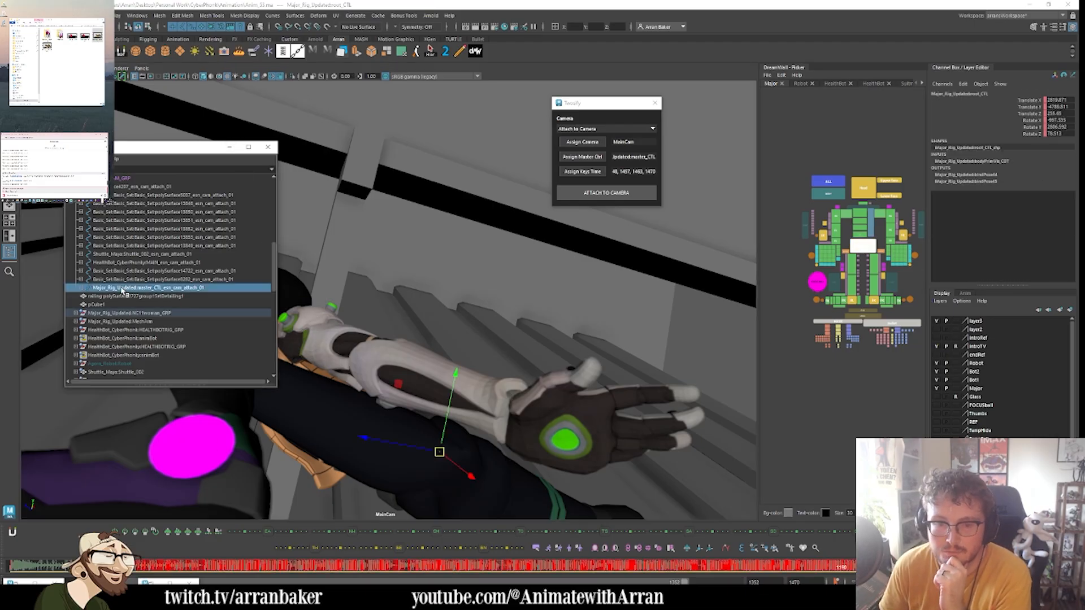
pyautogui.hotkey('alt', 'v')
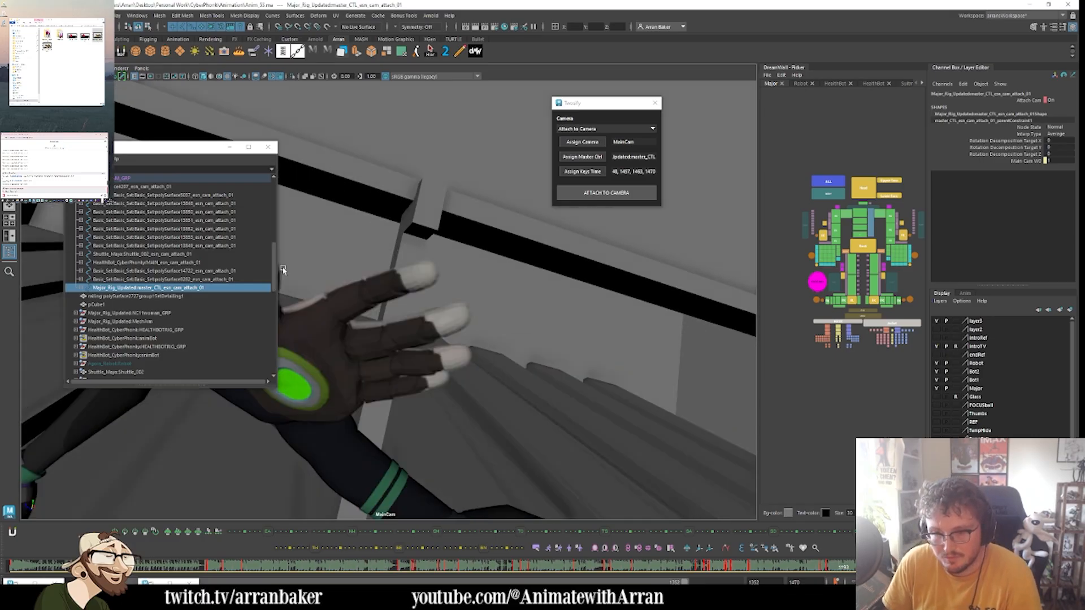
pyautogui.moveTo(213, 150); pyautogui.dragTo(76, 137)
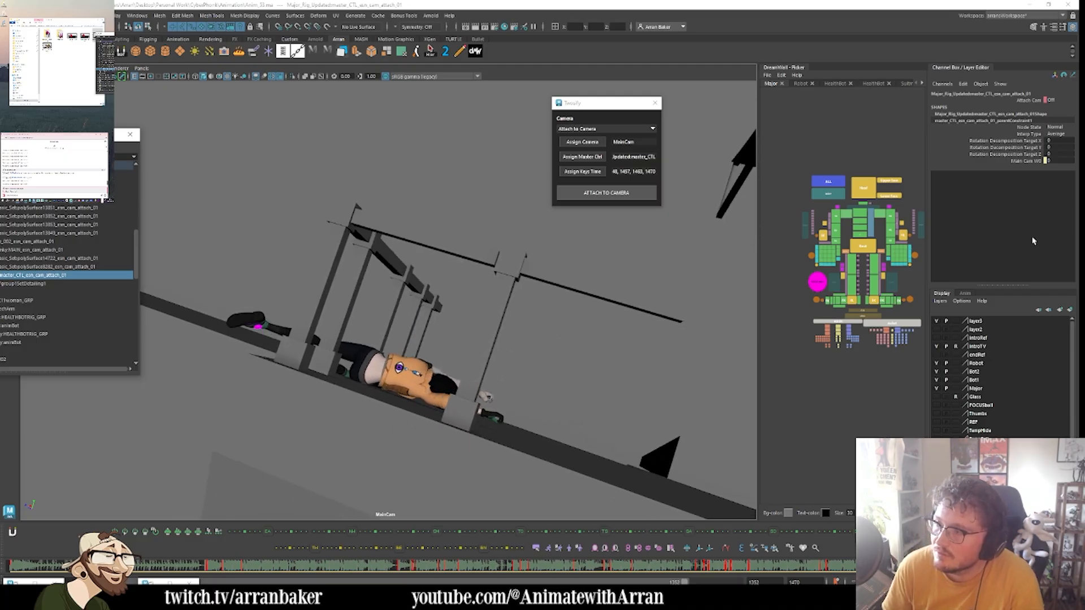
# - Delete a key from the Attach Cam channel of the Major master control's camera-attach locator at the leap
pyautogui.click(1031, 100)
pyautogui.press('.')
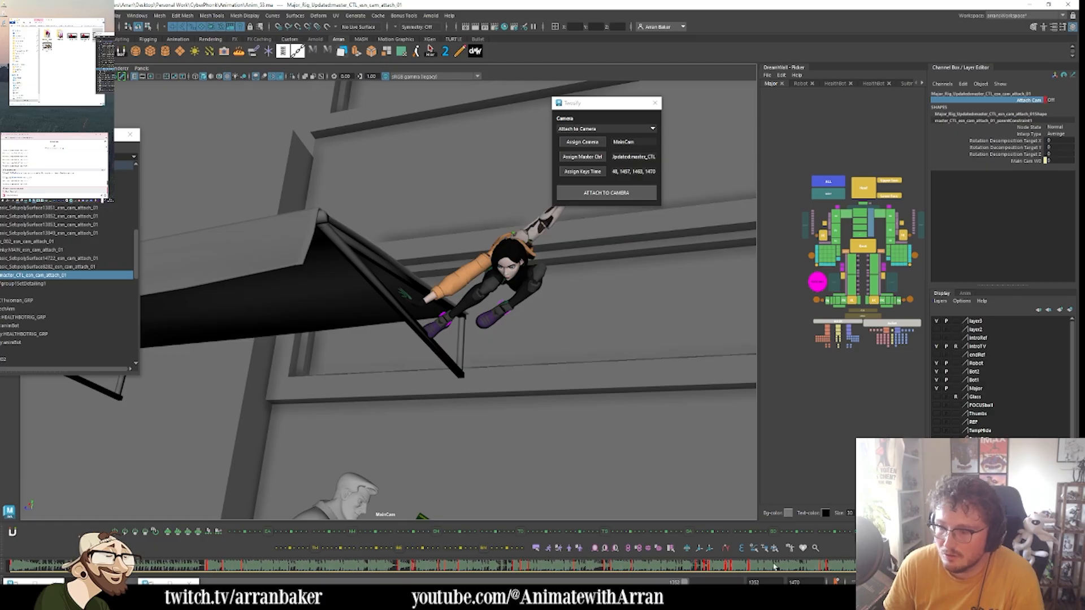
pyautogui.click(893, 565)
pyautogui.rightClick(894, 565)
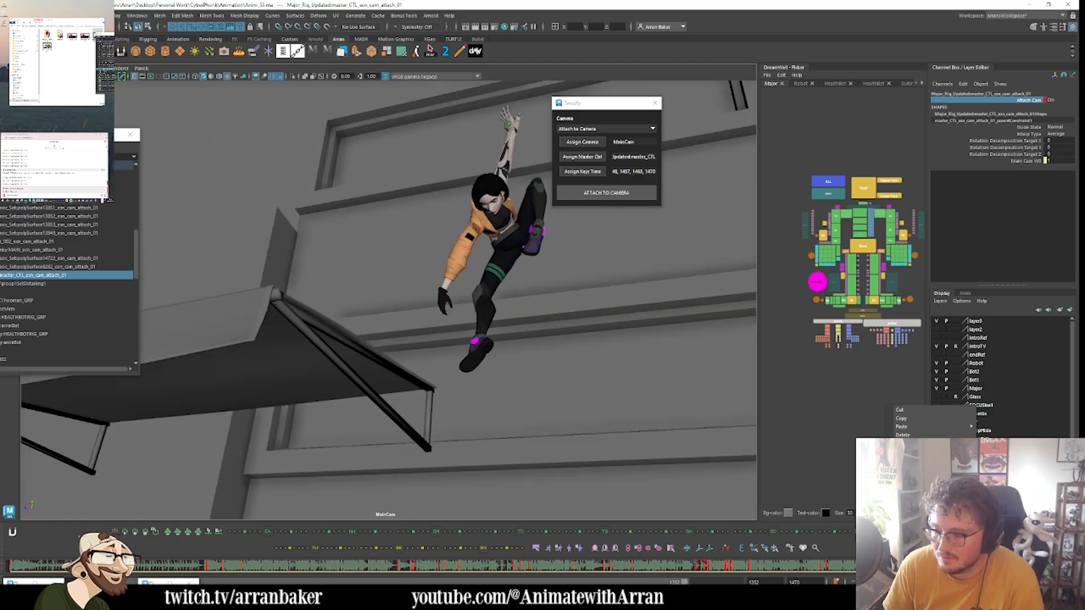
pyautogui.click(919, 434)
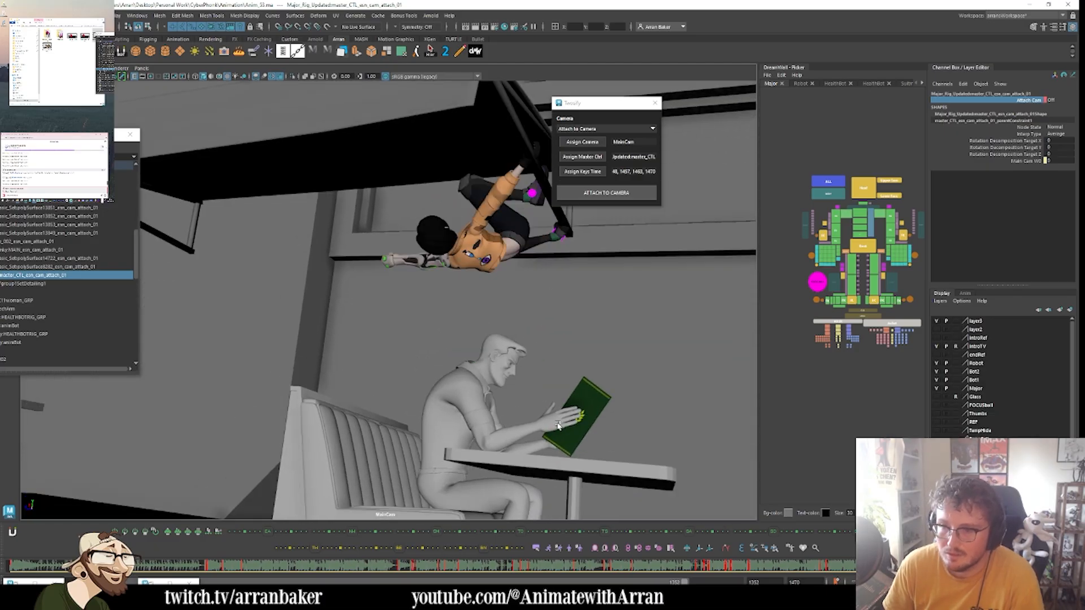
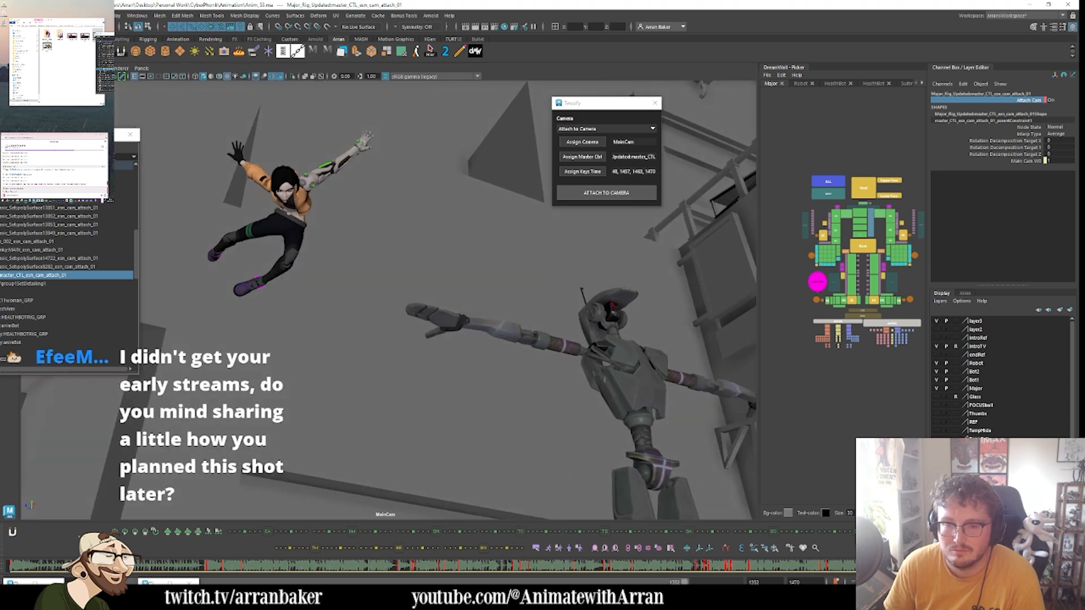
# - Close the Outliner, clear the selection and playblast frames 1180 to 1352 from MainCam
pyautogui.click(130, 134)
pyautogui.click(190, 330)
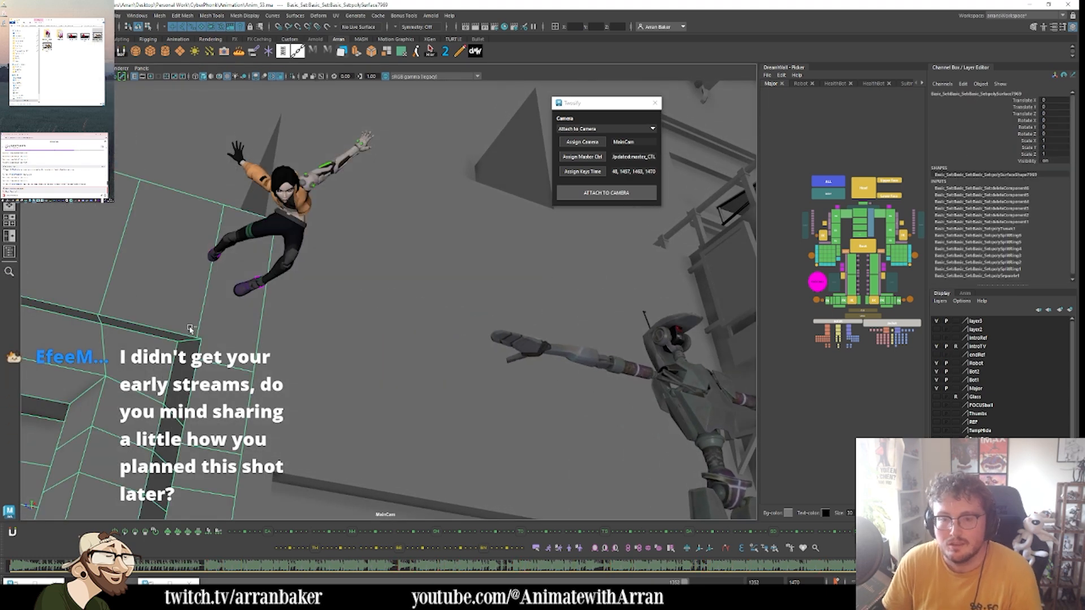
pyautogui.click(343, 305)
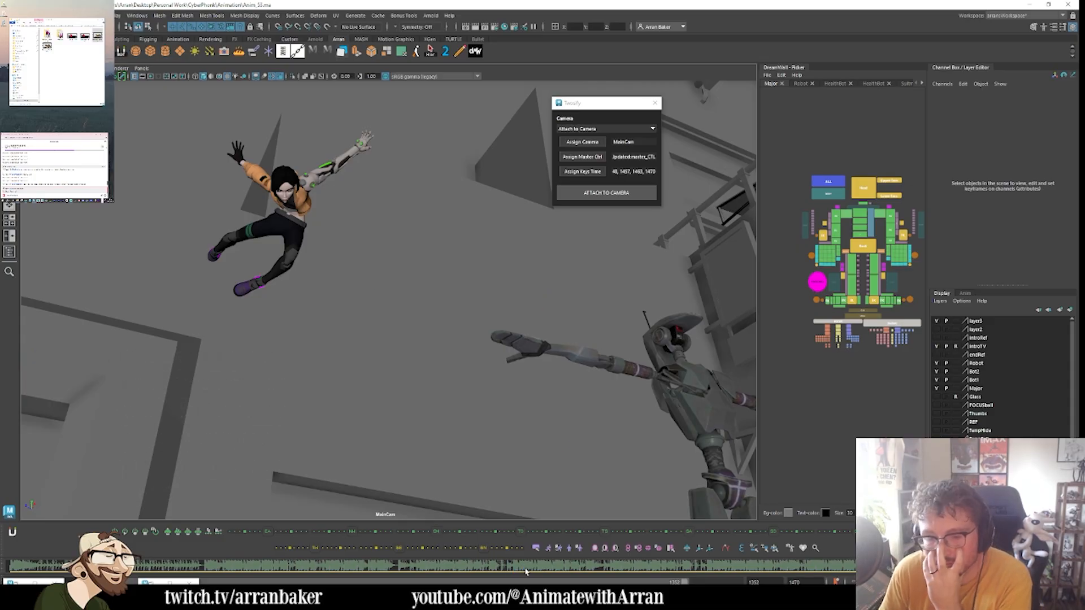
pyautogui.moveTo(592, 582); pyautogui.dragTo(830, 575)
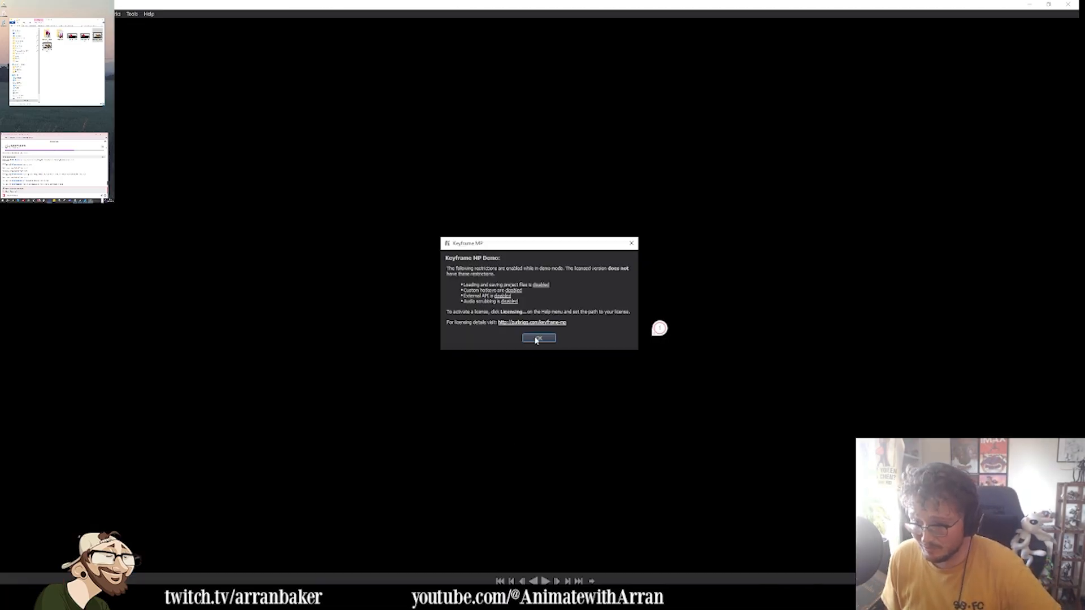
# - Dismiss the demo notice in Keyframe MP, play and scrub the playblast to review the leap and landing, and close the player
pyautogui.click(538, 339)
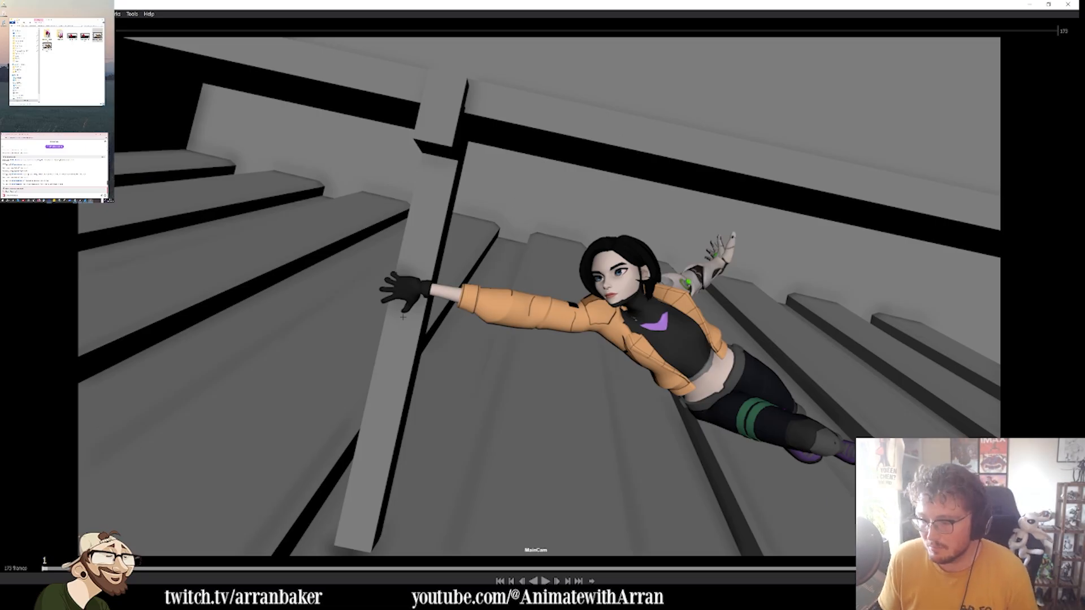
pyautogui.press('space')
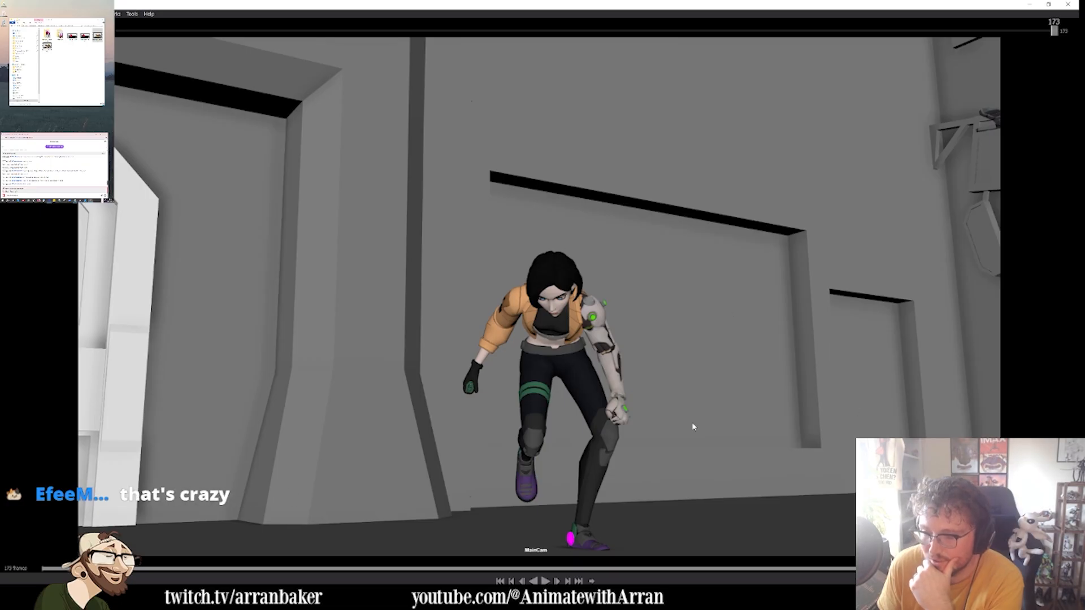
pyautogui.click(546, 581)
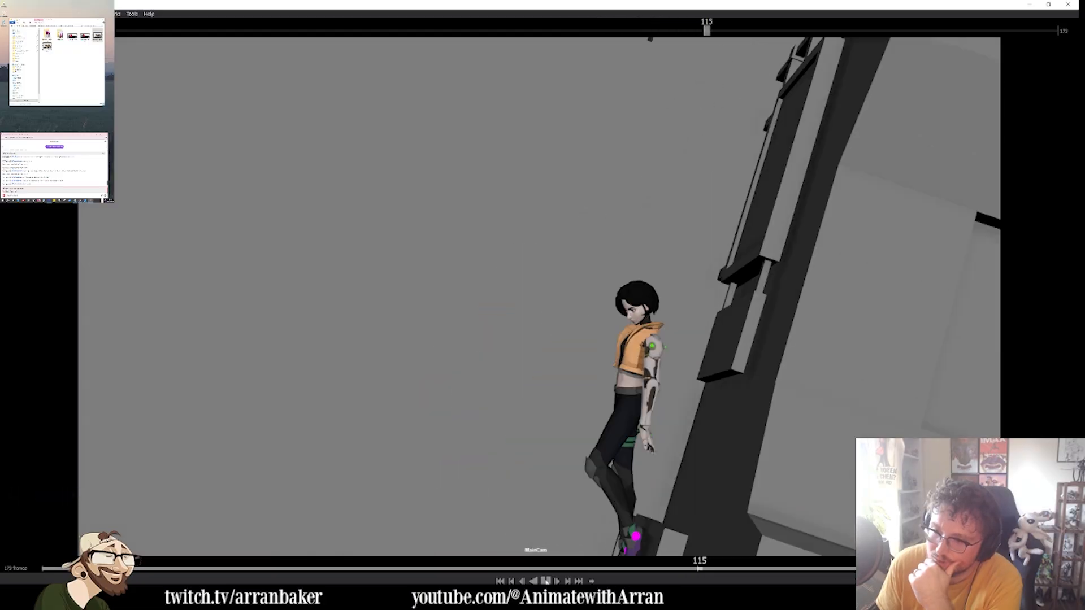
pyautogui.click(545, 581)
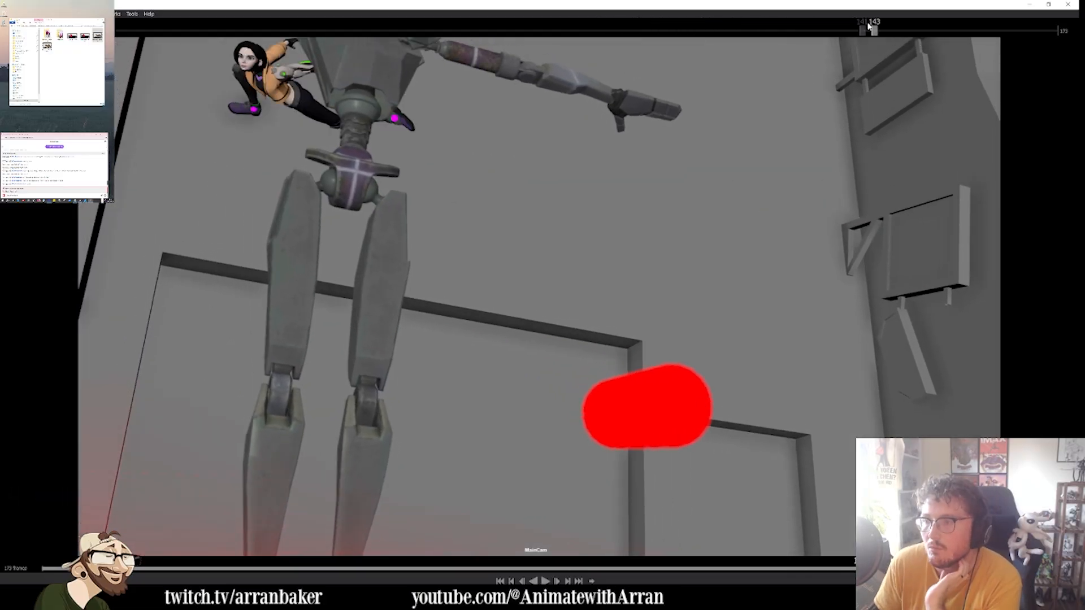
pyautogui.moveTo(868, 31); pyautogui.dragTo(491, 52)
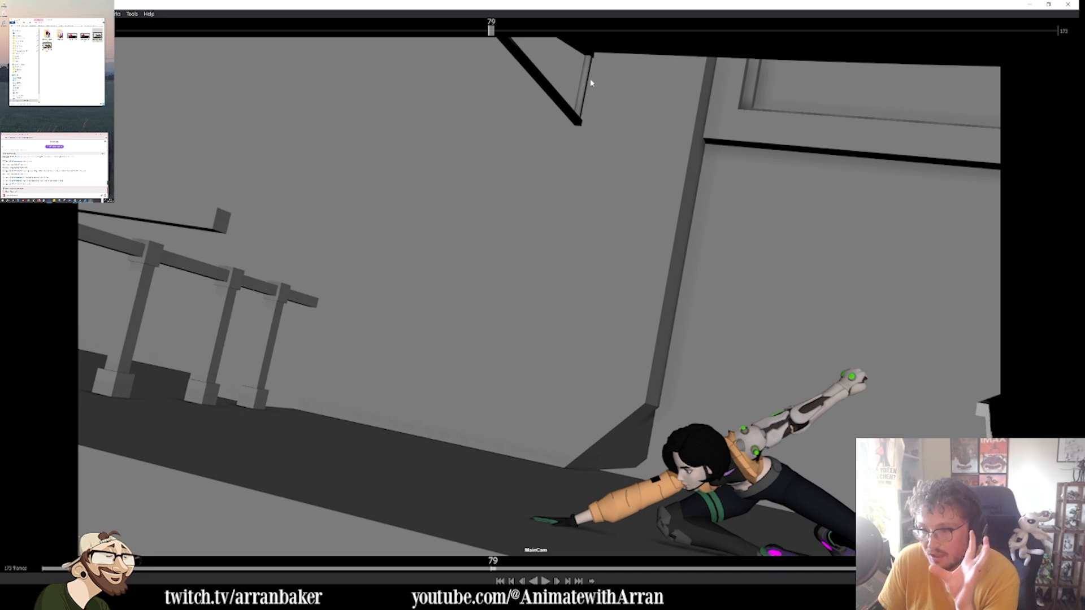
pyautogui.moveTo(507, 30); pyautogui.dragTo(438, 97)
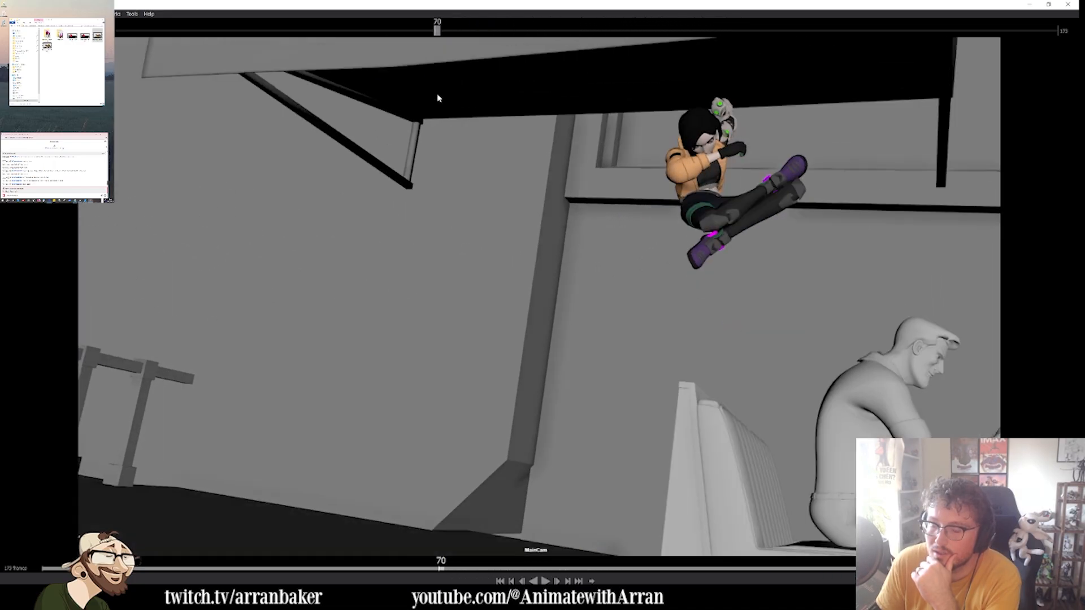
pyautogui.click(1068, 6)
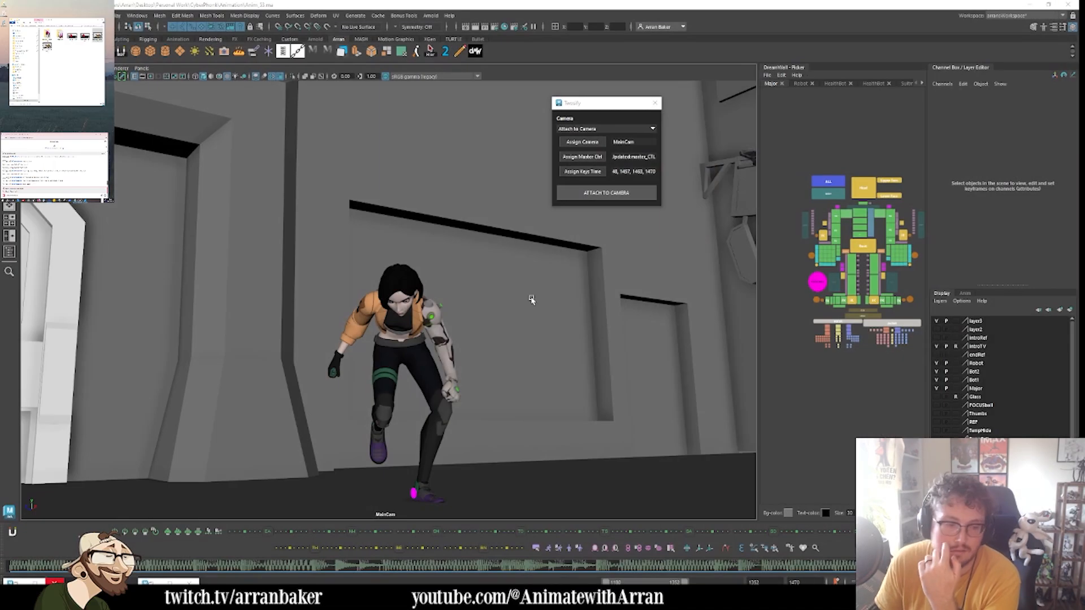
# - Lower MainCam's Rotate X keys at the bottom of the curve during the Major's rooftop slide, to about 0.77 at the current frame
pyautogui.click(10, 253)
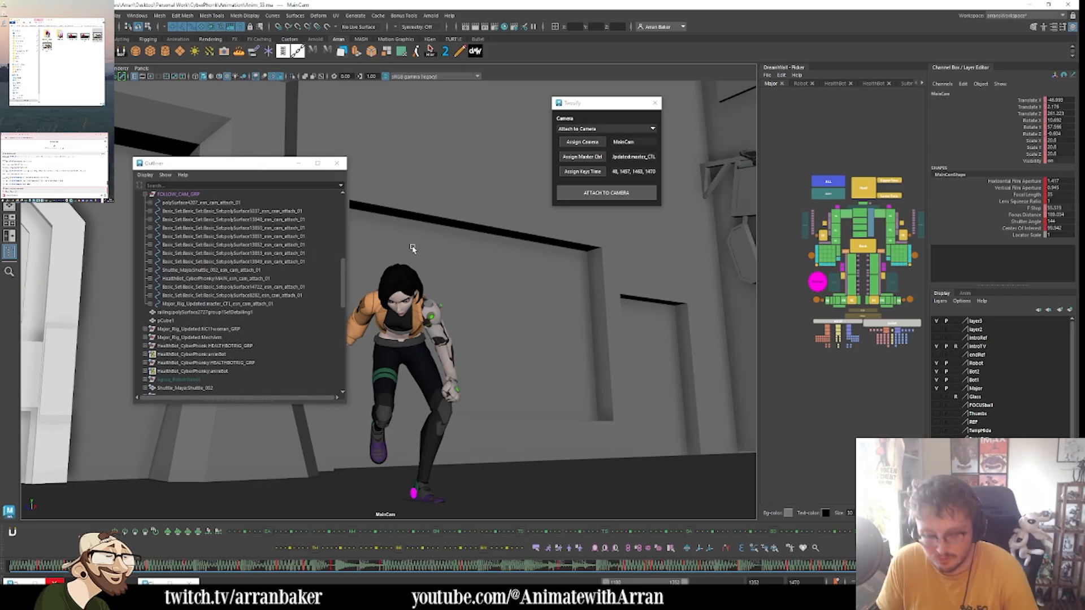
pyautogui.hotkey('ctrl', 'g')
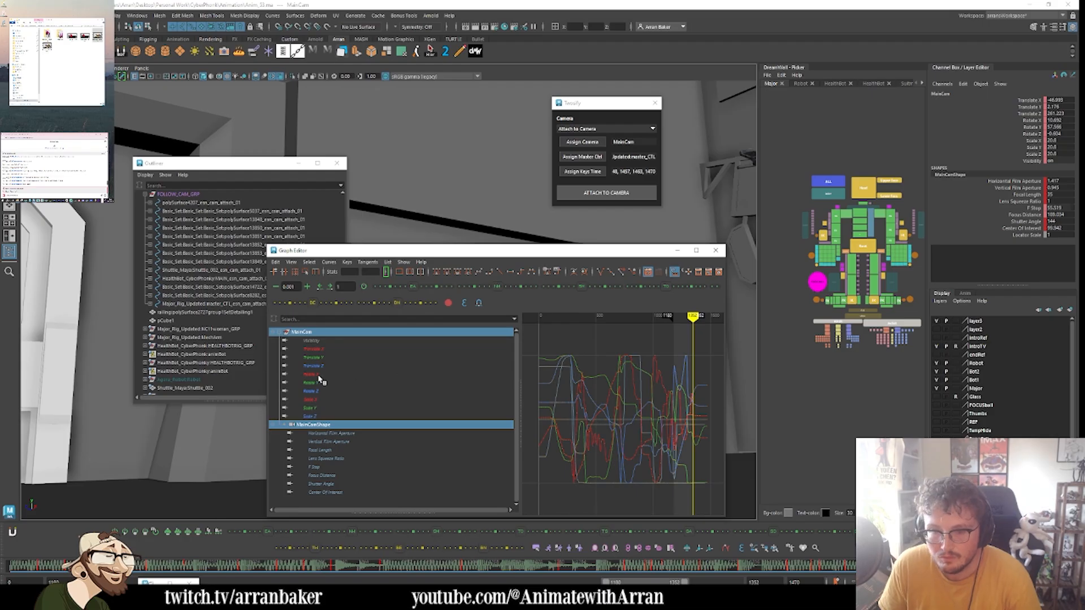
pyautogui.click(319, 378)
pyautogui.press('f')
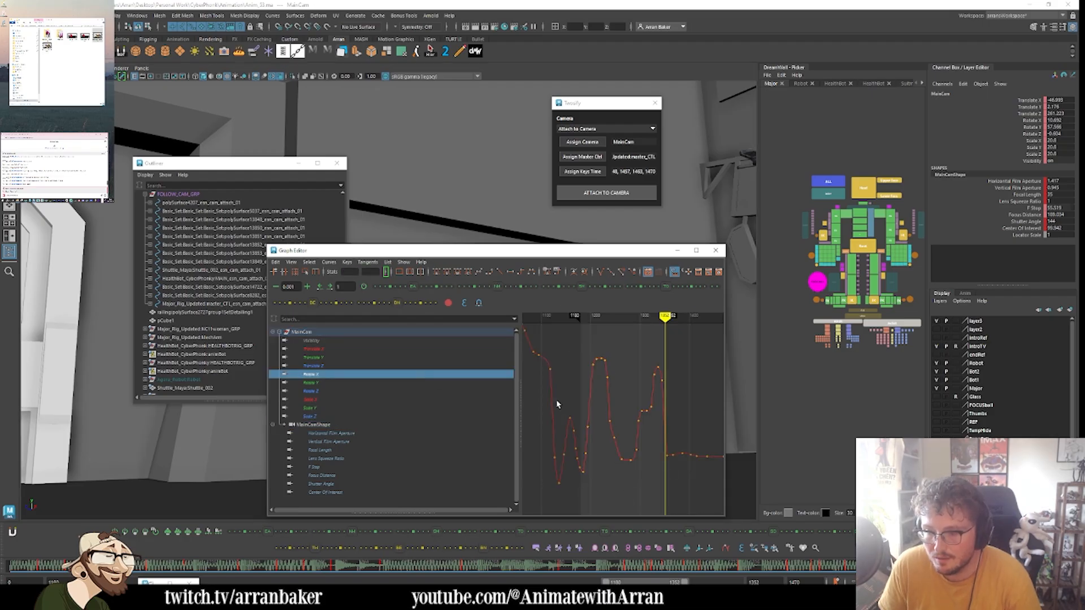
pyautogui.moveTo(469, 568); pyautogui.dragTo(512, 565)
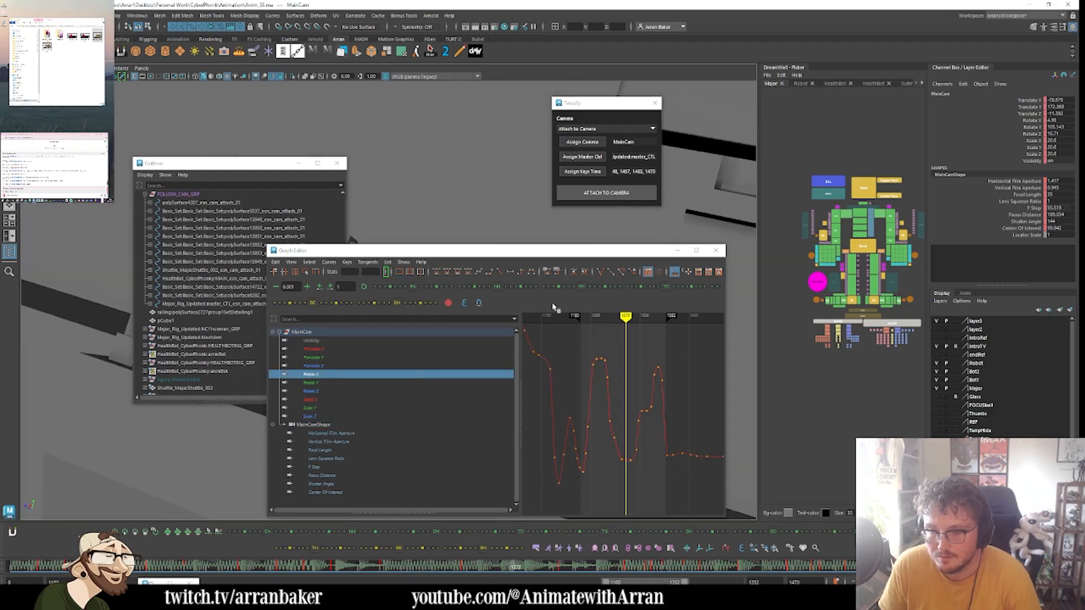
pyautogui.moveTo(545, 254); pyautogui.dragTo(265, 150)
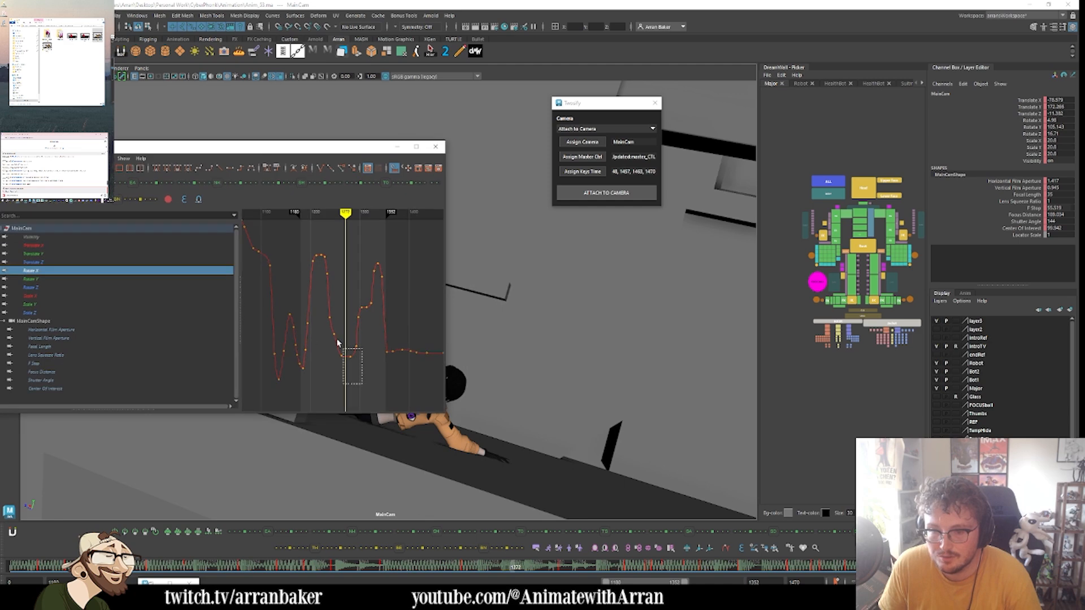
pyautogui.moveTo(333, 345); pyautogui.dragTo(333, 345)
pyautogui.moveTo(359, 302); pyautogui.dragTo(356, 316, button='middle')
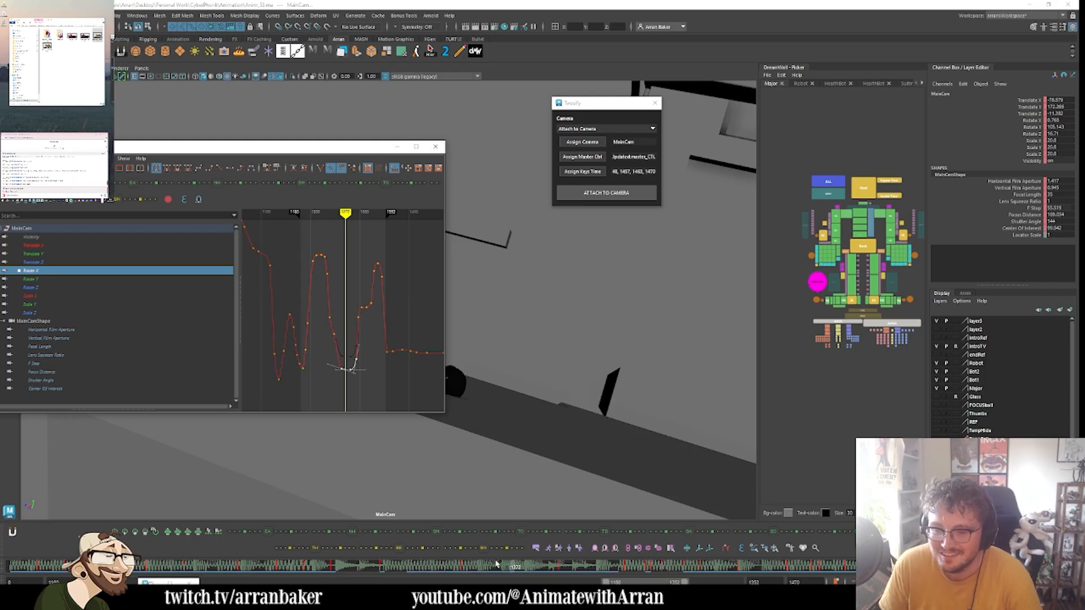
# - Select the Major master control's camera-attach locator, play the leap and landing around its Attach Cam key, and show the resolution gate
pyautogui.moveTo(344, 147); pyautogui.dragTo(661, 123)
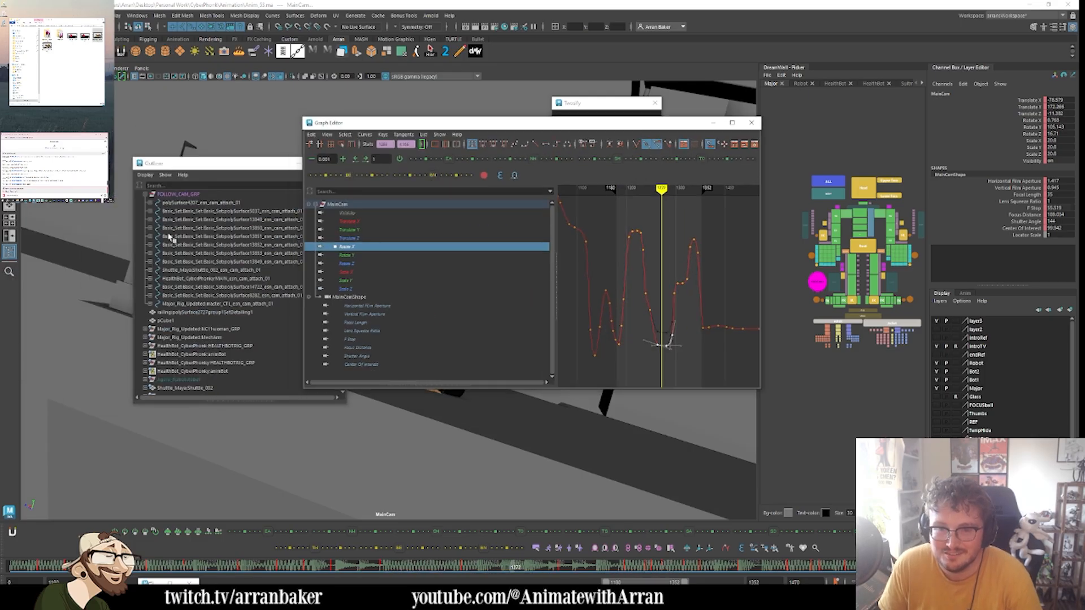
pyautogui.click(189, 304)
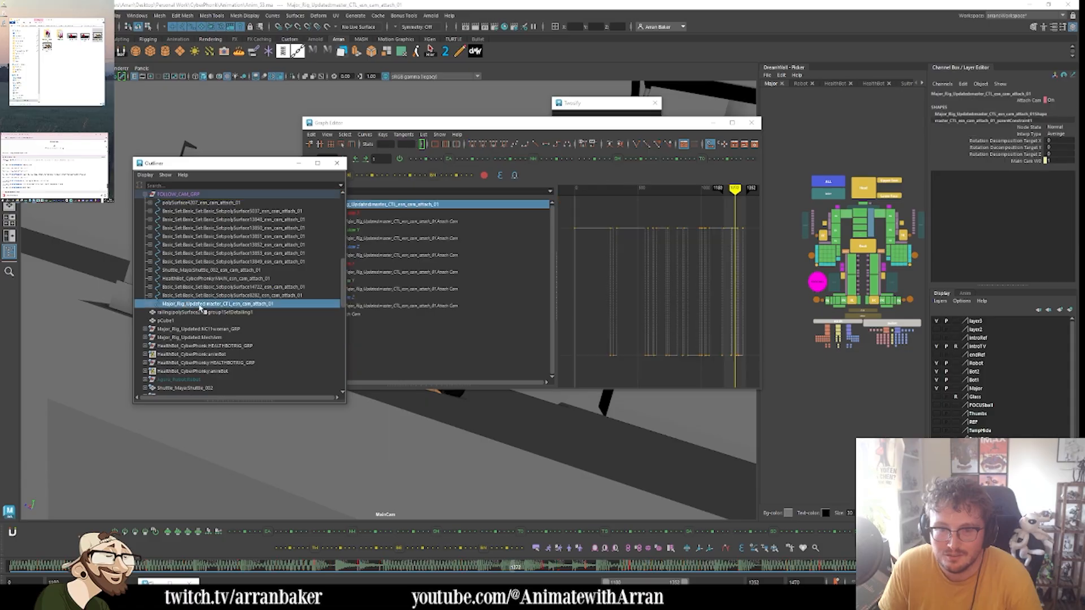
pyautogui.click(1021, 104)
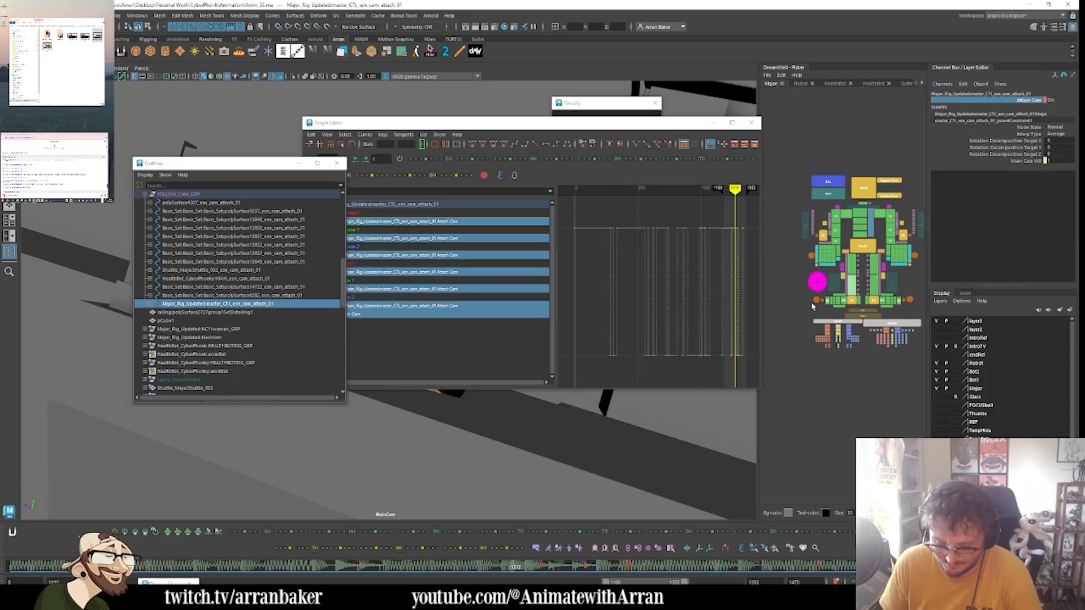
pyautogui.moveTo(639, 473); pyautogui.dragTo(372, 454, button='middle')
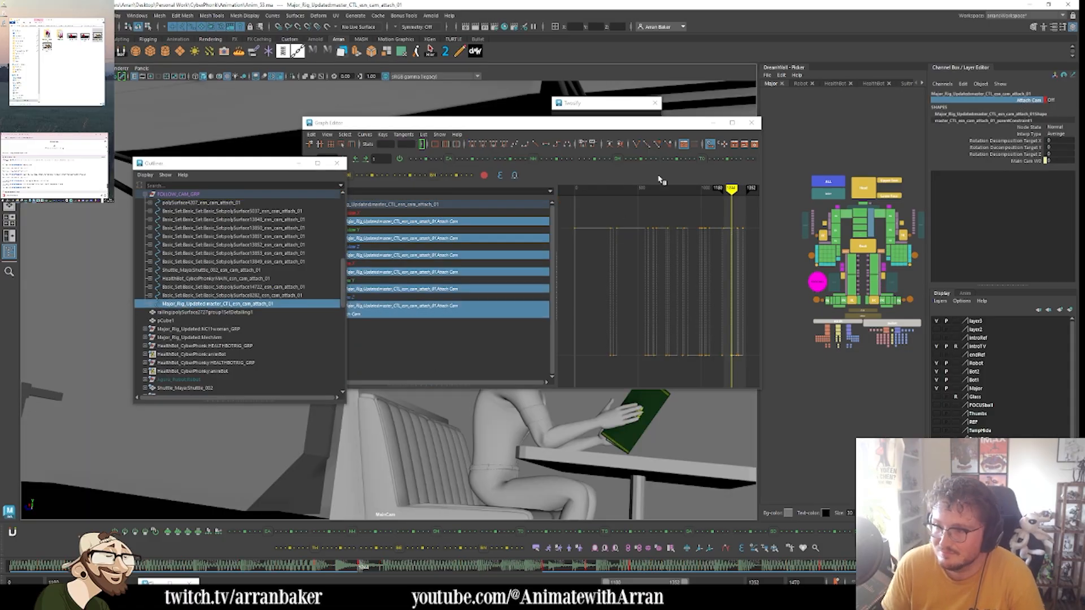
pyautogui.click(714, 123)
pyautogui.click(299, 163)
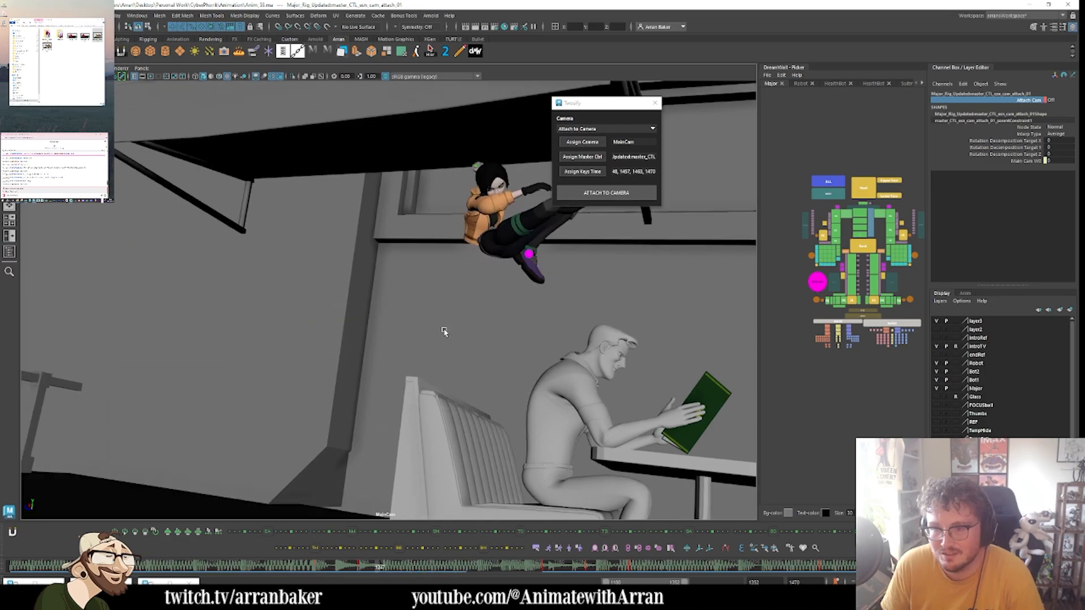
pyautogui.hotkey('alt', 'v')
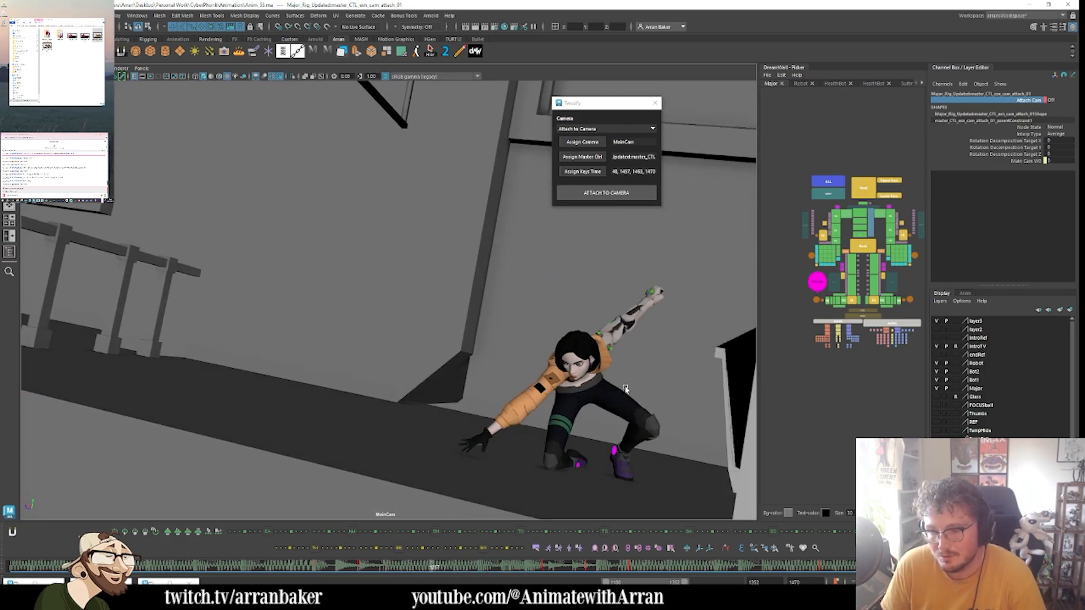
pyautogui.click(151, 77)
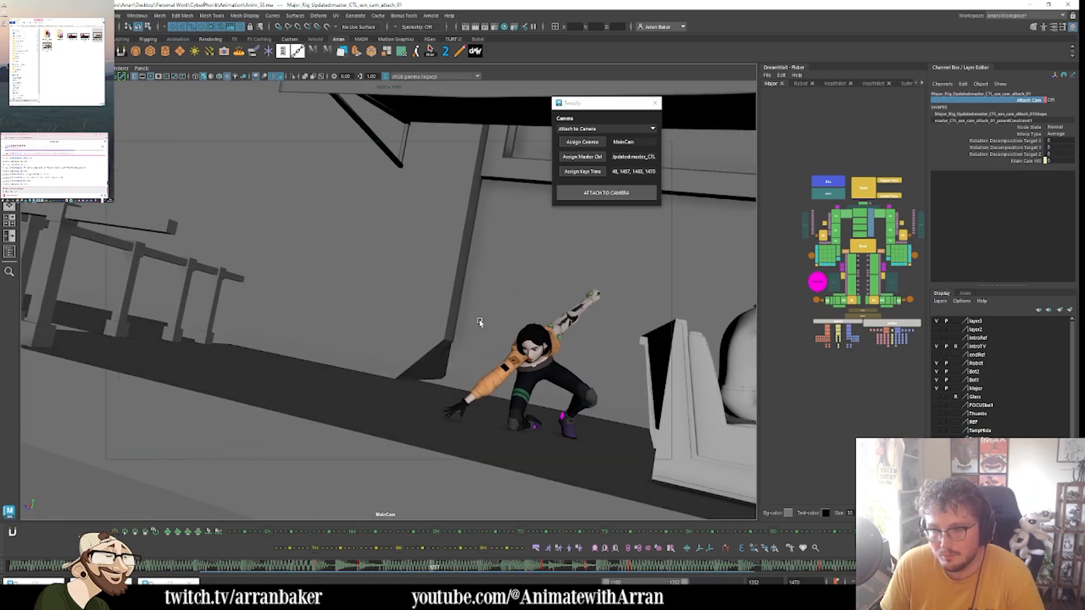
# - Select MainCam, adjust its Translate Z keys around the Major's landing in the Graph Editor and undo the last move
pyautogui.hotkey('ctrl', 'g')
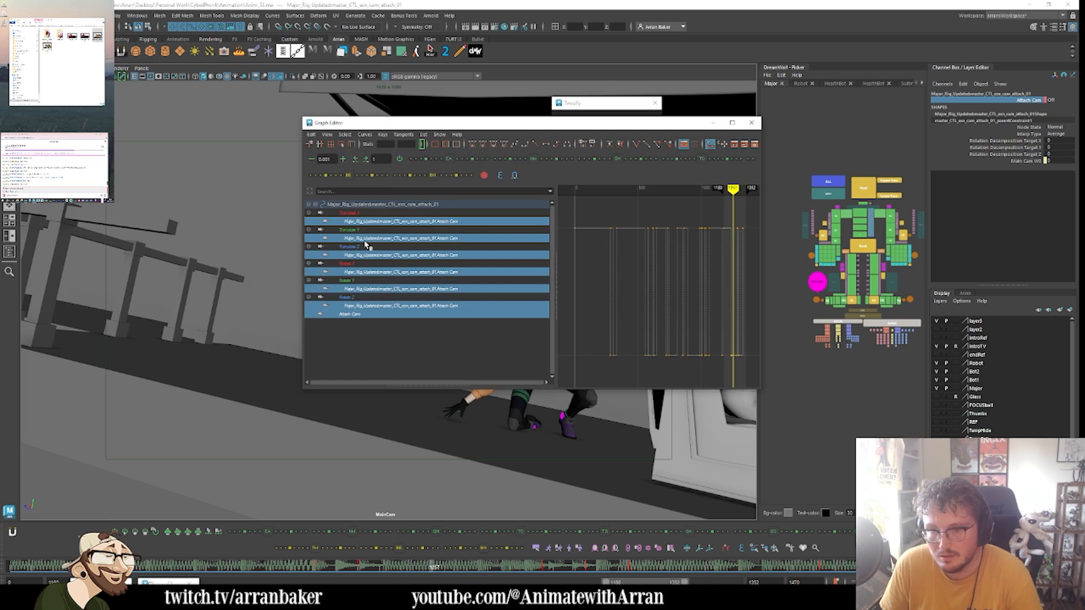
pyautogui.click(26, 75)
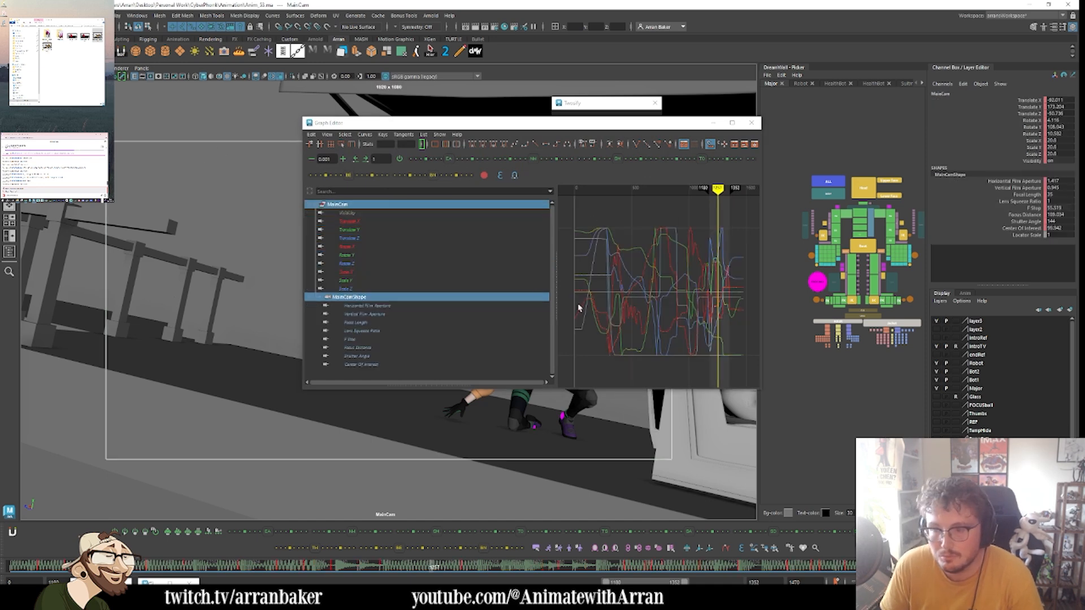
pyautogui.click(350, 238)
pyautogui.moveTo(541, 129); pyautogui.dragTo(216, 104)
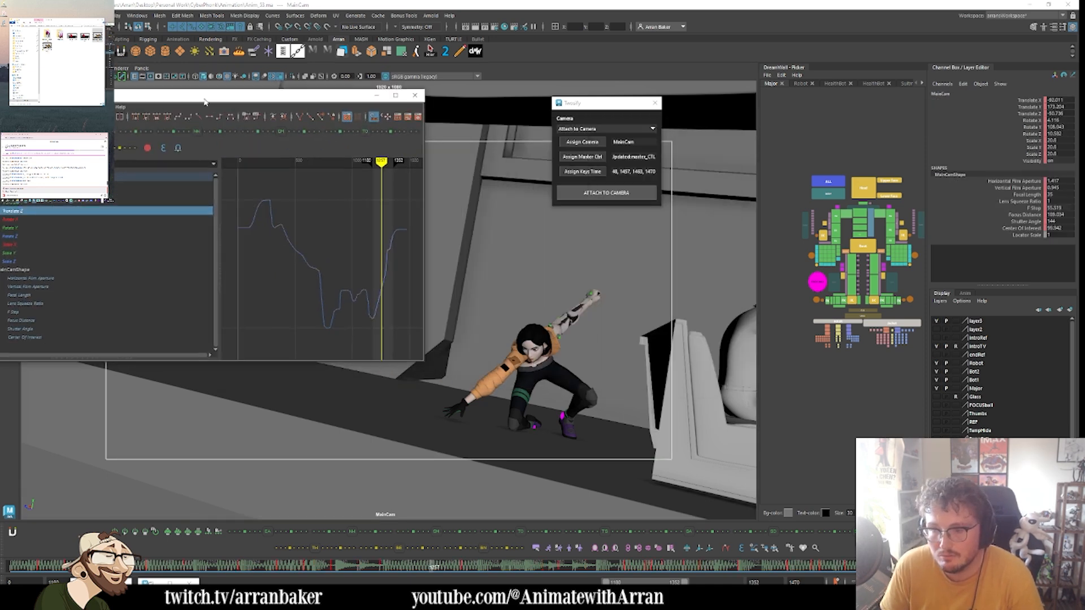
pyautogui.press('f')
pyautogui.moveTo(361, 343); pyautogui.dragTo(400, 292)
pyautogui.click(394, 326)
pyautogui.press('f')
pyautogui.moveTo(325, 326); pyautogui.dragTo(362, 219)
pyautogui.moveTo(360, 227); pyautogui.dragTo(360, 226, button='middle')
pyautogui.hotkey('ctrl', 'z')
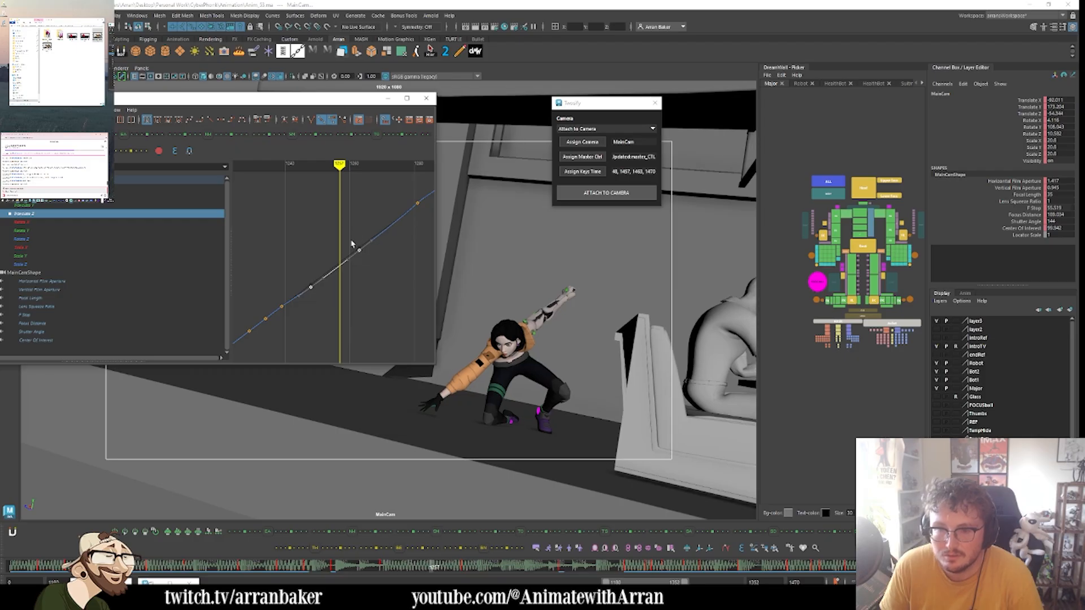
# - Adjust MainCam's run of Translate Z keys just before the landing with the keying slider, minimise the Graph Editor and play the shot
pyautogui.keyDown('alt'); pyautogui.moveTo(351, 245); pyautogui.dragTo(320, 286, button='right'); pyautogui.keyUp('alt')
pyautogui.keyDown('alt'); pyautogui.moveTo(314, 312); pyautogui.dragTo(348, 288, button='middle'); pyautogui.keyUp('alt')
pyautogui.click(361, 226)
pyautogui.scroll(-3, 361, 231)
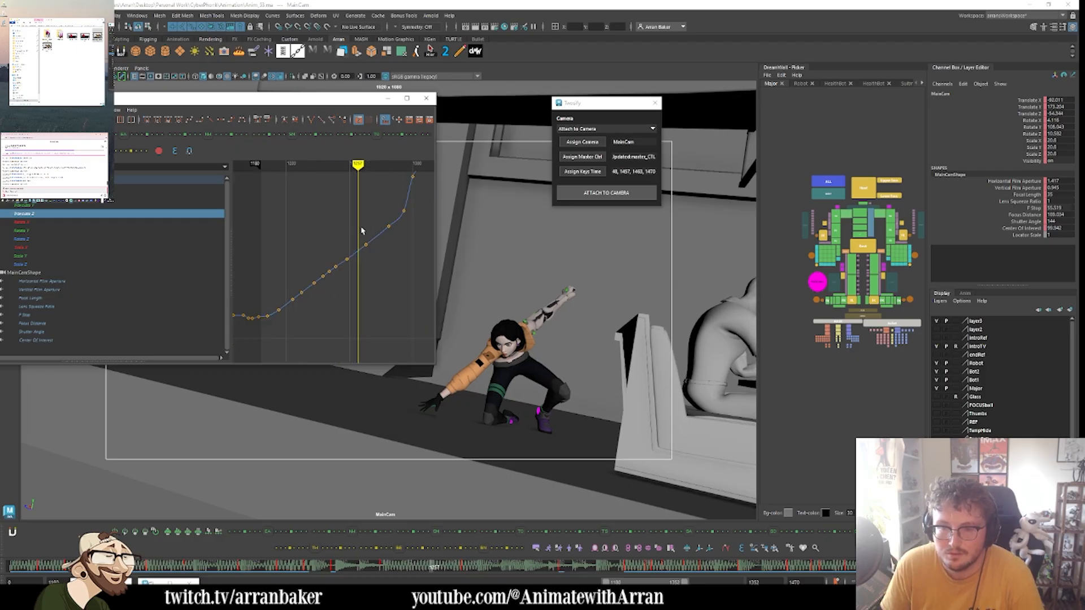
pyautogui.moveTo(394, 233); pyautogui.dragTo(394, 233)
pyautogui.moveTo(294, 318); pyautogui.dragTo(295, 318)
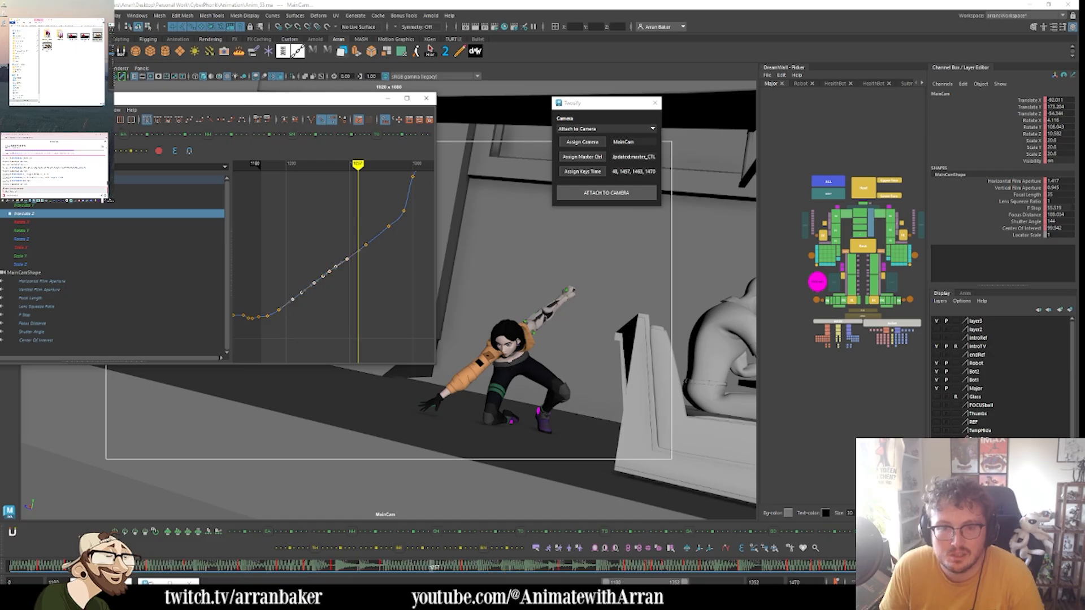
pyautogui.click(269, 135)
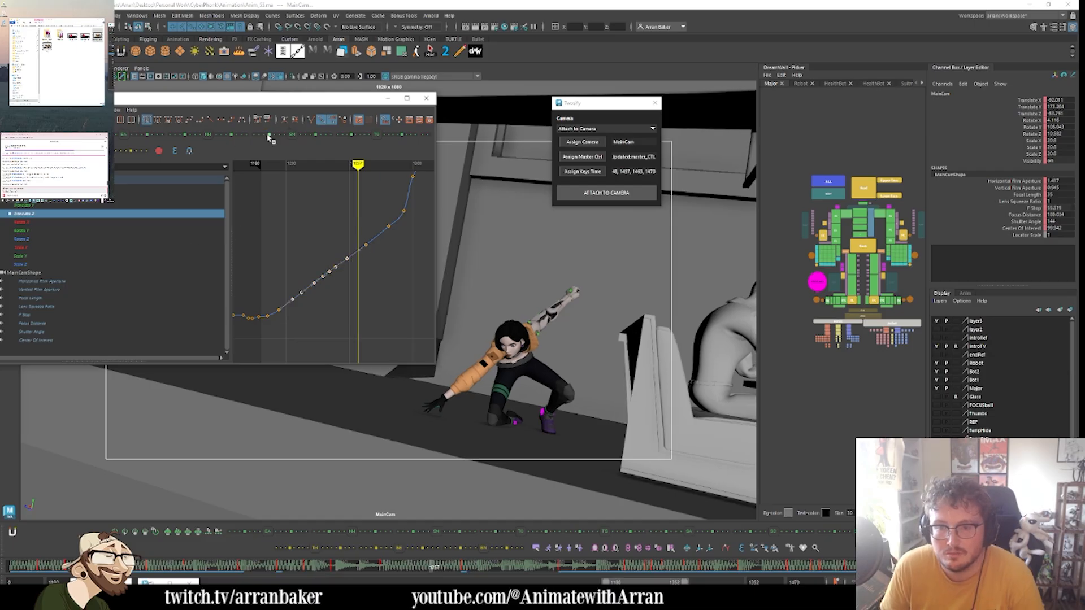
pyautogui.click(388, 98)
pyautogui.hotkey('alt', 'v')
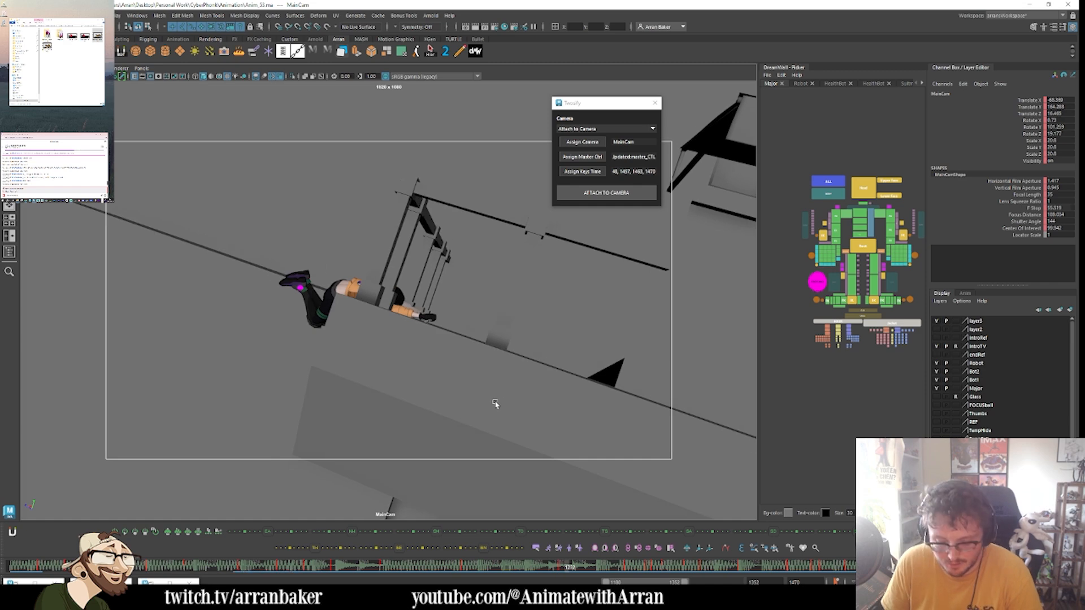
# - Smooth MainCam's rising run of Translate Z keys before the leap in the Graph Editor, then minimise the editor
pyautogui.hotkey('ctrl', 'g')
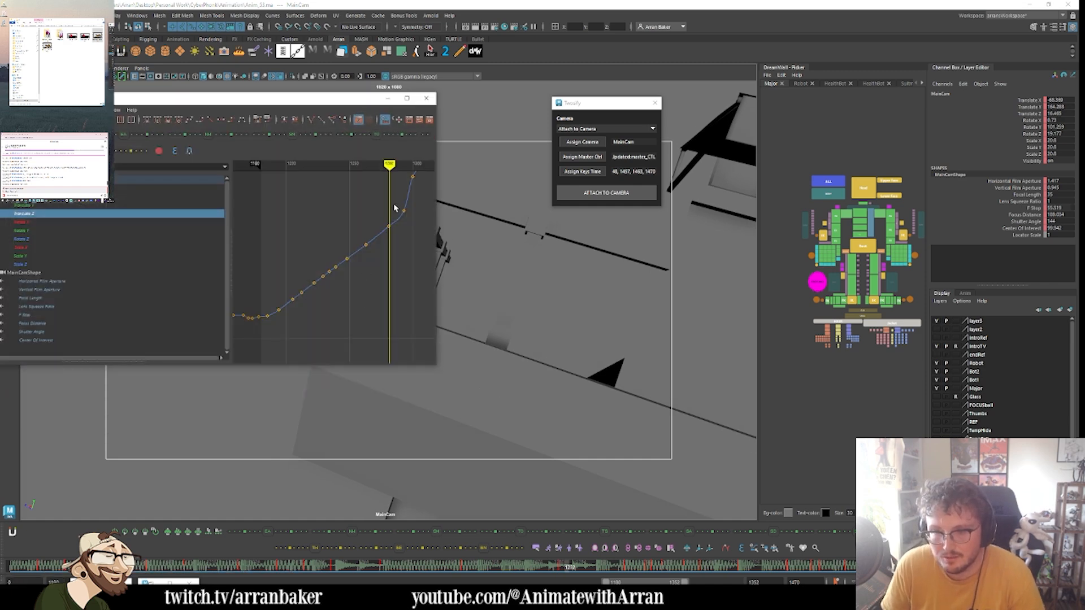
pyautogui.moveTo(396, 207); pyautogui.dragTo(308, 311)
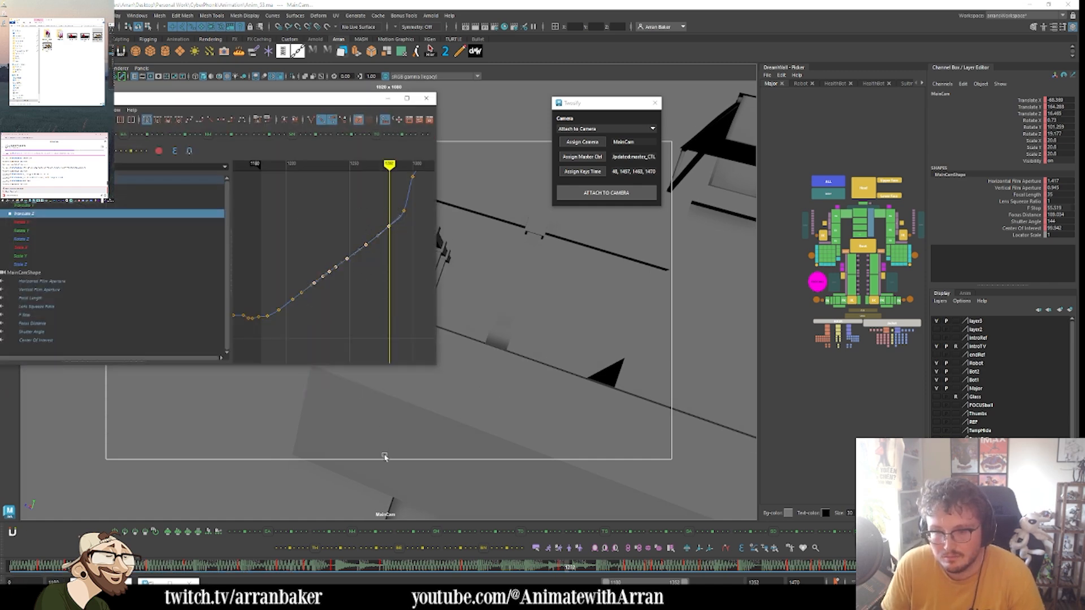
pyautogui.click(474, 548)
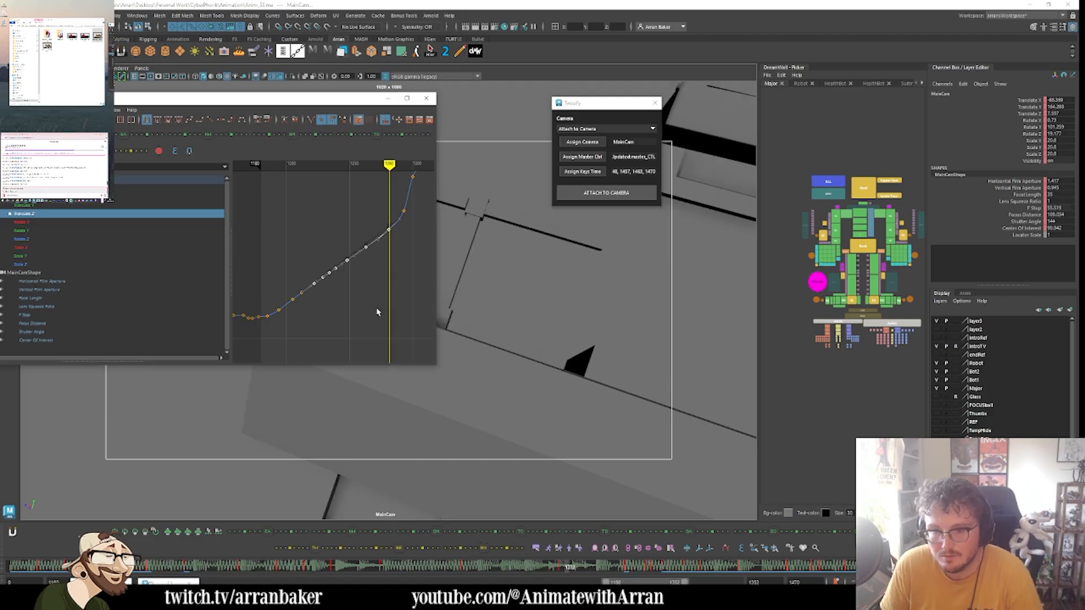
pyautogui.click(358, 233)
pyautogui.moveTo(281, 314); pyautogui.dragTo(280, 312)
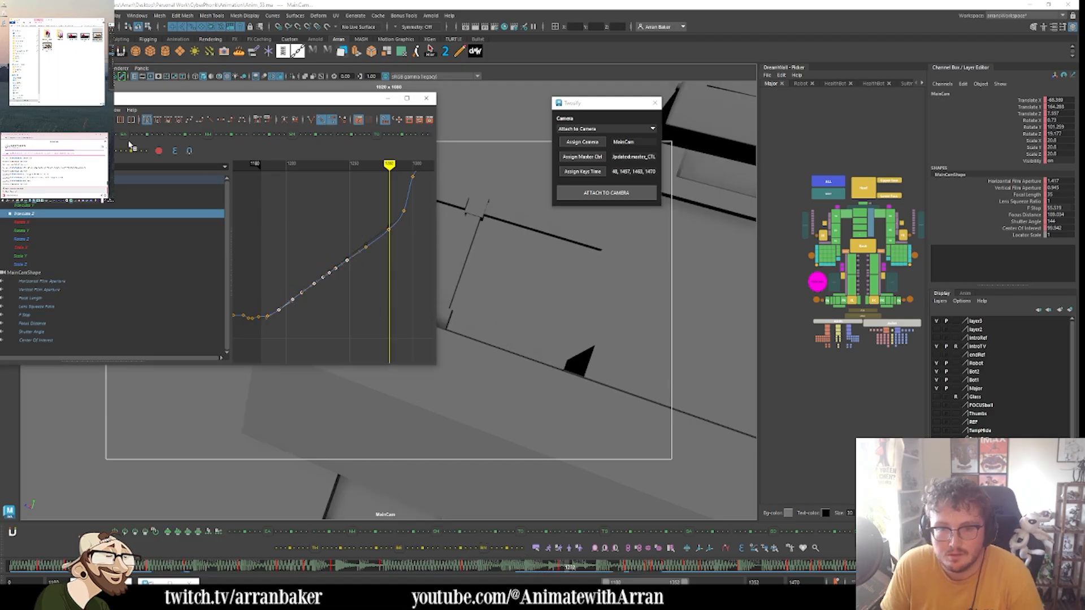
pyautogui.click(268, 136)
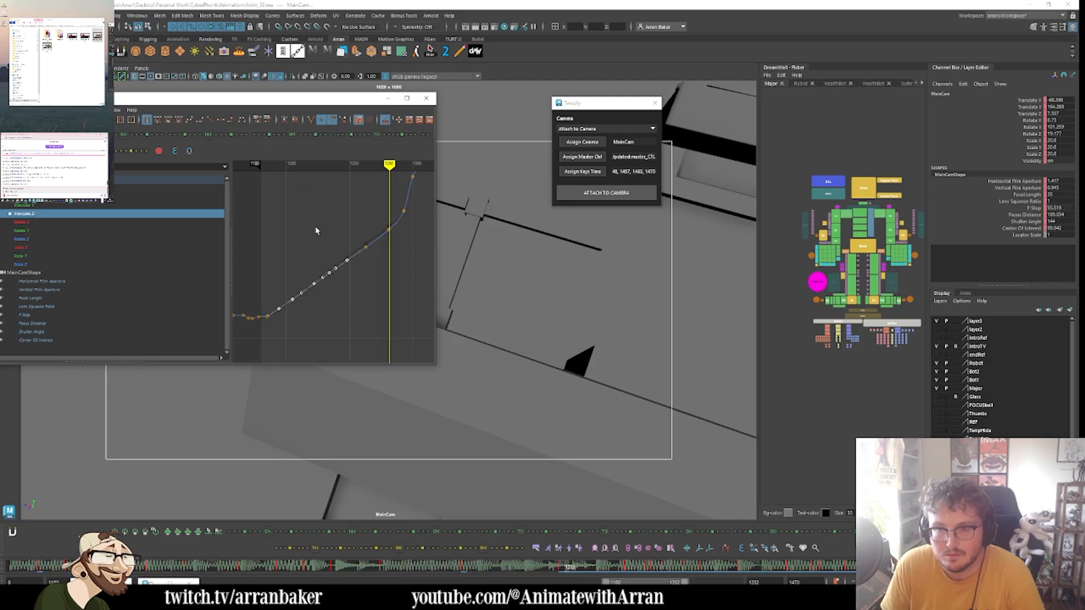
pyautogui.moveTo(374, 104); pyautogui.dragTo(298, 109)
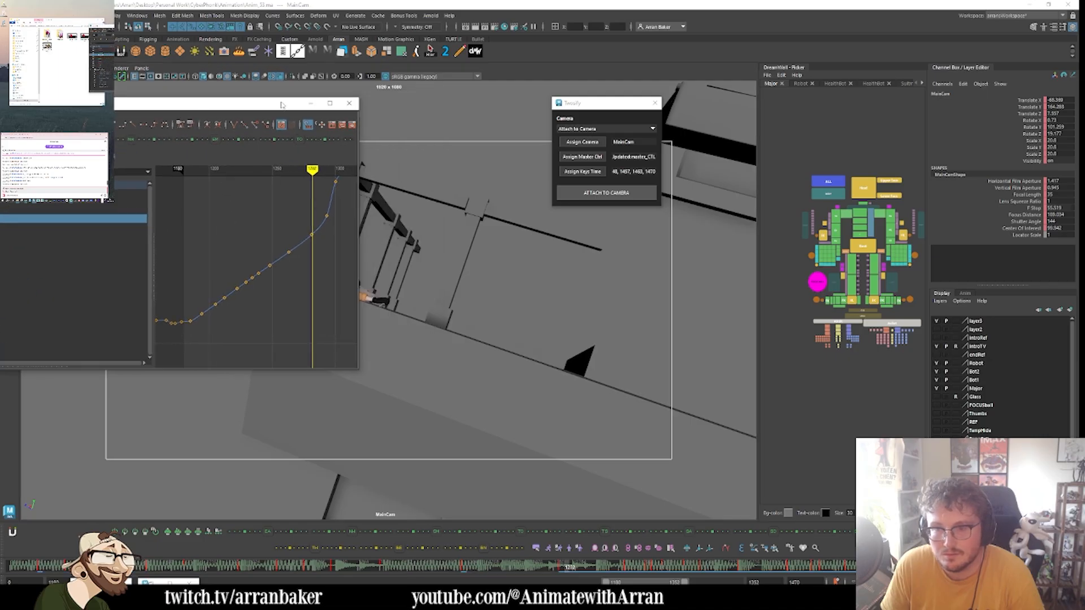
pyautogui.click(310, 104)
# - Step through the Major's rooftop slide and leap in MainCam to examine the camera movement around the ledge
pyautogui.moveTo(517, 329); pyautogui.dragTo(421, 377)
pyautogui.hotkey('alt', ',')
pyautogui.hotkey('alt', ',')
pyautogui.hotkey('alt', ',')
pyautogui.hotkey('alt', ',')
pyautogui.hotkey('alt', ',')
pyautogui.hotkey('alt', ',')
pyautogui.hotkey('alt', ',')
pyautogui.hotkey('alt', ',')
pyautogui.hotkey('alt', ',')
pyautogui.hotkey('alt', ',')
pyautogui.hotkey('alt', ',')
pyautogui.hotkey('alt', ',')
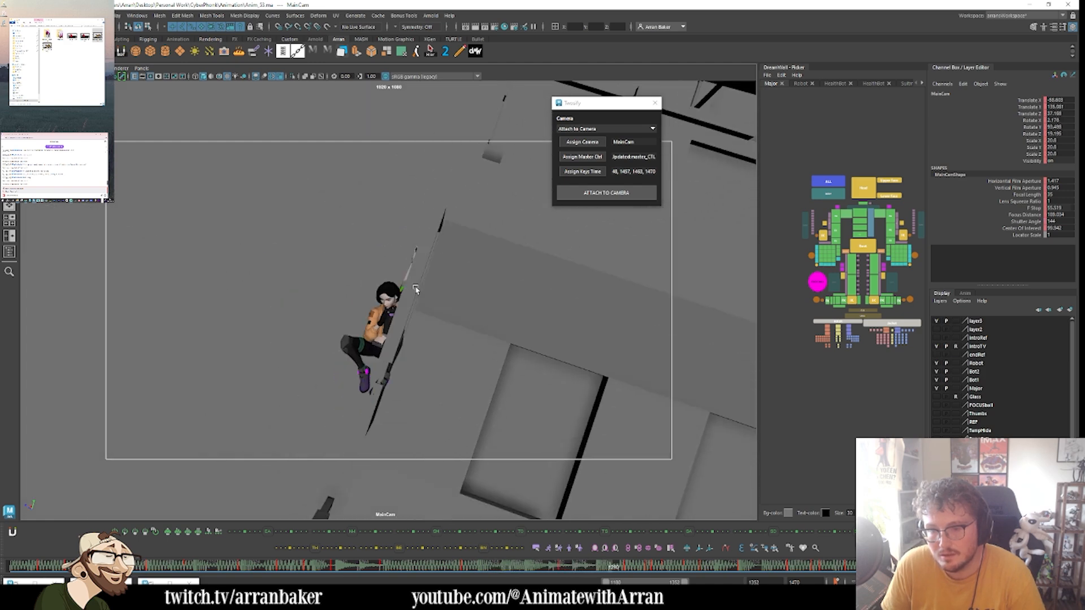
pyautogui.hotkey('alt', ',')
pyautogui.hotkey('alt', ',')
pyautogui.hotkey('alt', ',')
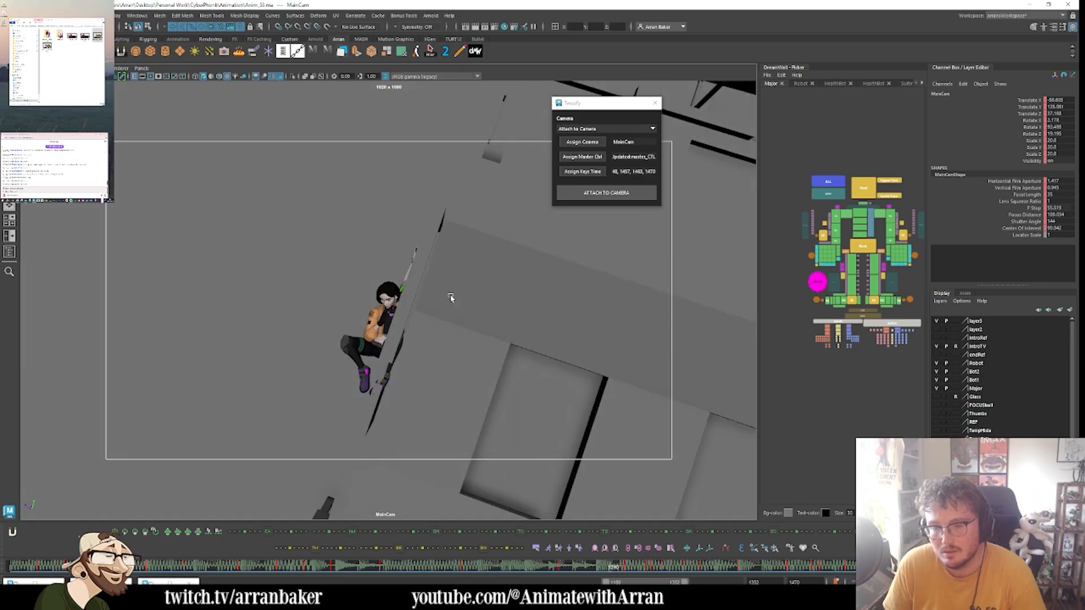
# - Raise MainCam's Translate Z keys on both sides of the current frame, just before the curve's steepest rise
pyautogui.hotkey('ctrl', 'g')
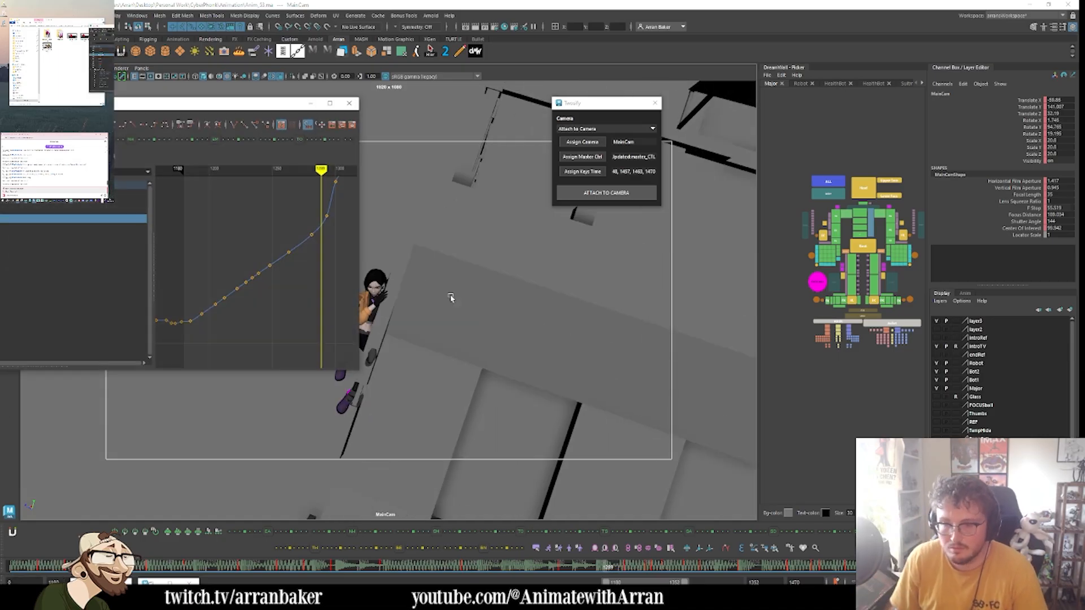
pyautogui.moveTo(293, 268); pyautogui.dragTo(343, 214)
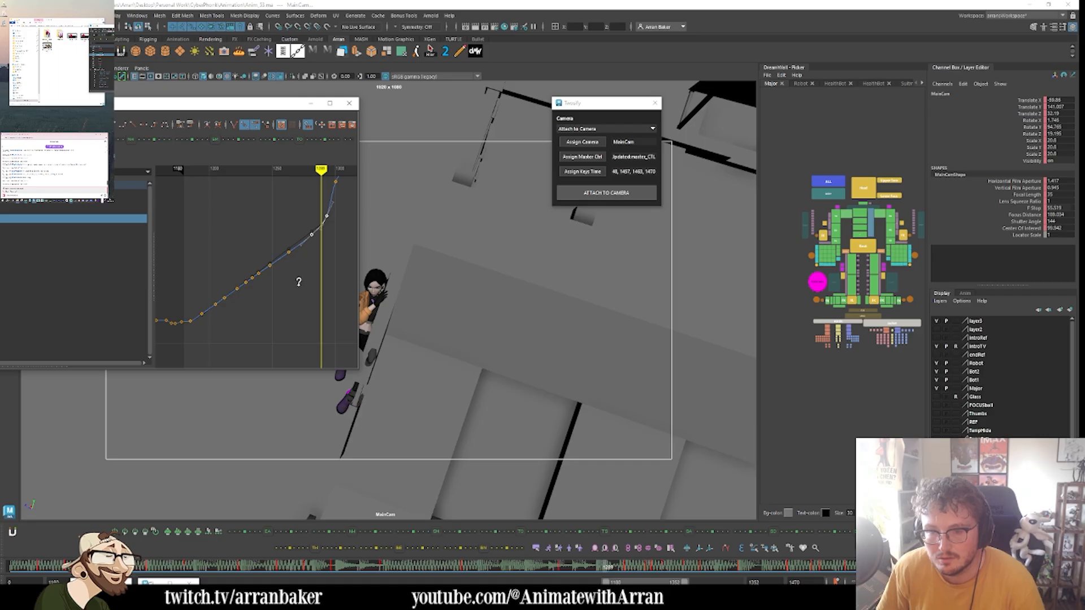
pyautogui.keyDown('shift'); pyautogui.moveTo(299, 282); pyautogui.dragTo(300, 286, button='middle'); pyautogui.keyUp('shift')
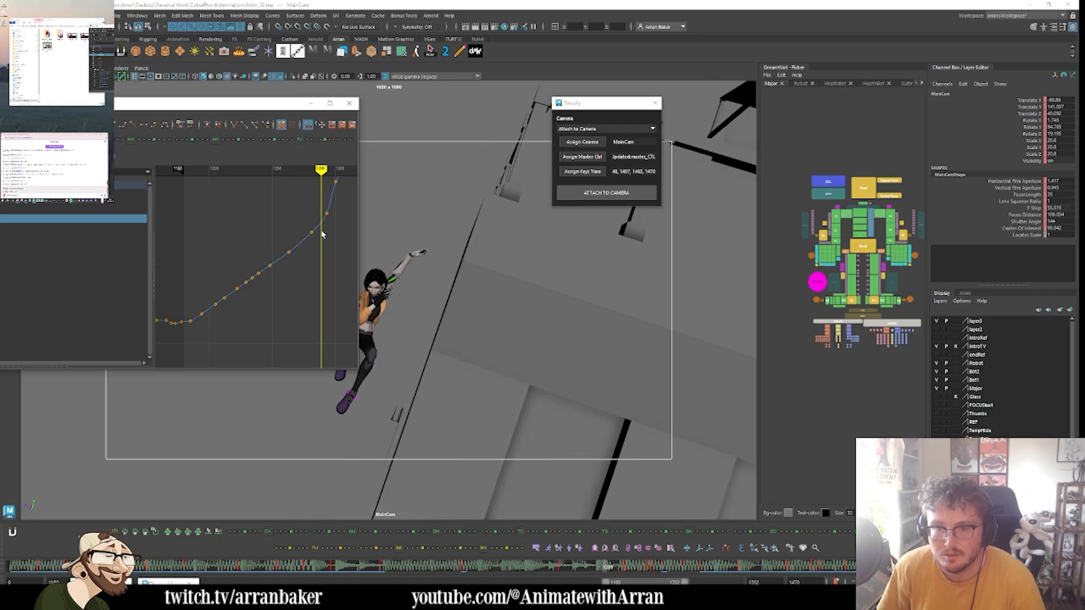
pyautogui.moveTo(298, 228); pyautogui.dragTo(243, 298)
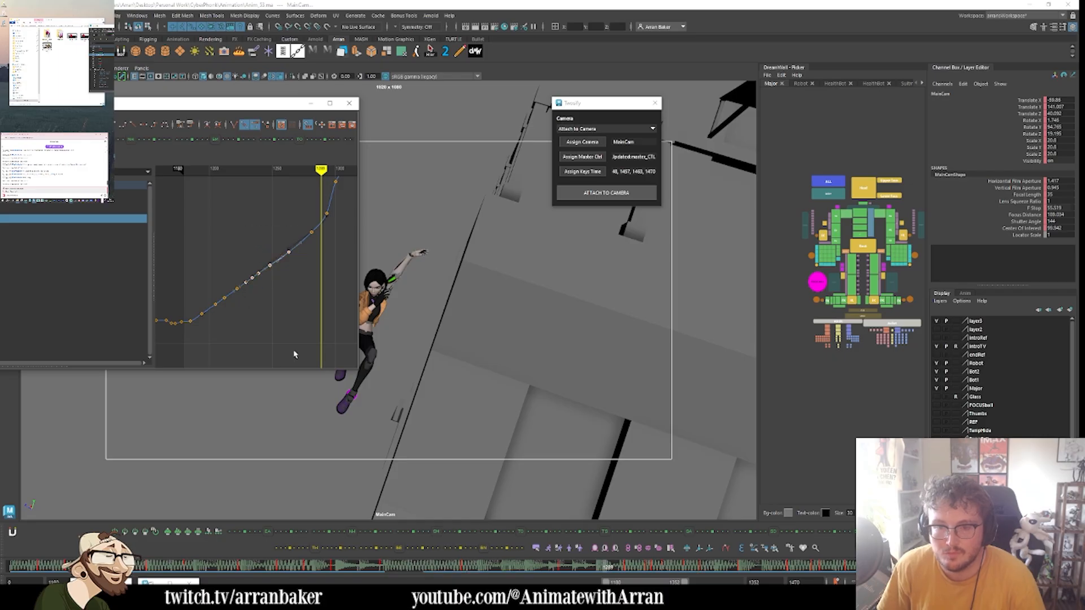
pyautogui.moveTo(288, 347); pyautogui.dragTo(283, 339, button='middle')
# - Step backward from the Major's leap through the slide to the landing beside the booth, examining MainCam's framing against its Translate Z curve
pyautogui.hotkey('alt', ',')
pyautogui.hotkey('alt', ',')
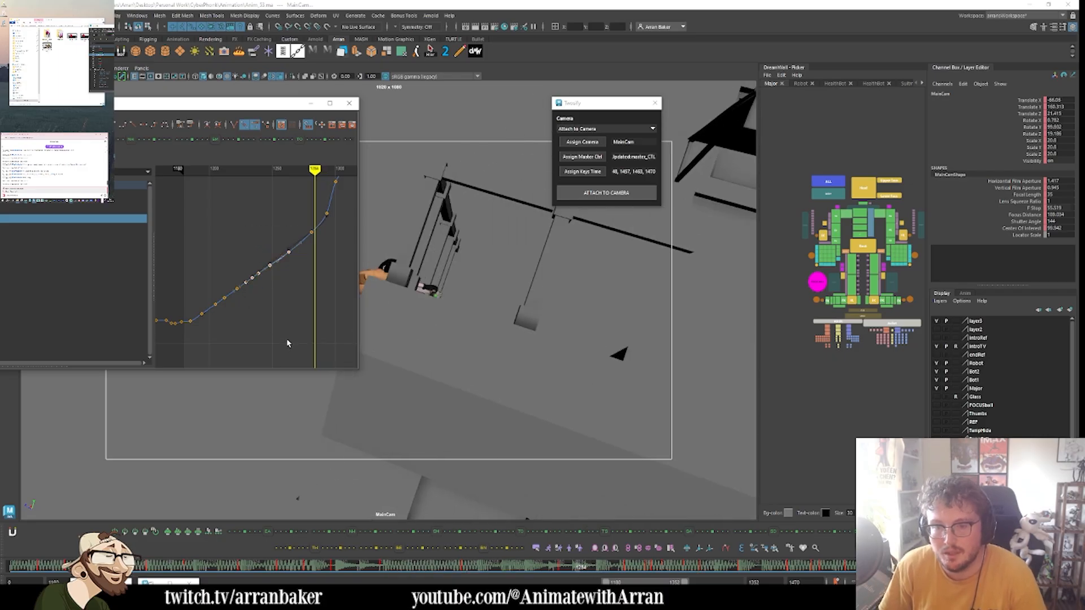
pyautogui.hotkey('alt', ',')
pyautogui.hotkey('alt', ',')
pyautogui.hotkey('alt', ',')
pyautogui.hotkey('alt', ',')
pyautogui.hotkey('alt', ',')
pyautogui.hotkey('alt', ',')
pyautogui.hotkey('alt', ',')
pyautogui.hotkey('alt', ',')
pyautogui.hotkey('alt', ',')
pyautogui.hotkey('alt', ',')
pyautogui.hotkey('alt', ',')
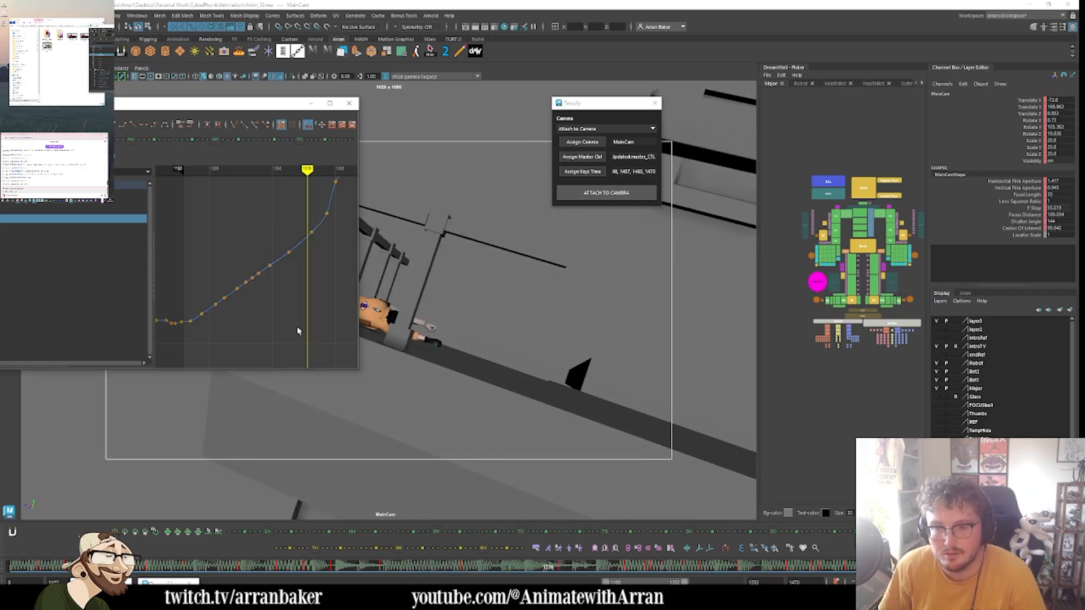
pyautogui.hotkey('alt', ',')
pyautogui.hotkey('alt', ',')
pyautogui.hotkey('alt', ',')
pyautogui.hotkey('alt', ',')
pyautogui.hotkey('alt', ',')
pyautogui.hotkey('alt', ',')
pyautogui.hotkey('alt', ',')
pyautogui.hotkey('alt', ',')
pyautogui.hotkey('alt', ',')
pyautogui.hotkey('alt', ',')
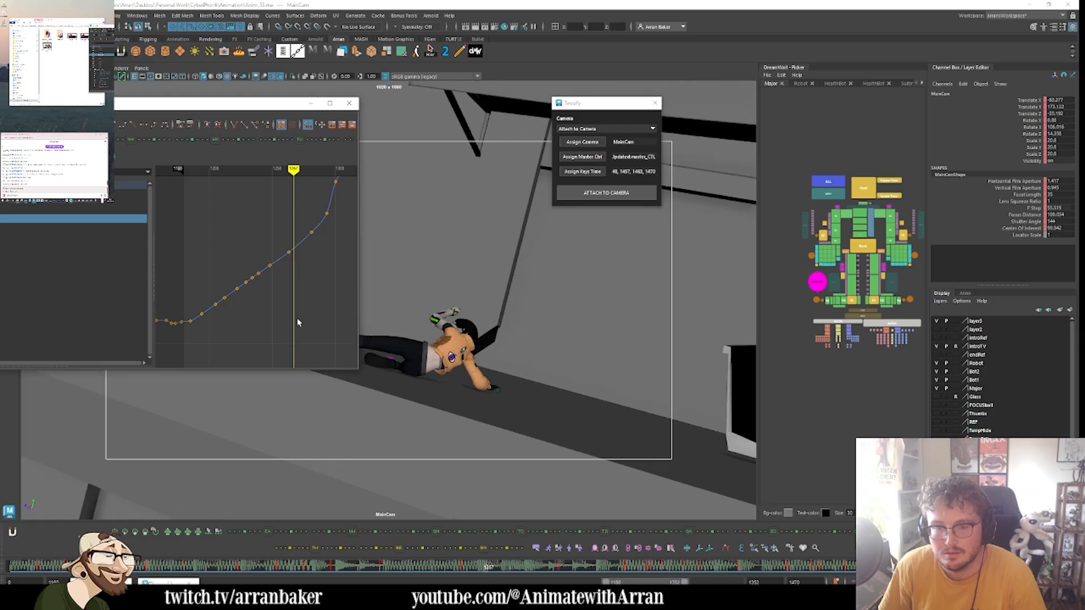
pyautogui.hotkey('alt', ',')
pyautogui.hotkey('alt', ',')
pyautogui.hotkey('alt', ',')
pyautogui.hotkey('alt', ',')
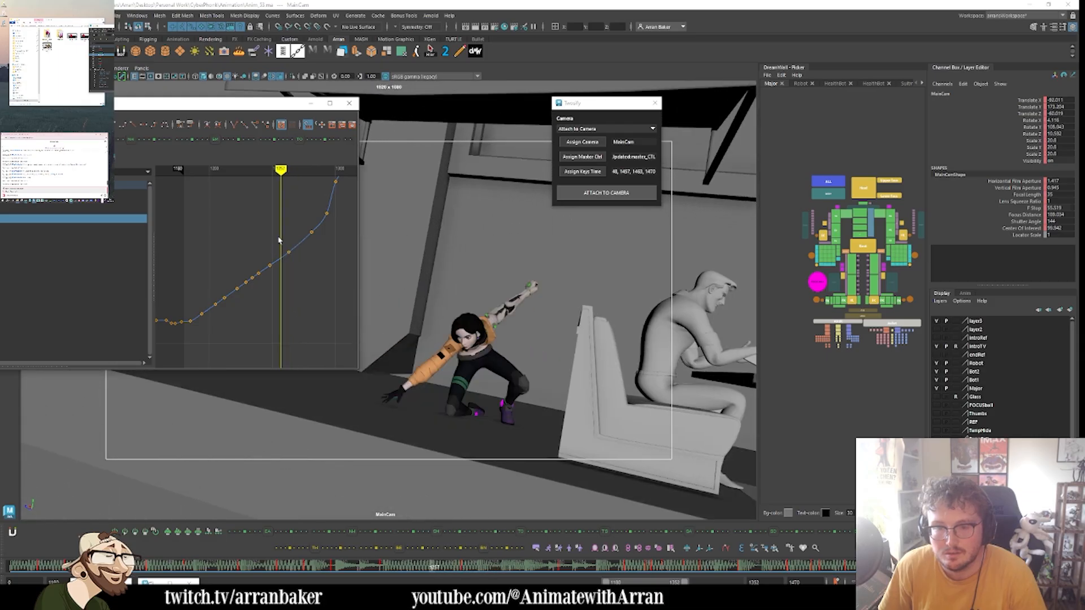
pyautogui.hotkey('alt', ',')
pyautogui.hotkey('alt', ',')
pyautogui.hotkey('alt', ',')
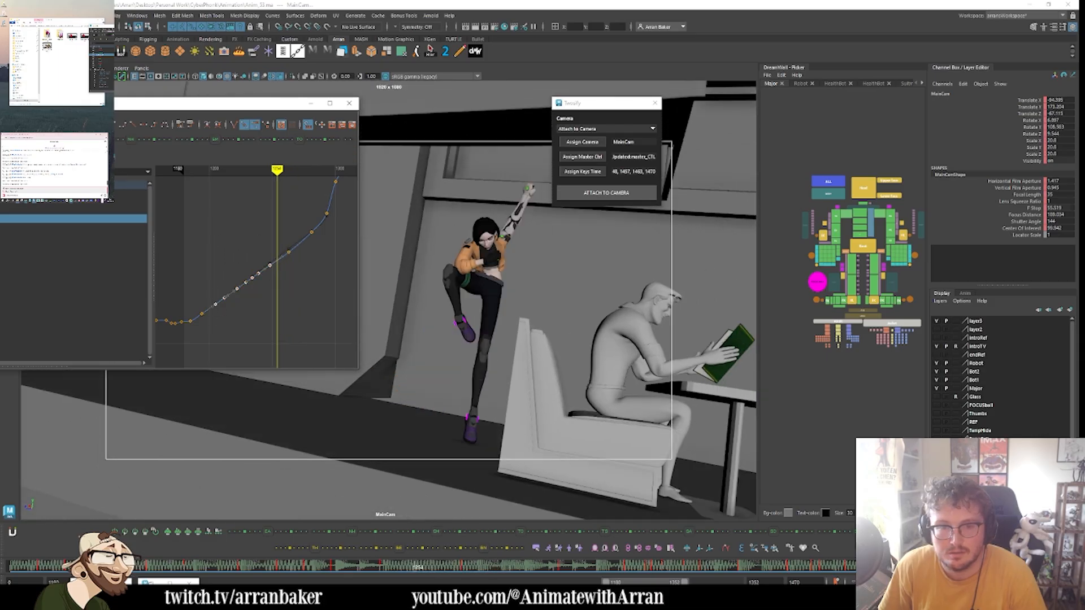
# - Undo the last change to the run of Translate Z keys before the landing and clear the key selection
pyautogui.hotkey('alt', '.')
pyautogui.hotkey('alt', '.')
pyautogui.hotkey('ctrl', 'z')
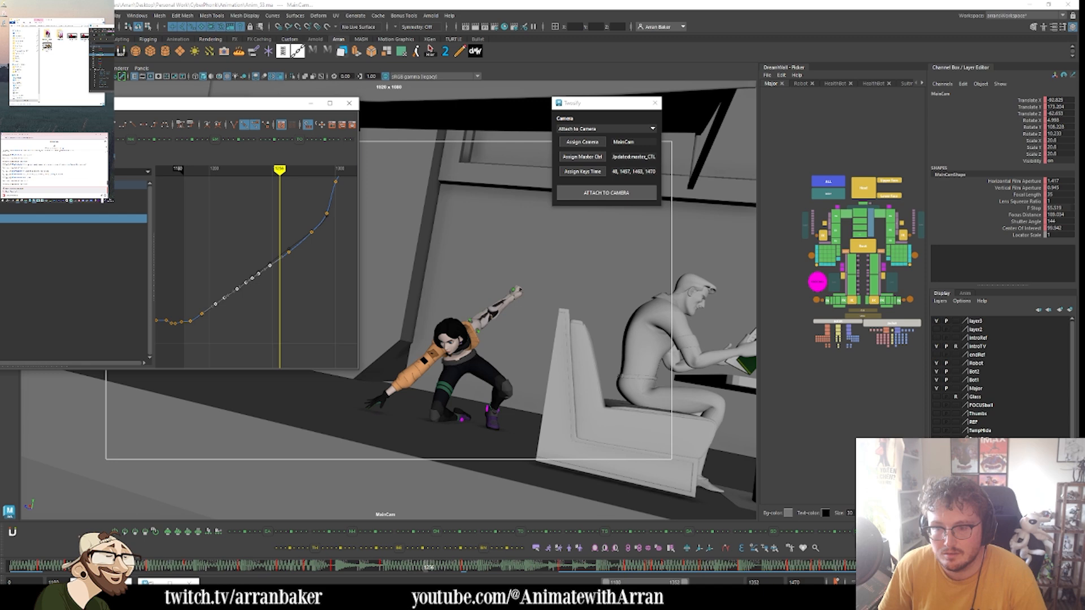
pyautogui.click(258, 326)
# - Step backward from the landing through the swing over the seated reader to the Major's fall, examining the camera's motion
pyautogui.hotkey('alt', '.')
pyautogui.hotkey('alt', '.')
pyautogui.hotkey('alt', '.')
pyautogui.hotkey('alt', '.')
pyautogui.hotkey('alt', ',')
pyautogui.hotkey('alt', ',')
pyautogui.hotkey('alt', ',')
pyautogui.hotkey('alt', ',')
pyautogui.hotkey('alt', ',')
pyautogui.hotkey('alt', ',')
pyautogui.hotkey('alt', ',')
pyautogui.hotkey('alt', ',')
pyautogui.hotkey('alt', ',')
pyautogui.hotkey('alt', ',')
pyautogui.hotkey('alt', ',')
pyautogui.hotkey('alt', ',')
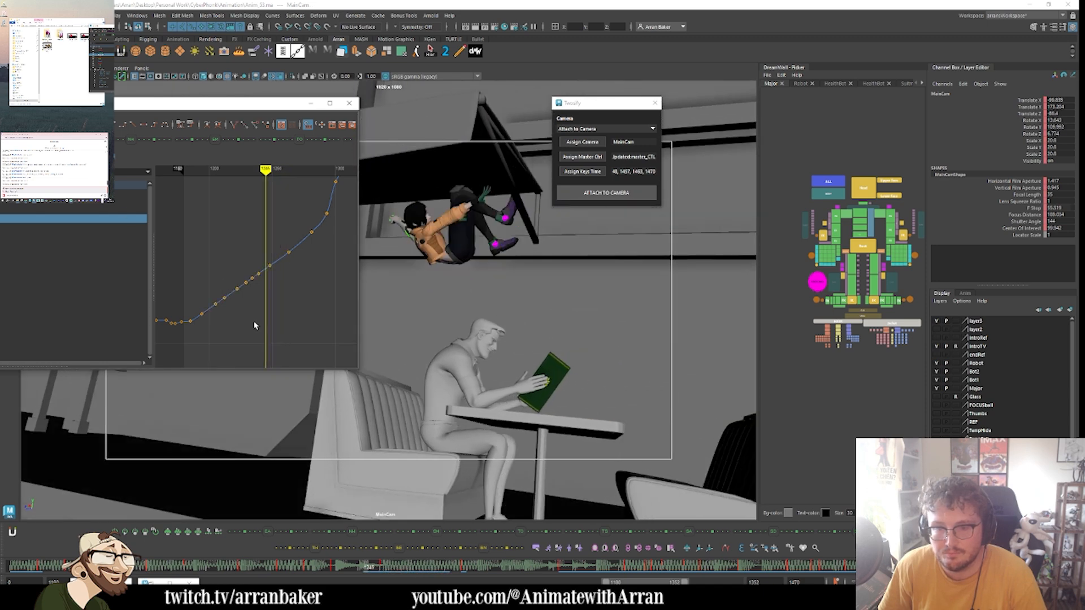
pyautogui.hotkey('alt', ',')
pyautogui.hotkey('alt', ',')
pyautogui.hotkey('alt', ',')
pyautogui.hotkey('alt', ',')
pyautogui.hotkey('alt', ',')
pyautogui.hotkey('alt', ',')
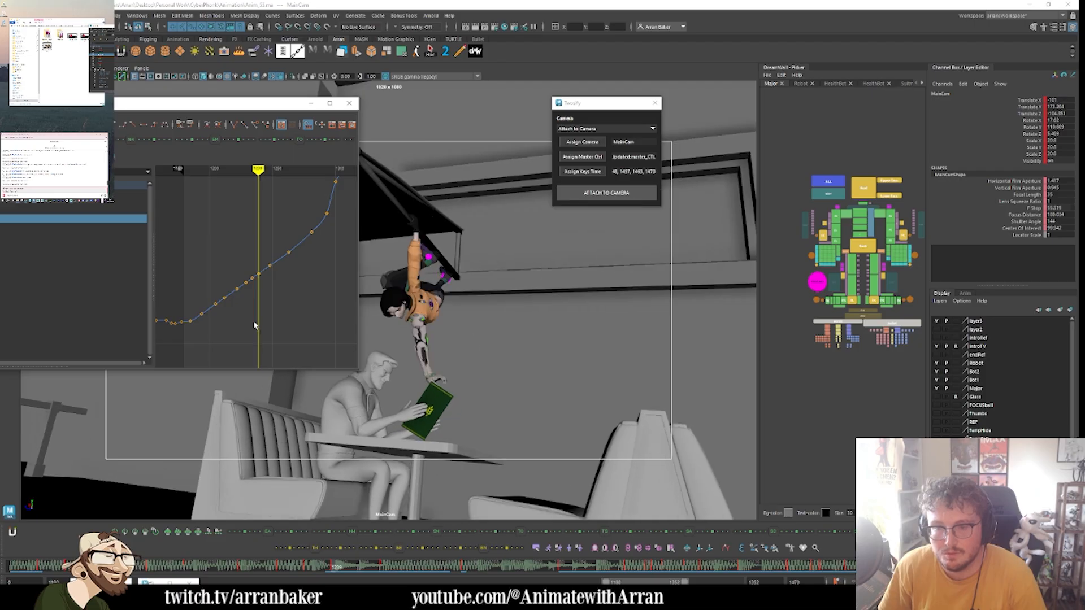
pyautogui.hotkey('alt', ',')
pyautogui.hotkey('alt', ',')
pyautogui.hotkey('alt', ',')
pyautogui.hotkey('alt', ',')
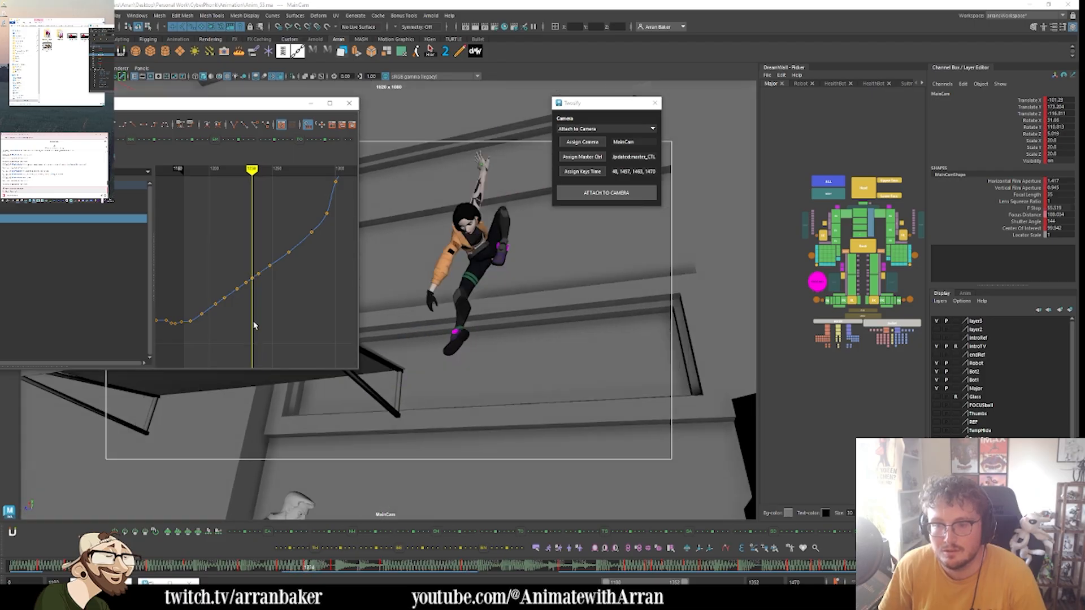
pyautogui.hotkey('alt', ',')
pyautogui.hotkey('alt', ',')
pyautogui.hotkey('alt', ',')
pyautogui.hotkey('alt', ',')
# - Step back and forth around the Major's hand contact above the seated reader's book to examine the camera's spacing
pyautogui.hotkey('alt', '.')
pyautogui.hotkey('alt', '.')
pyautogui.hotkey('alt', '.')
pyautogui.hotkey('alt', '.')
pyautogui.hotkey('alt', '.')
pyautogui.hotkey('alt', '.')
pyautogui.hotkey('alt', '.')
pyautogui.hotkey('alt', '.')
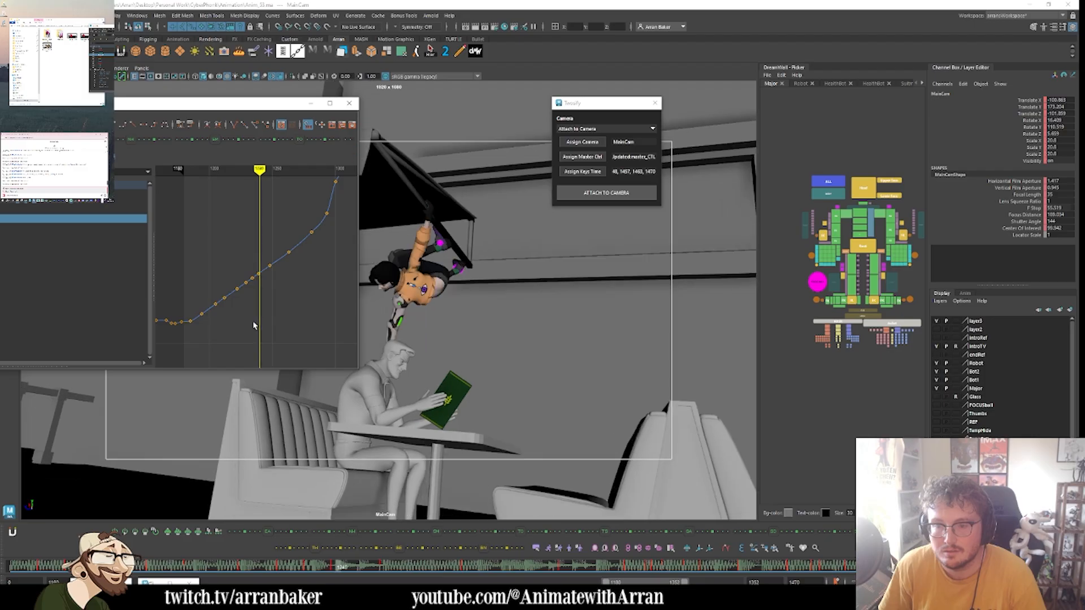
pyautogui.hotkey('alt', '.')
pyautogui.hotkey('alt', '.')
pyautogui.hotkey('alt', ',')
pyautogui.hotkey('alt', ',')
pyautogui.hotkey('alt', ',')
pyautogui.hotkey('alt', ',')
pyautogui.hotkey('alt', '.')
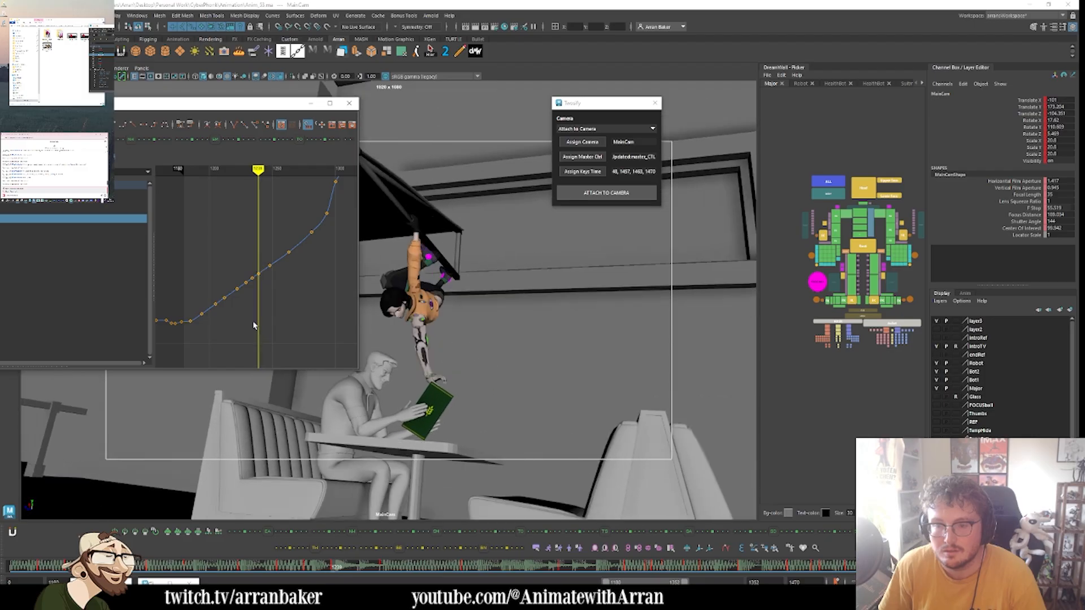
# - Step forward from the swing over the reader through the landing into the slide to examine MainCam's motion
pyautogui.hotkey('alt', '.')
pyautogui.hotkey('alt', '.')
pyautogui.hotkey('alt', '.')
pyautogui.hotkey('alt', '.')
pyautogui.hotkey('alt', '.')
pyautogui.hotkey('alt', '.')
pyautogui.hotkey('alt', '.')
pyautogui.hotkey('alt', '.')
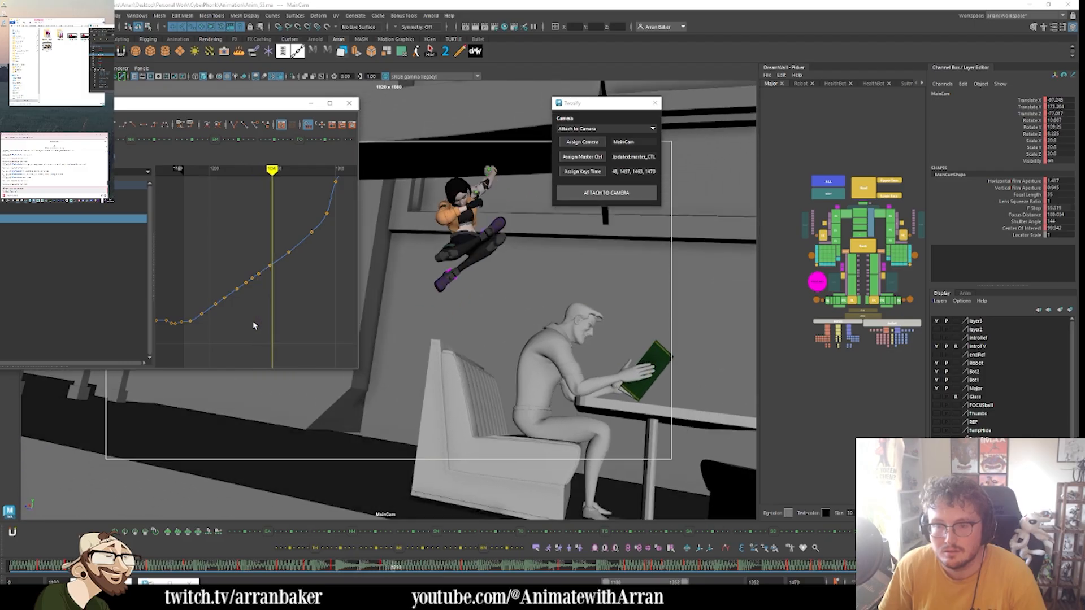
pyautogui.hotkey('alt', '.')
pyautogui.hotkey('alt', '.')
pyautogui.hotkey('alt', '.')
pyautogui.hotkey('alt', '.')
pyautogui.hotkey('alt', '.')
pyautogui.hotkey('alt', '.')
pyautogui.hotkey('alt', '.')
pyautogui.hotkey('alt', '.')
pyautogui.hotkey('alt', '.')
pyautogui.hotkey('alt', '.')
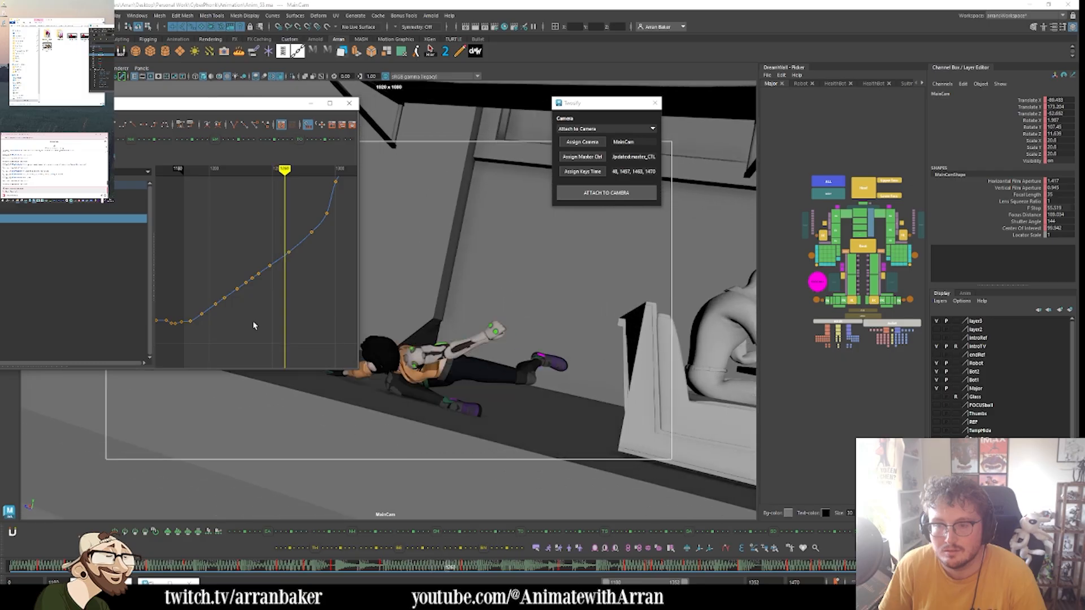
pyautogui.hotkey('alt', '.')
pyautogui.hotkey('alt', '.')
pyautogui.hotkey('alt', '.')
pyautogui.hotkey('alt', '.')
pyautogui.hotkey('alt', '.')
pyautogui.hotkey('alt', '.')
pyautogui.hotkey('alt', '.')
pyautogui.hotkey('alt', '.')
pyautogui.hotkey('alt', '.')
pyautogui.hotkey('alt', '.')
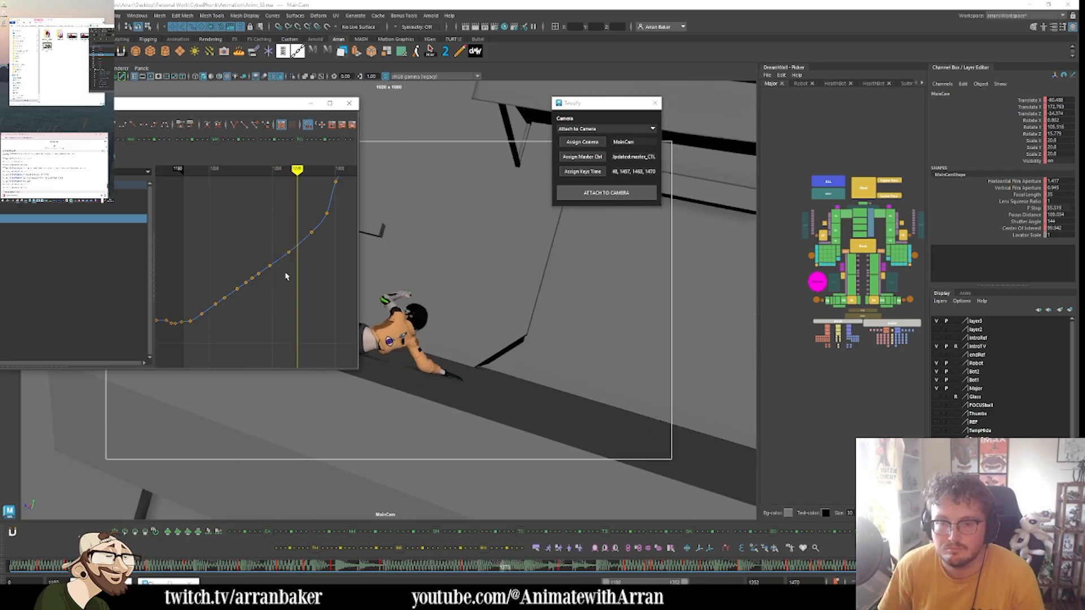
# - Lower MainCam's Translate Z key just after the current slide frame slightly to smooth the curve, then minimise the Graph Editor
pyautogui.moveTo(286, 273); pyautogui.dragTo(298, 250)
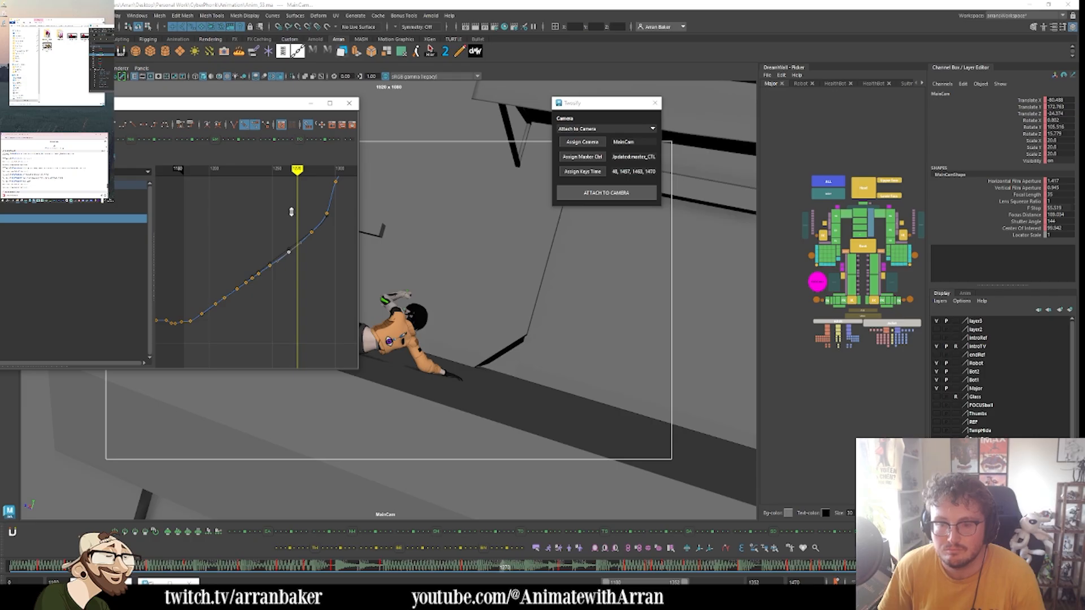
pyautogui.moveTo(308, 224); pyautogui.dragTo(313, 246)
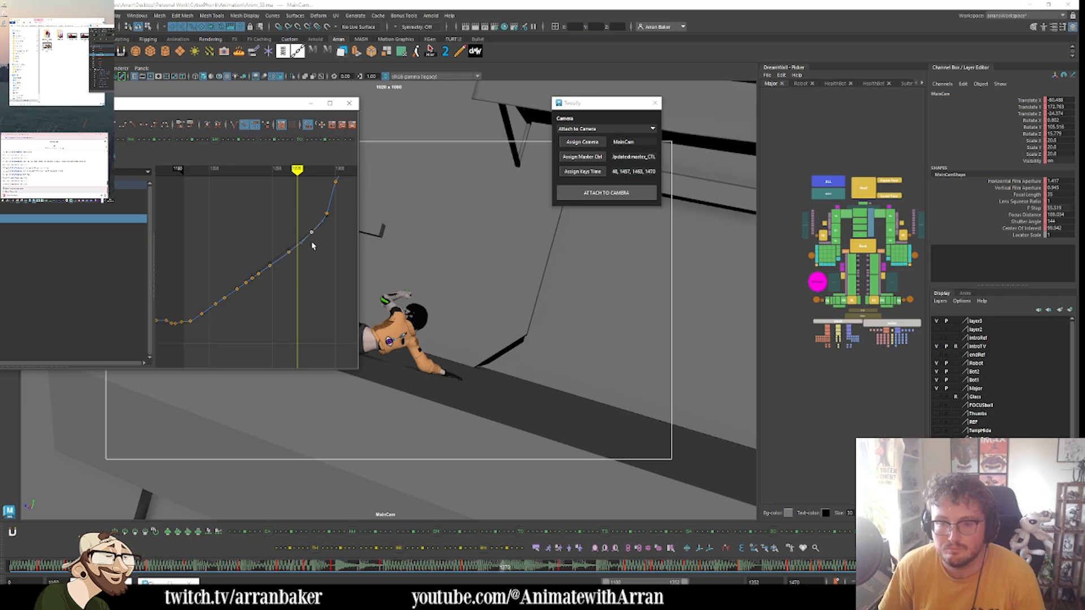
pyautogui.press('f')
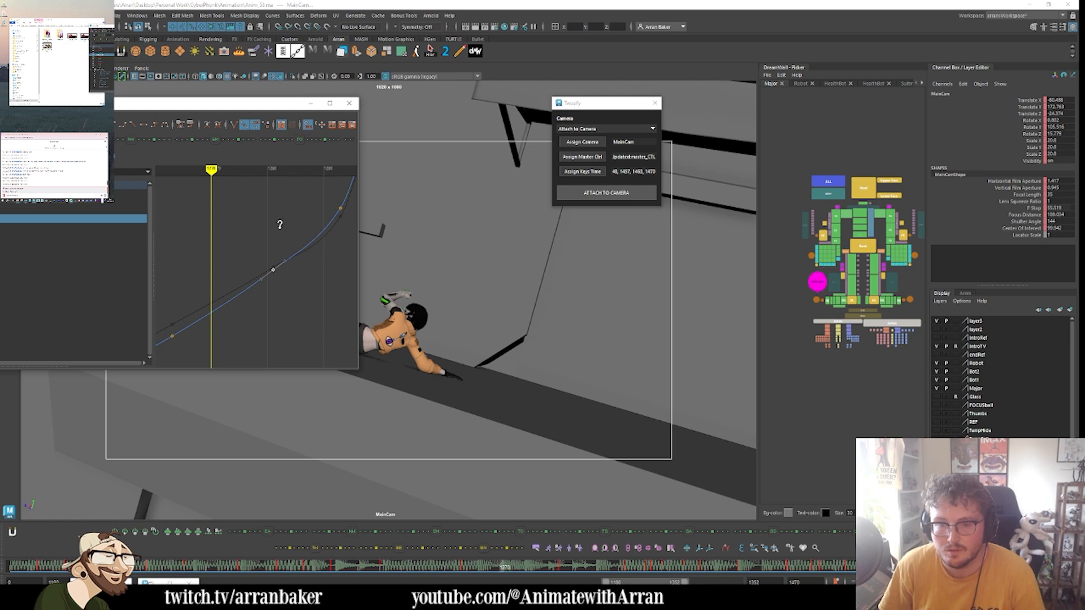
pyautogui.moveTo(279, 224); pyautogui.dragTo(280, 235, button='middle')
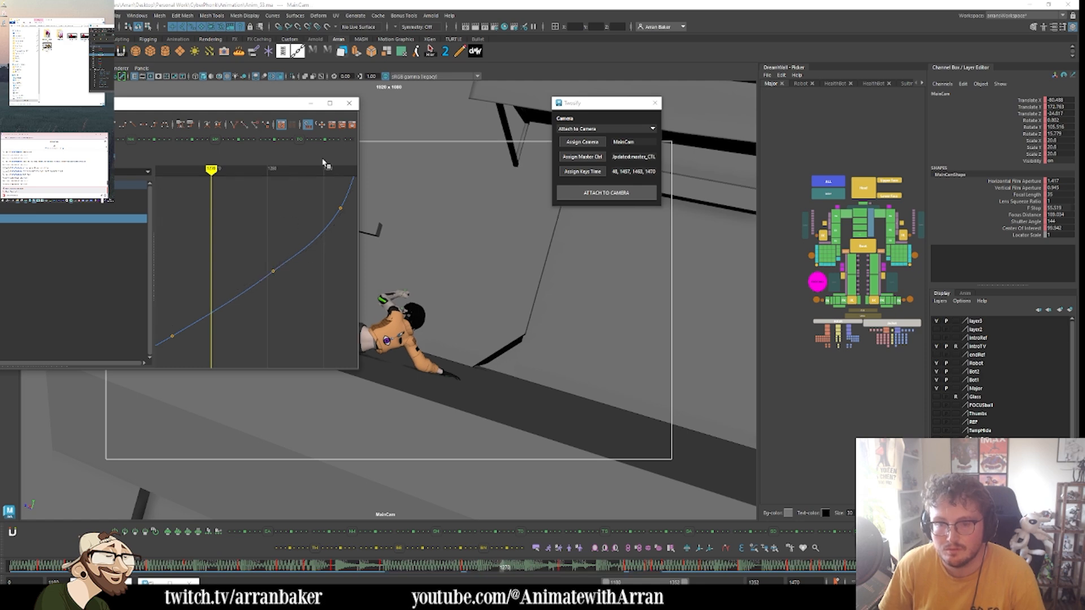
pyautogui.click(310, 103)
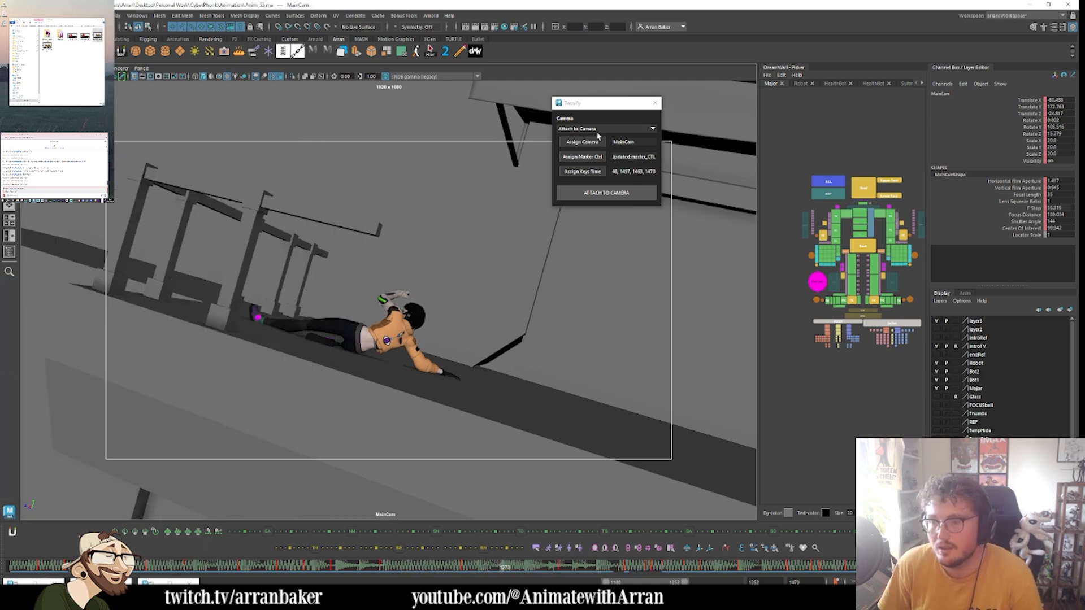
# - Select the Major master control's camera-attach locator in the Outliner and switch Attach Cam to On at its previous key
pyautogui.click(9, 251)
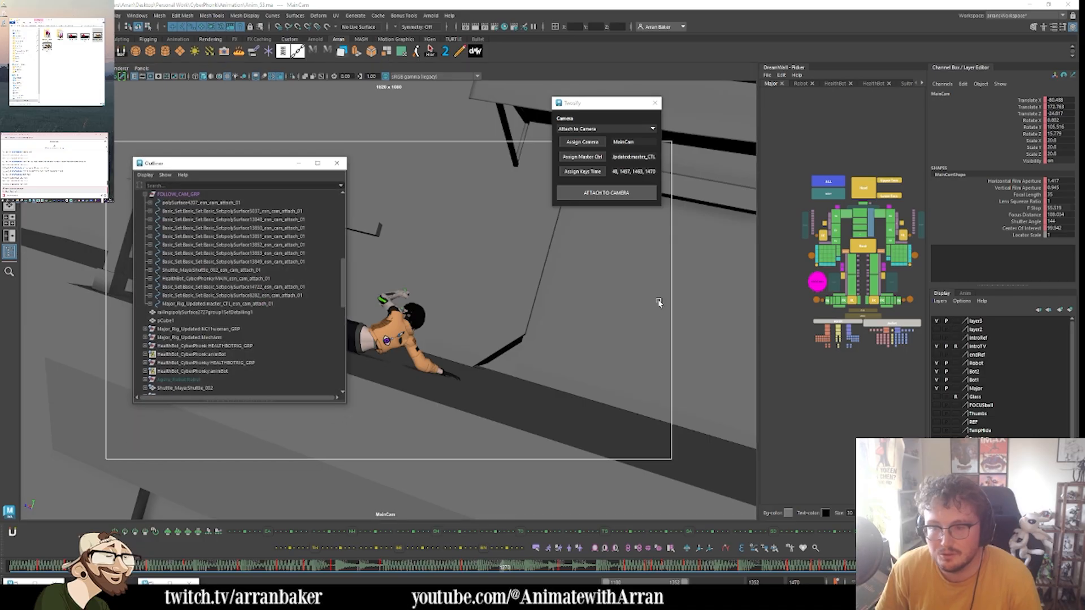
pyautogui.click(205, 305)
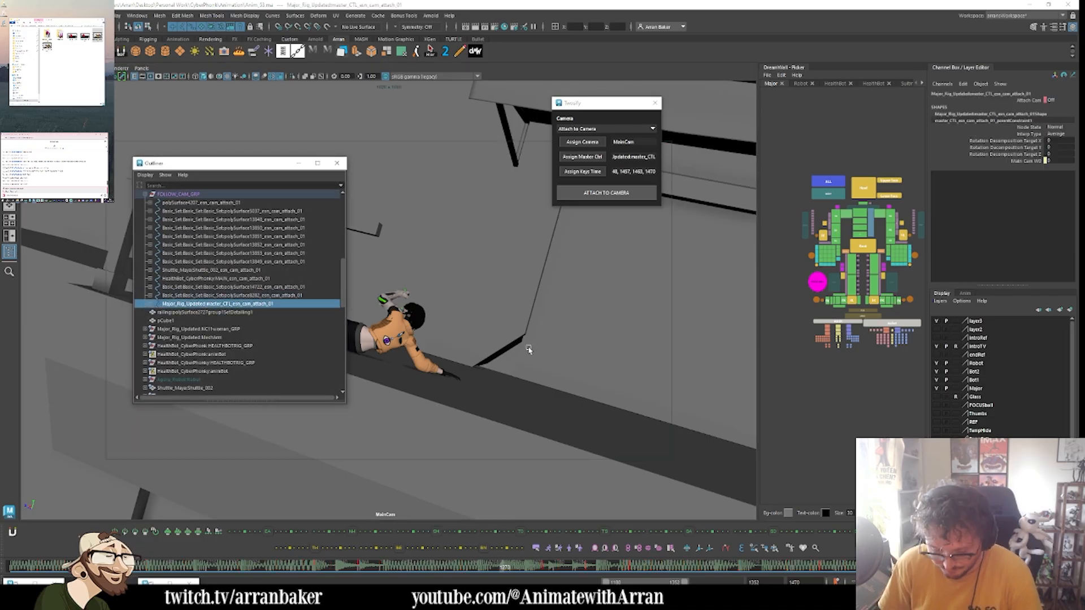
pyautogui.press(',')
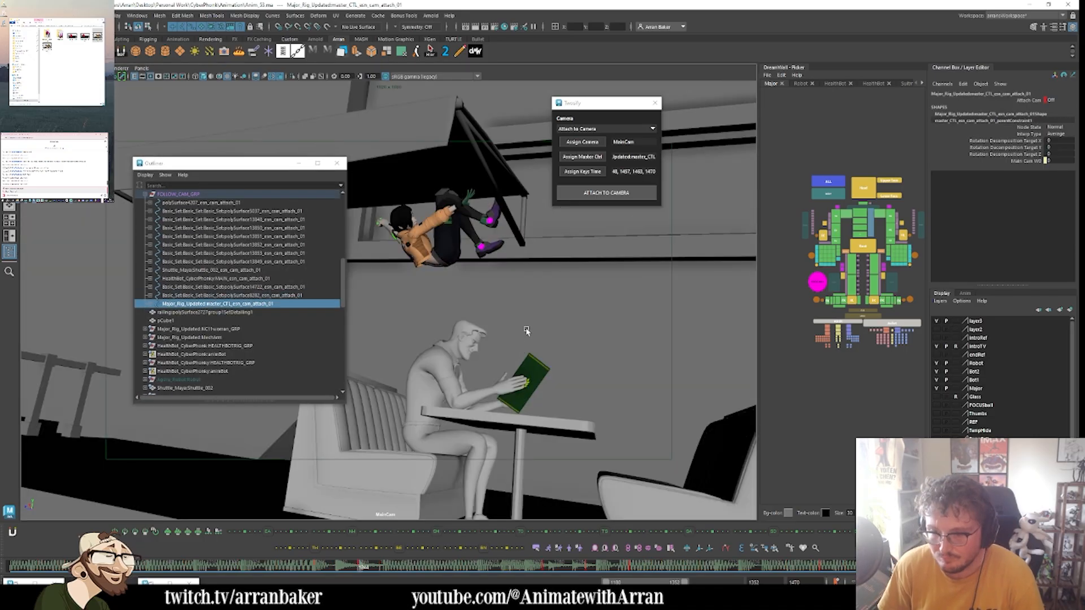
pyautogui.click(1026, 100)
pyautogui.moveTo(564, 333); pyautogui.dragTo(807, 318, button='middle')
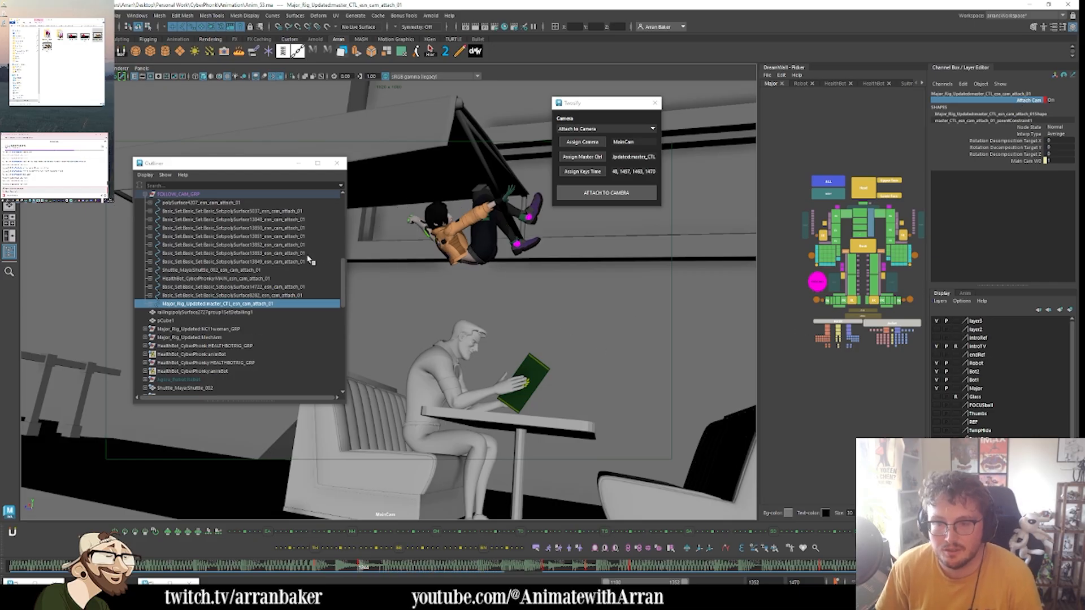
# - Select and copy all Attach Cam keys of the Major master control's camera-attach locator in the Graph Editor
pyautogui.hotkey('ctrl', 'g')
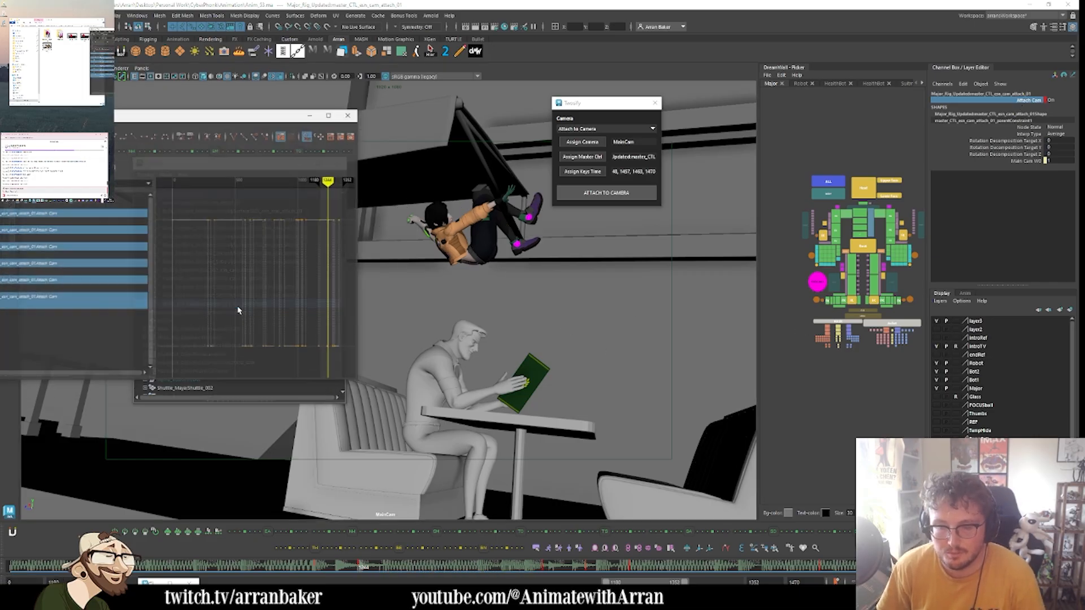
pyautogui.moveTo(342, 198); pyautogui.dragTo(159, 339)
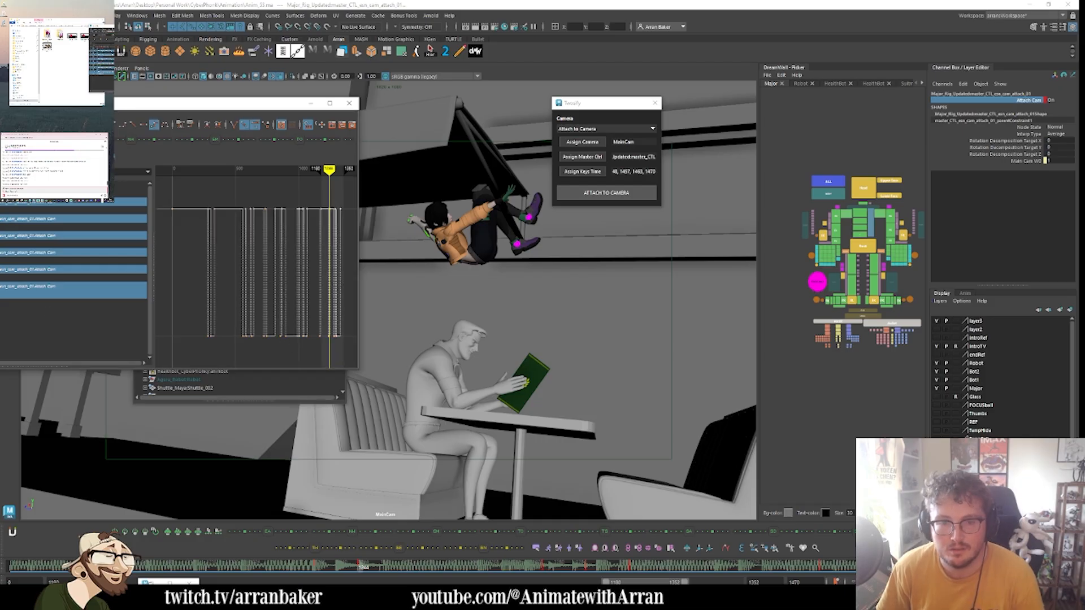
pyautogui.moveTo(227, 106); pyautogui.dragTo(139, 294)
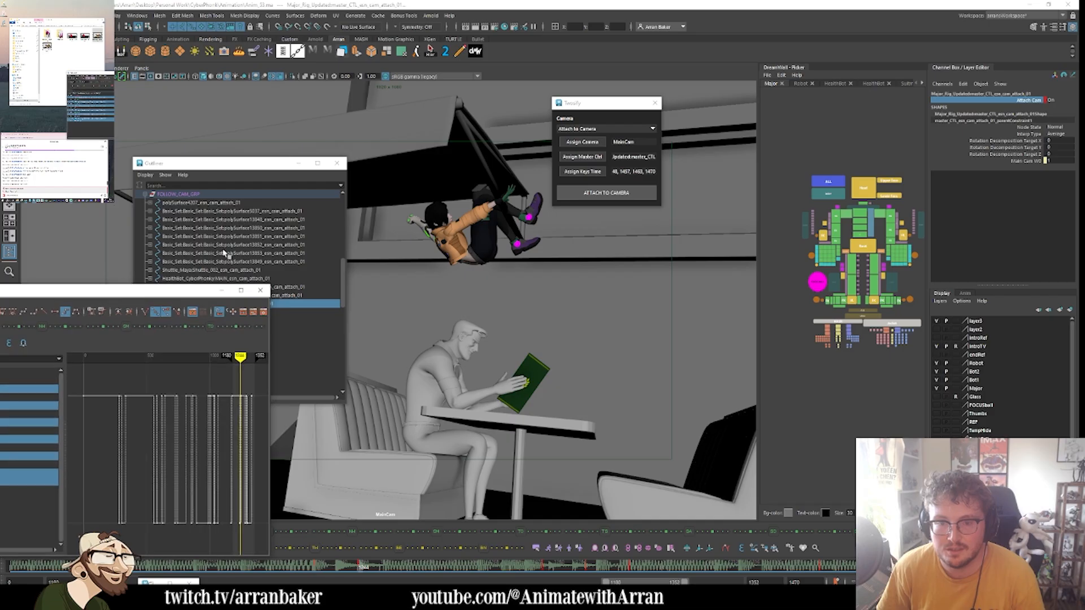
# - Delete the Major's old camera-attach locator and attach her master control to MainCam again using the assigned key times
pyautogui.click(250, 169)
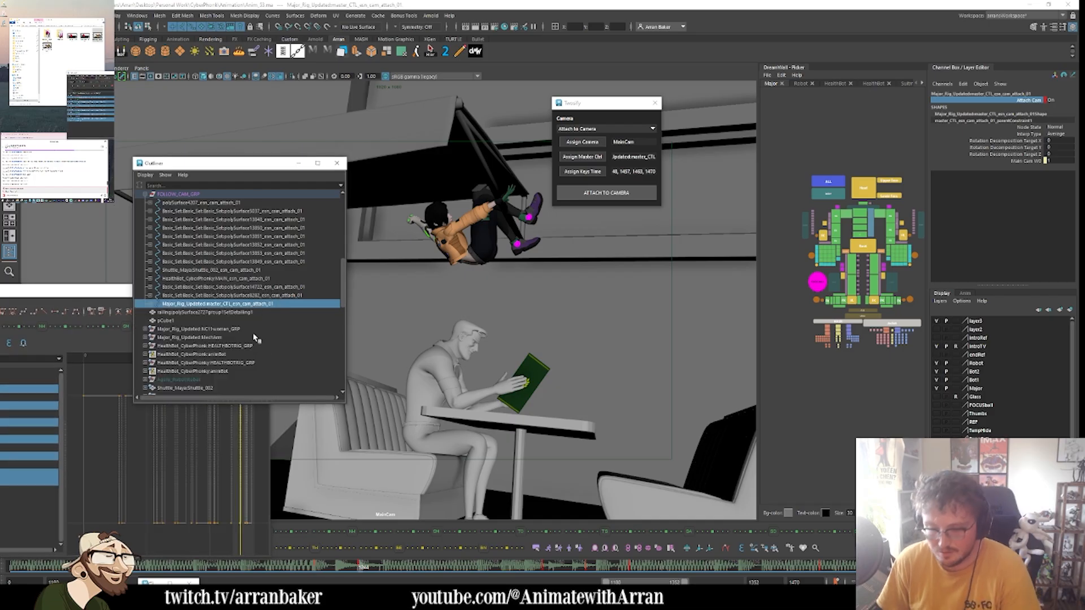
pyautogui.press('Delete')
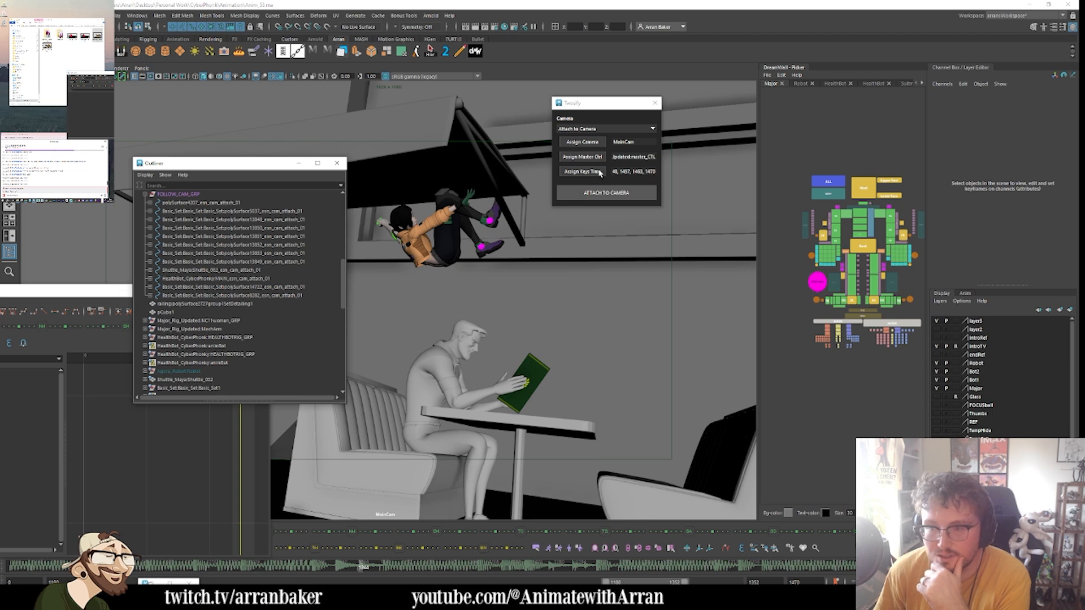
pyautogui.click(592, 199)
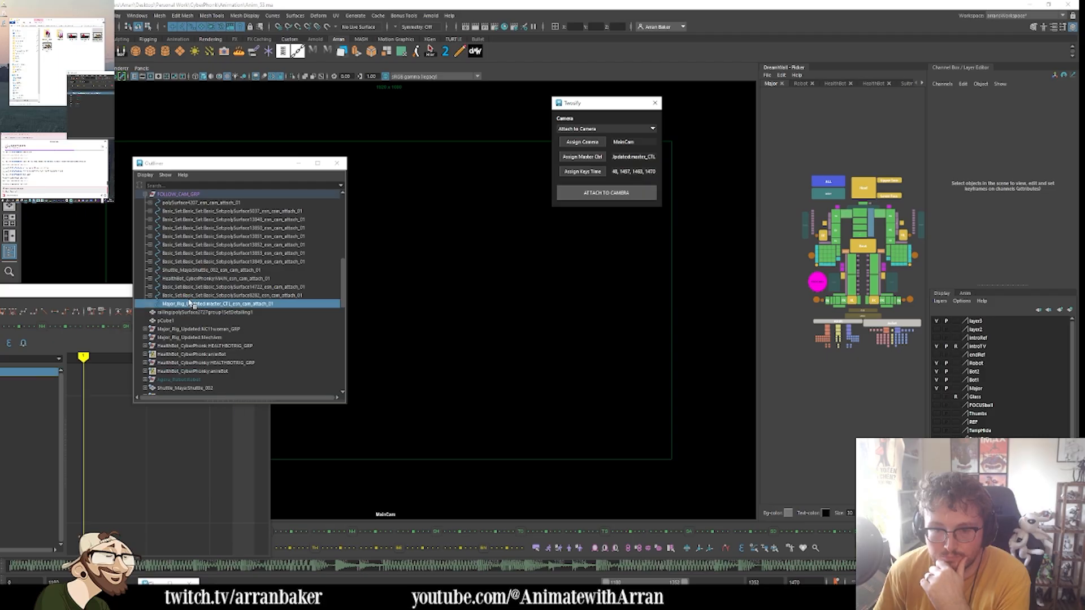
# - Key the new locator's Attach Cam at the timeline start, paste the copied keys onto its curve, and minimise the Graph Editor and Outliner
pyautogui.click(1027, 100)
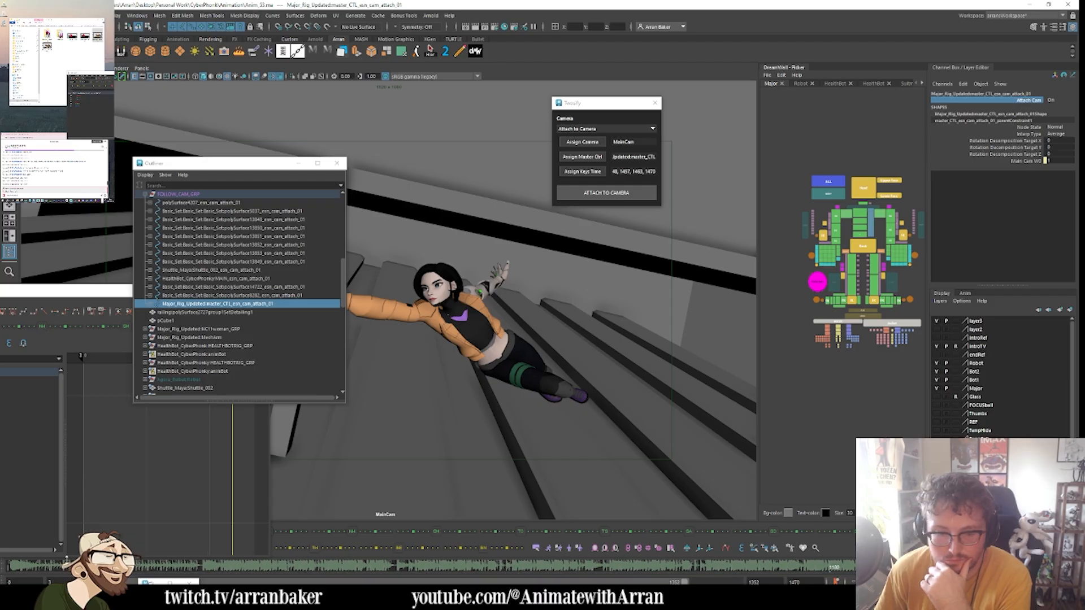
pyautogui.hotkey('alt', 'shift', 'v')
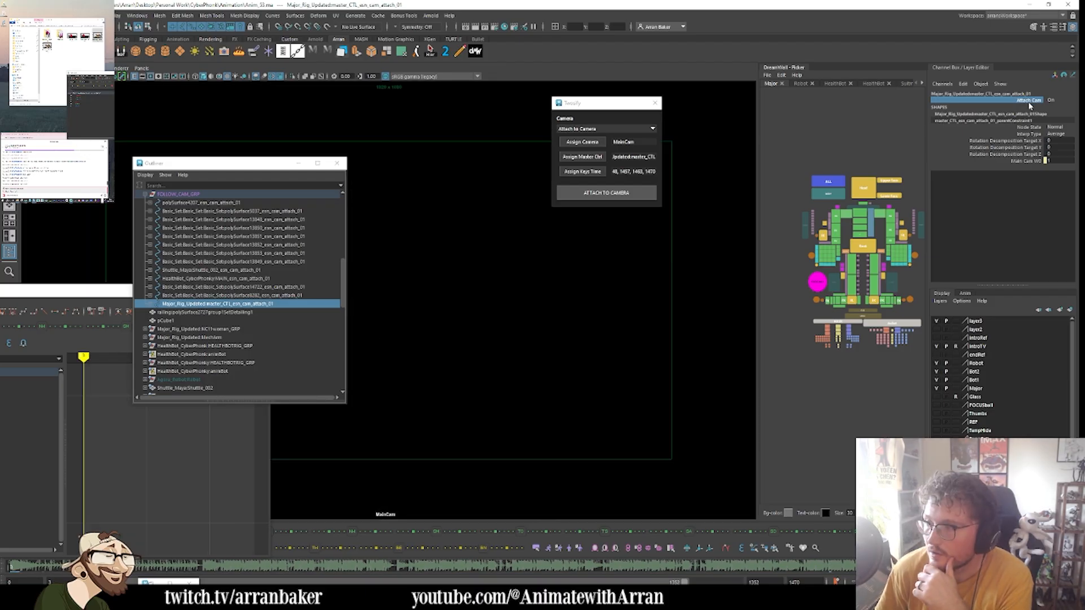
pyautogui.rightClick(1030, 105)
pyautogui.click(1034, 117)
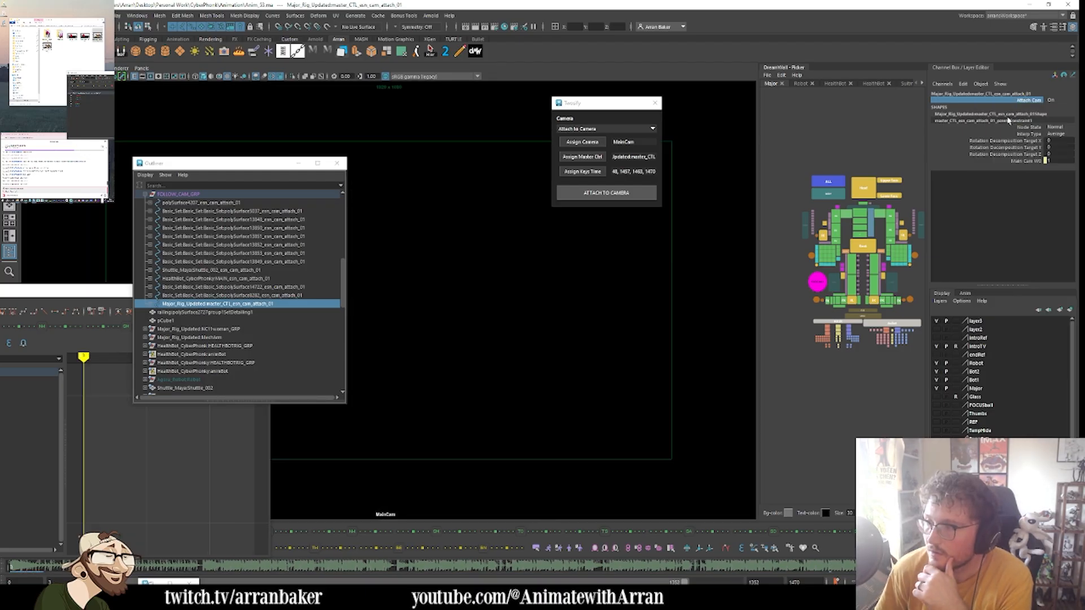
pyautogui.click(198, 450)
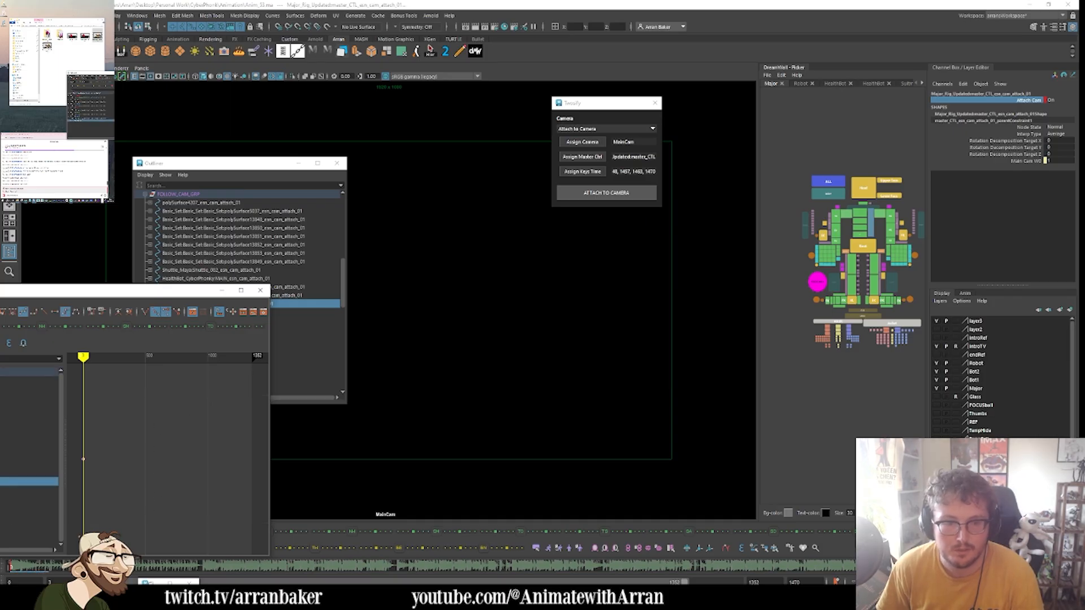
pyautogui.click(70, 75)
pyautogui.click(77, 89)
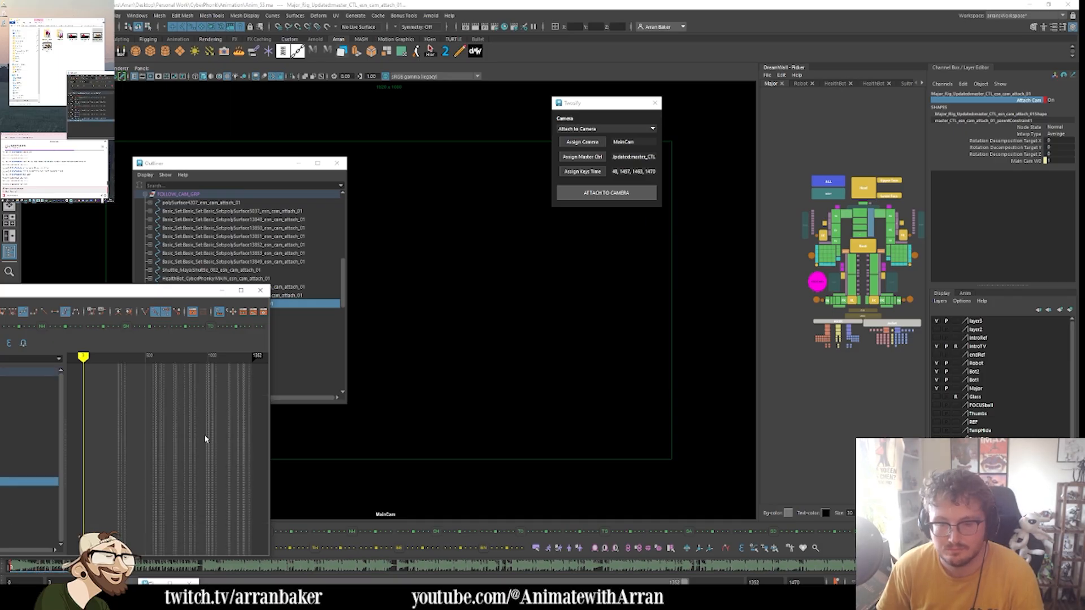
pyautogui.press('f')
pyautogui.click(221, 290)
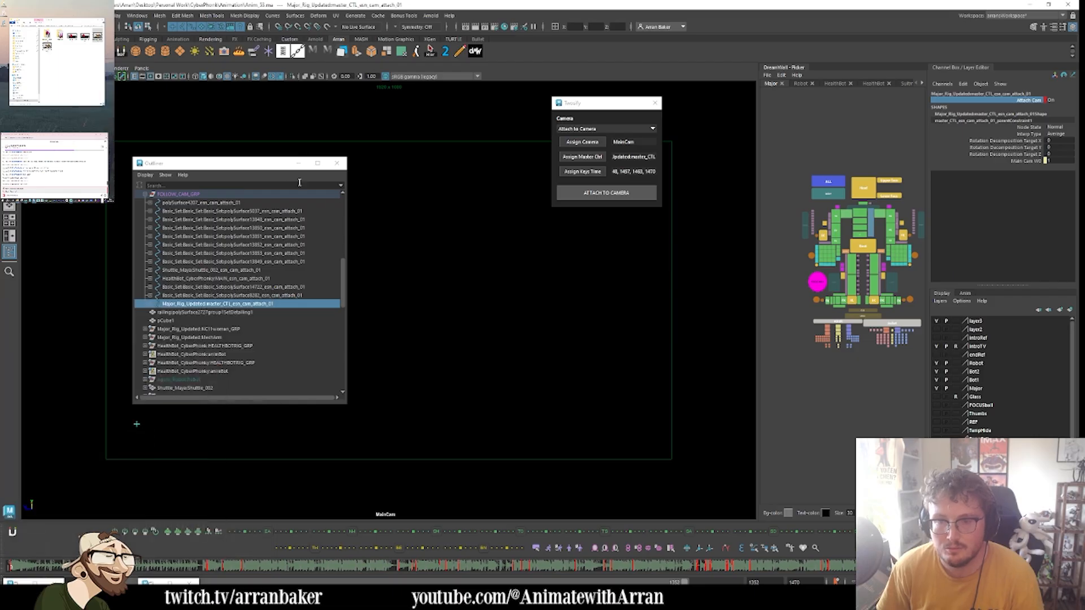
pyautogui.click(302, 167)
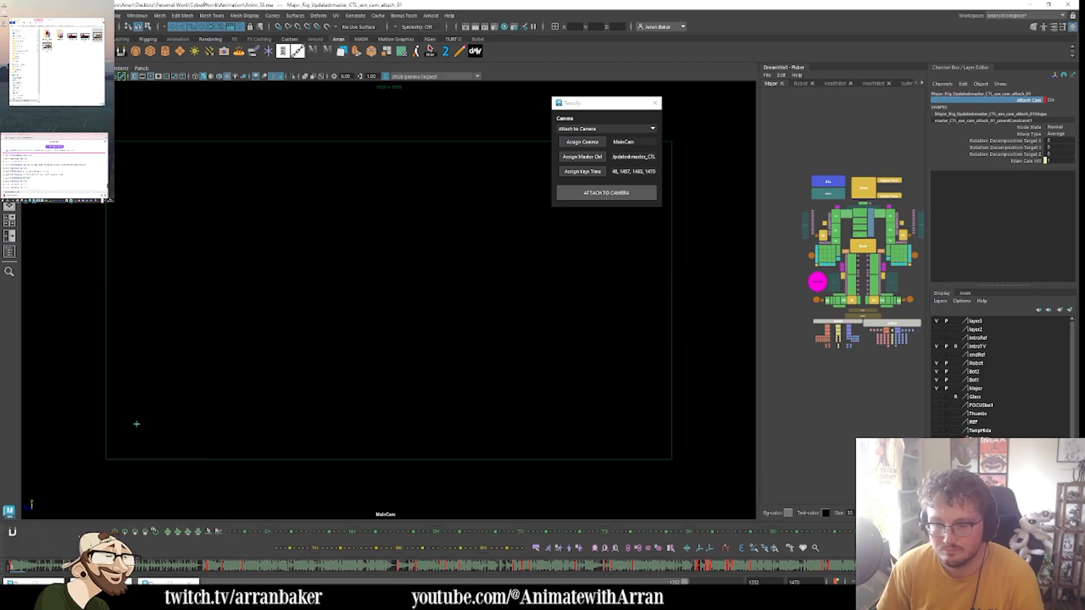
# - Playblast the Major's leap-and-slide shot through MainCam and replay the landing and slide to examine the motion
pyautogui.moveTo(646, 570); pyautogui.dragTo(832, 557)
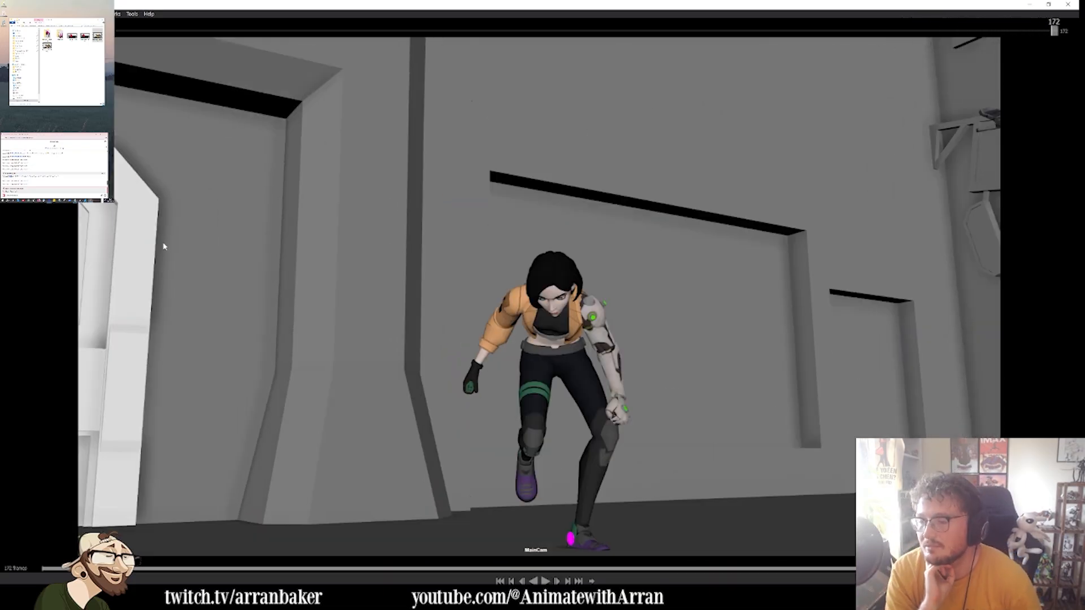
pyautogui.press('space')
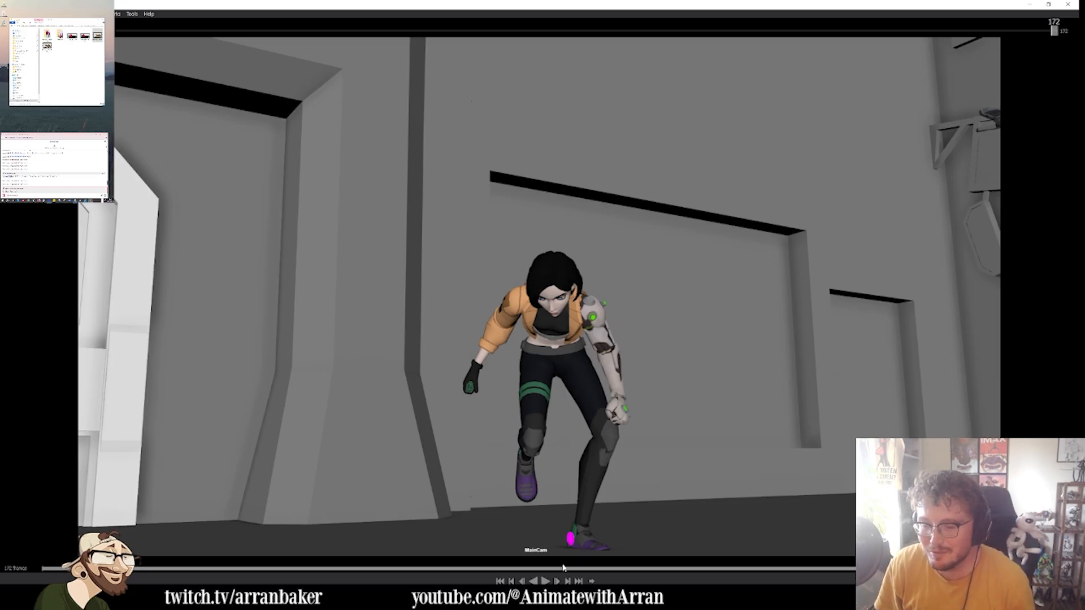
pyautogui.moveTo(631, 574); pyautogui.dragTo(391, 567)
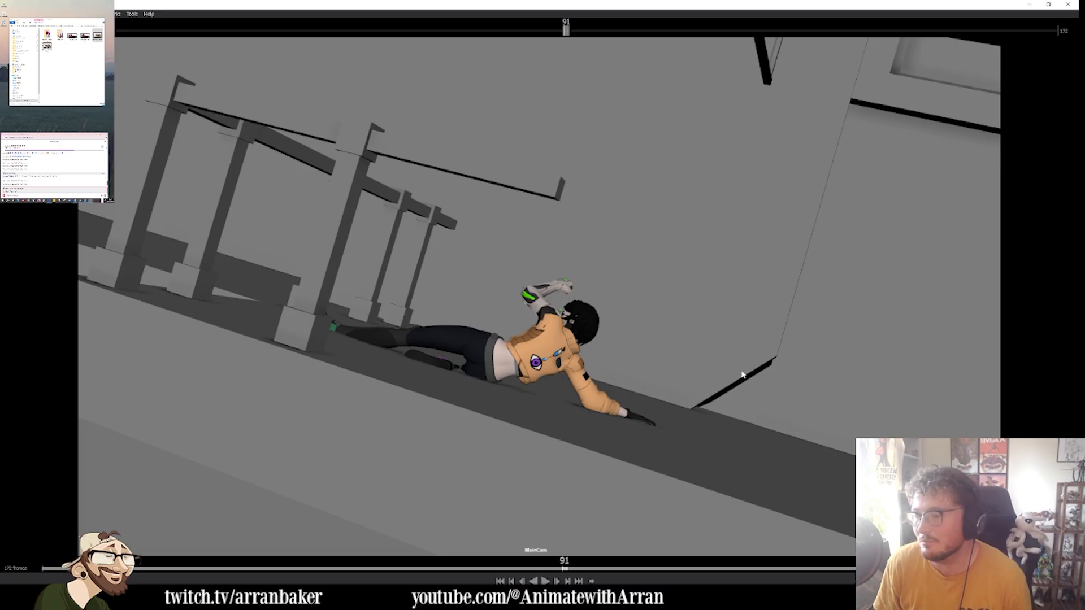
pyautogui.press('space')
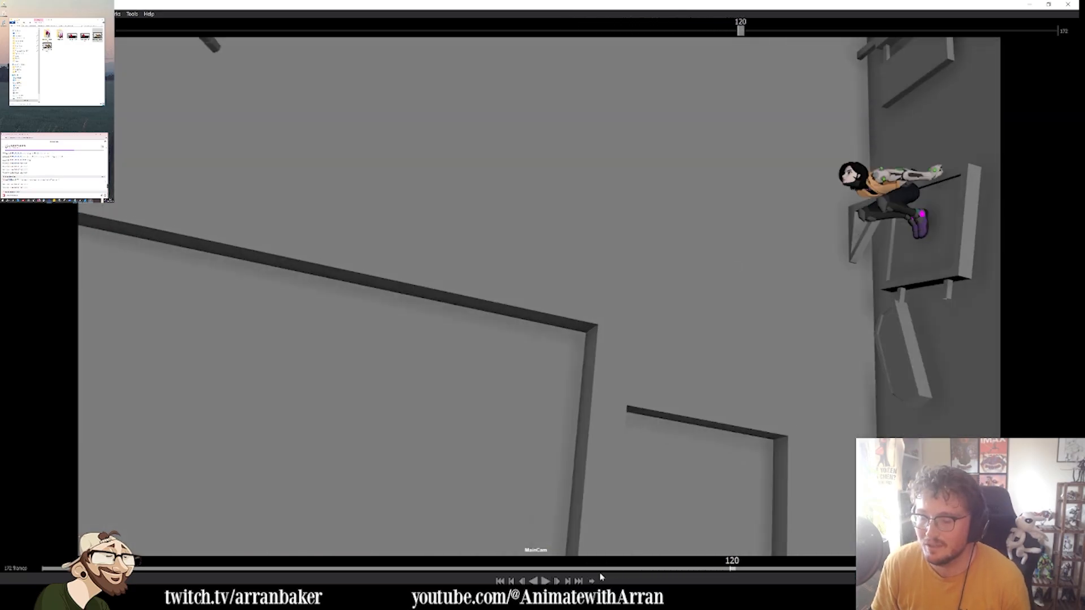
pyautogui.moveTo(730, 574); pyautogui.dragTo(439, 571)
pyautogui.press('space')
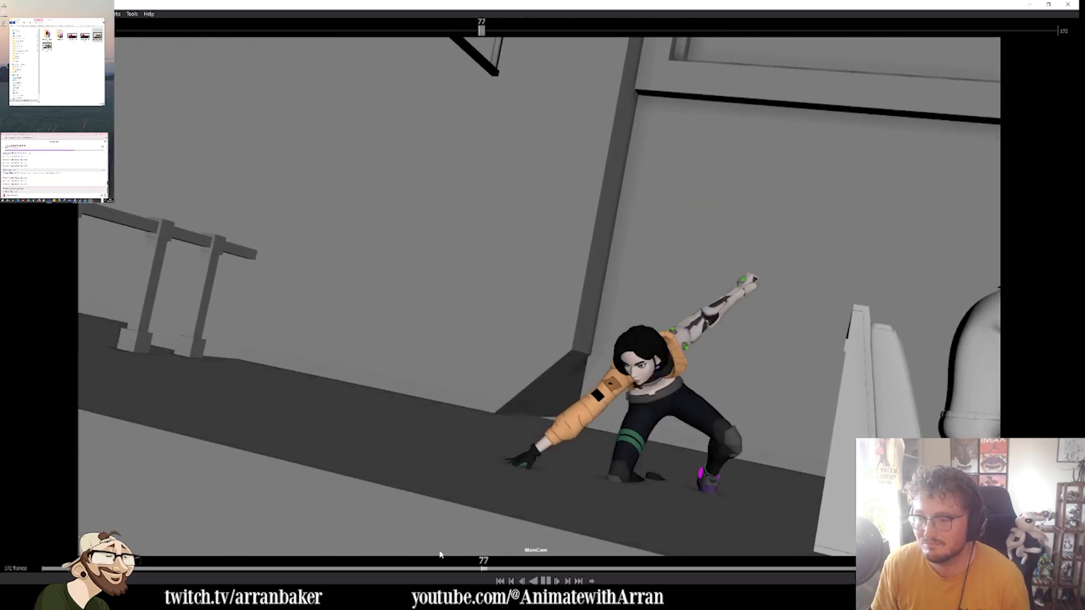
# - Scrub and replay the slide around playblast frames 84 to 92 to examine the Major's arm motion, and close the viewer
pyautogui.moveTo(552, 573); pyautogui.dragTo(447, 570)
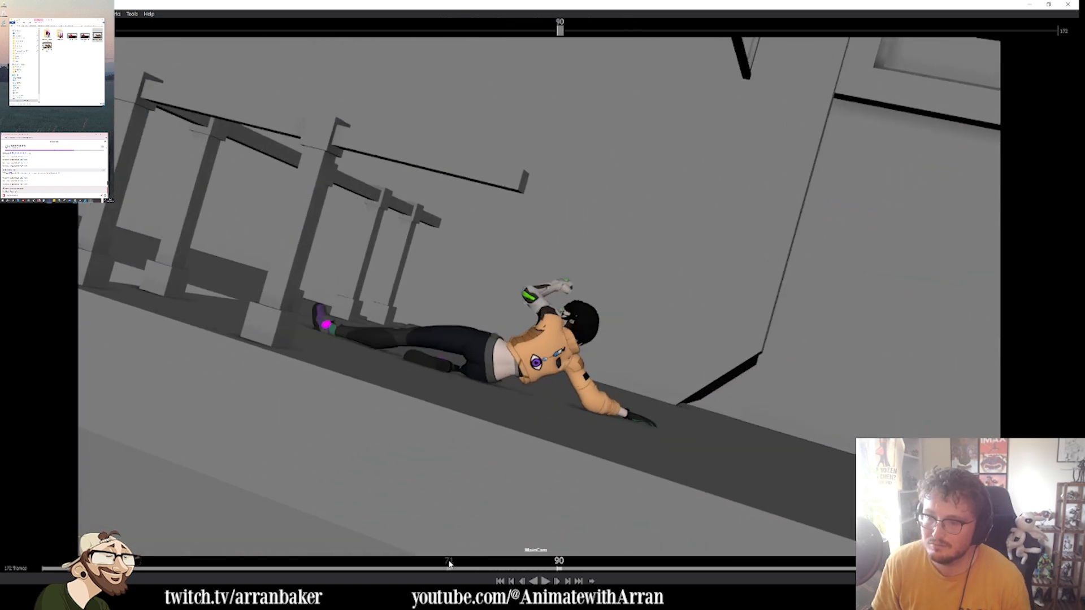
pyautogui.moveTo(543, 569)
pyautogui.mouseDown()
pyautogui.moveTo(506, 573)
pyautogui.moveTo(536, 573)
pyautogui.moveTo(525, 573)
pyautogui.mouseUp()
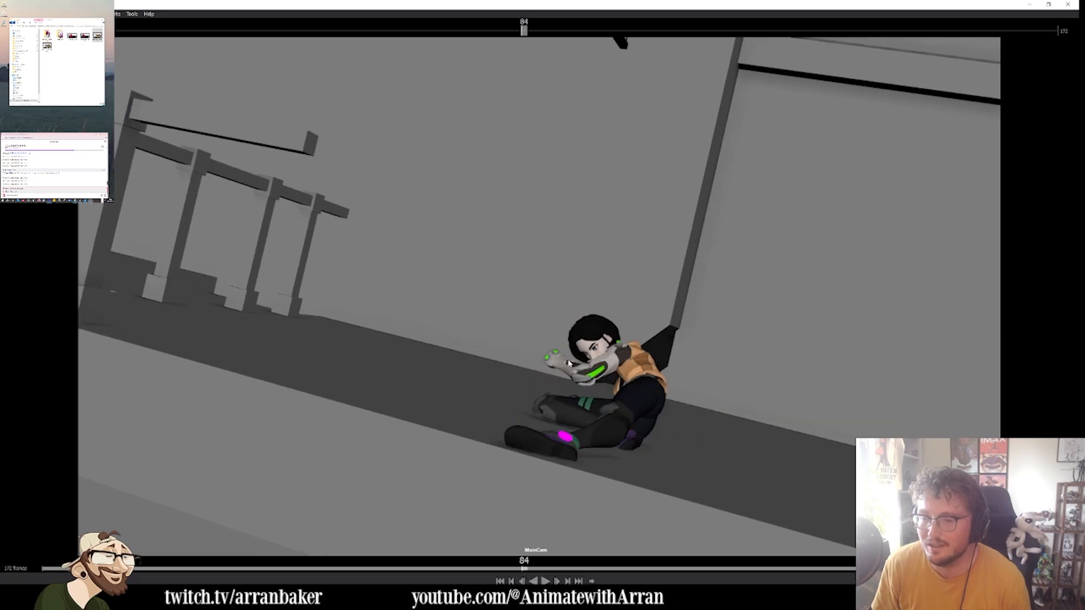
pyautogui.press('space')
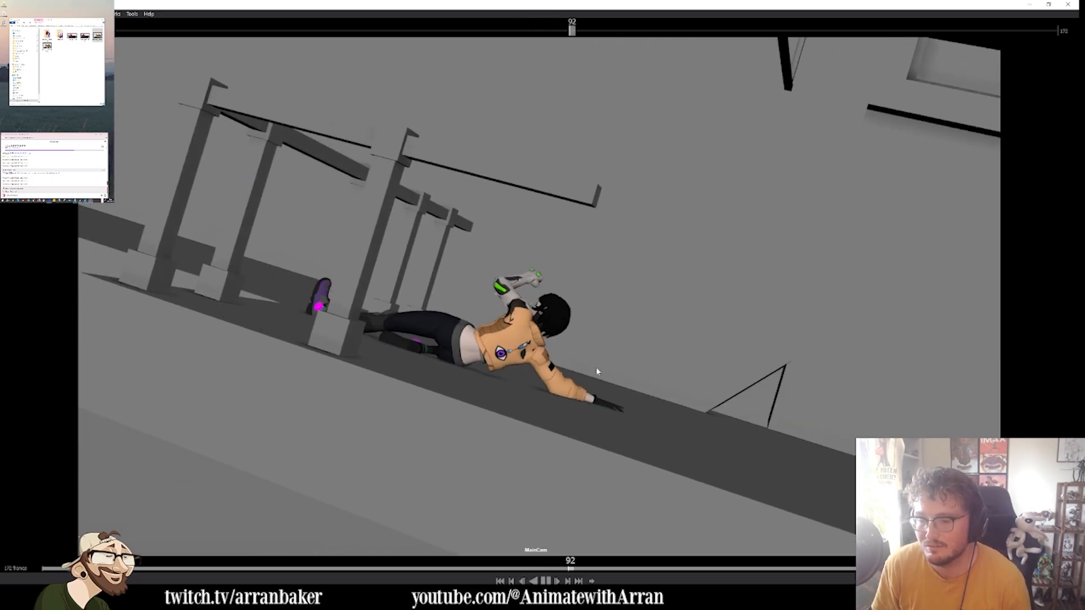
pyautogui.press('space')
pyautogui.press('Escape')
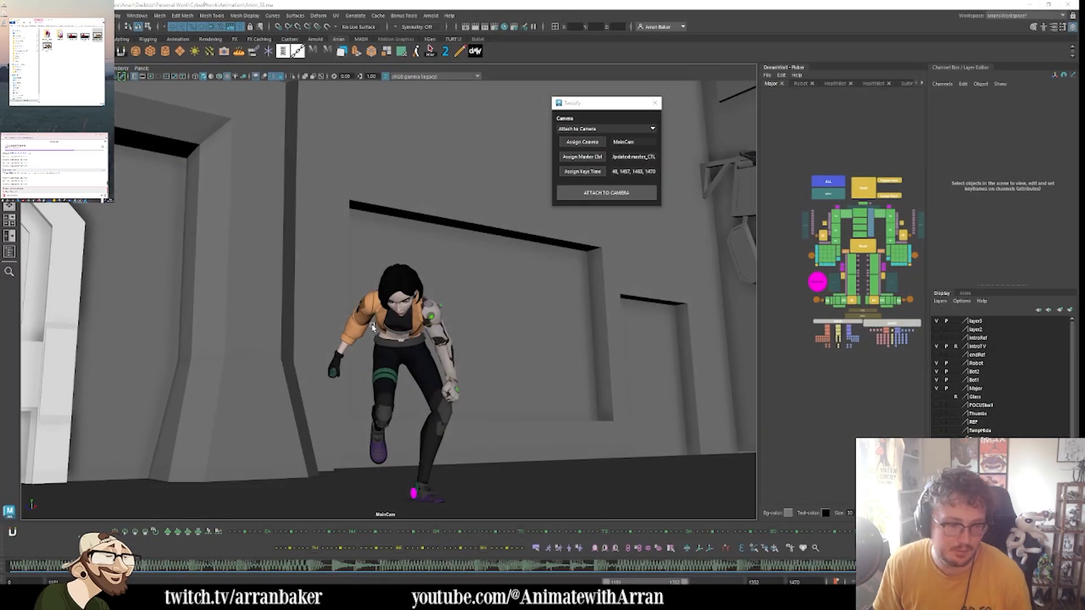
# - At the Major's crouched slide pose, rotate her left shoulder and elbow FK controls to extend the cybernetic arm outward
pyautogui.click(835, 231)
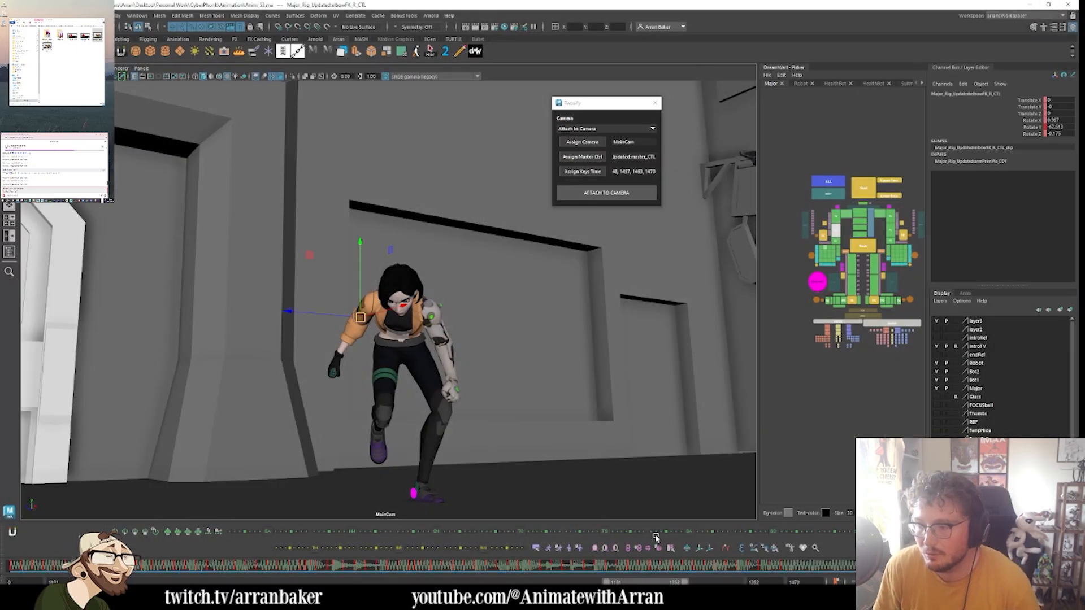
pyautogui.click(568, 565)
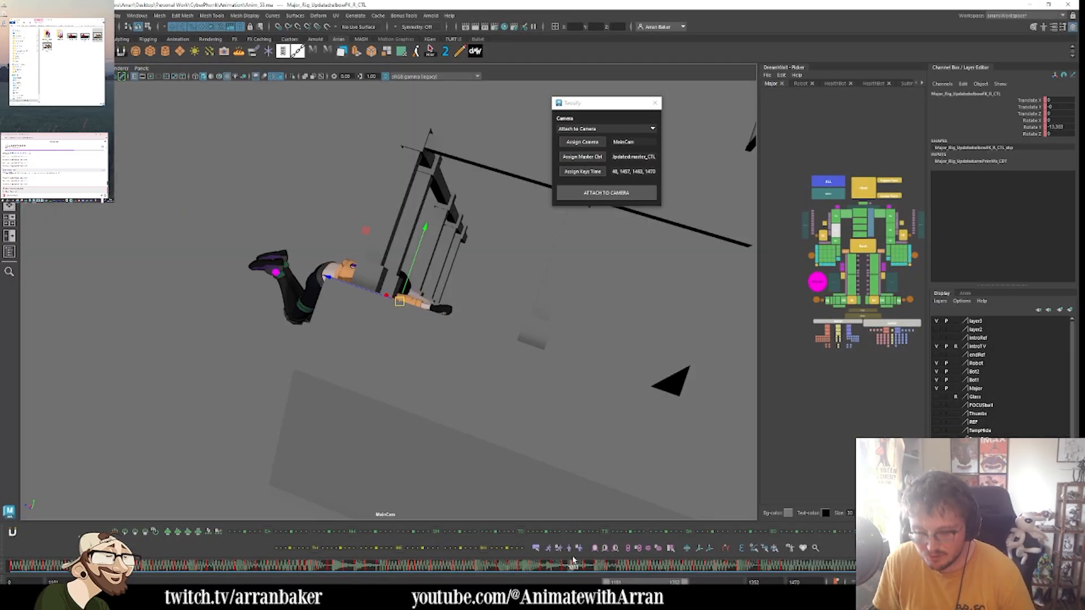
pyautogui.moveTo(572, 559); pyautogui.dragTo(524, 498)
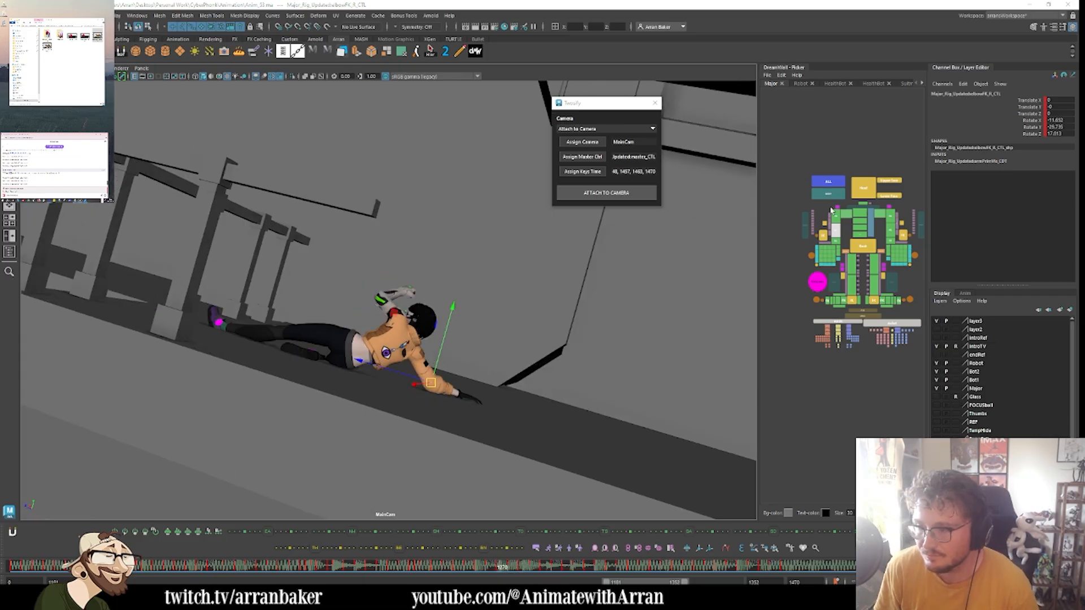
pyautogui.click(836, 214)
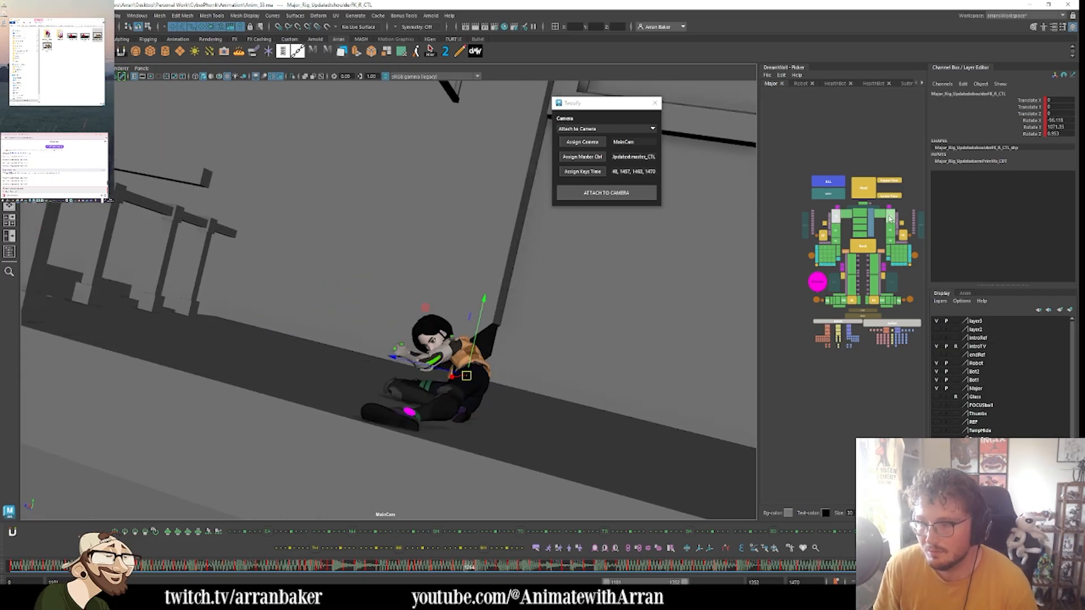
pyautogui.click(890, 218)
pyautogui.press('.')
pyautogui.press('e')
pyautogui.moveTo(465, 366); pyautogui.dragTo(406, 324)
pyautogui.click(425, 367)
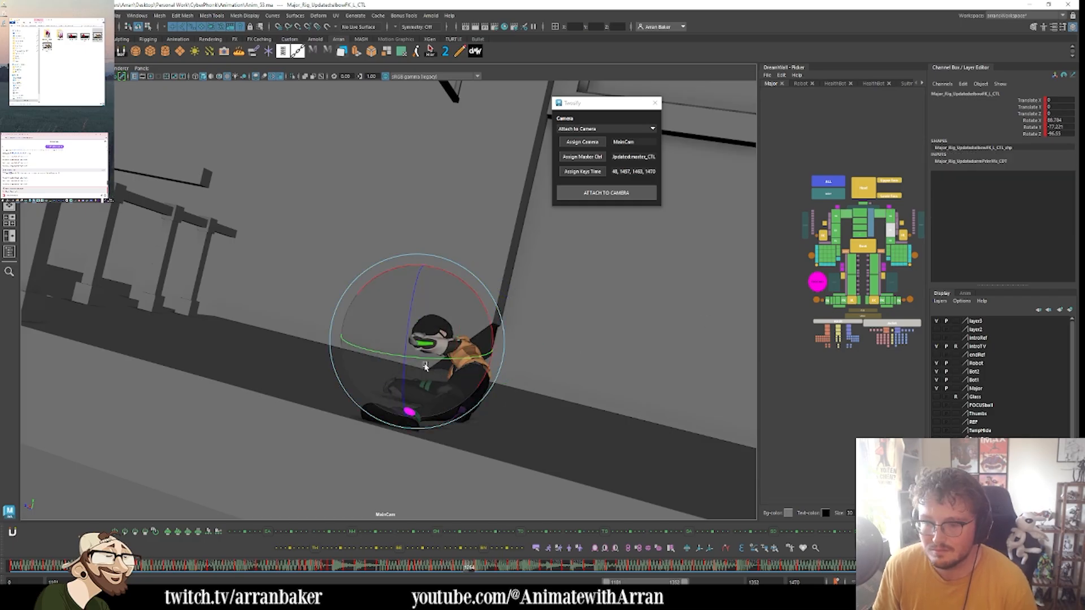
# - Rotate the left wrist FK control to align the extended hand and refine the left shoulder and elbow rotations
pyautogui.click(891, 242)
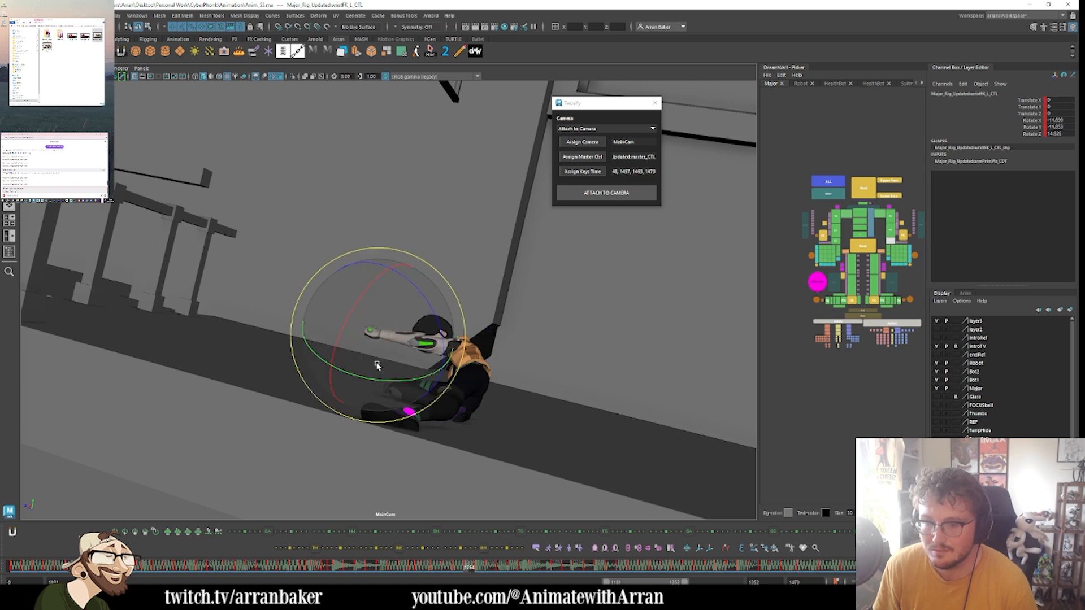
pyautogui.moveTo(378, 365); pyautogui.dragTo(389, 375)
pyautogui.press(',')
pyautogui.press('.')
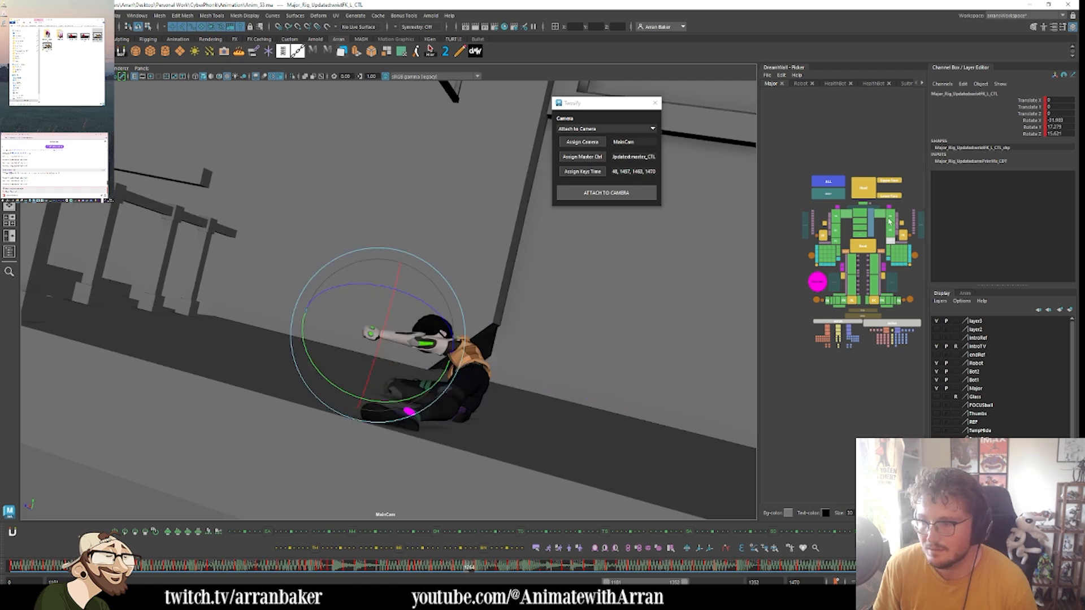
pyautogui.click(388, 337)
pyautogui.click(893, 216)
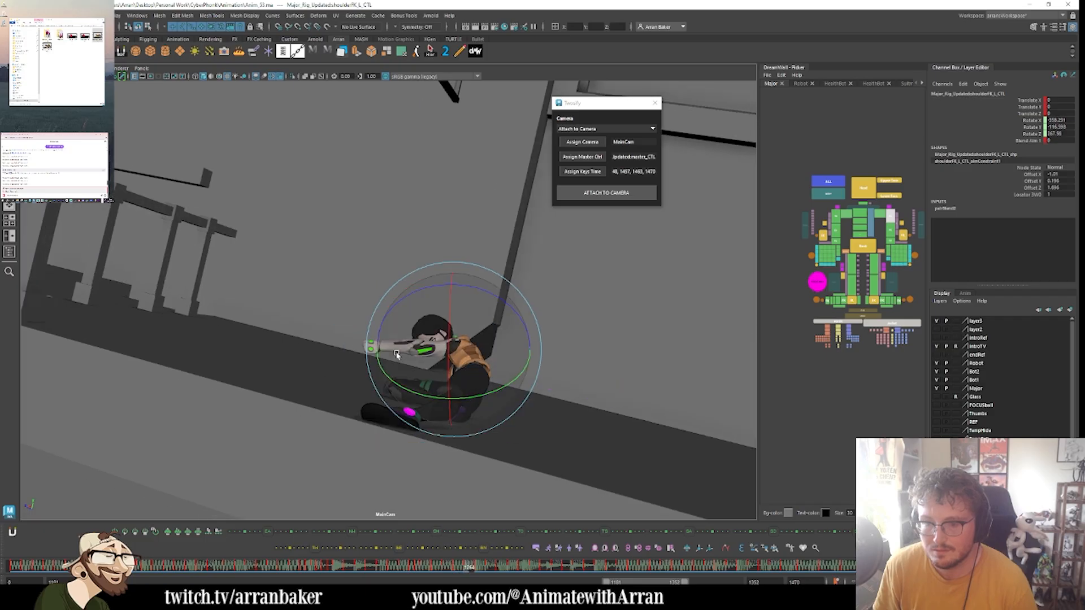
pyautogui.click(427, 370)
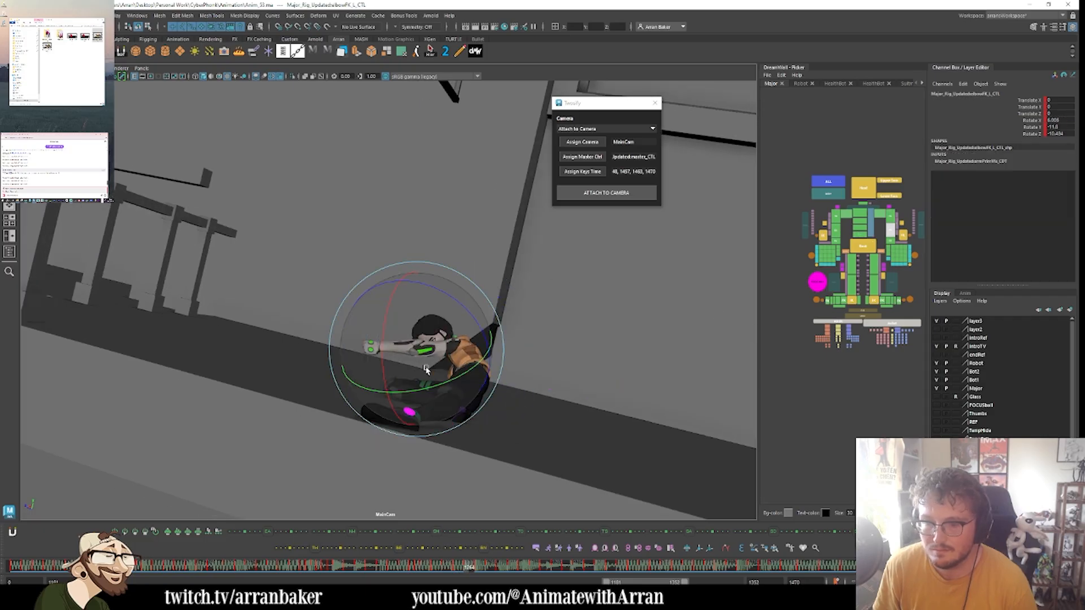
pyautogui.moveTo(464, 357); pyautogui.dragTo(516, 359)
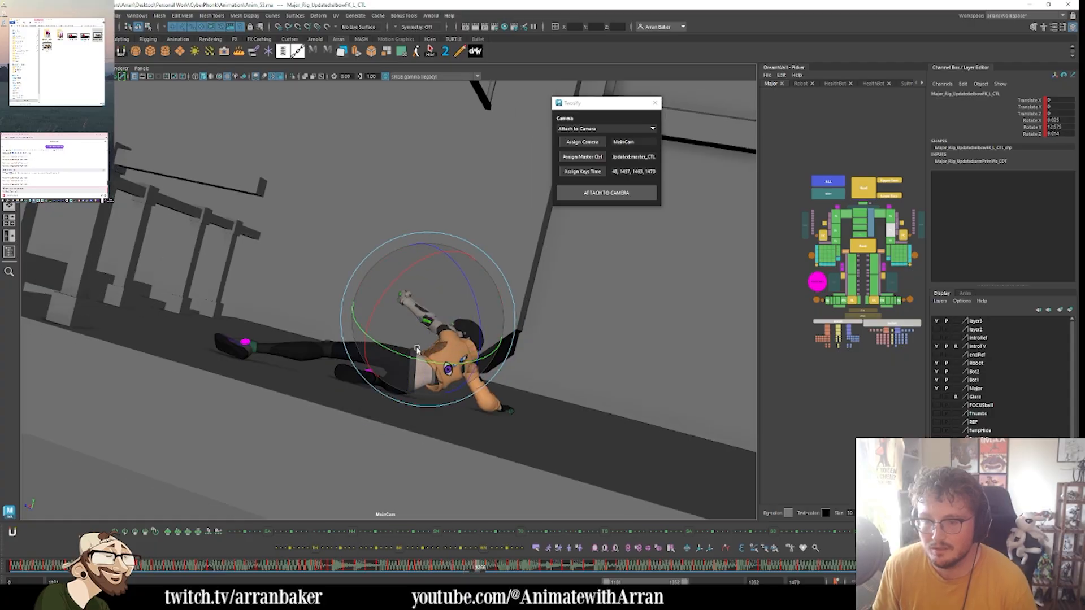
# - Check the left wrist FK control in the slide's sprawled pose and refine the left elbow FK rotation
pyautogui.press('.')
pyautogui.click(890, 242)
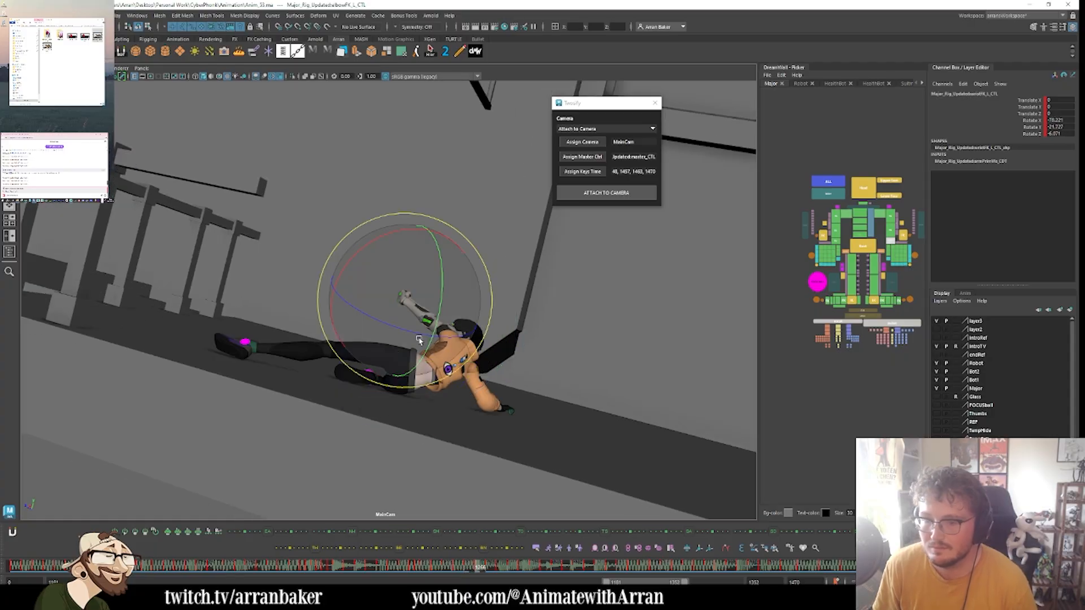
pyautogui.press('.')
pyautogui.press('.')
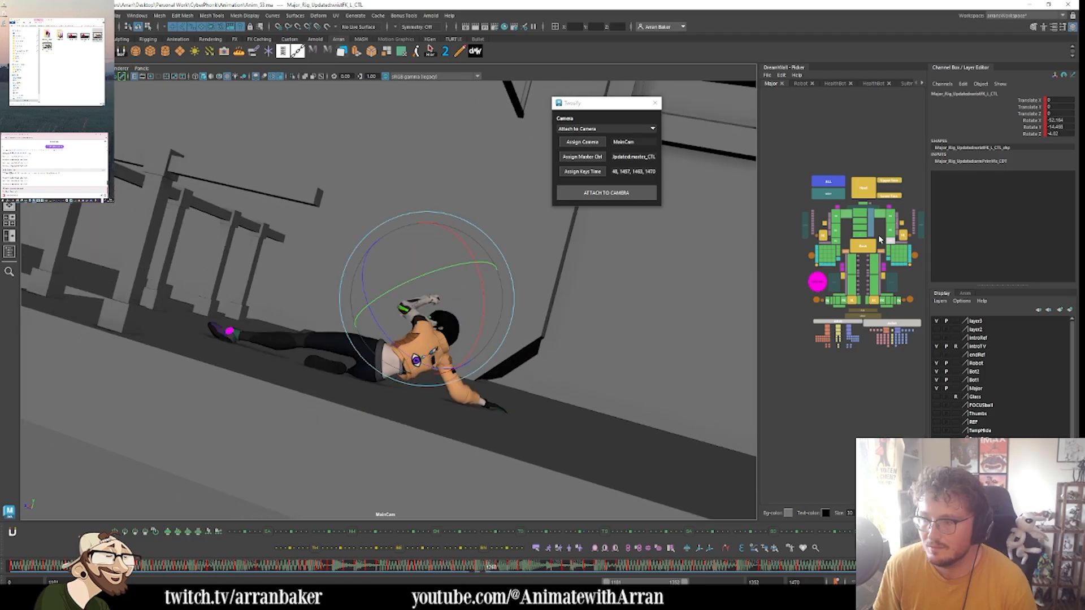
pyautogui.click(890, 229)
pyautogui.press(',')
pyautogui.press(',')
pyautogui.press(',')
pyautogui.press(',')
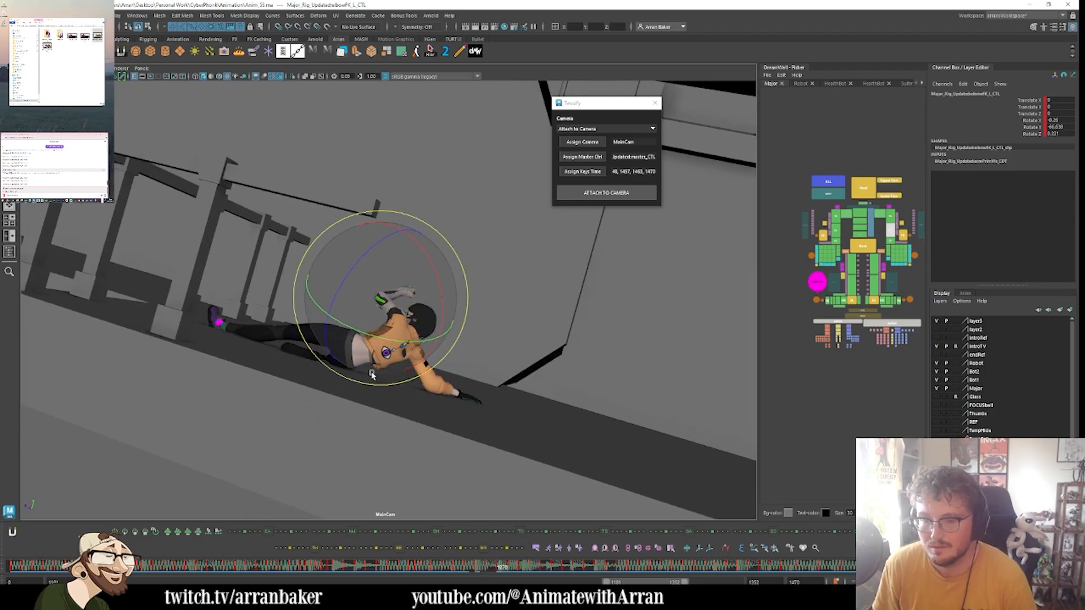
# - Step back and forth from the crouch to the sprawled slide poses to examine the left elbow's arc
pyautogui.press(',')
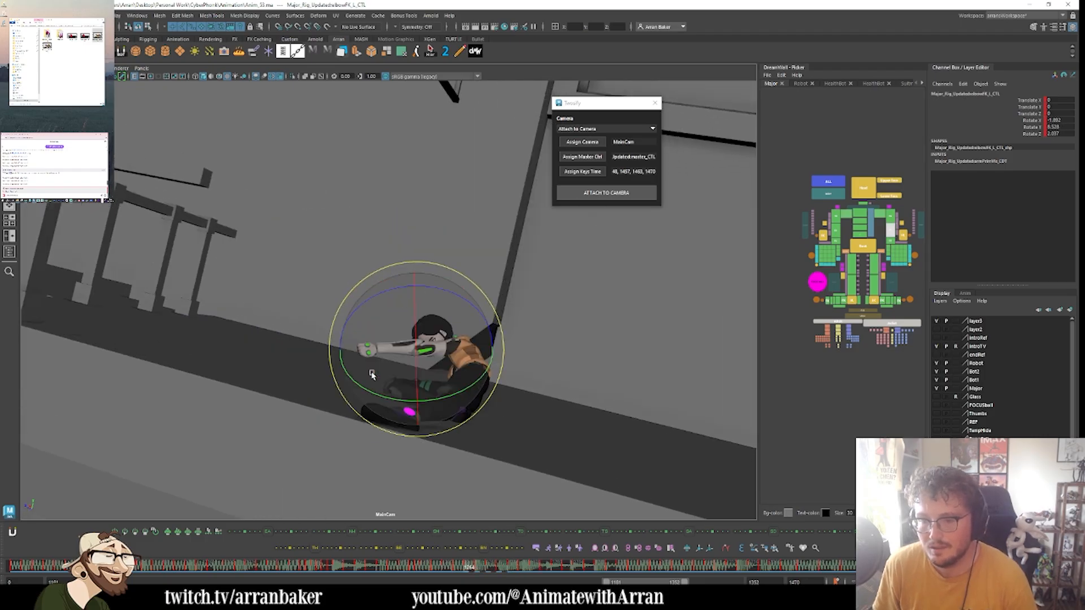
pyautogui.press('.')
pyautogui.press('.')
pyautogui.press('.')
pyautogui.press('.')
pyautogui.press(',')
pyautogui.press(',')
pyautogui.press(',')
pyautogui.press('.')
pyautogui.press('.')
pyautogui.press('.')
pyautogui.press('.')
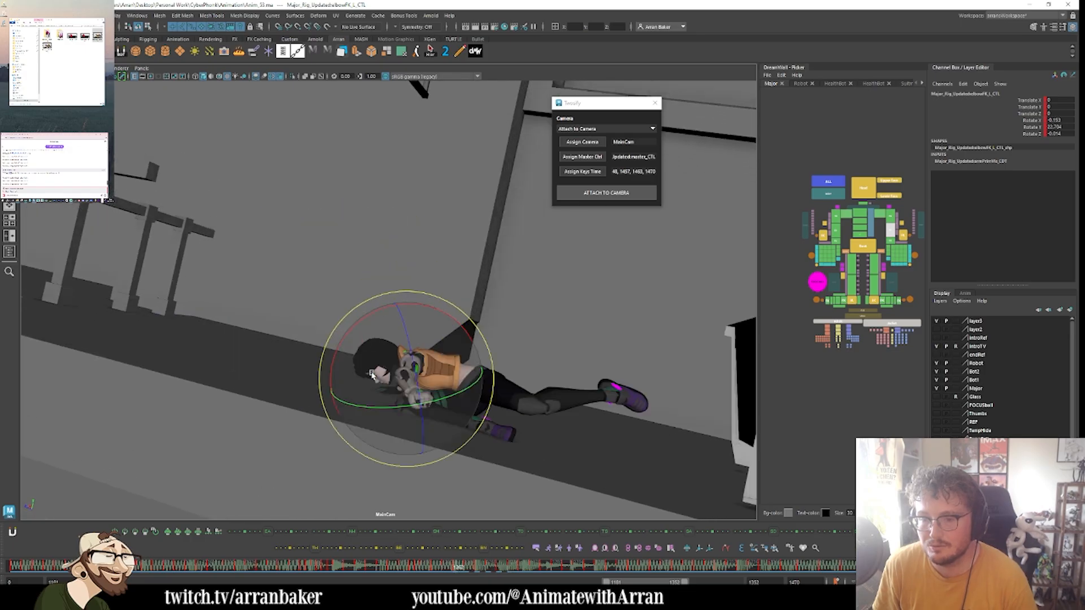
# - At frame 1272, rotate the left shoulder FK control to lift the cybernetic arm behind her head
pyautogui.press(',')
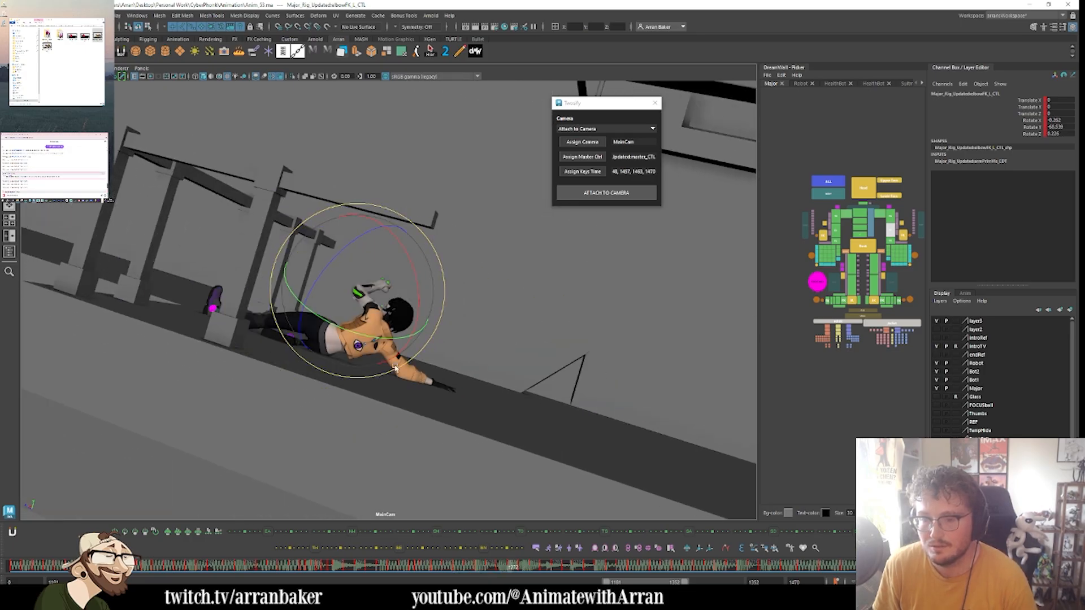
pyautogui.click(890, 216)
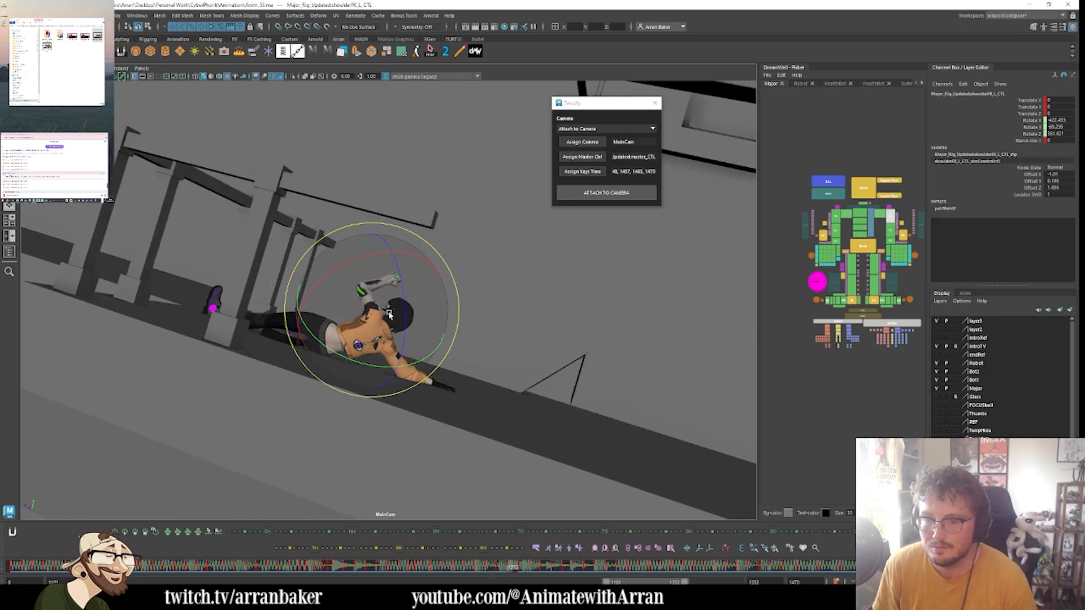
pyautogui.moveTo(389, 315); pyautogui.dragTo(365, 296)
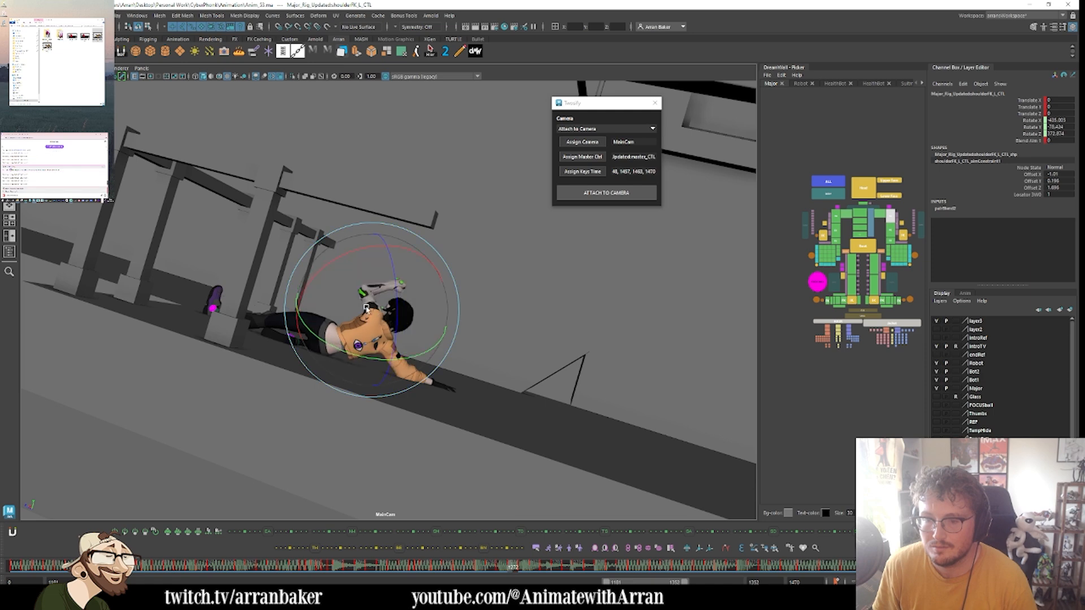
# - Step back and forth through the slide frames around 1268 to 1272 to examine the left arm's movement
pyautogui.press(',')
pyautogui.press('.')
pyautogui.press('.')
pyautogui.press(',')
pyautogui.press(',')
pyautogui.press(',')
pyautogui.press(',')
pyautogui.press('.')
pyautogui.press('.')
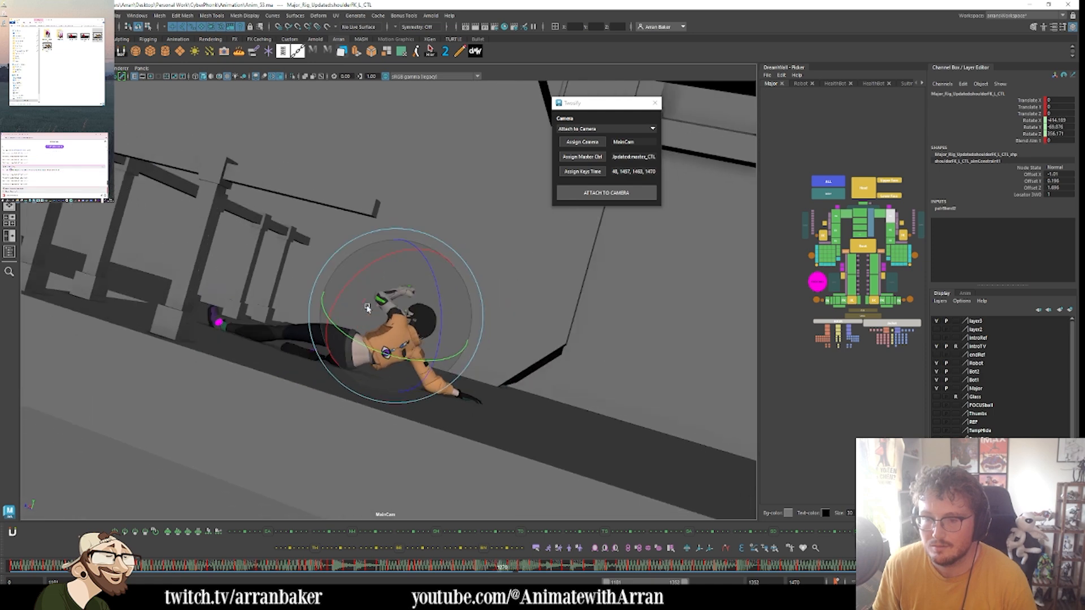
pyautogui.press('.')
pyautogui.press('.')
pyautogui.press(',')
pyautogui.press(',')
pyautogui.press(',')
pyautogui.press(',')
pyautogui.press(',')
pyautogui.press('.')
pyautogui.press('.')
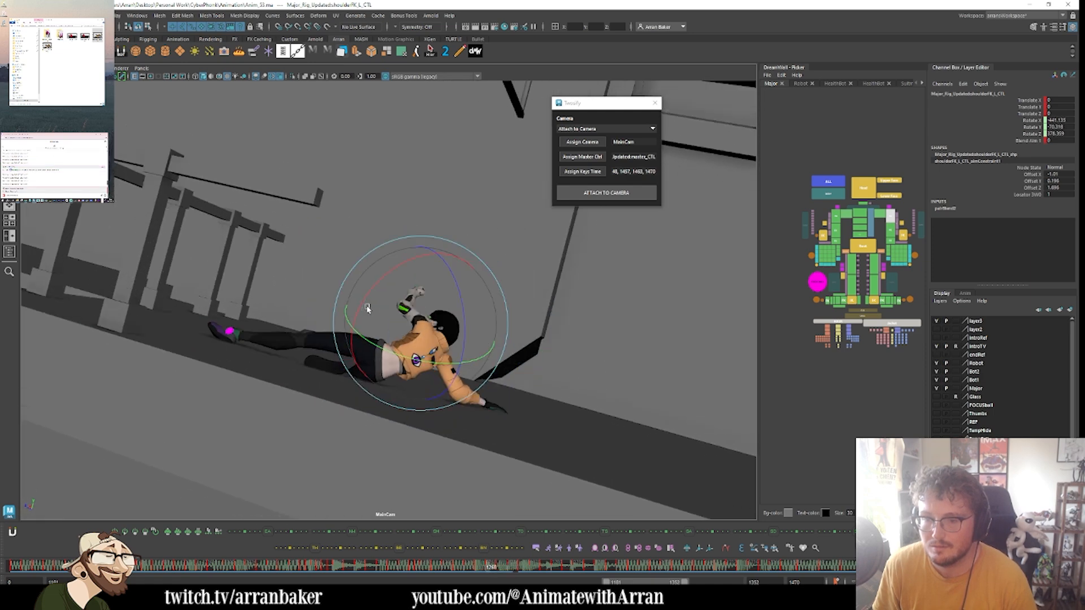
pyautogui.press('.')
pyautogui.press(',')
pyautogui.press('.')
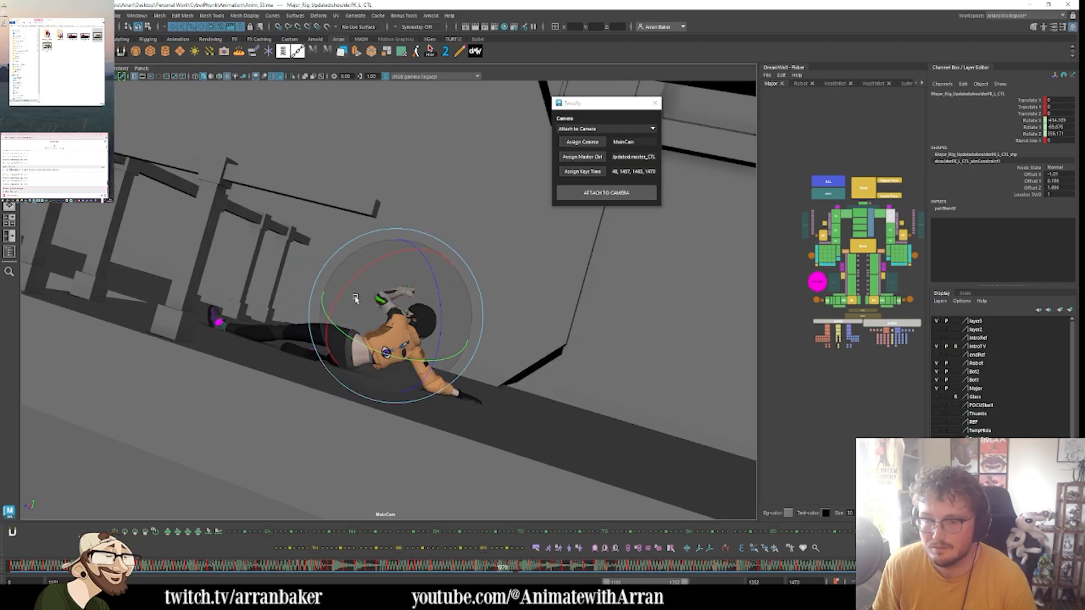
pyautogui.press(',')
pyautogui.press(',')
pyautogui.press('.')
pyautogui.press('.')
pyautogui.press('.')
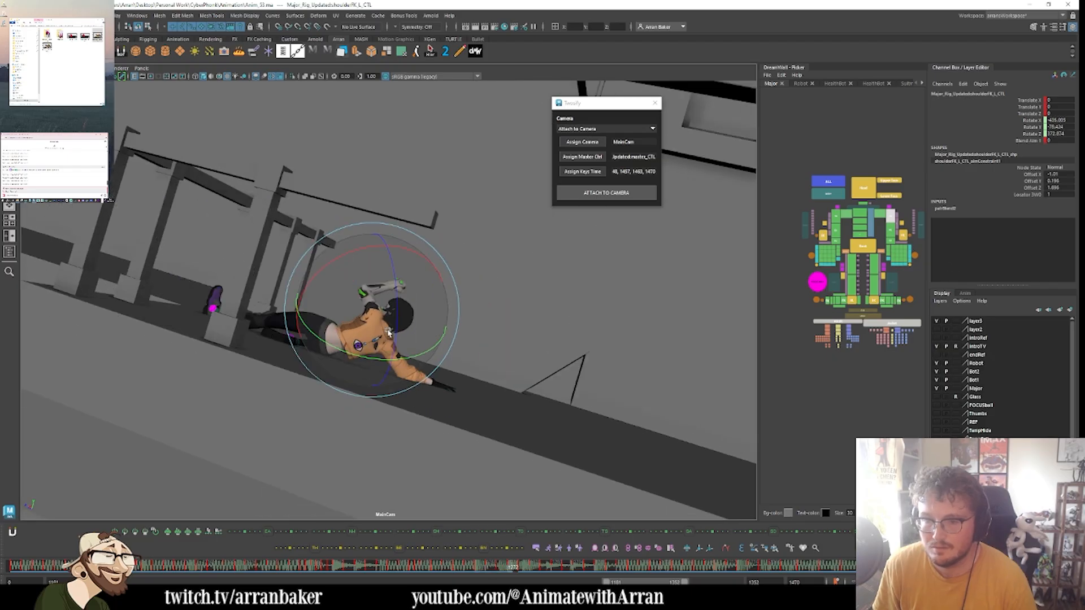
# - Compare the neighbouring slide poses and refine the left shoulder FK rotation at frame 1272
pyautogui.press(',')
pyautogui.press(',')
pyautogui.press('.')
pyautogui.press('.')
pyautogui.press(',')
pyautogui.press('.')
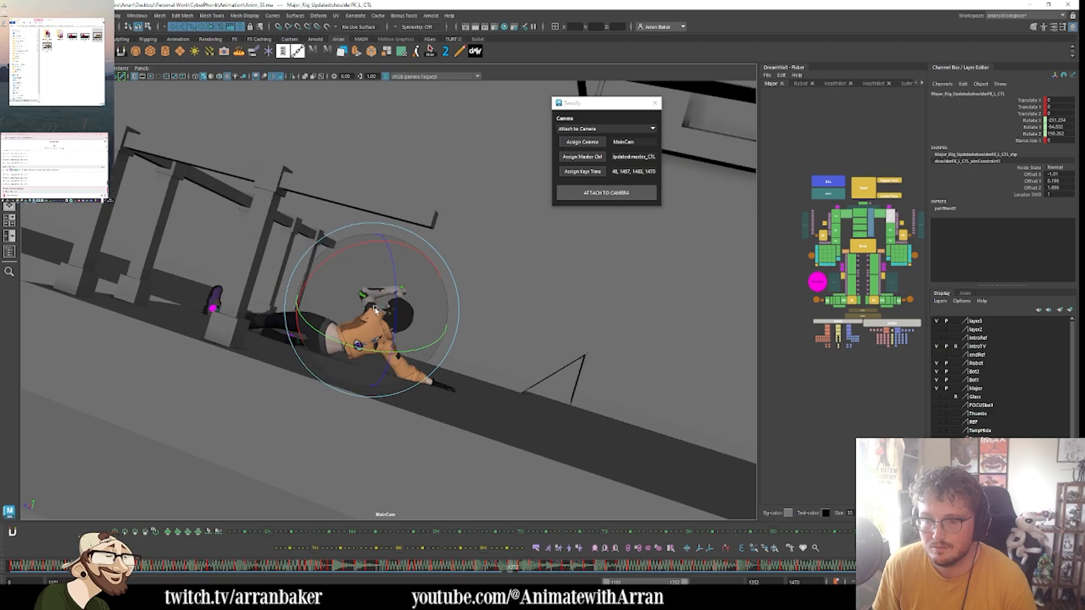
# - Step through the slide frames around 1268 to 1274 to check how the refined shoulder pose flows
pyautogui.press(',')
pyautogui.press(',')
pyautogui.press(',')
pyautogui.press('.')
pyautogui.press('.')
pyautogui.press('.')
pyautogui.press('.')
pyautogui.press('.')
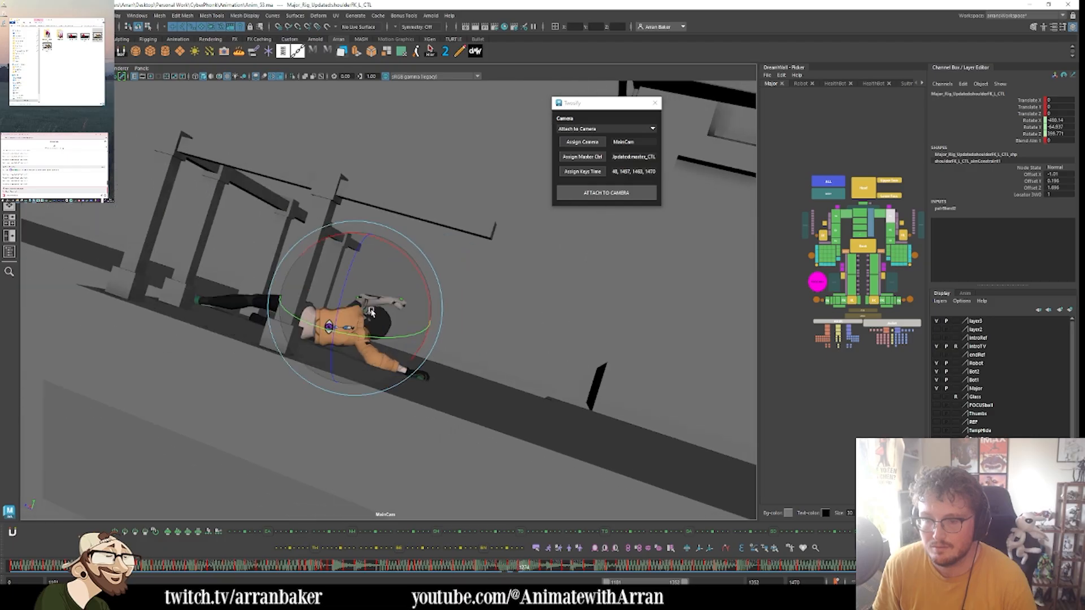
pyautogui.press(',')
pyautogui.press(',')
pyautogui.press(',')
pyautogui.press(',')
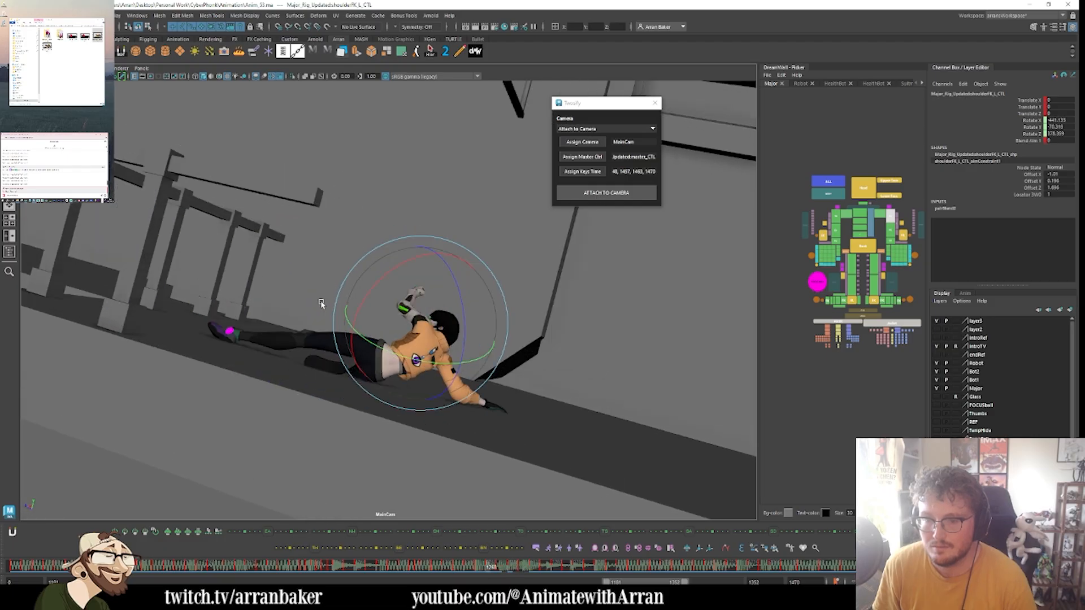
pyautogui.press(',')
pyautogui.press(',')
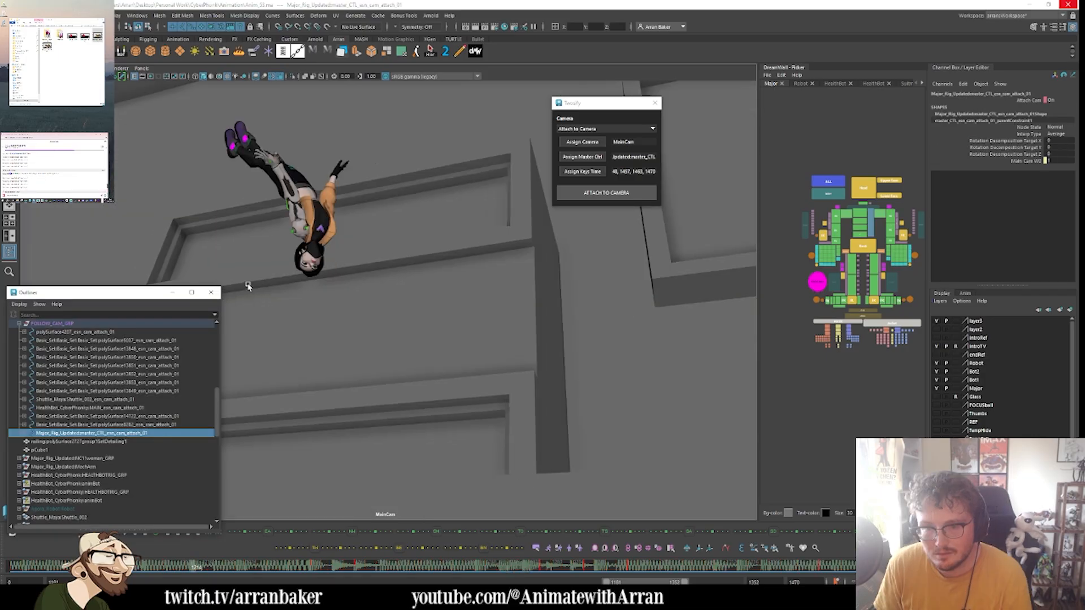
# - Step forward through the Major's upside-down leap poses and close the Outliner
pyautogui.press('.')
pyautogui.press('.')
pyautogui.press('.')
pyautogui.press('.')
pyautogui.press('.')
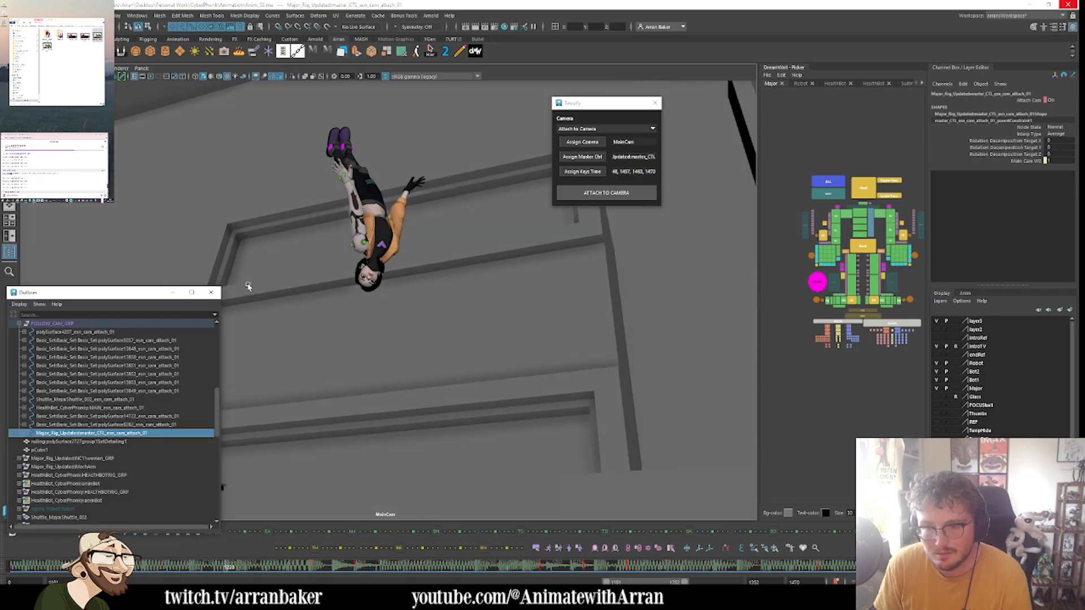
pyautogui.click(211, 292)
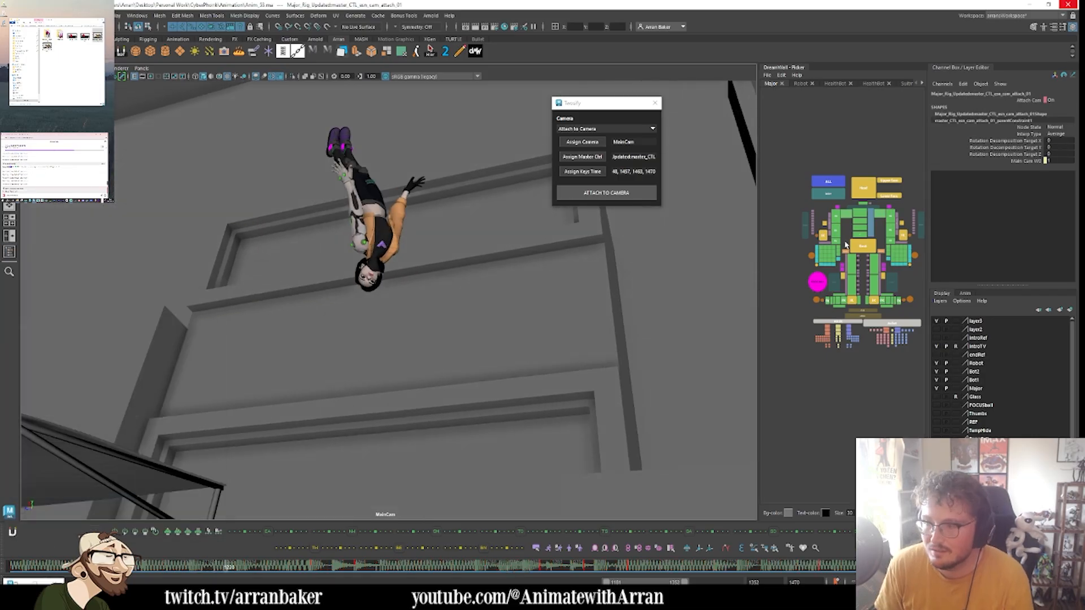
# - Select the Major's root control and step through the upside-down leap frames to examine her body's path
pyautogui.click(856, 249)
pyautogui.hotkey('alt', ',')
pyautogui.hotkey('alt', ',')
pyautogui.hotkey('alt', ',')
pyautogui.hotkey('alt', '.')
pyautogui.hotkey('alt', '.')
pyautogui.hotkey('alt', '.')
pyautogui.hotkey('alt', '.')
pyautogui.hotkey('alt', '.')
pyautogui.hotkey('alt', '.')
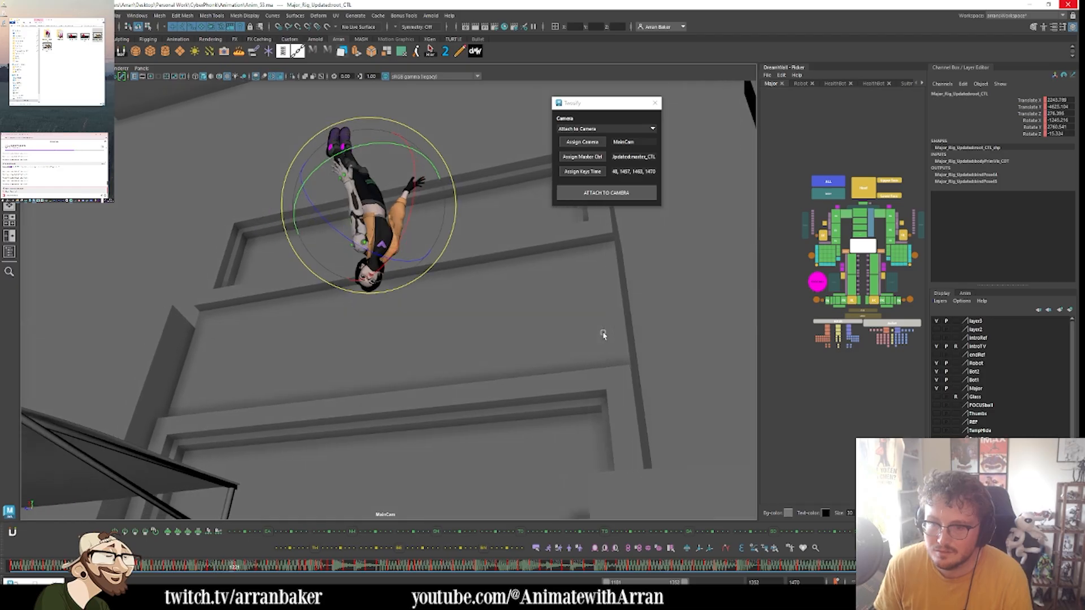
pyautogui.press('.')
# - Open the Graph Editor for the root control, isolate its Translate Z curve and frame the leap's keys
pyautogui.hotkey('ctrl', 'g')
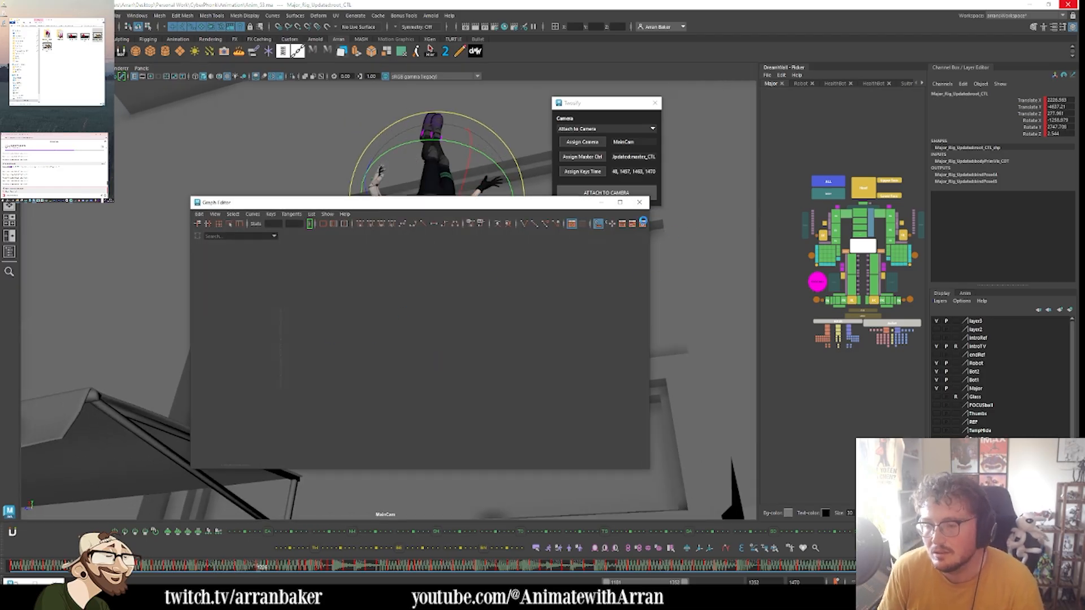
pyautogui.click(711, 107)
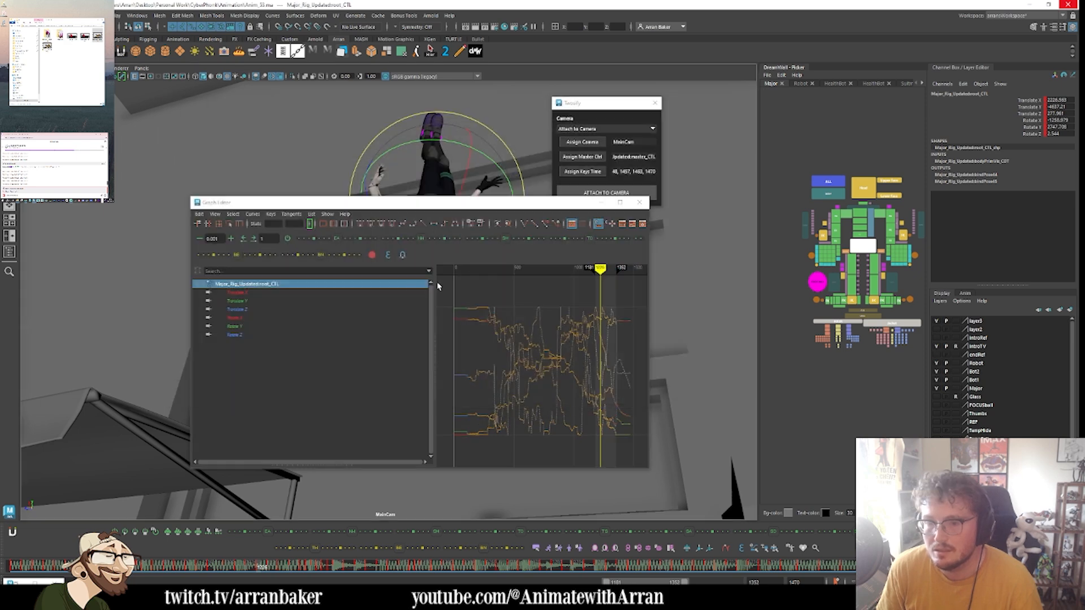
pyautogui.click(242, 301)
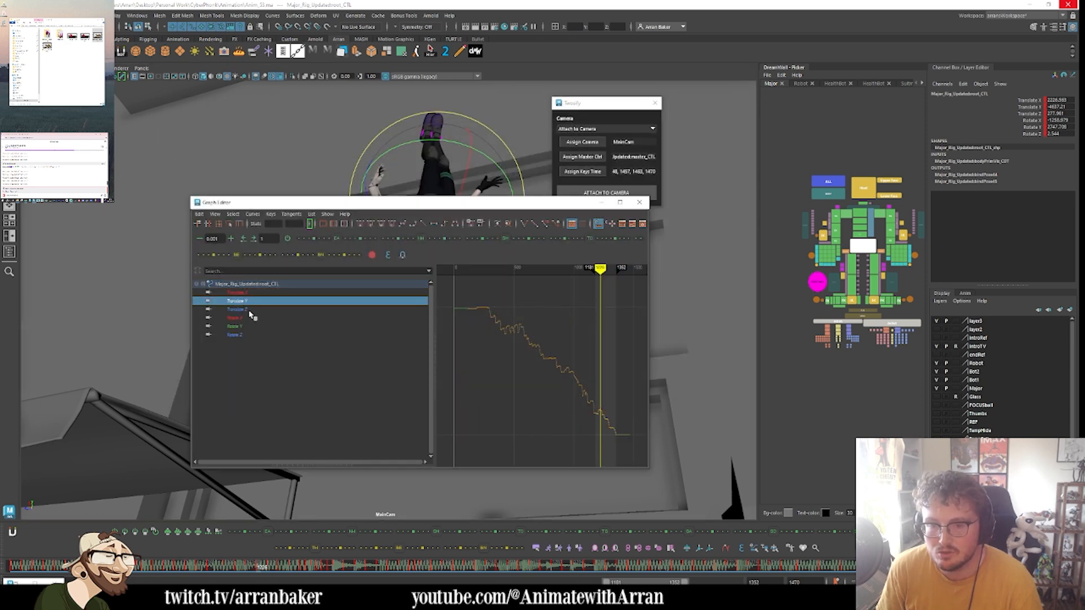
pyautogui.click(250, 311)
pyautogui.press('f')
pyautogui.moveTo(593, 386); pyautogui.dragTo(535, 374)
pyautogui.press('f')
pyautogui.moveTo(462, 415); pyautogui.dragTo(523, 321)
pyautogui.press('f')
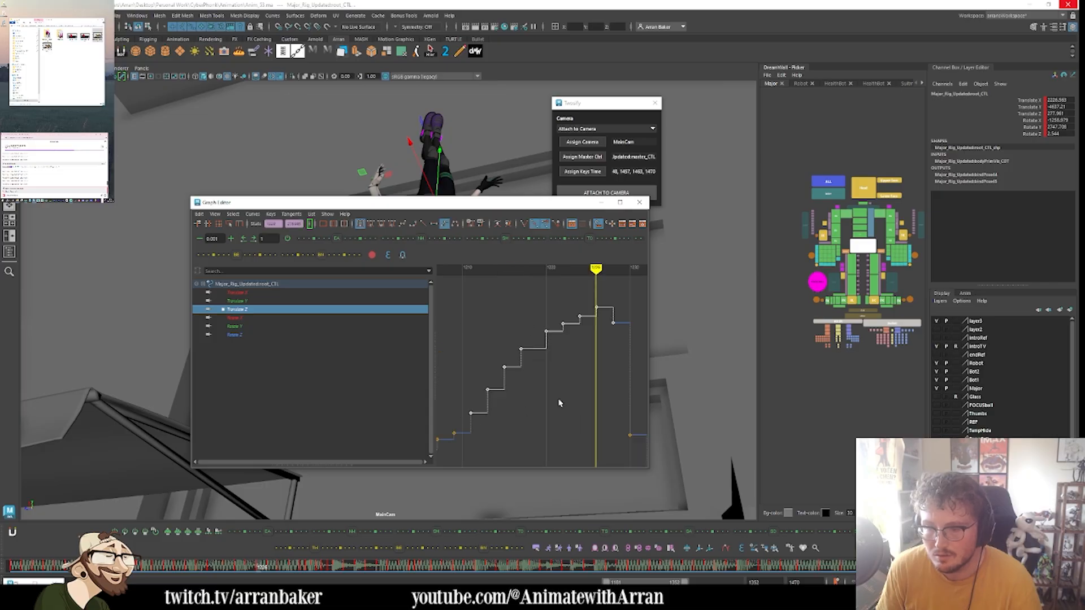
# - Move the Graph Editor clear of the Major and compare her upside-down leap poses with the stepped Translate Z keys
pyautogui.moveTo(503, 205); pyautogui.dragTo(859, 188)
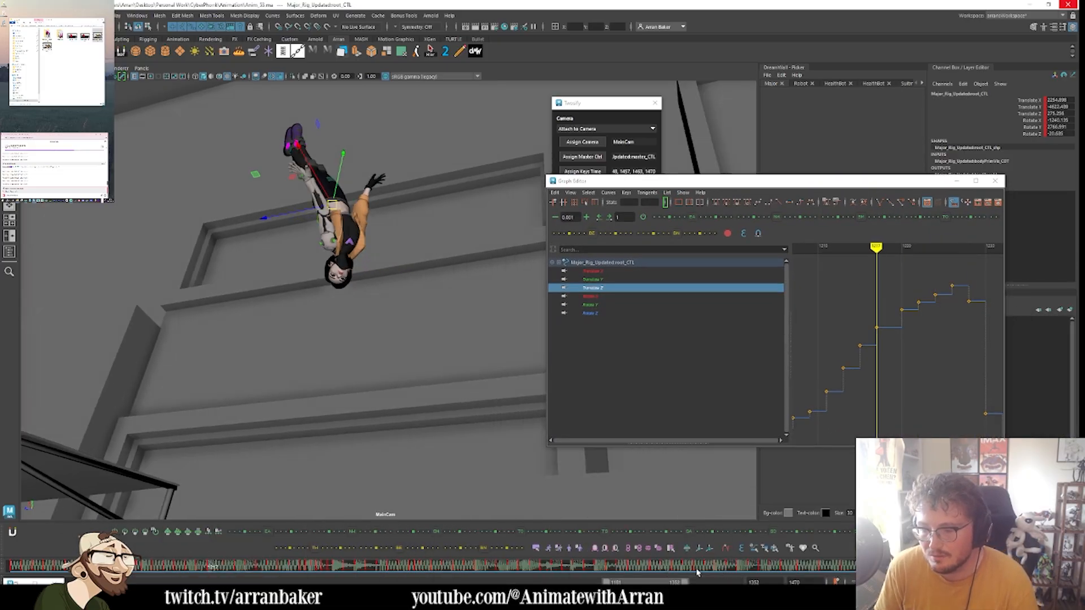
pyautogui.moveTo(199, 568)
pyautogui.mouseDown()
pyautogui.moveTo(143, 568)
pyautogui.moveTo(186, 576)
pyautogui.mouseUp()
pyautogui.press('.')
pyautogui.press('.')
pyautogui.press('.')
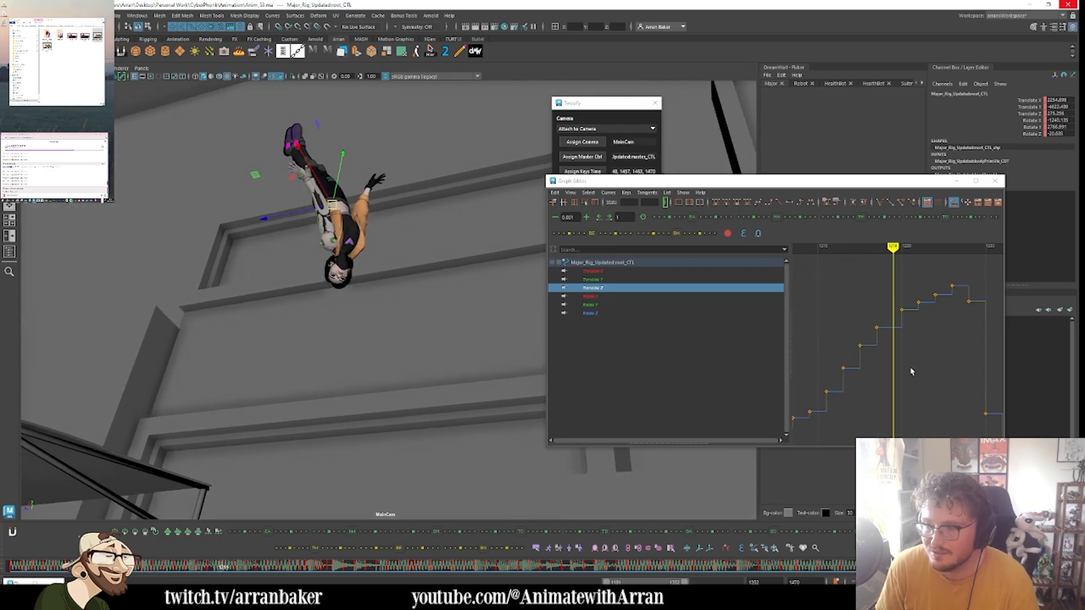
pyautogui.press('.')
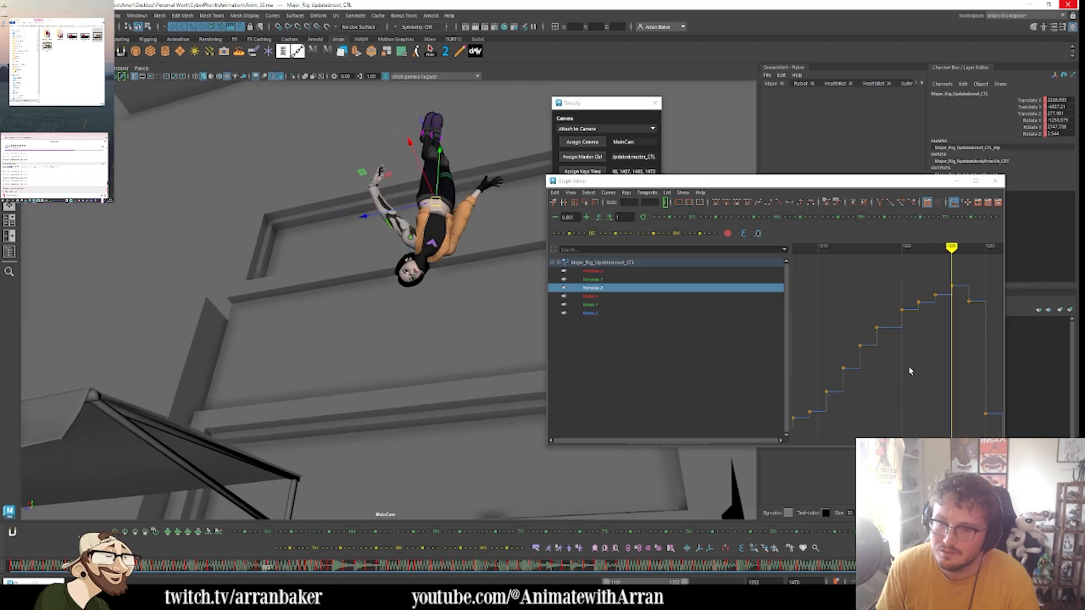
pyautogui.press(',')
pyautogui.press(',')
pyautogui.press(',')
pyautogui.press(',')
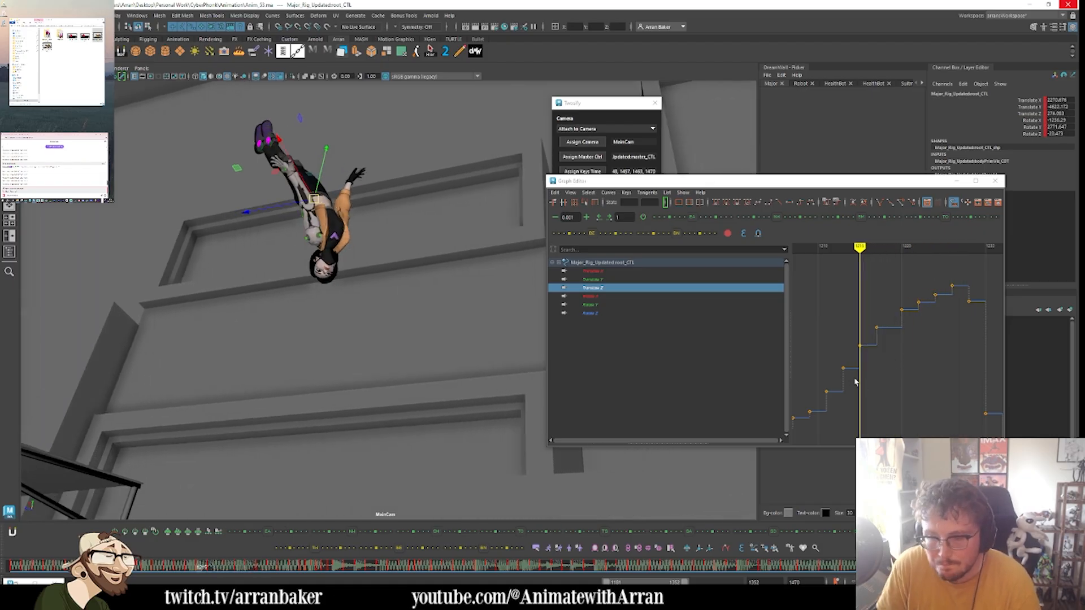
# - Step back to the start of the backflip and examine how the body moves against the camera frame by frame
pyautogui.press(',')
pyautogui.press(',')
pyautogui.press(',')
pyautogui.press(',')
pyautogui.press(',')
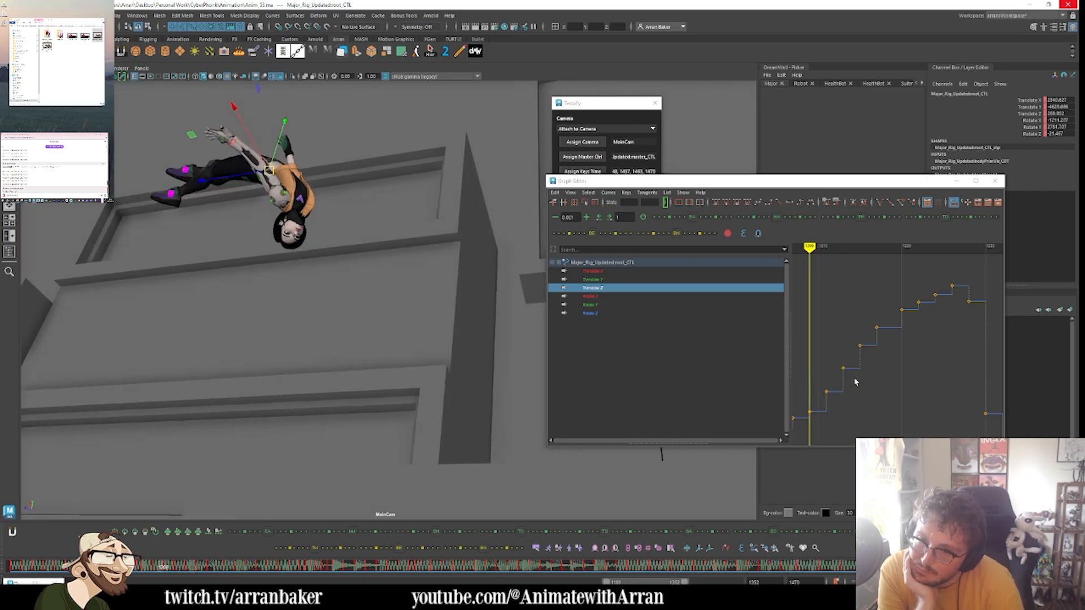
pyautogui.press(',')
pyautogui.press(',')
pyautogui.press(',')
pyautogui.press('.')
pyautogui.press('.')
pyautogui.press('.')
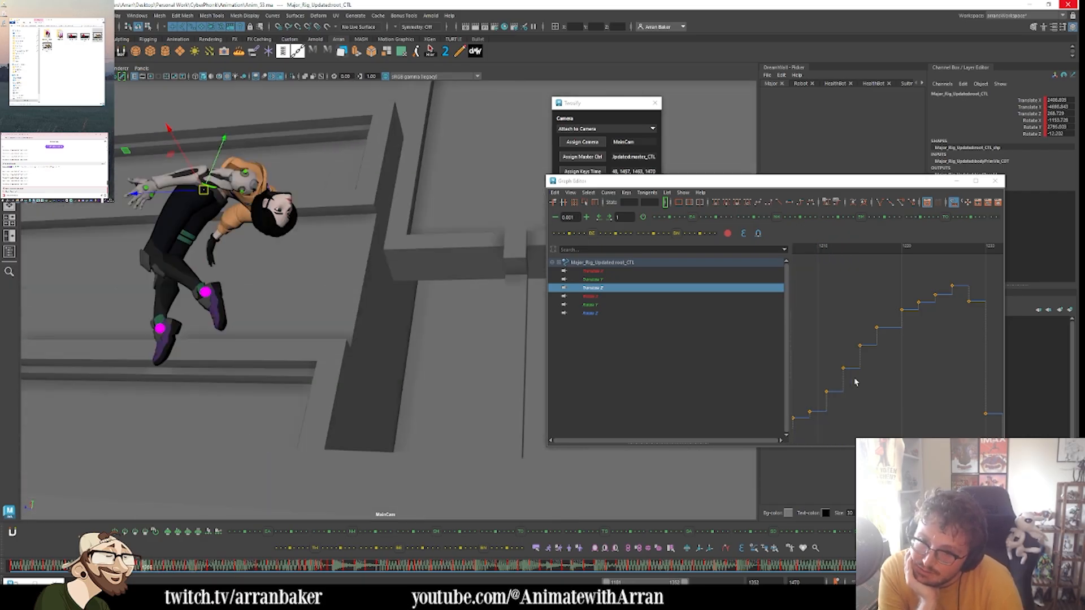
pyautogui.press('.')
pyautogui.press(',')
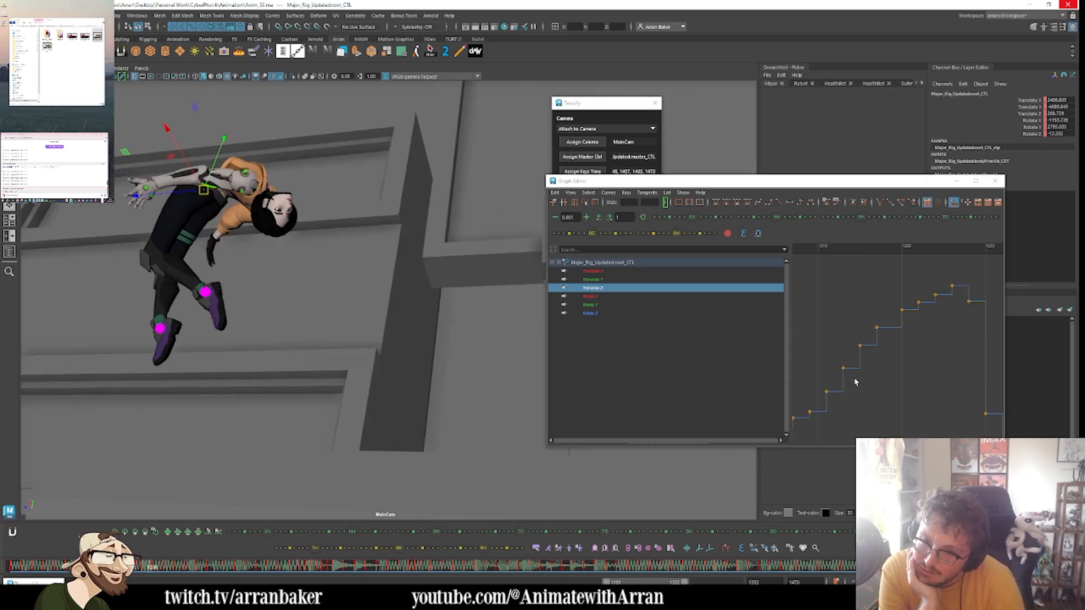
pyautogui.press('.')
pyautogui.press(',')
pyautogui.press(',')
pyautogui.press(',')
# - Step through the backflip's early keys again and inspect the earlier part of the root's Translate Z curve
pyautogui.hotkey('alt', '.')
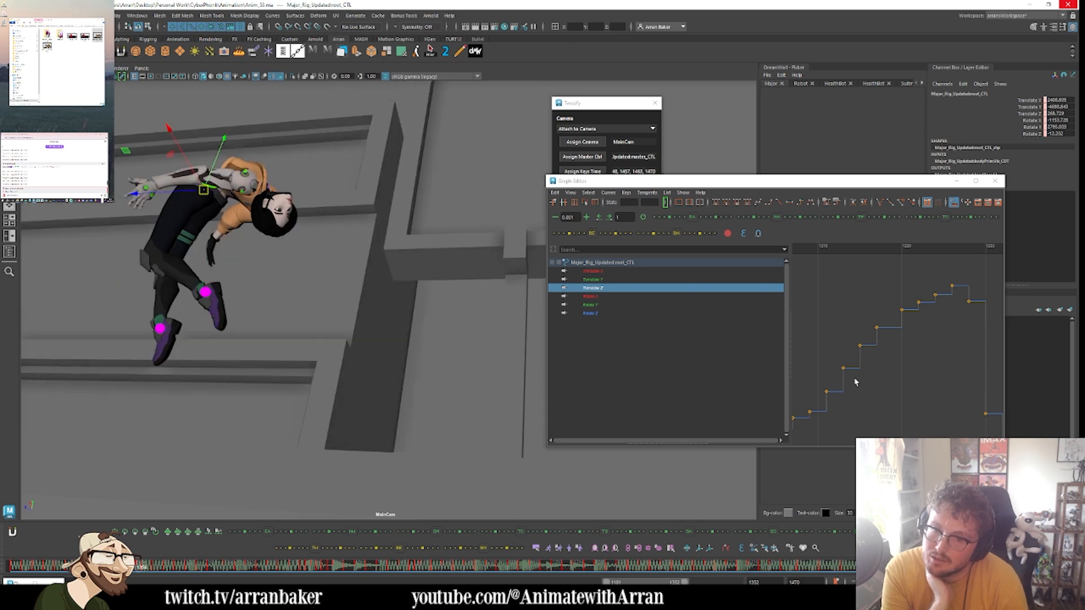
pyautogui.hotkey('alt', ',')
pyautogui.hotkey('alt', ',')
pyautogui.hotkey('alt', '.')
pyautogui.hotkey('alt', '.')
pyautogui.hotkey('alt', '.')
pyautogui.hotkey('alt', '.')
pyautogui.press('.')
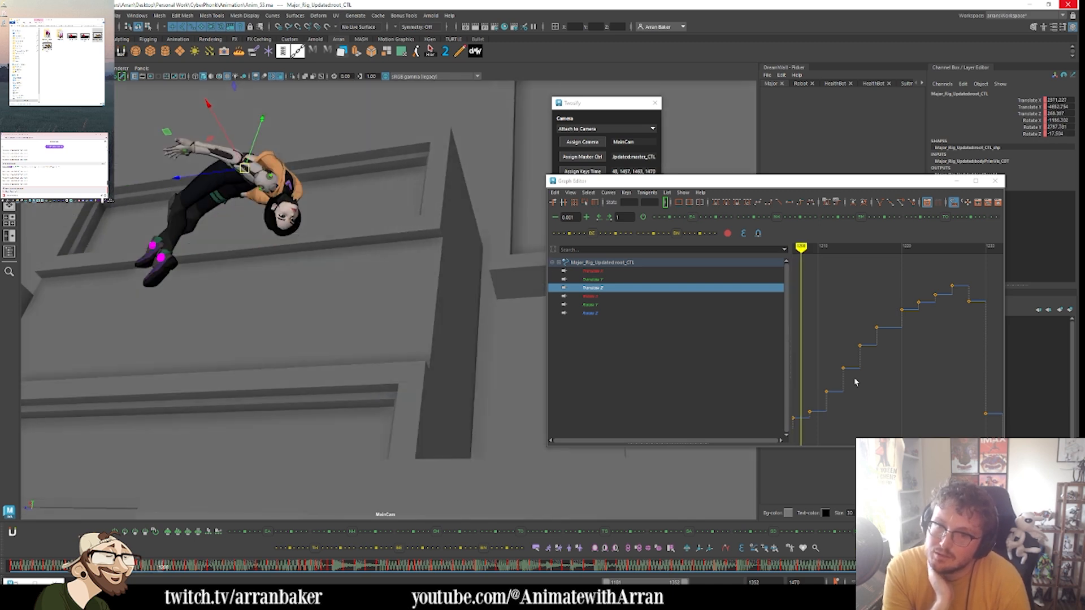
pyautogui.press('.')
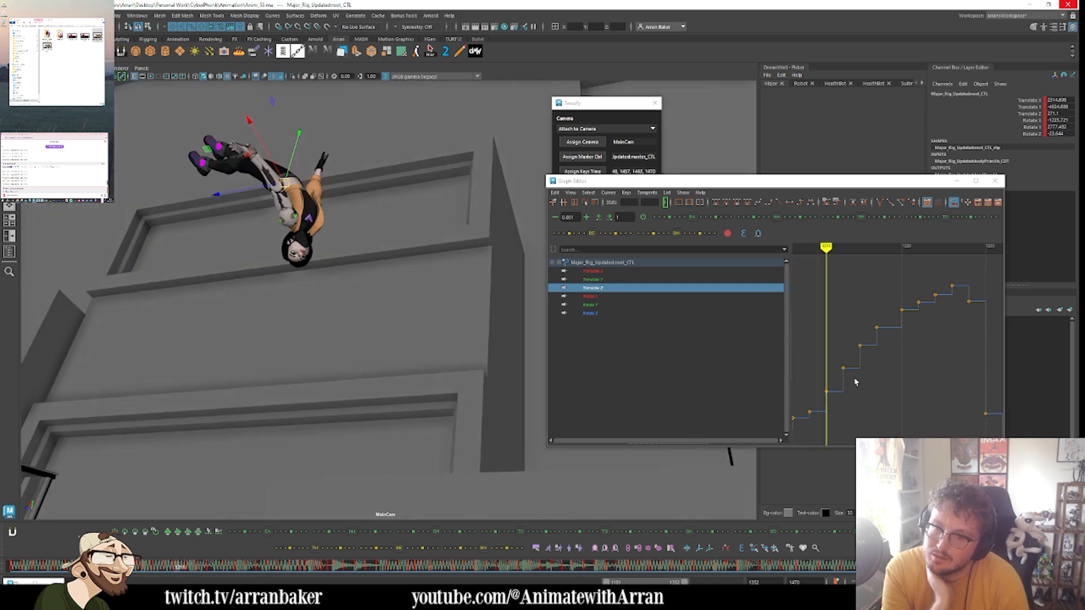
pyautogui.press('.')
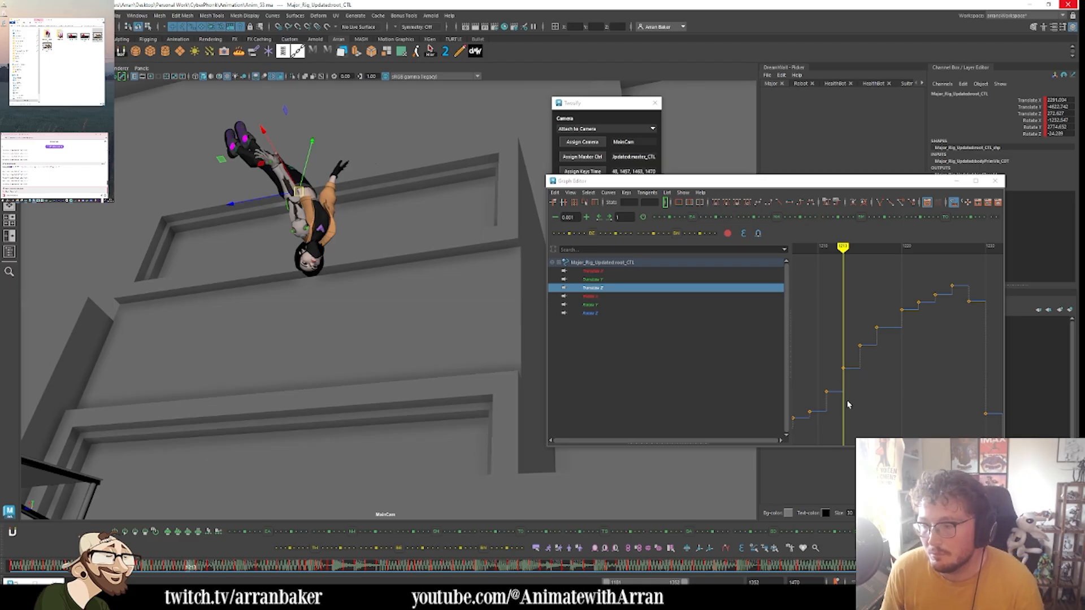
pyautogui.moveTo(848, 405)
pyautogui.keyDown('alt'); pyautogui.mouseDown(button='middle')
pyautogui.moveTo(879, 371)
pyautogui.moveTo(935, 349)
pyautogui.mouseUp(button='middle'); pyautogui.keyUp('alt')
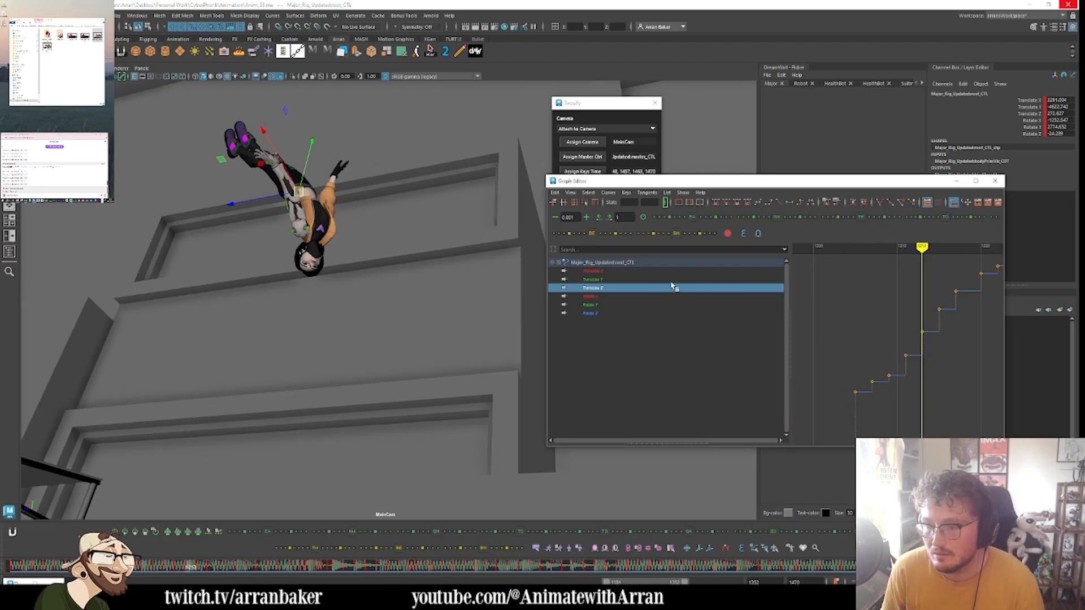
# - Select all of the Major's controls and step back and forth through the start of the backflip to examine the pose timing
pyautogui.moveTo(672, 181); pyautogui.dragTo(653, 248)
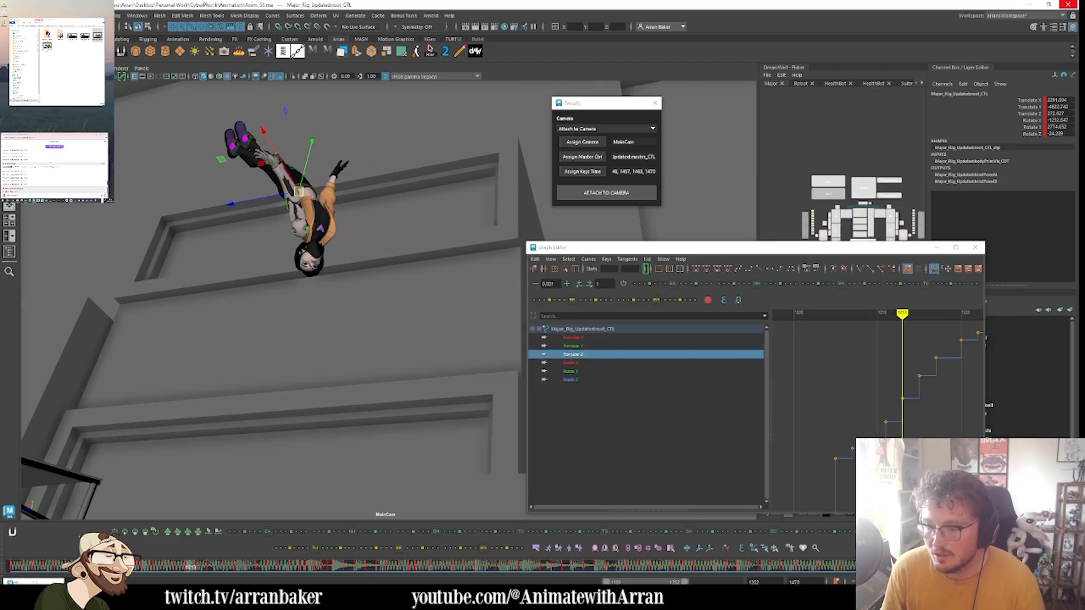
pyautogui.click(579, 548)
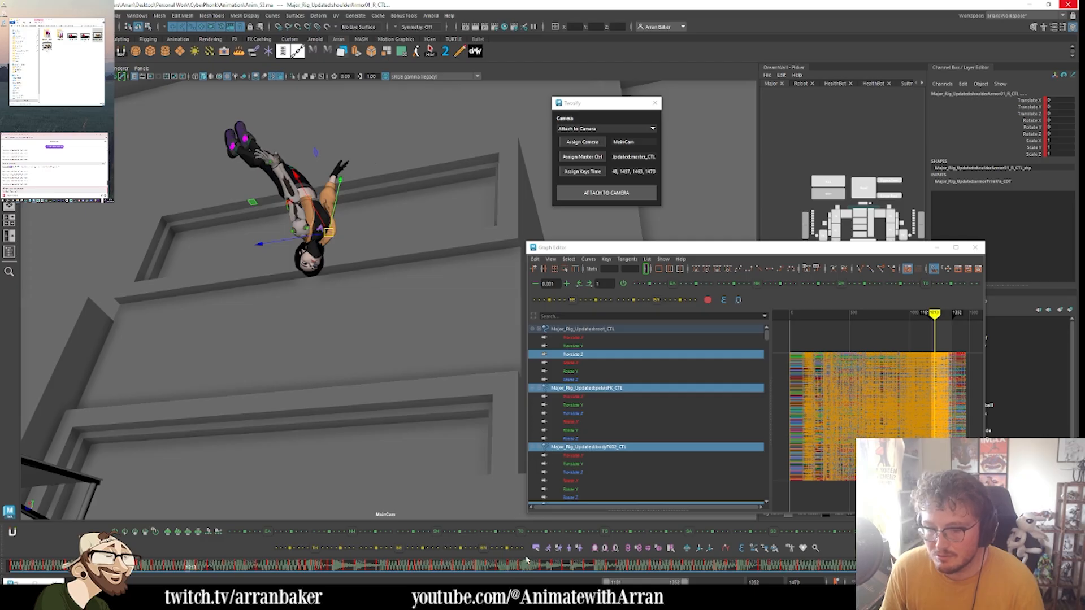
pyautogui.click(159, 567)
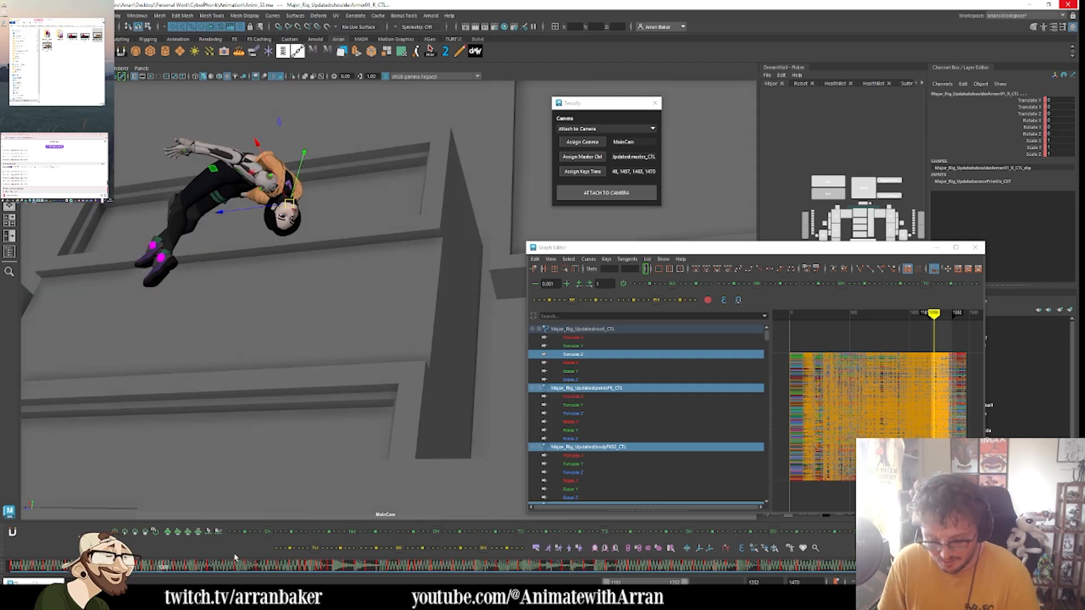
pyautogui.press(',')
pyautogui.press(',')
pyautogui.press(',')
pyautogui.press('.')
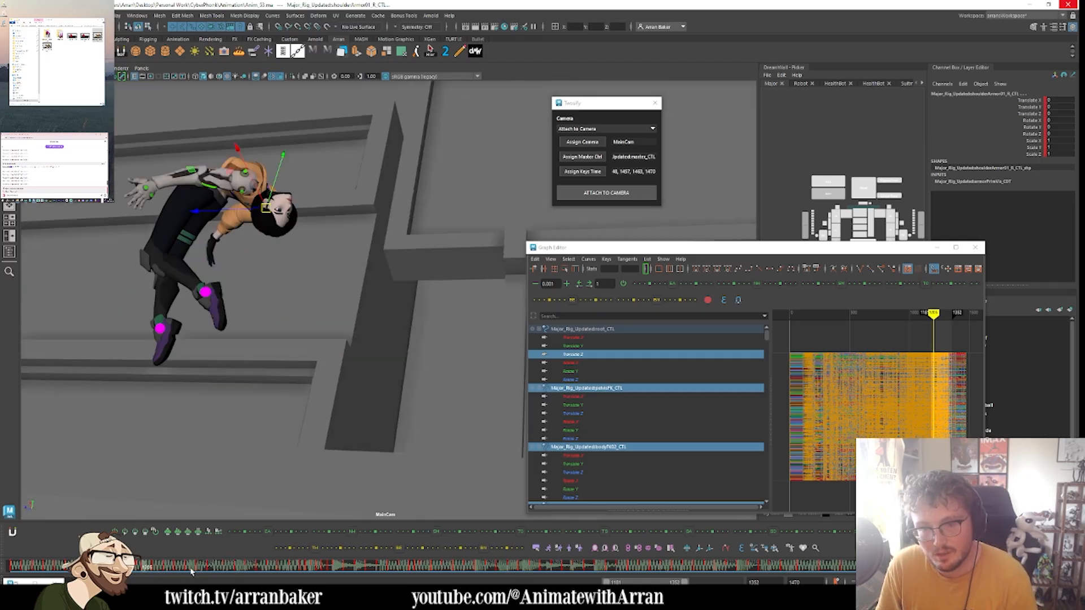
pyautogui.moveTo(191, 572); pyautogui.dragTo(208, 583)
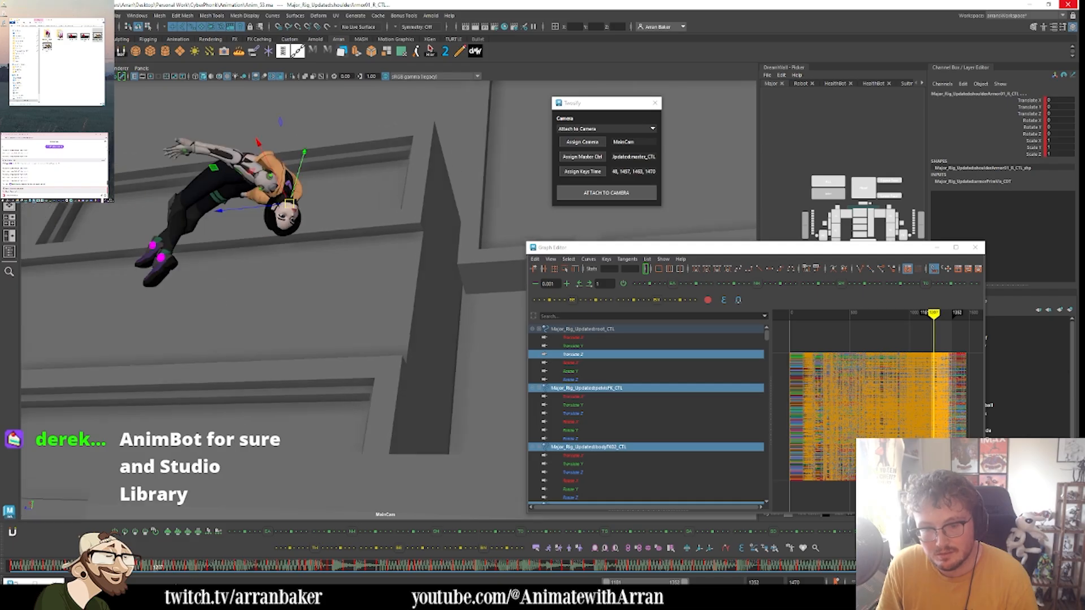
pyautogui.press('.')
pyautogui.press('.')
pyautogui.press(',')
pyautogui.press(',')
pyautogui.press(',')
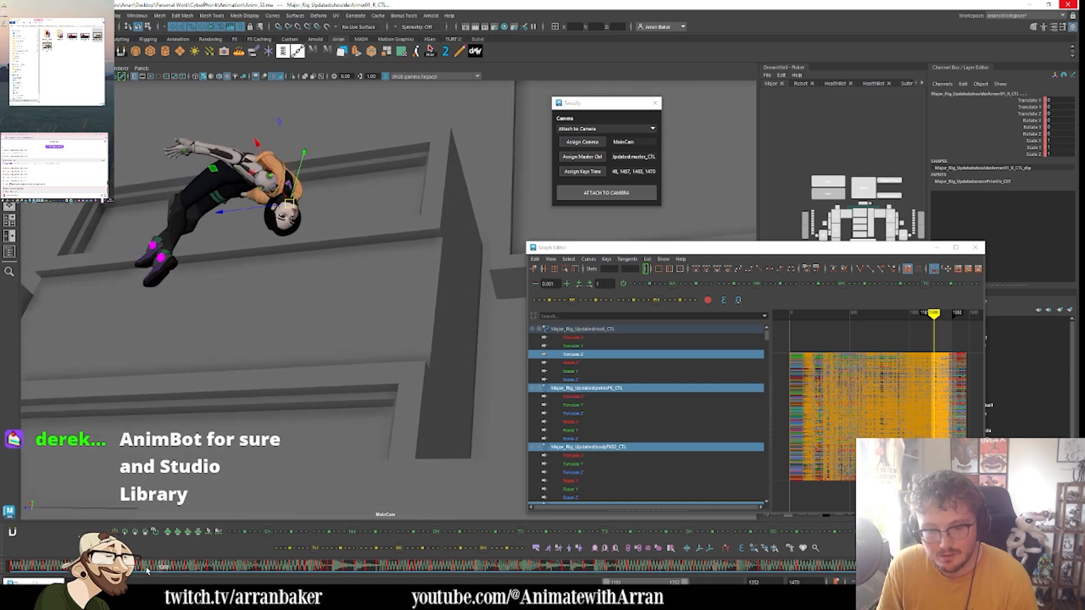
# - Shift the Major's keys across the upside-down part of the backflip one frame earlier and check the result
pyautogui.moveTo(147, 568); pyautogui.dragTo(207, 575)
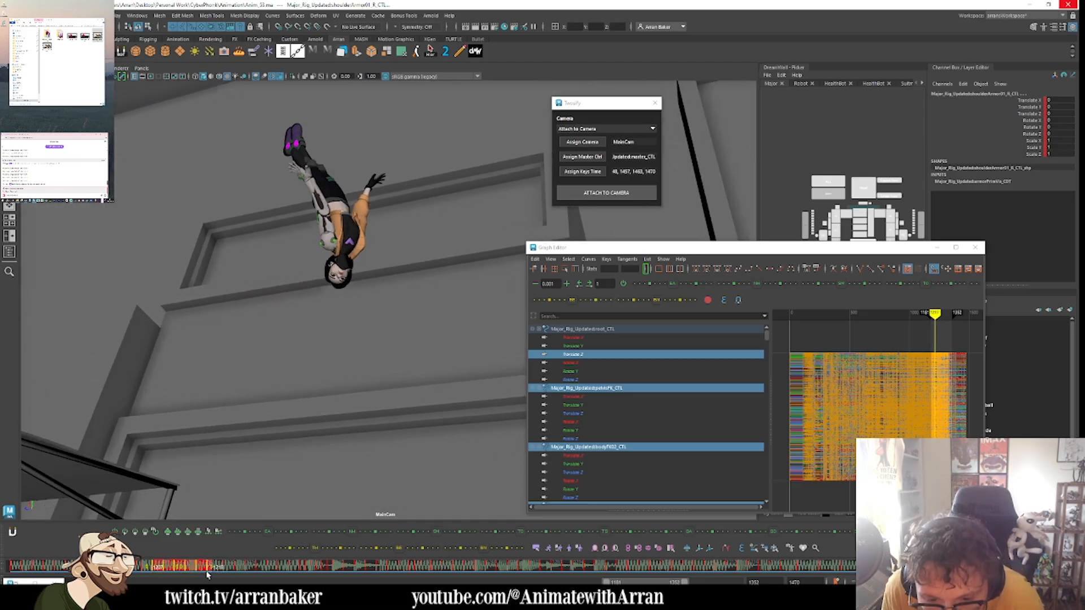
pyautogui.click(176, 571)
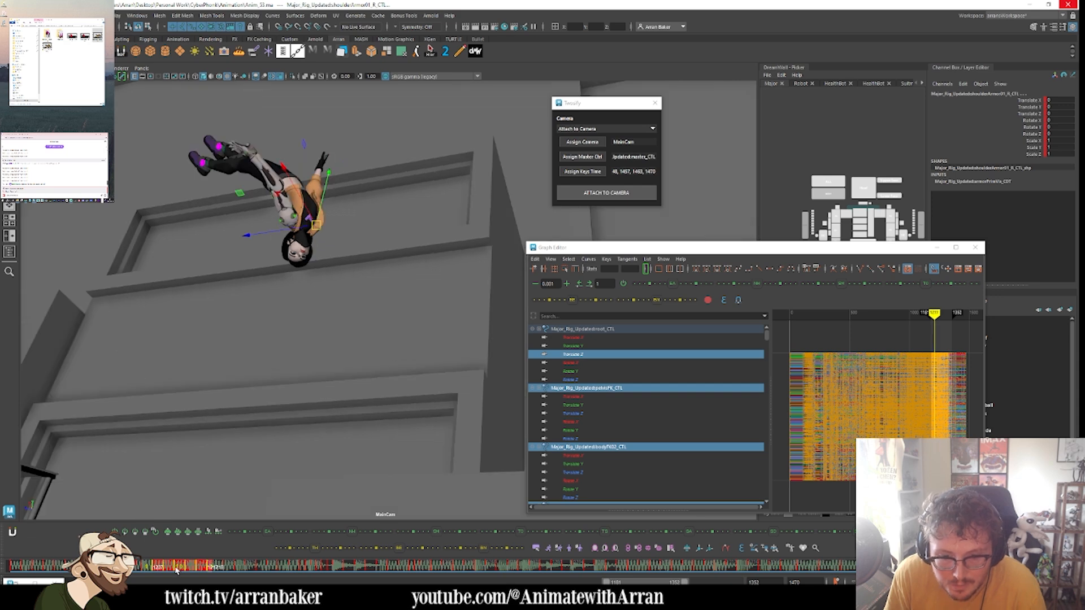
pyautogui.hotkey('alt', ',')
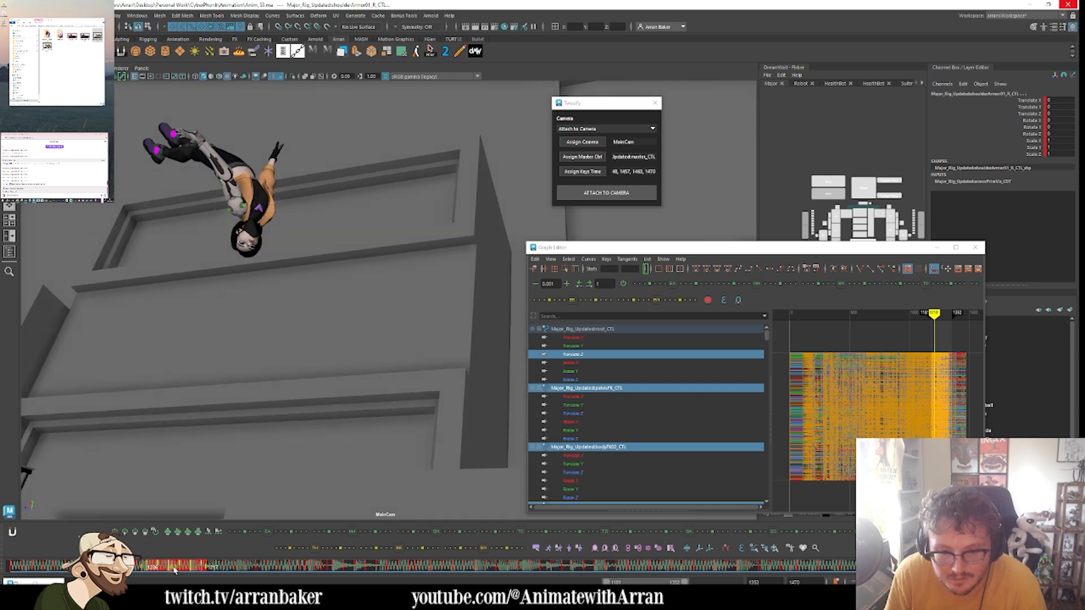
pyautogui.moveTo(236, 574); pyautogui.dragTo(214, 574)
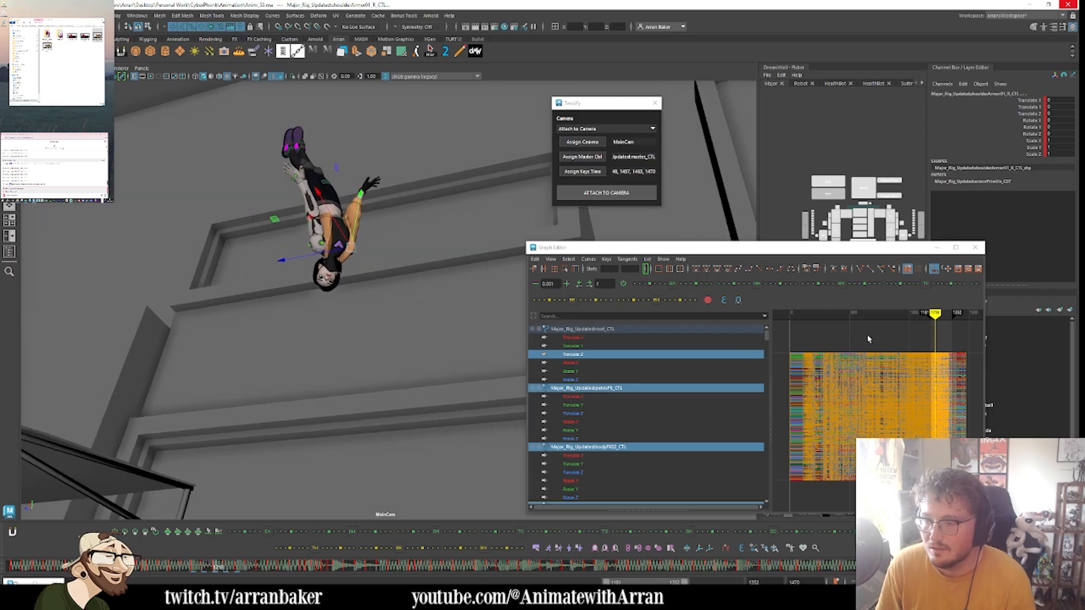
# - Select the root control and frame its Translate Z keys around frame 1218 with the Graph Editor clear of the Major
pyautogui.moveTo(849, 254); pyautogui.dragTo(777, 322)
pyautogui.click(863, 247)
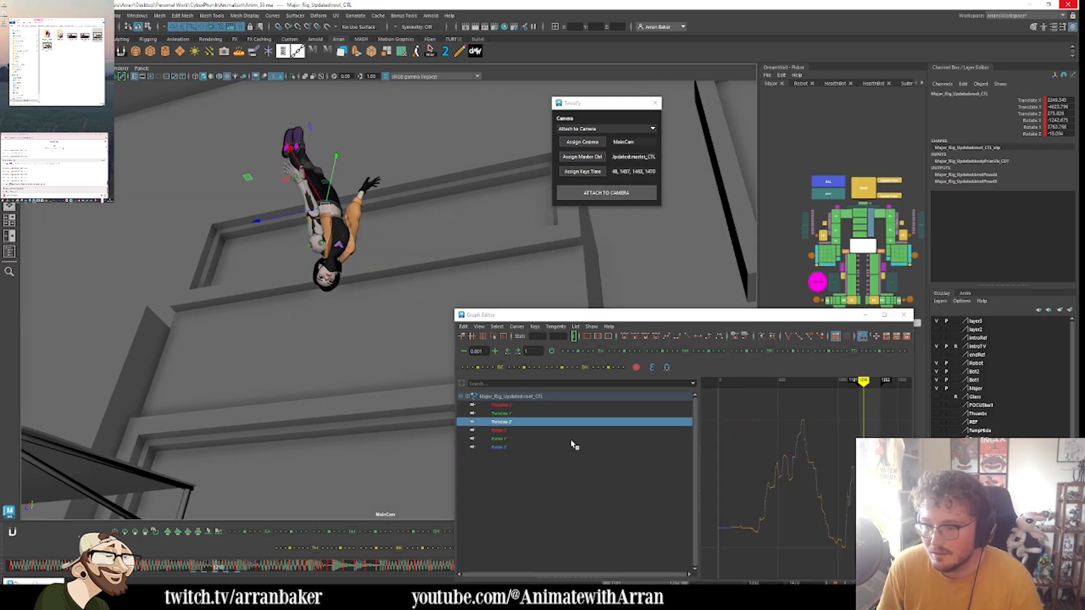
pyautogui.moveTo(855, 452); pyautogui.dragTo(832, 417)
pyautogui.press('f')
pyautogui.click(815, 548)
pyautogui.press('f')
pyautogui.click(817, 539)
pyautogui.press('f')
pyautogui.click(792, 528)
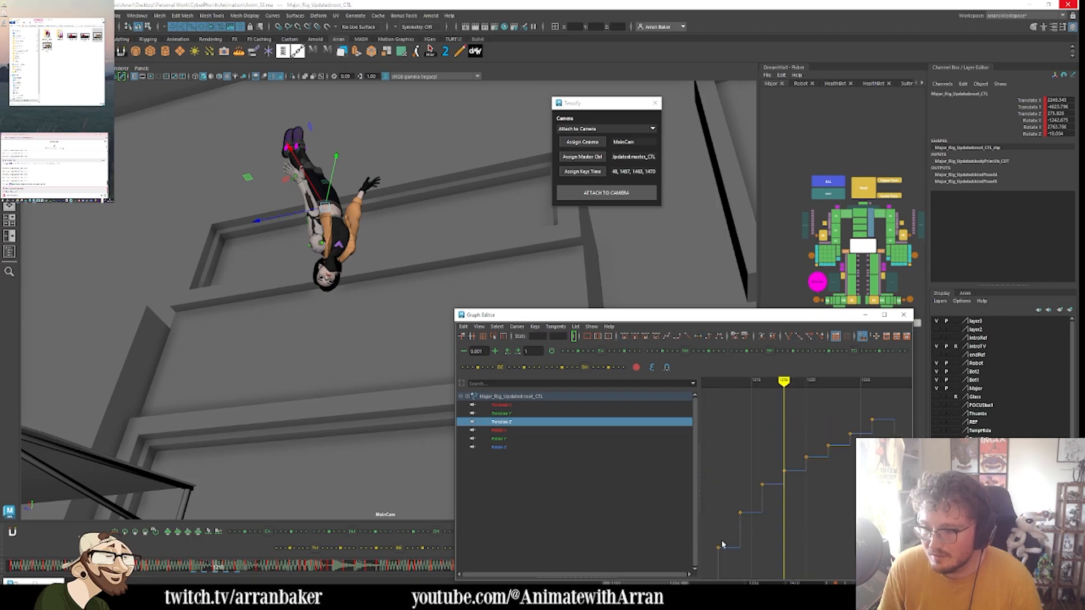
# - Smooth the root's Translate Z keys around frame 1218 so the rise eases more evenly
pyautogui.moveTo(722, 544); pyautogui.dragTo(831, 436)
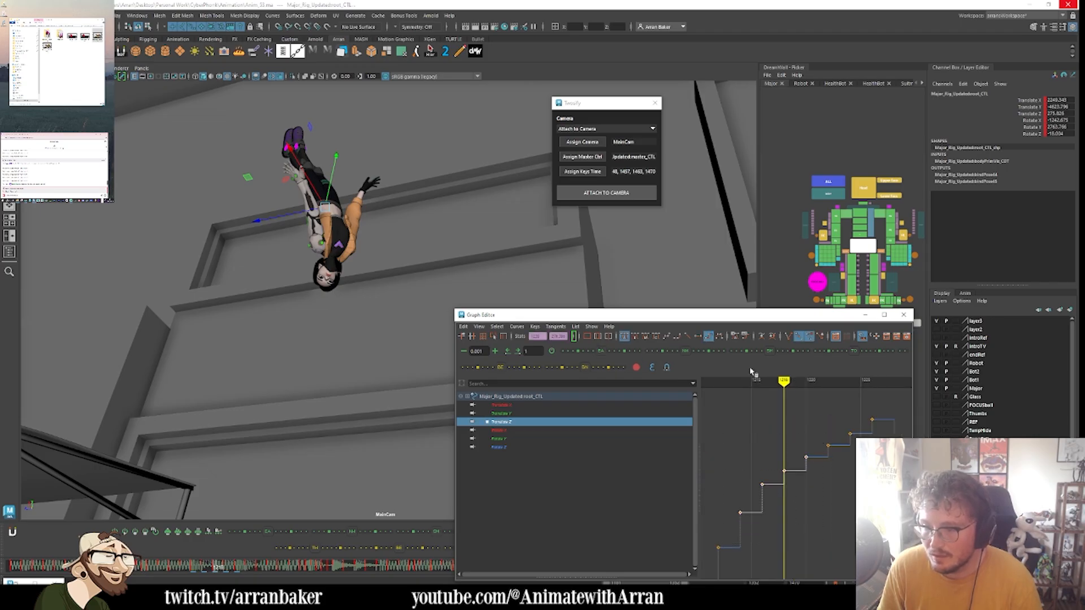
pyautogui.click(746, 351)
pyautogui.click(762, 480)
# - Play the backflip against the smoothed curve and lower the root's Translate Z key at frame 1226 slightly
pyautogui.hotkey('alt', ',')
pyautogui.hotkey('alt', ',')
pyautogui.hotkey('alt', ',')
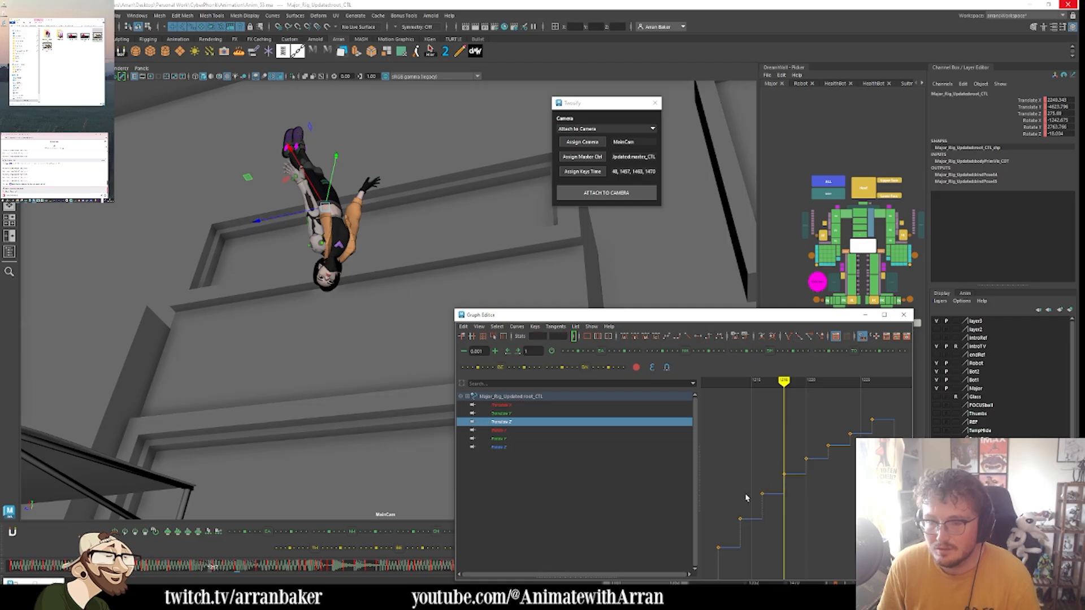
pyautogui.hotkey('alt', ',')
pyautogui.hotkey('alt', ',')
pyautogui.hotkey('alt', ',')
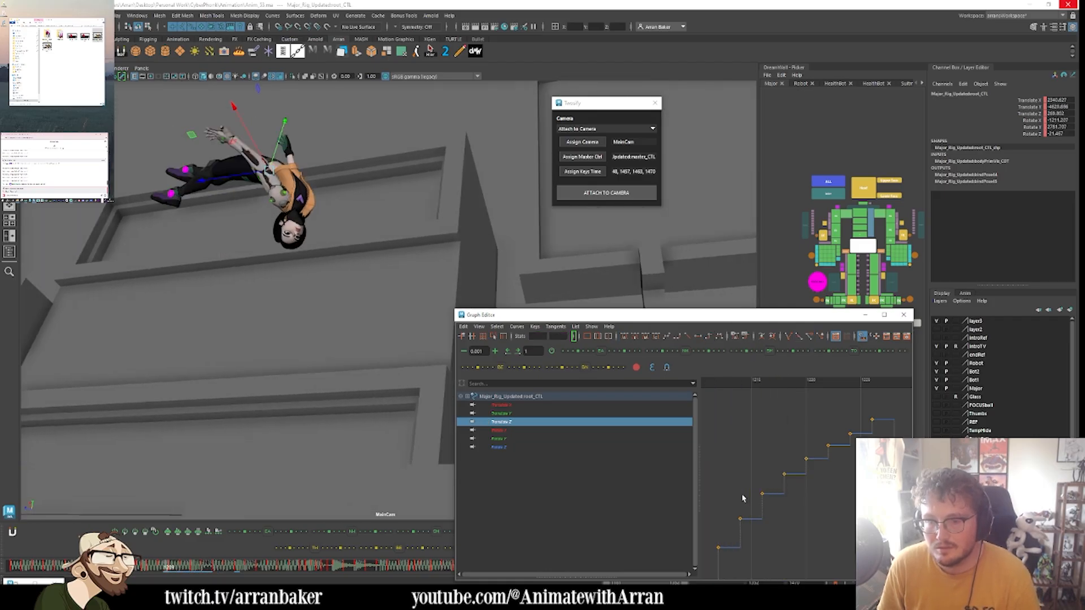
pyautogui.hotkey('alt', 'v')
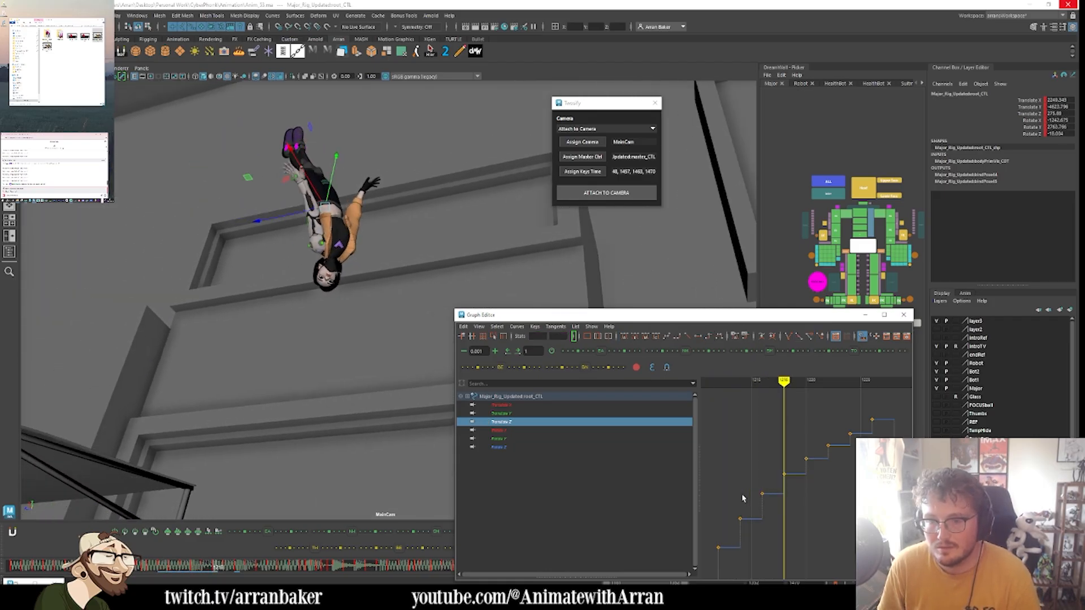
pyautogui.hotkey('alt', 'v')
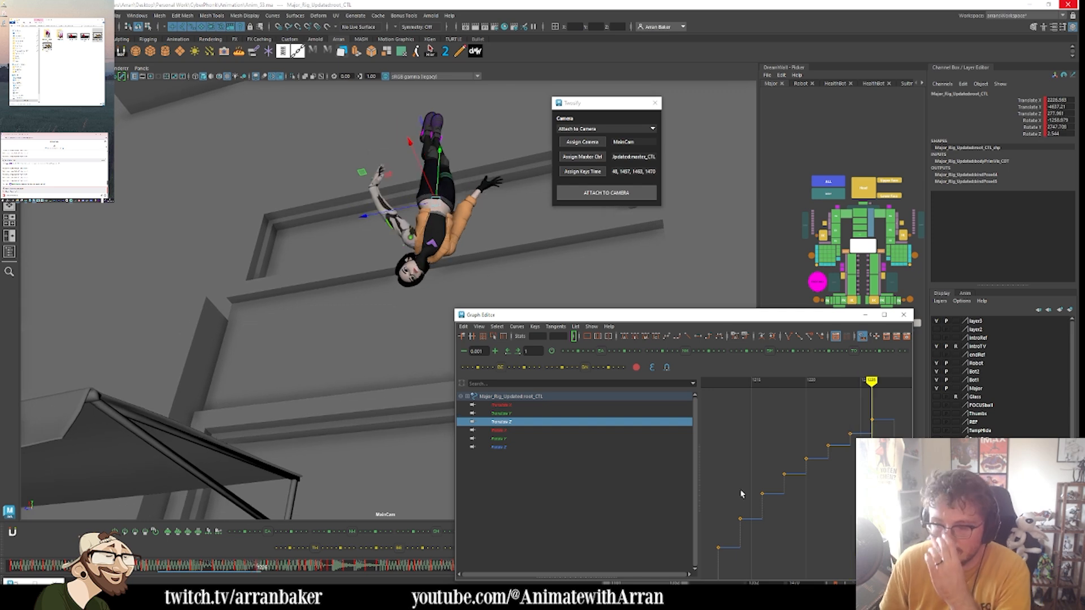
pyautogui.click(872, 420)
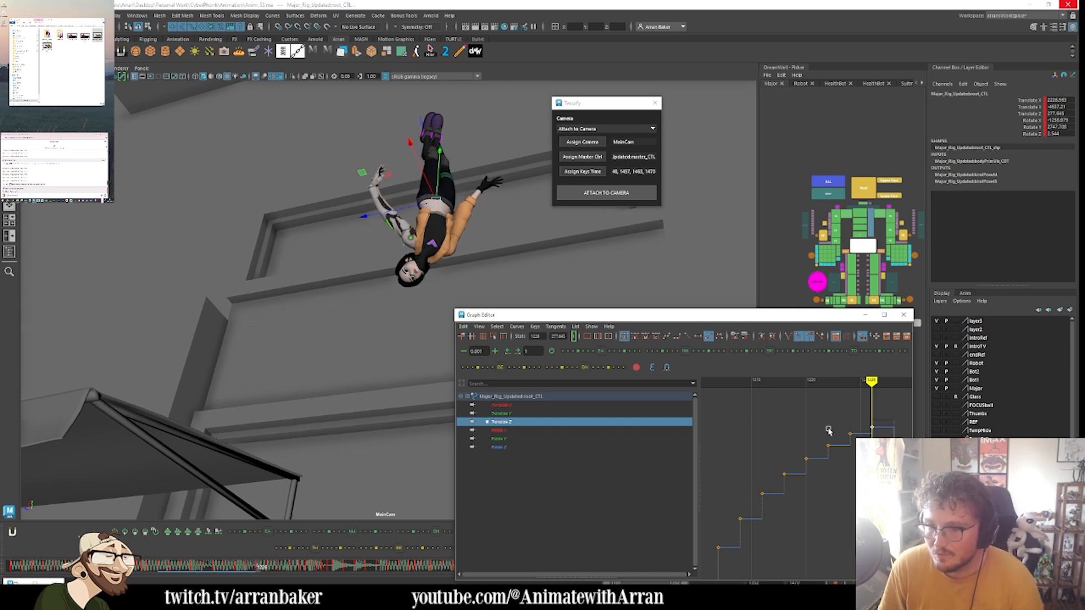
pyautogui.click(781, 454)
# - Isolate the root's Translate X curve, frame its leap keys and try shifting the selected ones before undoing the shift
pyautogui.click(506, 405)
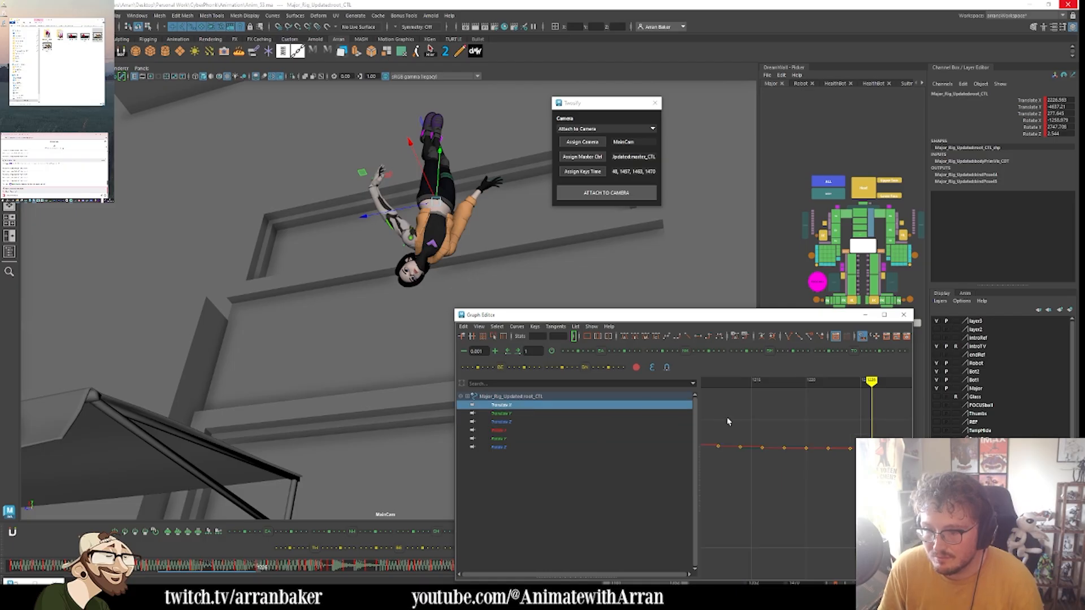
pyautogui.moveTo(816, 452); pyautogui.dragTo(852, 436)
pyautogui.press('f')
pyautogui.scroll(-4, 803, 485)
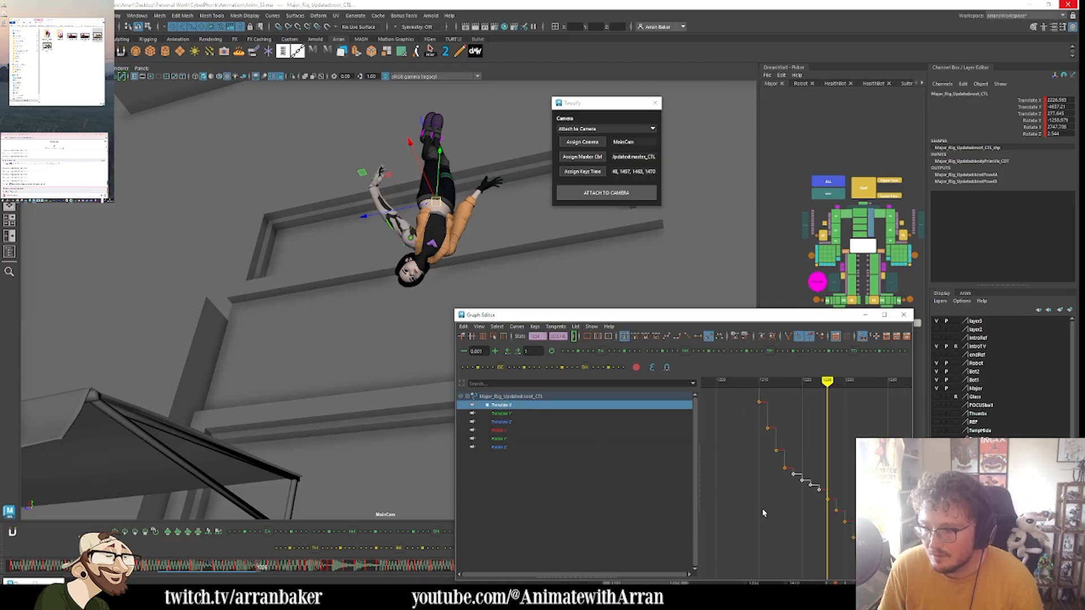
pyautogui.keyDown('shift'); pyautogui.moveTo(825, 453); pyautogui.dragTo(822, 476, button='middle'); pyautogui.keyUp('shift')
pyautogui.hotkey('ctrl', 'z')
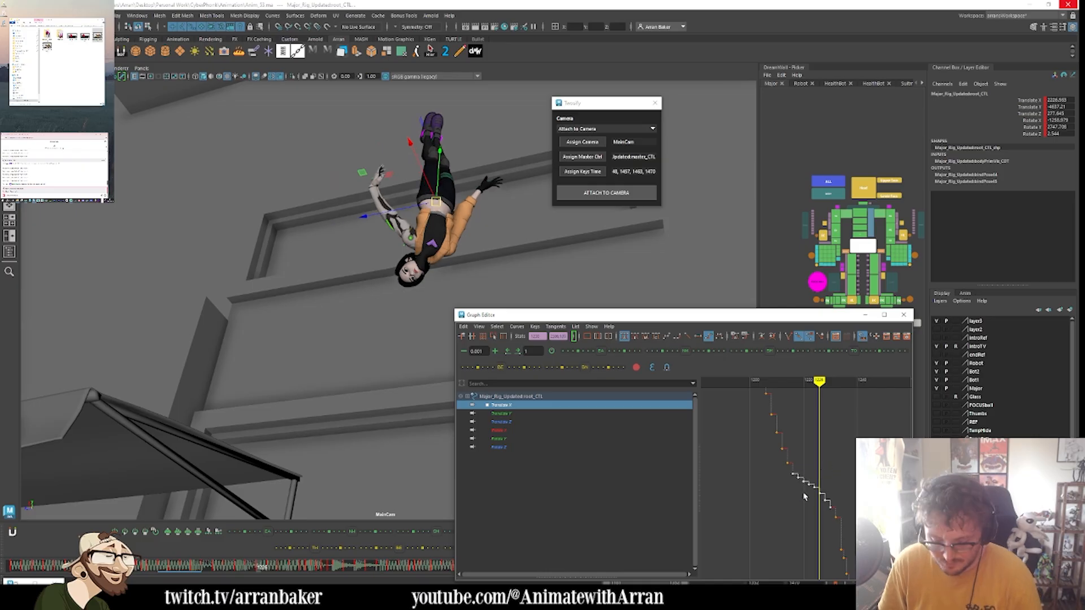
# - Step back to the start of the backflip and forward to frame 1212, comparing the poses with the root's Translate X keys
pyautogui.press(',')
pyautogui.press(',')
pyautogui.press(',')
pyautogui.press(',')
pyautogui.press(',')
pyautogui.press(',')
pyautogui.press(',')
pyautogui.press(',')
pyautogui.press(',')
pyautogui.press(',')
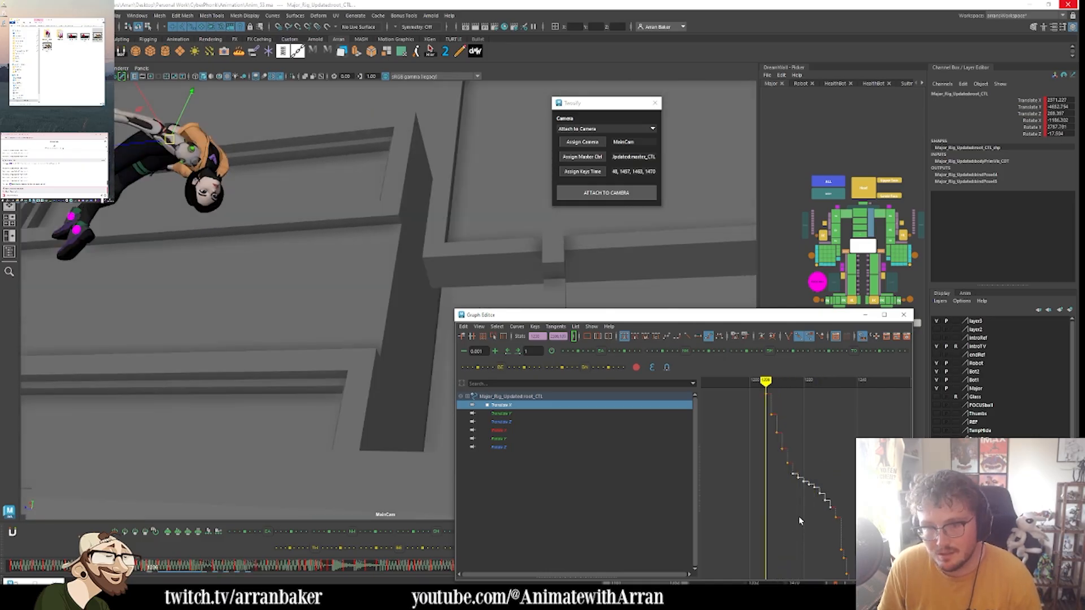
pyautogui.hotkey('alt', '.')
pyautogui.hotkey('alt', '.')
pyautogui.hotkey('alt', '.')
pyautogui.hotkey('alt', '.')
pyautogui.hotkey('alt', '.')
pyautogui.hotkey('alt', '.')
pyautogui.moveTo(767, 499); pyautogui.dragTo(817, 428)
pyautogui.press('f')
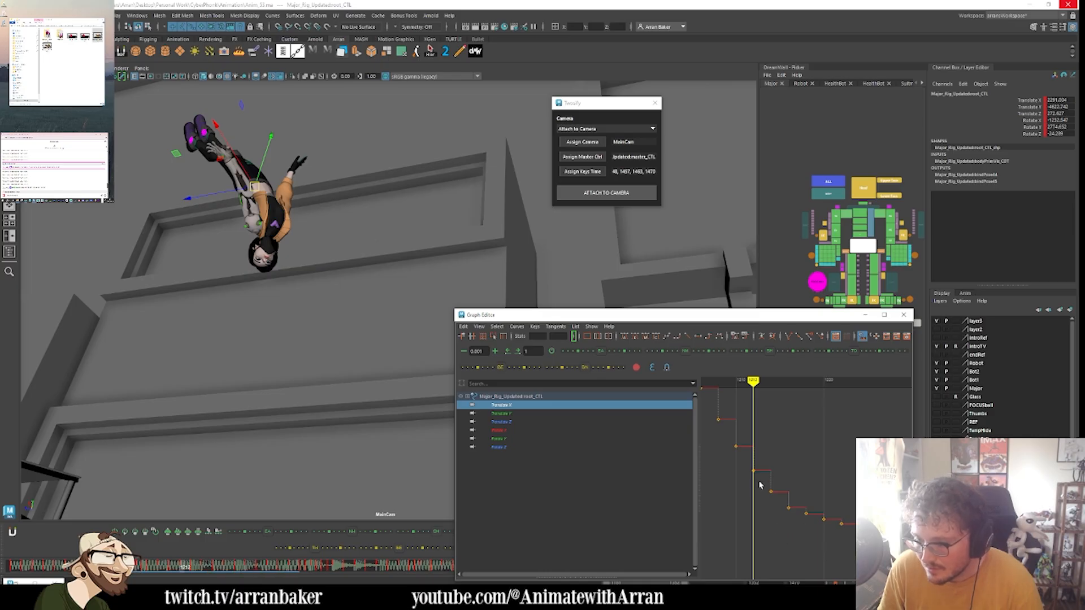
# - Examine the root's Translate X keys after frame 1220 while stepping through the Major's upside-down and landing poses
pyautogui.keyDown('alt'); pyautogui.moveTo(848, 555); pyautogui.dragTo(734, 438, button='middle'); pyautogui.keyUp('alt')
pyautogui.press('.')
pyautogui.press('.')
pyautogui.press('.')
pyautogui.press('.')
pyautogui.press('.')
pyautogui.press('.')
pyautogui.press('.')
pyautogui.press('.')
pyautogui.press('.')
pyautogui.press('.')
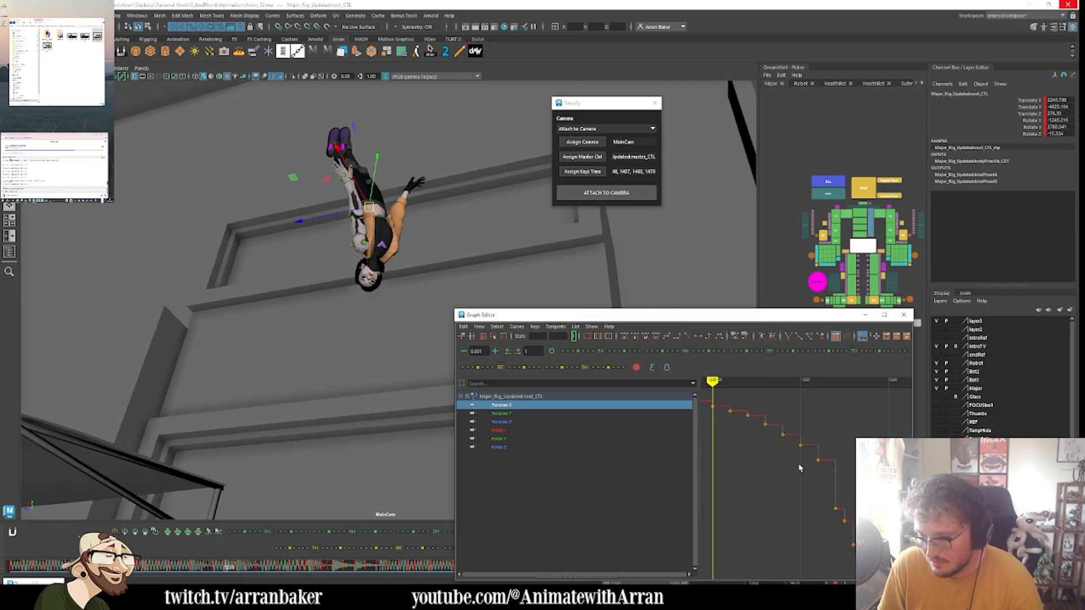
pyautogui.hotkey('alt', ',')
pyautogui.hotkey('alt', ',')
pyautogui.hotkey('alt', ',')
pyautogui.hotkey('alt', ',')
pyautogui.hotkey('alt', ',')
pyautogui.hotkey('alt', ',')
pyautogui.hotkey('alt', ',')
pyautogui.hotkey('alt', ',')
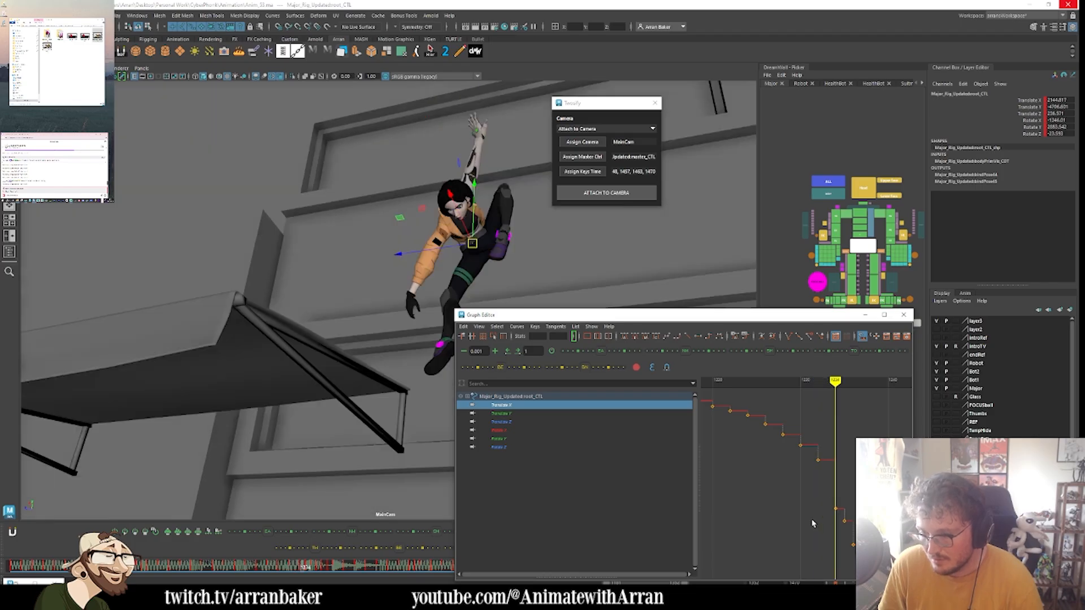
# - Minimise the Graph Editor, extend the playback range back over the full sequence and switch to the playblast in the video player
pyautogui.click(865, 315)
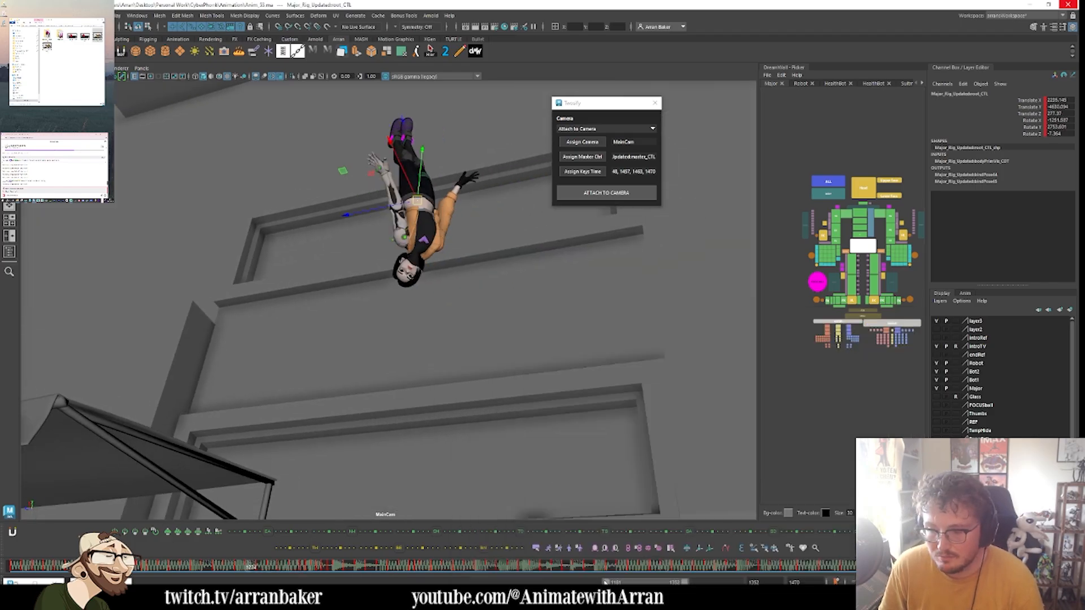
pyautogui.moveTo(606, 582); pyautogui.dragTo(131, 581)
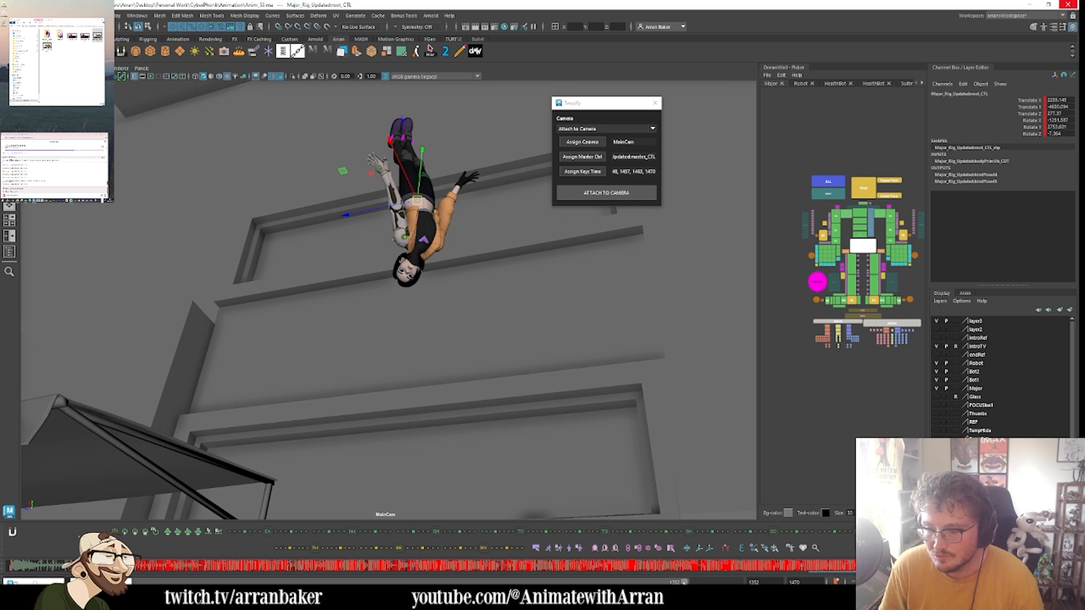
pyautogui.moveTo(683, 582); pyautogui.dragTo(766, 571)
pyautogui.click(9, 252)
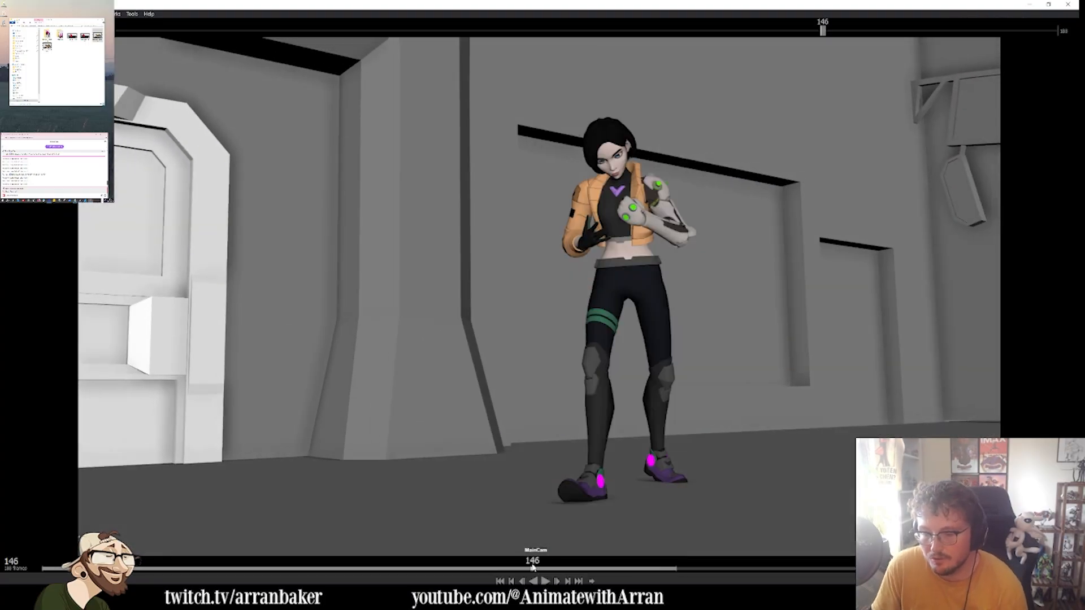
# - Limit the playblast's playback range to frames 129 to 164 and loop the Major's run past the robot
pyautogui.moveTo(534, 568); pyautogui.dragTo(475, 561)
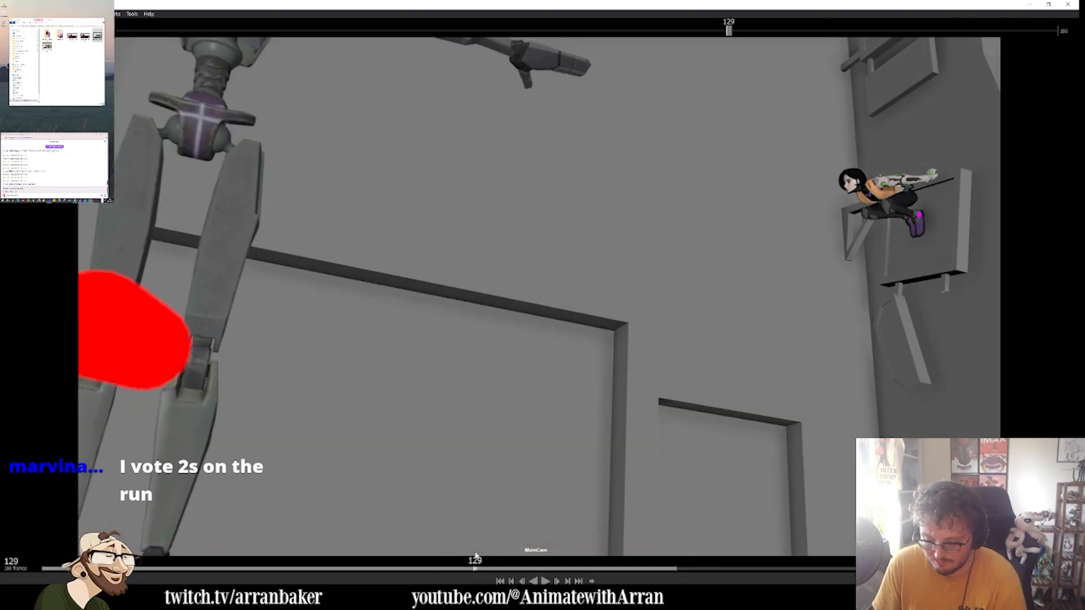
pyautogui.press('space')
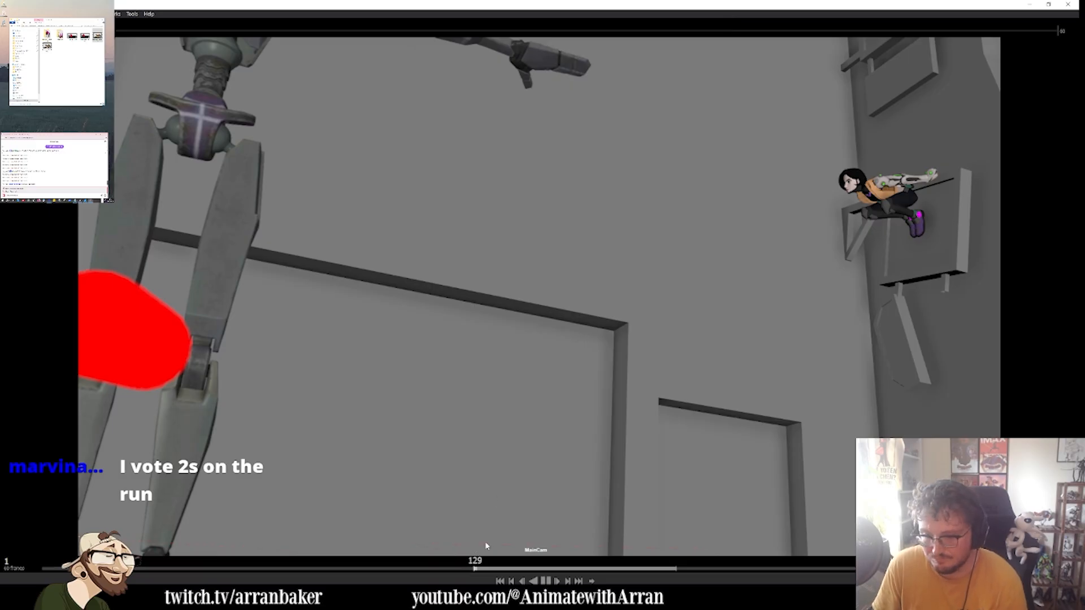
pyautogui.press('space')
pyautogui.moveTo(556, 569); pyautogui.dragTo(593, 568)
pyautogui.press(']')
pyautogui.click(545, 581)
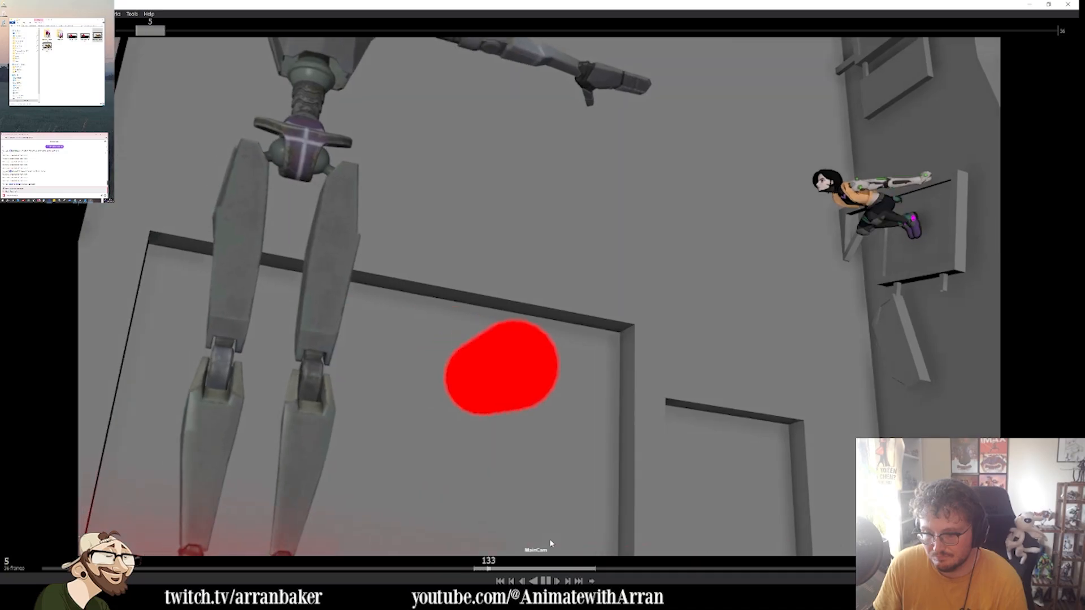
# - Play and pause the looped run to judge its timing, and extend the playblast's playback range back to frame 1
pyautogui.press('space')
pyautogui.press('space')
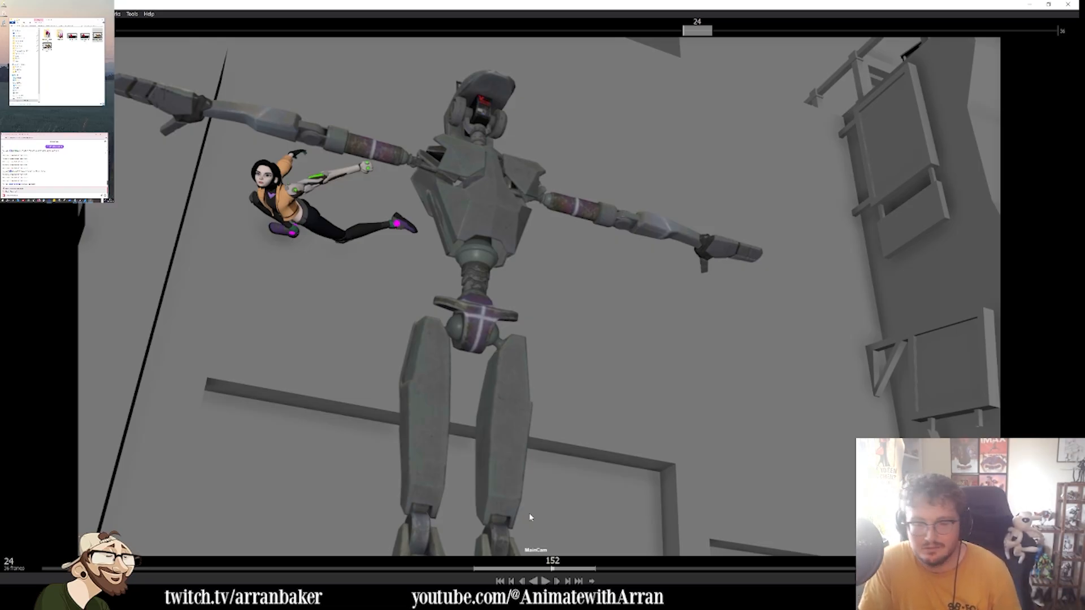
pyautogui.press('space')
pyautogui.press('space')
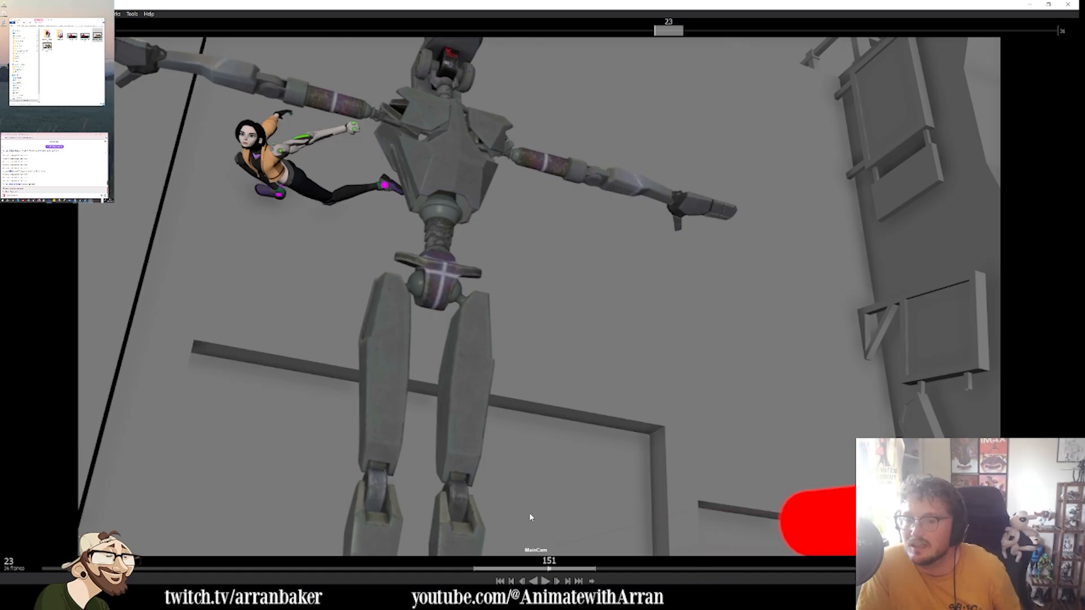
pyautogui.press('space')
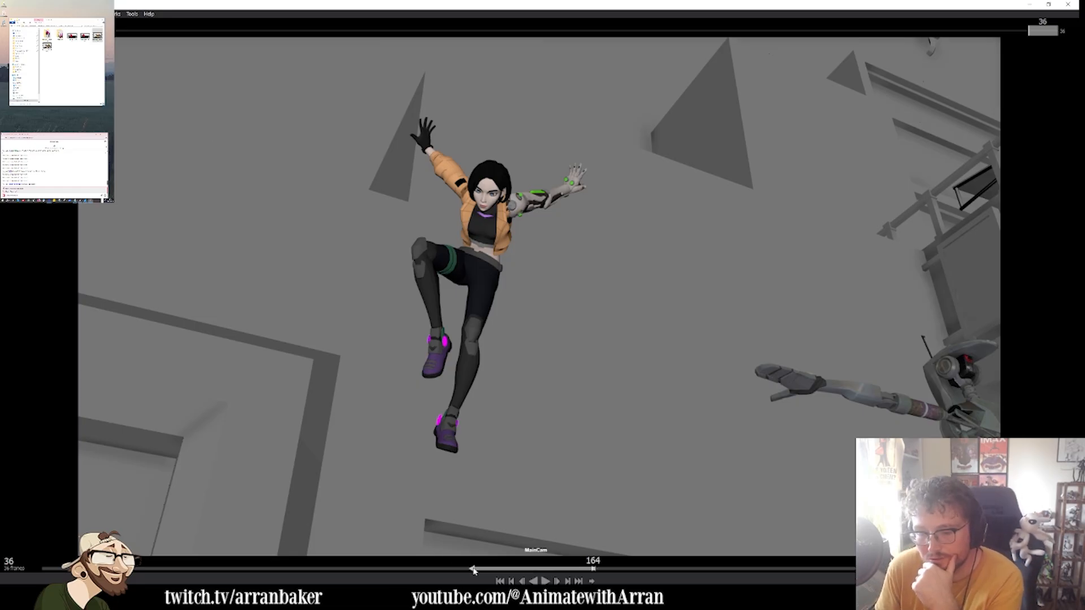
pyautogui.moveTo(474, 570); pyautogui.dragTo(43, 570)
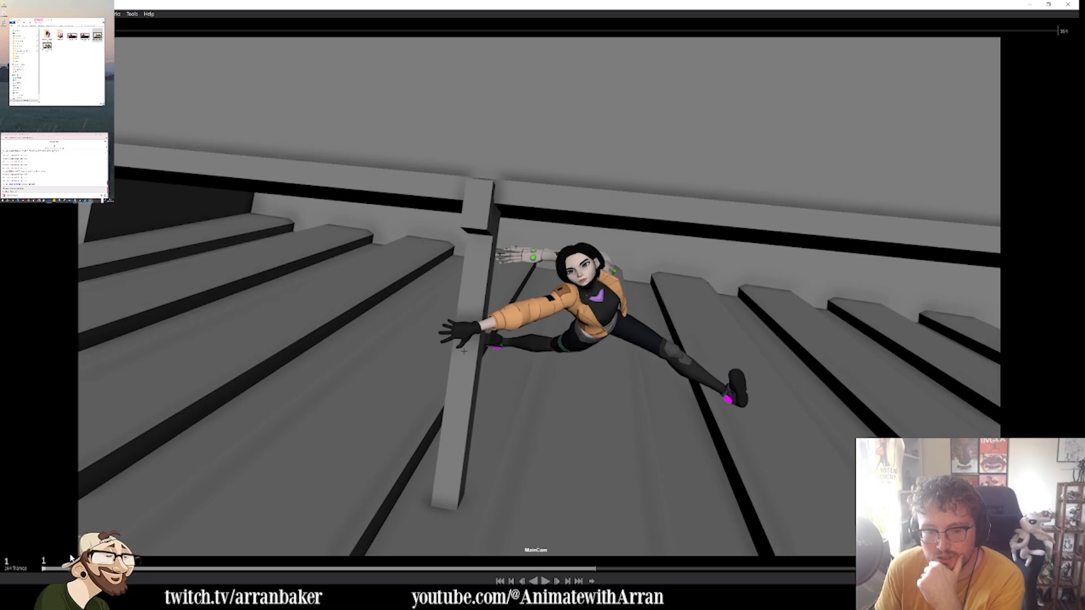
# - Play the playblast from frame 1, scrub back to frame 30 and check the poses around the start of the Major's backflip
pyautogui.press('space')
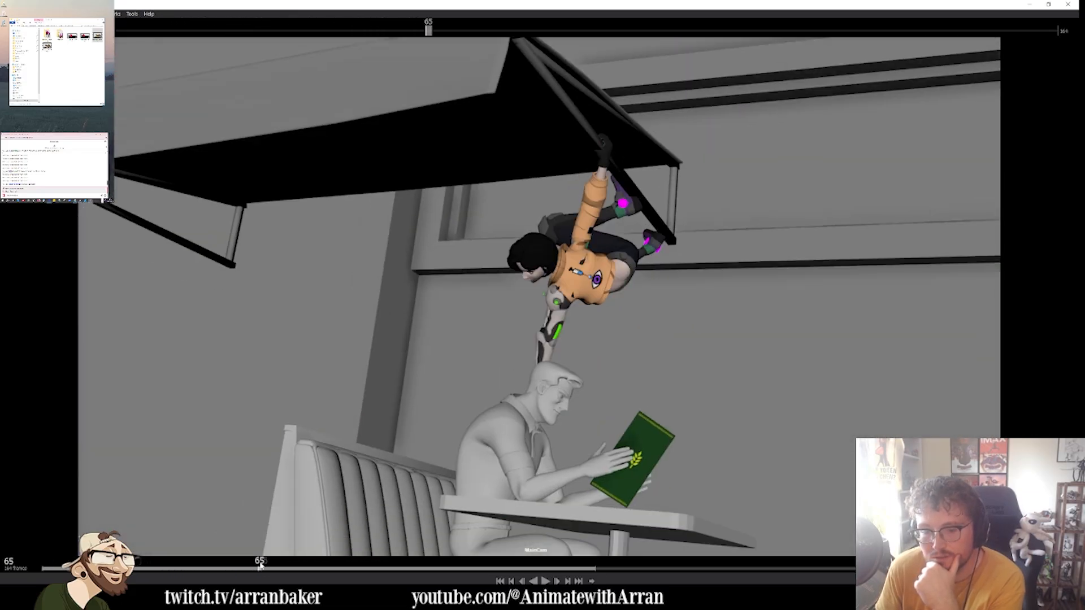
pyautogui.moveTo(260, 566); pyautogui.dragTo(142, 552)
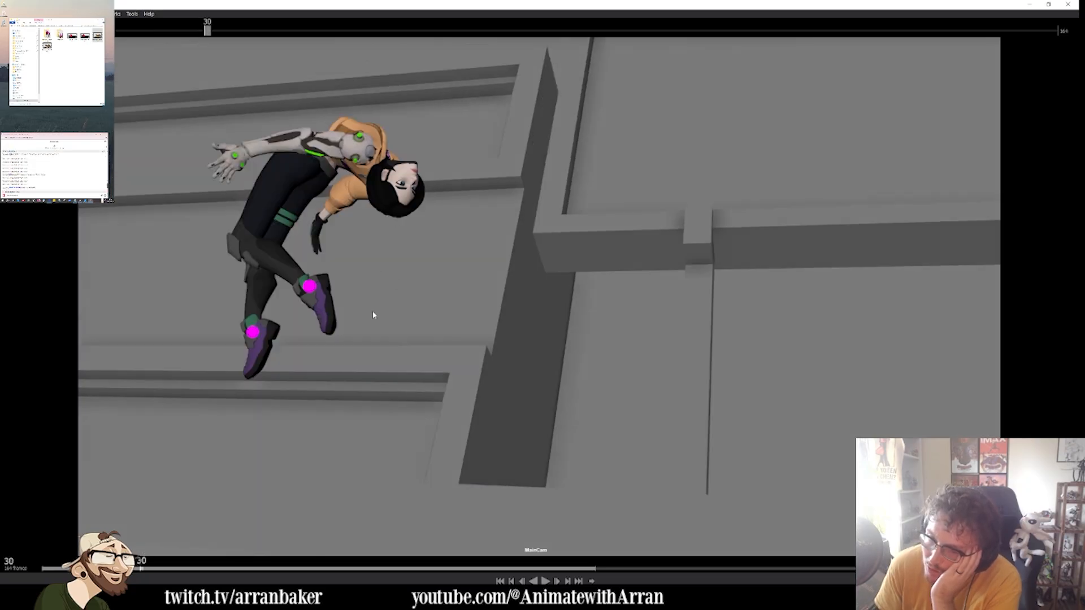
pyautogui.press('Left')
pyautogui.press('Left')
pyautogui.press('Left')
pyautogui.press('Right')
pyautogui.press('Right')
pyautogui.press('Right')
pyautogui.press('Right')
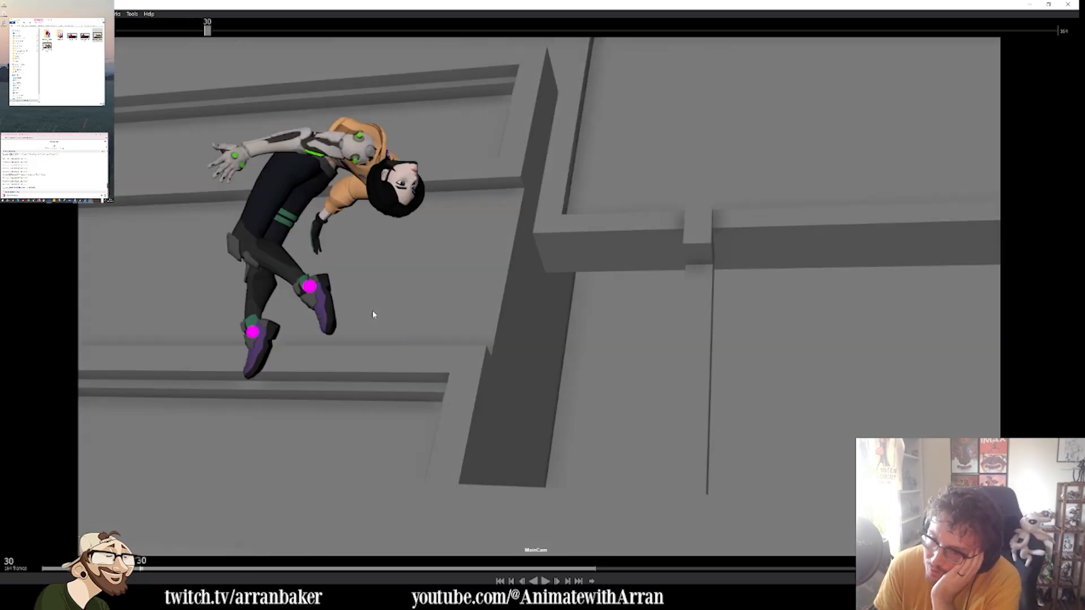
# - Step through the playblast from frame 30 to 55 to examine the Major's backflip and upside-down fall
pyautogui.press('Right')
pyautogui.press('Right')
pyautogui.press('Right')
pyautogui.press('Right')
pyautogui.press('Right')
pyautogui.press('Right')
pyautogui.press('Right')
pyautogui.press('Right')
pyautogui.press('Right')
pyautogui.press('Right')
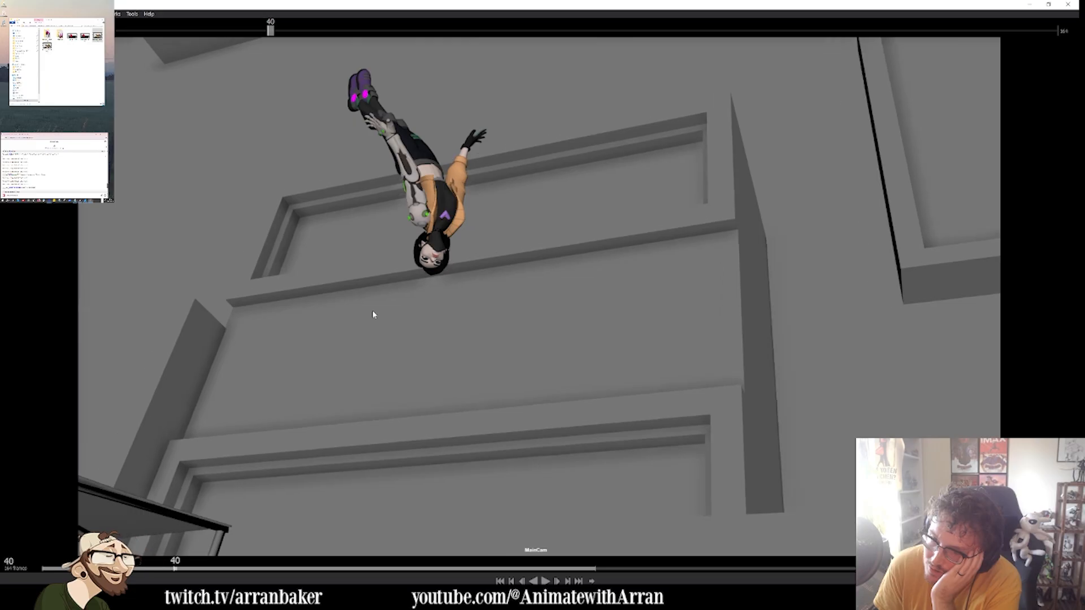
pyautogui.press('Right')
pyautogui.press('Right')
pyautogui.press('Right')
pyautogui.press('Right')
pyautogui.press('Right')
pyautogui.press('Right')
pyautogui.press('Right')
pyautogui.press('Right')
pyautogui.press('Right')
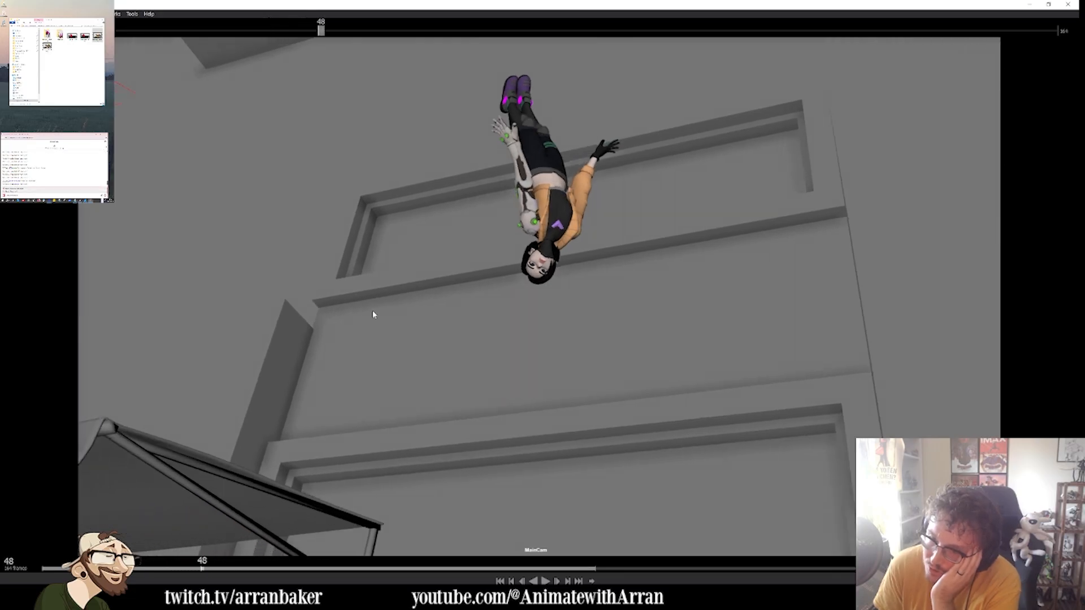
pyautogui.press('Right')
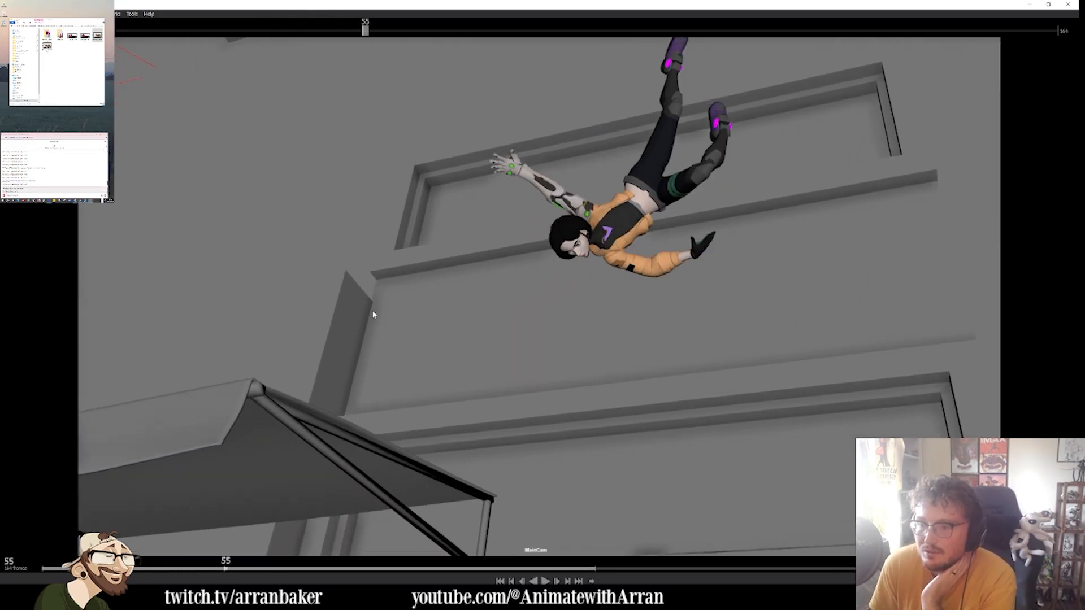
# - Step backward and forward through the upside-down fall around frames 47 to 49 to compare the Major's held poses
pyautogui.press('Left')
pyautogui.press('Left')
pyautogui.press('Left')
pyautogui.press('Left')
pyautogui.press('Left')
pyautogui.press('Left')
pyautogui.press('Left')
pyautogui.press('Left')
pyautogui.press('Left')
pyautogui.press('Left')
pyautogui.press('Left')
pyautogui.press('Left')
pyautogui.press('Left')
pyautogui.press('Left')
pyautogui.press('Left')
pyautogui.press('Left')
pyautogui.press('Left')
pyautogui.press('Left')
pyautogui.press('Left')
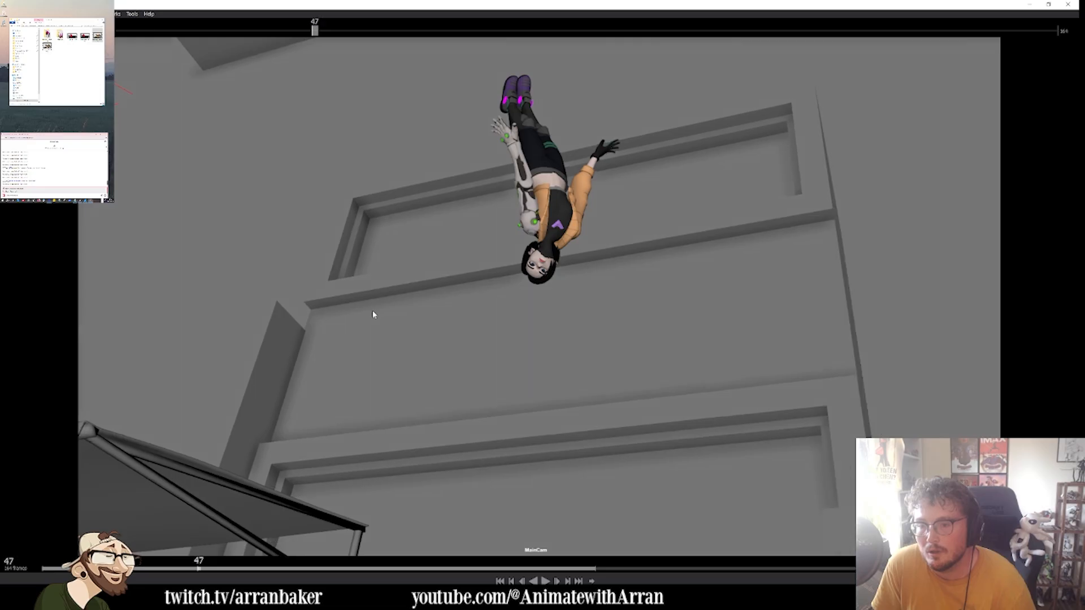
pyautogui.press('Right')
pyautogui.press('Right')
pyautogui.press('Right')
pyautogui.press('Right')
pyautogui.press('Right')
pyautogui.press('Right')
pyautogui.press('Right')
pyautogui.press('Right')
pyautogui.press('Right')
pyautogui.press('Right')
pyautogui.press('Right')
pyautogui.press('Right')
pyautogui.press('Right')
pyautogui.press('Right')
pyautogui.press('Right')
pyautogui.press('Right')
pyautogui.press('Right')
pyautogui.press('Right')
pyautogui.press('Right')
pyautogui.press('Right')
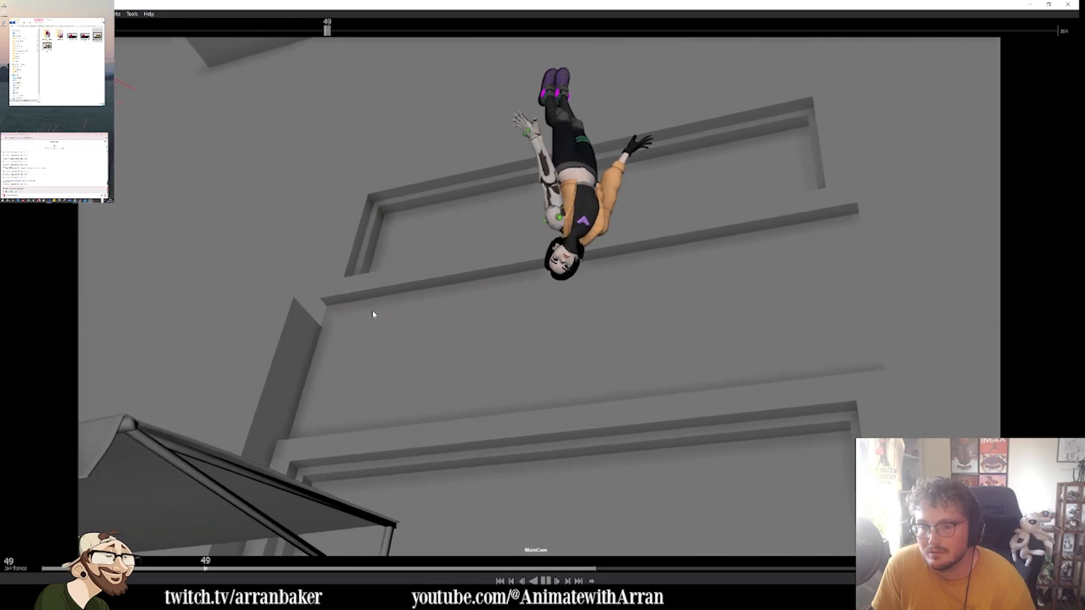
# - Rewind to frame 29 and step forward to frame 65 to review the whole flip into the awning swing
pyautogui.press('Left')
pyautogui.press('Left')
pyautogui.press('Left')
pyautogui.press('Left')
pyautogui.press('Left')
pyautogui.press('Left')
pyautogui.press('Left')
pyautogui.press('Left')
pyautogui.press('Left')
pyautogui.press('Left')
pyautogui.press('Left')
pyautogui.press('Left')
pyautogui.press('Left')
pyautogui.press('Left')
pyautogui.press('Left')
pyautogui.press('Left')
pyautogui.press('Left')
pyautogui.press('Left')
pyautogui.press('Left')
pyautogui.press('Left')
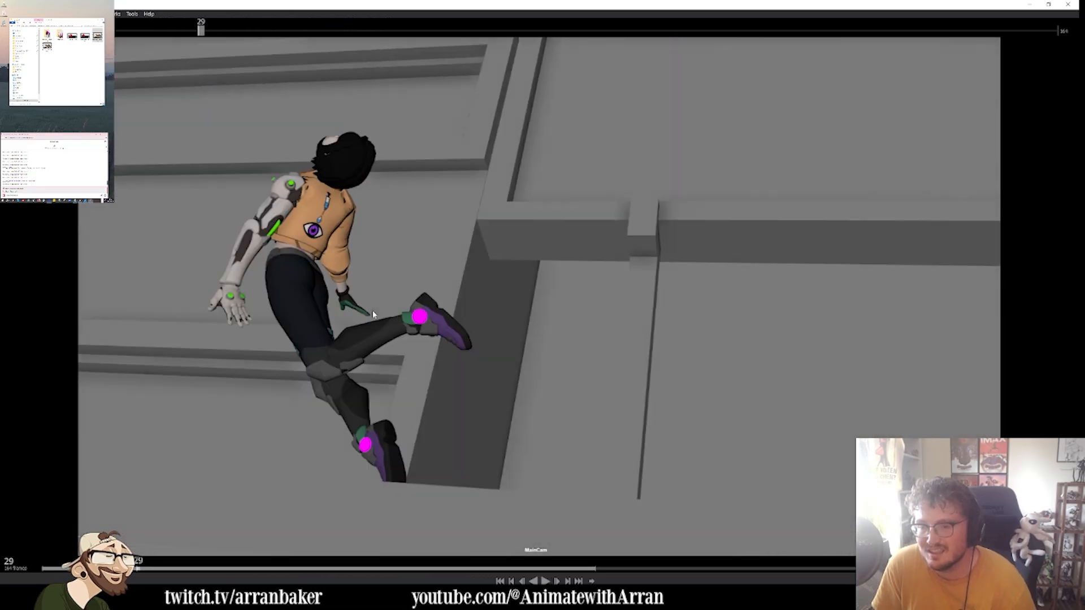
pyautogui.press('Right')
pyautogui.press('Right')
pyautogui.press('Right')
pyautogui.press('Right')
pyautogui.press('Right')
pyautogui.press('Right')
pyautogui.press('Right')
pyautogui.press('Right')
pyautogui.press('Right')
pyautogui.press('Right')
pyautogui.press('Right')
pyautogui.press('Right')
pyautogui.press('Right')
pyautogui.press('Right')
pyautogui.press('Right')
pyautogui.press('Right')
pyautogui.press('Right')
pyautogui.press('Right')
pyautogui.press('Right')
pyautogui.press('Right')
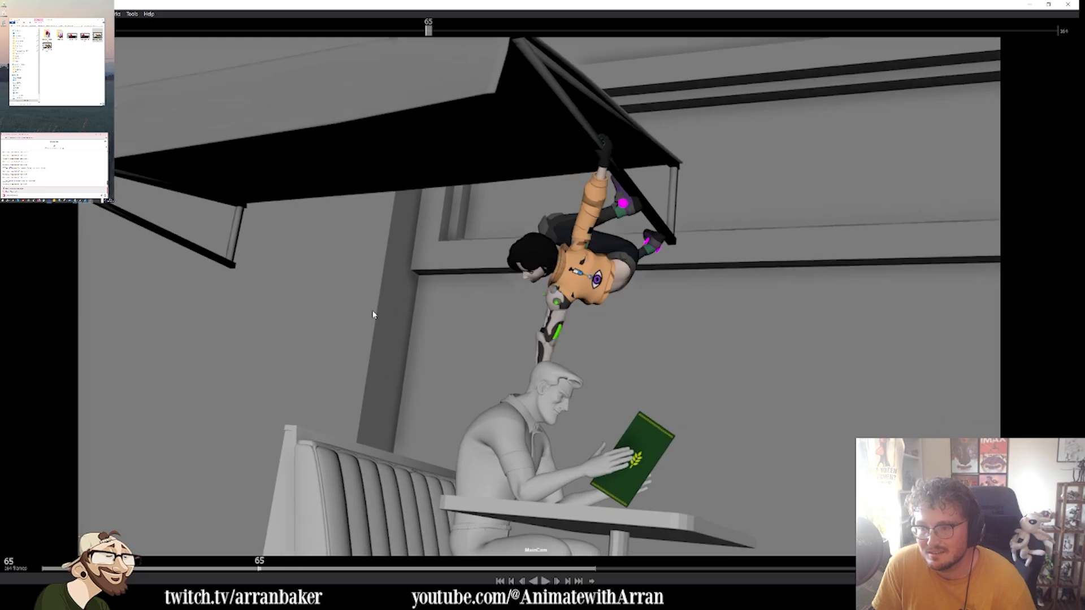
# - Return to the upside-down pose at frame 42 and step forward to the awning grab at frame 62
pyautogui.press('Left')
pyautogui.press('Left')
pyautogui.press('Left')
pyautogui.press('Left')
pyautogui.press('Left')
pyautogui.press('Left')
pyautogui.press('Left')
pyautogui.press('Left')
pyautogui.press('Left')
pyautogui.press('Left')
pyautogui.press('Left')
pyautogui.press('Left')
pyautogui.press('Left')
pyautogui.press('Left')
pyautogui.press('Left')
pyautogui.press('Left')
pyautogui.press('Left')
pyautogui.press('Left')
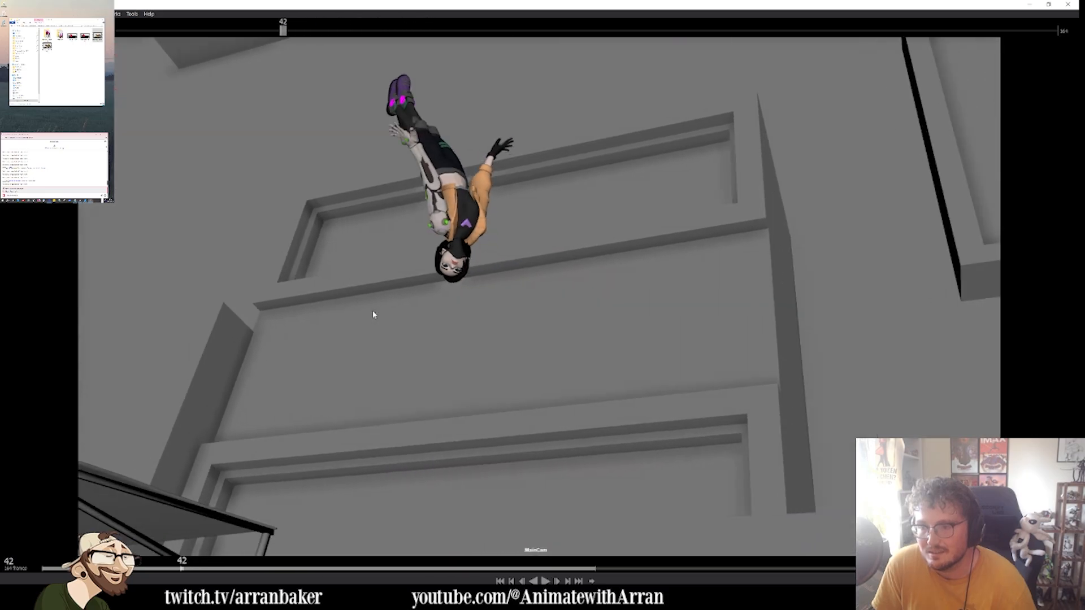
pyautogui.press('Right')
pyautogui.press('Right')
pyautogui.press('Right')
pyautogui.press('Right')
pyautogui.press('Right')
pyautogui.press('Right')
pyautogui.press('Right')
pyautogui.press('Right')
pyautogui.press('Right')
pyautogui.press('Right')
pyautogui.press('Right')
pyautogui.press('Right')
pyautogui.press('Right')
pyautogui.press('Right')
pyautogui.press('Right')
pyautogui.press('Right')
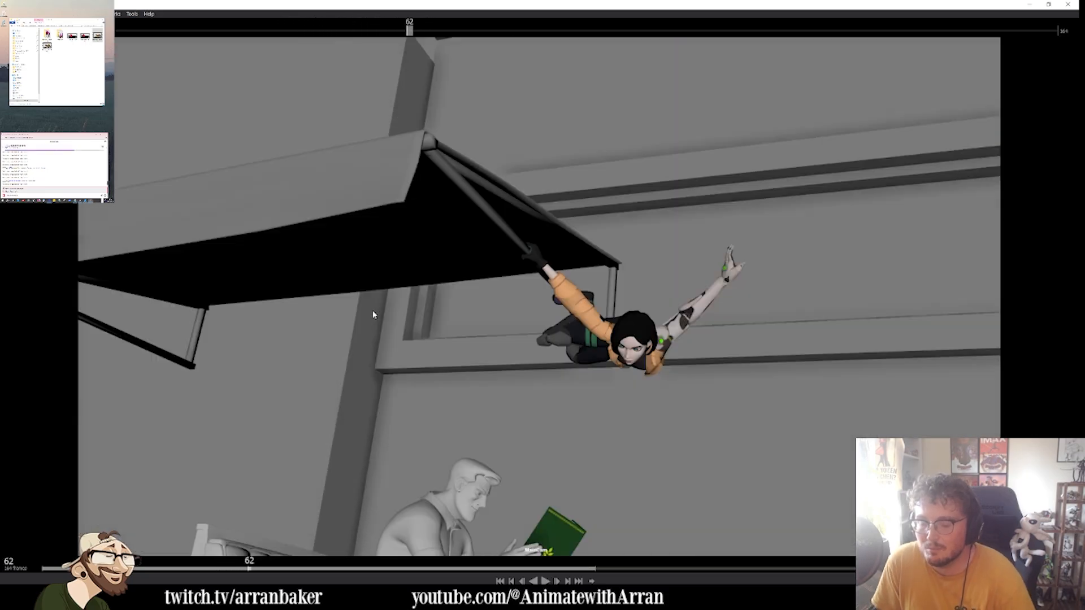
# - Inspect the awning grab around frame 62, and step back through the descent to the upside-down pose at frame 48
pyautogui.press('Left')
pyautogui.press('Left')
pyautogui.press('Right')
pyautogui.press('Right')
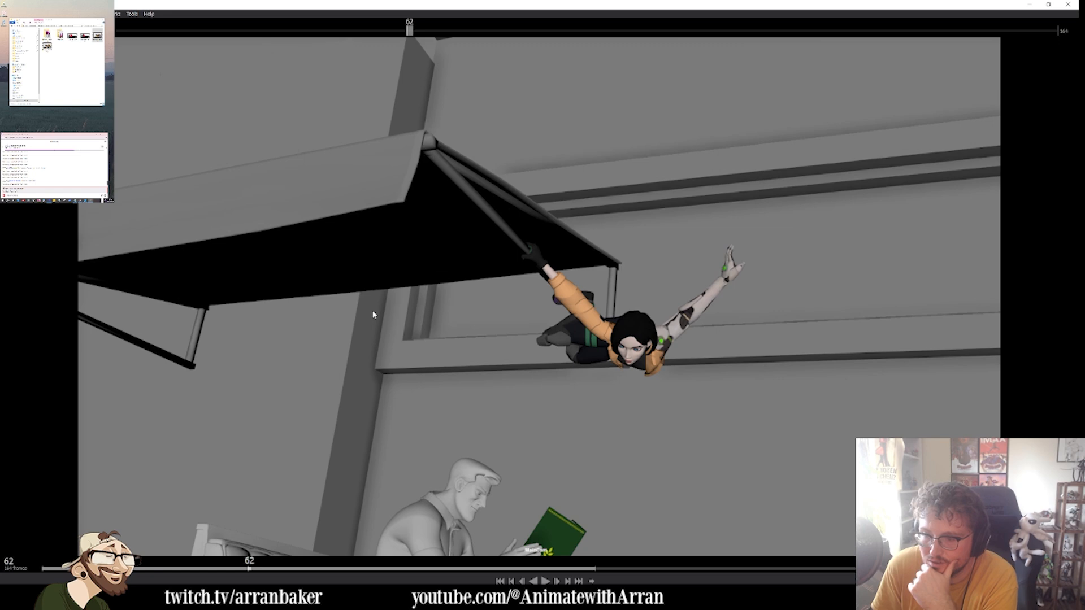
pyautogui.press('Left')
pyautogui.press('Left')
pyautogui.press('Left')
pyautogui.press('Left')
pyautogui.press('Left')
pyautogui.press('Left')
pyautogui.press('Left')
pyautogui.press('Left')
pyautogui.press('Left')
pyautogui.press('Left')
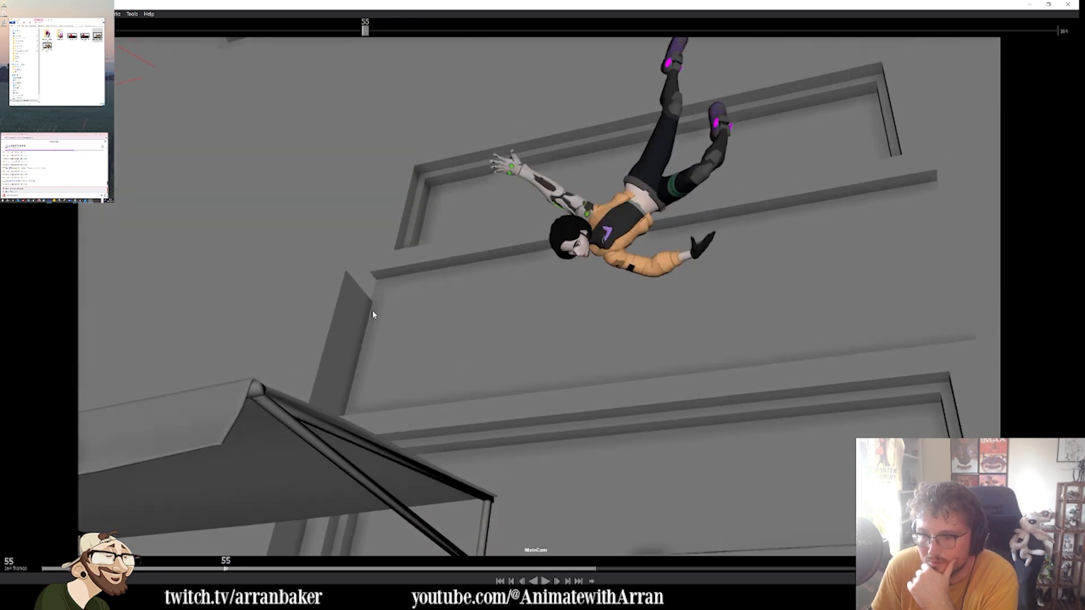
pyautogui.press('Left')
pyautogui.press('Left')
pyautogui.press('Left')
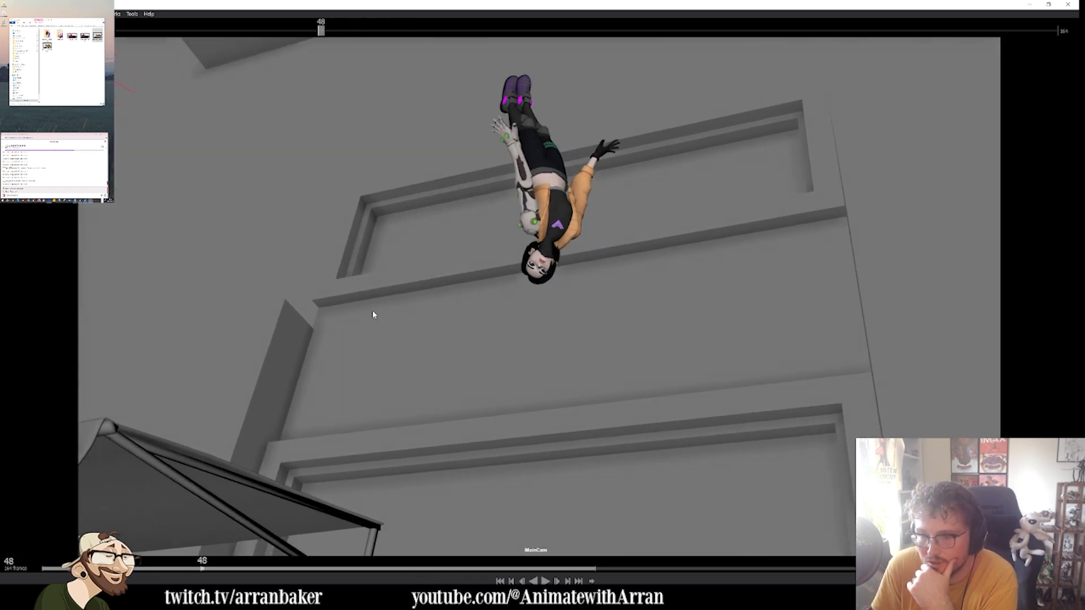
# - Step forward from the upside-down pose at frame 48 to review the Major's descent through frame 57
pyautogui.press('Right')
pyautogui.press('Right')
pyautogui.press('Right')
pyautogui.press('Right')
pyautogui.press('Right')
pyautogui.press('Right')
pyautogui.press('Right')
pyautogui.press('Right')
pyautogui.press('Right')
pyautogui.press('Right')
pyautogui.press('Right')
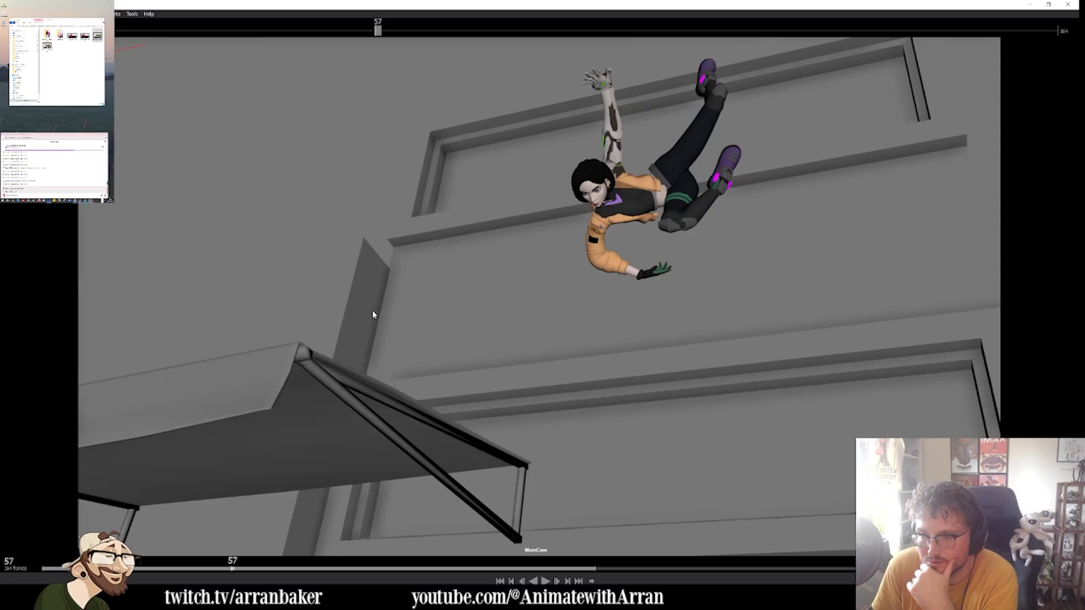
pyautogui.press('Right')
# - Step backward from the descent past frame 34 to review the upside-down fall and backflip in reverse
pyautogui.press('Left')
pyautogui.press('Left')
pyautogui.press('Left')
pyautogui.press('Left')
pyautogui.press('Left')
pyautogui.press('Left')
pyautogui.press('Left')
pyautogui.press('Left')
pyautogui.press('Left')
pyautogui.press('Left')
pyautogui.press('Left')
pyautogui.press('Left')
pyautogui.press('Left')
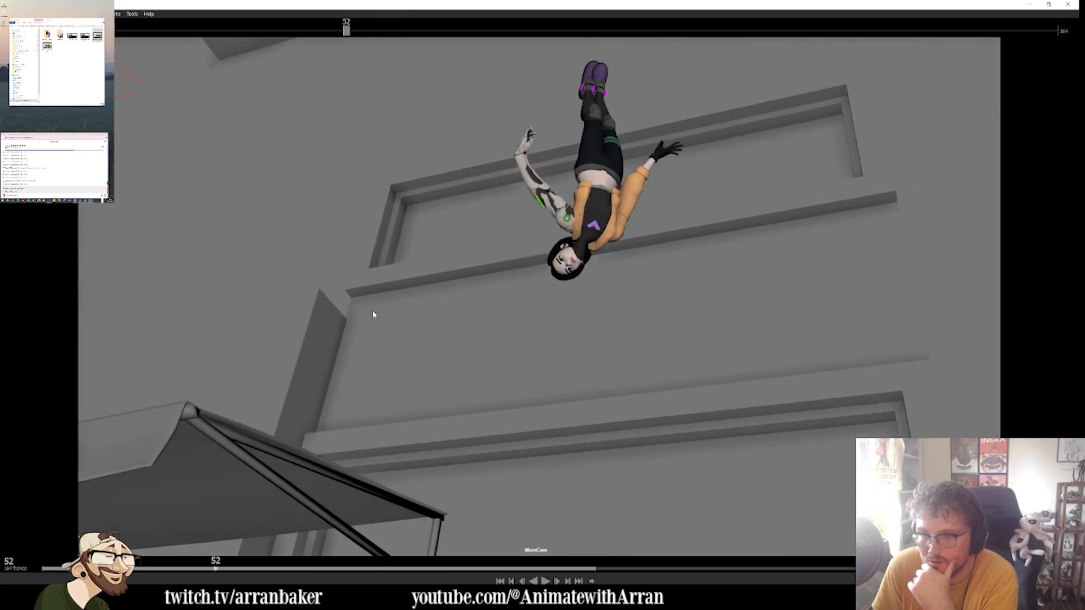
pyautogui.press('Left')
pyautogui.press('Left')
pyautogui.press('Left')
pyautogui.press('Left')
pyautogui.press('Left')
pyautogui.press('Left')
pyautogui.press('Left')
pyautogui.press('Left')
pyautogui.press('Left')
pyautogui.press('Left')
pyautogui.press('Left')
pyautogui.press('Left')
pyautogui.press('Left')
pyautogui.press('Left')
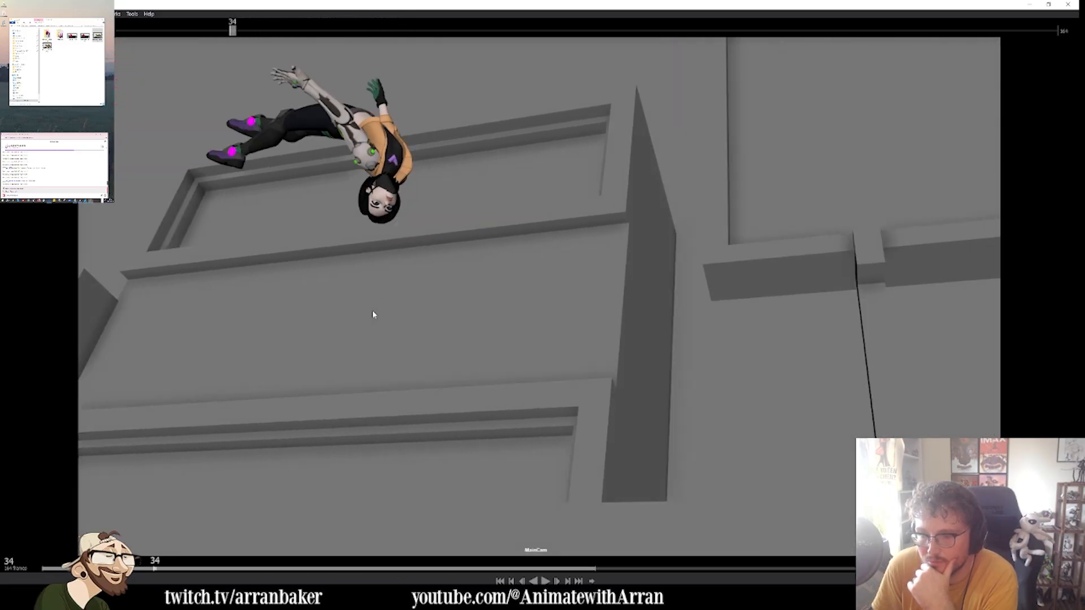
pyautogui.press('Left')
pyautogui.press('Left')
pyautogui.press('Left')
pyautogui.press('Left')
pyautogui.press('Left')
pyautogui.press('Left')
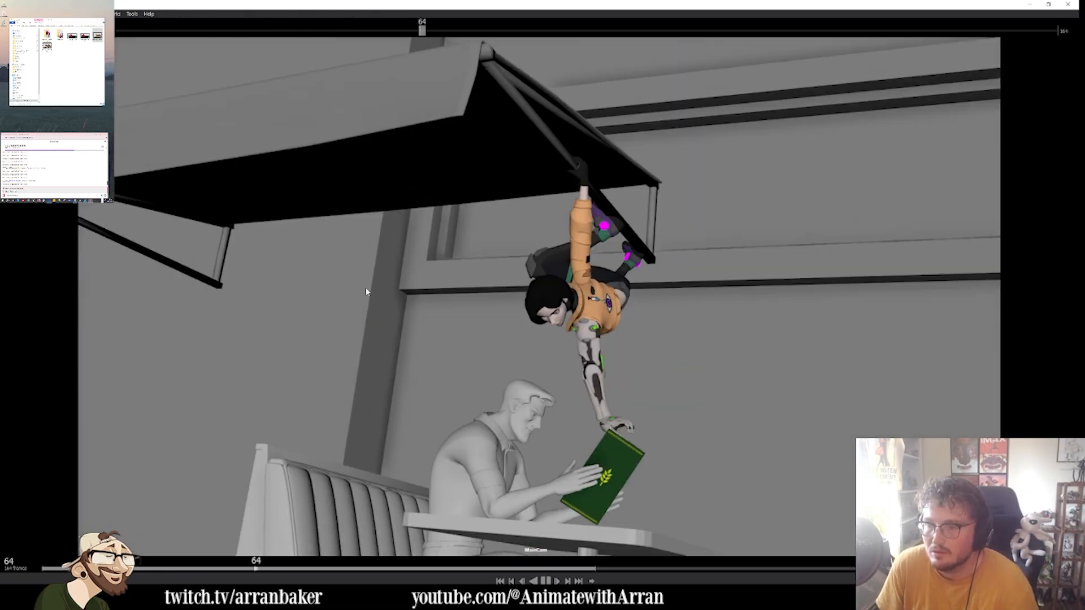
# - Stop and close the playblast, select the Major's root control, and move the timeline to the upside-down fall
pyautogui.press('space')
pyautogui.press('Escape')
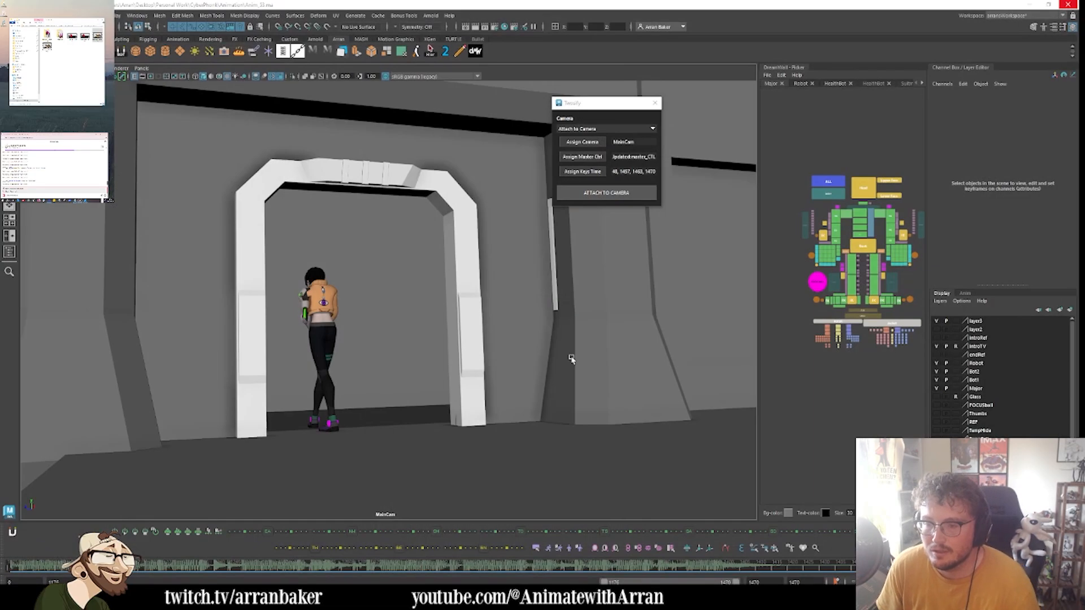
pyautogui.click(875, 252)
pyautogui.click(697, 568)
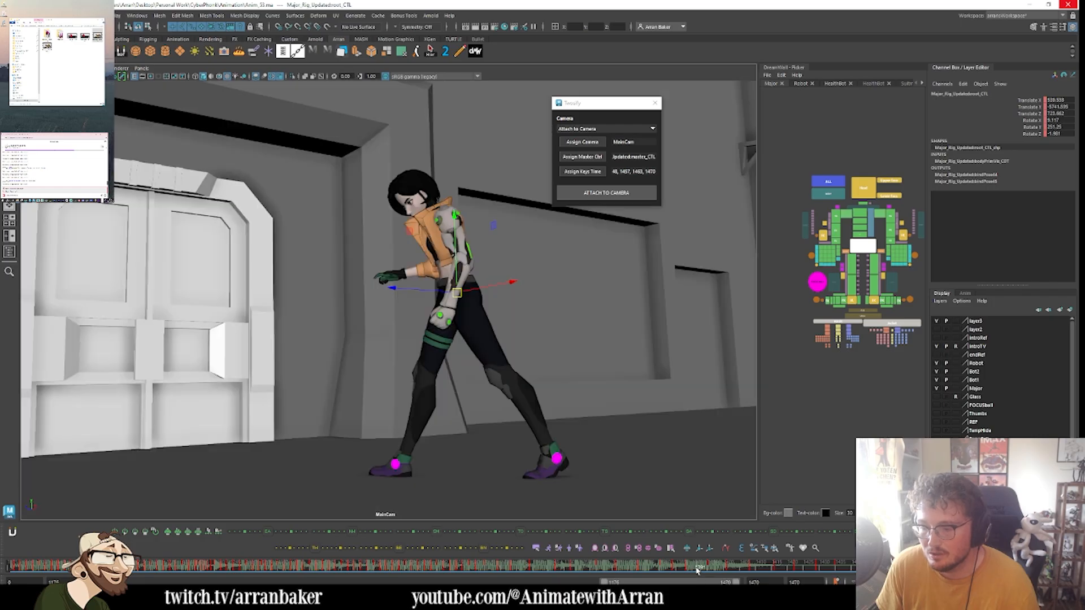
pyautogui.click(561, 568)
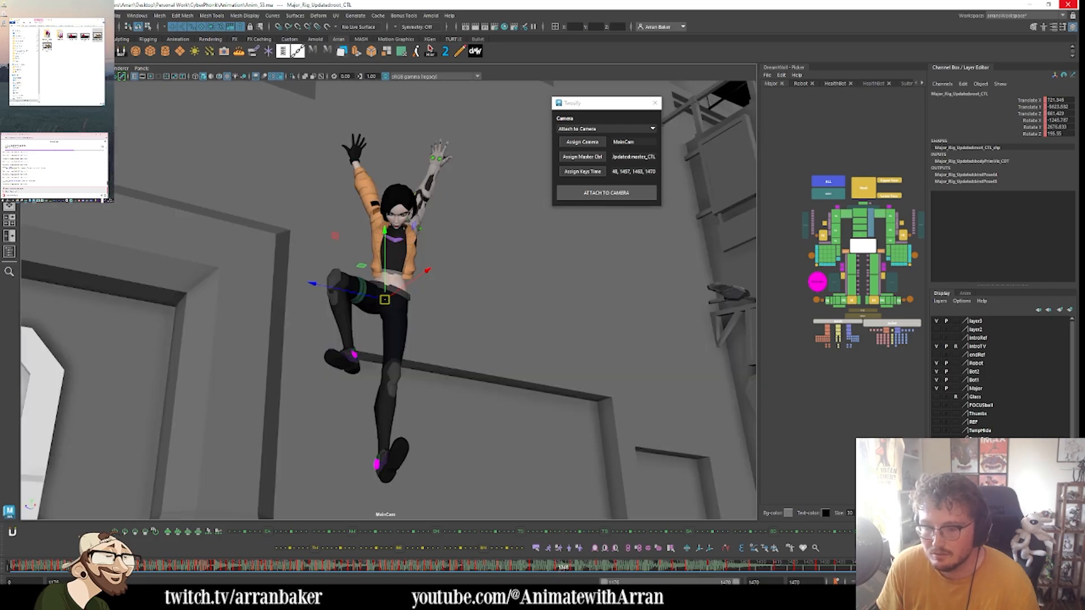
pyautogui.click(379, 568)
pyautogui.moveTo(380, 568); pyautogui.dragTo(279, 568)
pyautogui.click(157, 568)
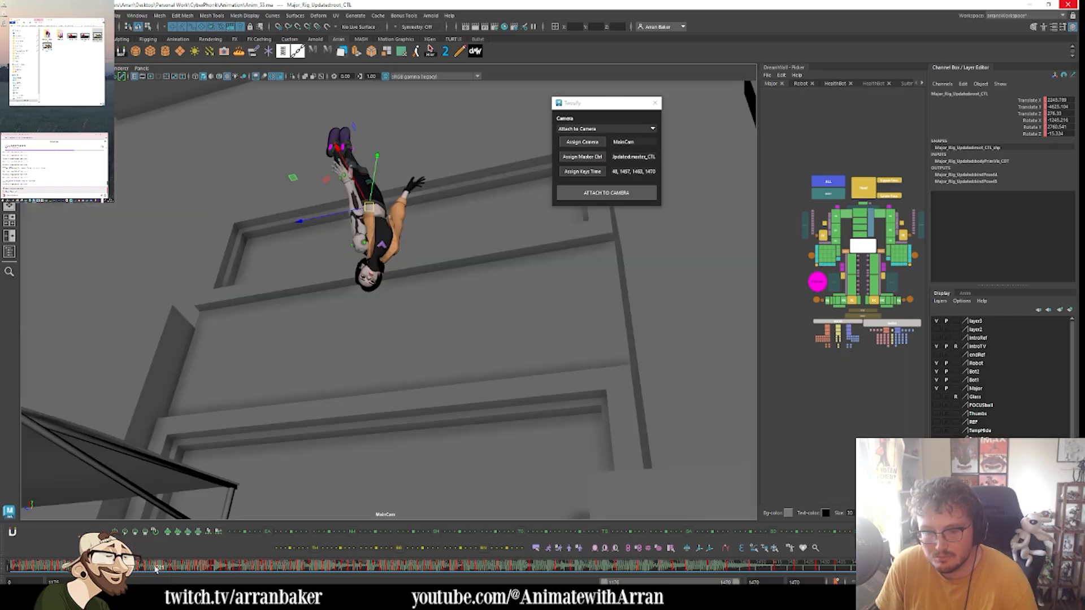
# - Shorten the playback range to end at 1349 and scrub to the Major's arched backflip pose near frame 1206
pyautogui.moveTo(735, 582); pyautogui.dragTo(658, 582)
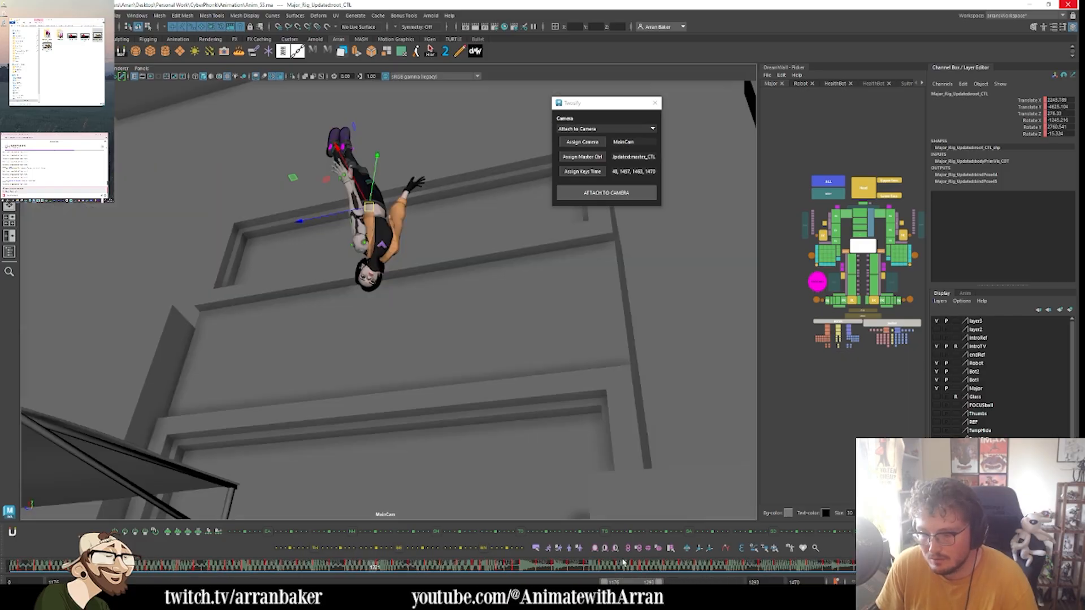
pyautogui.hotkey('alt', 'v')
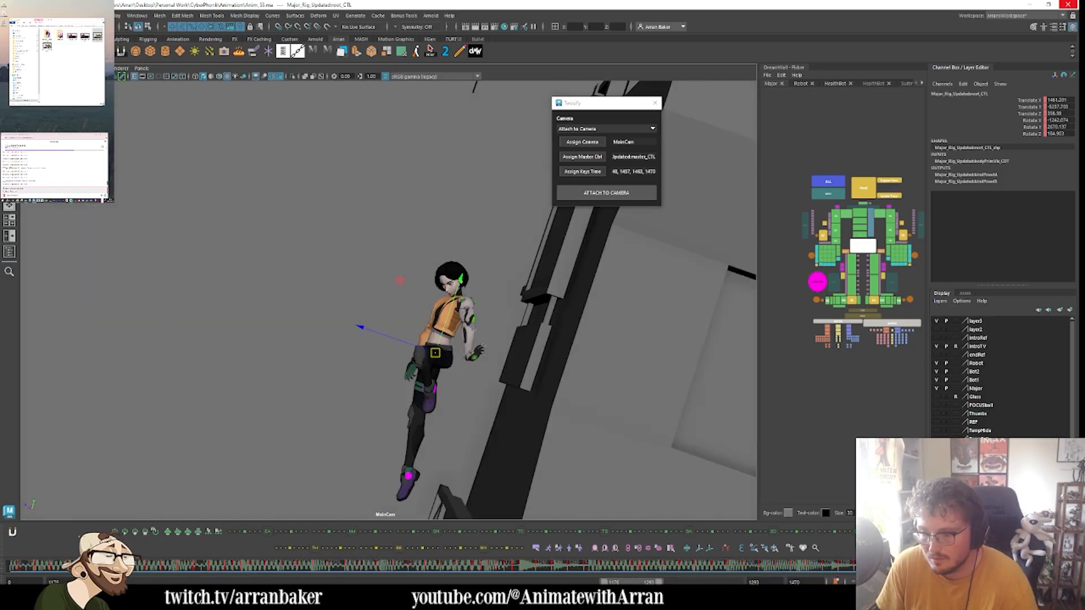
pyautogui.moveTo(657, 582); pyautogui.dragTo(683, 582)
pyautogui.moveTo(835, 566); pyautogui.dragTo(291, 568)
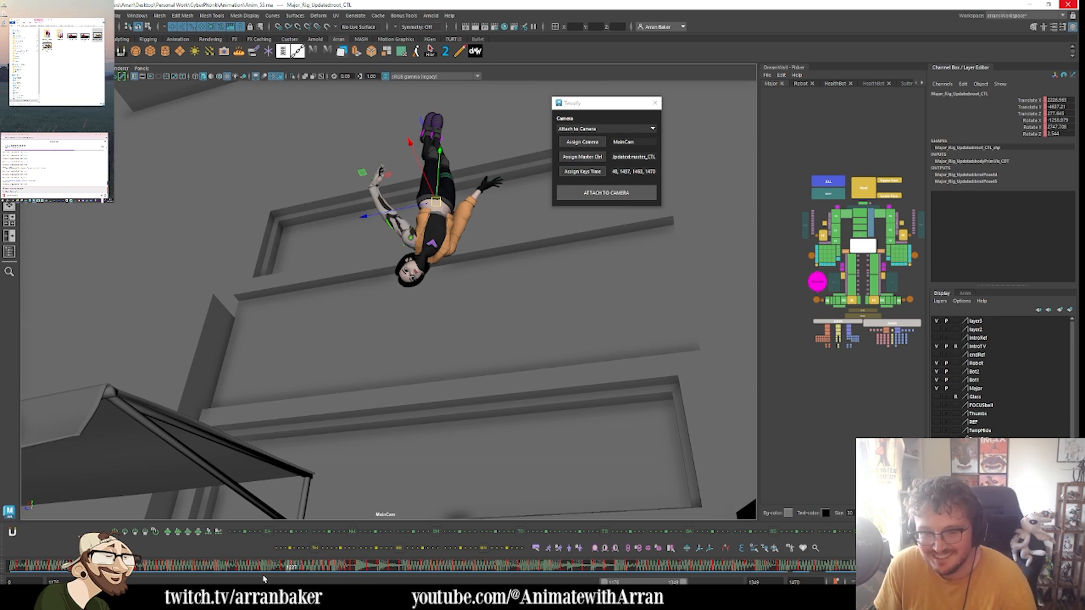
pyautogui.moveTo(263, 565)
pyautogui.mouseDown()
pyautogui.moveTo(154, 561)
pyautogui.moveTo(168, 564)
pyautogui.mouseUp()
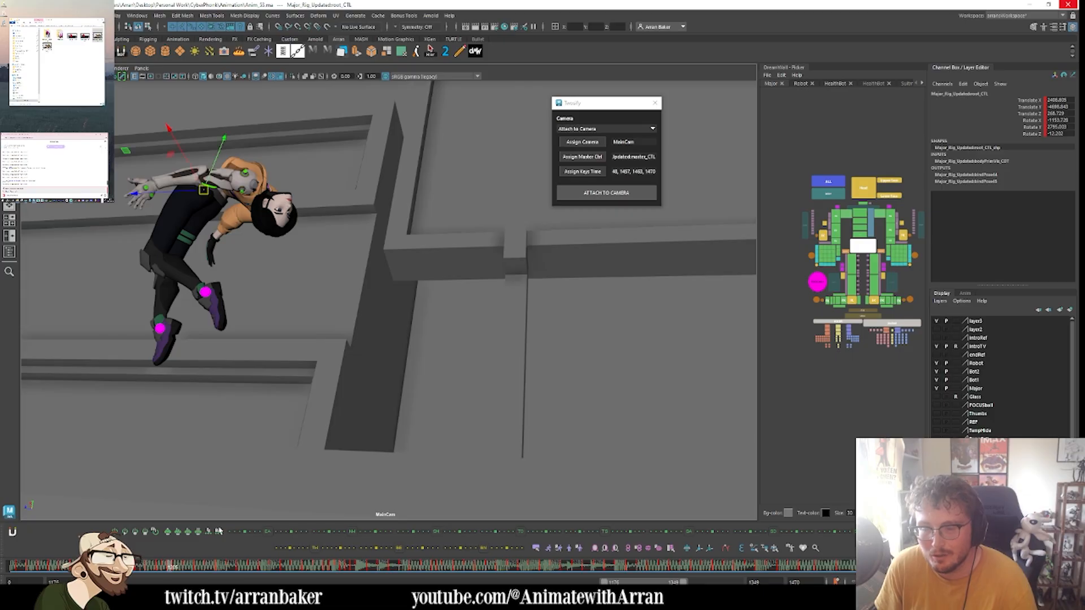
# - Open the Graph Editor and isolate the root's Translate X keys around the backflip
pyautogui.hotkey('ctrl', 'g')
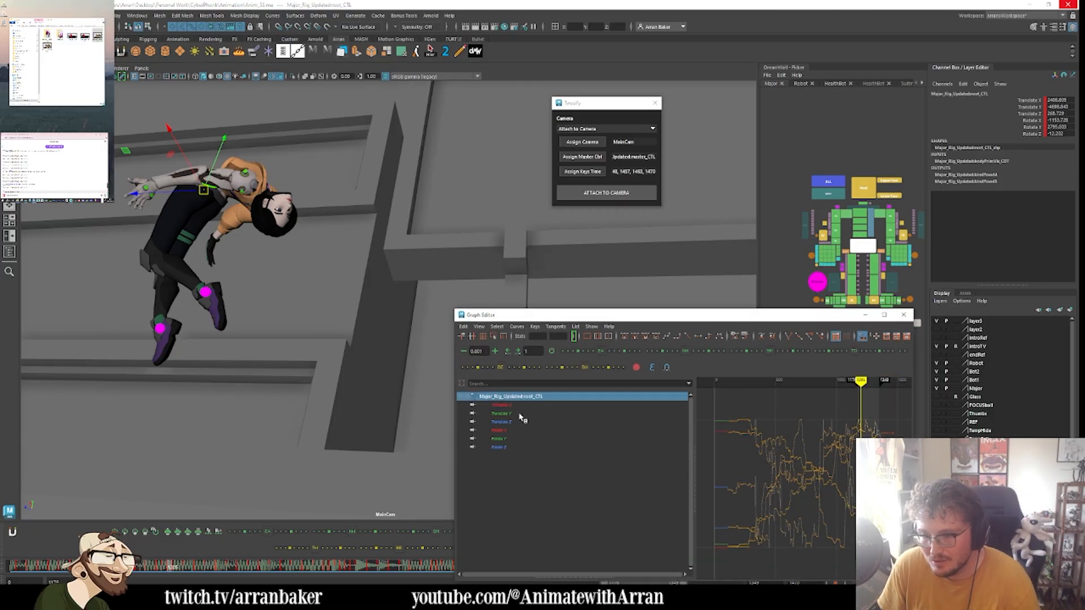
pyautogui.press('Down')
pyautogui.moveTo(857, 455); pyautogui.dragTo(882, 410)
pyautogui.press('f')
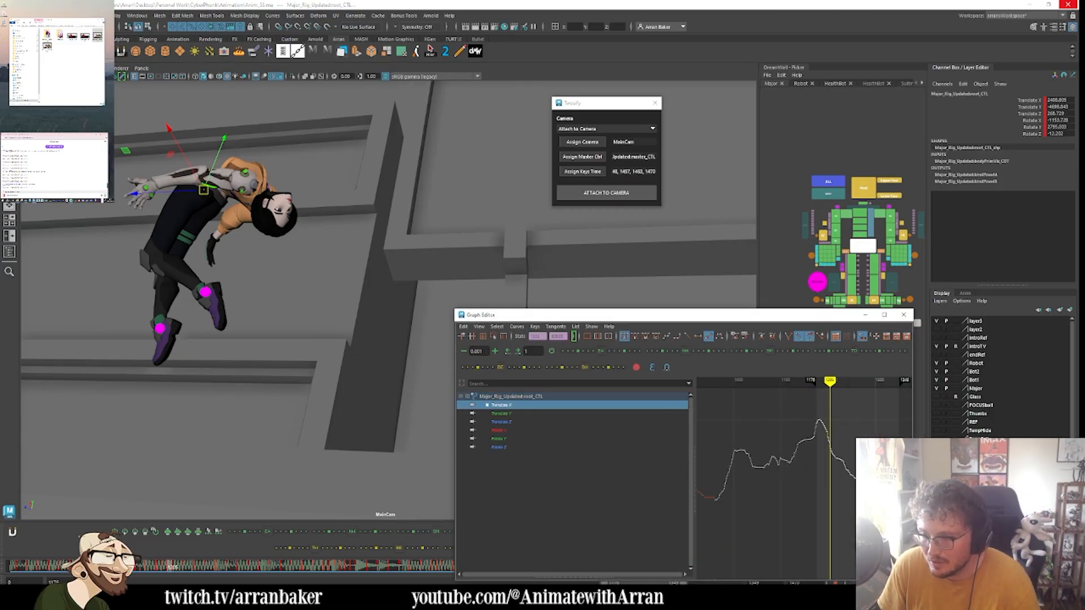
pyautogui.moveTo(825, 492); pyautogui.dragTo(853, 433)
pyautogui.press('f')
pyautogui.moveTo(720, 503); pyautogui.dragTo(760, 434)
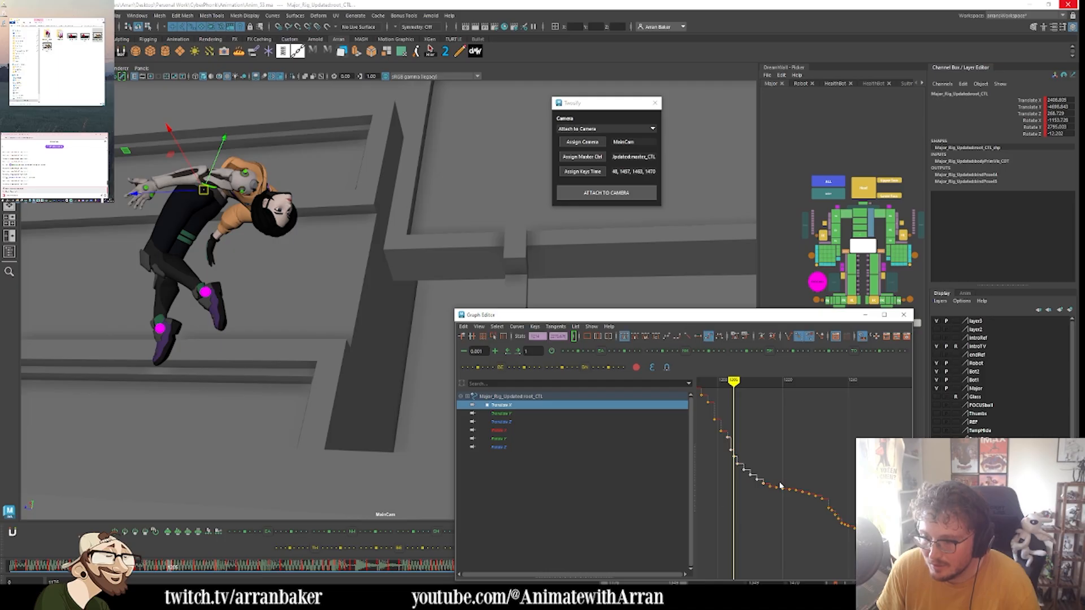
pyautogui.moveTo(728, 489); pyautogui.dragTo(754, 446)
pyautogui.press('f')
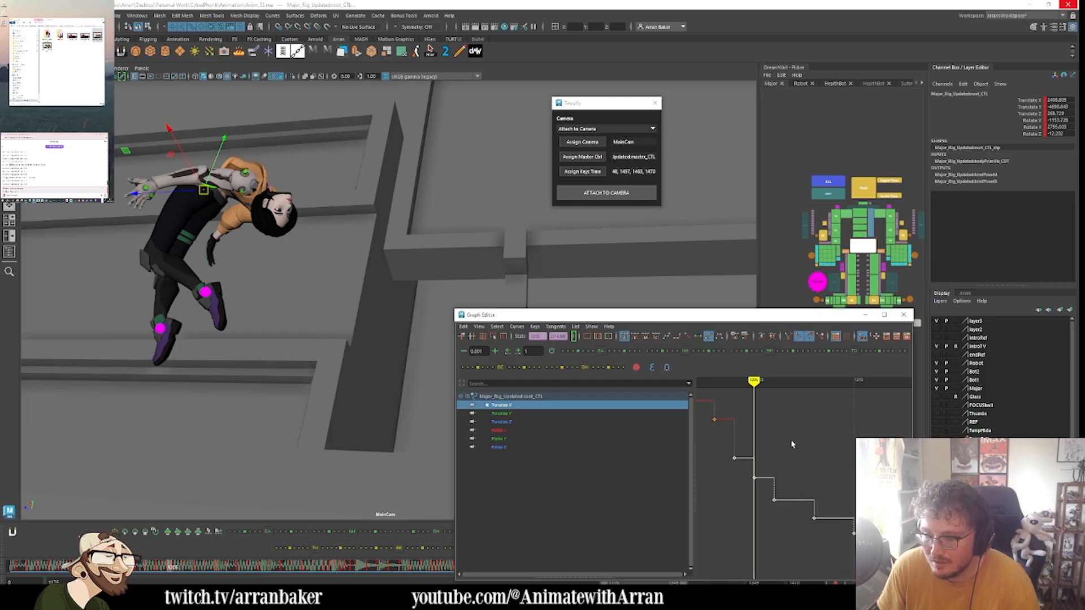
# - Try shifting the root's Translate X and Translate Z keys to test their direction in a second view, undoing each move
pyautogui.keyDown('shift'); pyautogui.moveTo(790, 452); pyautogui.dragTo(770, 406, button='middle'); pyautogui.keyUp('shift')
pyautogui.hotkey('ctrl', 'z')
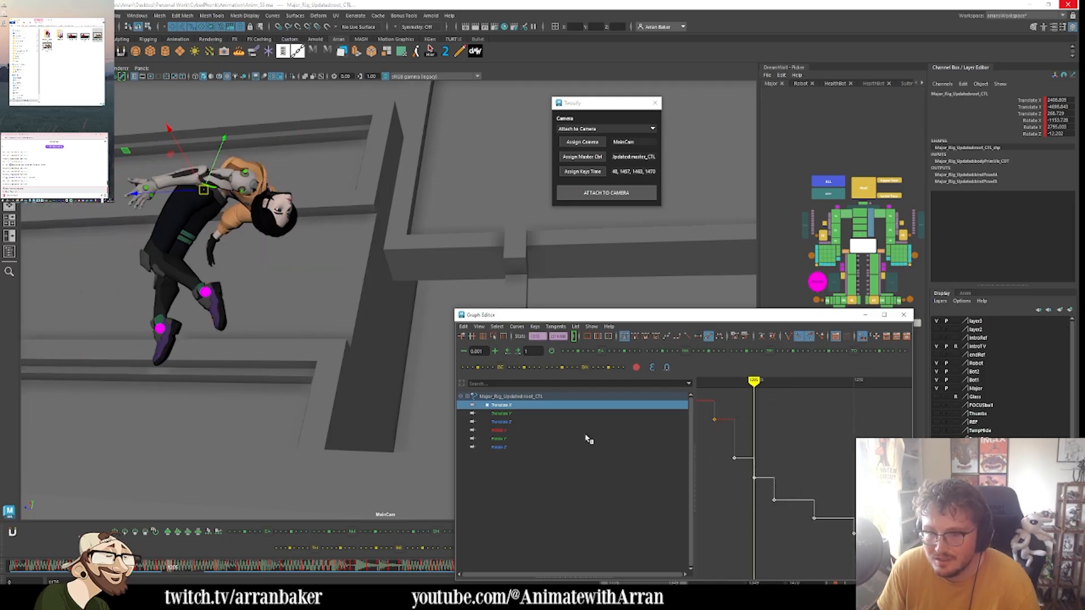
pyautogui.press('space')
pyautogui.press('f')
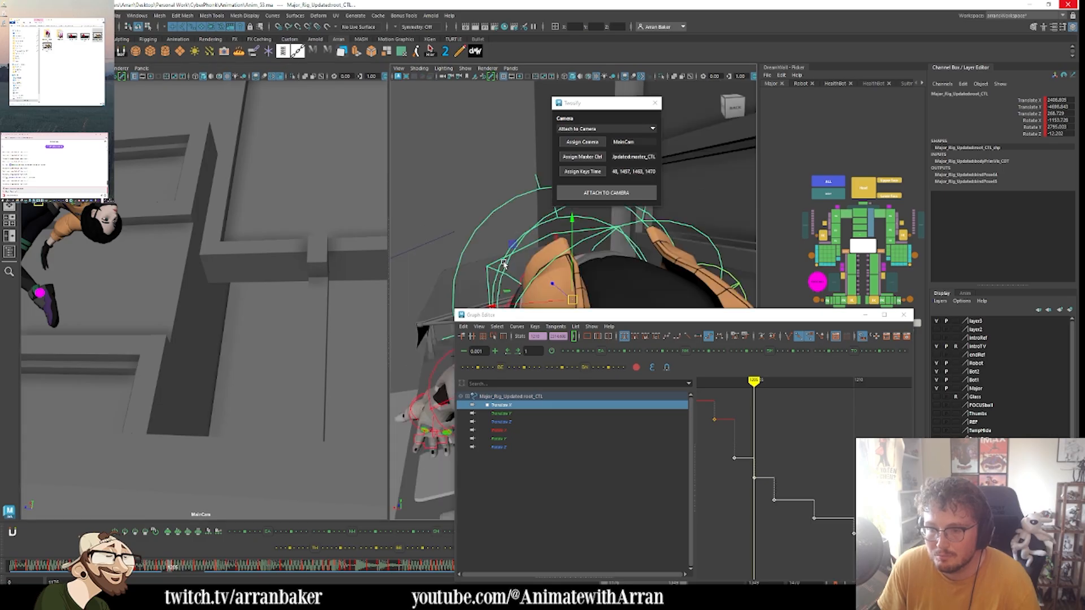
pyautogui.scroll(-4, 504, 264)
pyautogui.keyDown('shift'); pyautogui.moveTo(773, 429); pyautogui.dragTo(706, 575, button='middle'); pyautogui.keyUp('shift')
pyautogui.hotkey('ctrl', 'z')
pyautogui.click(513, 423)
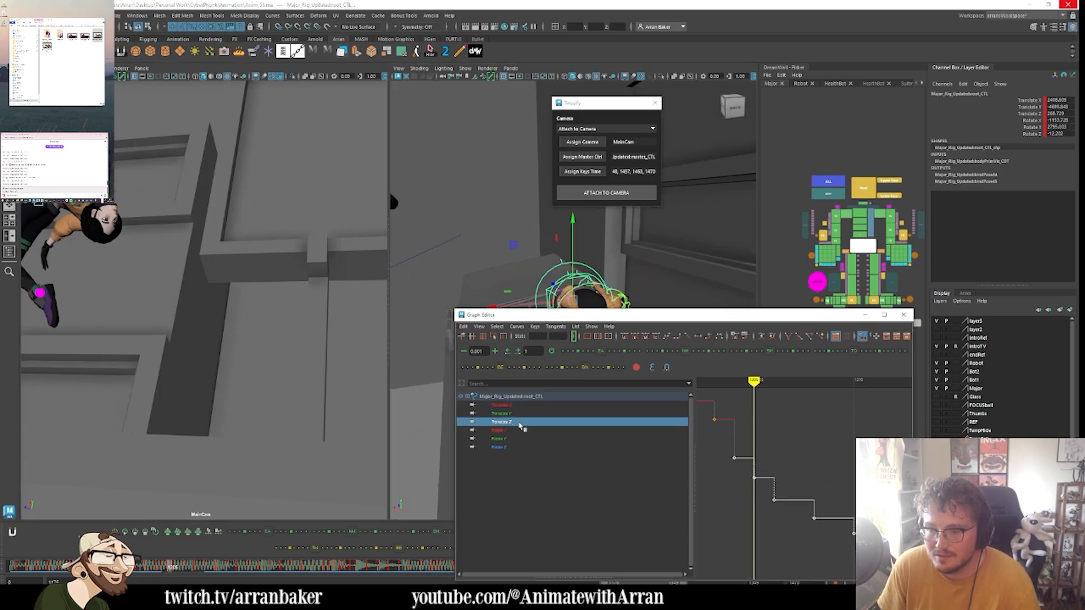
pyautogui.scroll(-3, 791, 472)
pyautogui.scroll(-5, 808, 478)
pyautogui.moveTo(780, 516); pyautogui.dragTo(812, 476)
pyautogui.keyDown('shift'); pyautogui.moveTo(809, 458); pyautogui.dragTo(782, 509, button='middle'); pyautogui.keyUp('shift')
pyautogui.hotkey('ctrl', 'z')
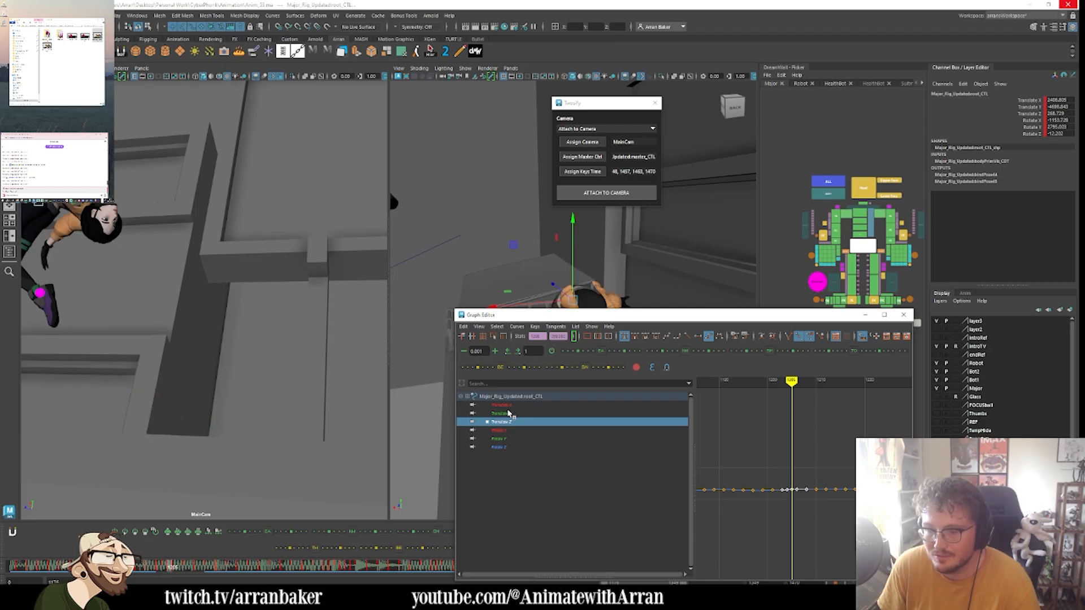
# - Isolate the root's Translate X curve again and frame its keys through the backflip and fall
pyautogui.click(507, 405)
pyautogui.moveTo(790, 462); pyautogui.dragTo(838, 426)
pyautogui.press('f')
pyautogui.click(823, 462)
pyautogui.click(829, 457)
pyautogui.scroll(-3, 805, 482)
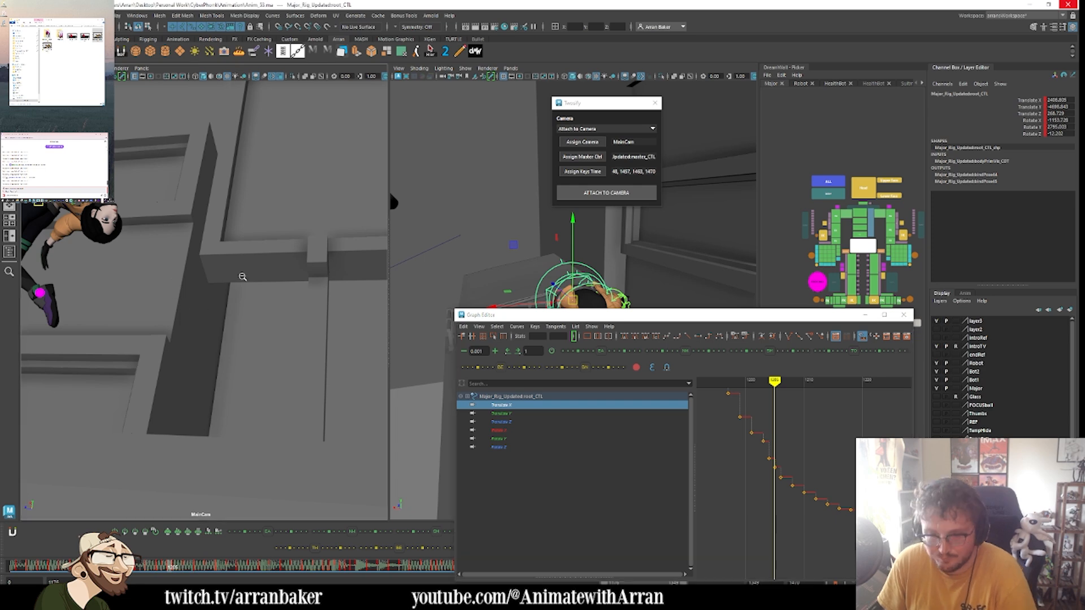
# - Zoom and pan the MainCam view in 2D to show more space around the Major, and display the grid
pyautogui.press('\\')
pyautogui.moveTo(166, 329); pyautogui.dragTo(165, 339, button='right')
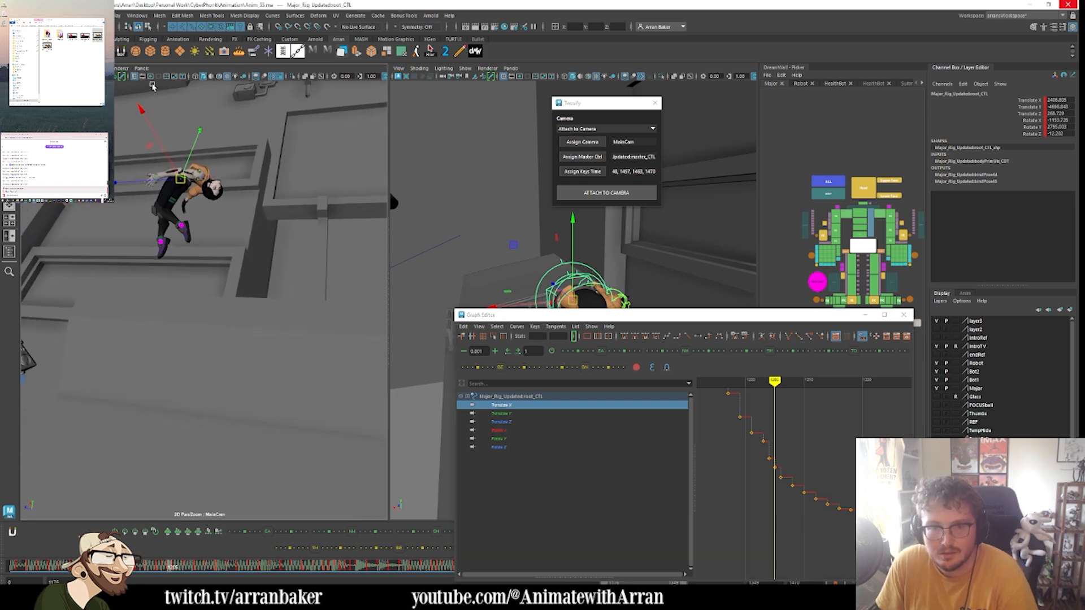
pyautogui.moveTo(166, 339); pyautogui.dragTo(100, 444, button='middle')
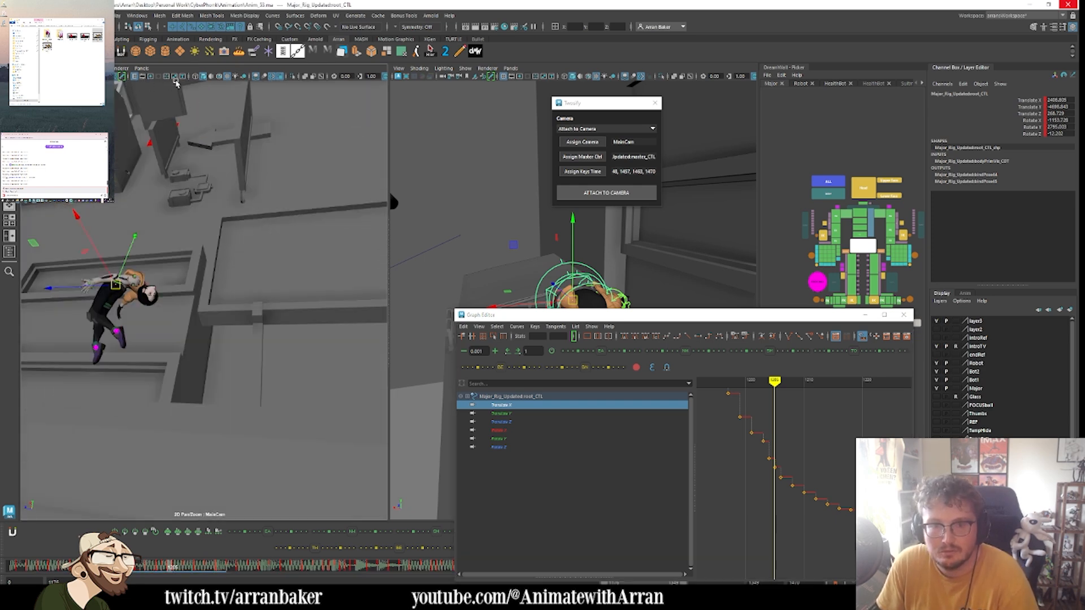
pyautogui.click(167, 77)
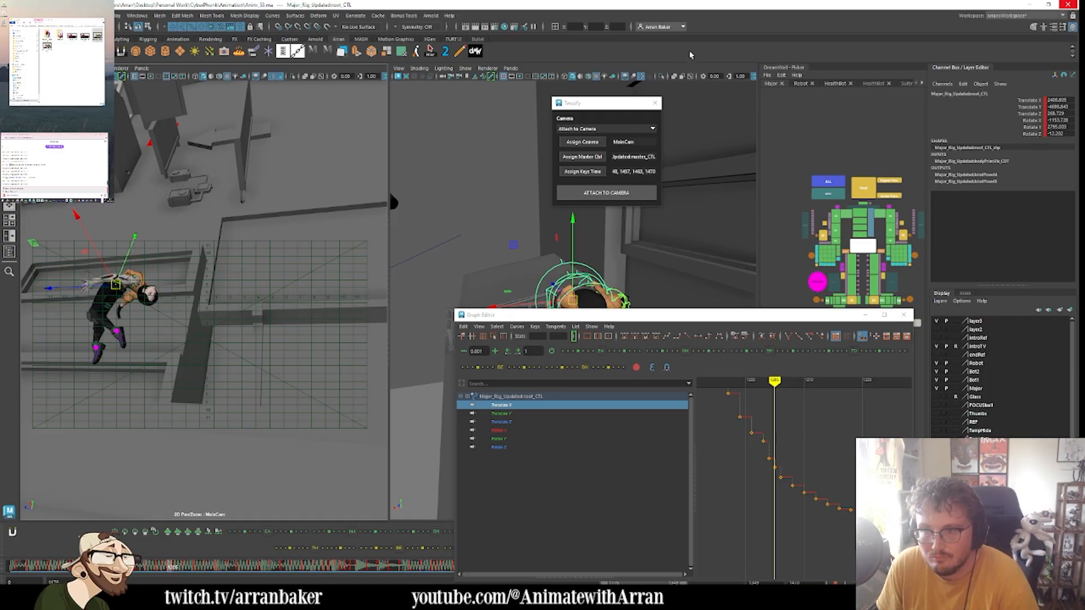
# - Step through the root's keys around the jump and backflip to compare the Major's positions against the grid
pyautogui.press(',')
pyautogui.press(',')
pyautogui.press('.')
pyautogui.press('.')
pyautogui.press('.')
pyautogui.press('.')
pyautogui.press('.')
pyautogui.press('.')
pyautogui.press('.')
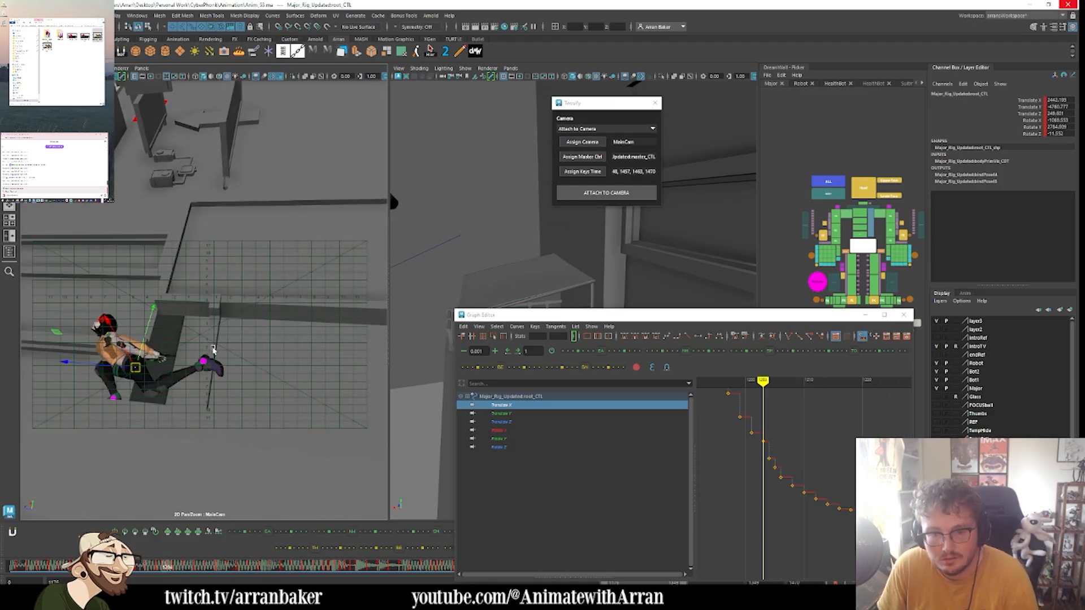
# - Select the root's Translate X keys from about frame 1205 to 1222 and blend them into an even, nearly straight descent
pyautogui.keyDown('alt'); pyautogui.moveTo(816, 479); pyautogui.dragTo(753, 455, button='middle'); pyautogui.keyUp('alt')
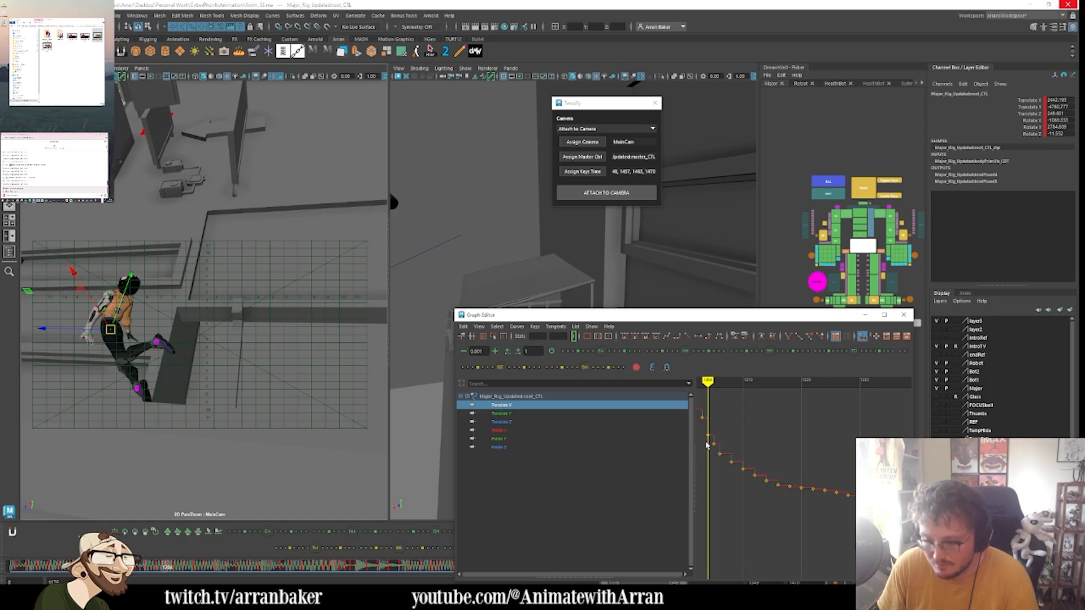
pyautogui.hotkey('alt', 'v')
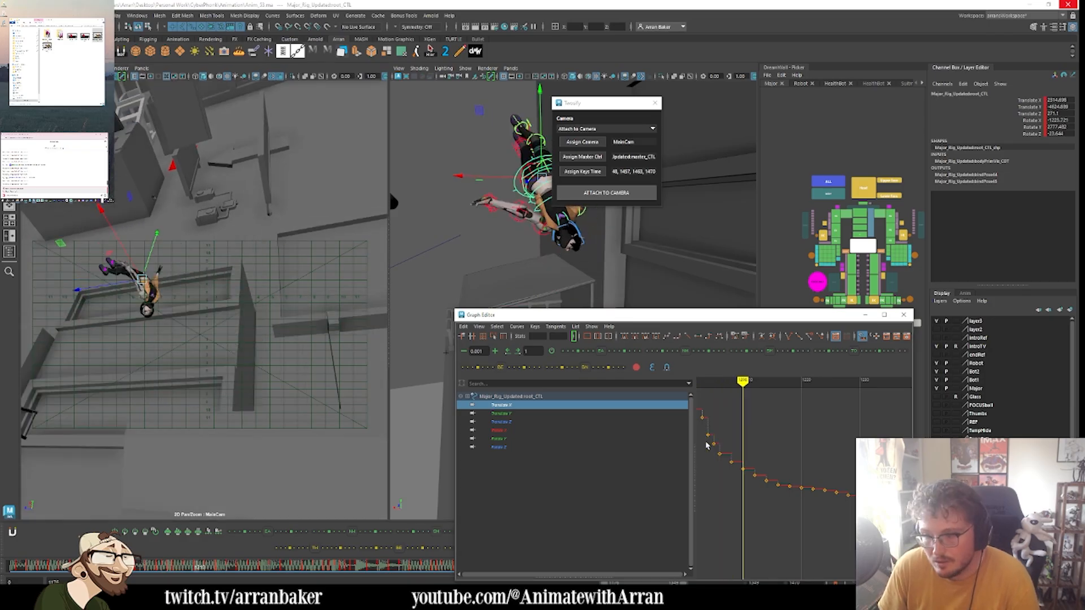
pyautogui.moveTo(807, 531); pyautogui.dragTo(814, 532)
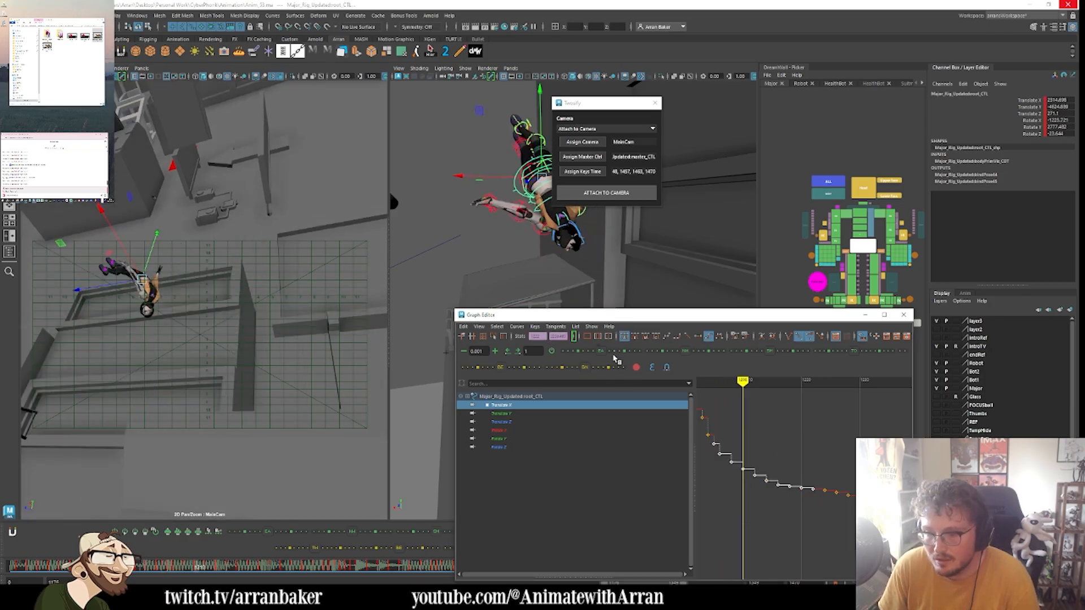
pyautogui.click(617, 353)
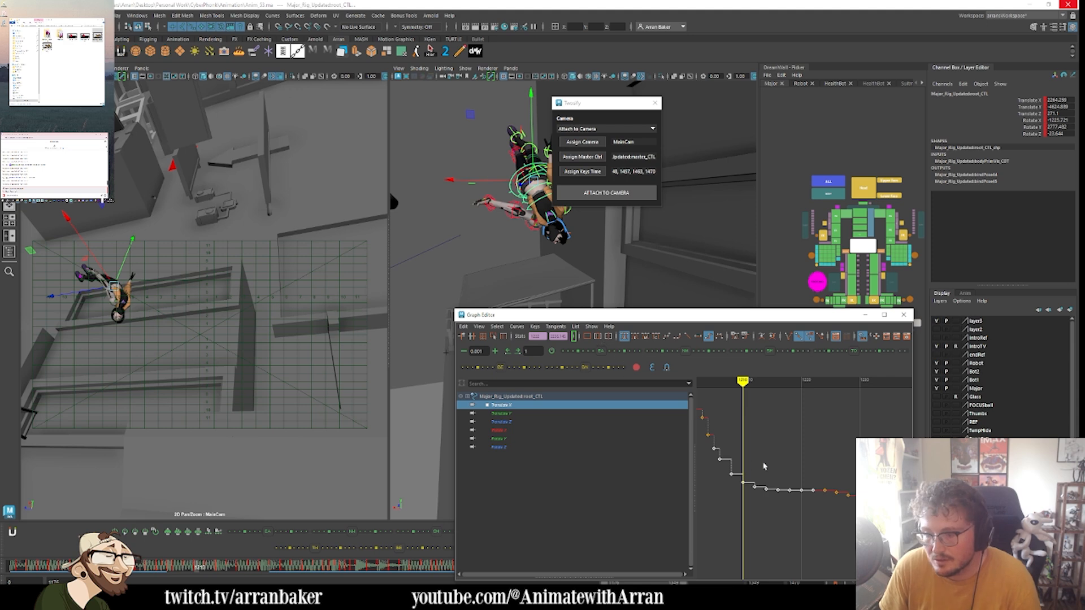
pyautogui.moveTo(764, 466); pyautogui.dragTo(774, 469, button='middle')
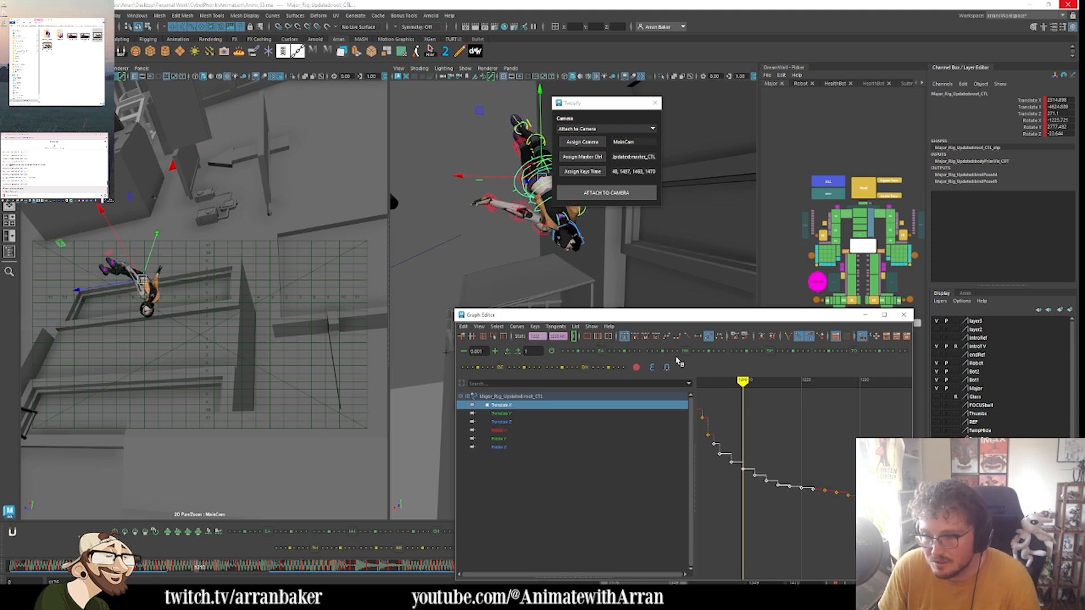
pyautogui.moveTo(748, 354); pyautogui.dragTo(749, 354)
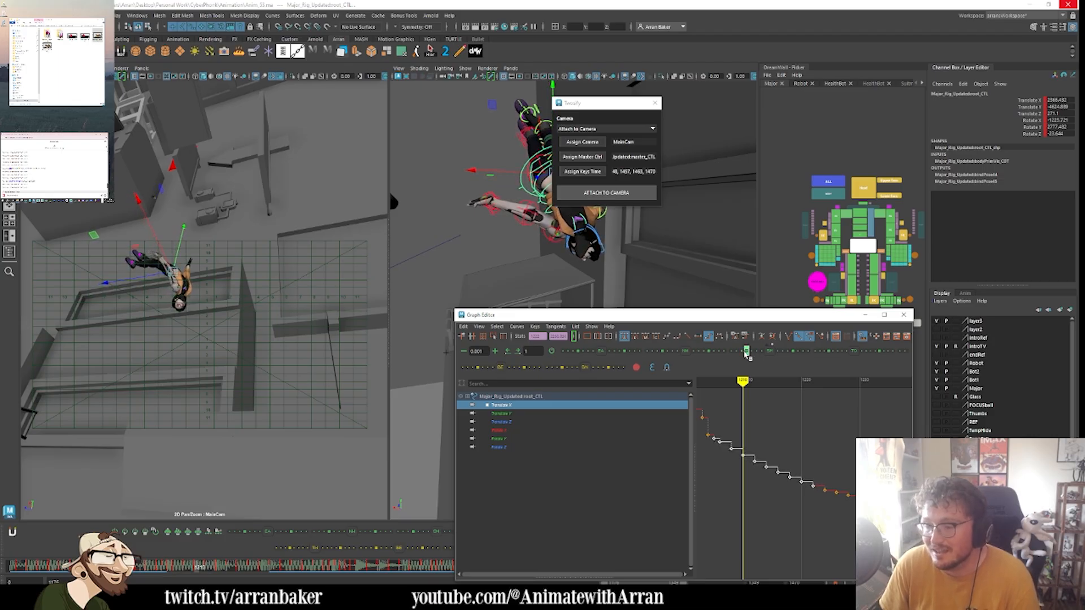
# - Step back to the backflip near frame 1206 and forward to frame 1226, checking the Major's spacing with adjusted Translate X keys
pyautogui.press(',')
pyautogui.press(',')
pyautogui.press(',')
pyautogui.press(',')
pyautogui.press(',')
pyautogui.press(',')
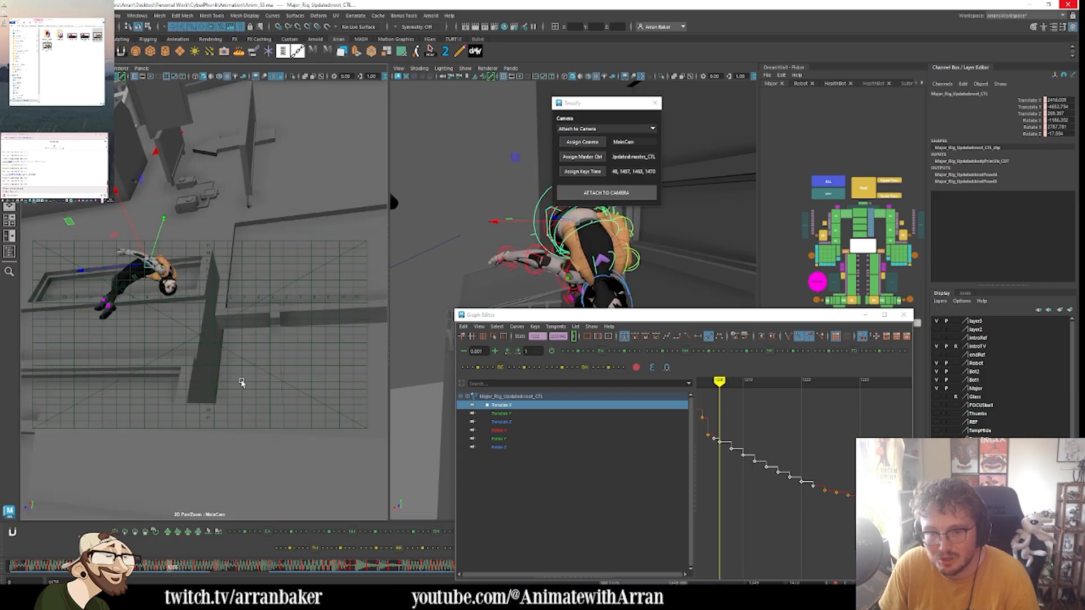
pyautogui.press('.')
pyautogui.press('.')
pyautogui.press('.')
pyautogui.moveTo(131, 342); pyautogui.dragTo(230, 321, button='middle')
pyautogui.press('.')
pyautogui.press('.')
pyautogui.press('.')
pyautogui.press('.')
pyautogui.press('.')
pyautogui.press('.')
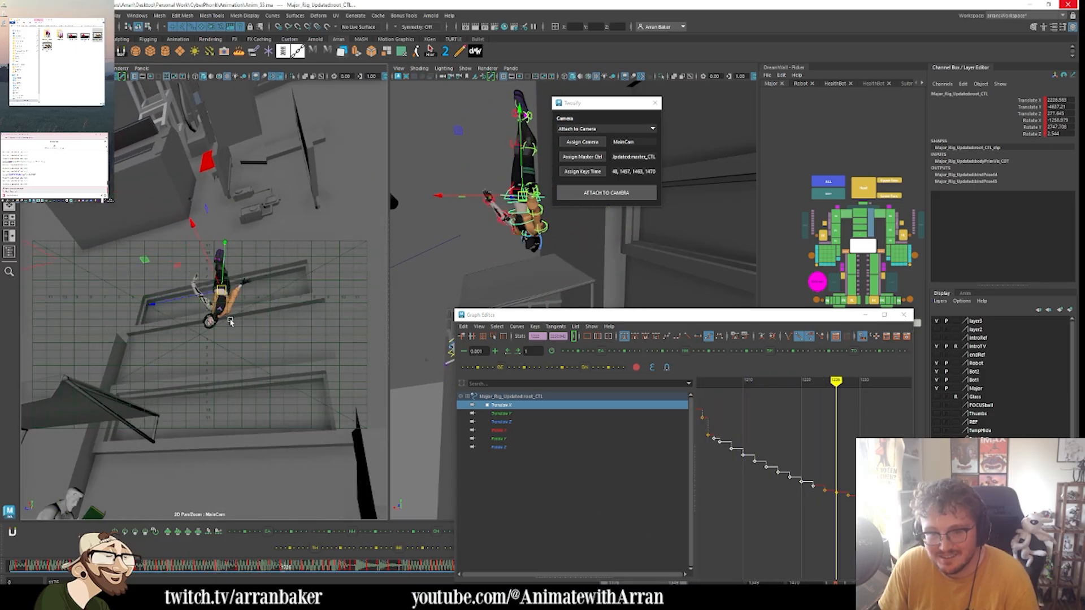
# - Step backward key by key from the upside-down fall to frame 1204 to check the adjusted sideways travel
pyautogui.press(',')
pyautogui.press(',')
pyautogui.press(',')
pyautogui.press(',')
pyautogui.press(',')
pyautogui.press(',')
pyautogui.press(',')
pyautogui.press(',')
pyautogui.press(',')
pyautogui.press(',')
pyautogui.press(',')
pyautogui.press(',')
pyautogui.press(',')
pyautogui.press(',')
pyautogui.press(',')
pyautogui.press(',')
pyautogui.press(',')
pyautogui.press(',')
pyautogui.press(',')
pyautogui.press(',')
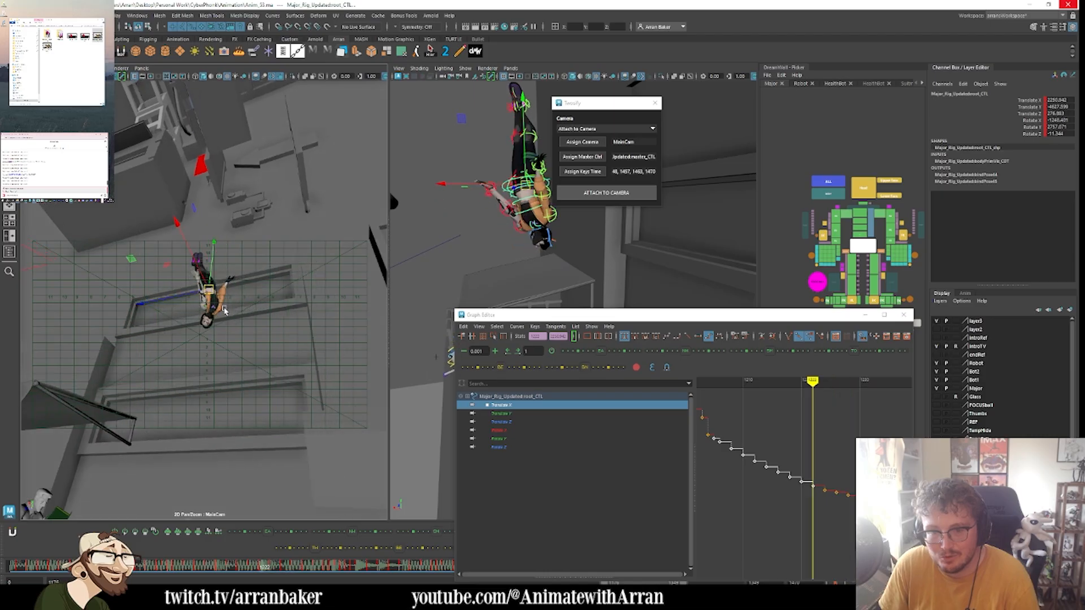
pyautogui.press(',')
pyautogui.press(',')
pyautogui.press(',')
pyautogui.press(',')
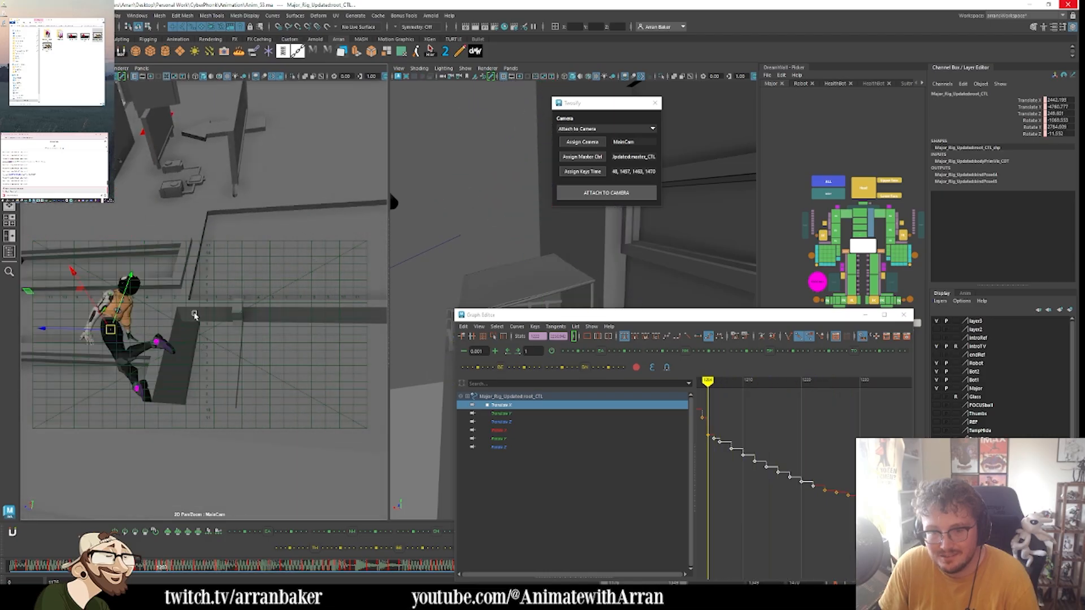
# - Step forward through the root keys from the takeoff at frame 1204 to the upside-down pose at frame 1212, checking the sideways travel
pyautogui.press('.')
pyautogui.press('.')
pyautogui.press('.')
pyautogui.press('.')
pyautogui.press('.')
pyautogui.press('.')
pyautogui.press('.')
pyautogui.press('.')
pyautogui.press('.')
pyautogui.press('.')
pyautogui.press('.')
pyautogui.press('.')
pyautogui.press('.')
pyautogui.press('.')
pyautogui.press('.')
pyautogui.press('.')
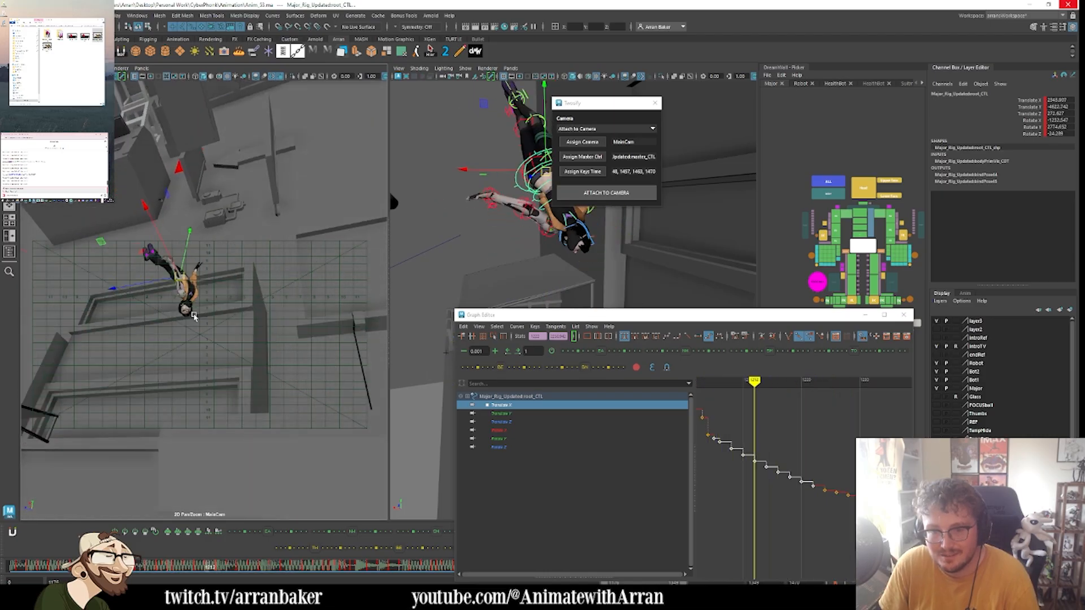
# - Step back from frame 1212 past the takeoff to the Major's push-off near frame 1200, comparing her positions against the grid
pyautogui.press(',')
pyautogui.press(',')
pyautogui.press(',')
pyautogui.press(',')
pyautogui.press(',')
pyautogui.press(',')
pyautogui.press(',')
pyautogui.press(',')
pyautogui.press(',')
pyautogui.press(',')
pyautogui.press(',')
pyautogui.press(',')
pyautogui.press(',')
pyautogui.press(',')
pyautogui.press(',')
pyautogui.press(',')
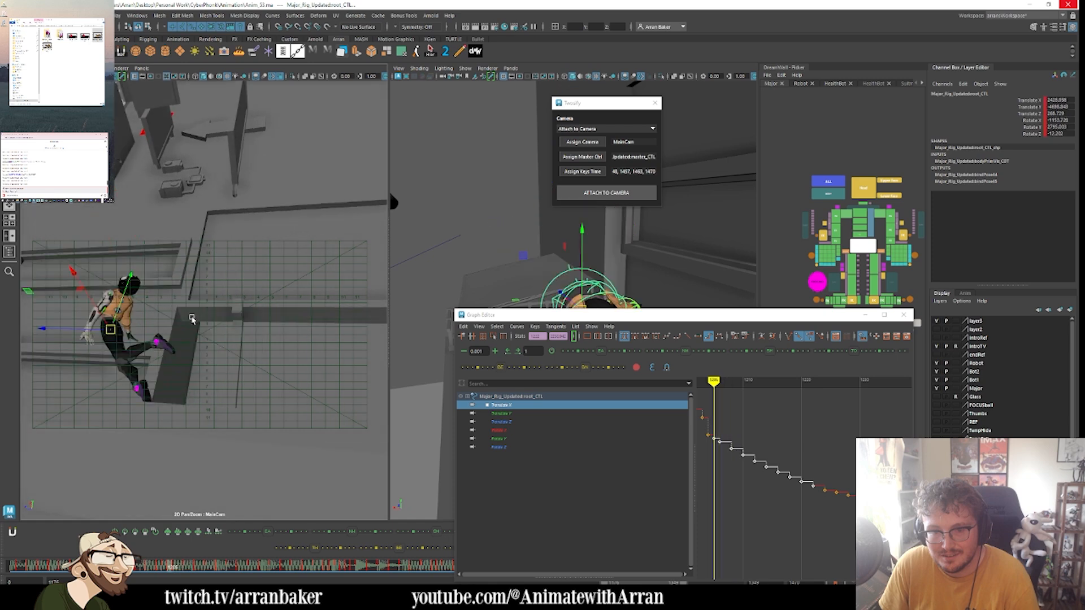
pyautogui.press(',')
pyautogui.press(',')
pyautogui.press(',')
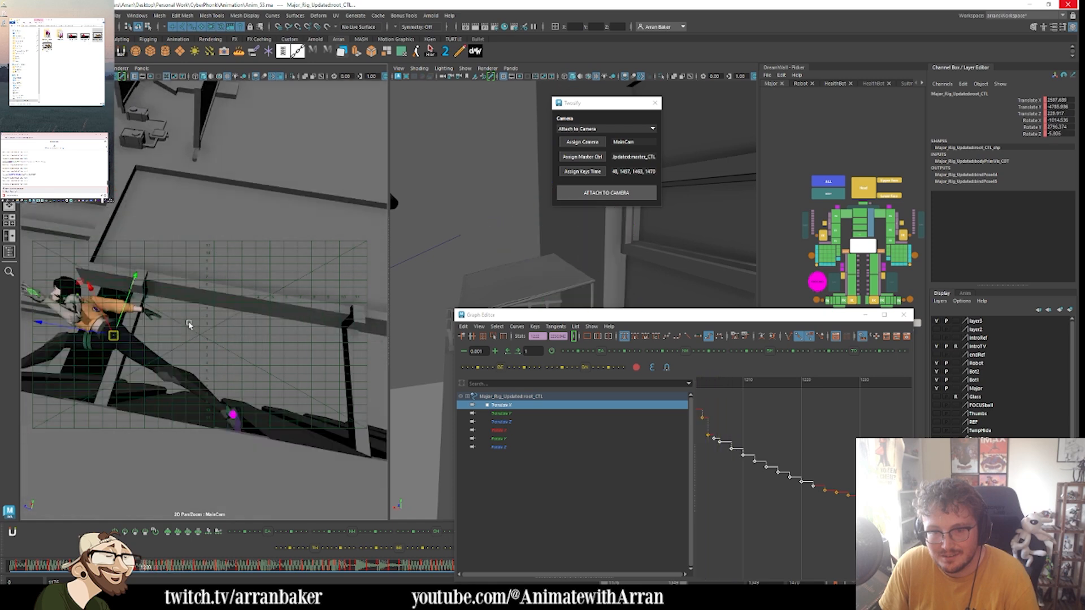
# - Step forward from the push-off through the backflip and fall to about frame 1234, checking the spacing of the whole leap
pyautogui.press('.')
pyautogui.press('.')
pyautogui.press('.')
pyautogui.press('.')
pyautogui.press('.')
pyautogui.press('.')
pyautogui.press('.')
pyautogui.press('.')
pyautogui.press('.')
pyautogui.press('.')
pyautogui.press('.')
pyautogui.press('.')
pyautogui.press('.')
pyautogui.press('.')
pyautogui.press('.')
pyautogui.press('.')
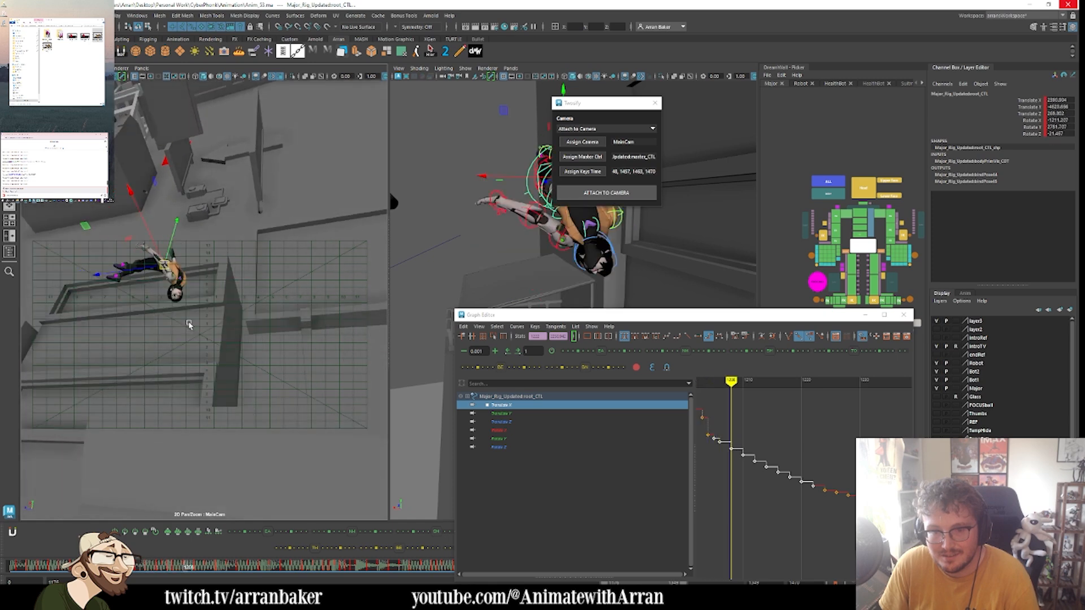
pyautogui.press('.')
pyautogui.press('.')
pyautogui.press('.')
pyautogui.press('.')
pyautogui.press('.')
pyautogui.press('.')
pyautogui.press('.')
pyautogui.press('.')
pyautogui.press('.')
pyautogui.press('.')
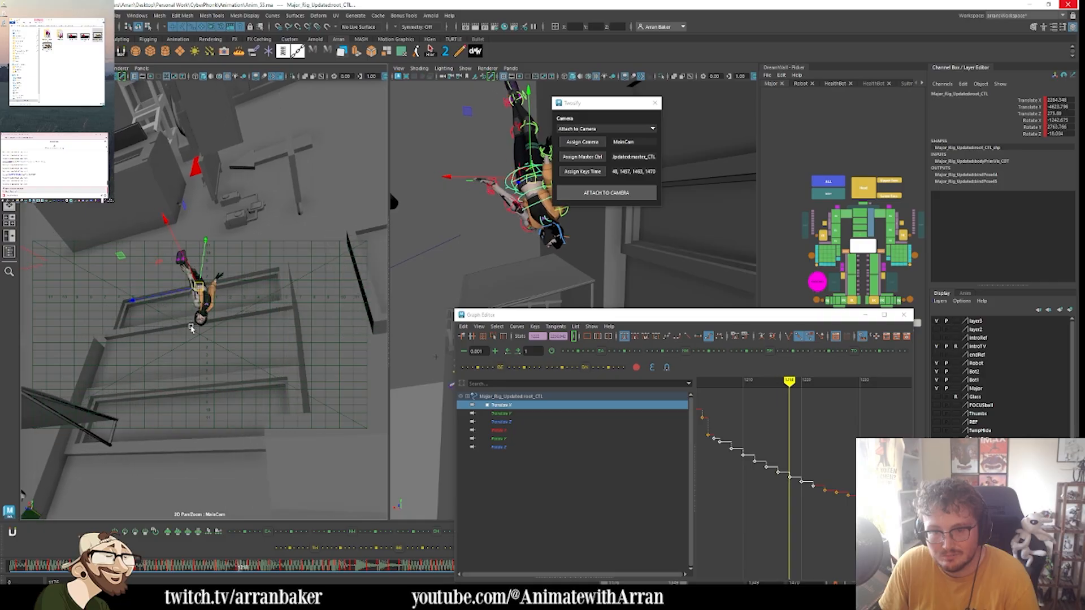
pyautogui.press('.')
pyautogui.press('.')
pyautogui.press('.')
pyautogui.press('.')
pyautogui.press('.')
pyautogui.press('.')
pyautogui.press('.')
pyautogui.press('.')
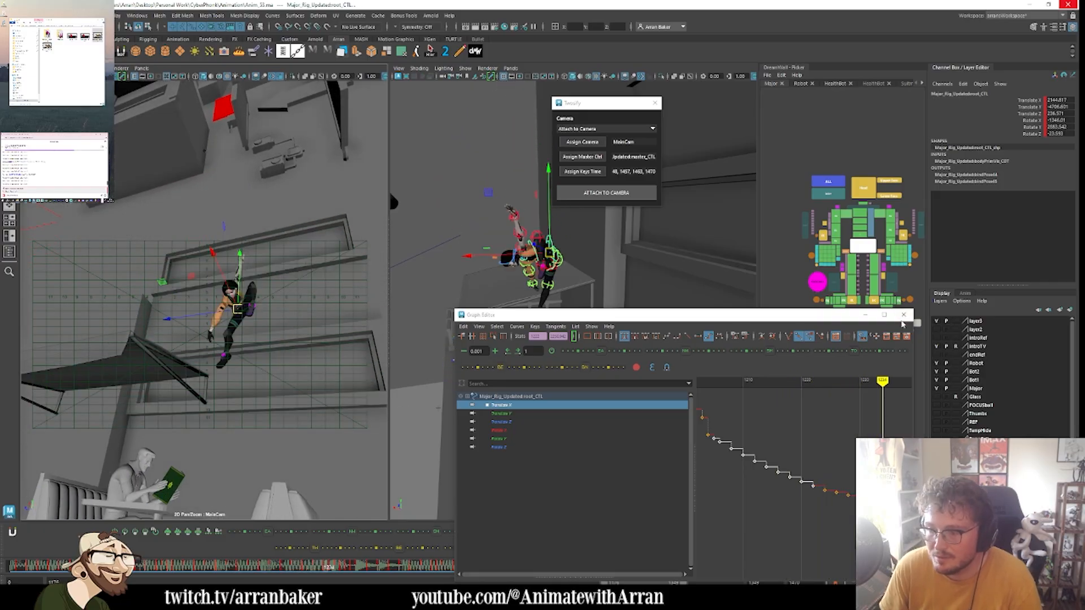
# - Close the Graph Editor, switch to the playblast player and play the 174-frame leap clip to its end
pyautogui.click(911, 315)
pyautogui.click(285, 334)
pyautogui.press('space')
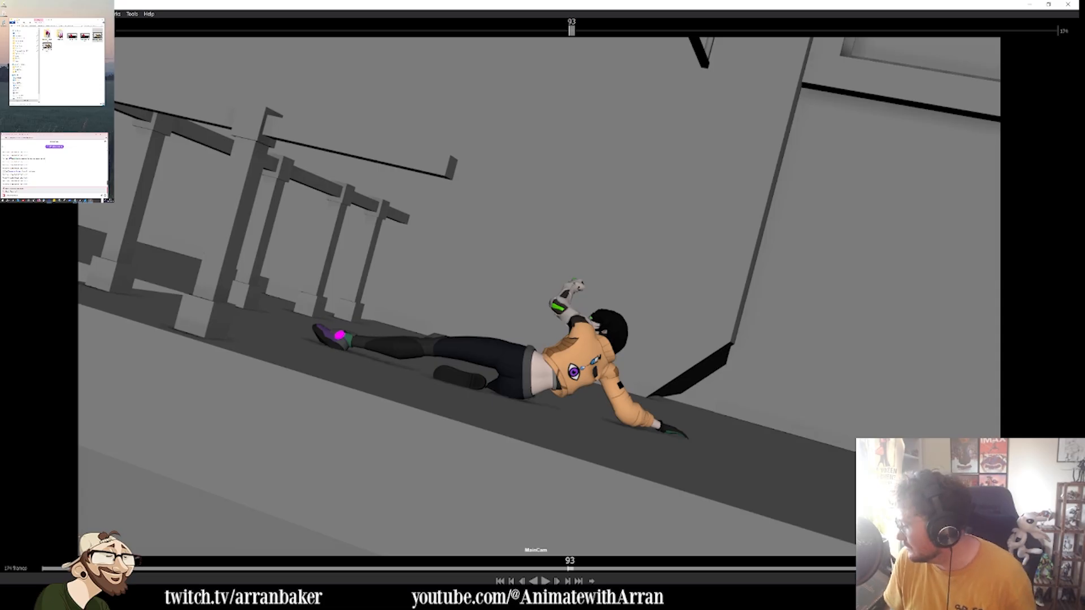
pyautogui.press('space')
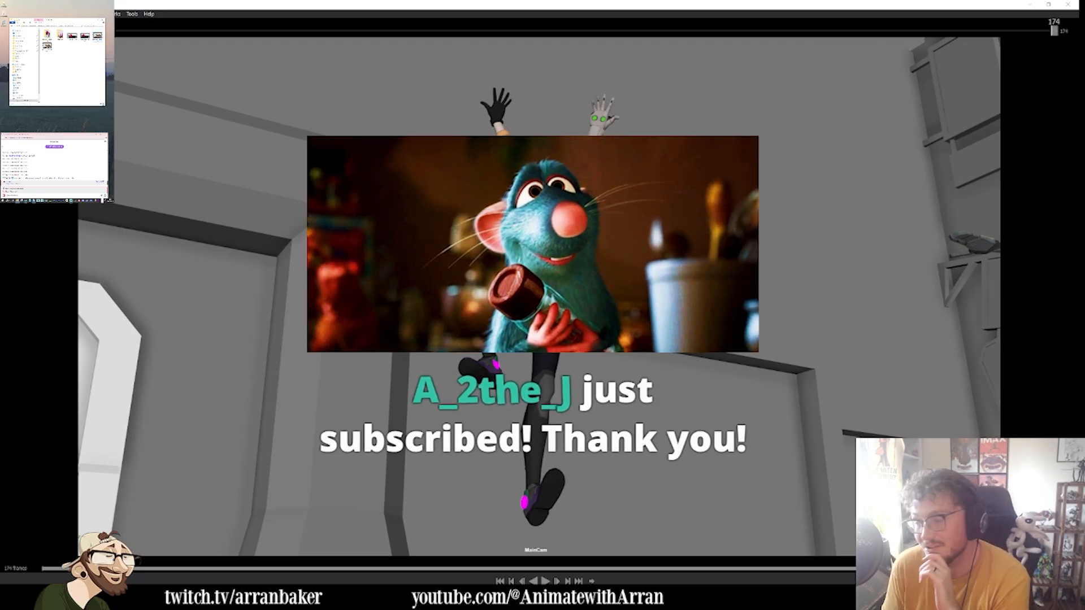
# - Load the full 1471-frame playblast into the player and scrub to the Major's jump at frame 648
pyautogui.click(20, 59)
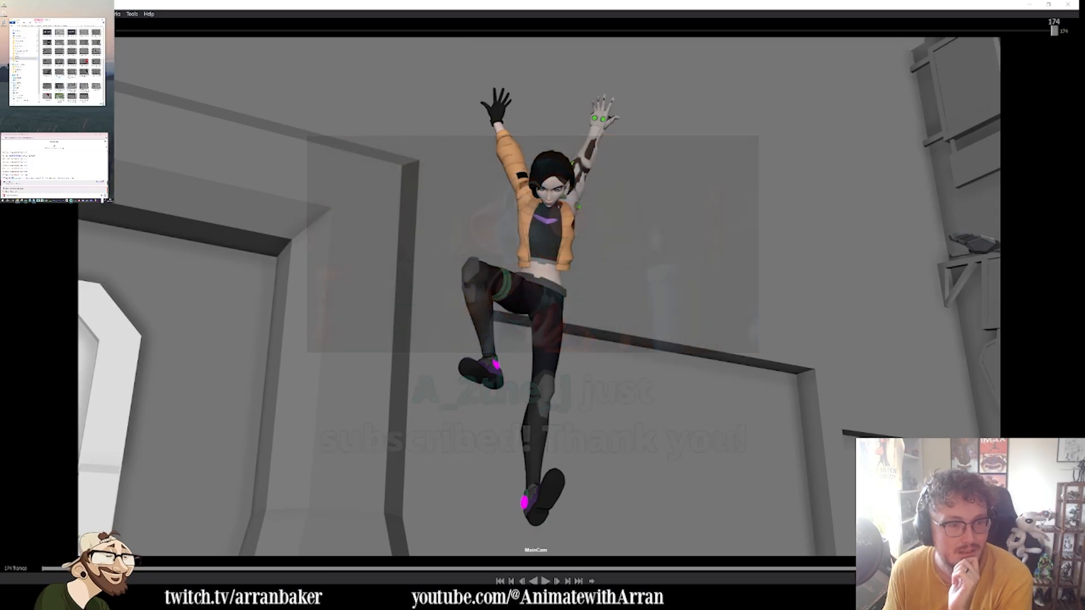
pyautogui.moveTo(59, 73); pyautogui.dragTo(380, 301)
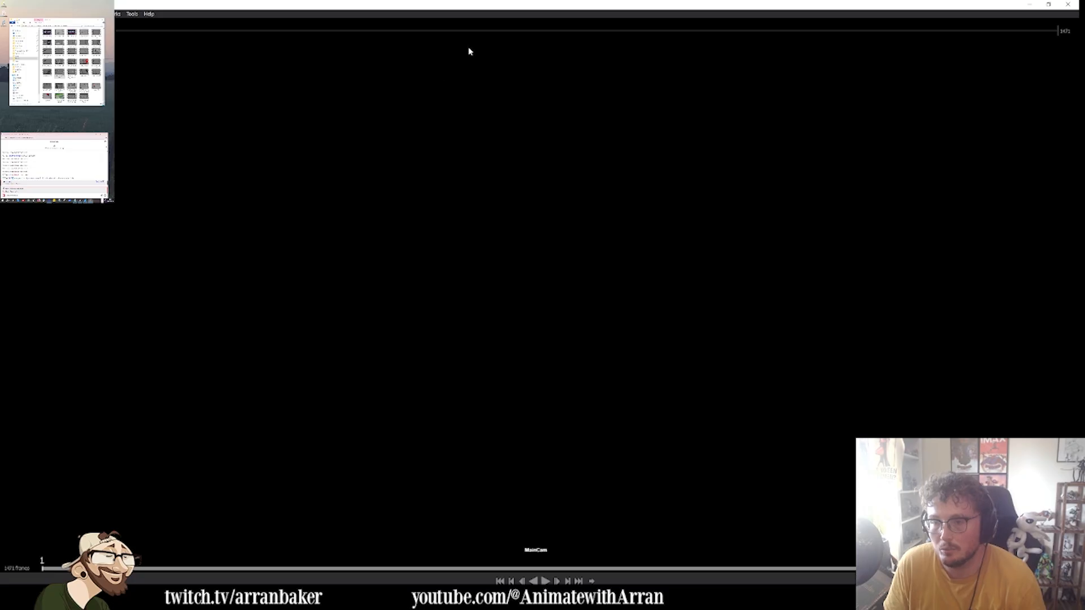
pyautogui.click(492, 28)
pyautogui.moveTo(495, 30); pyautogui.dragTo(459, 28)
pyautogui.moveTo(461, 29); pyautogui.dragTo(478, 29)
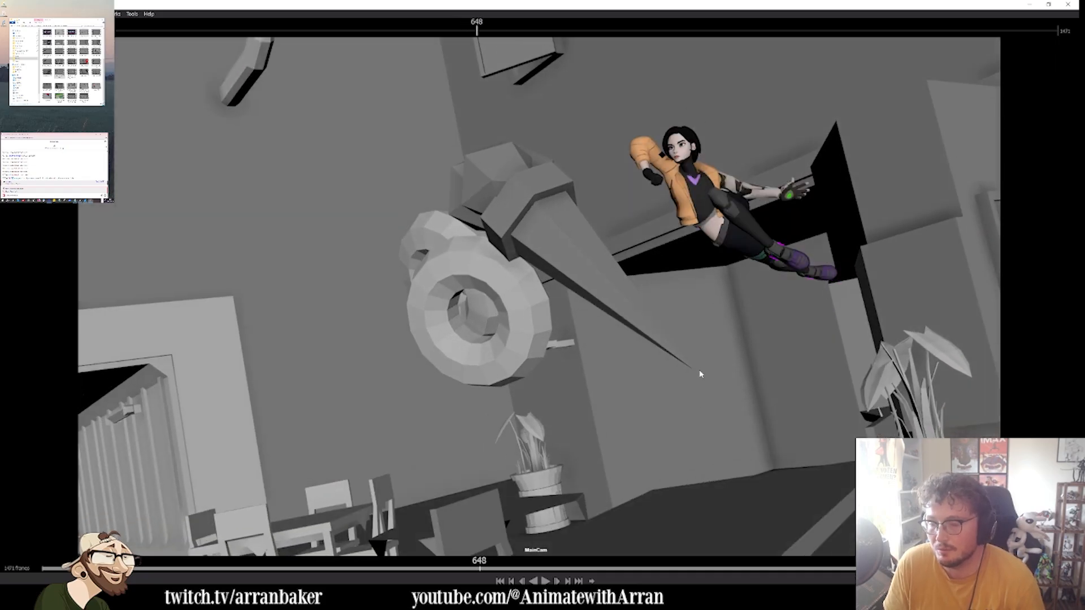
# - Step forward from frame 648 to about frame 667, examining the Major's drop and crouched landing behind the blue railing
pyautogui.press('Right')
pyautogui.press('Right')
pyautogui.press('Right')
pyautogui.press('Right')
pyautogui.press('Right')
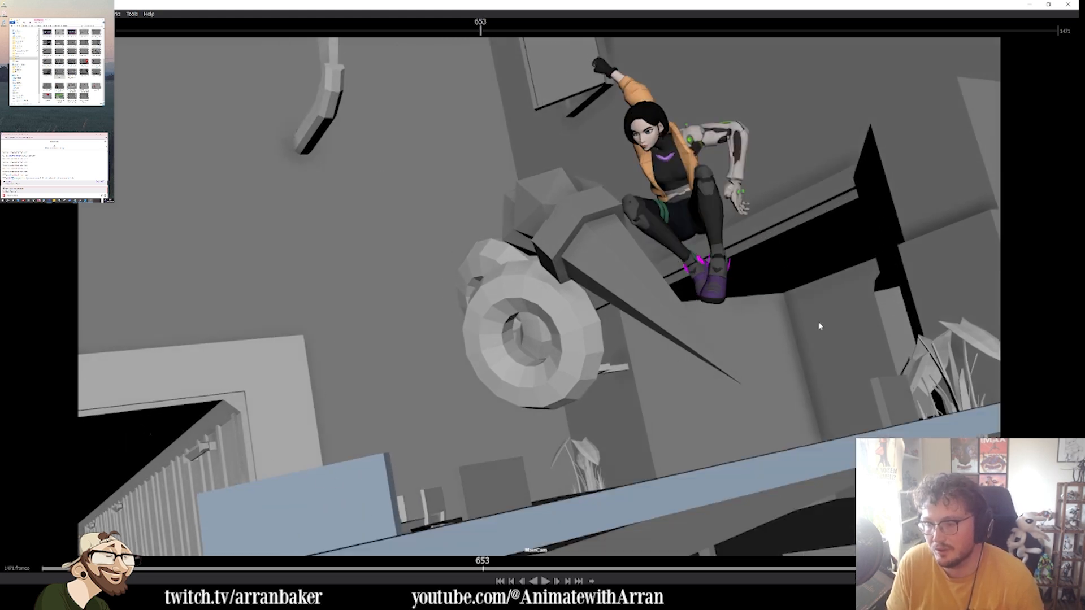
pyautogui.press('Right')
pyautogui.press('Right')
pyautogui.press('Right')
pyautogui.press('Right')
pyautogui.press('Right')
pyautogui.press('Right')
pyautogui.press('Right')
pyautogui.press('Right')
pyautogui.press('Right')
pyautogui.press('Right')
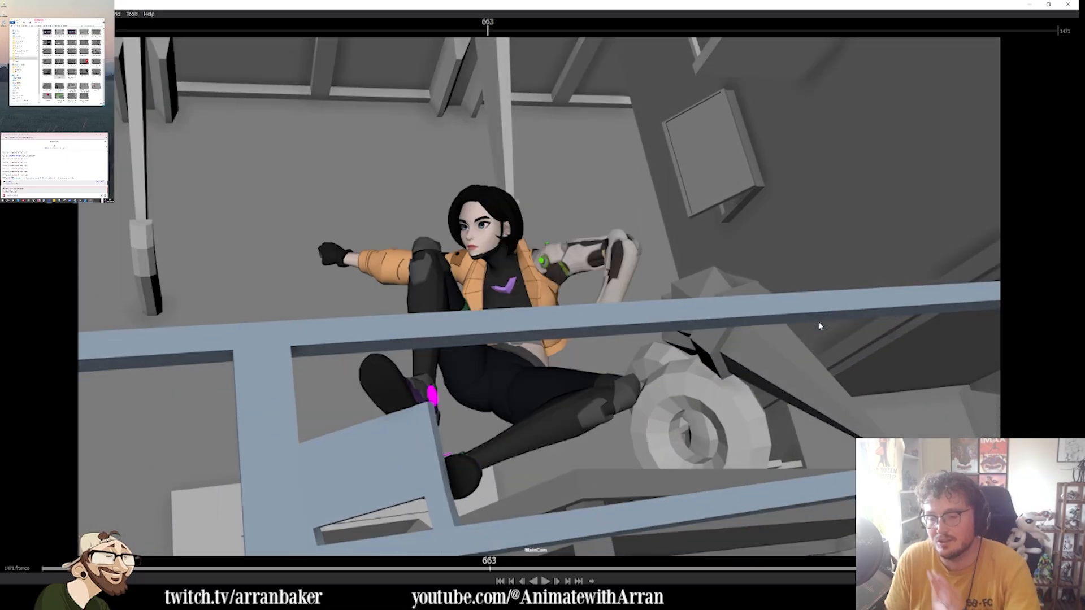
pyautogui.press('Right')
pyautogui.press('Right')
pyautogui.press('Right')
pyautogui.press('Right')
pyautogui.press('Right')
pyautogui.press('Right')
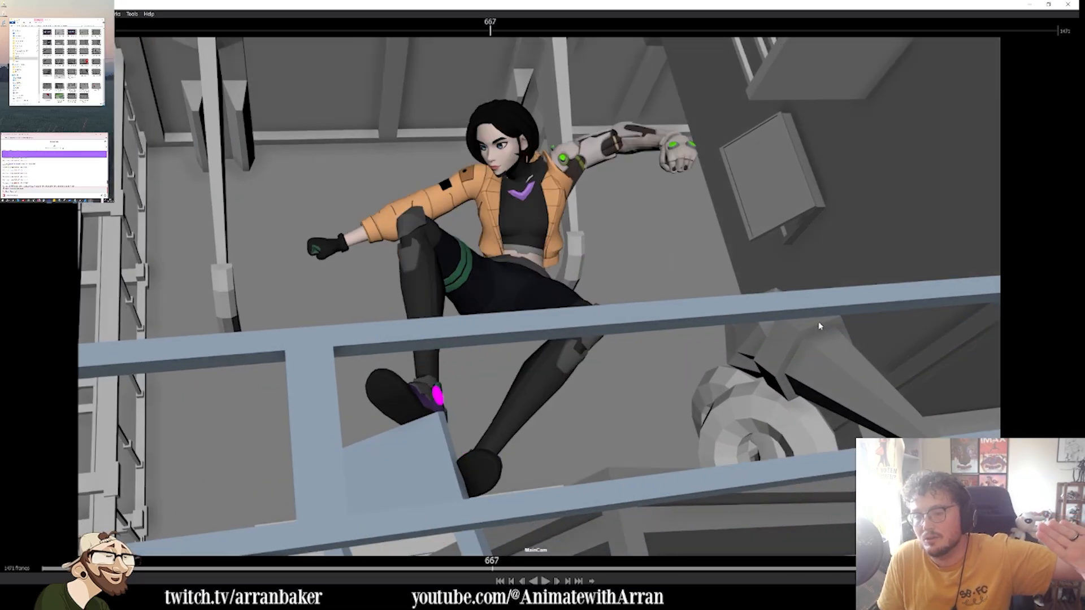
# - Step back to the landing around frame 658, and play the shot on to the leap at frame 744
pyautogui.press('Left')
pyautogui.press('Left')
pyautogui.press('Left')
pyautogui.press('Left')
pyautogui.press('Left')
pyautogui.press('Left')
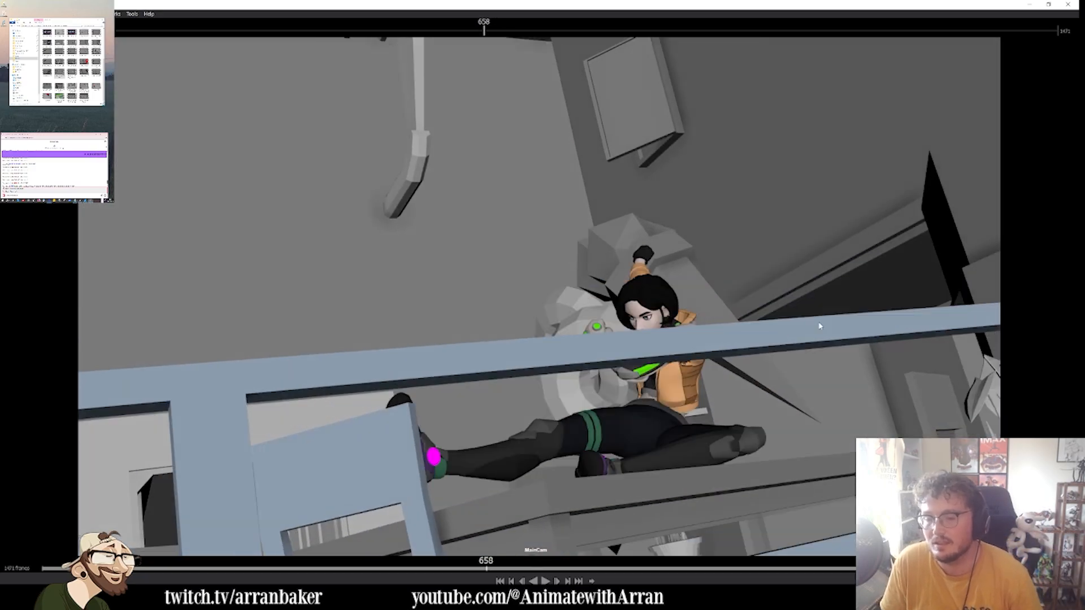
pyautogui.press('space')
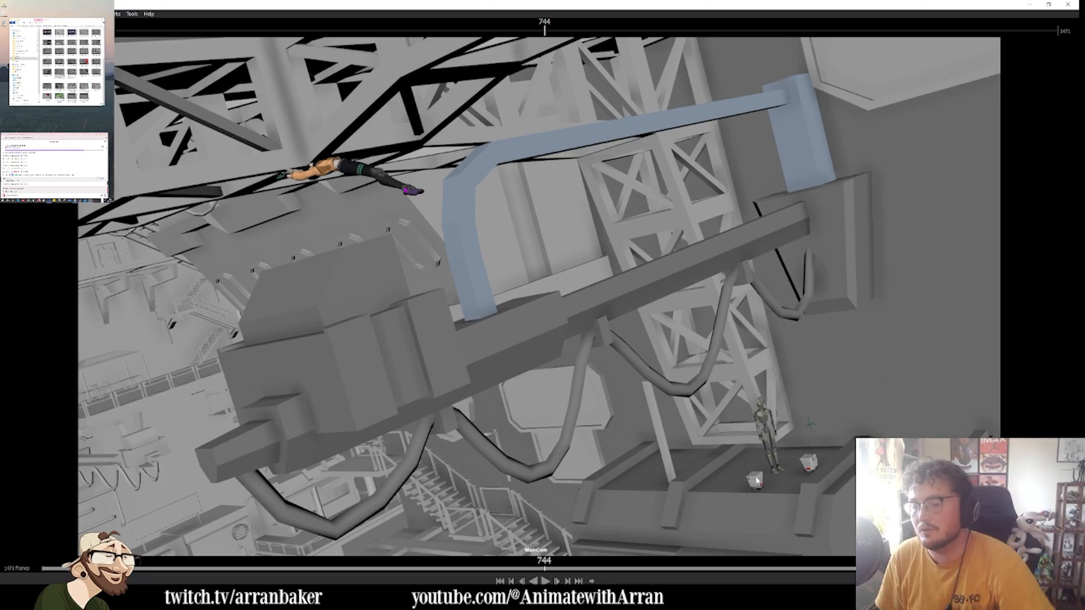
# - Play from frame 744 to frame 902 with pauses, reviewing the beam run, the dive and the sword landing beside the robot
pyautogui.press('space')
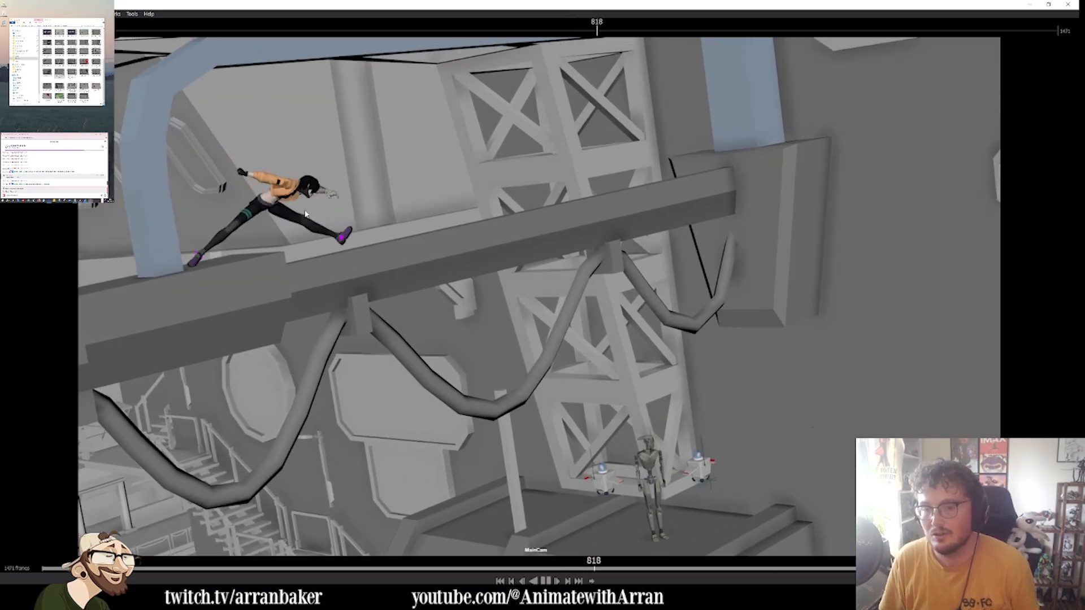
pyautogui.press('space')
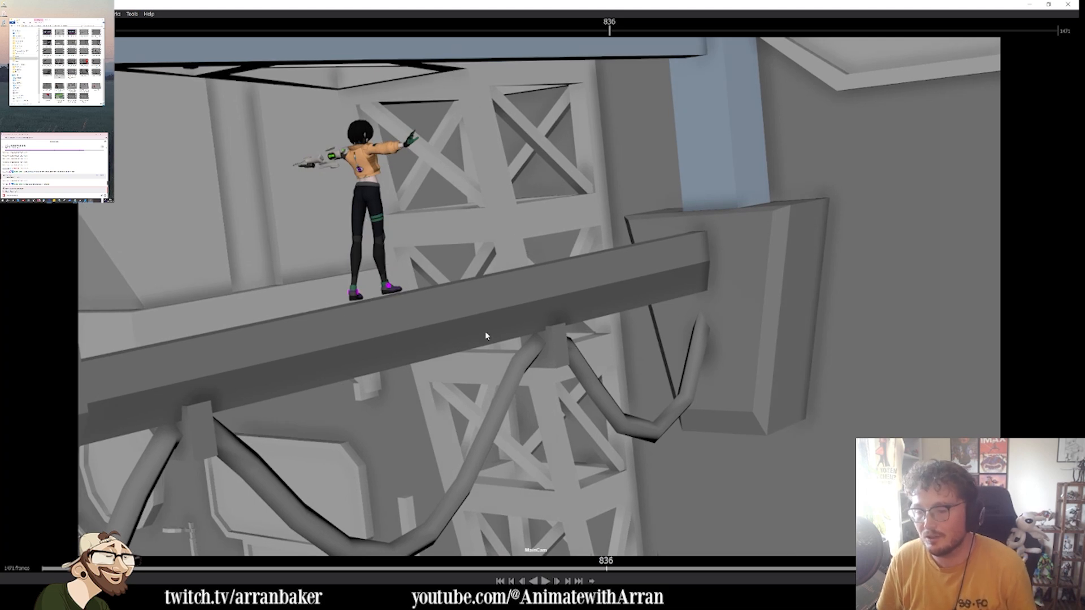
pyautogui.press('space')
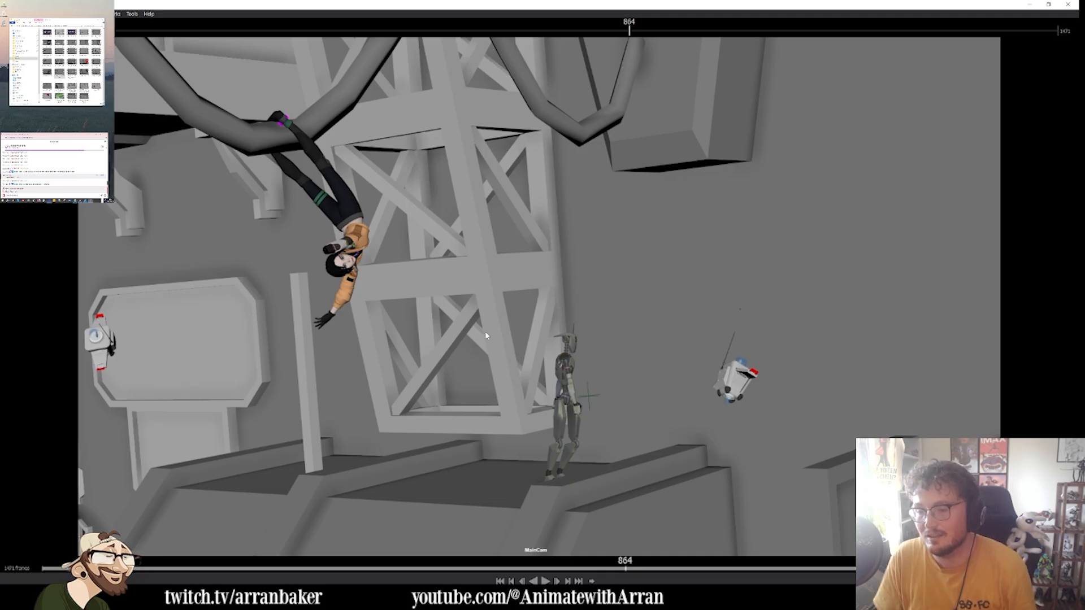
pyautogui.press('space')
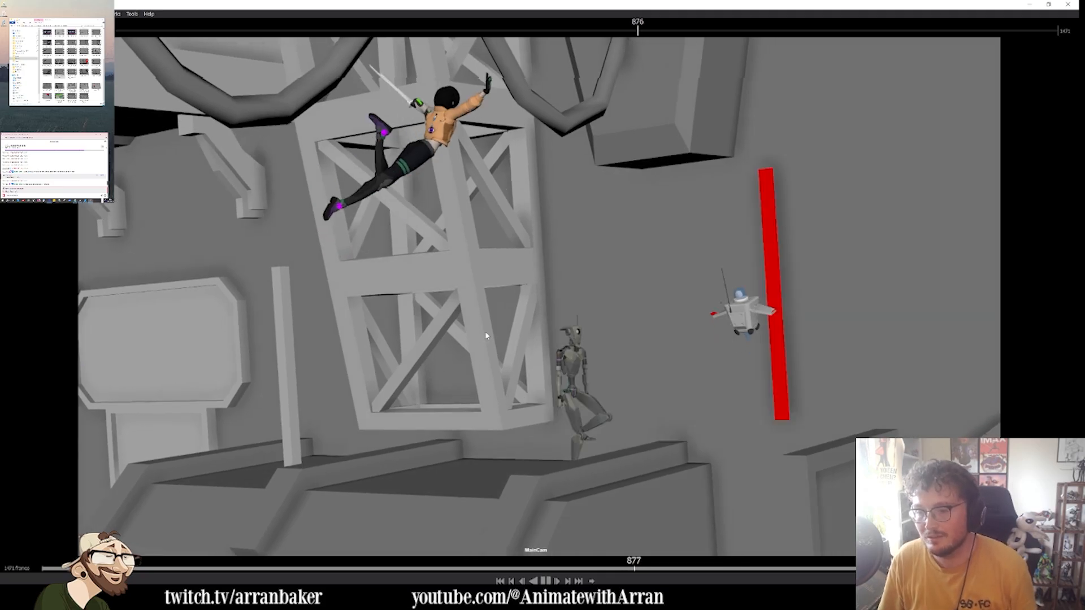
pyautogui.press('space')
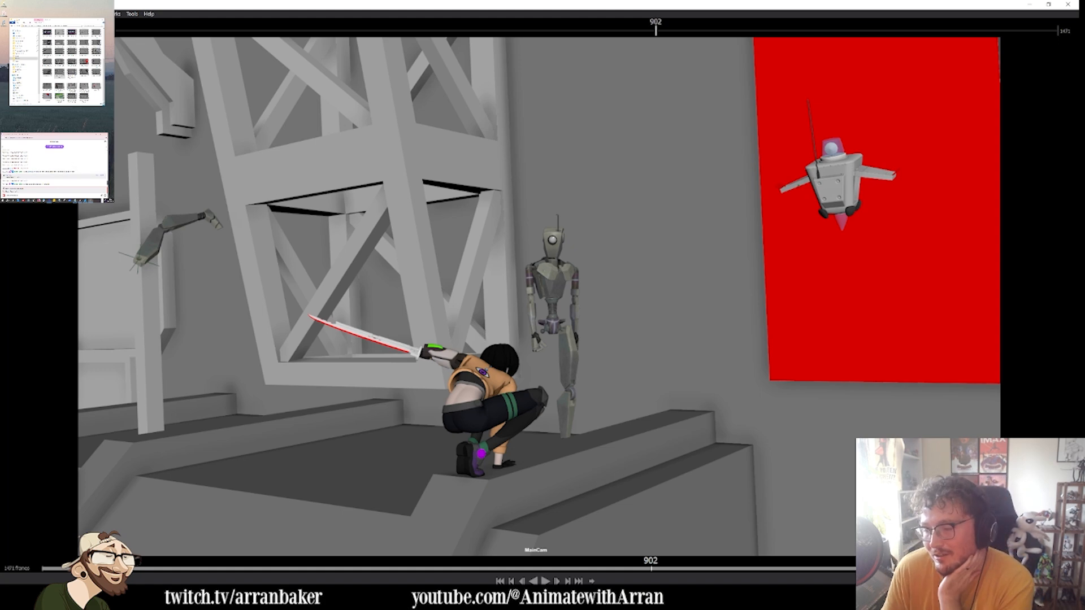
# - Scrub ahead to the backflip section and step to frame 1224, examining the Major's upside-down fall past the cables
pyautogui.moveTo(977, 568); pyautogui.dragTo(869, 568)
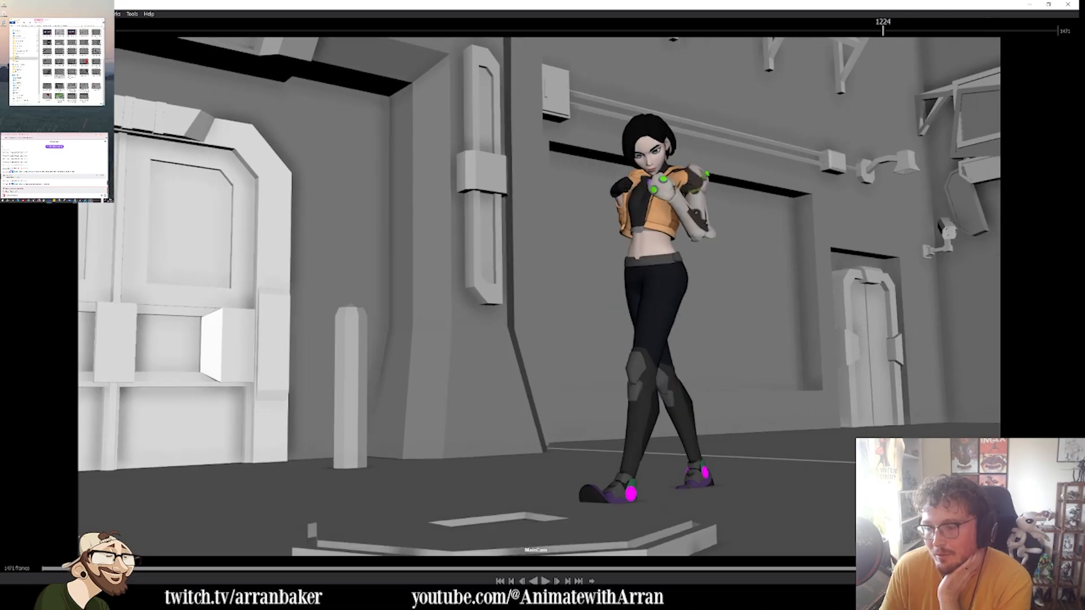
pyautogui.press('Left')
pyautogui.press('Left')
pyautogui.press('Right')
pyautogui.press('Right')
pyautogui.press('Right')
pyautogui.press('Right')
pyautogui.press('Right')
pyautogui.press('Right')
pyautogui.press('Right')
pyautogui.press('Right')
pyautogui.press('Right')
pyautogui.press('Right')
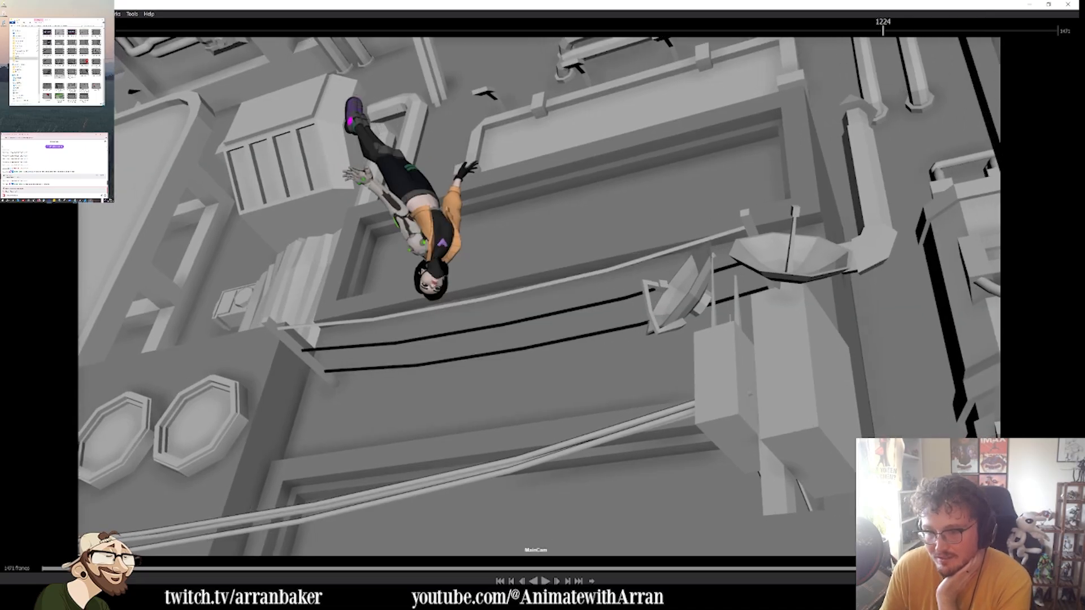
# - Step through the fall from frame 1224 to frame 1235, checking the Major's rotation as she approaches the awning
pyautogui.press('Right')
pyautogui.press('Right')
pyautogui.press('Right')
pyautogui.press('Right')
pyautogui.press('Right')
pyautogui.press('Right')
pyautogui.press('Right')
pyautogui.press('Right')
pyautogui.press('Right')
pyautogui.press('Right')
pyautogui.press('Right')
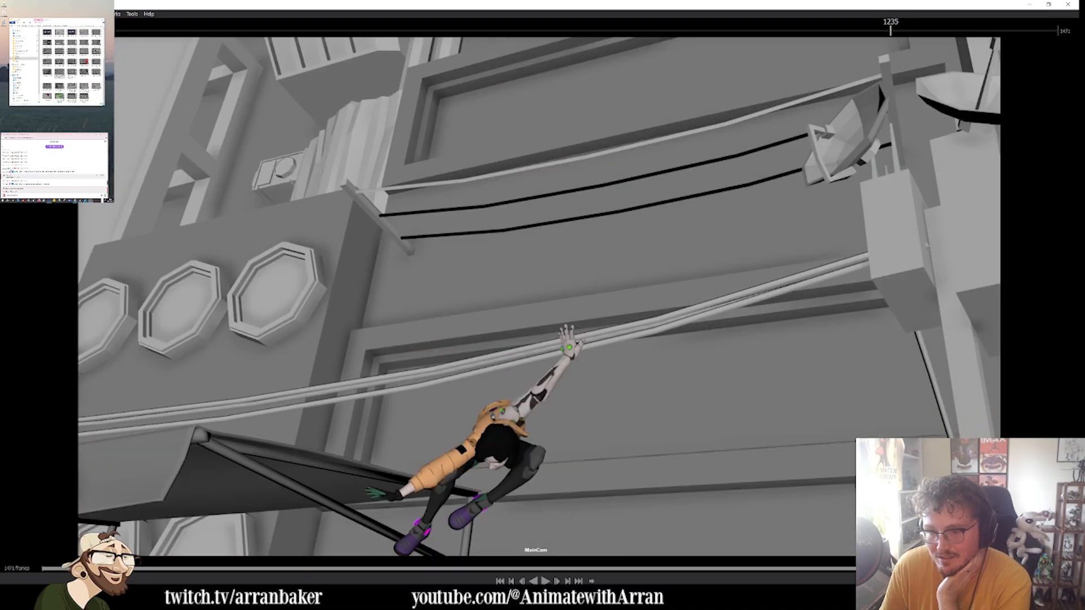
# - Step from frame 1235 to frame 1255, examining the Major's swing under the awning and her landing beside the bench
pyautogui.press('Right')
pyautogui.press('Right')
pyautogui.press('Right')
pyautogui.press('Right')
pyautogui.press('Right')
pyautogui.press('Right')
pyautogui.press('Right')
pyautogui.press('Right')
pyautogui.press('Right')
pyautogui.press('Right')
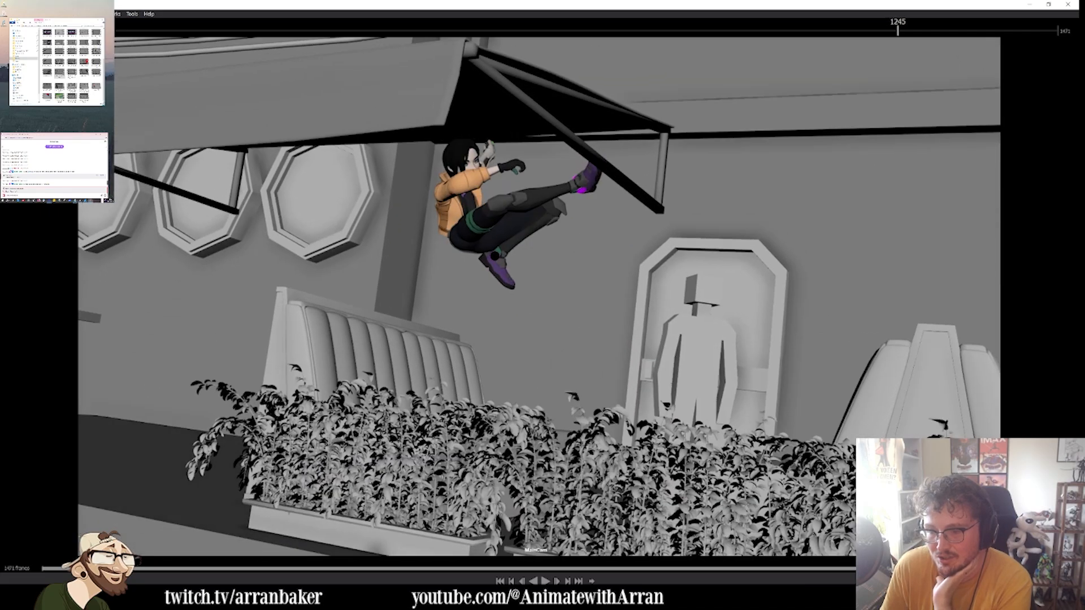
pyautogui.press('Right')
pyautogui.press('Right')
pyautogui.press('Right')
pyautogui.press('Right')
pyautogui.press('Right')
pyautogui.press('Right')
pyautogui.press('Right')
pyautogui.press('Right')
pyautogui.press('Right')
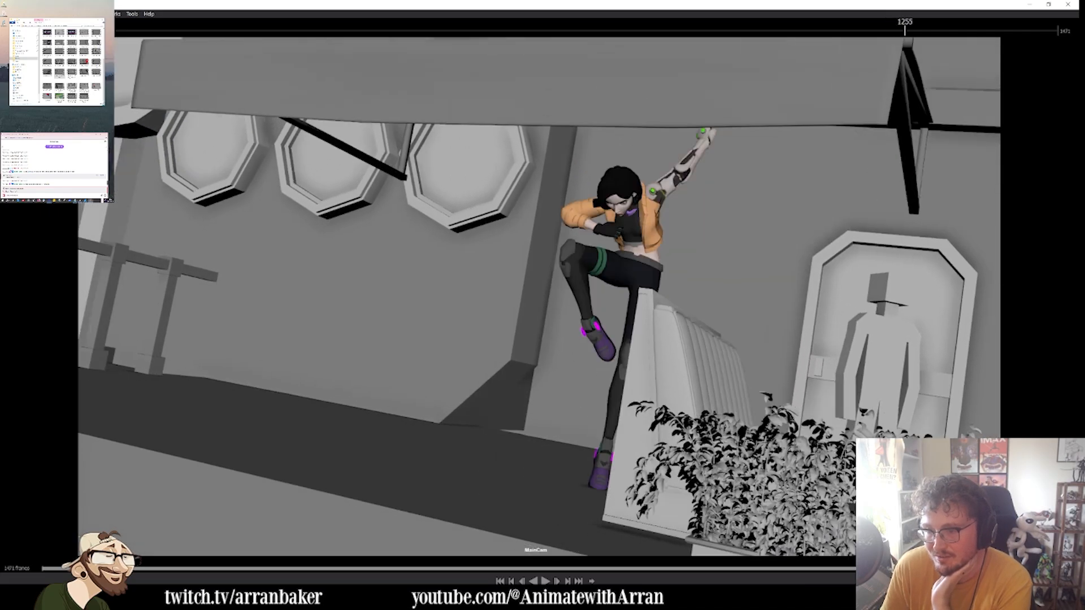
# - Step from frame 1255 to frame 1265, examining how the Major drops from the awning swing into the low dive along the ground
pyautogui.press('Right')
pyautogui.press('Right')
pyautogui.press('Right')
pyautogui.press('Right')
pyautogui.press('Right')
pyautogui.press('Right')
pyautogui.press('Right')
pyautogui.press('Right')
pyautogui.press('Right')
pyautogui.press('Right')
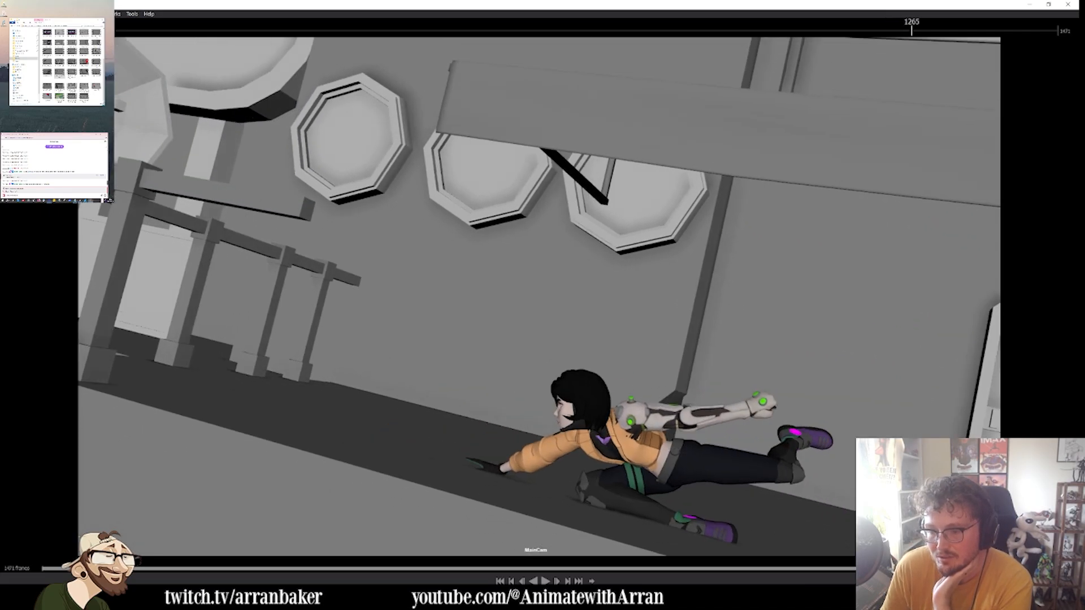
# - Play on past frame 1285 to frame 1322, stepping back to frame 1318 to check the Major's flight behind the robot
pyautogui.press('space')
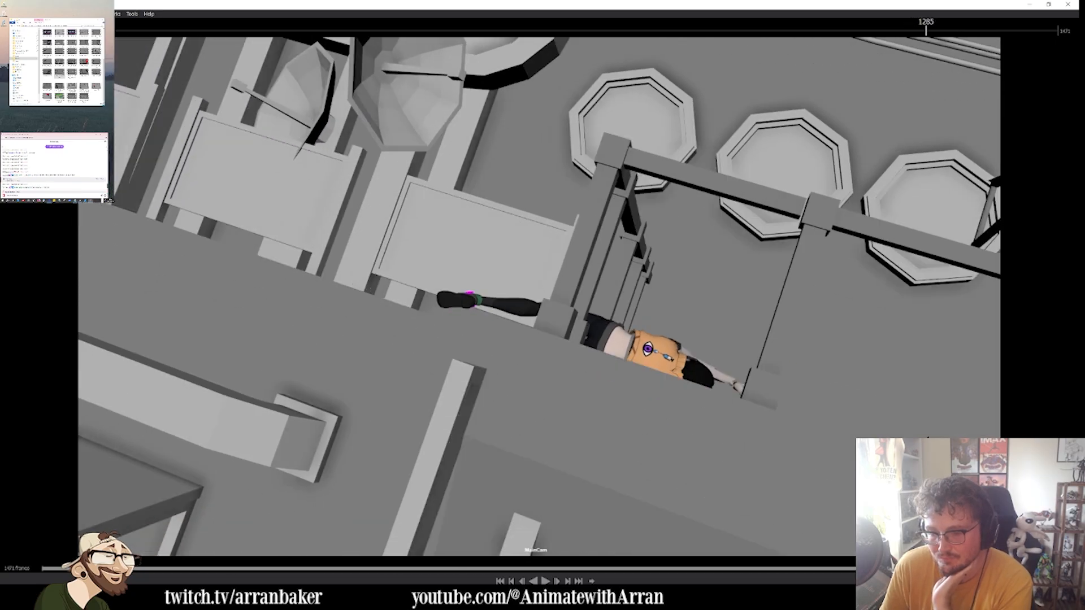
pyautogui.press('Right')
pyautogui.press('Right')
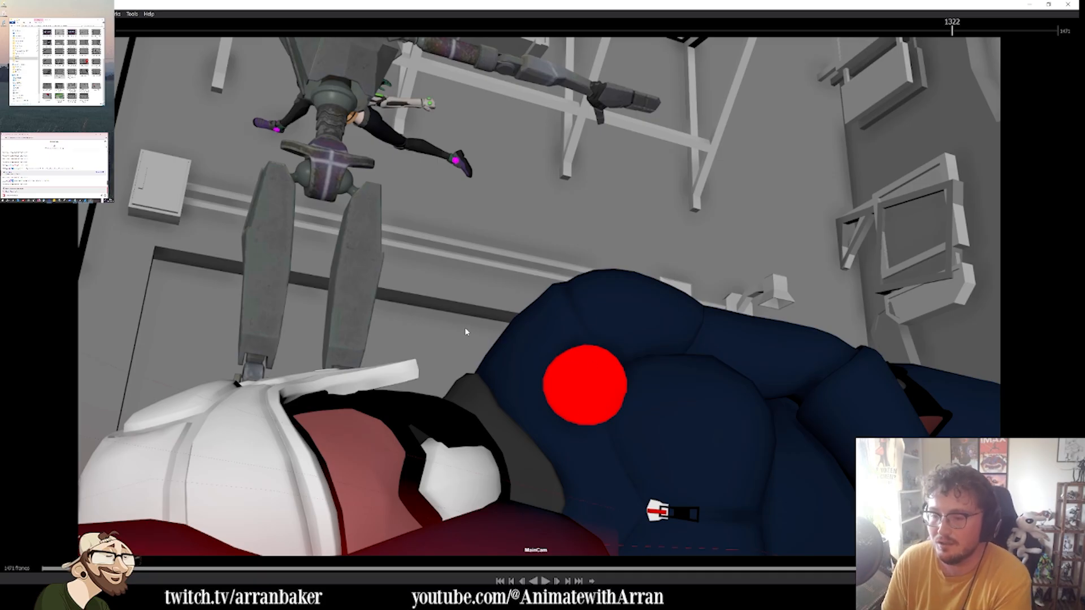
pyautogui.press('Left')
pyautogui.press('Left')
pyautogui.press('Left')
pyautogui.press('Left')
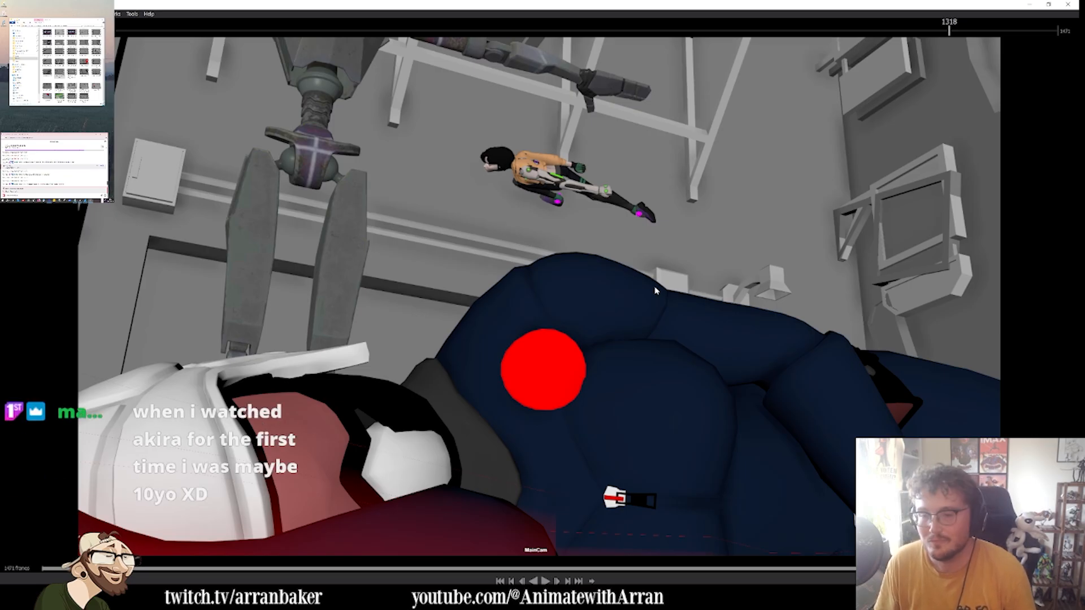
# - Scrub through frame 1445 to the last frame, 1471, reviewing the Major's walk through the doorway
pyautogui.moveTo(1000, 37); pyautogui.dragTo(1038, 35)
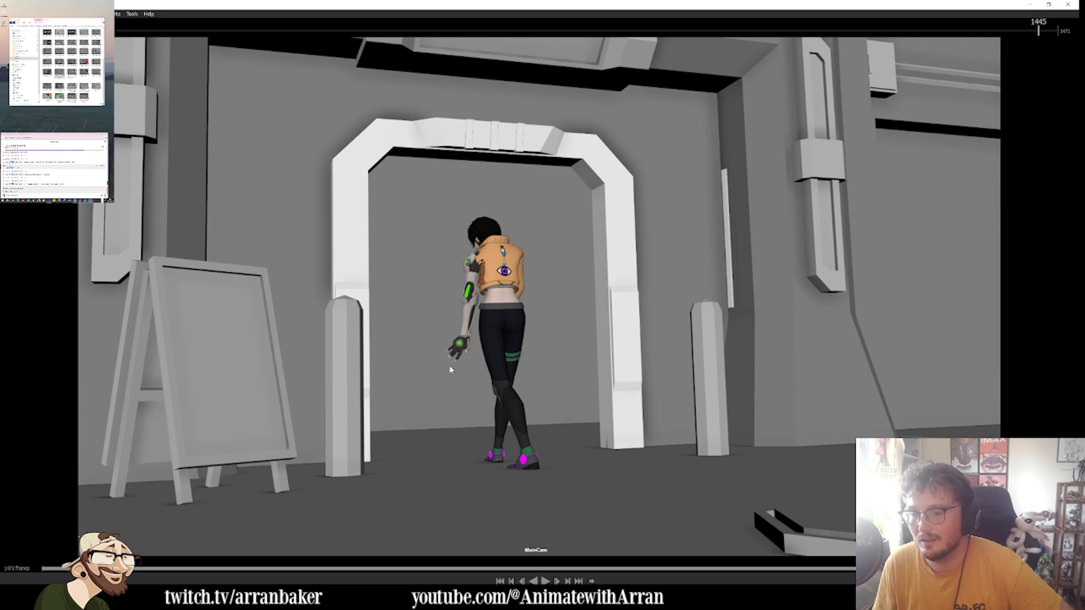
pyautogui.moveTo(1034, 28); pyautogui.dragTo(1057, 49)
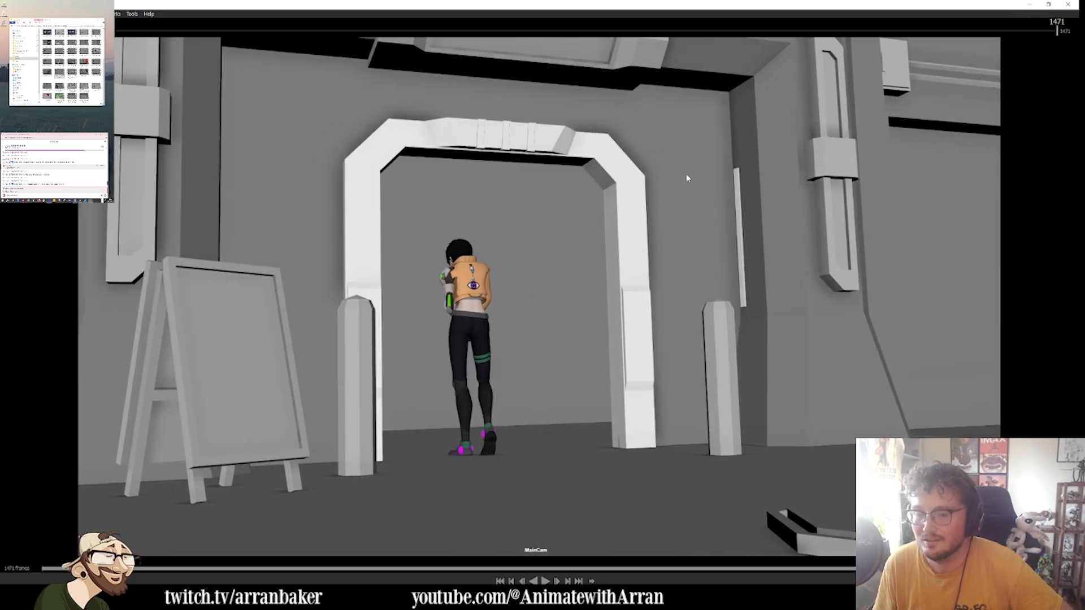